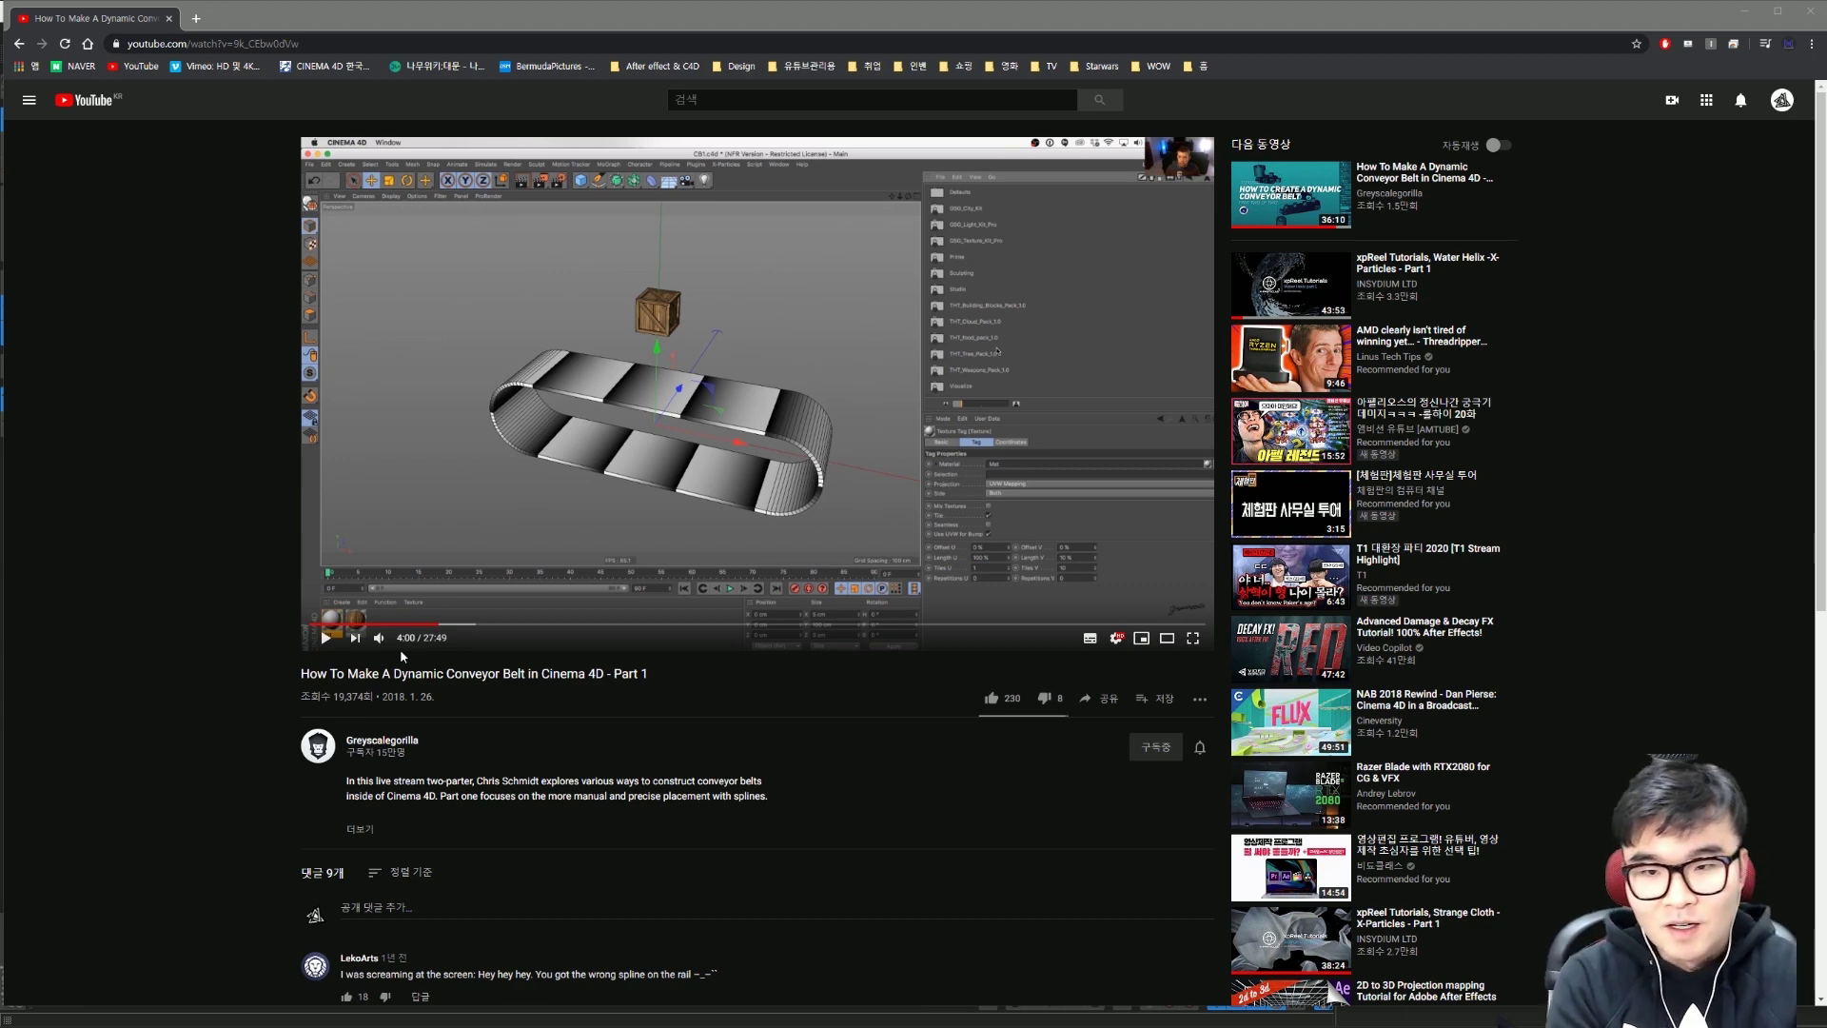
# Step: Minimize the Chrome YouTube tutorial window to reveal the empty Cinema 4D scene
pyautogui.click(1744, 11)
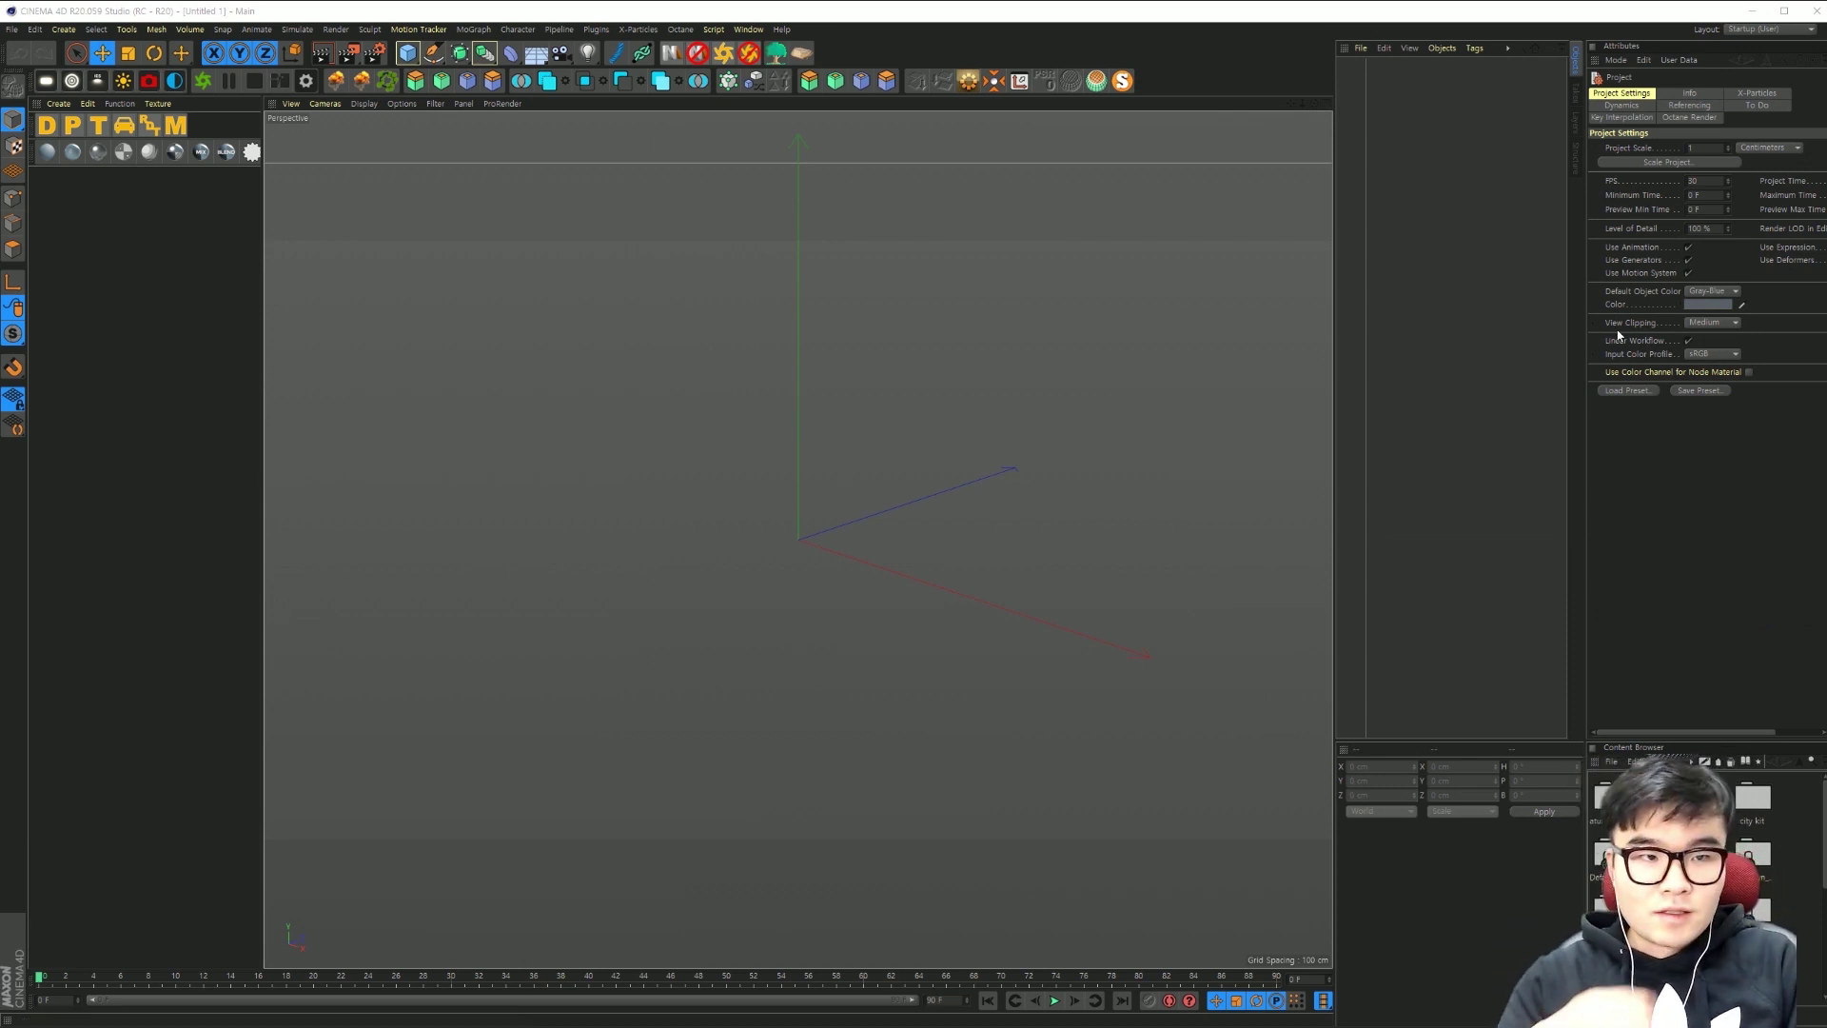
pyautogui.click(686, 19)
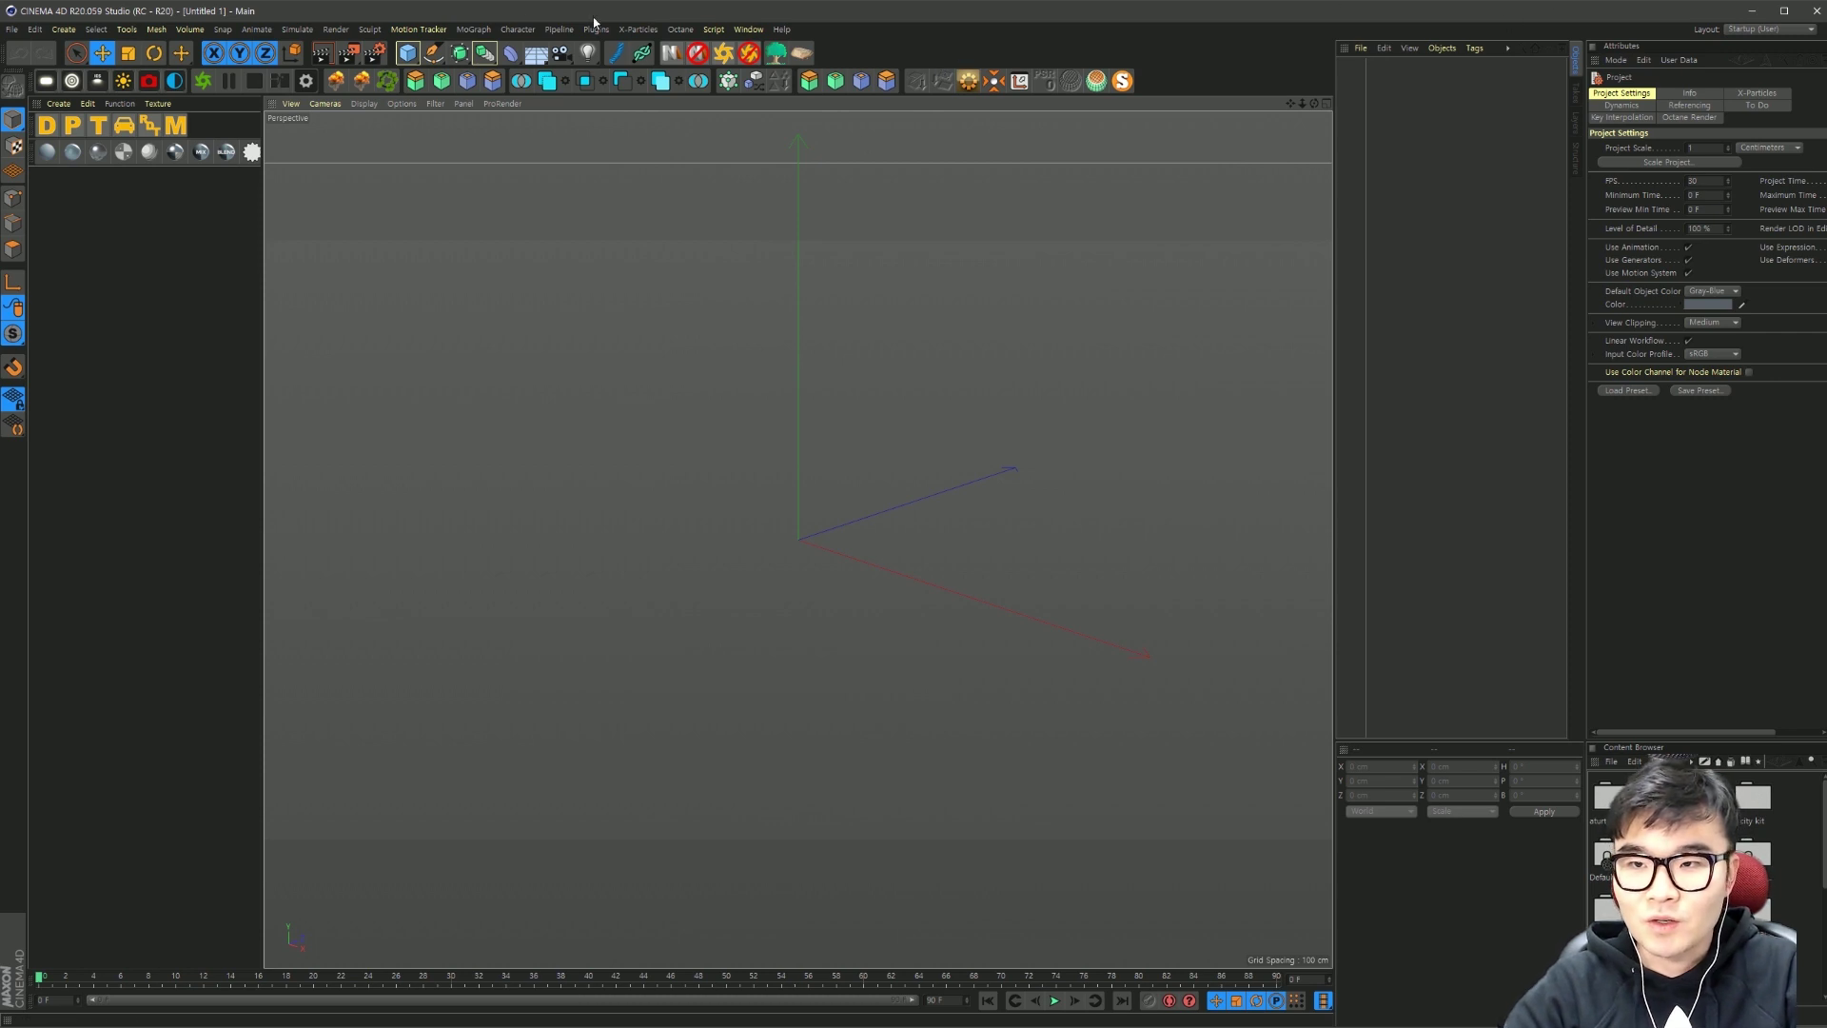
# Step: Add a Rectangle spline sized 800 cm wide by 100 cm high
pyautogui.click(436, 57)
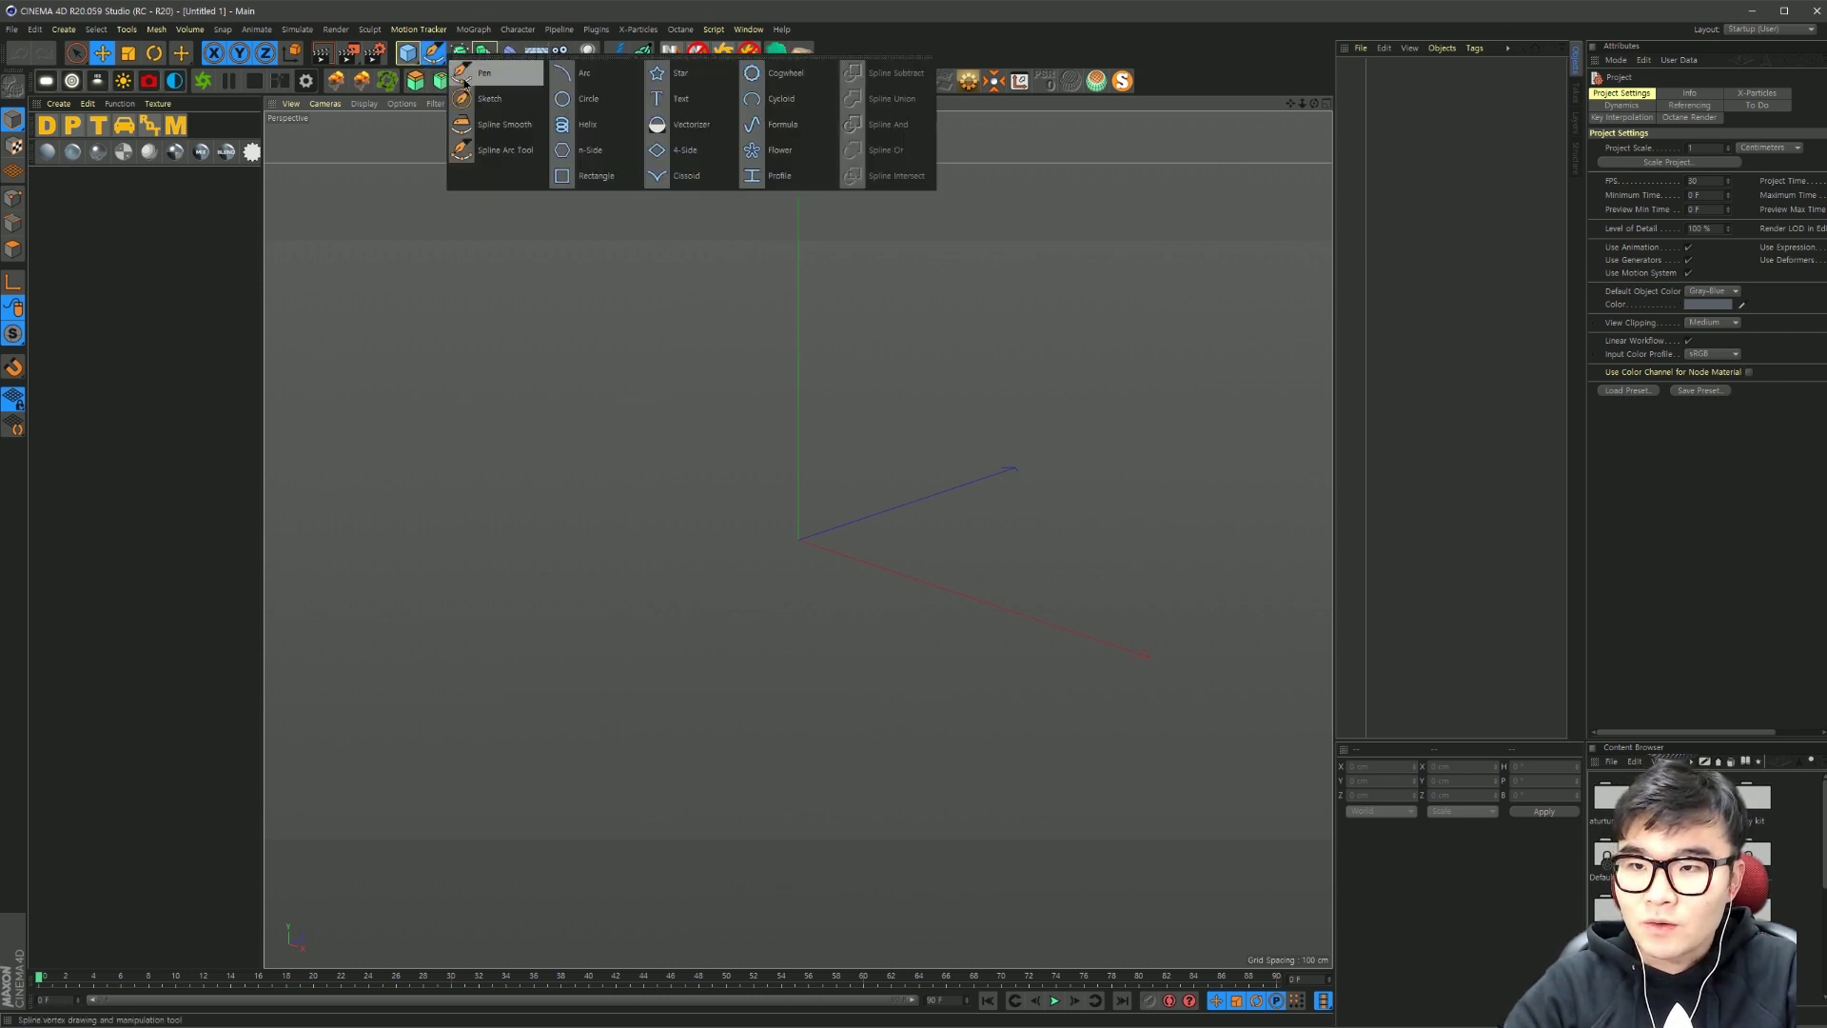
pyautogui.click(590, 175)
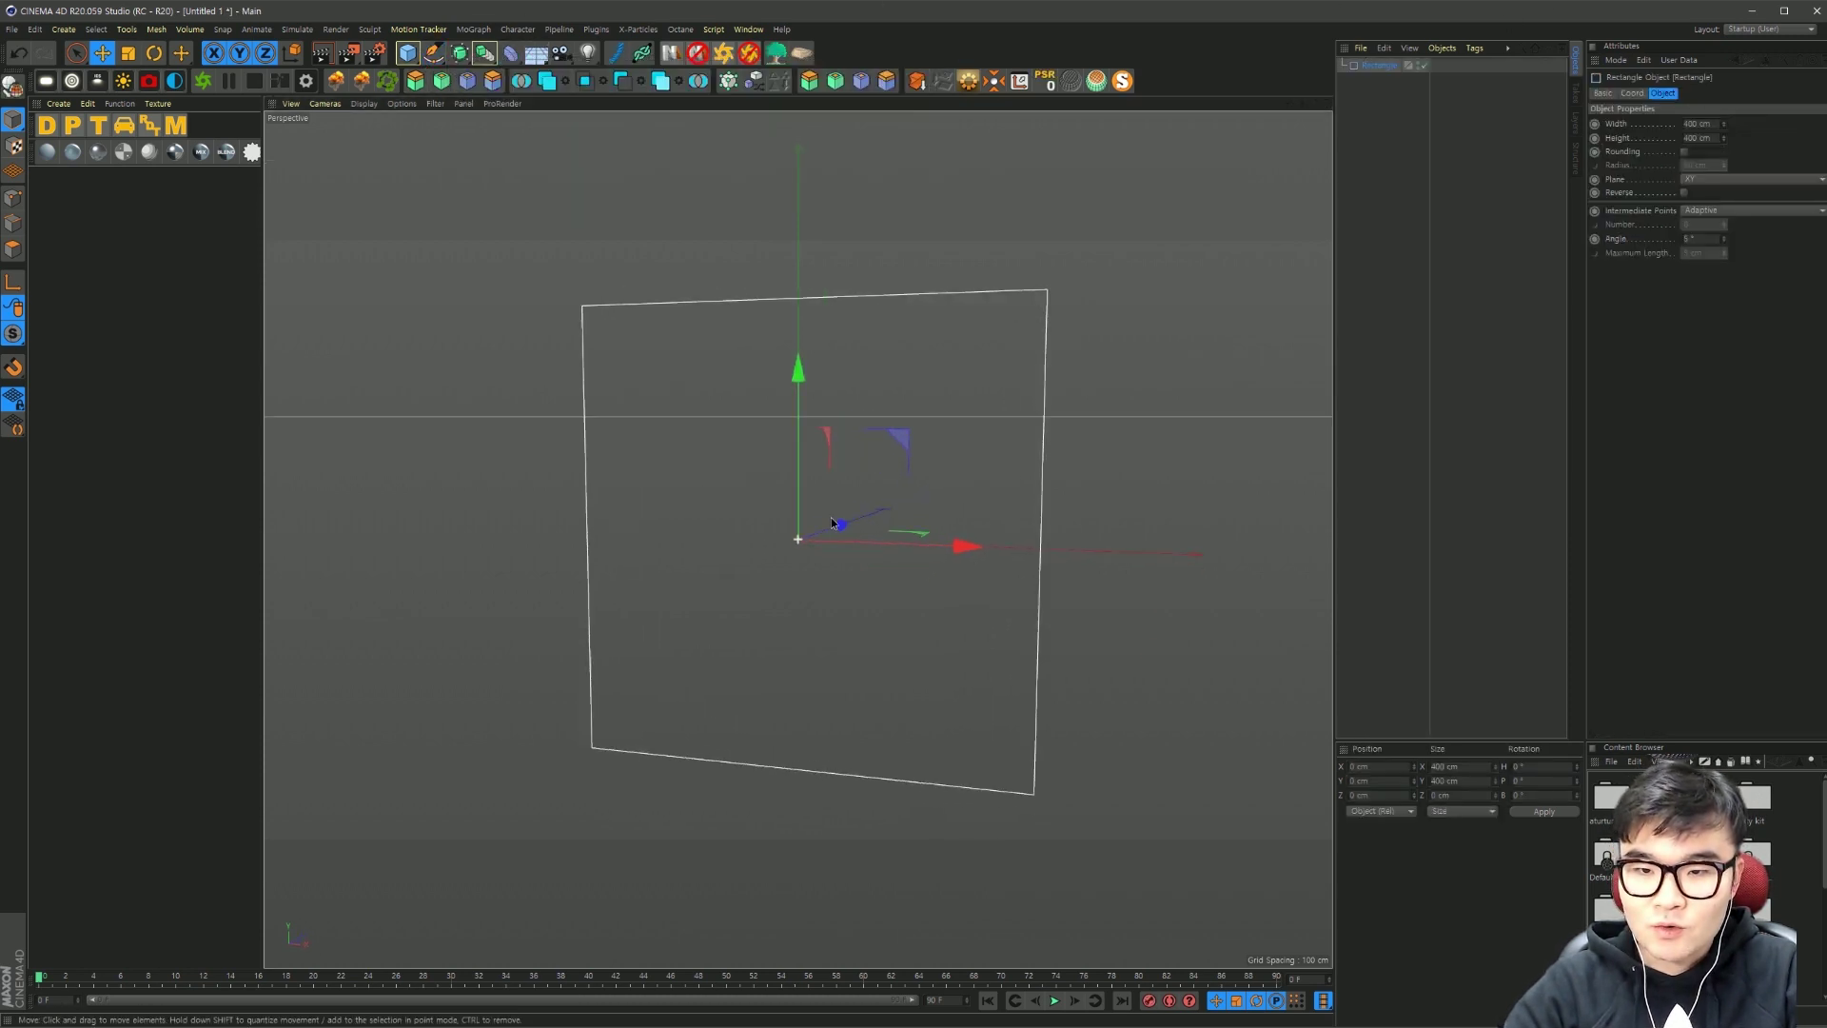
pyautogui.moveTo(832, 522)
pyautogui.keyDown('alt'); pyautogui.mouseDown()
pyautogui.moveTo(882, 551)
pyautogui.moveTo(957, 449)
pyautogui.mouseUp(); pyautogui.keyUp('alt')
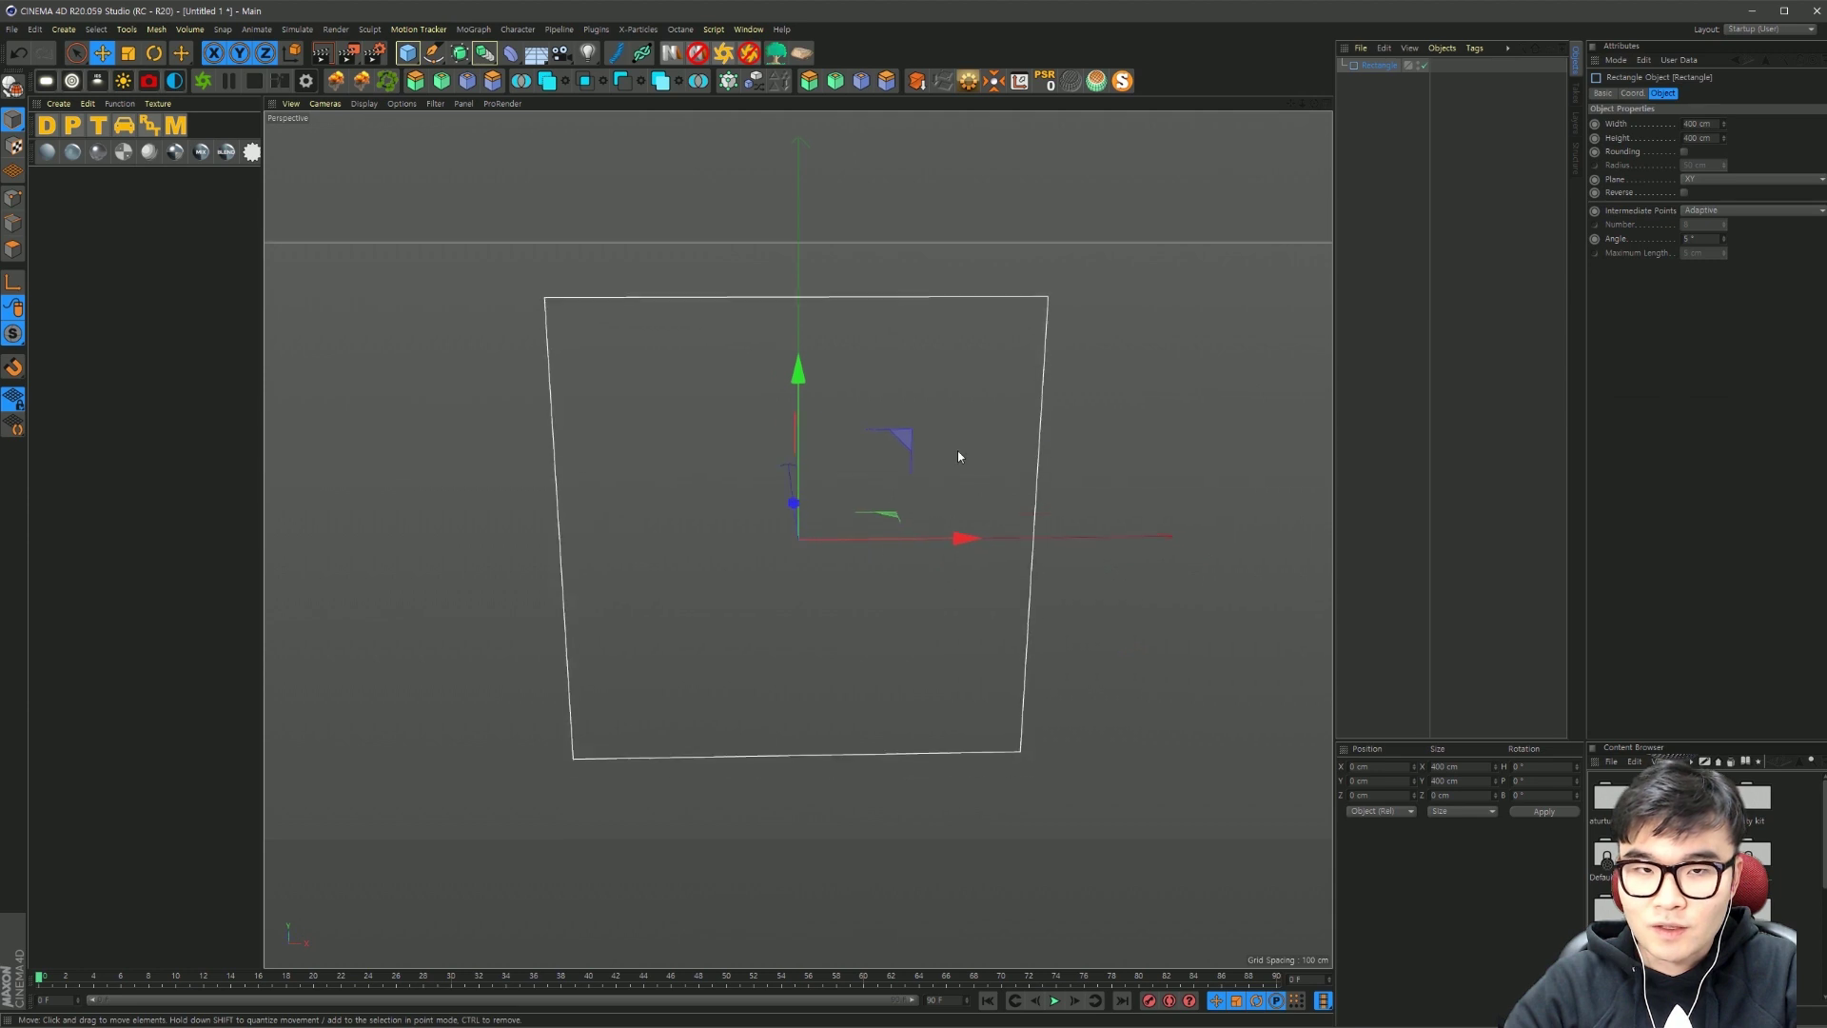
pyautogui.doubleClick(1697, 124)
pyautogui.write('800')
pyautogui.press('Return')
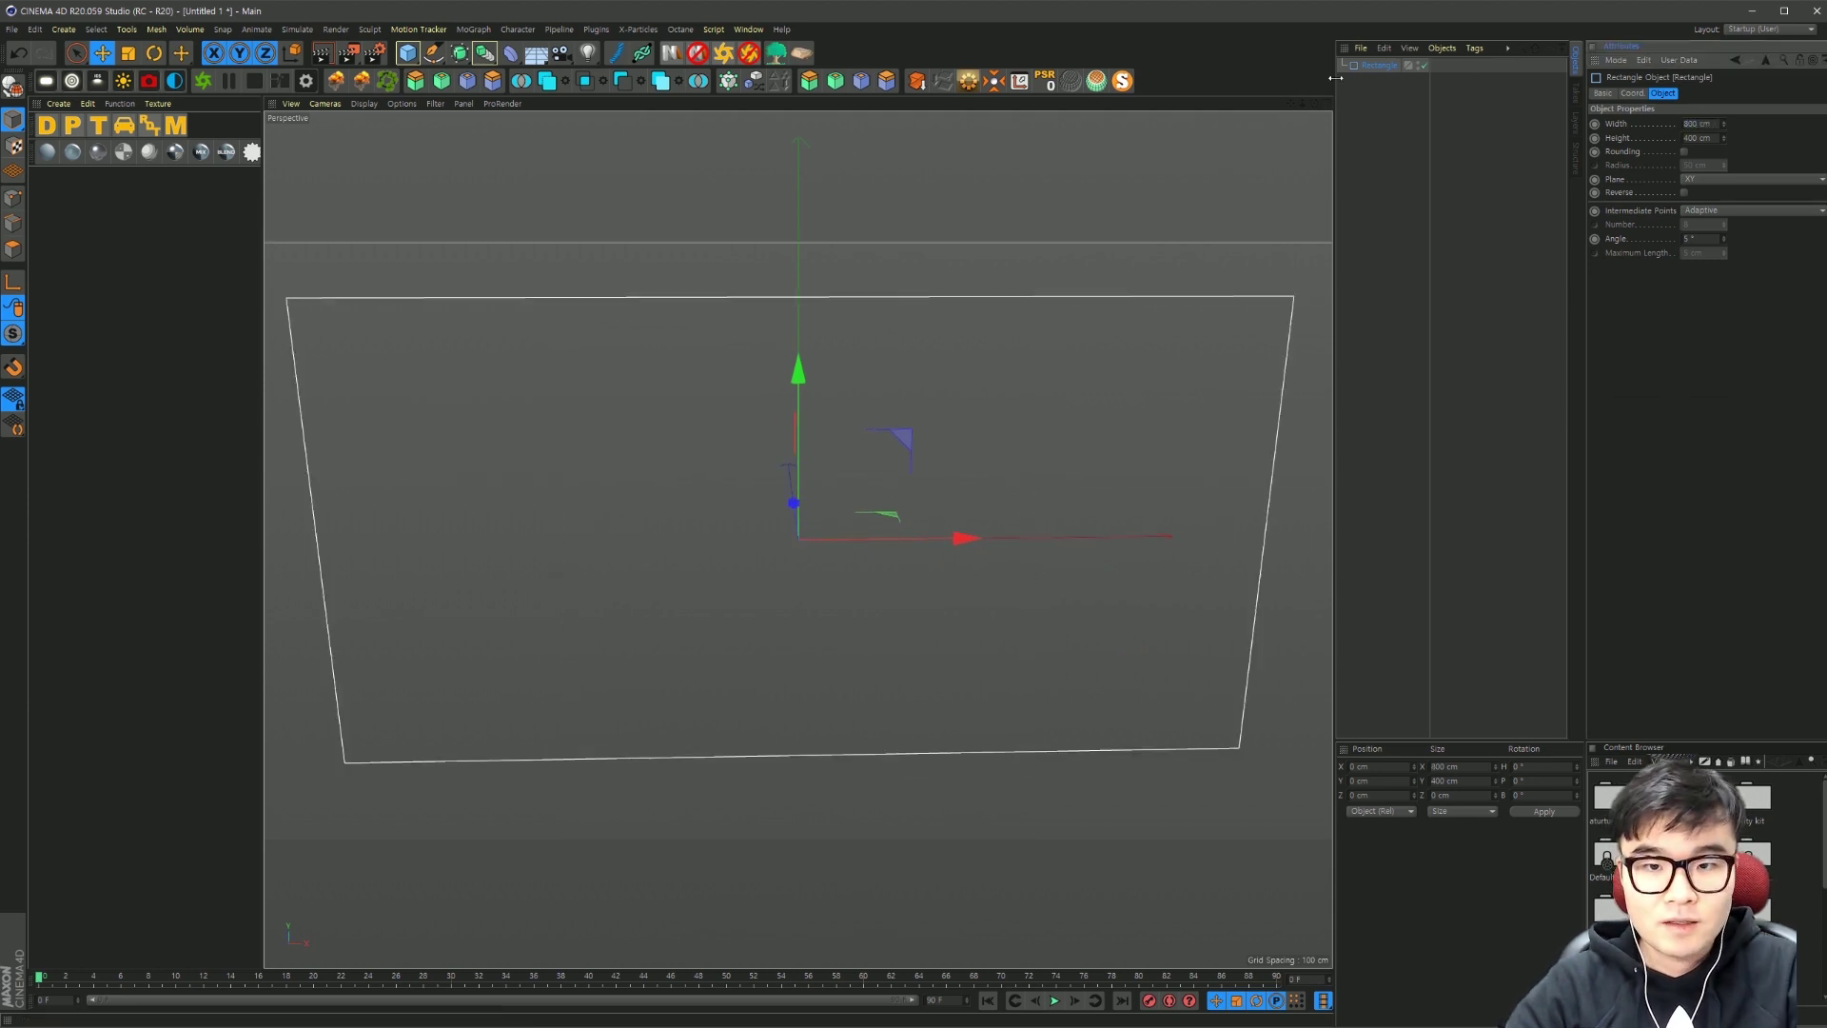
pyautogui.doubleClick(1697, 138)
pyautogui.write('100')
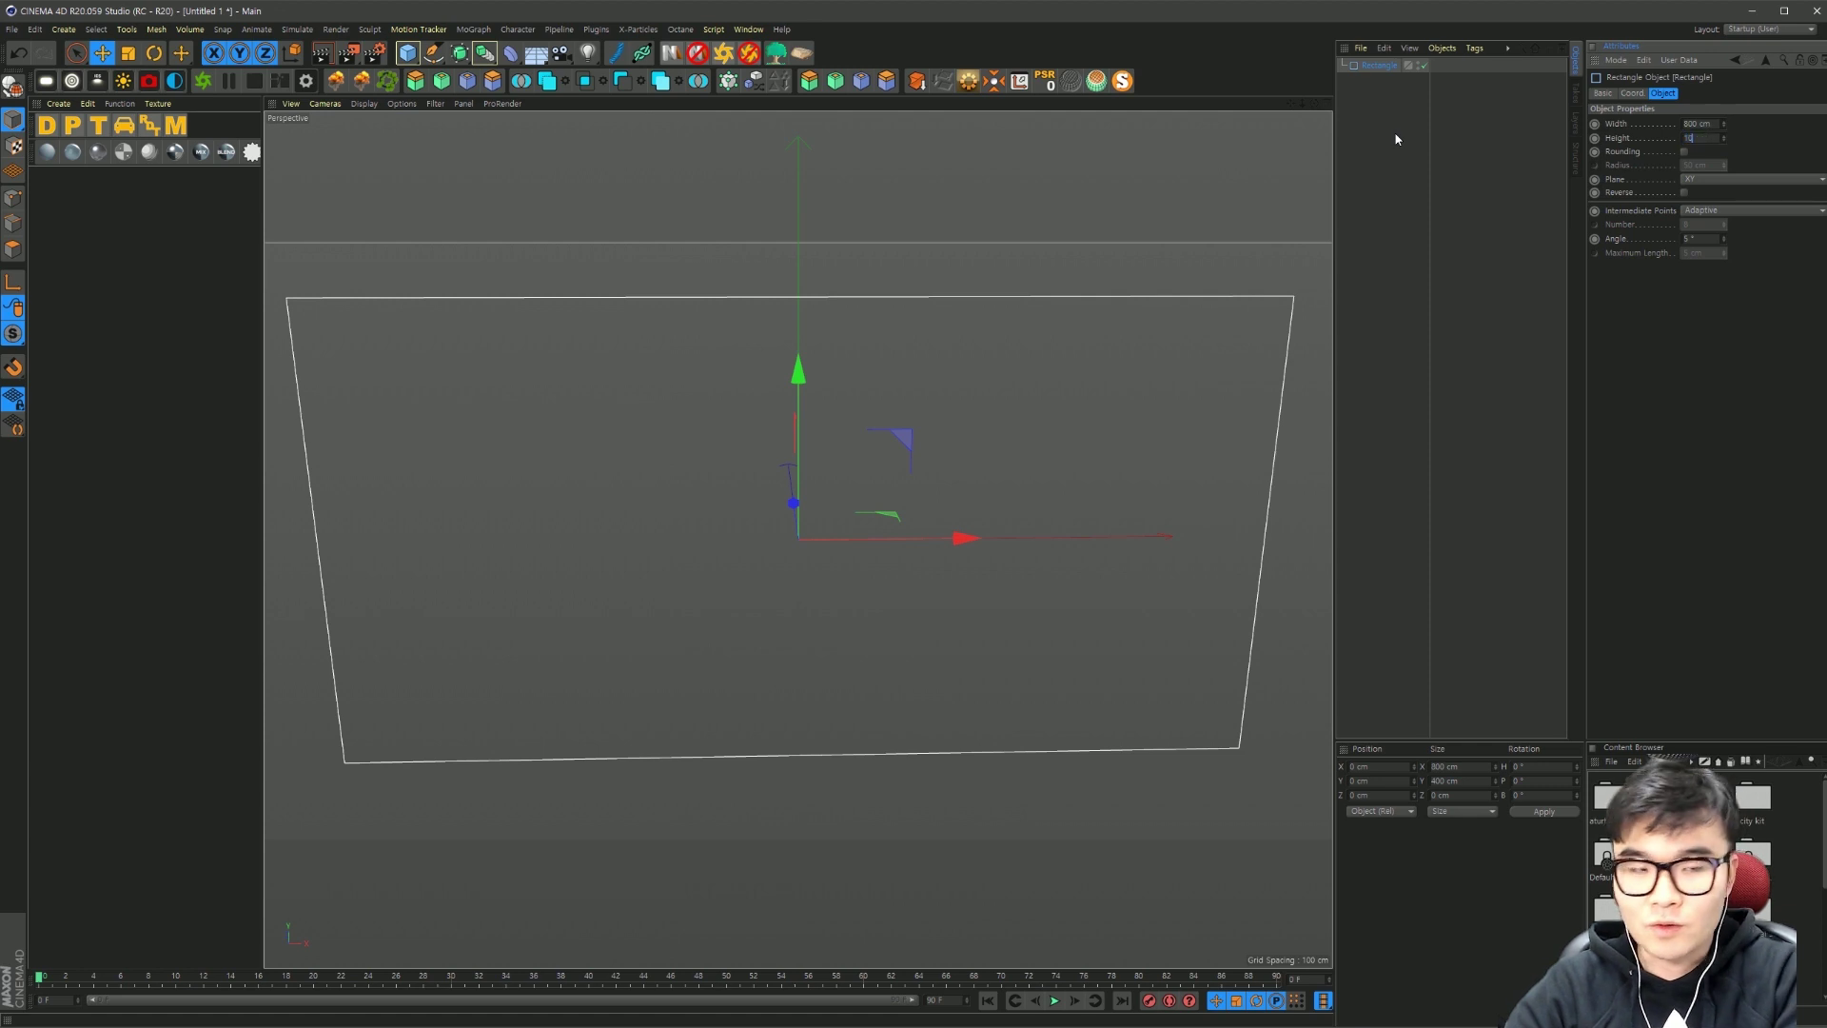
pyautogui.press('Return')
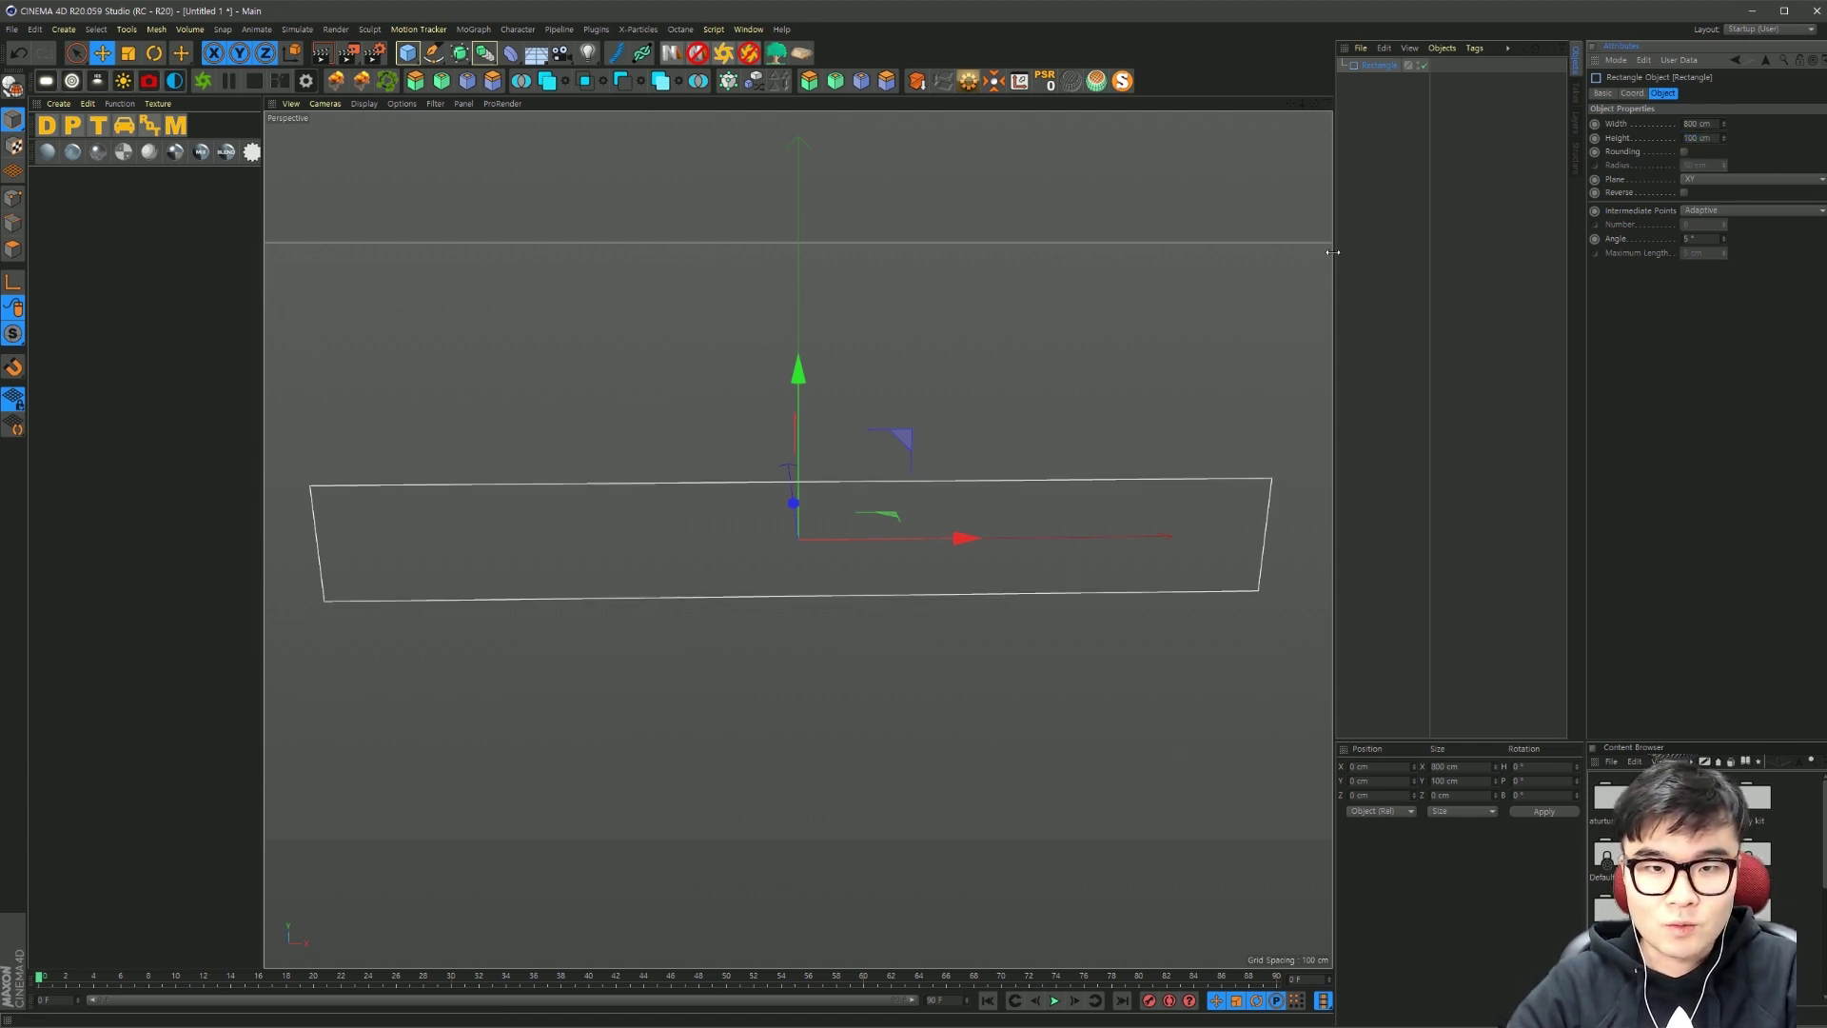
# Step: Round the rectangle's corners to 50 cm and add a second 400×400 cm rectangle spline
pyautogui.moveTo(1336, 249); pyautogui.dragTo(1056, 283)
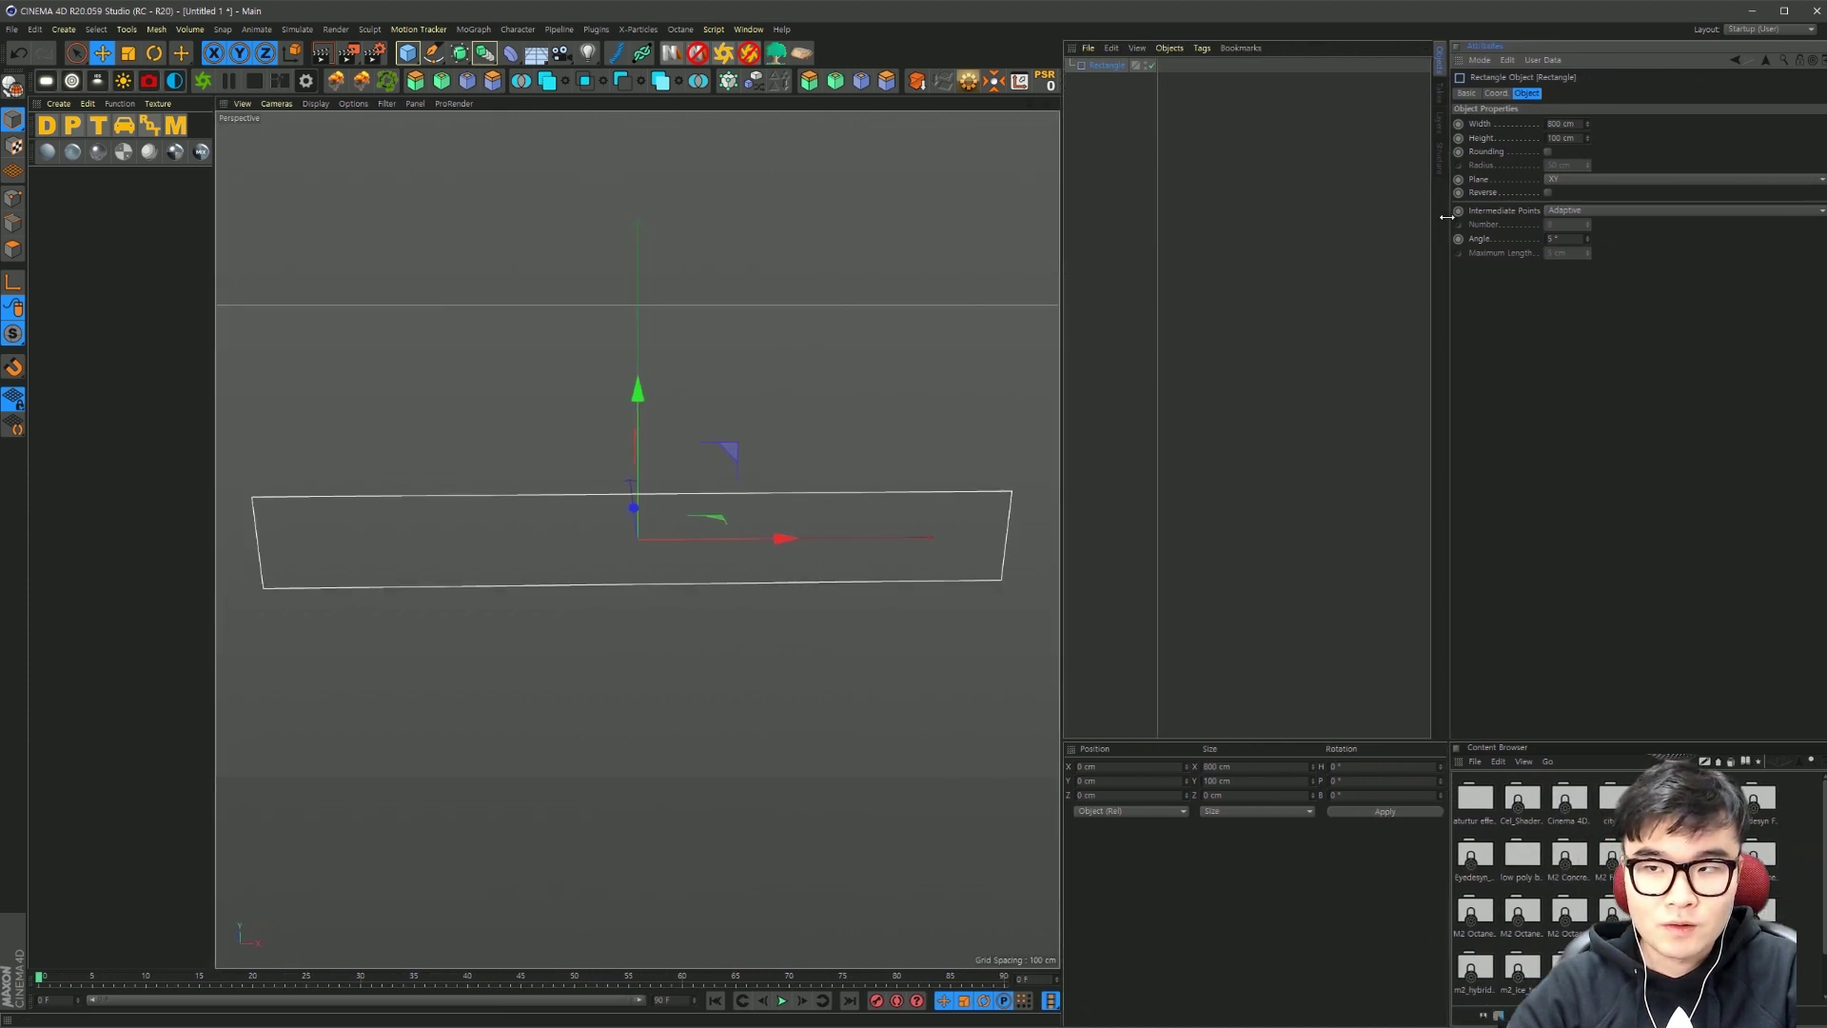
pyautogui.moveTo(1446, 217); pyautogui.dragTo(1228, 259)
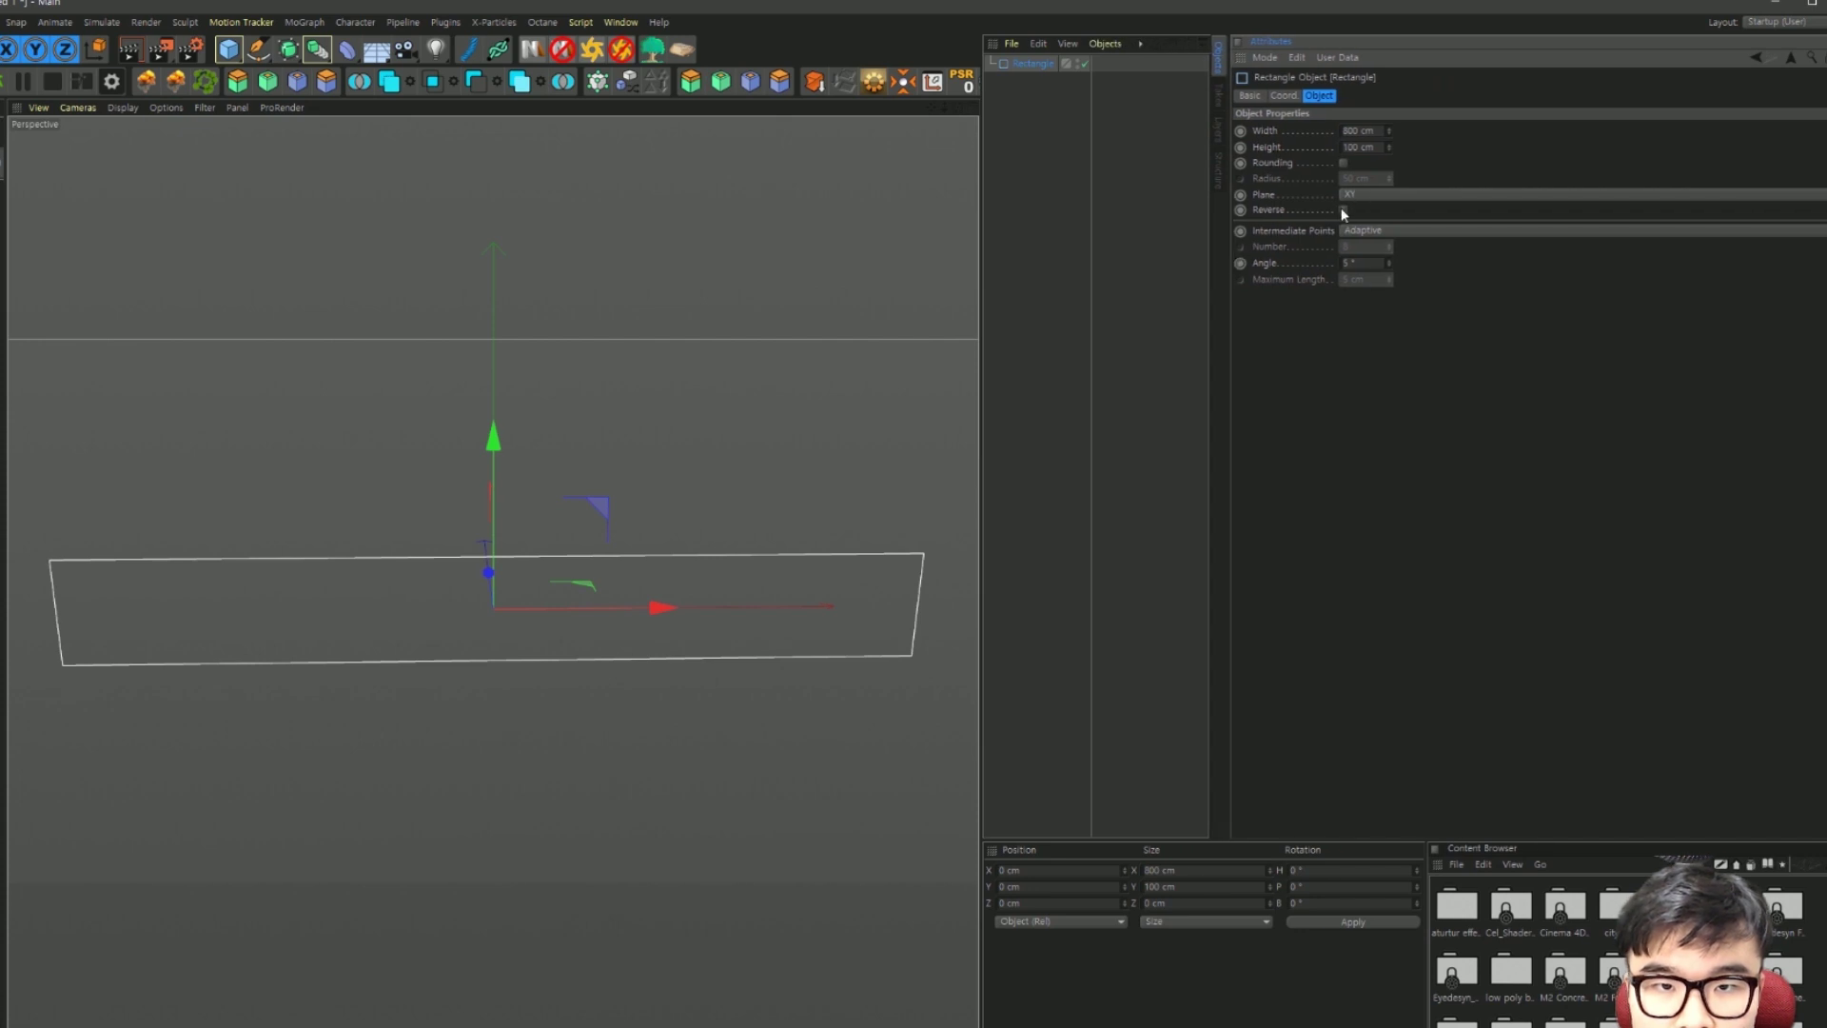
pyautogui.click(1343, 163)
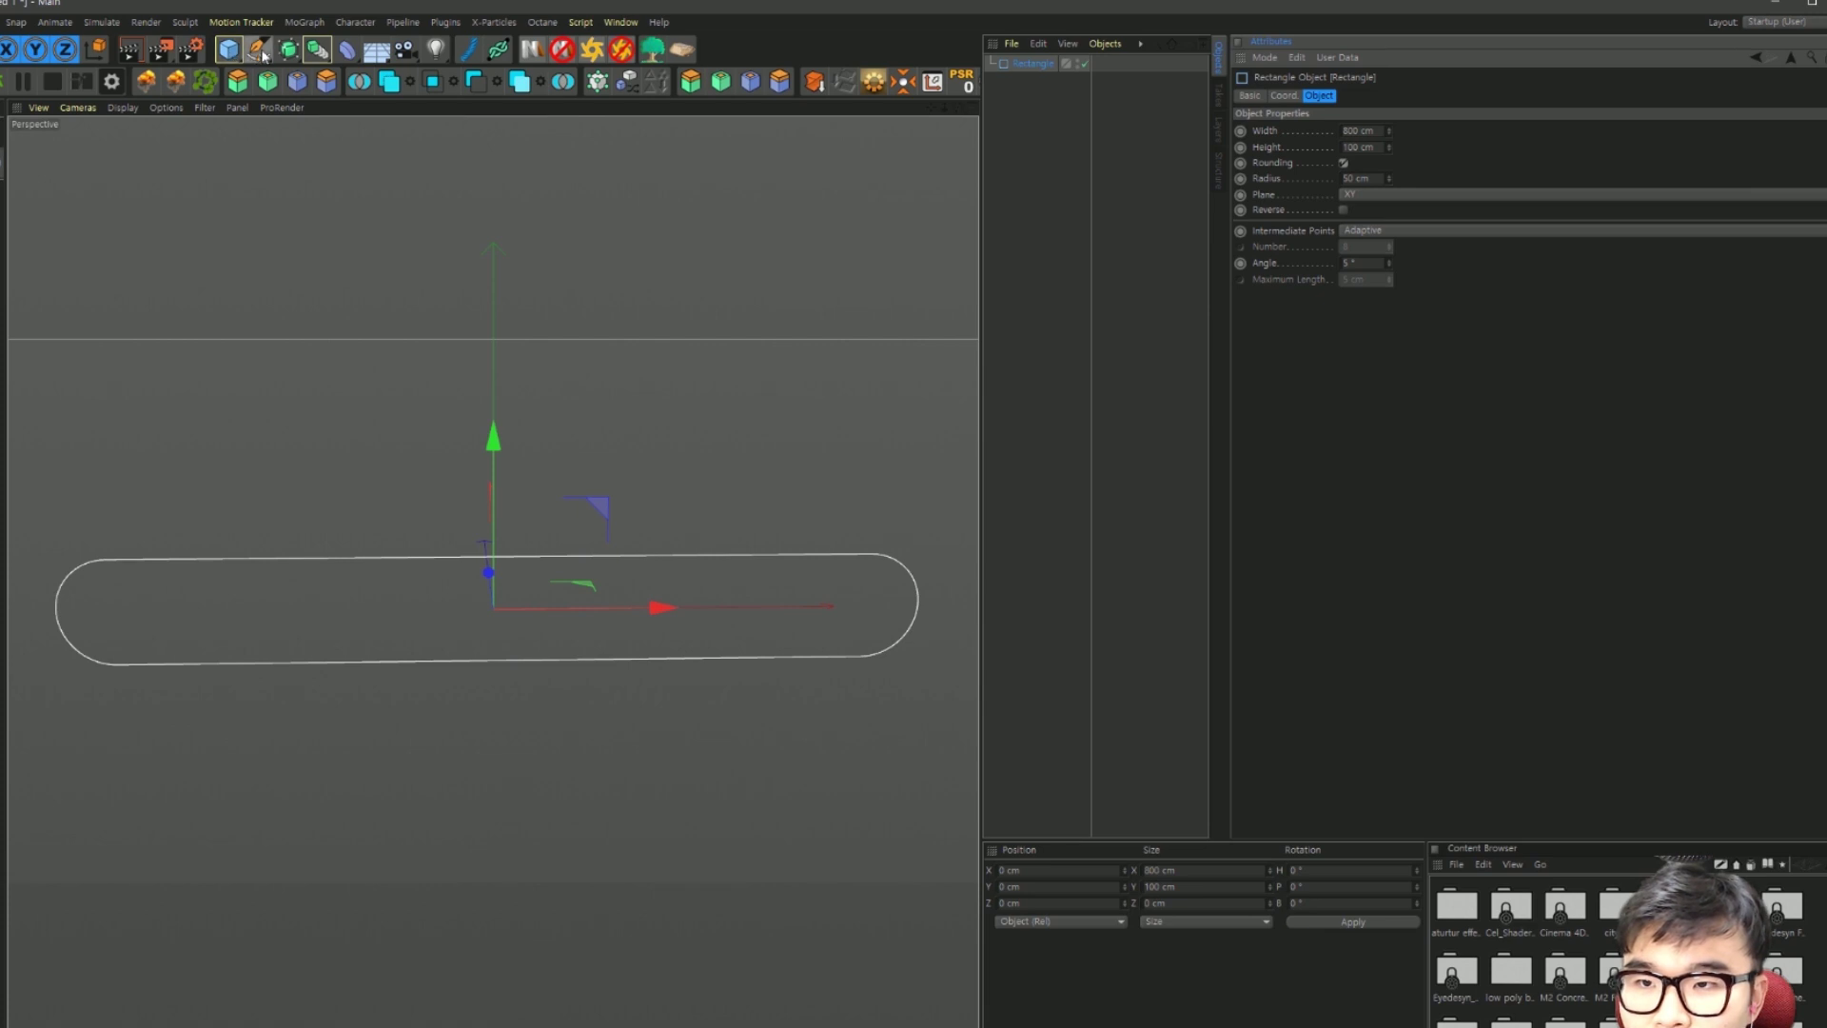
pyautogui.moveTo(264, 55); pyautogui.dragTo(488, 182)
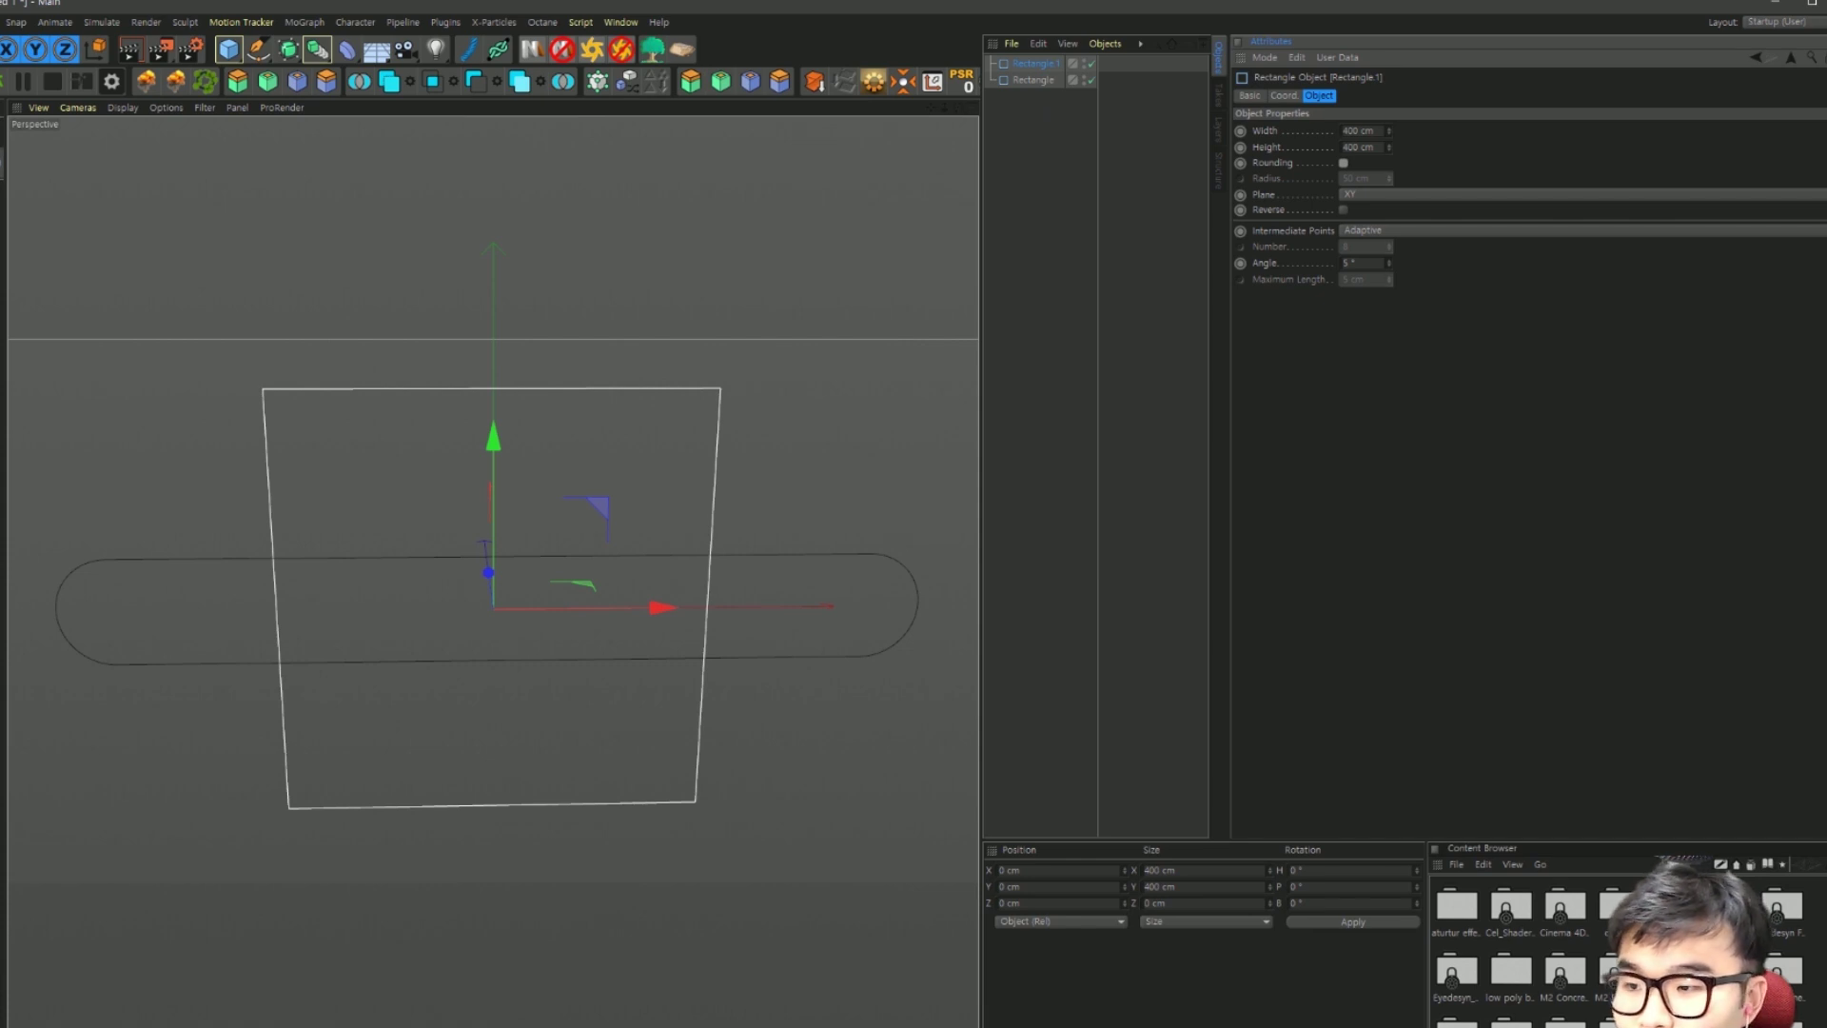
# Step: Merge the wooden crate .c4d file and raise it above the track
pyautogui.hotkey('ctrl', 'o')
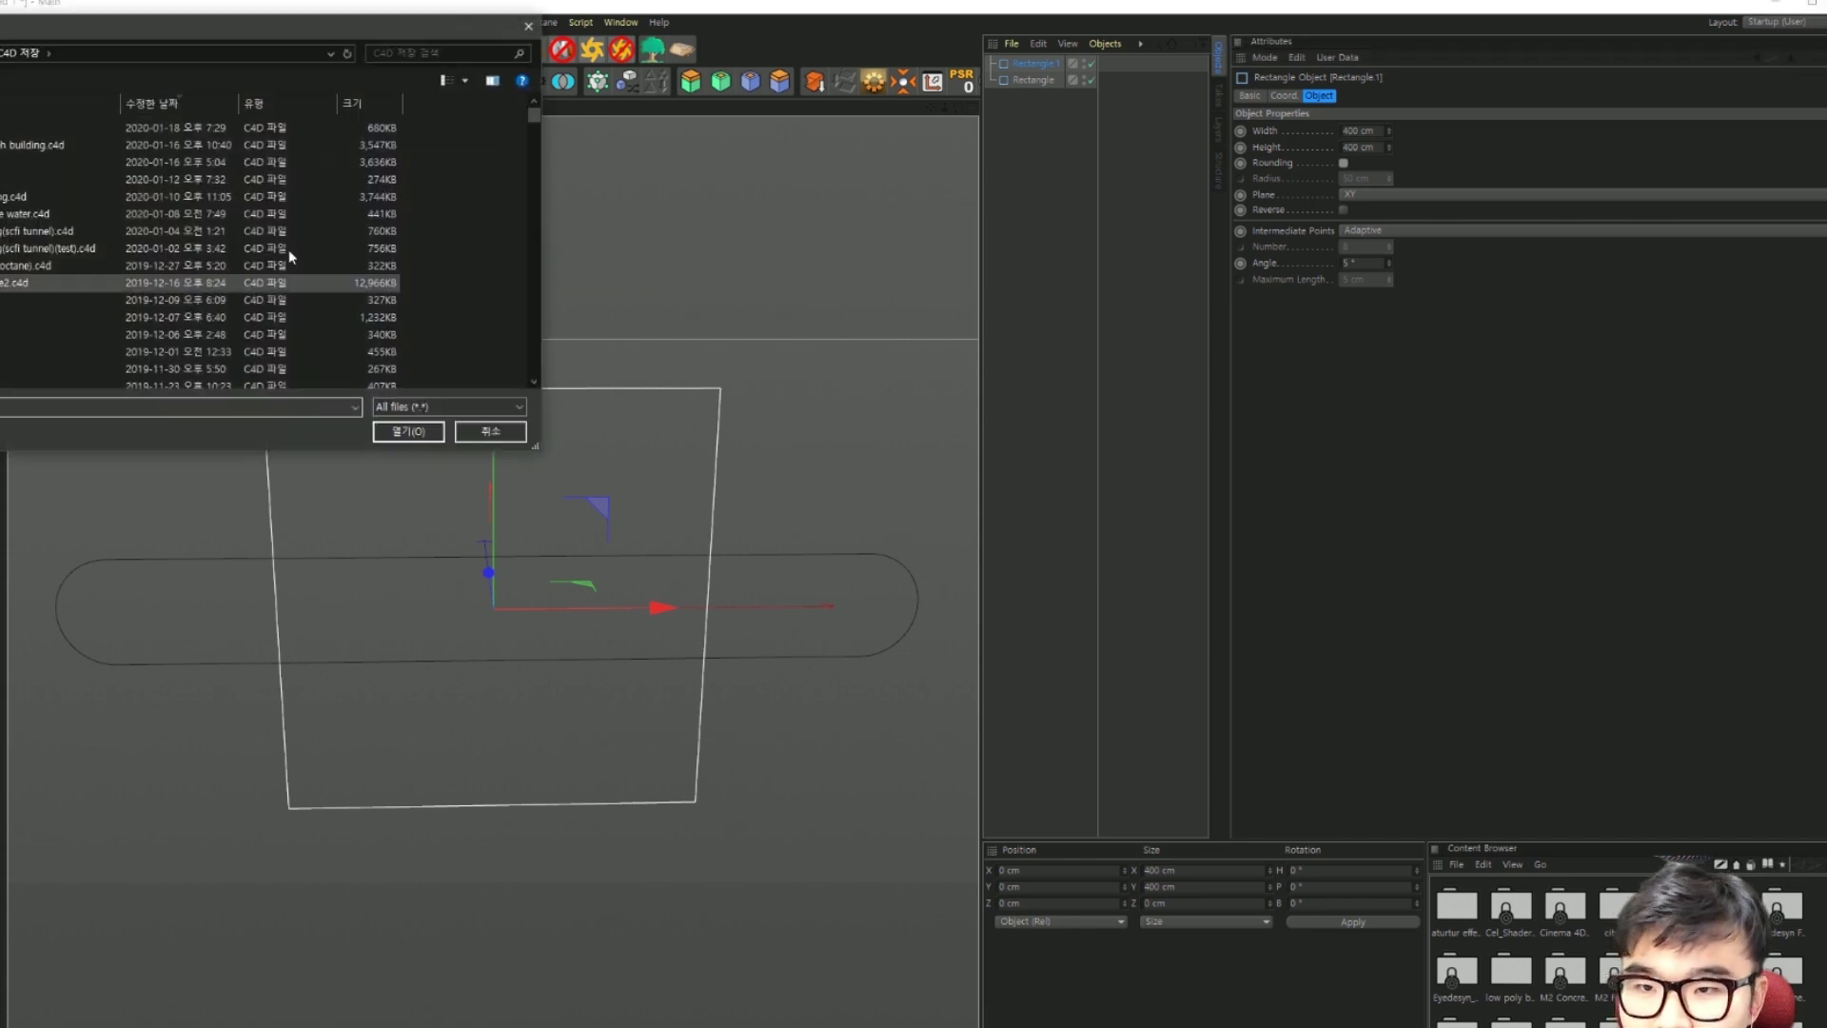
pyautogui.hotkey('alt', 'Up')
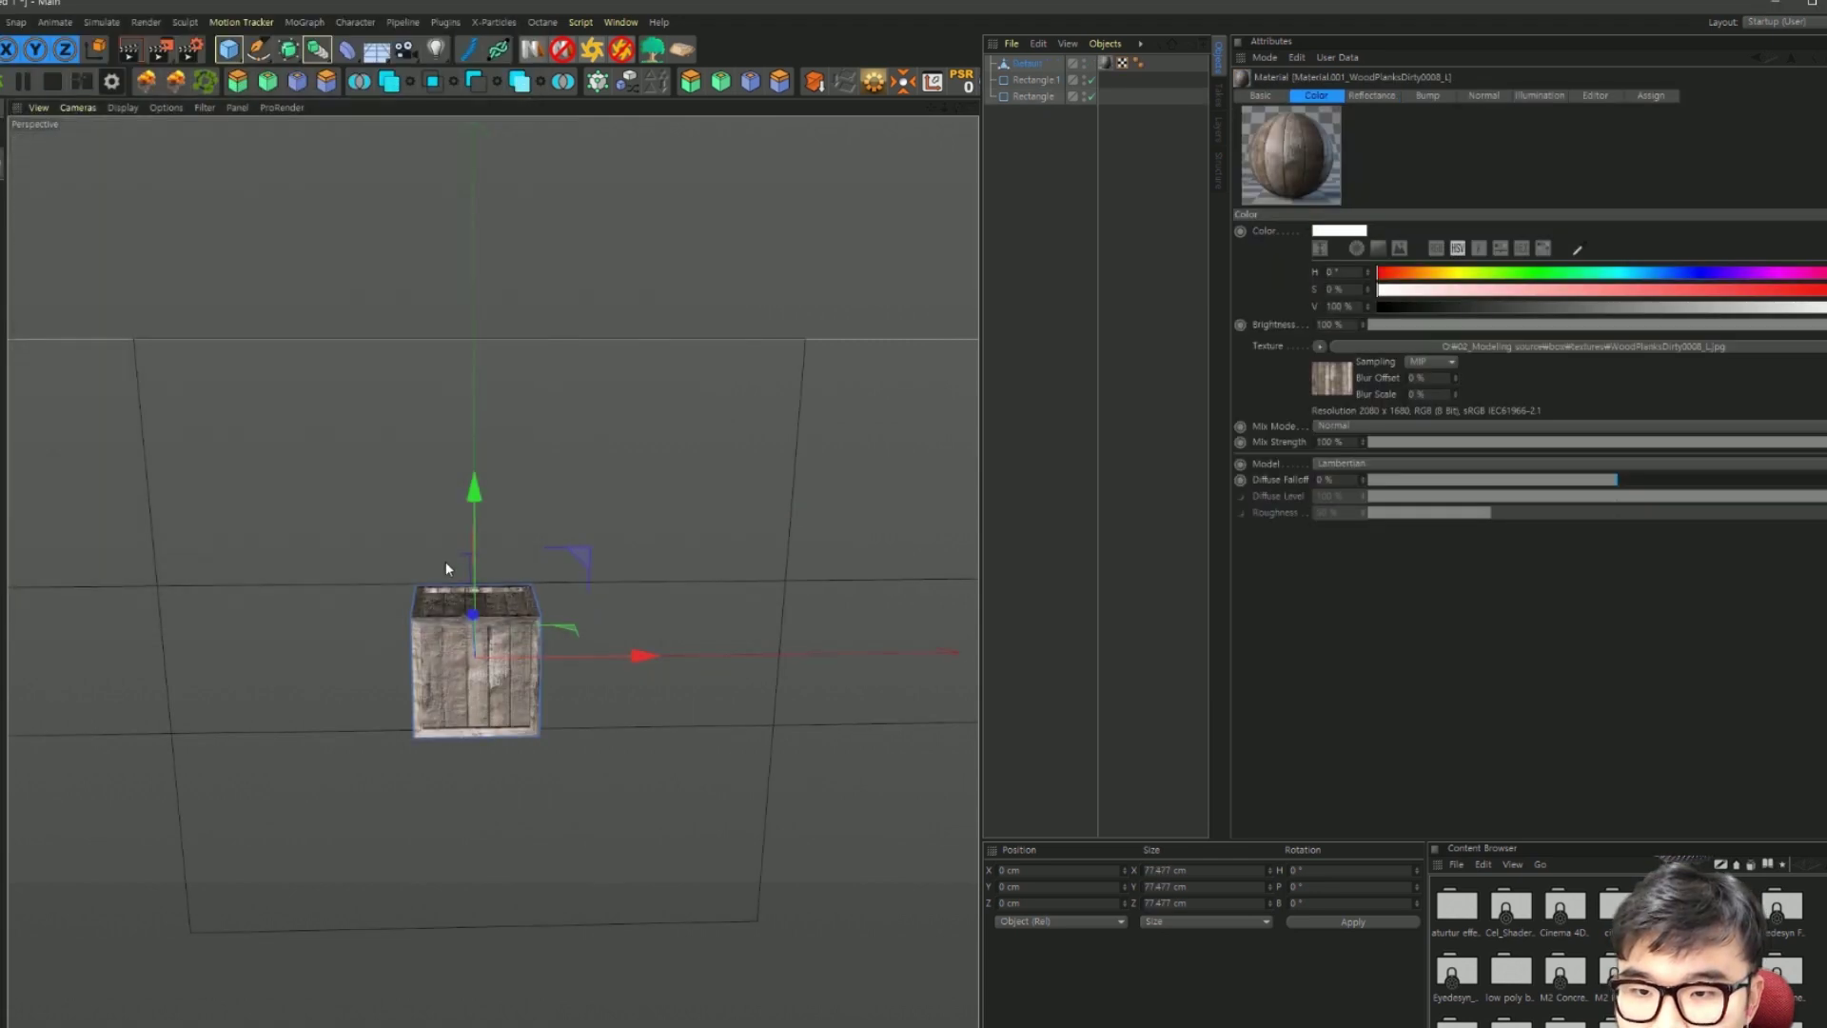
pyautogui.moveTo(473, 486); pyautogui.dragTo(473, 87)
pyautogui.scroll(-3, 512, 649)
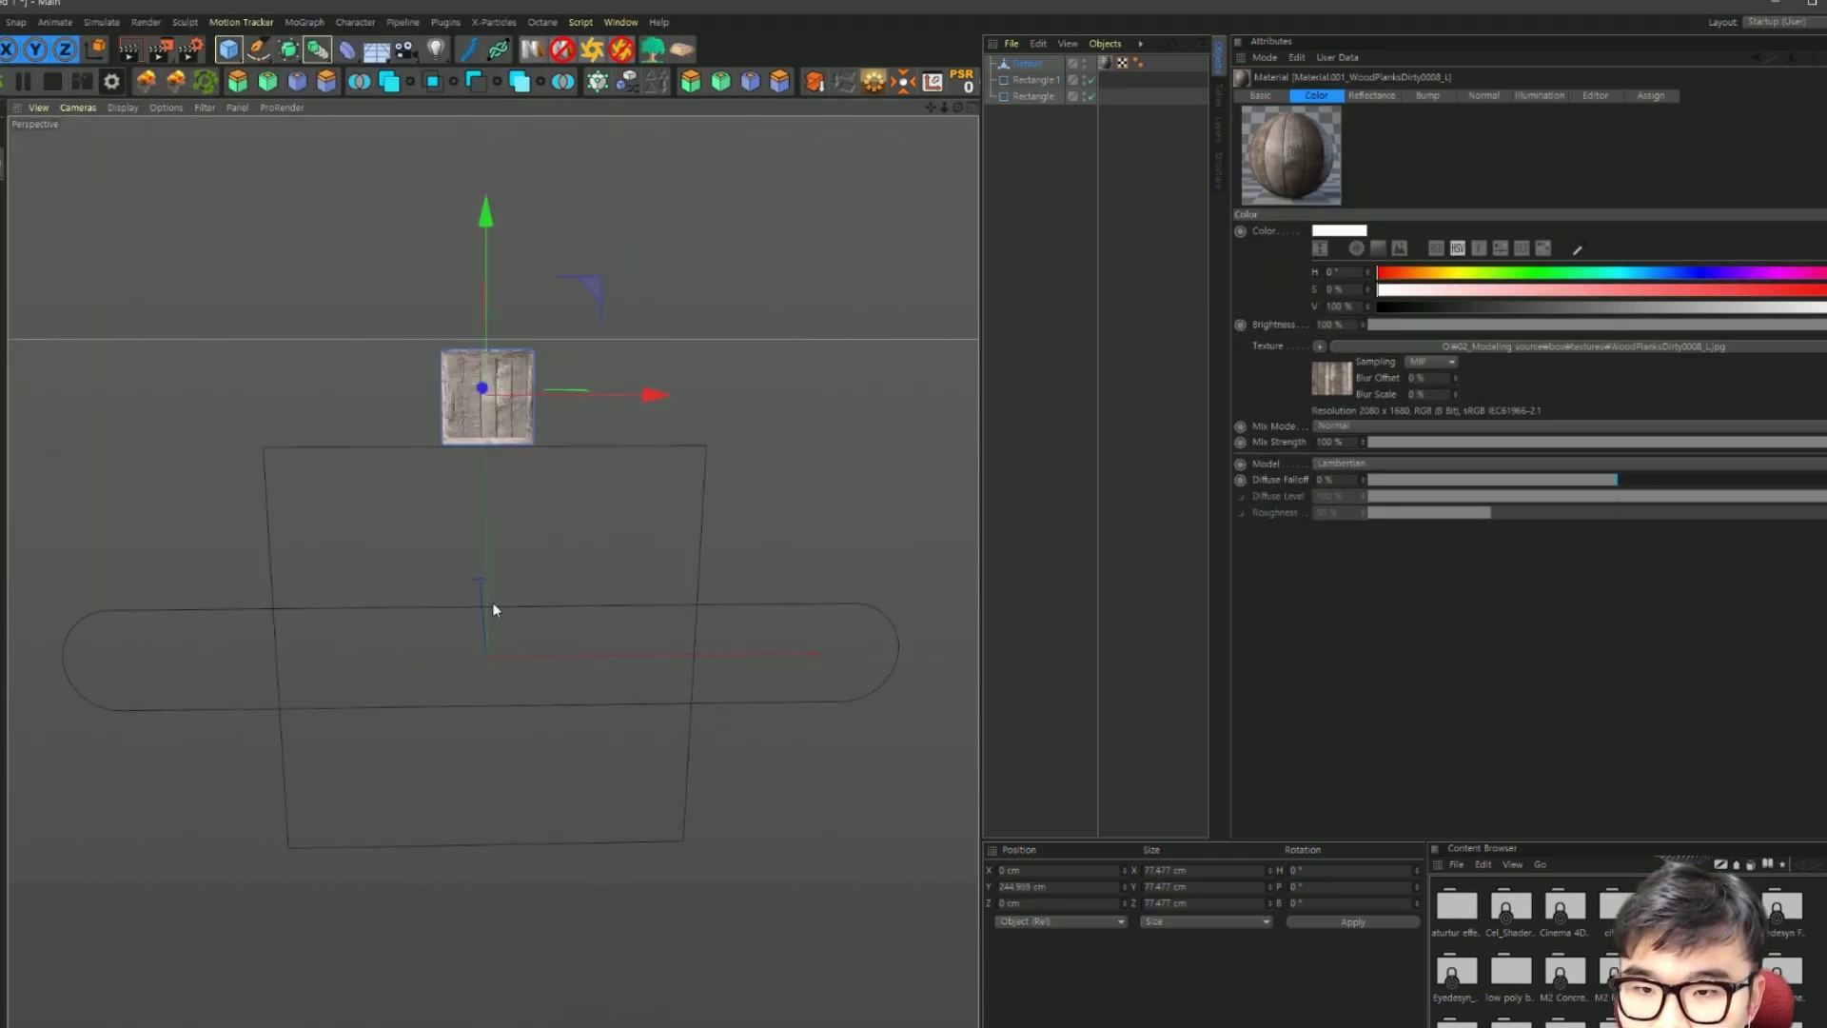
# Step: Resize Rectangle.1 to a thin 5 cm wide, 100 cm high profile
pyautogui.click(1032, 80)
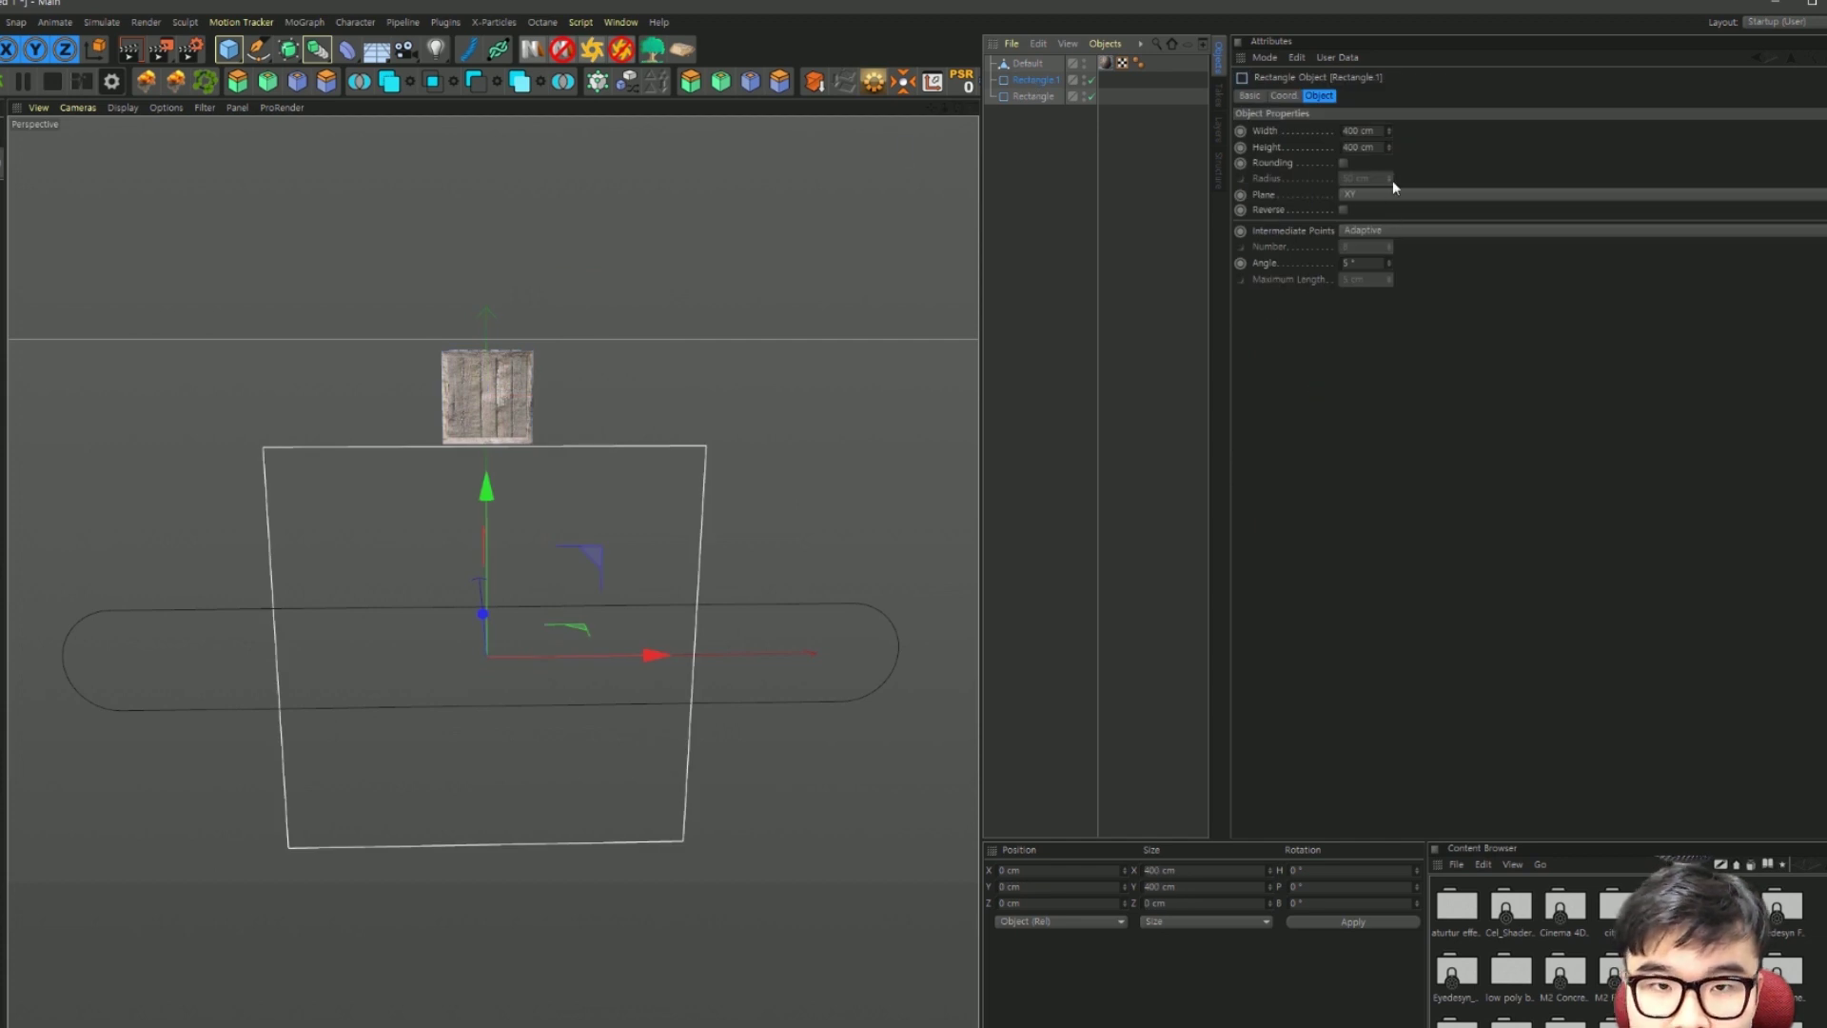
pyautogui.press('Tab')
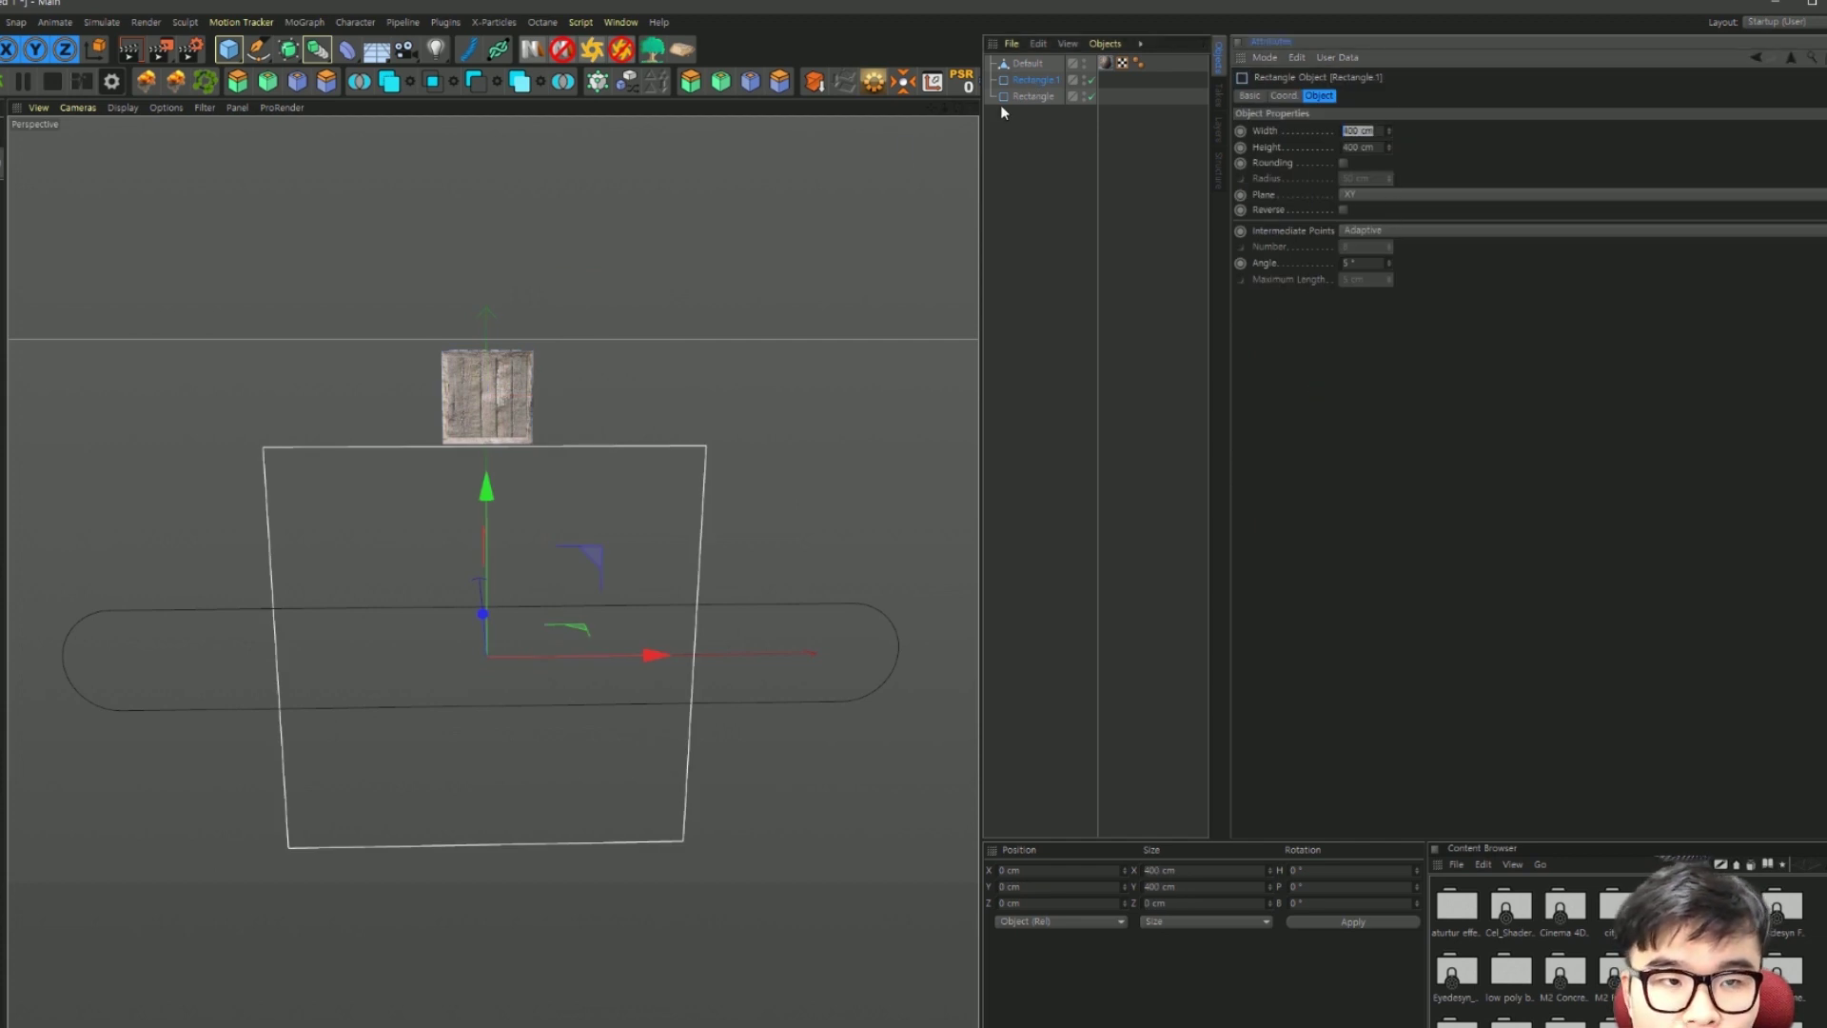
pyautogui.write('5')
pyautogui.press('Return')
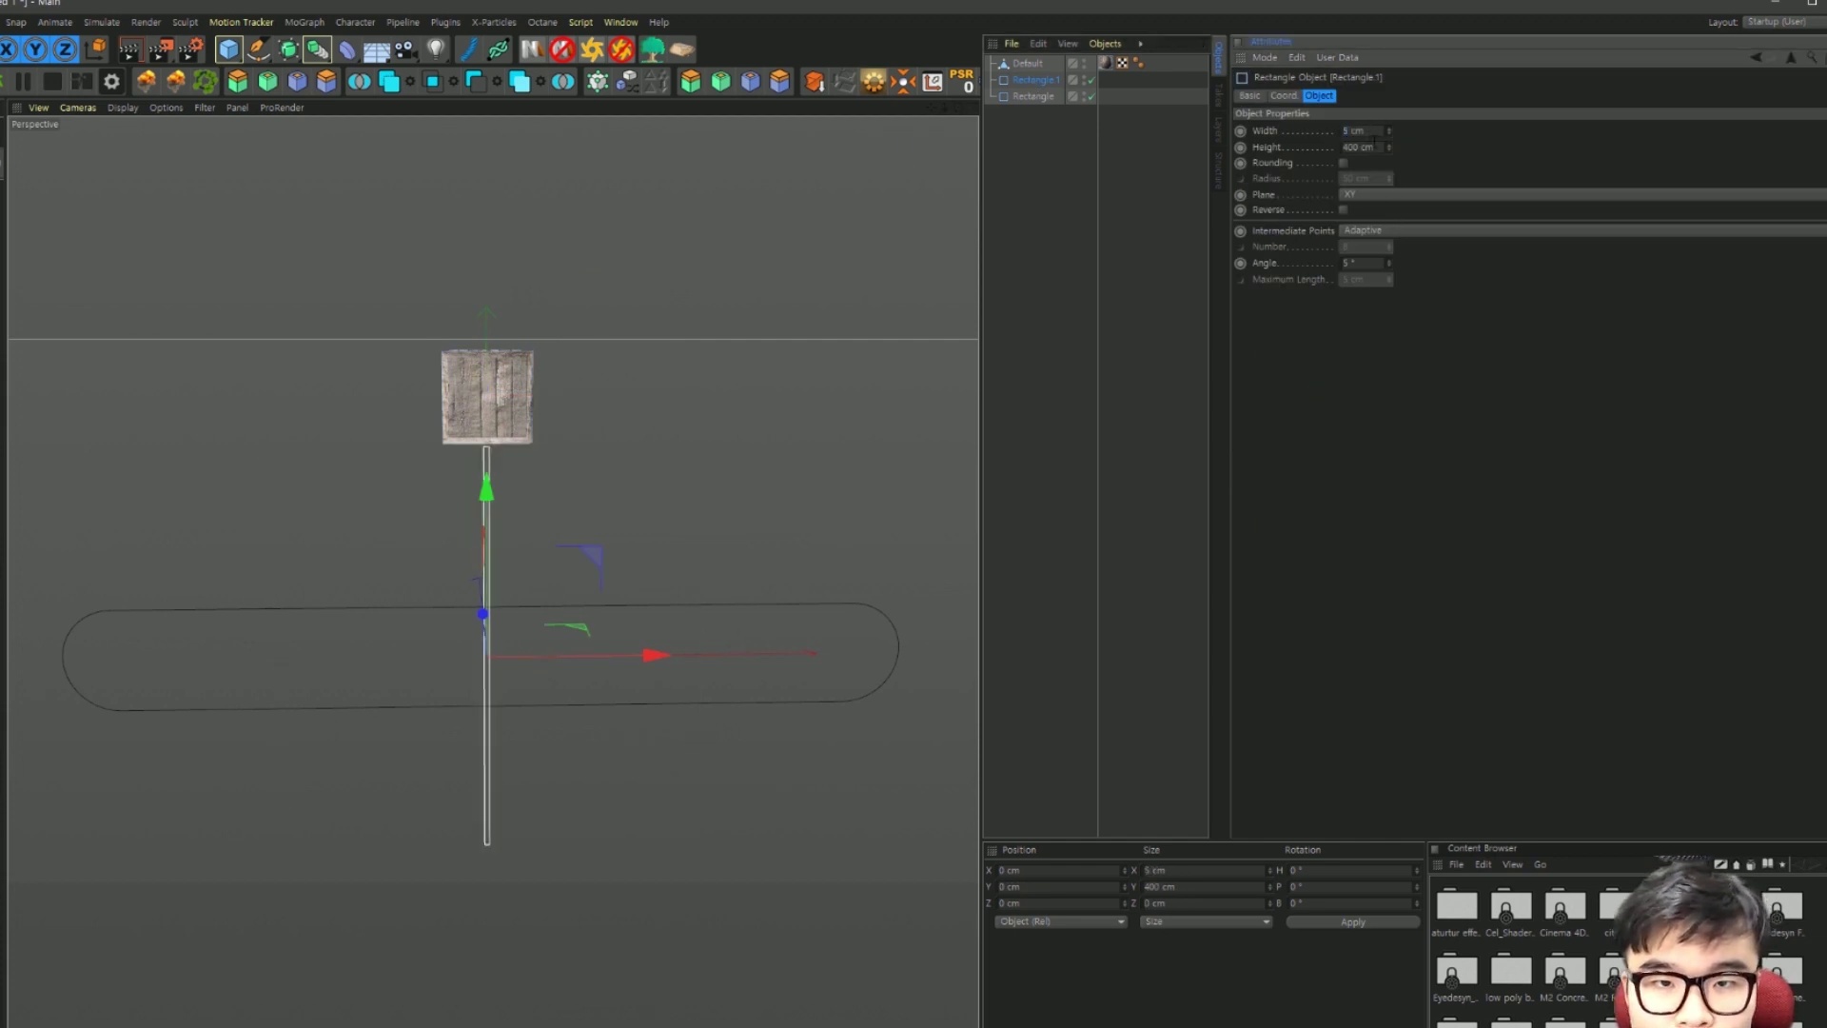
pyautogui.press('Tab')
pyautogui.write('100')
pyautogui.press('Return')
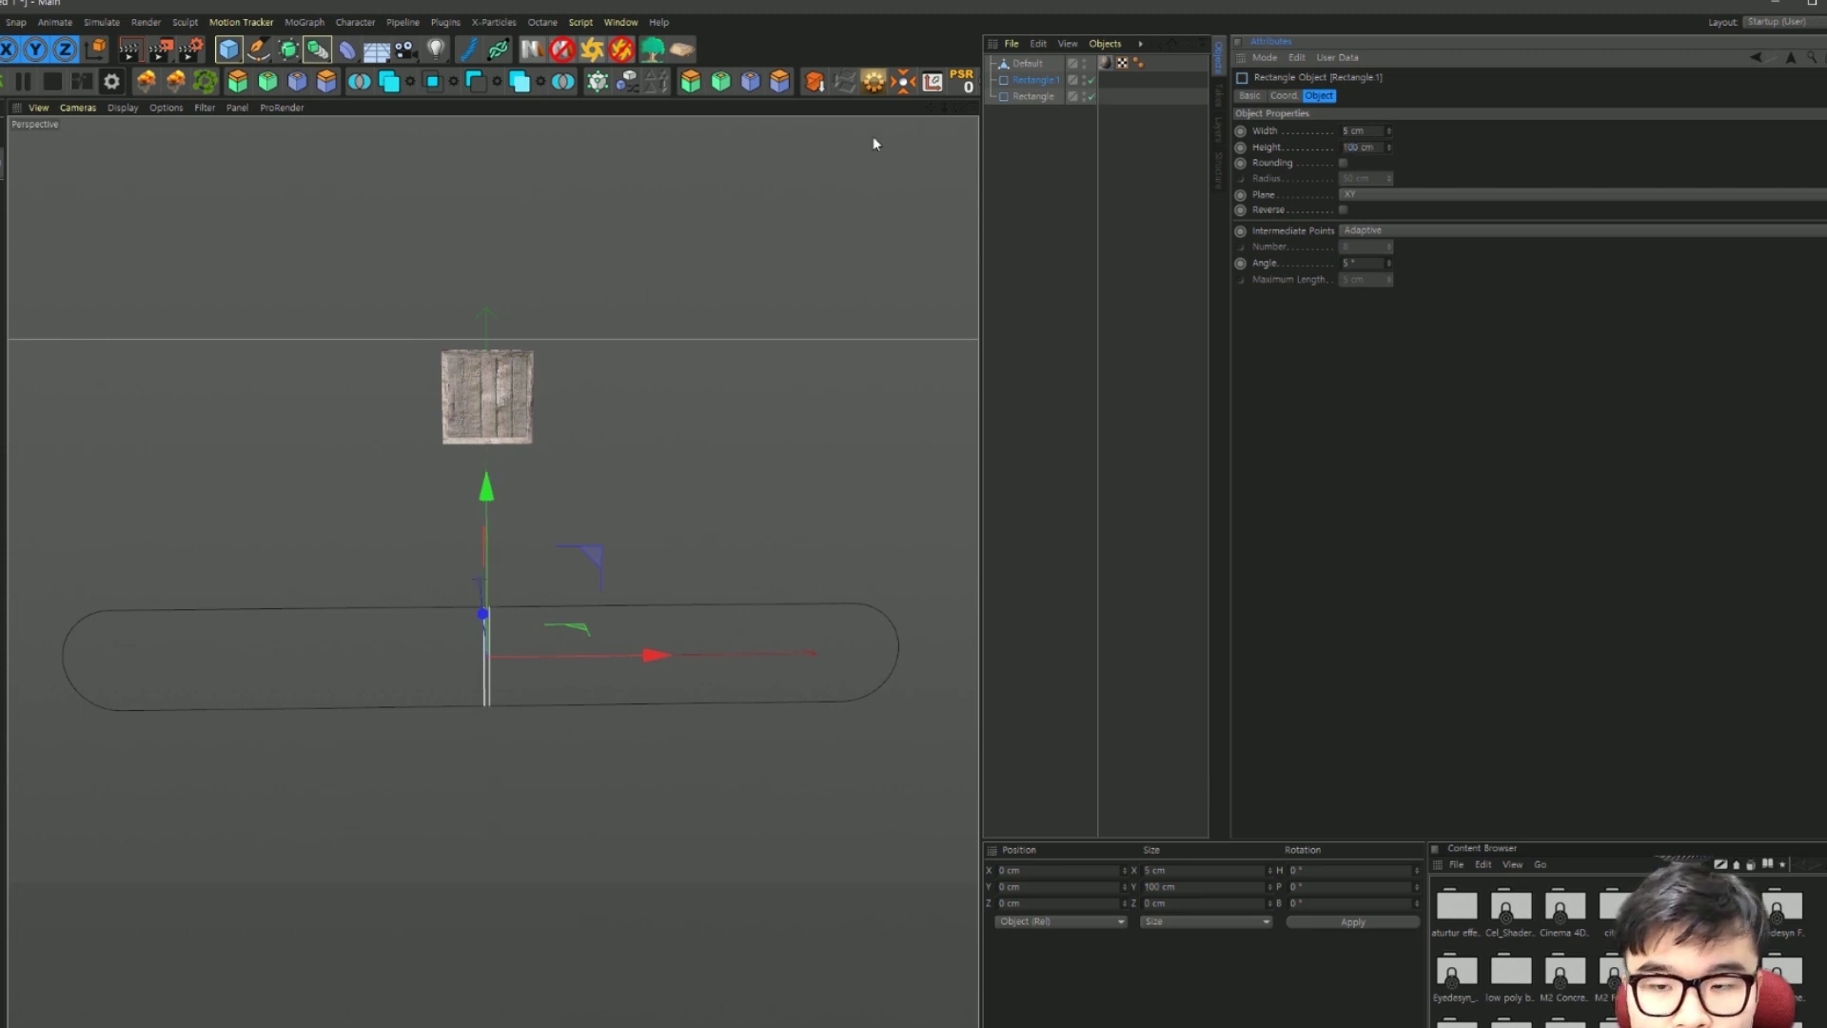
pyautogui.scroll(2, 351, 703)
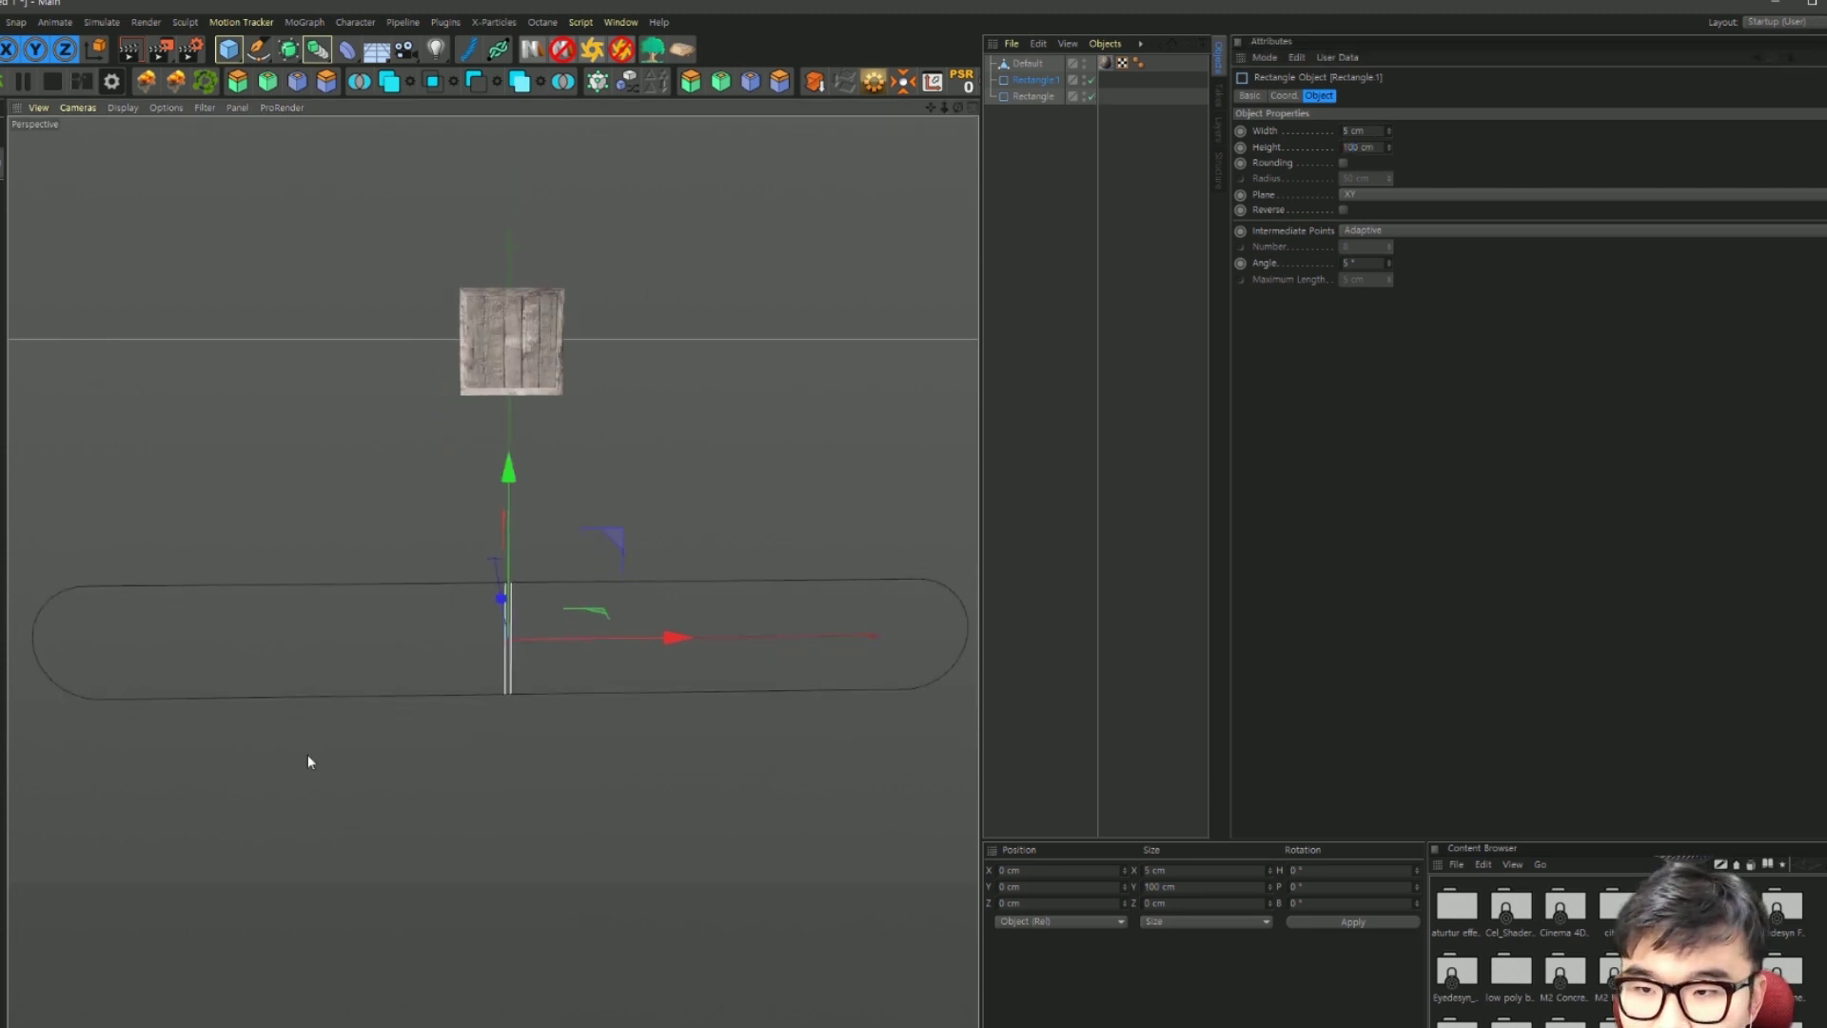
pyautogui.click(1036, 107)
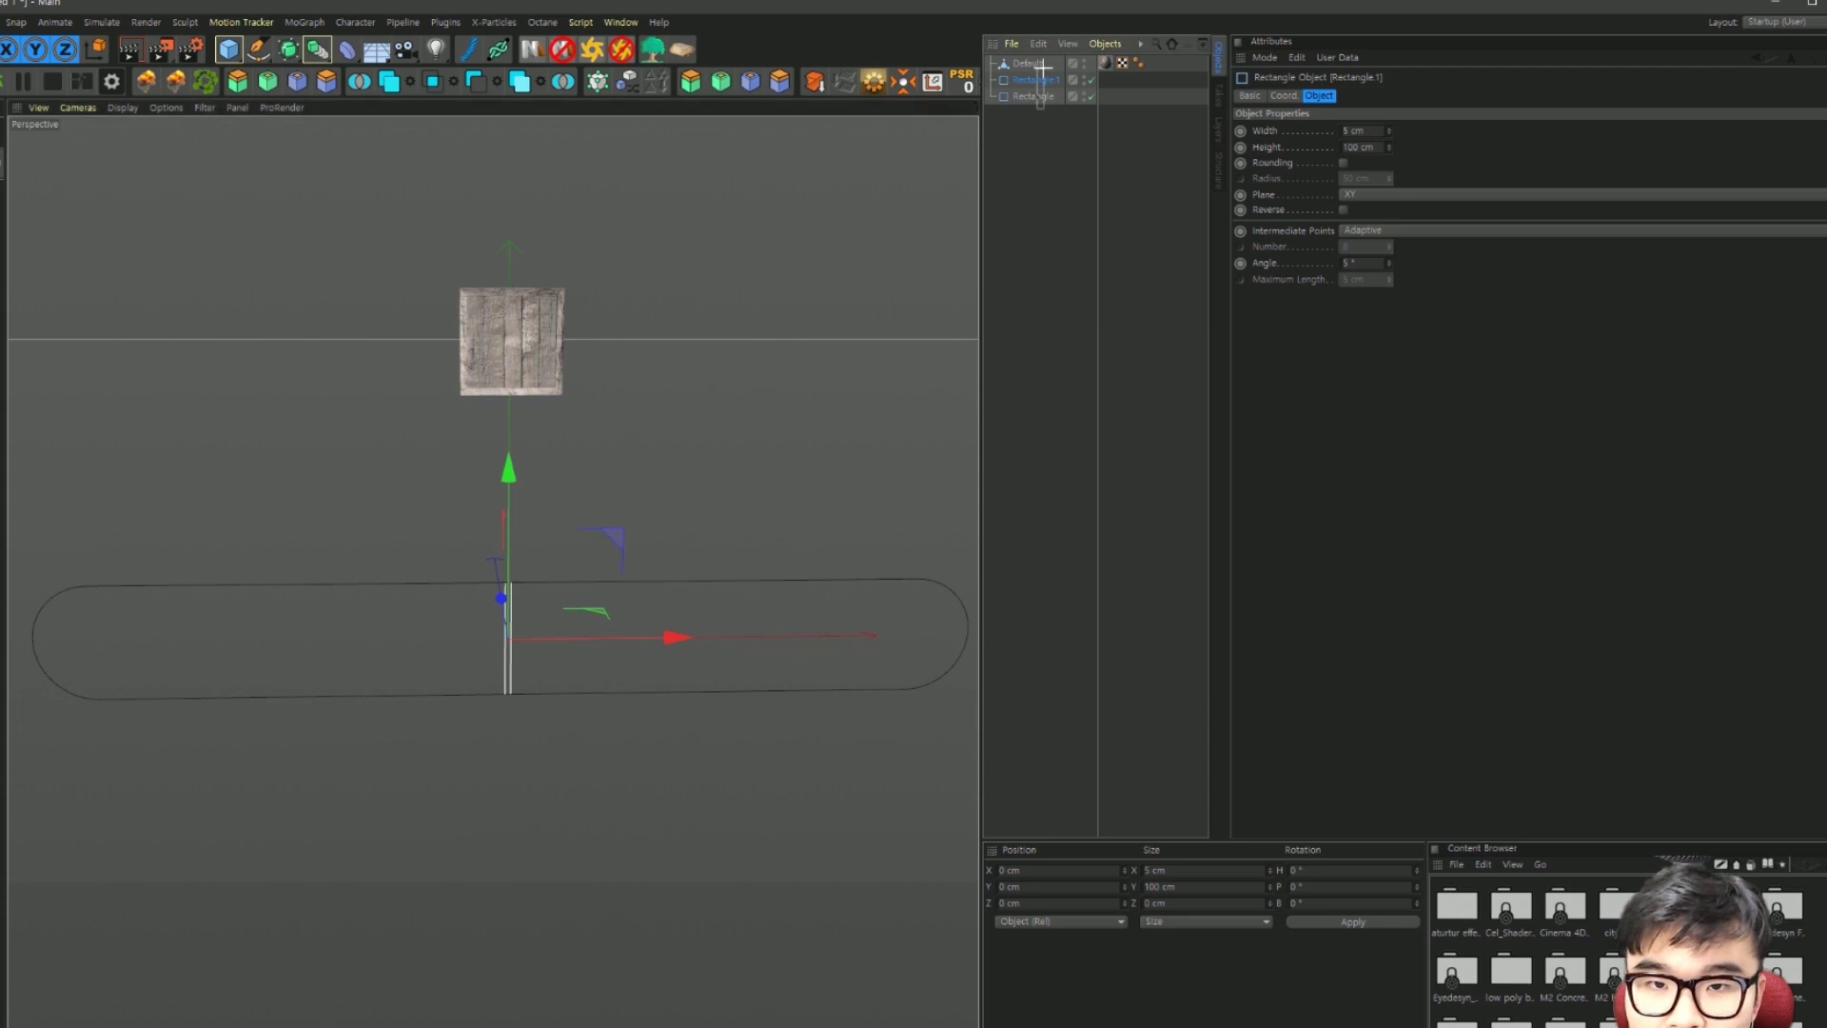
# Step: Add a Sweep generator with both rectangle splines nested under it to form the belt loop
pyautogui.click(288, 53)
pyautogui.moveTo(316, 49); pyautogui.dragTo(340, 141)
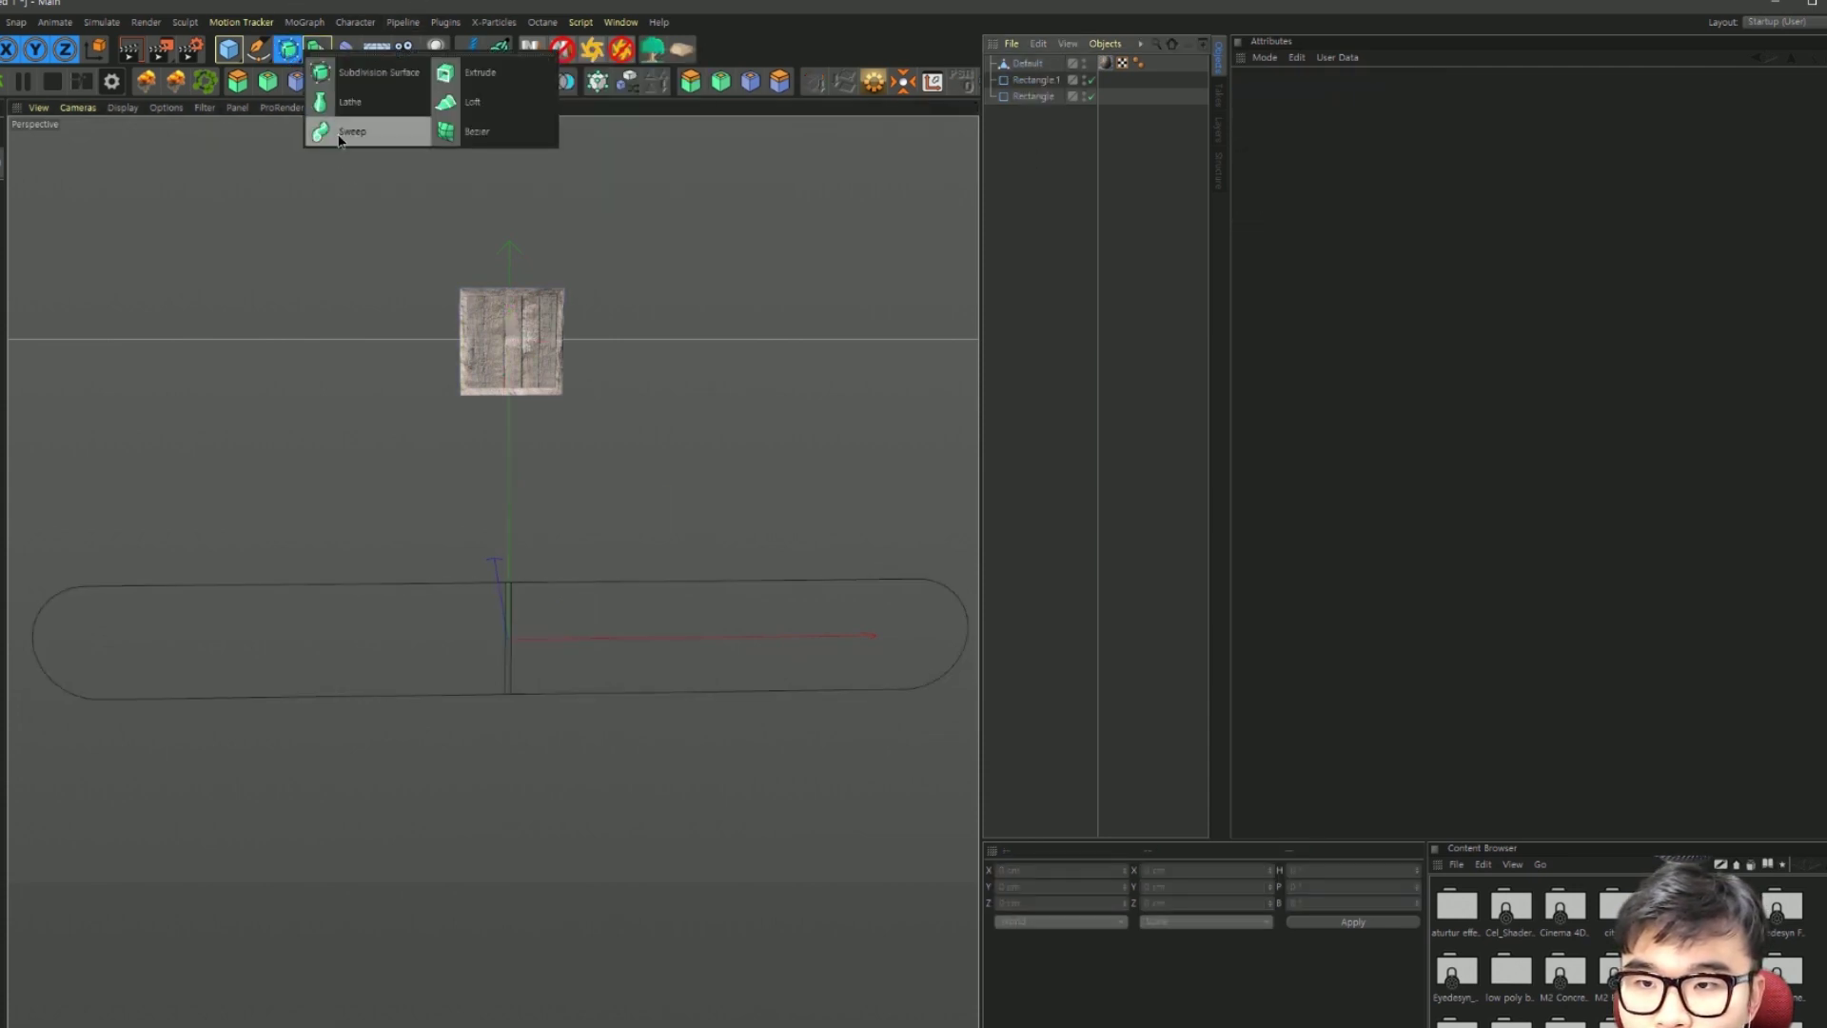
pyautogui.click(1032, 96)
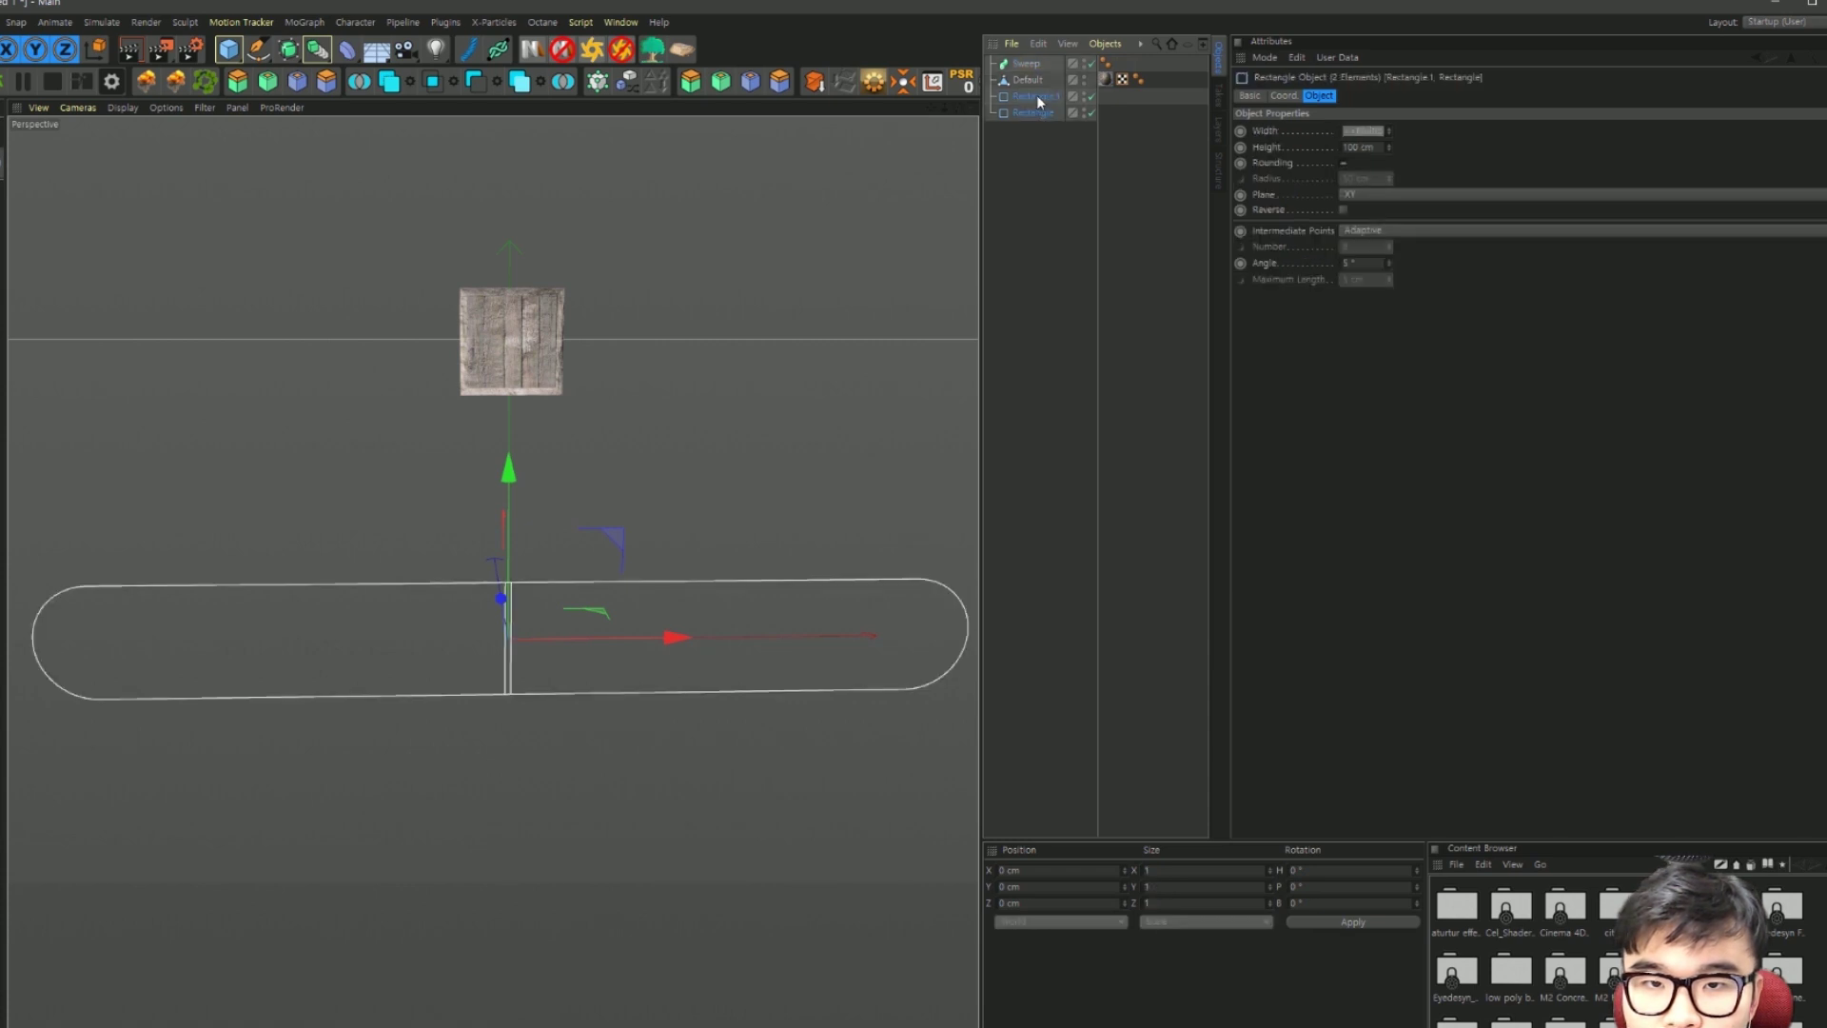
pyautogui.moveTo(1033, 113); pyautogui.dragTo(1038, 66)
pyautogui.click(652, 425)
pyautogui.moveTo(609, 579)
pyautogui.keyDown('alt'); pyautogui.mouseDown()
pyautogui.moveTo(483, 643)
pyautogui.moveTo(633, 647)
pyautogui.moveTo(628, 624)
pyautogui.moveTo(652, 660)
pyautogui.moveTo(510, 616)
pyautogui.moveTo(608, 569)
pyautogui.moveTo(511, 630)
pyautogui.moveTo(653, 747)
pyautogui.moveTo(618, 732)
pyautogui.mouseUp(); pyautogui.keyUp('alt')
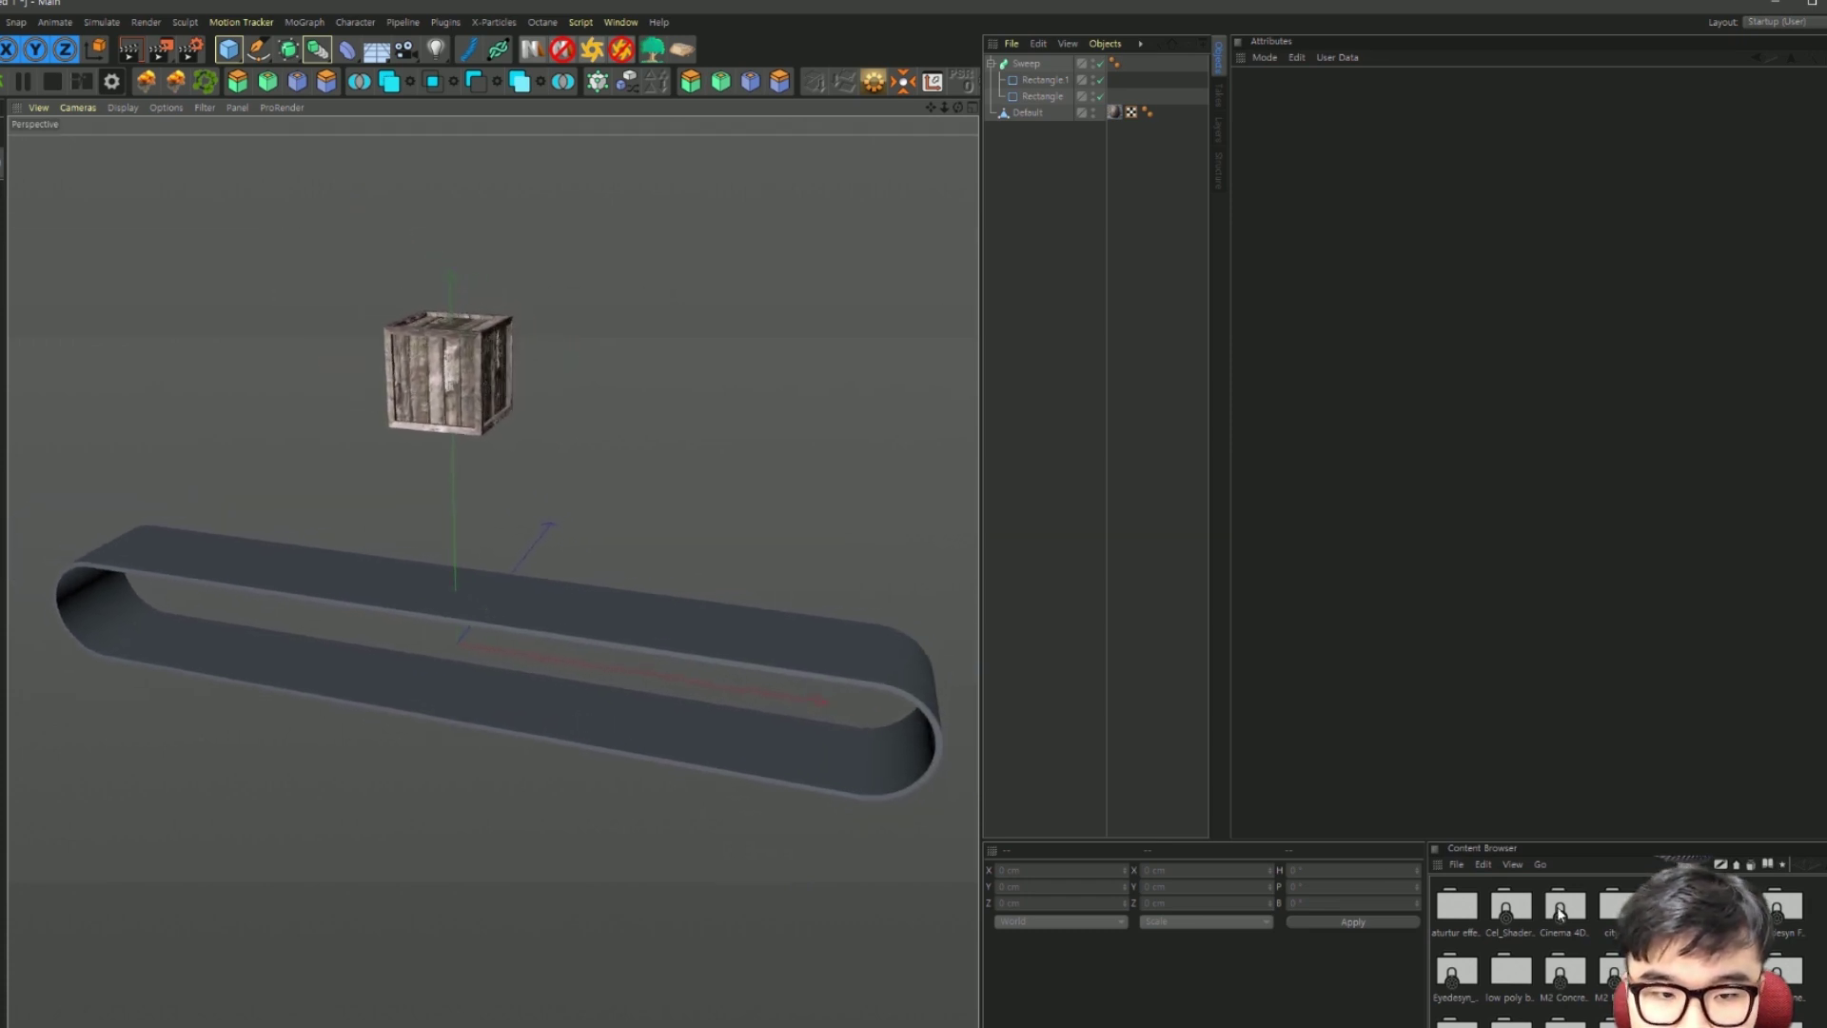
pyautogui.scroll(-1, 1523, 952)
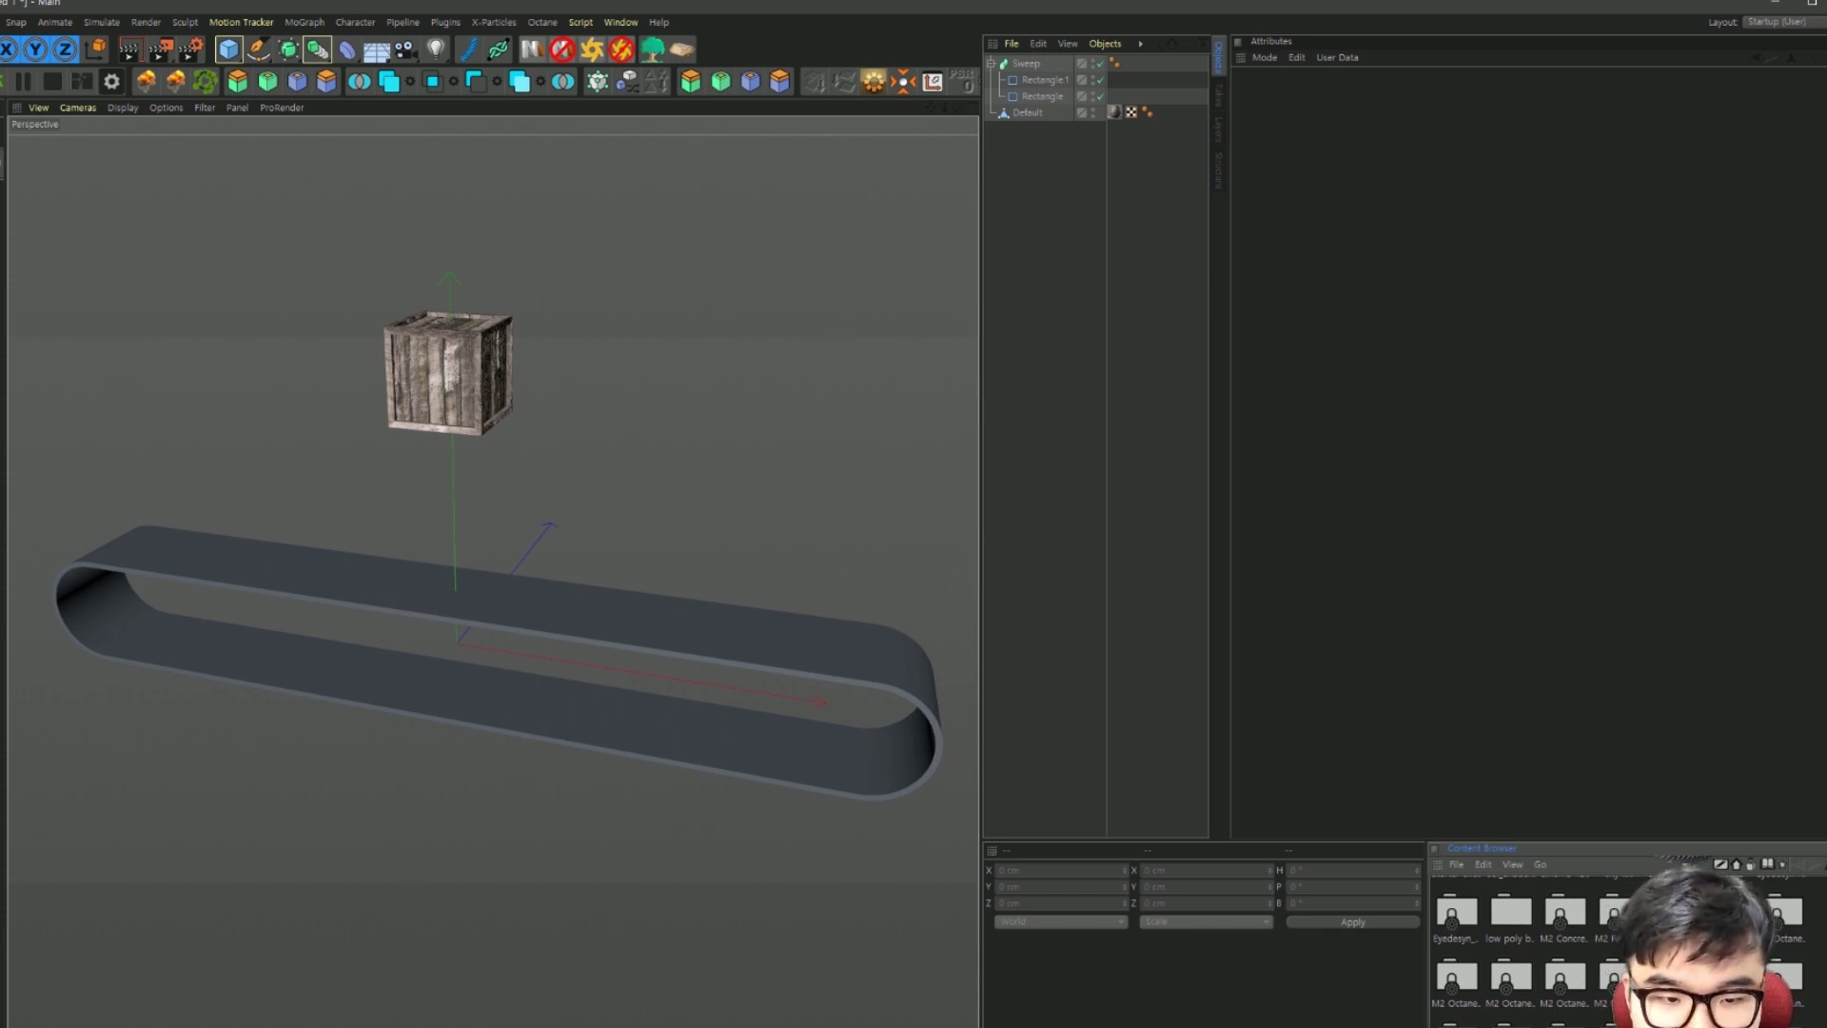
# Step: Apply the Tile 01 material to the Sweep belt
pyautogui.scroll(-2, 1522, 952)
pyautogui.click(1513, 904)
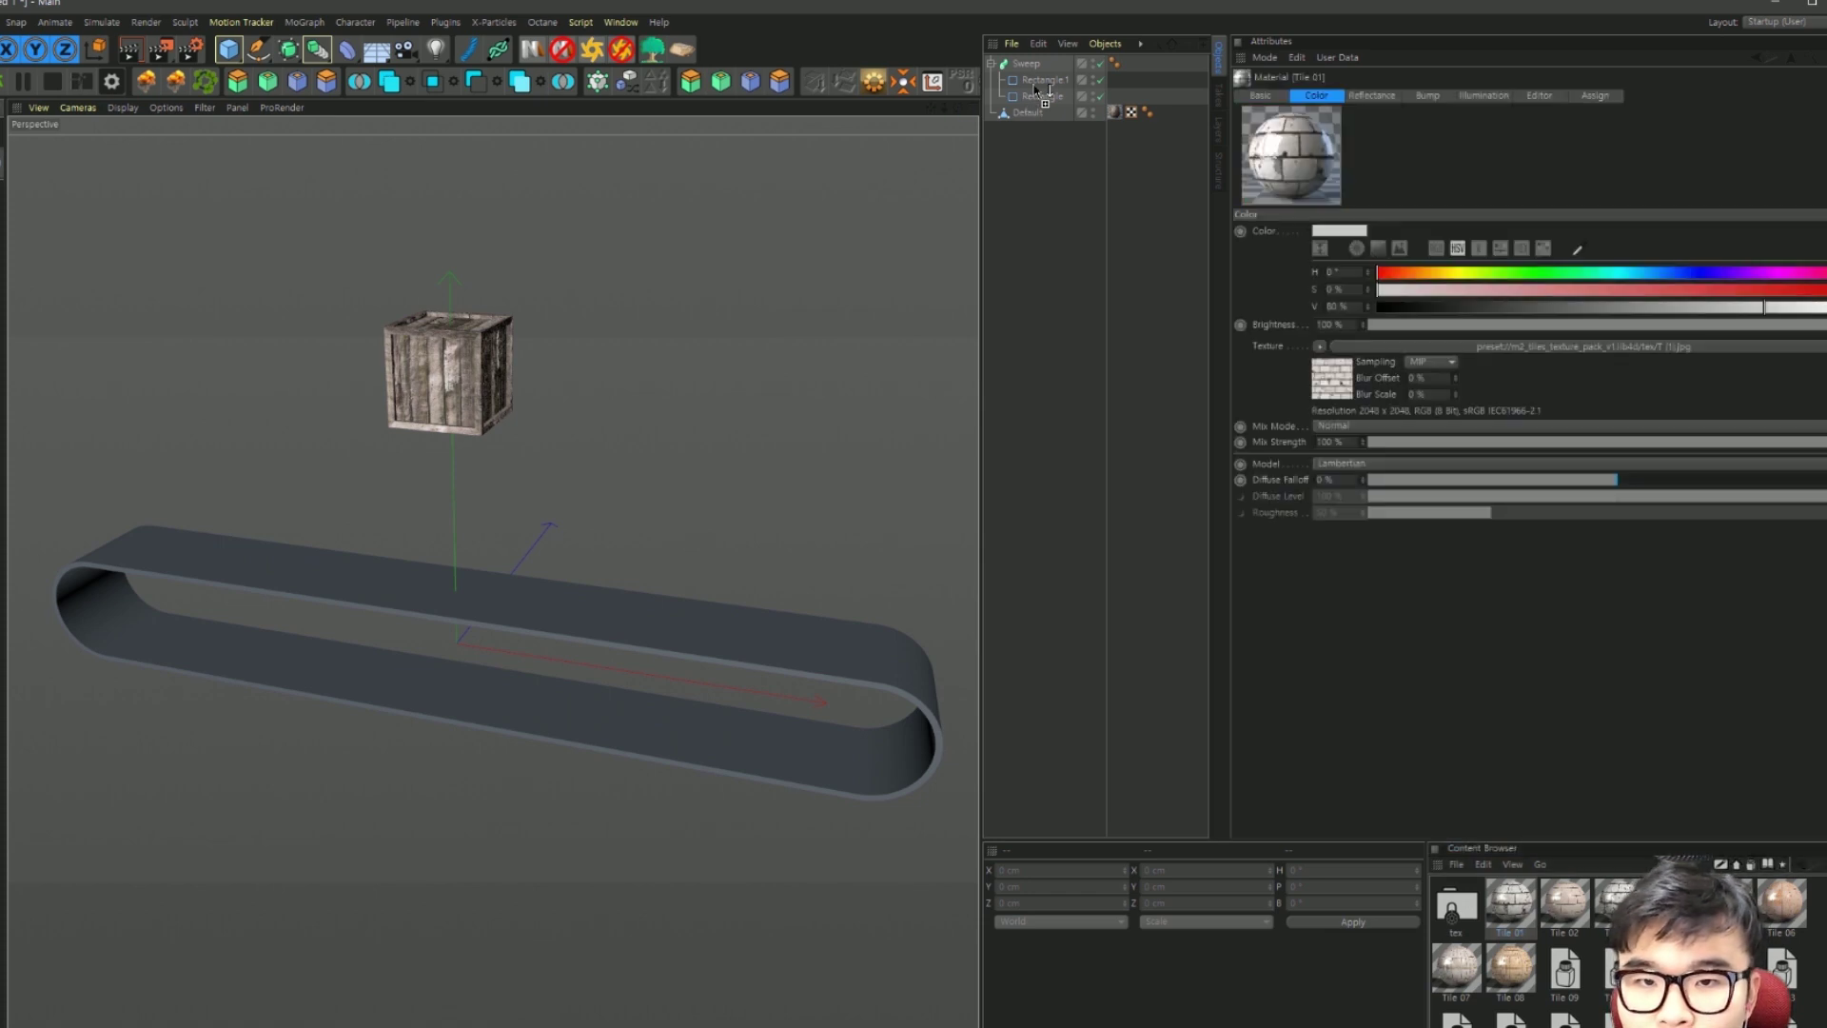
pyautogui.moveTo(1034, 70); pyautogui.dragTo(1032, 64)
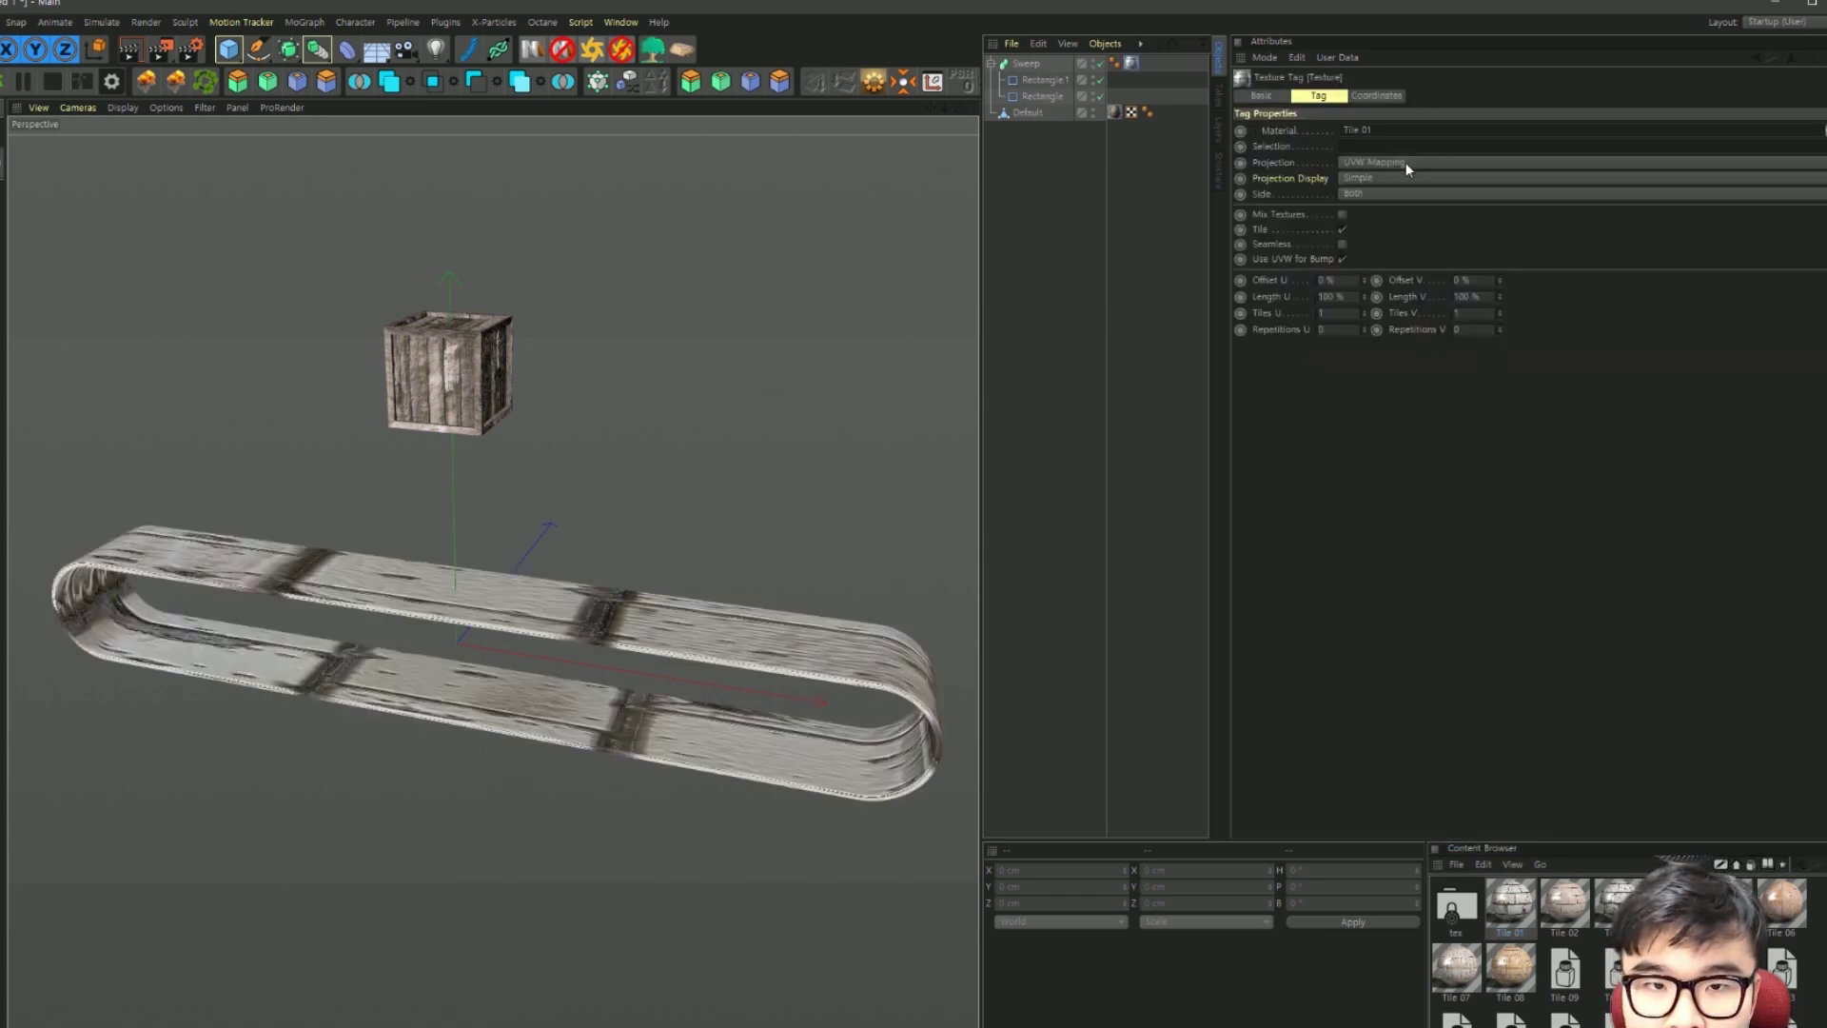
pyautogui.scroll(2, 864, 664)
pyautogui.scroll(2, 761, 694)
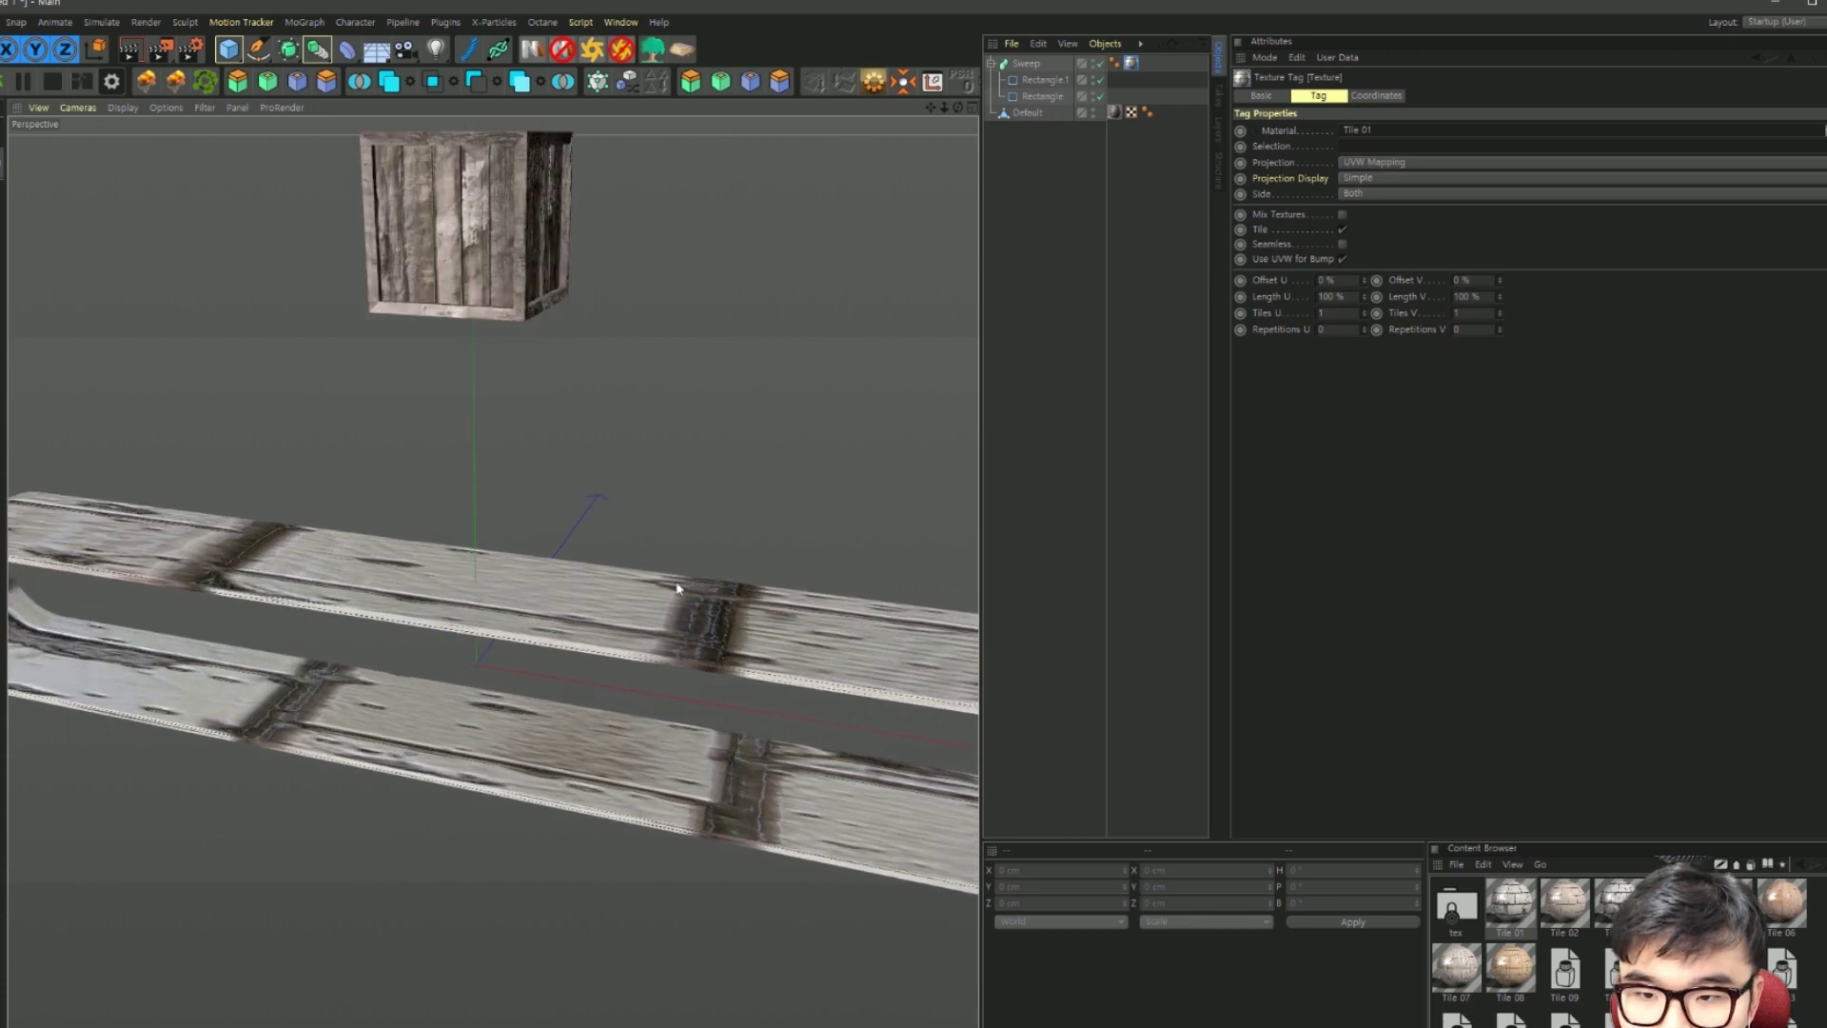
pyautogui.scroll(3, 705, 729)
pyautogui.moveTo(704, 729)
pyautogui.keyDown('alt'); pyautogui.mouseDown()
pyautogui.moveTo(685, 755)
pyautogui.moveTo(604, 664)
pyautogui.moveTo(700, 647)
pyautogui.moveTo(588, 773)
pyautogui.mouseUp(); pyautogui.keyUp('alt')
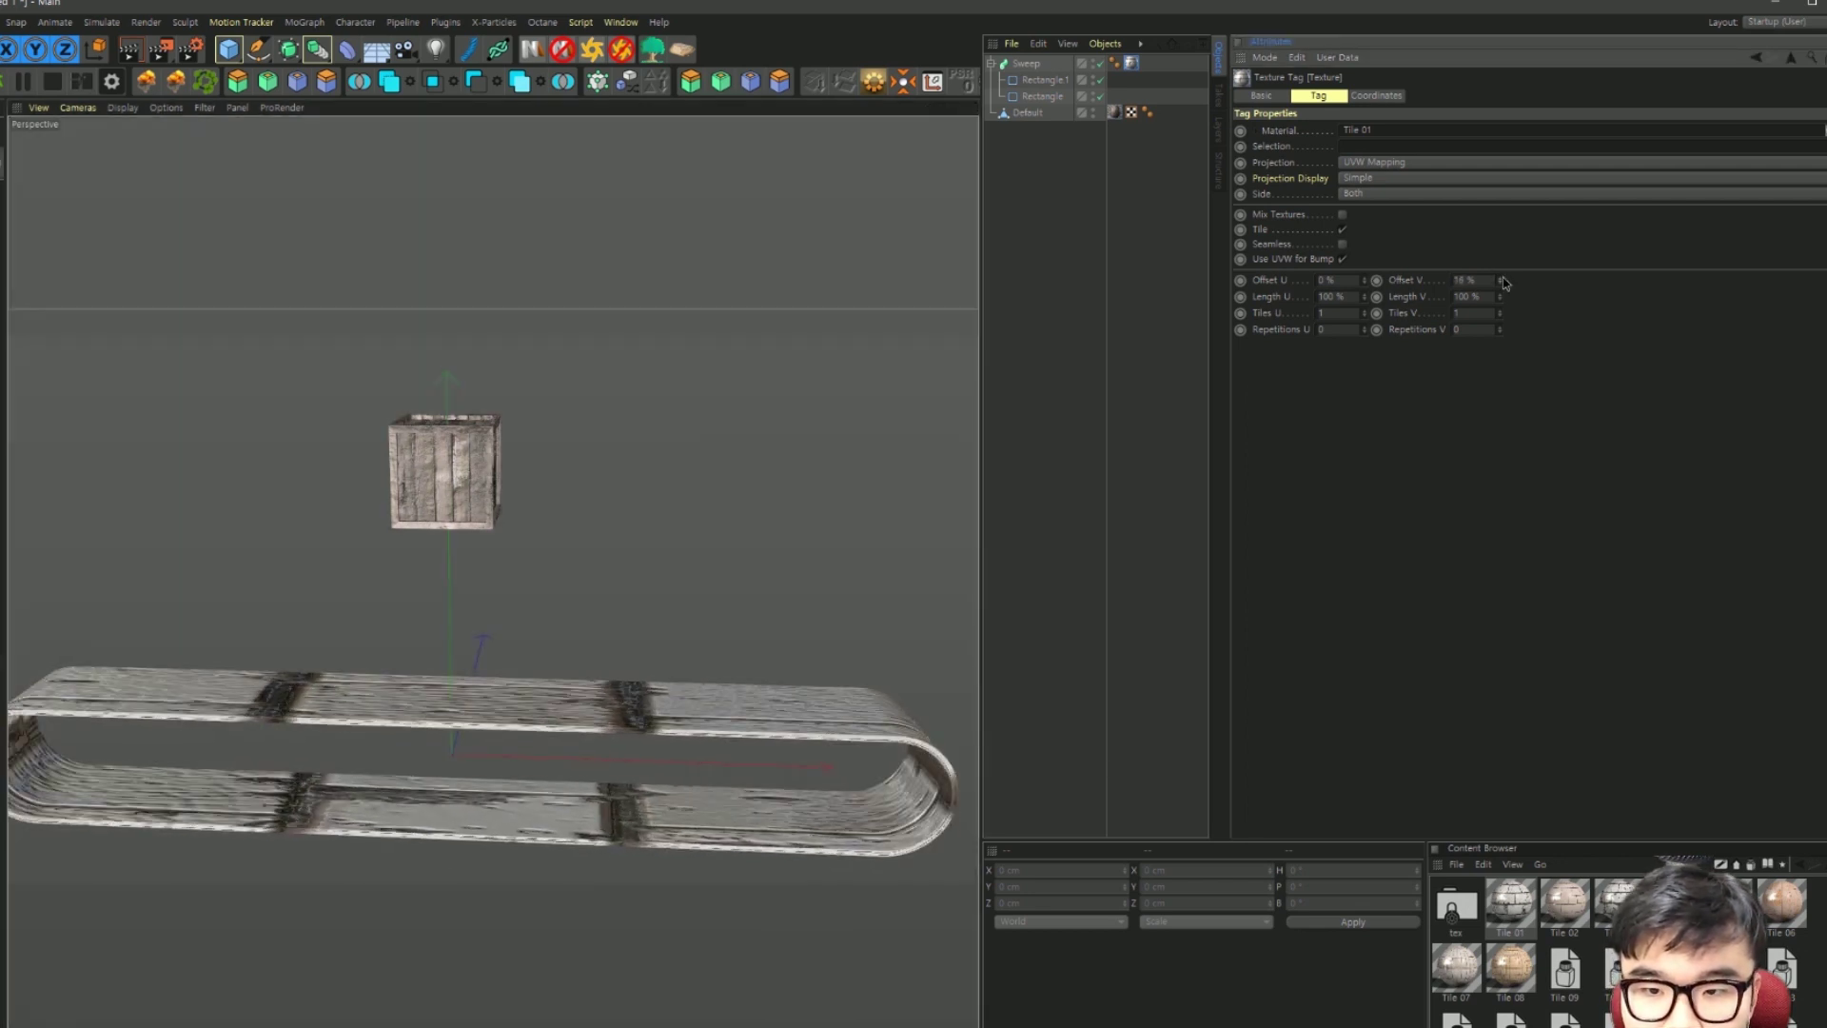
# Step: Test-slide the belt texture's V offset, then undo it back to 0 %
pyautogui.moveTo(1502, 282); pyautogui.dragTo(1447, 276)
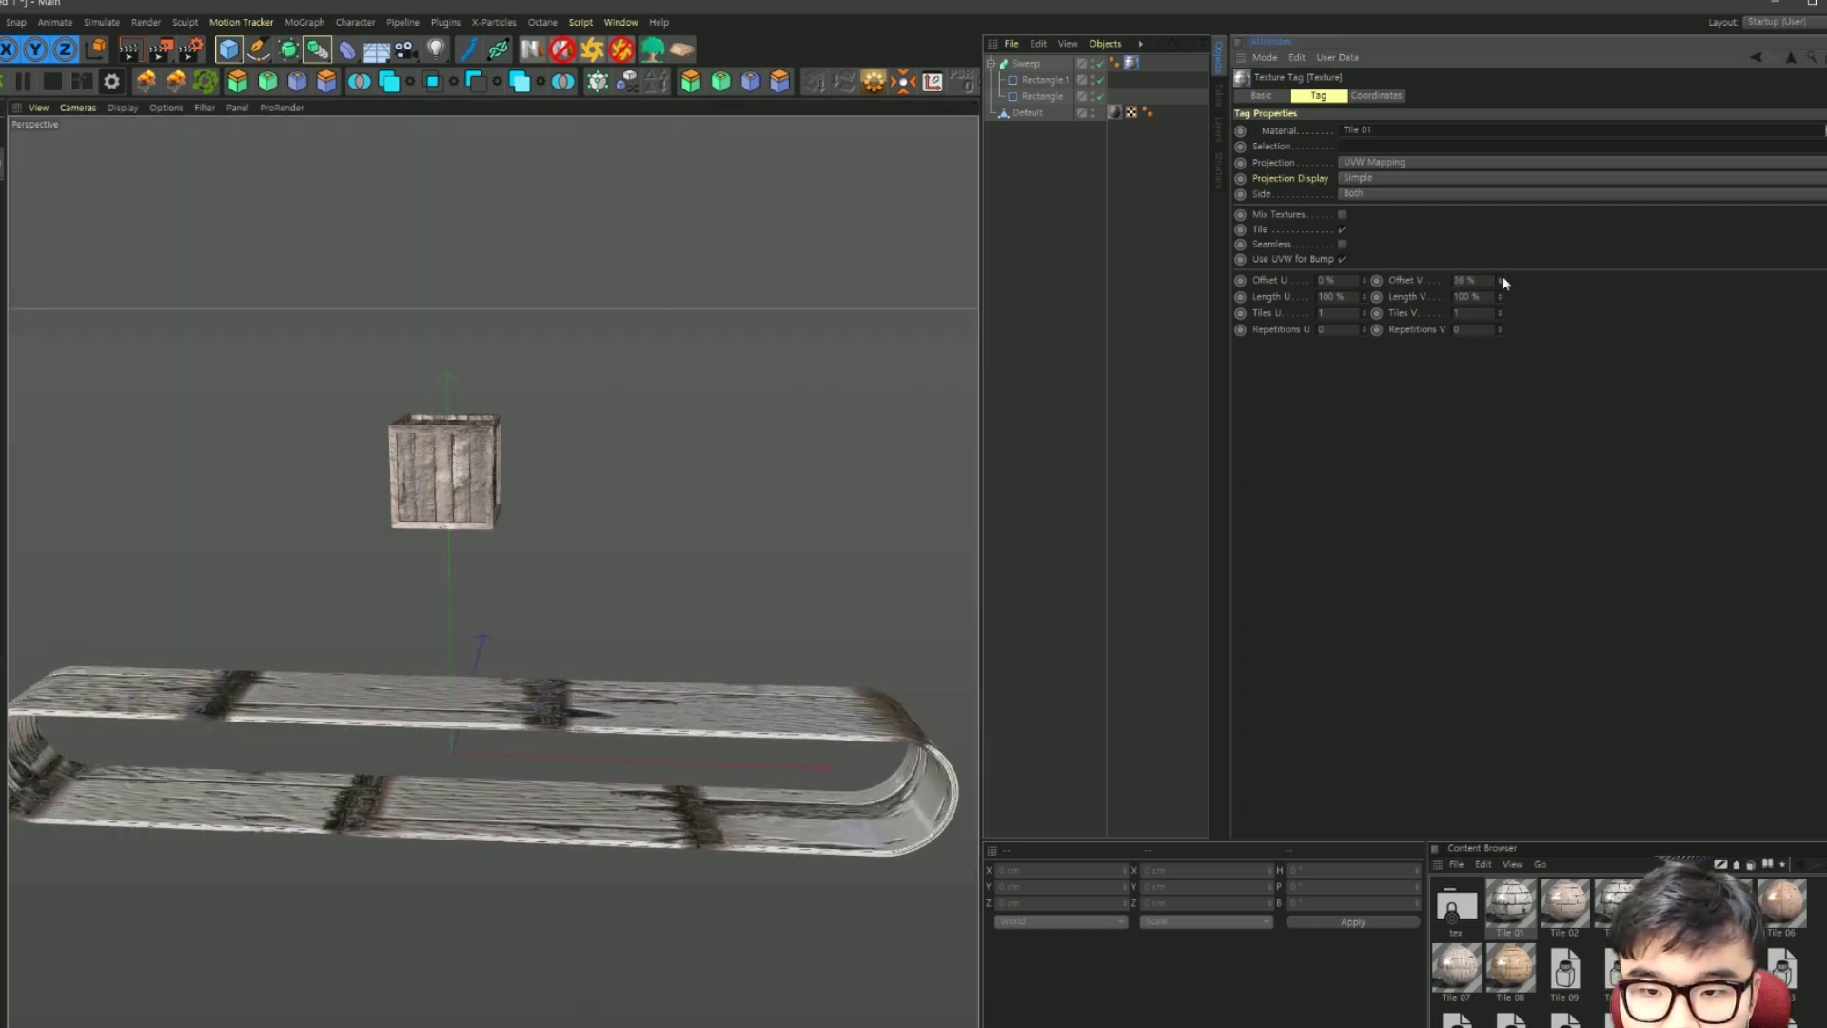
pyautogui.hotkey('ctrl', 'z')
pyautogui.keyDown('alt'); pyautogui.moveTo(529, 779); pyautogui.dragTo(533, 748); pyautogui.keyUp('alt')
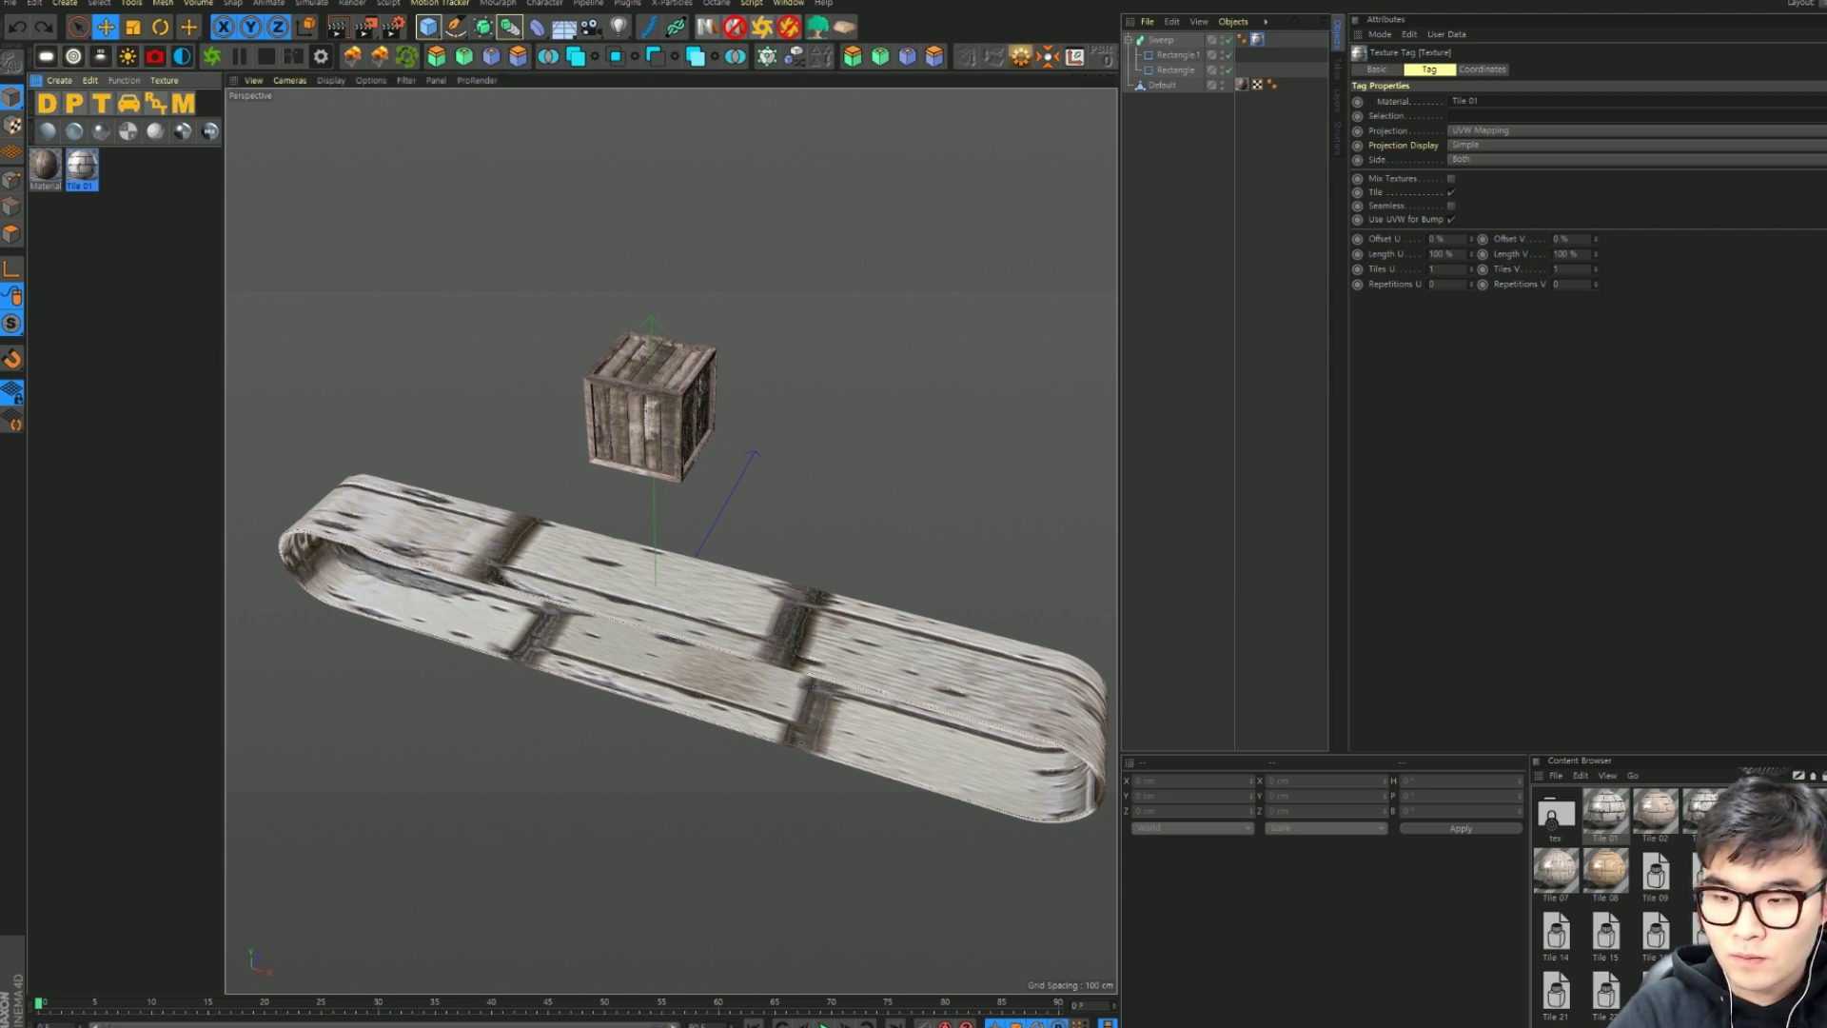
# Step: Dock the Material Manager under the timeline and make the viewport taller
pyautogui.moveTo(35, 80); pyautogui.dragTo(547, 637)
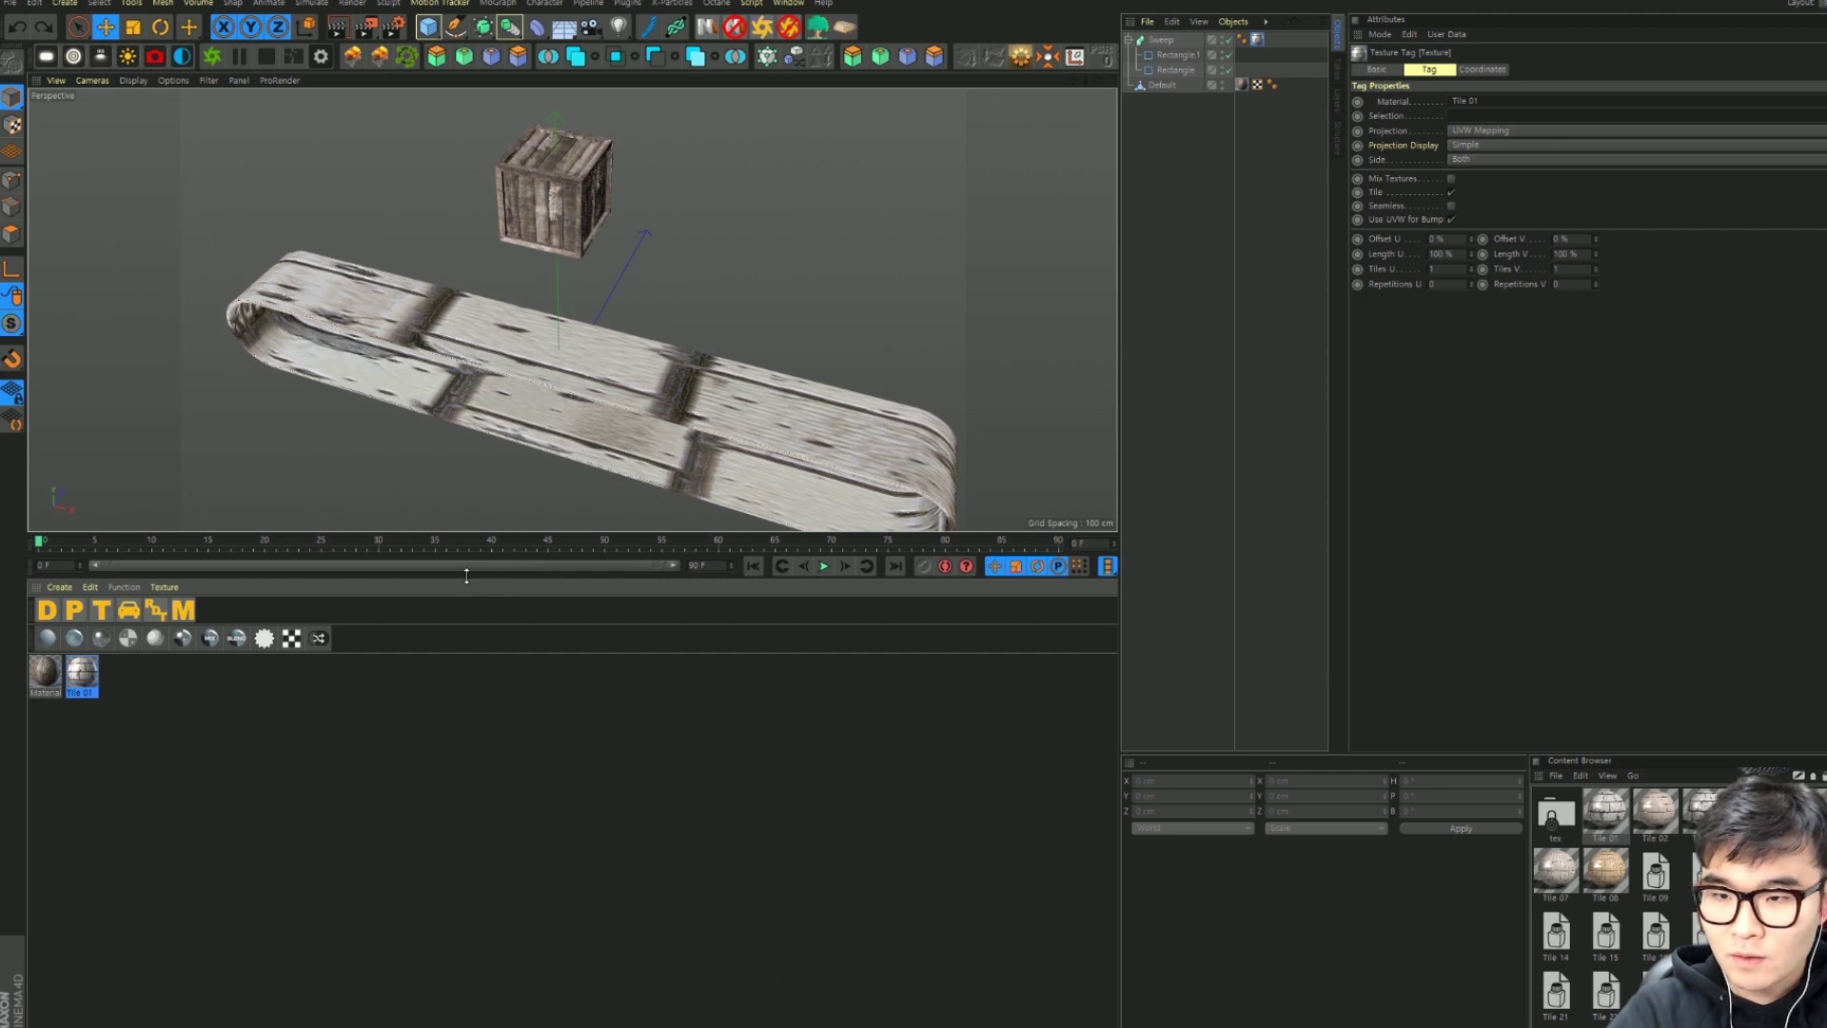
pyautogui.moveTo(467, 575); pyautogui.dragTo(467, 728)
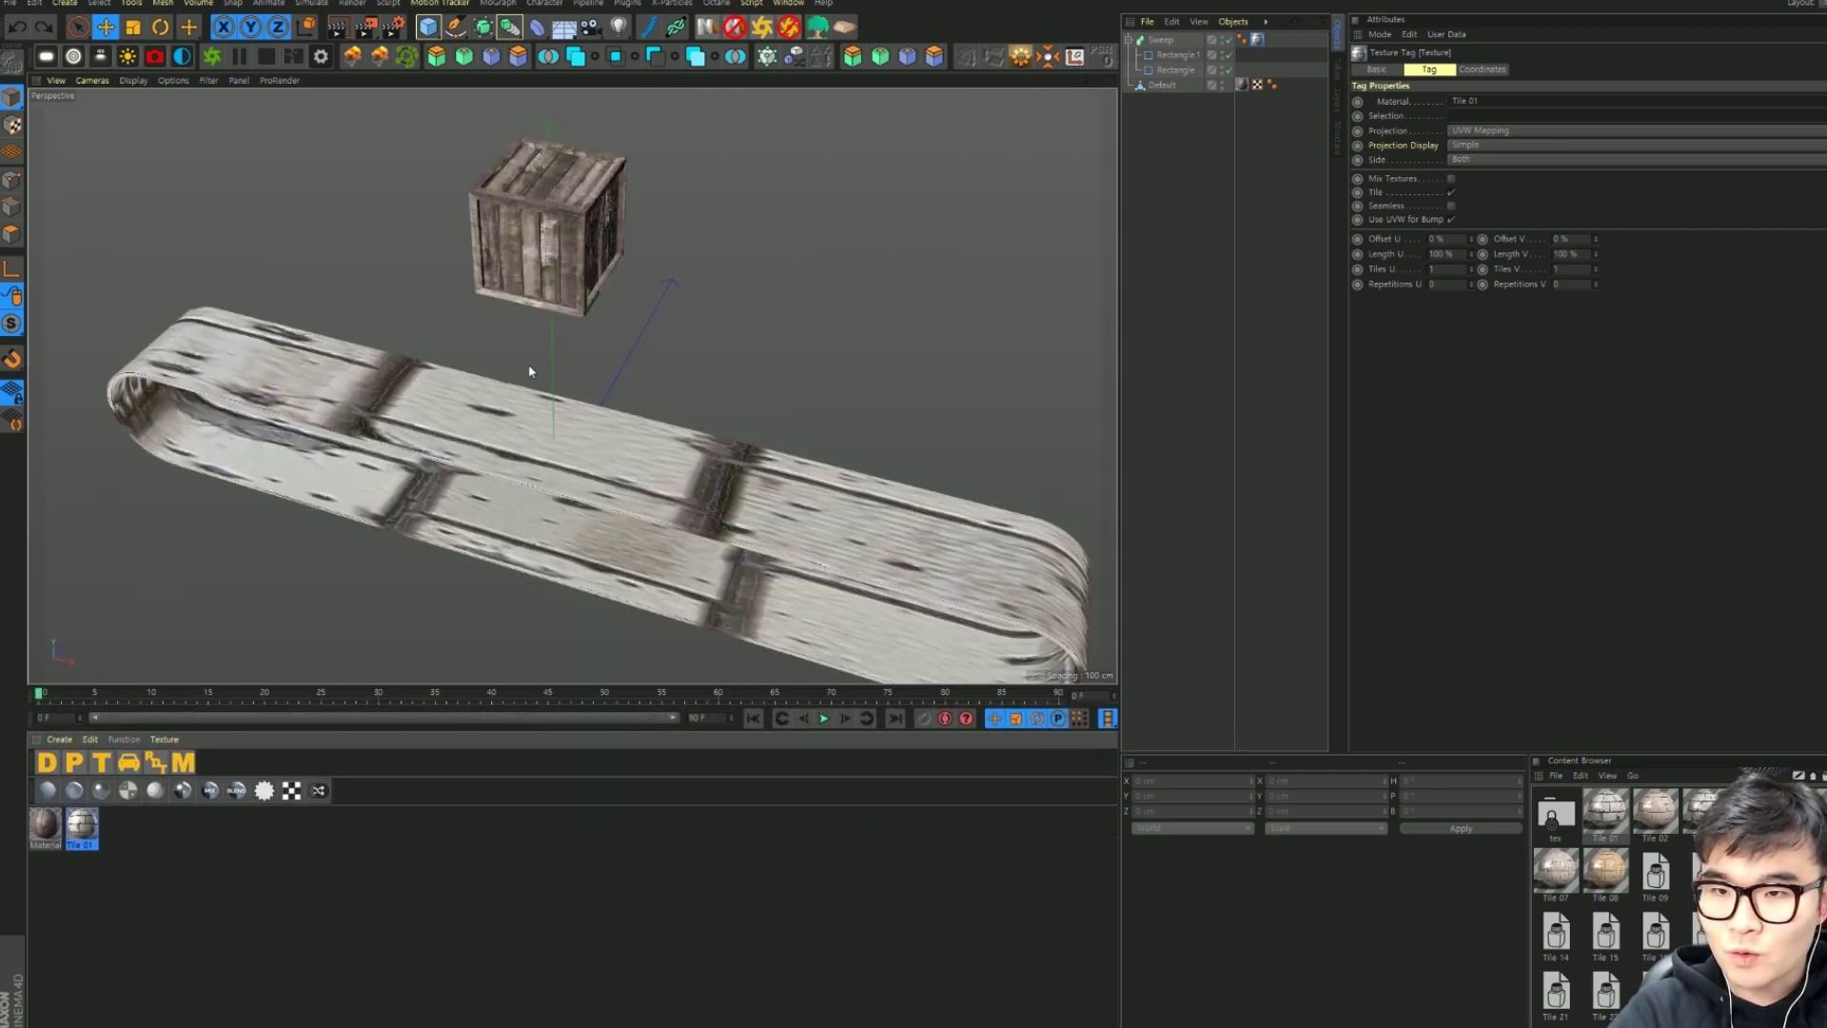
pyautogui.keyDown('alt'); pyautogui.moveTo(594, 487); pyautogui.dragTo(707, 268); pyautogui.keyUp('alt')
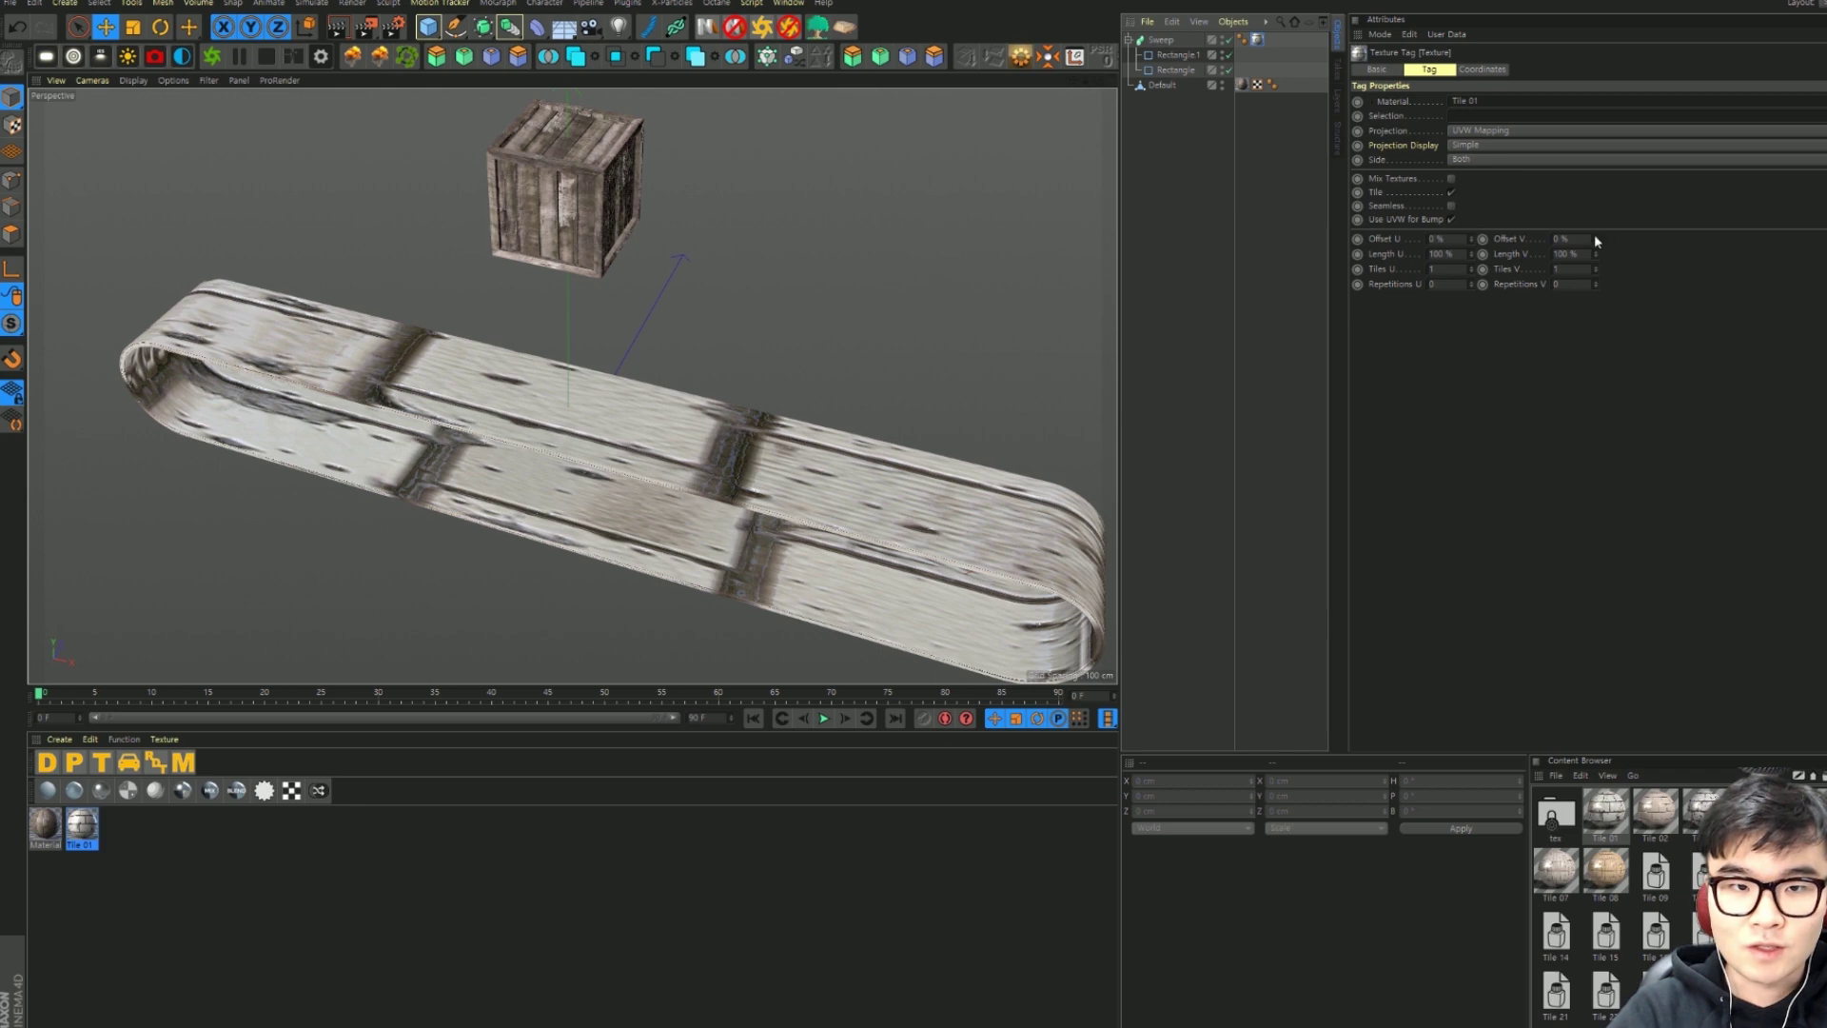
# Step: Test-shift the belt texture along its length
pyautogui.moveTo(1595, 236); pyautogui.dragTo(1595, 236)
pyautogui.hotkey('ctrl', 'z')
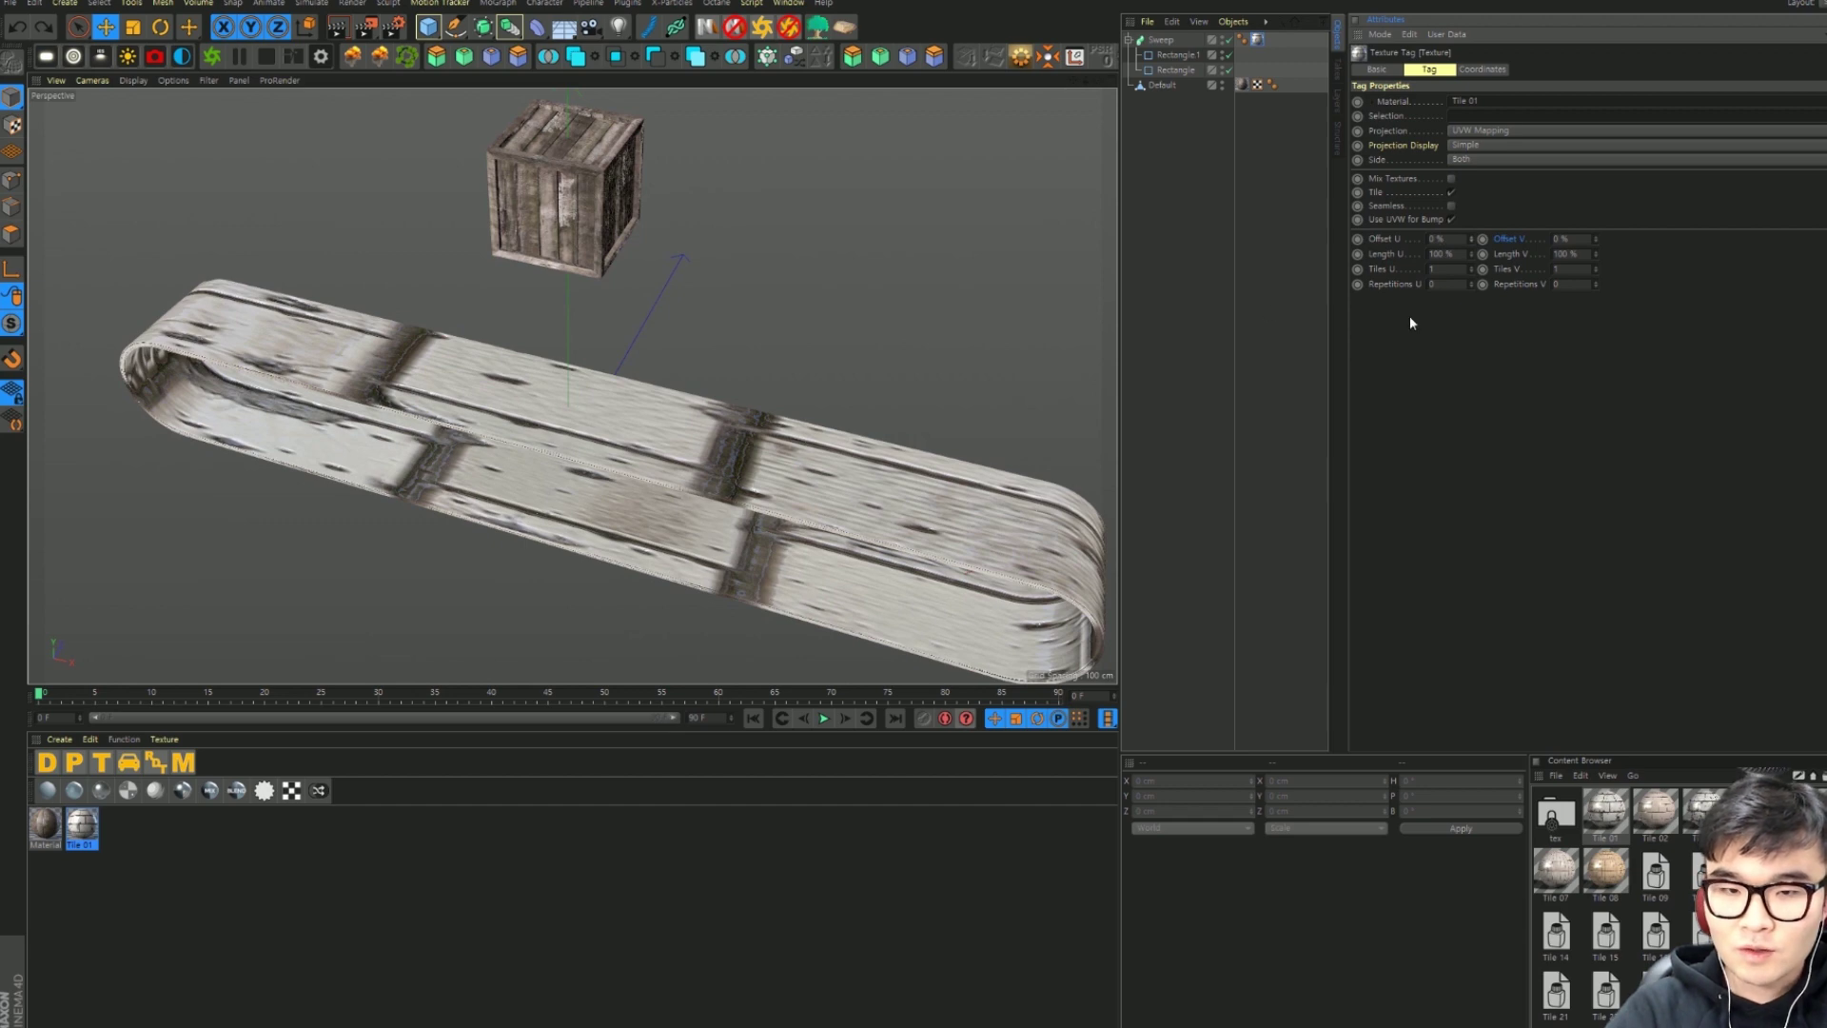
pyautogui.moveTo(1595, 234); pyautogui.dragTo(1515, 278)
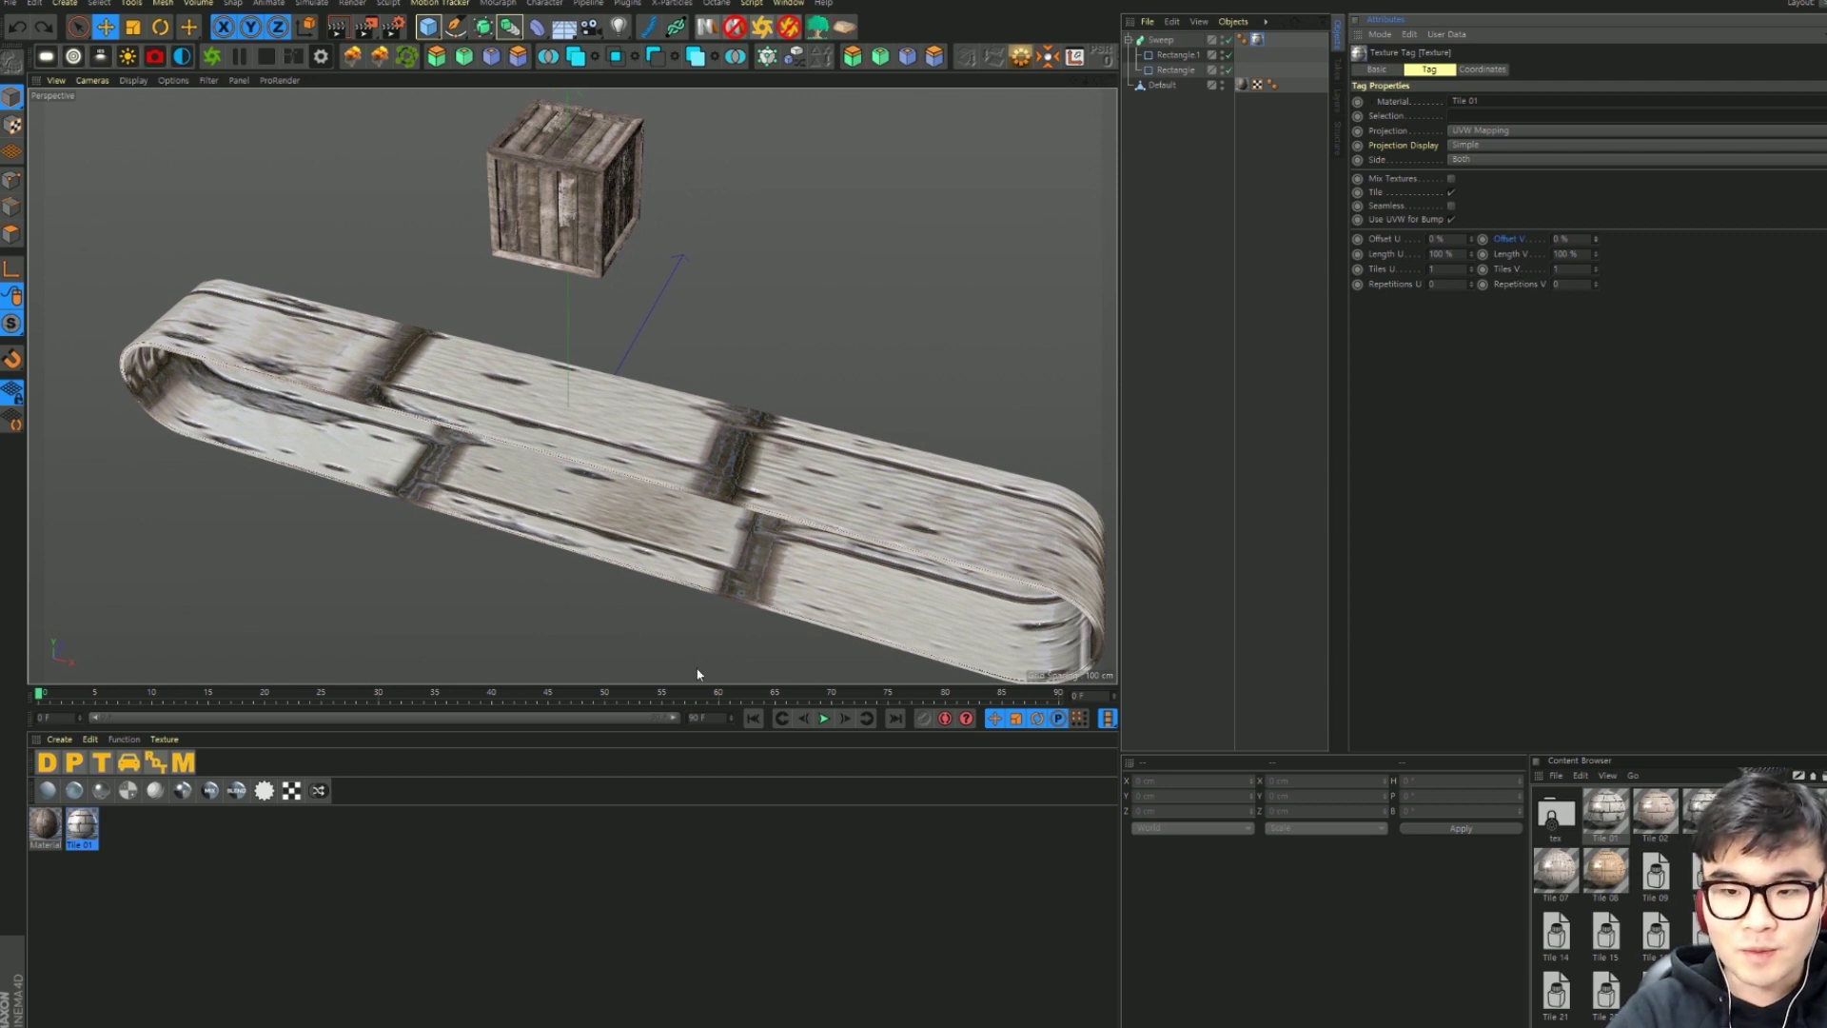
# Step: Set the animation end frame to 300 and extend the preview range to all 300 frames
pyautogui.doubleClick(700, 718)
pyautogui.write('300')
pyautogui.press('Return')
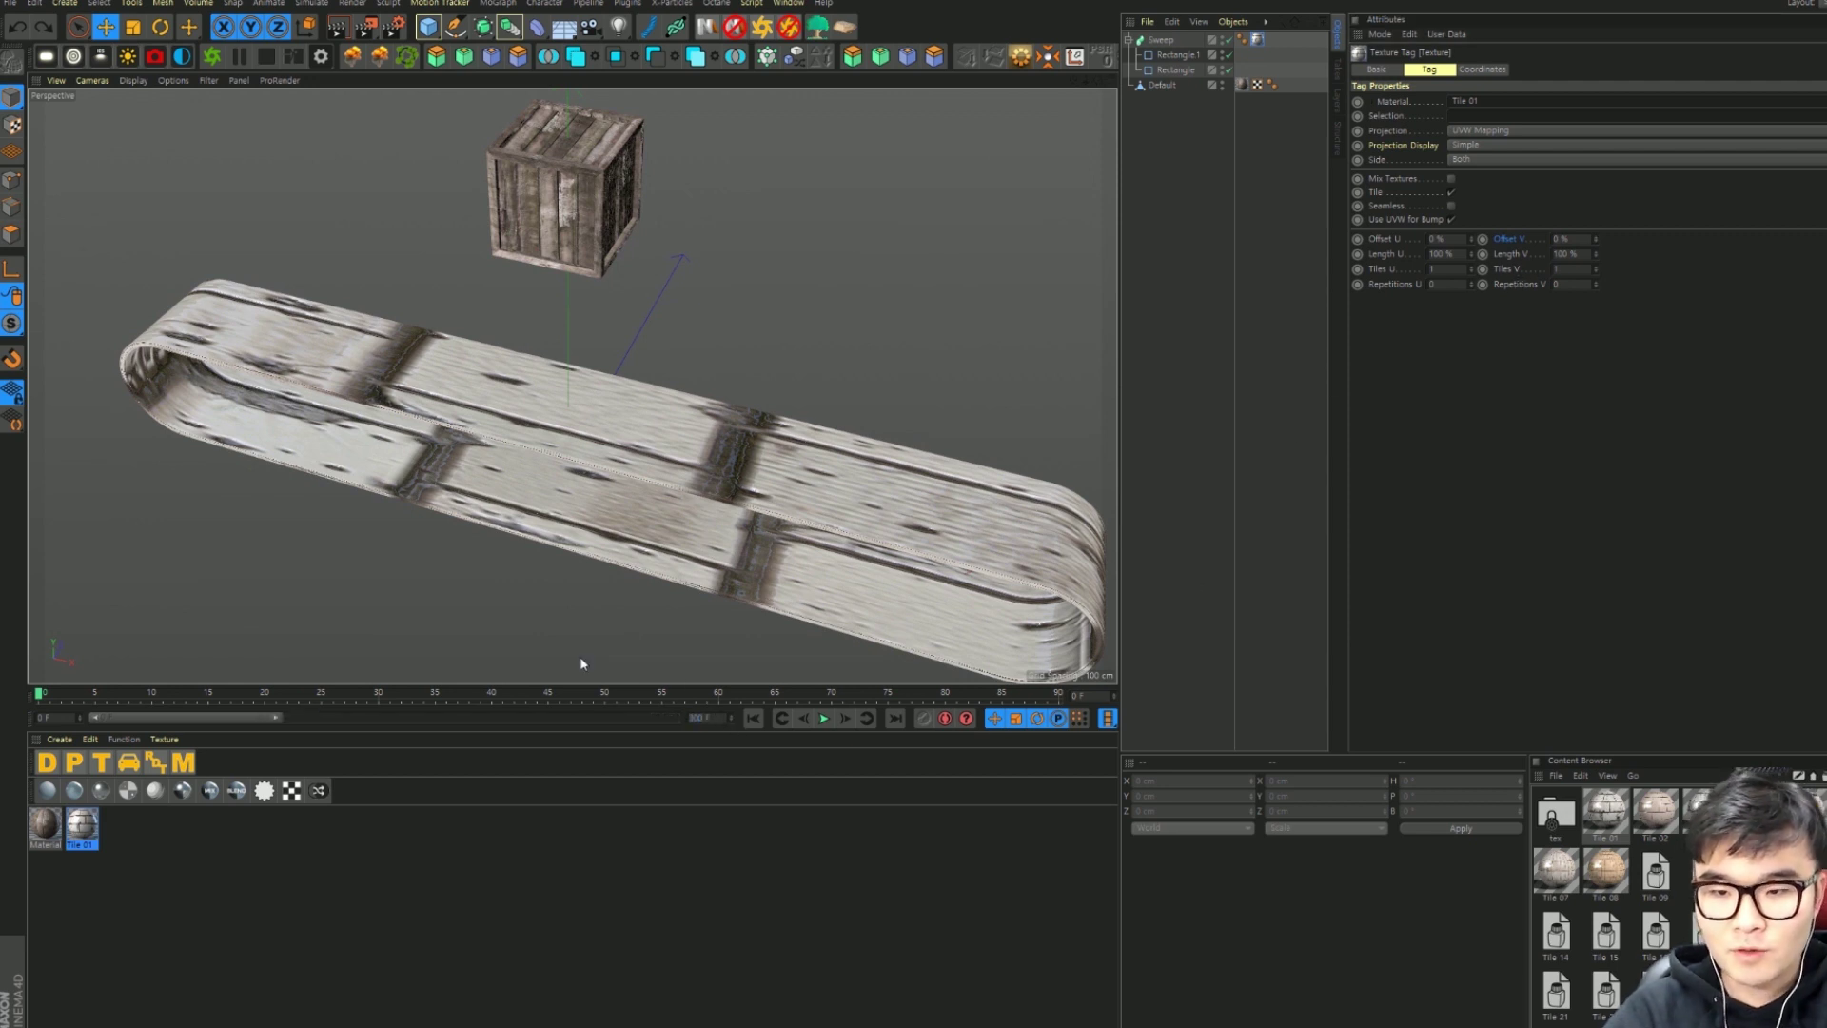
pyautogui.doubleClick(395, 716)
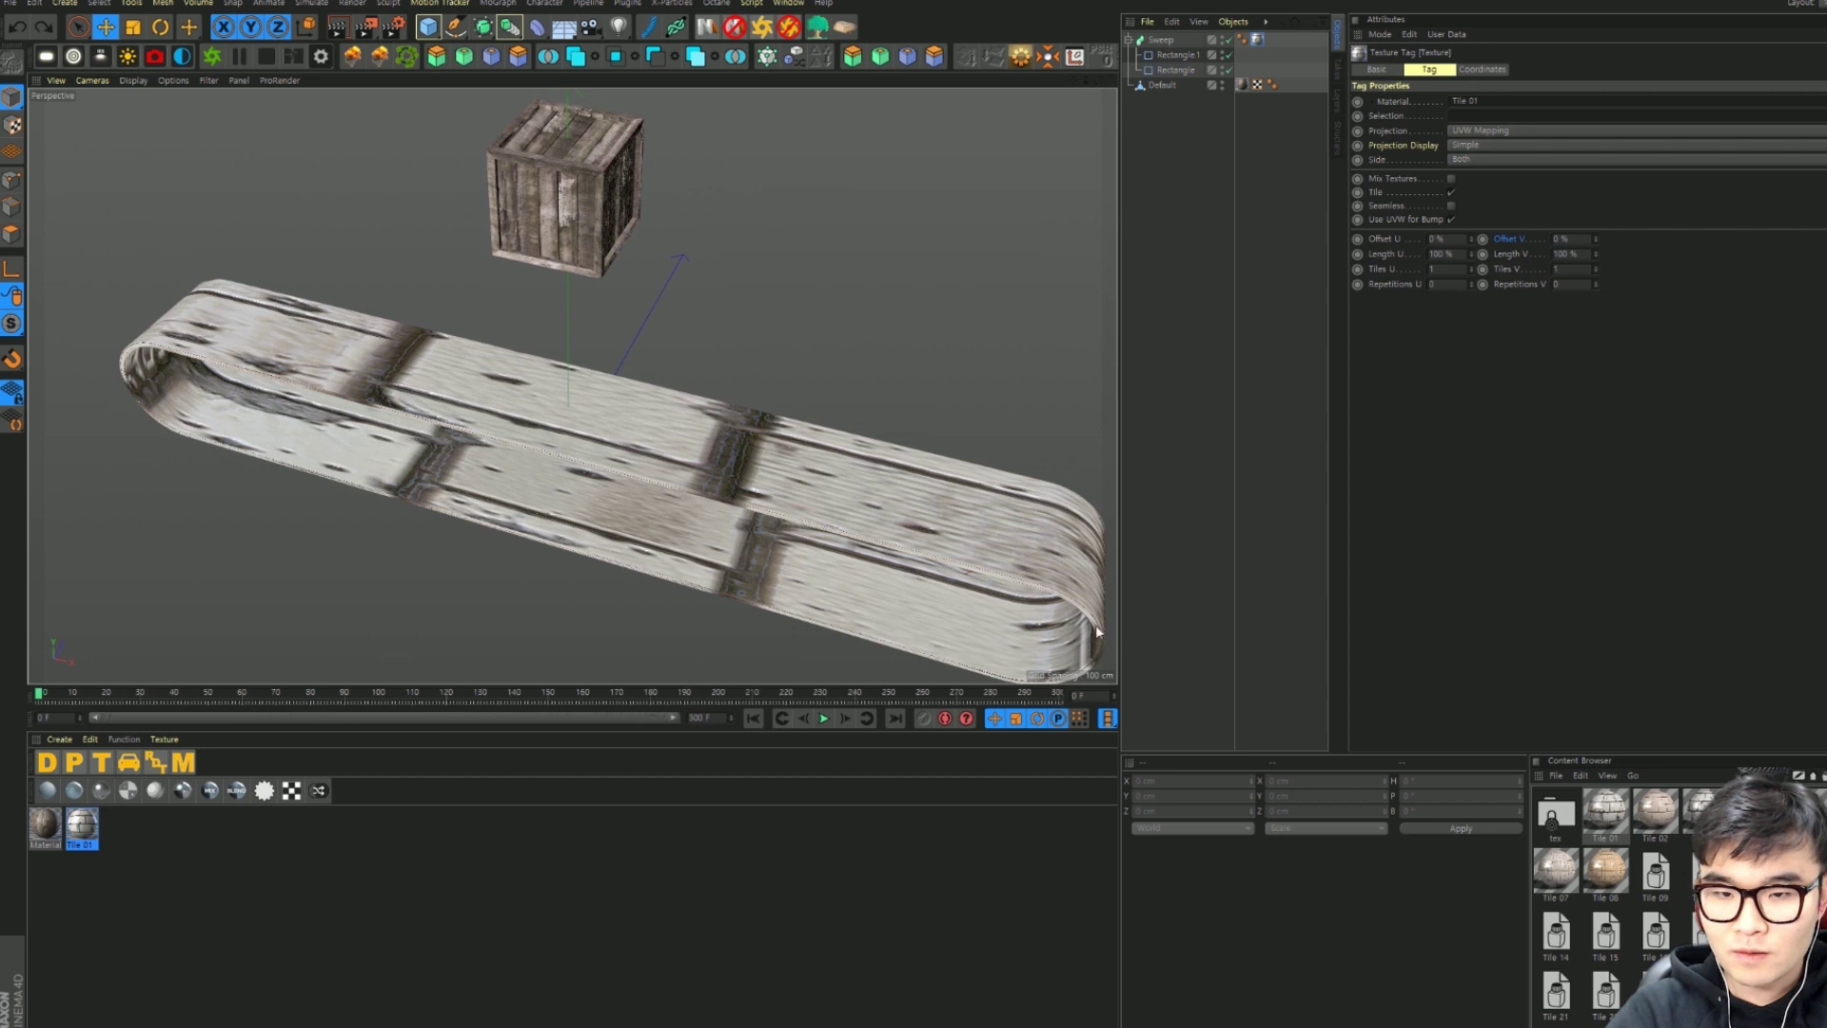
pyautogui.click(1483, 238)
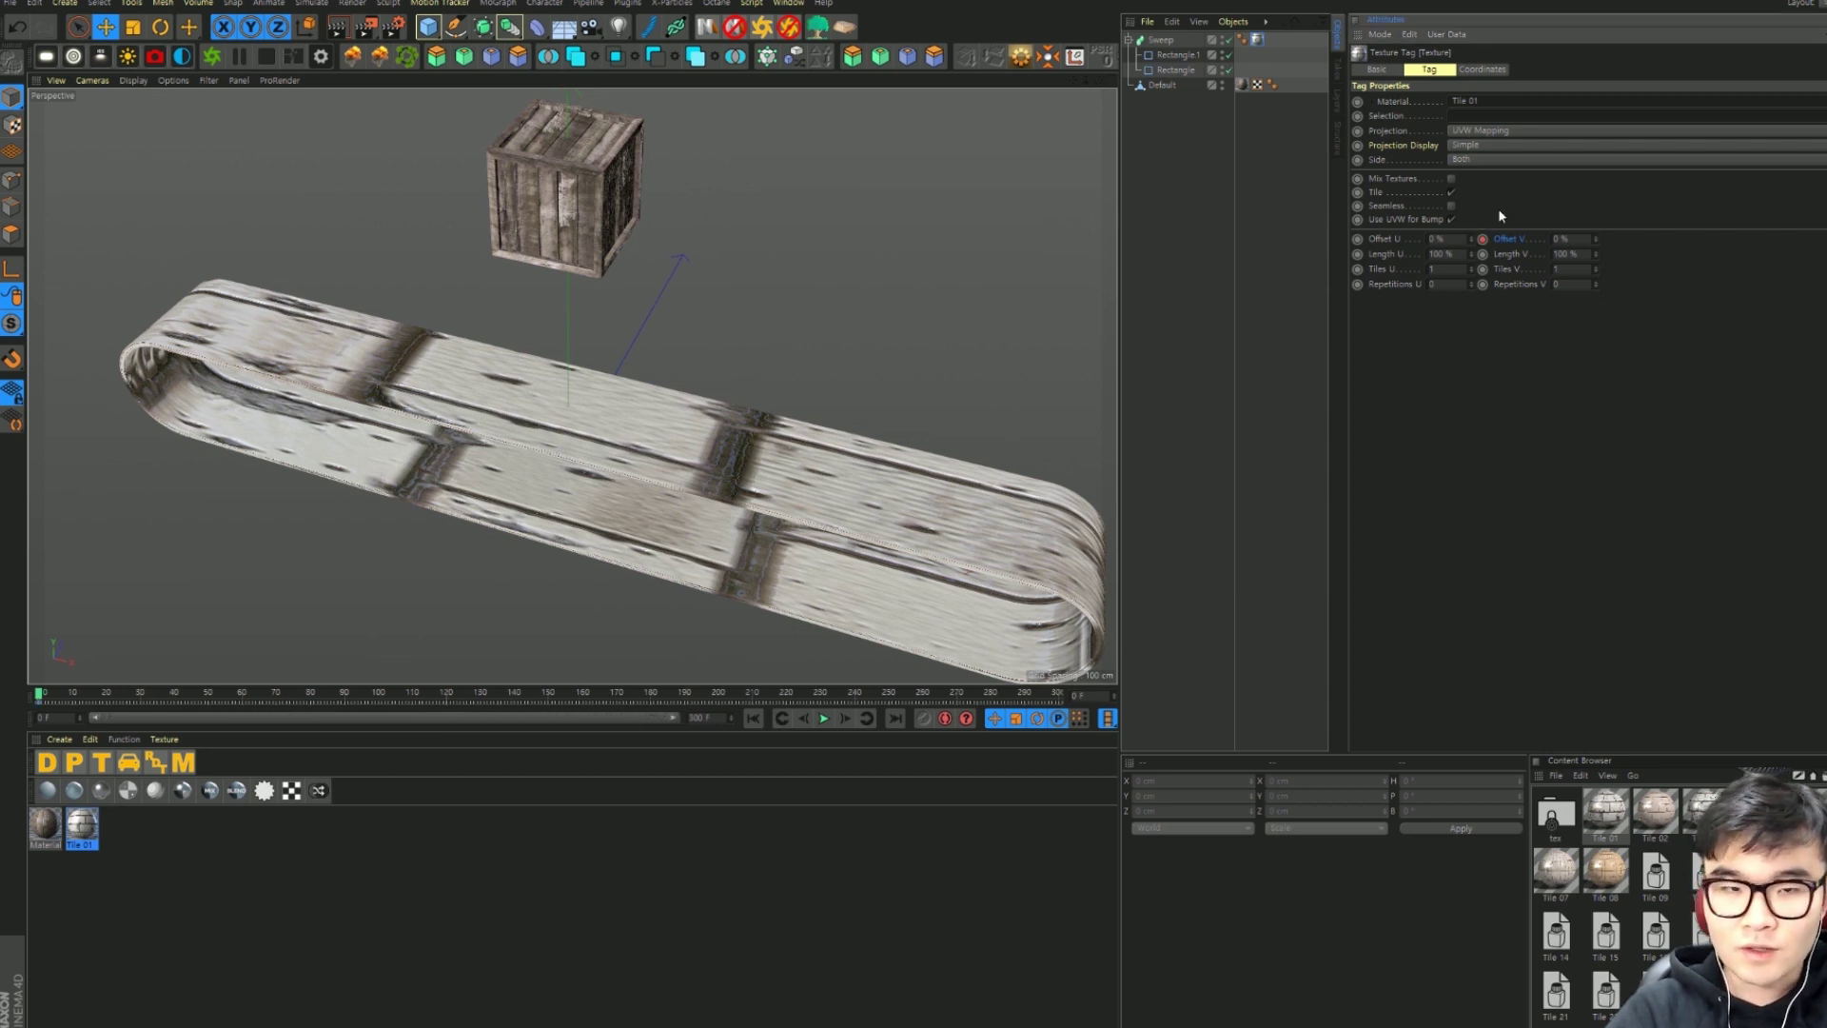
pyautogui.hotkey('ctrl', 'z')
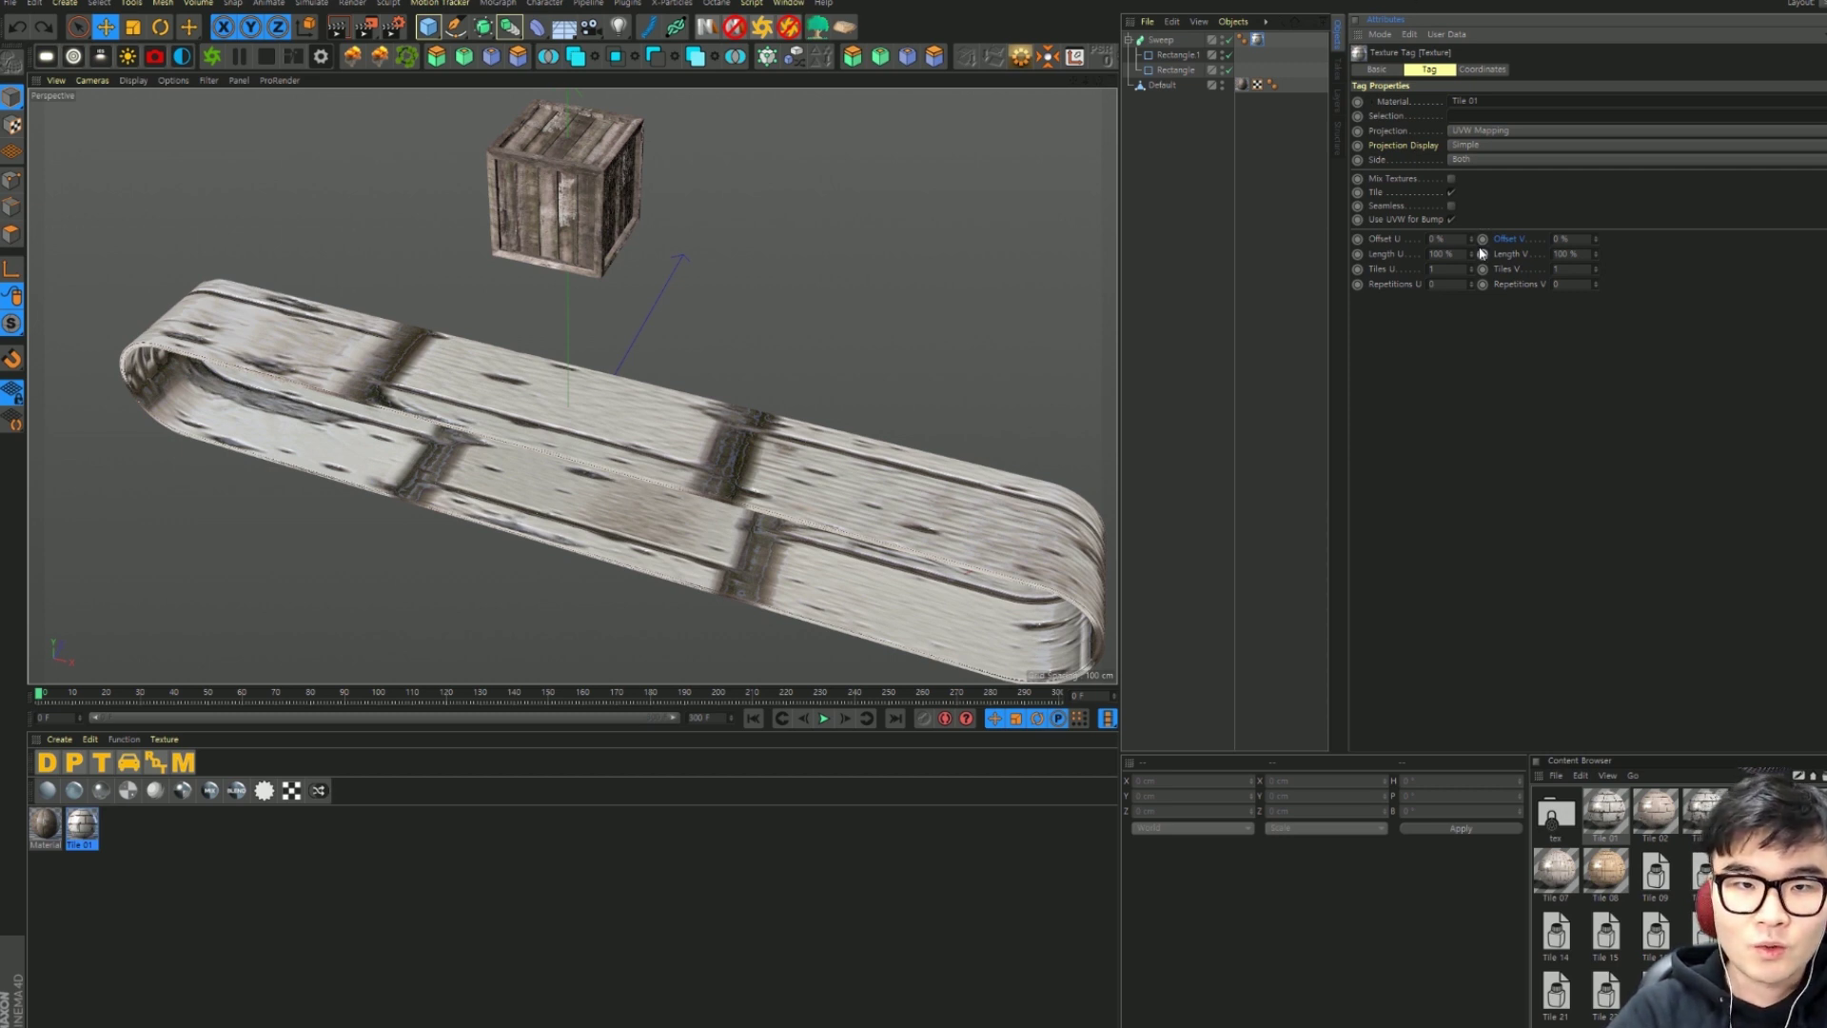
# Step: Set the project's default key interpolation to Linear
pyautogui.hotkey('ctrl', 'd')
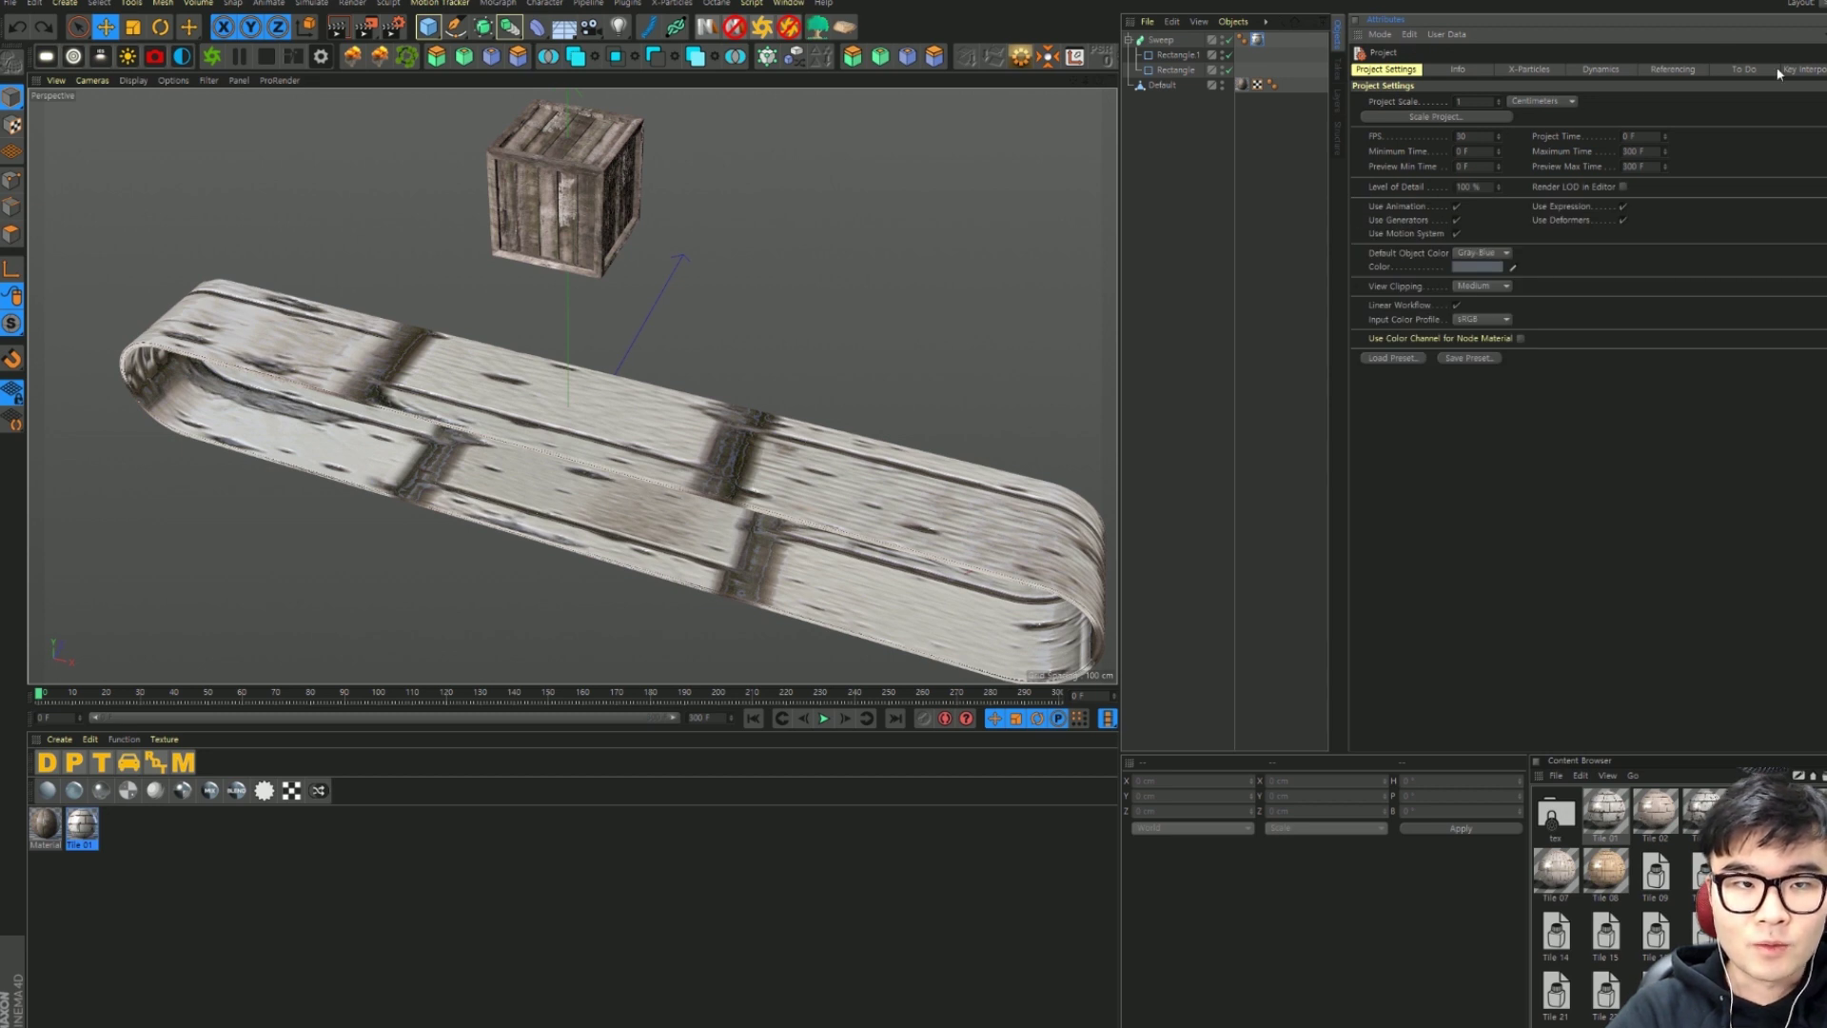
pyautogui.click(1798, 70)
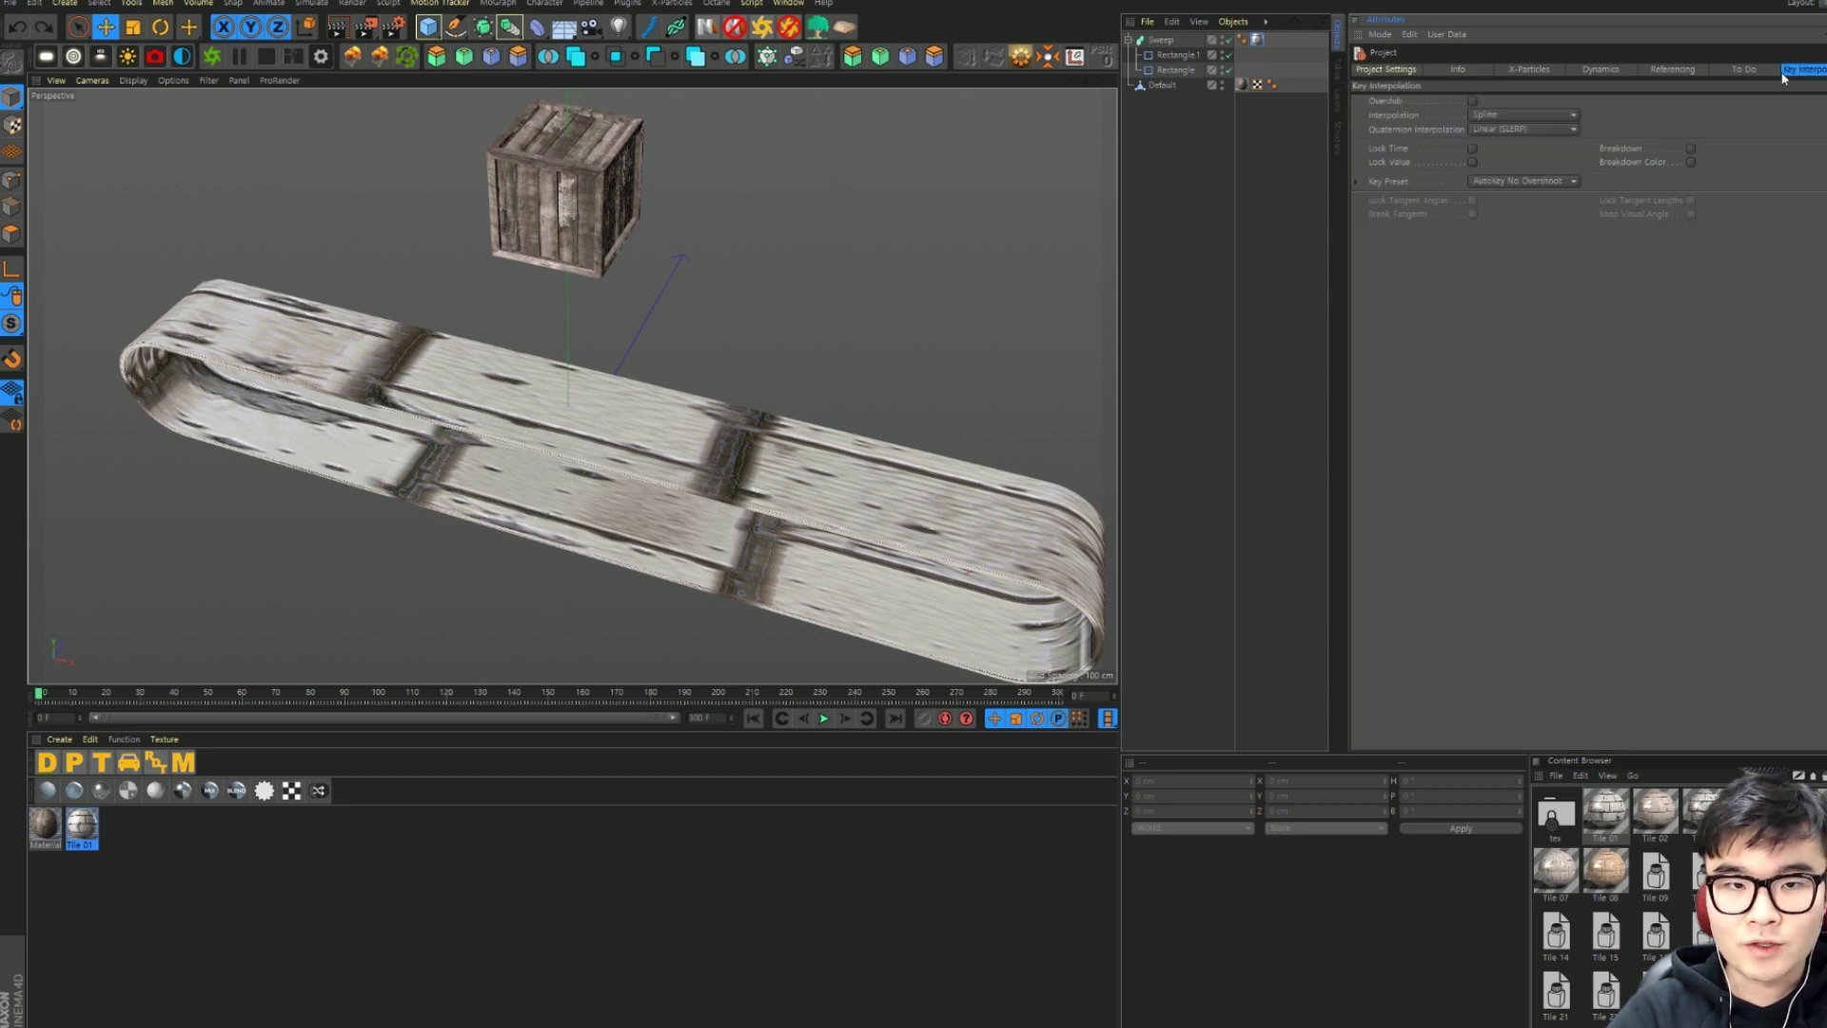
pyautogui.click(1529, 117)
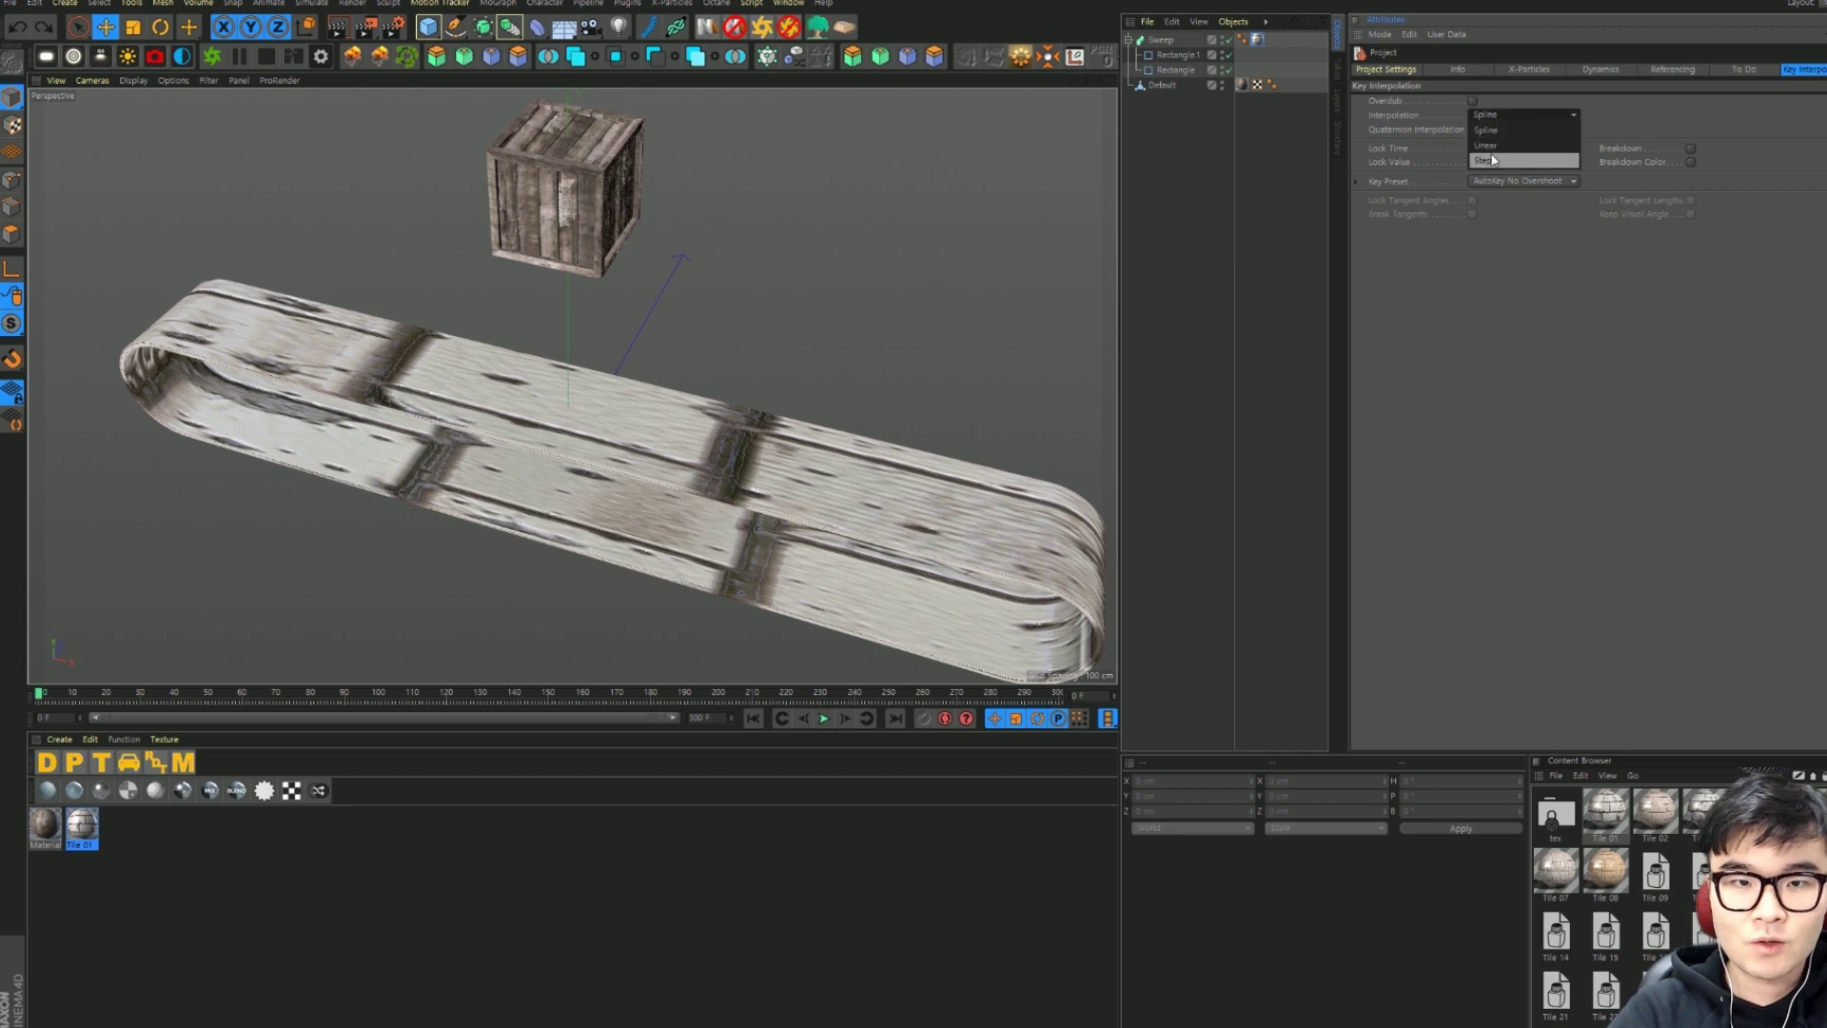
pyautogui.click(1503, 133)
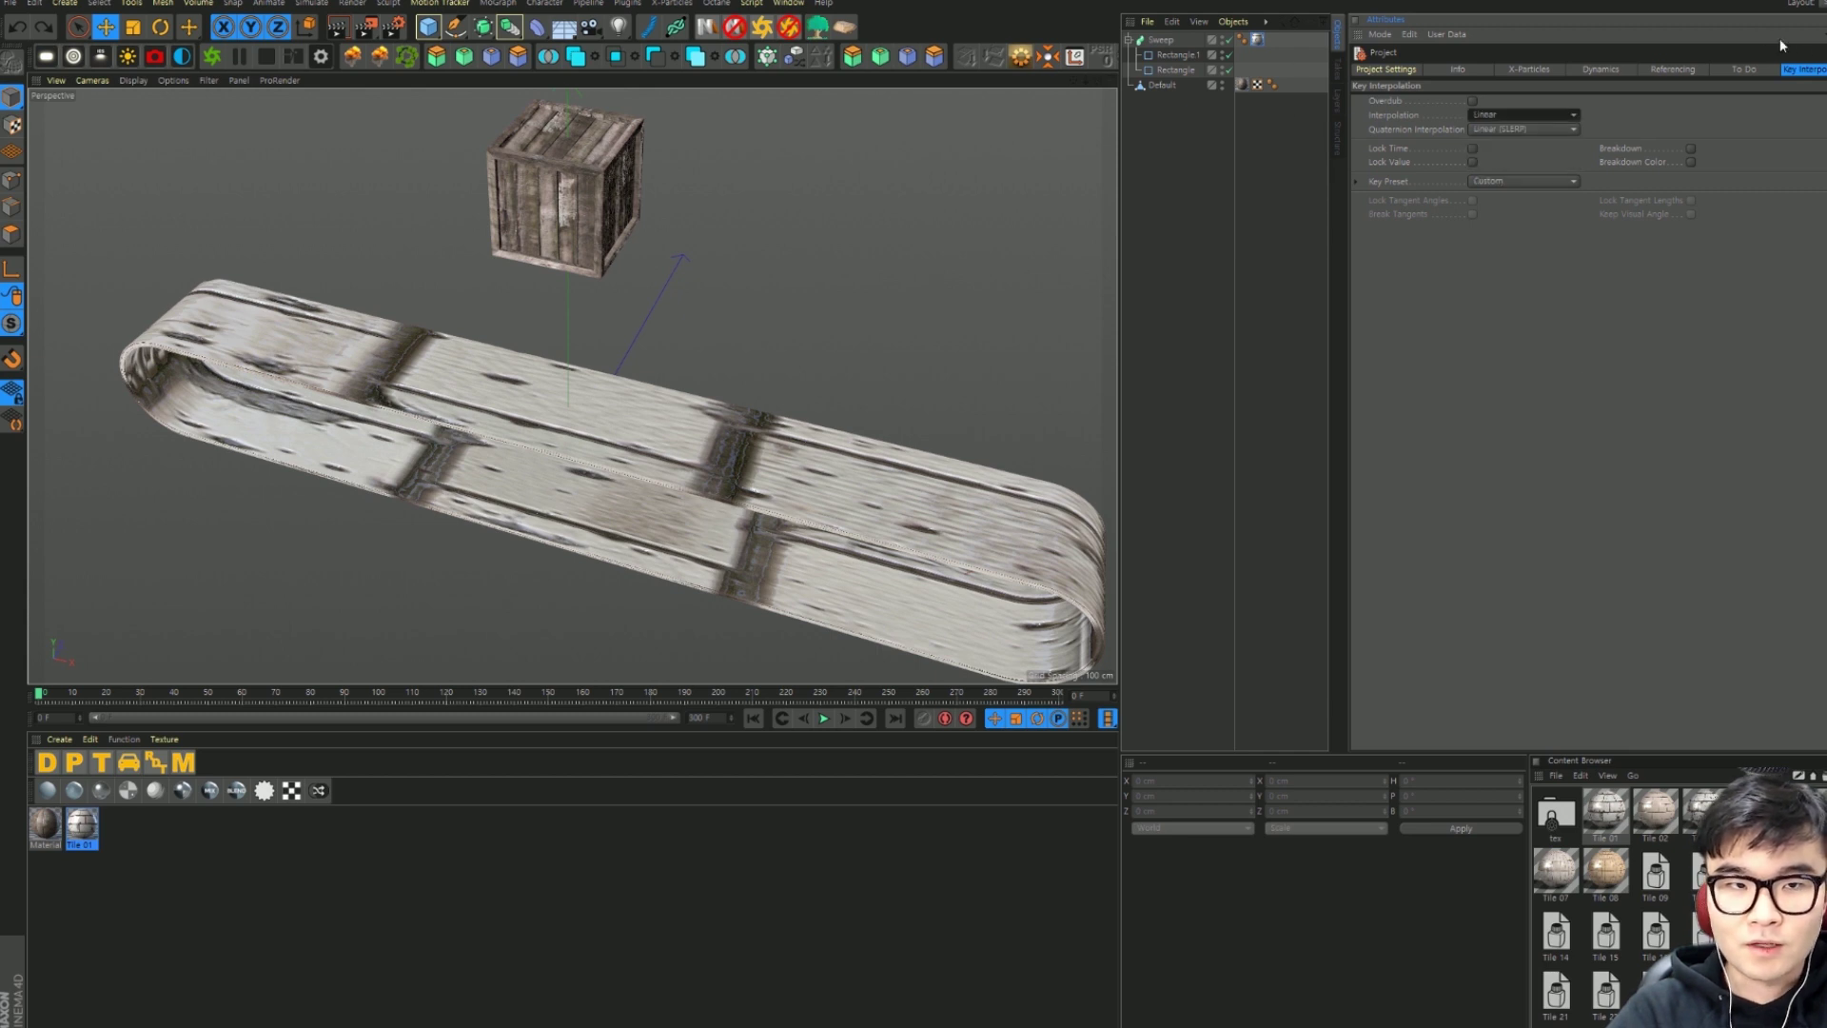
# Step: Keyframe the belt texture's V offset at 0 % on frame 0
pyautogui.click(1387, 69)
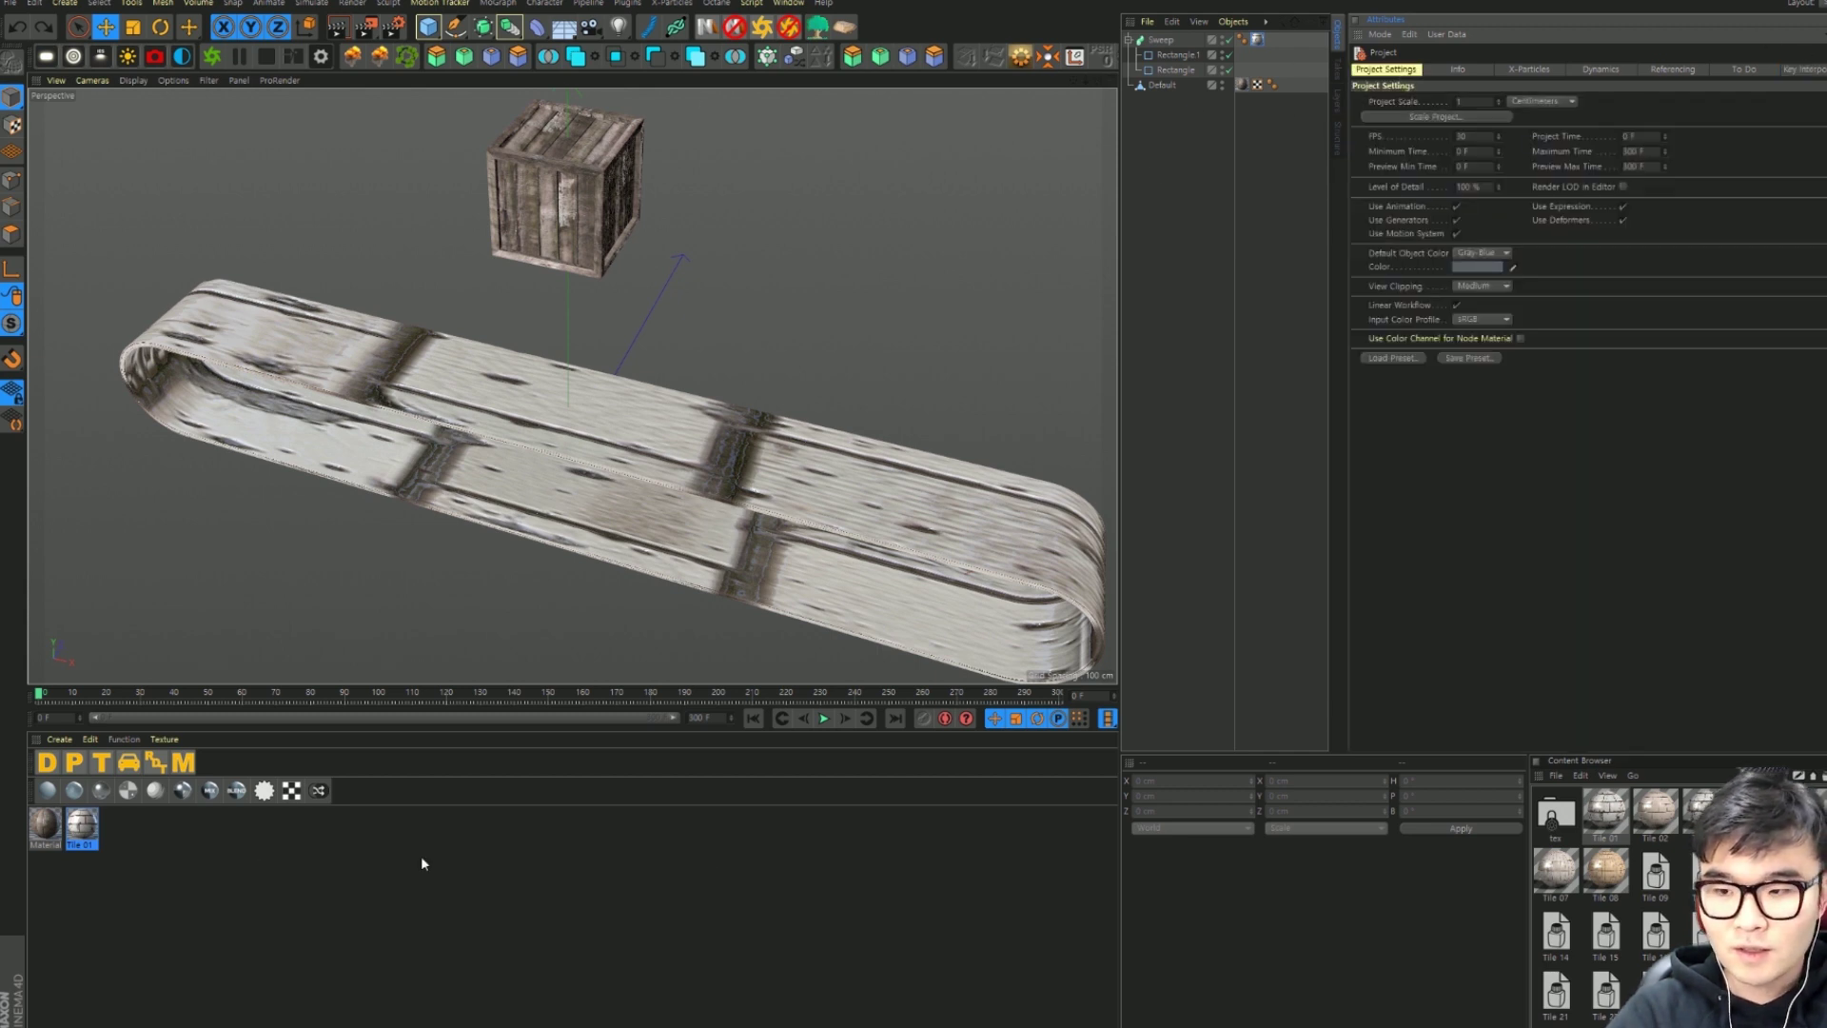
pyautogui.click(1258, 40)
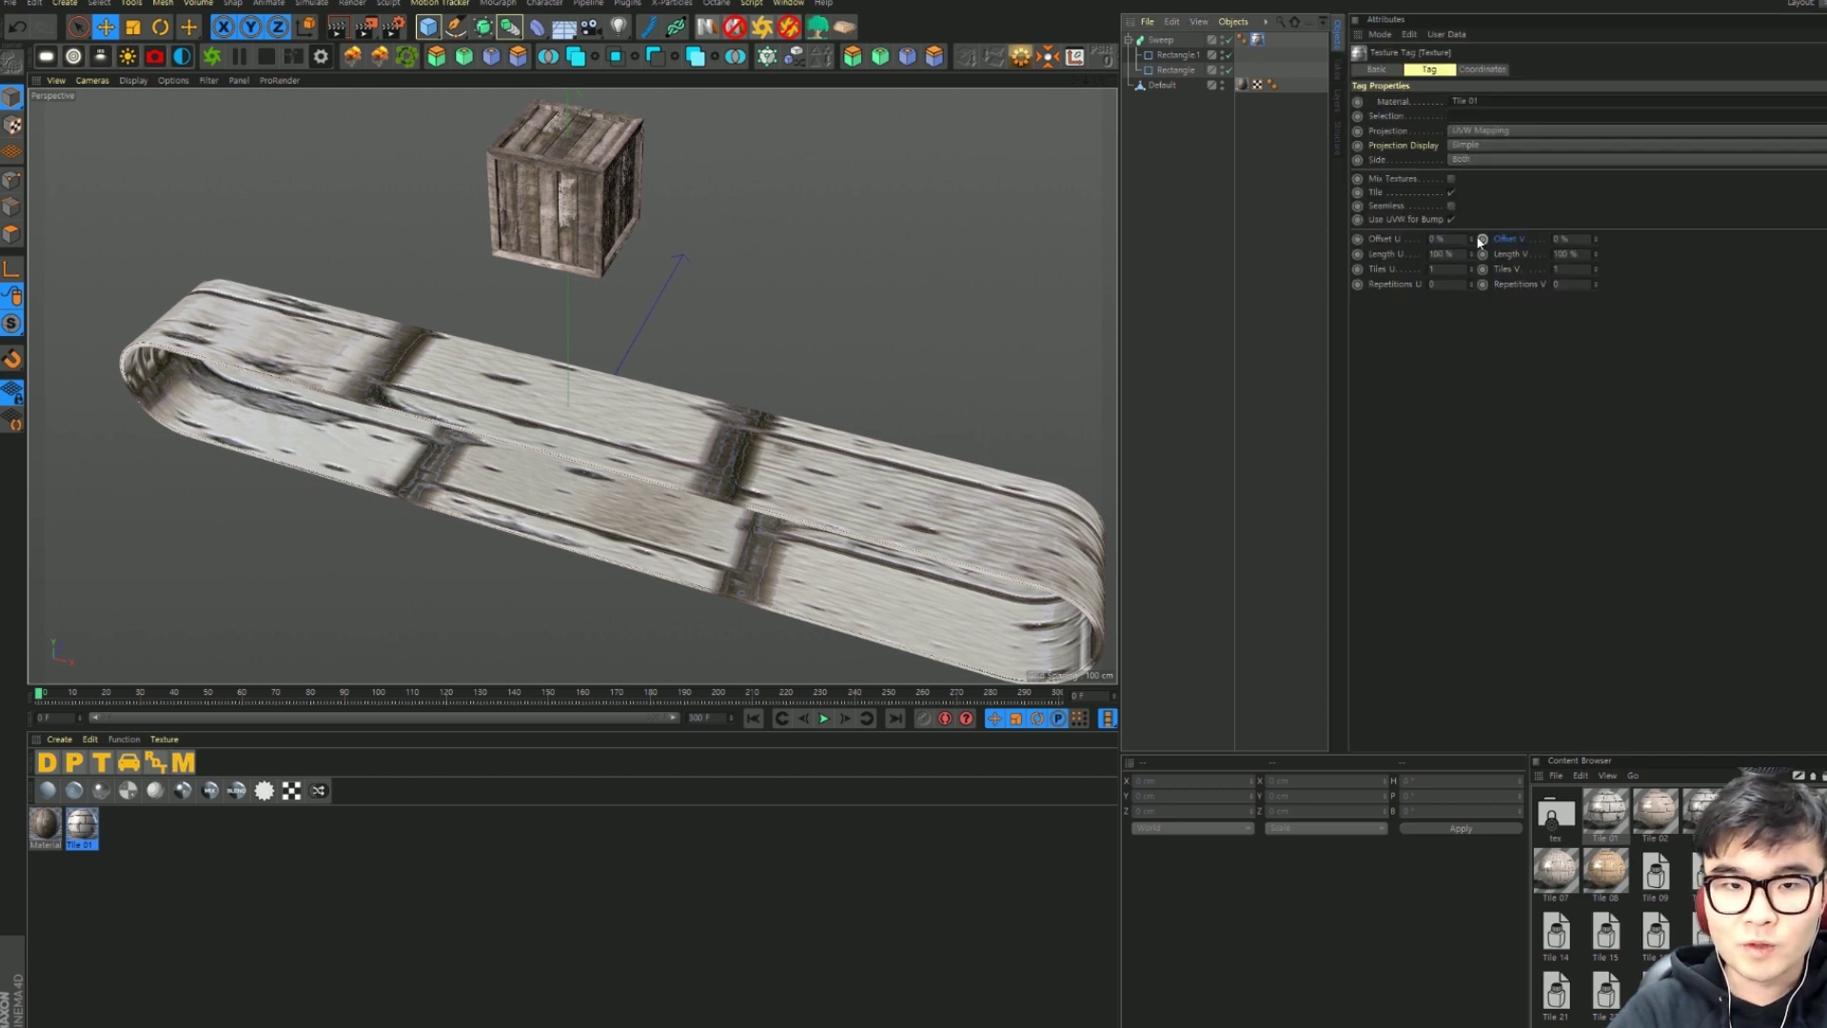
pyautogui.click(1483, 238)
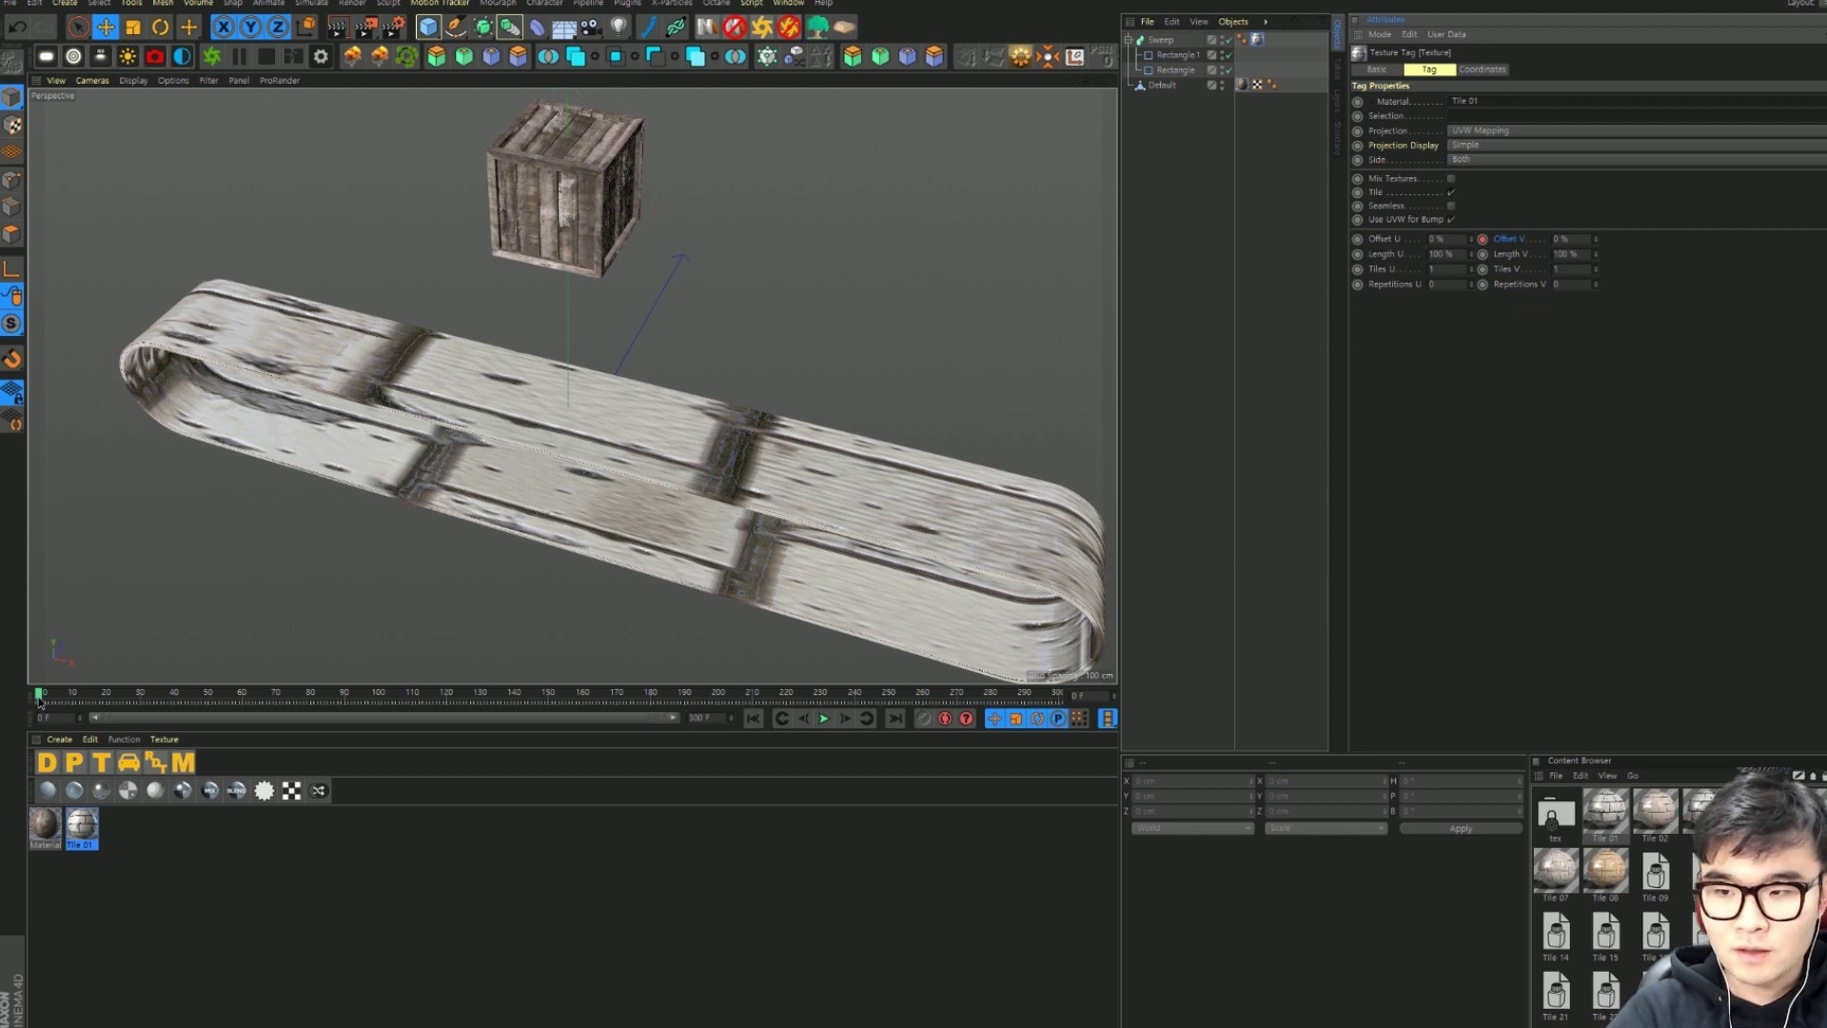
# Step: Keyframe the V offset at 100 % on frame 300 and play back the scrolling belt
pyautogui.moveTo(40, 699); pyautogui.dragTo(1157, 728)
pyautogui.click(1561, 239)
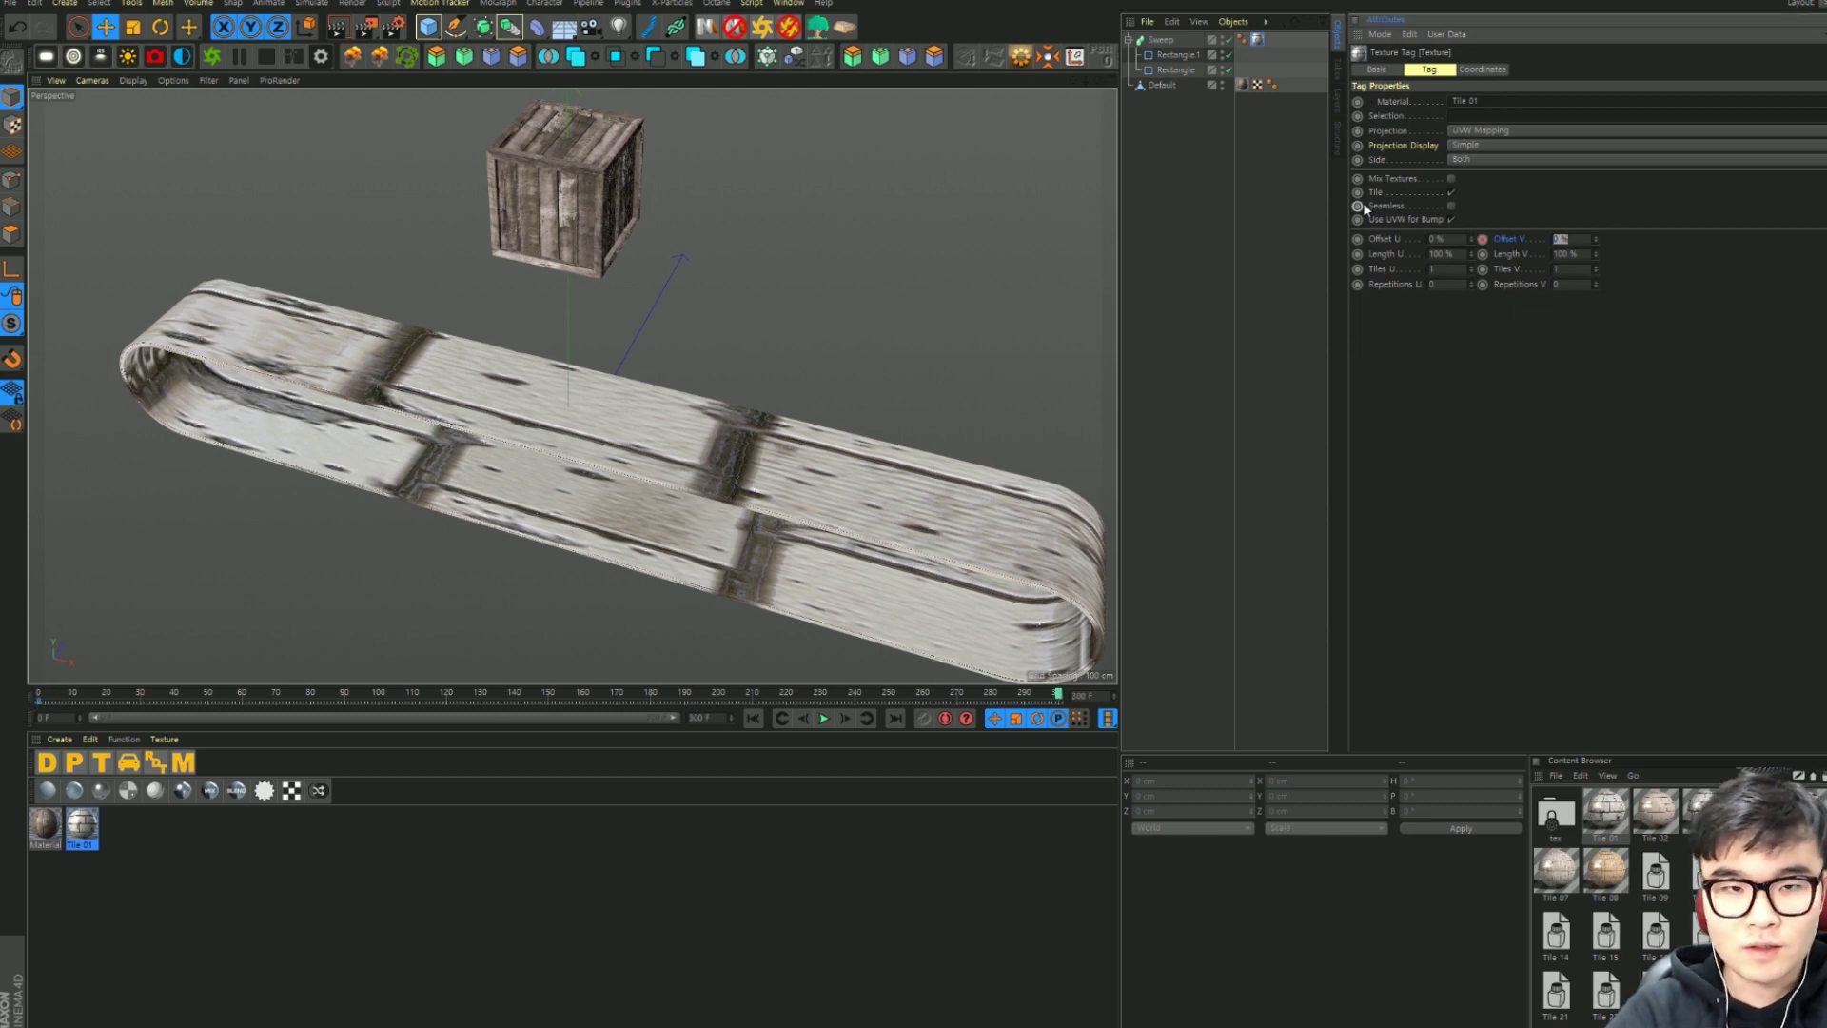
pyautogui.write('100')
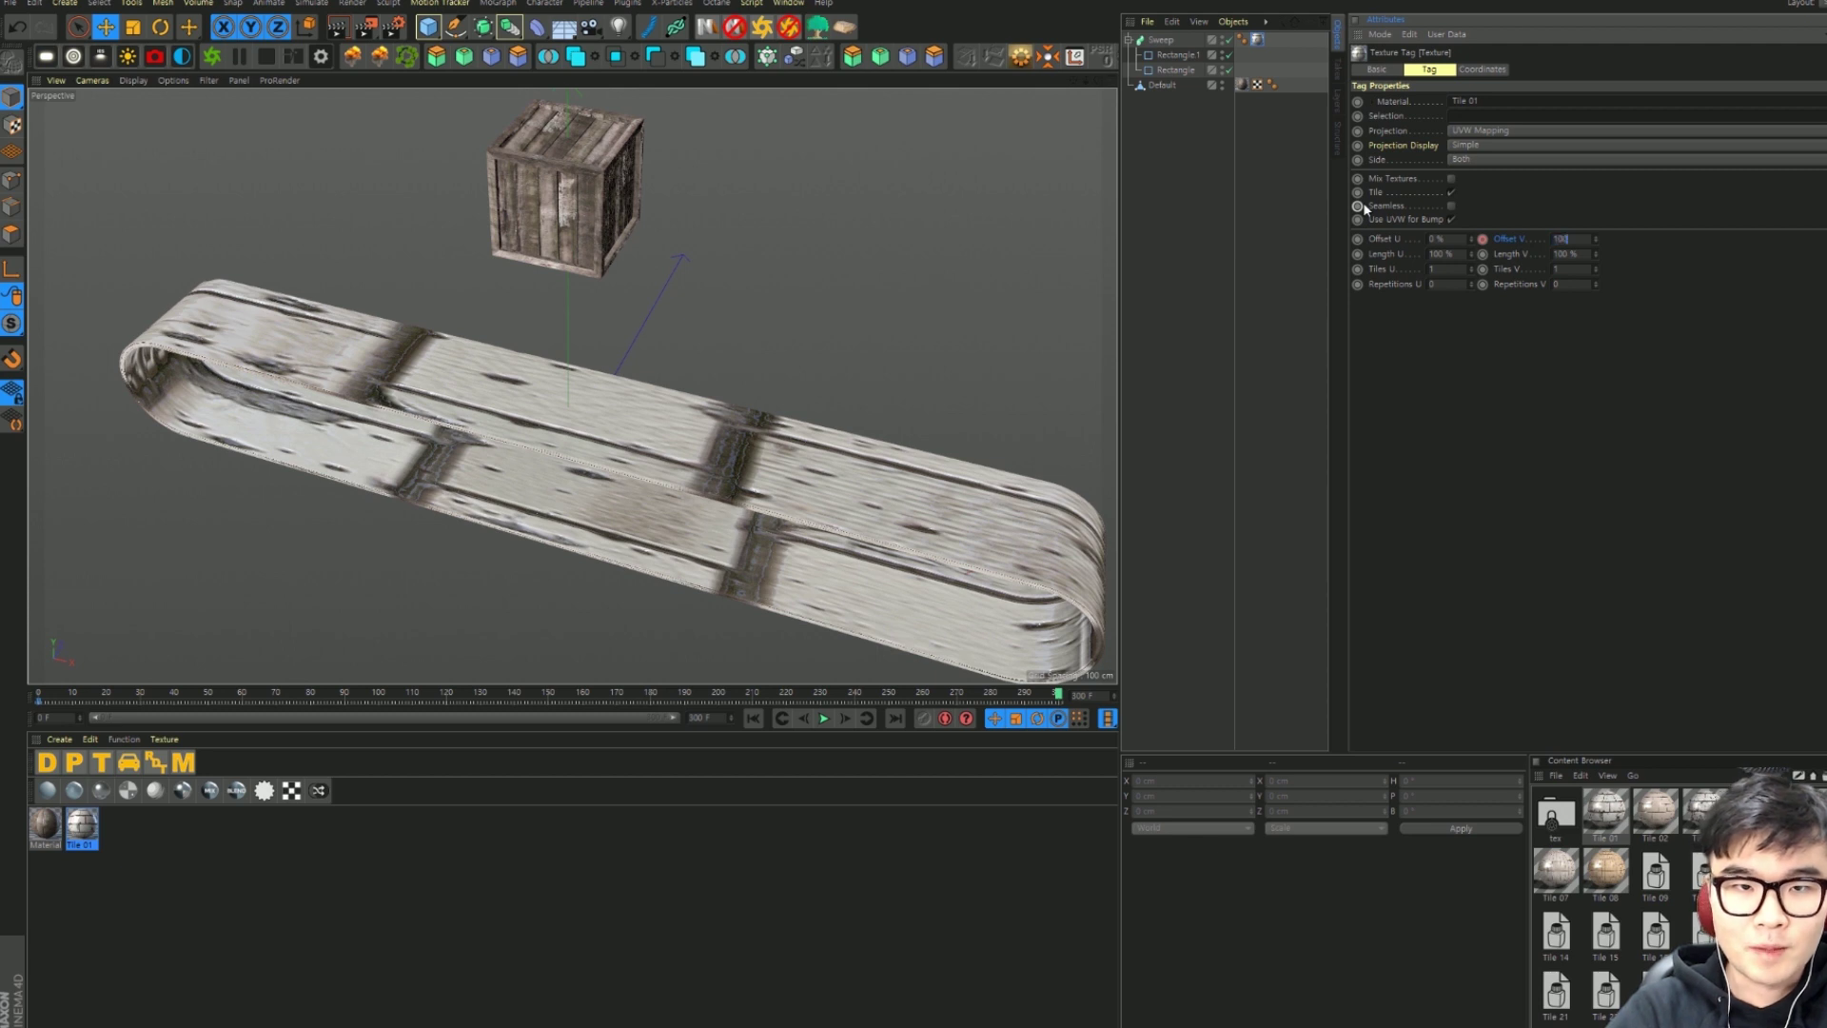
pyautogui.press('Return')
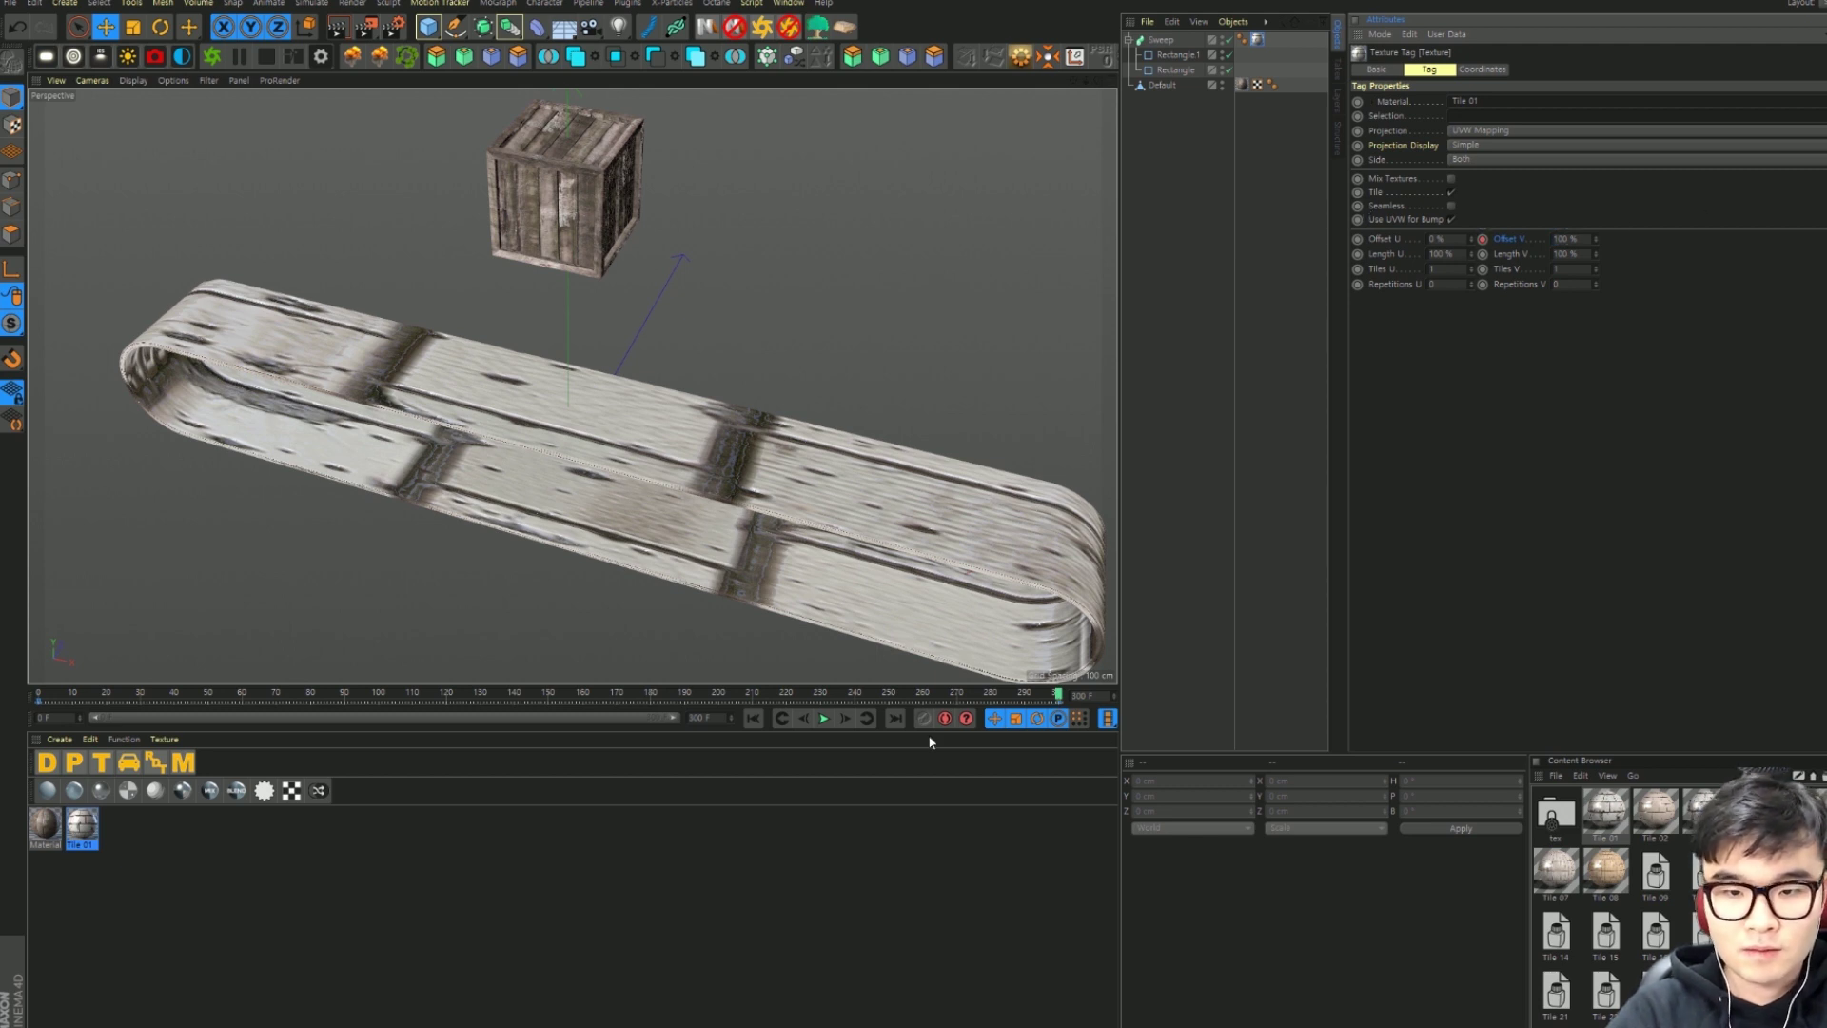
pyautogui.click(824, 719)
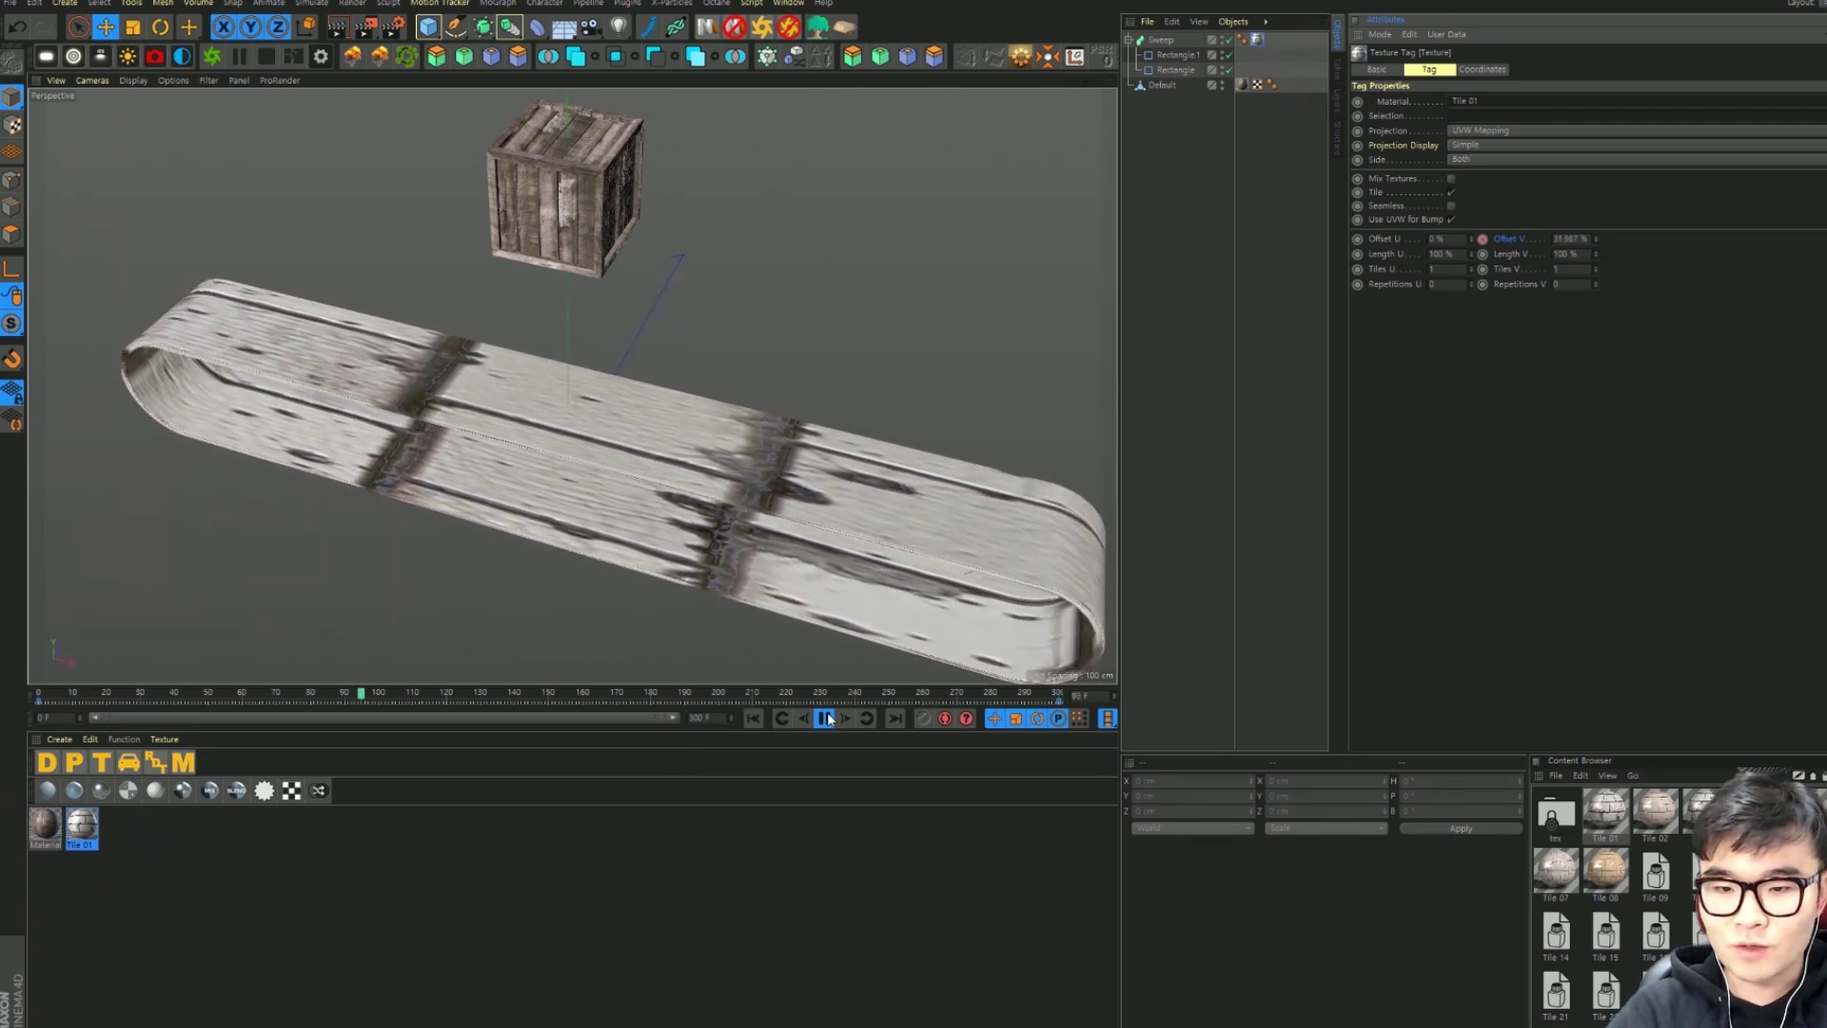
pyautogui.click(826, 718)
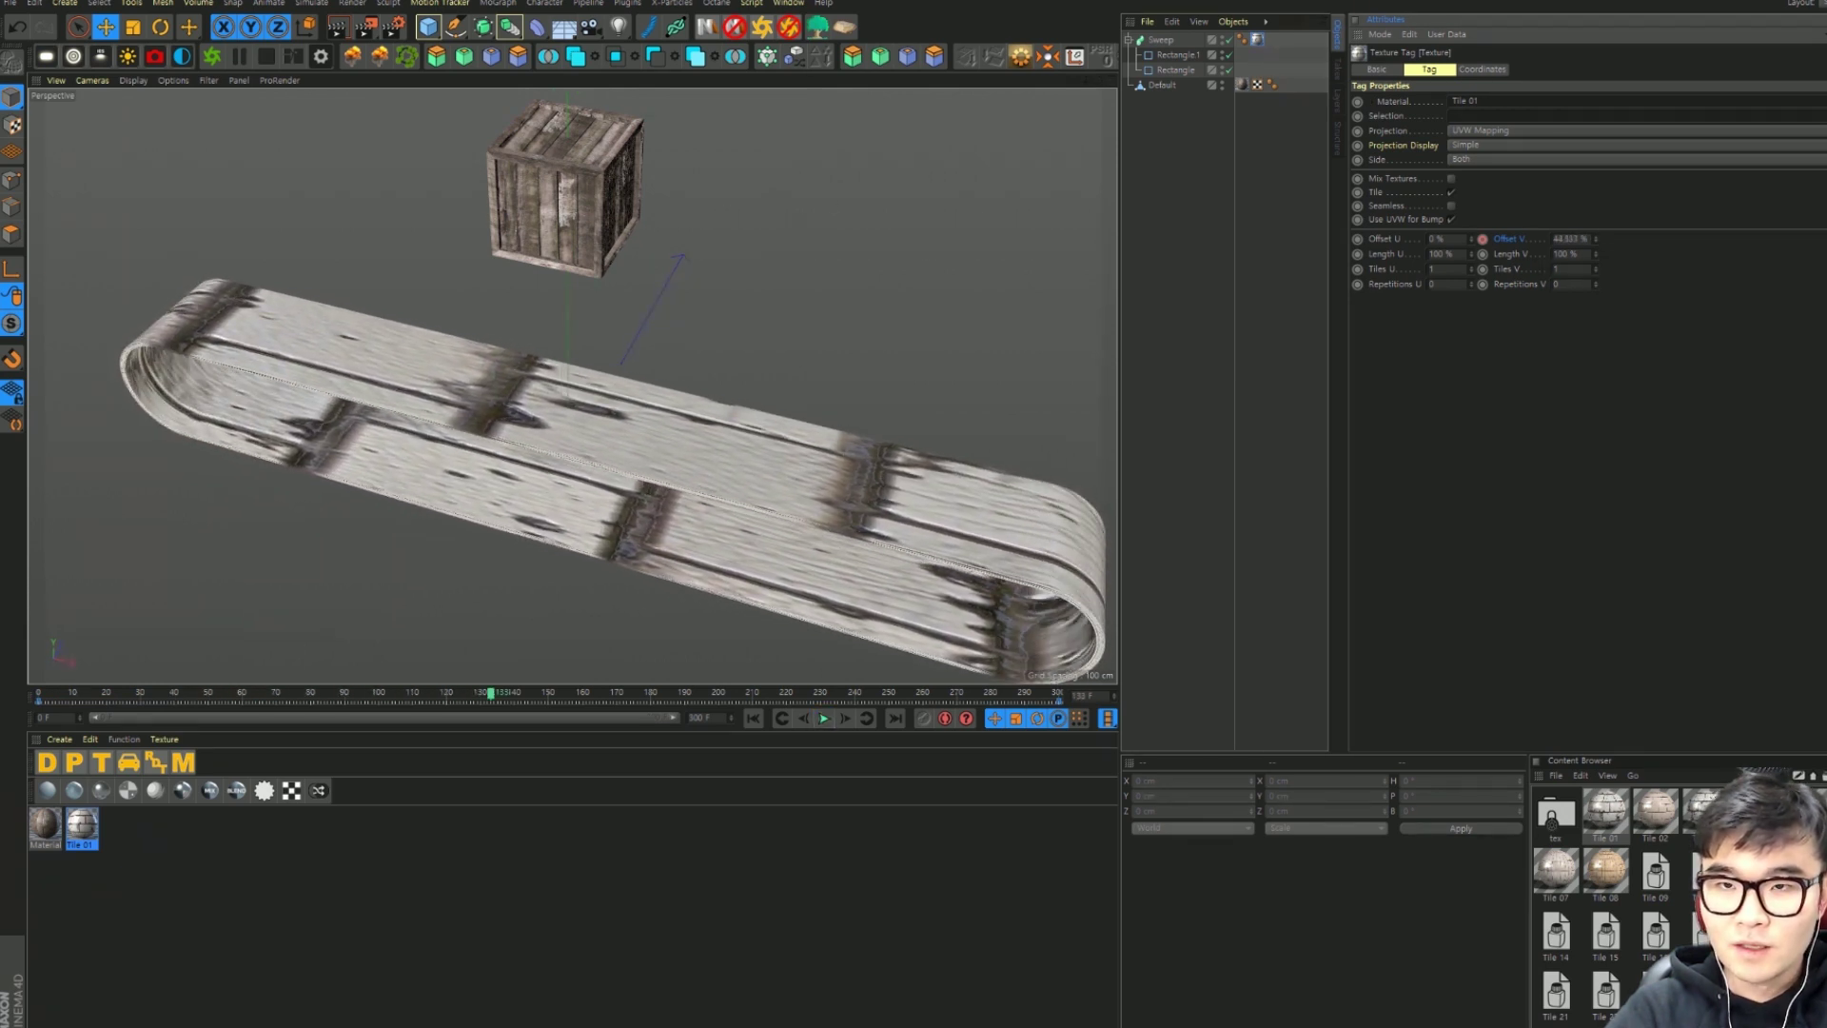
pyautogui.keyDown('alt'); pyautogui.moveTo(657, 393); pyautogui.dragTo(626, 363); pyautogui.keyUp('alt')
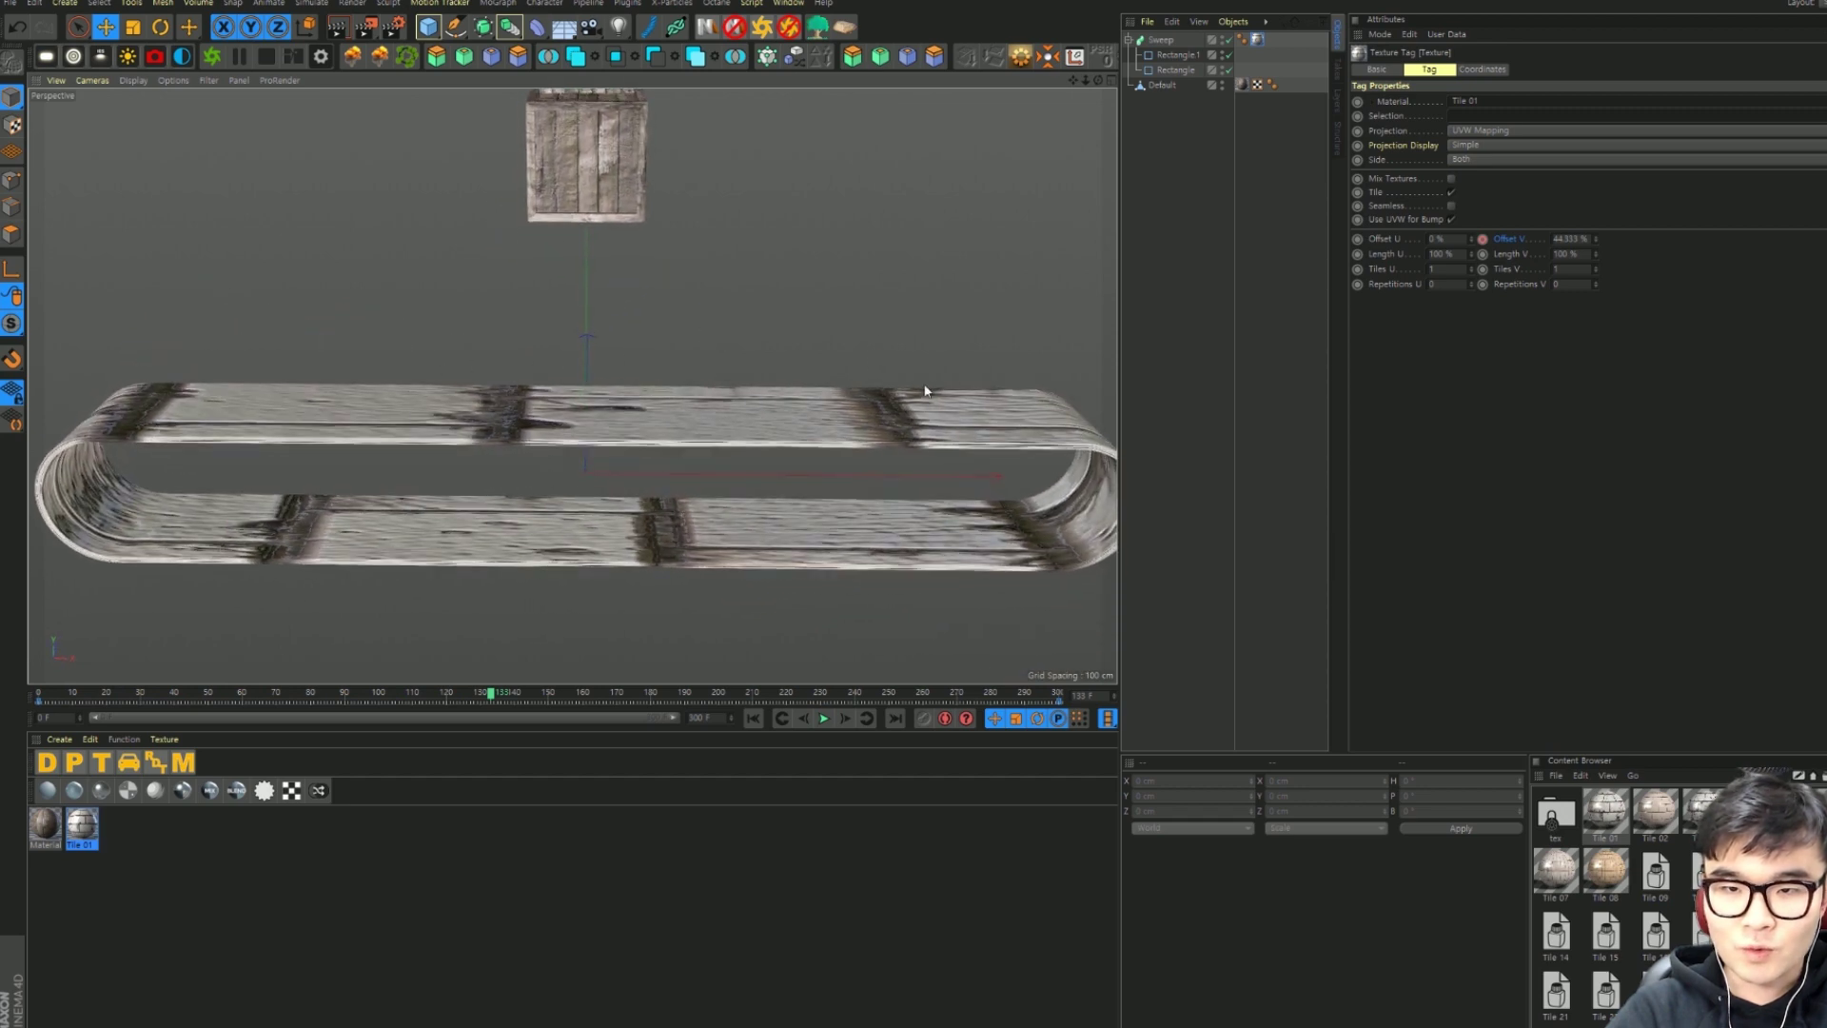
# Step: Change the frame-300 V offset key value to -100 % and play to check the reversed scroll
pyautogui.click(1059, 699)
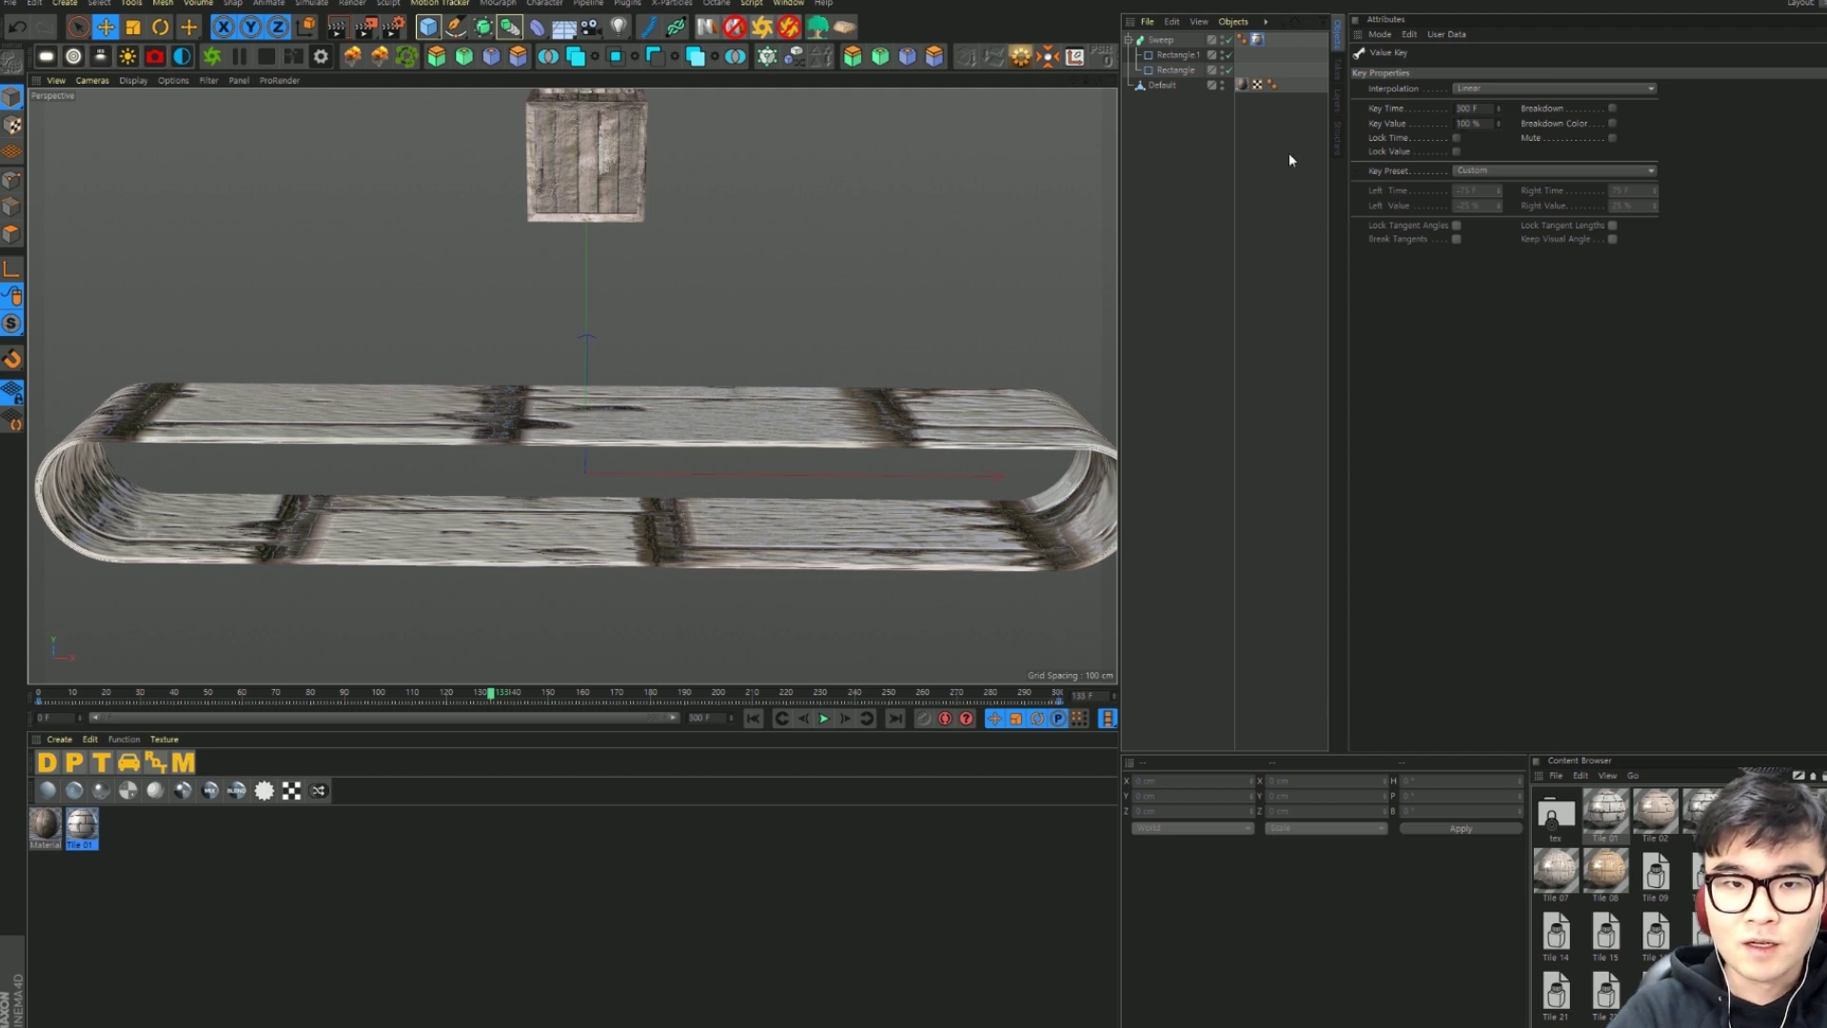
pyautogui.click(1470, 123)
pyautogui.write('800')
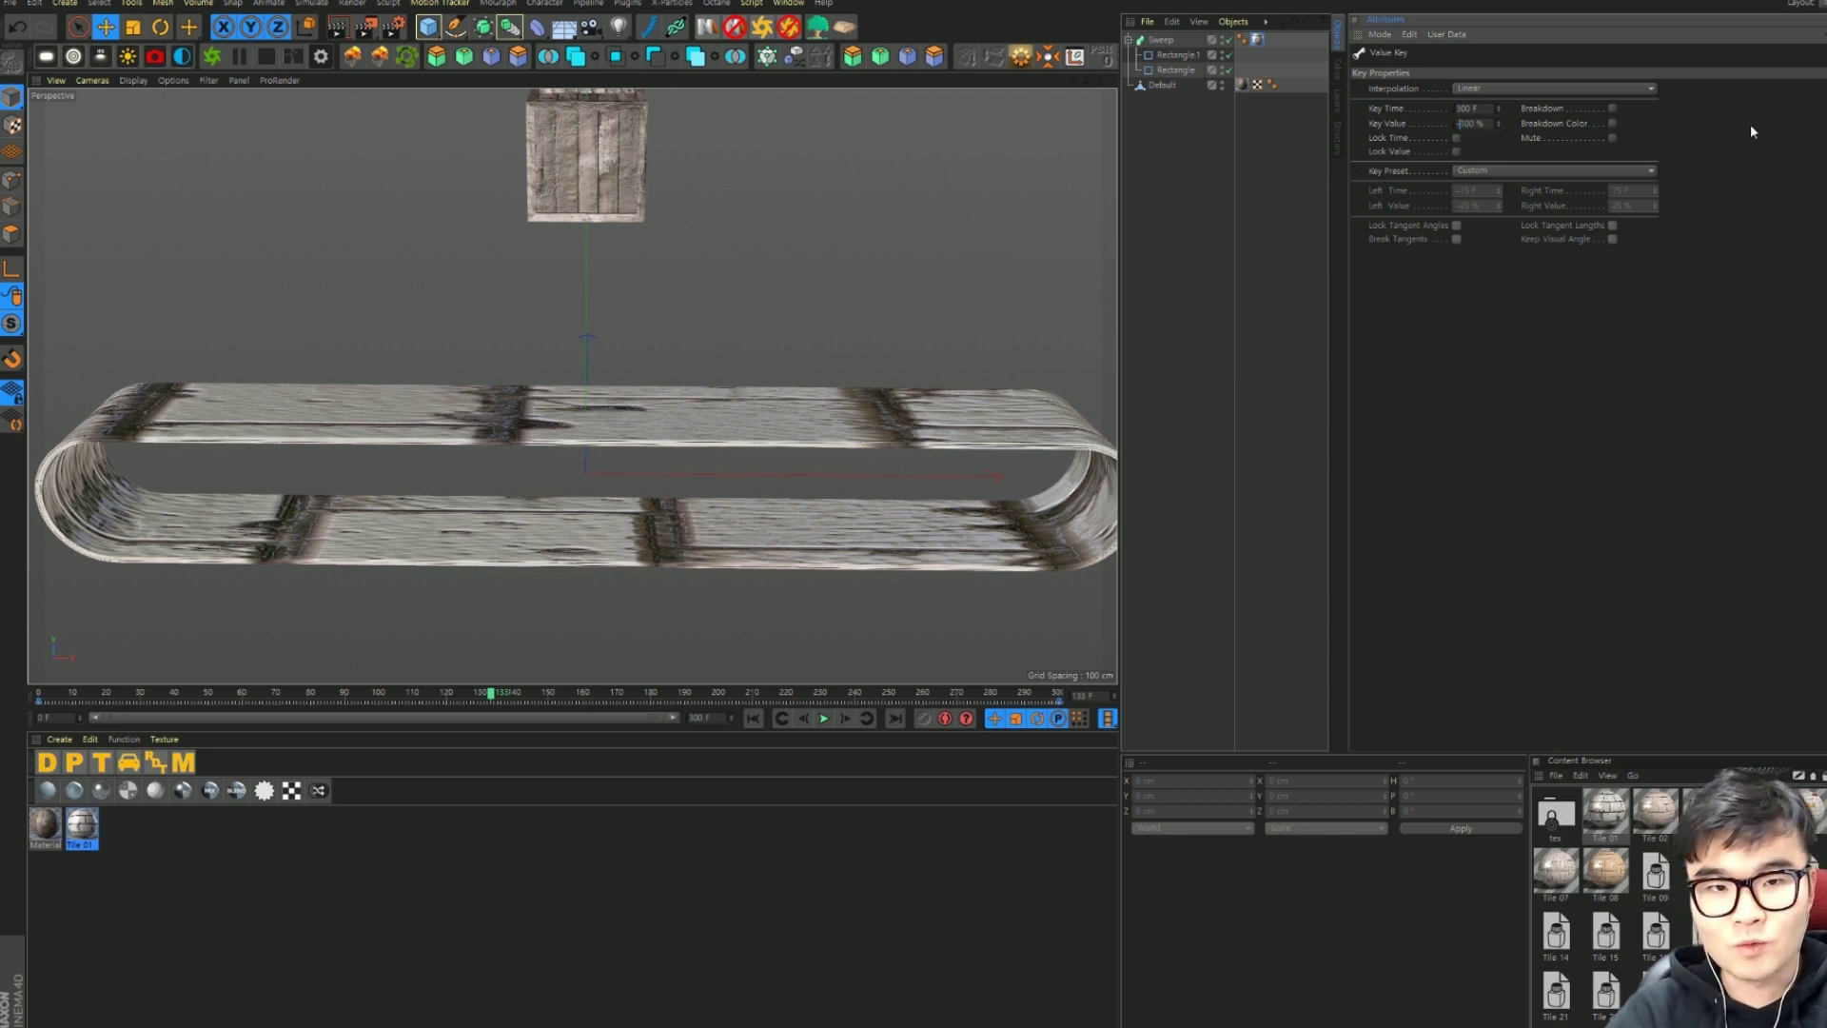
pyautogui.press('Return')
pyautogui.click(824, 718)
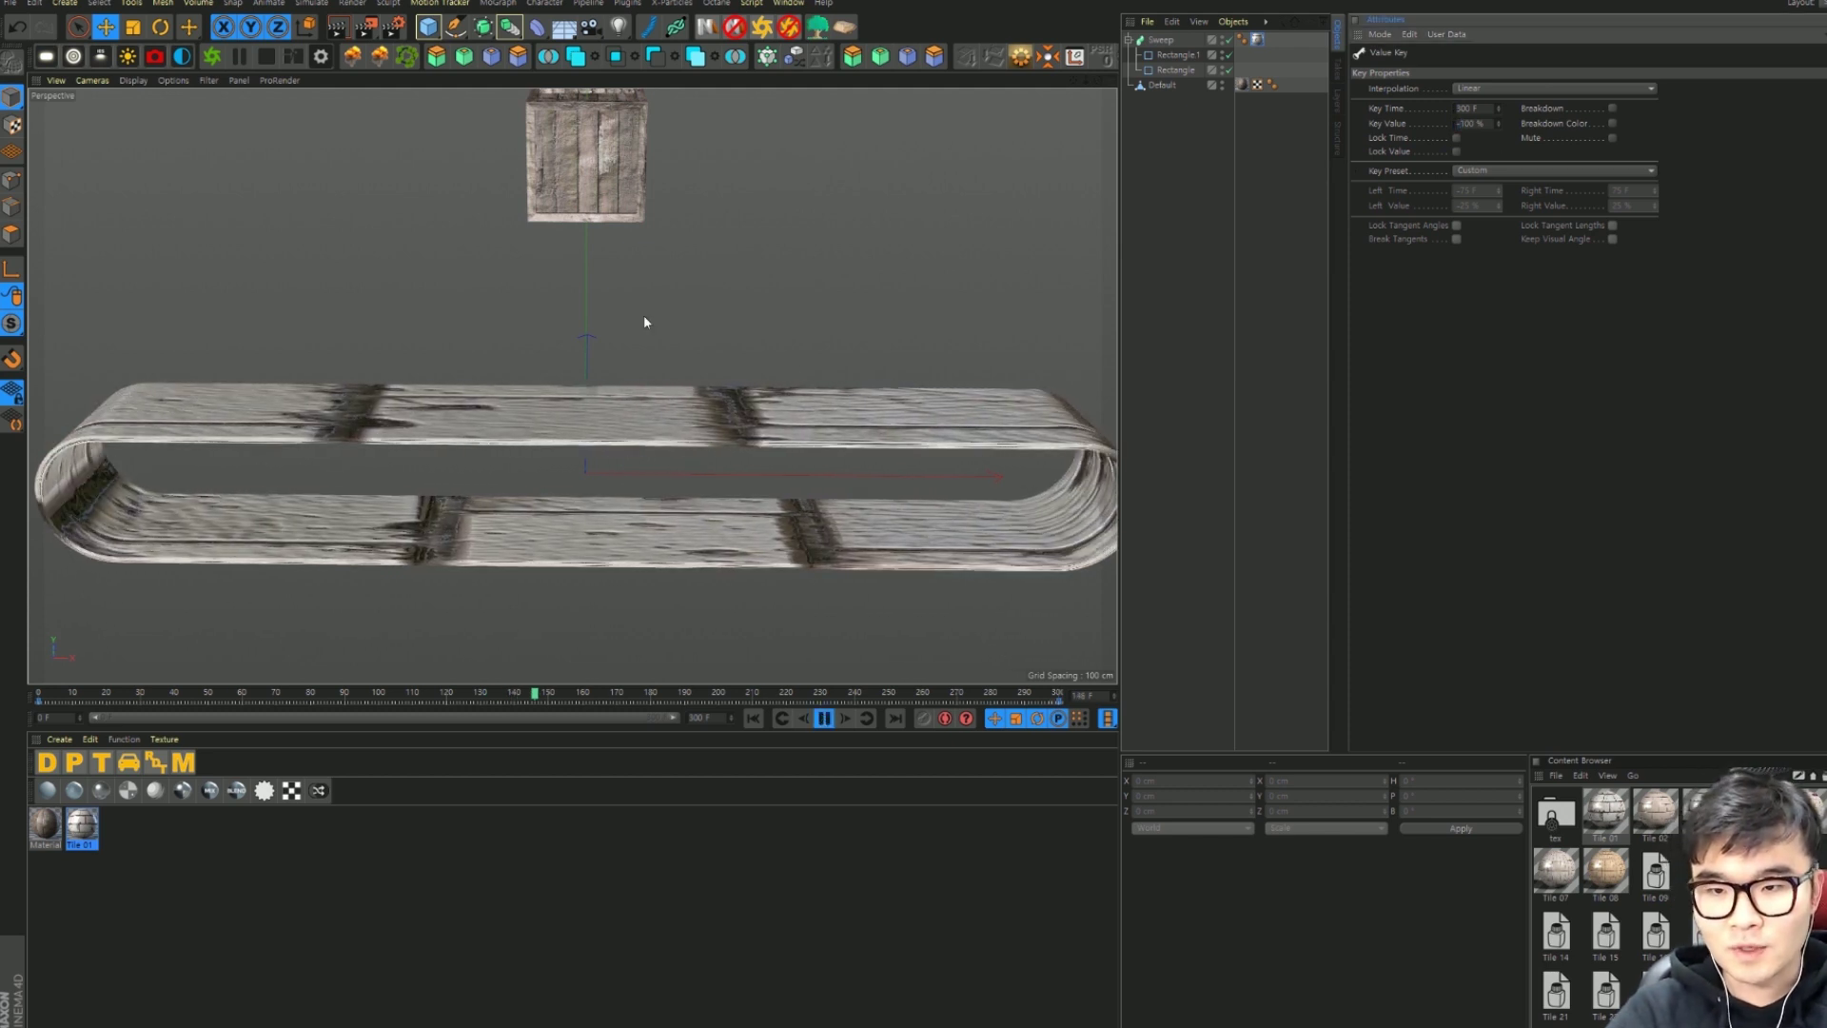
pyautogui.click(824, 718)
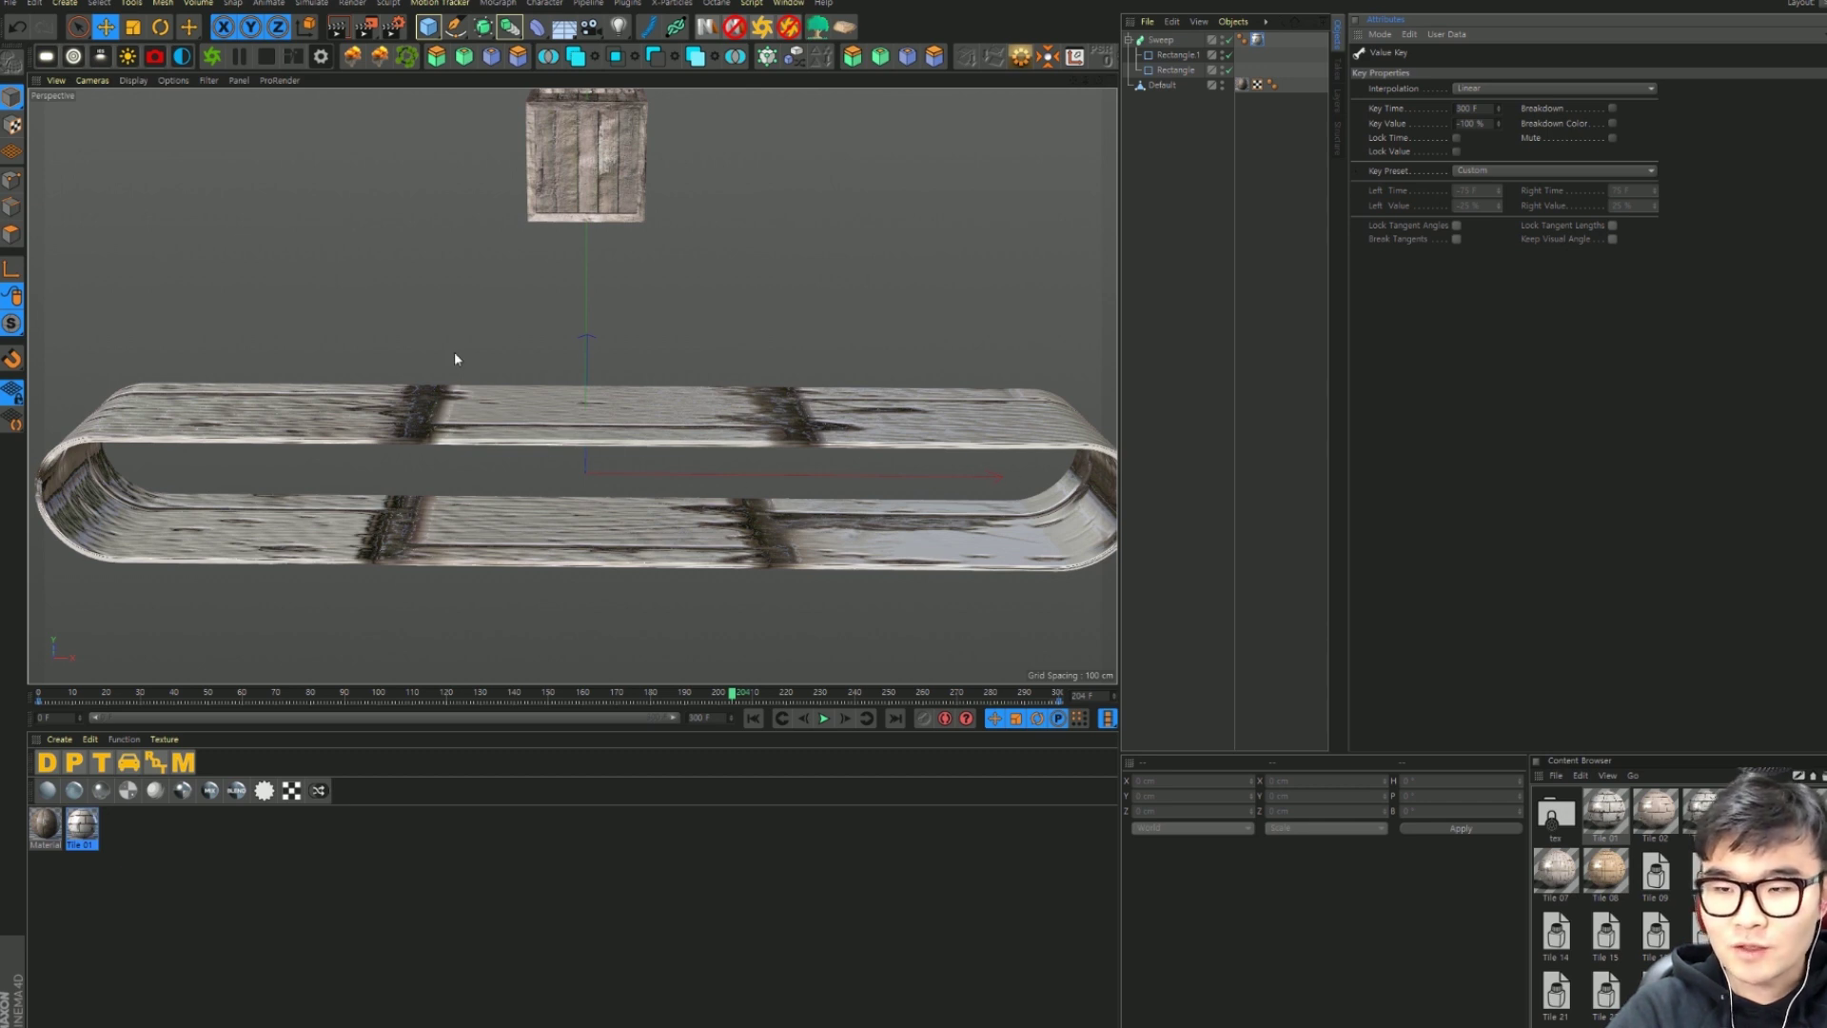
# Step: Add a Cylinder and set its Orientation to +Z so it lies sideways
pyautogui.moveTo(429, 27)
pyautogui.mouseDown()
pyautogui.moveTo(480, 64)
pyautogui.moveTo(728, 47)
pyautogui.mouseUp()
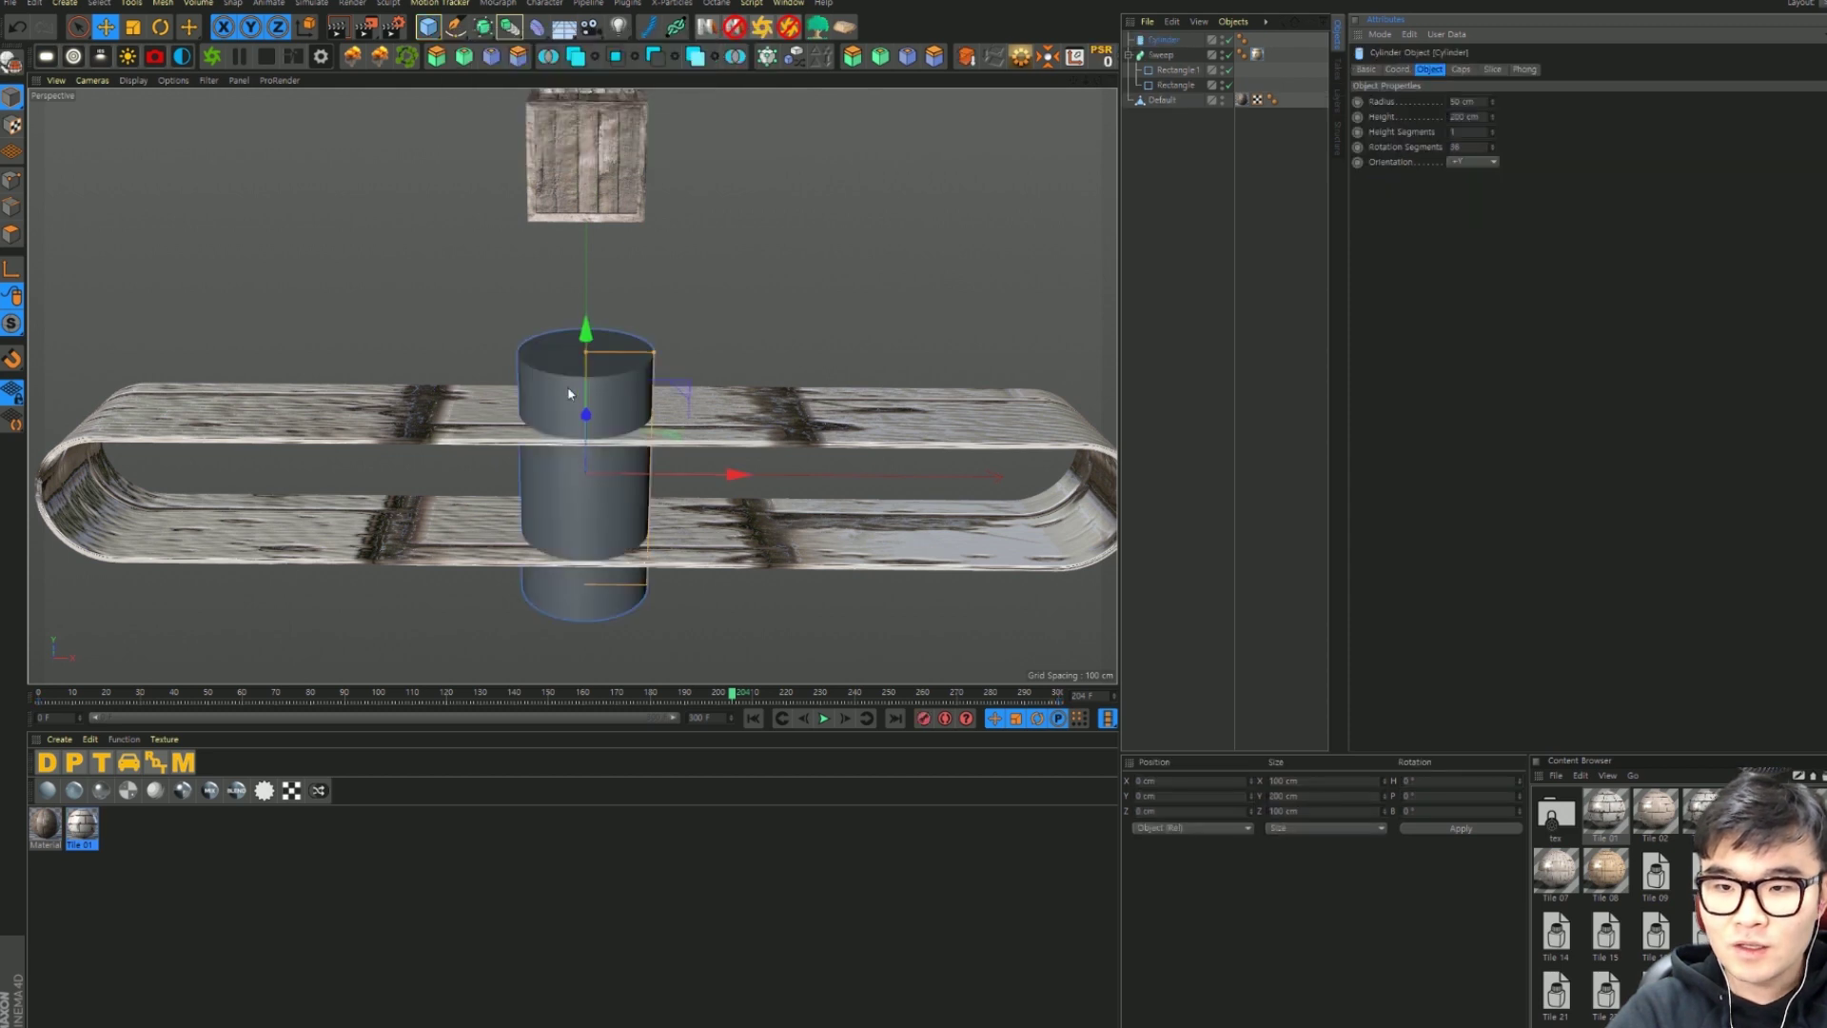
pyautogui.press('n')
pyautogui.press('b')
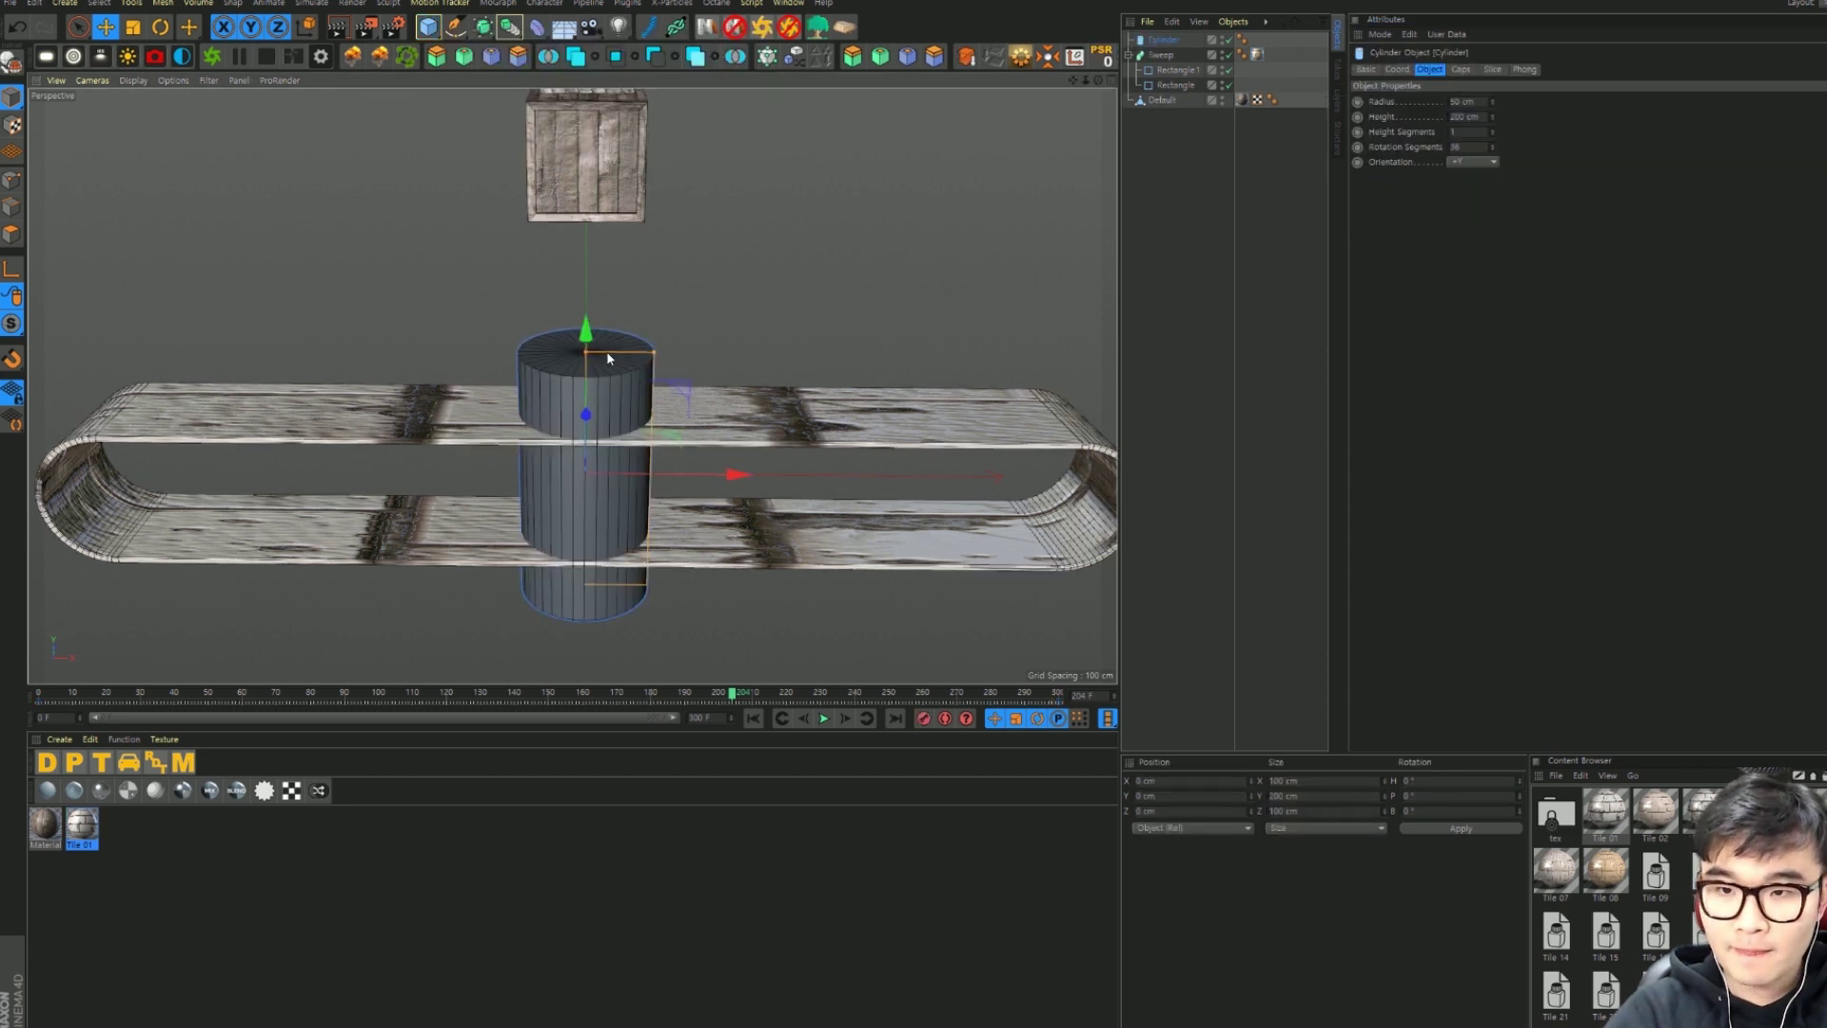
pyautogui.press('r')
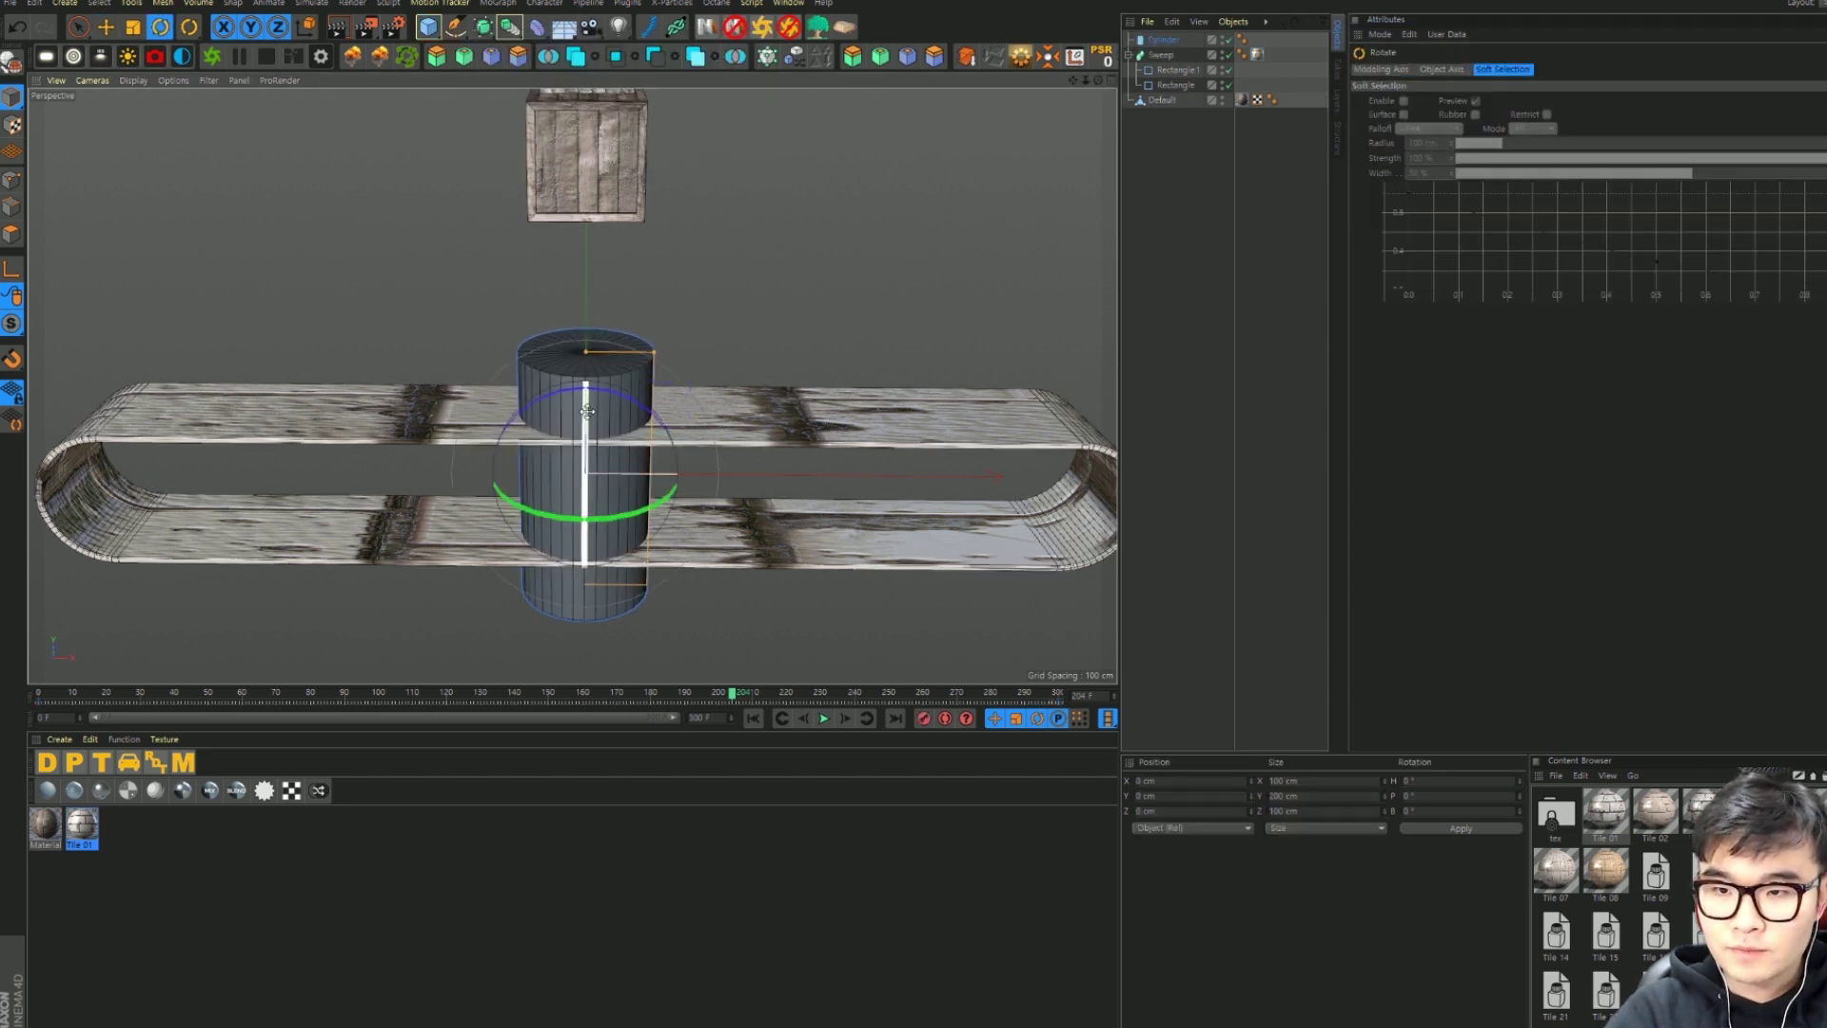
pyautogui.moveTo(591, 382); pyautogui.dragTo(583, 580)
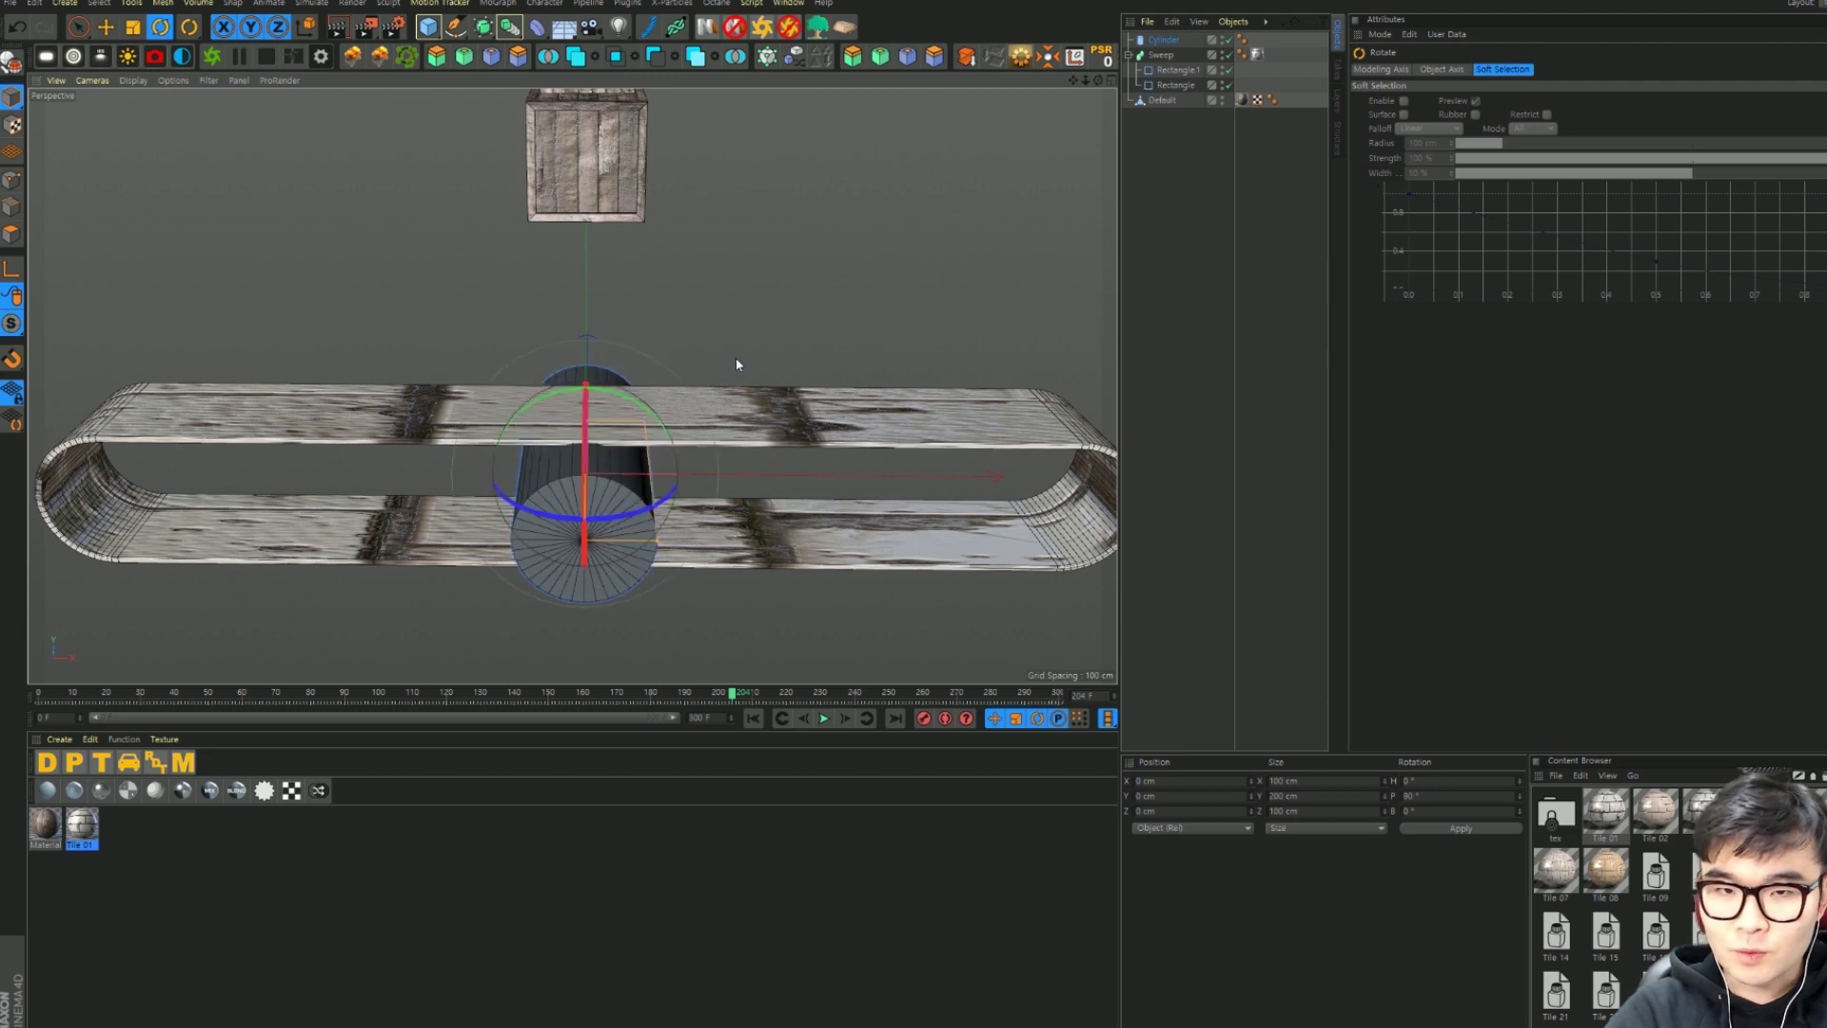
pyautogui.hotkey('ctrl', 'z')
pyautogui.click(1163, 40)
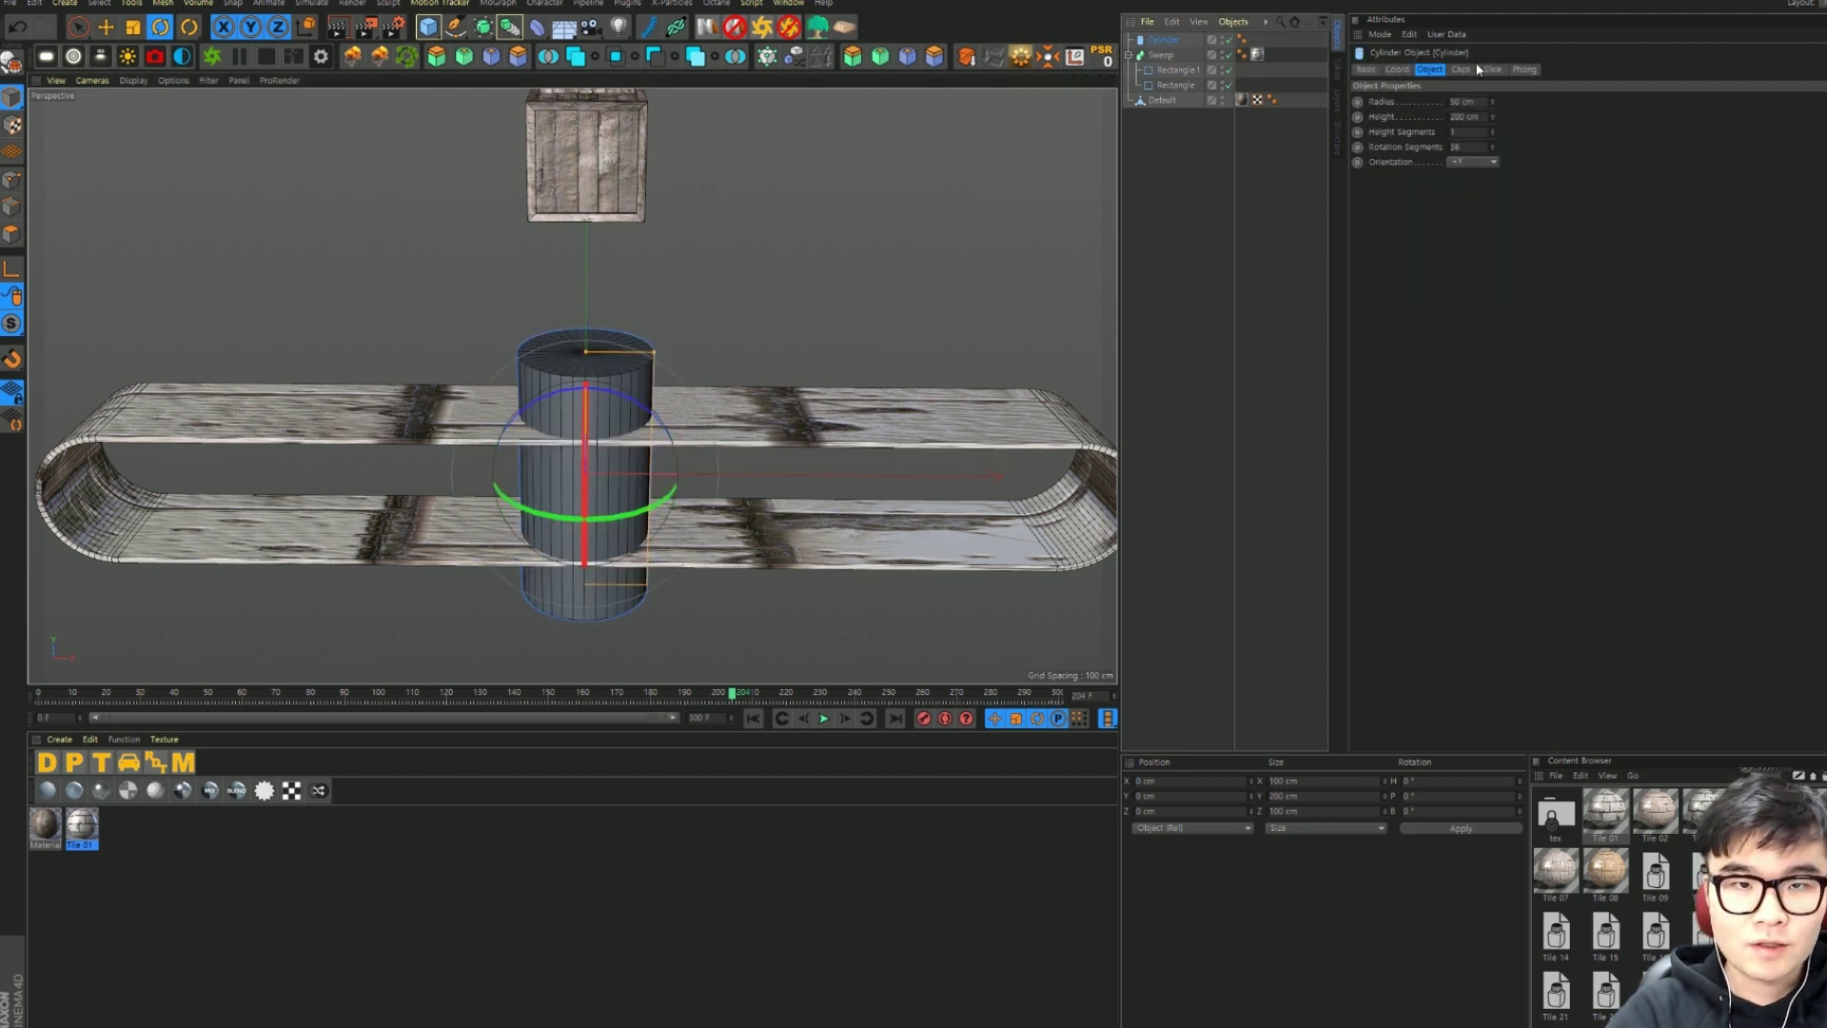
pyautogui.click(1475, 162)
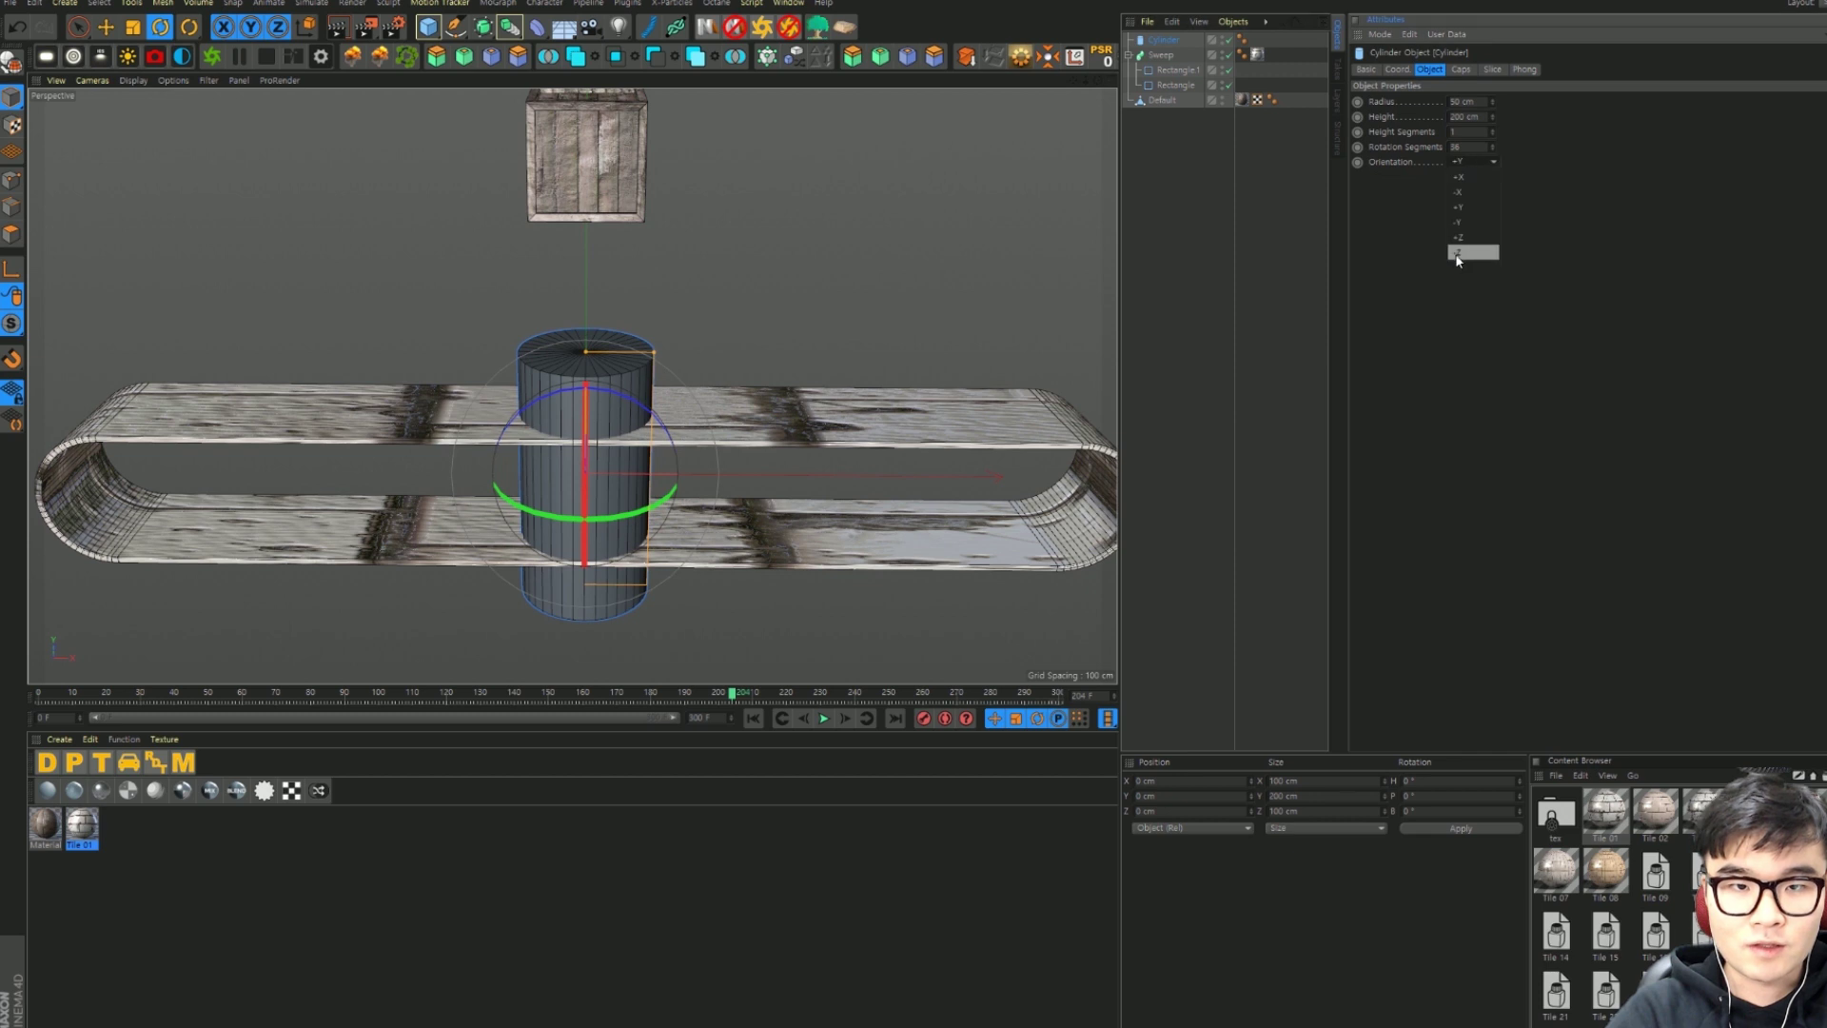
pyautogui.click(1471, 249)
# Step: Move the cylinder to the belt's right end and delete the extra Cylinder1
pyautogui.press('e')
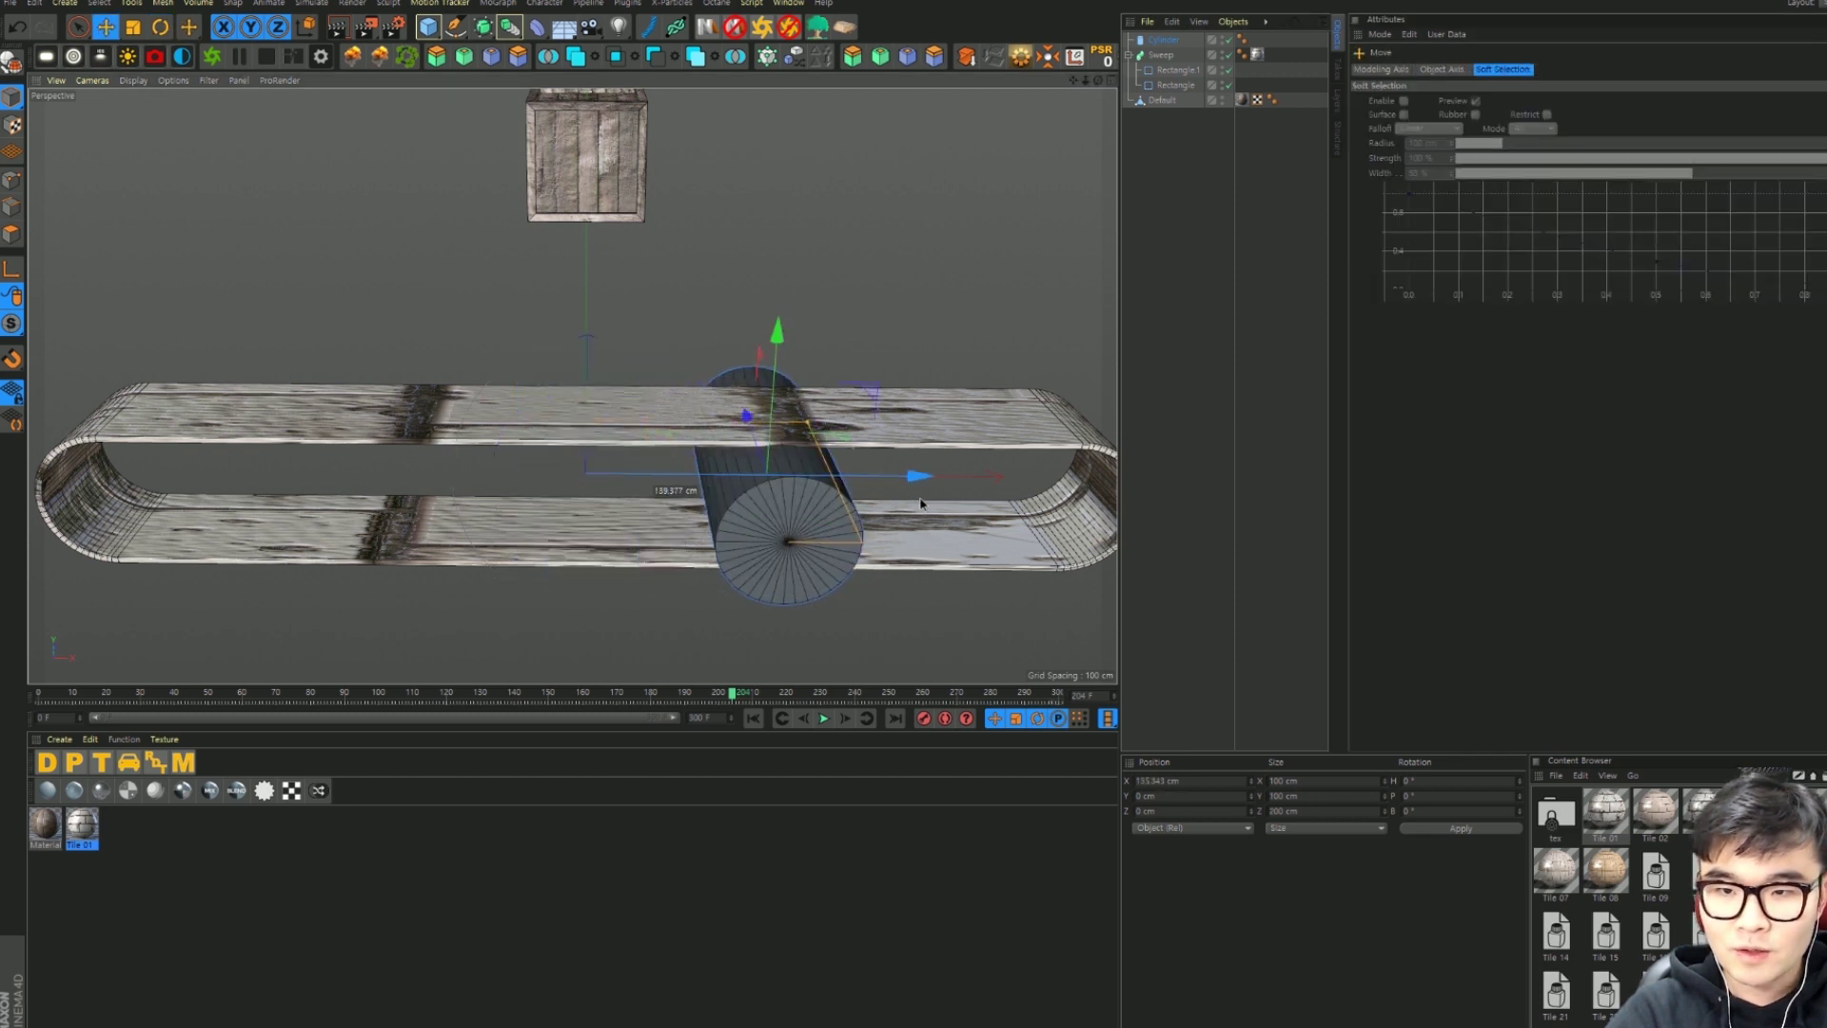
pyautogui.moveTo(647, 474)
pyautogui.mouseDown()
pyautogui.moveTo(952, 474)
pyautogui.moveTo(174, 467)
pyautogui.mouseUp()
pyautogui.scroll(-2, 561, 506)
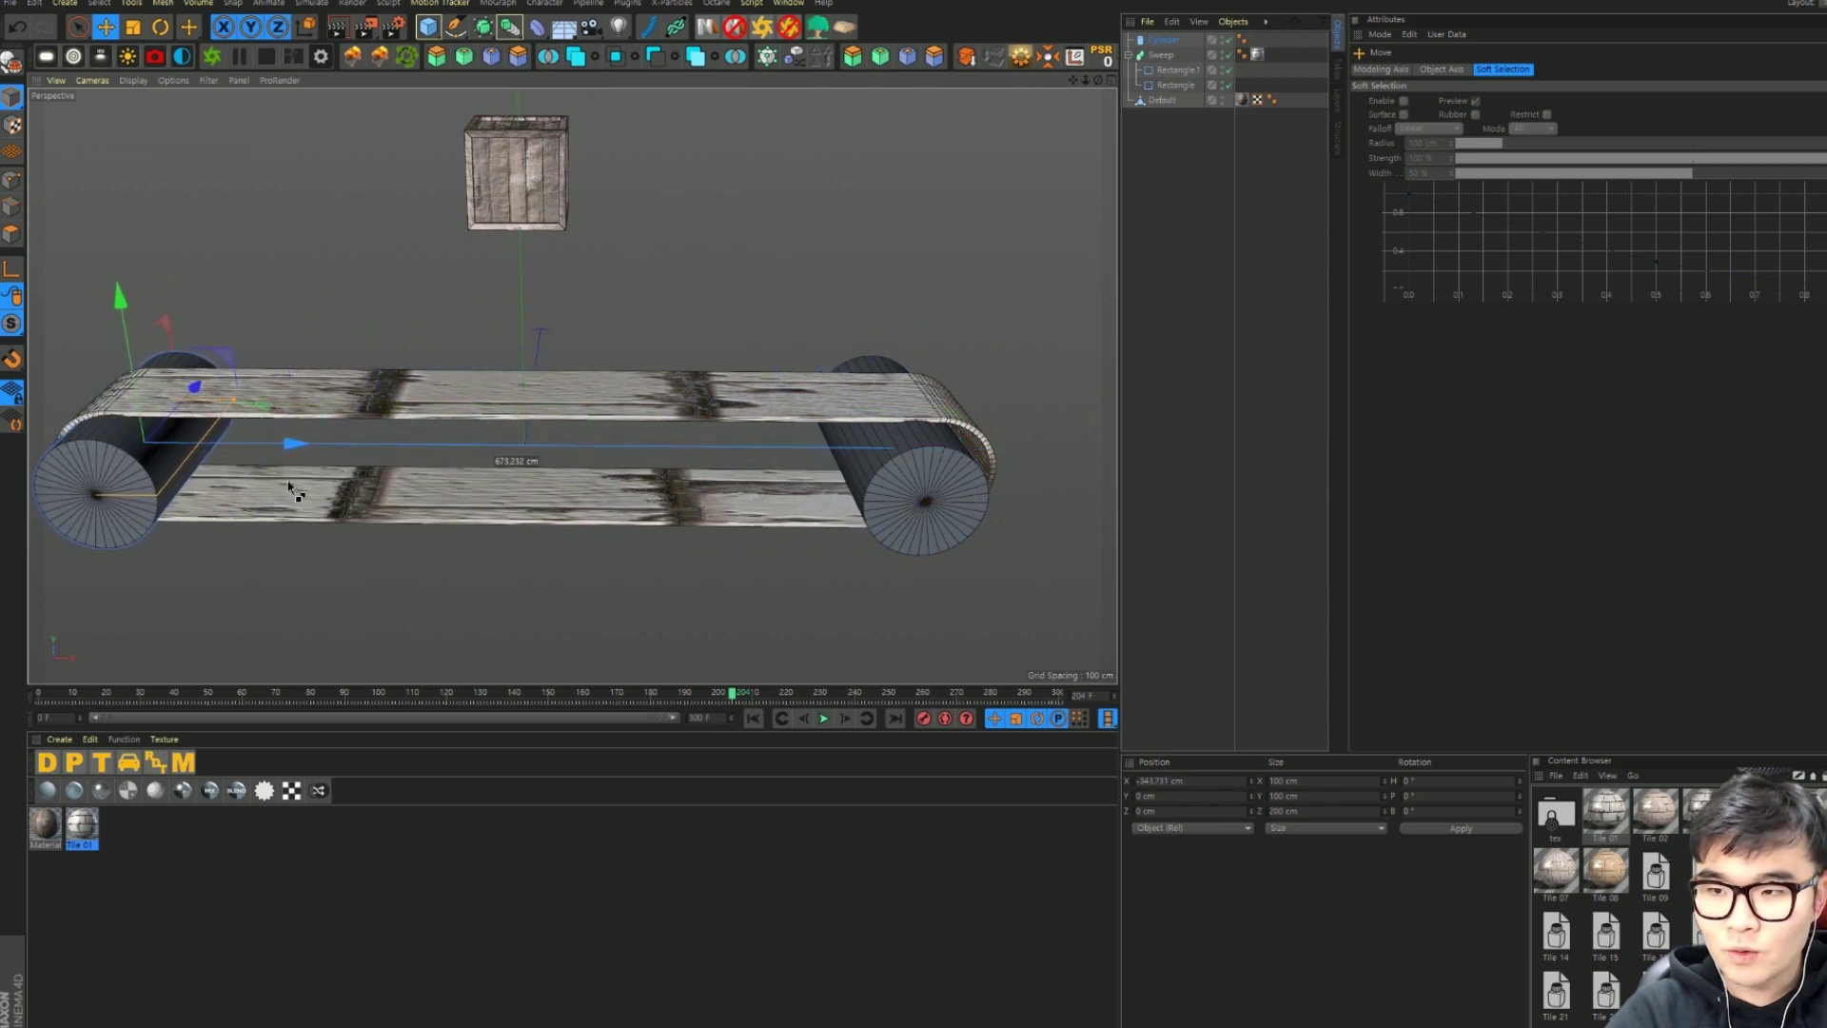
pyautogui.scroll(-2, 514, 521)
pyautogui.scroll(-1, 568, 530)
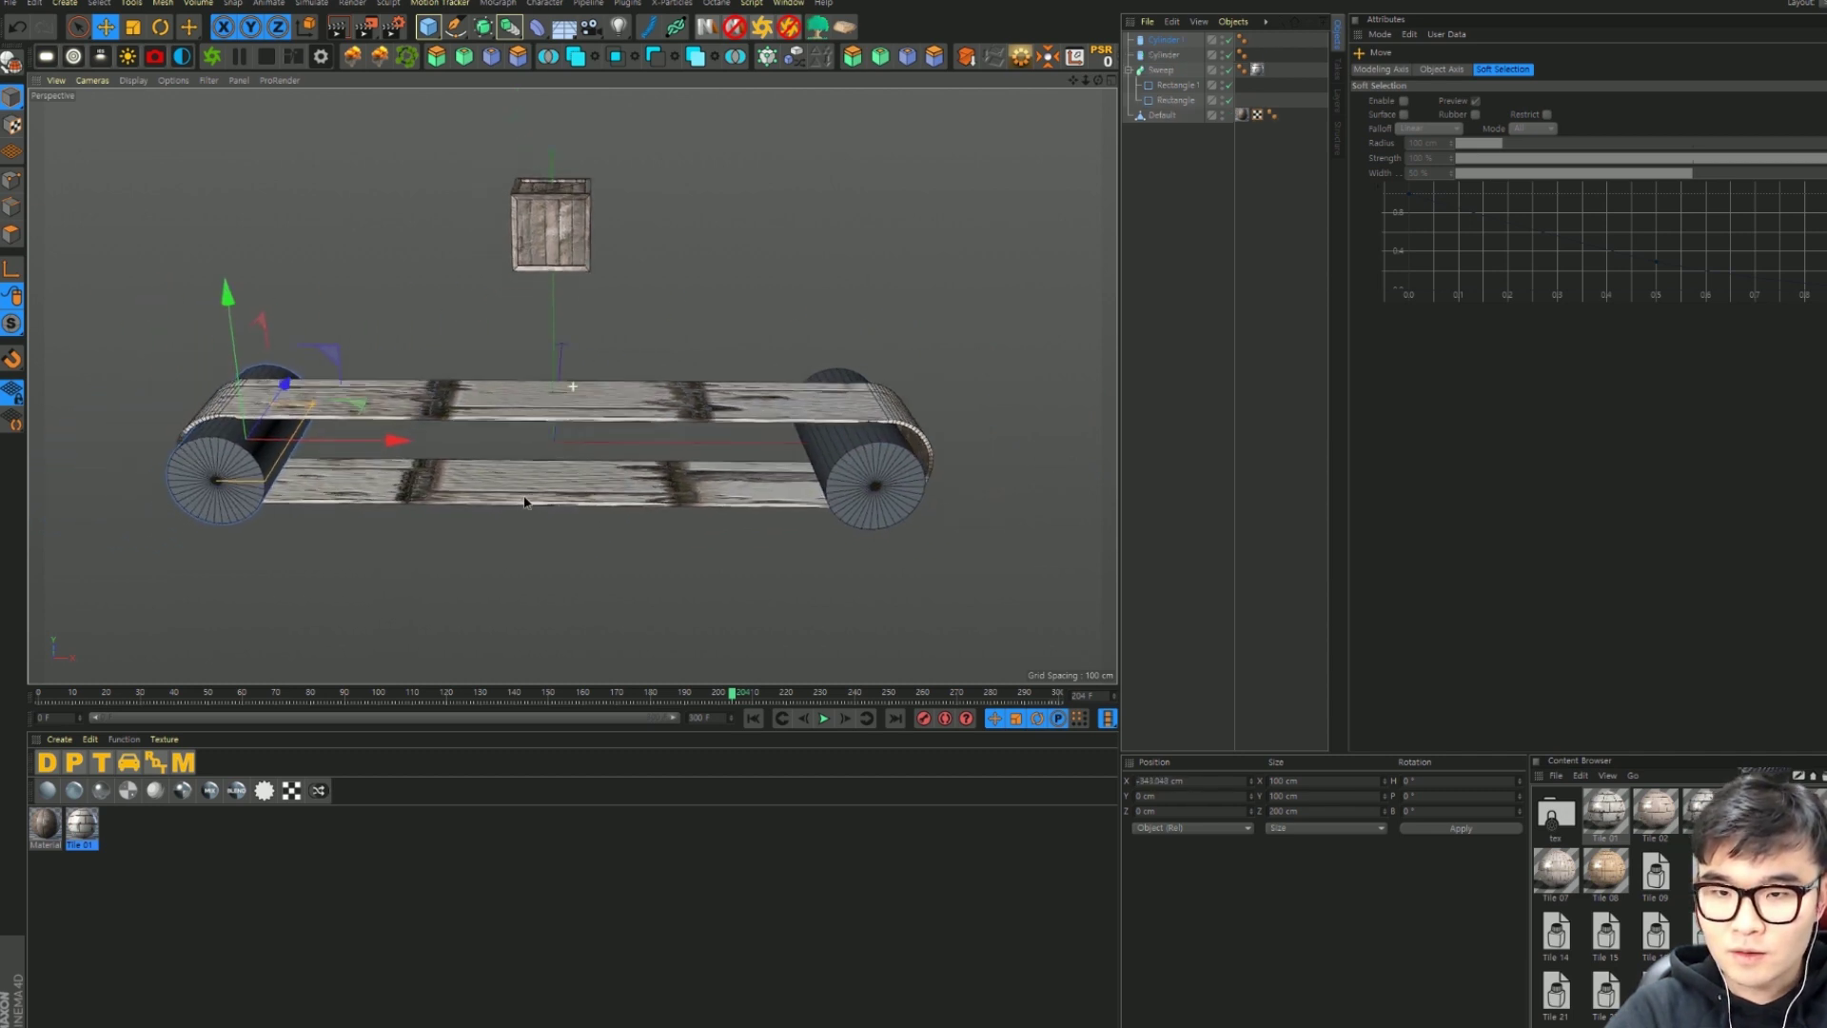
pyautogui.click(824, 718)
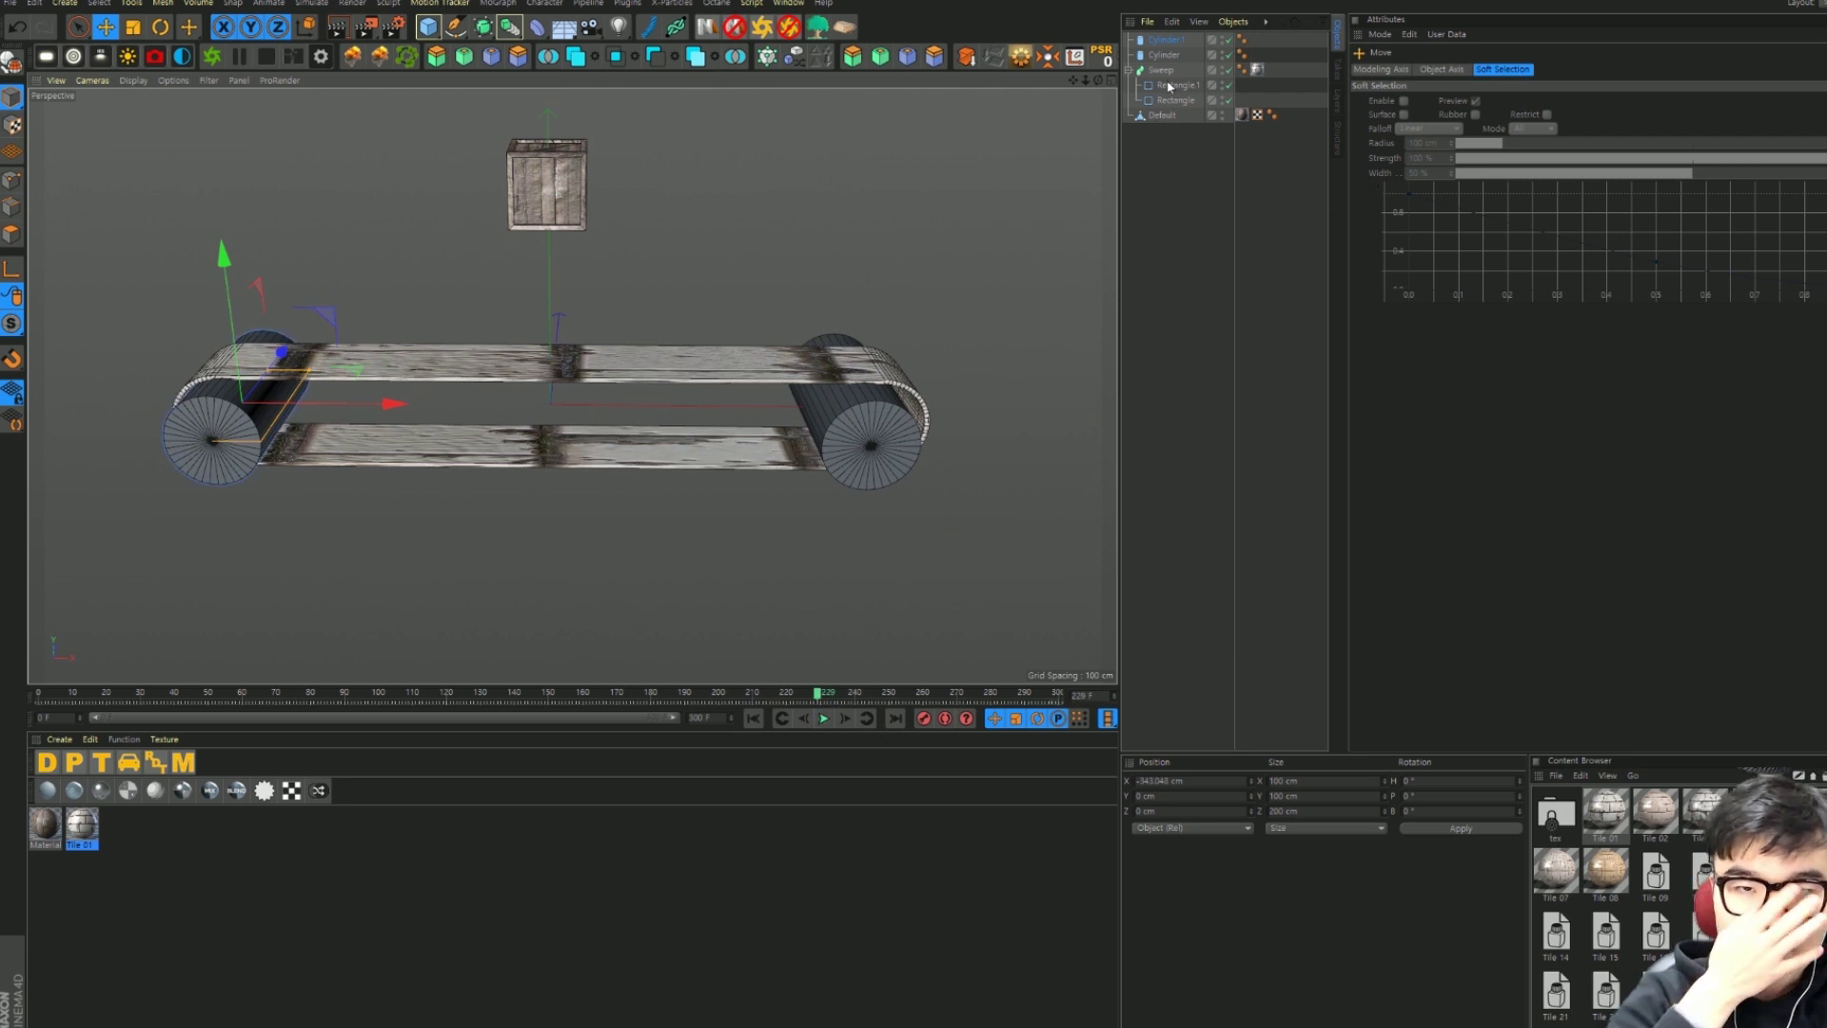
pyautogui.click(1165, 40)
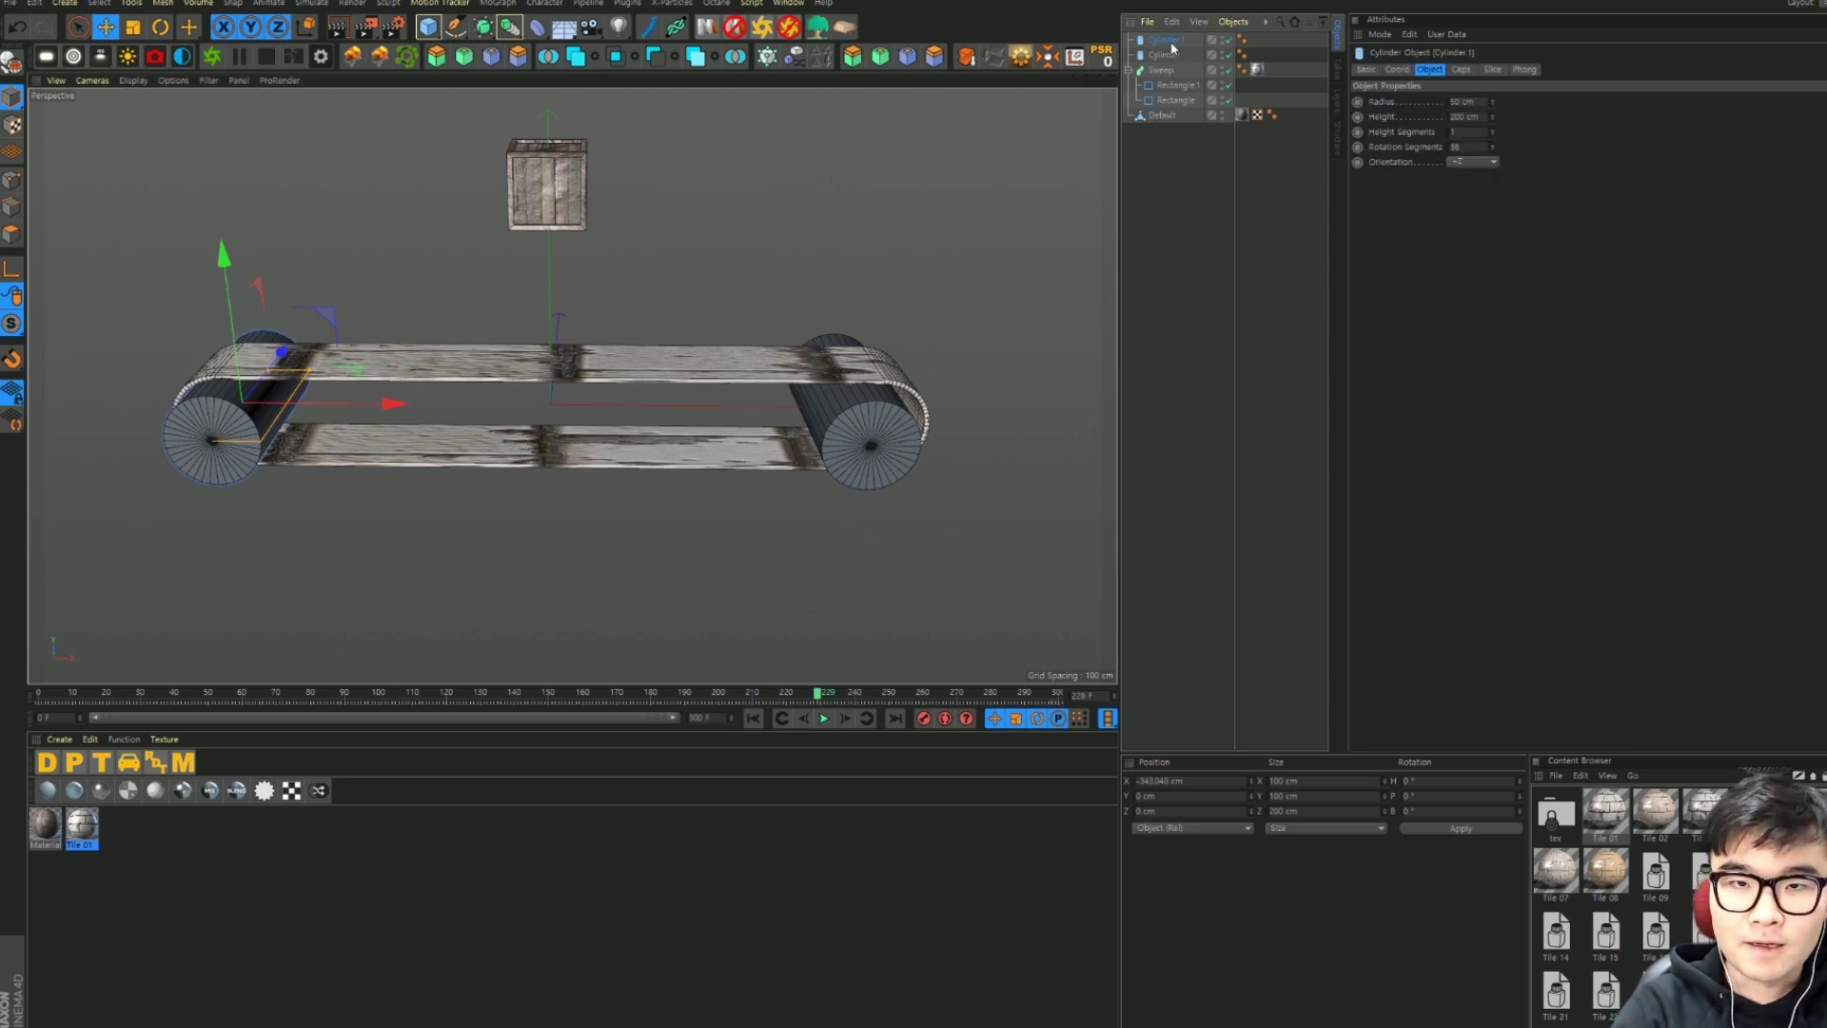
pyautogui.press('Delete')
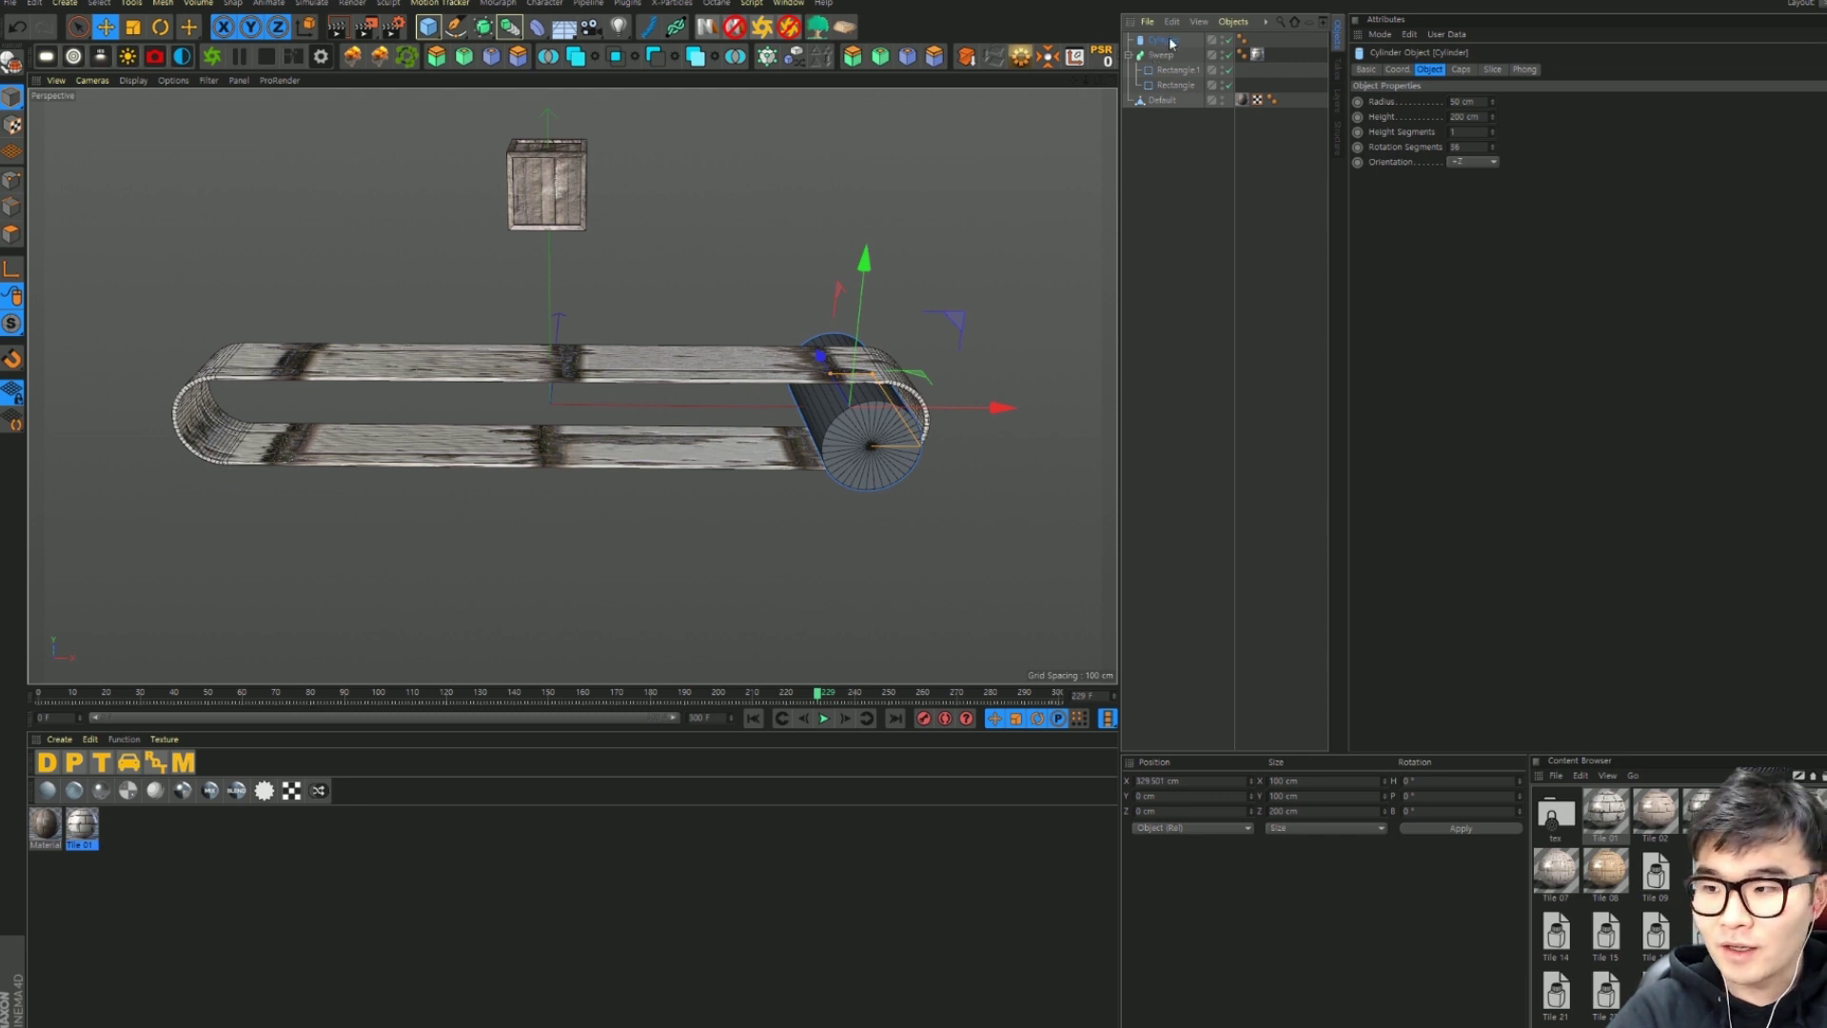
# Step: Keyframe the roller's bank rotation at 0° on frame 0 and 360° on frame 300
pyautogui.click(1397, 71)
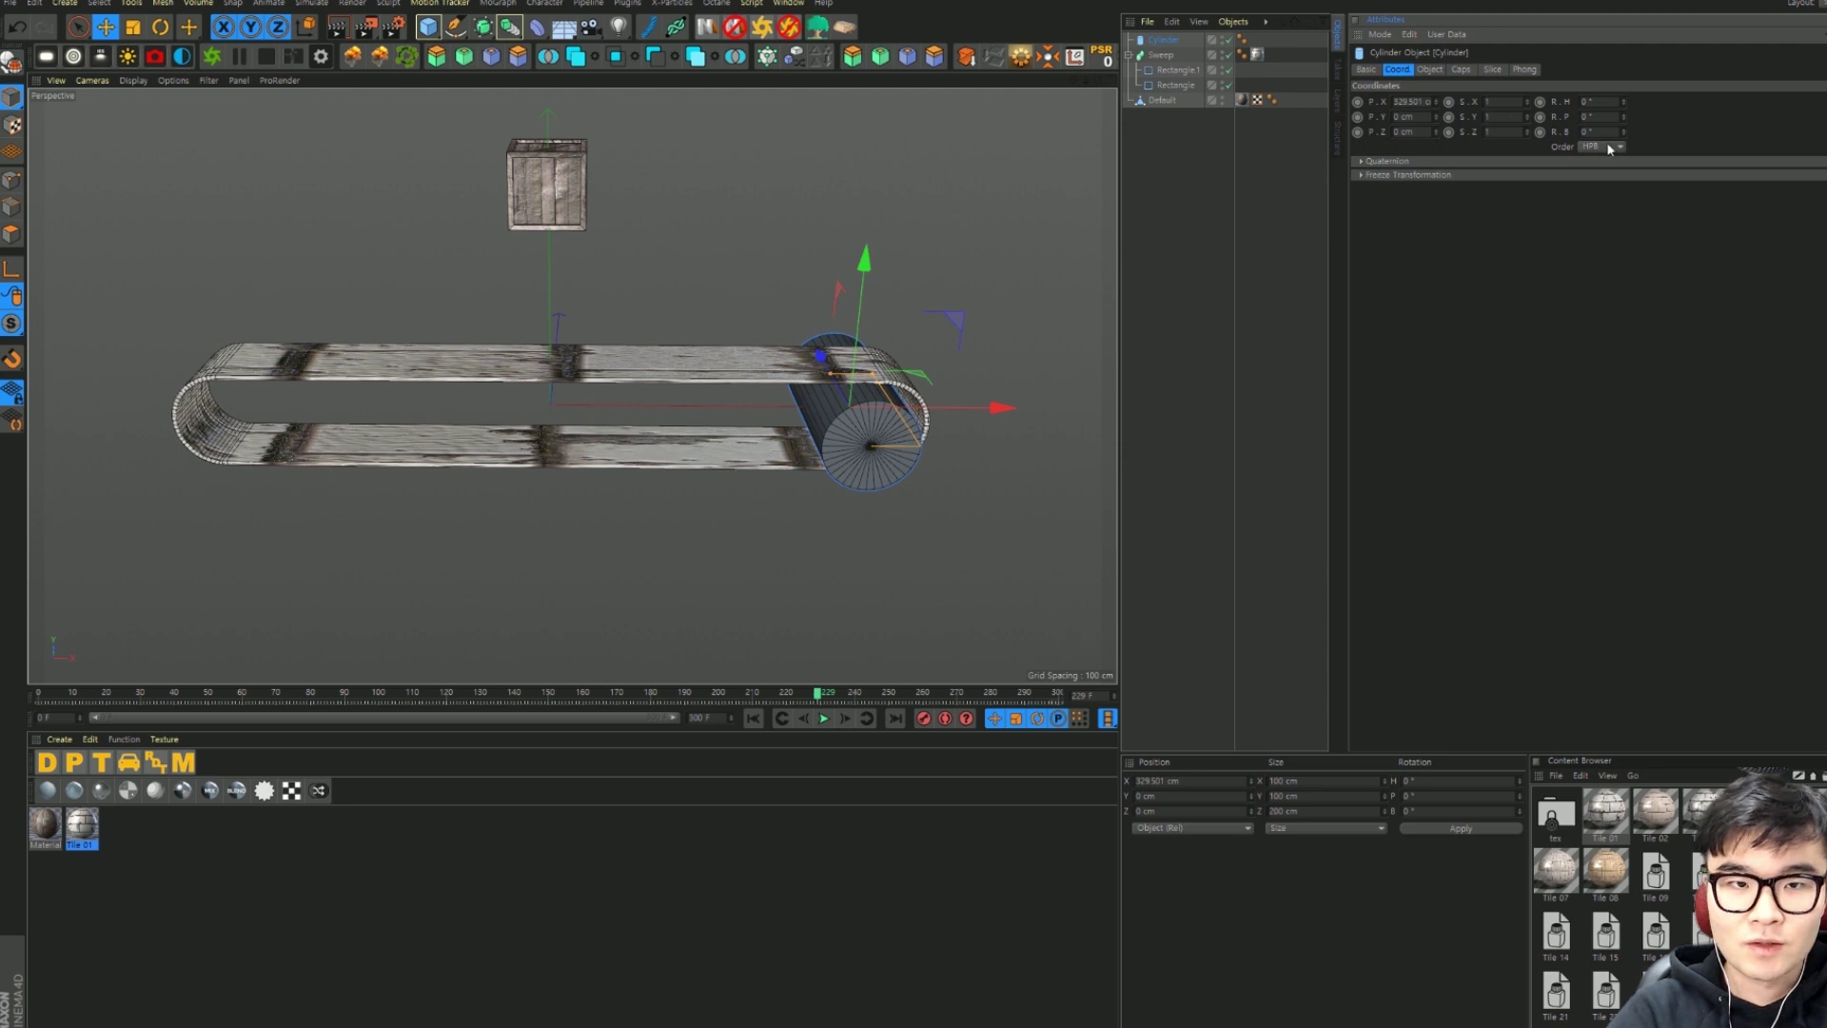
pyautogui.moveTo(1623, 131); pyautogui.dragTo(1623, 131)
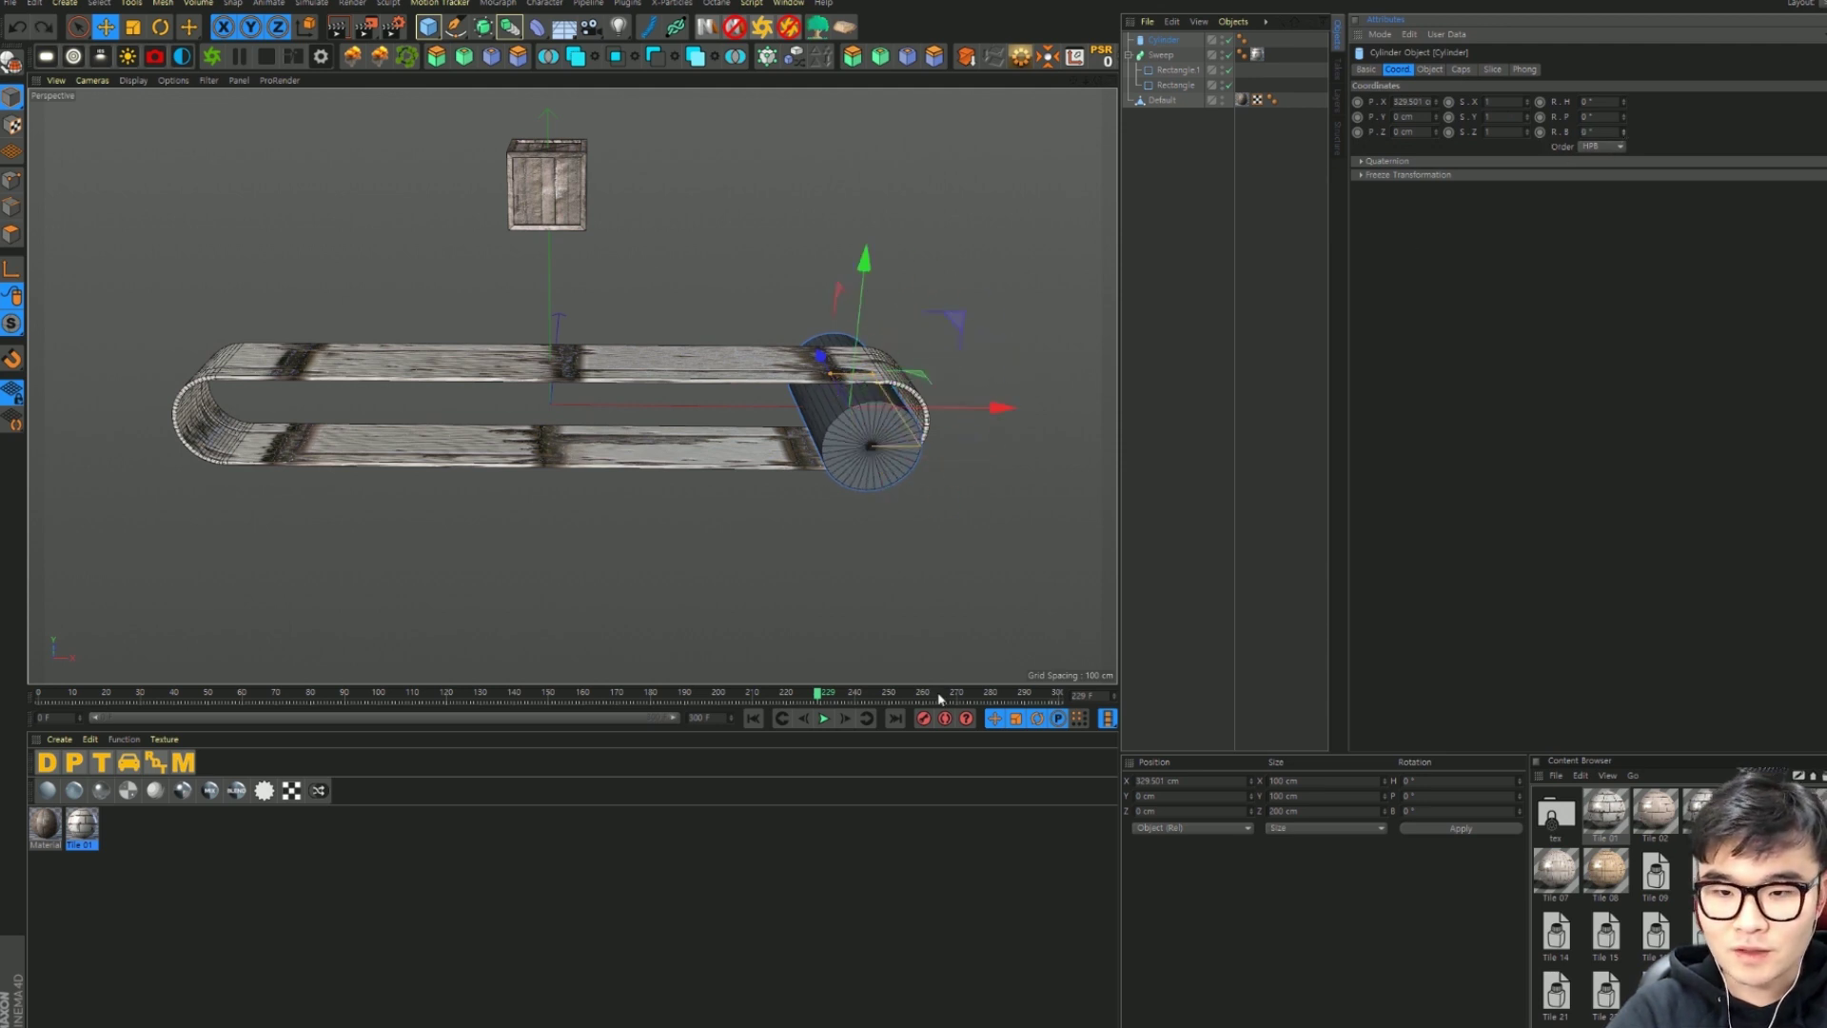
pyautogui.hotkey('shift', 'f')
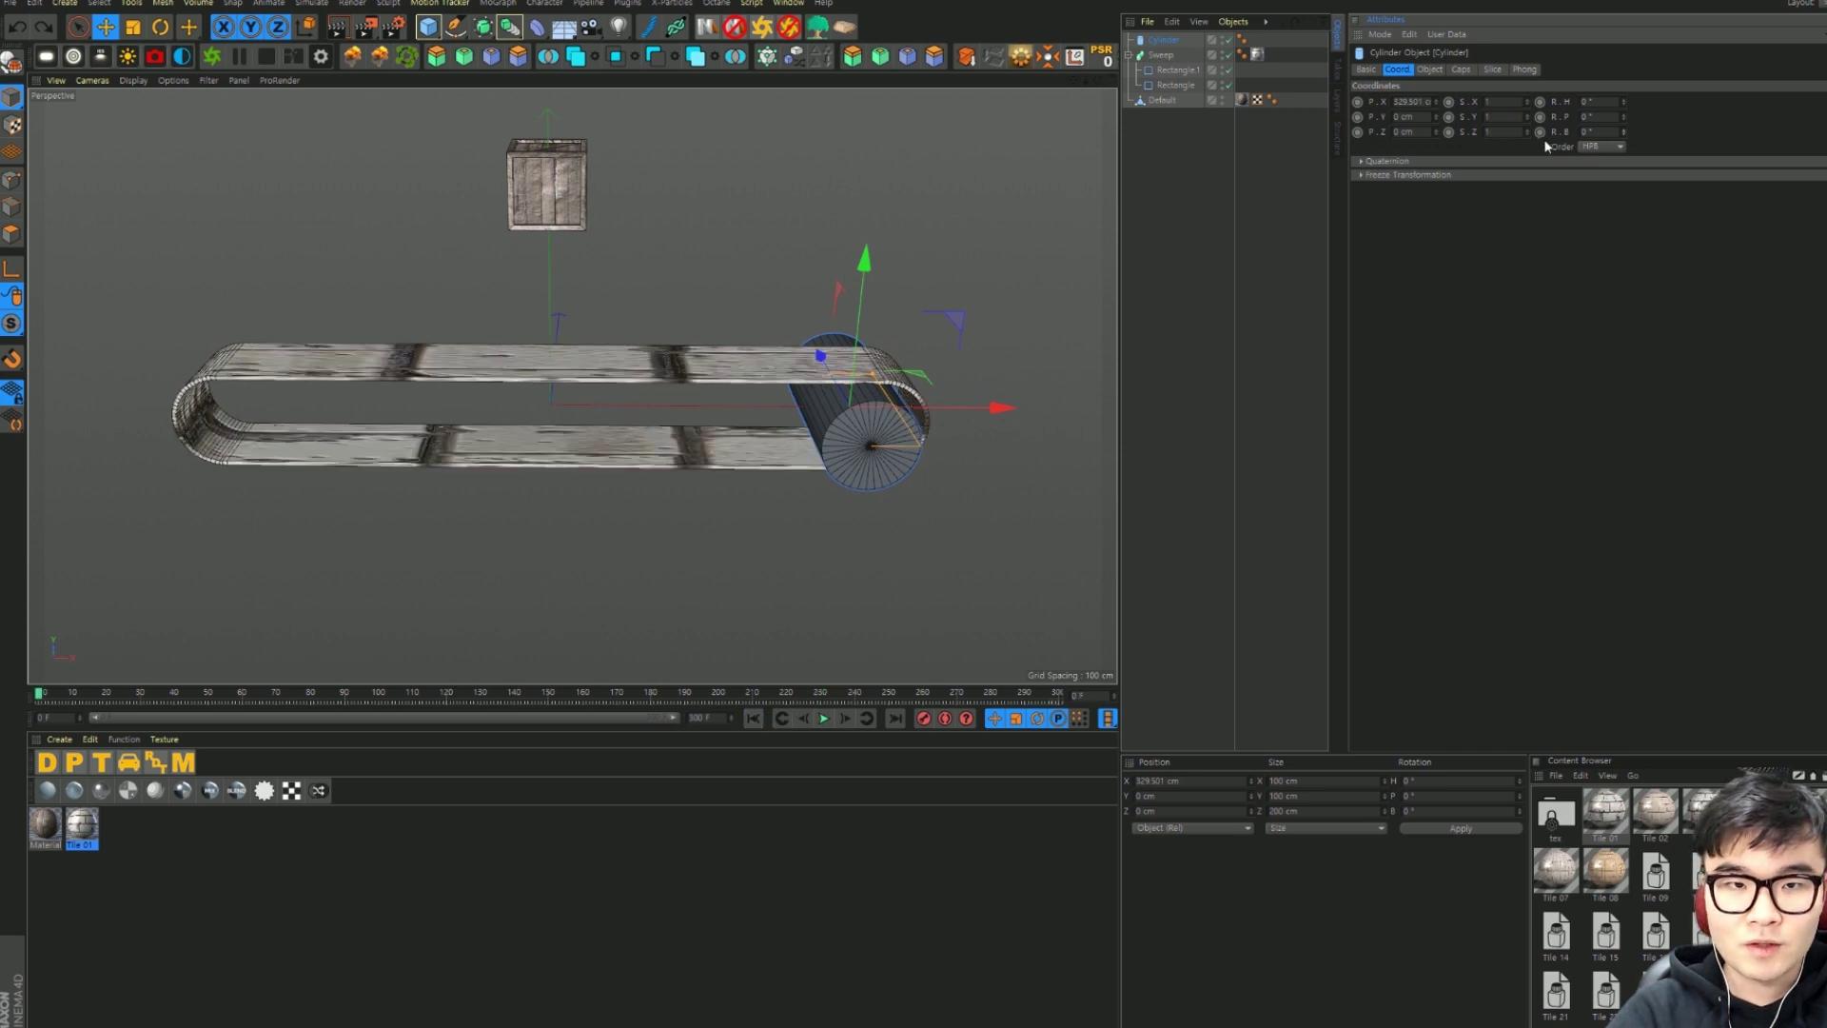
pyautogui.keyDown('ctrl'); pyautogui.click(1539, 131); pyautogui.keyUp('ctrl')
pyautogui.hotkey('shift', 'g')
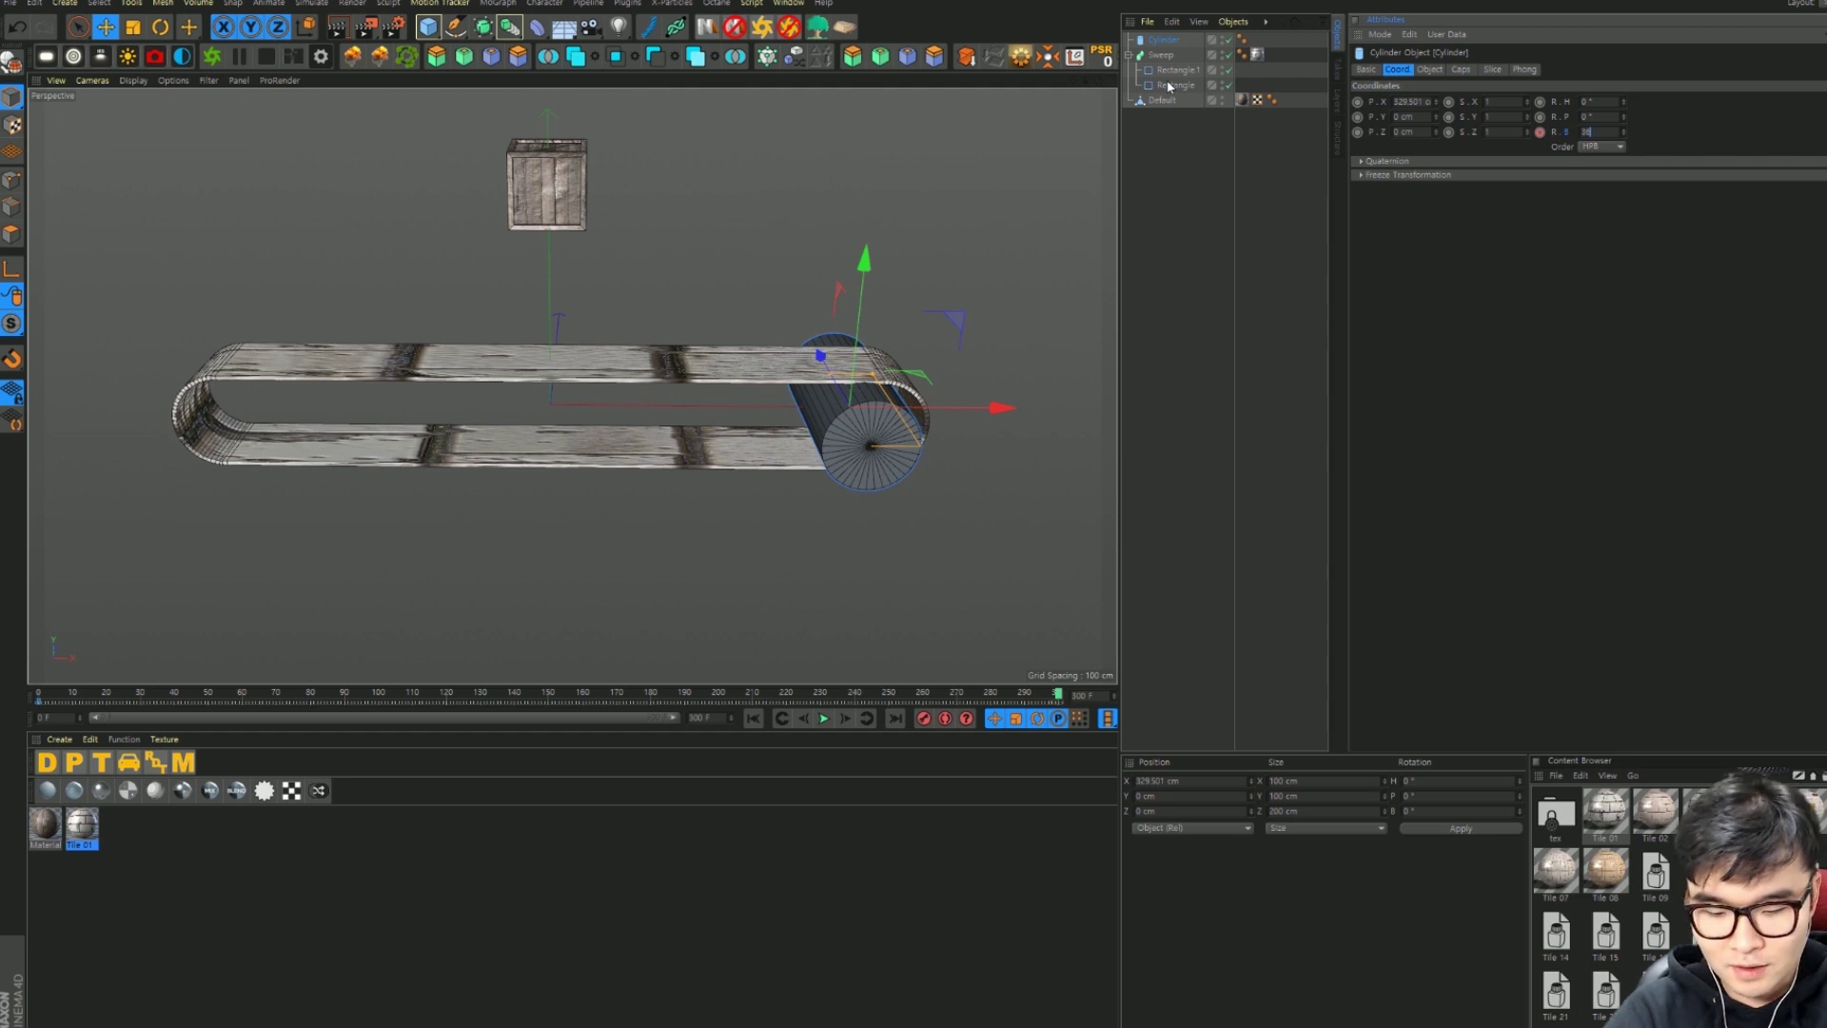
pyautogui.write('360')
pyautogui.press('Return')
pyautogui.keyDown('ctrl'); pyautogui.click(1539, 131); pyautogui.keyUp('ctrl')
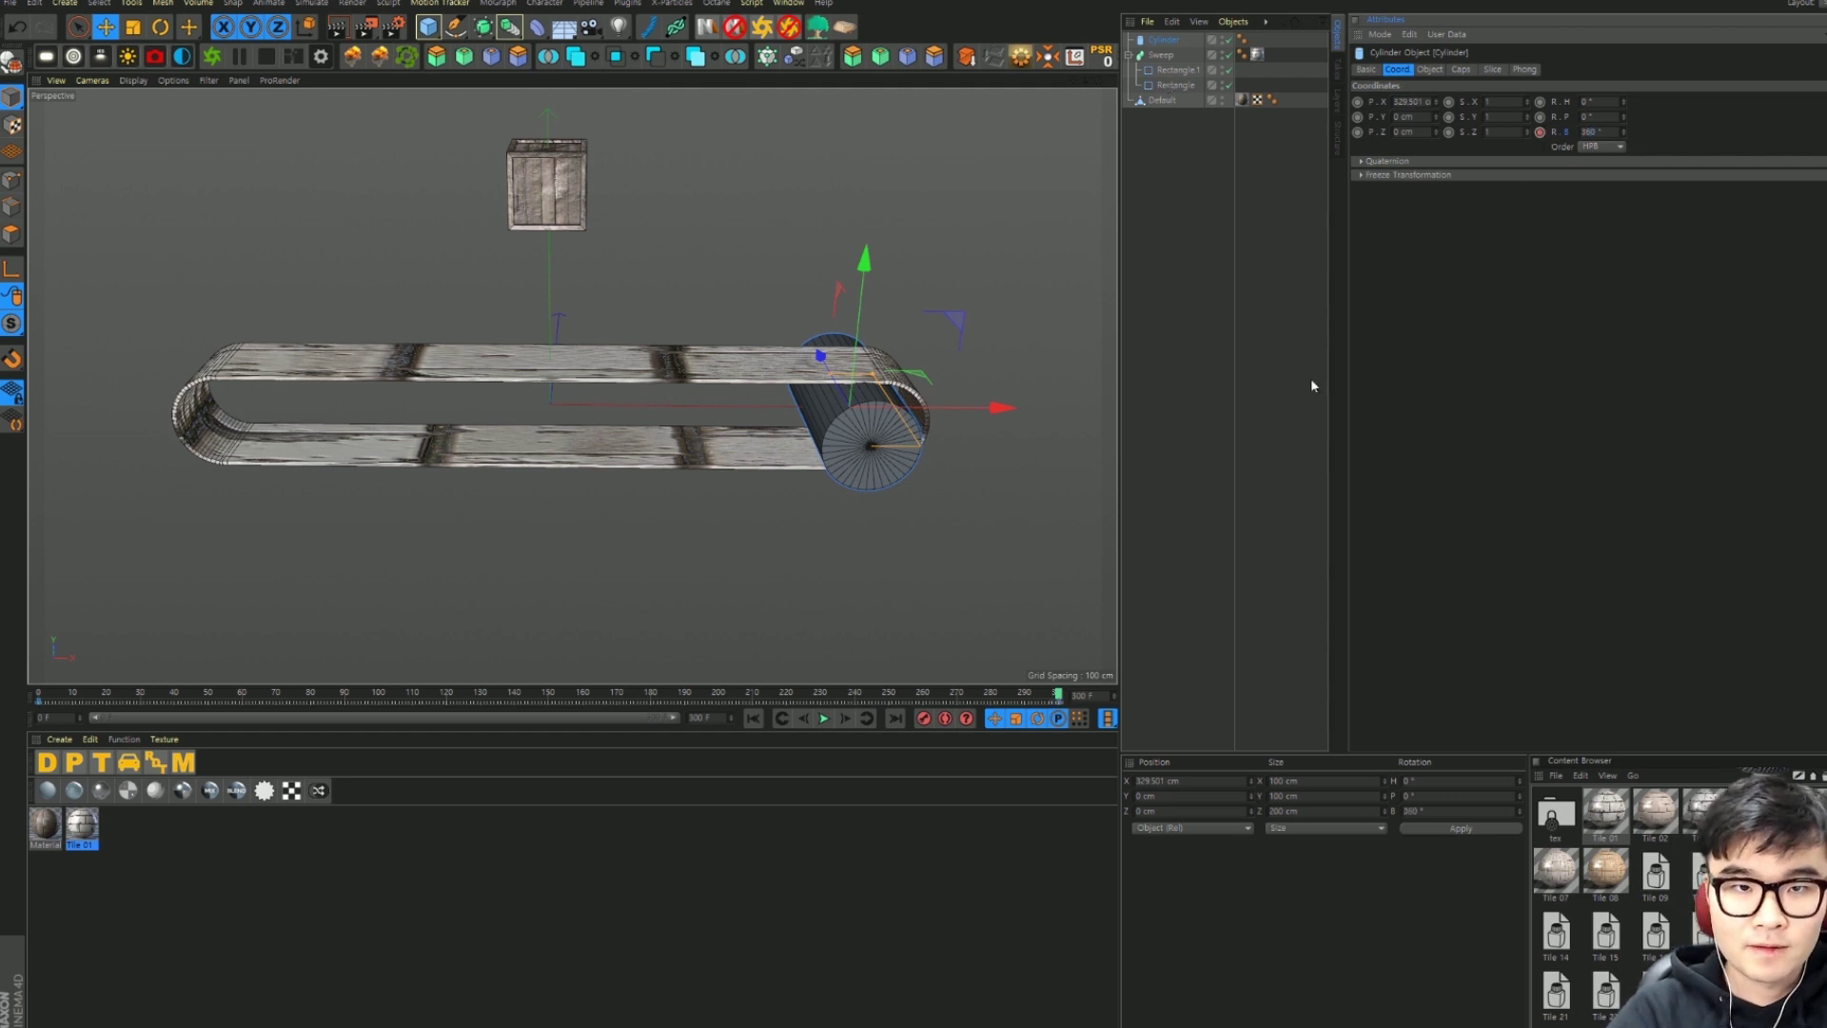
# Step: Play the animation from the start to watch the roller spin
pyautogui.click(753, 718)
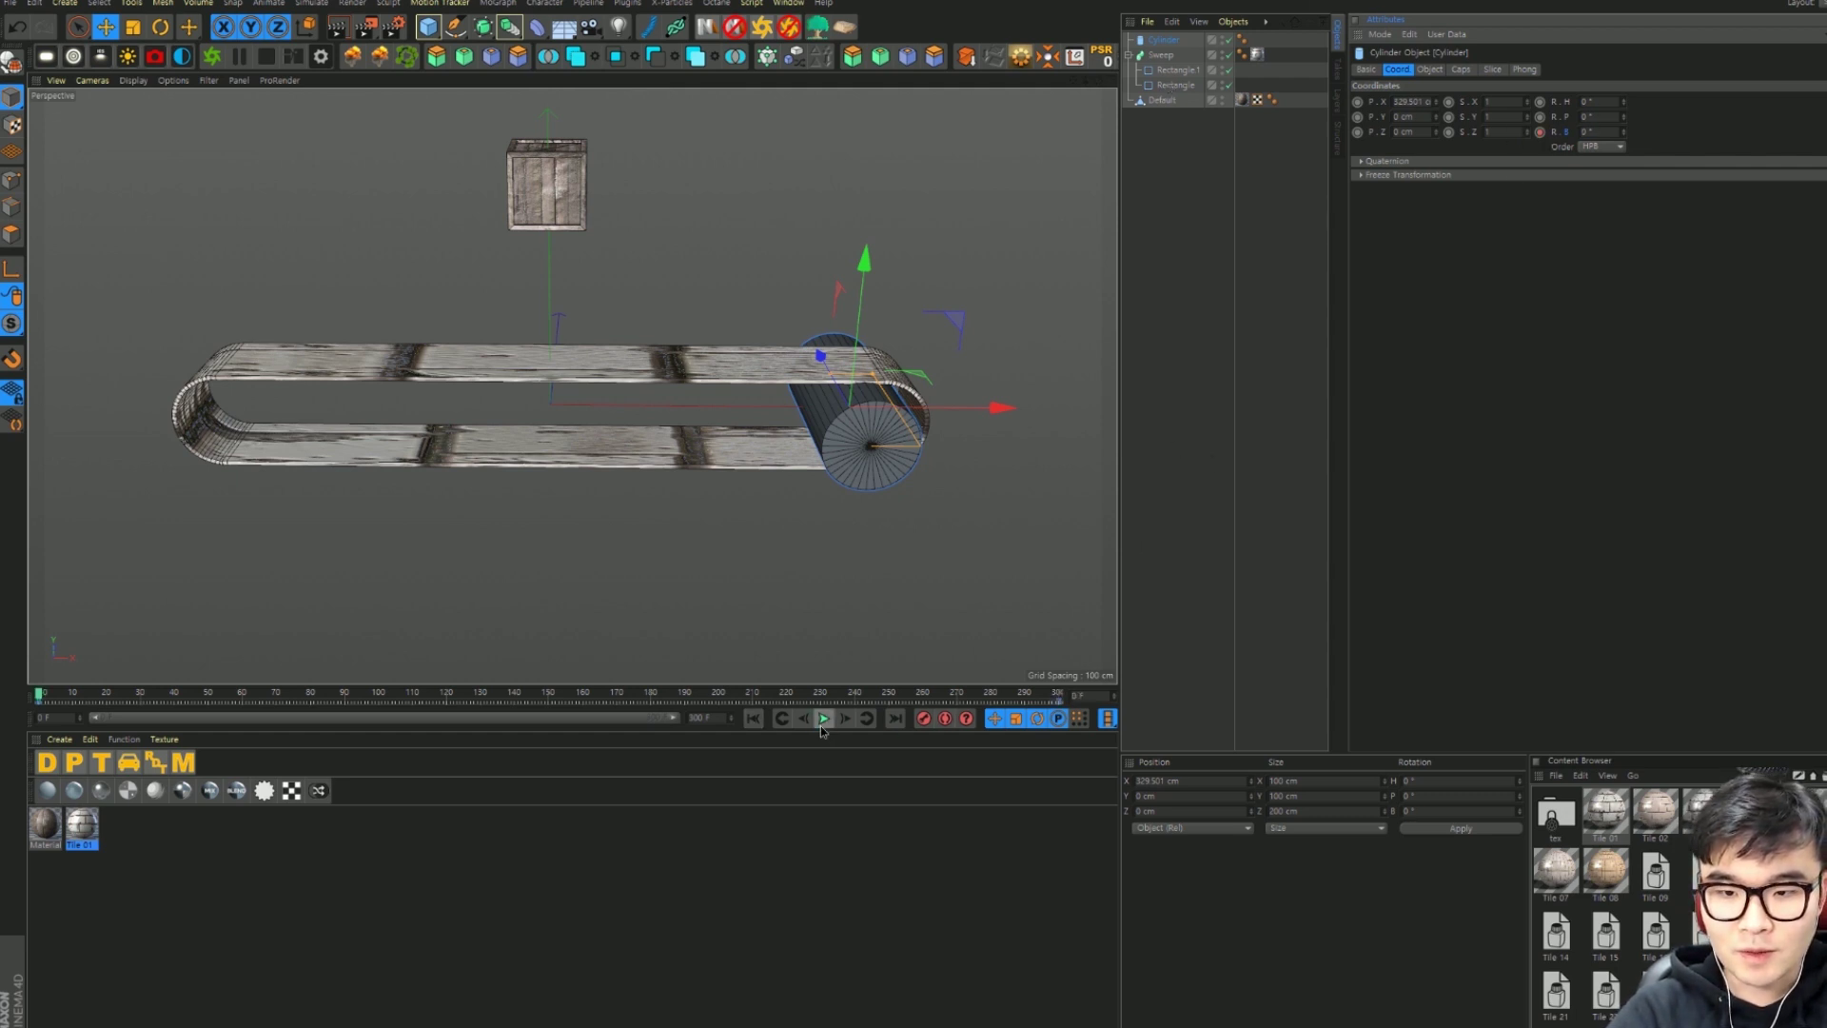
pyautogui.click(825, 718)
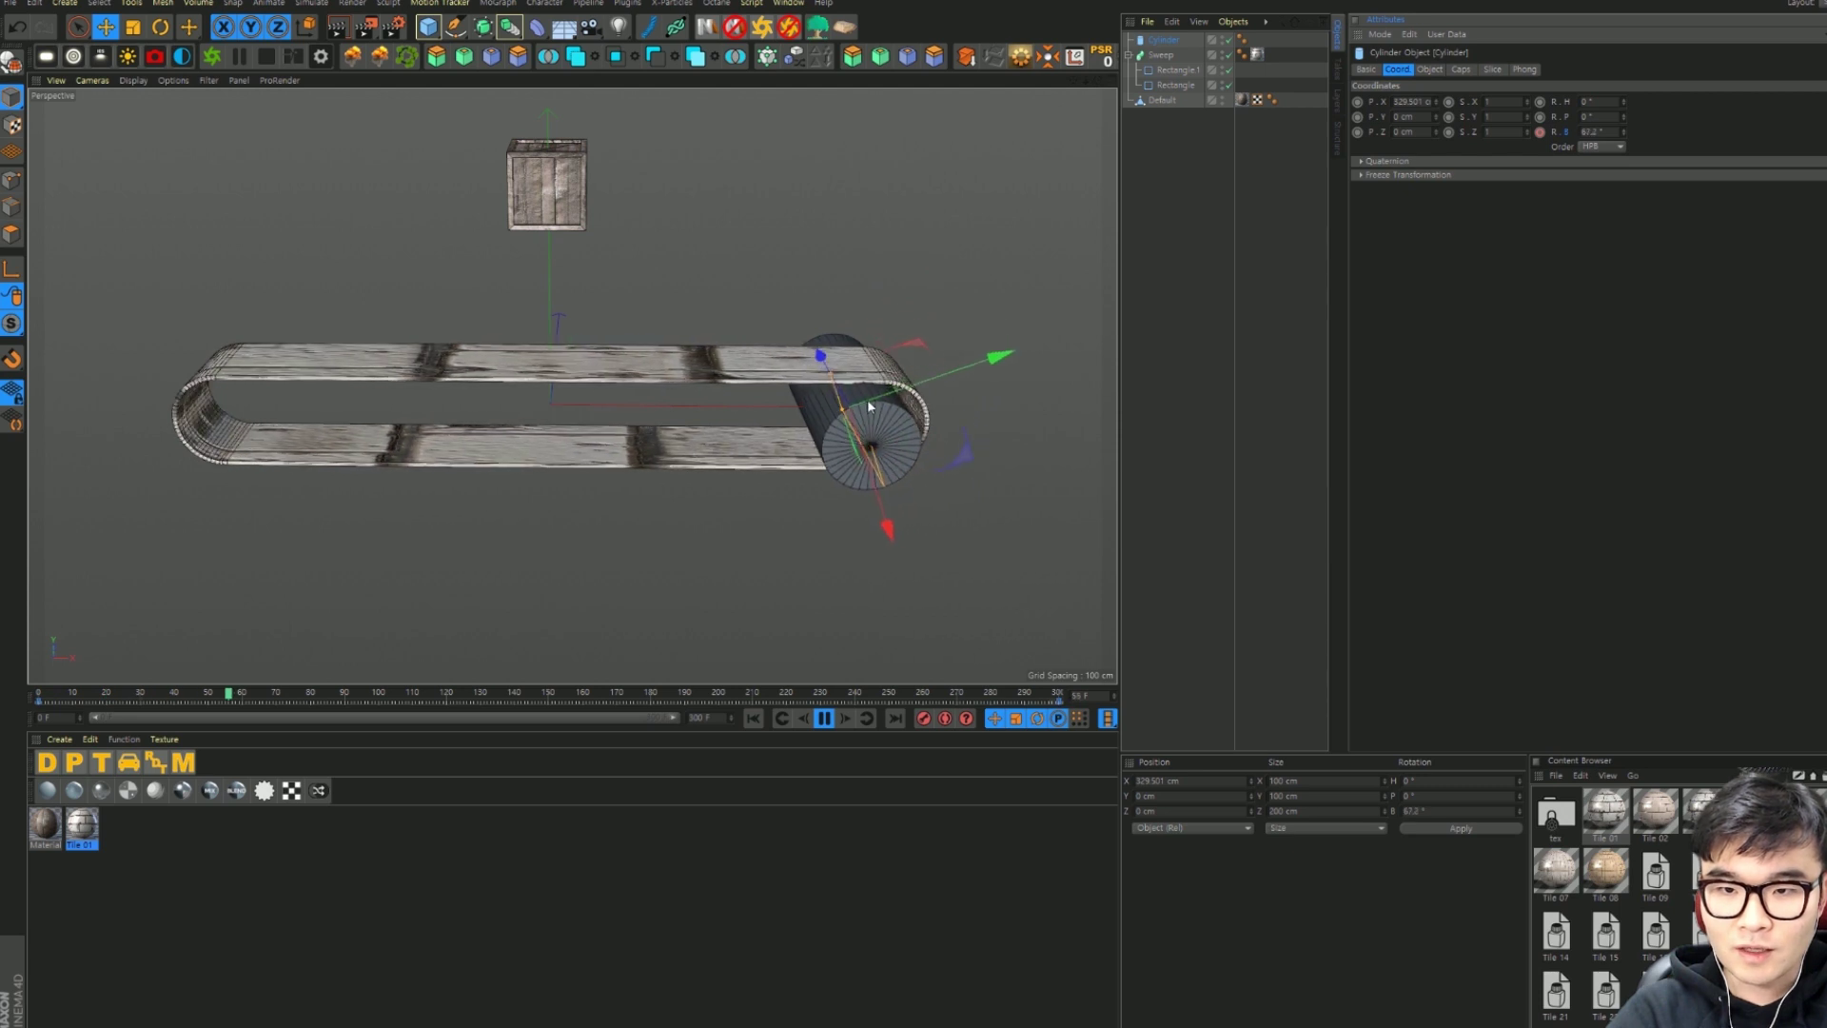
pyautogui.scroll(3, 862, 371)
pyautogui.scroll(3, 861, 371)
pyautogui.scroll(2, 861, 371)
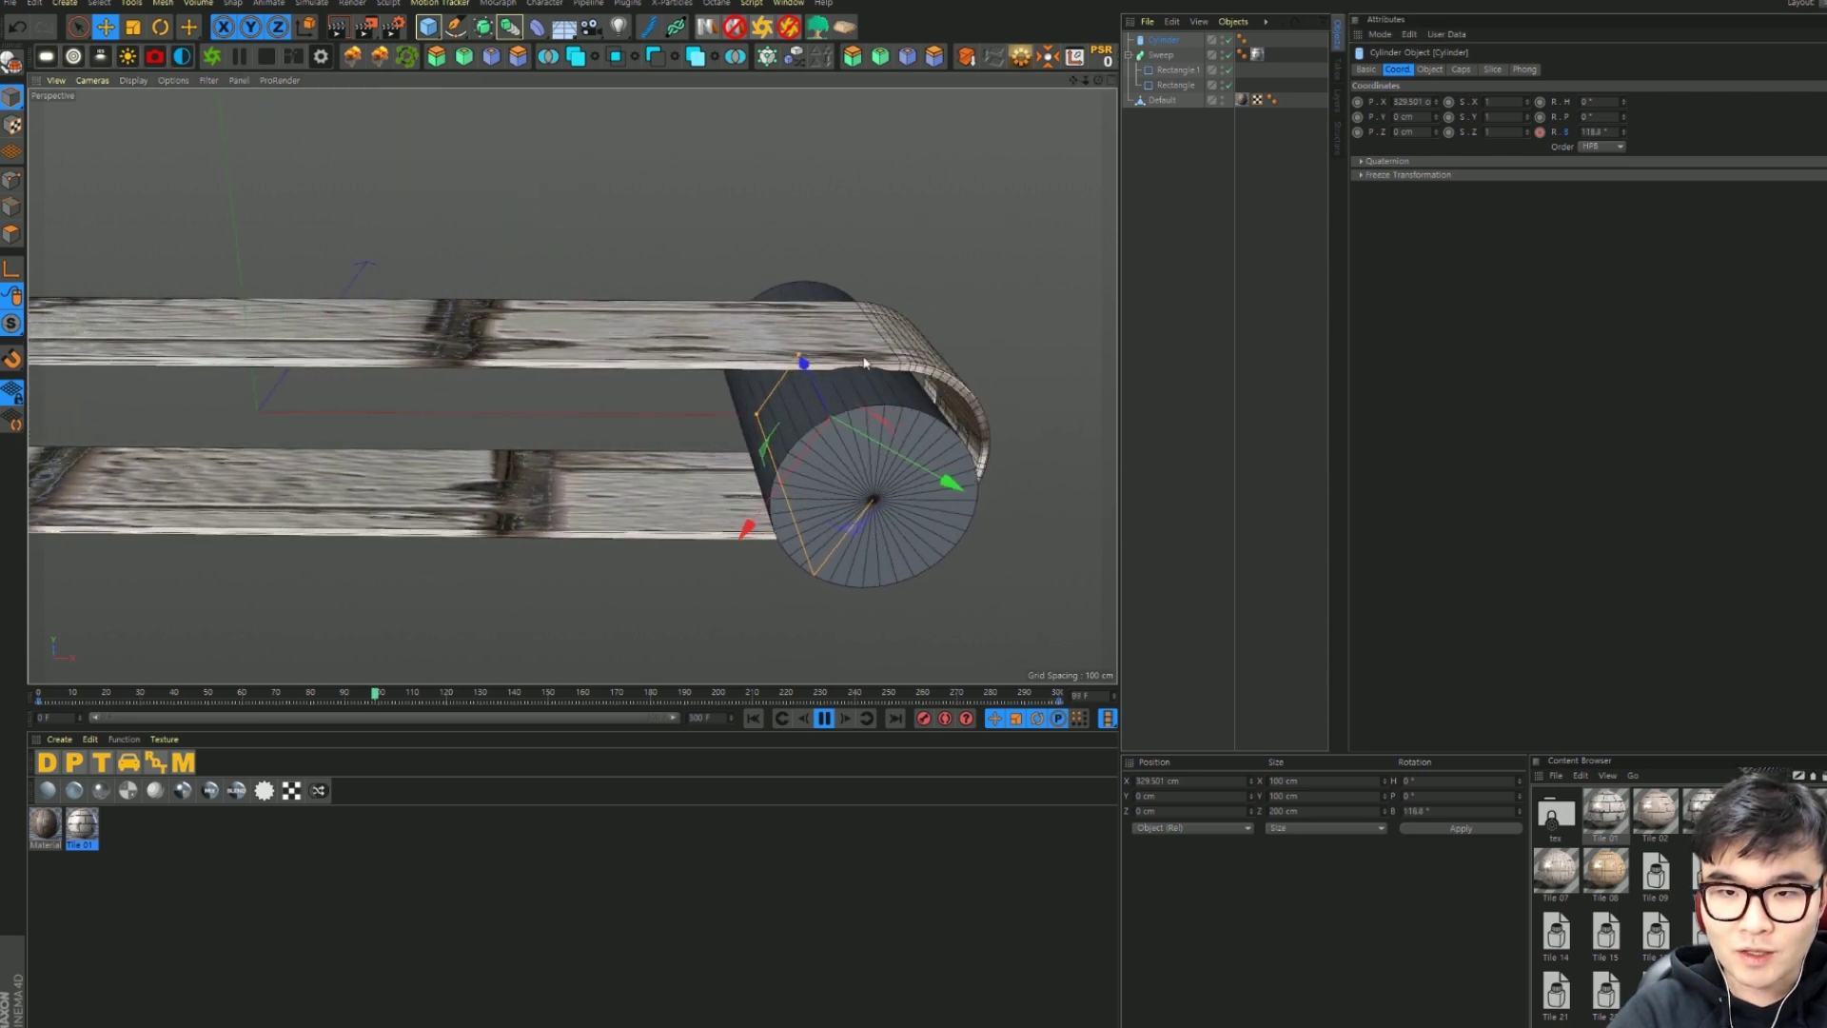
pyautogui.press('F8')
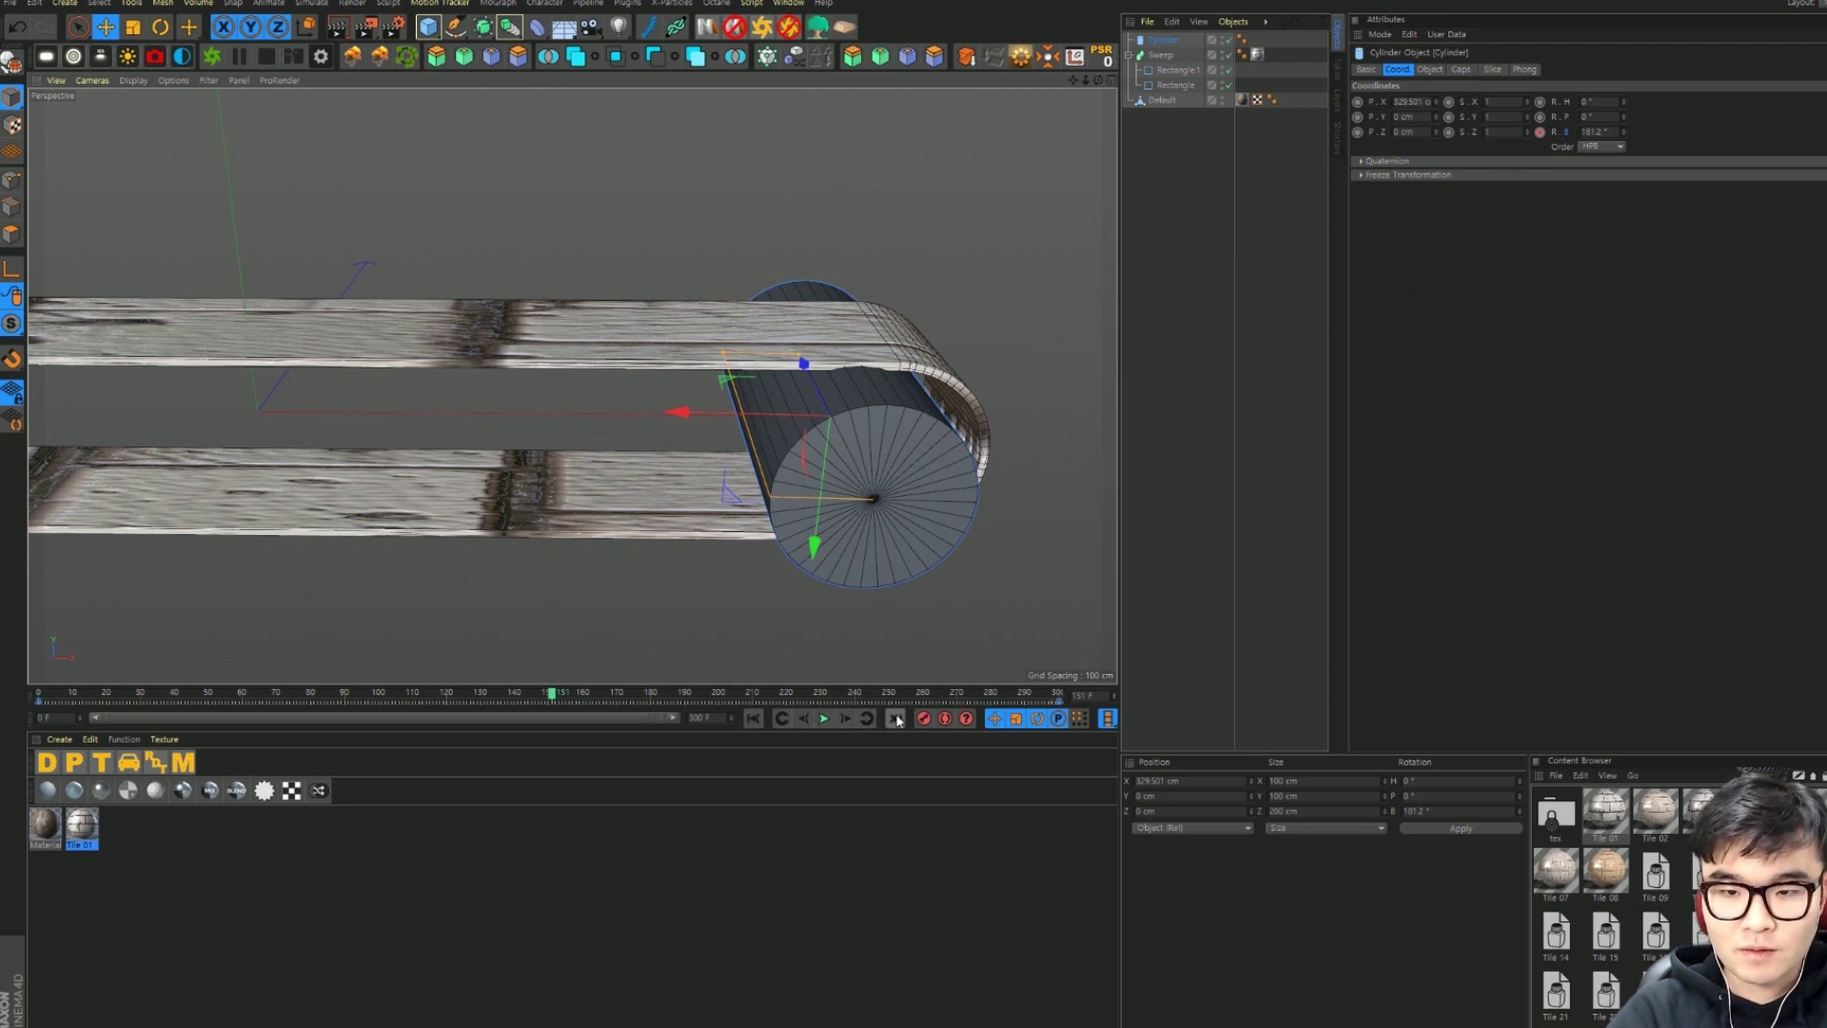
# Step: Change the frame-300 bank keyframe to 720° and replay the animation
pyautogui.click(895, 718)
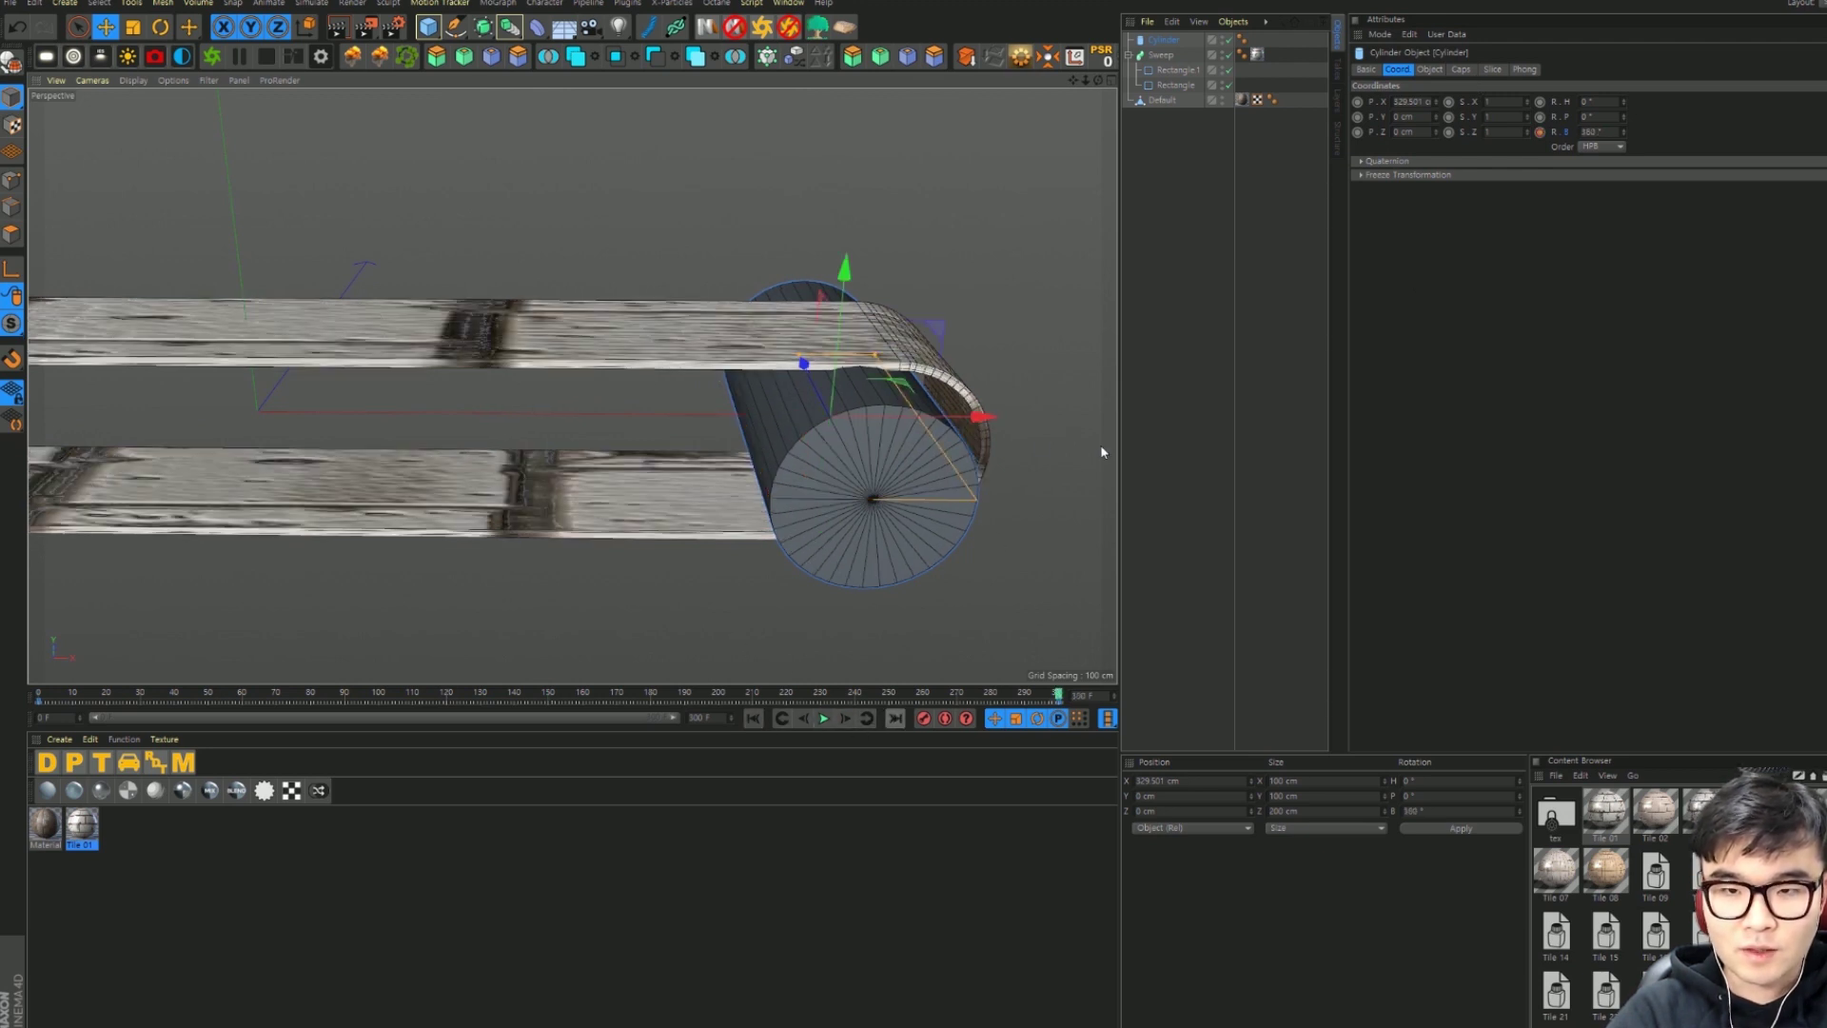
pyautogui.click(1606, 133)
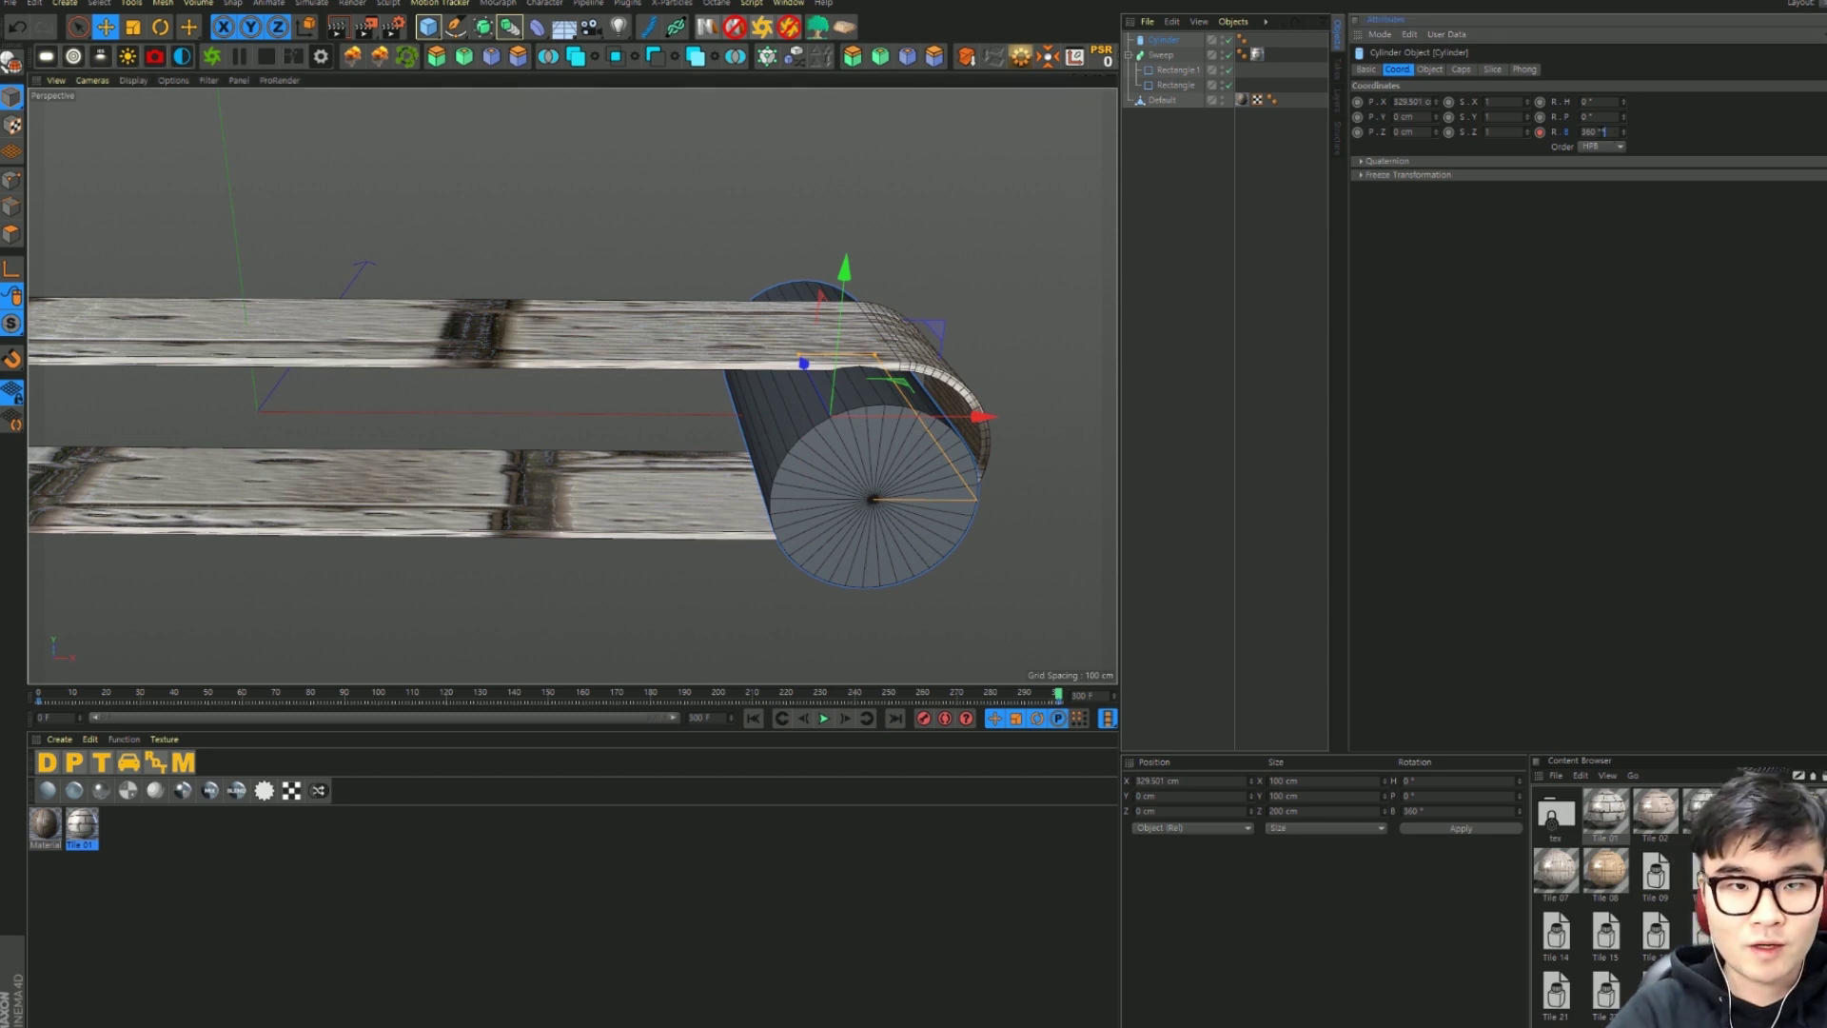
pyautogui.write('720')
pyautogui.press('Return')
pyautogui.click(1541, 132)
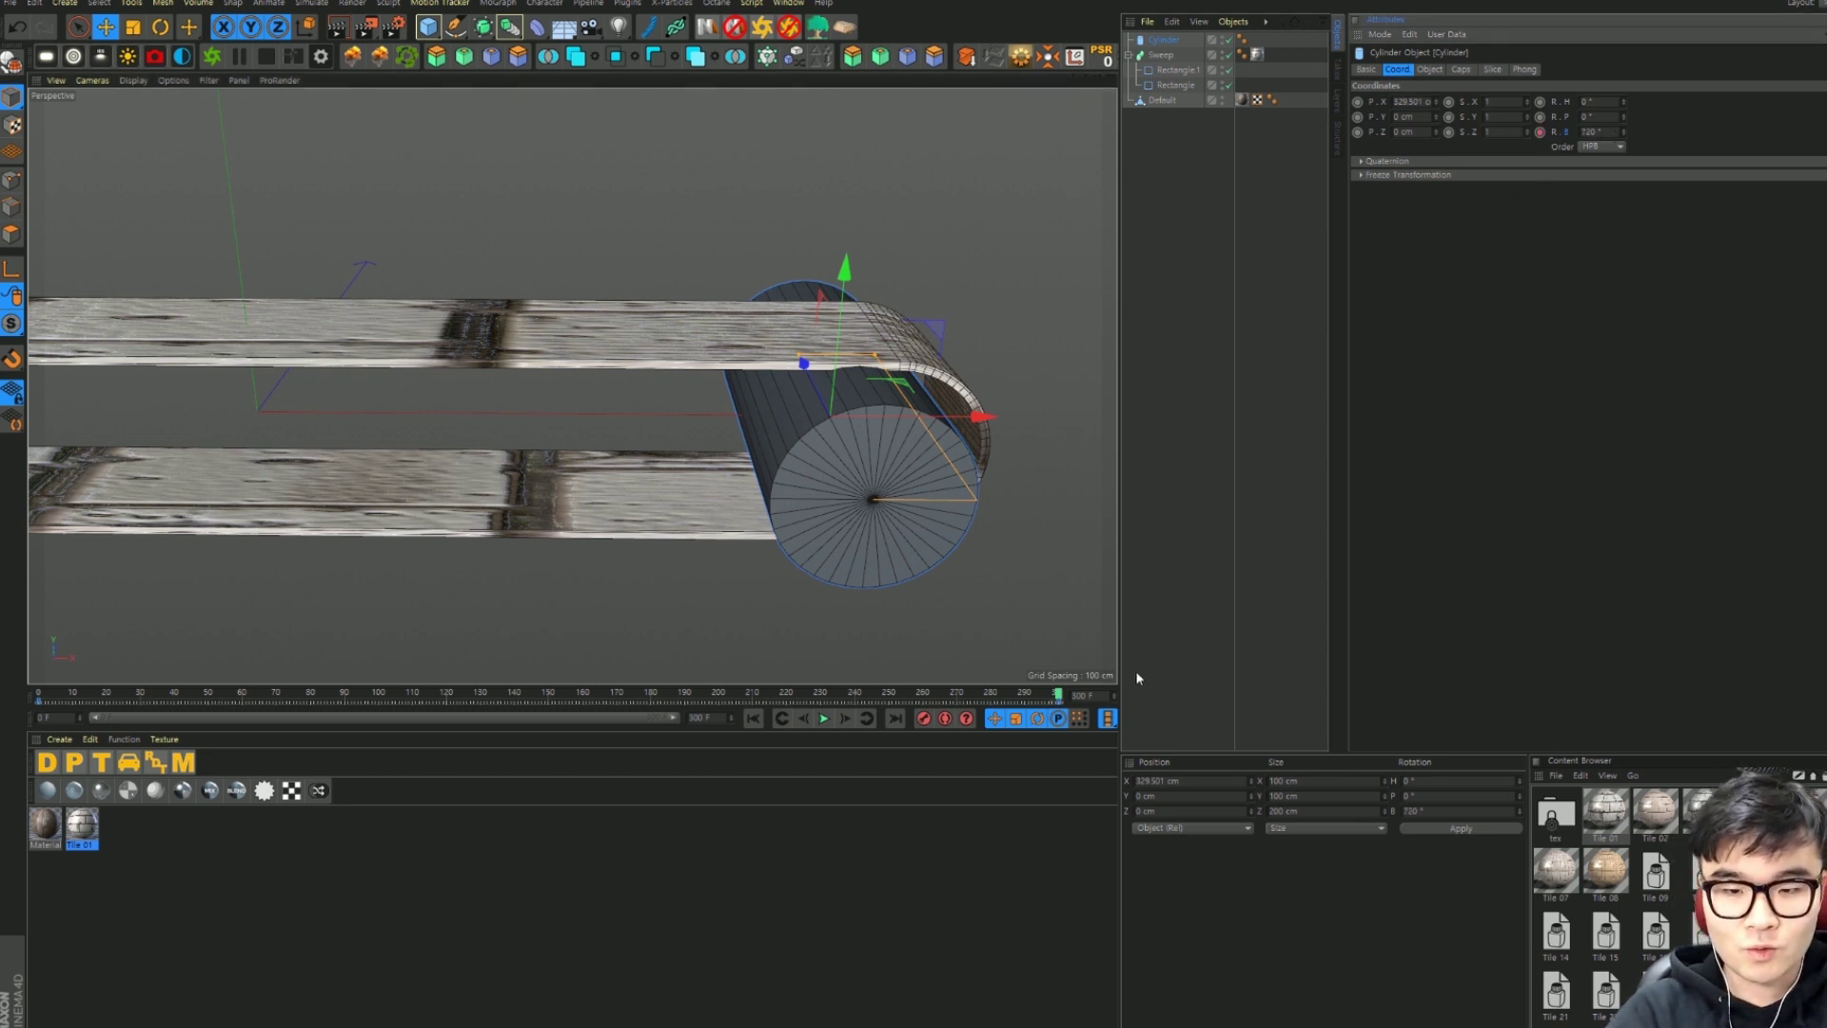
pyautogui.click(825, 718)
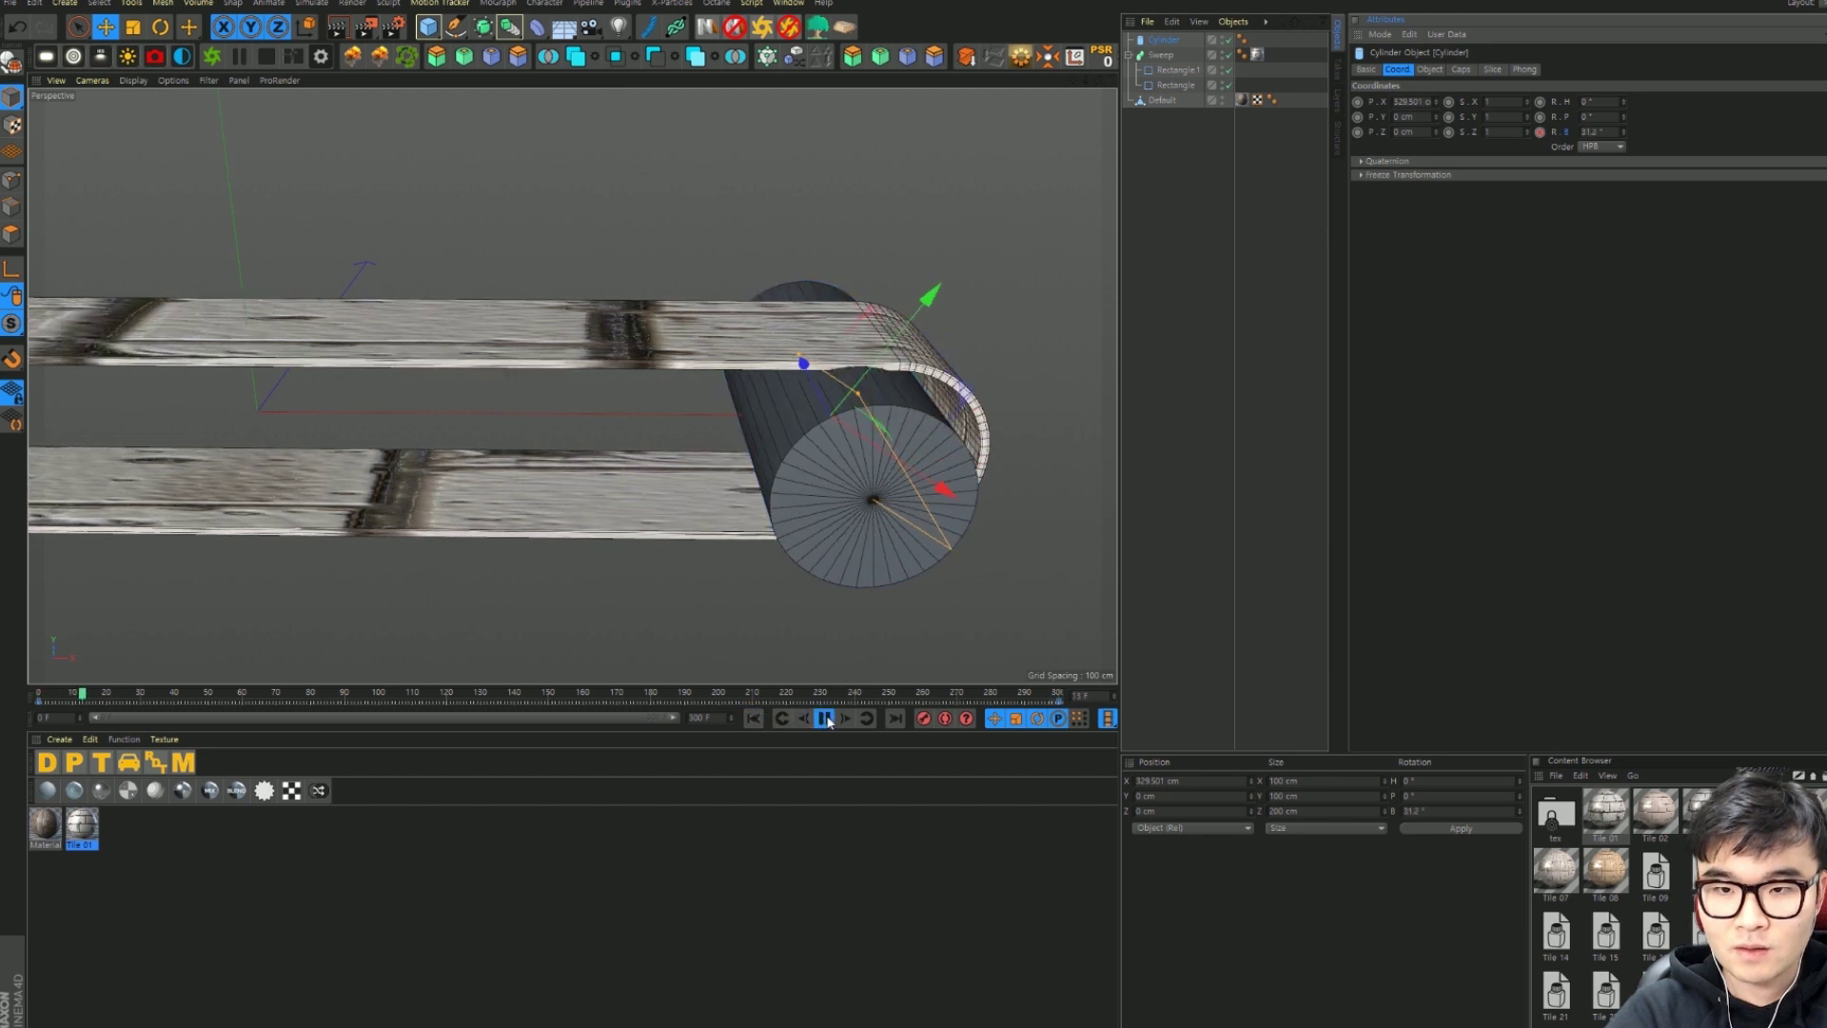
pyautogui.click(824, 718)
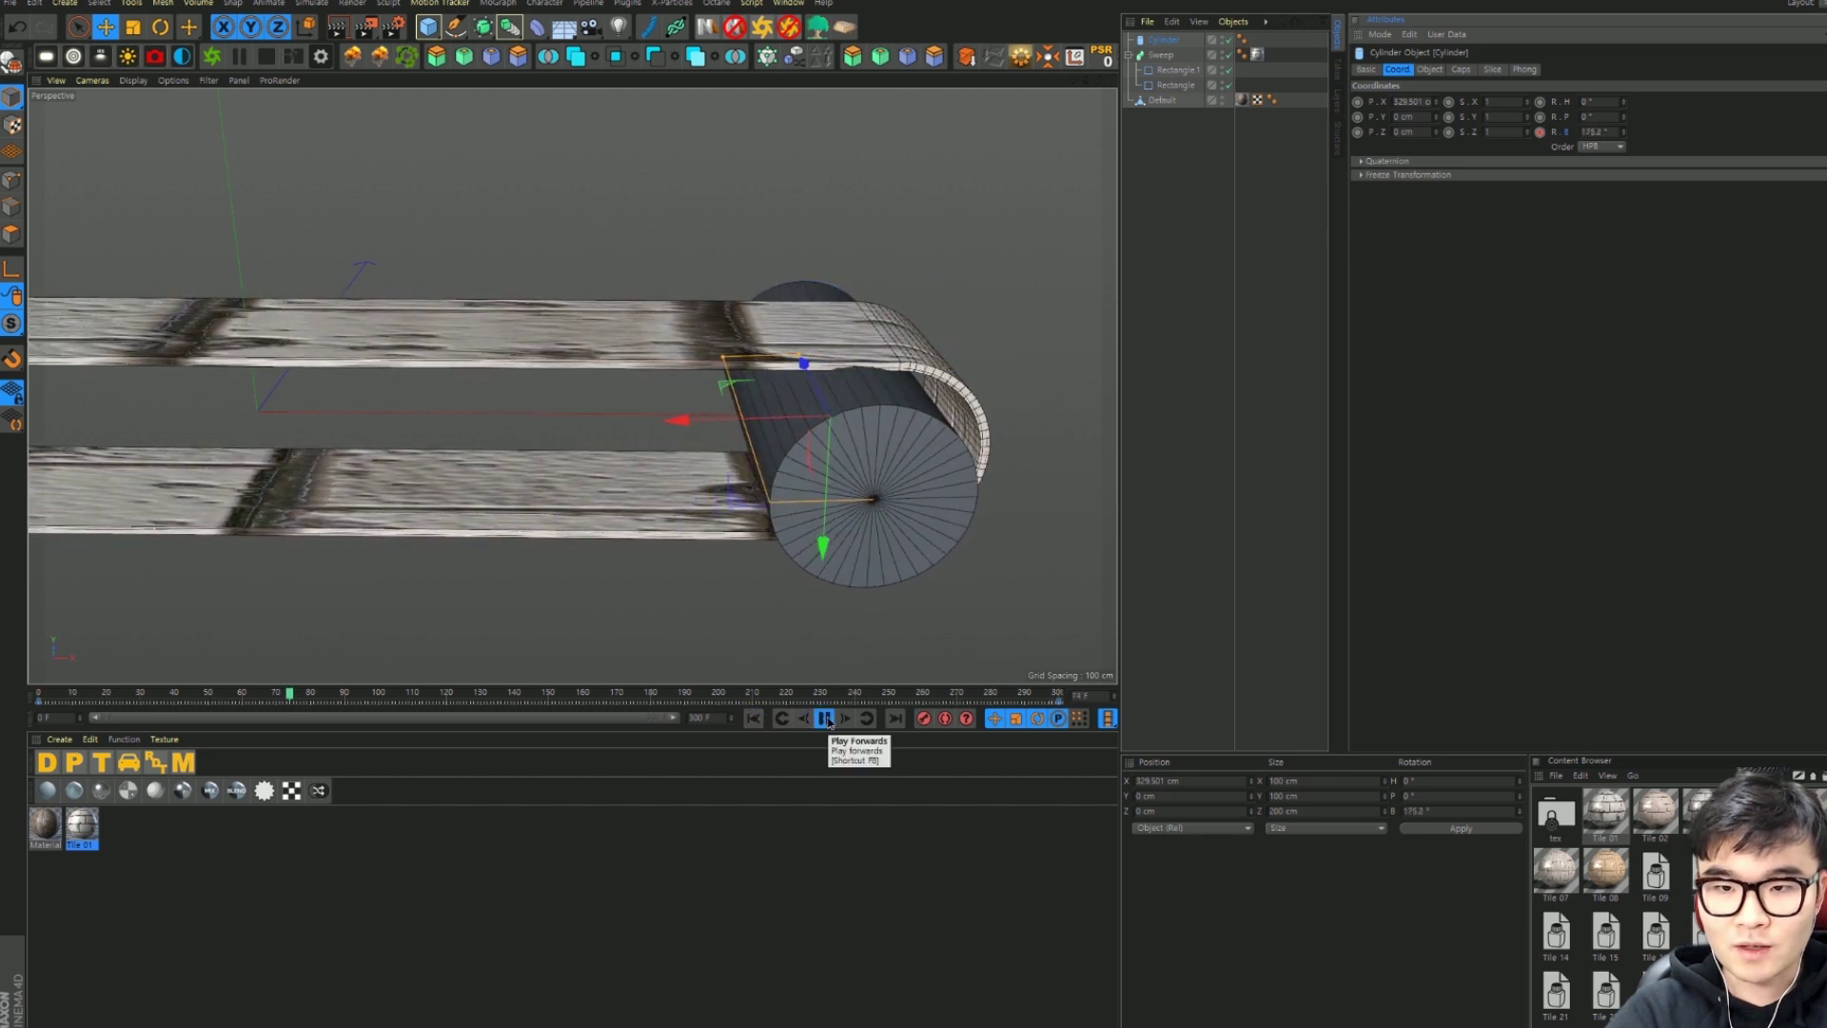
# Step: Scale the roller down to about 55.4 cm so it fits the belt's right end
pyautogui.press('e')
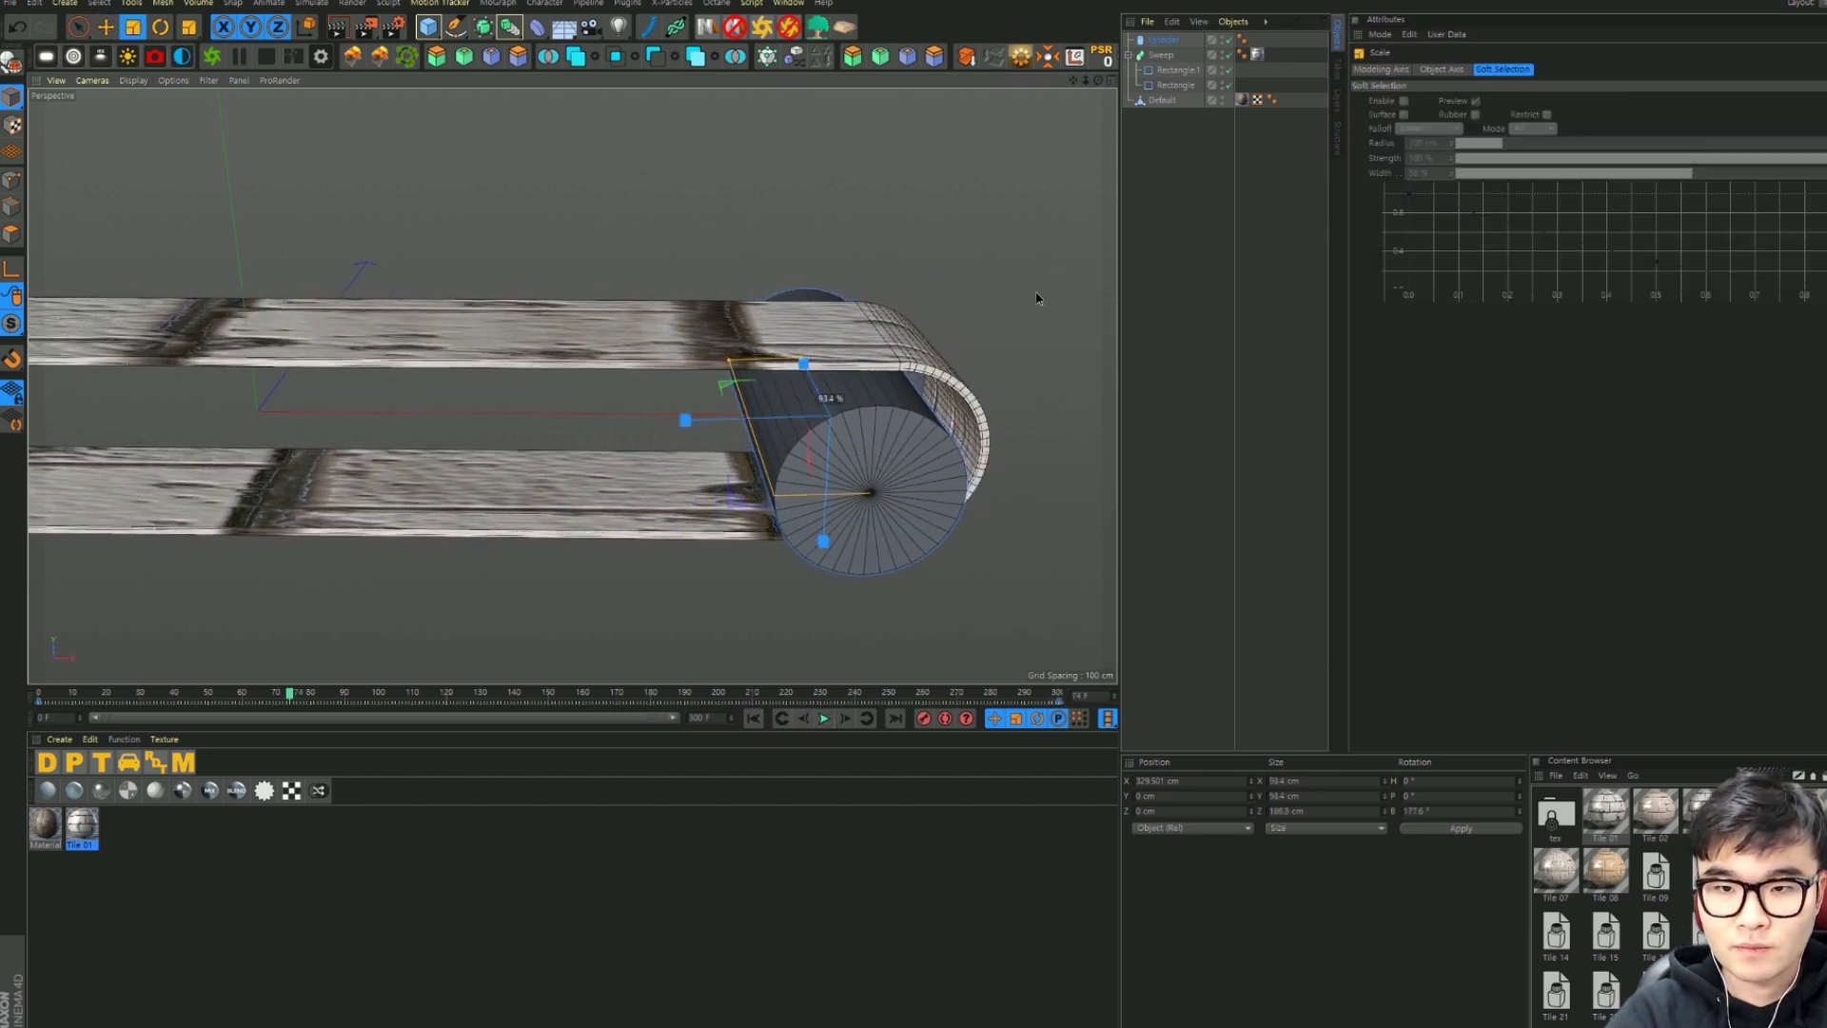
pyautogui.moveTo(681, 420)
pyautogui.mouseDown()
pyautogui.moveTo(730, 472)
pyautogui.moveTo(428, 416)
pyautogui.mouseUp()
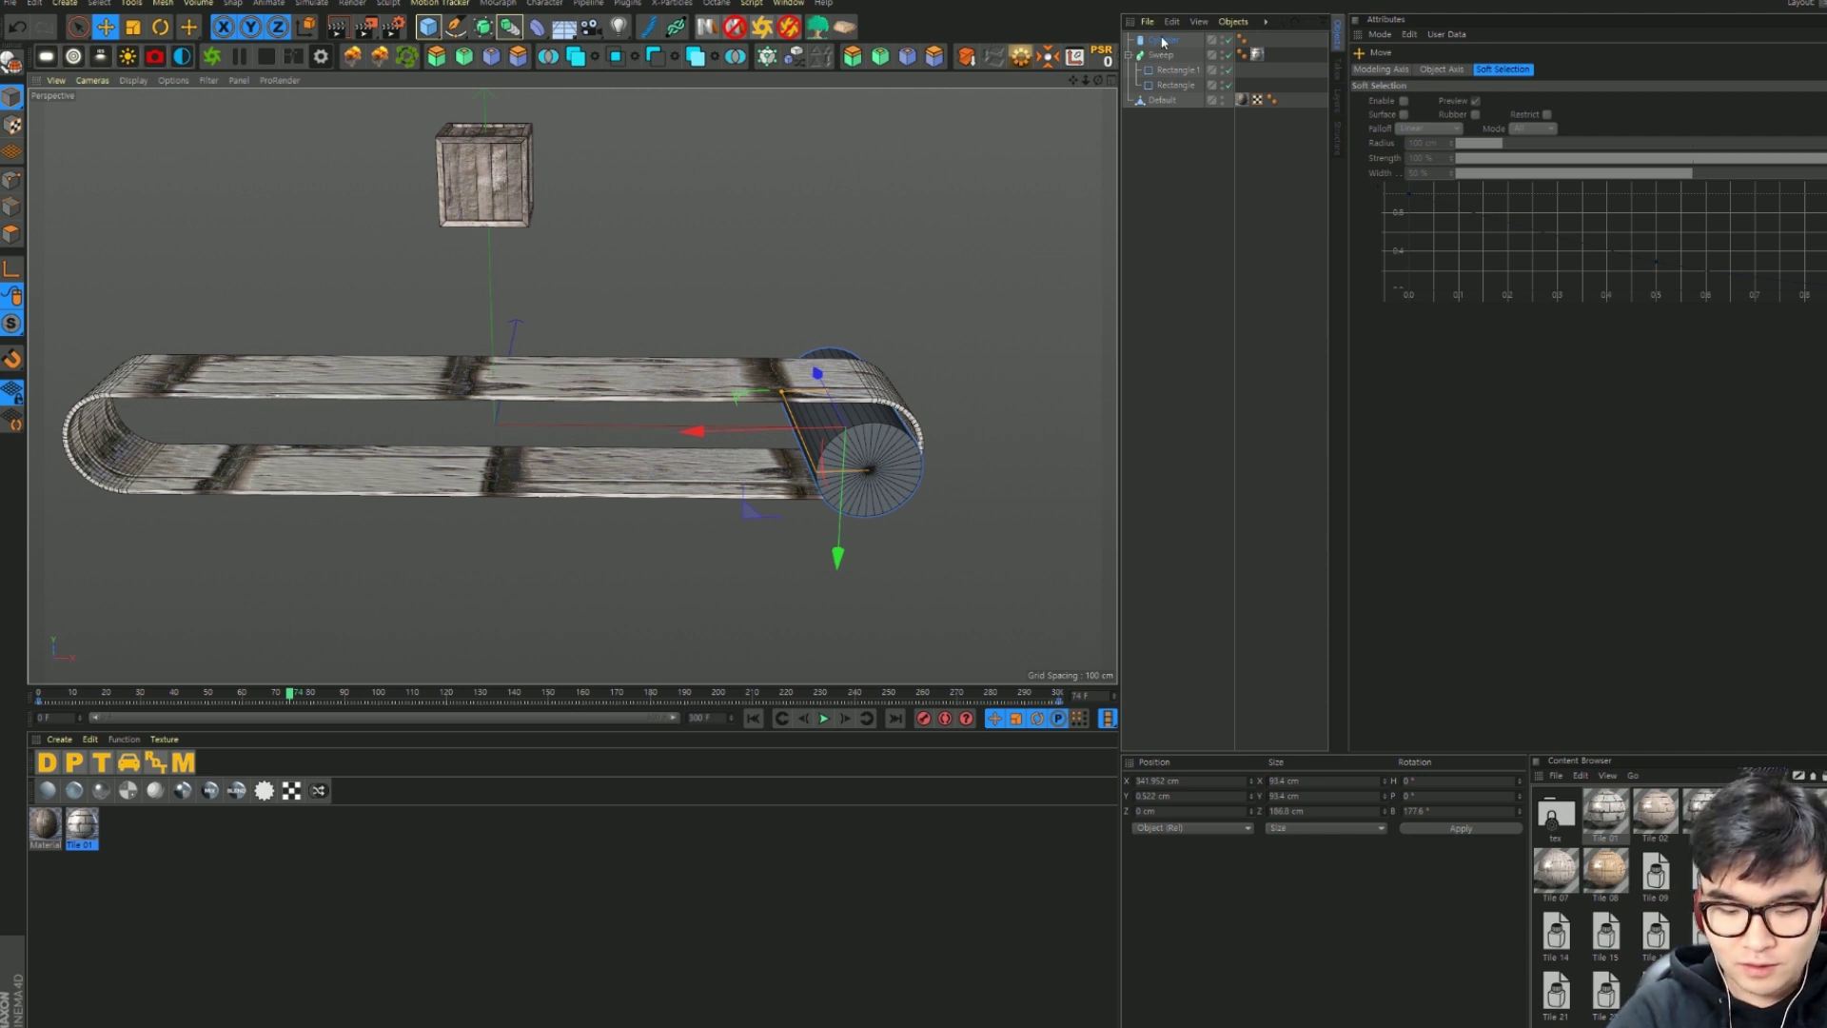
# Step: Group the roller cylinder under a new Null, undoing a stray copy
pyautogui.hotkey('alt', 'g')
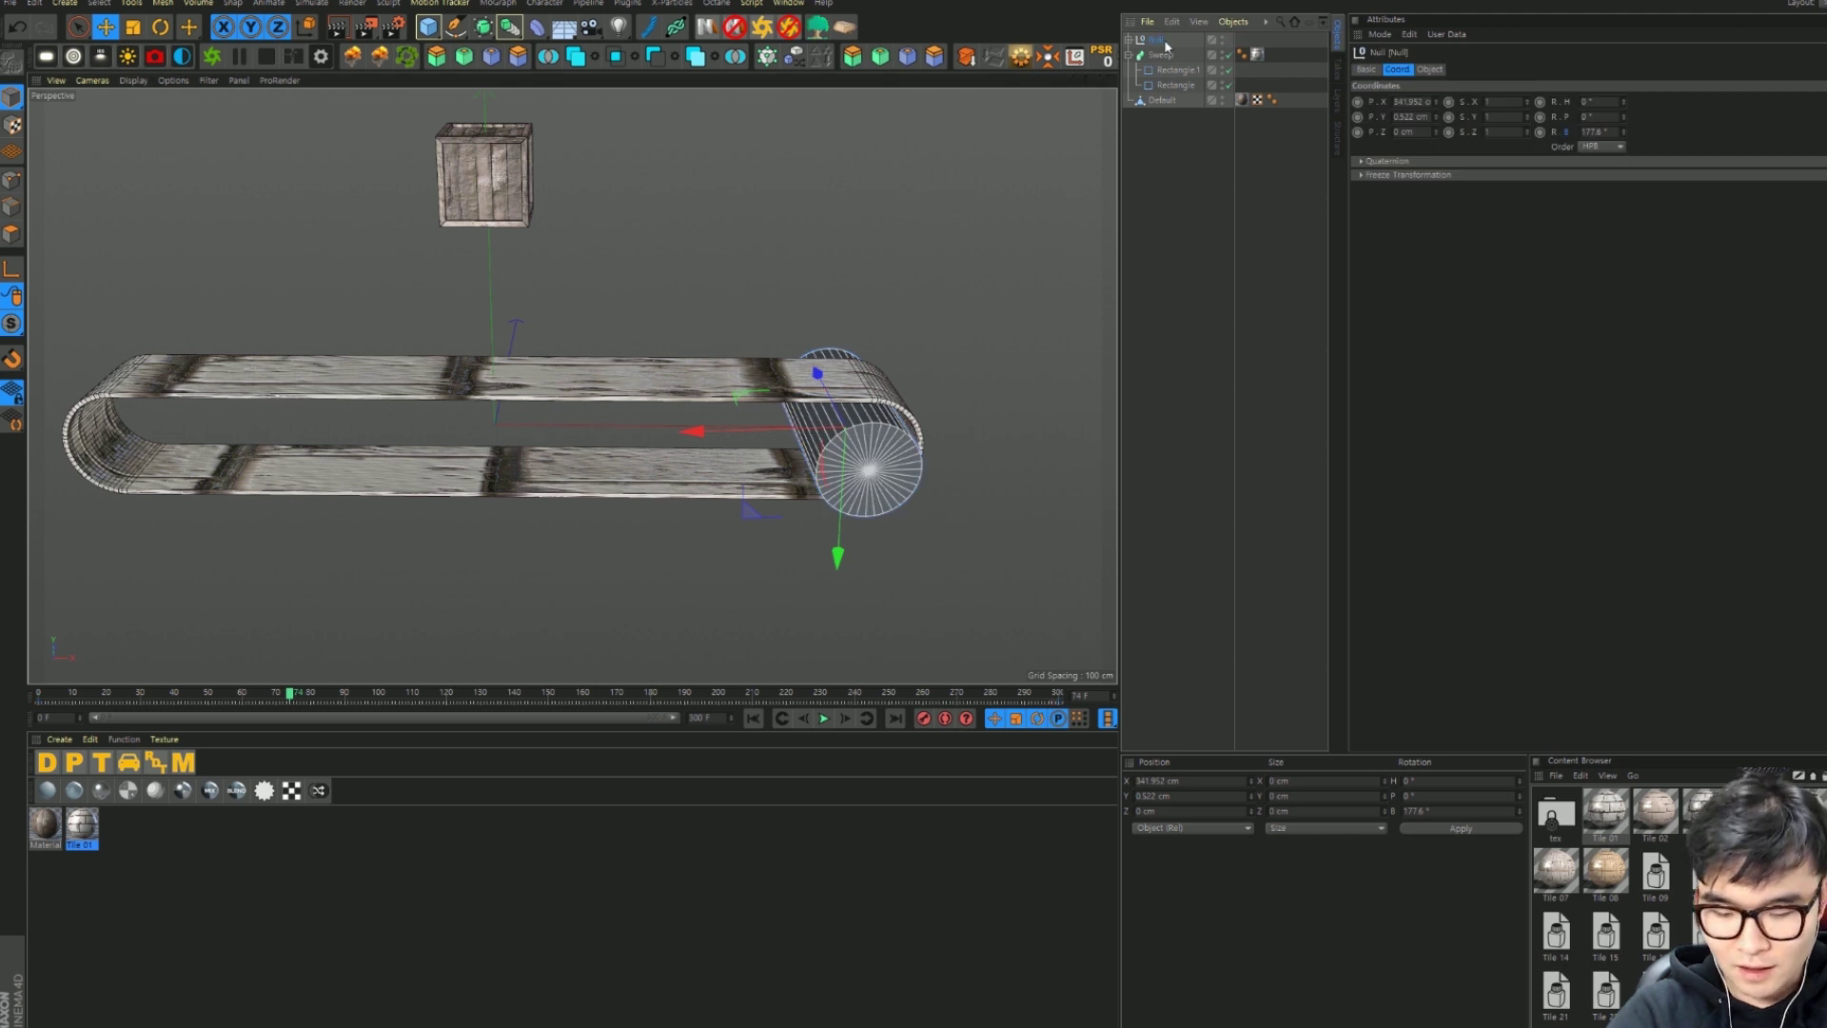
pyautogui.click(1132, 43)
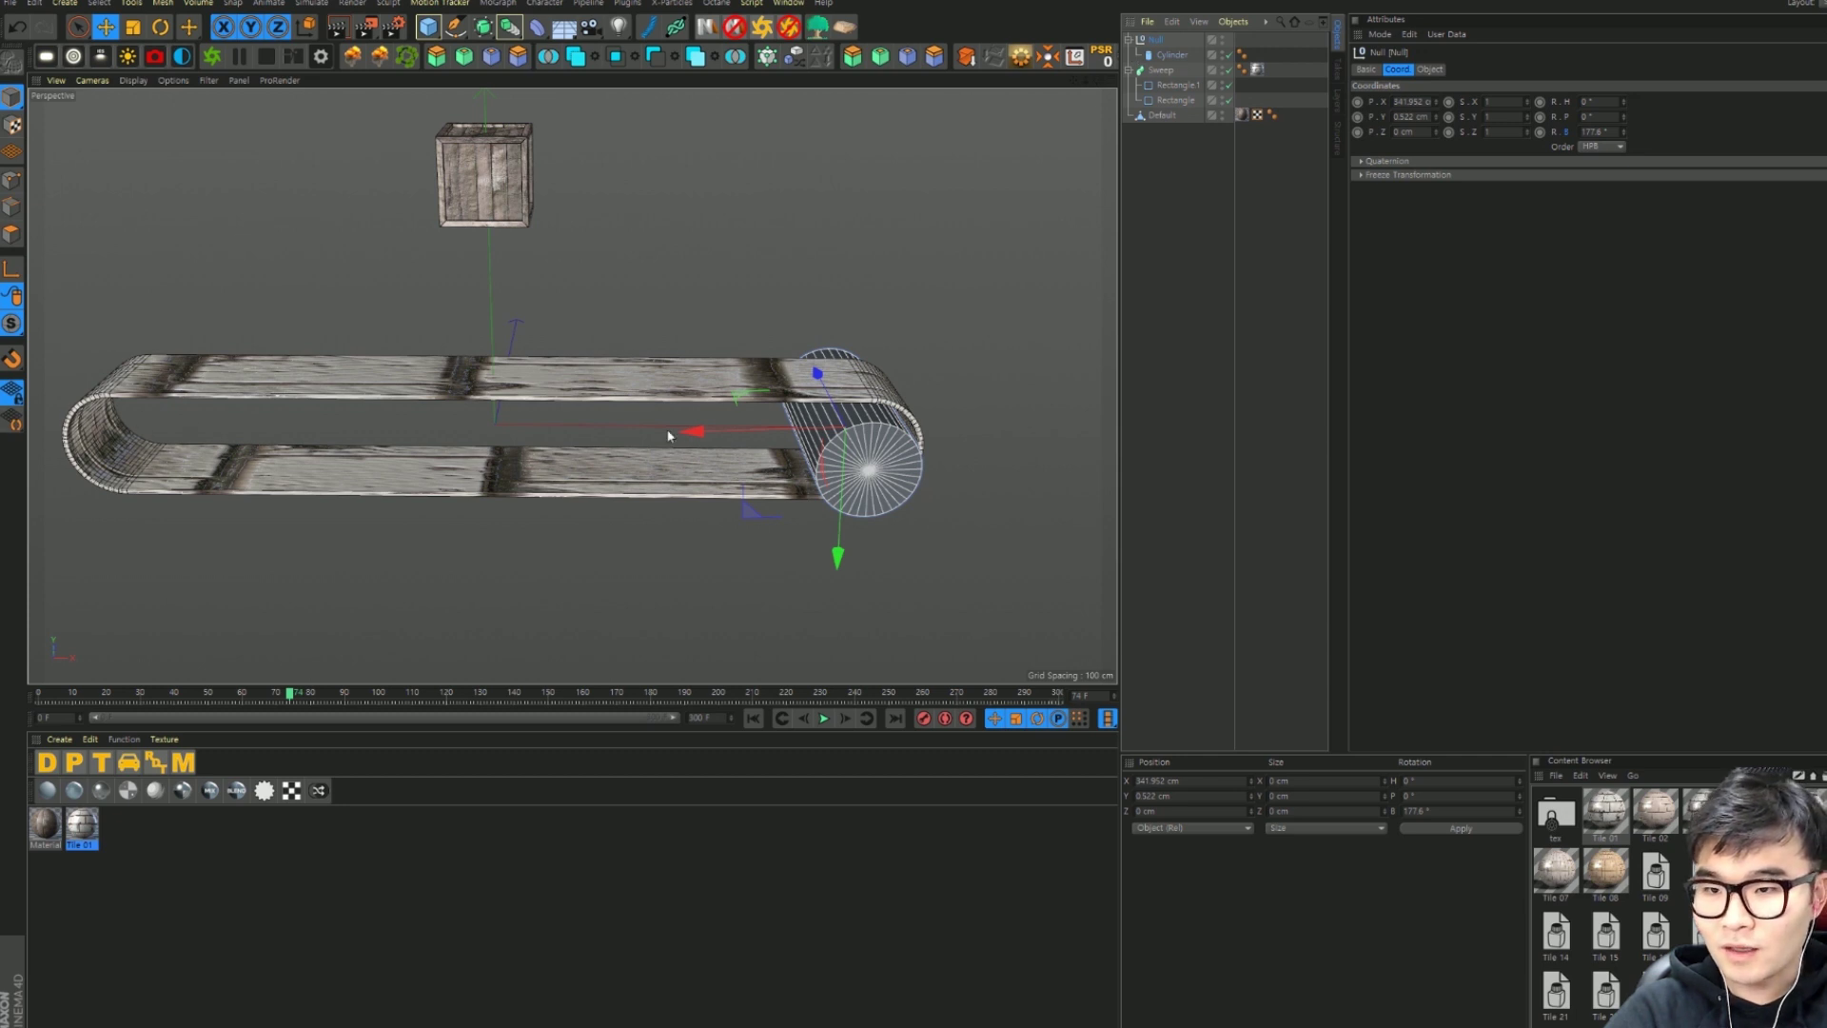
pyautogui.moveTo(712, 437); pyautogui.dragTo(148, 431)
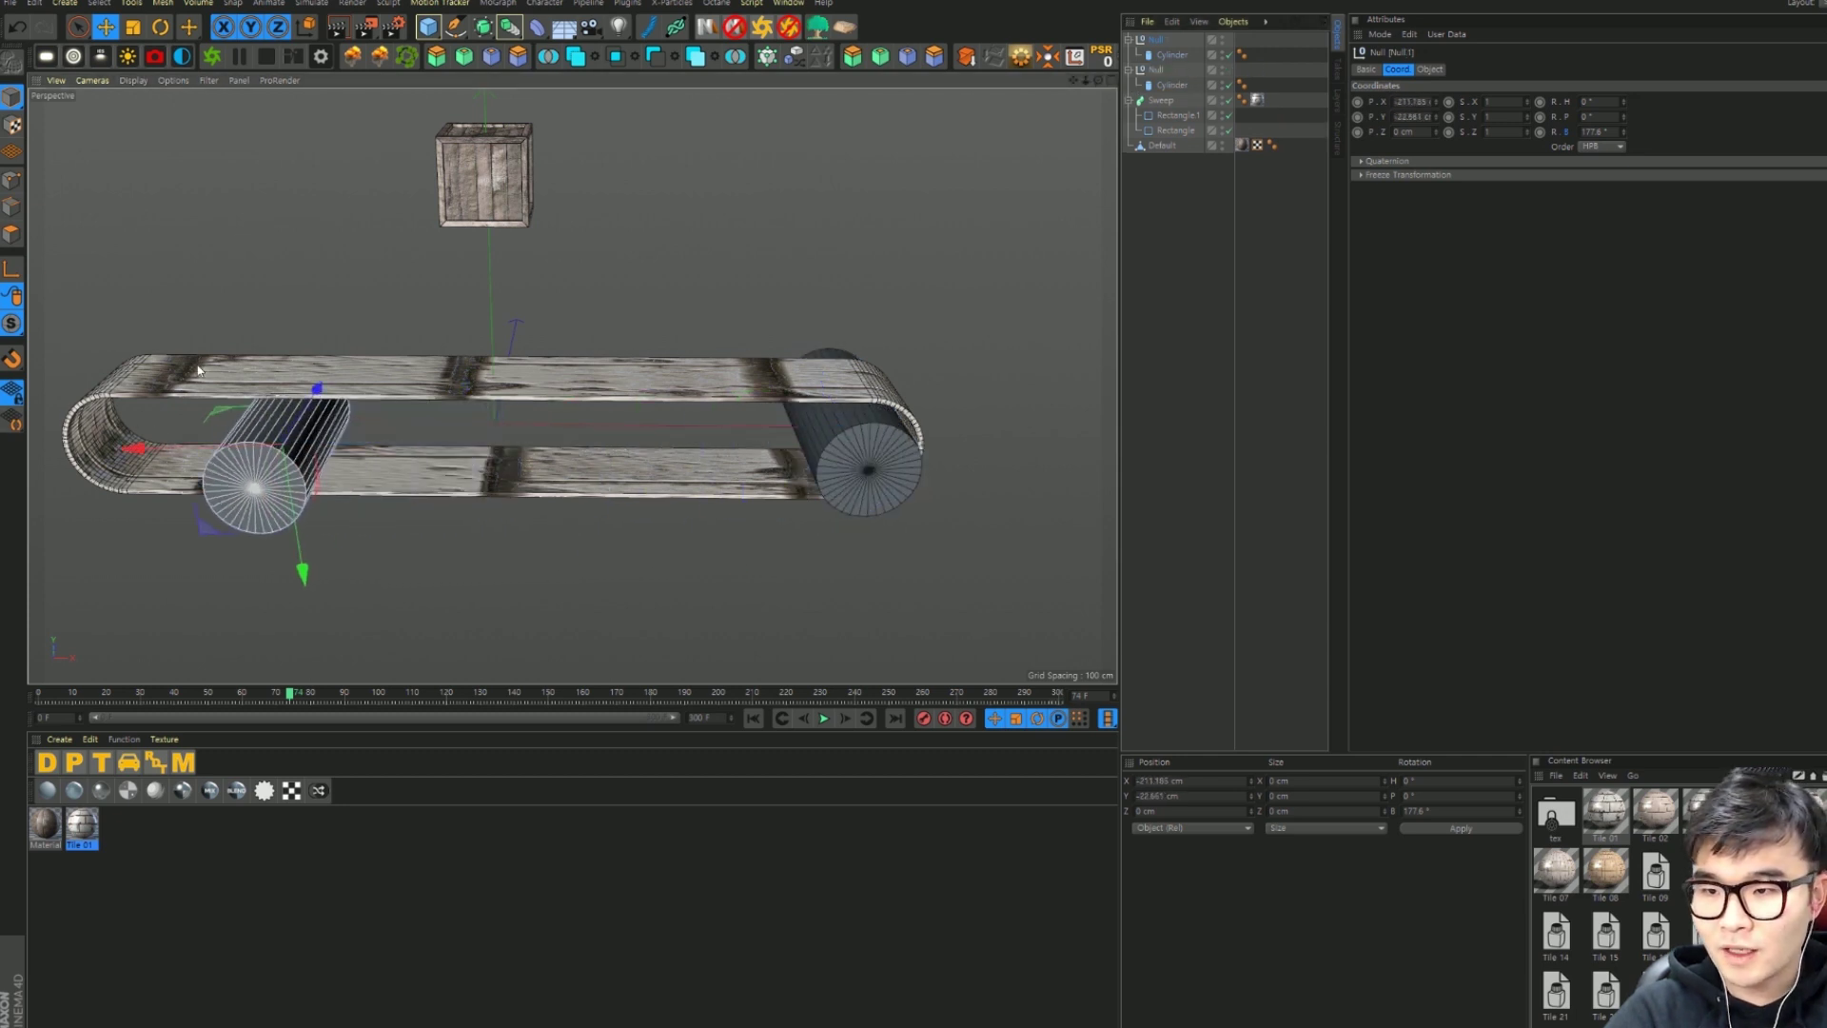
pyautogui.hotkey('ctrl', 'z')
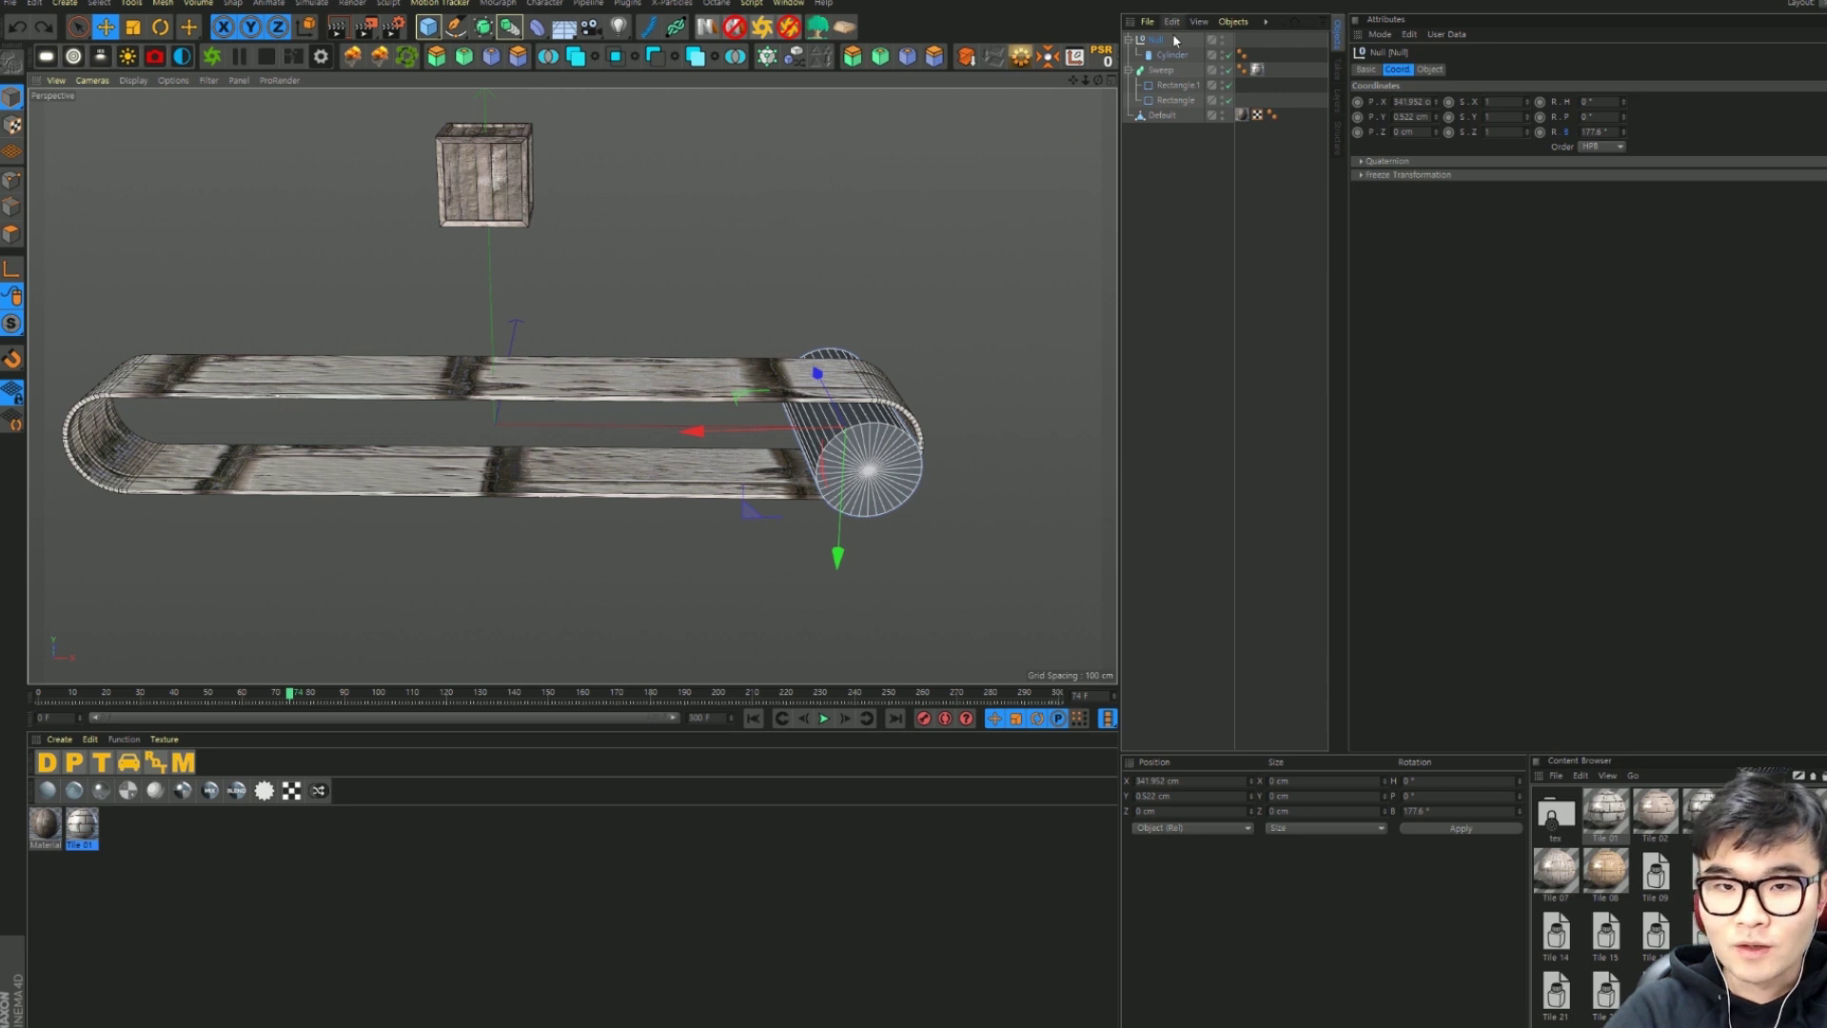
# Step: Create an Instance of the roller Null and seat it at the belt's left end
pyautogui.click(510, 26)
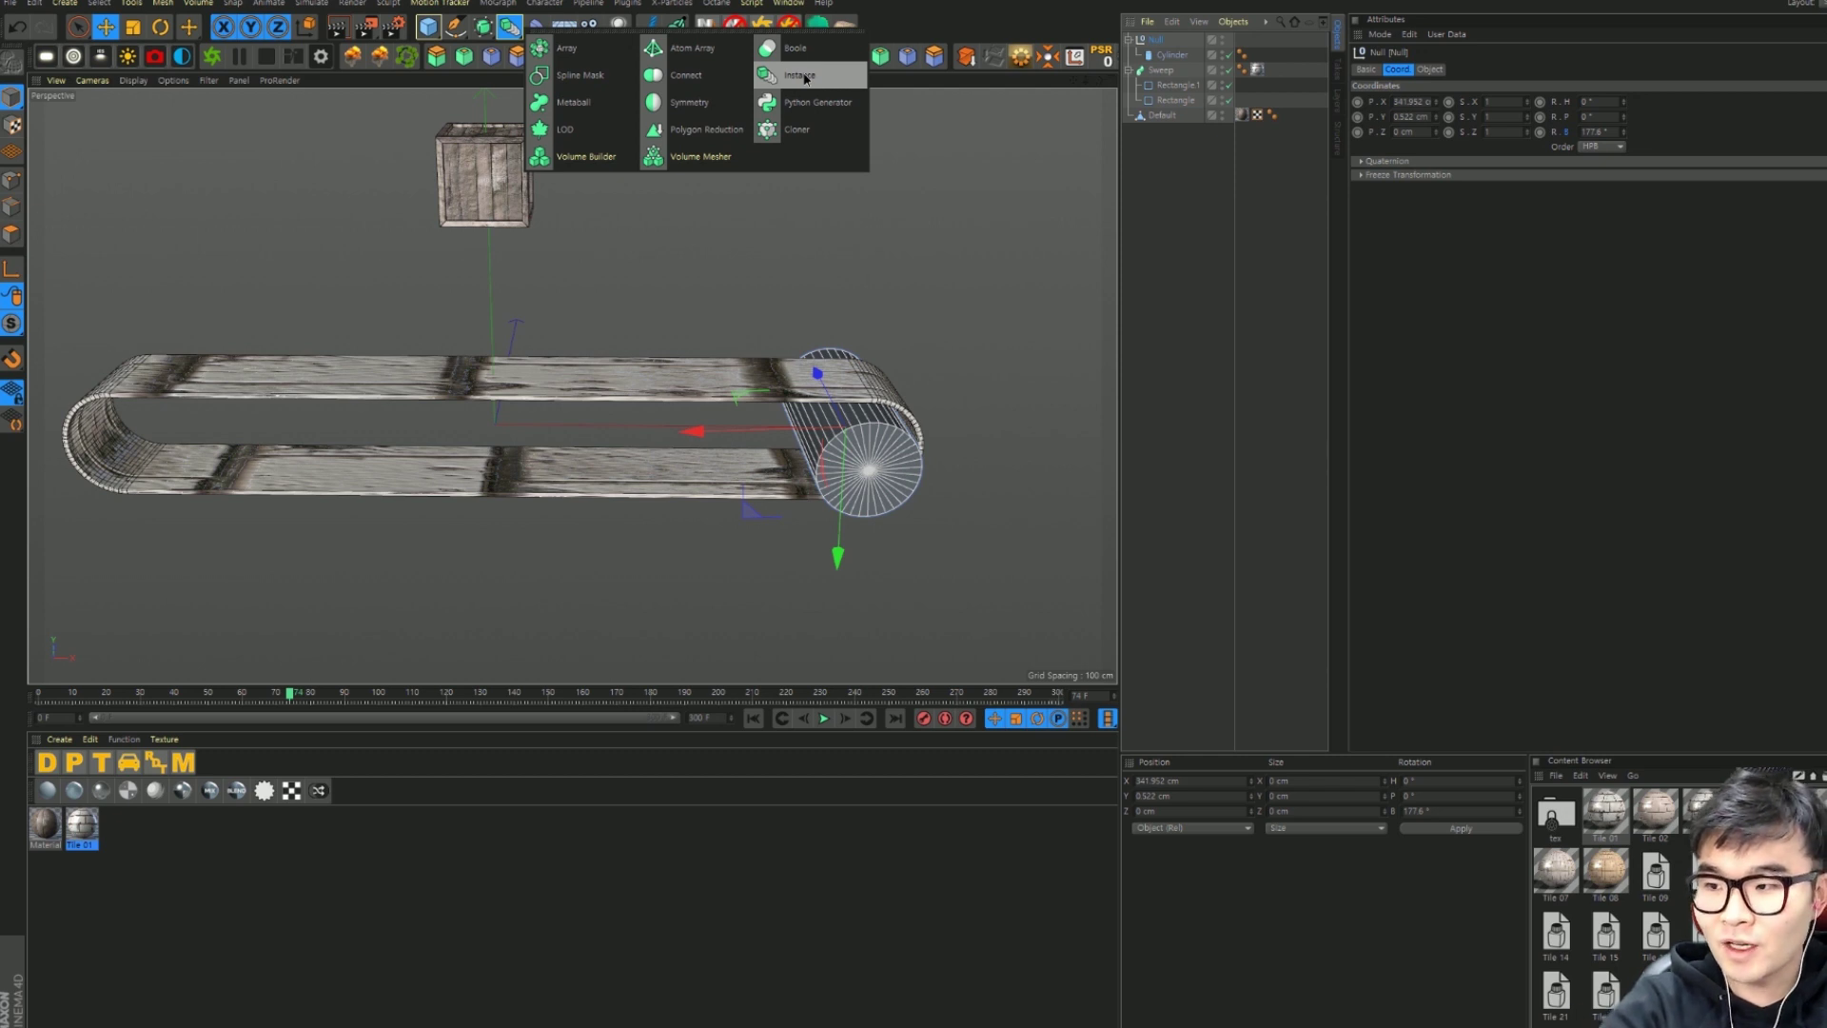
pyautogui.click(805, 78)
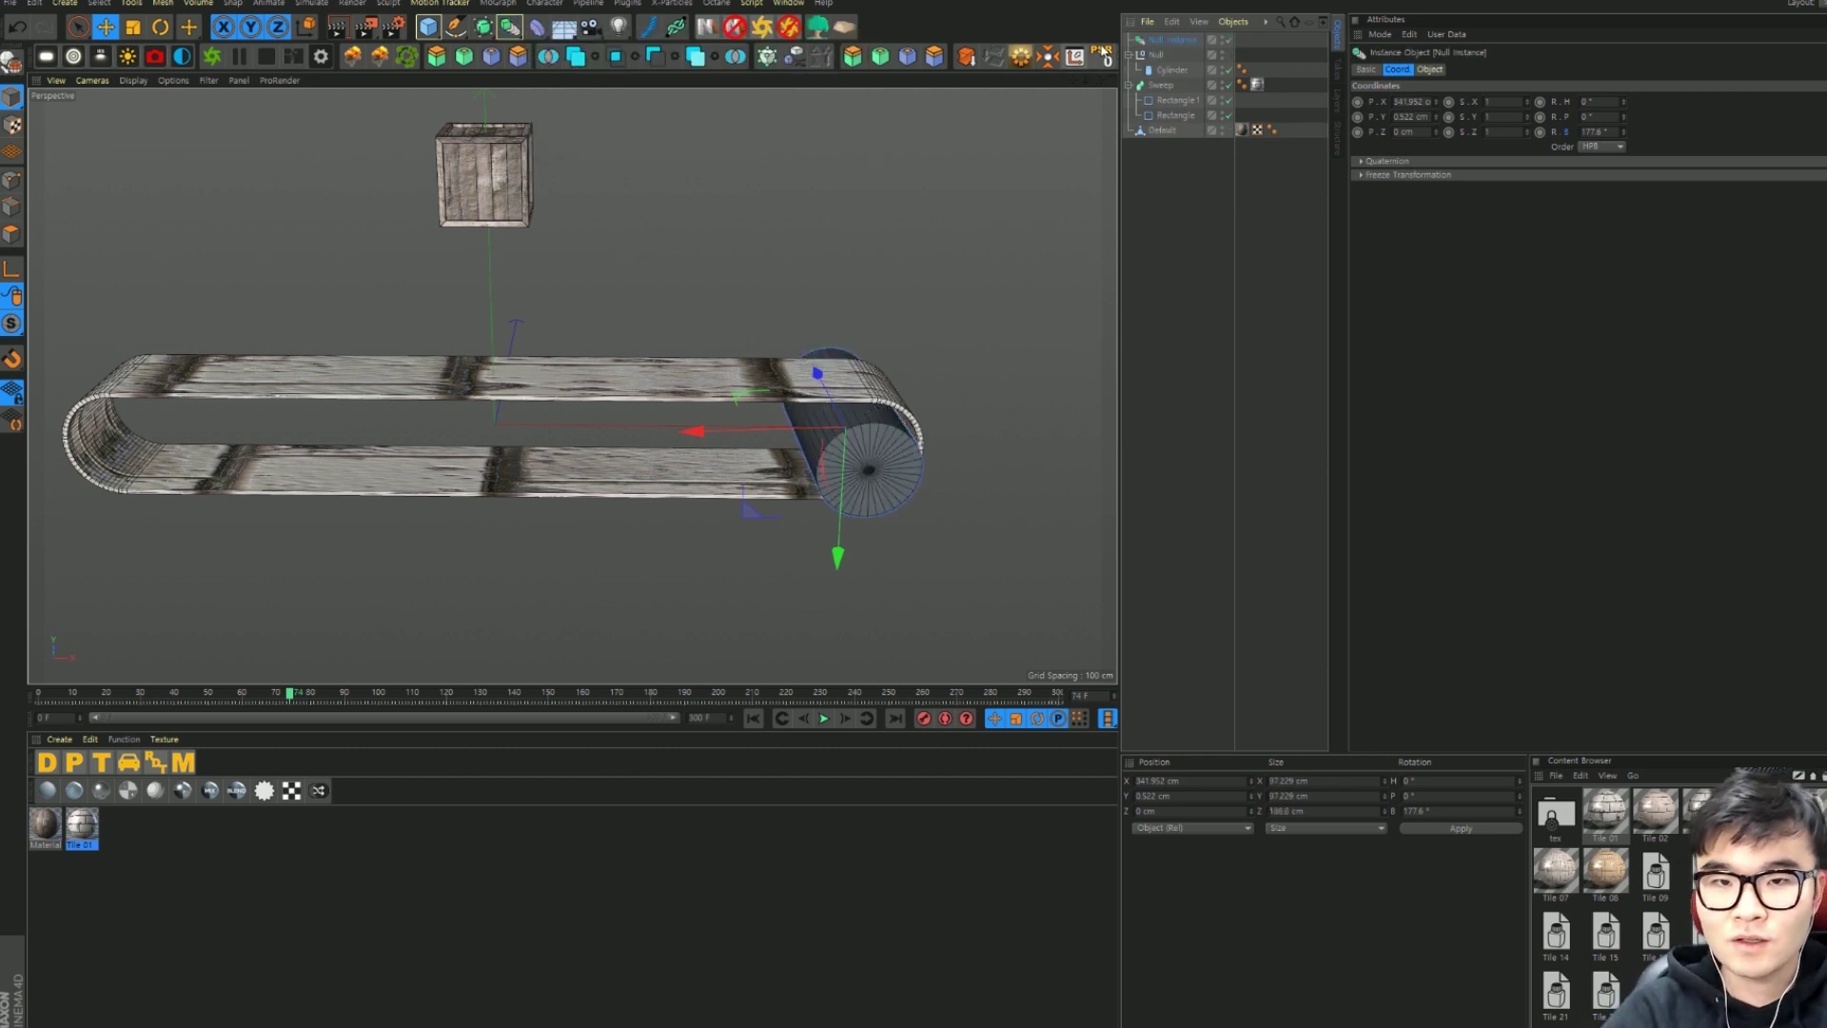
pyautogui.moveTo(696, 442); pyautogui.dragTo(34, 466)
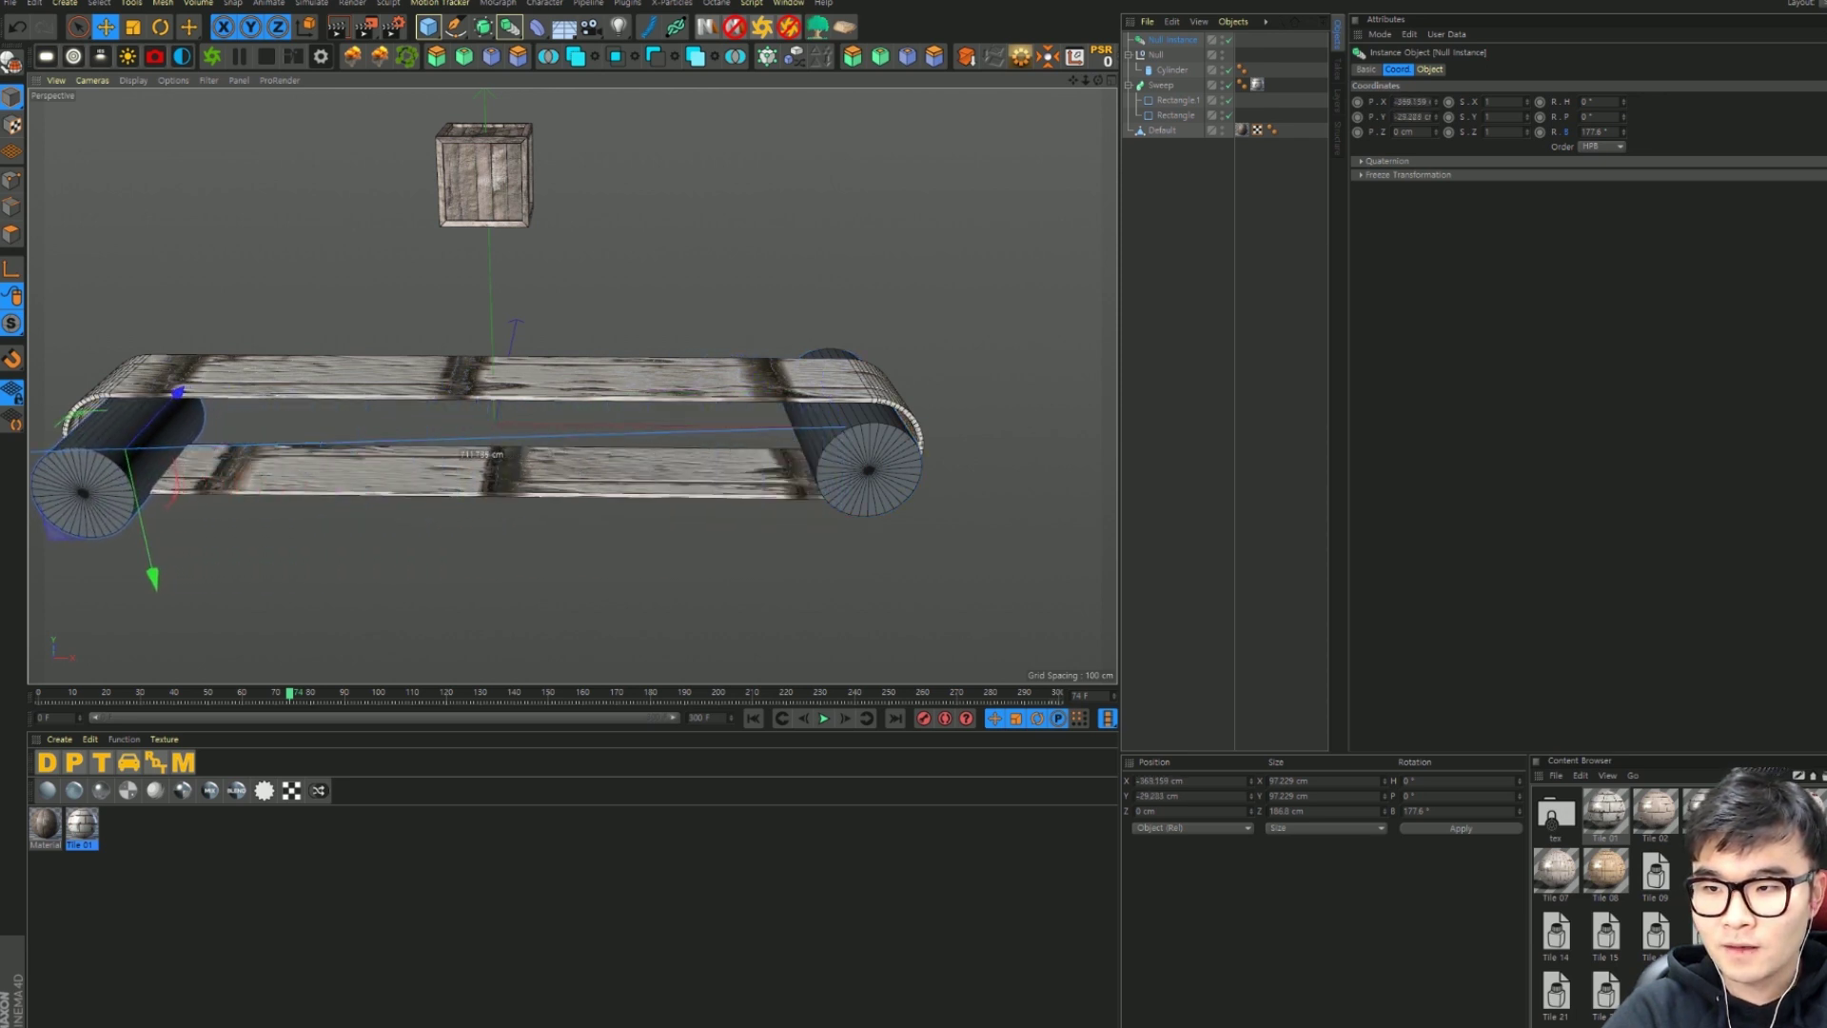
pyautogui.keyDown('alt'); pyautogui.moveTo(848, 506); pyautogui.dragTo(968, 521, button='middle'); pyautogui.keyUp('alt')
pyautogui.moveTo(967, 522)
pyautogui.keyDown('alt'); pyautogui.mouseDown()
pyautogui.moveTo(560, 510)
pyautogui.moveTo(678, 510)
pyautogui.mouseUp(); pyautogui.keyUp('alt')
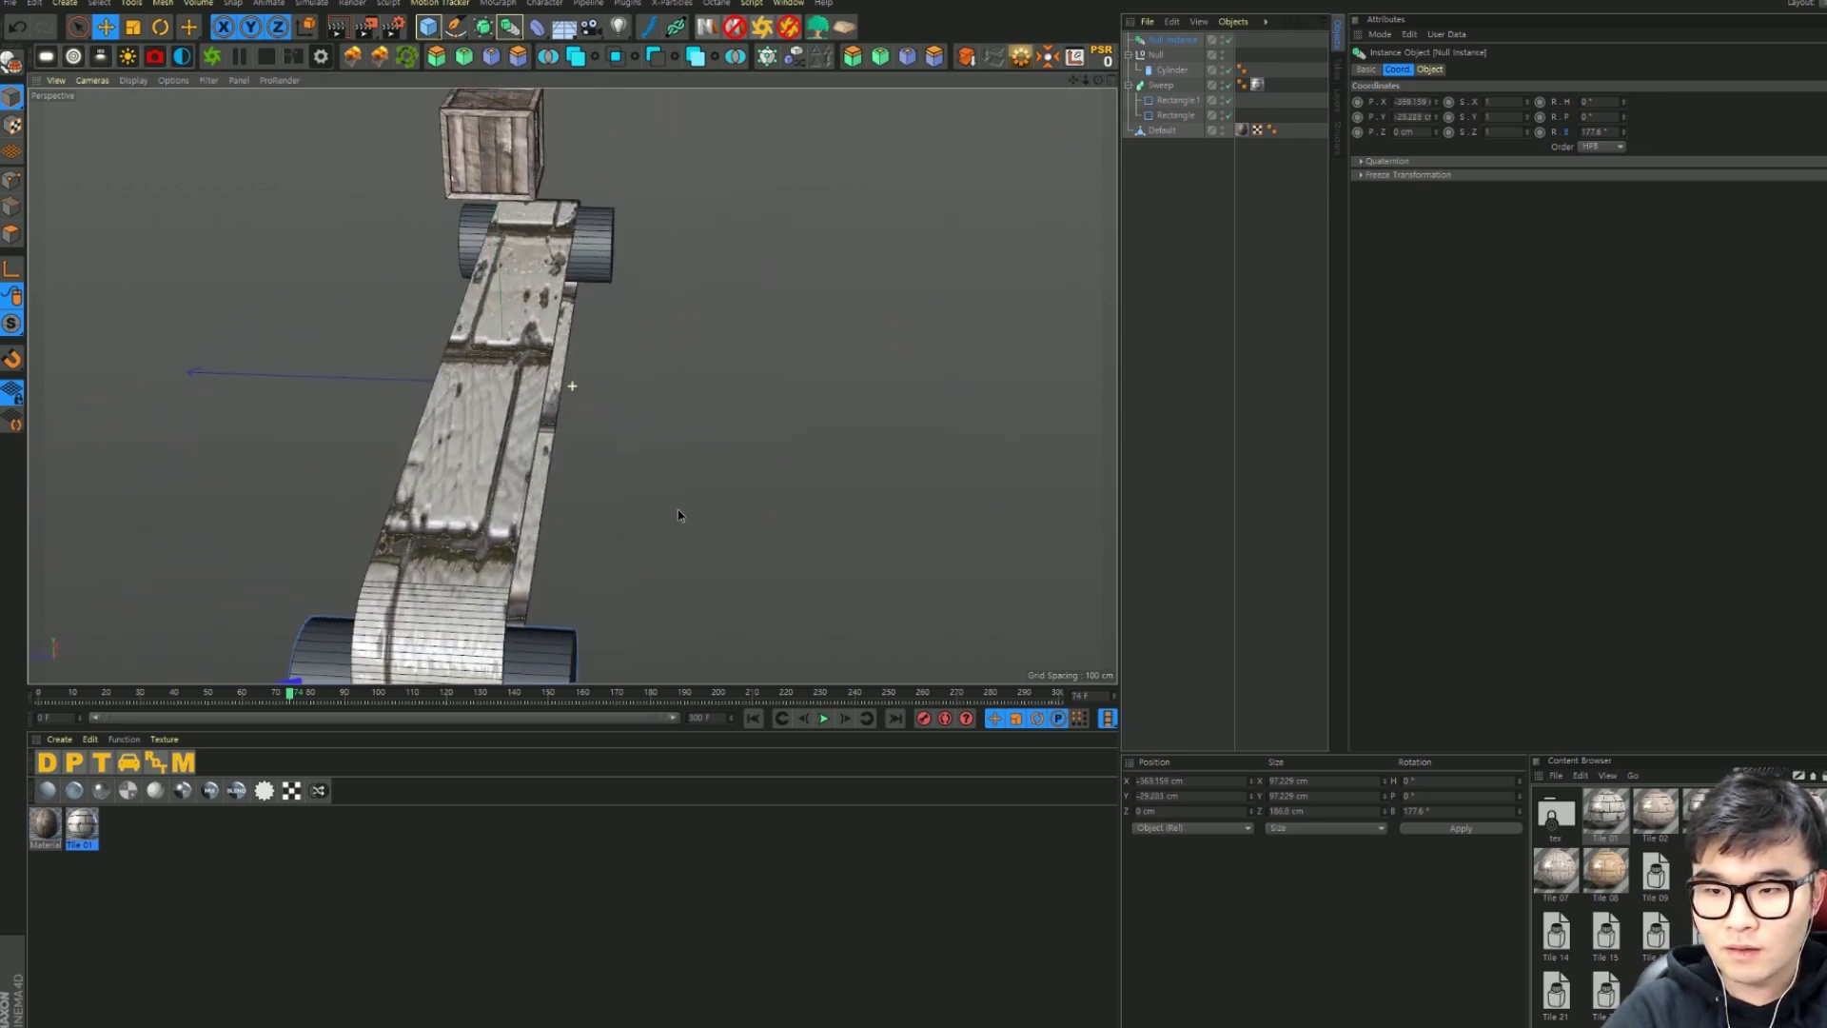
pyautogui.hotkey('ctrl', 'shift', 'z')
pyautogui.keyDown('alt'); pyautogui.moveTo(467, 472); pyautogui.dragTo(533, 495); pyautogui.keyUp('alt')
pyautogui.click(823, 719)
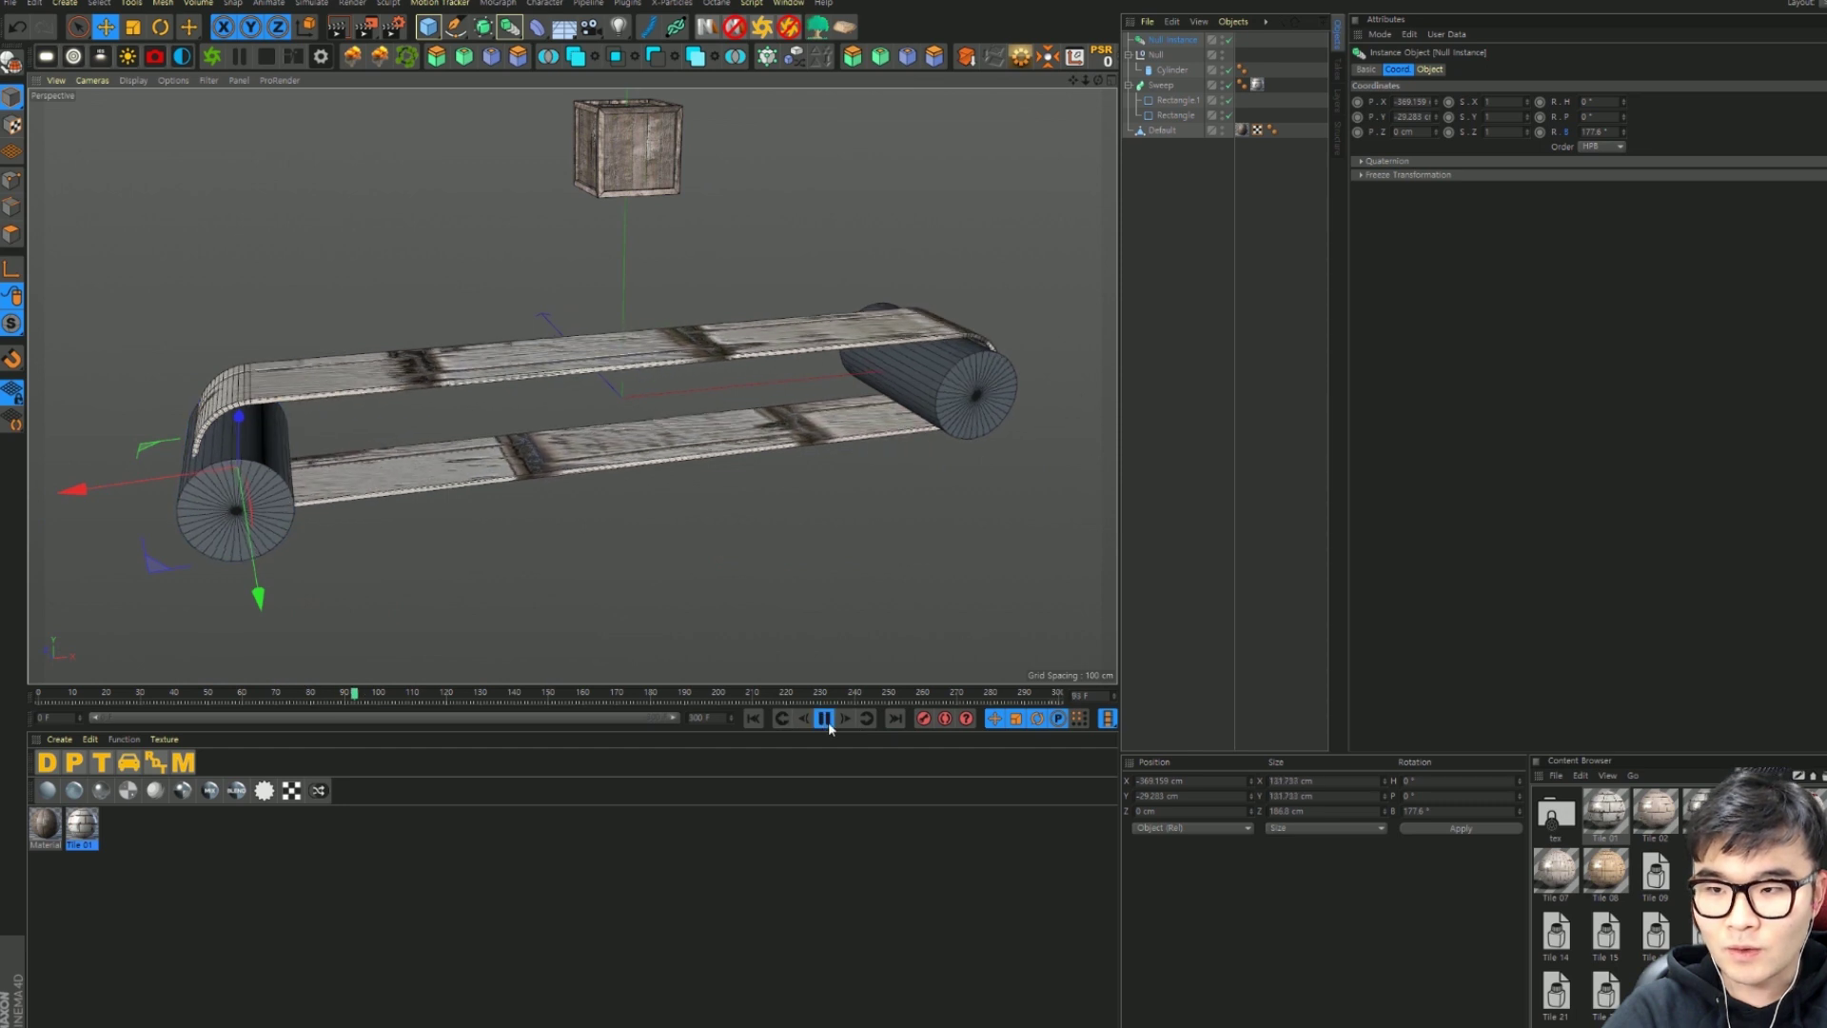
pyautogui.moveTo(74, 513); pyautogui.dragTo(101, 509)
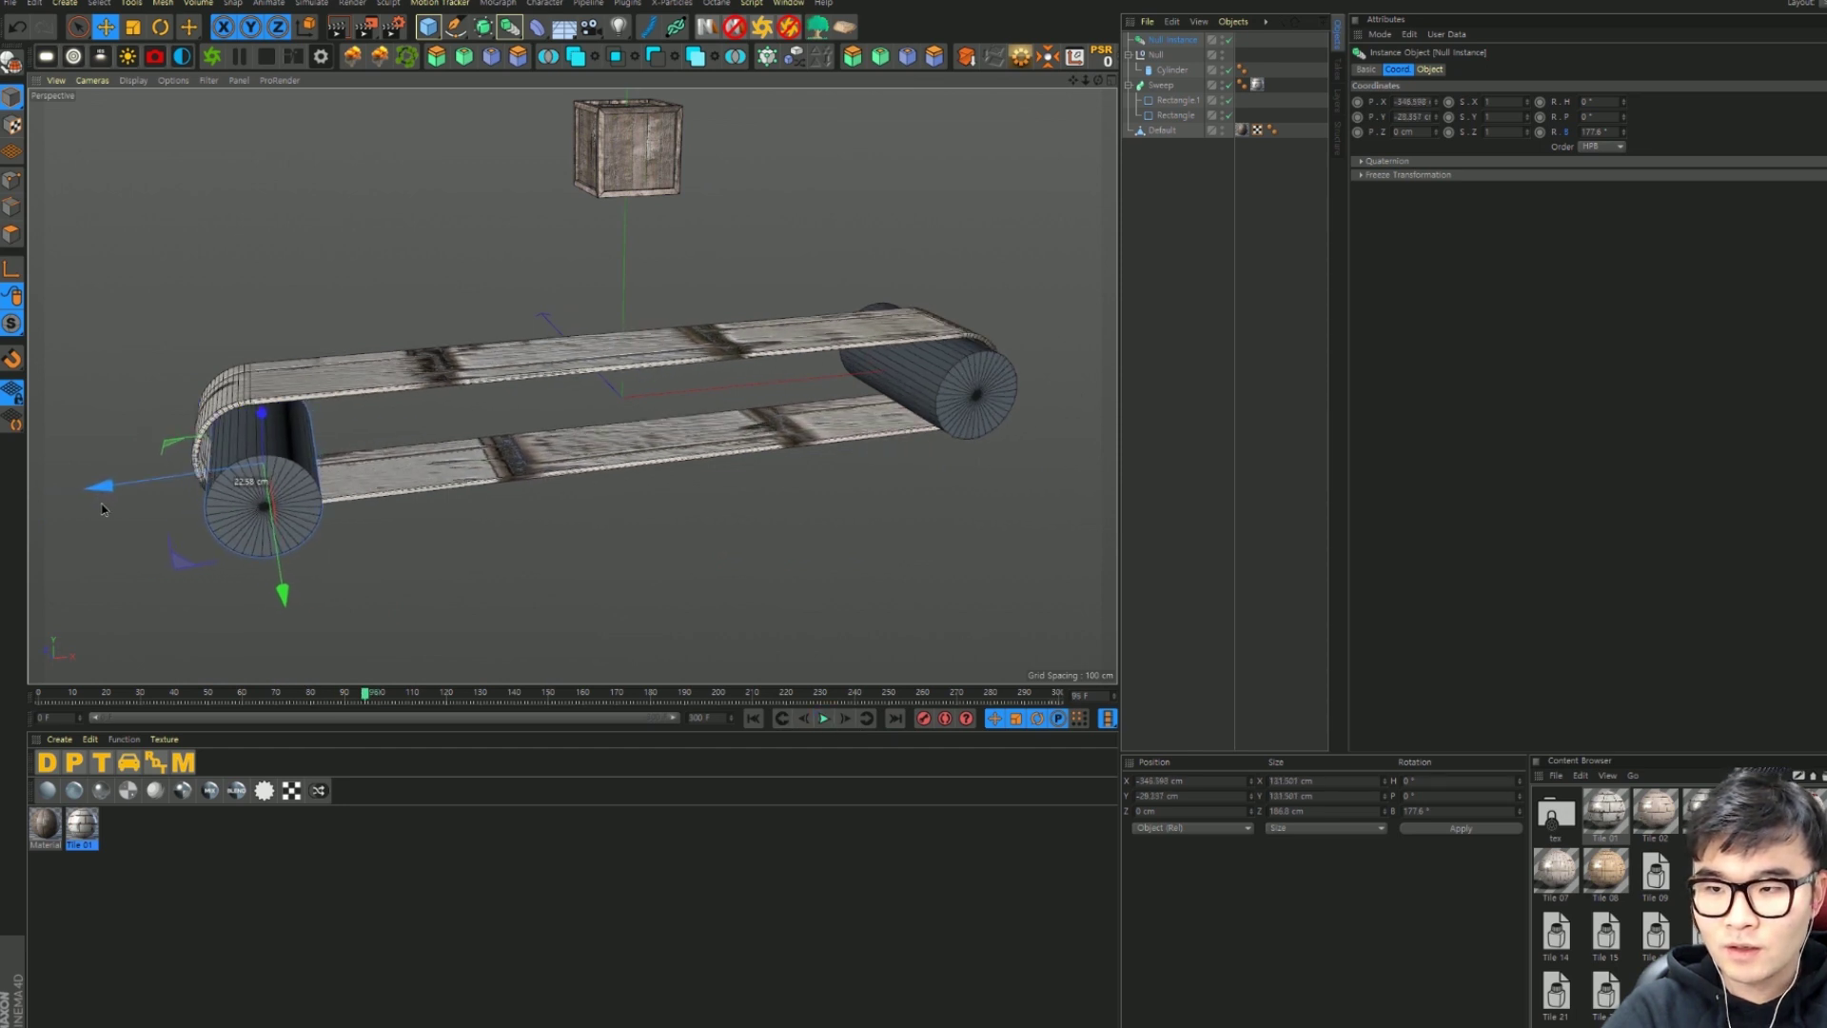
# Step: Check the roller cylinder, its Null and the Instance in the Object Manager
pyautogui.click(1179, 71)
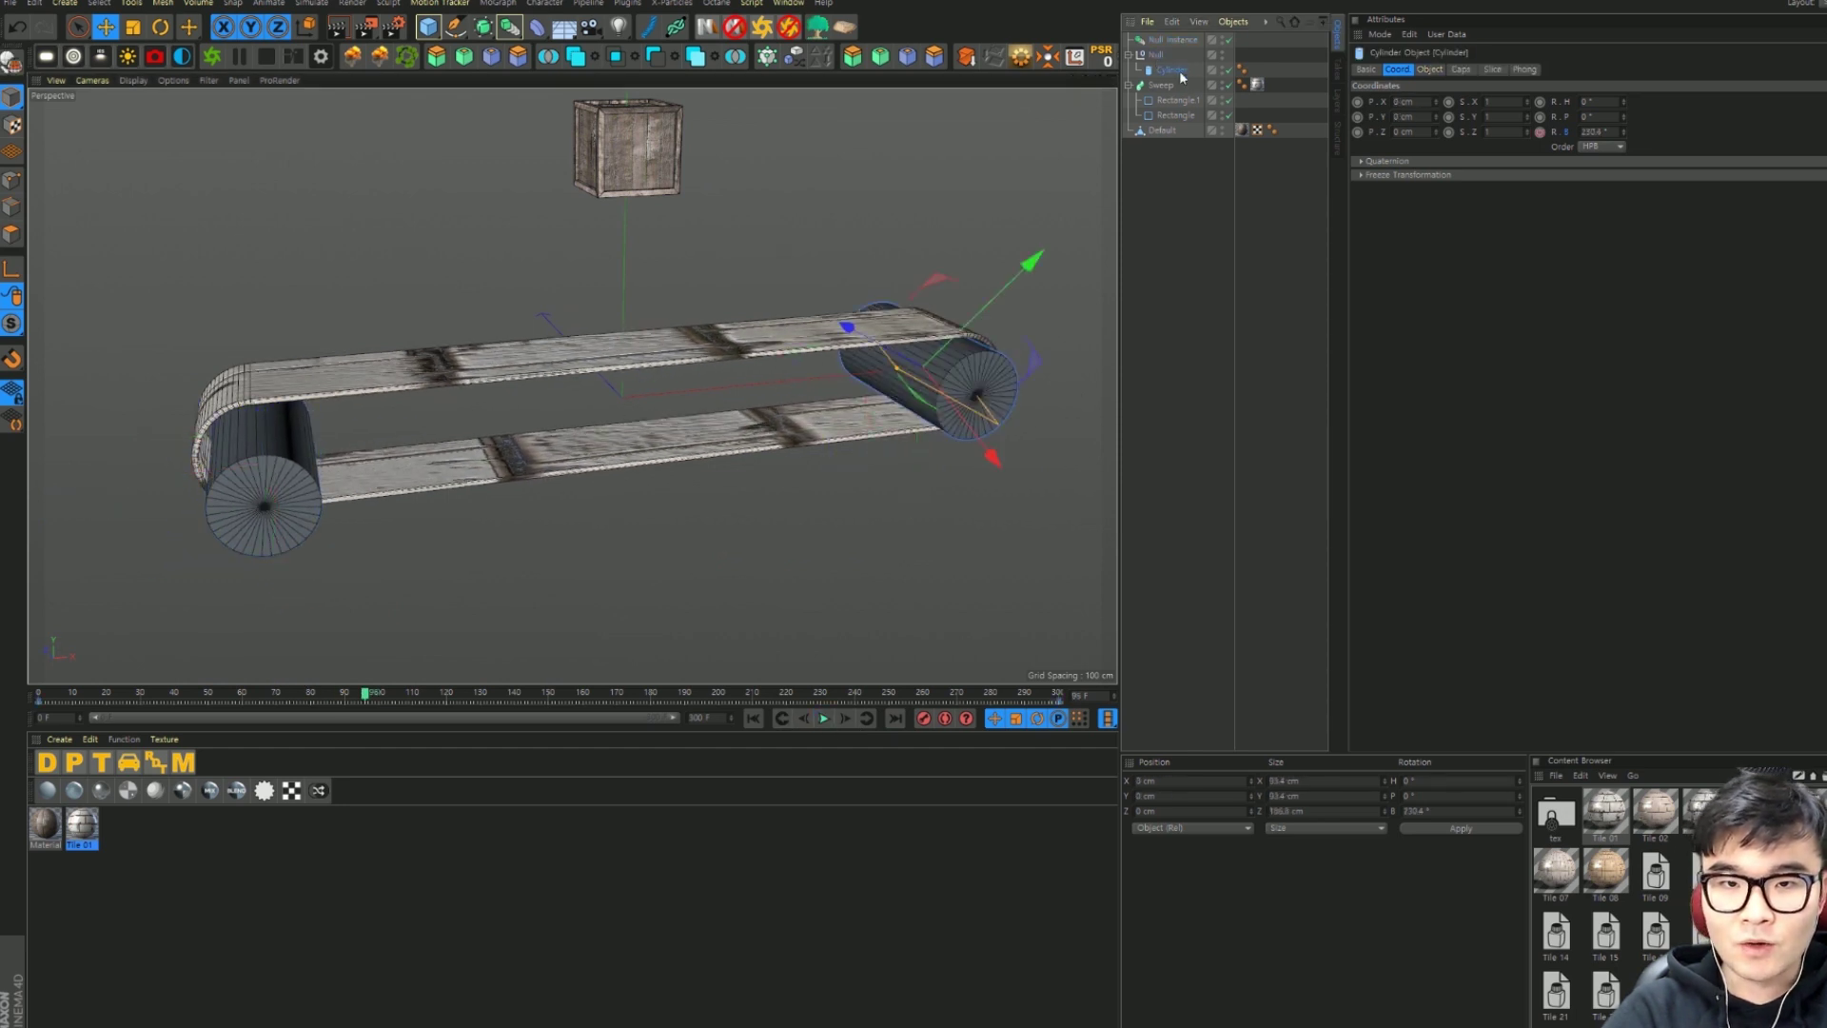
pyautogui.click(1156, 56)
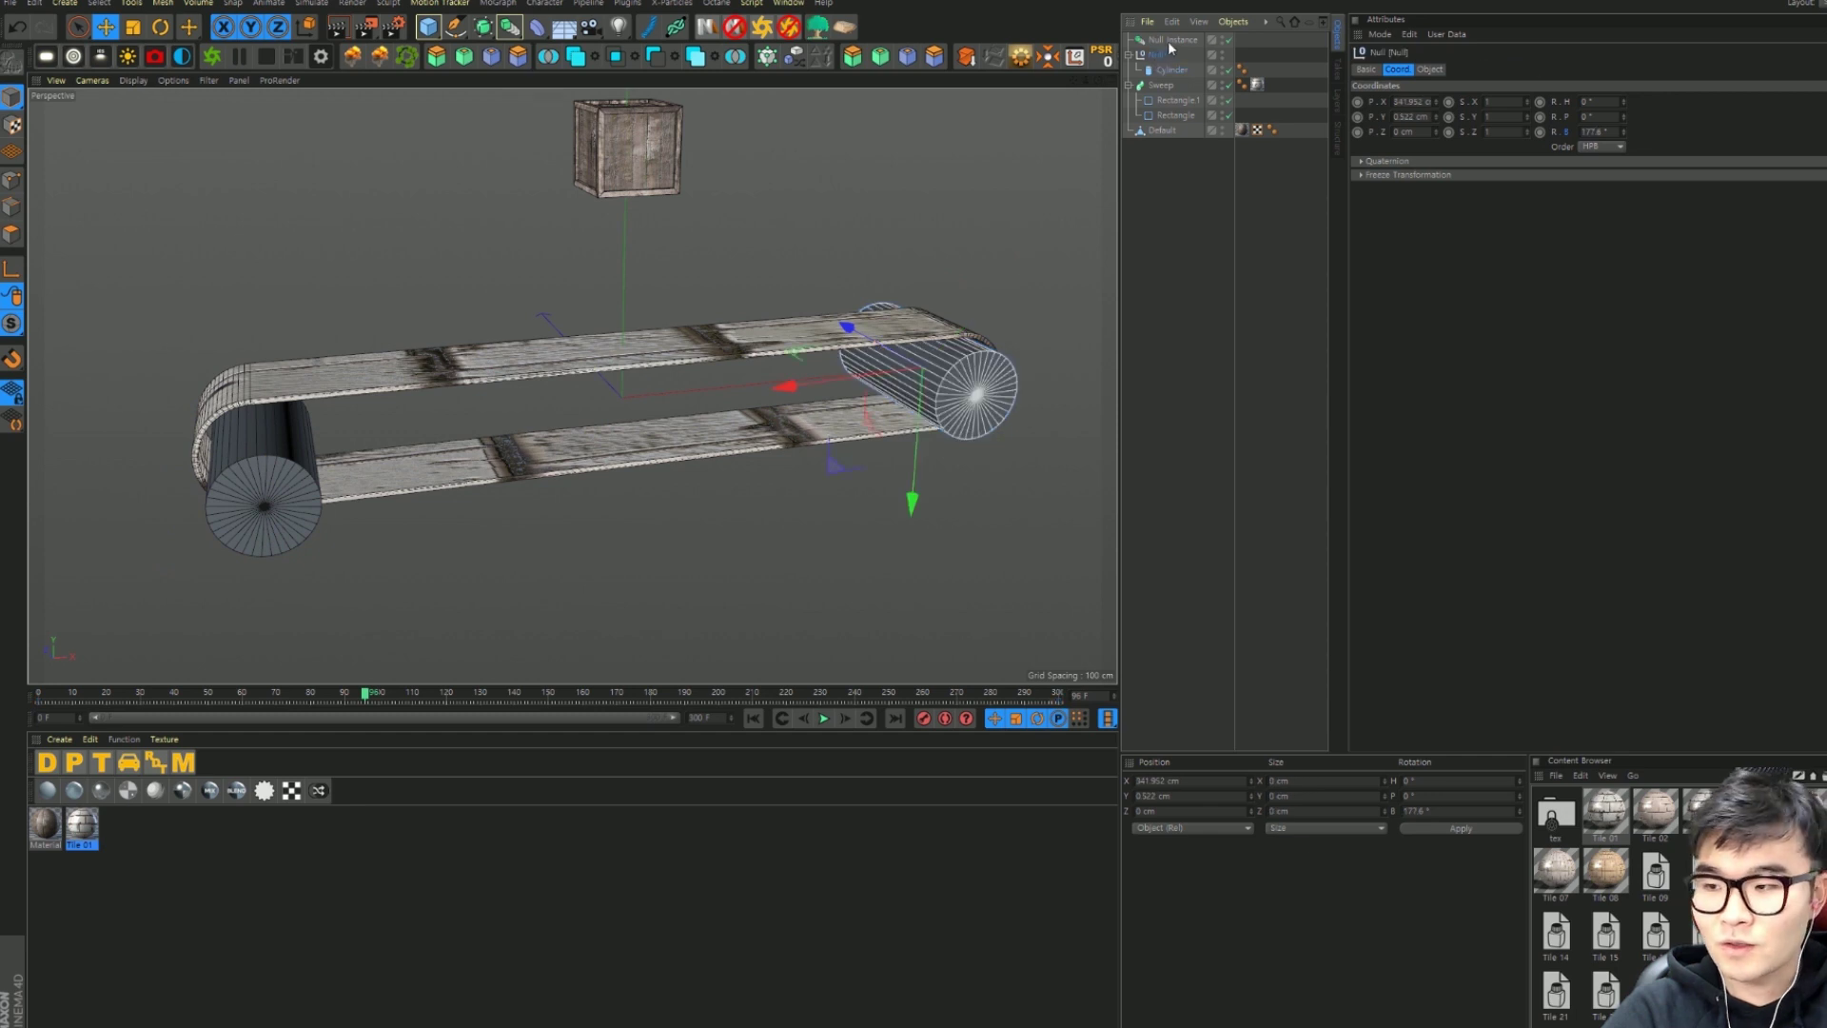
pyautogui.click(1168, 71)
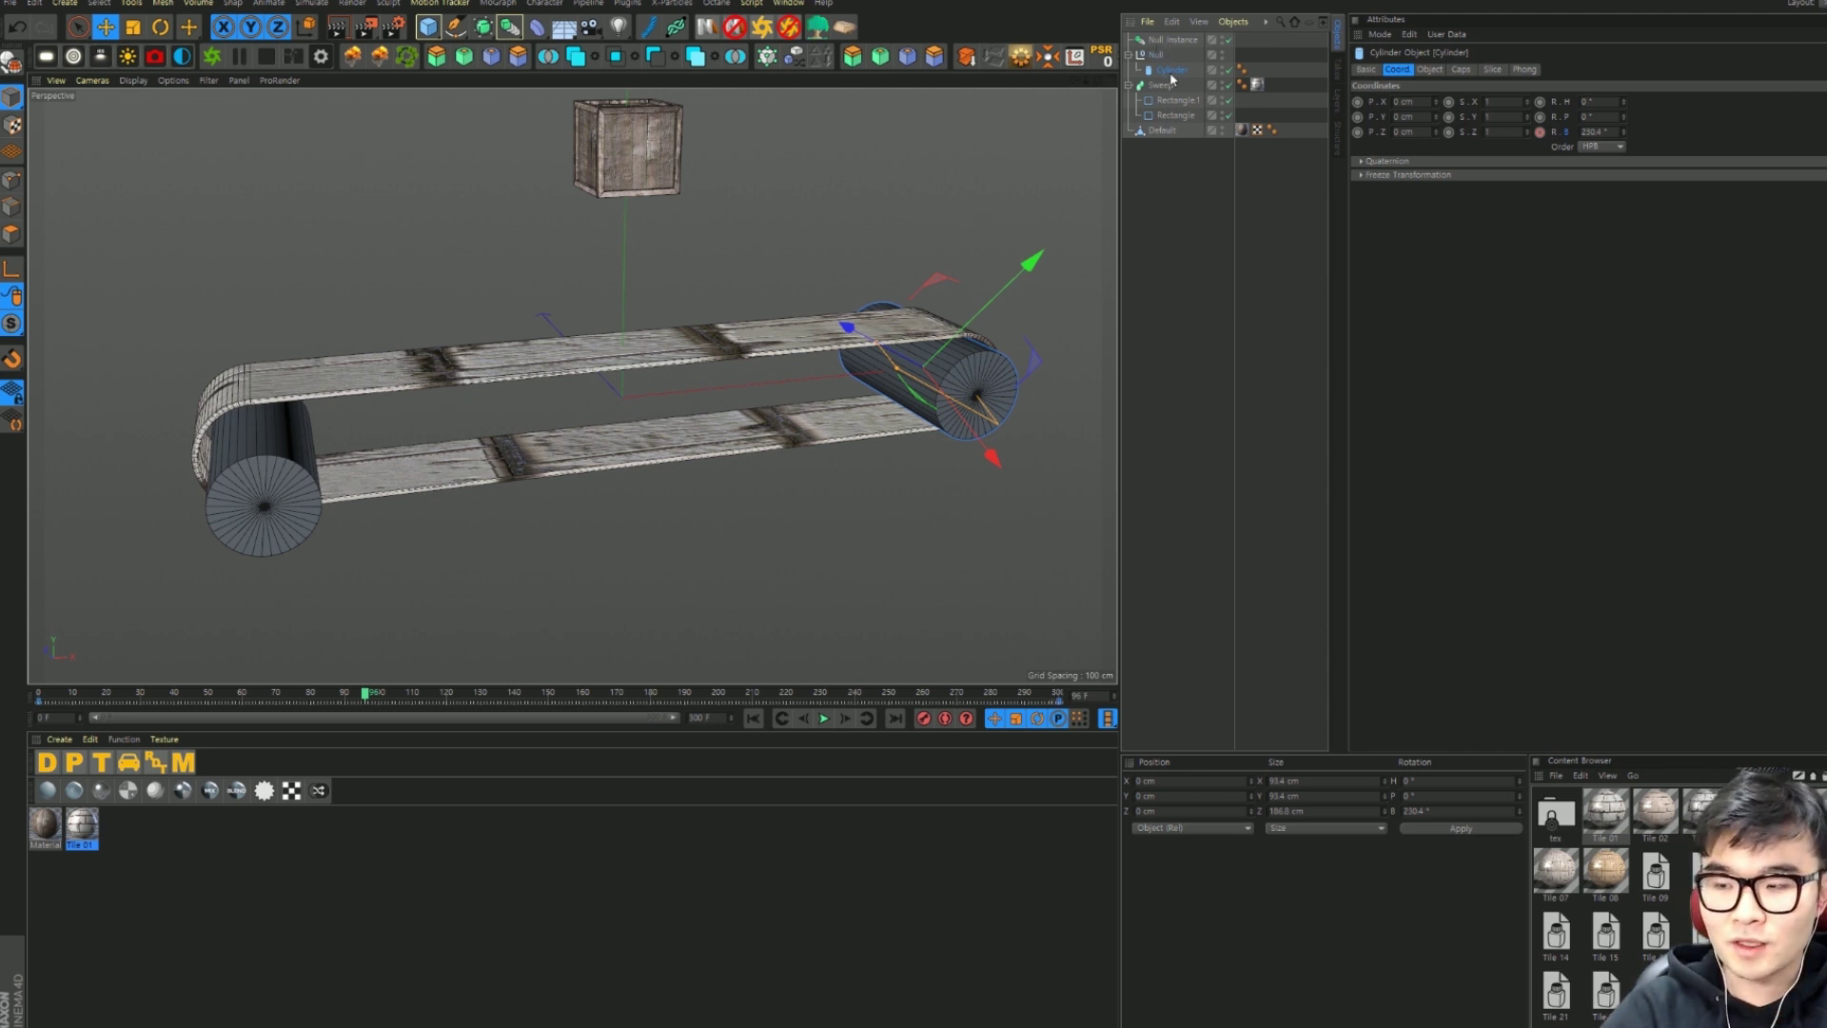
pyautogui.click(1171, 42)
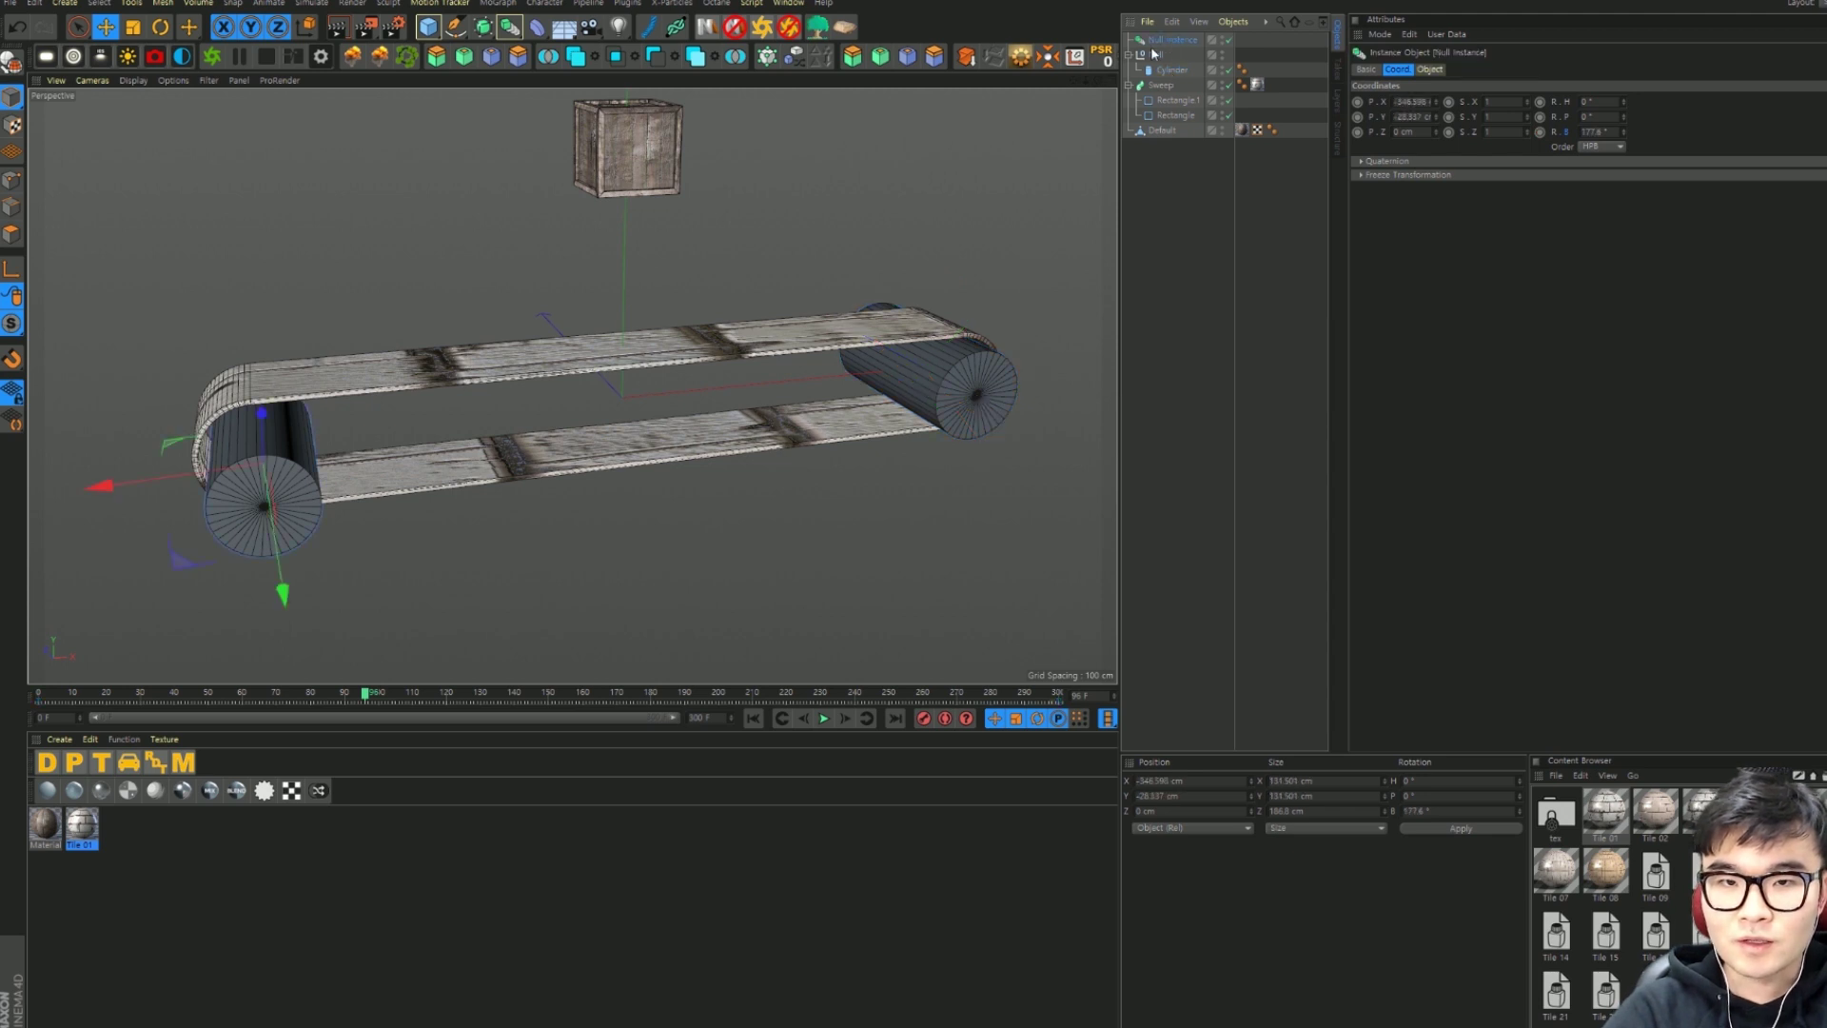
pyautogui.click(1149, 55)
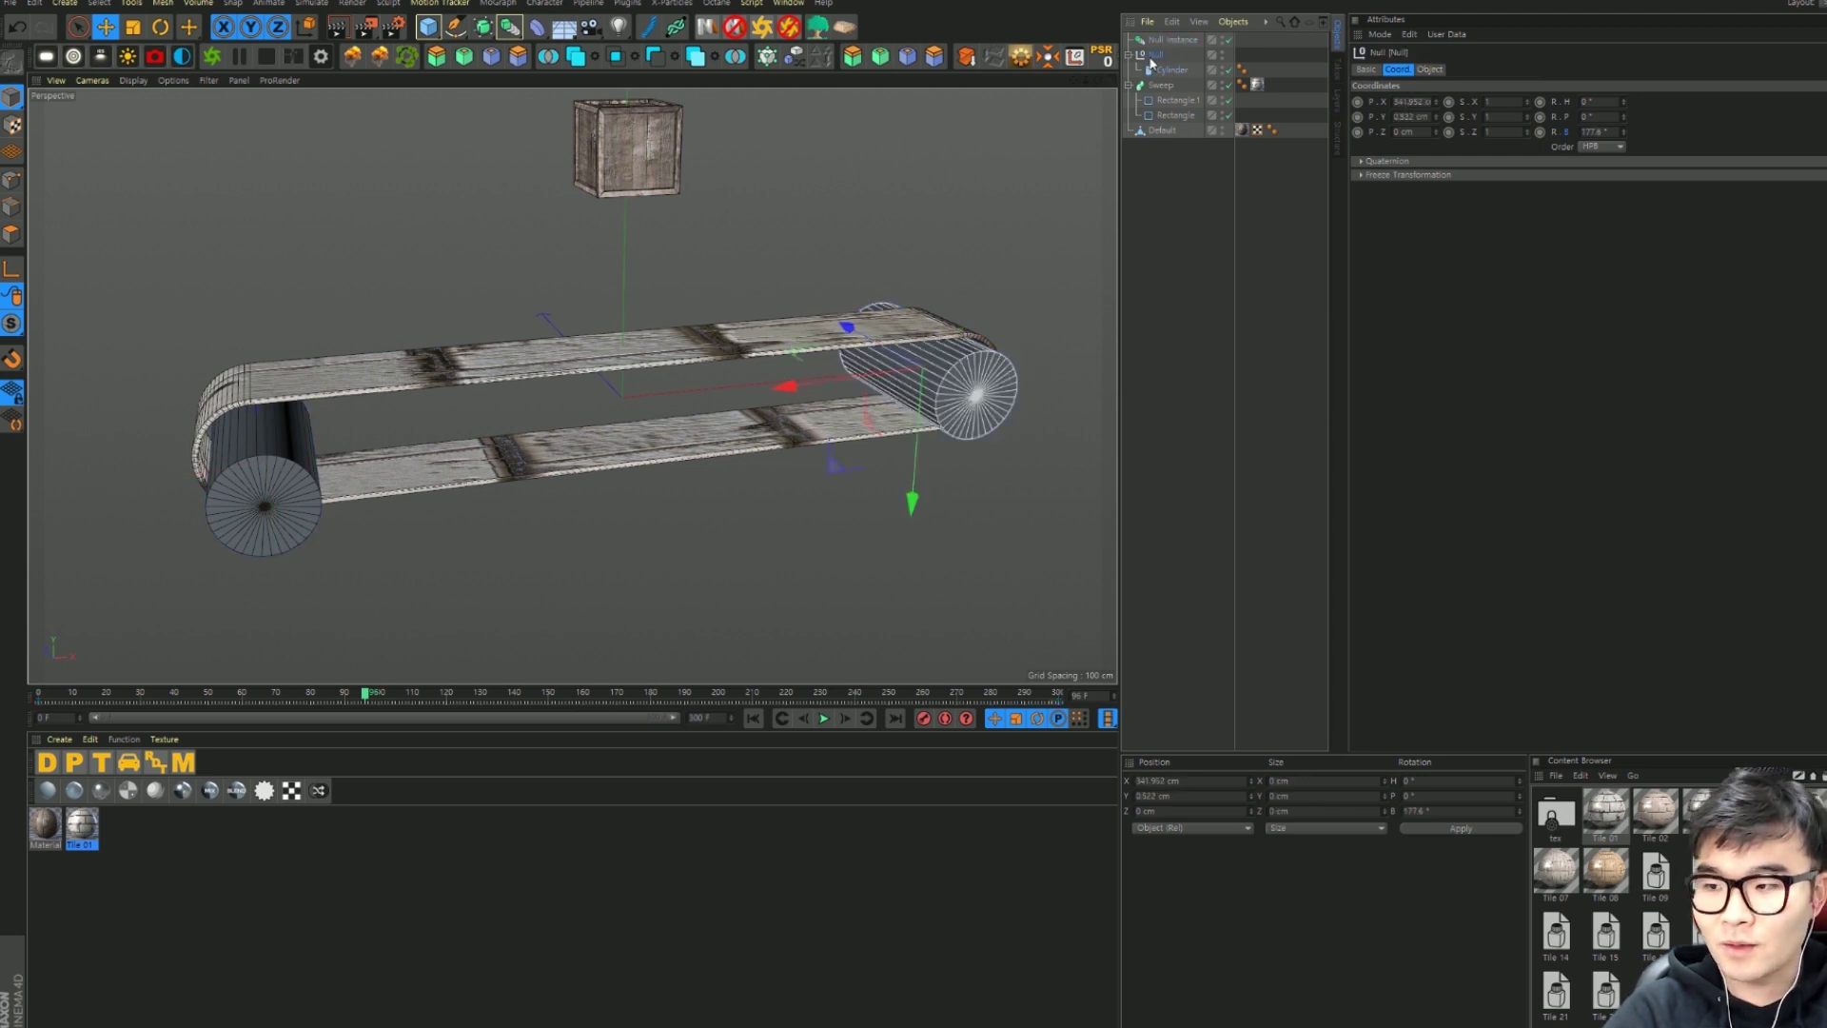
pyautogui.click(1170, 71)
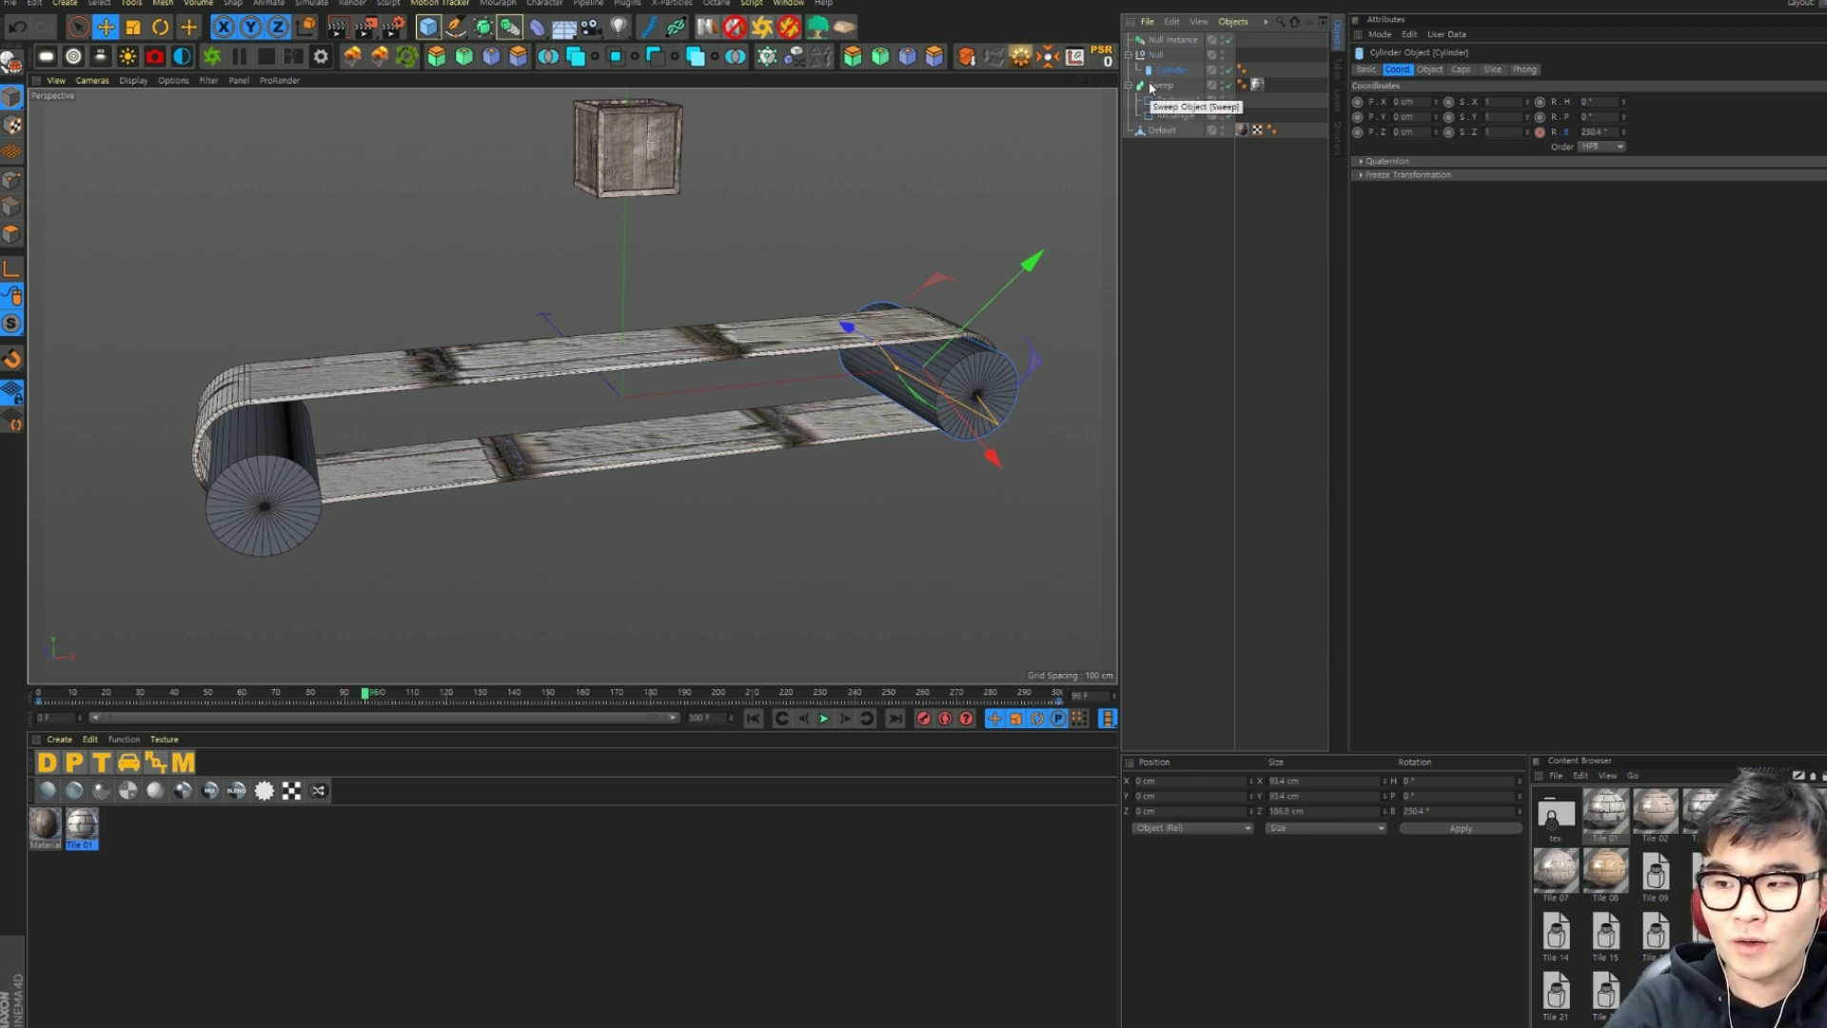
pyautogui.click(1168, 41)
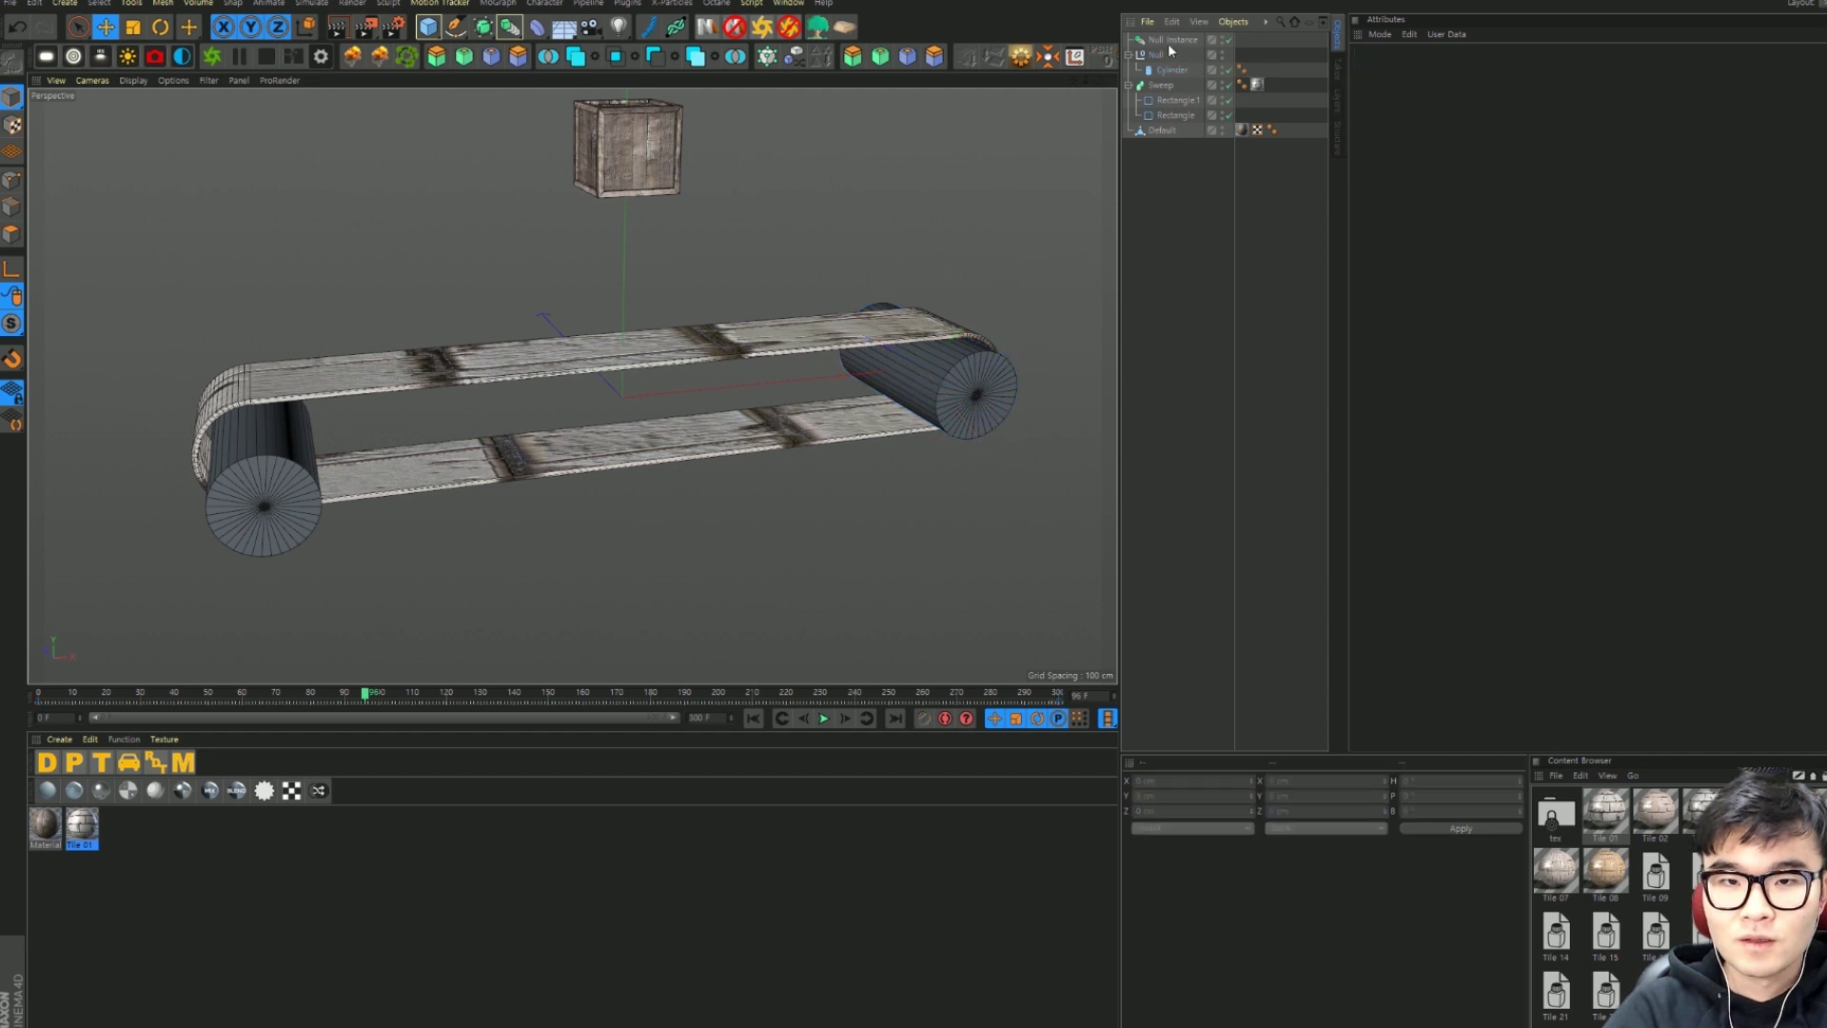
pyautogui.click(1163, 56)
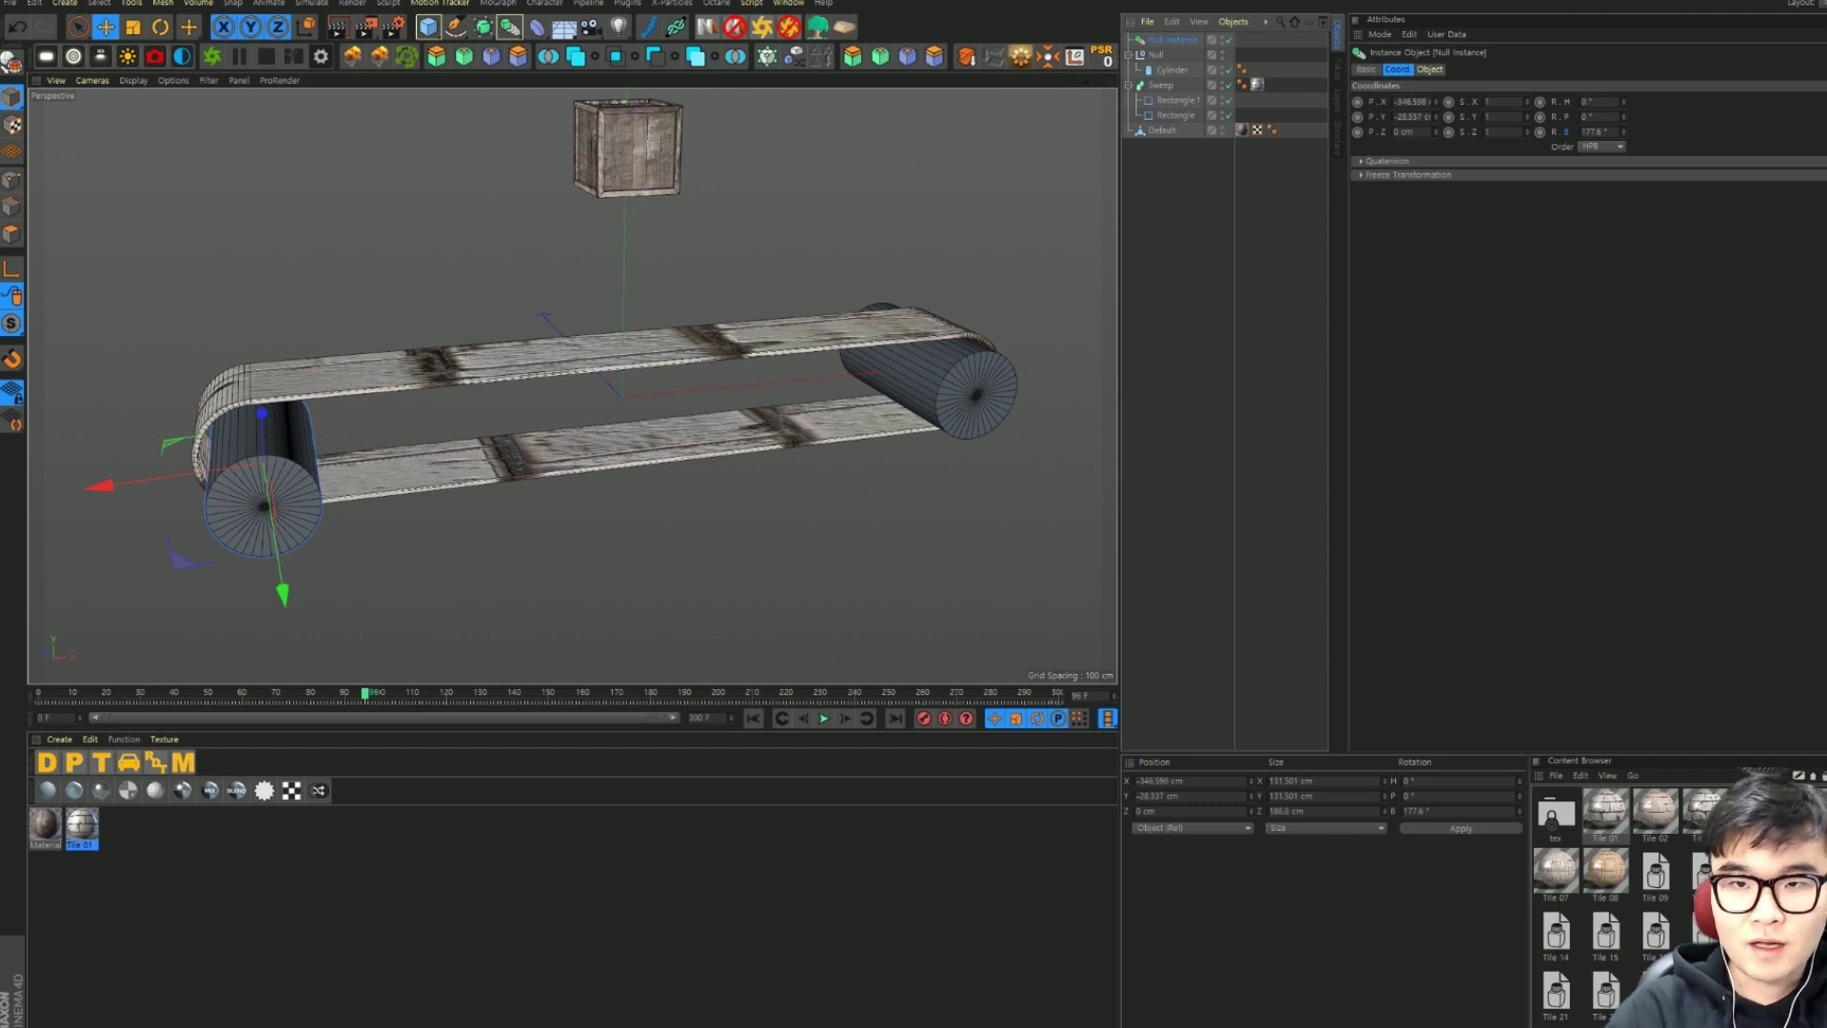
# Step: Group the Sweep, roller Null and Null Instance into a null named 'belt'
pyautogui.click(1131, 58)
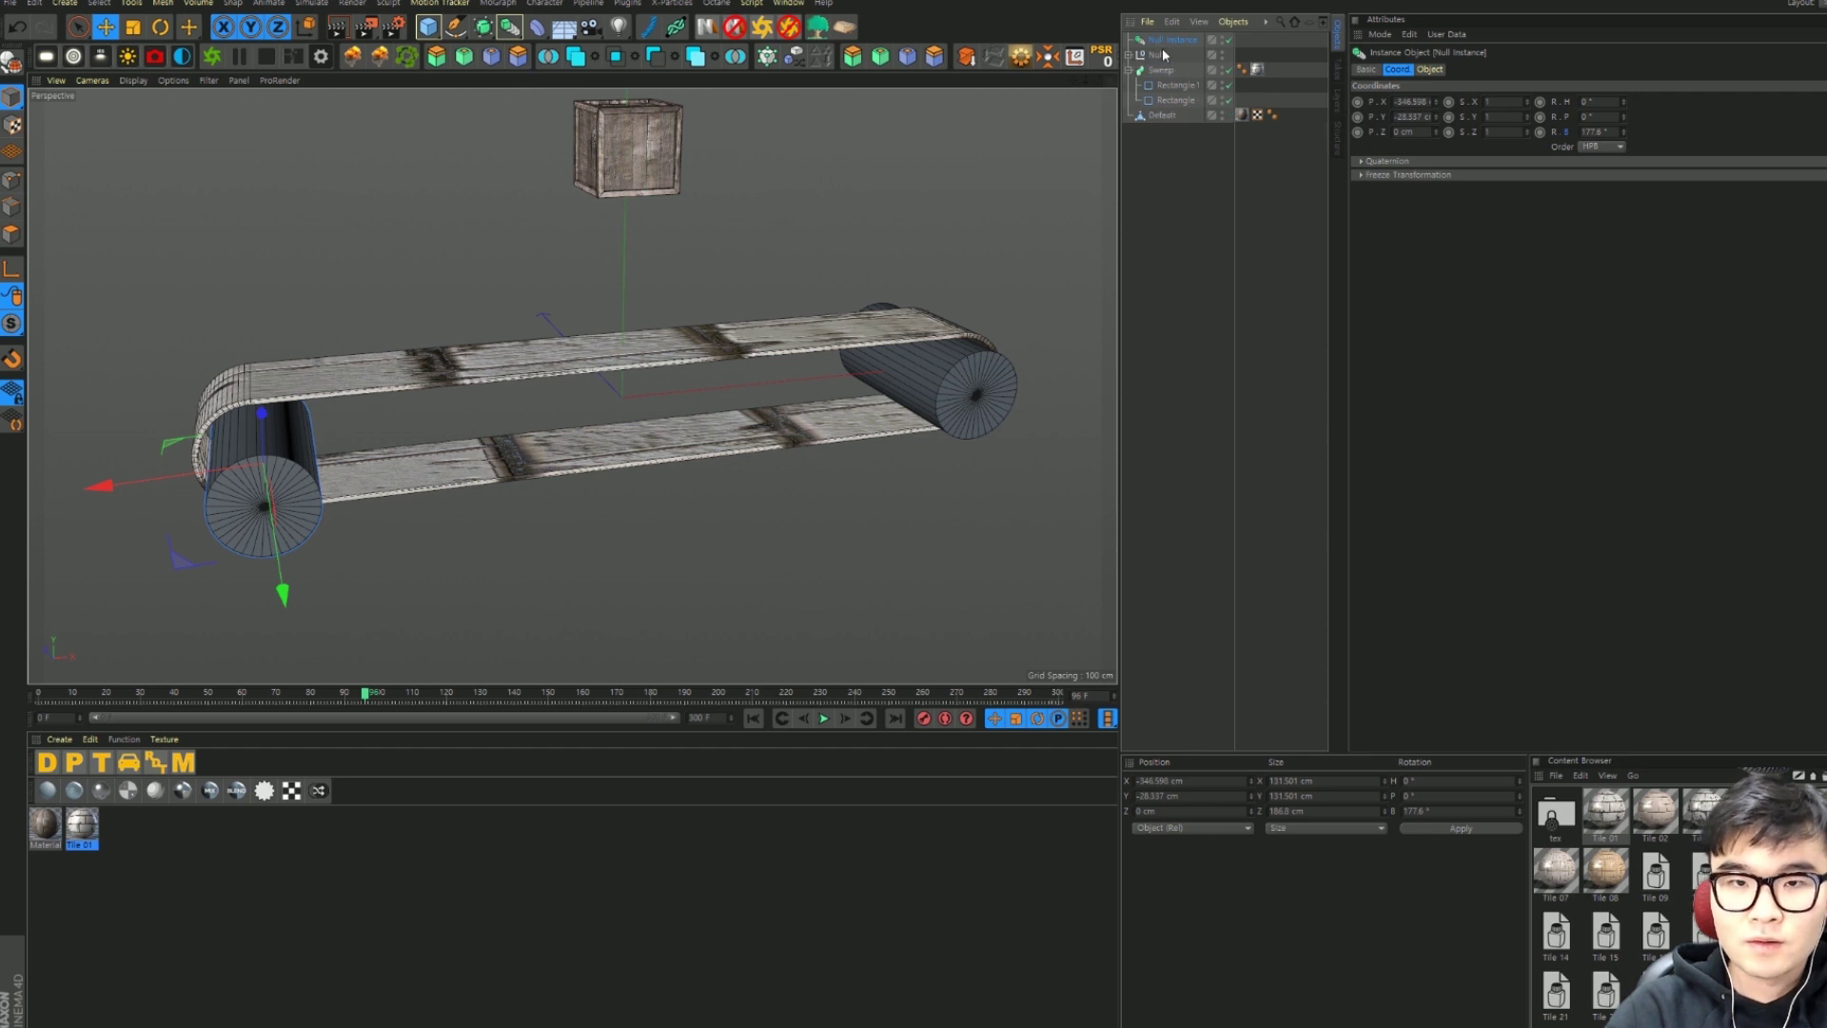
pyautogui.click(1156, 54)
pyautogui.click(1163, 71)
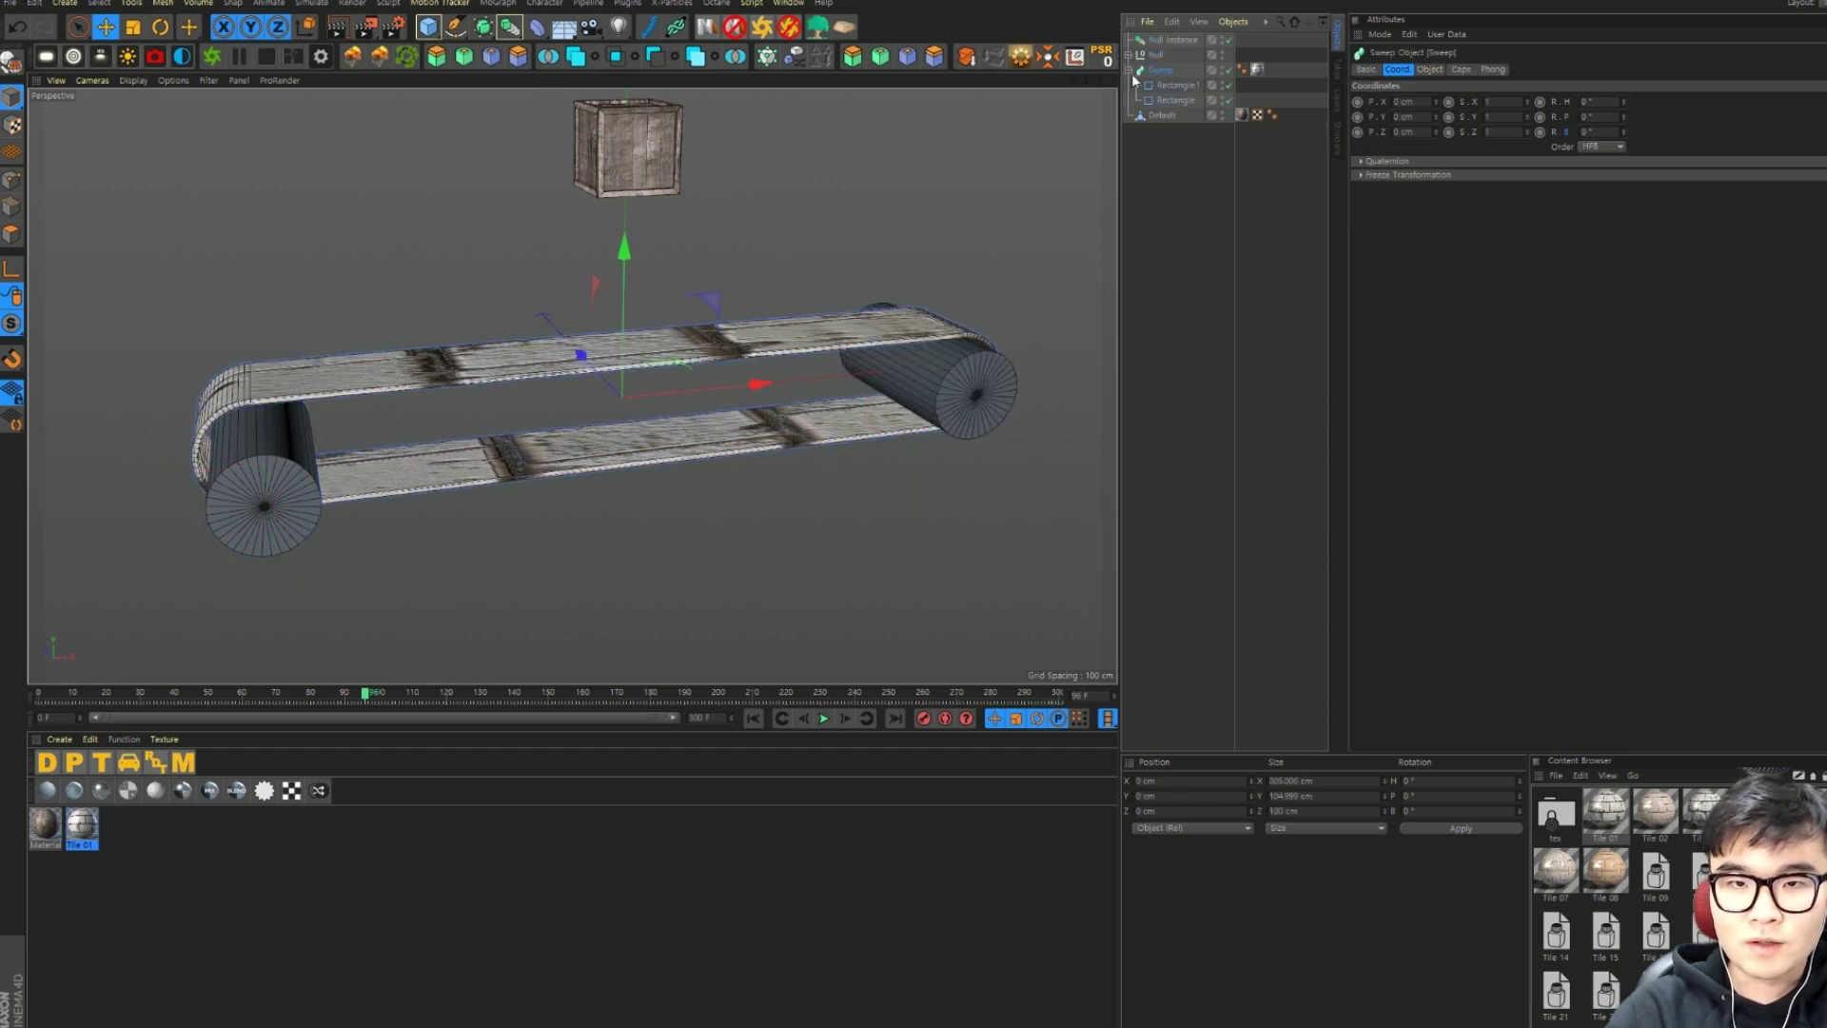
pyautogui.click(1131, 71)
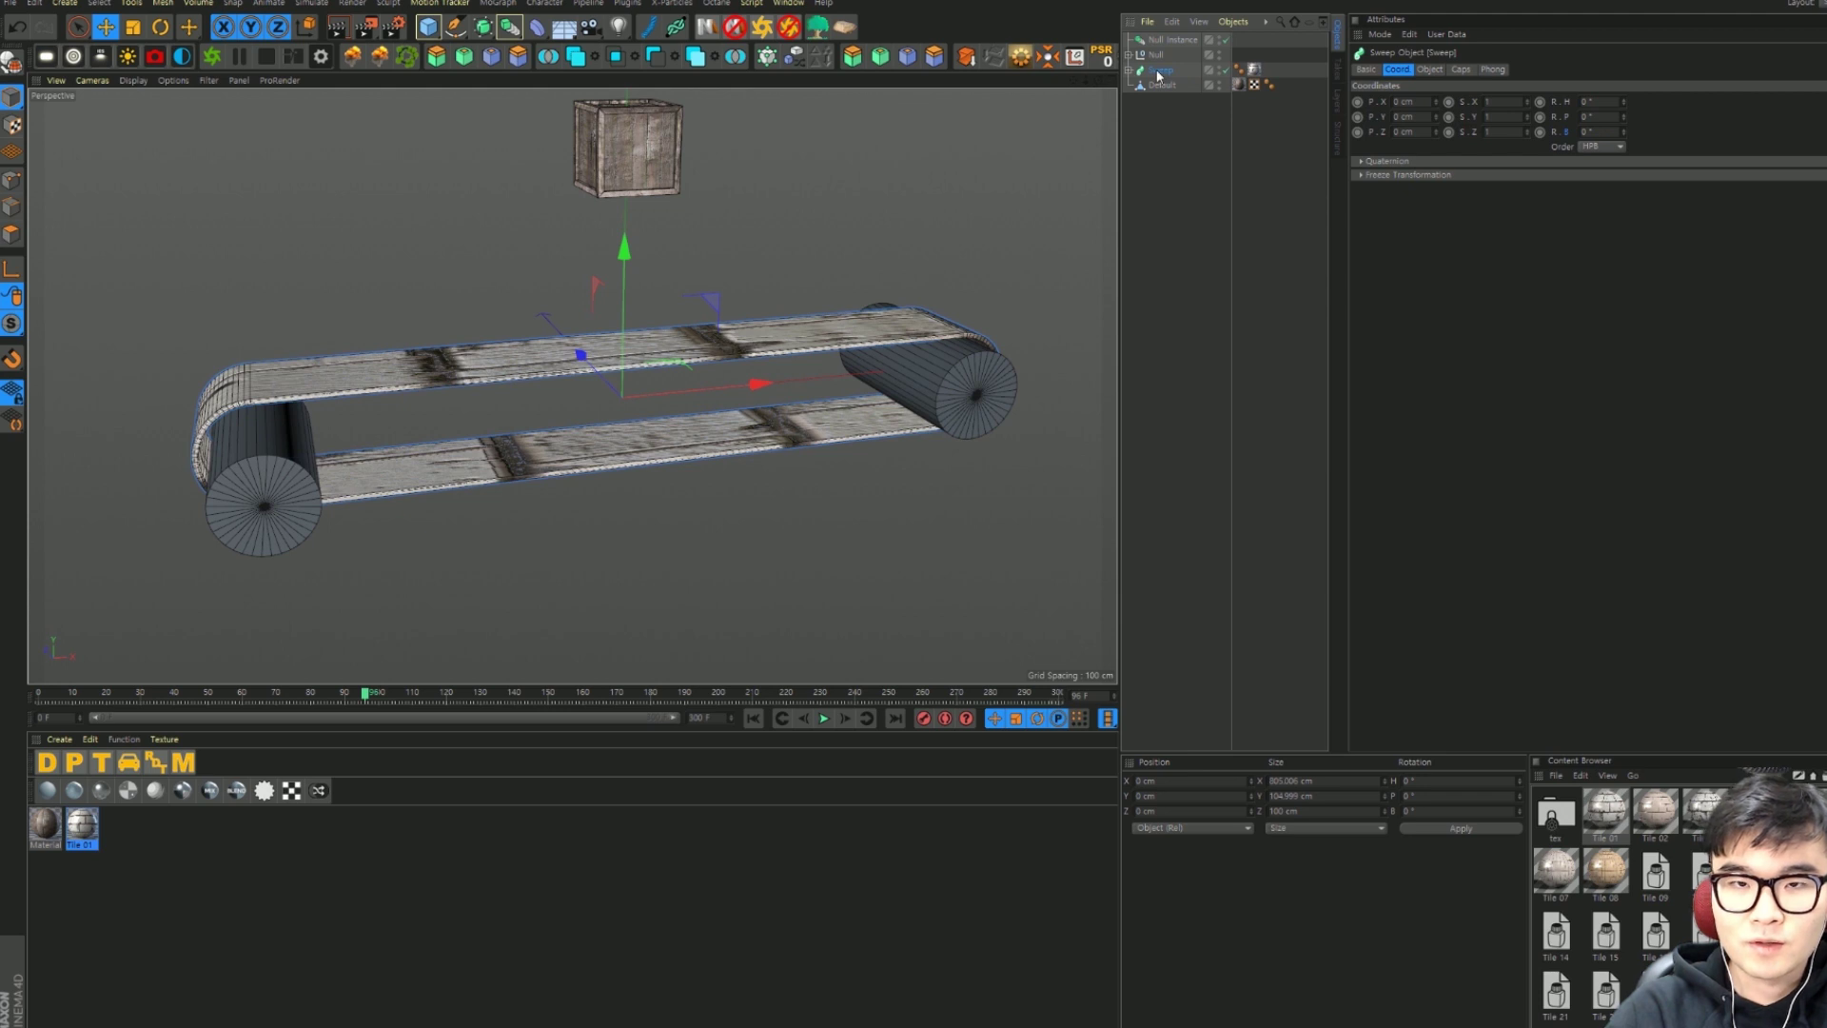
pyautogui.keyDown('ctrl'); pyautogui.click(1166, 40); pyautogui.keyUp('ctrl')
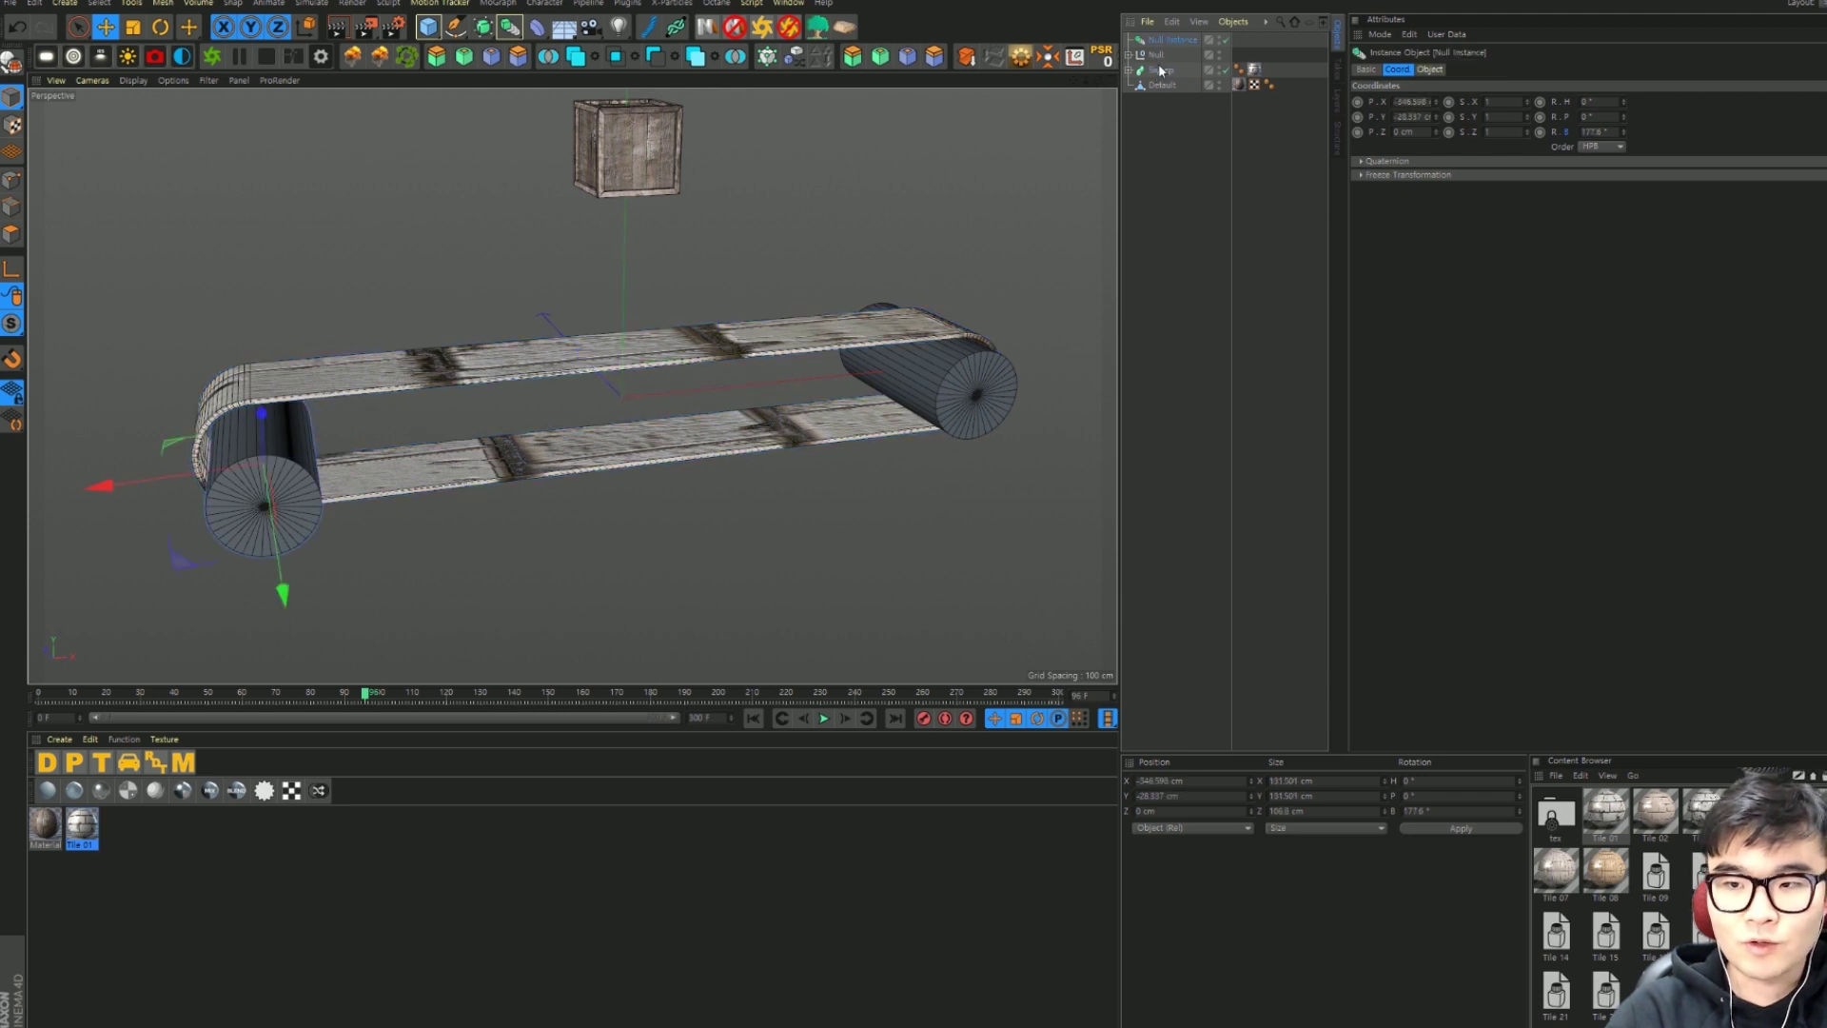
pyautogui.keyDown('ctrl'); pyautogui.click(1159, 54); pyautogui.keyUp('ctrl')
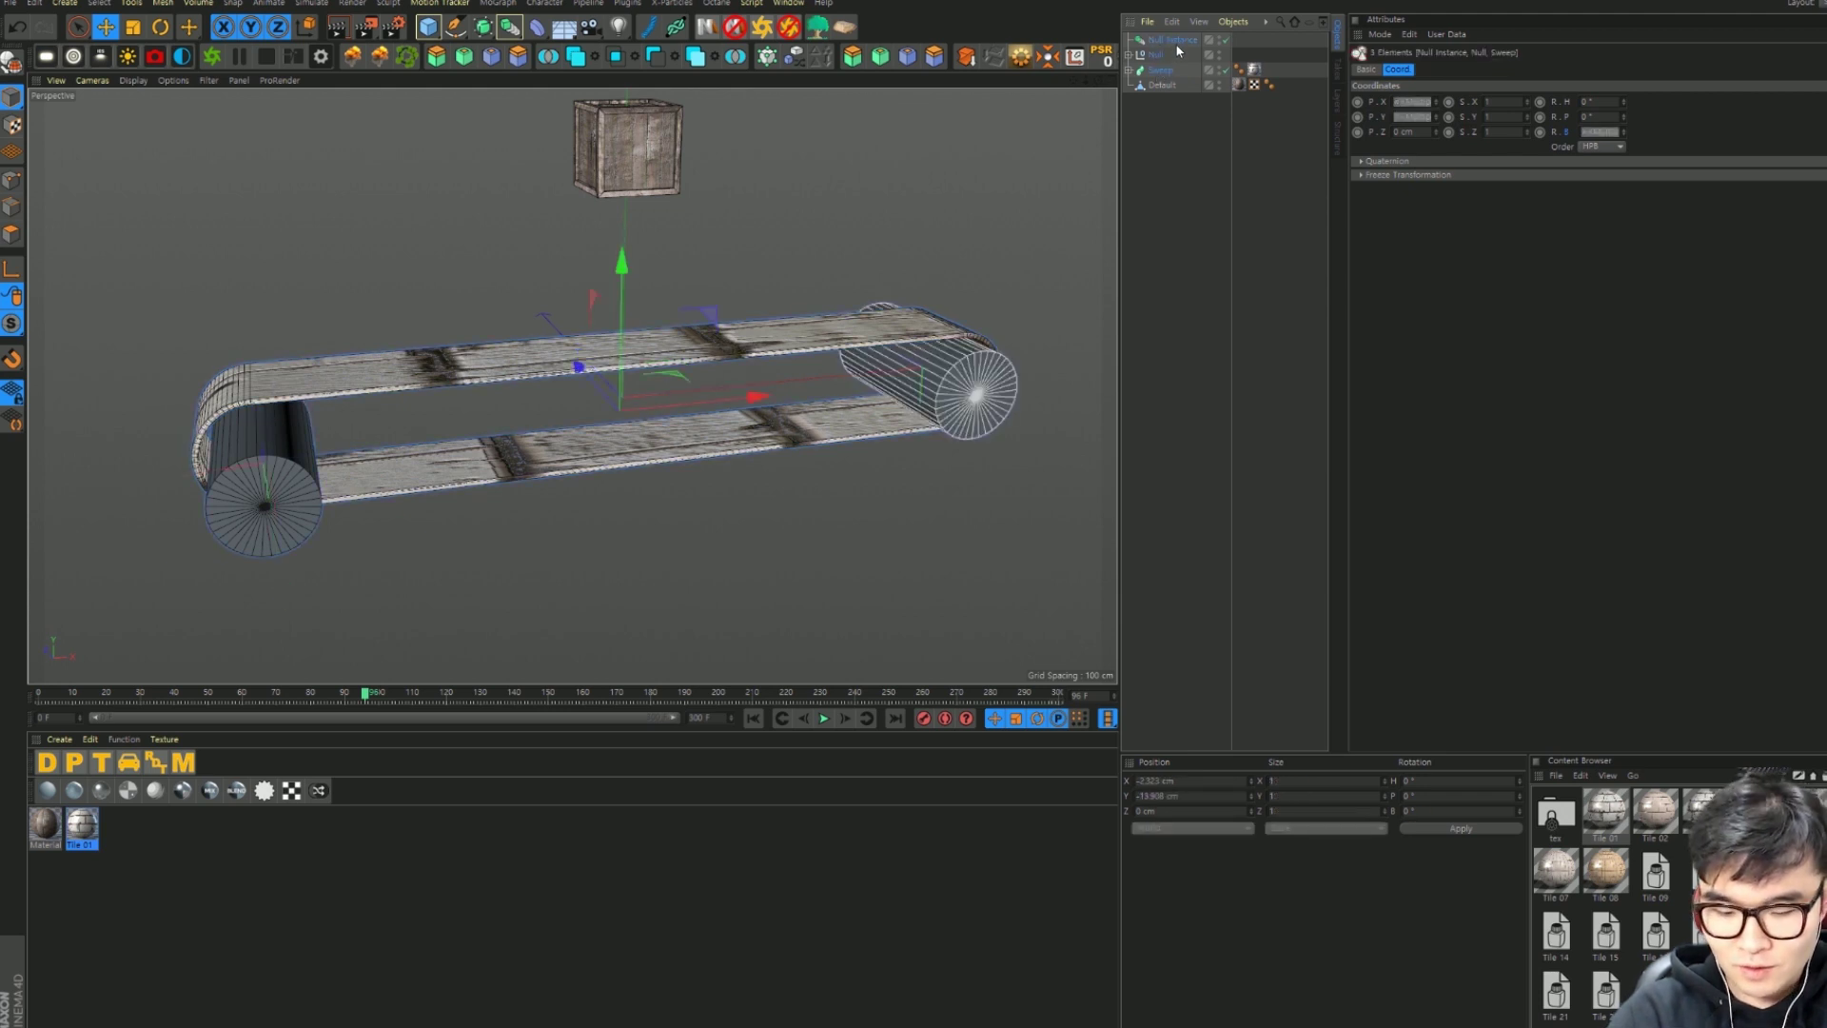
pyautogui.hotkey('alt', 'g')
pyautogui.write('belt')
pyautogui.press('Return')
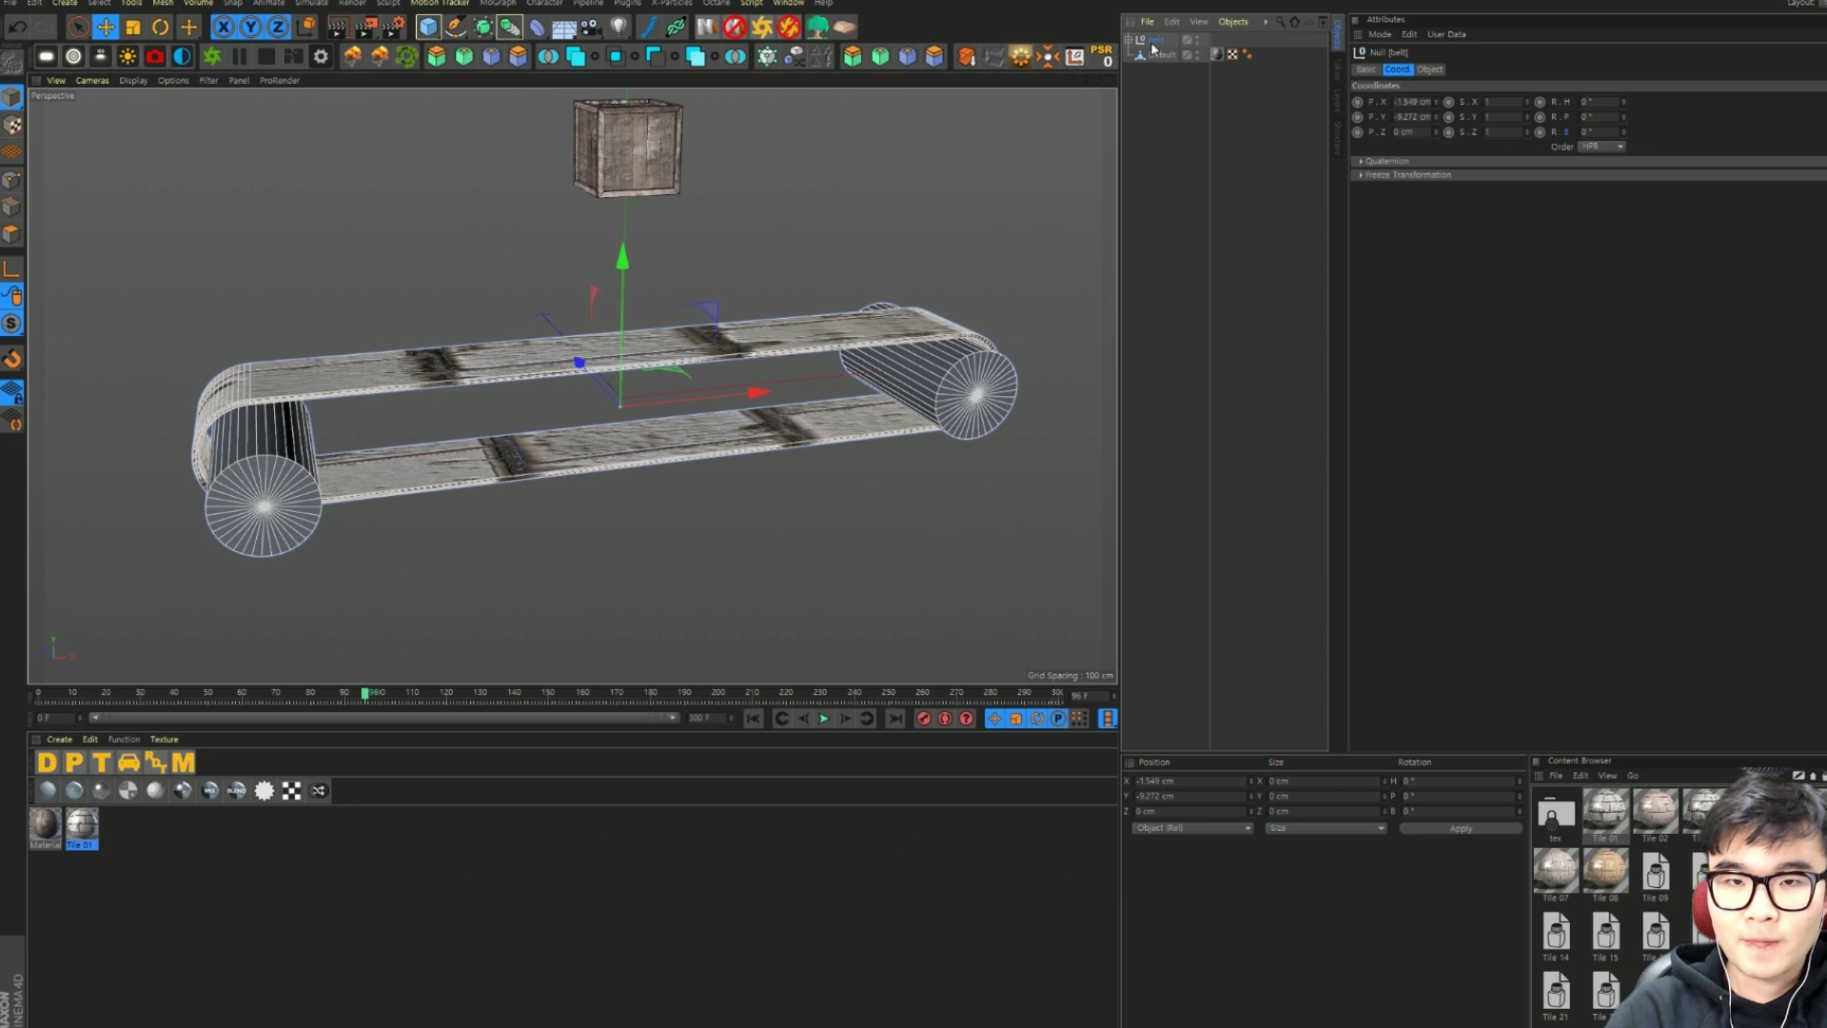
# Step: Duplicate the belt group, turn the copy 180°, and place it lower and right
pyautogui.hotkey('ctrl', 'c')
pyautogui.hotkey('ctrl', 'v')
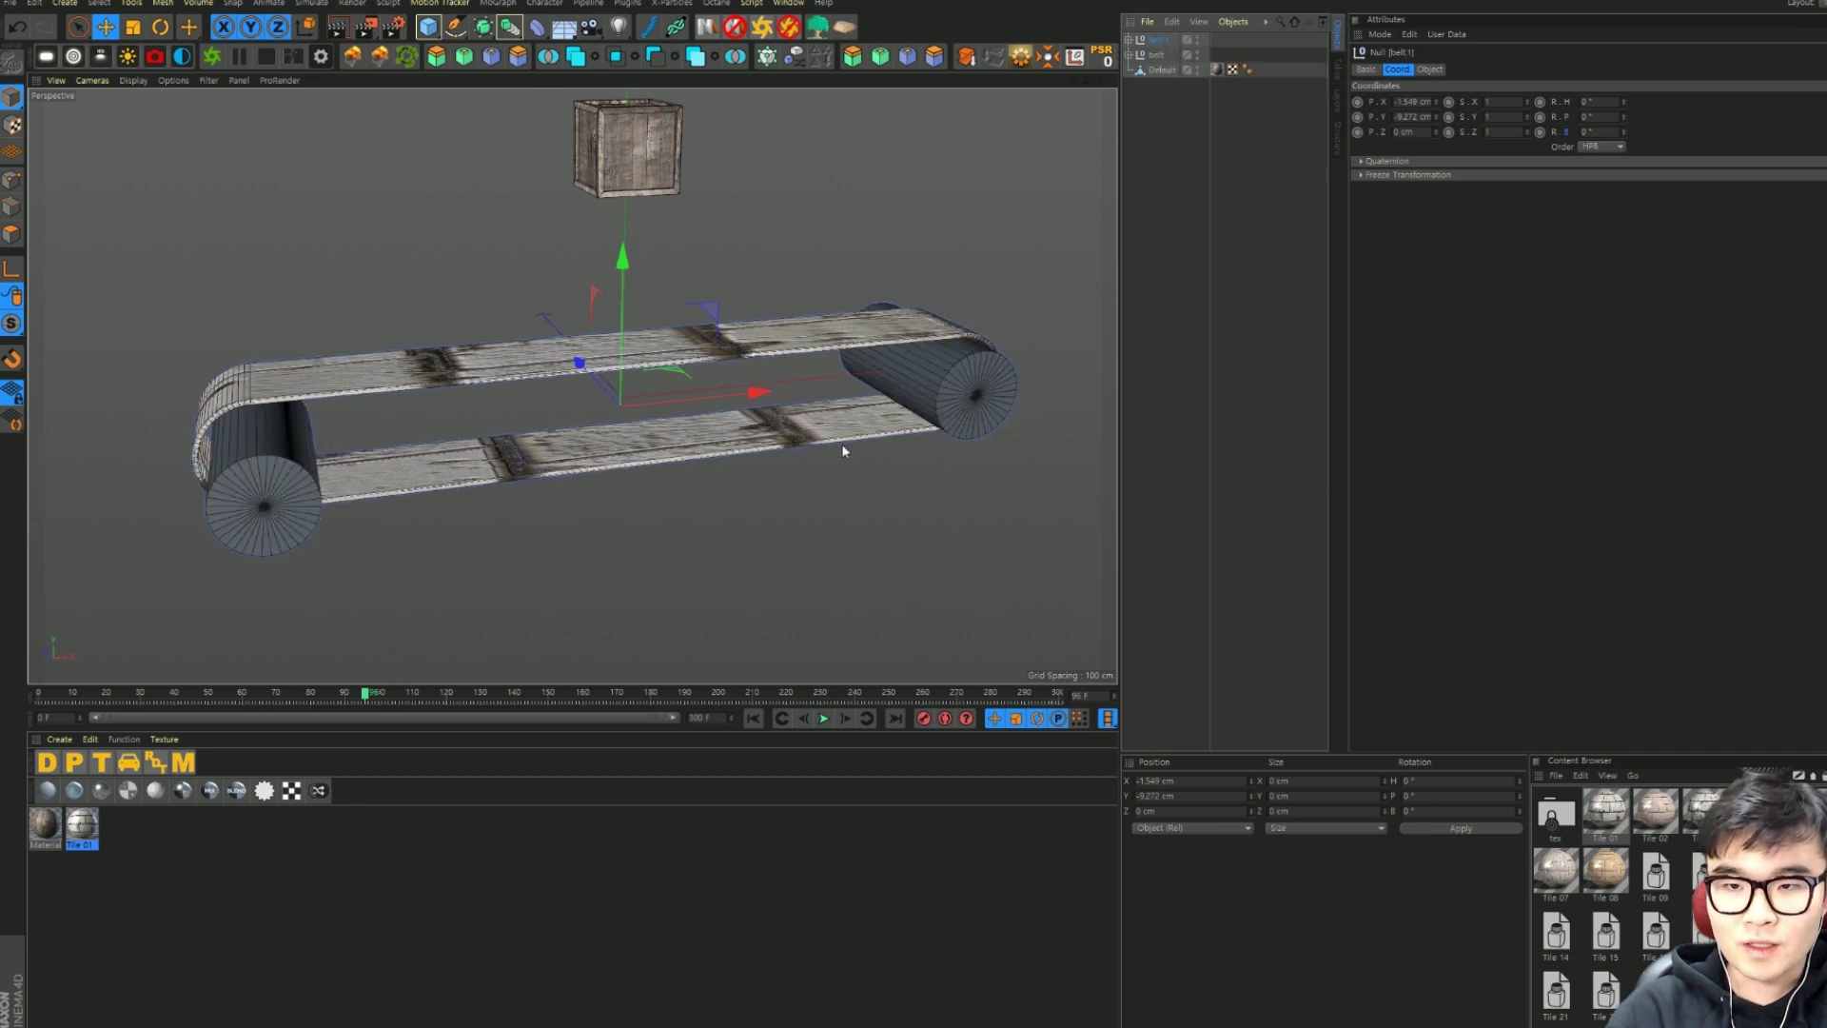
pyautogui.keyDown('alt'); pyautogui.moveTo(841, 444); pyautogui.dragTo(657, 344); pyautogui.keyUp('alt')
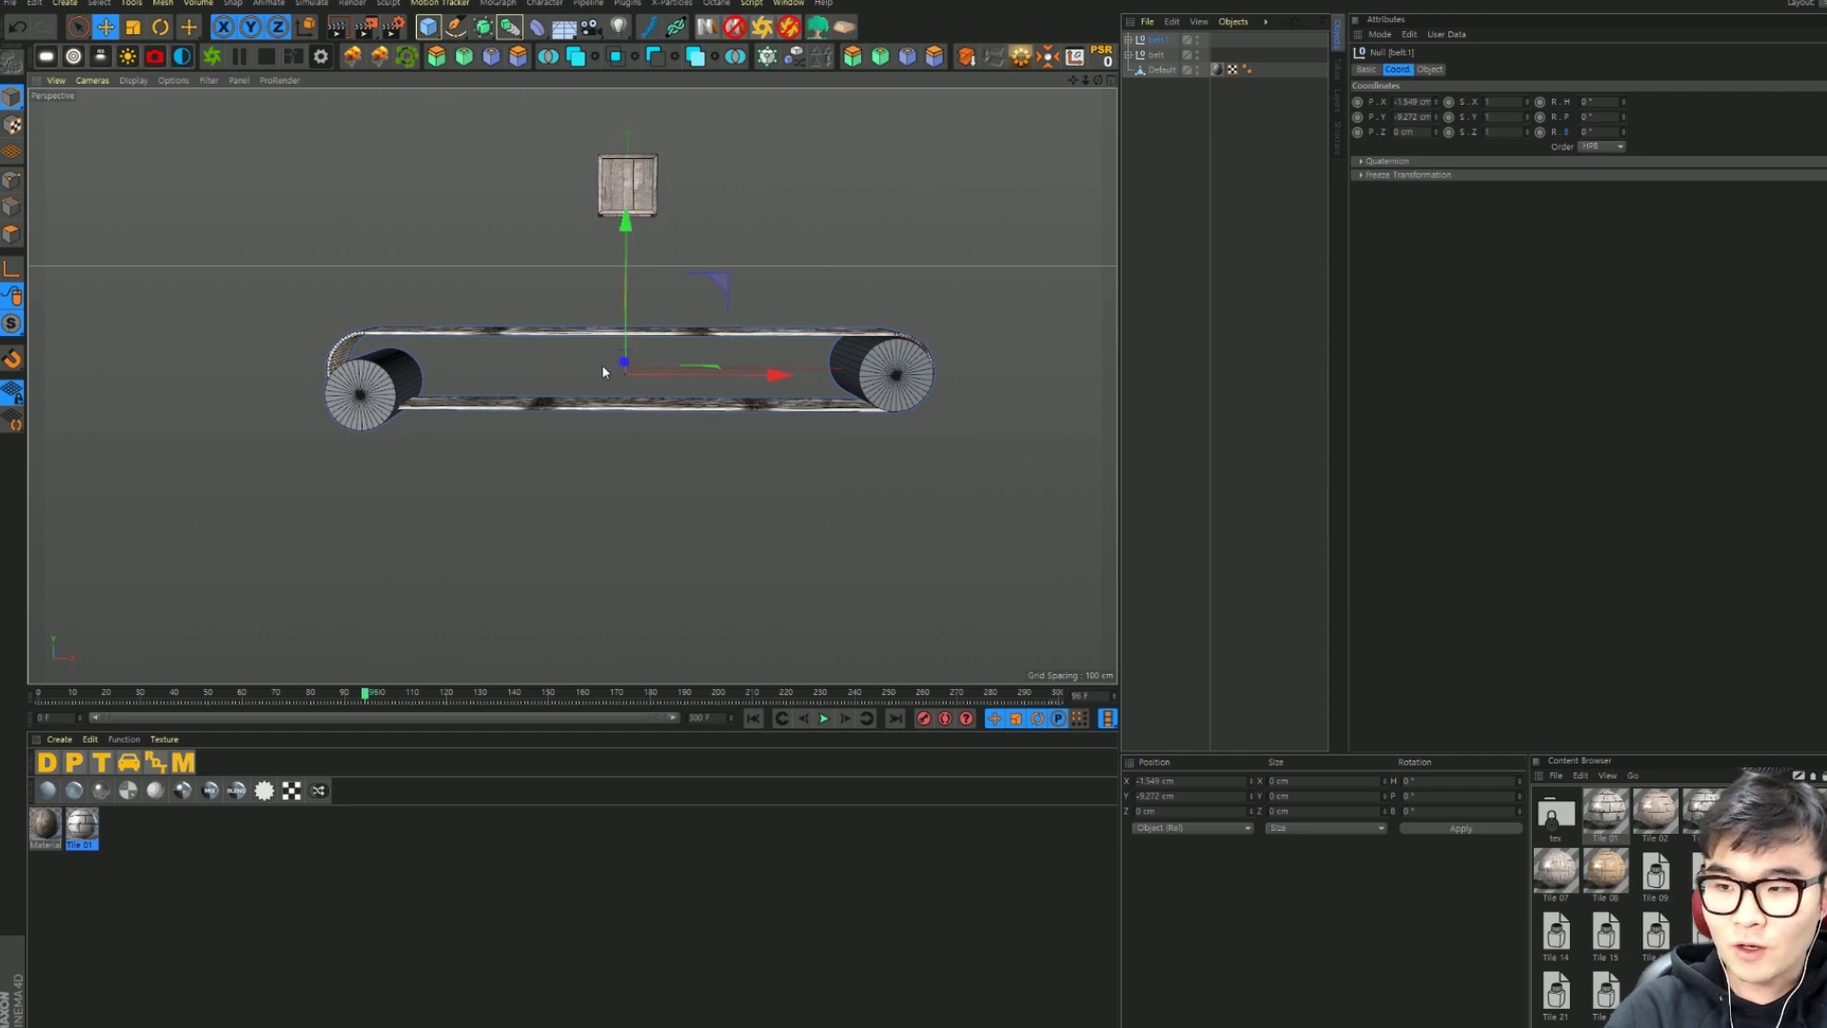
pyautogui.press('r')
pyautogui.moveTo(576, 383); pyautogui.dragTo(917, 336)
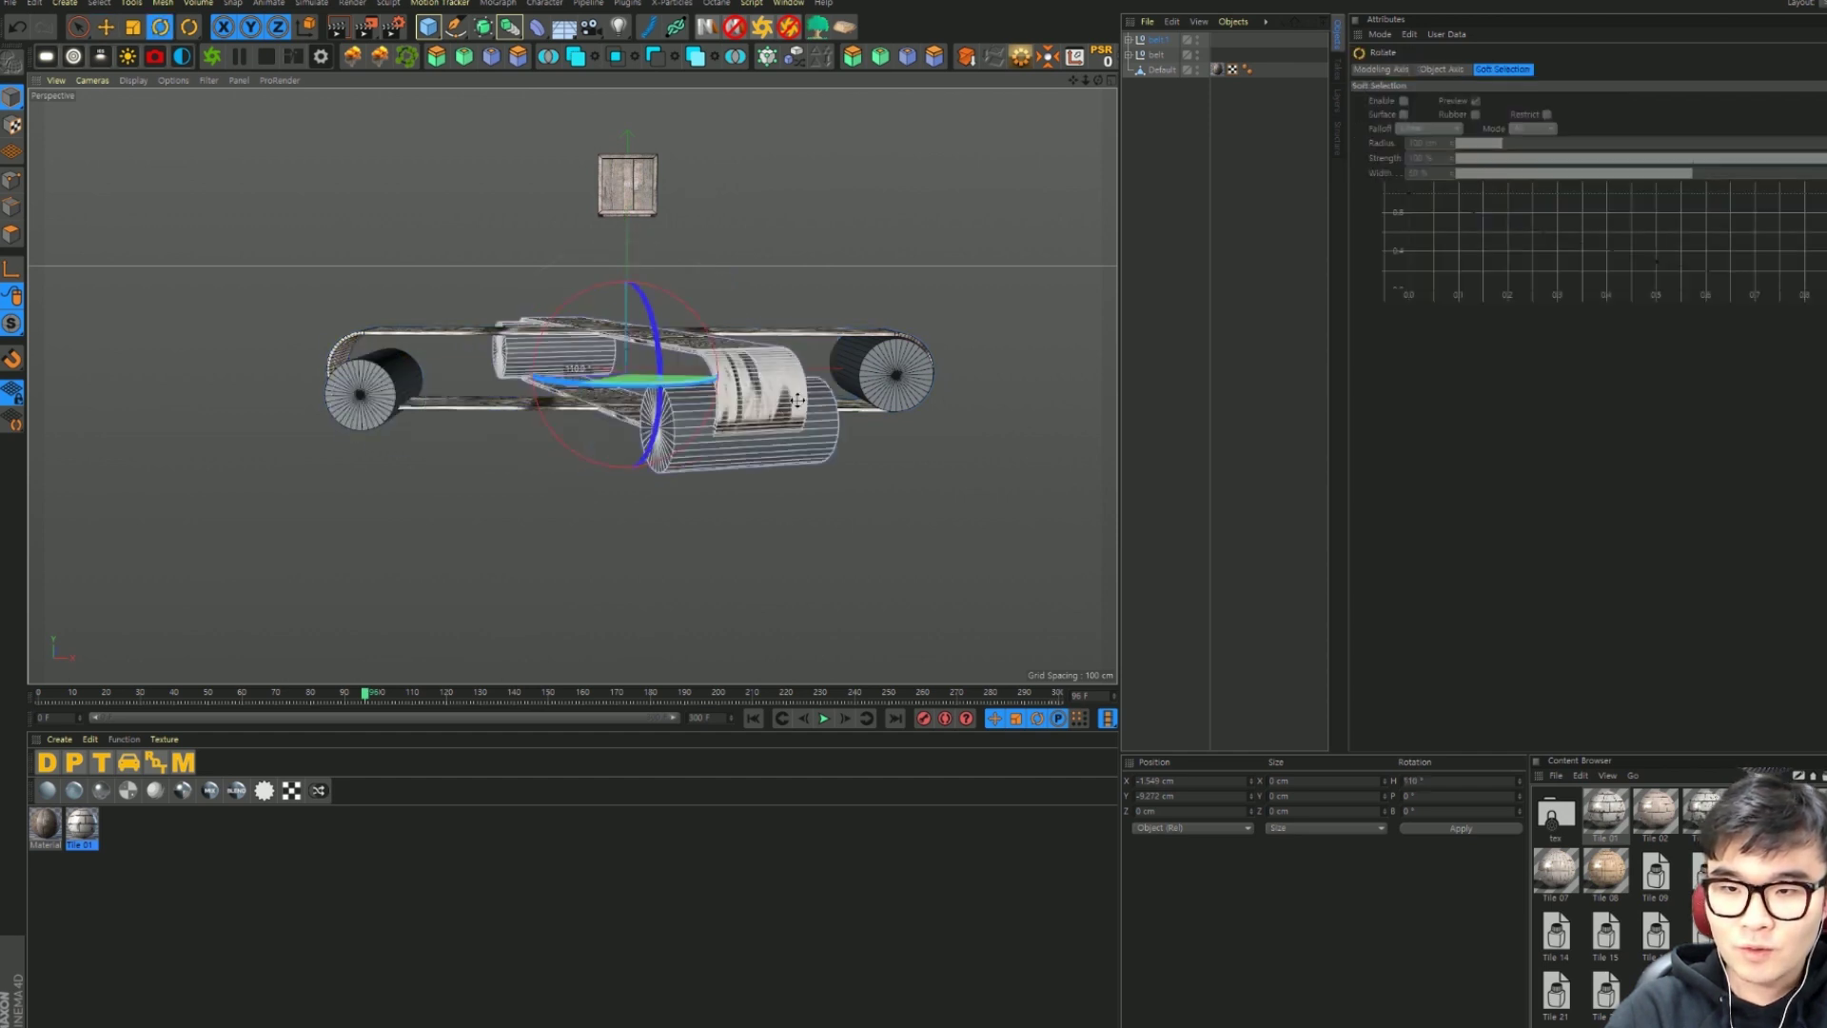
pyautogui.press('e')
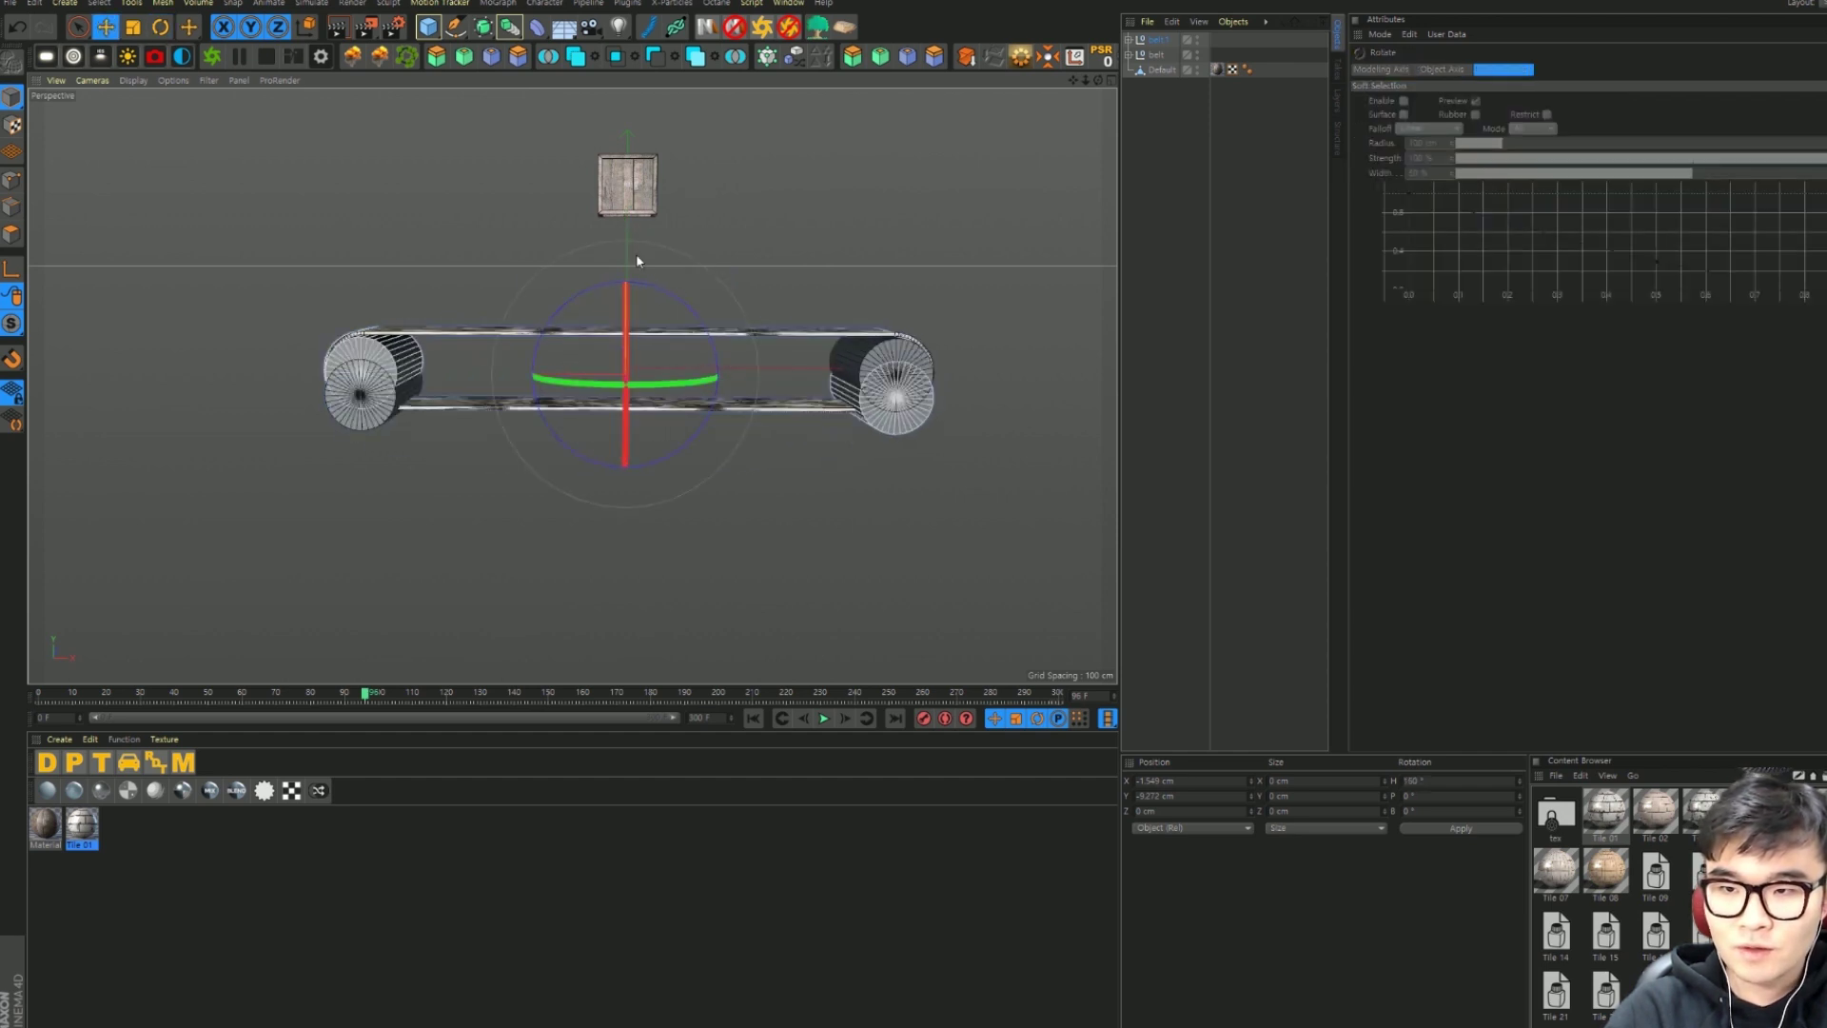
pyautogui.keyDown('ctrl'); pyautogui.moveTo(625, 229); pyautogui.dragTo(610, 399); pyautogui.keyUp('ctrl')
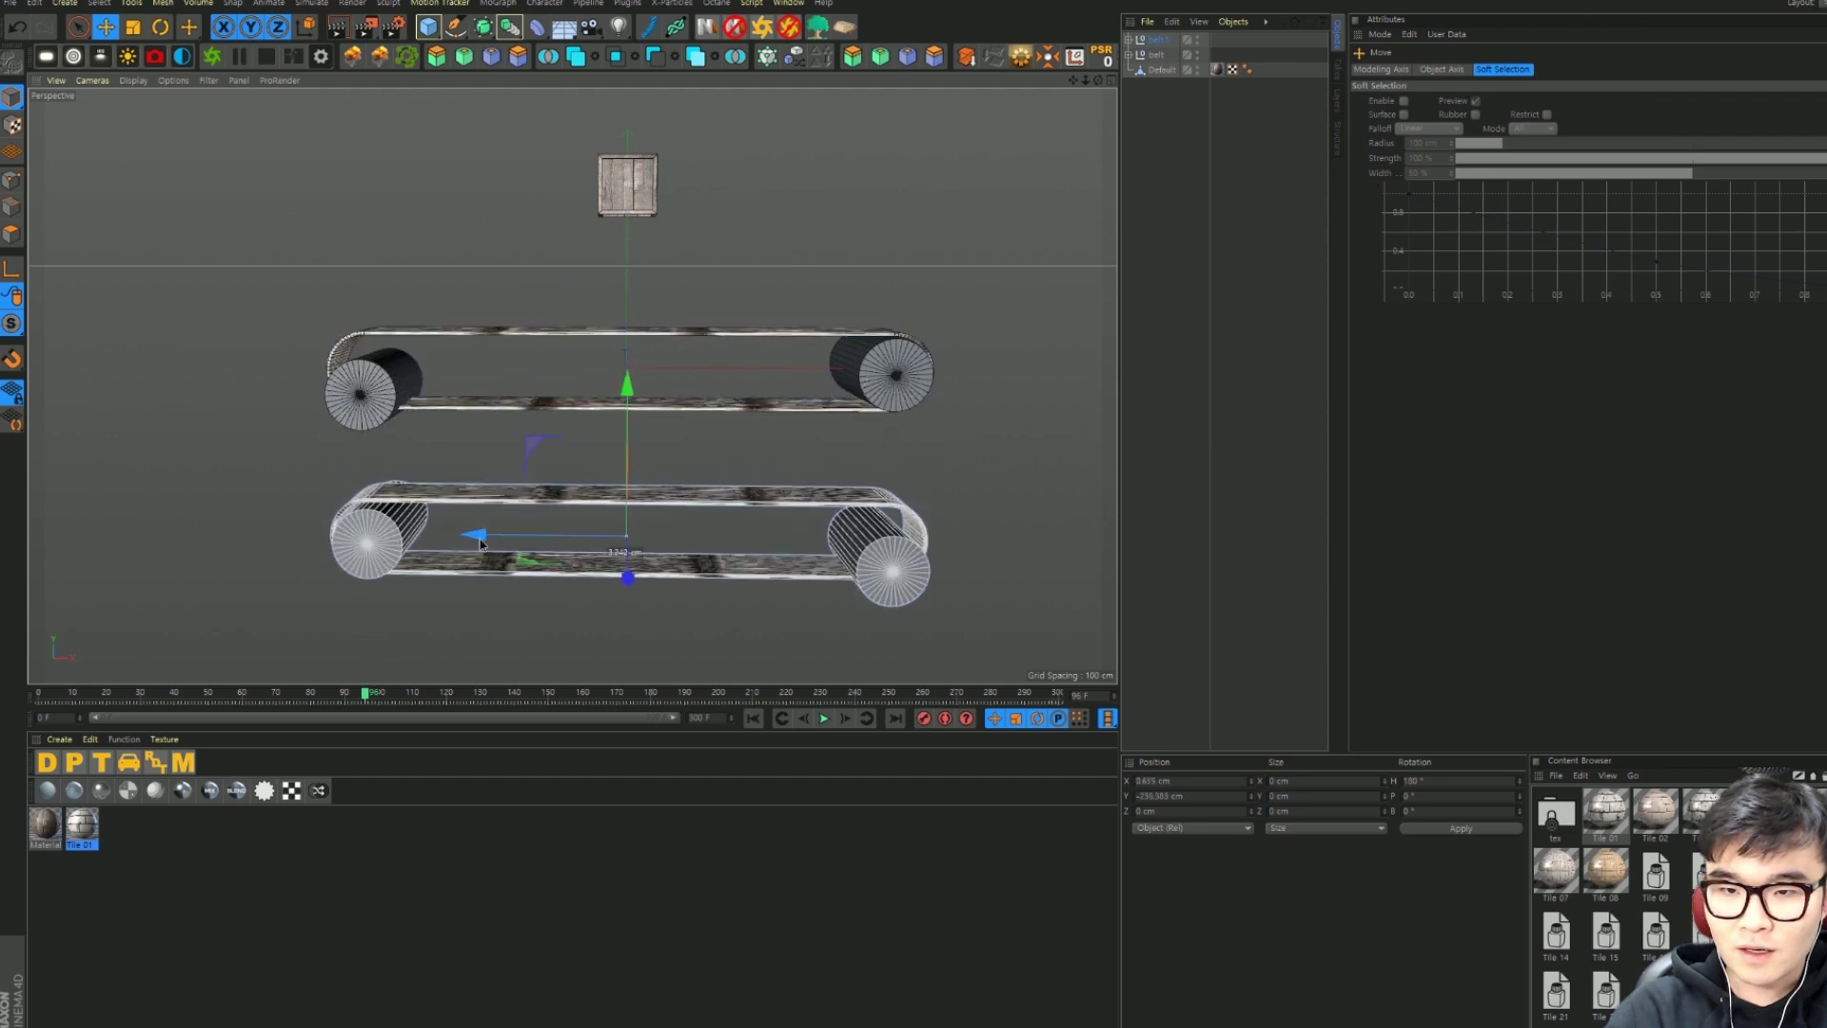
pyautogui.moveTo(467, 536)
pyautogui.mouseDown()
pyautogui.moveTo(866, 537)
pyautogui.moveTo(751, 584)
pyautogui.moveTo(809, 523)
pyautogui.moveTo(579, 405)
pyautogui.mouseUp()
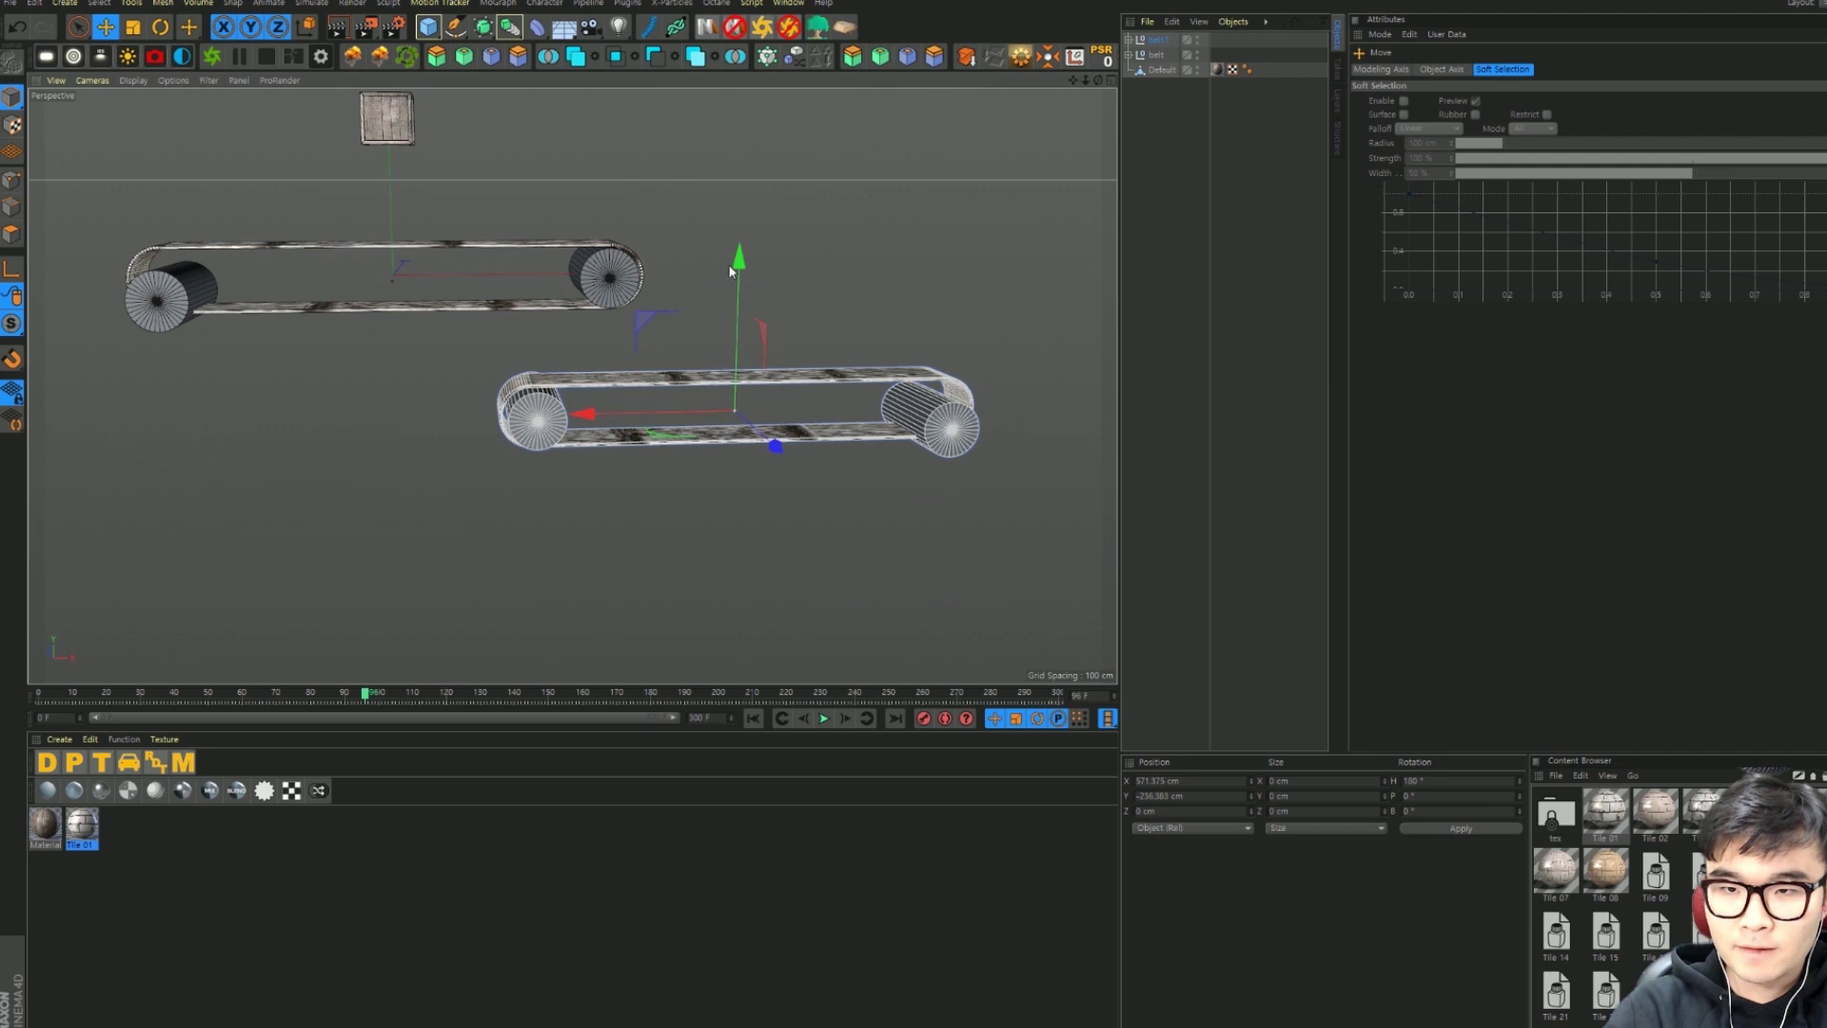
pyautogui.moveTo(730, 271); pyautogui.dragTo(729, 312)
pyautogui.press('F8')
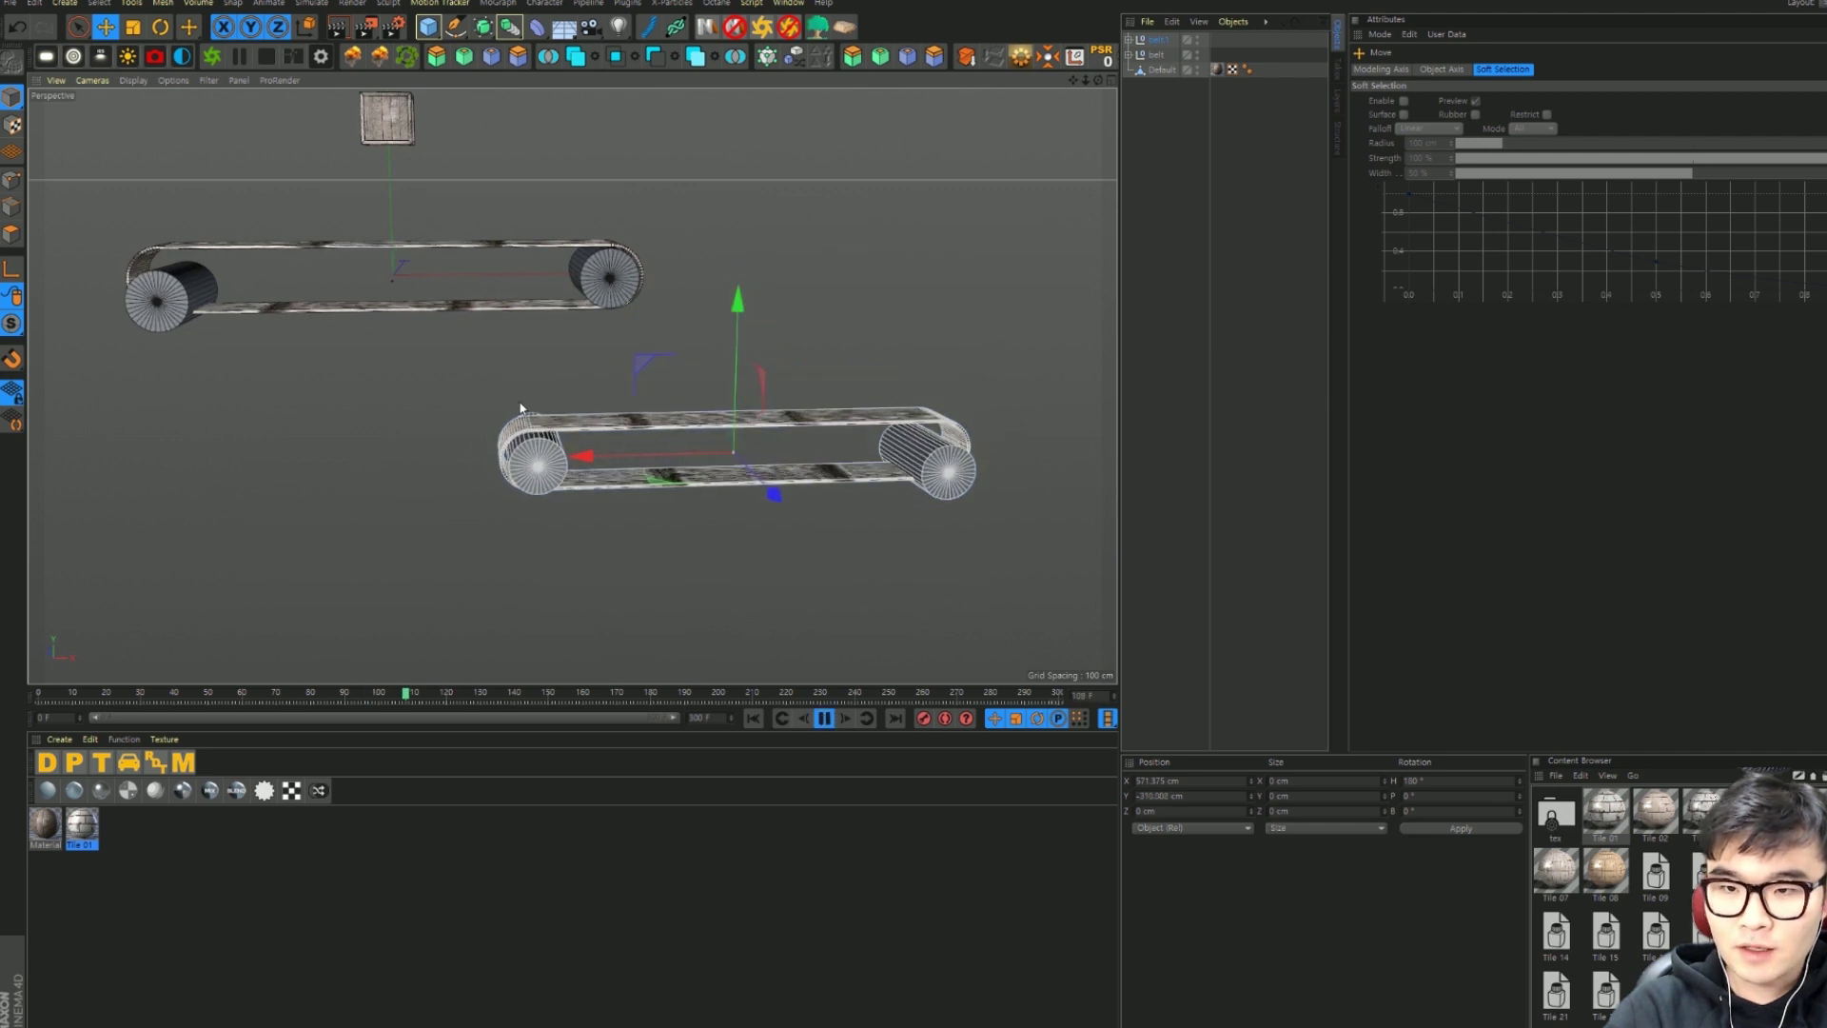
pyautogui.click(826, 721)
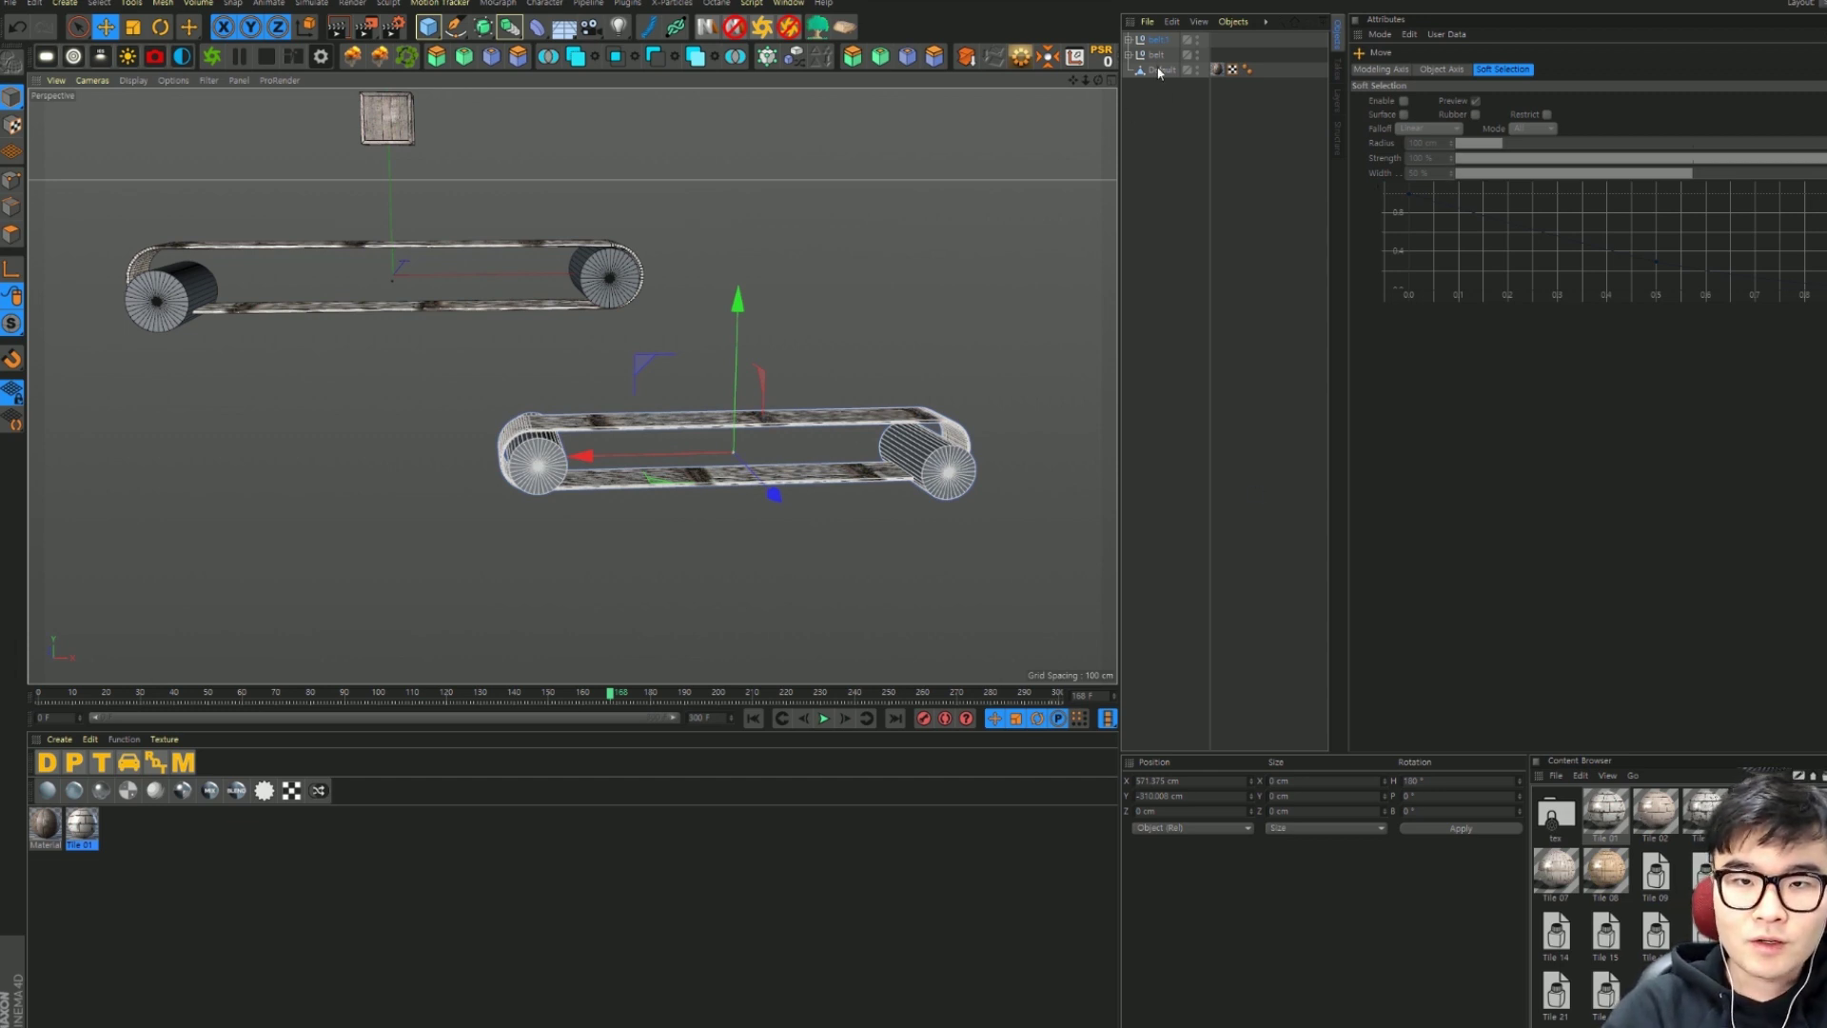
pyautogui.click(1129, 40)
# Step: Set the lower belt's Rectangle path width to 1800
pyautogui.click(1136, 85)
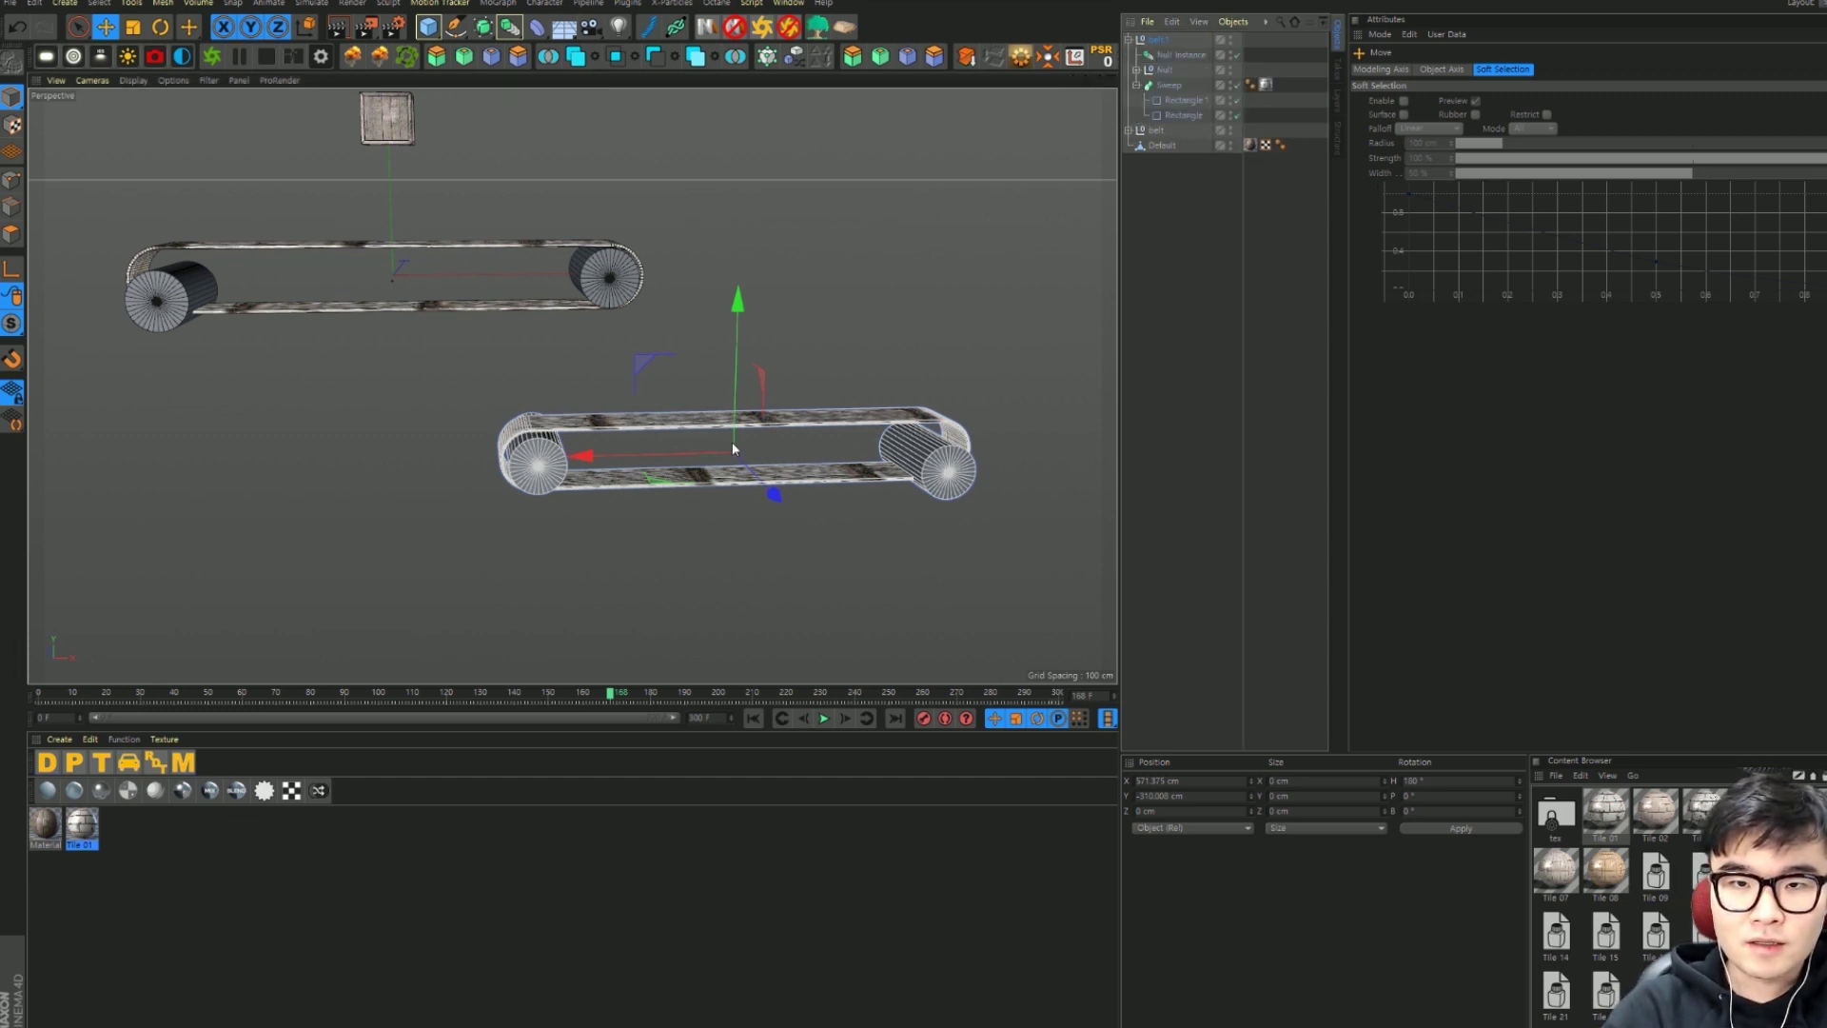
pyautogui.click(1182, 114)
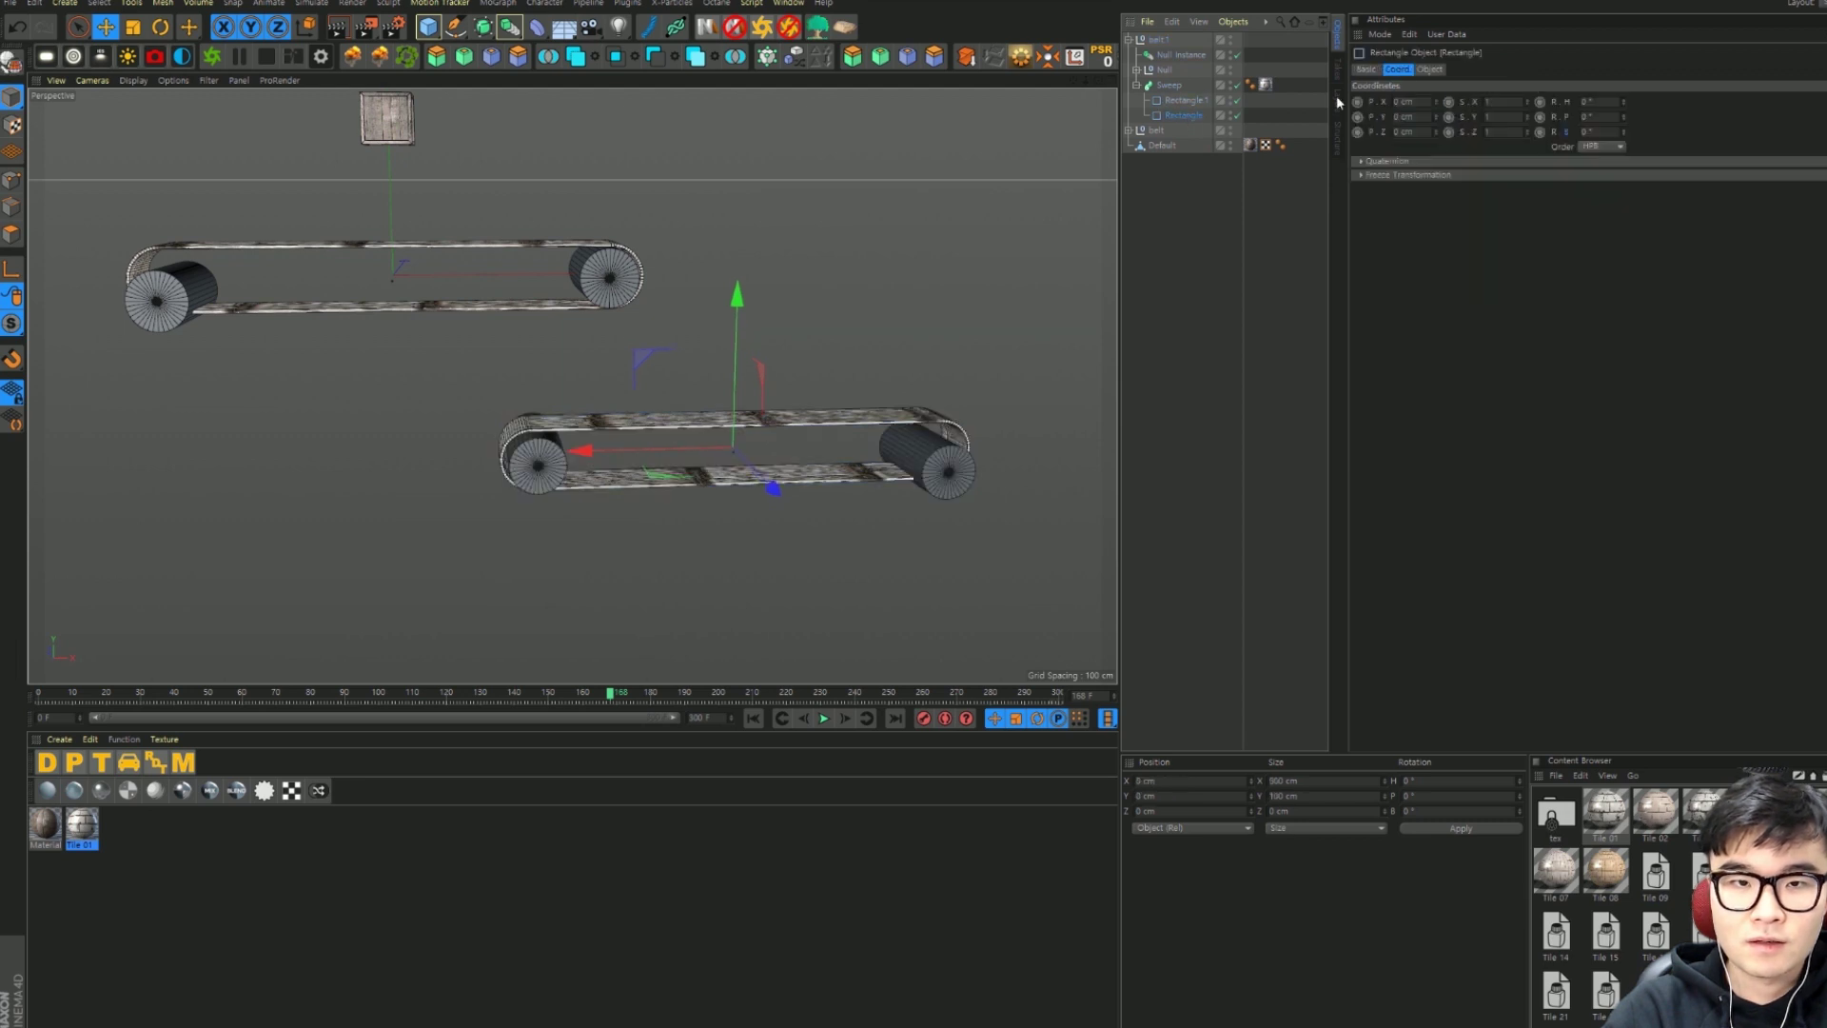
pyautogui.click(1429, 69)
pyautogui.click(1466, 101)
pyautogui.write('1800')
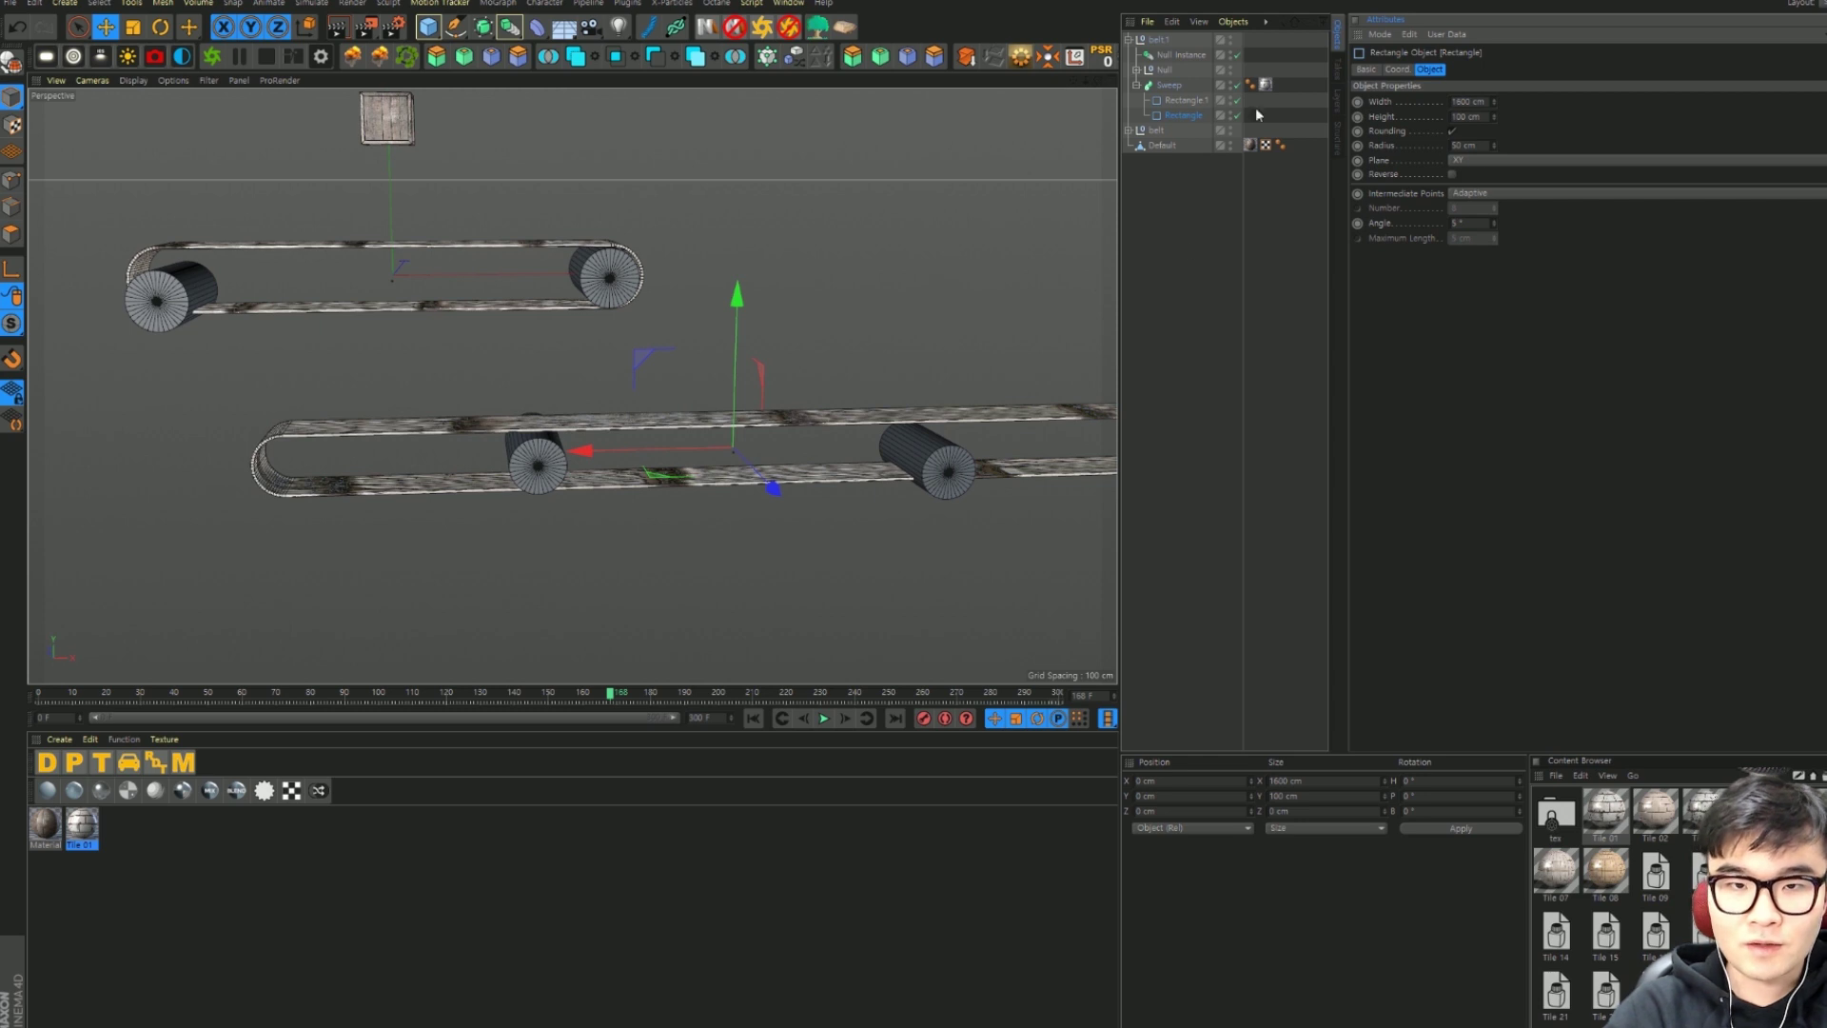
# Step: Move the lower belt's two rollers to its left and right ends
pyautogui.click(1163, 71)
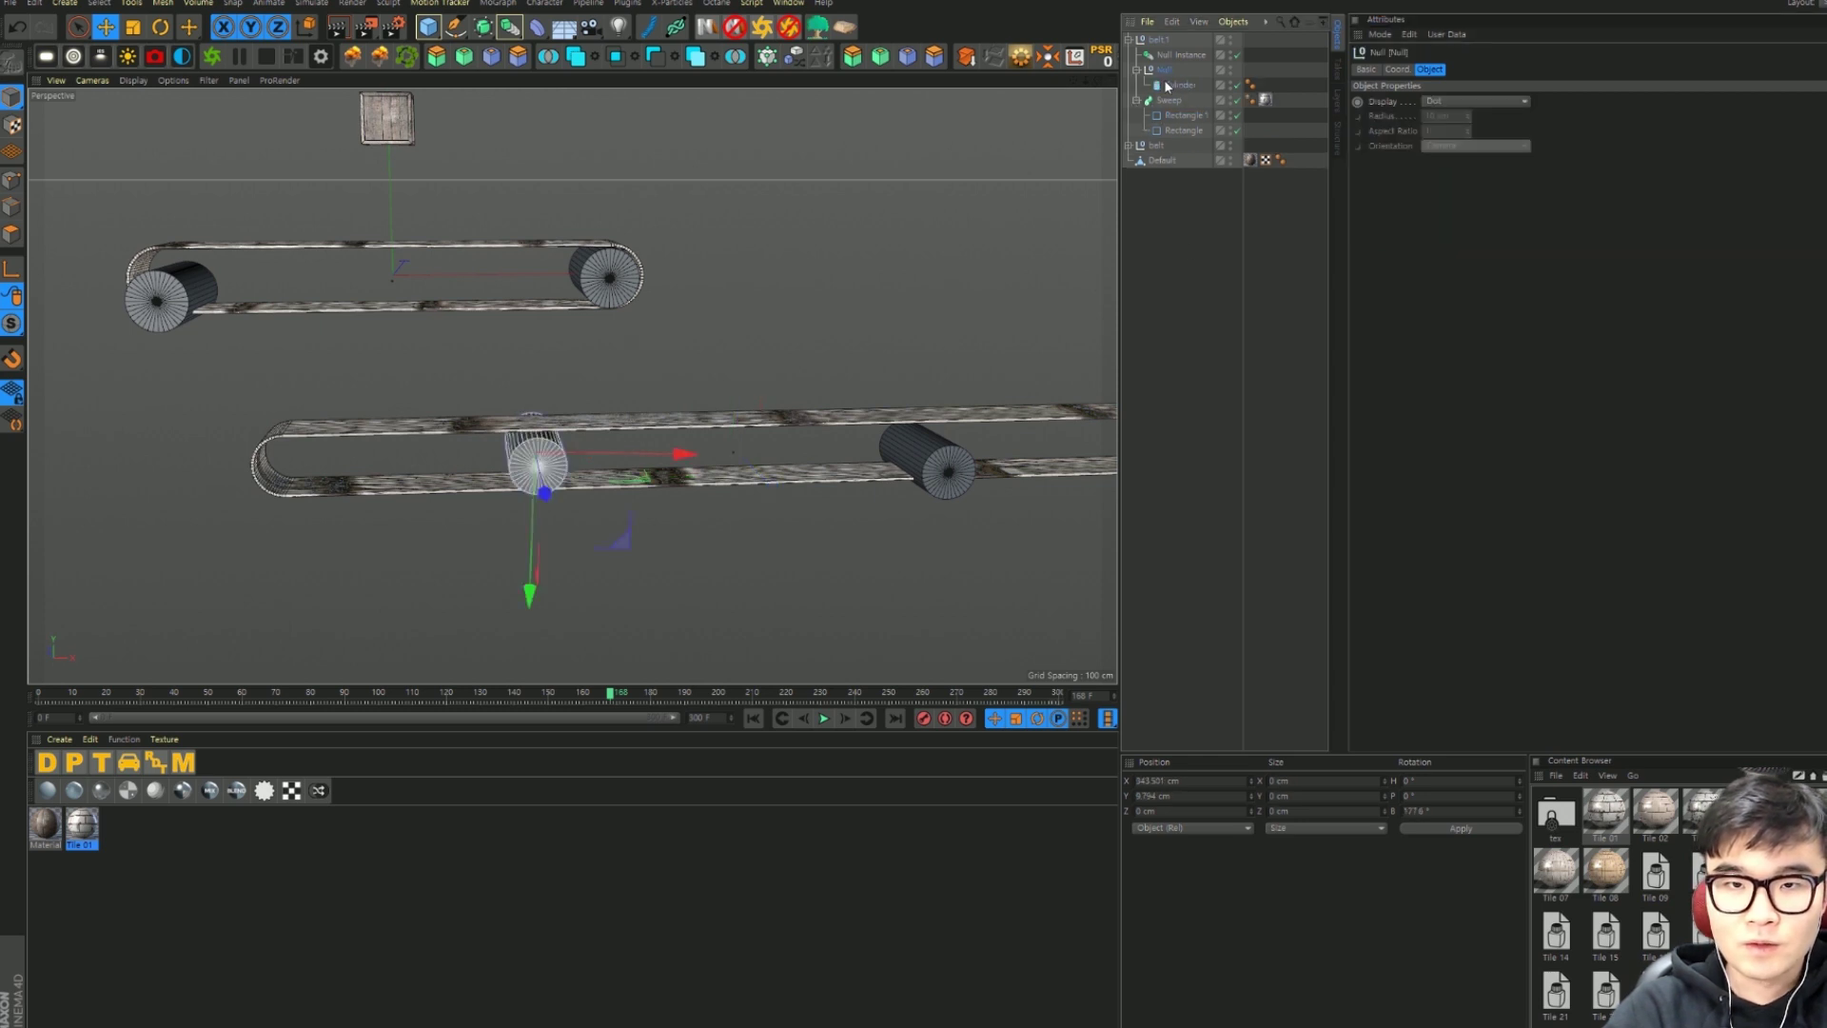
pyautogui.moveTo(683, 458); pyautogui.dragTo(455, 451)
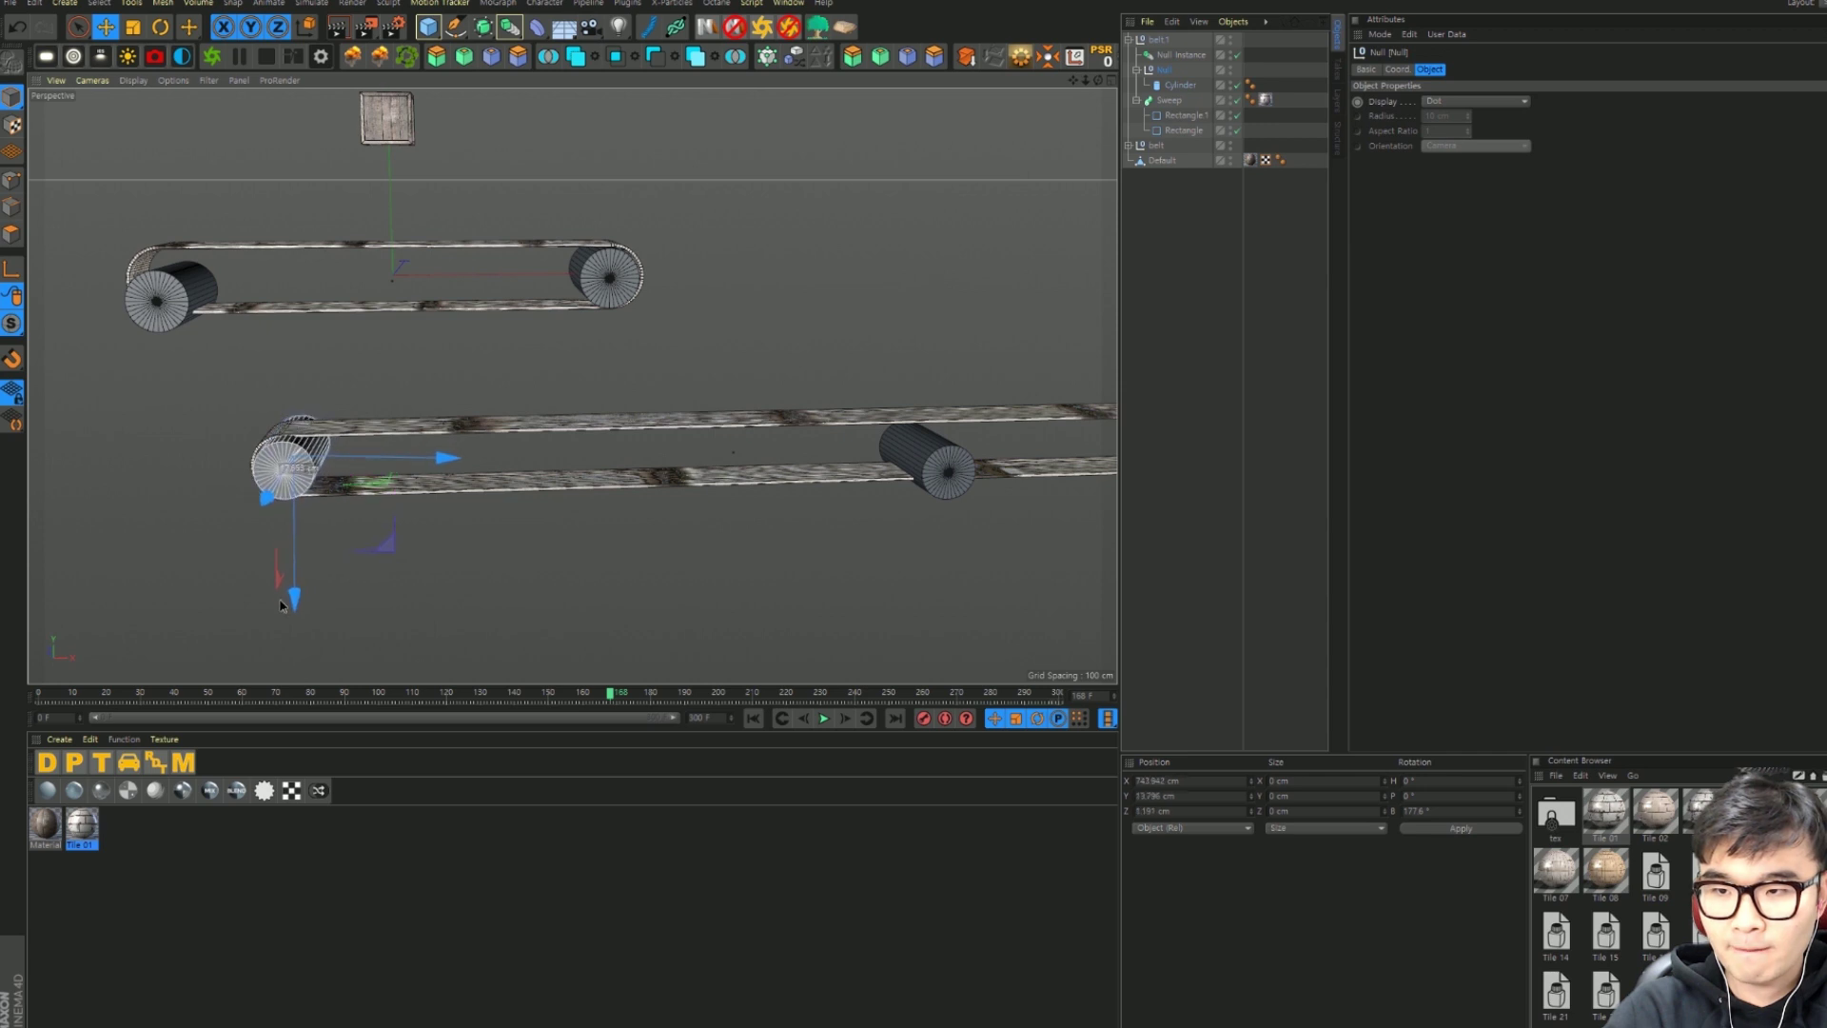
pyautogui.click(902, 439)
pyautogui.keyDown('alt'); pyautogui.moveTo(785, 516); pyautogui.dragTo(566, 504, button='middle'); pyautogui.keyUp('alt')
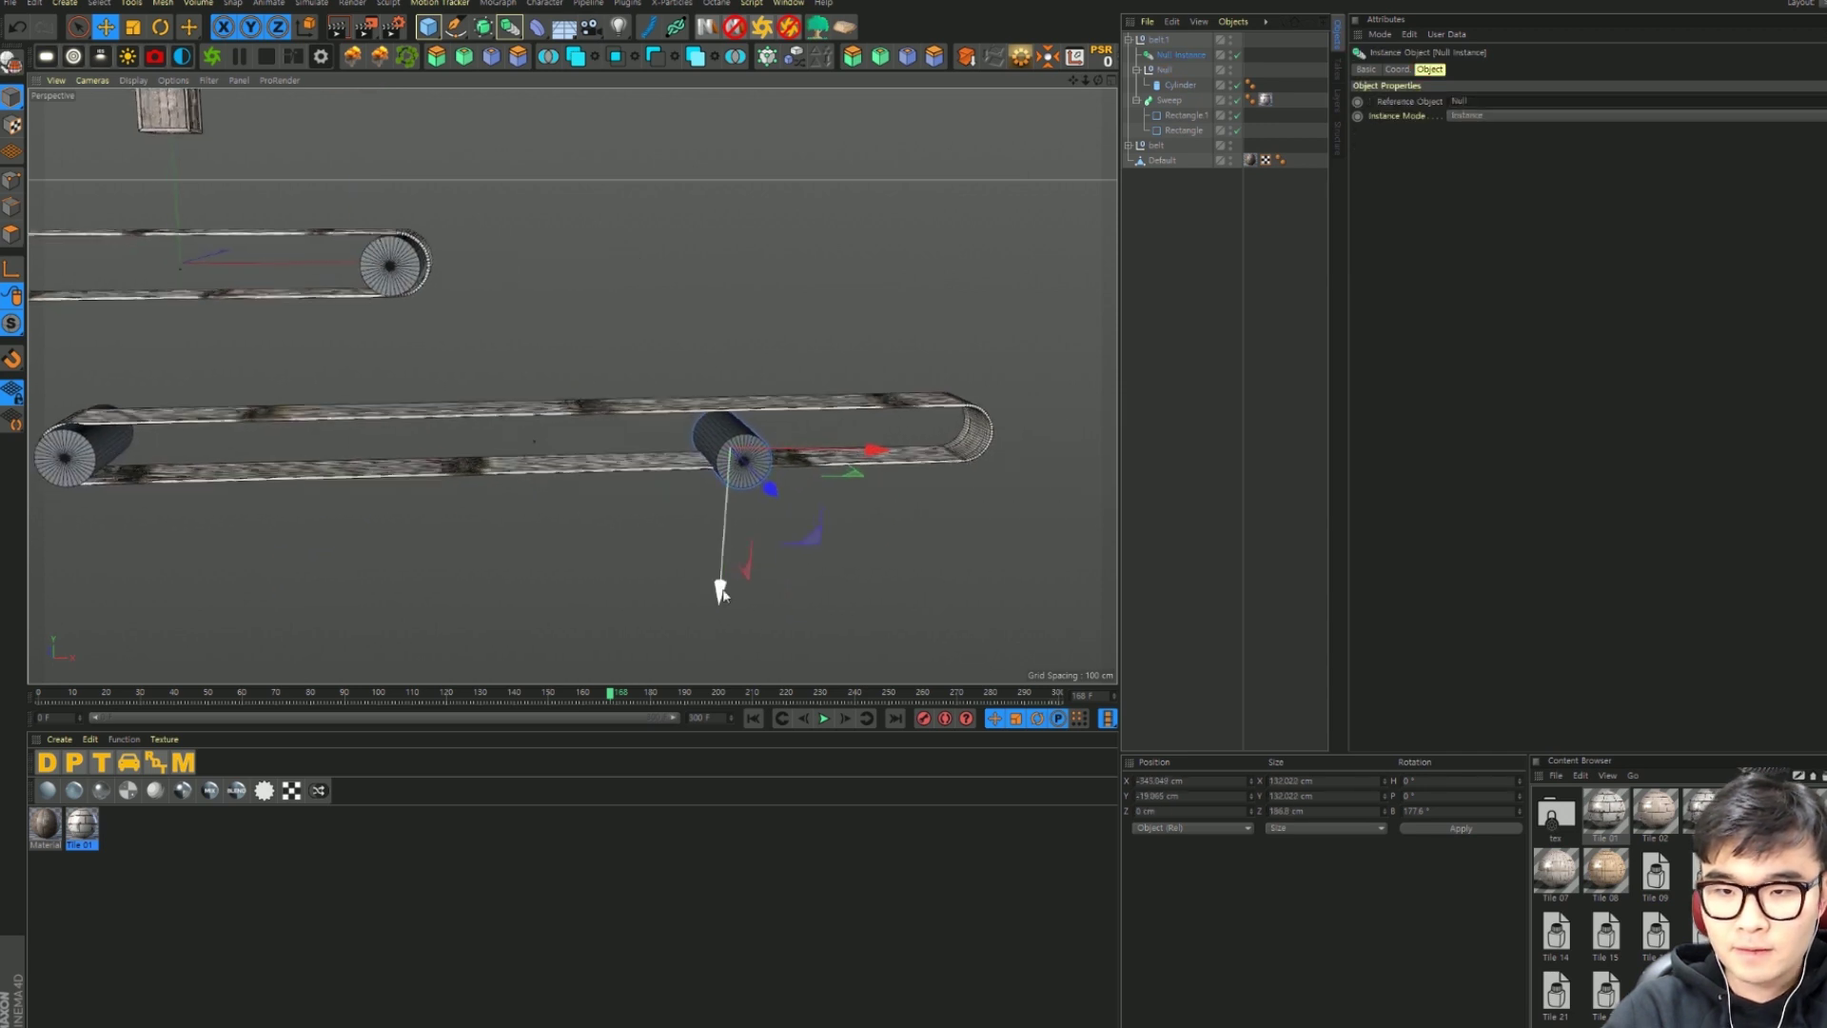
pyautogui.moveTo(721, 580); pyautogui.dragTo(721, 592)
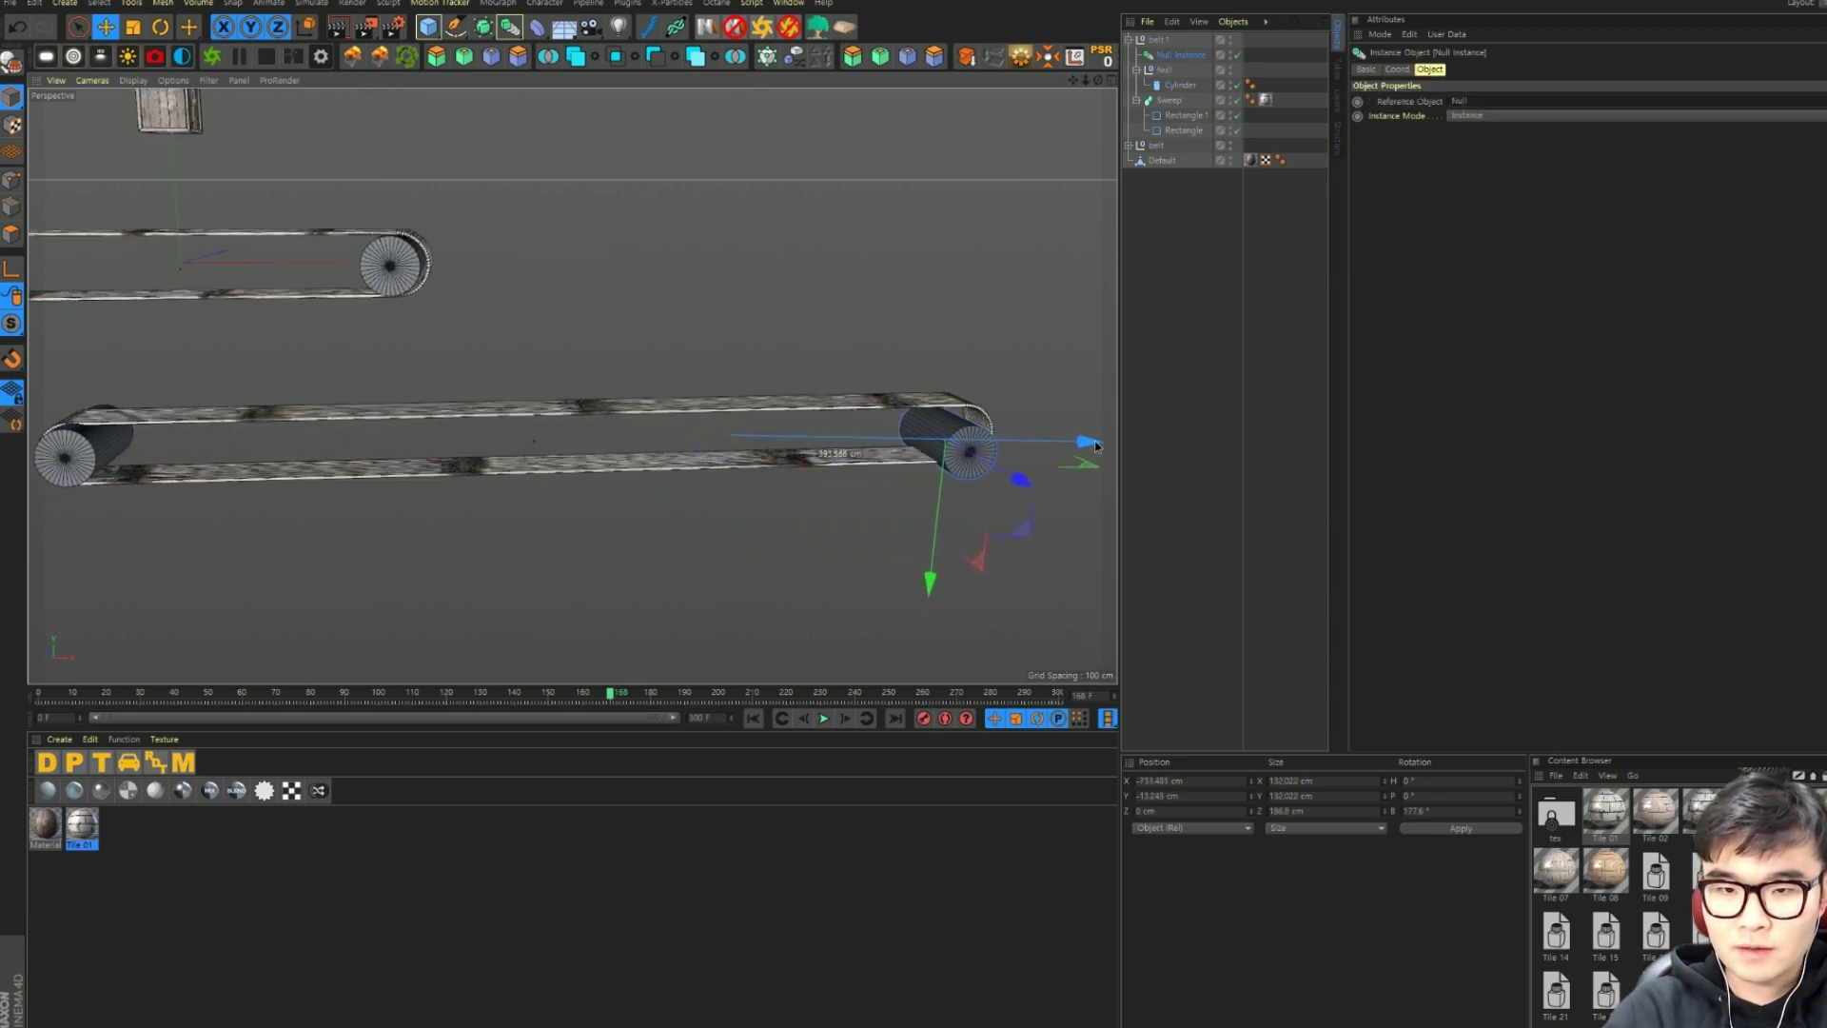
pyautogui.moveTo(896, 423)
pyautogui.mouseDown()
pyautogui.moveTo(1072, 451)
pyautogui.moveTo(850, 492)
pyautogui.moveTo(984, 562)
pyautogui.moveTo(982, 544)
pyautogui.moveTo(485, 529)
pyautogui.moveTo(571, 388)
pyautogui.mouseUp()
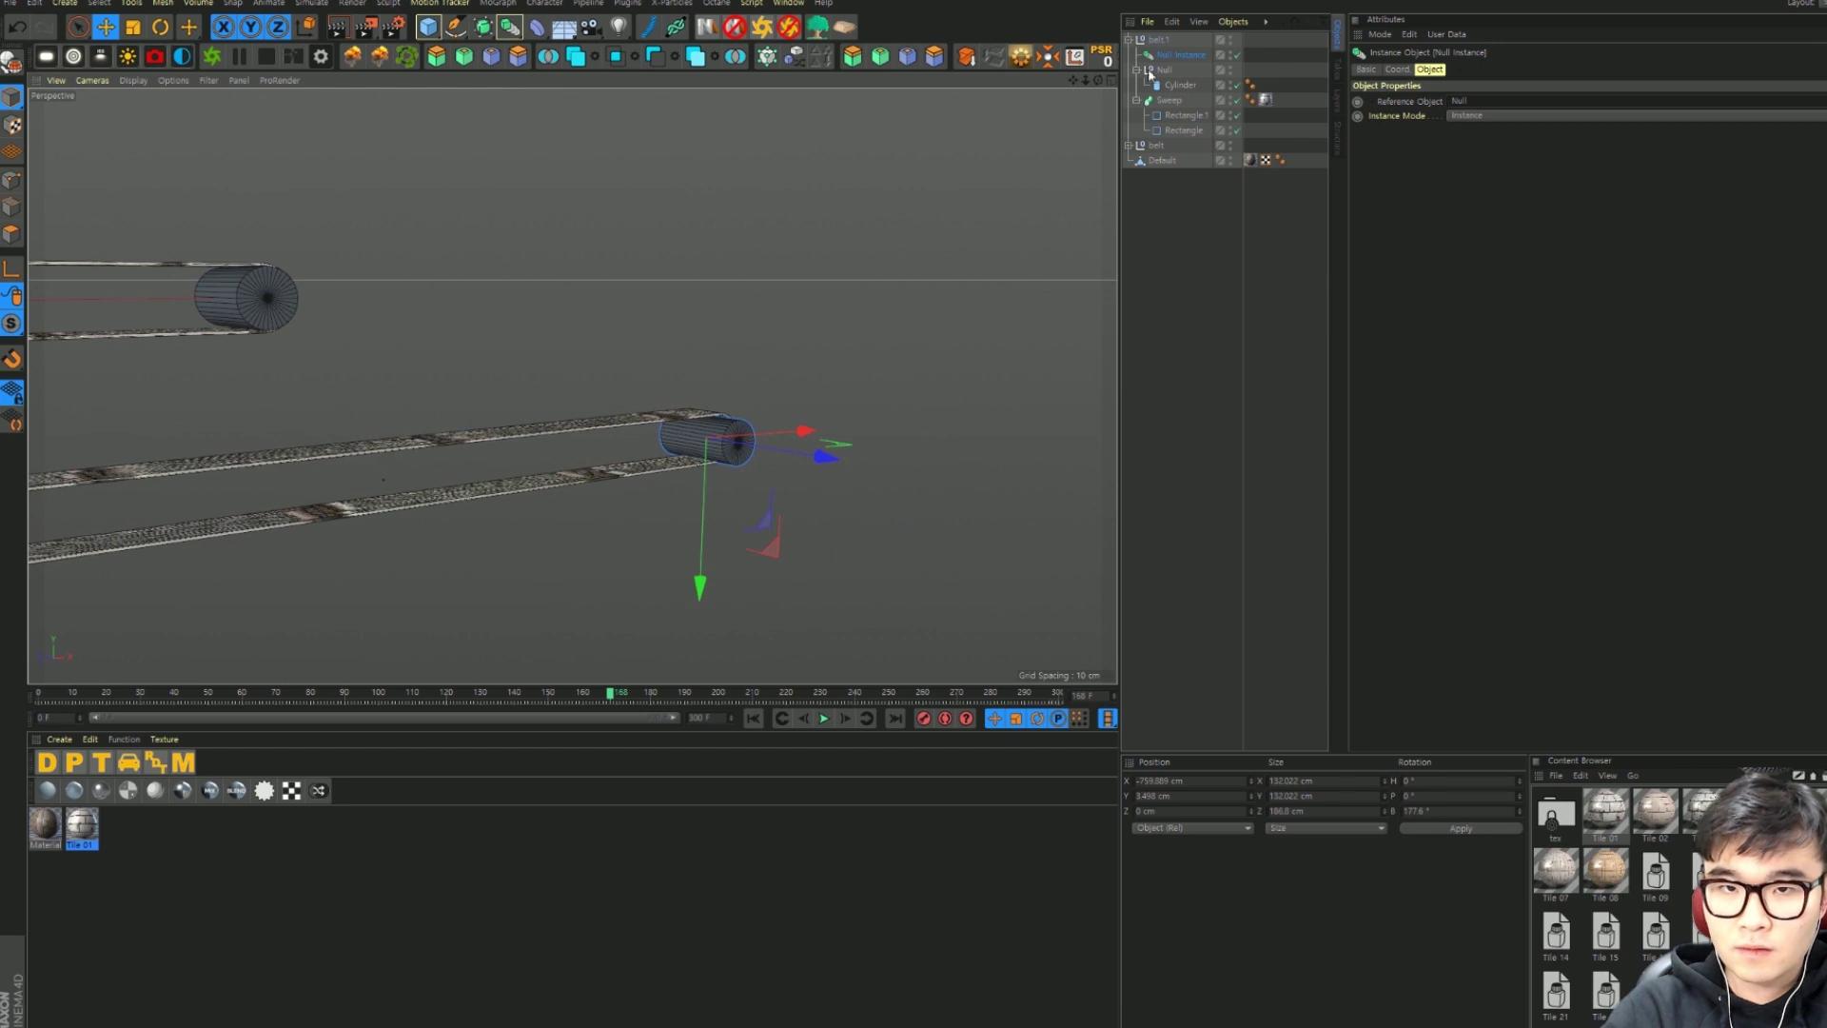
# Step: Slide the belt.1 group further along X
pyautogui.click(1157, 39)
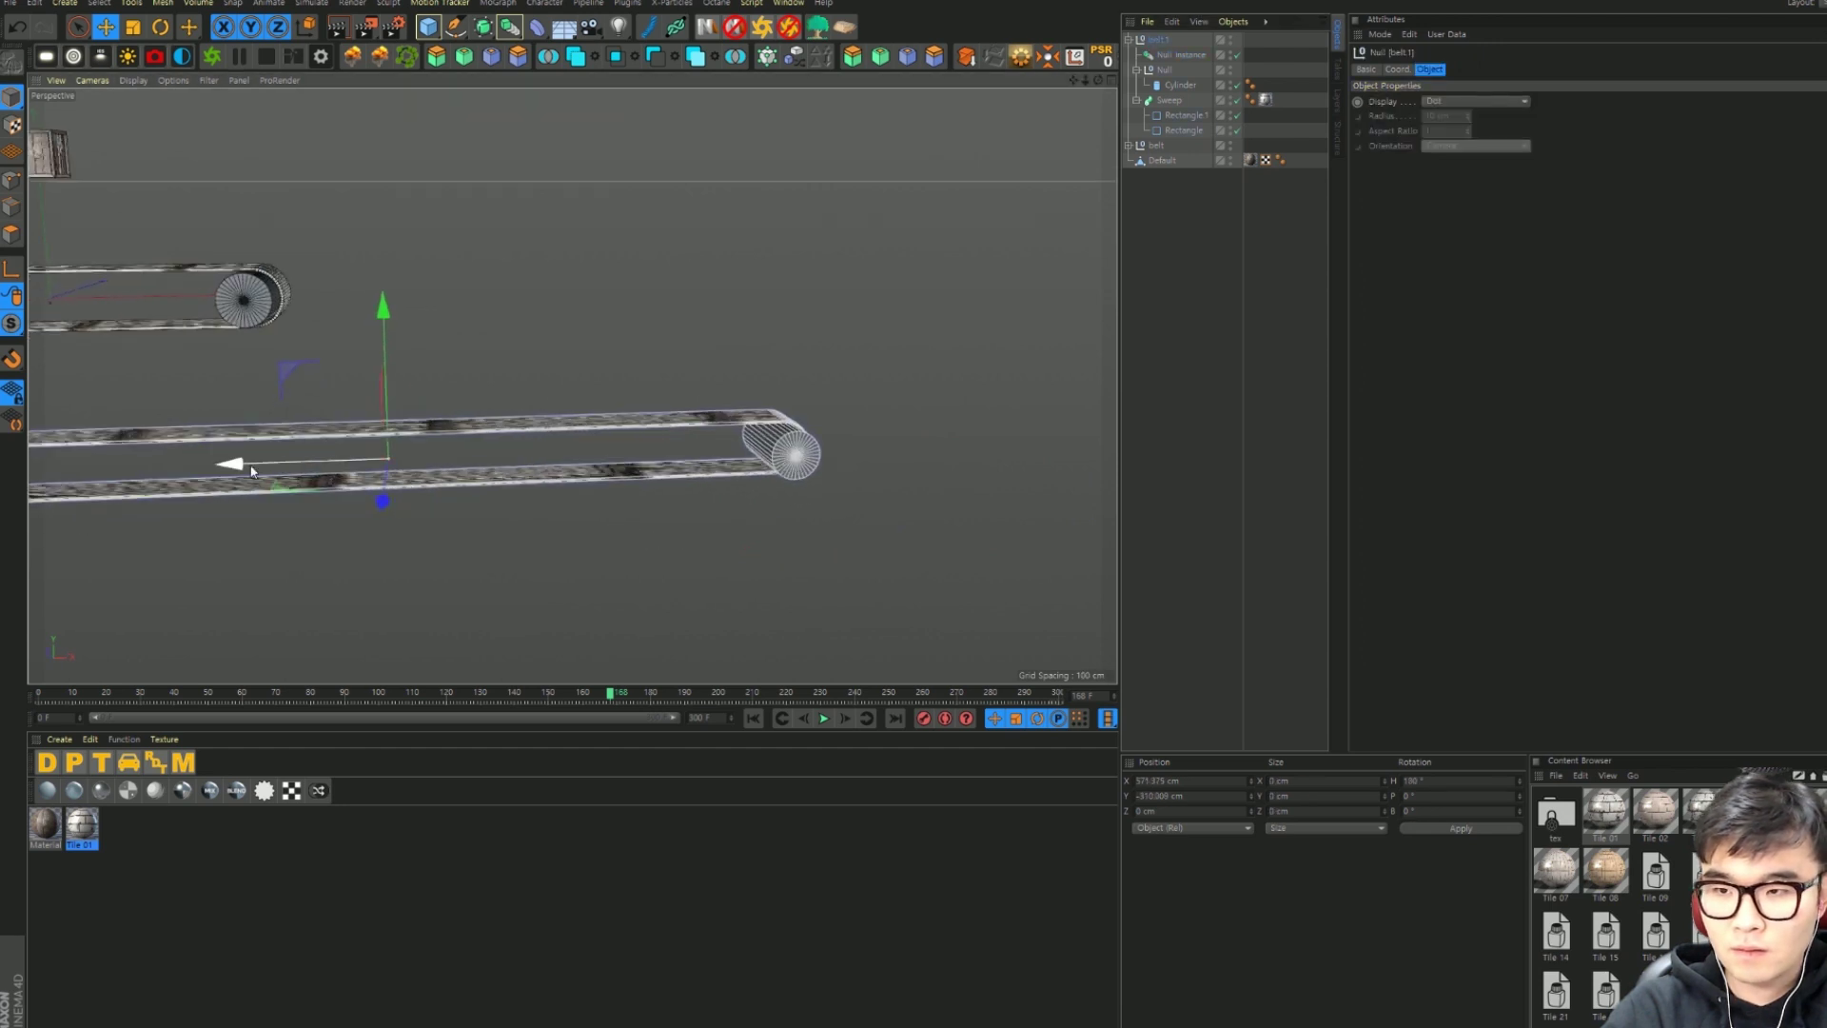
pyautogui.moveTo(252, 472); pyautogui.dragTo(446, 486)
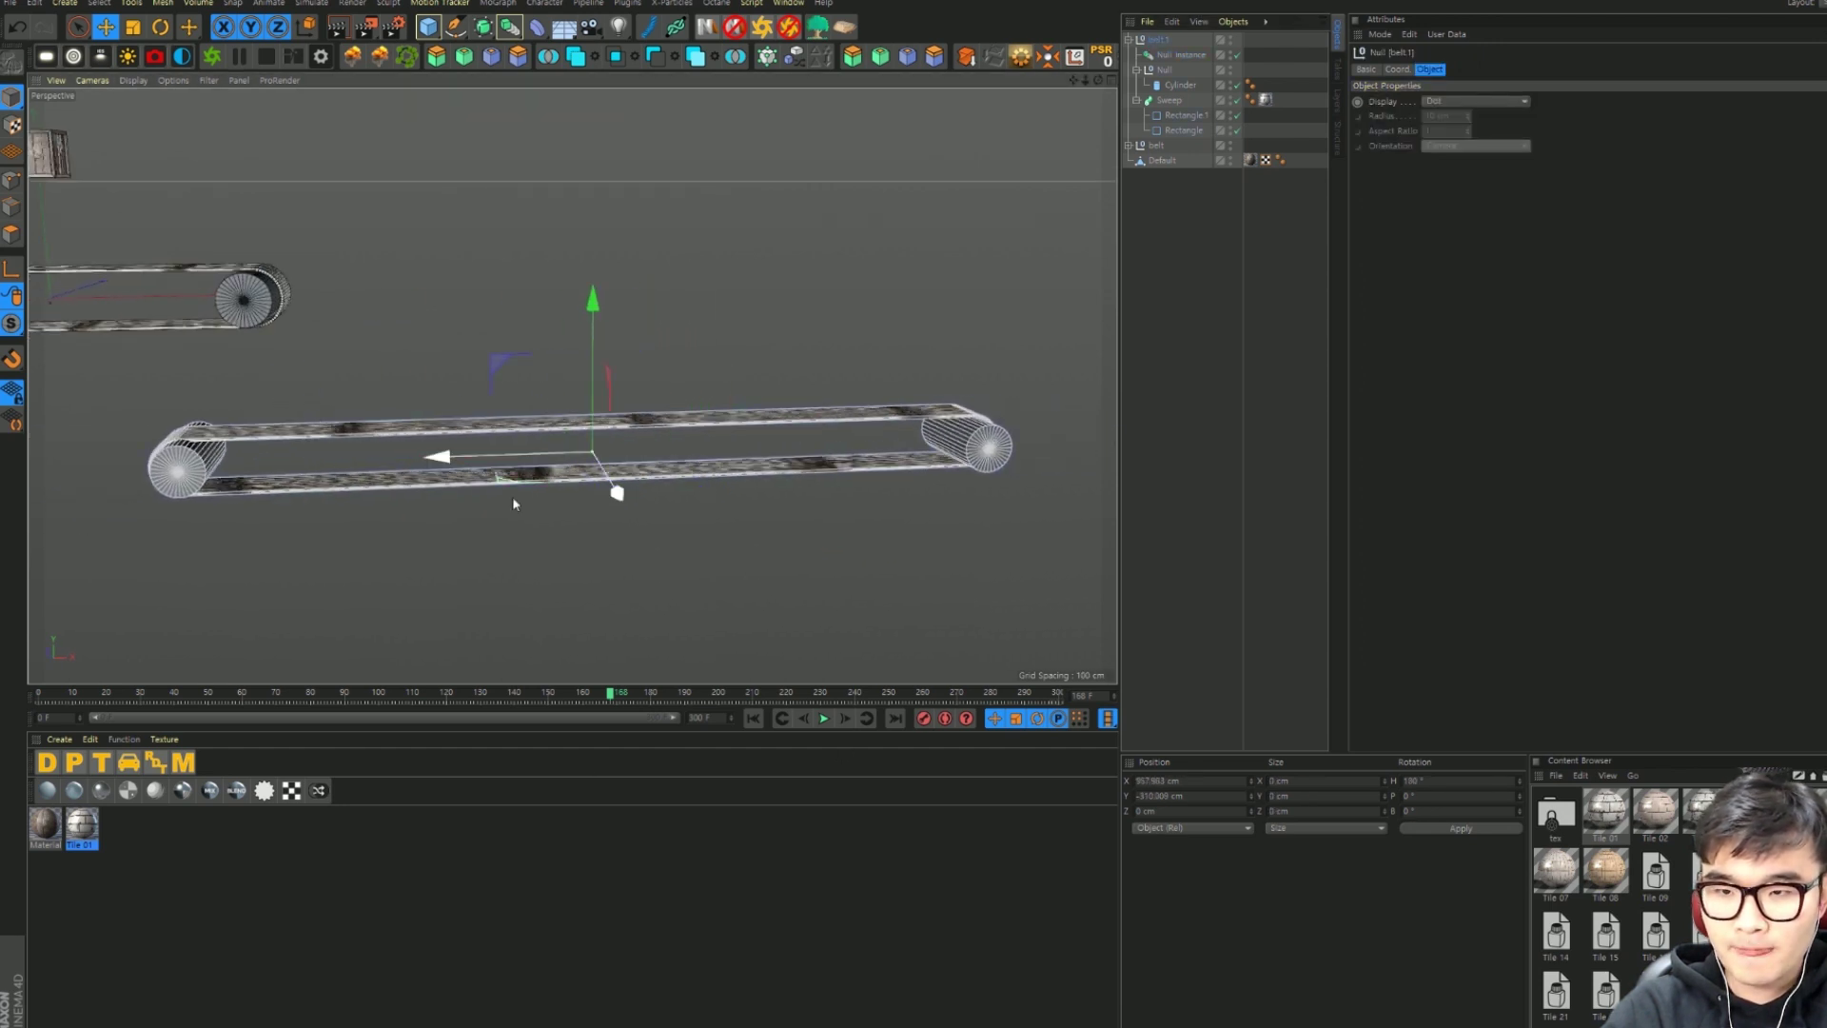
pyautogui.click(611, 489)
pyautogui.keyDown('alt'); pyautogui.moveTo(611, 489); pyautogui.dragTo(818, 740); pyautogui.keyUp('alt')
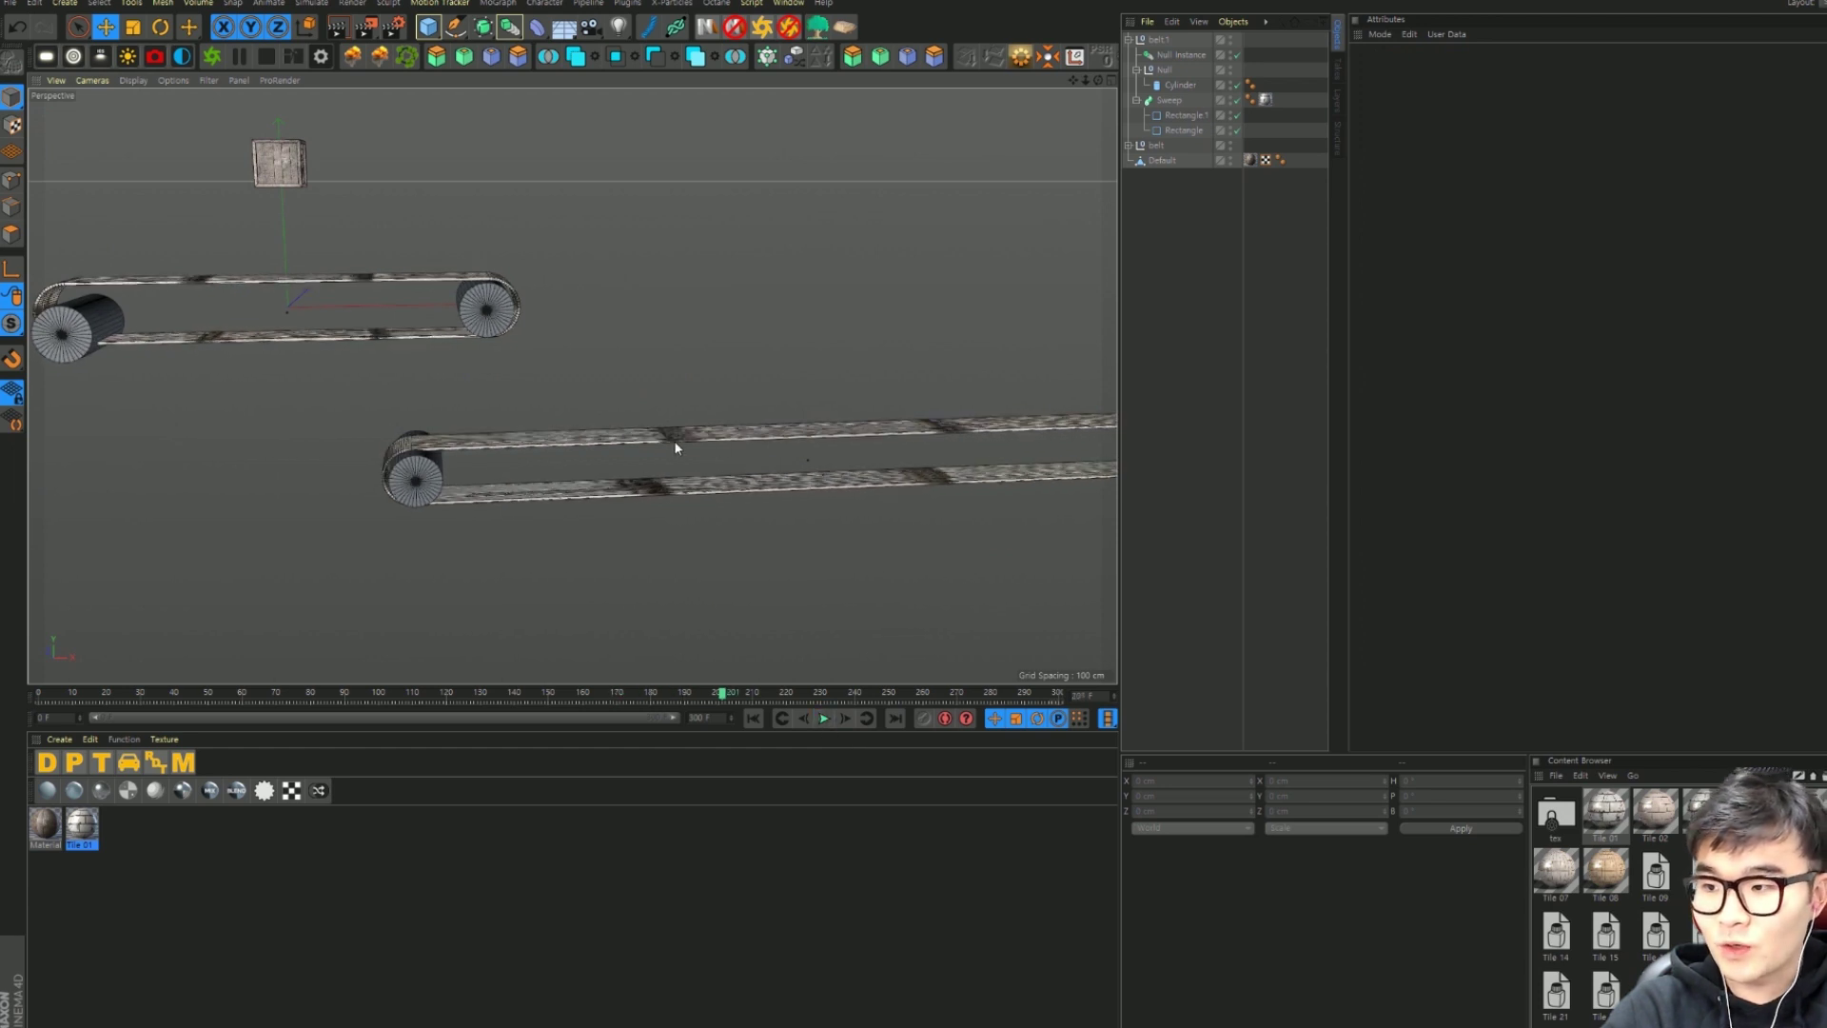
# Step: Inspect the Sweep texture tag's offset keyframes at frames 0 and 300
pyautogui.click(825, 720)
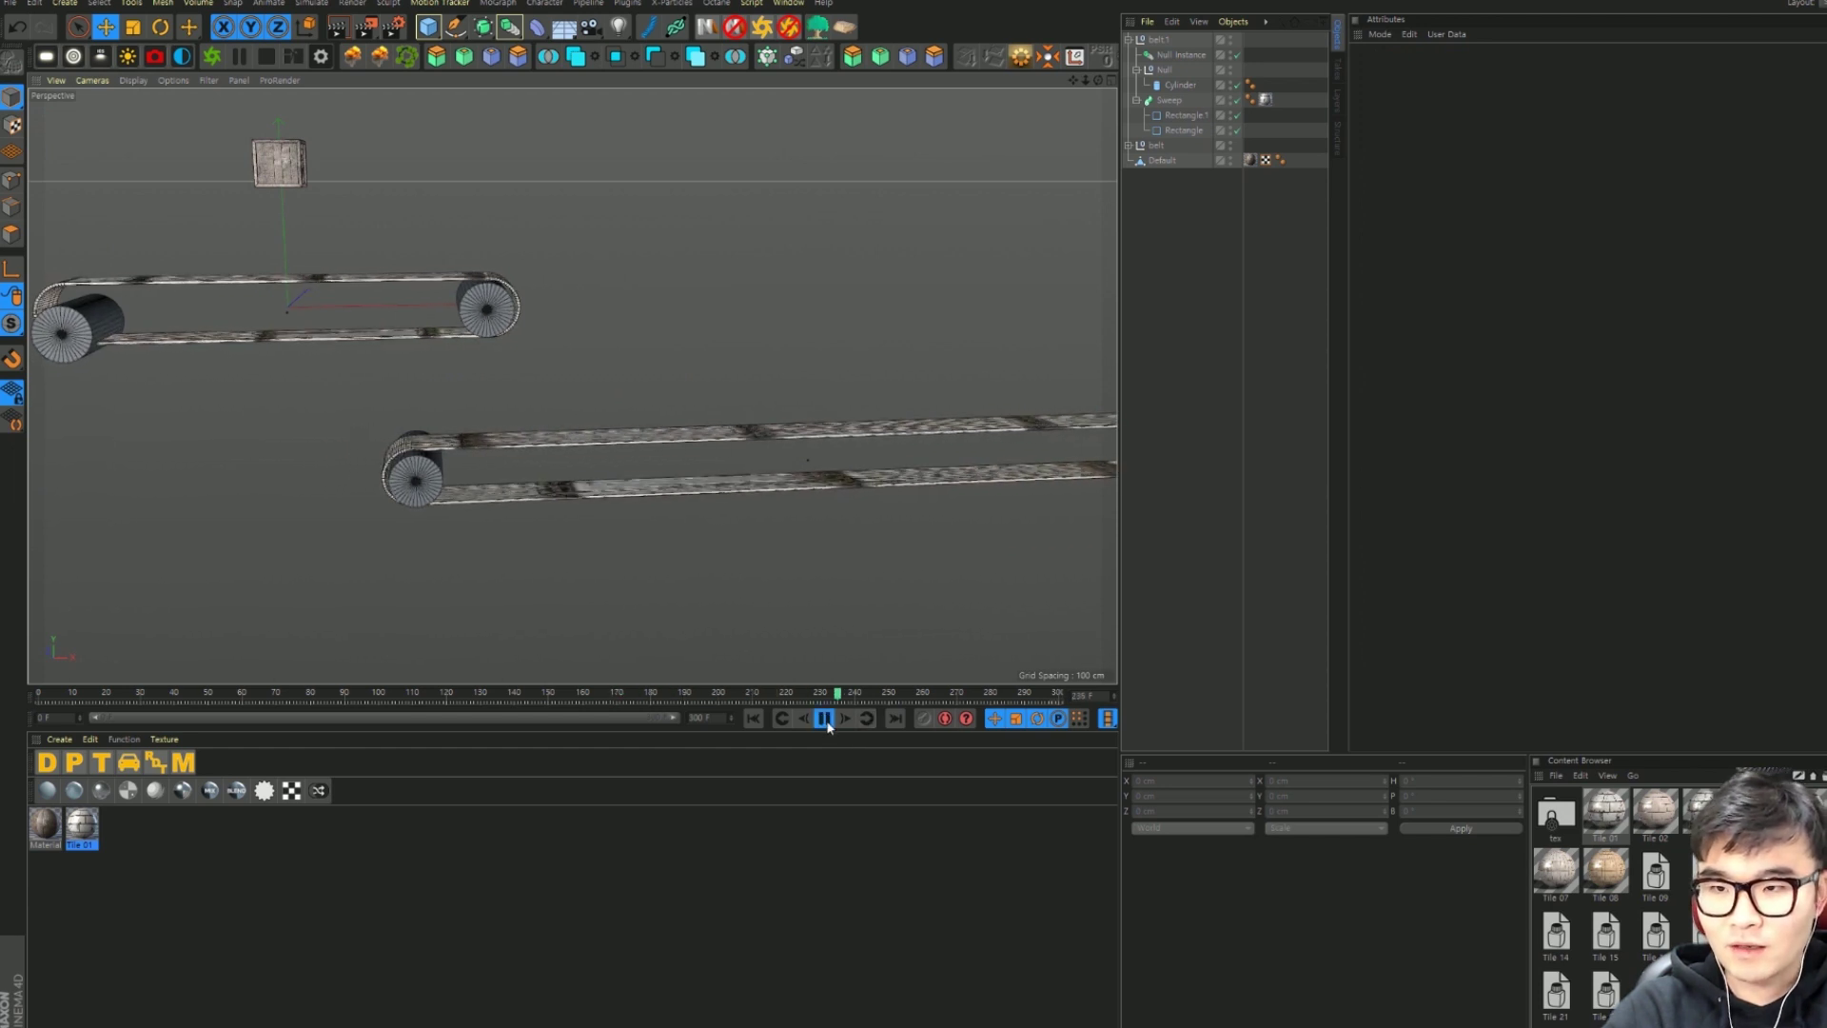
pyautogui.click(825, 720)
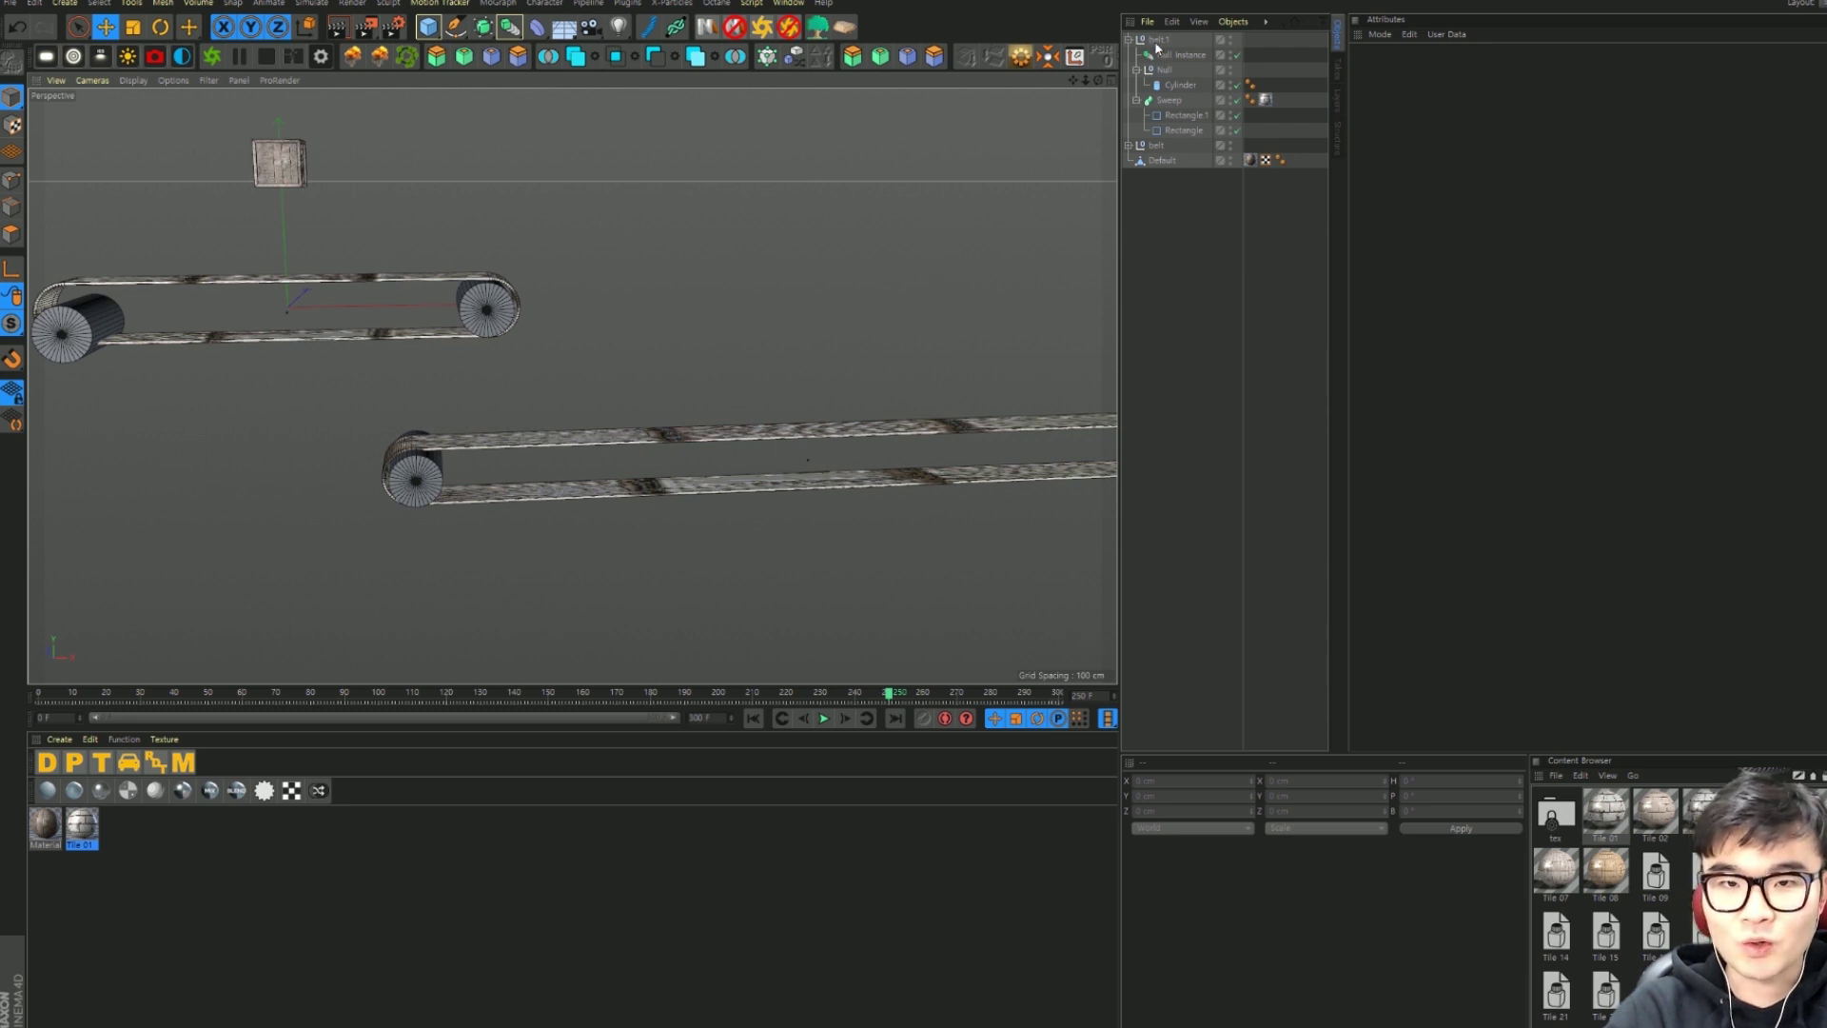
pyautogui.click(1171, 101)
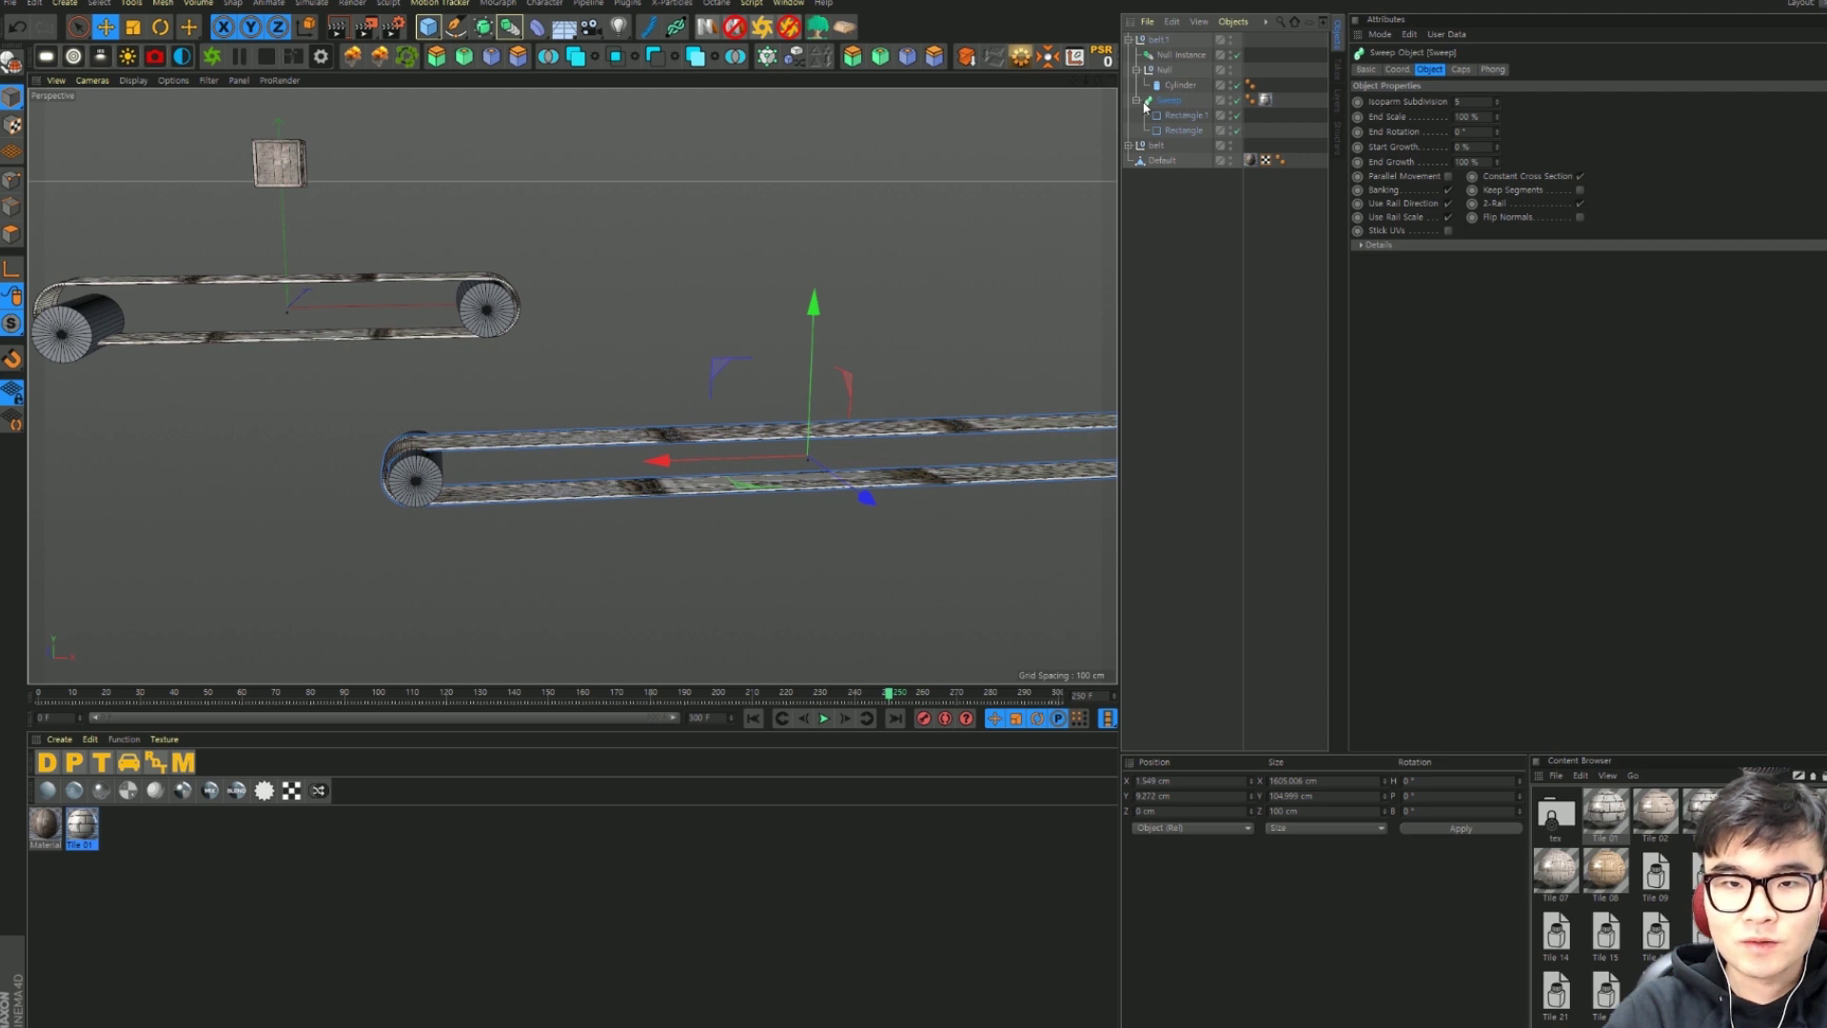
pyautogui.click(1266, 100)
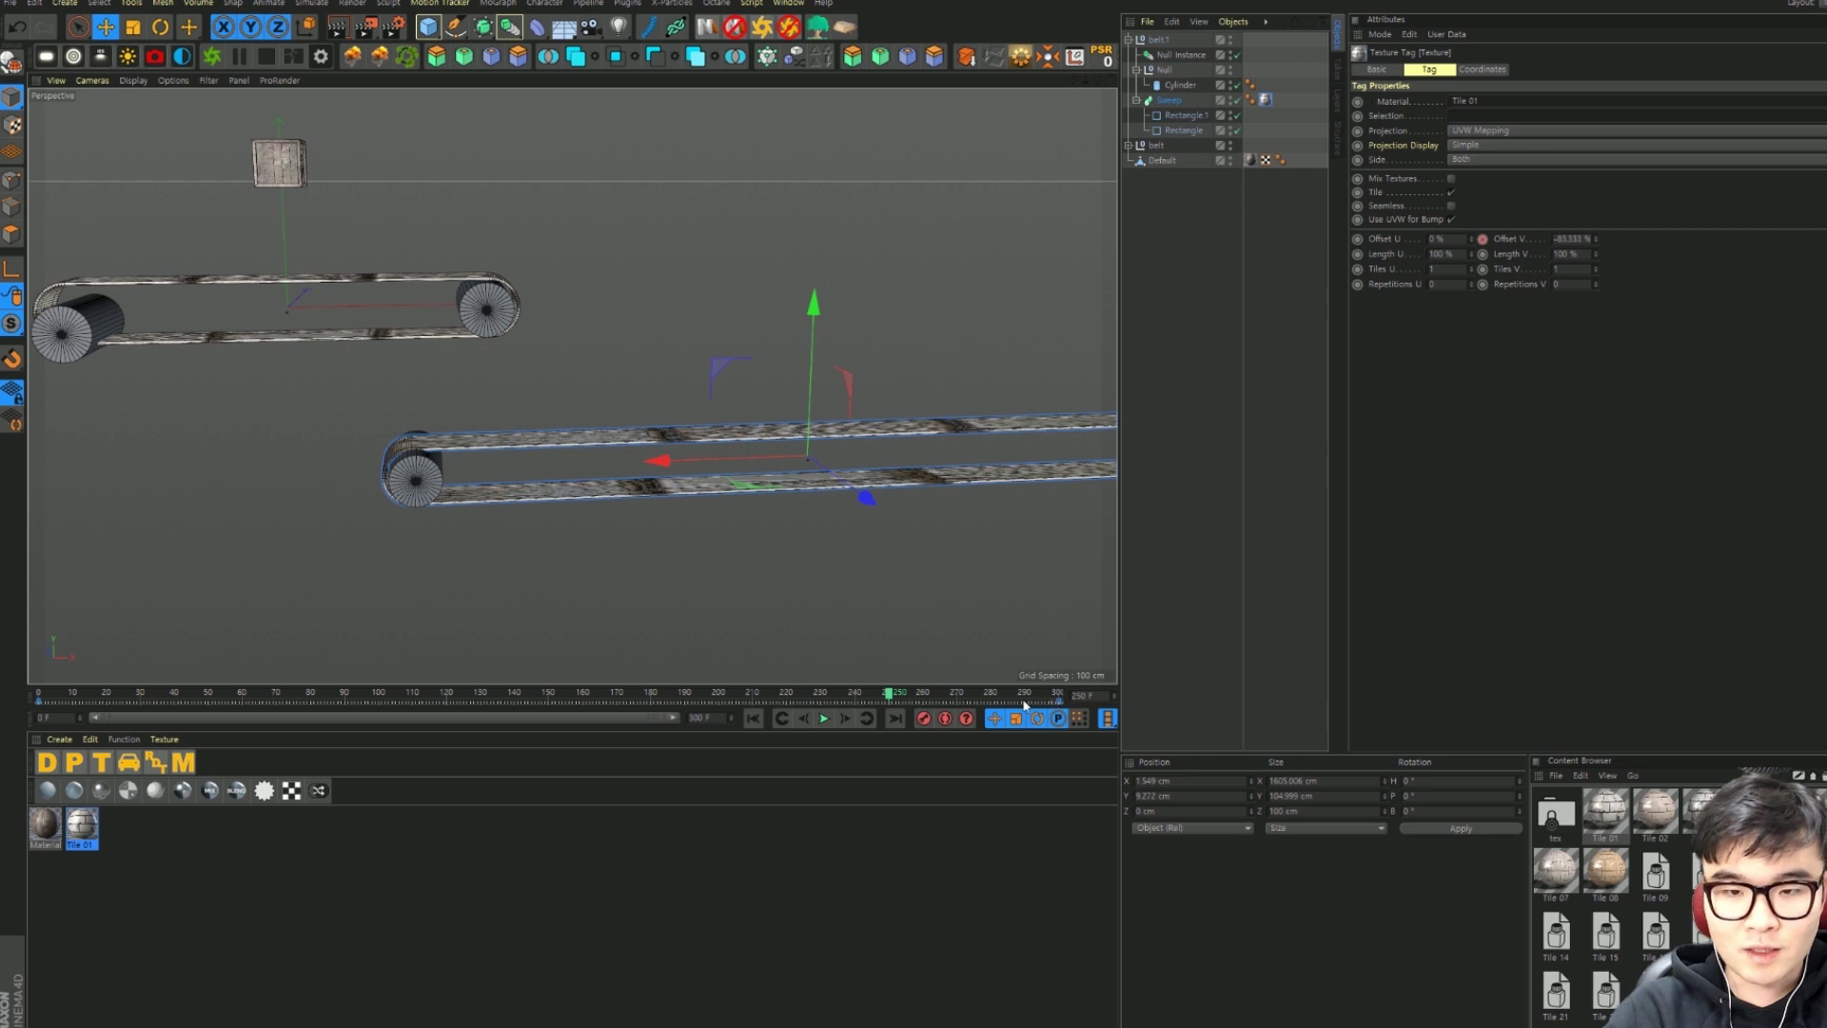
pyautogui.moveTo(1024, 705); pyautogui.dragTo(1056, 694)
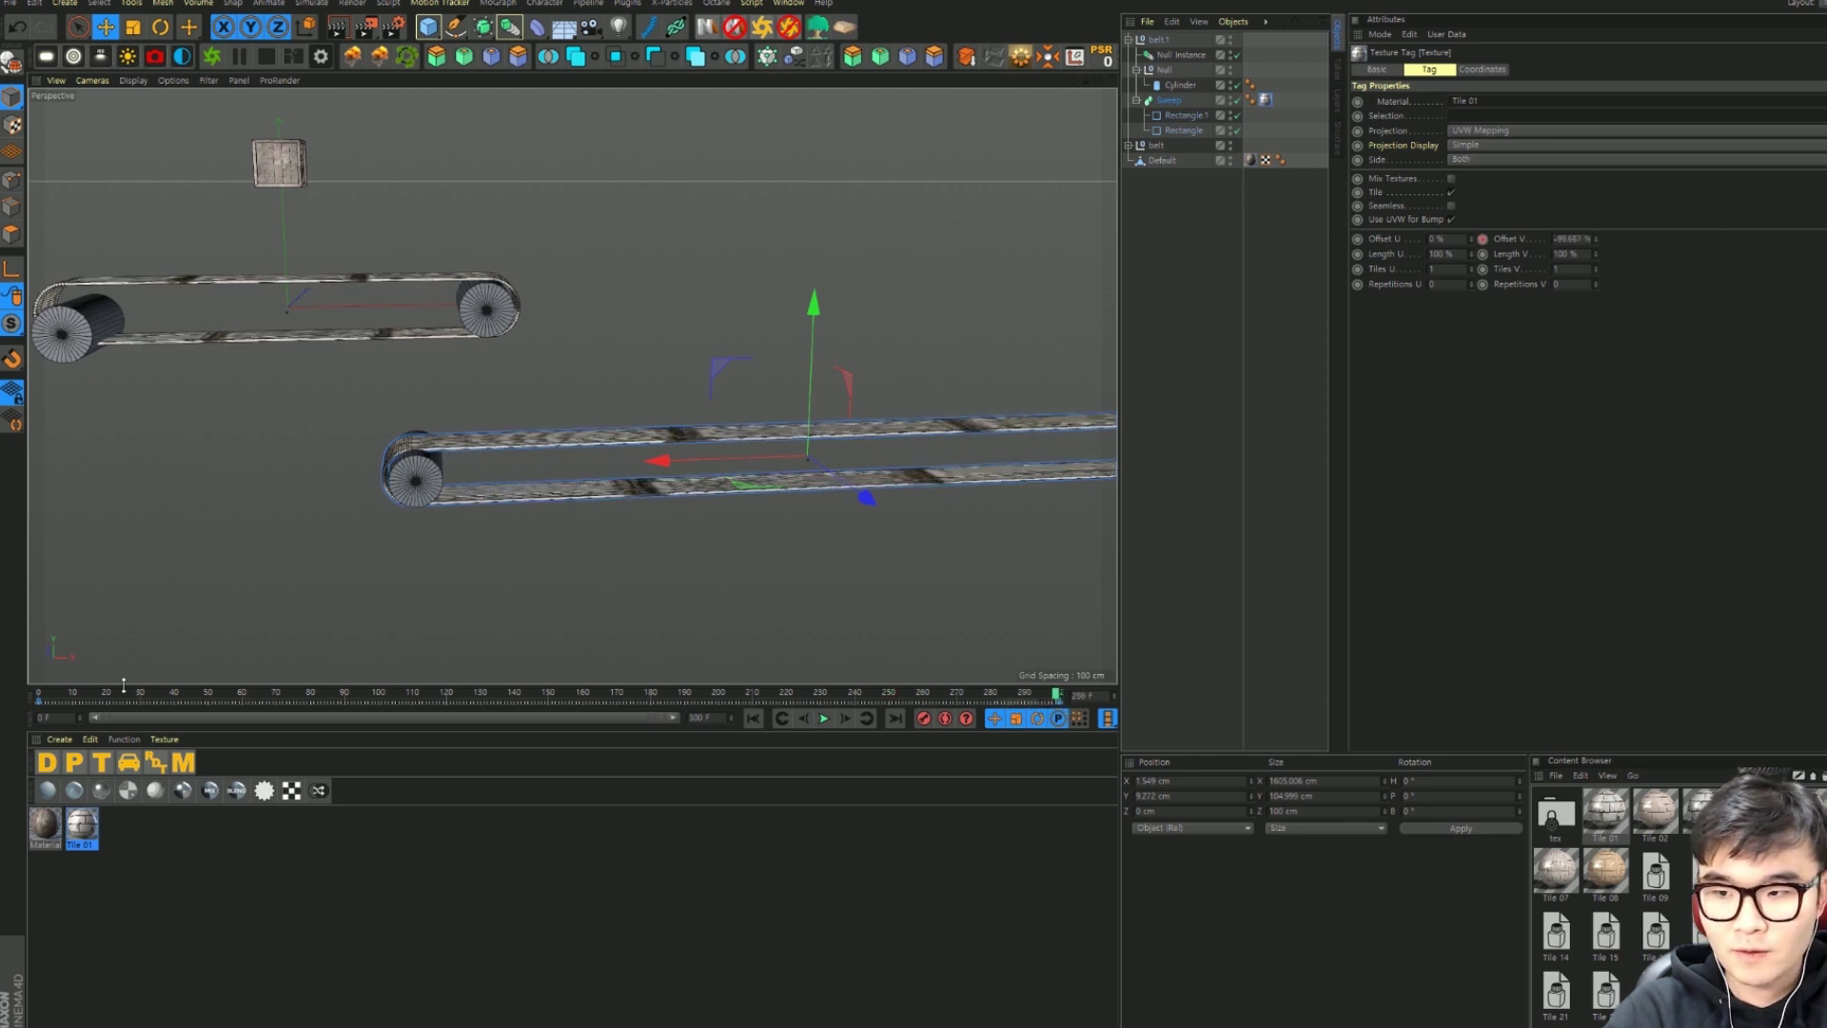
pyautogui.moveTo(123, 685); pyautogui.dragTo(48, 694)
pyautogui.click(40, 705)
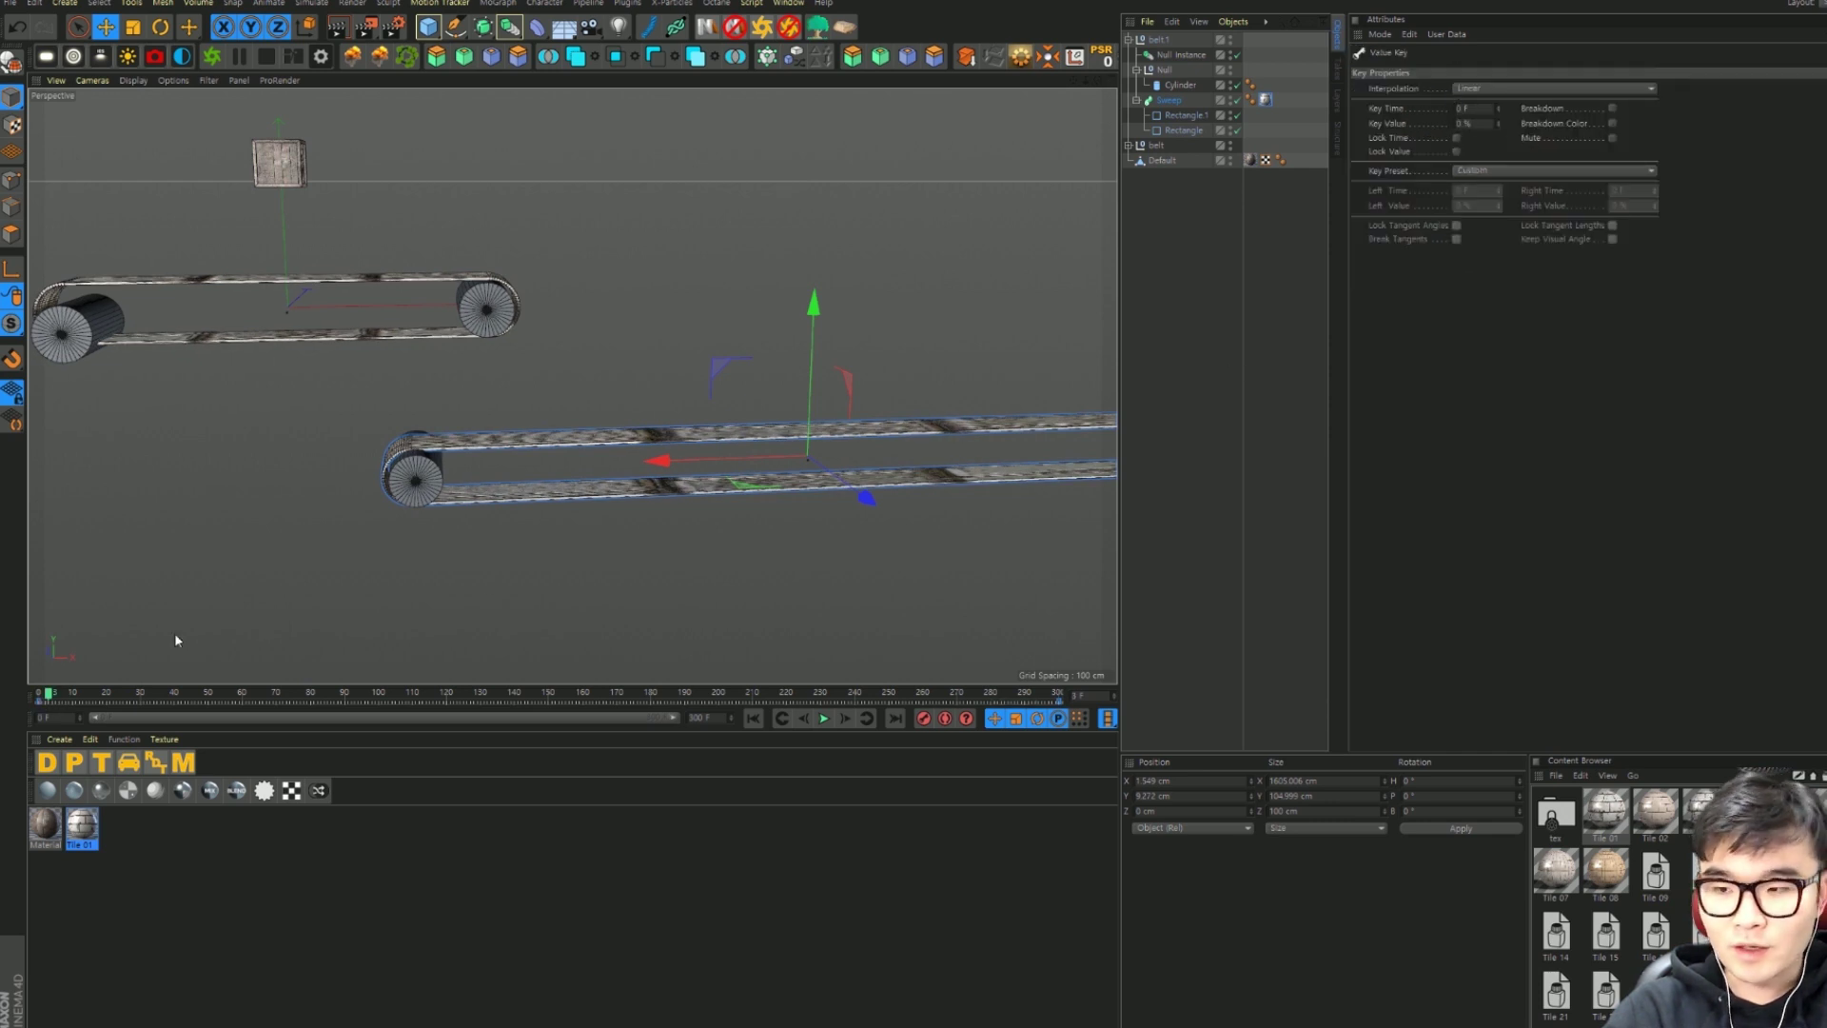
pyautogui.click(1058, 694)
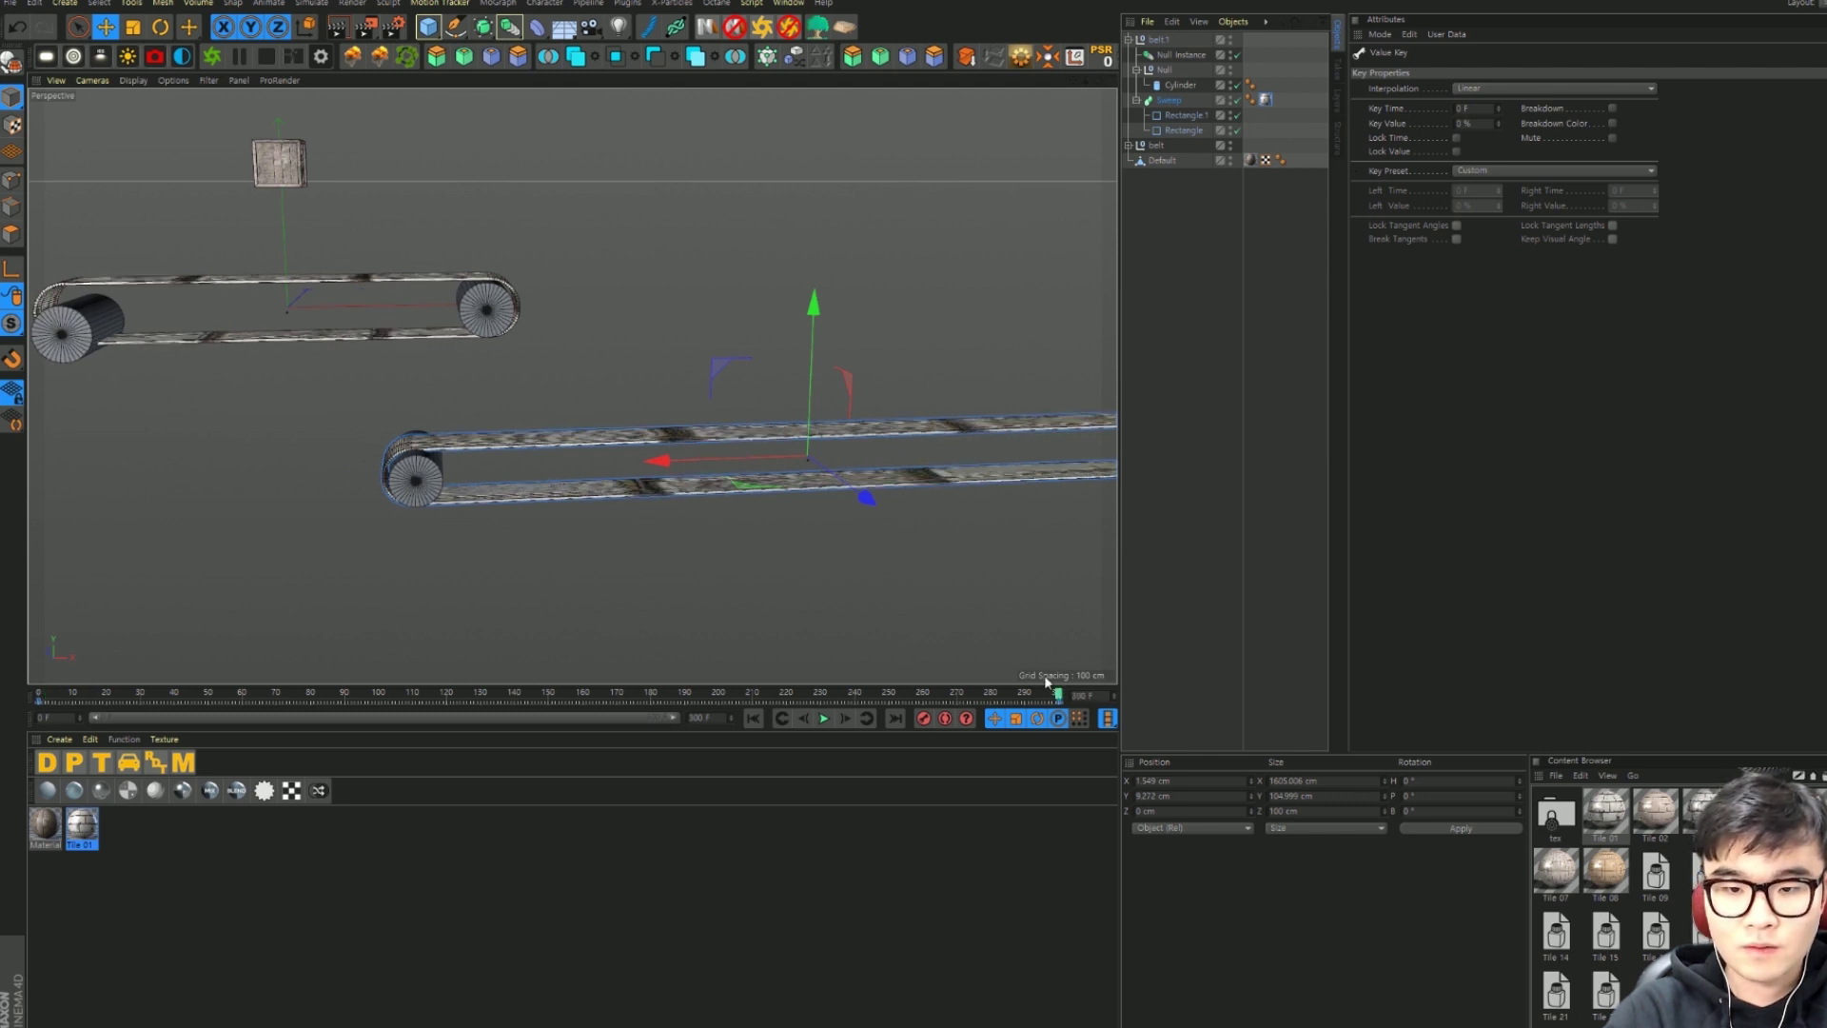
# Step: Change the frame-300 texture key value to -50 % and replay the slower belt
pyautogui.click(1169, 102)
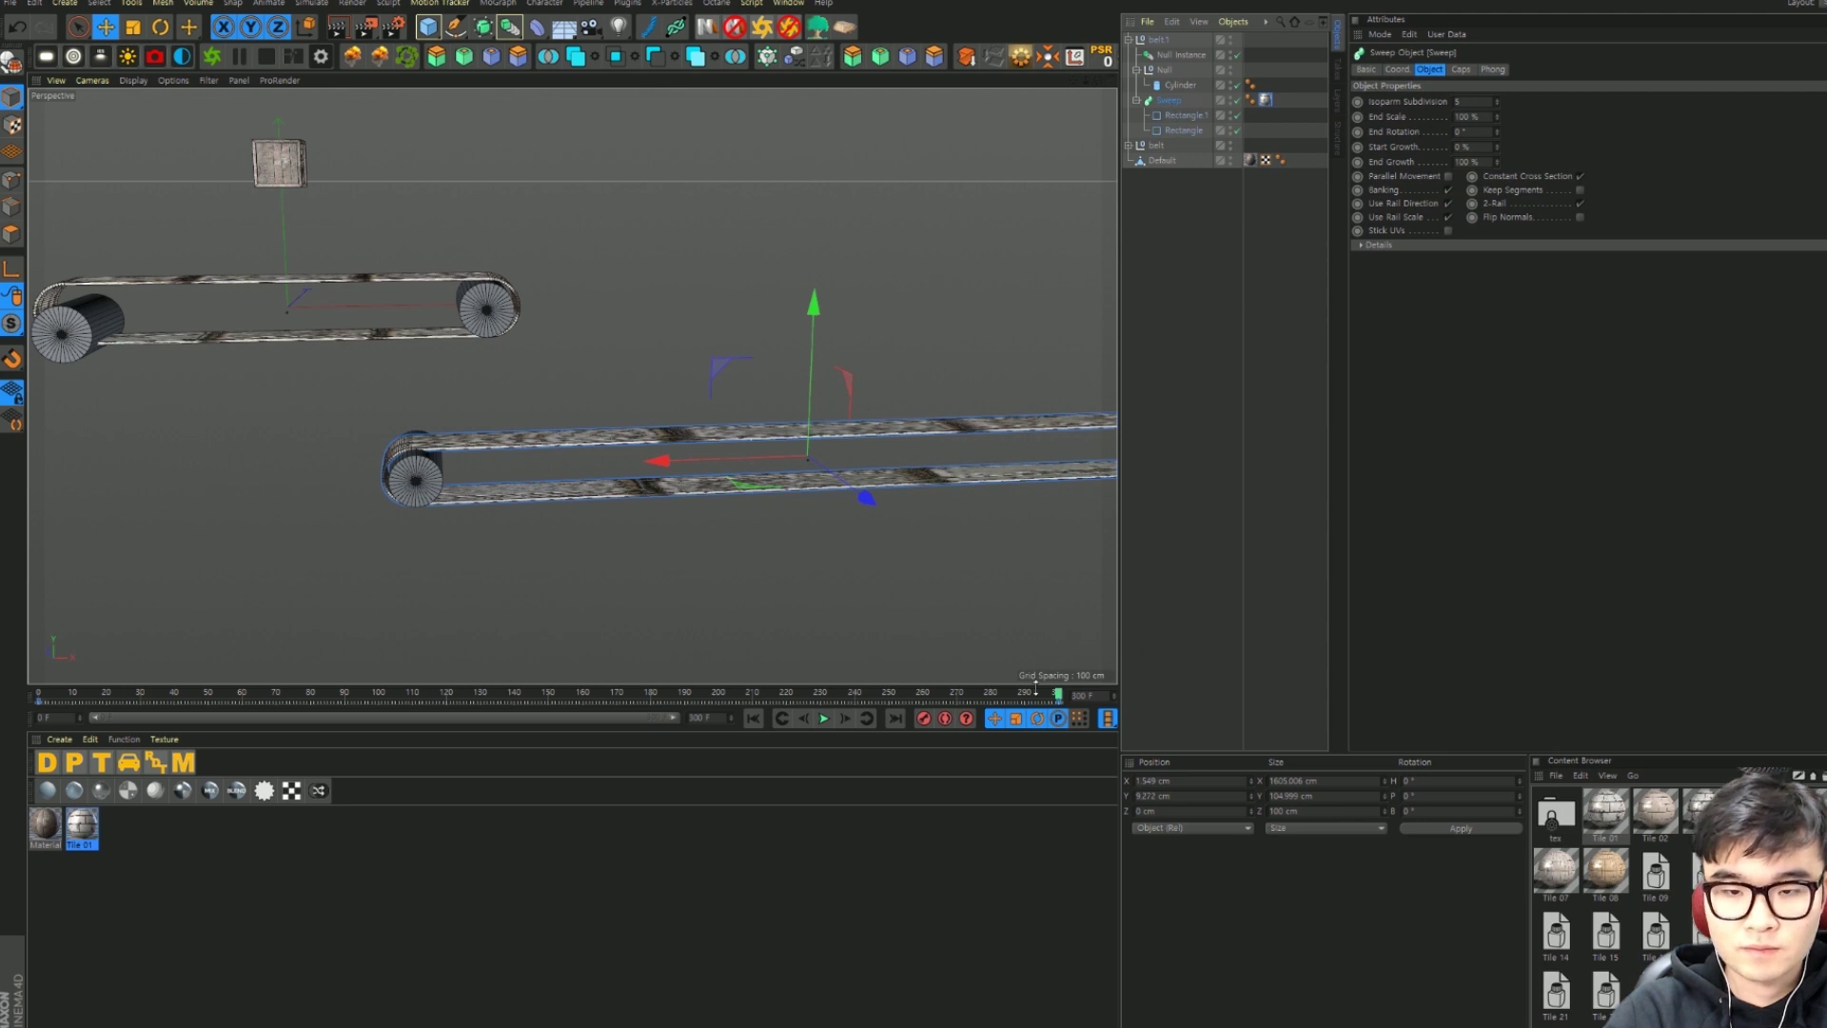
pyautogui.click(1031, 691)
pyautogui.click(1058, 702)
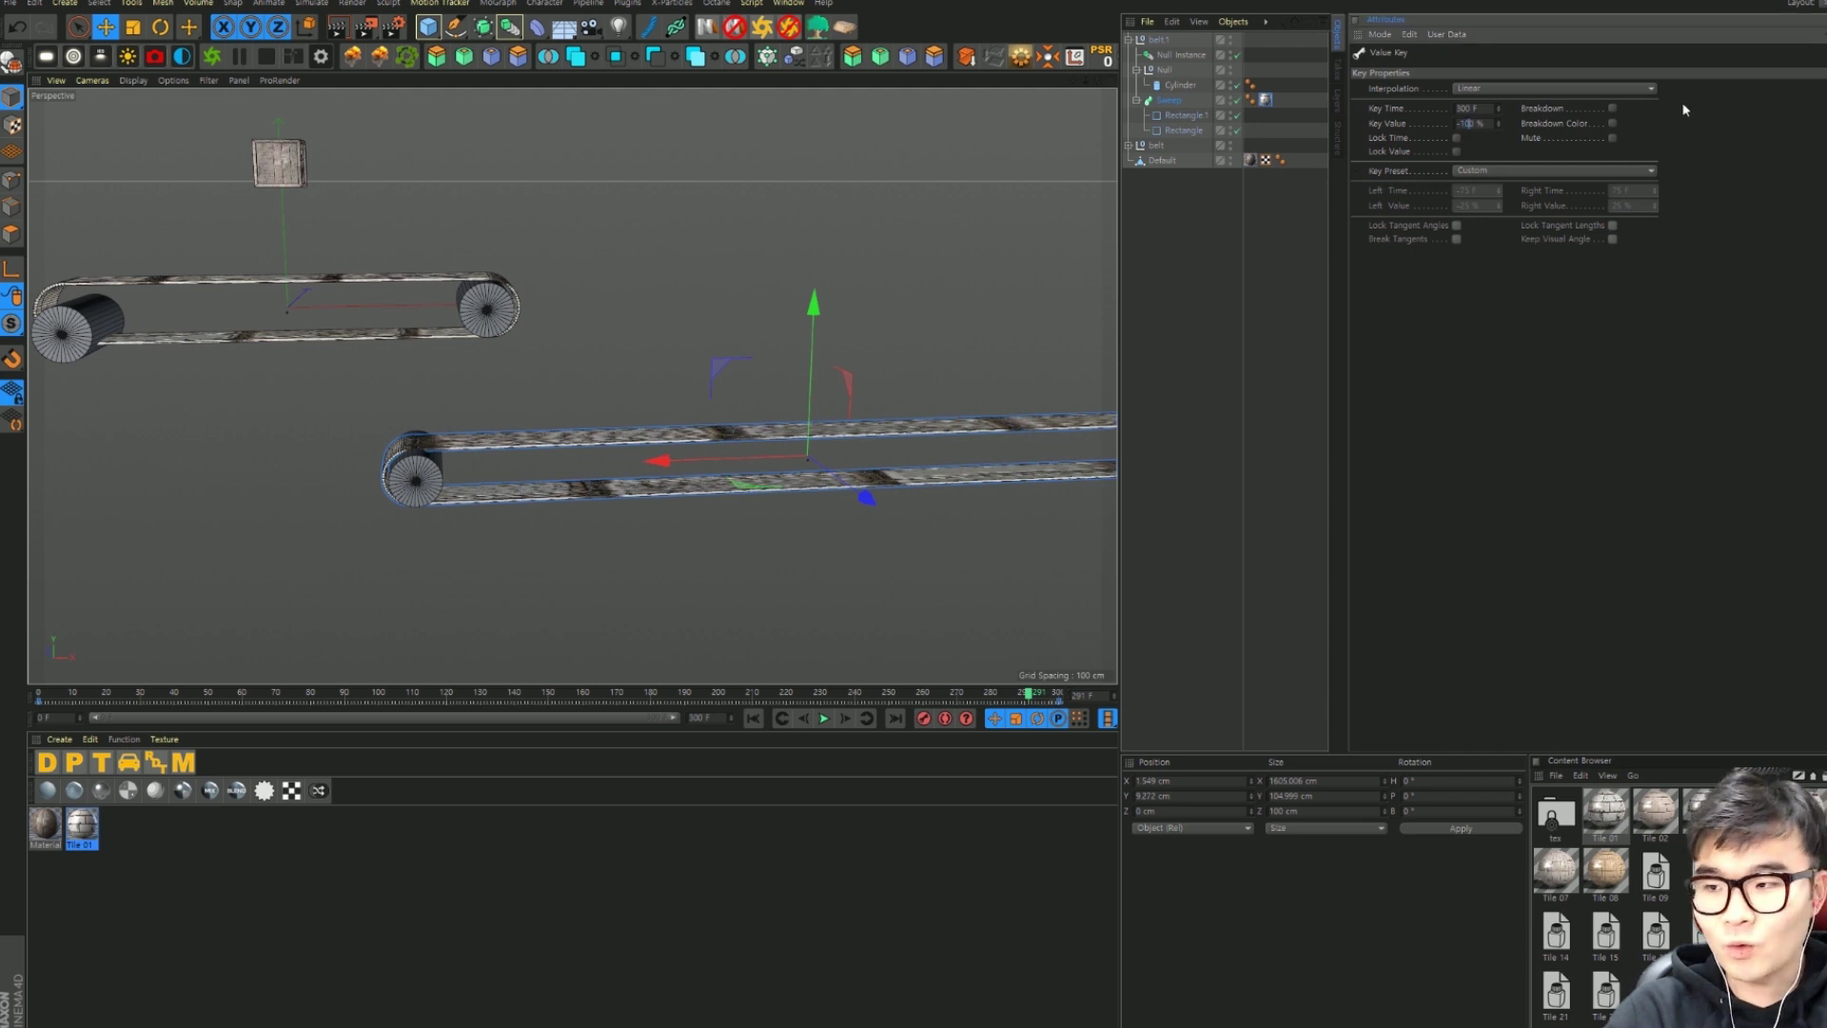
pyautogui.press('Return')
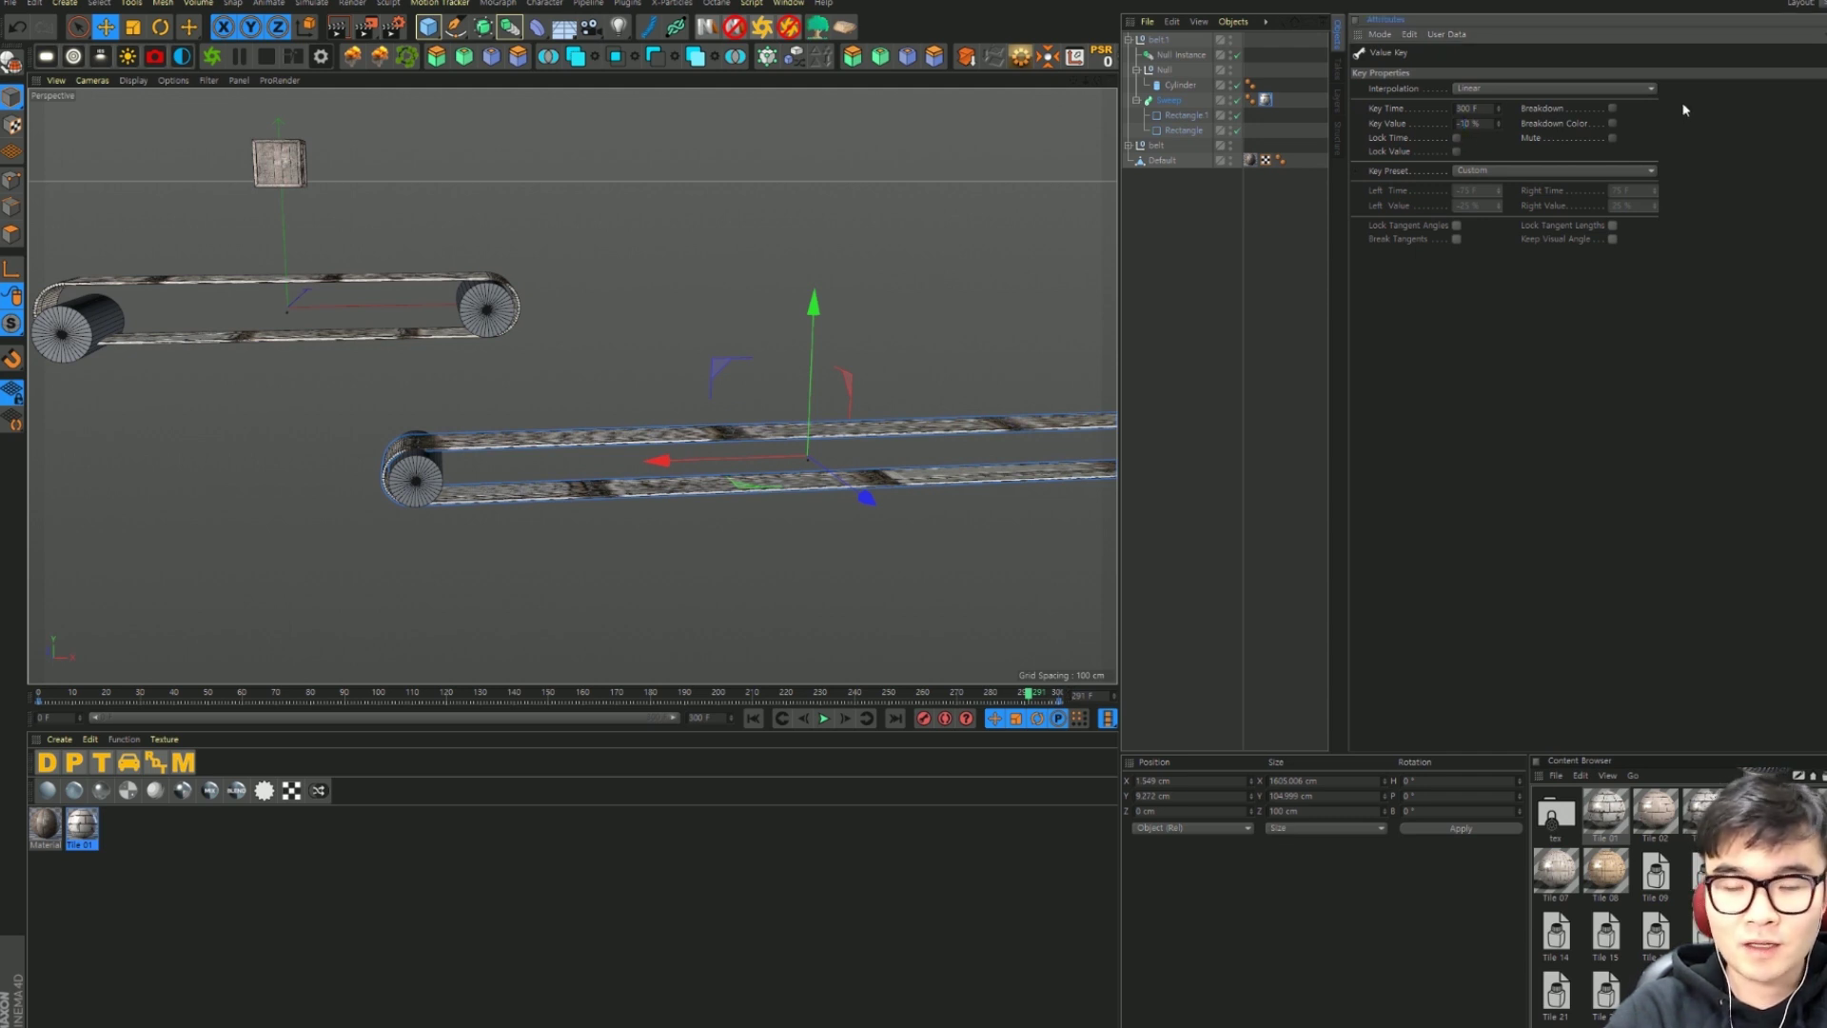
pyautogui.write('-50')
pyautogui.press('Return')
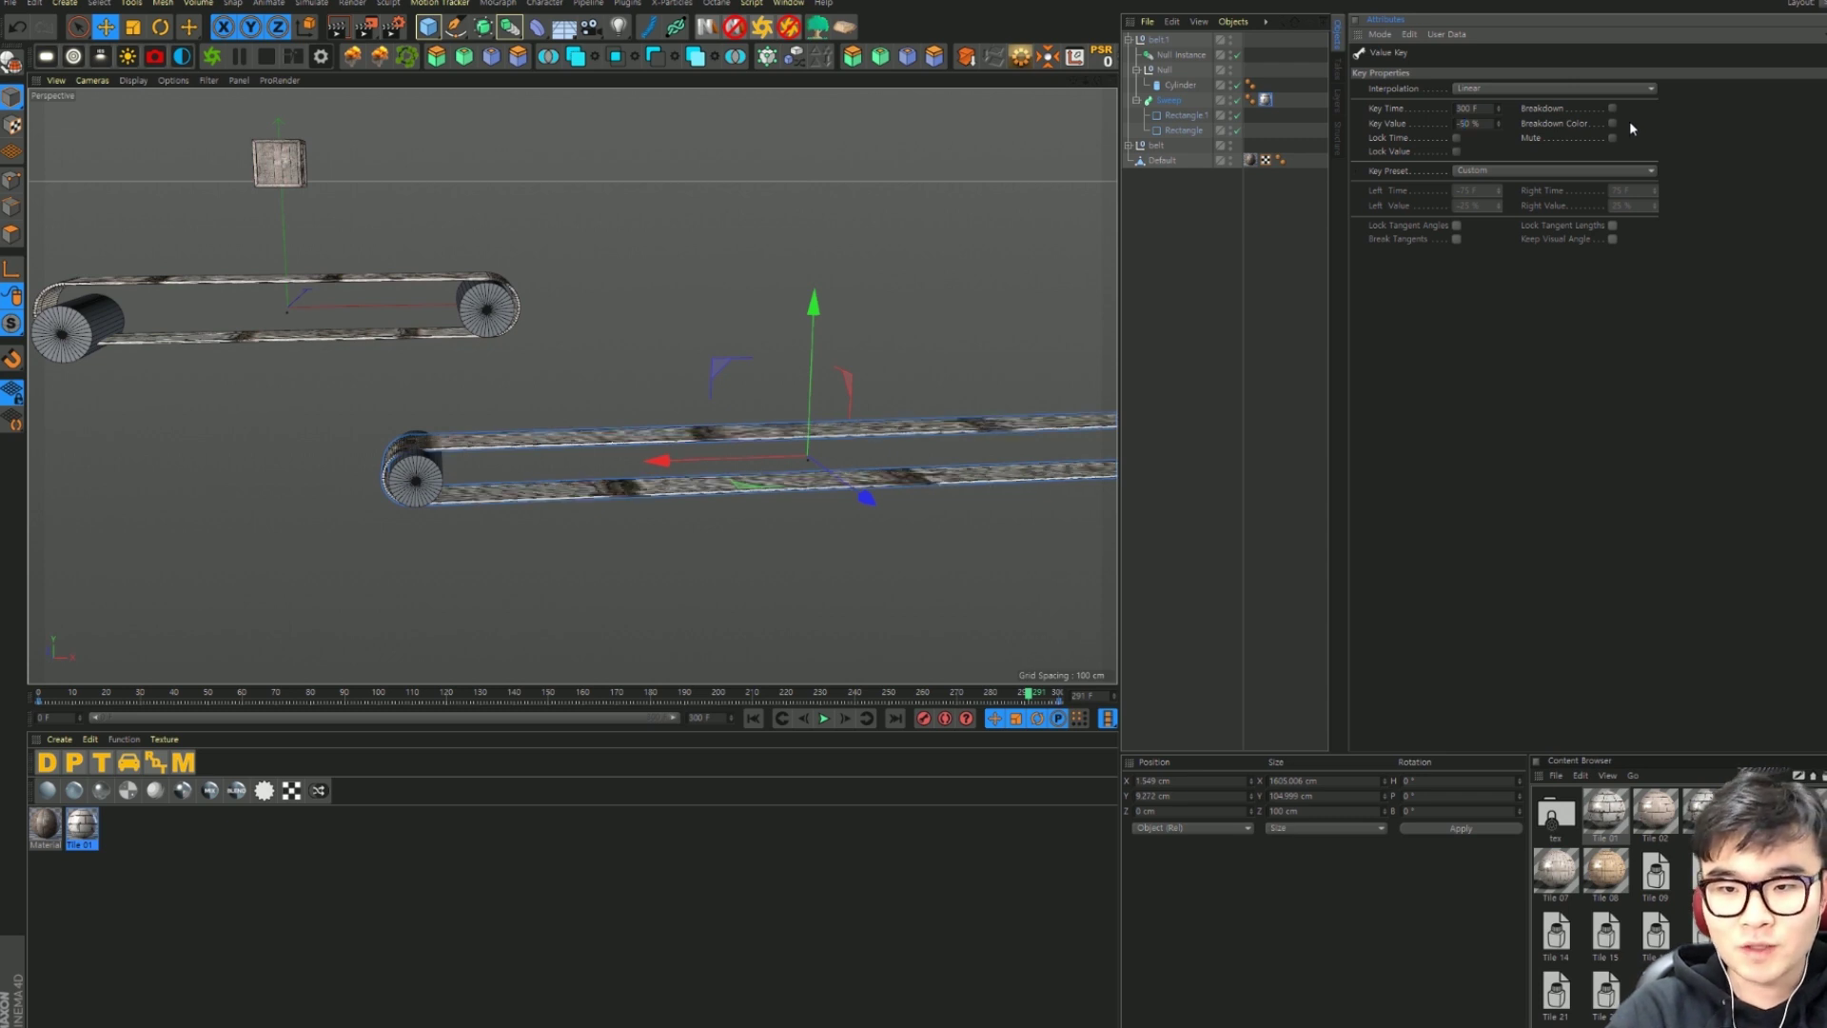
pyautogui.click(824, 718)
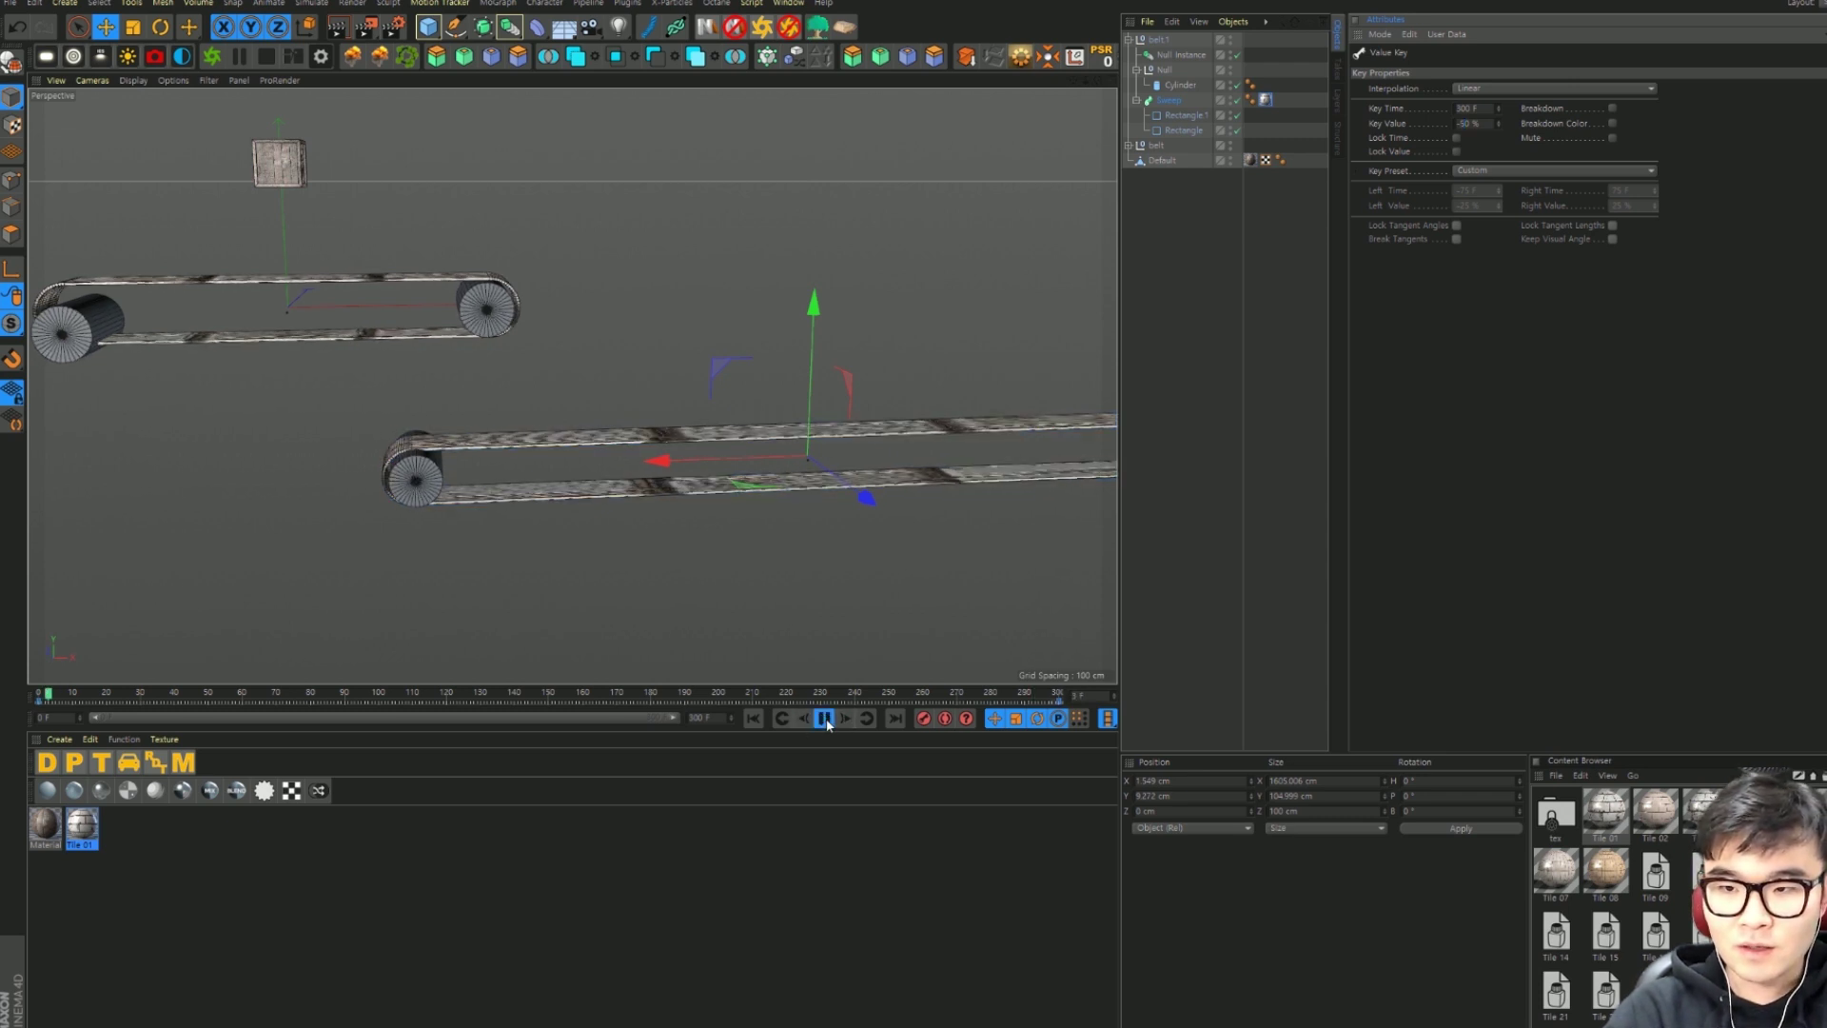
pyautogui.click(824, 718)
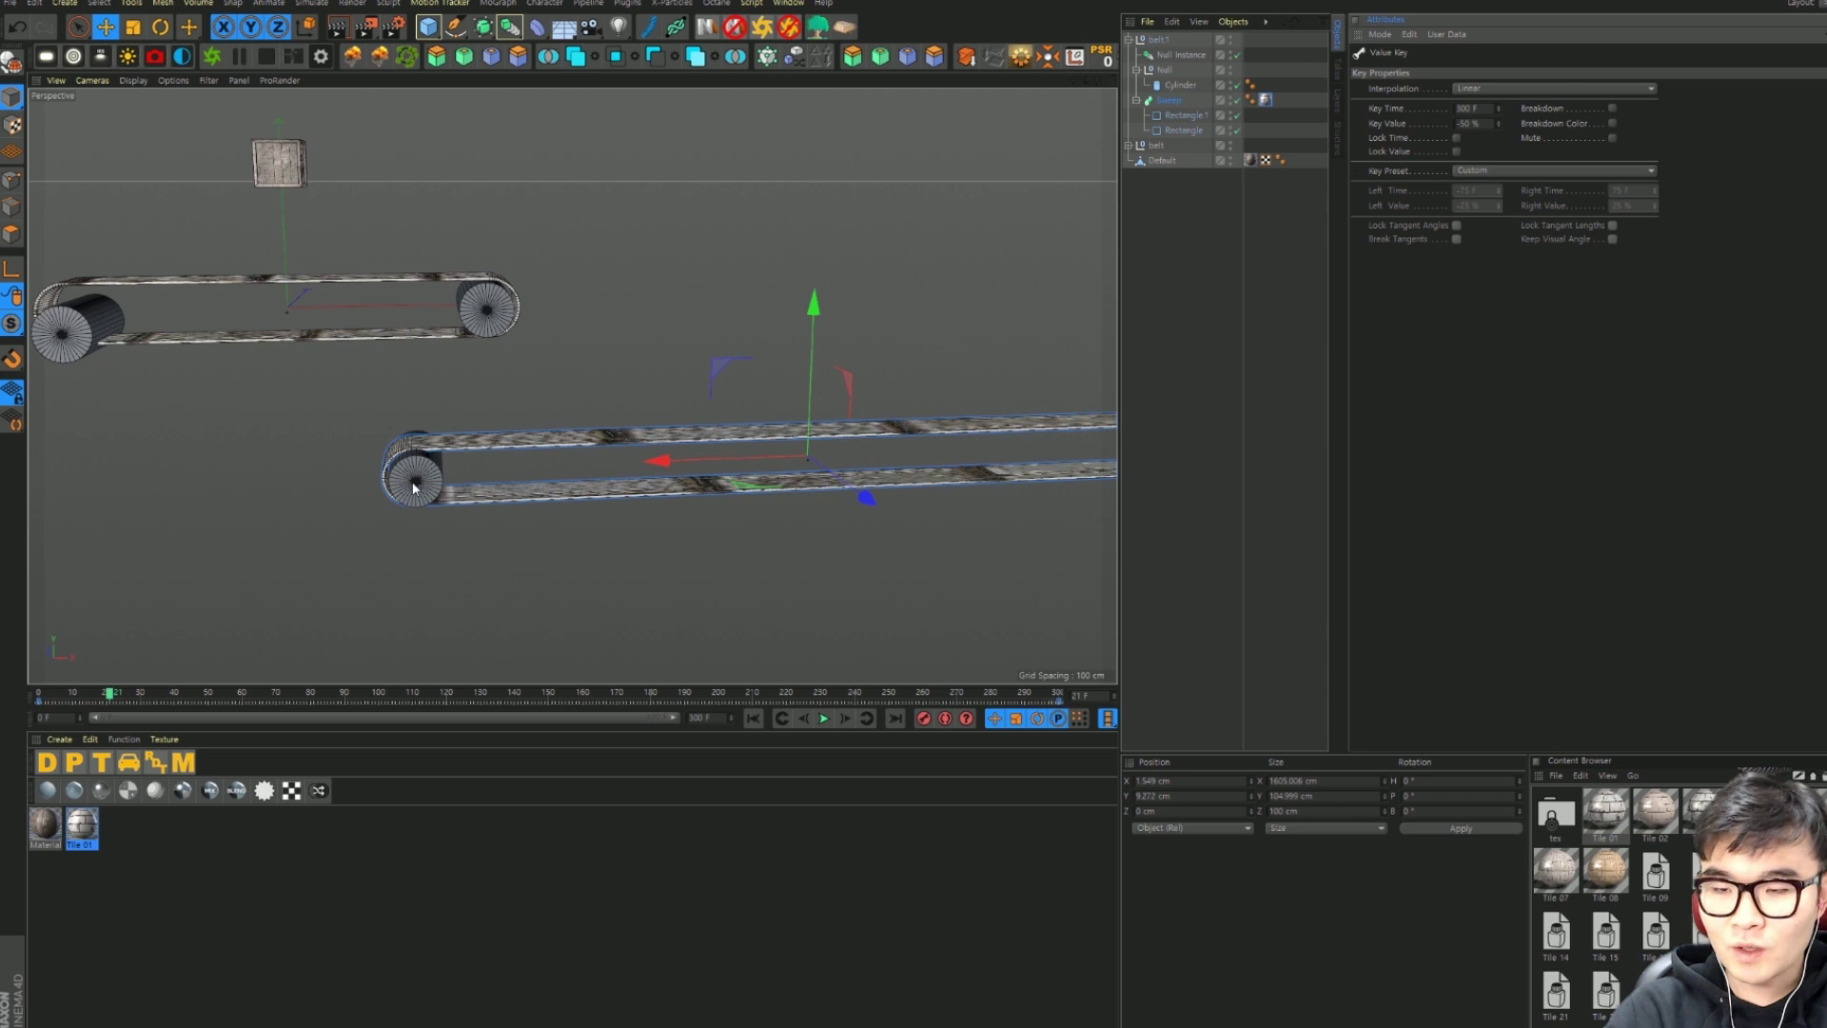
pyautogui.click(825, 718)
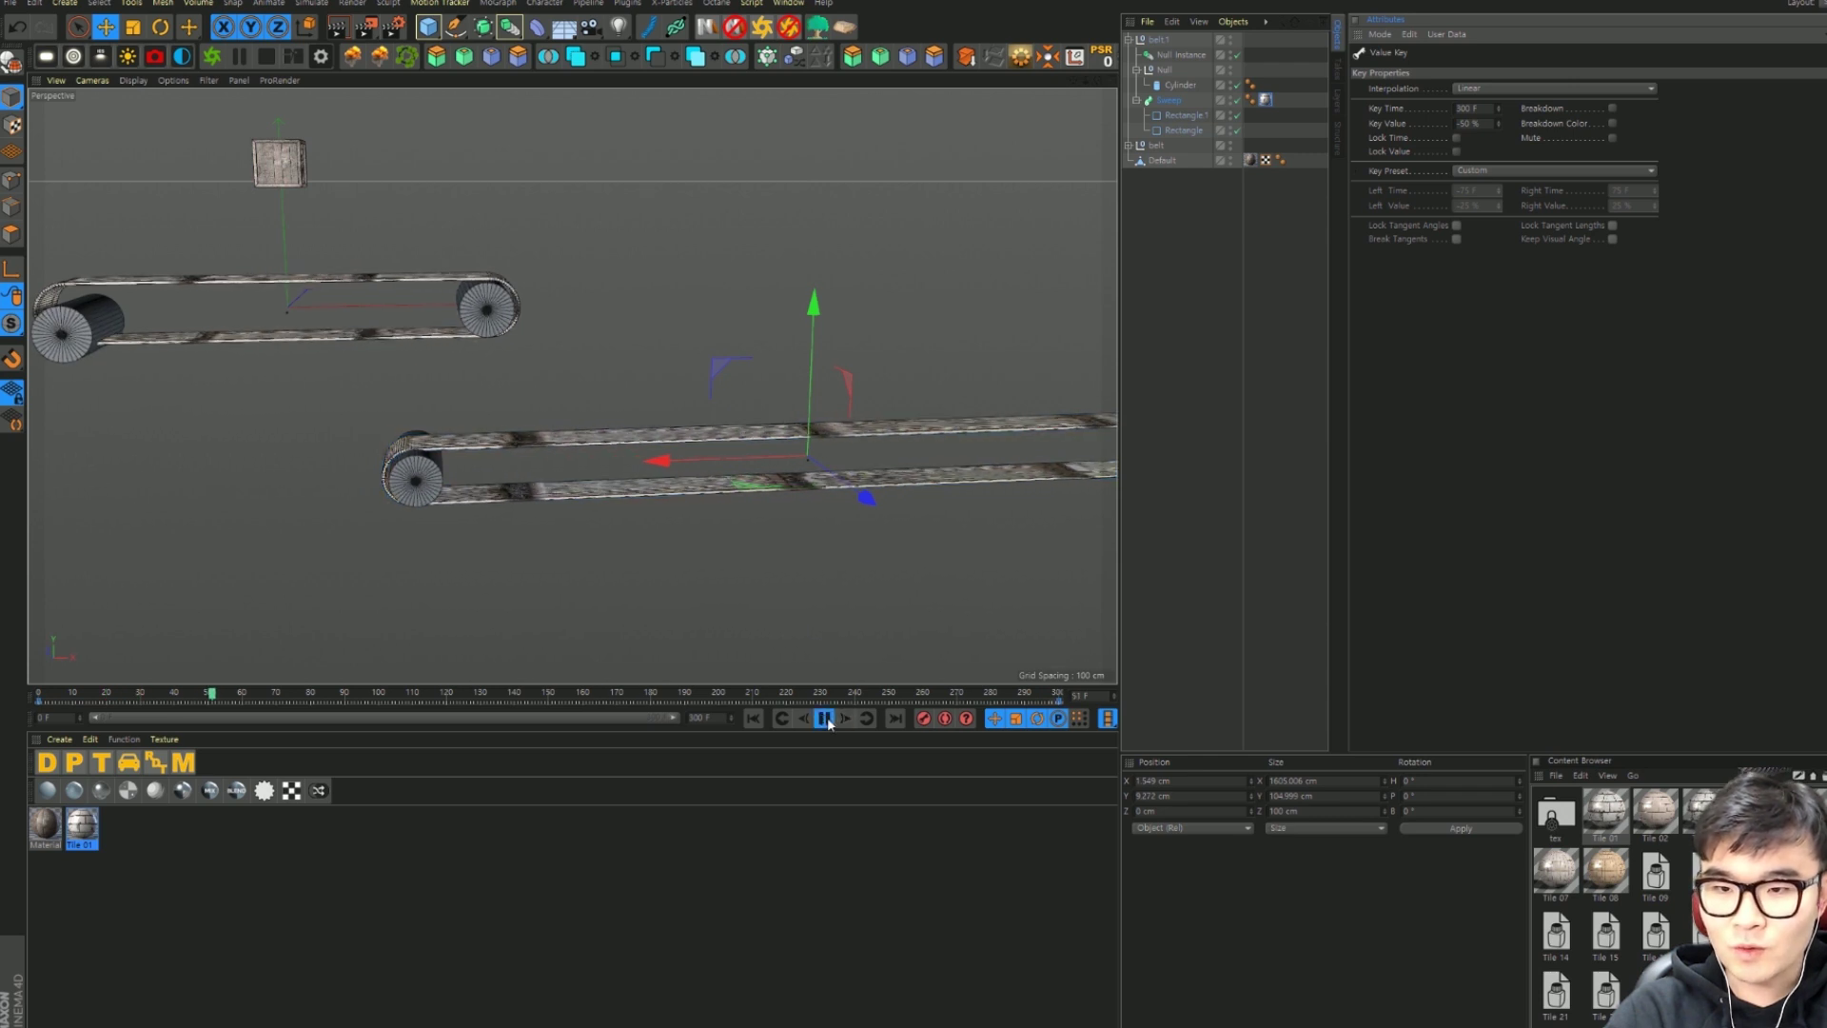
pyautogui.click(825, 718)
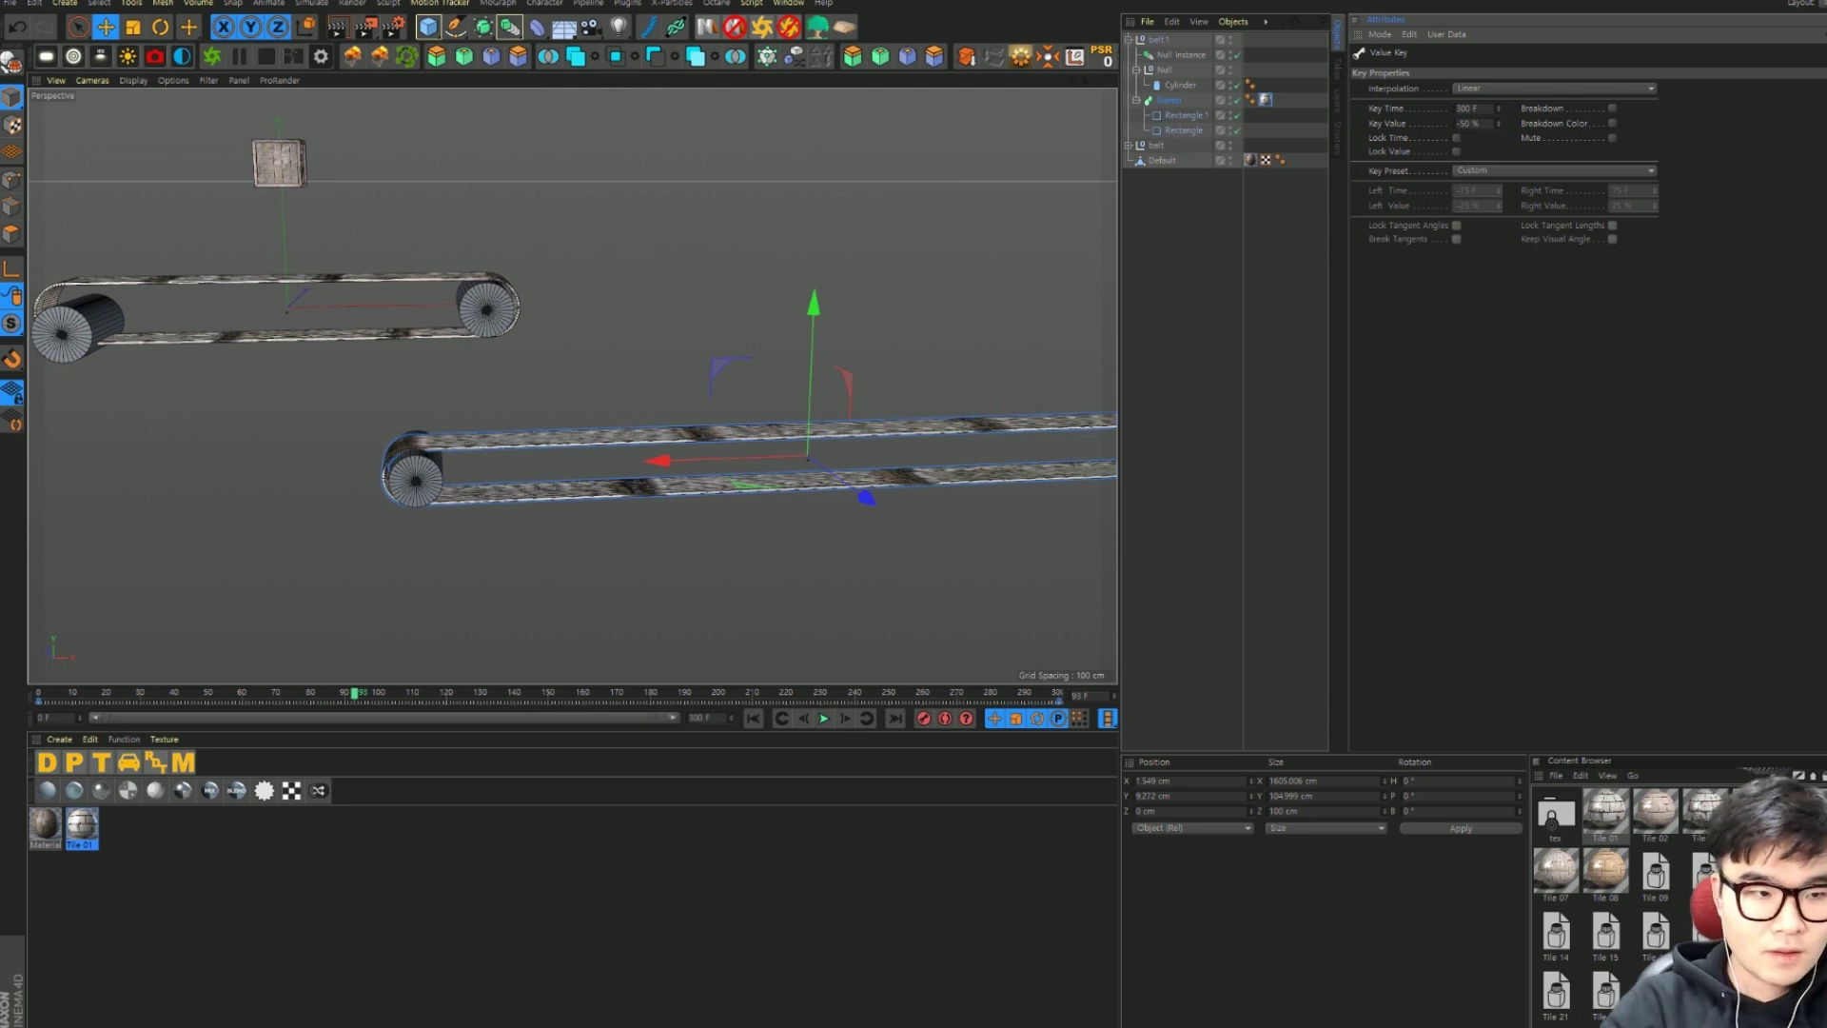
pyautogui.moveTo(809, 447)
pyautogui.keyDown('alt'); pyautogui.mouseDown()
pyautogui.moveTo(856, 555)
pyautogui.moveTo(953, 488)
pyautogui.moveTo(765, 420)
pyautogui.mouseUp(); pyautogui.keyUp('alt')
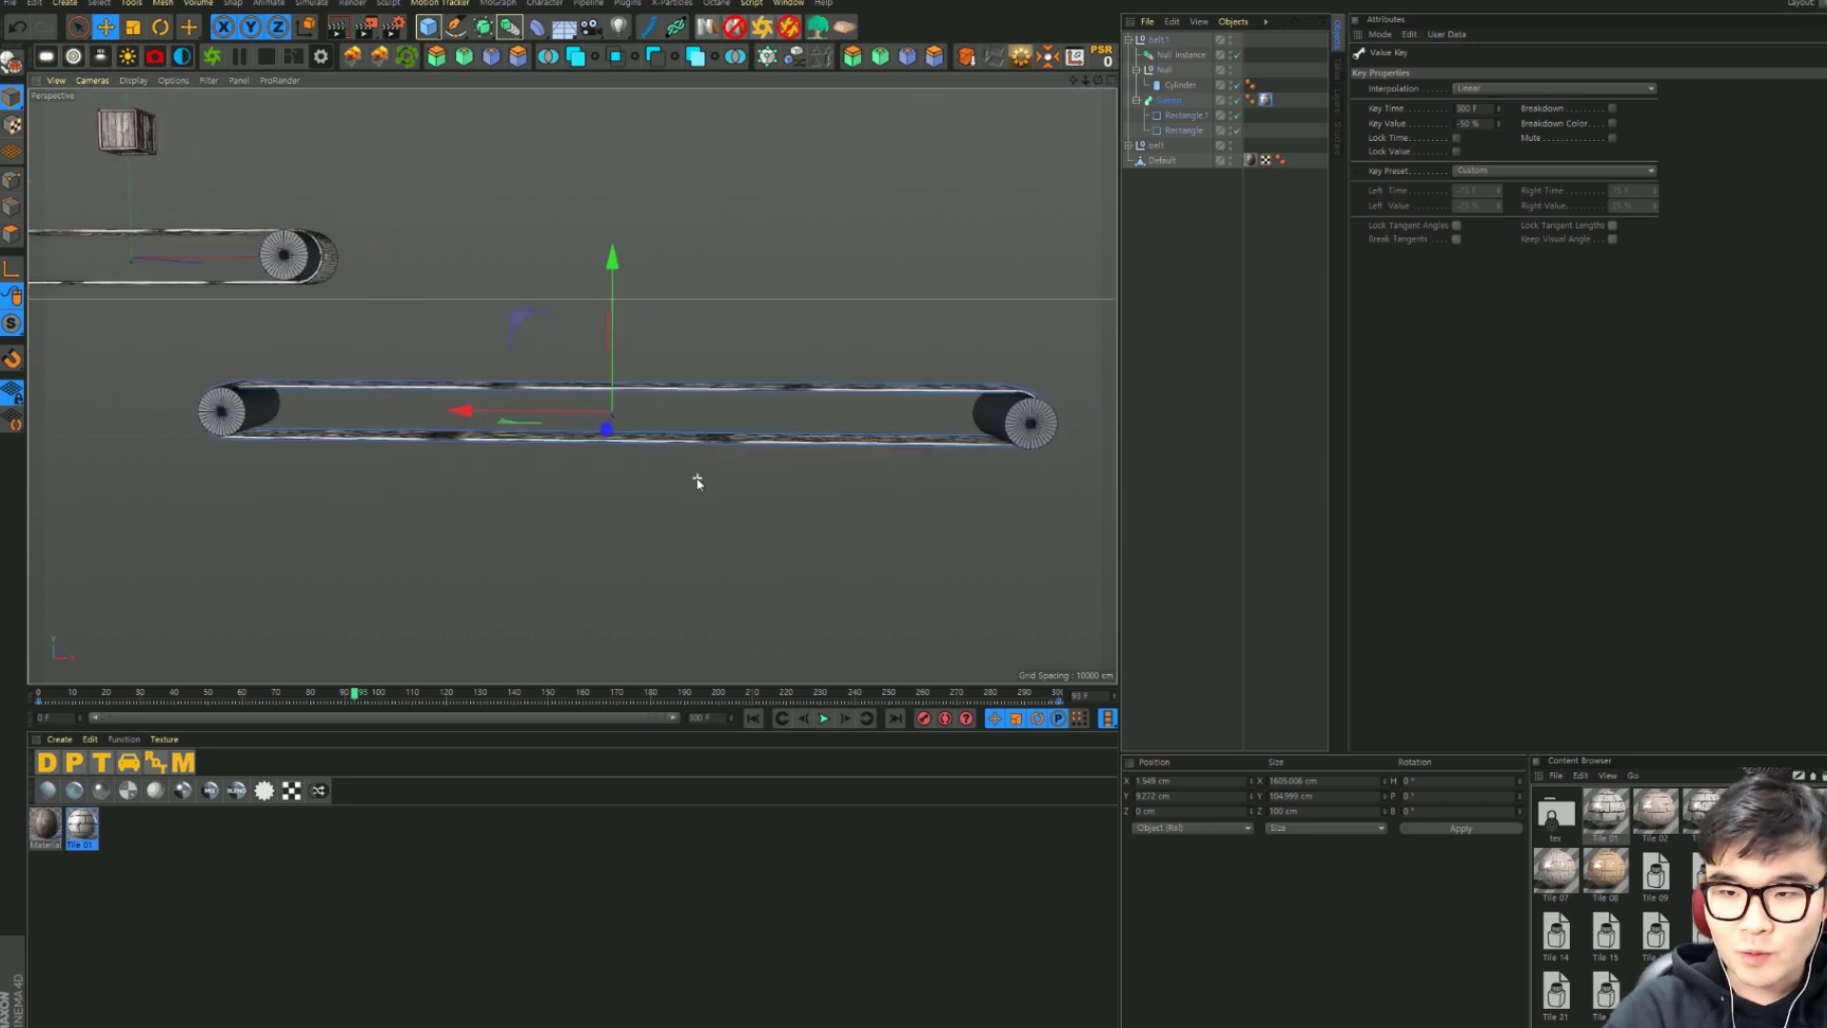
# Step: Try duplicating the left roller group by dragging, then undo it
pyautogui.hotkey('ctrl', 'shift', 'a')
pyautogui.click(1163, 69)
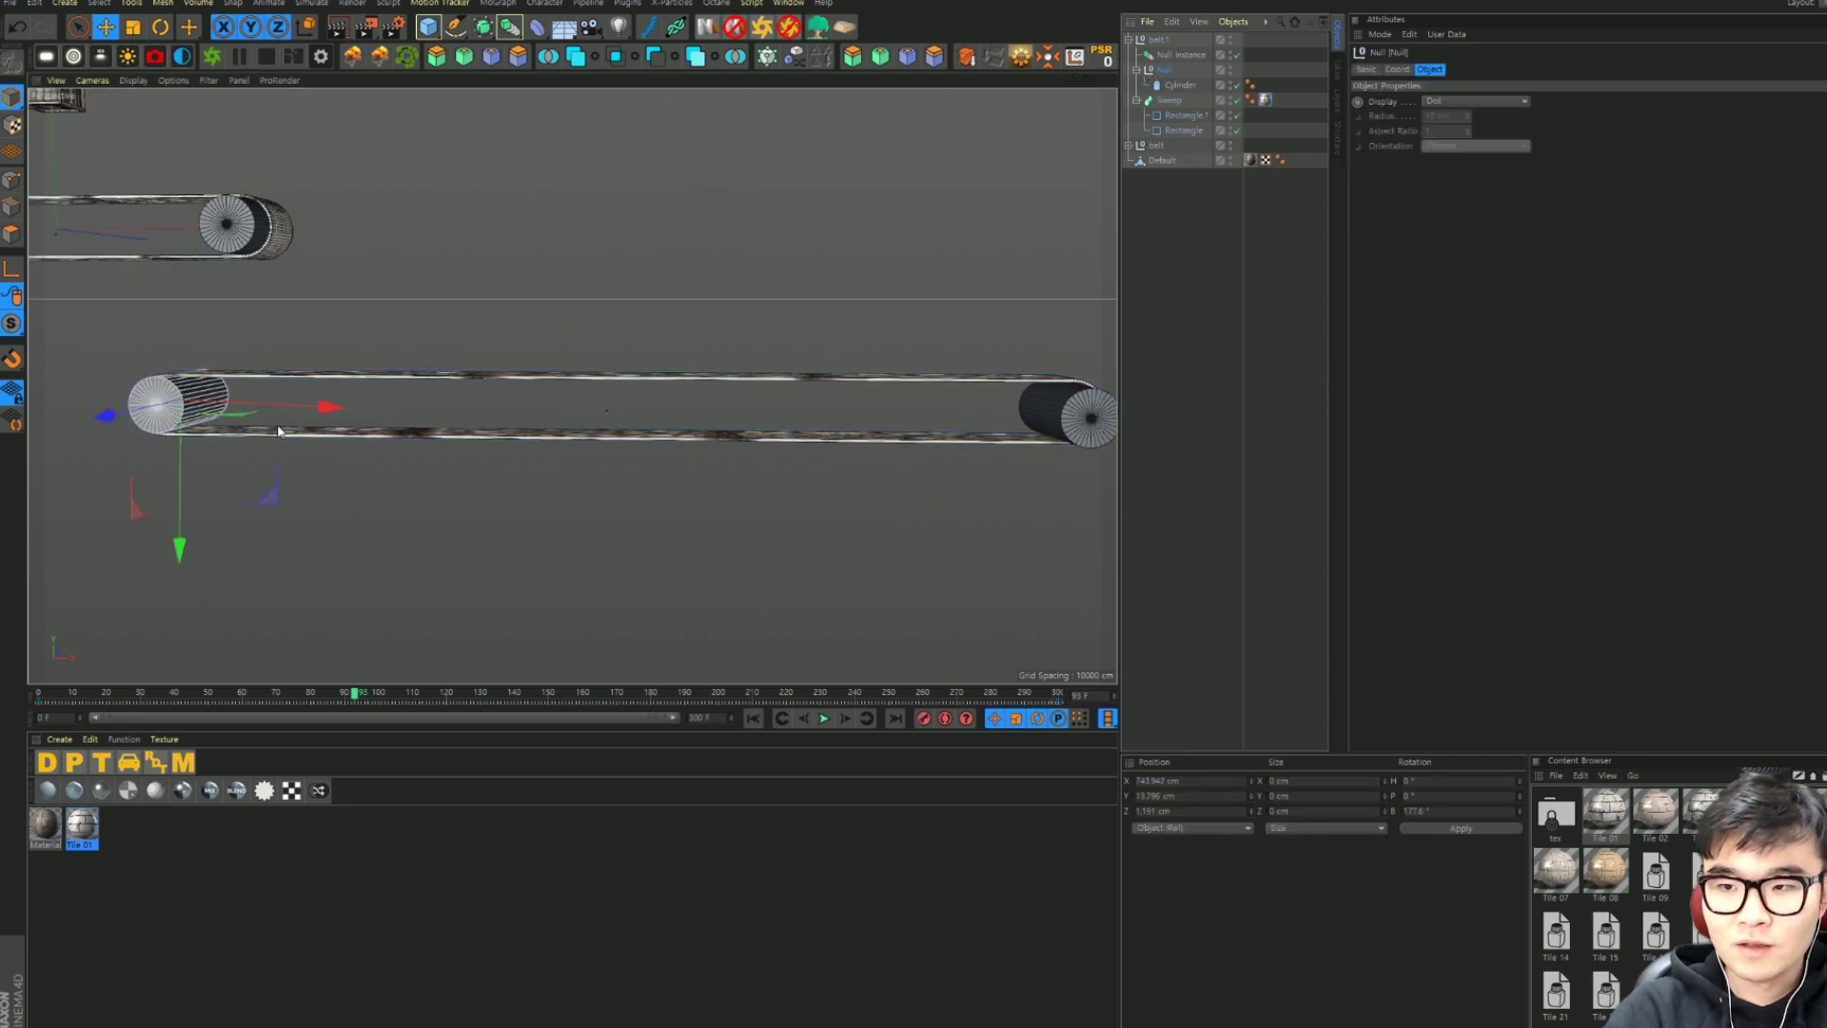
pyautogui.keyDown('ctrl'); pyautogui.moveTo(326, 409); pyautogui.dragTo(399, 410); pyautogui.keyUp('ctrl')
pyautogui.hotkey('ctrl', 'z')
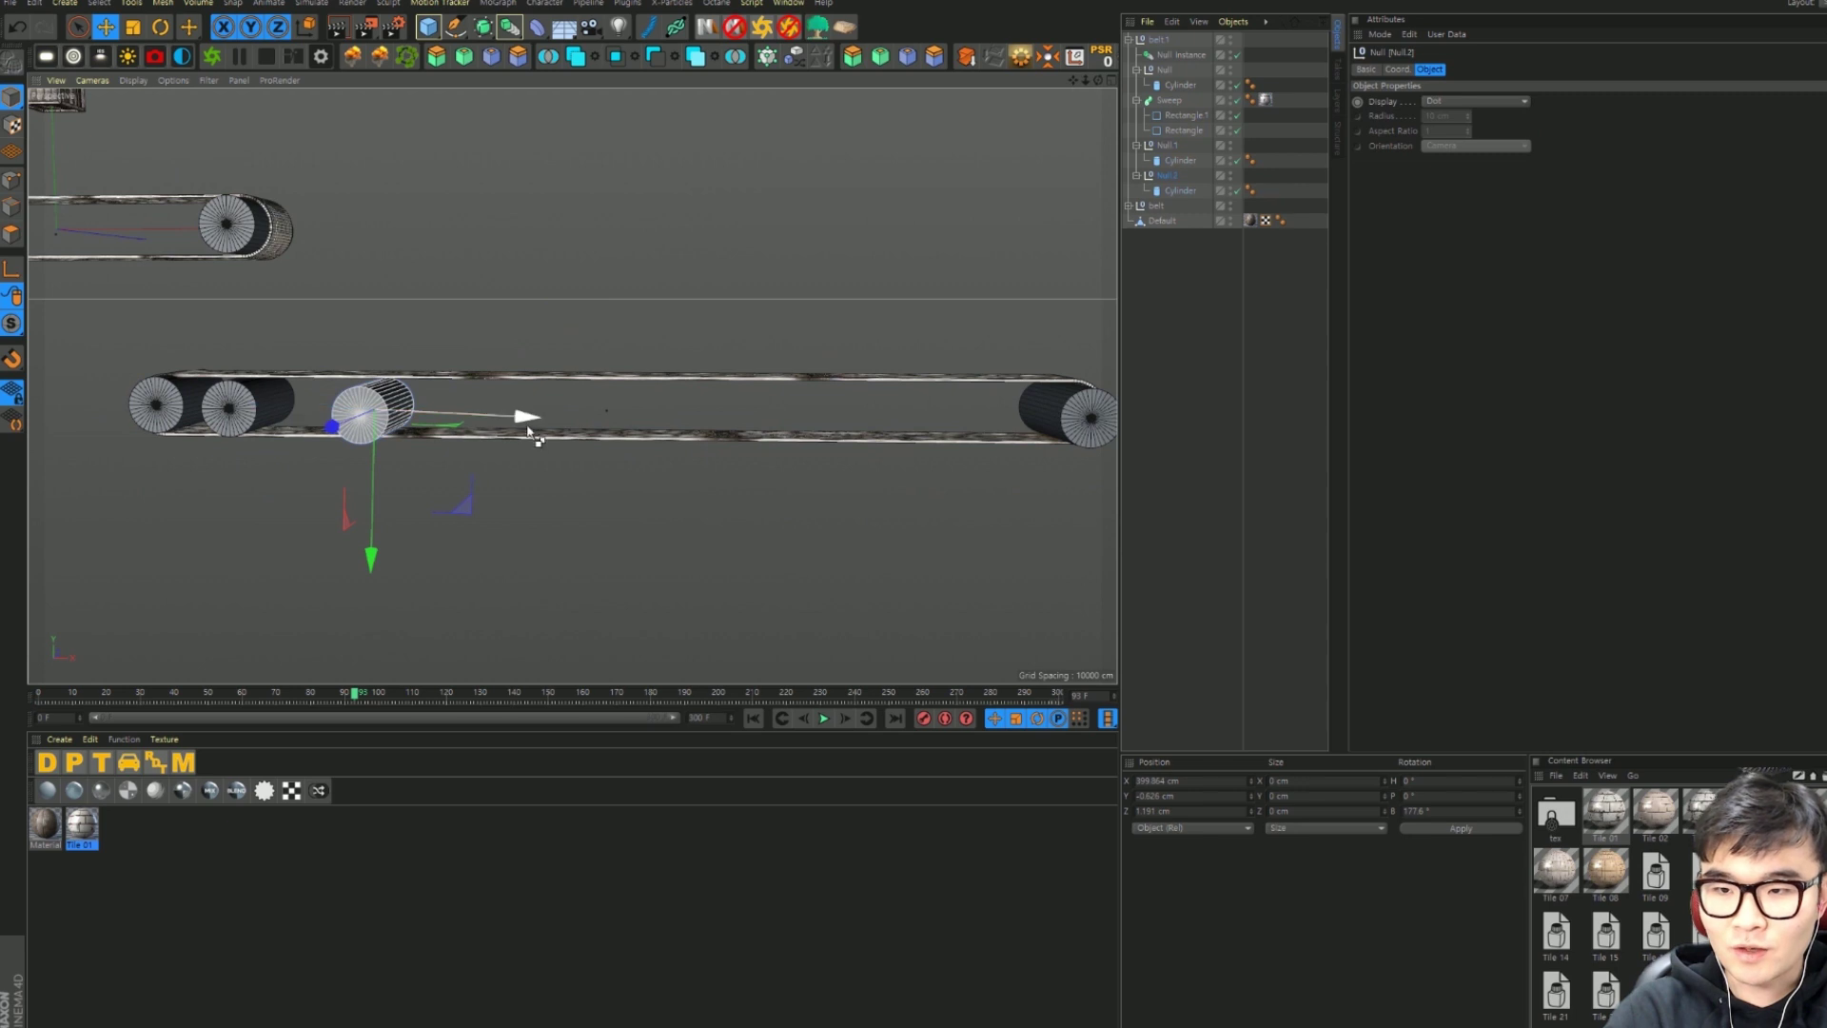
pyautogui.hotkey('ctrl', 'z')
pyautogui.hotkey('ctrl', 'z')
pyautogui.hotkey('ctrl', 'z')
pyautogui.hotkey('ctrl', 'z')
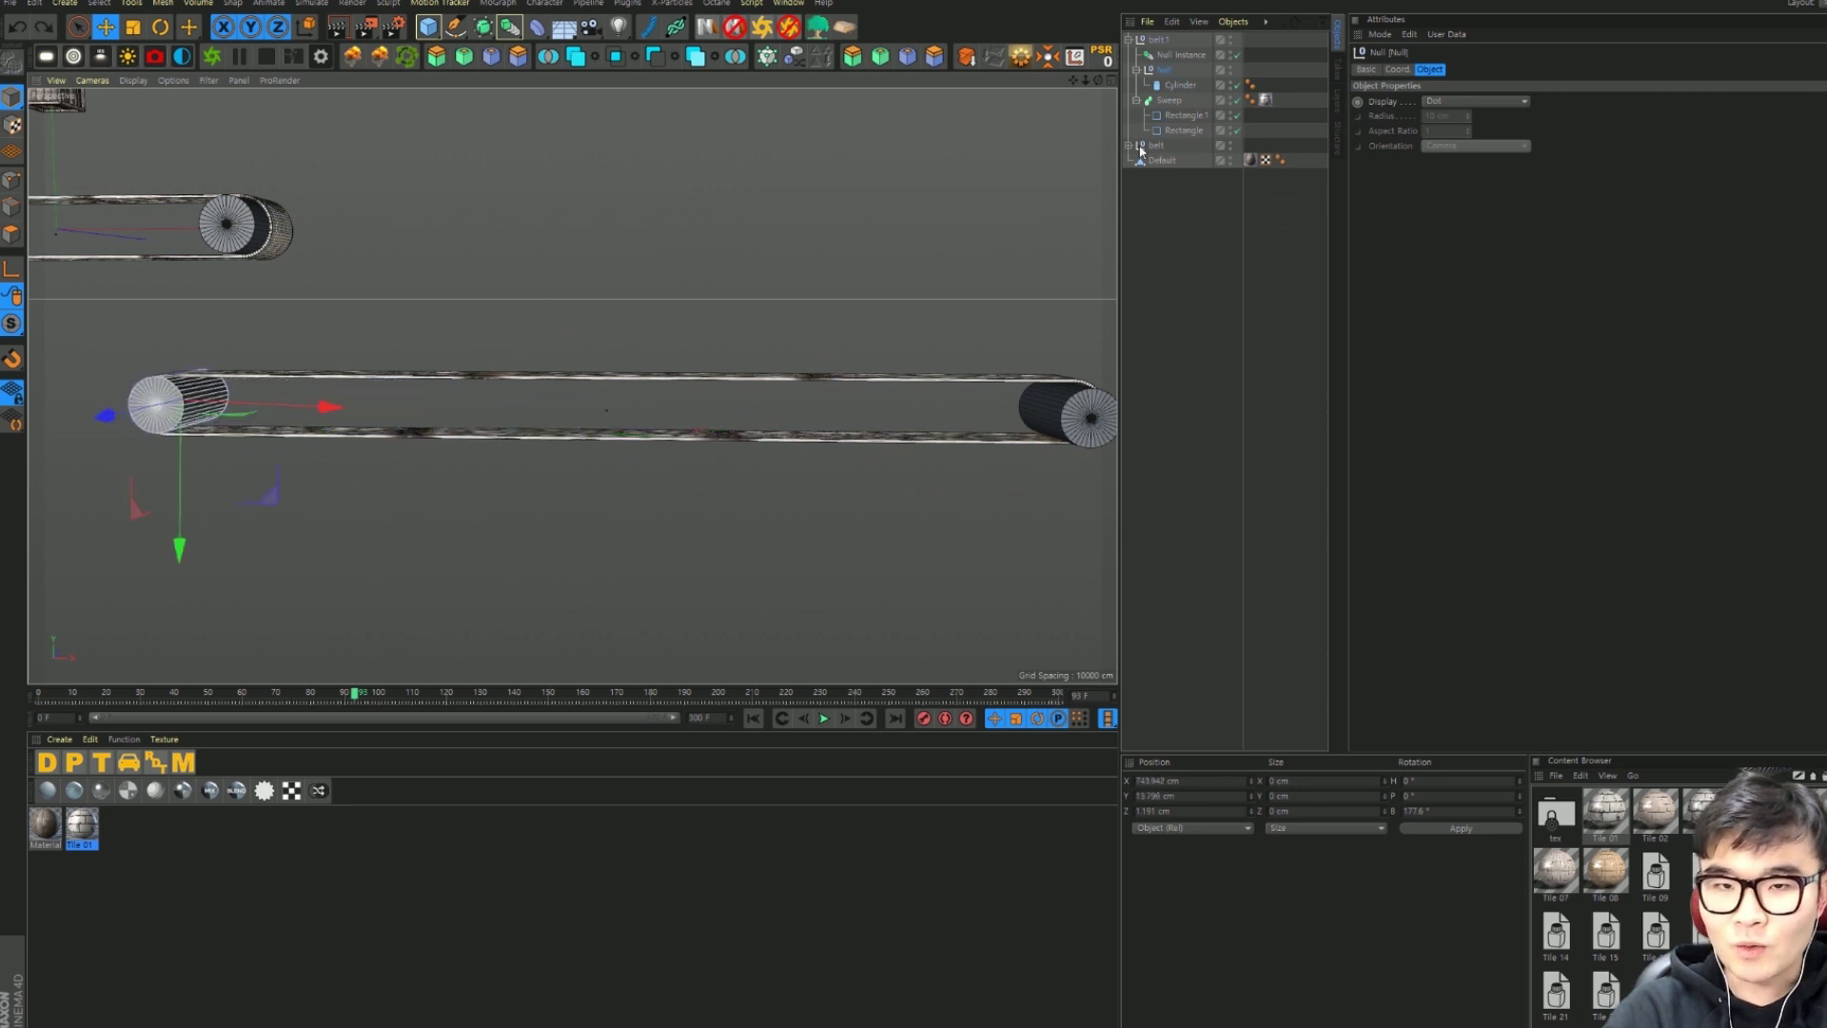
pyautogui.hotkey('ctrl', 'z')
pyautogui.hotkey('ctrl', 'z')
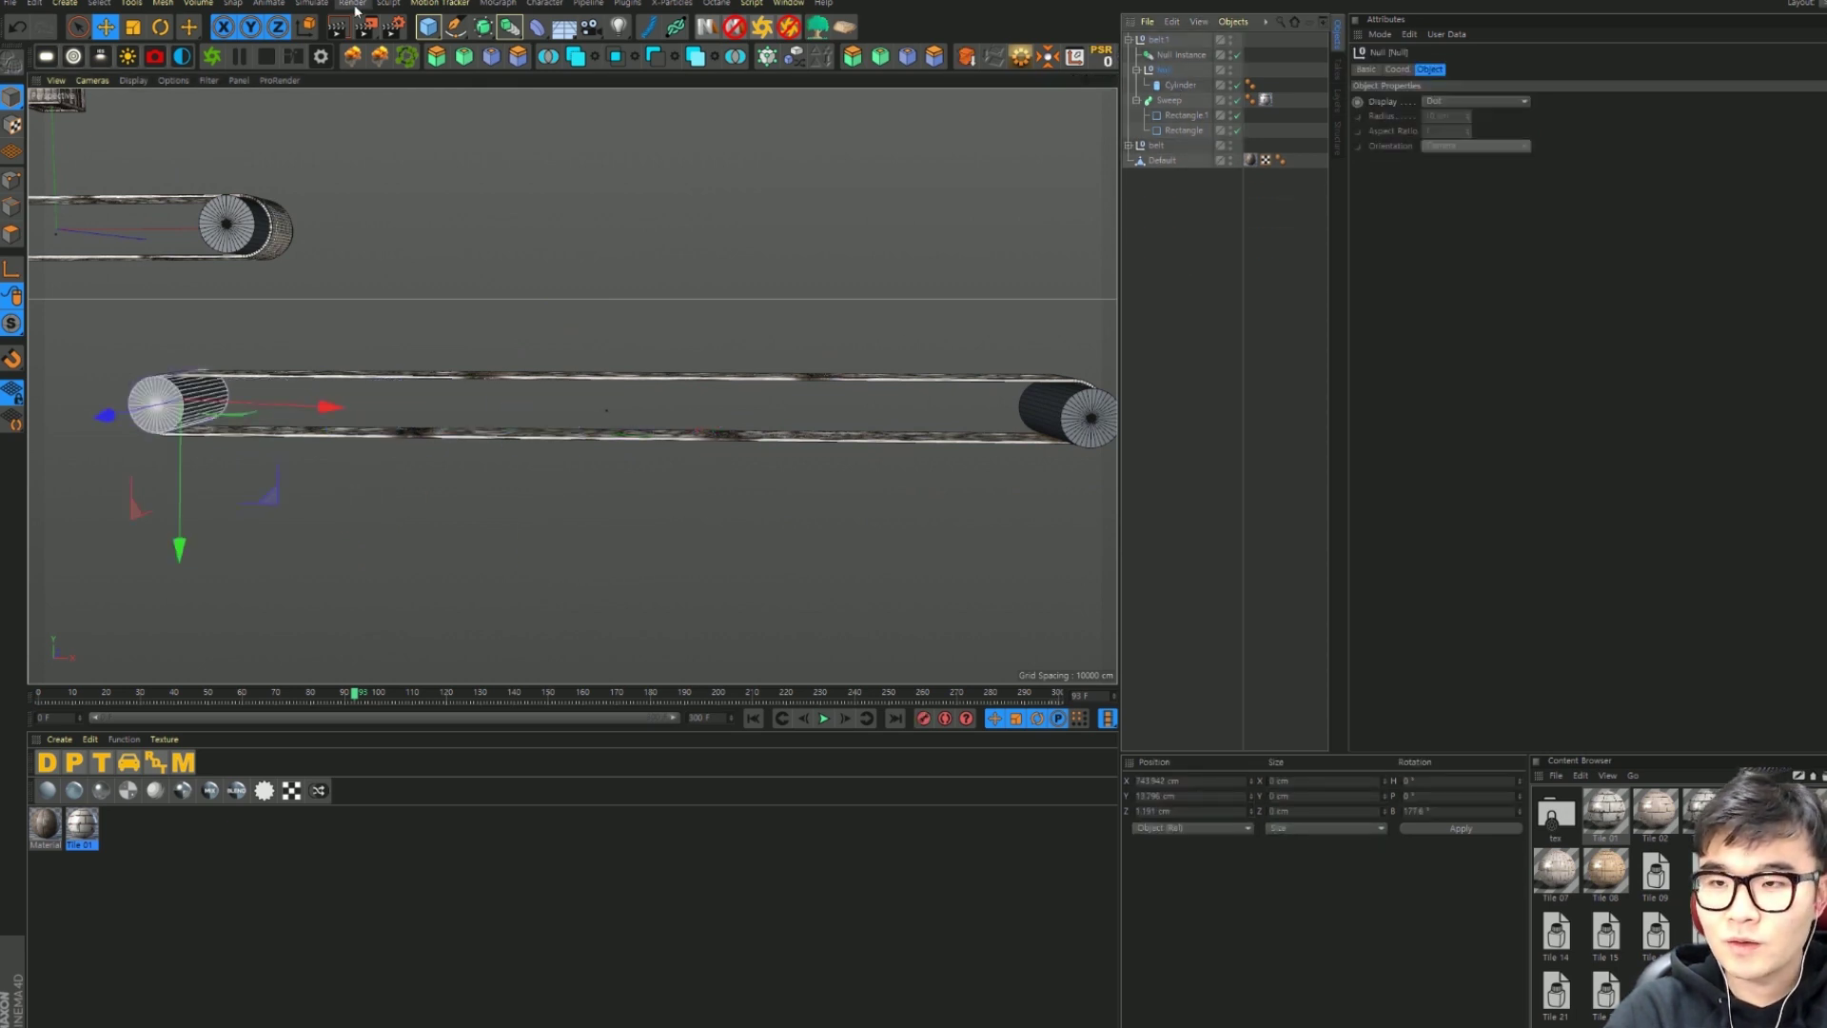
# Step: Clone the wheel in a Grid Array, count 3/1/1, size X 600 cm, and move it along X
pyautogui.click(498, 4)
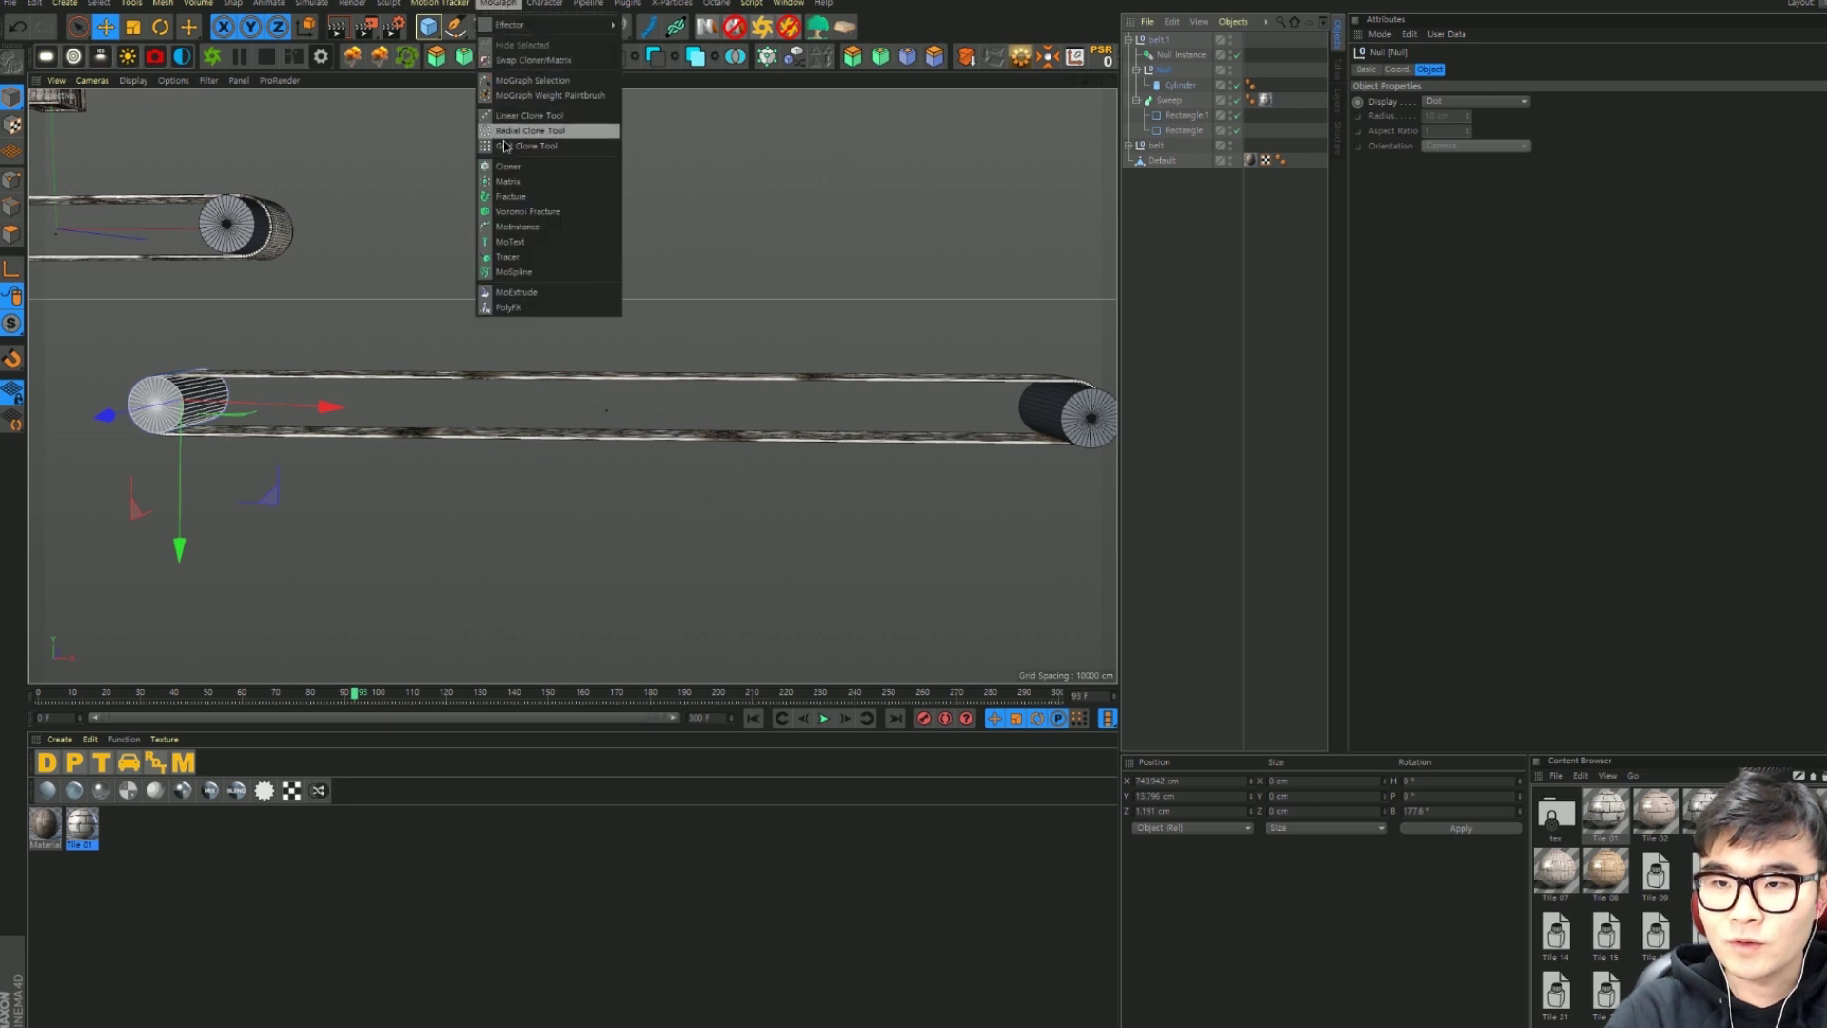
pyautogui.keyDown('alt'); pyautogui.click(508, 165); pyautogui.keyUp('alt')
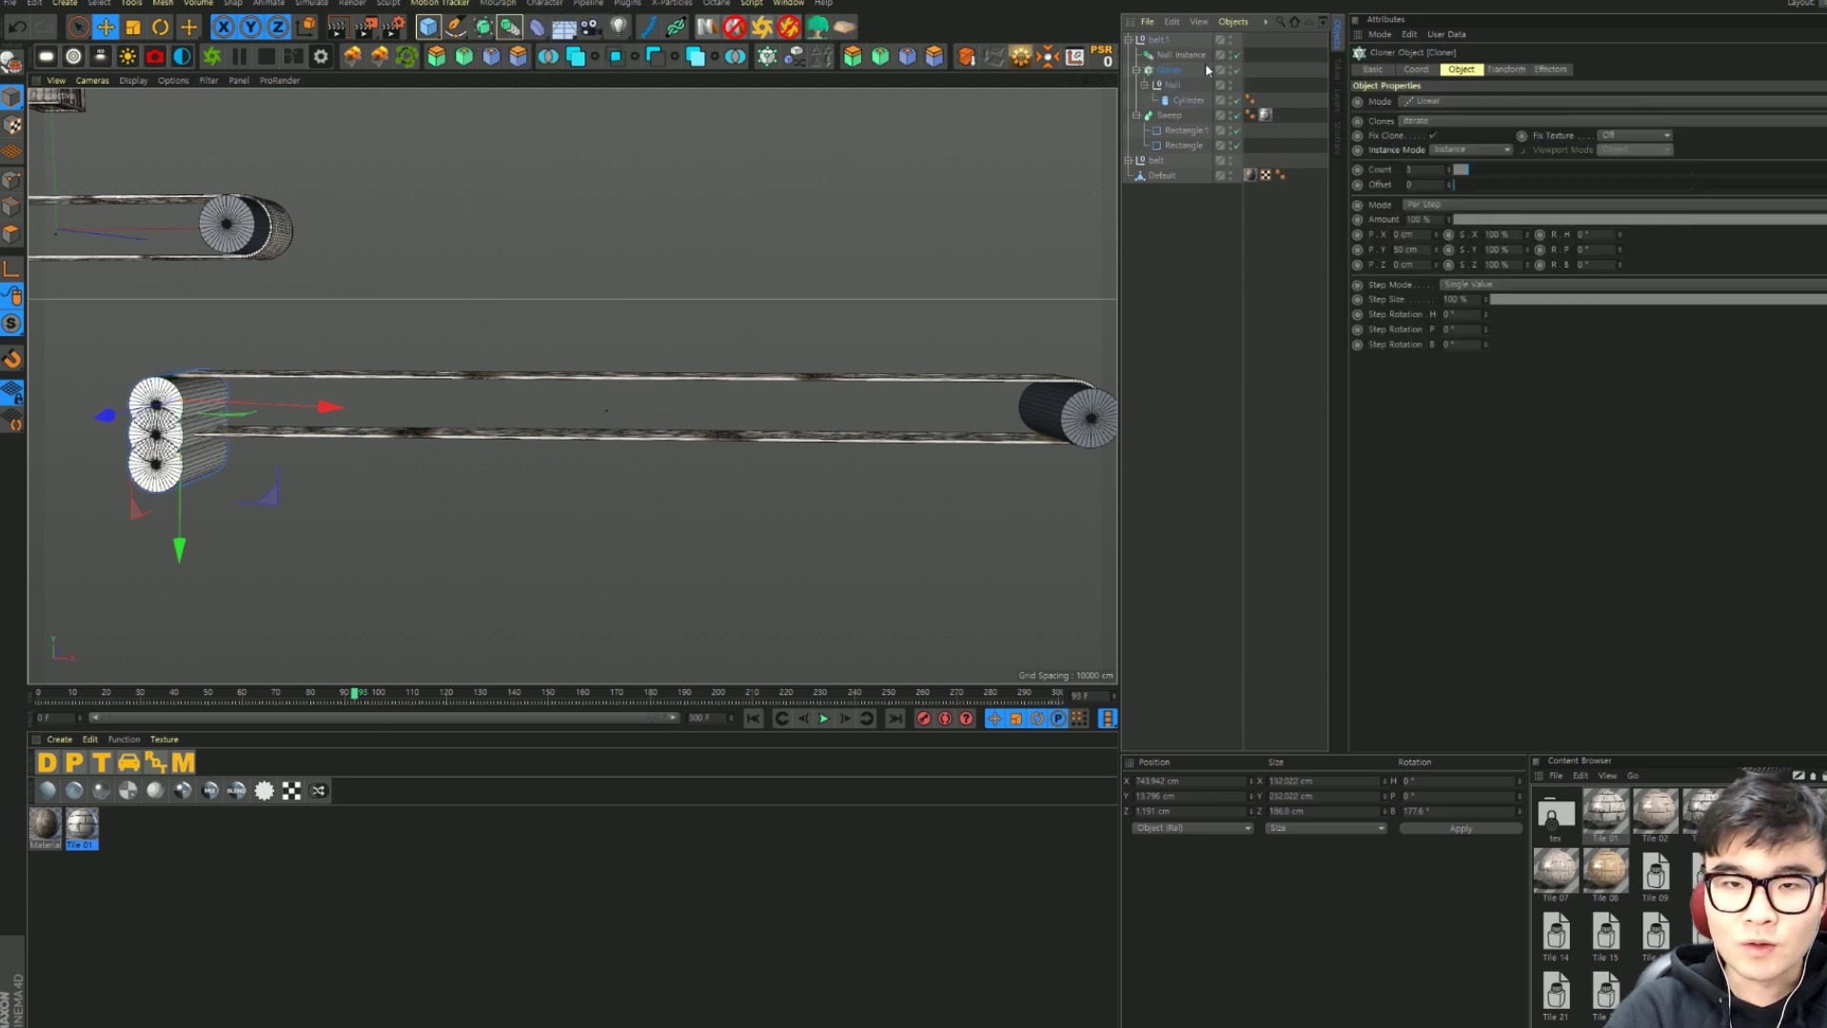
pyautogui.click(1485, 103)
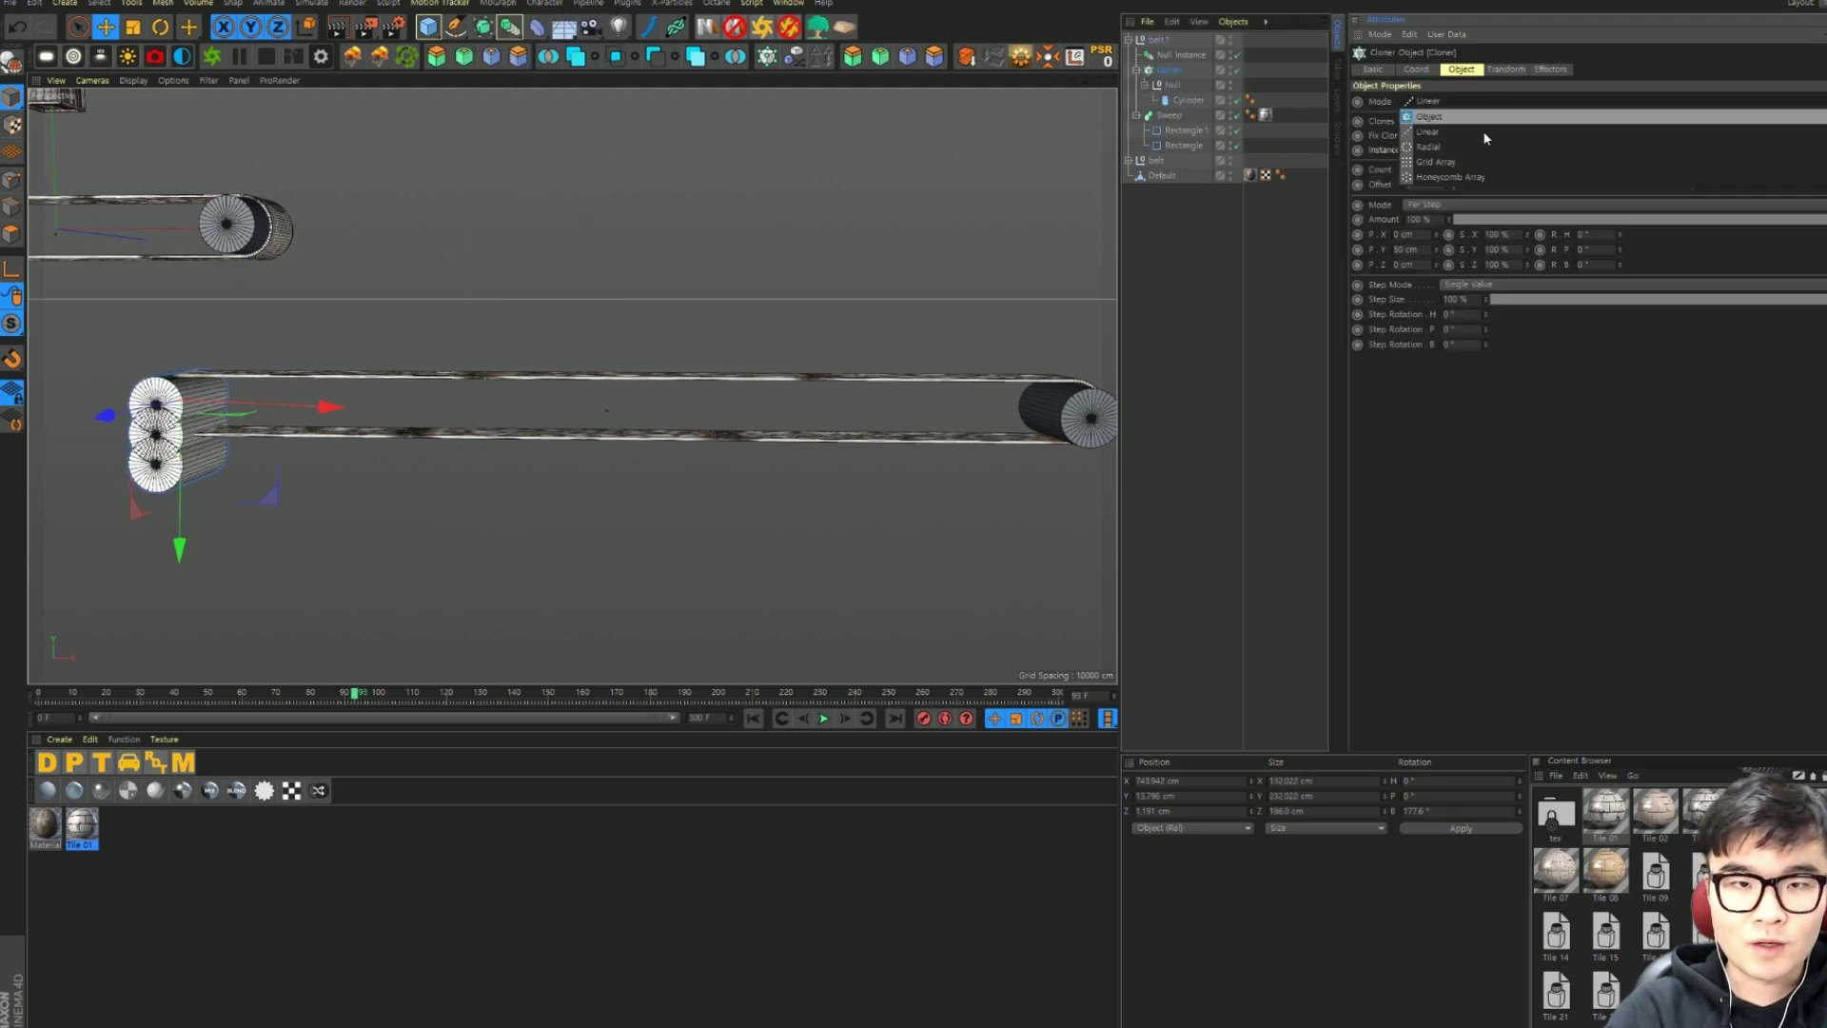
pyautogui.click(1461, 164)
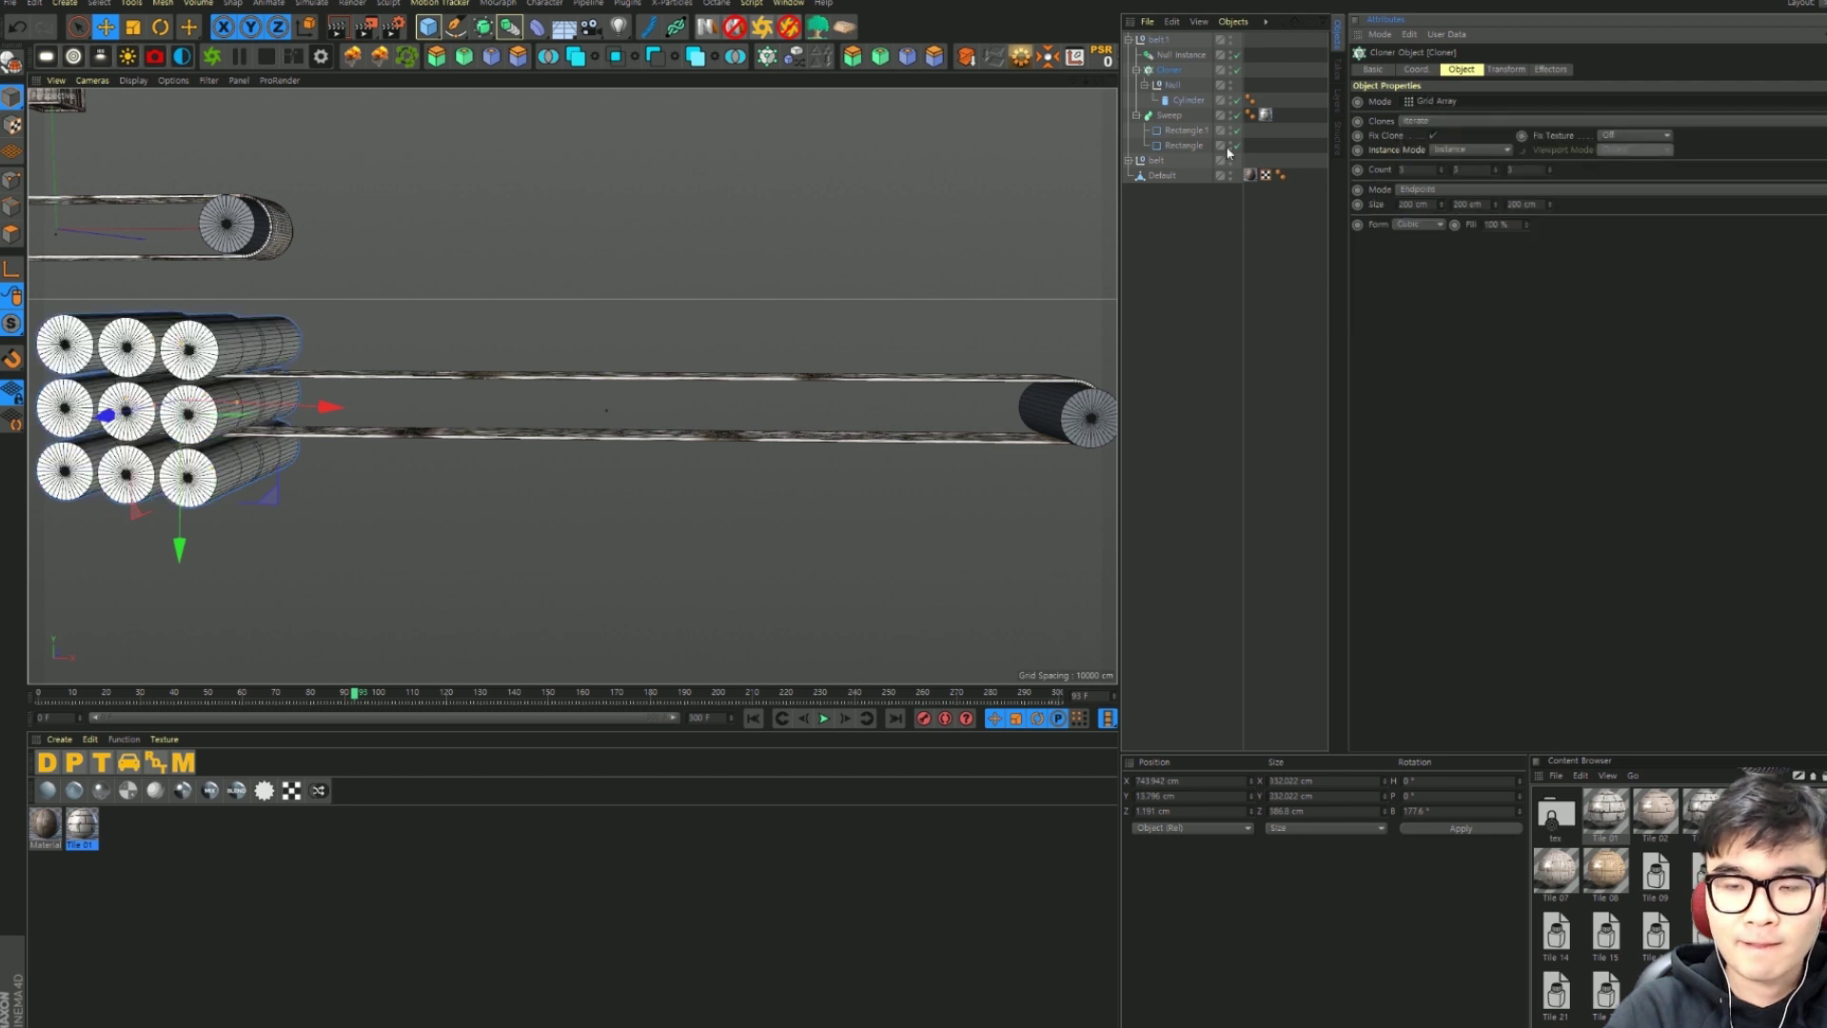
pyautogui.doubleClick(1457, 169)
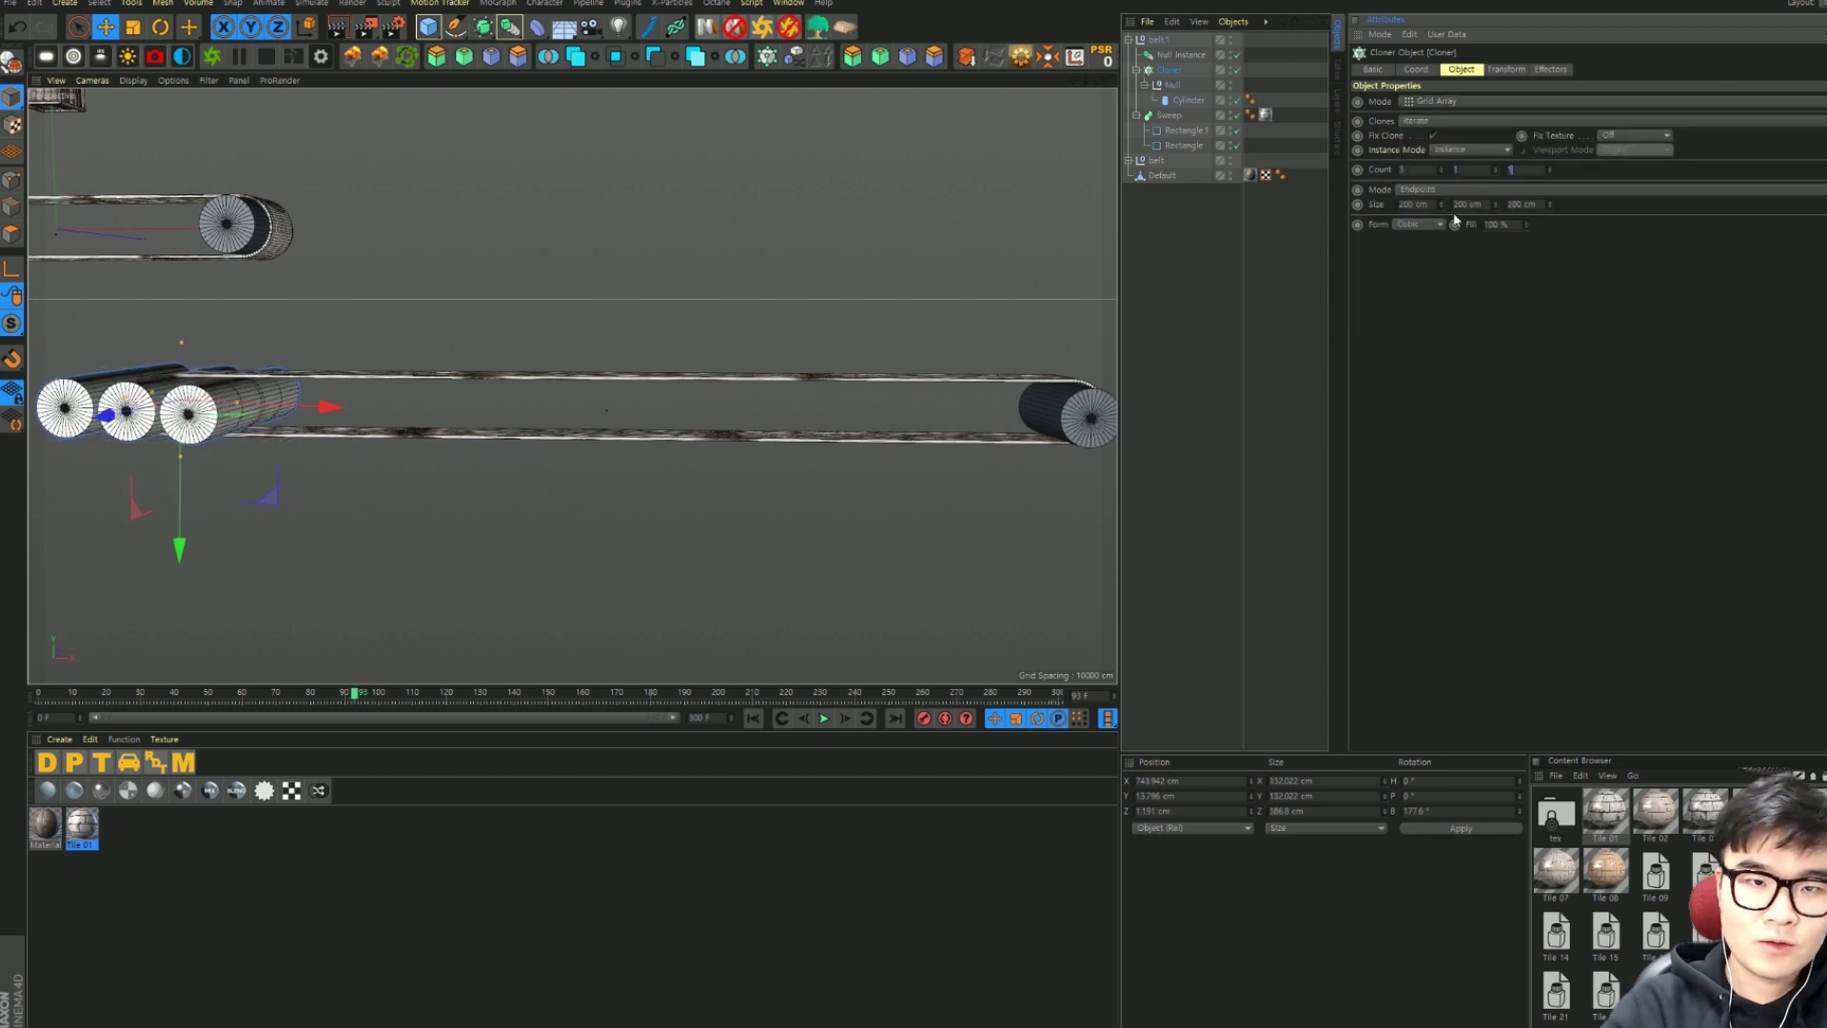
pyautogui.press('Tab')
pyautogui.press('Tab')
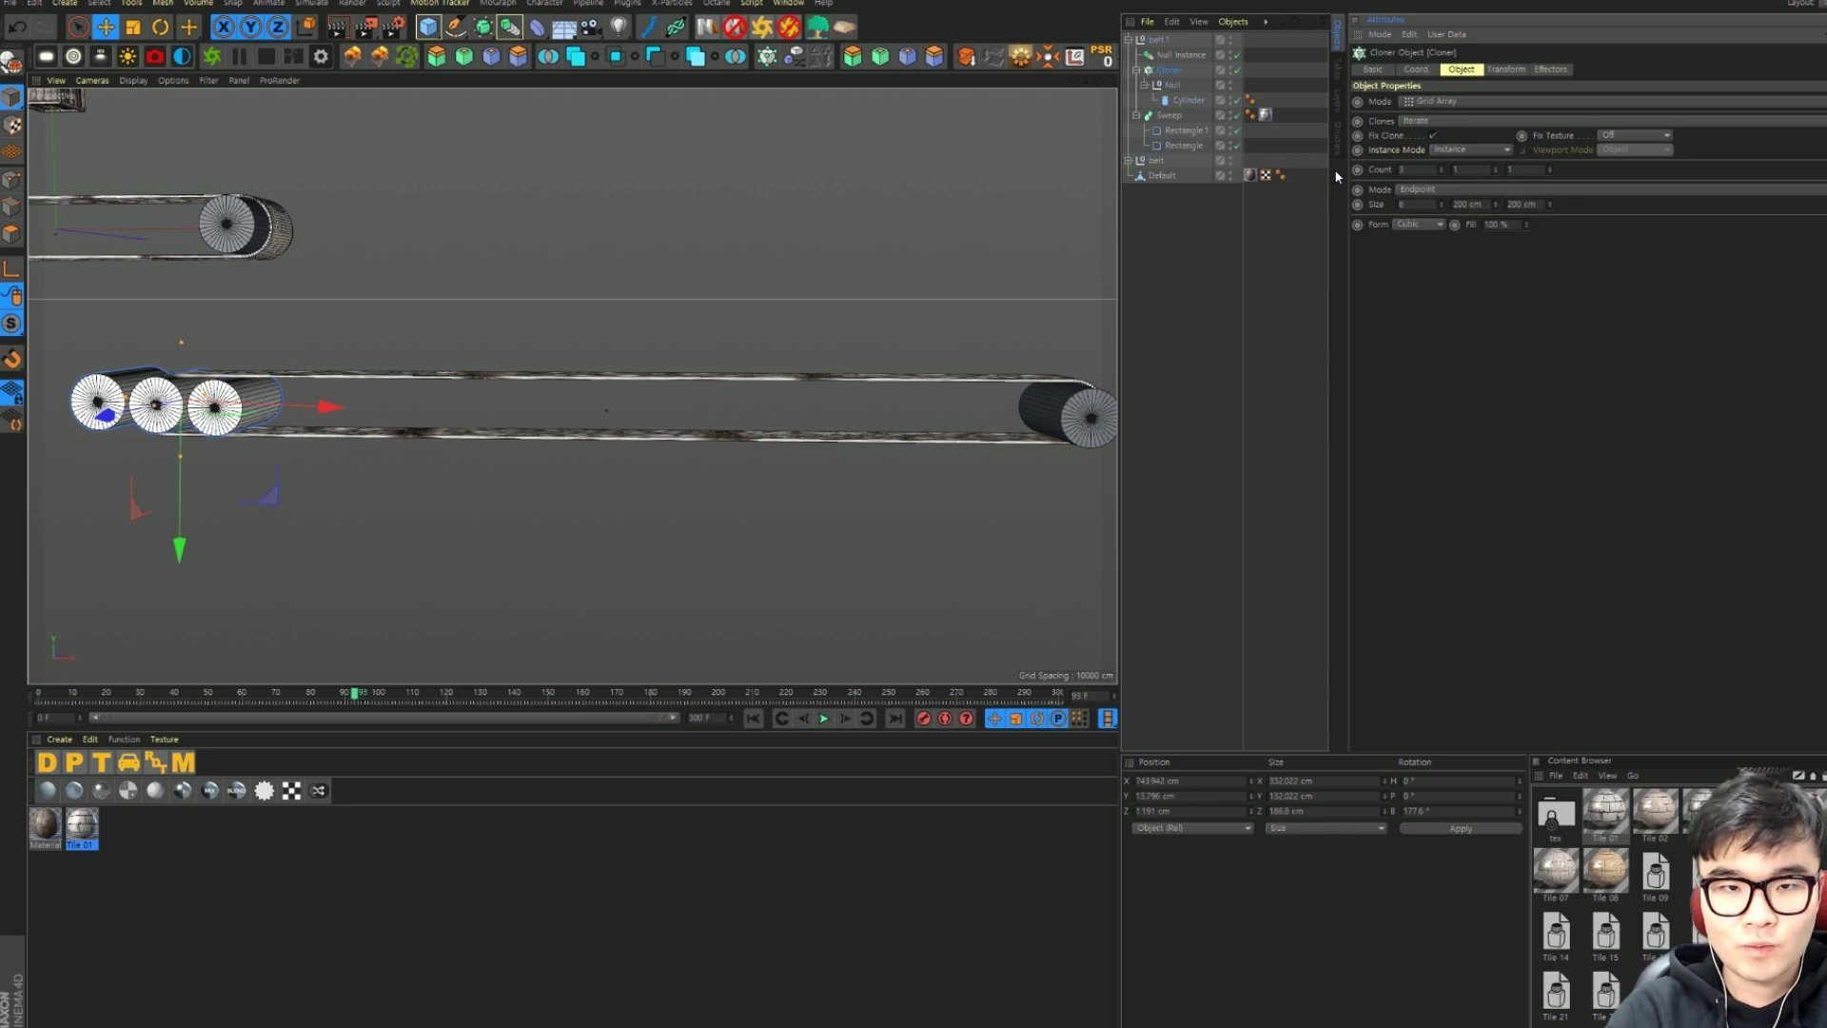
pyautogui.press('Return')
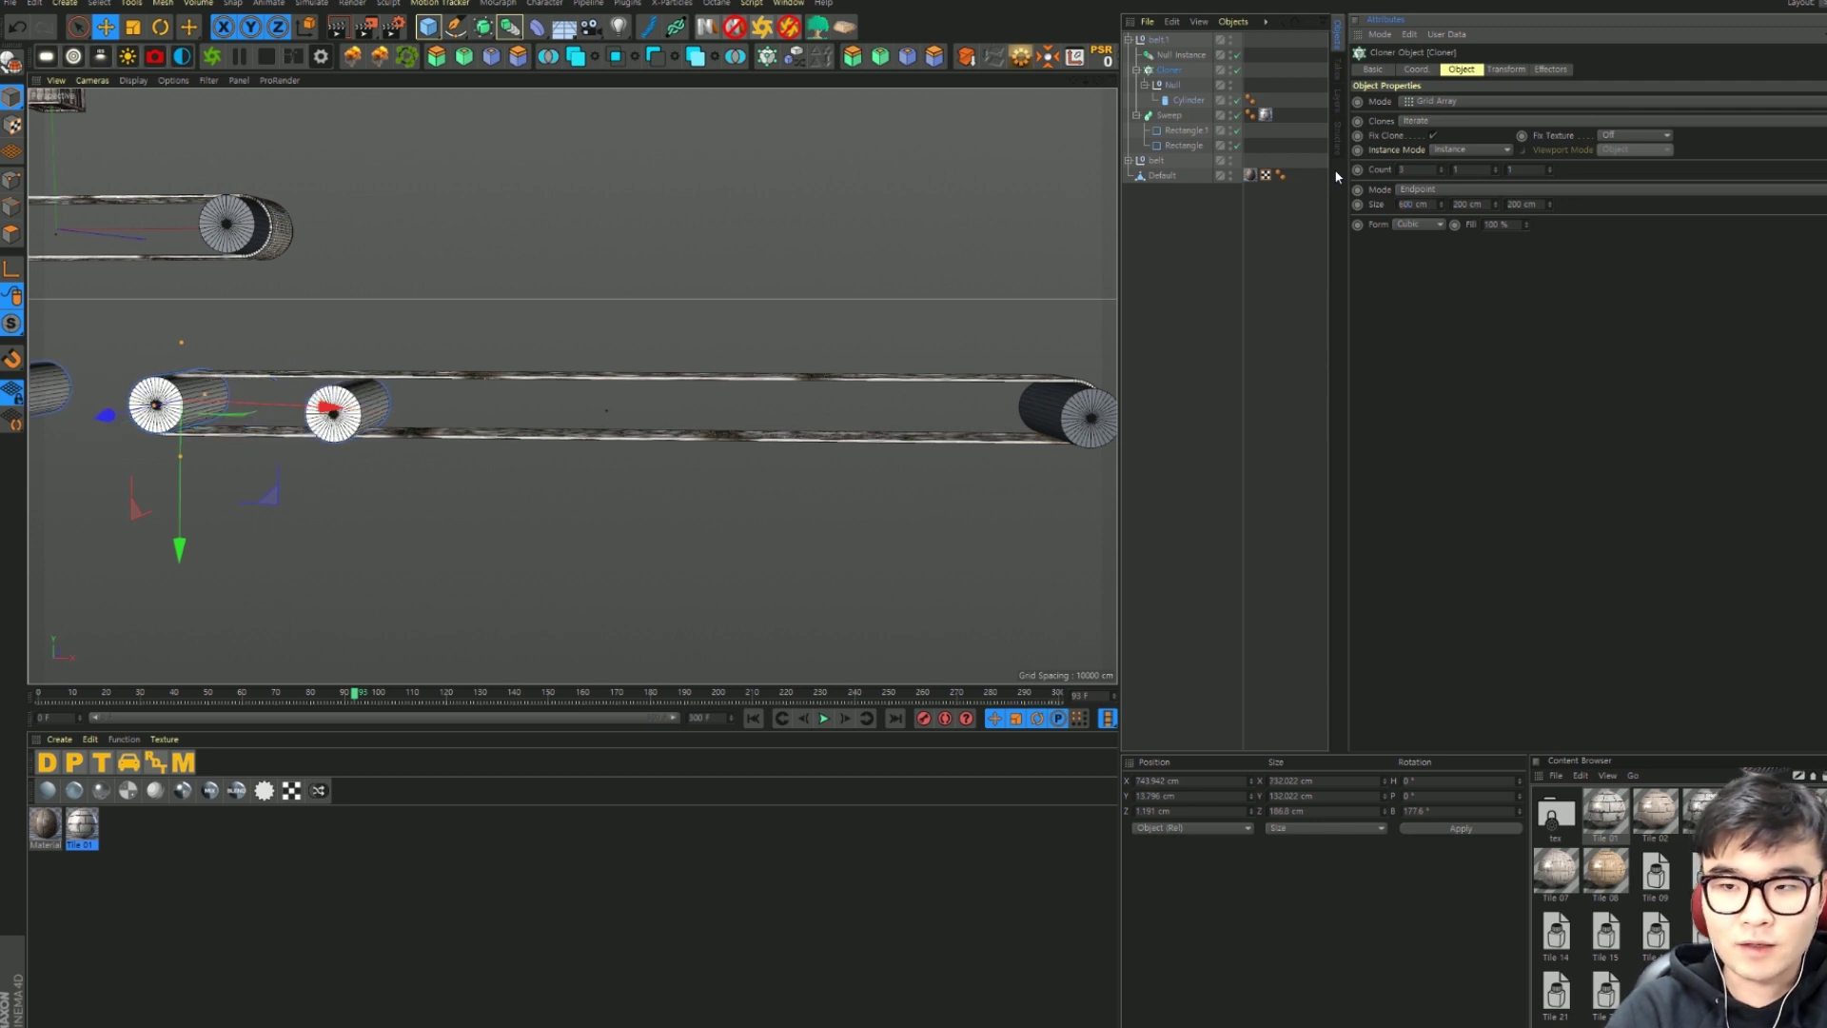
pyautogui.moveTo(332, 407)
pyautogui.mouseDown()
pyautogui.moveTo(945, 445)
pyautogui.moveTo(826, 439)
pyautogui.mouseUp()
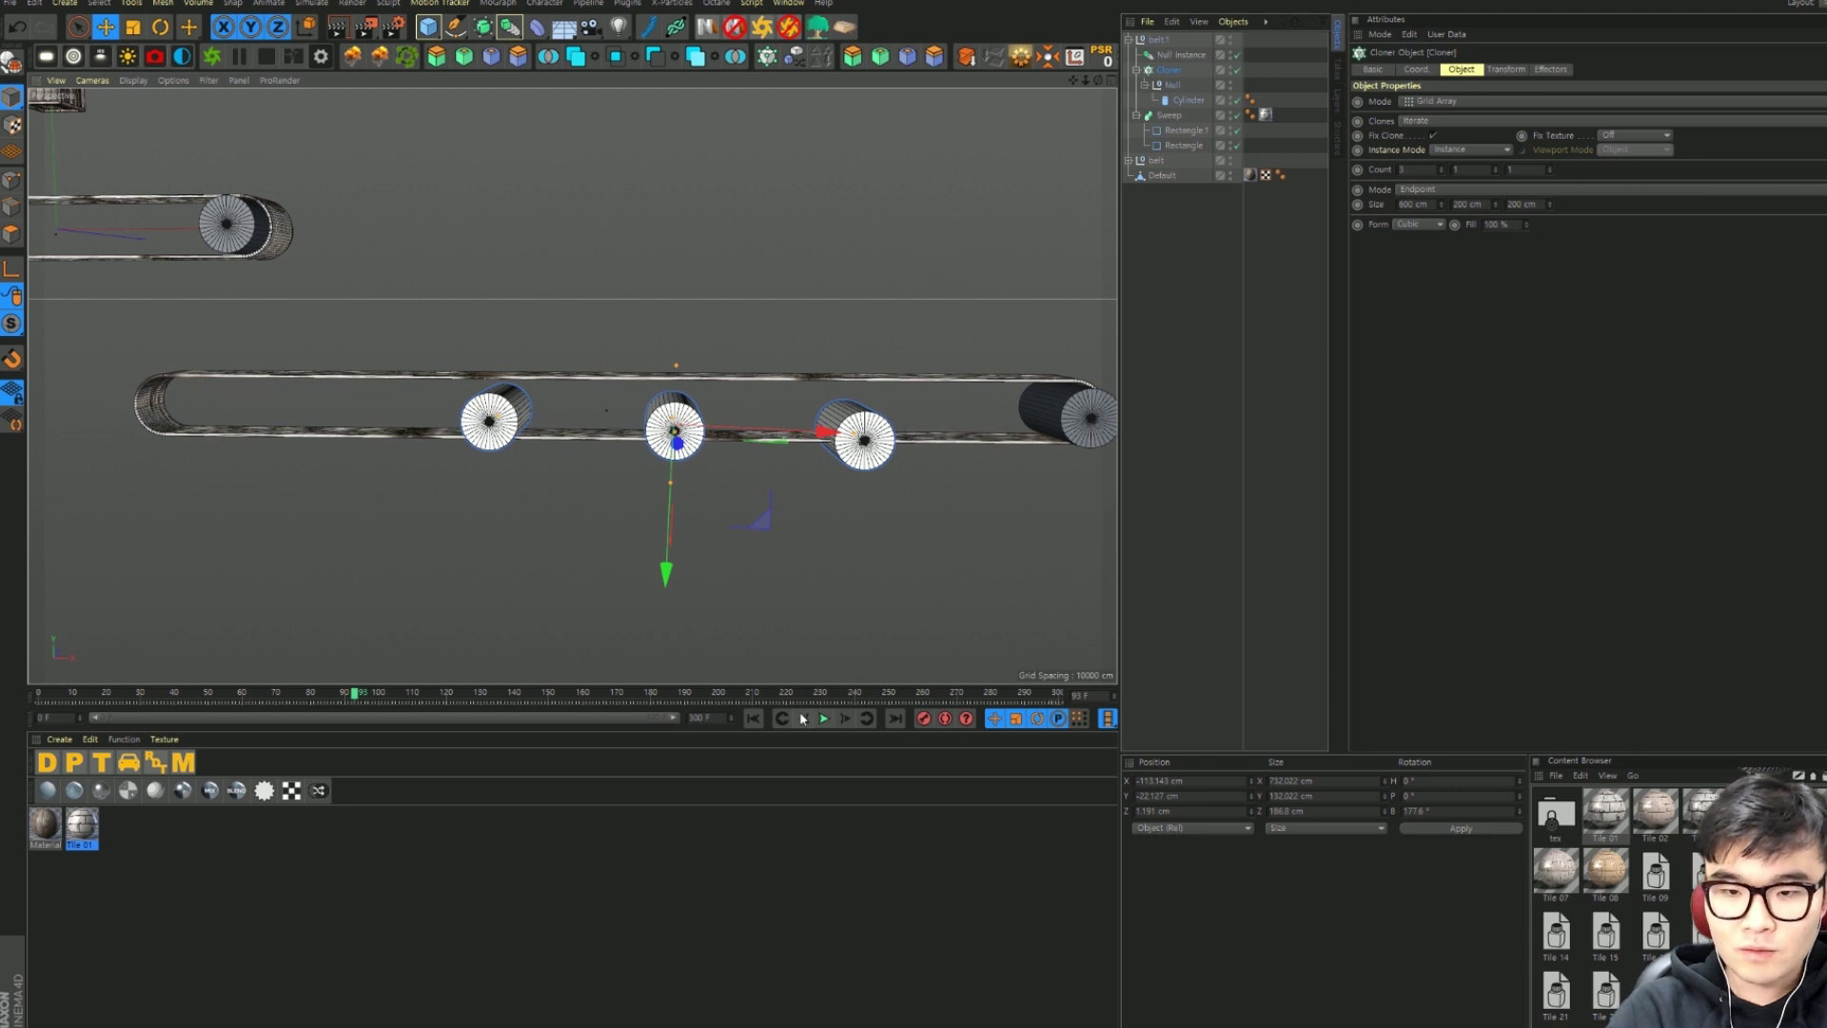
# Step: Raise the cloner onto the belt and reset its bank rotation to 0°
pyautogui.click(753, 719)
pyautogui.moveTo(666, 574); pyautogui.dragTo(667, 562)
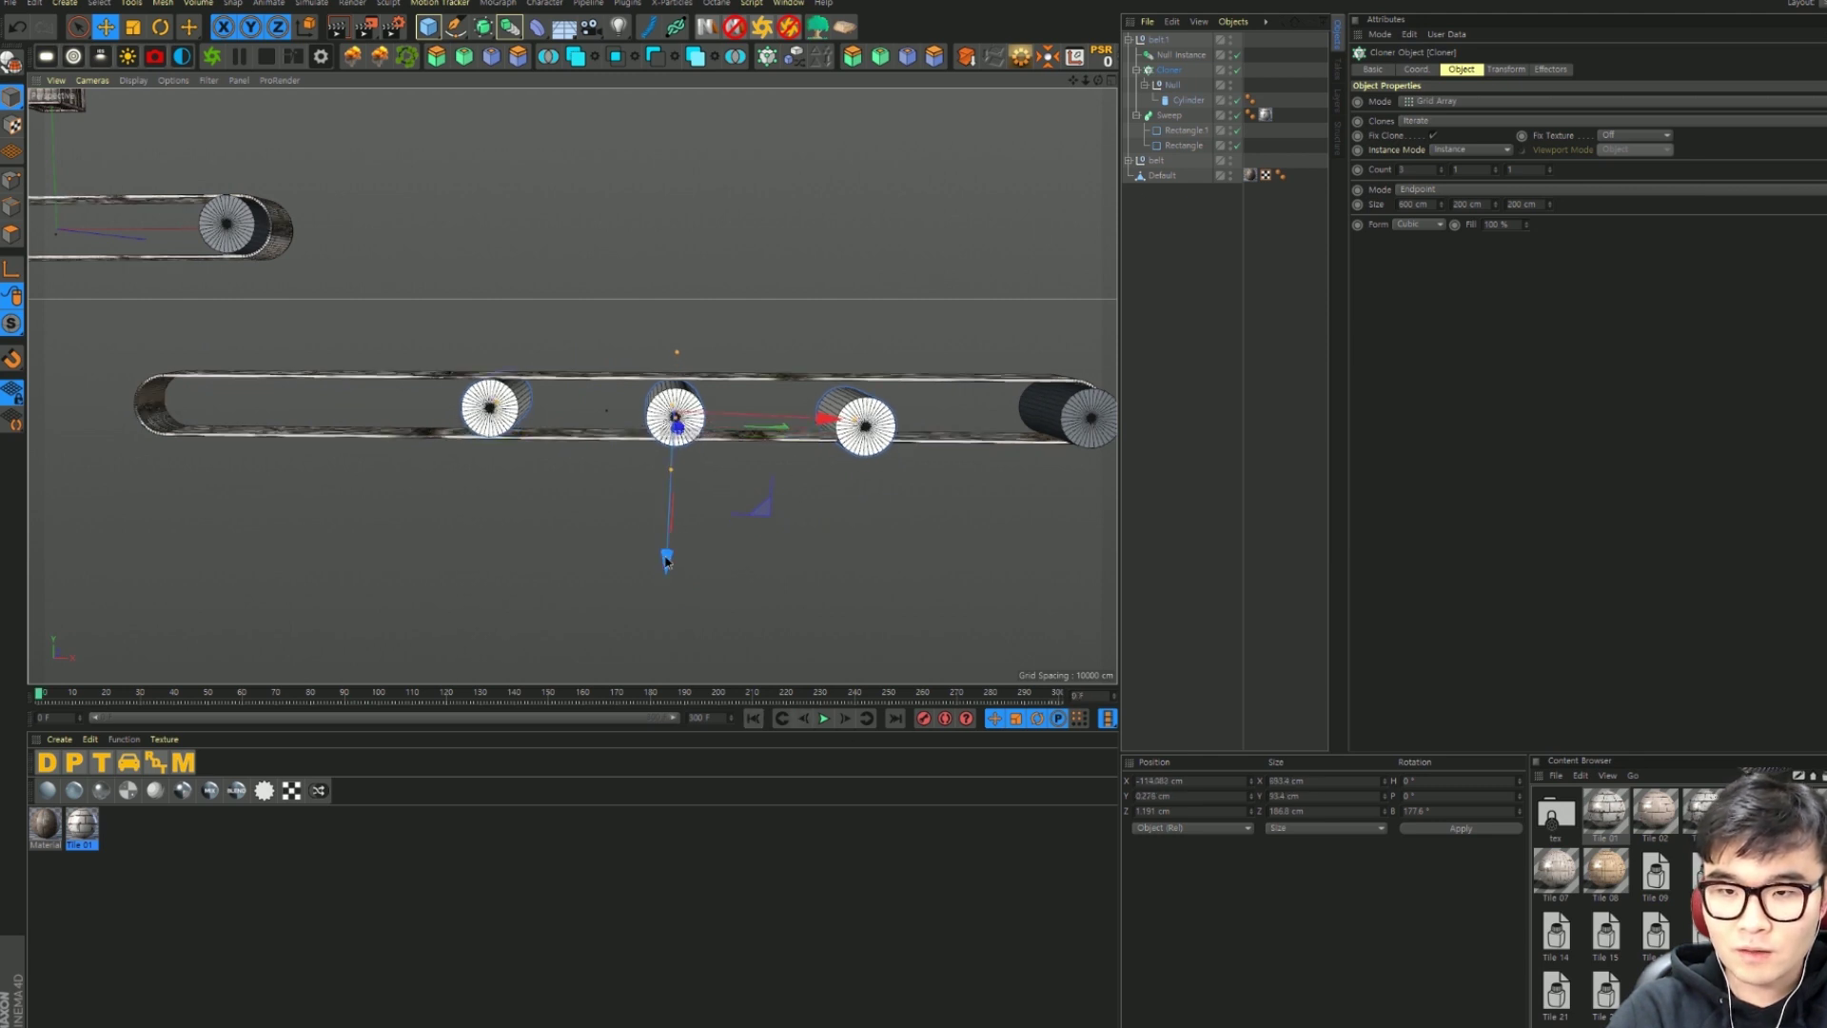
pyautogui.click(1411, 69)
pyautogui.doubleClick(1591, 131)
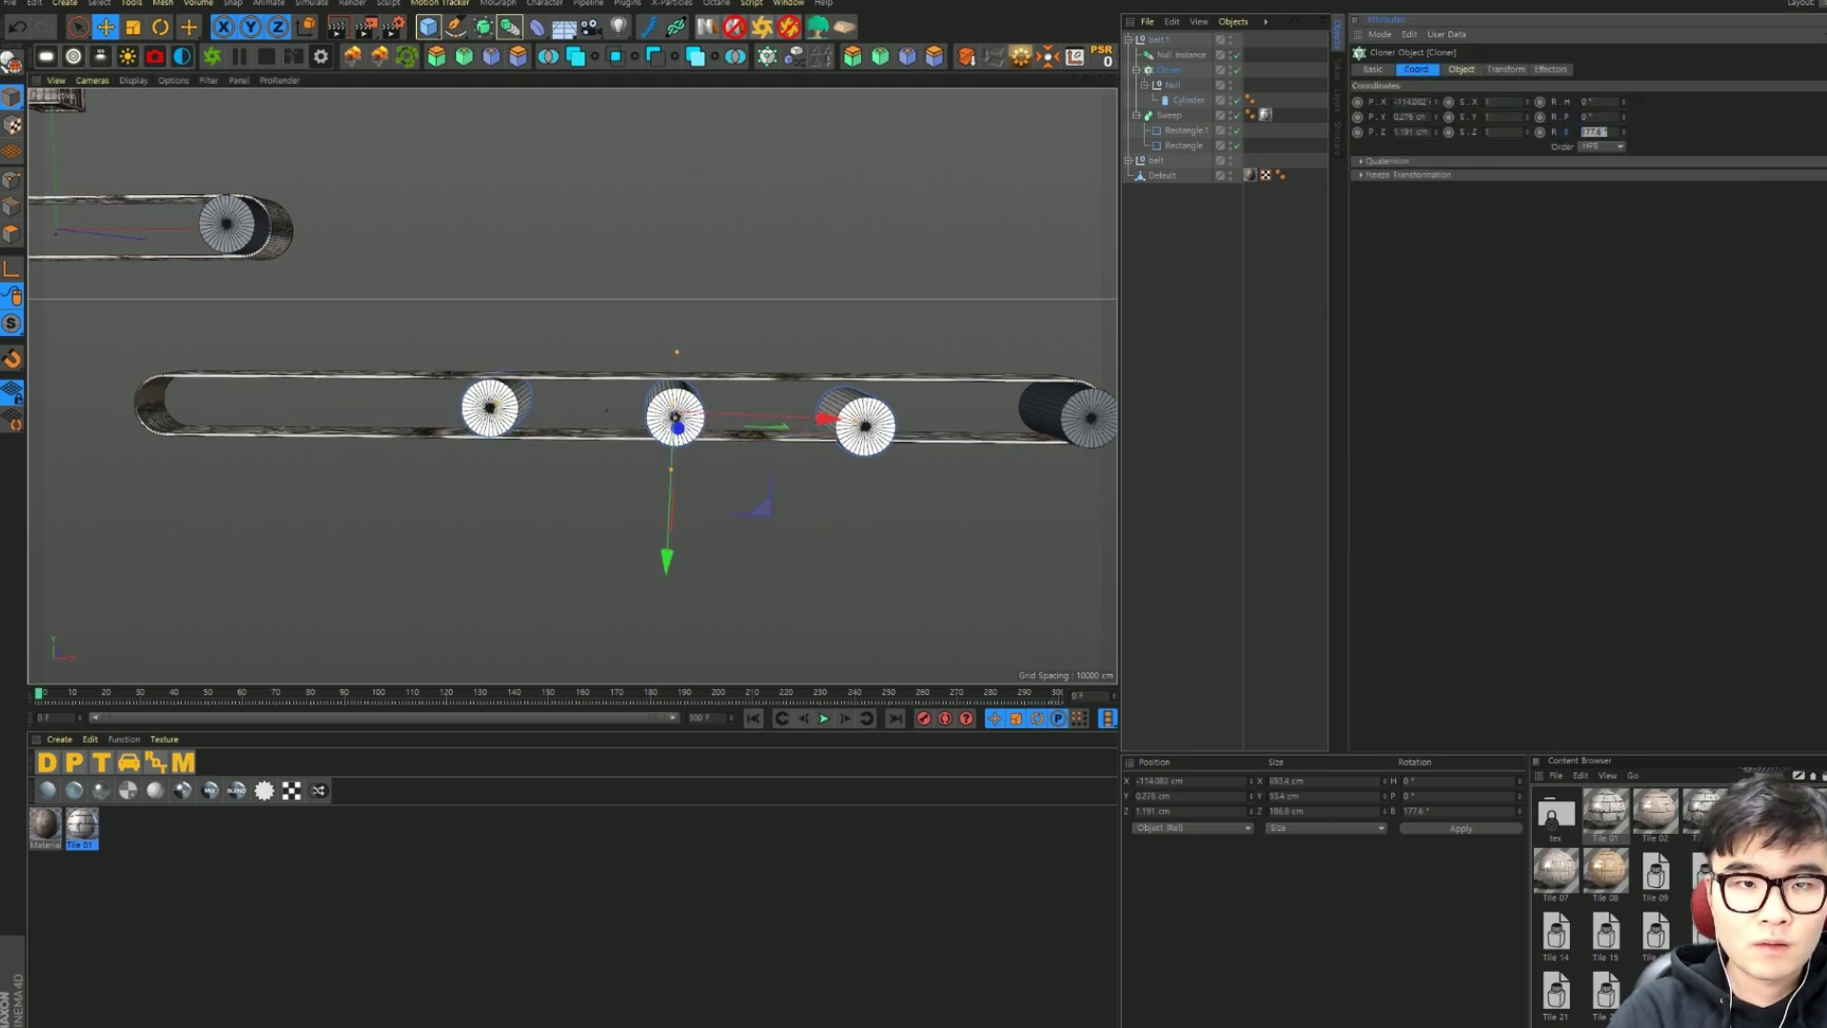
pyautogui.write('0')
pyautogui.press('Return')
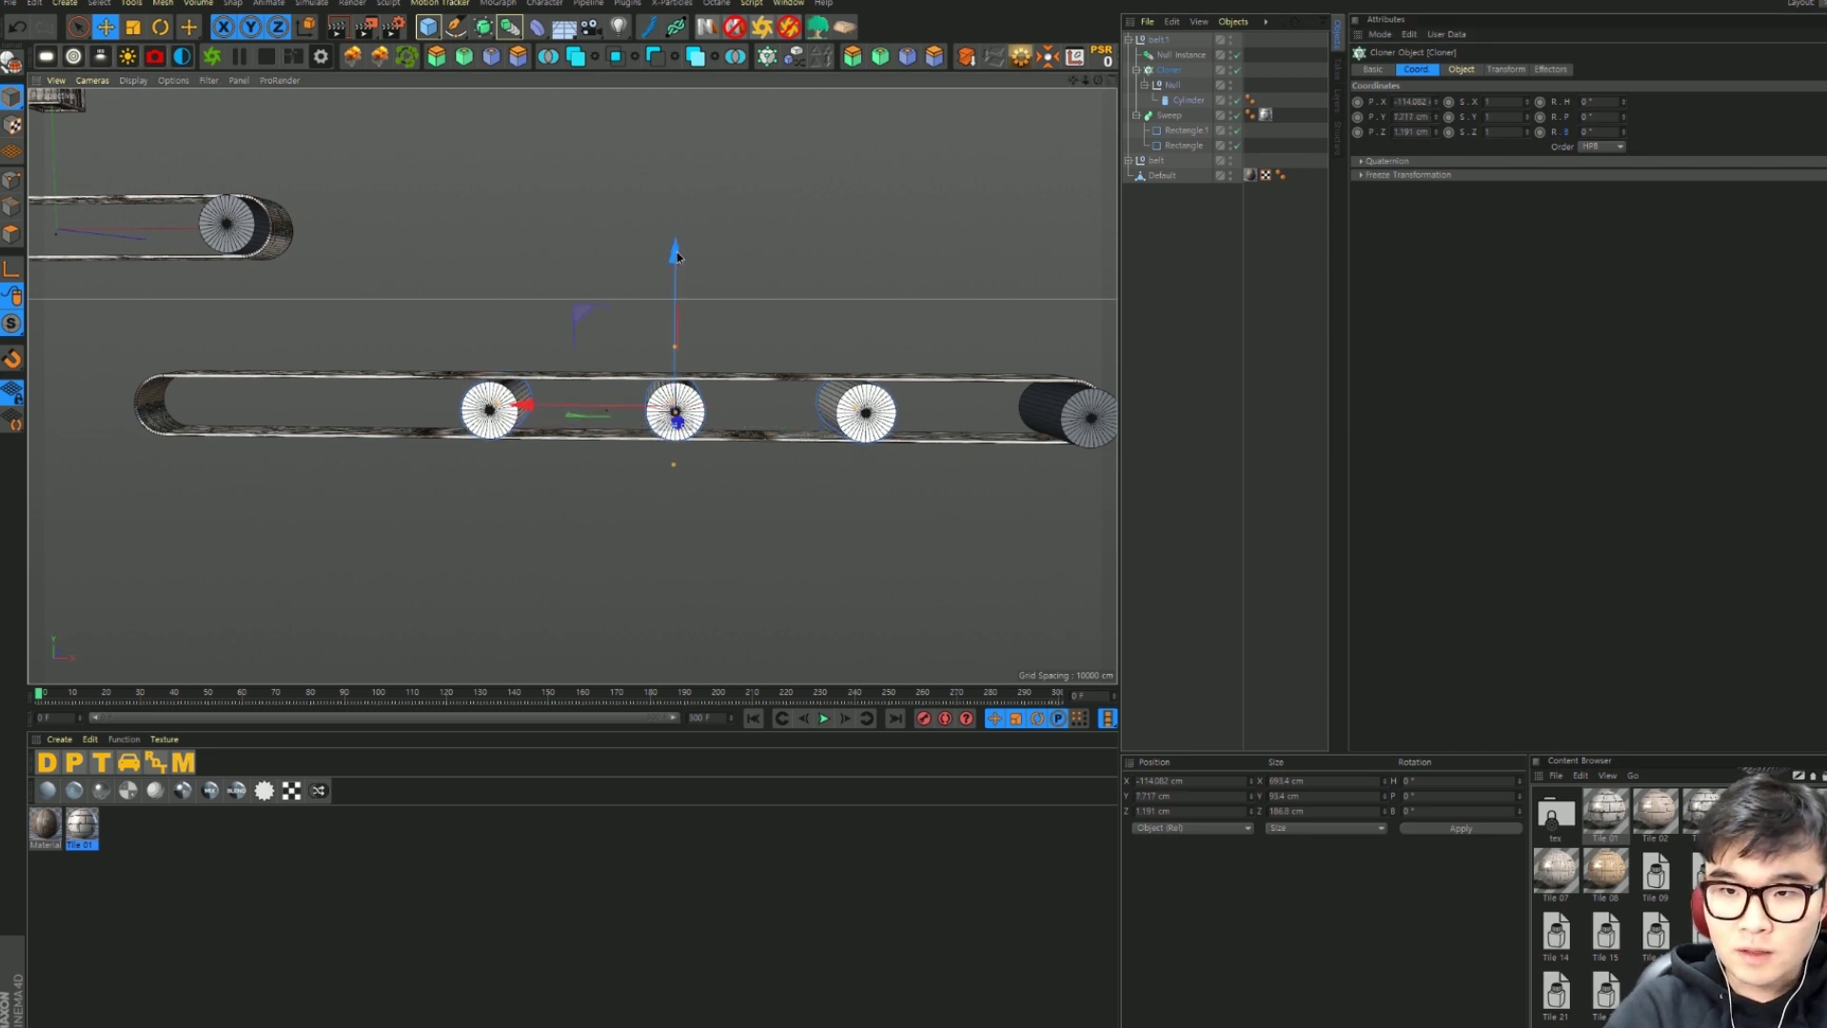
pyautogui.moveTo(656, 268); pyautogui.dragTo(657, 261)
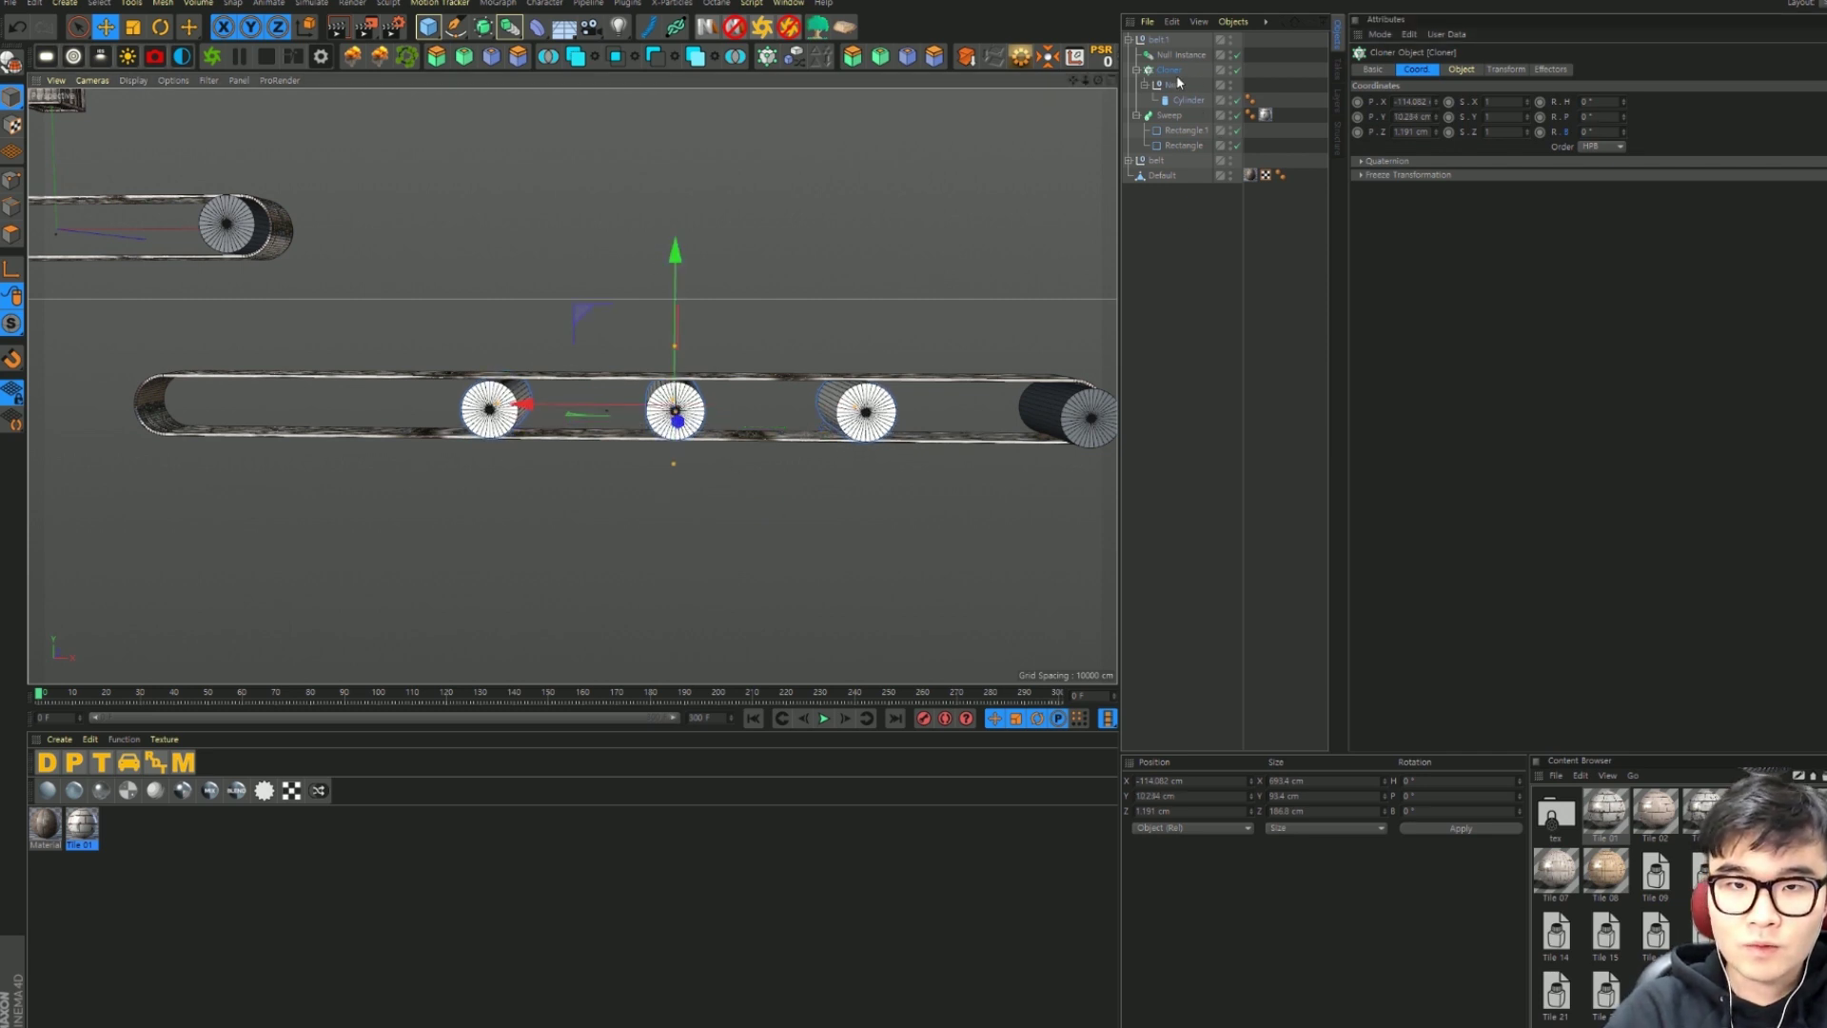
# Step: Set the cloner count to 8 and X size to 1000 cm, then play the animation
pyautogui.click(1457, 70)
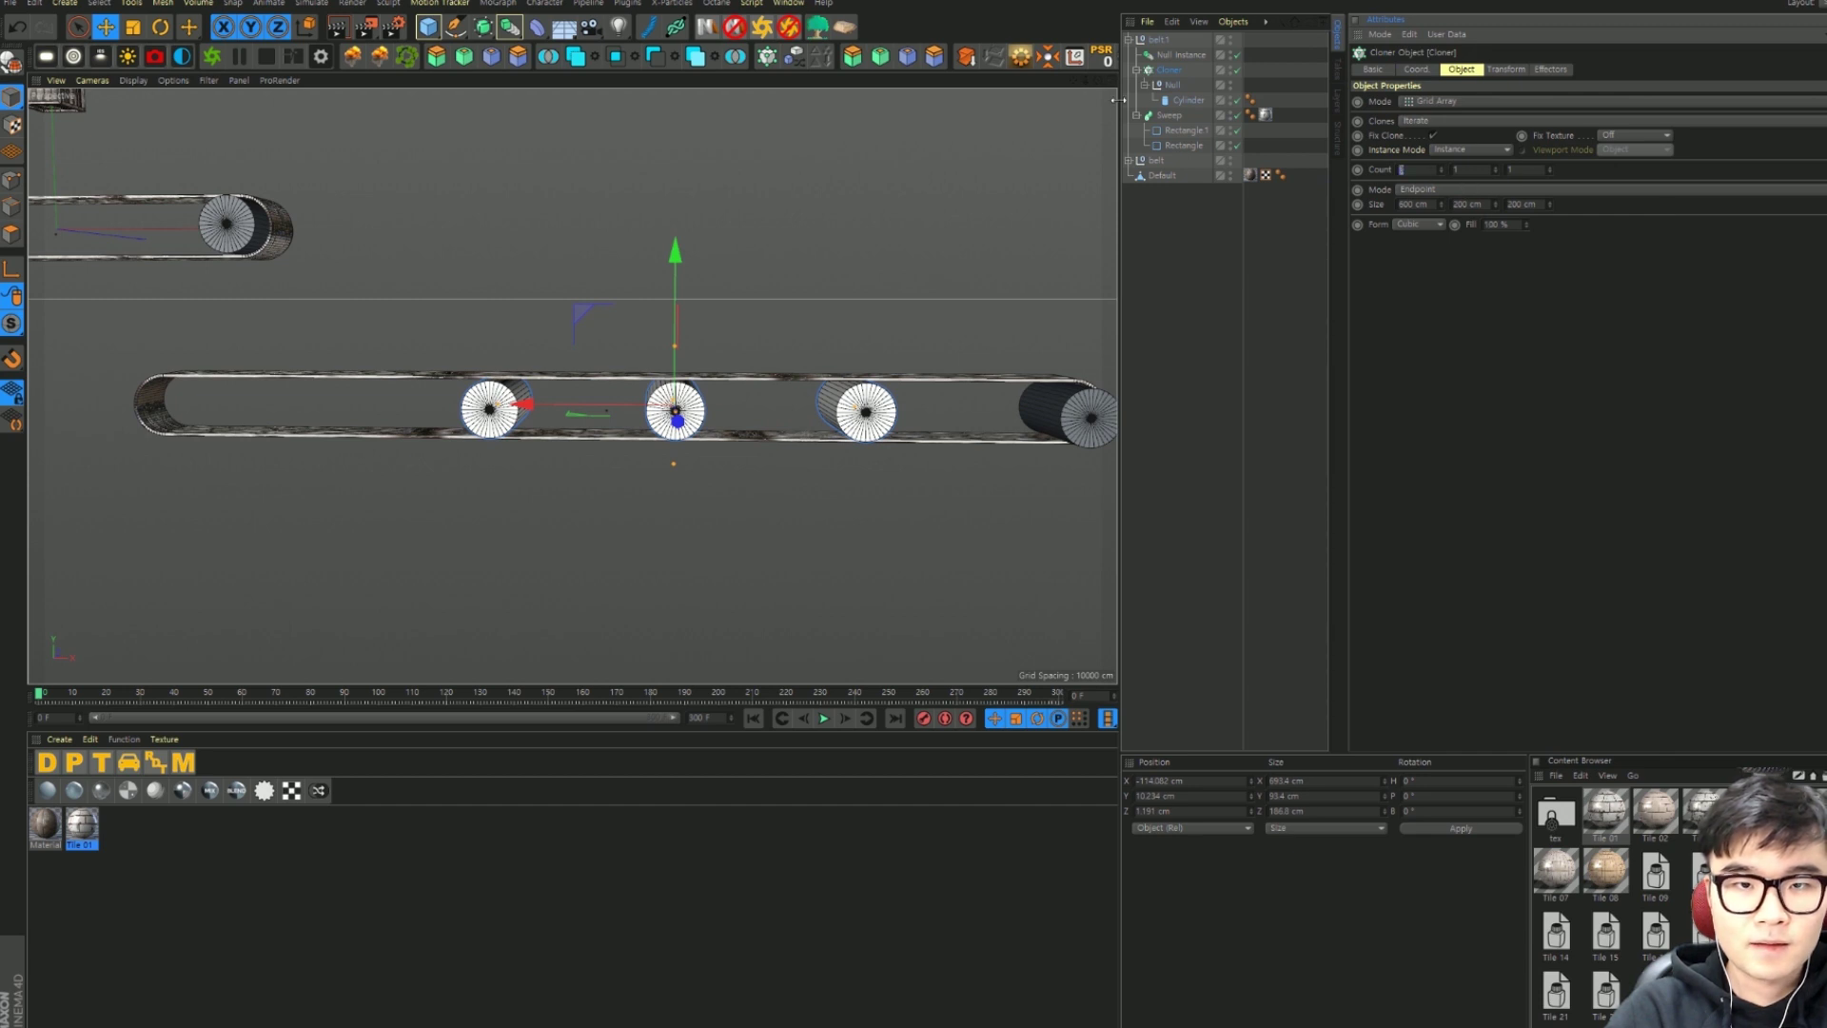
pyautogui.write('8')
pyautogui.press('Return')
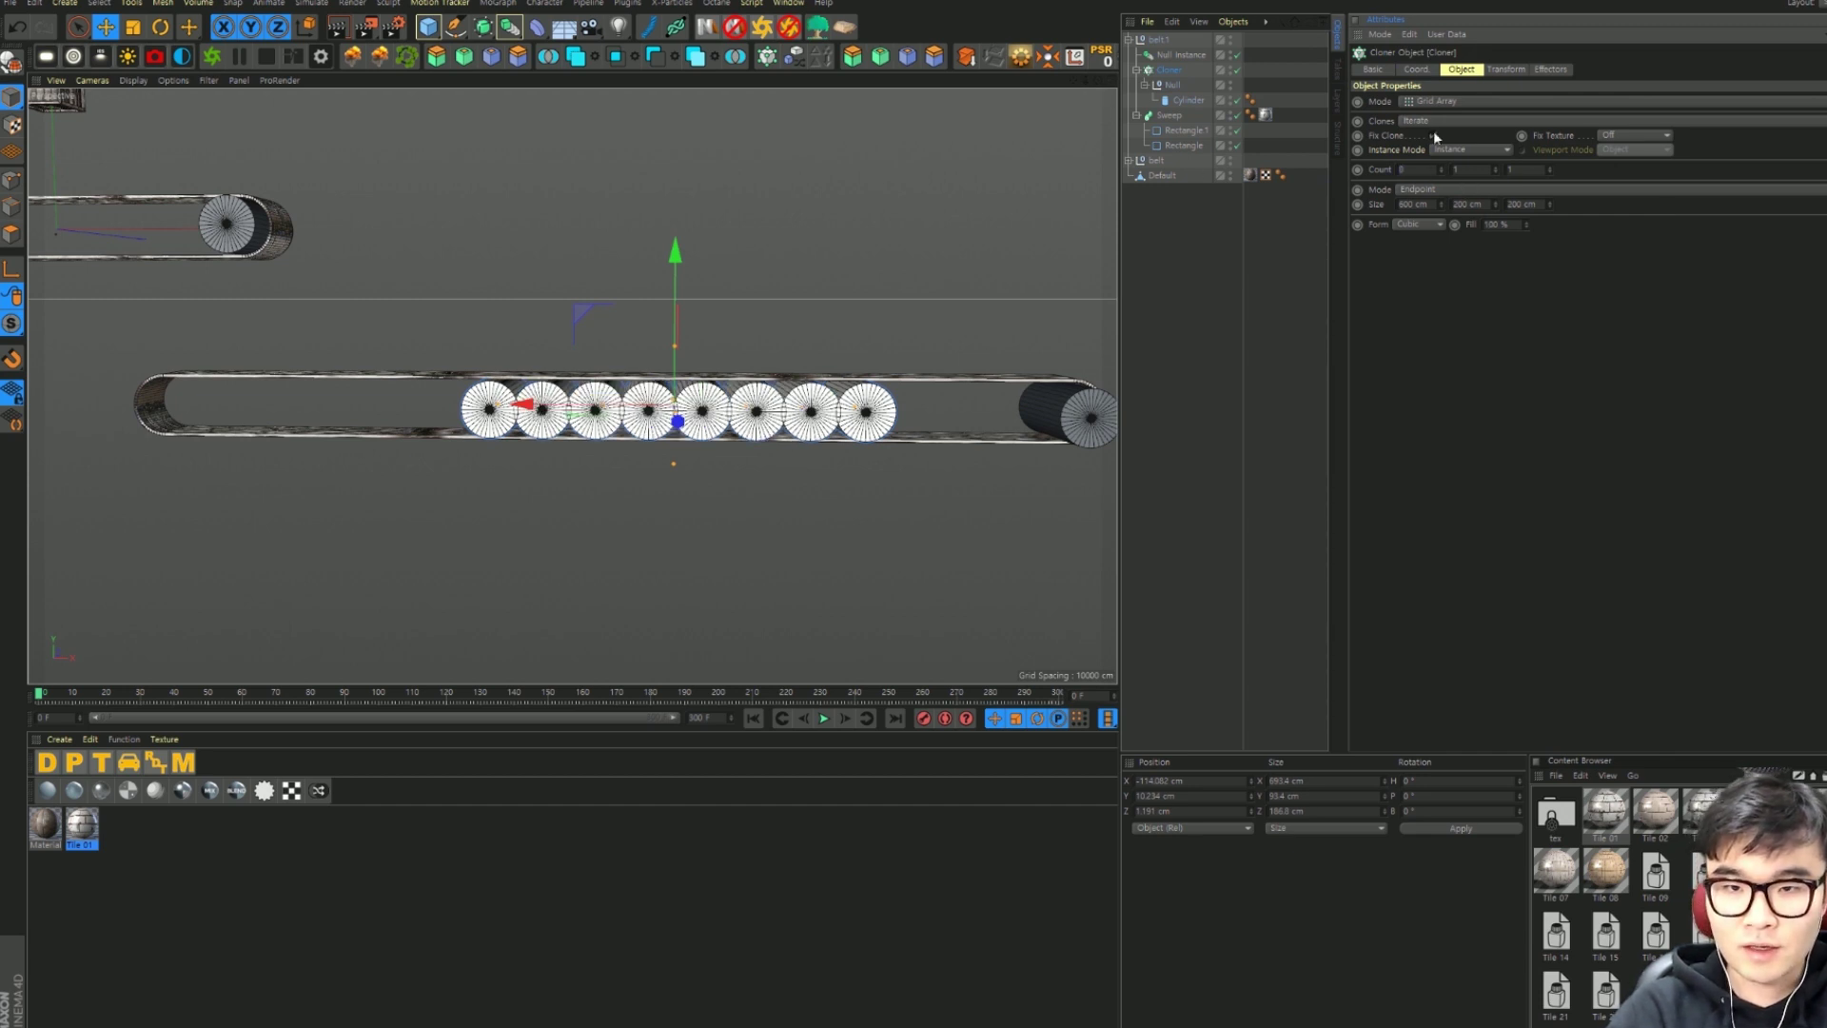
pyautogui.doubleClick(1413, 204)
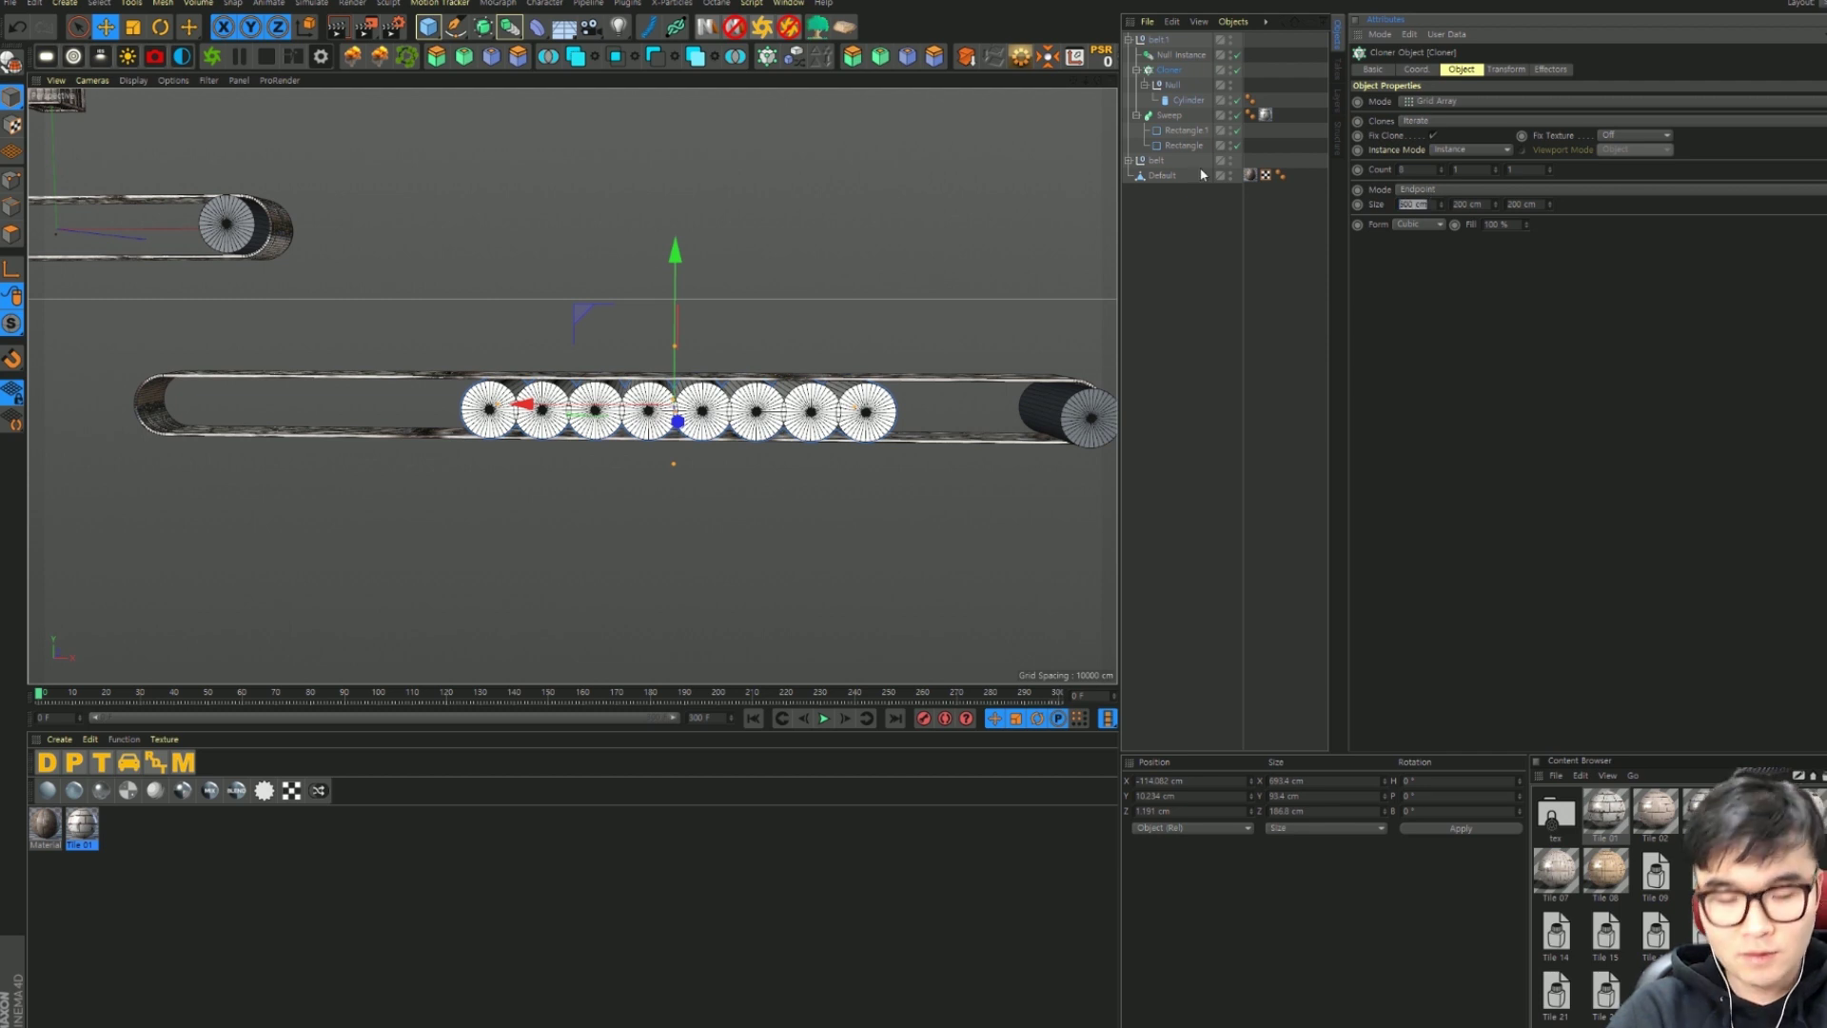
pyautogui.write('1000')
pyautogui.press('Return')
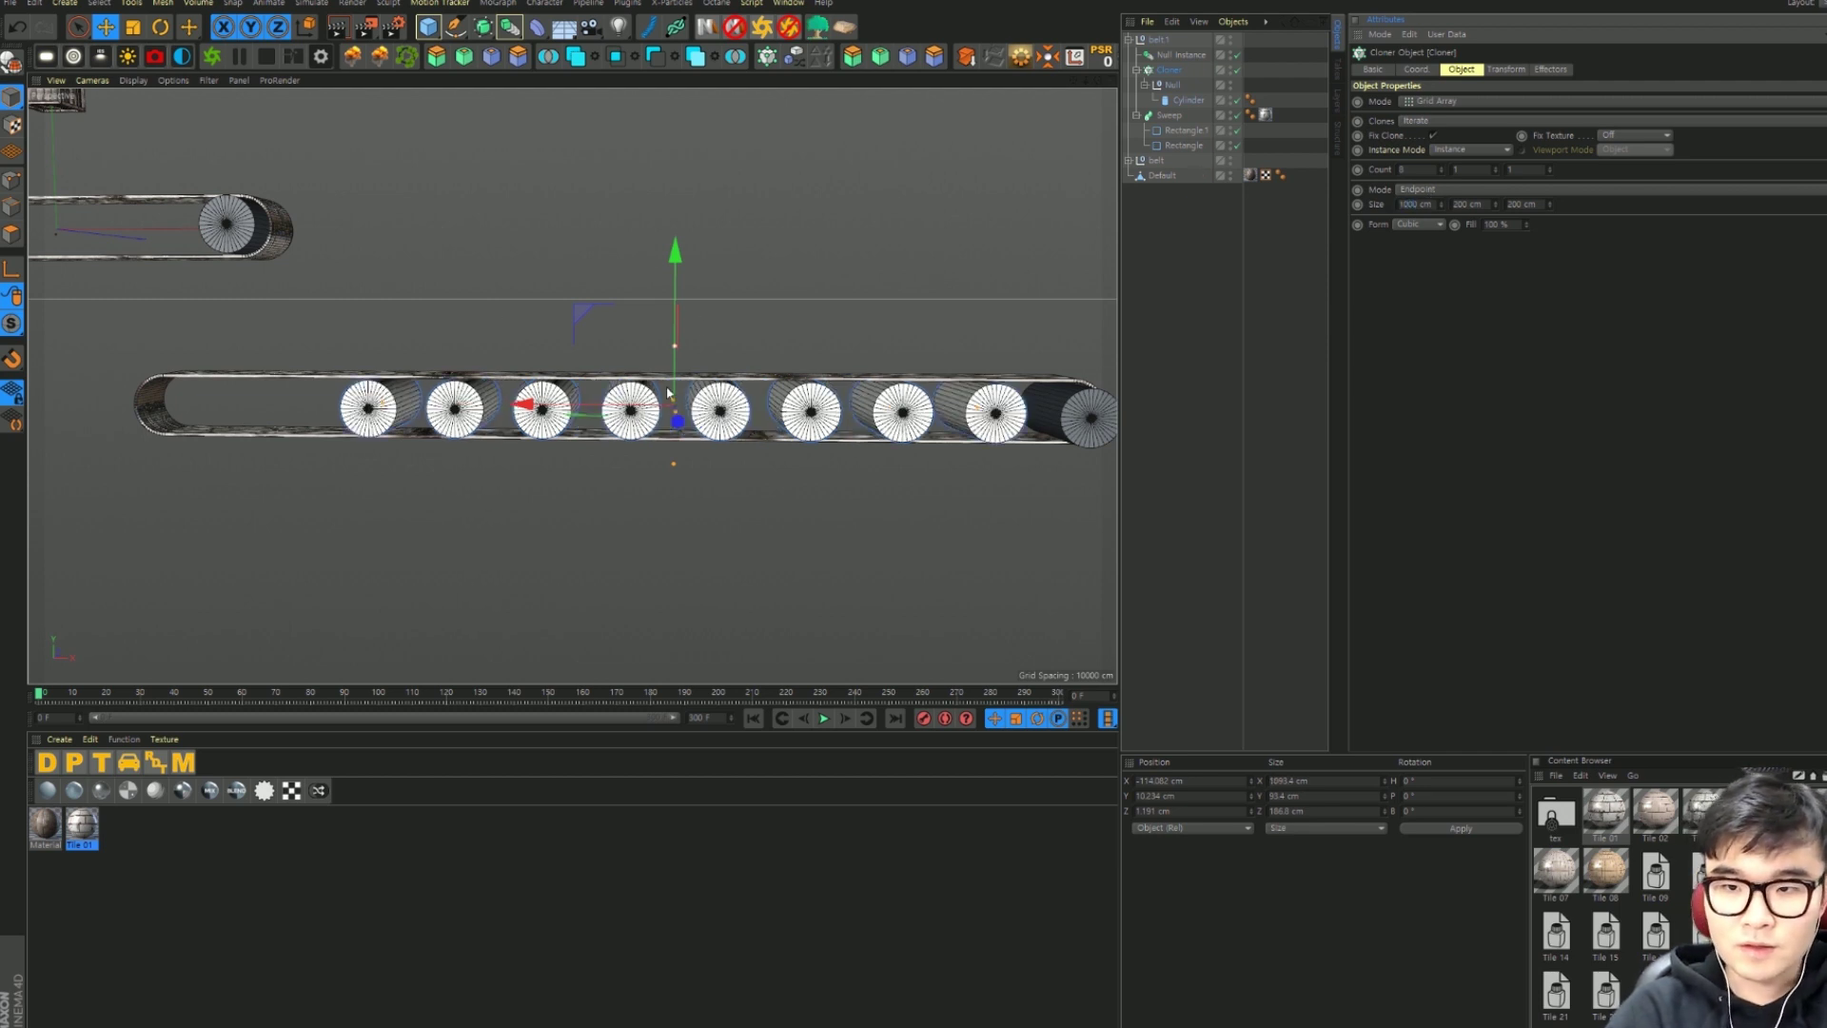
pyautogui.moveTo(527, 407); pyautogui.dragTo(528, 440)
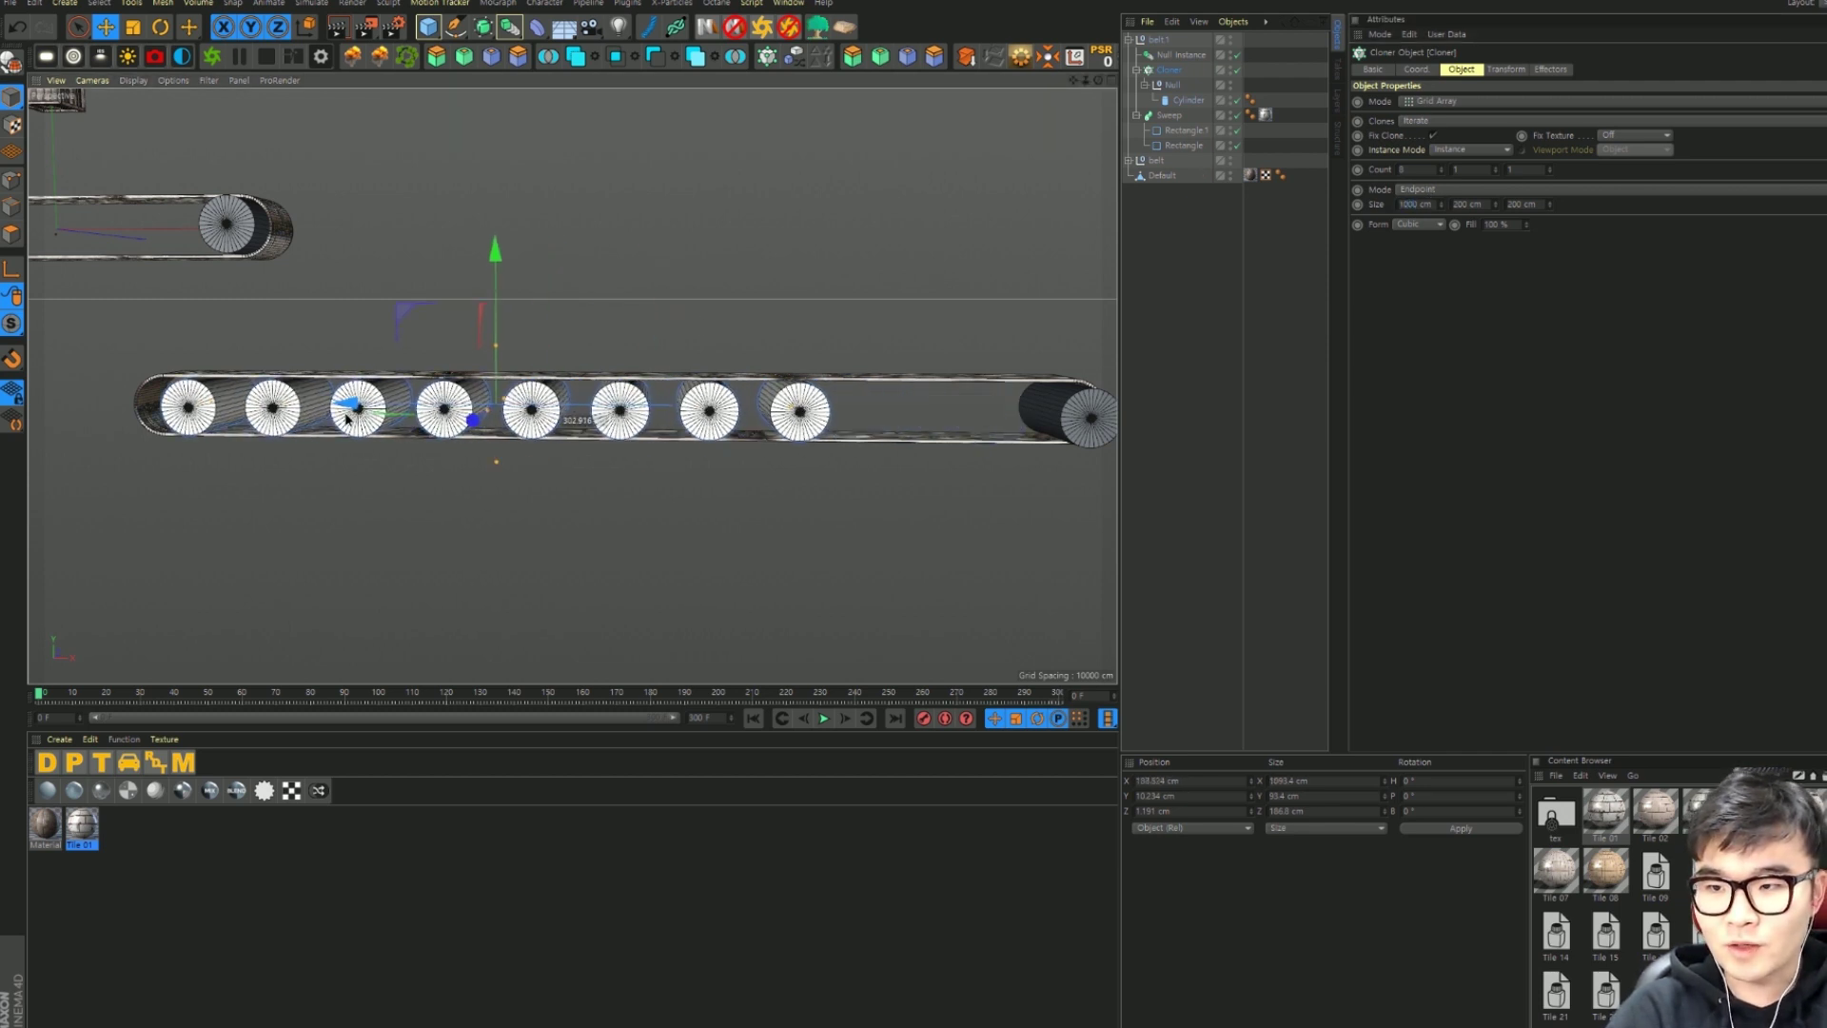
pyautogui.click(824, 719)
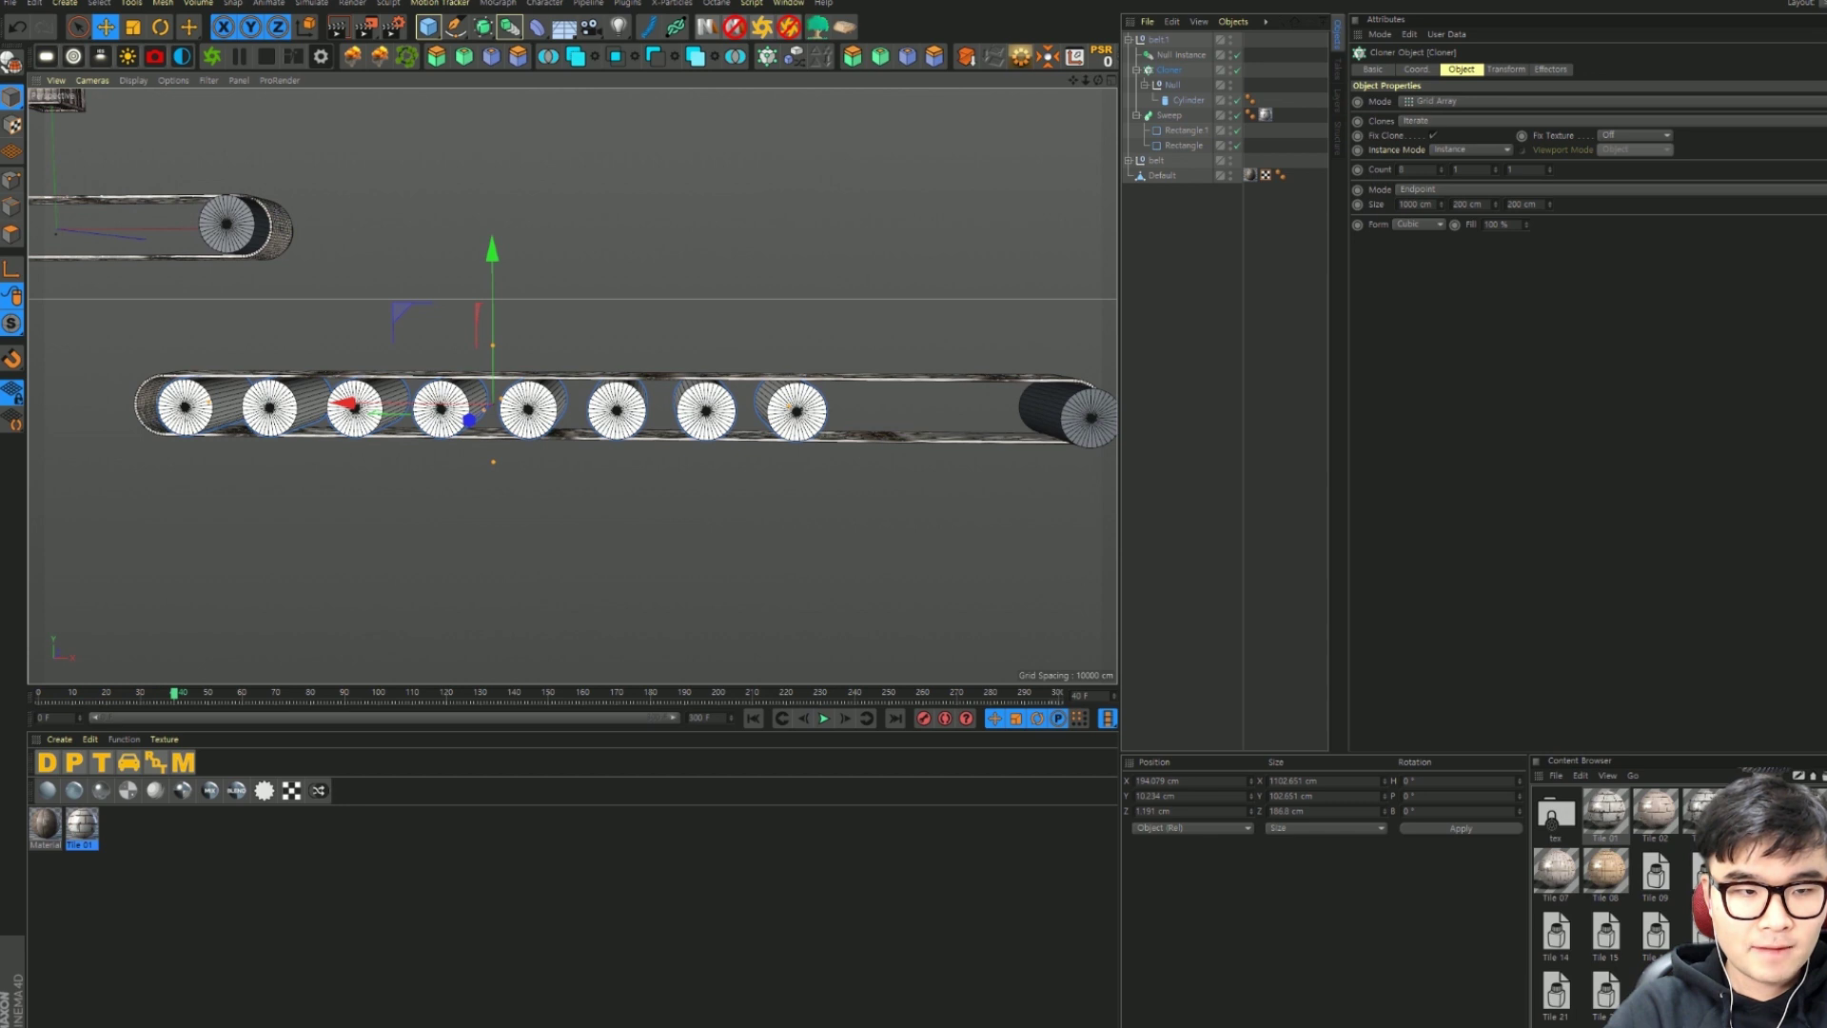
pyautogui.moveTo(609, 400)
pyautogui.keyDown('alt'); pyautogui.mouseDown()
pyautogui.moveTo(581, 380)
pyautogui.moveTo(533, 229)
pyautogui.mouseUp(); pyautogui.keyUp('alt')
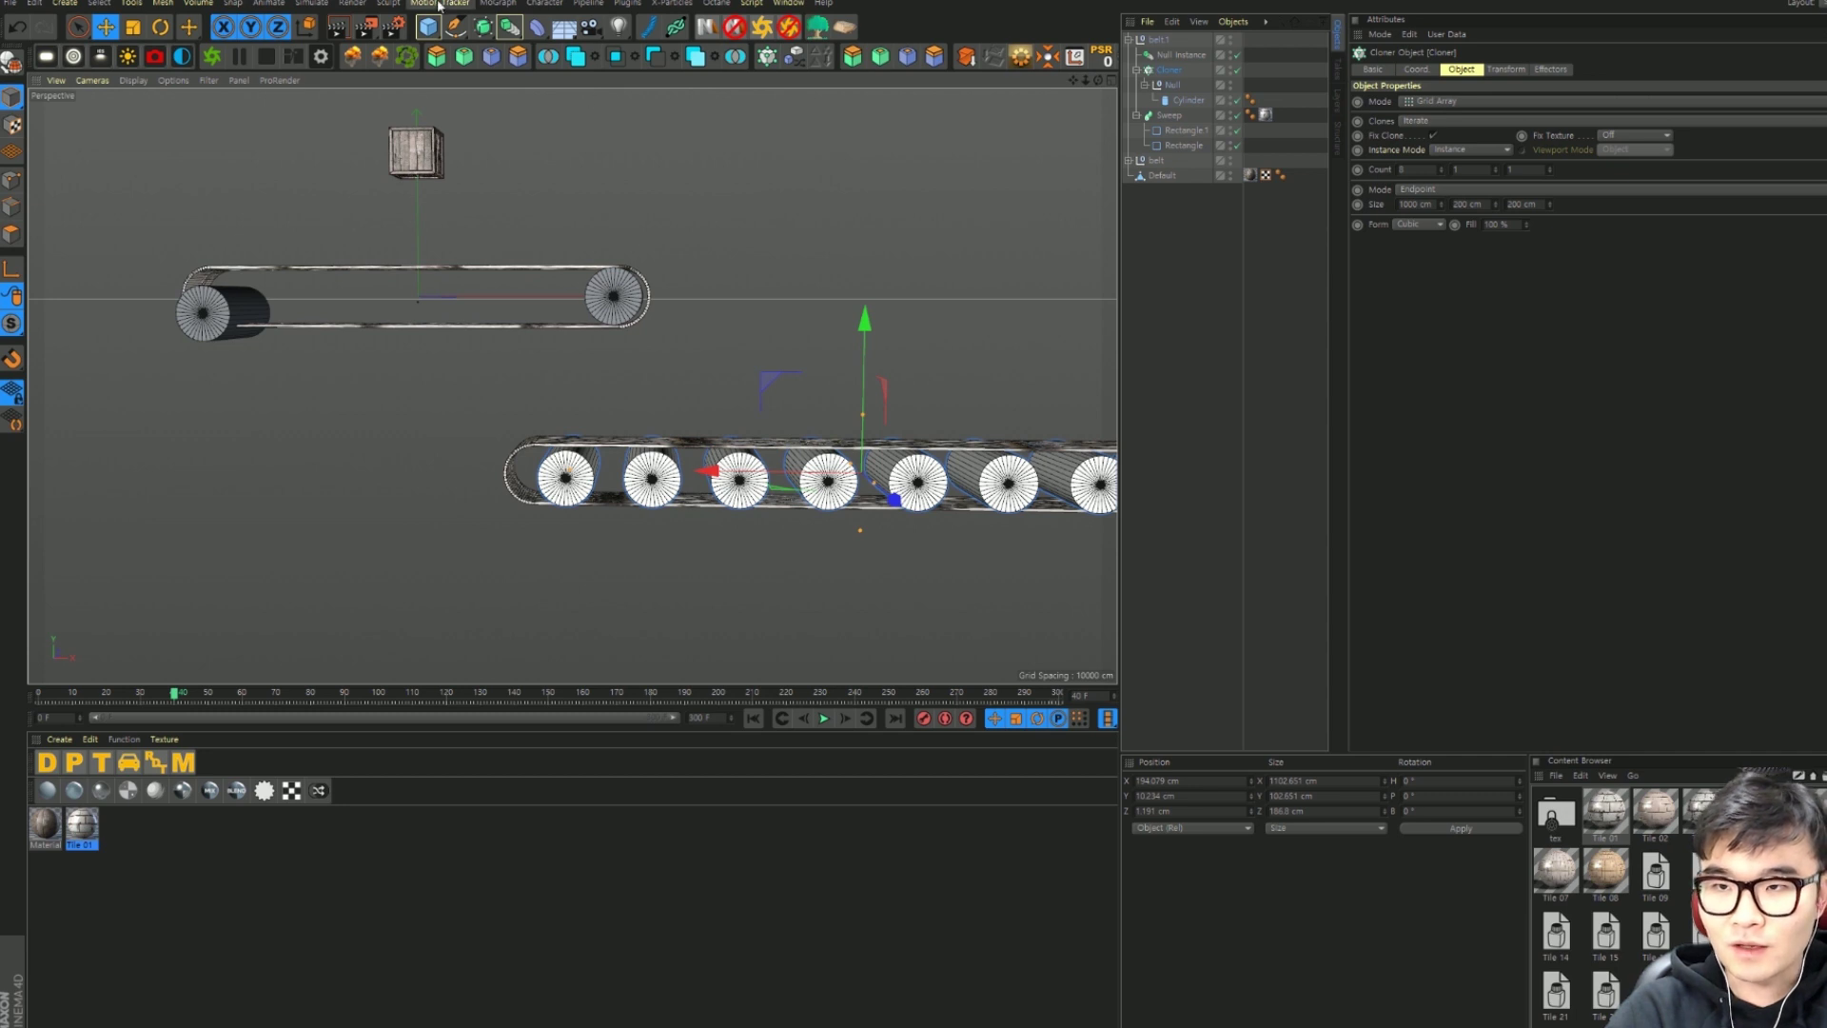
# Step: Pick the Pen spline tool and frame the upper belt in the front view
pyautogui.click(461, 29)
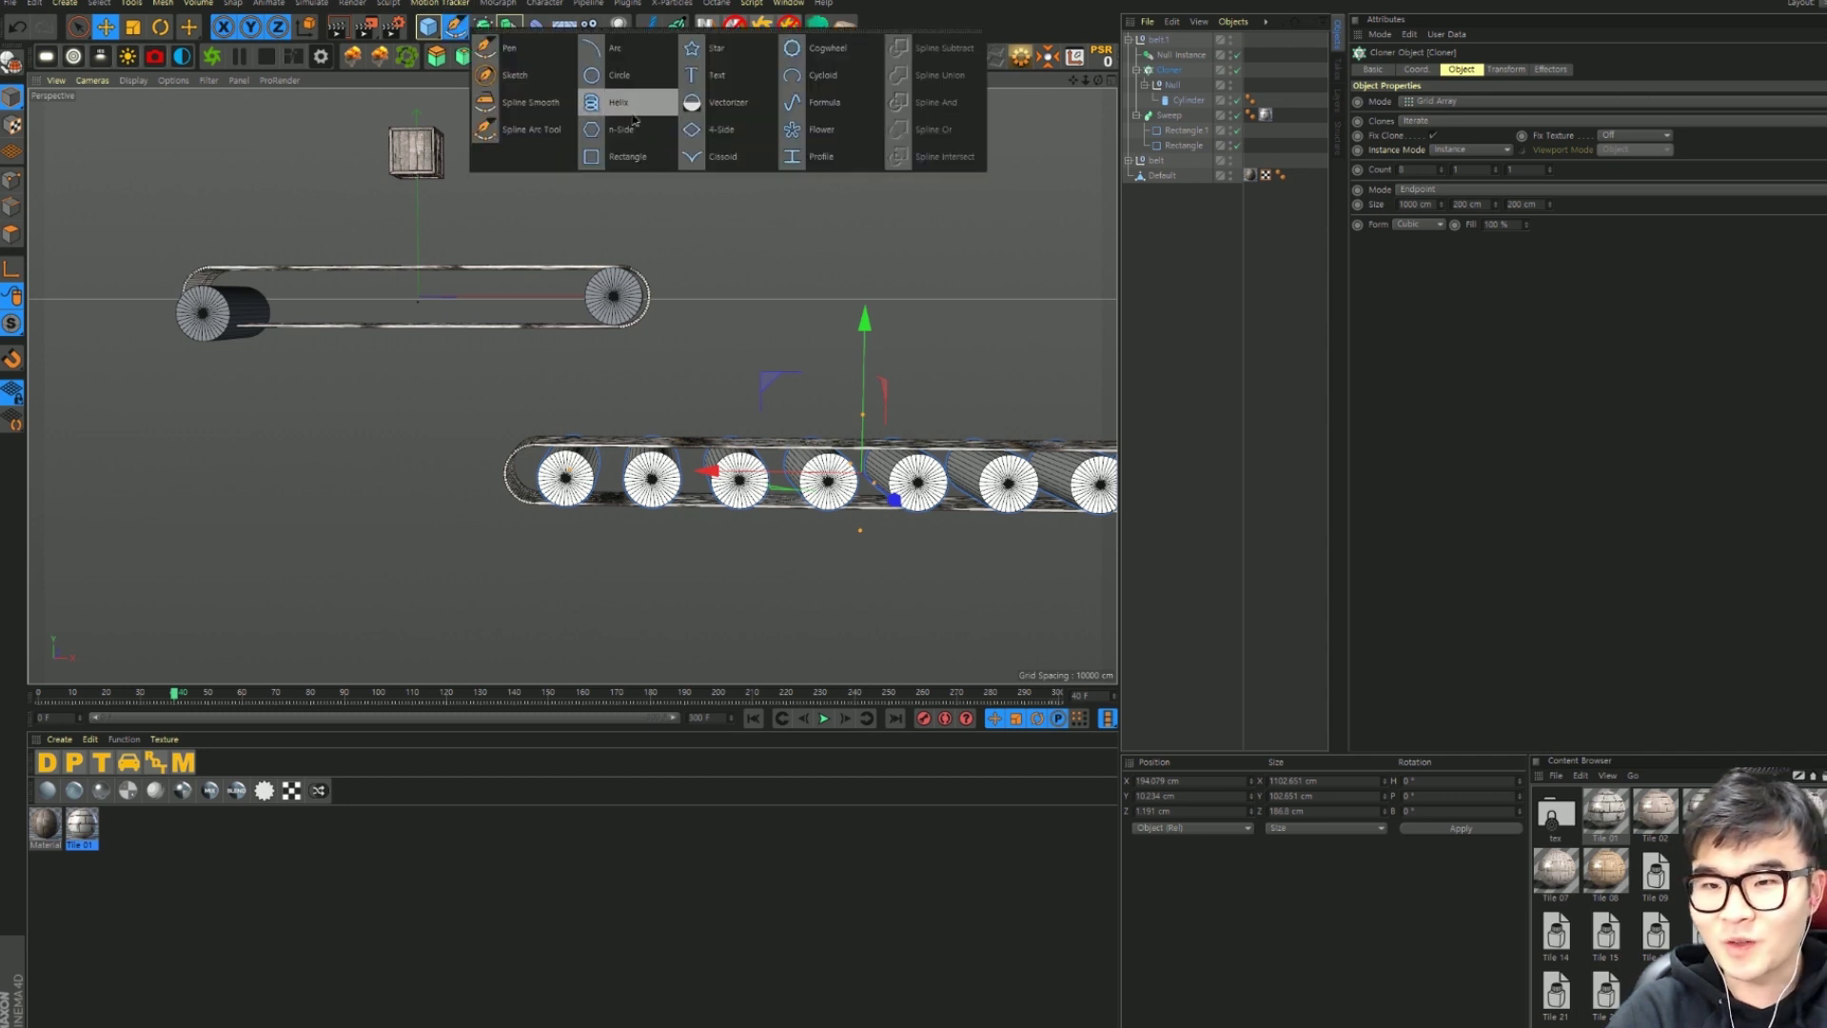
pyautogui.click(523, 47)
pyautogui.keyDown('alt'); pyautogui.moveTo(400, 187); pyautogui.dragTo(716, 406, button='middle'); pyautogui.keyUp('alt')
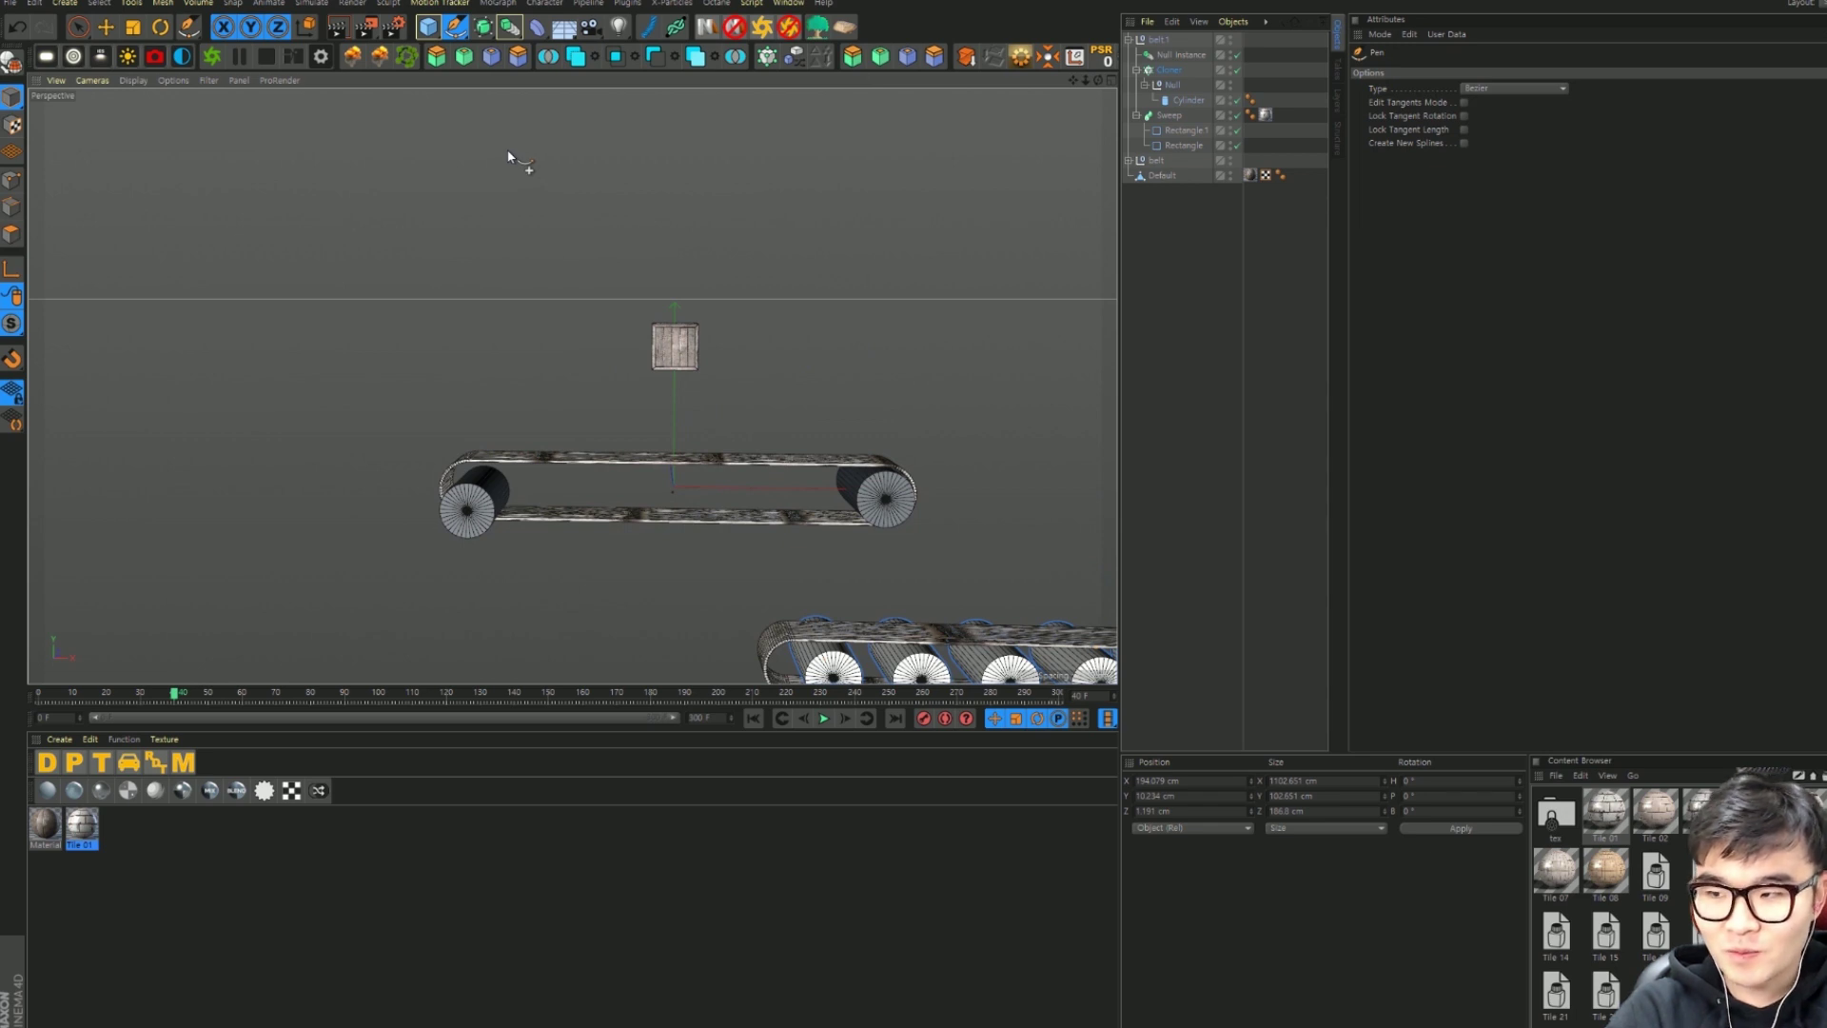
pyautogui.press('F4')
pyautogui.scroll(-2, 694, 310)
pyautogui.scroll(-3, 613, 388)
pyautogui.keyDown('alt'); pyautogui.moveTo(613, 388); pyautogui.dragTo(618, 462, button='middle'); pyautogui.keyUp('alt')
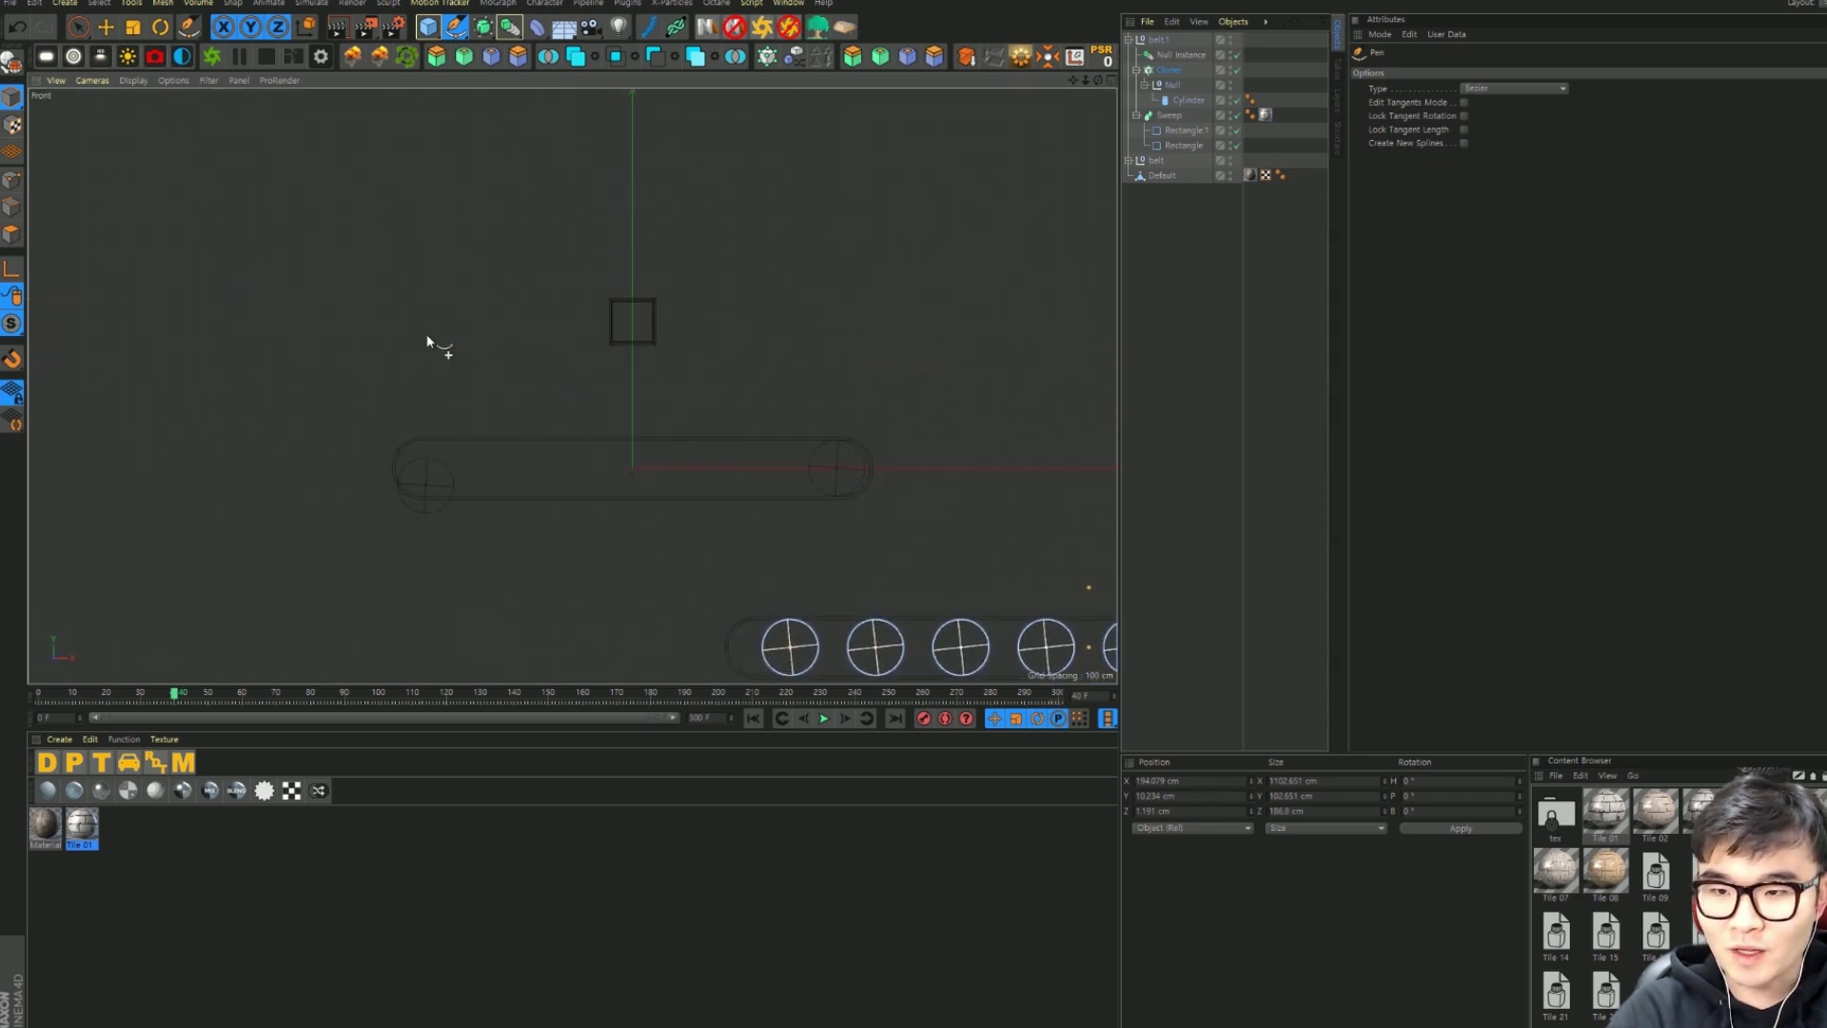
# Step: Start the spline above the upper belt and run it horizontally past the belt's end
pyautogui.click(454, 201)
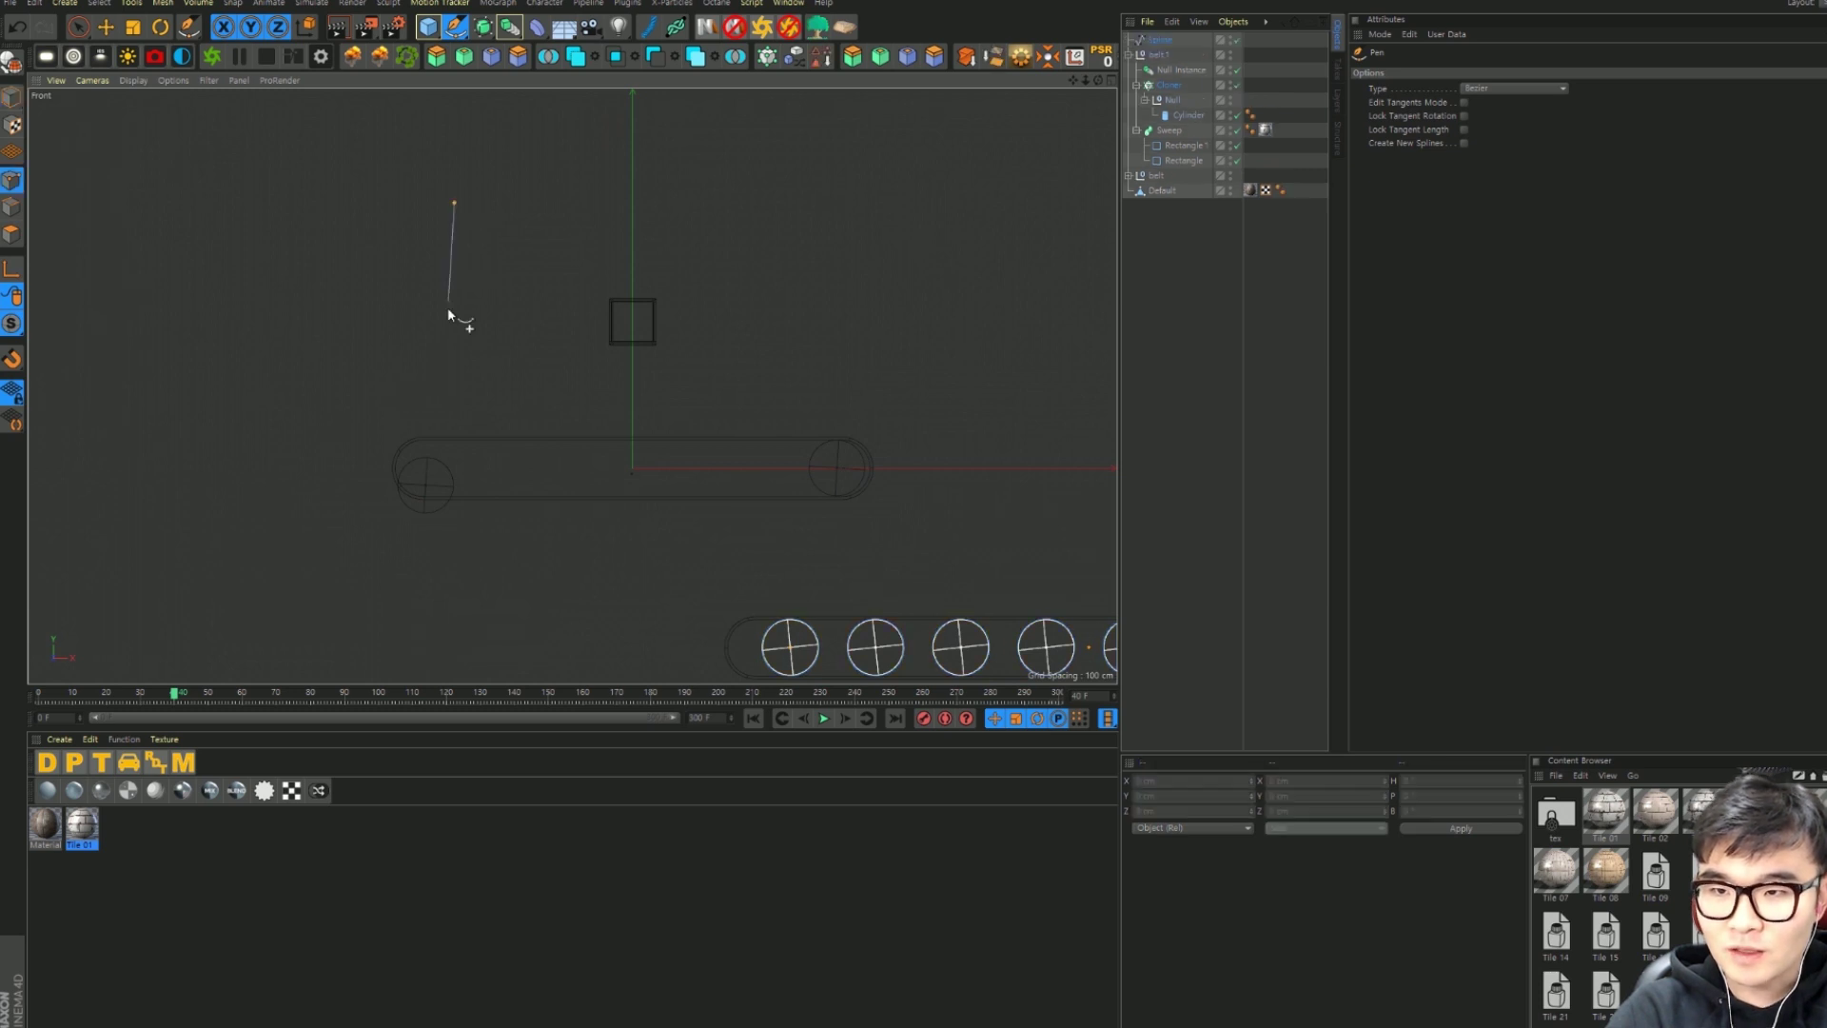
pyautogui.click(454, 410)
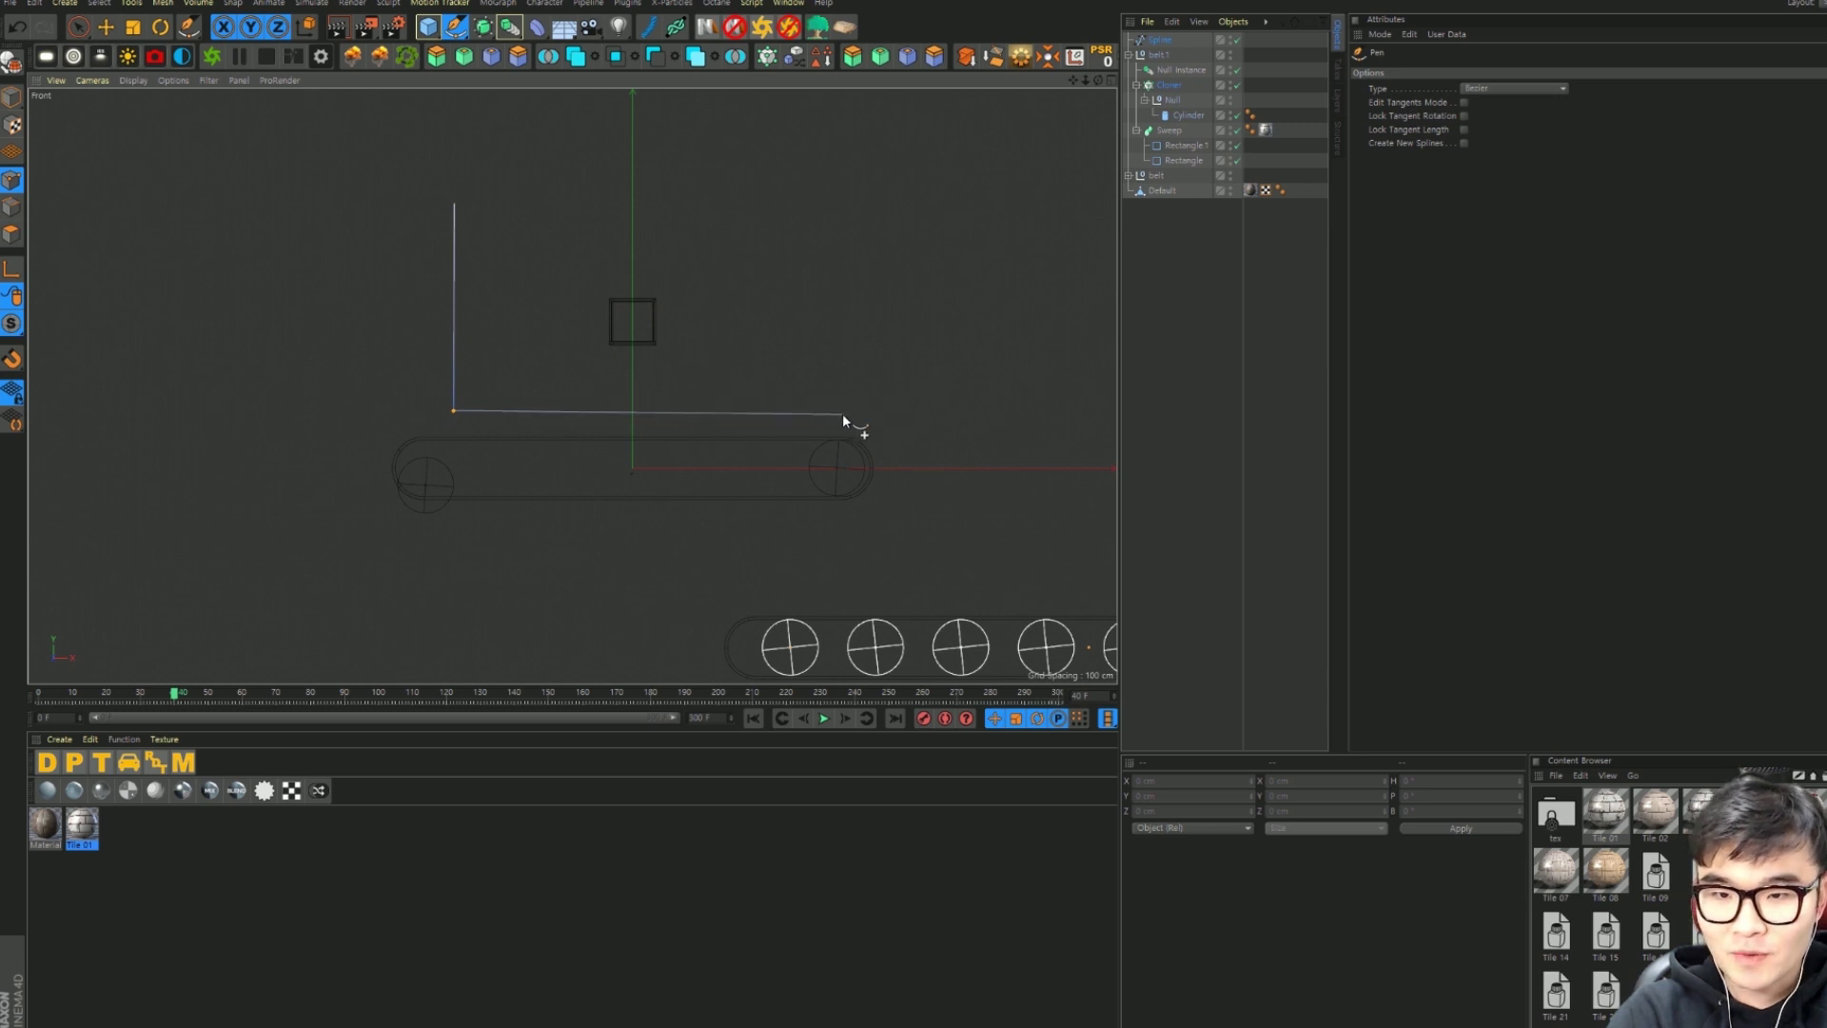
pyautogui.scroll(3, 842, 413)
pyautogui.scroll(2, 844, 419)
pyautogui.scroll(1, 840, 415)
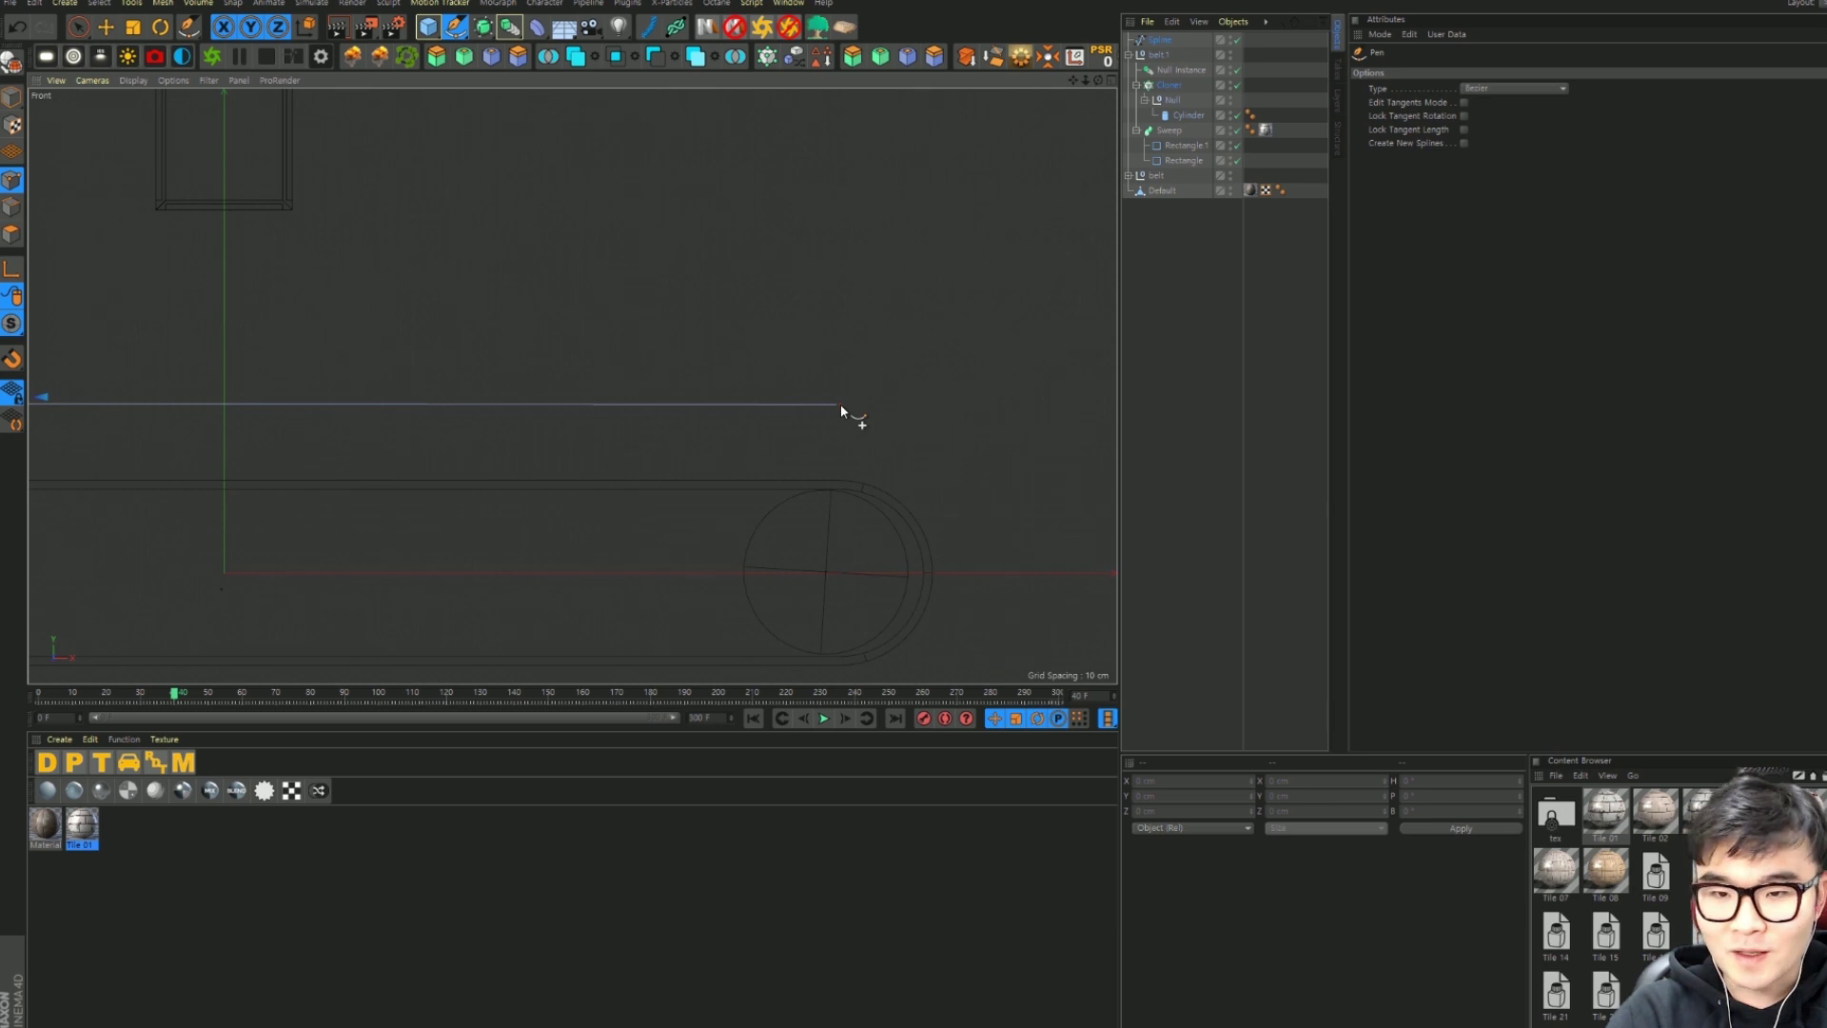
pyautogui.click(841, 404)
pyautogui.moveTo(946, 498); pyautogui.dragTo(744, 365, button='middle')
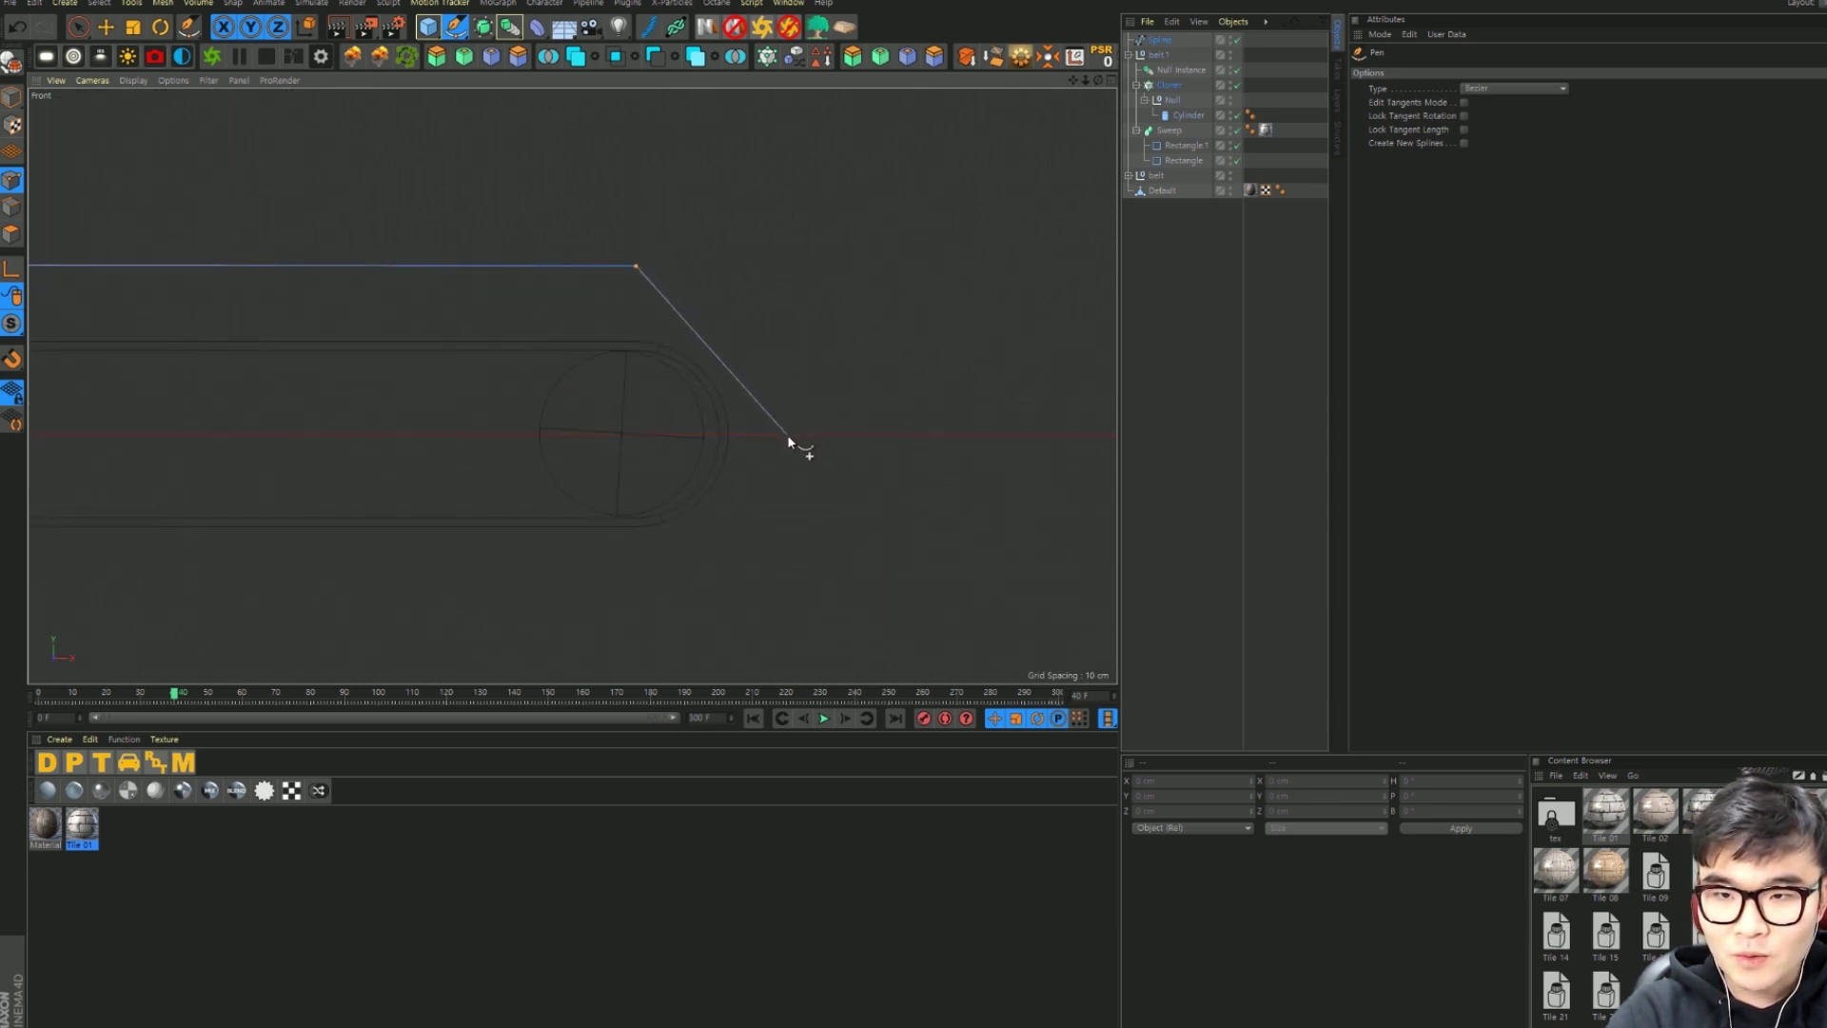
# Step: Add a rounded Bezier corner turning the path down toward the lower belt
pyautogui.moveTo(790, 435); pyautogui.dragTo(786, 562)
pyautogui.scroll(-3, 828, 581)
pyautogui.moveTo(822, 609)
pyautogui.mouseDown(button='middle')
pyautogui.moveTo(765, 249)
pyautogui.moveTo(766, 283)
pyautogui.mouseUp(button='middle')
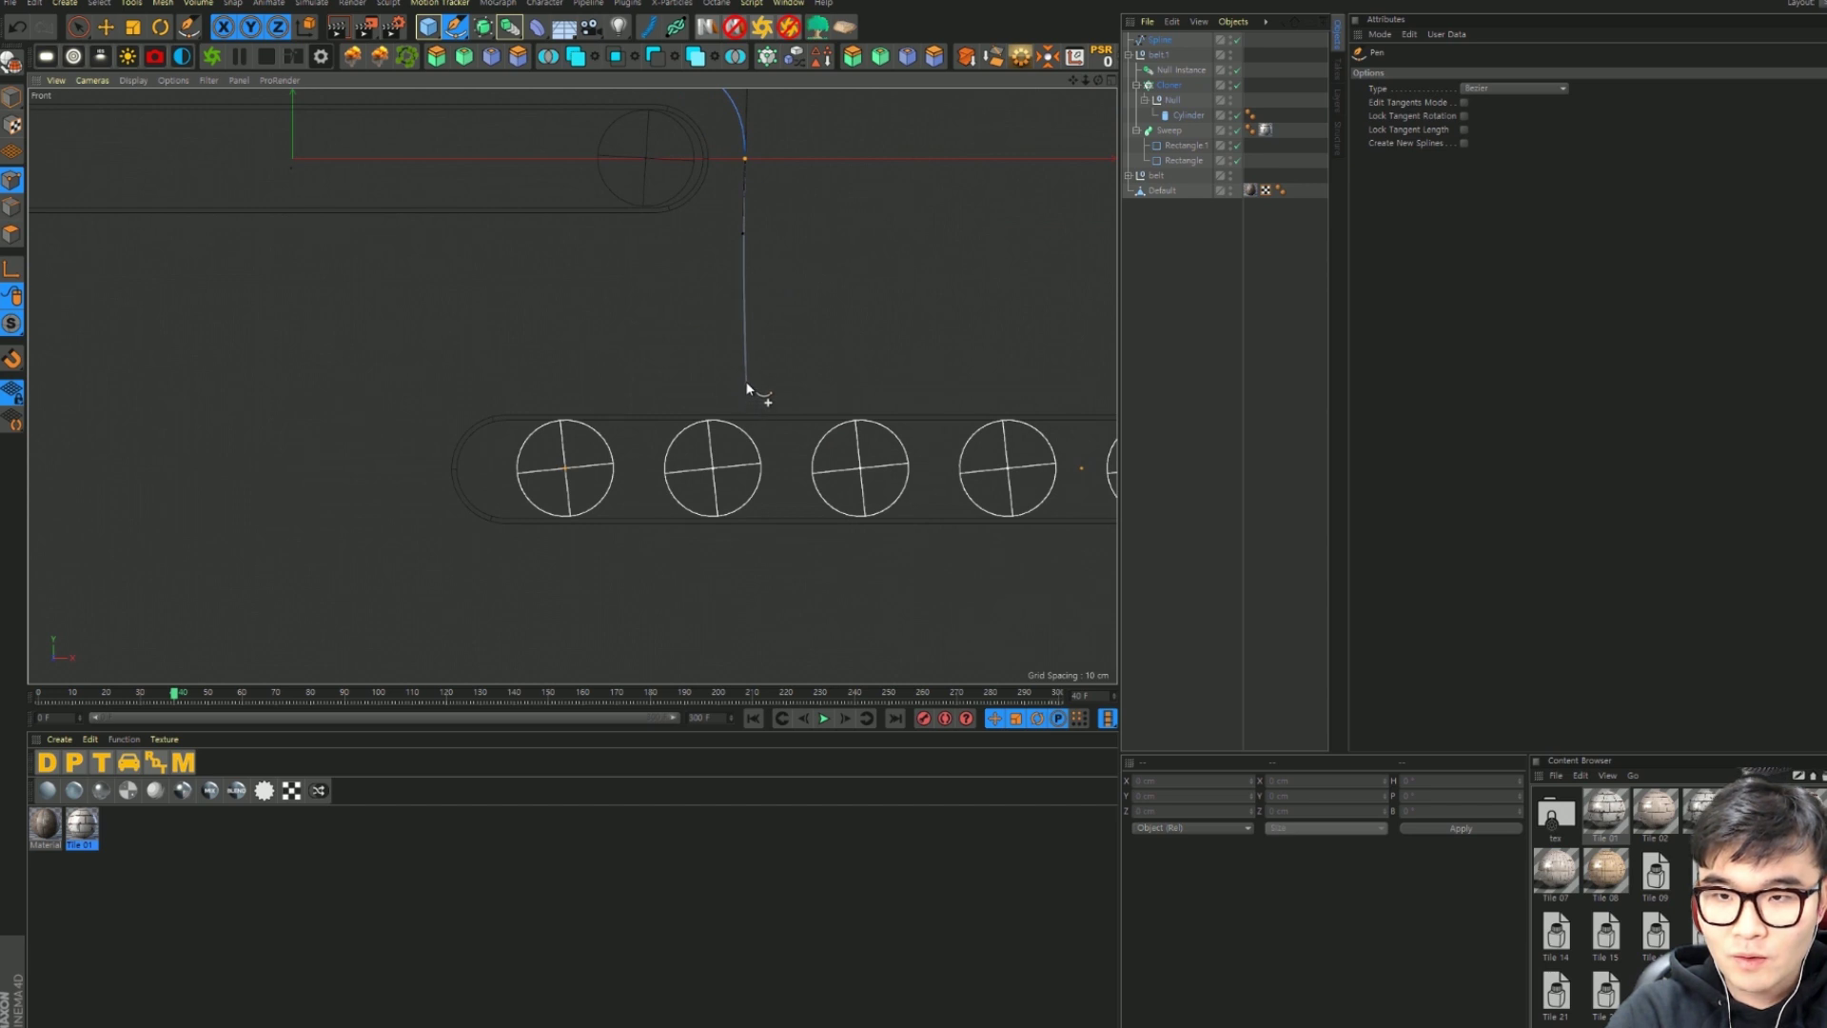
pyautogui.click(744, 378)
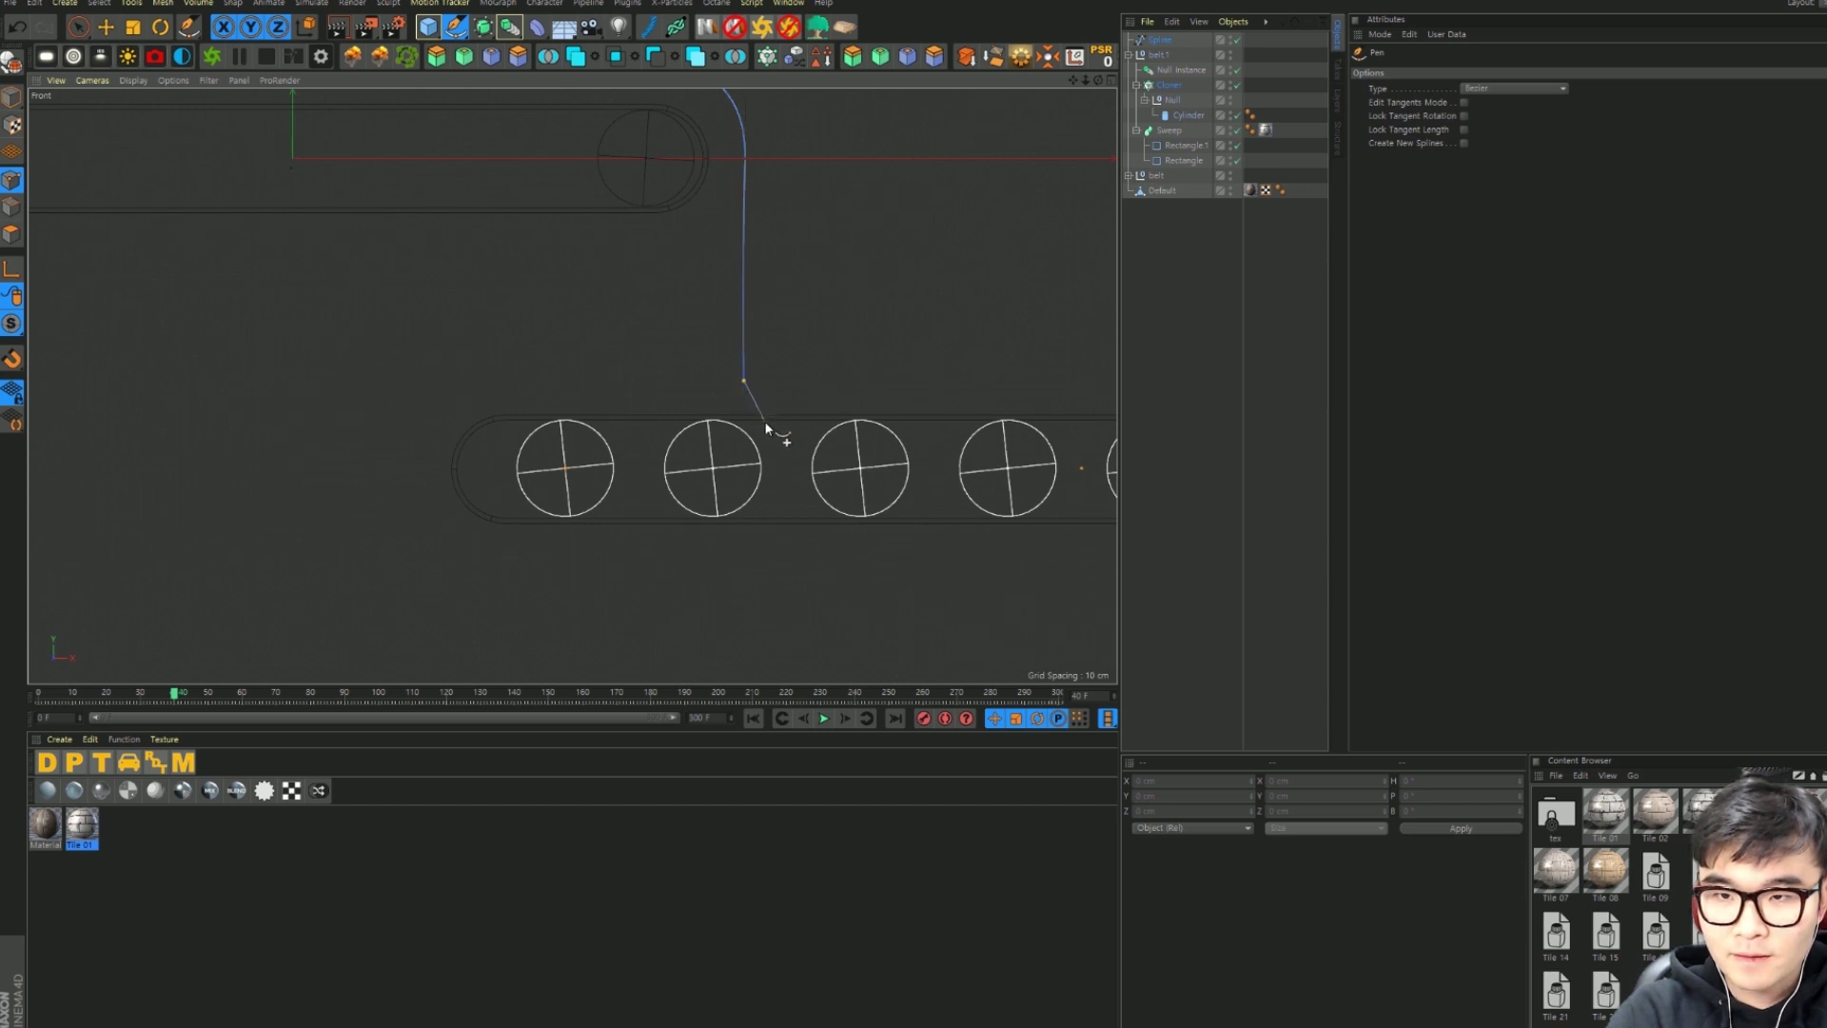
pyautogui.scroll(-3, 763, 421)
pyautogui.scroll(3, 815, 437)
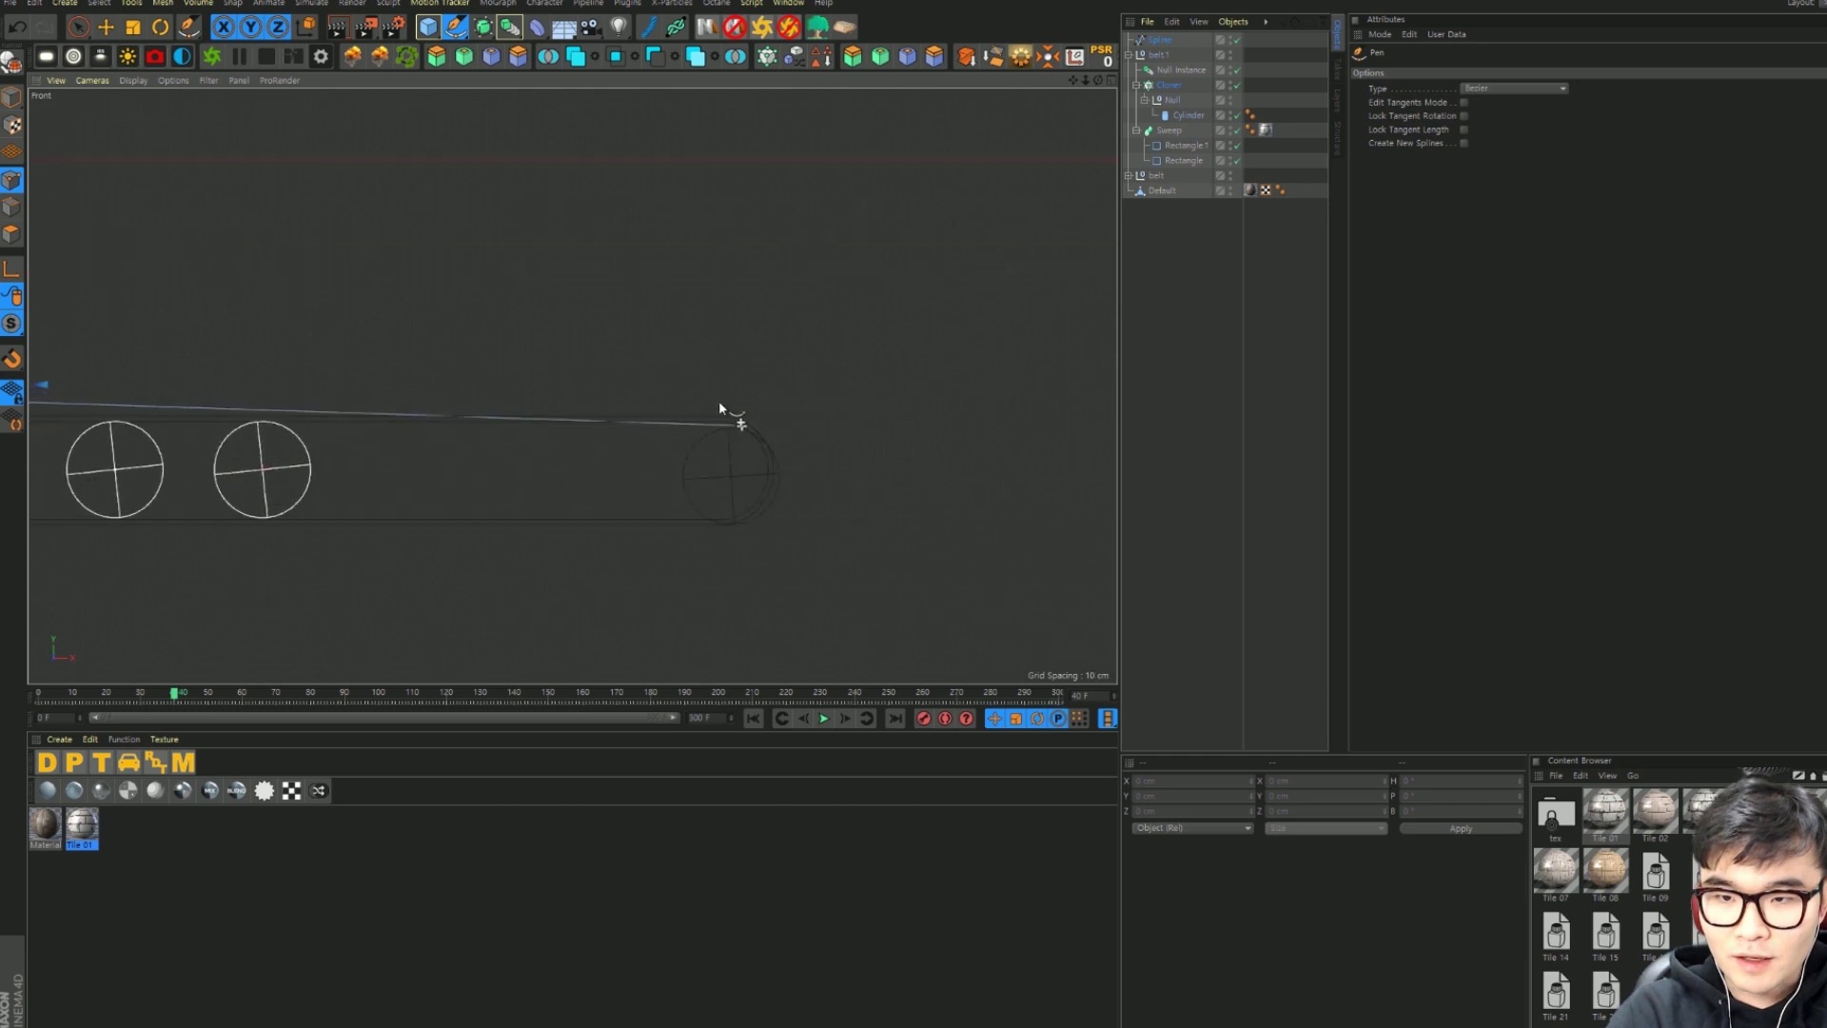
pyautogui.scroll(3, 726, 412)
pyautogui.moveTo(730, 408); pyautogui.dragTo(718, 373, button='middle')
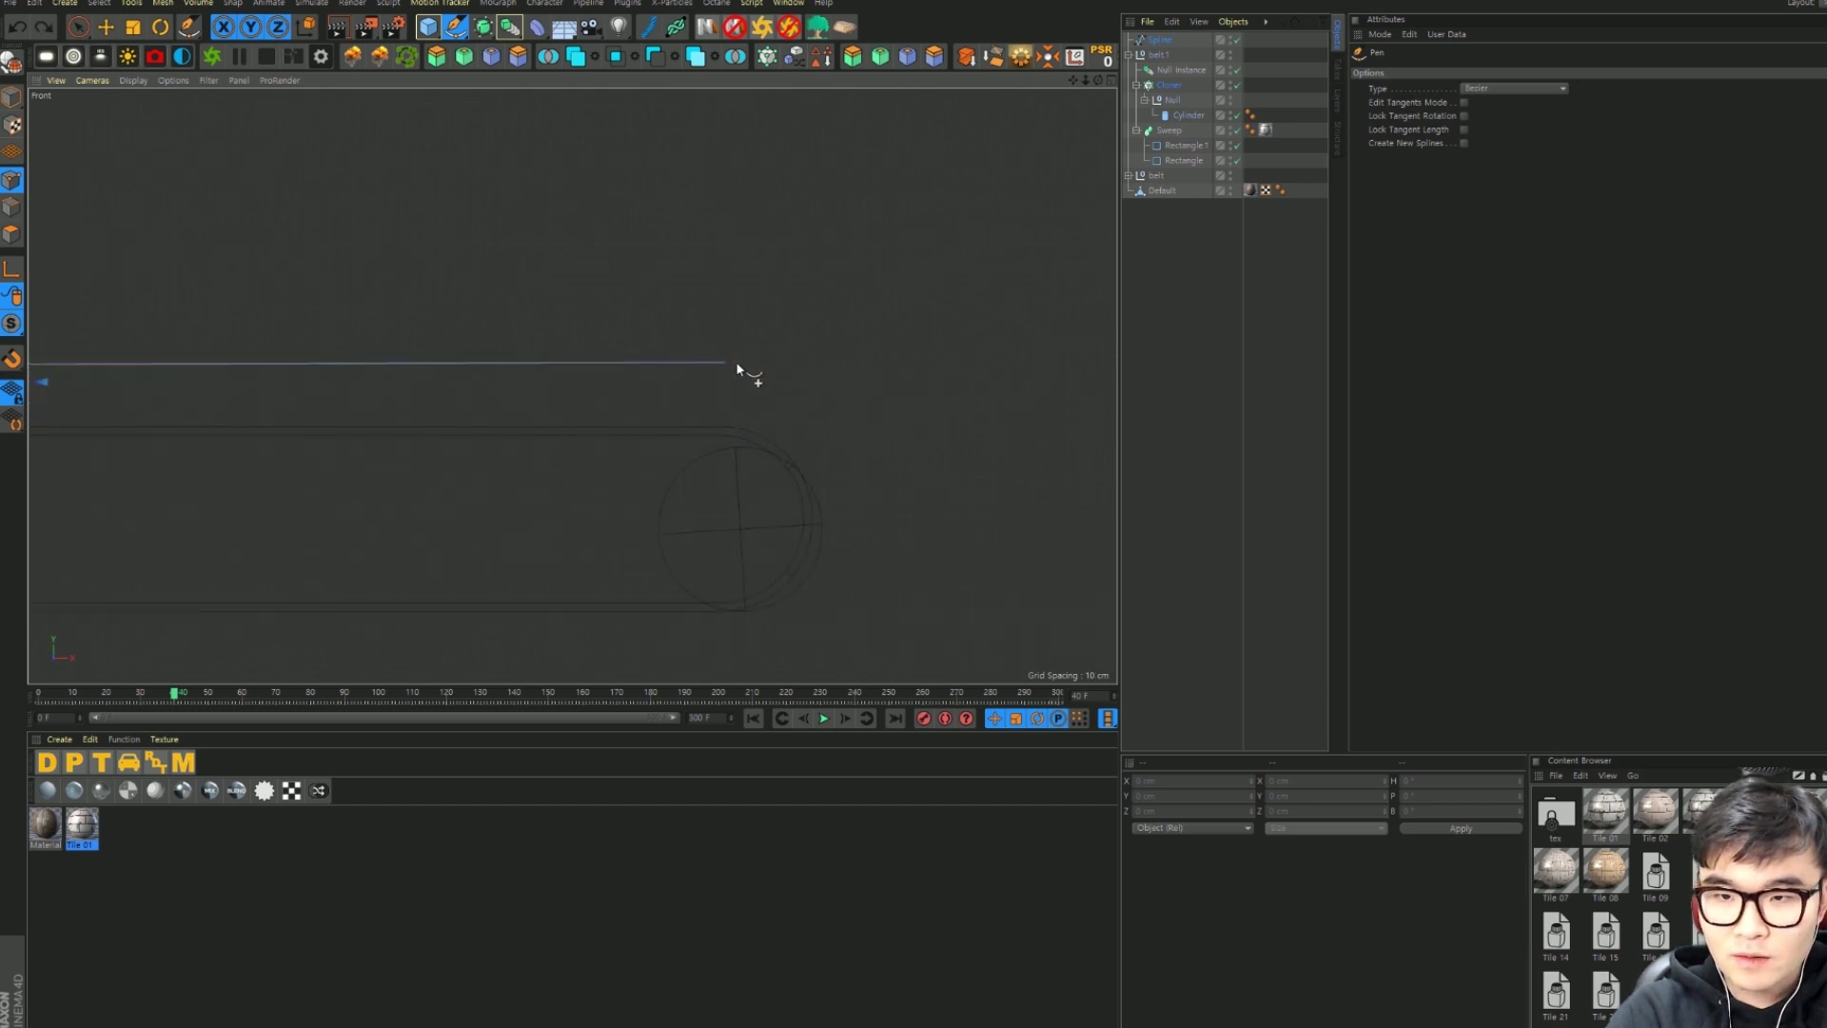
# Step: Continue the path along the lower belt, then return to the Perspective view
pyautogui.click(736, 363)
pyautogui.keyDown('alt'); pyautogui.moveTo(921, 449); pyautogui.dragTo(752, 297, button='middle'); pyautogui.keyUp('alt')
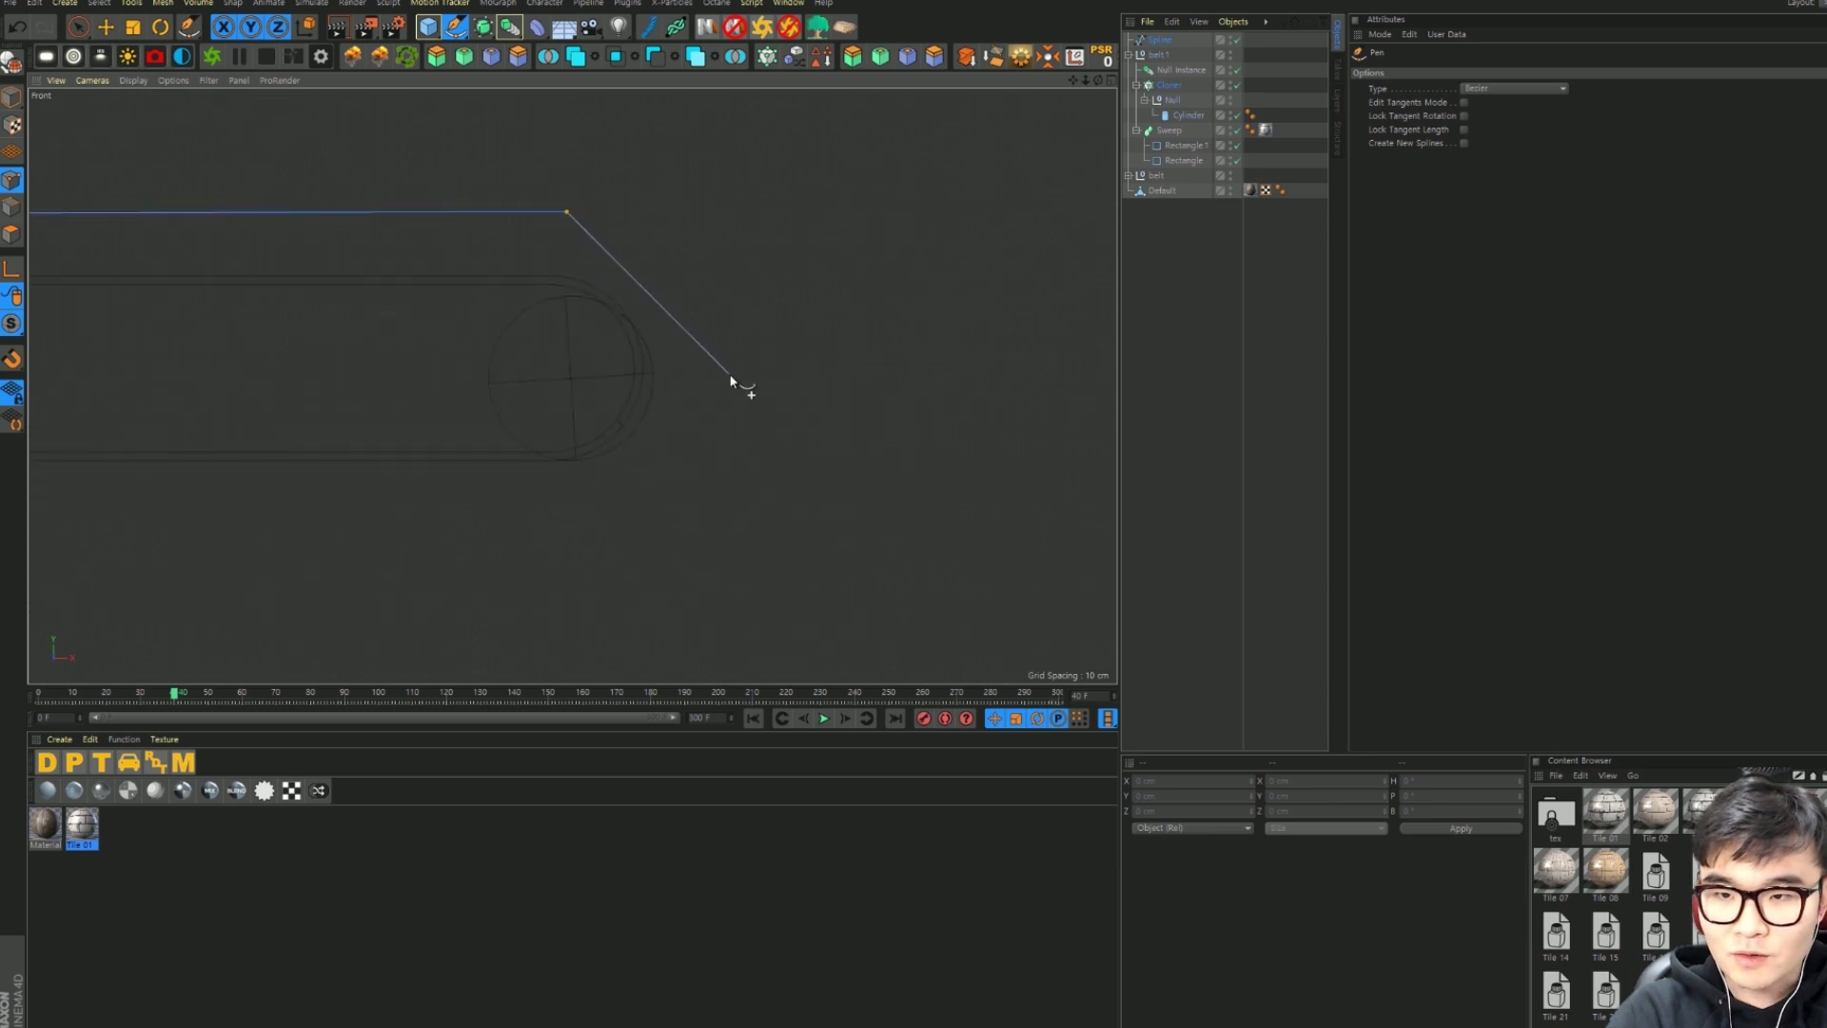
pyautogui.moveTo(723, 374); pyautogui.dragTo(721, 505)
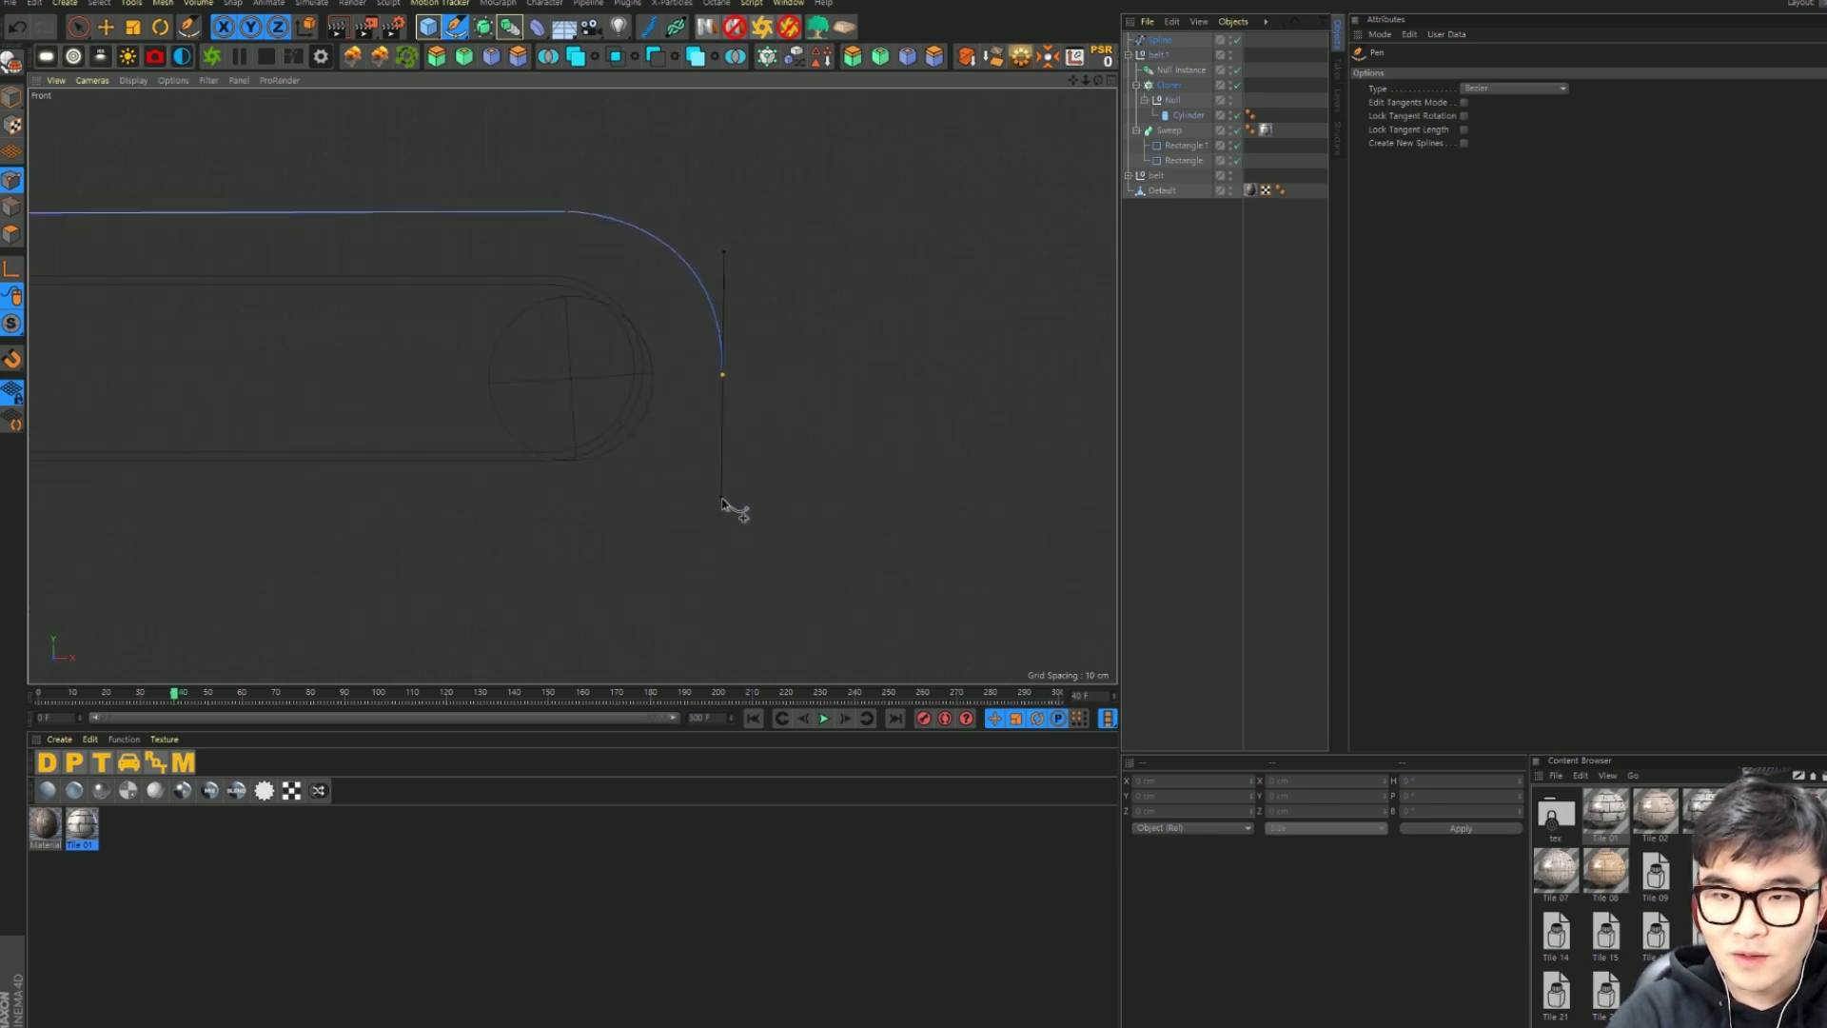
pyautogui.keyDown('alt'); pyautogui.moveTo(704, 576); pyautogui.dragTo(761, 300, button='middle'); pyautogui.keyUp('alt')
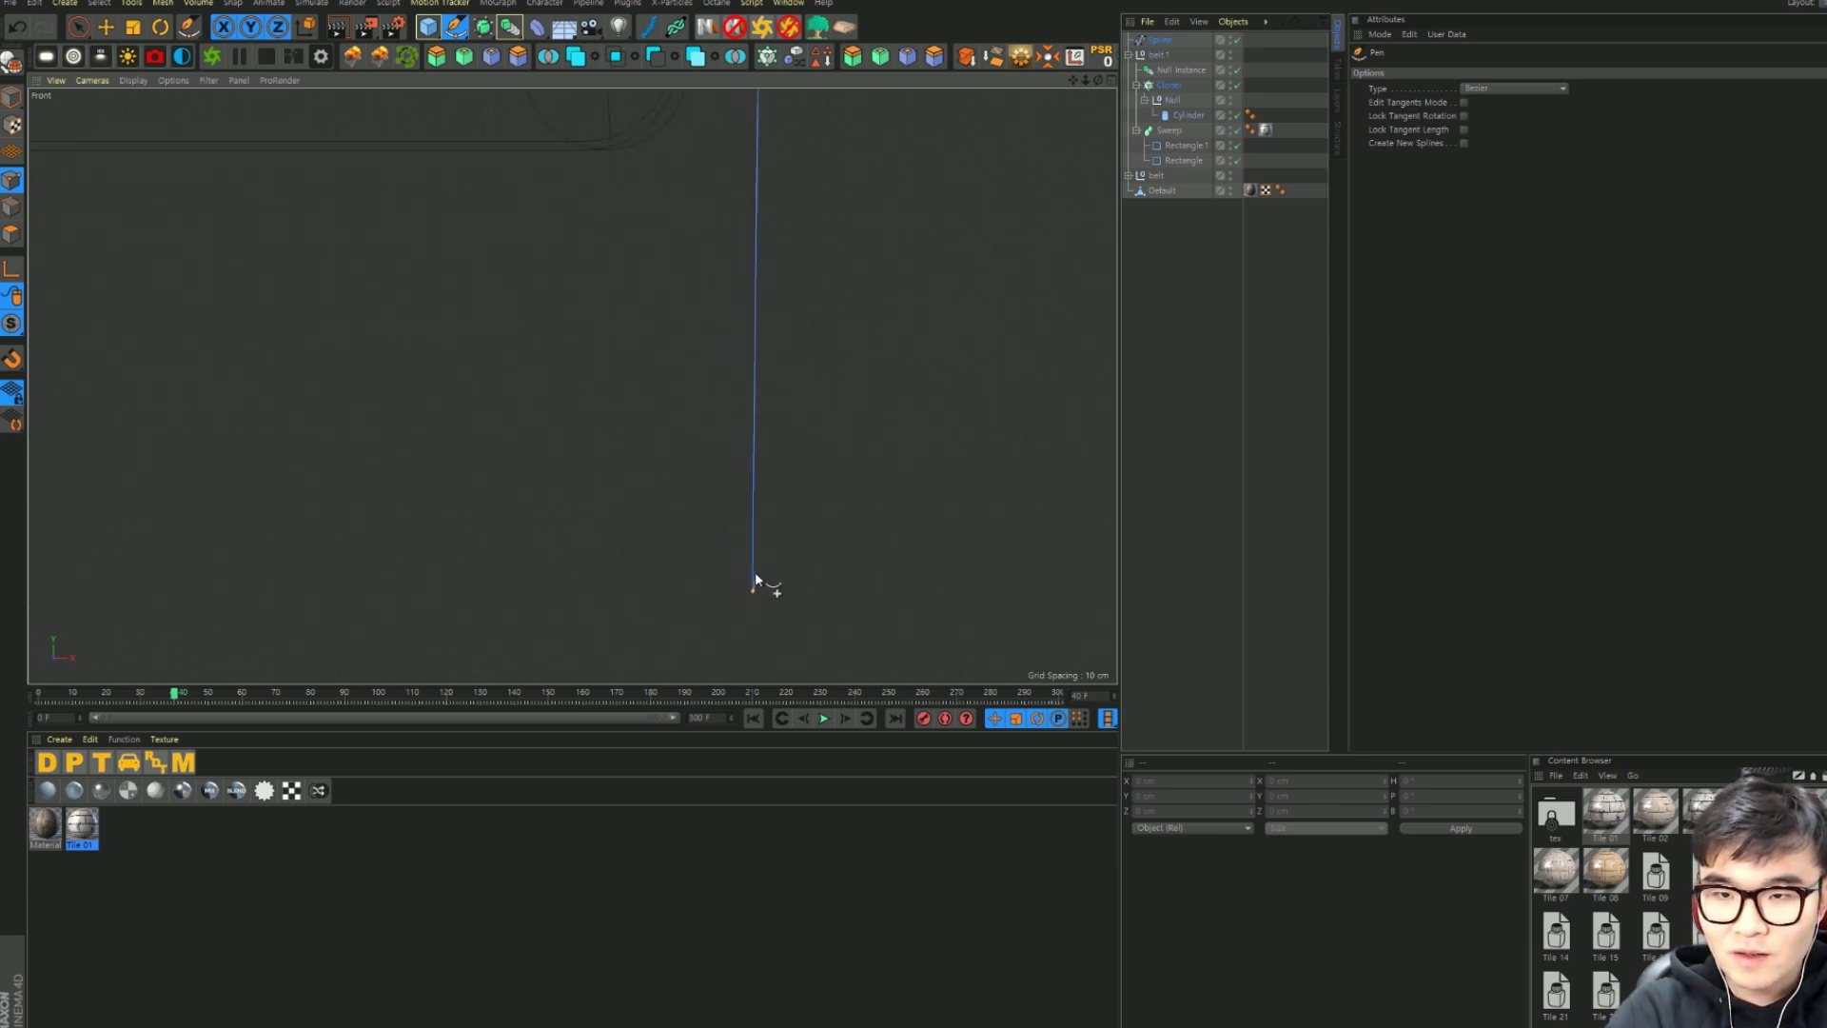
pyautogui.scroll(-3, 767, 495)
pyautogui.scroll(-2, 738, 497)
pyautogui.press('F1')
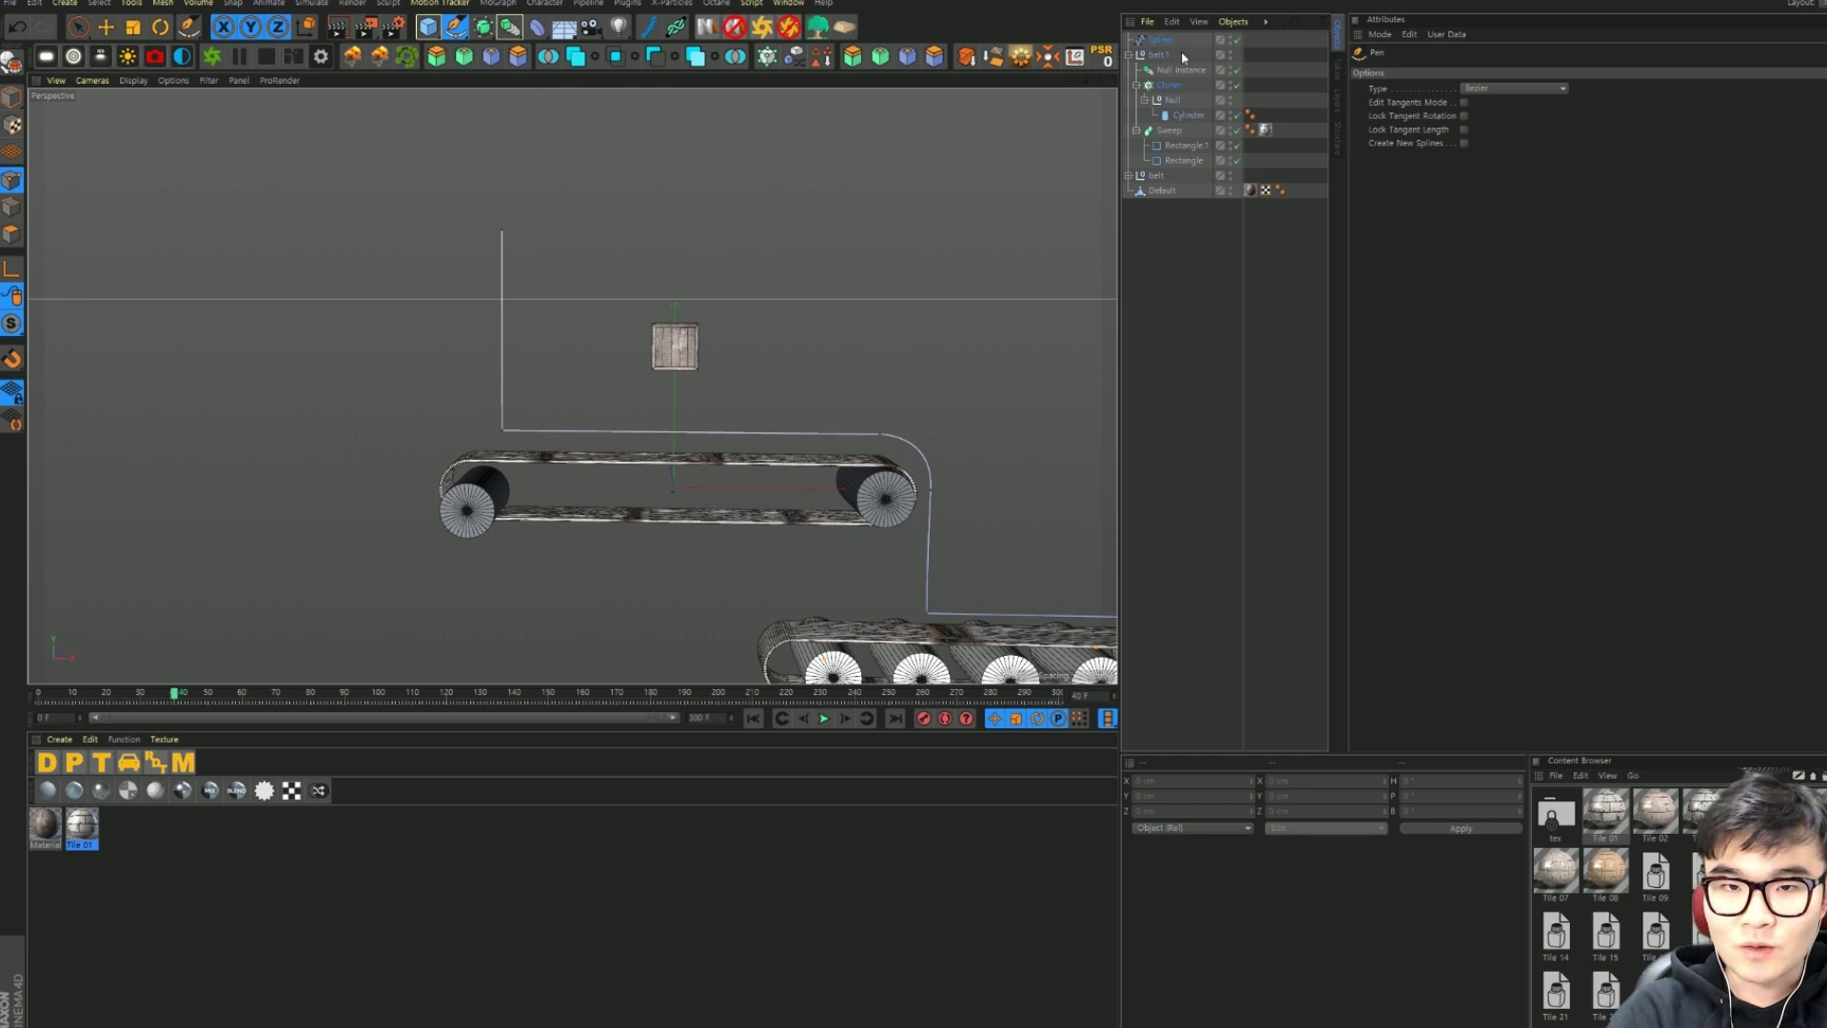
# Step: Clone the Default crate with a MoGraph Cloner in Object mode using the Spline
pyautogui.click(1159, 191)
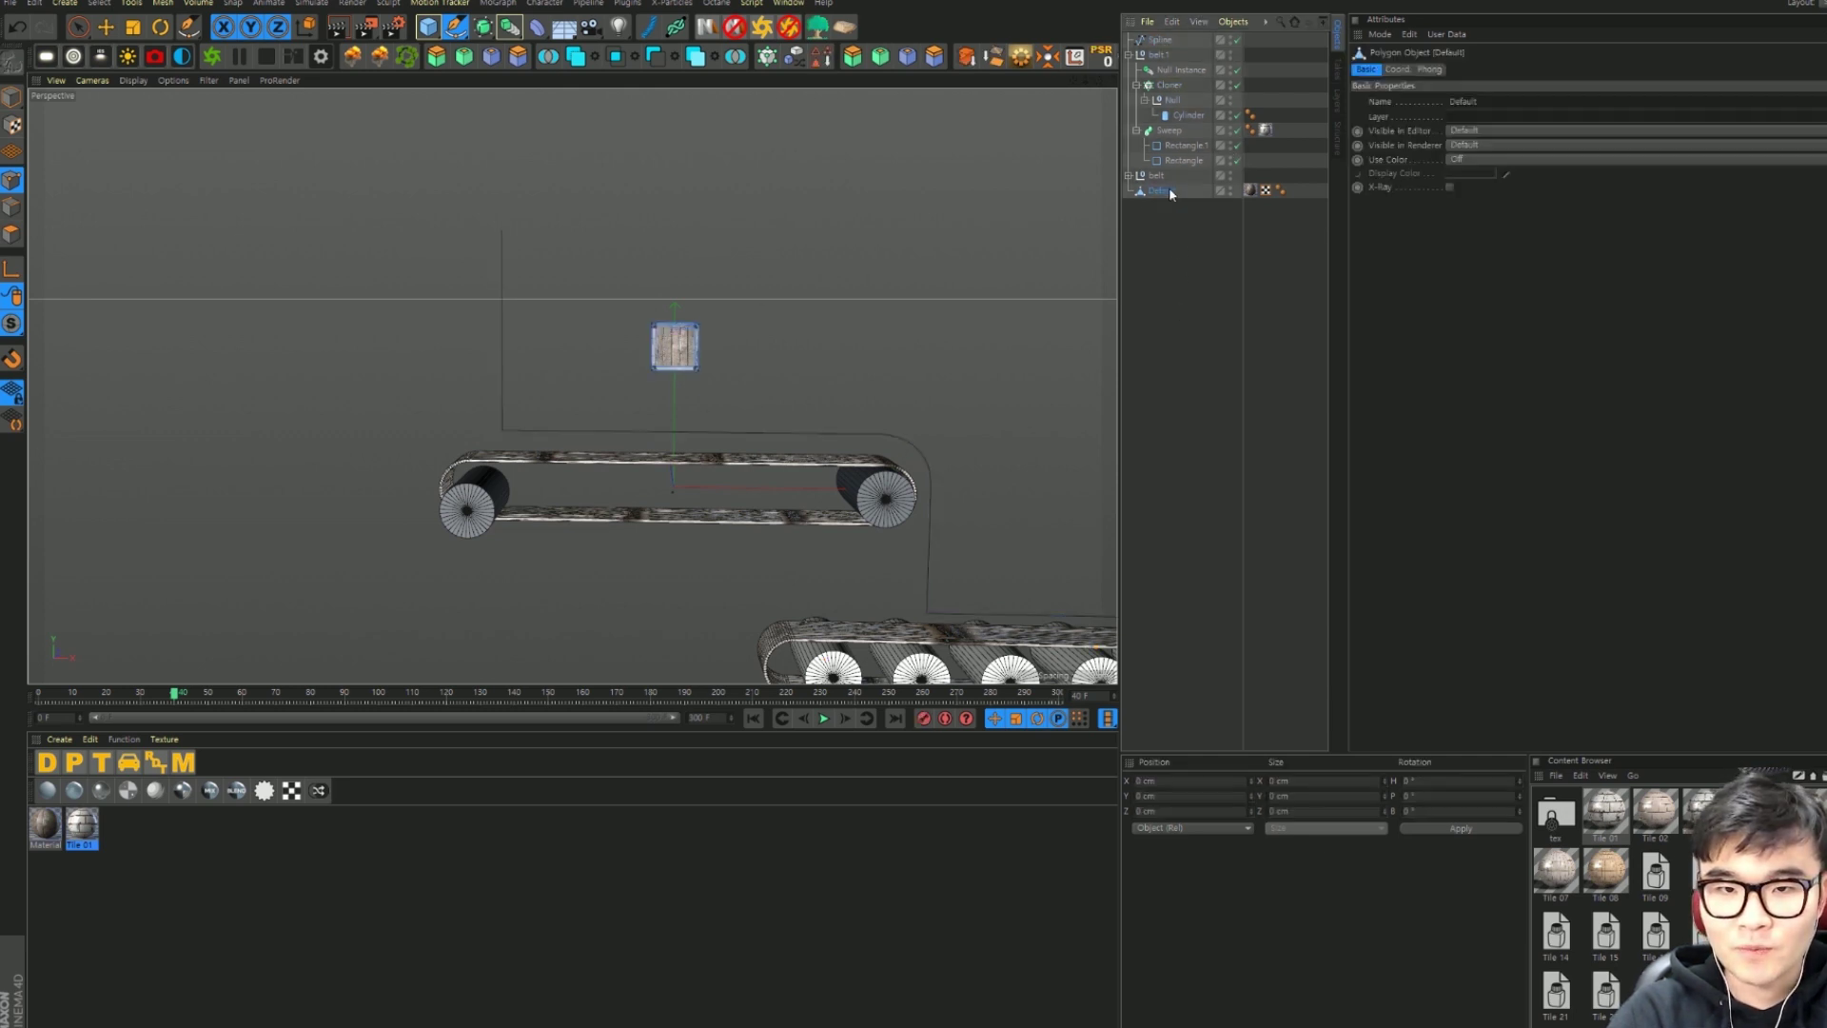
pyautogui.click(510, 27)
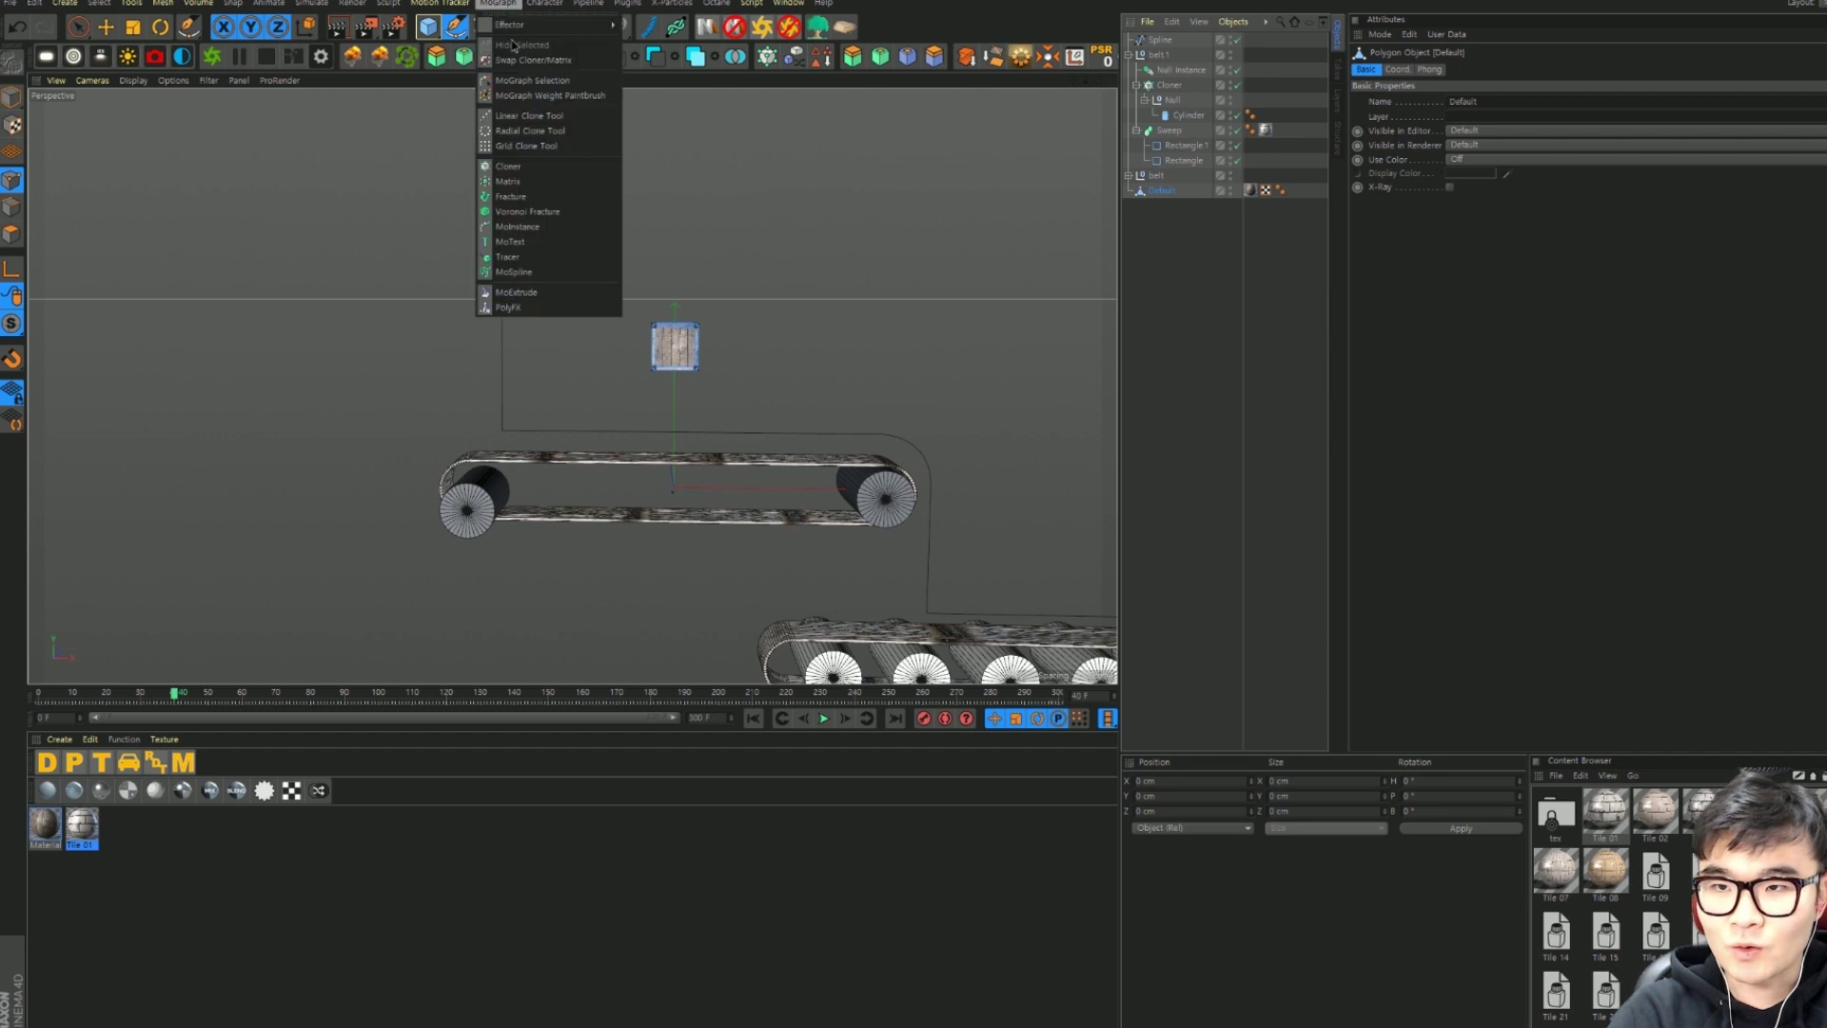
pyautogui.keyDown('alt'); pyautogui.click(519, 165); pyautogui.keyUp('alt')
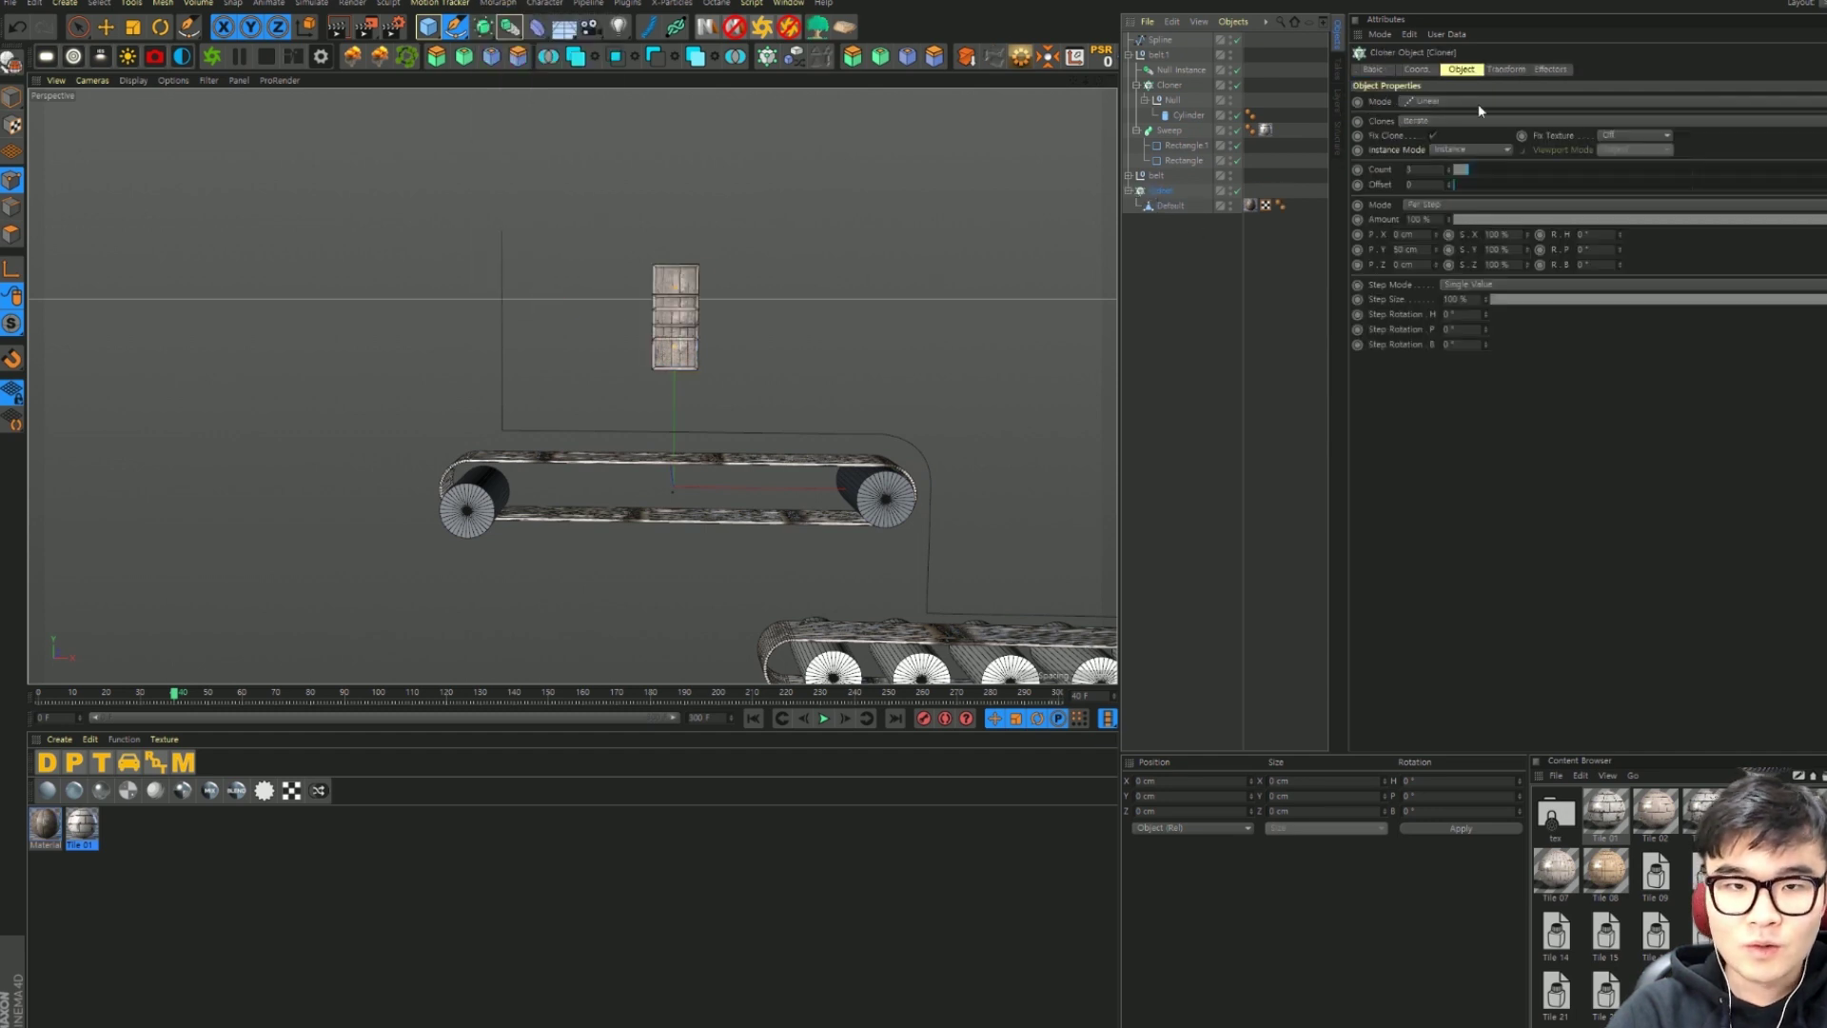
pyautogui.click(1453, 103)
pyautogui.click(1443, 121)
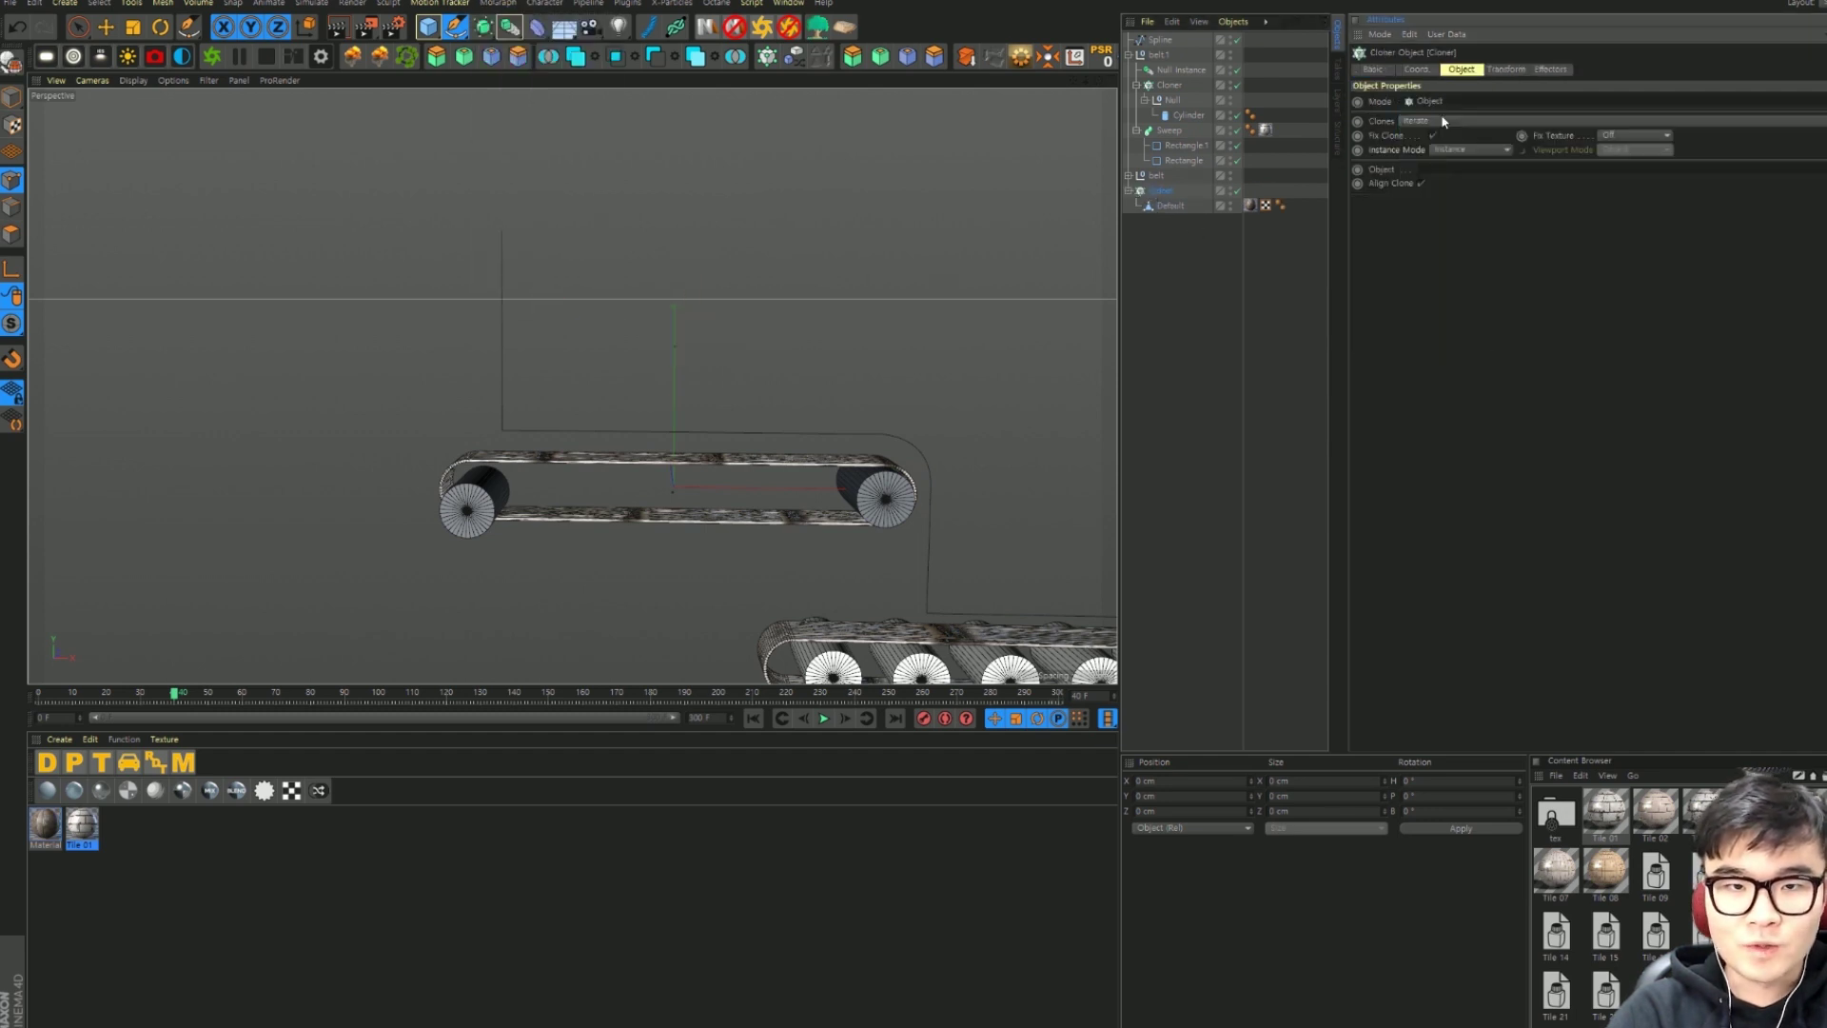
pyautogui.moveTo(1134, 38); pyautogui.dragTo(1437, 169)
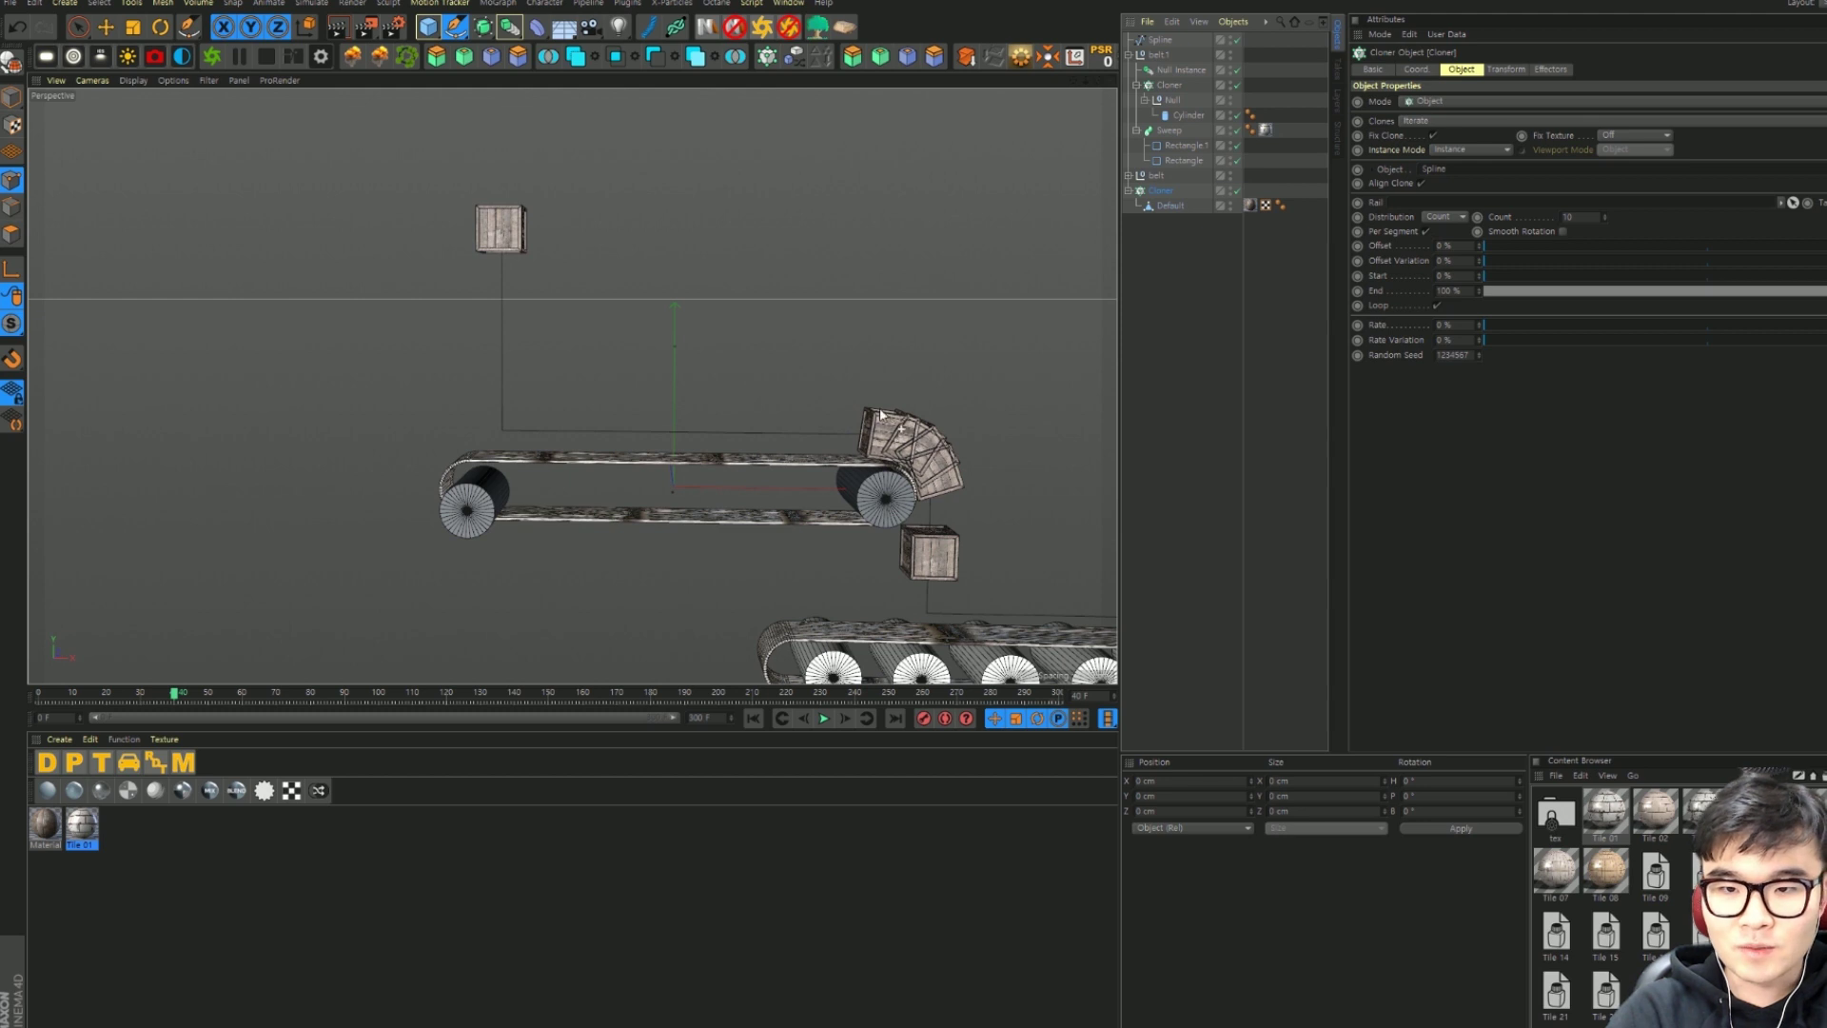
# Step: Set the Cloner distribution to Step of about 200 cm with a 5% Rate
pyautogui.click(1444, 217)
pyautogui.click(1438, 247)
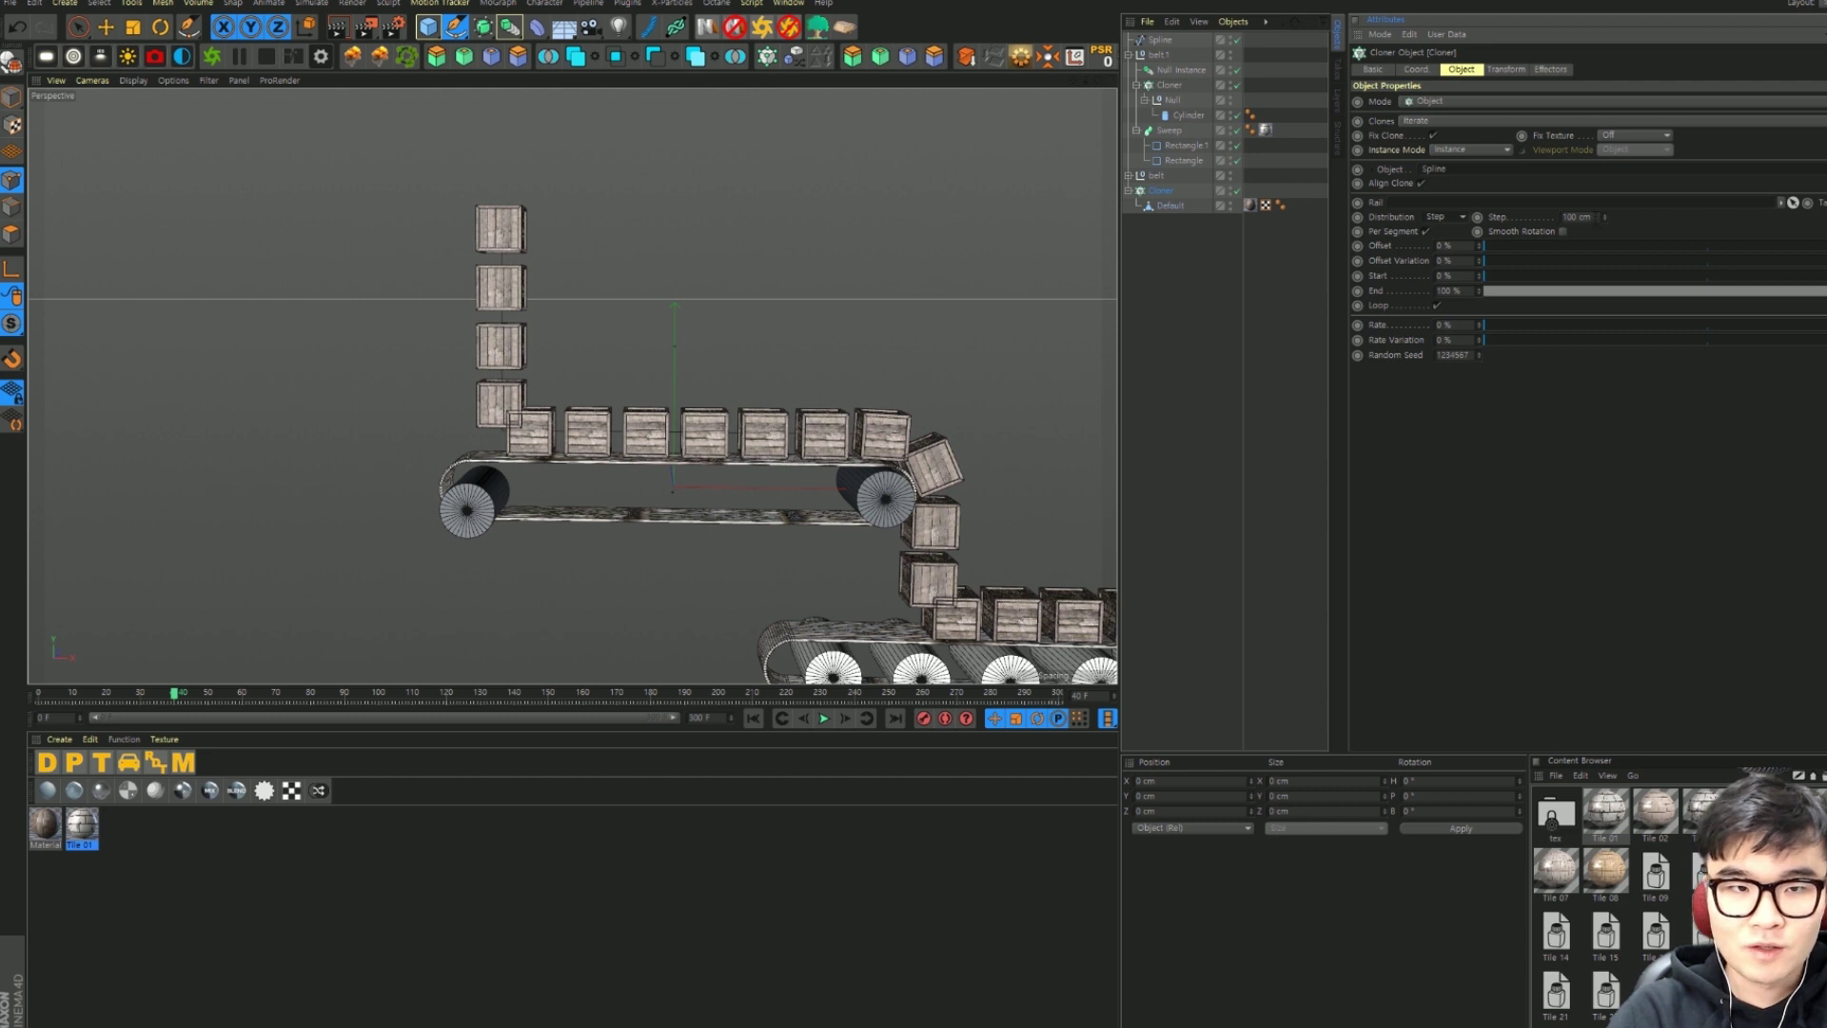
pyautogui.click(1575, 217)
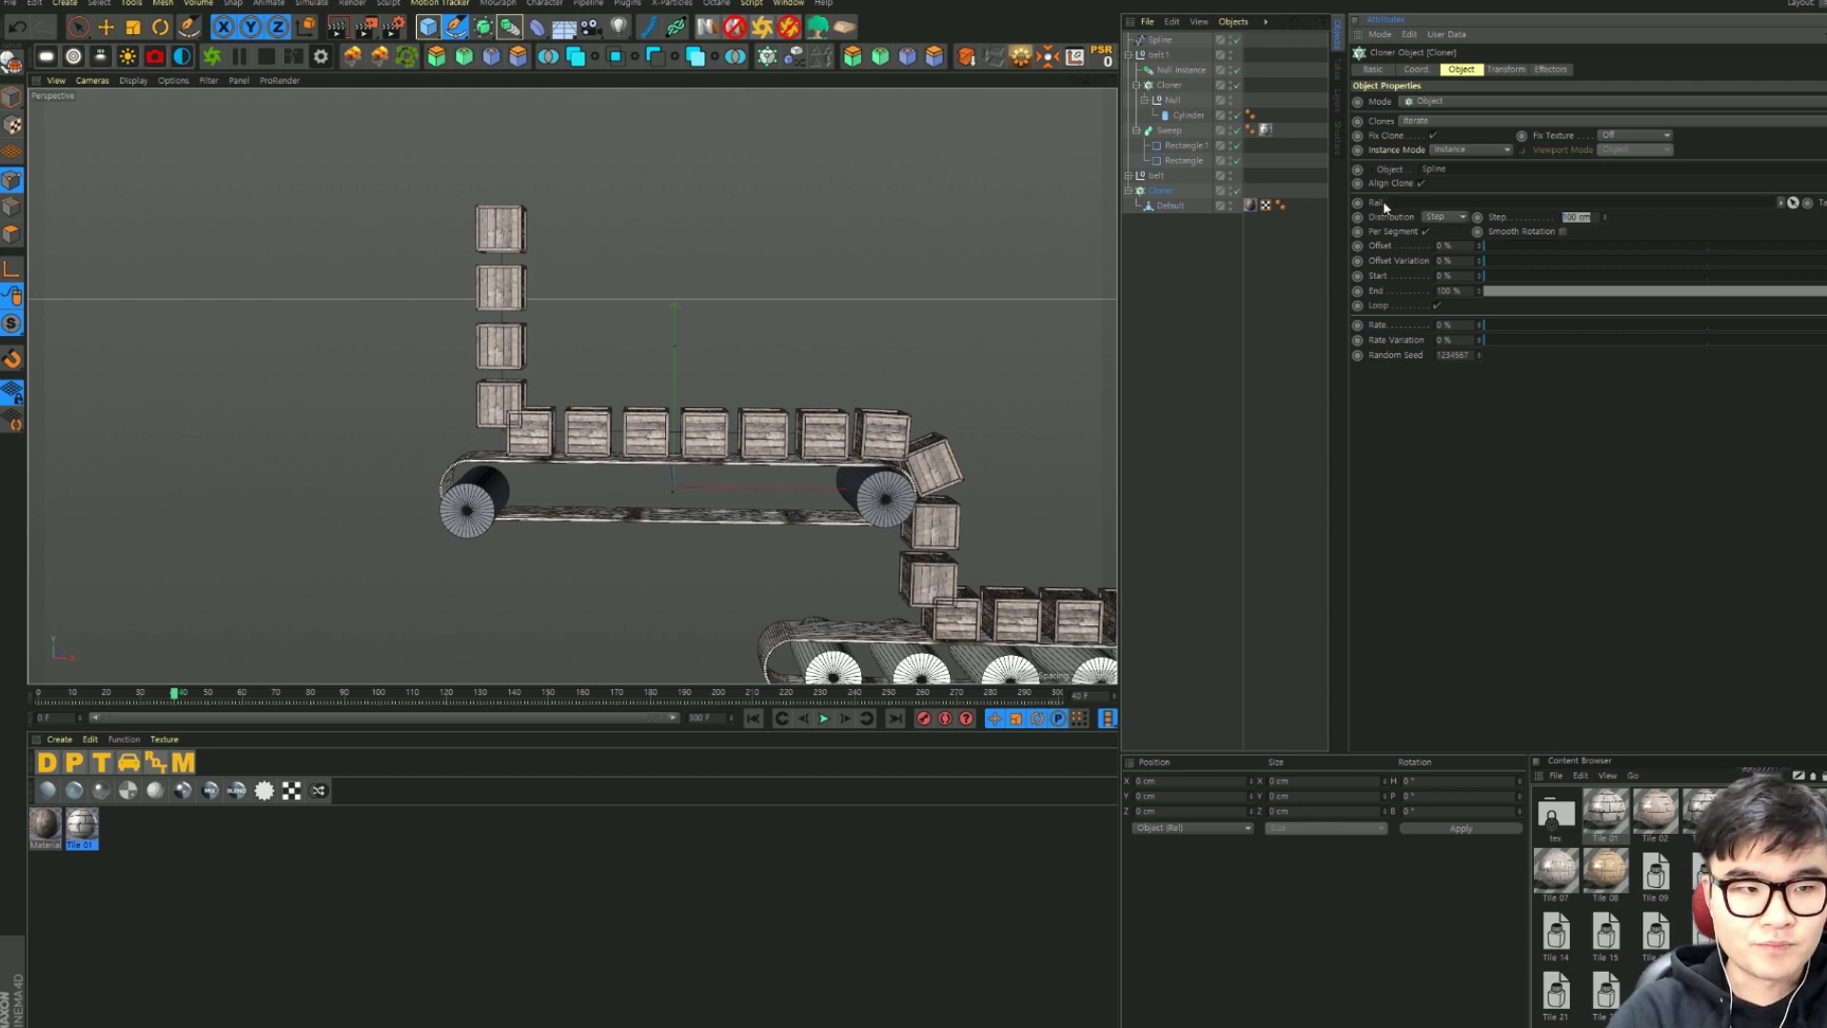
pyautogui.write('203')
pyautogui.press('Return')
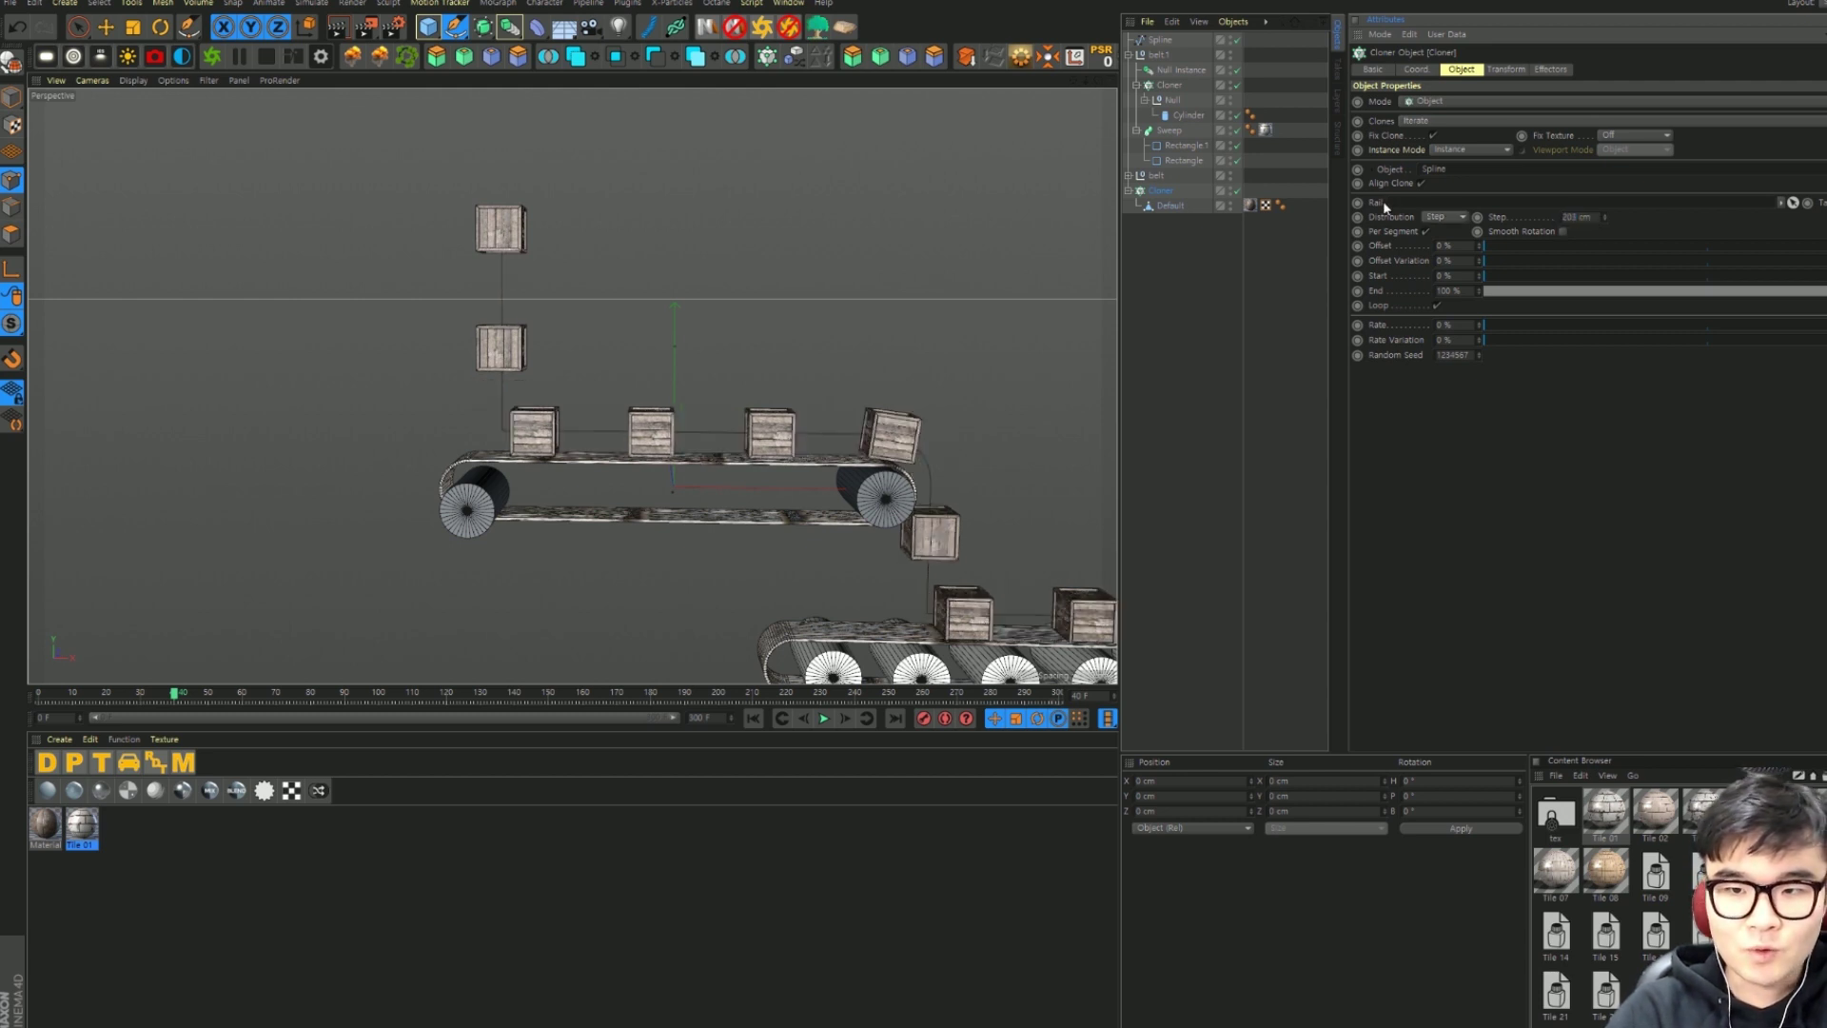
pyautogui.tripleClick(1604, 221)
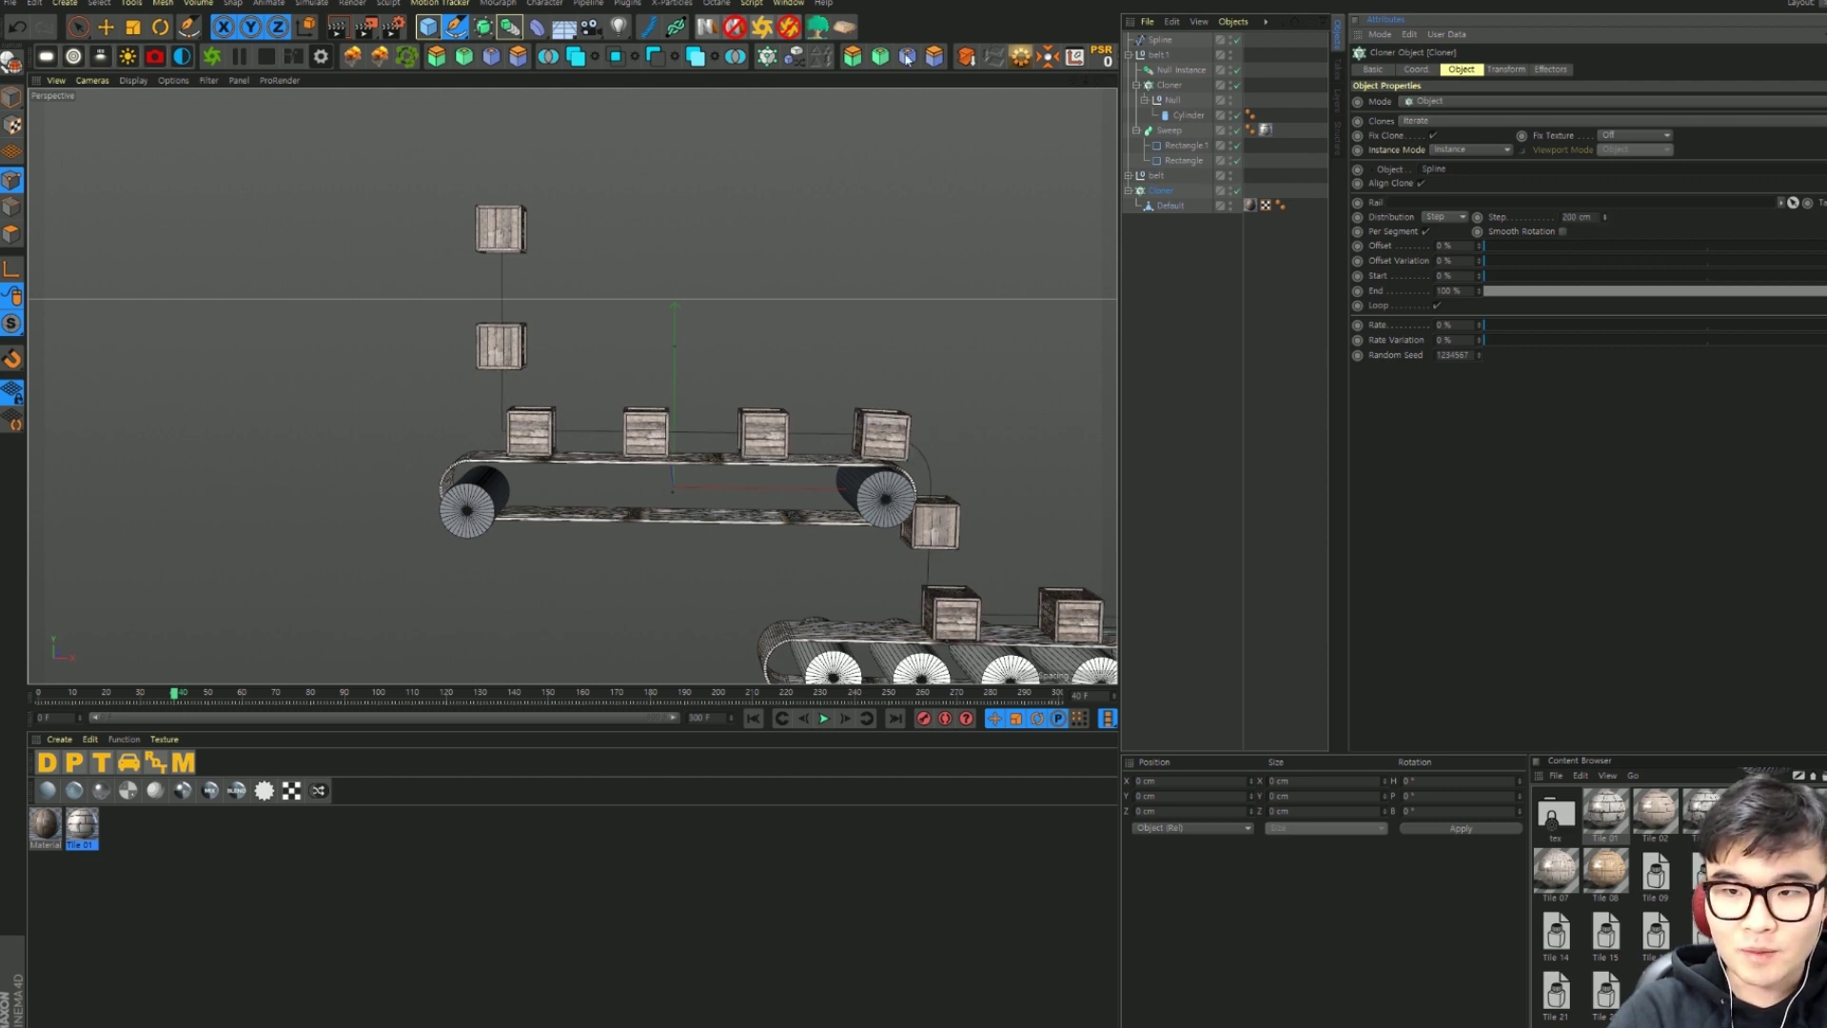
pyautogui.moveTo(914, 352)
pyautogui.mouseDown(button='middle')
pyautogui.moveTo(871, 547)
pyautogui.moveTo(441, 395)
pyautogui.mouseUp(button='middle')
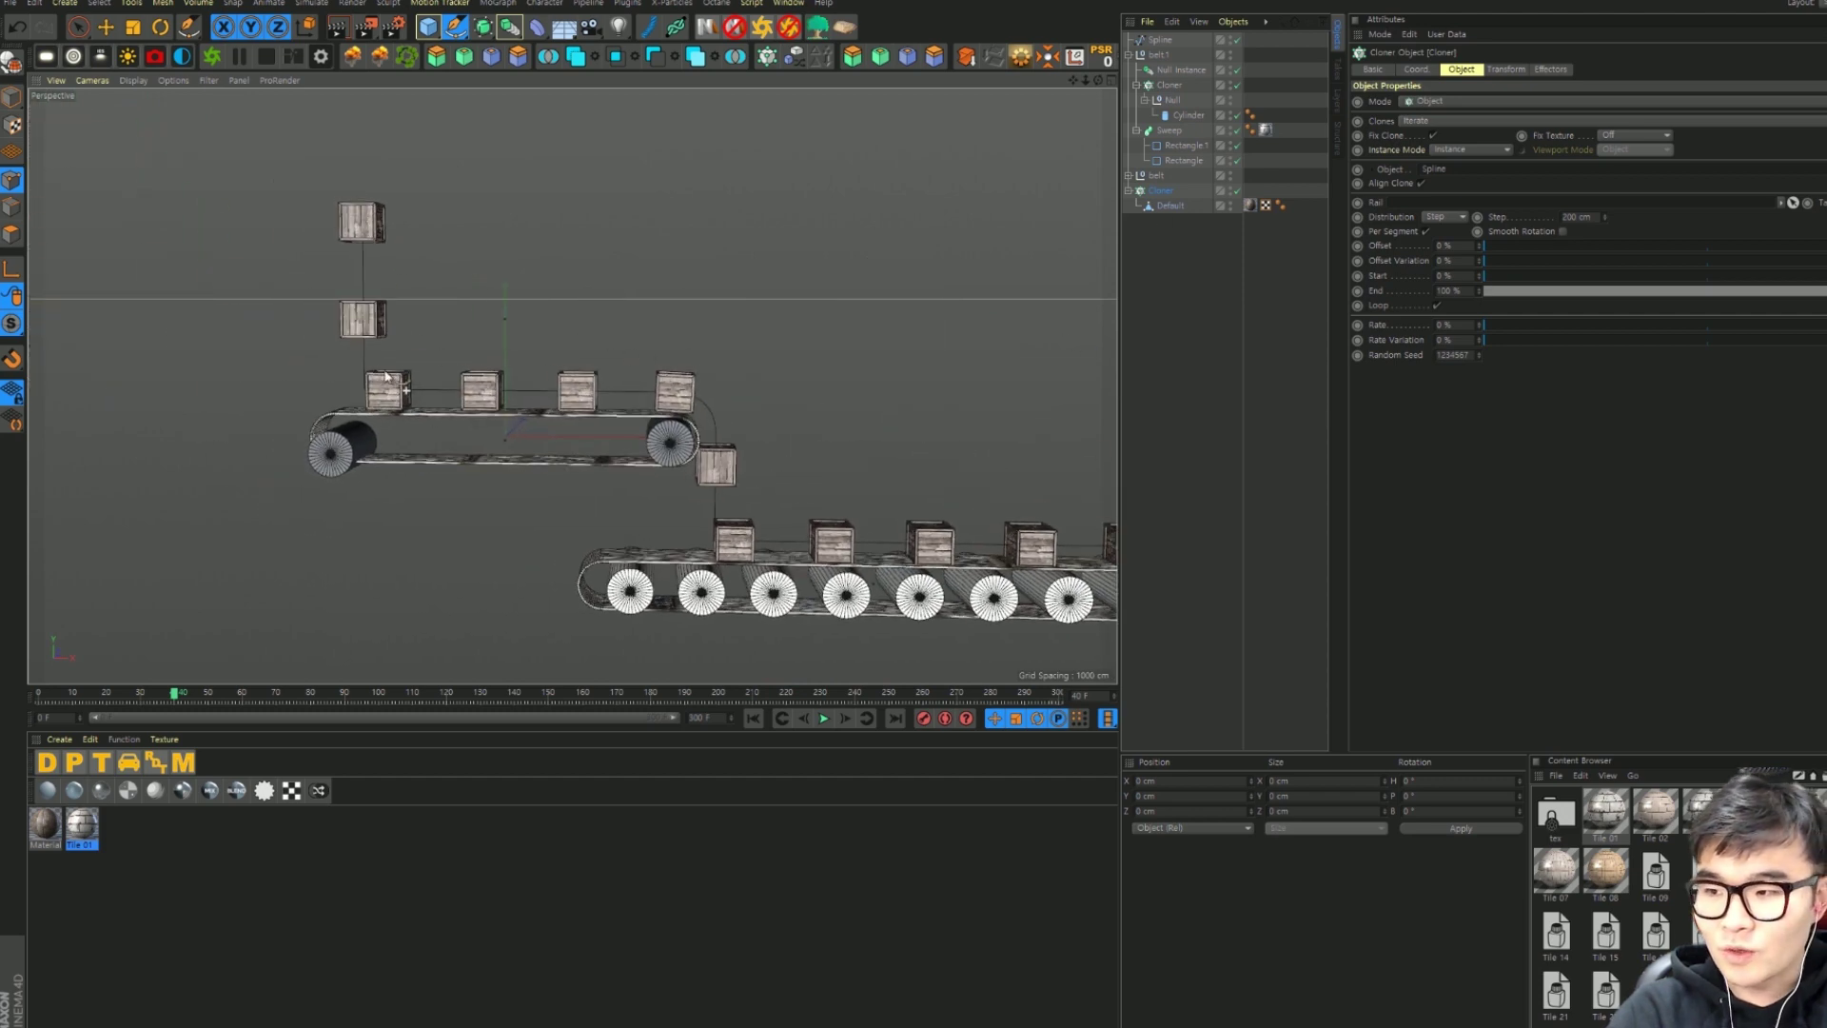
pyautogui.moveTo(1608, 221); pyautogui.dragTo(1602, 220)
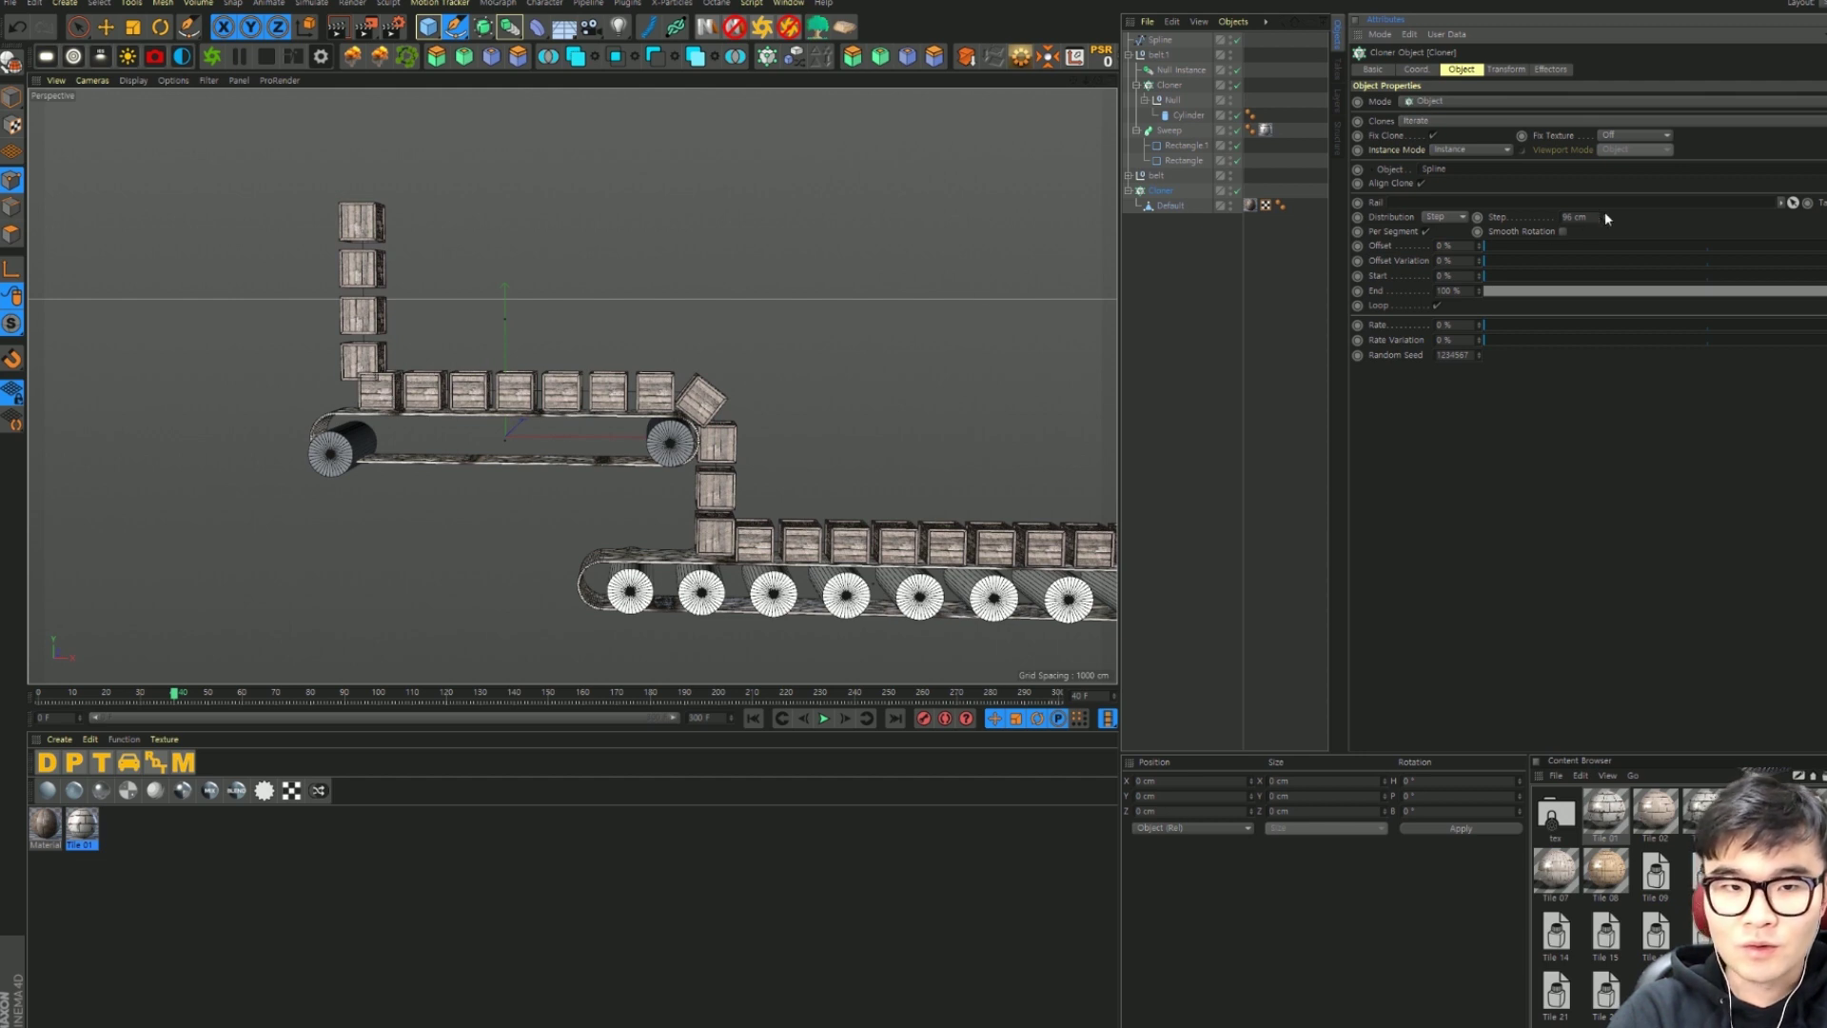
pyautogui.moveTo(1607, 222); pyautogui.dragTo(1604, 228)
pyautogui.write('200')
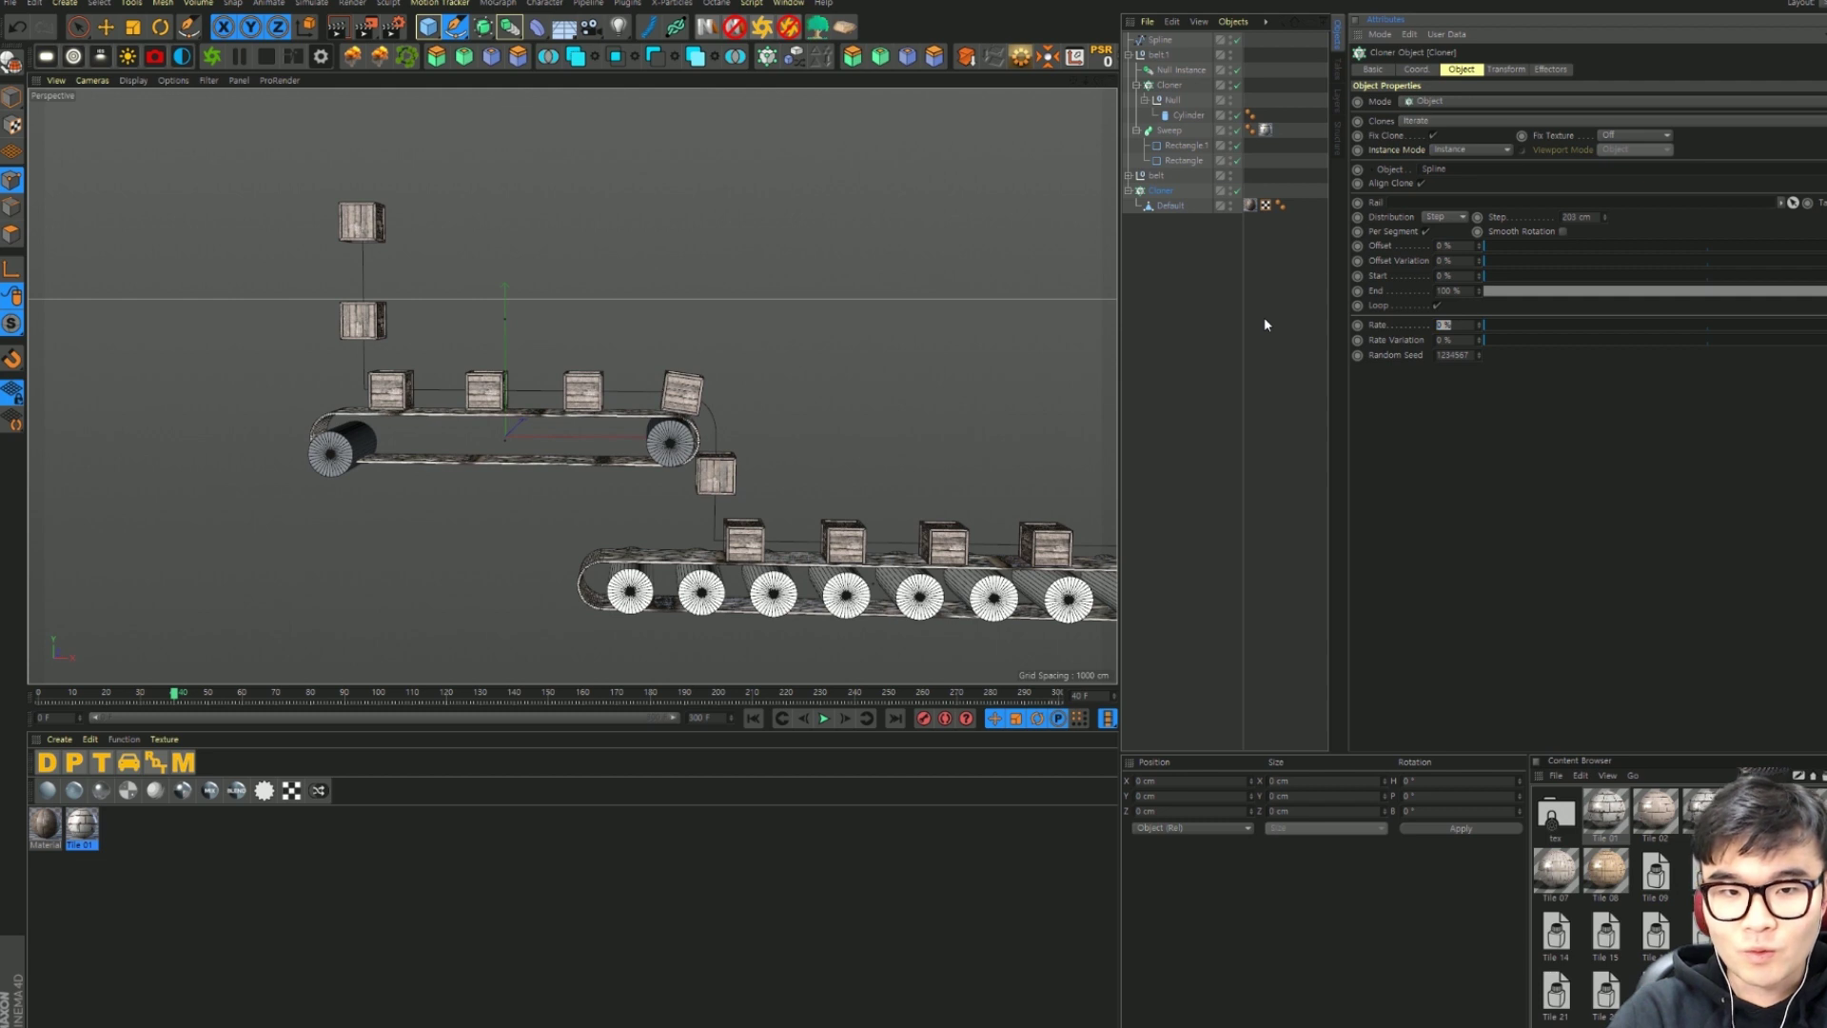
pyautogui.write('5')
pyautogui.press('Return')
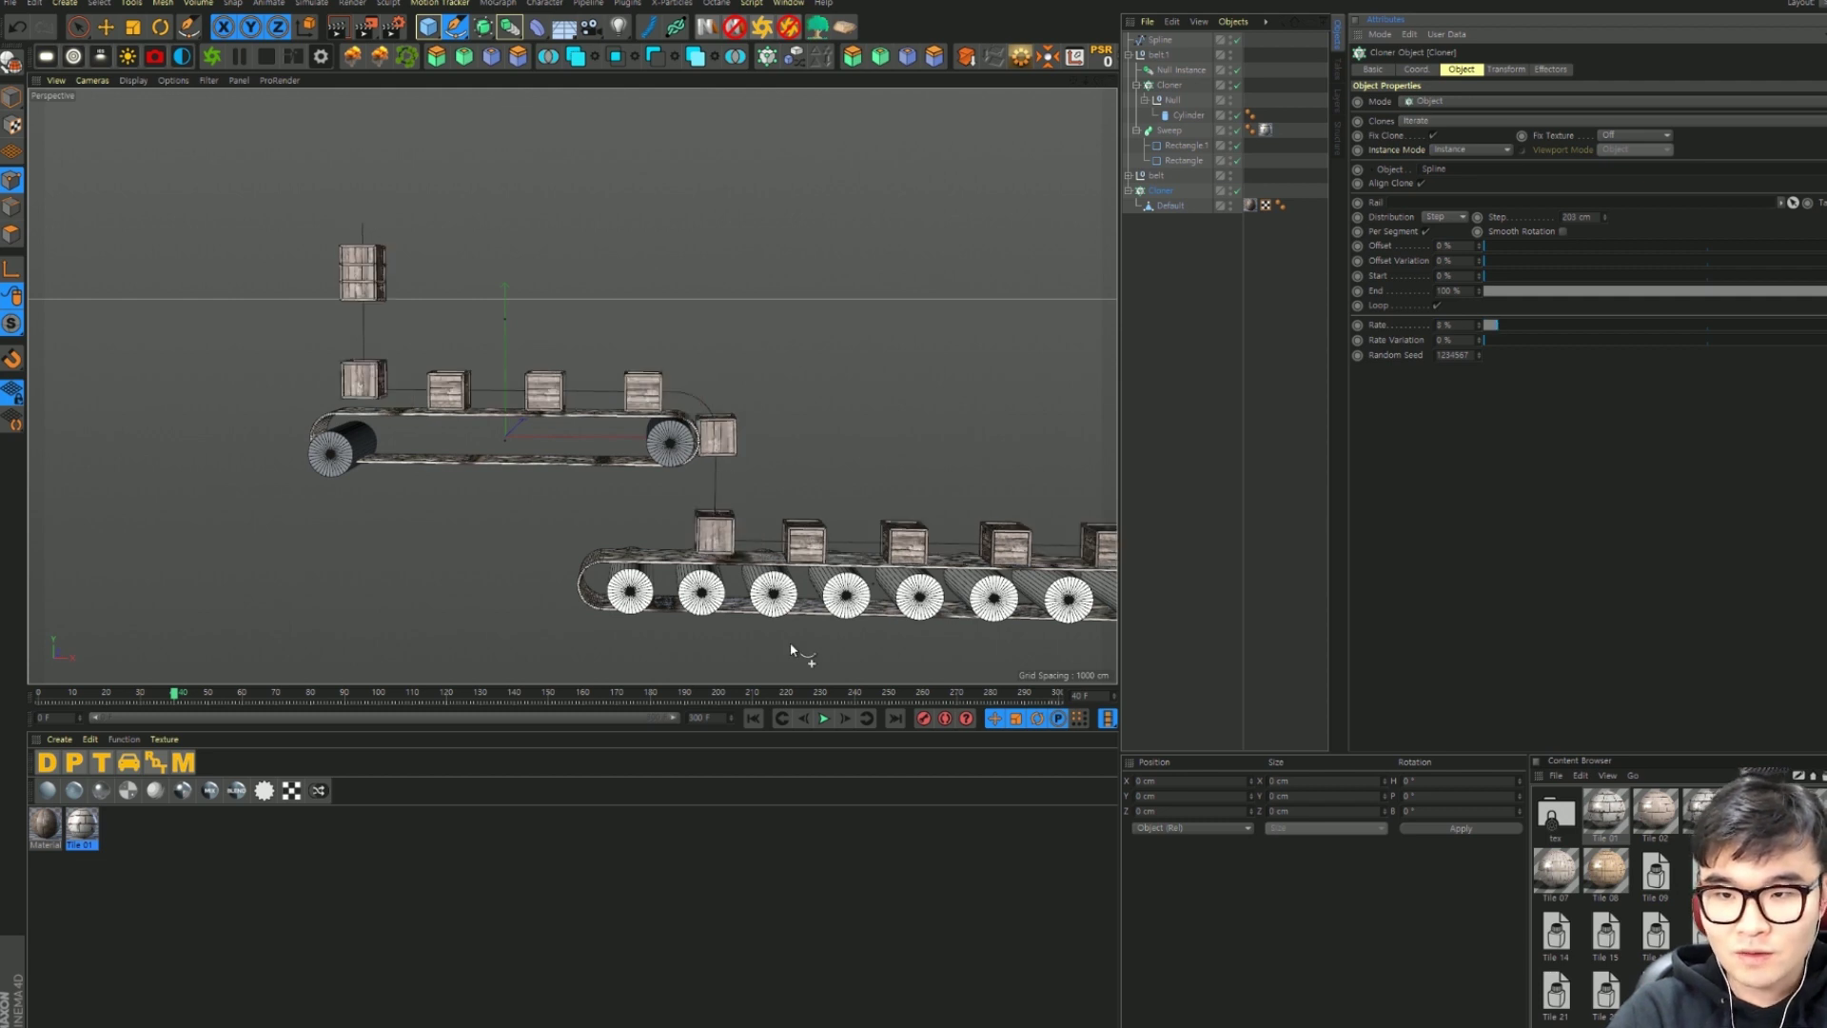
# Step: Preview the animation and tighten the Cloner Step to 195 cm
pyautogui.click(824, 718)
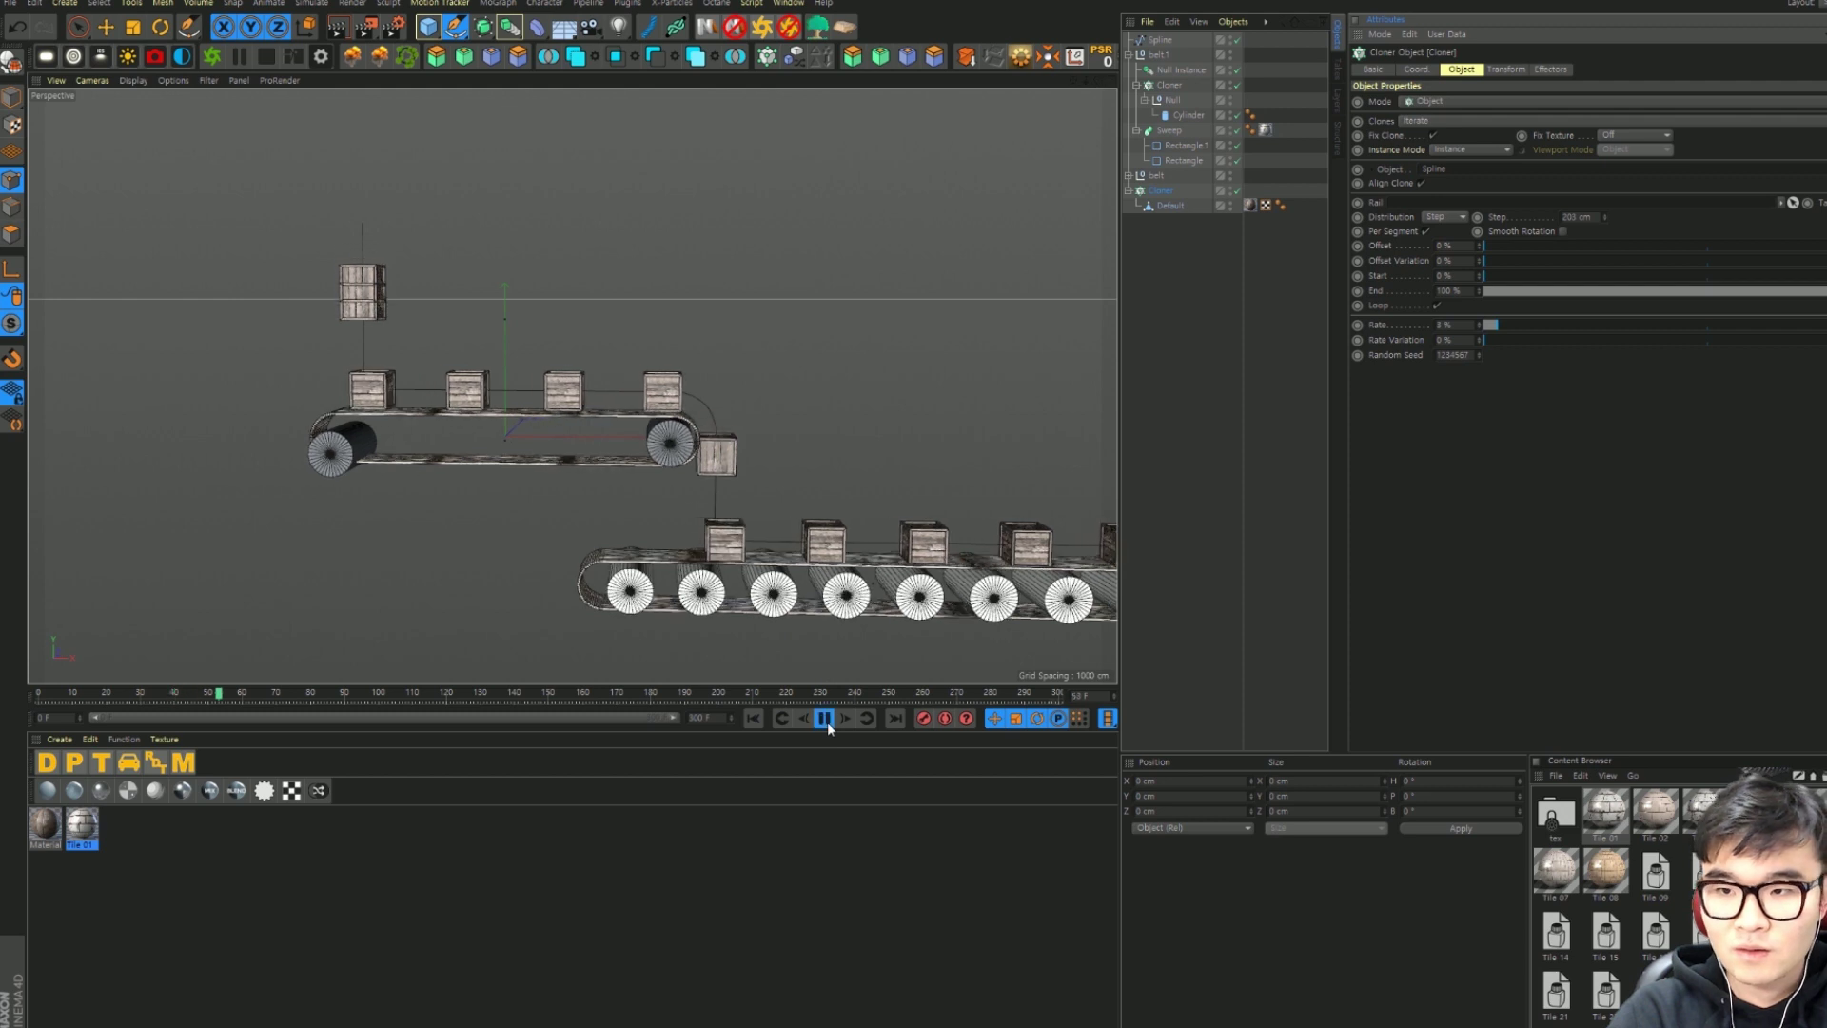
pyautogui.click(824, 719)
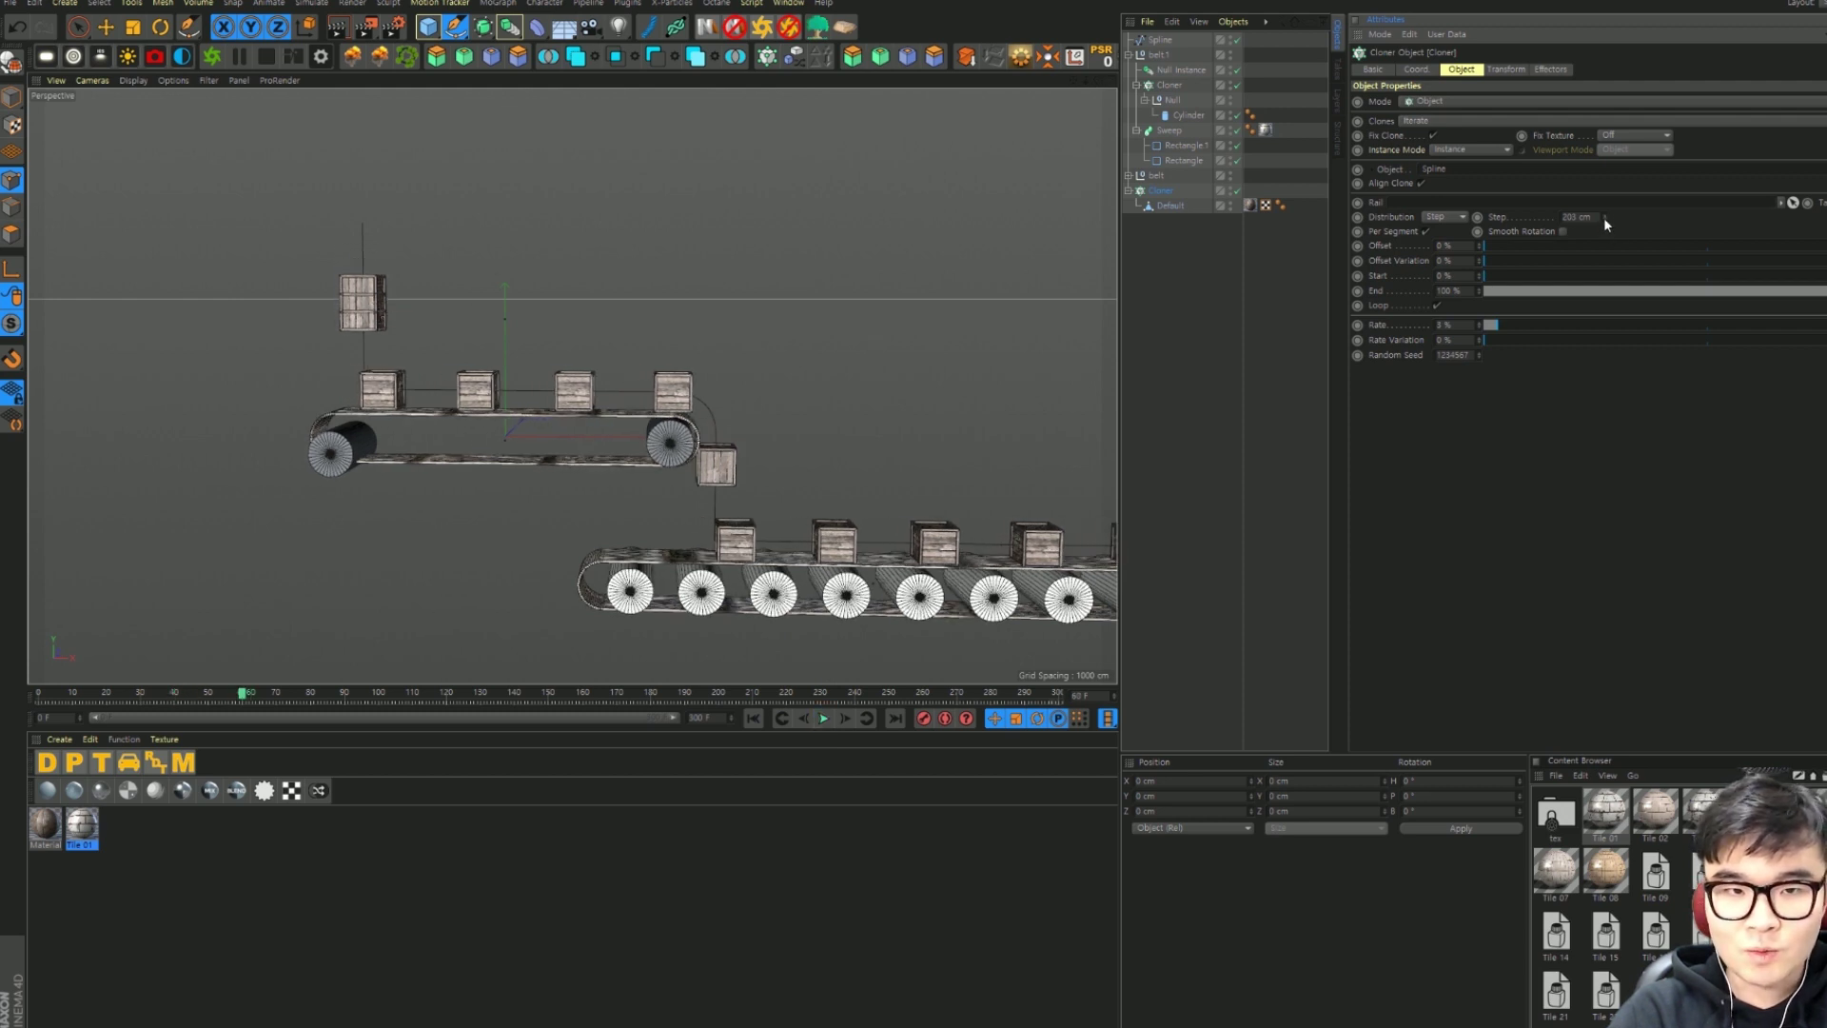
pyautogui.moveTo(1603, 217); pyautogui.dragTo(1605, 225)
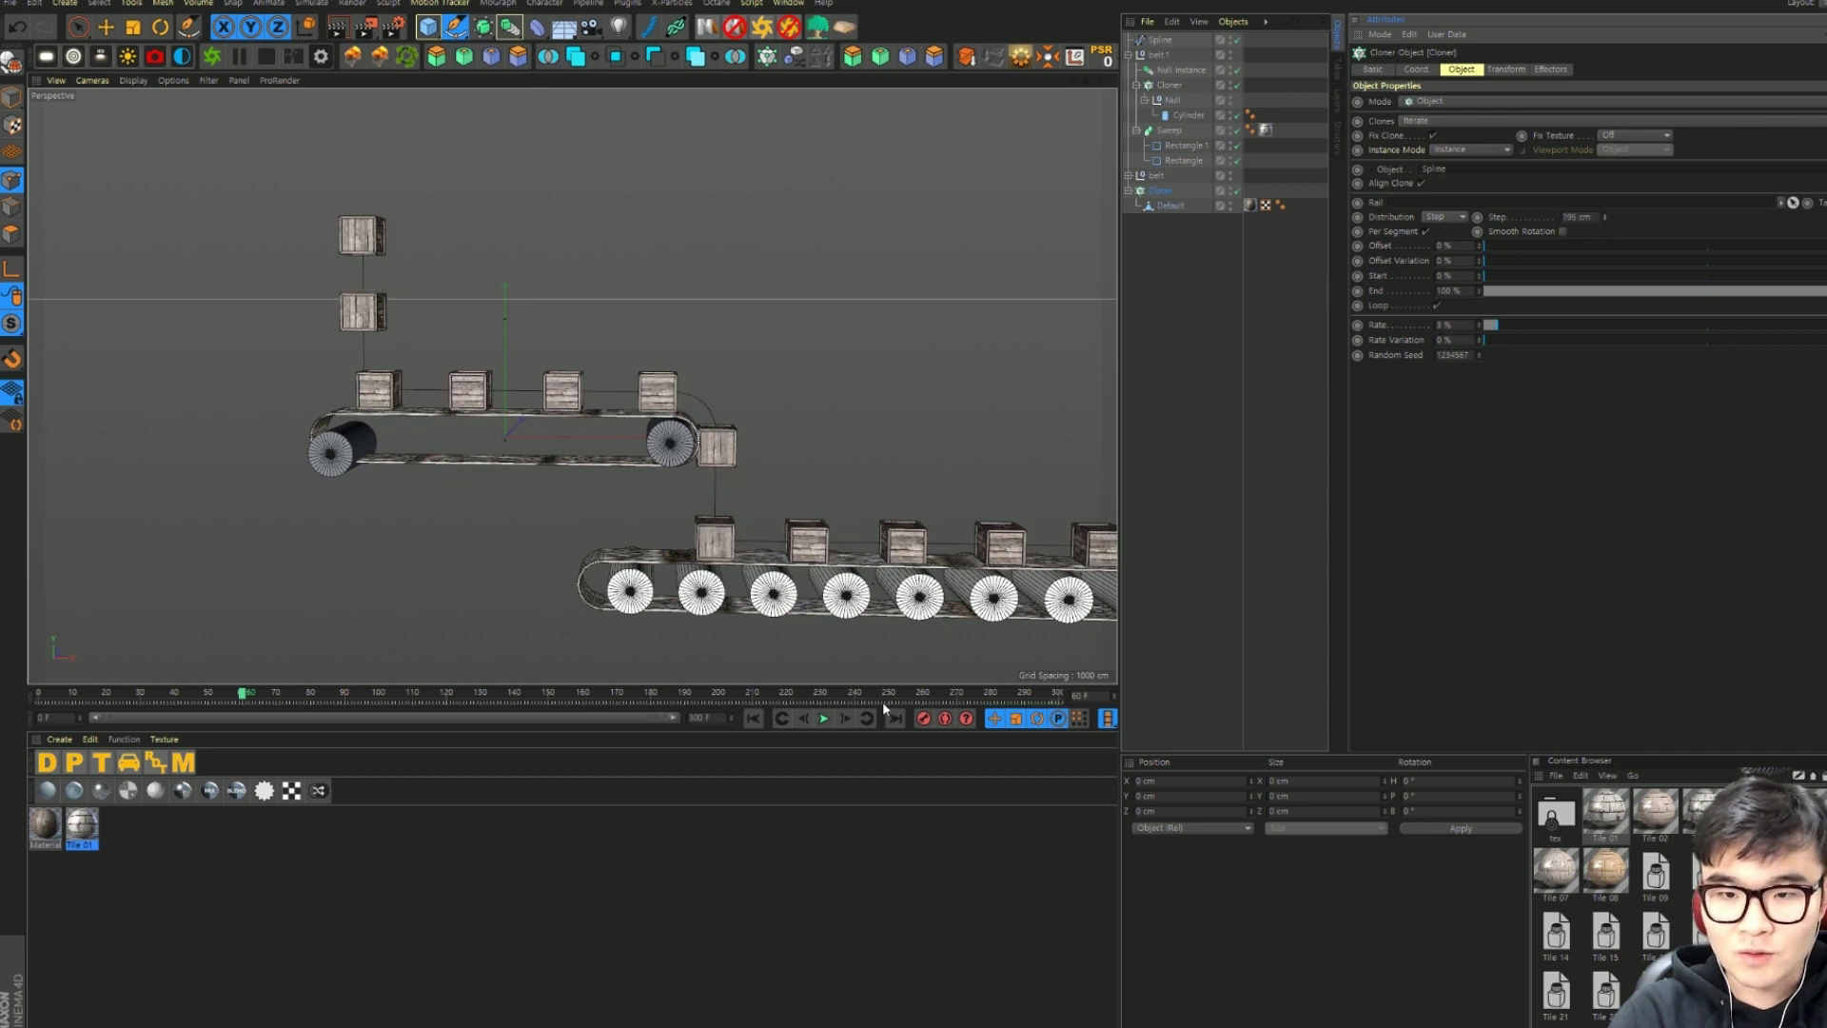
pyautogui.click(824, 719)
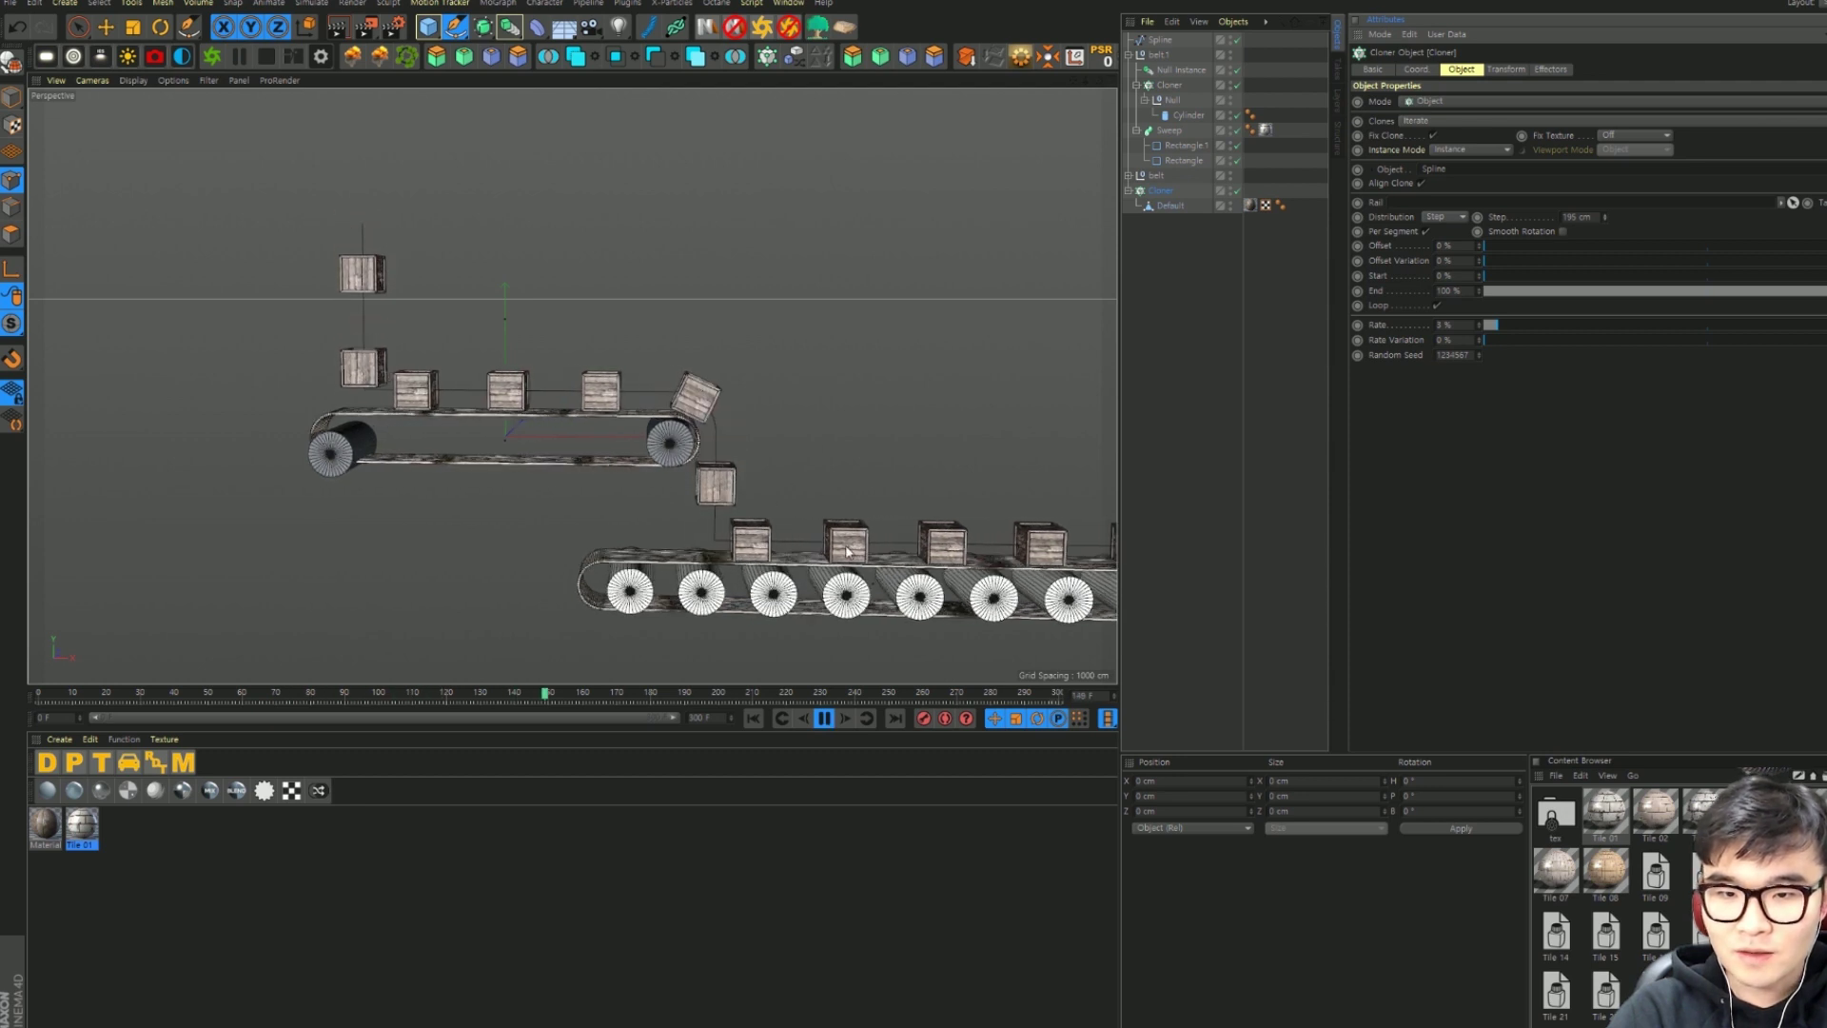
pyautogui.scroll(-1, 847, 550)
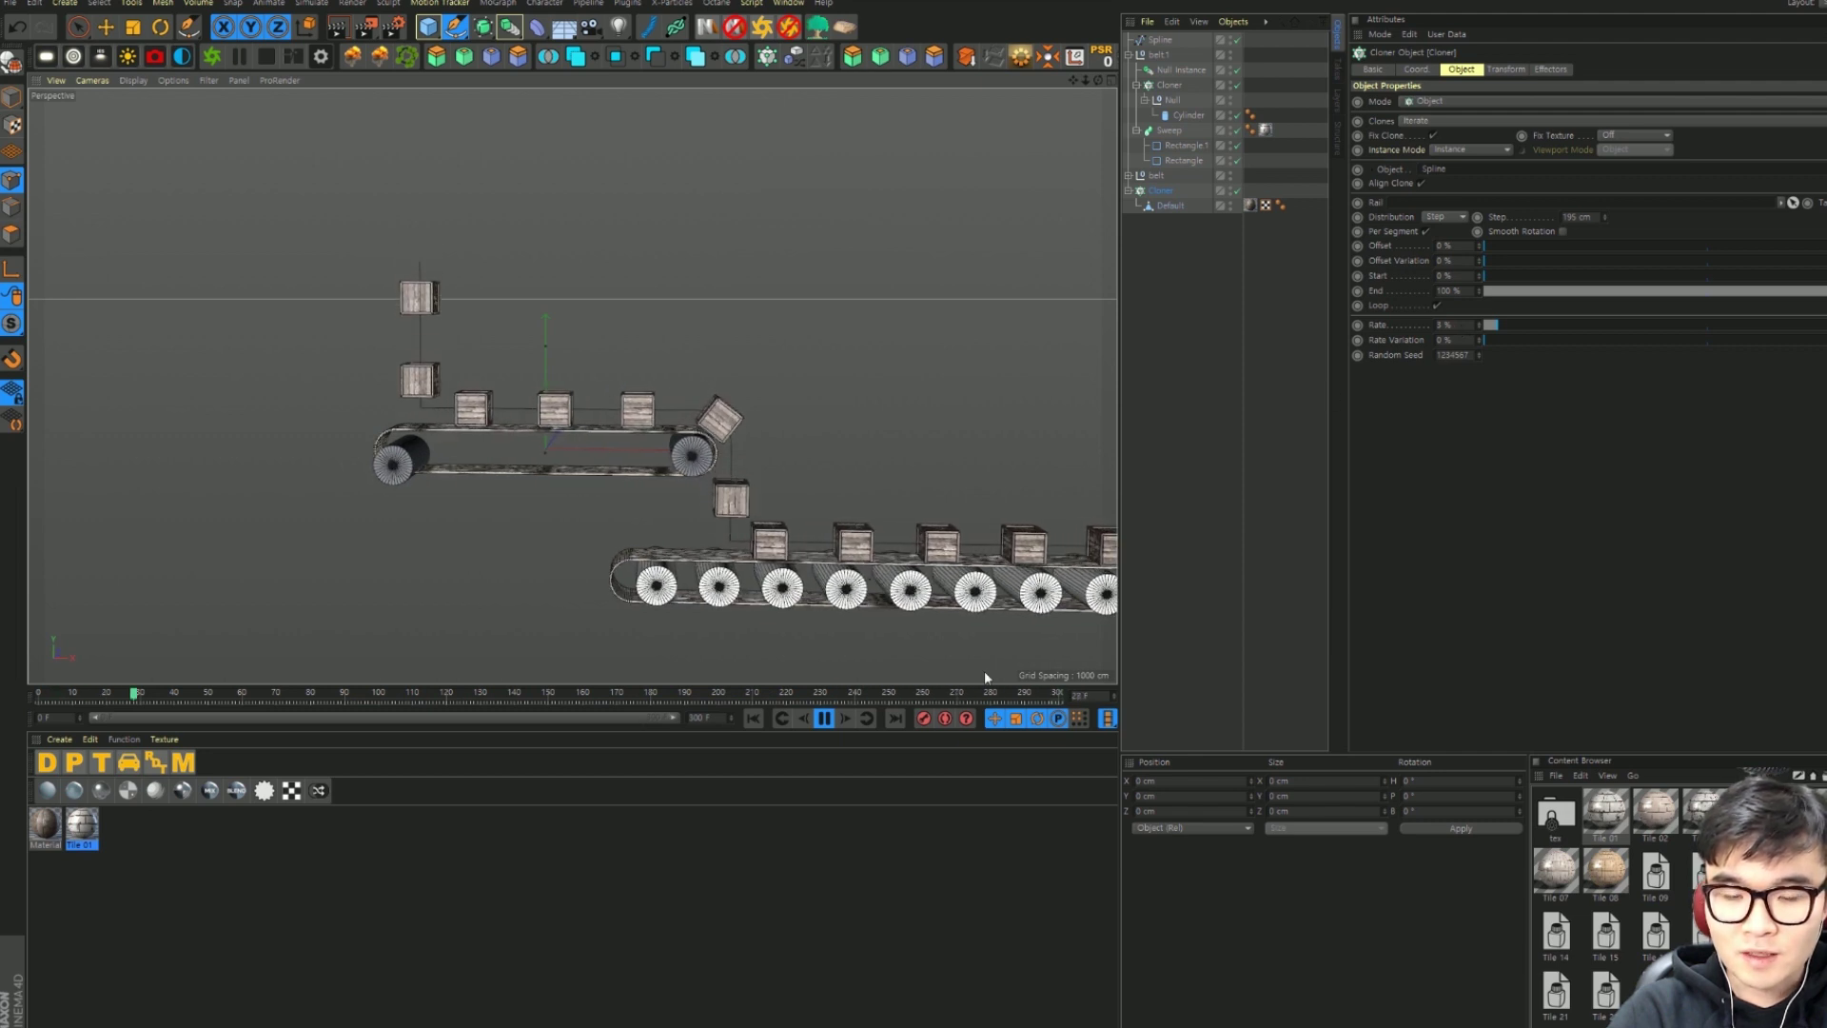
pyautogui.click(825, 719)
# Step: Zoom in on the upper belt and replay the crates moving along it
pyautogui.keyDown('alt'); pyautogui.moveTo(865, 430); pyautogui.dragTo(773, 358, button='middle'); pyautogui.keyUp('alt')
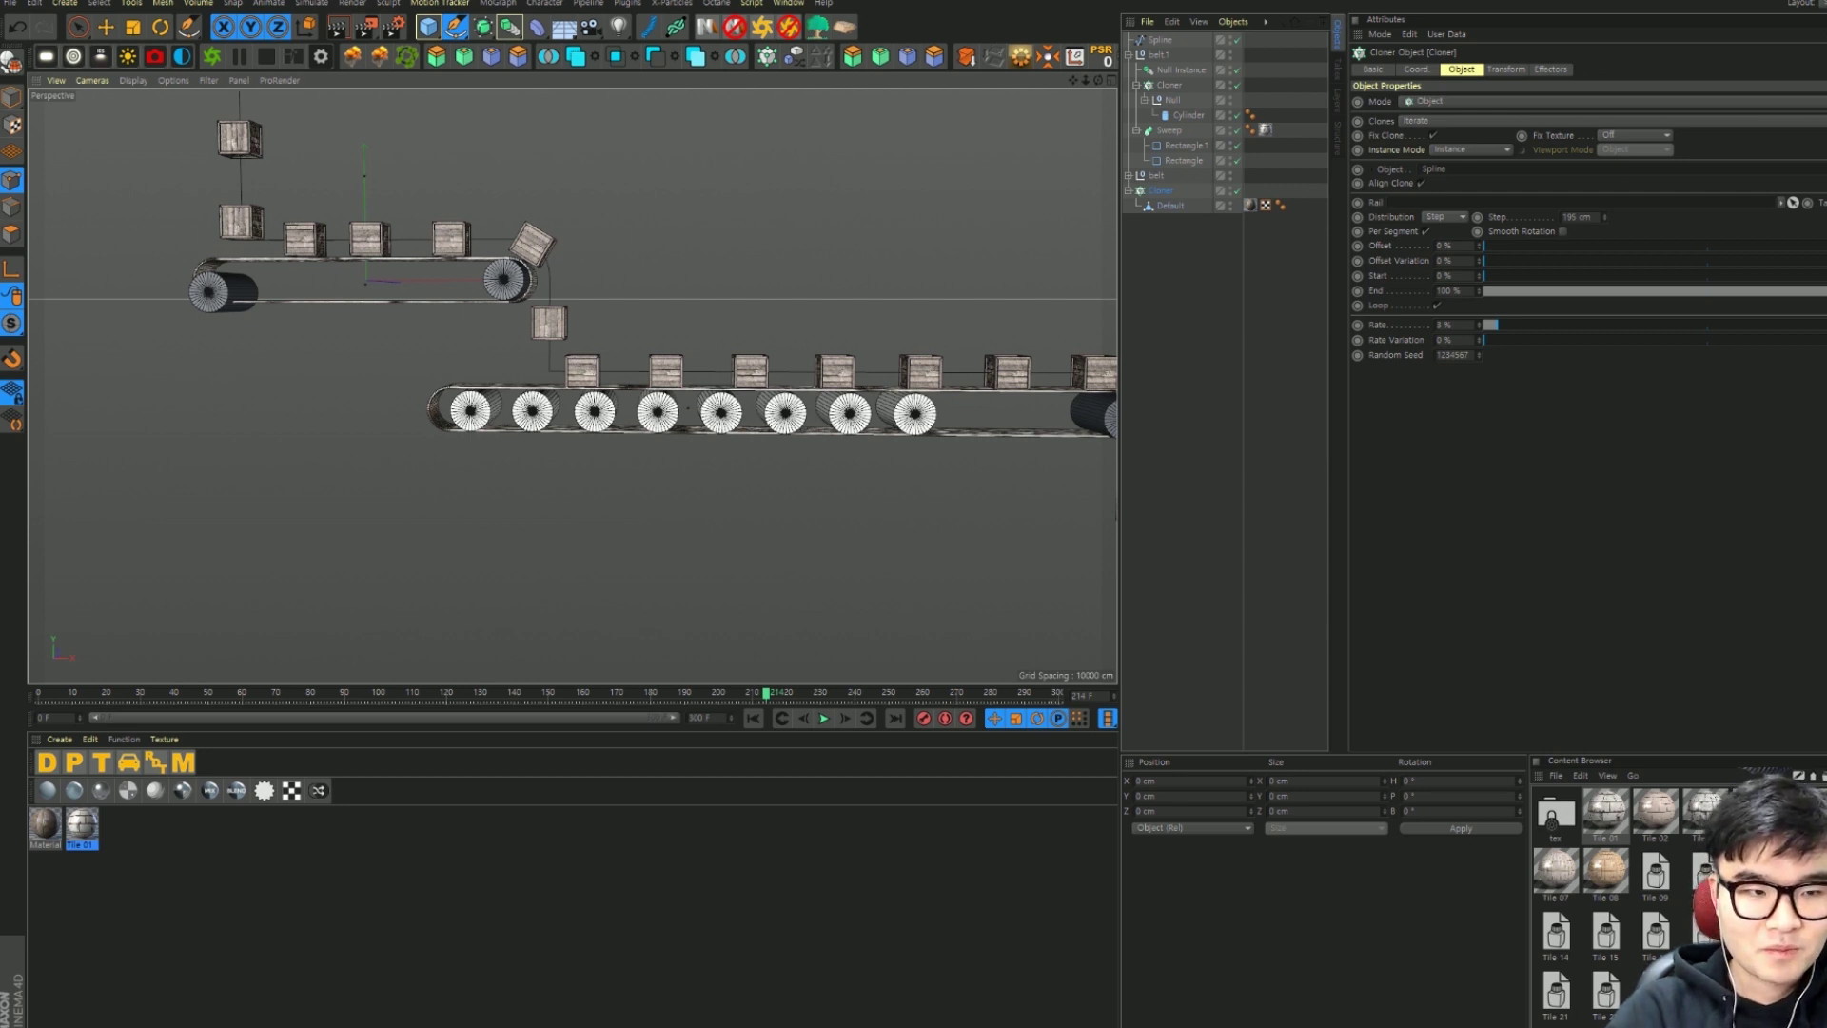
pyautogui.moveTo(497, 273)
pyautogui.keyDown('alt'); pyautogui.mouseDown(button='right')
pyautogui.moveTo(675, 607)
pyautogui.moveTo(452, 466)
pyautogui.mouseUp(button='right'); pyautogui.keyUp('alt')
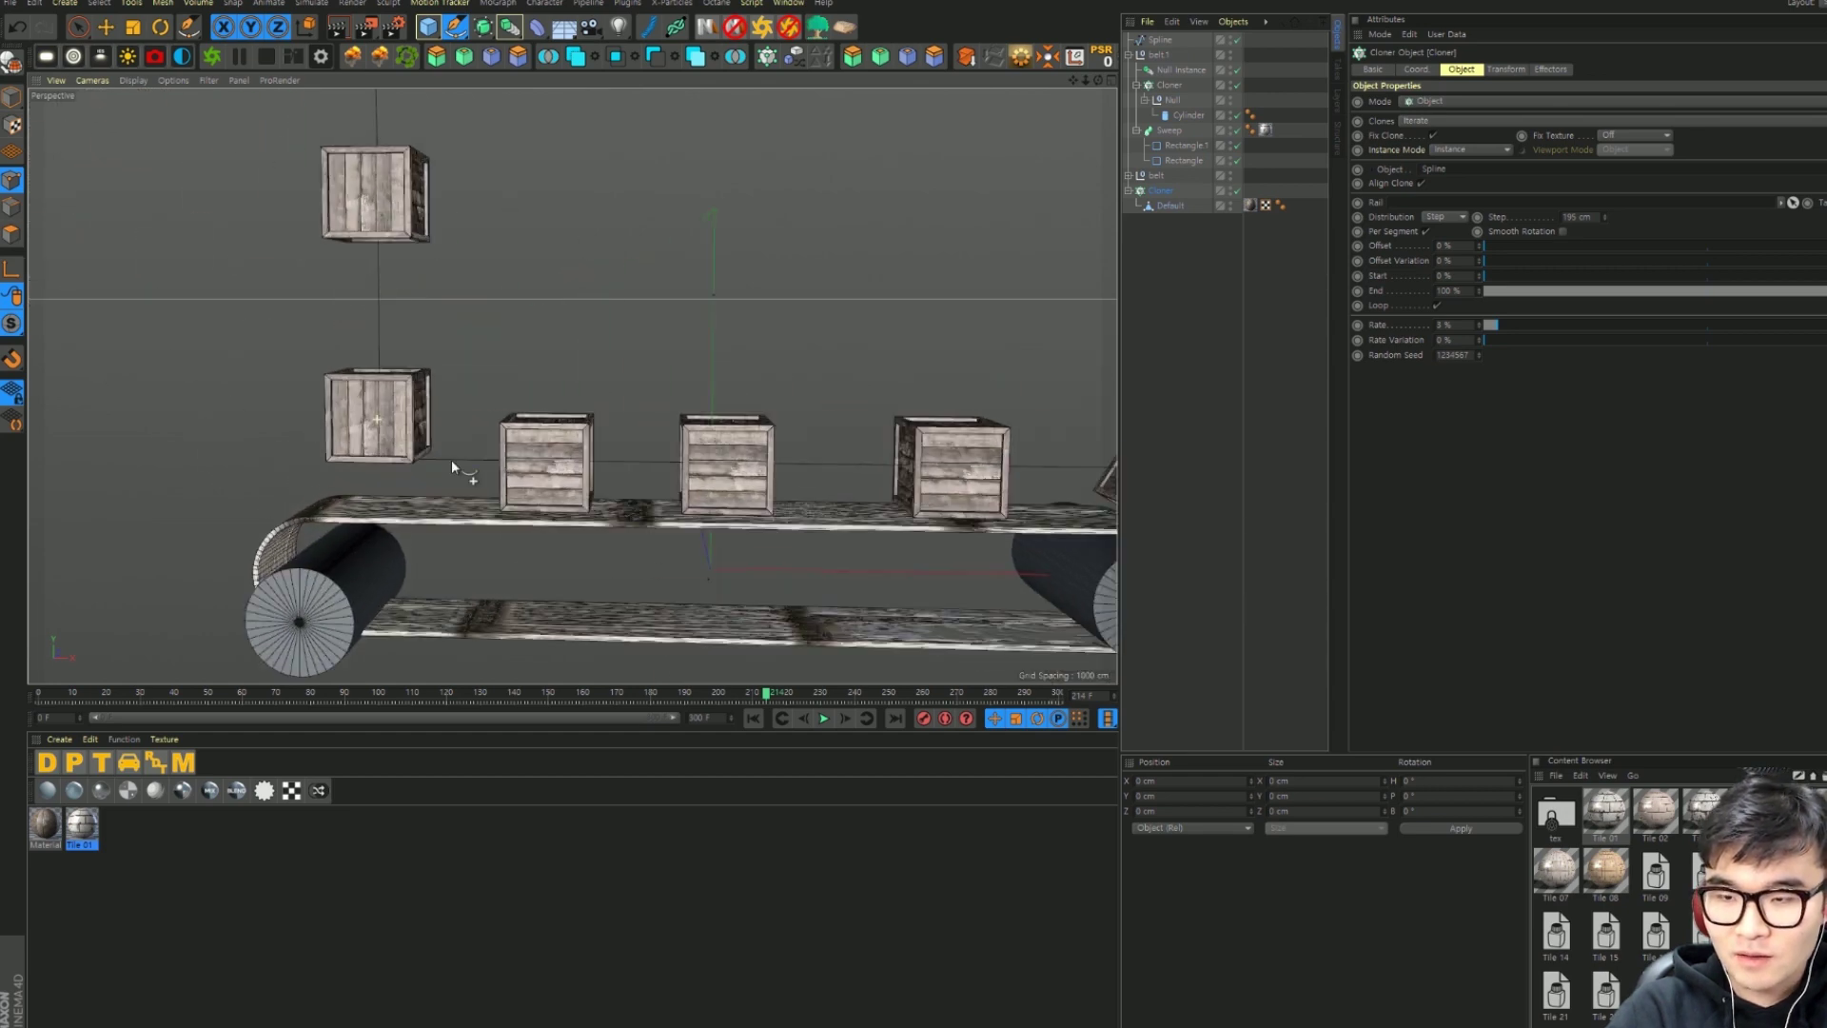
pyautogui.click(824, 725)
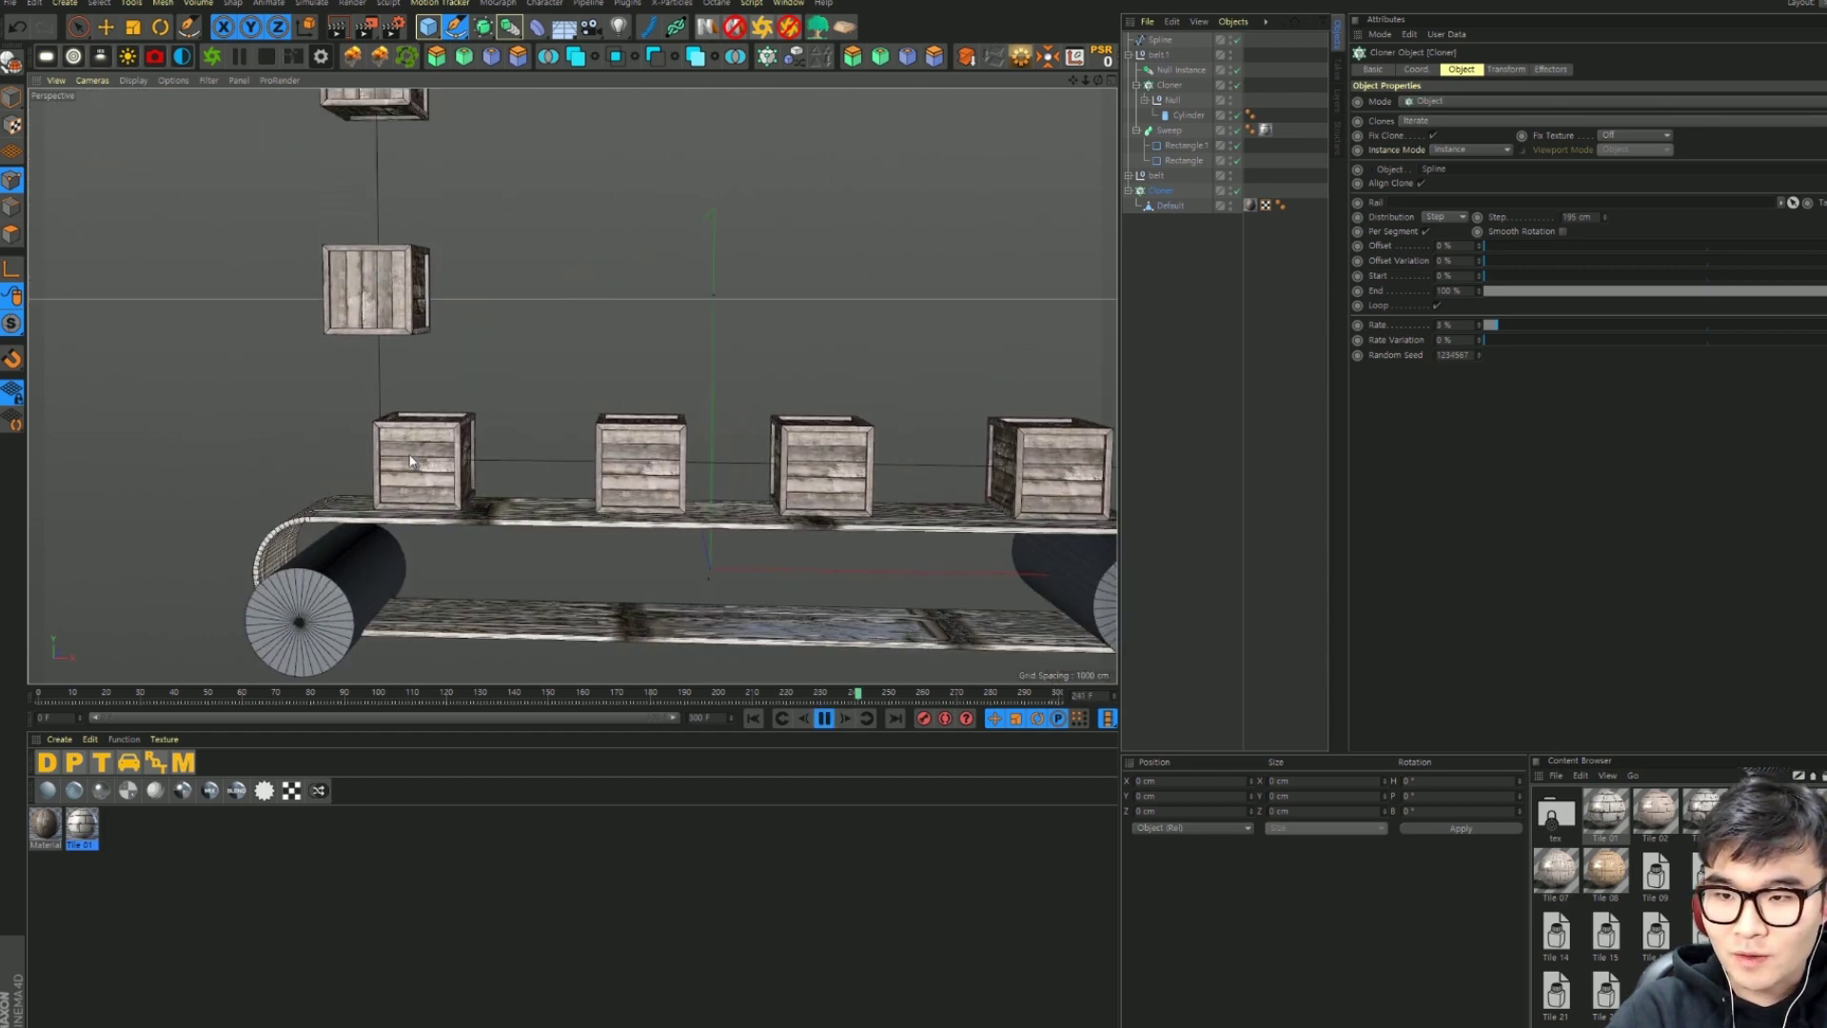
pyautogui.click(827, 725)
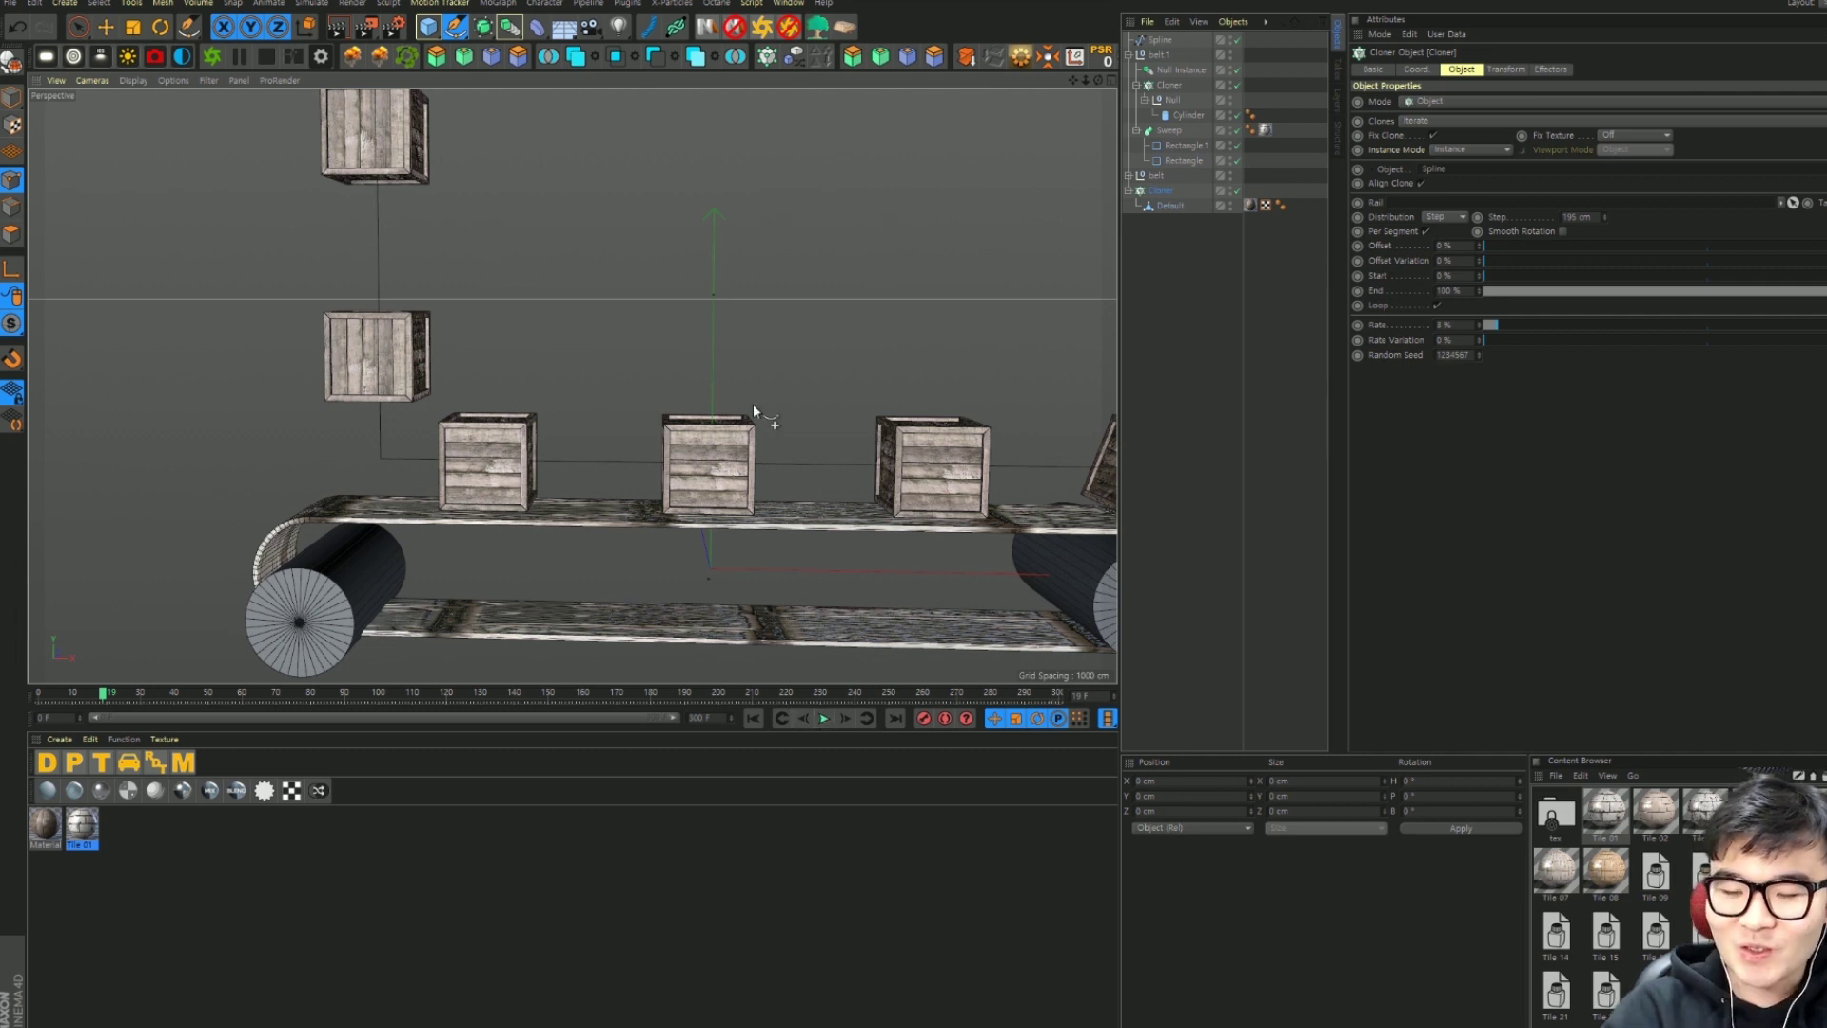
pyautogui.scroll(-2, 758, 412)
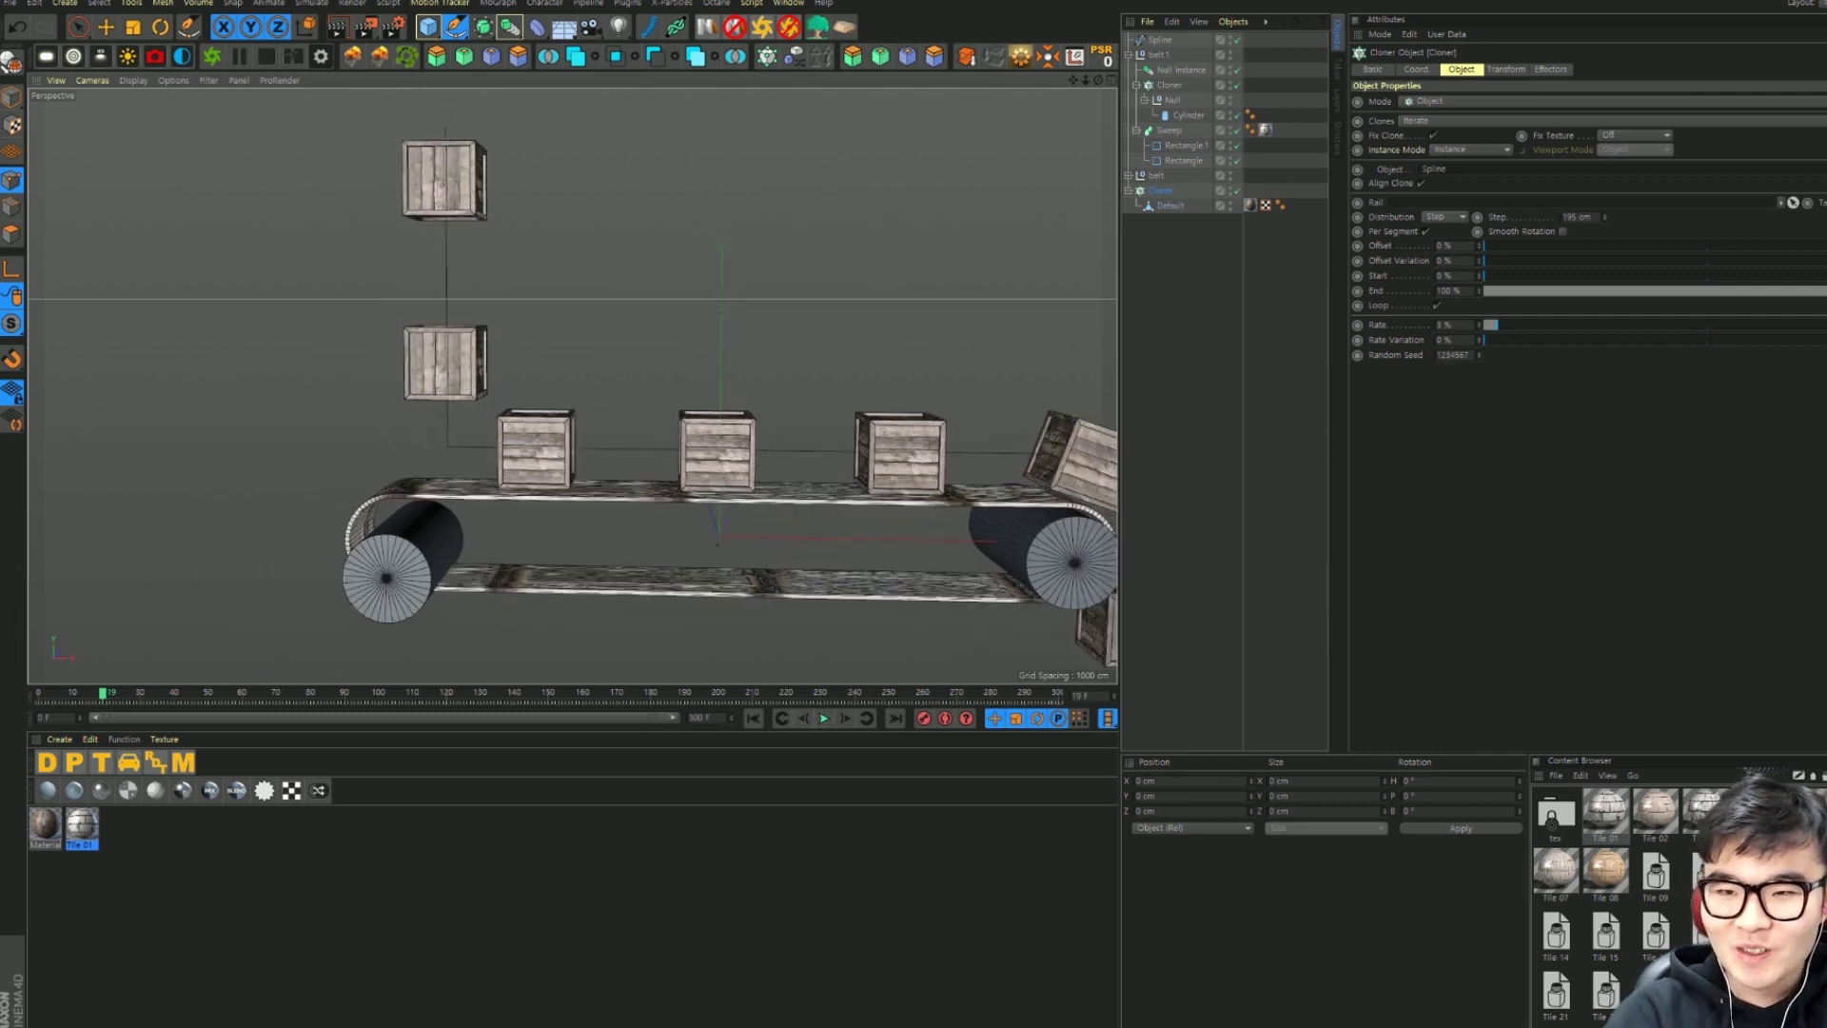
# Step: Chamfer the spline's sharp corner point above the upper belt into a rounded curve
pyautogui.click(1160, 207)
pyautogui.click(1166, 39)
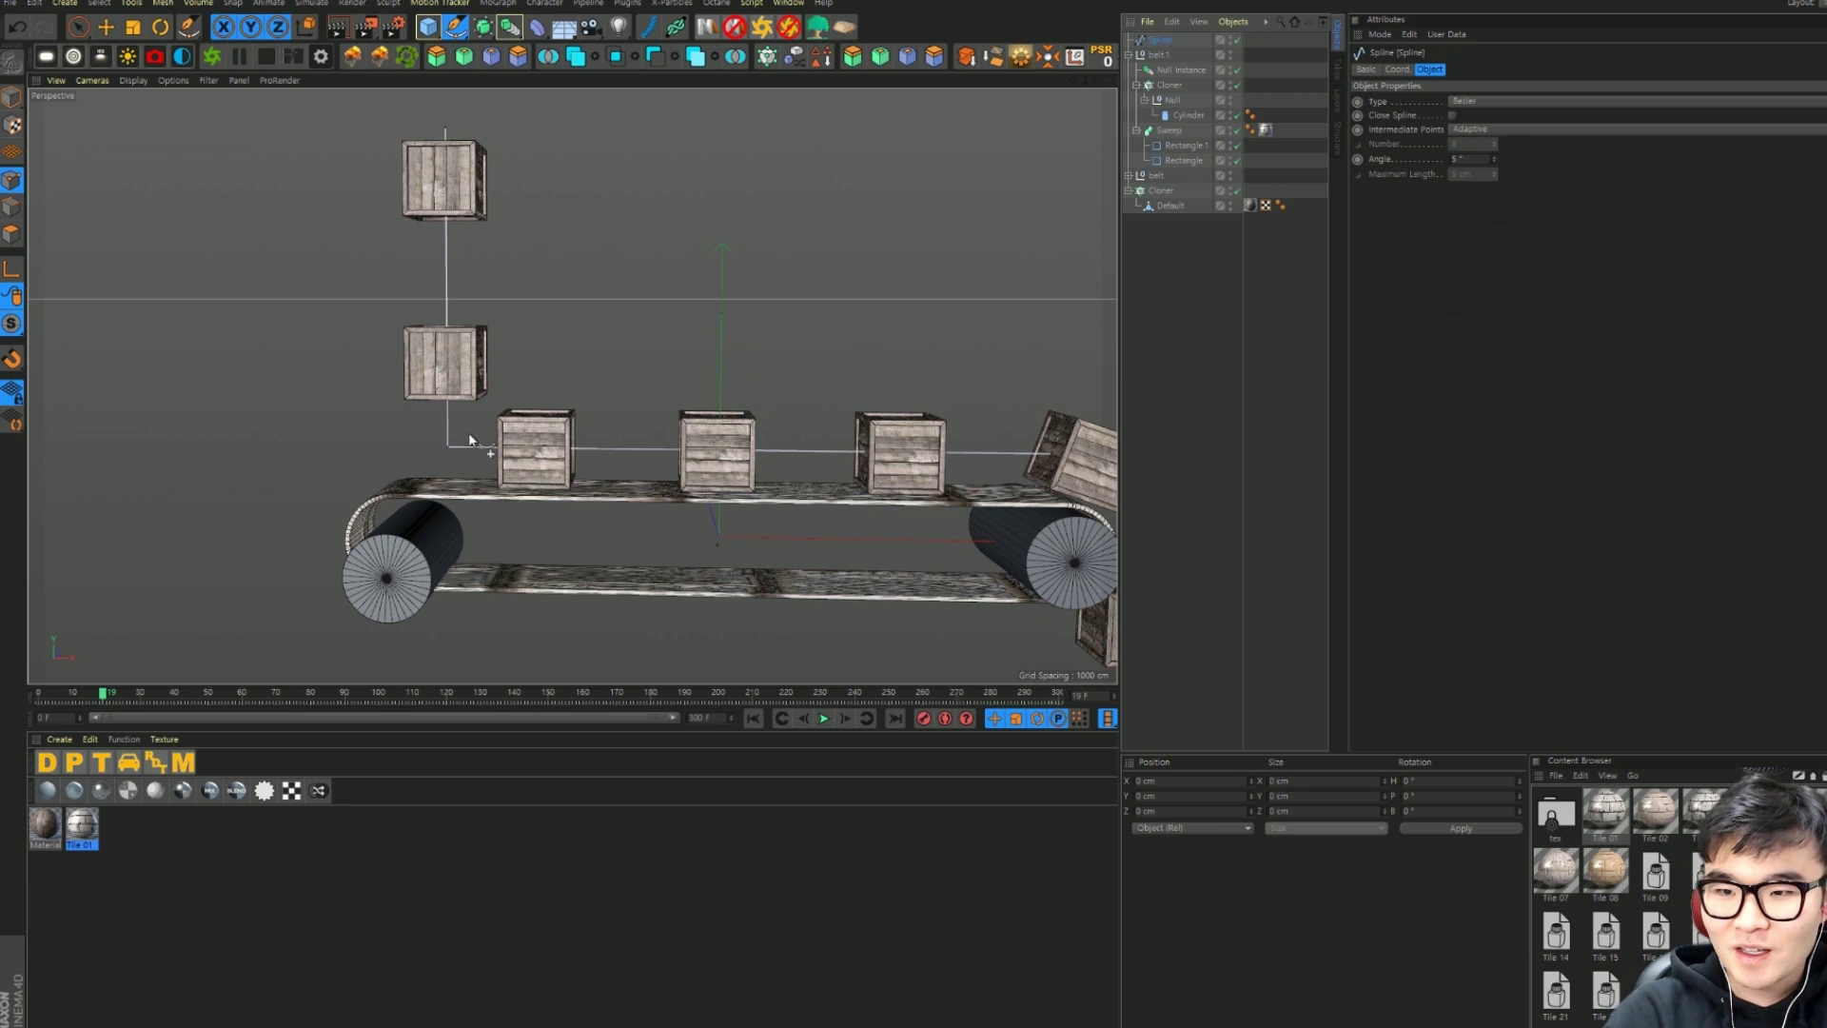
pyautogui.click(449, 447)
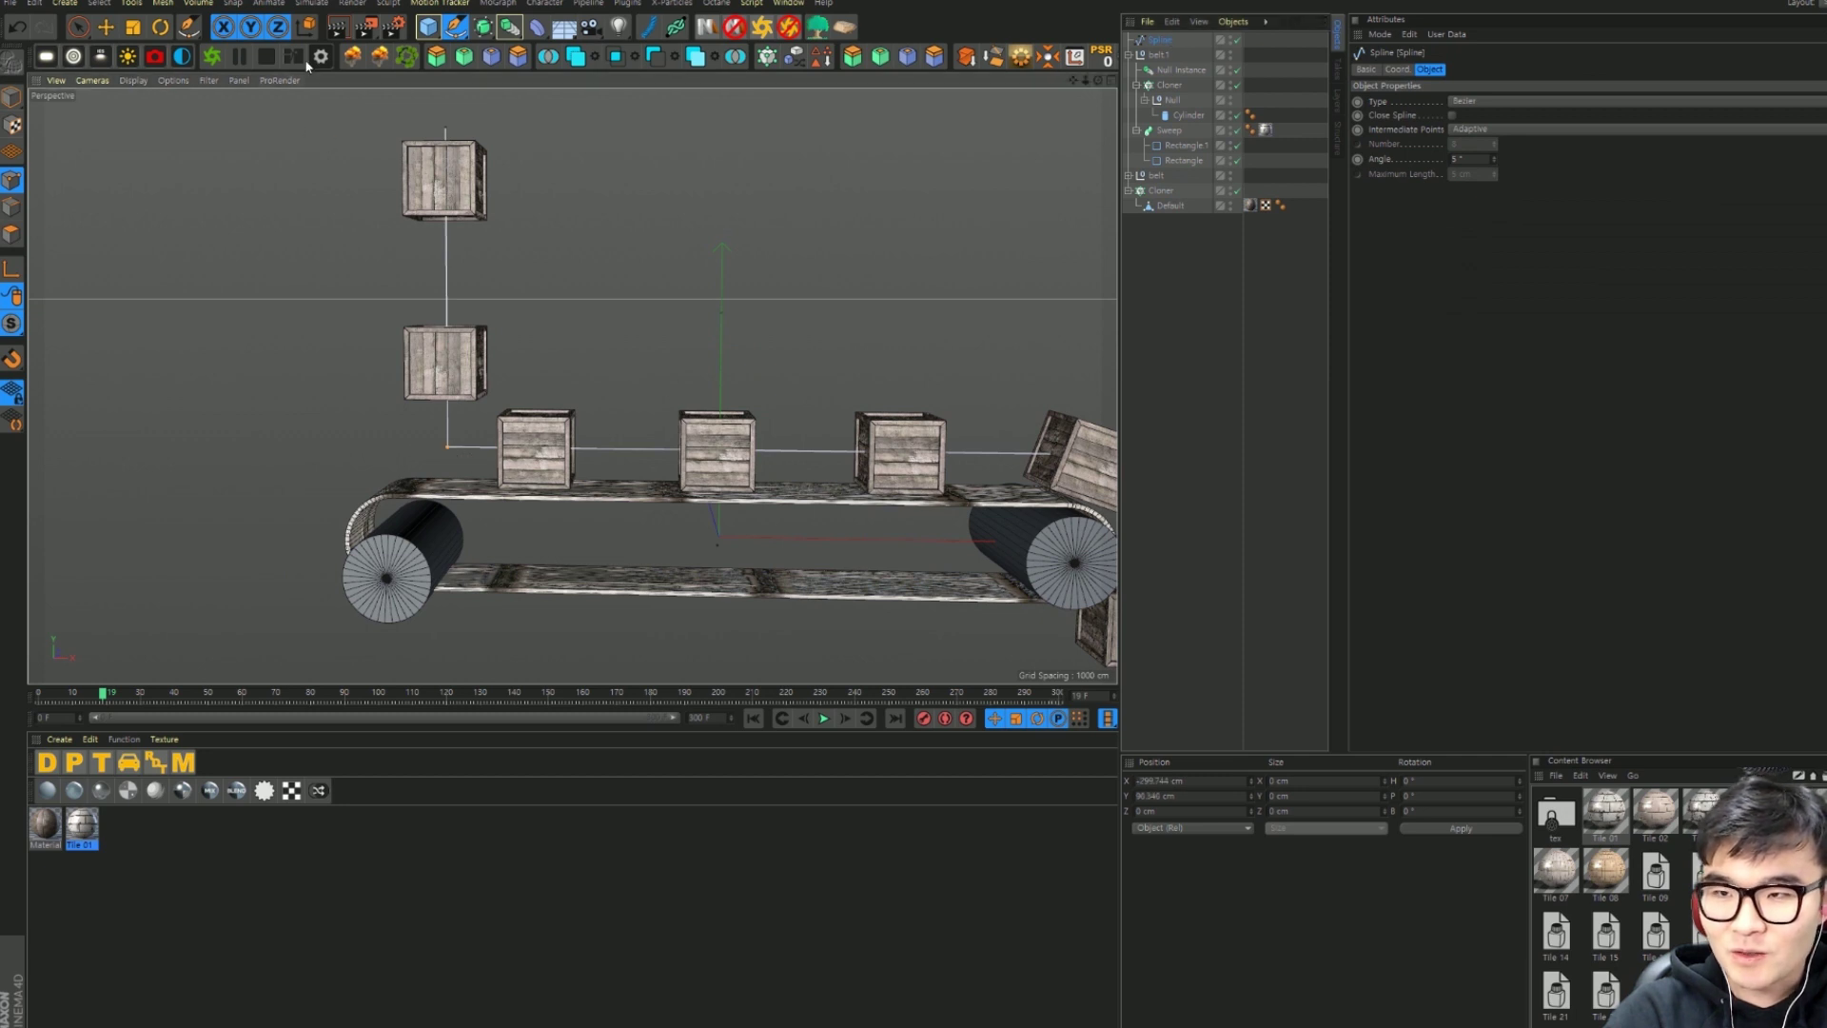
pyautogui.click(78, 26)
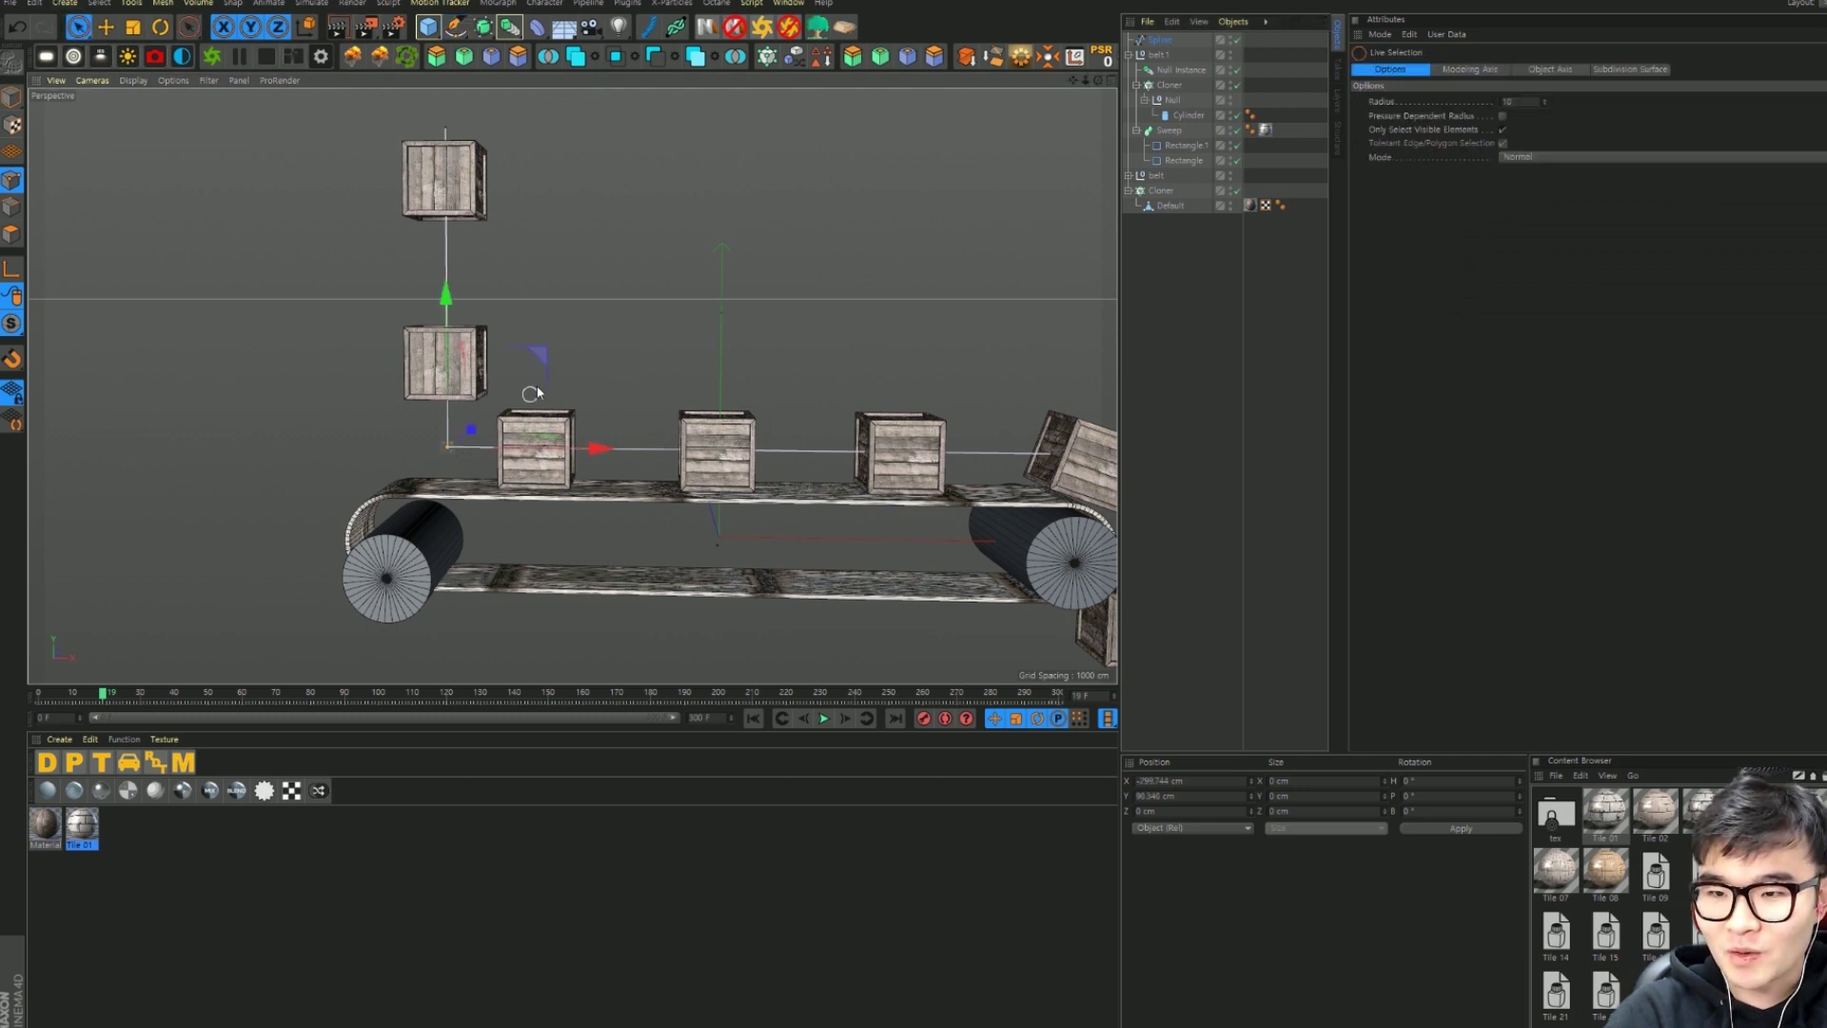
pyautogui.rightClick(455, 440)
pyautogui.click(509, 733)
pyautogui.moveTo(571, 412); pyautogui.dragTo(640, 413)
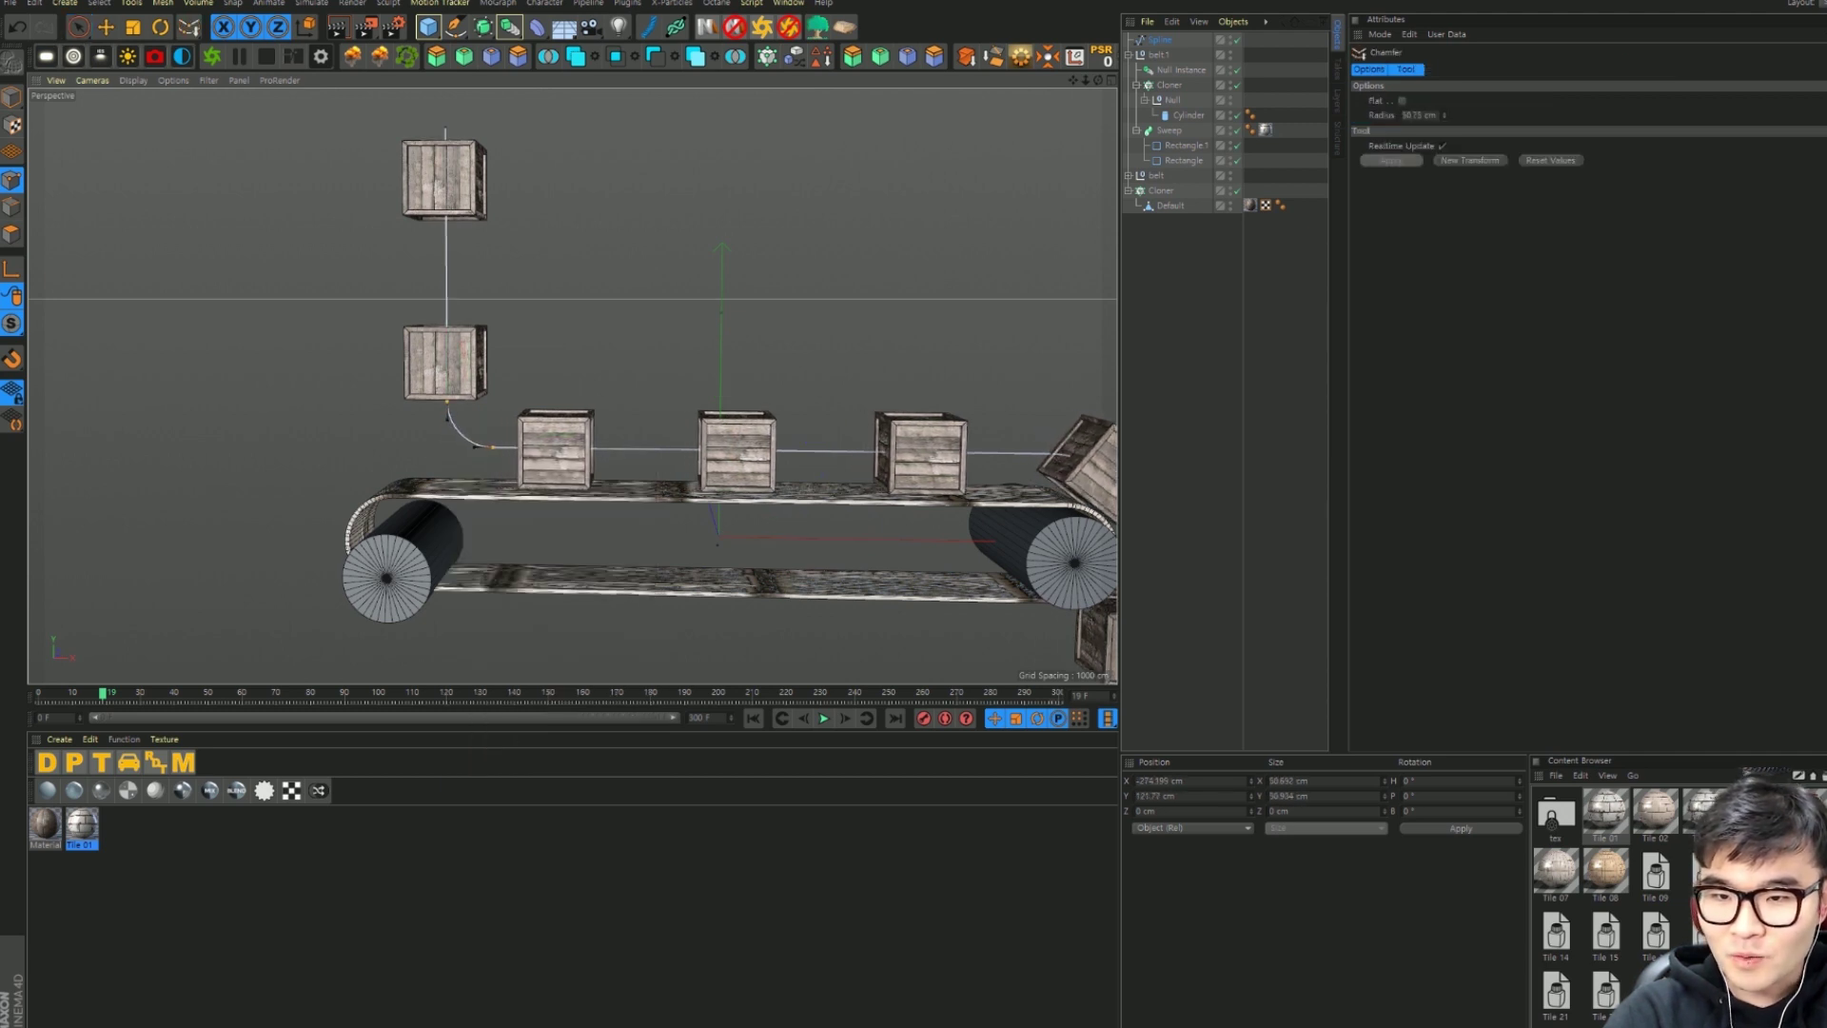
# Step: Play the animation from the first frame and stop it around frame 133
pyautogui.click(754, 718)
pyautogui.click(824, 719)
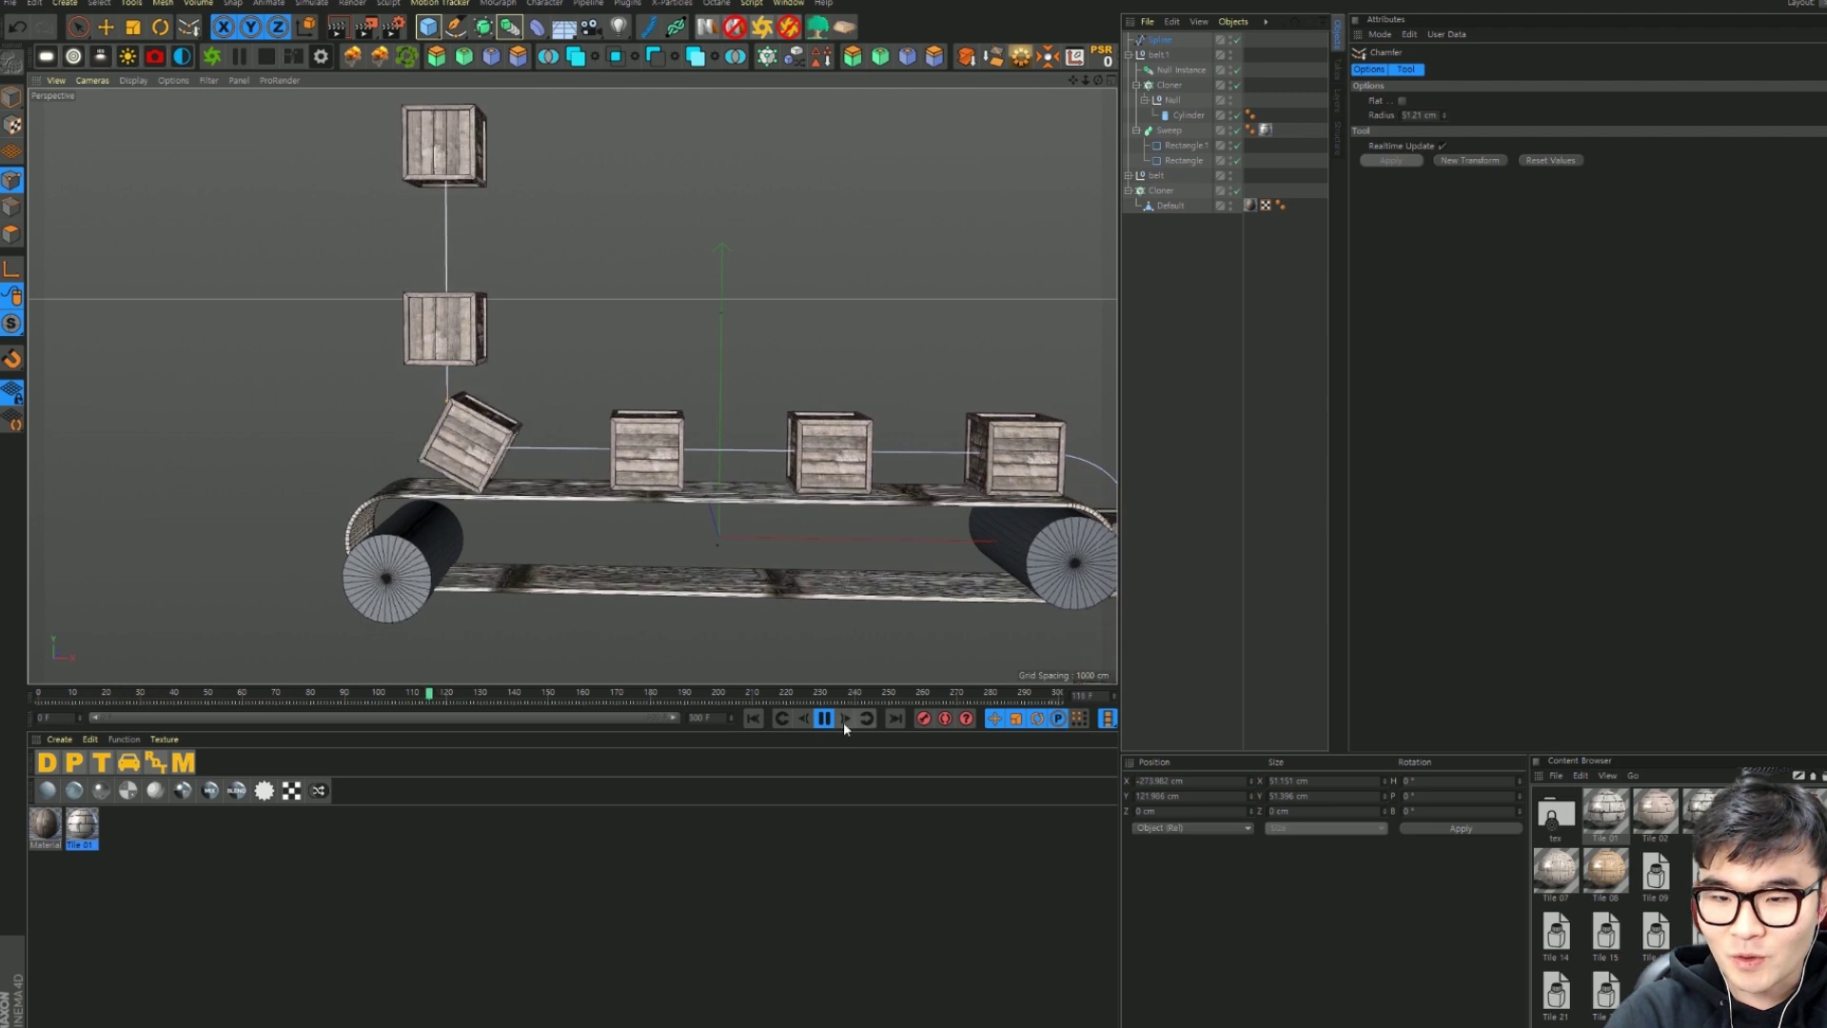
pyautogui.press('F8')
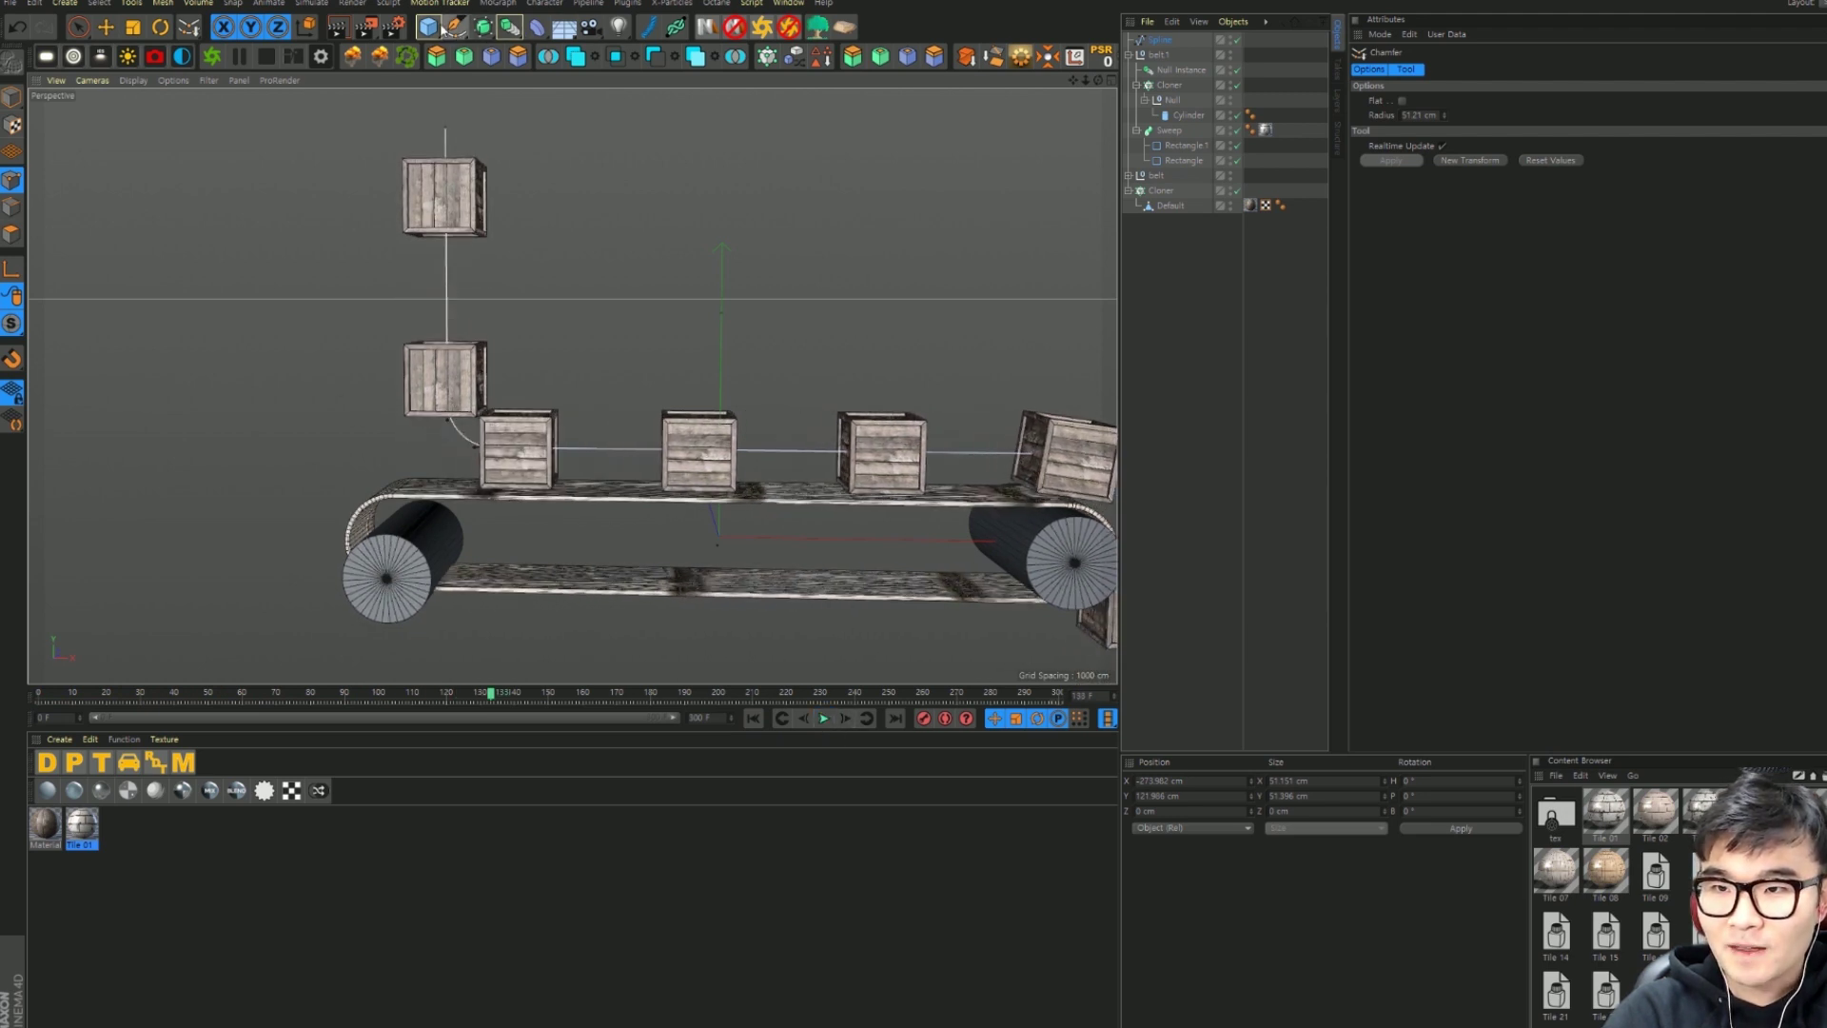
# Step: Add a Tube primitive and move it over the crate drop point
pyautogui.moveTo(440, 32)
pyautogui.mouseDown()
pyautogui.moveTo(761, 93)
pyautogui.moveTo(747, 104)
pyautogui.mouseUp()
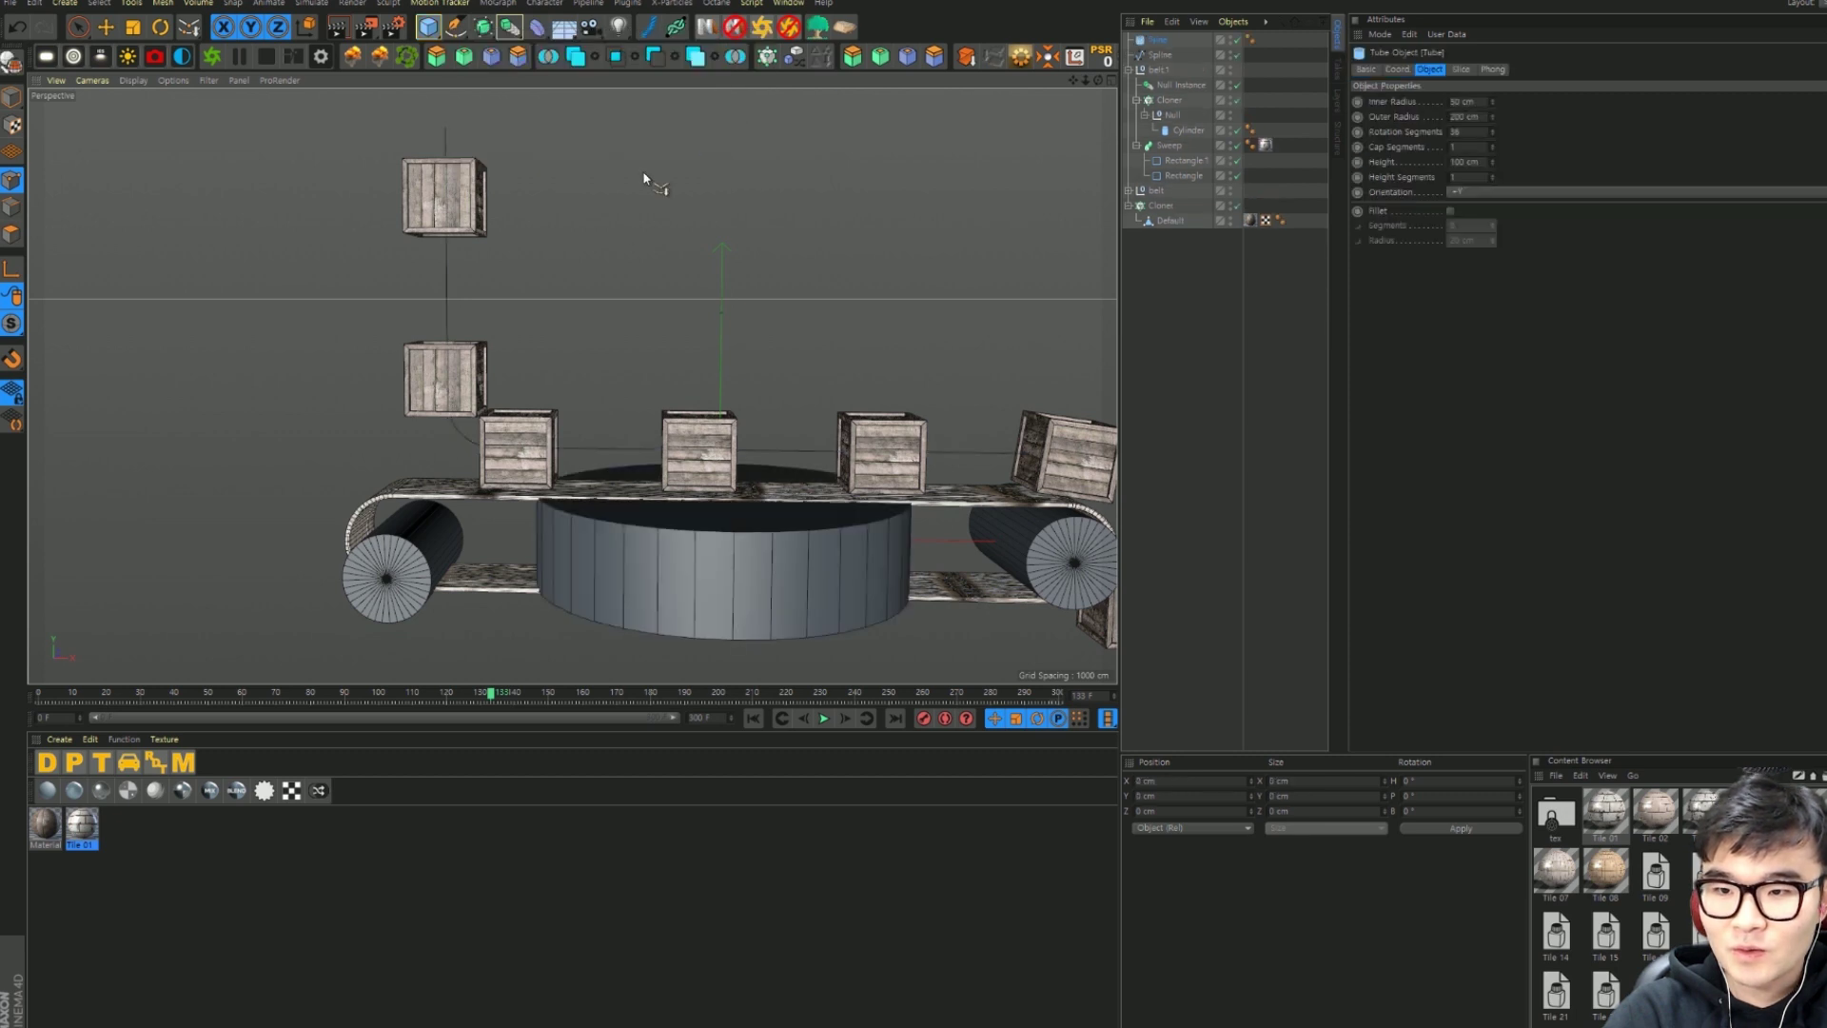
pyautogui.press('e')
pyautogui.moveTo(701, 460); pyautogui.dragTo(704, 352)
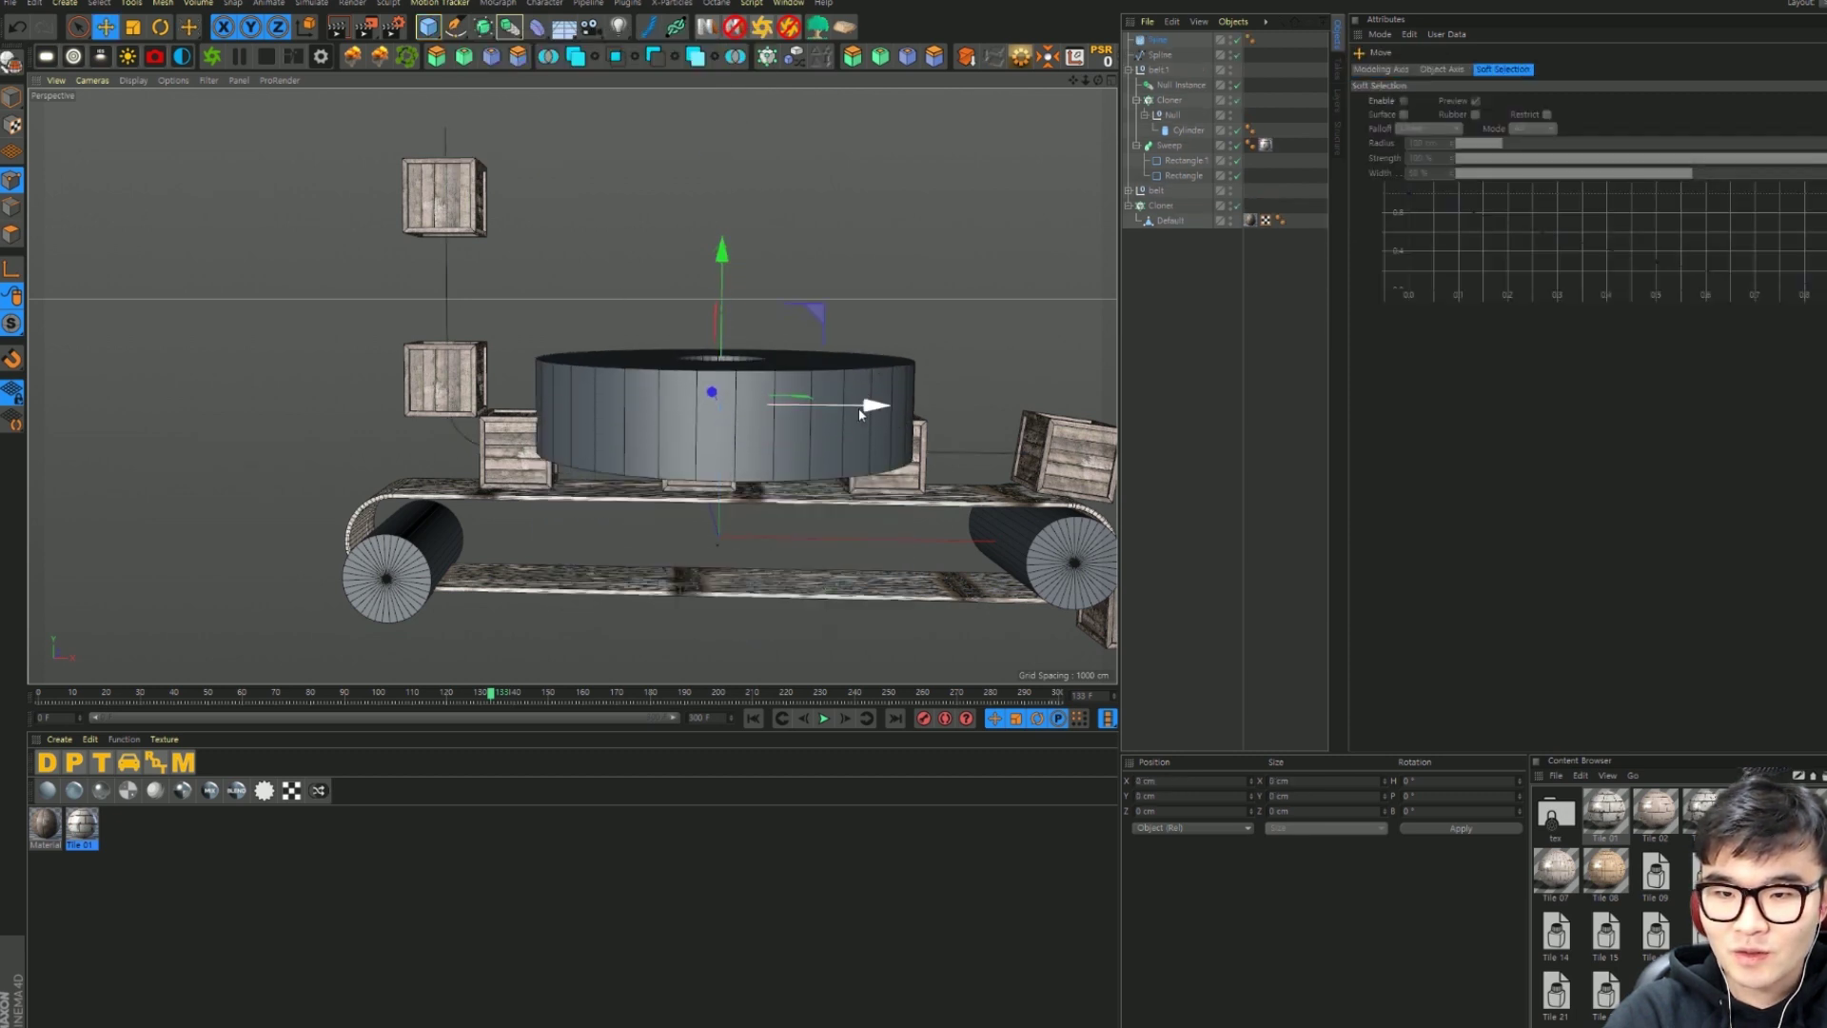
pyautogui.moveTo(858, 408)
pyautogui.mouseDown()
pyautogui.moveTo(518, 425)
pyautogui.moveTo(549, 340)
pyautogui.mouseUp()
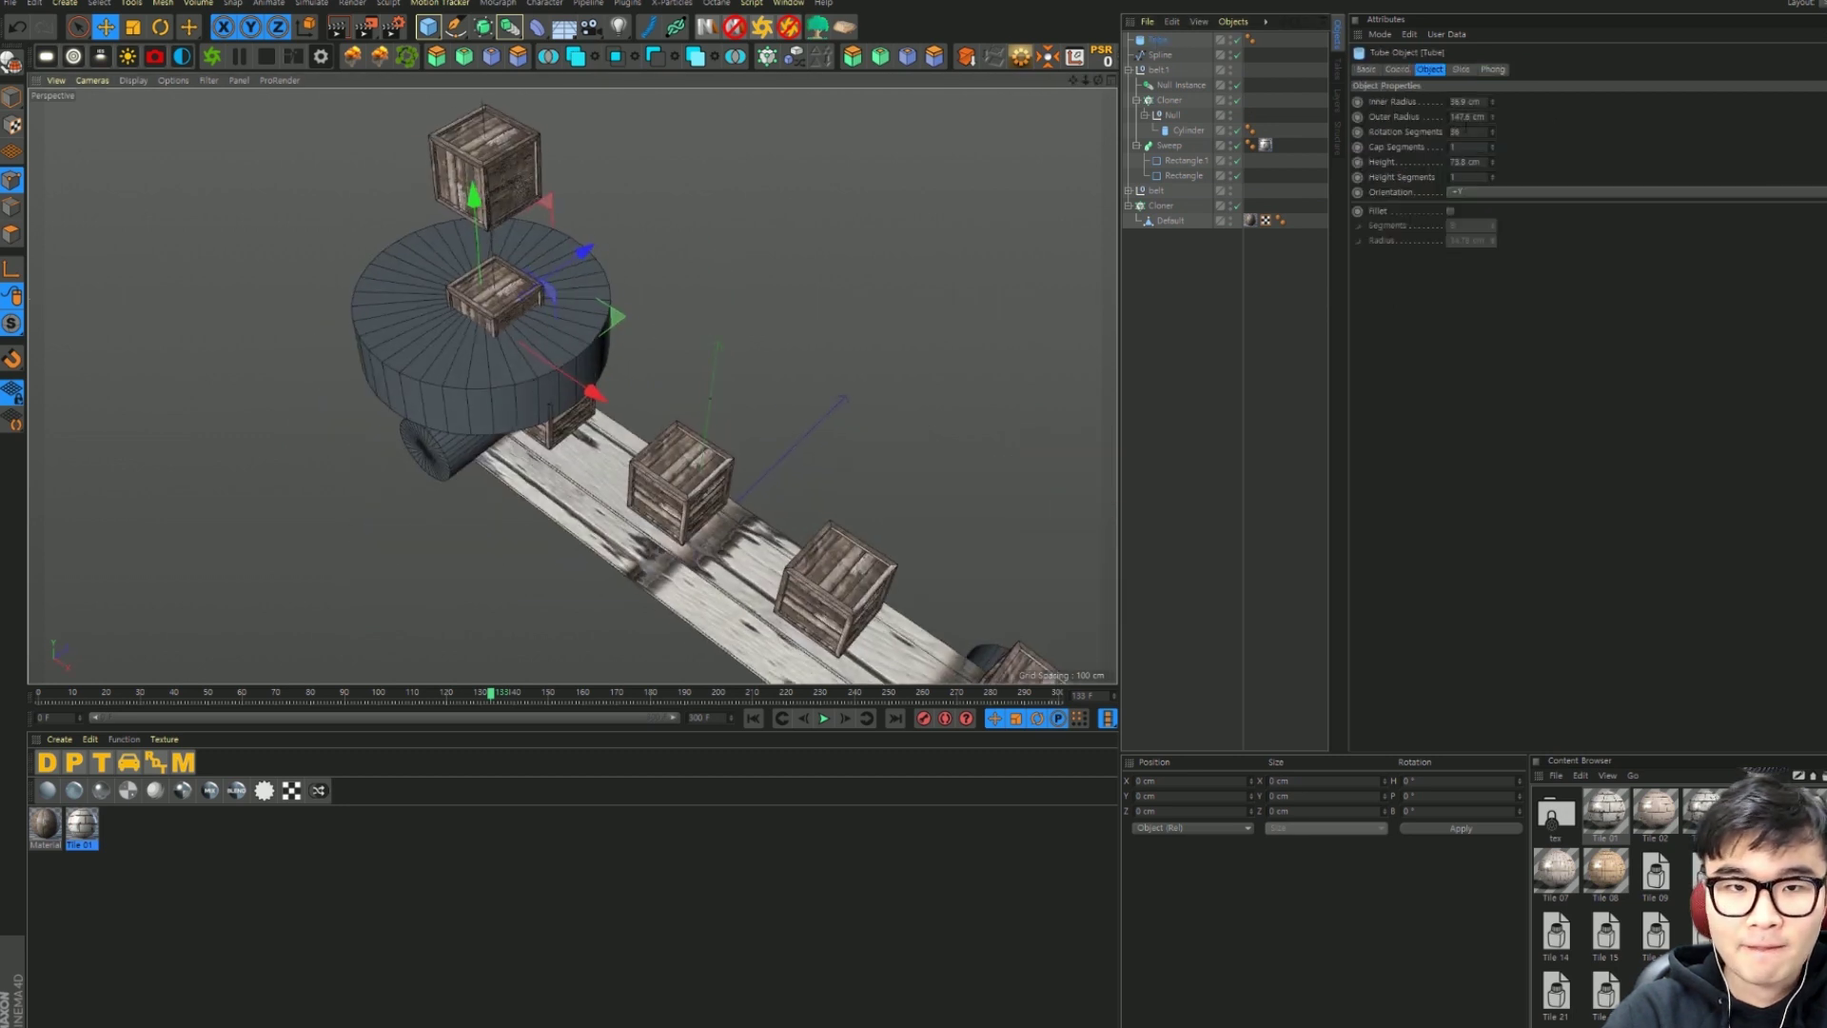
# Step: Widen the tube's inner radius to about 86.9 cm and raise its height to about 141 cm
pyautogui.click(1467, 116)
pyautogui.write('50')
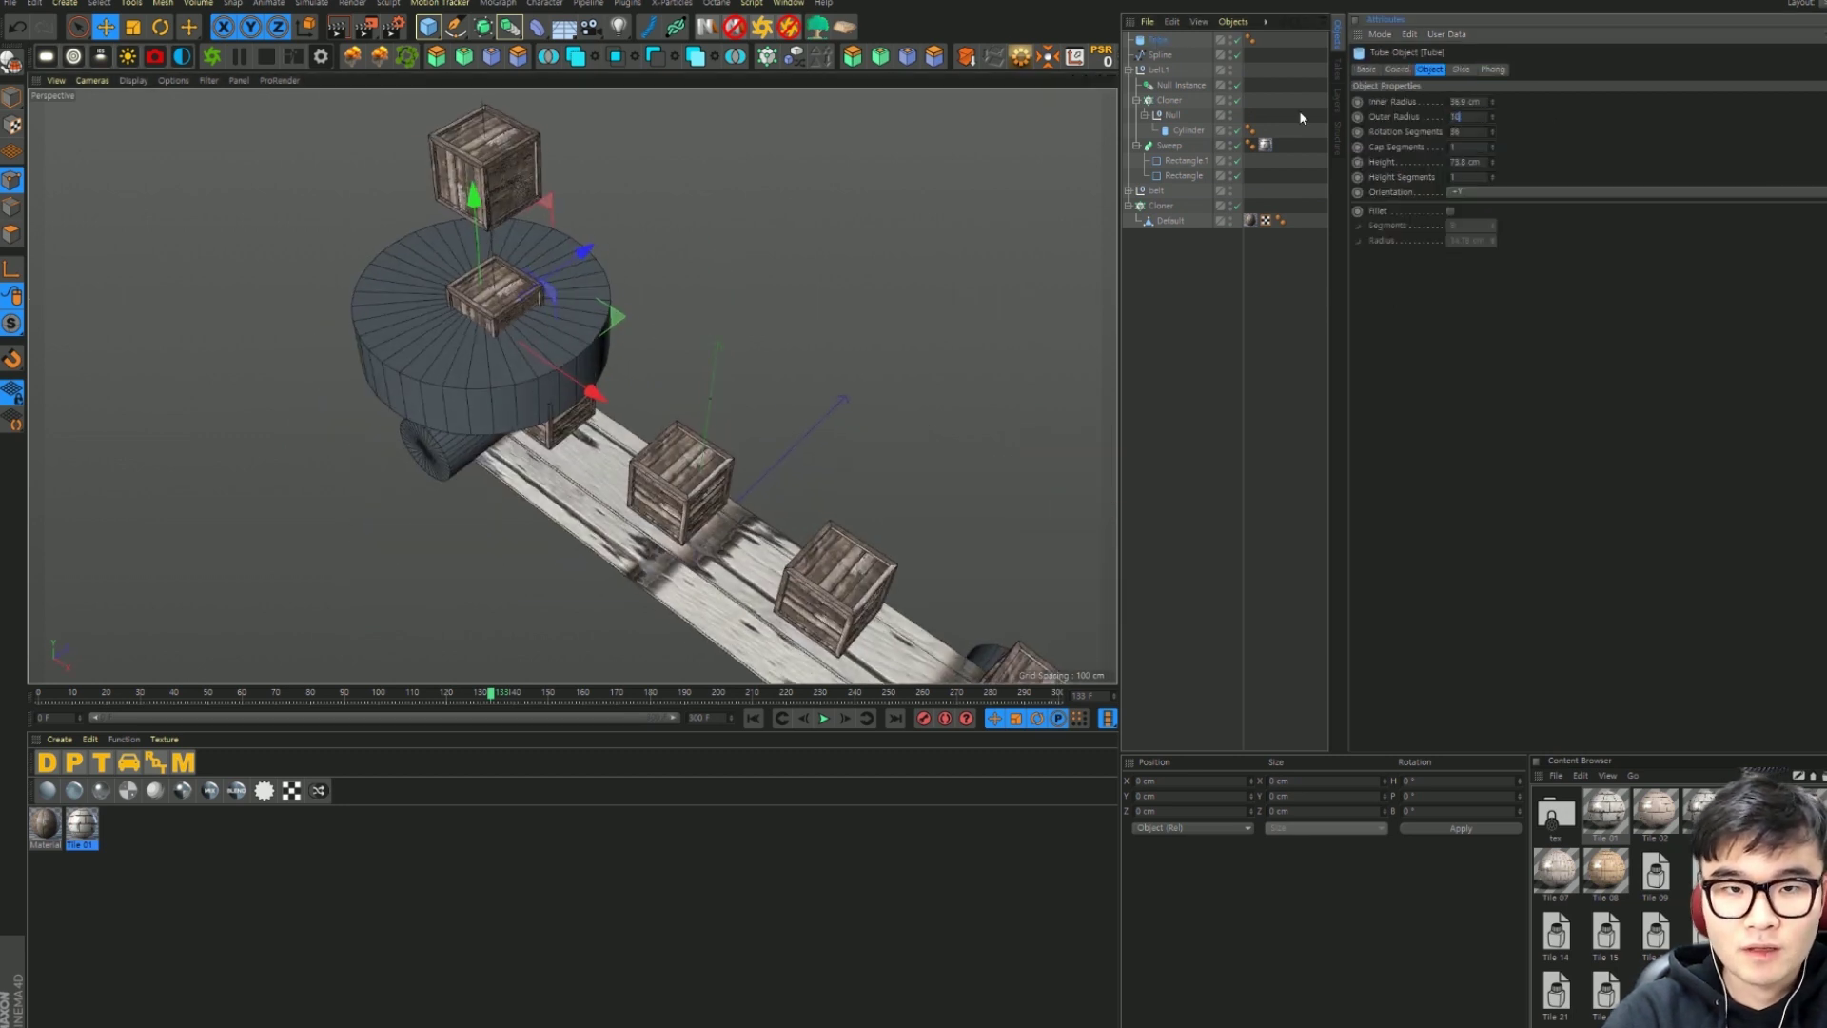
pyautogui.click(555, 250)
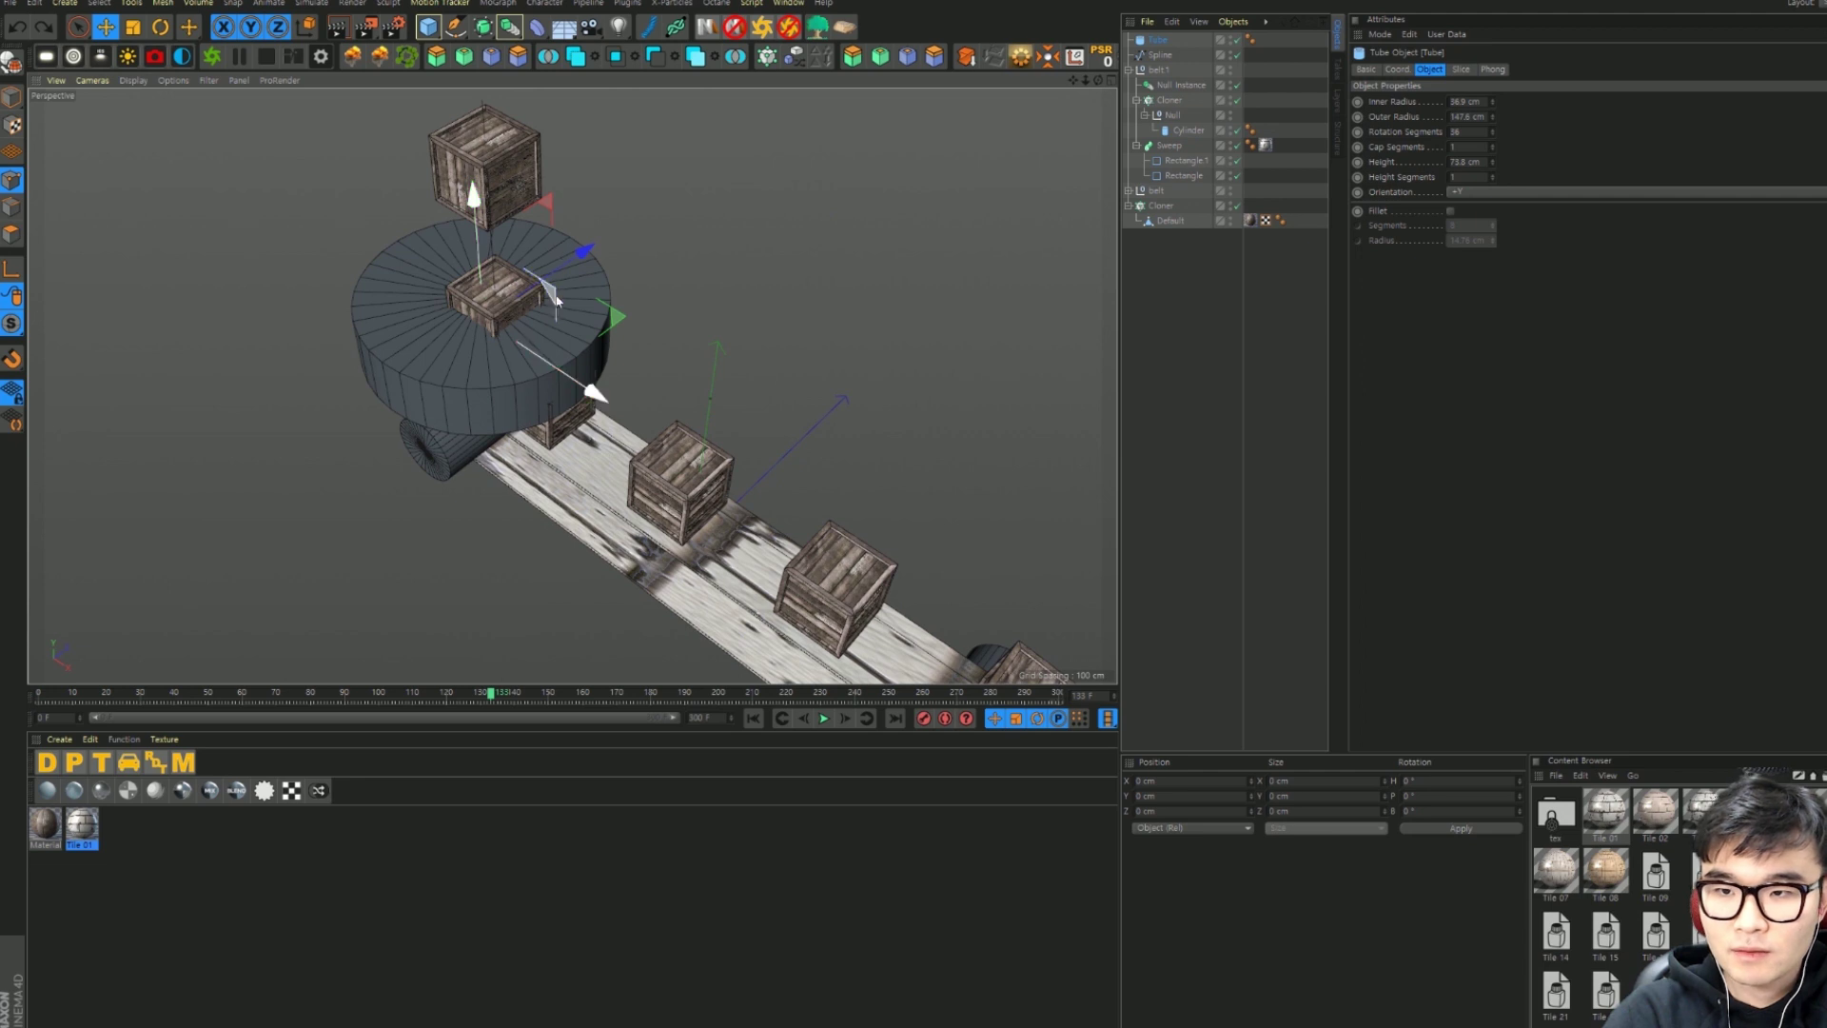
pyautogui.moveTo(552, 246)
pyautogui.mouseDown()
pyautogui.moveTo(504, 190)
pyautogui.moveTo(595, 267)
pyautogui.mouseUp()
pyautogui.click(8, 98)
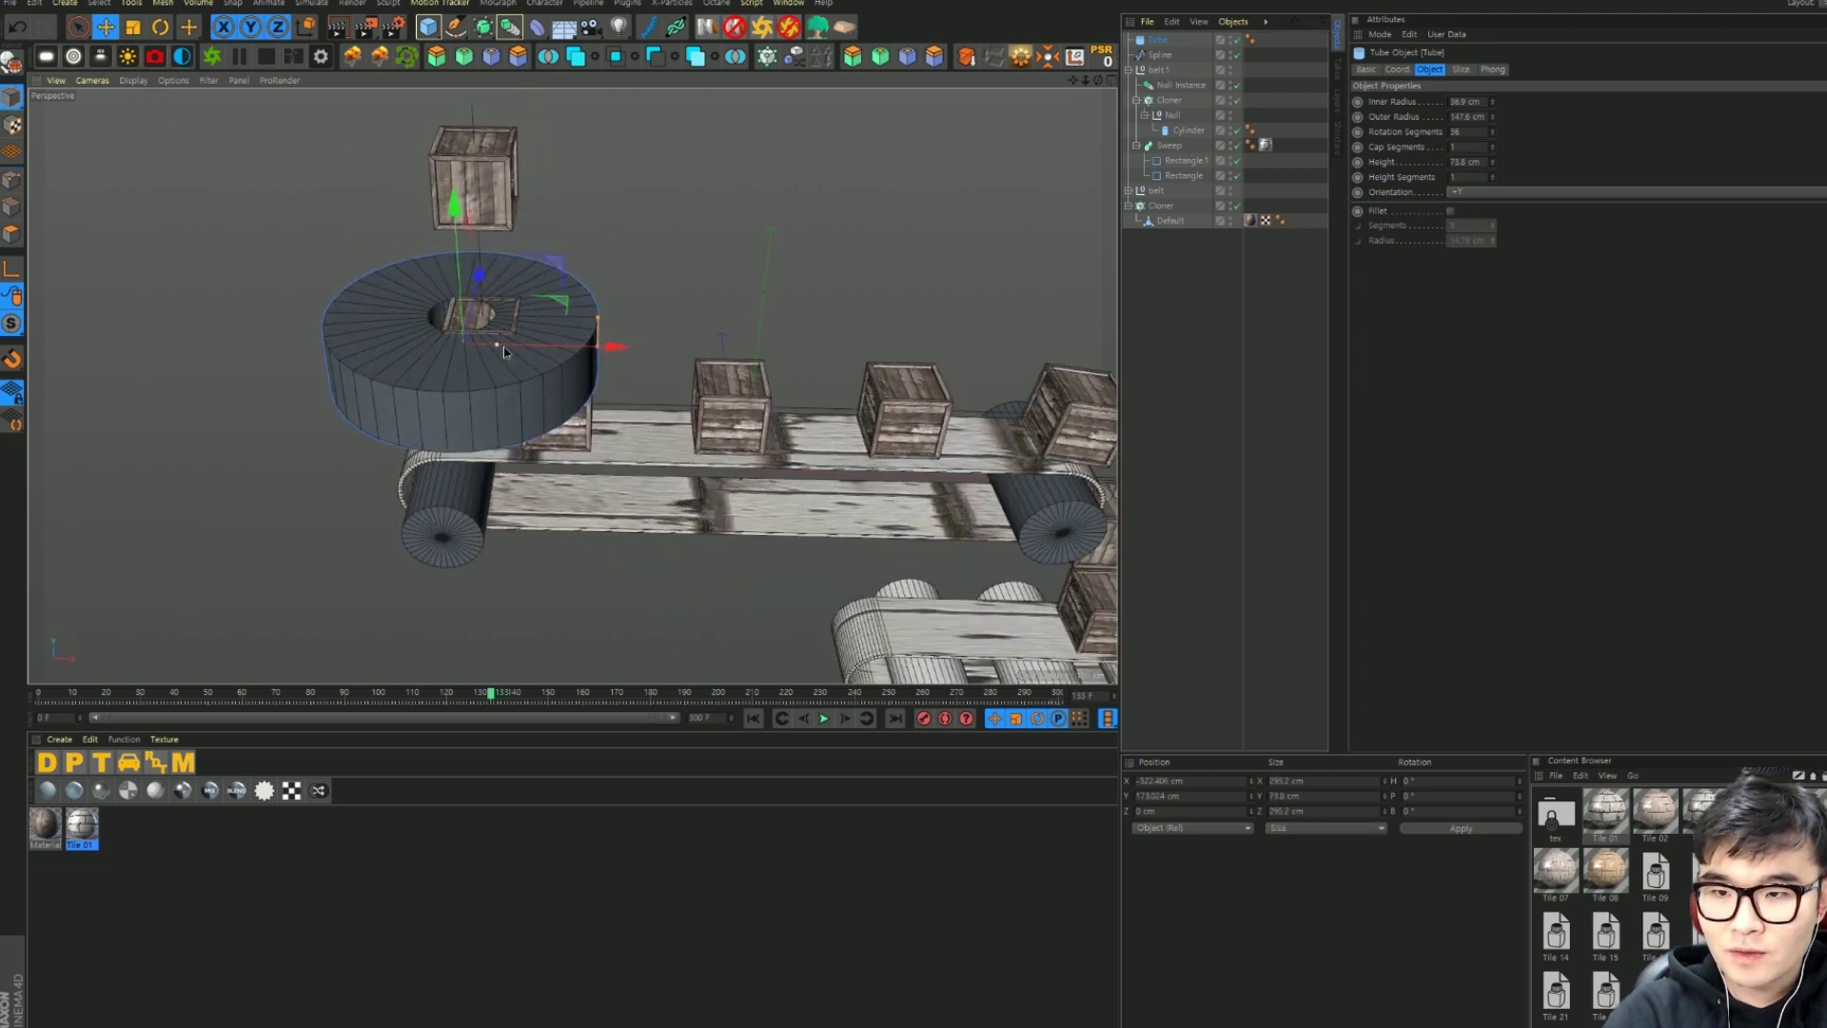
pyautogui.moveTo(504, 350); pyautogui.dragTo(542, 366)
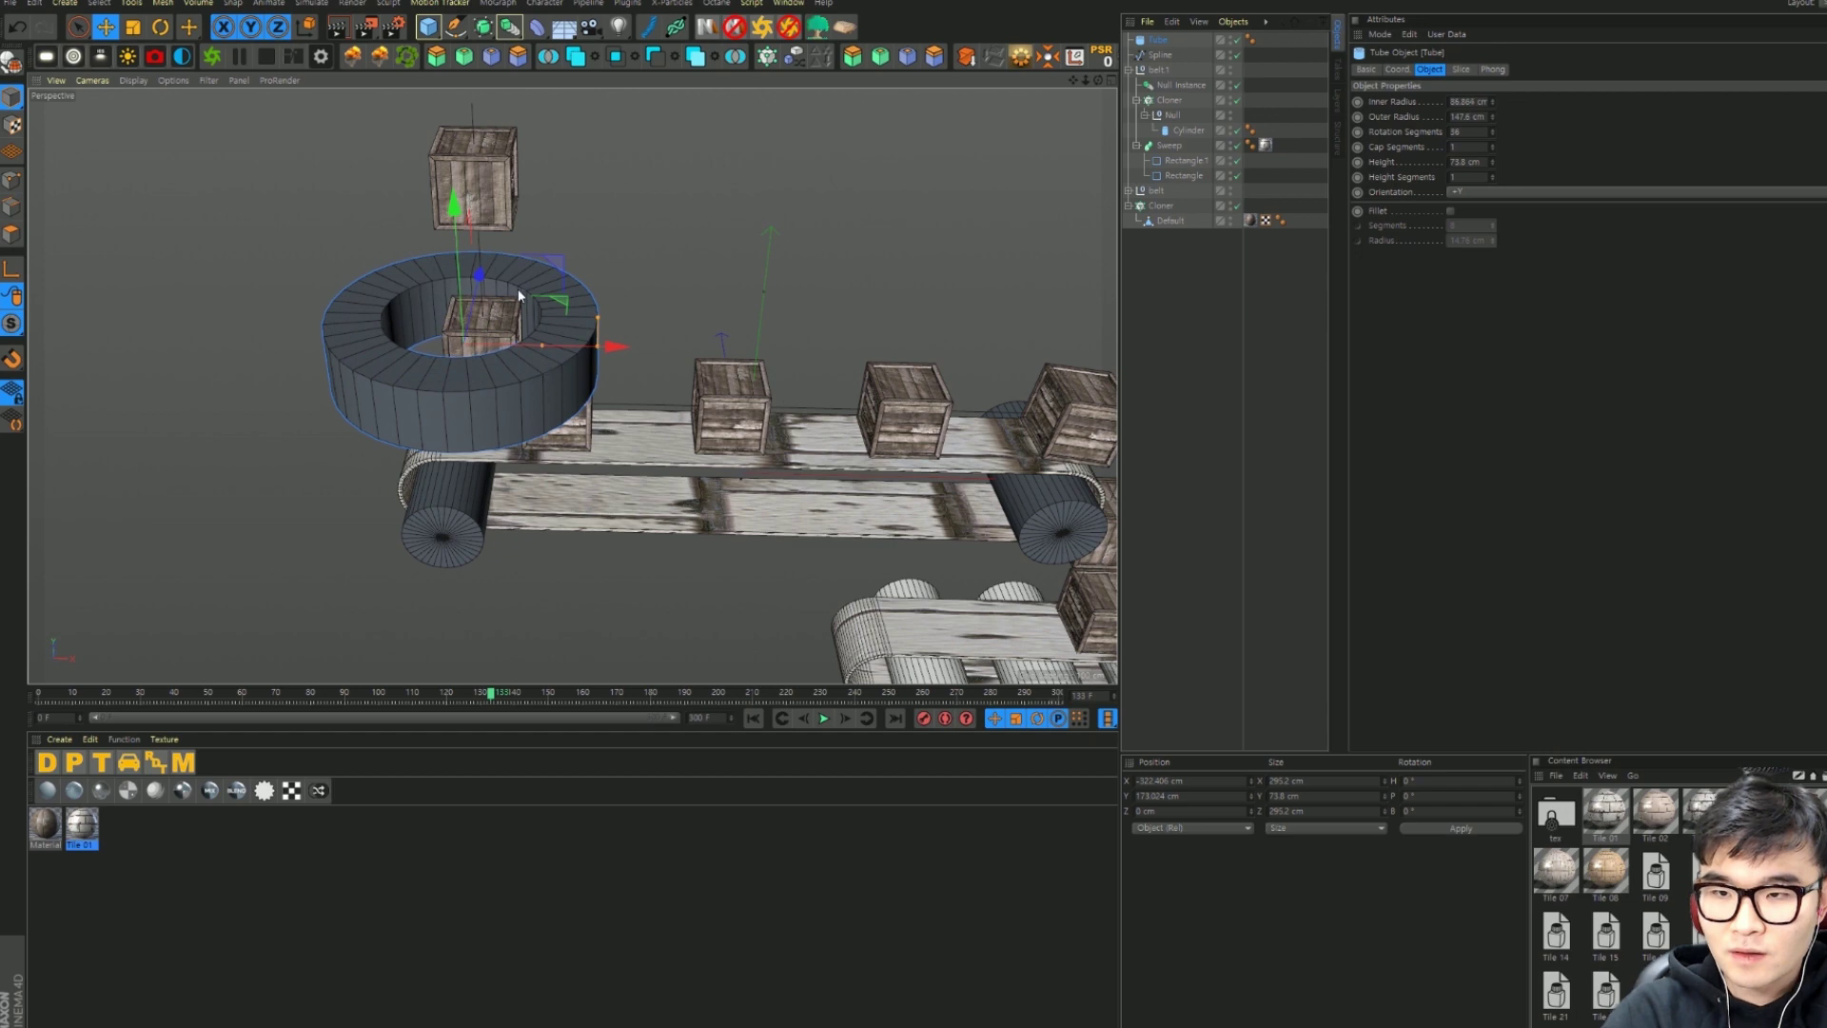
pyautogui.moveTo(598, 317)
pyautogui.mouseDown()
pyautogui.moveTo(598, 276)
pyautogui.moveTo(470, 323)
pyautogui.moveTo(506, 306)
pyautogui.moveTo(505, 323)
pyautogui.mouseUp()
pyautogui.moveTo(612, 427)
pyautogui.keyDown('alt'); pyautogui.mouseDown()
pyautogui.moveTo(587, 415)
pyautogui.moveTo(611, 416)
pyautogui.mouseUp(); pyautogui.keyUp('alt')
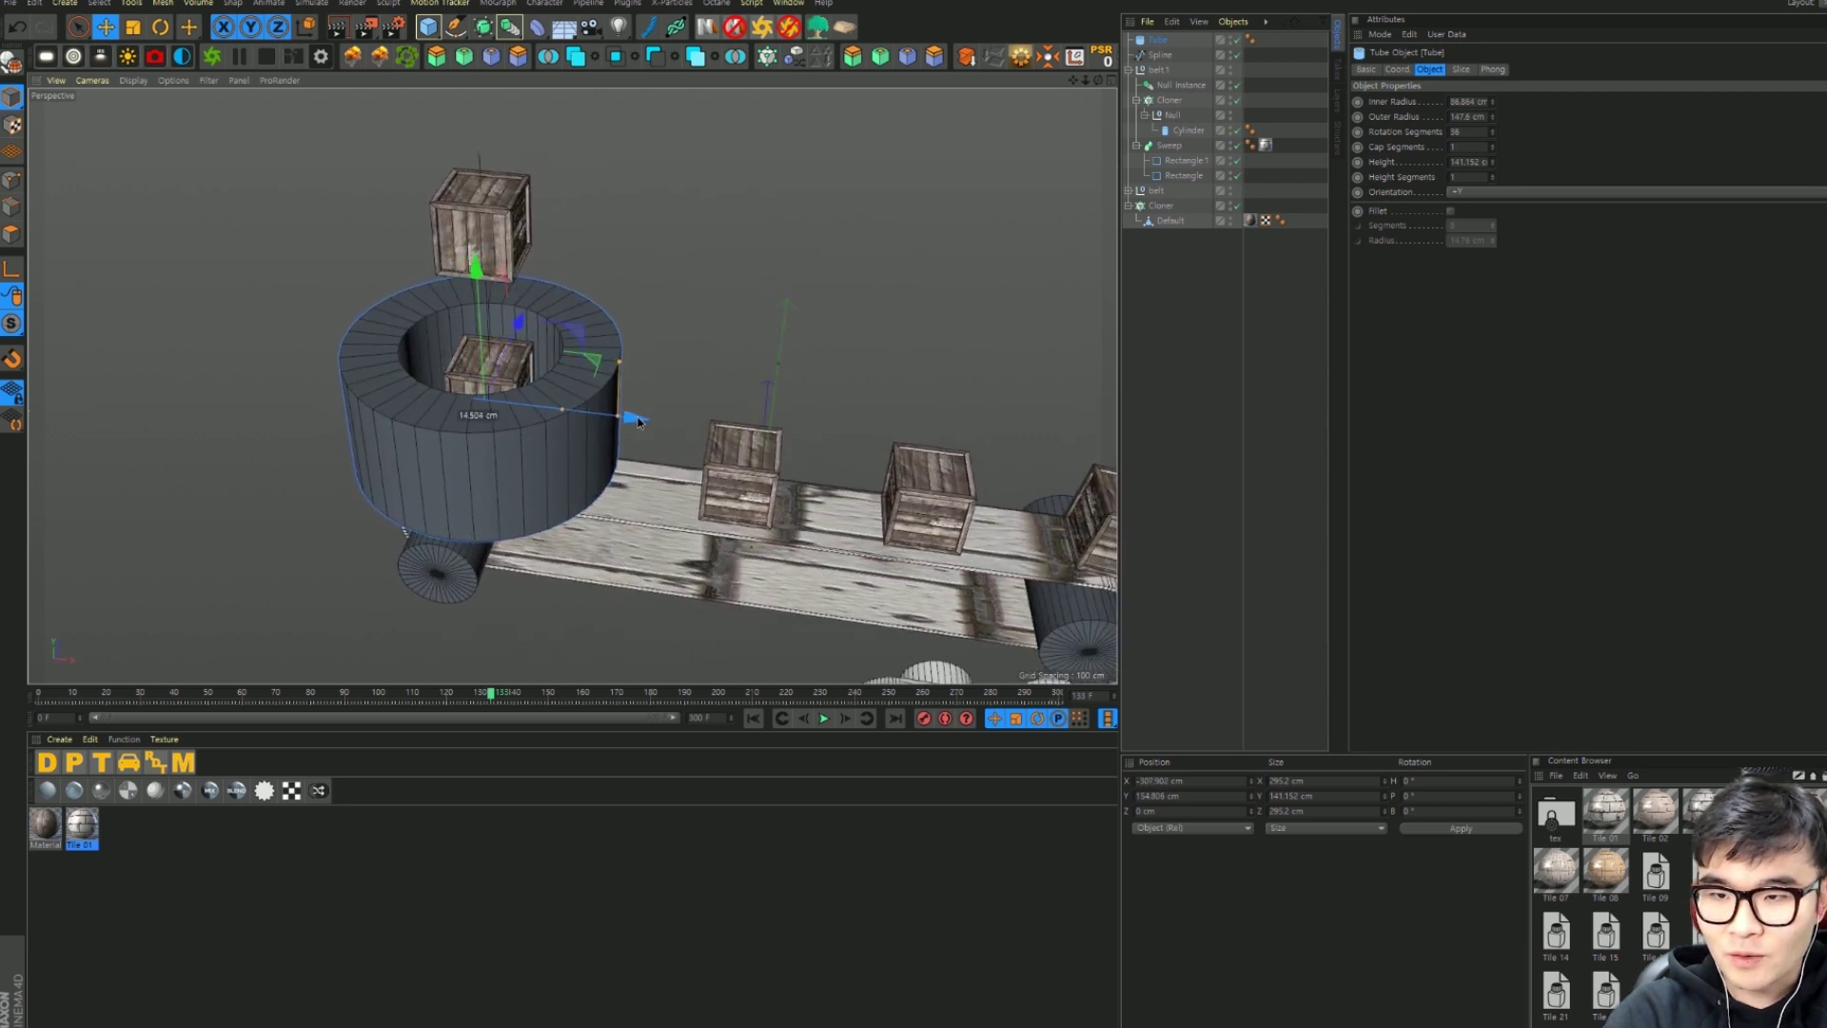
# Step: Add a cube of about 91 cm and lower it and the tube to the belt
pyautogui.click(429, 26)
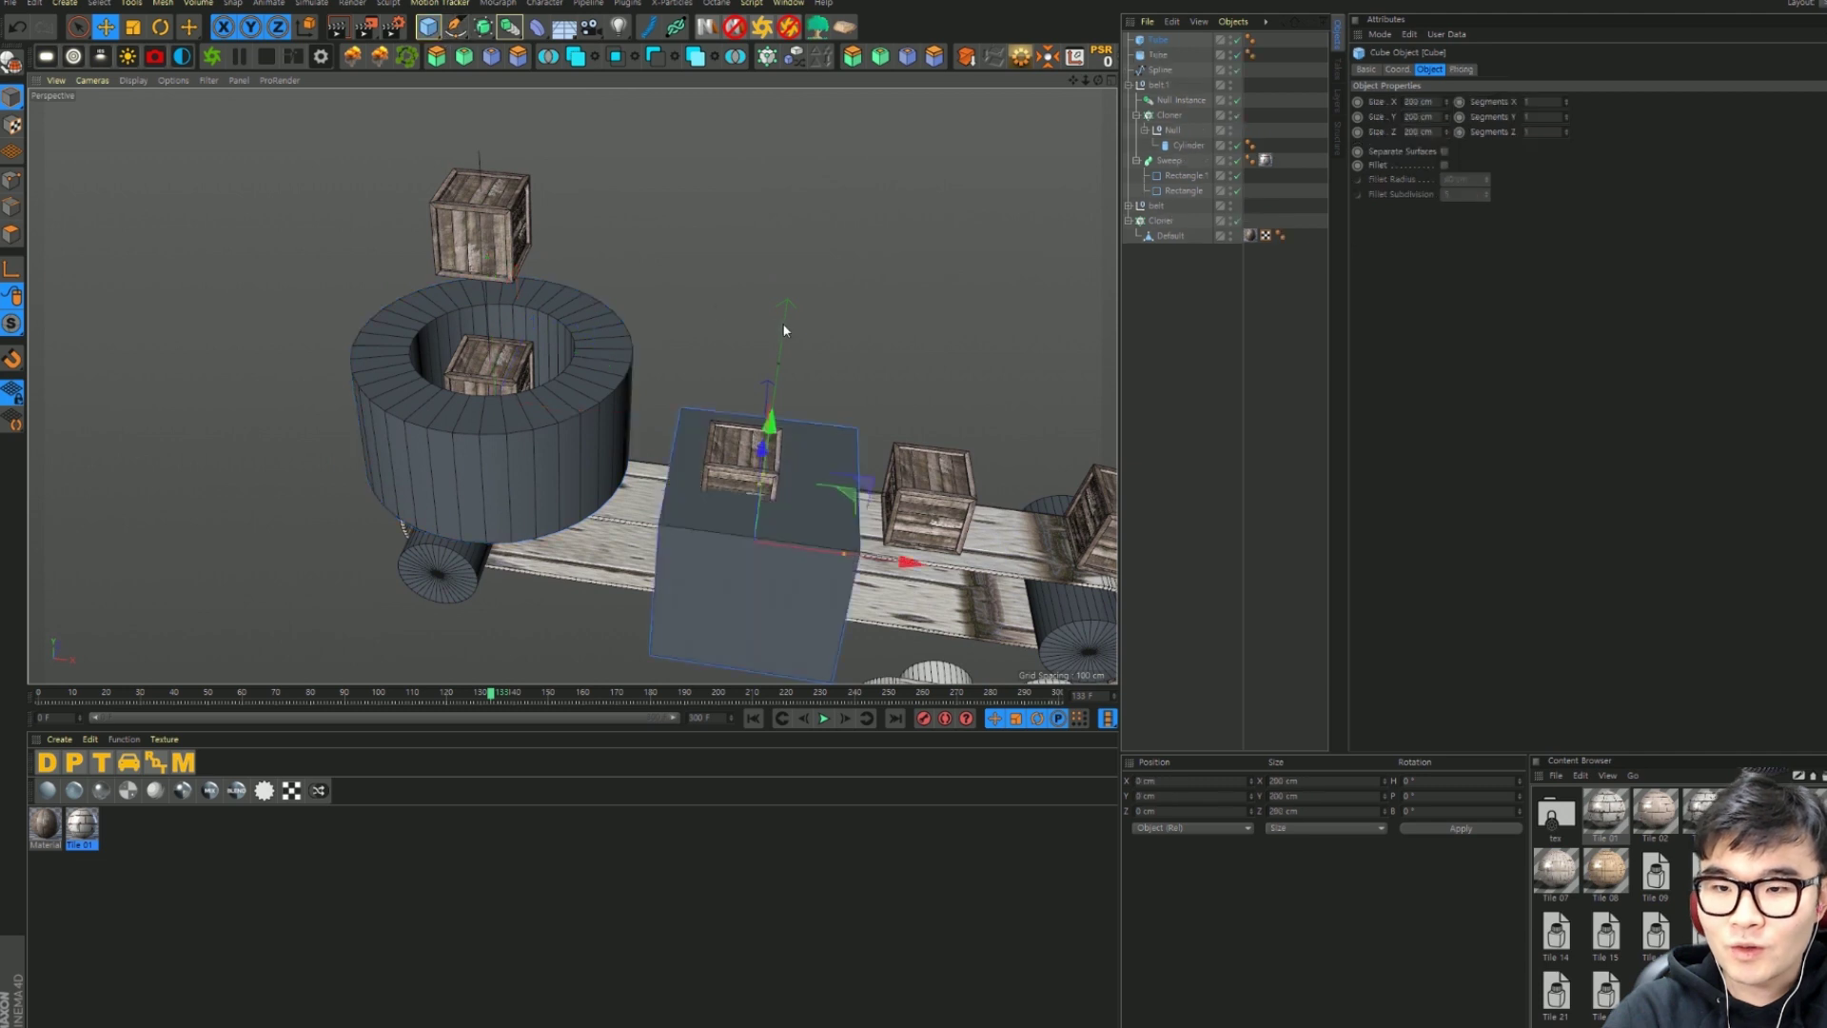
pyautogui.moveTo(769, 470); pyautogui.dragTo(773, 489)
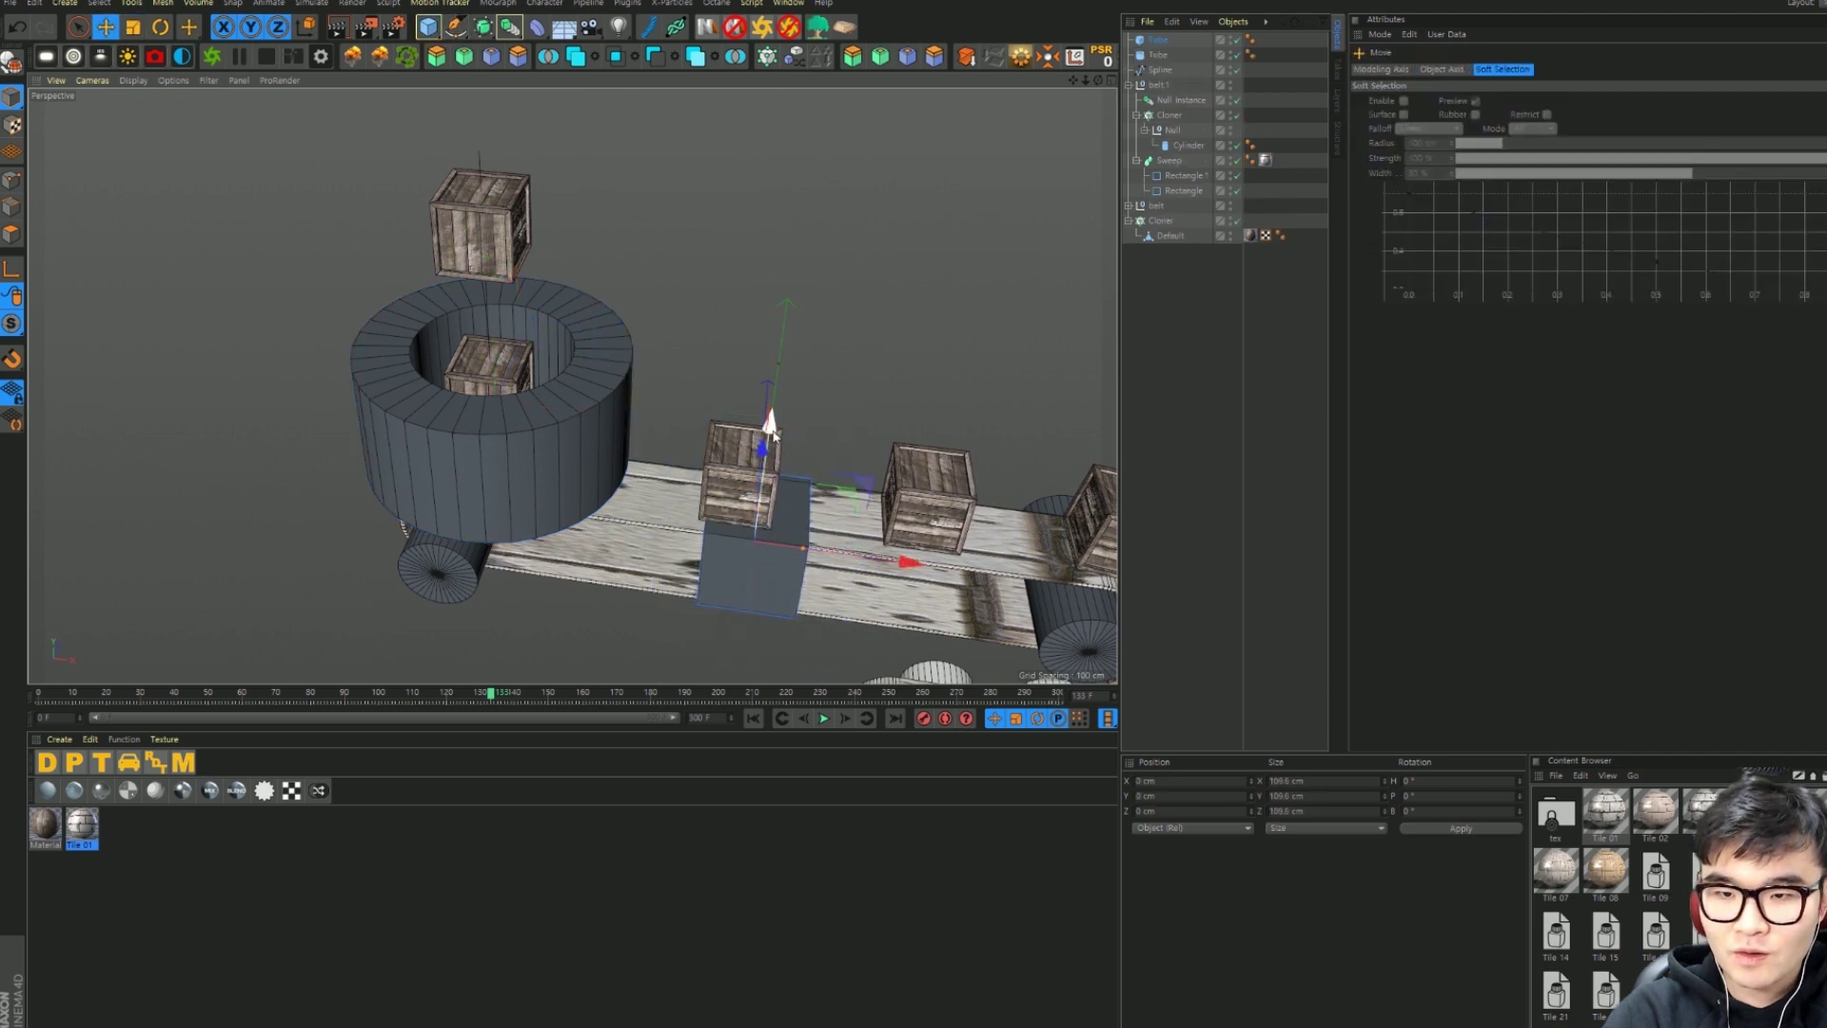
pyautogui.moveTo(770, 424)
pyautogui.mouseDown()
pyautogui.moveTo(755, 495)
pyautogui.moveTo(773, 493)
pyautogui.mouseUp()
pyautogui.keyDown('alt'); pyautogui.moveTo(614, 485); pyautogui.dragTo(674, 381); pyautogui.keyUp('alt')
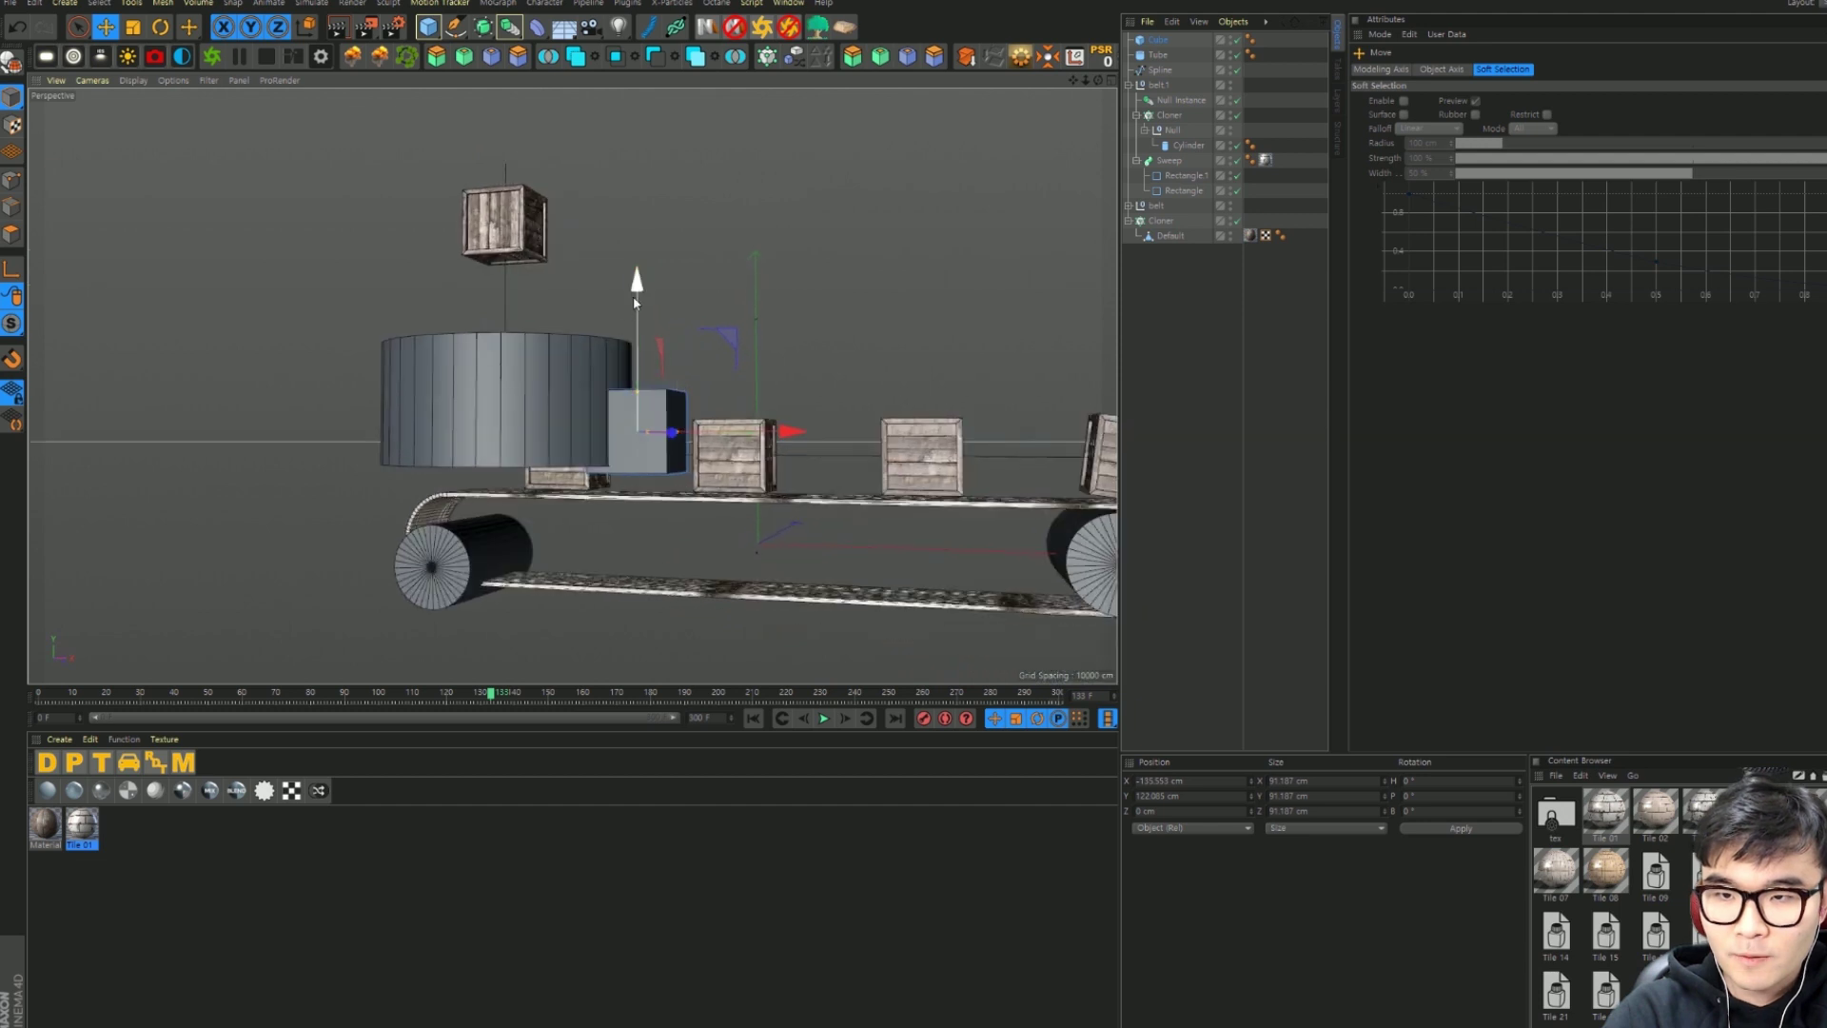
pyautogui.click(533, 399)
pyautogui.moveTo(504, 246); pyautogui.dragTo(508, 276)
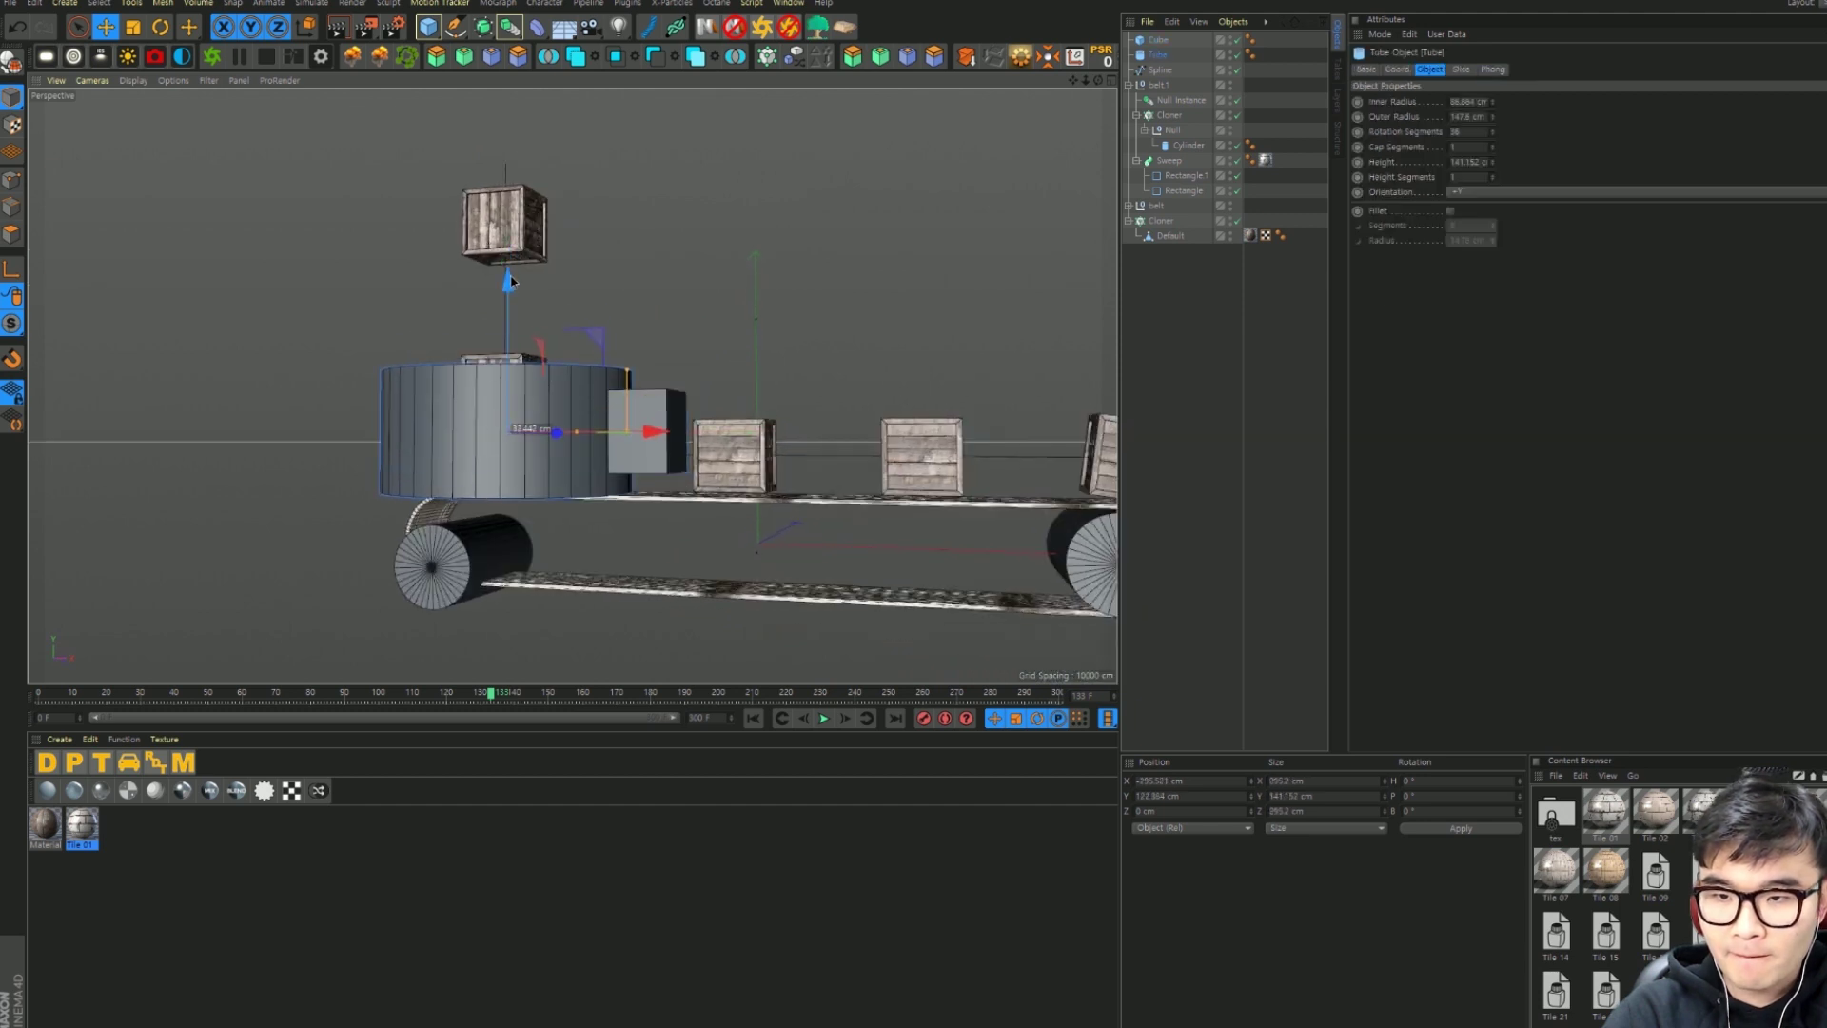
pyautogui.click(657, 418)
pyautogui.moveTo(637, 295); pyautogui.dragTo(642, 317)
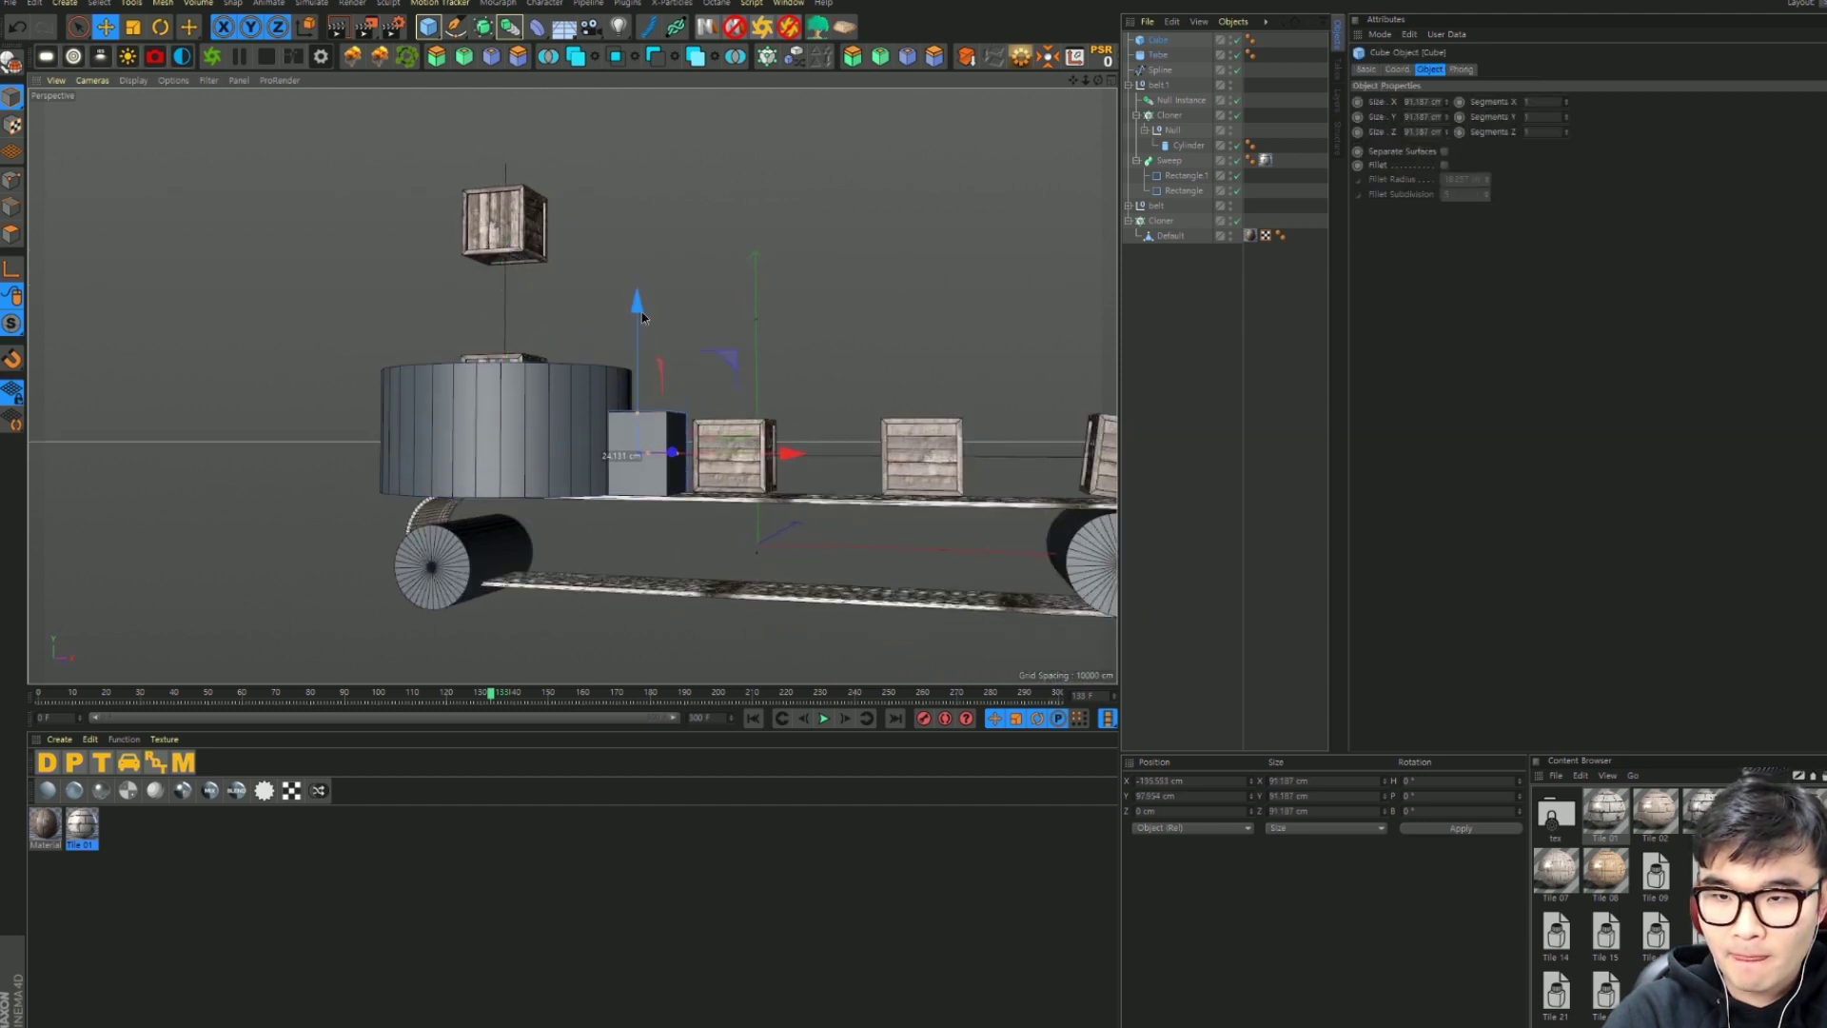
# Step: Nest Tube above Cube under a new Boole so the cube cuts an opening
pyautogui.click(510, 26)
pyautogui.click(776, 50)
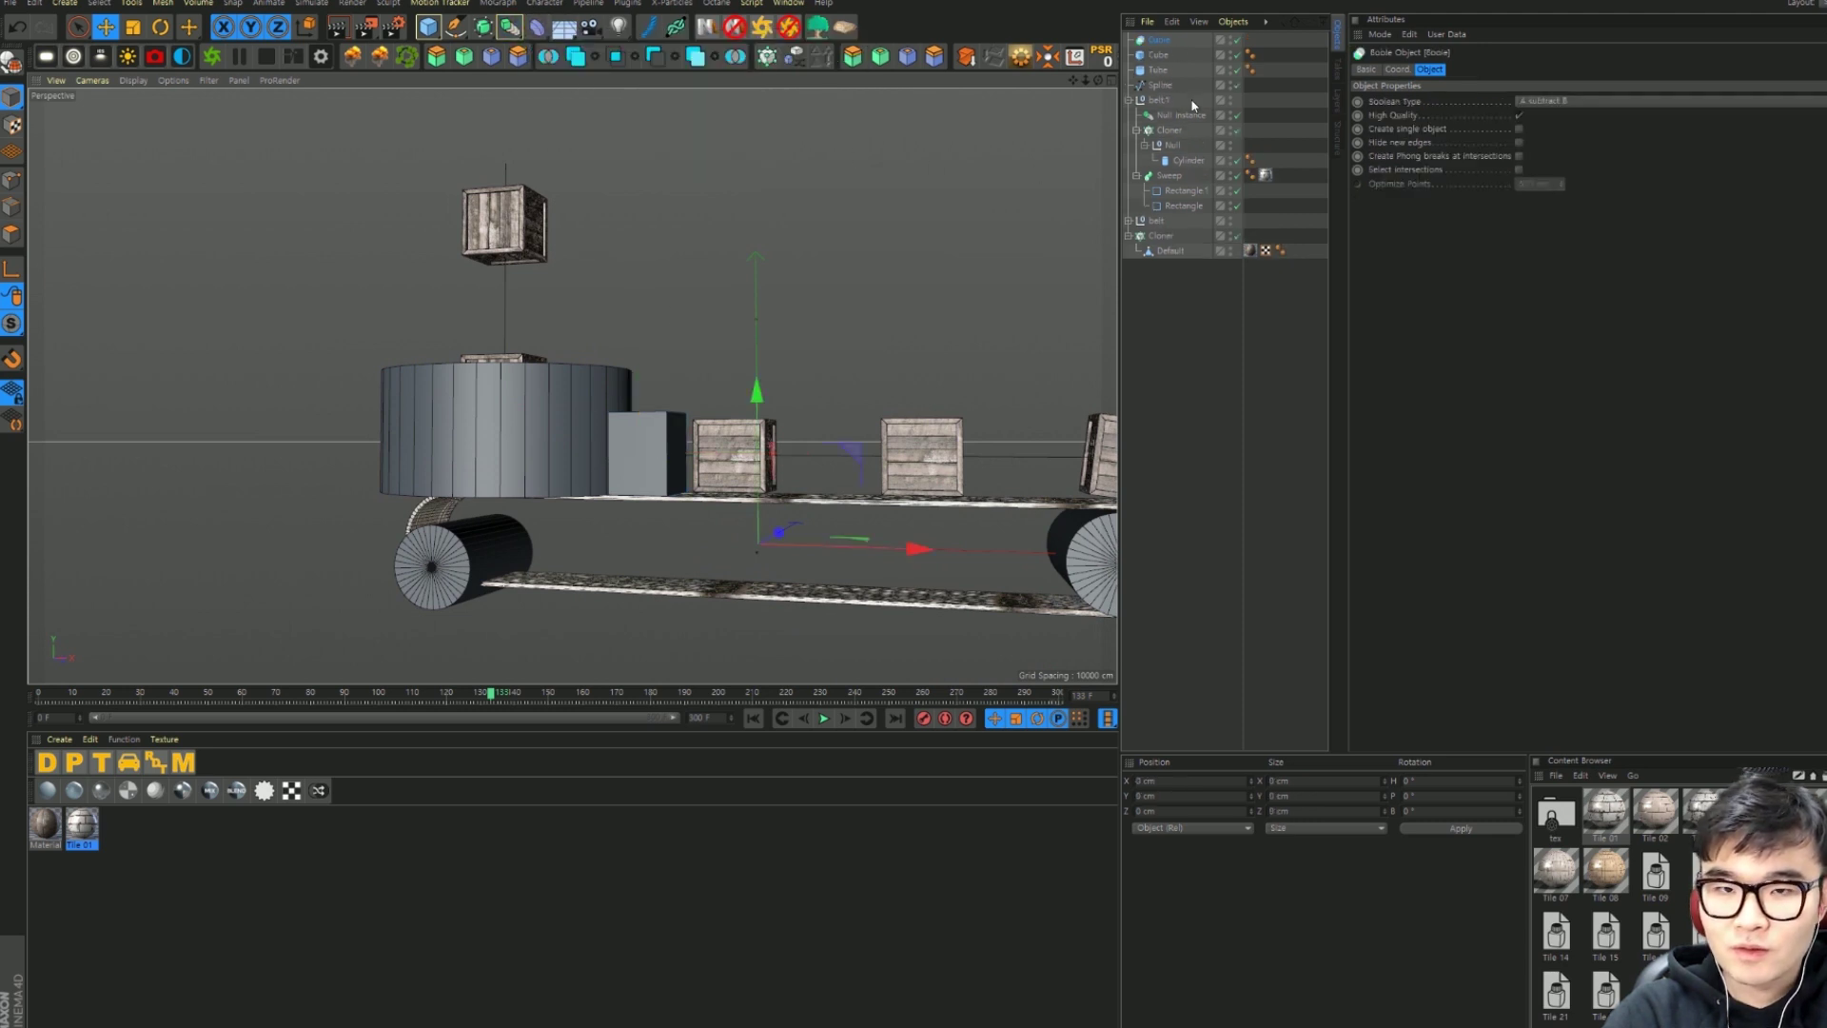
pyautogui.click(1157, 55)
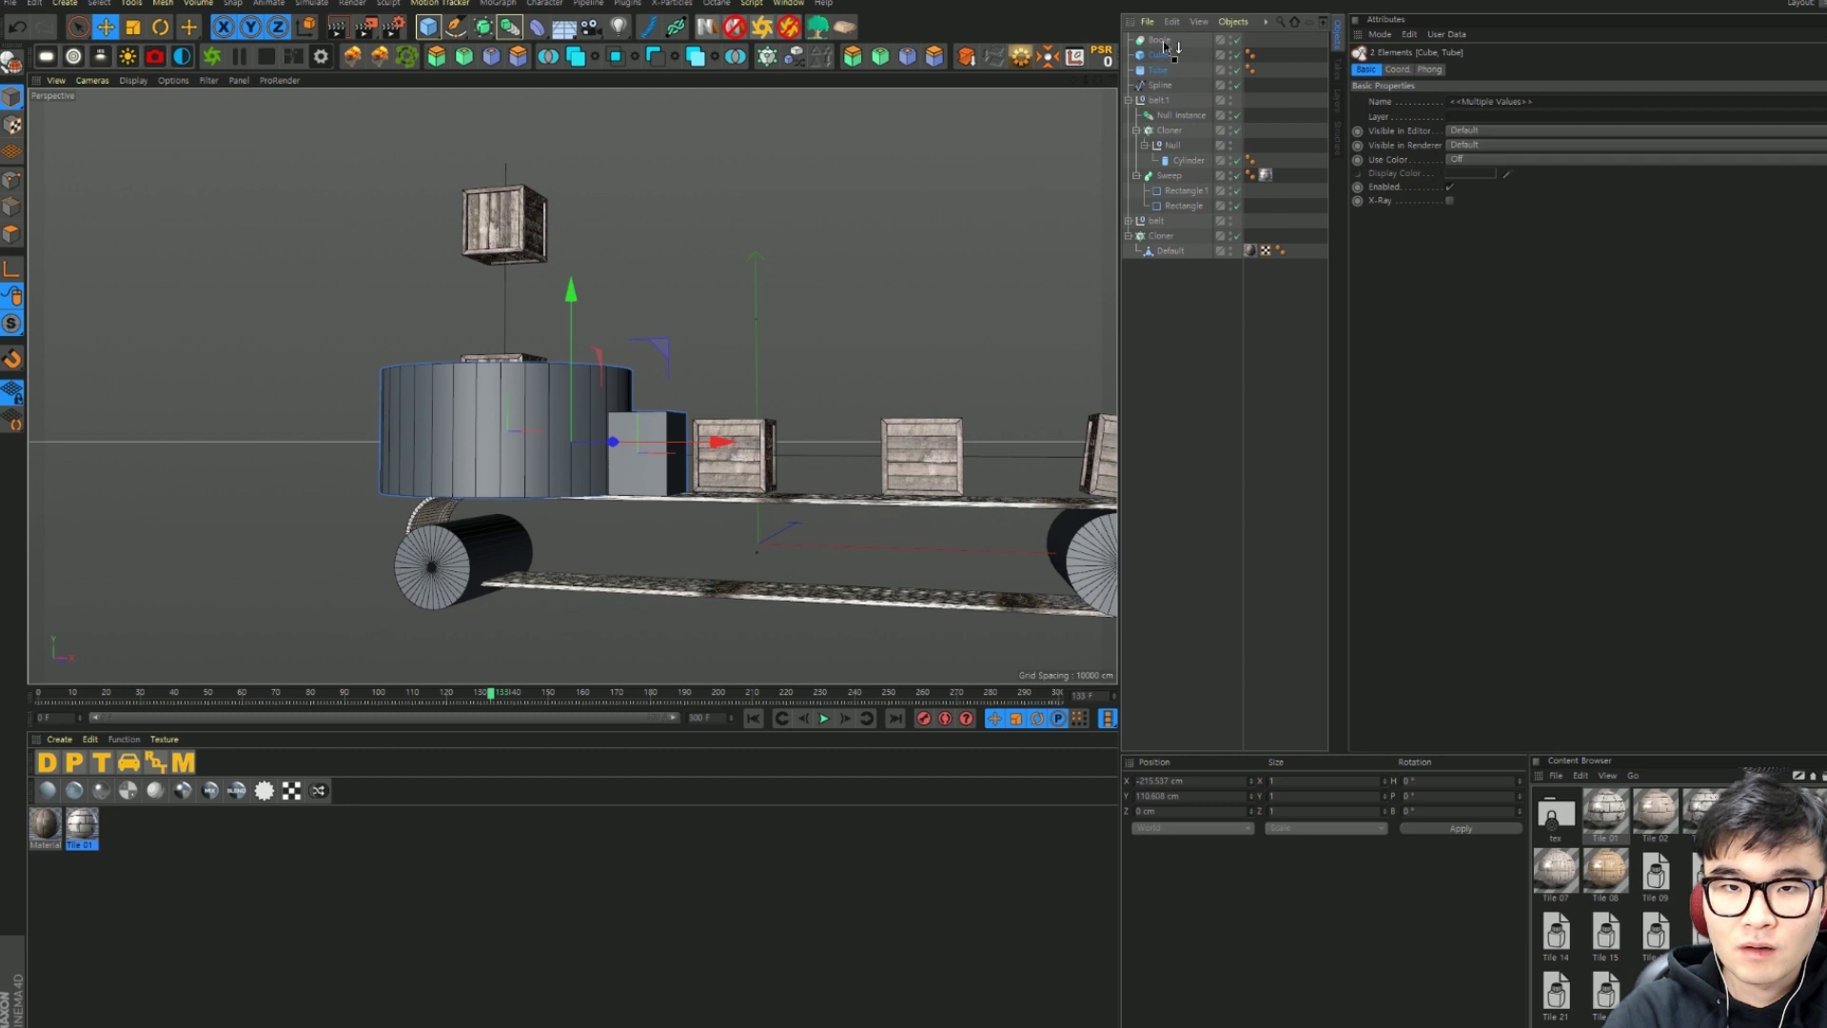
pyautogui.moveTo(1163, 42); pyautogui.dragTo(1178, 55)
pyautogui.click(1165, 71)
pyautogui.click(751, 152)
pyautogui.moveTo(751, 153)
pyautogui.keyDown('alt'); pyautogui.mouseDown()
pyautogui.moveTo(590, 402)
pyautogui.moveTo(607, 436)
pyautogui.mouseUp(); pyautogui.keyUp('alt')
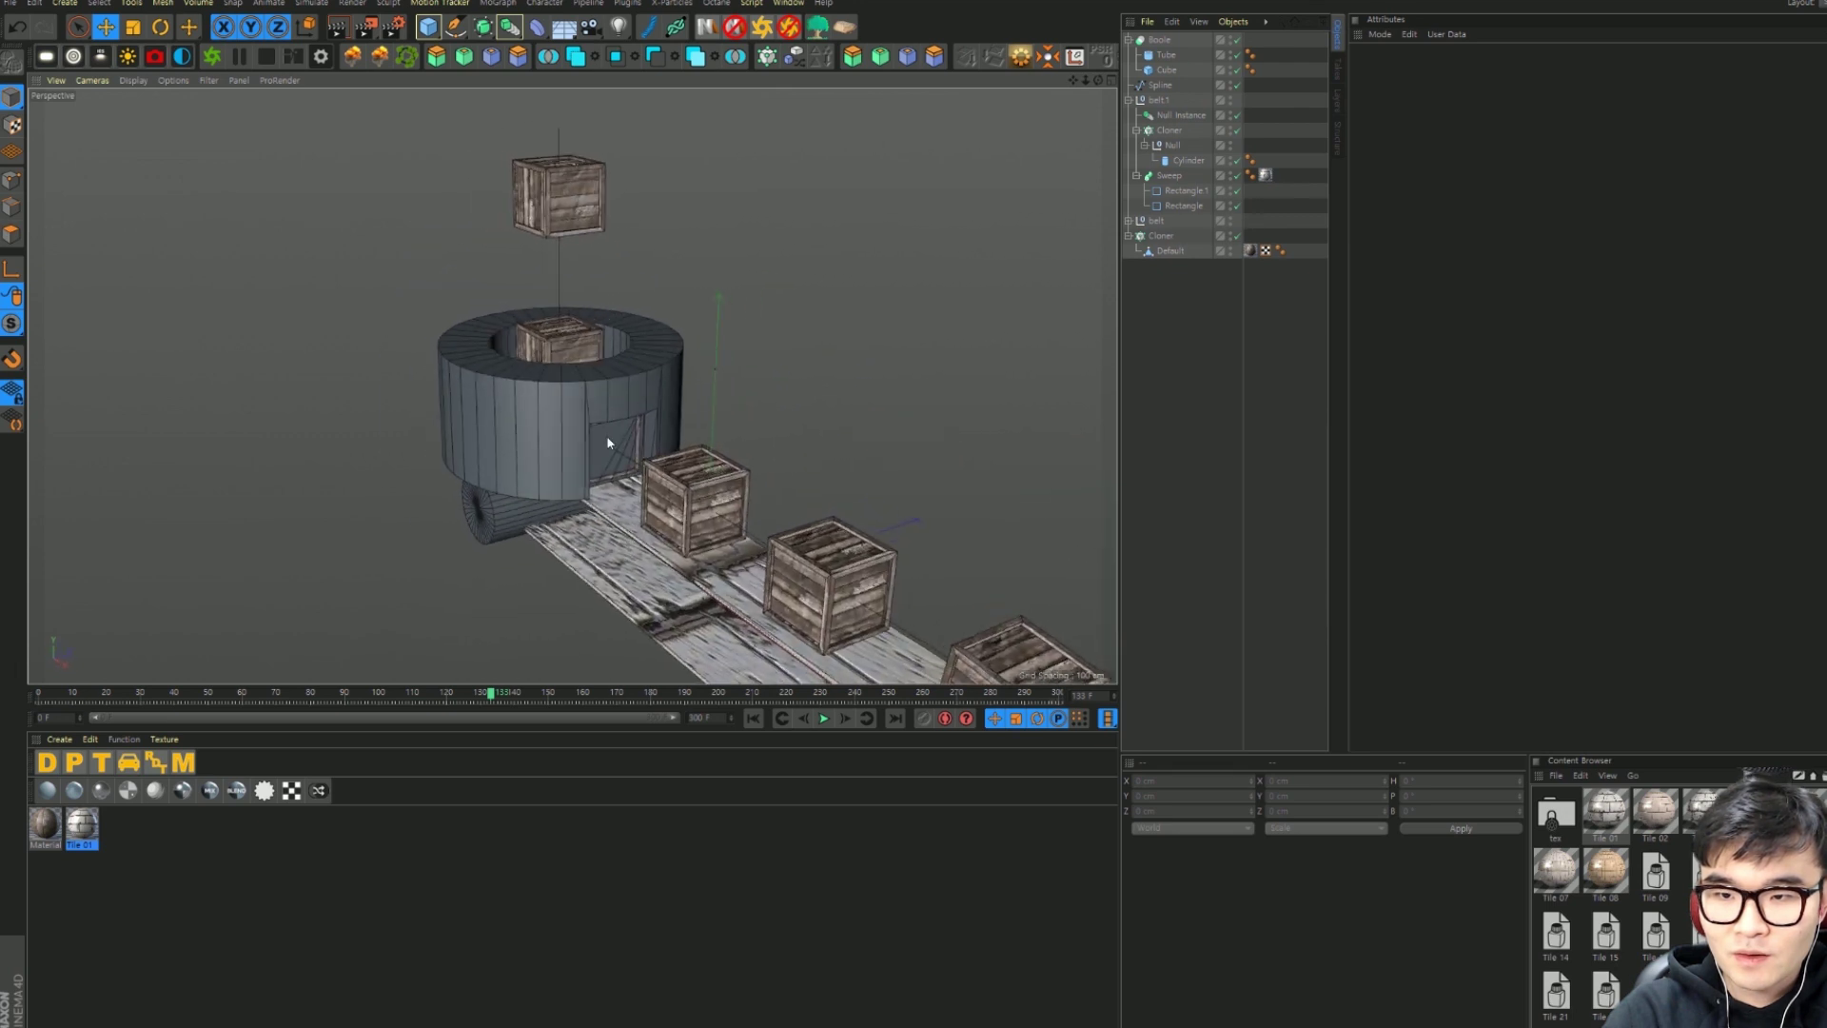
# Step: Check the Boole's children, orbit to a side view and play from the start
pyautogui.click(620, 425)
pyautogui.click(1159, 57)
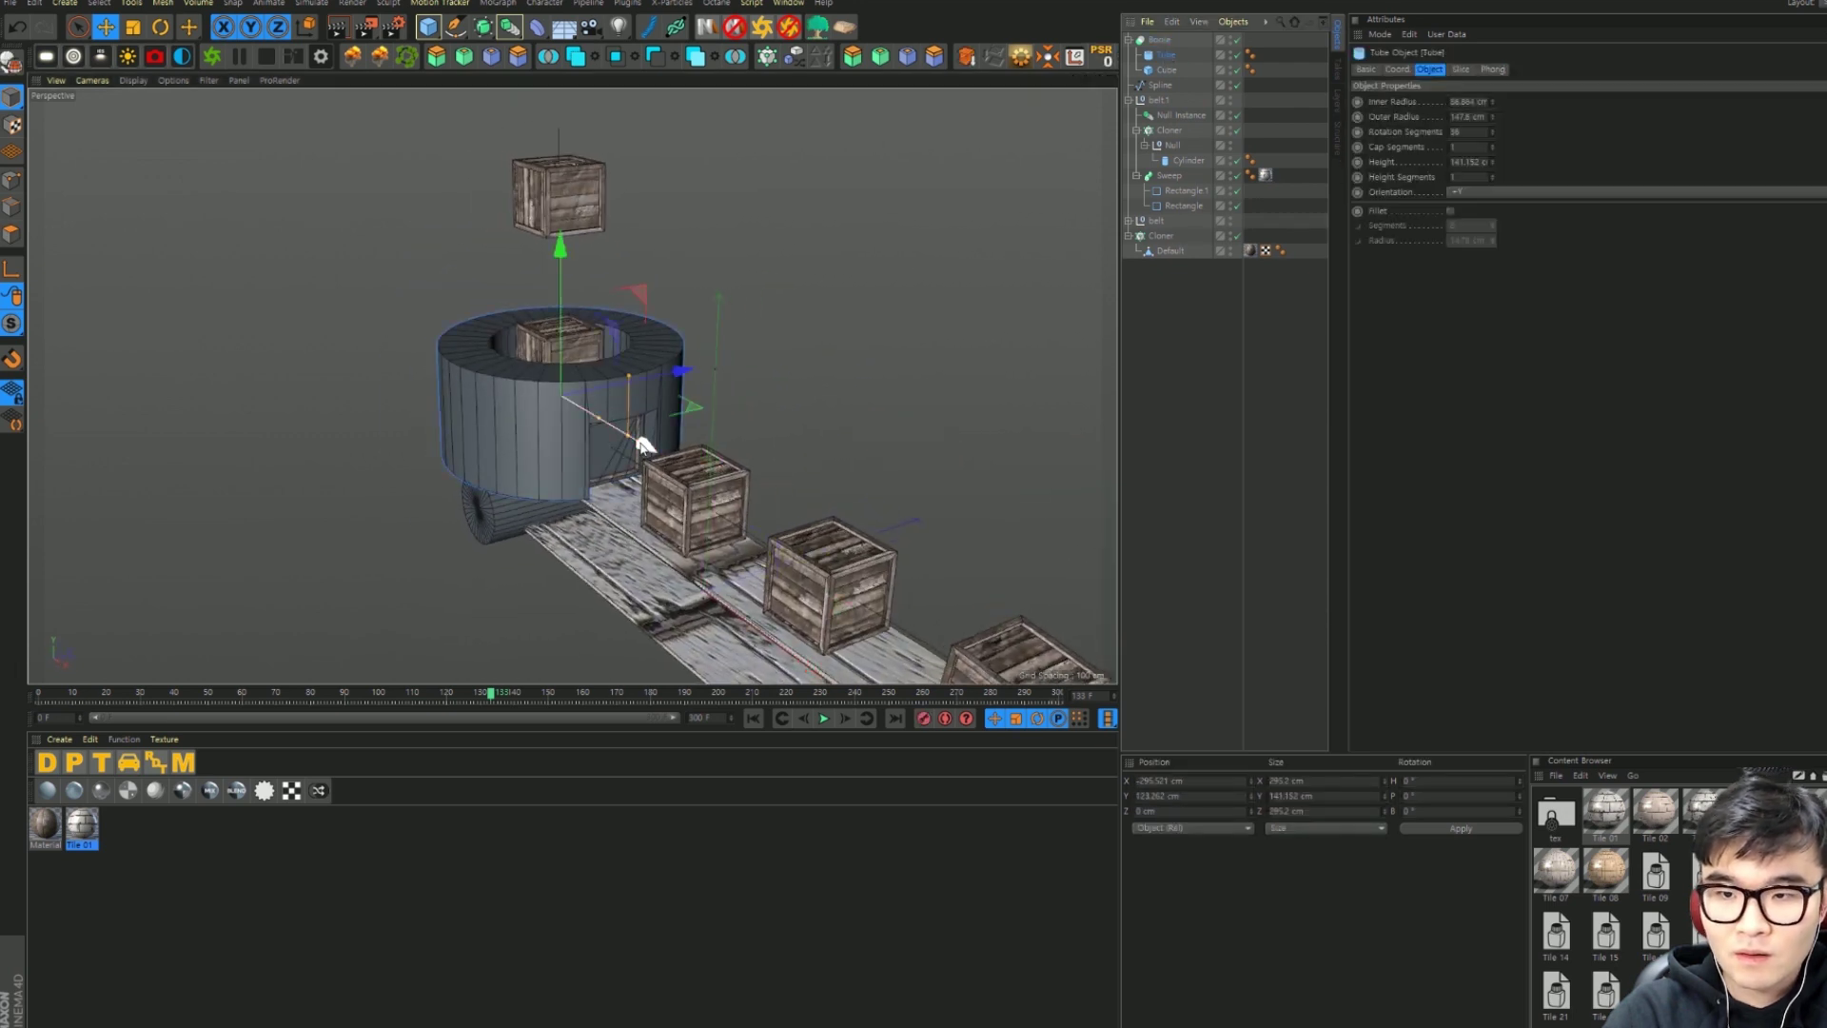
pyautogui.click(1159, 40)
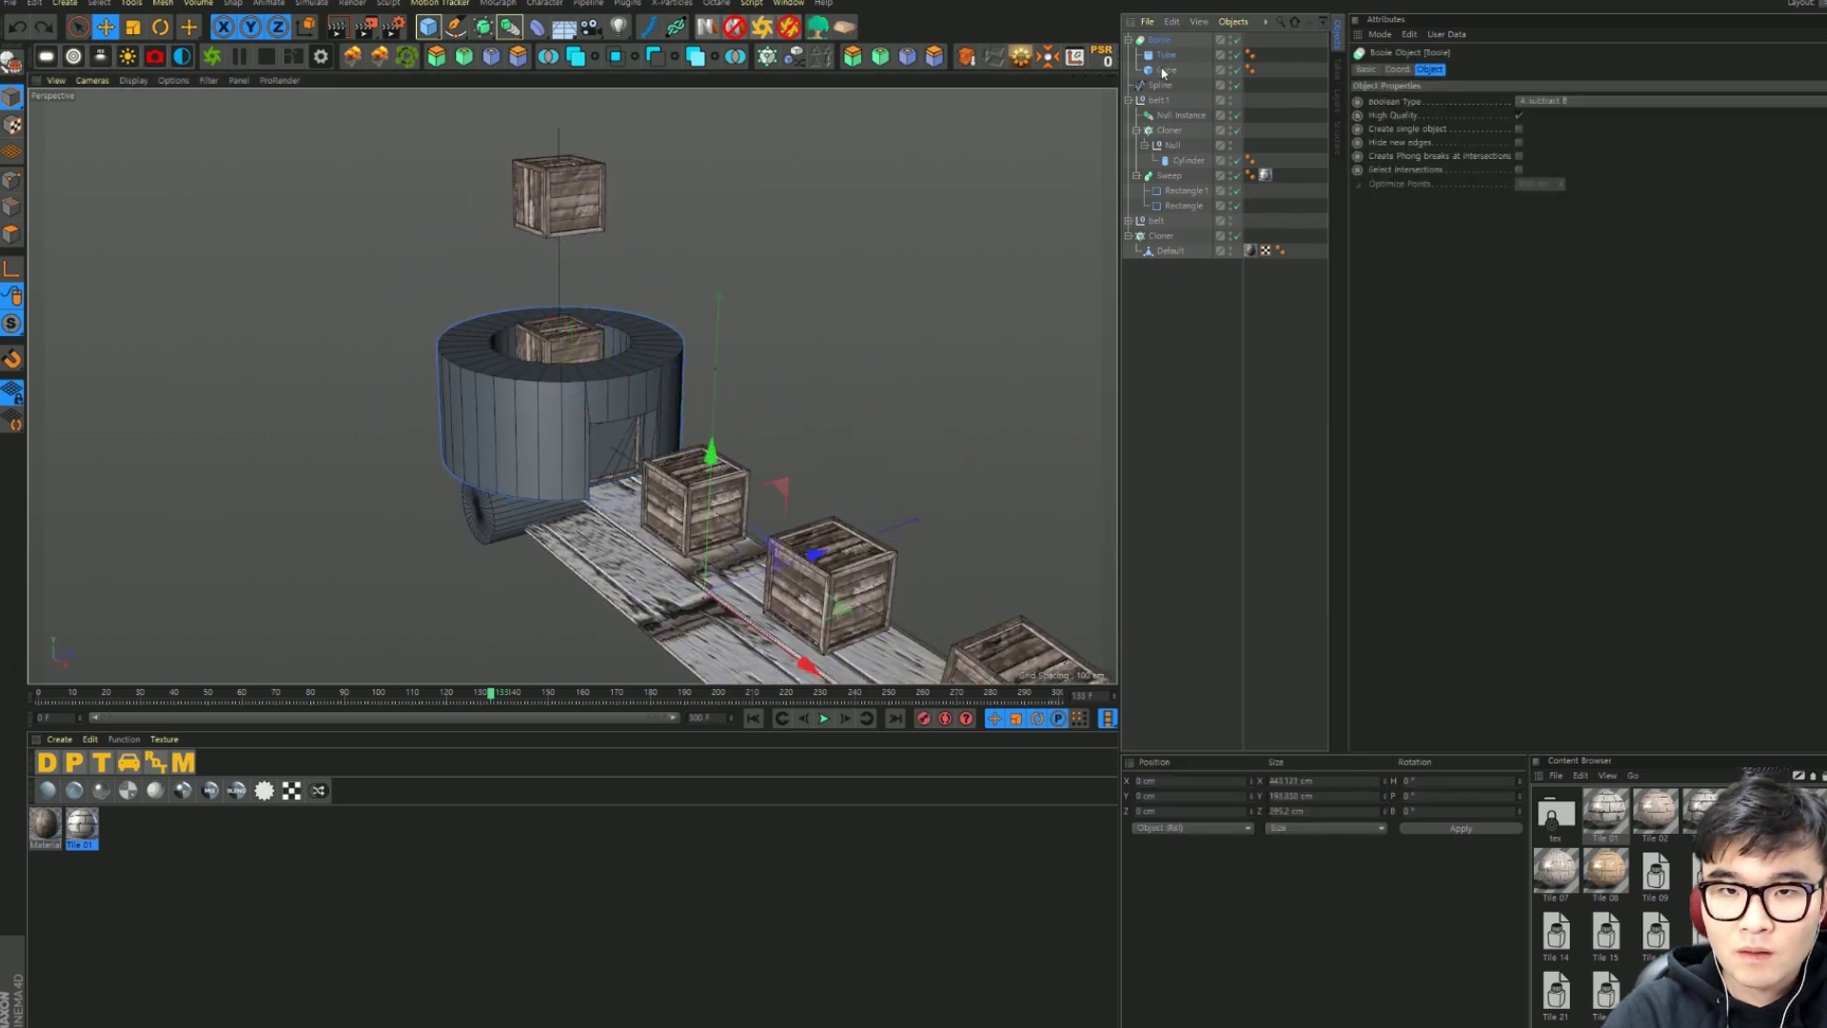
pyautogui.click(1163, 71)
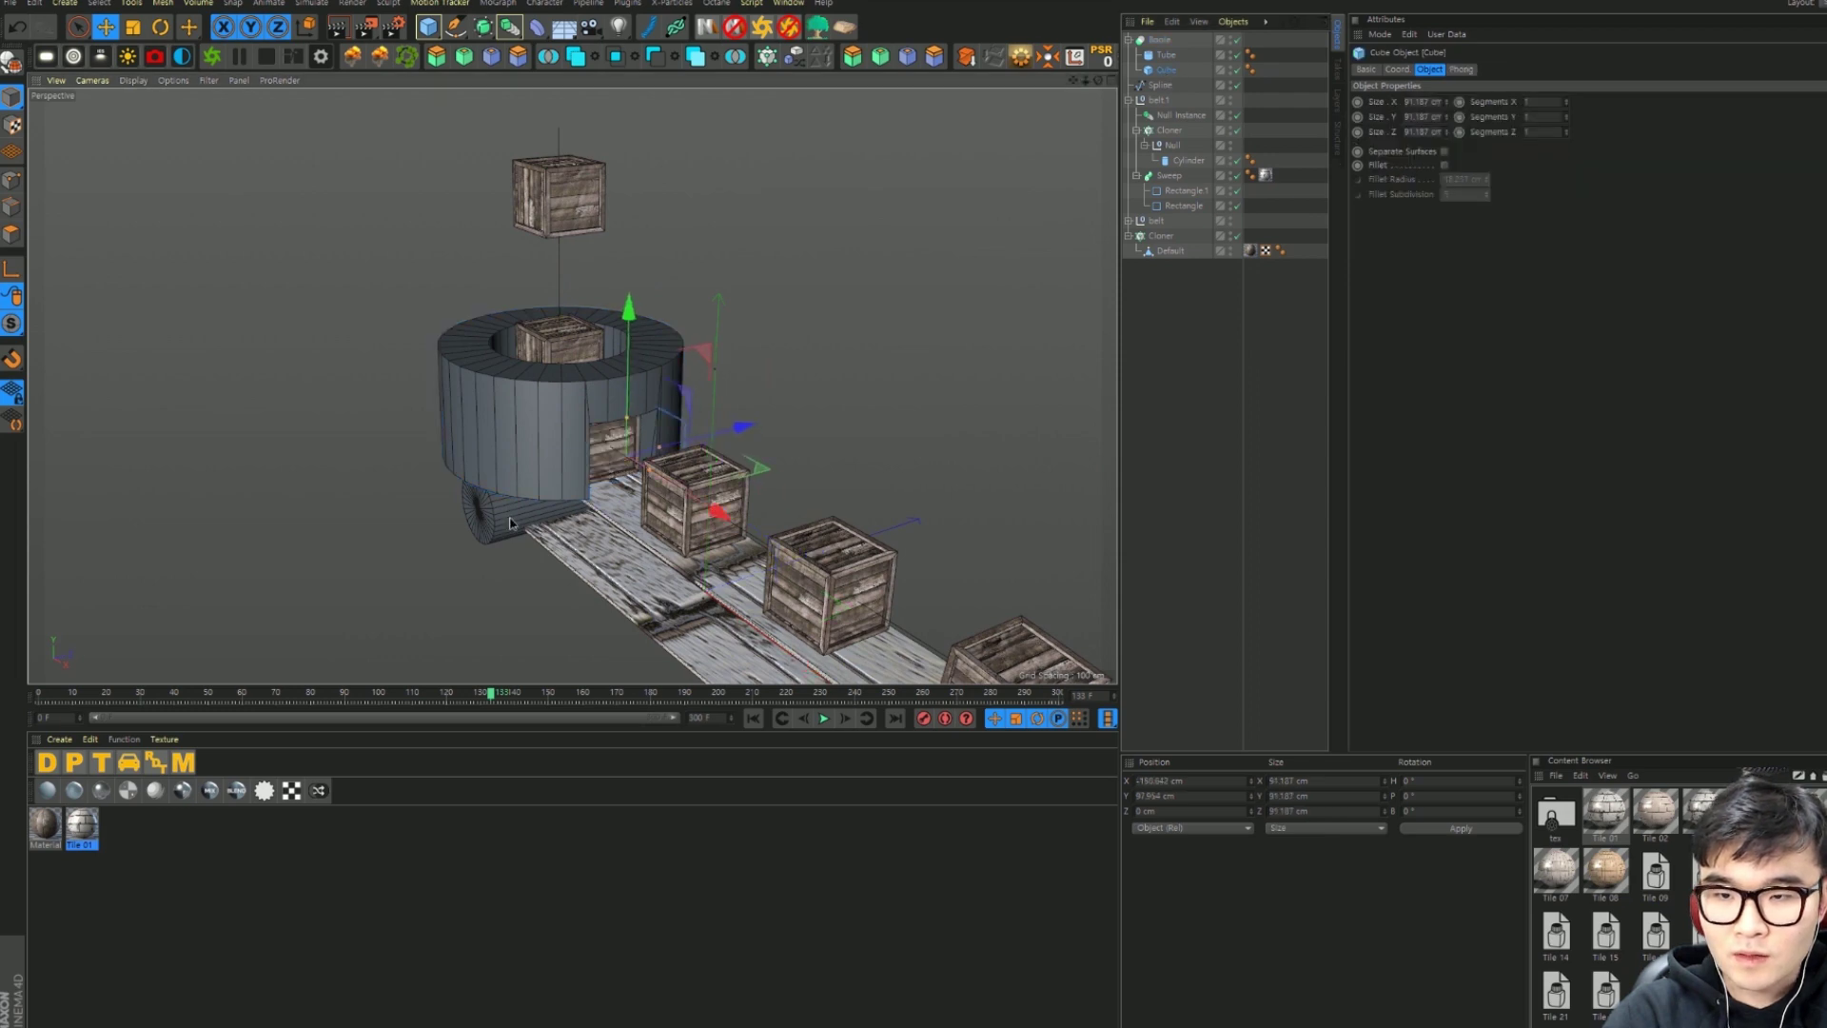
pyautogui.moveTo(707, 524)
pyautogui.keyDown('alt'); pyautogui.mouseDown()
pyautogui.moveTo(583, 460)
pyautogui.moveTo(804, 543)
pyautogui.mouseUp(); pyautogui.keyUp('alt')
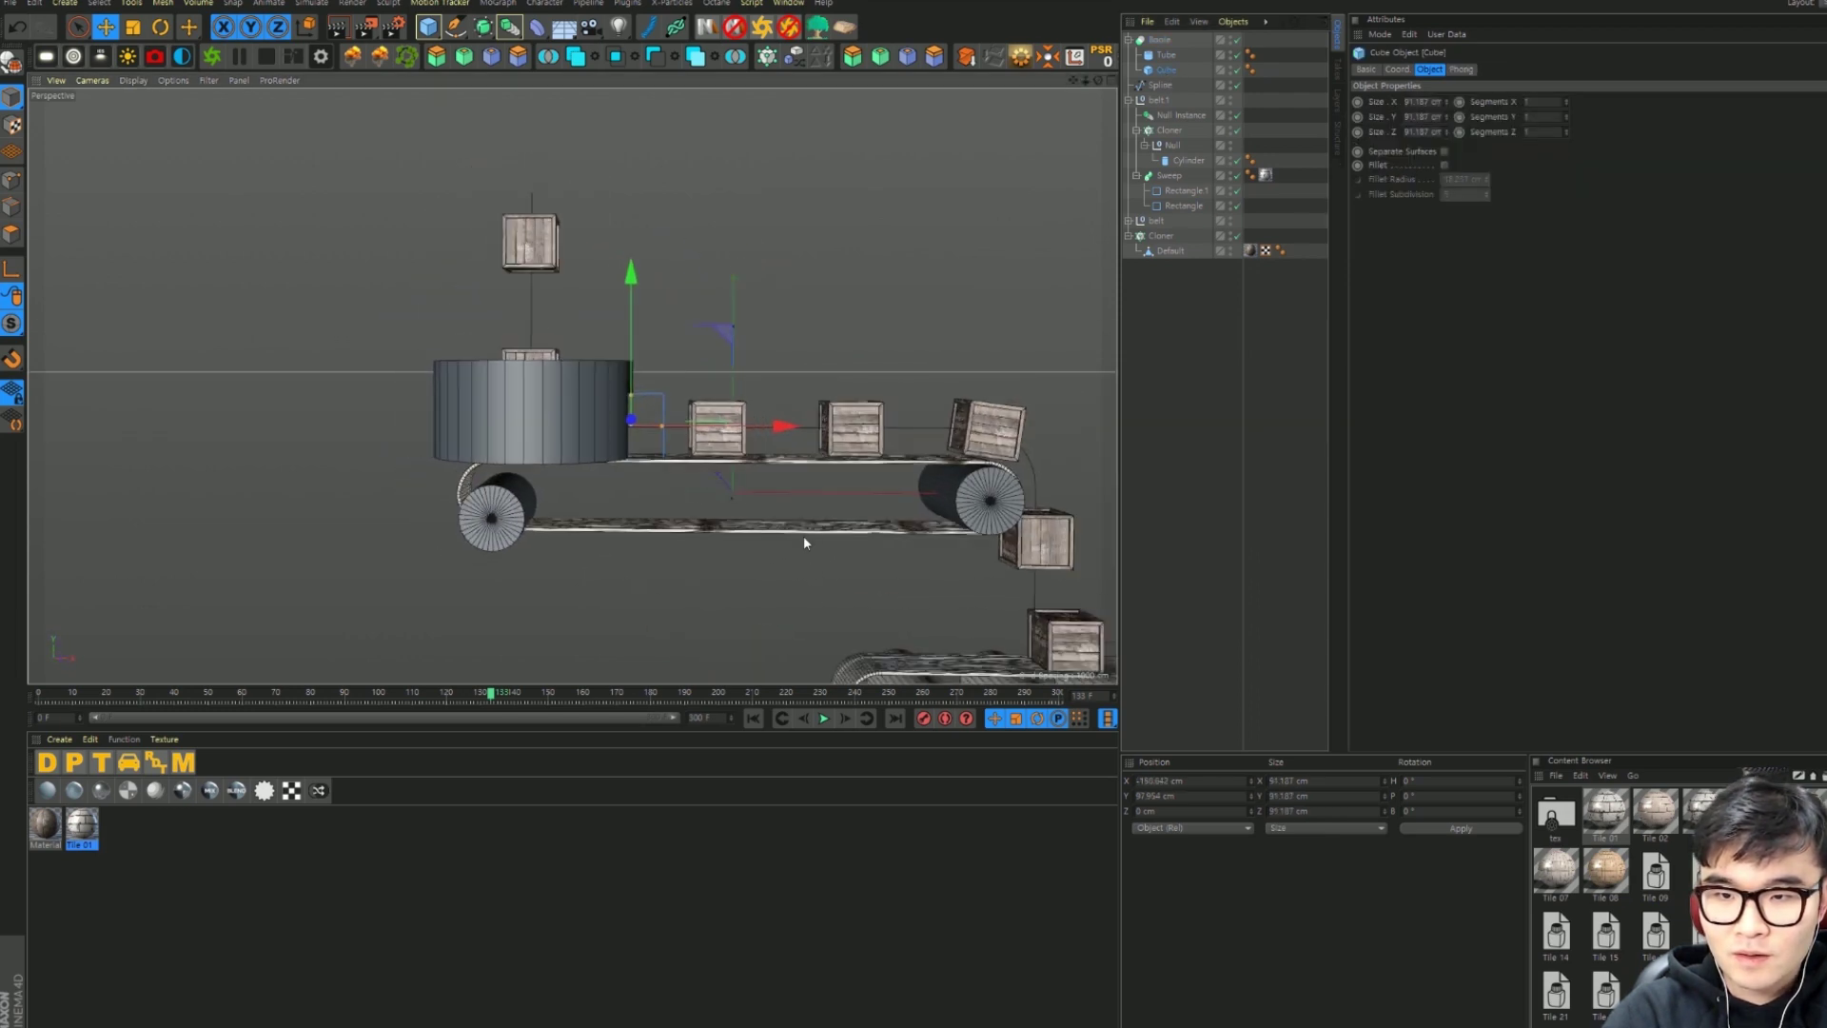
pyautogui.click(752, 719)
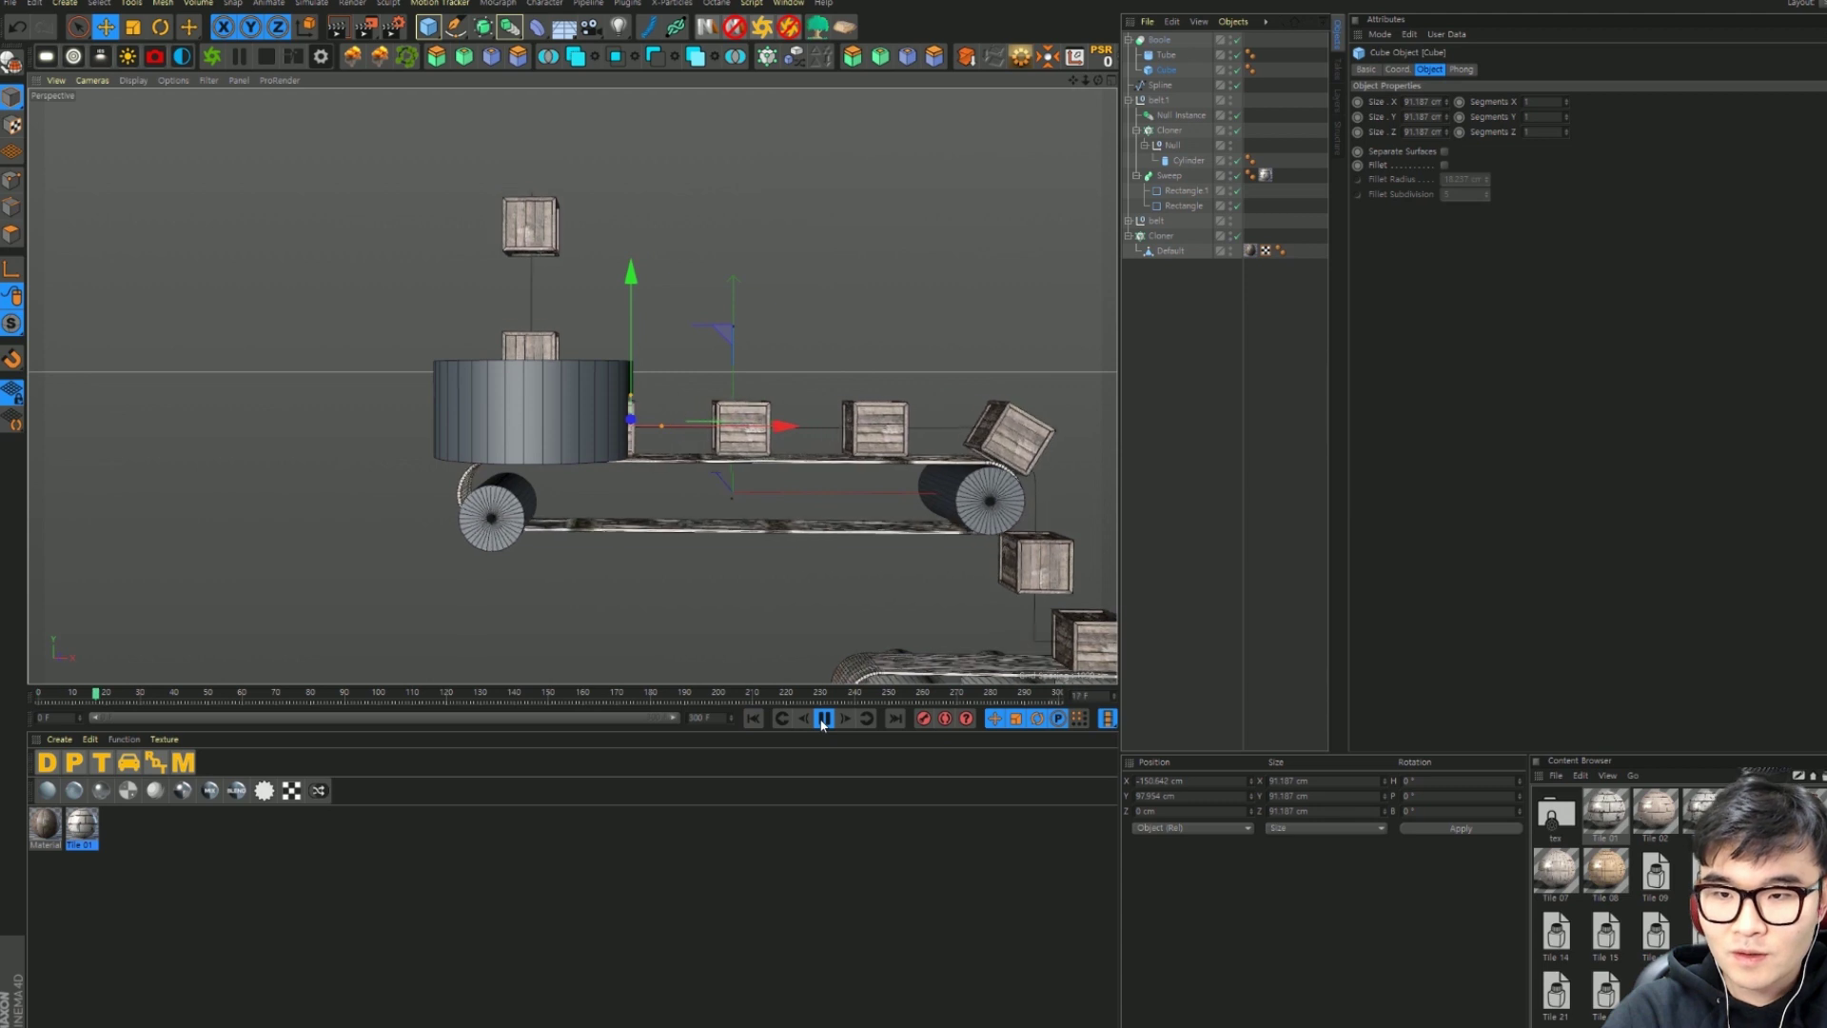
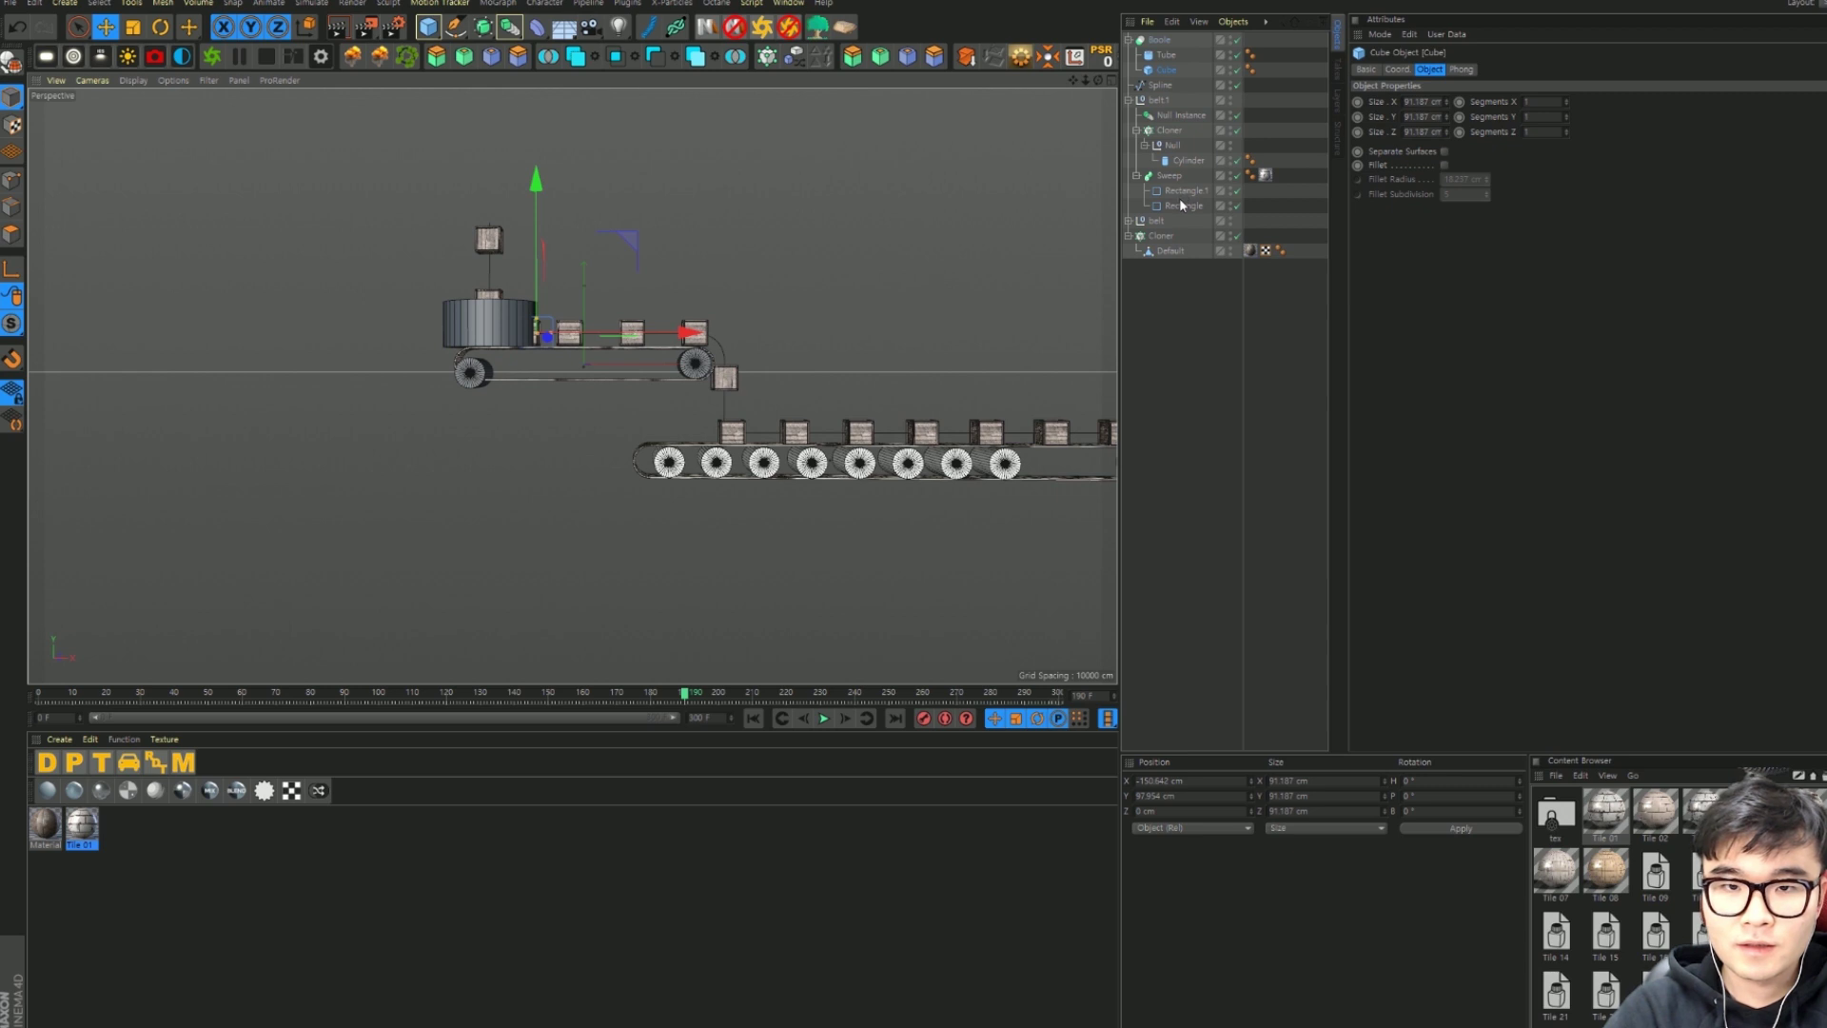
# Step: Inspect the two Rectangle splines and dismiss a stray menu
pyautogui.click(1177, 207)
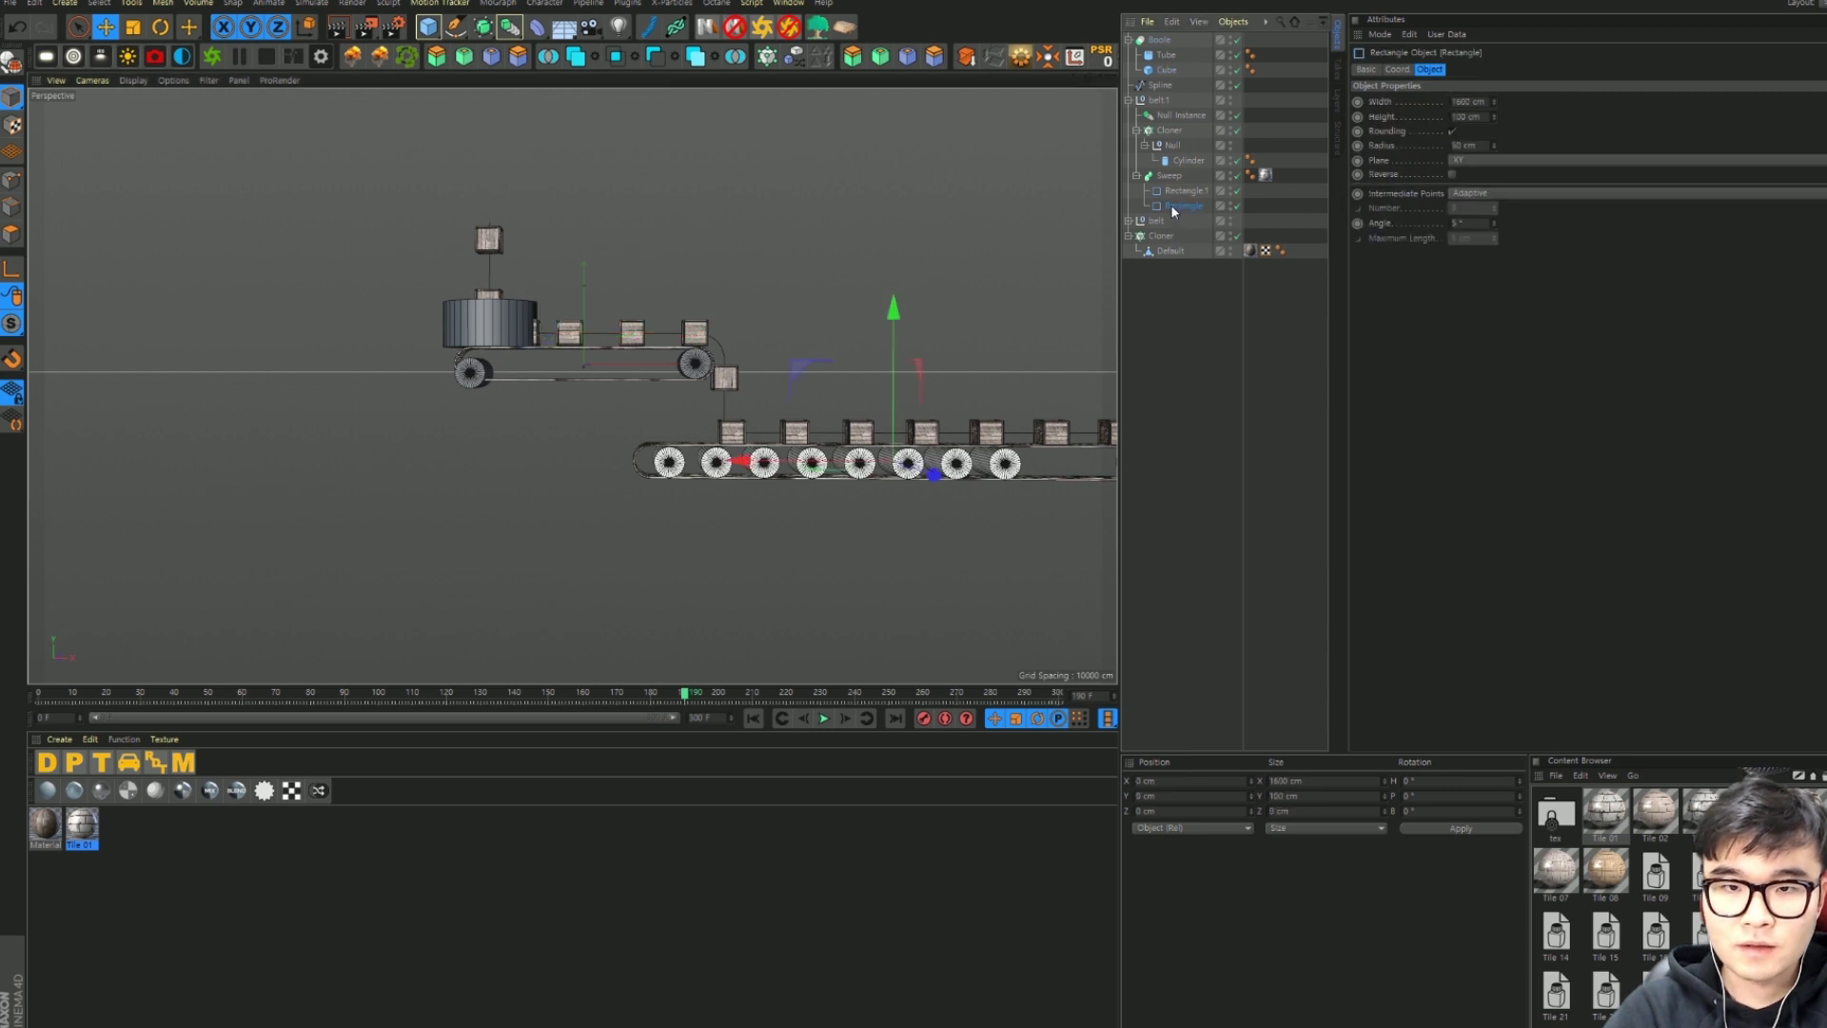
pyautogui.click(1180, 192)
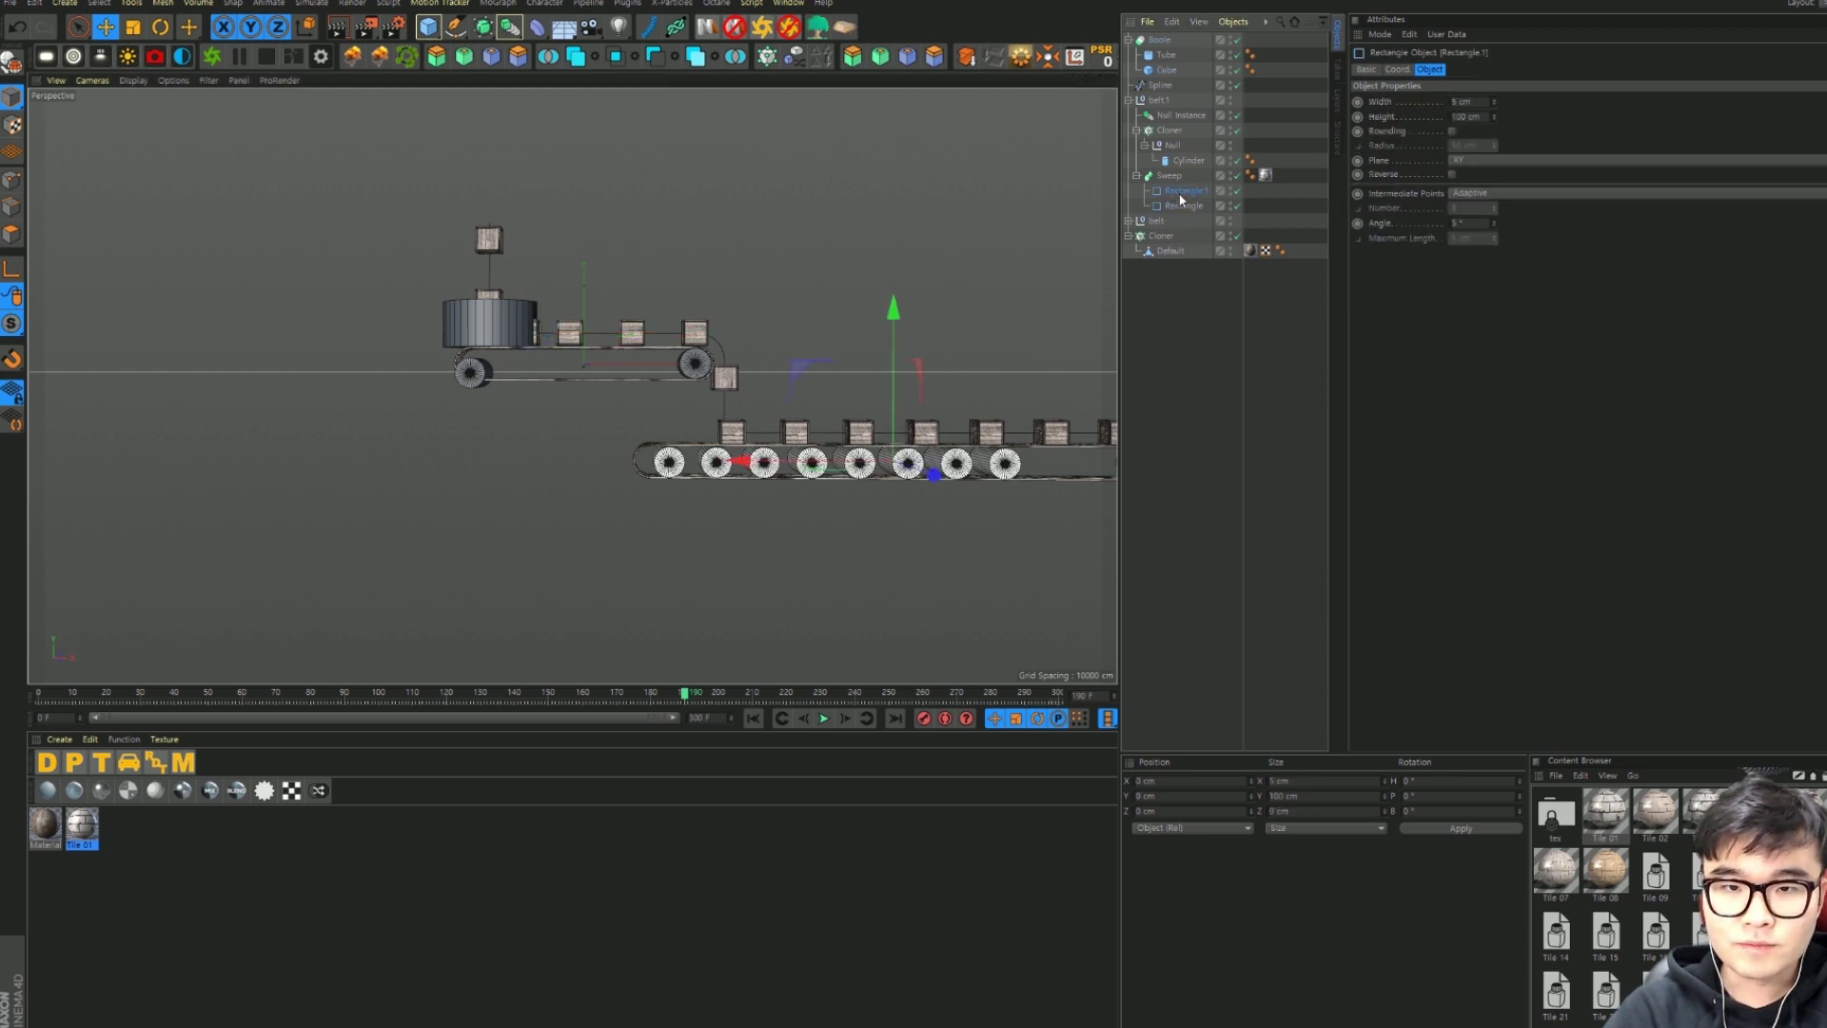
pyautogui.hotkey('alt', 'e')
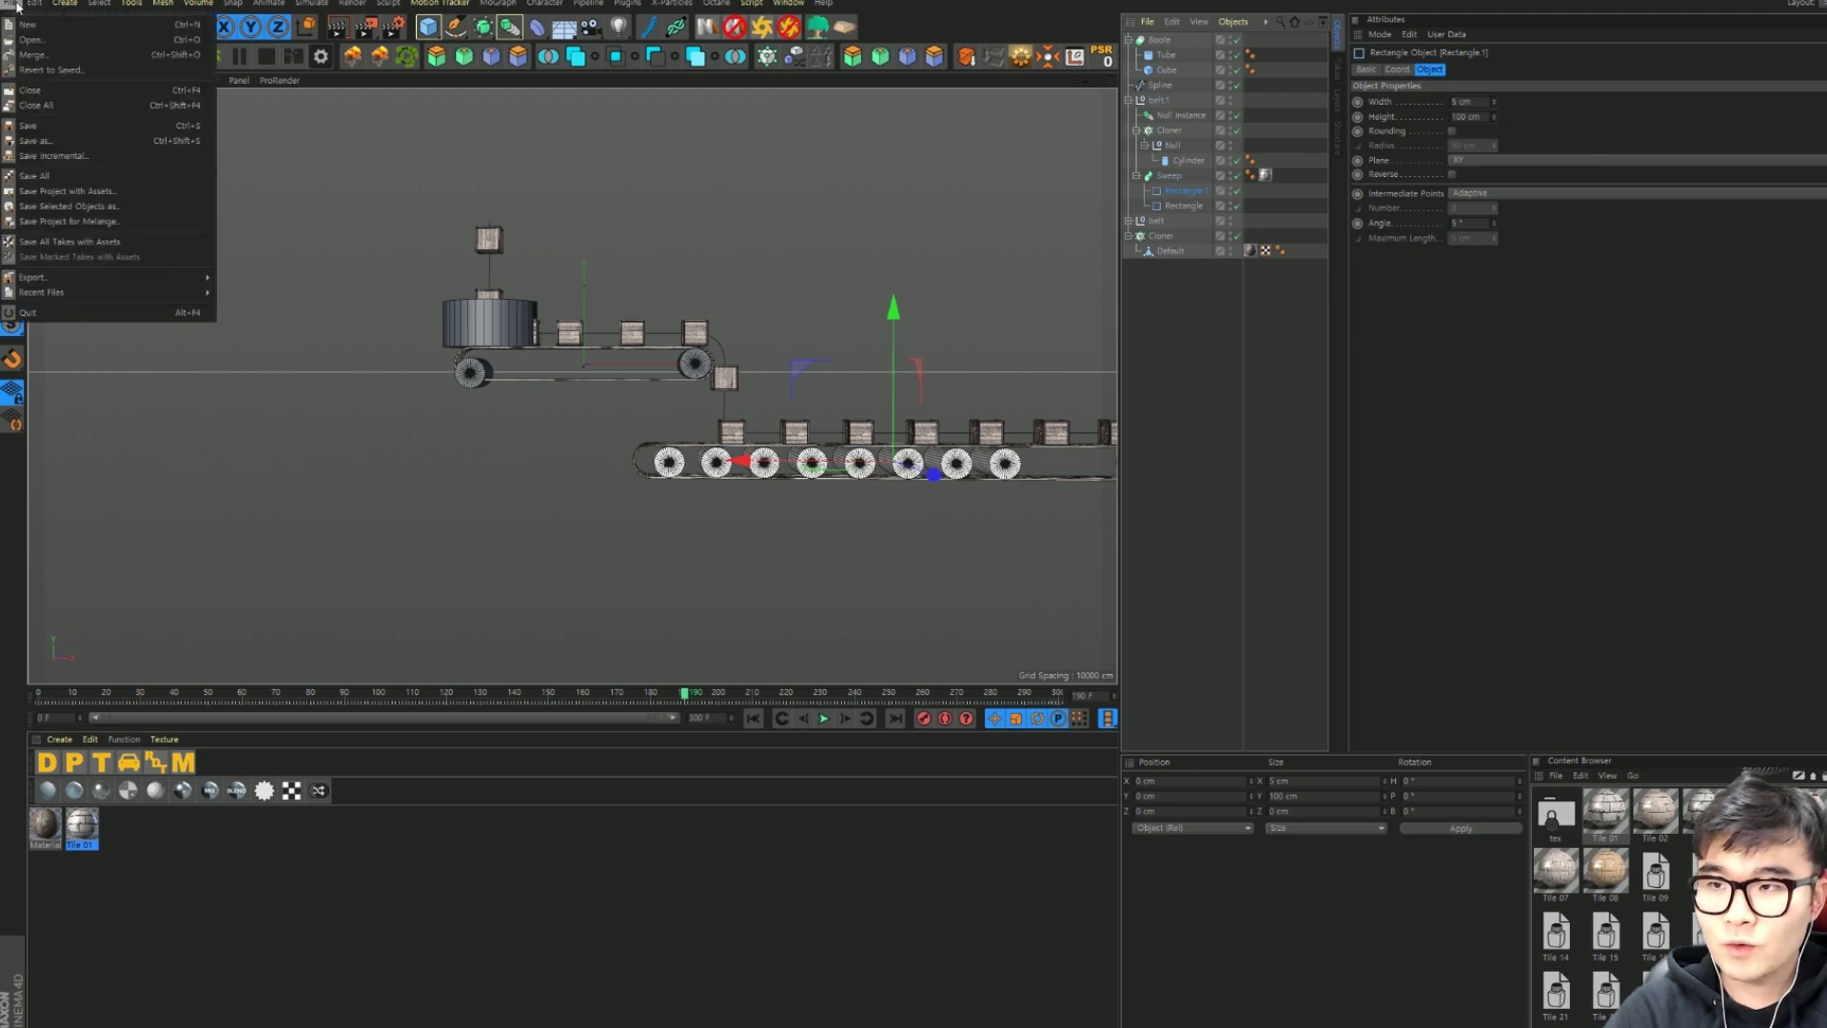
pyautogui.press('Left')
pyautogui.press('Left')
pyautogui.click(1210, 297)
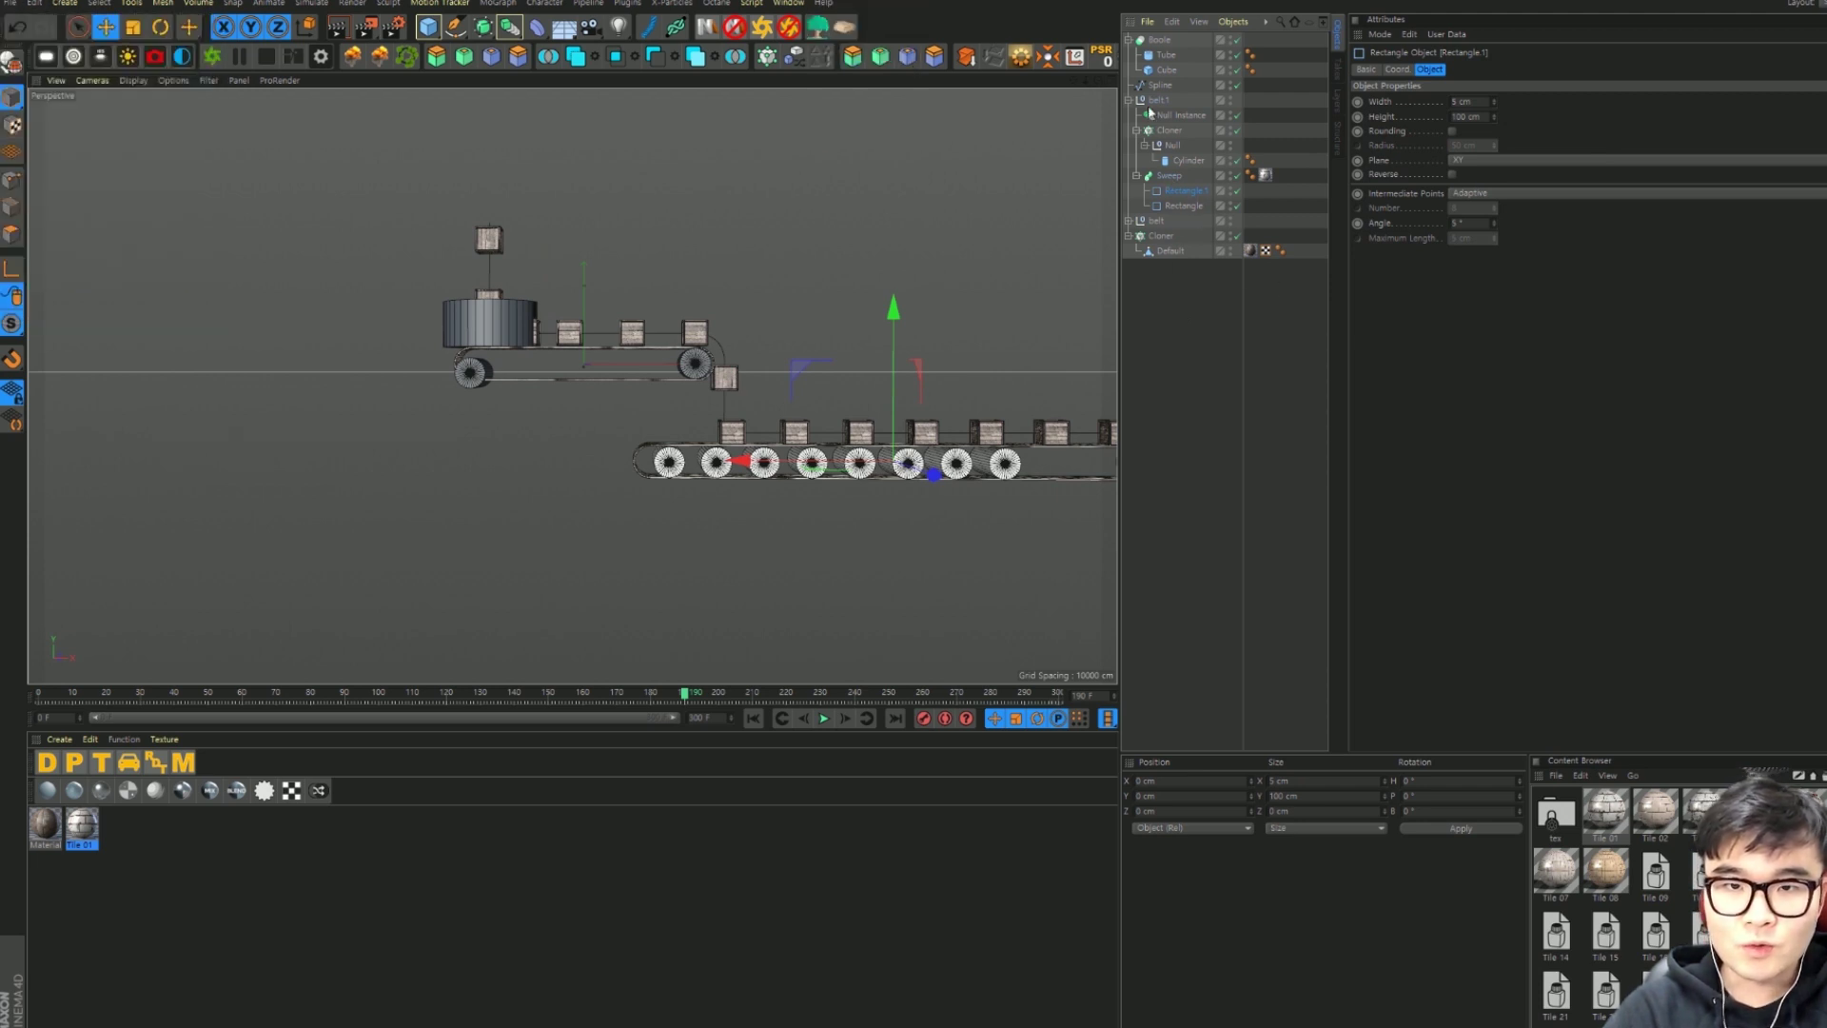
# Step: Delete the Boole, Spline and belt.1 objects along with their children
pyautogui.click(1168, 42)
pyautogui.press('Delete')
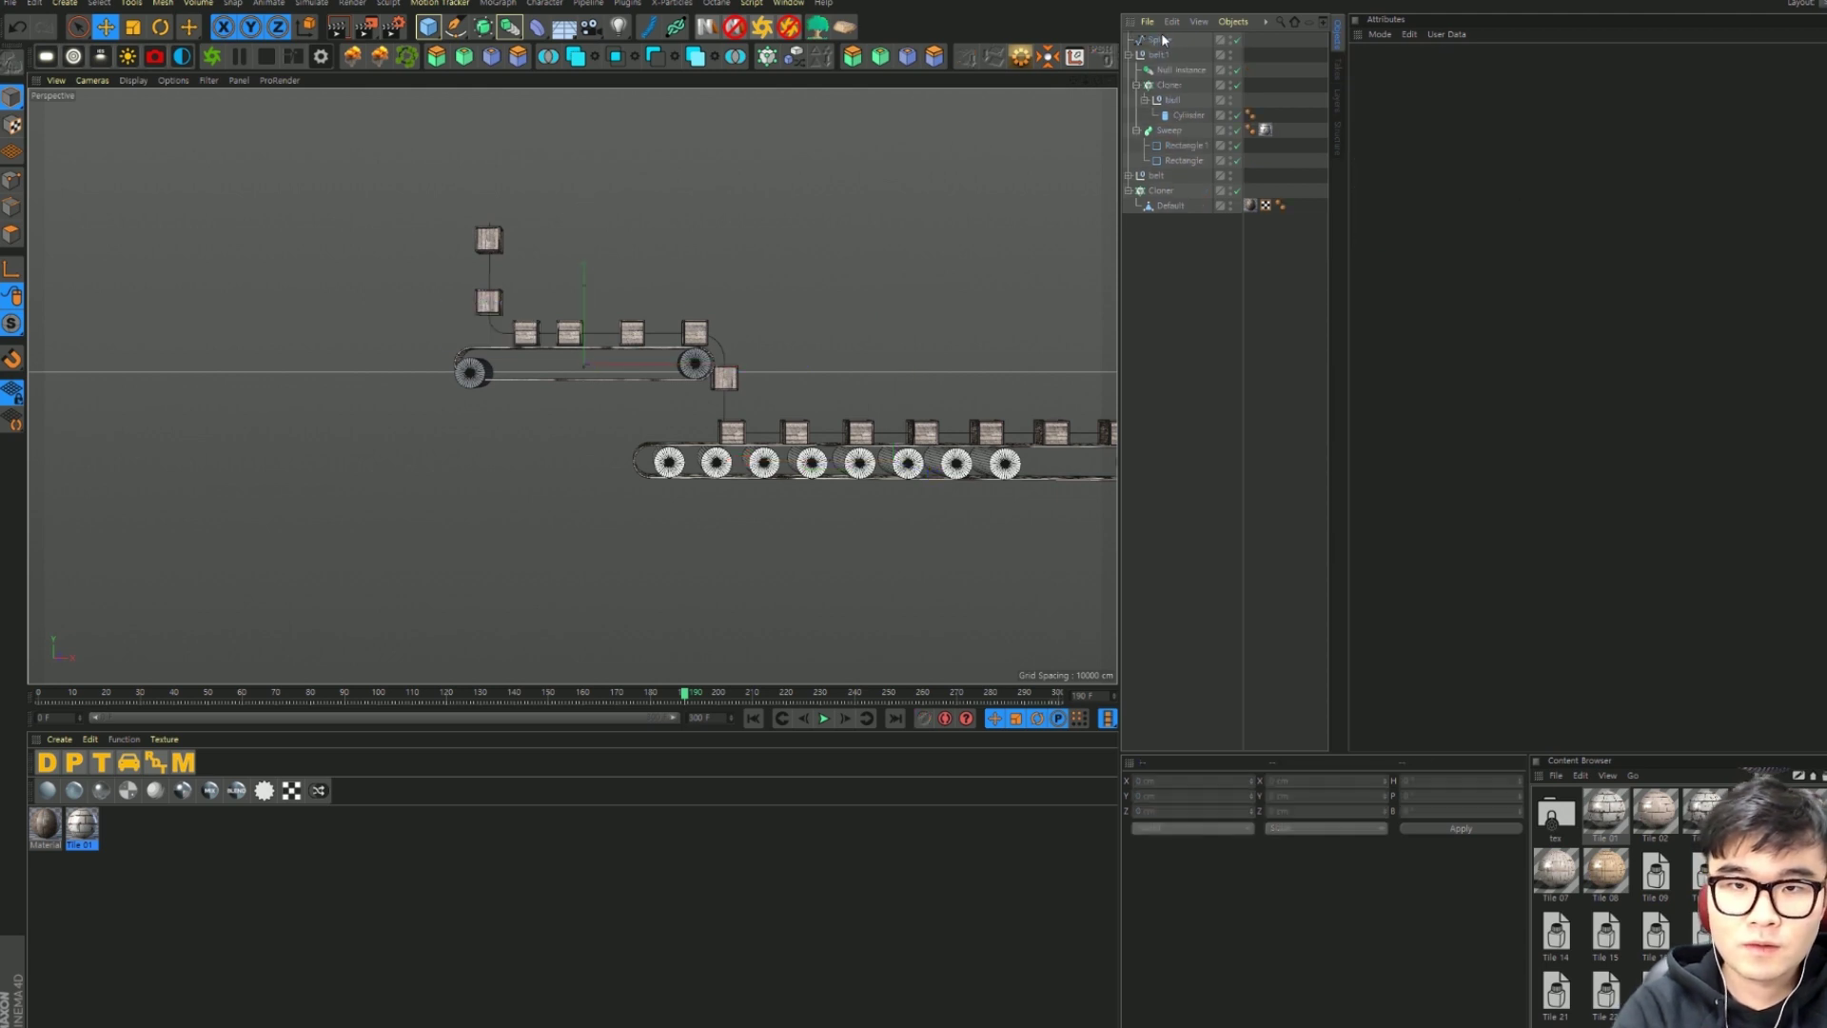
pyautogui.click(1157, 41)
pyautogui.press('Delete')
pyautogui.click(1163, 42)
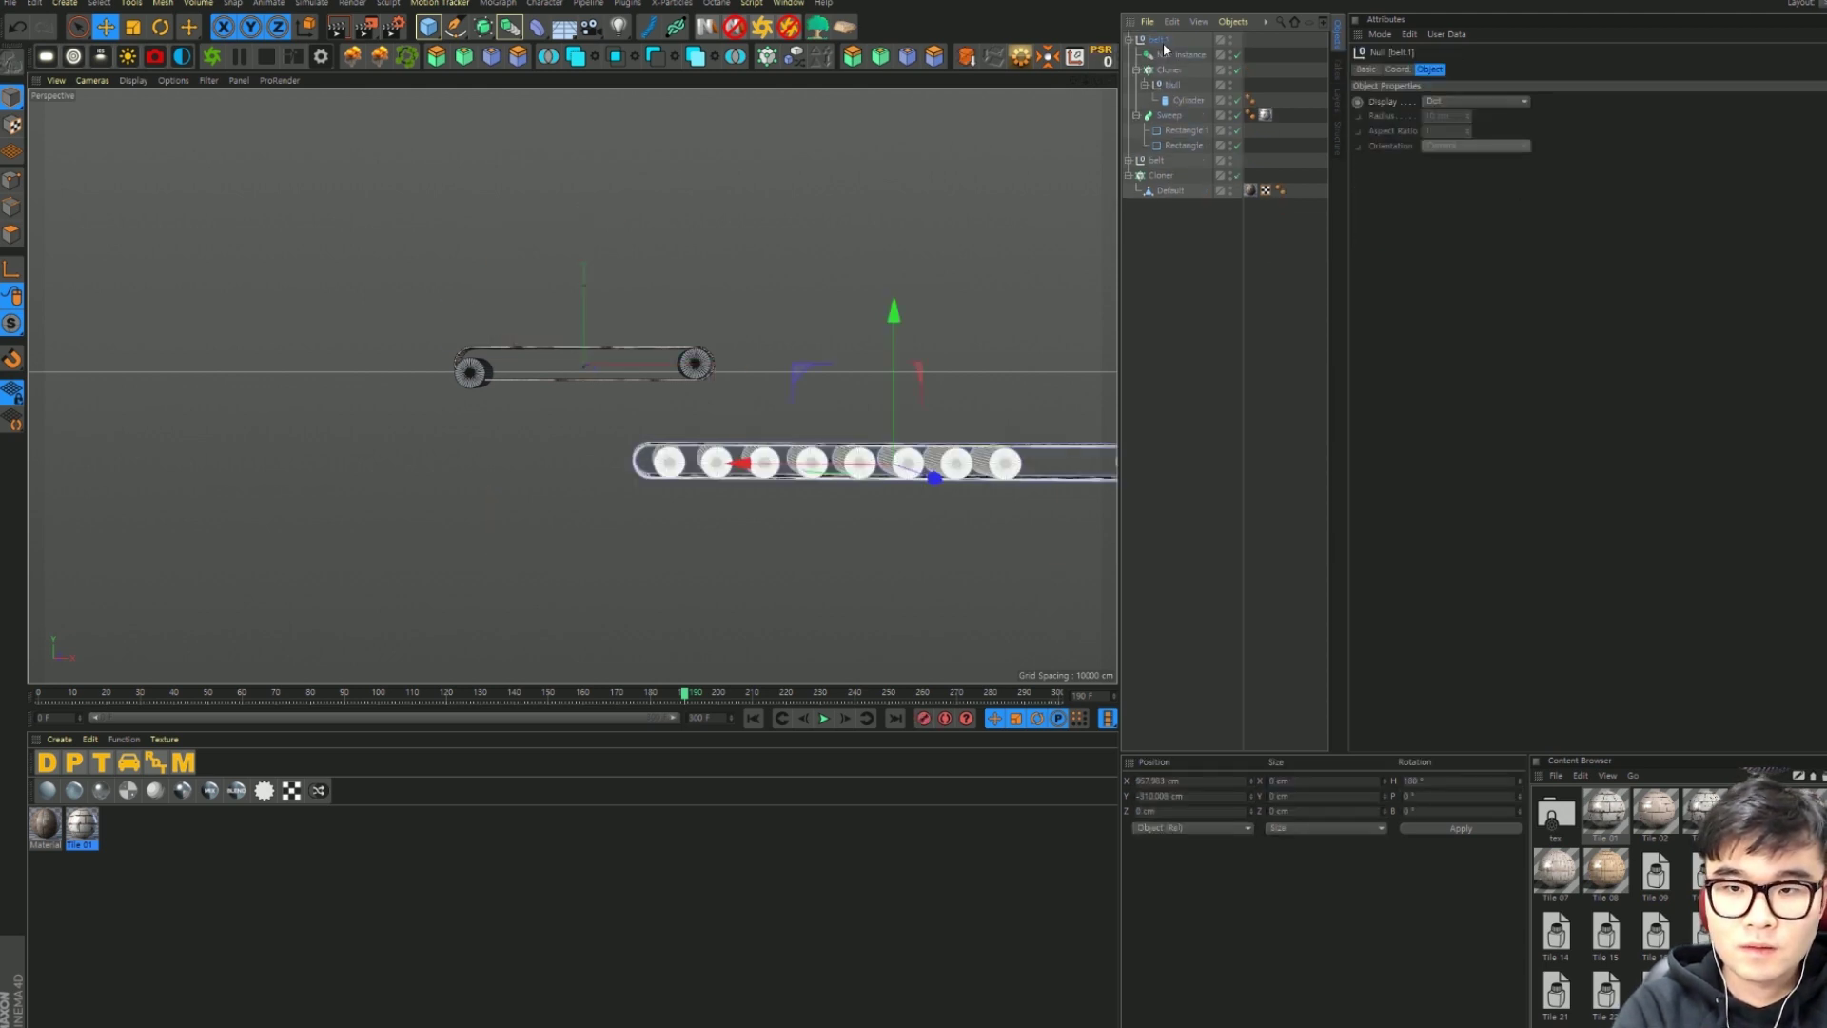
pyautogui.press('Delete')
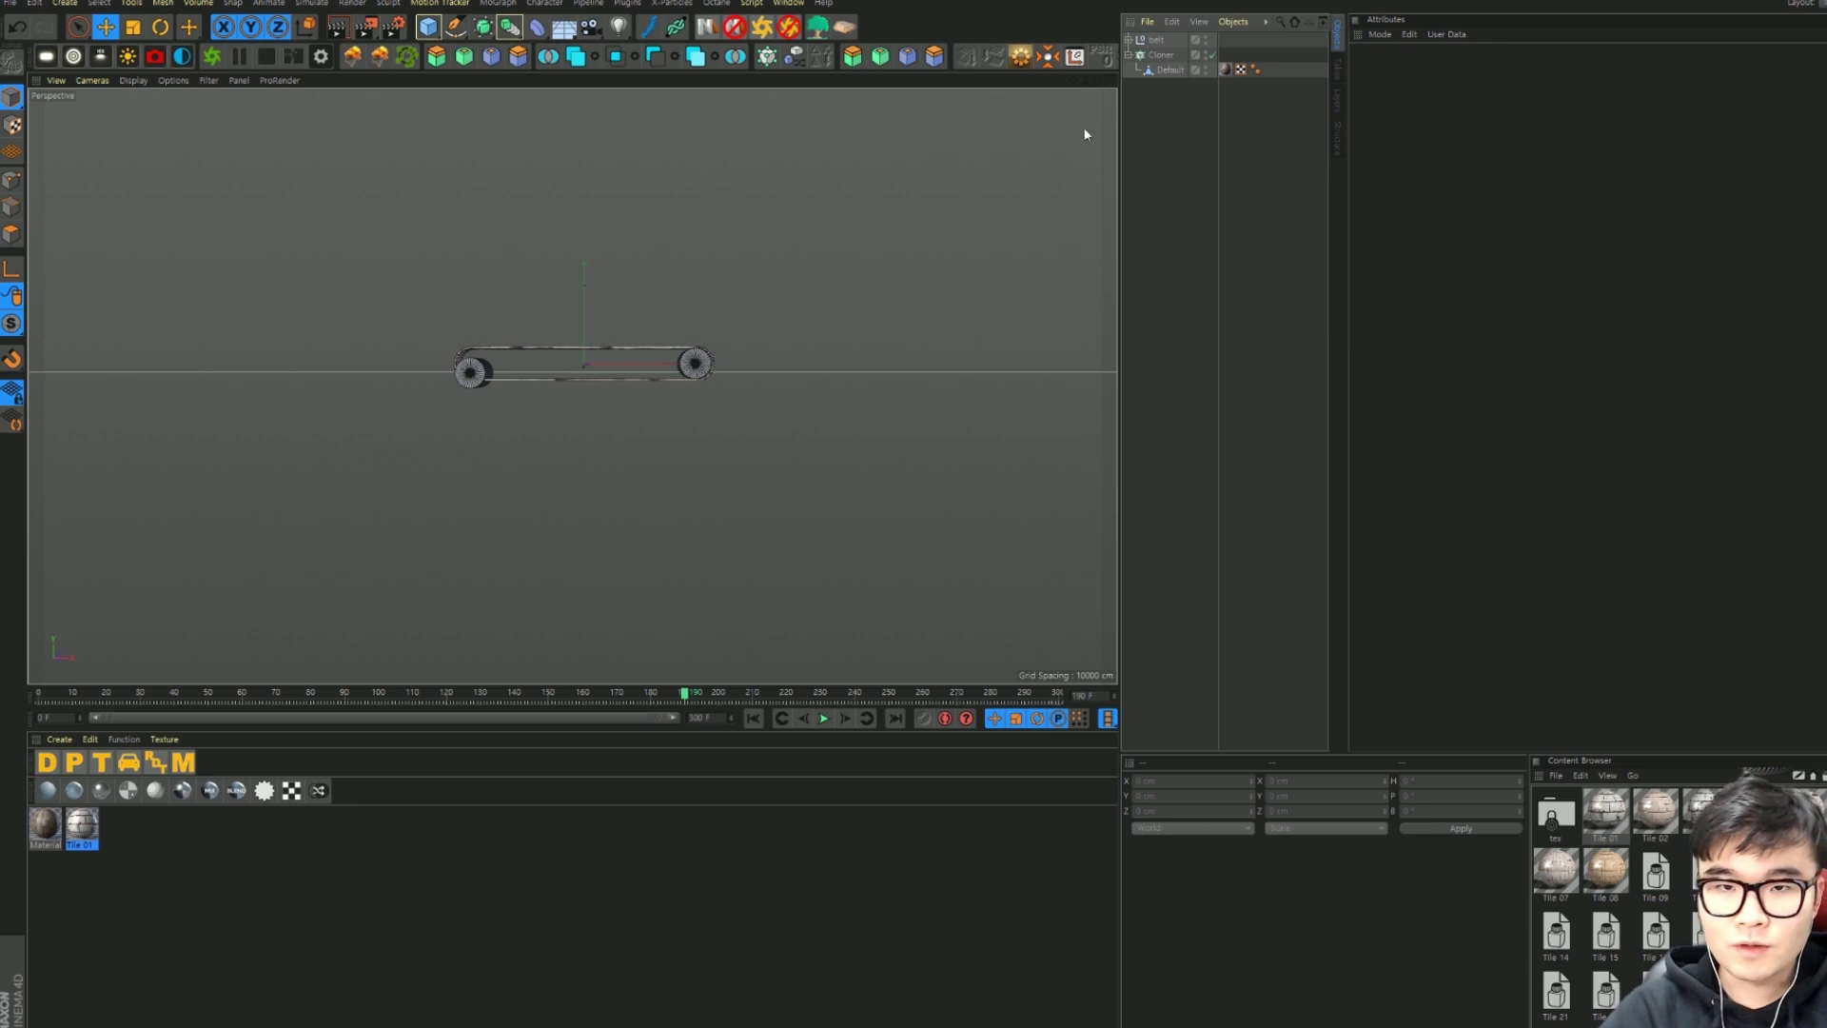
# Step: Free the Default crate and drag the Rectangle spline out of the Sweep
pyautogui.click(1130, 41)
pyautogui.press('h')
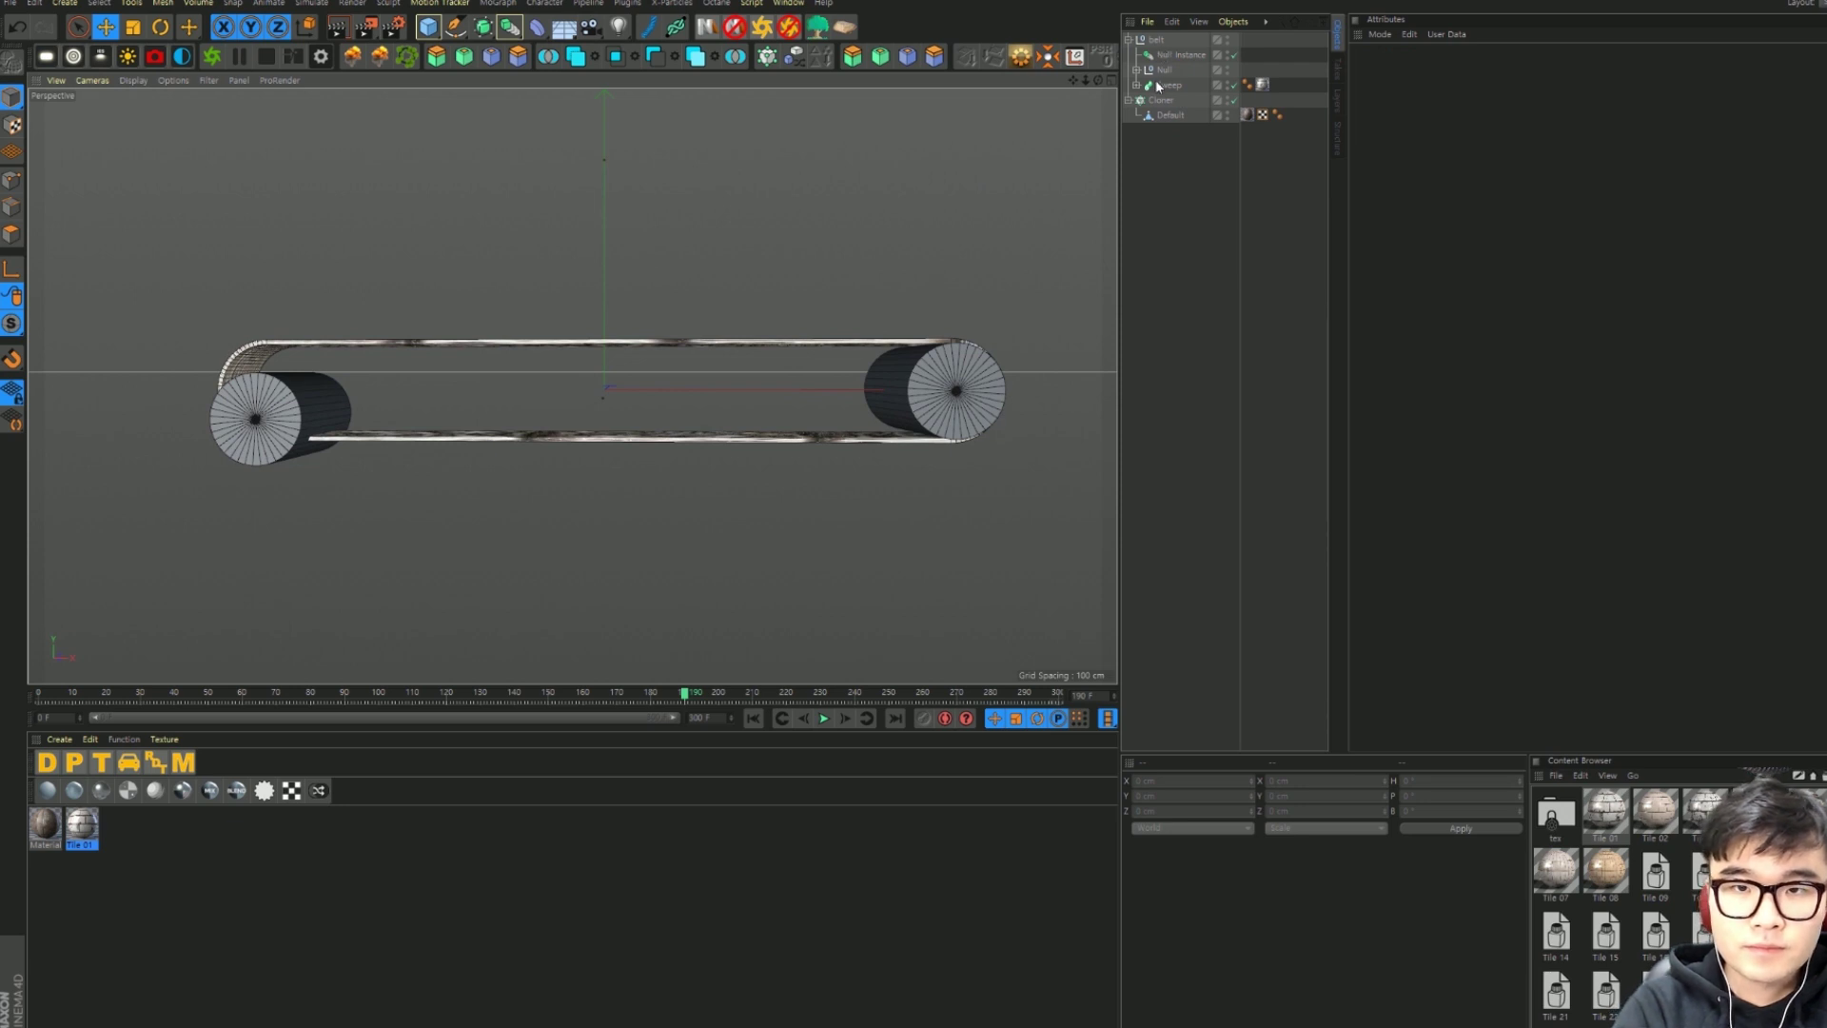
pyautogui.click(1167, 116)
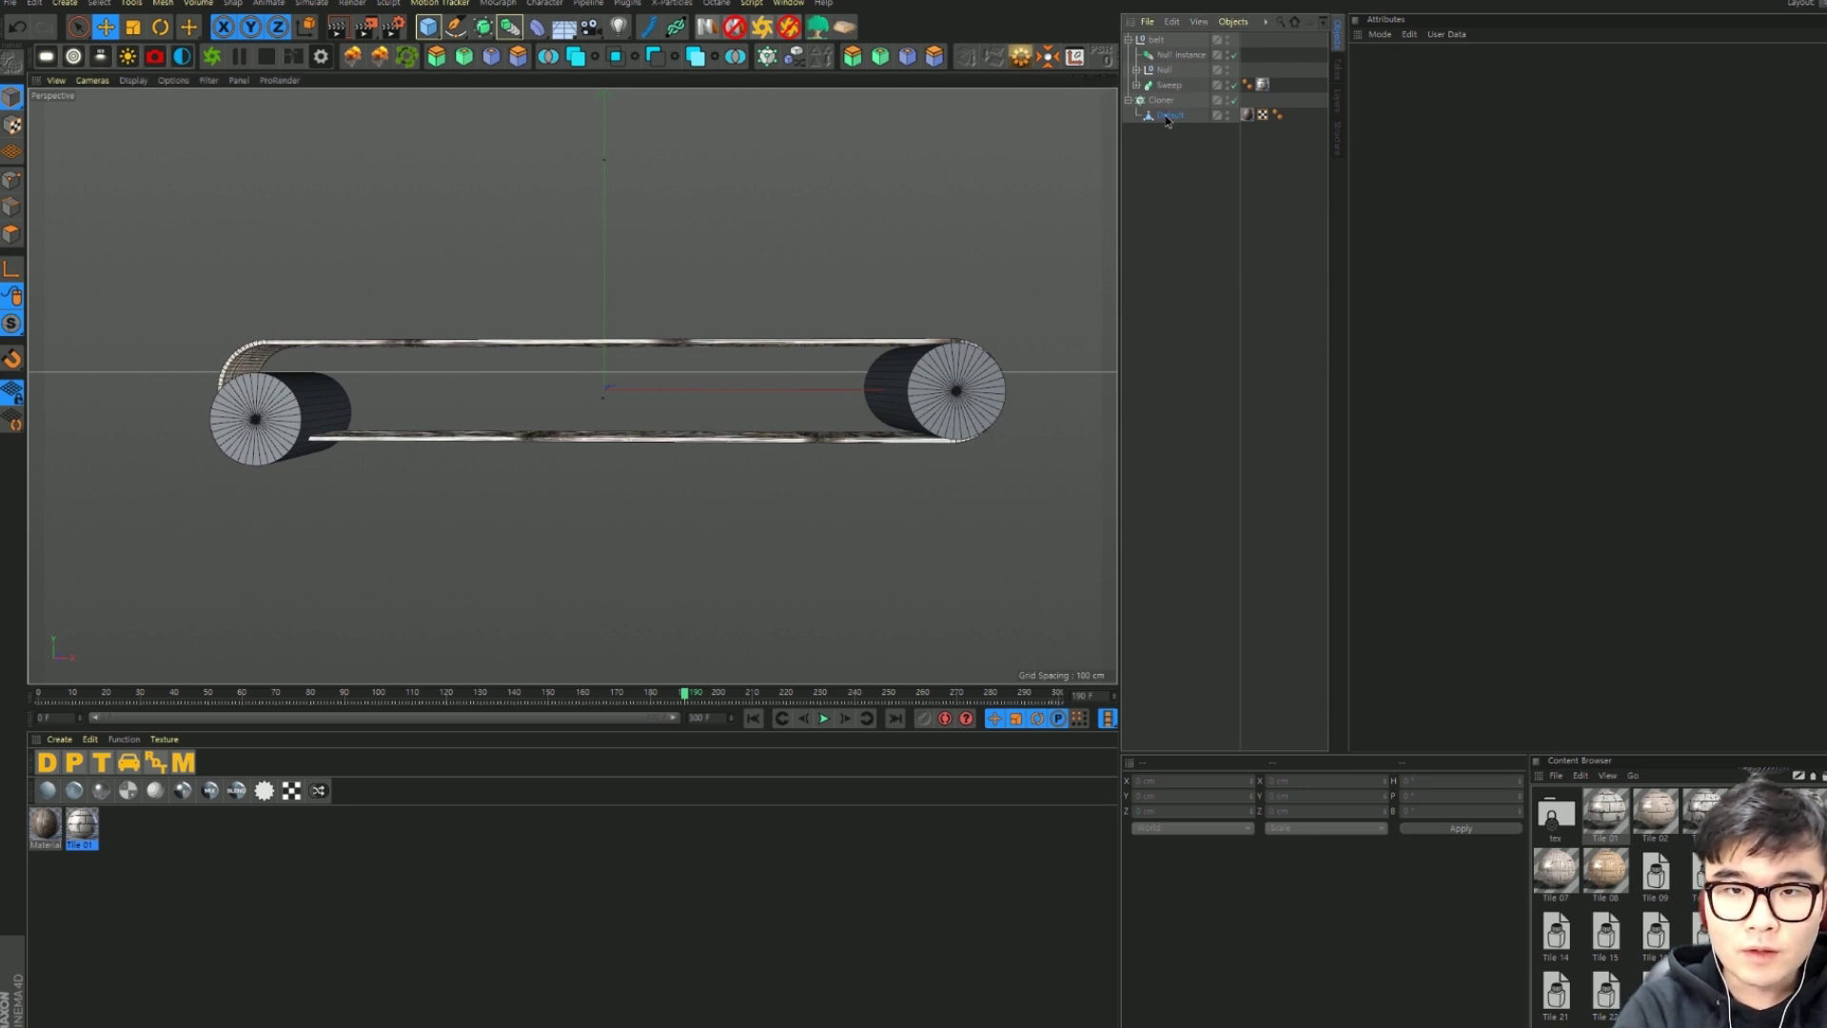
pyautogui.hotkey('ctrl', 'z')
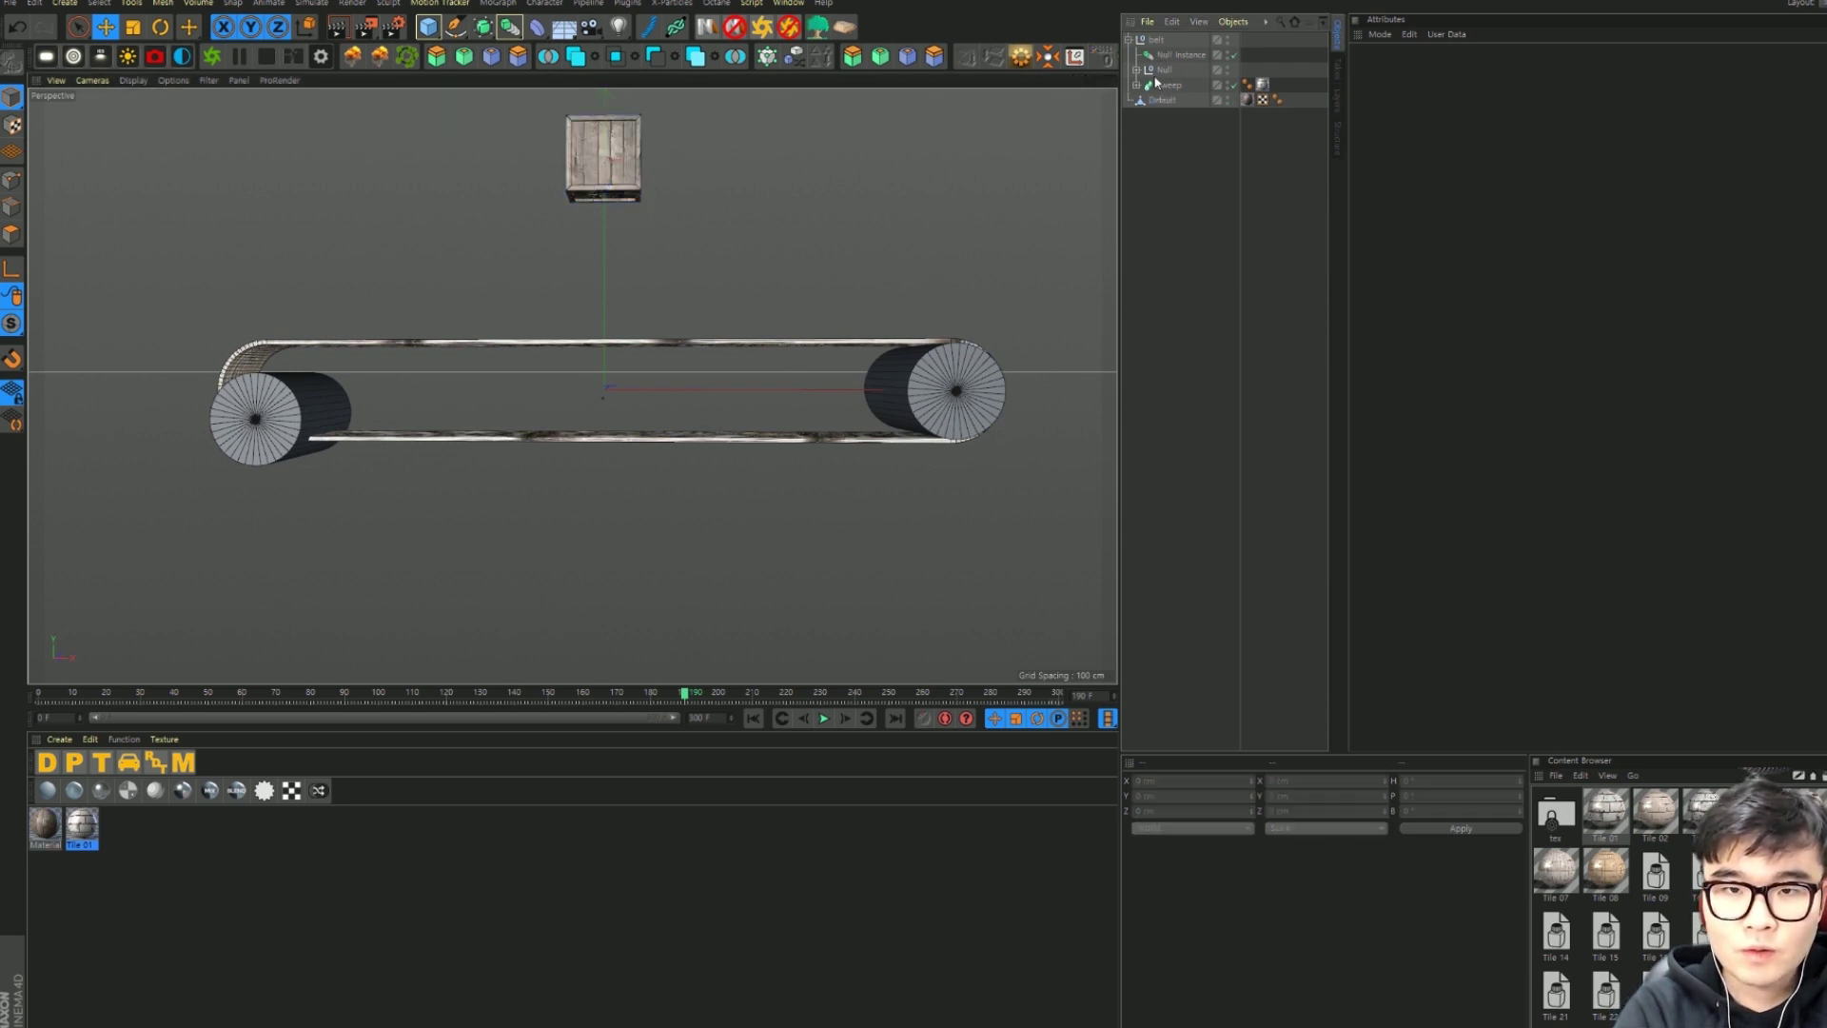
pyautogui.click(1151, 86)
pyautogui.click(1175, 115)
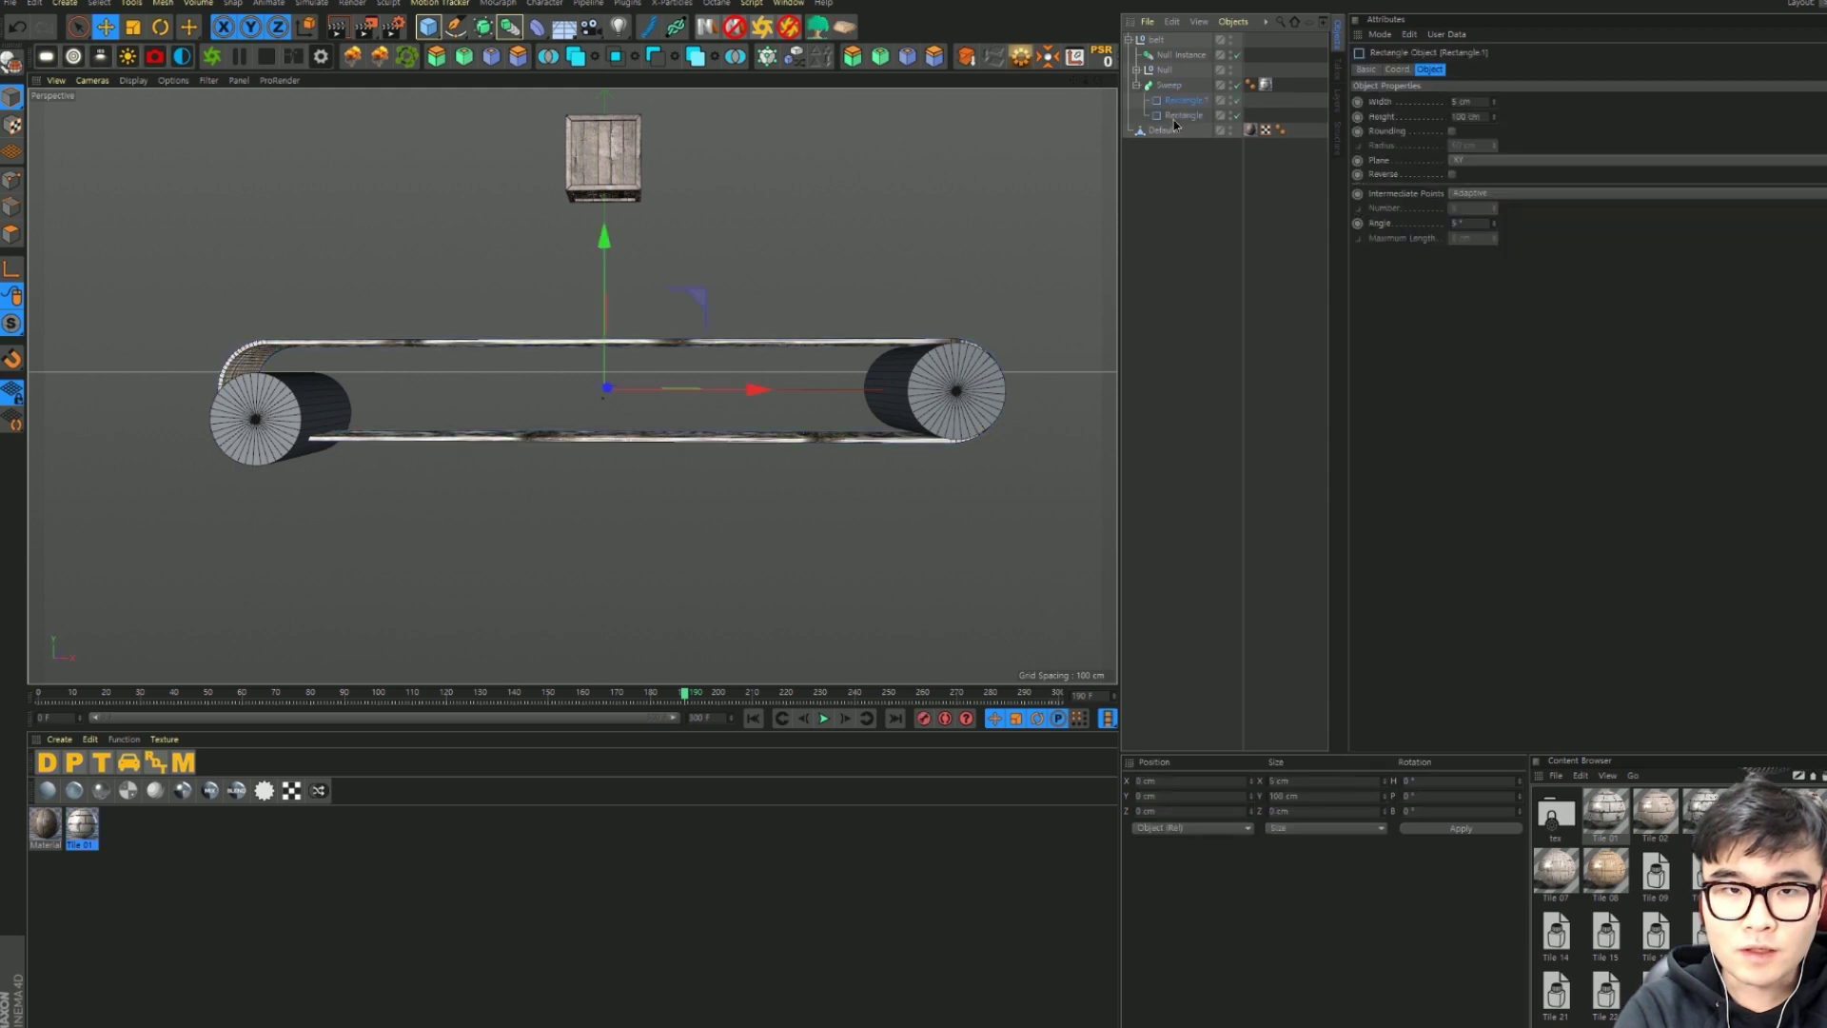
pyautogui.moveTo(1162, 133); pyautogui.dragTo(1173, 116)
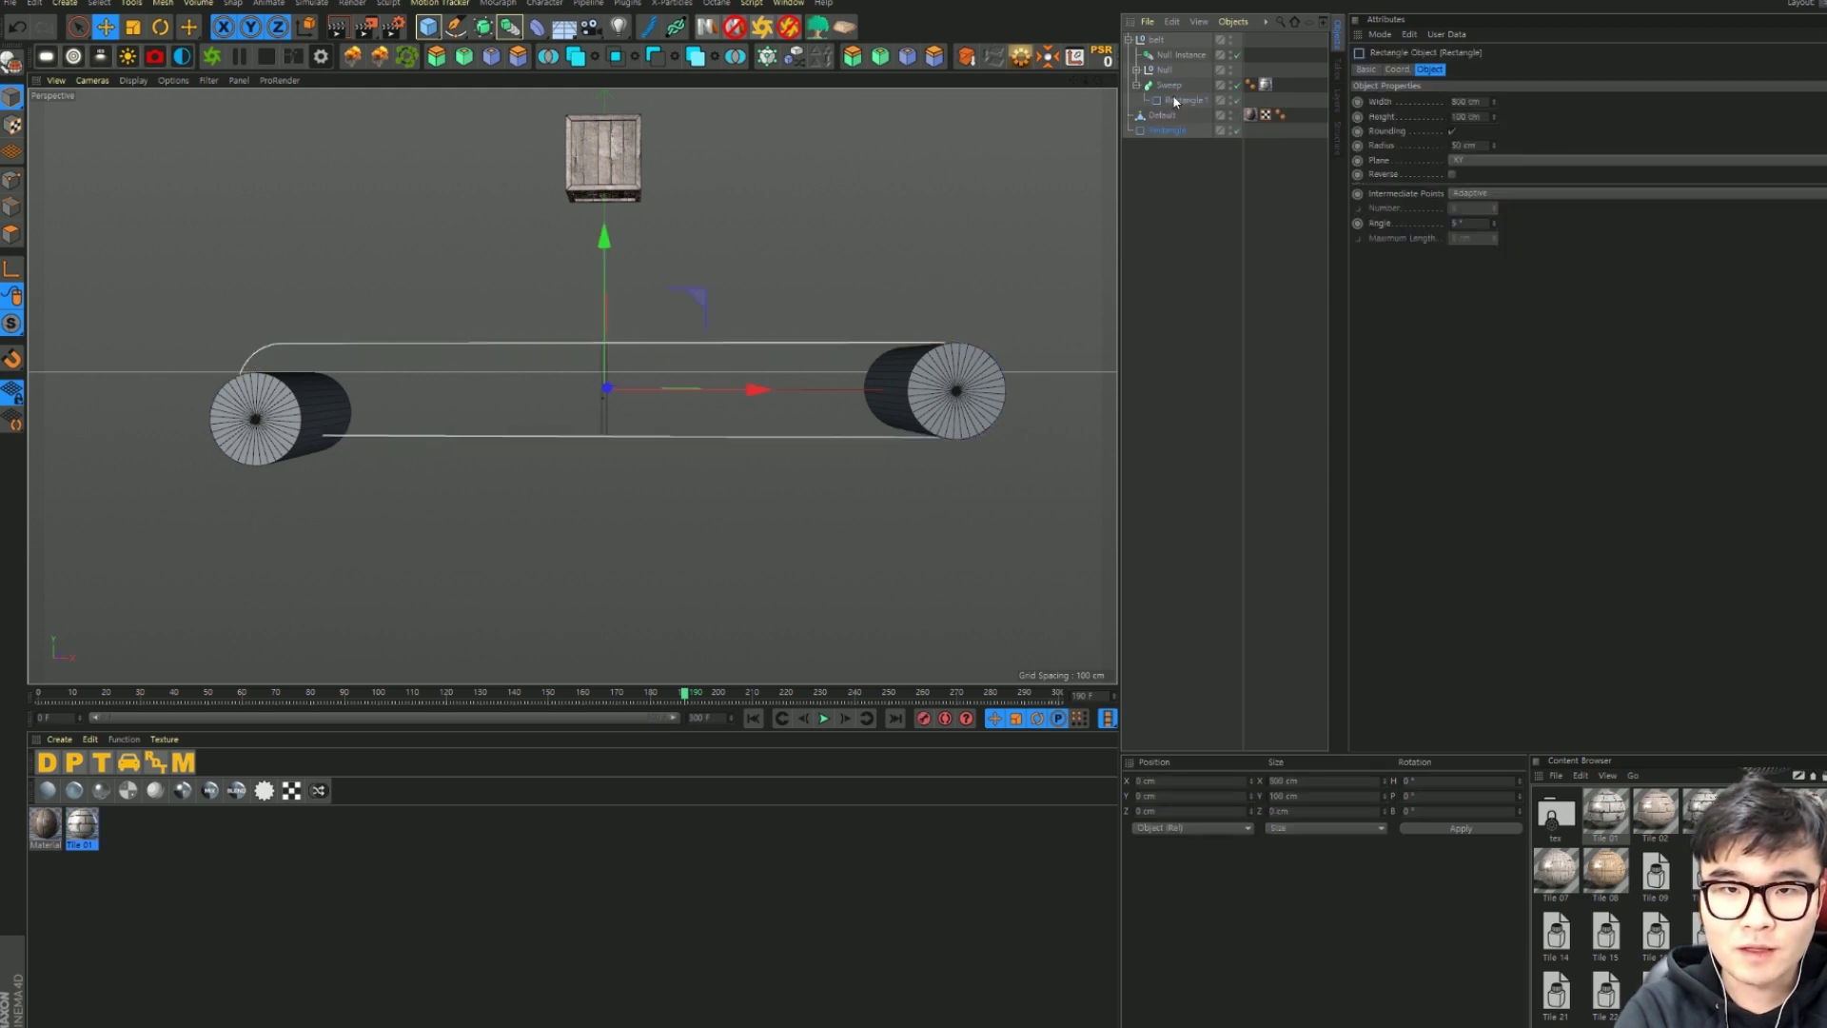
pyautogui.click(1158, 39)
# Step: Delete the remaining belt hierarchy and orbit to view the crate from above
pyautogui.press('Delete')
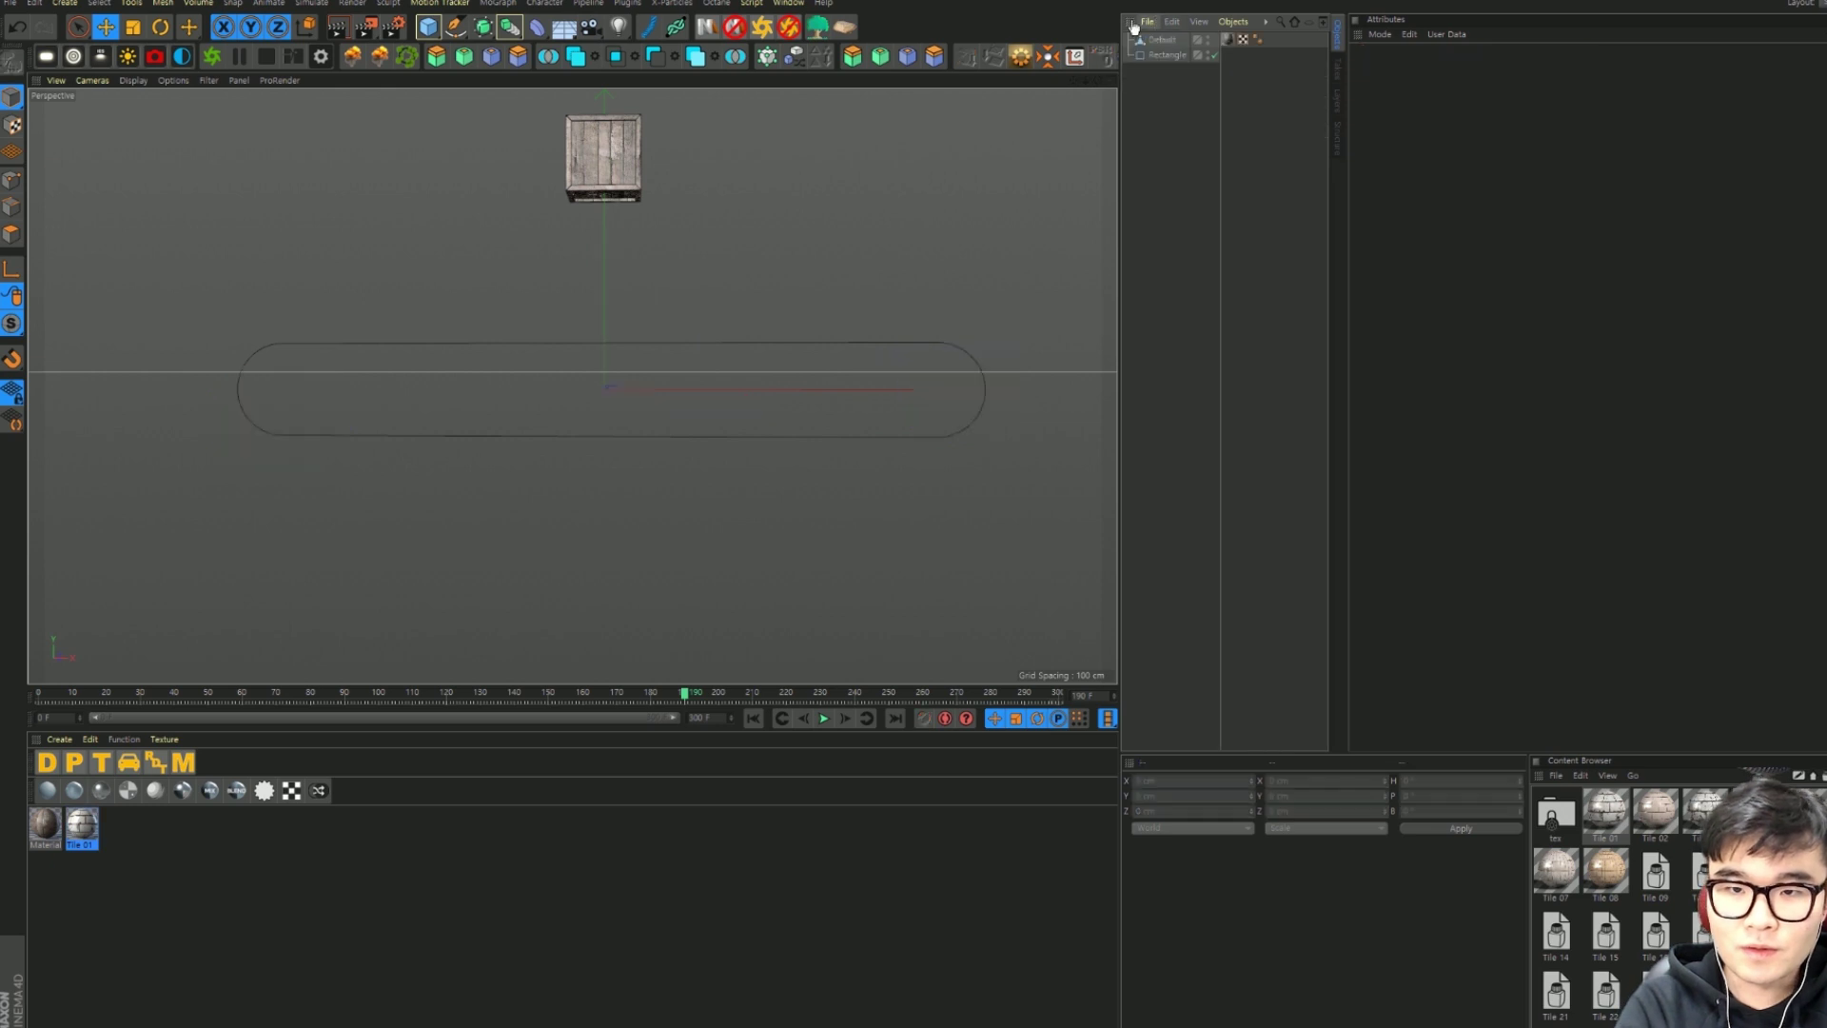
pyautogui.moveTo(571, 387)
pyautogui.keyDown('alt'); pyautogui.mouseDown()
pyautogui.moveTo(641, 421)
pyautogui.moveTo(609, 399)
pyautogui.mouseUp(); pyautogui.keyUp('alt')
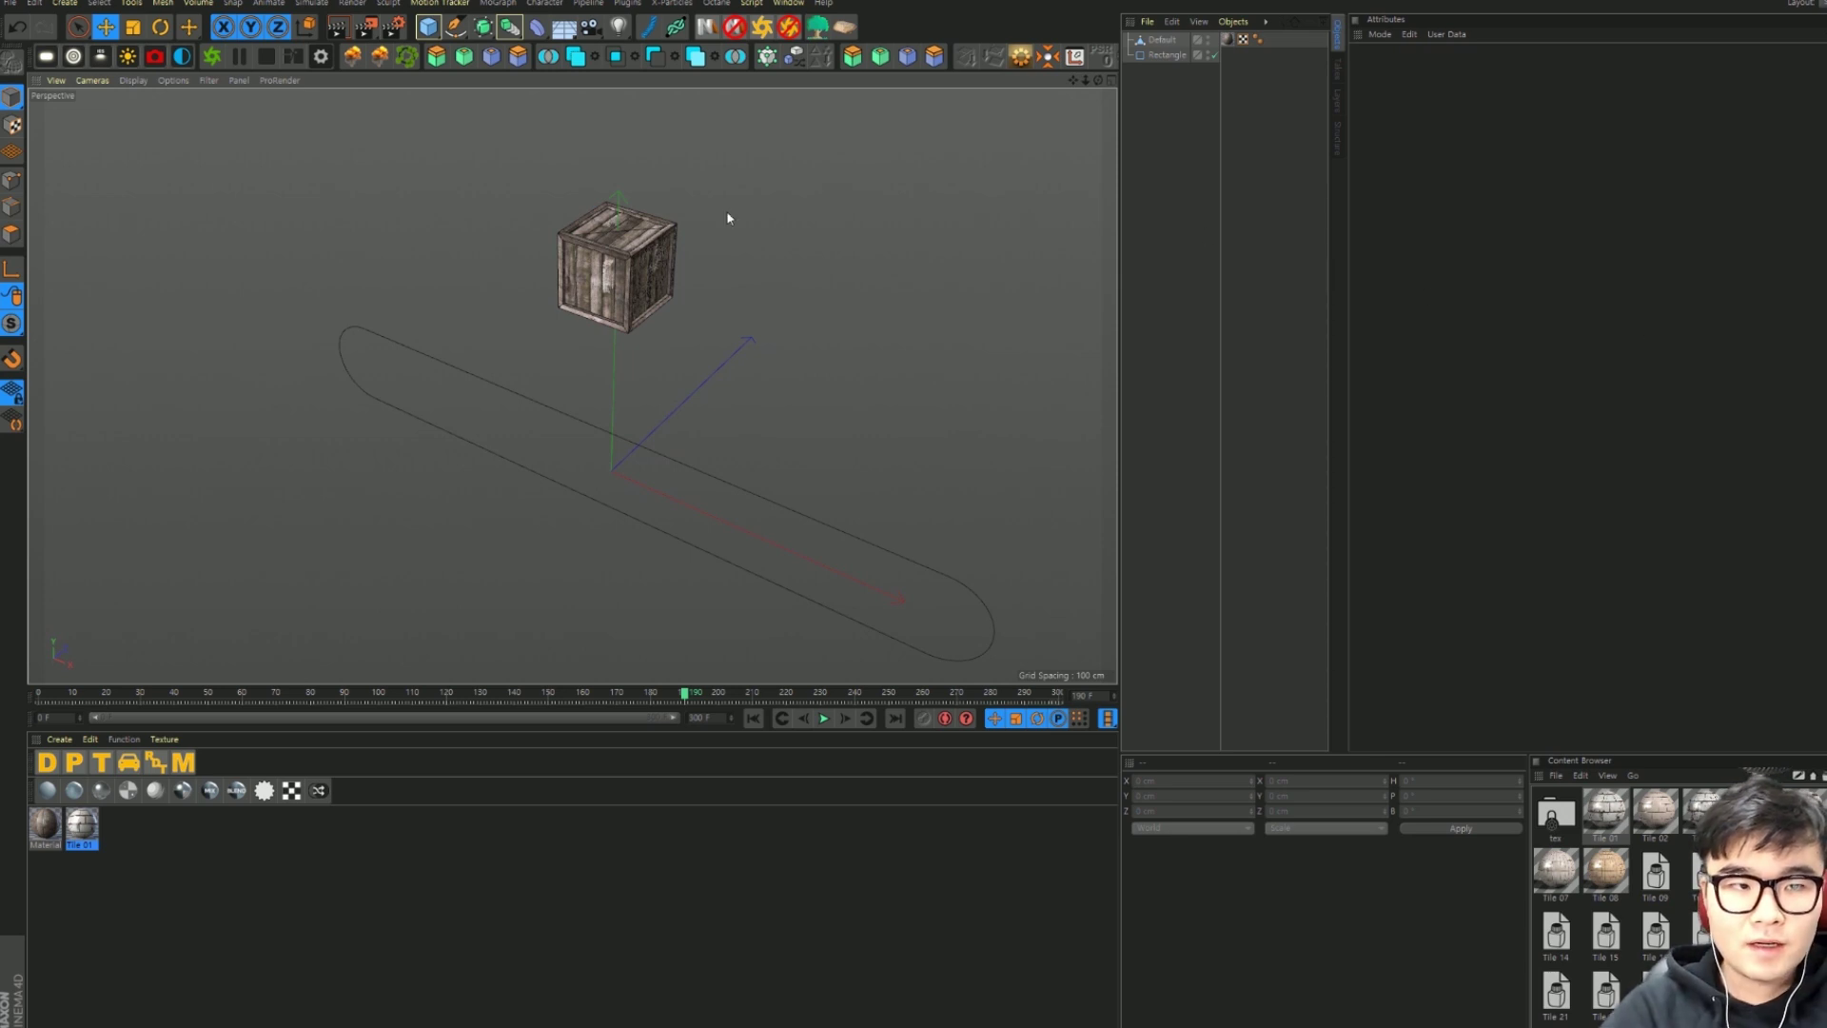
pyautogui.keyDown('alt'); pyautogui.moveTo(727, 214); pyautogui.dragTo(666, 371); pyautogui.keyUp('alt')
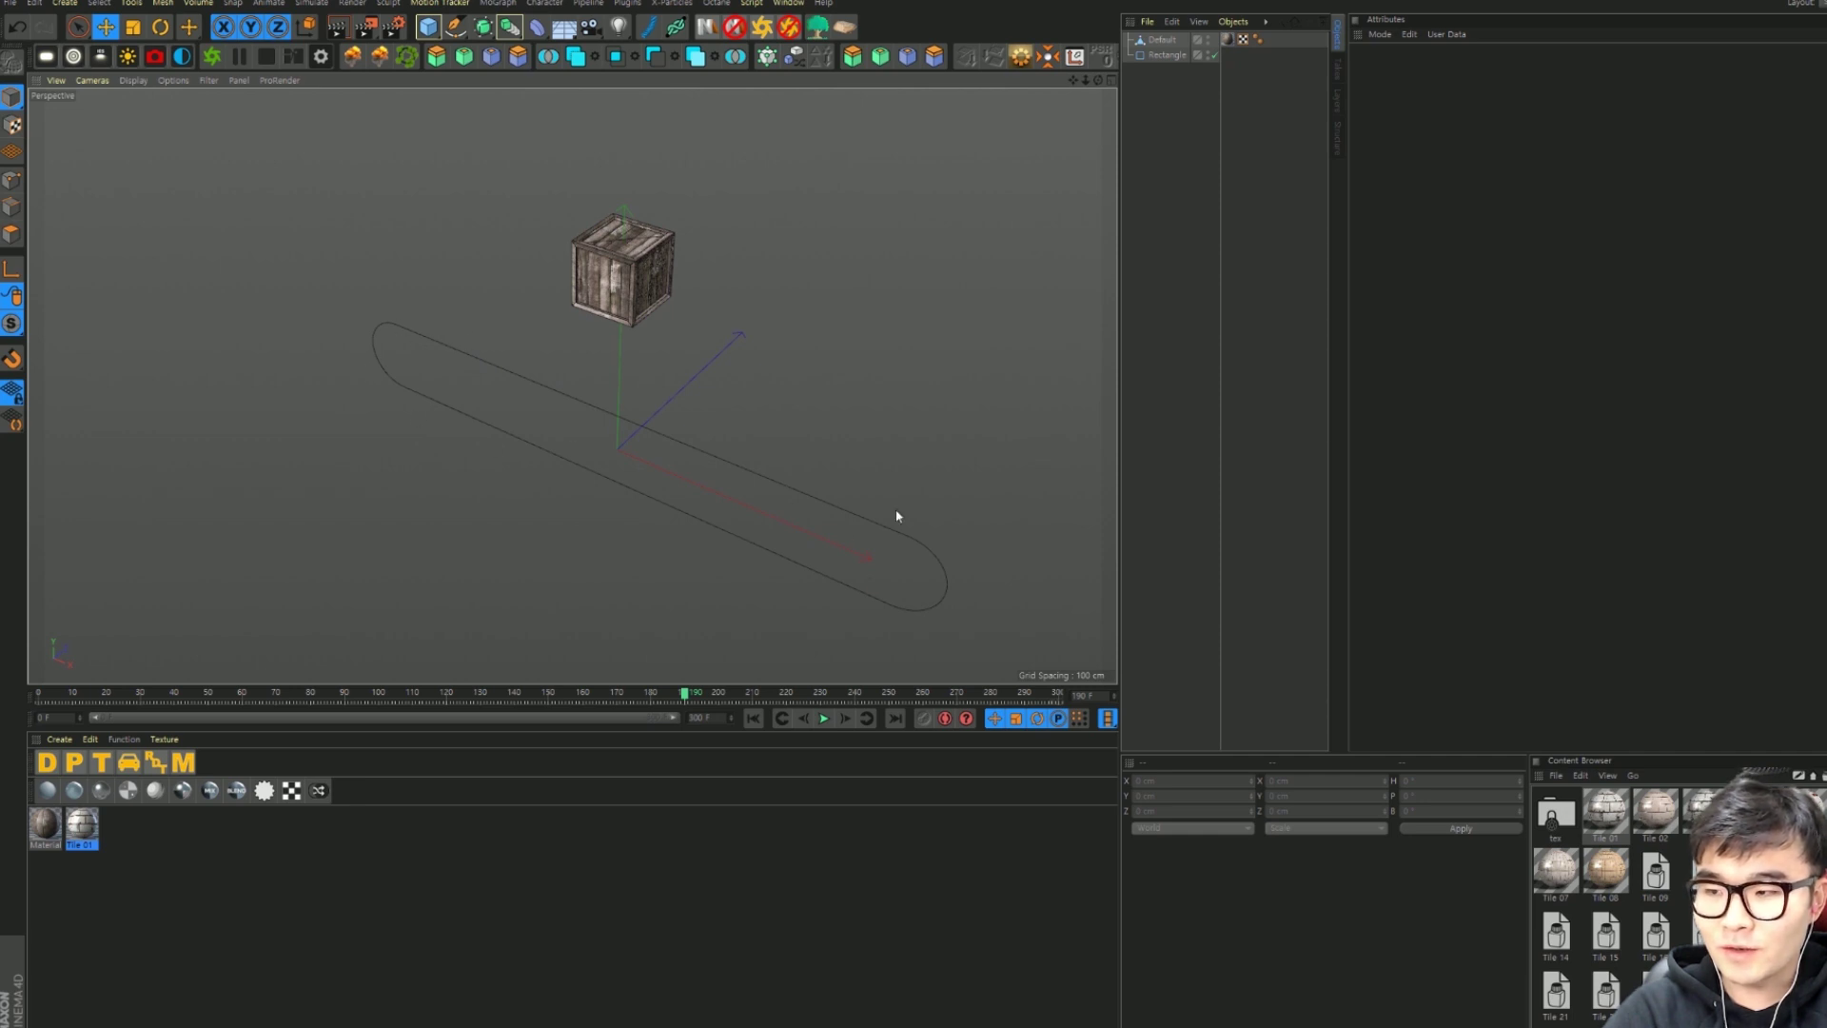
pyautogui.click(1170, 59)
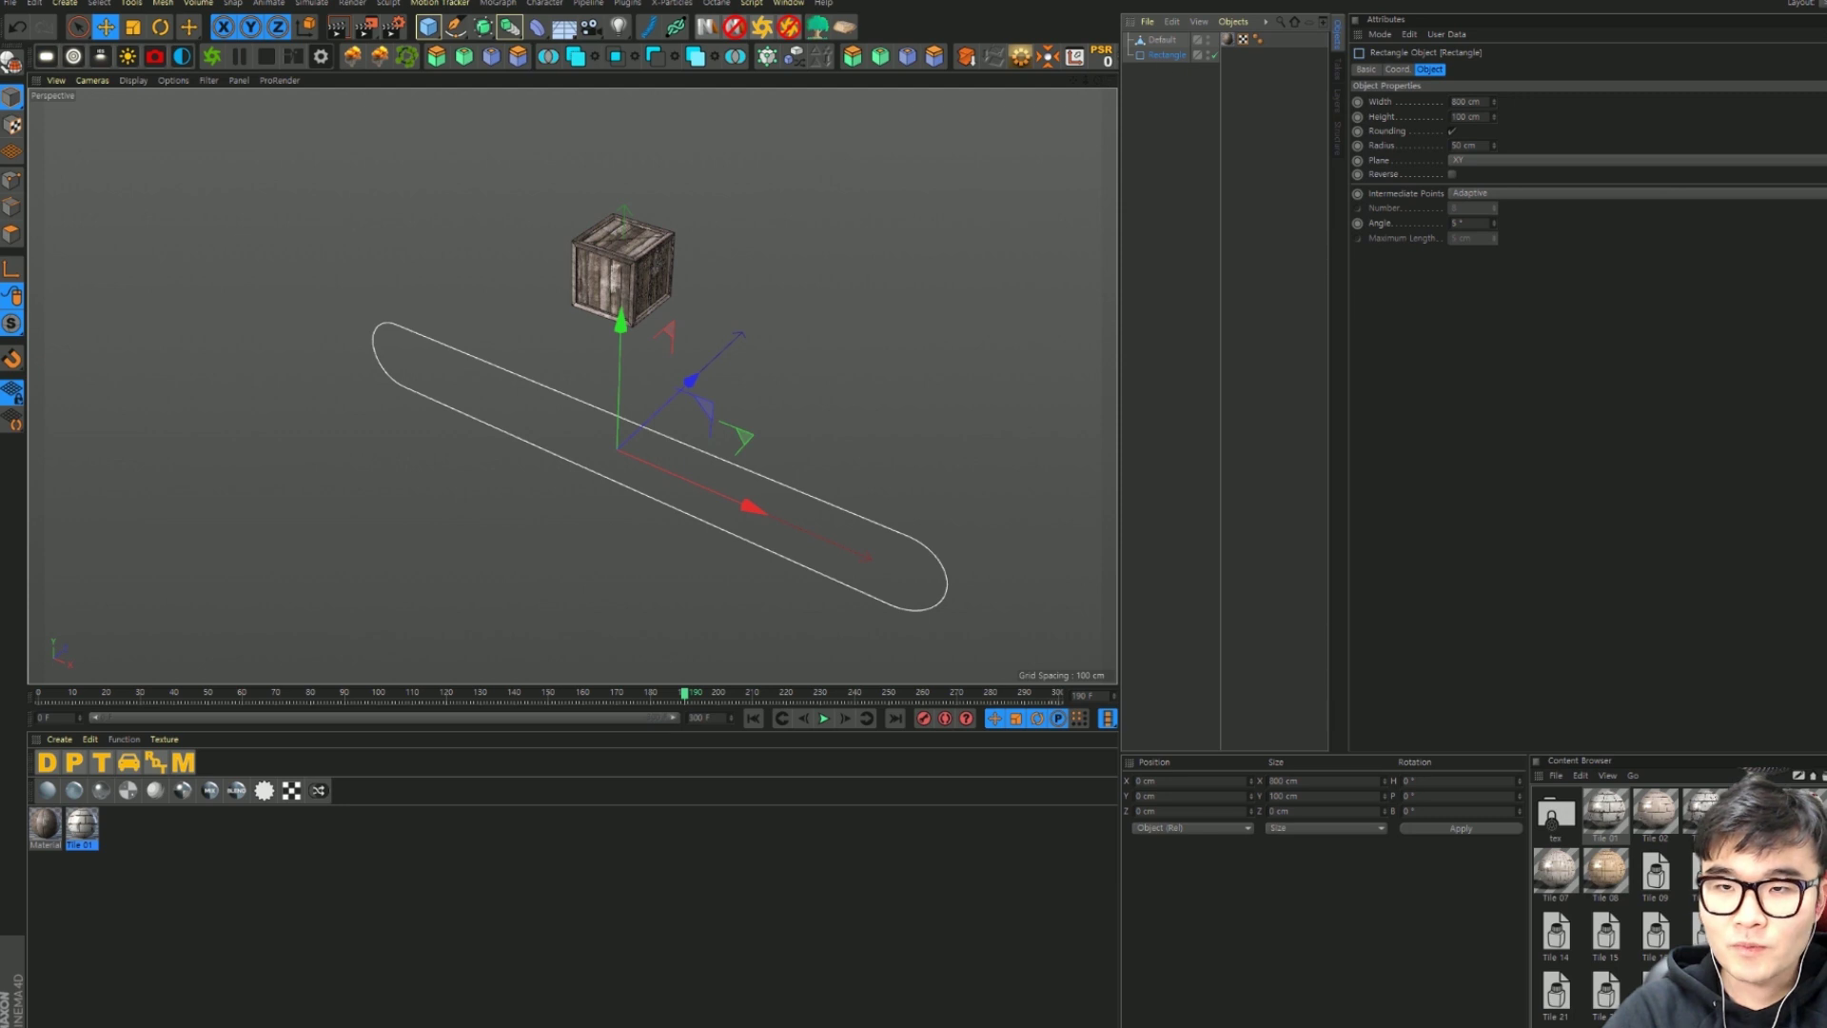
# Step: Add a Cube primitive sized 20 × 20 × 20 cm
pyautogui.click(430, 28)
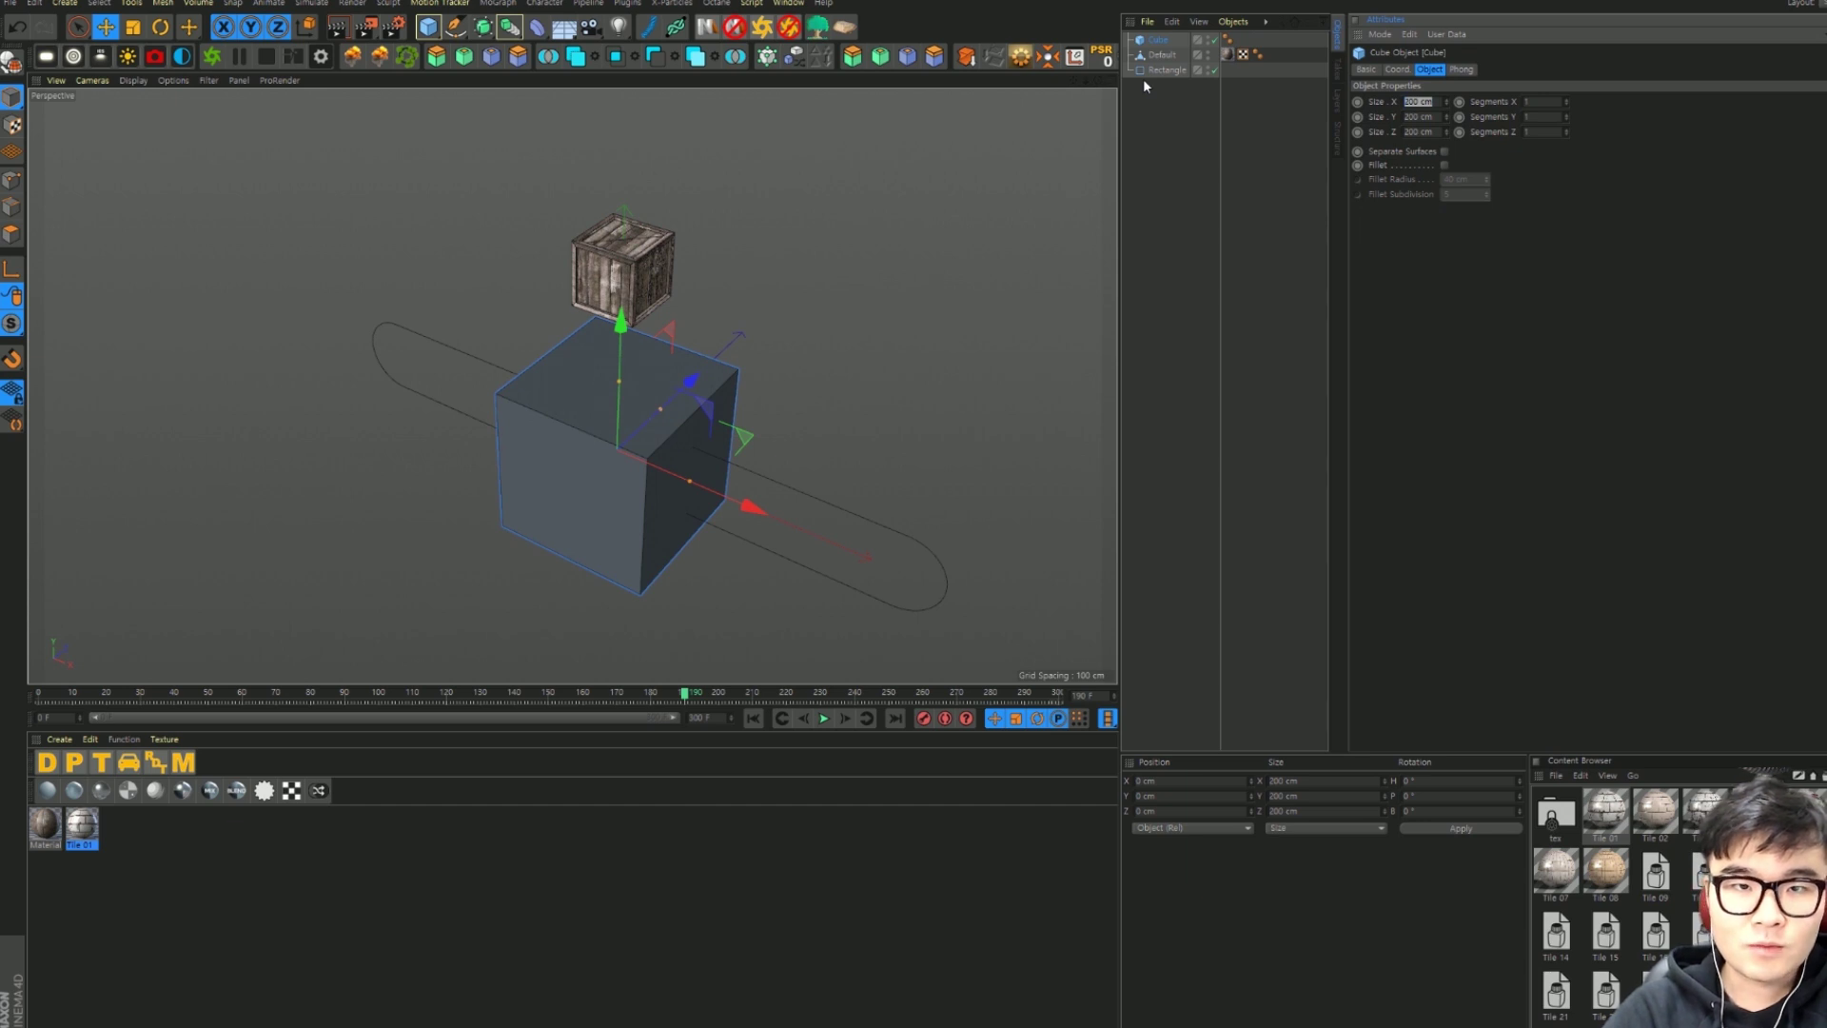
pyautogui.write('20')
pyautogui.press('Tab')
pyautogui.write('20')
pyautogui.press('Tab')
pyautogui.write('20')
pyautogui.press('Return')
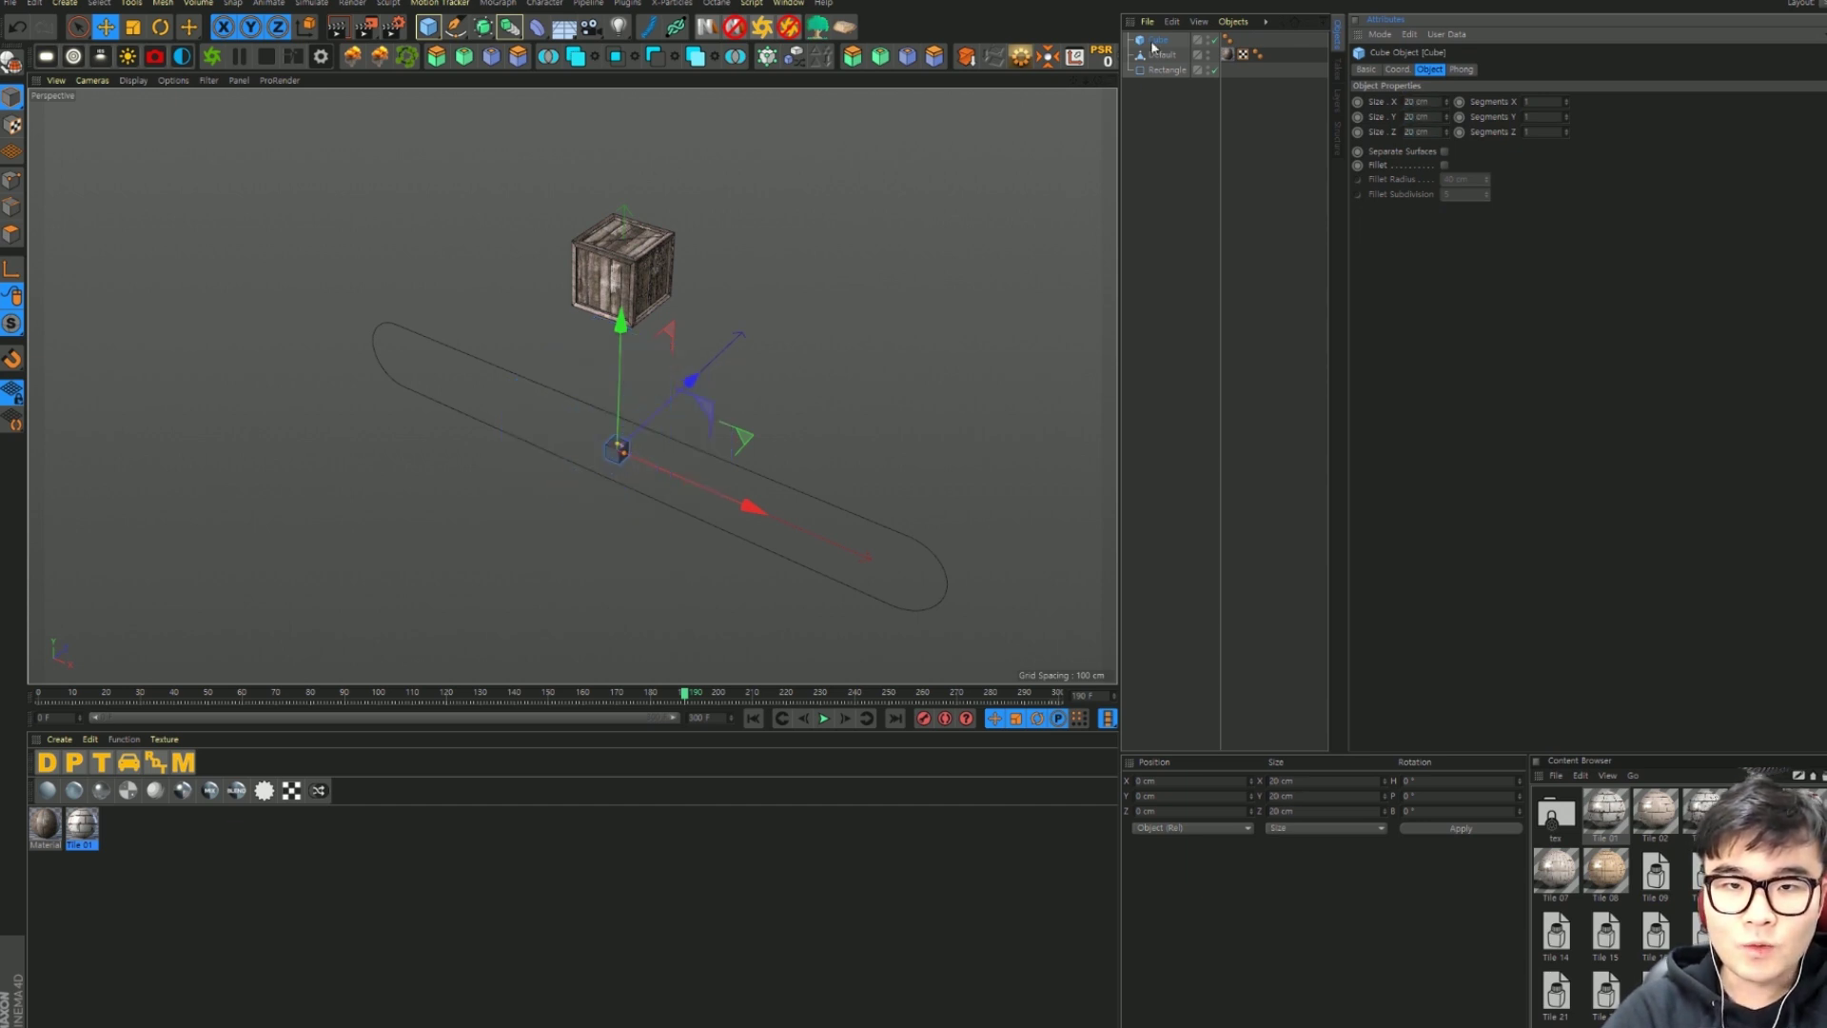
# Step: Add a Cloner in Object mode on the Rectangle spline with Step distribution
pyautogui.click(497, 3)
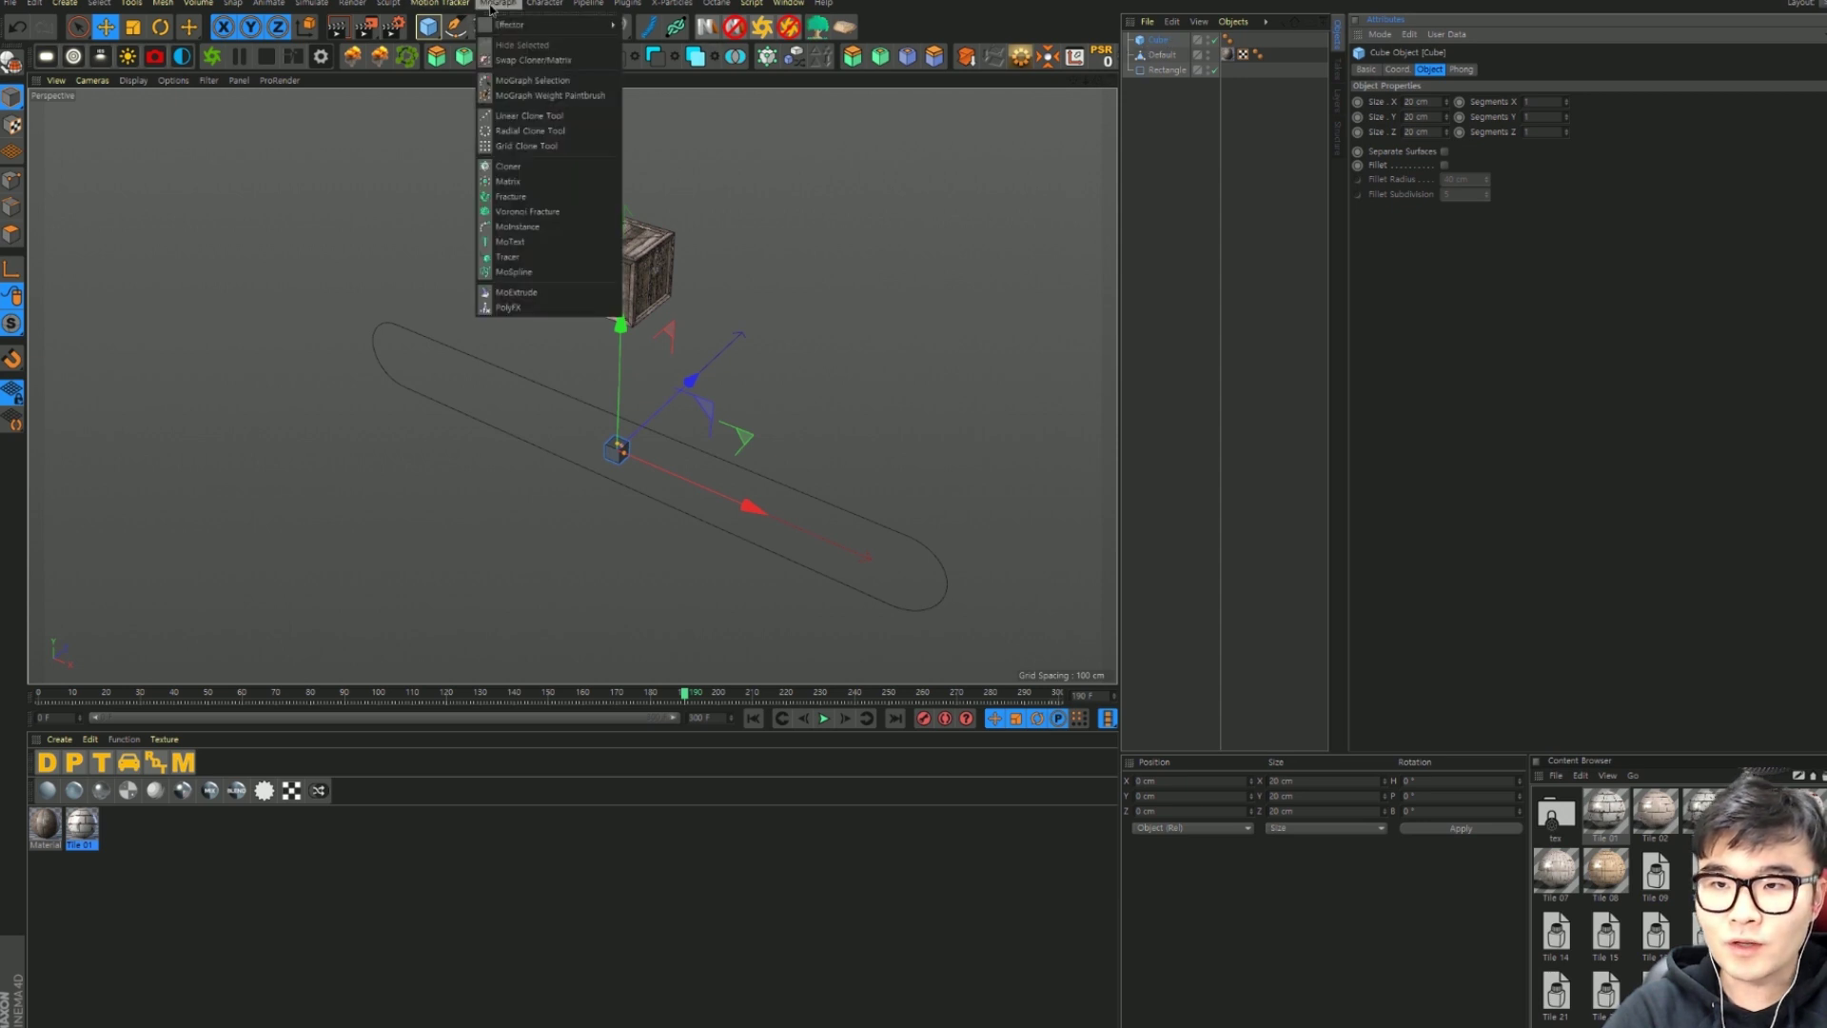
pyautogui.click(509, 166)
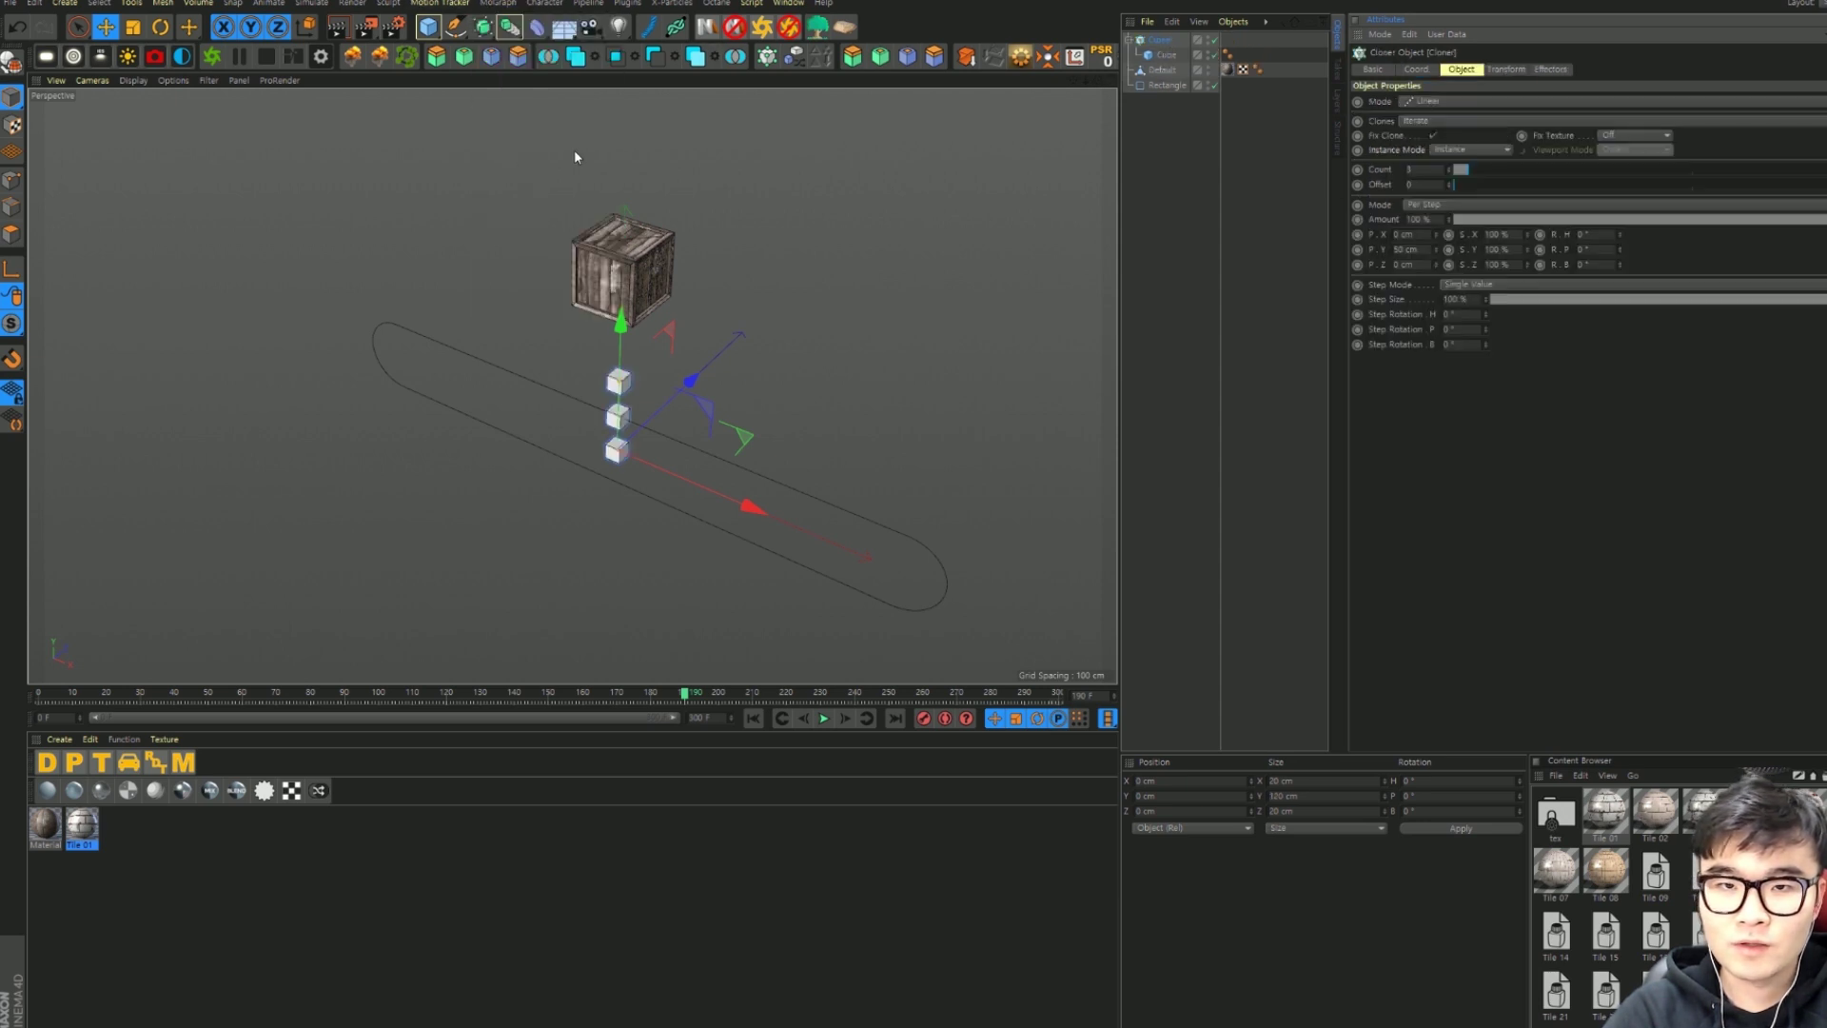
pyautogui.click(1452, 102)
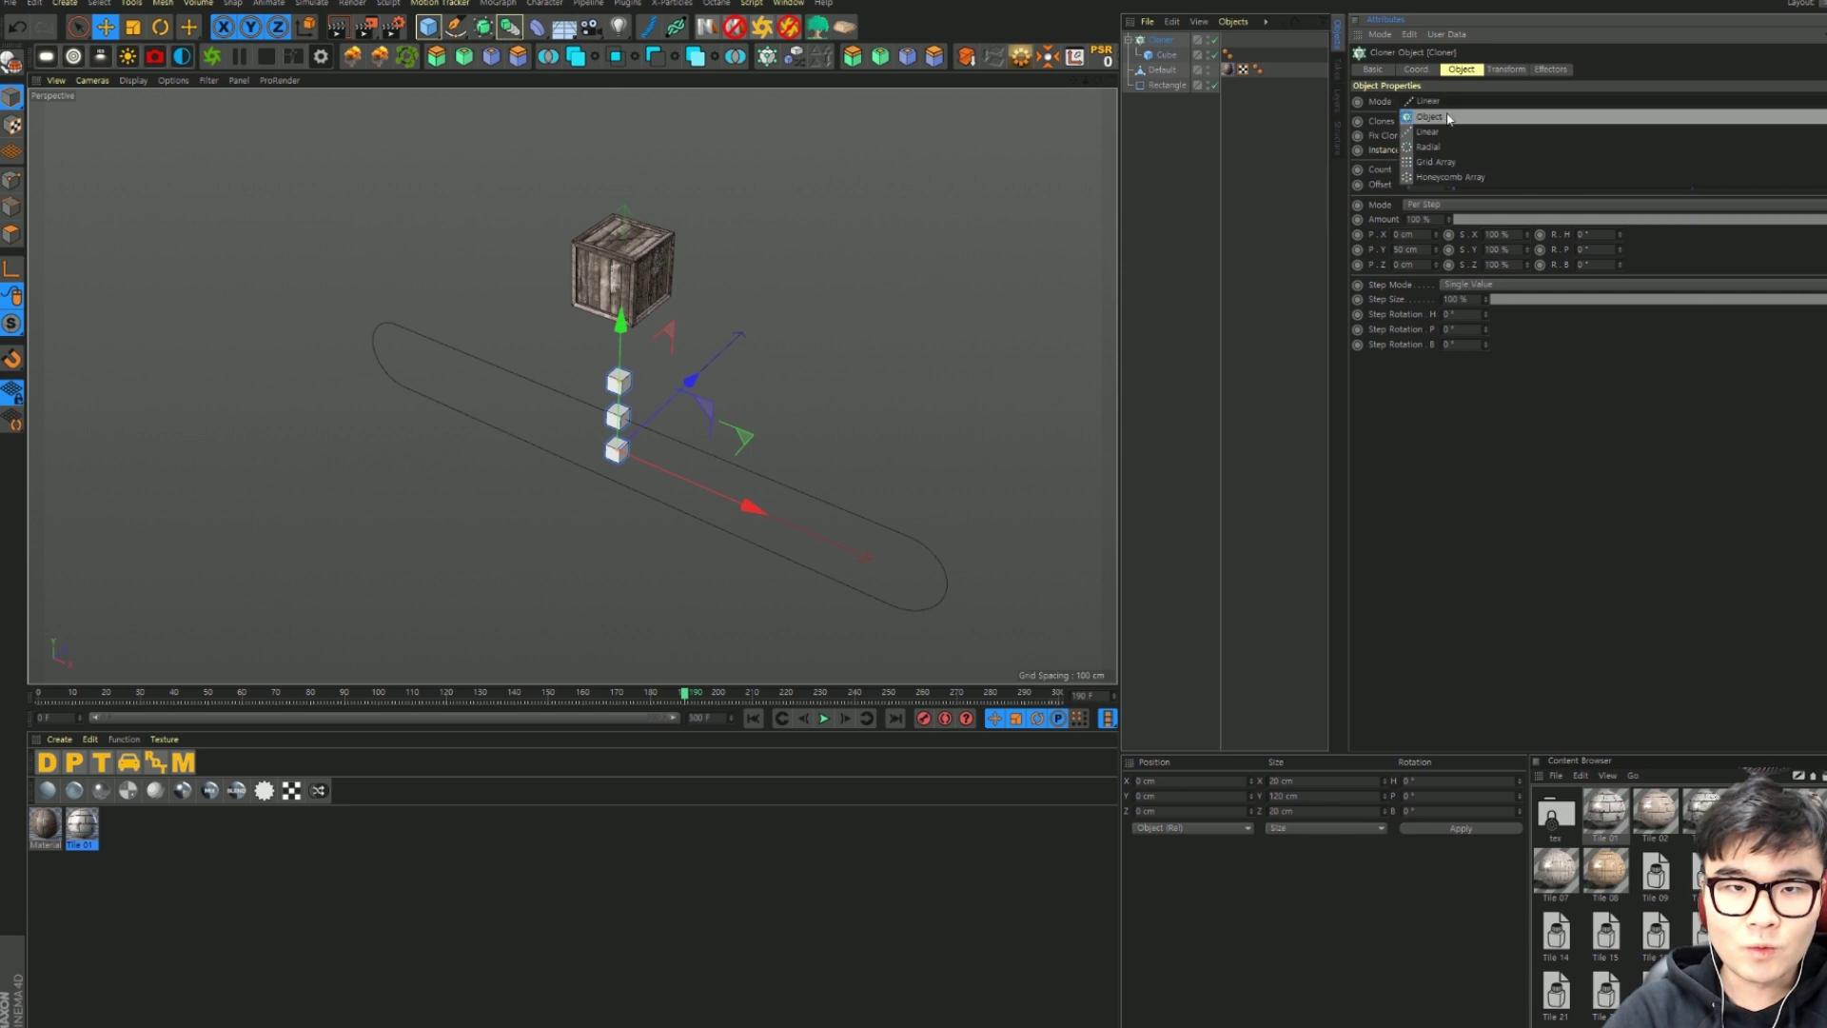
pyautogui.click(1423, 116)
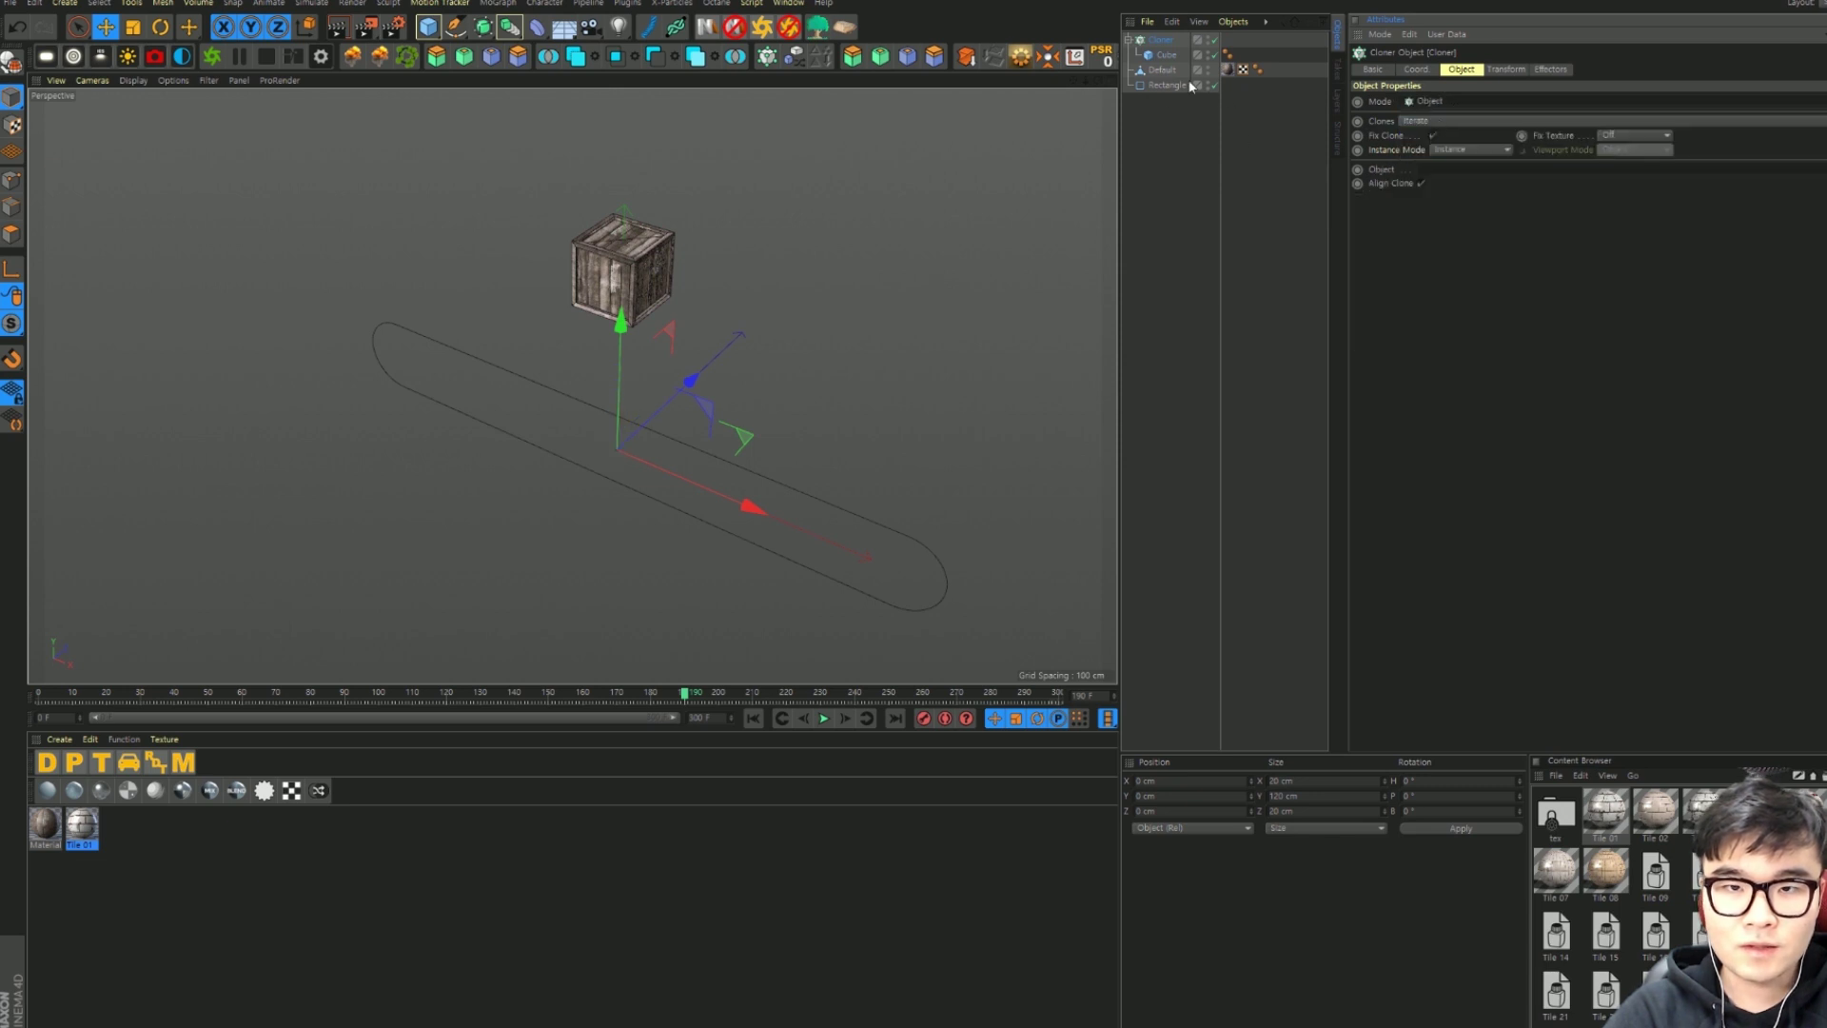
pyautogui.moveTo(1169, 87); pyautogui.dragTo(1432, 168)
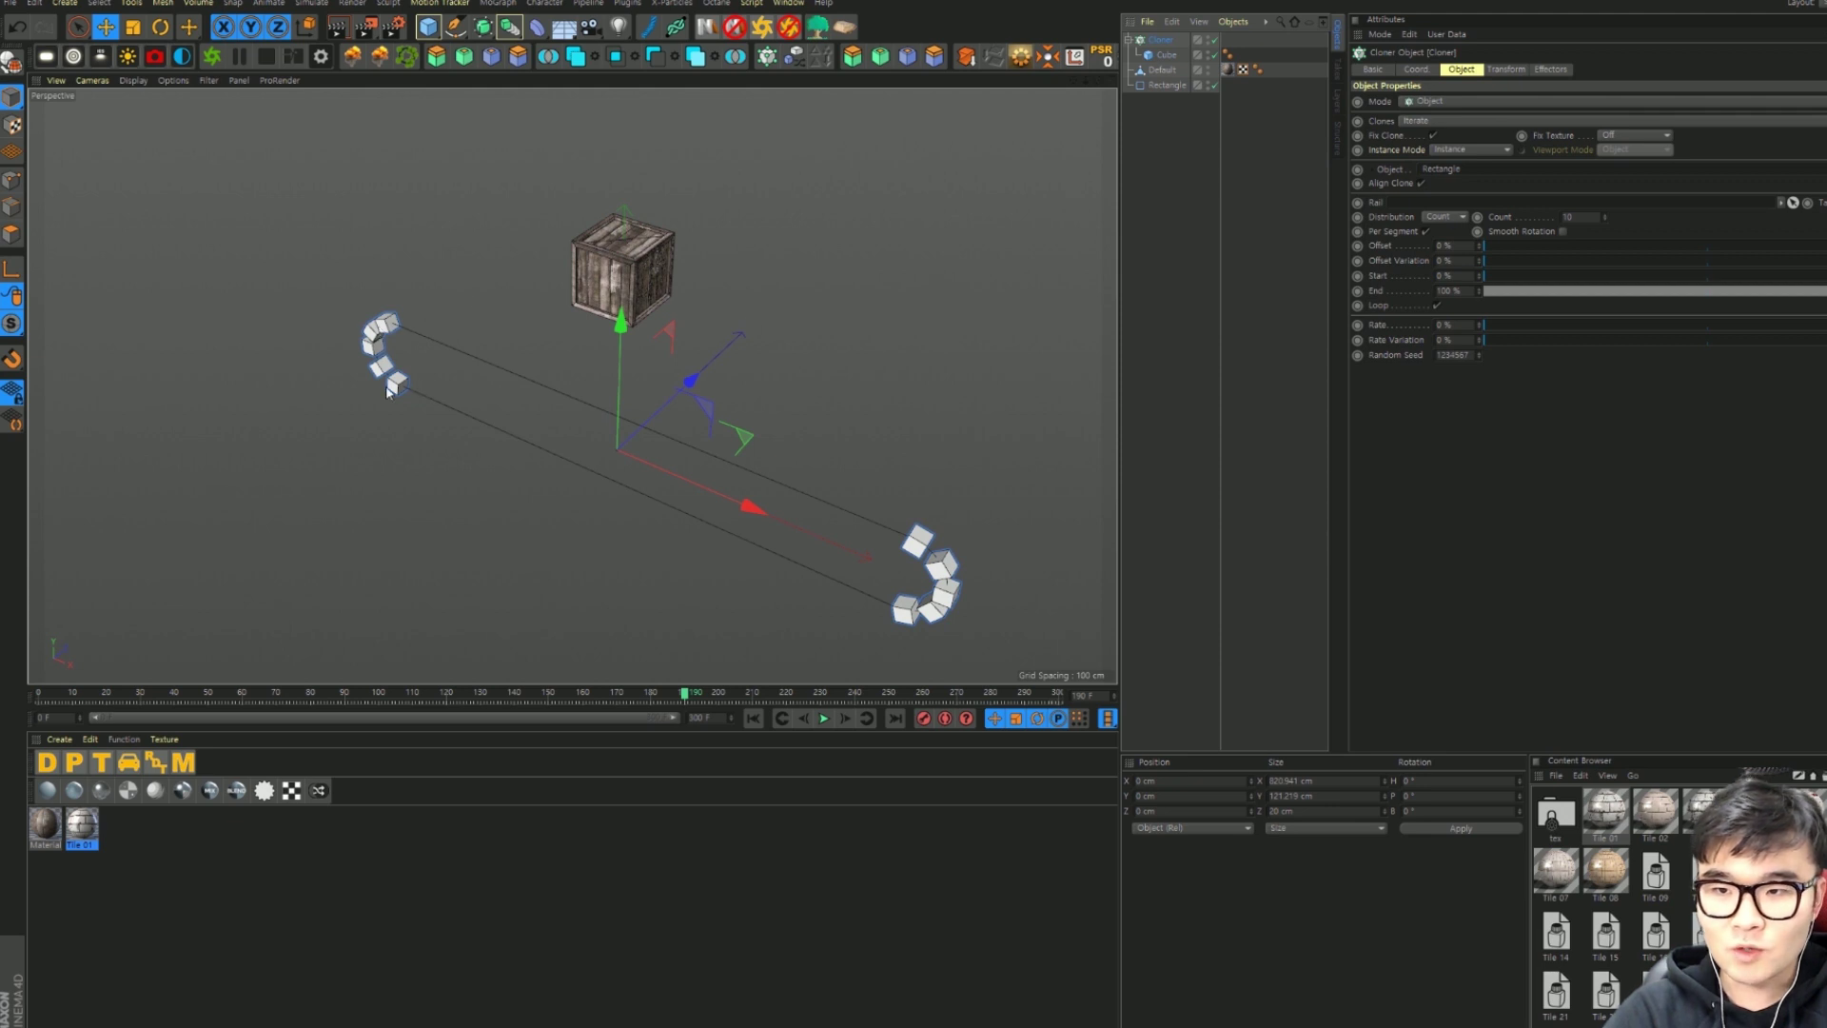
pyautogui.click(1456, 218)
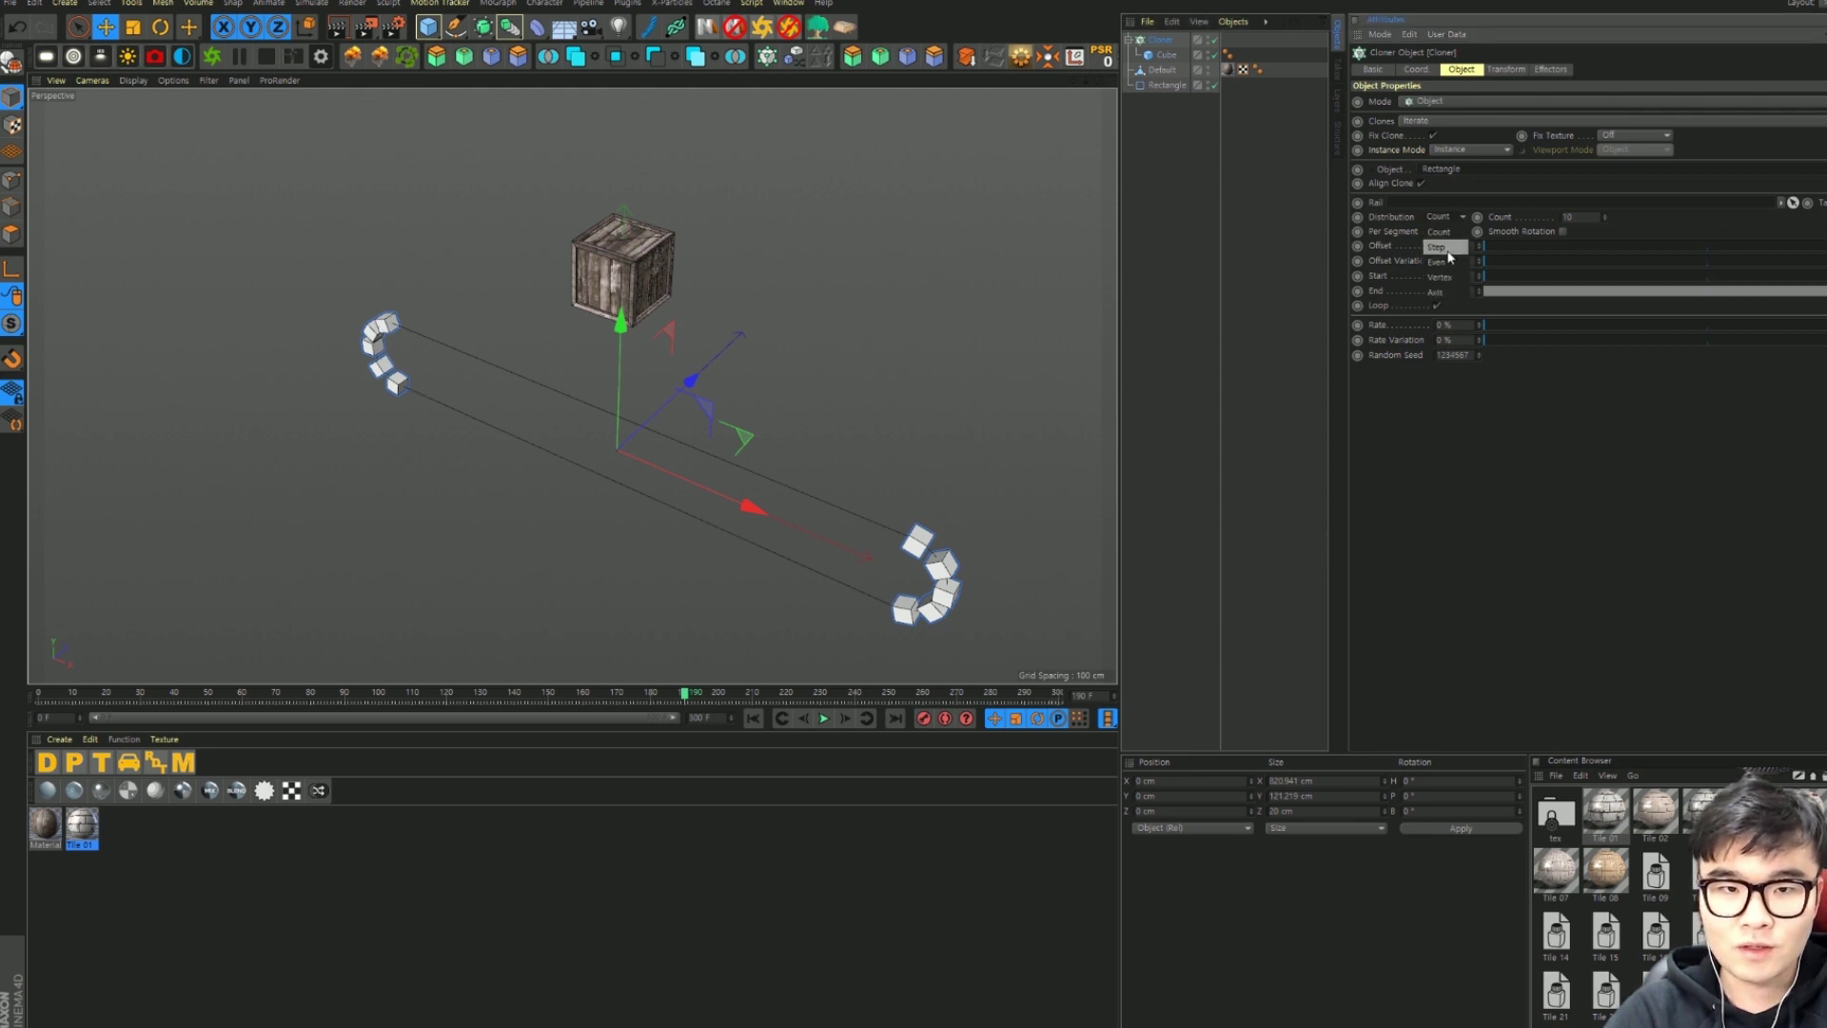
pyautogui.click(1447, 249)
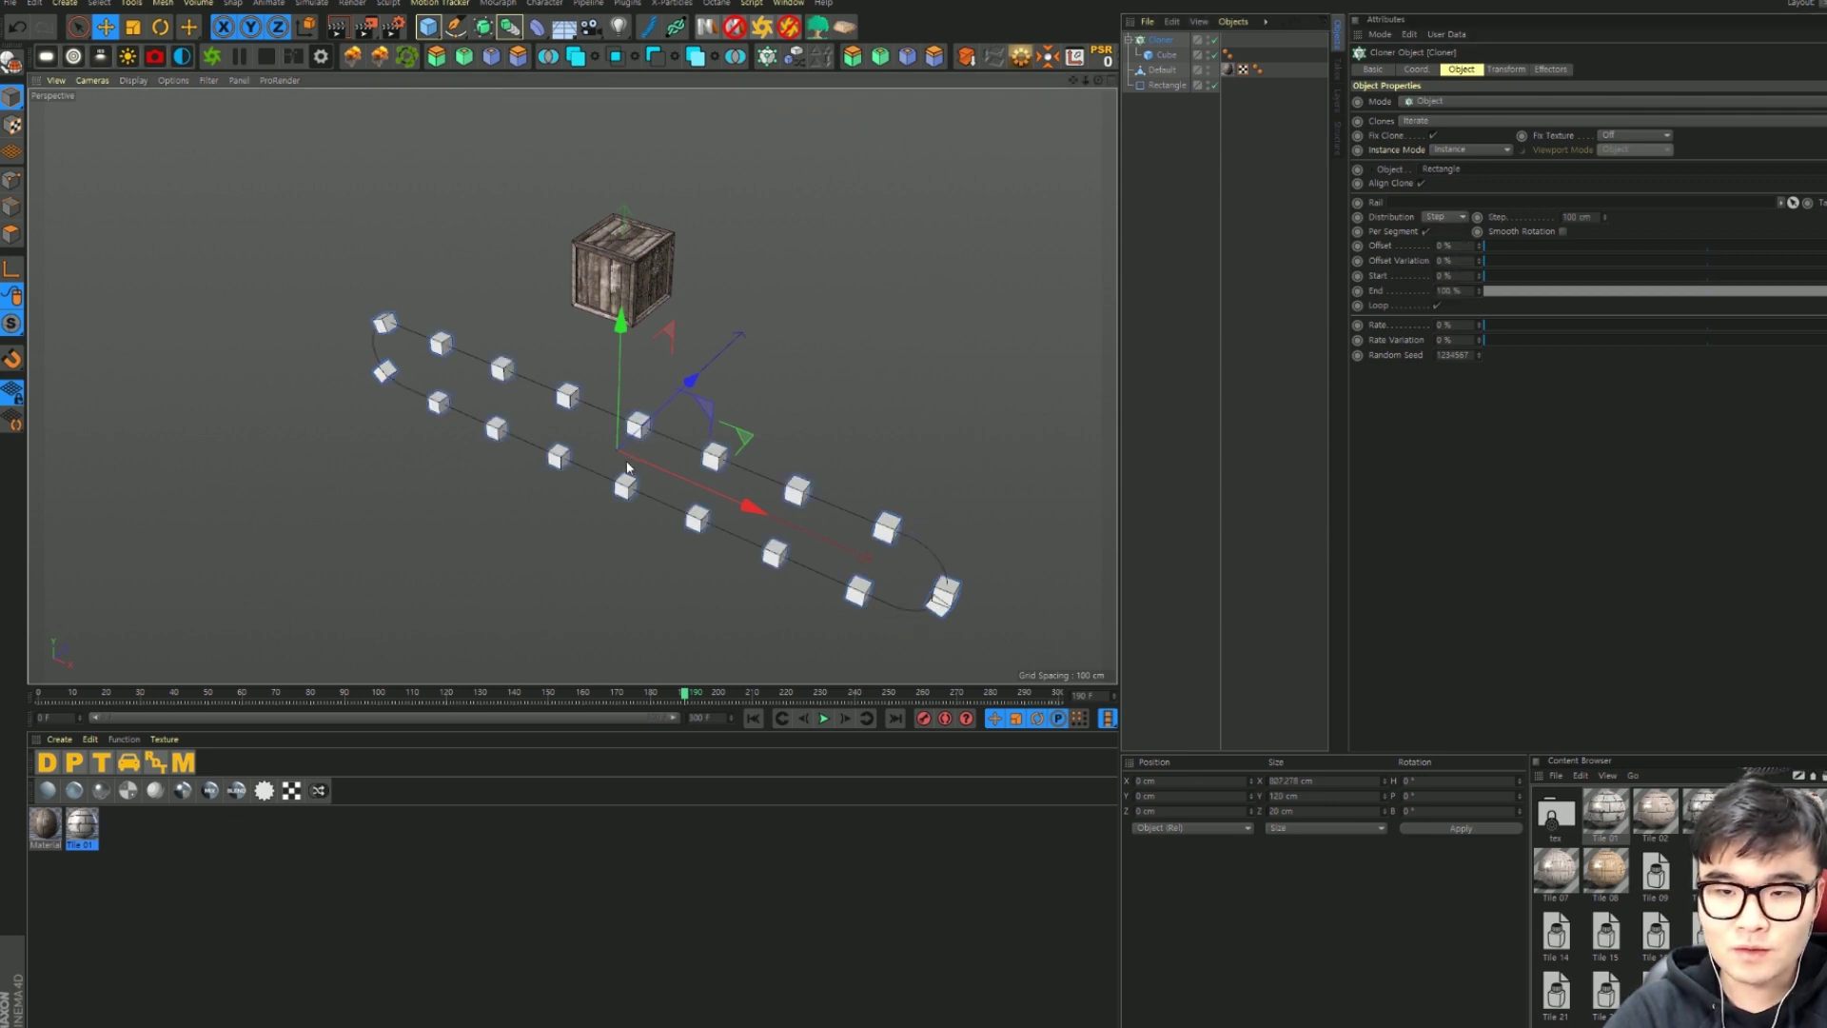
# Step: Set the clone step to 25 cm and zoom to see the whole loop
pyautogui.keyDown('alt'); pyautogui.moveTo(666, 419); pyautogui.dragTo(701, 370); pyautogui.keyUp('alt')
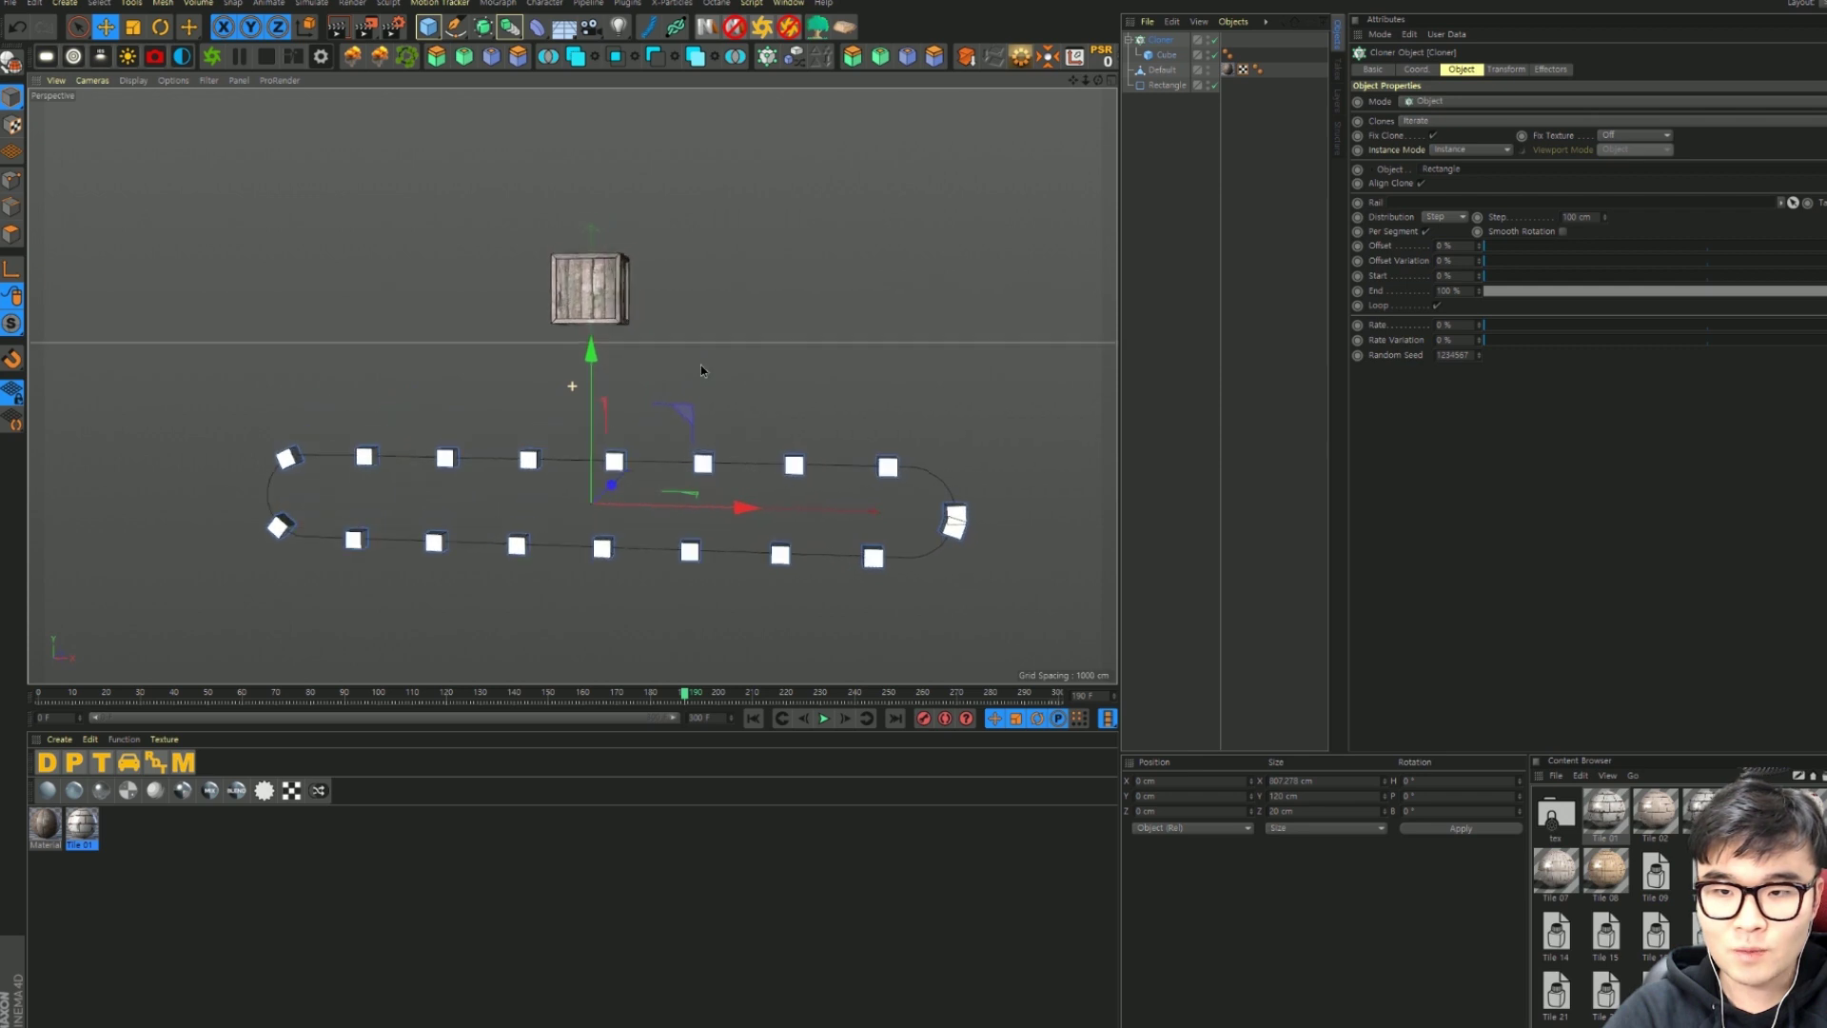
pyautogui.click(1575, 217)
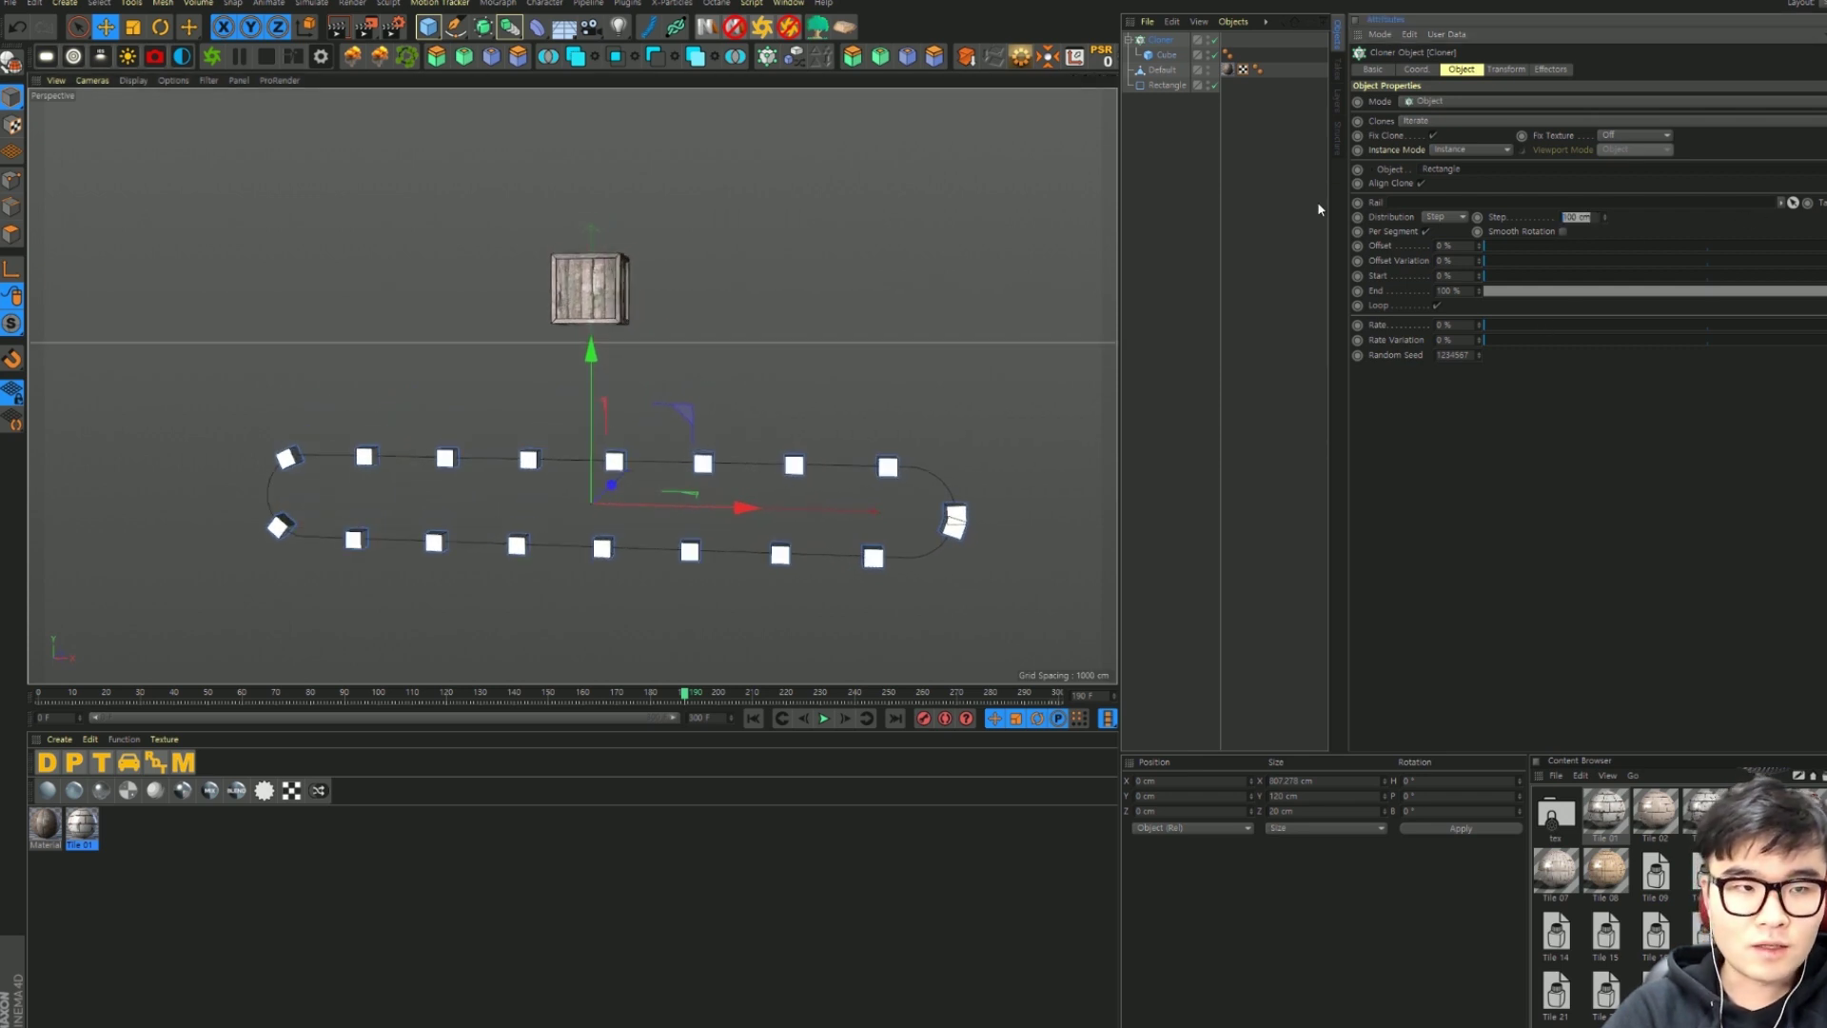
pyautogui.write('25')
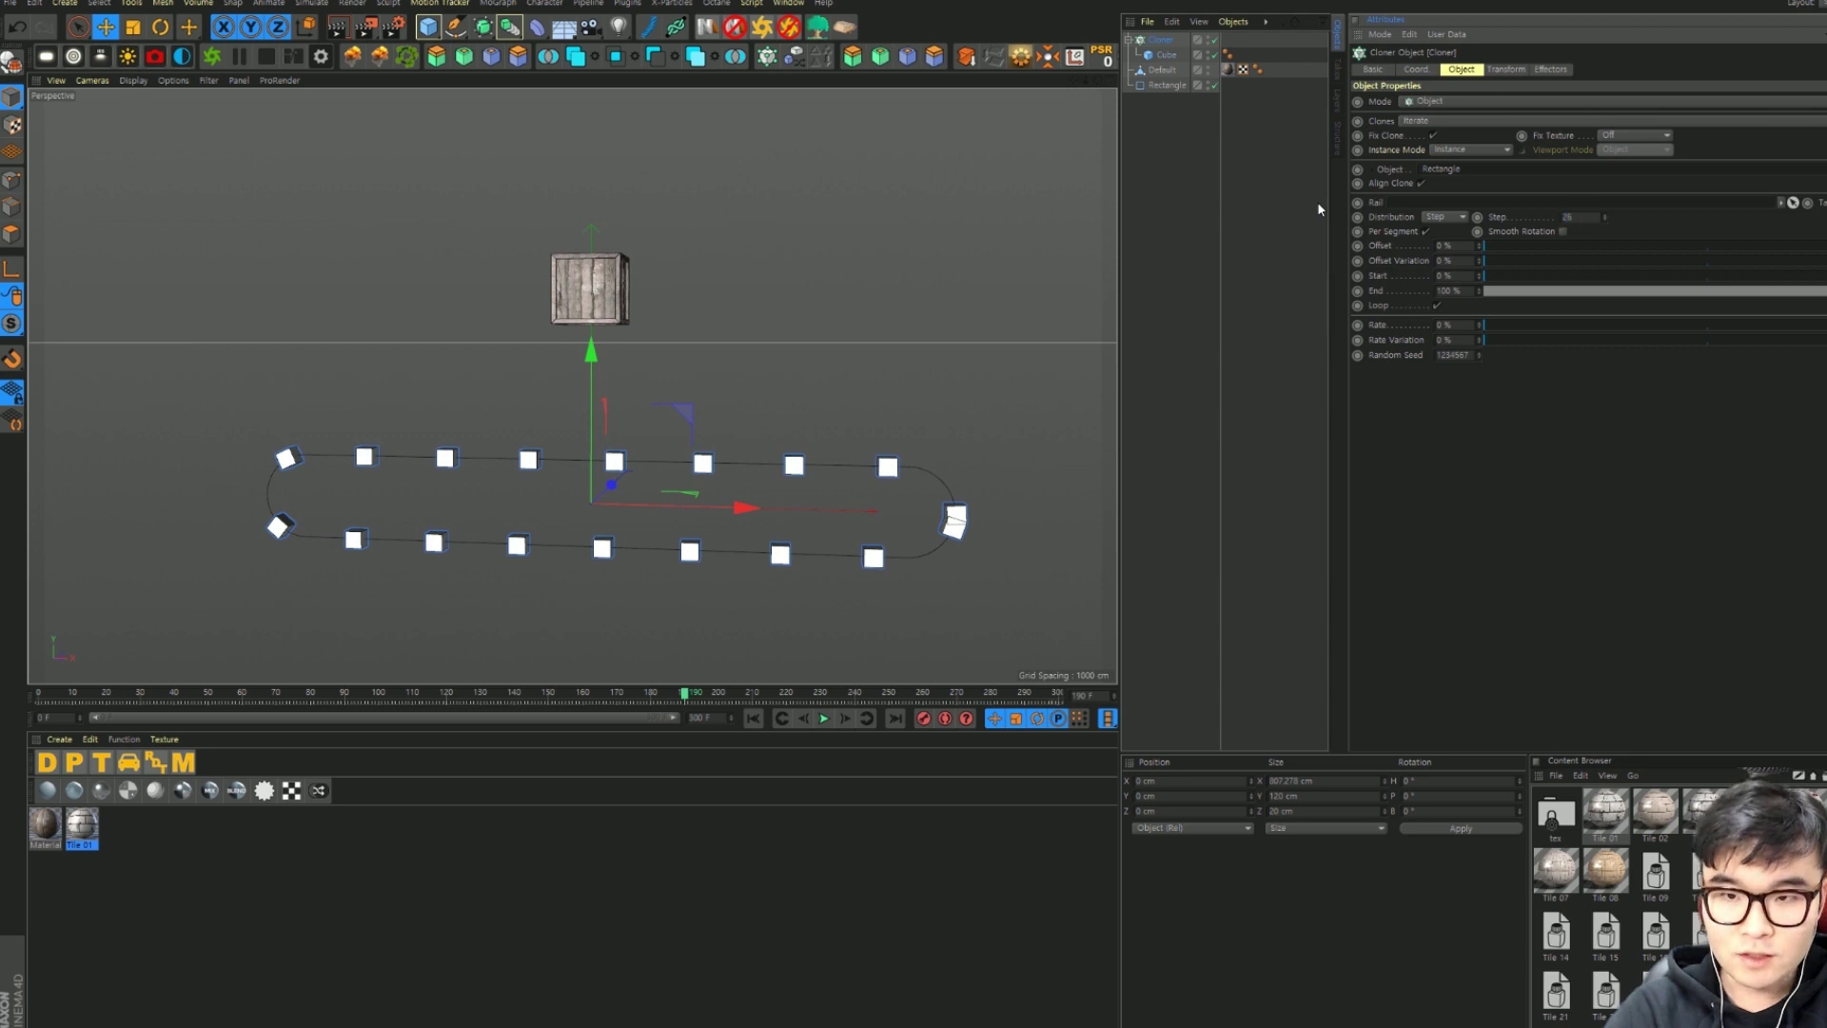
pyautogui.press('Return')
pyautogui.scroll(3, 904, 481)
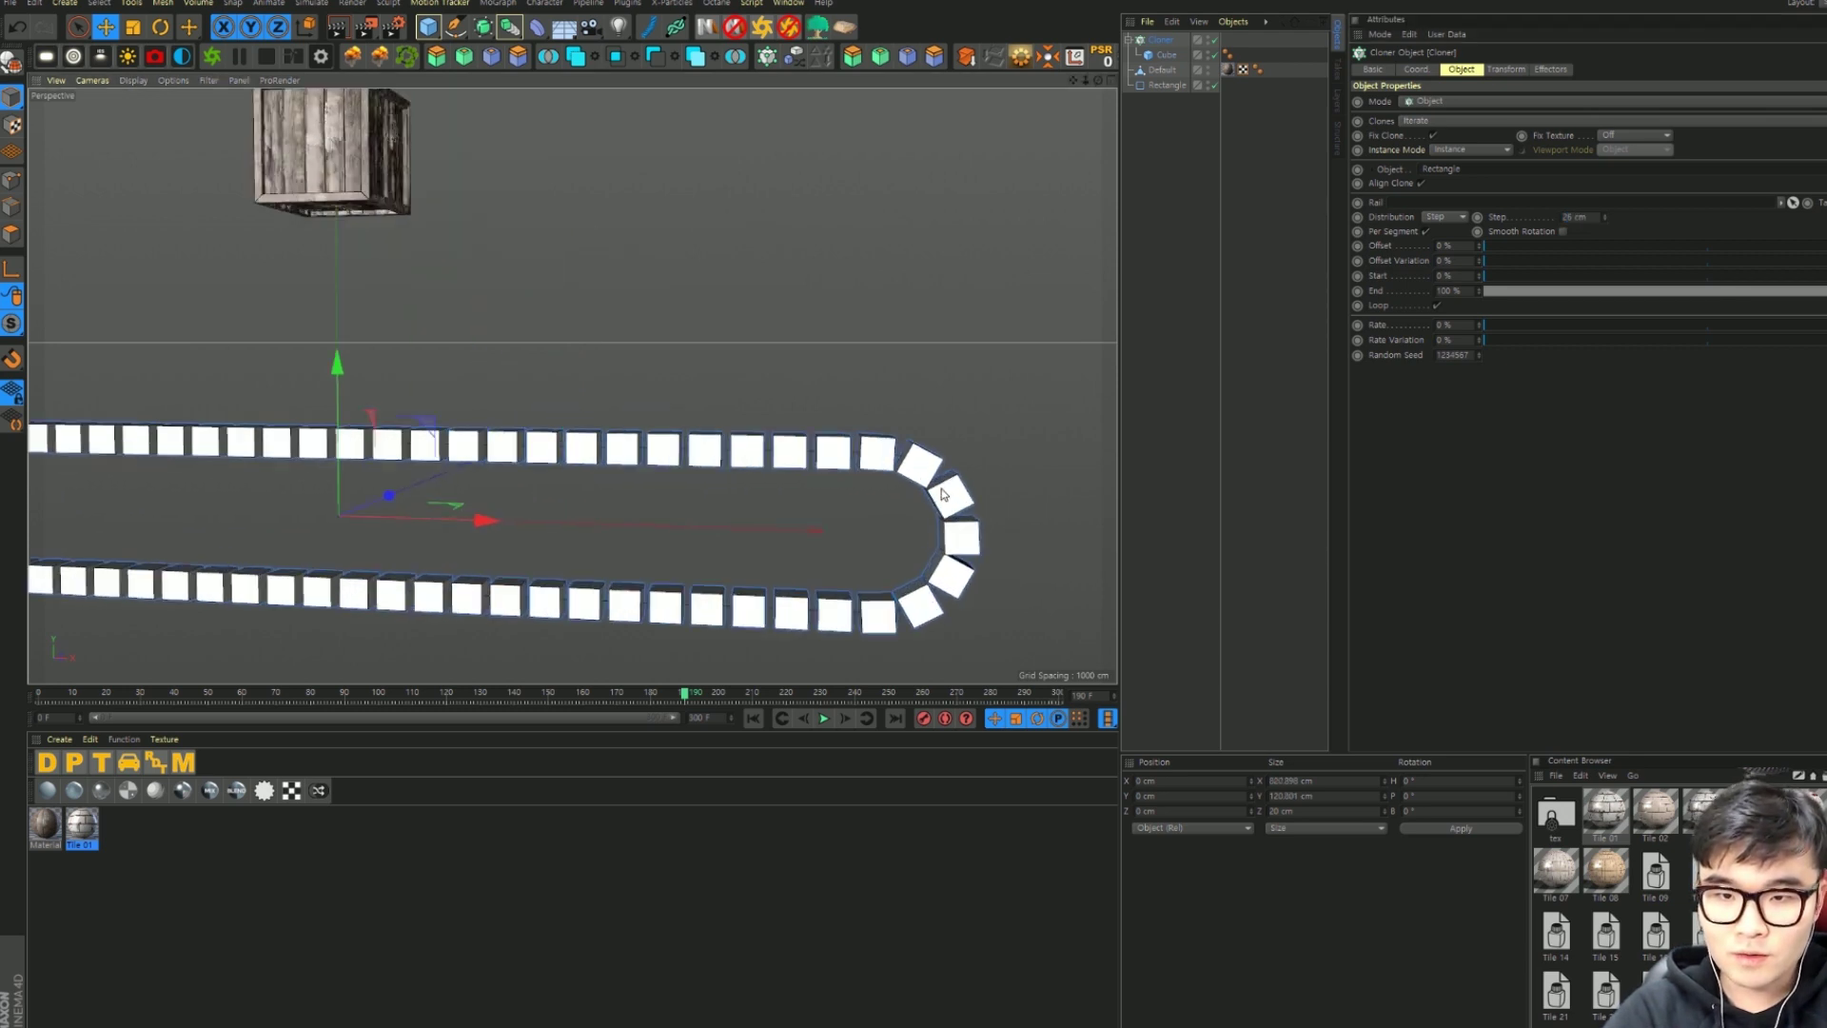
pyautogui.scroll(3, 904, 480)
pyautogui.scroll(2, 902, 481)
pyautogui.scroll(-3, 894, 485)
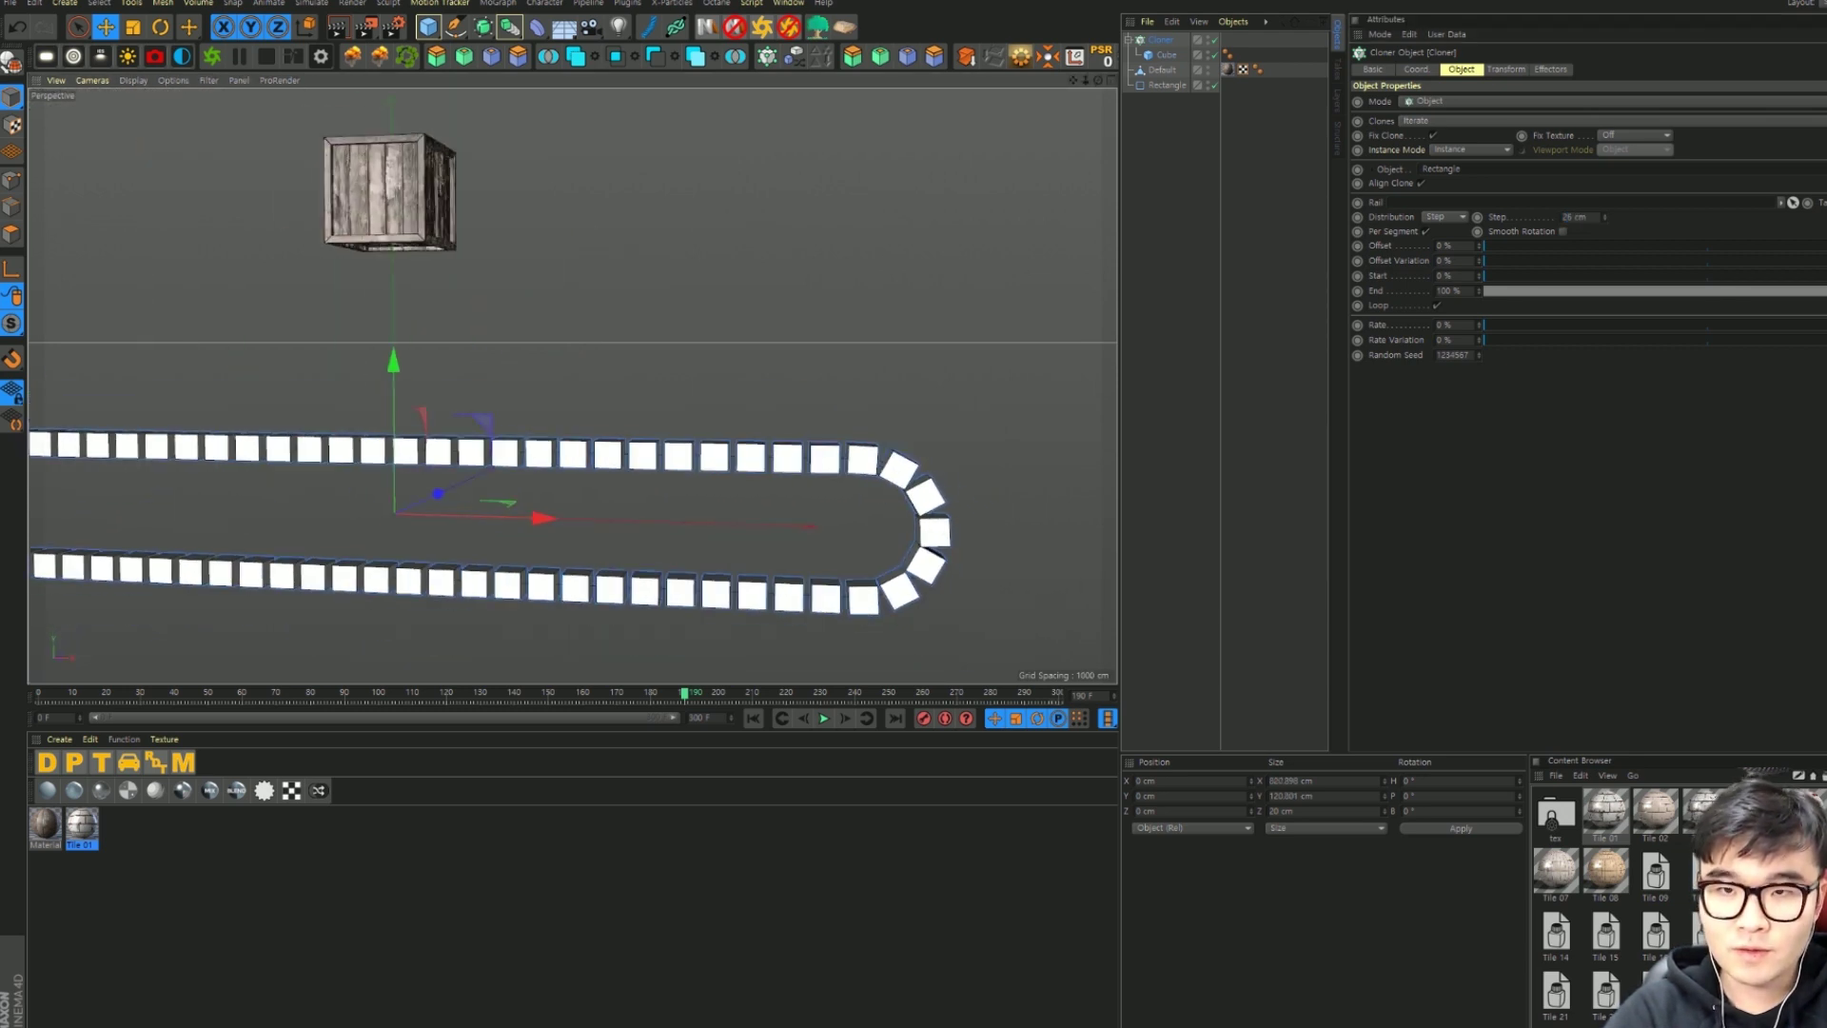
pyautogui.scroll(-2, 837, 354)
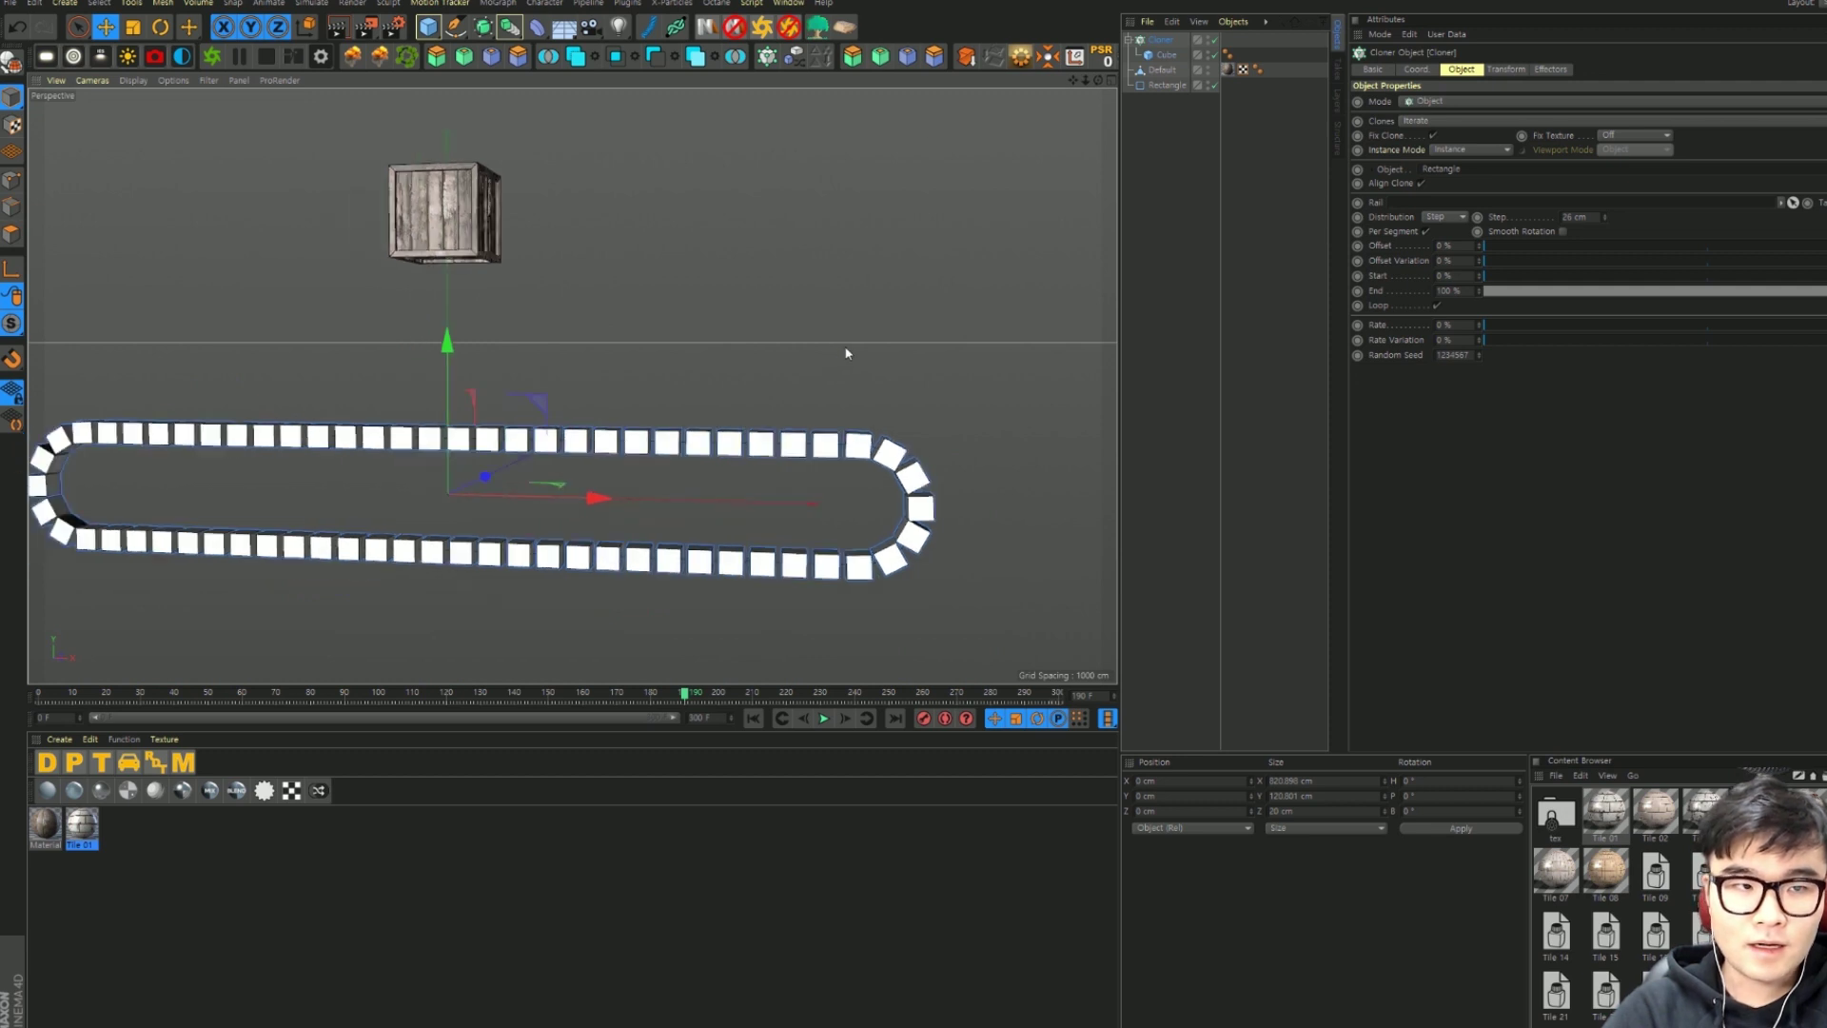
# Step: Stretch the cloned cube to 200 cm along Y into long belt slats
pyautogui.click(1175, 55)
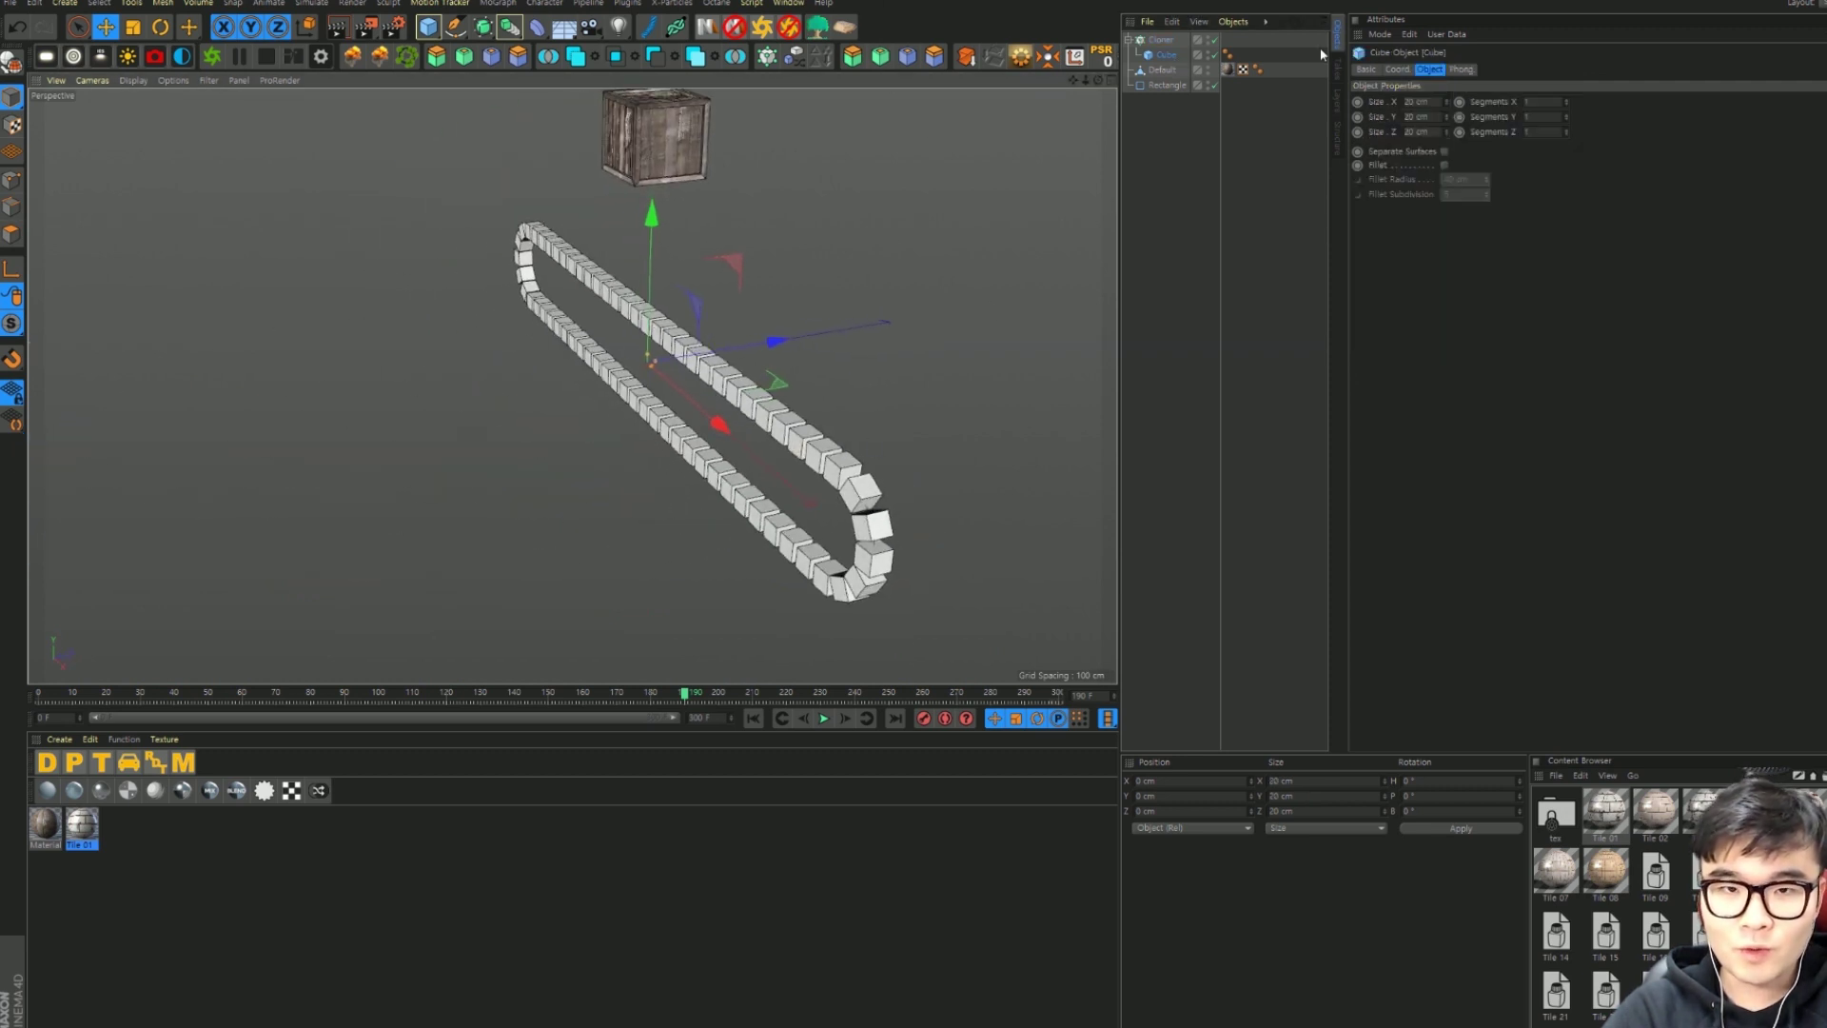
pyautogui.click(1417, 116)
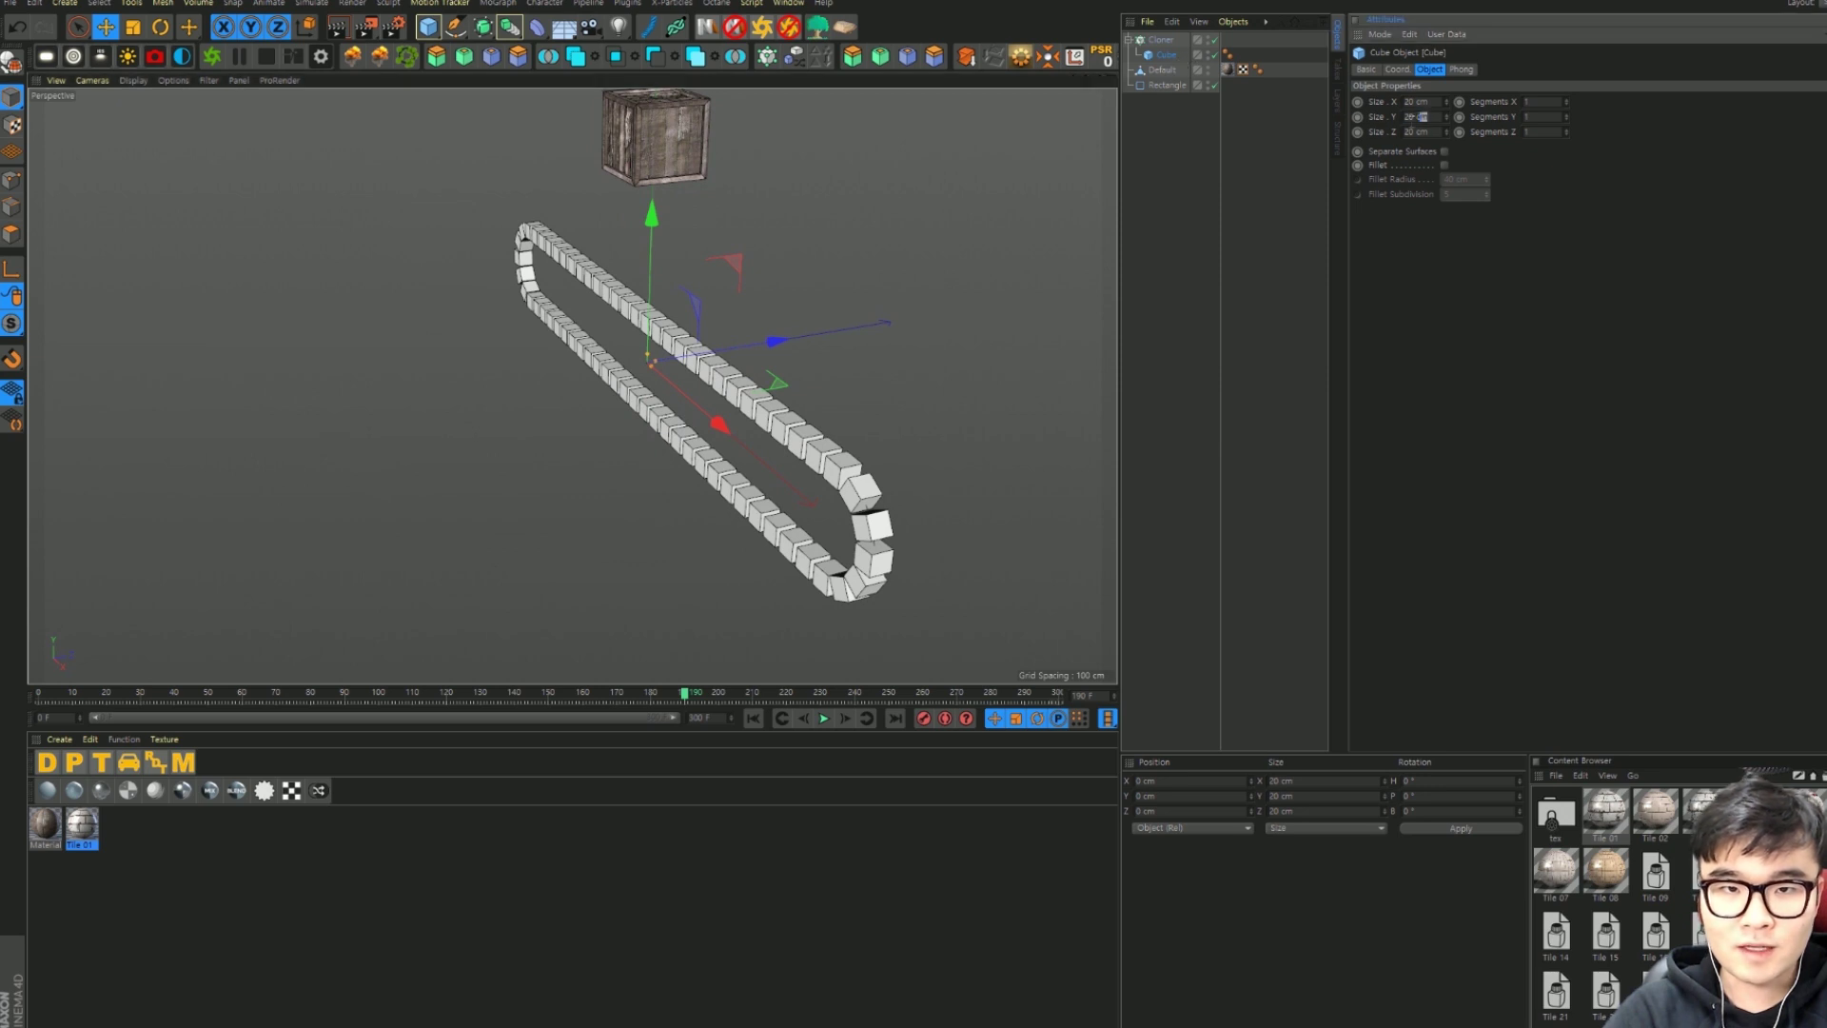
pyautogui.write('200')
pyautogui.press('Return')
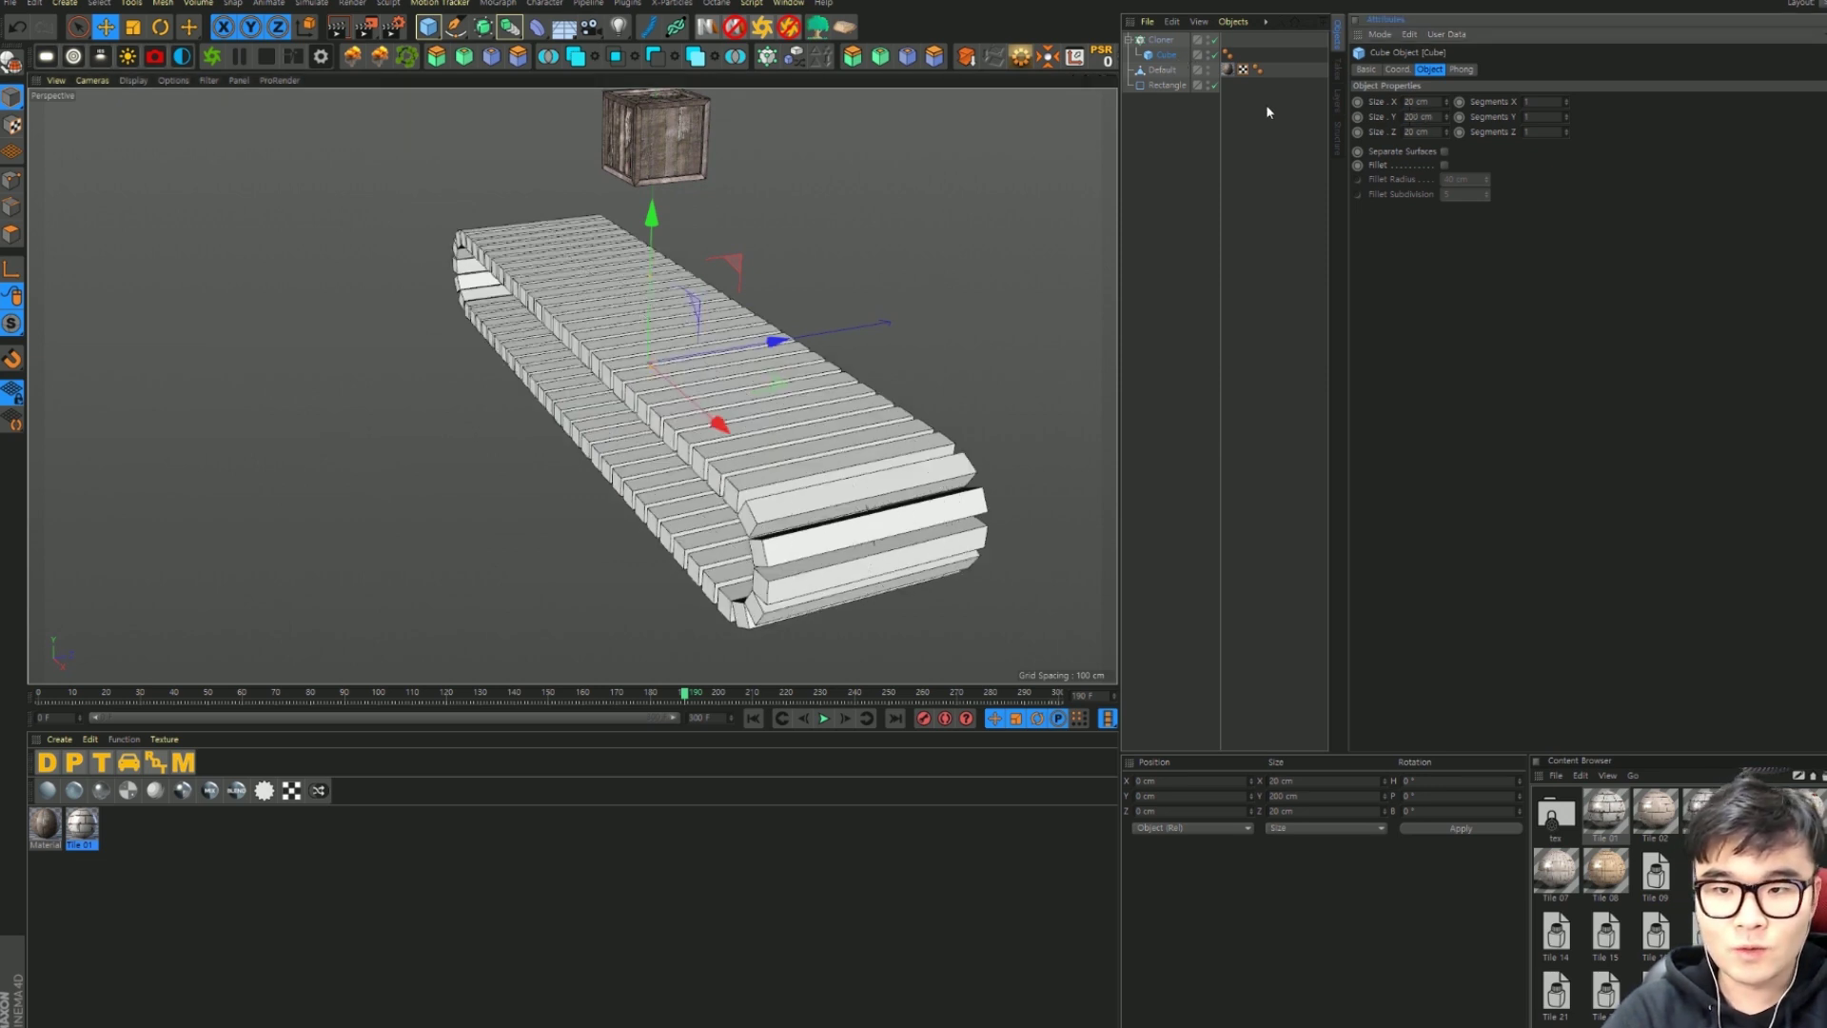
pyautogui.keyDown('alt'); pyautogui.moveTo(630, 391); pyautogui.dragTo(663, 387); pyautogui.keyUp('alt')
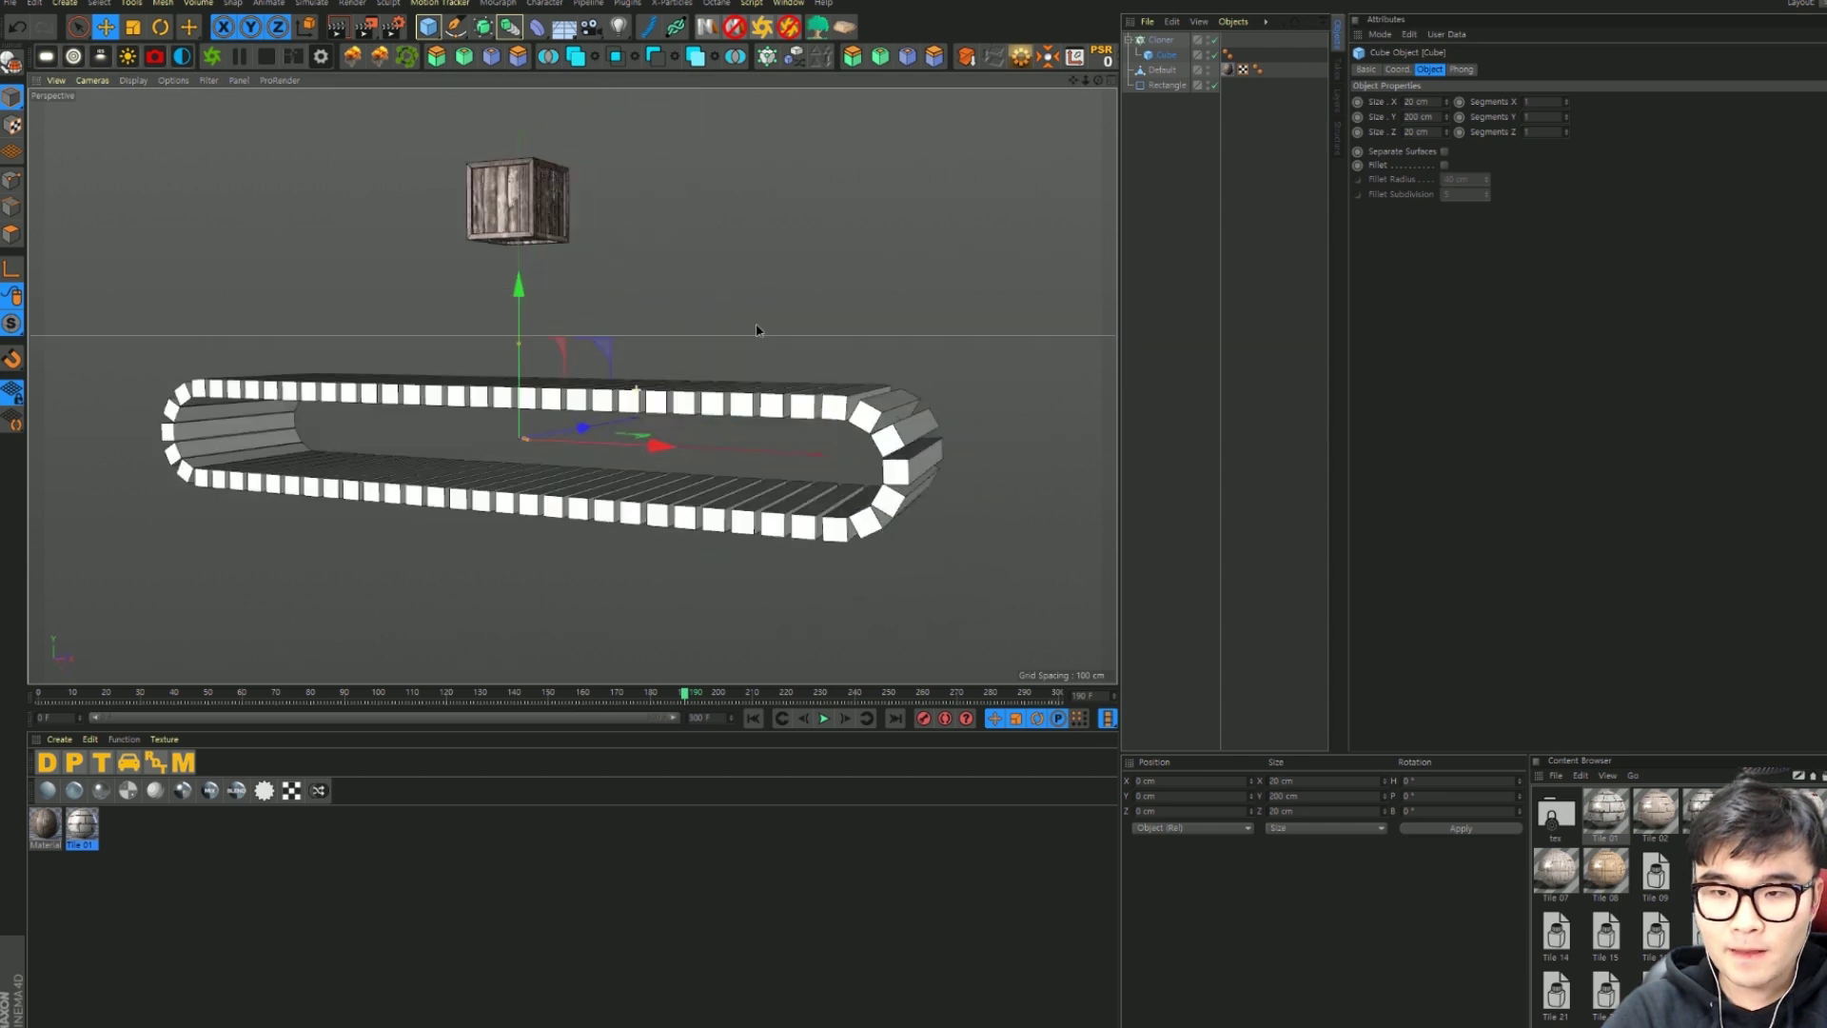
# Step: Set the Cloner rate to 8 %, then -1, and preview the sliding slats
pyautogui.click(1161, 40)
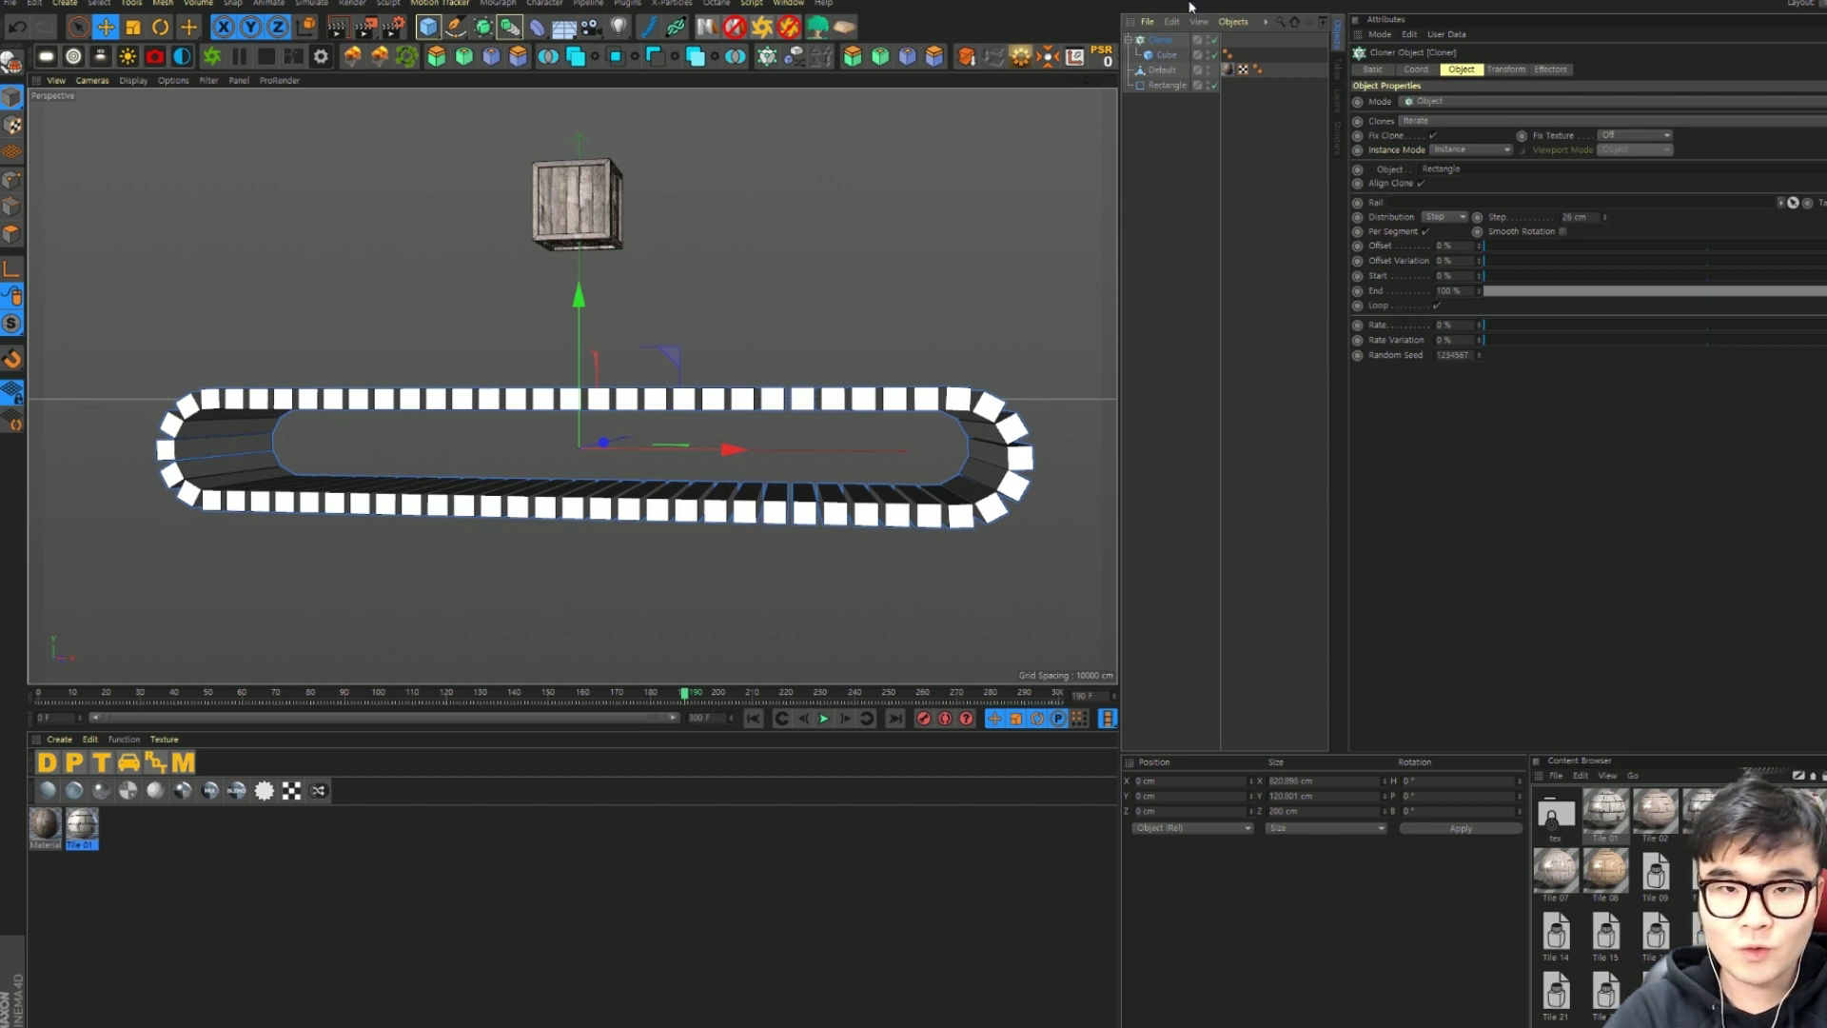
pyautogui.click(1445, 325)
pyautogui.write('8')
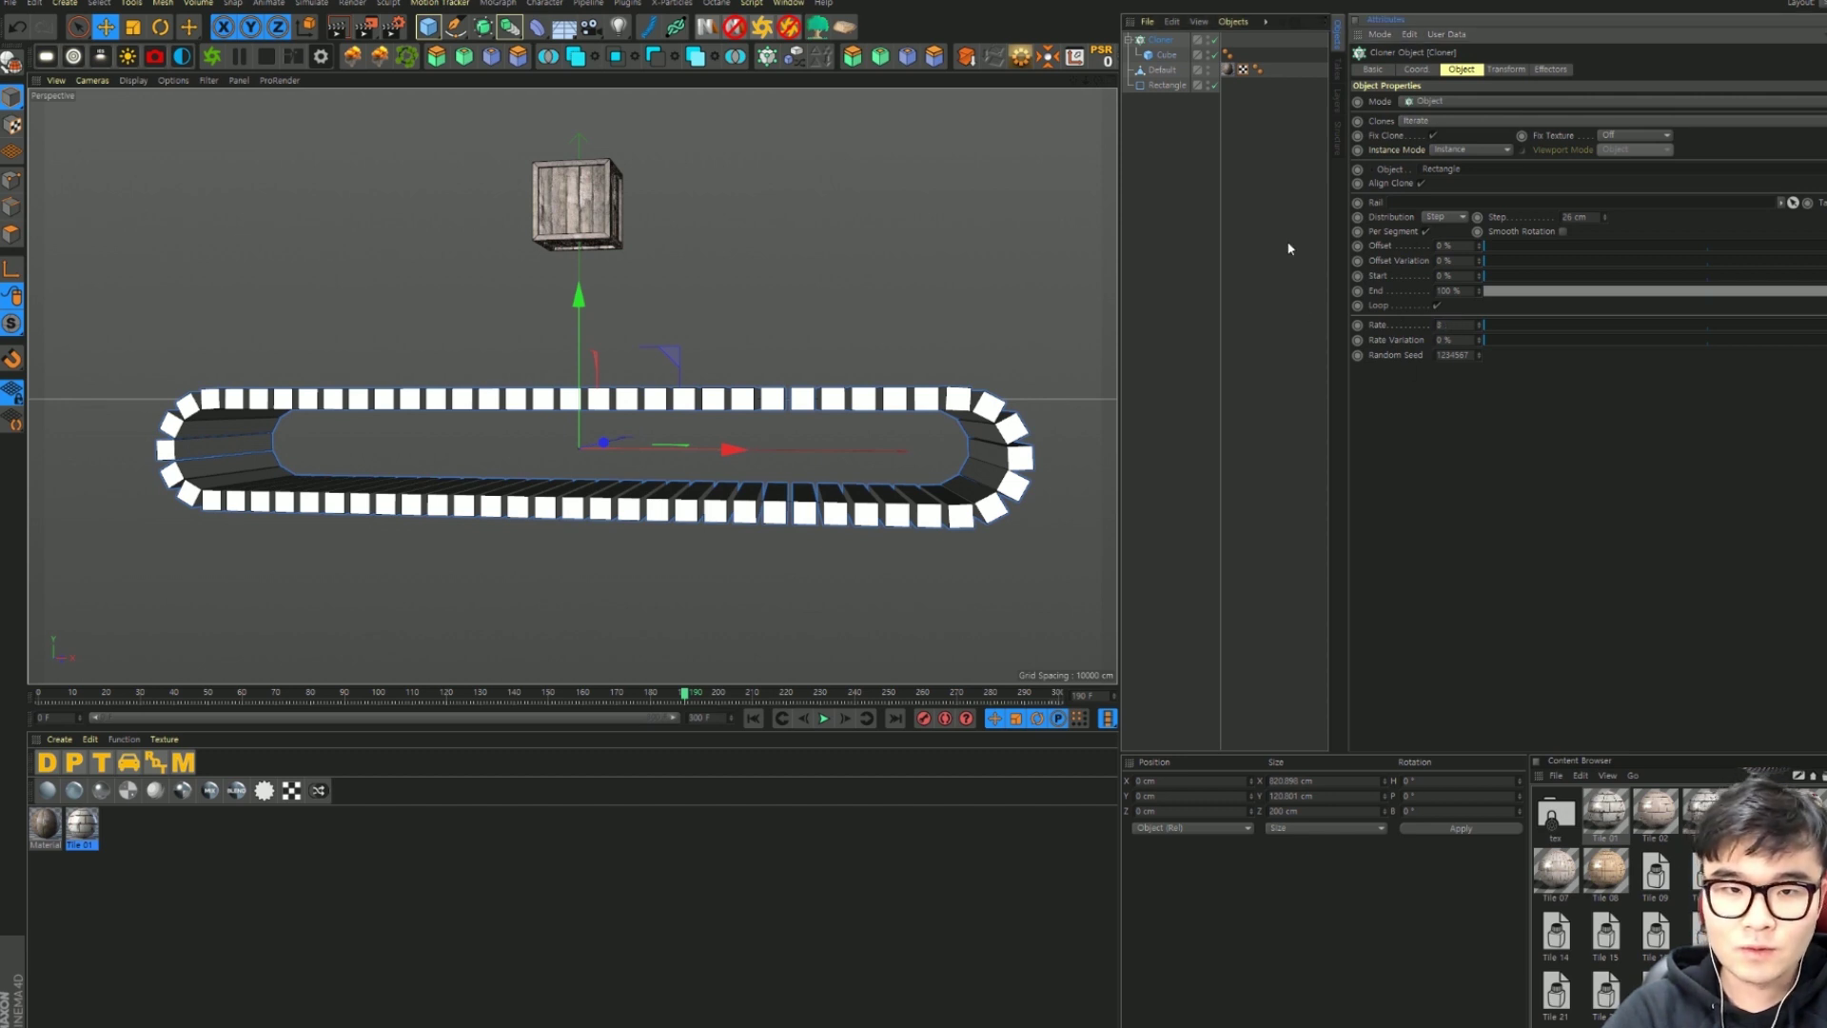
pyautogui.press('Return')
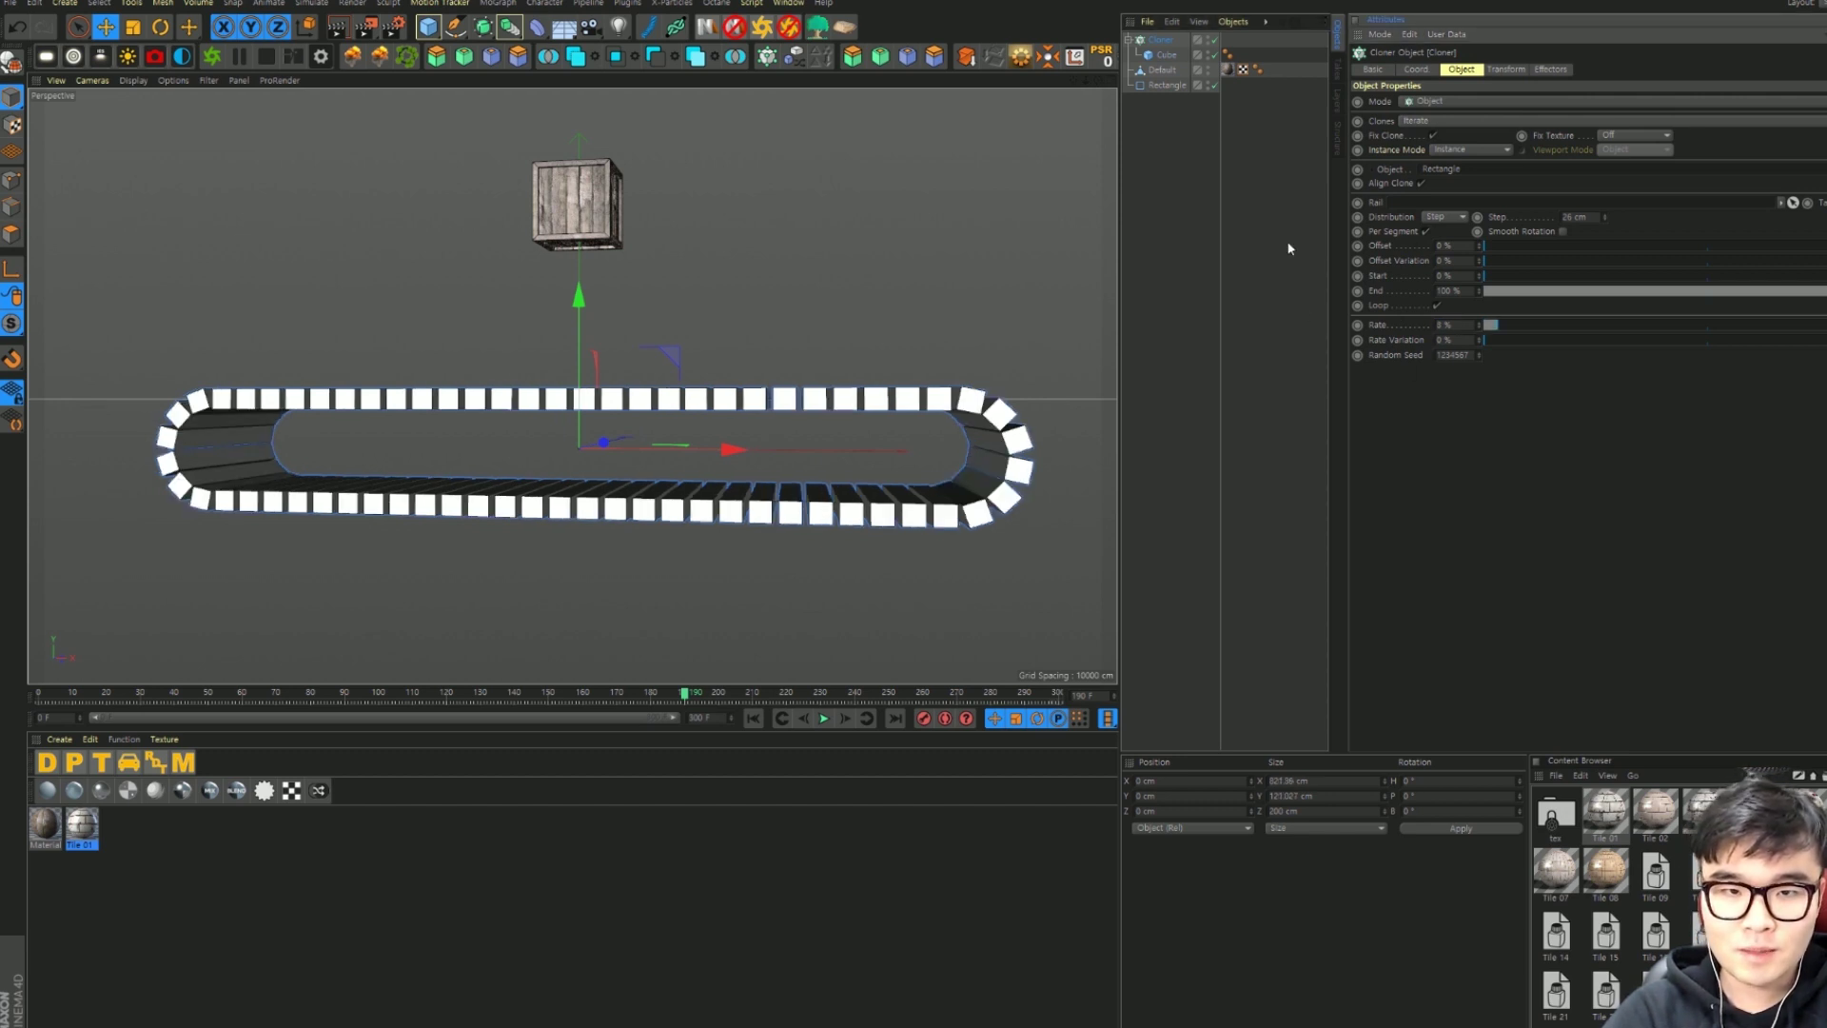
pyautogui.click(824, 721)
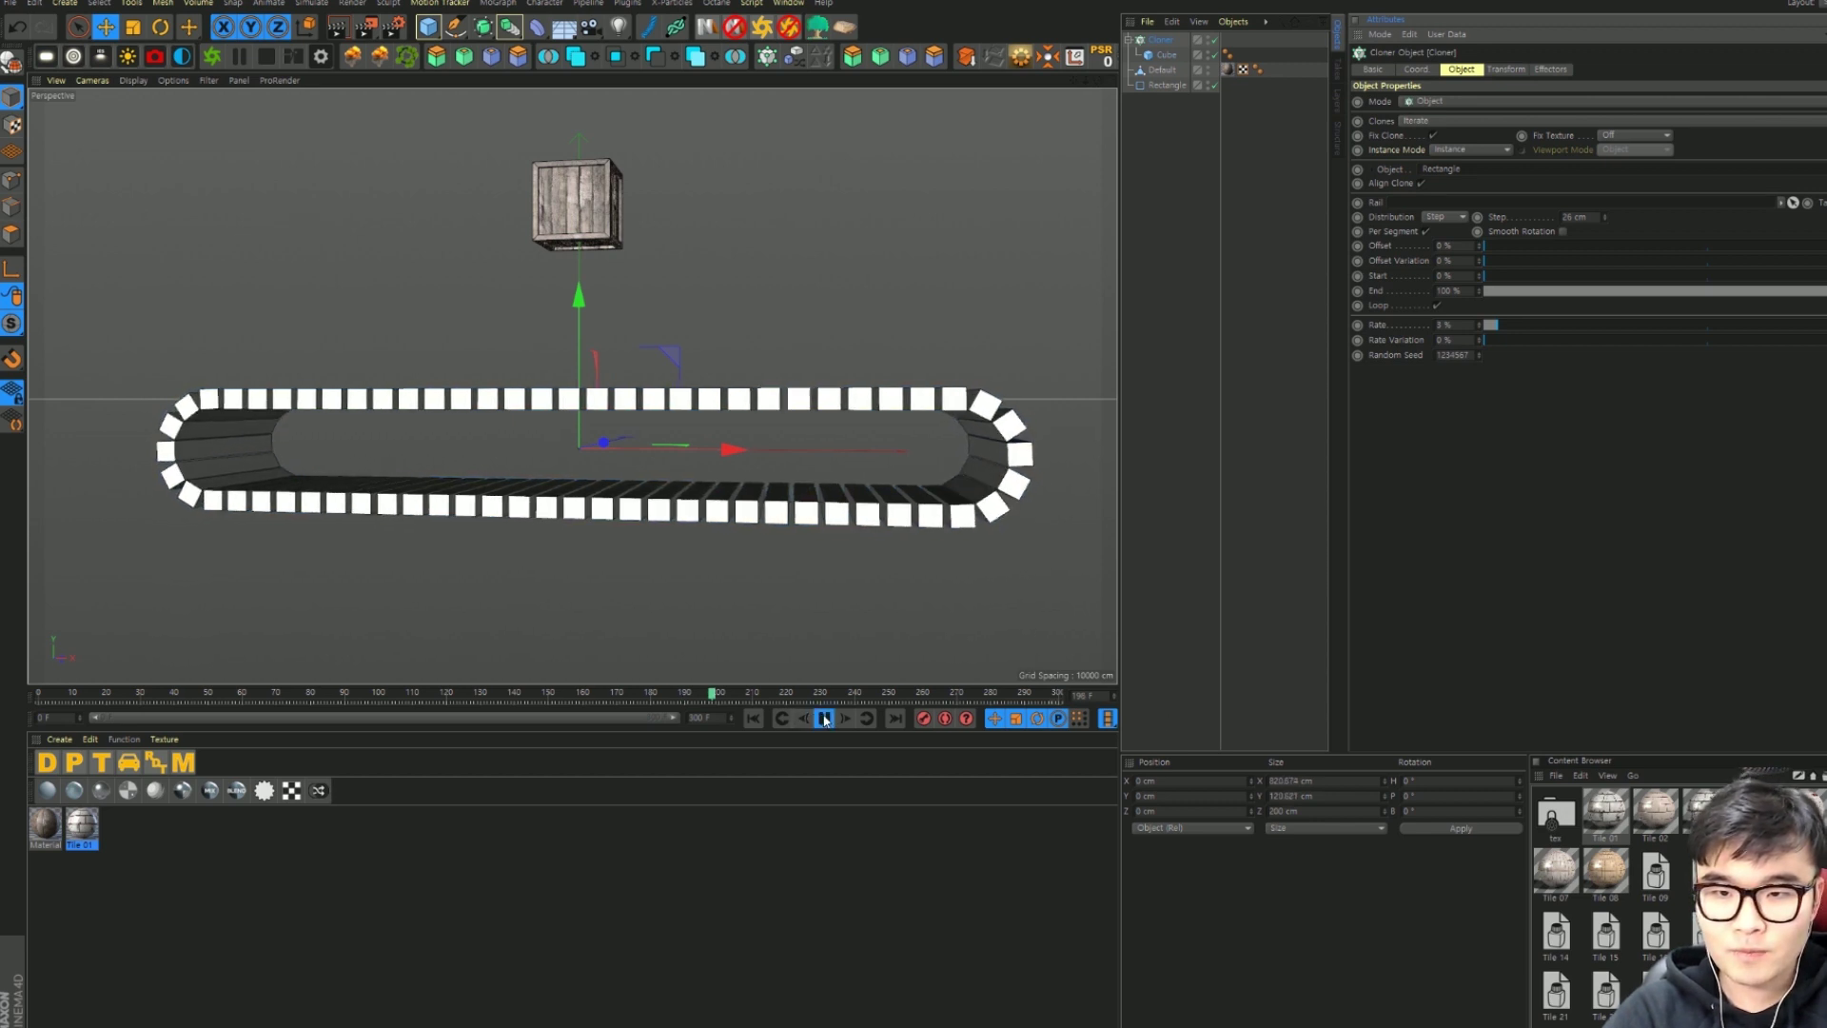
pyautogui.press('F8')
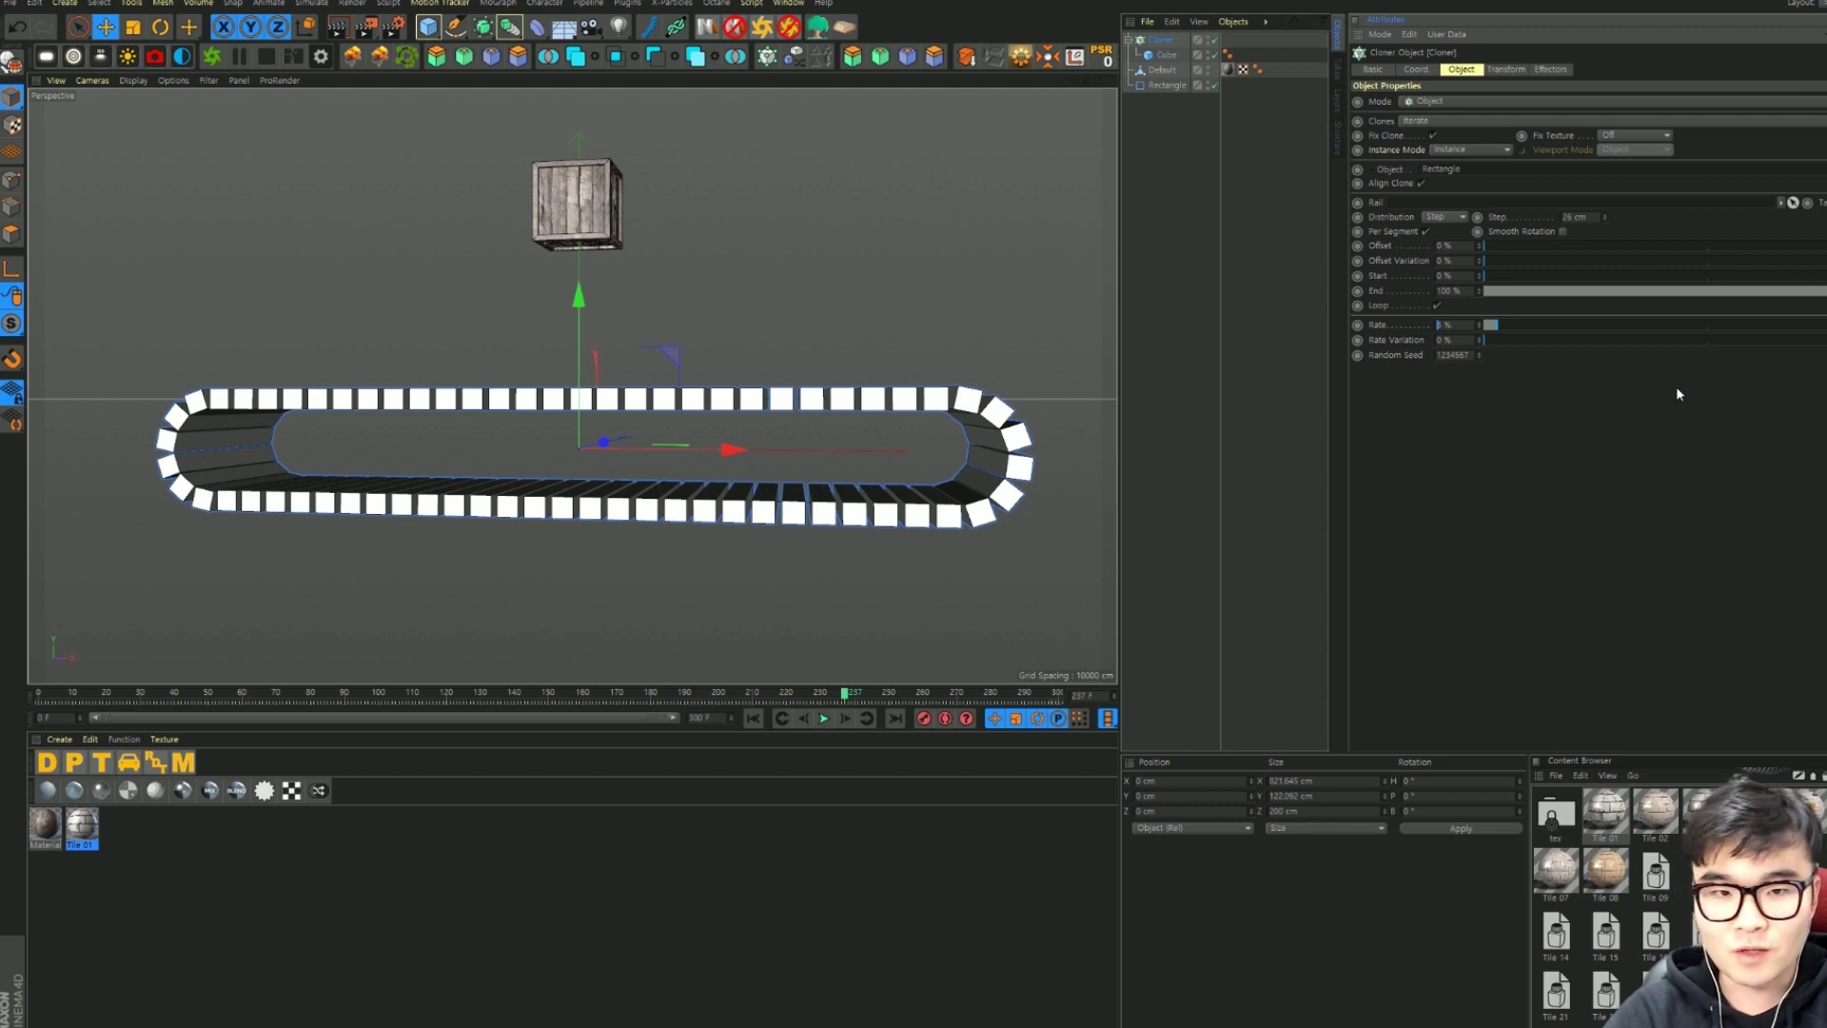
pyautogui.write('-1')
pyautogui.press('Return')
pyautogui.click(824, 719)
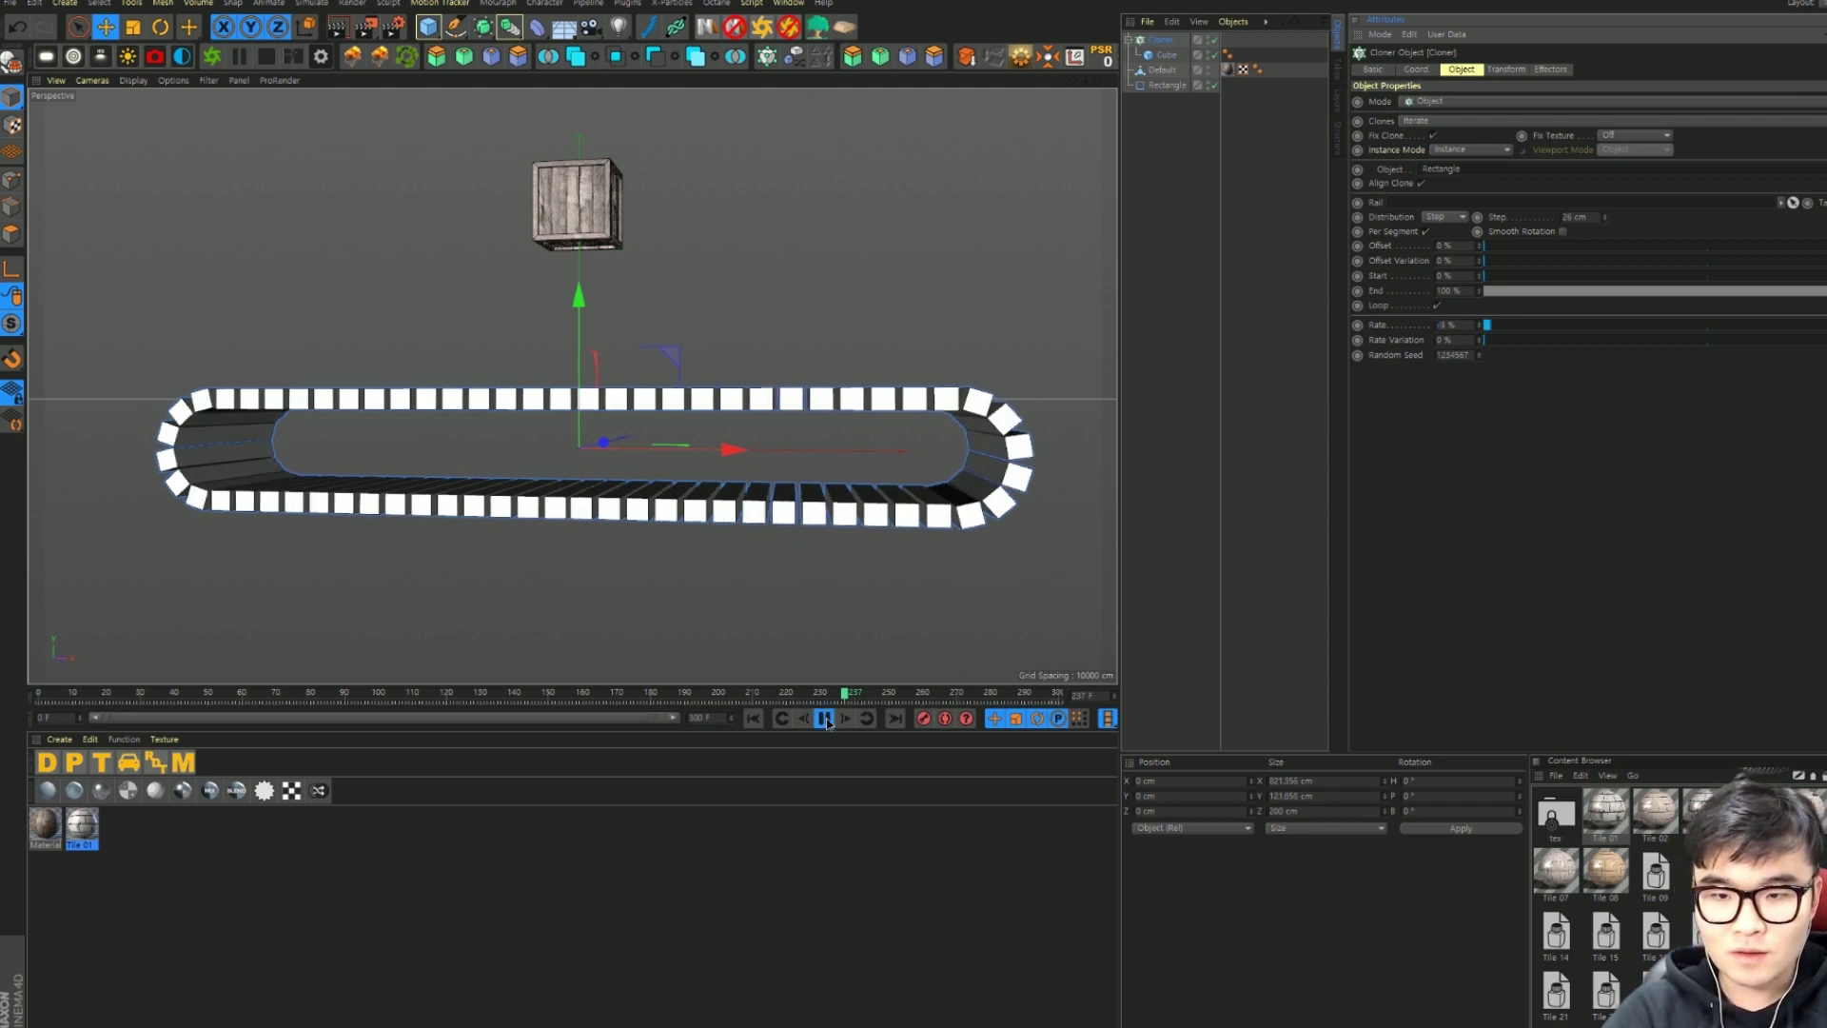
pyautogui.click(822, 721)
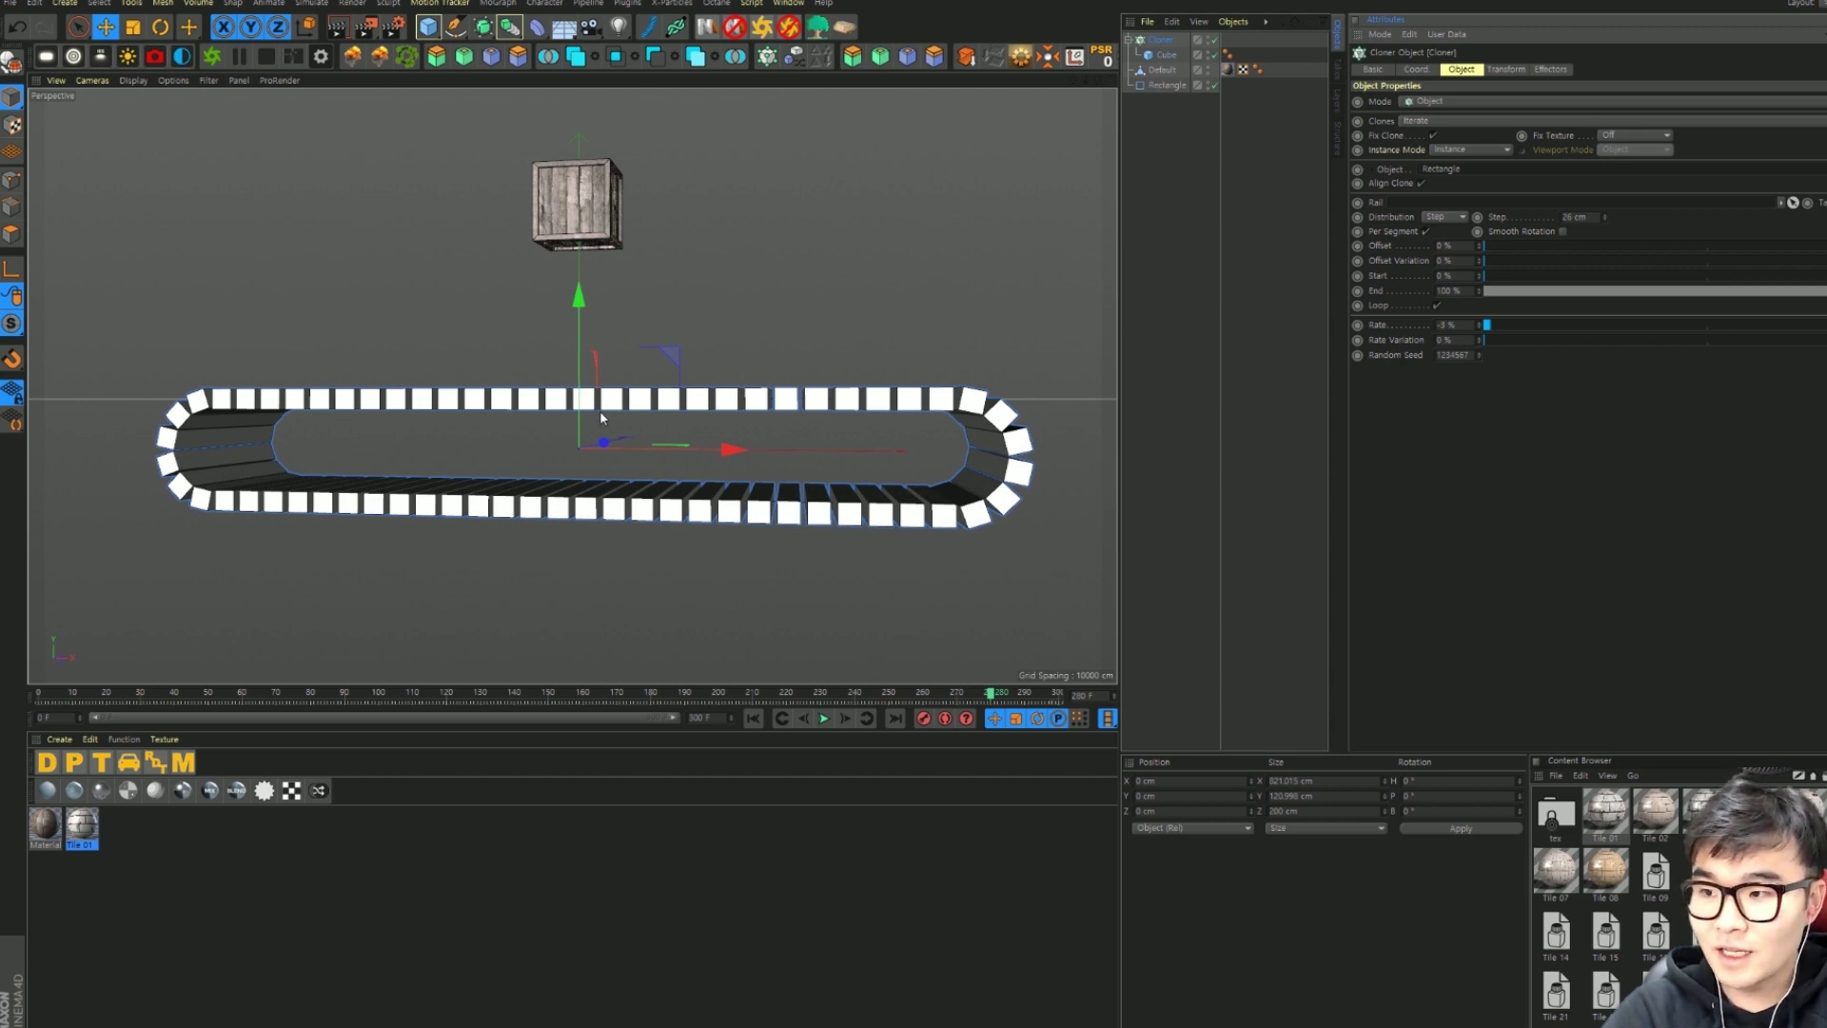
pyautogui.click(1164, 57)
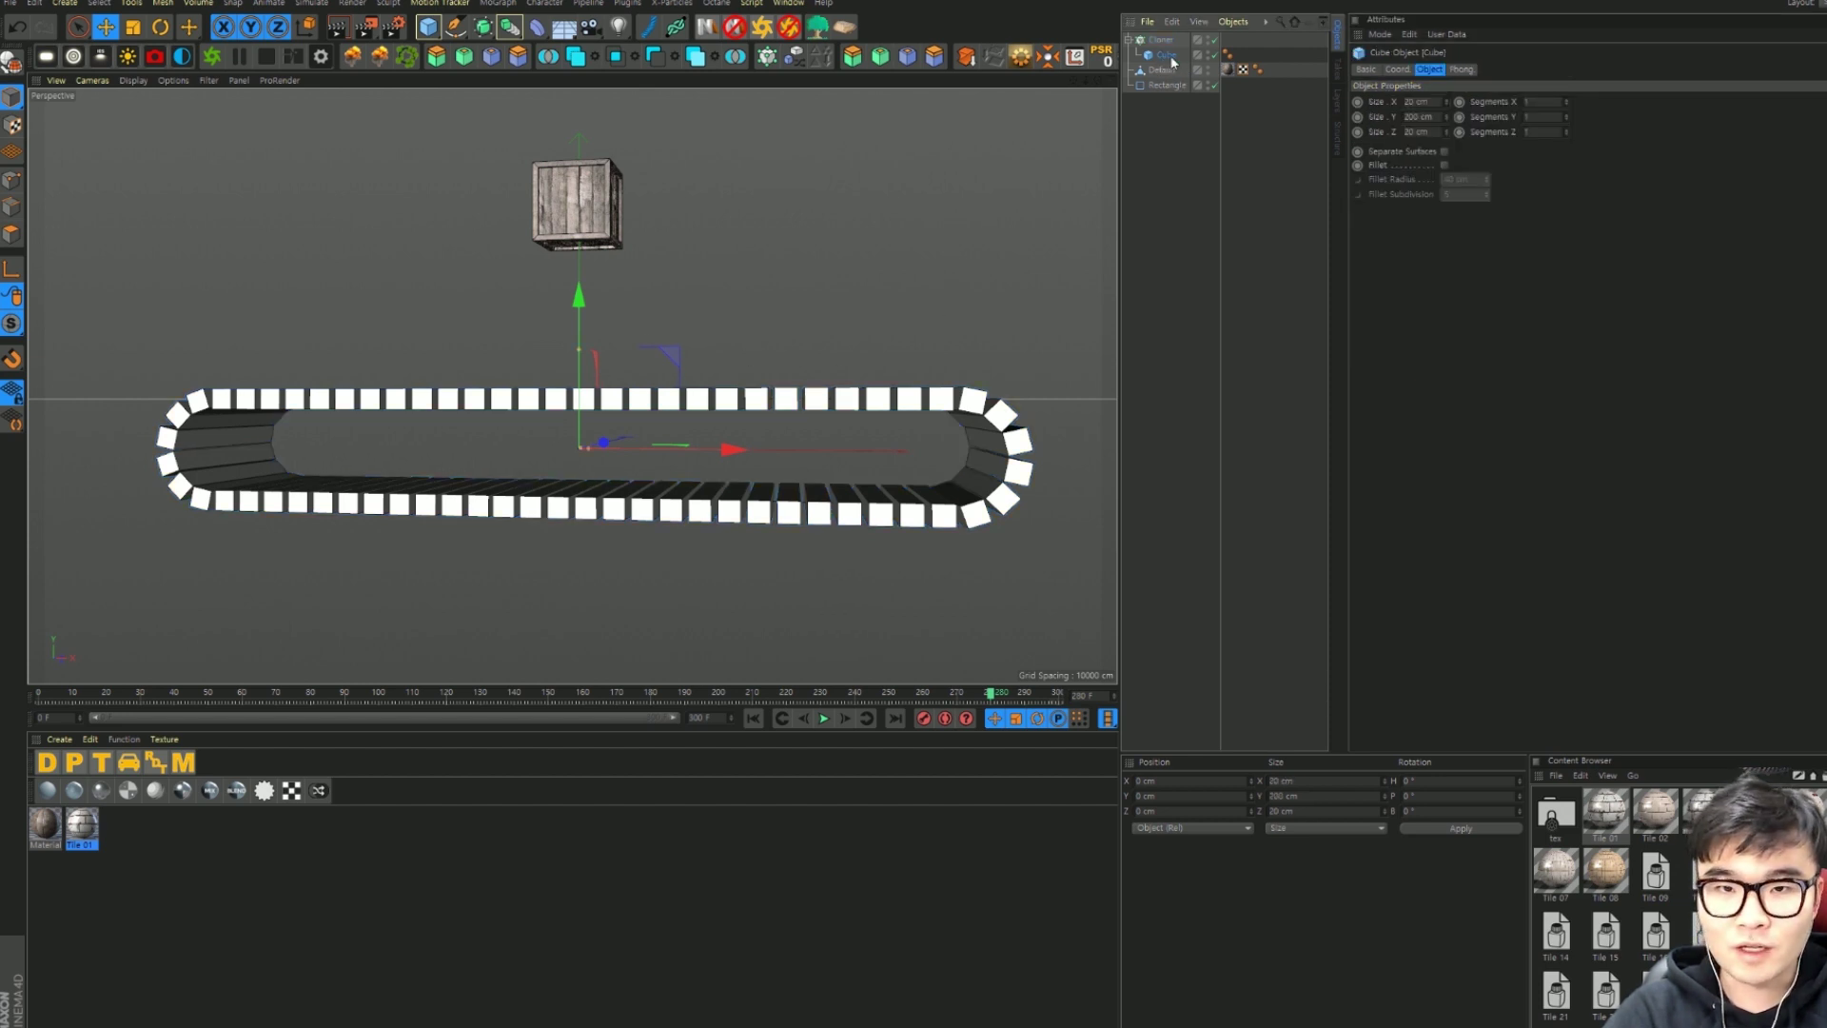
# Step: Give the belt Cube a Collider Body tag and the crate a Rigid Body tag
pyautogui.rightClick(1173, 58)
pyautogui.moveTo(1224, 66)
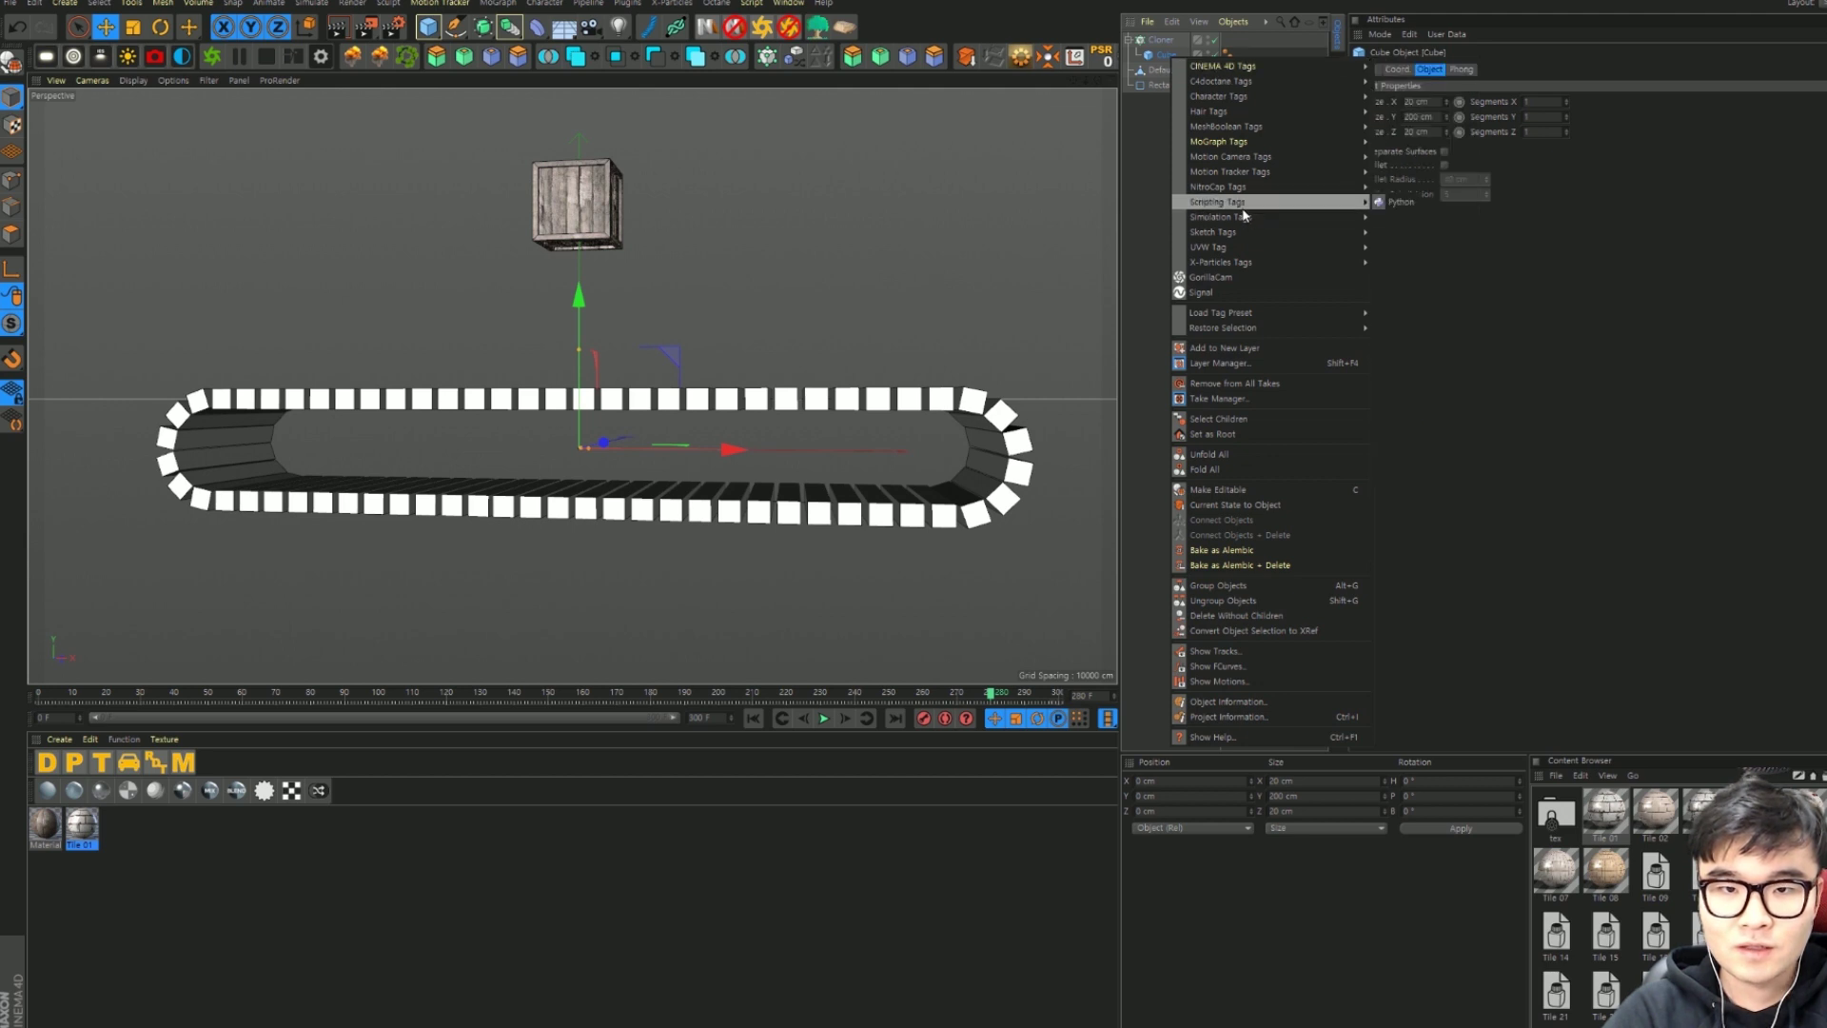
pyautogui.moveTo(1222, 215)
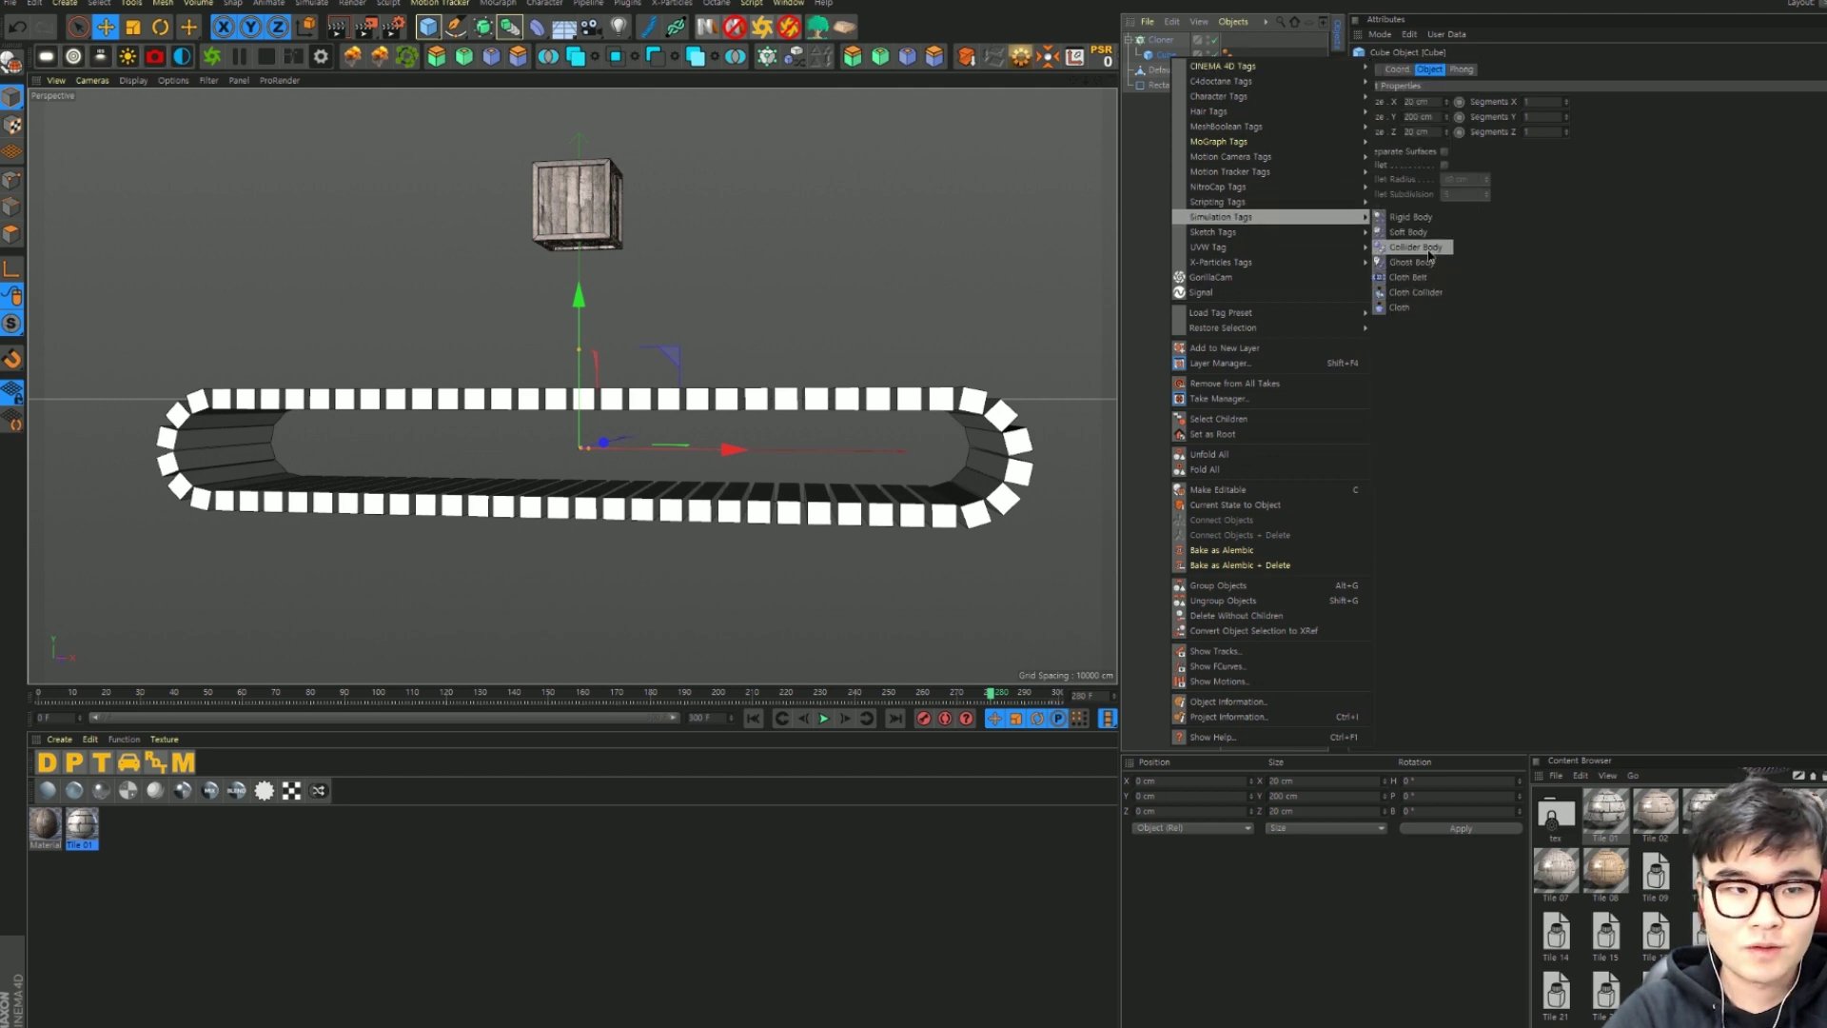
pyautogui.click(1427, 250)
pyautogui.click(1166, 85)
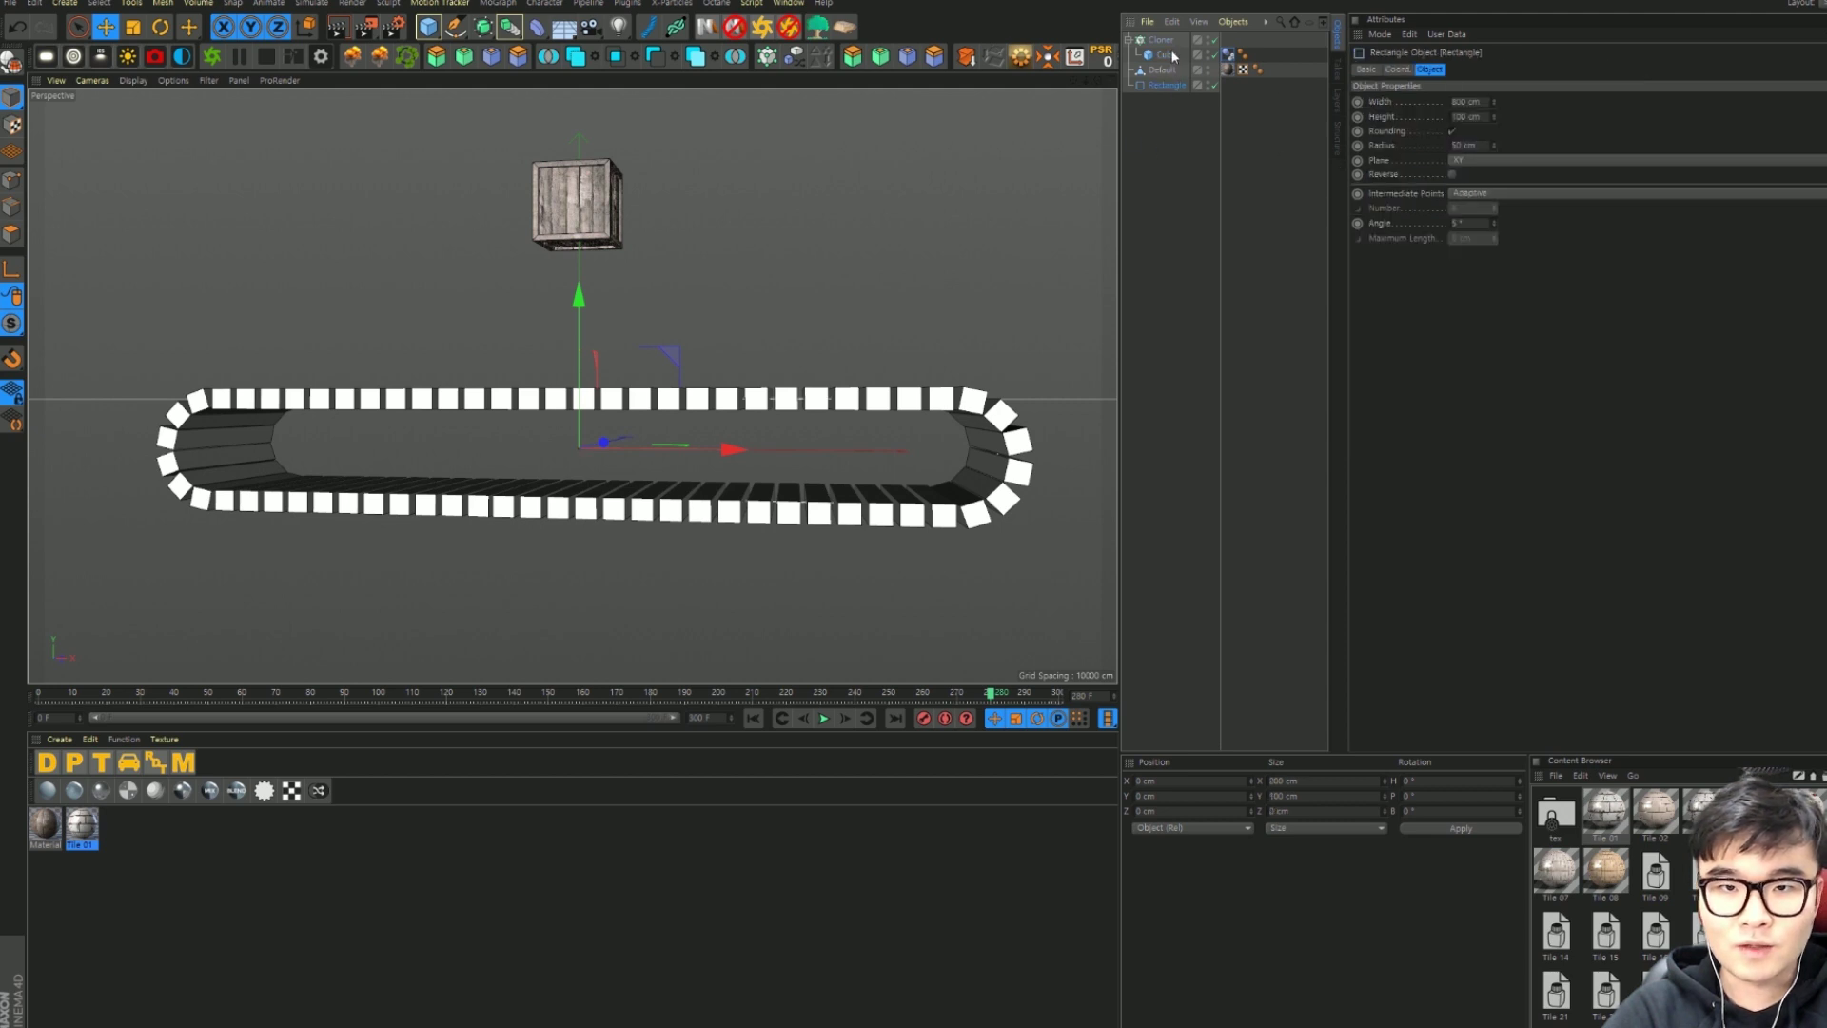
pyautogui.moveTo(1163, 70); pyautogui.dragTo(1176, 84)
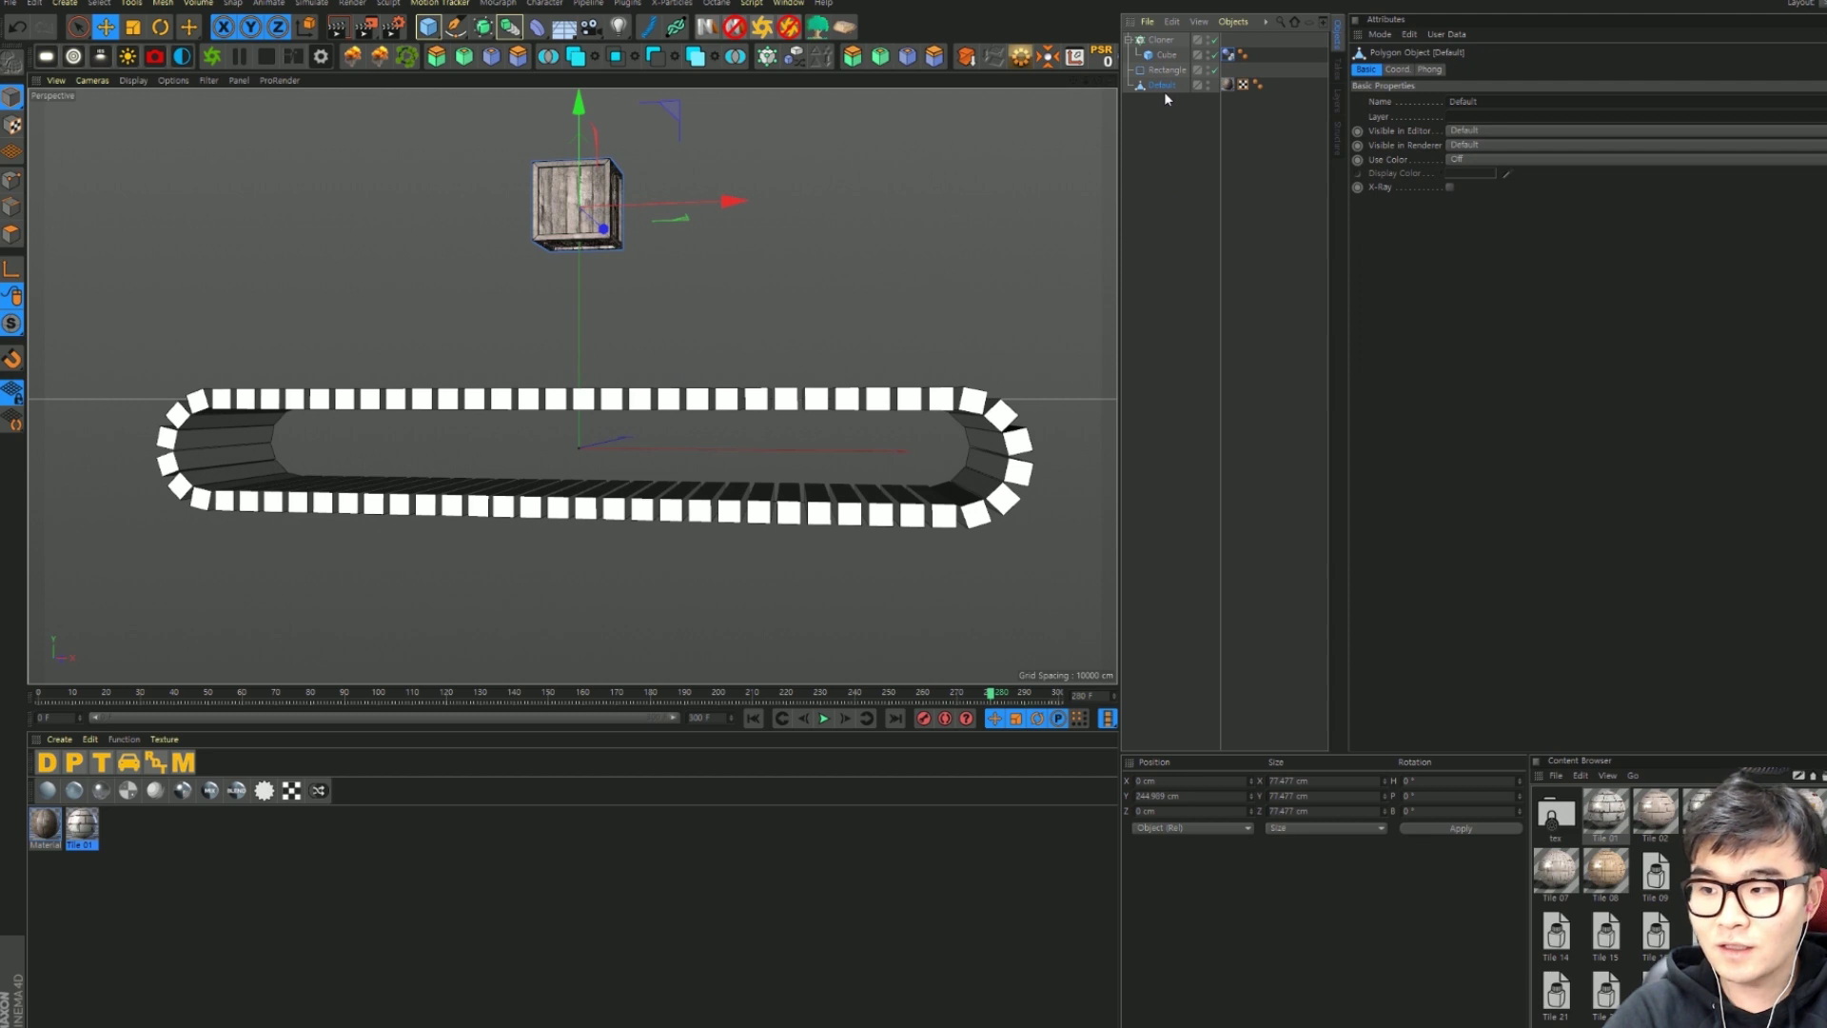
pyautogui.rightClick(1164, 93)
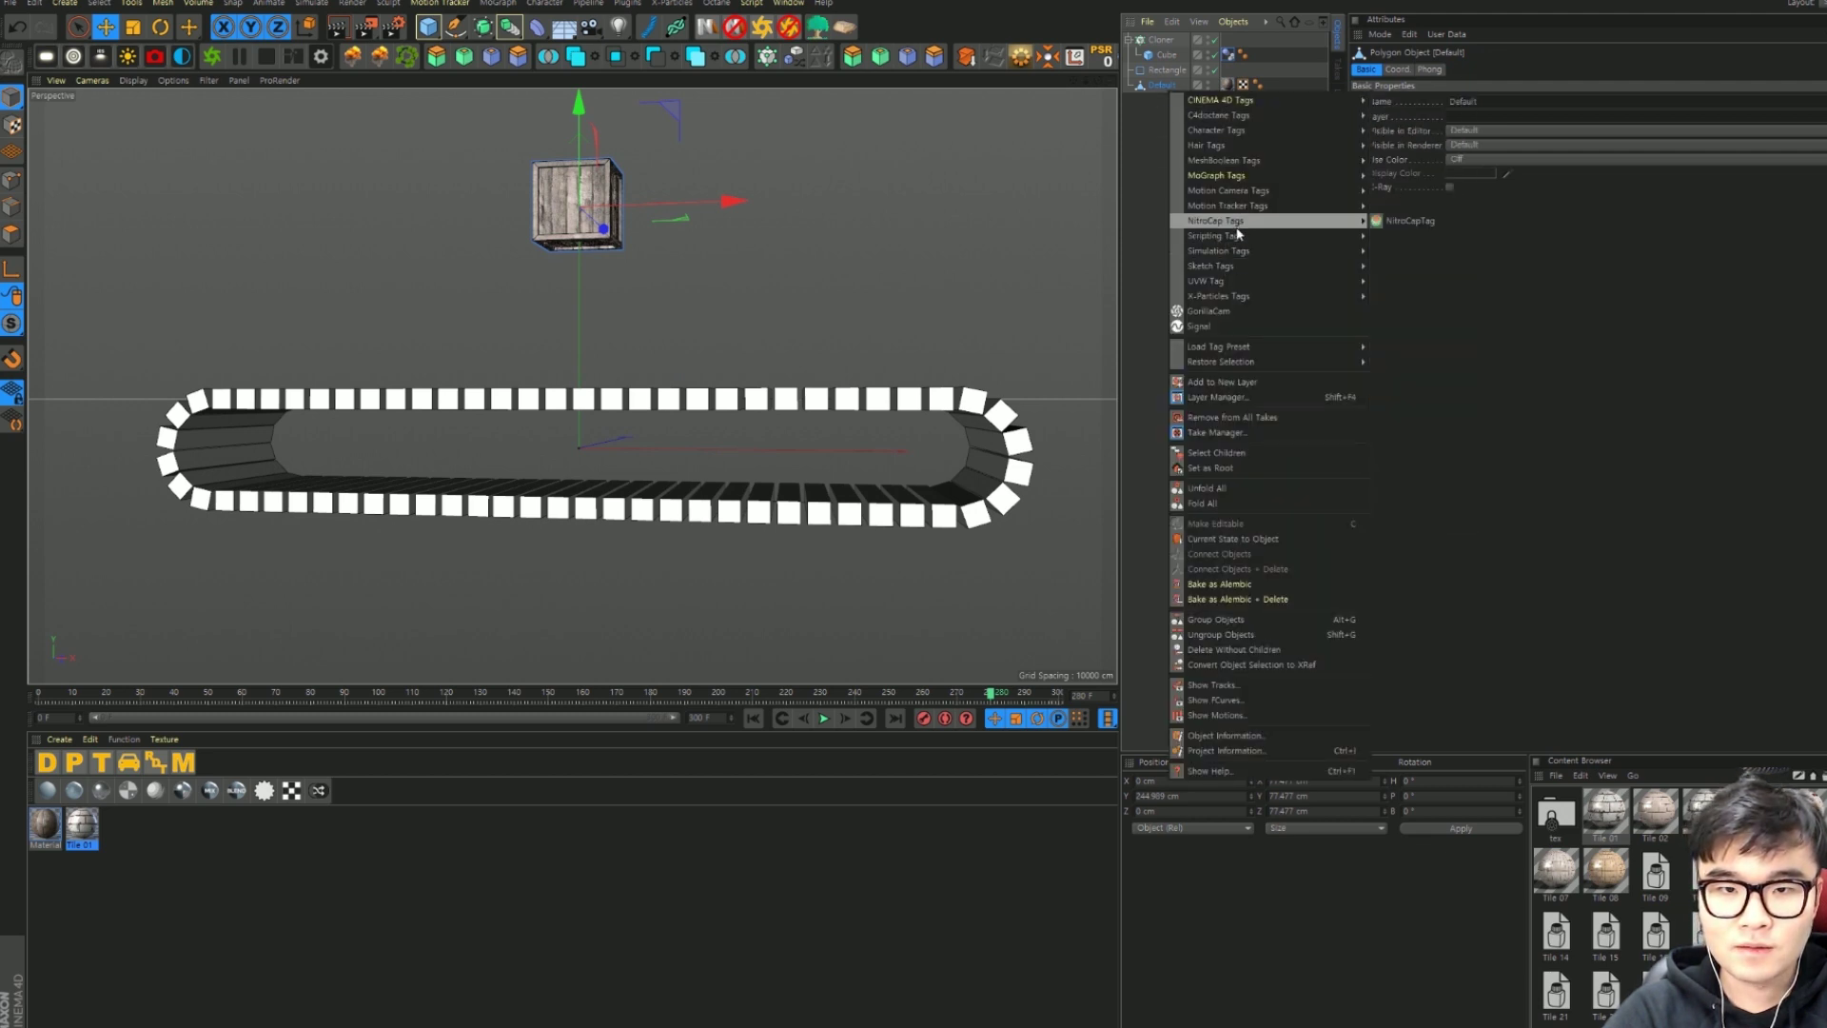
pyautogui.moveTo(1219, 249)
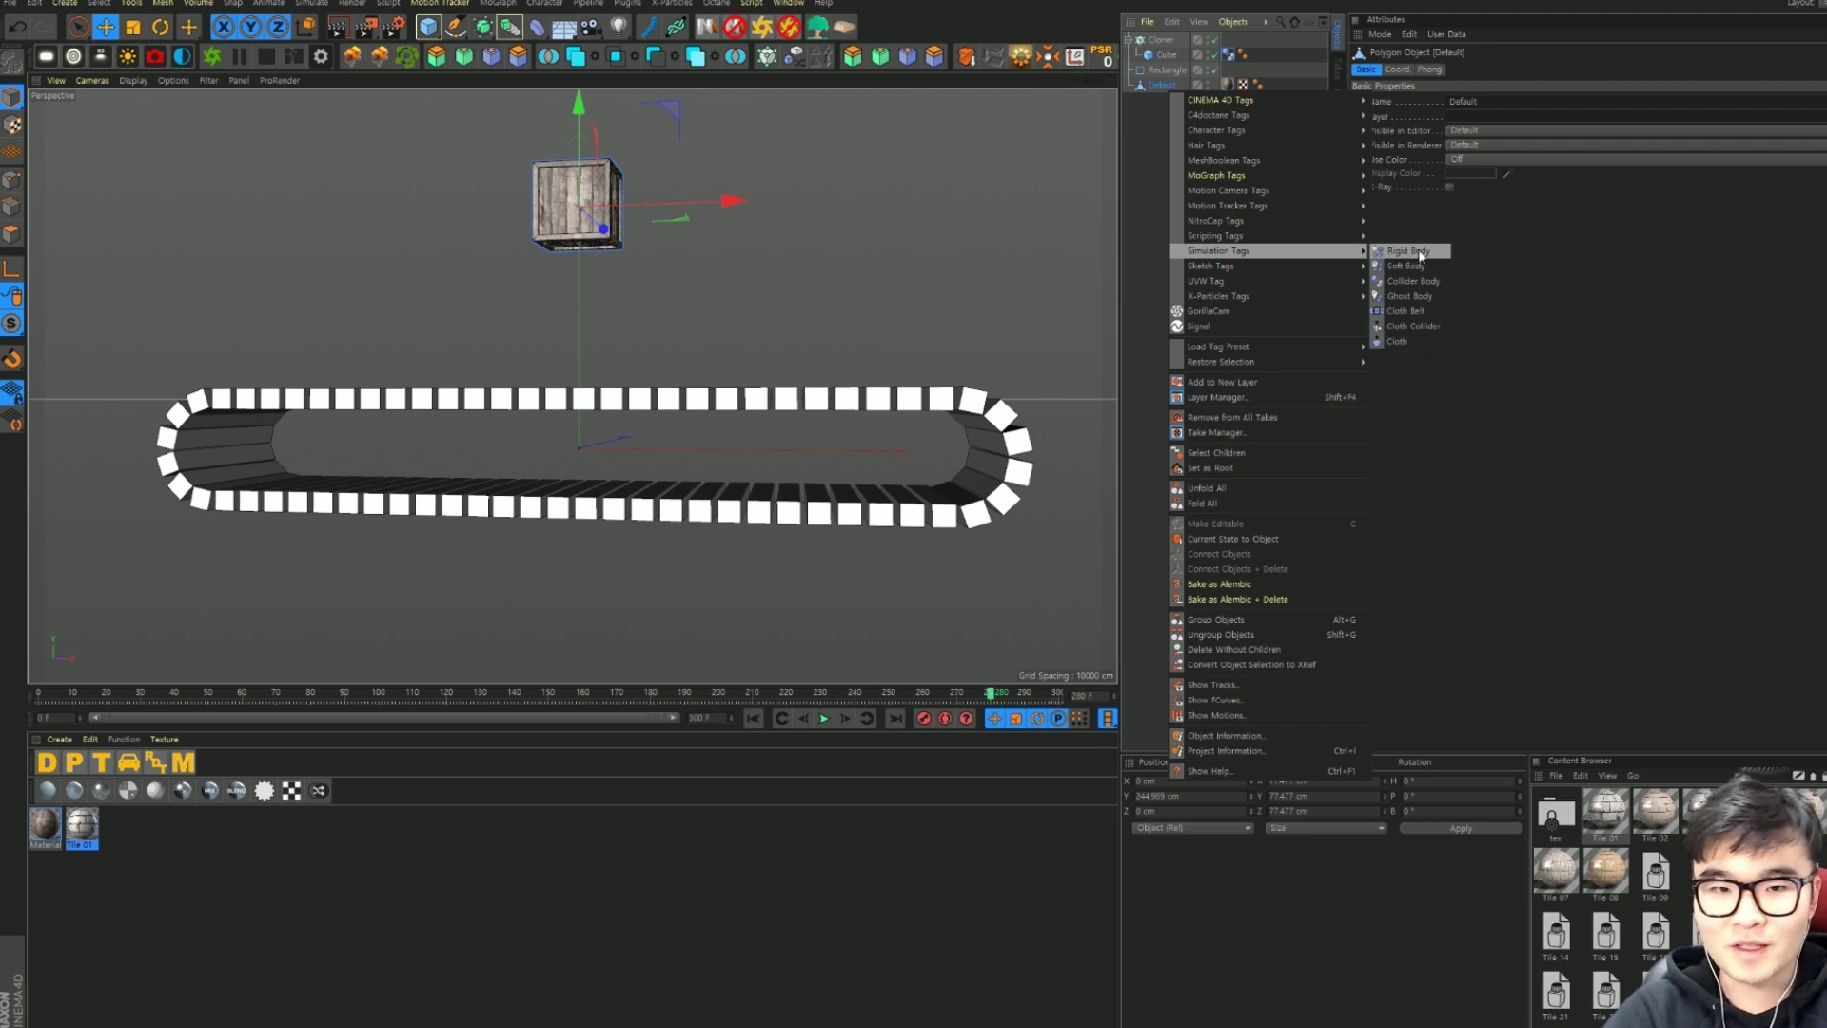
pyautogui.click(1420, 255)
# Step: Play the simulation to watch the crate land and ride, then orbit the conveyor
pyautogui.click(824, 719)
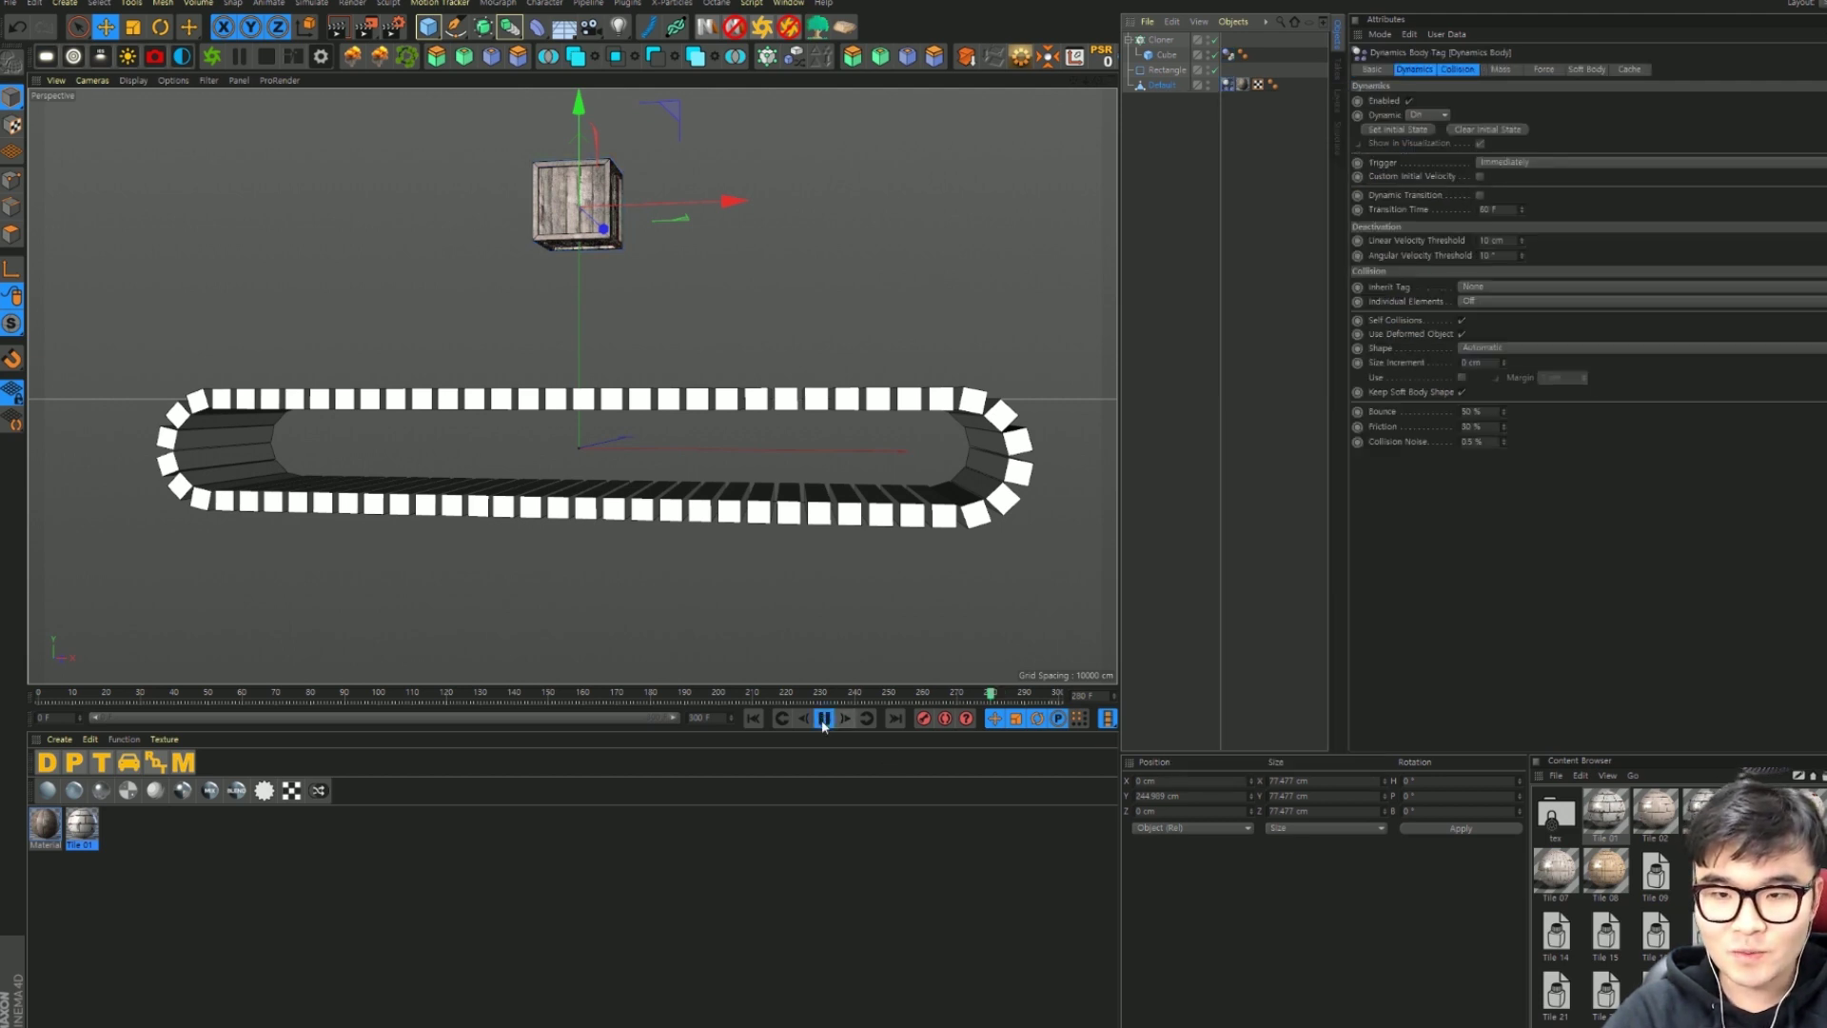
pyautogui.click(824, 718)
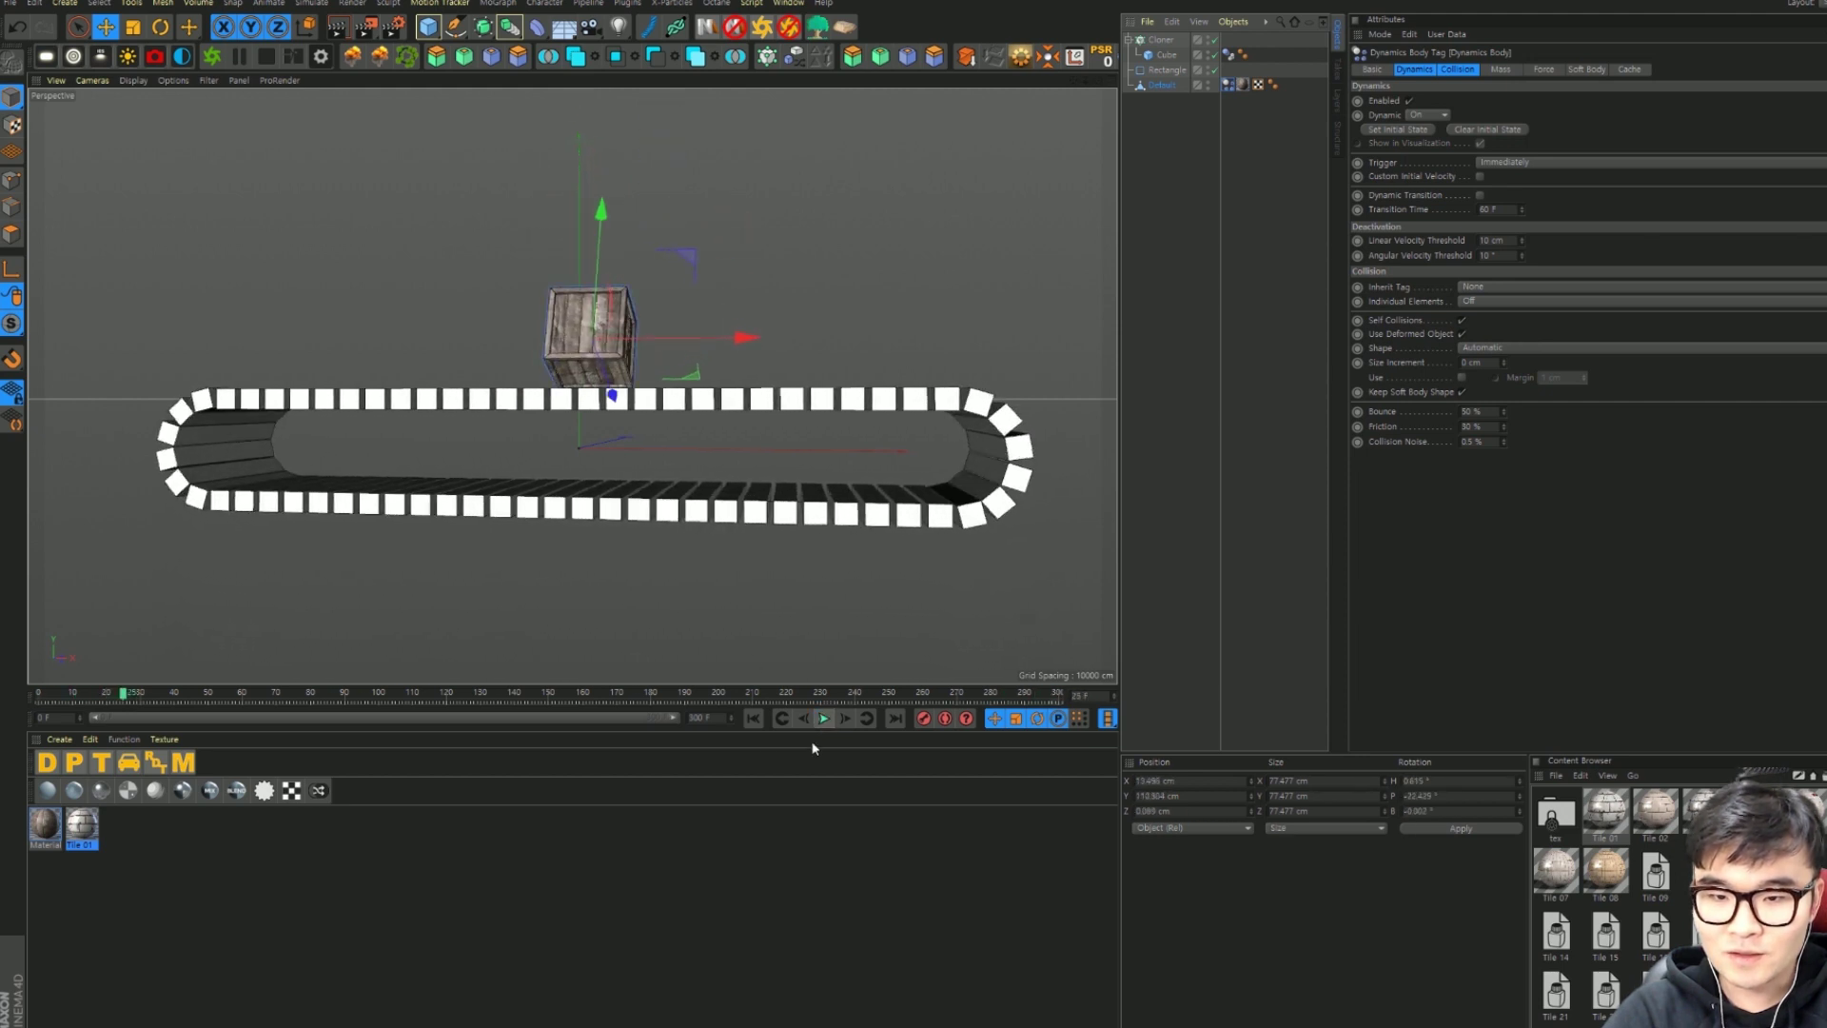
pyautogui.click(825, 718)
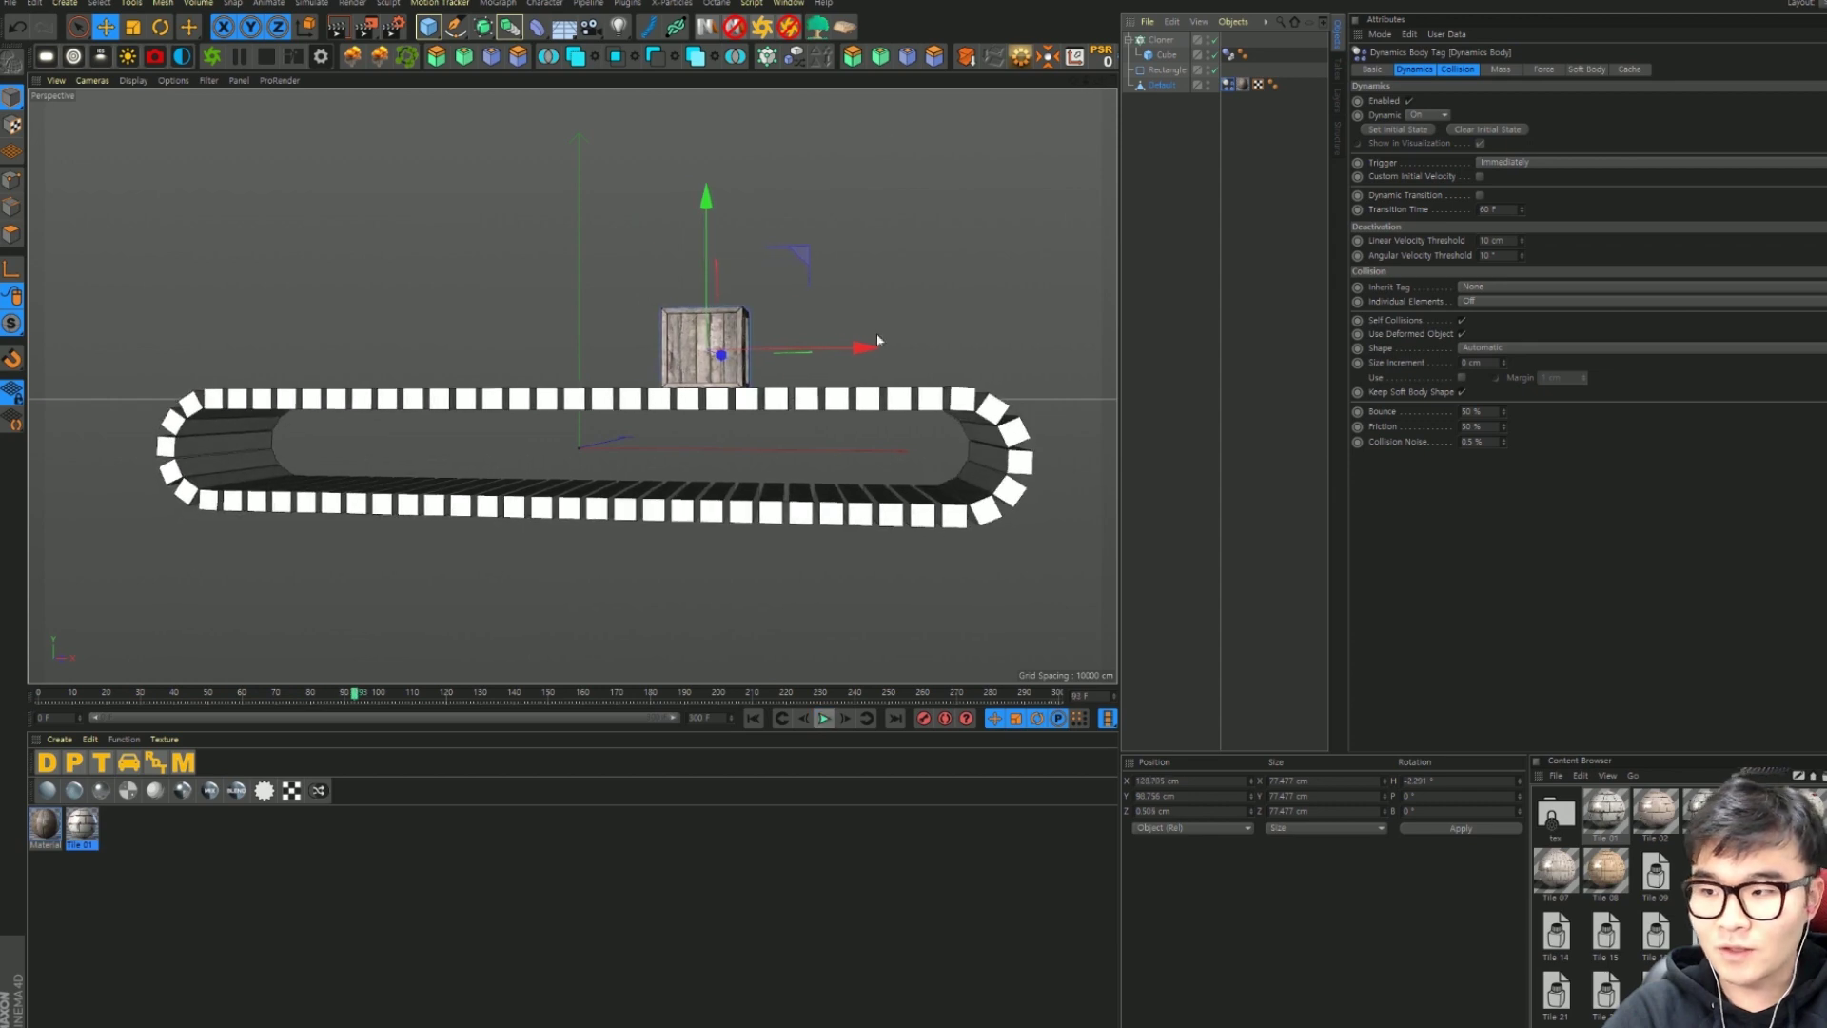
pyautogui.press('F8')
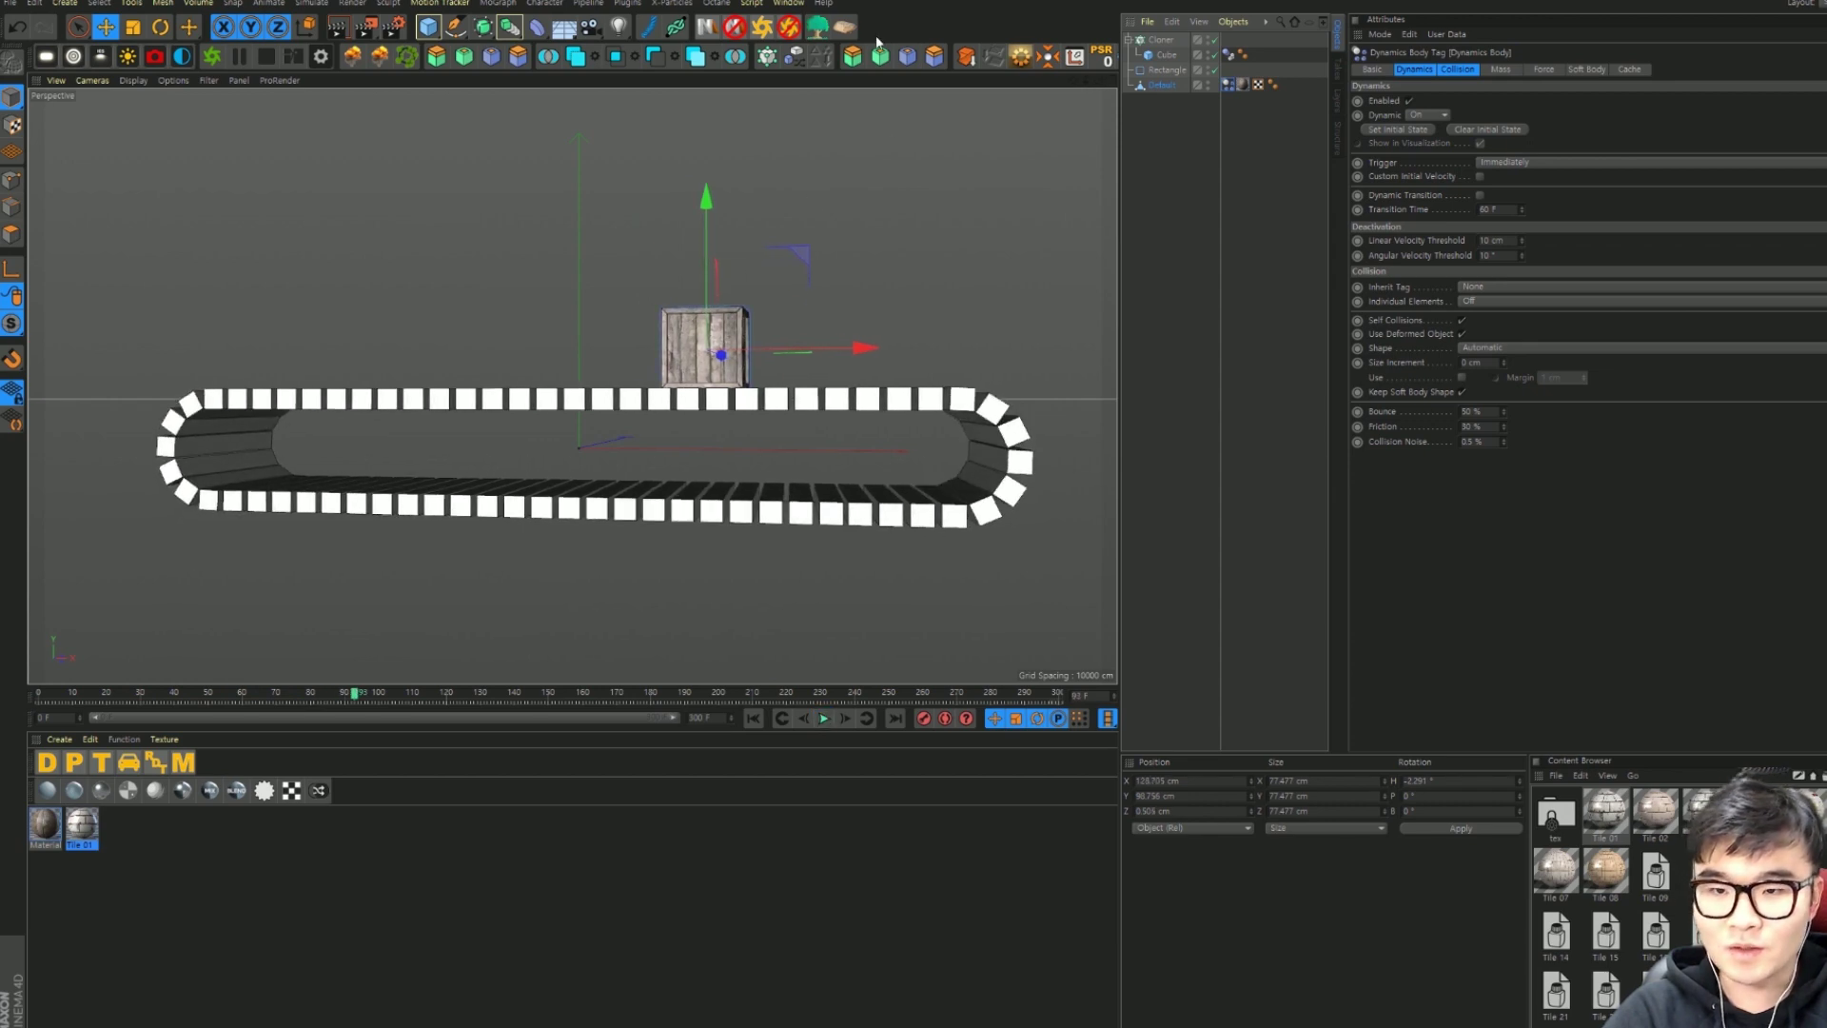
pyautogui.keyDown('alt'); pyautogui.moveTo(837, 400); pyautogui.dragTo(872, 374); pyautogui.keyUp('alt')
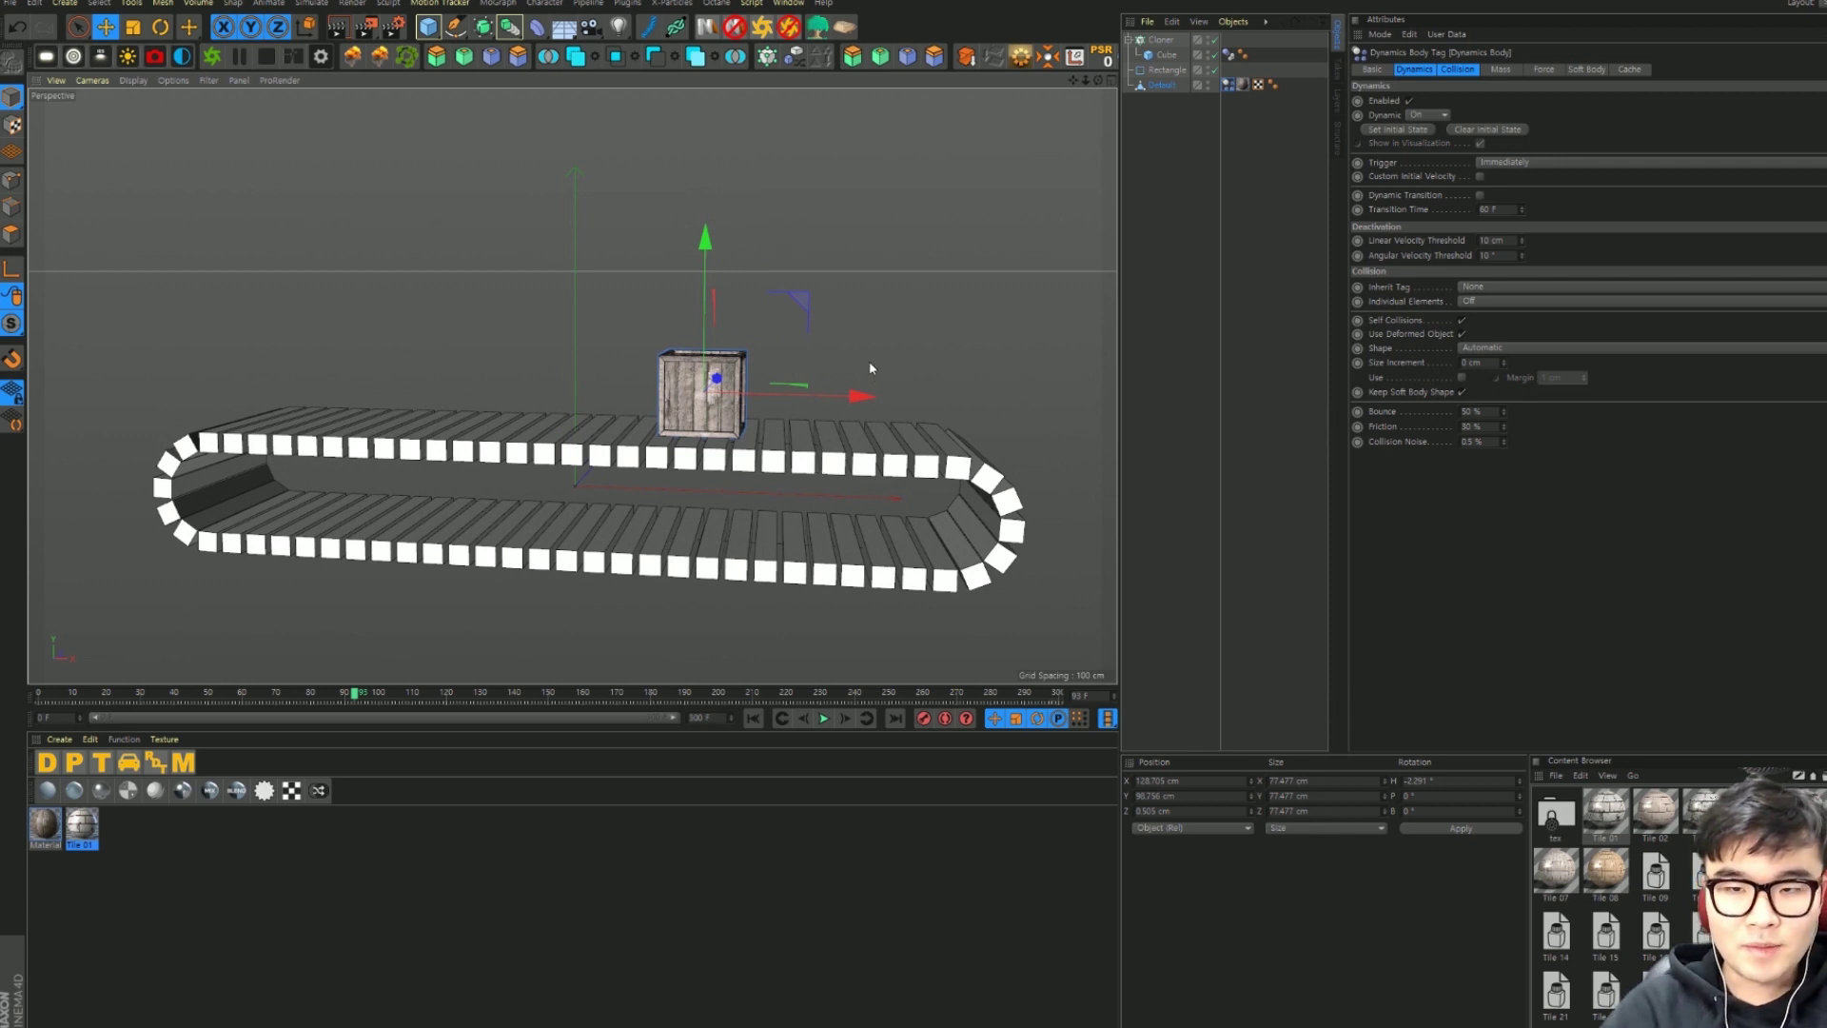
pyautogui.keyDown('alt'); pyautogui.moveTo(870, 368); pyautogui.dragTo(786, 234); pyautogui.keyUp('alt')
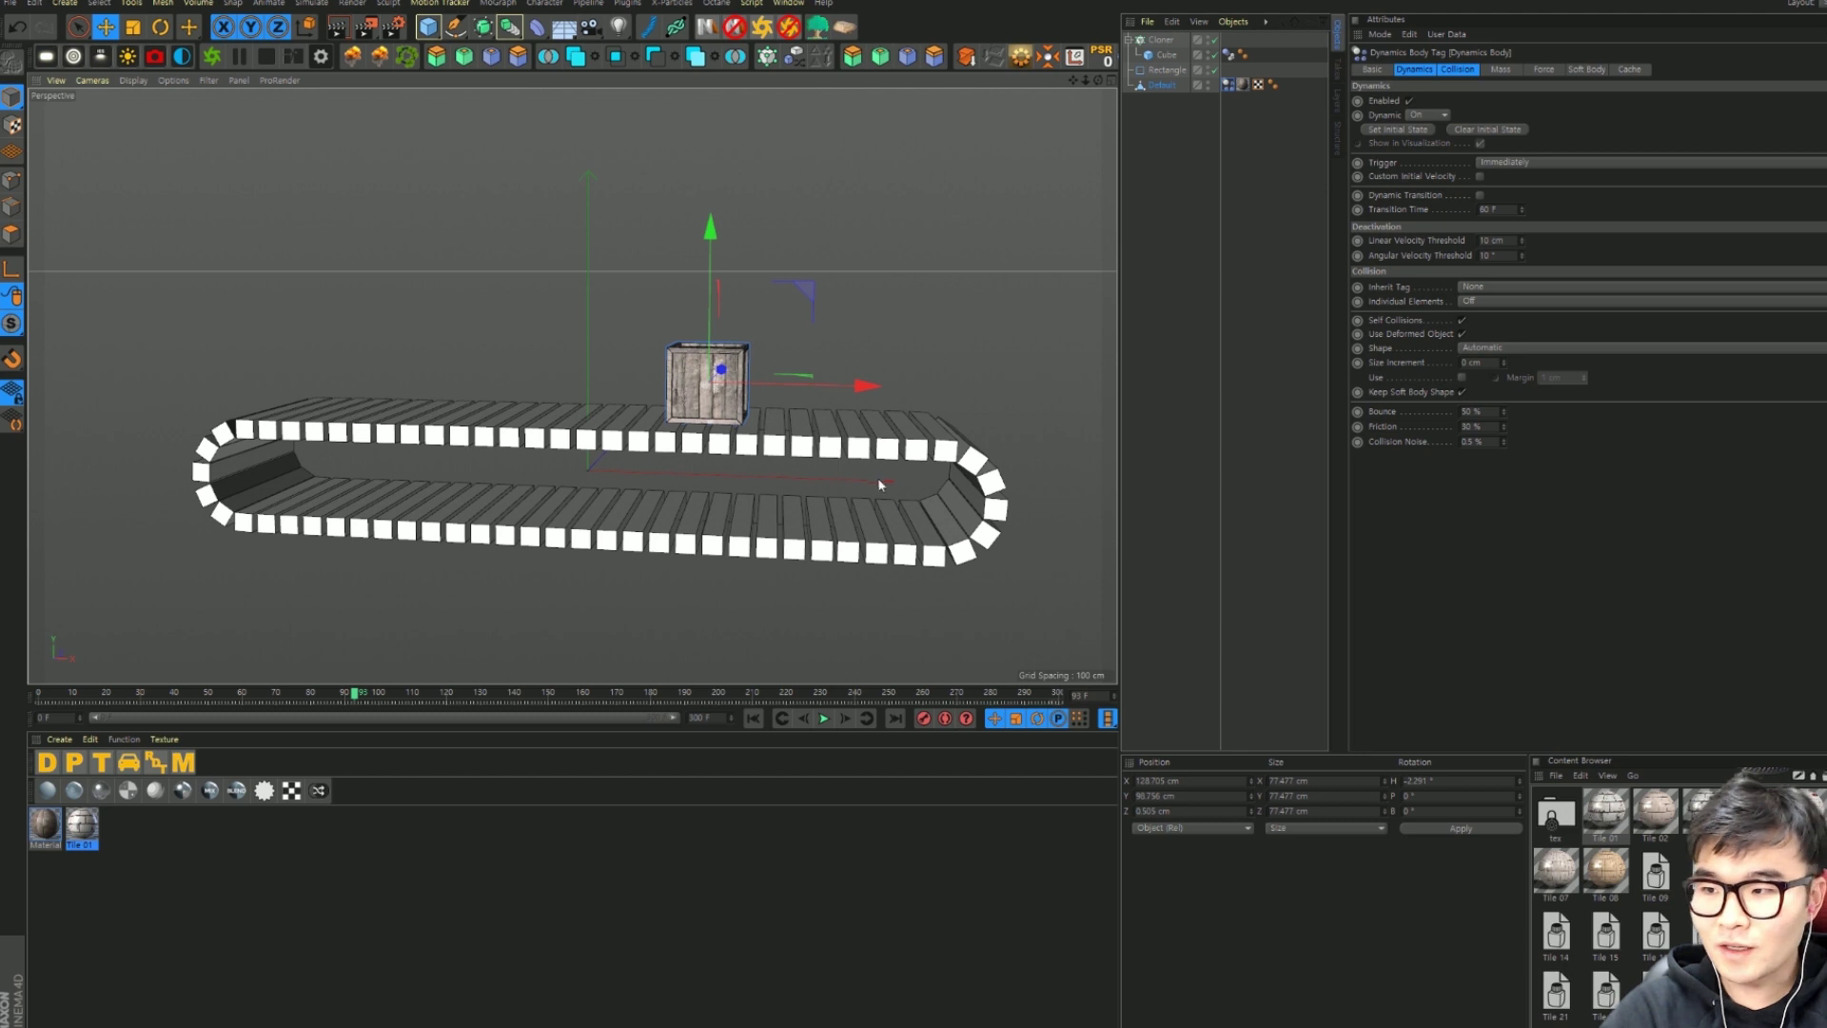
# Step: Add a Z-oriented Cylinder, scaled down and placed in the belt's right bend
pyautogui.click(428, 26)
pyautogui.click(728, 47)
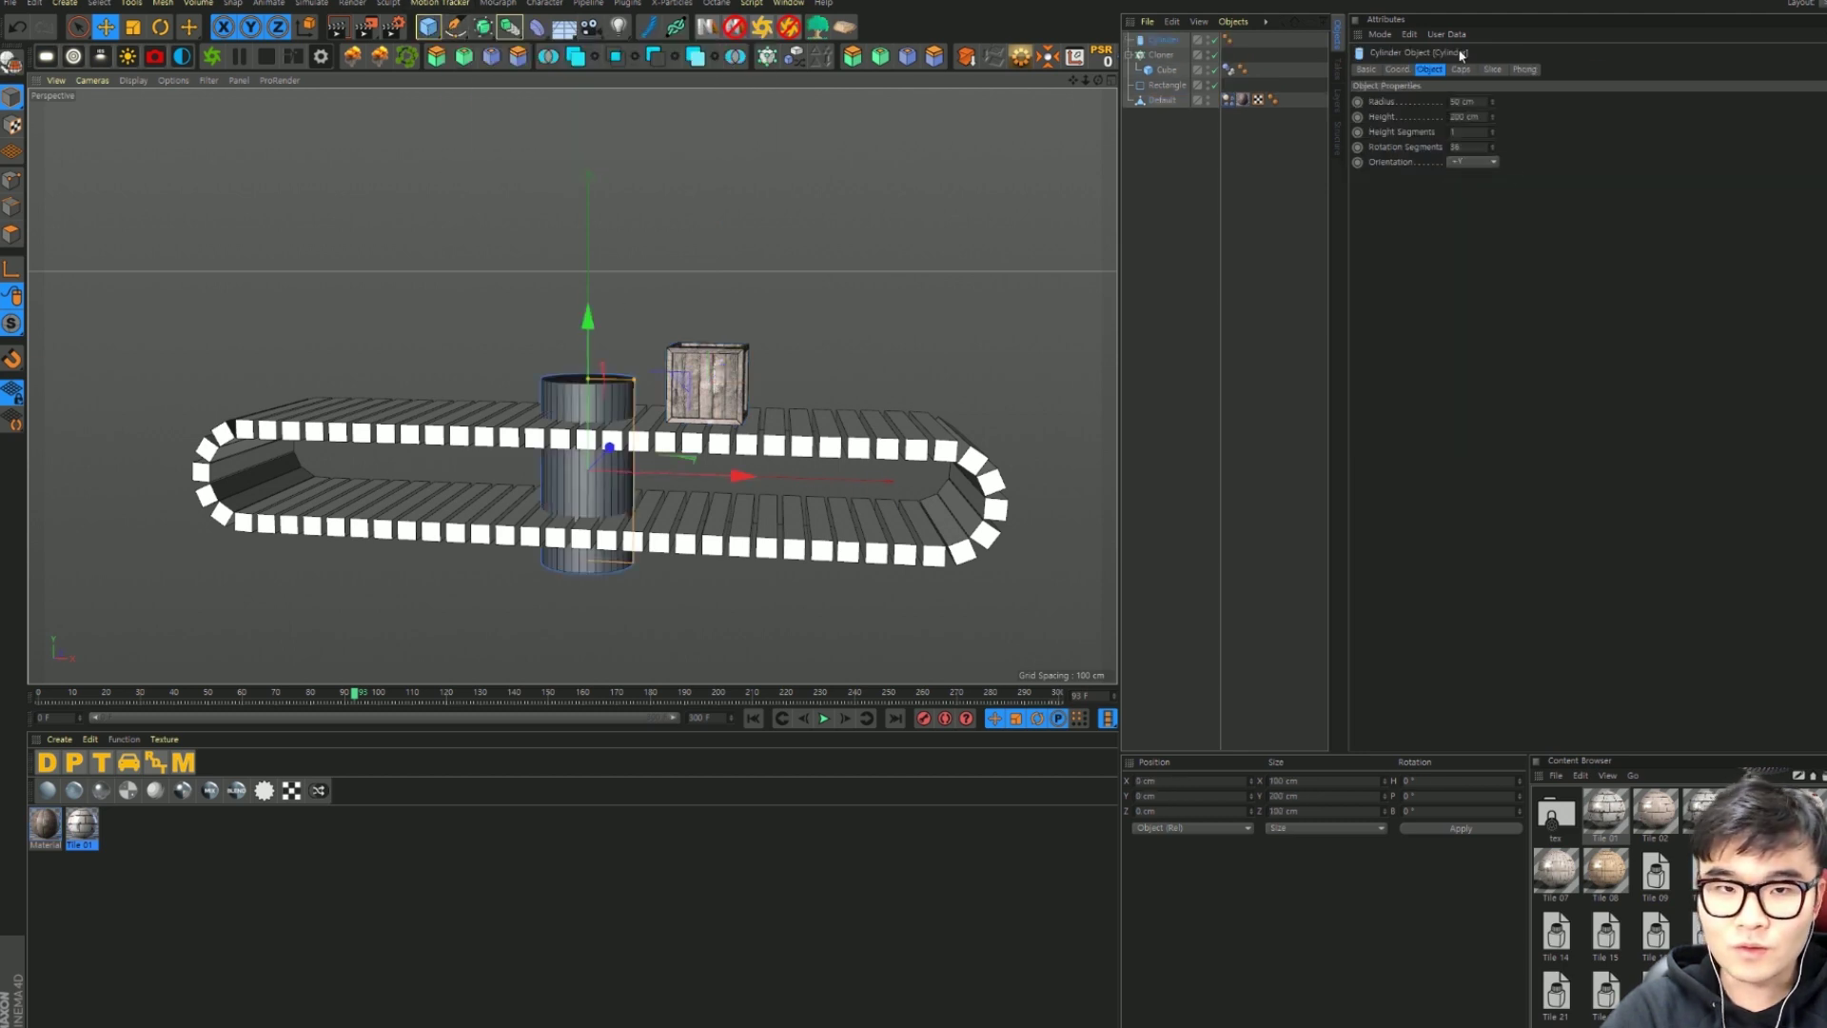
pyautogui.doubleClick(1456, 147)
pyautogui.click(1464, 251)
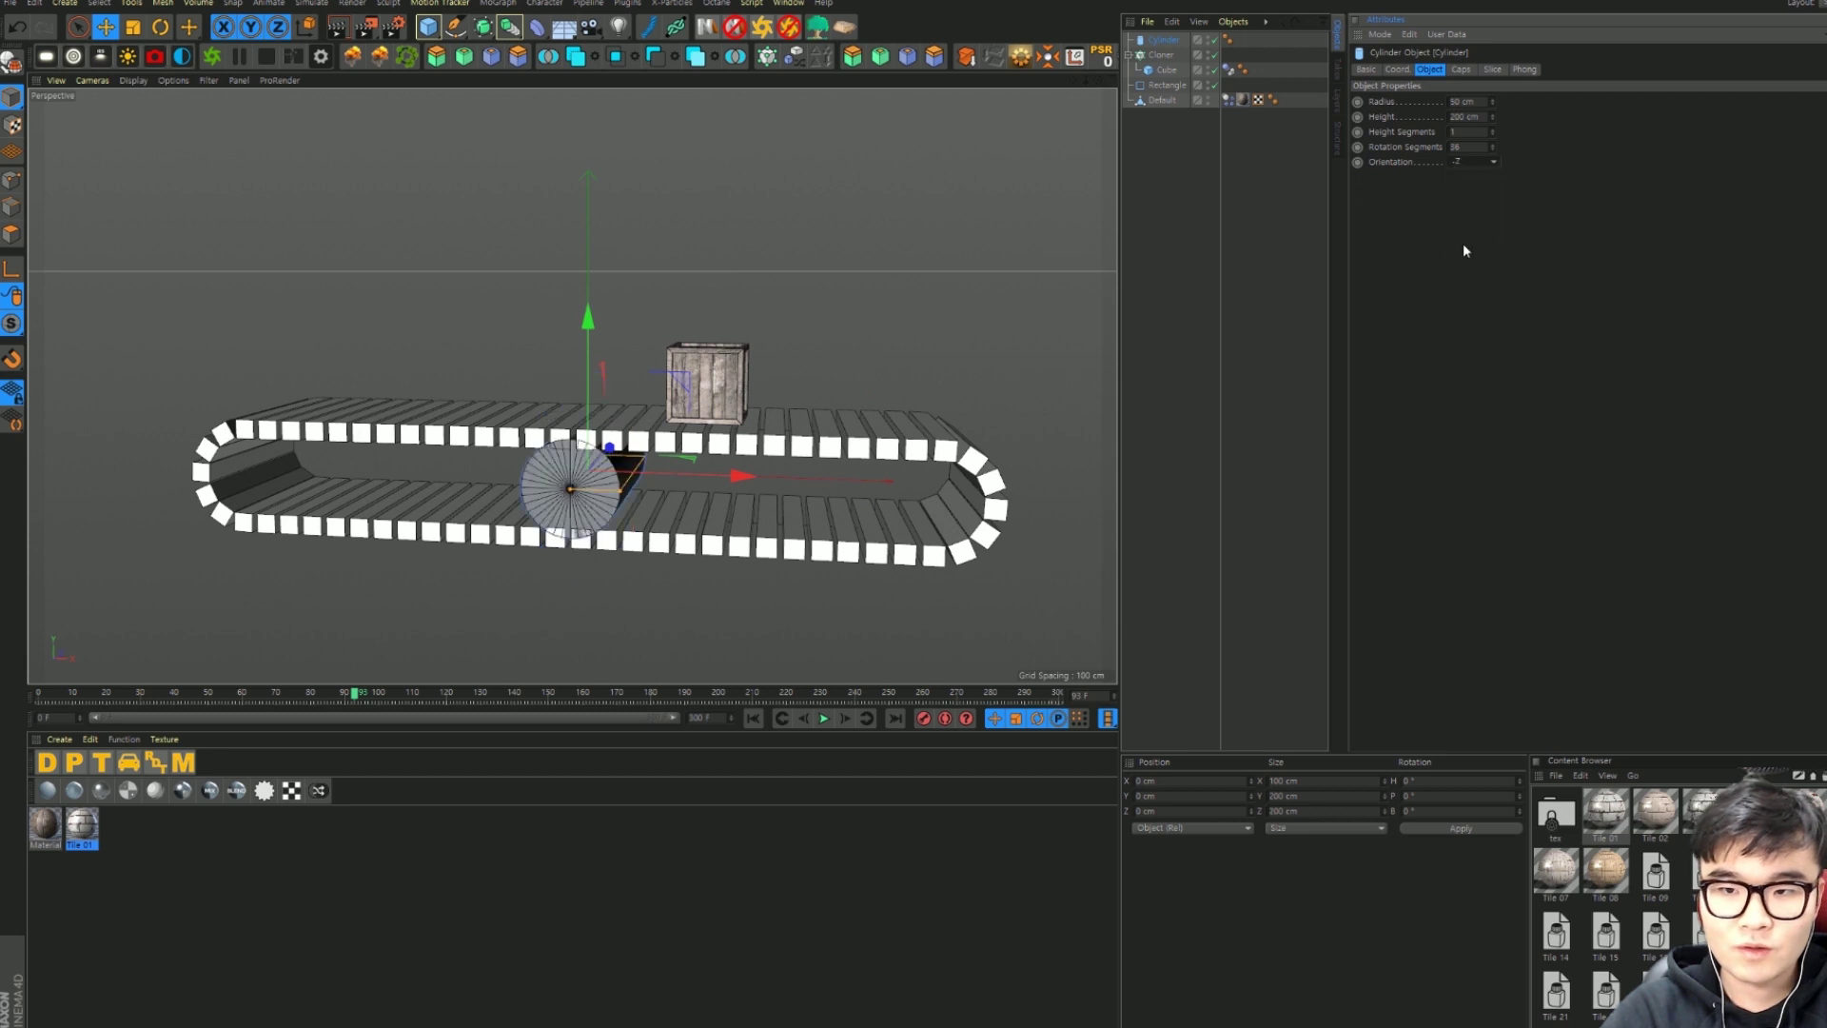
pyautogui.moveTo(730, 492); pyautogui.dragTo(1075, 498)
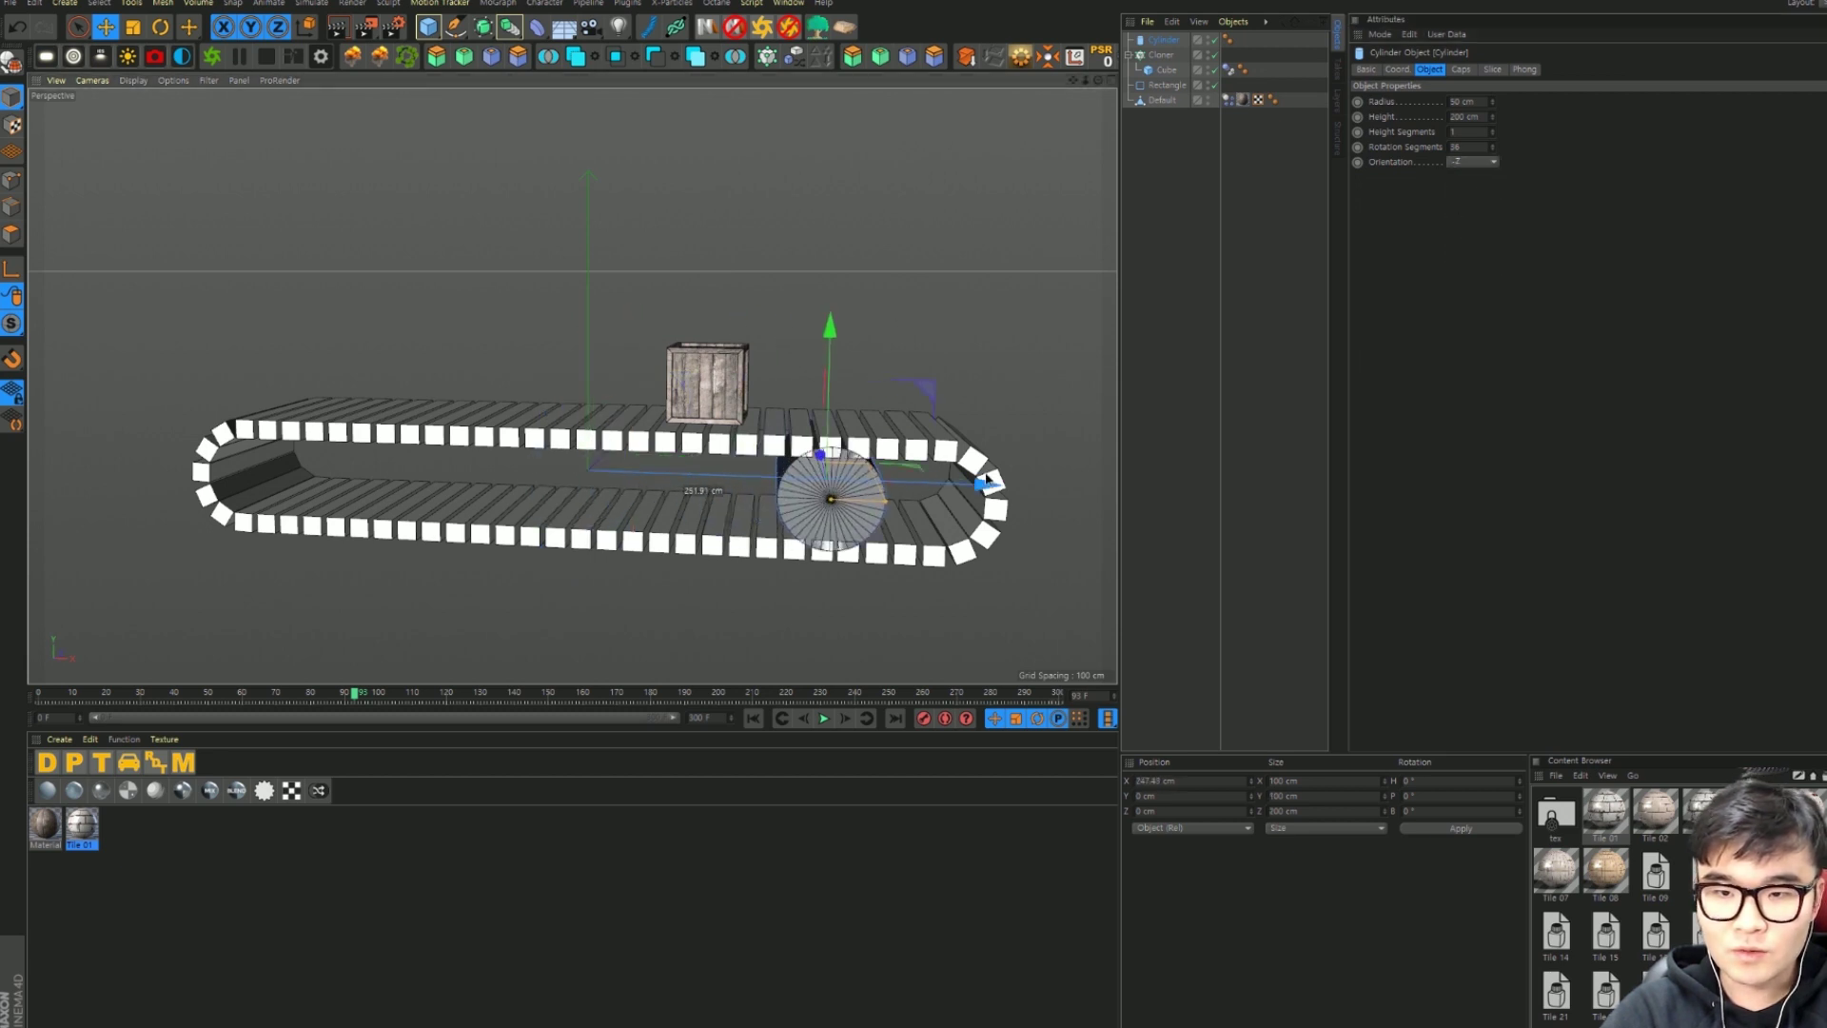
pyautogui.press('t')
pyautogui.moveTo(914, 650); pyautogui.dragTo(825, 650)
pyautogui.press('e')
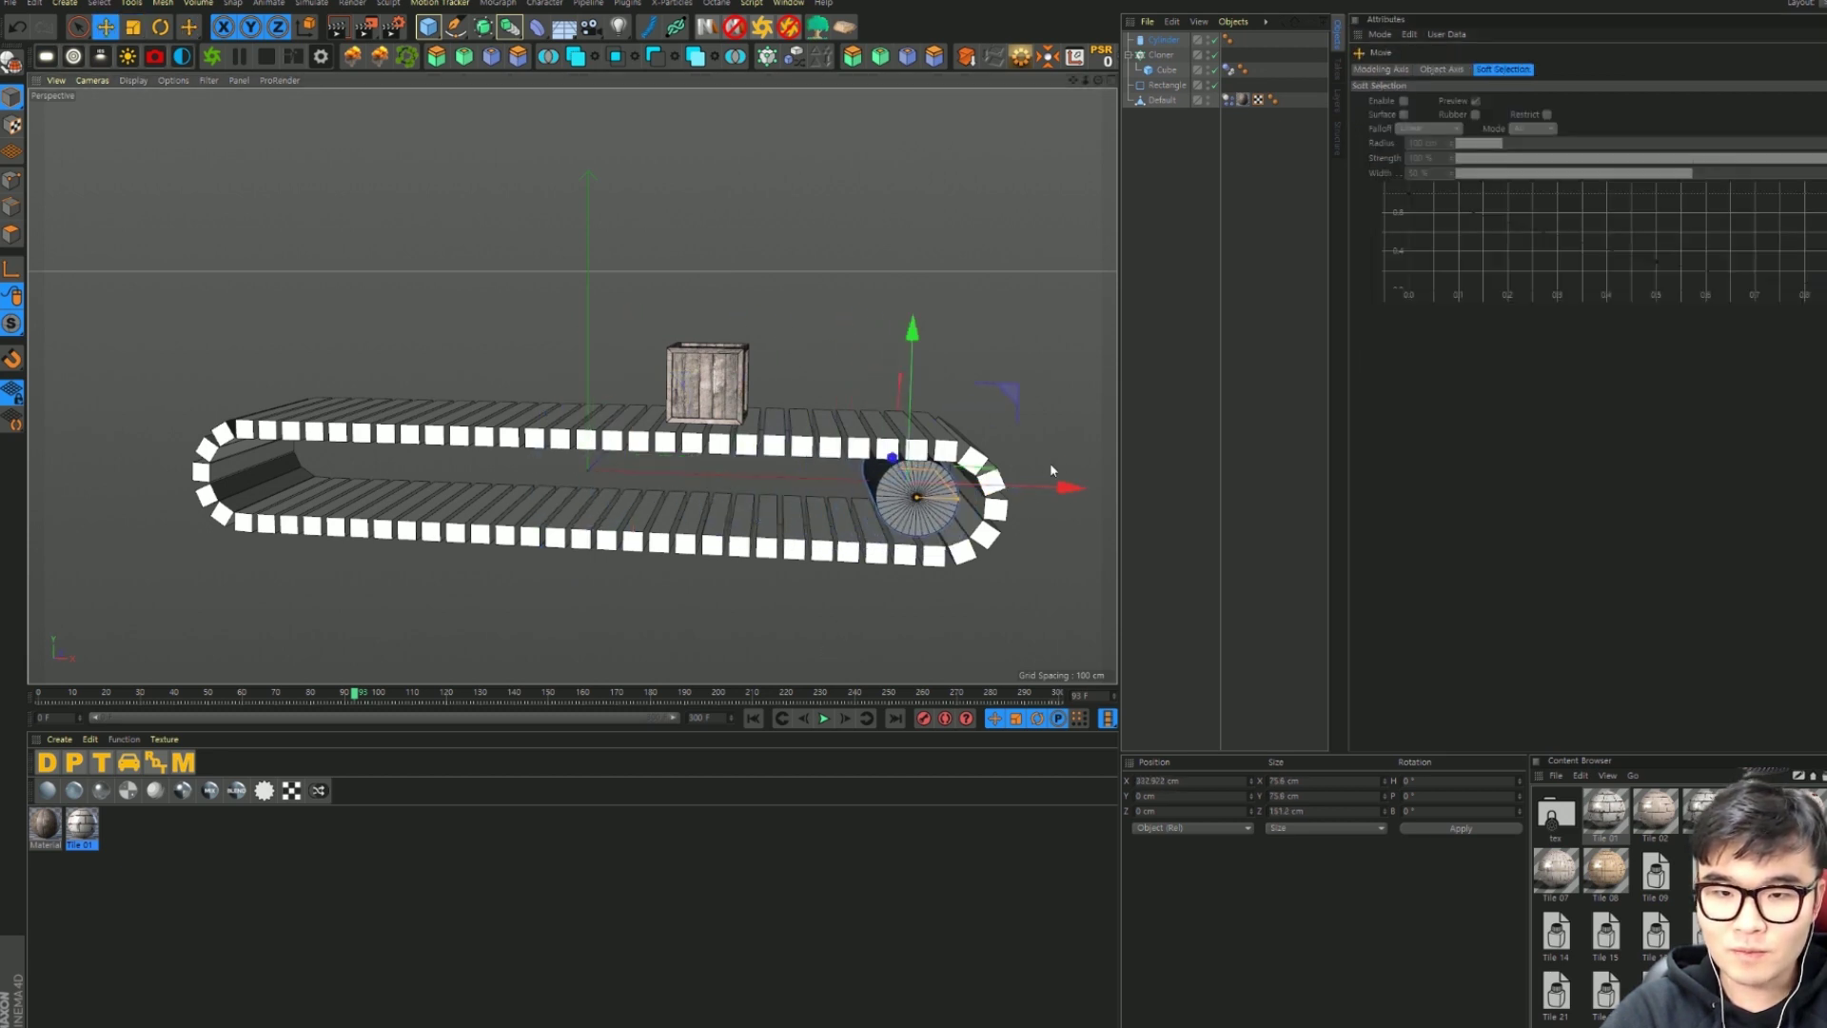
pyautogui.moveTo(1066, 488); pyautogui.dragTo(1092, 487)
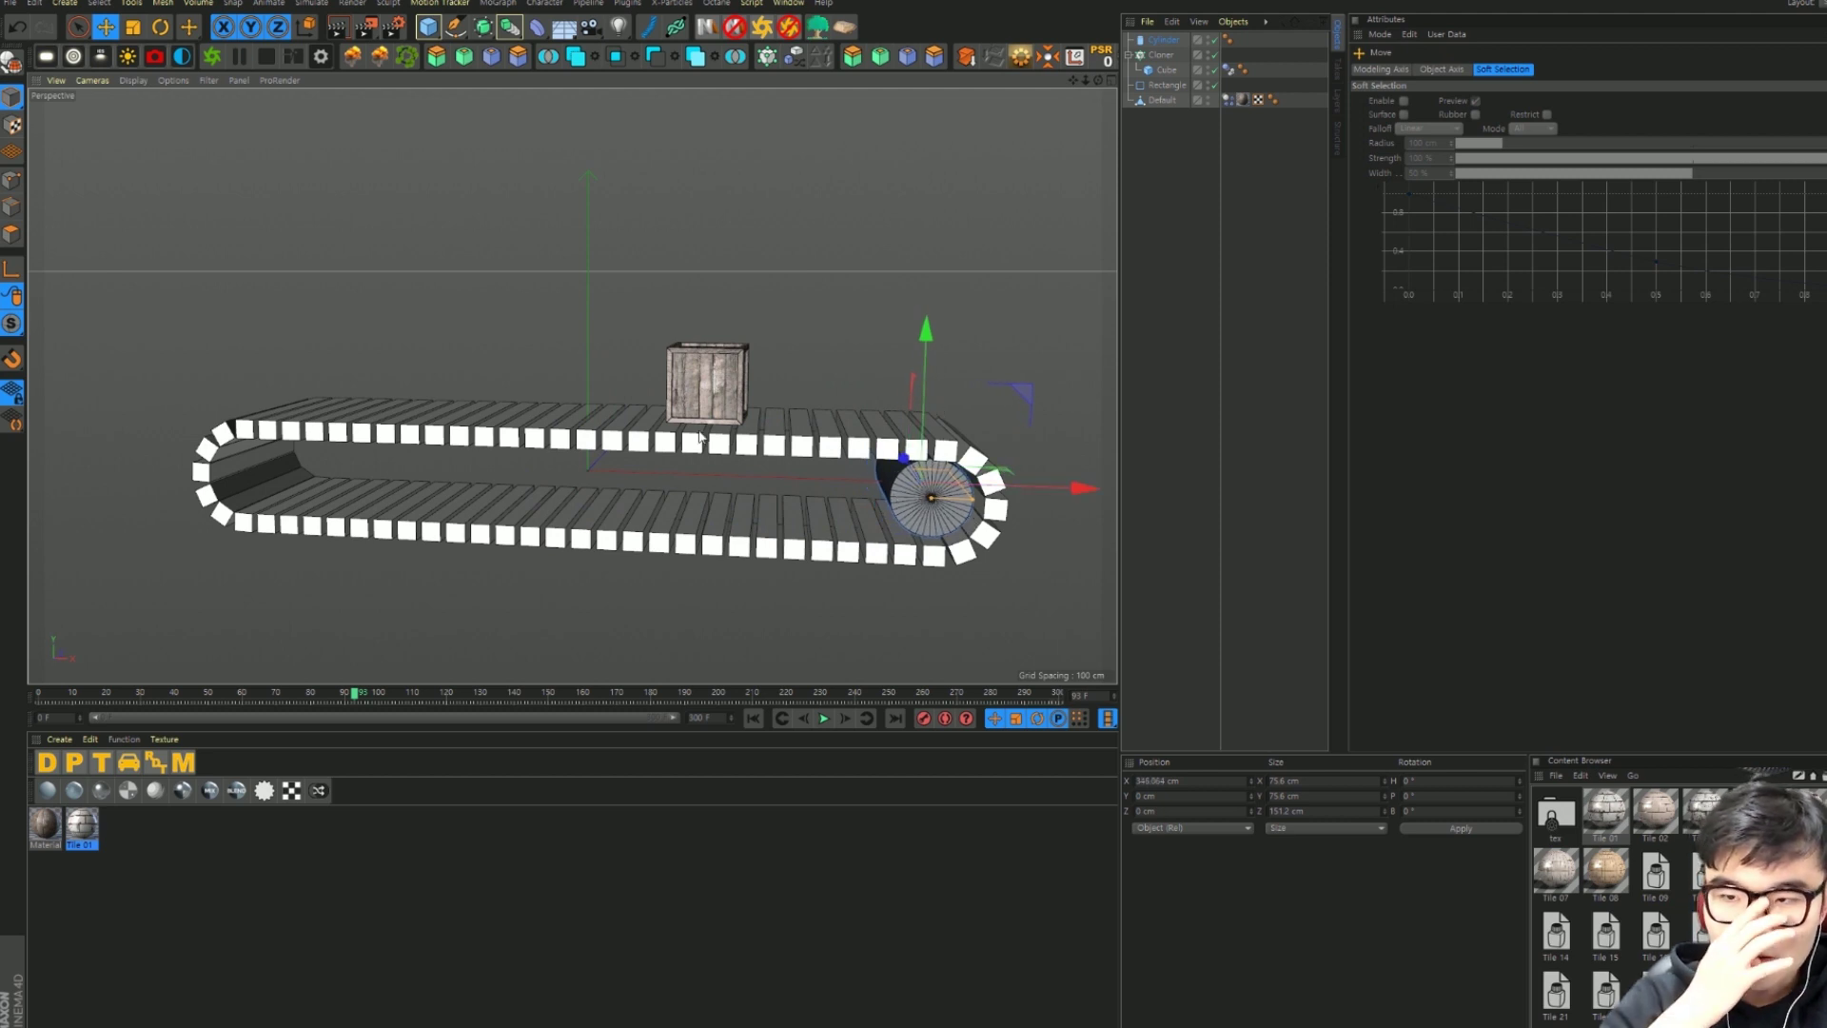
# Step: Delete the cylinder and pull the view back to frame the whole conveyor
pyautogui.click(1163, 40)
pyautogui.press('Delete')
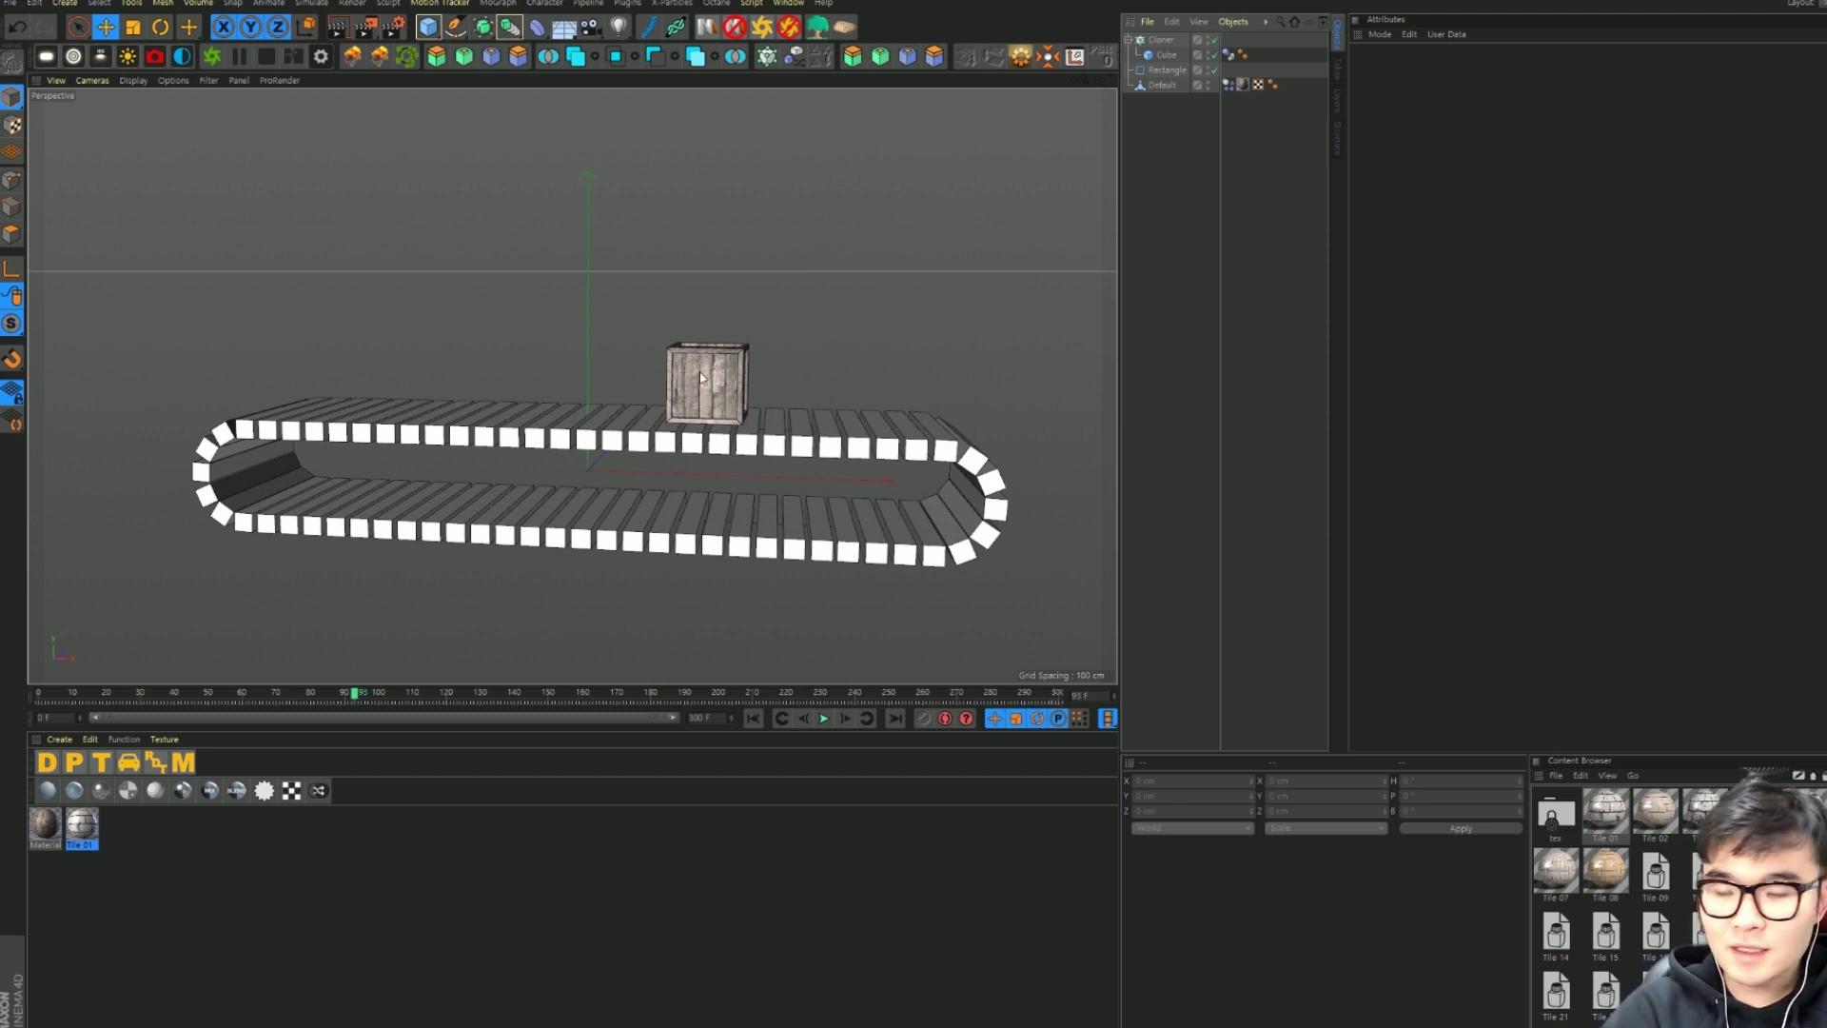
pyautogui.scroll(-2, 700, 371)
pyautogui.moveTo(699, 373)
pyautogui.keyDown('alt'); pyautogui.mouseDown()
pyautogui.moveTo(571, 388)
pyautogui.moveTo(953, 198)
pyautogui.mouseUp(); pyautogui.keyUp('alt')
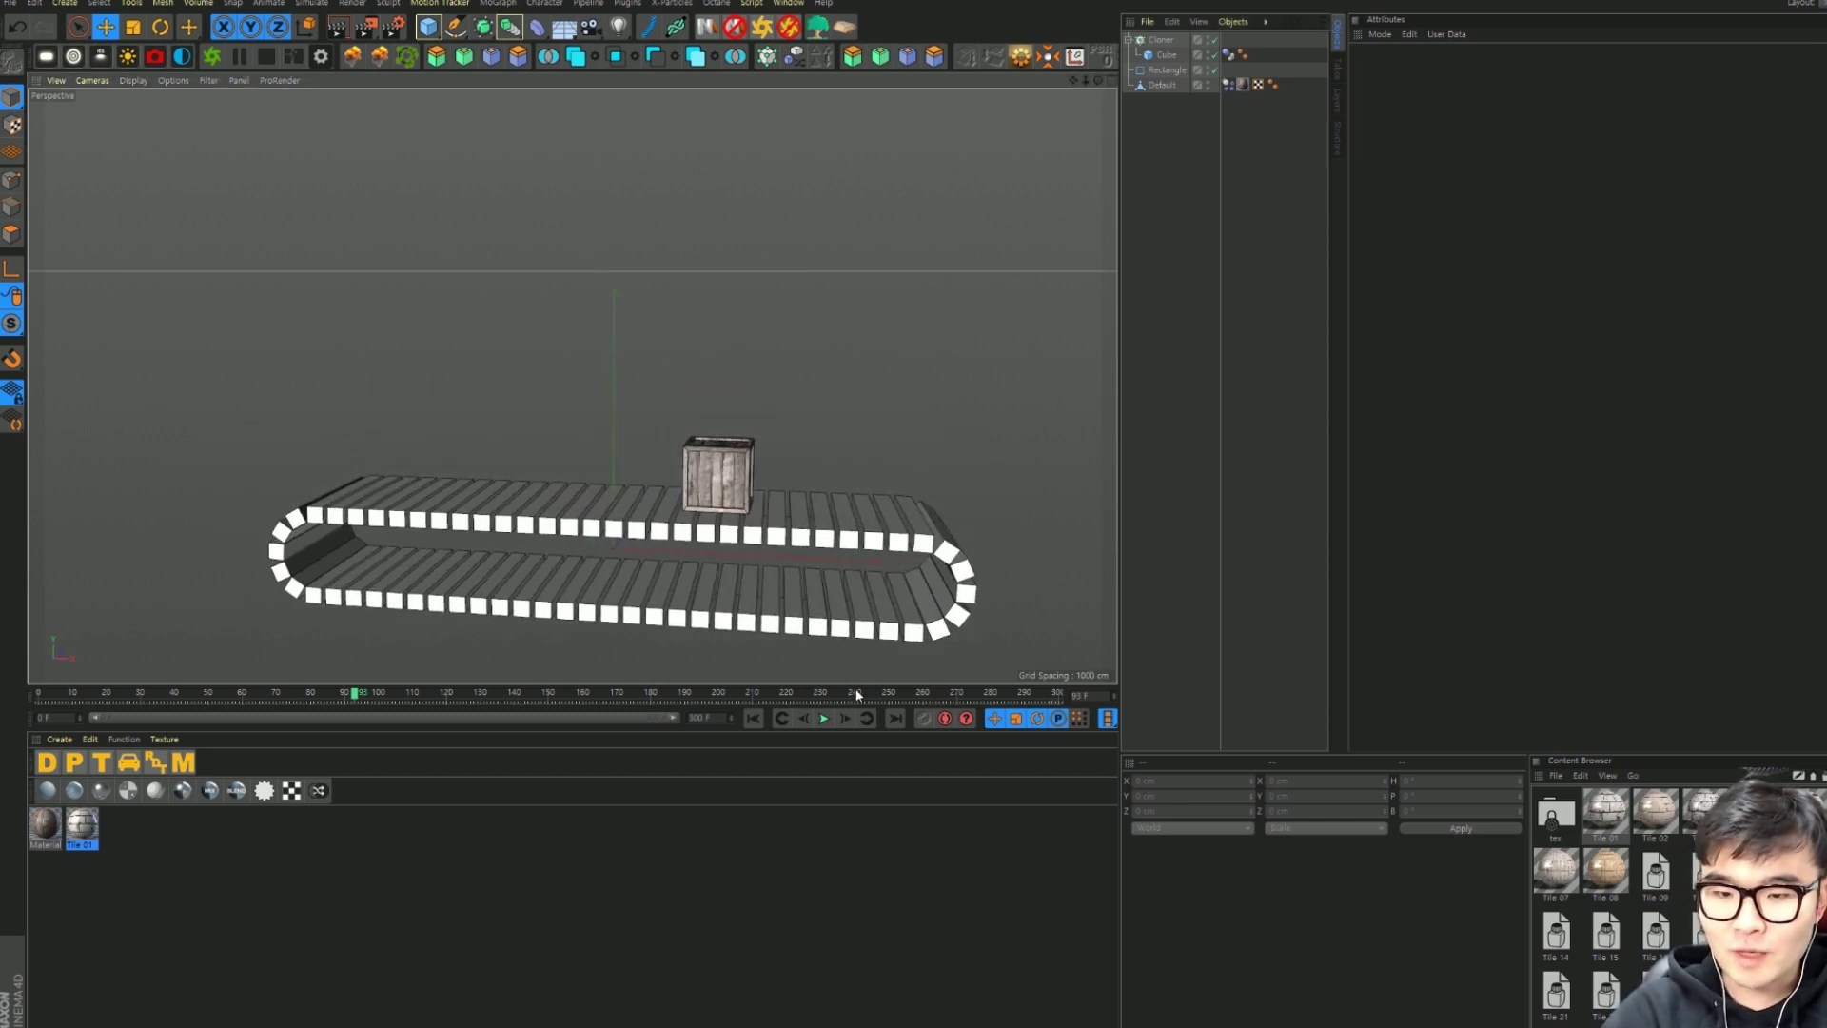
# Step: Rewind, add a particle Emitter and parent the Default crate under it
pyautogui.click(752, 719)
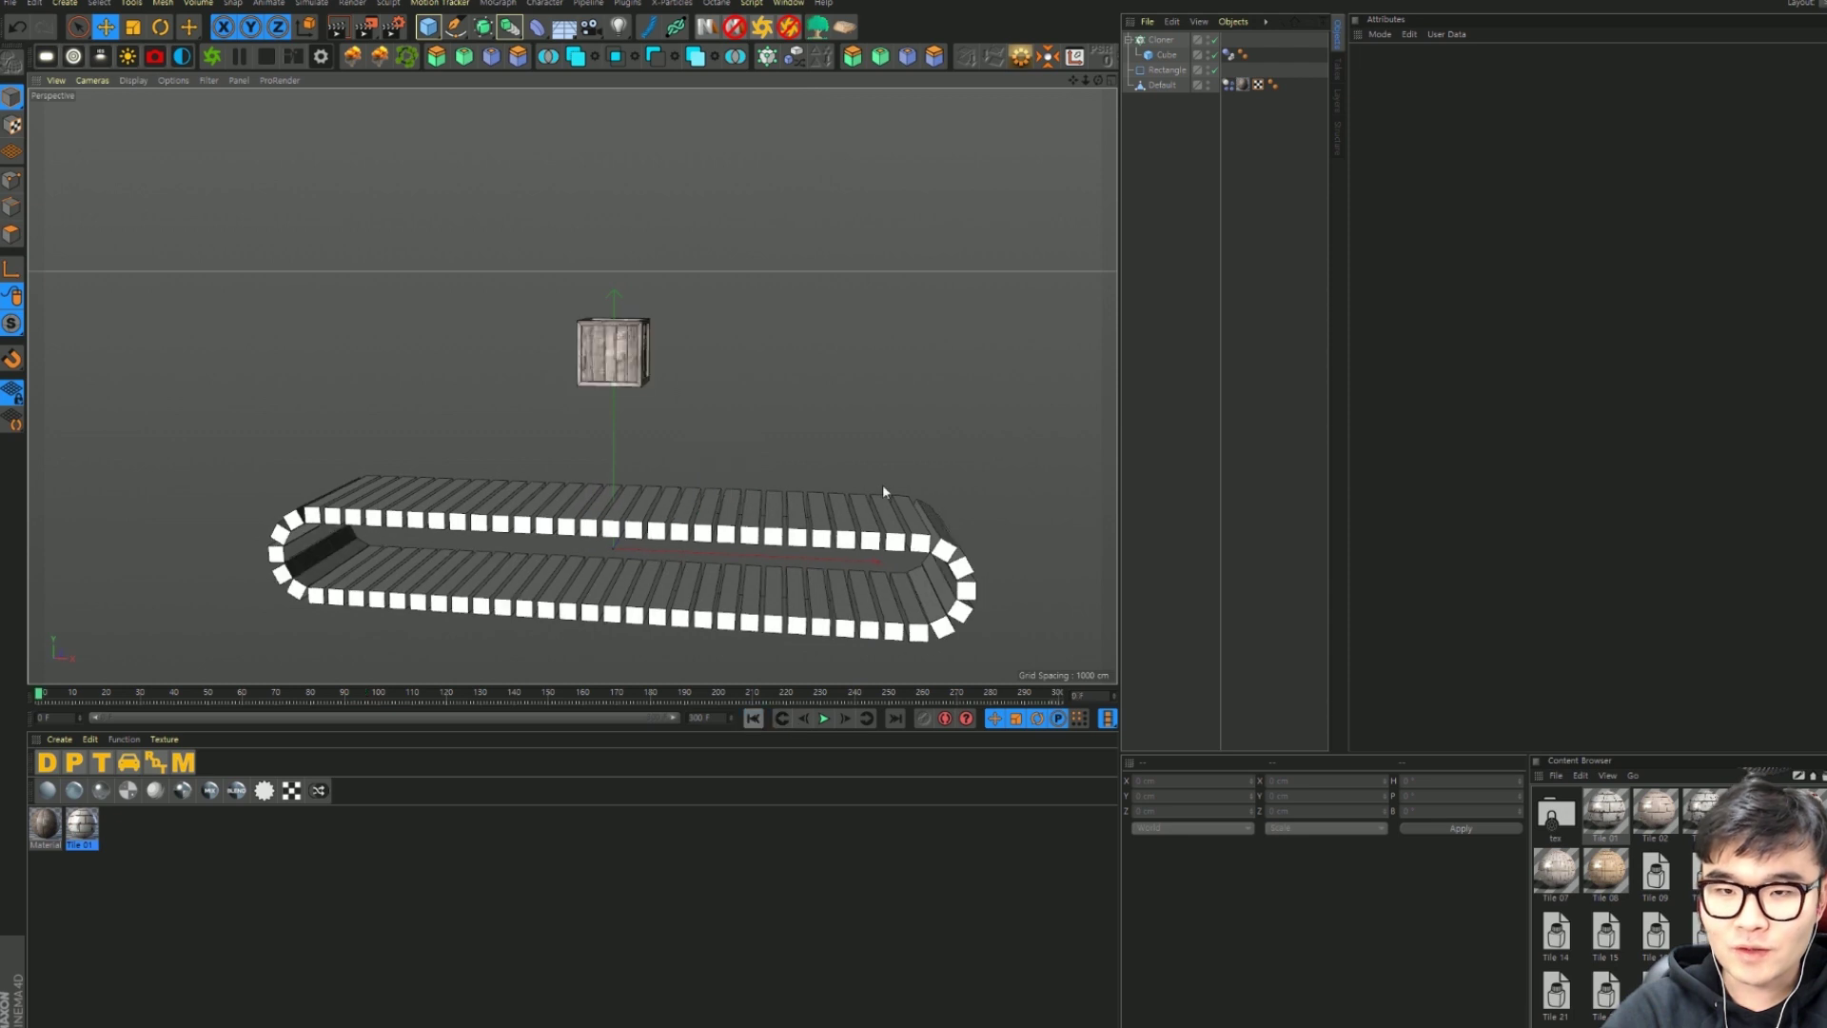
pyautogui.click(1159, 85)
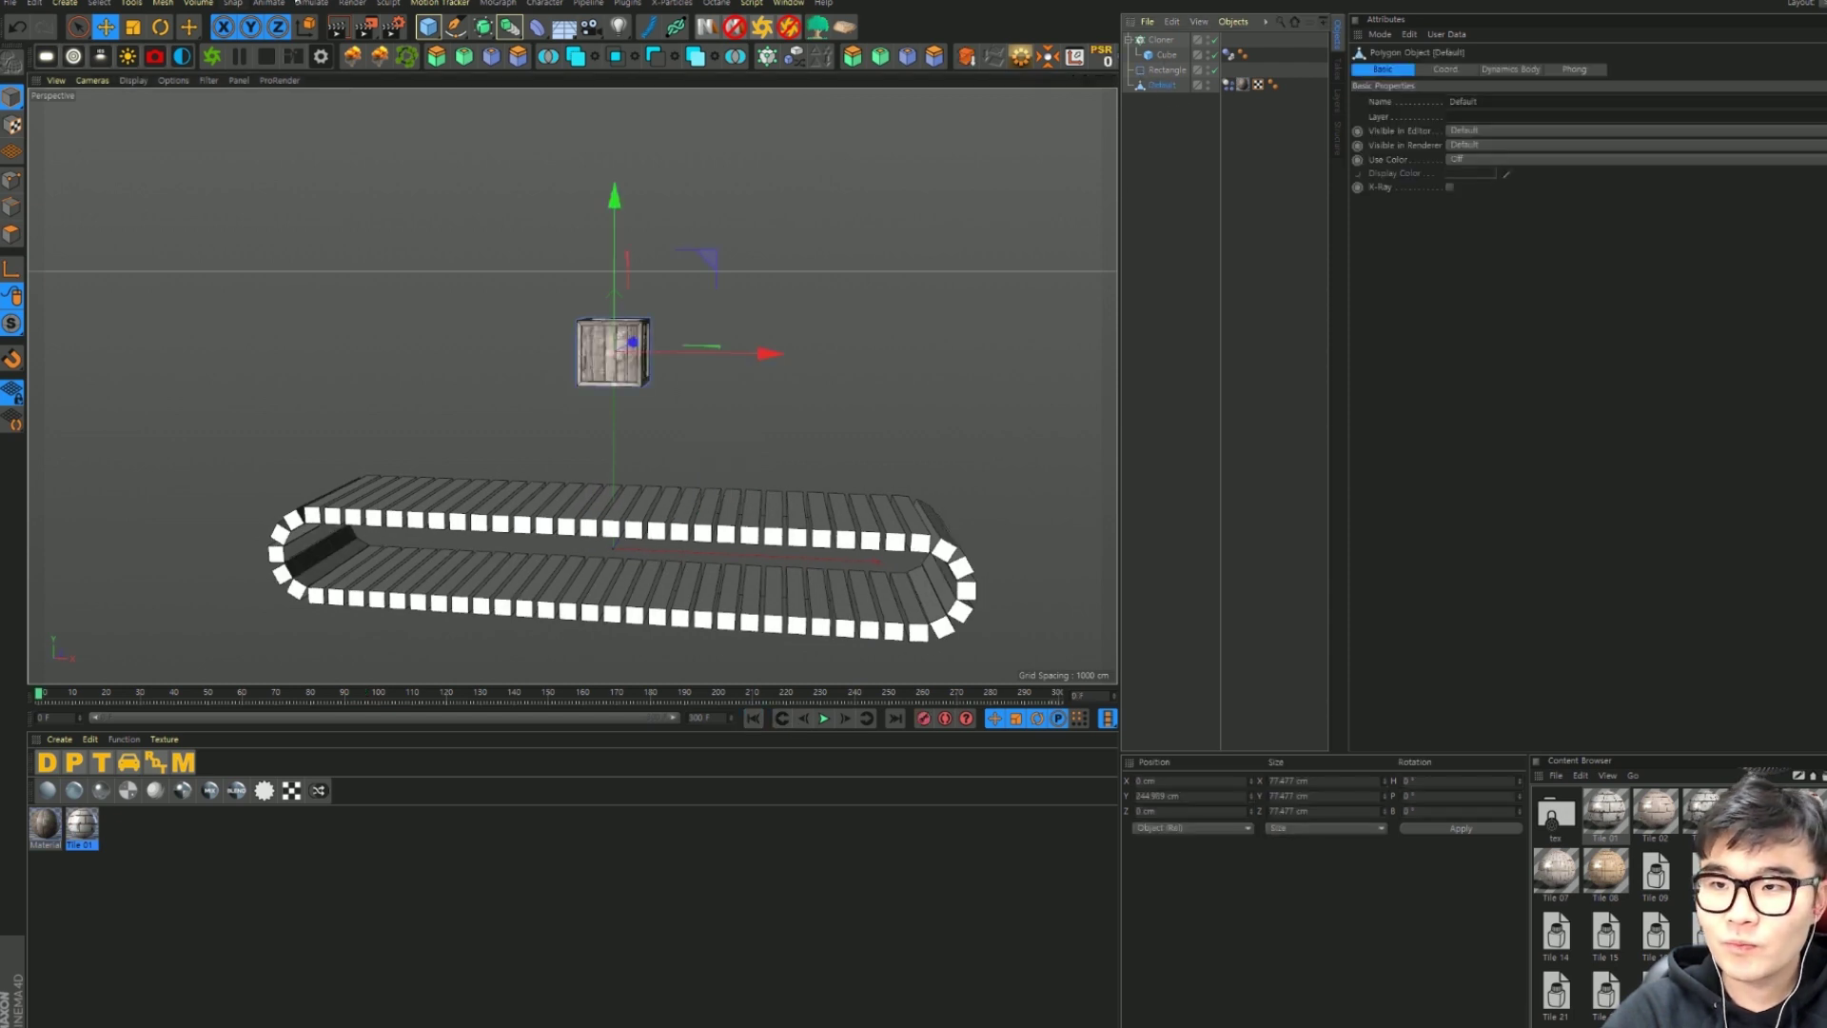
pyautogui.click(310, 3)
pyautogui.moveTo(314, 60)
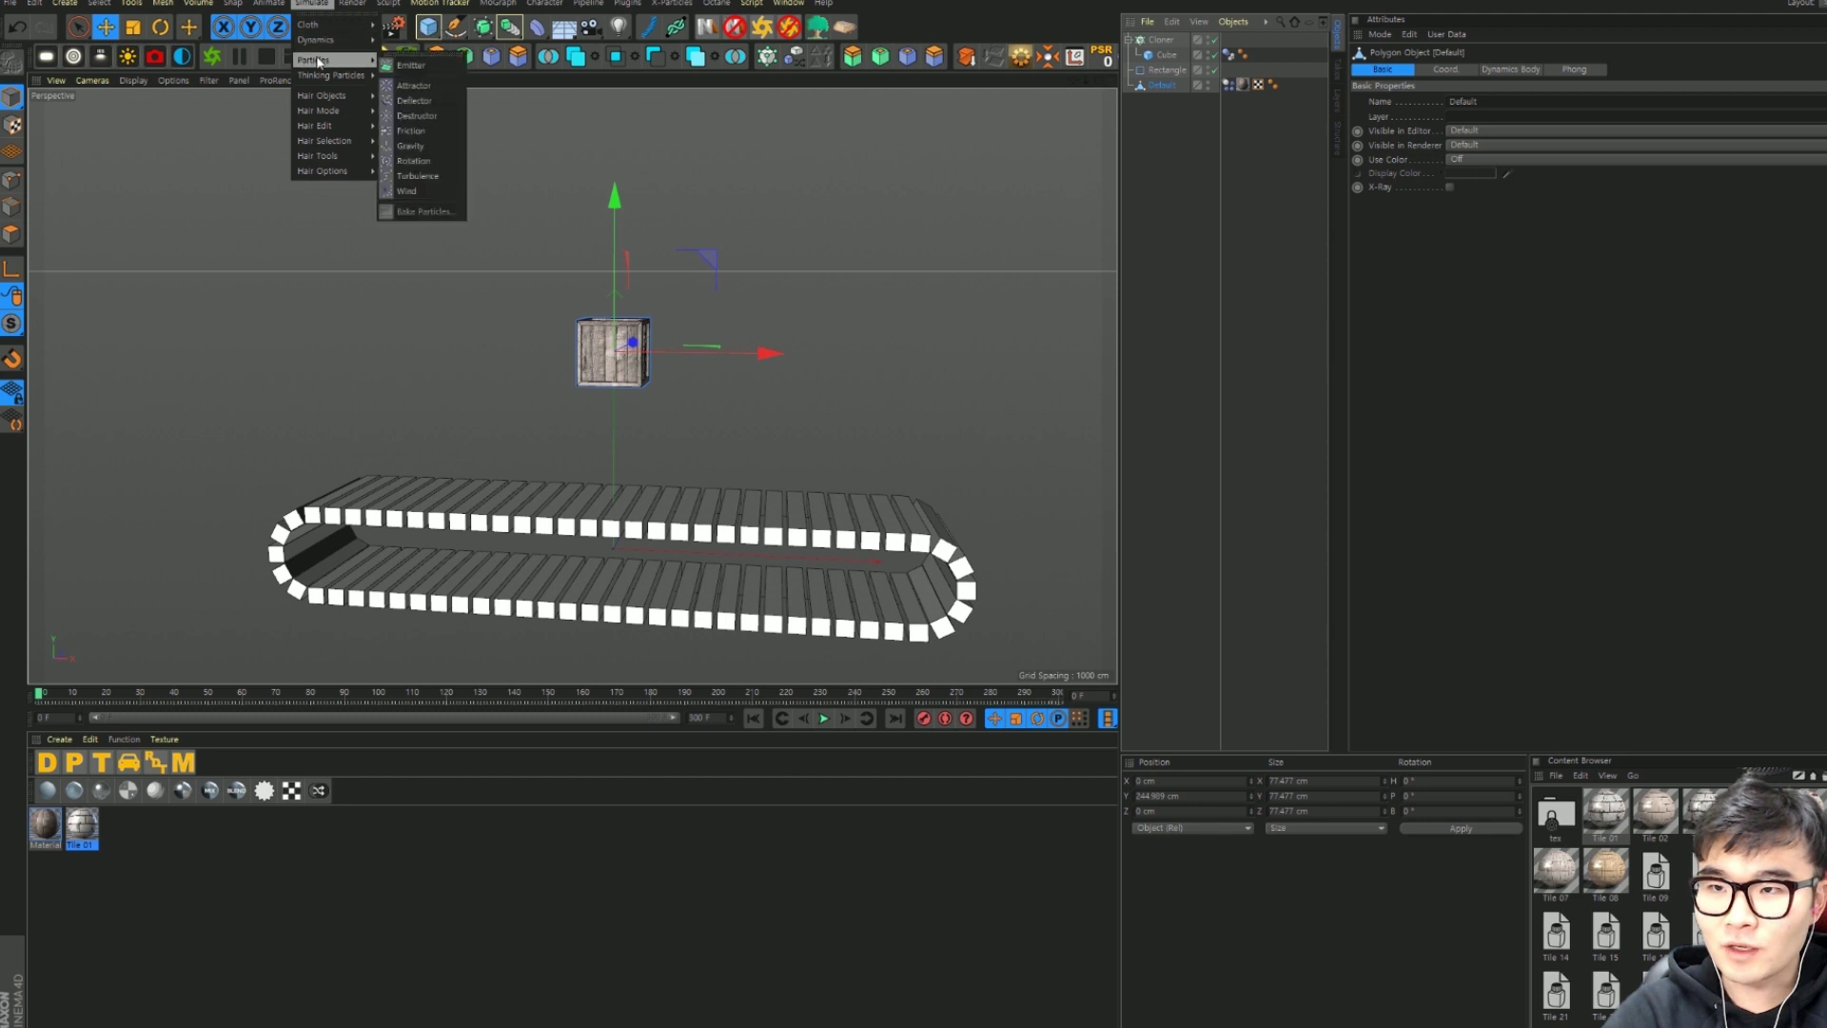
pyautogui.click(411, 64)
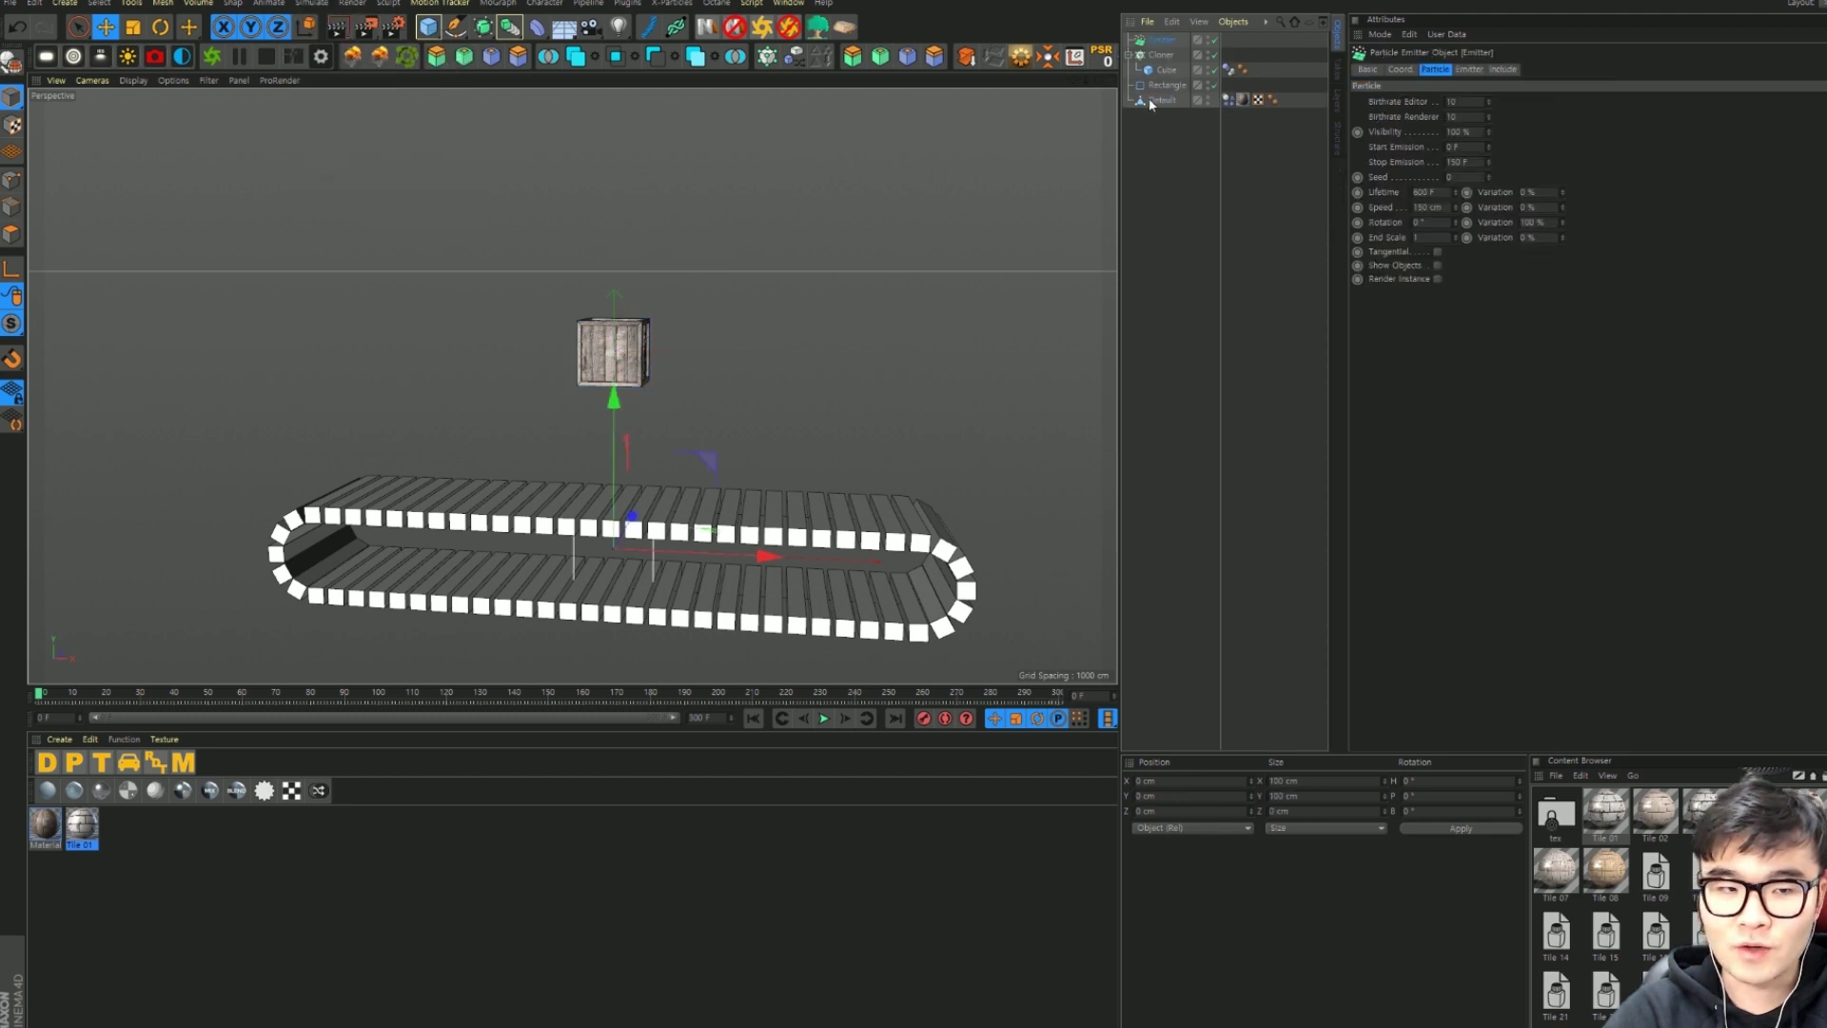
pyautogui.moveTo(1153, 100); pyautogui.dragTo(1170, 50)
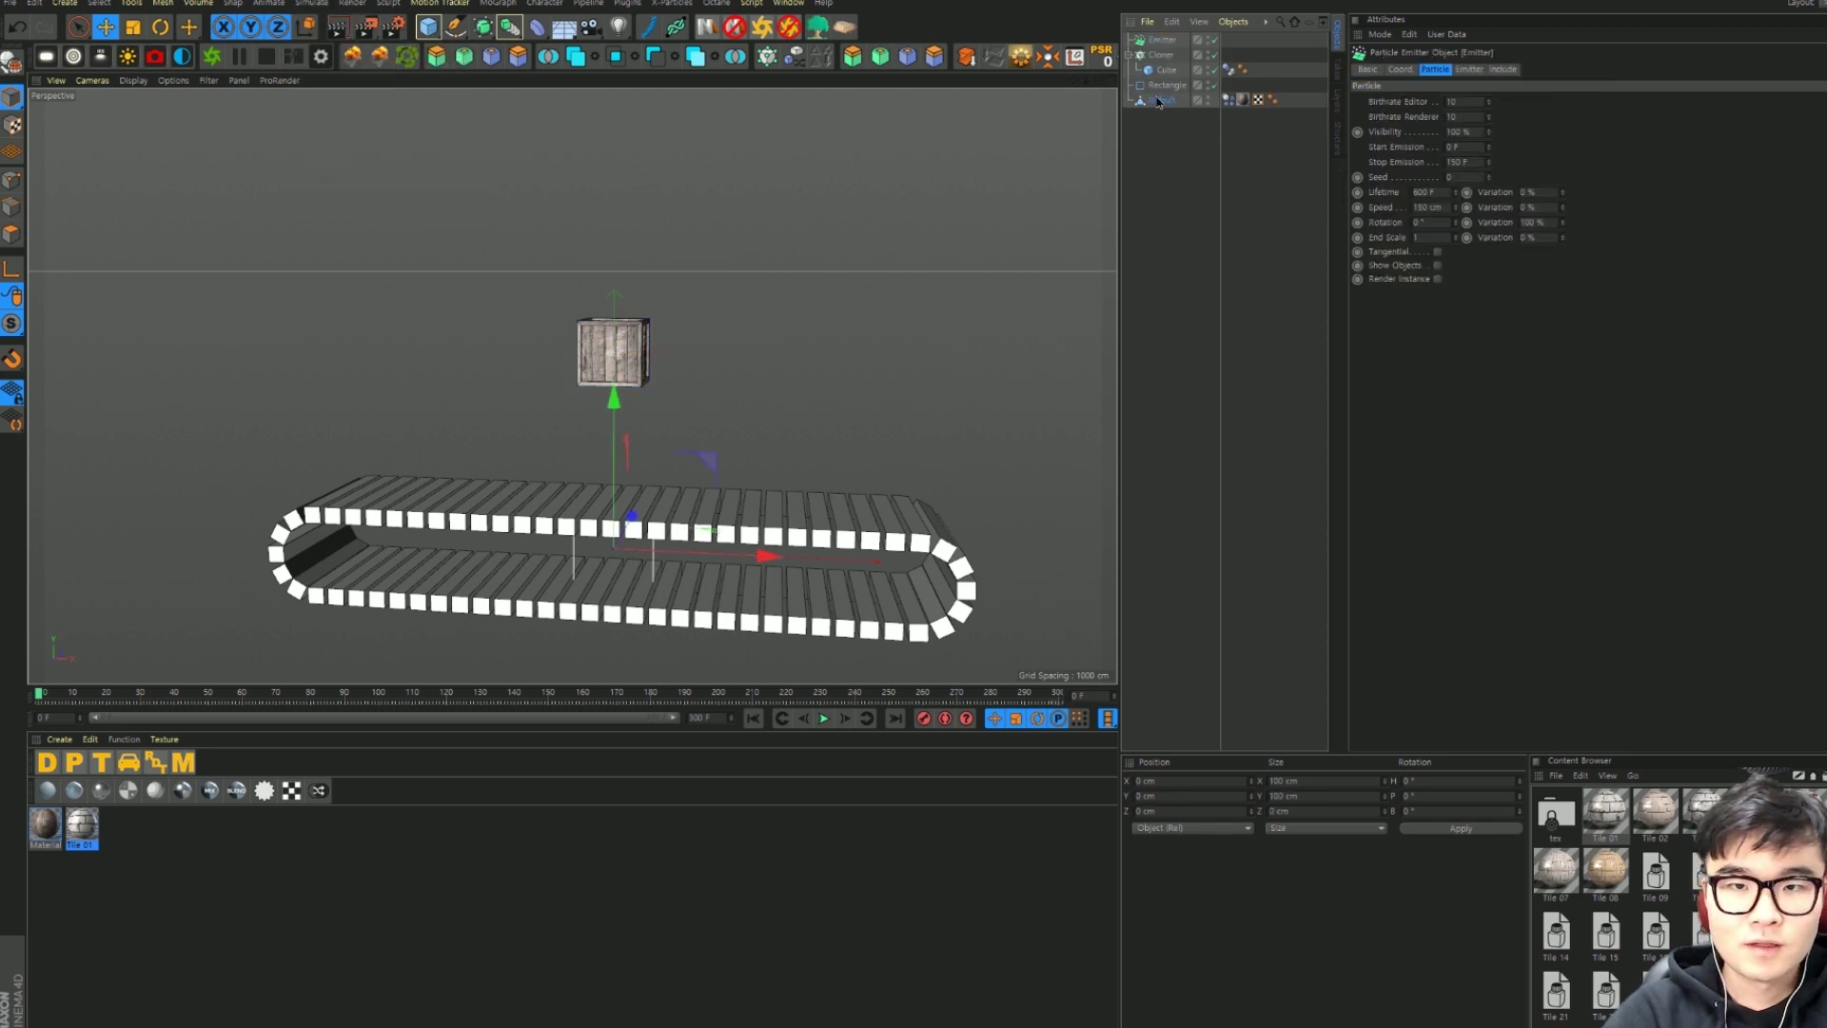
# Step: Lift the Emitter straight up to Y 290 cm above the belt
pyautogui.click(1175, 42)
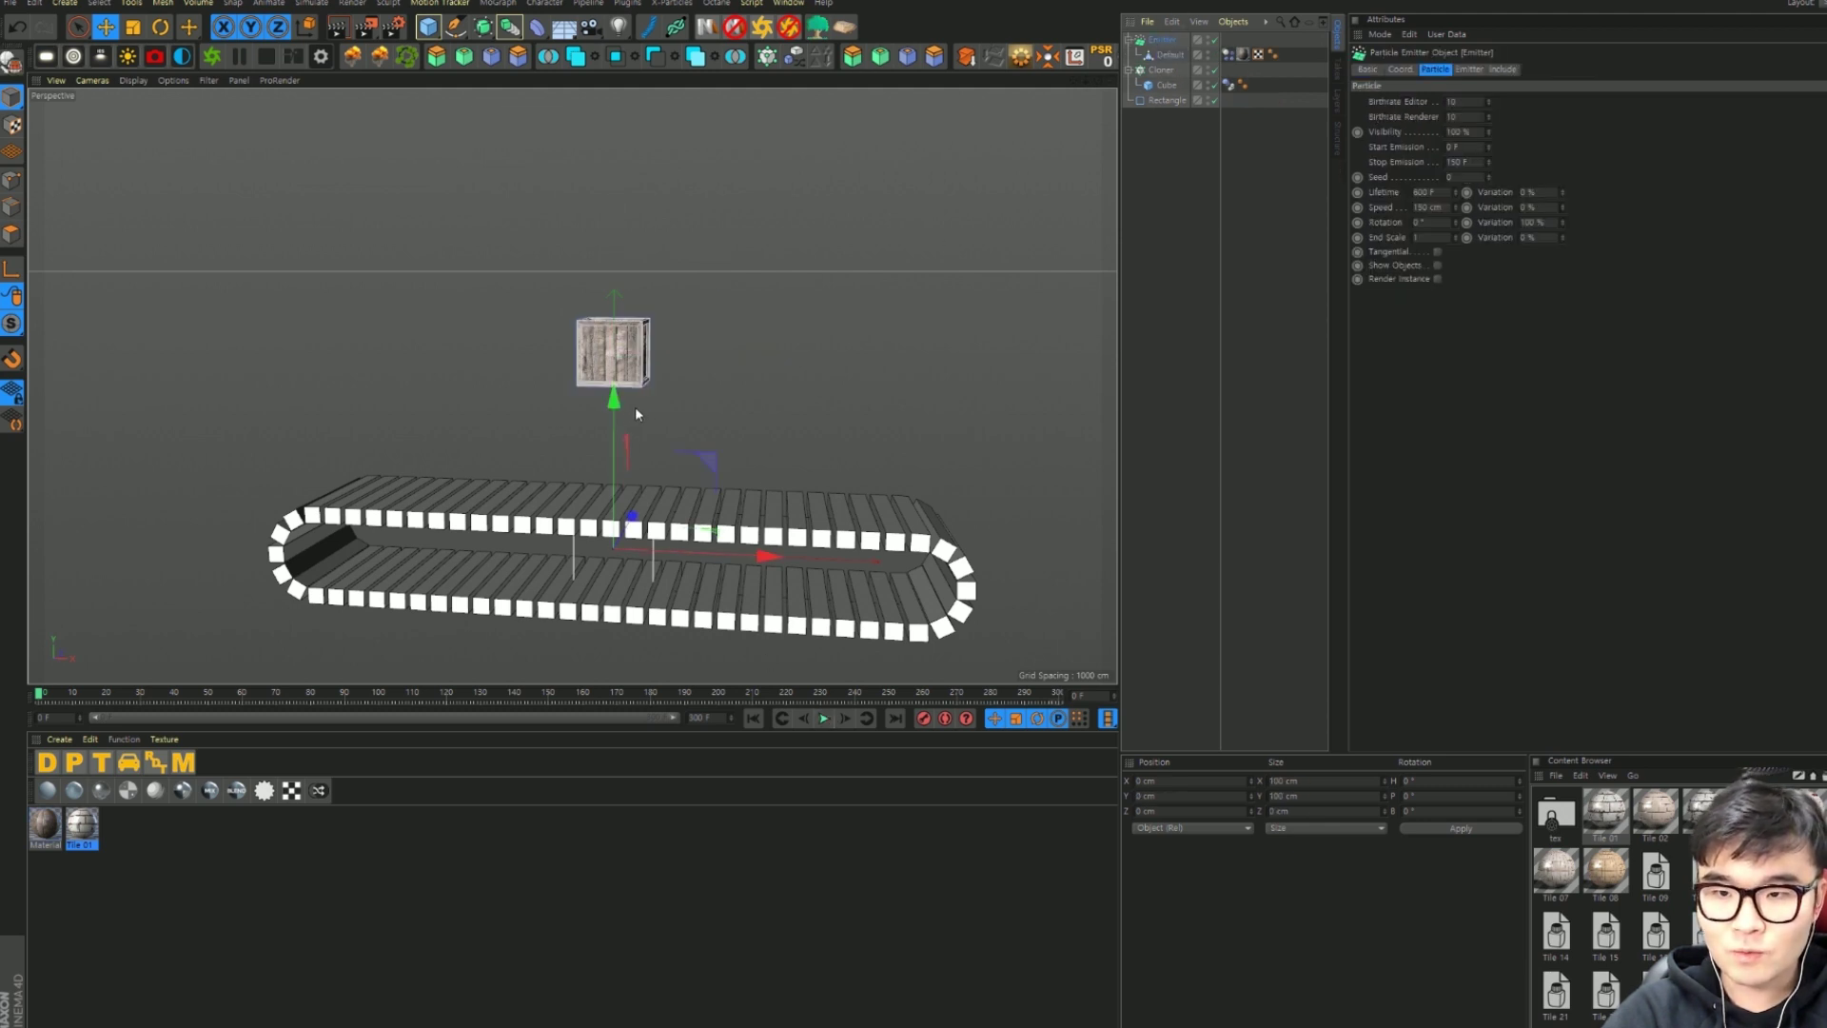
pyautogui.moveTo(636, 414); pyautogui.dragTo(631, 205)
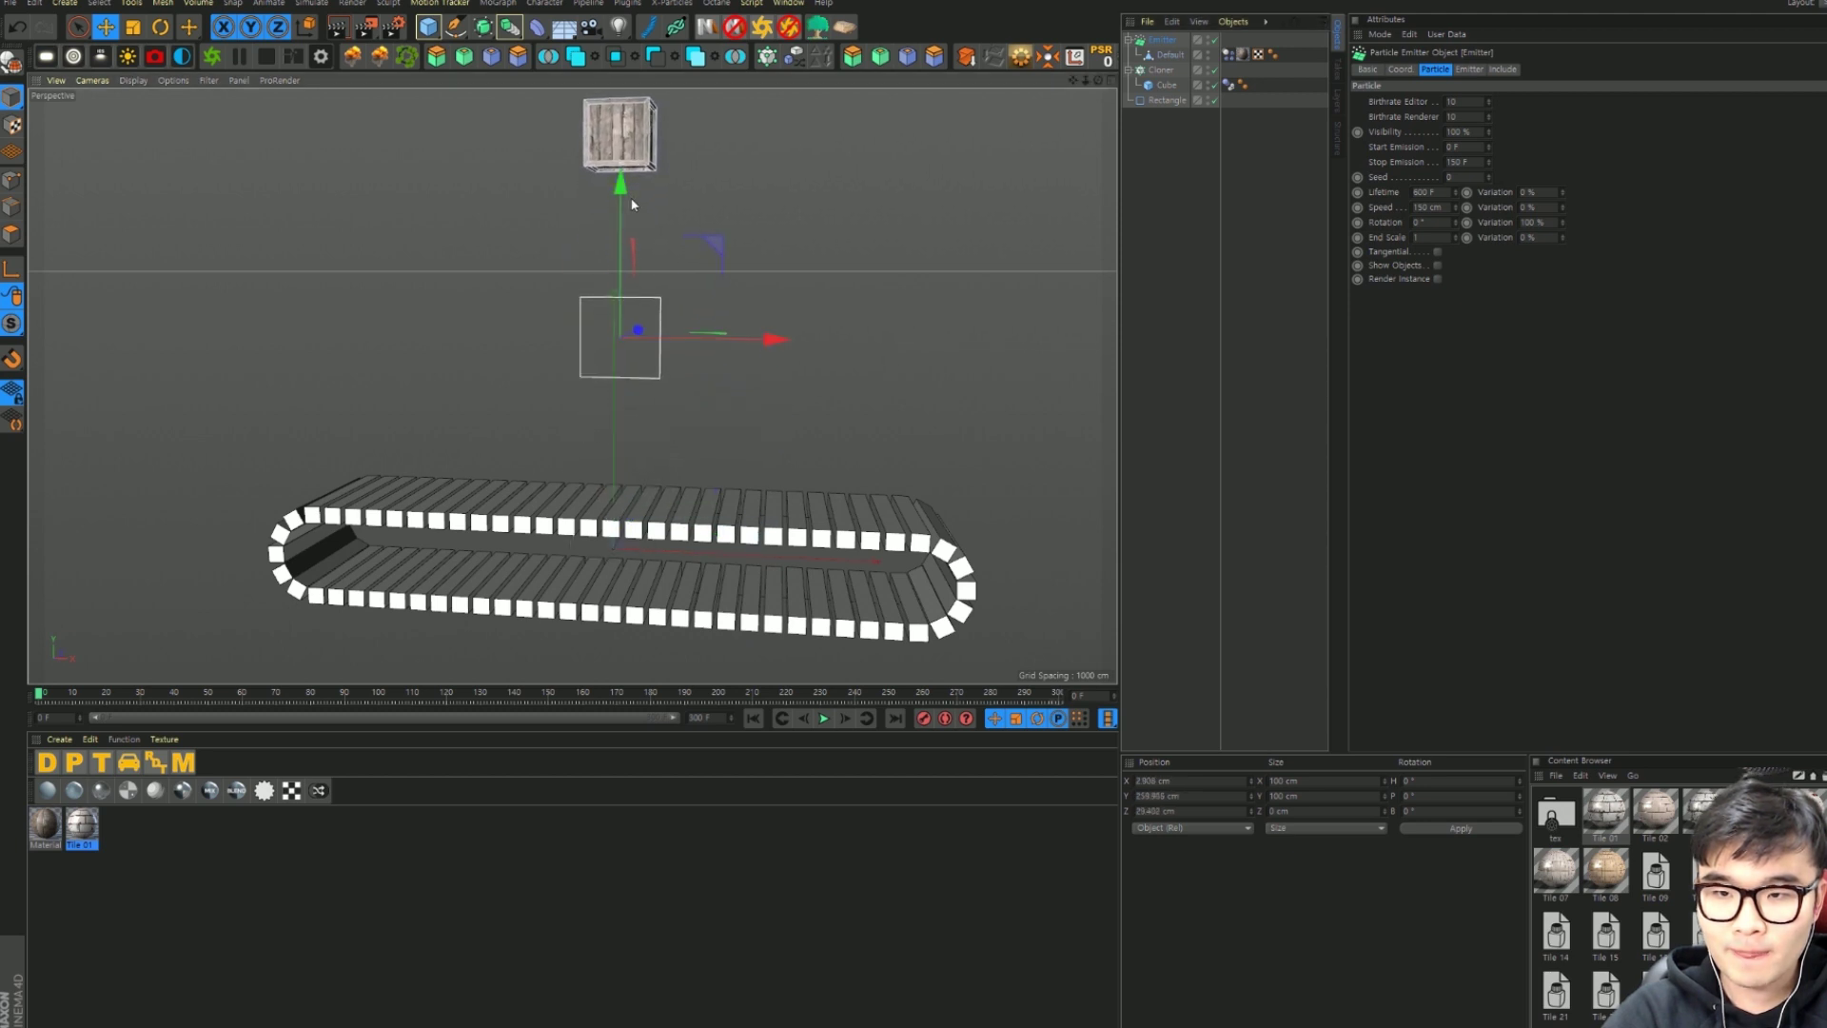
pyautogui.hotkey('ctrl', 'z')
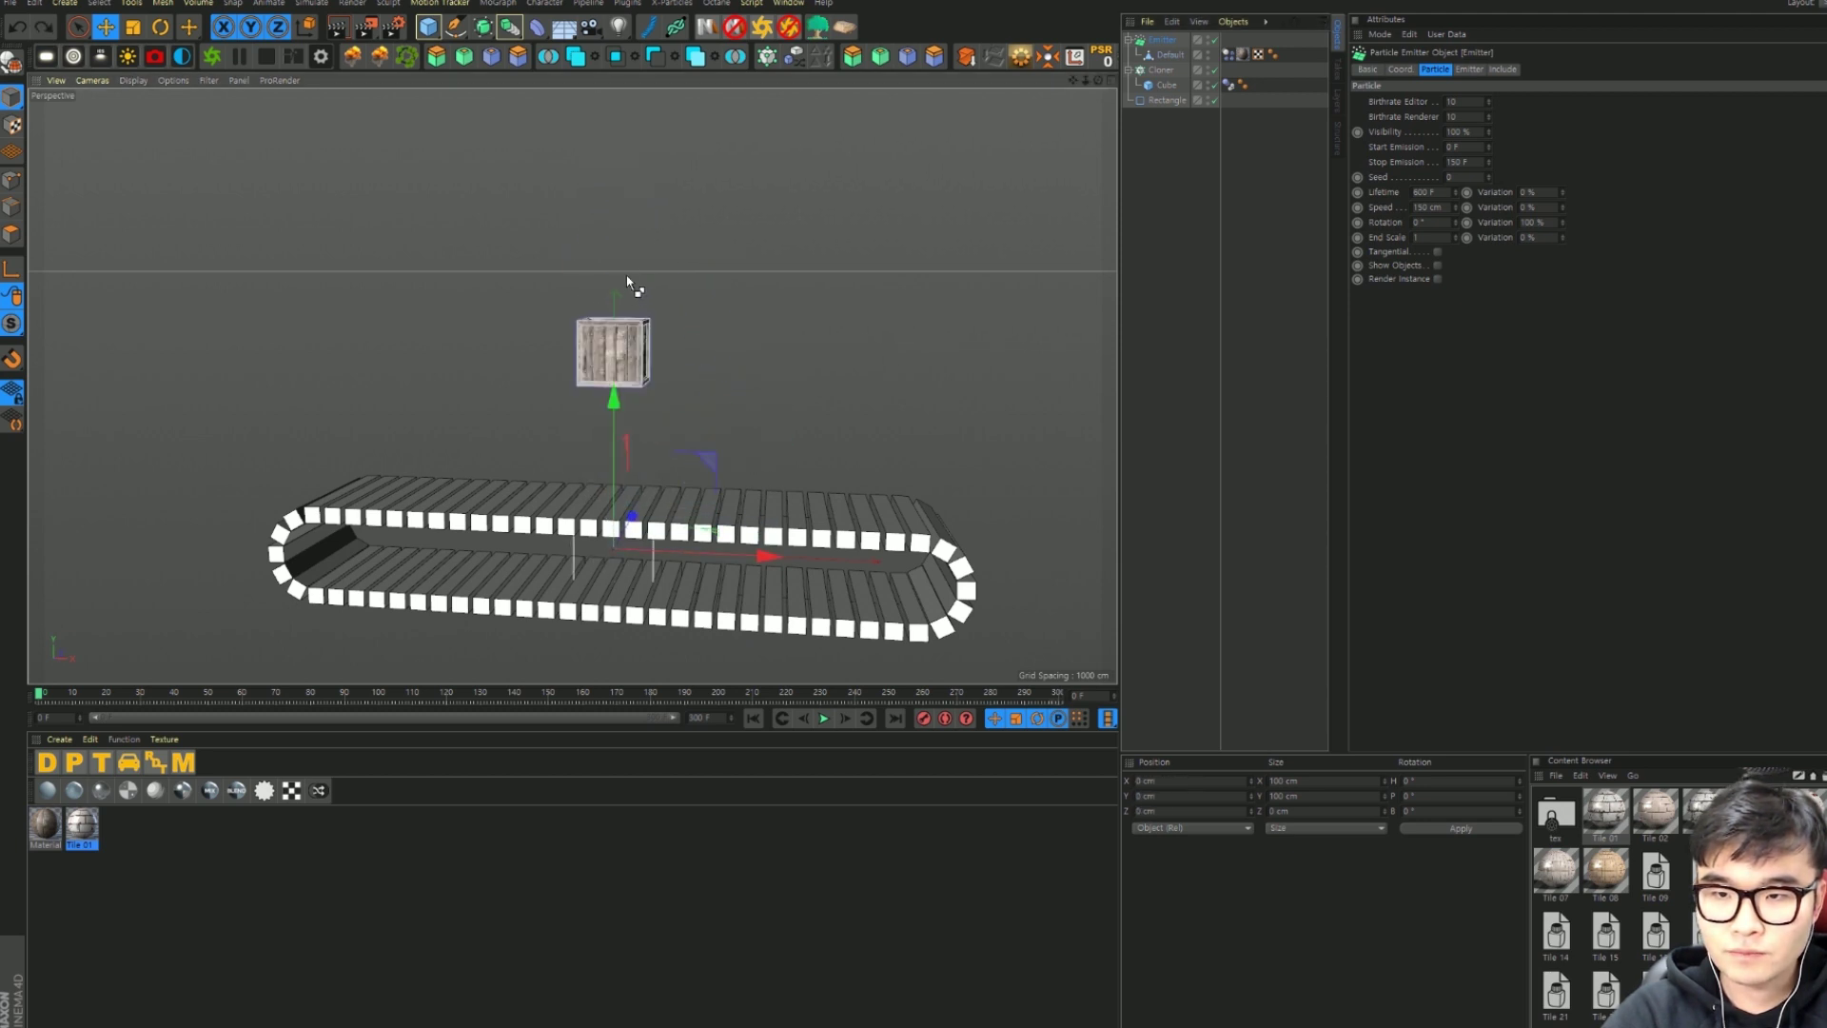
pyautogui.moveTo(615, 447); pyautogui.dragTo(614, 242)
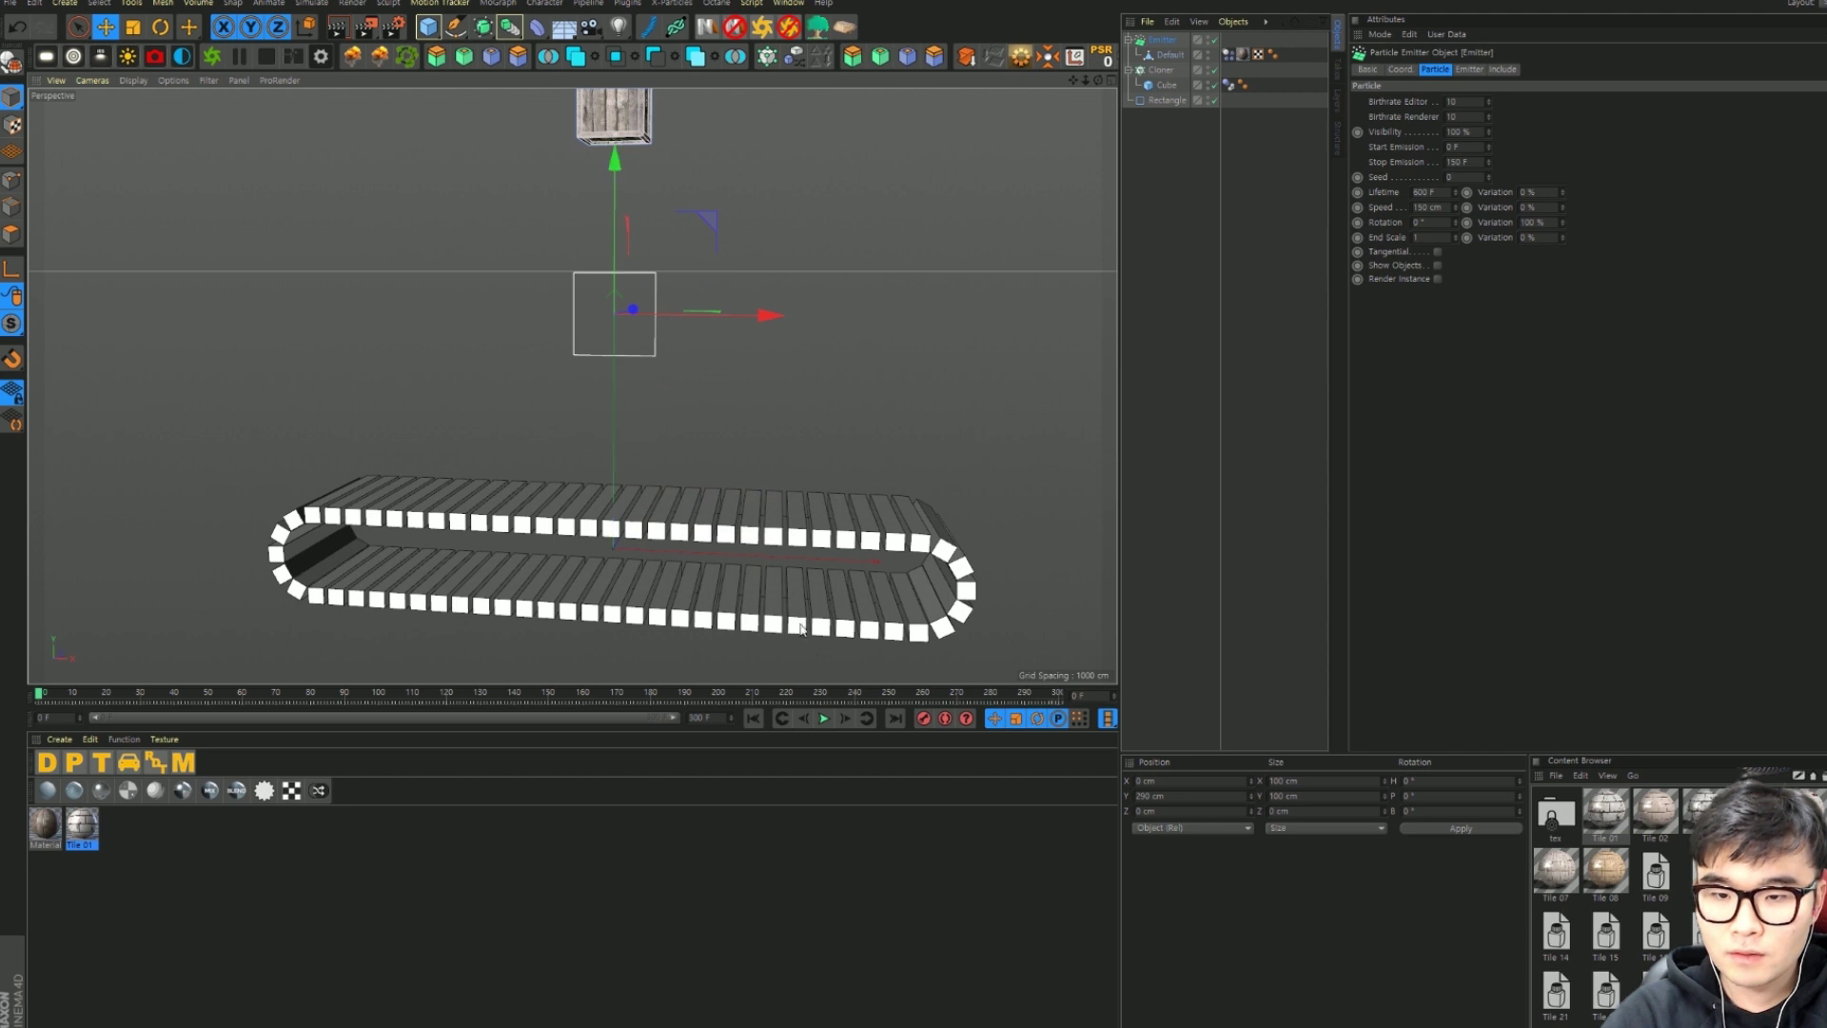
# Step: Enable Show Objects so the Emitter sprays crate copies during playback
pyautogui.click(824, 718)
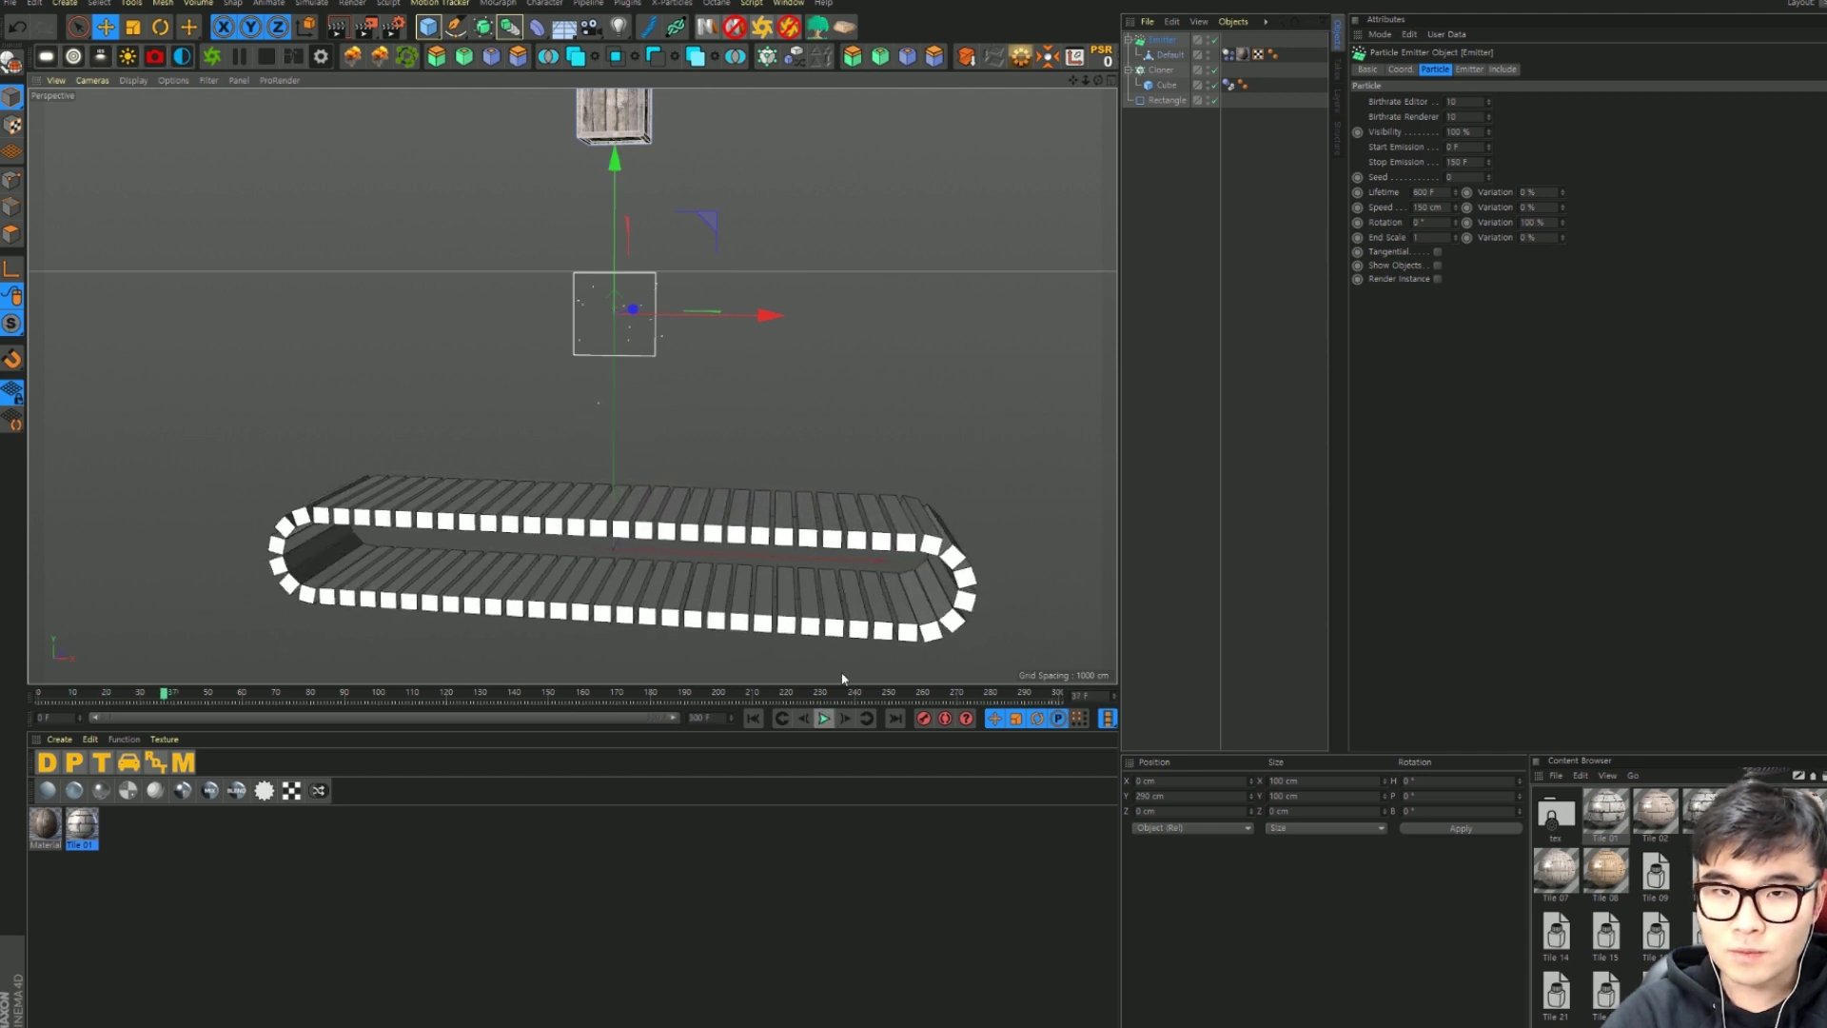
pyautogui.click(1468, 70)
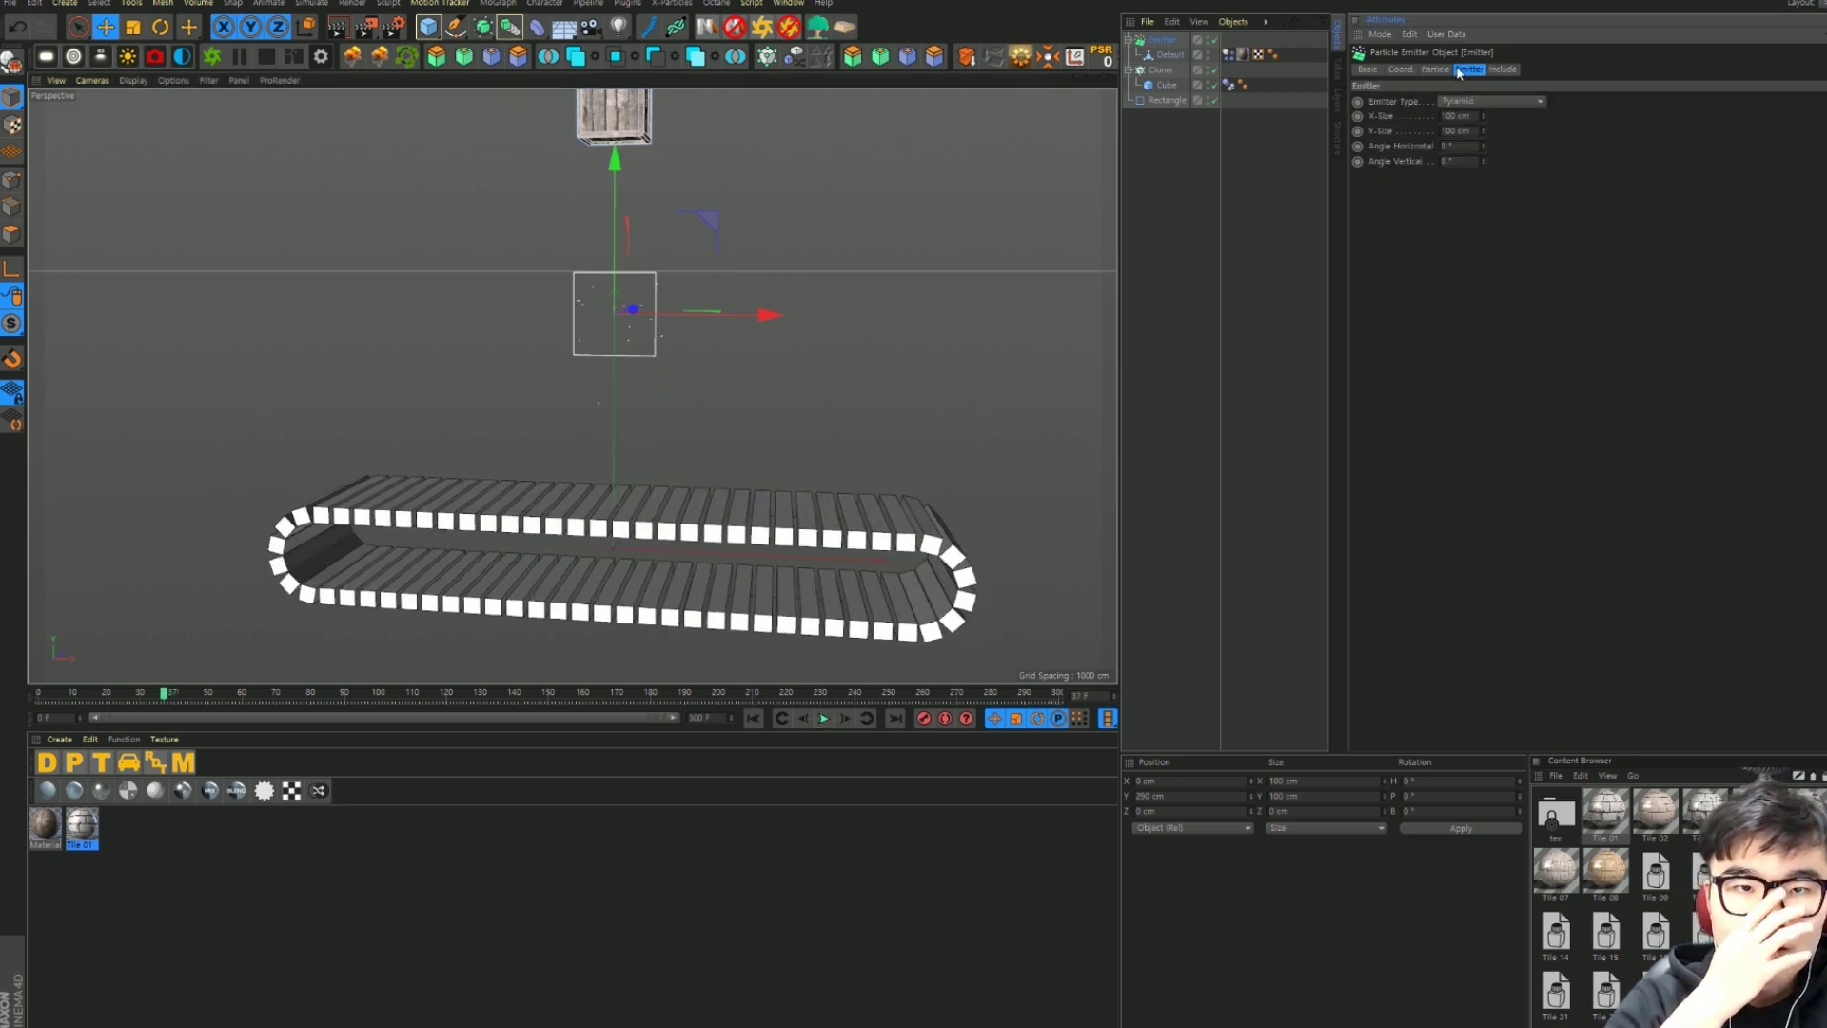
pyautogui.click(1435, 69)
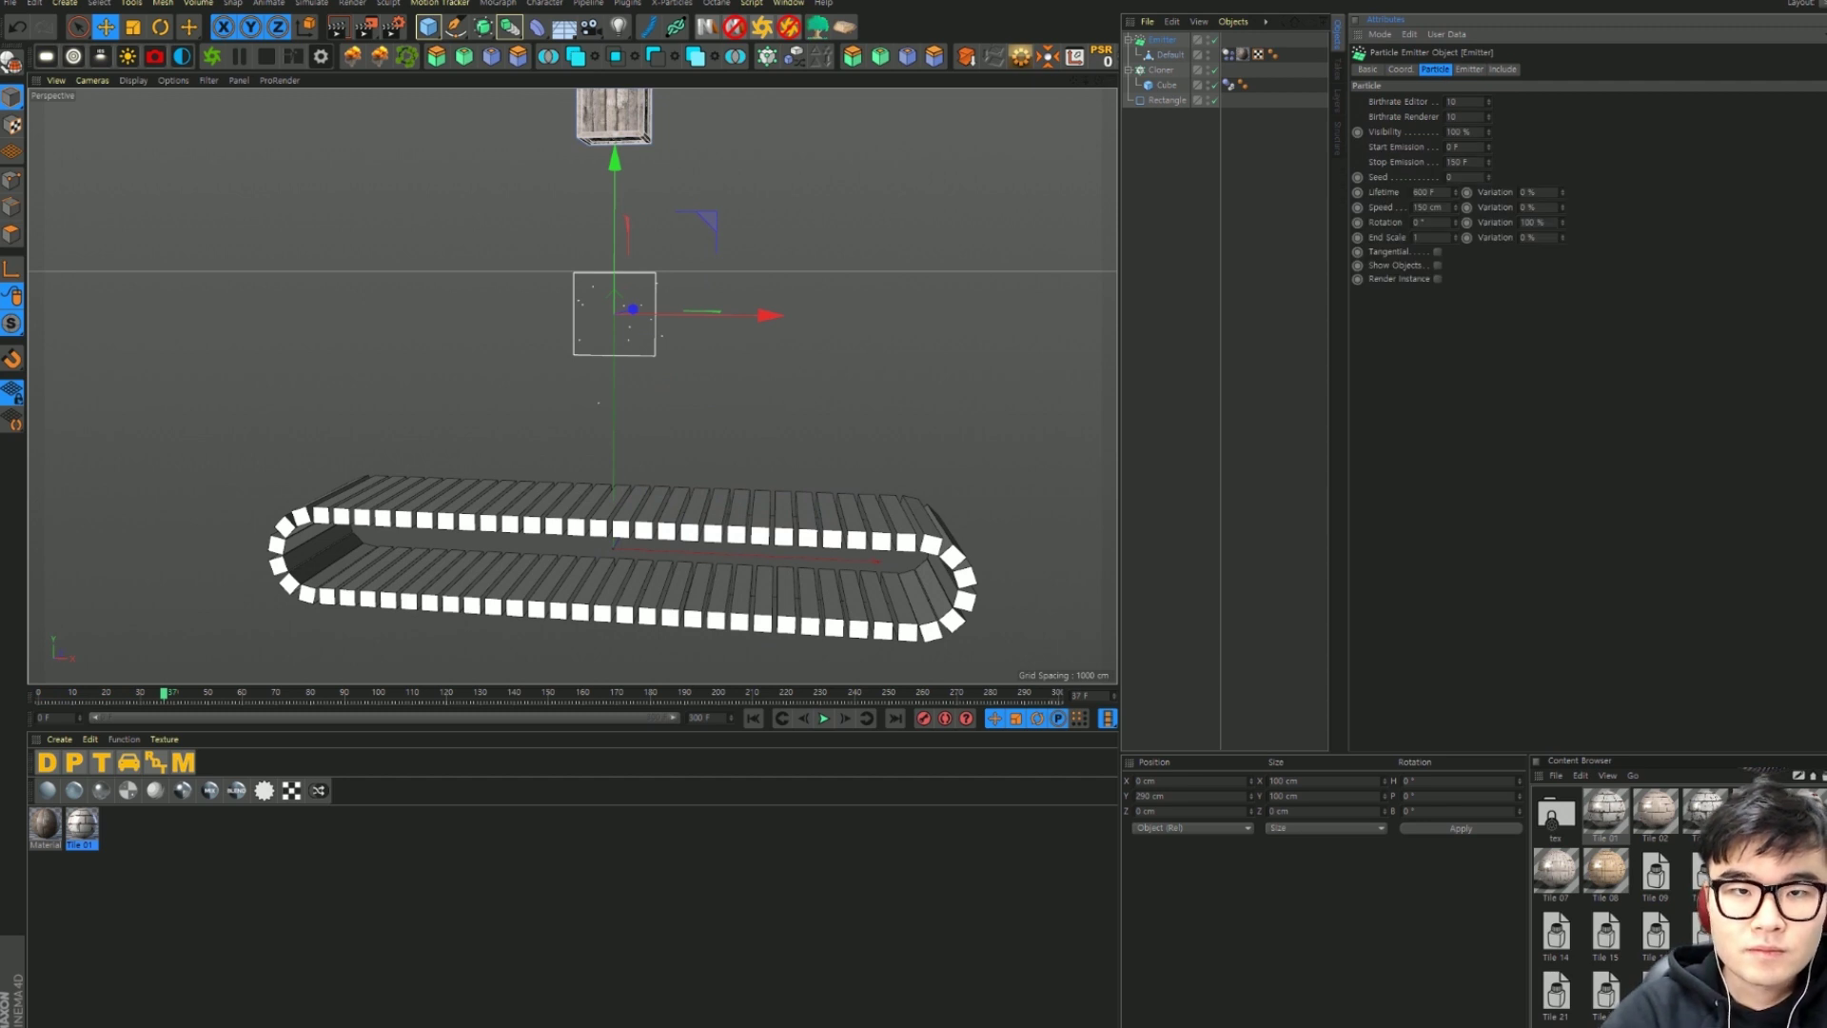
pyautogui.click(1176, 201)
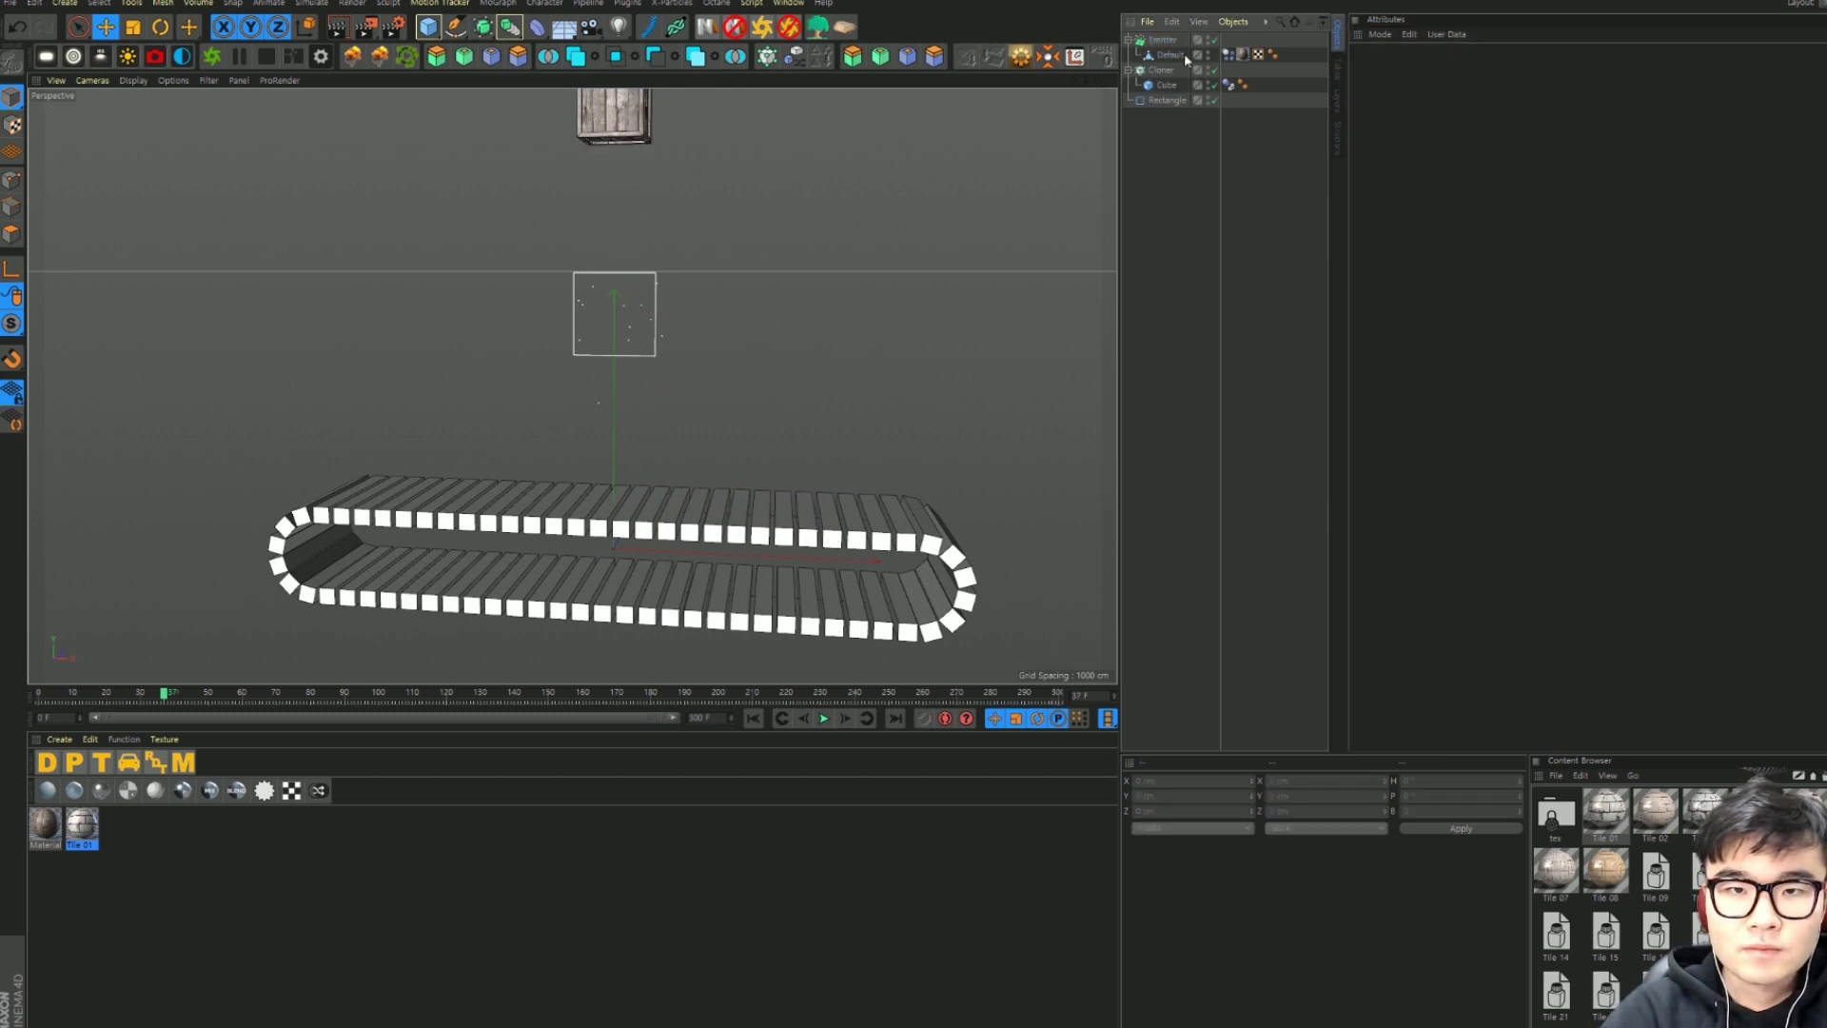
pyautogui.click(1184, 55)
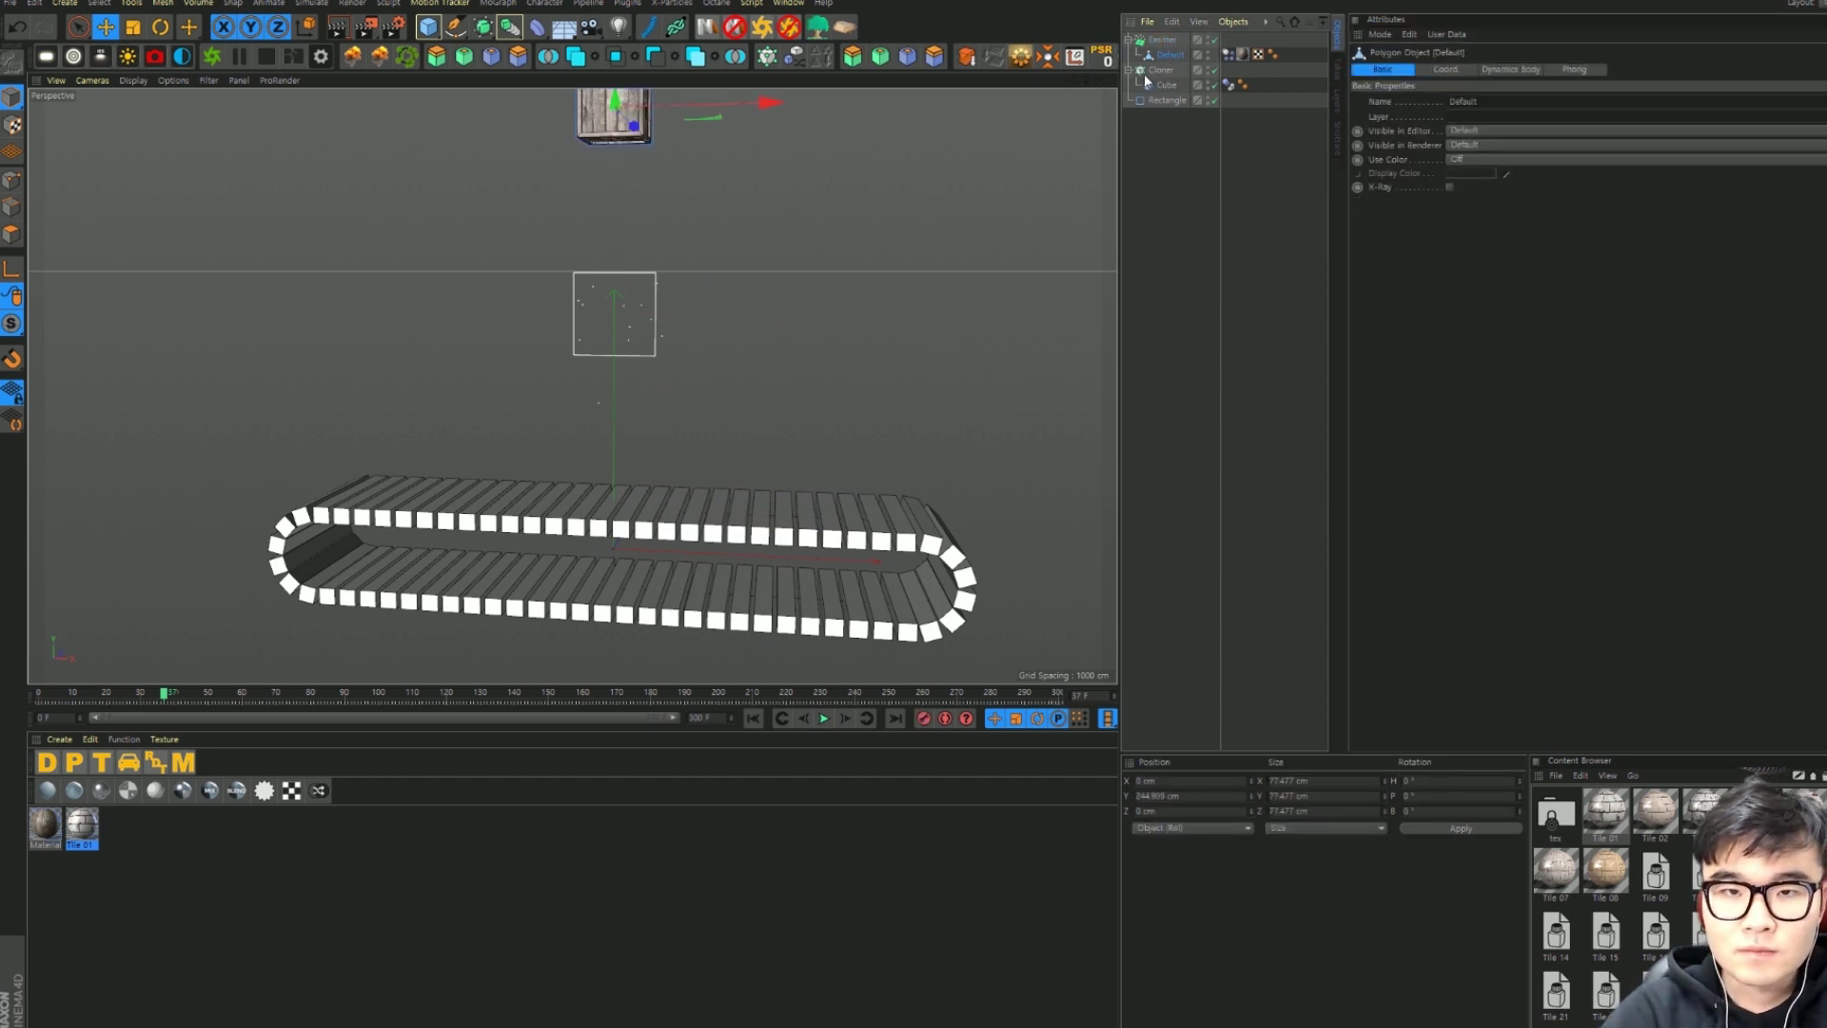
pyautogui.click(1171, 42)
pyautogui.click(1437, 265)
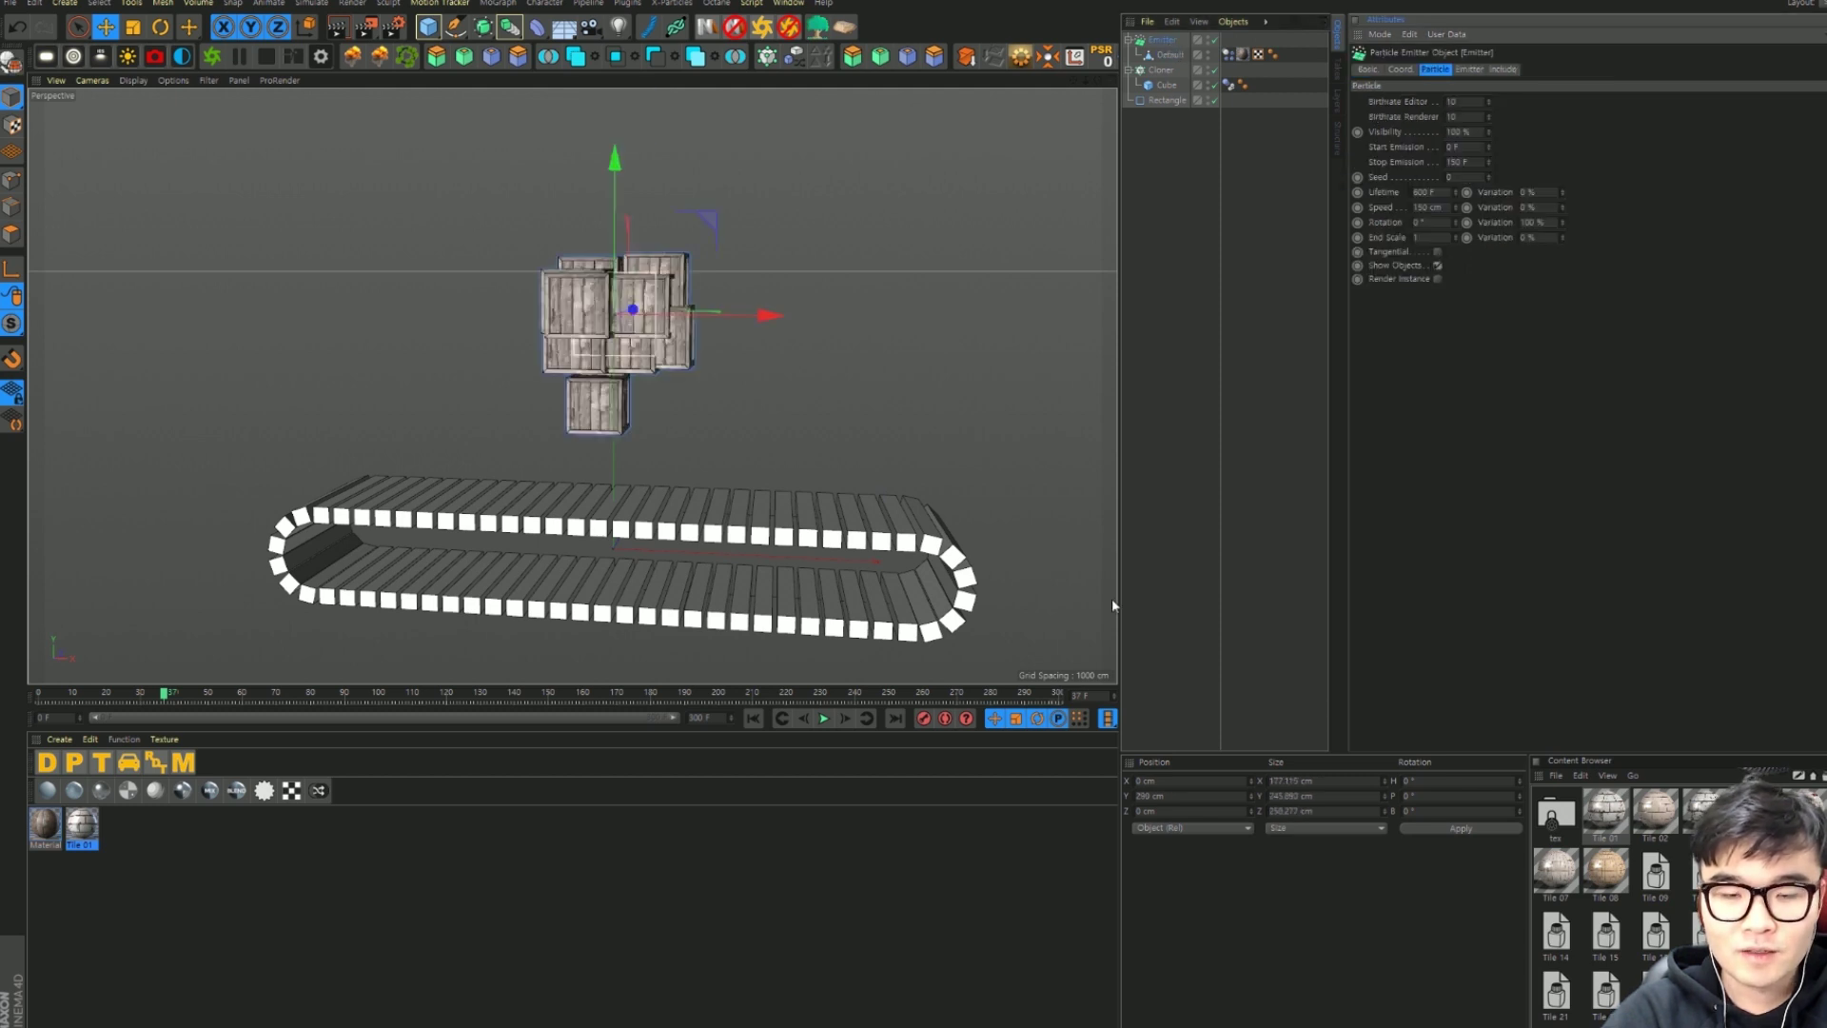
pyautogui.click(826, 721)
# Step: Adjust the Birthrate Editor and Stop Emission at 3000 F, then preview
pyautogui.click(754, 719)
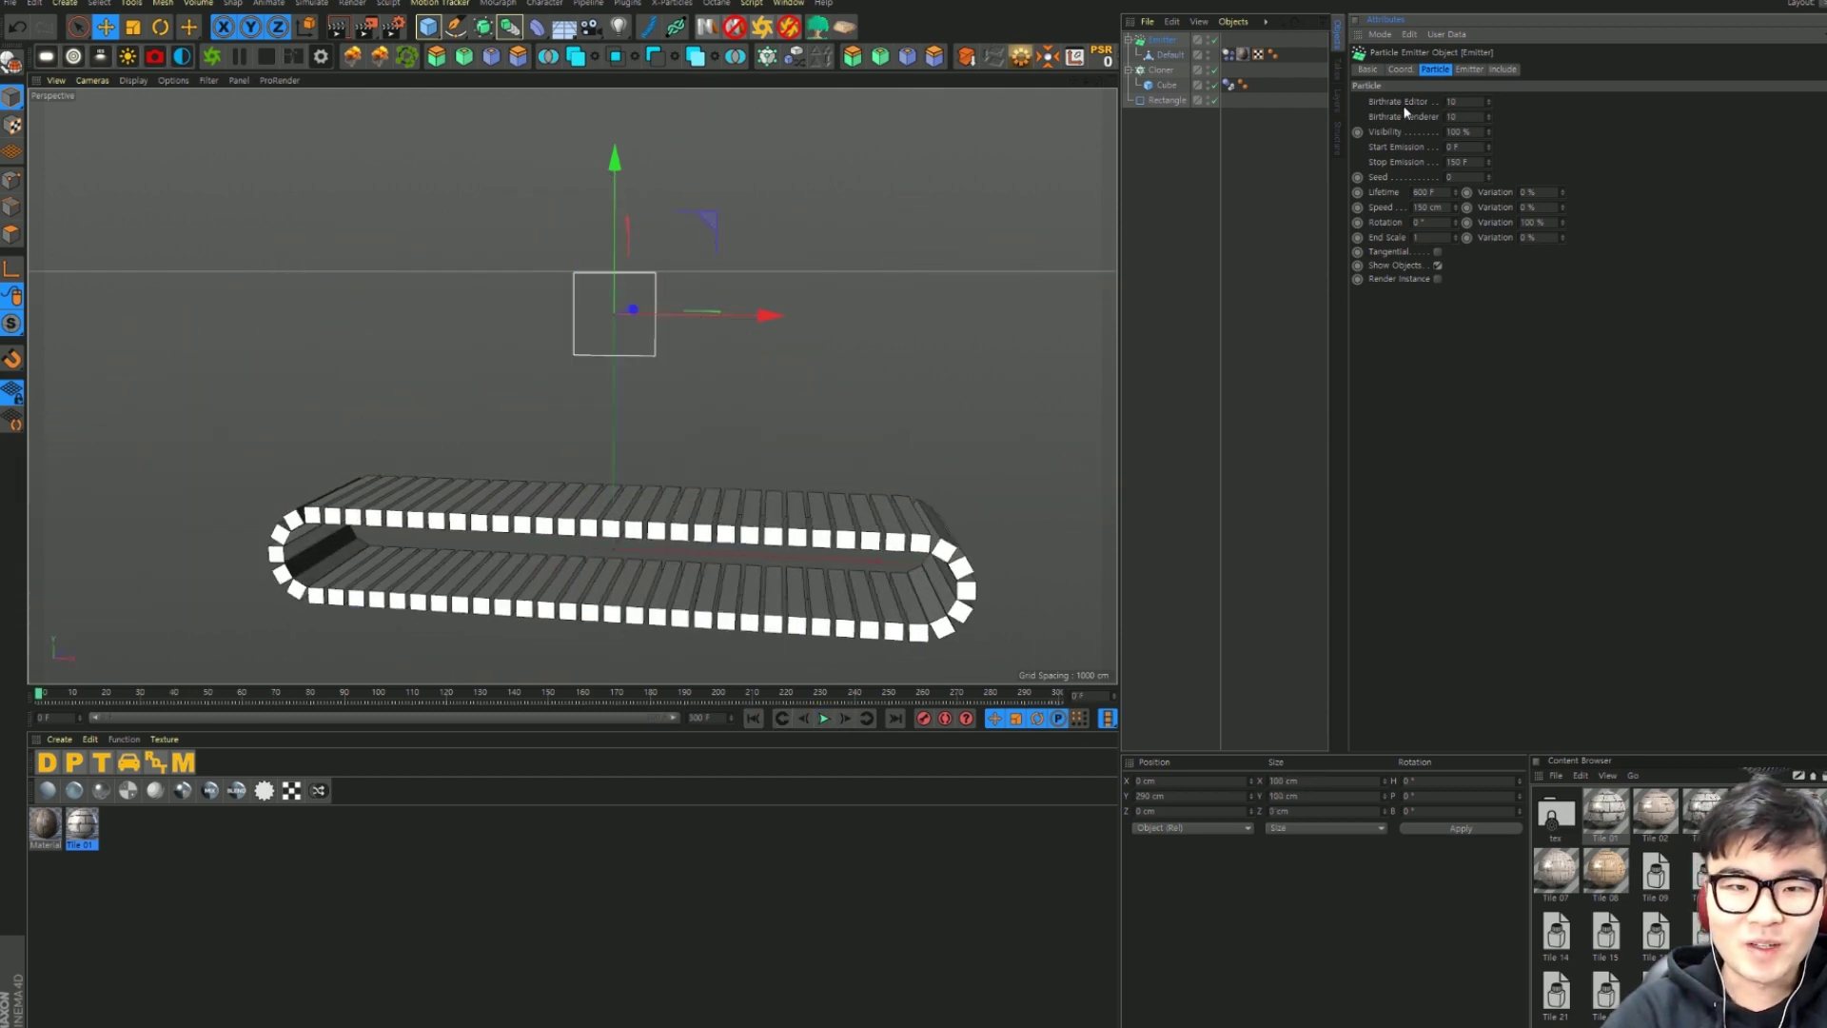
pyautogui.doubleClick(1450, 101)
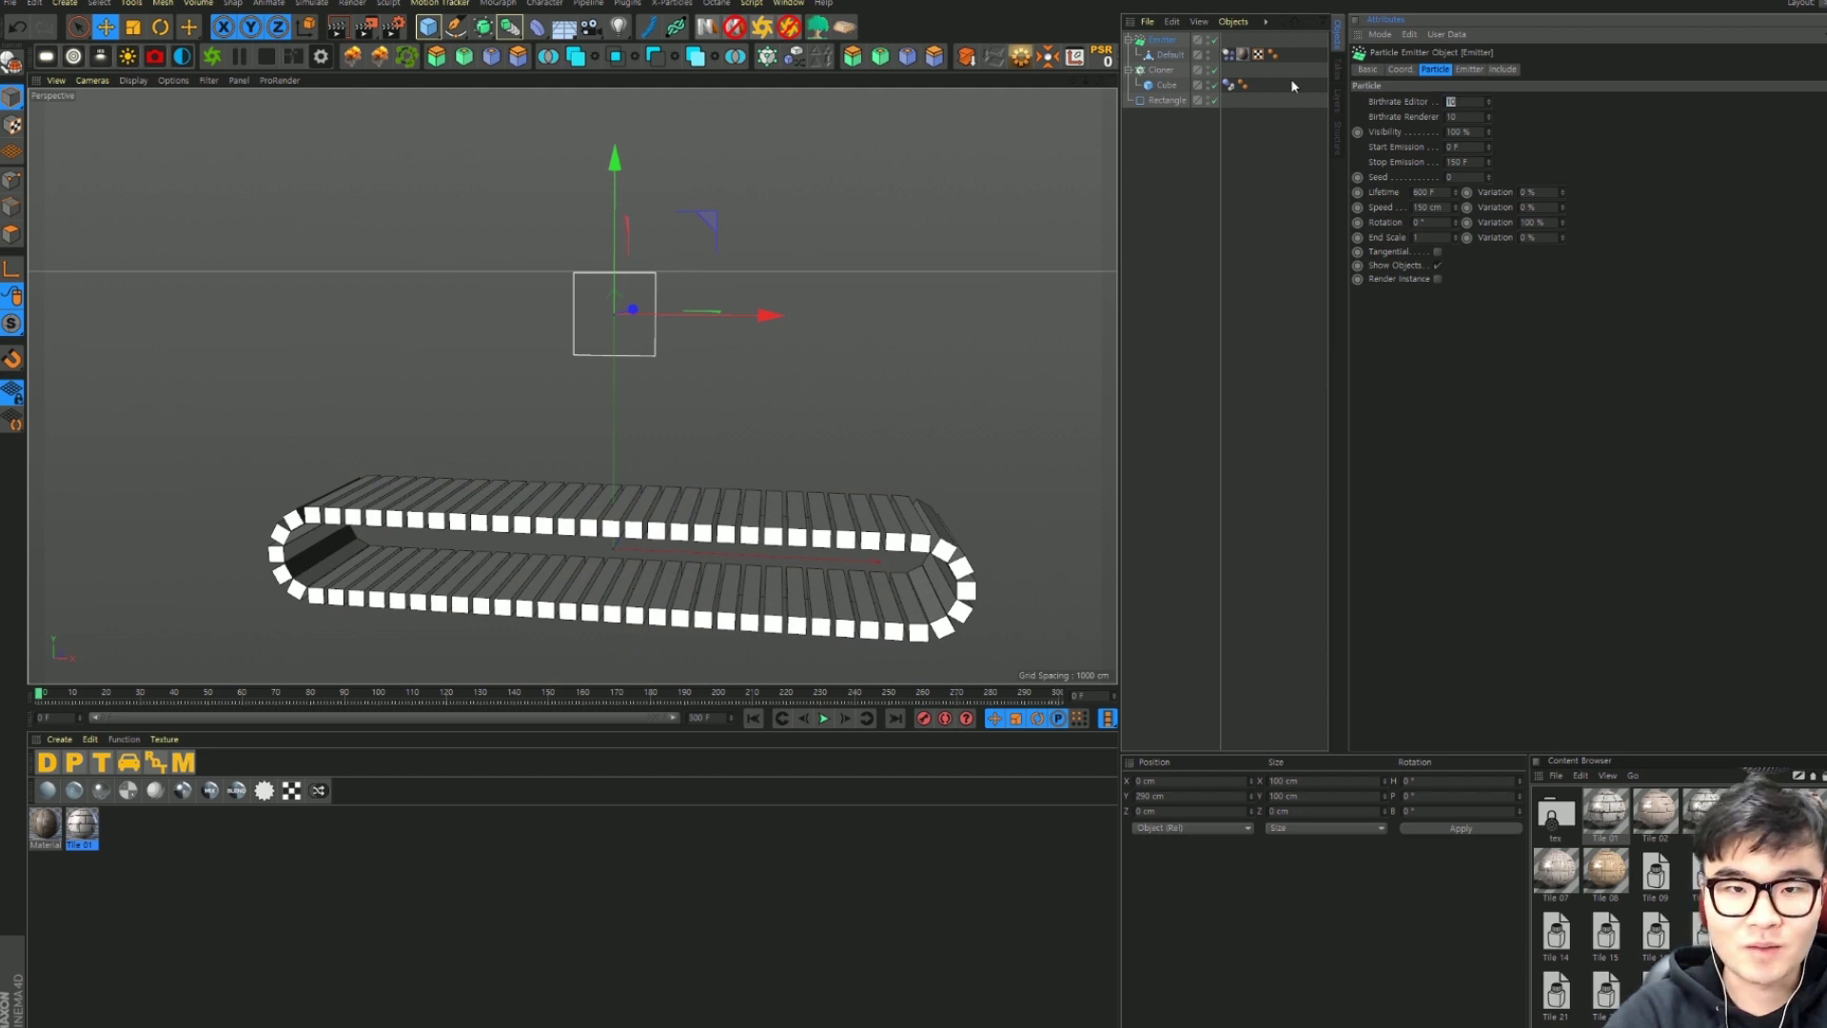
pyautogui.write('1')
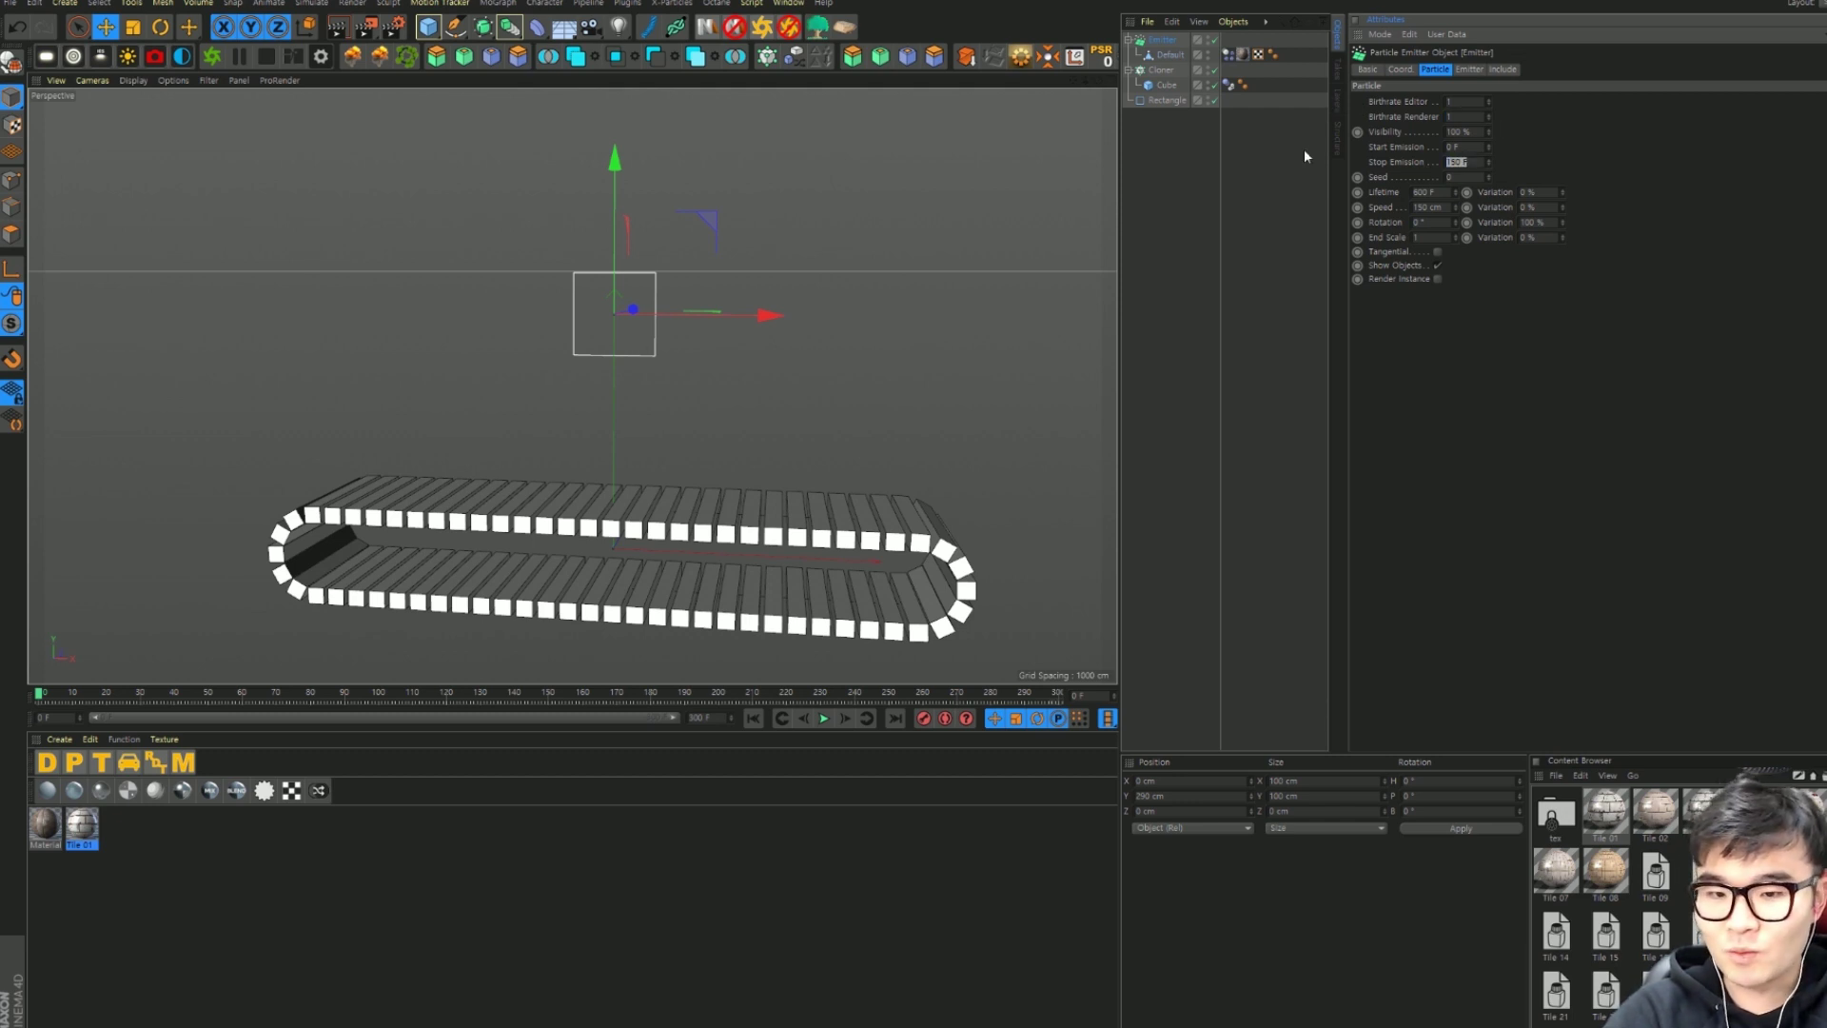
pyautogui.write('5')
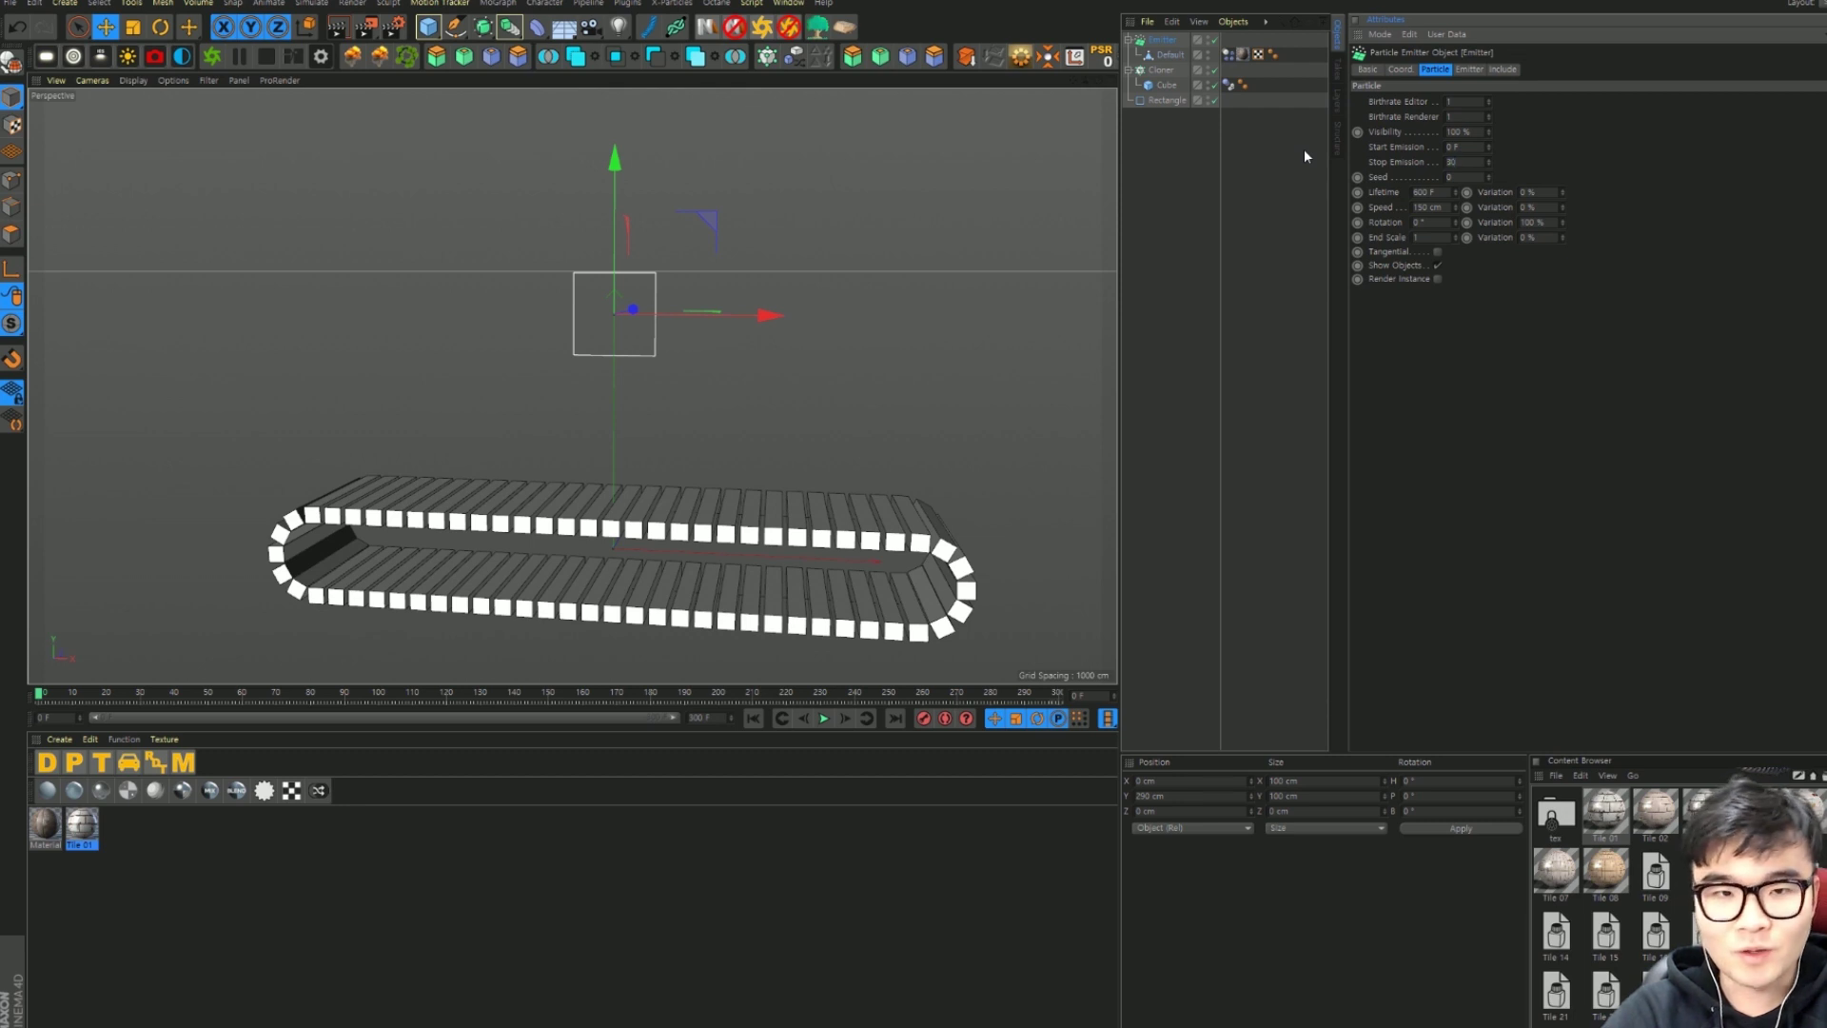
pyautogui.write('3000')
pyautogui.press('Return')
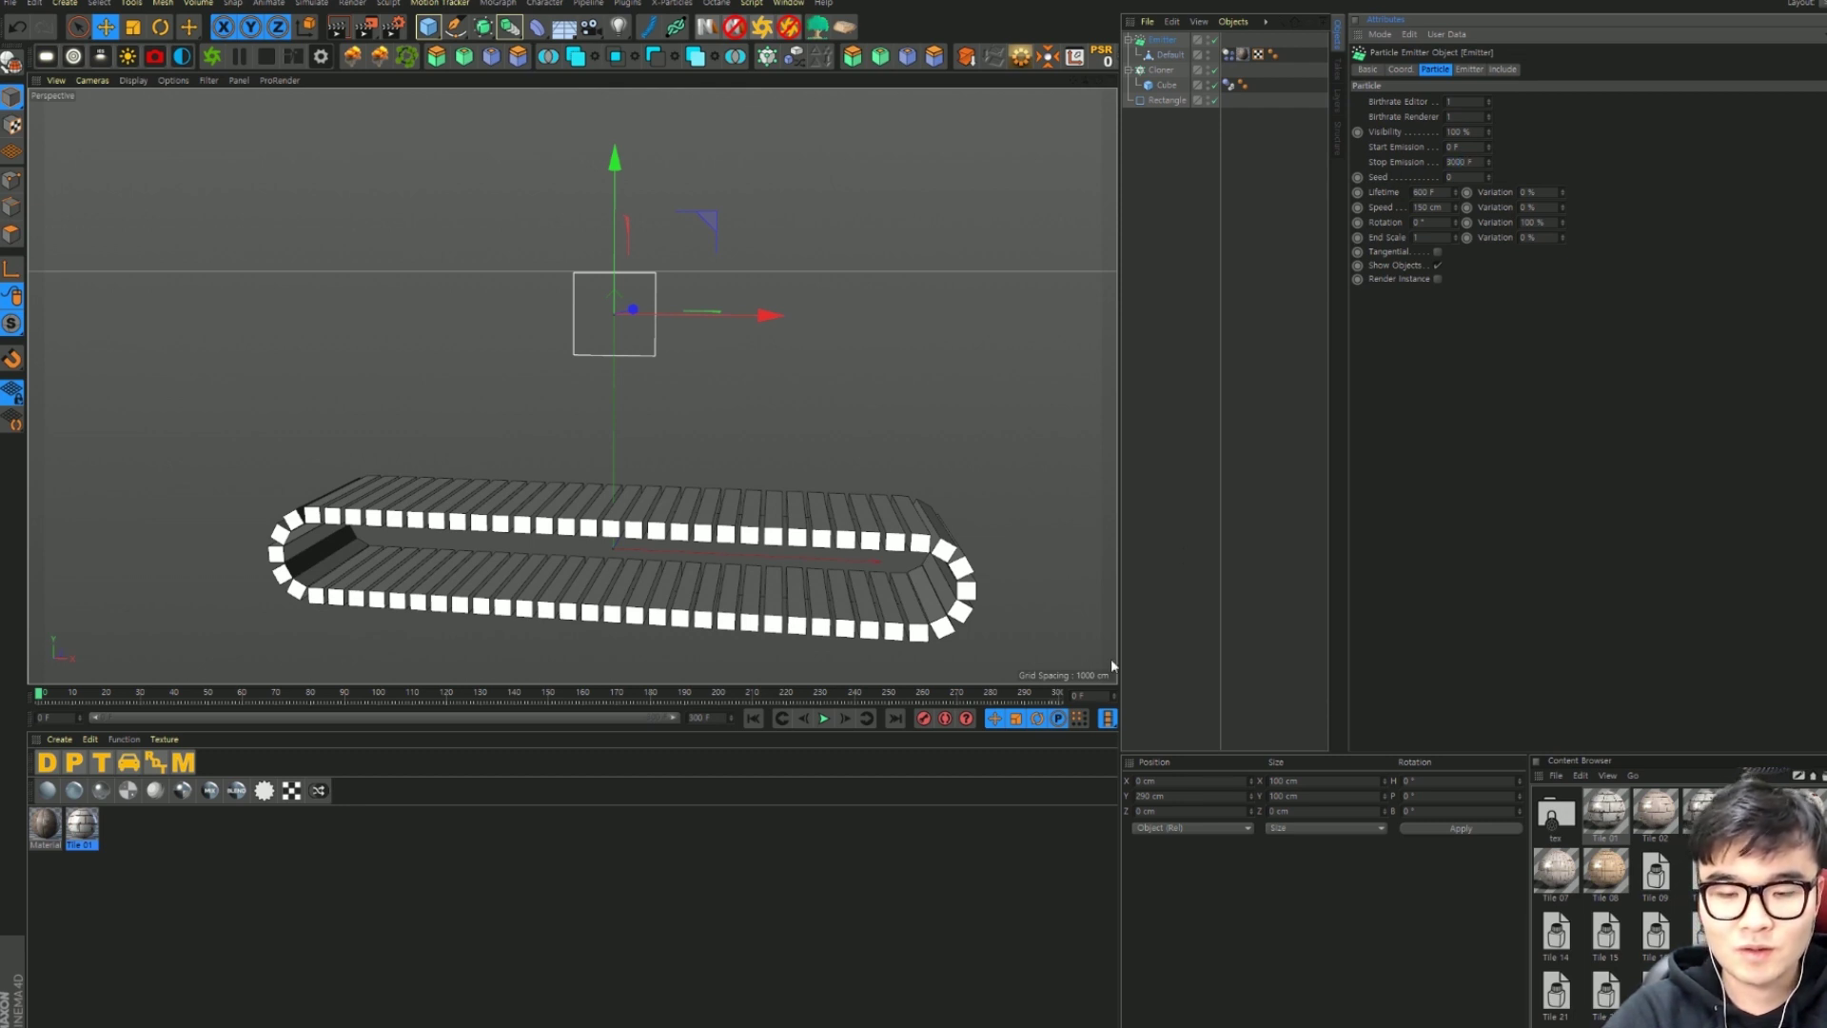
pyautogui.click(825, 722)
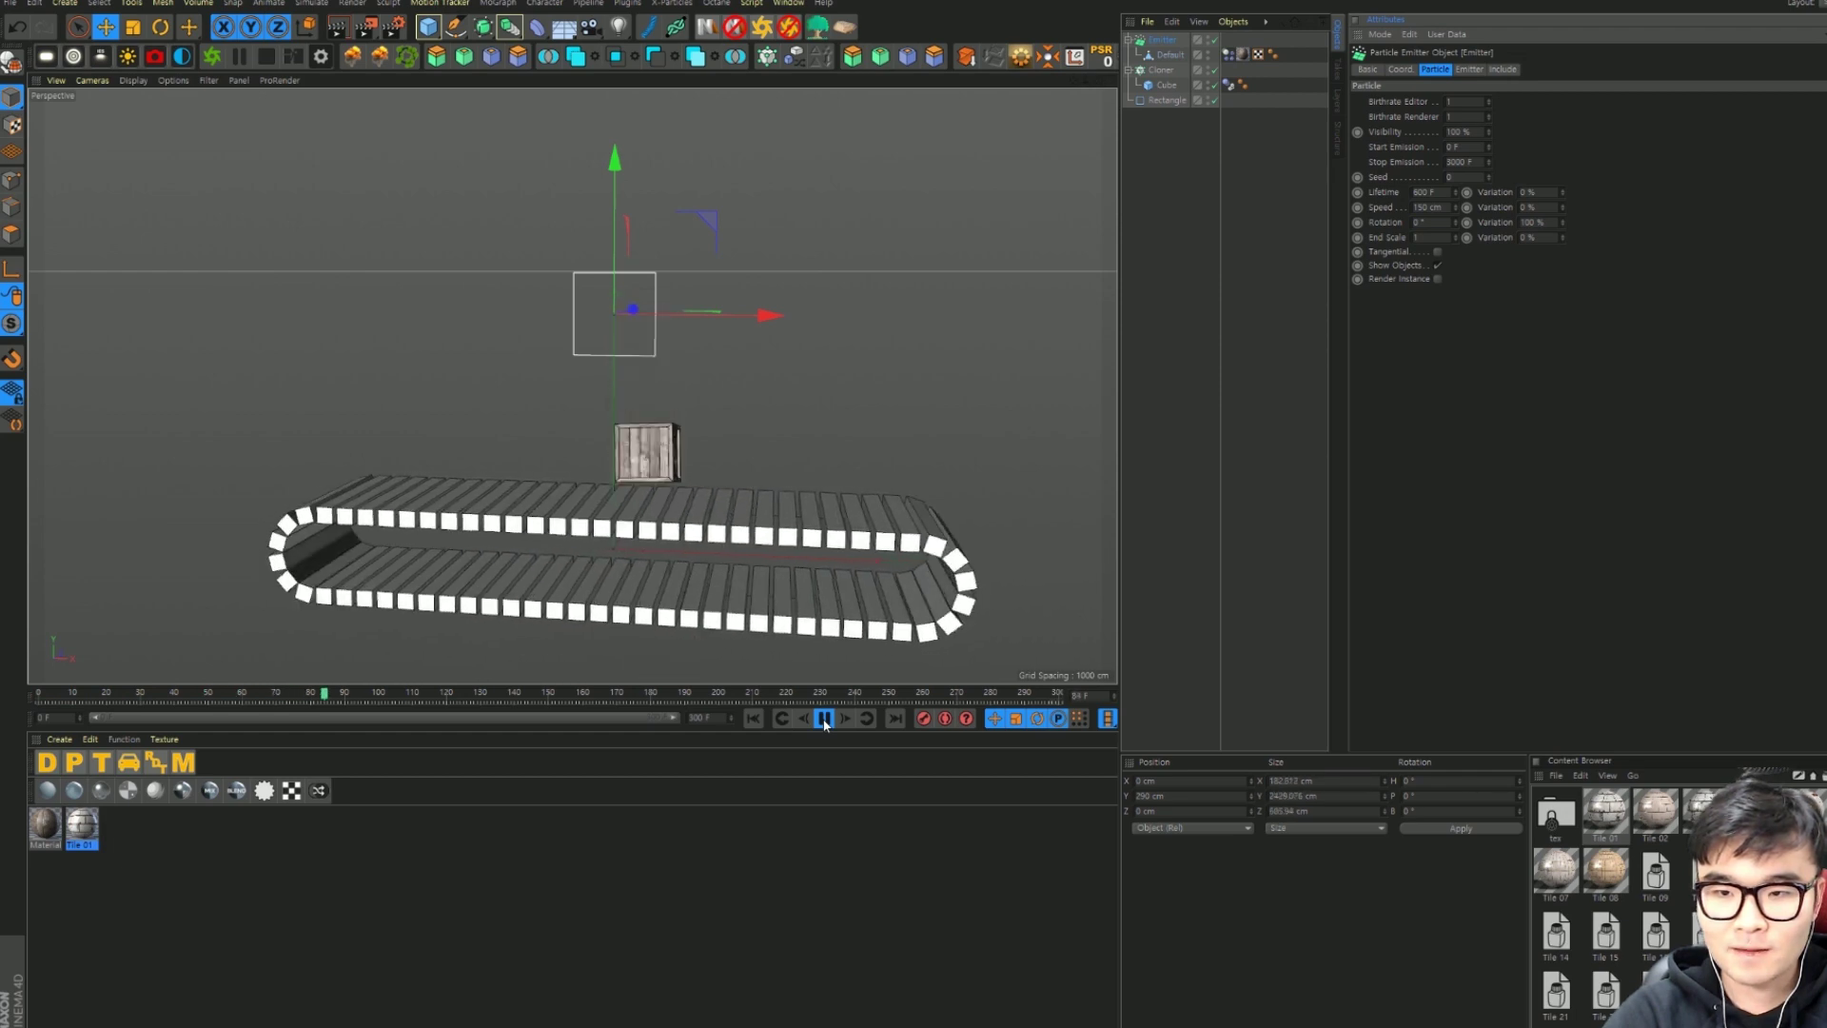
pyautogui.click(825, 720)
# Step: Shift the emitter to -65 cm along Z and preview the emission again
pyautogui.moveTo(609, 381)
pyautogui.keyDown('alt'); pyautogui.mouseDown()
pyautogui.moveTo(488, 477)
pyautogui.moveTo(687, 381)
pyautogui.mouseUp(); pyautogui.keyUp('alt')
pyautogui.moveTo(764, 325); pyautogui.dragTo(704, 326)
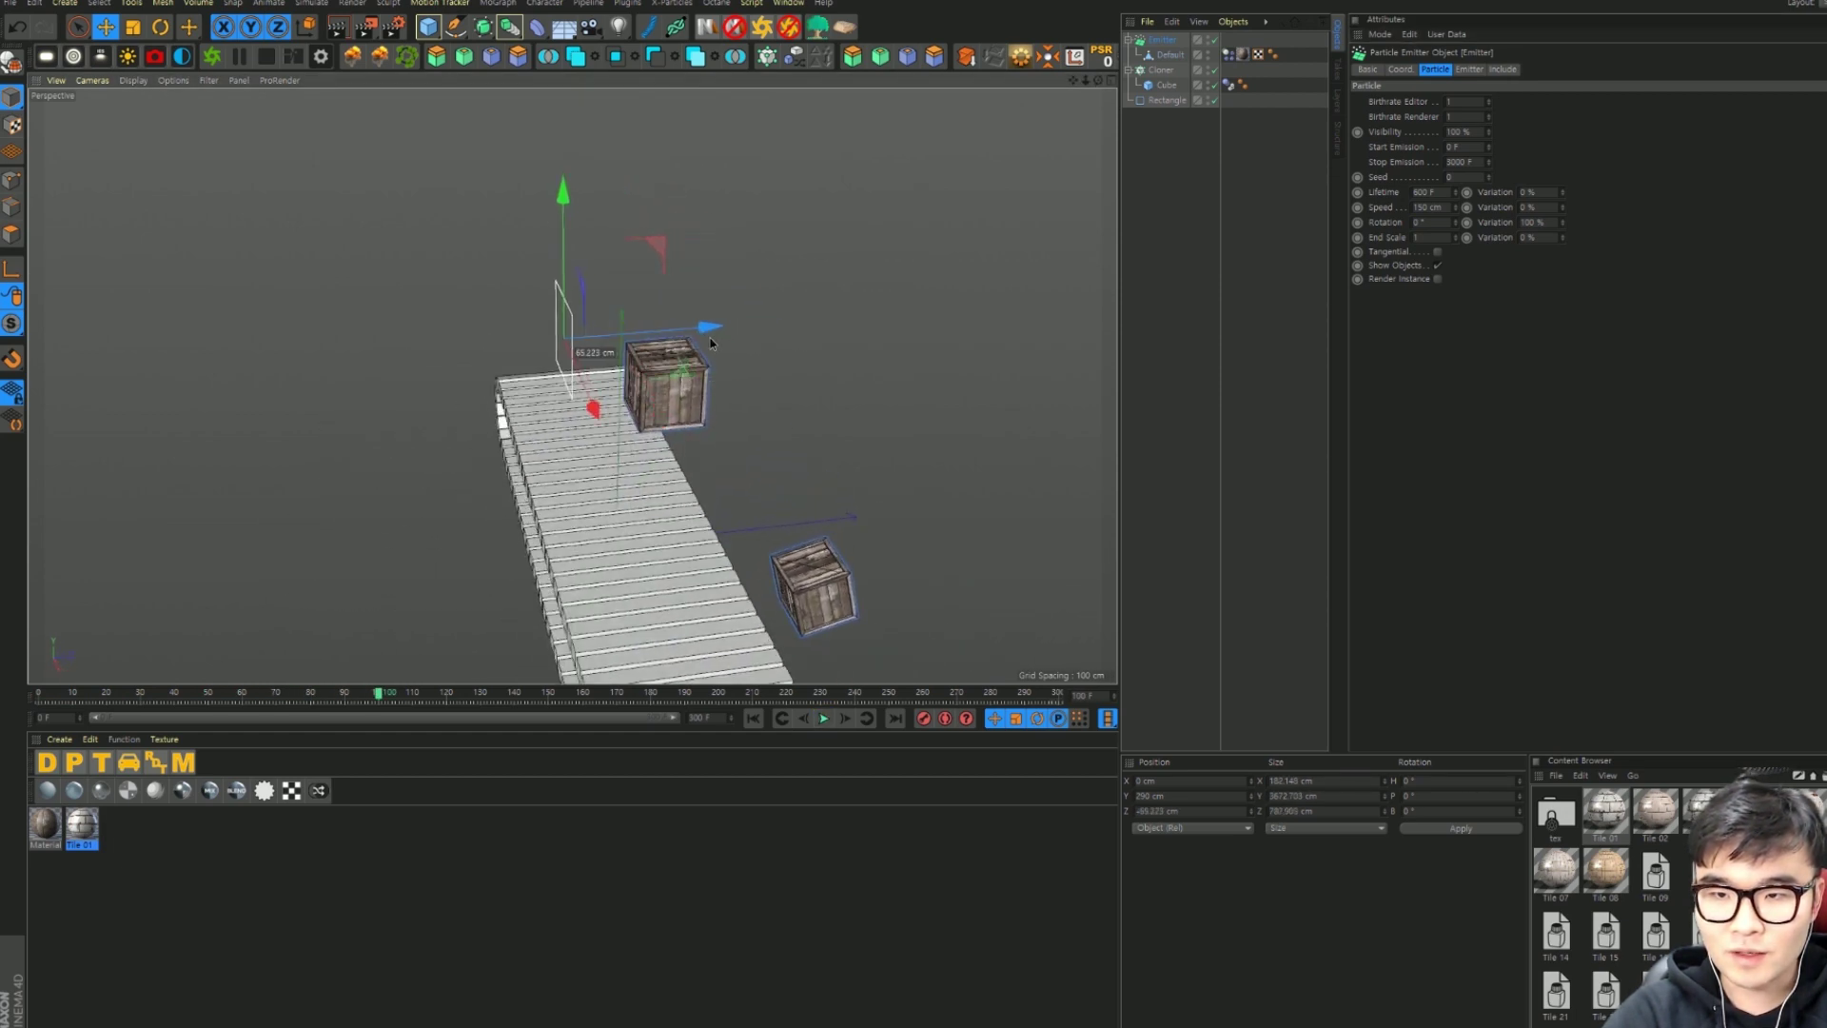
pyautogui.click(823, 719)
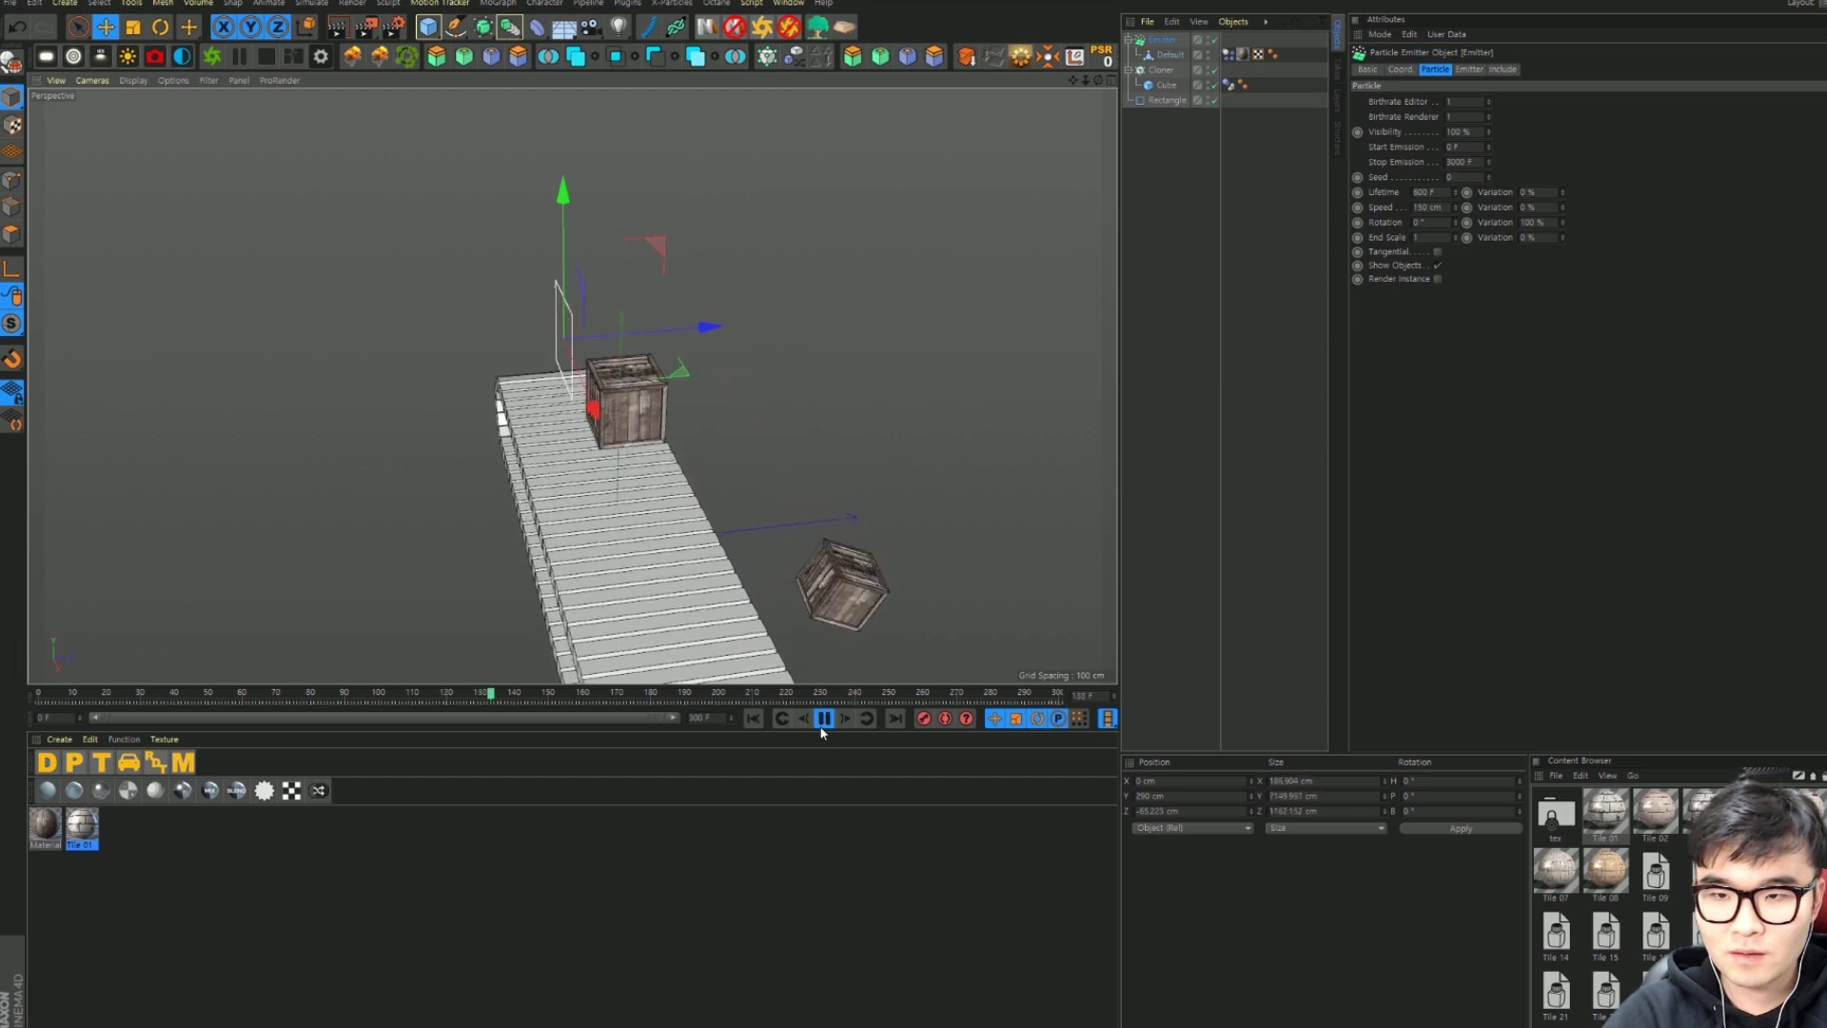
pyautogui.click(824, 720)
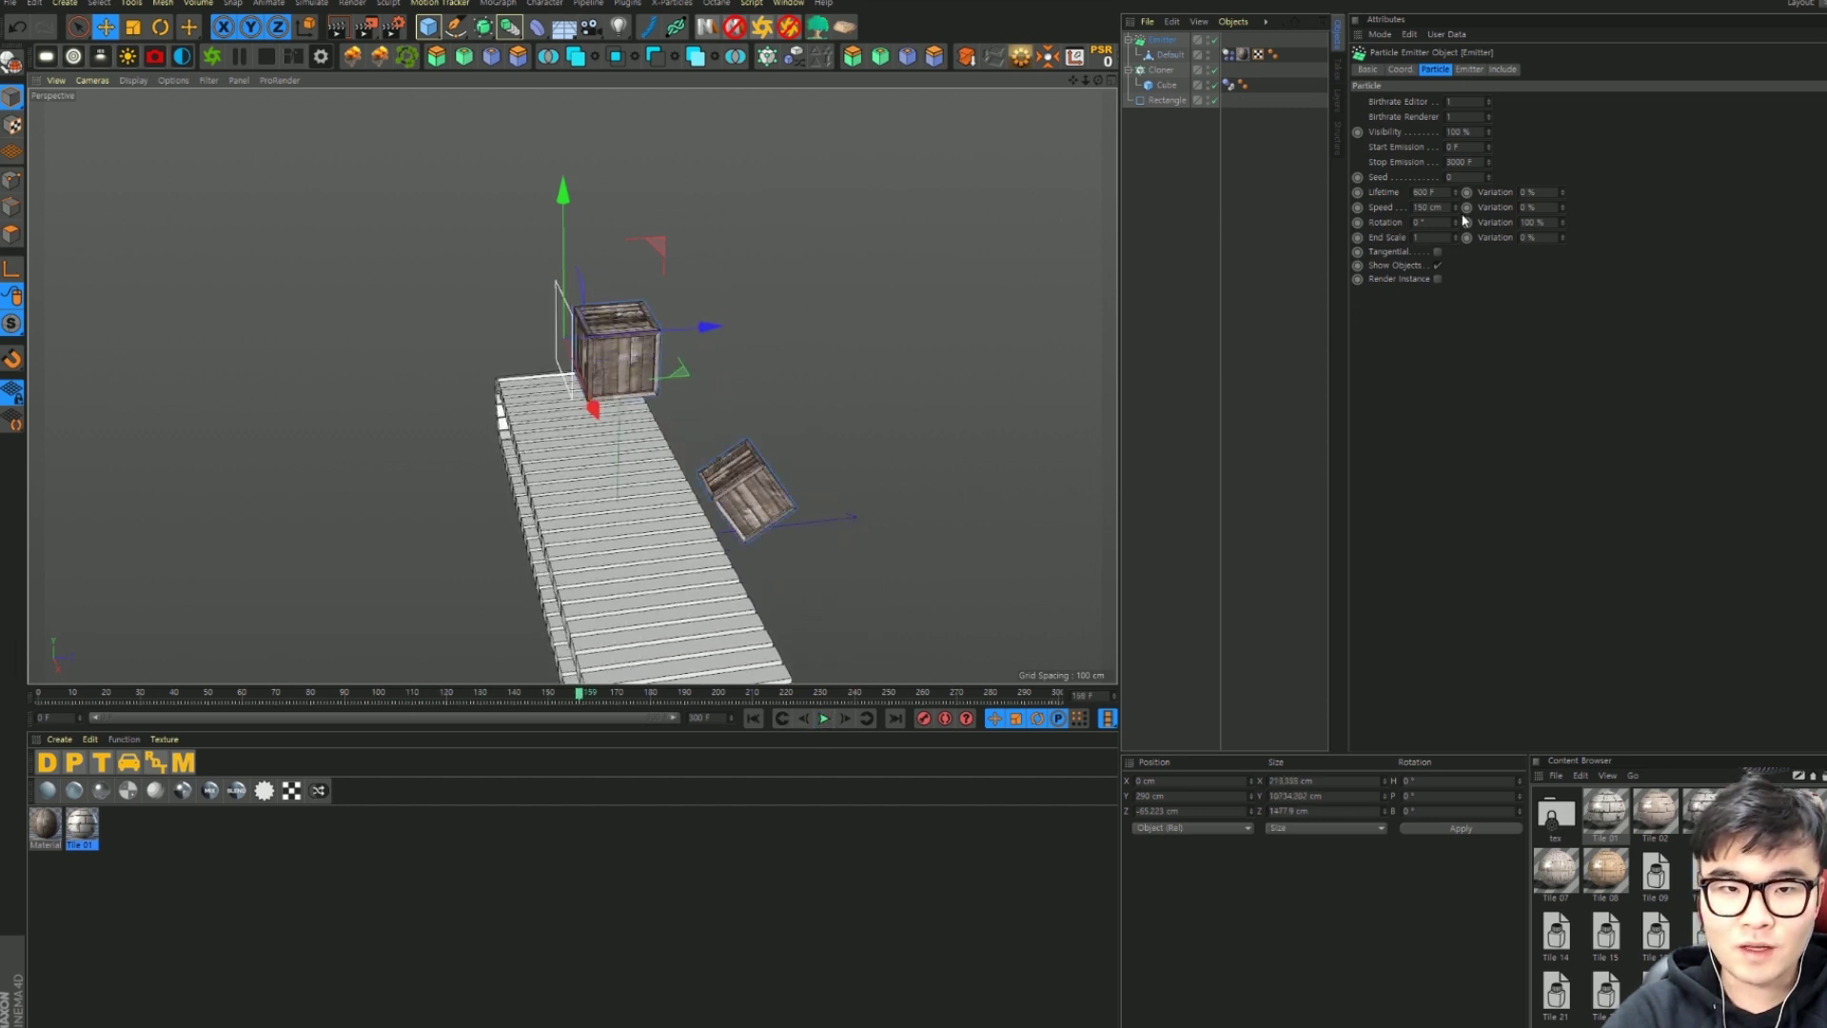
# Step: Set particle Lifetime to 30 and Speed to 0 cm, then rewind to frame 0
pyautogui.click(1425, 192)
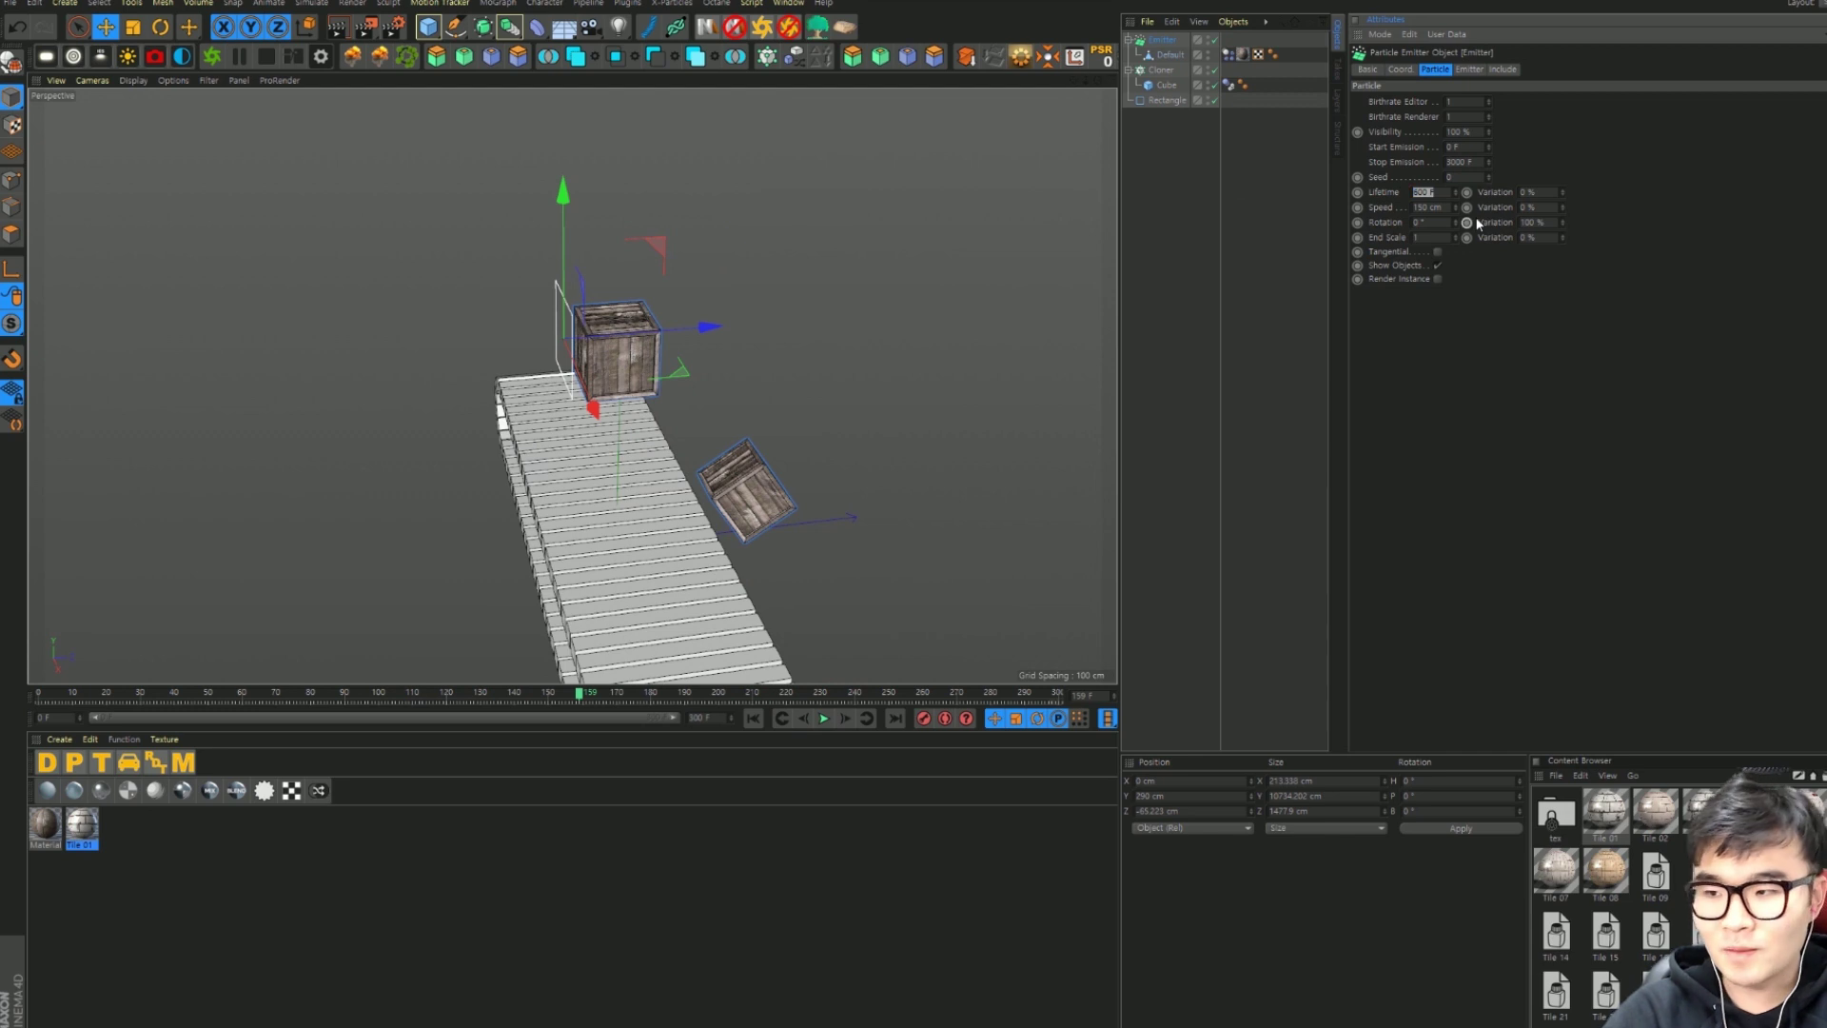
pyautogui.press('BackSpace')
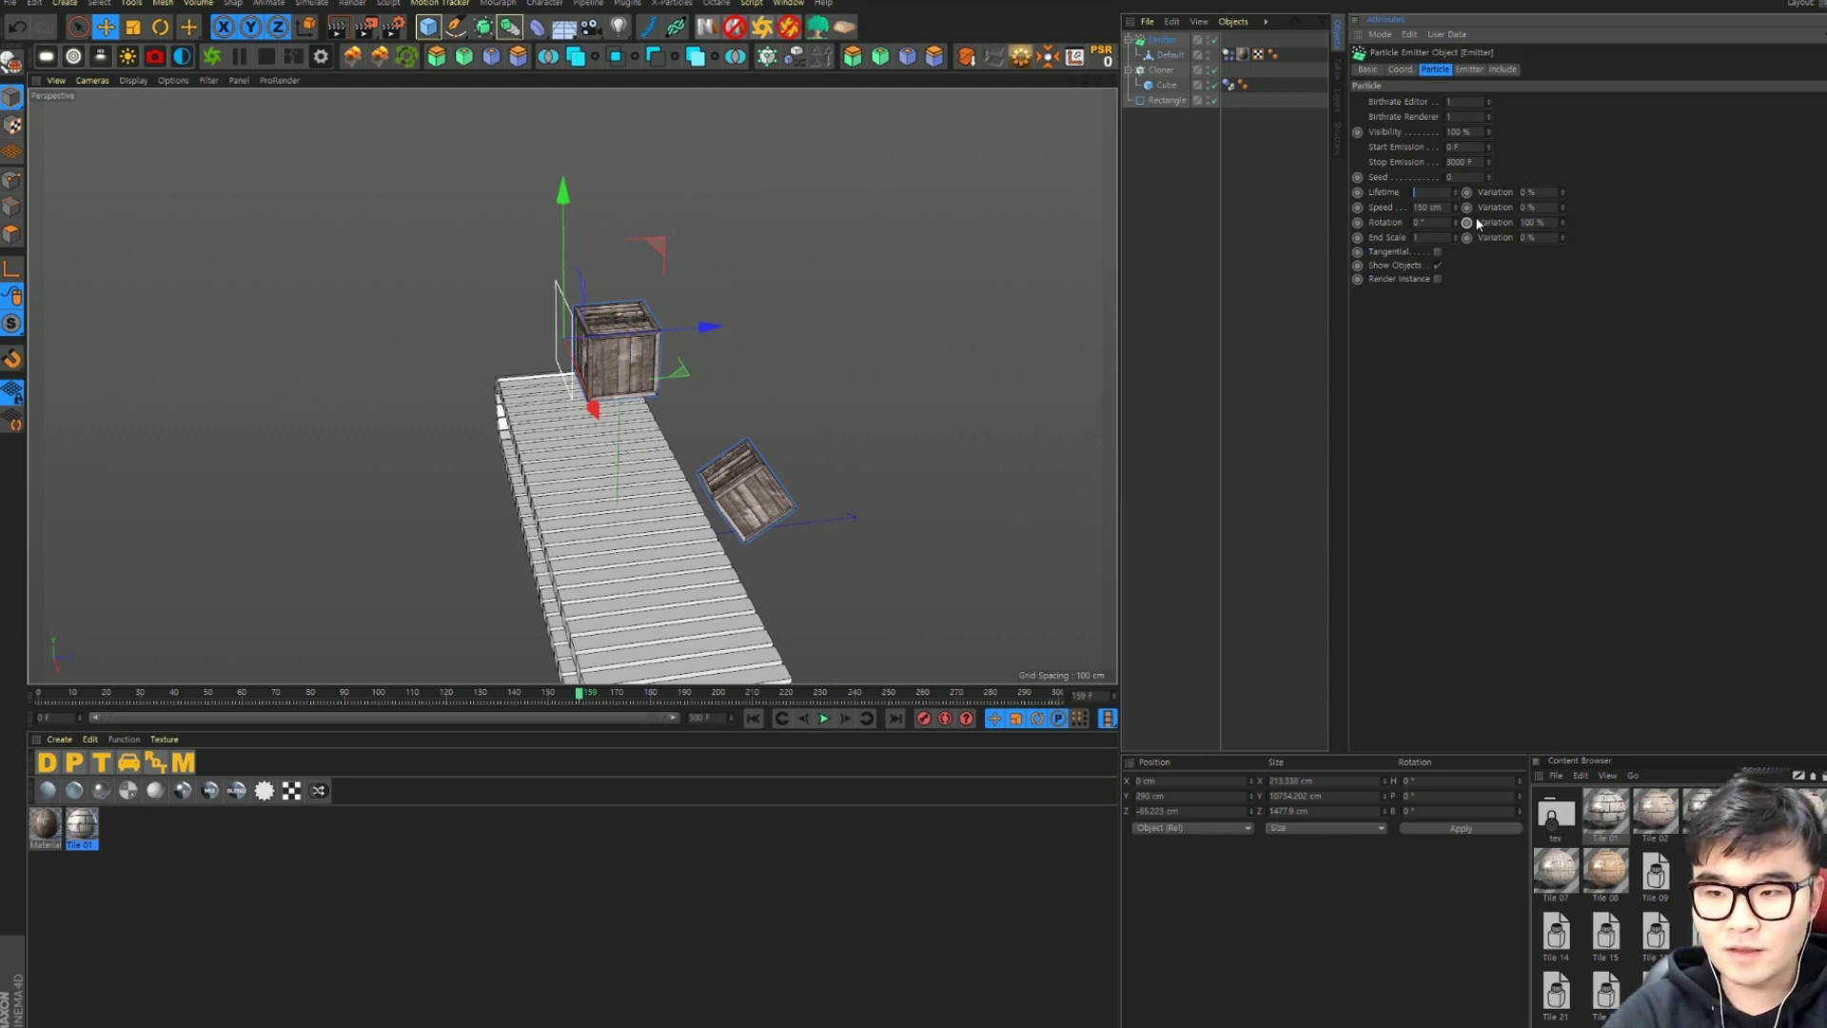
pyautogui.write('3000 F')
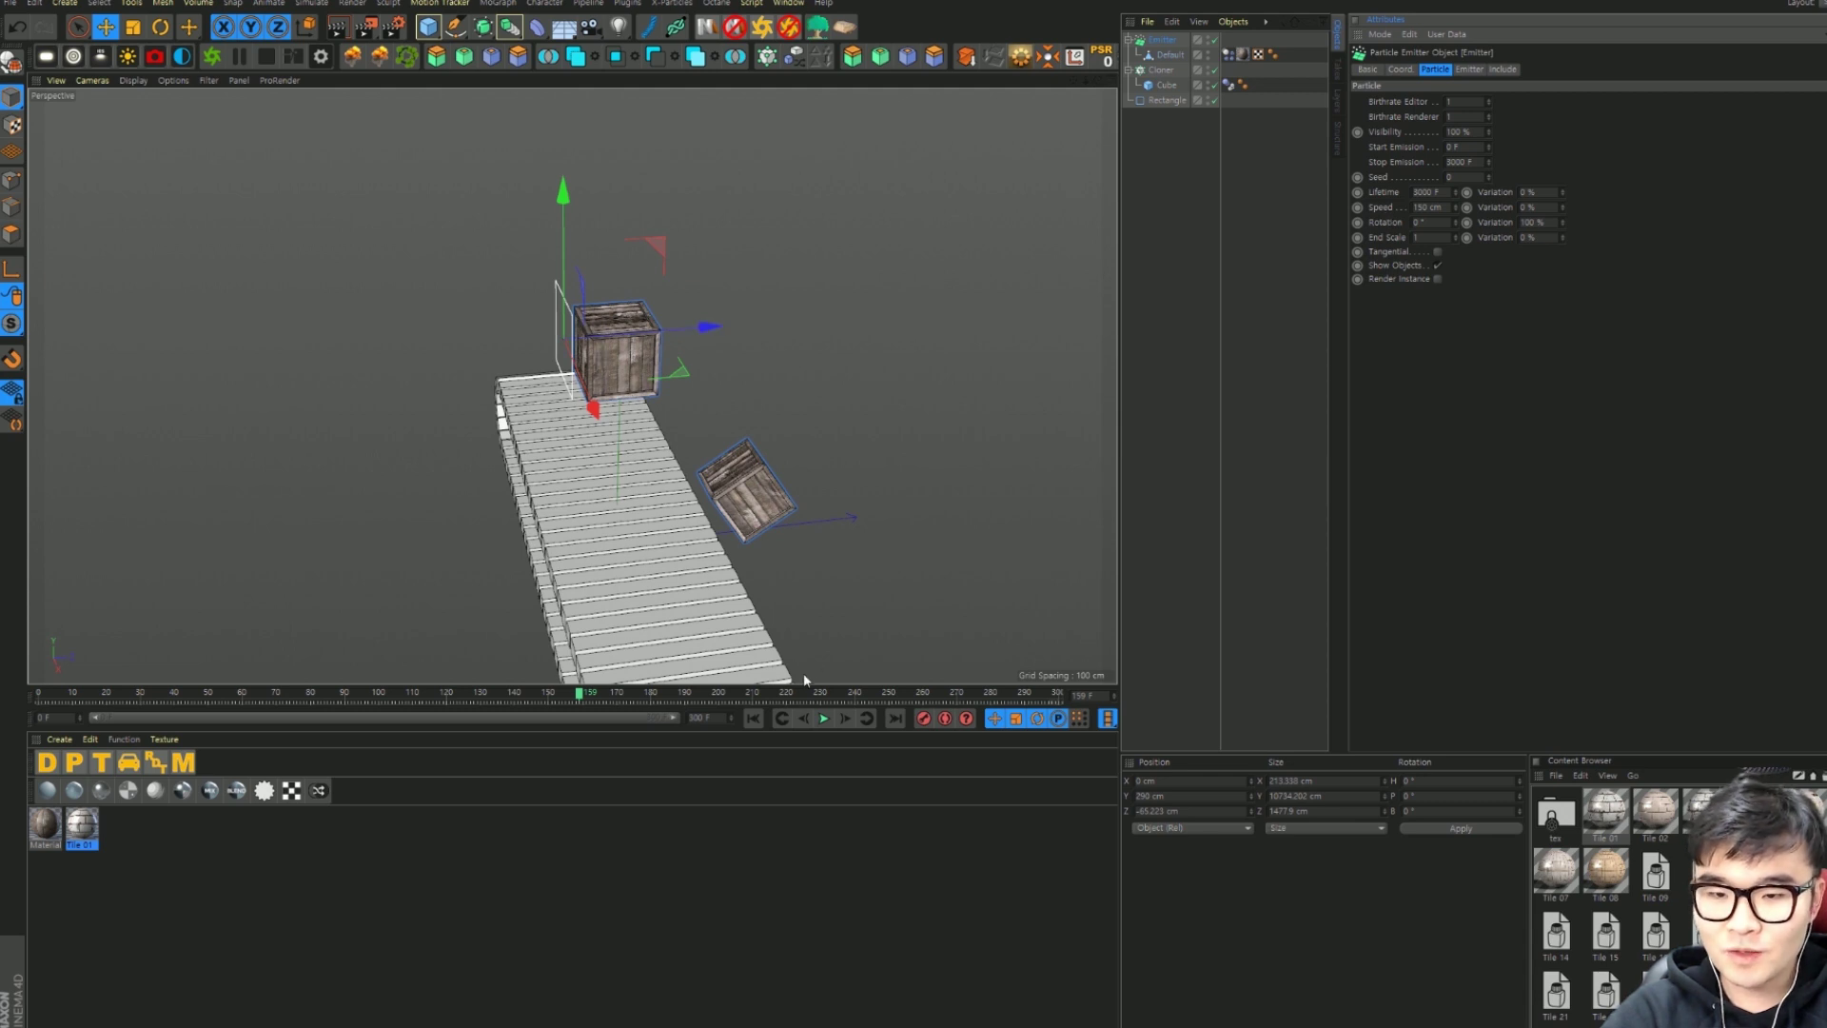
pyautogui.click(824, 719)
pyautogui.click(824, 719)
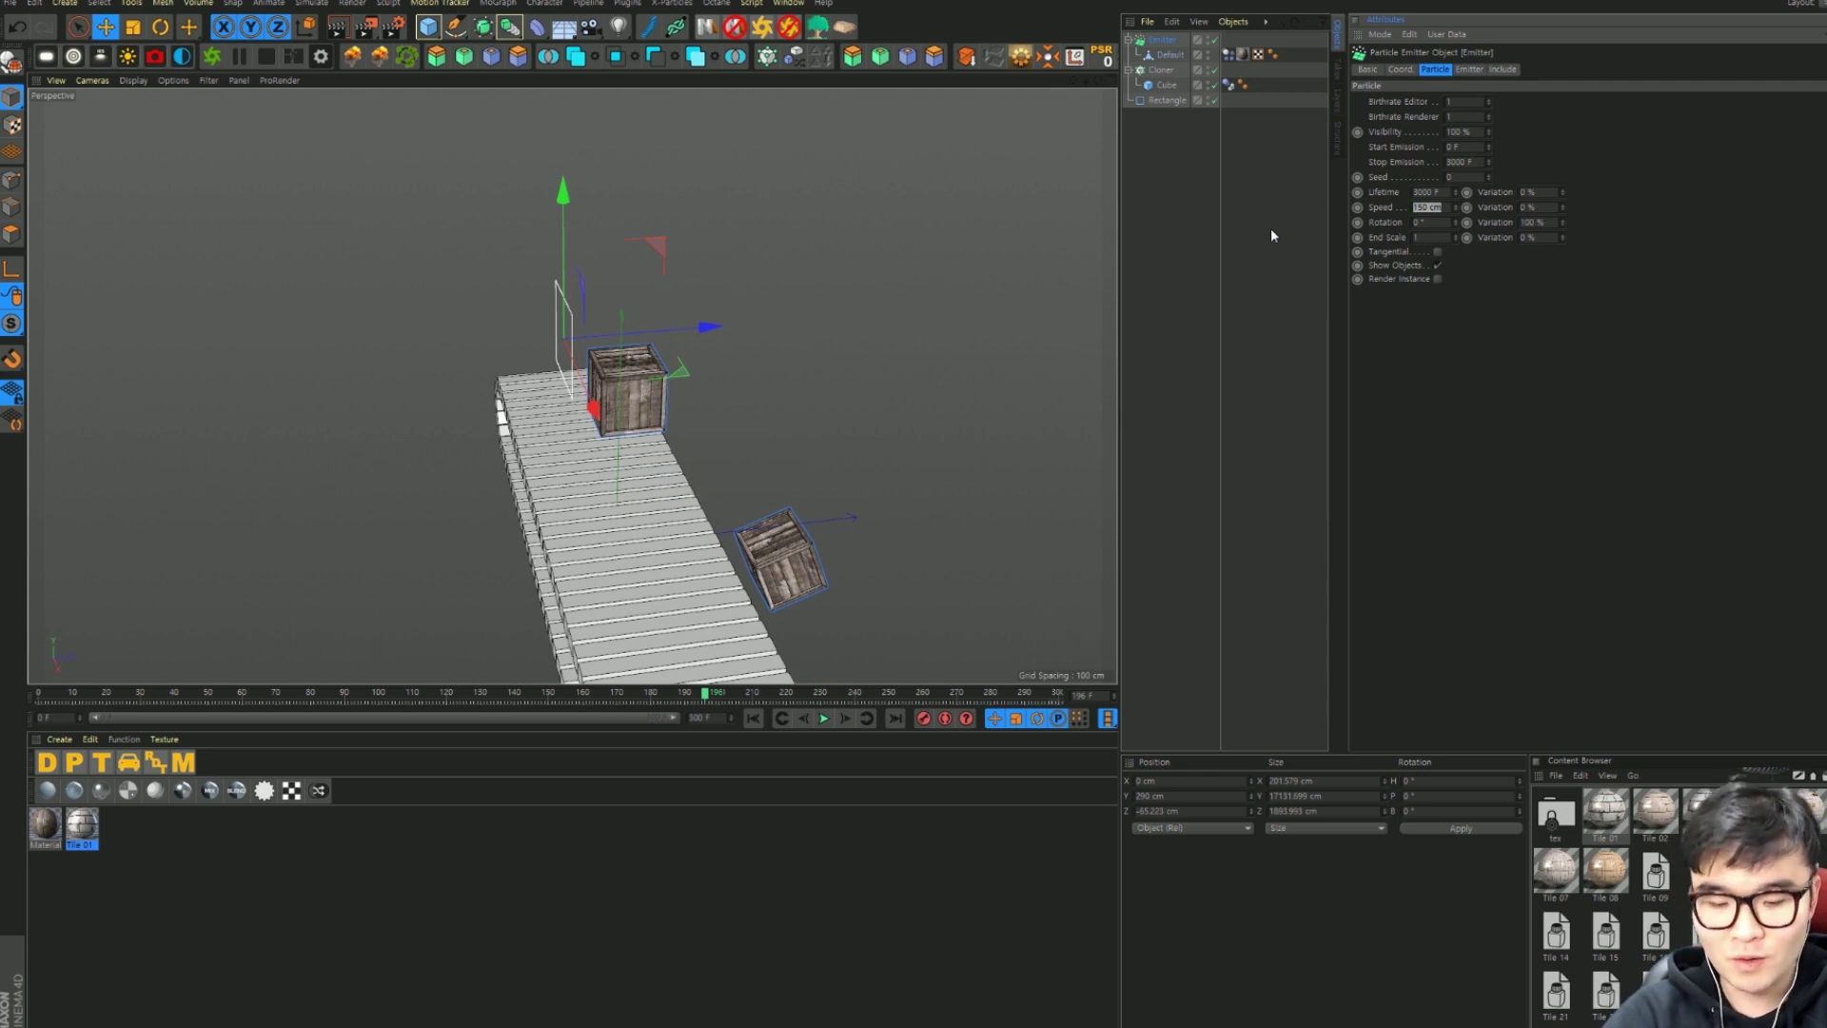
pyautogui.write('0')
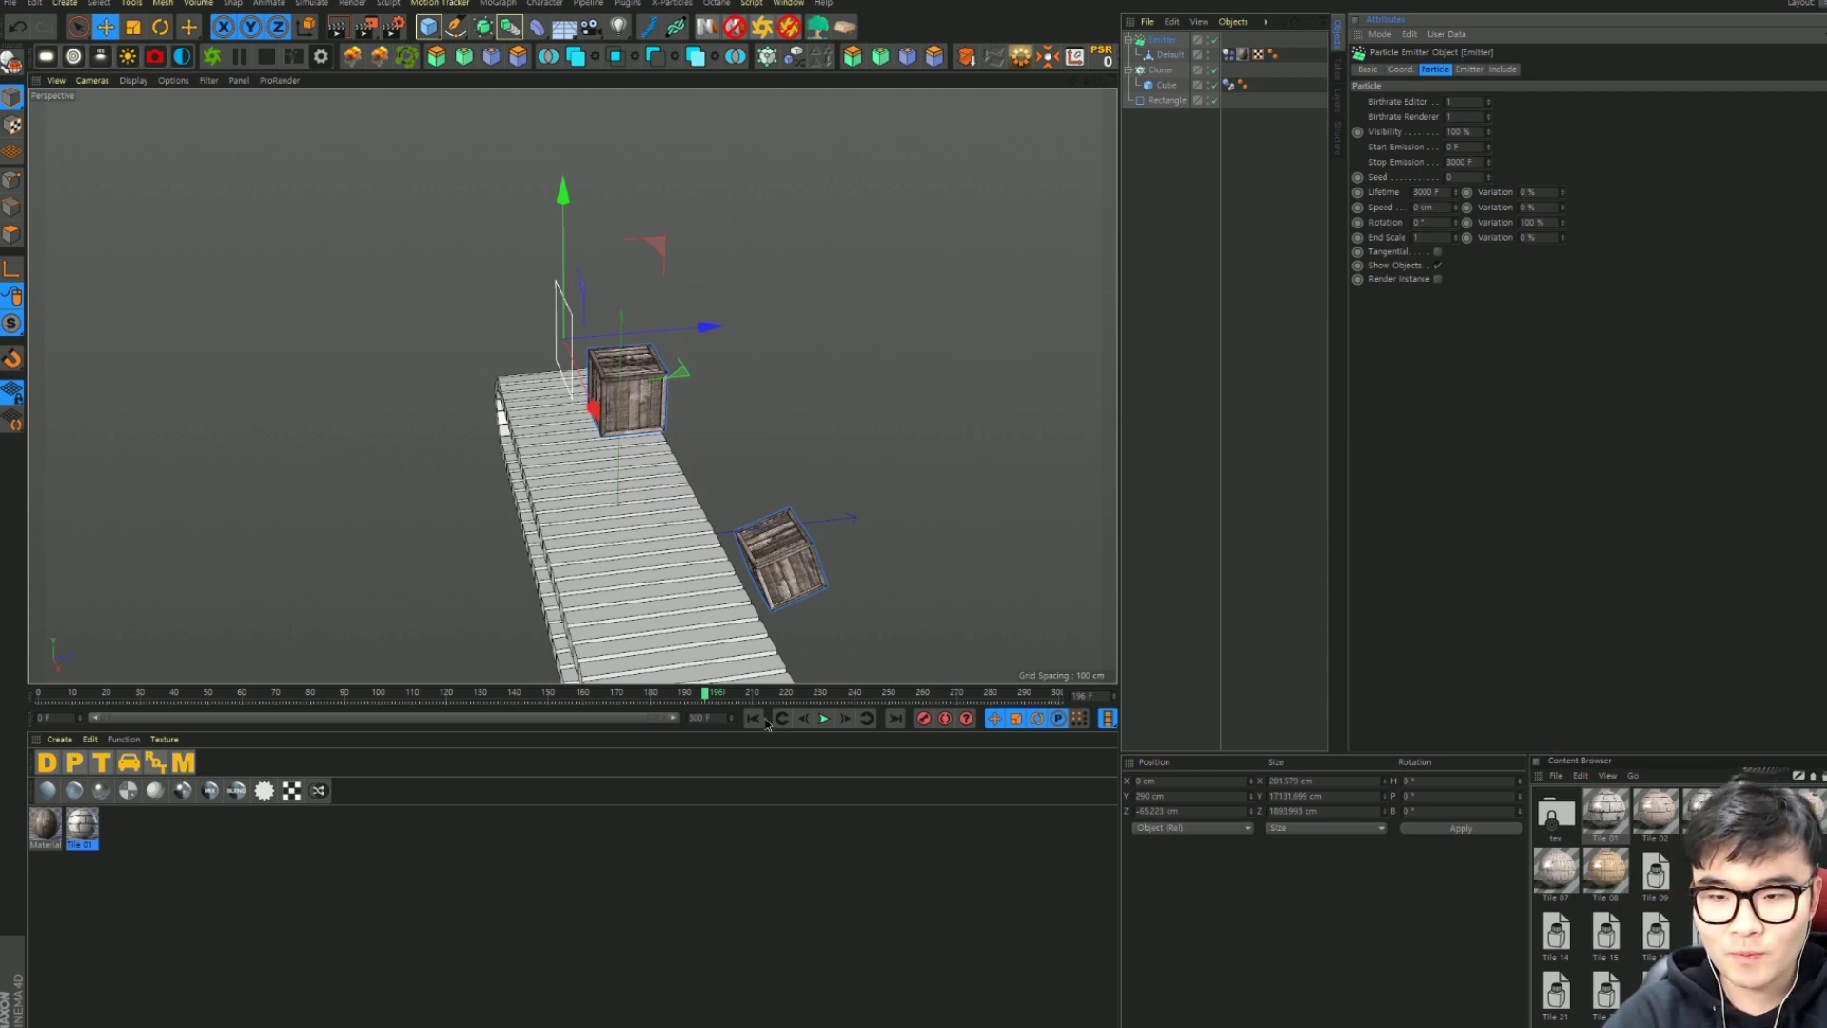
pyautogui.click(753, 719)
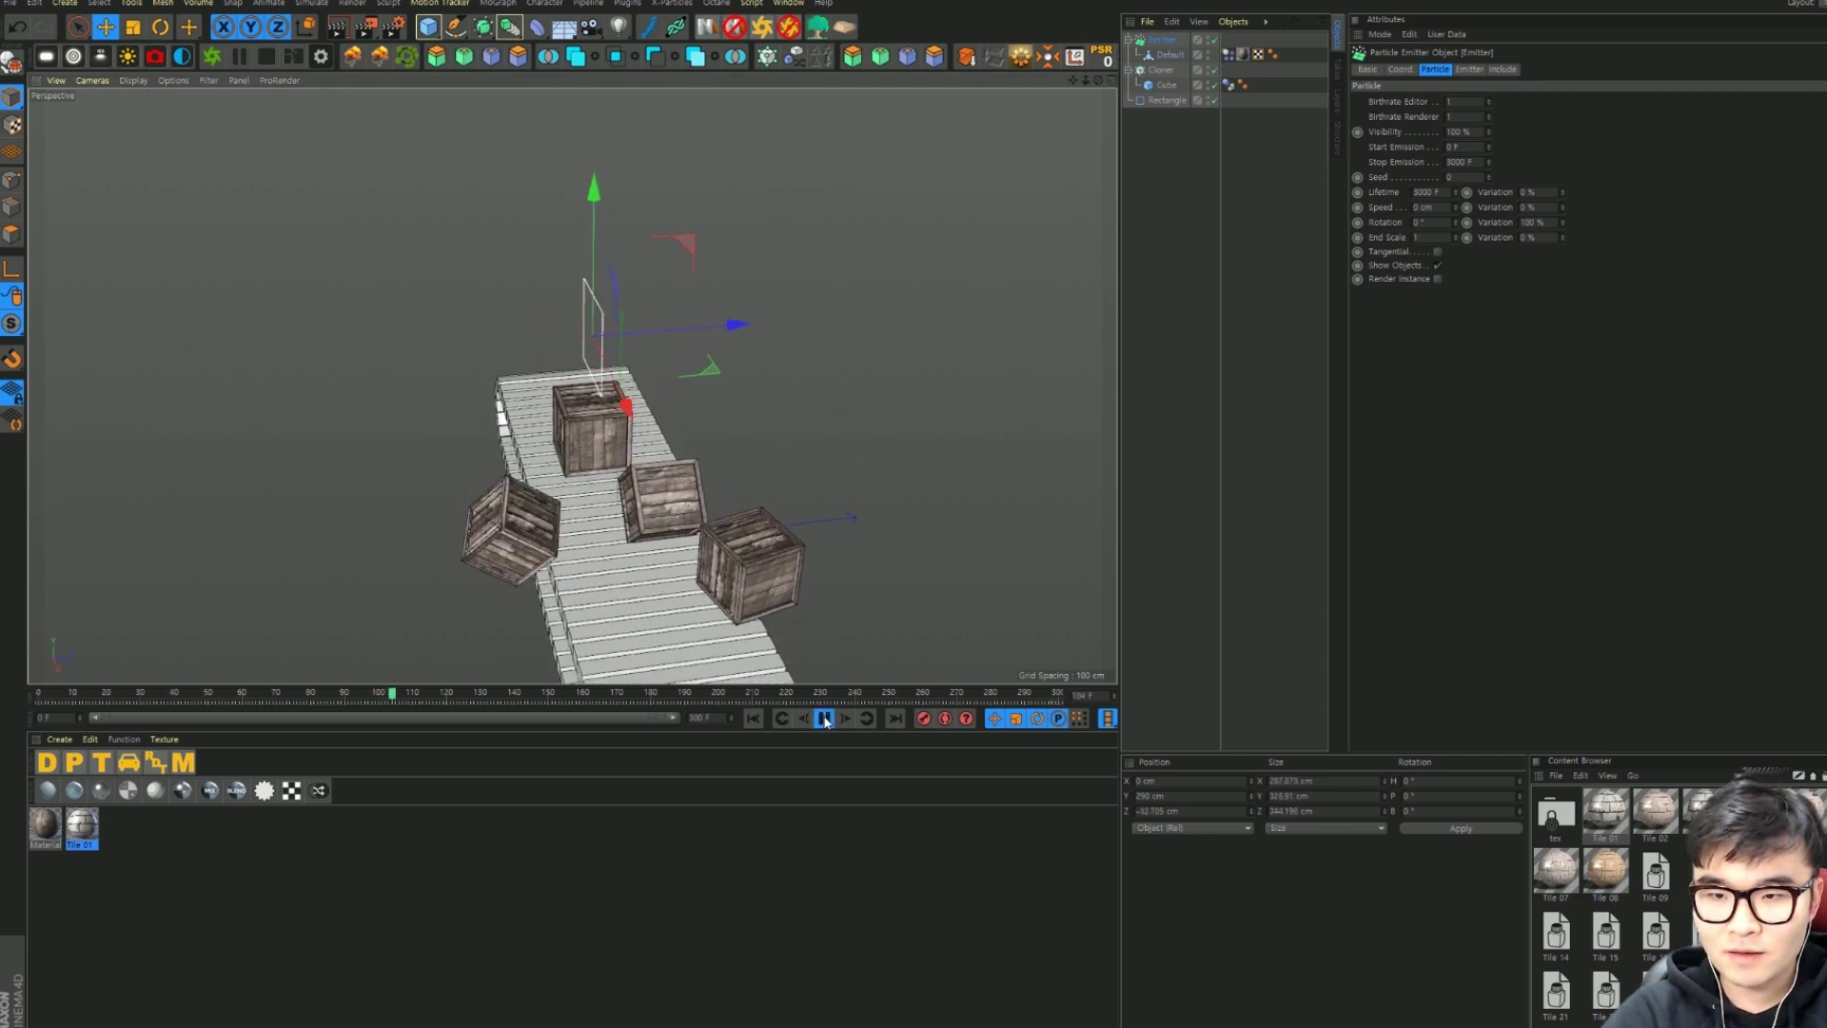
# Step: Set the emitter's X-Size and Y-Size both to 0 cm
pyautogui.click(824, 719)
pyautogui.click(1469, 70)
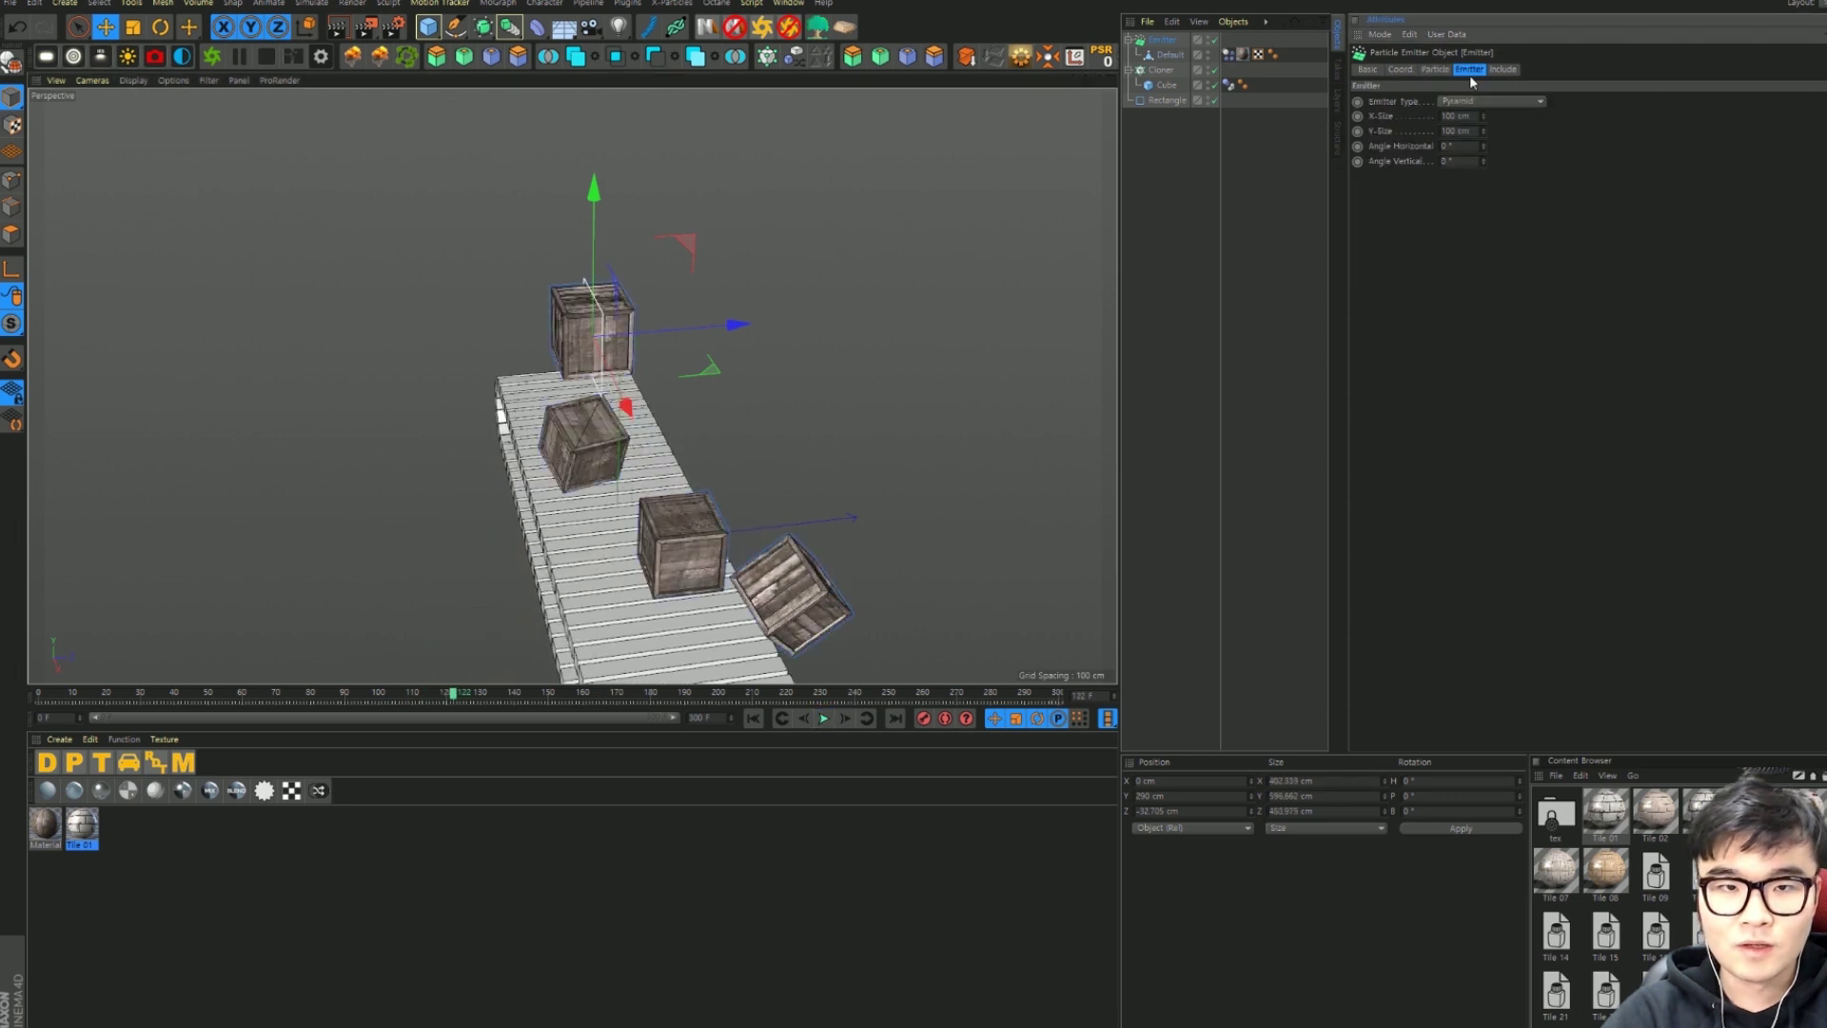
pyautogui.click(1455, 115)
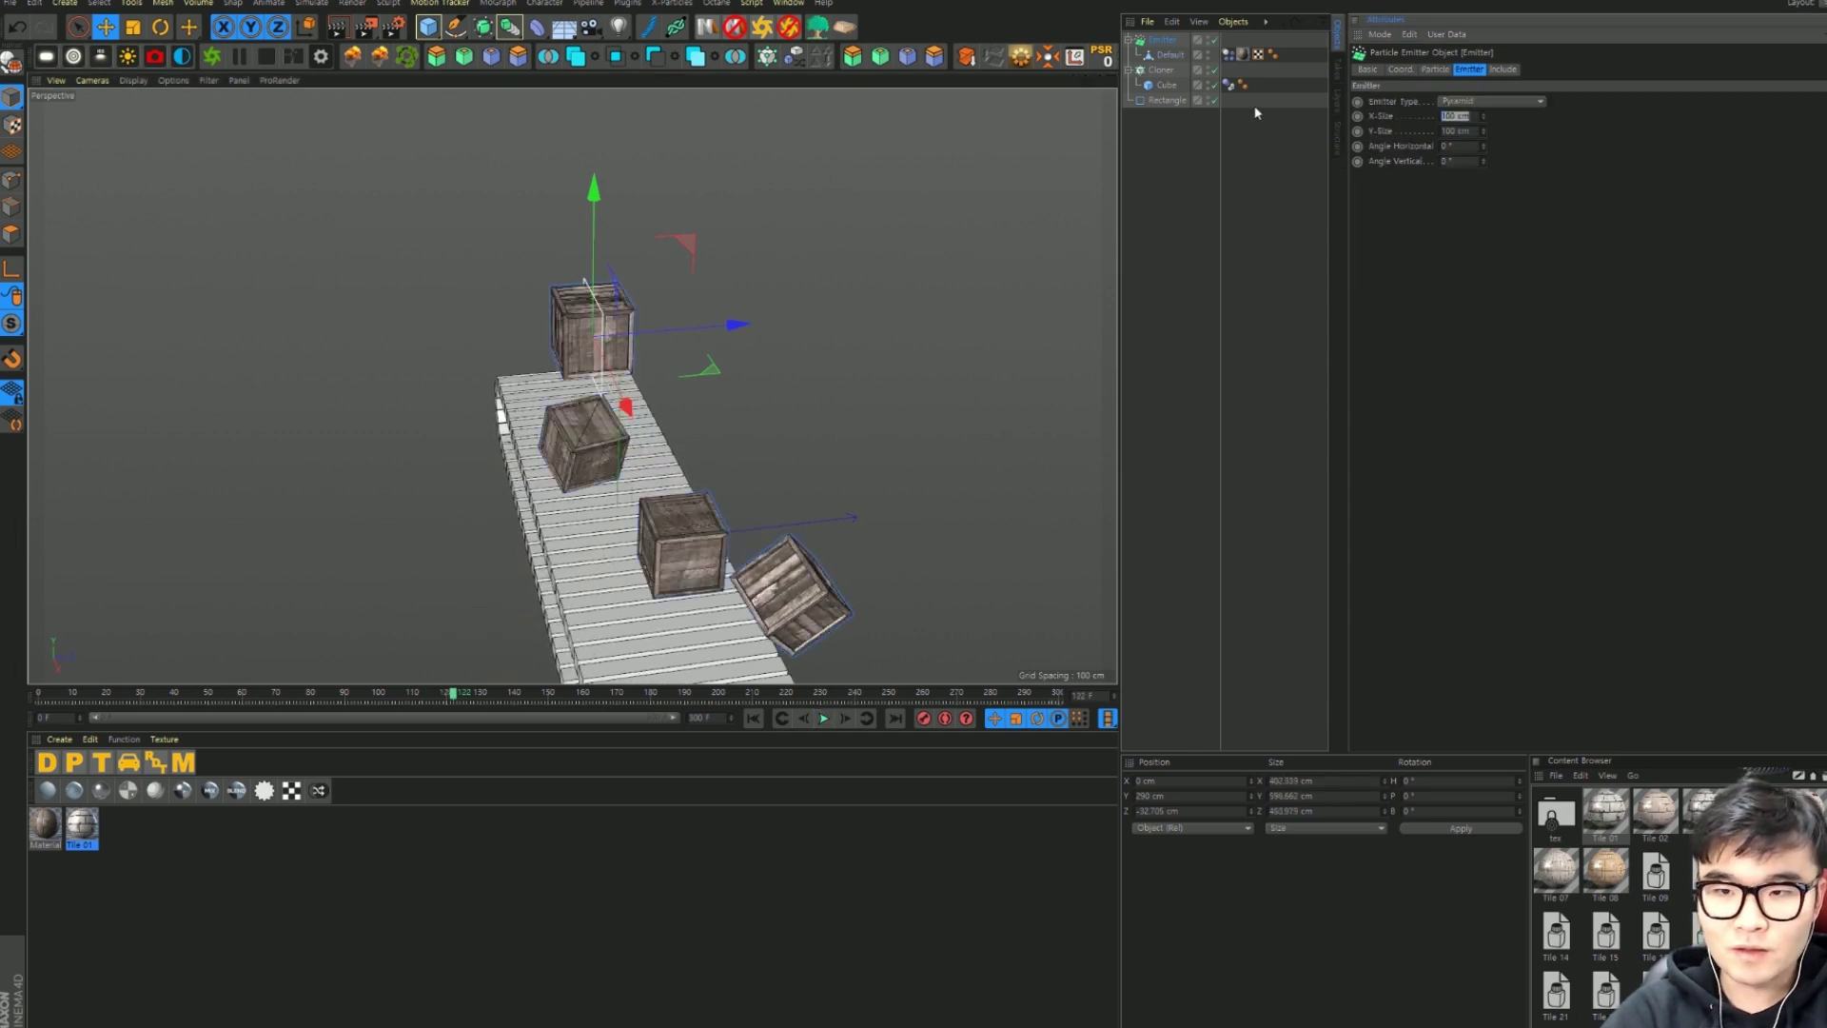
pyautogui.write('0')
pyautogui.press('Return')
pyautogui.scroll(3, 401, 325)
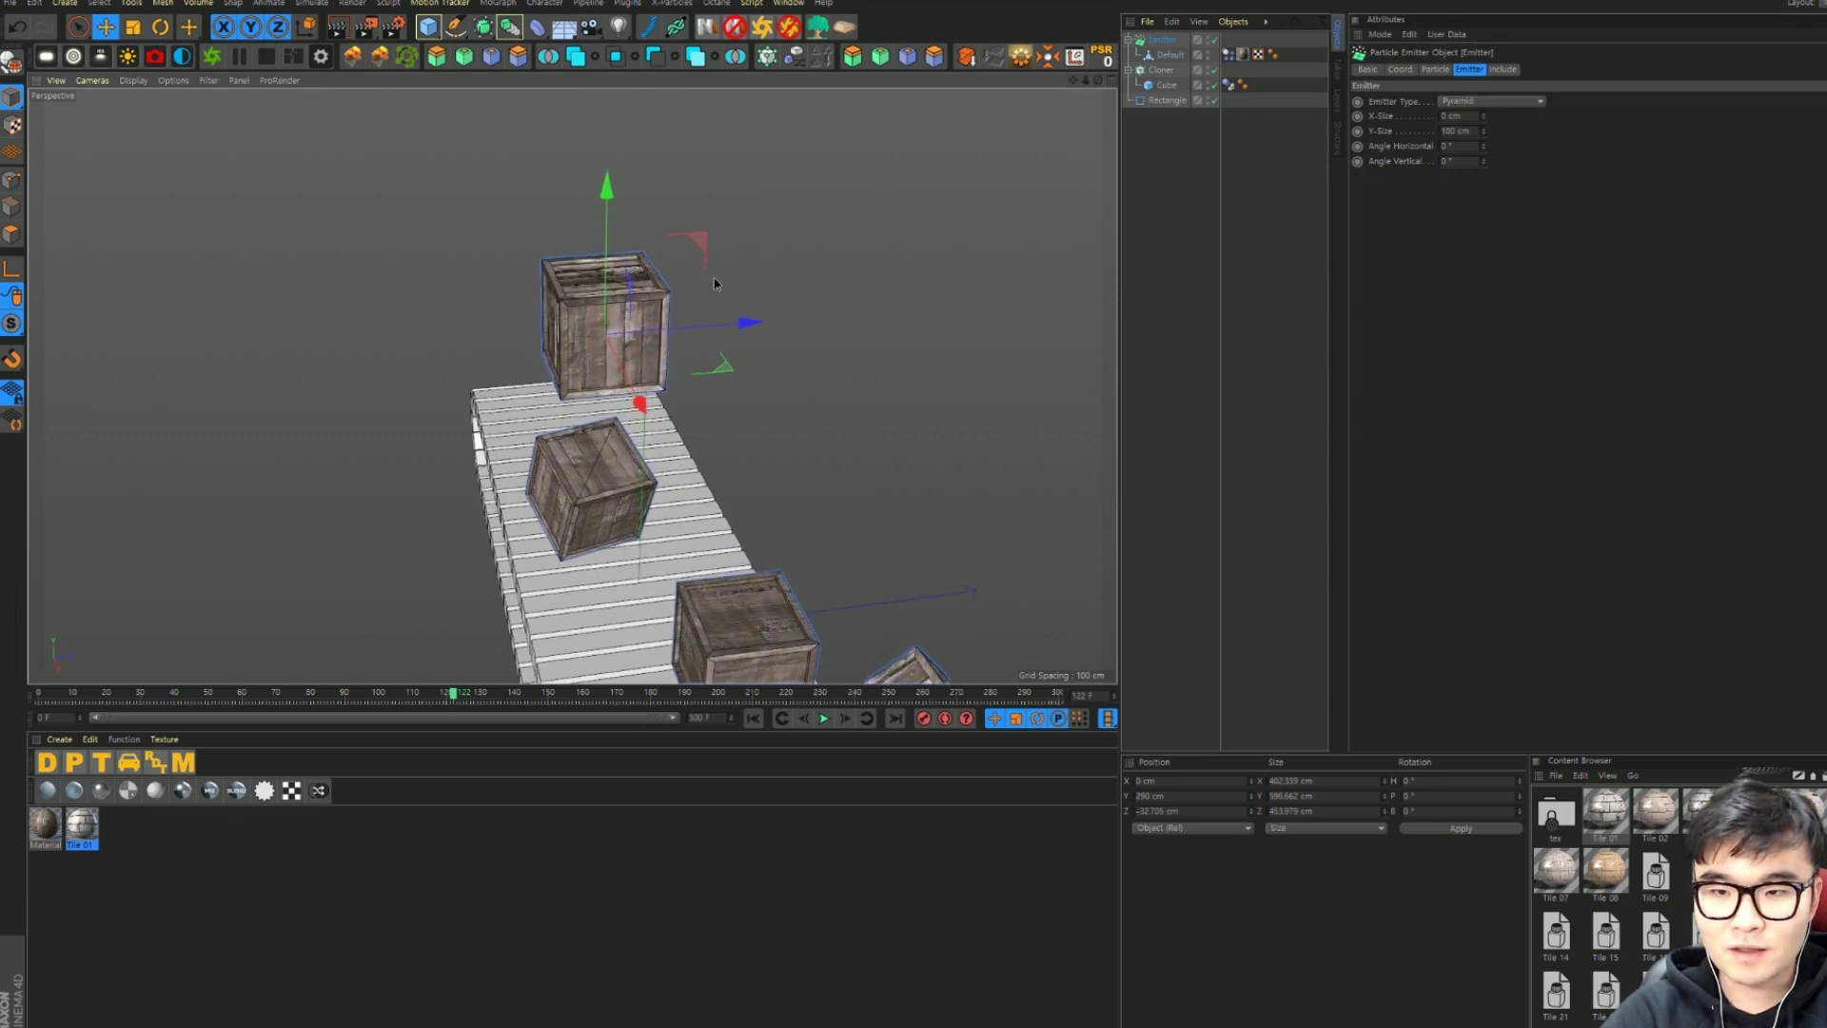
pyautogui.keyDown('alt'); pyautogui.moveTo(714, 283); pyautogui.dragTo(837, 208); pyautogui.keyUp('alt')
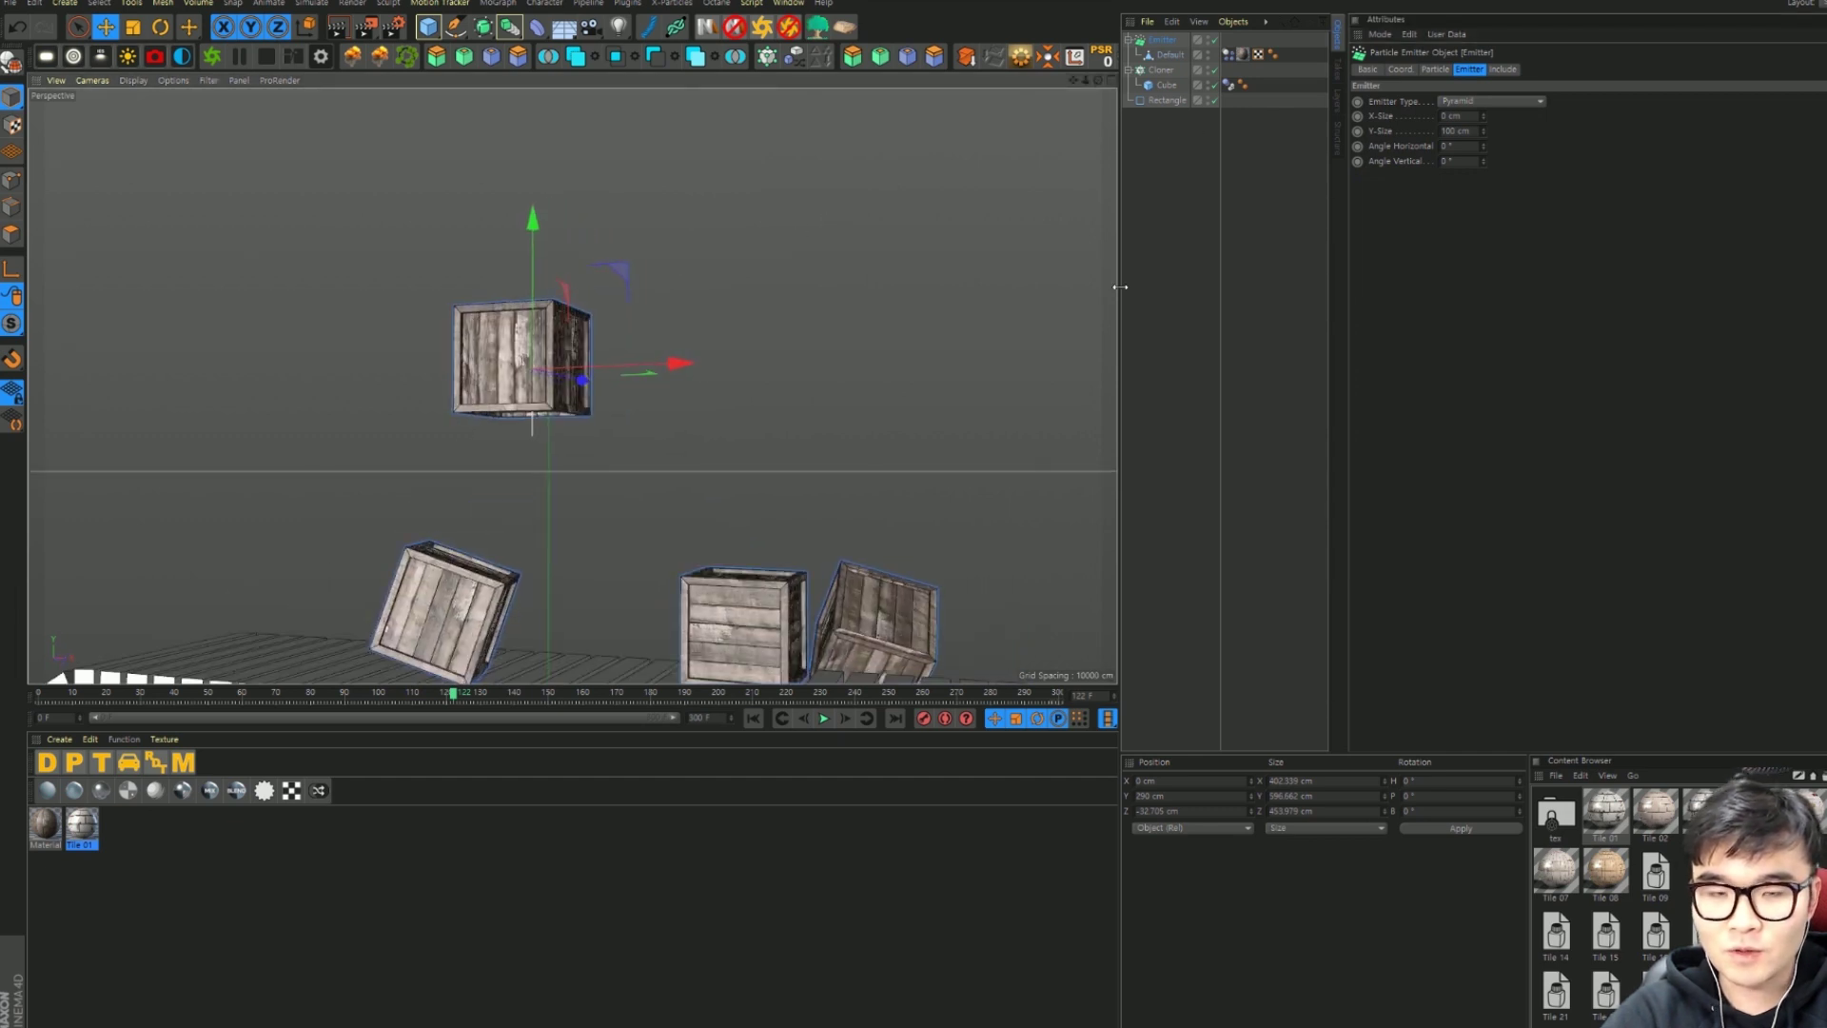
pyautogui.doubleClick(1456, 130)
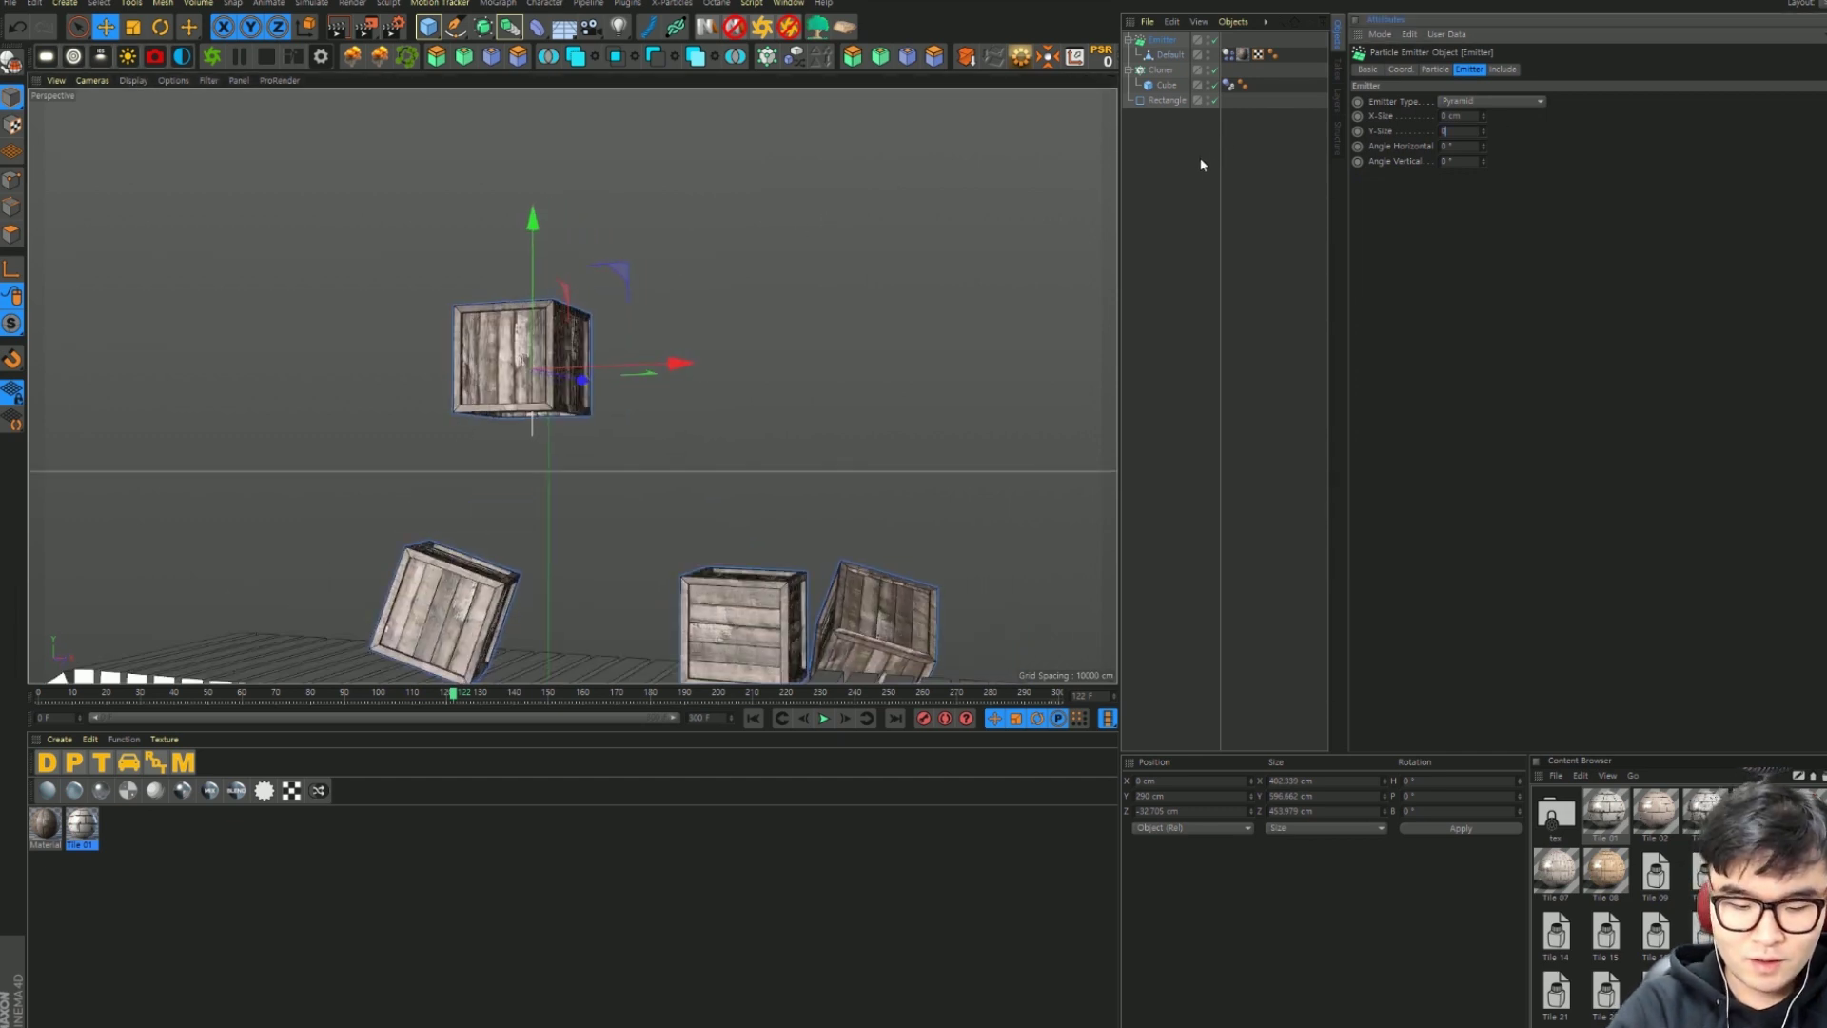
pyautogui.write('0')
pyautogui.press('Return')
# Step: Rewind and replay to watch crates pile up from a single point
pyautogui.click(752, 717)
pyautogui.click(825, 717)
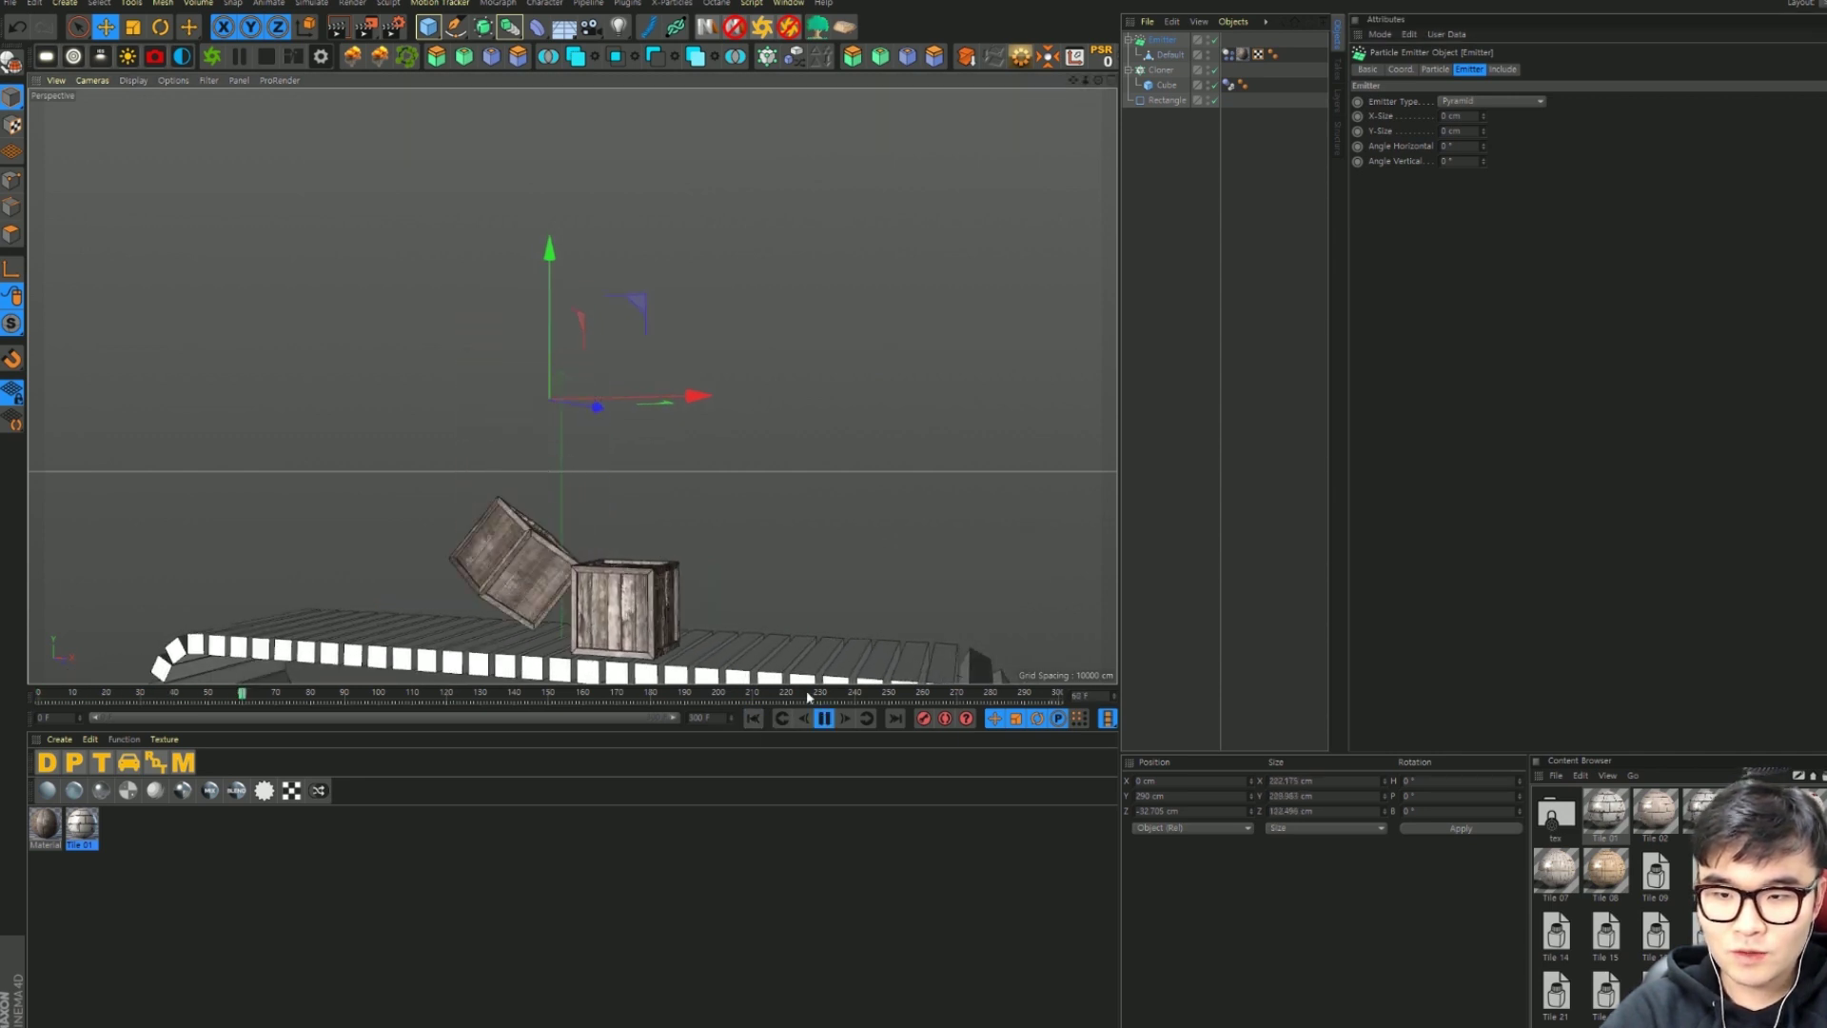
pyautogui.click(824, 719)
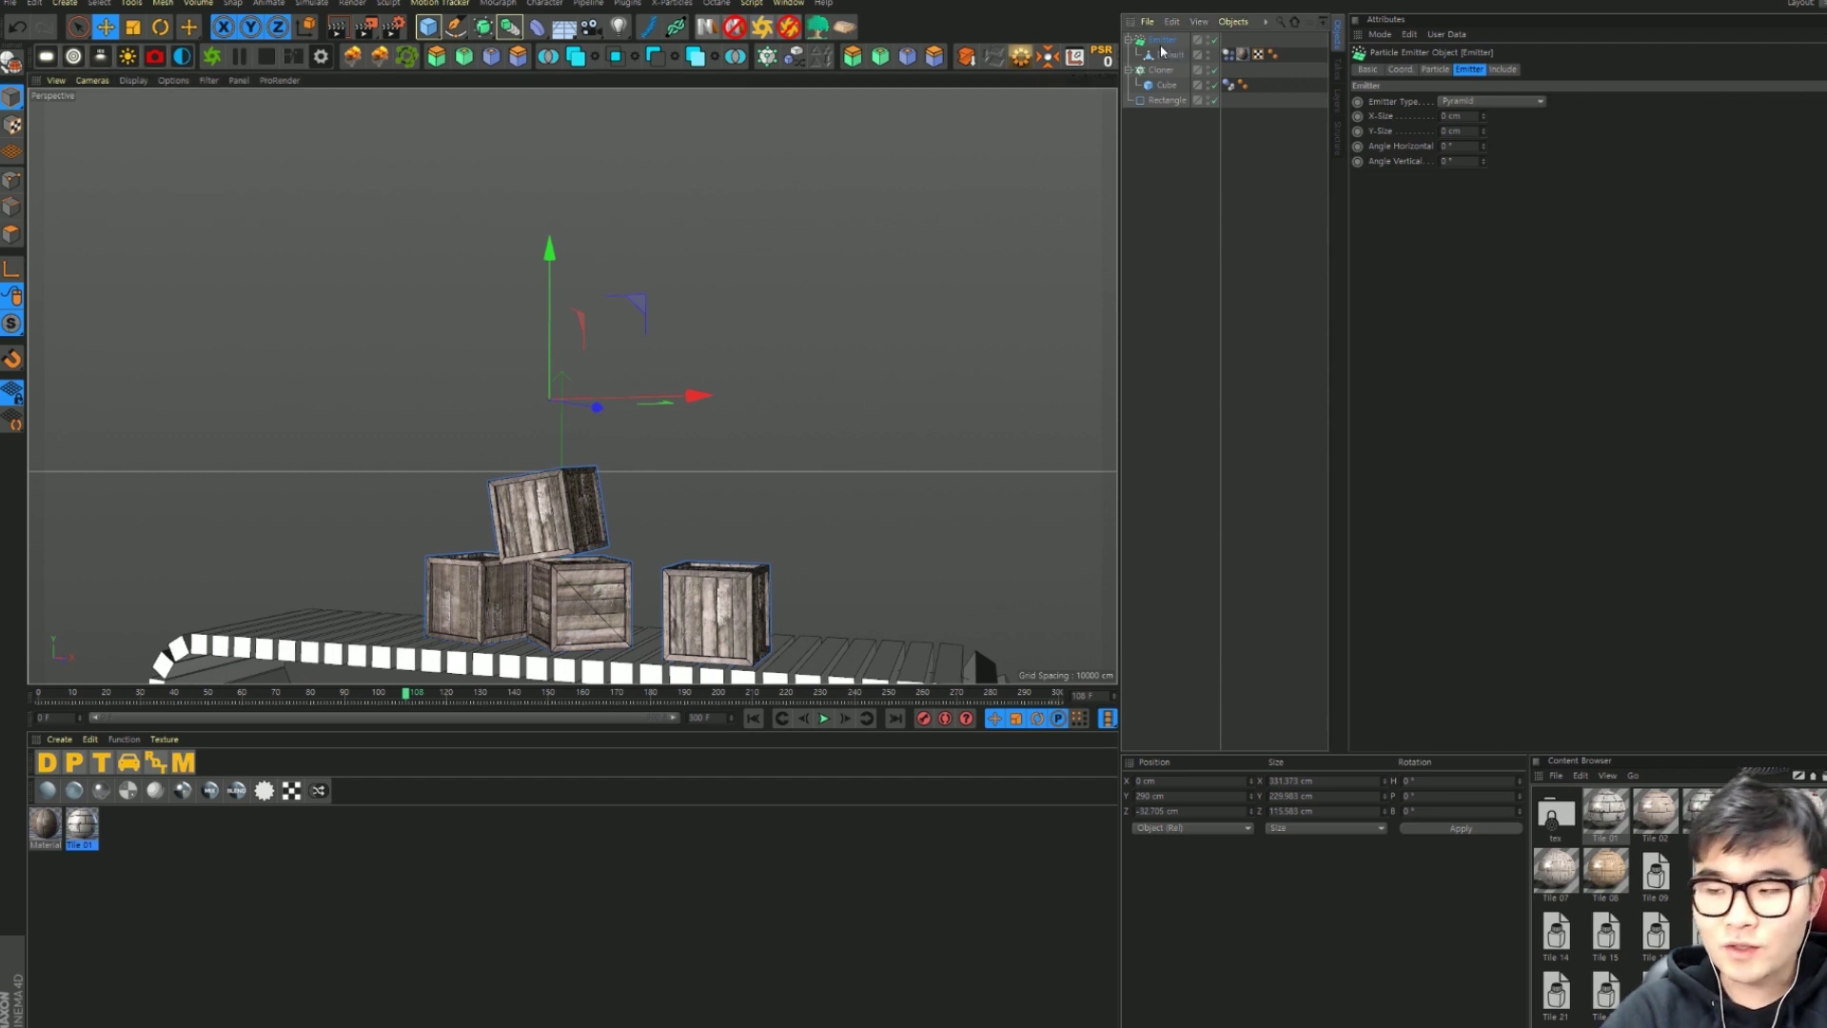
# Step: Add a Null object and nest it under the Emitter
pyautogui.click(428, 26)
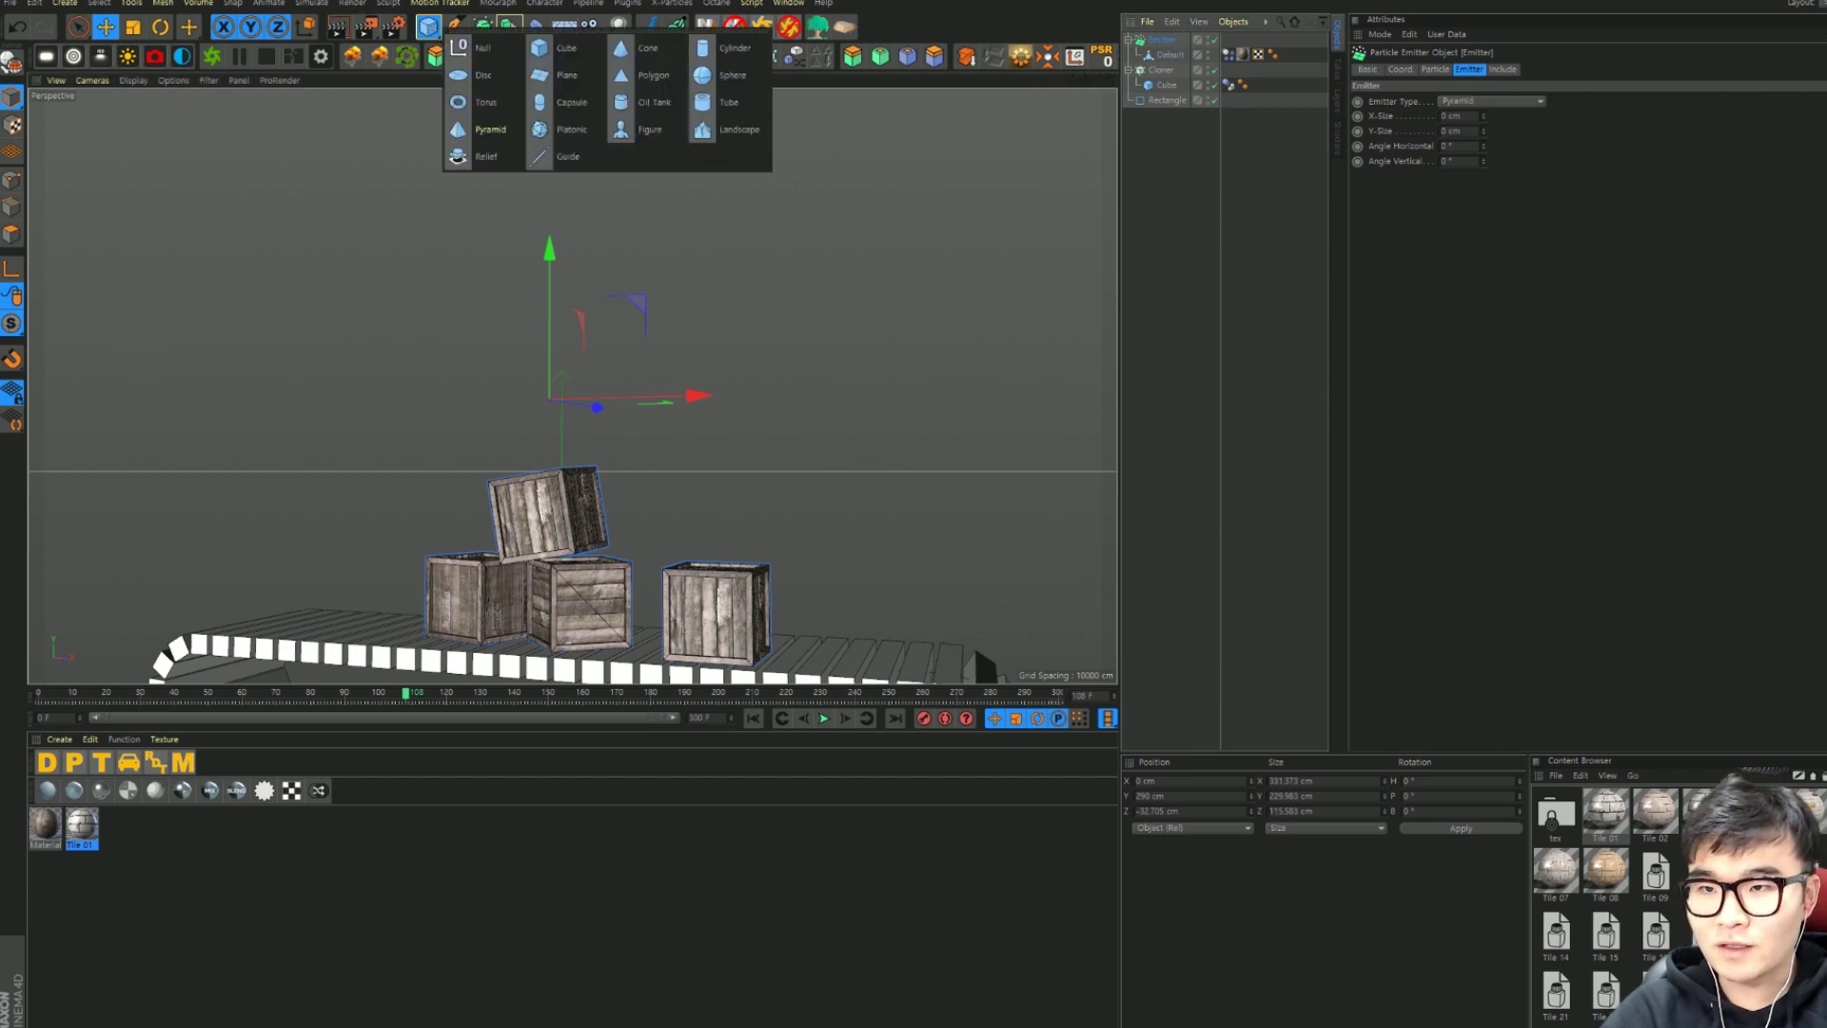
pyautogui.press('Escape')
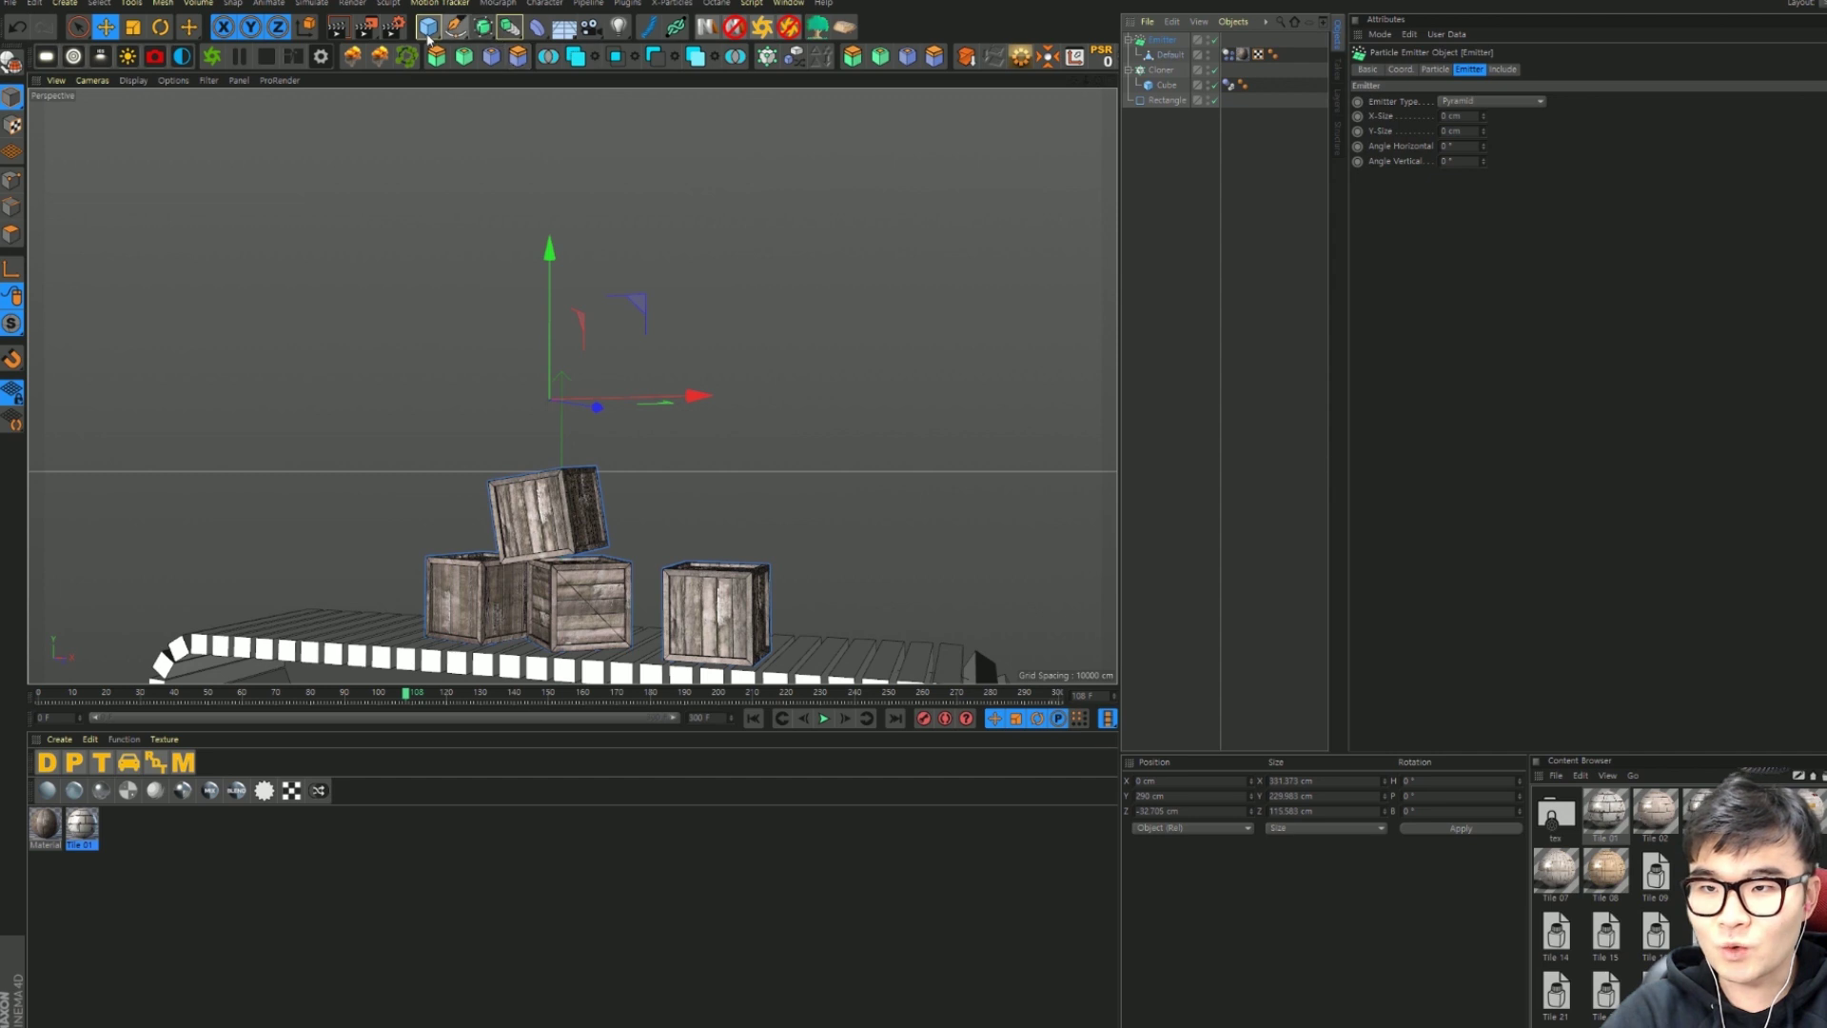
pyautogui.click(429, 27)
pyautogui.click(476, 49)
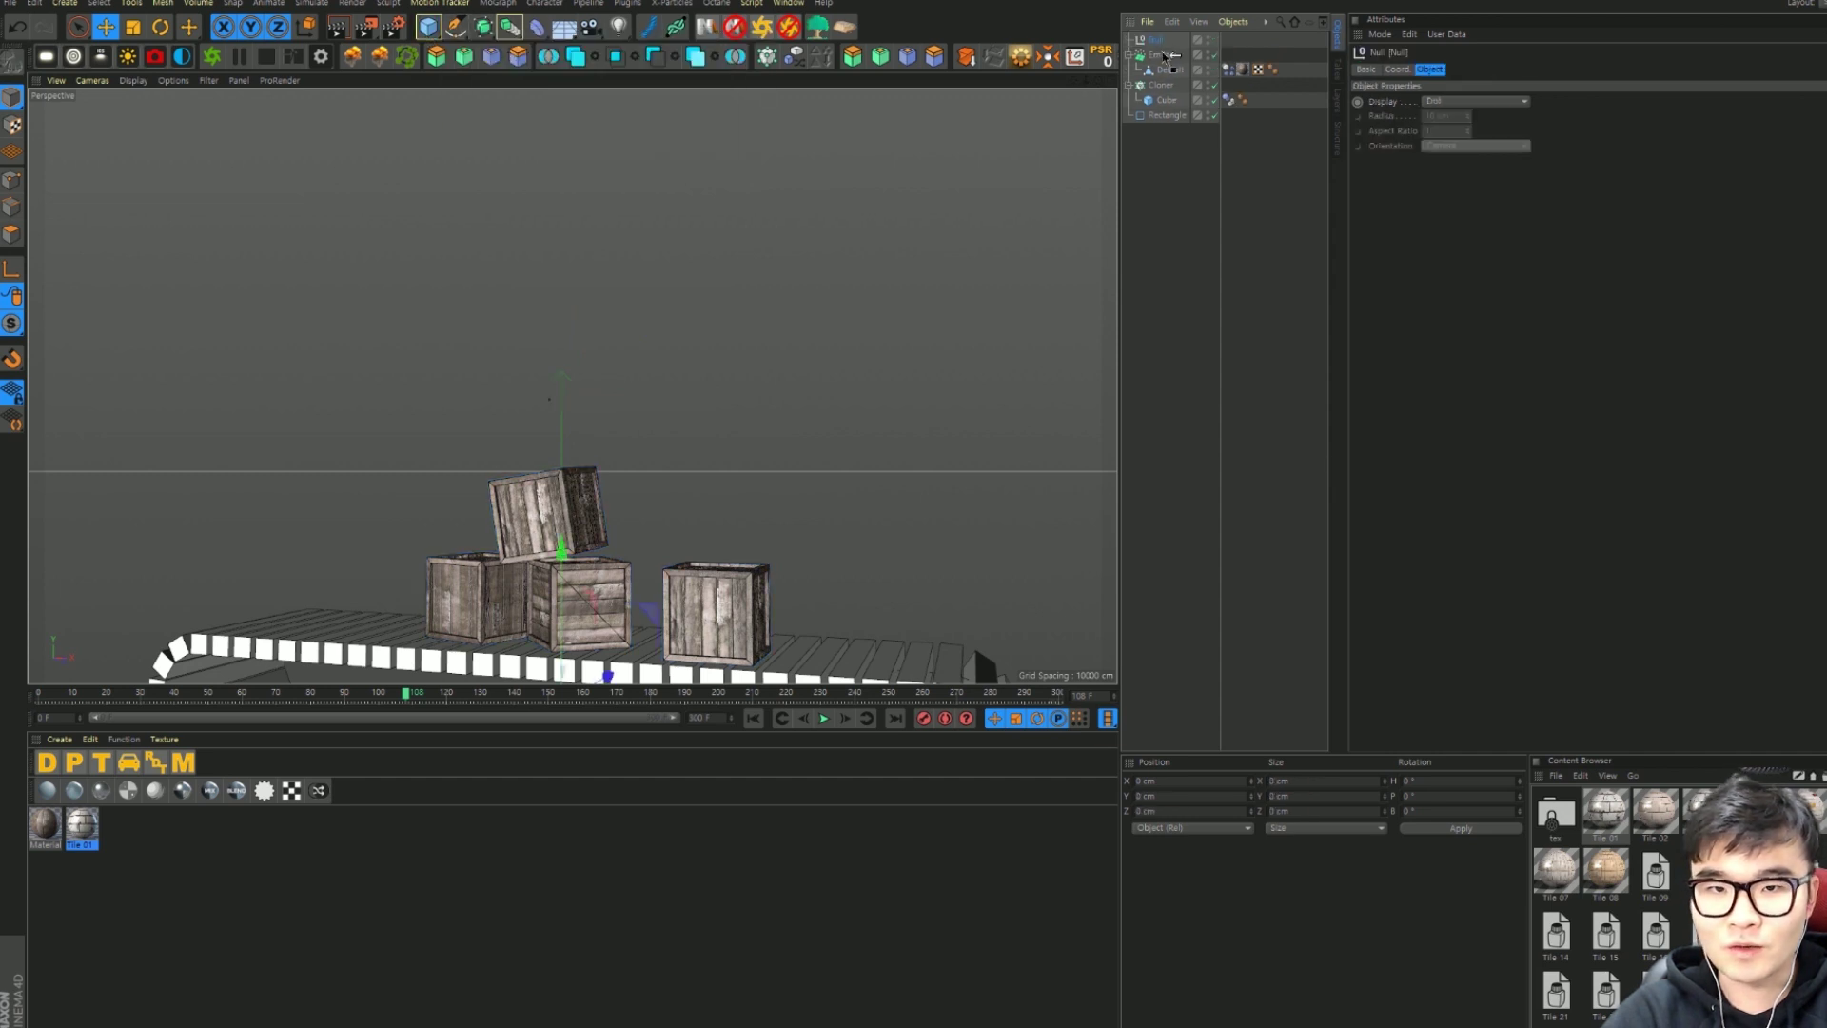
pyautogui.moveTo(1170, 62); pyautogui.dragTo(1170, 63)
# Step: Replay the simulation from the start to see crates dropping one at a time
pyautogui.click(754, 718)
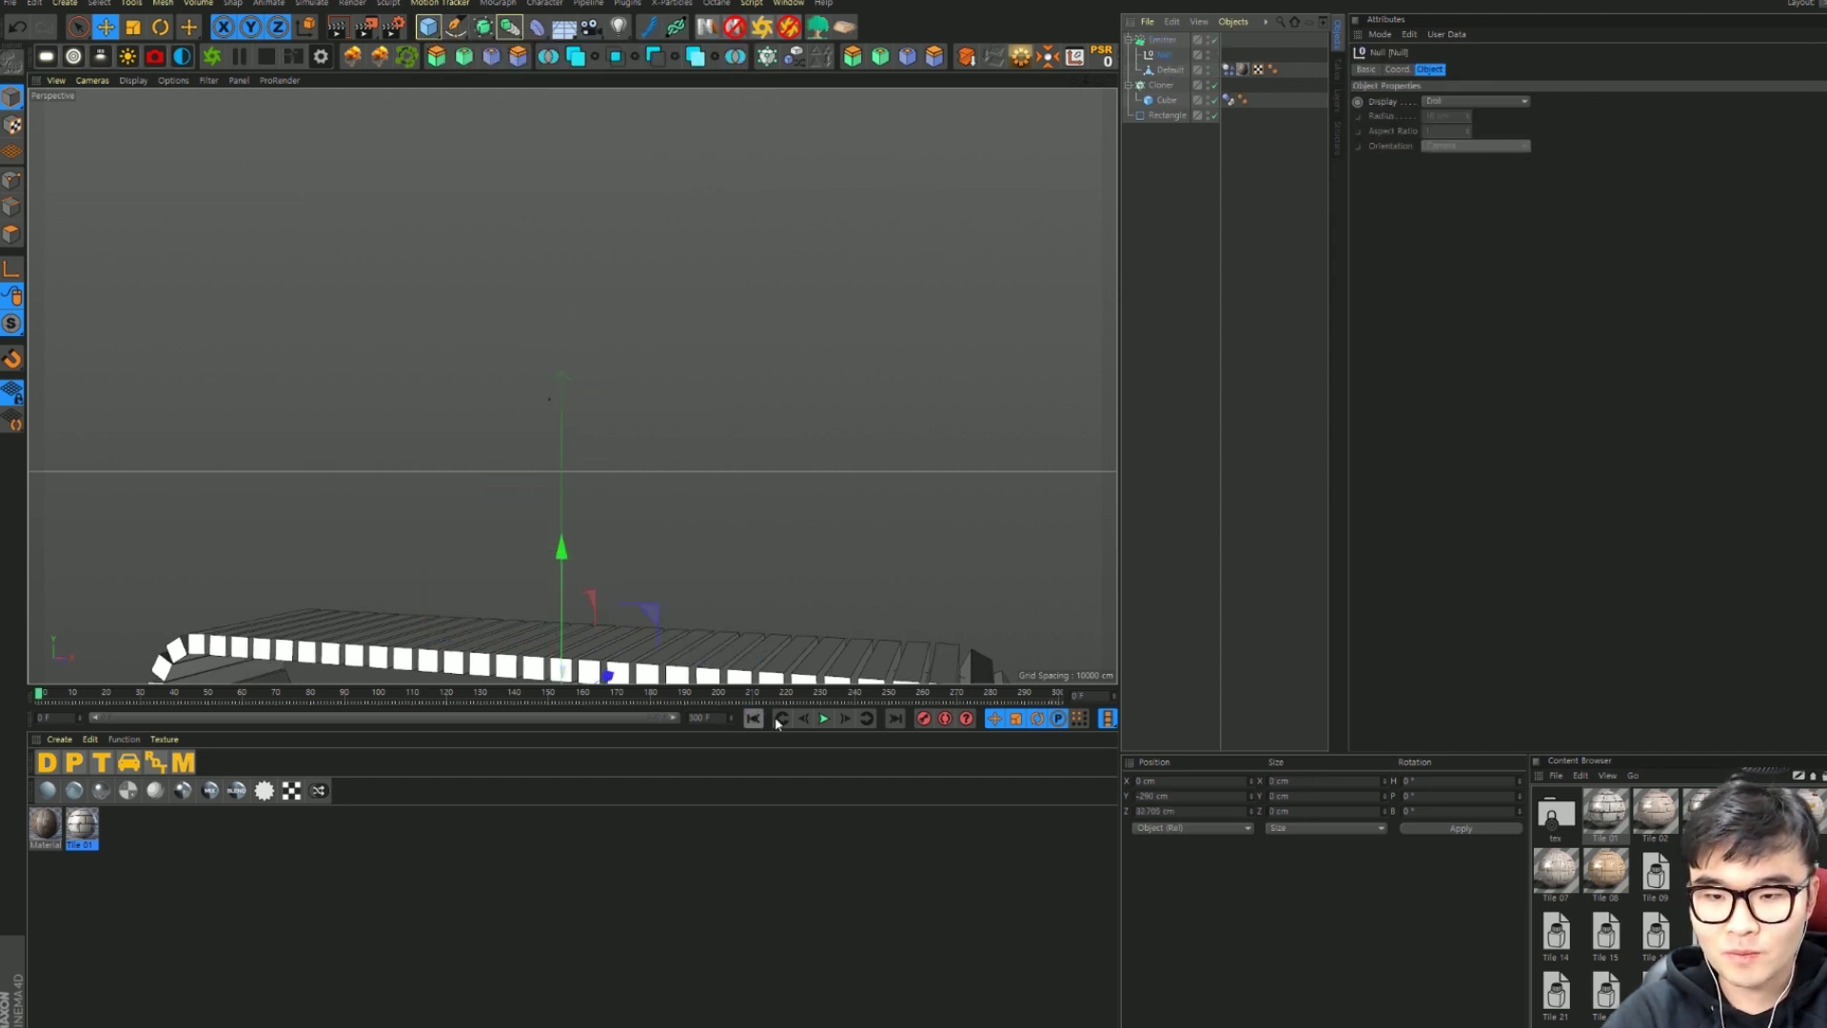
pyautogui.click(825, 718)
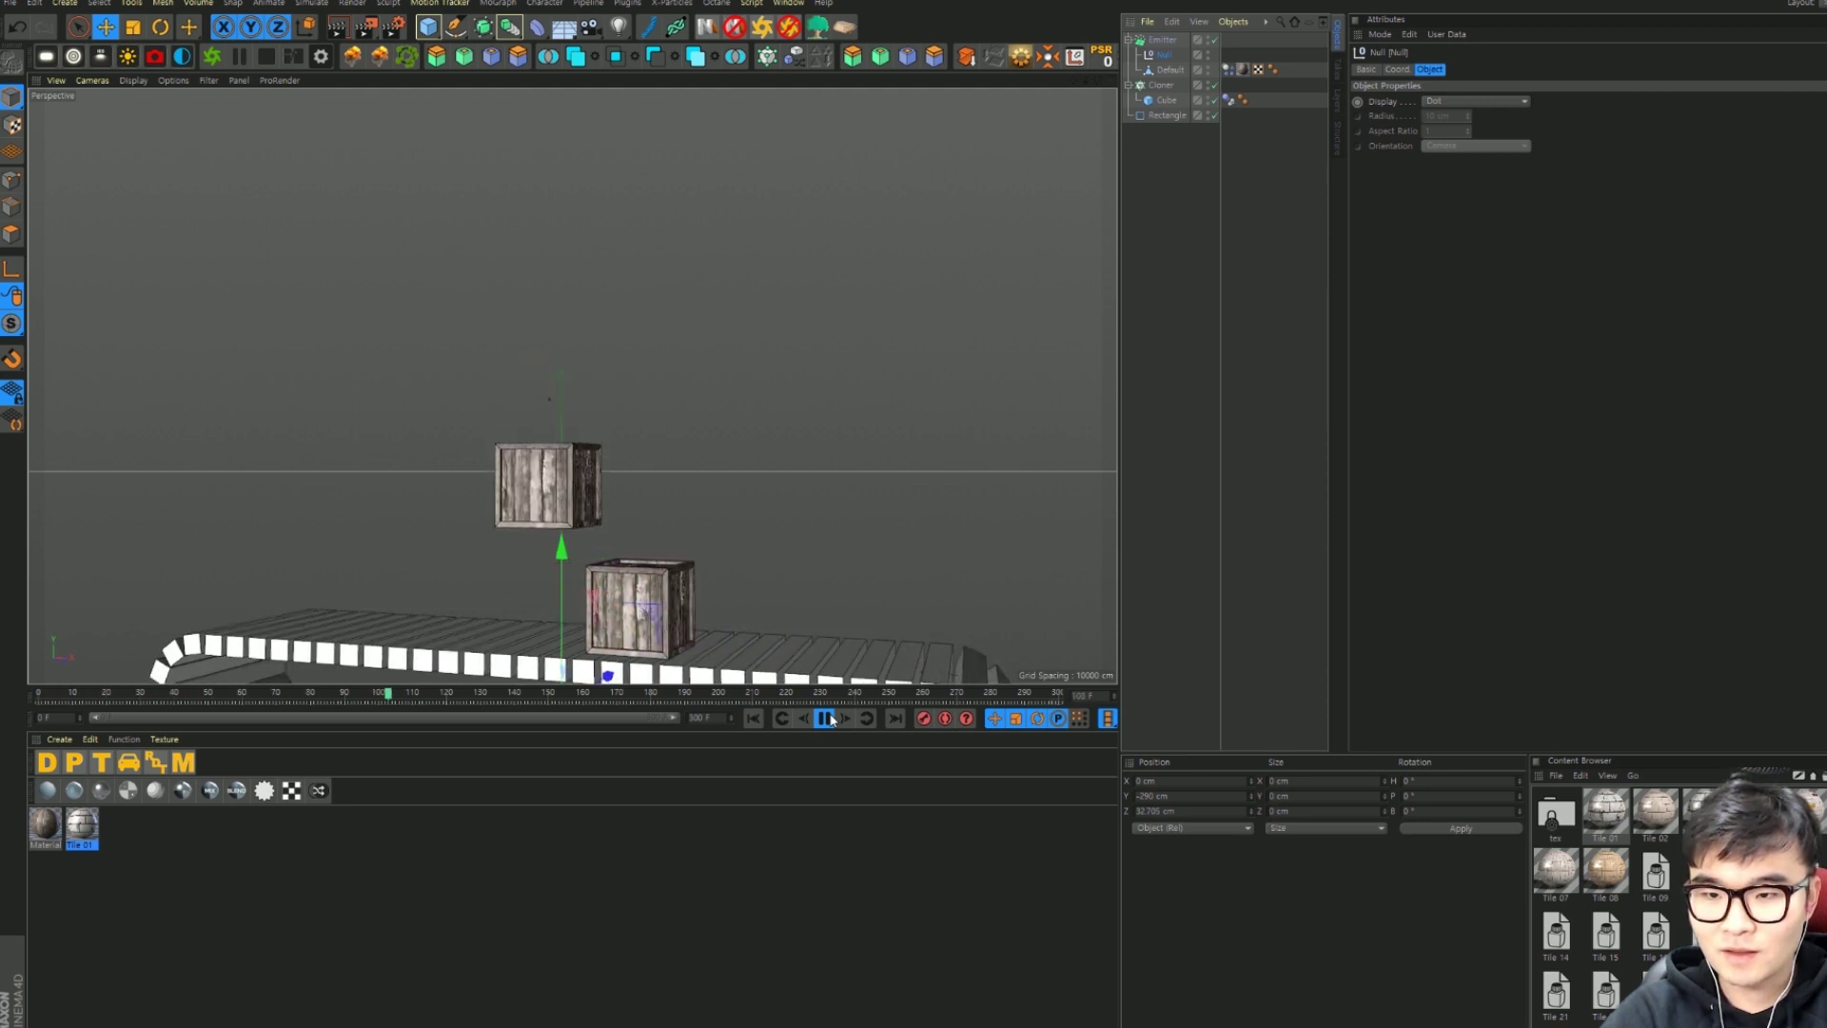
pyautogui.click(826, 719)
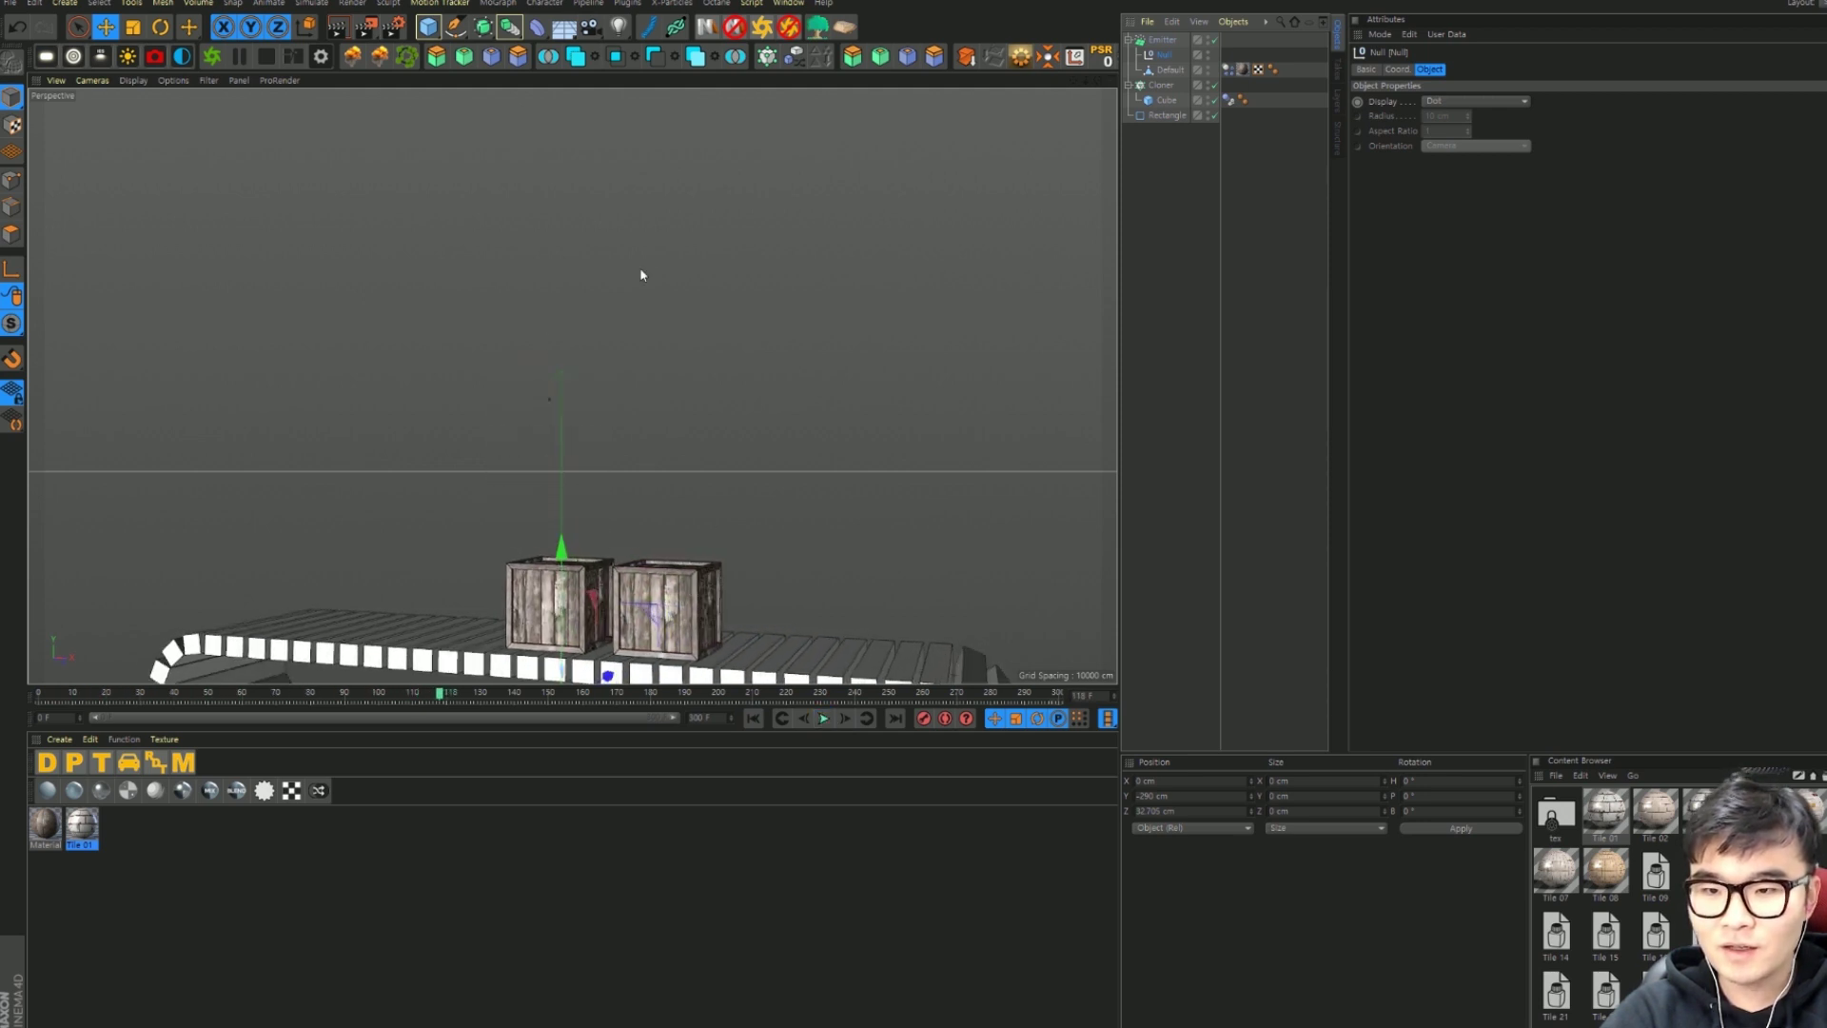
# Step: Select the crate, watch it travel along the belt, and open its Dynamics Body tag
pyautogui.click(1162, 70)
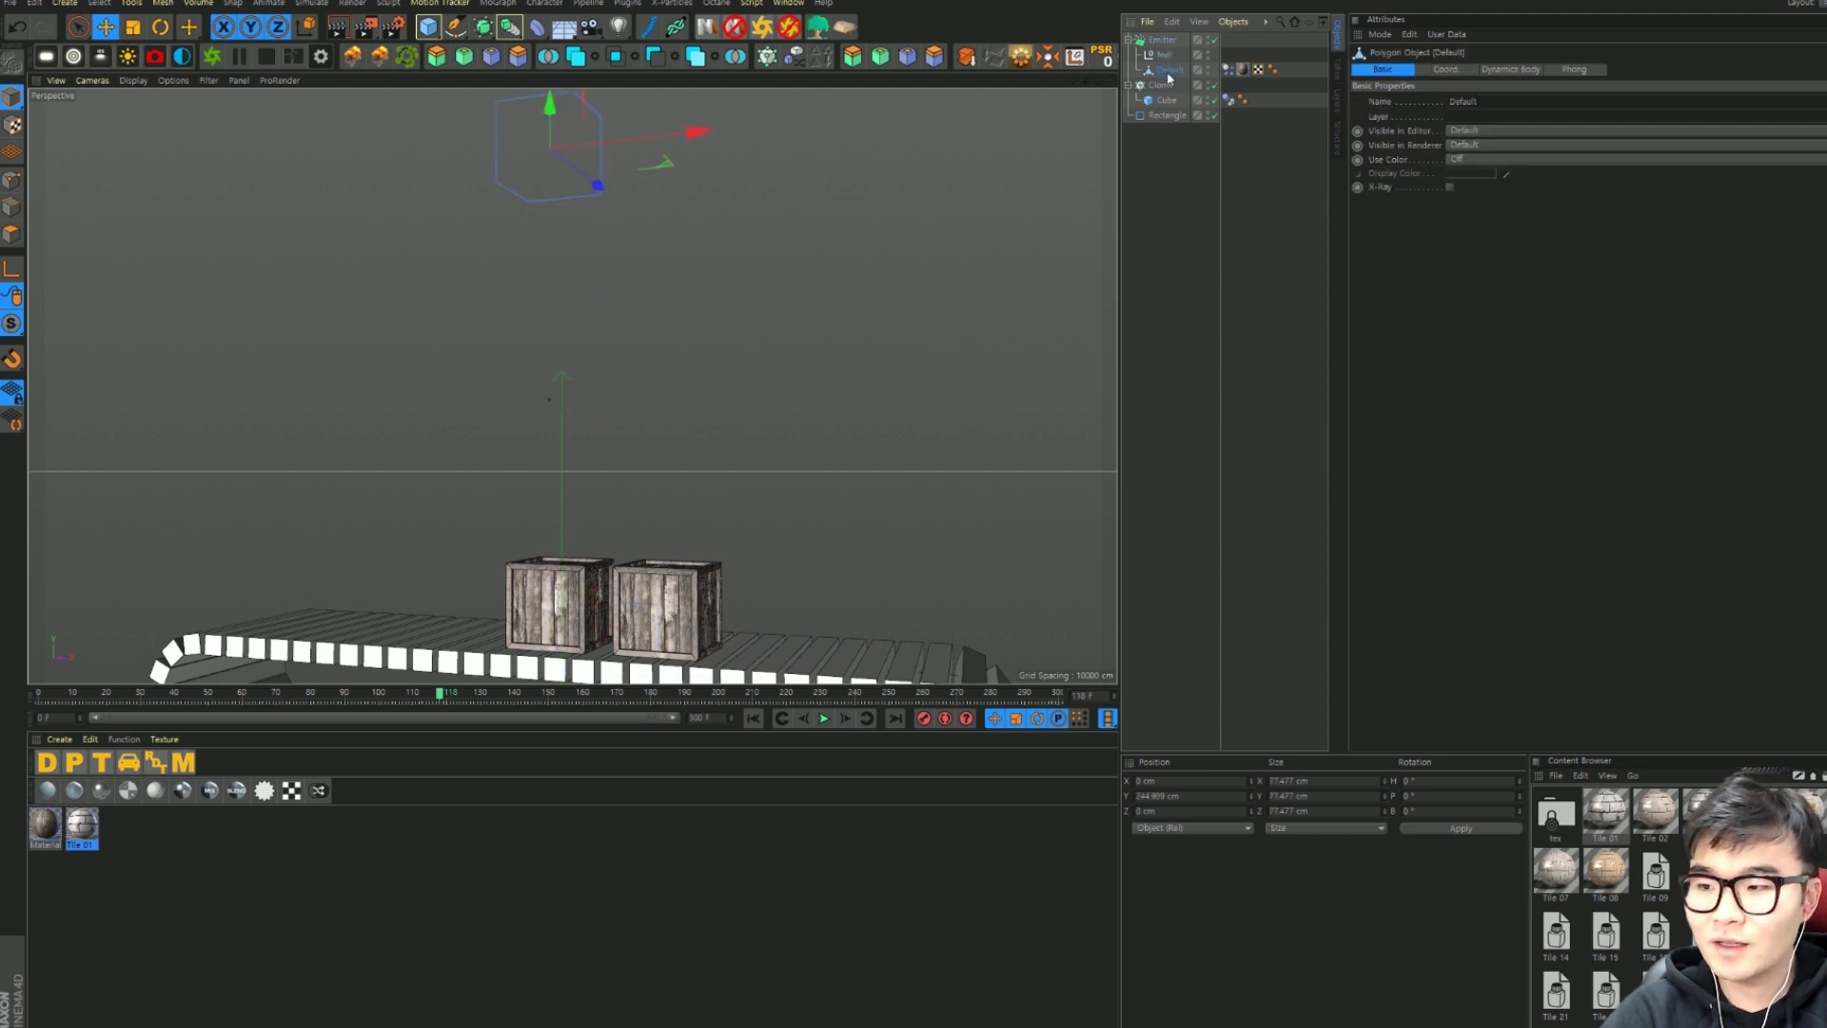
pyautogui.click(1164, 55)
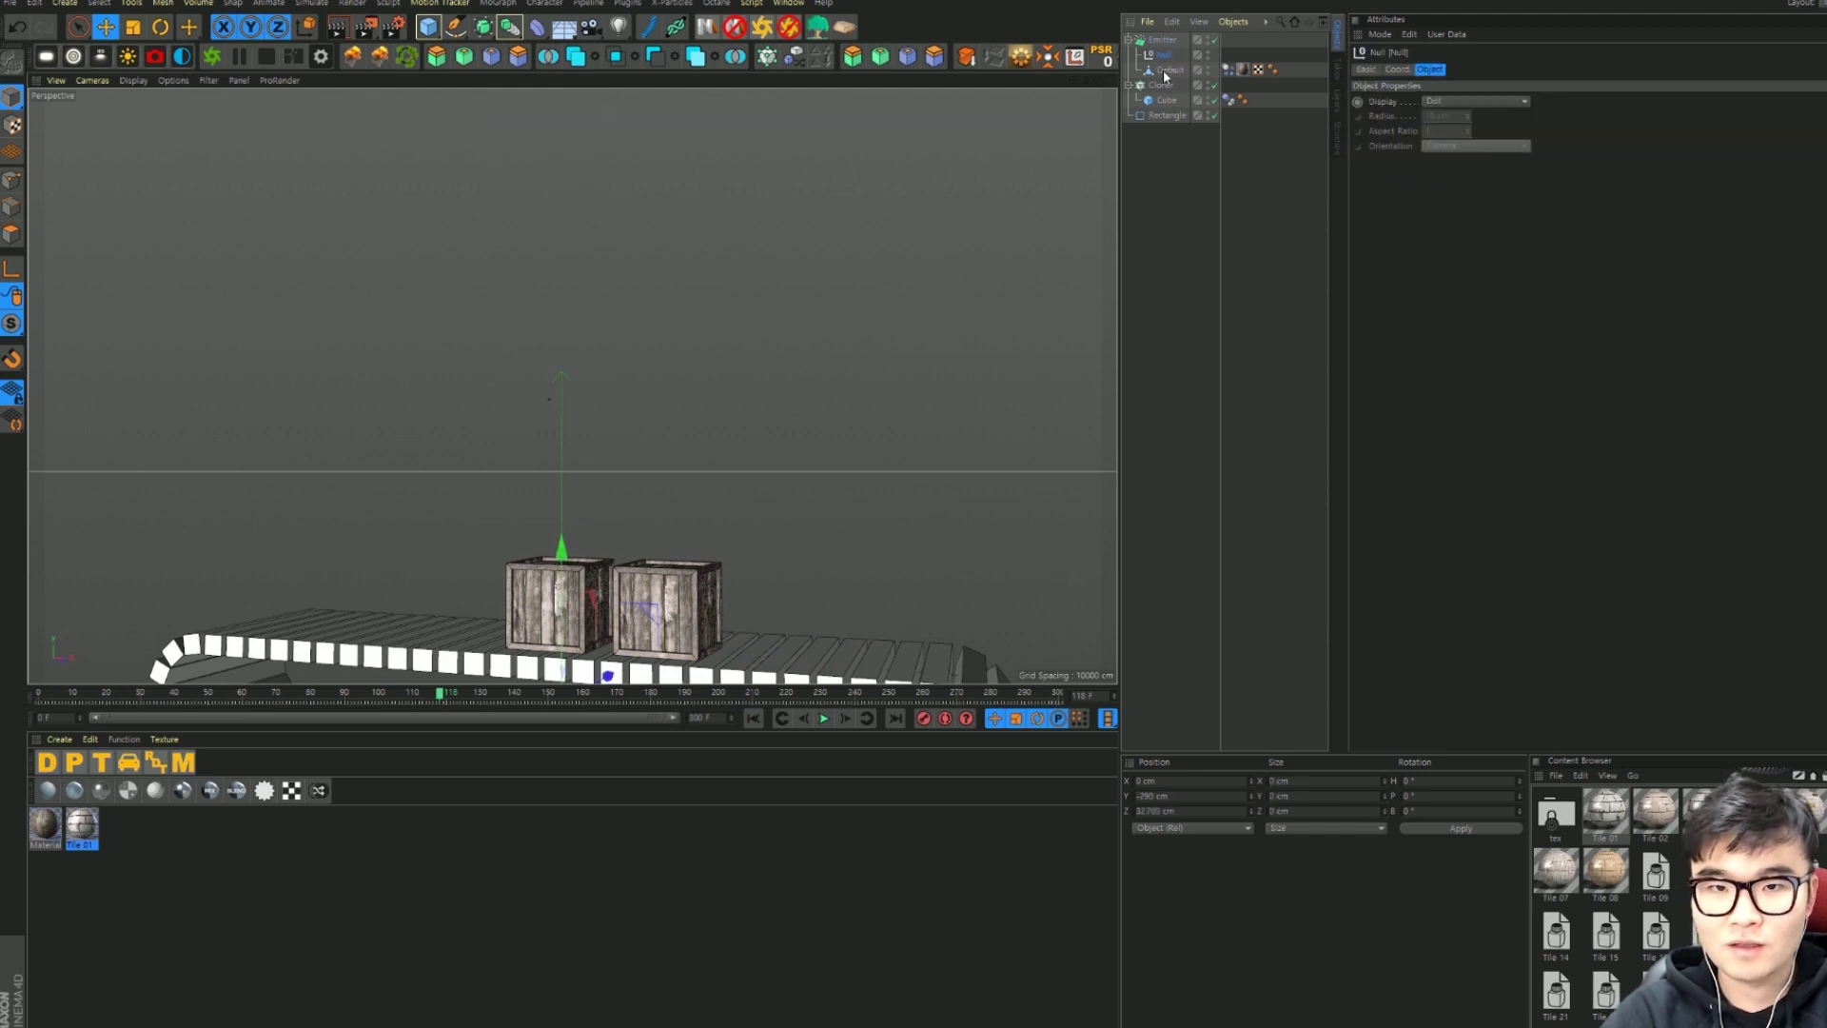
pyautogui.click(1165, 55)
pyautogui.click(1165, 70)
pyautogui.click(1168, 71)
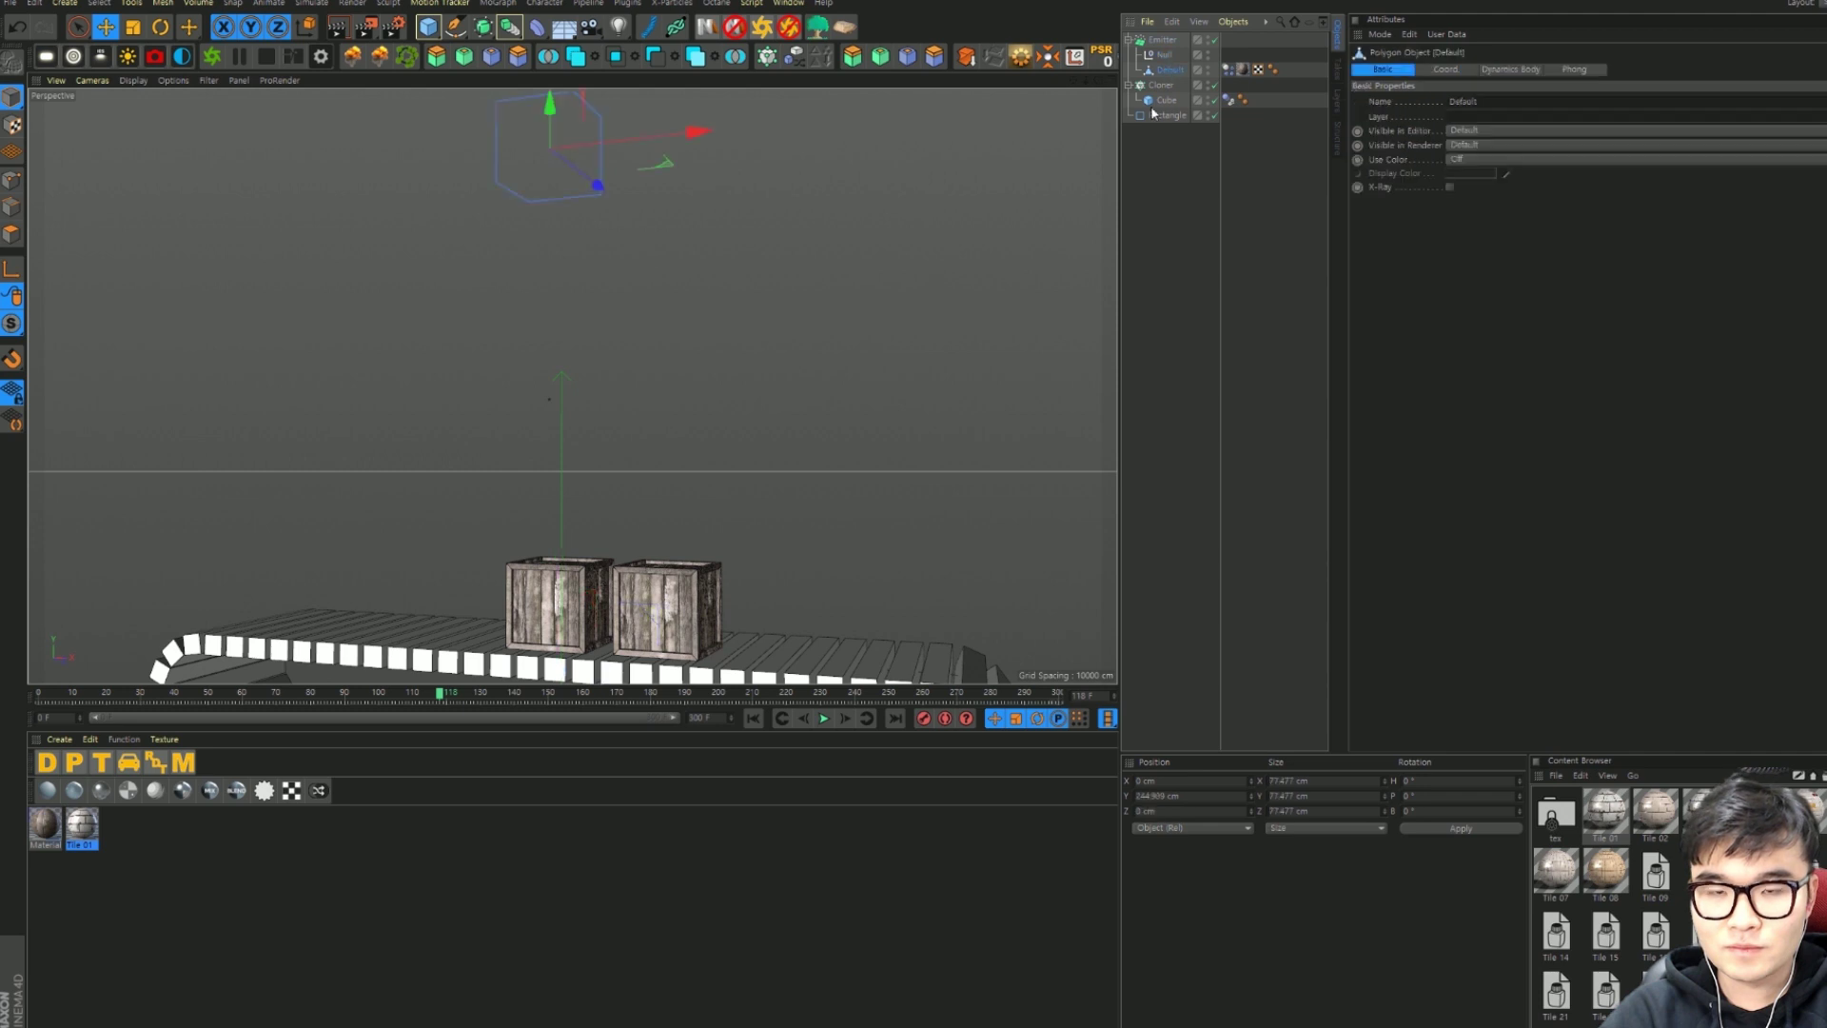
pyautogui.click(825, 720)
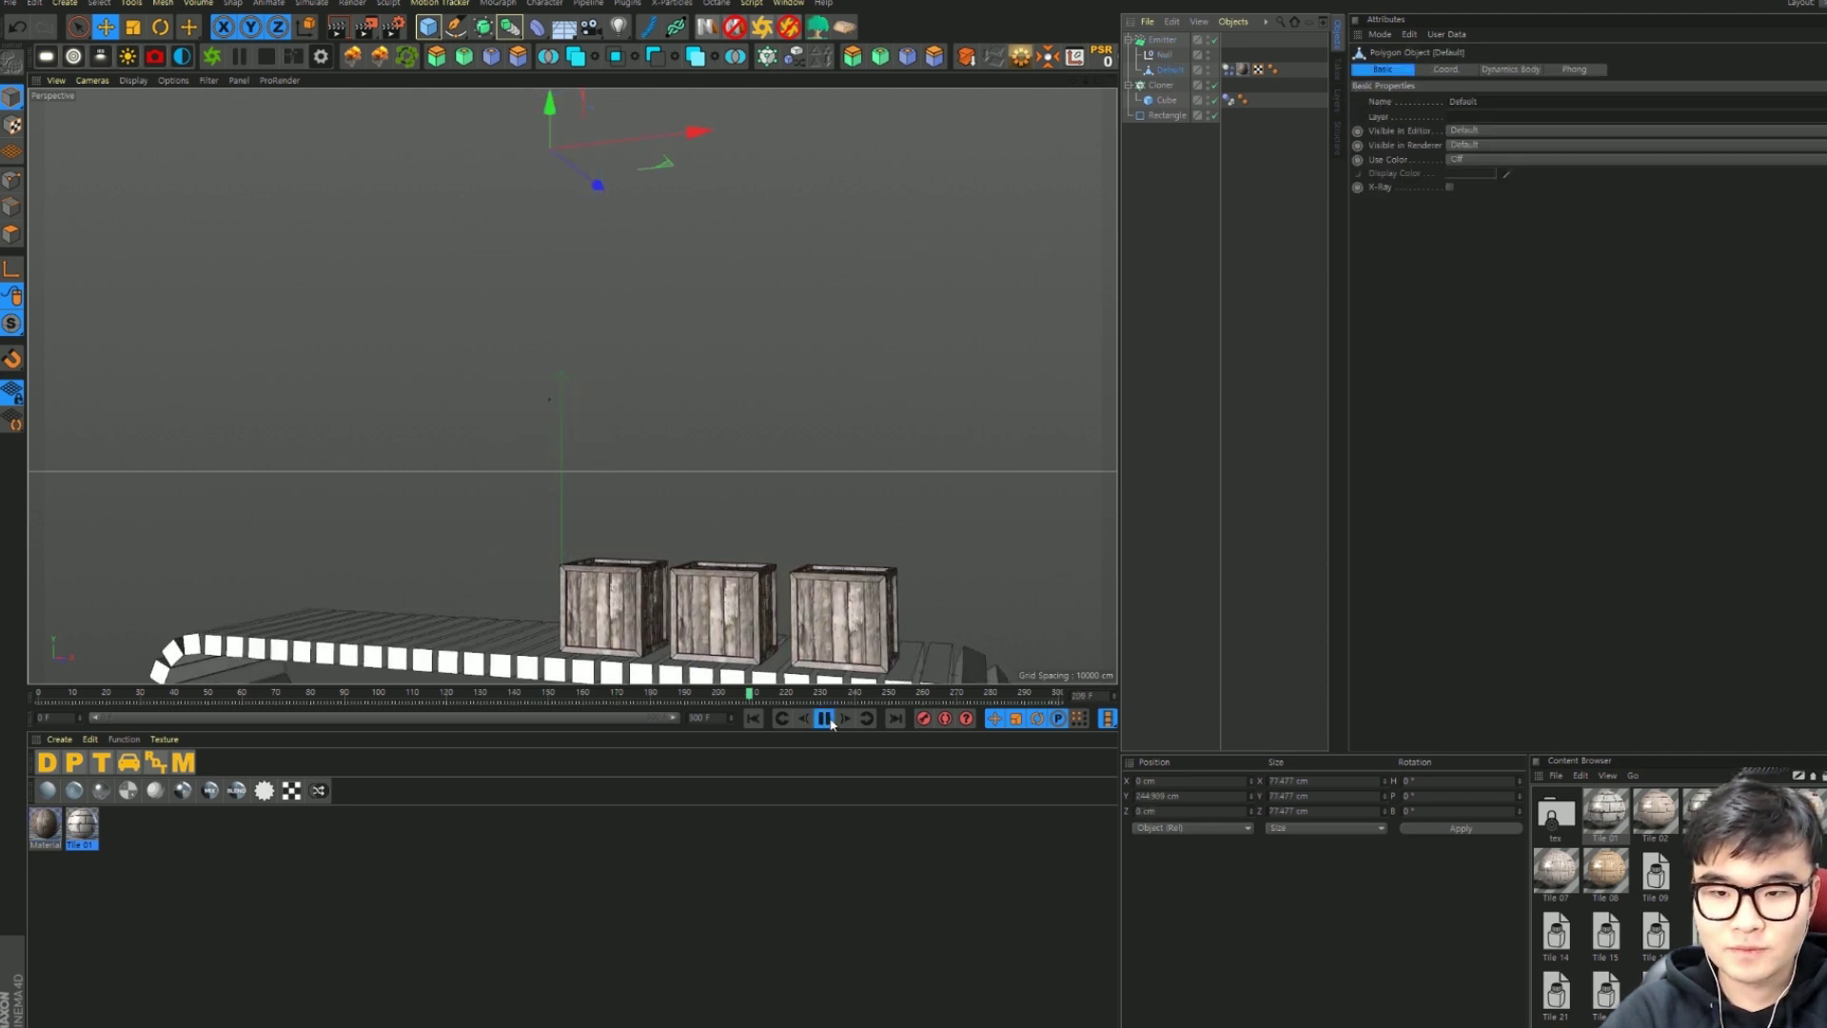
pyautogui.click(824, 719)
pyautogui.click(1228, 69)
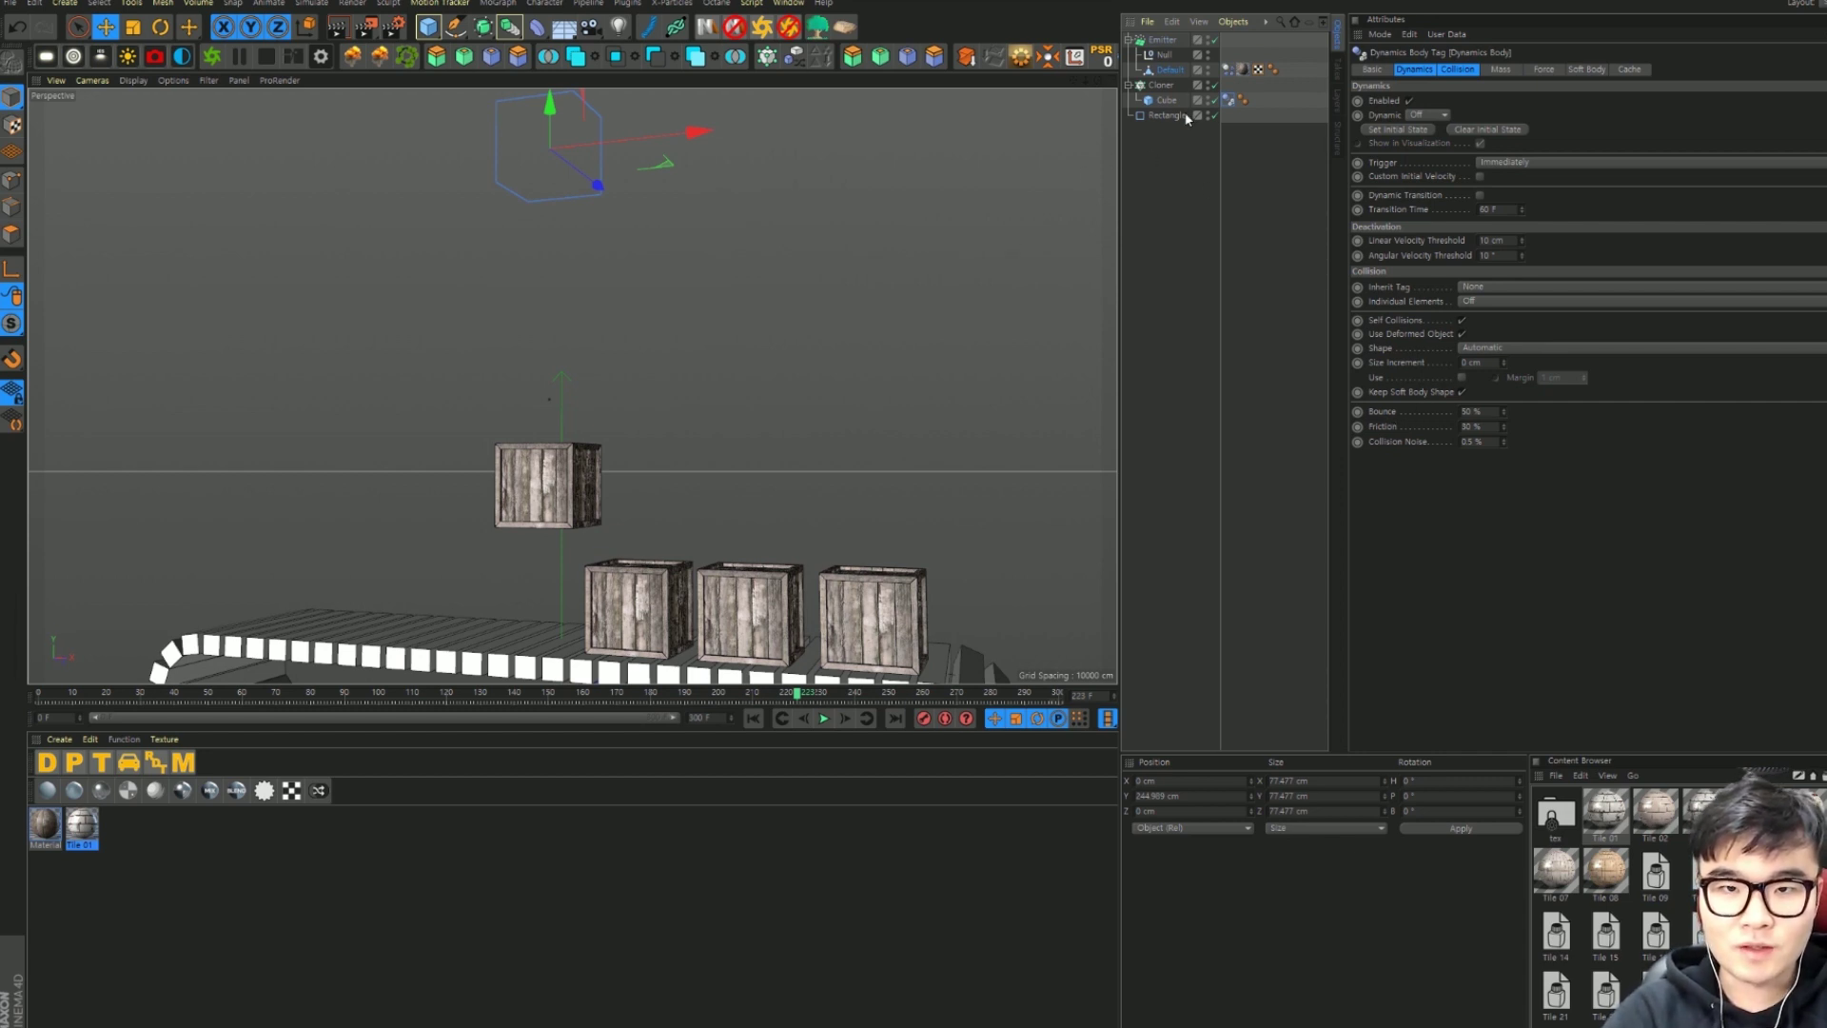
# Step: Show the Cube's Dynamics Body collision settings (Bounce 50 %) and replay the crates landing
pyautogui.click(1156, 97)
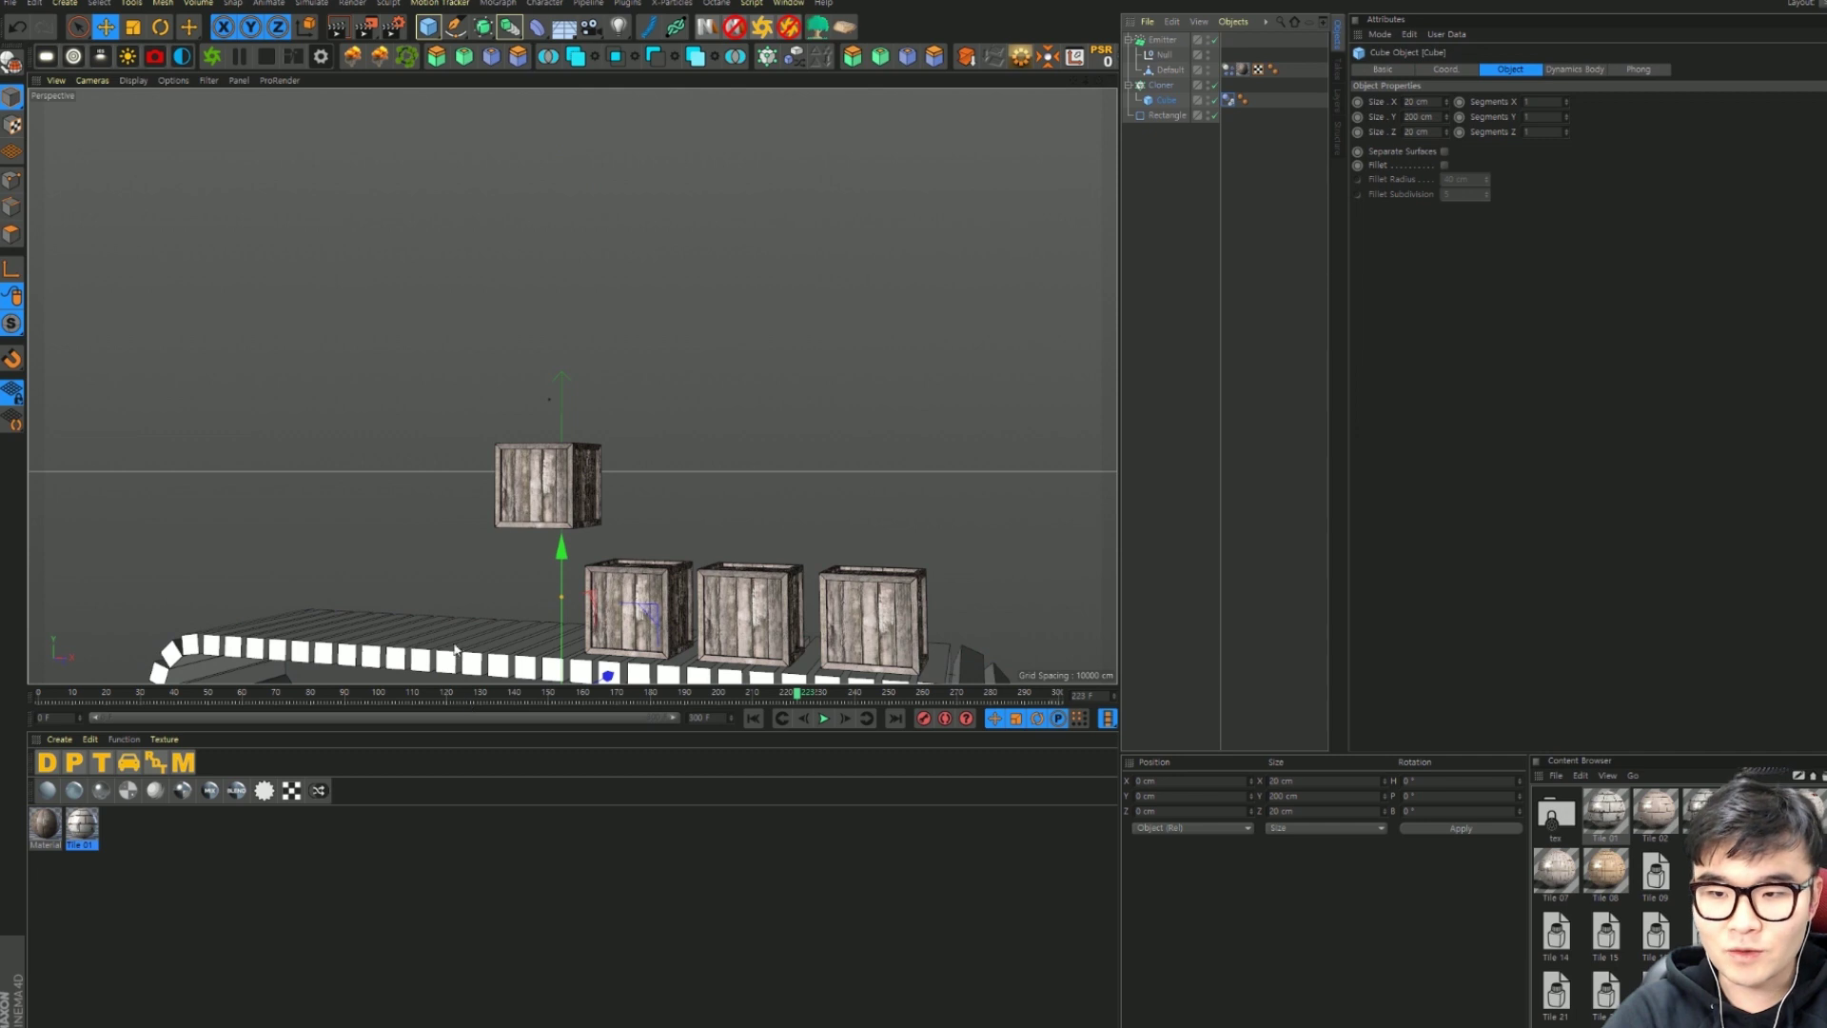
pyautogui.keyDown('alt'); pyautogui.moveTo(455, 650); pyautogui.dragTo(616, 488); pyautogui.keyUp('alt')
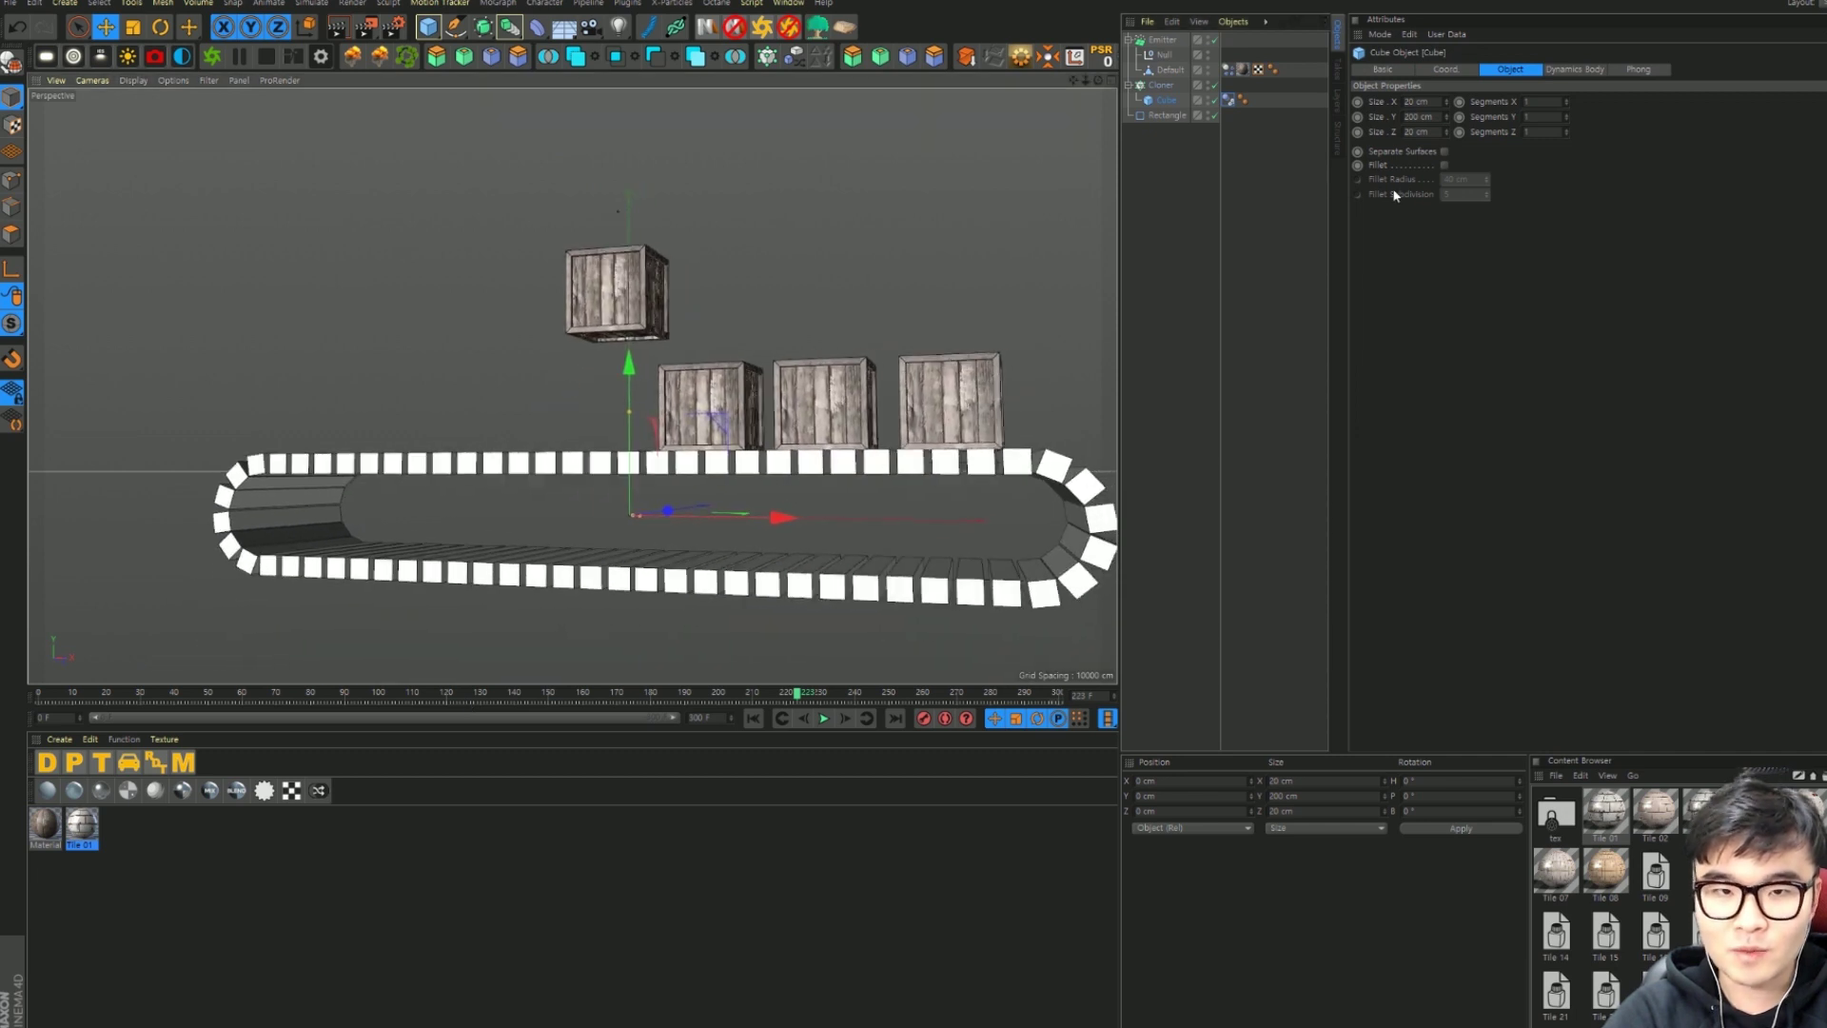
pyautogui.click(1228, 100)
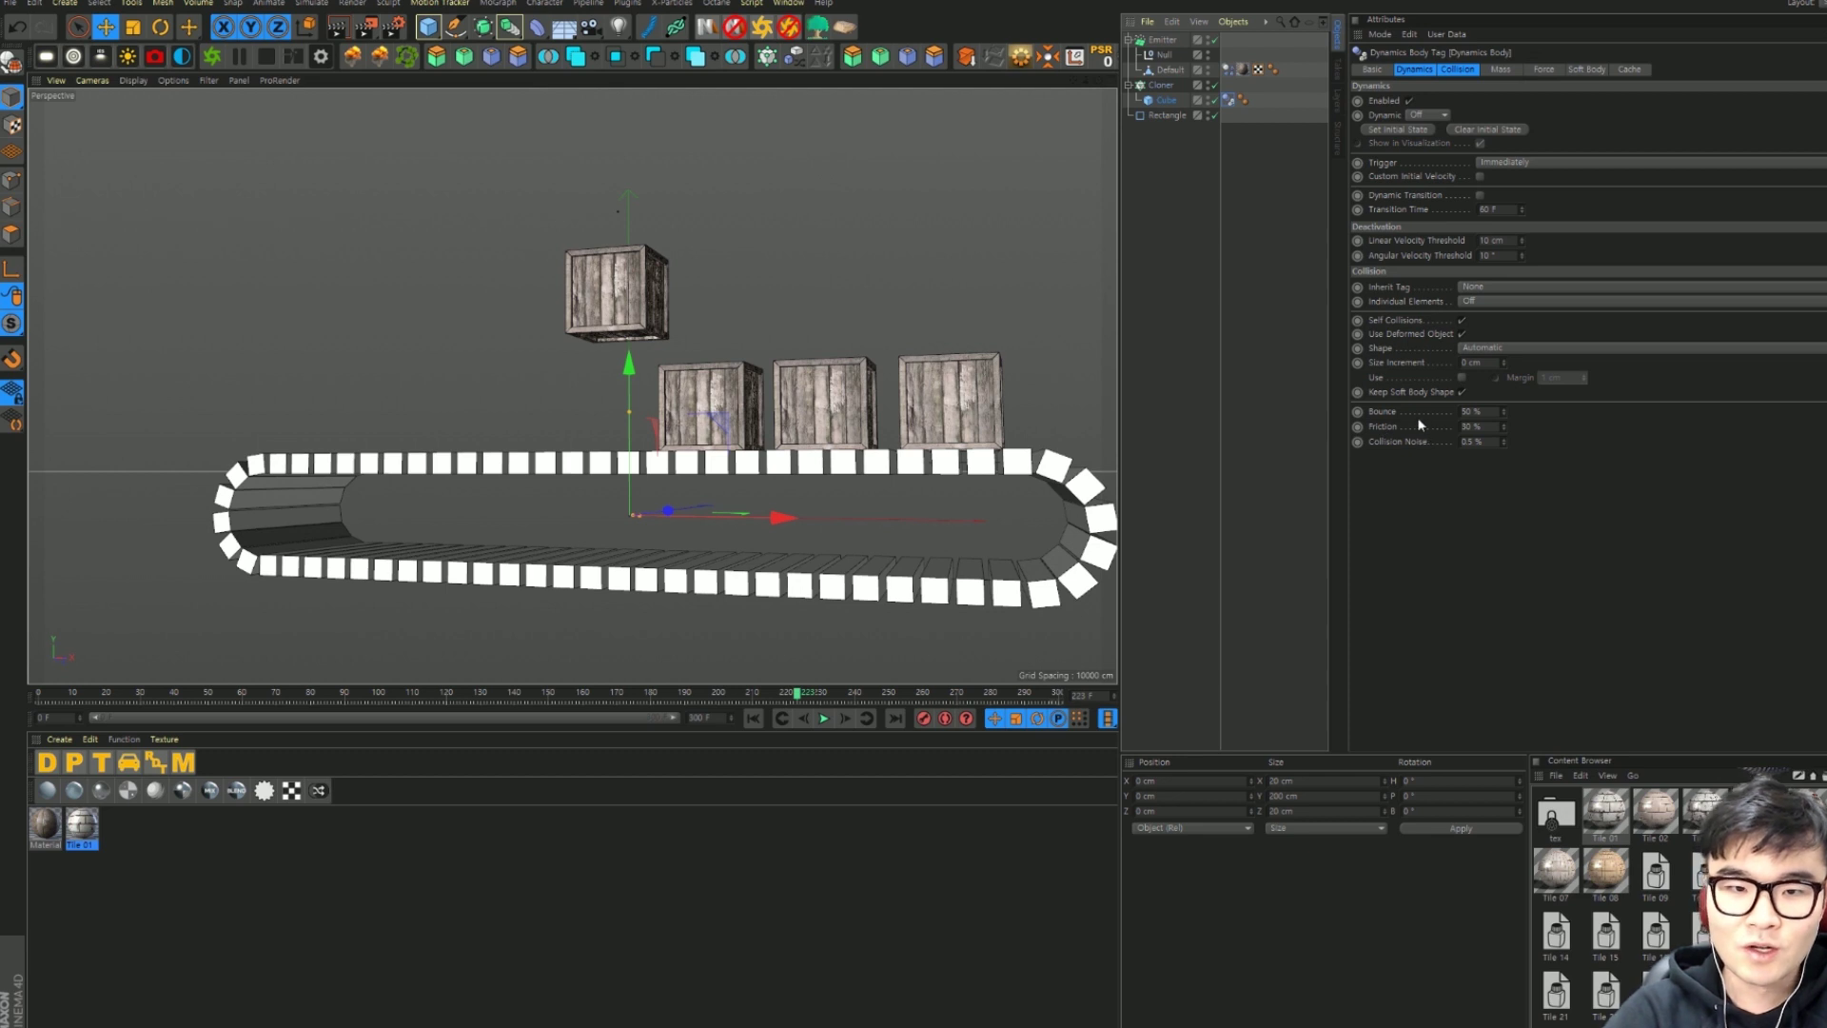
pyautogui.click(752, 718)
pyautogui.click(824, 719)
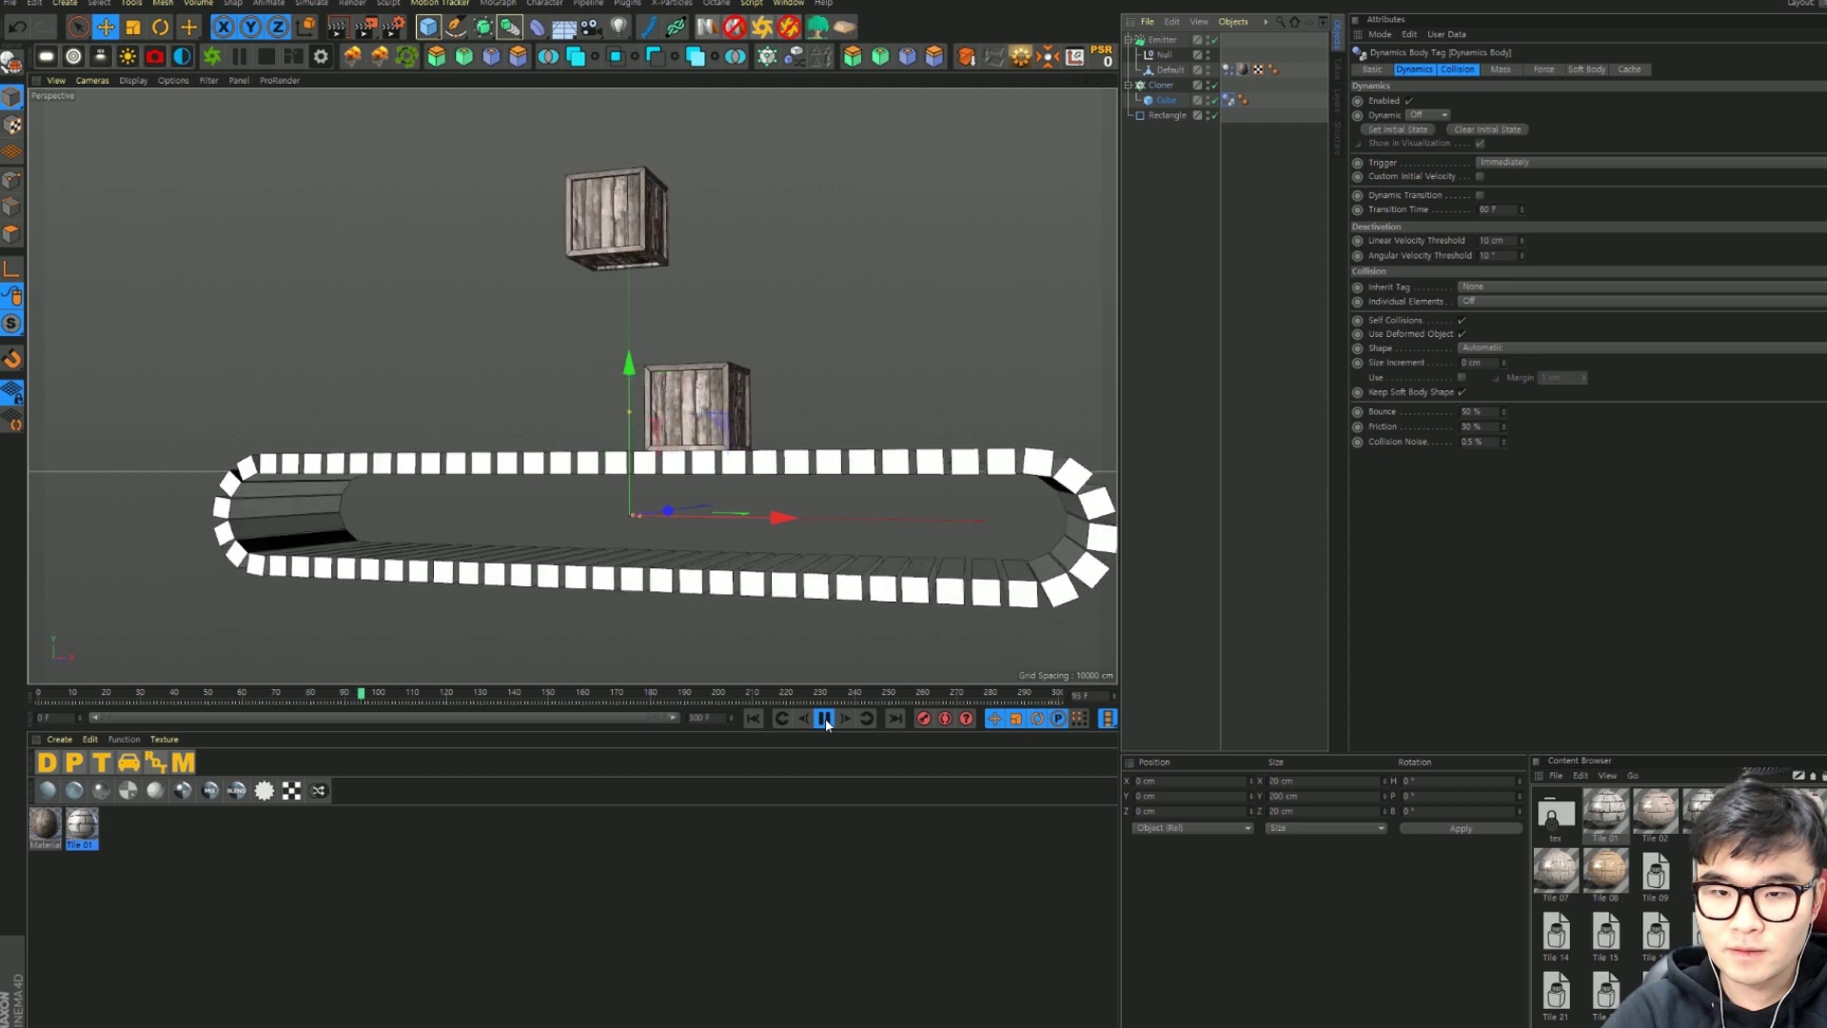
pyautogui.click(824, 719)
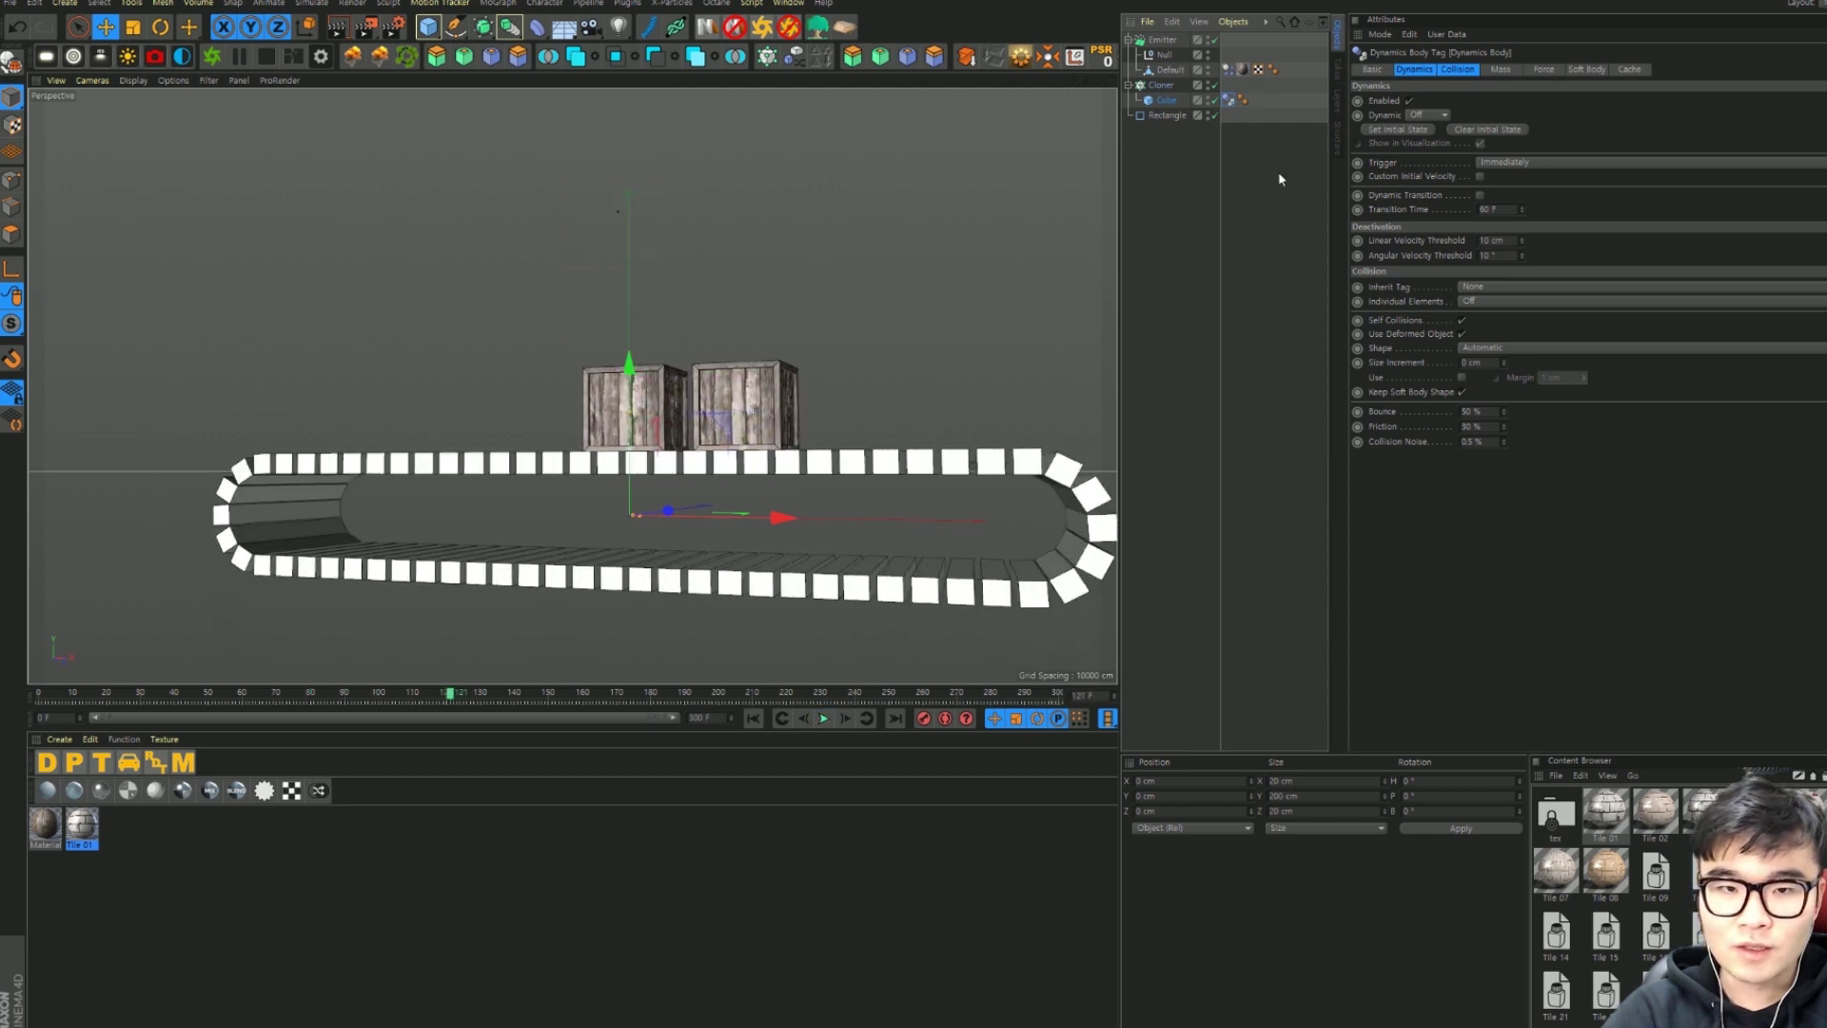
# Step: Raise the crate's Bounce to 100 and replay the simulation to test it
pyautogui.click(1477, 411)
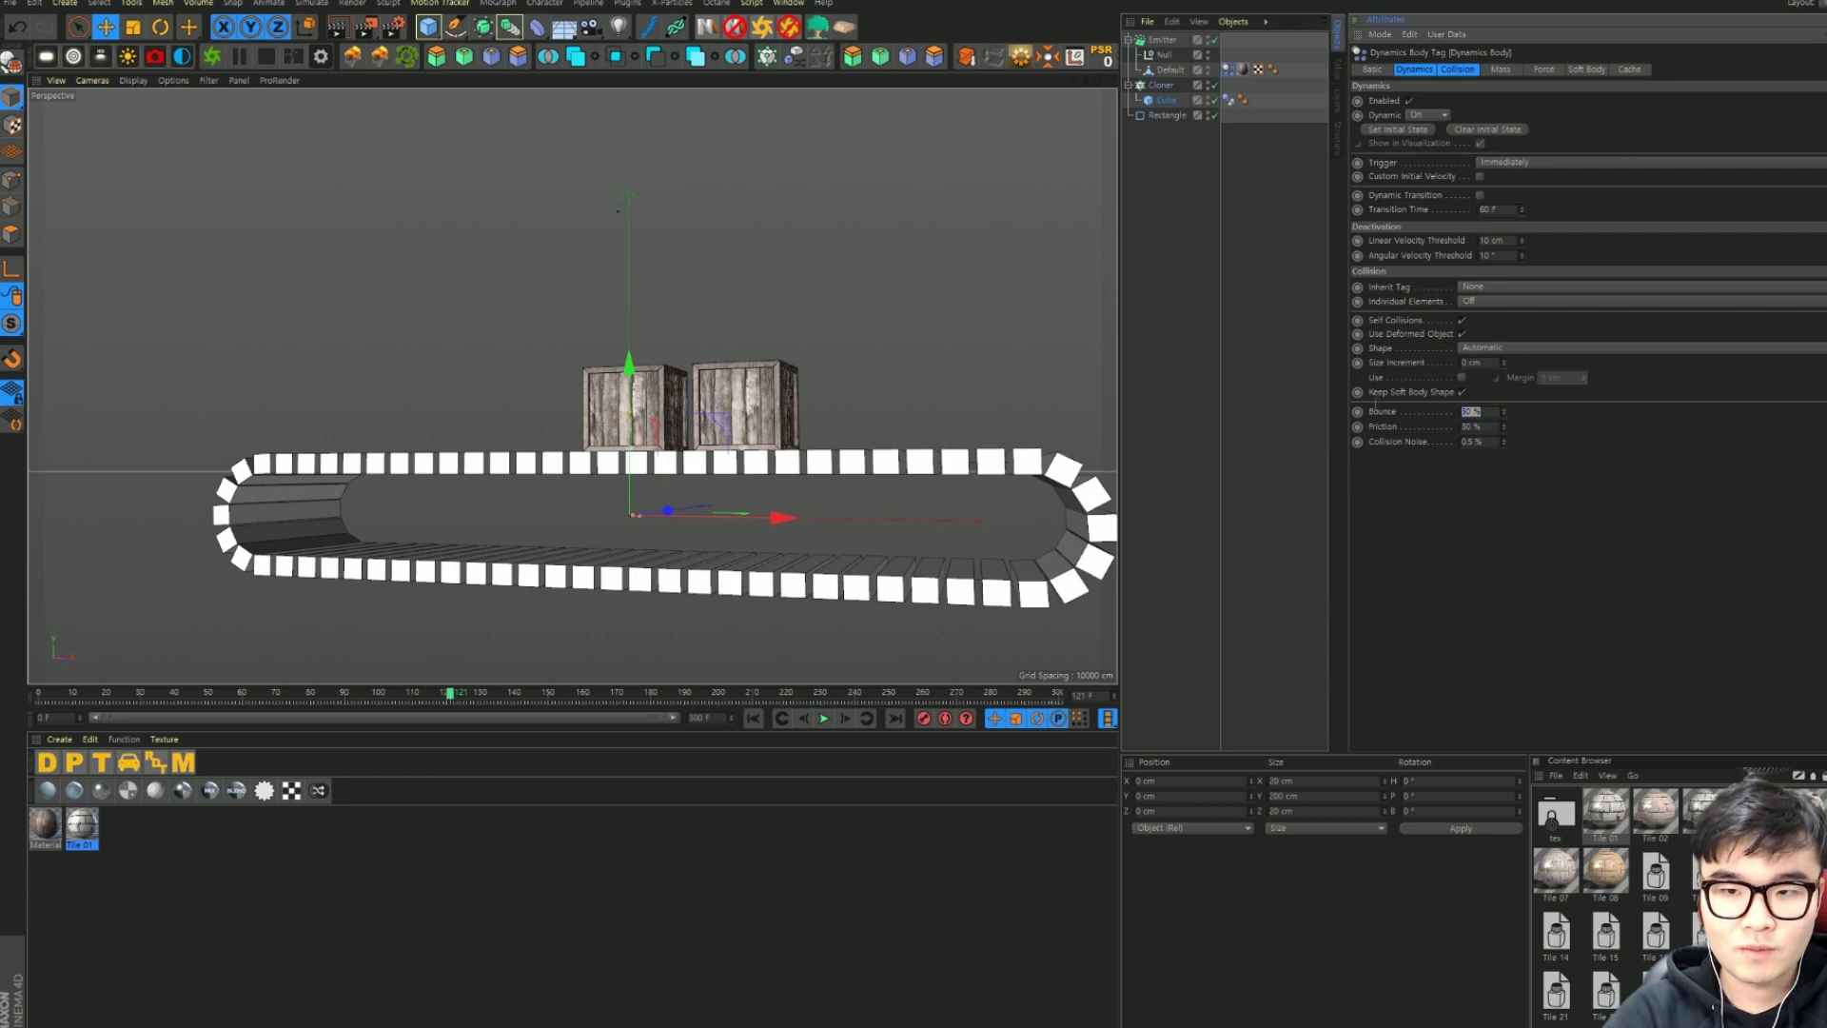
pyautogui.click(1177, 72)
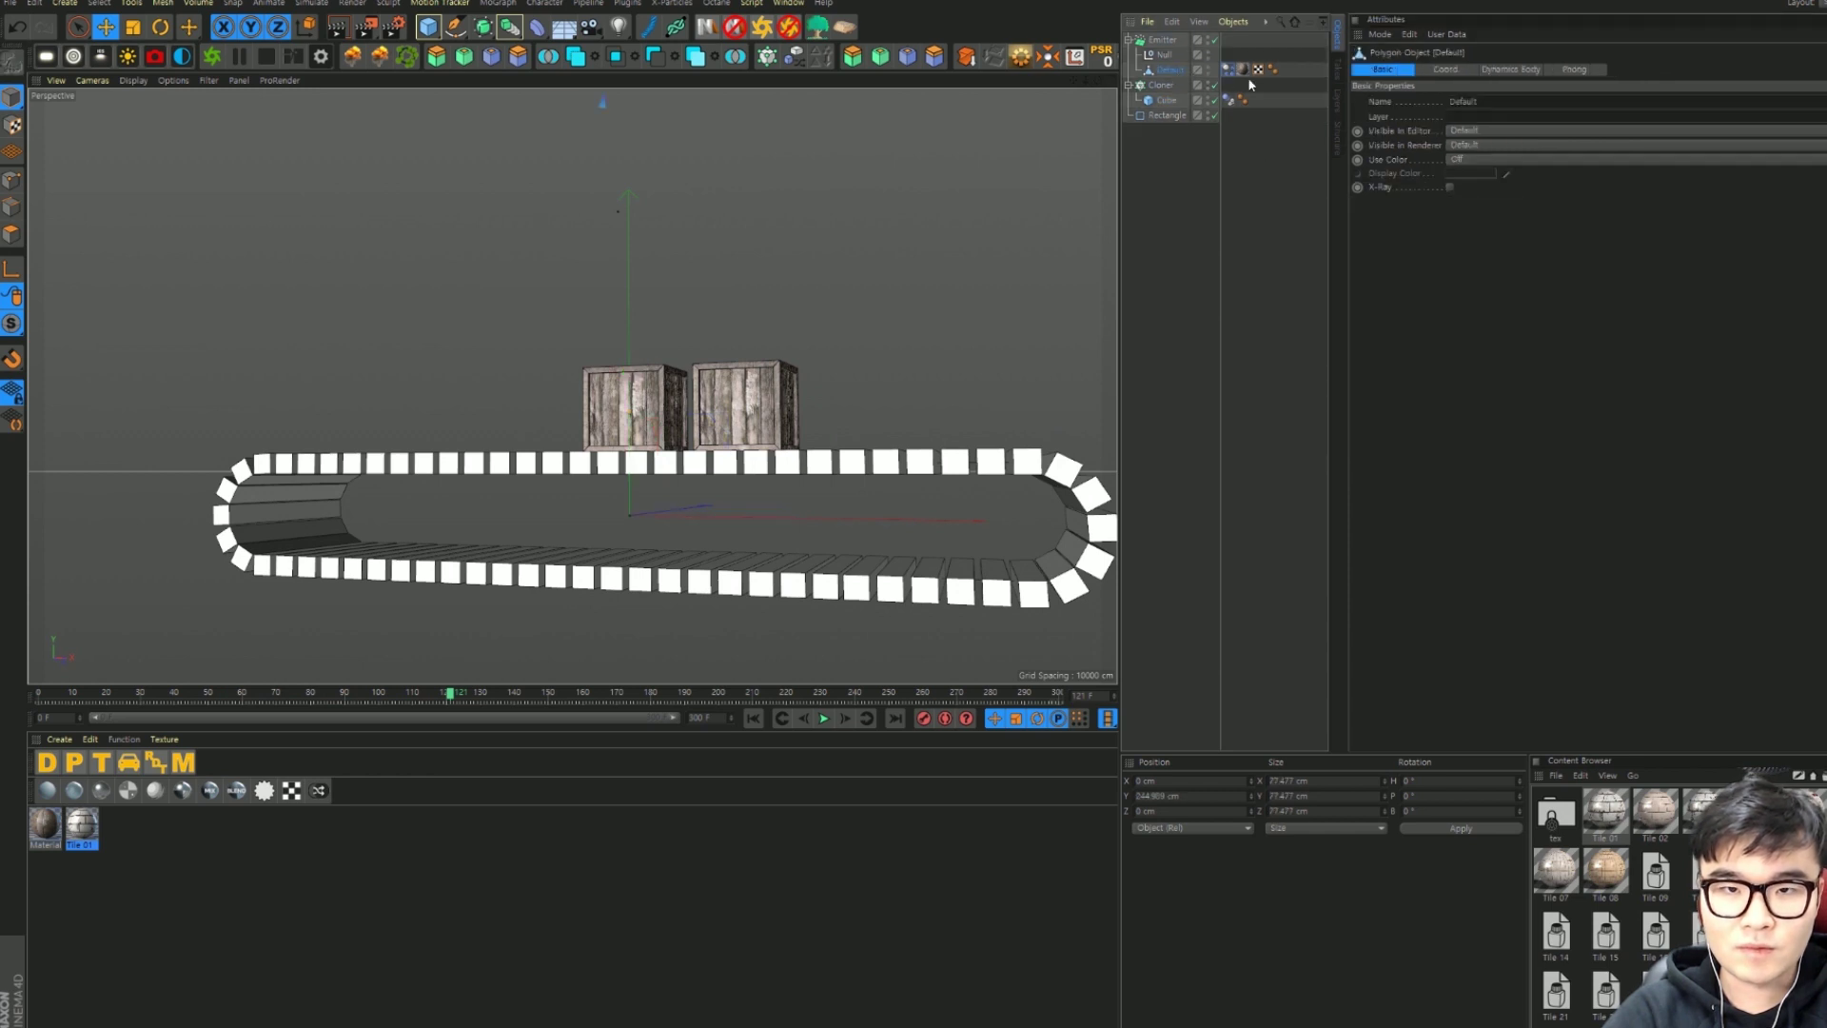
pyautogui.doubleClick(1477, 411)
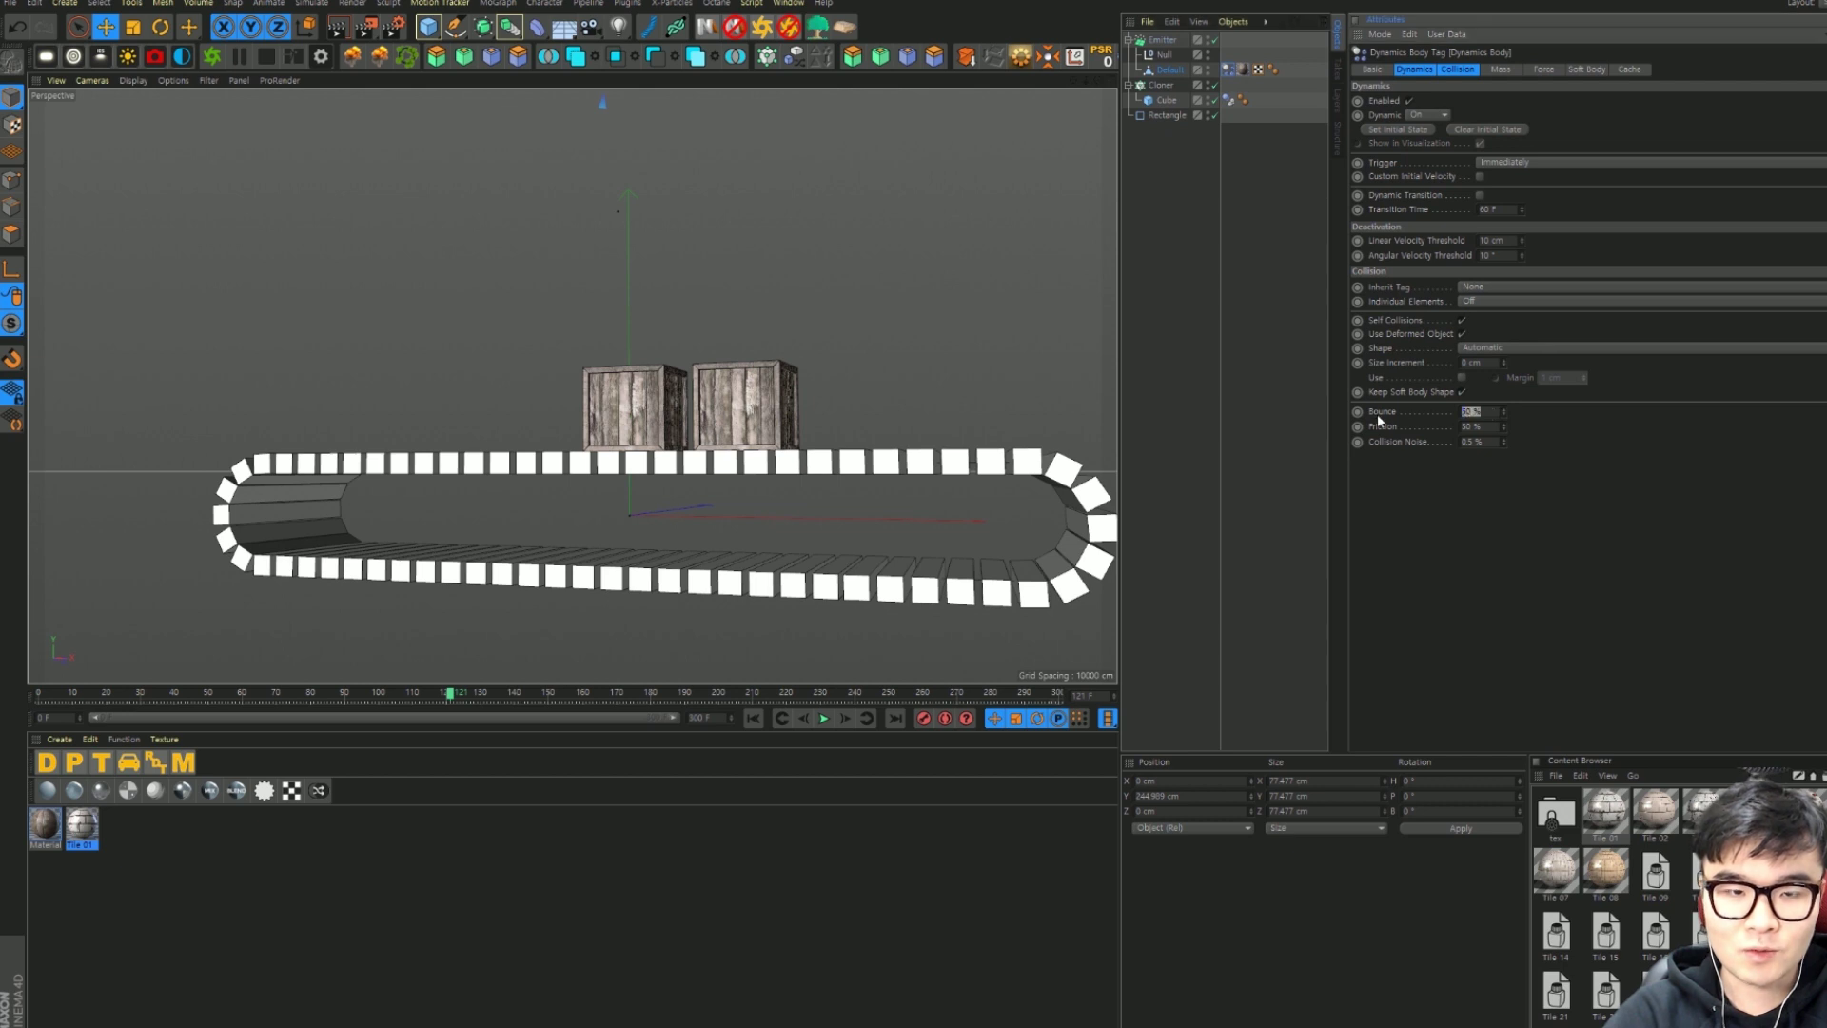
pyautogui.write('100')
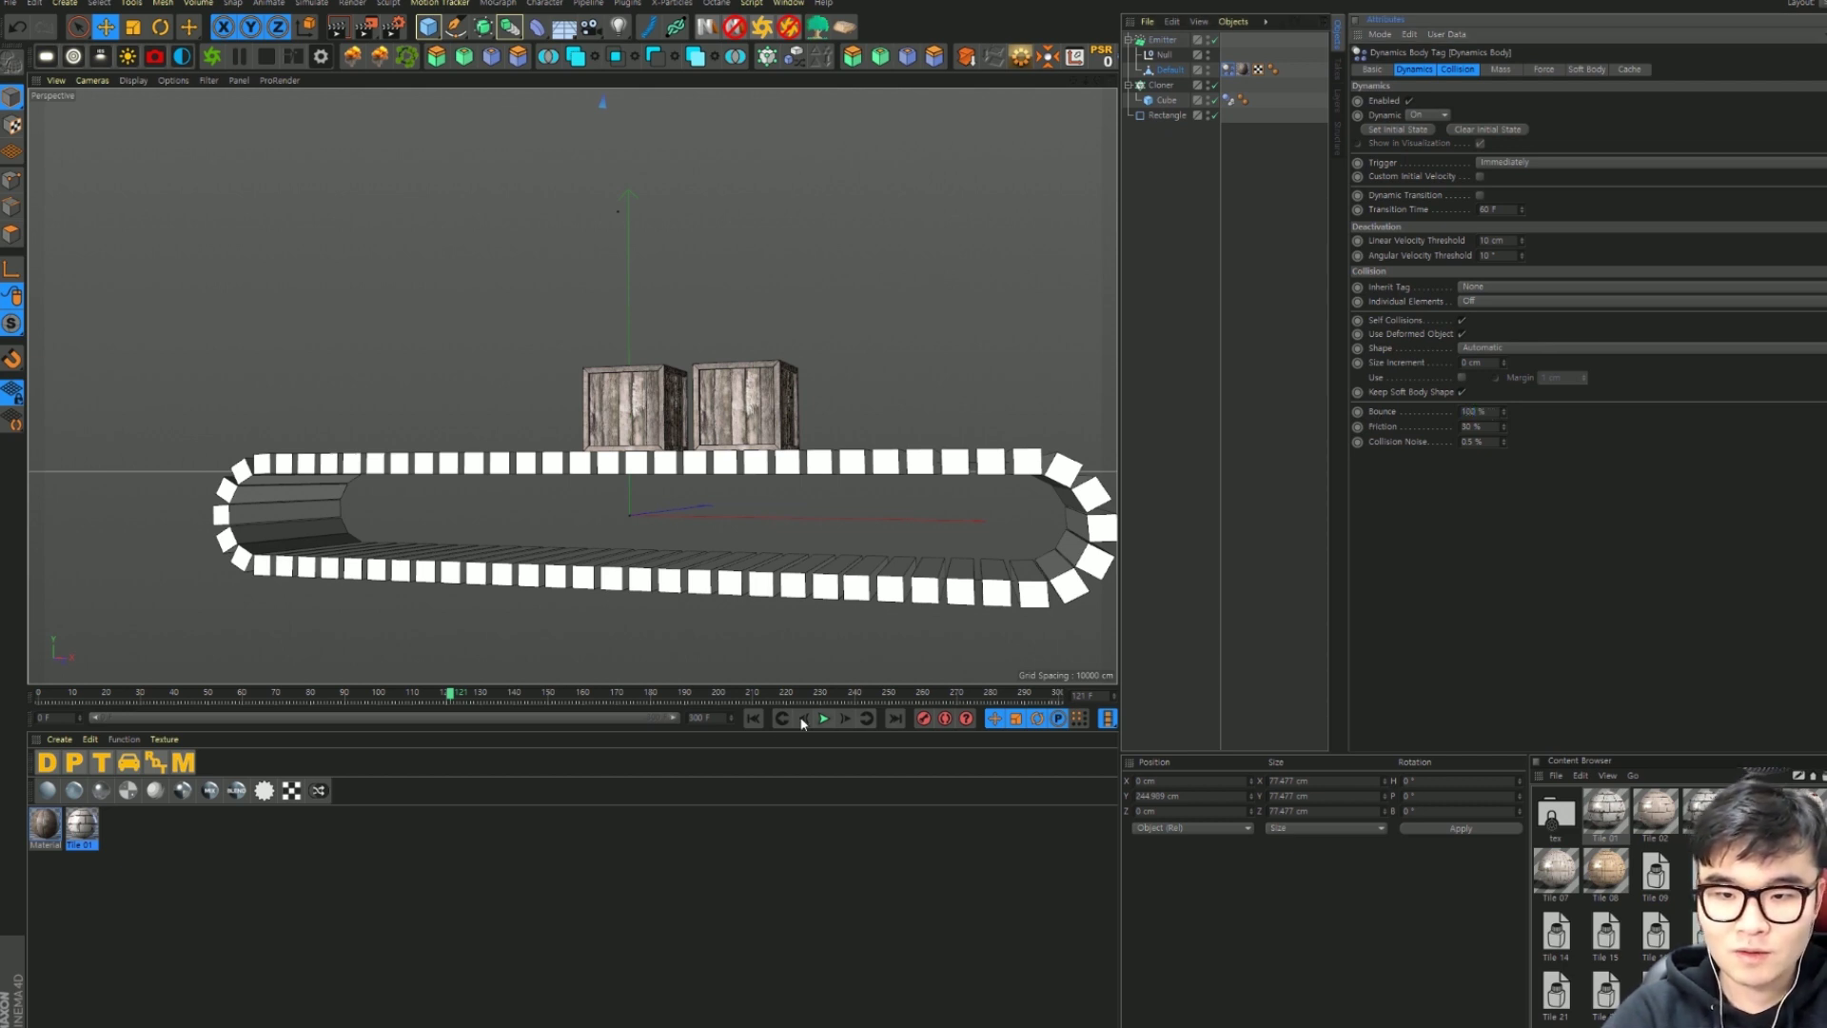
pyautogui.click(753, 718)
pyautogui.click(824, 718)
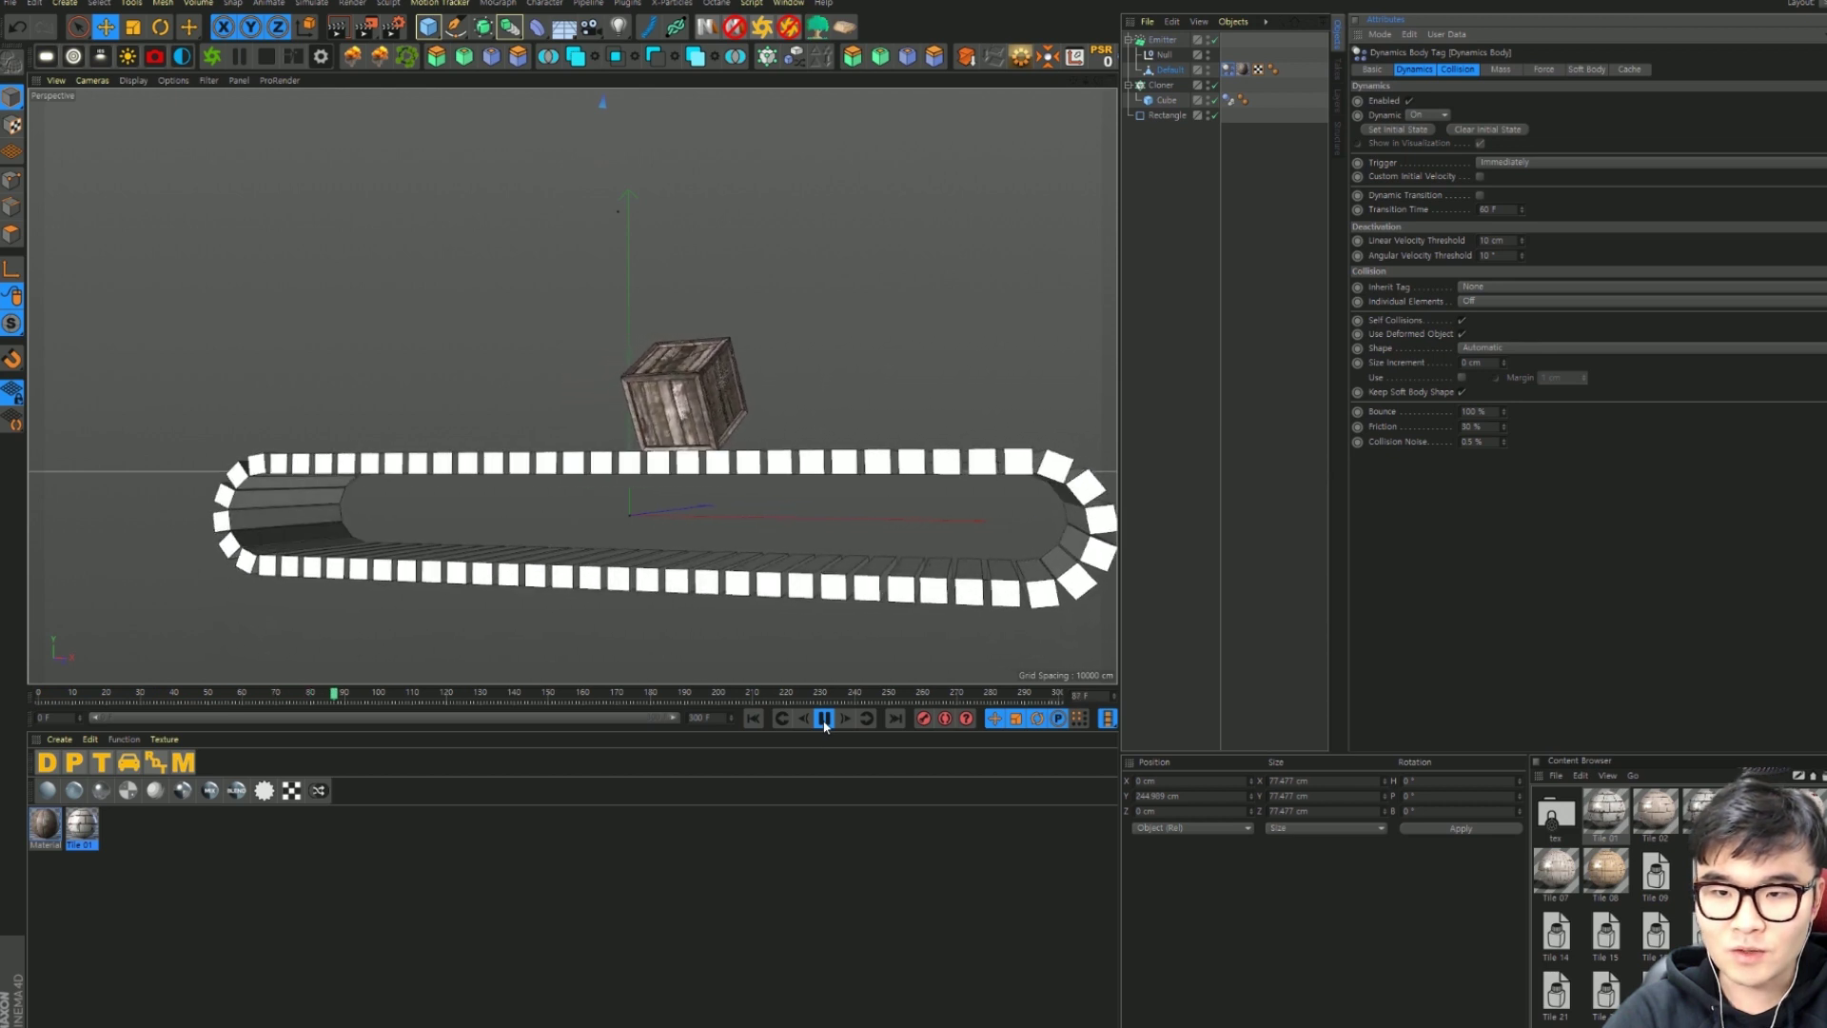
pyautogui.click(824, 718)
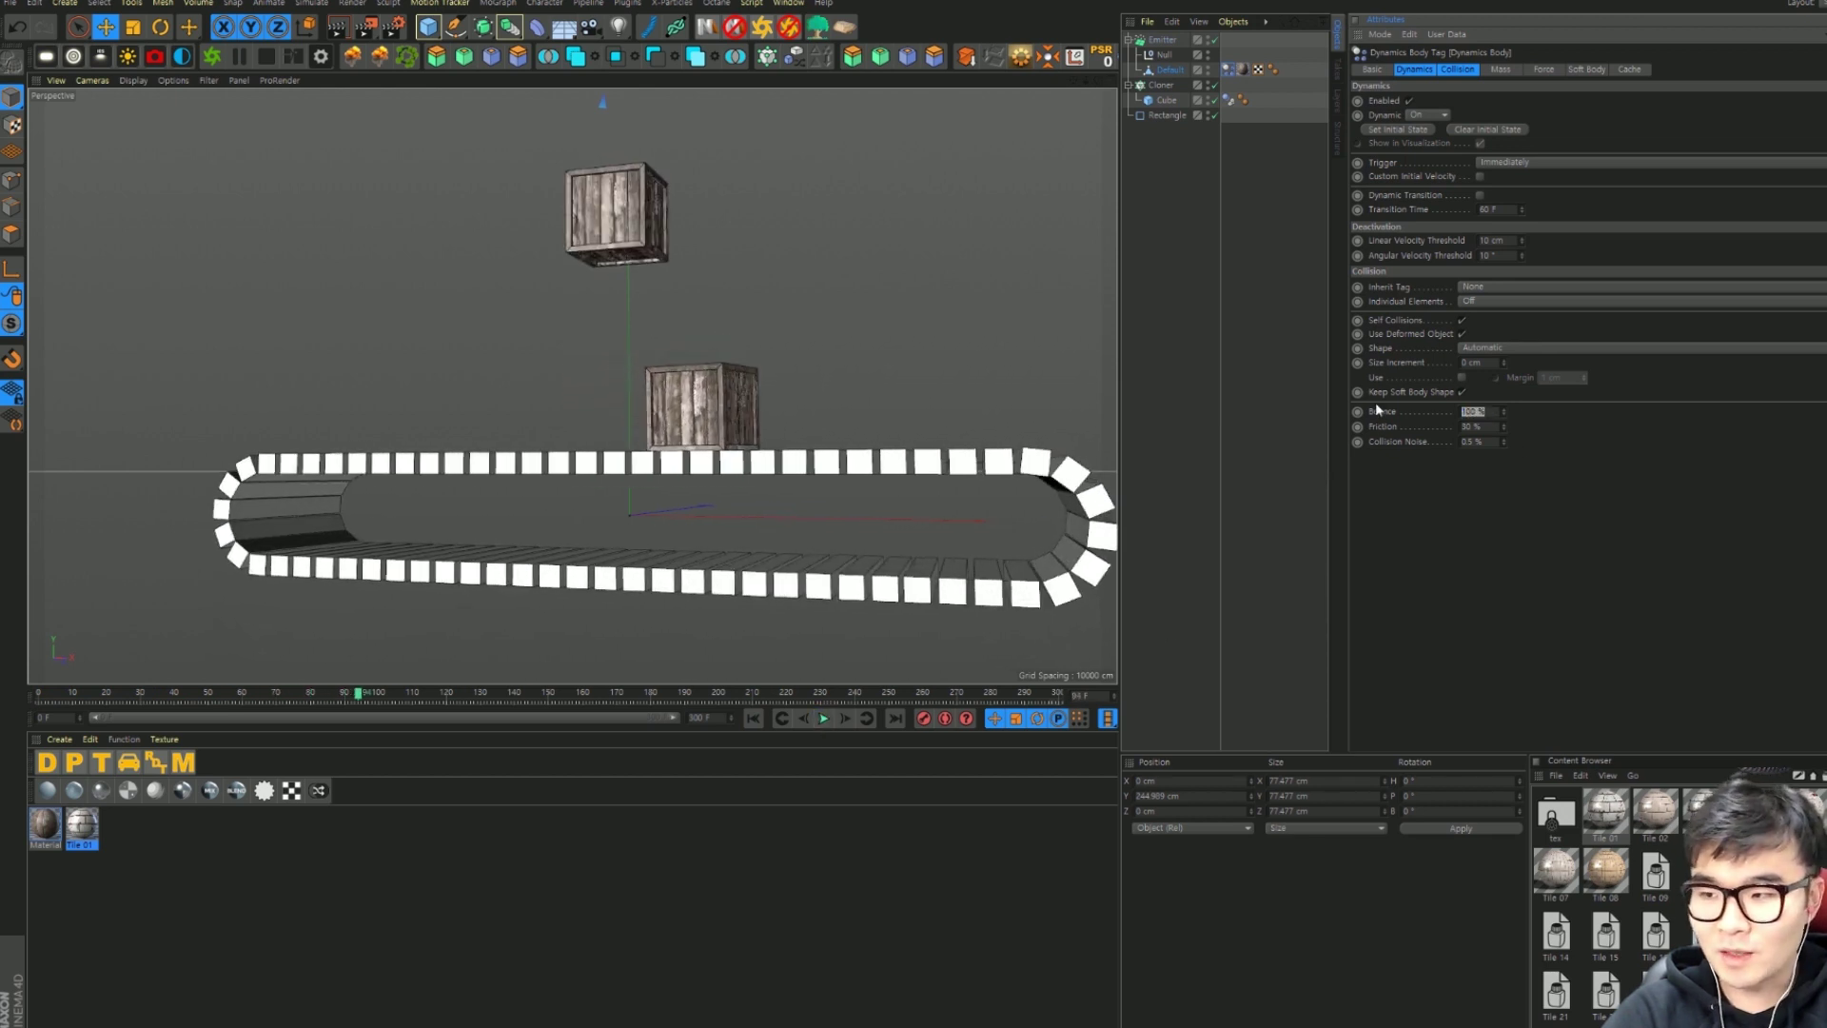
# Step: Set the Bounce to 0 and replay the drop from the start
pyautogui.write('0')
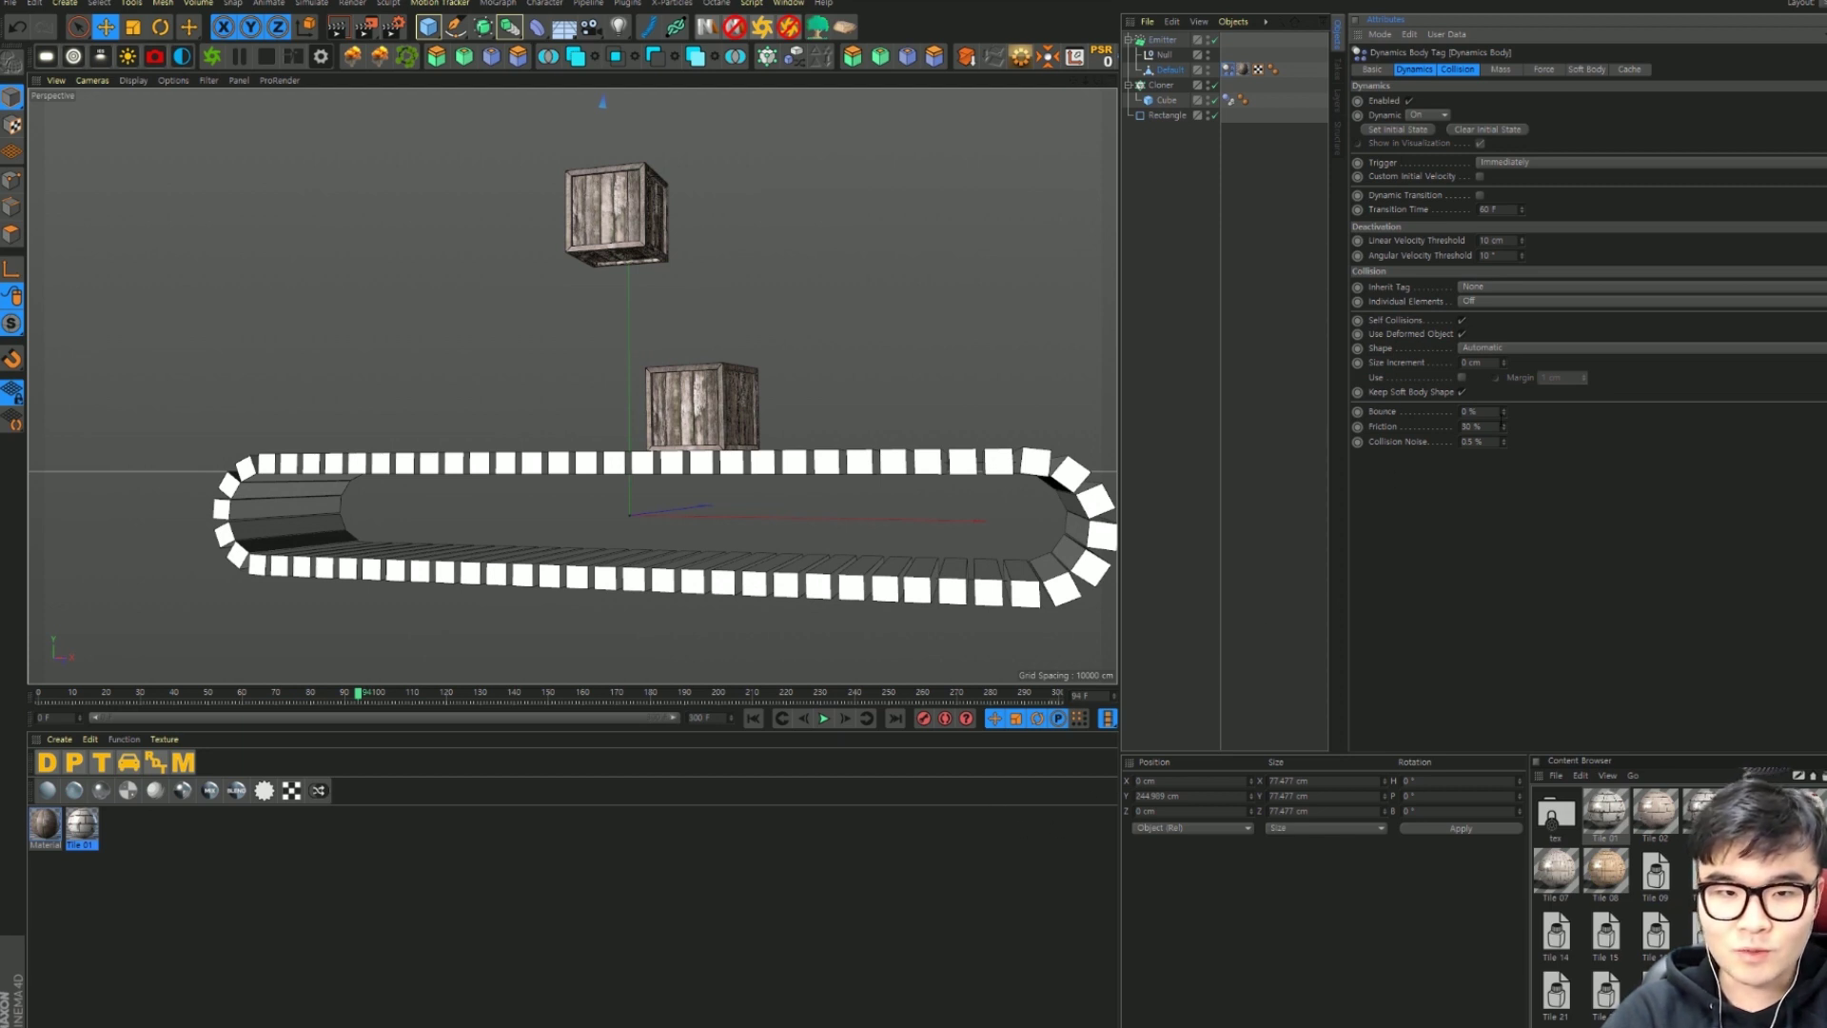
pyautogui.click(752, 718)
pyautogui.click(824, 718)
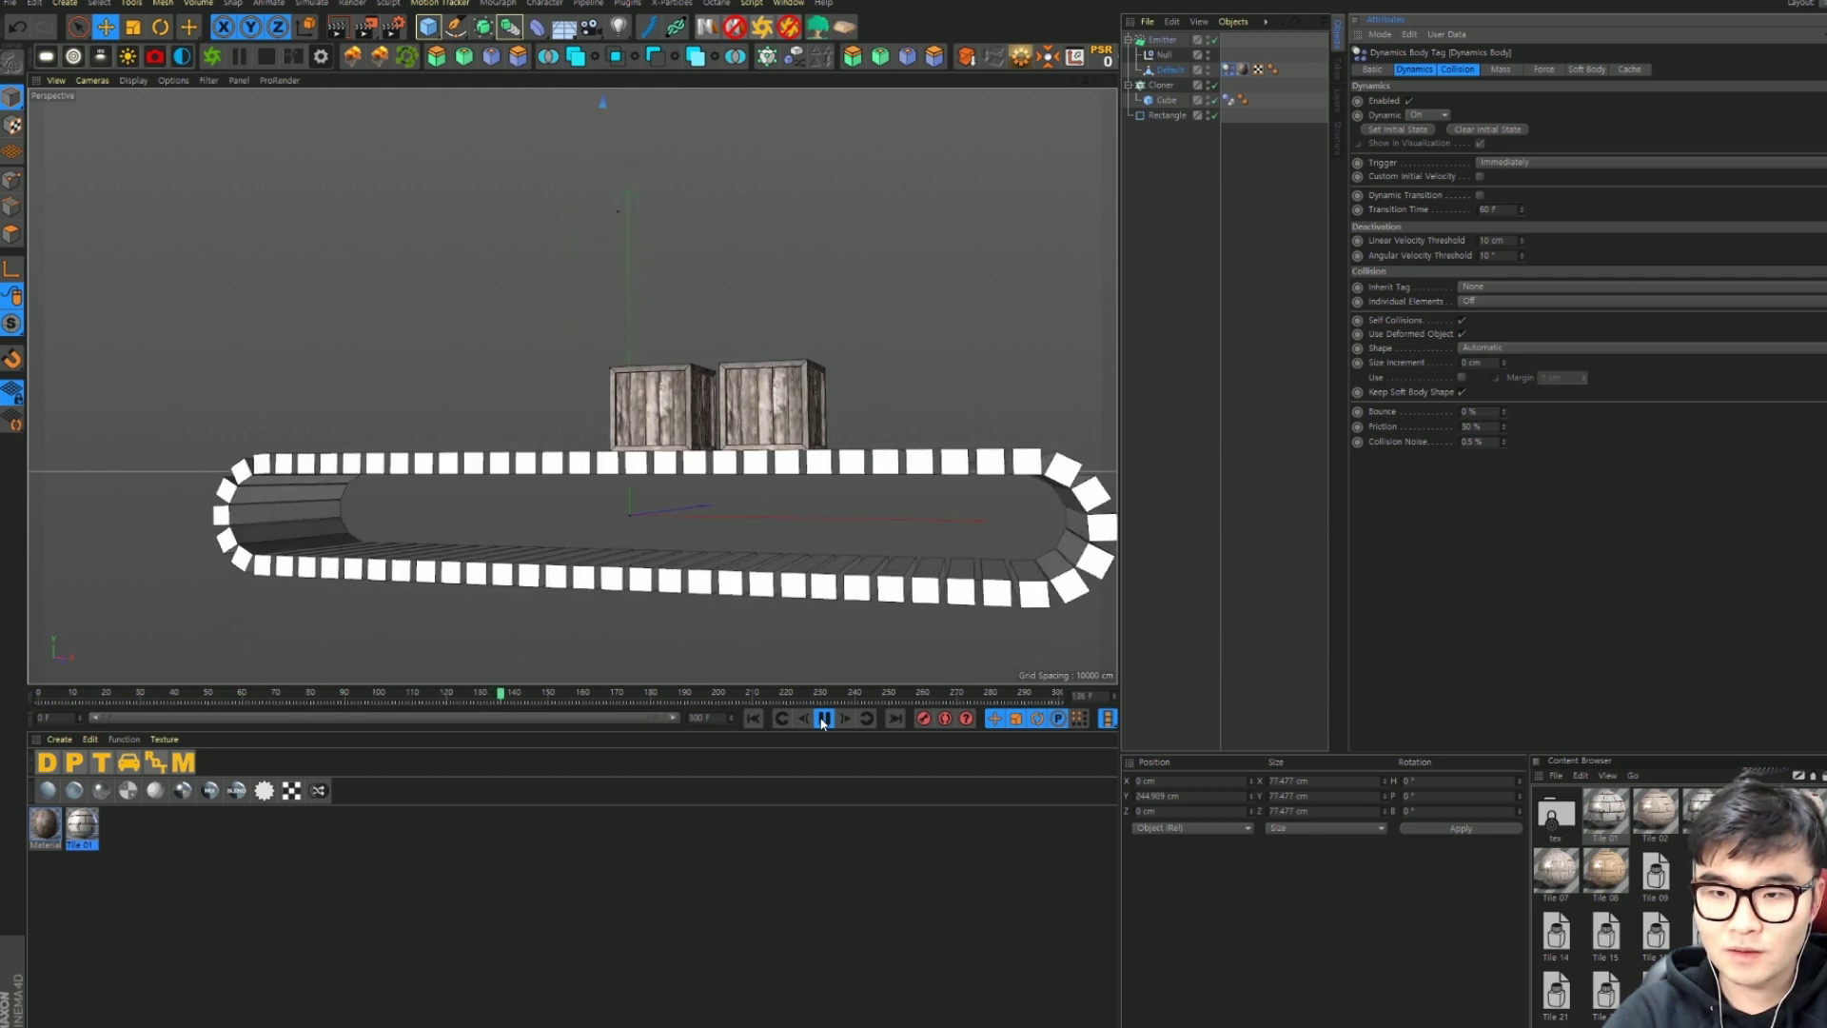
pyautogui.click(824, 720)
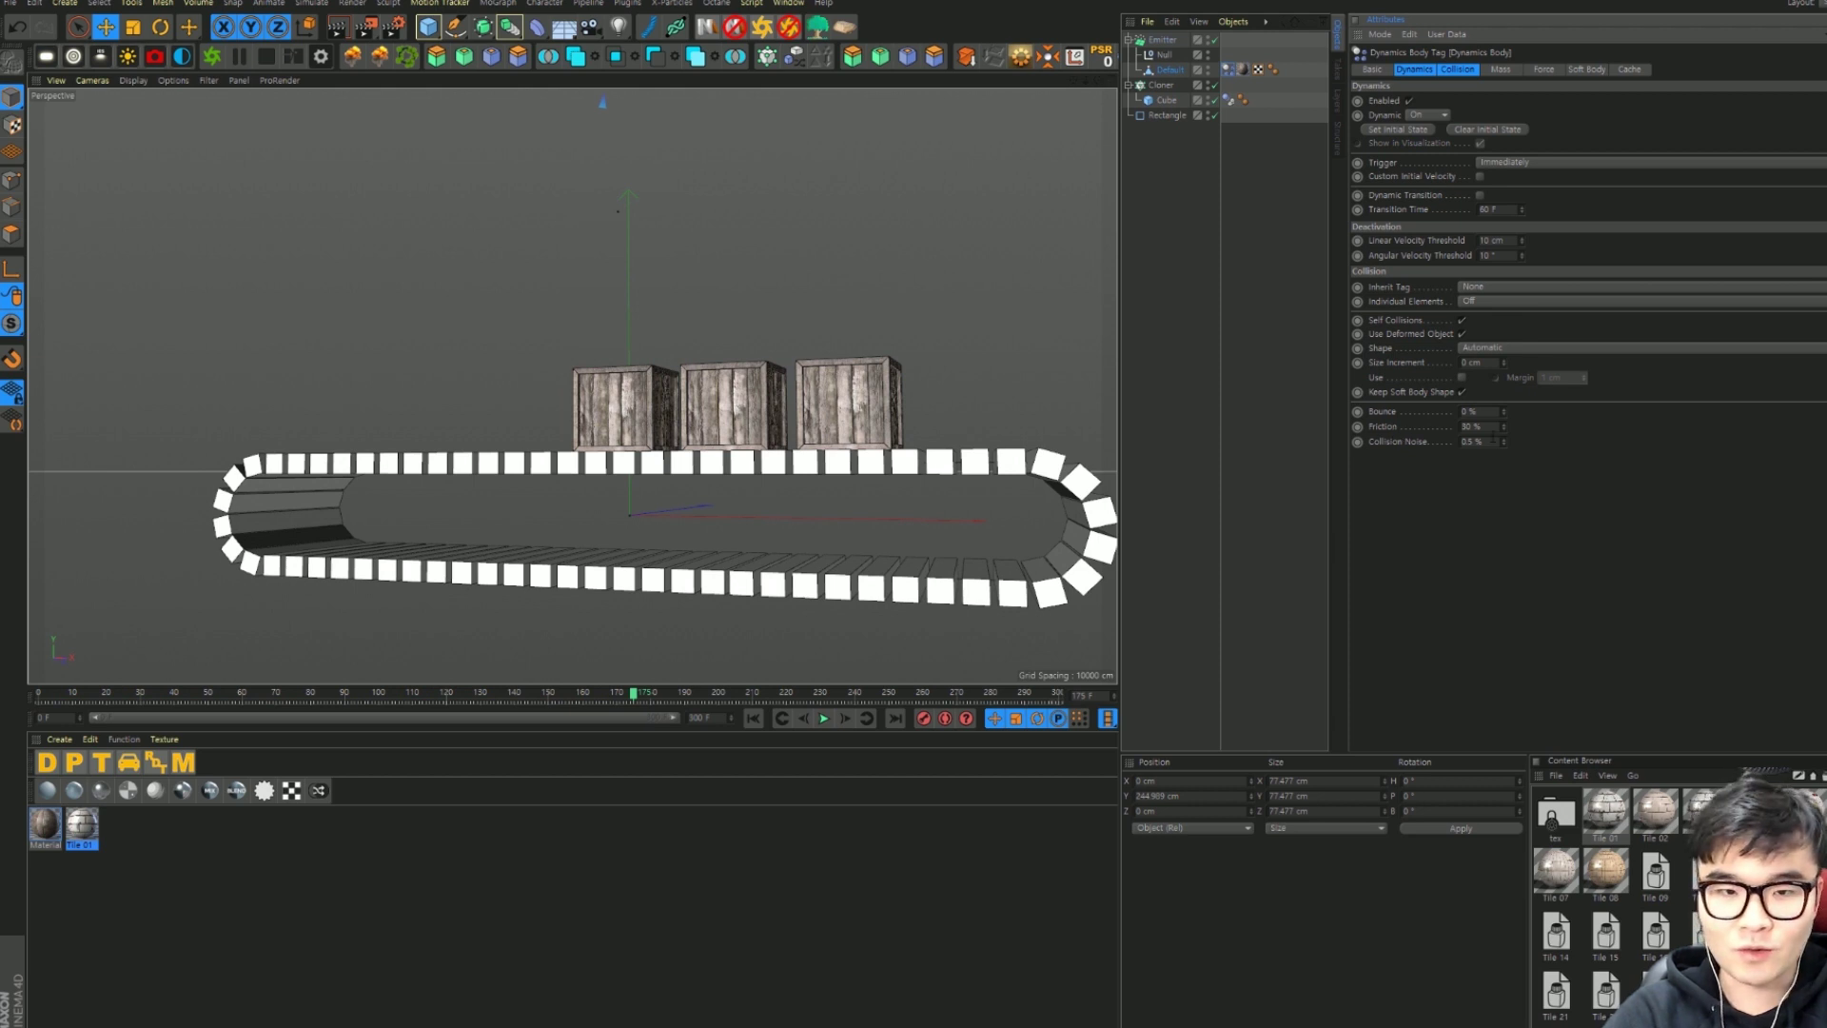
# Step: Set the crate's Friction to 90 % and play the simulation to test it
pyautogui.click(1472, 427)
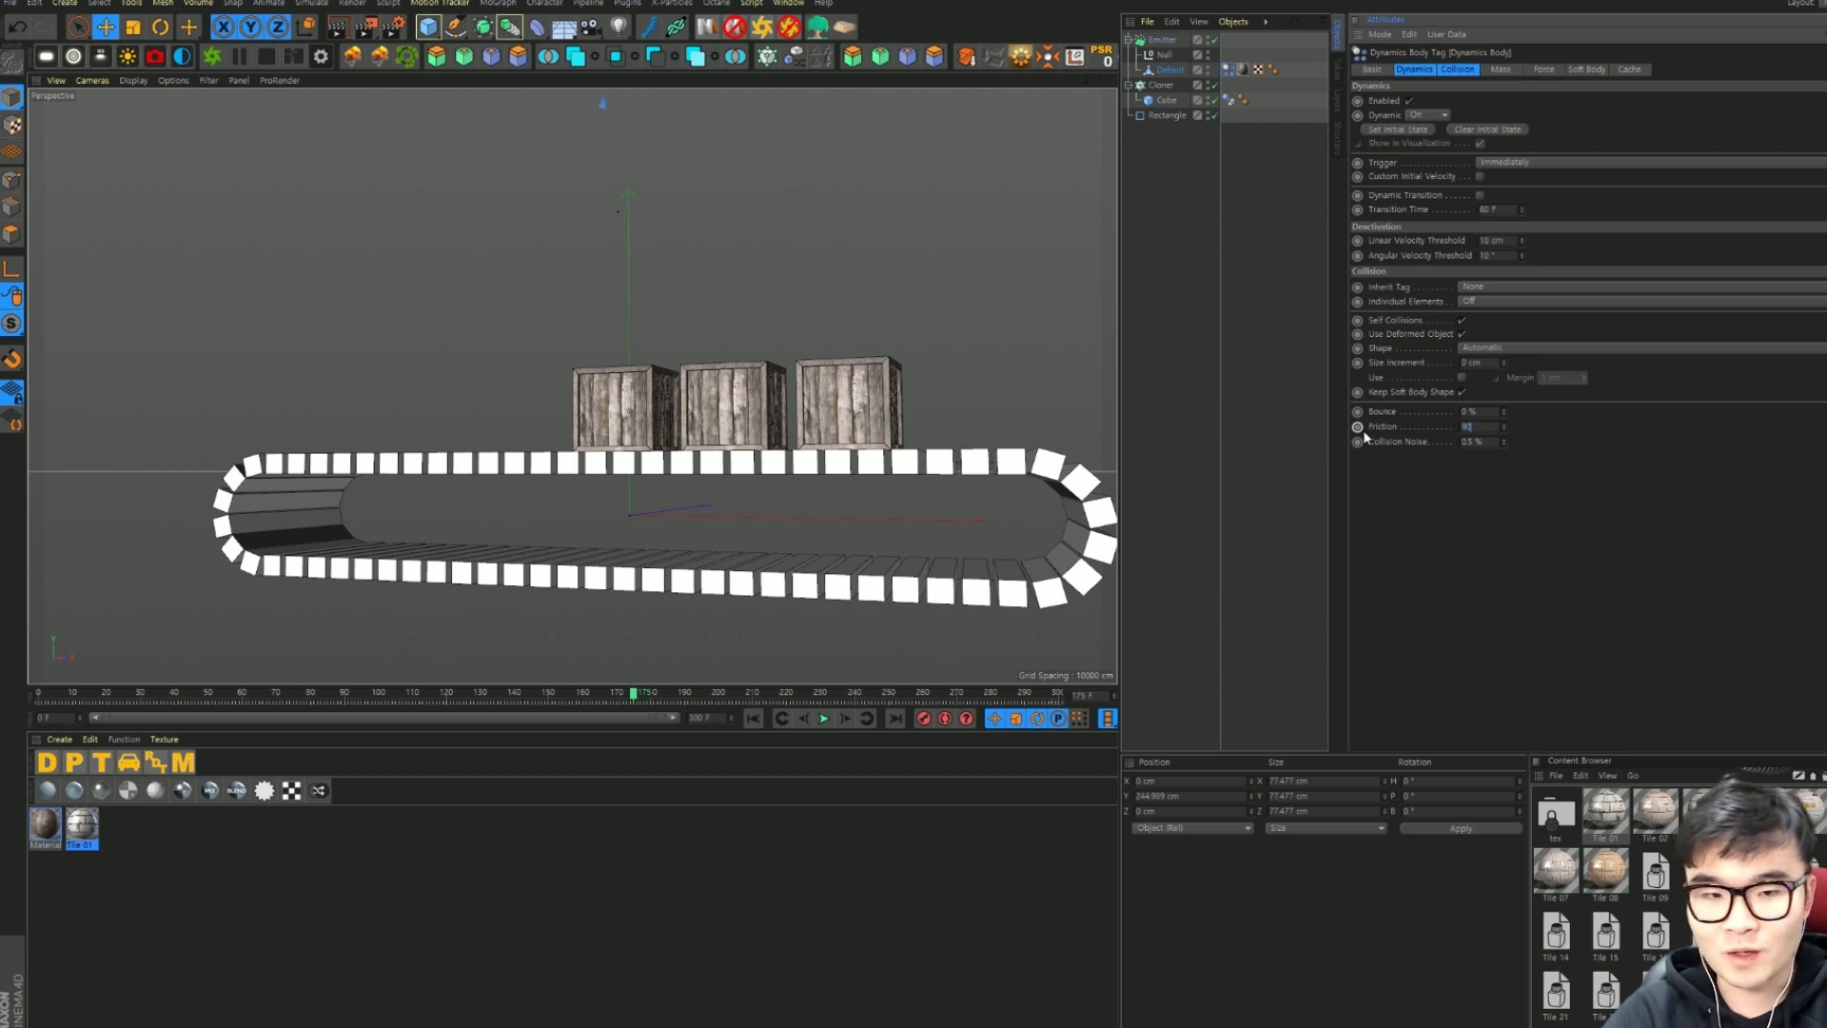
pyautogui.press('Return')
pyautogui.click(824, 718)
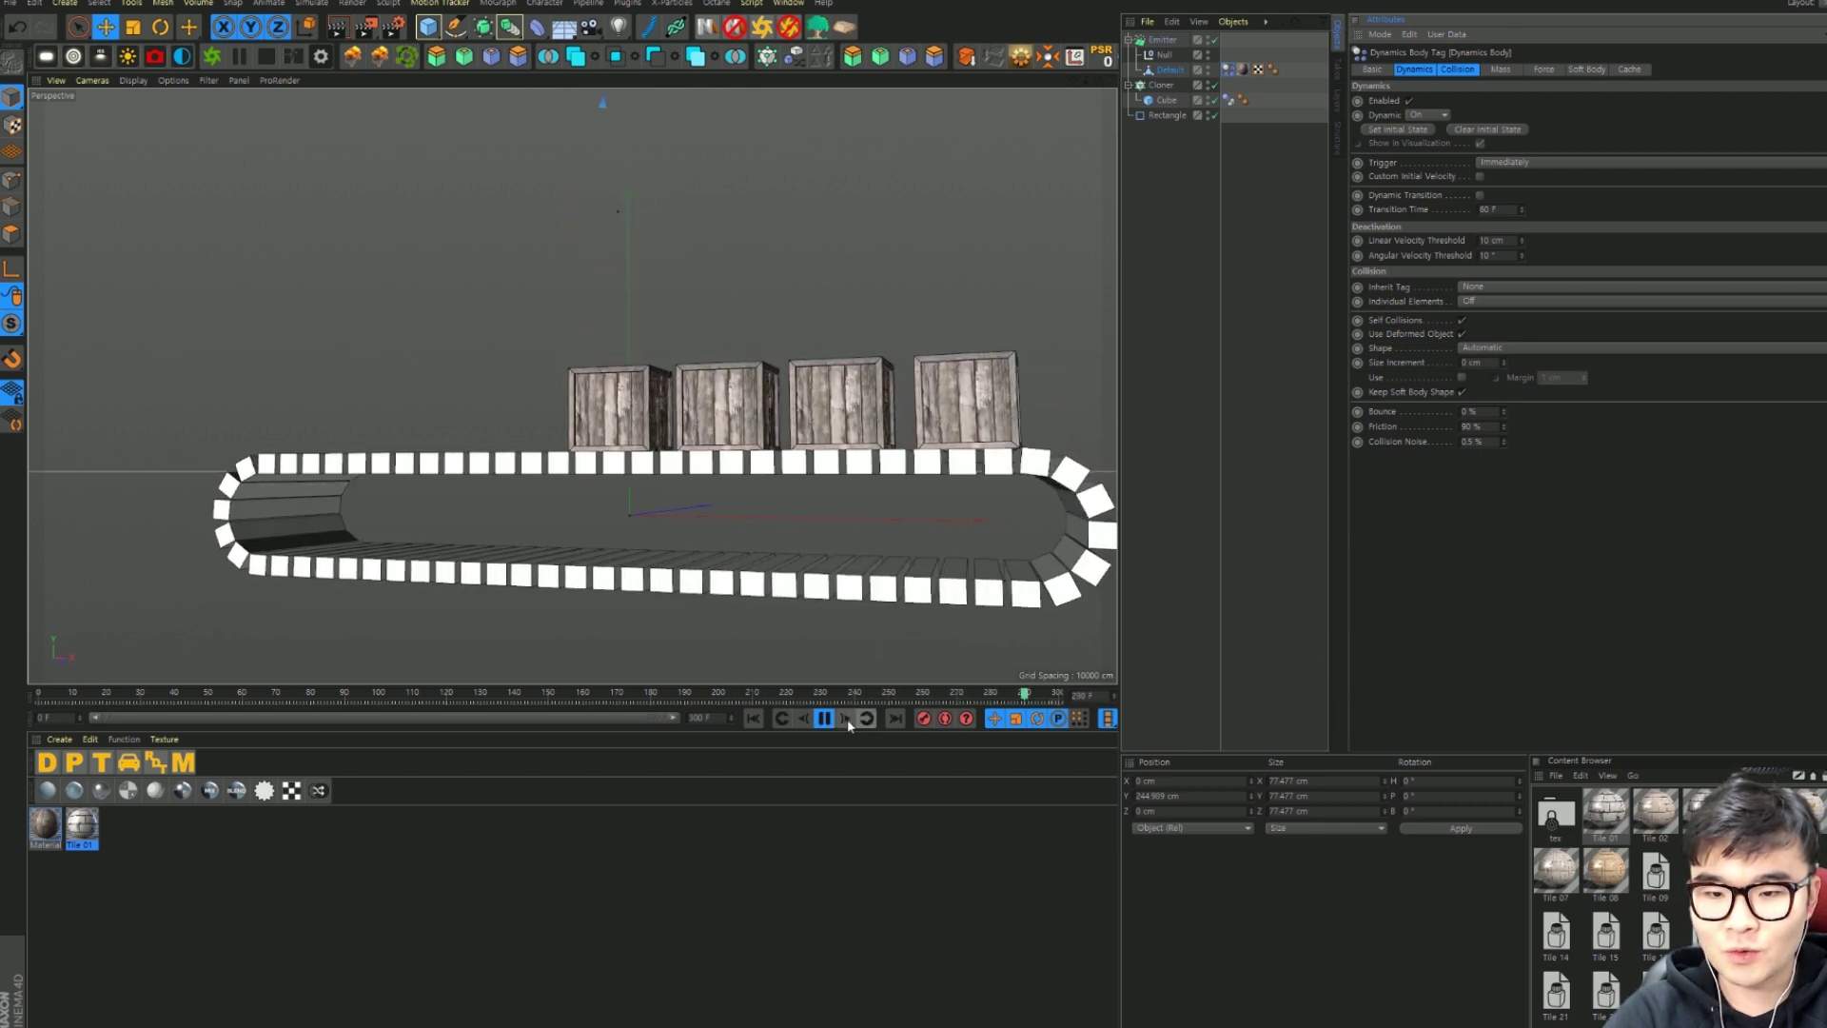
pyautogui.click(824, 718)
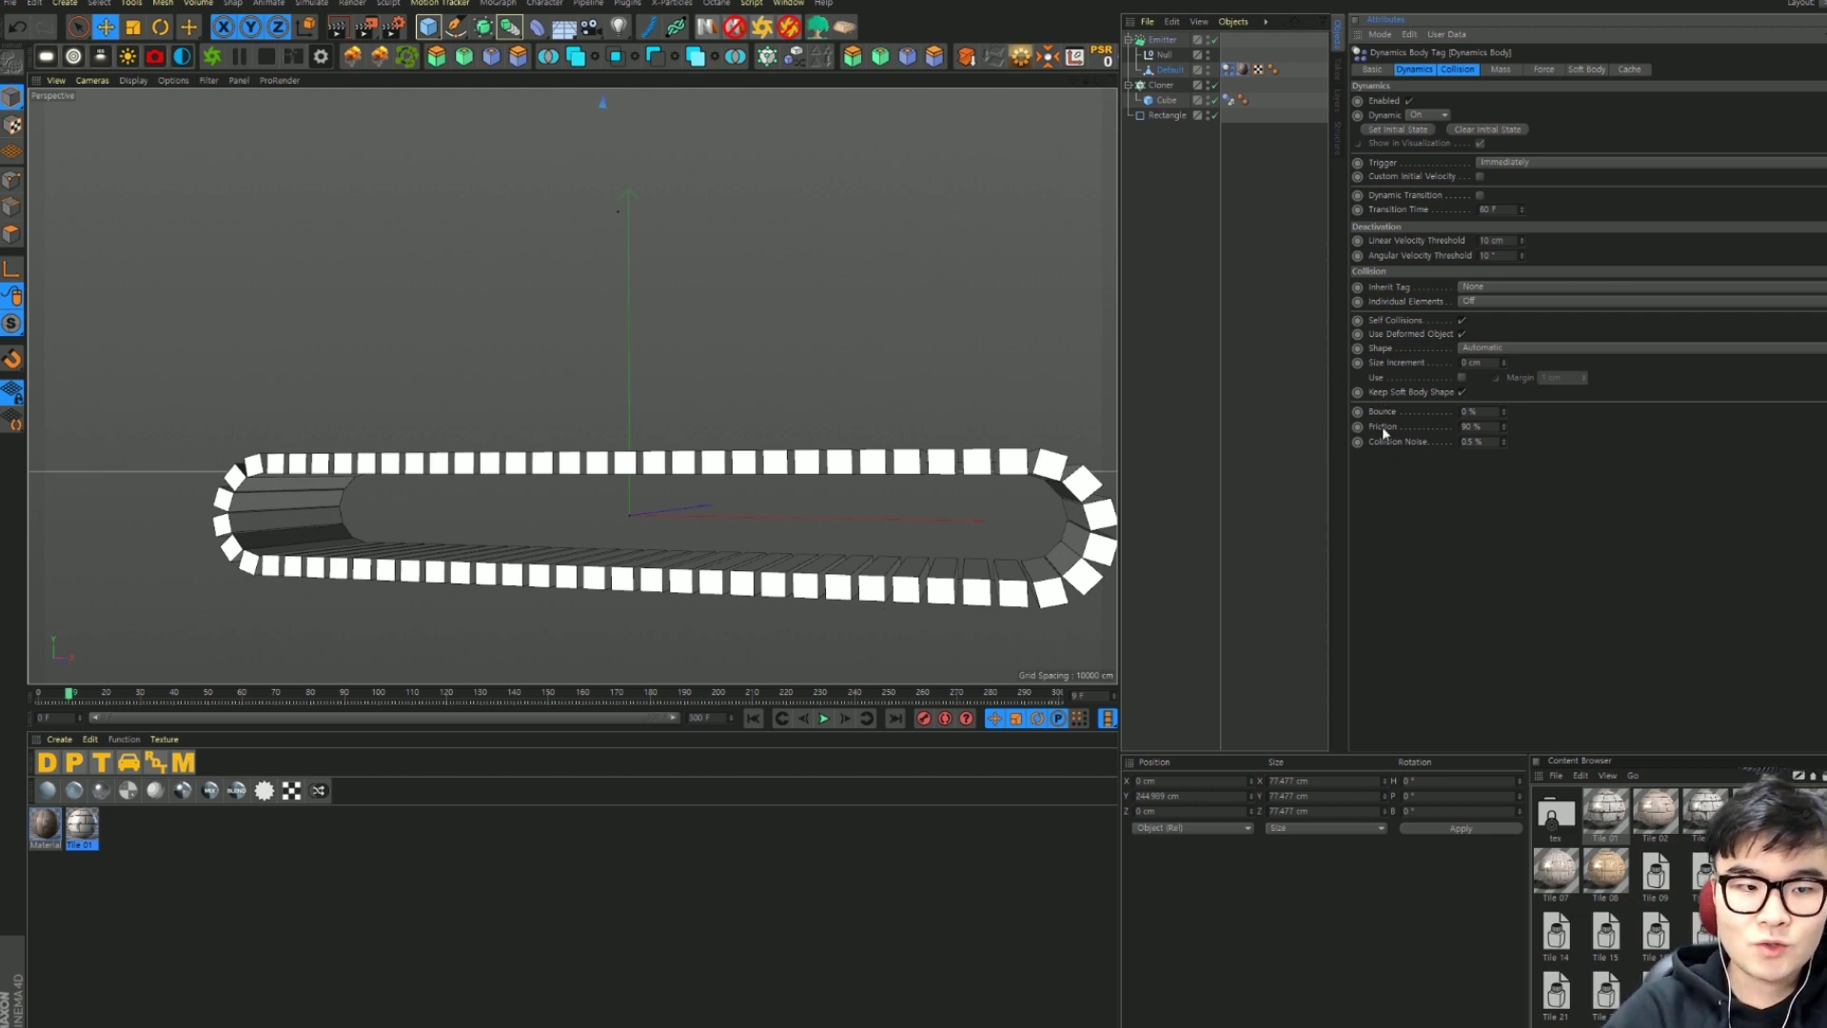
# Step: Duplicate the belt Cloner with copy and paste
pyautogui.scroll(-2, 694, 428)
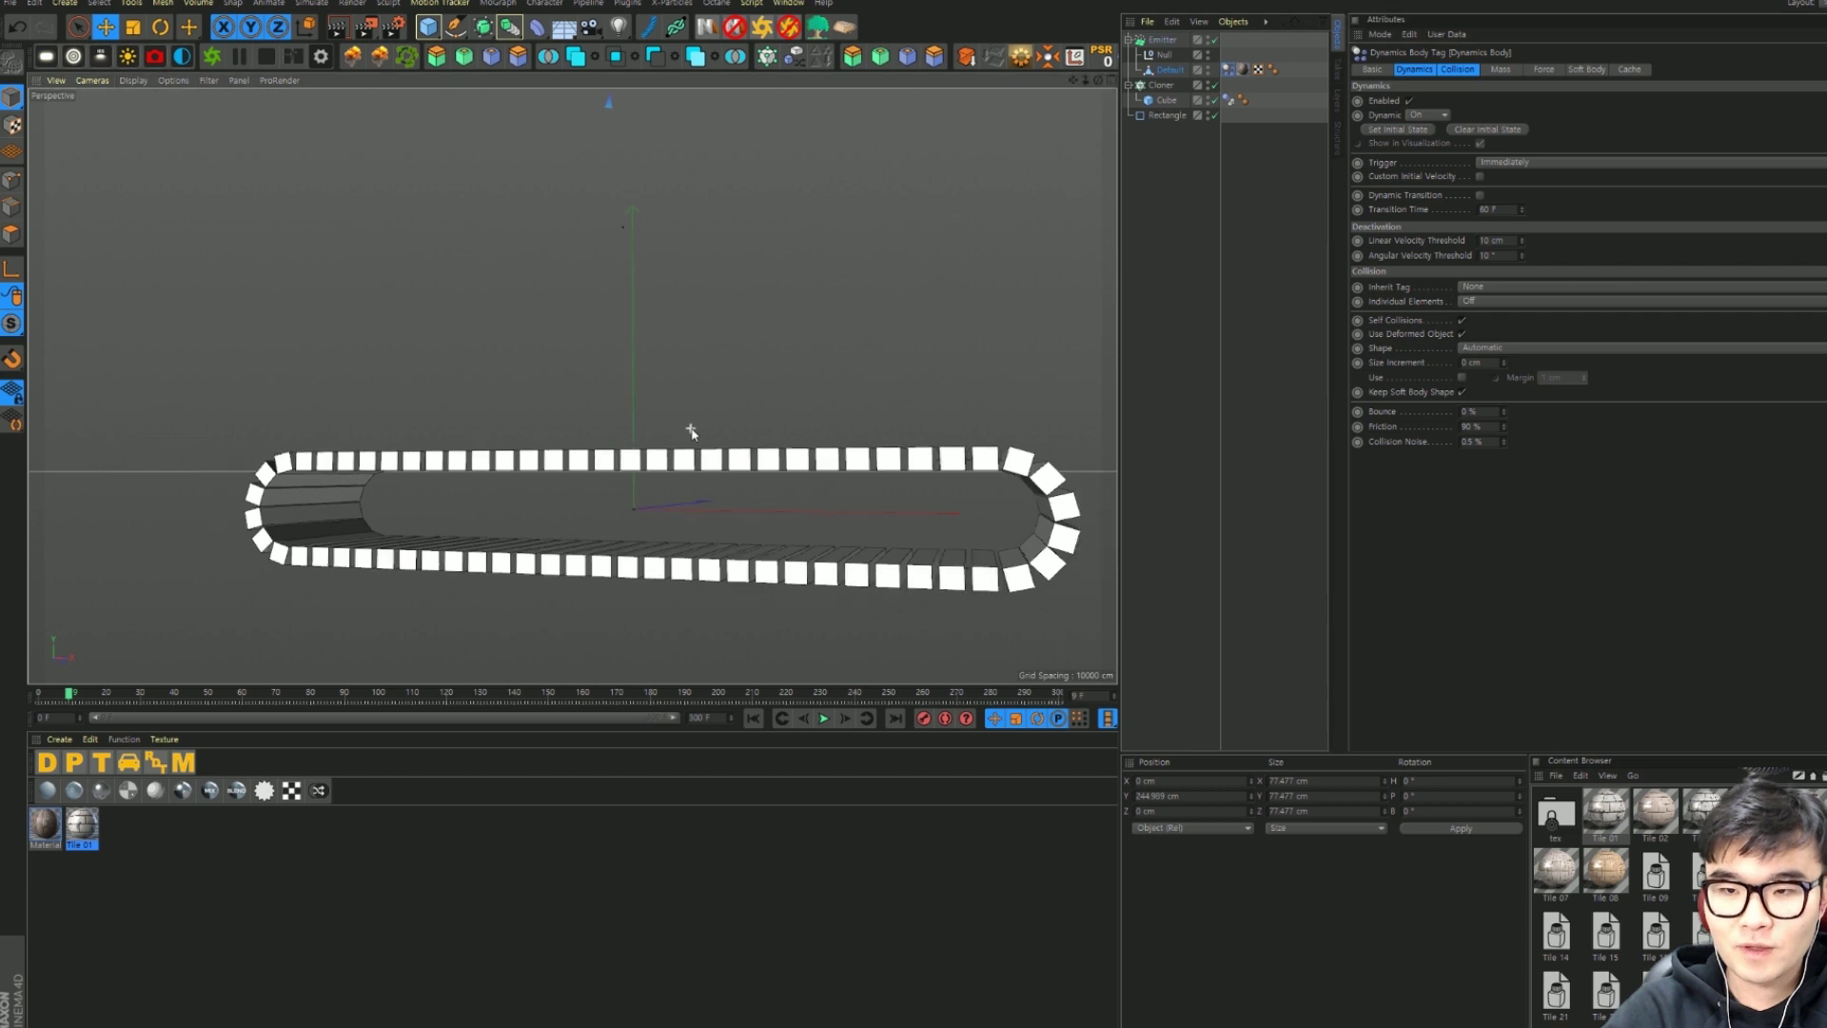
pyautogui.scroll(-1, 687, 428)
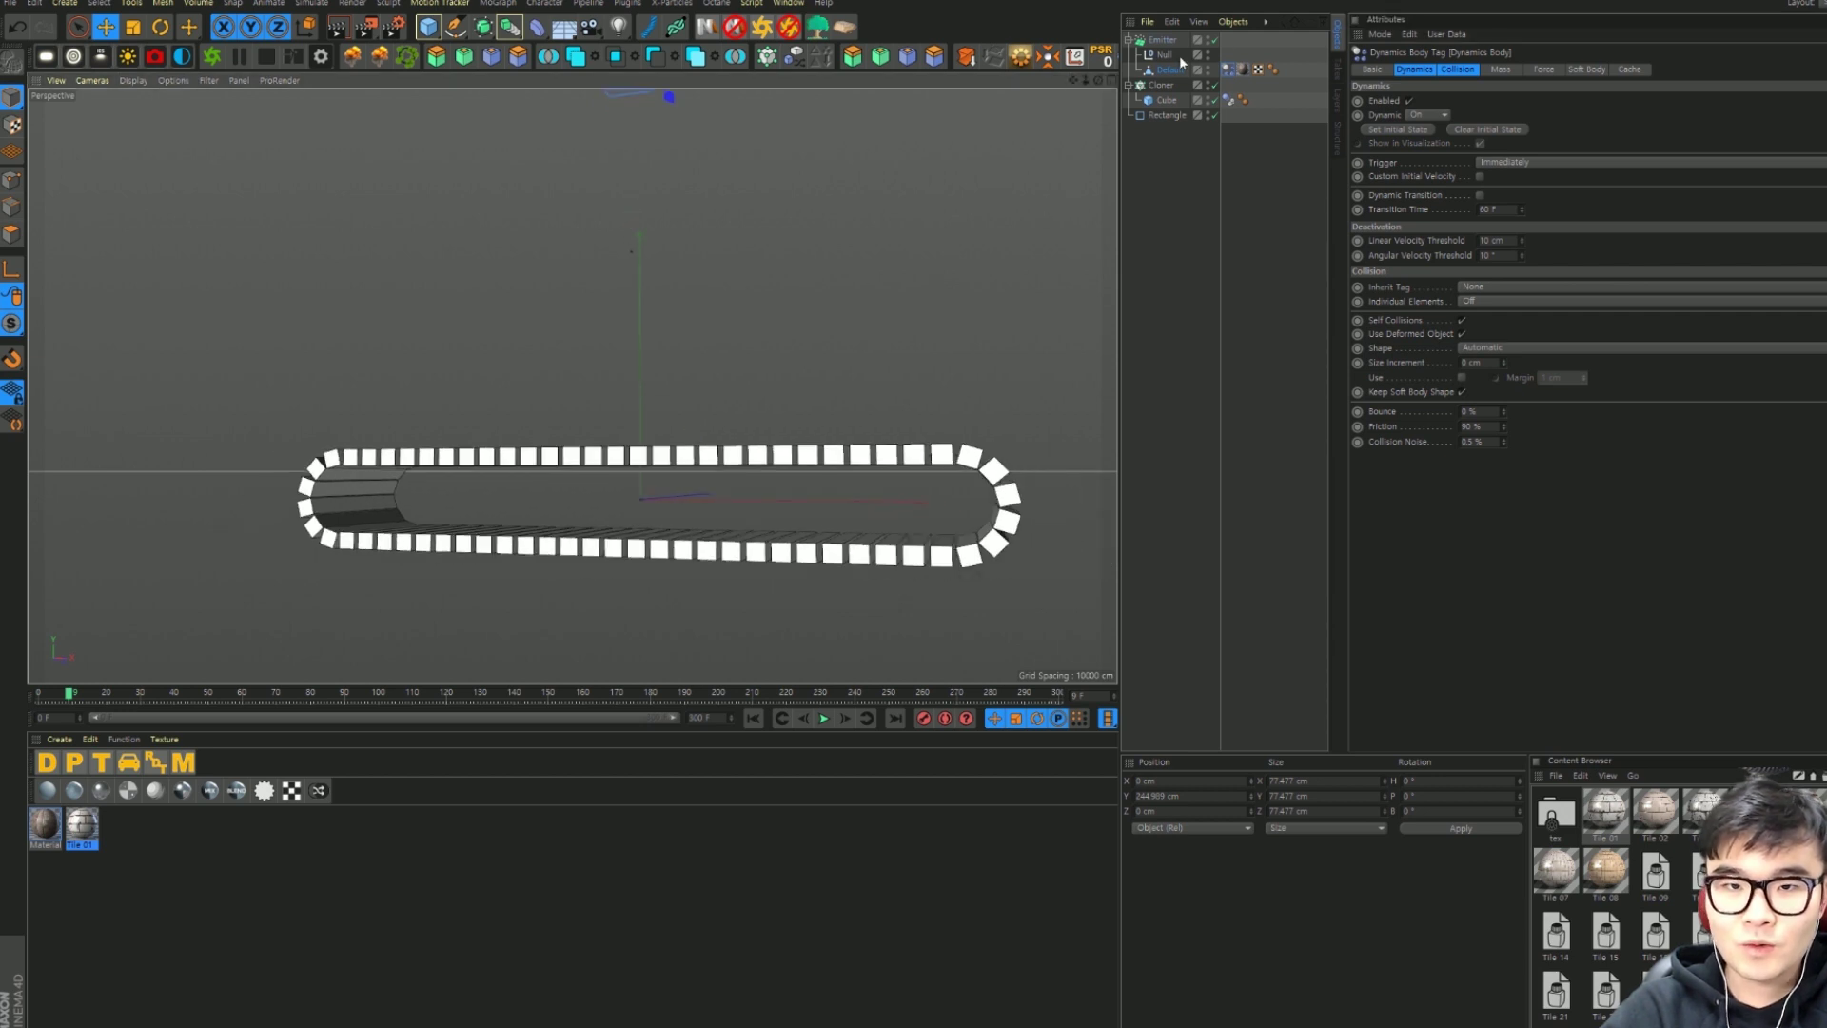
pyautogui.click(1159, 86)
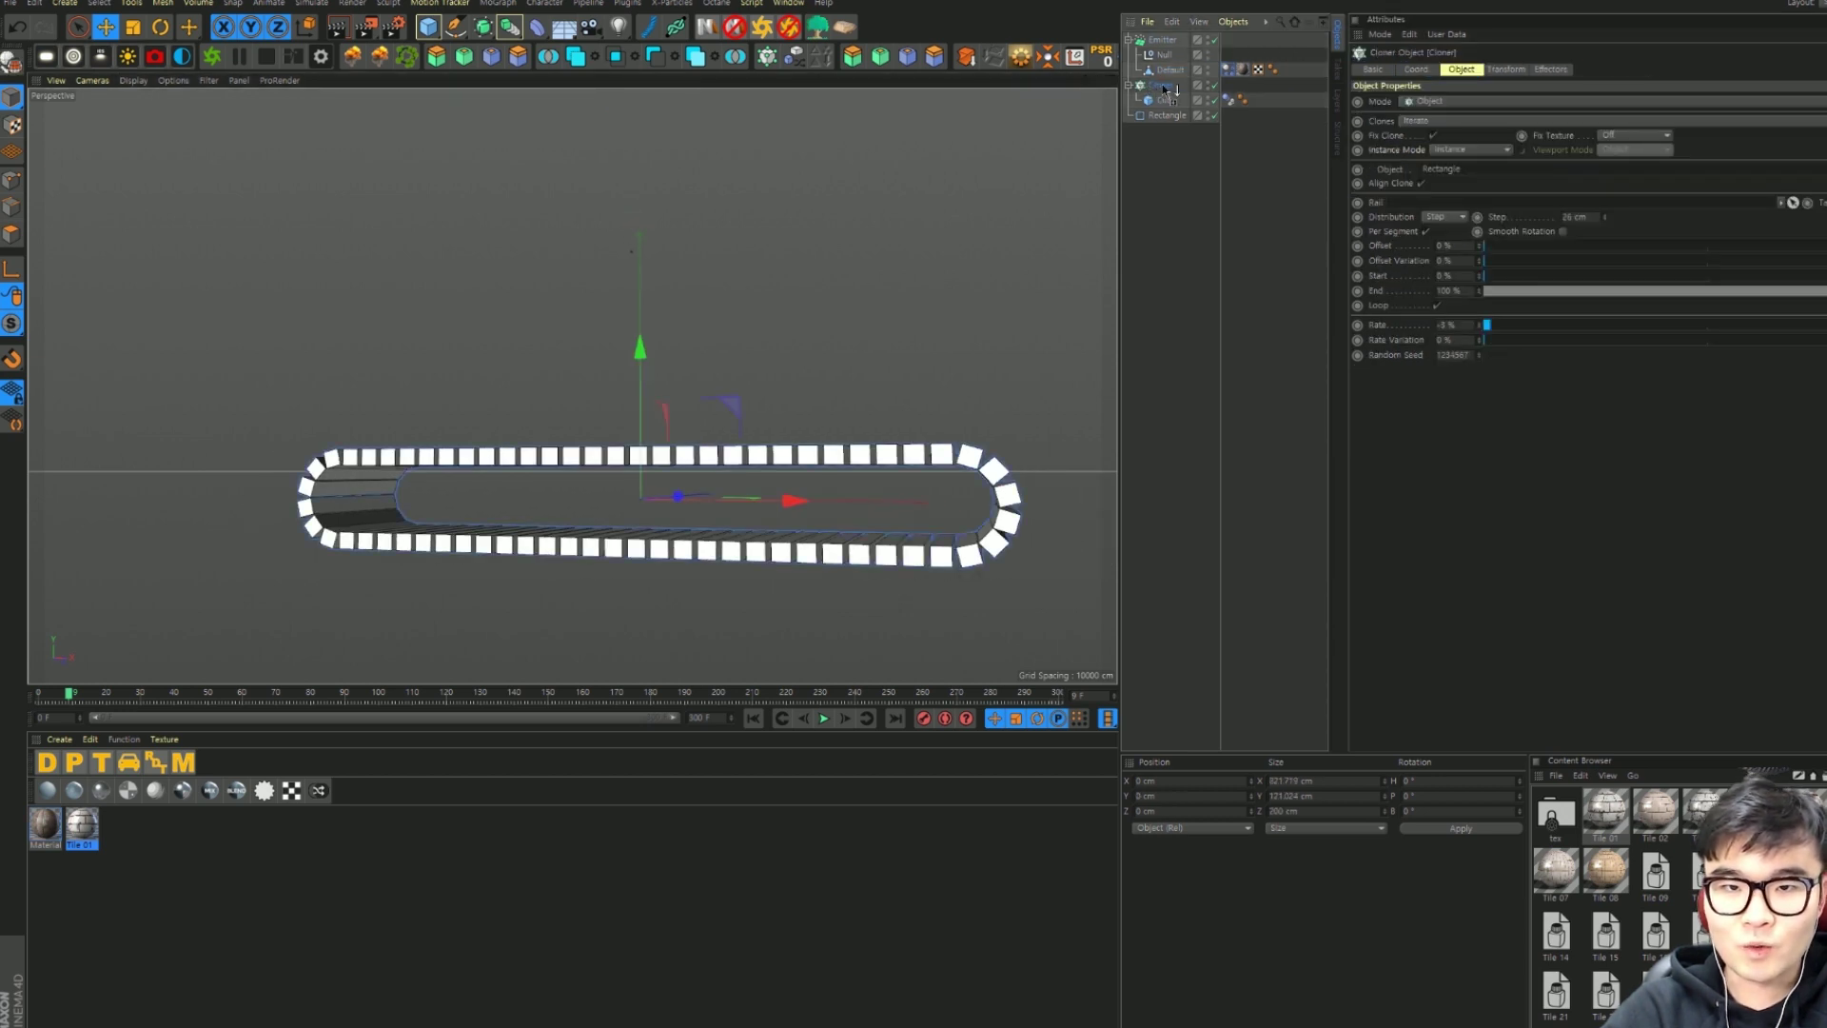
pyautogui.hotkey('ctrl', 'c')
pyautogui.hotkey('ctrl', 'v')
pyautogui.click(655, 345)
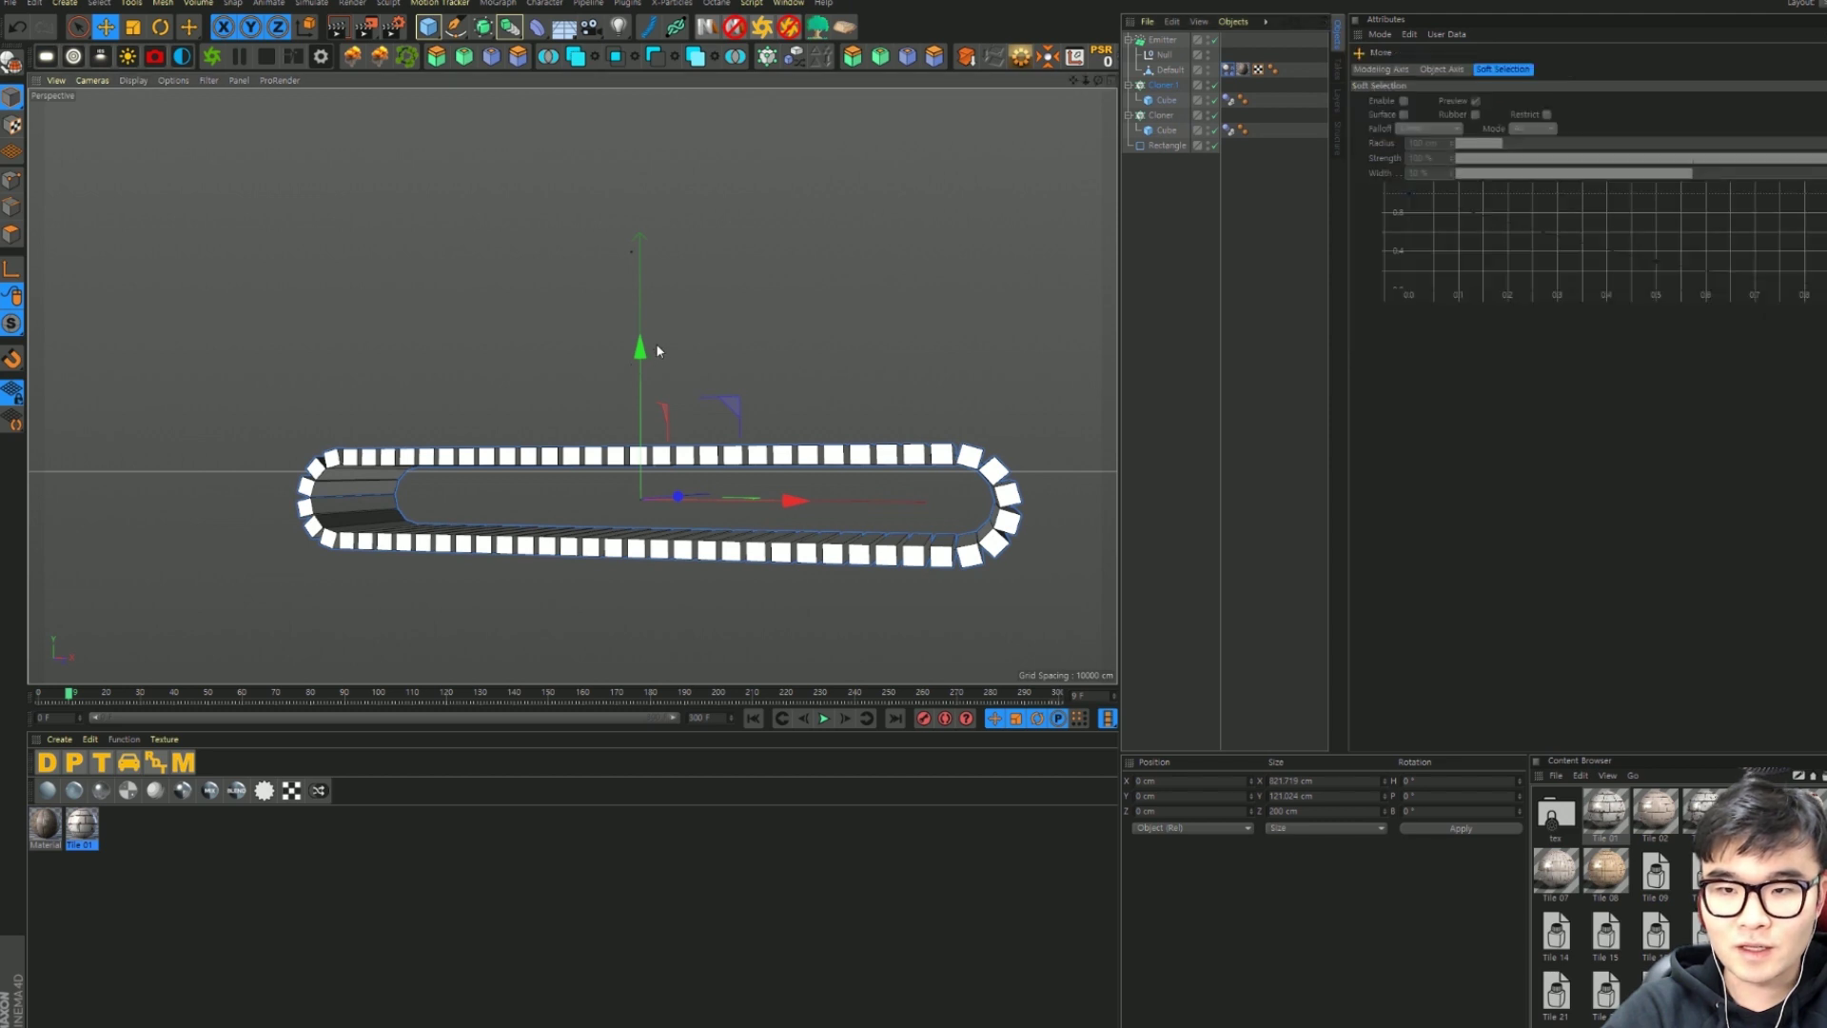
# Step: Duplicate the Rectangle as Rectangle.1 and make it Cloner.1's path object
pyautogui.click(1161, 115)
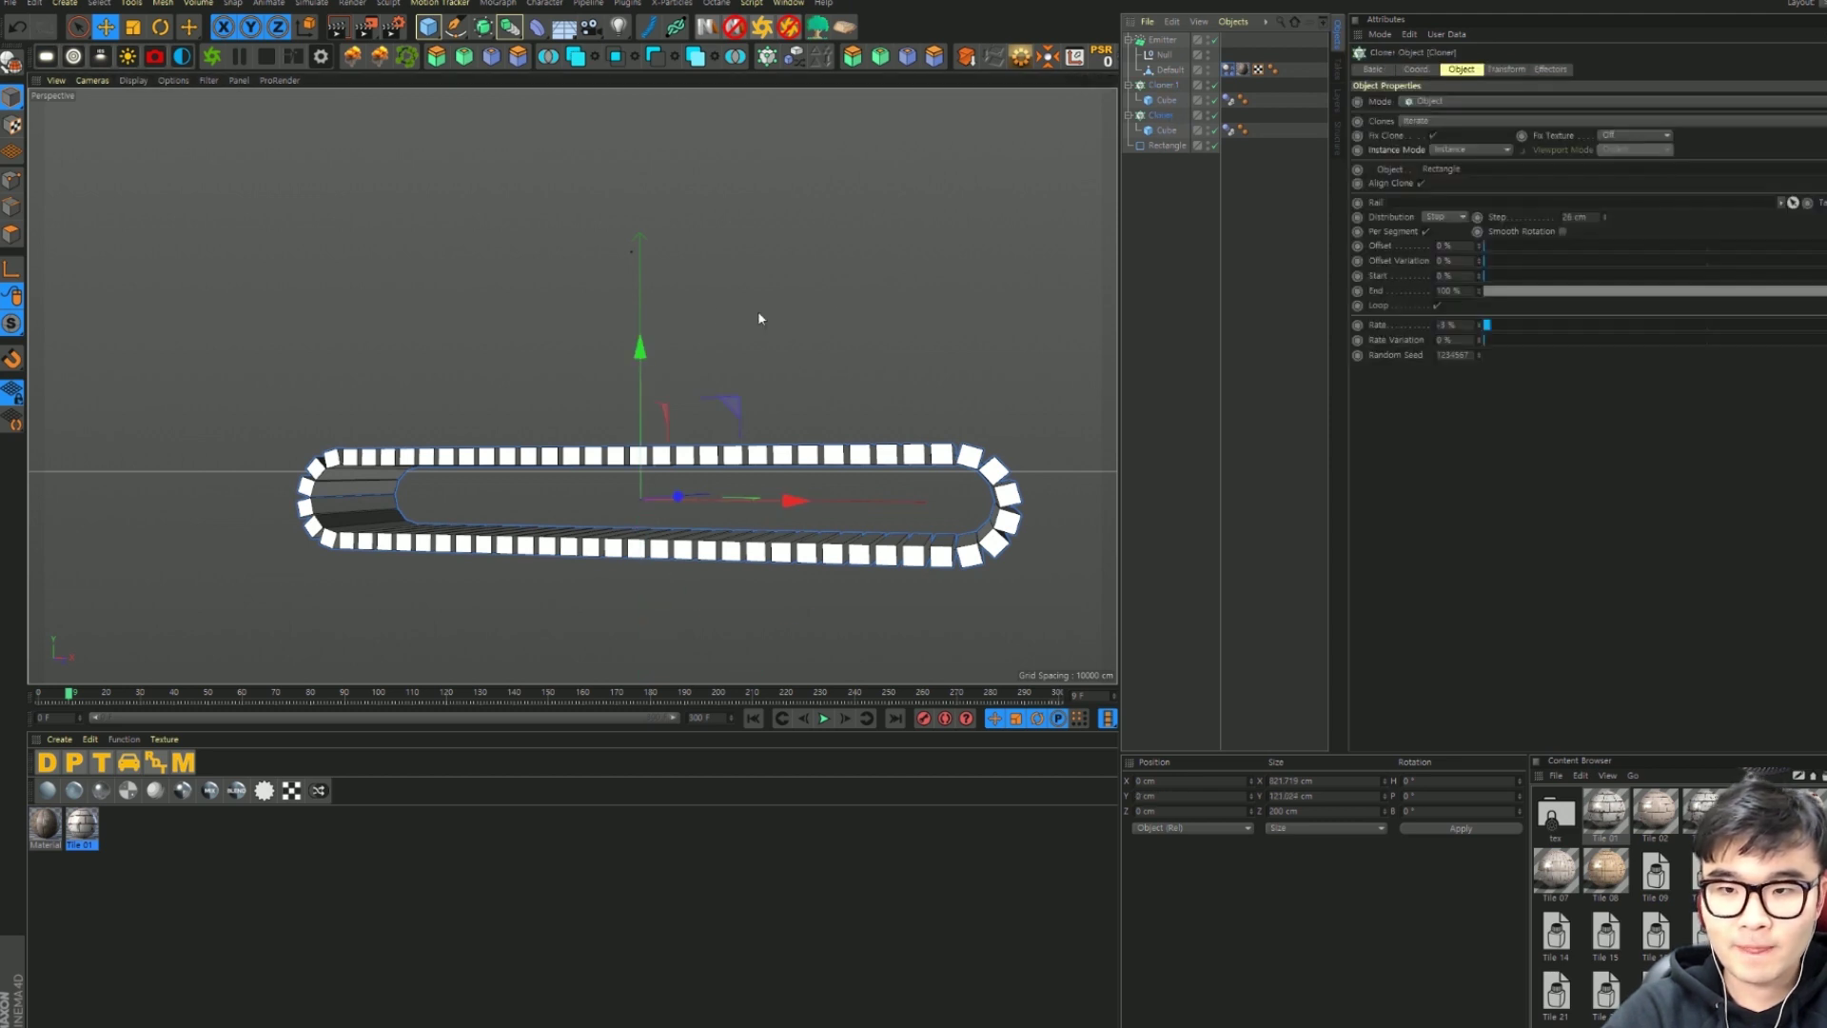
pyautogui.scroll(-2, 829, 278)
pyautogui.click(1165, 85)
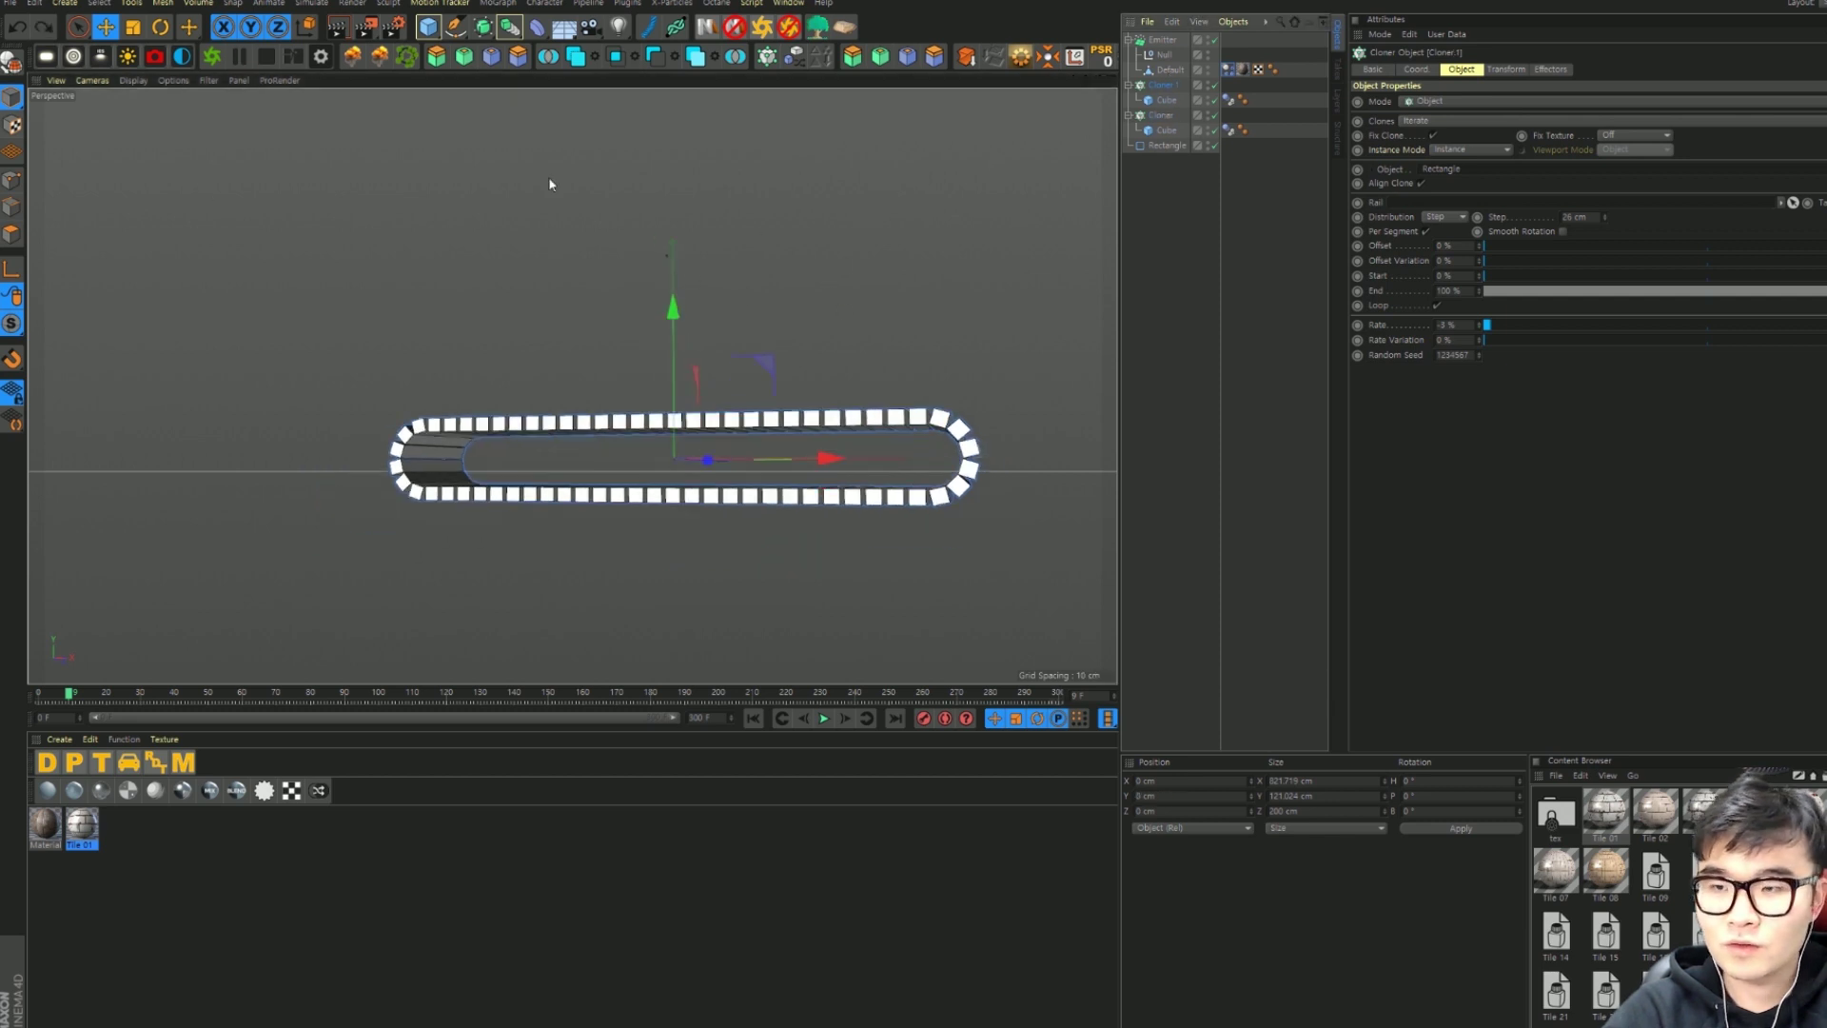
pyautogui.click(1159, 131)
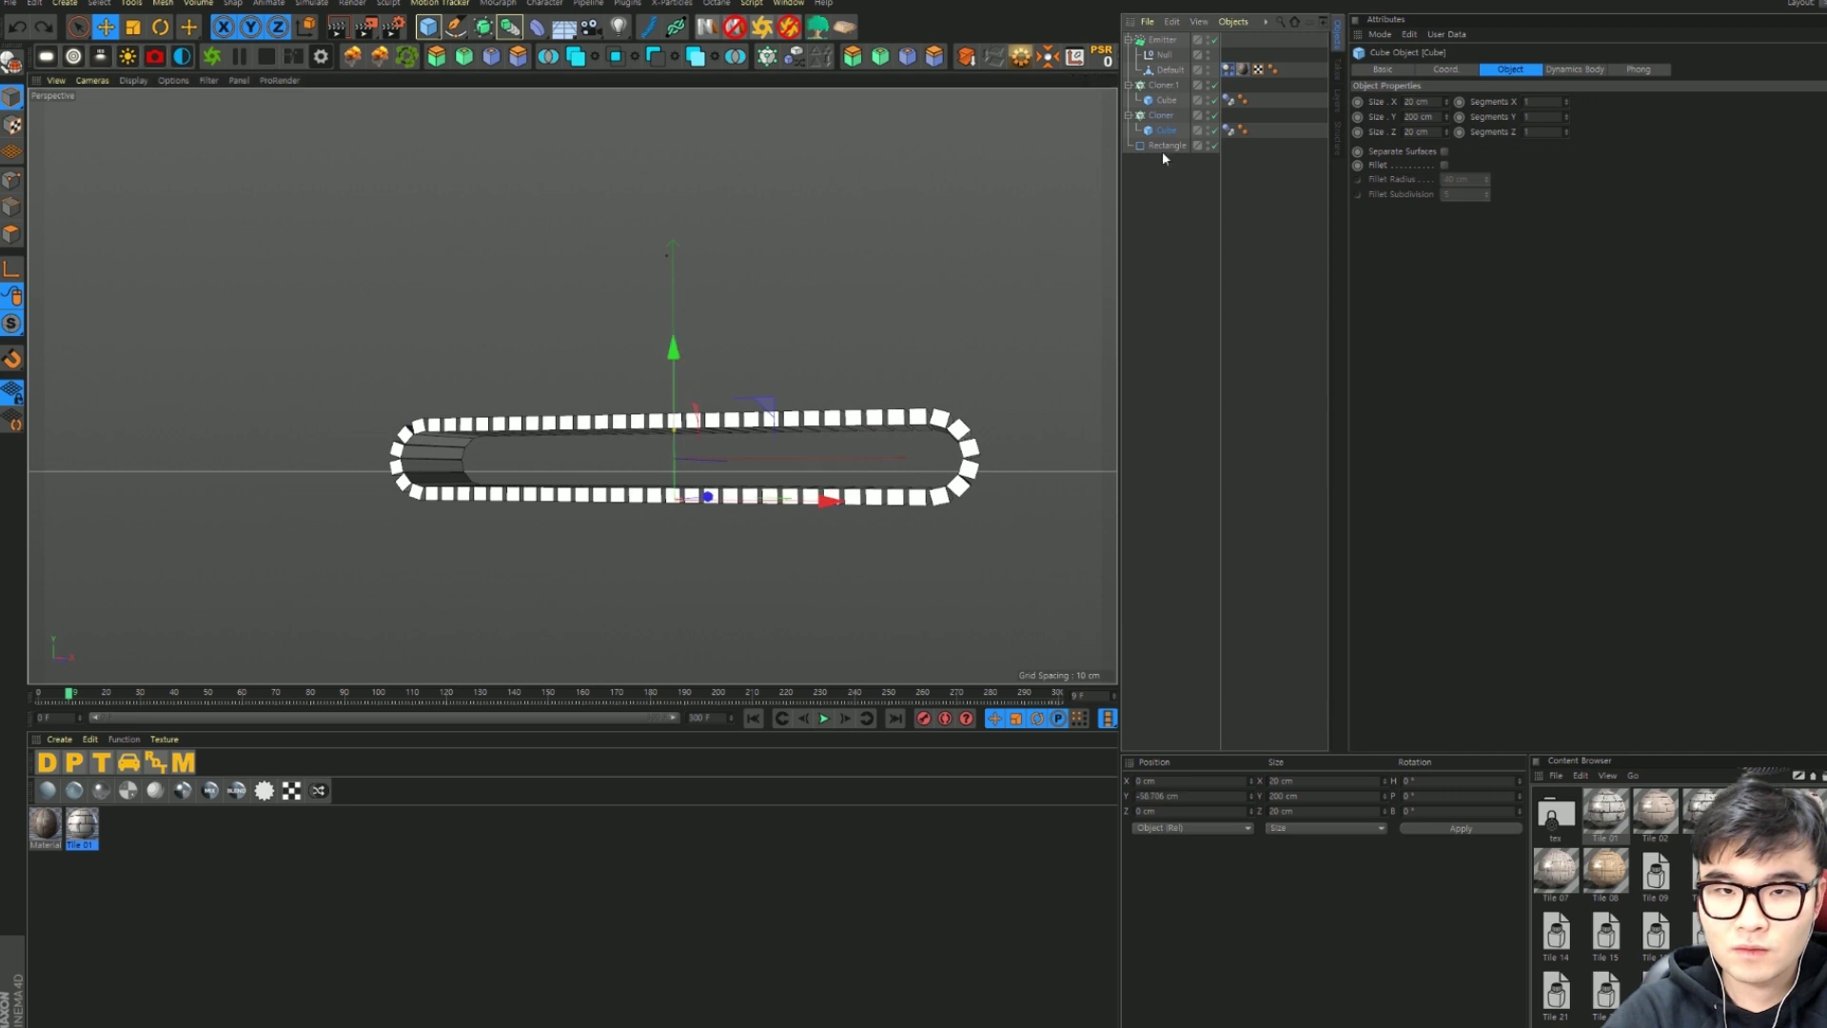
pyautogui.click(1165, 145)
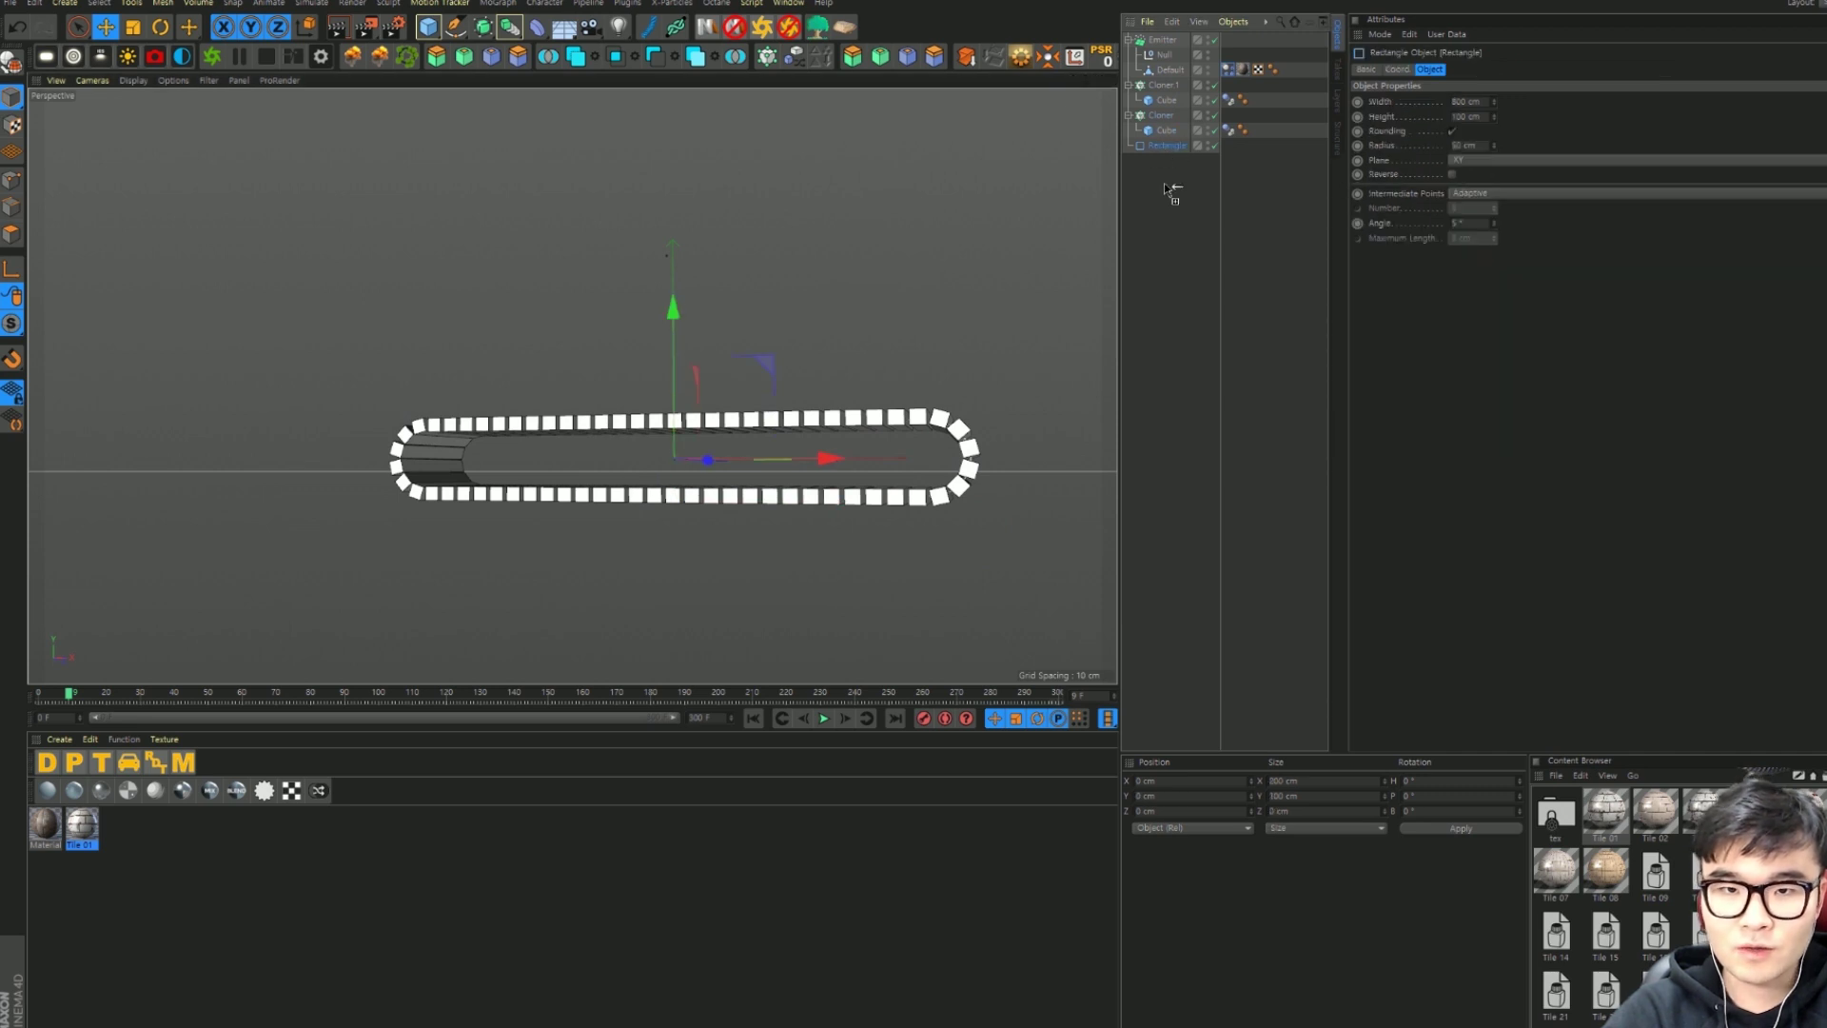
pyautogui.moveTo(1164, 183)
pyautogui.keyDown('ctrl'); pyautogui.mouseDown()
pyautogui.moveTo(1193, 163)
pyautogui.moveTo(1481, 169)
pyautogui.mouseUp(); pyautogui.keyUp('ctrl')
pyautogui.click(1163, 84)
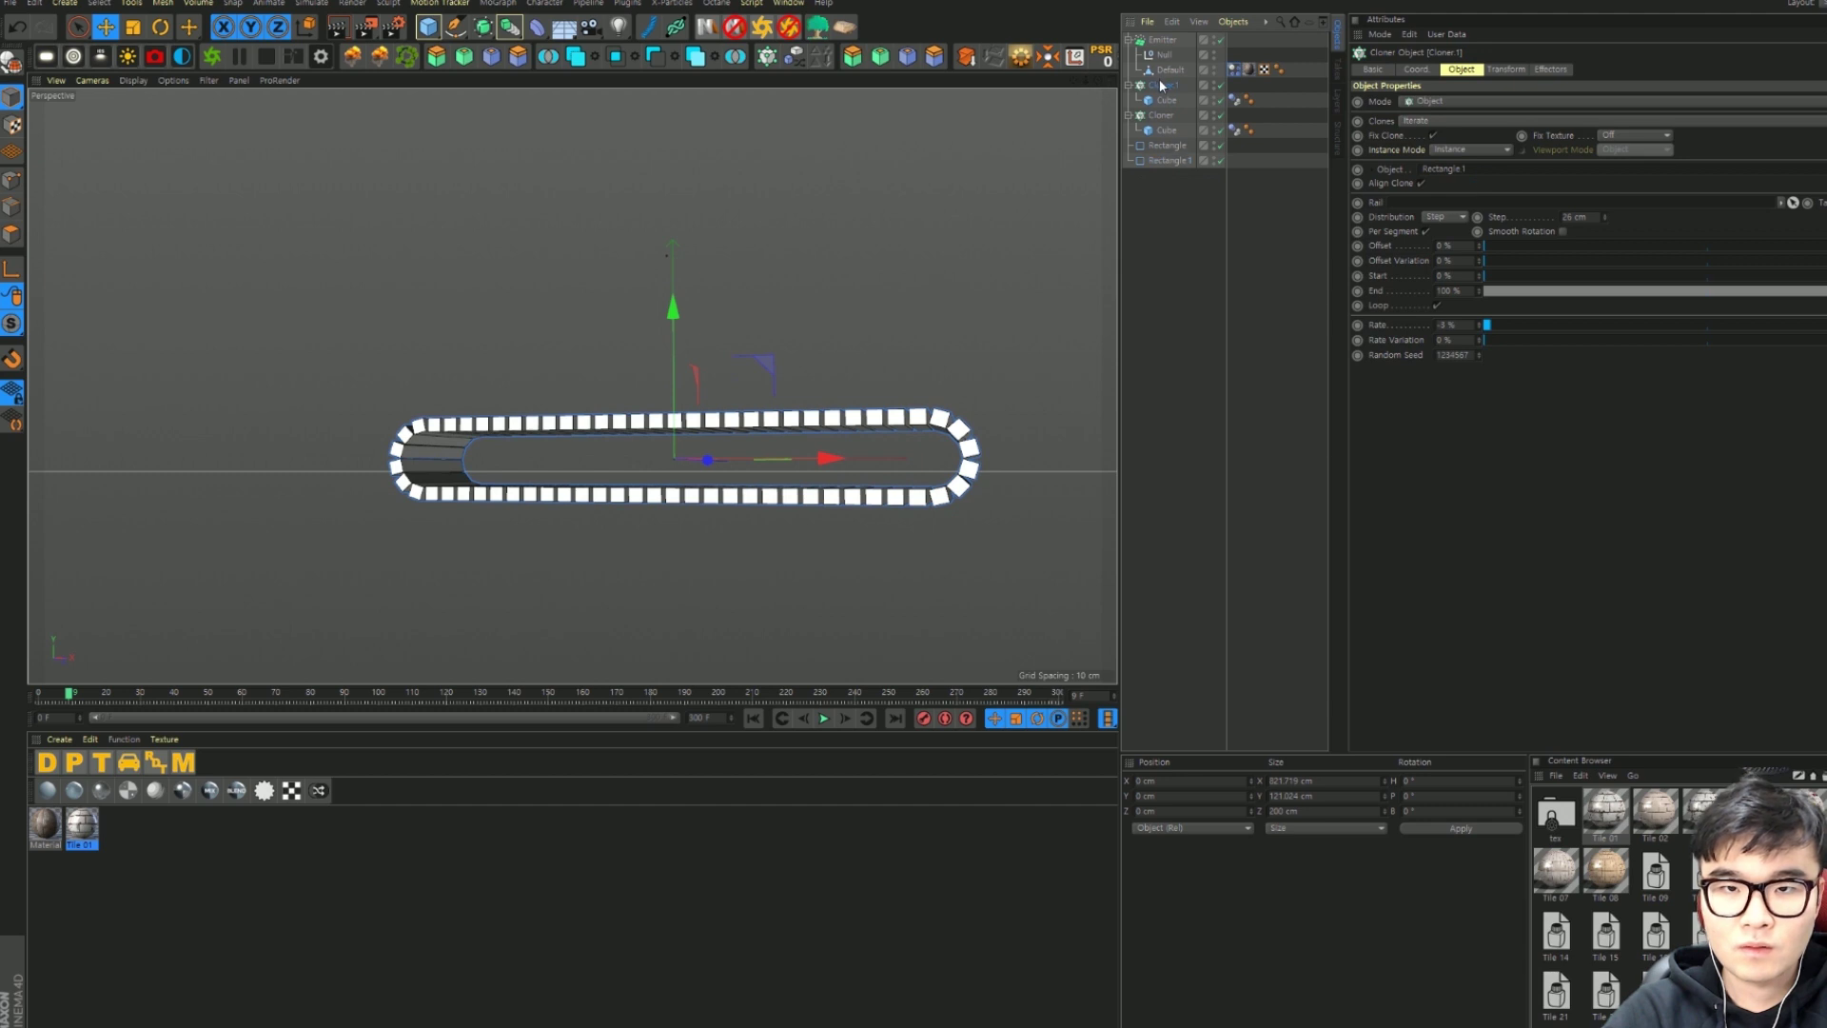
# Step: Move Rectangle.1 down and to the right so the second belt sits below the first
pyautogui.click(1166, 160)
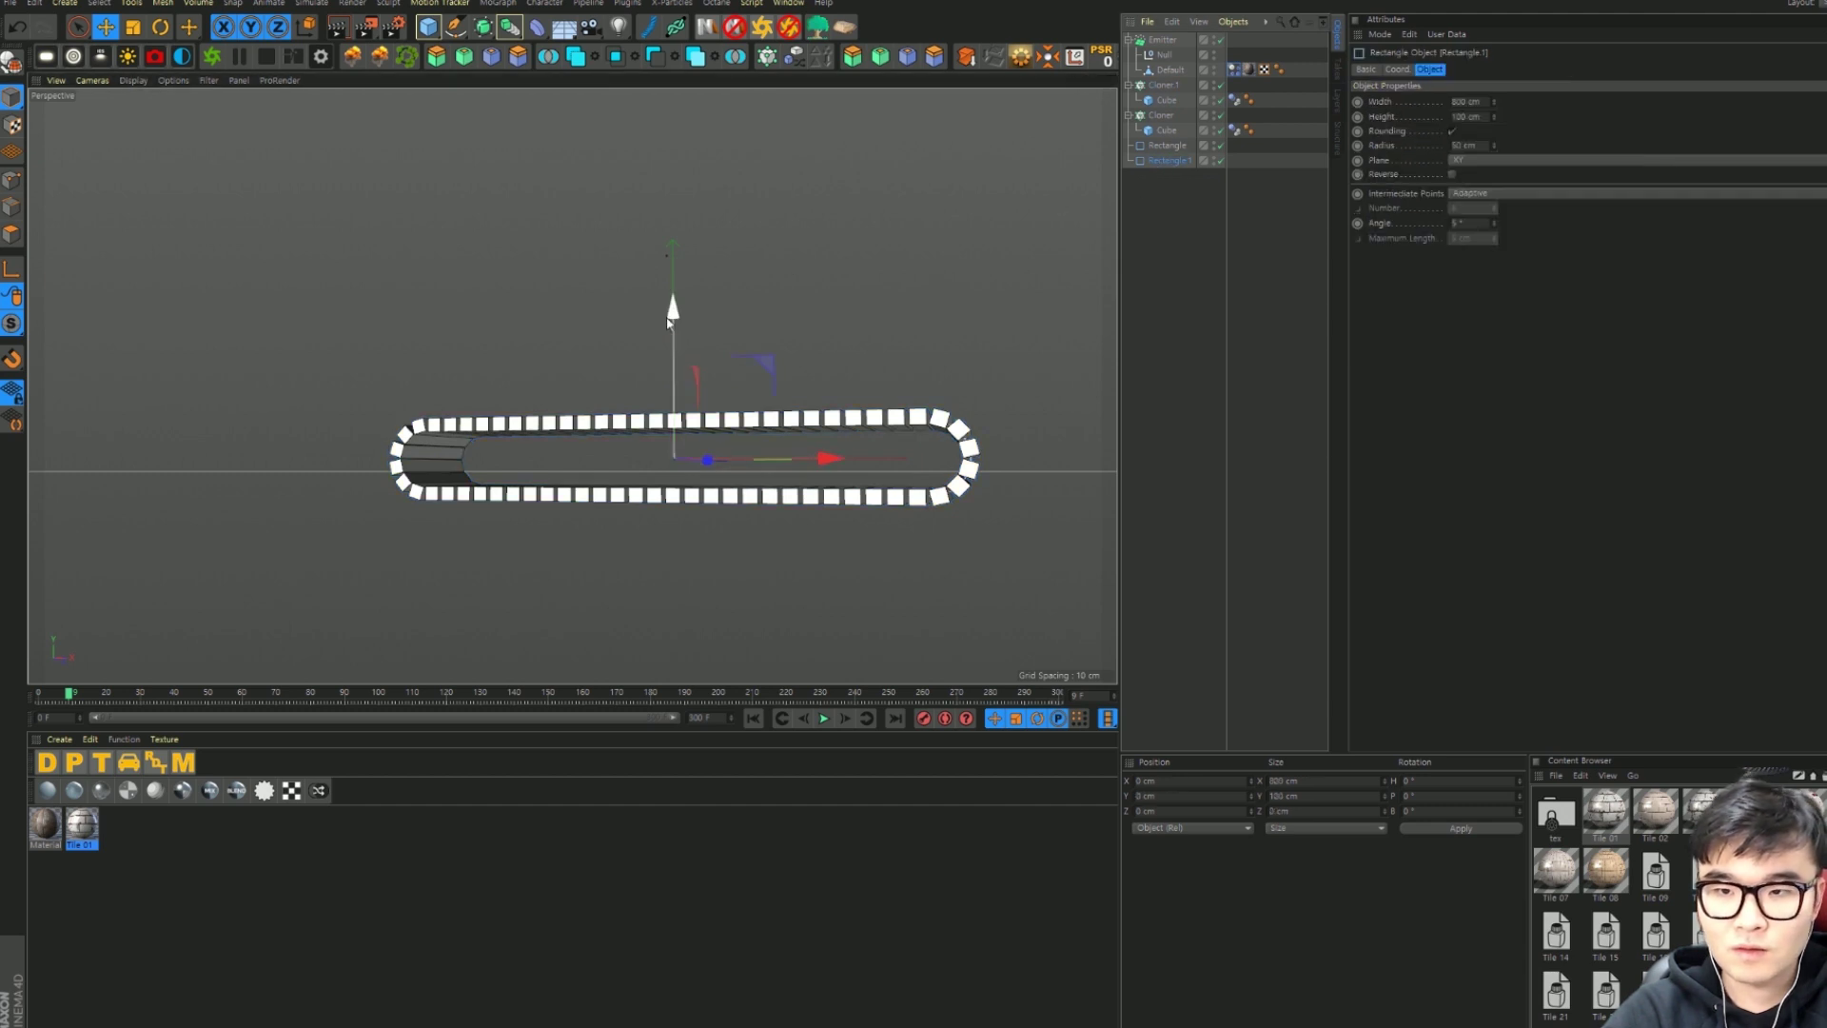
pyautogui.moveTo(669, 322); pyautogui.dragTo(671, 447)
pyautogui.scroll(-2, 874, 569)
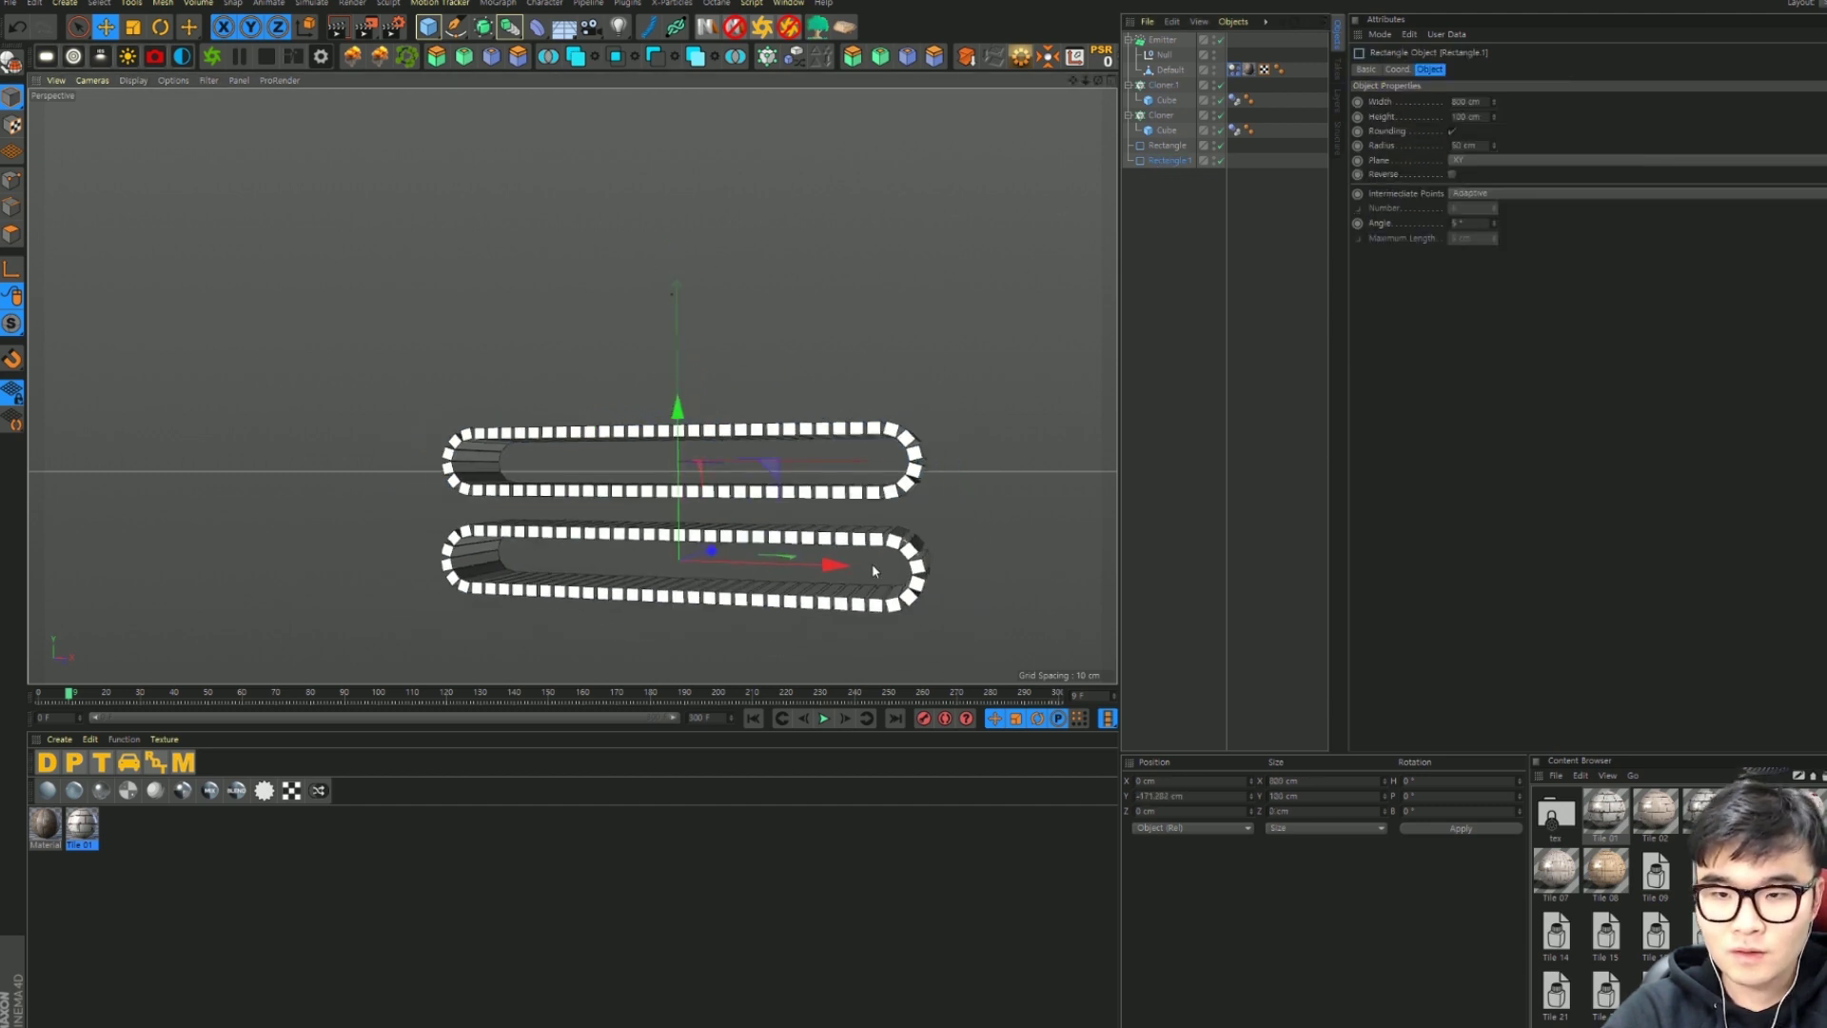
pyautogui.moveTo(874, 569); pyautogui.dragTo(1103, 569)
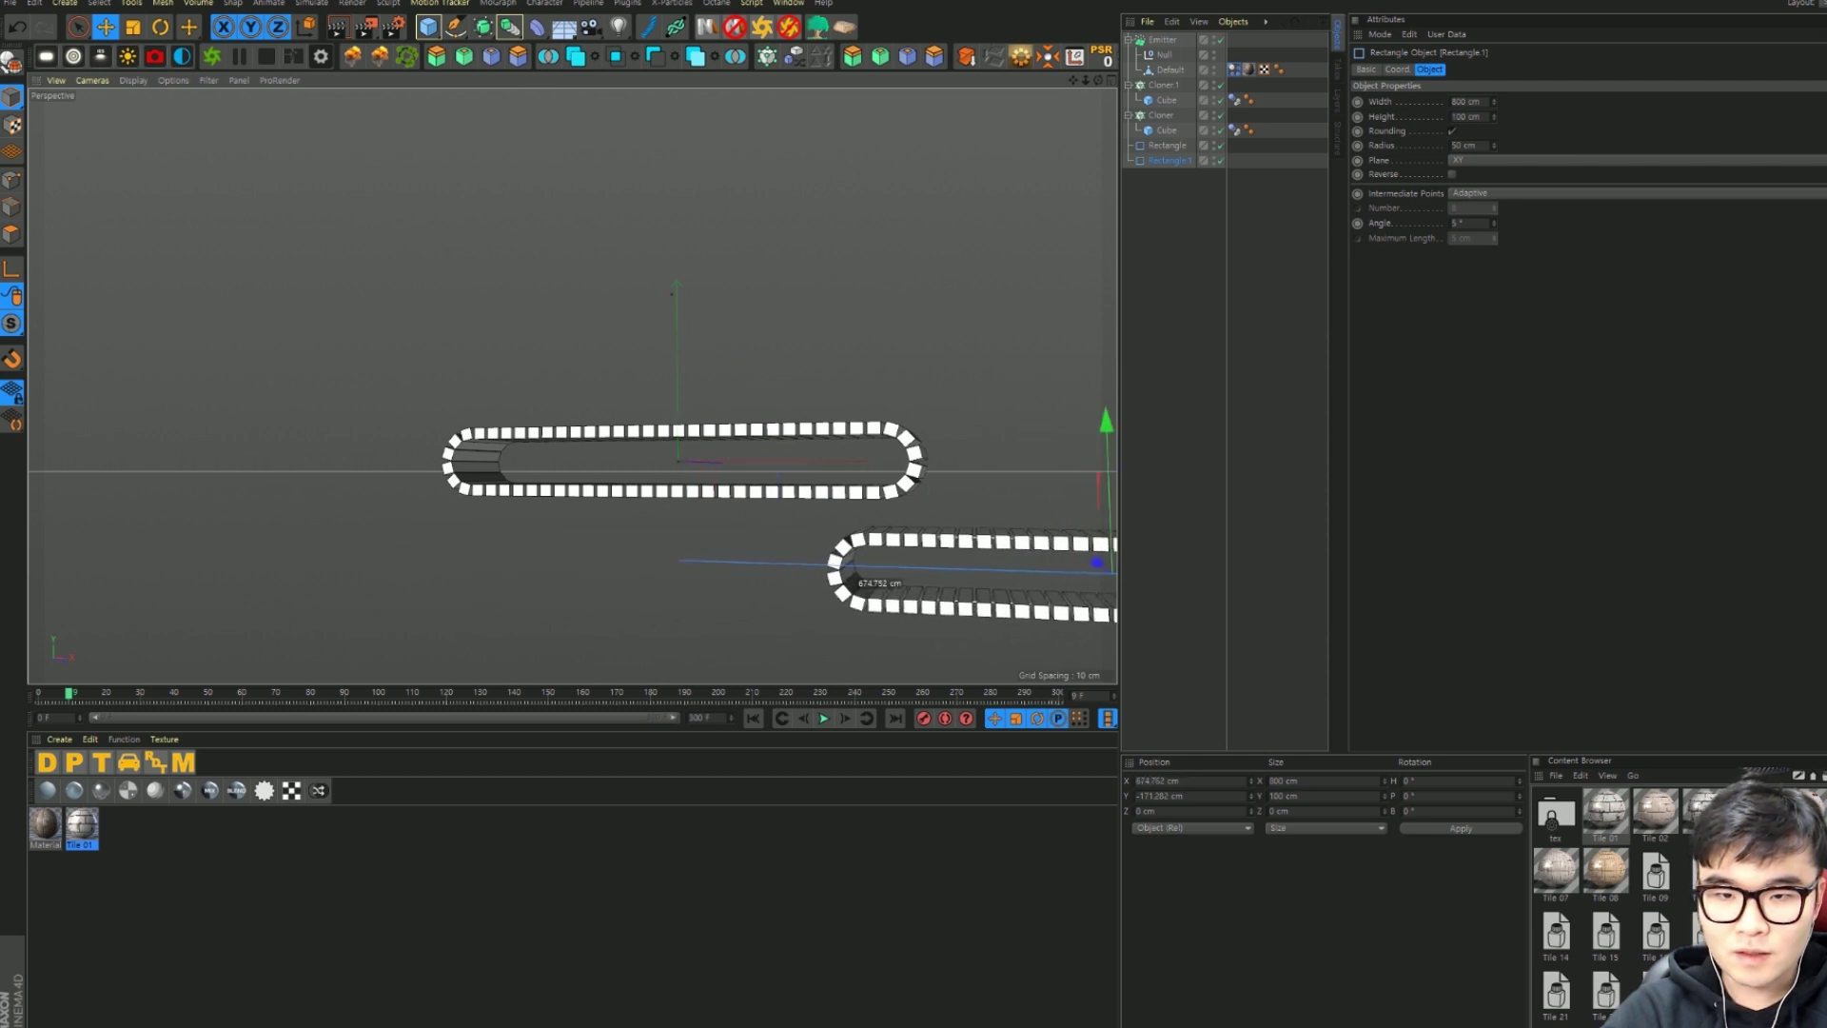
pyautogui.keyDown('alt'); pyautogui.moveTo(786, 563); pyautogui.dragTo(697, 615, button='middle'); pyautogui.keyUp('alt')
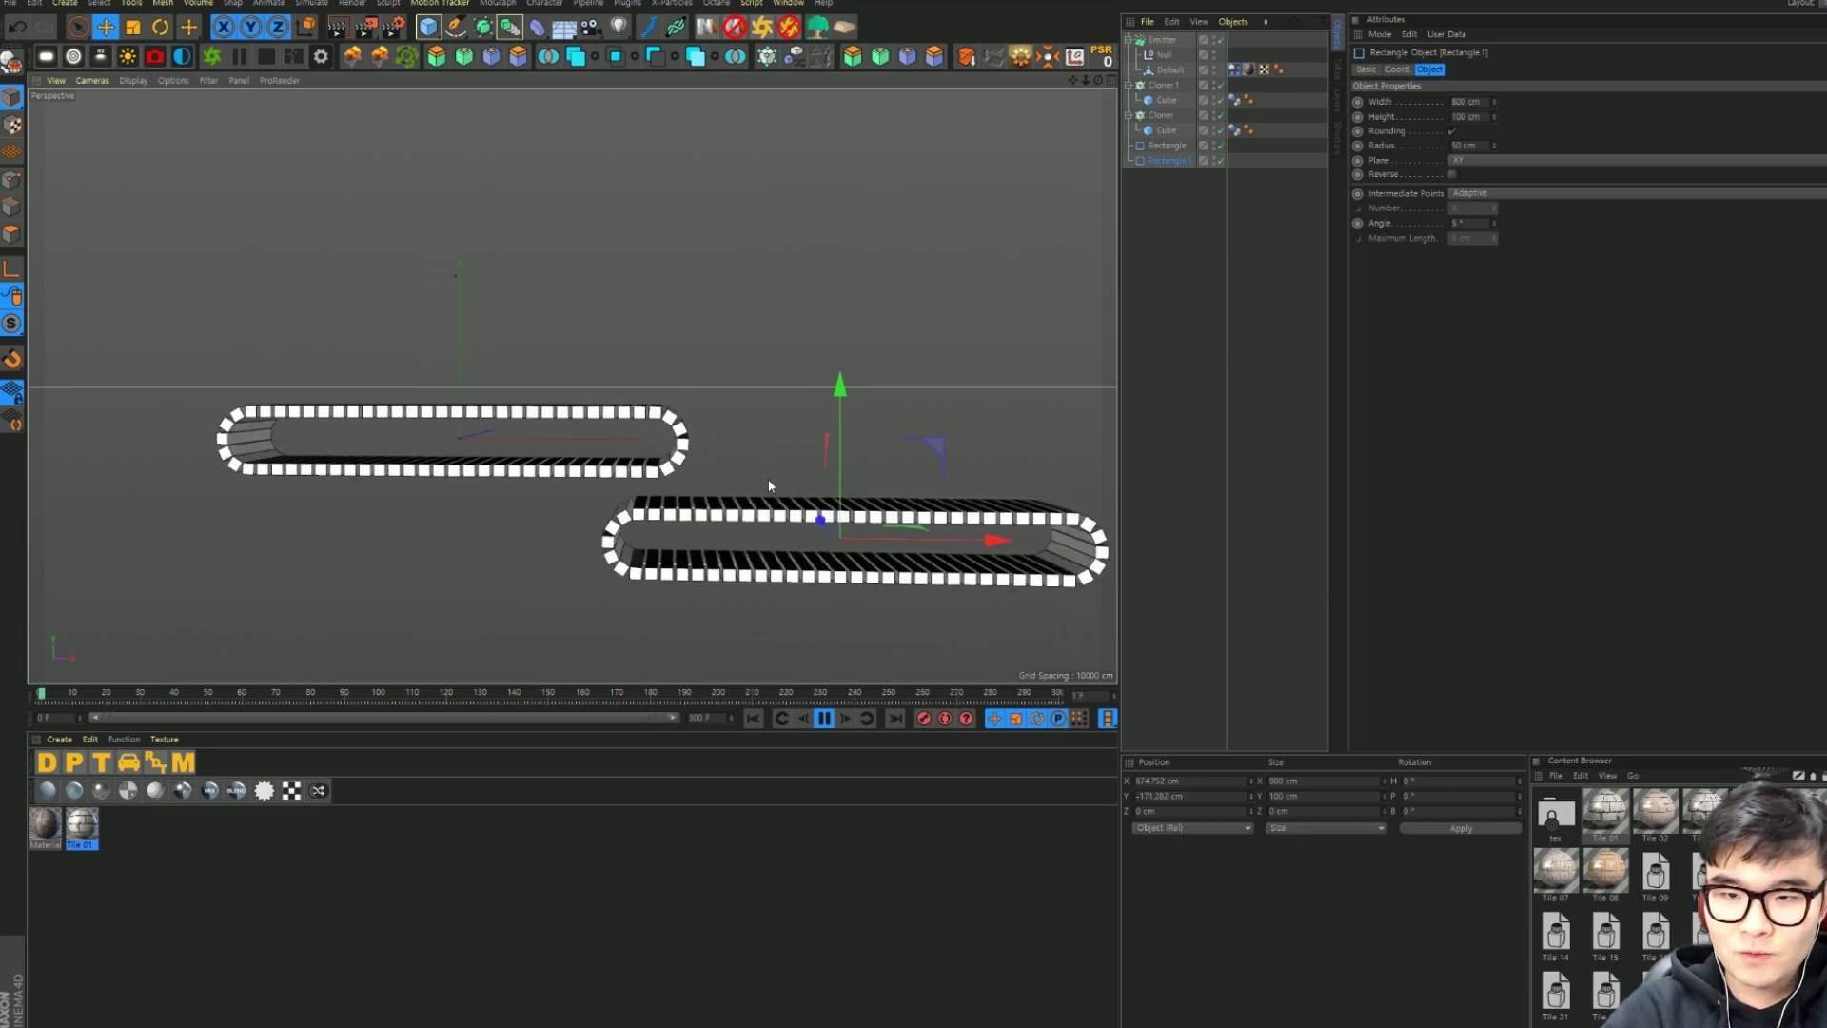
pyautogui.click(825, 719)
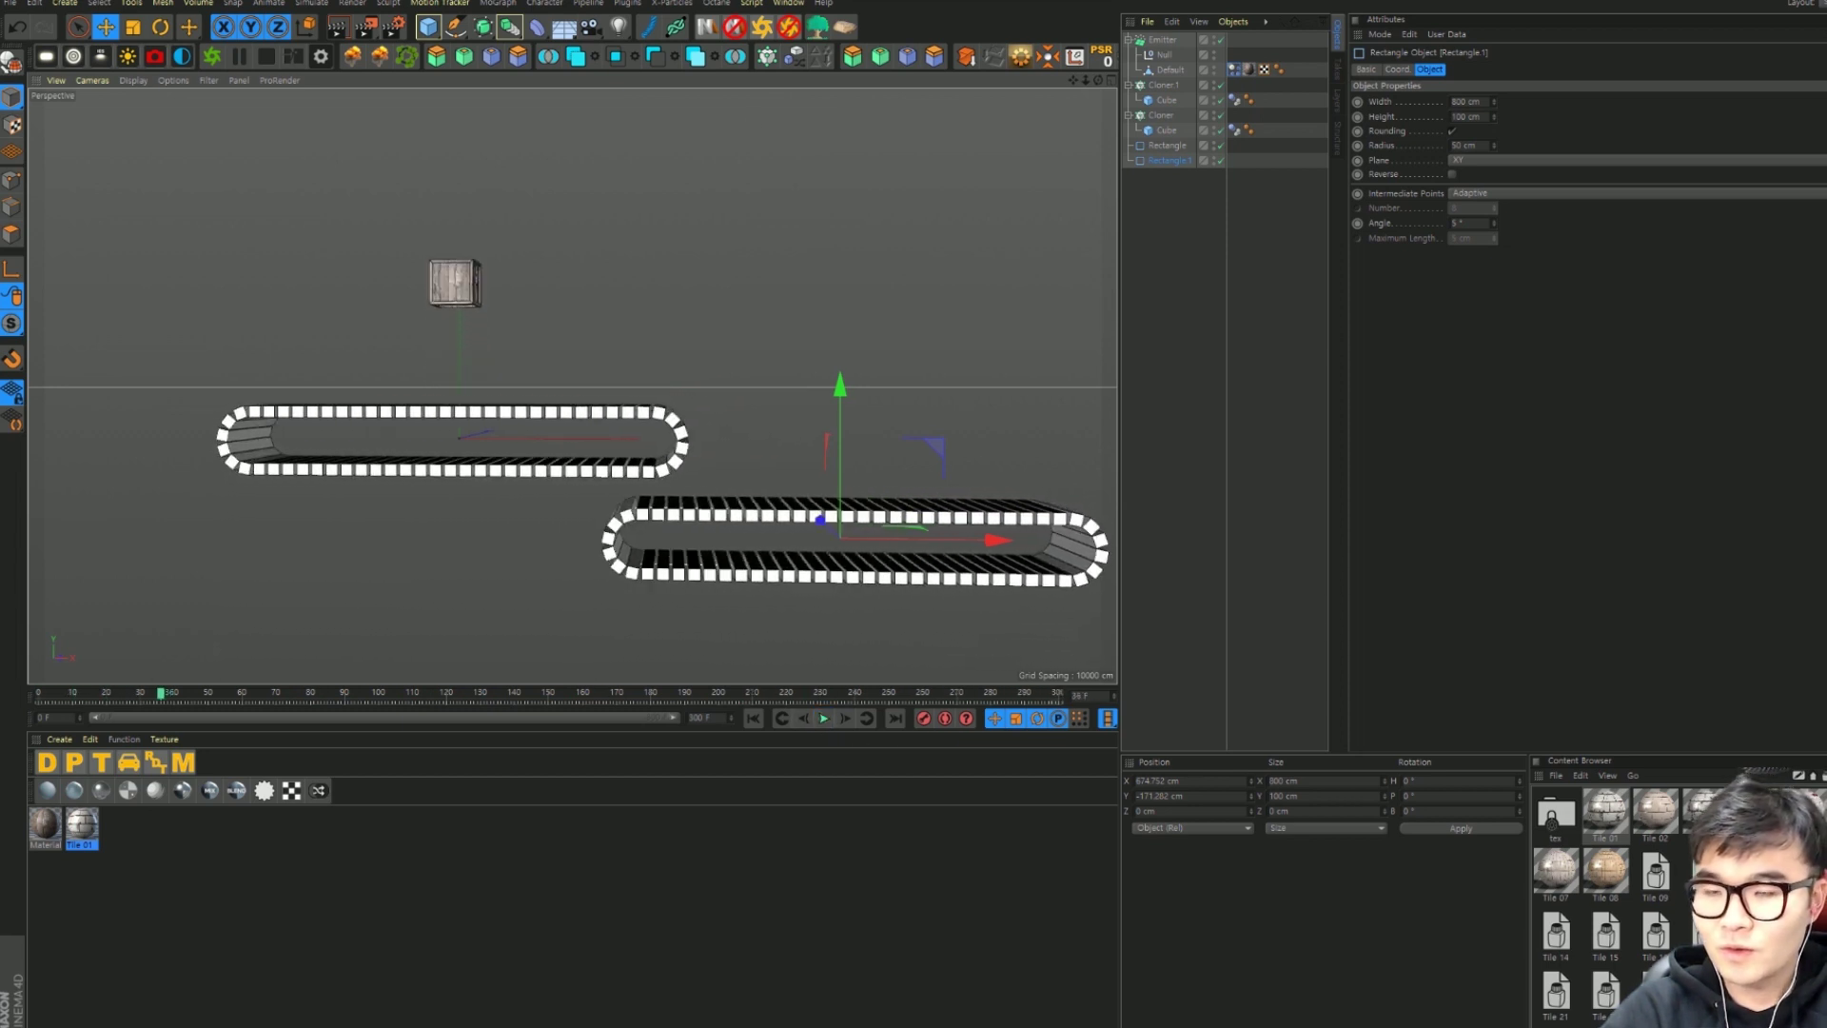
pyautogui.moveTo(775, 124)
pyautogui.keyDown('alt'); pyautogui.mouseDown()
pyautogui.moveTo(510, 543)
pyautogui.moveTo(463, 567)
pyautogui.moveTo(654, 423)
pyautogui.mouseUp(); pyautogui.keyUp('alt')
pyautogui.keyDown('alt'); pyautogui.moveTo(559, 249); pyautogui.dragTo(506, 194); pyautogui.keyUp('alt')
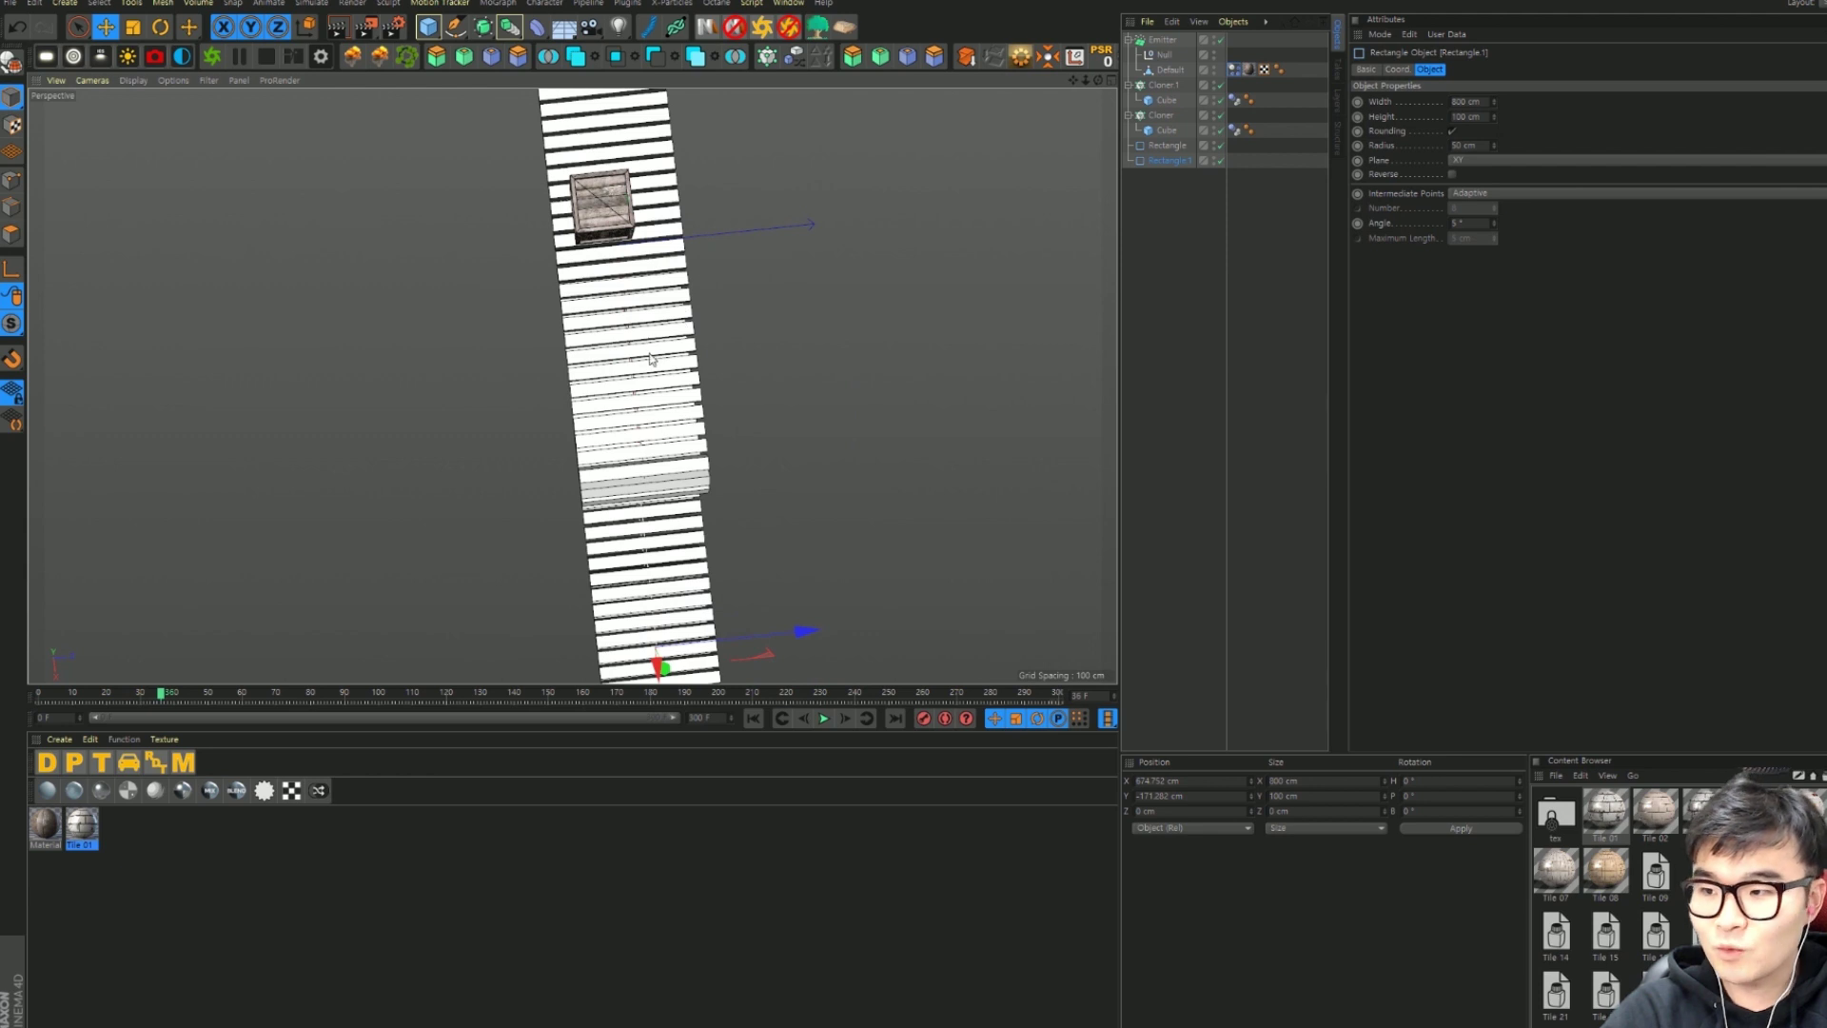
pyautogui.keyDown('alt'); pyautogui.moveTo(650, 358); pyautogui.dragTo(469, 249); pyautogui.keyUp('alt')
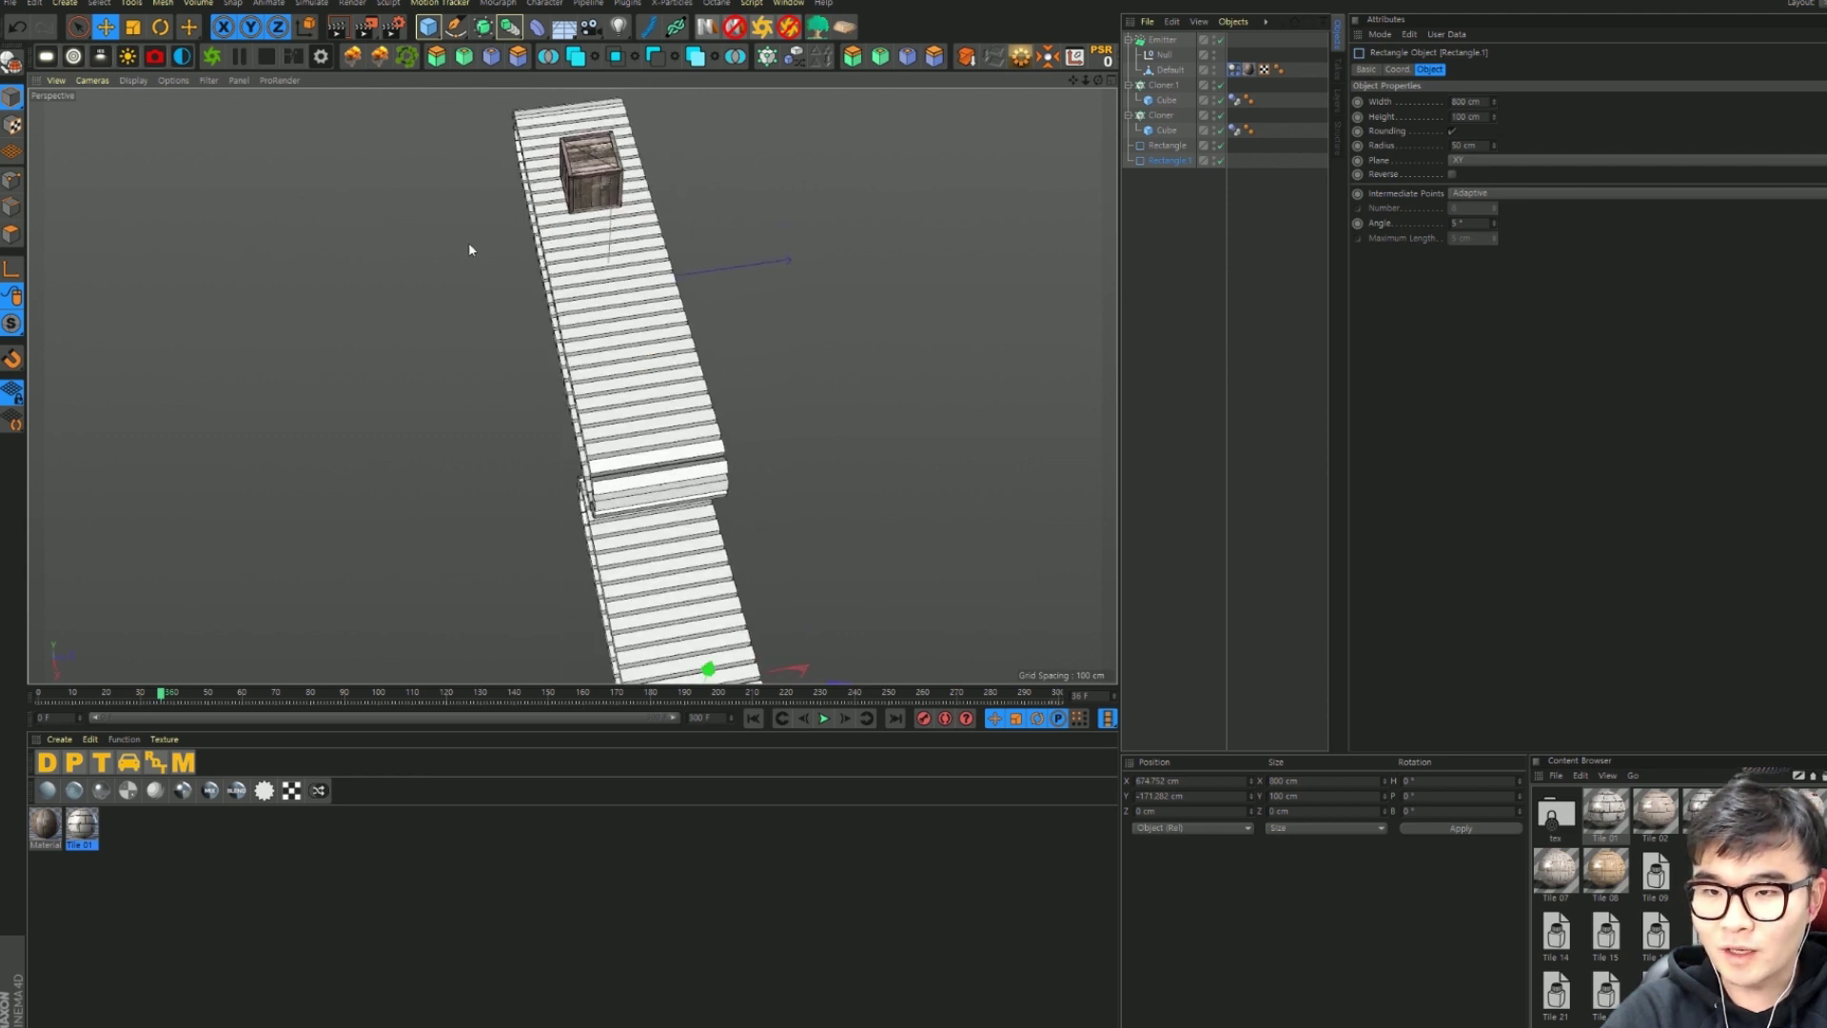
pyautogui.click(1147, 273)
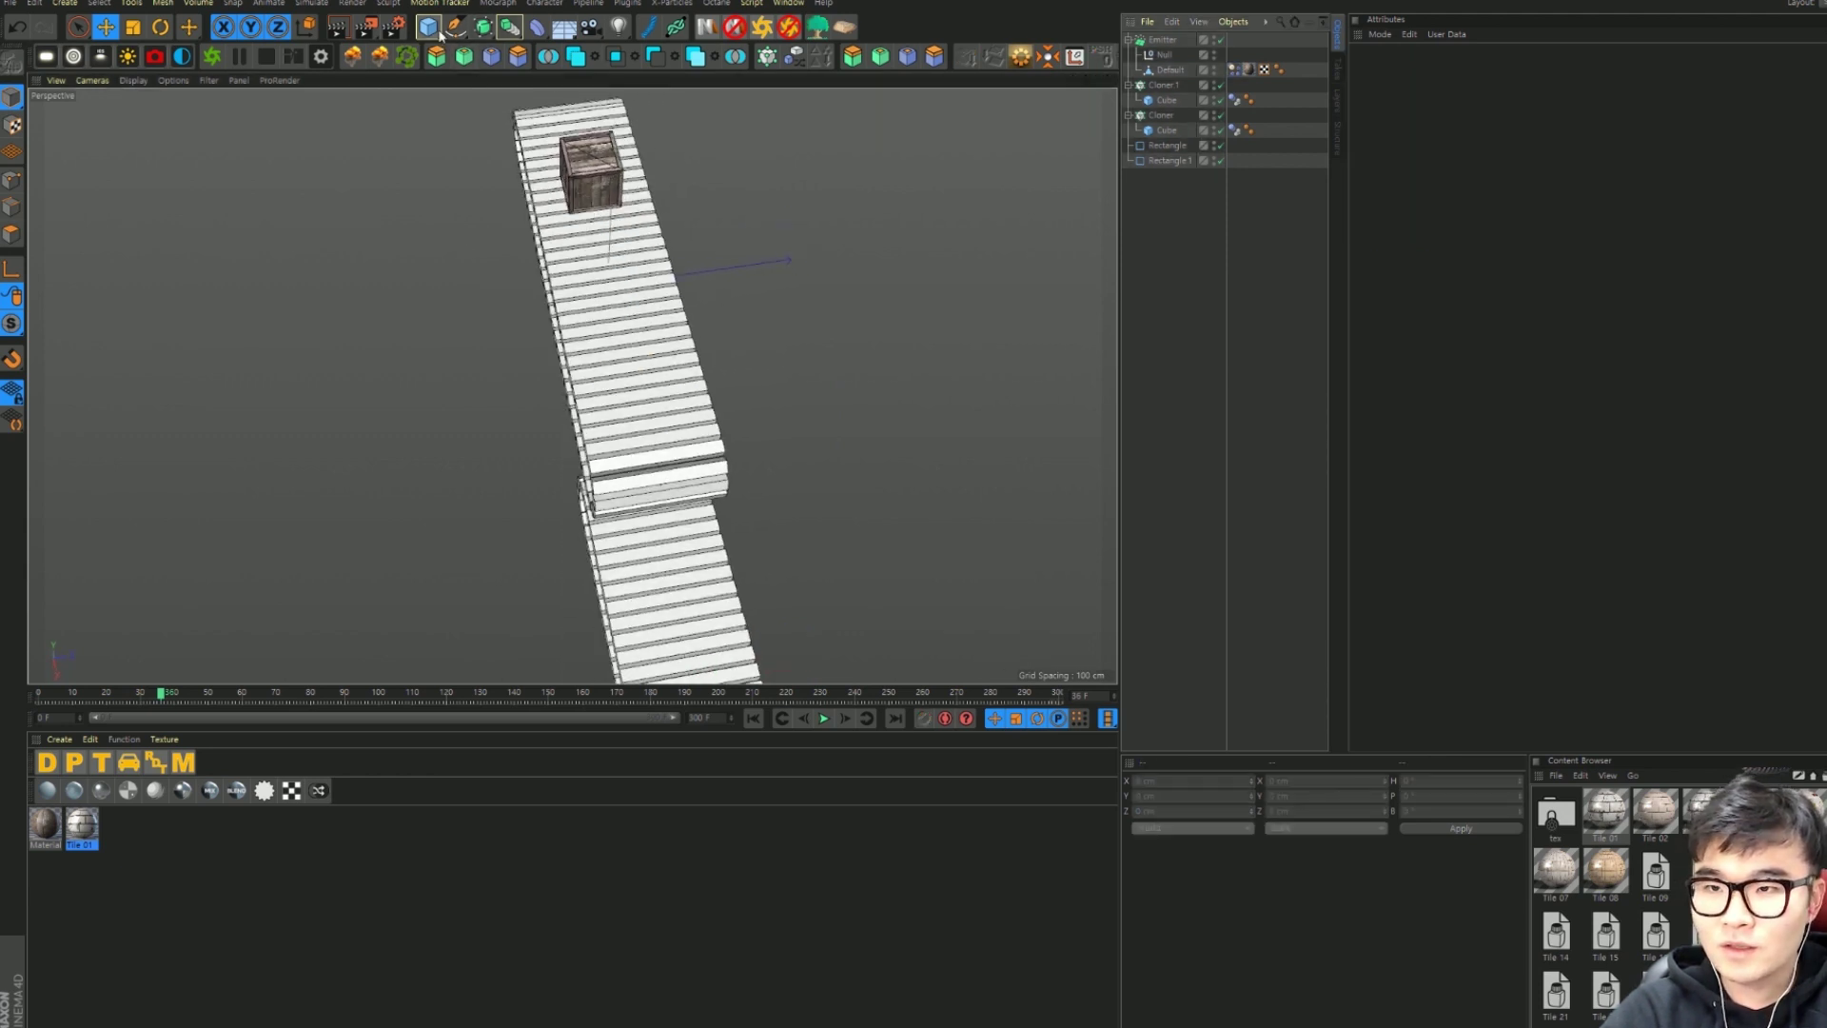
pyautogui.moveTo(440, 33); pyautogui.dragTo(567, 85)
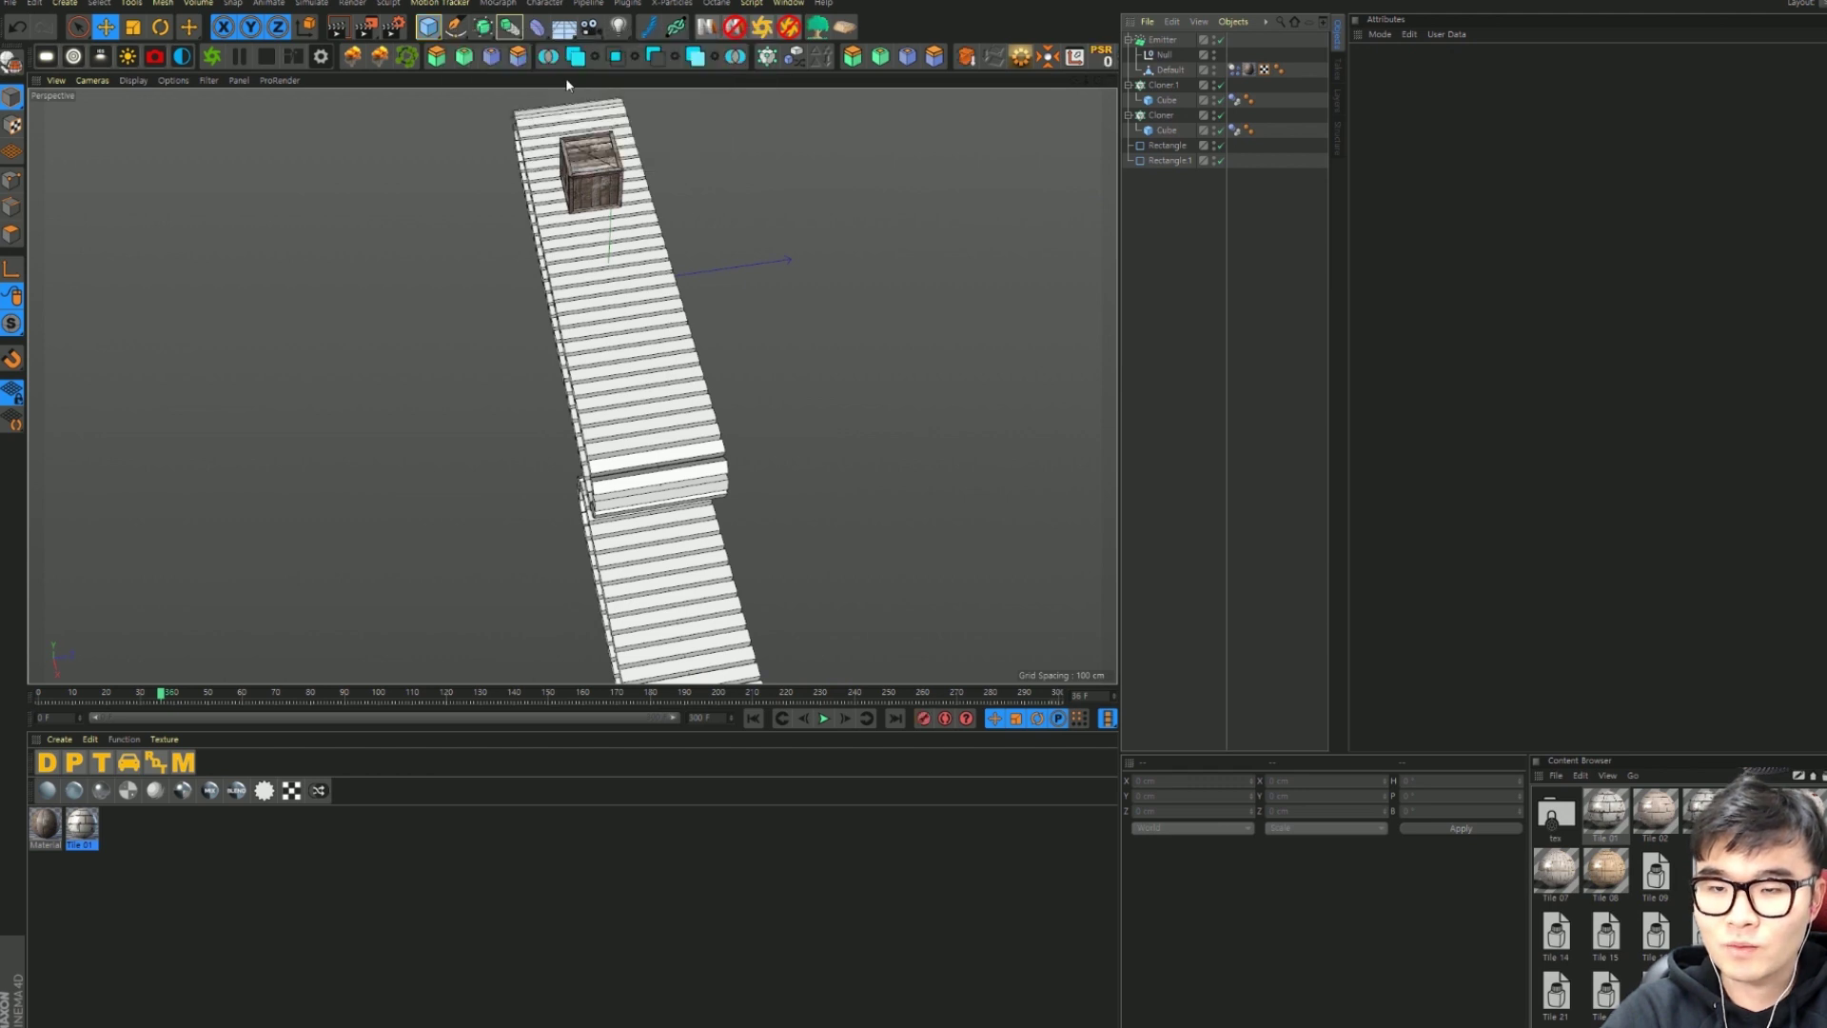
pyautogui.doubleClick(1456, 131)
pyautogui.write('1')
pyautogui.press('Tab')
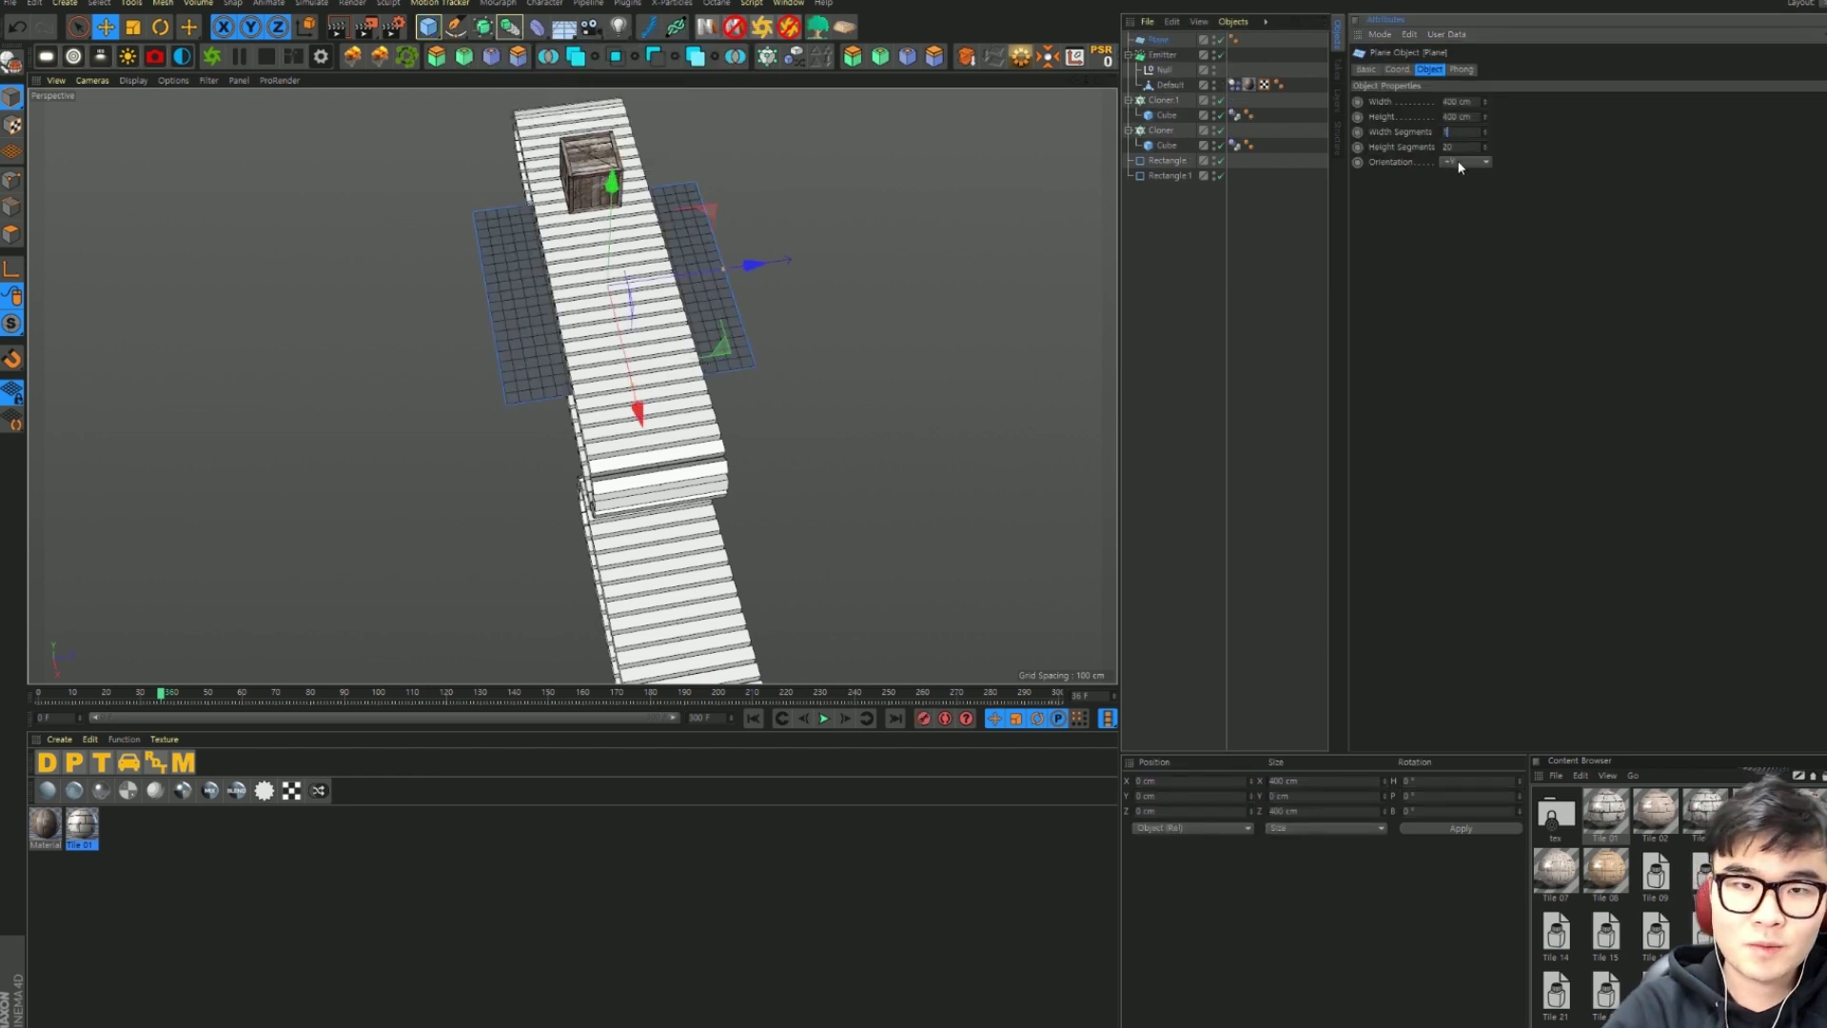
pyautogui.write('1')
pyautogui.press('Return')
pyautogui.press('r')
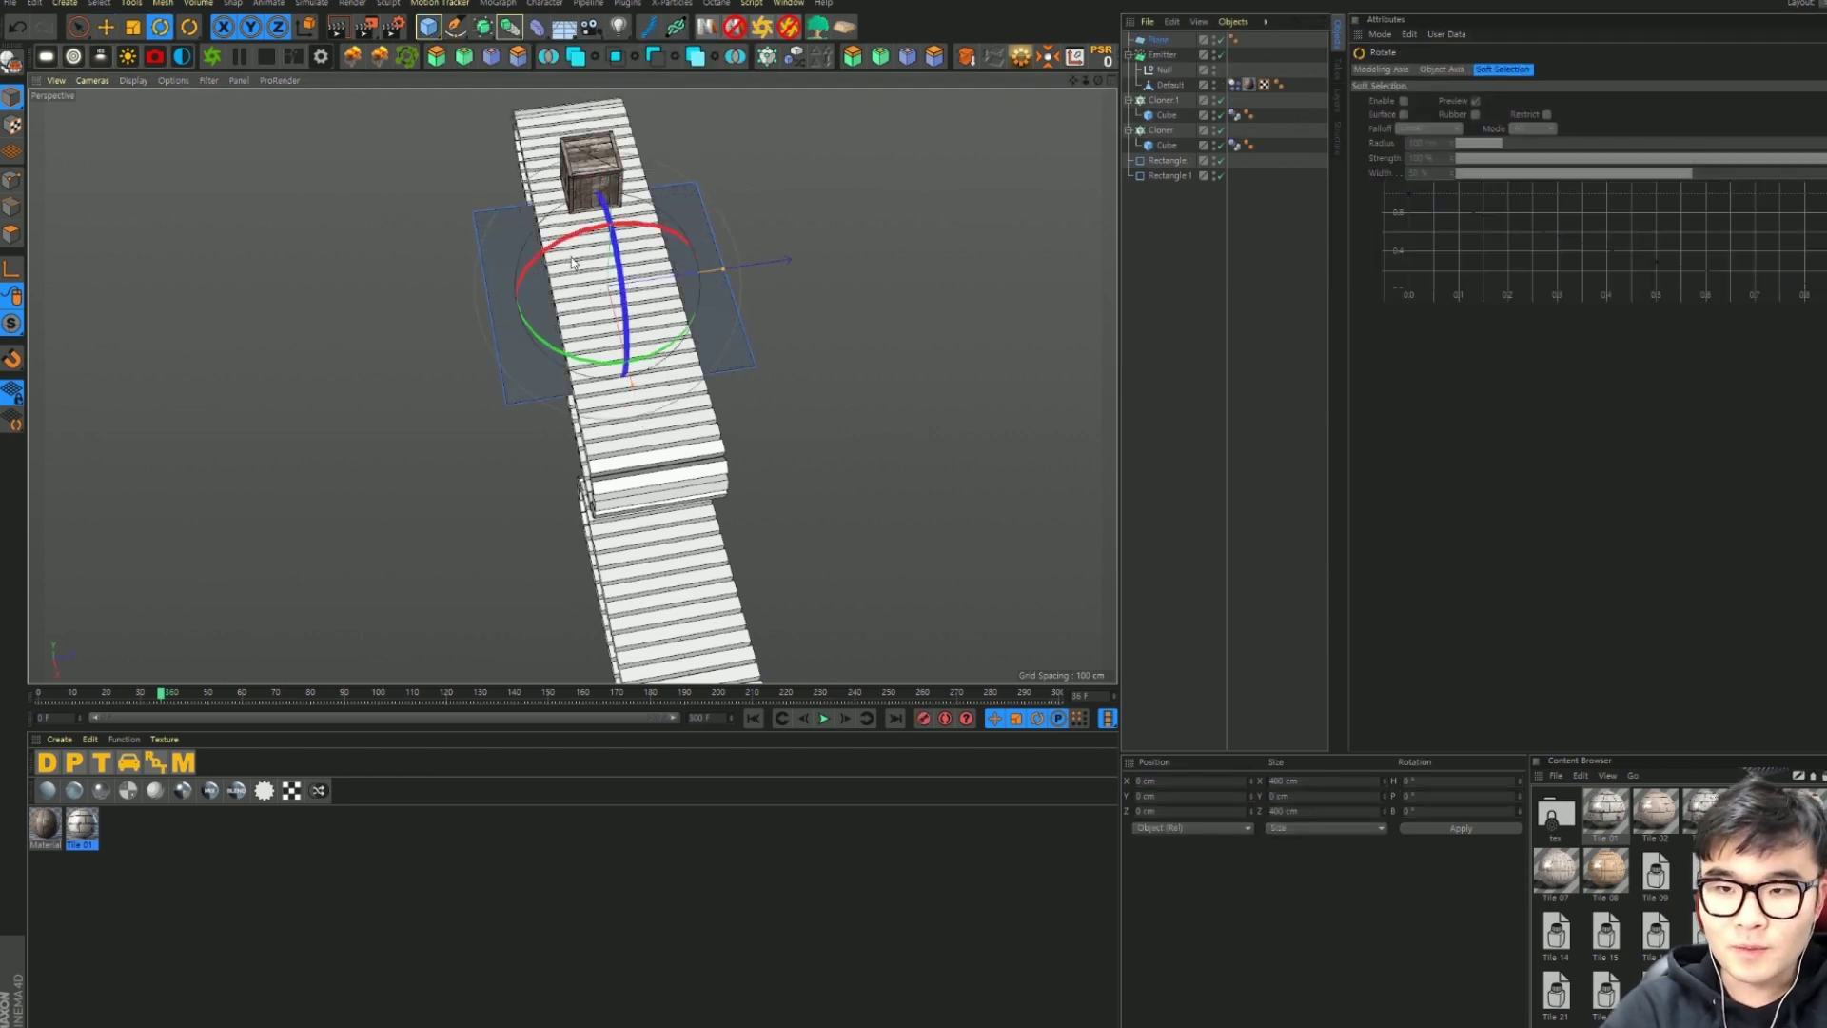
pyautogui.moveTo(685, 243)
pyautogui.mouseDown()
pyautogui.moveTo(732, 243)
pyautogui.moveTo(672, 304)
pyautogui.moveTo(639, 302)
pyautogui.moveTo(758, 333)
pyautogui.mouseUp()
pyautogui.press('e')
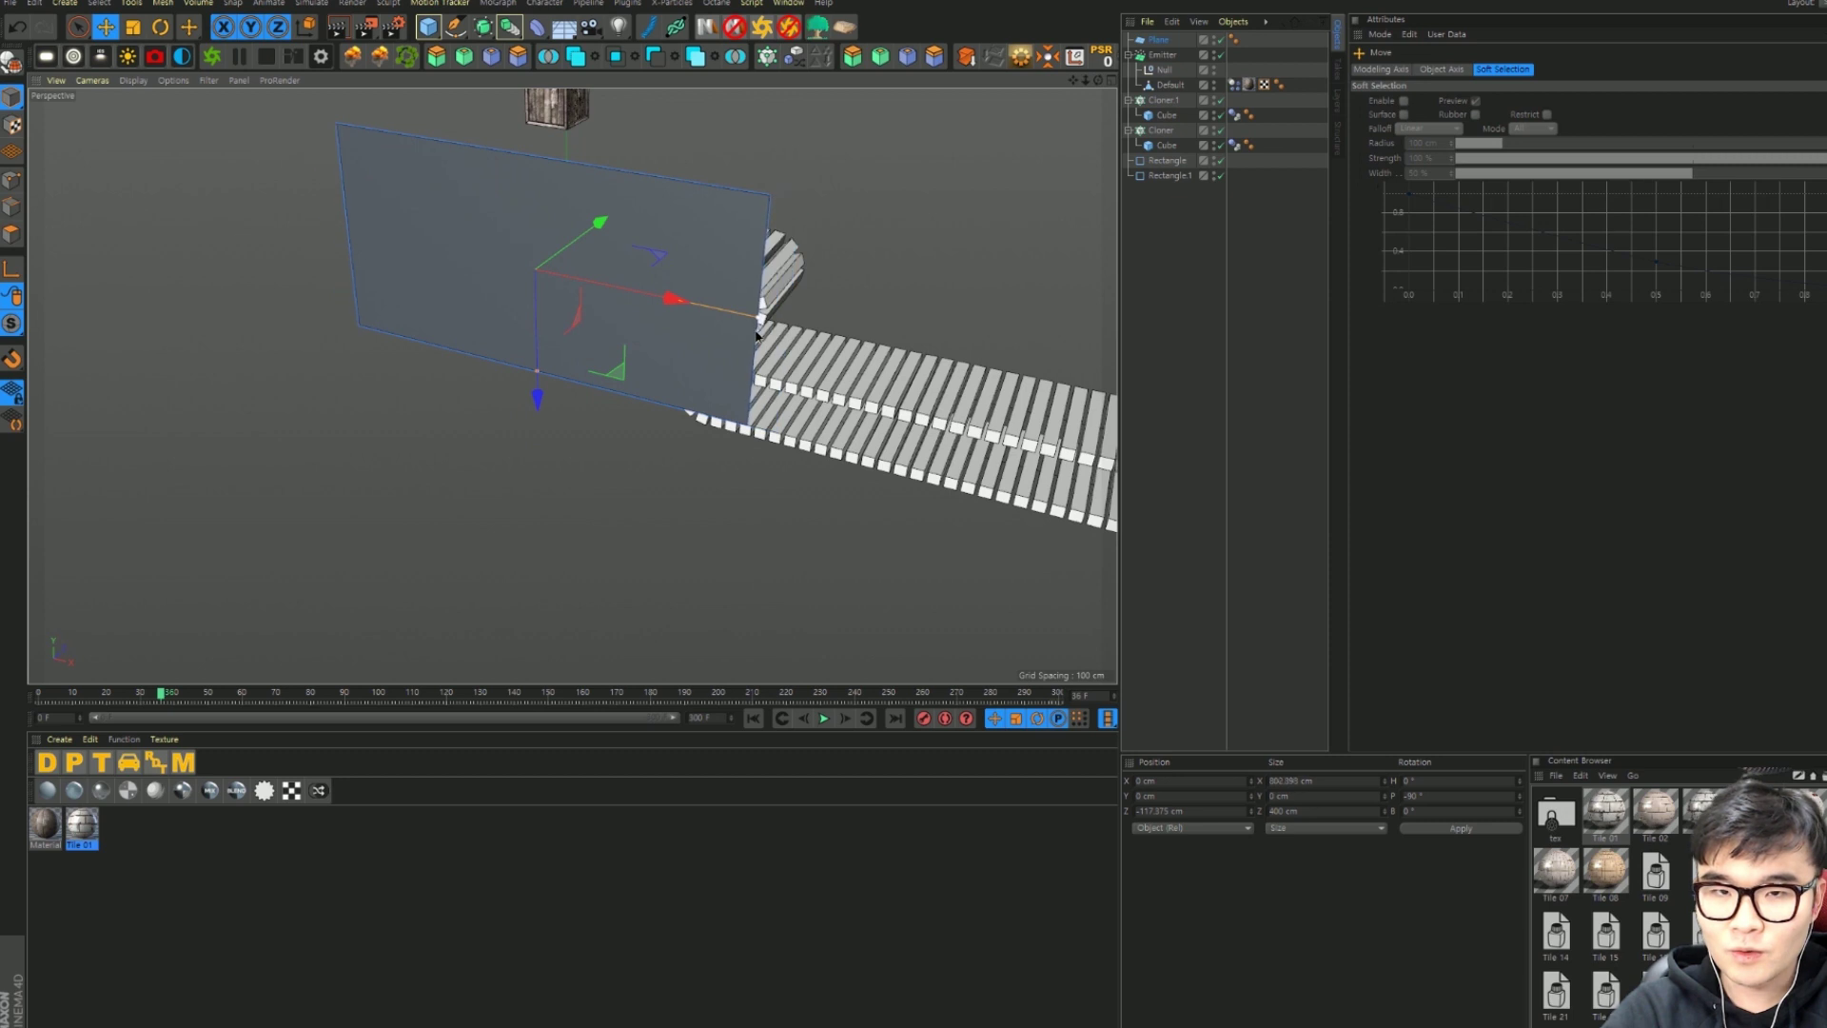
pyautogui.moveTo(937, 314)
pyautogui.keyDown('alt'); pyautogui.mouseDown()
pyautogui.moveTo(716, 340)
pyautogui.moveTo(726, 298)
pyautogui.mouseUp(); pyautogui.keyUp('alt')
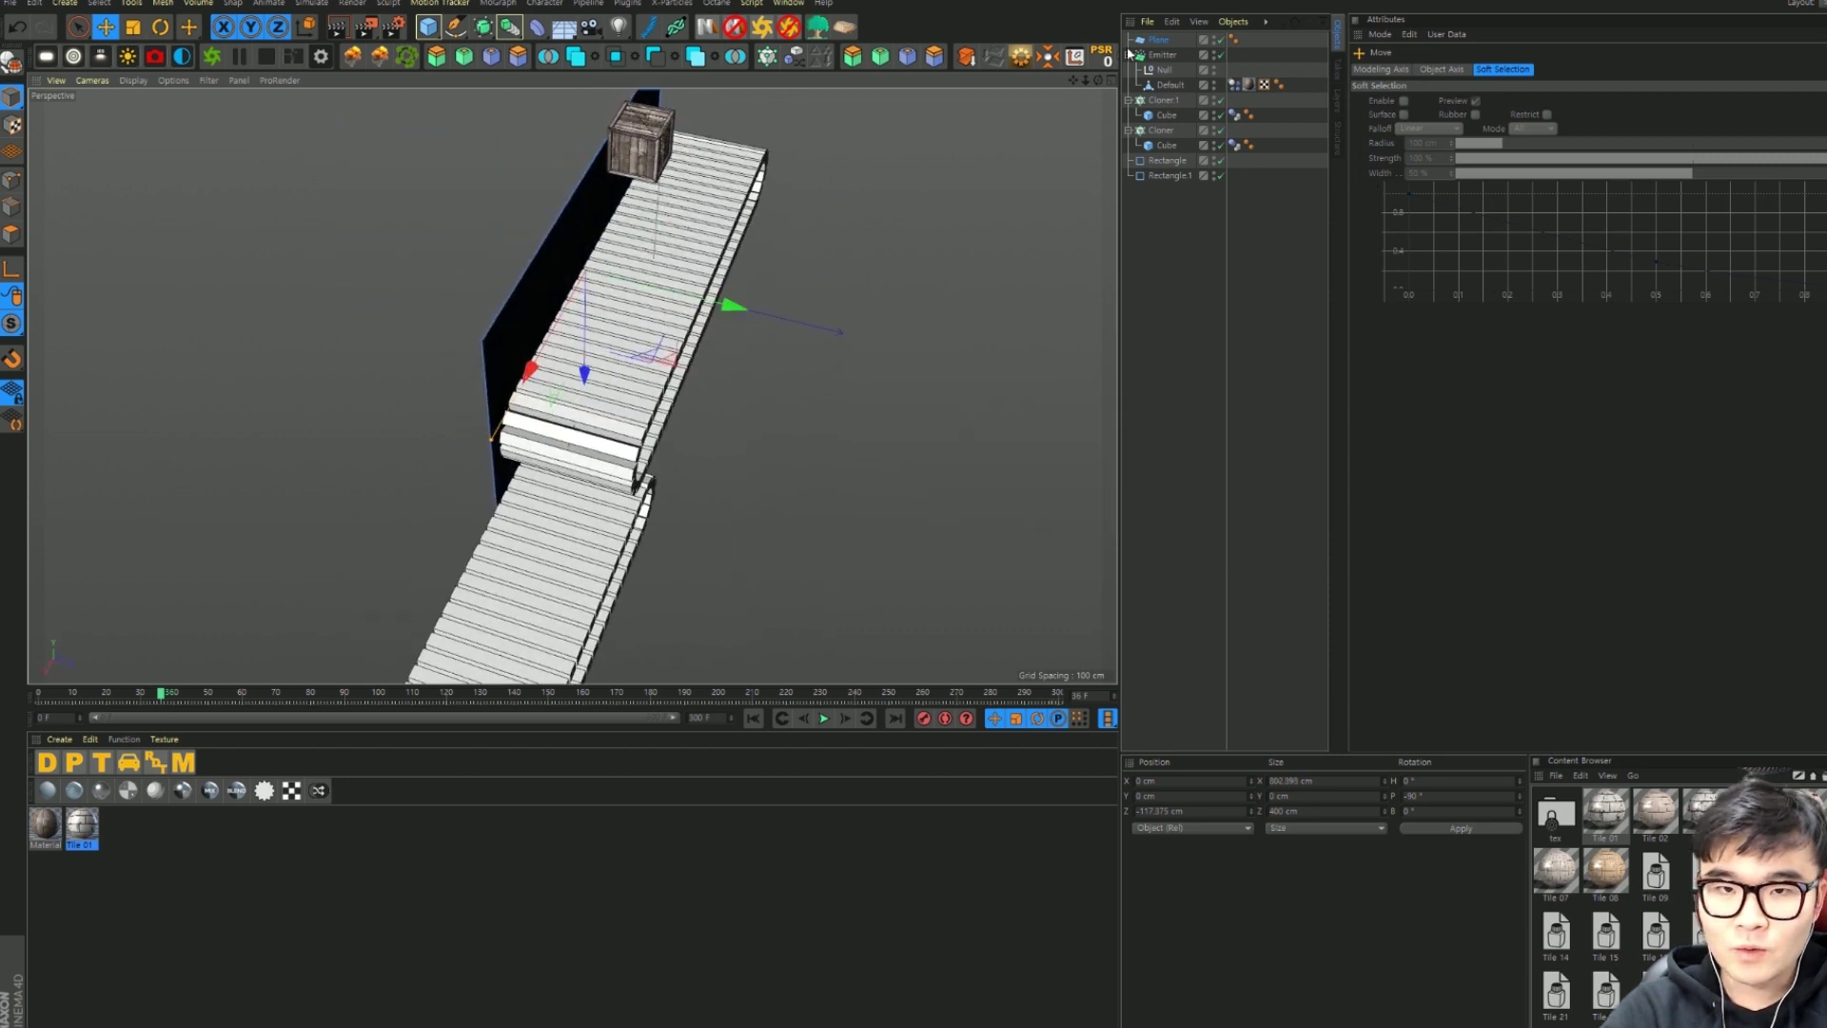
pyautogui.rightClick(1157, 43)
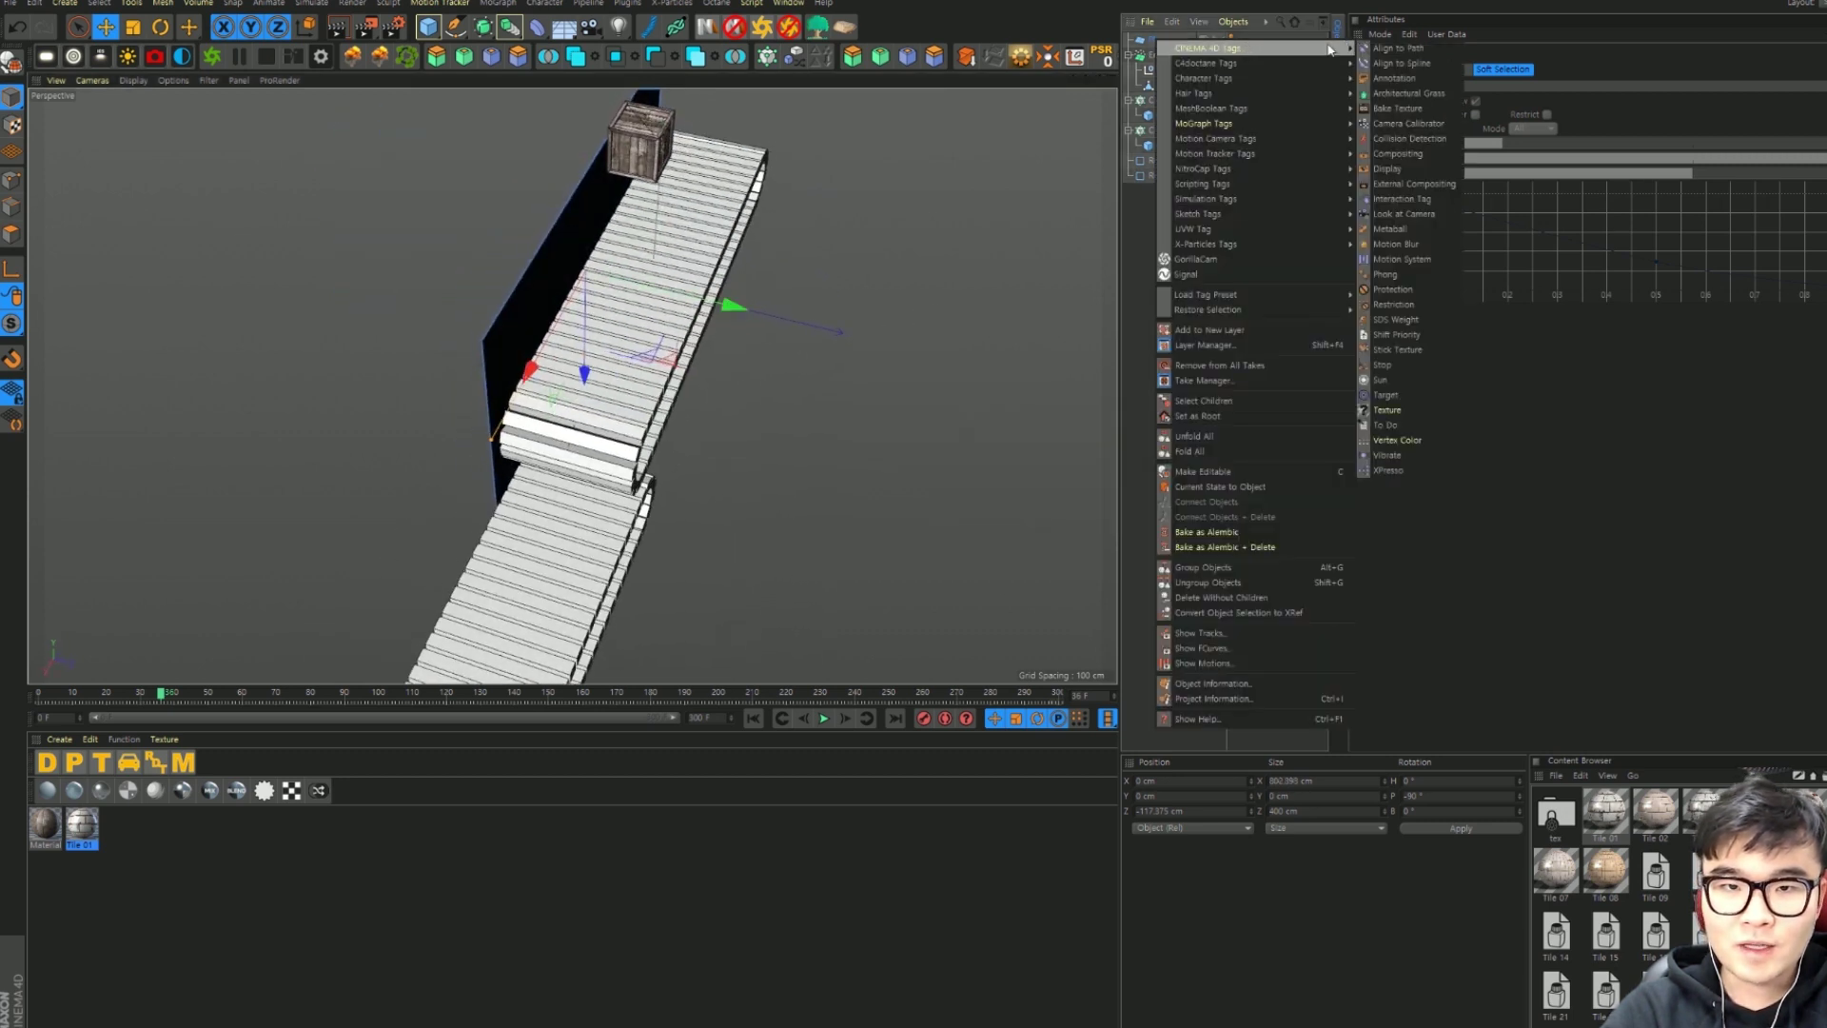
pyautogui.moveTo(1206, 198)
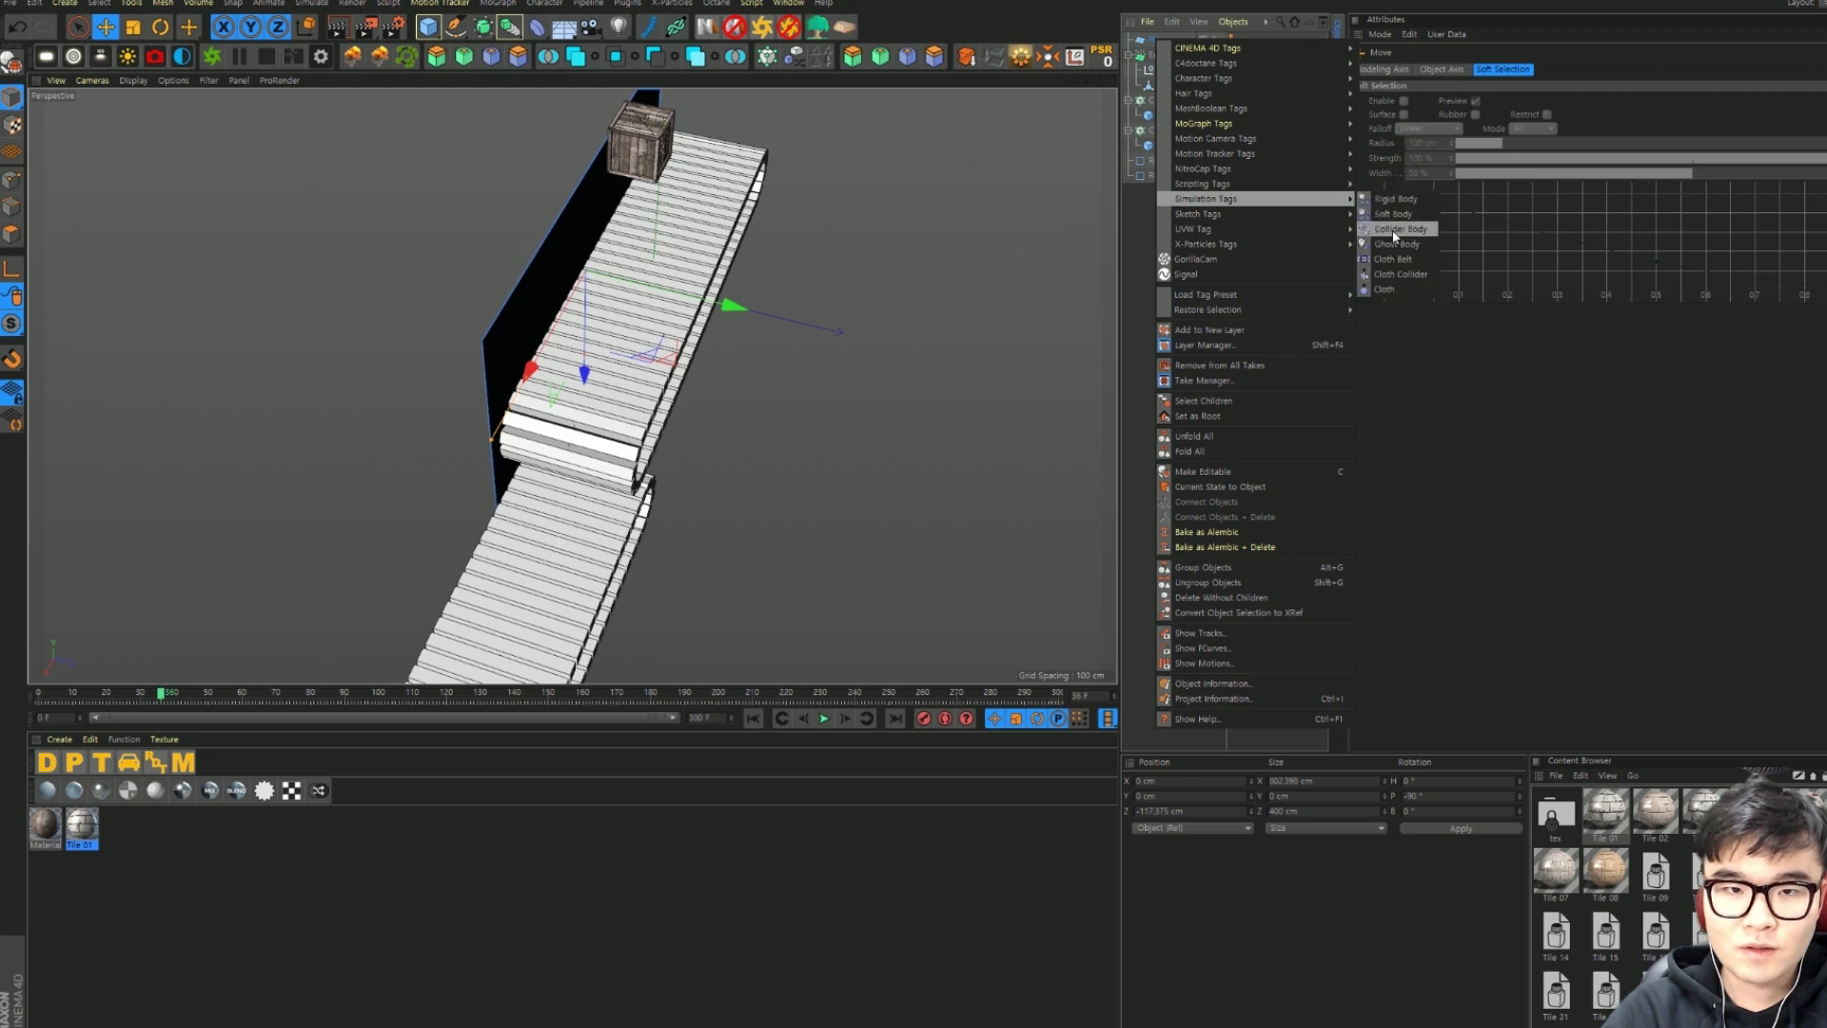
pyautogui.click(1394, 230)
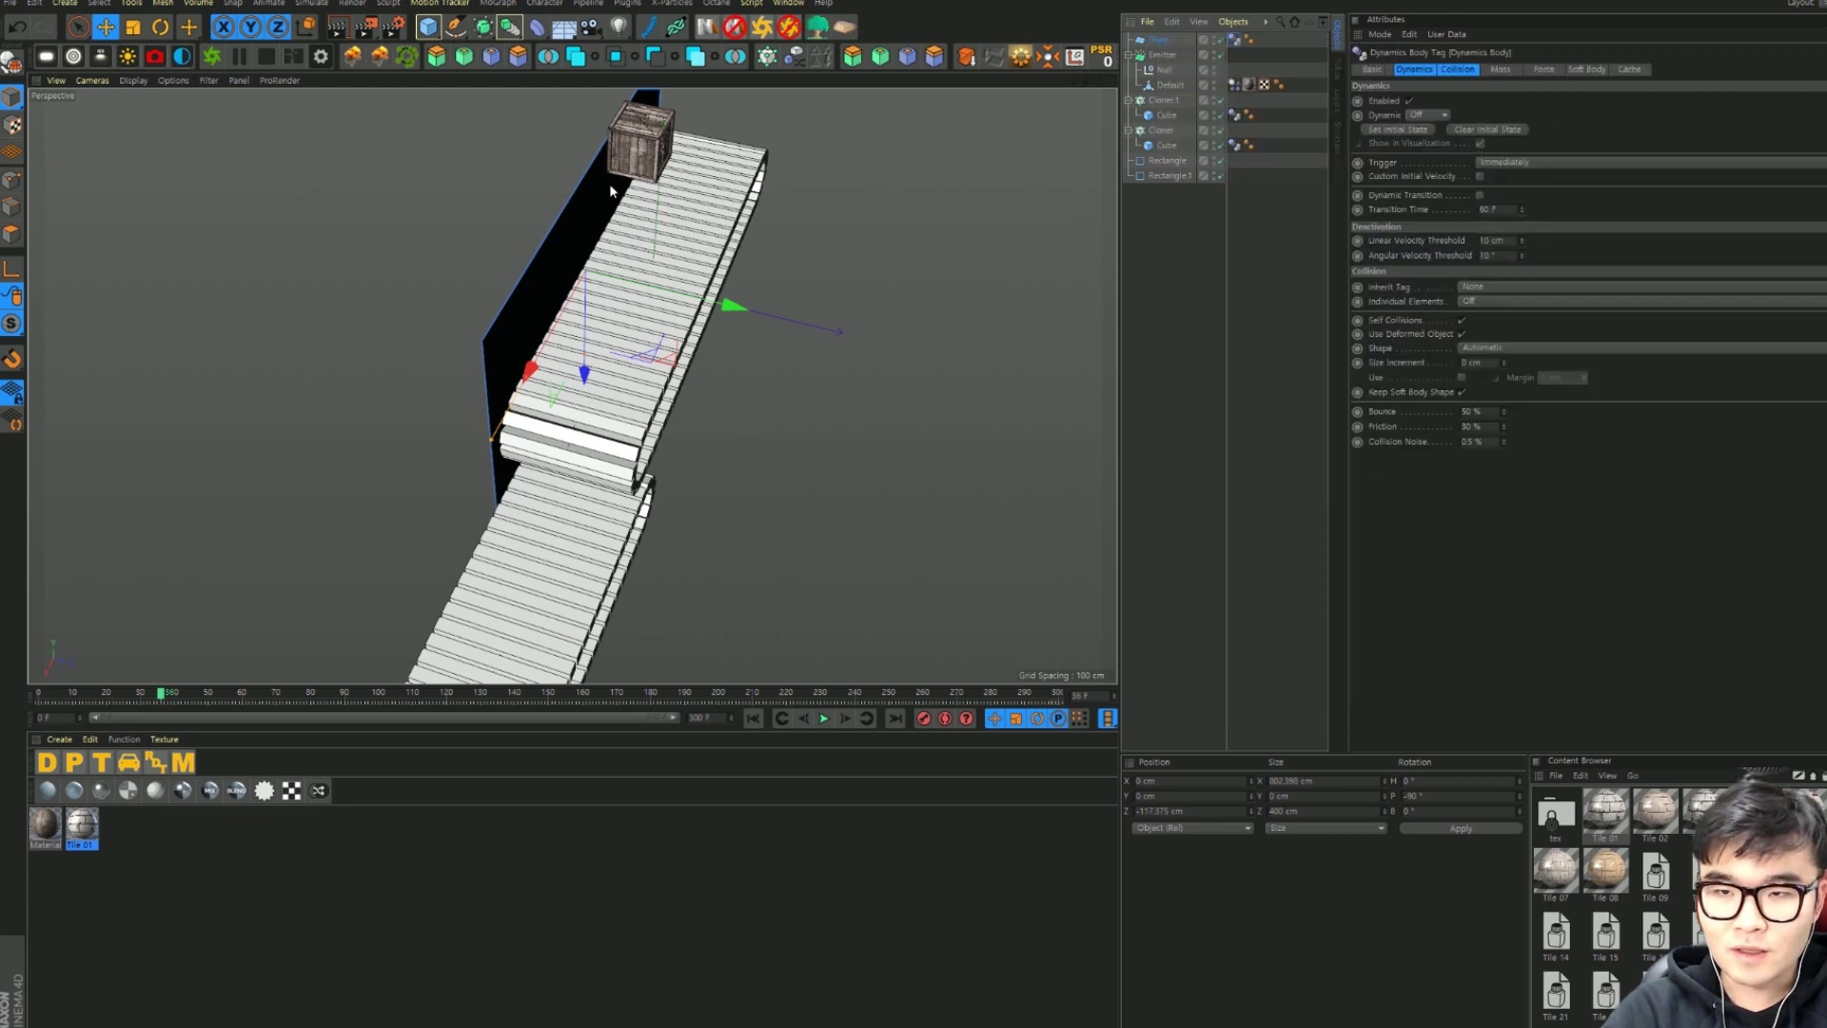
pyautogui.scroll(3, 592, 252)
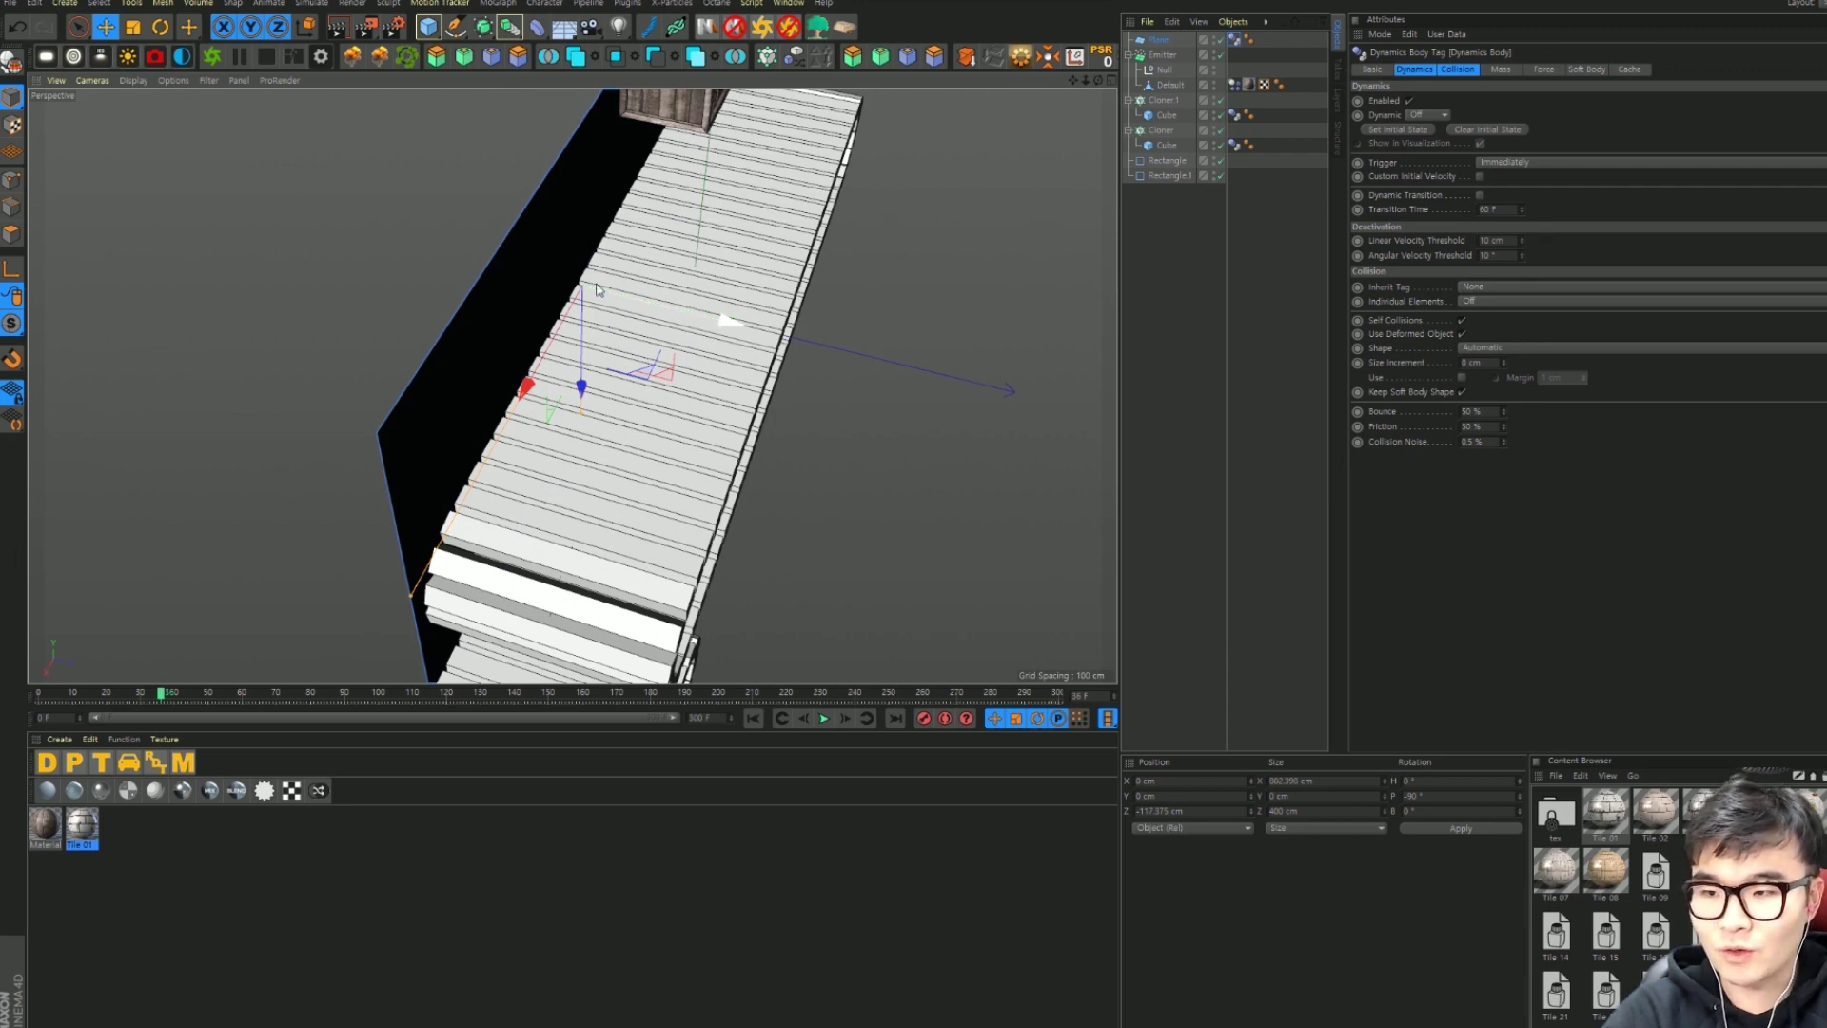
pyautogui.moveTo(644, 273)
pyautogui.keyDown('alt'); pyautogui.mouseDown()
pyautogui.moveTo(728, 289)
pyautogui.moveTo(812, 237)
pyautogui.moveTo(695, 220)
pyautogui.moveTo(679, 239)
pyautogui.mouseUp(); pyautogui.keyUp('alt')
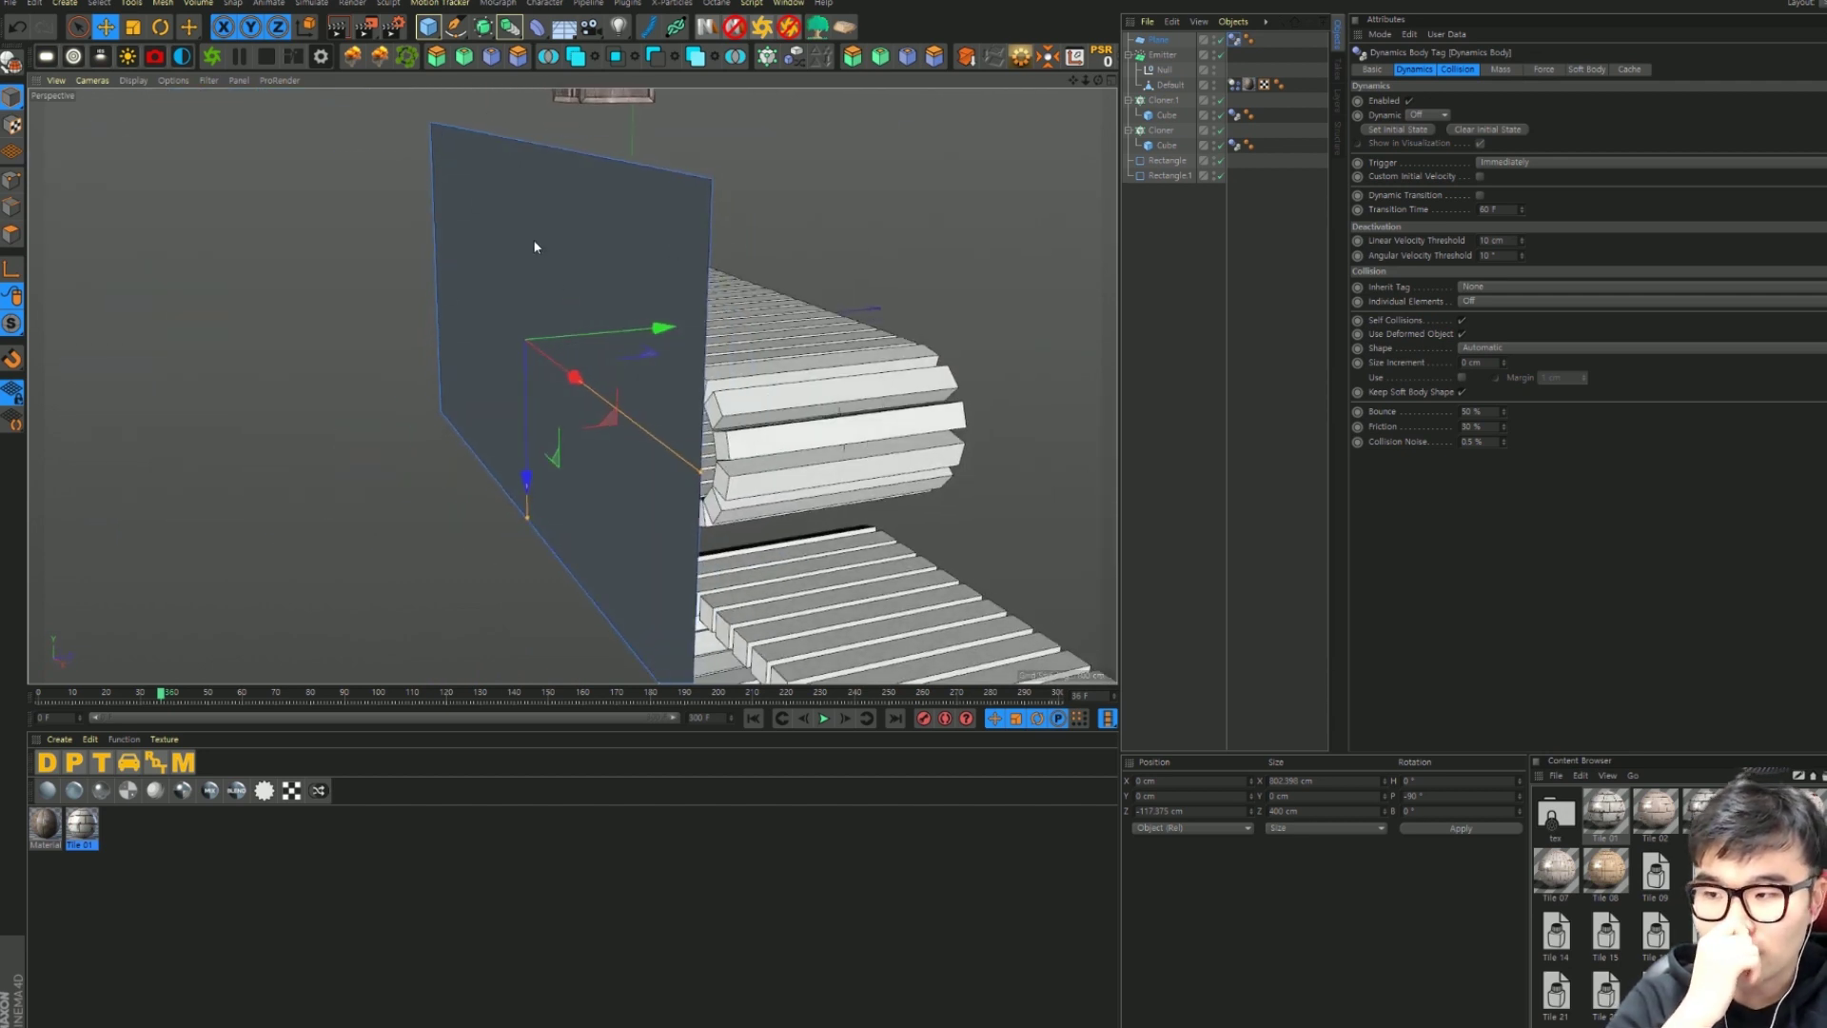
pyautogui.click(1215, 40)
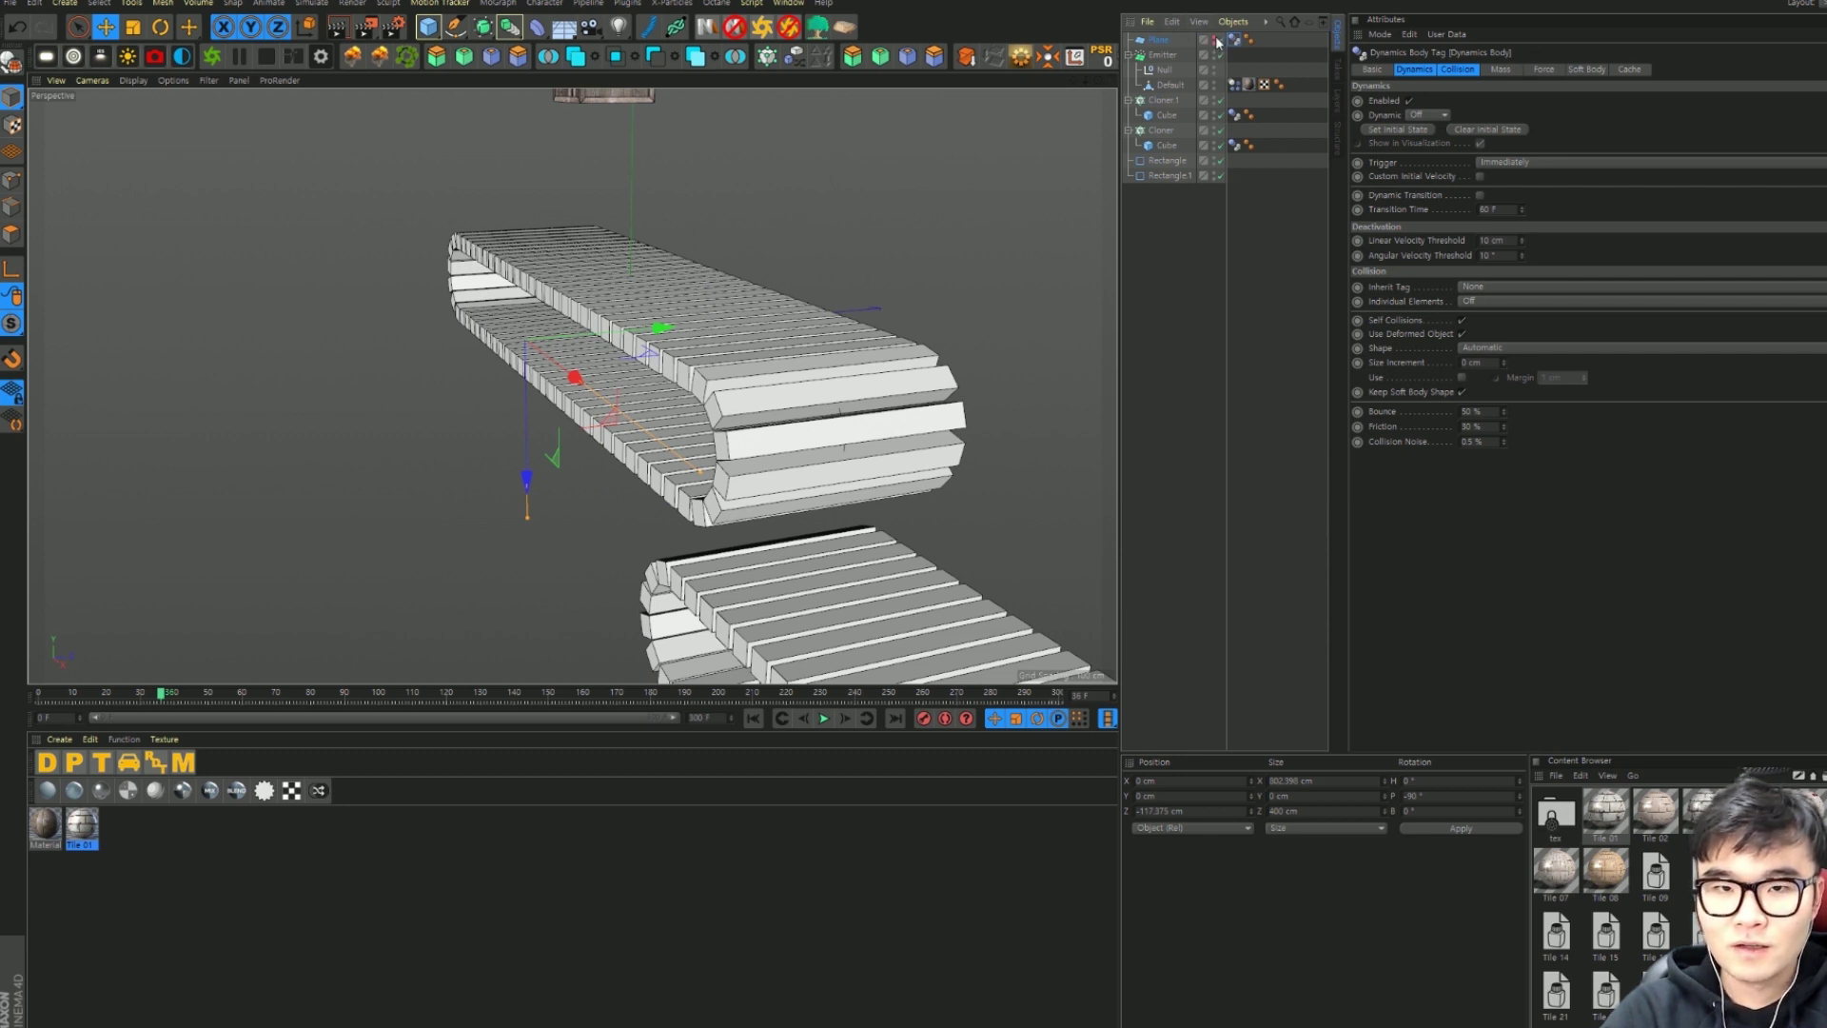
pyautogui.click(1215, 40)
pyautogui.click(1215, 40)
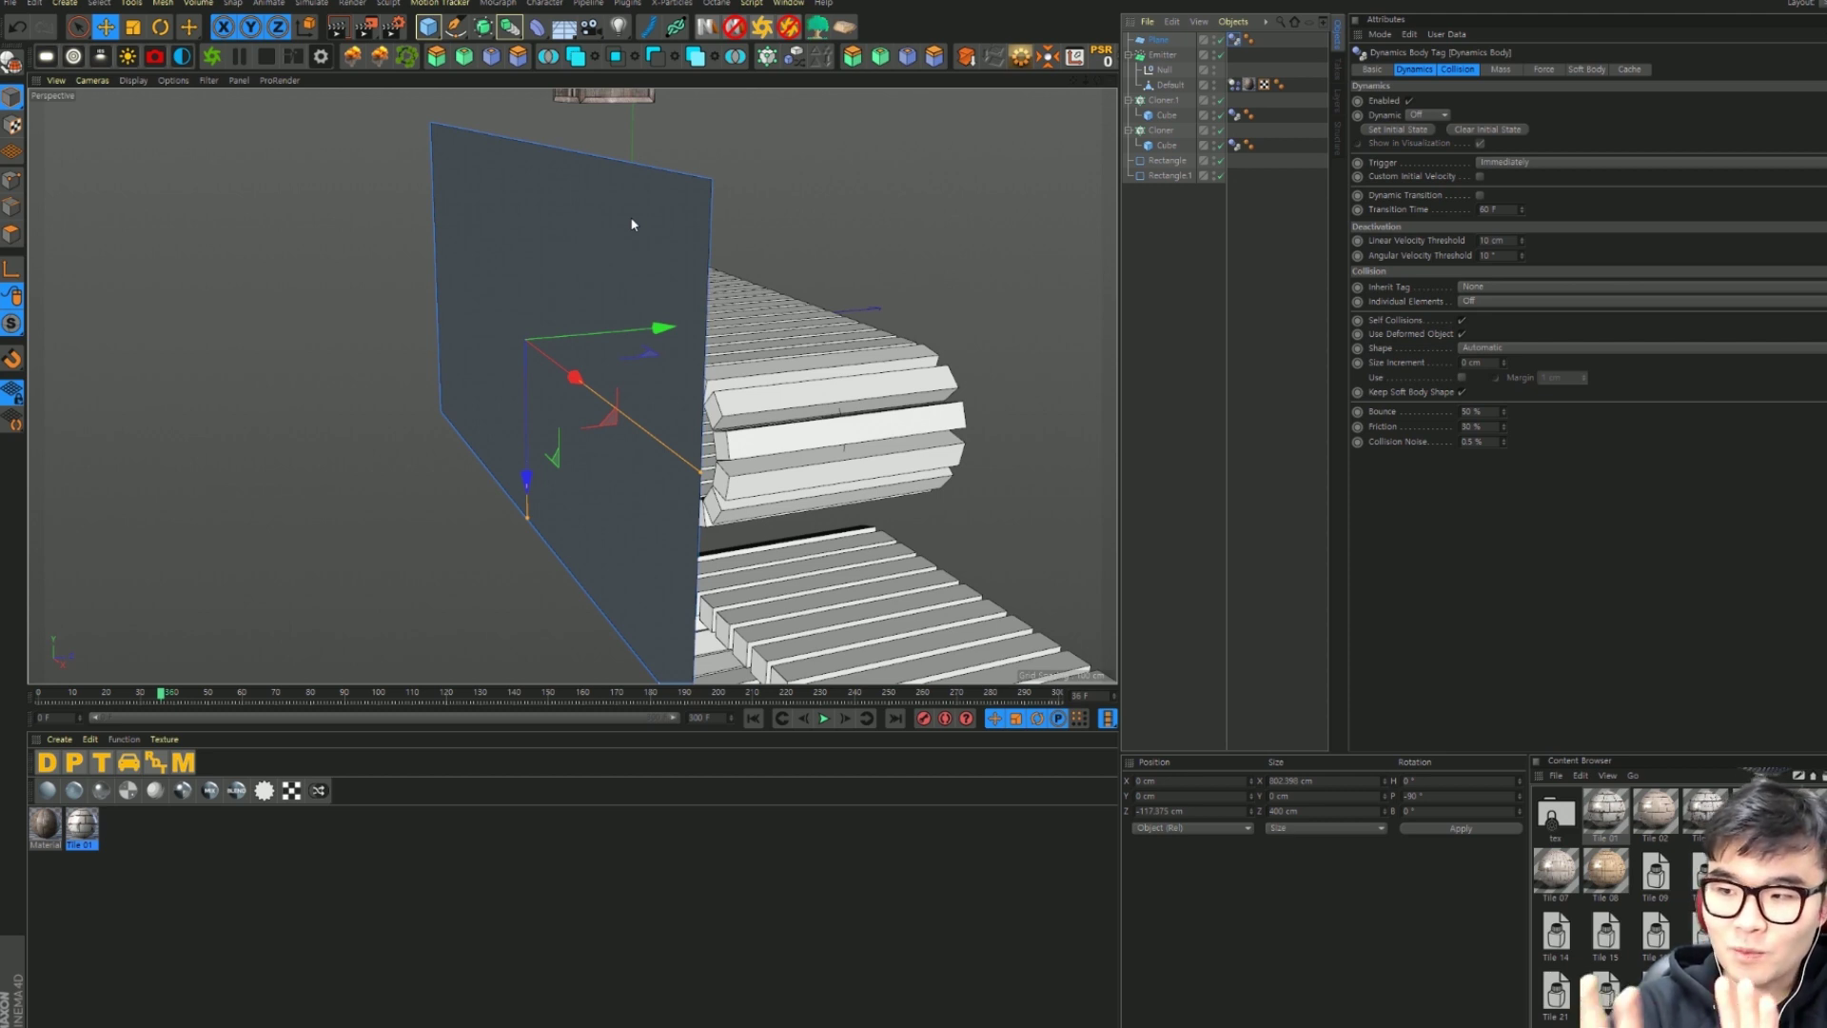
# Step: Add a Display tag to the Plane with Shading Mode overridden to Lines
pyautogui.click(1216, 234)
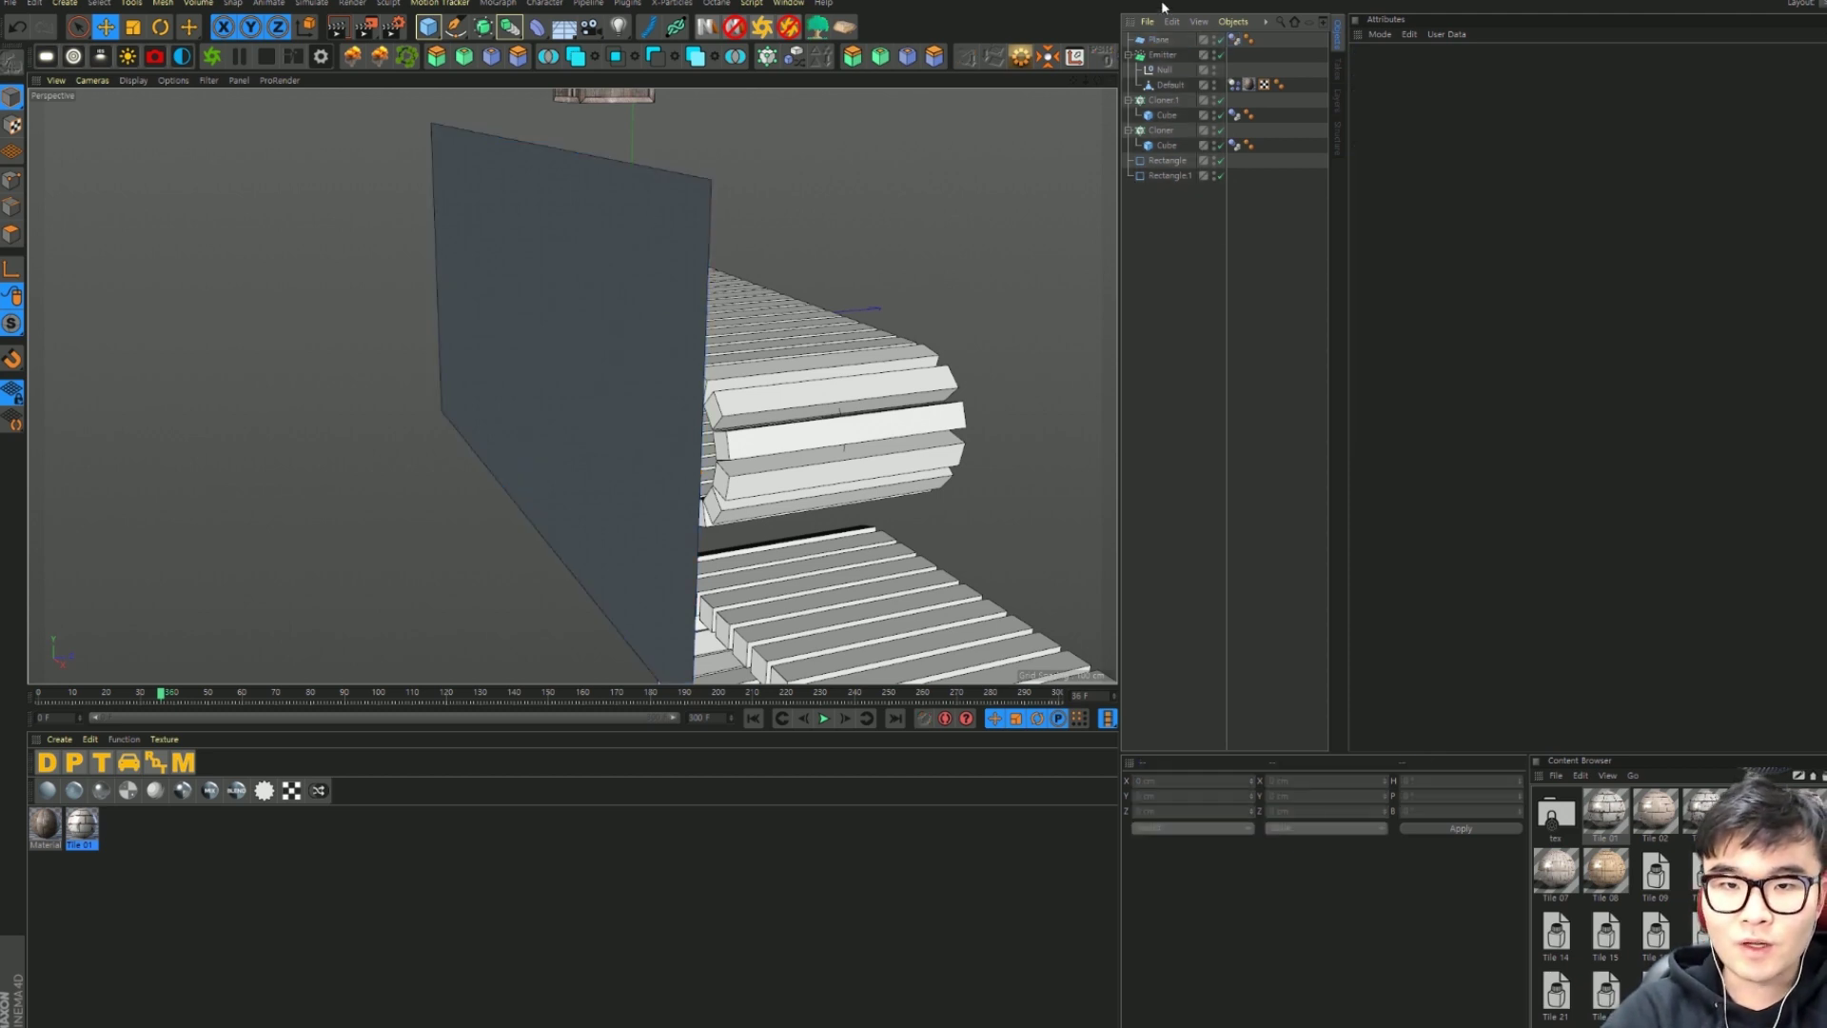
pyautogui.click(1160, 42)
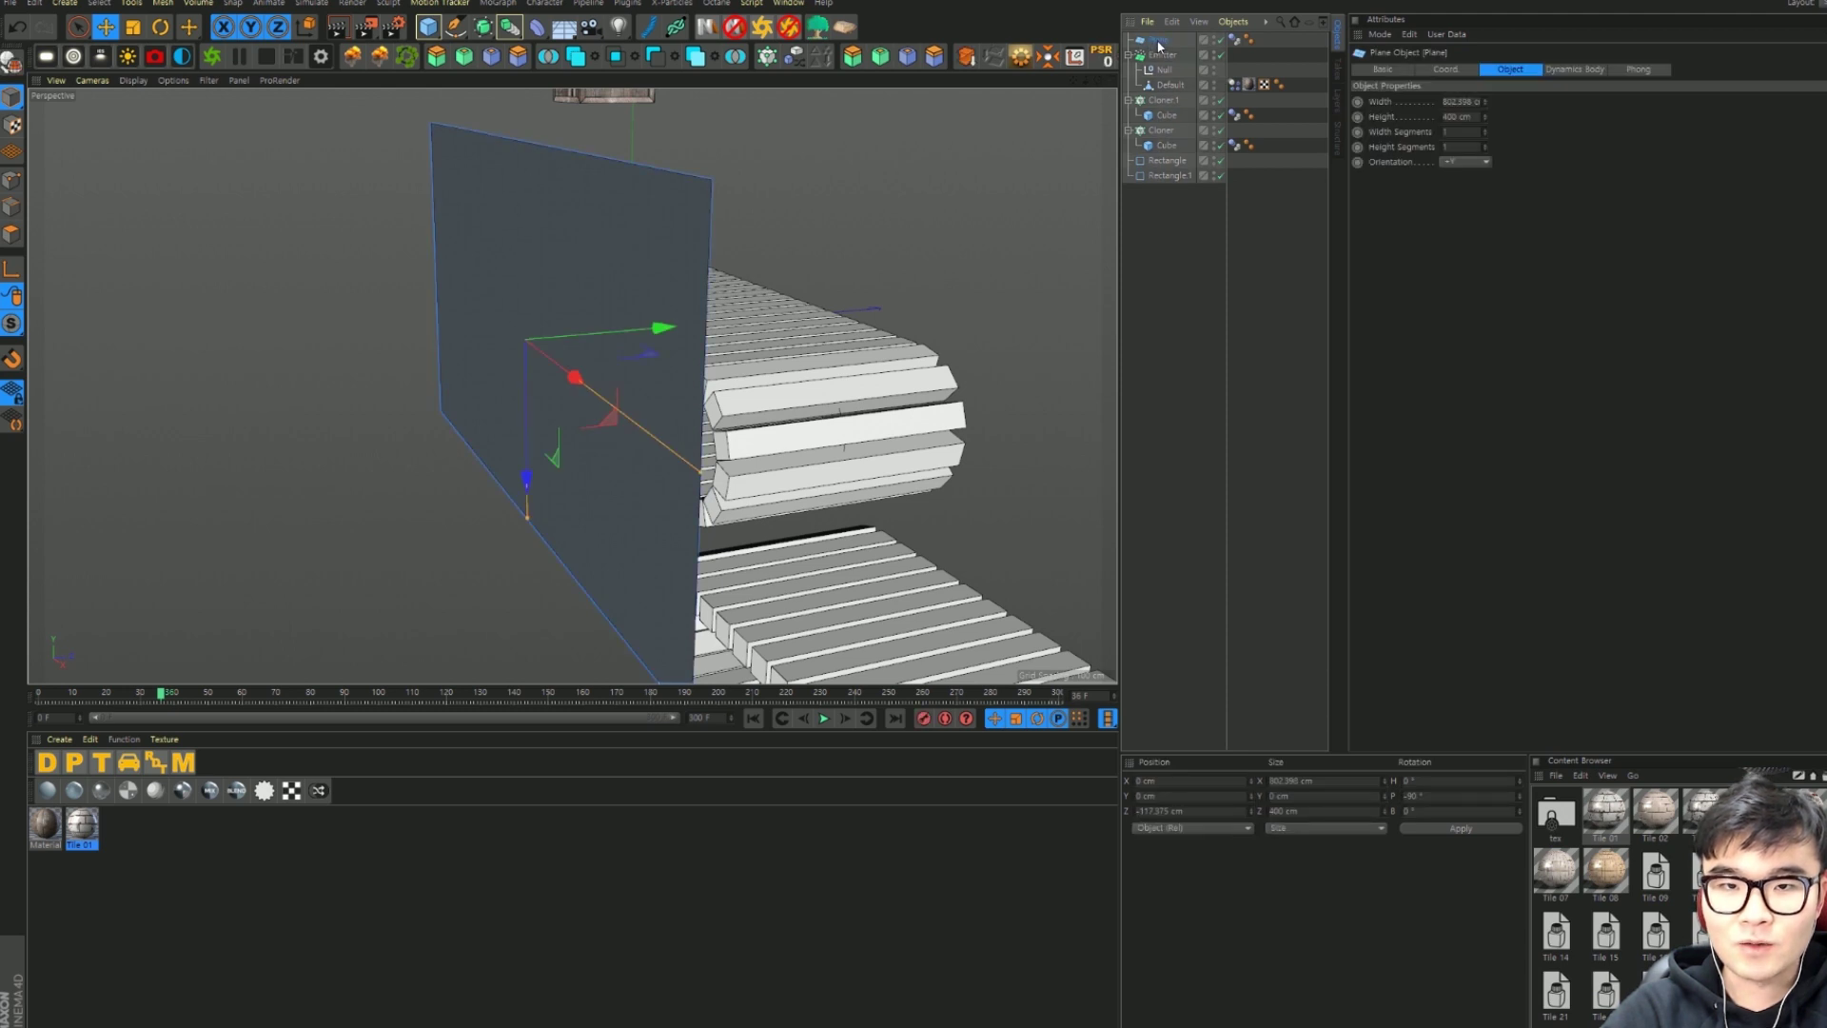
pyautogui.rightClick(1160, 44)
pyautogui.moveTo(1211, 49)
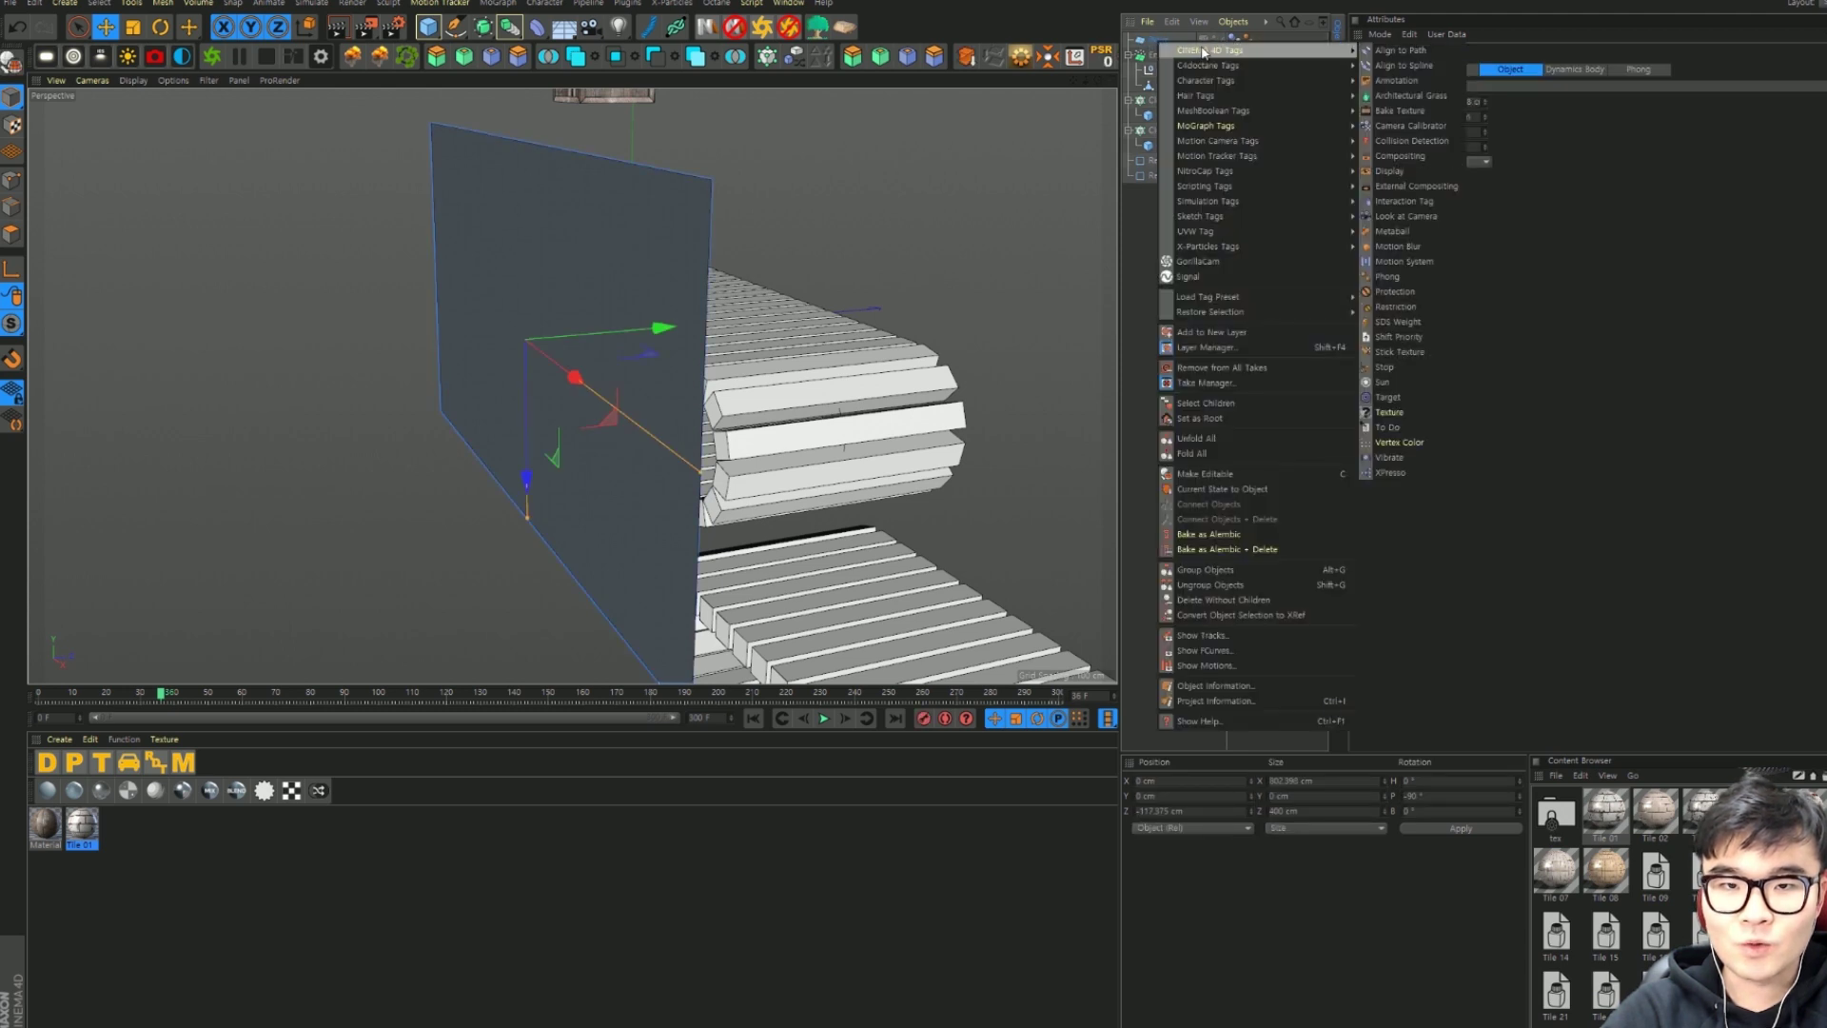
pyautogui.click(1395, 170)
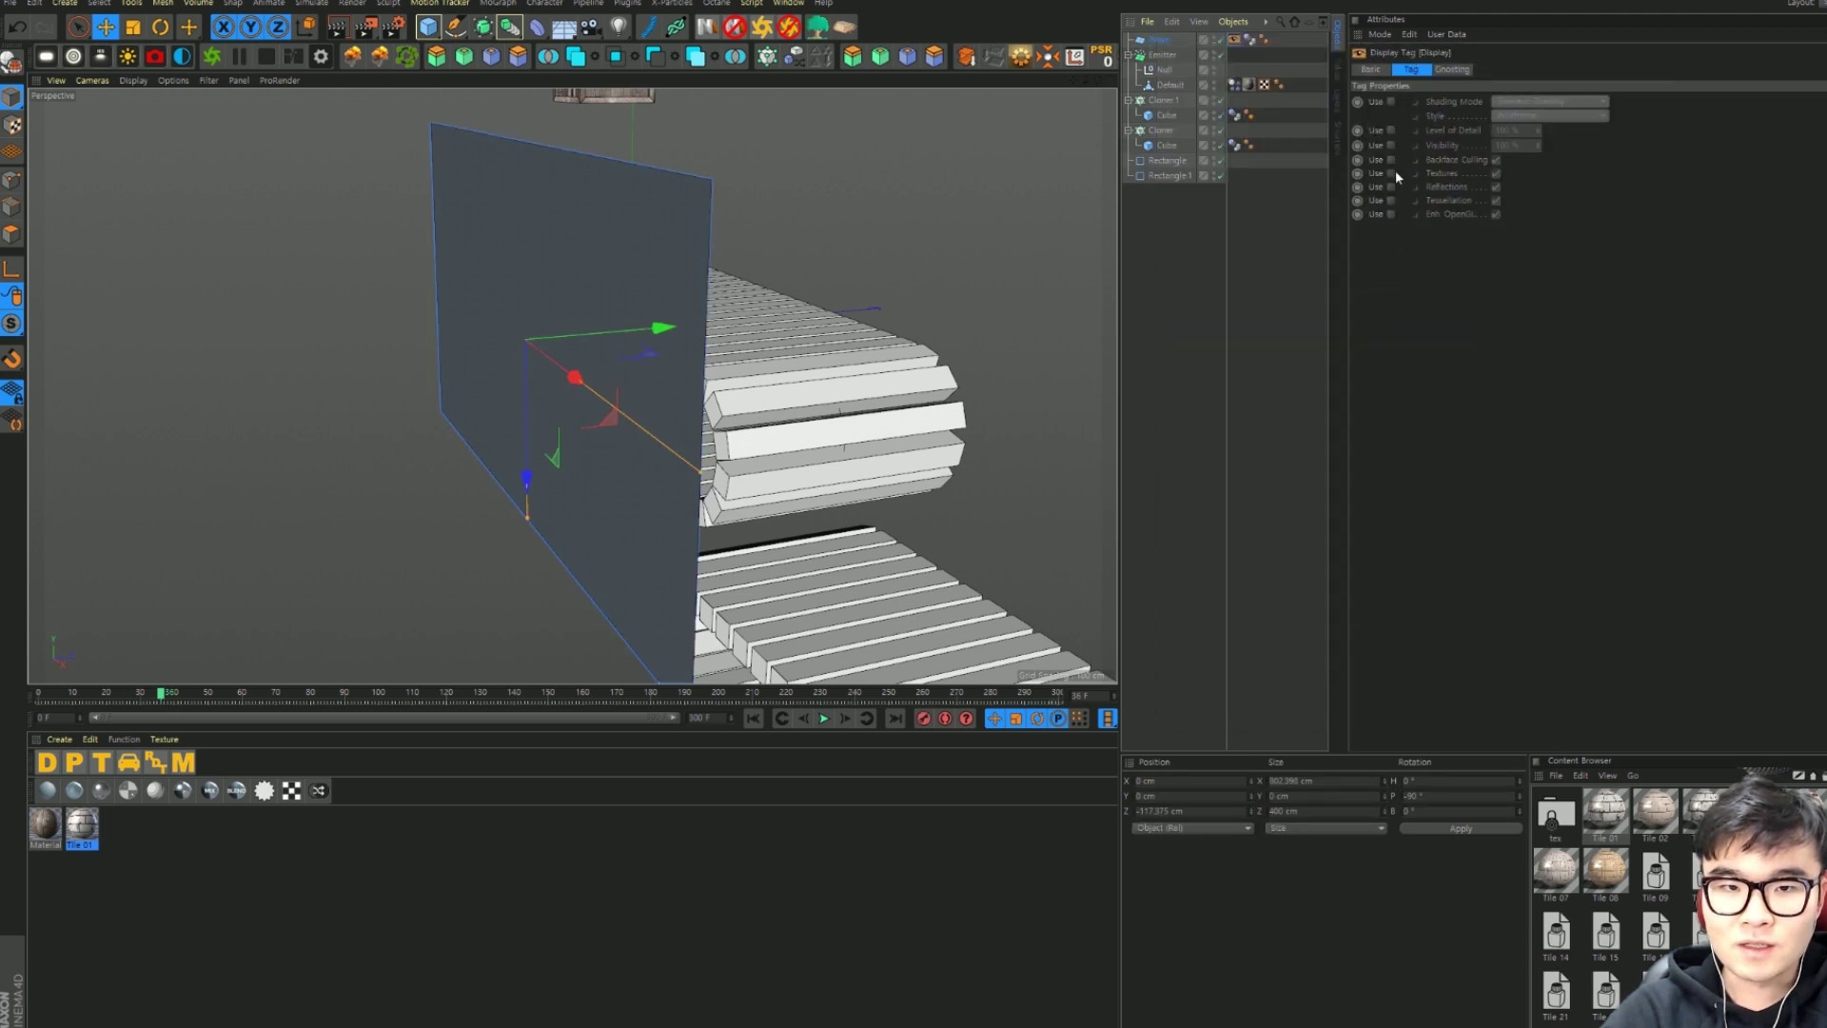
pyautogui.click(1392, 101)
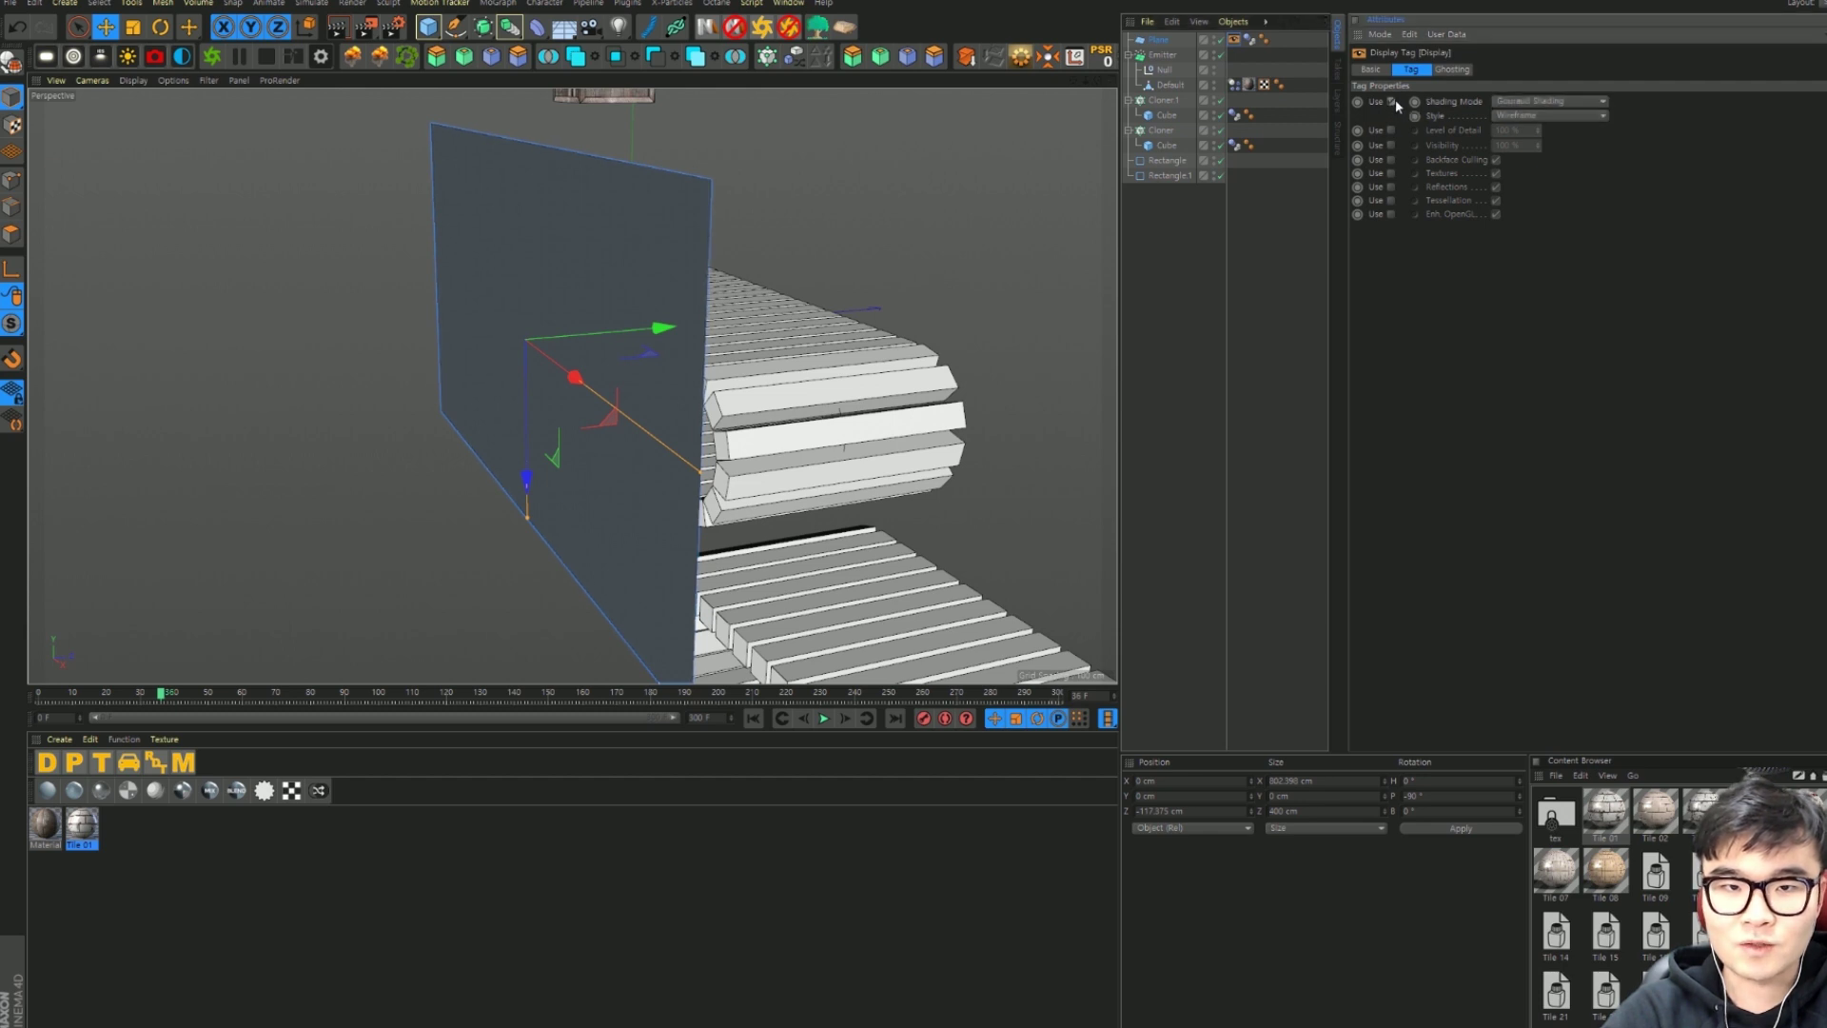
pyautogui.click(1520, 100)
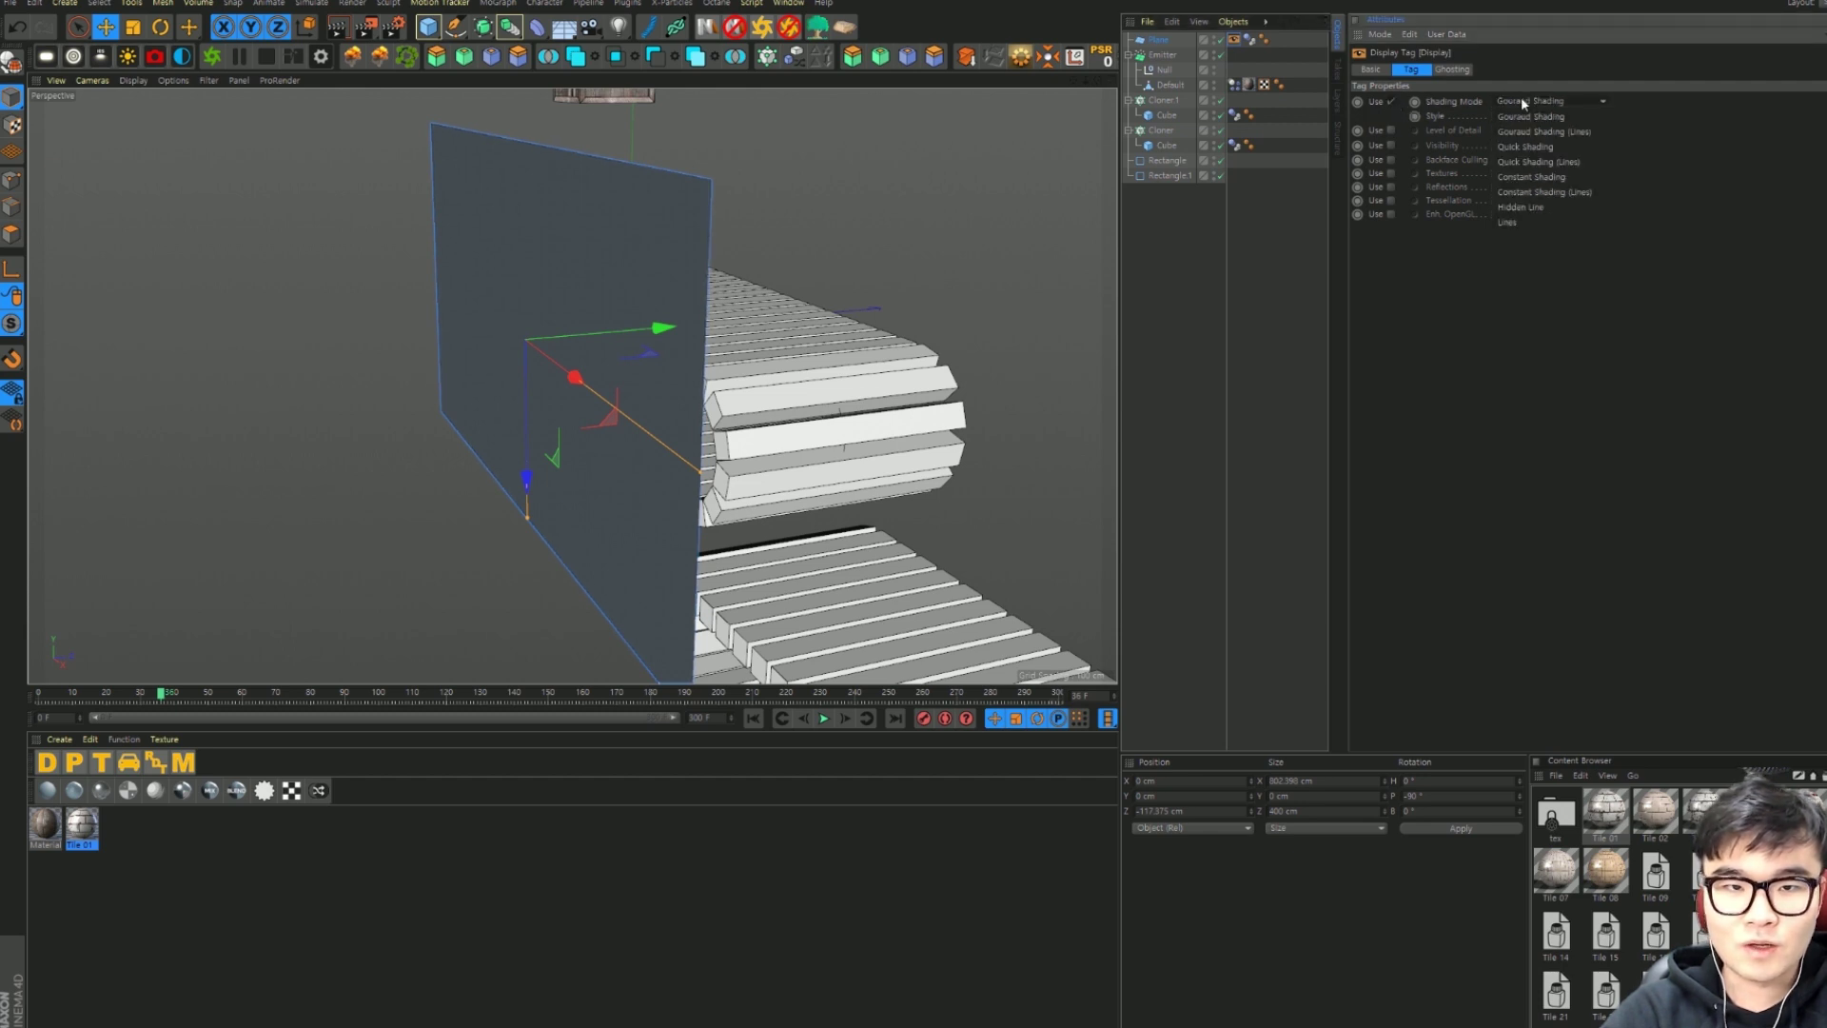
pyautogui.click(1517, 222)
# Step: Orbit around the track to check the outlined plane beside the belt
pyautogui.click(826, 231)
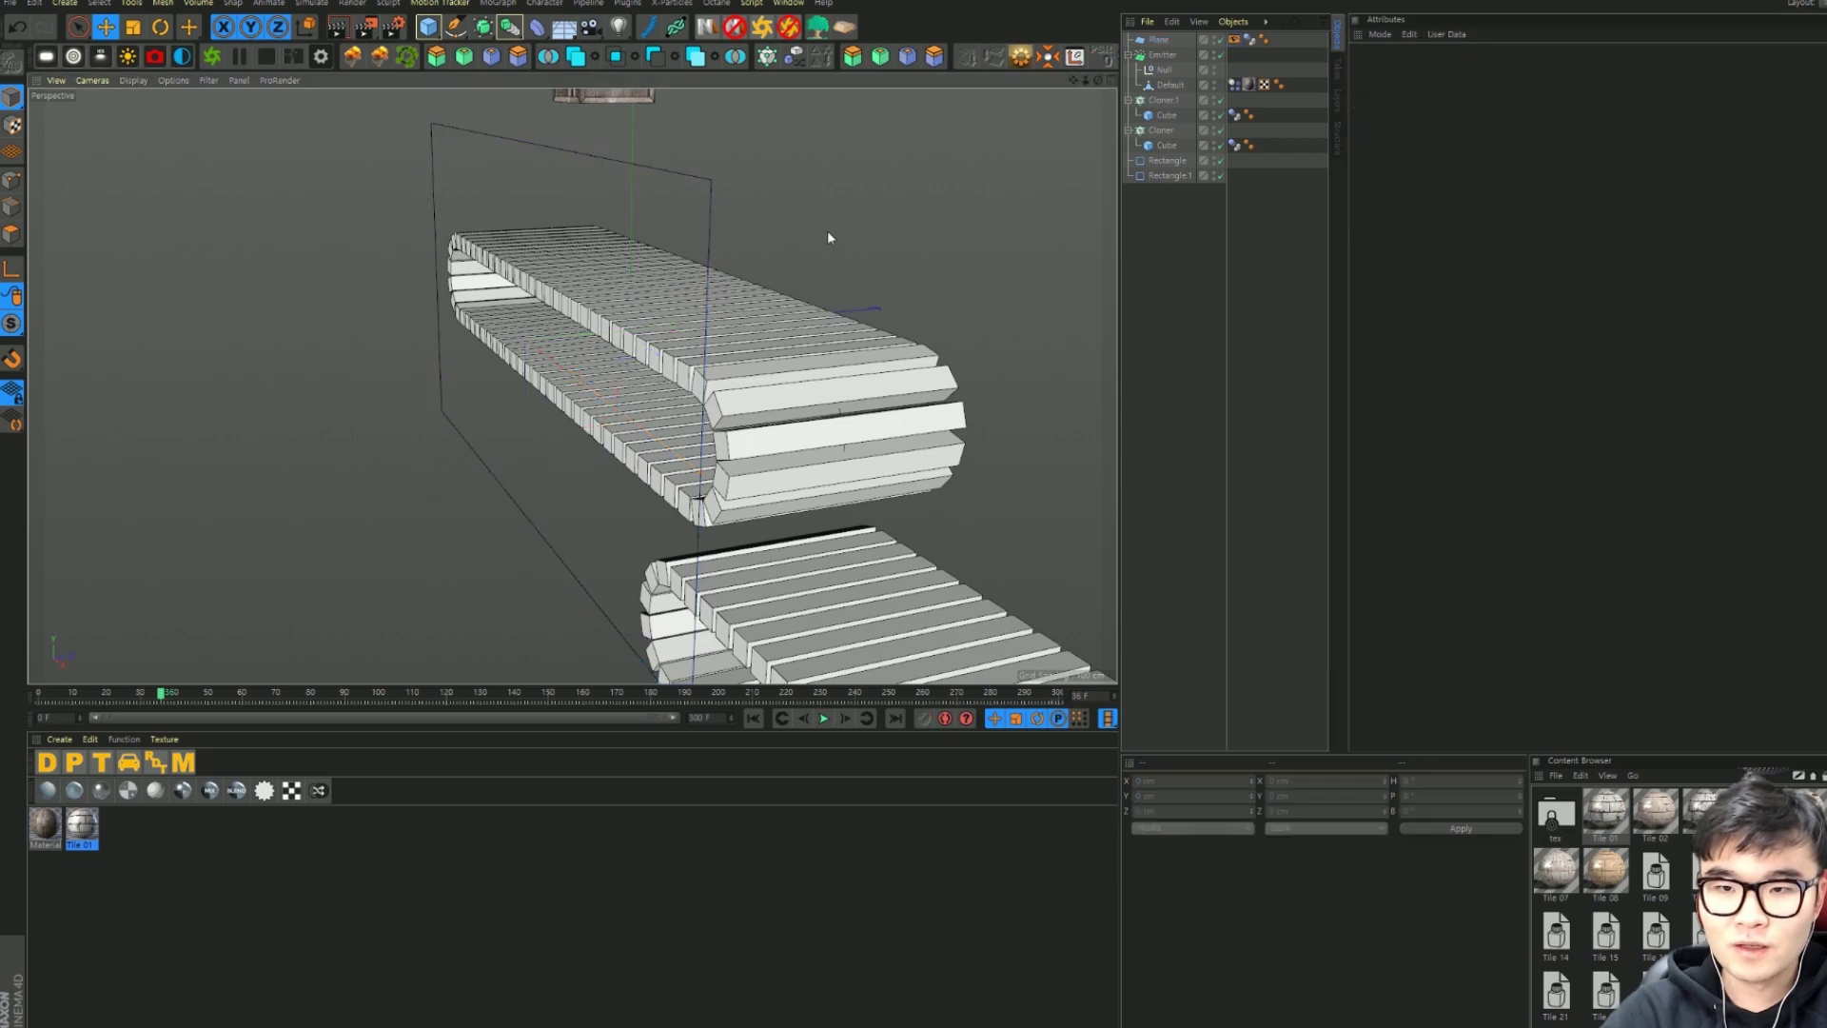
pyautogui.keyDown('alt'); pyautogui.moveTo(826, 230); pyautogui.dragTo(927, 220); pyautogui.keyUp('alt')
pyautogui.scroll(5, 737, 311)
pyautogui.moveTo(738, 310)
pyautogui.keyDown('alt'); pyautogui.mouseDown()
pyautogui.moveTo(630, 304)
pyautogui.moveTo(726, 400)
pyautogui.mouseUp(); pyautogui.keyUp('alt')
pyautogui.scroll(-5, 877, 262)
pyautogui.moveTo(876, 263)
pyautogui.keyDown('alt'); pyautogui.mouseDown()
pyautogui.moveTo(917, 245)
pyautogui.moveTo(723, 320)
pyautogui.moveTo(679, 291)
pyautogui.mouseUp(); pyautogui.keyUp('alt')
# Step: Copy the Plane to the belt's other side
pyautogui.click(1158, 40)
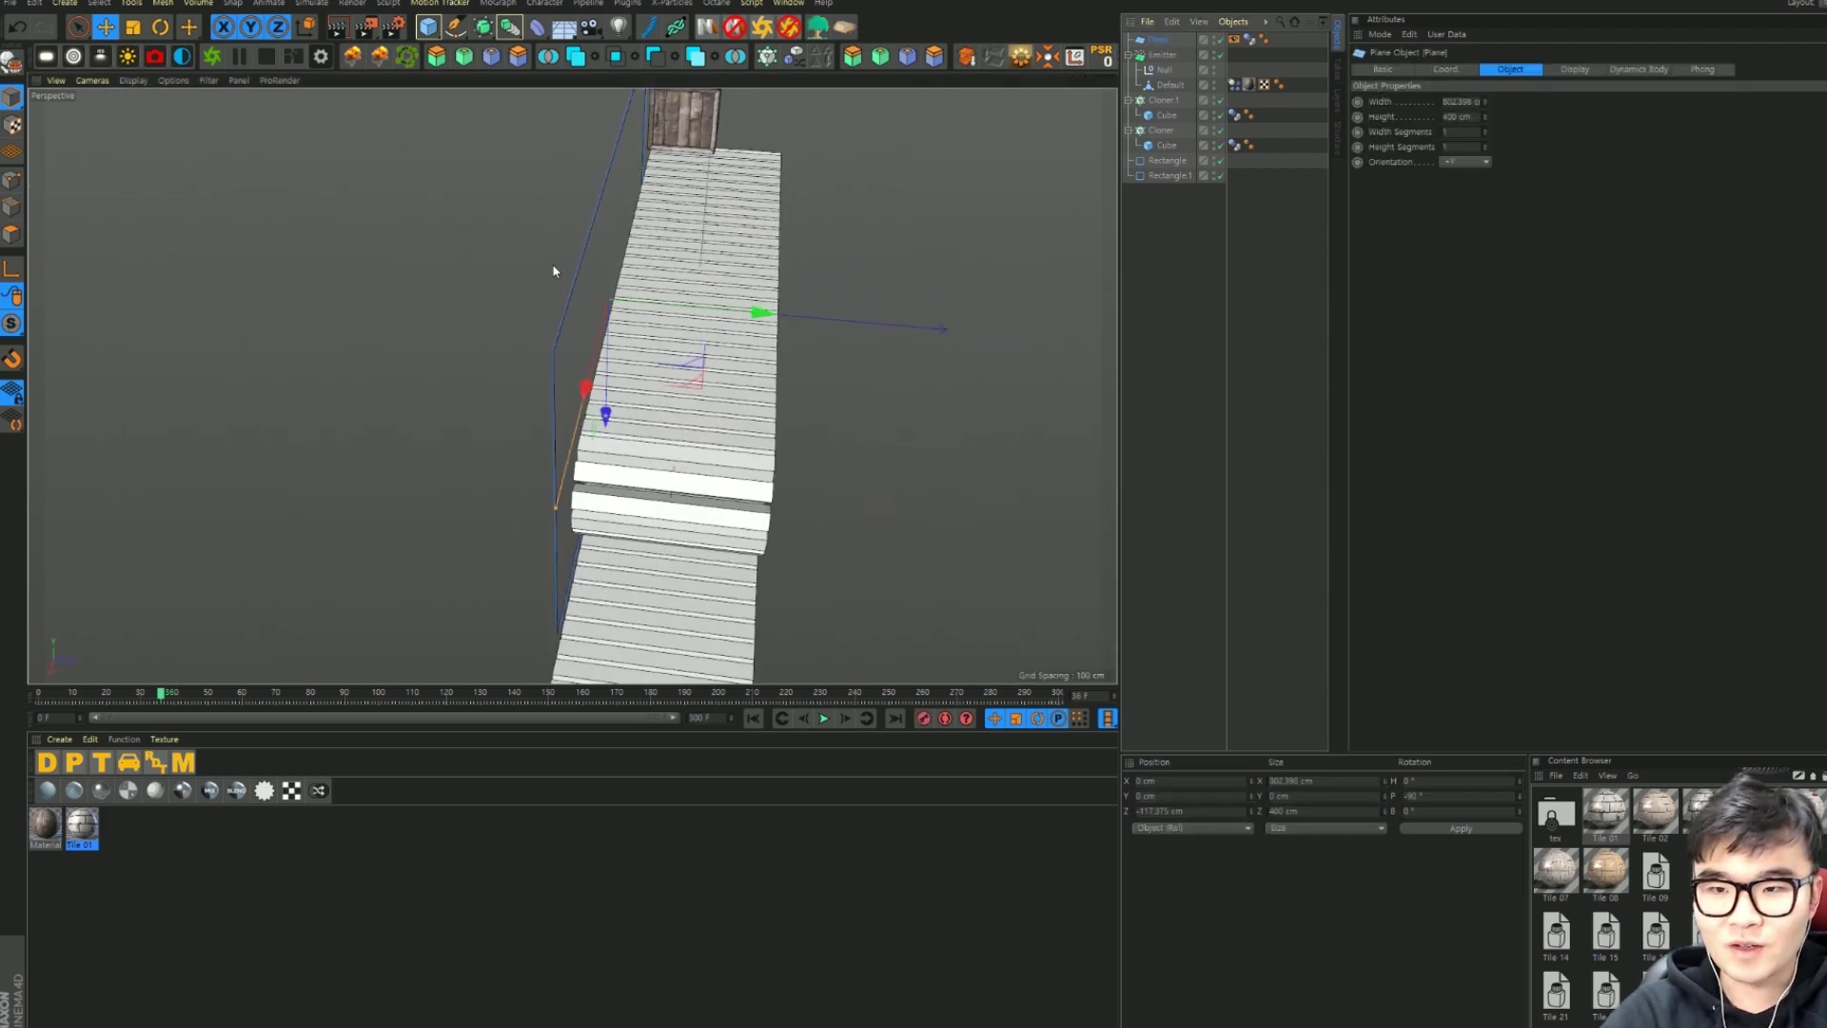
pyautogui.keyDown('ctrl'); pyautogui.moveTo(946, 331); pyautogui.dragTo(436, 228); pyautogui.keyUp('ctrl')
pyautogui.moveTo(767, 345)
pyautogui.keyDown('alt'); pyautogui.mouseDown()
pyautogui.moveTo(894, 295)
pyautogui.moveTo(944, 251)
pyautogui.moveTo(788, 333)
pyautogui.moveTo(680, 434)
pyautogui.moveTo(781, 314)
pyautogui.mouseUp(); pyautogui.keyUp('alt')
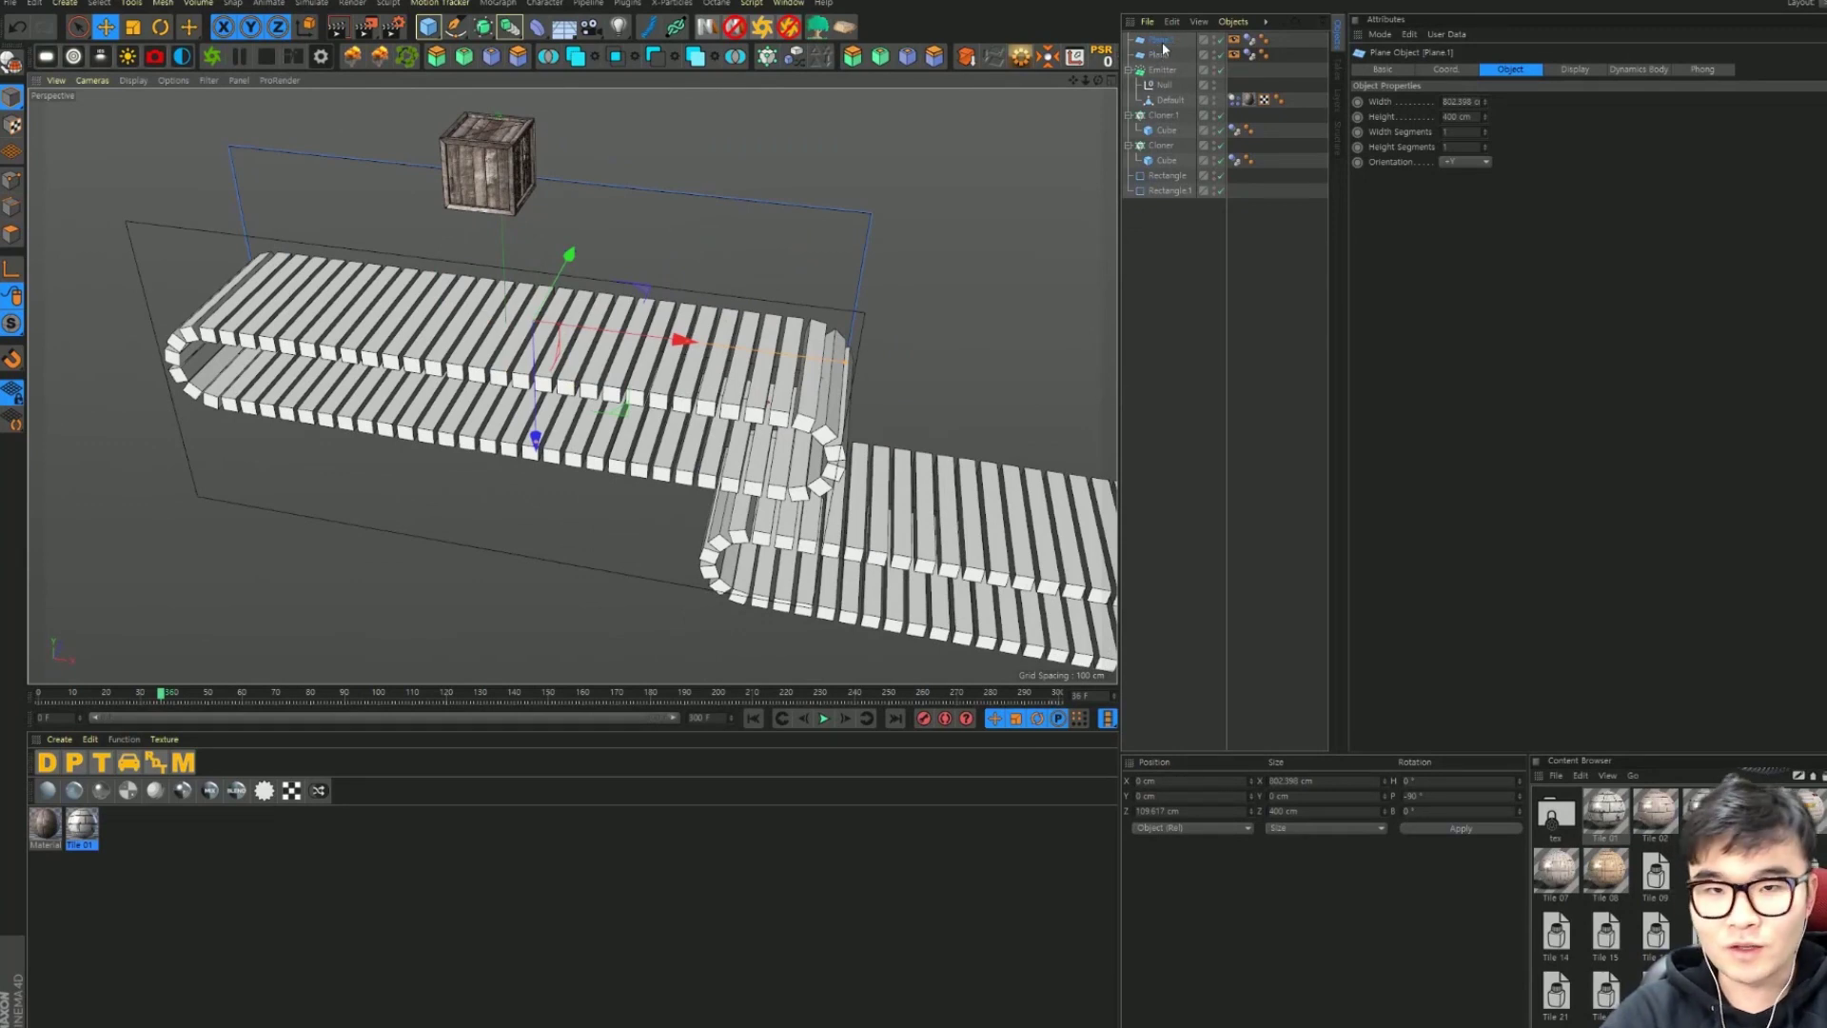
# Step: Group the upper belt's Cloner and Rectangle into a Null named 'belt'
pyautogui.keyDown('shift'); pyautogui.click(1169, 48); pyautogui.keyUp('shift')
pyautogui.moveTo(1170, 47); pyautogui.dragTo(1162, 35)
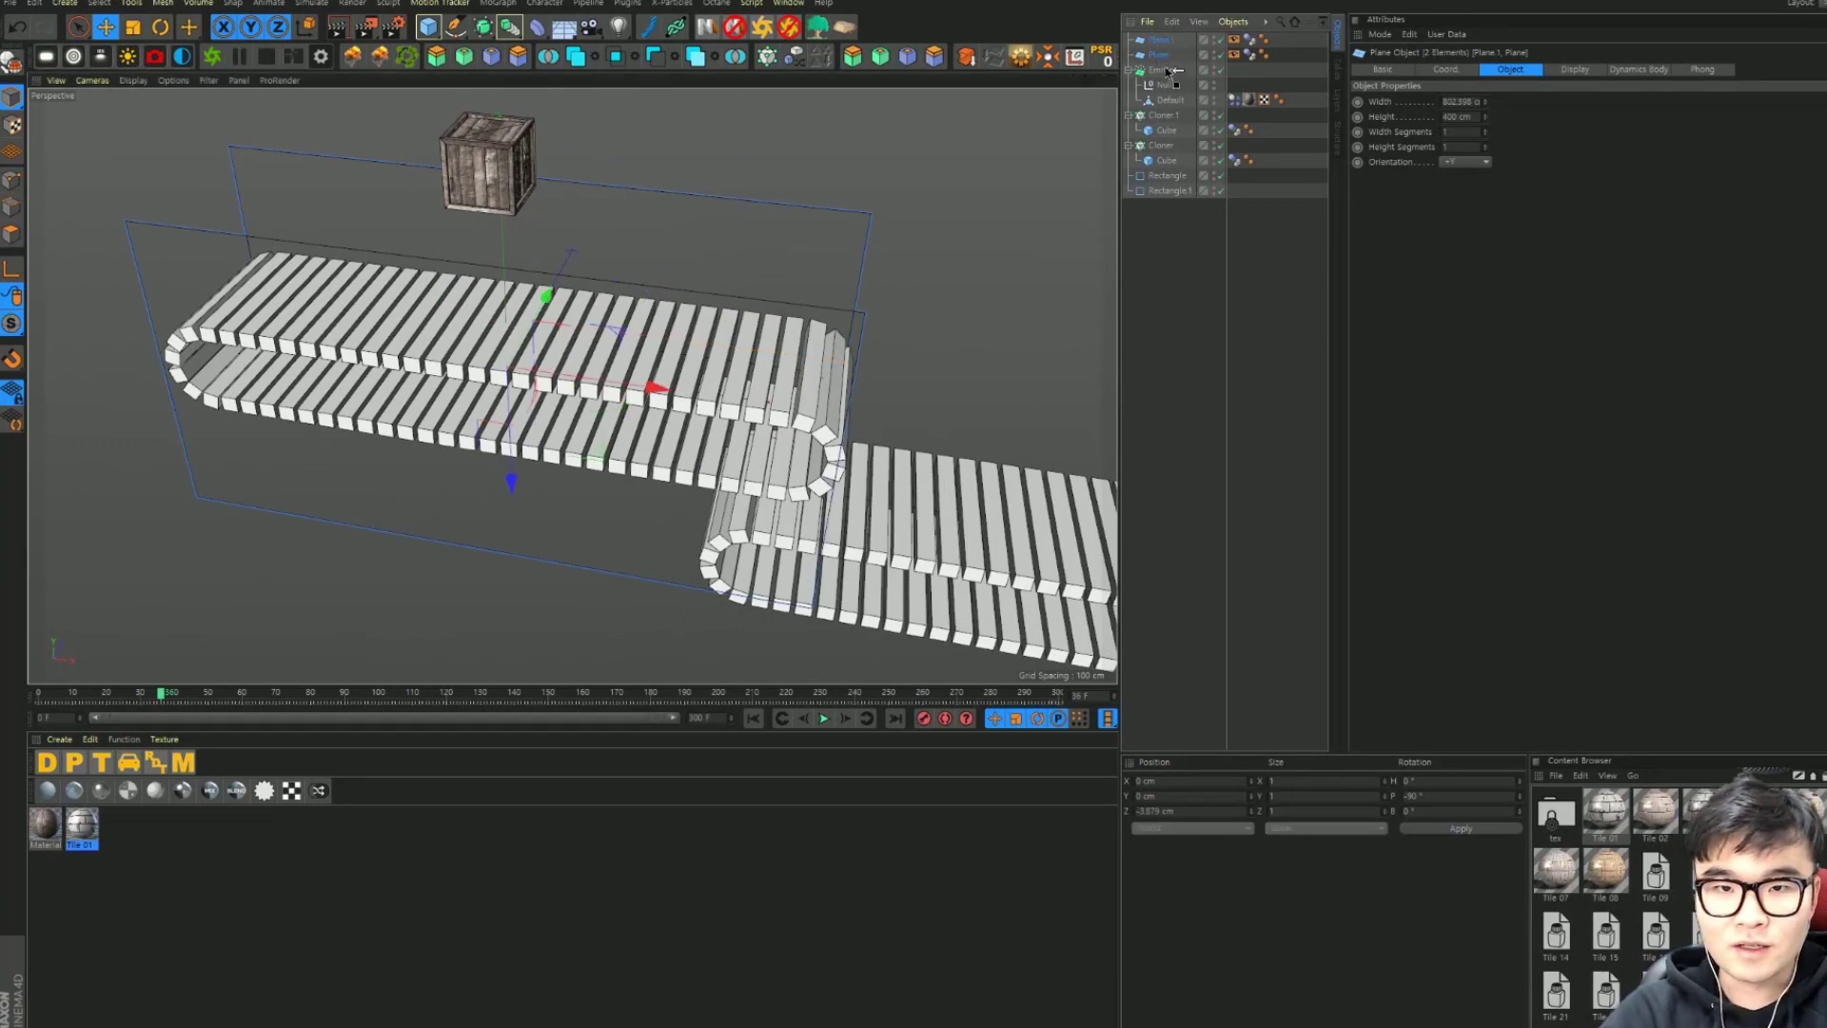
pyautogui.click(1162, 115)
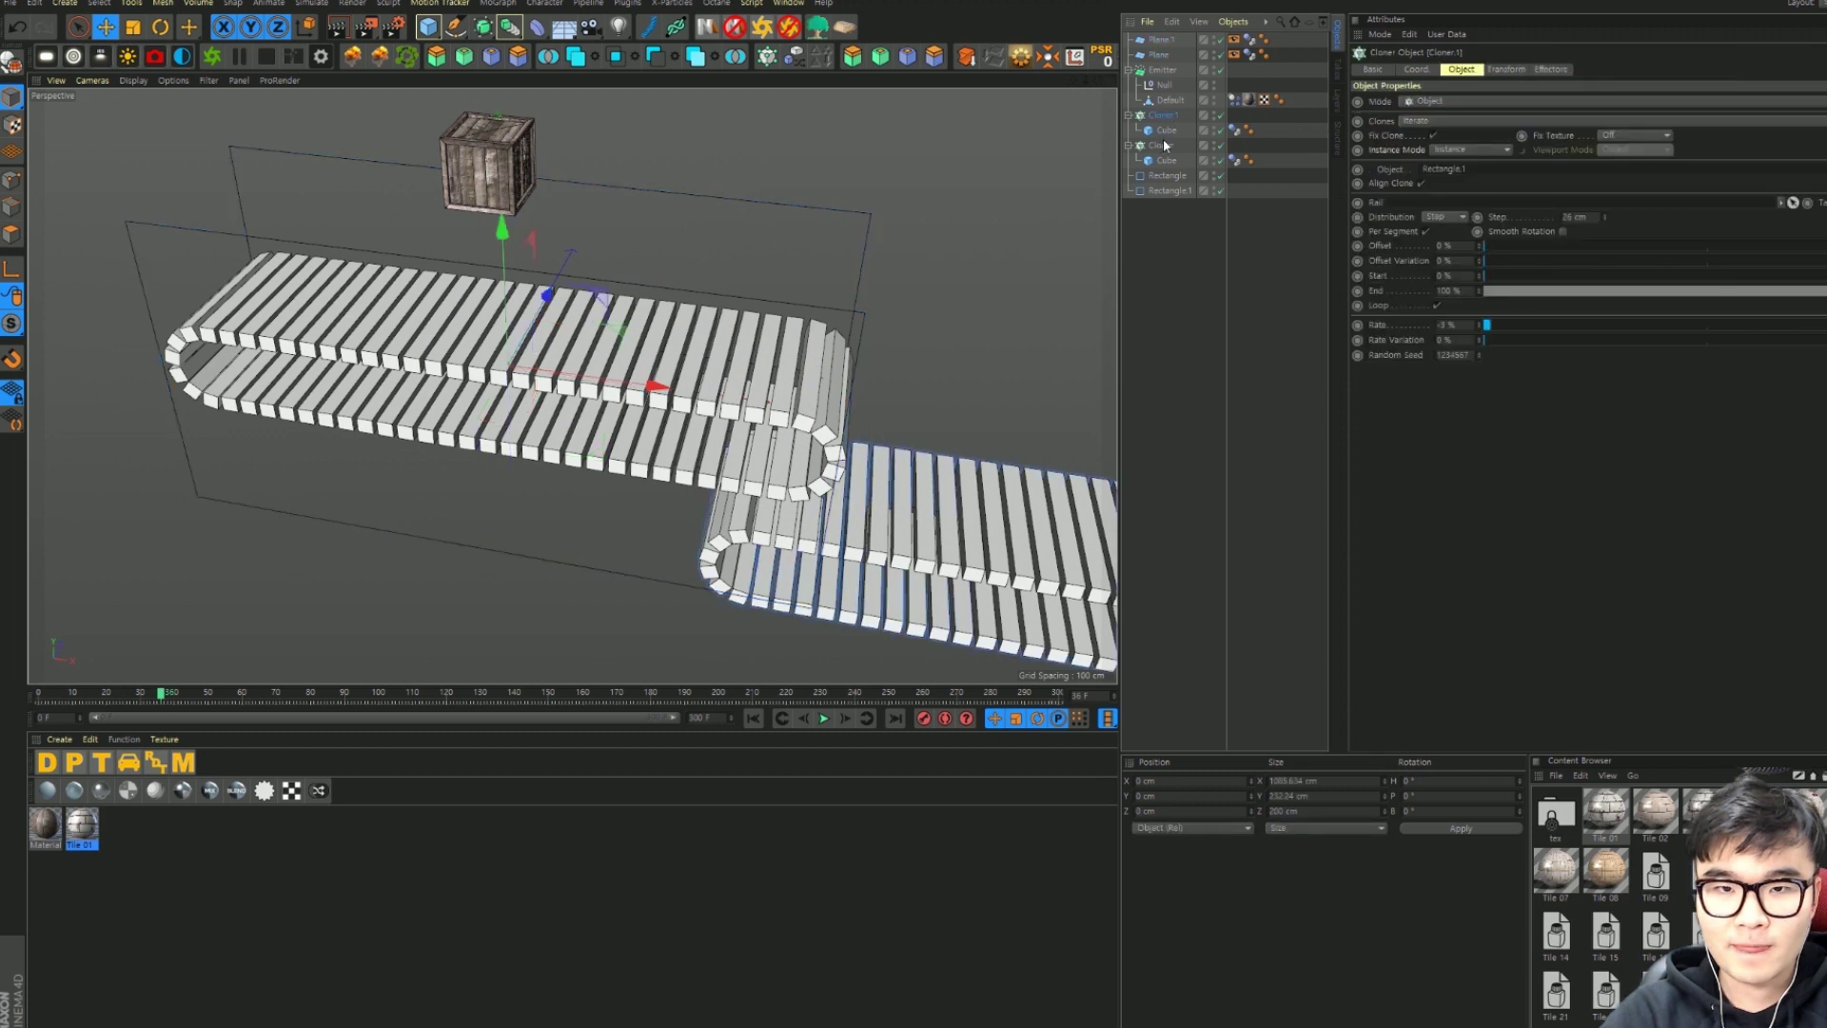
pyautogui.click(1162, 148)
pyautogui.keyDown('ctrl'); pyautogui.click(1162, 177); pyautogui.keyUp('ctrl')
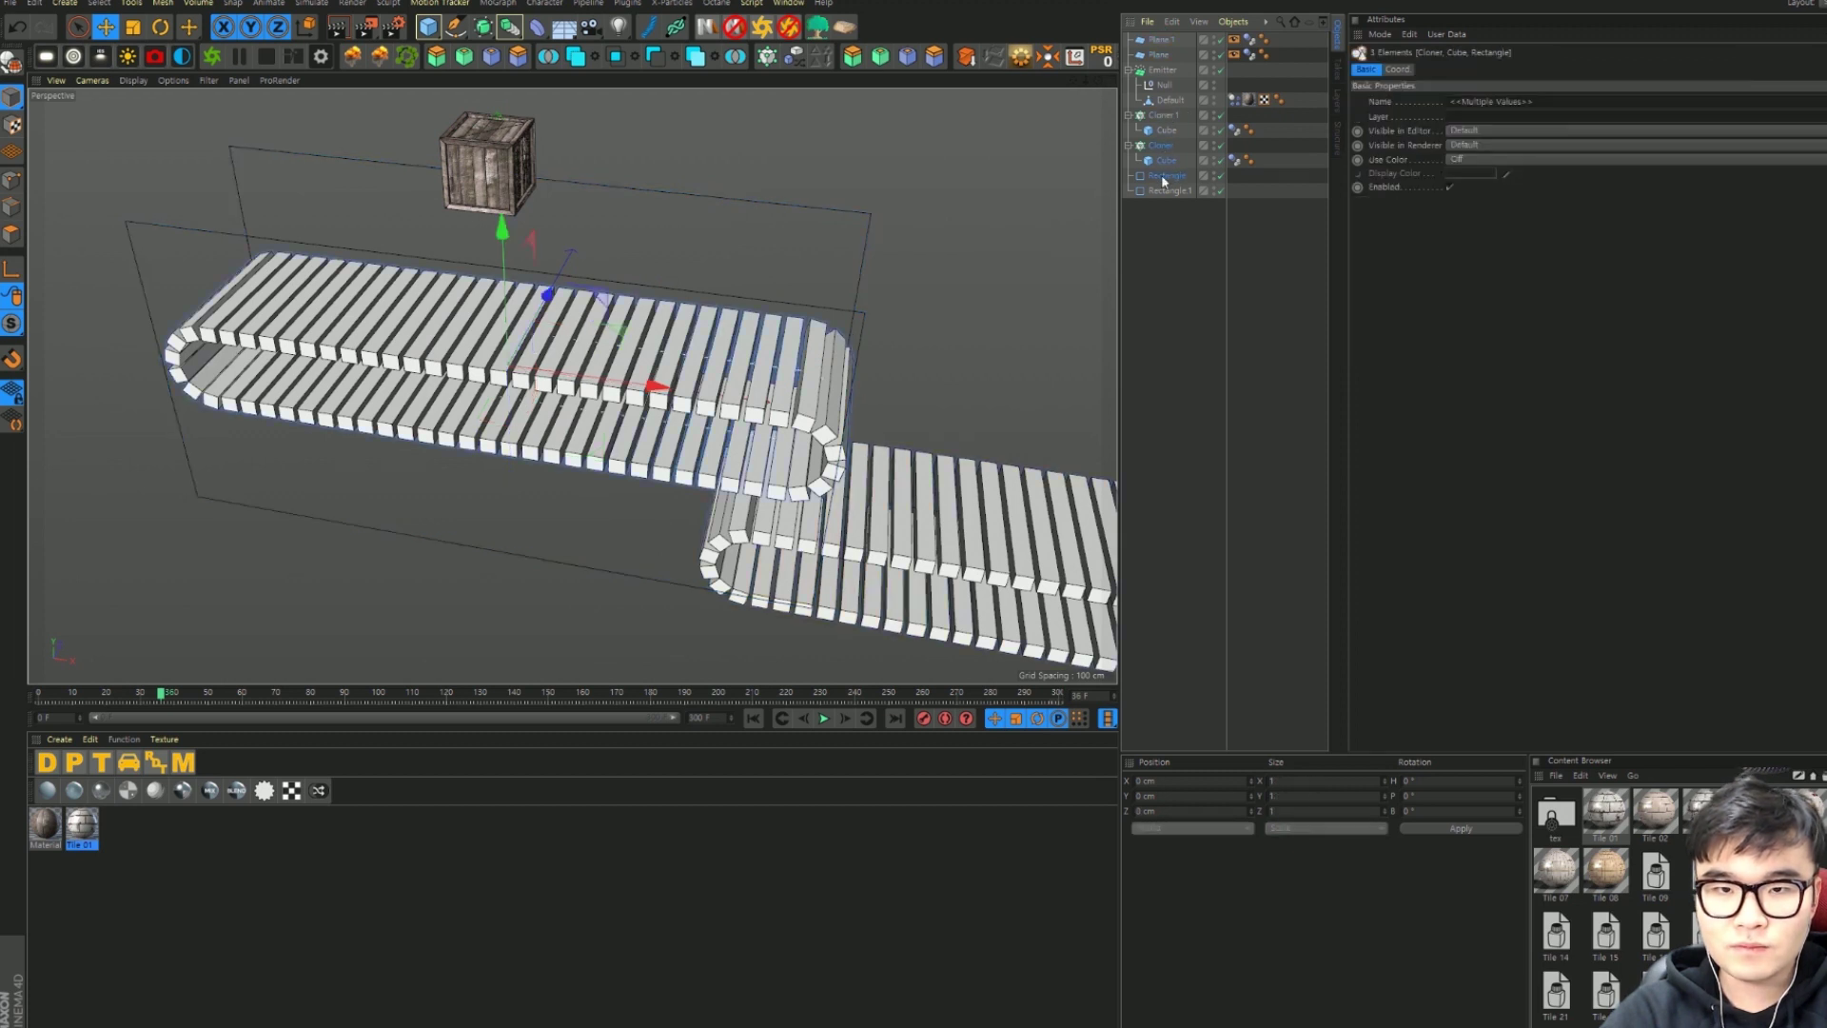
pyautogui.hotkey('alt', 'g')
pyautogui.doubleClick(1159, 145)
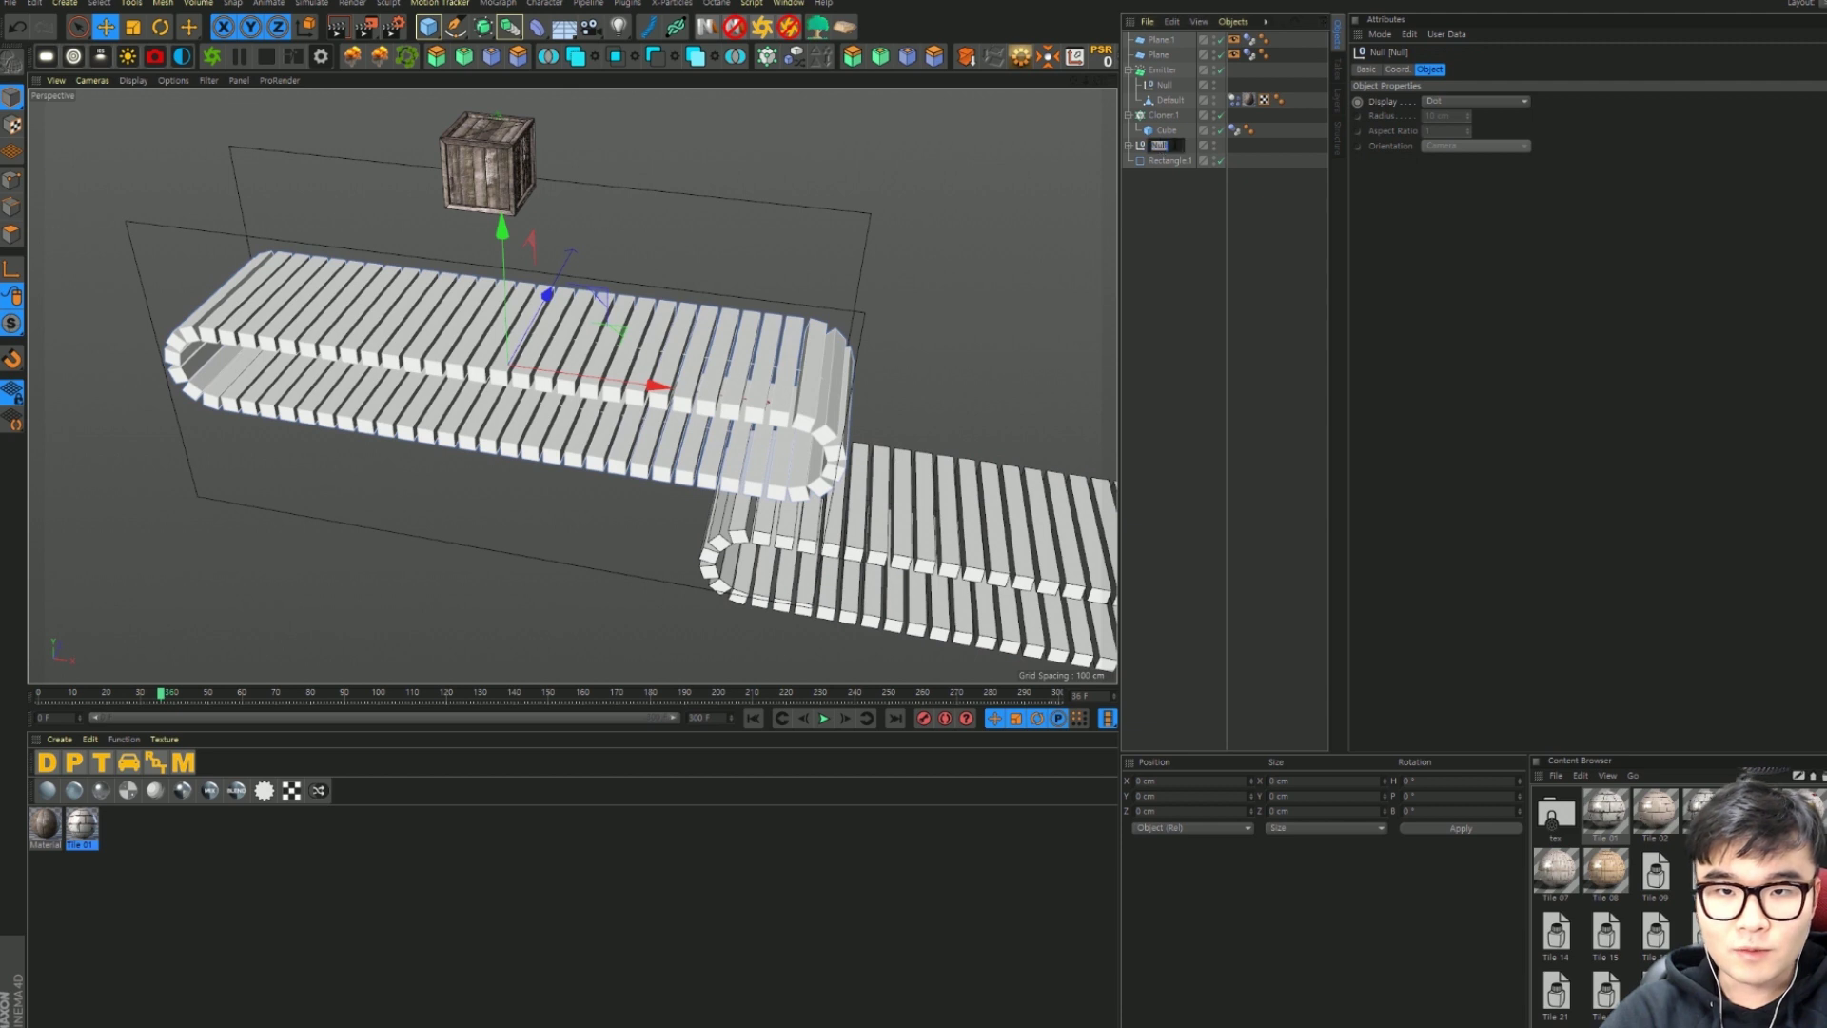
pyautogui.write('belt')
pyautogui.press('Return')
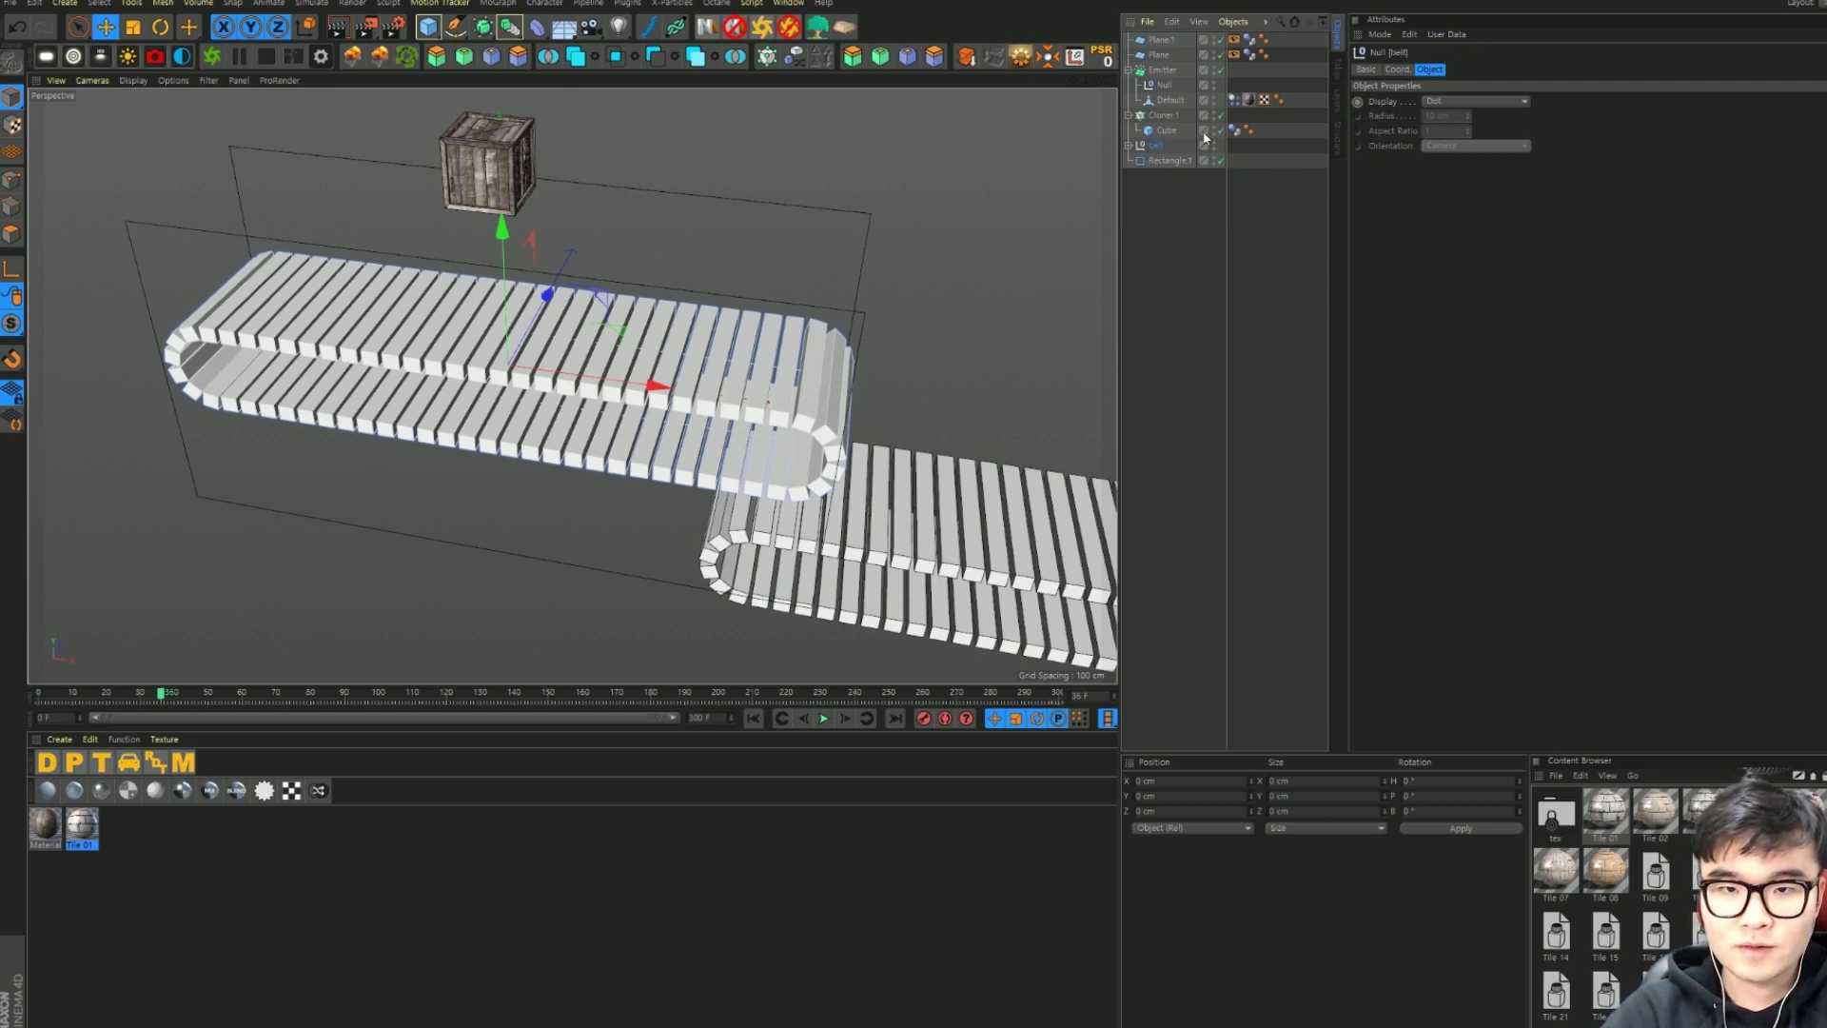
# Step: Move both planes into the belt group
pyautogui.click(1128, 146)
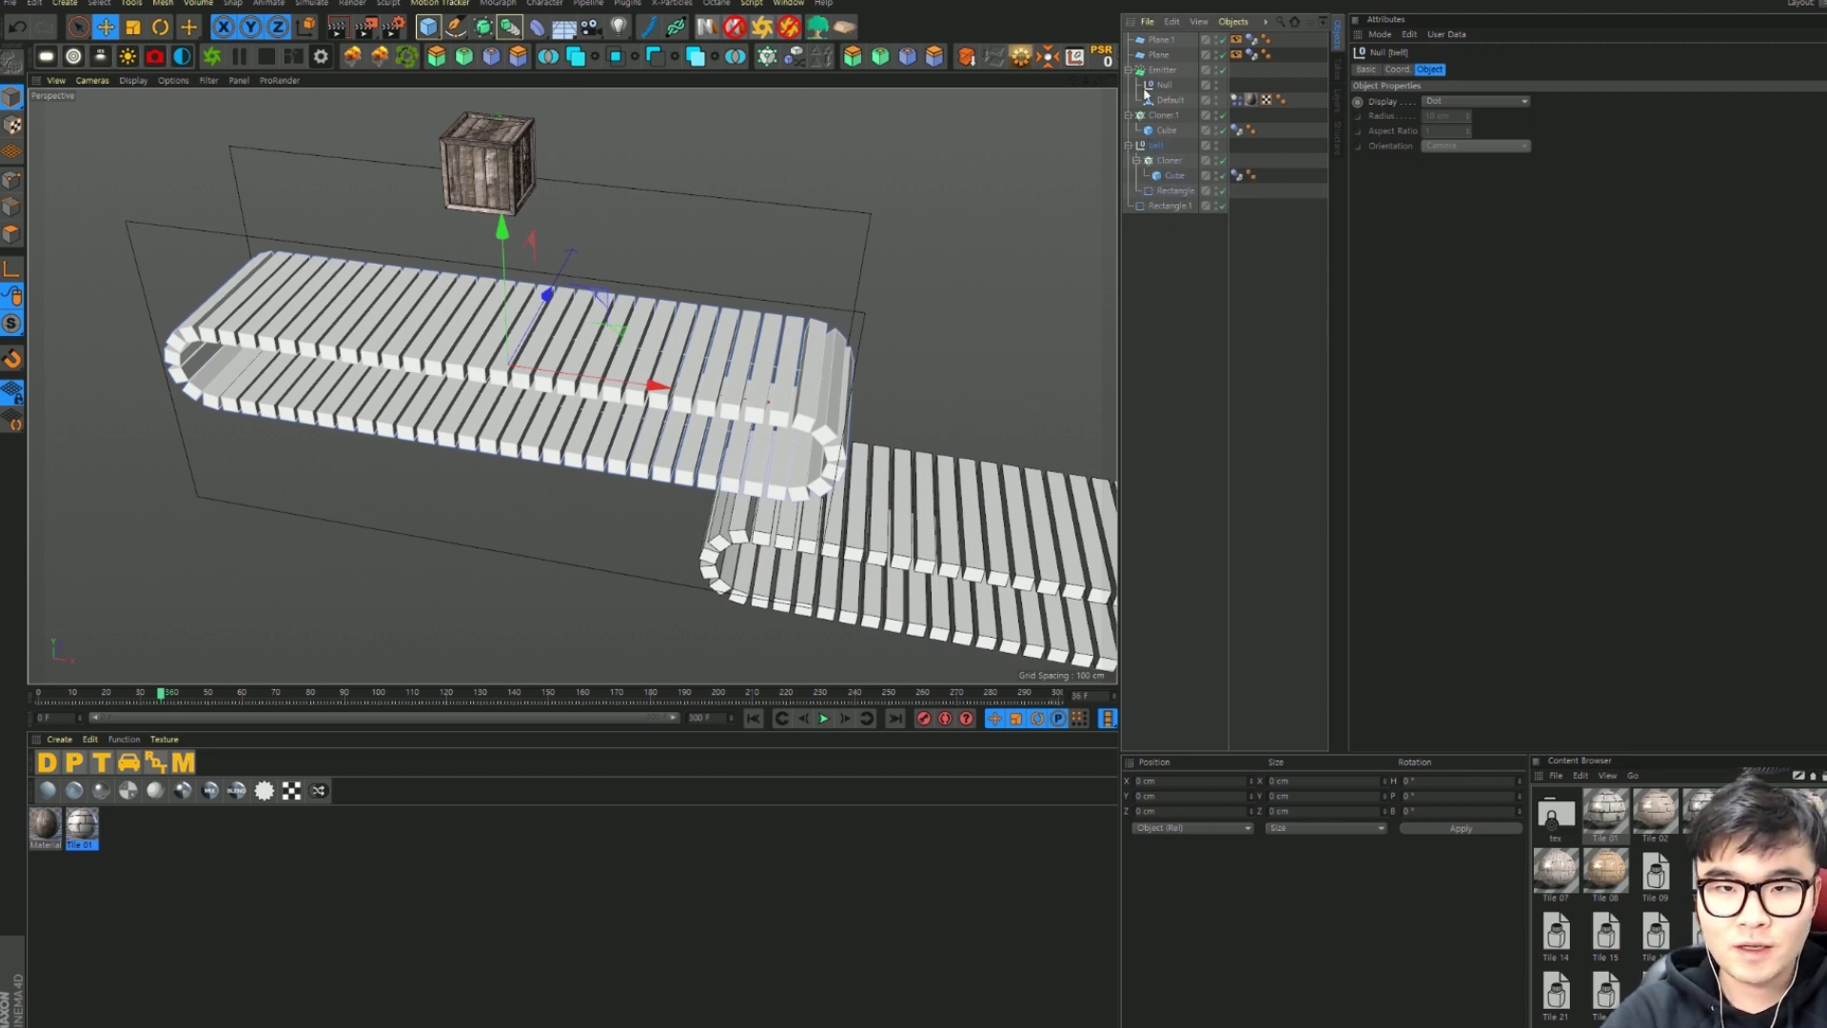
pyautogui.click(1163, 42)
pyautogui.keyDown('shift'); pyautogui.click(1160, 55); pyautogui.keyUp('shift')
pyautogui.moveTo(1159, 146); pyautogui.dragTo(1160, 148)
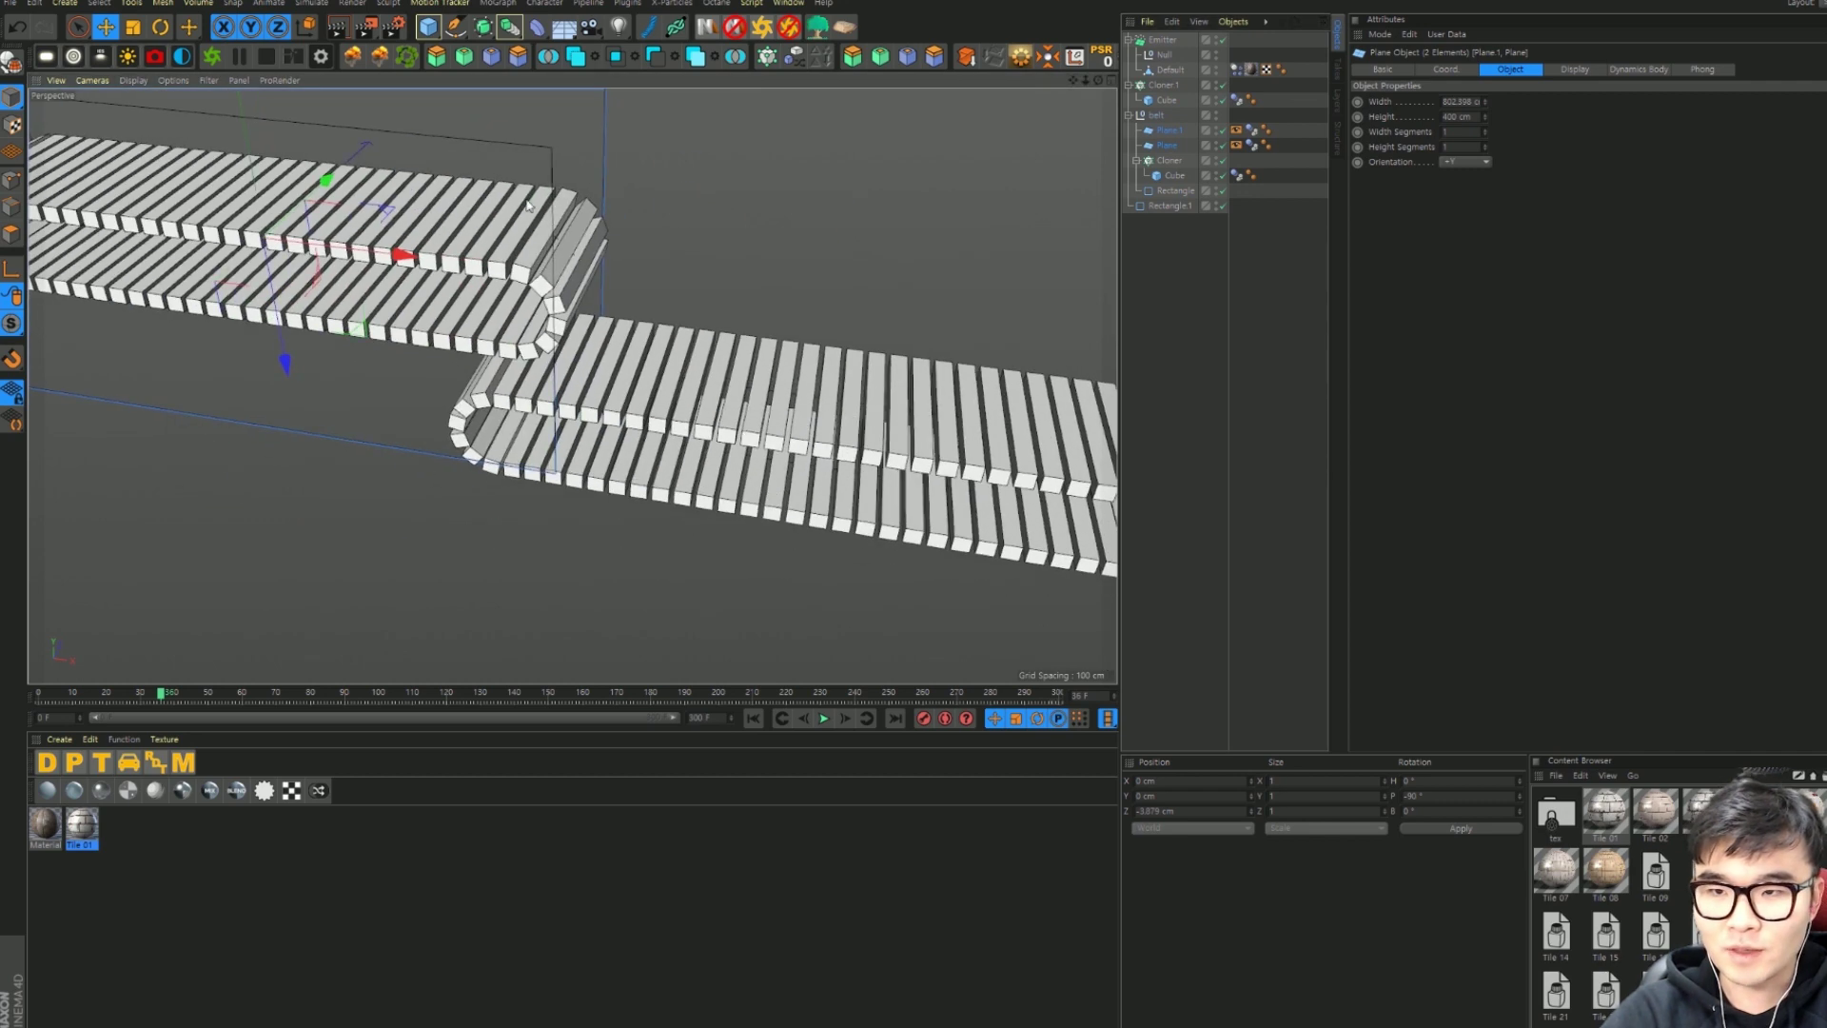
# Step: Orbit around the belt and frame the whole belt in view
pyautogui.keyDown('alt'); pyautogui.moveTo(914, 515); pyautogui.dragTo(646, 276); pyautogui.keyUp('alt')
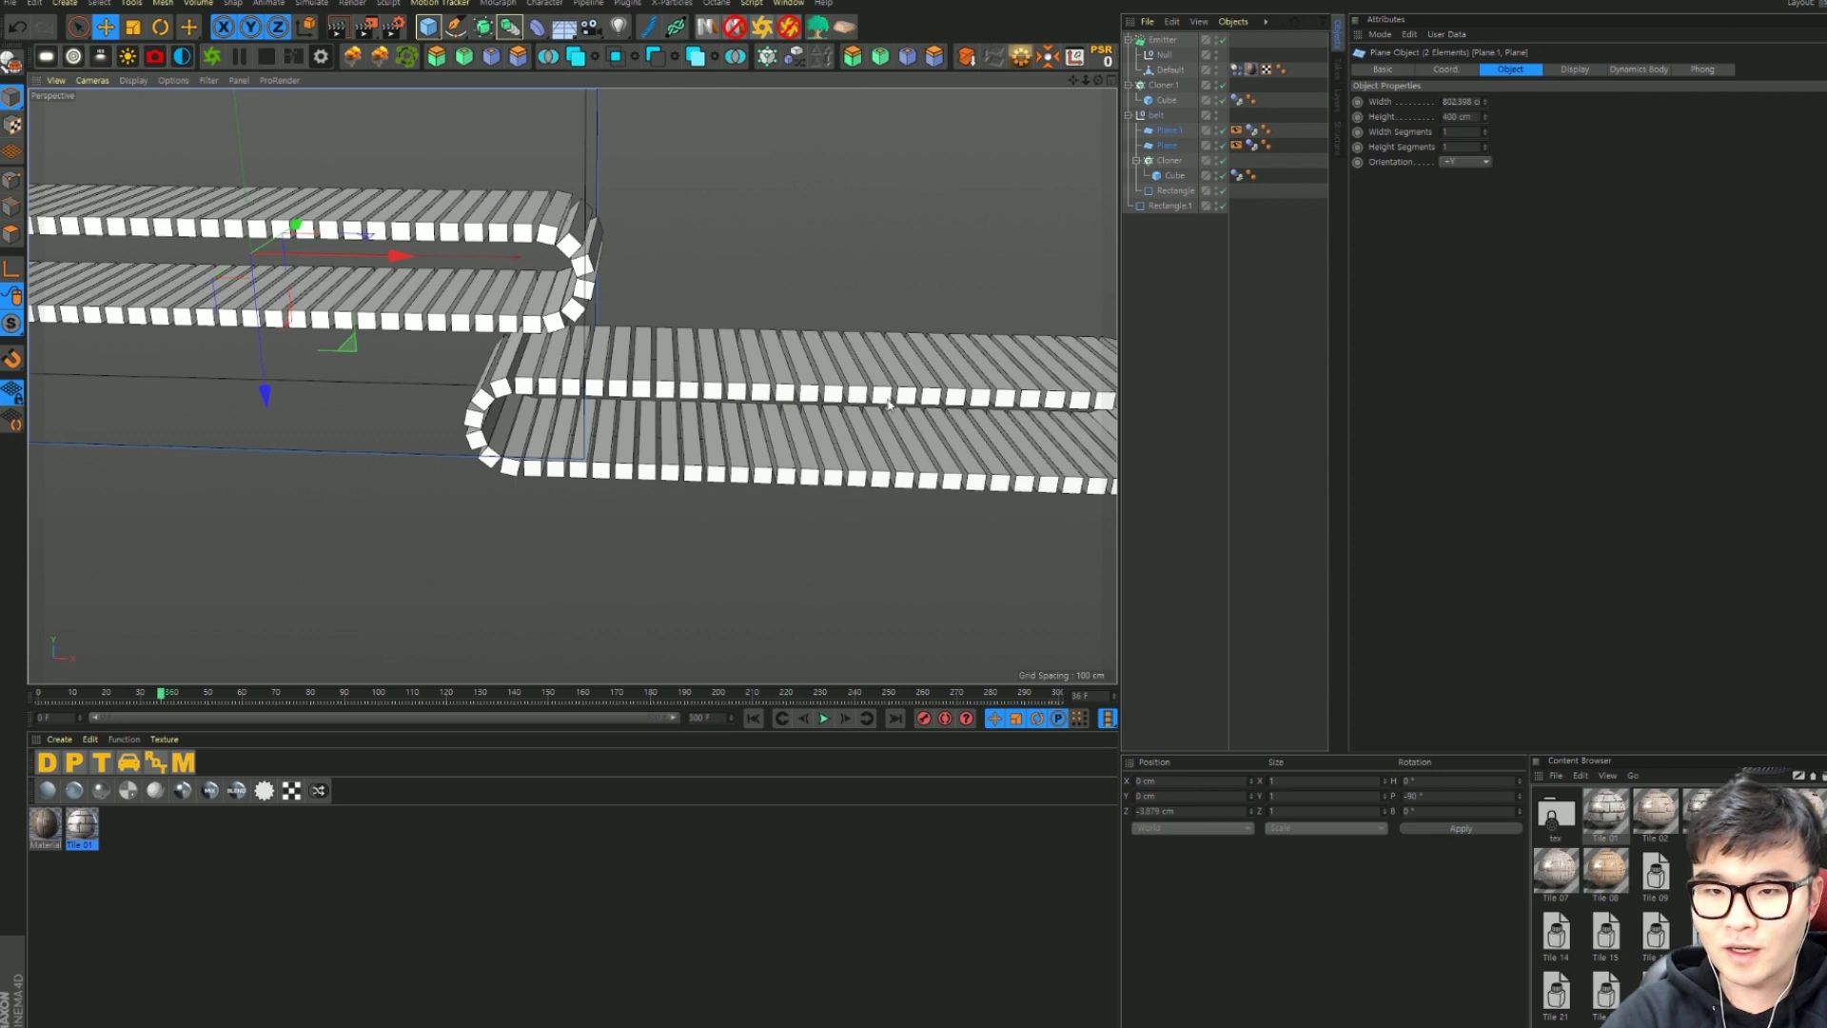
pyautogui.click(1166, 143)
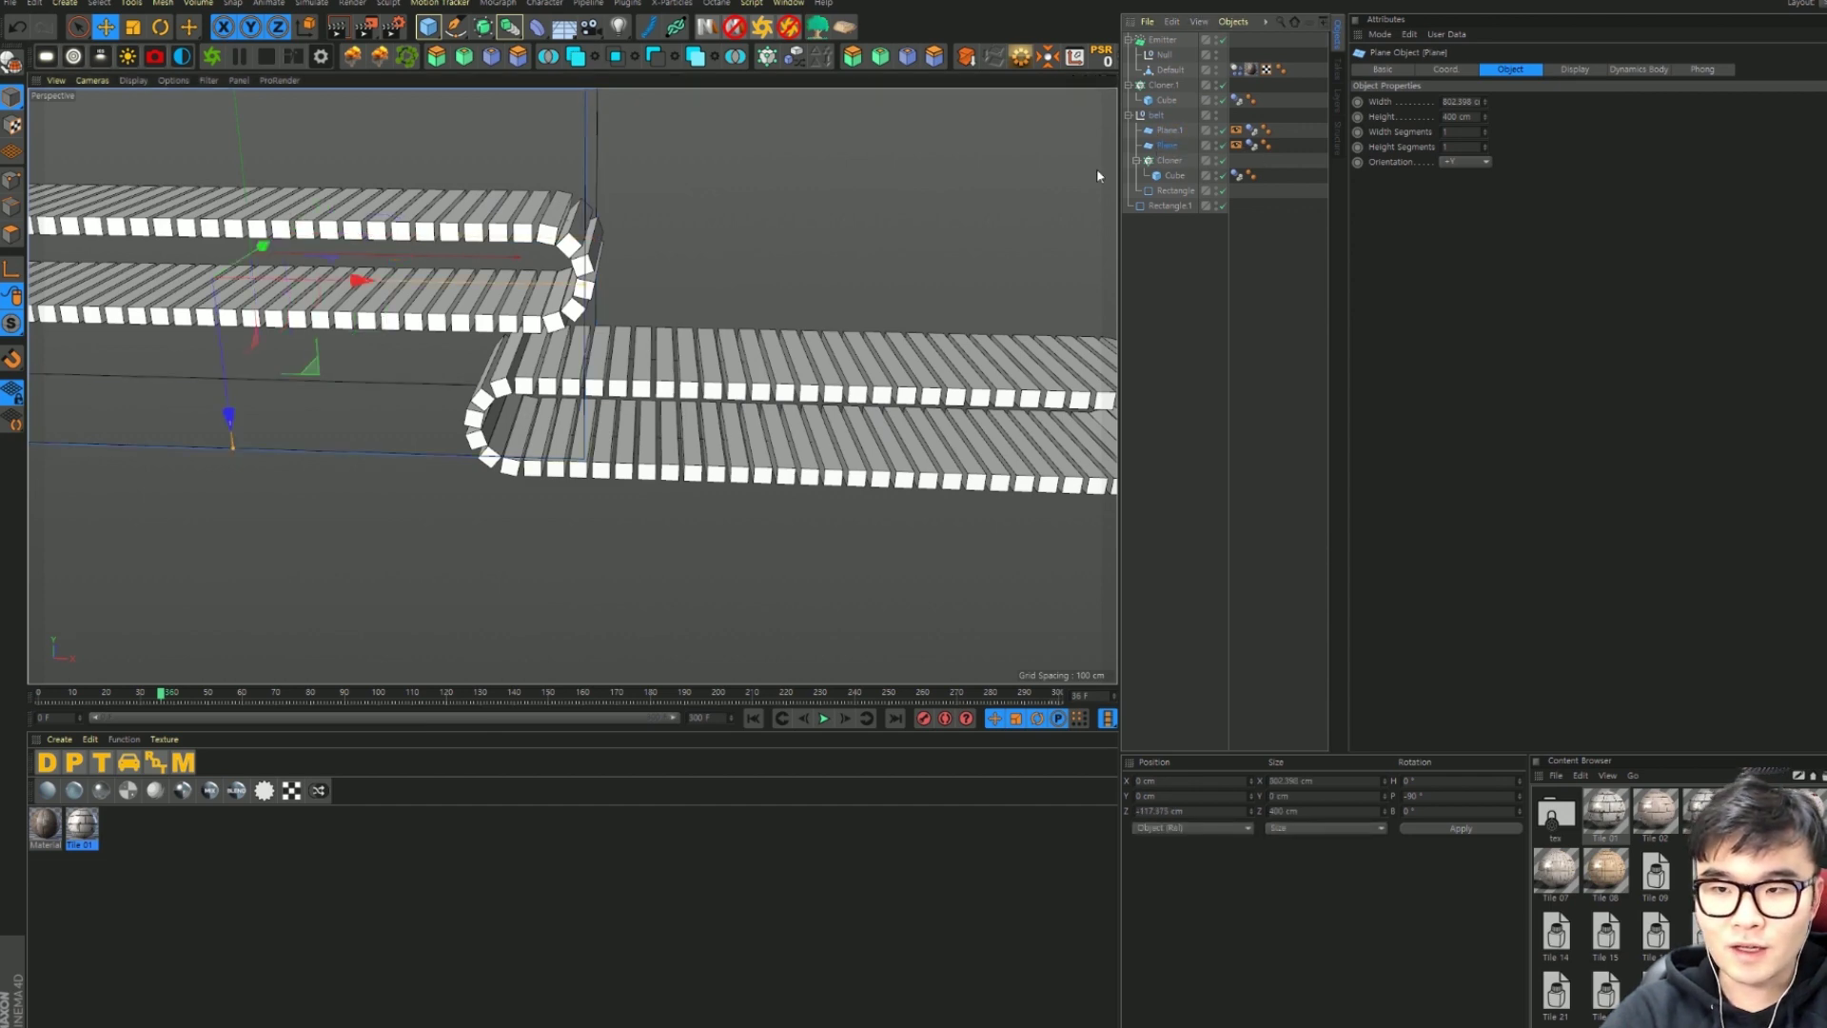
pyautogui.moveTo(1097, 175)
pyautogui.keyDown('alt'); pyautogui.mouseDown()
pyautogui.moveTo(666, 331)
pyautogui.moveTo(501, 261)
pyautogui.mouseUp(); pyautogui.keyUp('alt')
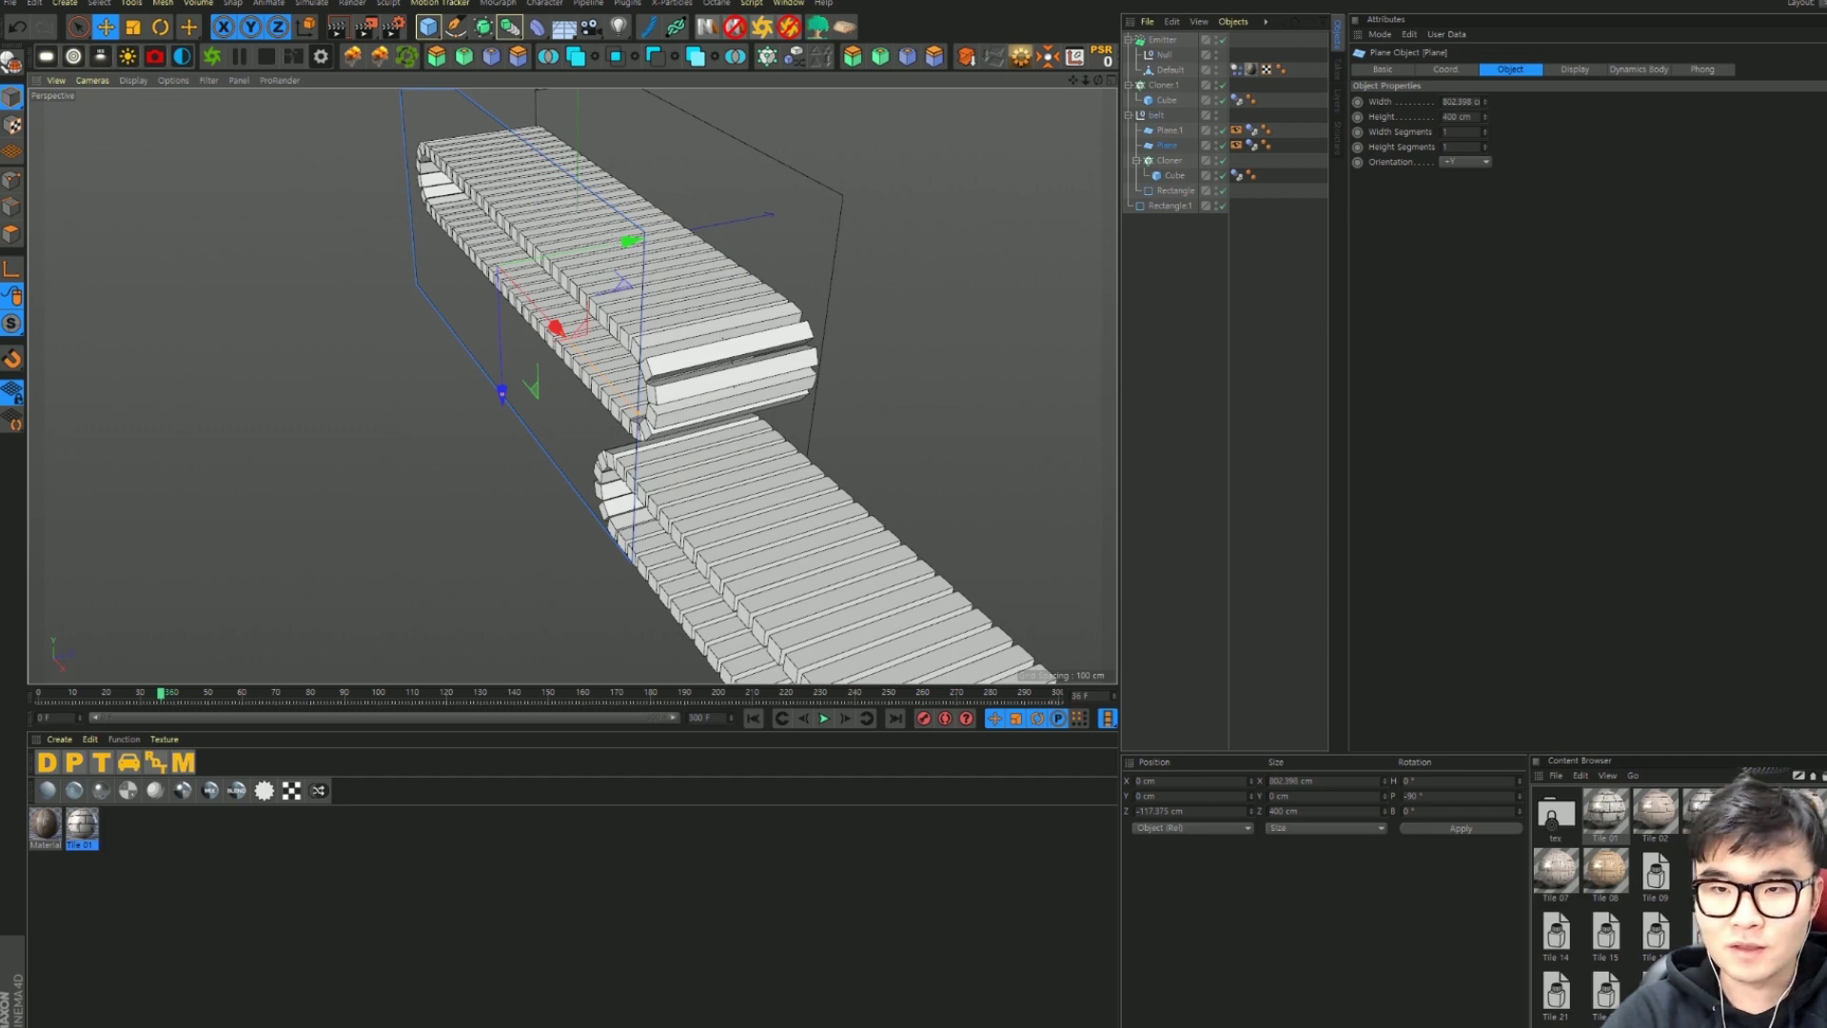
pyautogui.keyDown('alt'); pyautogui.moveTo(645, 303); pyautogui.dragTo(807, 277); pyautogui.keyUp('alt')
pyautogui.press('h')
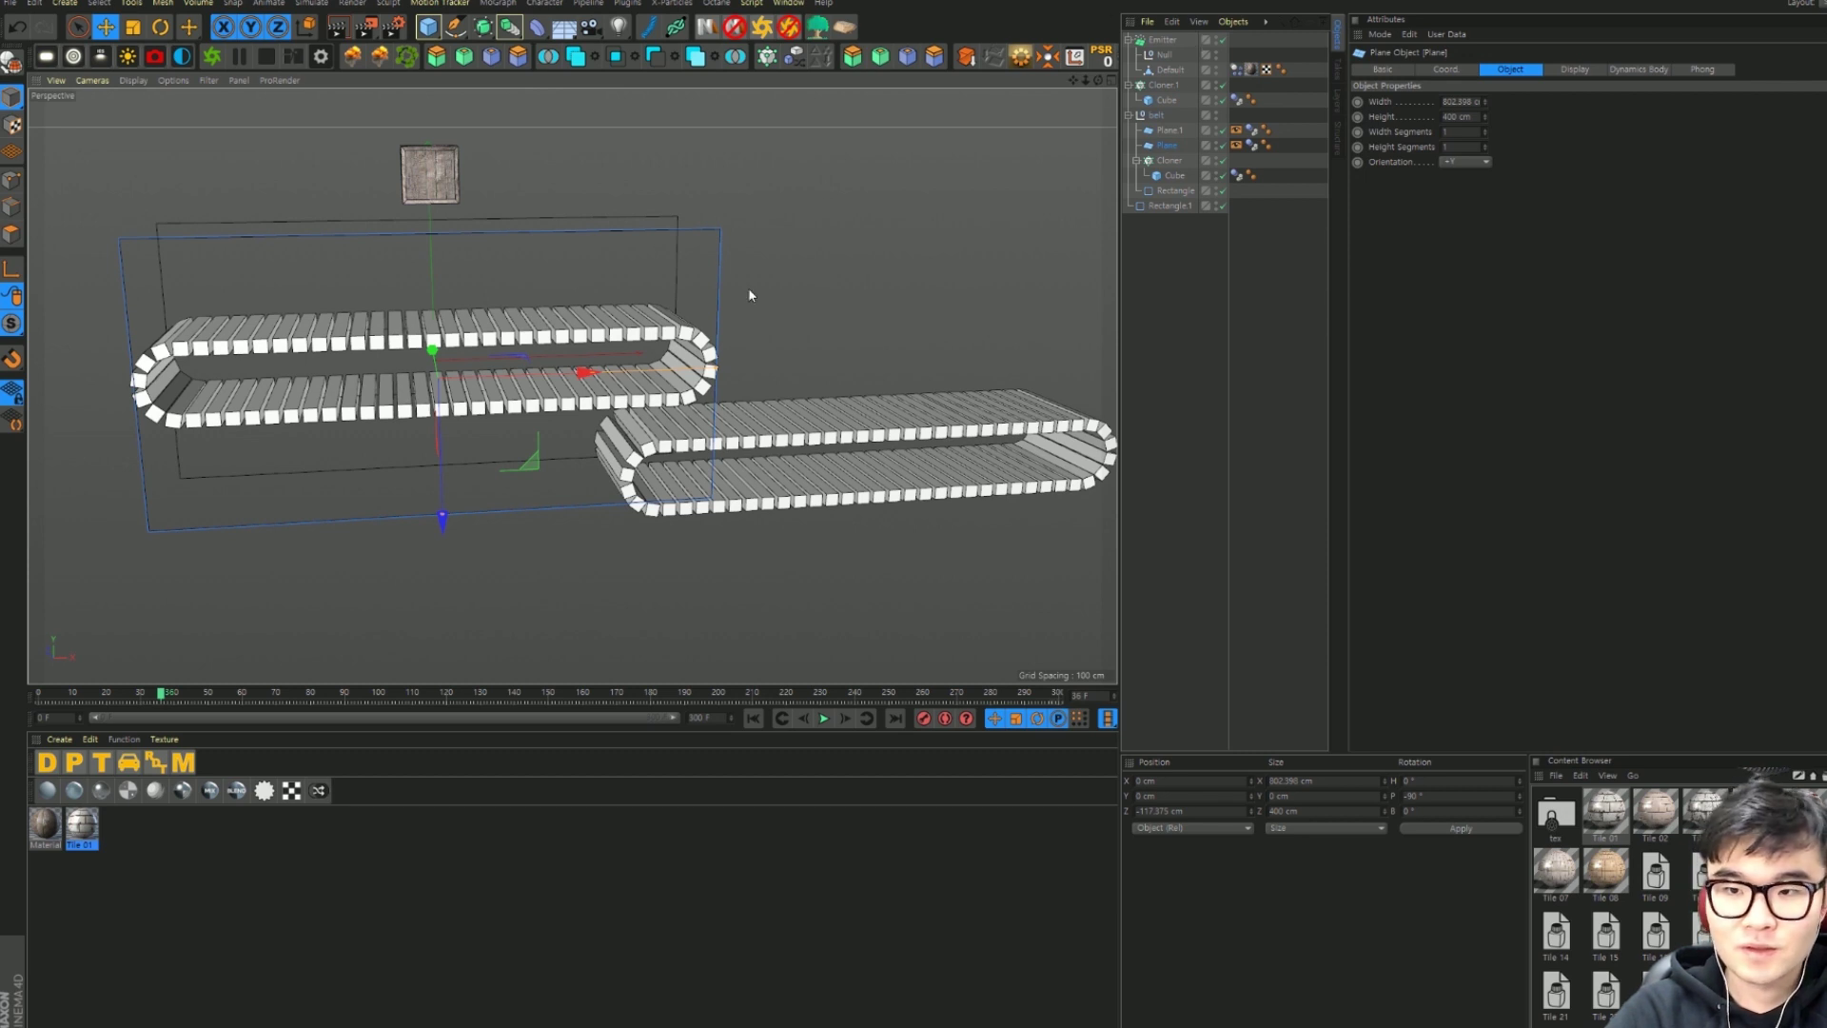
# Step: Play the simulation to watch the crate fall onto the belt, then stop it
pyautogui.click(824, 718)
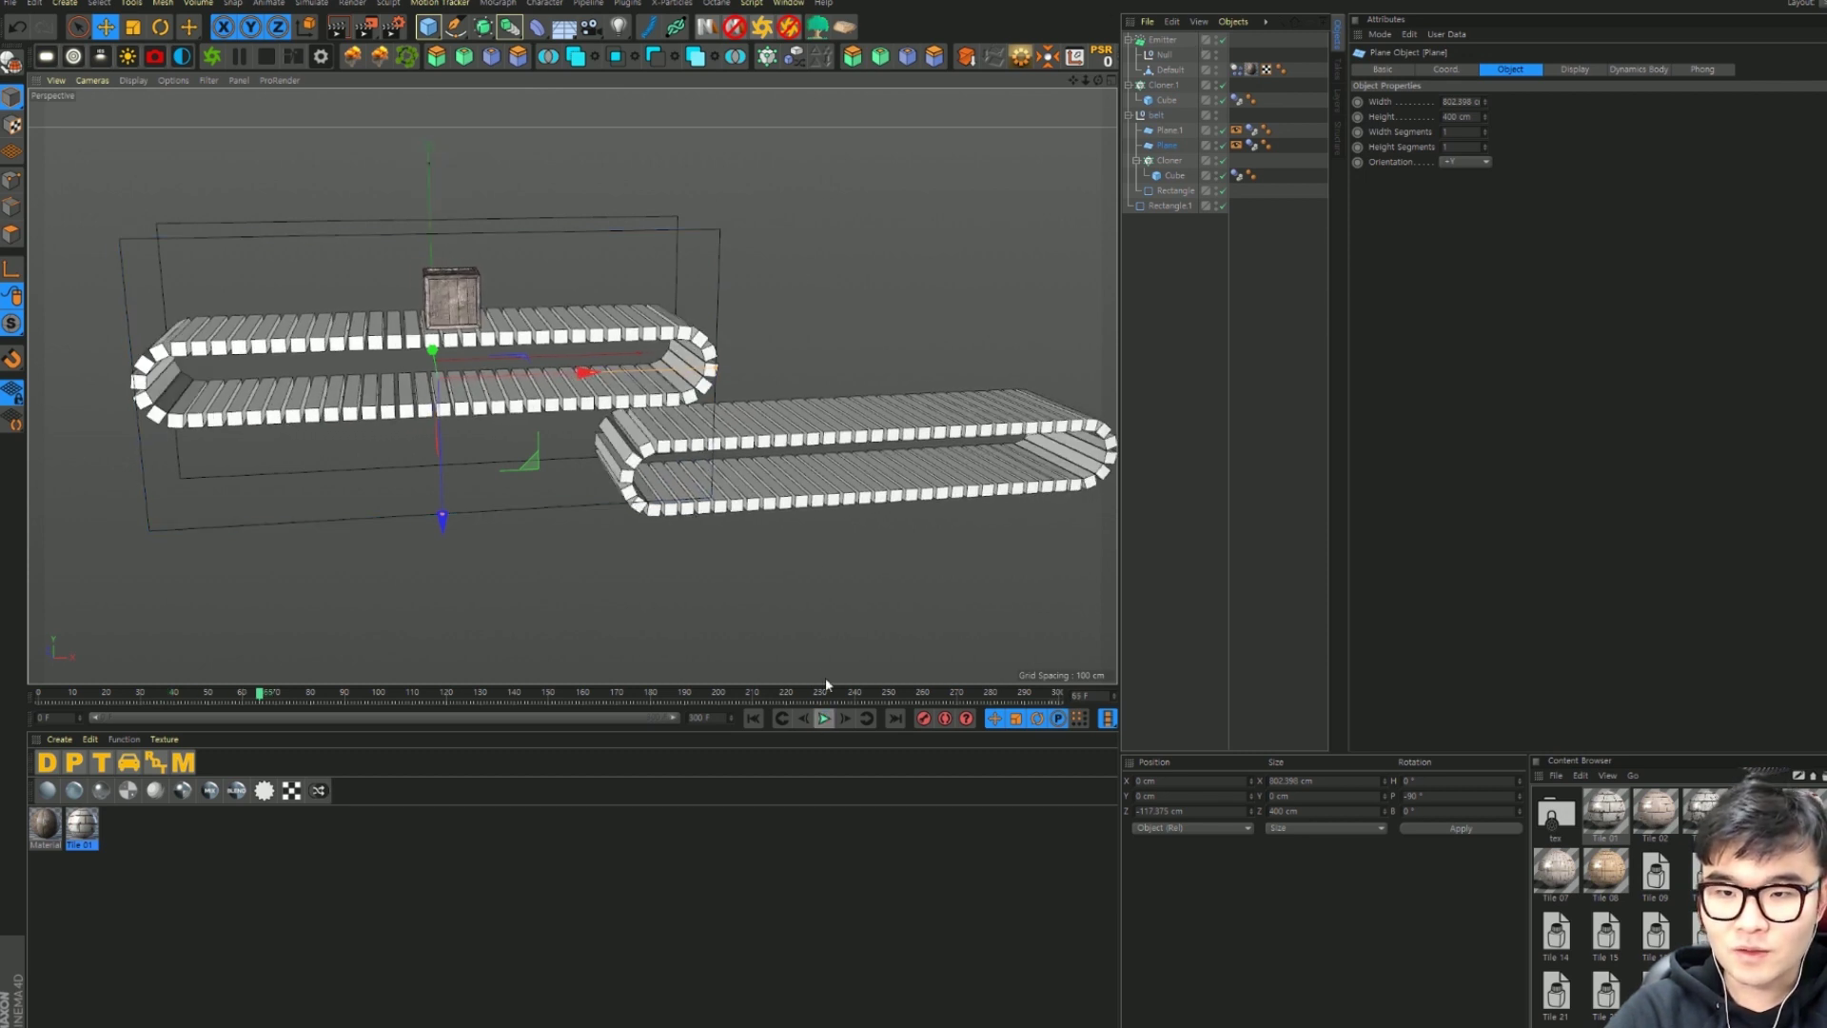
pyautogui.press('F8')
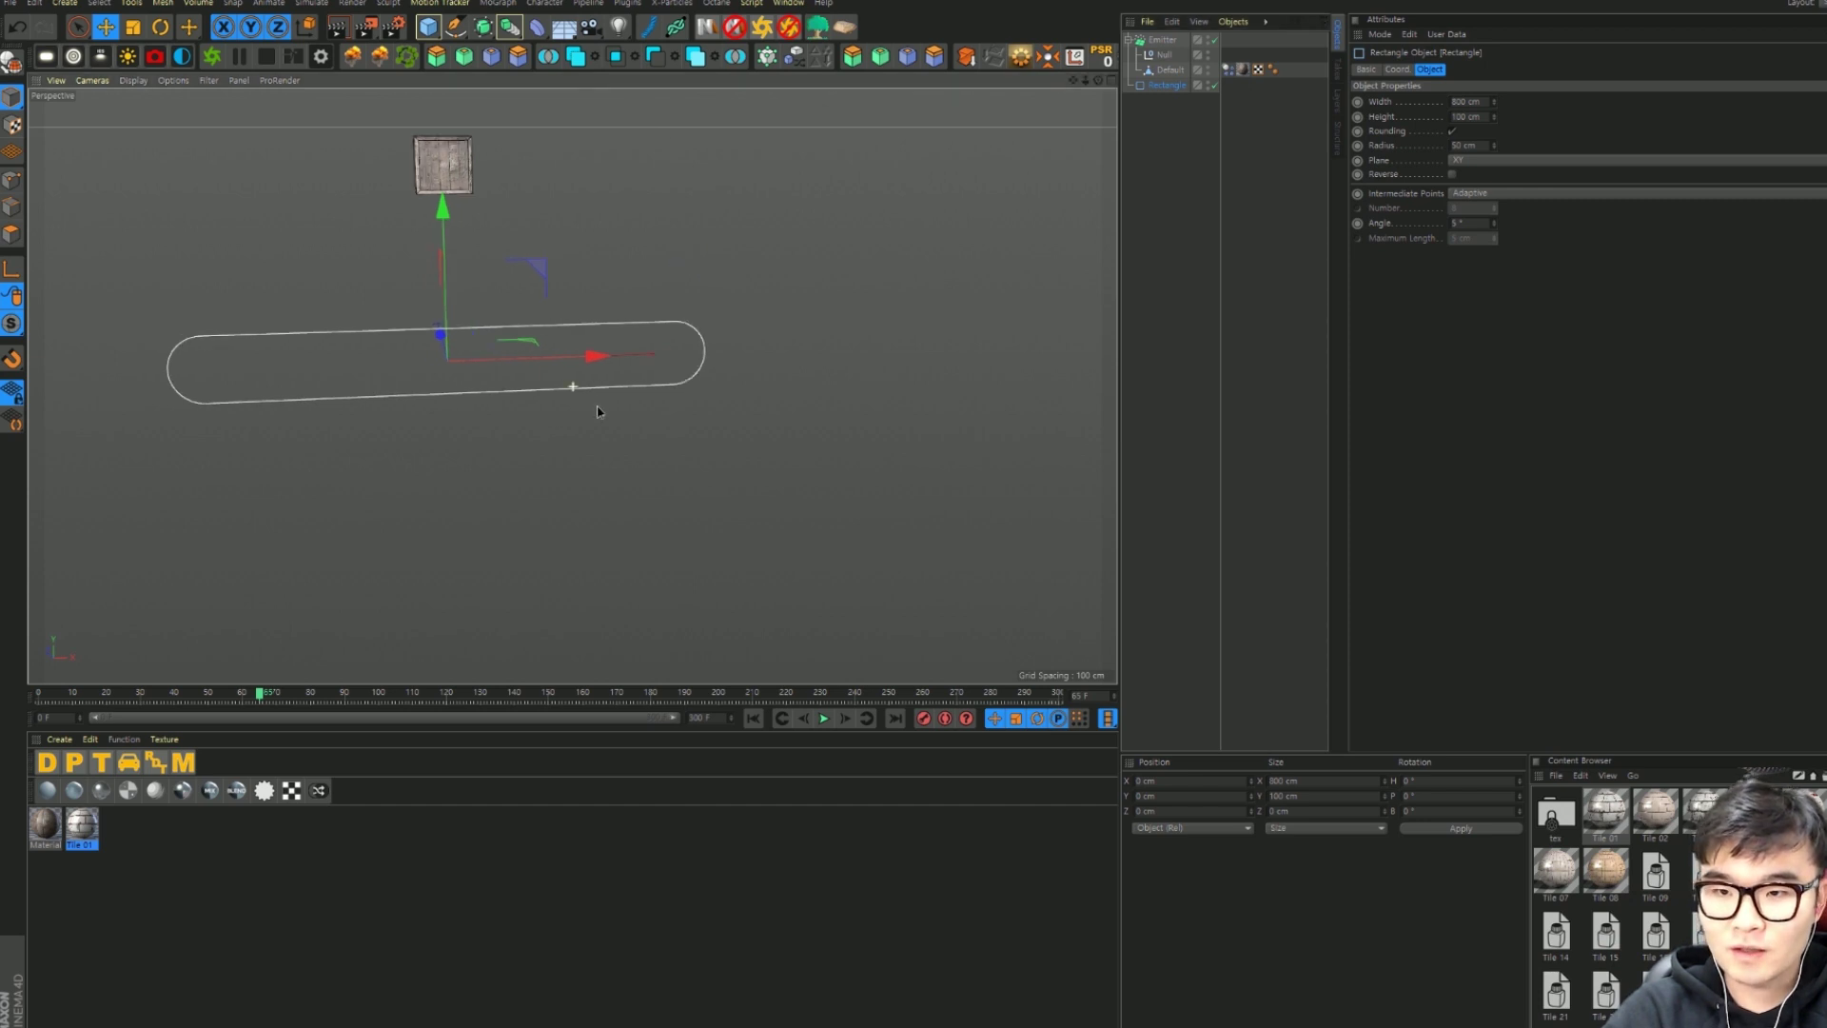
# Step: Pan and orbit around the rounded rectangle spline, then bring up the MoGraph object list
pyautogui.keyDown('alt'); pyautogui.moveTo(592, 388); pyautogui.dragTo(662, 416, button='middle'); pyautogui.keyUp('alt')
pyautogui.keyDown('alt'); pyautogui.moveTo(662, 416); pyautogui.dragTo(389, 492); pyautogui.keyUp('alt')
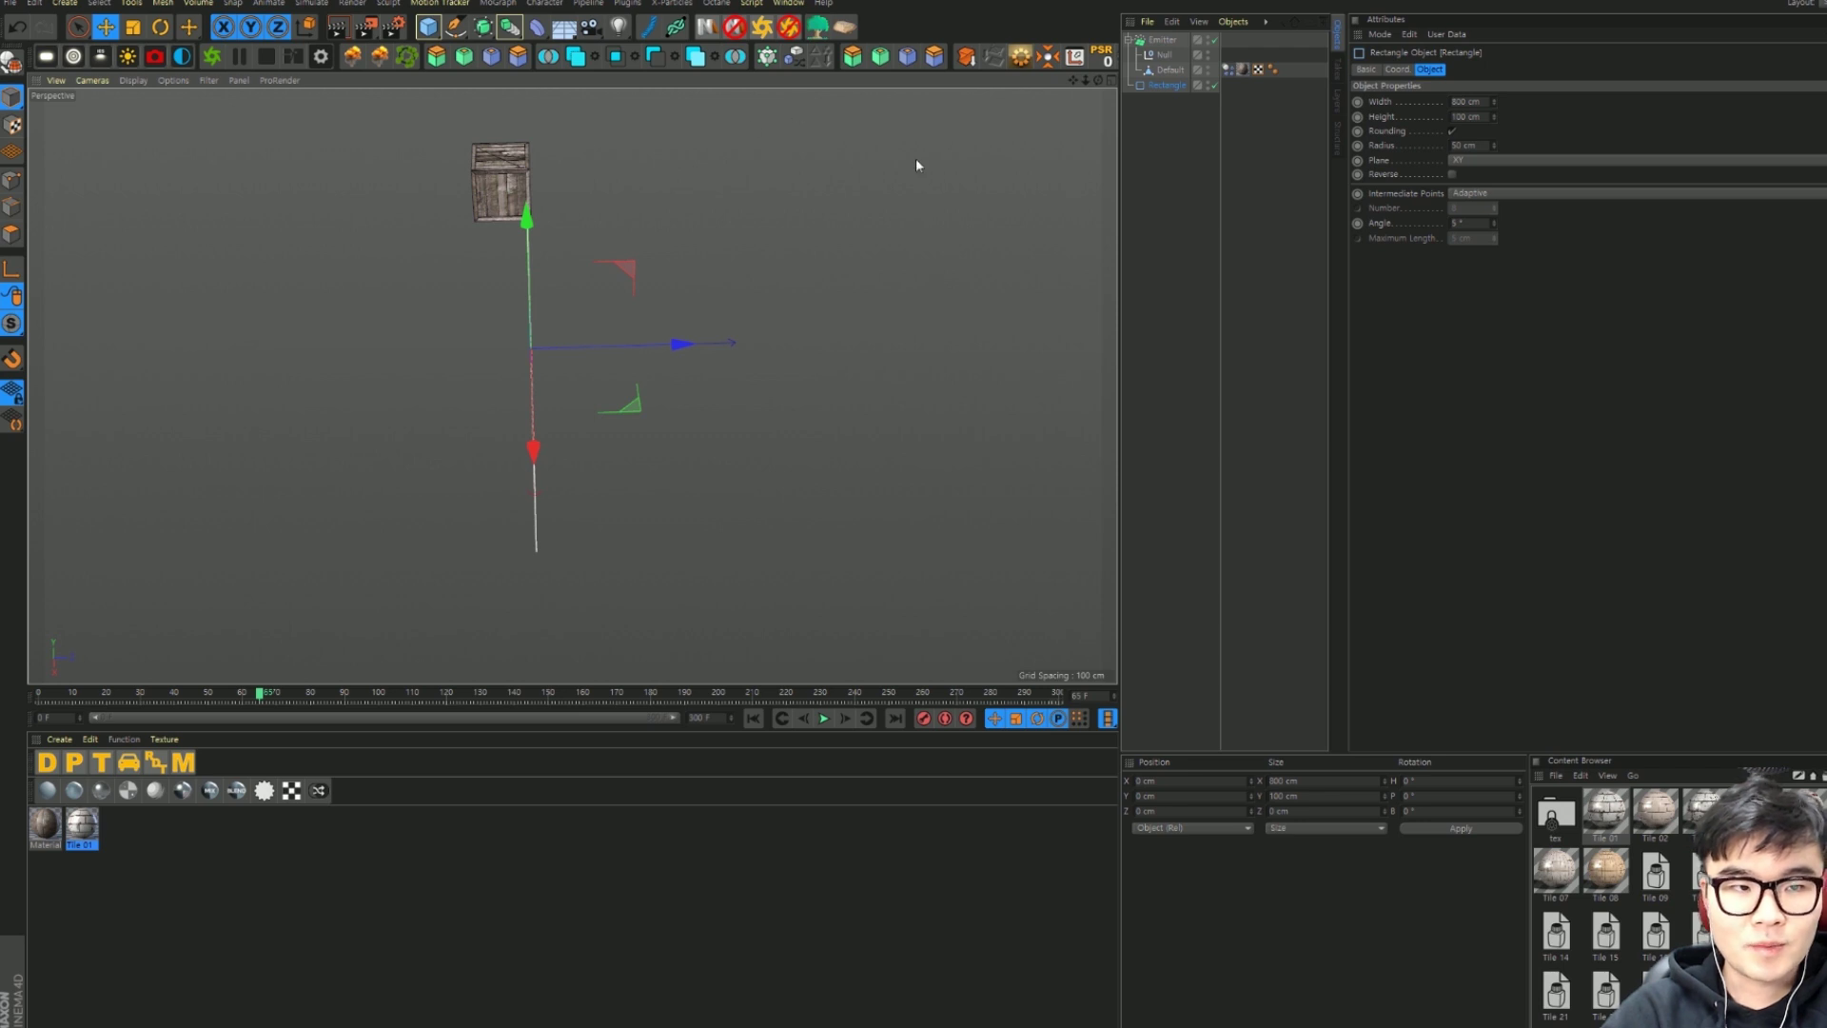
pyautogui.keyDown('alt'); pyautogui.moveTo(677, 361); pyautogui.dragTo(778, 369); pyautogui.keyUp('alt')
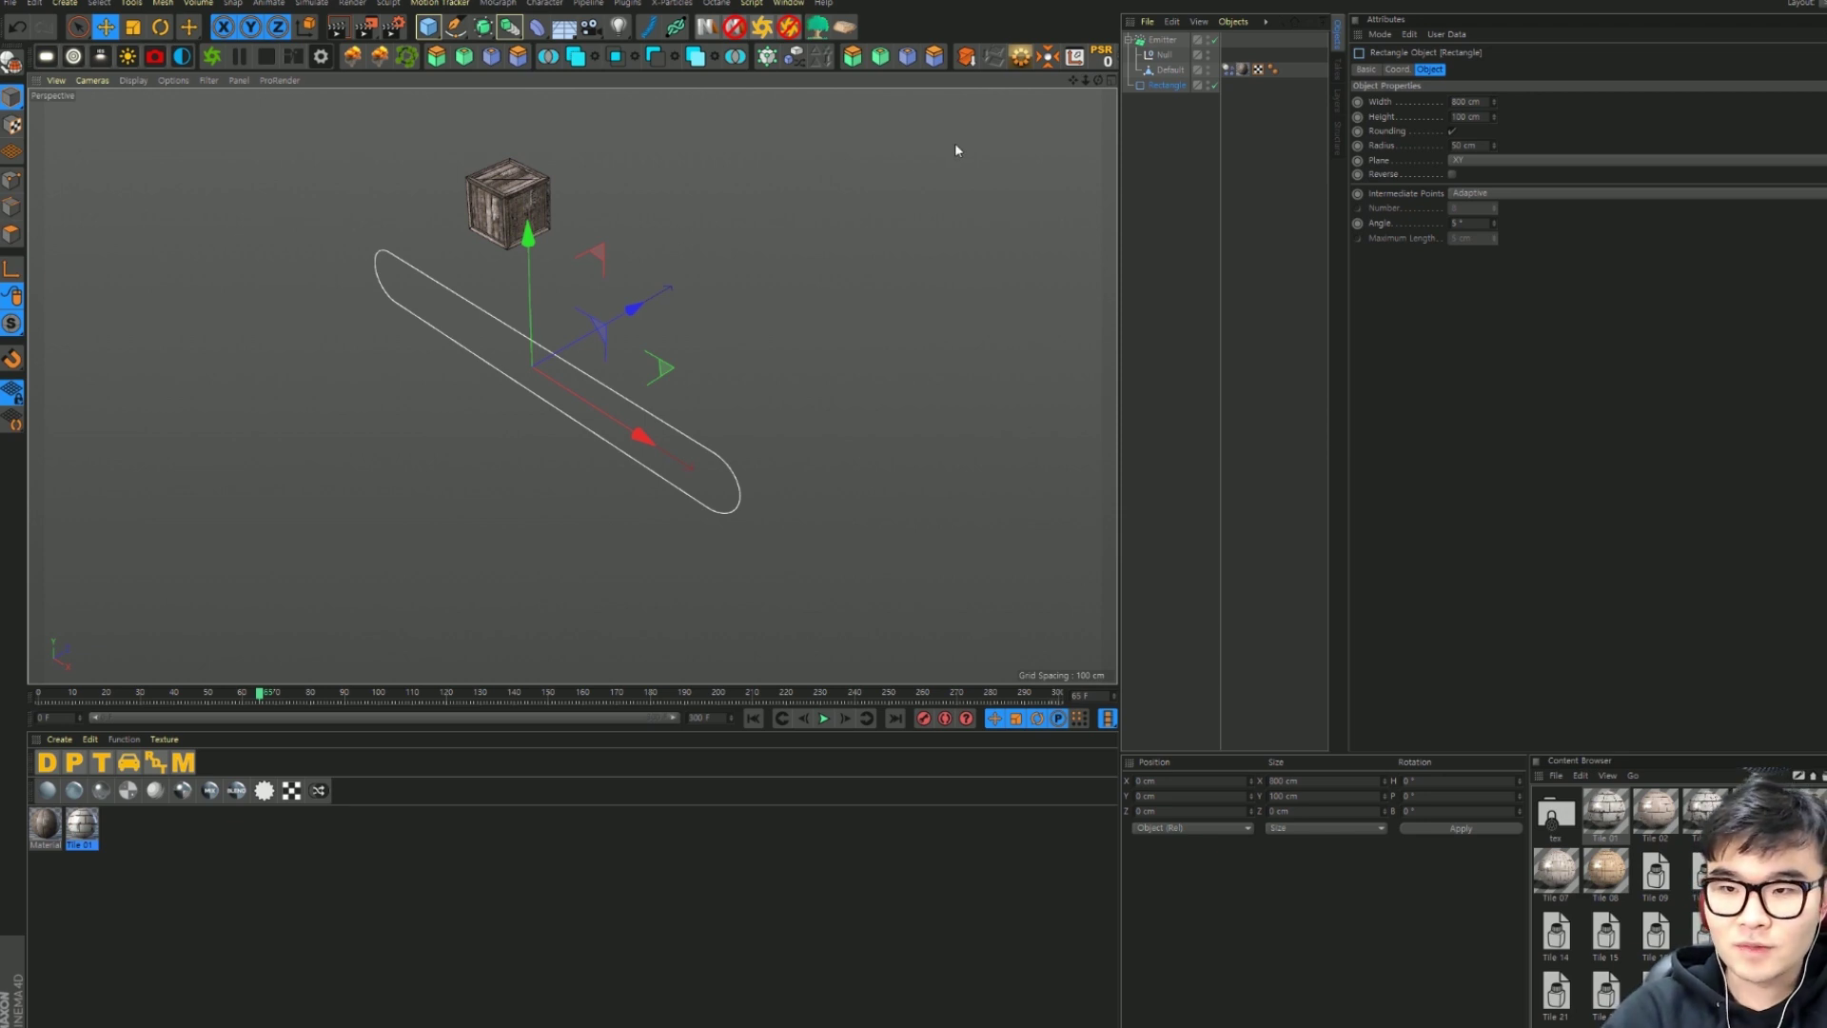
pyautogui.click(497, 4)
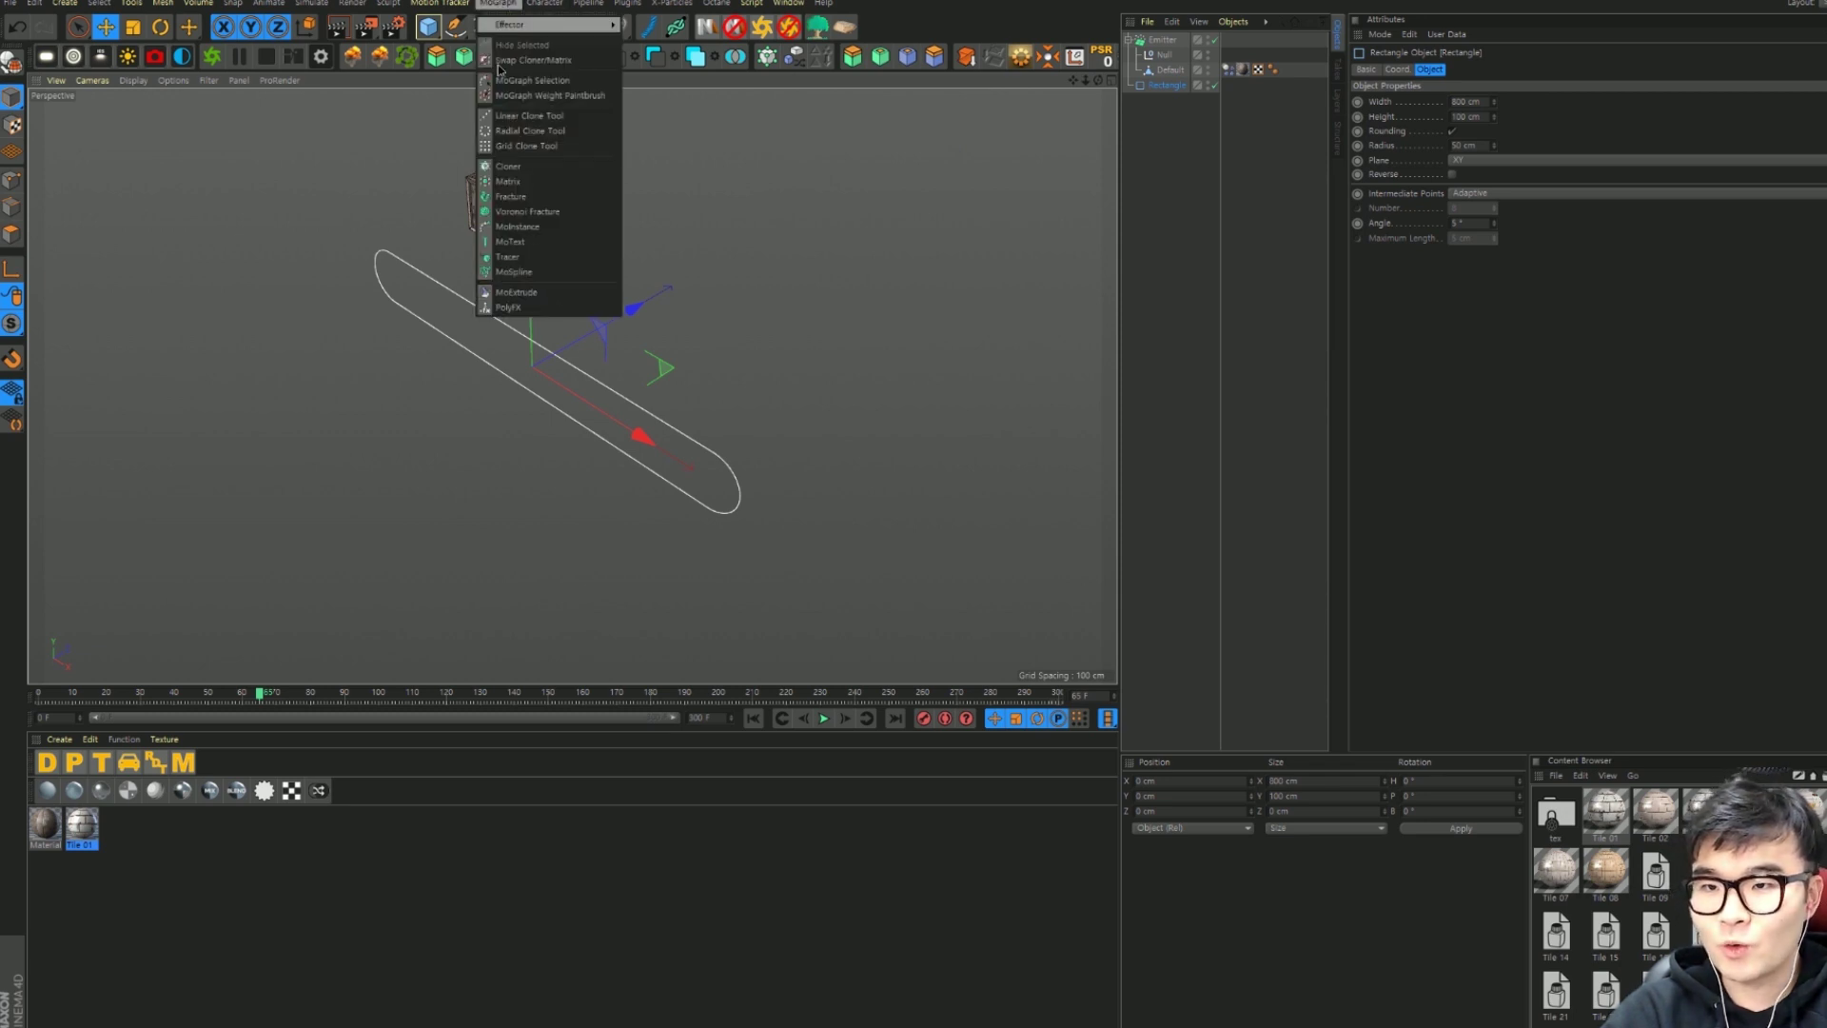
# Step: Add a MoSpline and place it below the Rectangle in the Object Manager
pyautogui.click(550, 273)
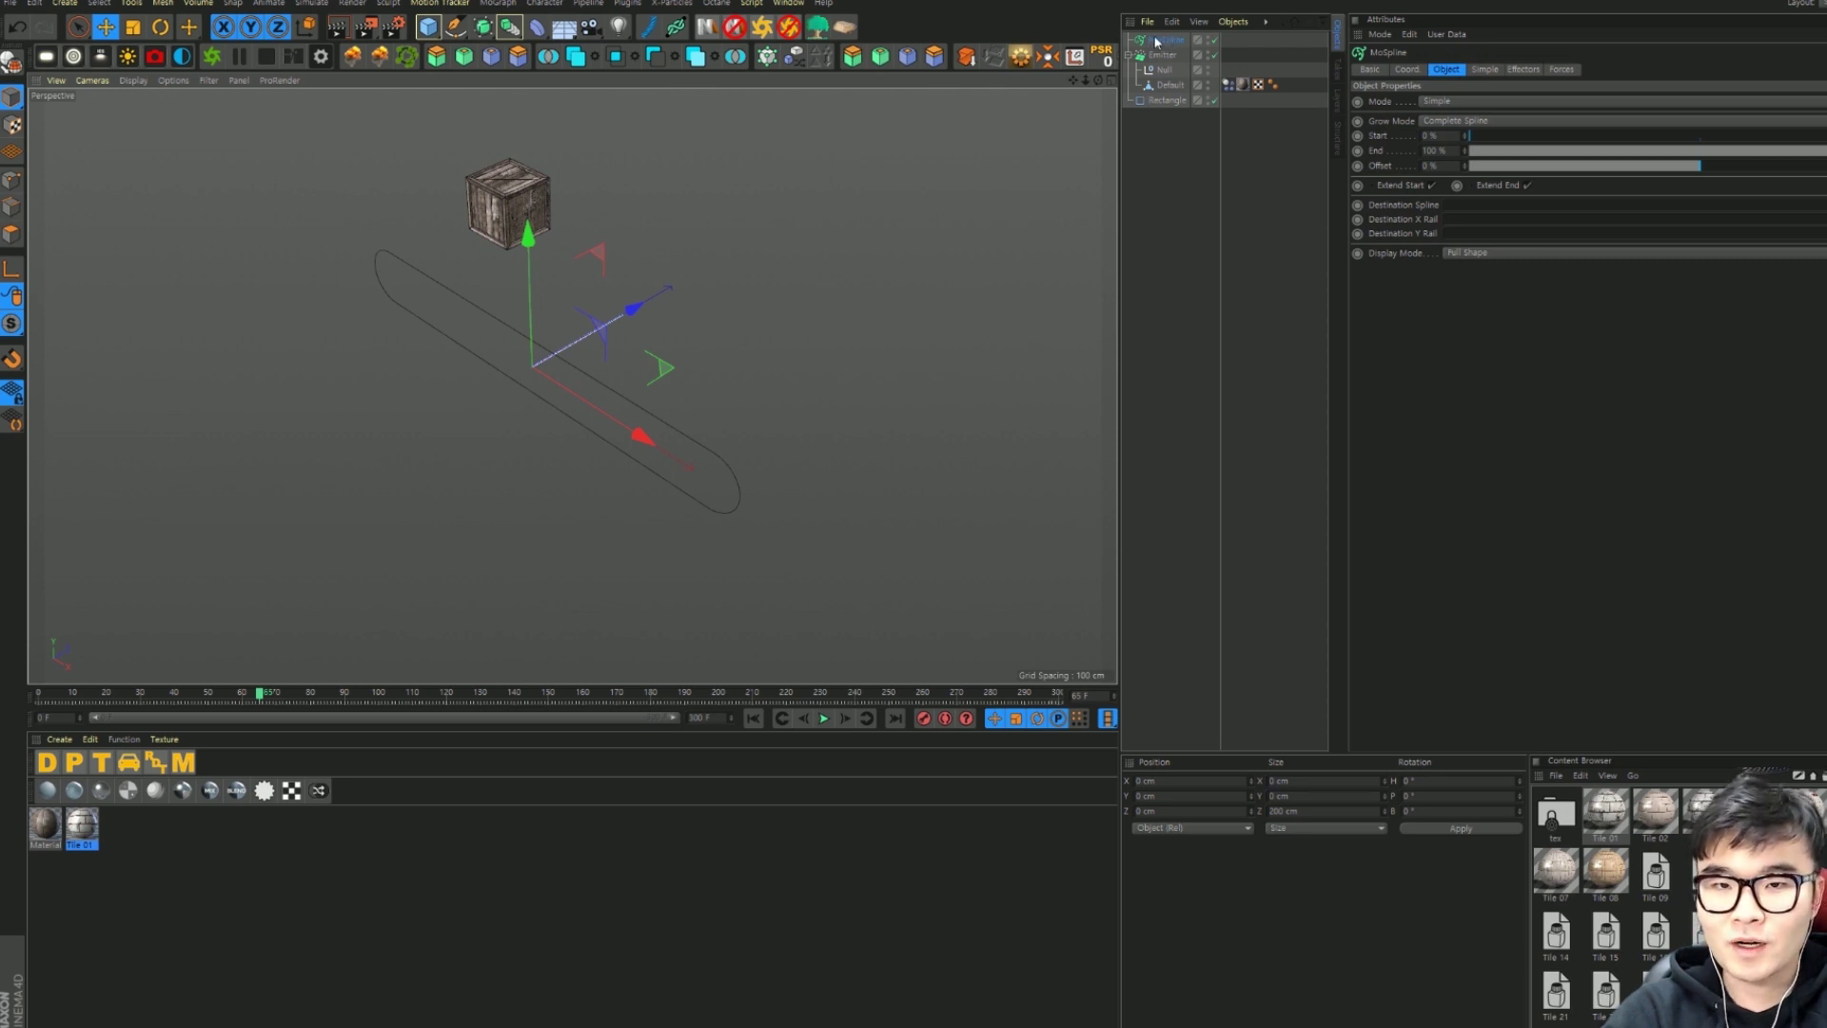
pyautogui.moveTo(1161, 62); pyautogui.dragTo(1163, 102)
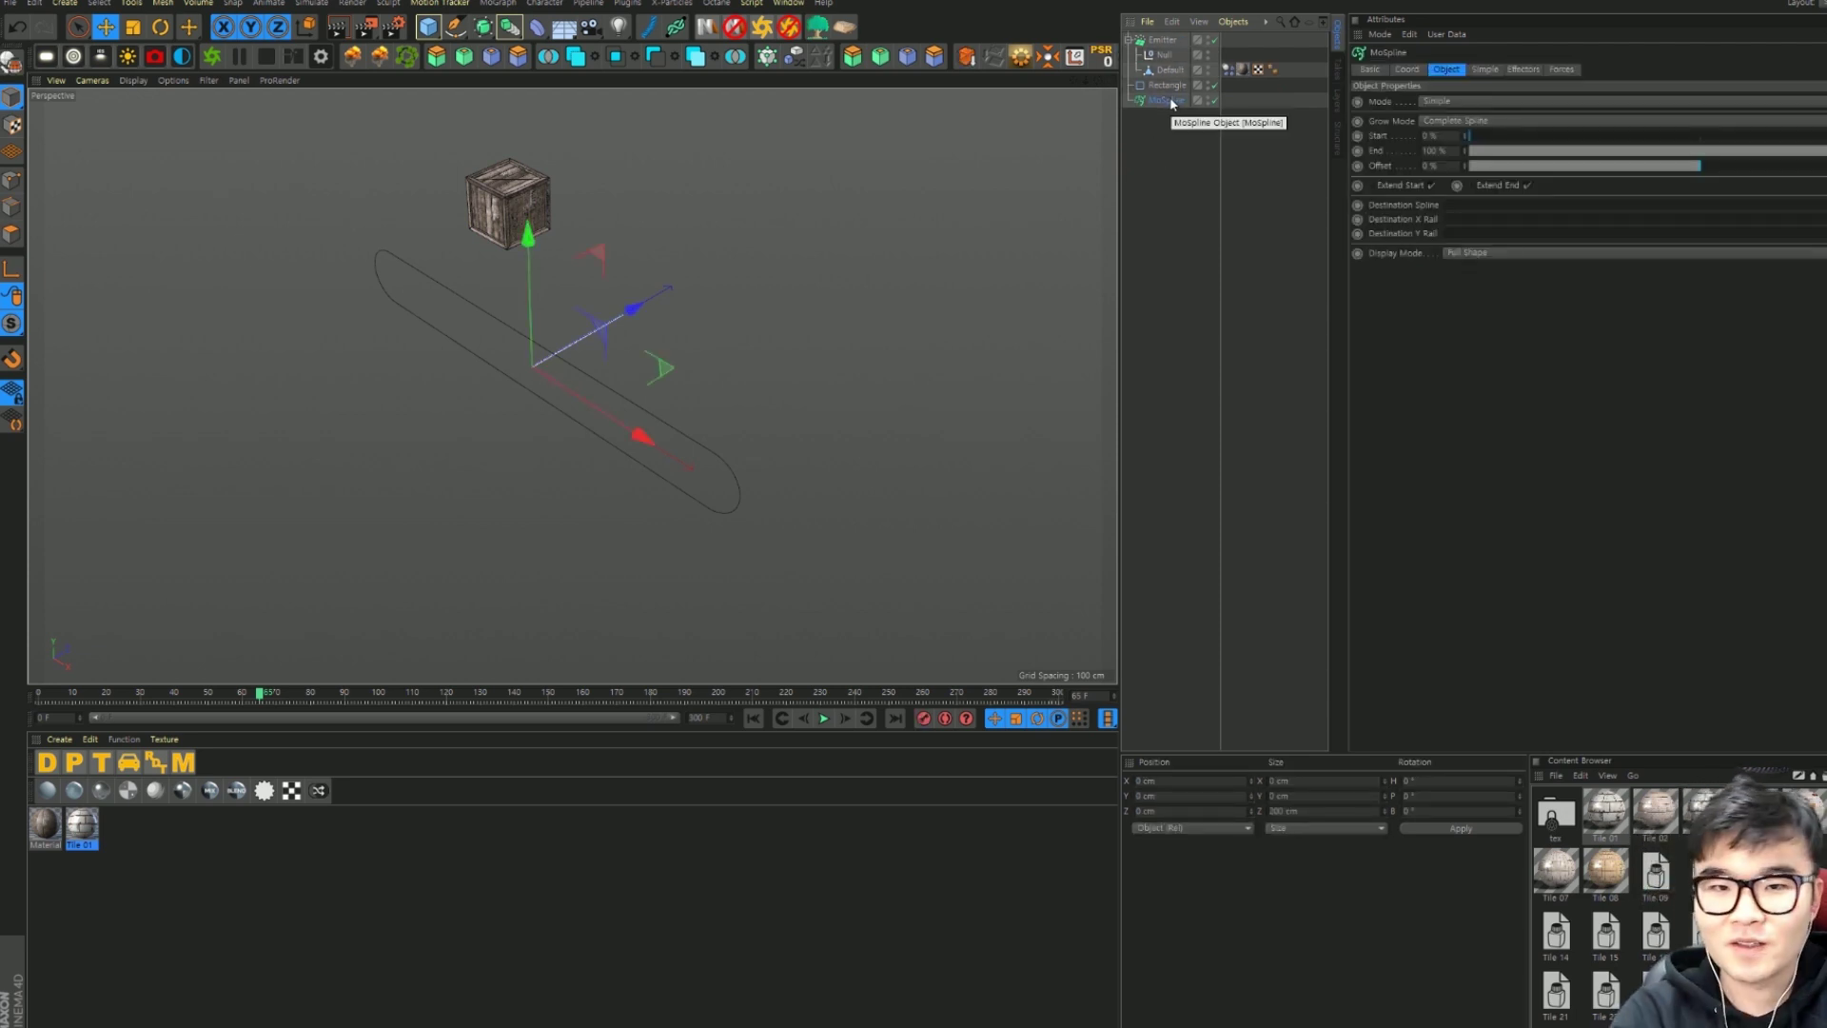
pyautogui.press('Up')
pyautogui.press('Down')
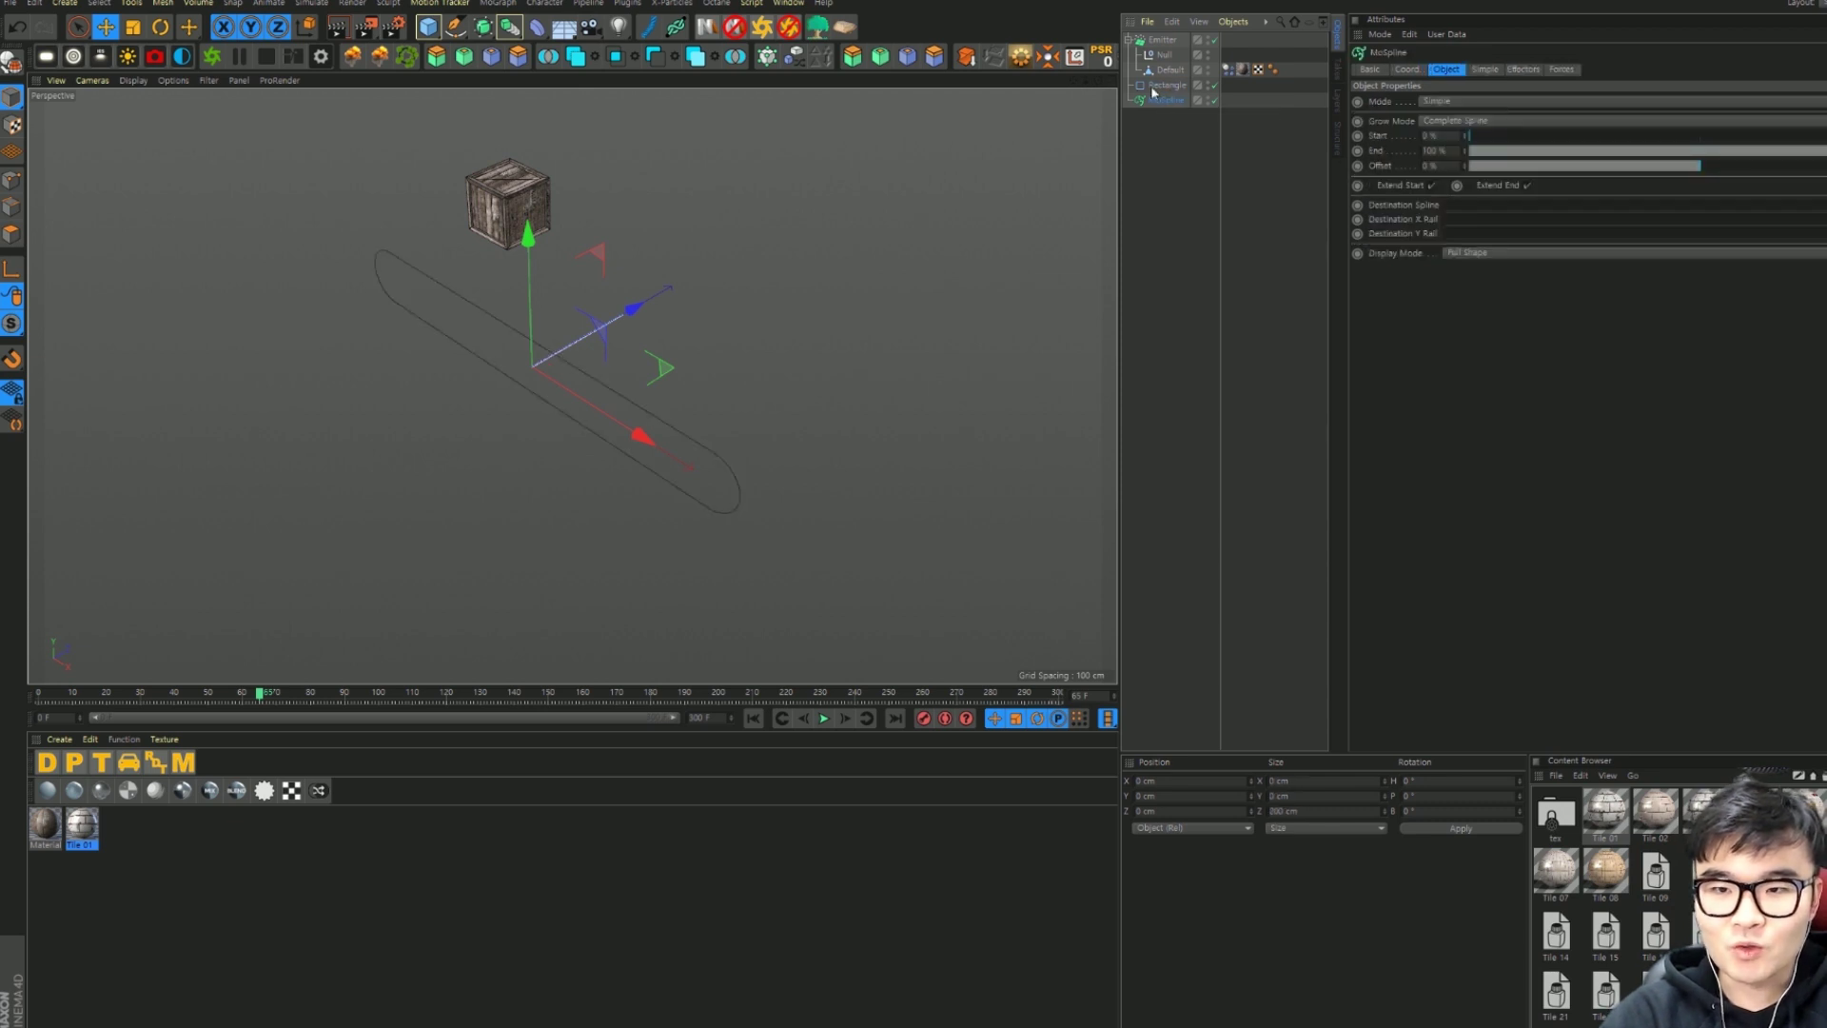
pyautogui.press('Up')
pyautogui.press('Down')
pyautogui.moveTo(409, 419)
pyautogui.keyDown('alt'); pyautogui.mouseDown()
pyautogui.moveTo(588, 308)
pyautogui.moveTo(854, 295)
pyautogui.mouseUp(); pyautogui.keyUp('alt')
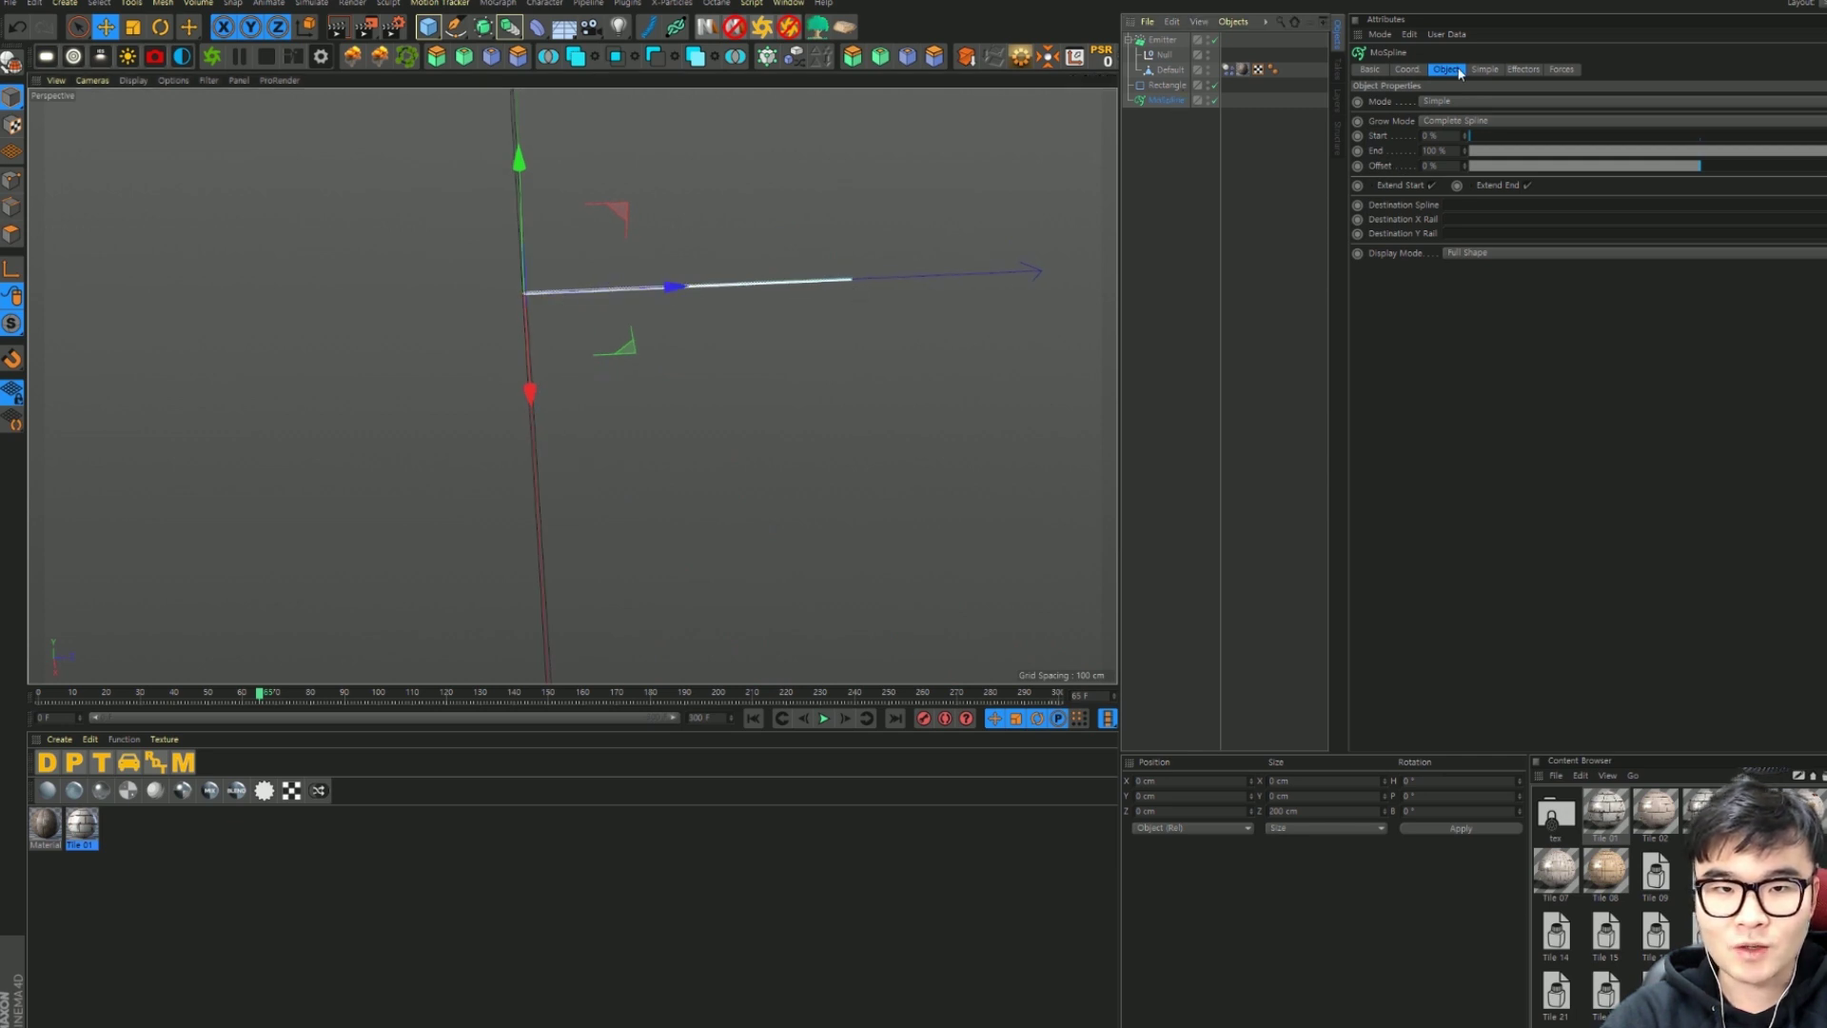
# Step: Set the MoSpline's Offset to -50 % and its Display Mode to Line
pyautogui.click(1429, 166)
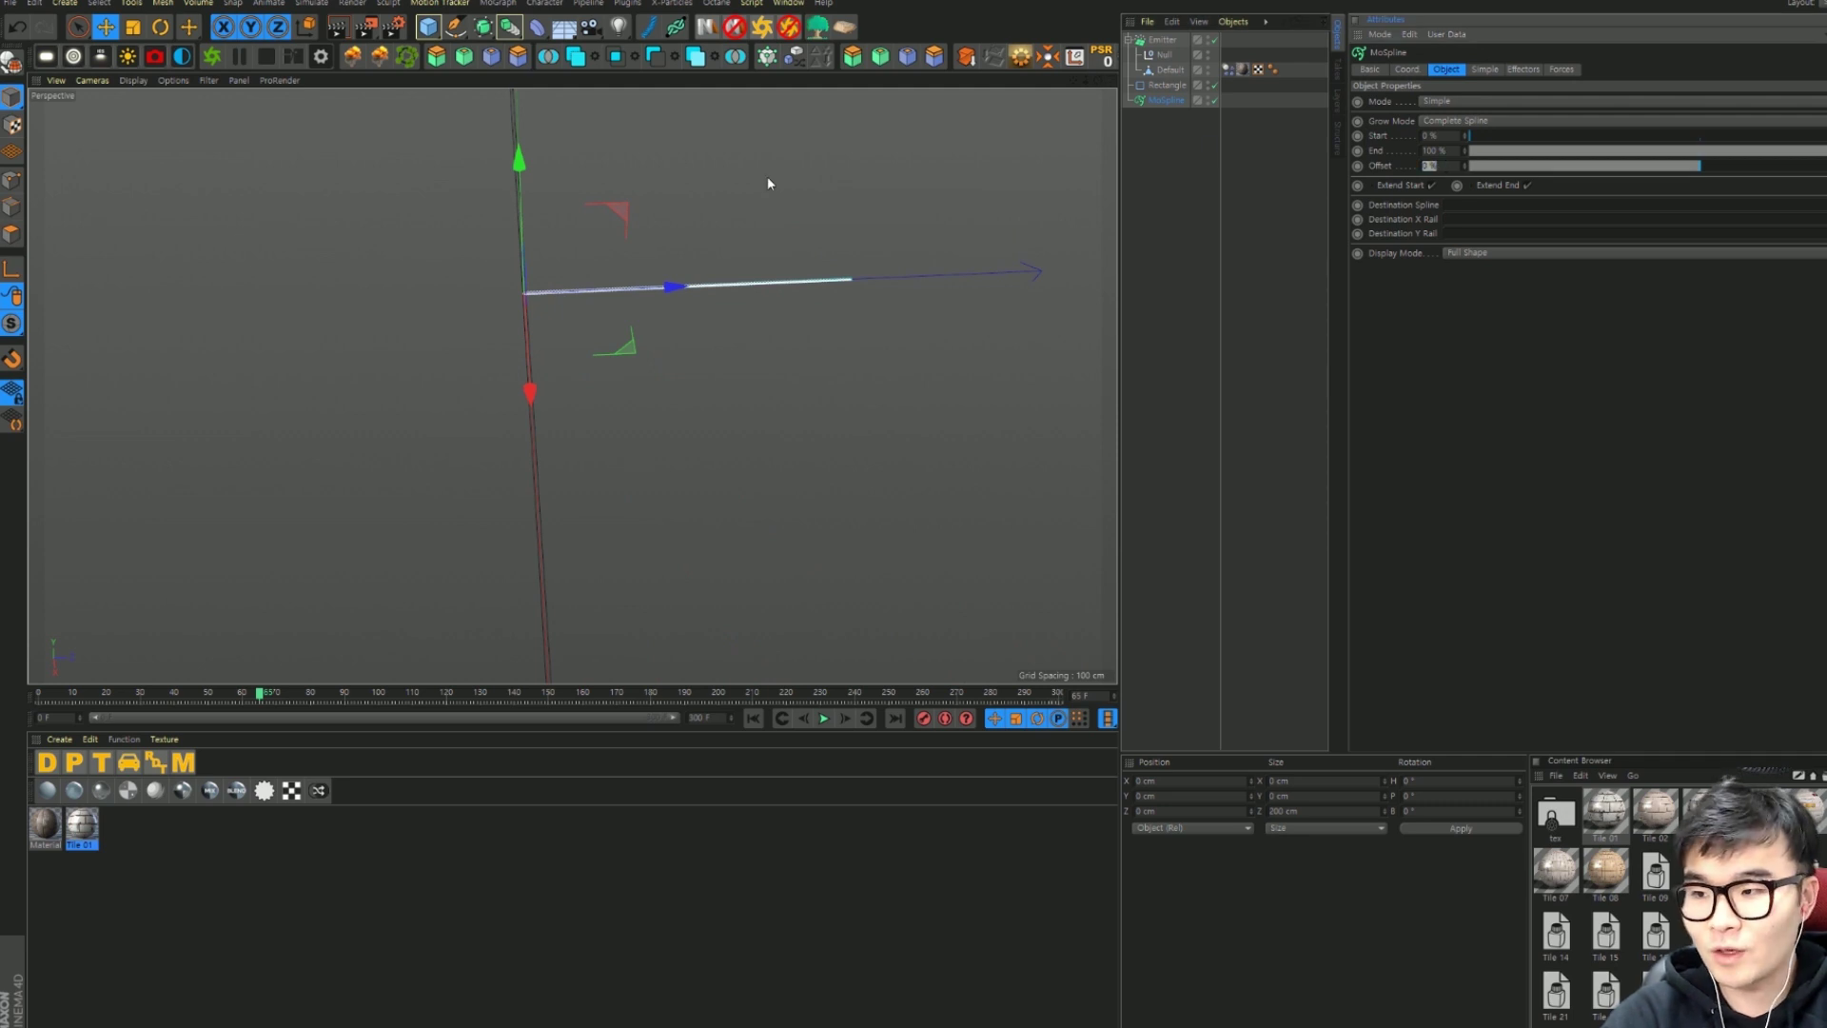
pyautogui.write('-50')
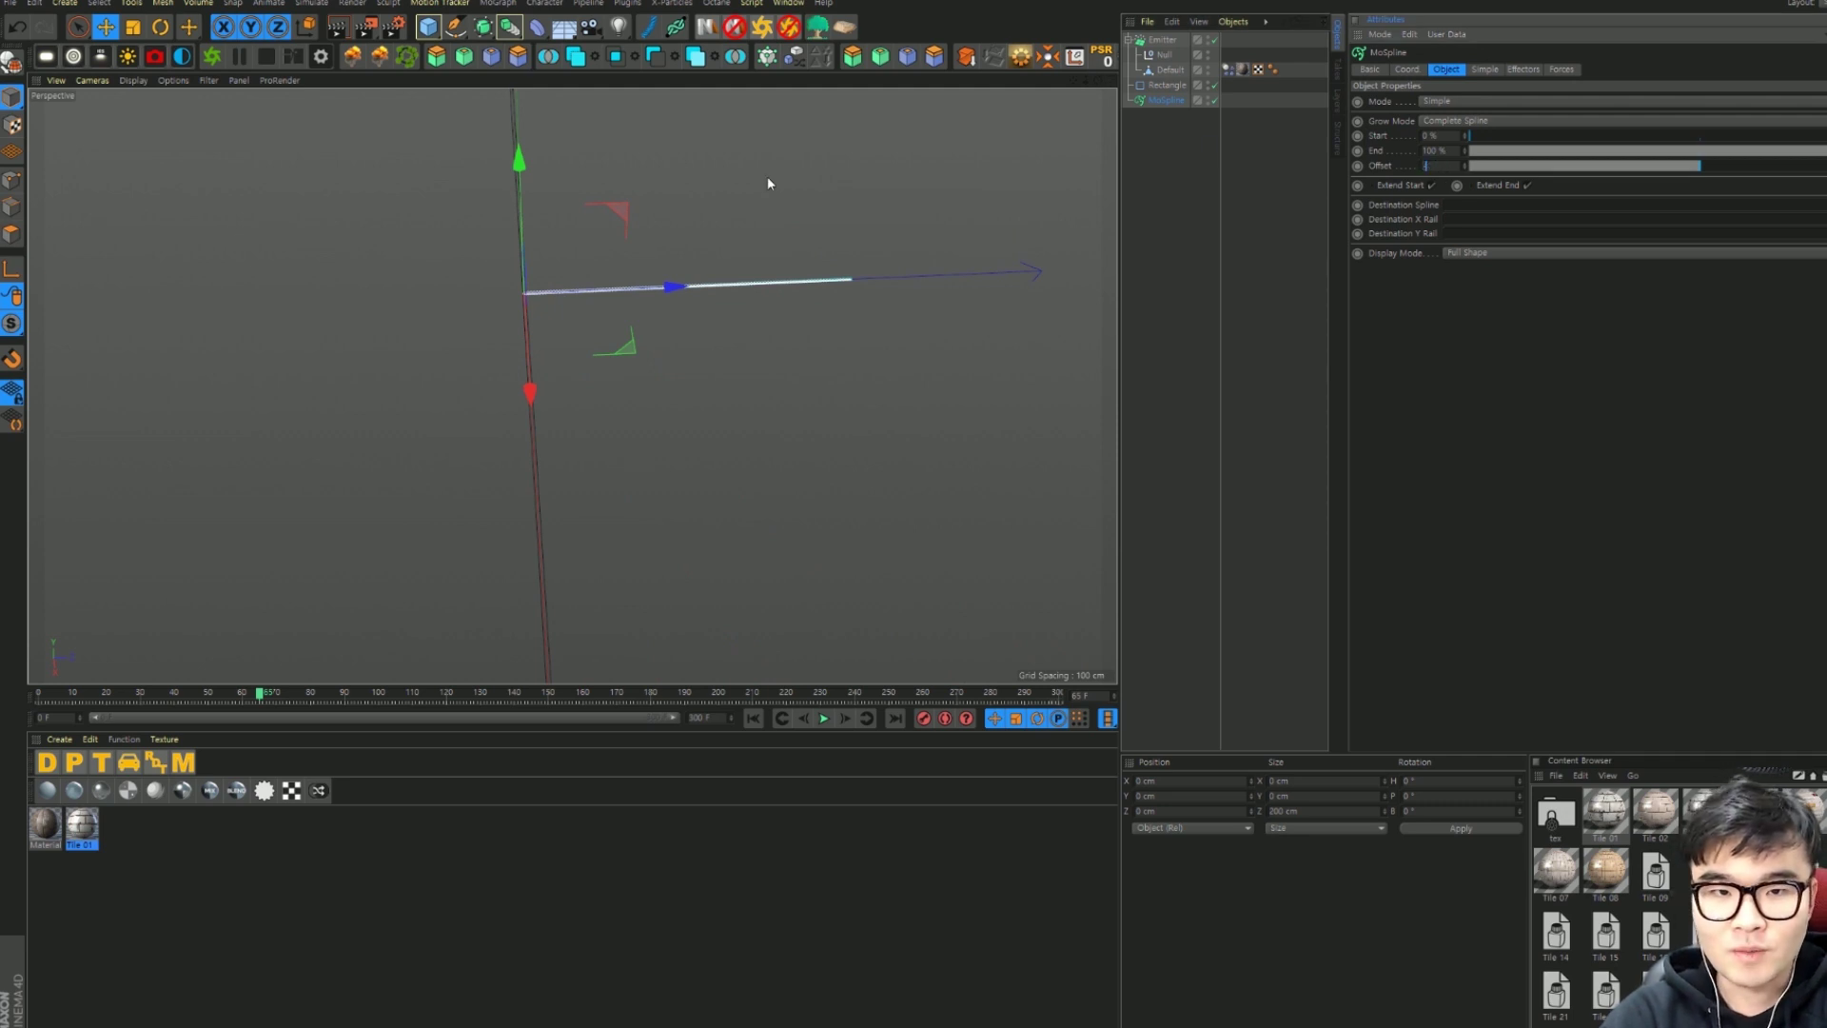
pyautogui.press('Return')
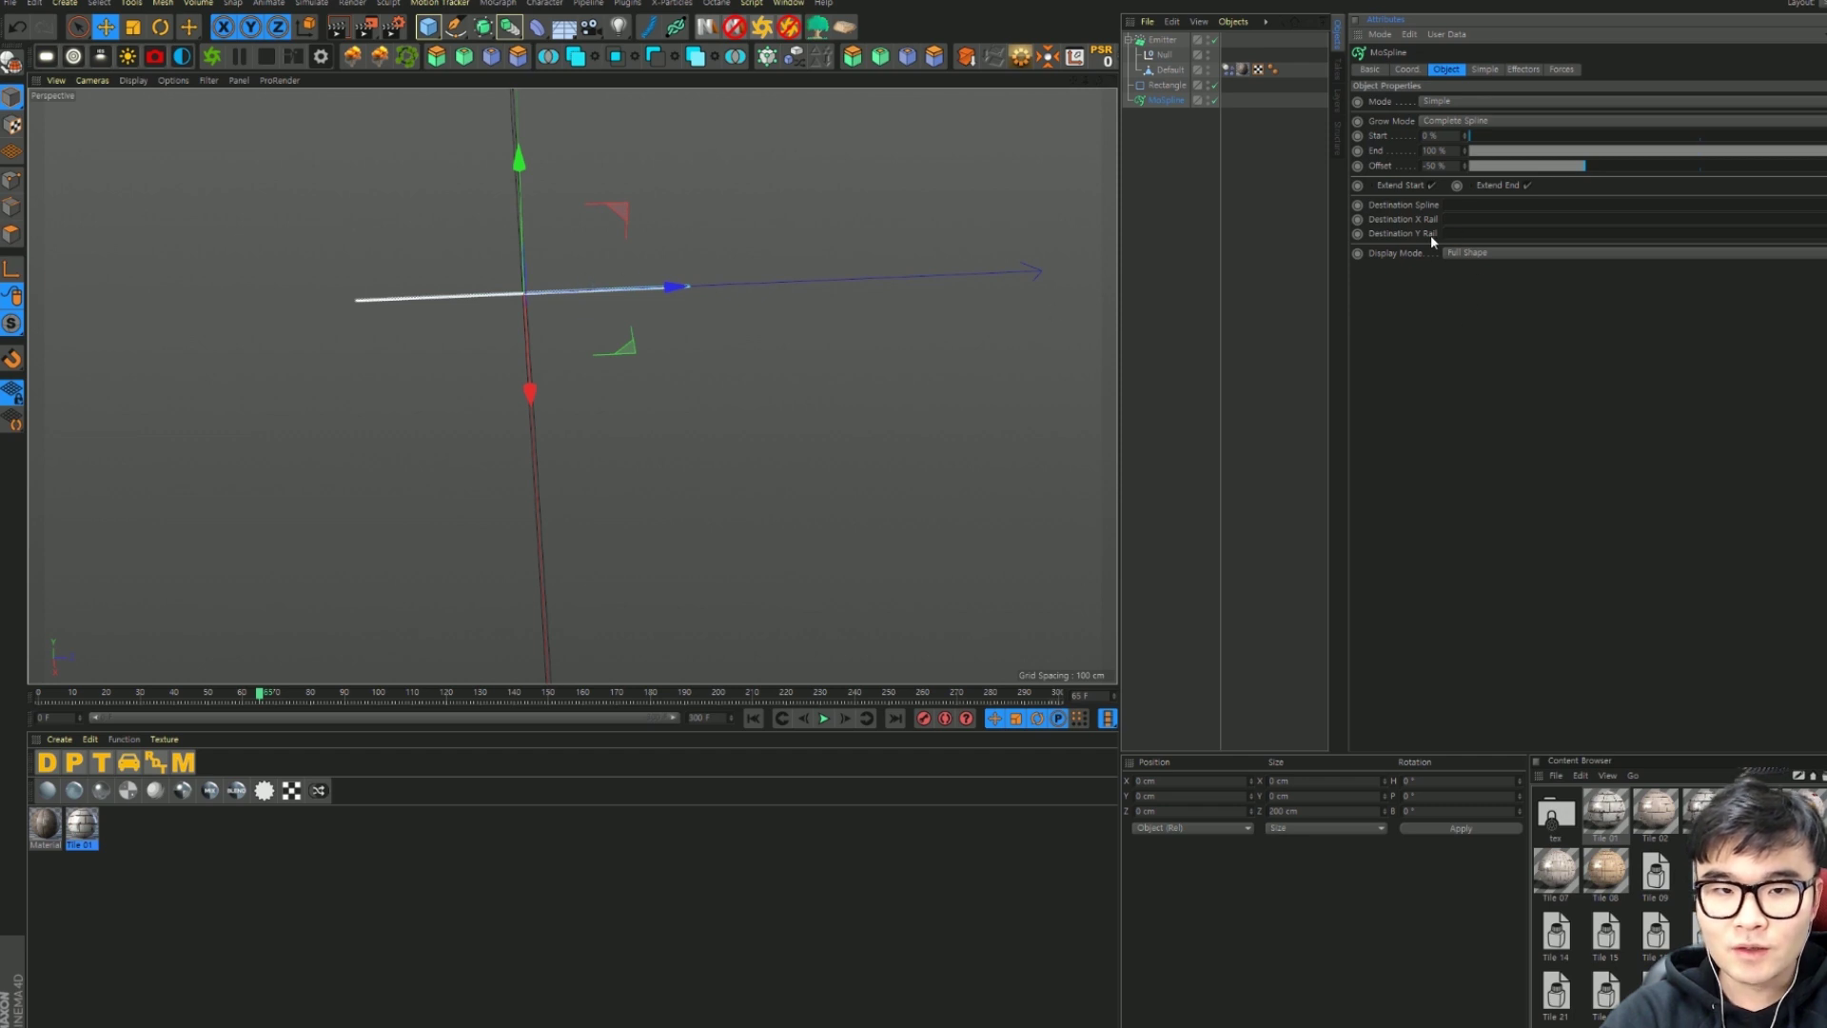
pyautogui.click(1470, 255)
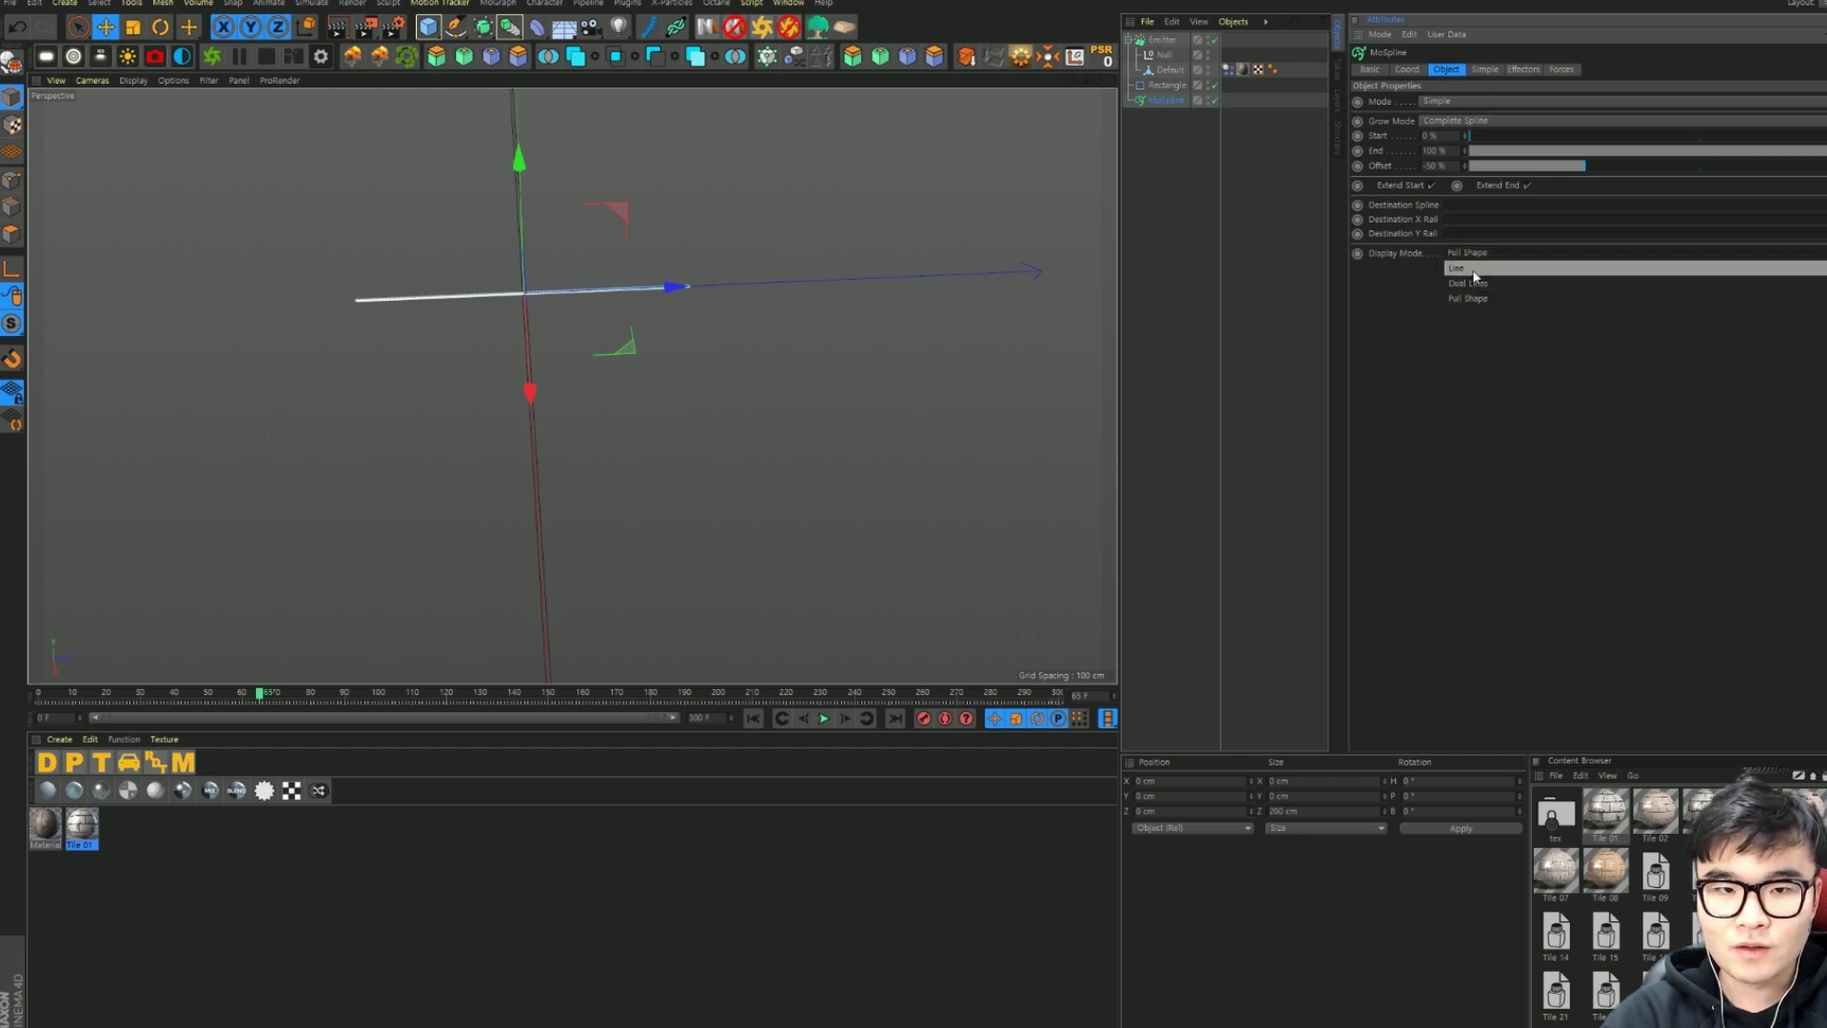
pyautogui.click(1474, 270)
pyautogui.moveTo(712, 286)
pyautogui.keyDown('alt'); pyautogui.mouseDown()
pyautogui.moveTo(836, 221)
pyautogui.moveTo(698, 315)
pyautogui.mouseUp(); pyautogui.keyUp('alt')
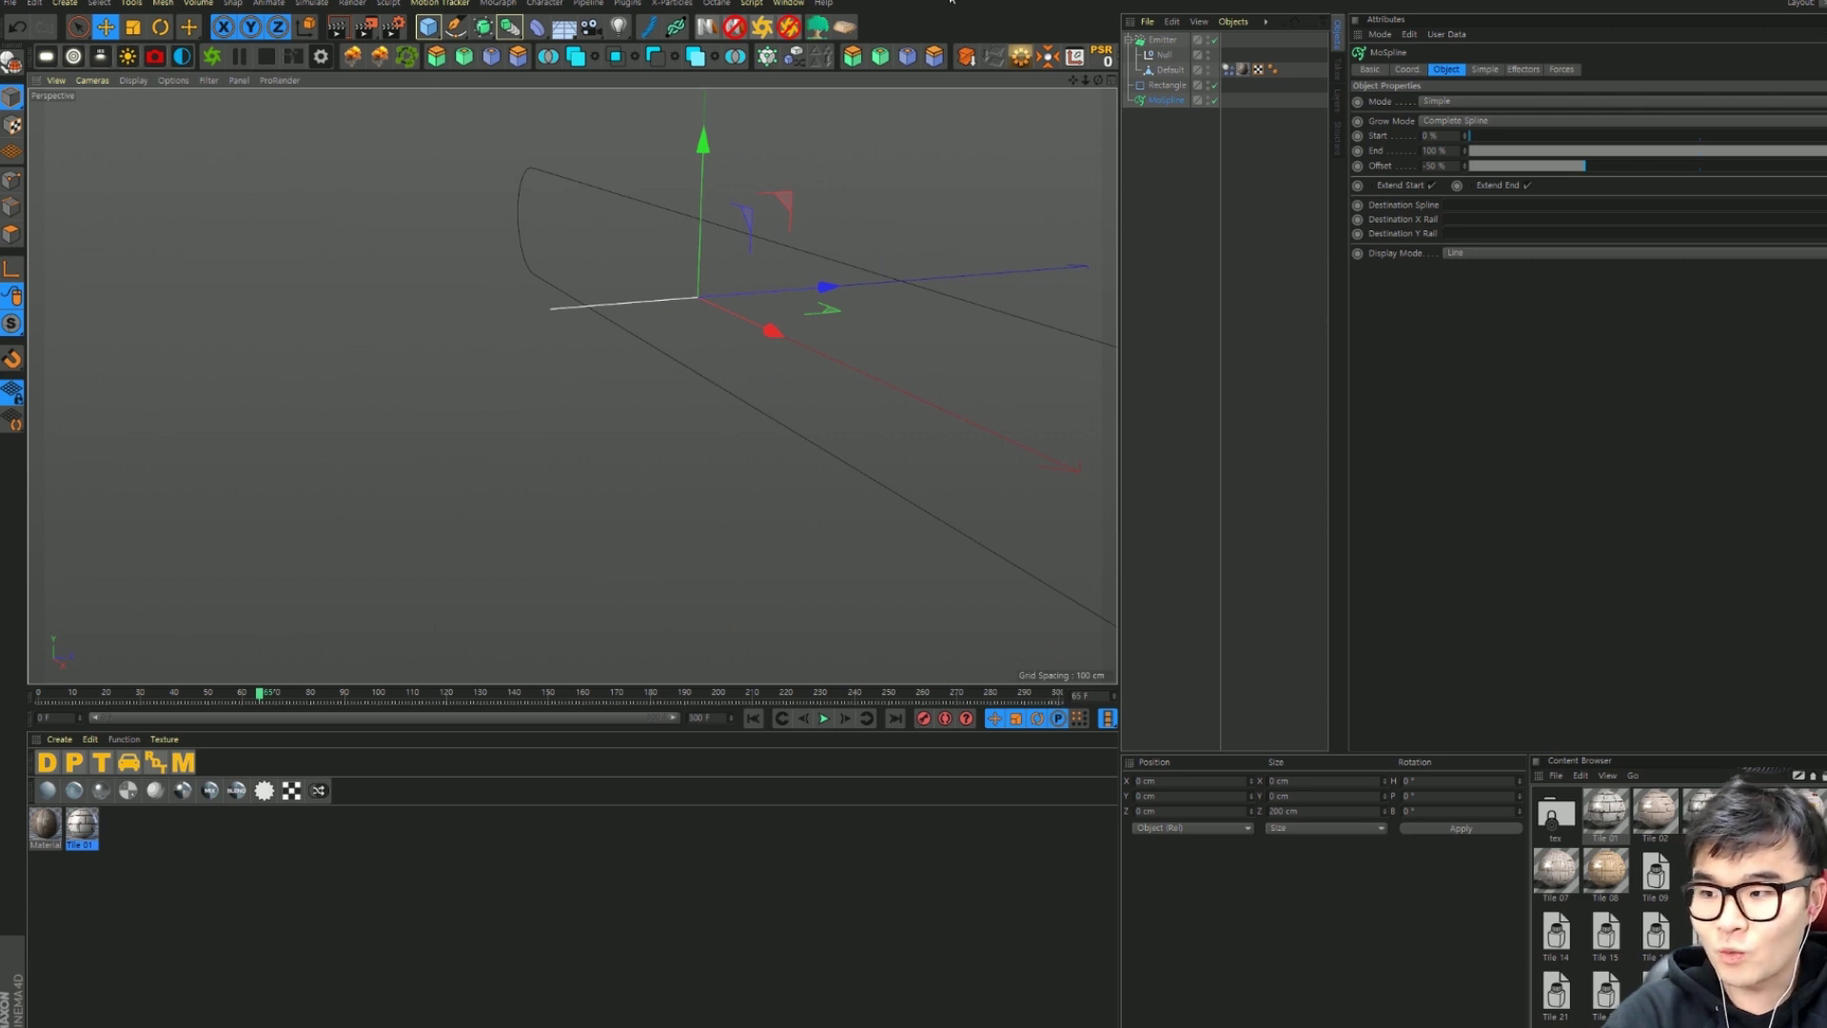
pyautogui.moveTo(912, 185)
pyautogui.keyDown('alt'); pyautogui.mouseDown()
pyautogui.moveTo(571, 387)
pyautogui.moveTo(856, 522)
pyautogui.moveTo(571, 387)
pyautogui.moveTo(799, 384)
pyautogui.mouseUp(); pyautogui.keyUp('alt')
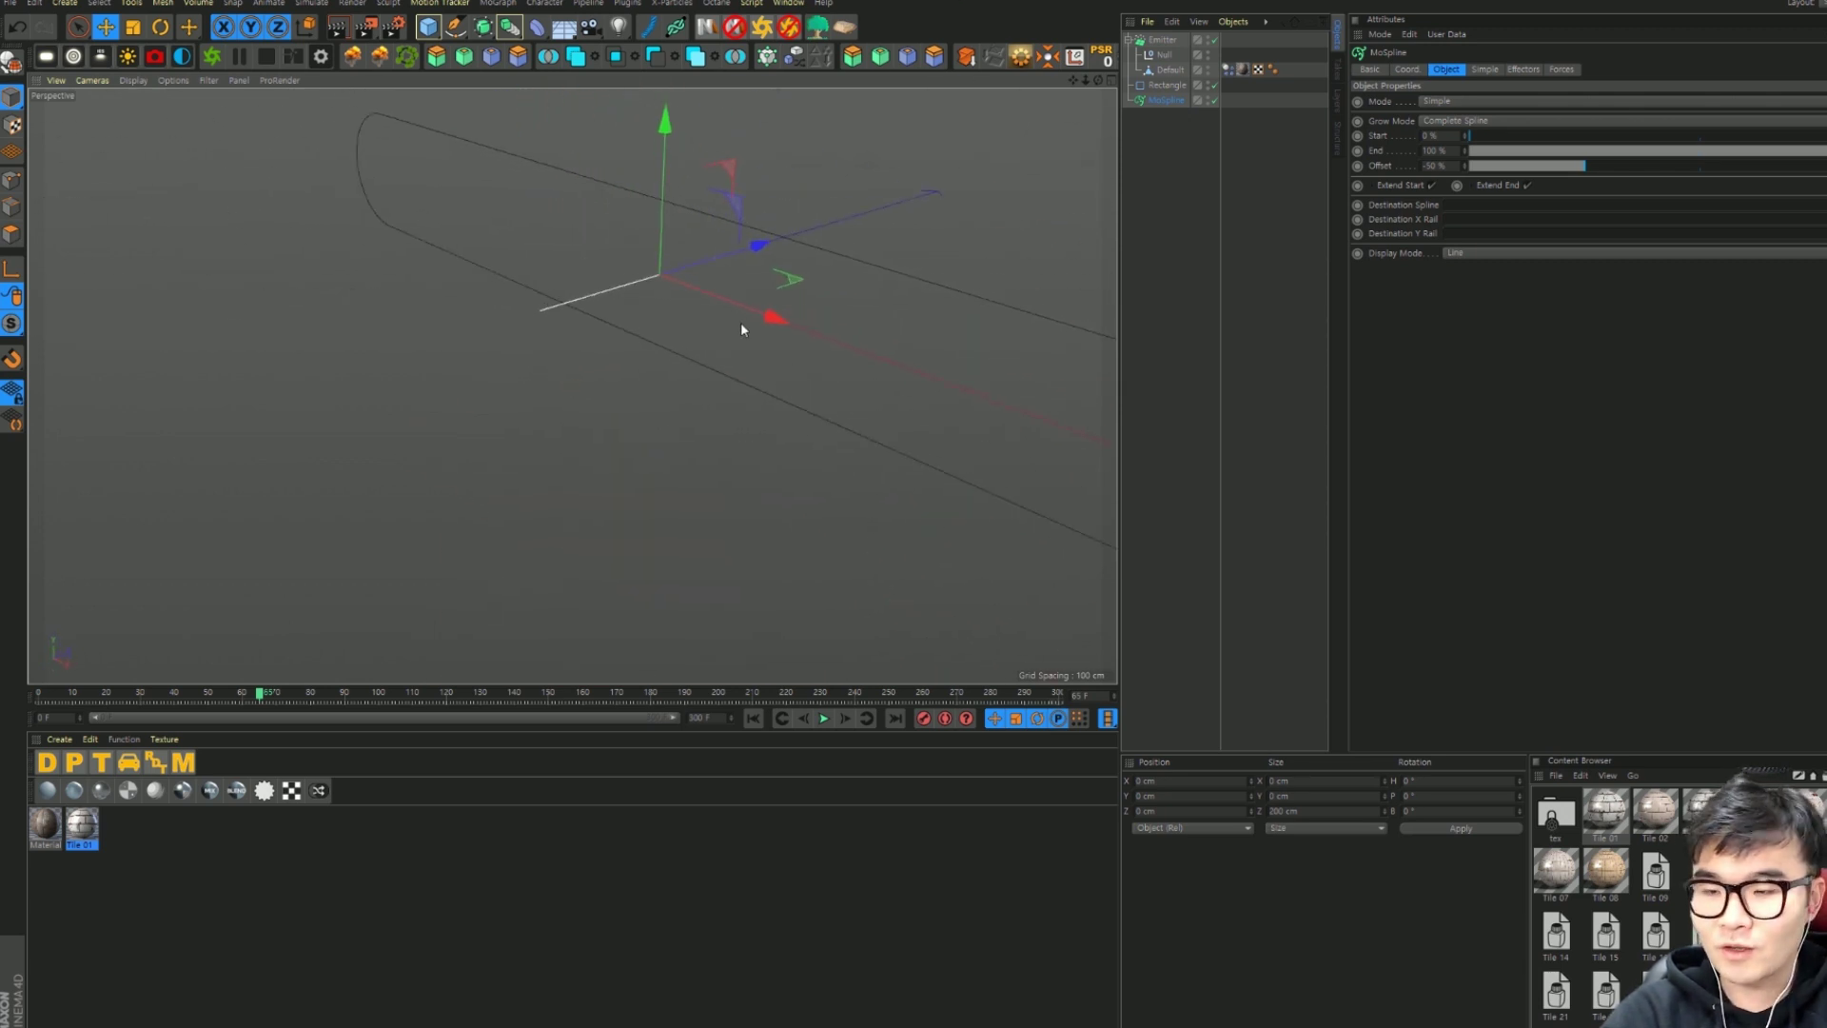
pyautogui.click(1481, 71)
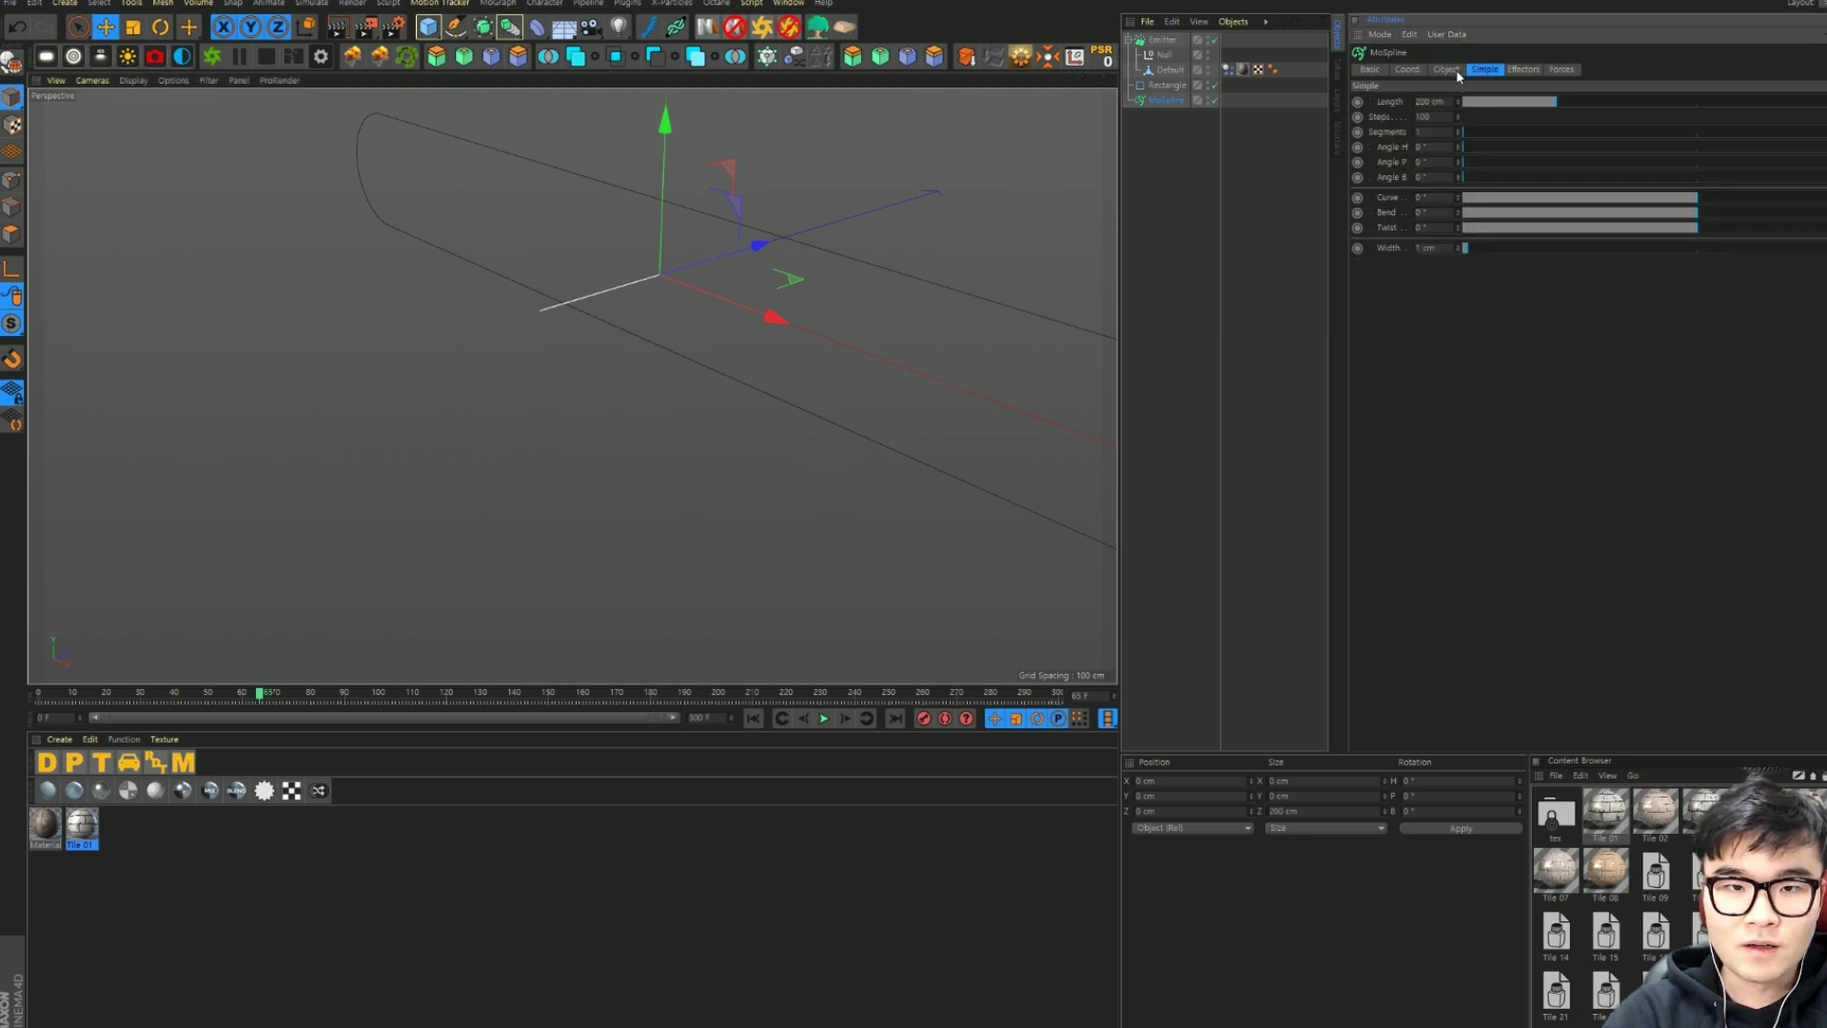
pyautogui.click(1448, 70)
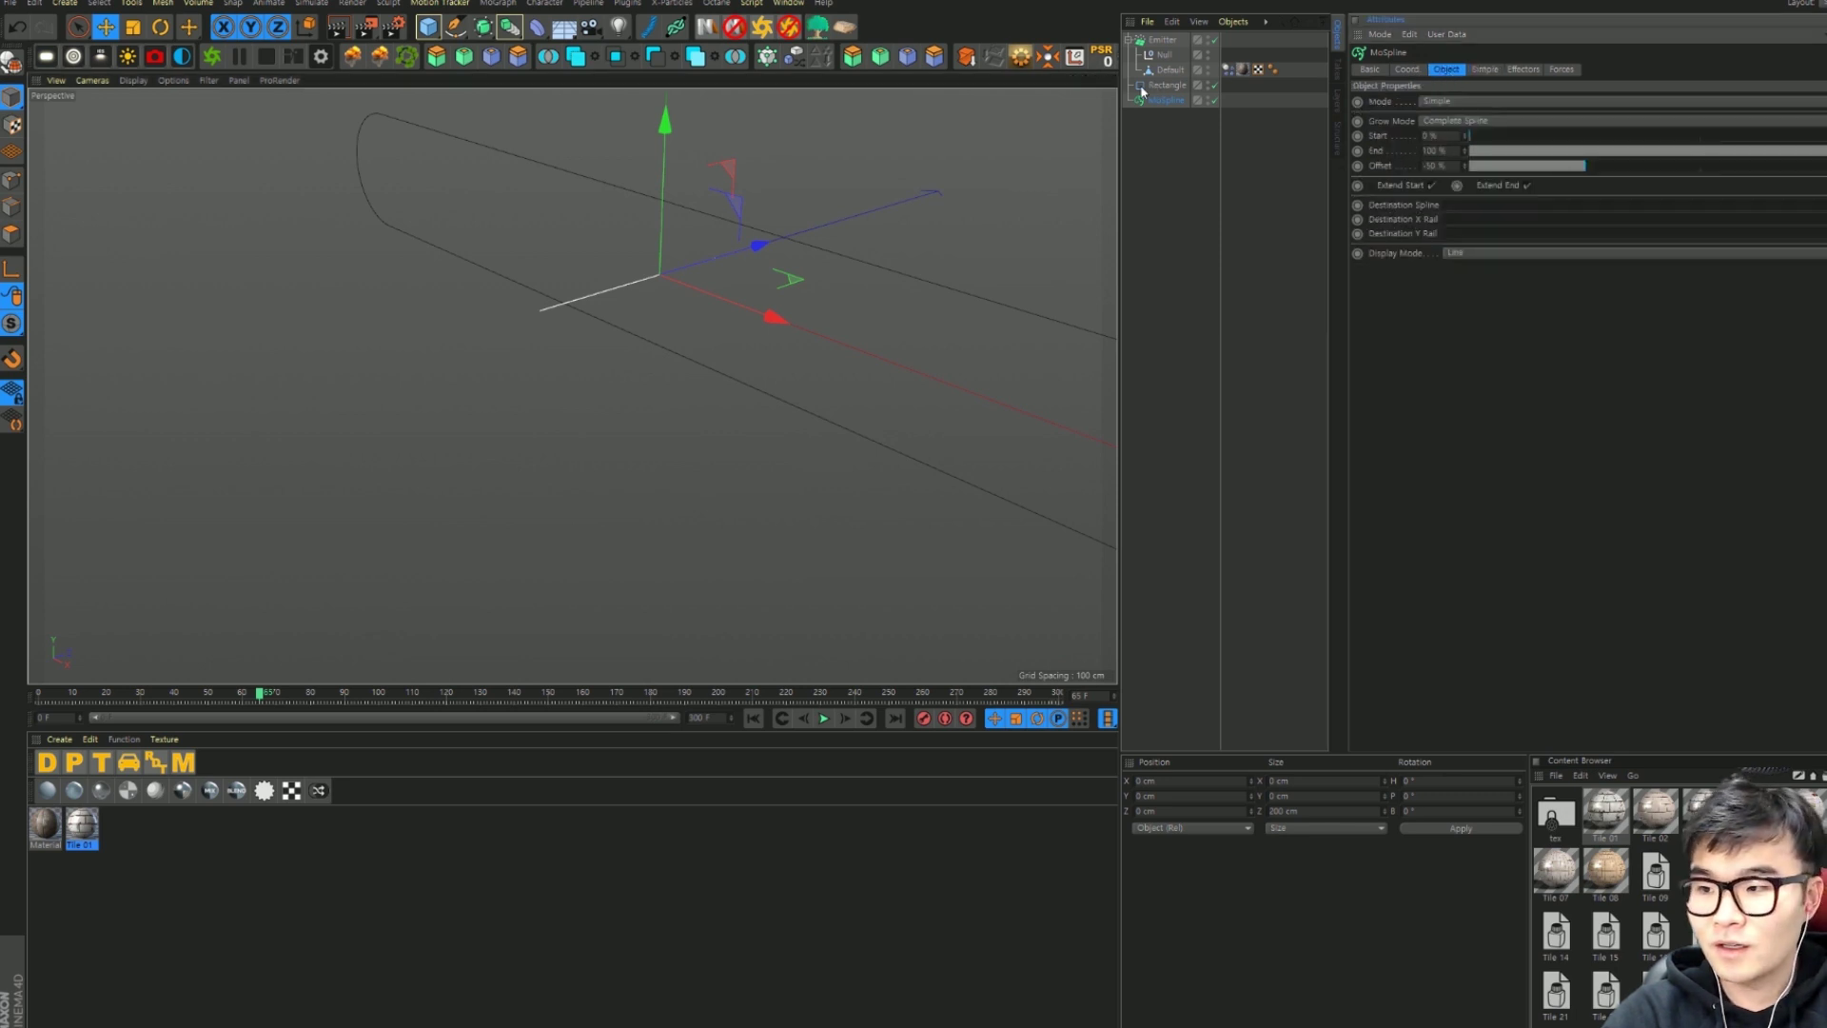
# Step: Add a Sweep and nest the MoSpline, then the Rectangle, inside it
pyautogui.click(509, 26)
pyautogui.click(549, 104)
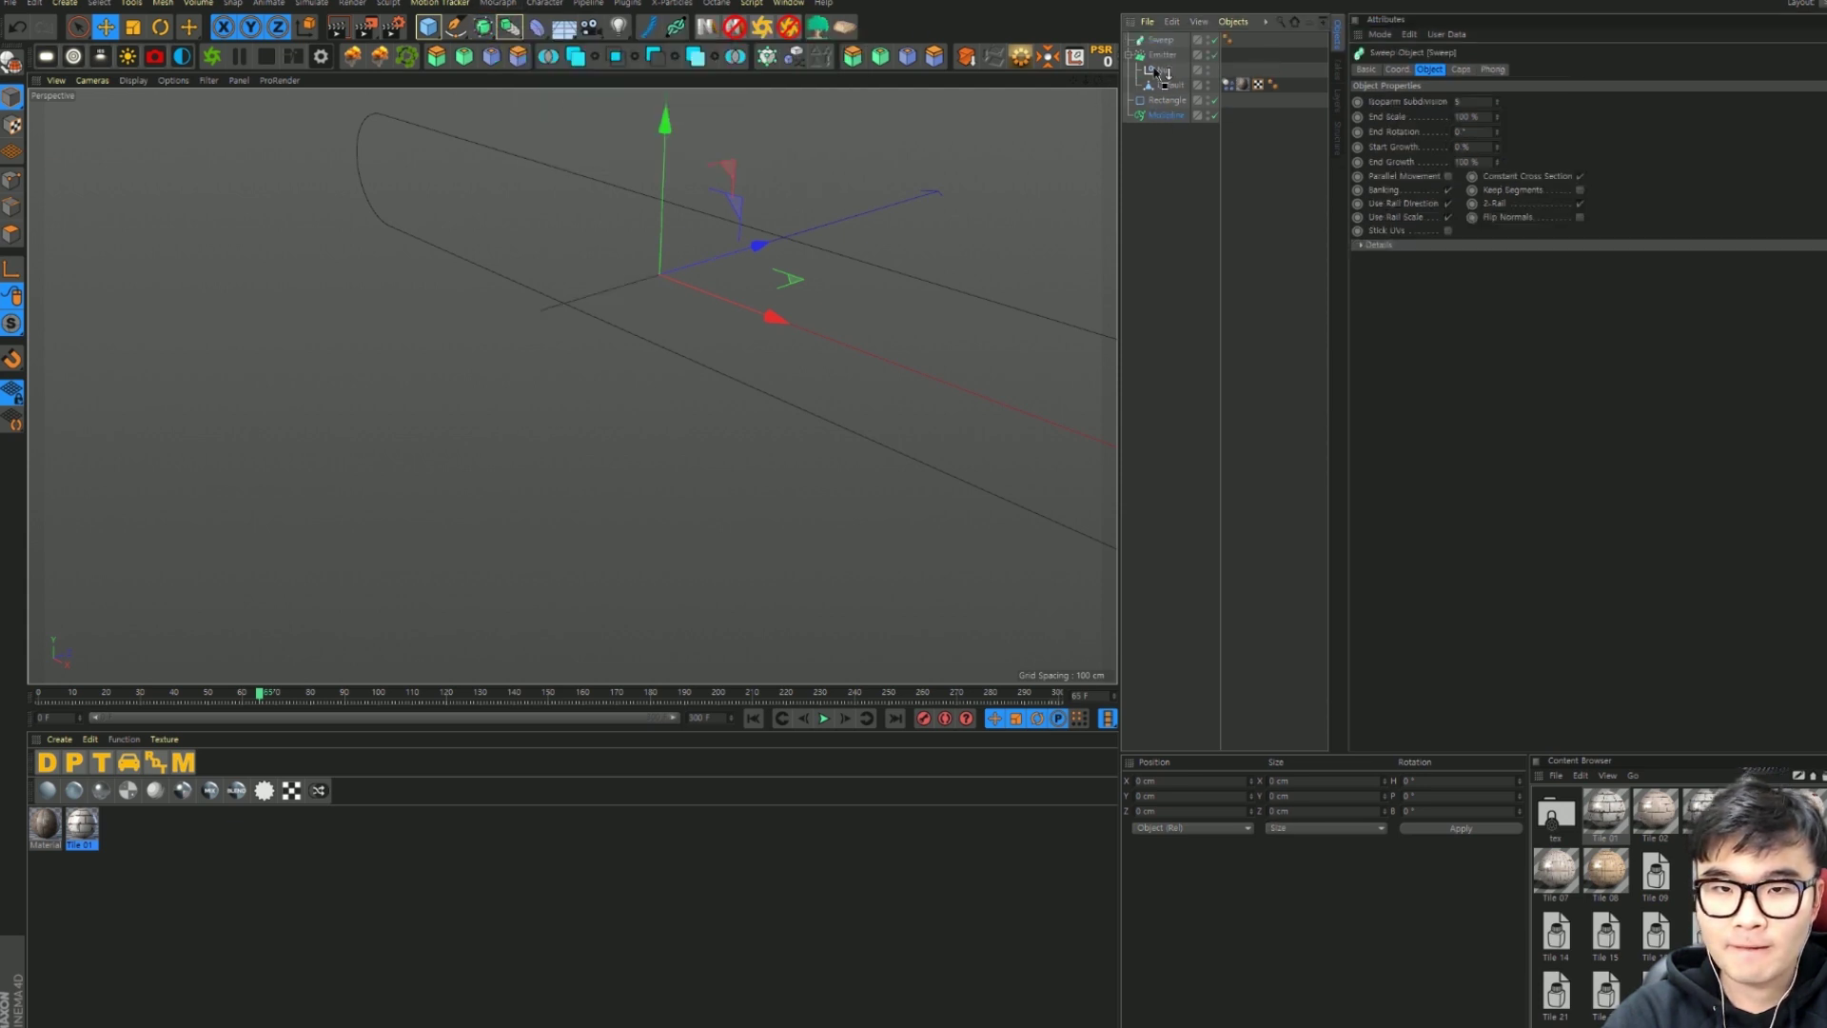
pyautogui.moveTo(1153, 115); pyautogui.dragTo(1169, 59)
pyautogui.moveTo(1166, 121); pyautogui.dragTo(1176, 64)
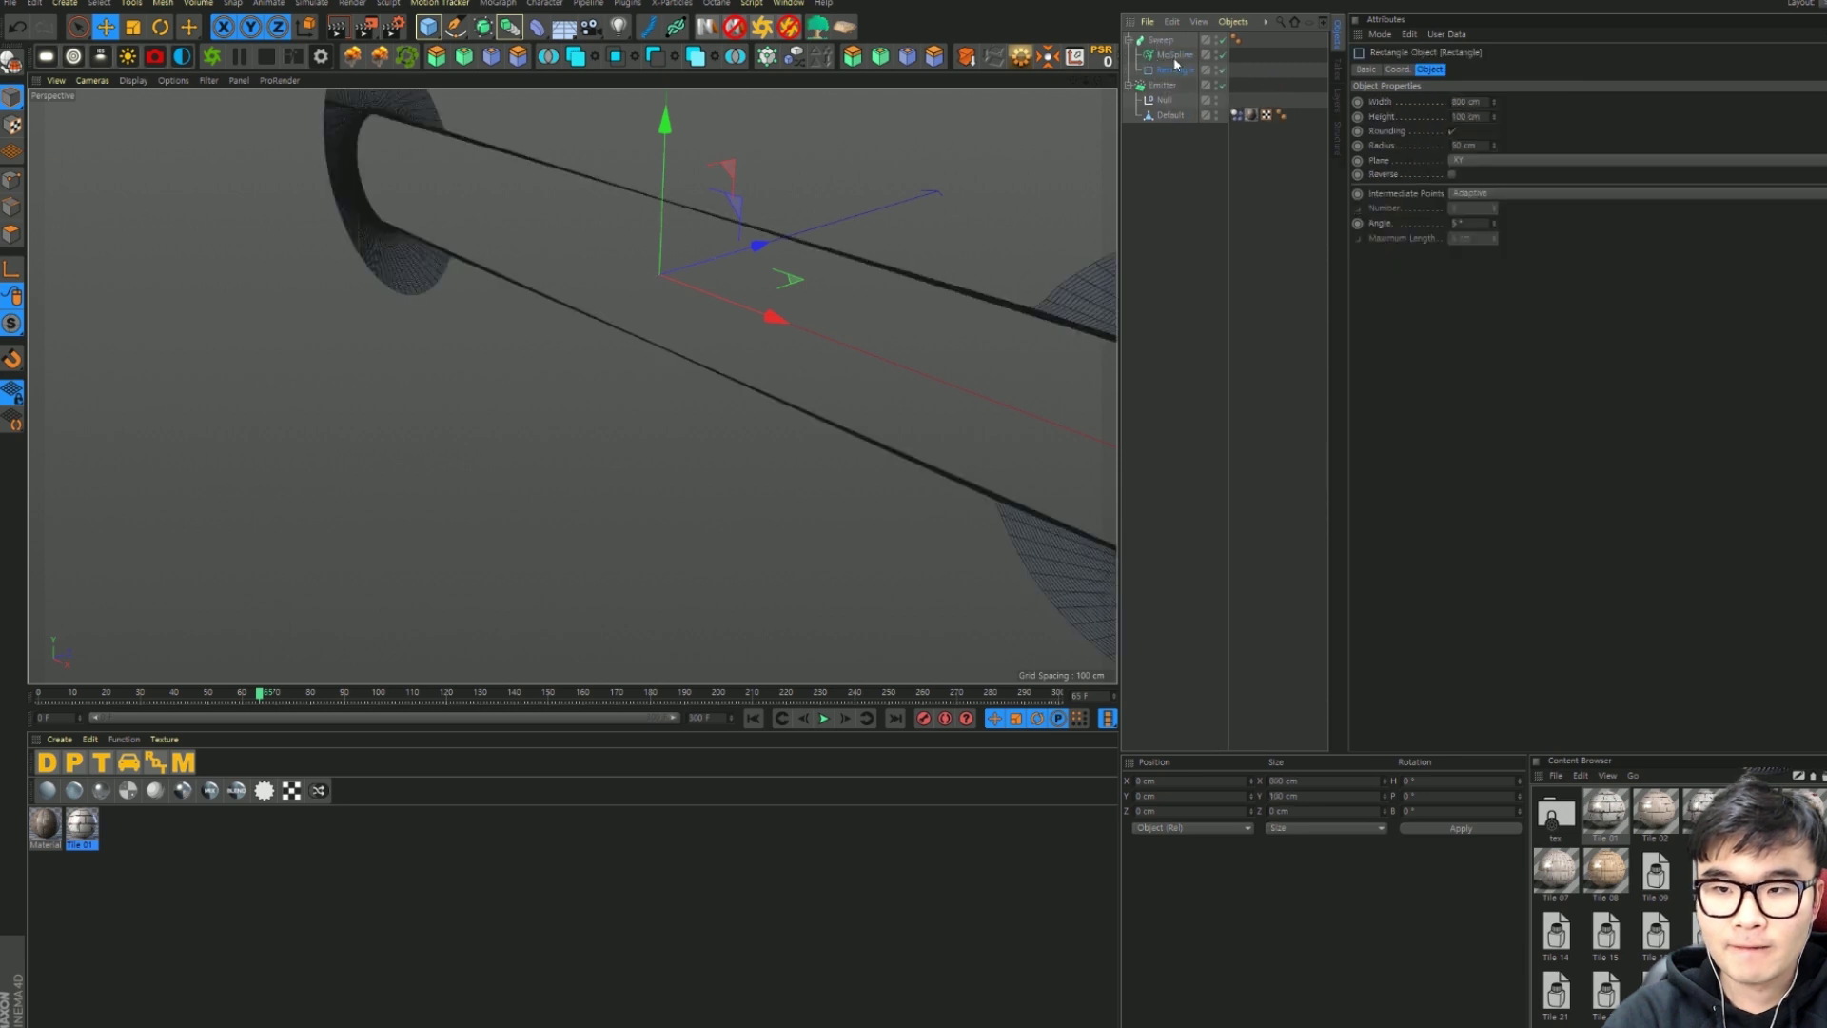
# Step: Show the MoSpline's Simple settings: Length 200 cm, Steps 100, Width 1 cm
pyautogui.scroll(-2, 732, 191)
pyautogui.scroll(-3, 865, 213)
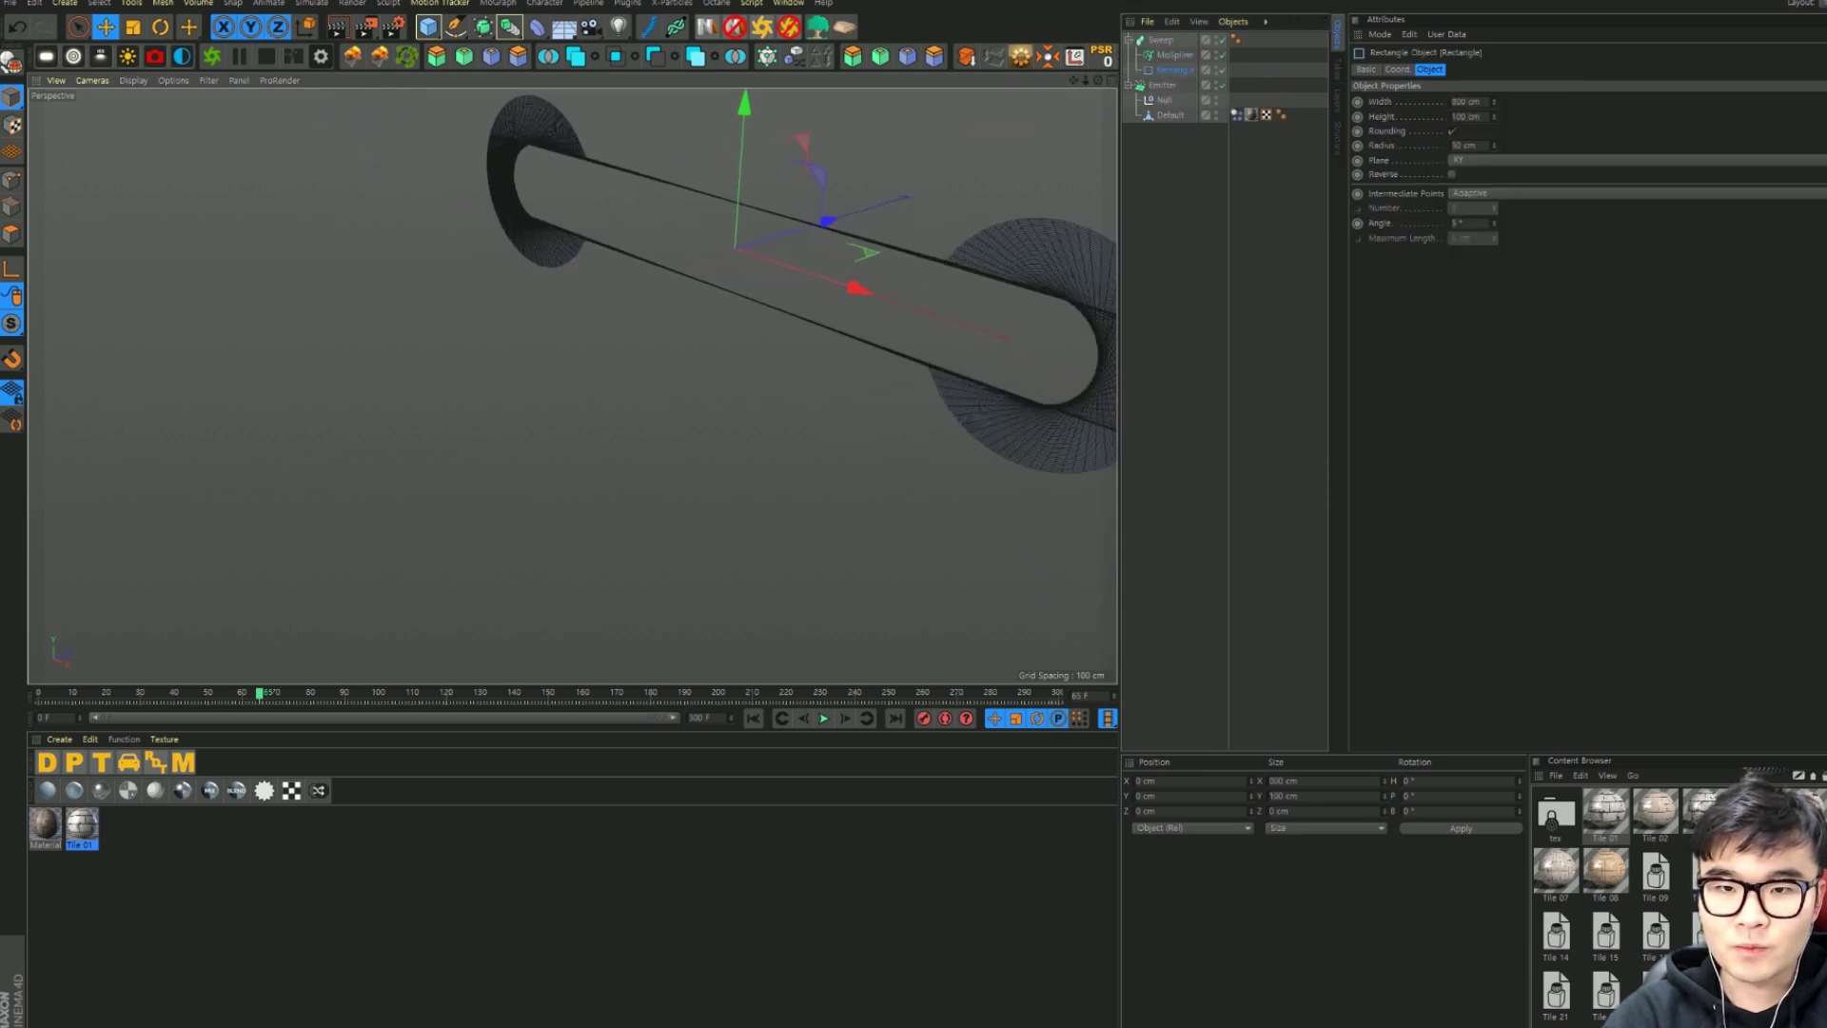
pyautogui.keyDown('alt'); pyautogui.moveTo(966, 245); pyautogui.dragTo(843, 295); pyautogui.keyUp('alt')
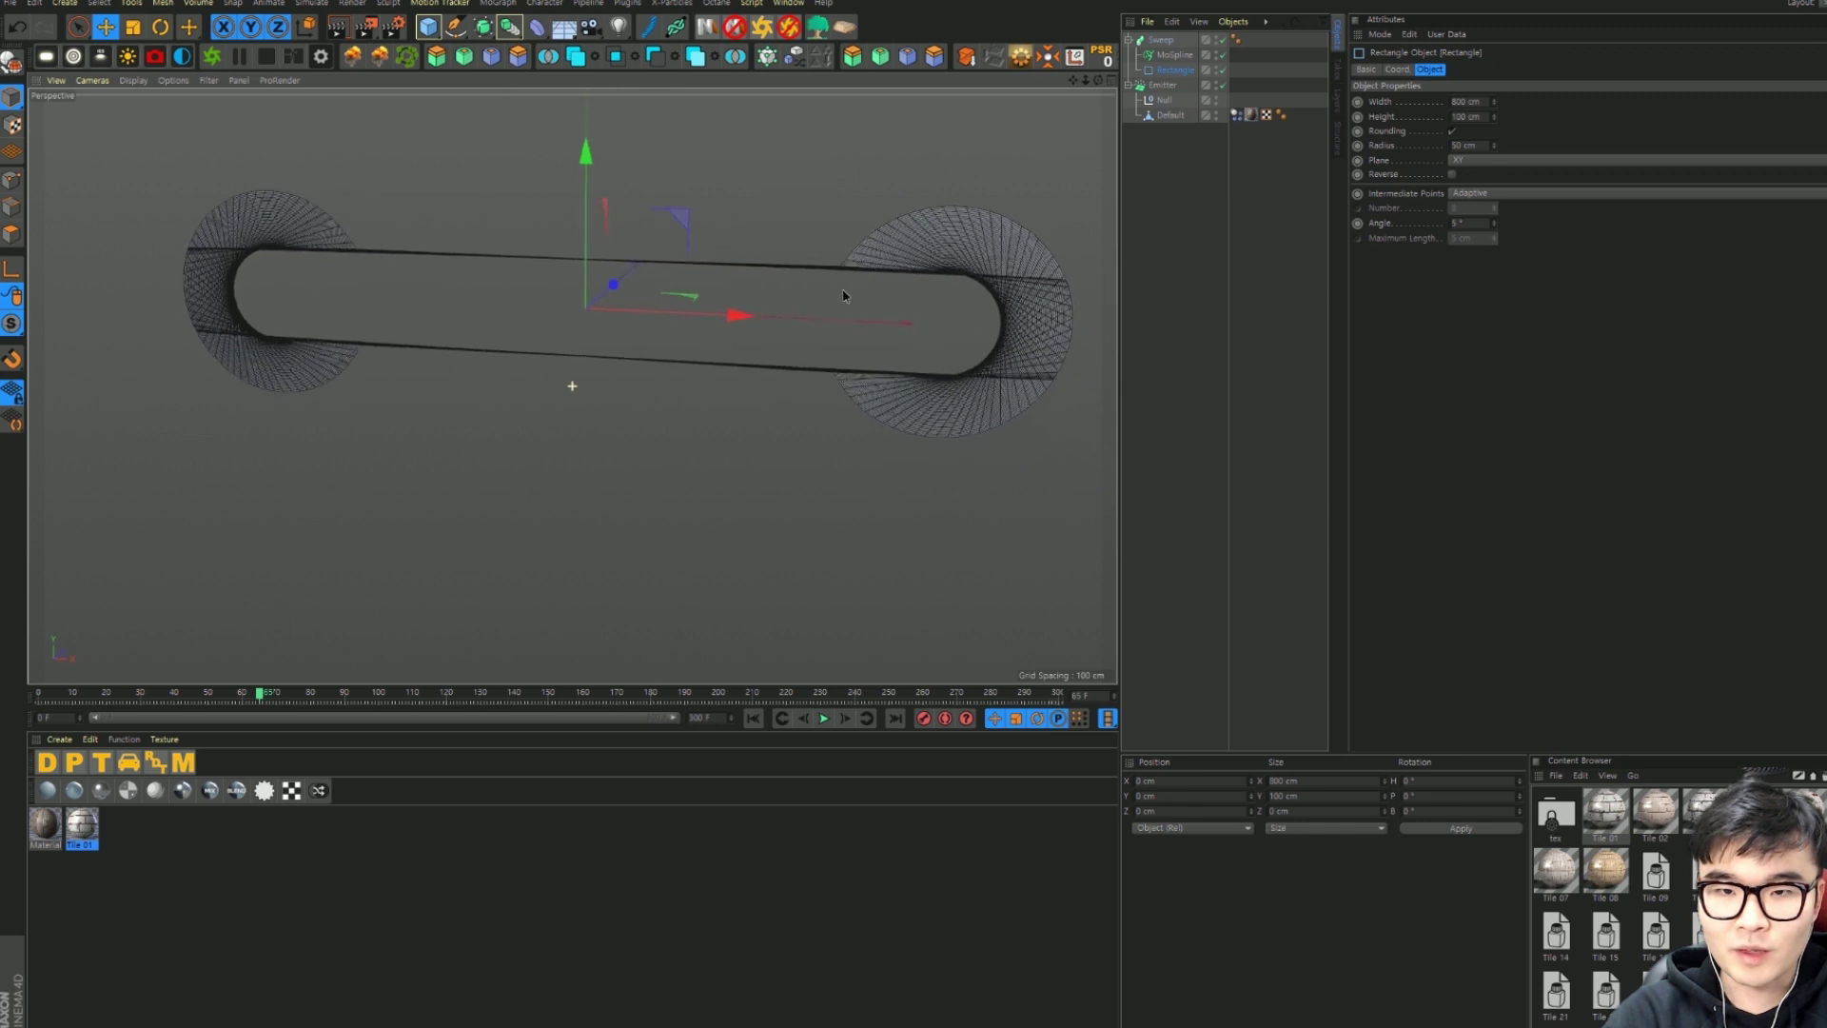
pyautogui.click(1171, 54)
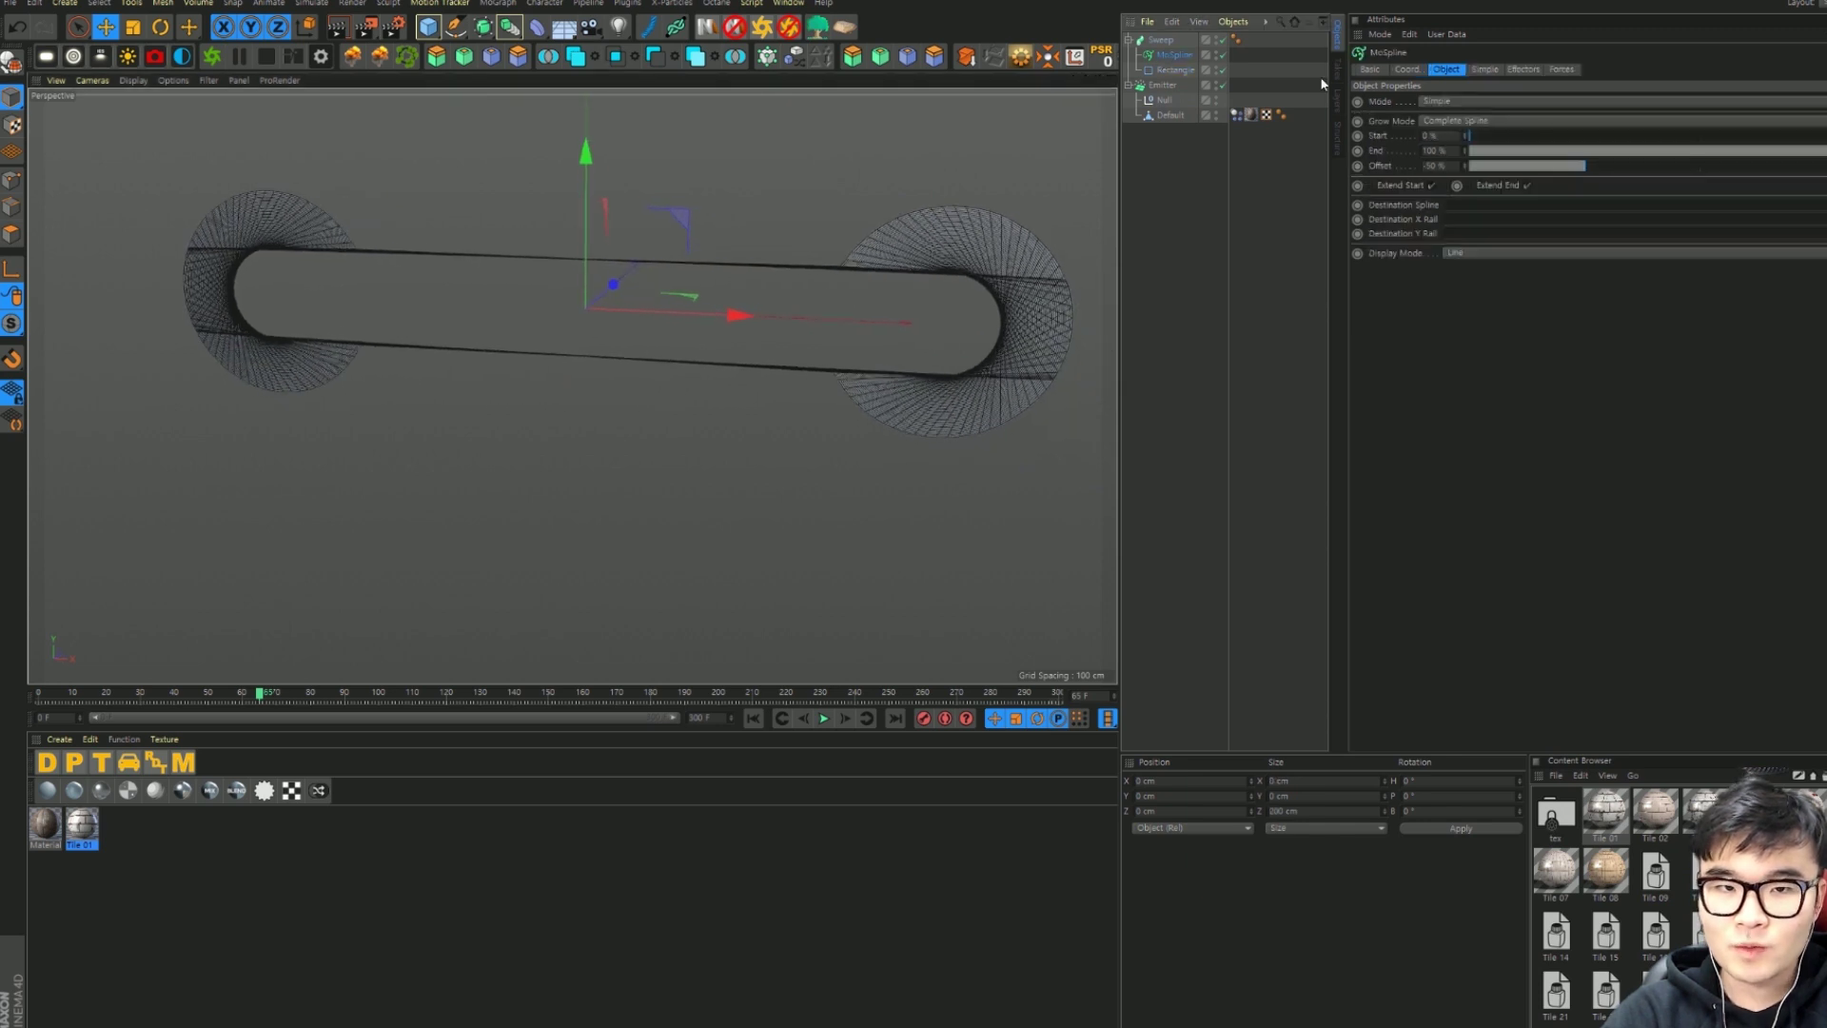
pyautogui.click(1485, 71)
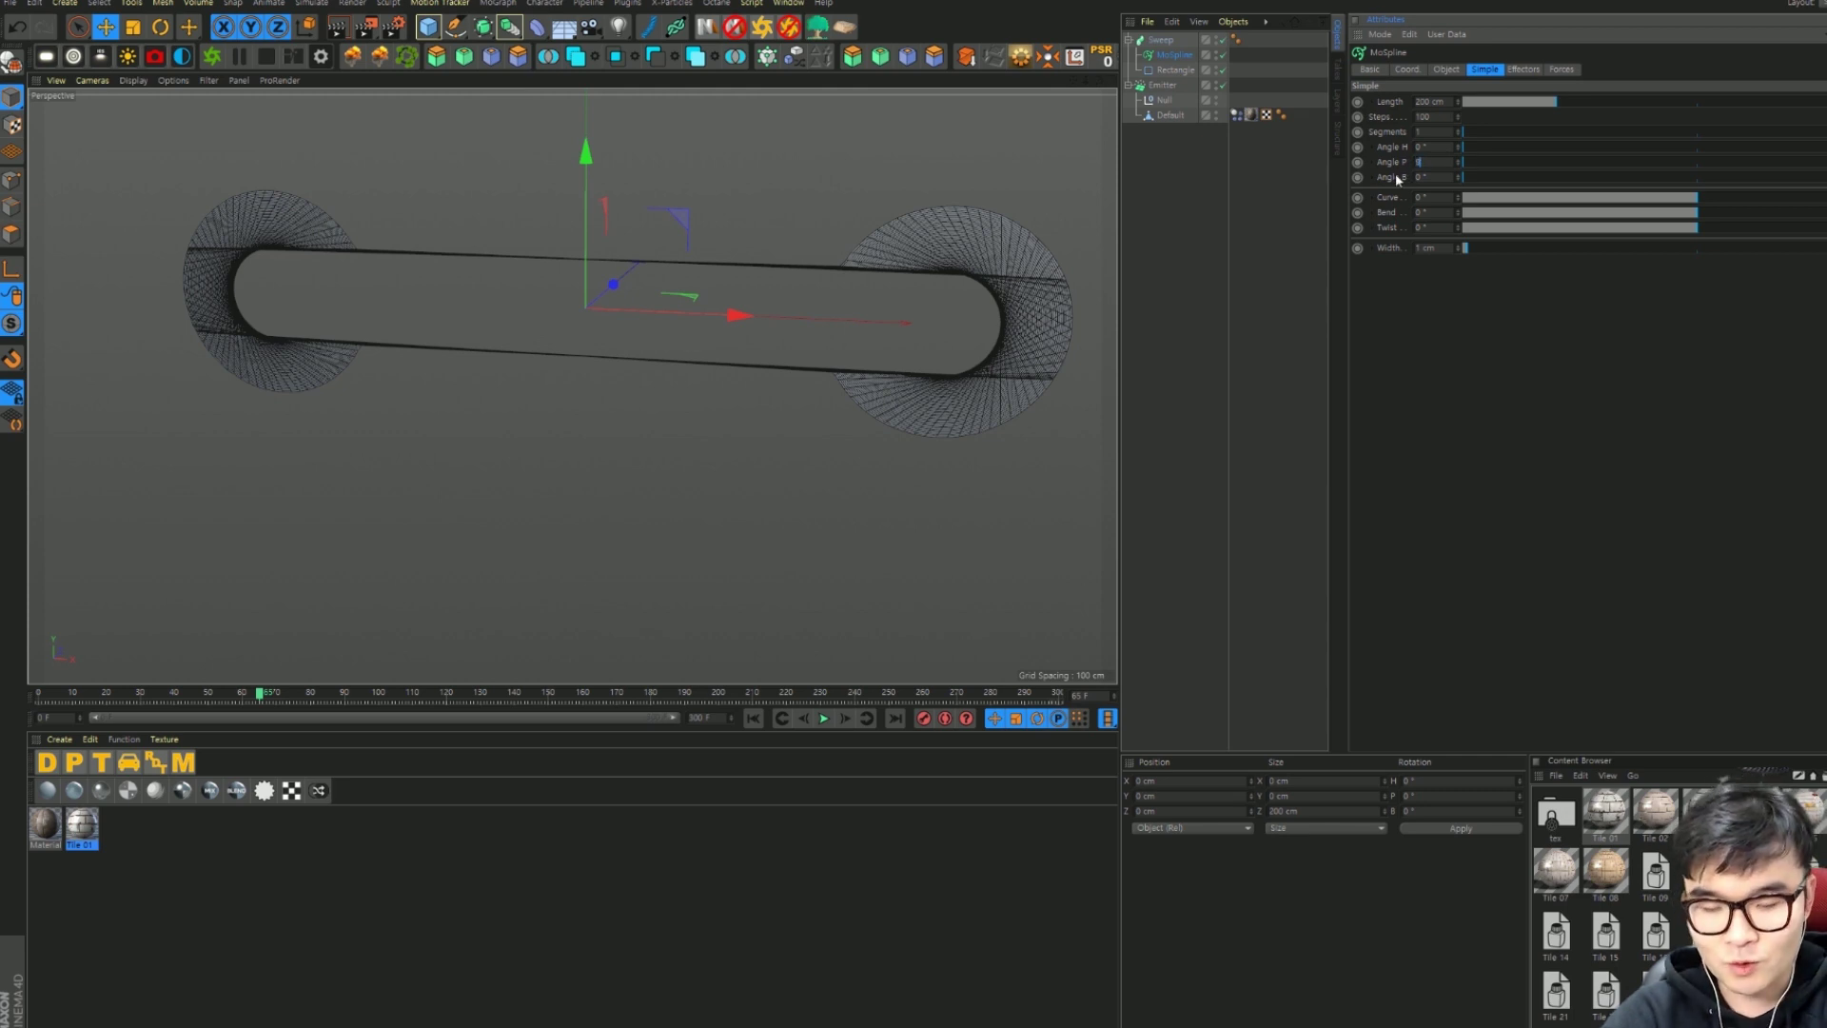
# Step: Set the MoSpline Angle P to 90° and orbit to view the swept band
pyautogui.write('90')
pyautogui.press('Return')
pyautogui.moveTo(571, 385)
pyautogui.keyDown('alt'); pyautogui.mouseDown()
pyautogui.moveTo(786, 466)
pyautogui.moveTo(889, 355)
pyautogui.moveTo(808, 433)
pyautogui.moveTo(815, 355)
pyautogui.moveTo(869, 383)
pyautogui.moveTo(782, 386)
pyautogui.mouseUp(); pyautogui.keyUp('alt')
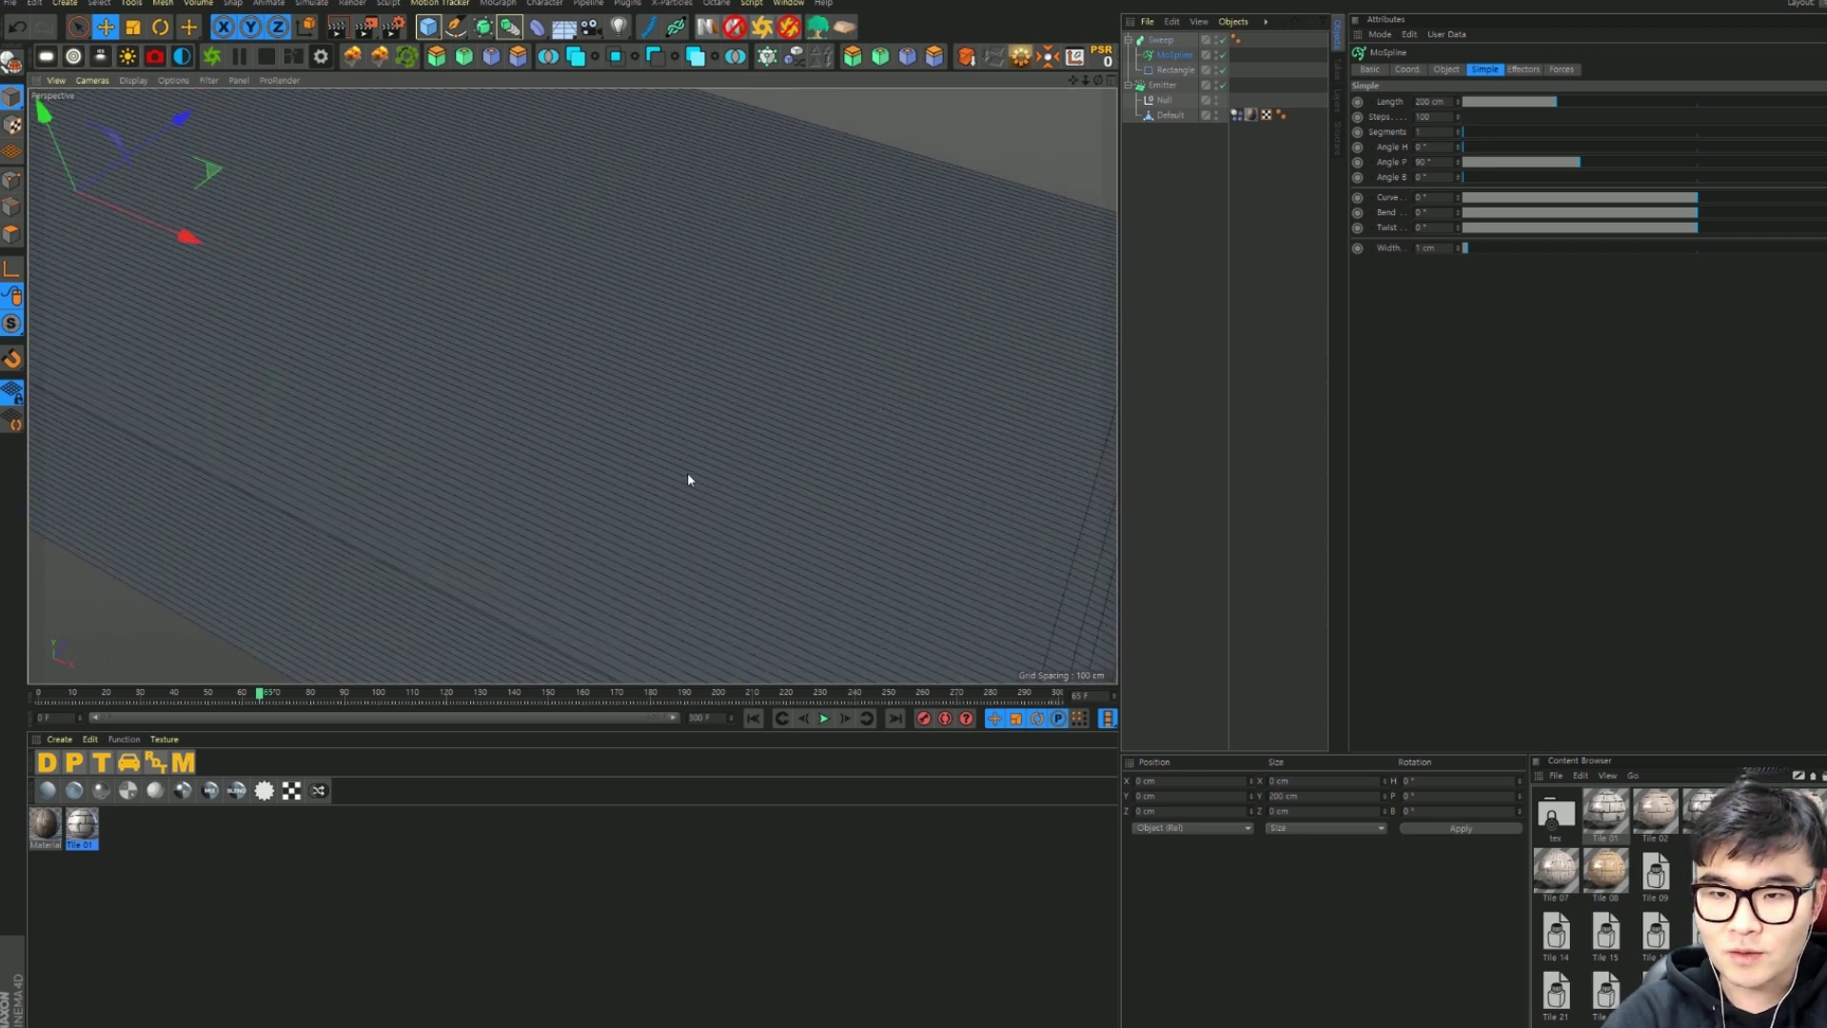
pyautogui.keyDown('alt'); pyautogui.moveTo(689, 478); pyautogui.dragTo(752, 404); pyautogui.keyUp('alt')
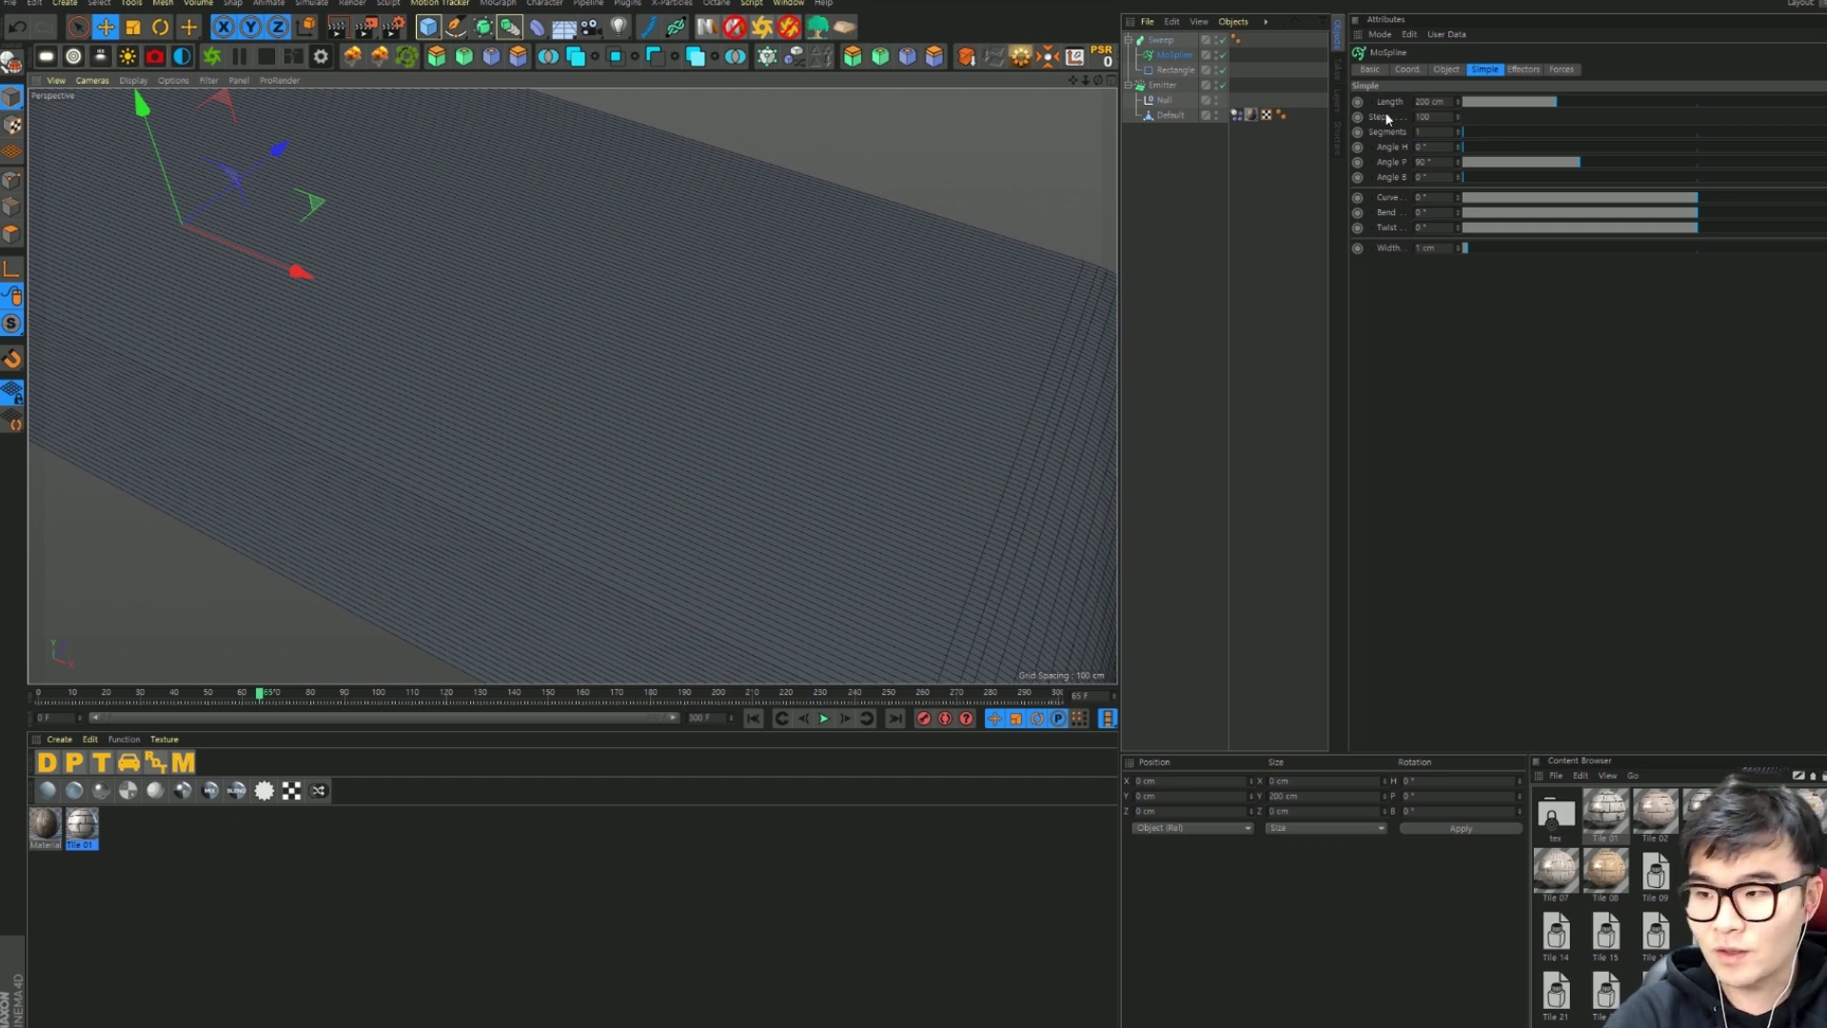
# Step: Set MoSpline Steps to 2 and orbit to inspect the band's rounded ends
pyautogui.doubleClick(1427, 116)
pyautogui.write('2')
pyautogui.press('Return')
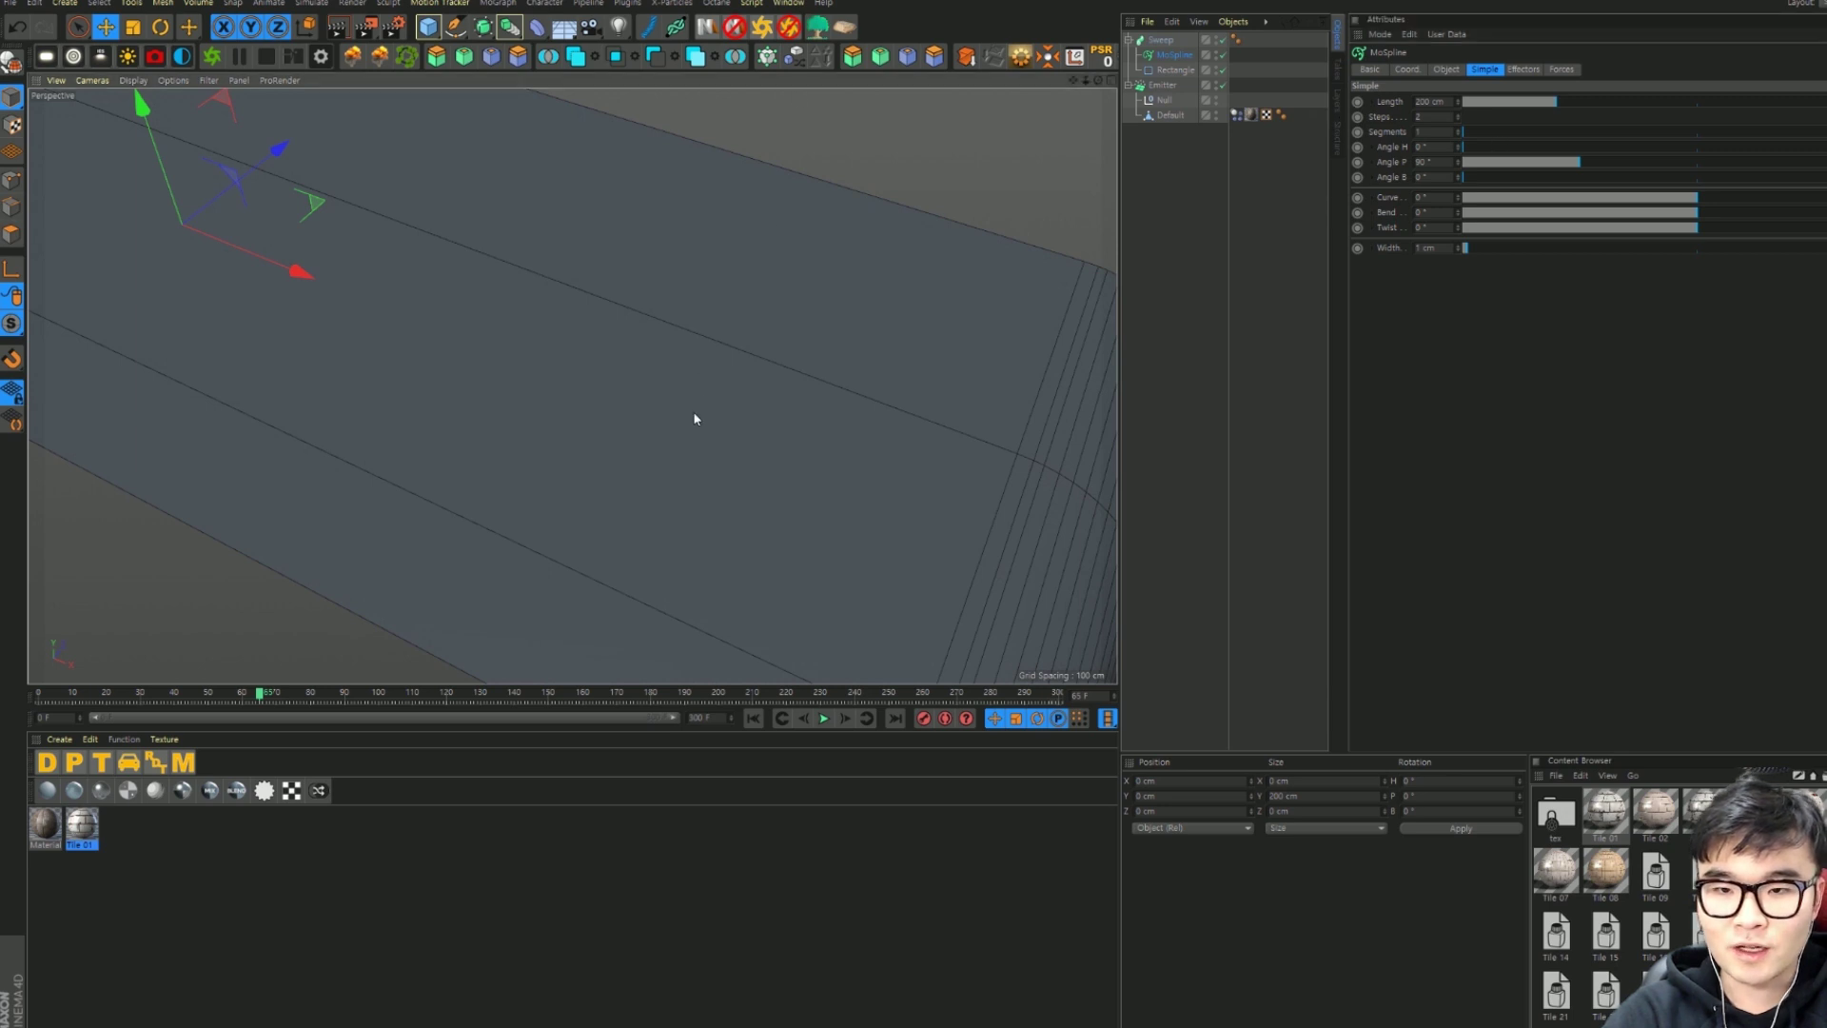
pyautogui.moveTo(694, 416)
pyautogui.keyDown('alt'); pyautogui.mouseDown()
pyautogui.moveTo(743, 351)
pyautogui.moveTo(784, 371)
pyautogui.moveTo(771, 362)
pyautogui.mouseUp(); pyautogui.keyUp('alt')
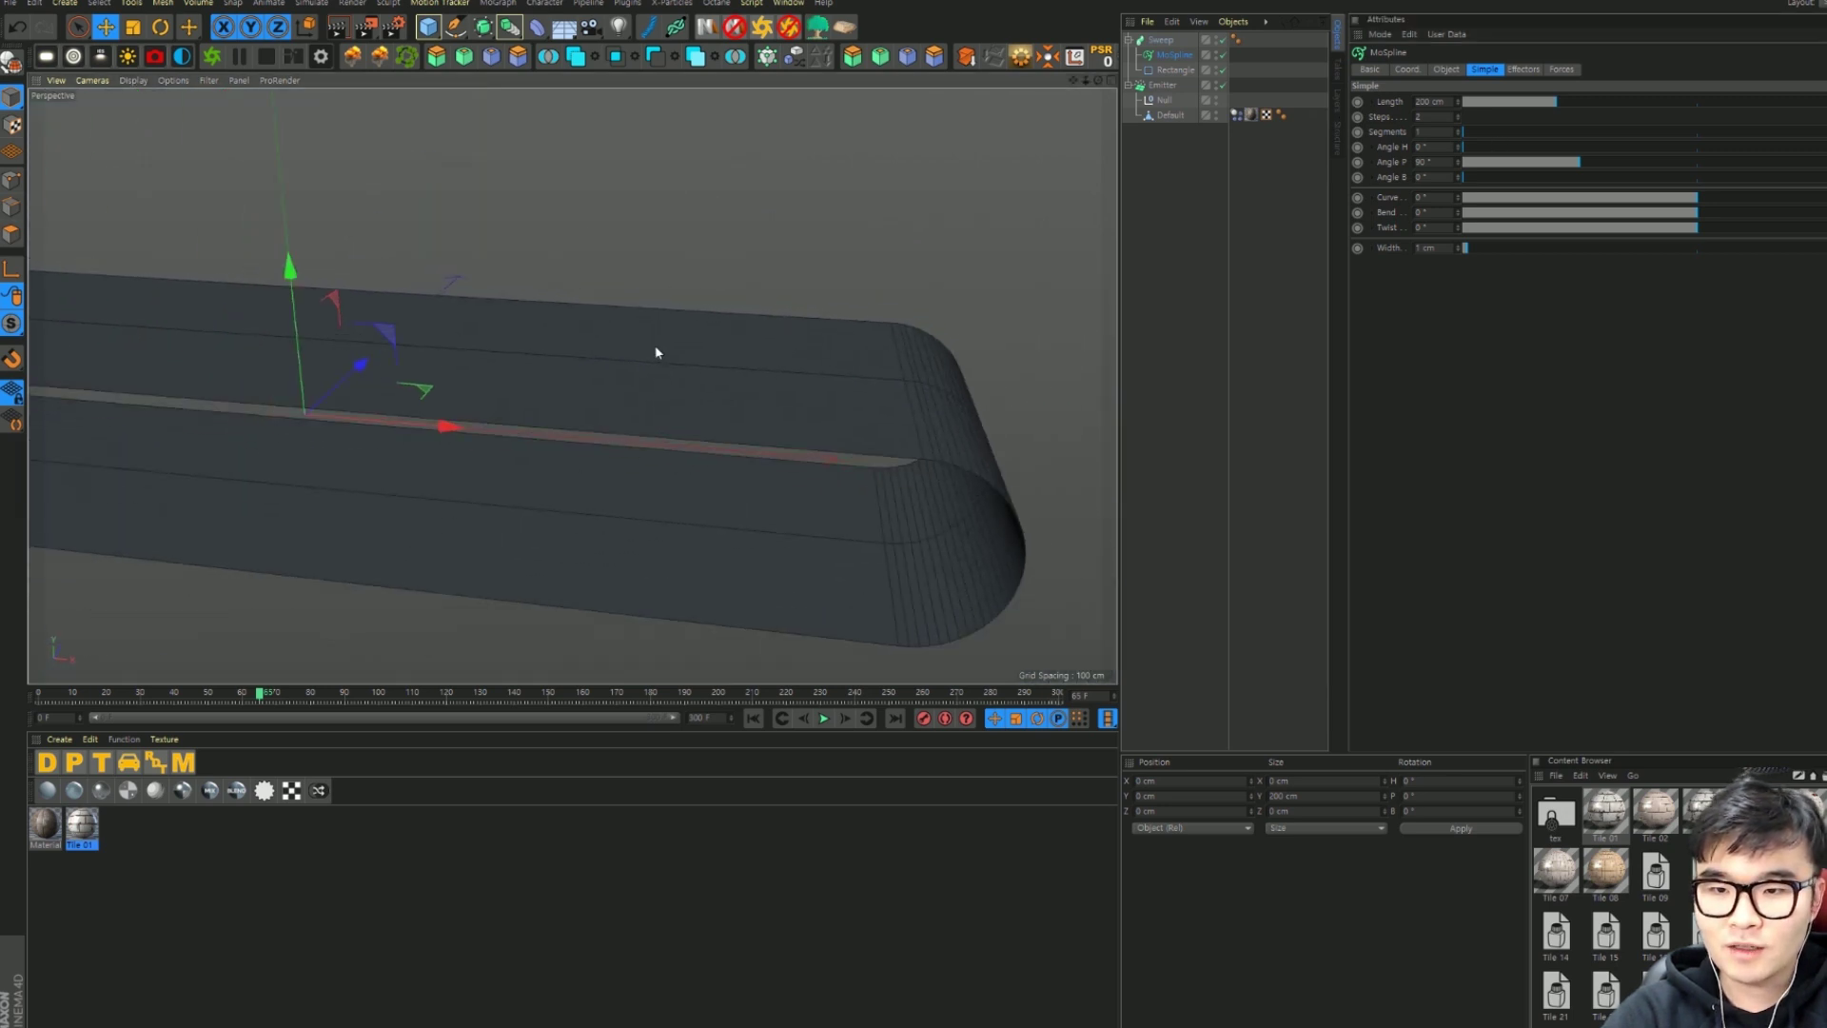
pyautogui.moveTo(655, 353)
pyautogui.keyDown('alt'); pyautogui.mouseDown()
pyautogui.moveTo(704, 356)
pyautogui.moveTo(624, 366)
pyautogui.moveTo(750, 273)
pyautogui.moveTo(669, 300)
pyautogui.moveTo(715, 298)
pyautogui.mouseUp(); pyautogui.keyUp('alt')
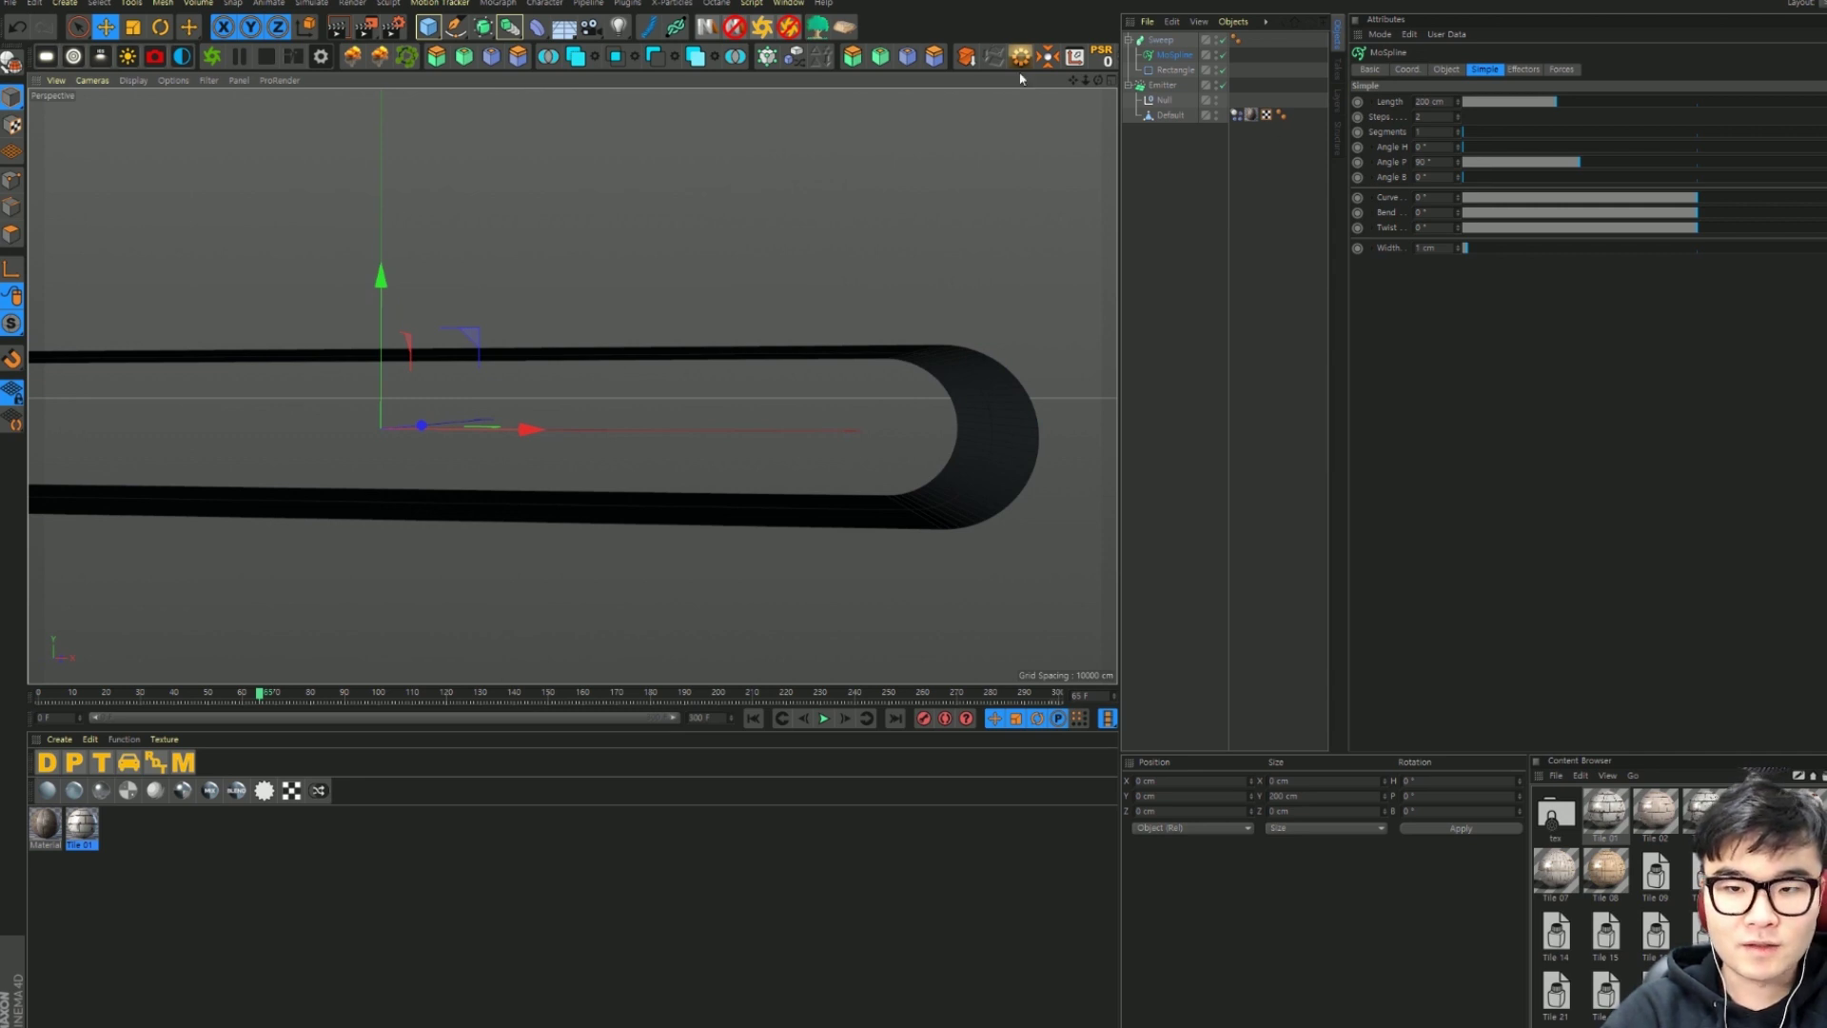
pyautogui.moveTo(893, 286)
pyautogui.keyDown('alt'); pyautogui.mouseDown()
pyautogui.moveTo(804, 336)
pyautogui.moveTo(868, 567)
pyautogui.moveTo(803, 556)
pyautogui.moveTo(763, 477)
pyautogui.mouseUp(); pyautogui.keyUp('alt')
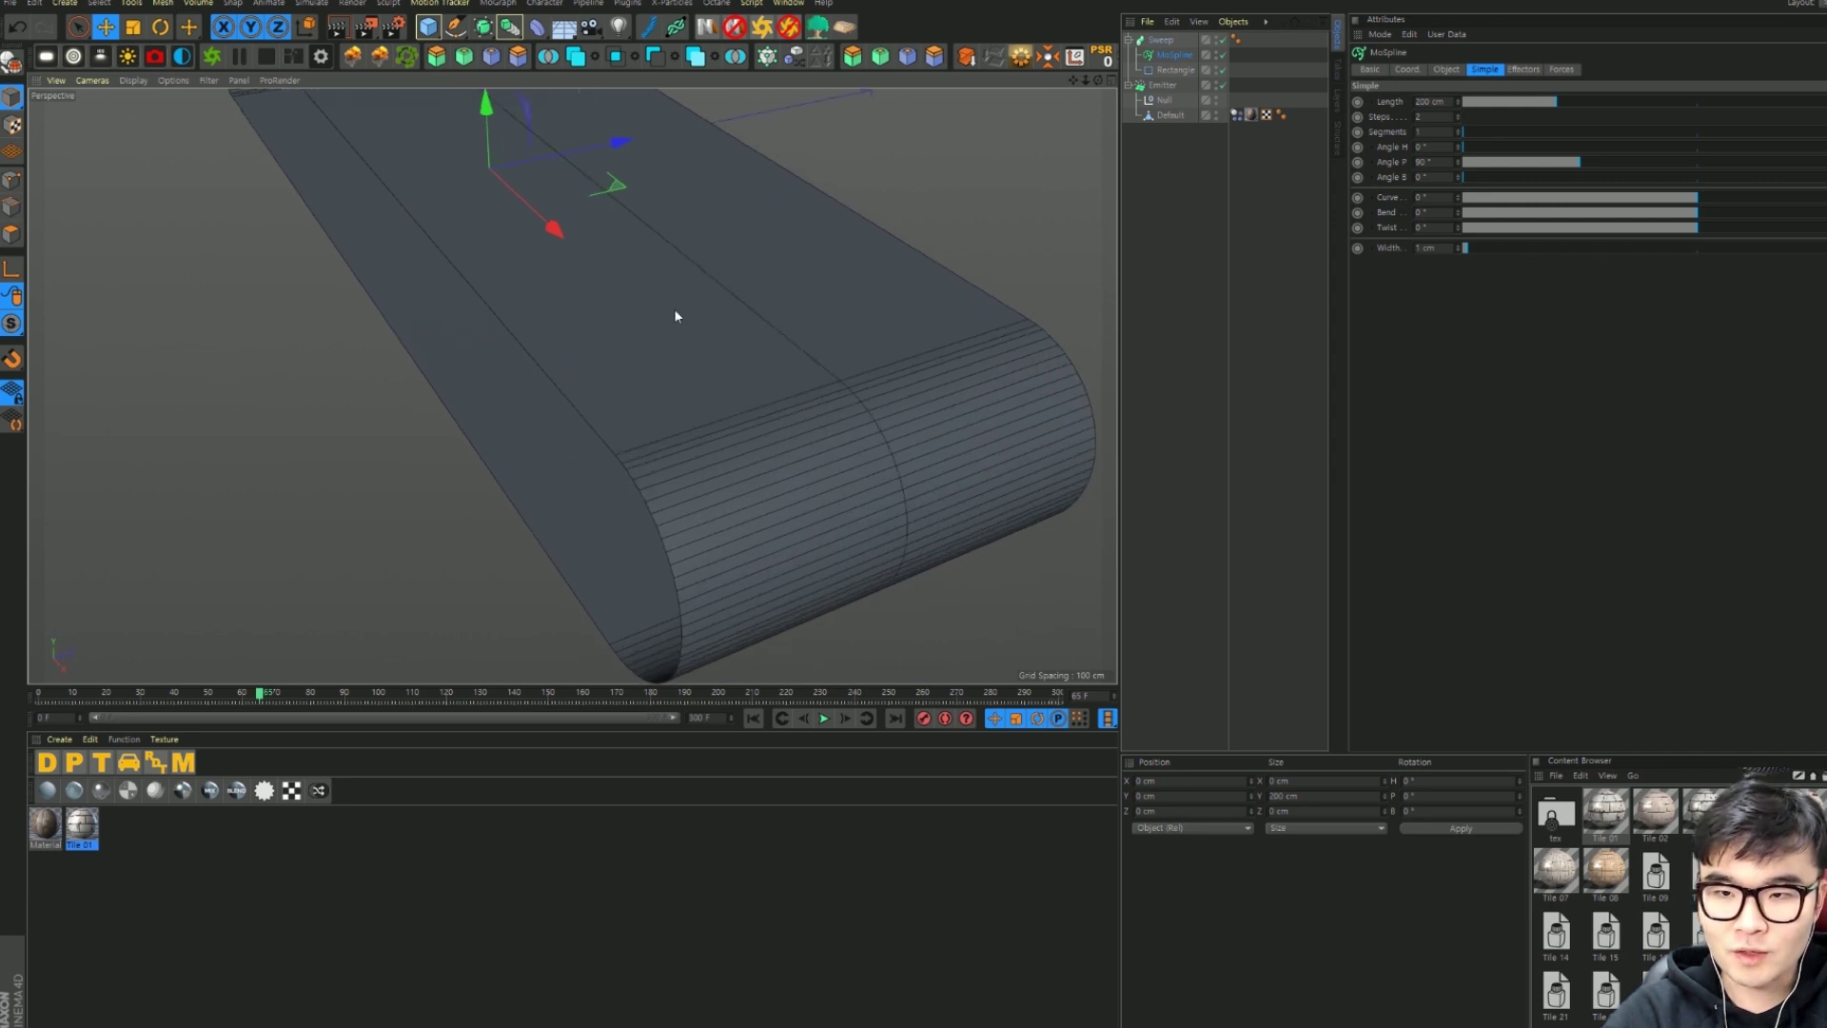
pyautogui.moveTo(676, 315)
pyautogui.keyDown('alt'); pyautogui.mouseDown()
pyautogui.moveTo(814, 442)
pyautogui.moveTo(933, 373)
pyautogui.moveTo(538, 338)
pyautogui.mouseUp(); pyautogui.keyUp('alt')
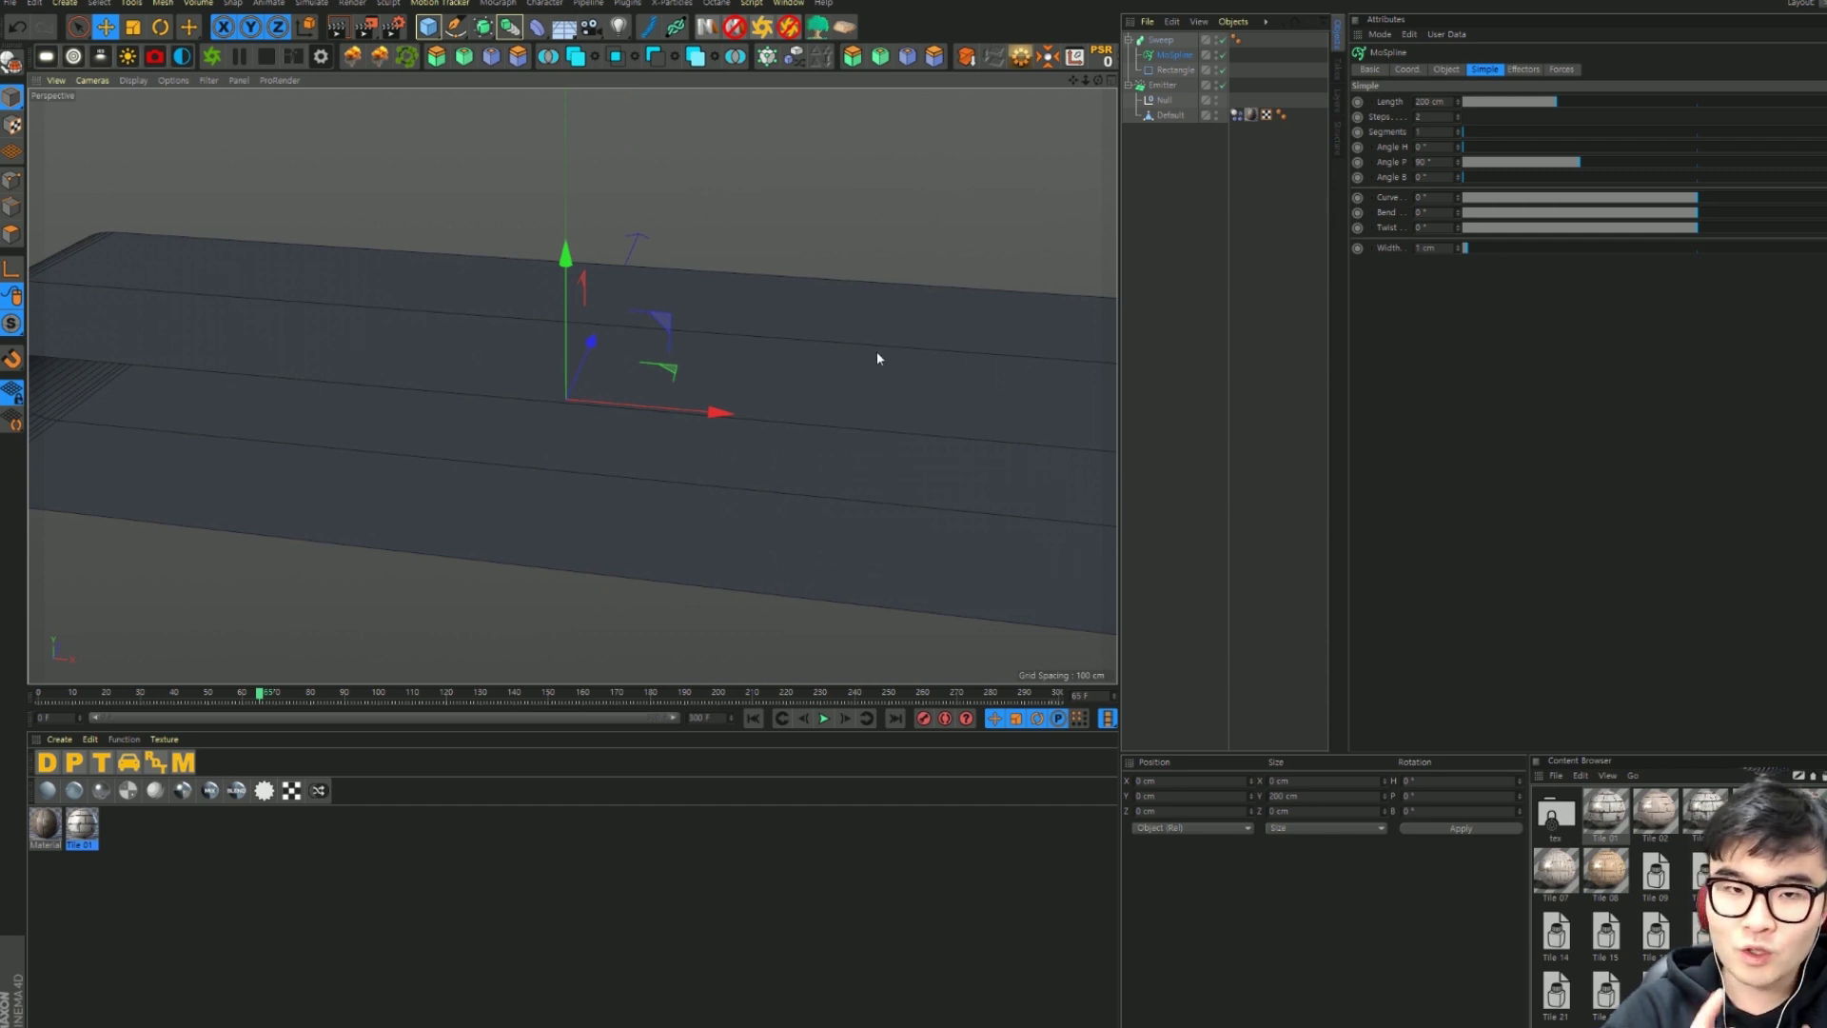
pyautogui.click(1176, 70)
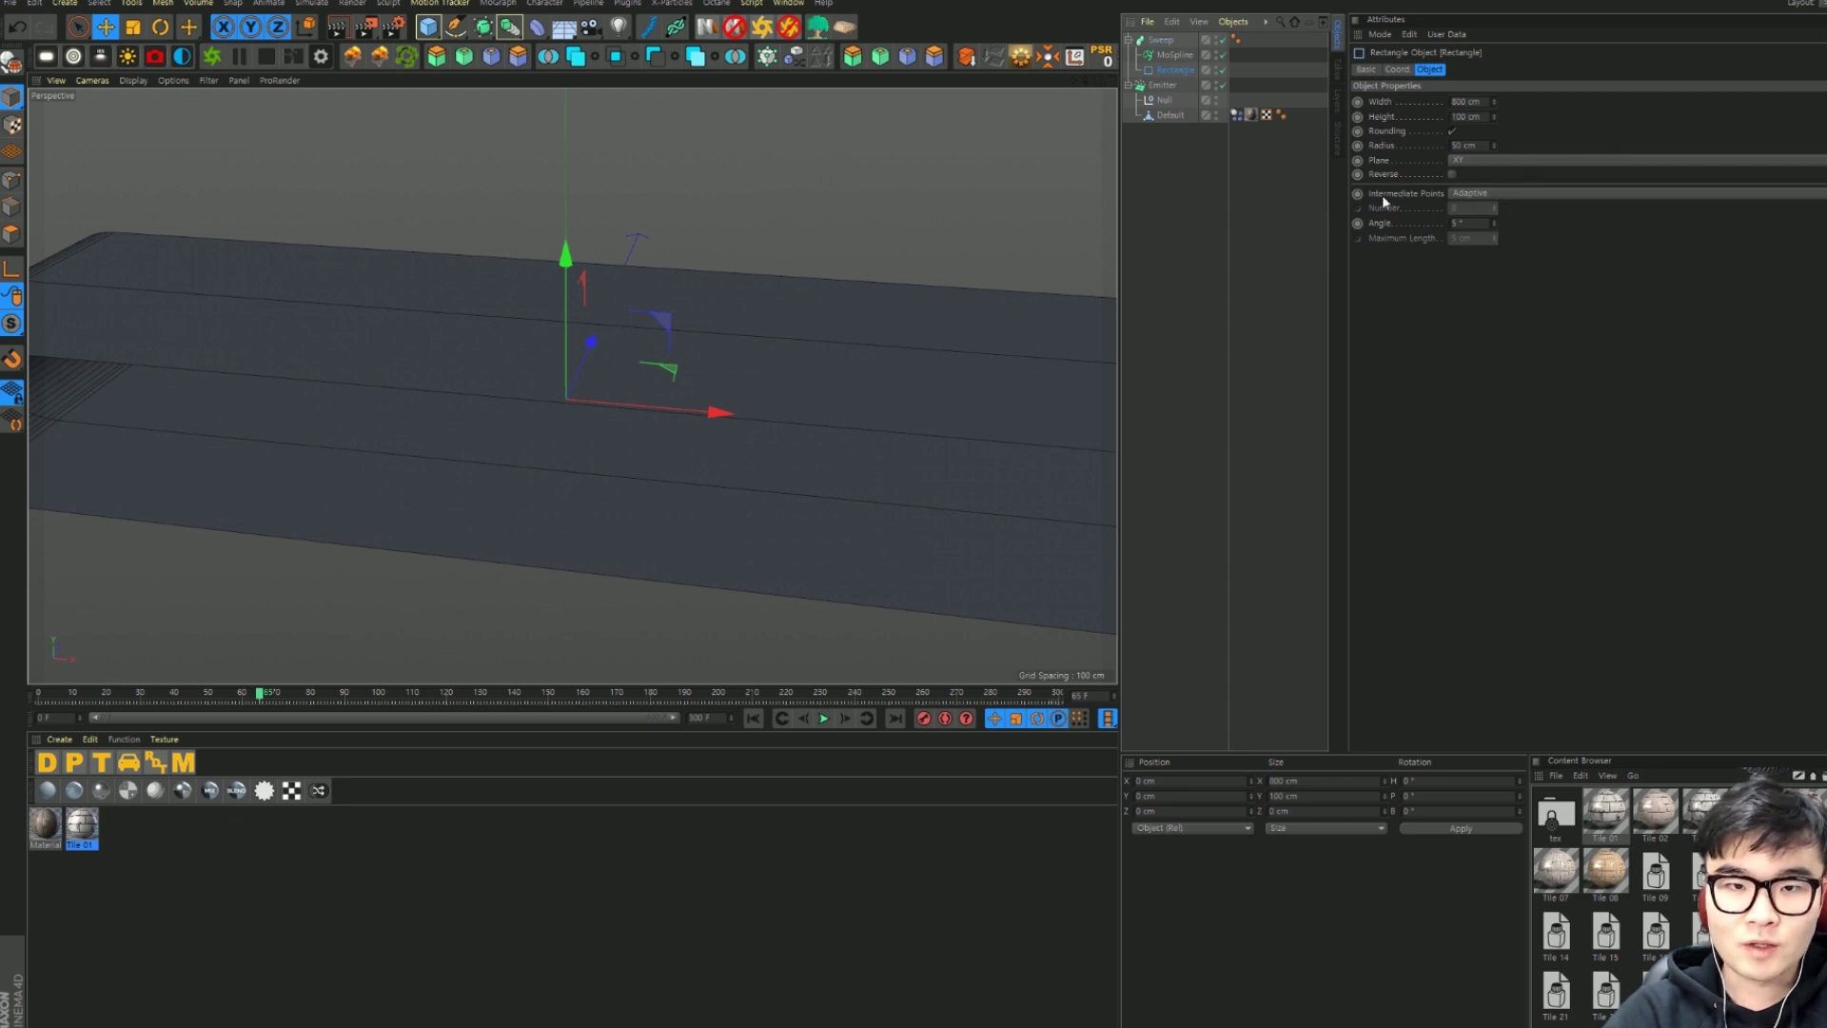
# Step: Give the Rectangle Uniform intermediate points with Number 12, then orbit to check the segments
pyautogui.click(1503, 196)
pyautogui.click(1489, 235)
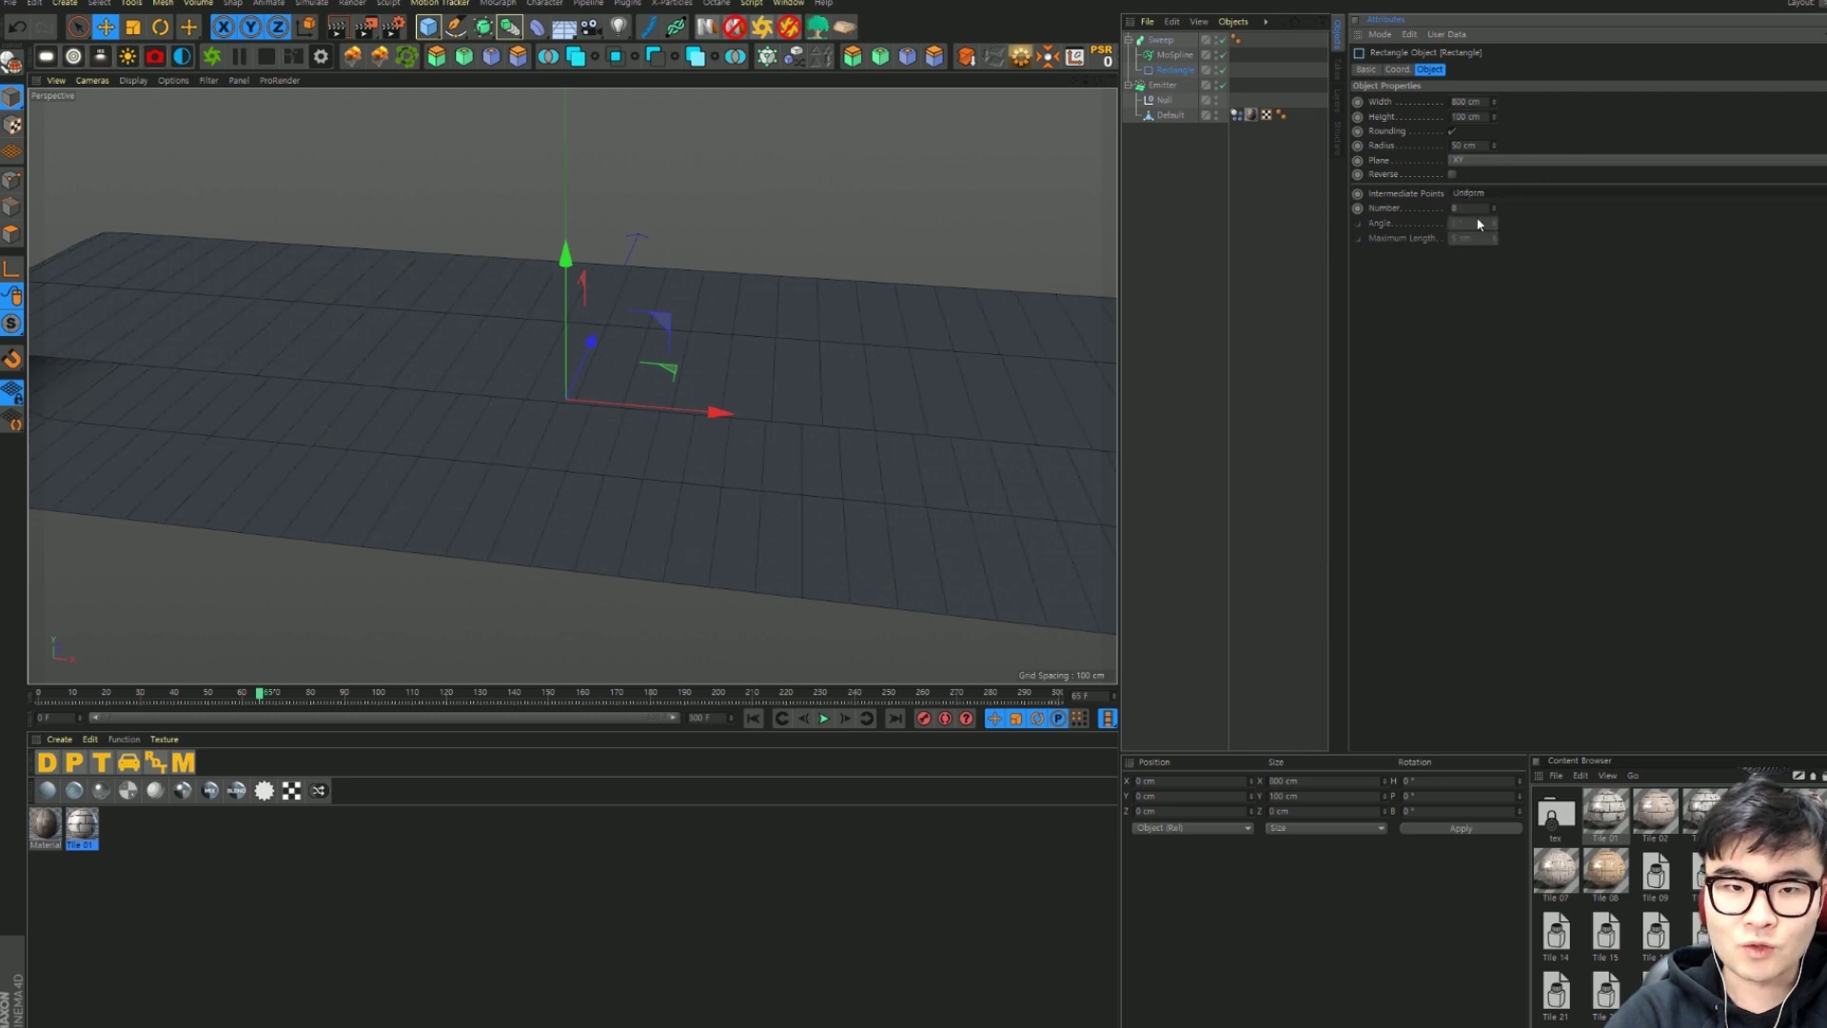
pyautogui.click(1456, 209)
pyautogui.write('12')
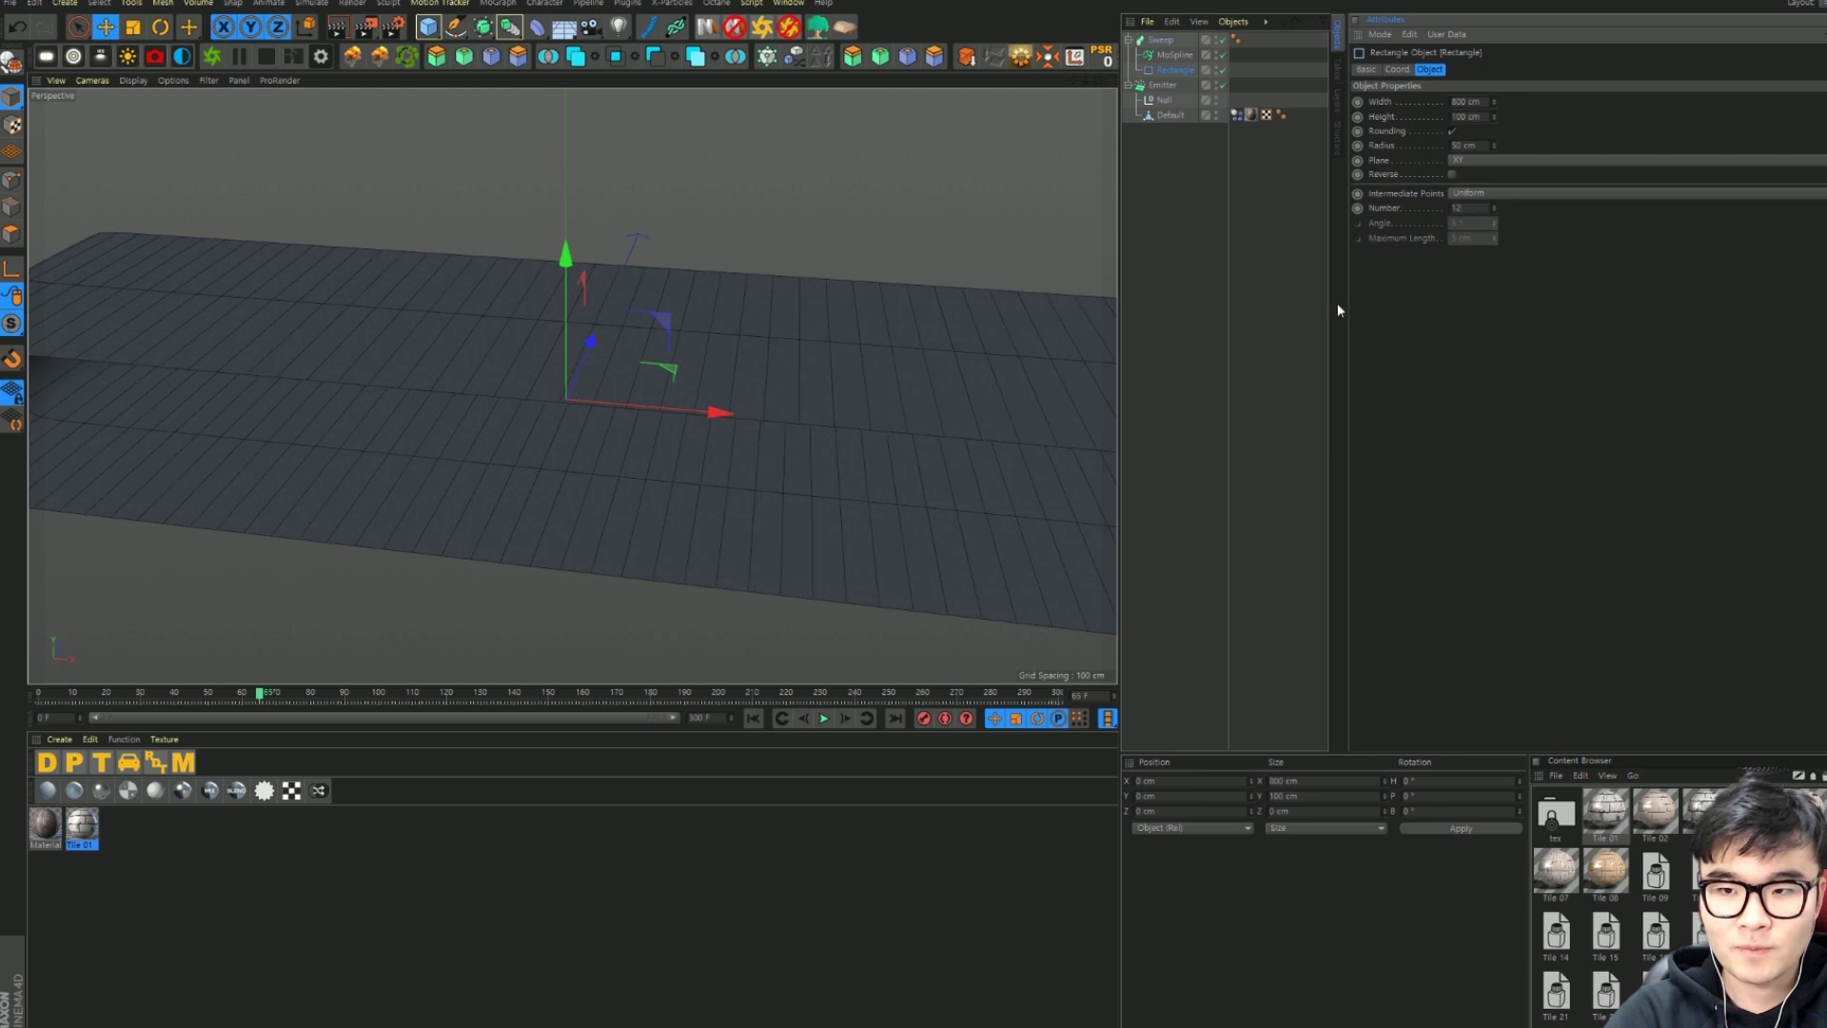
pyautogui.scroll(-5, 756, 409)
pyautogui.keyDown('alt'); pyautogui.moveTo(756, 409); pyautogui.dragTo(939, 441); pyautogui.keyUp('alt')
pyautogui.scroll(3, 992, 415)
pyautogui.scroll(2, 396, 285)
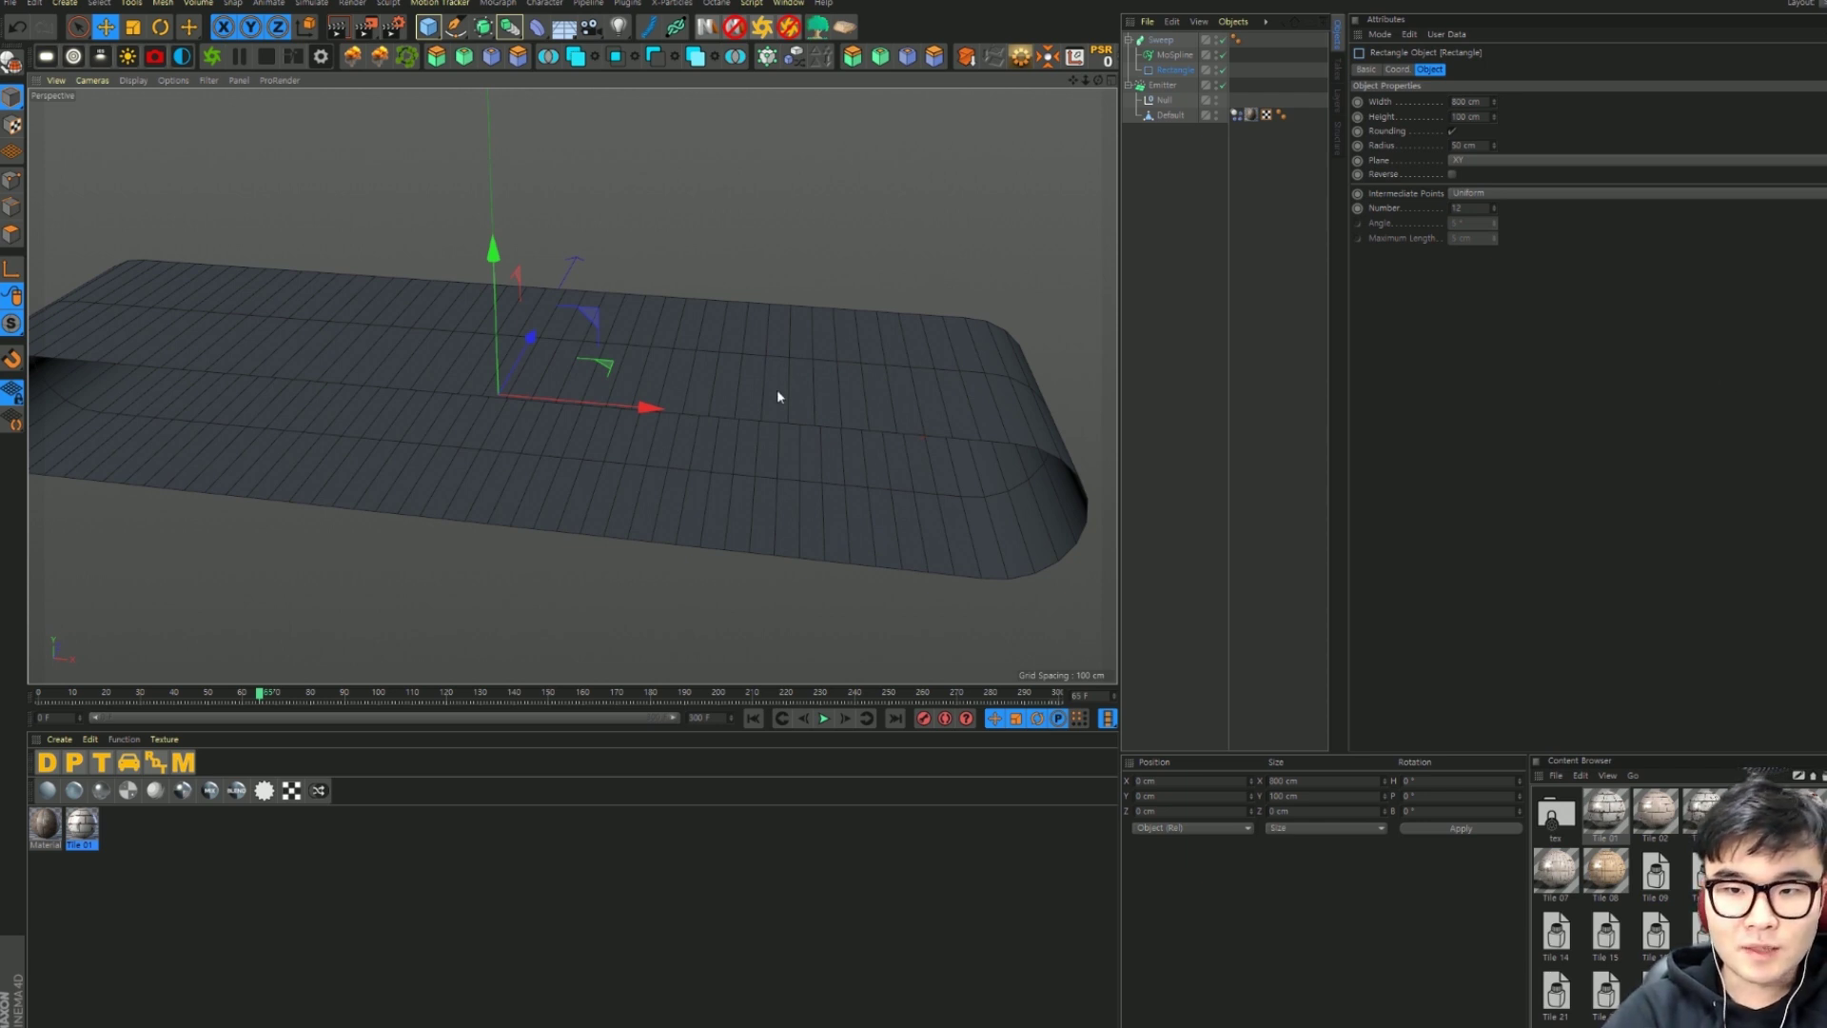
pyautogui.keyDown('alt'); pyautogui.moveTo(777, 391); pyautogui.dragTo(826, 455); pyautogui.keyUp('alt')
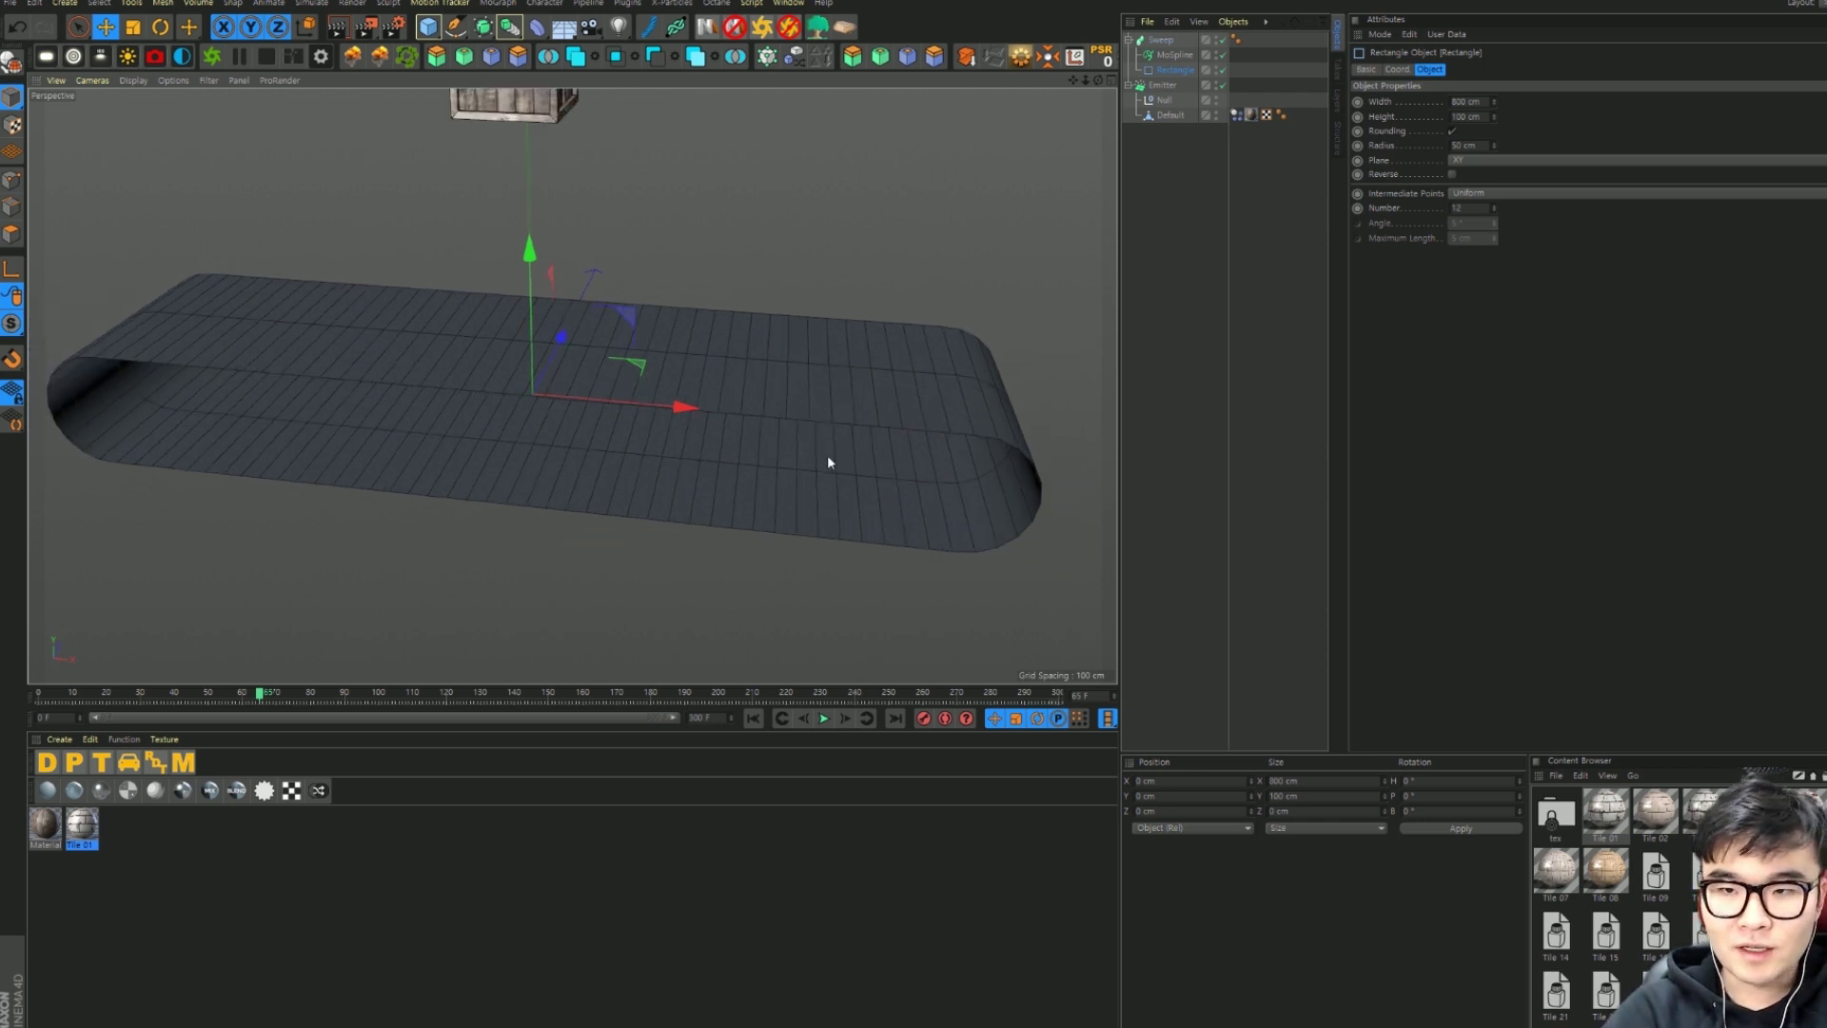
# Step: Add a +Z-oriented Cylinder and slide it along X into the belt's right end
pyautogui.click(428, 26)
pyautogui.click(731, 52)
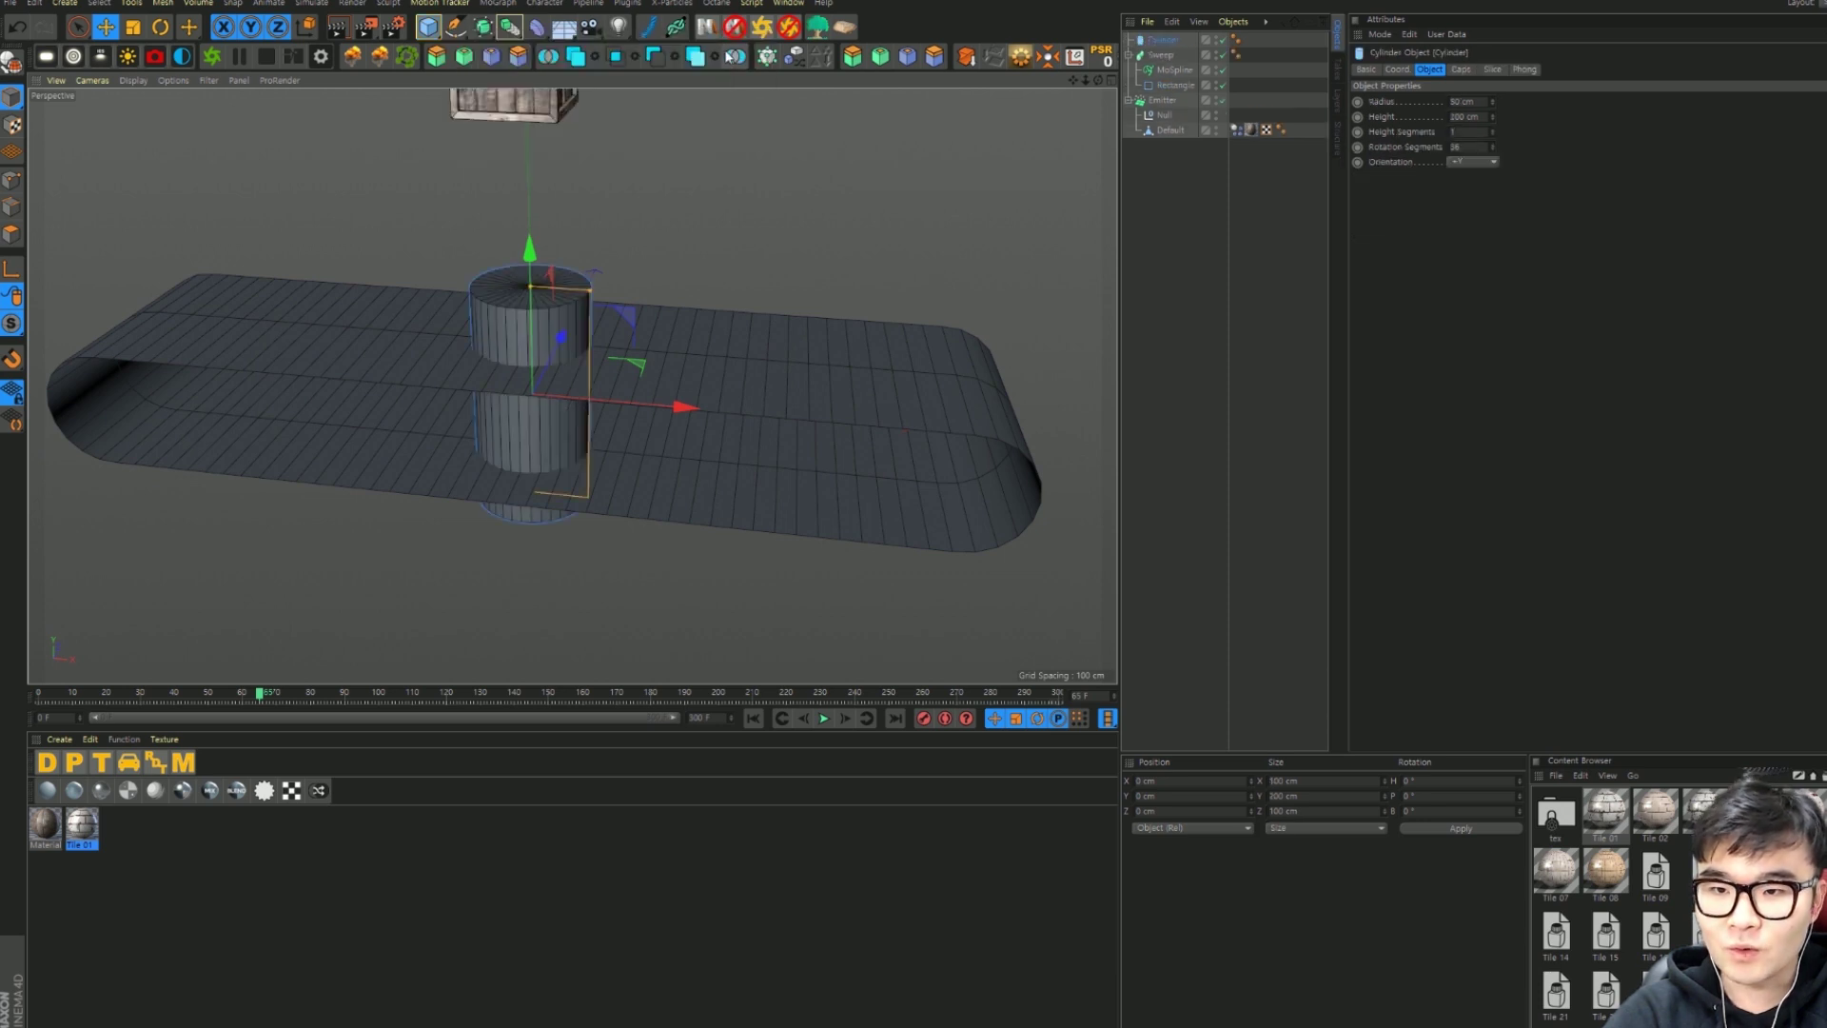
pyautogui.click(1471, 160)
pyautogui.click(1452, 244)
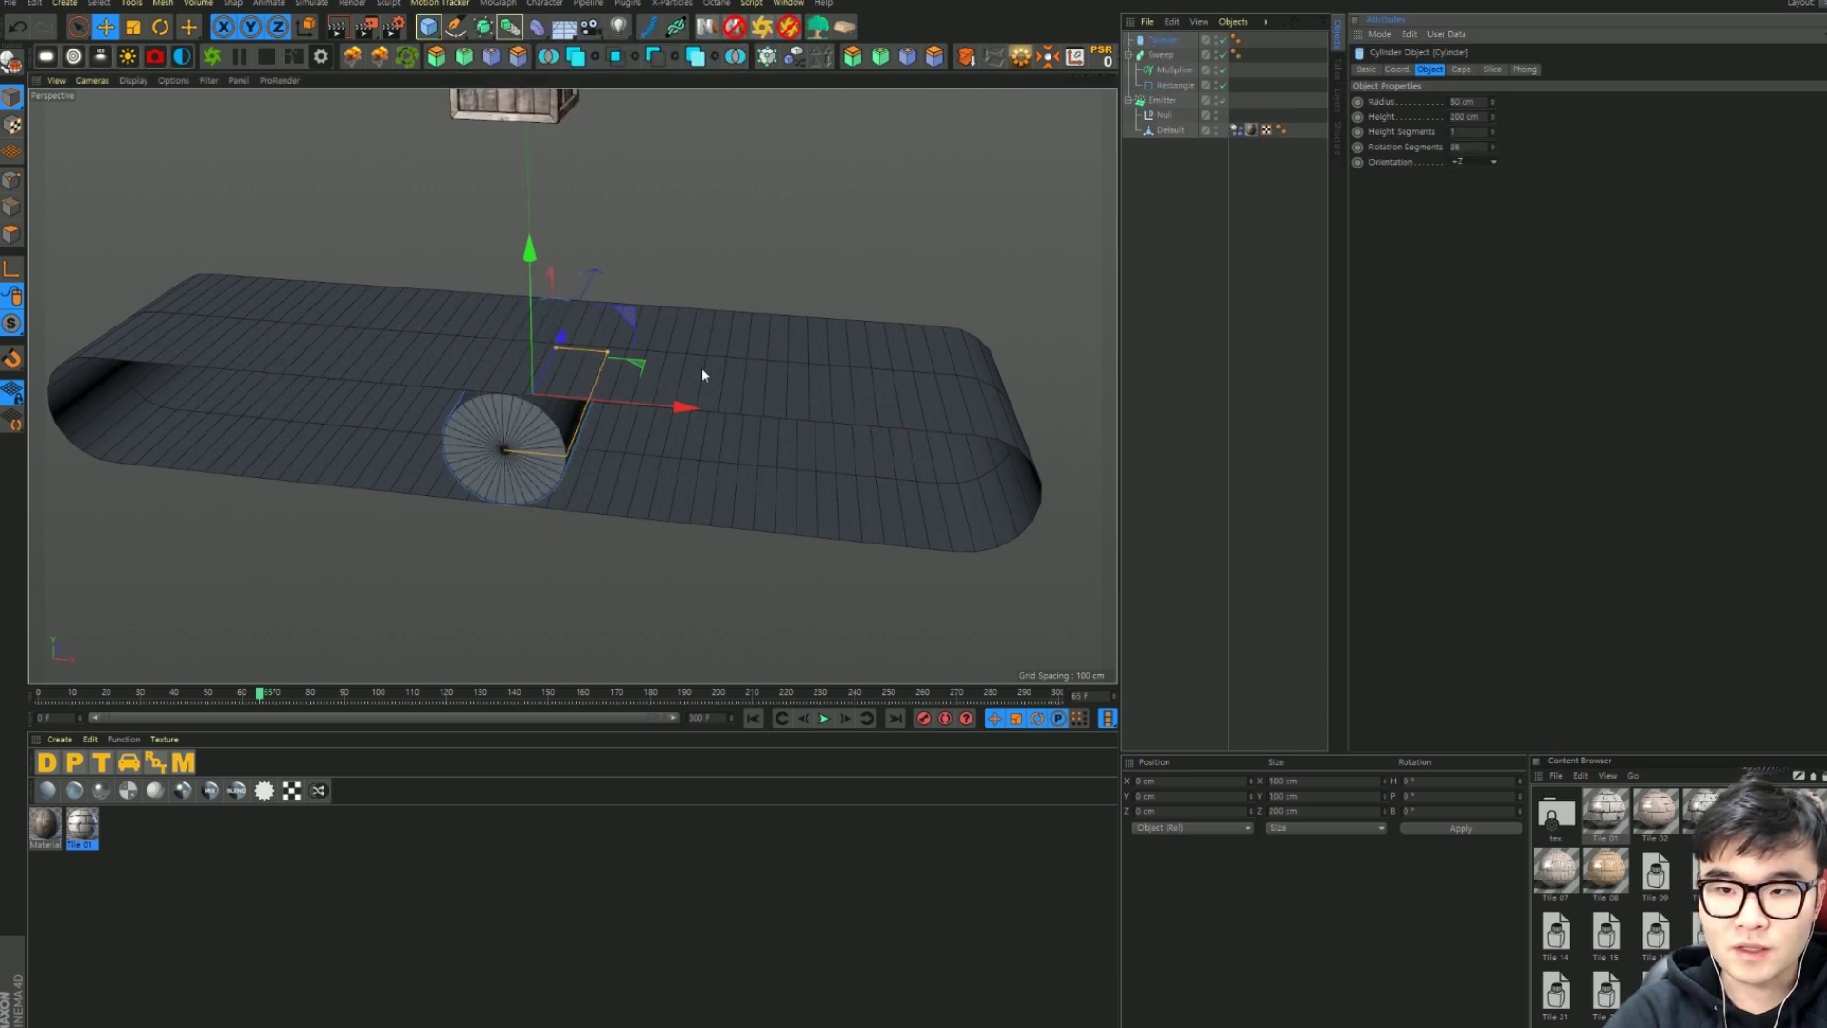
pyautogui.moveTo(651, 442)
pyautogui.keyDown('alt'); pyautogui.mouseDown()
pyautogui.moveTo(687, 391)
pyautogui.moveTo(1018, 391)
pyautogui.mouseUp(); pyautogui.keyUp('alt')
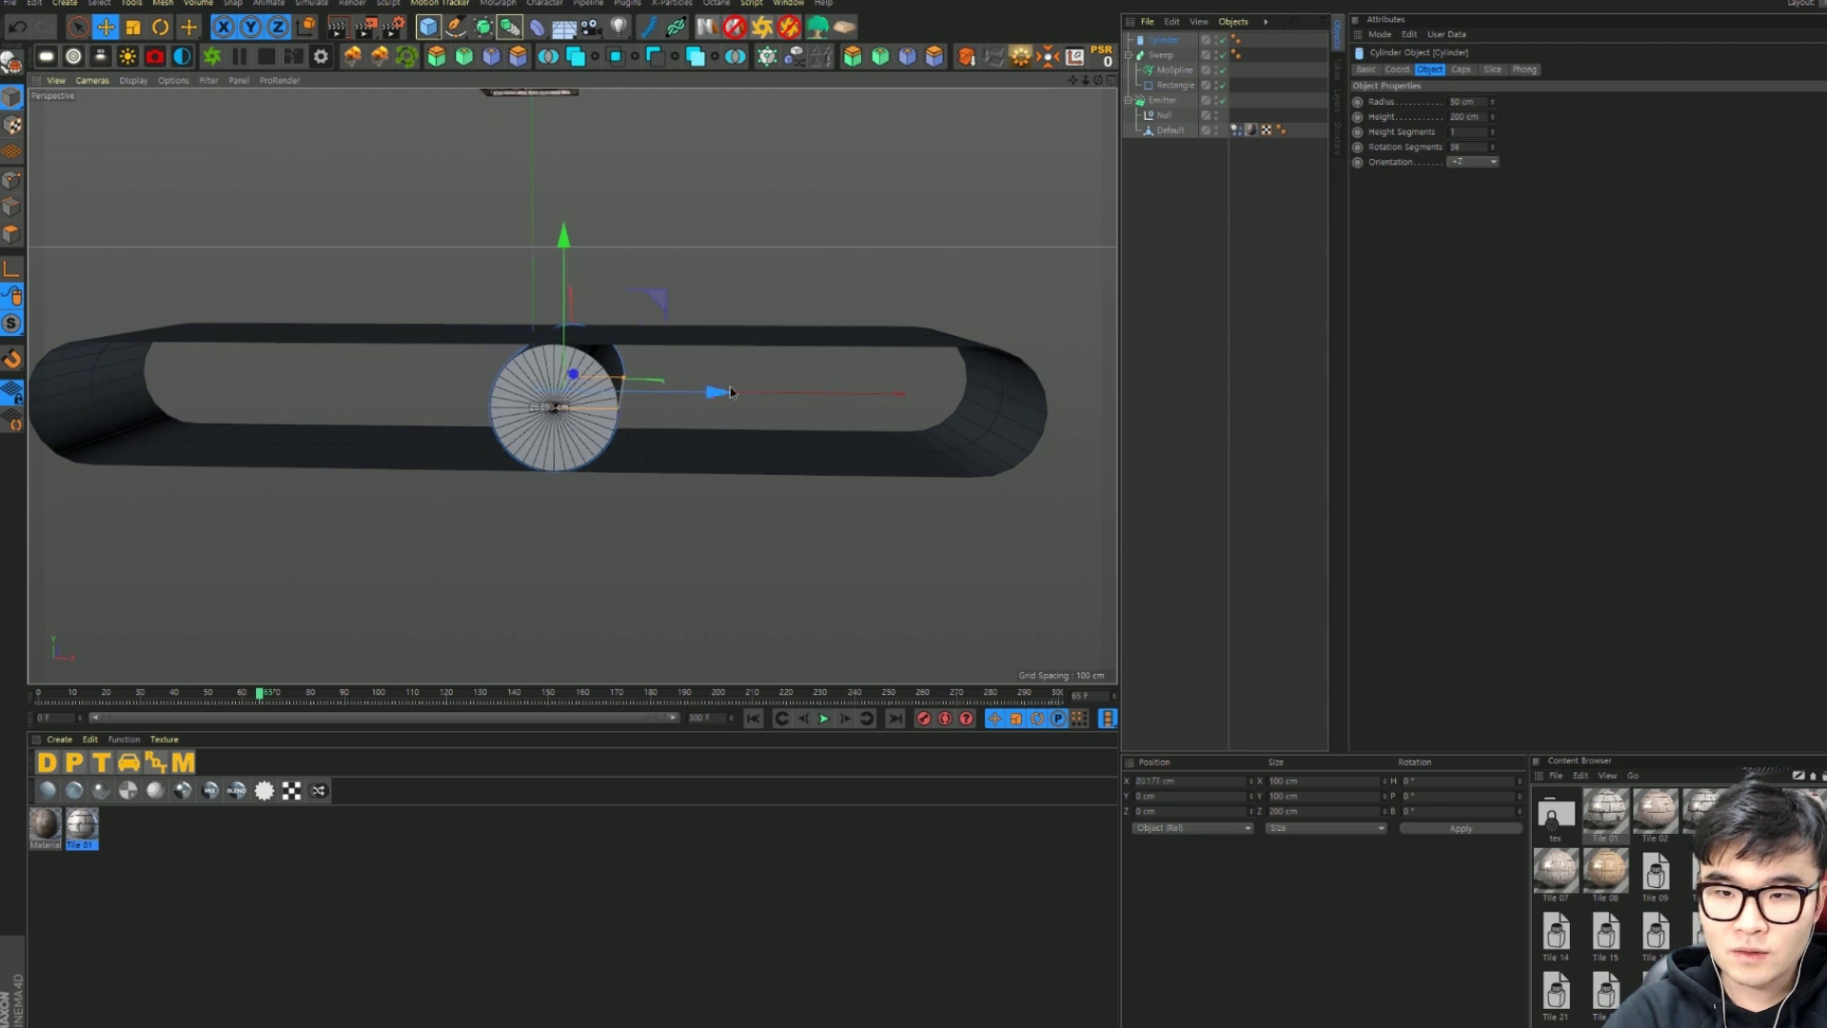
pyautogui.scroll(2, 984, 403)
pyautogui.scroll(2, 984, 407)
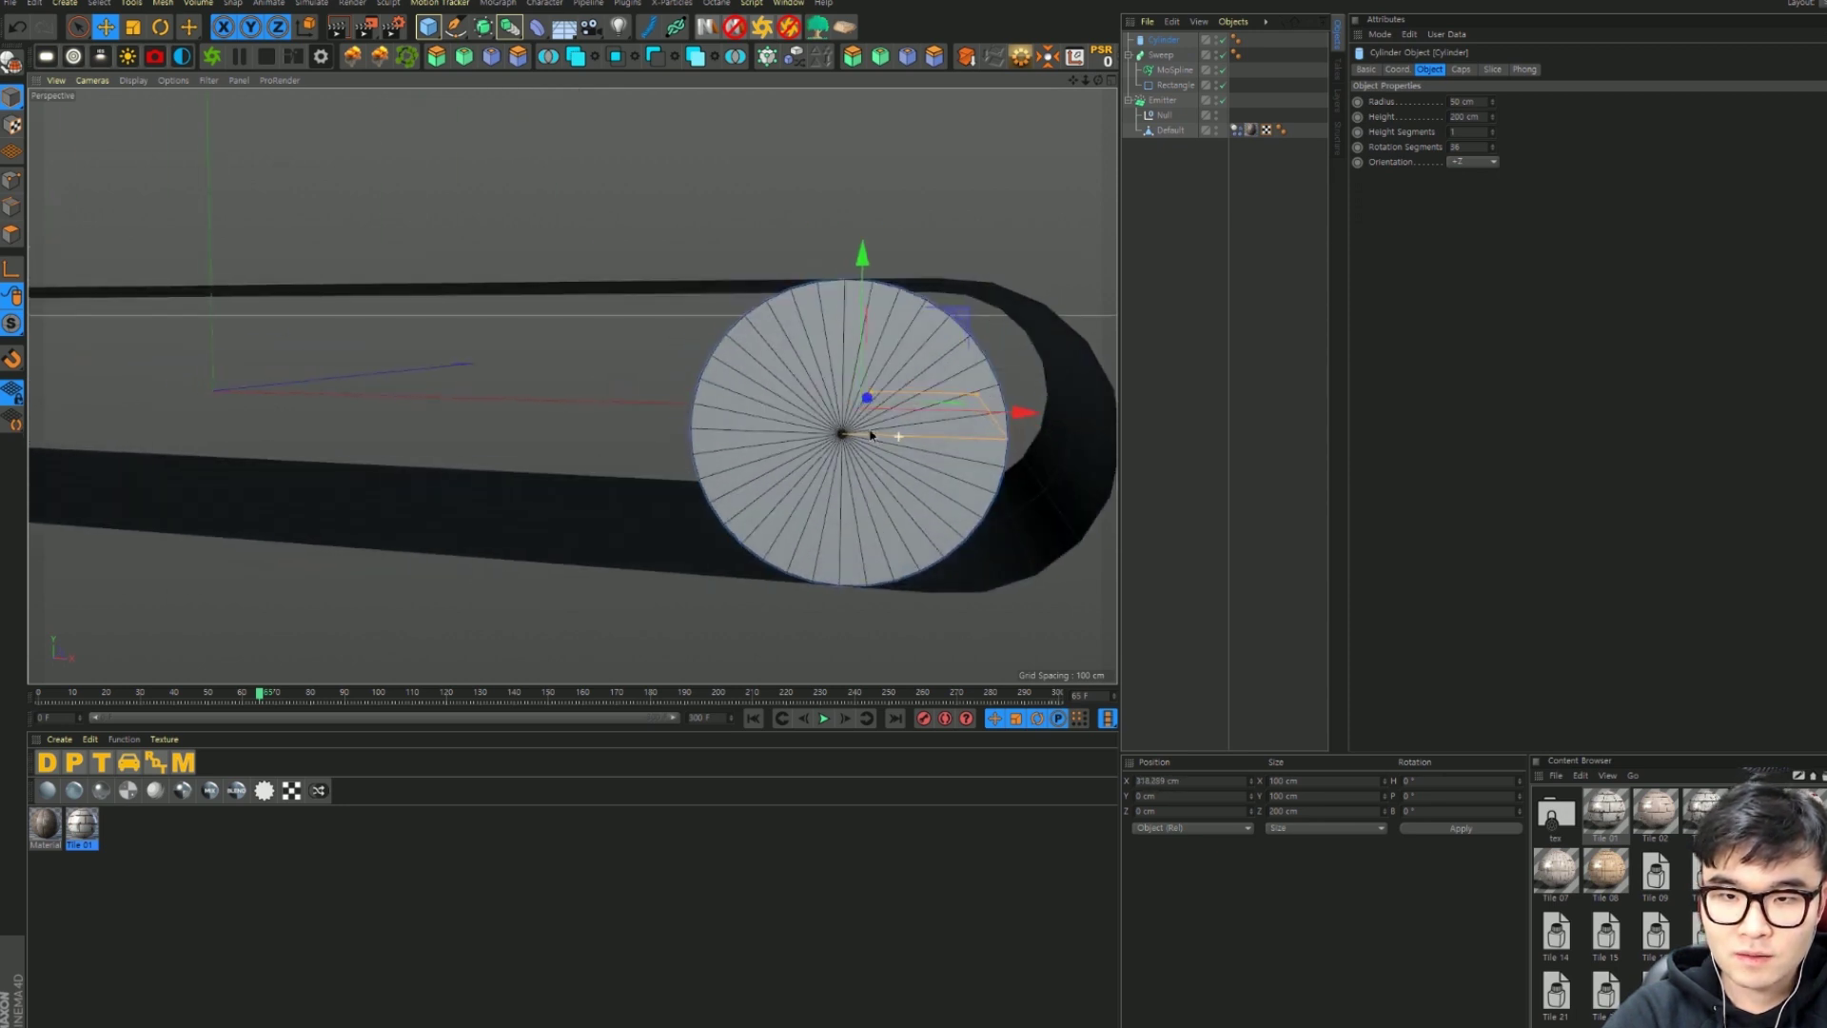
pyautogui.moveTo(1065, 420)
pyautogui.mouseDown()
pyautogui.moveTo(1097, 439)
pyautogui.moveTo(984, 466)
pyautogui.moveTo(963, 493)
pyautogui.moveTo(1005, 464)
pyautogui.moveTo(1003, 441)
pyautogui.moveTo(931, 481)
pyautogui.moveTo(918, 462)
pyautogui.moveTo(950, 431)
pyautogui.moveTo(876, 473)
pyautogui.mouseUp()
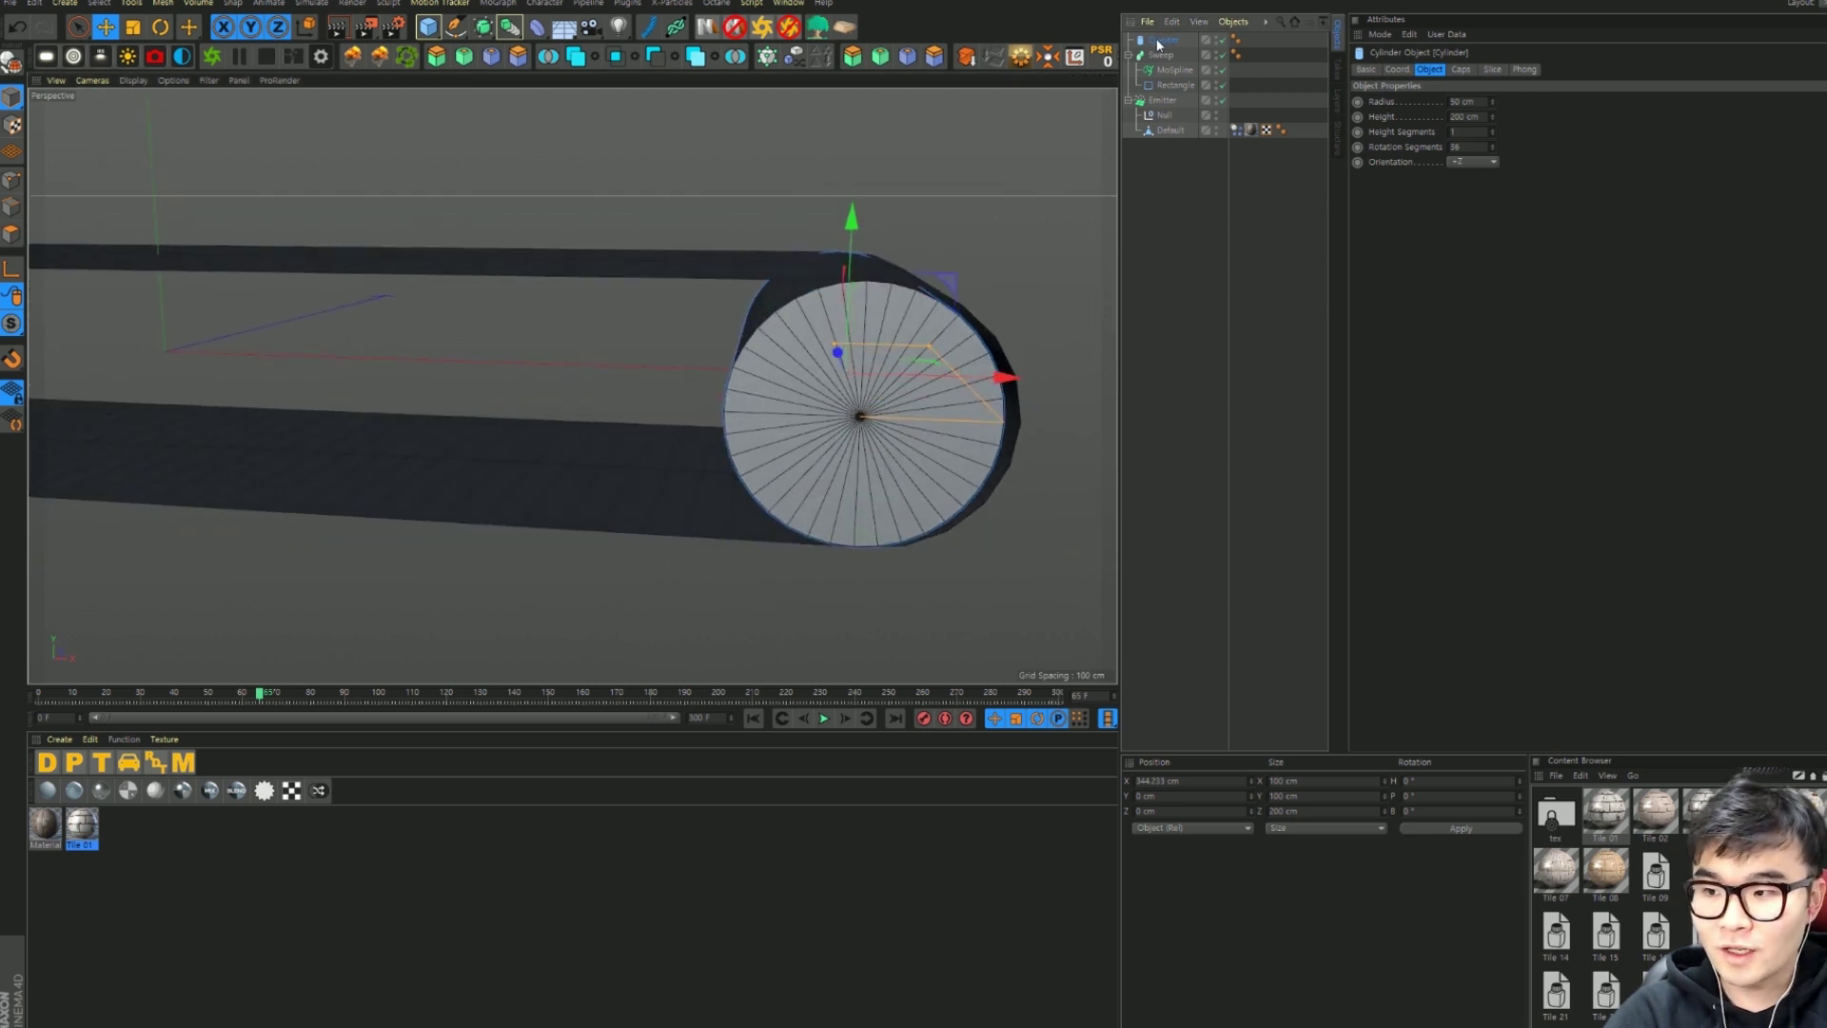
# Step: Group the roller cylinder under a new Null with Alt+G
pyautogui.hotkey('alt', 'g')
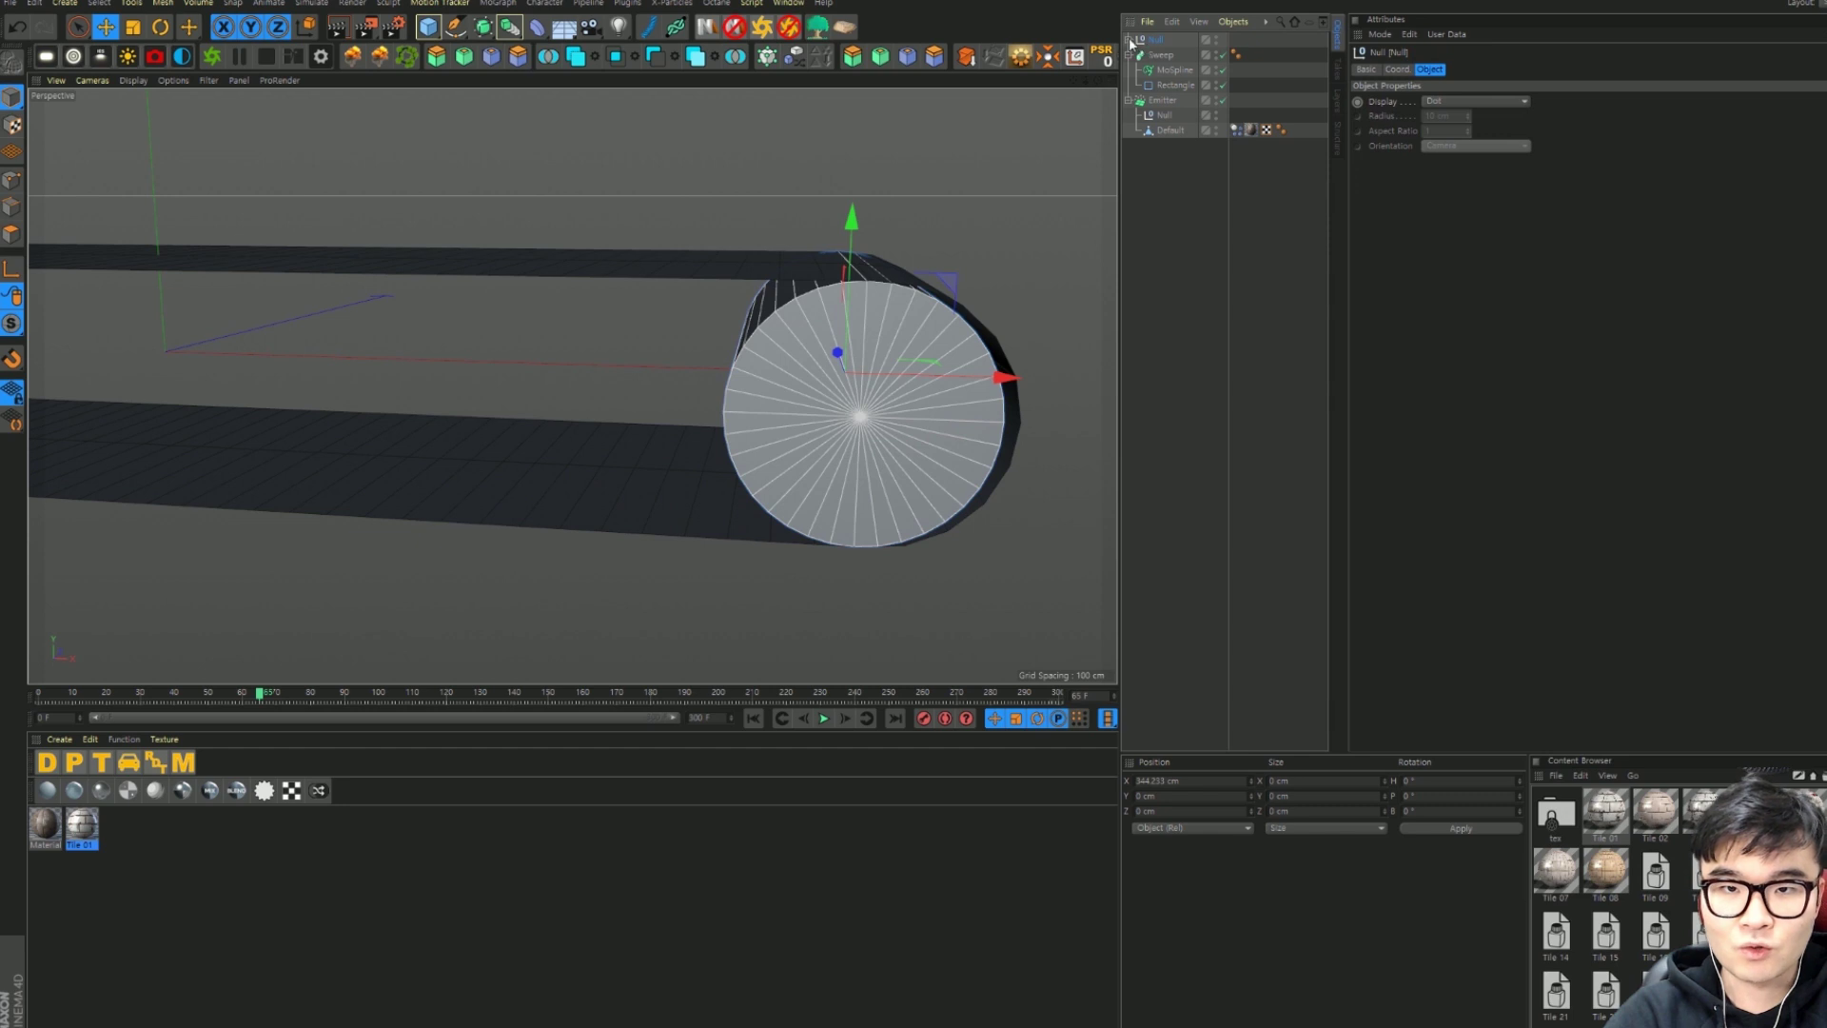
pyautogui.click(1129, 40)
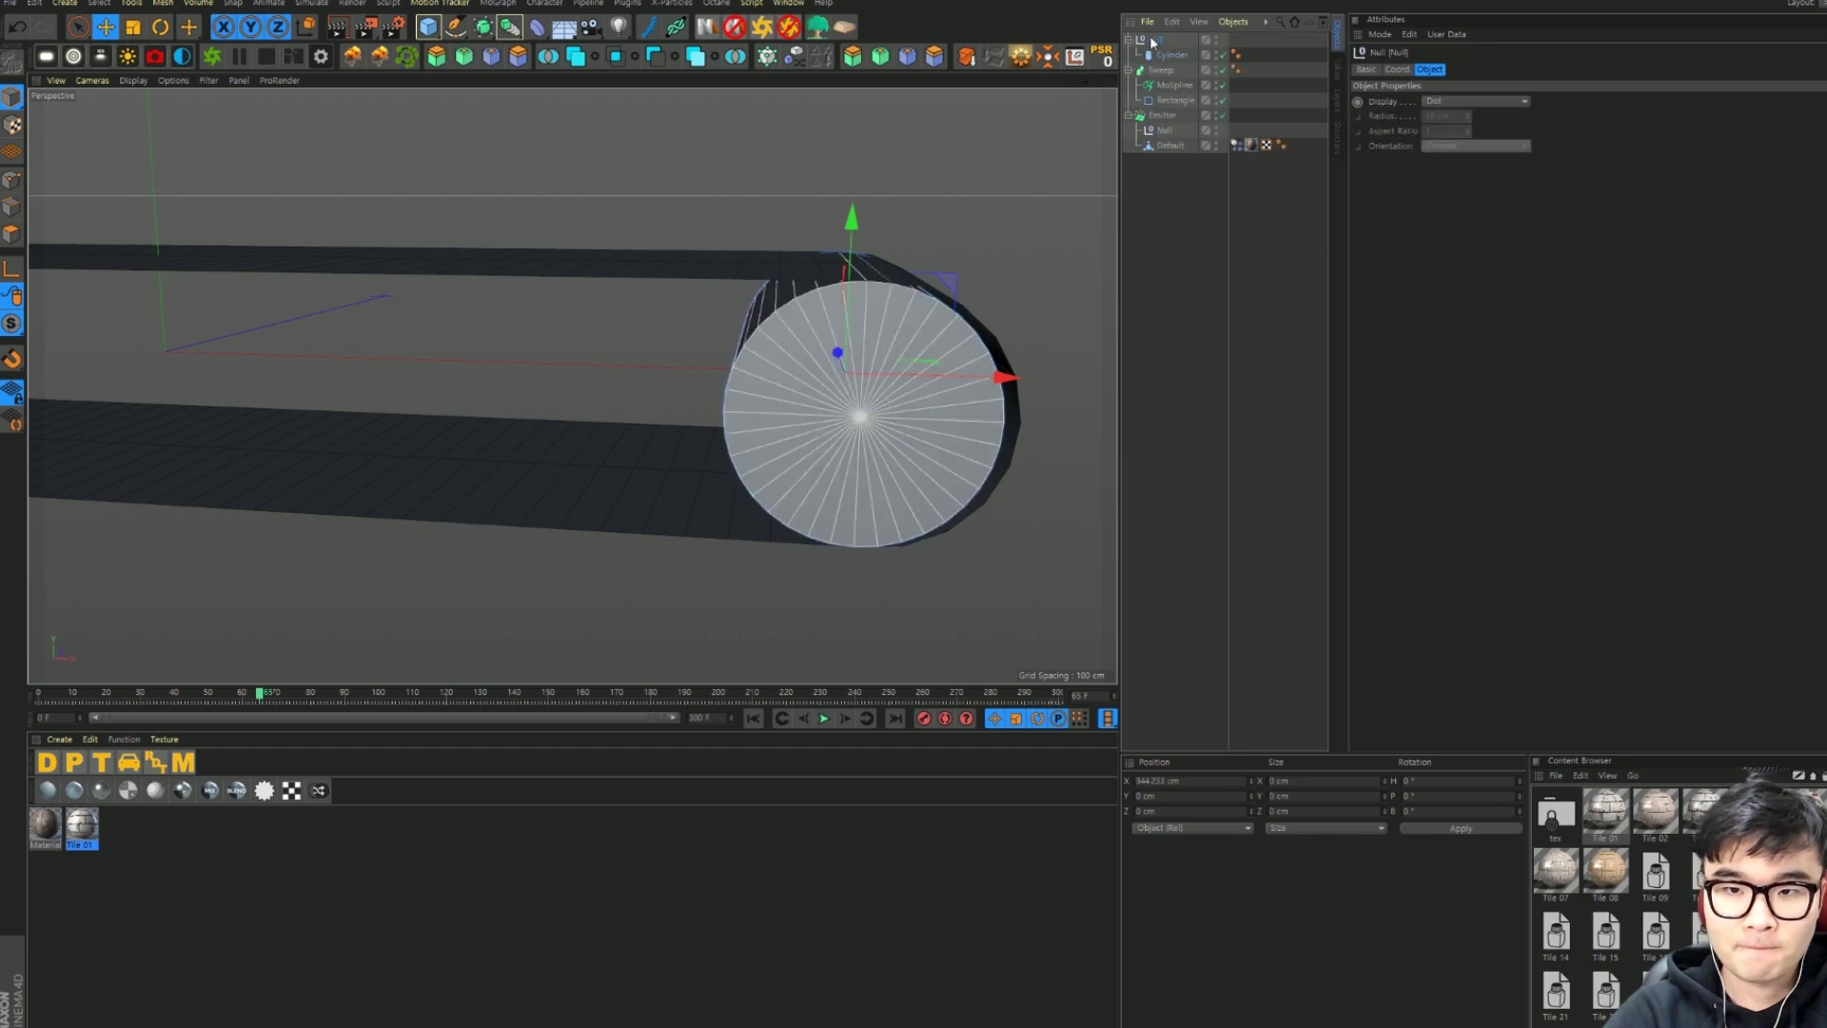
pyautogui.doubleClick(1158, 40)
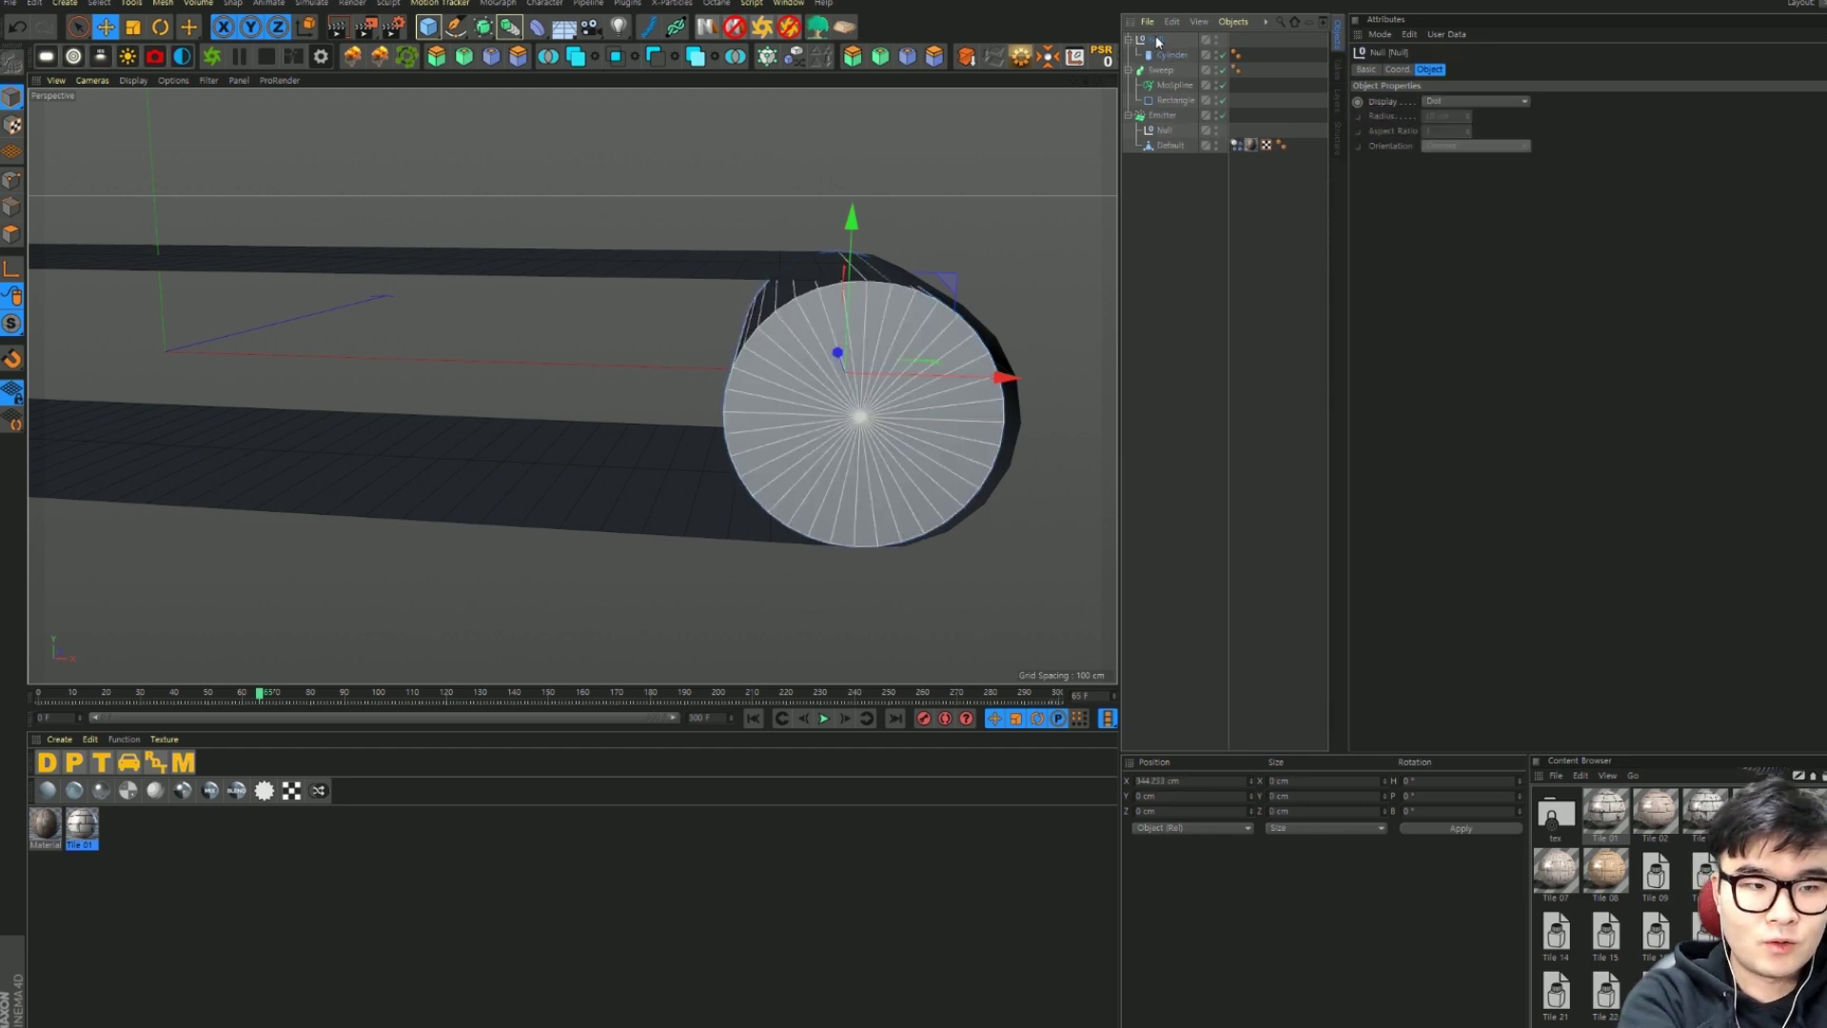
pyautogui.press('Return')
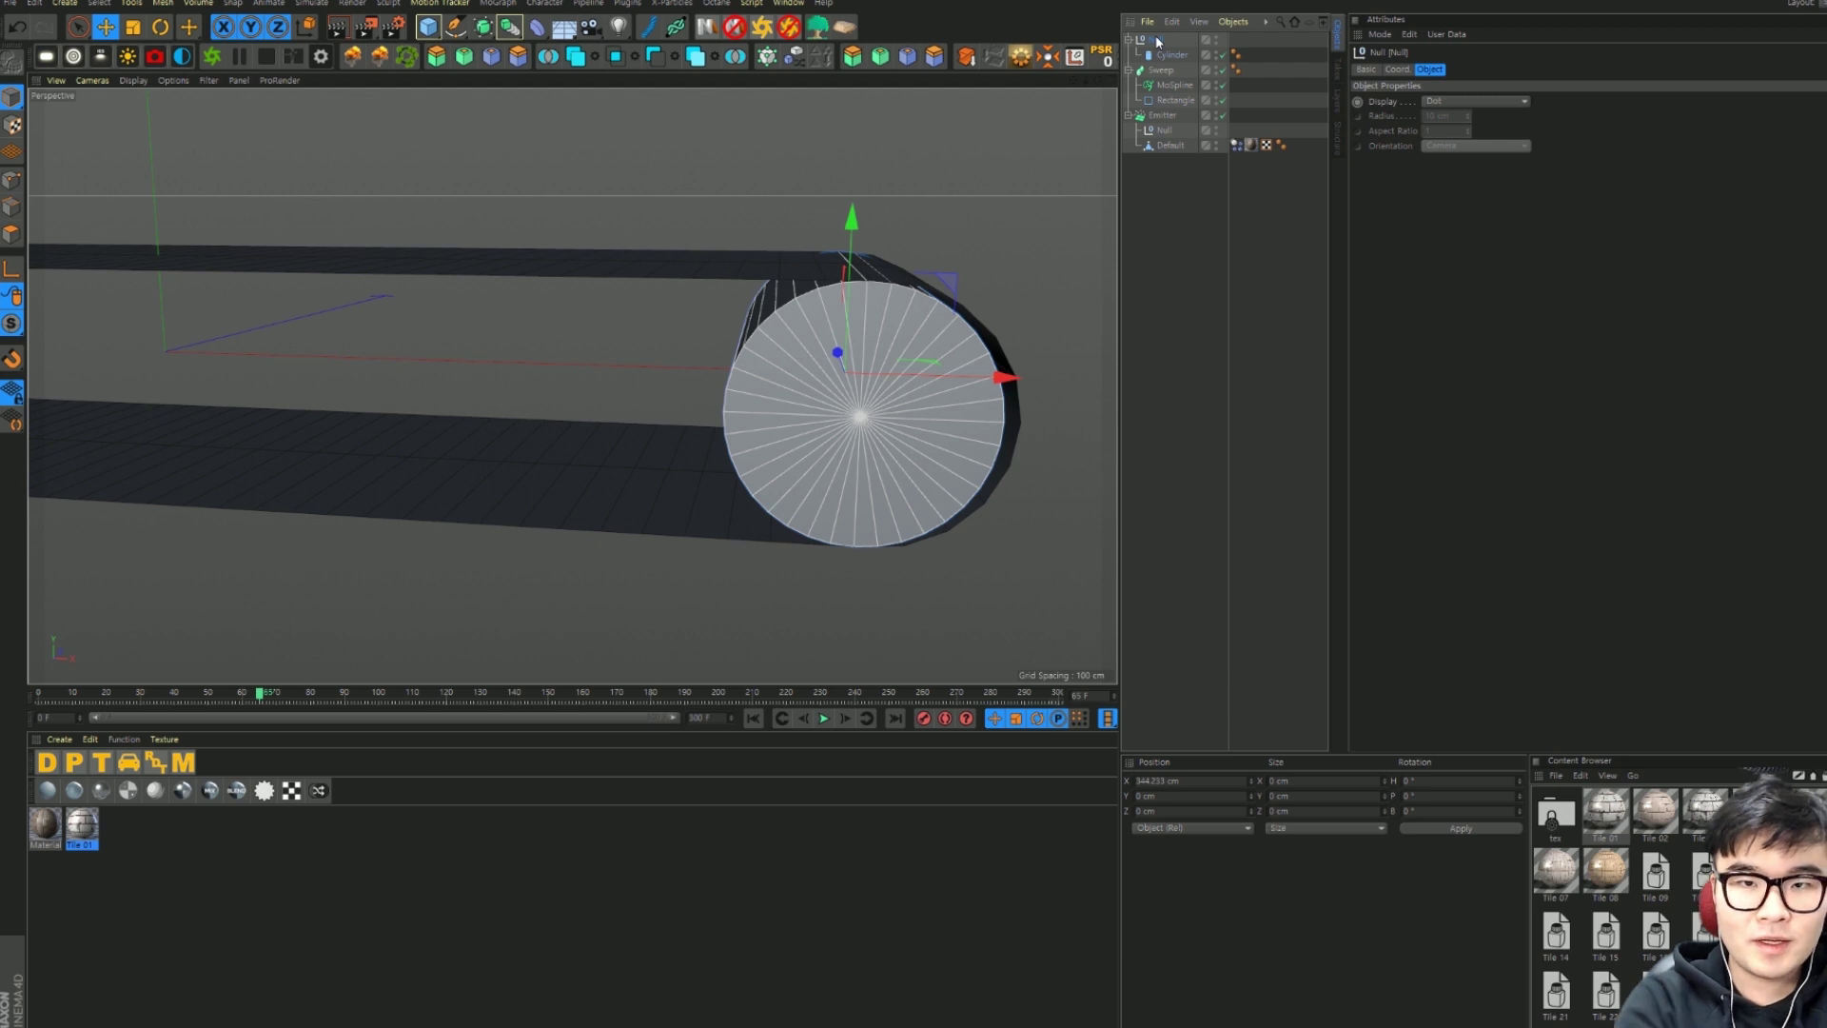
pyautogui.click(1162, 57)
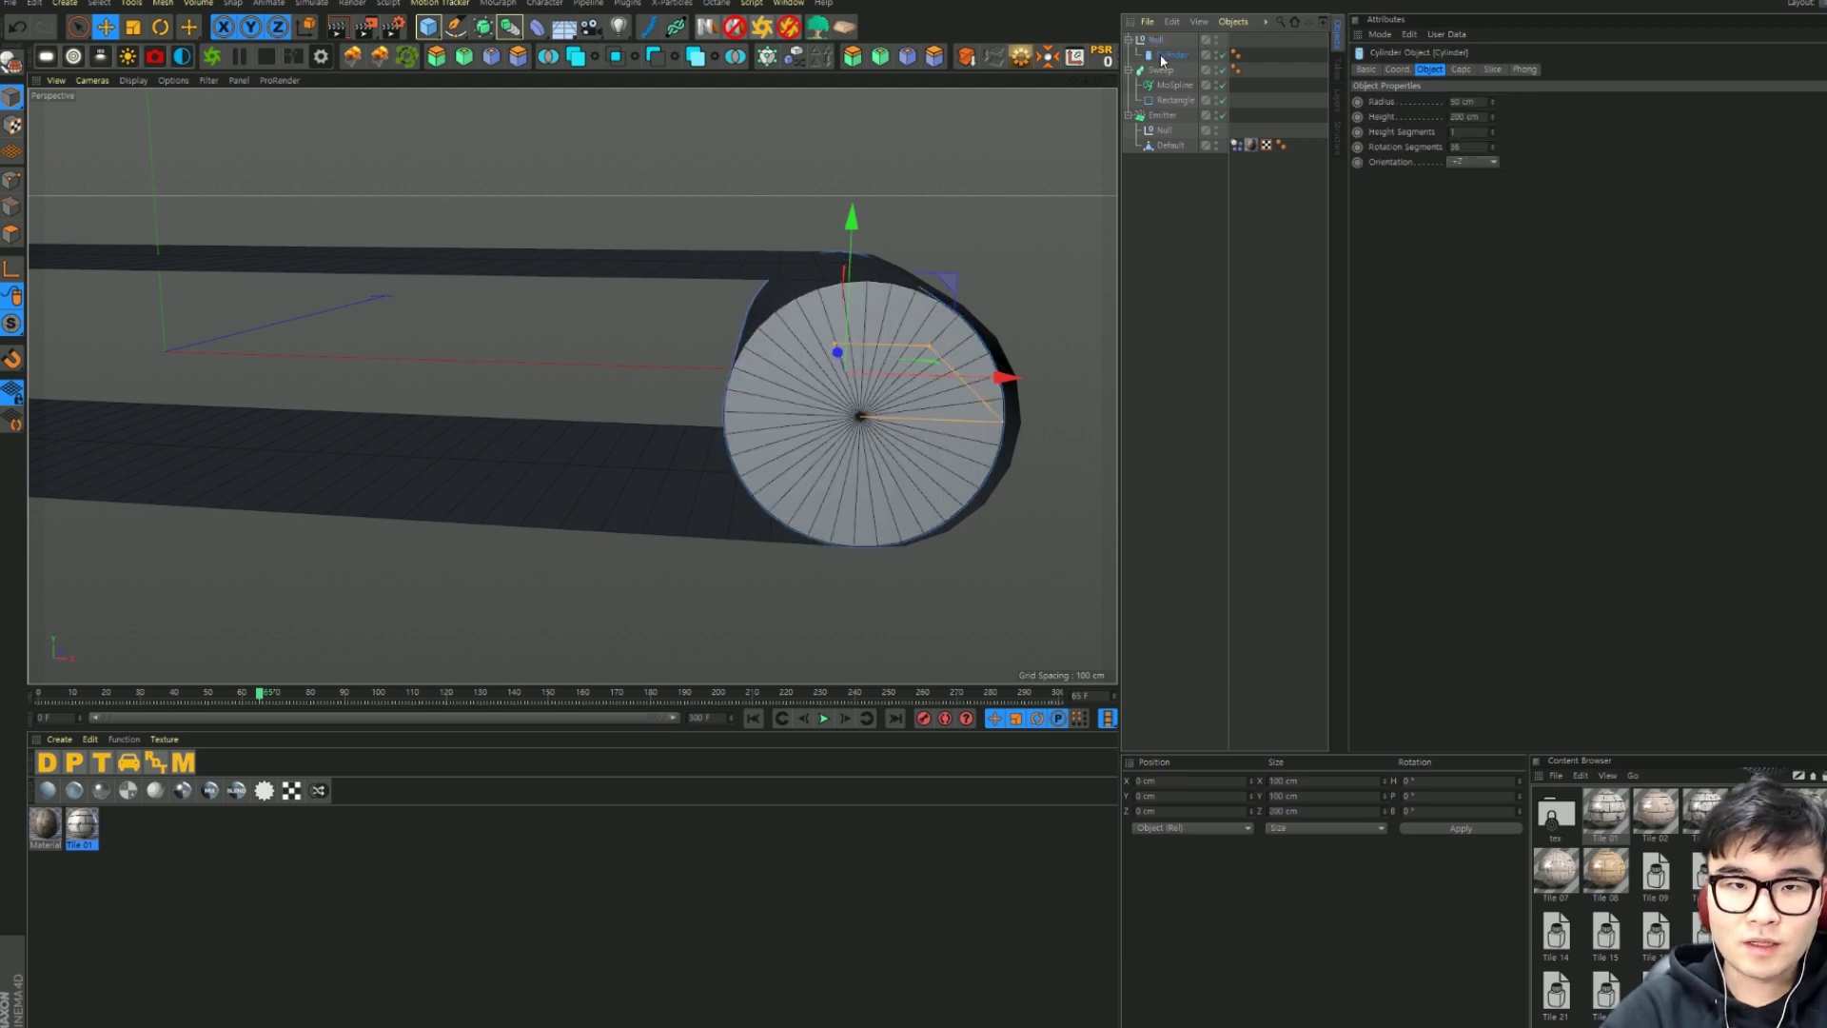
pyautogui.click(1155, 41)
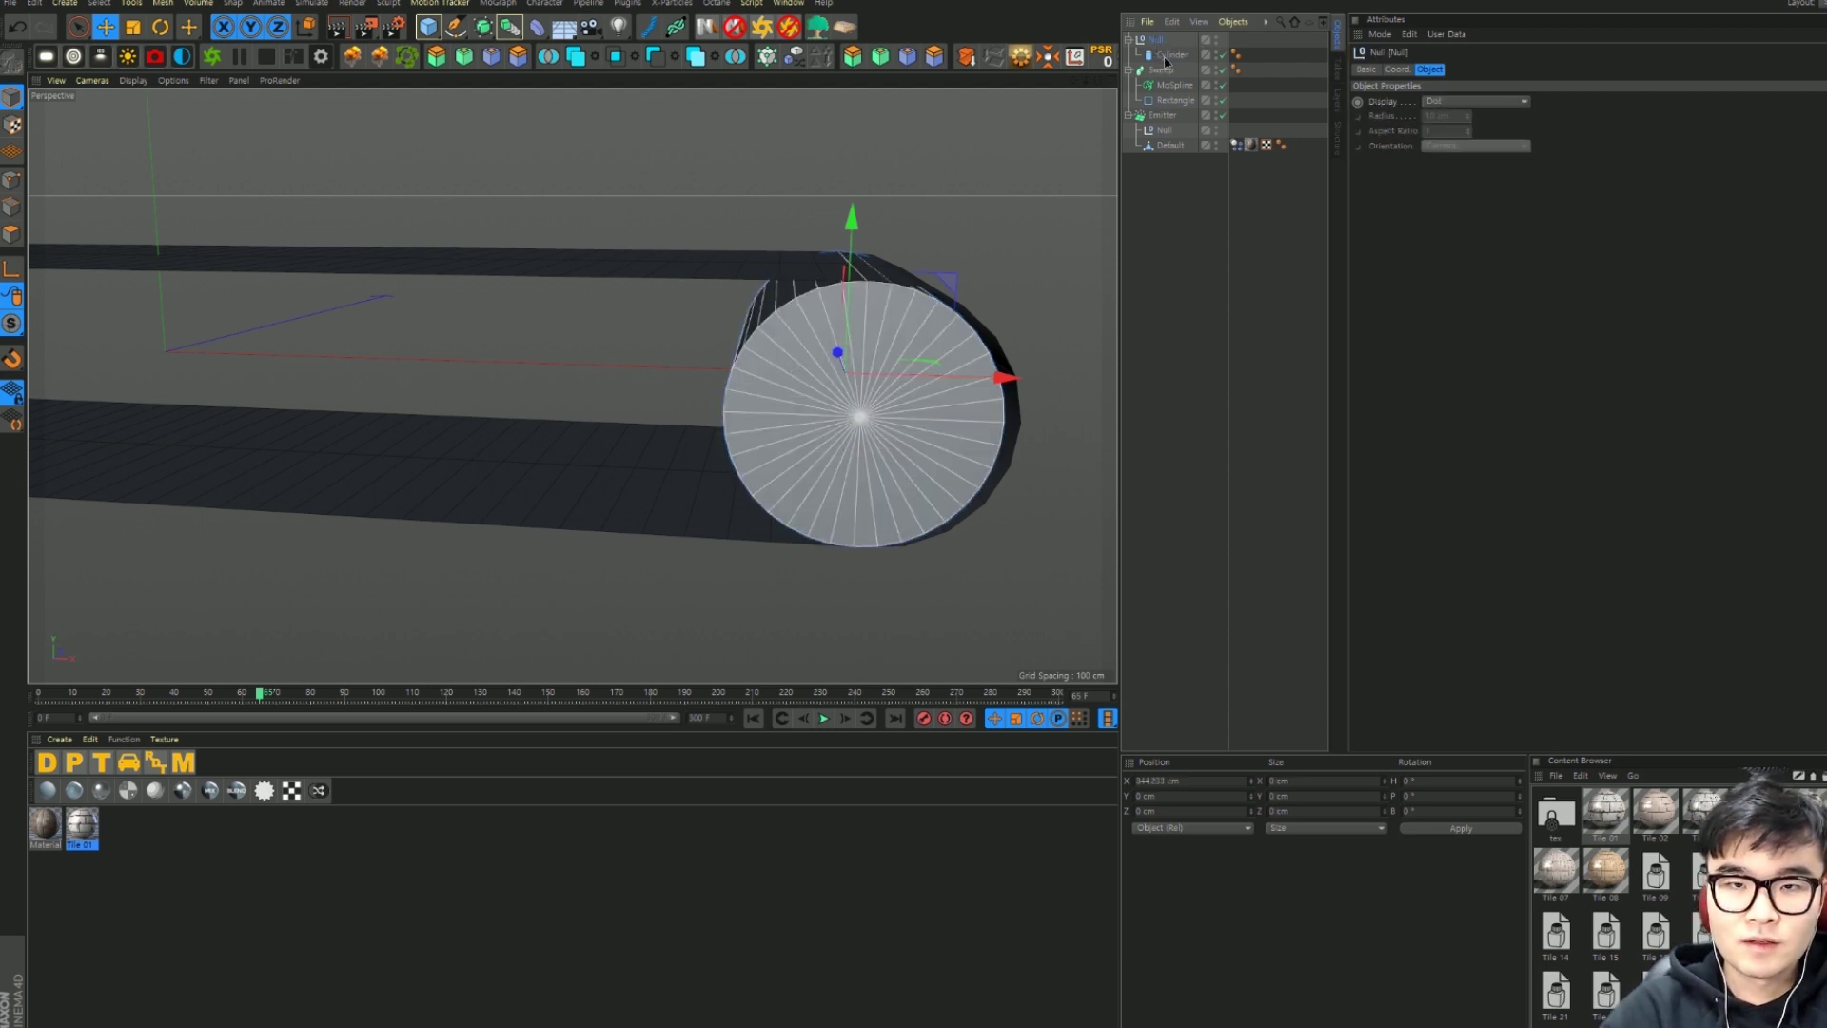
pyautogui.click(1166, 57)
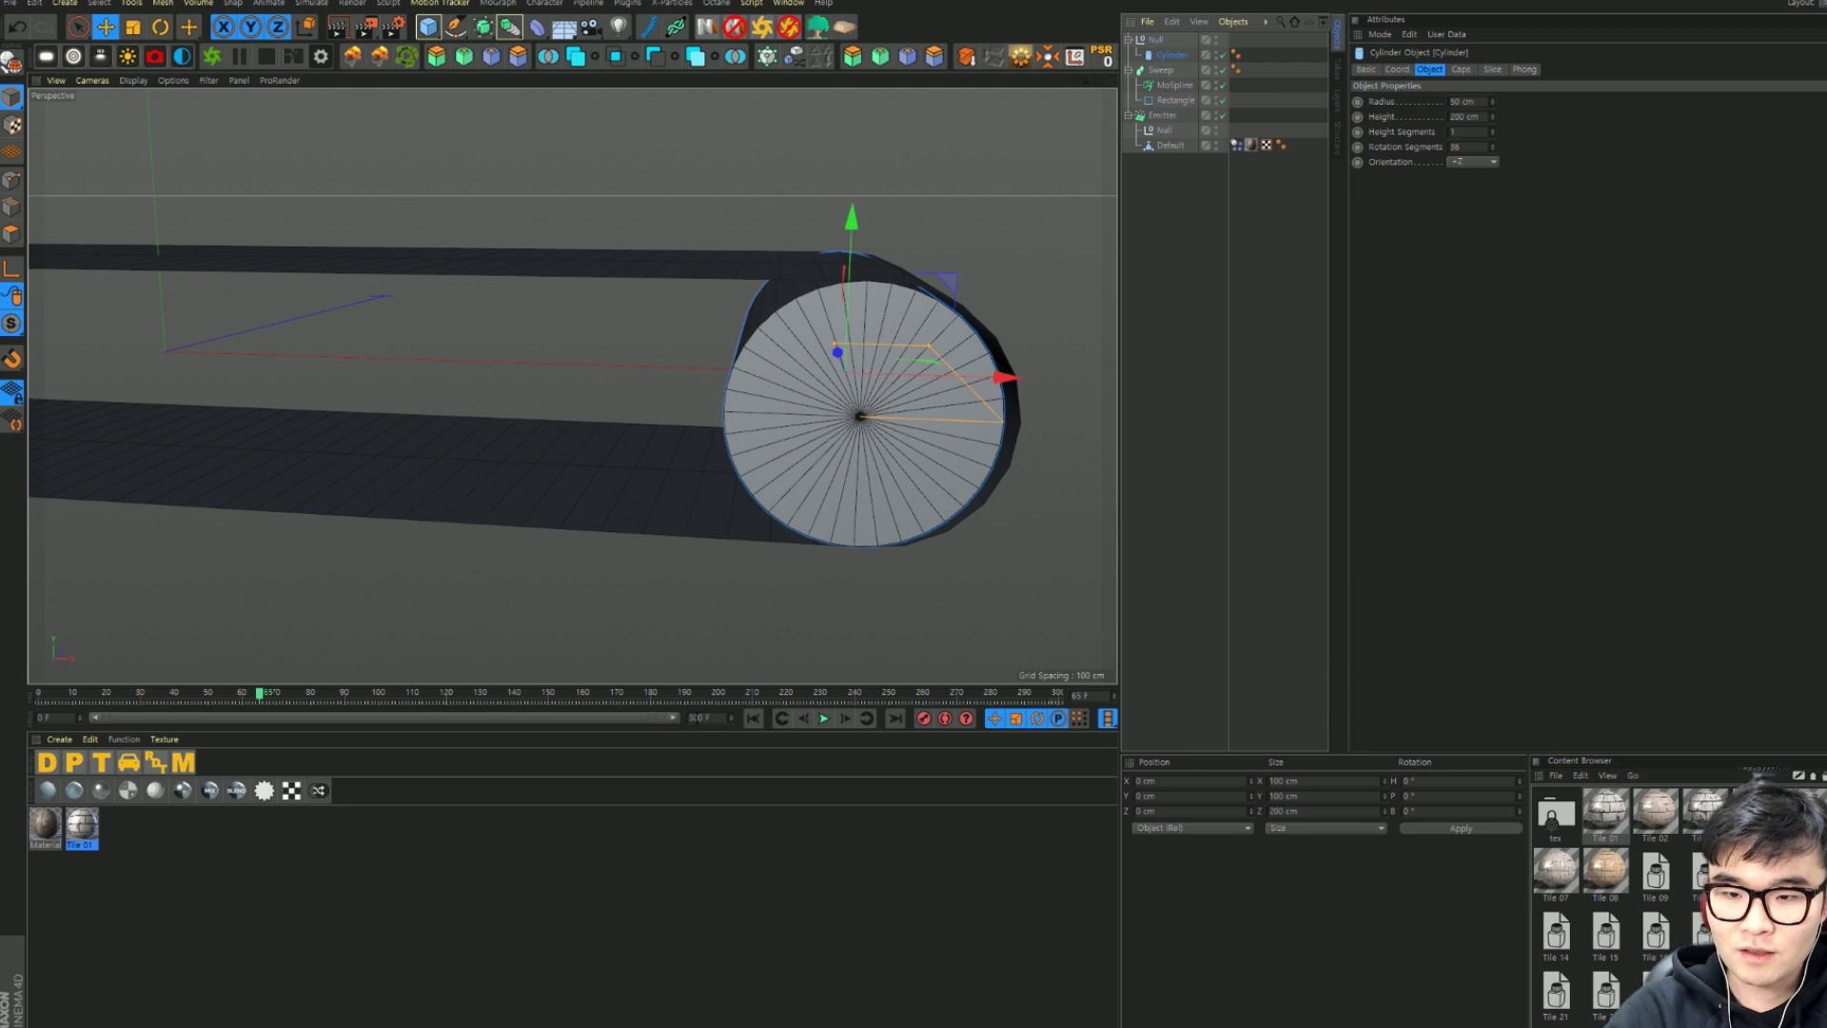
# Step: Set the scene end frame to 1500 and show the full 0–1500 timeline range
pyautogui.doubleClick(700, 717)
pyautogui.write('1500')
pyautogui.press('Return')
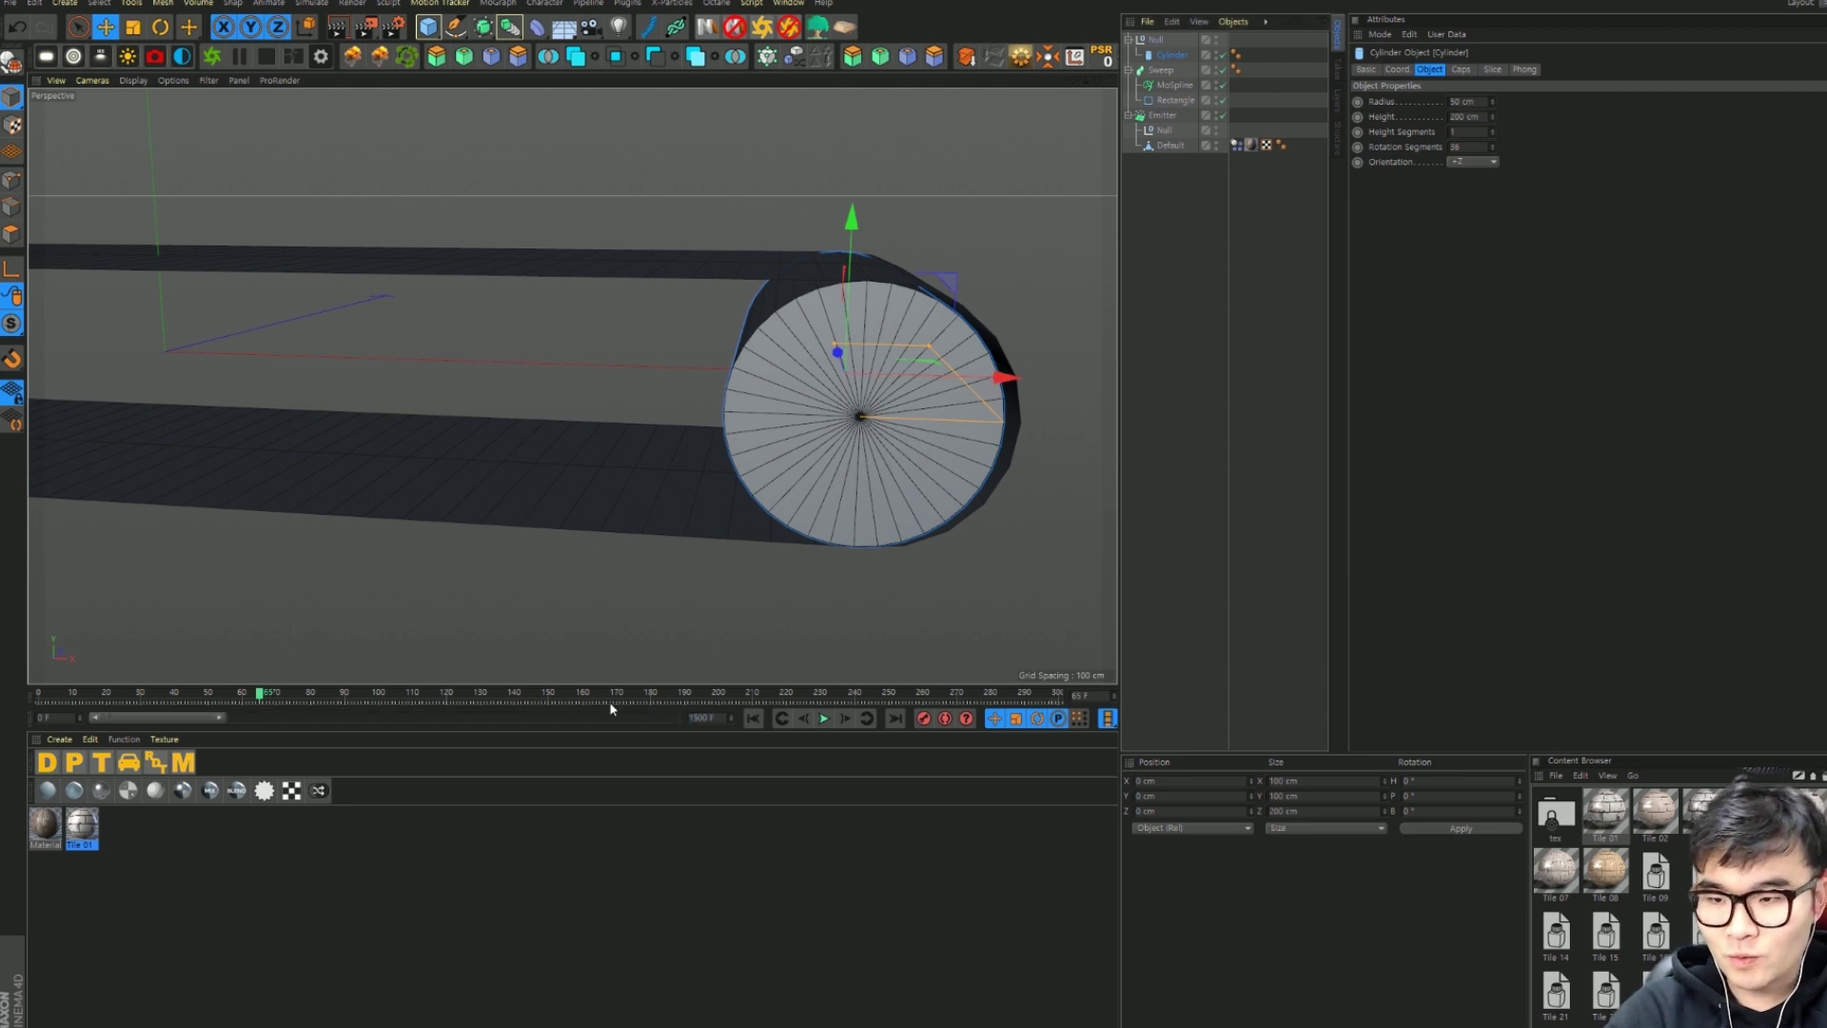
pyautogui.moveTo(224, 721); pyautogui.dragTo(676, 719)
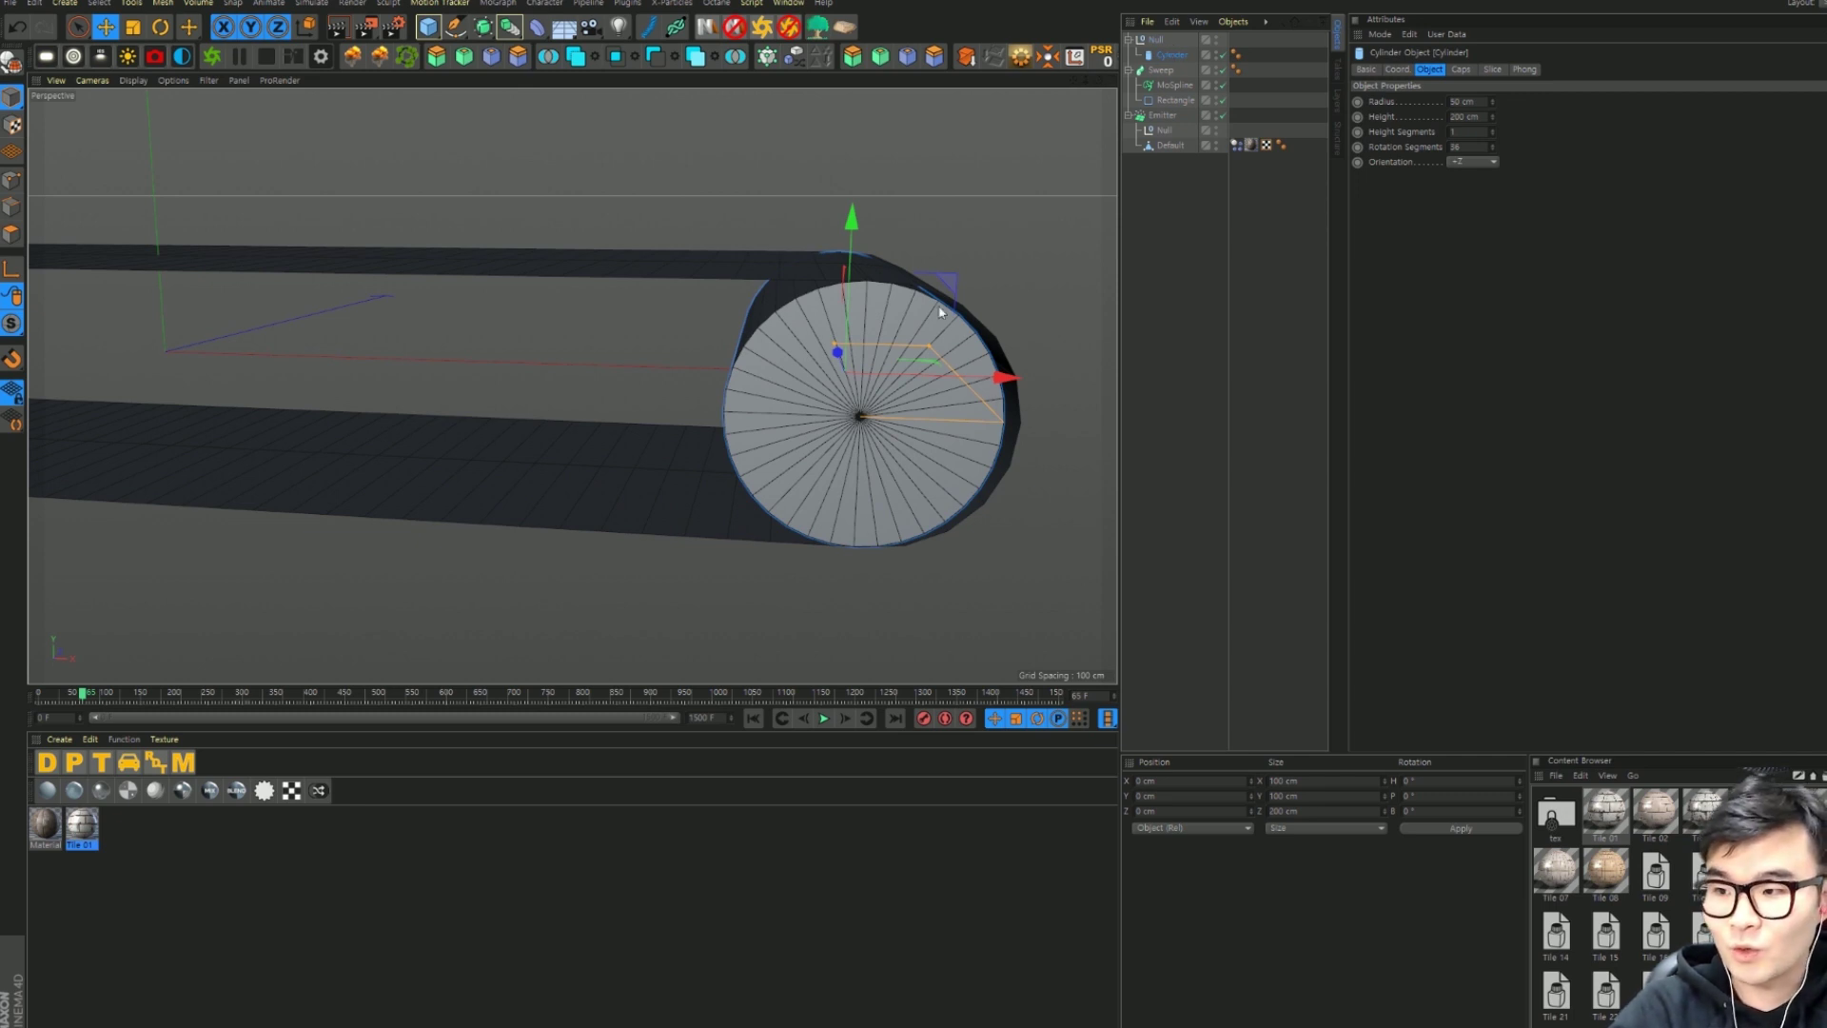
# Step: Add a Signal tag to the cylinder and link its Rotation B to it
pyautogui.rightClick(1167, 64)
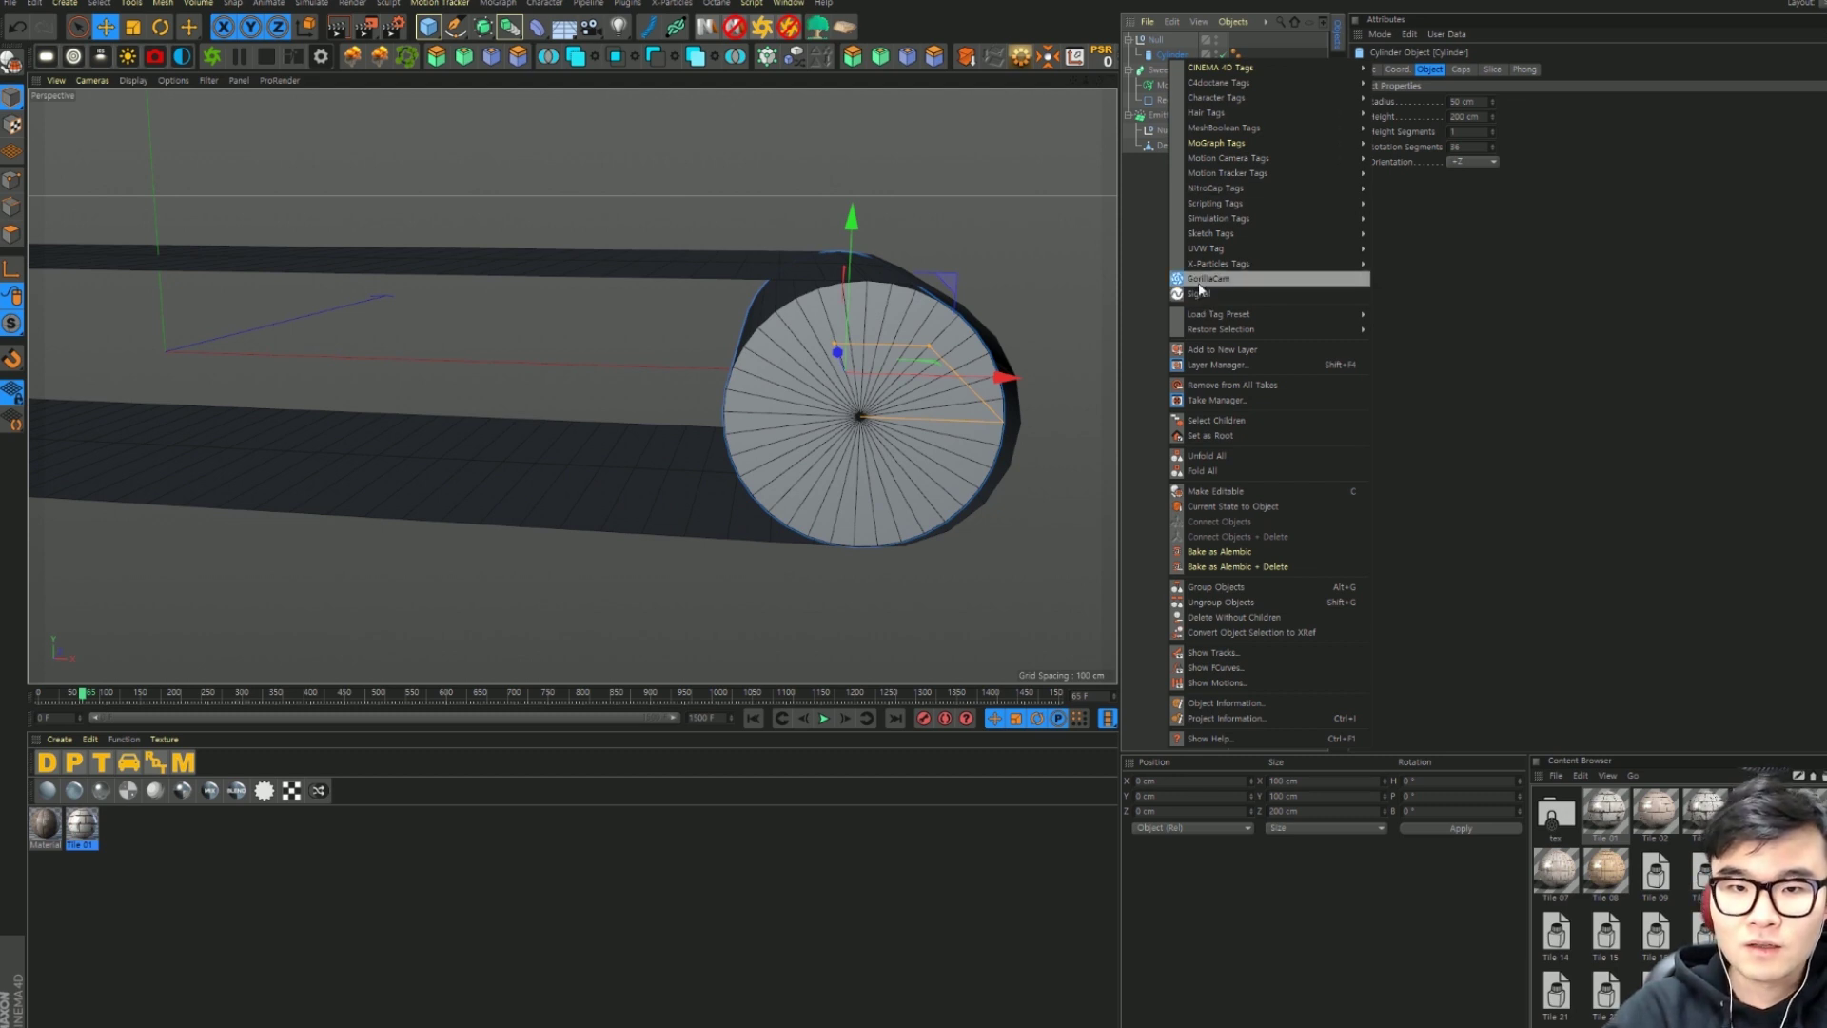
pyautogui.click(1203, 295)
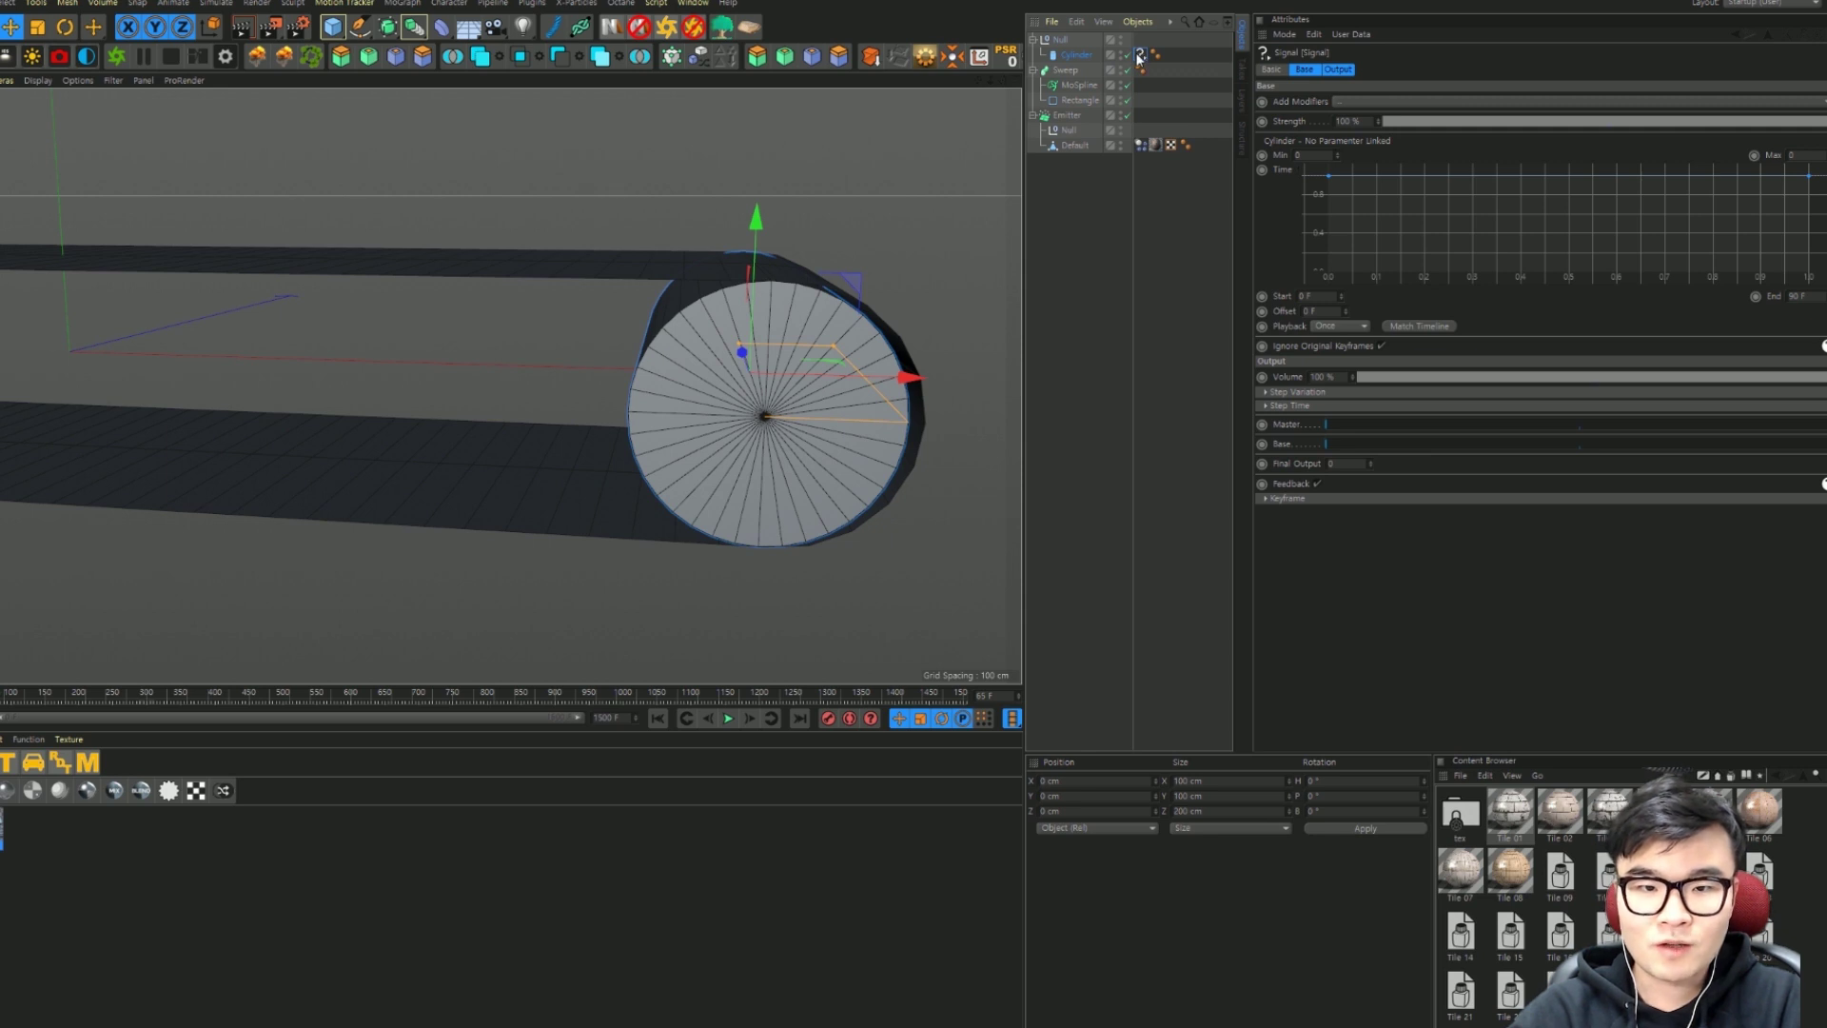
pyautogui.click(1086, 57)
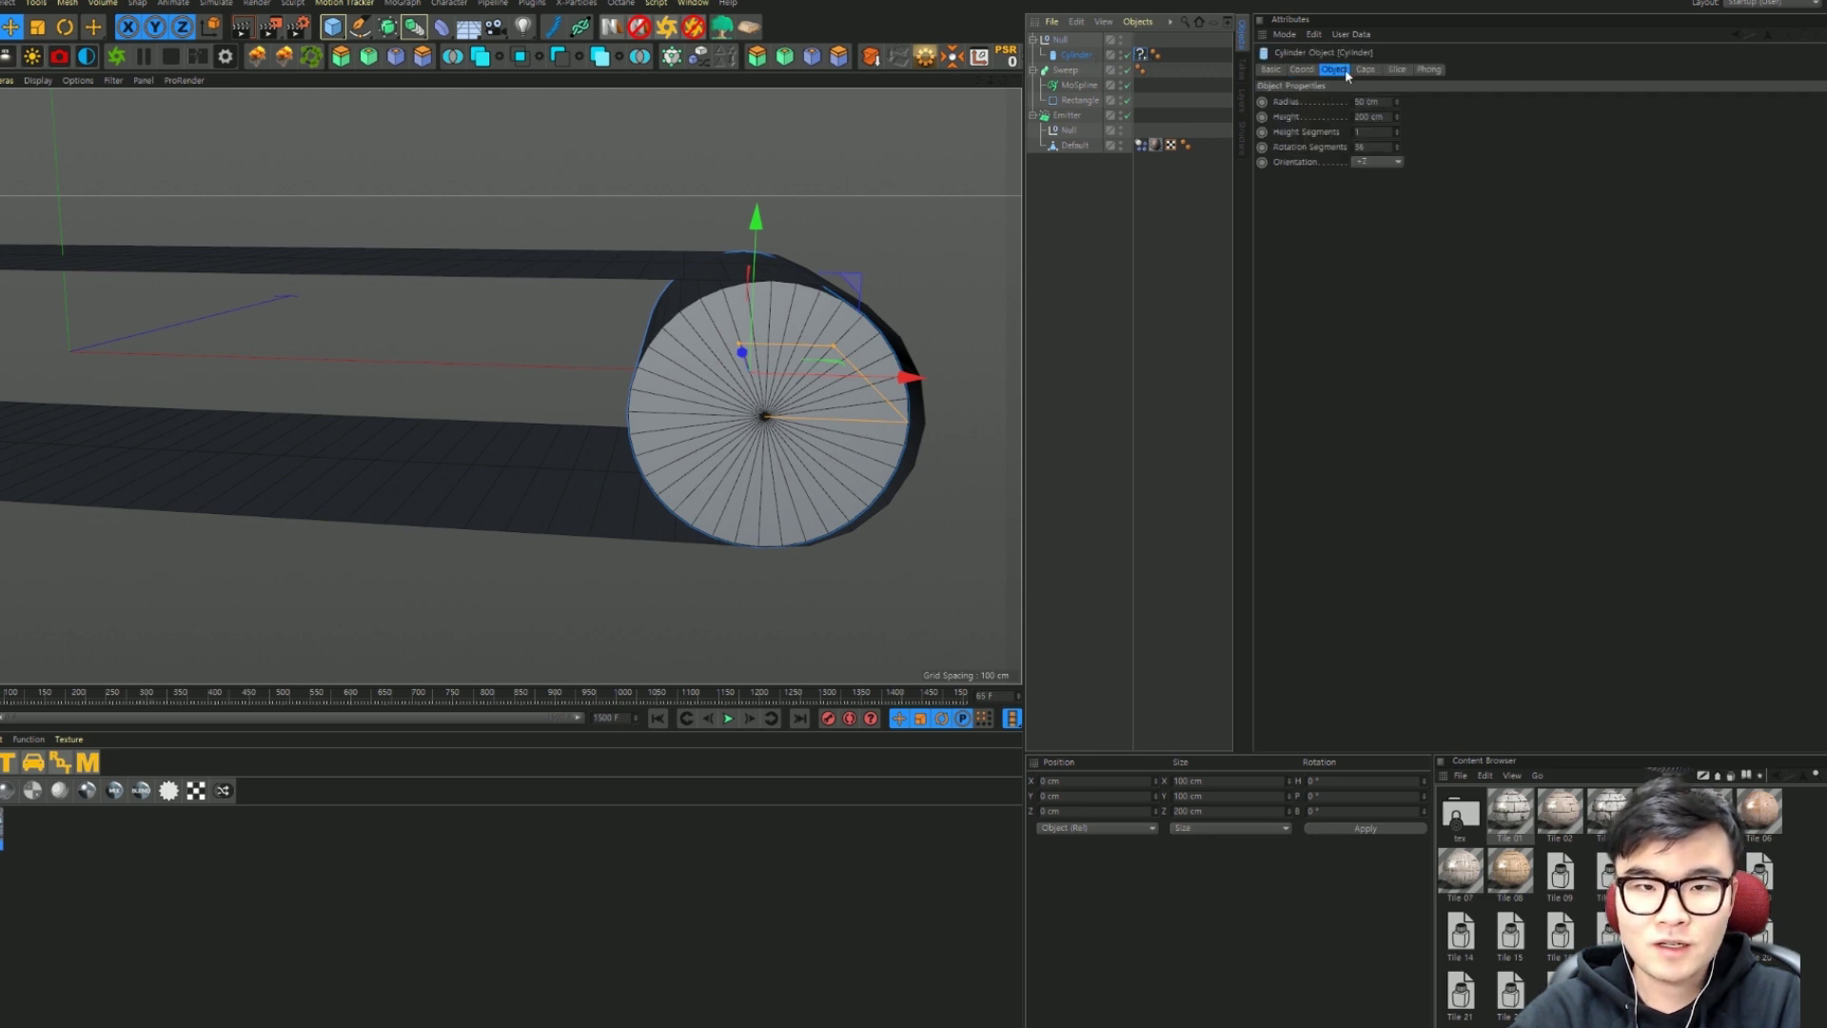
pyautogui.click(1301, 70)
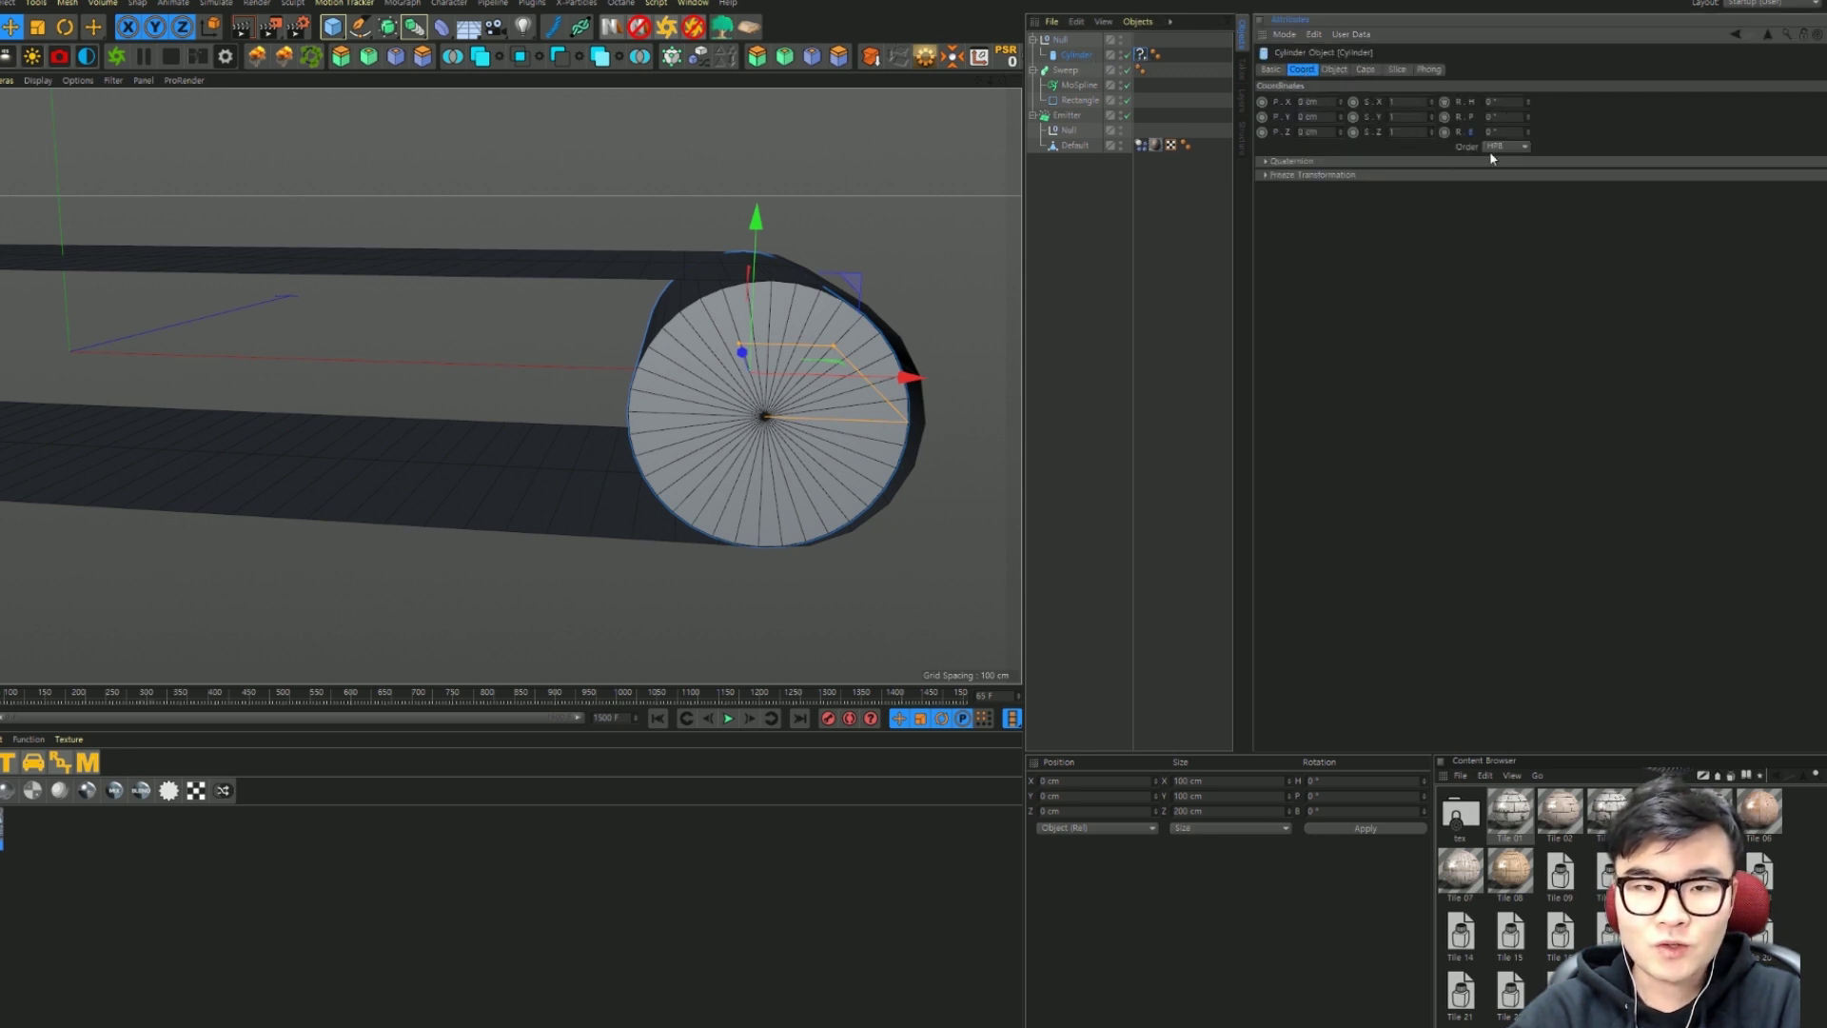
pyautogui.moveTo(1529, 133); pyautogui.dragTo(1470, 136)
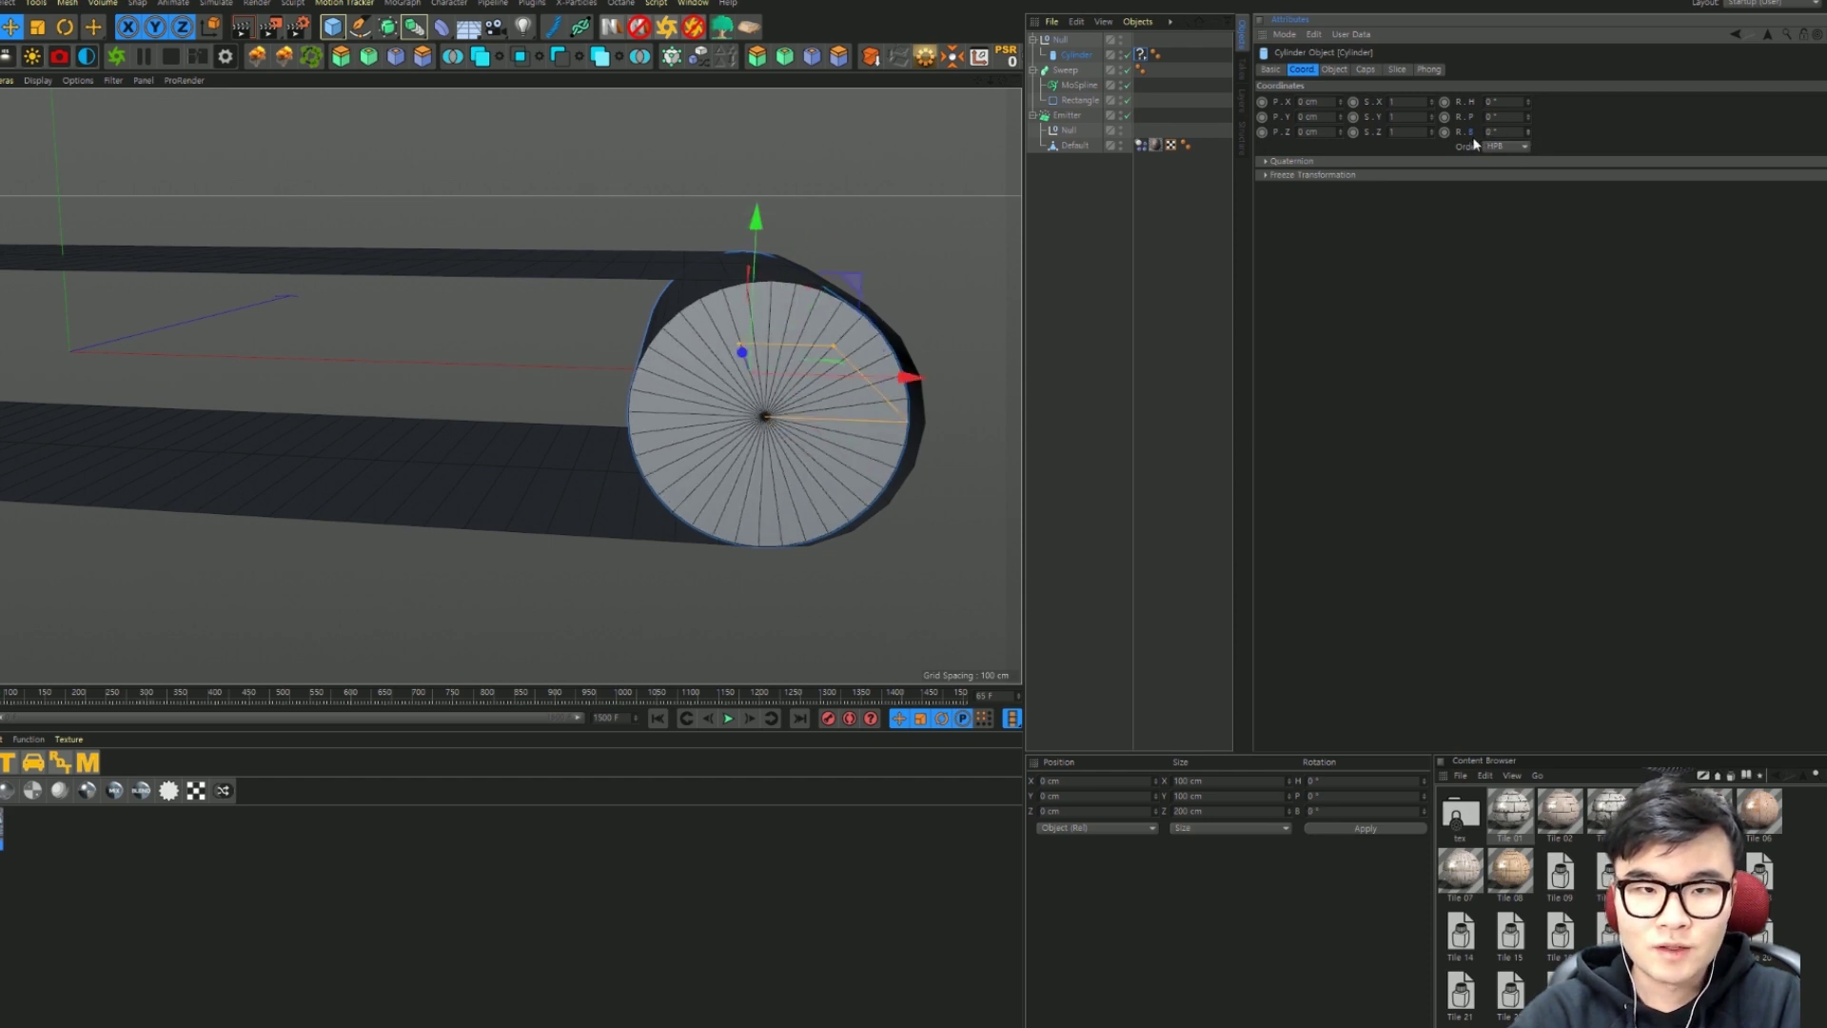
# Step: Set the Signal tag's Max to 540° and preview the roller spin
pyautogui.click(1141, 54)
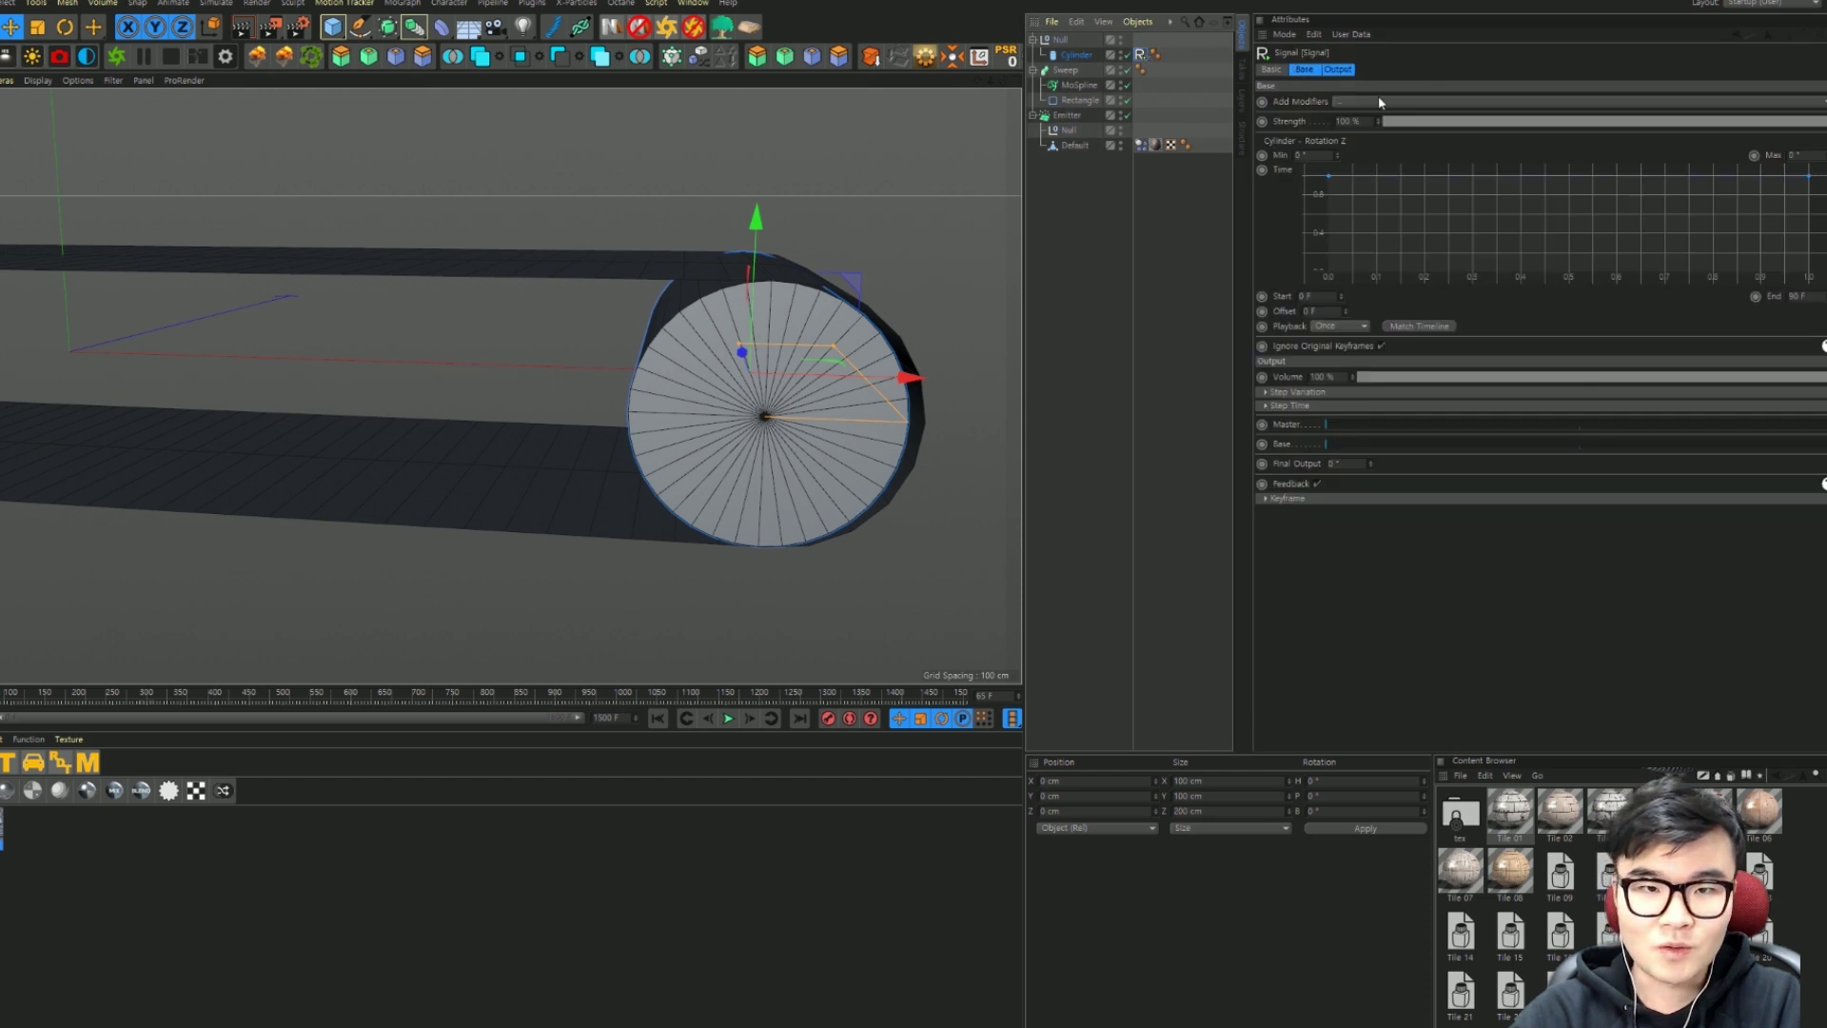
pyautogui.click(1806, 154)
pyautogui.write('540')
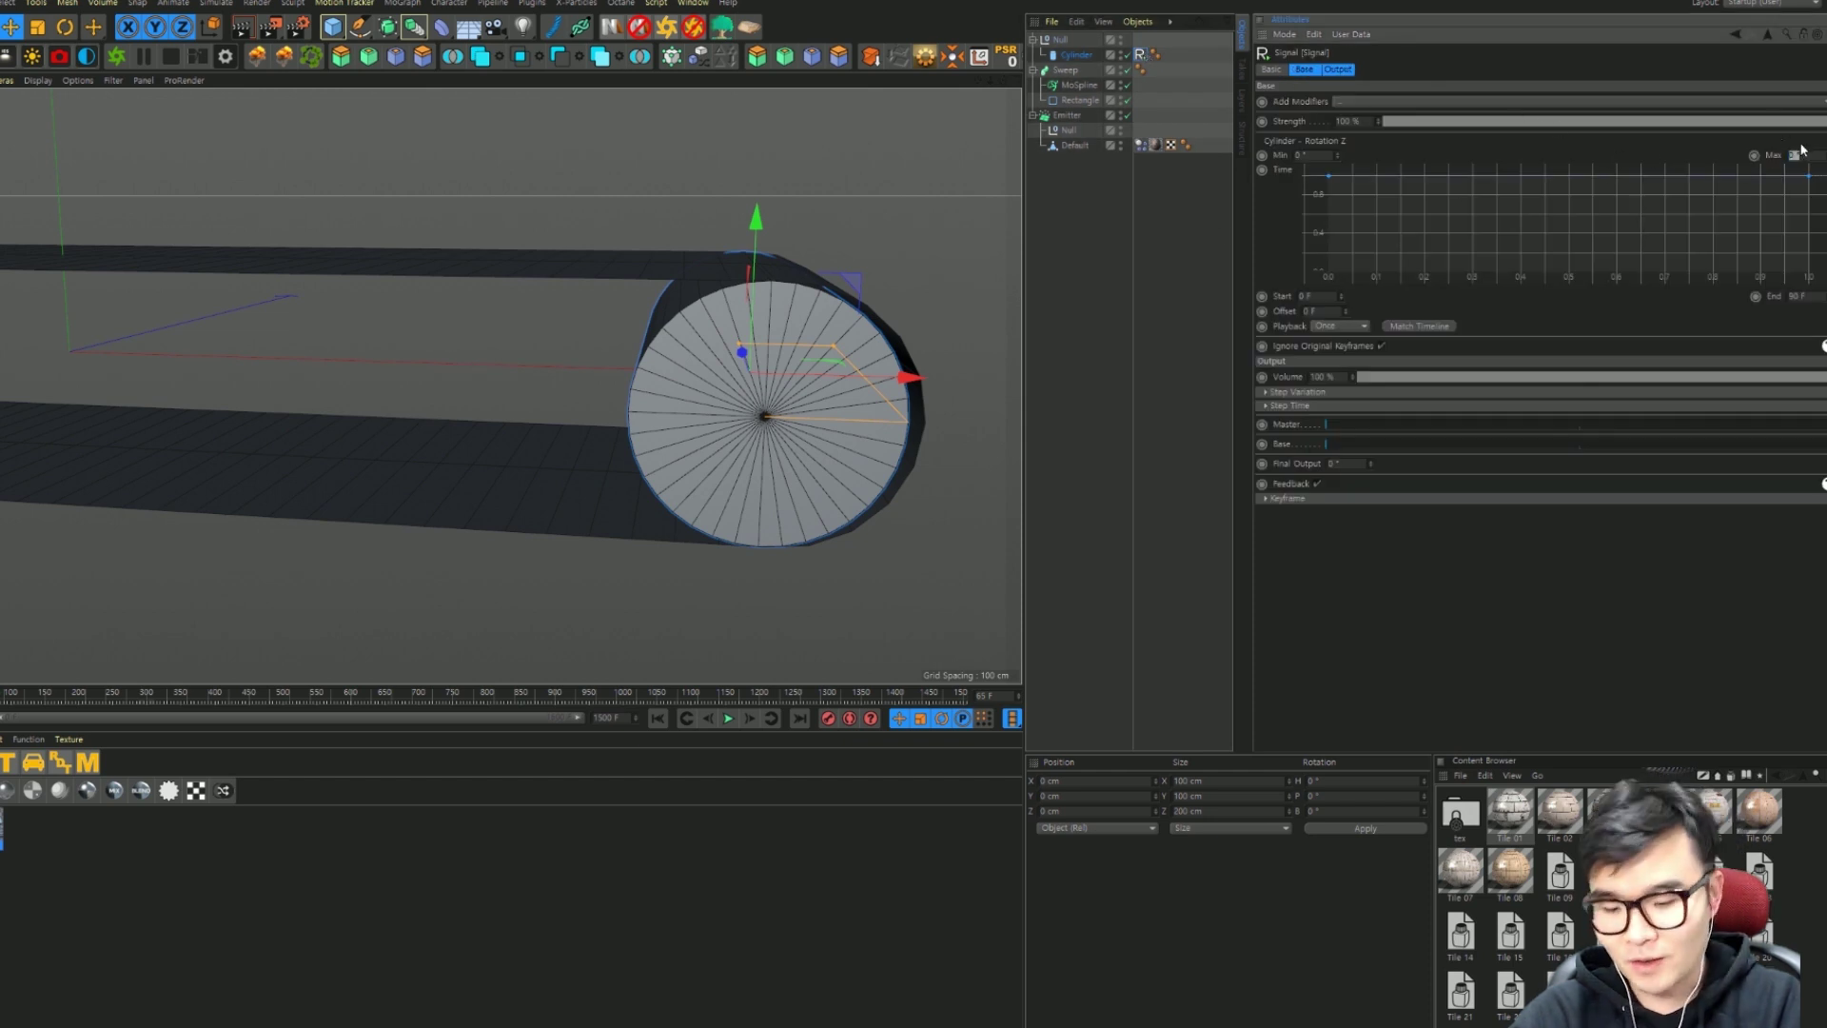
pyautogui.press('Return')
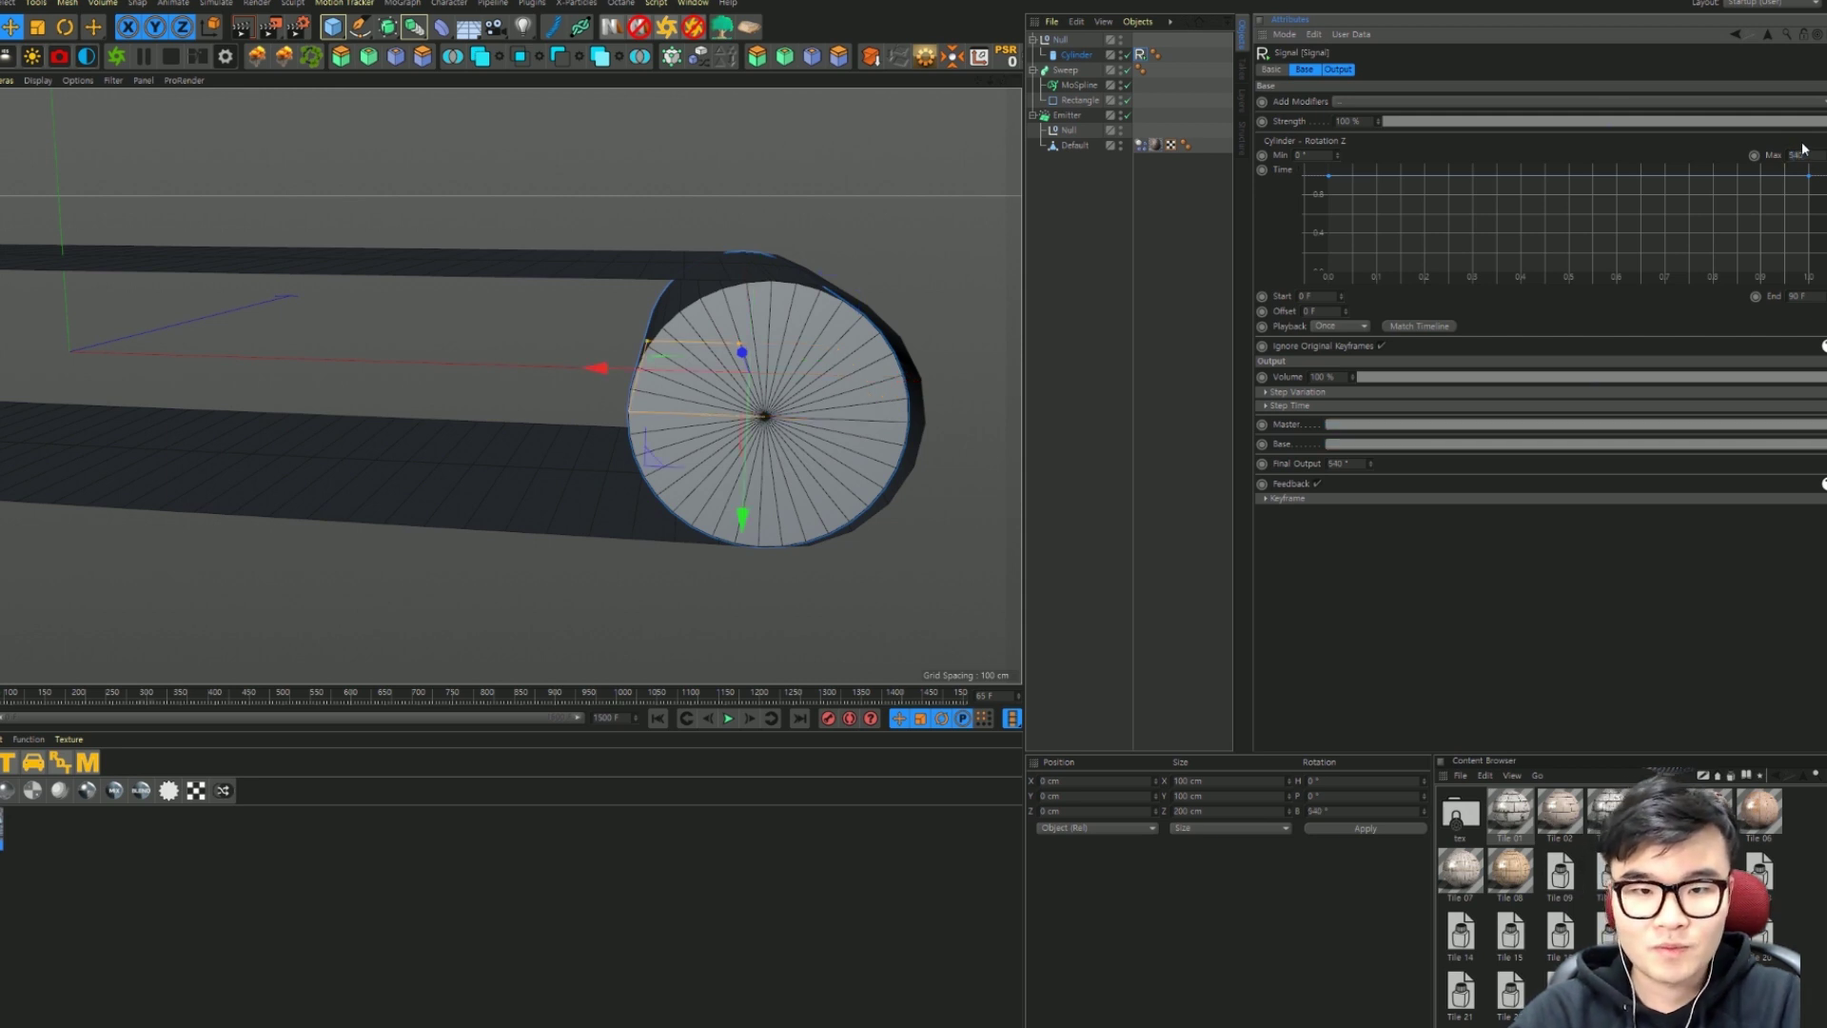
pyautogui.click(728, 719)
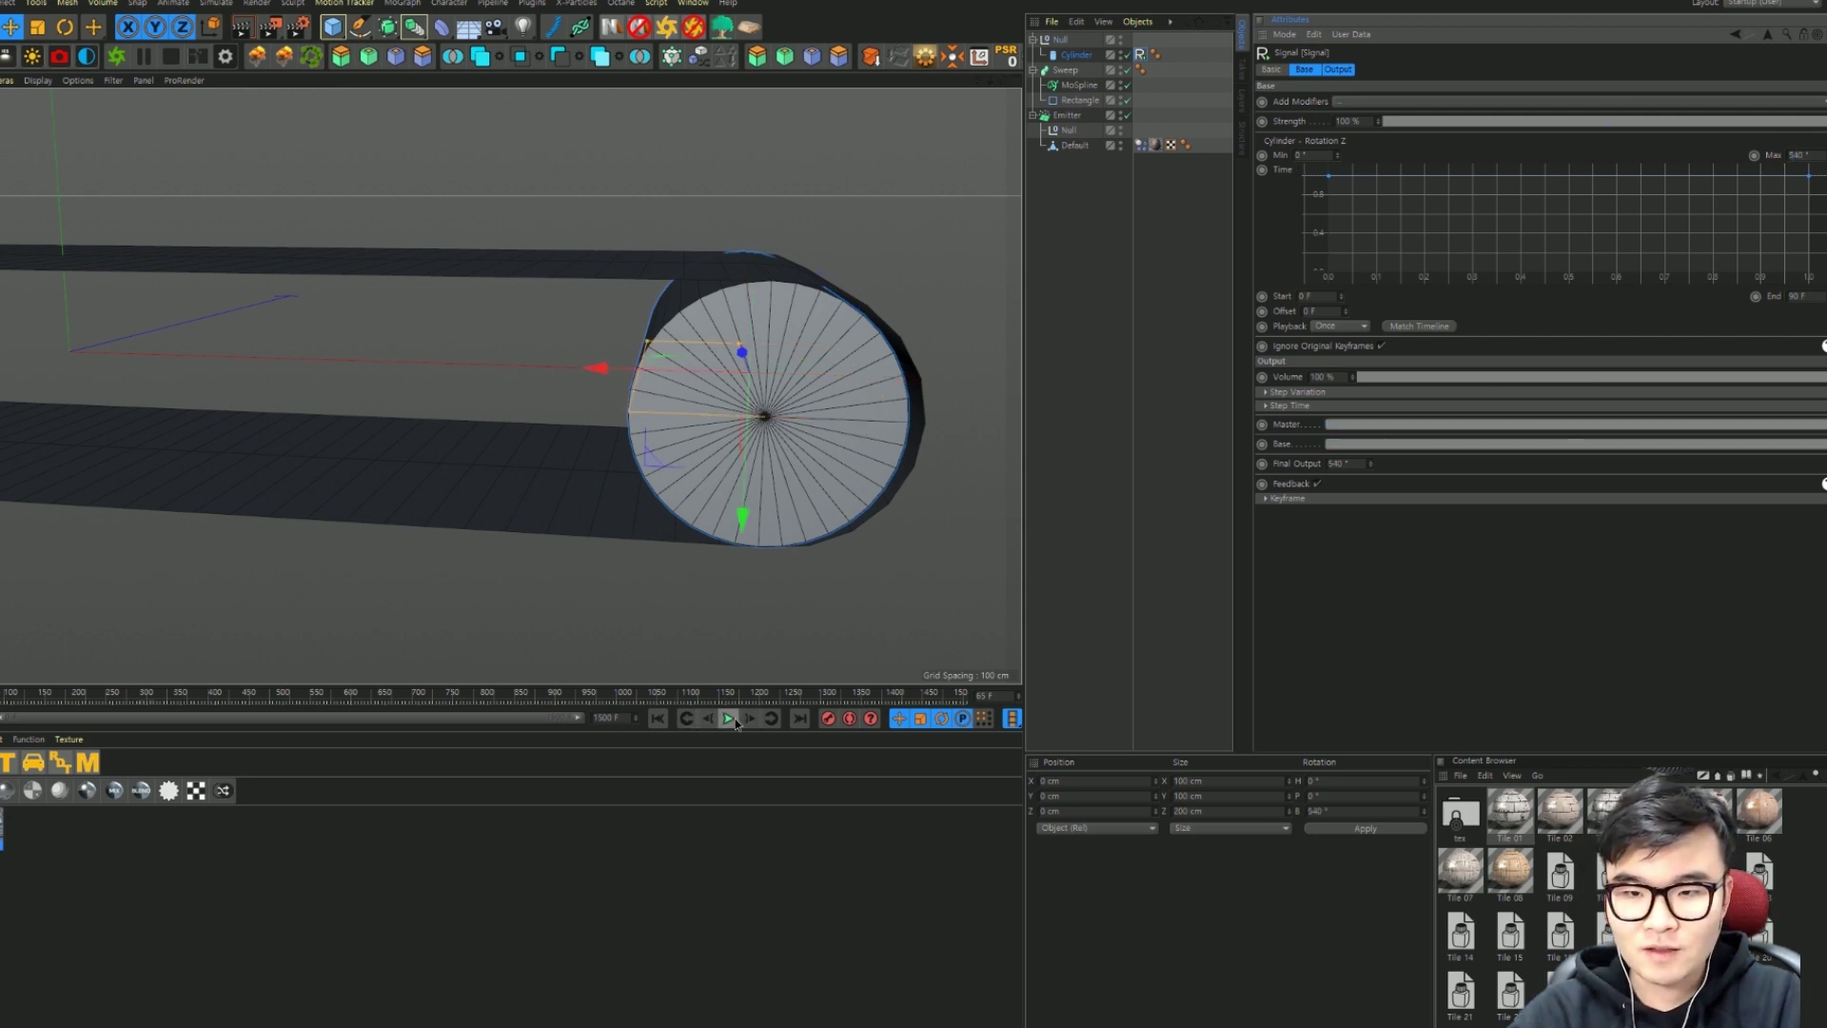
pyautogui.click(729, 718)
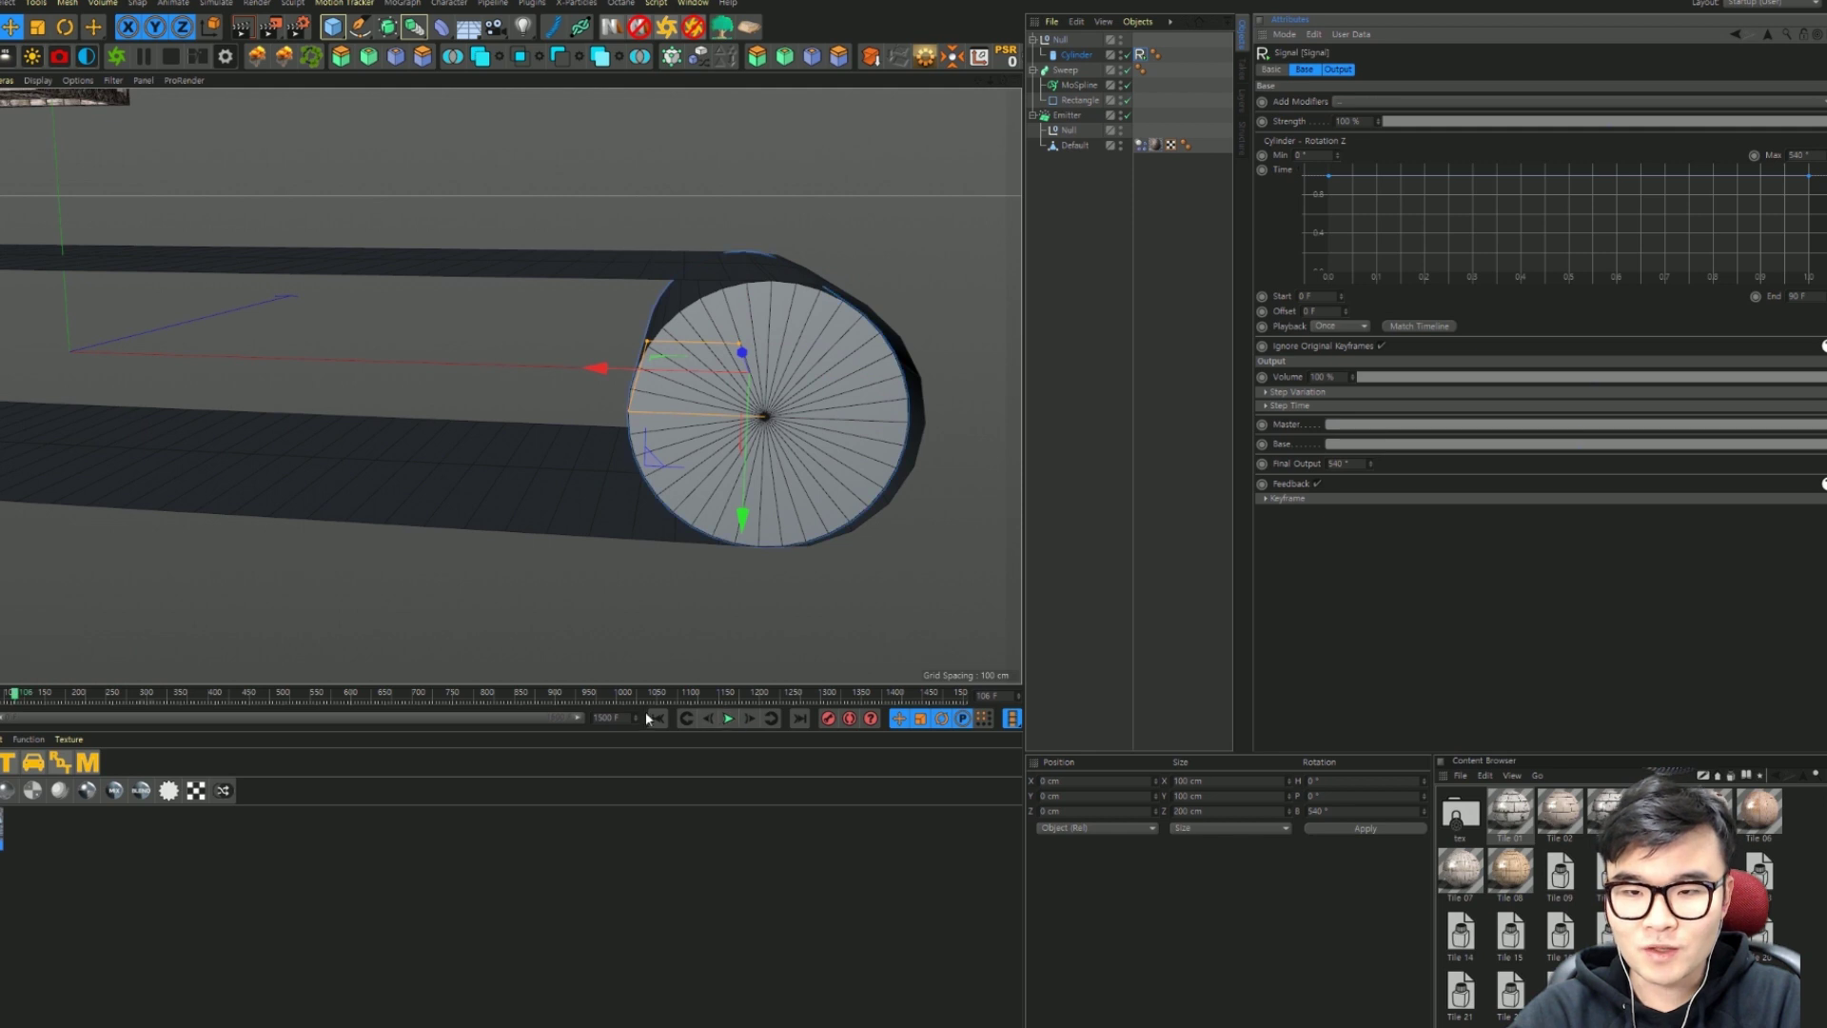
pyautogui.click(658, 719)
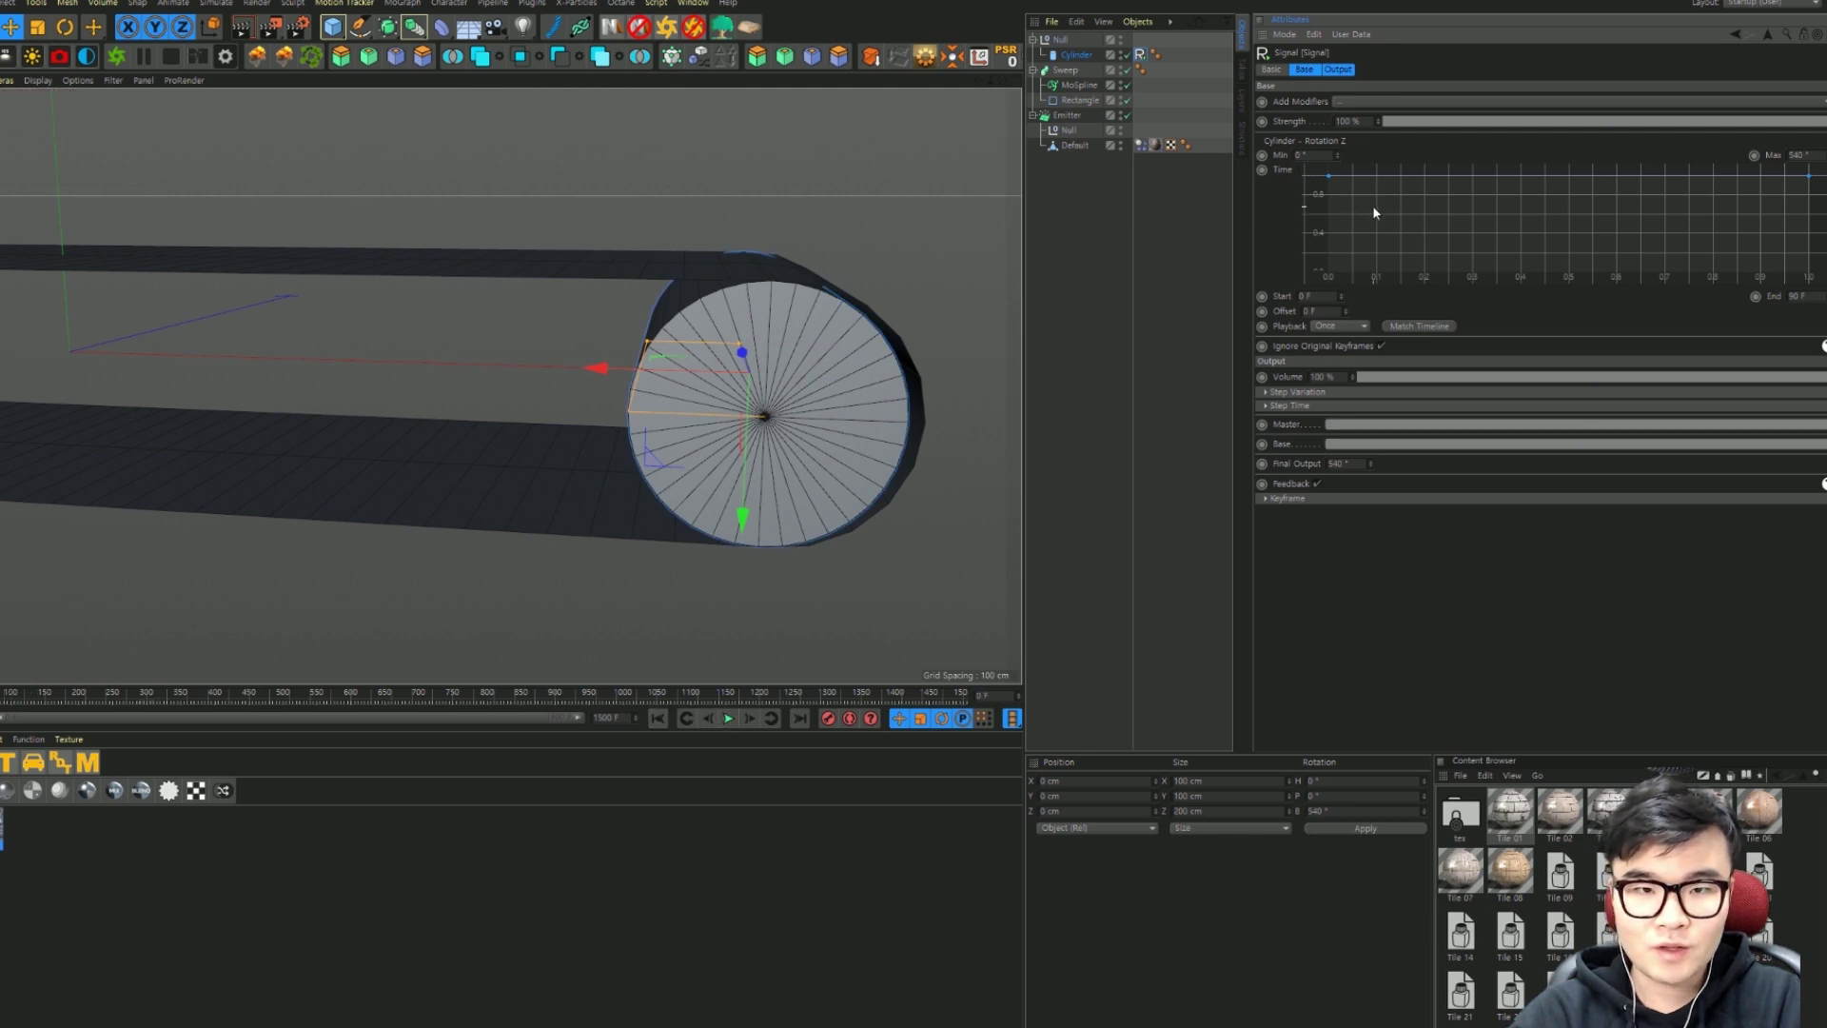
pyautogui.rightClick(1373, 205)
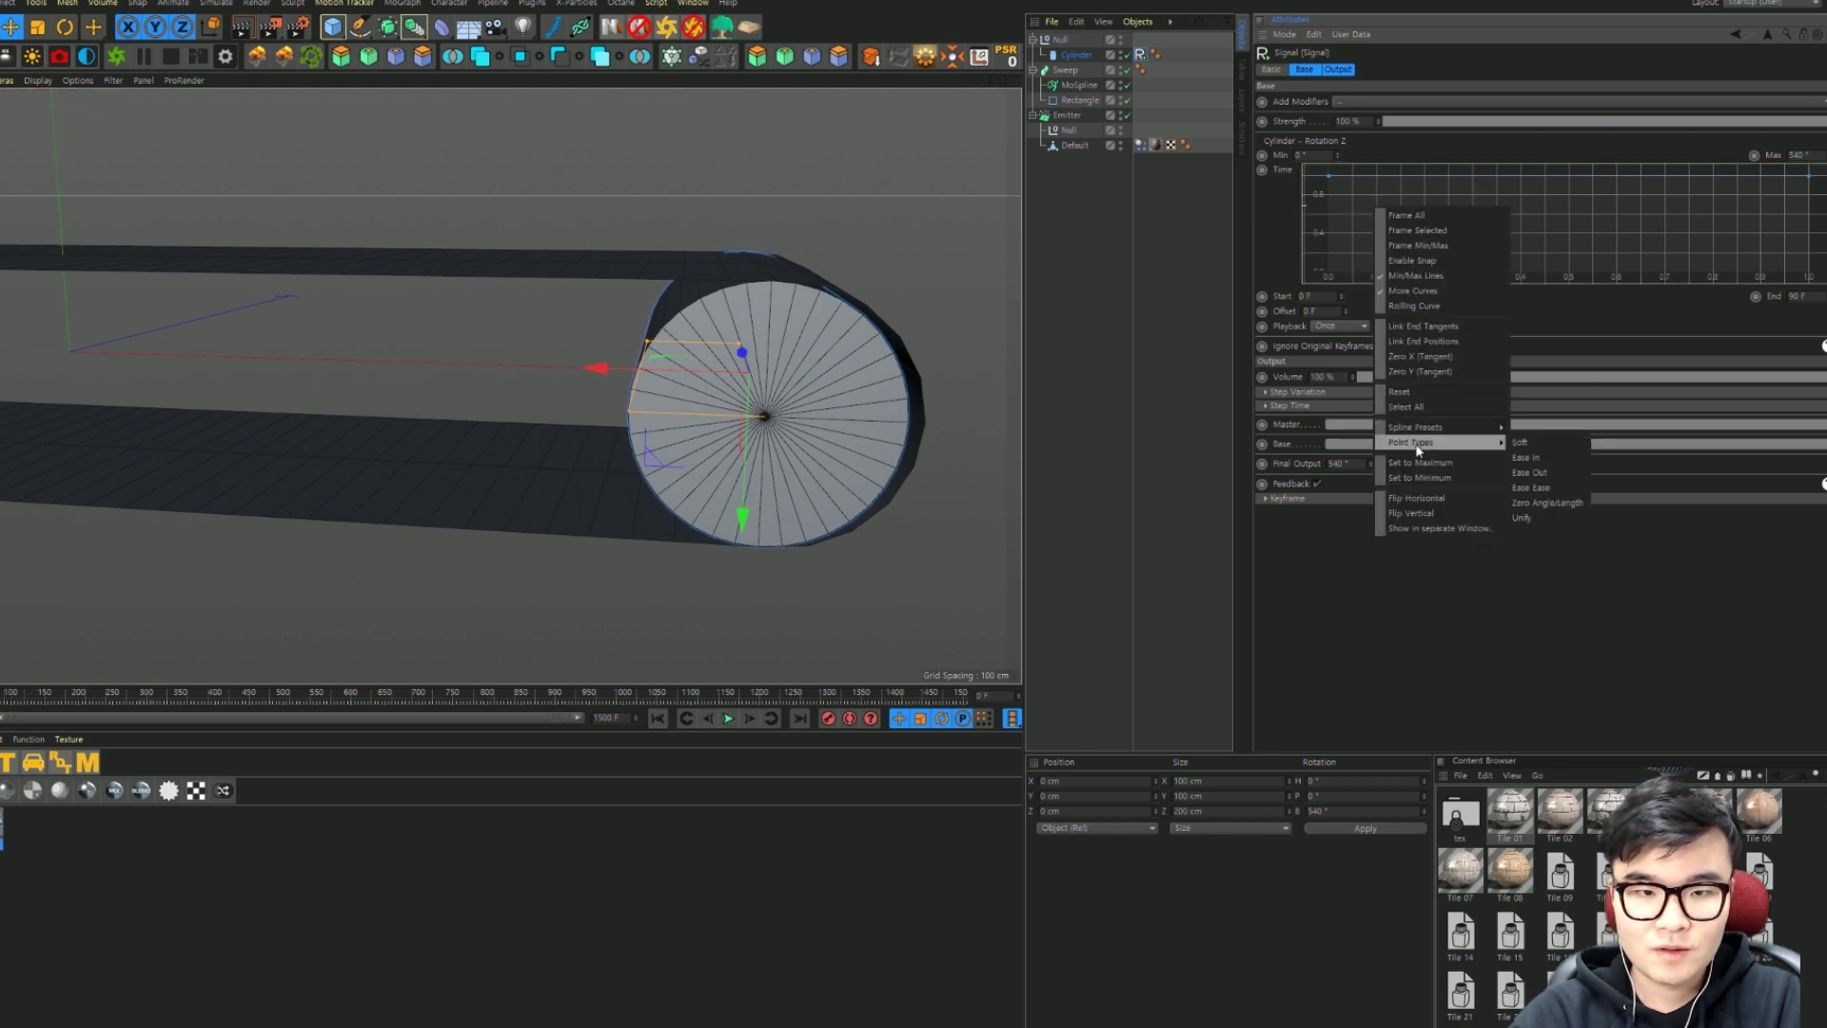
pyautogui.moveTo(1435, 427)
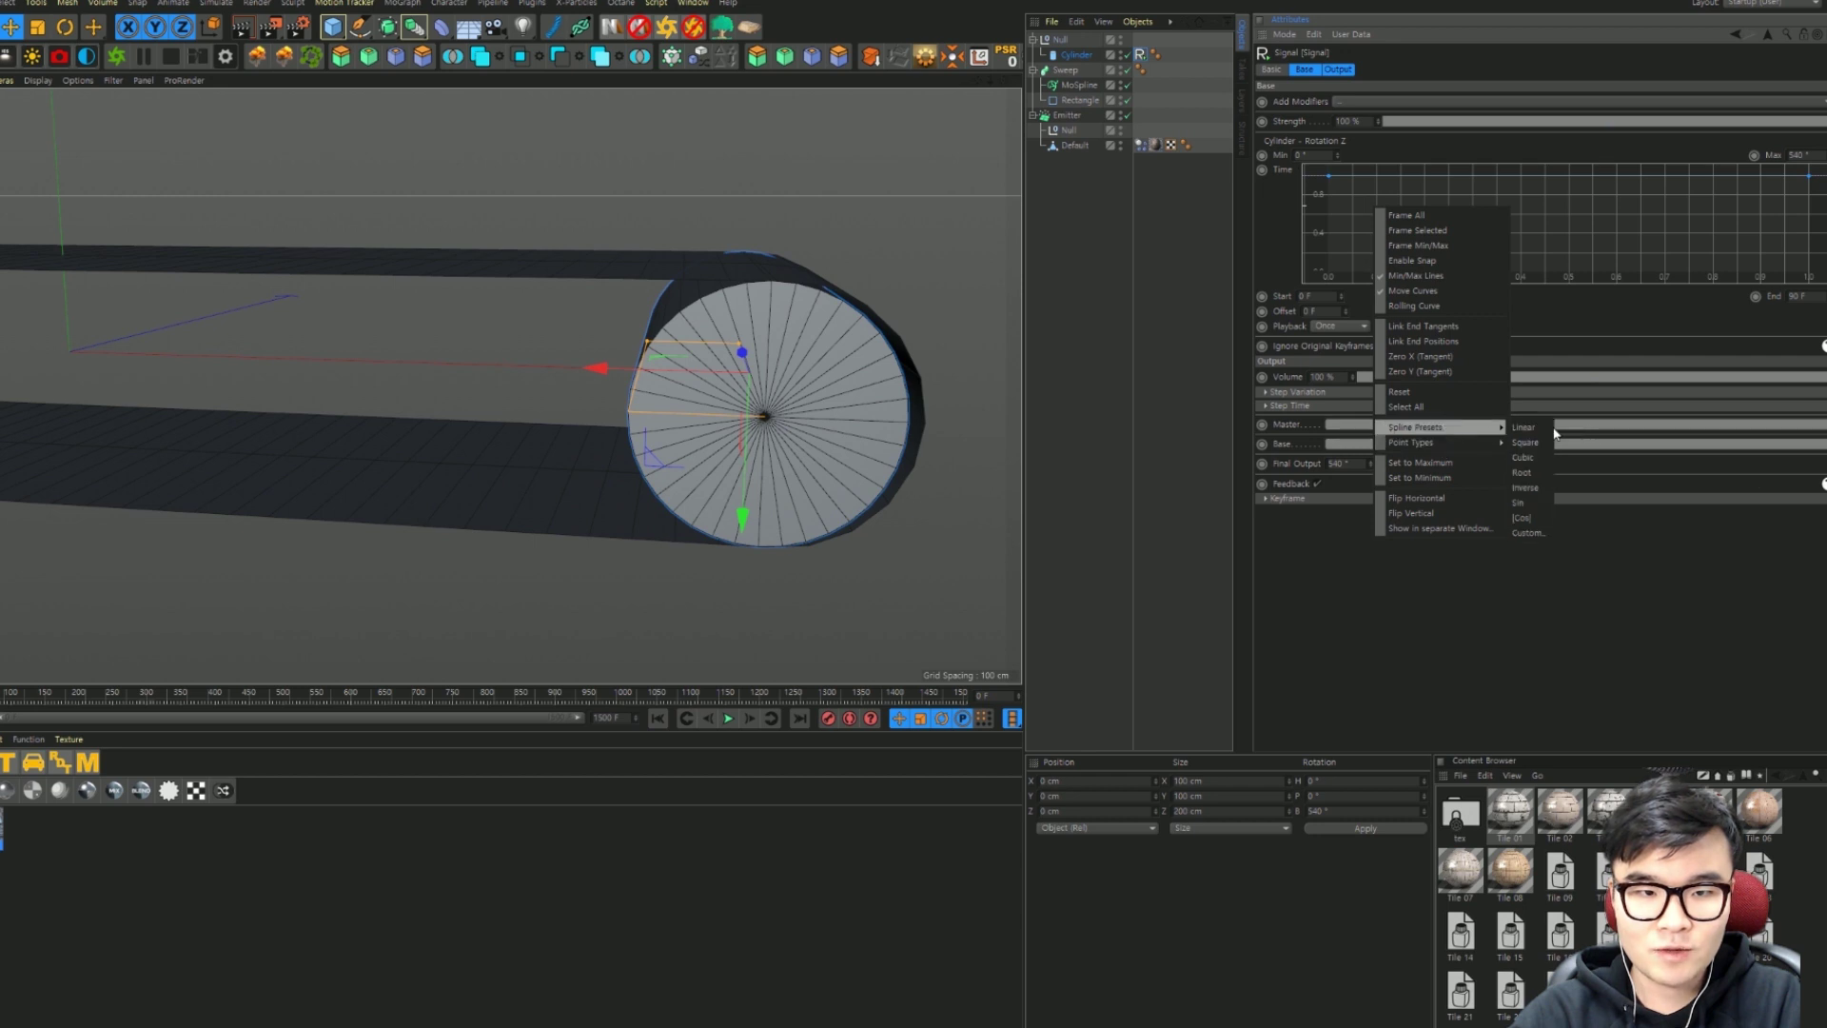
# Step: Make the Signal curve a linear ramp and preview the roller spinning
pyautogui.click(1532, 428)
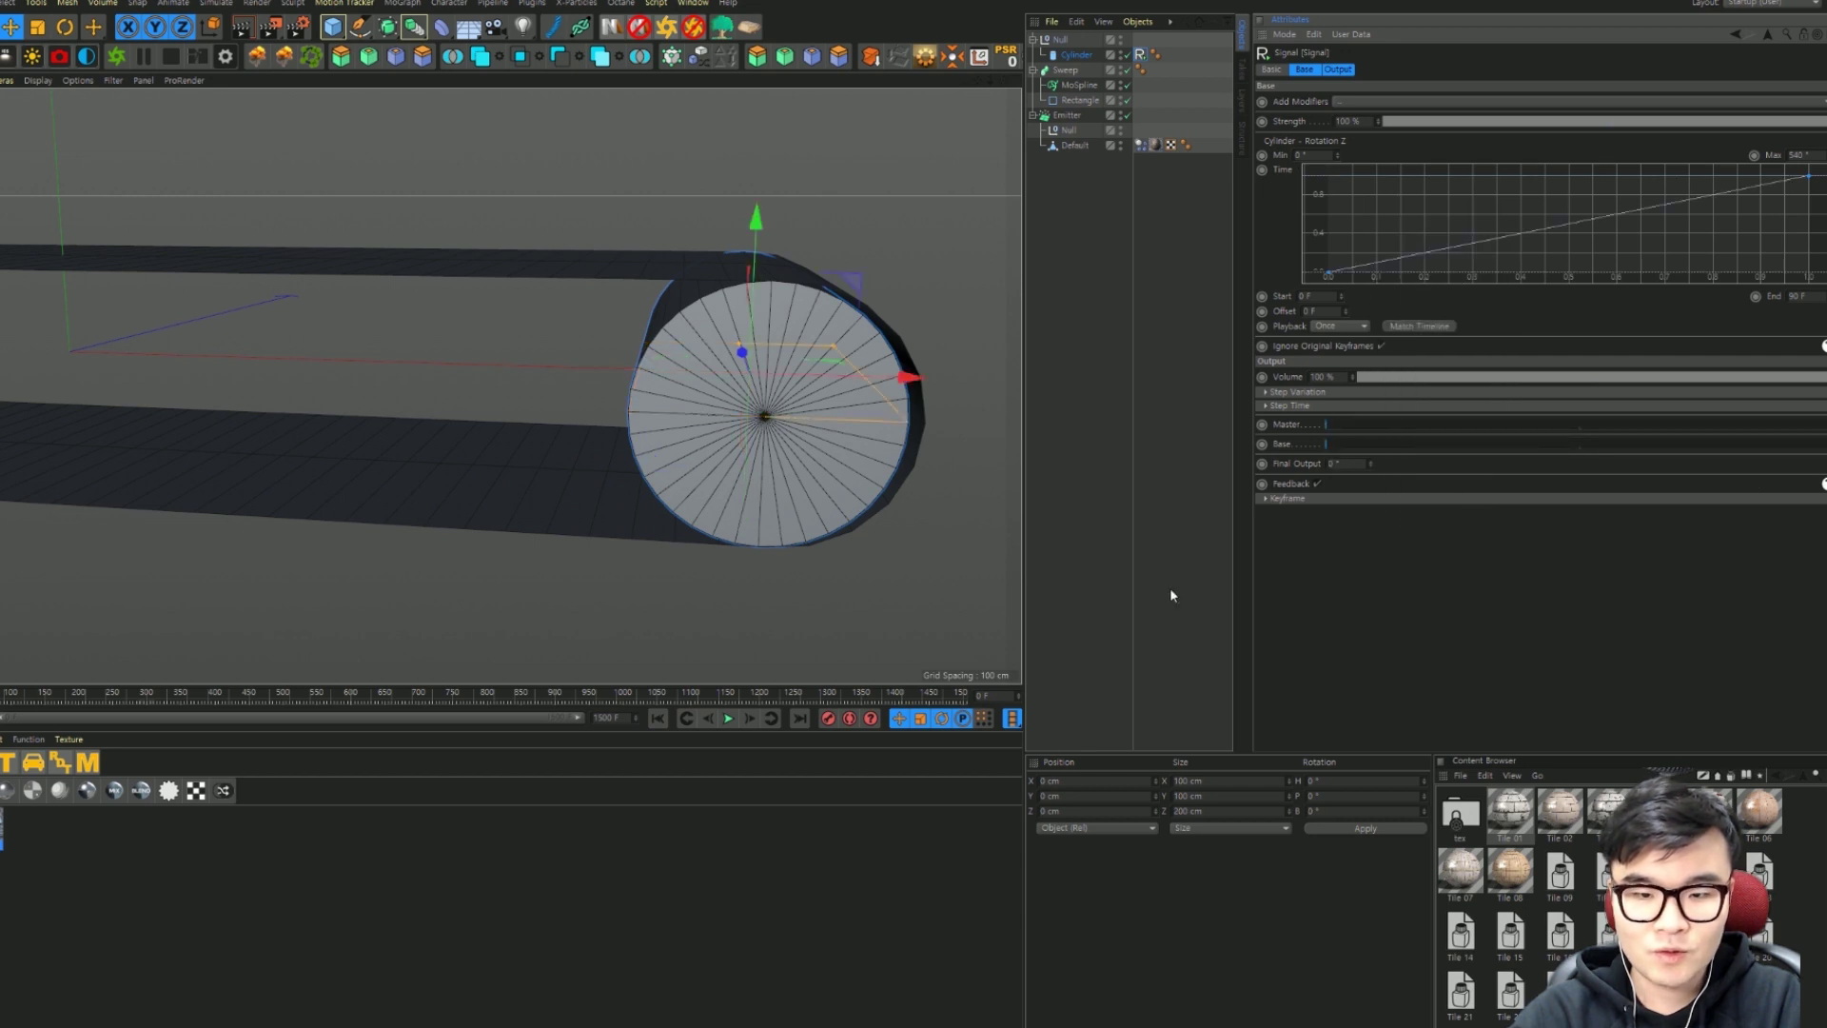
pyautogui.click(728, 719)
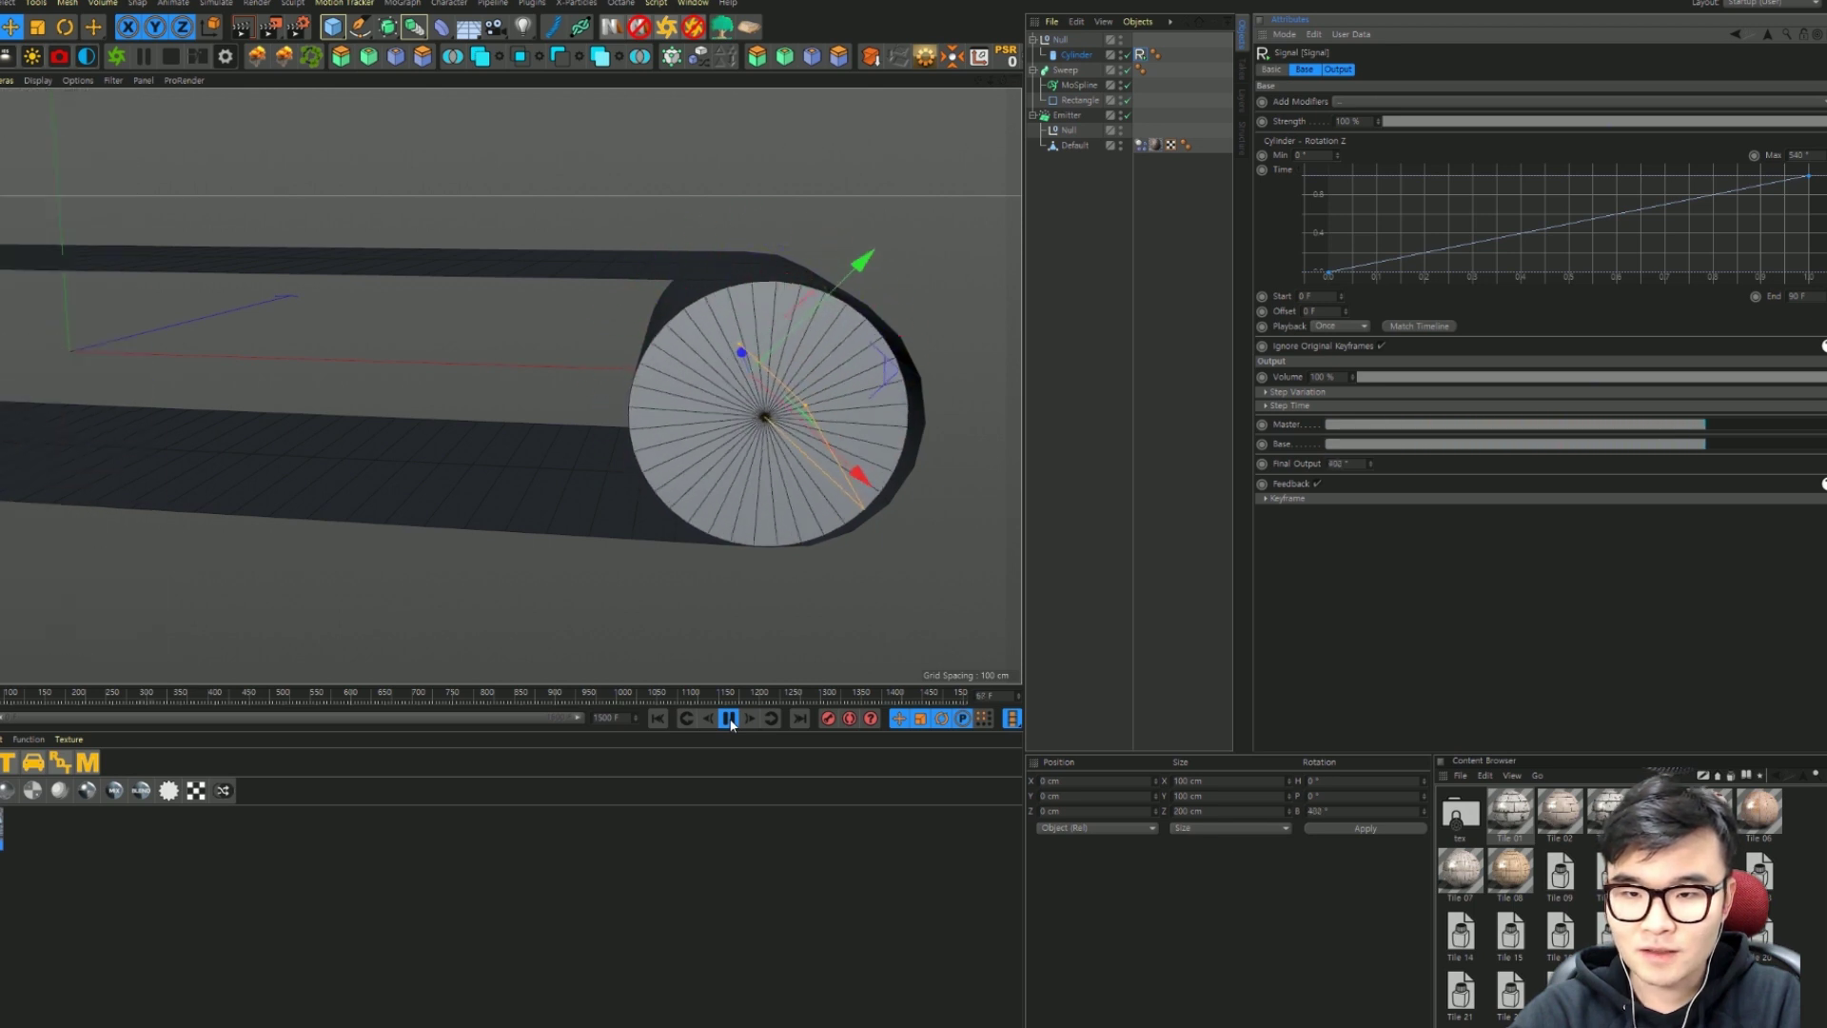
pyautogui.click(729, 718)
pyautogui.click(657, 719)
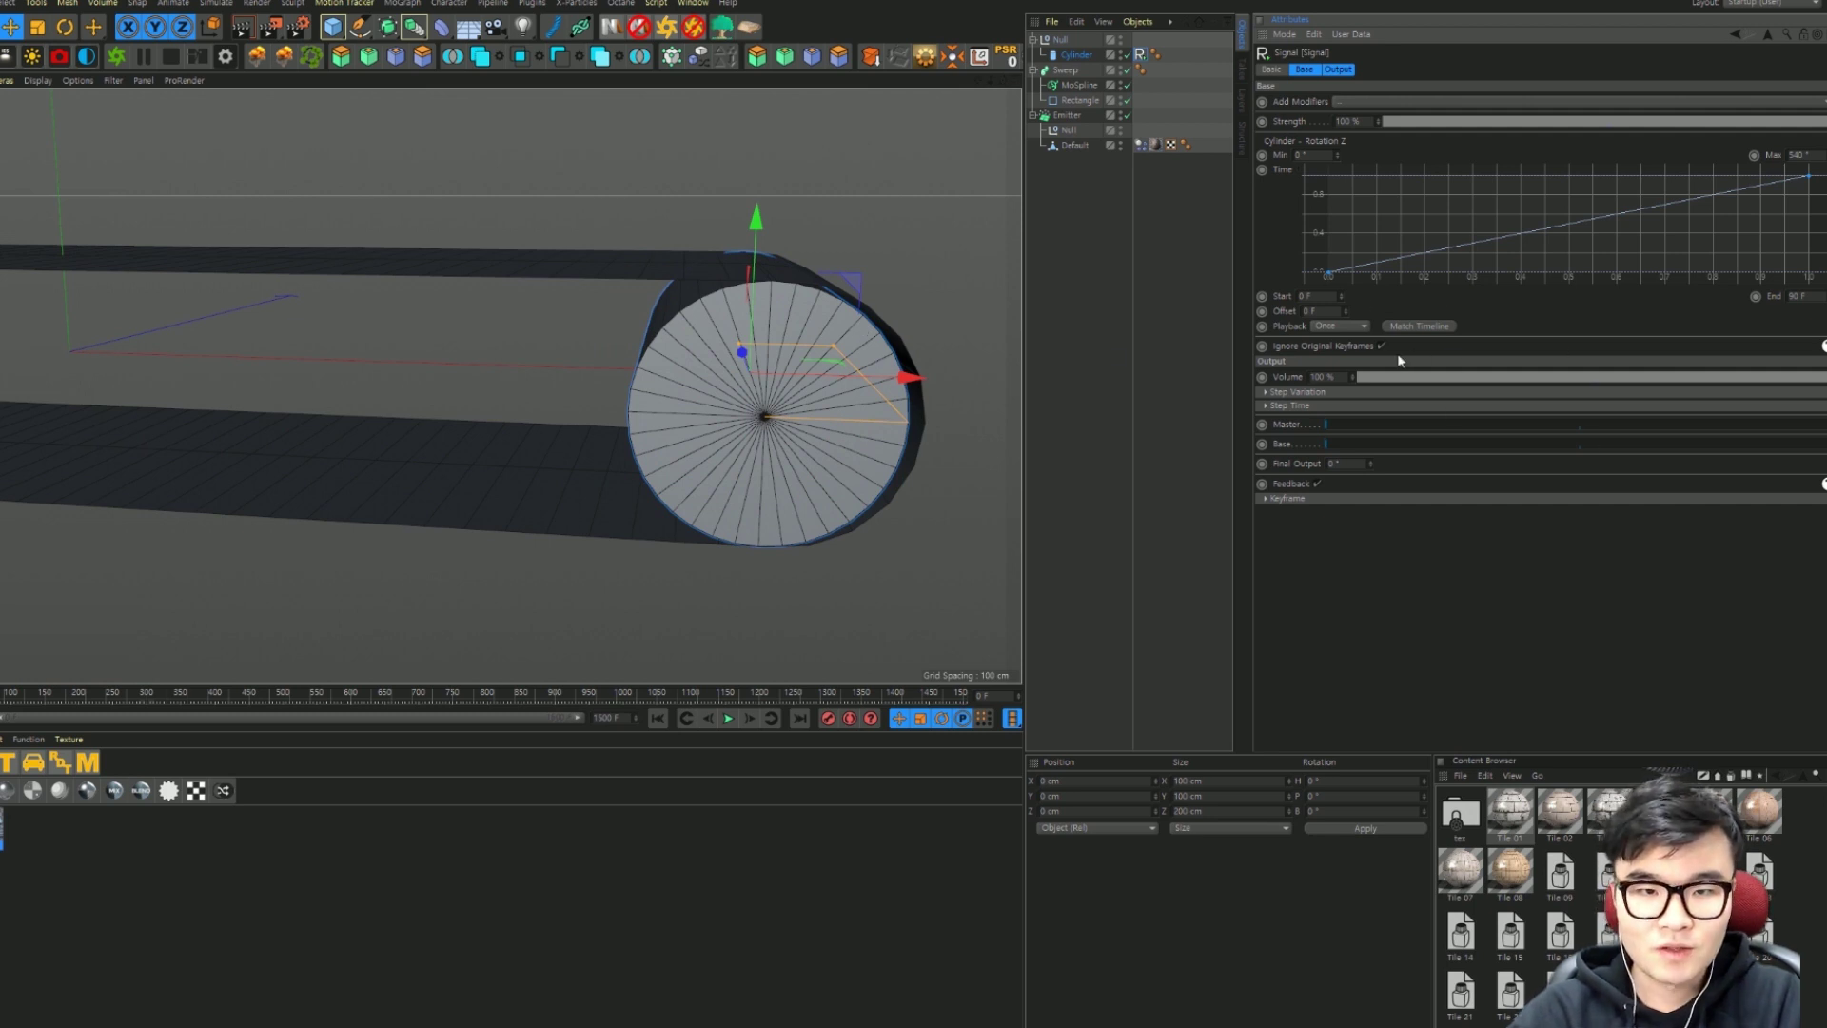
# Step: Set the Signal end frame to 300 with Additive playback, then preview it
pyautogui.doubleClick(1797, 296)
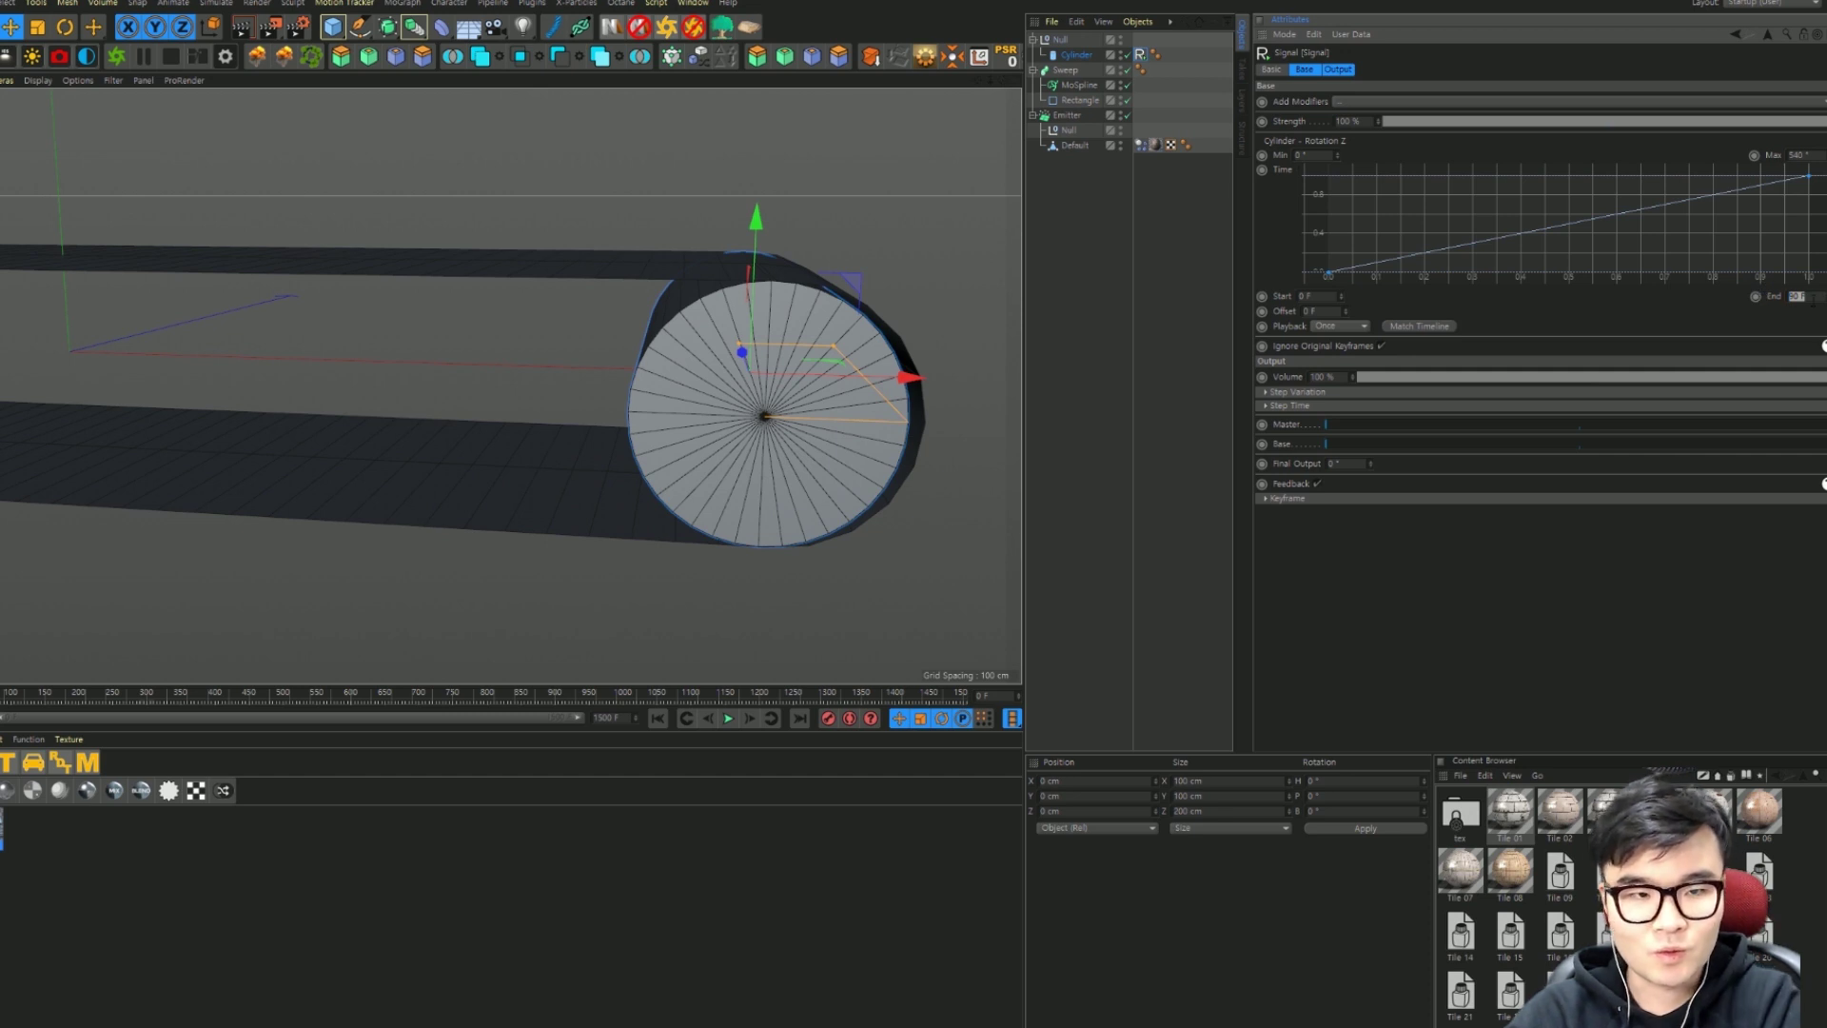
pyautogui.write('300')
pyautogui.press('Return')
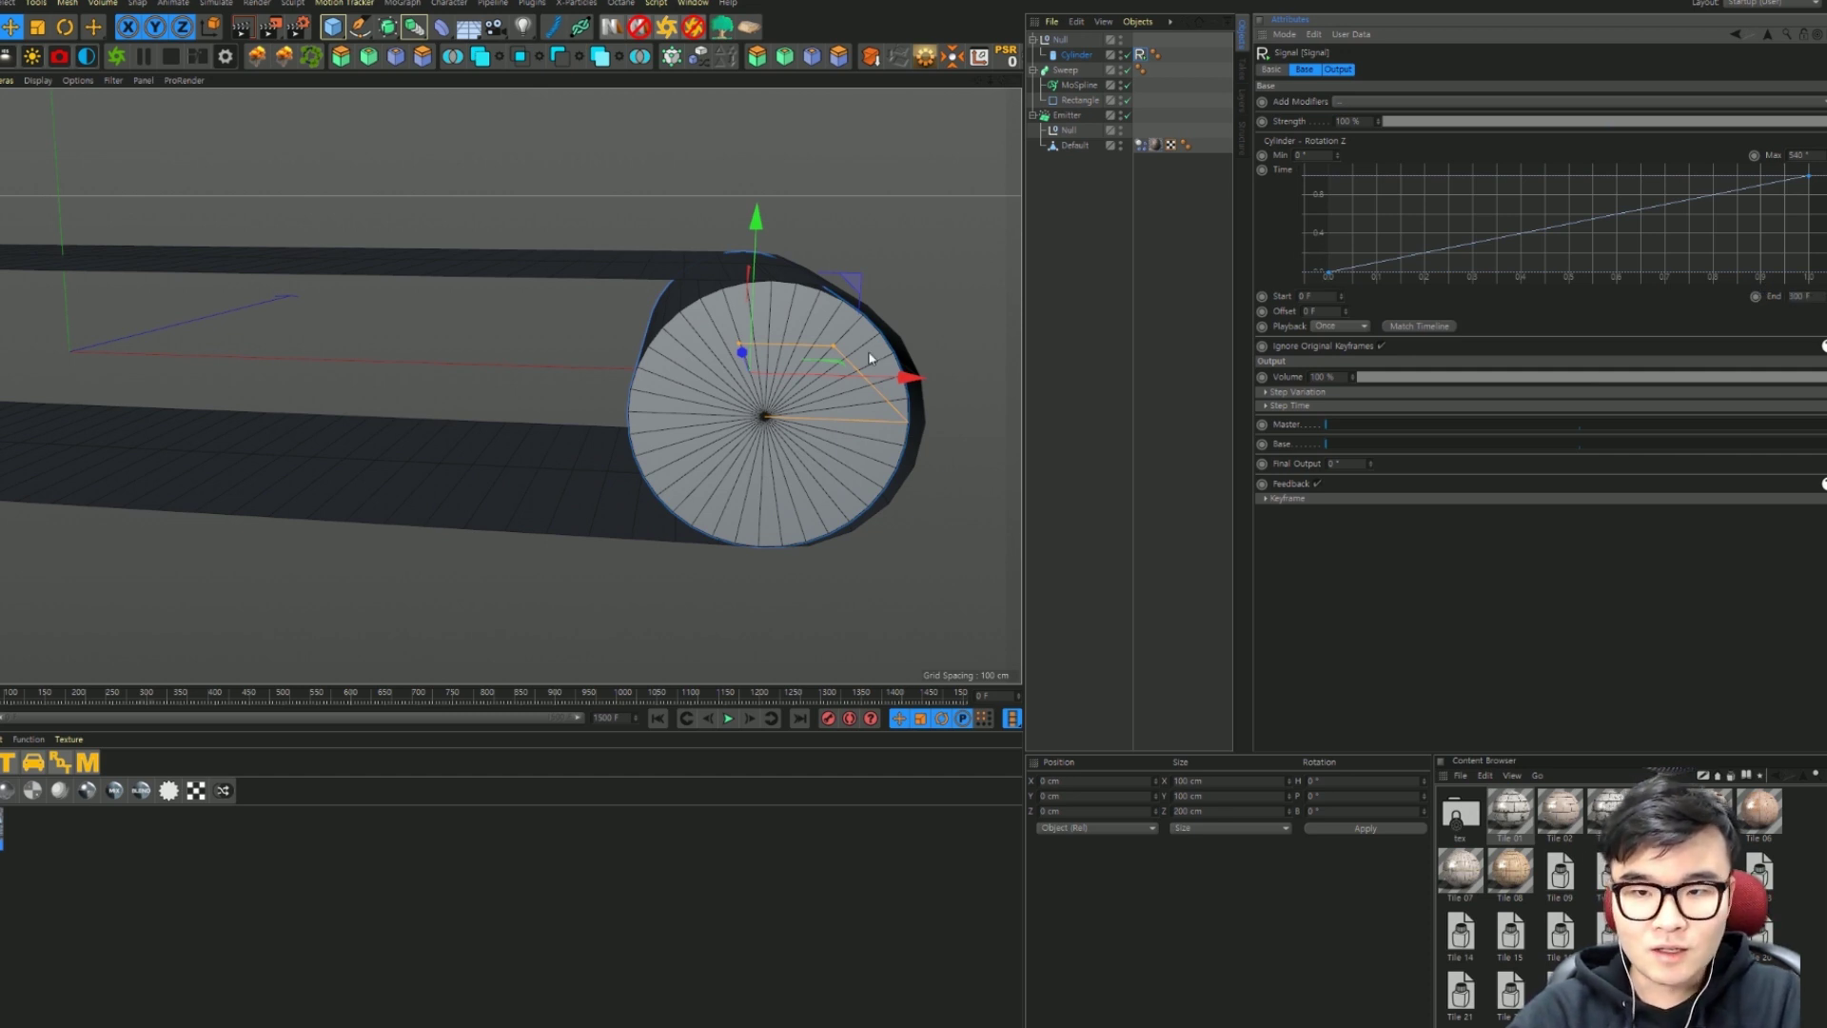
pyautogui.click(1328, 327)
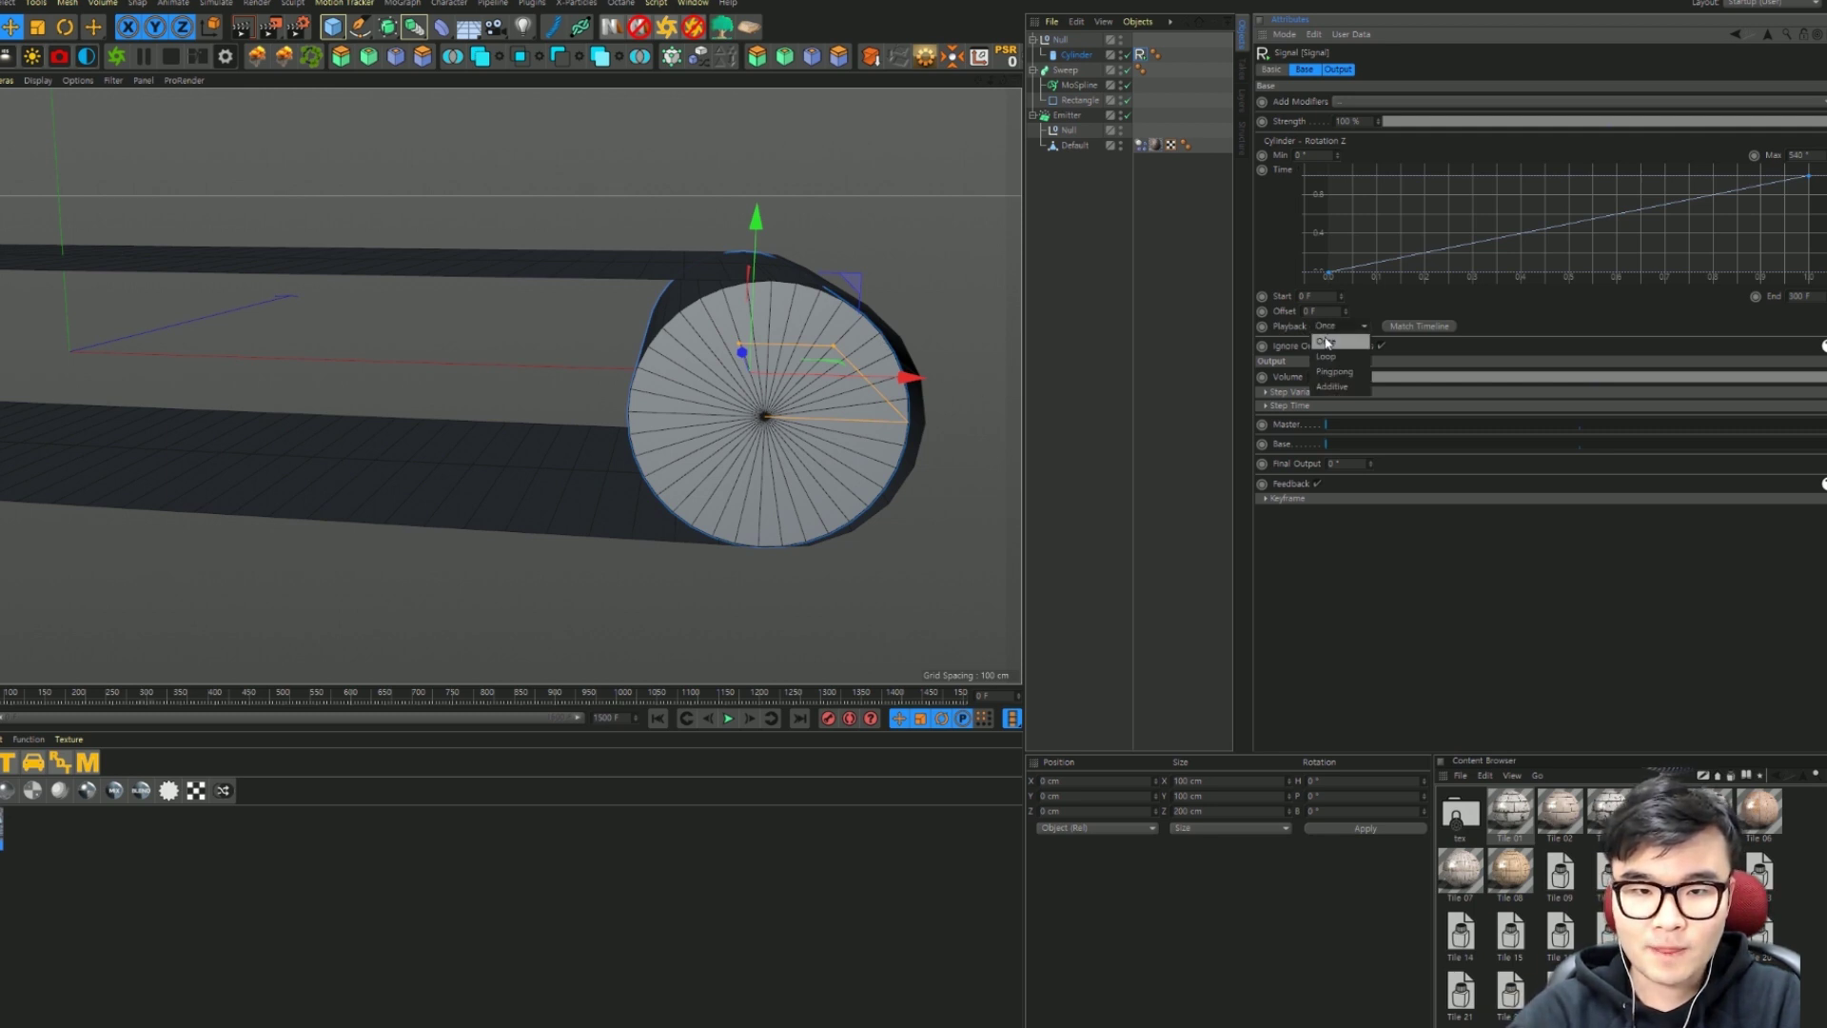
pyautogui.click(1337, 387)
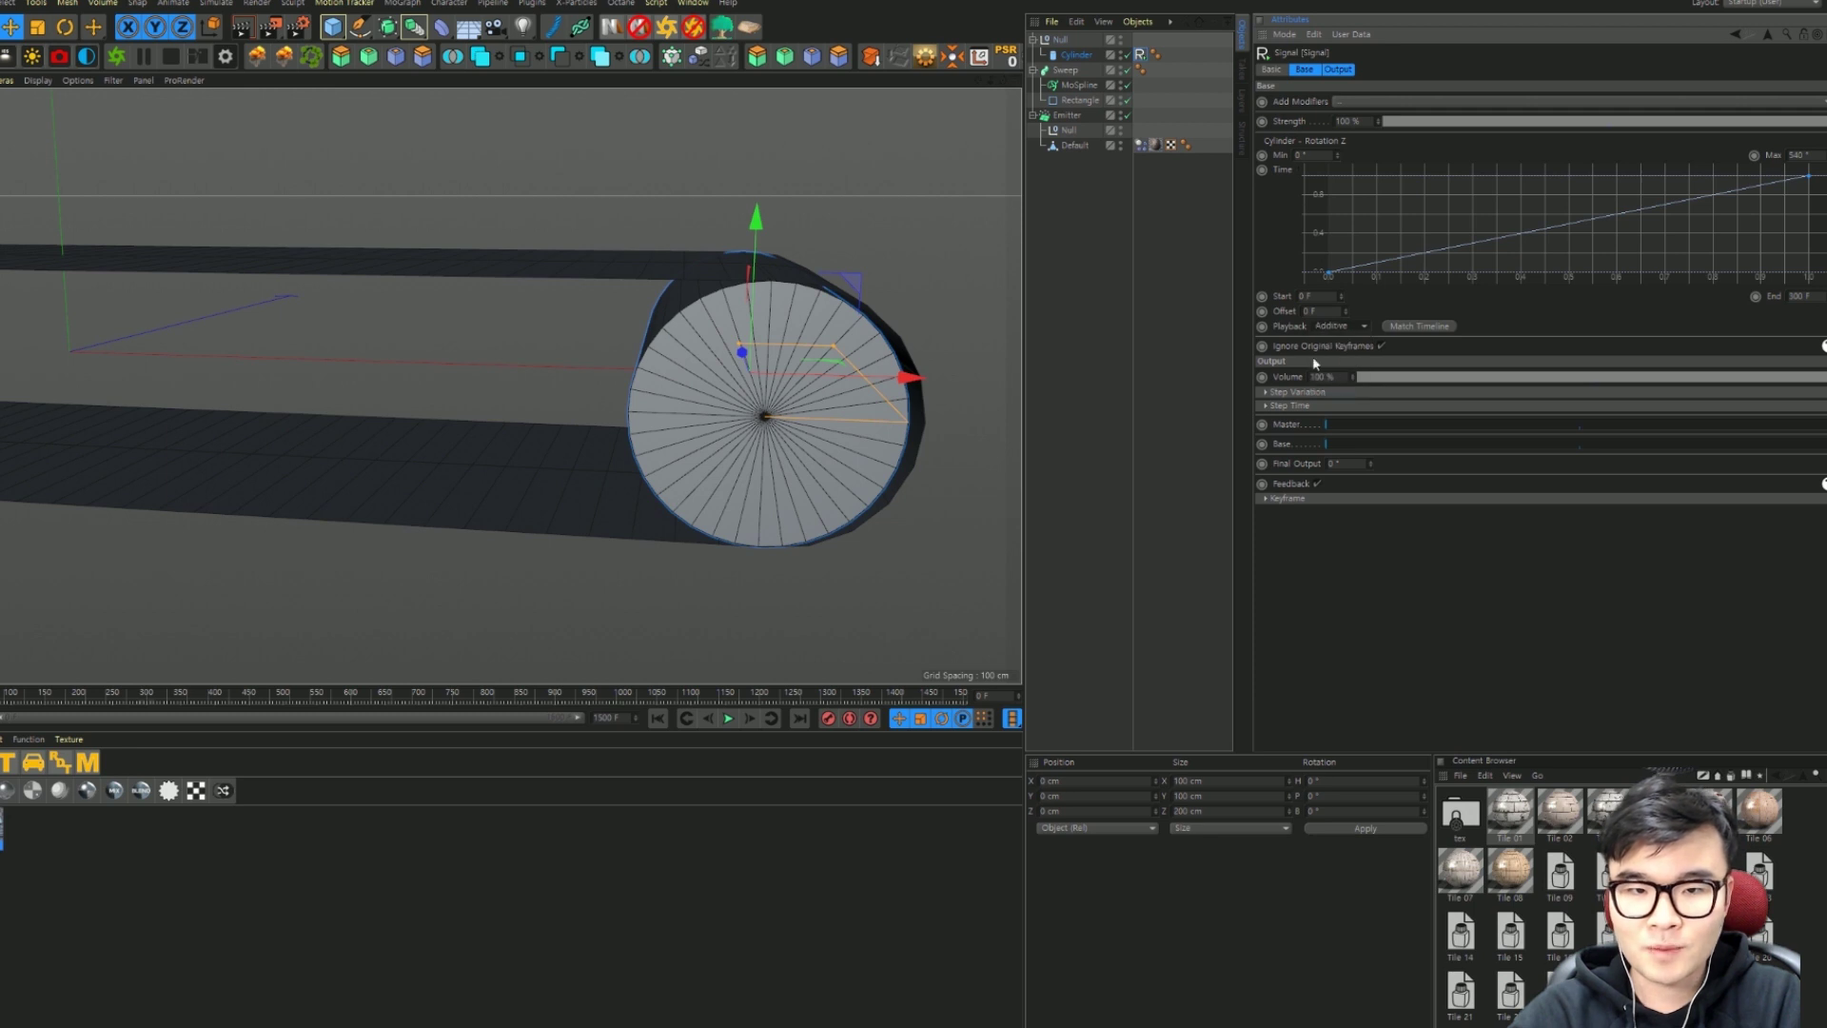
pyautogui.click(728, 719)
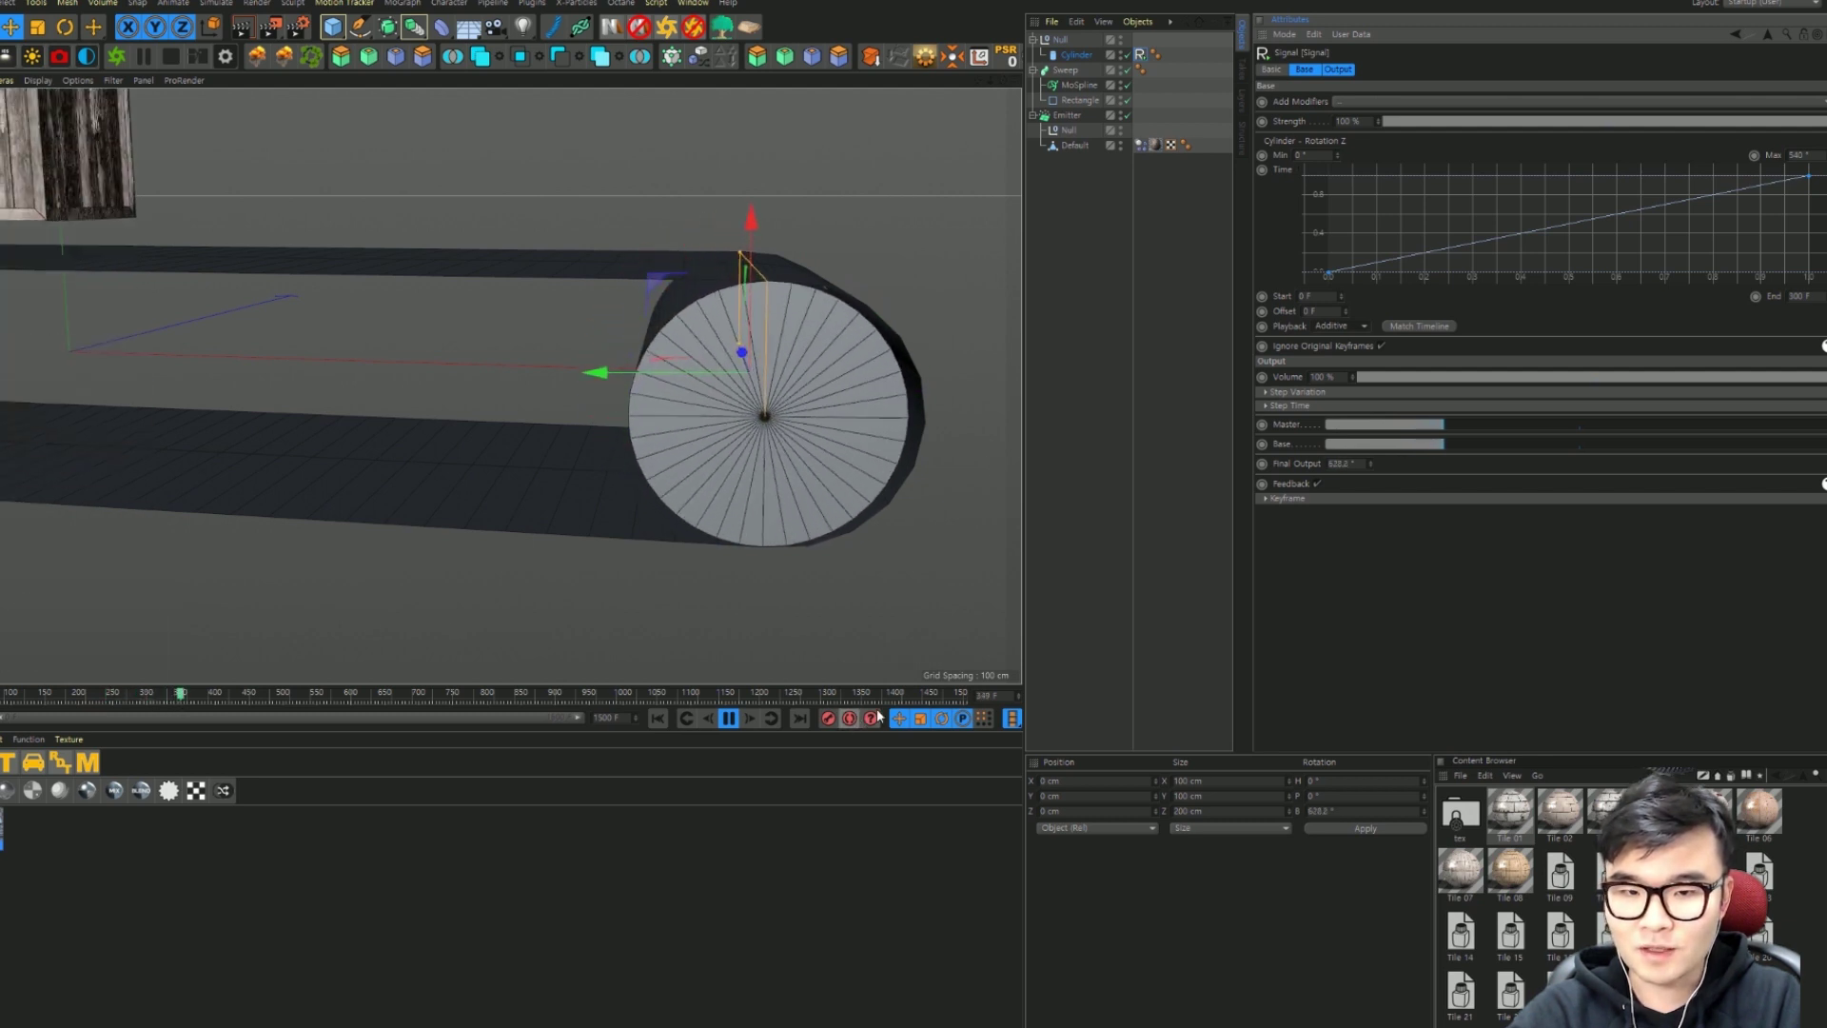
pyautogui.click(731, 721)
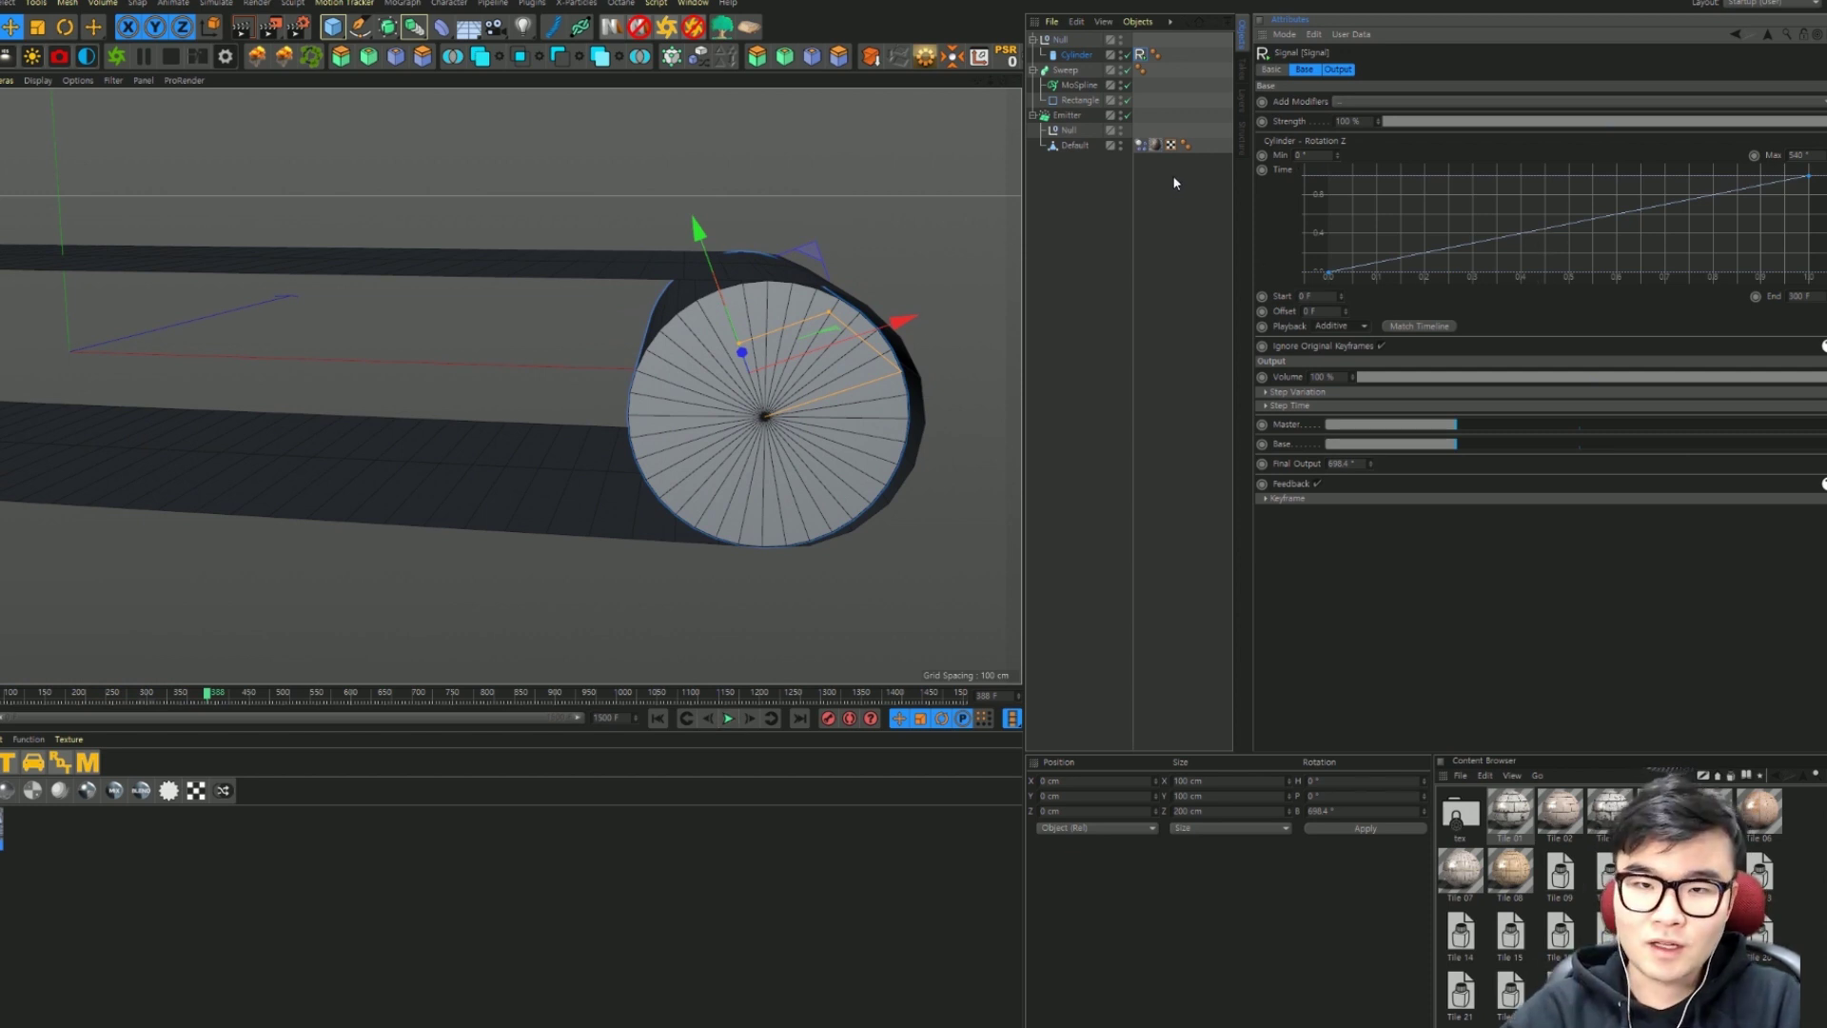
# Step: Keyframe the cylinder's bank rotation at 0° on frame 0
pyautogui.click(1159, 293)
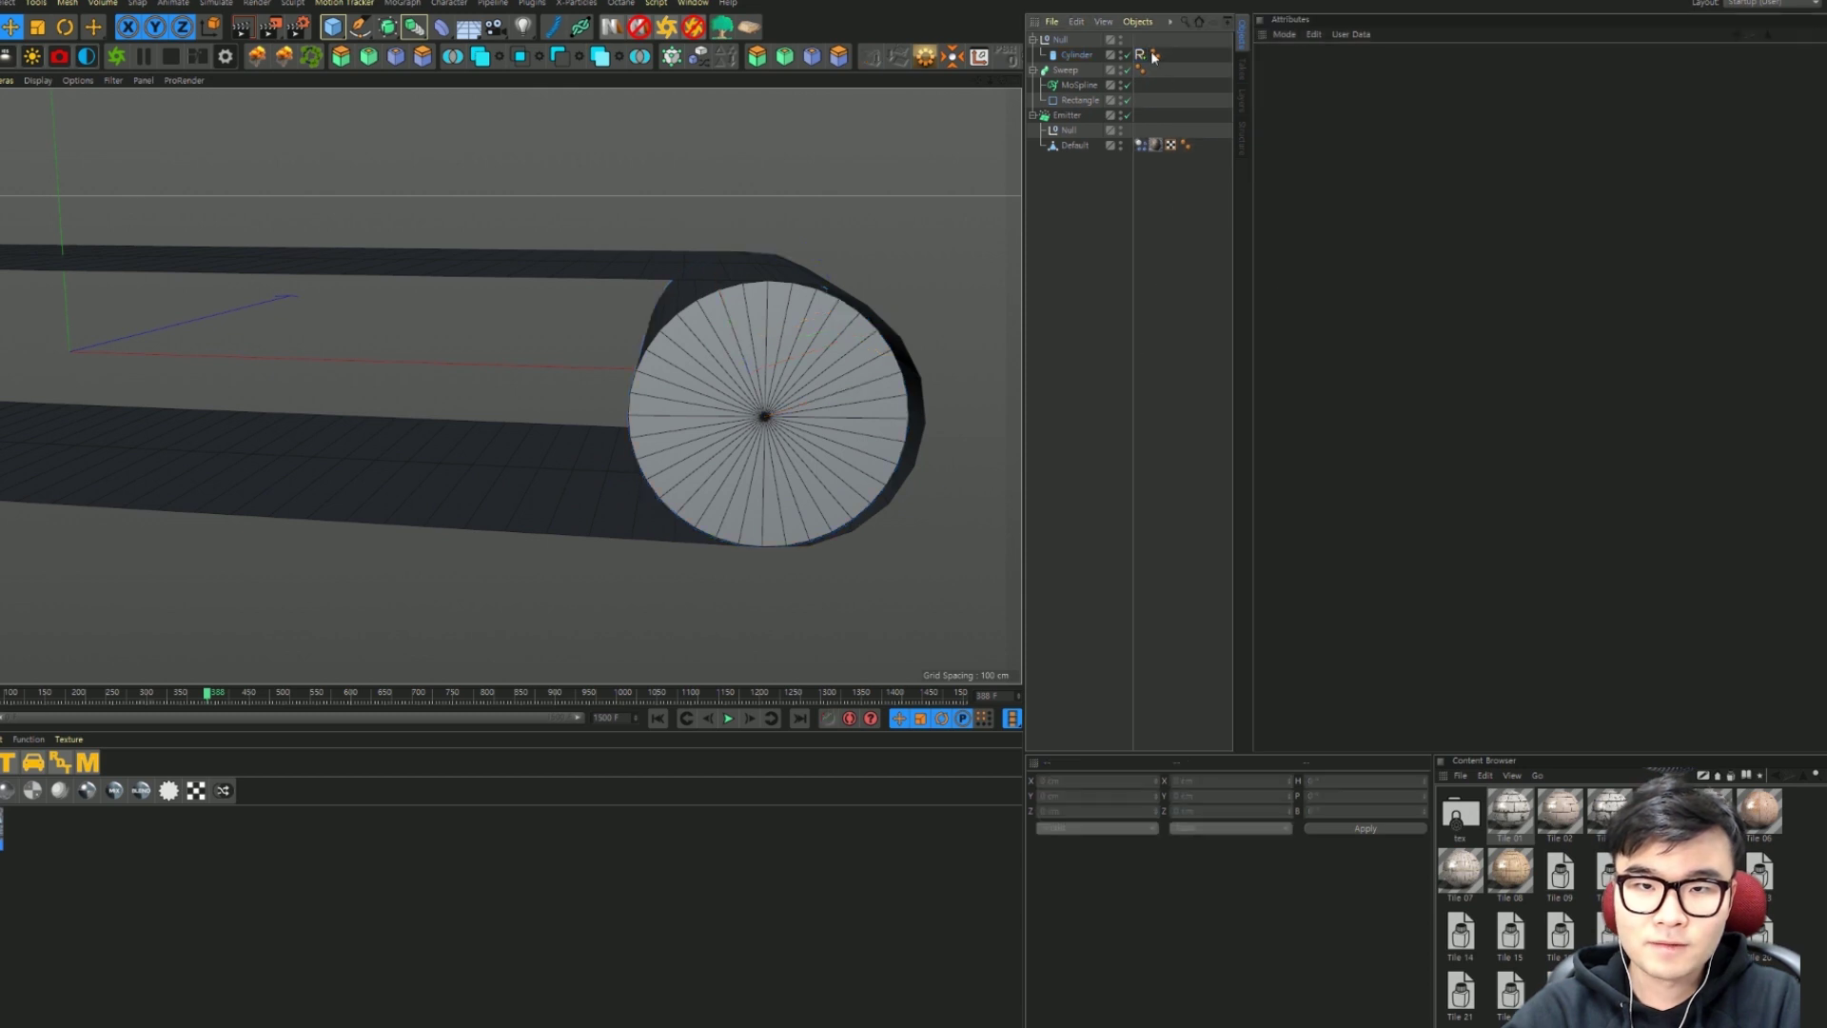
pyautogui.click(1076, 54)
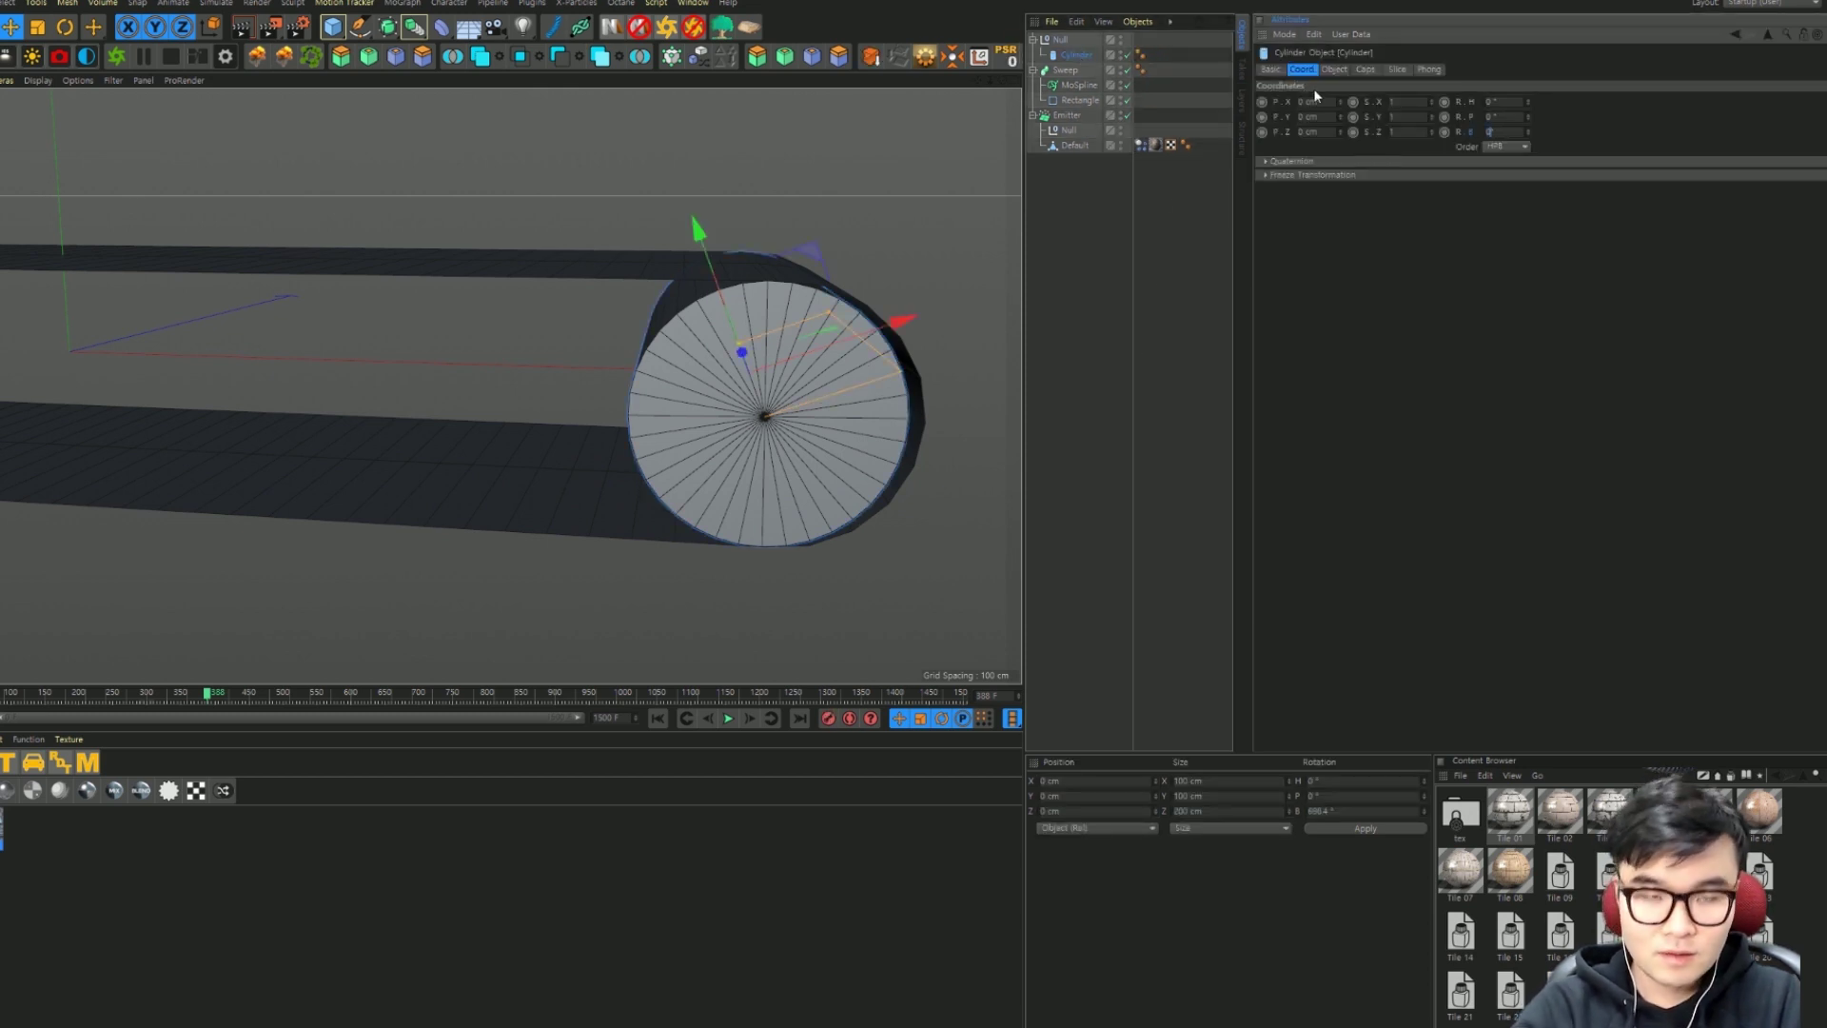
pyautogui.doubleClick(1504, 132)
pyautogui.write('0')
pyautogui.press('Return')
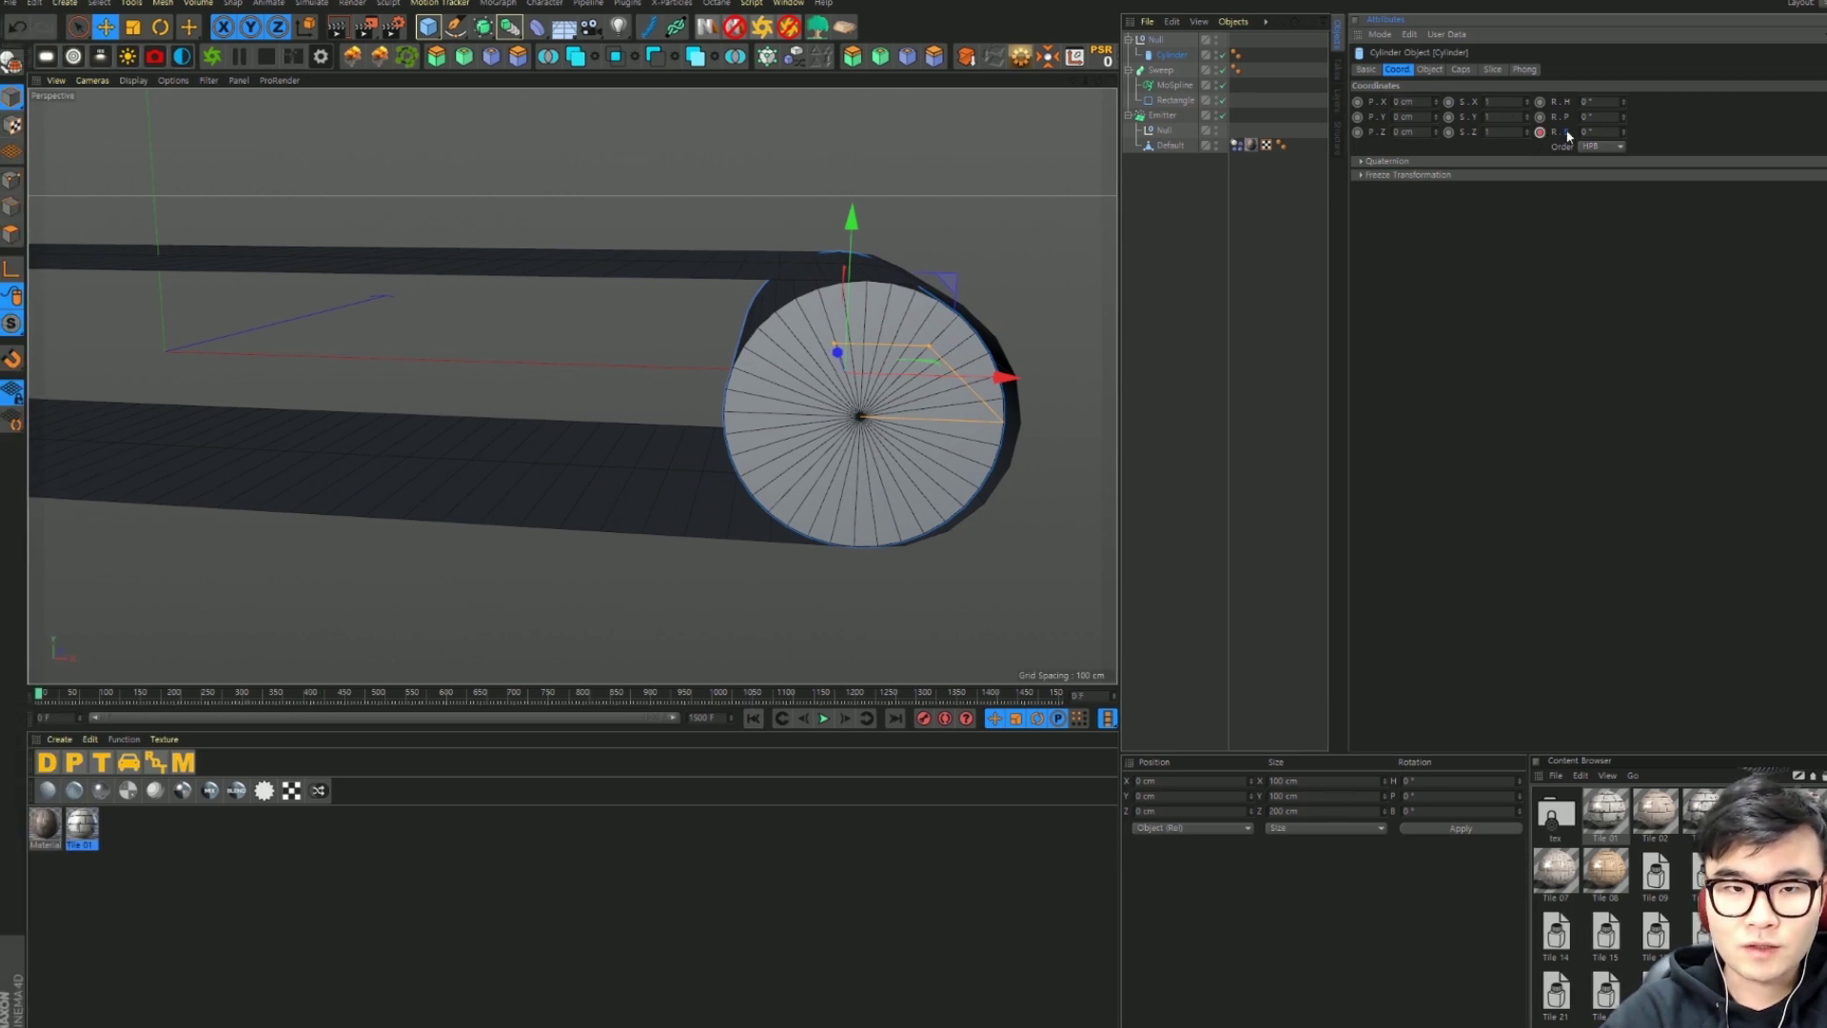
pyautogui.click(1540, 131)
# Step: Set the bank rotation to 540° at frame 300 and open the Dope Sheet timeline
pyautogui.click(243, 694)
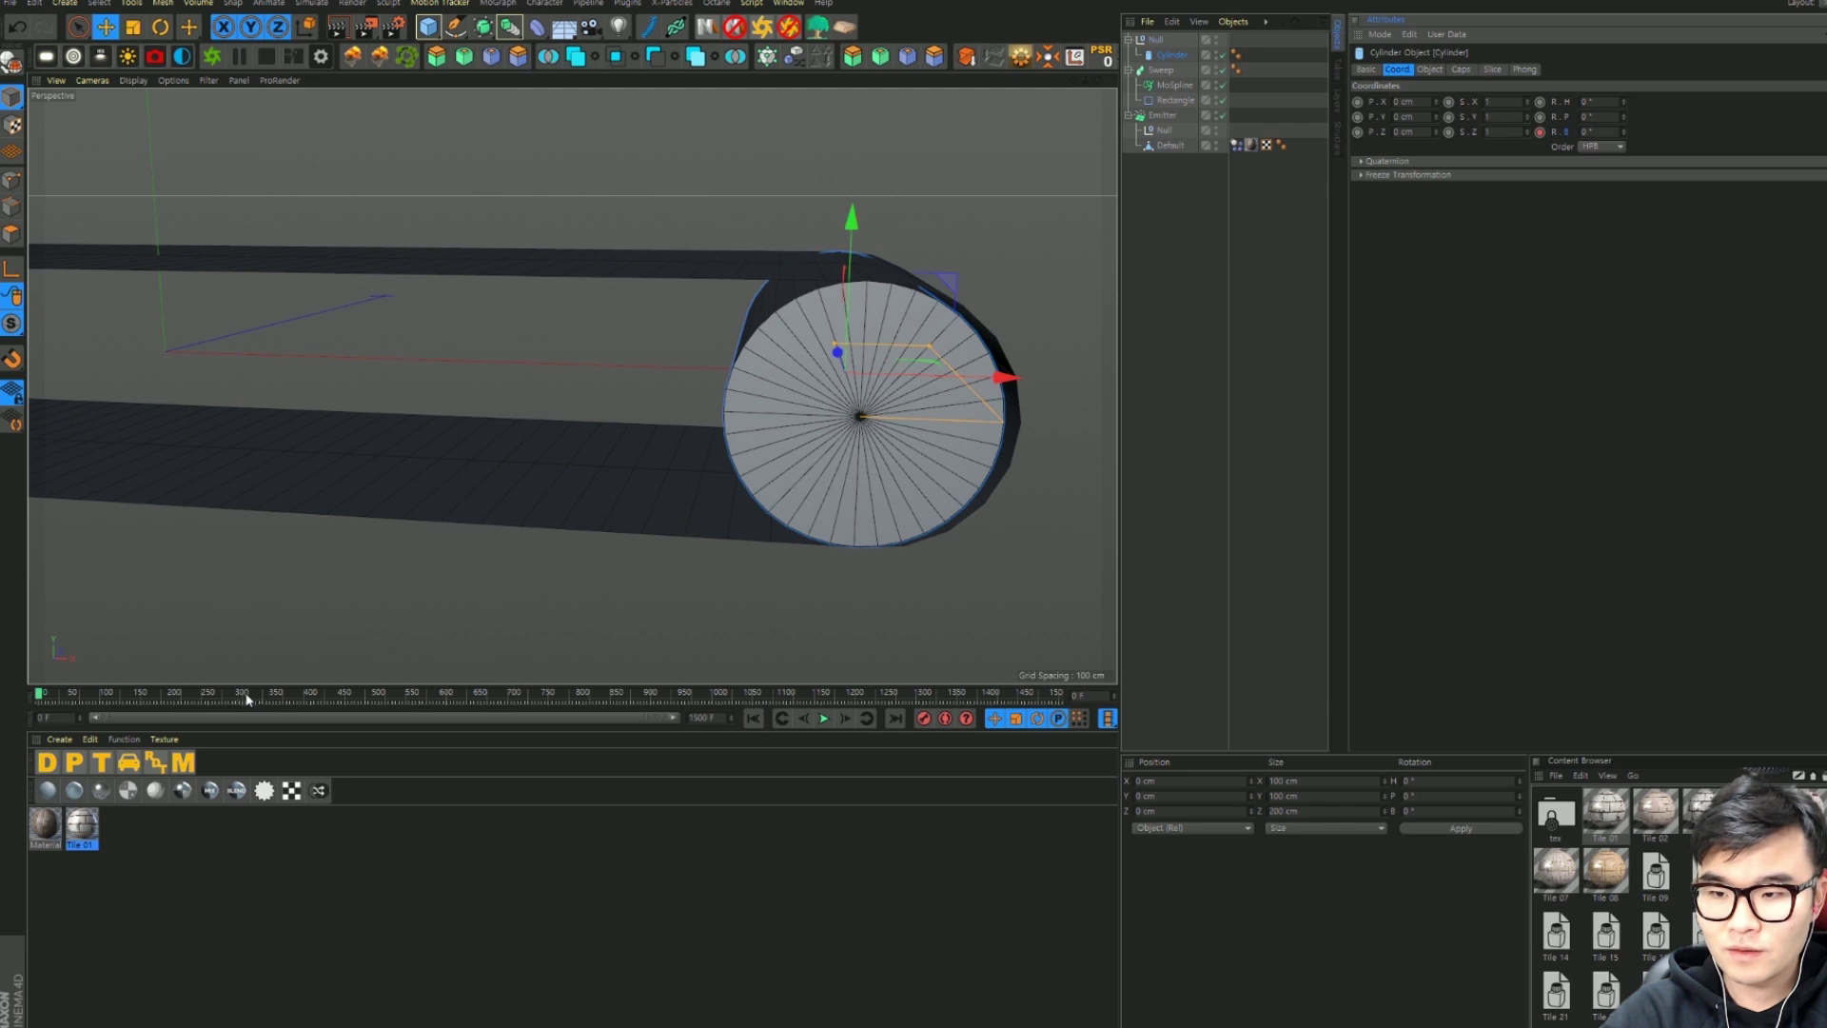
pyautogui.click(803, 717)
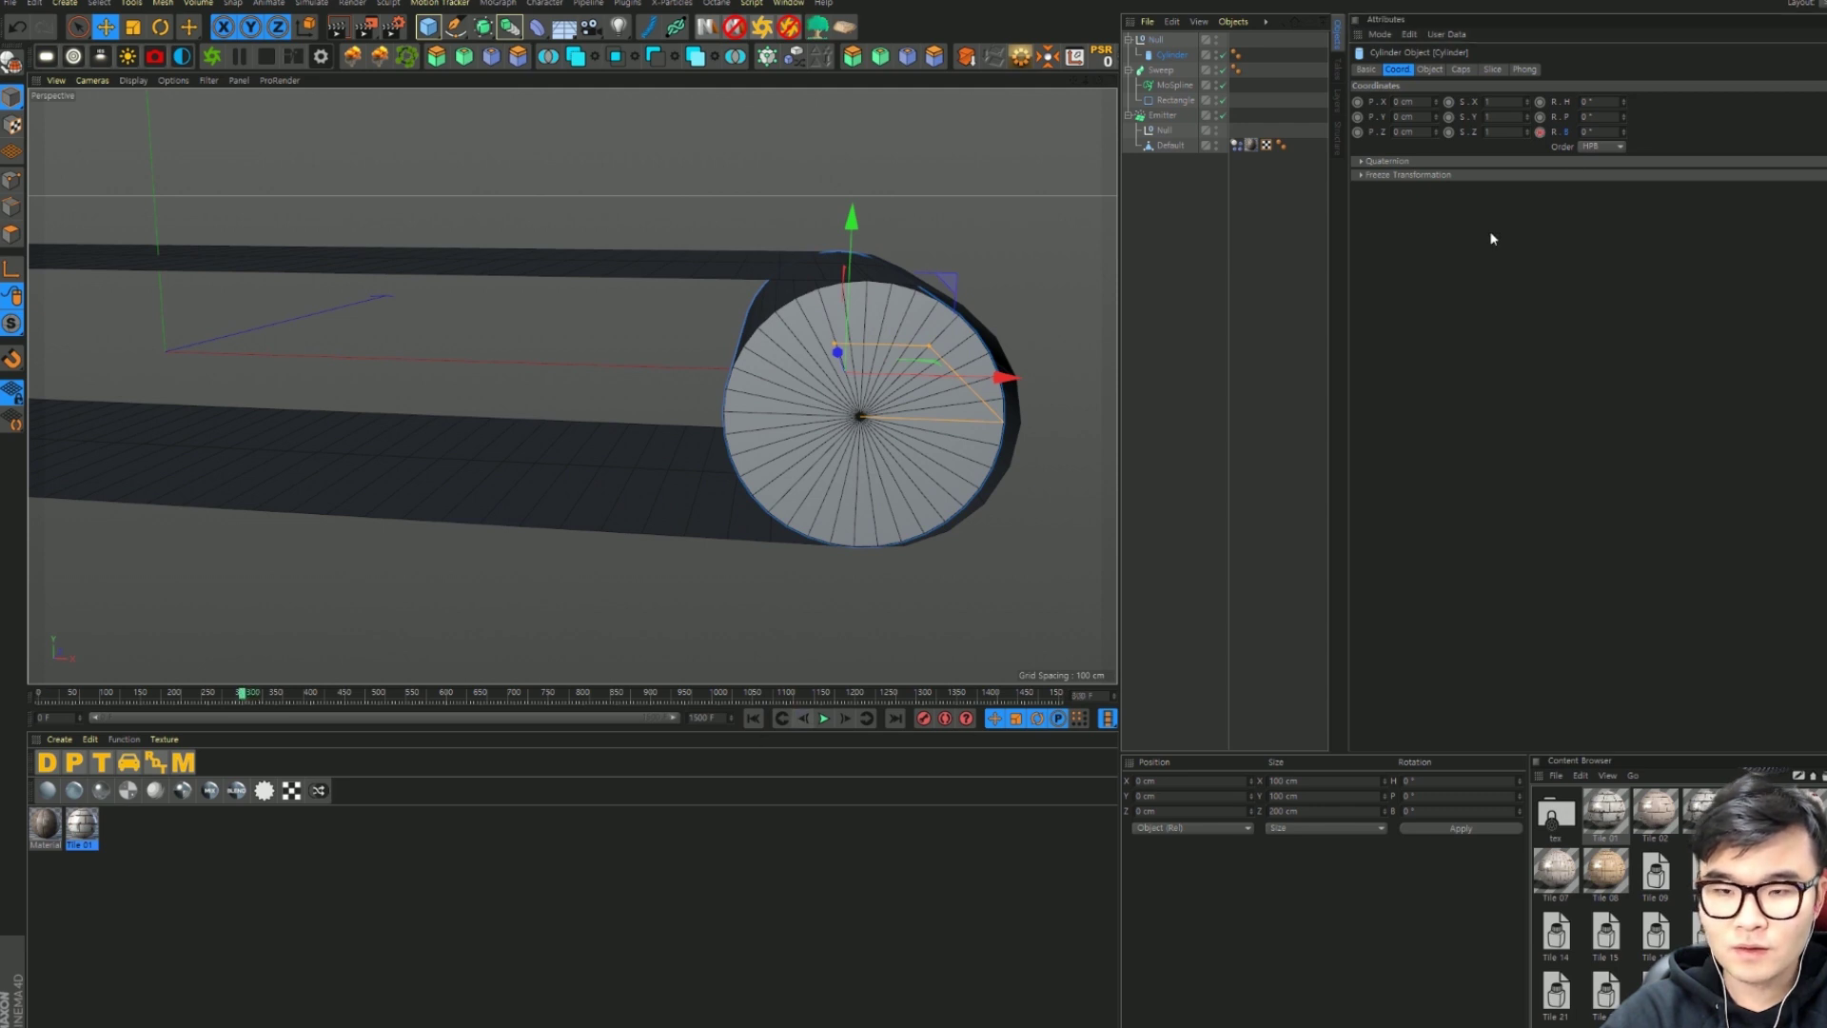
pyautogui.write('540')
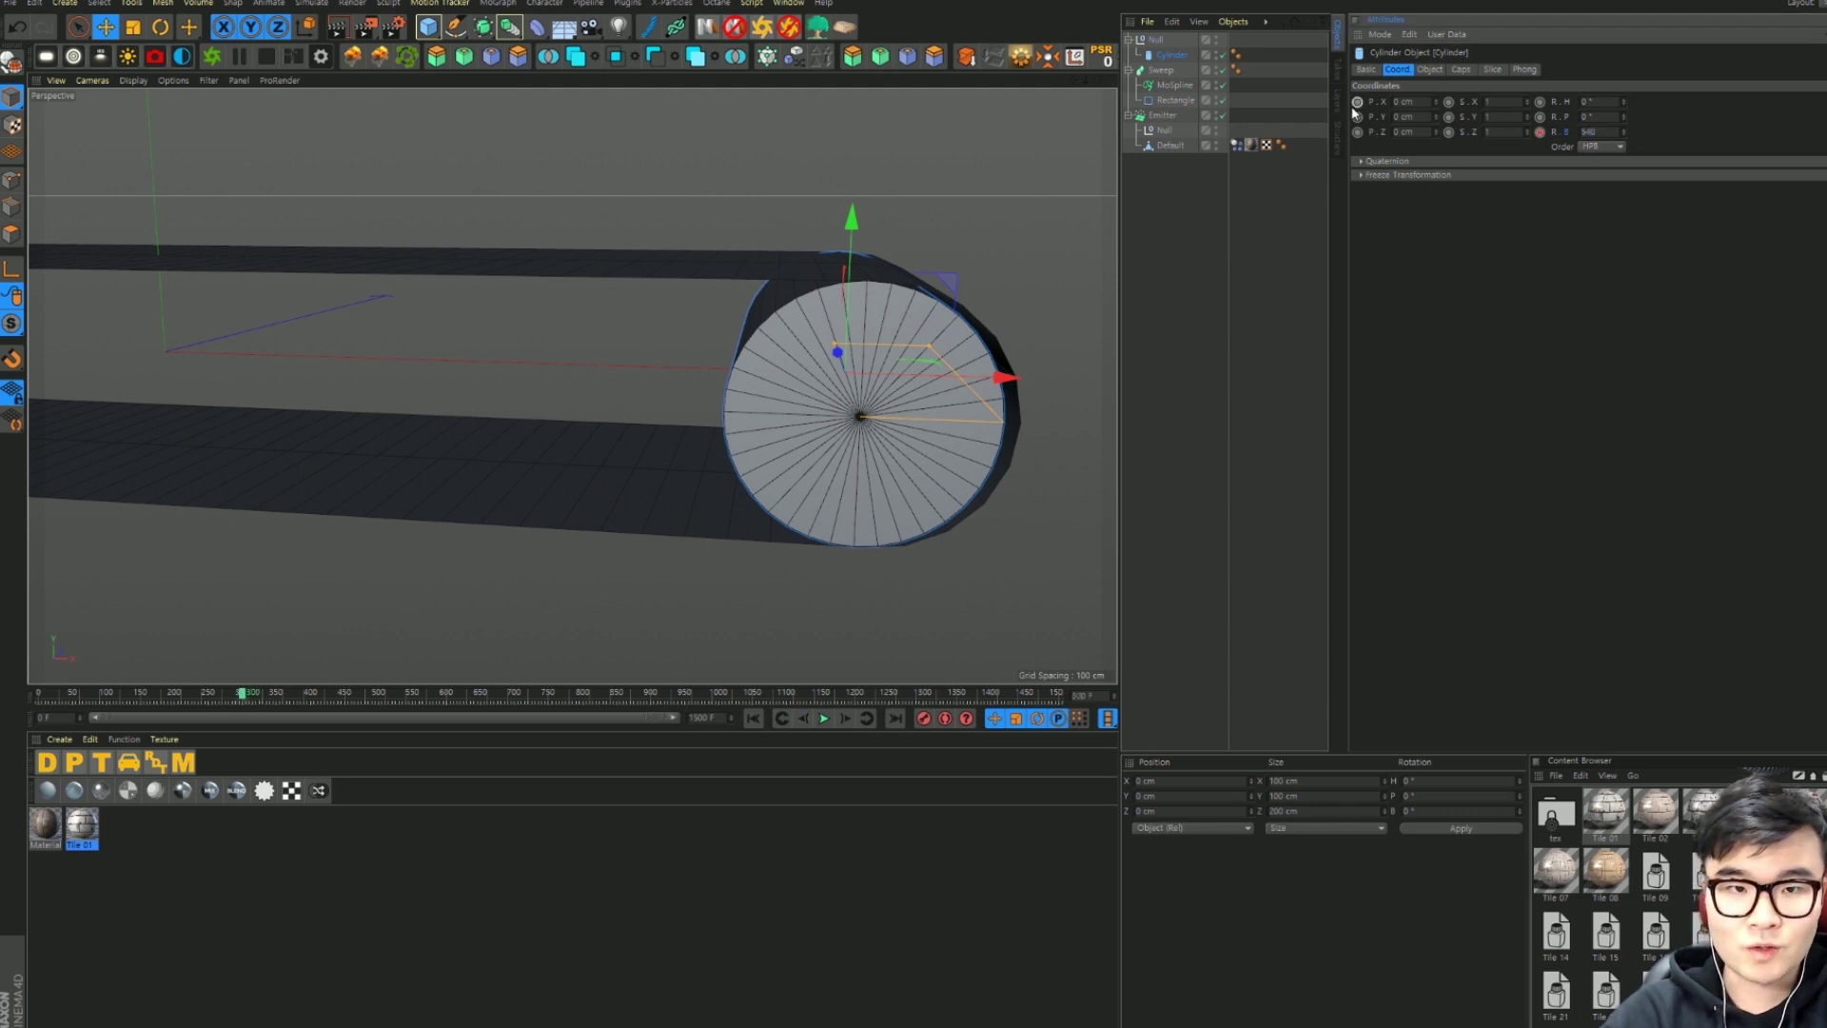
pyautogui.press('Return')
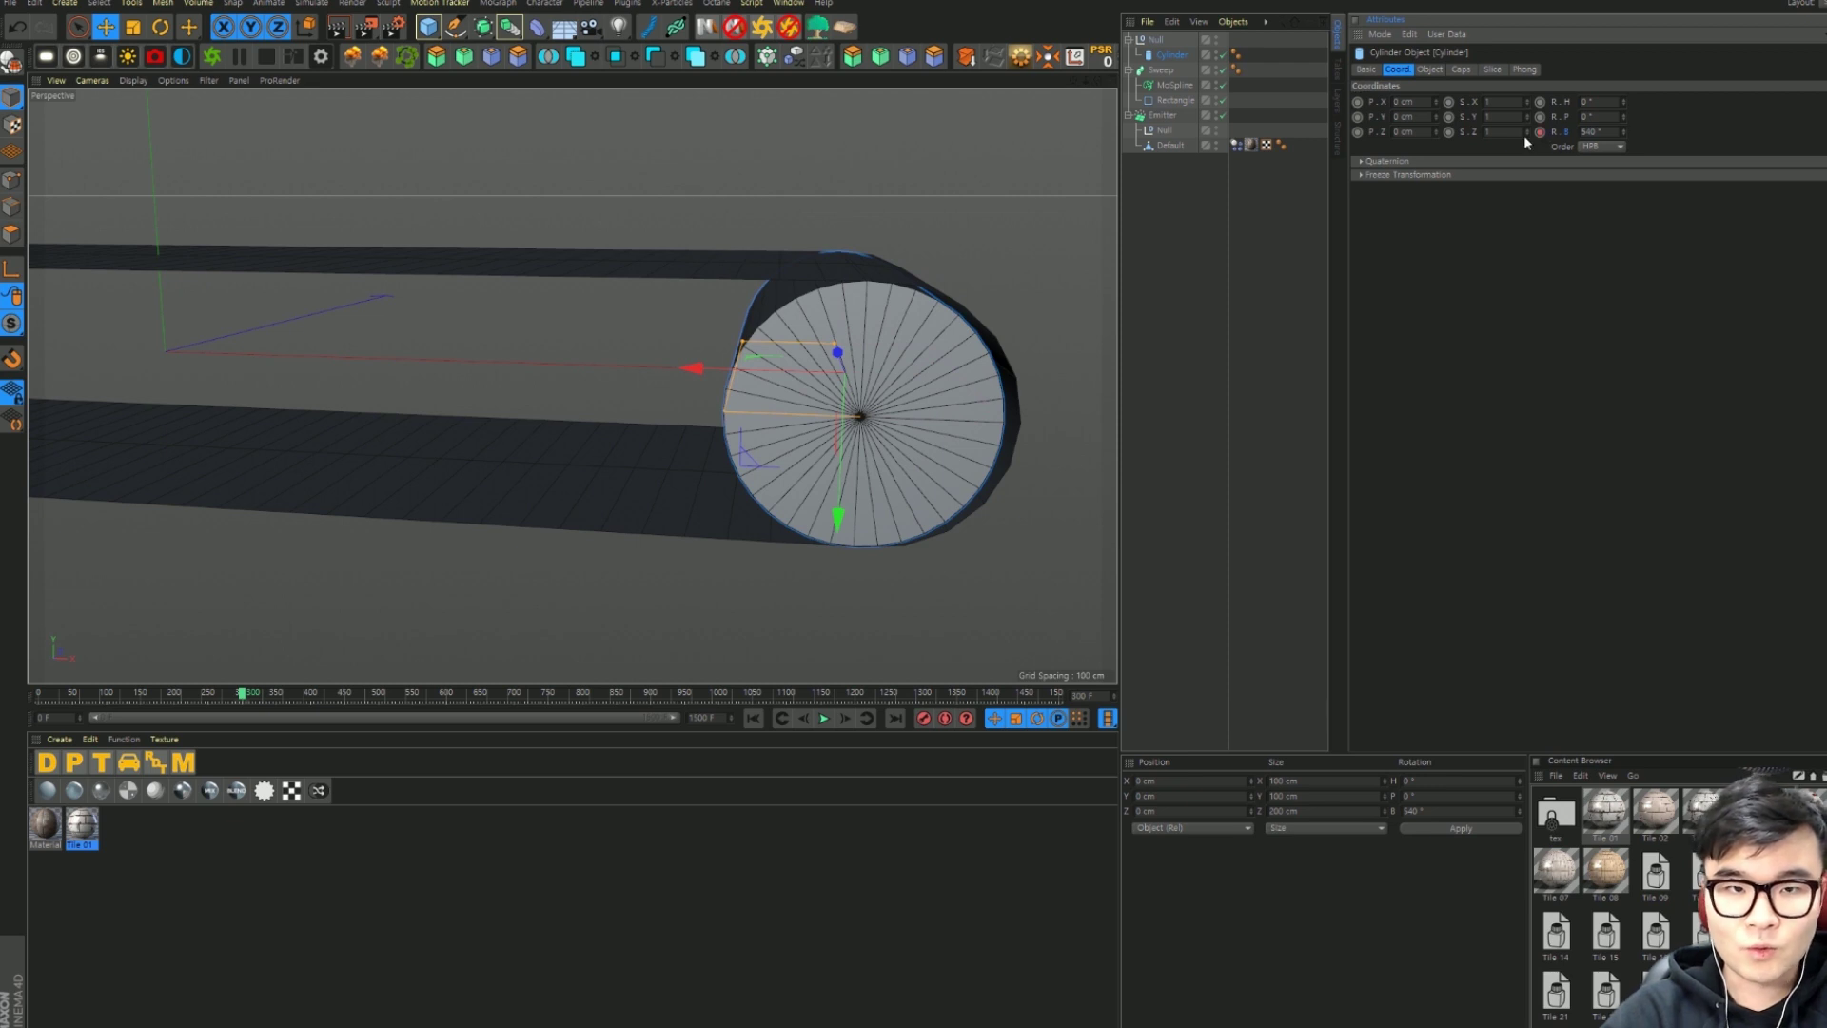
pyautogui.click(789, 3)
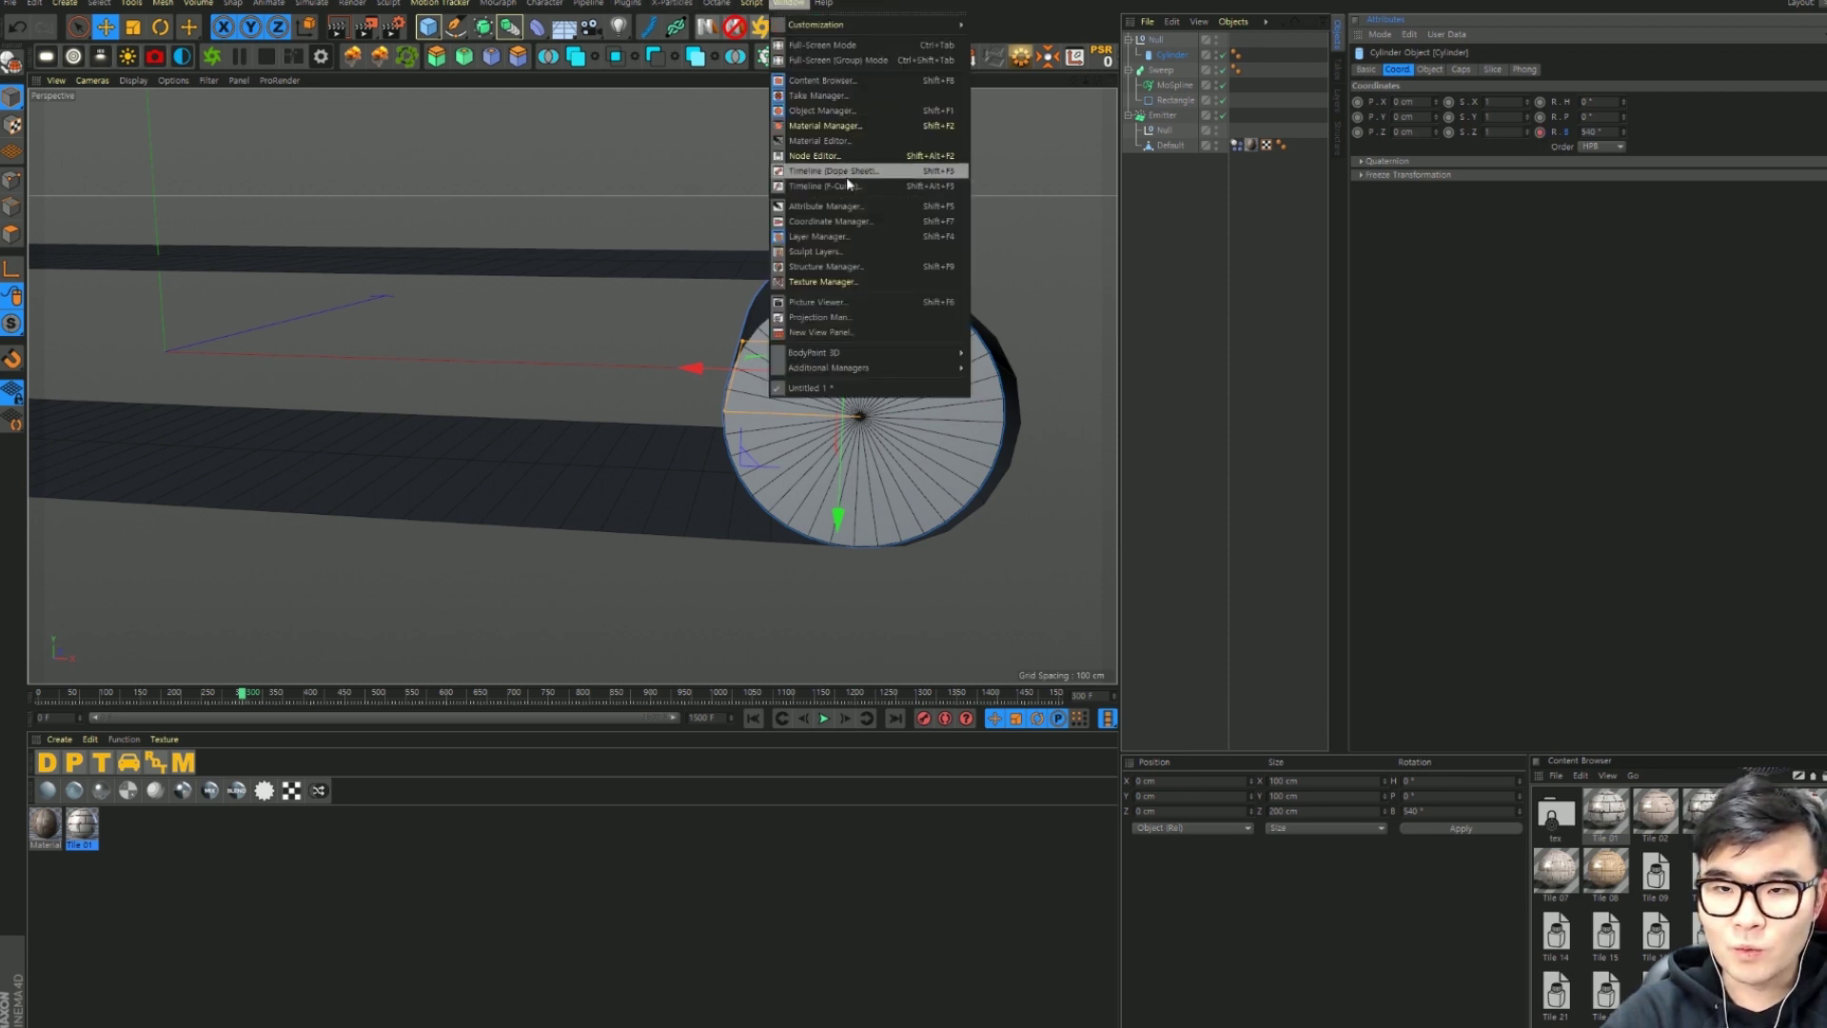
pyautogui.click(847, 177)
# Step: Set the cylinder's Rotation track After behaviour to Continue, then close the Timeline
pyautogui.click(861, 278)
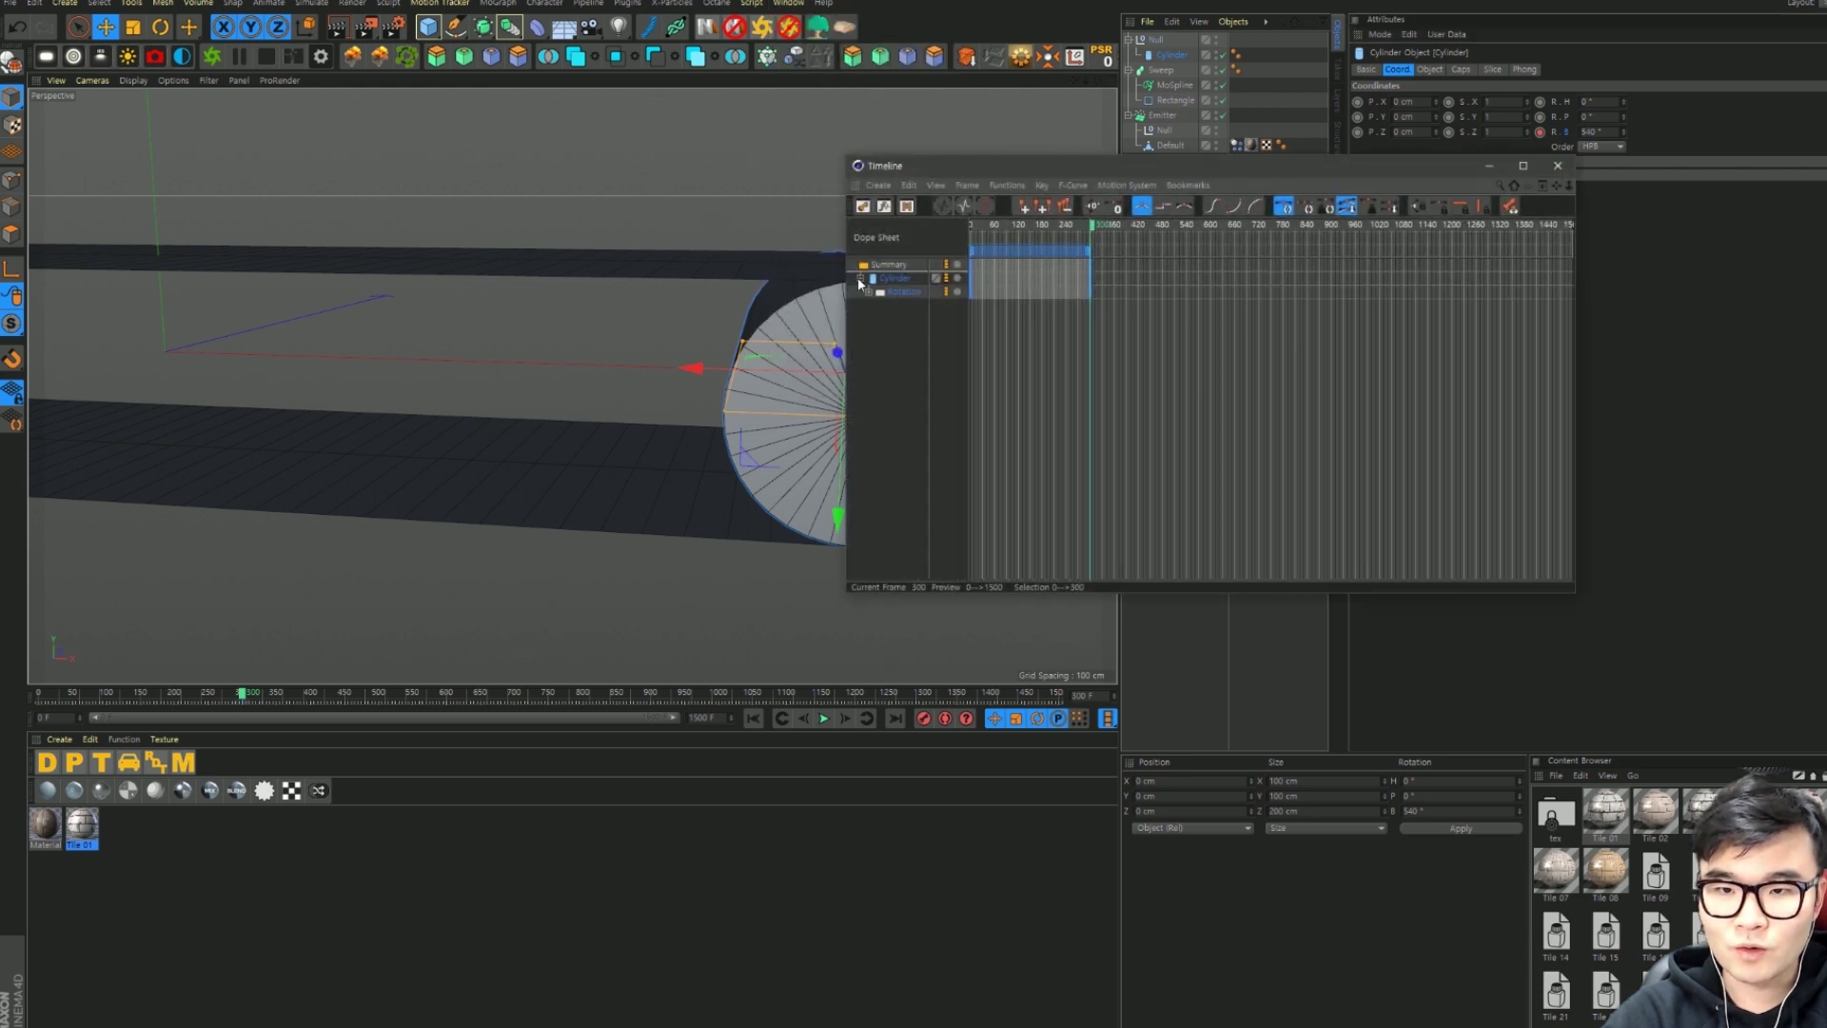
pyautogui.click(868, 292)
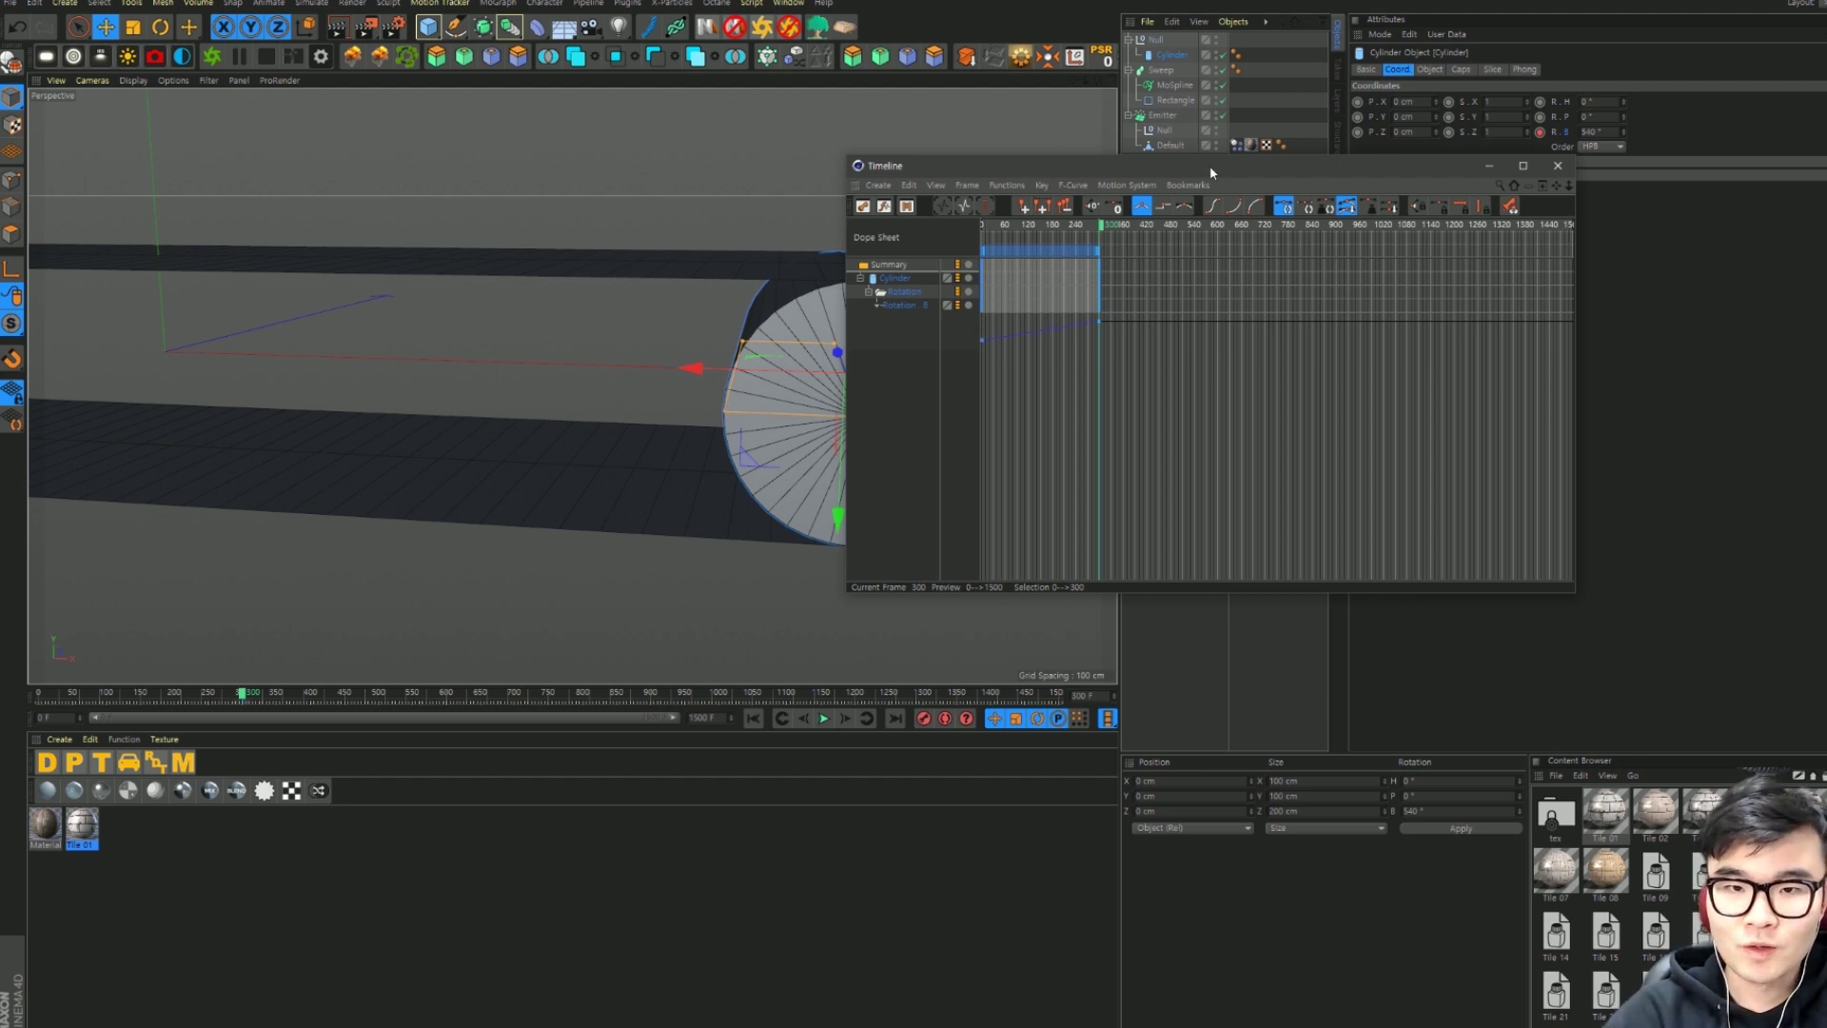
pyautogui.click(912, 306)
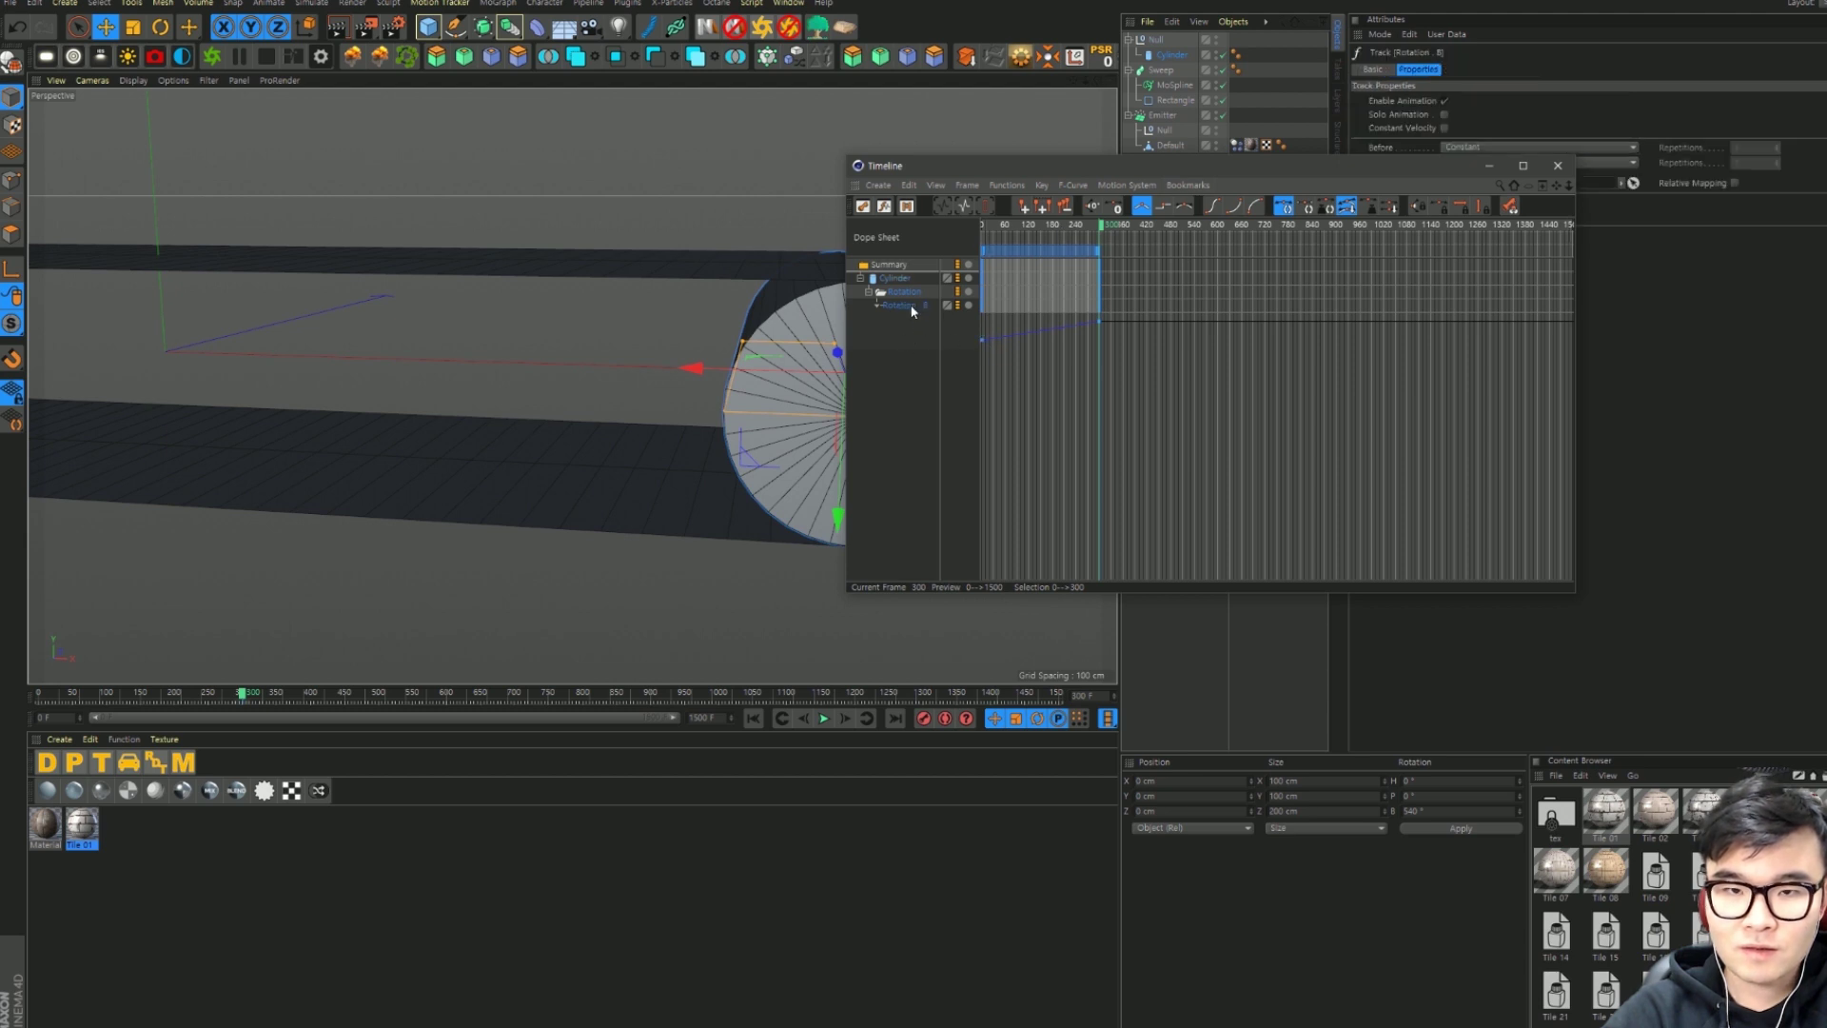
pyautogui.moveTo(1172, 165); pyautogui.dragTo(944, 124)
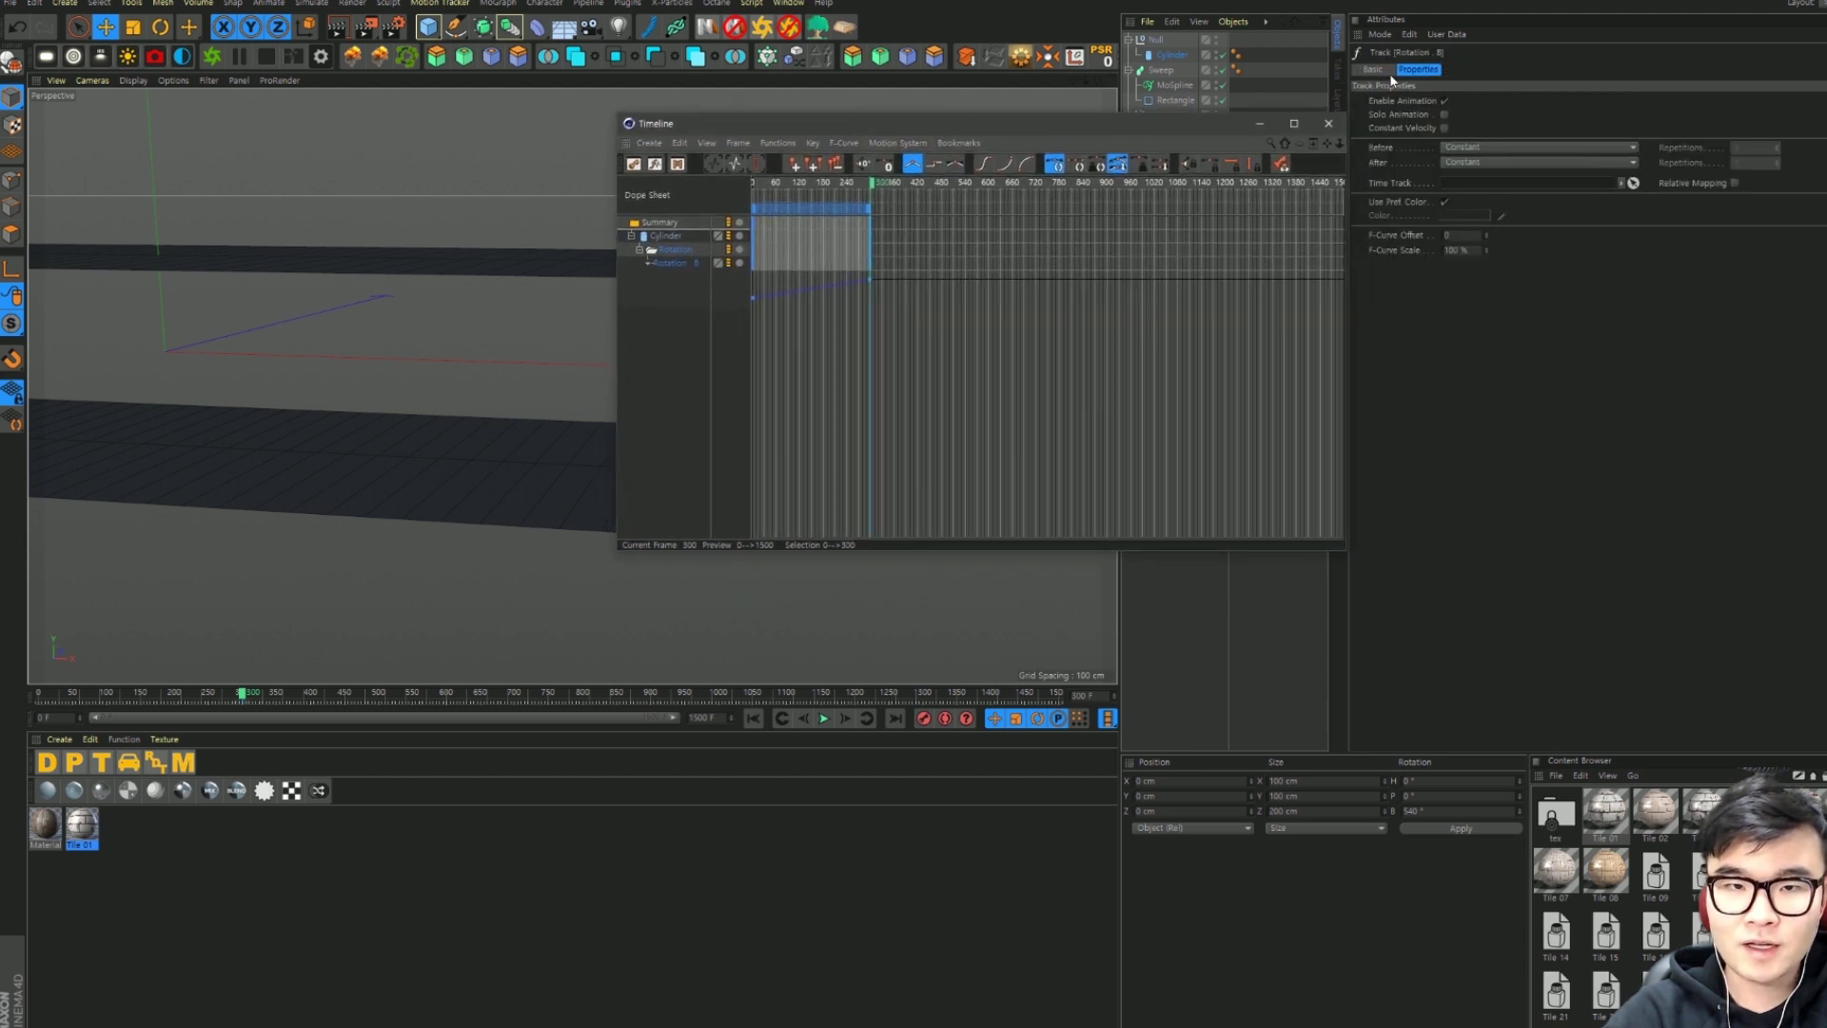
pyautogui.click(1462, 165)
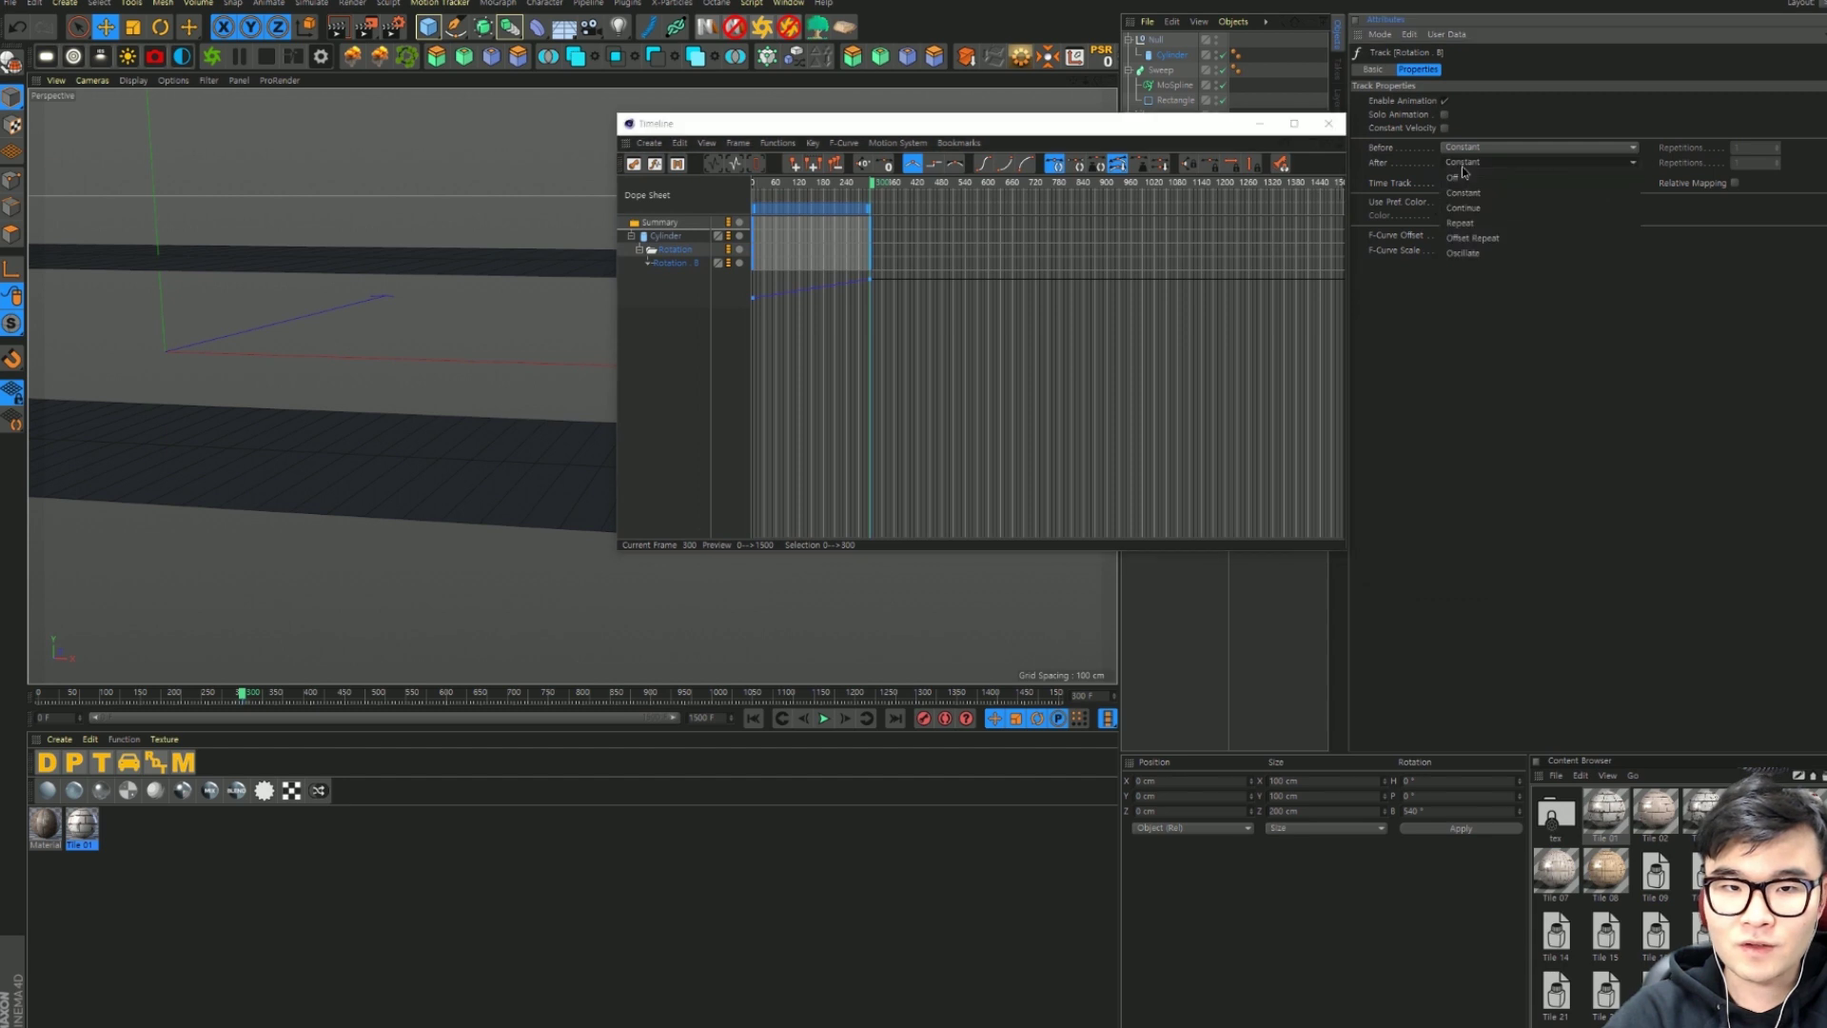
pyautogui.click(1484, 203)
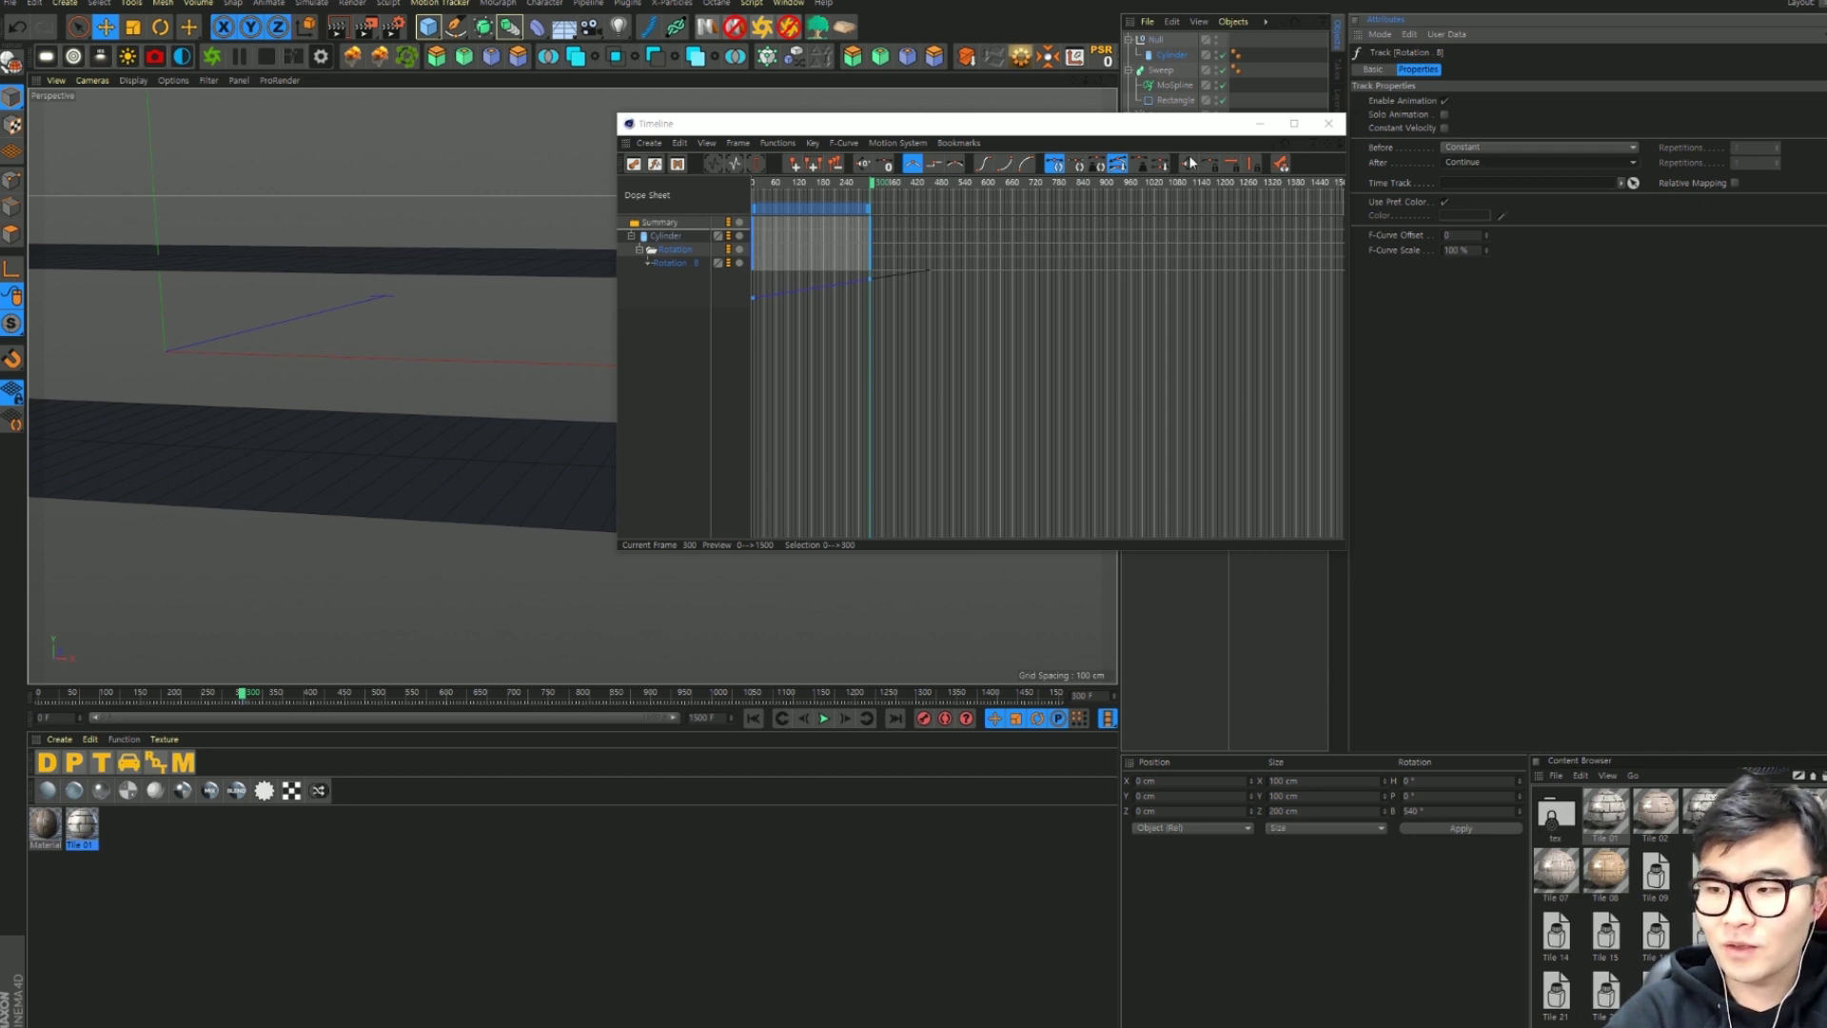
pyautogui.click(1330, 123)
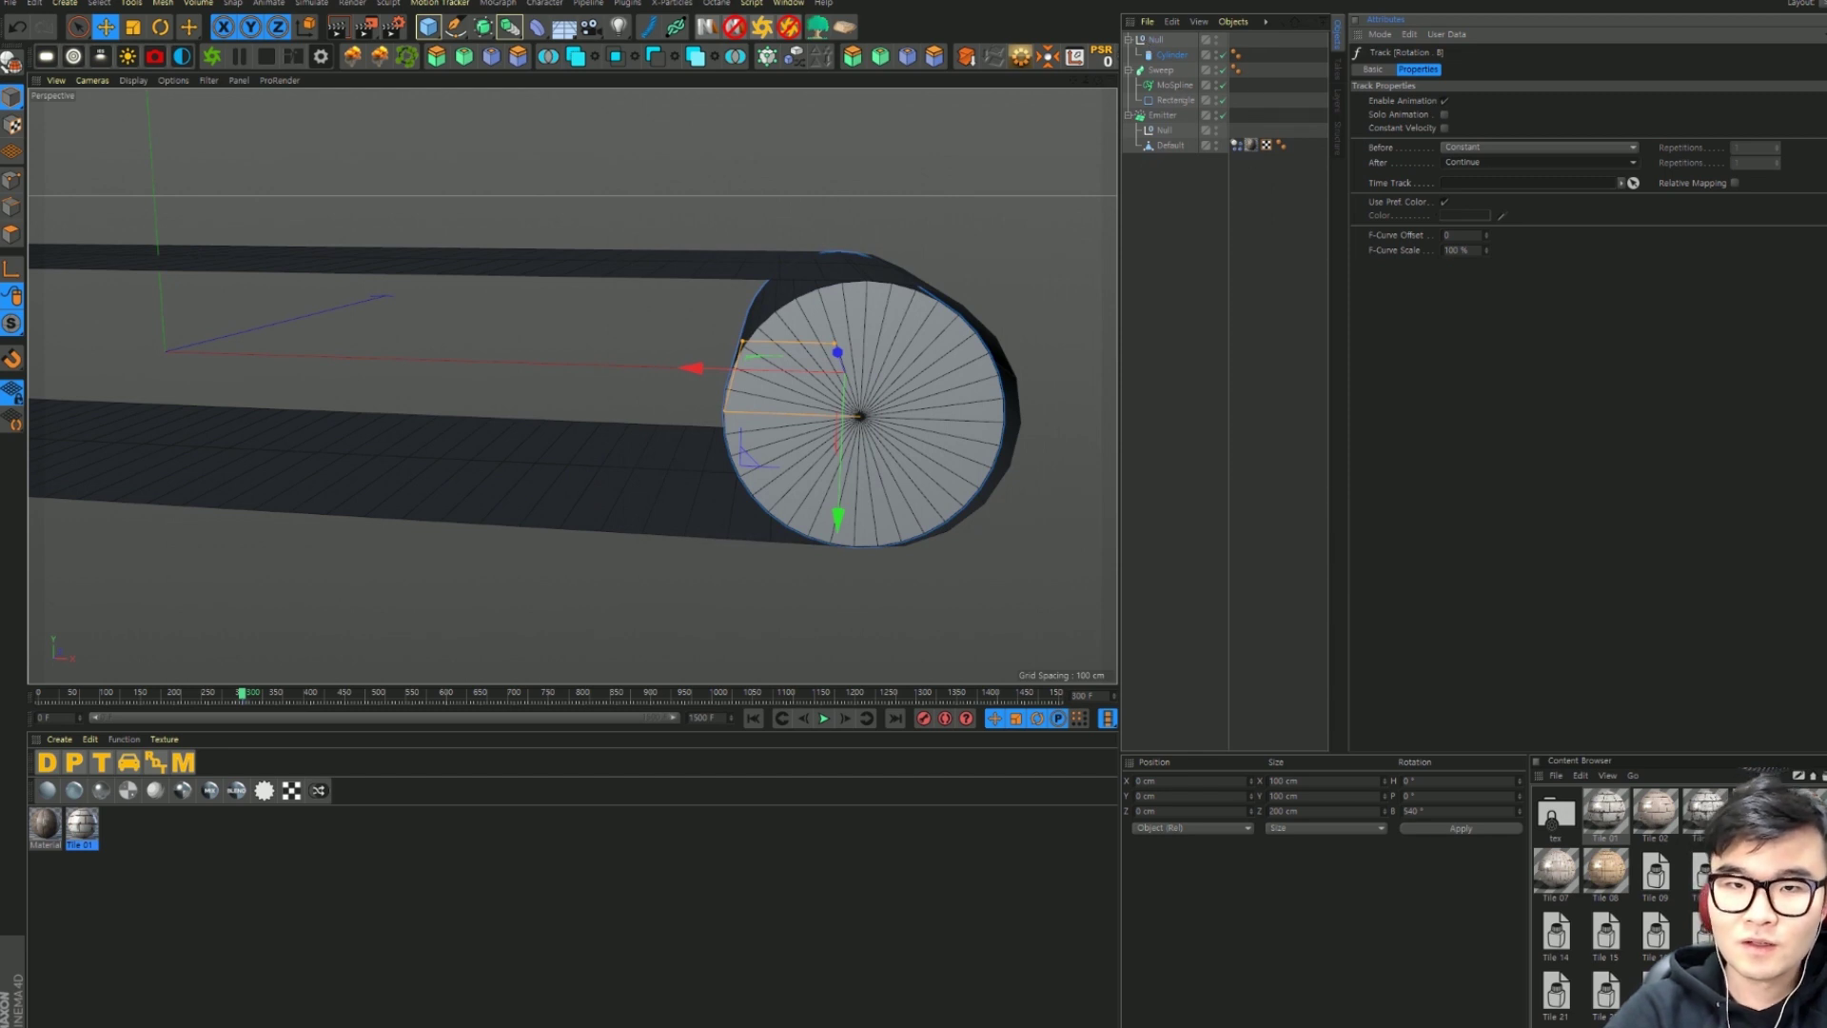
# Step: Duplicate the roller Null and move the copy to X -344.233 cm
pyautogui.click(1282, 191)
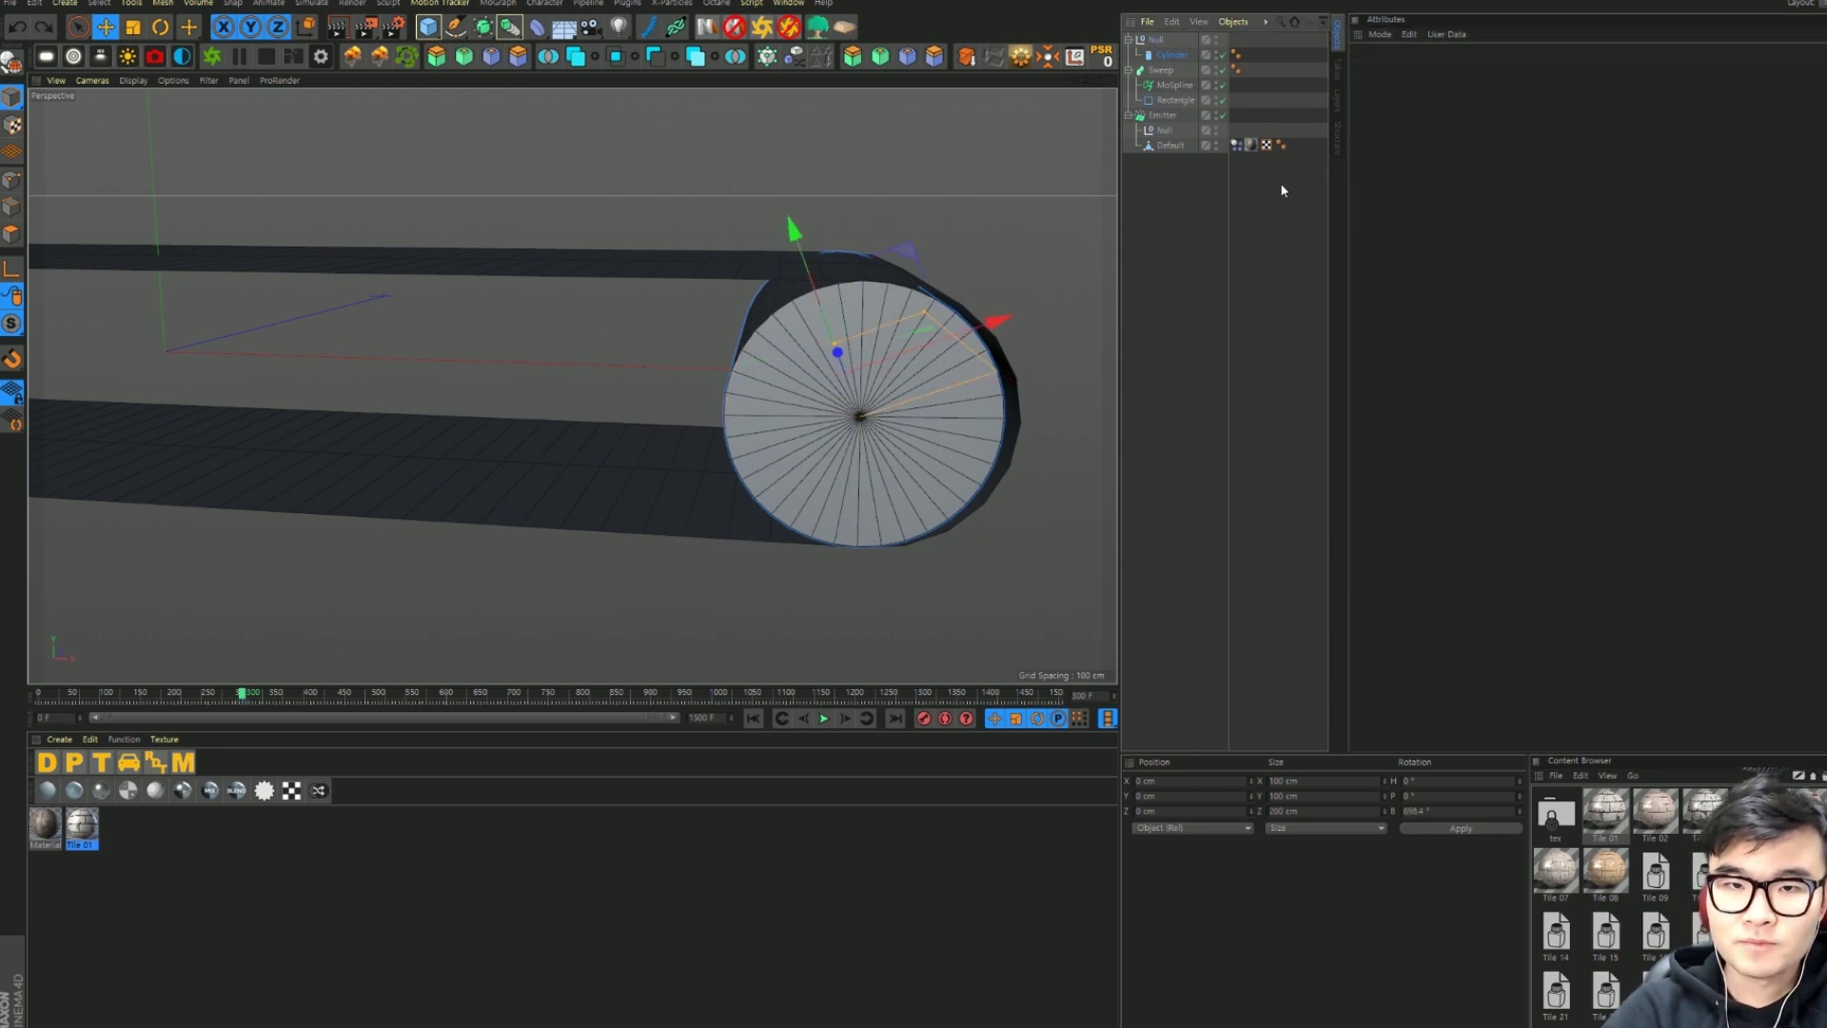
pyautogui.click(752, 719)
pyautogui.click(825, 719)
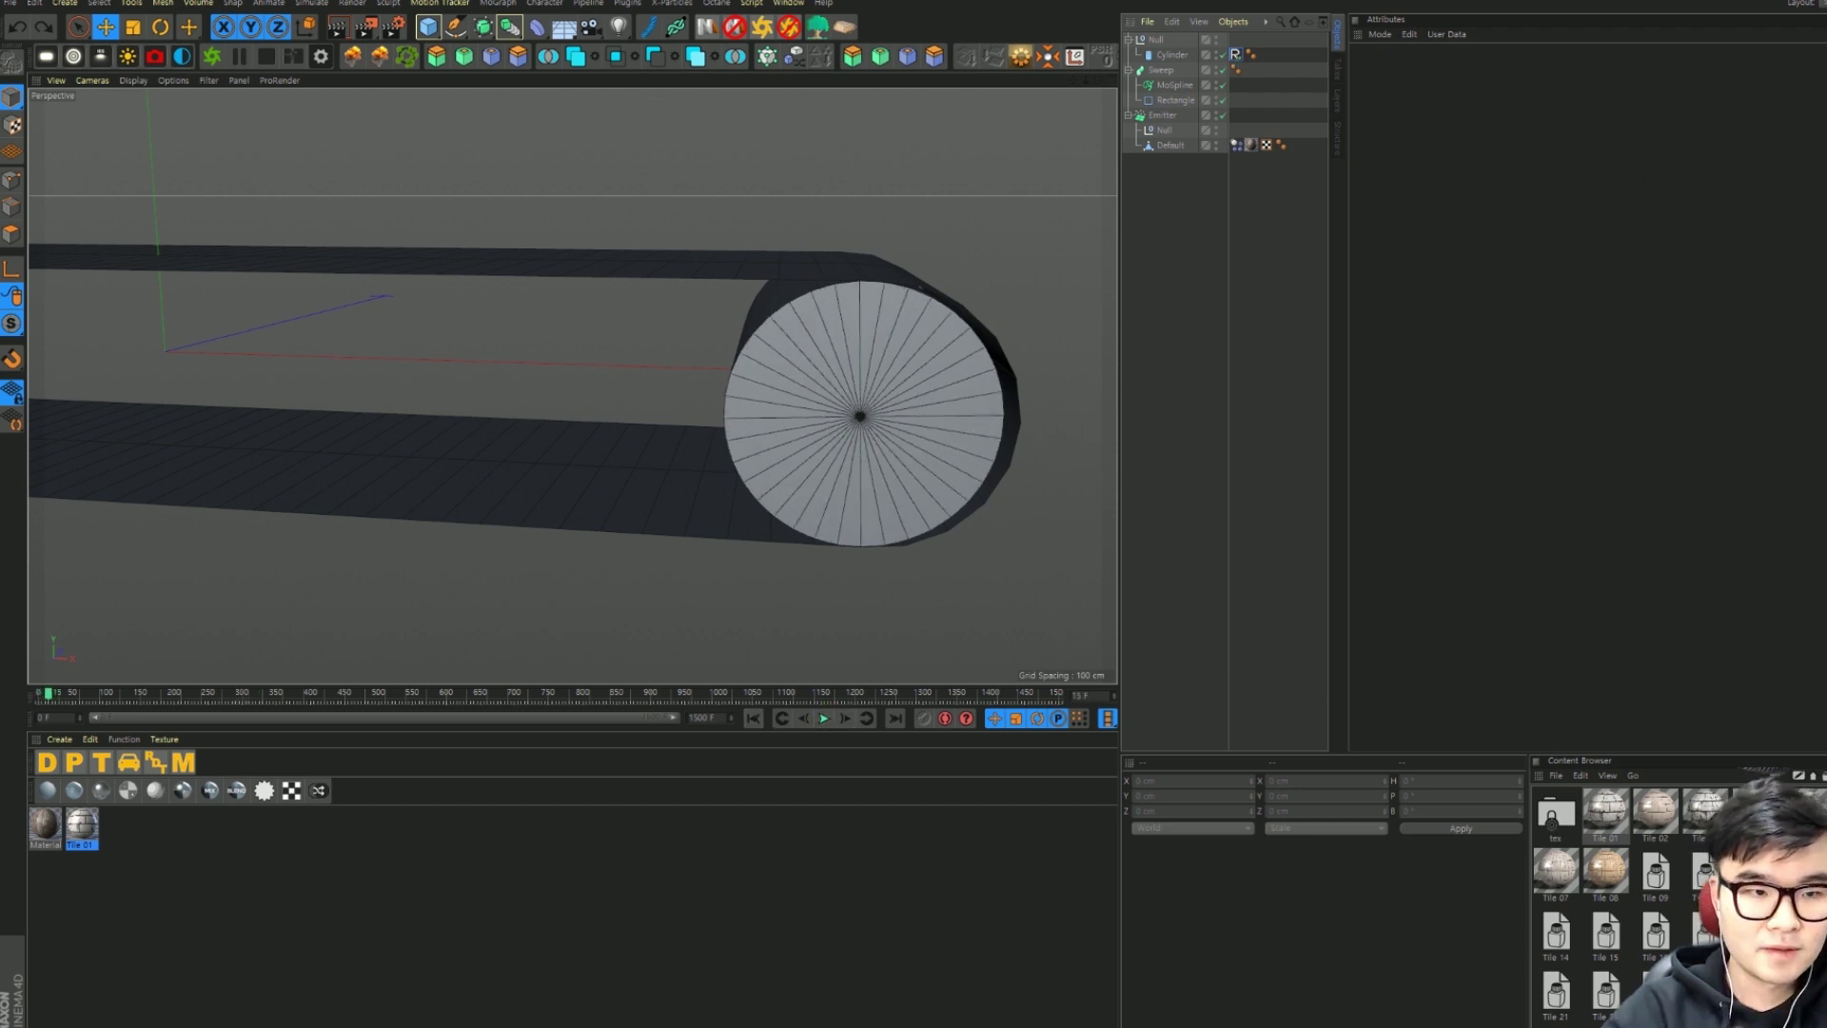
pyautogui.click(1159, 42)
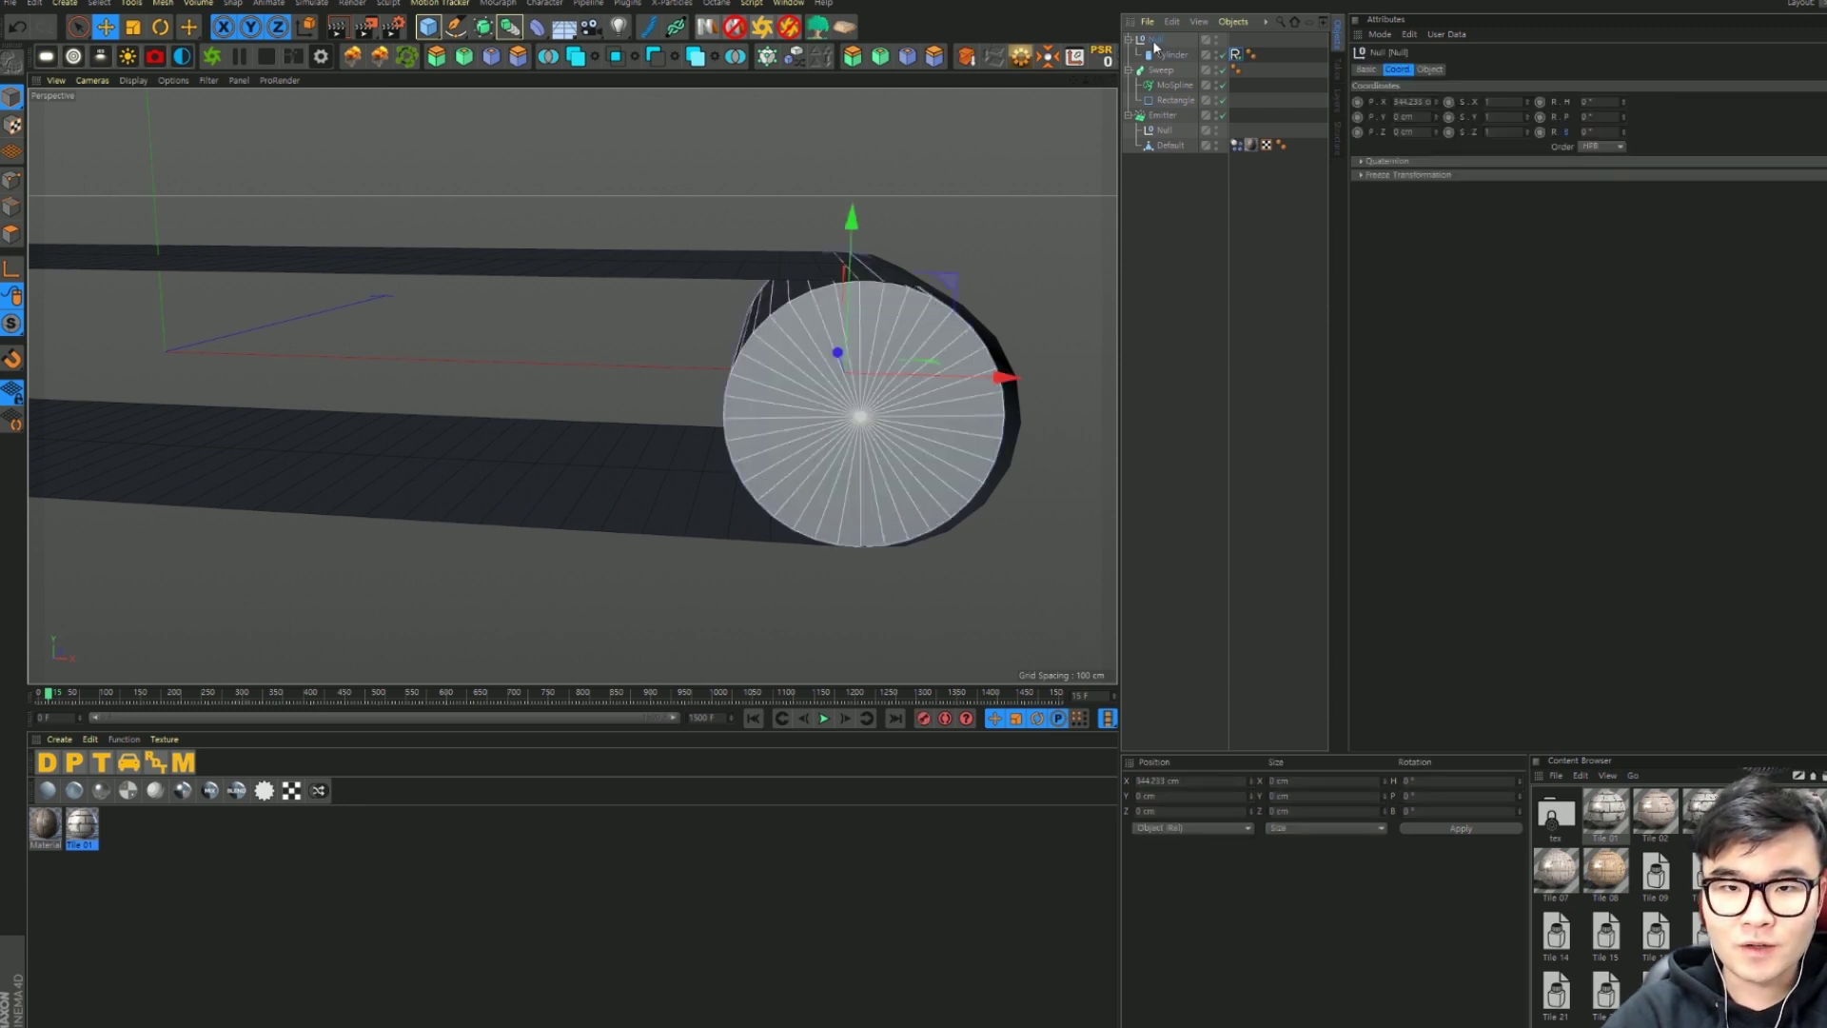
pyautogui.keyDown('ctrl'); pyautogui.moveTo(1163, 38); pyautogui.dragTo(1124, 67); pyautogui.keyUp('ctrl')
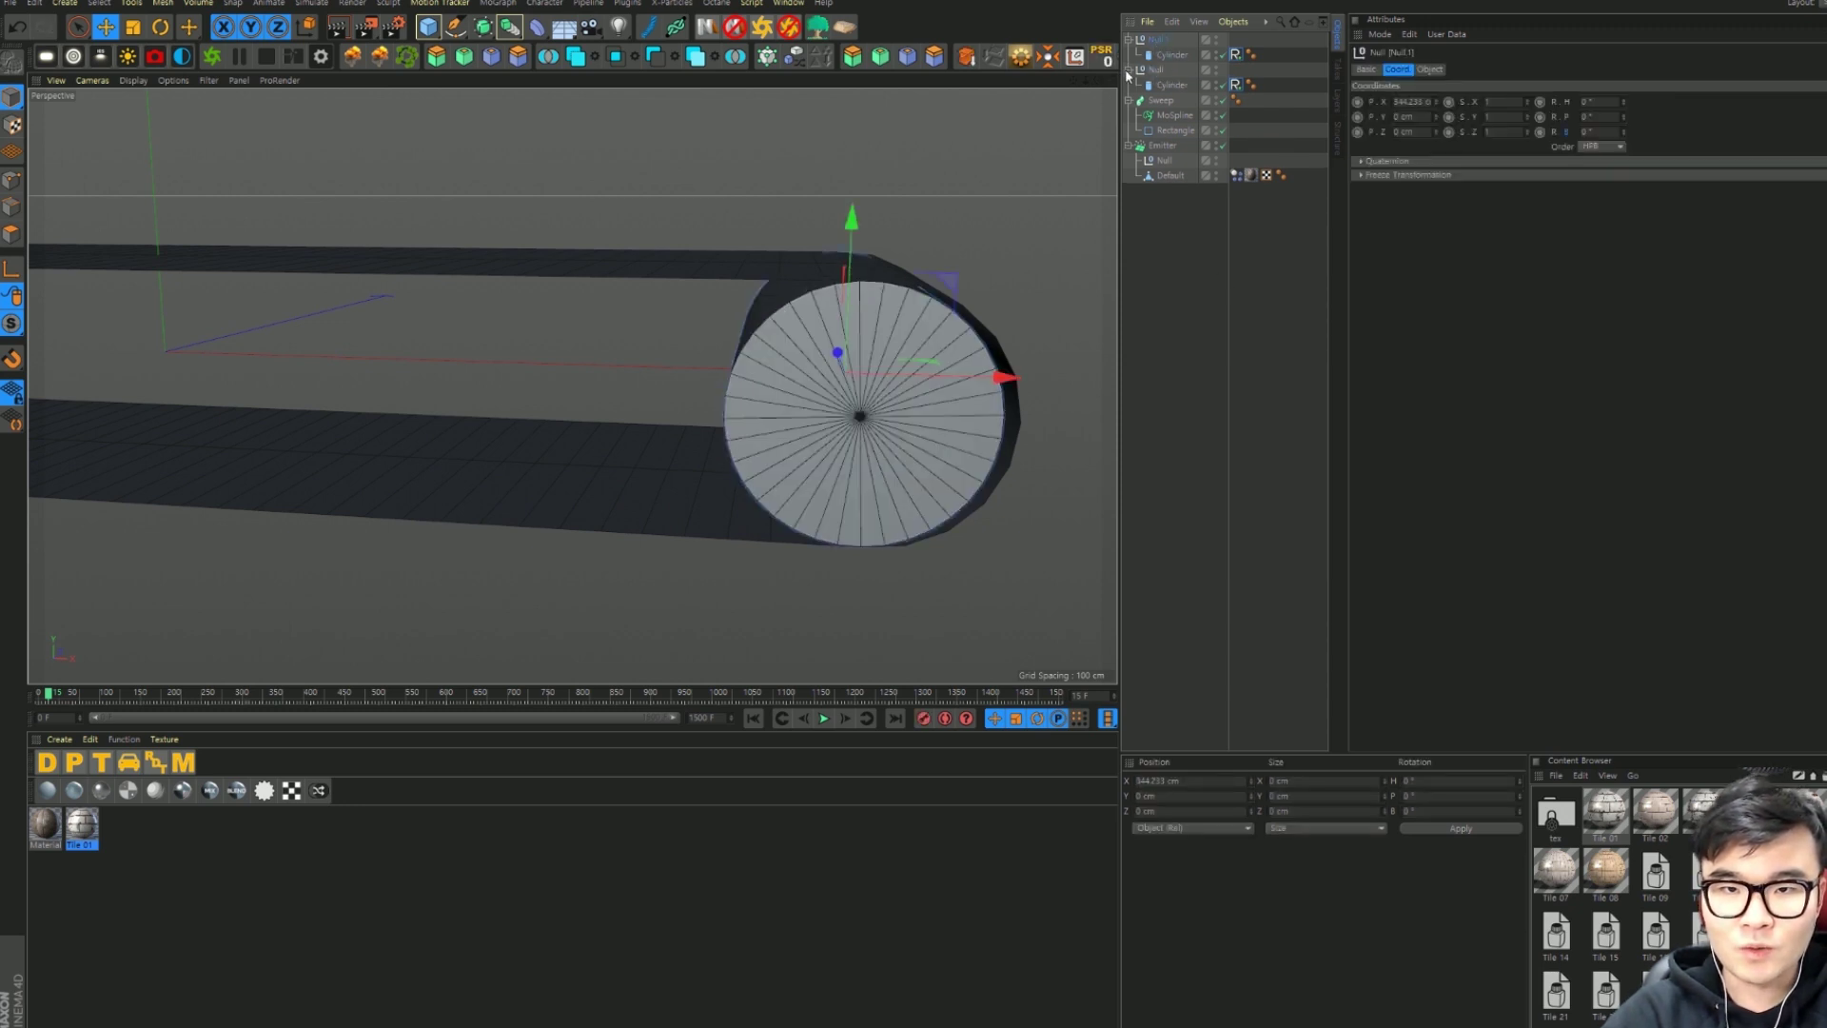
pyautogui.click(1128, 70)
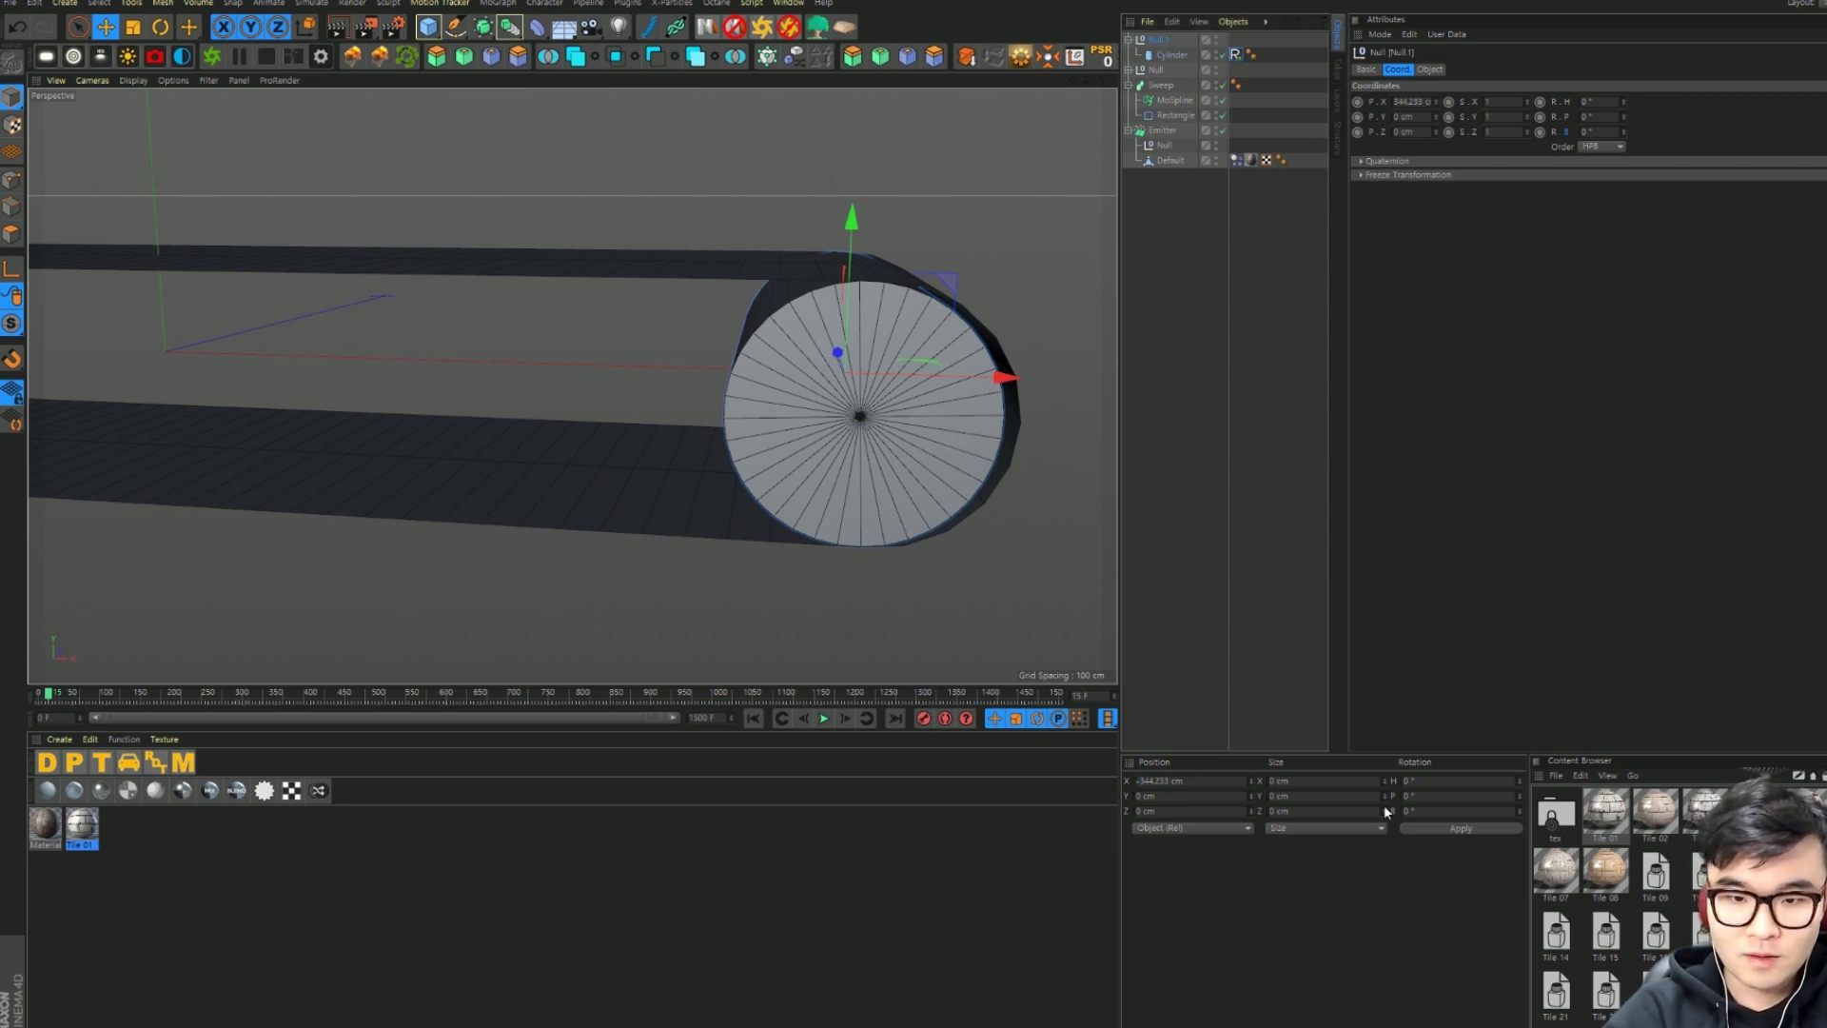
pyautogui.write('-')
pyautogui.press('Return')
# Step: Orbit to view both rollers and play the animation to check them
pyautogui.moveTo(683, 328)
pyautogui.keyDown('alt'); pyautogui.mouseDown(button='middle')
pyautogui.moveTo(571, 387)
pyautogui.moveTo(895, 419)
pyautogui.mouseUp(button='middle'); pyautogui.keyUp('alt')
pyautogui.scroll(-2, 895, 422)
pyautogui.moveTo(896, 424)
pyautogui.keyDown('alt'); pyautogui.mouseDown()
pyautogui.moveTo(841, 494)
pyautogui.moveTo(798, 450)
pyautogui.moveTo(739, 530)
pyautogui.mouseUp(); pyautogui.keyUp('alt')
pyautogui.moveTo(751, 378)
pyautogui.keyDown('alt'); pyautogui.mouseDown()
pyautogui.moveTo(586, 417)
pyautogui.moveTo(600, 433)
pyautogui.mouseUp(); pyautogui.keyUp('alt')
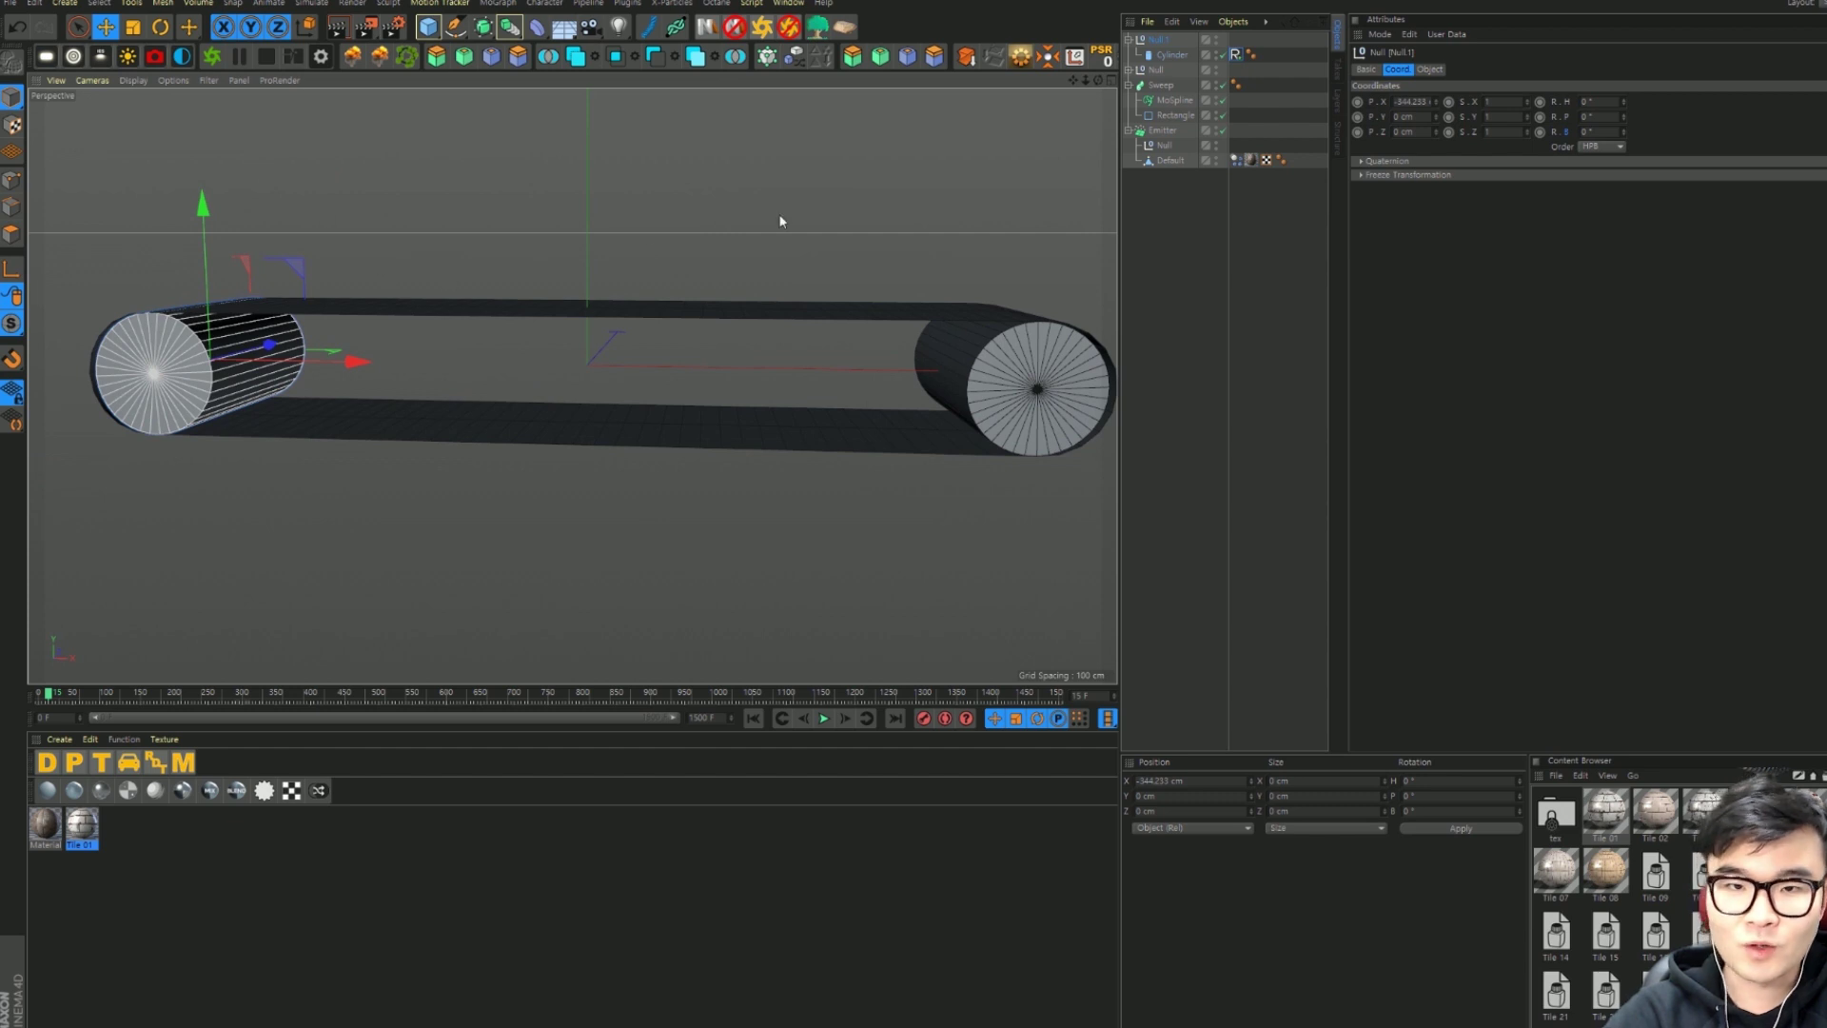
pyautogui.click(824, 718)
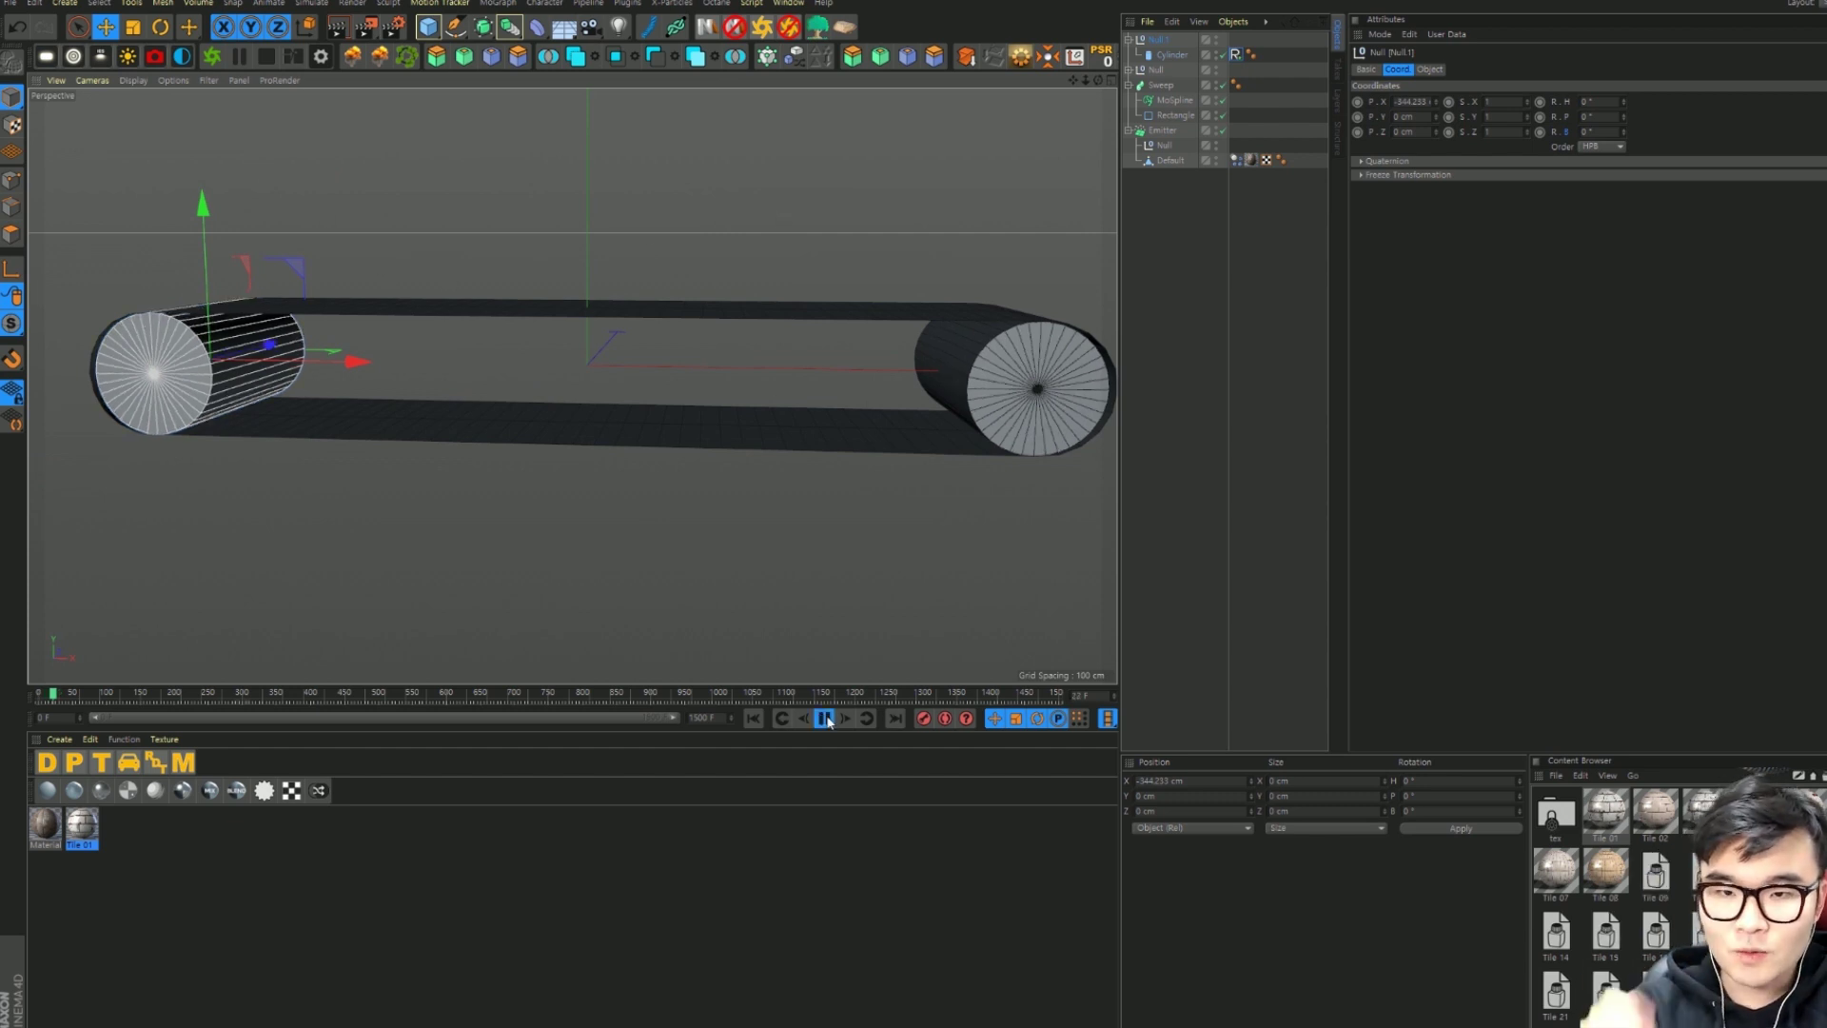
pyautogui.click(824, 718)
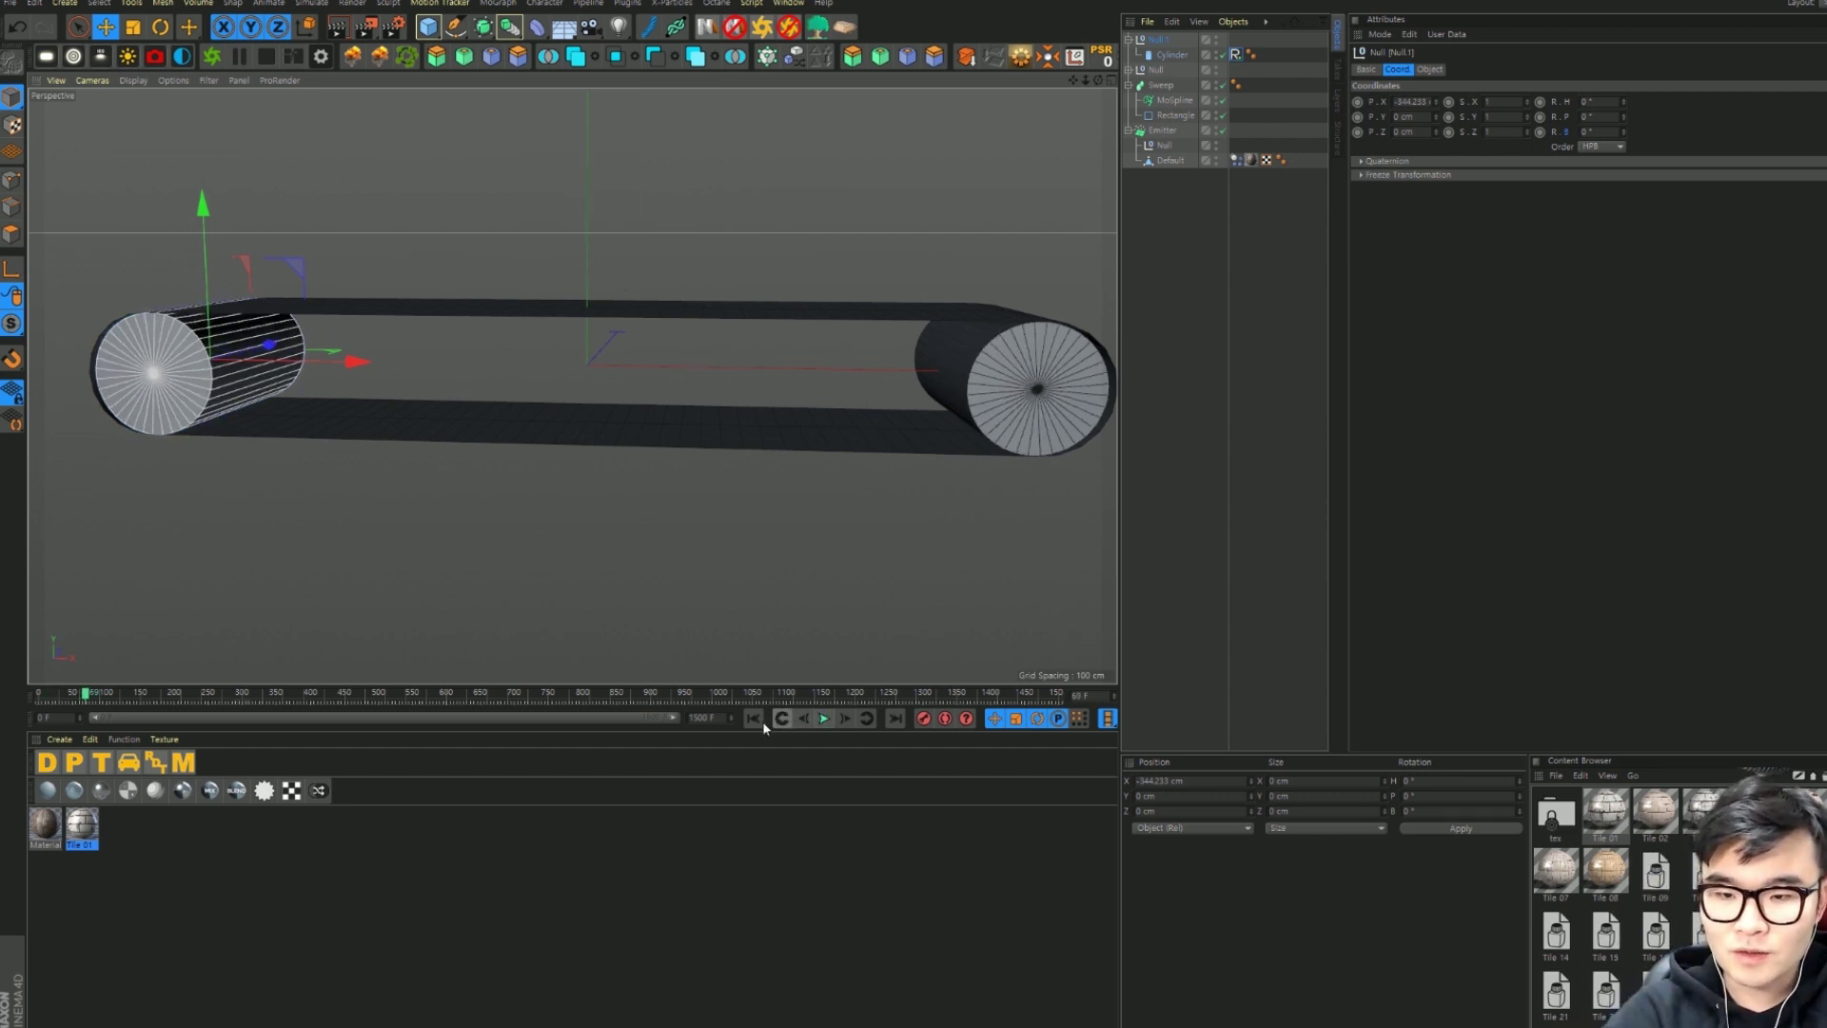
pyautogui.click(753, 720)
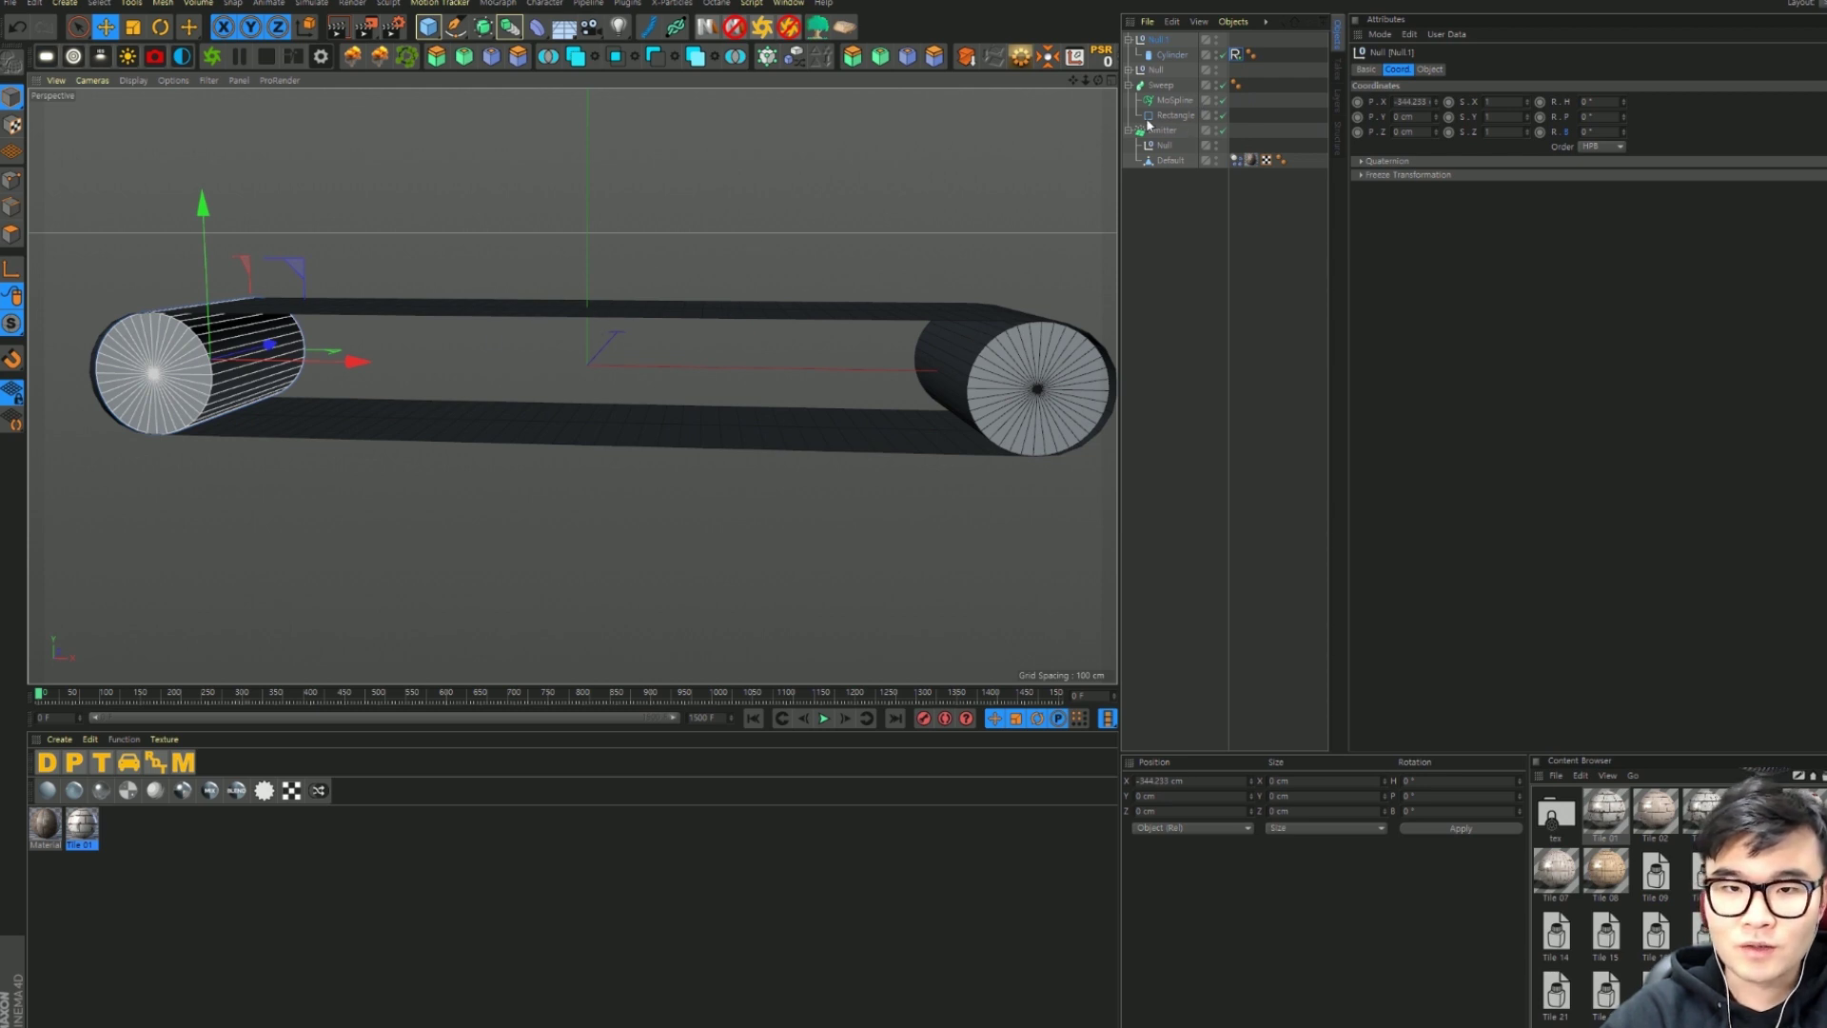
# Step: Add a Soft Body tag to the Sweep belt and test playback
pyautogui.click(1159, 86)
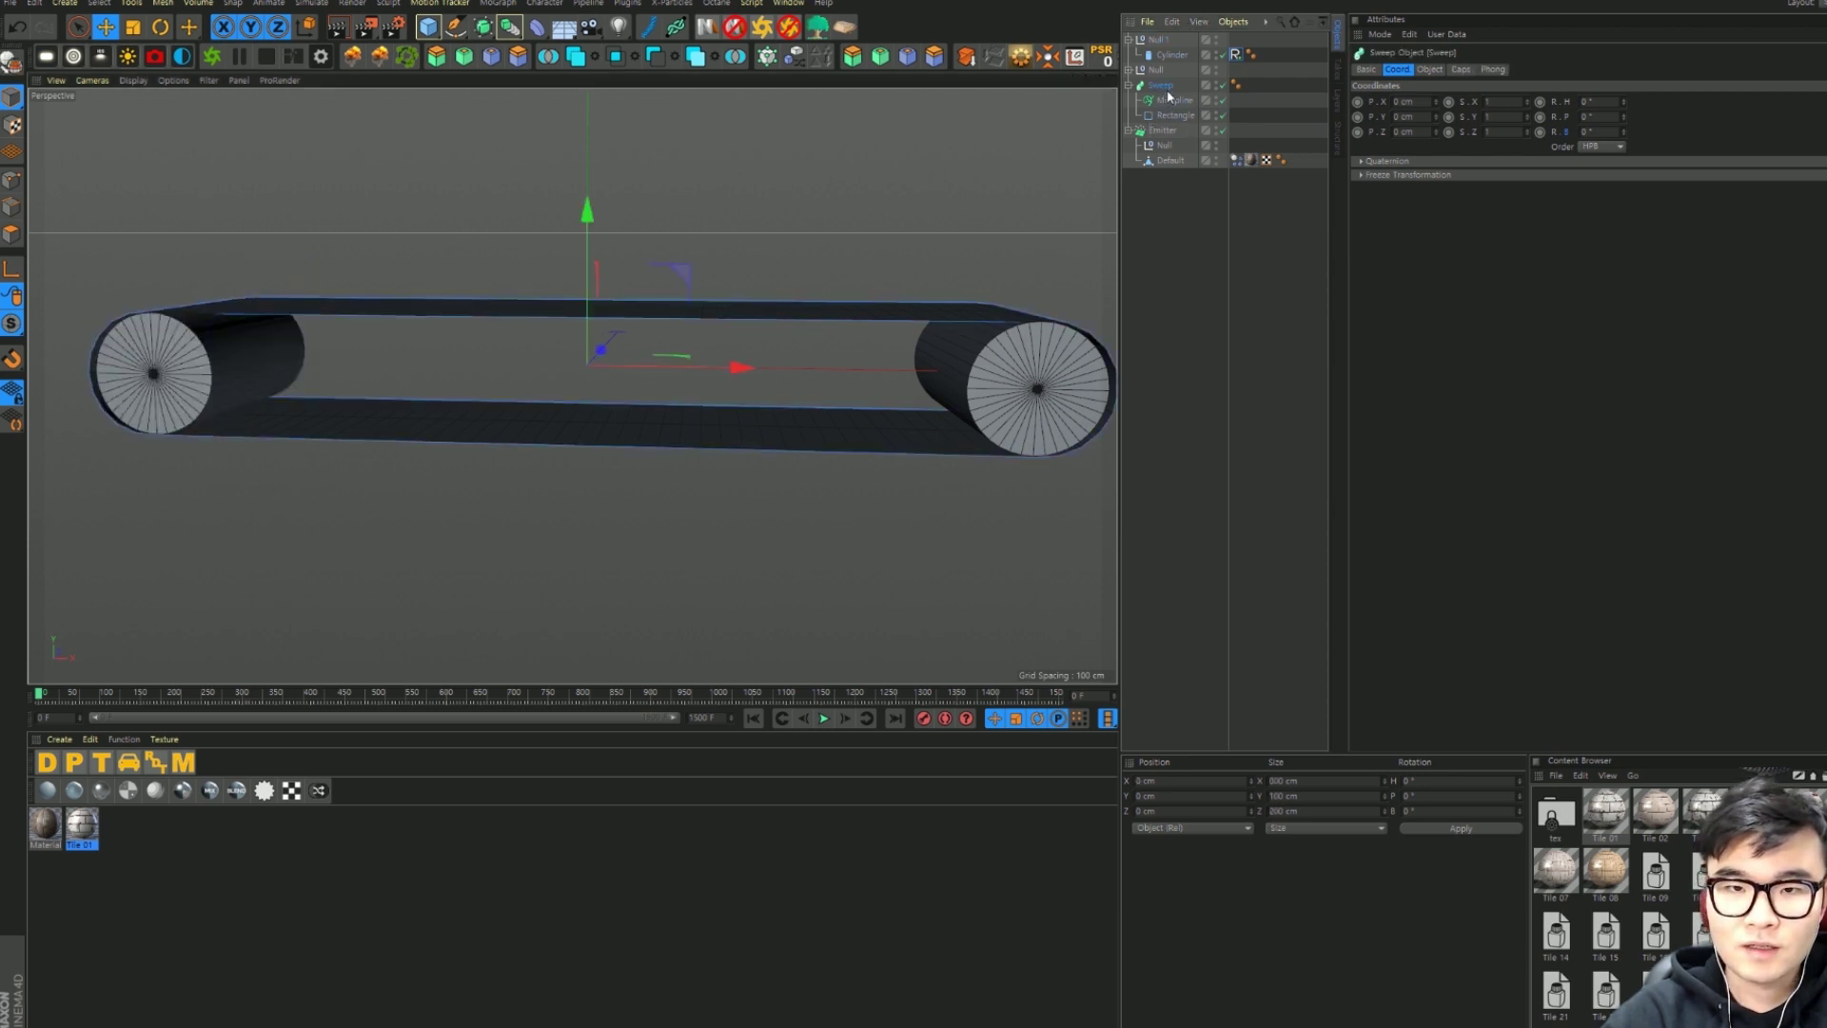
pyautogui.rightClick(1169, 95)
pyautogui.moveTo(1222, 249)
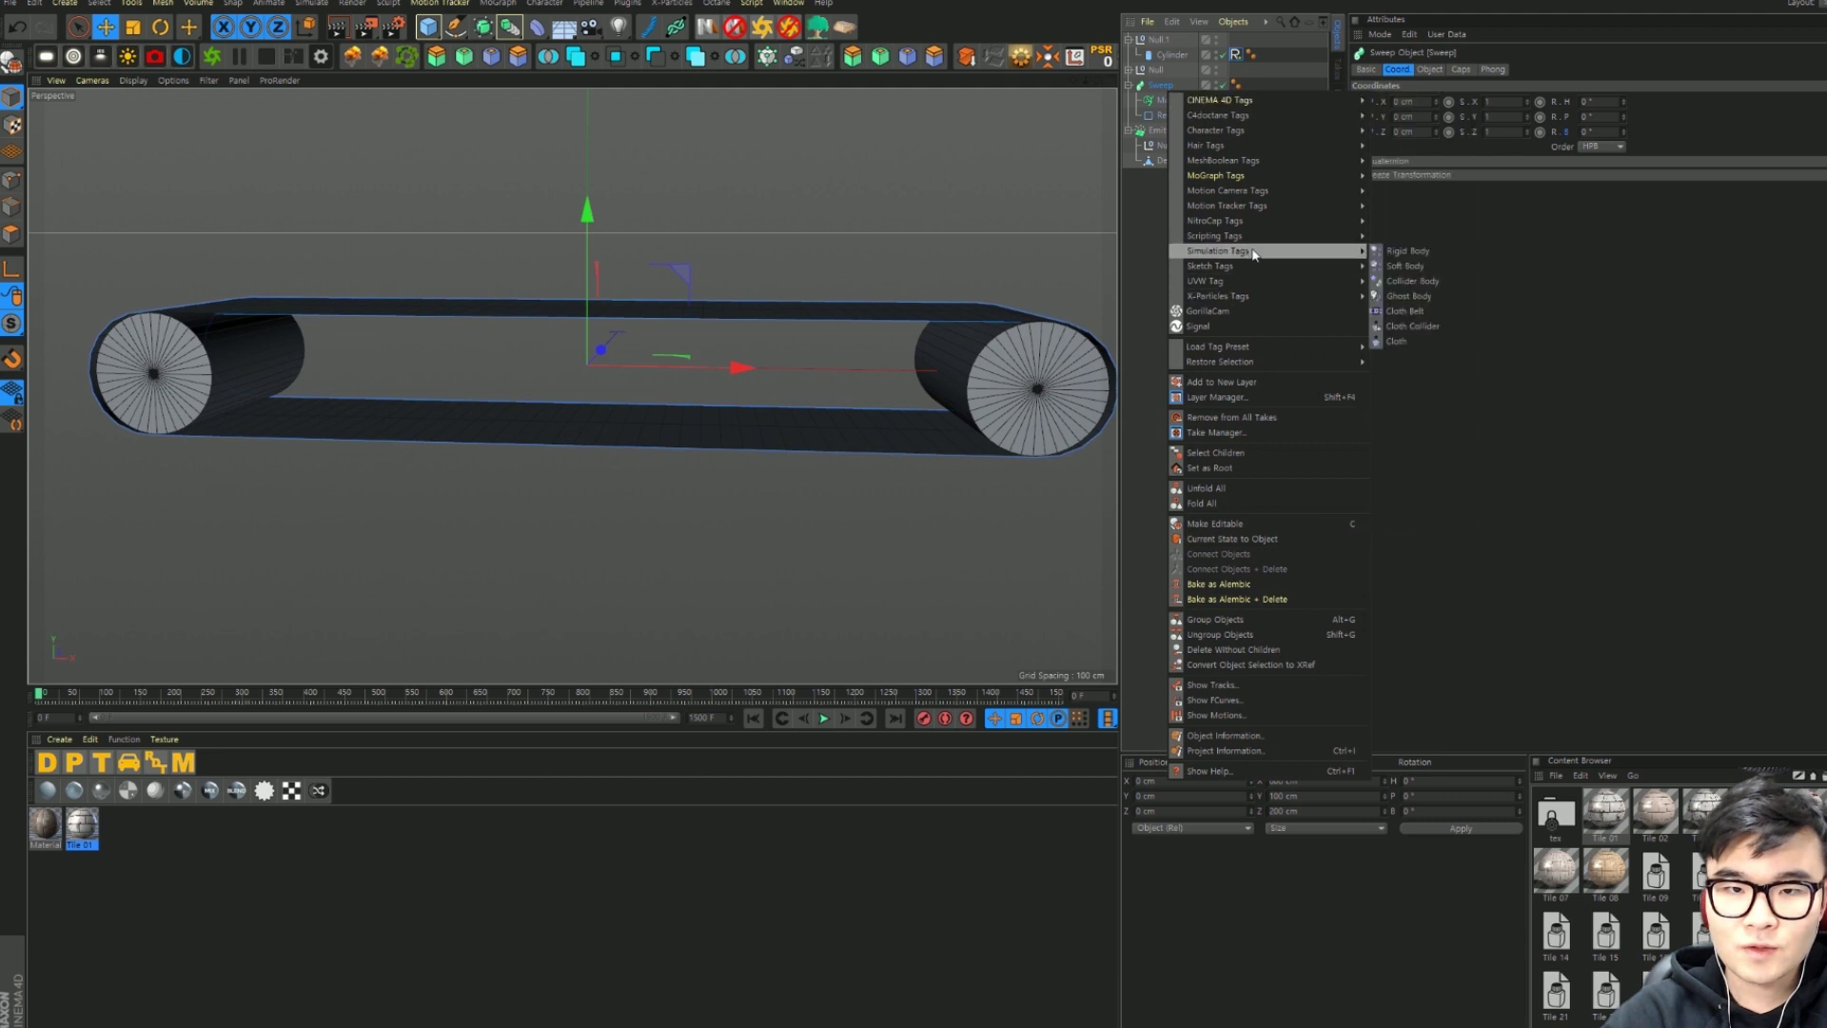
pyautogui.click(1409, 267)
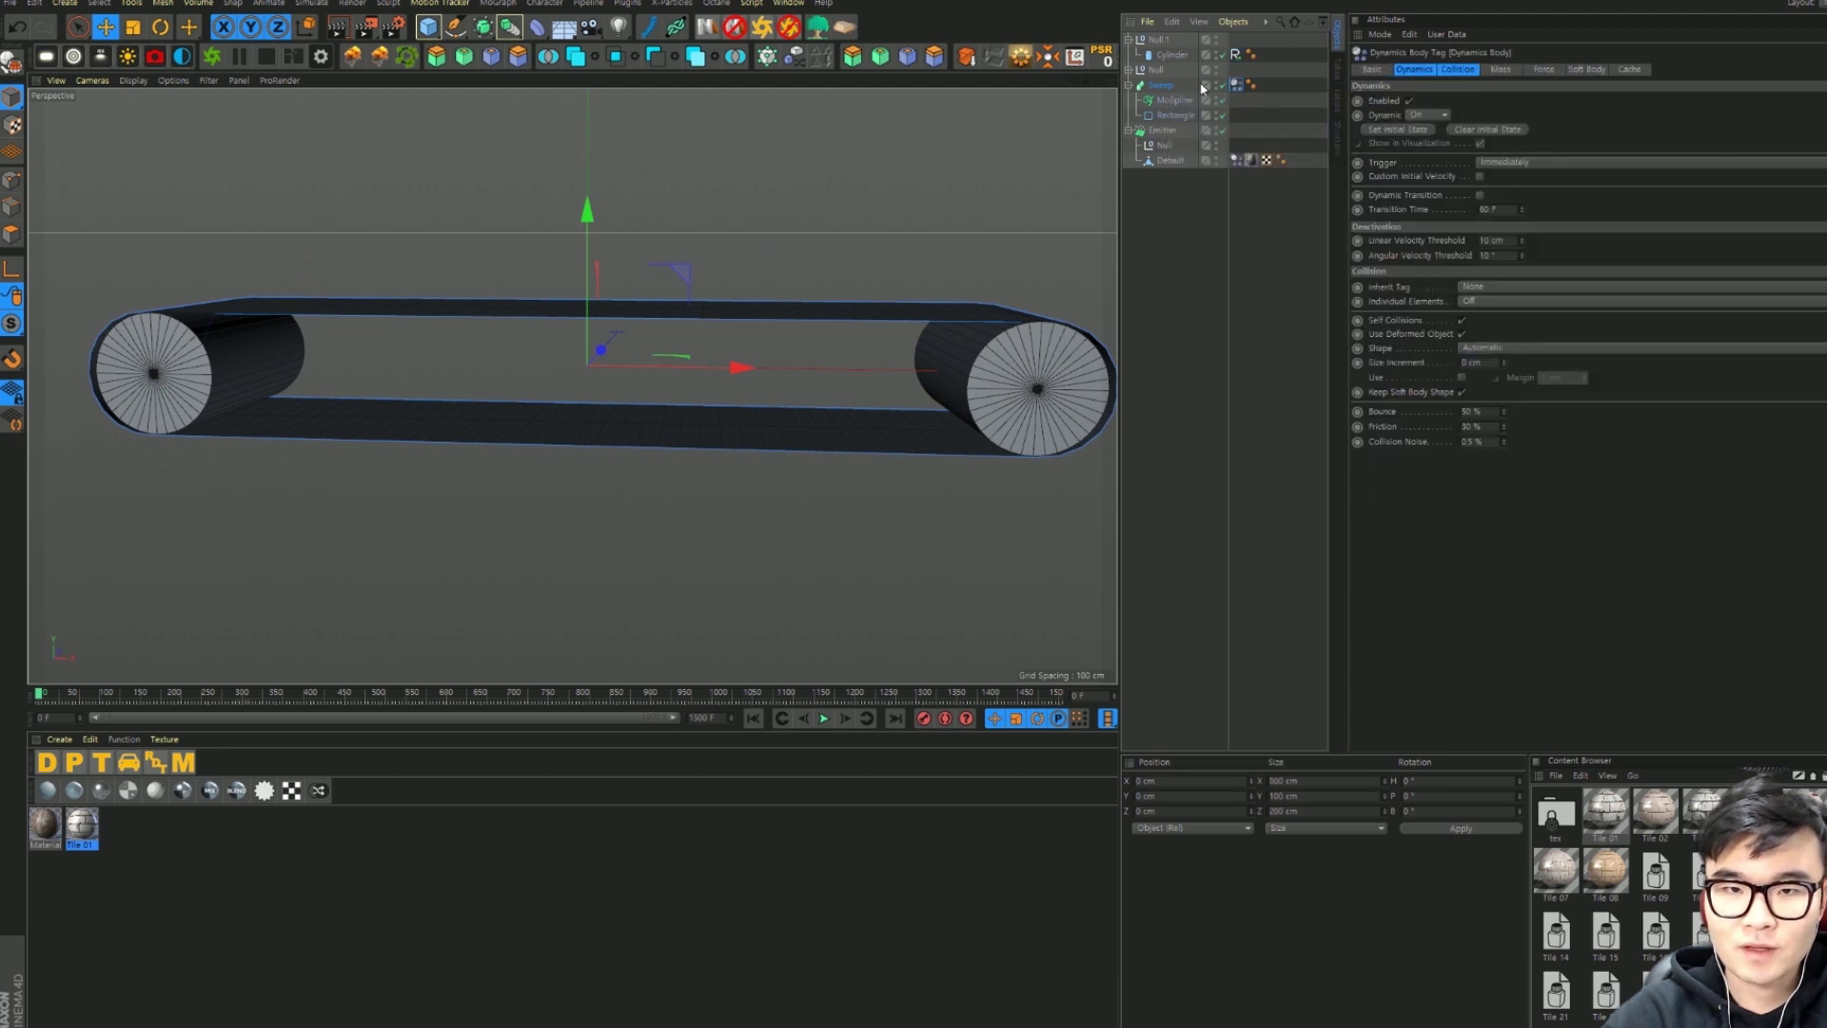
pyautogui.click(824, 718)
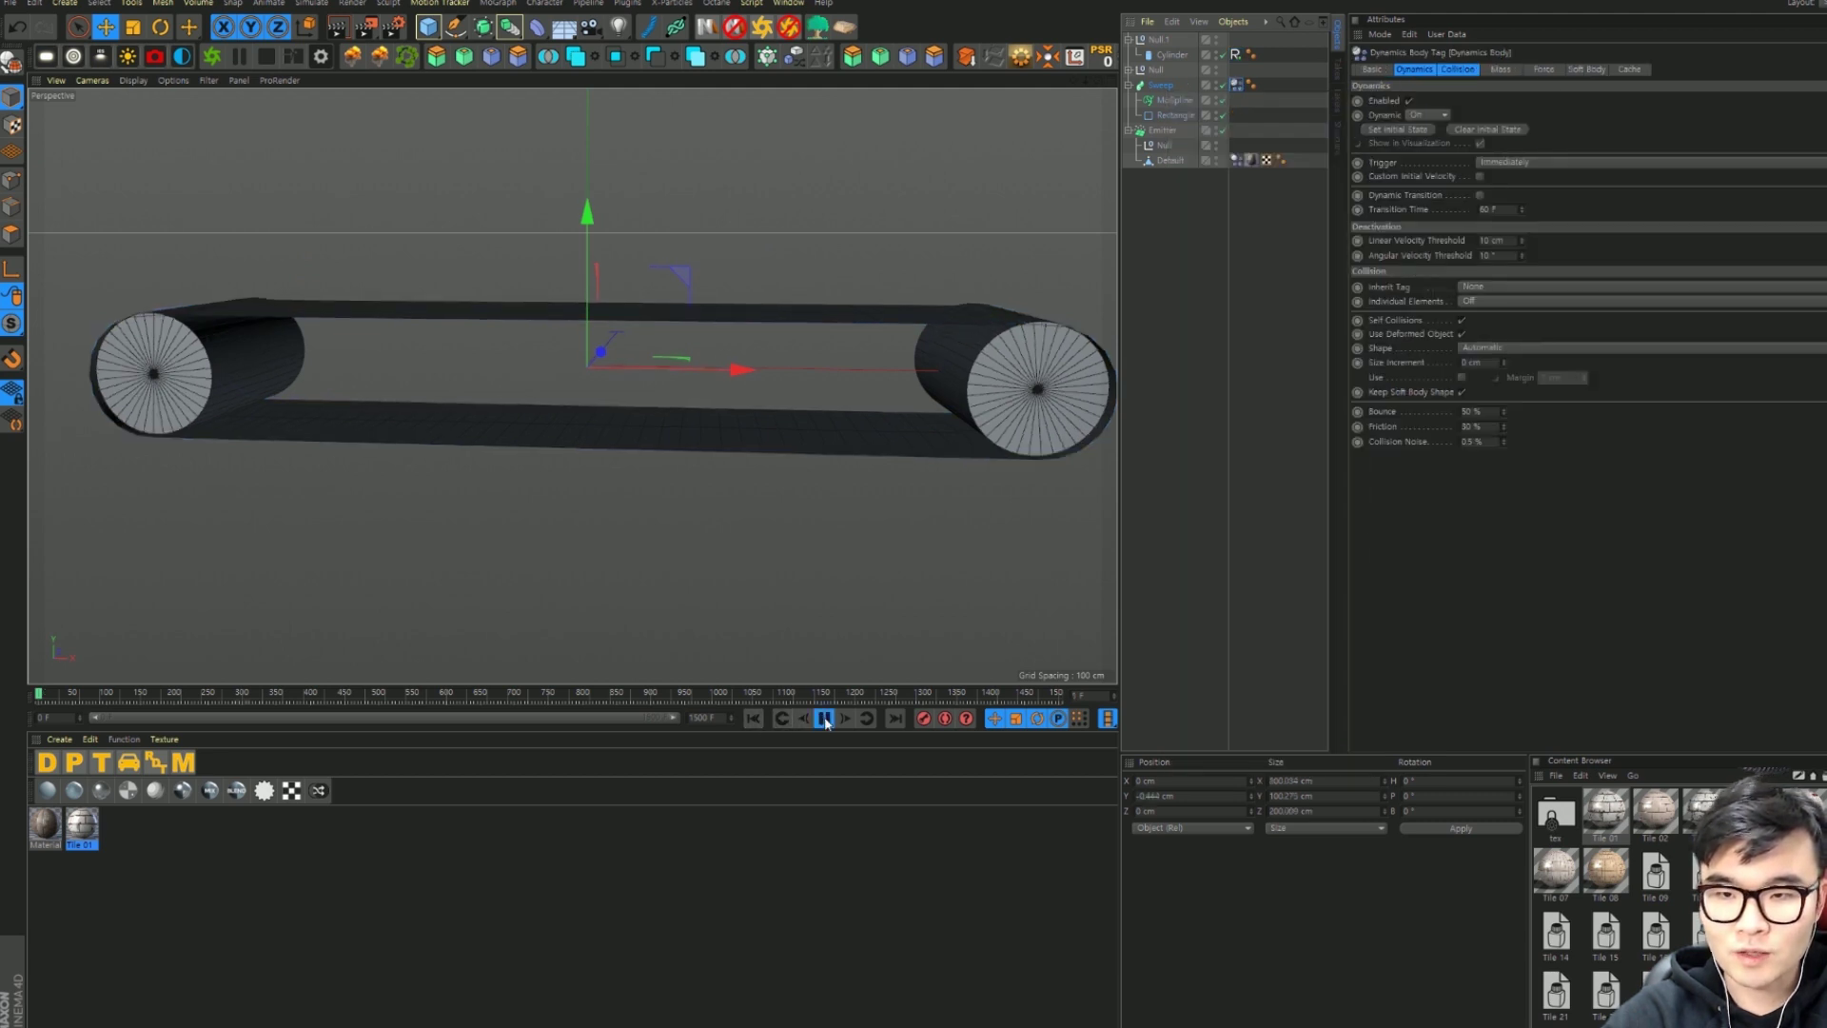
pyautogui.click(824, 719)
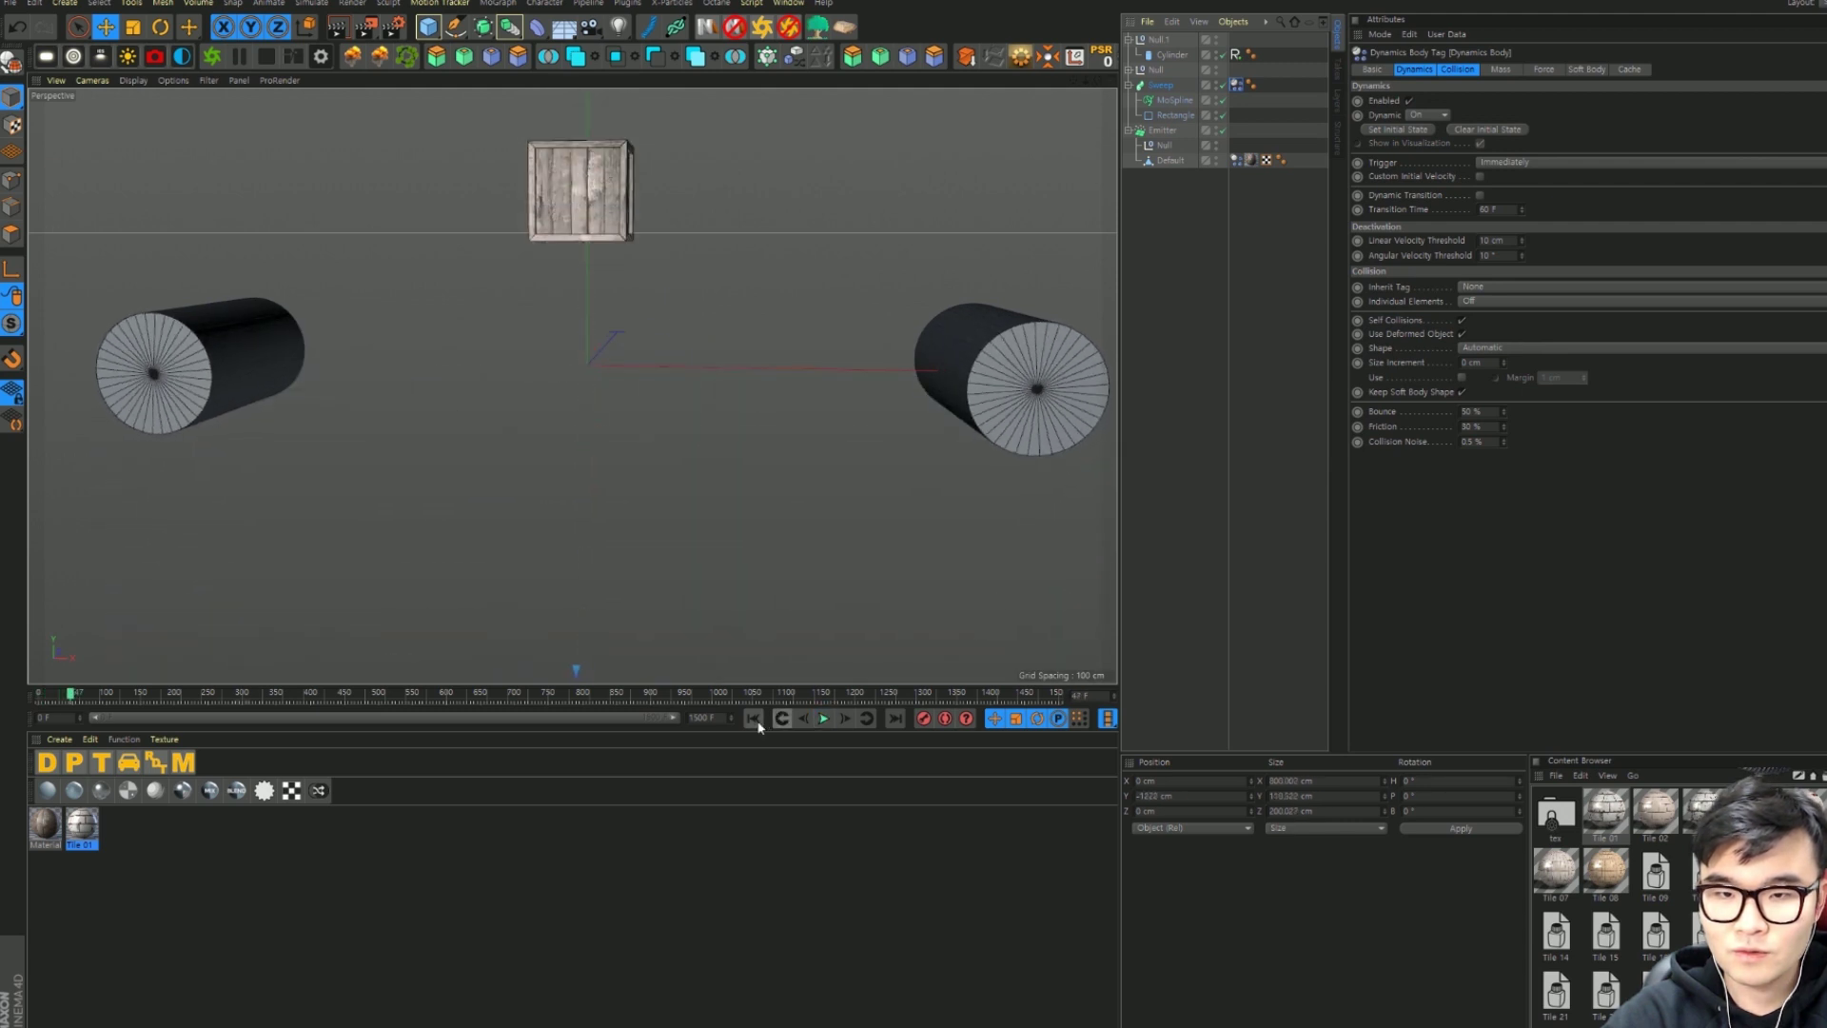
pyautogui.click(753, 718)
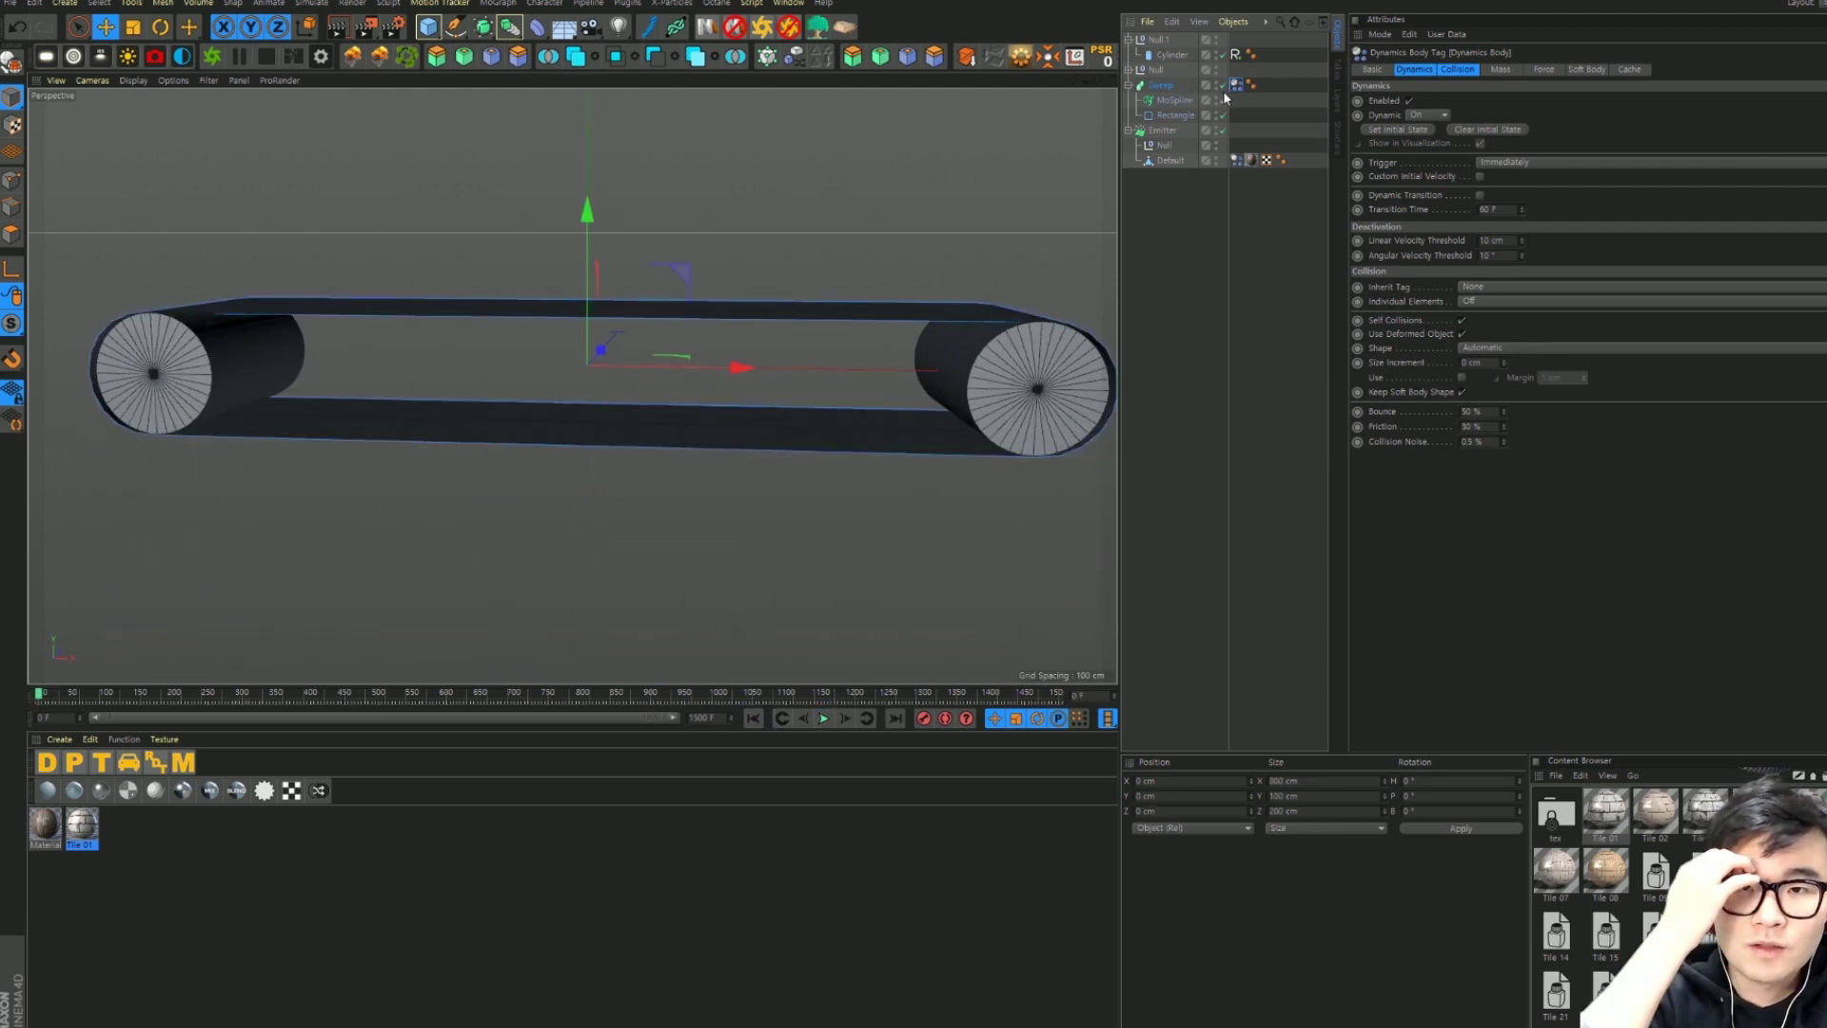
# Step: Add Collider Body tags to both roller cylinders and play the simulation
pyautogui.click(1174, 57)
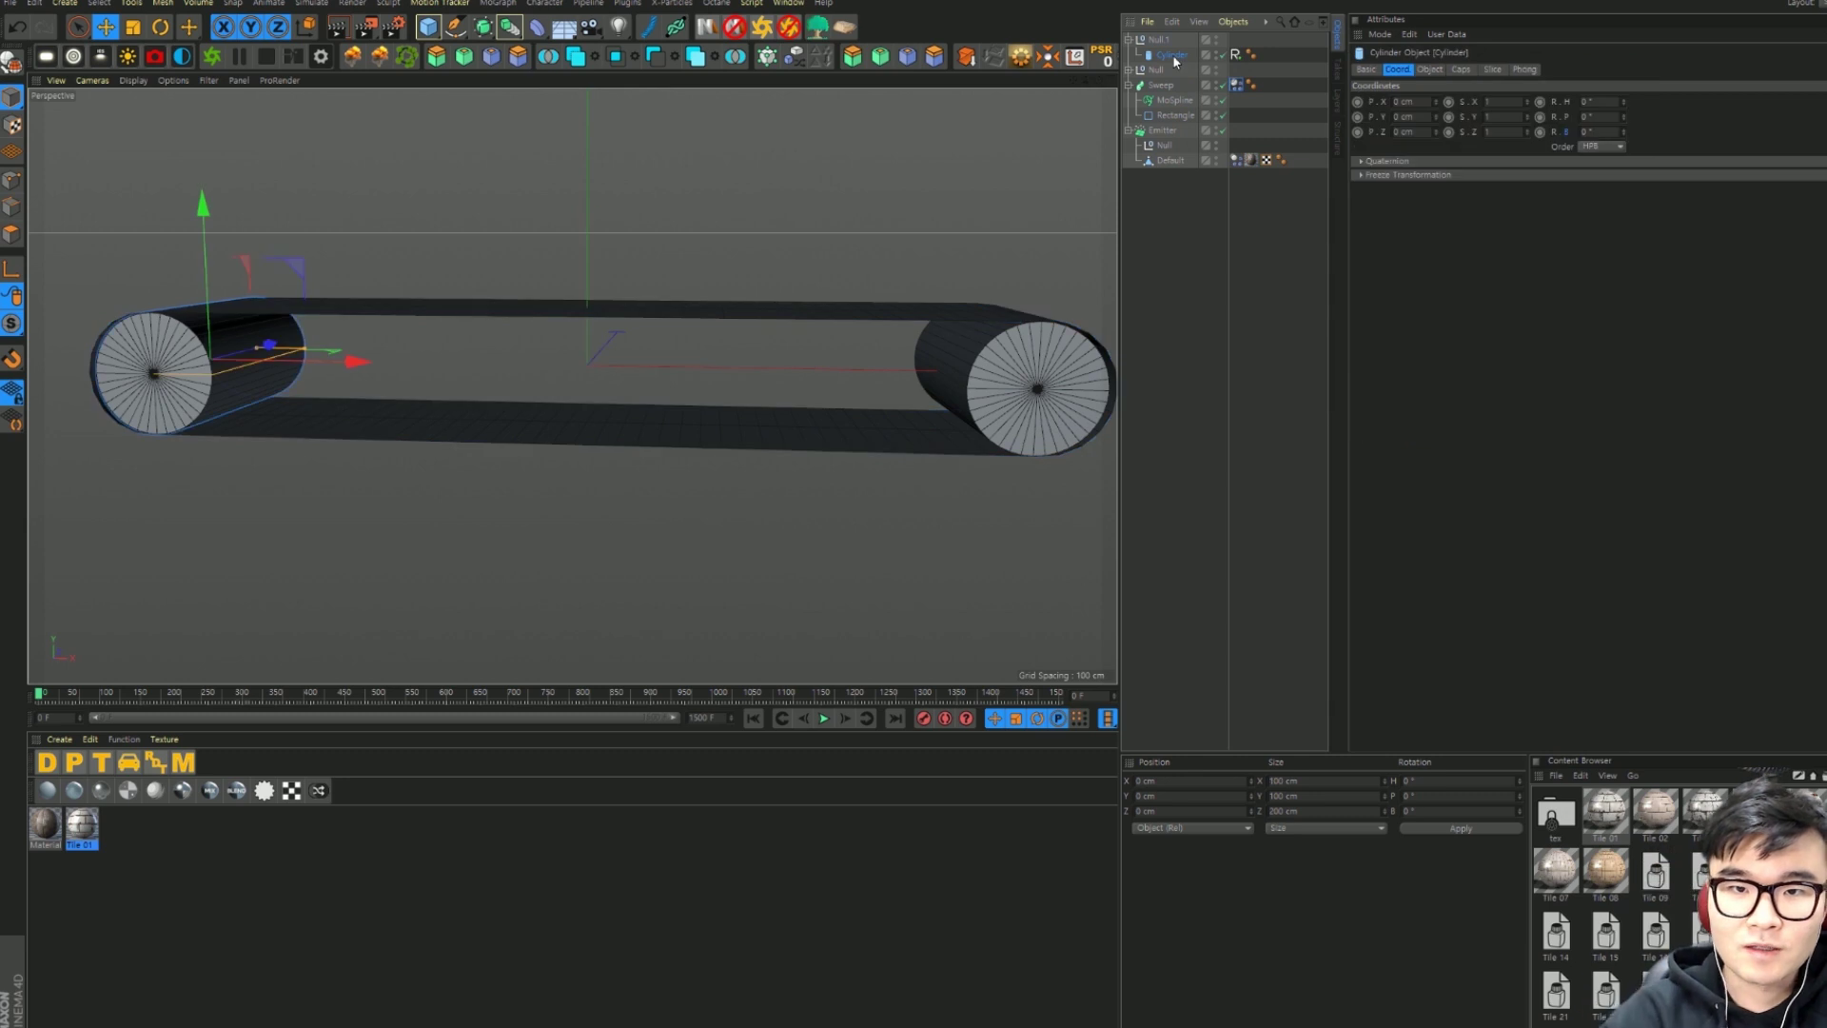
pyautogui.click(1133, 82)
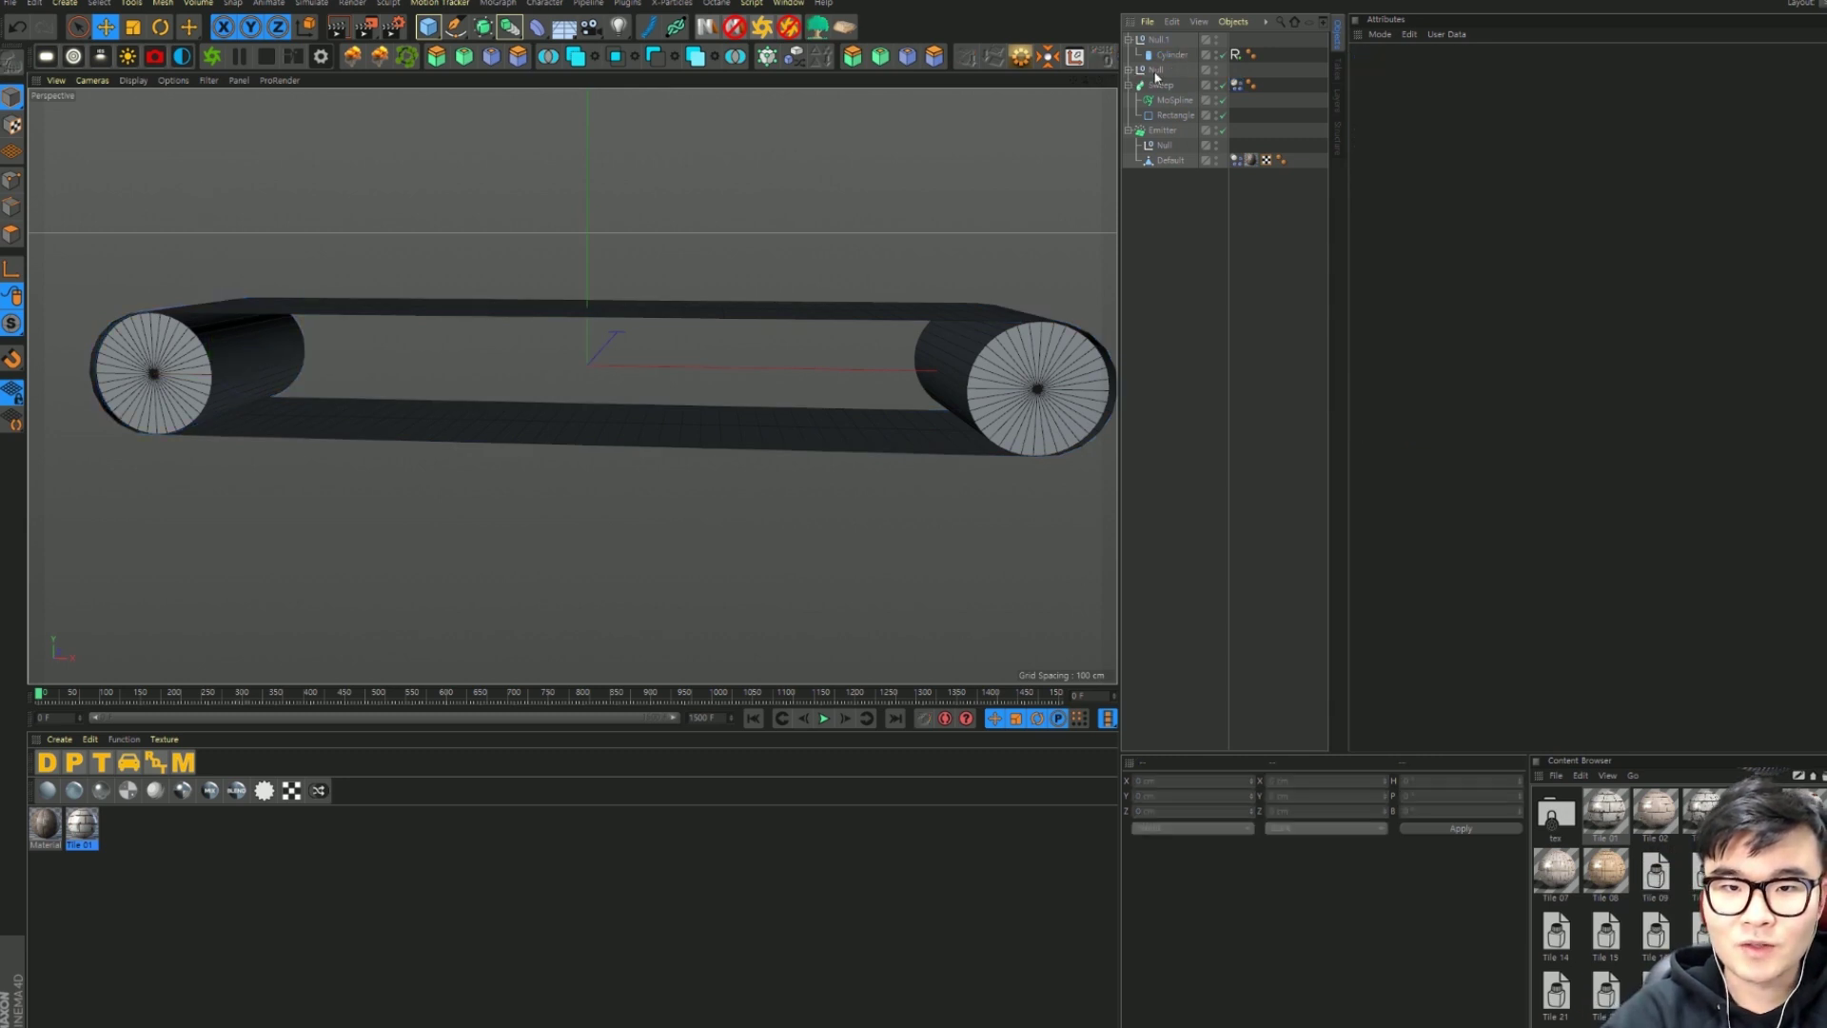
pyautogui.click(1131, 70)
pyautogui.rightClick(1178, 86)
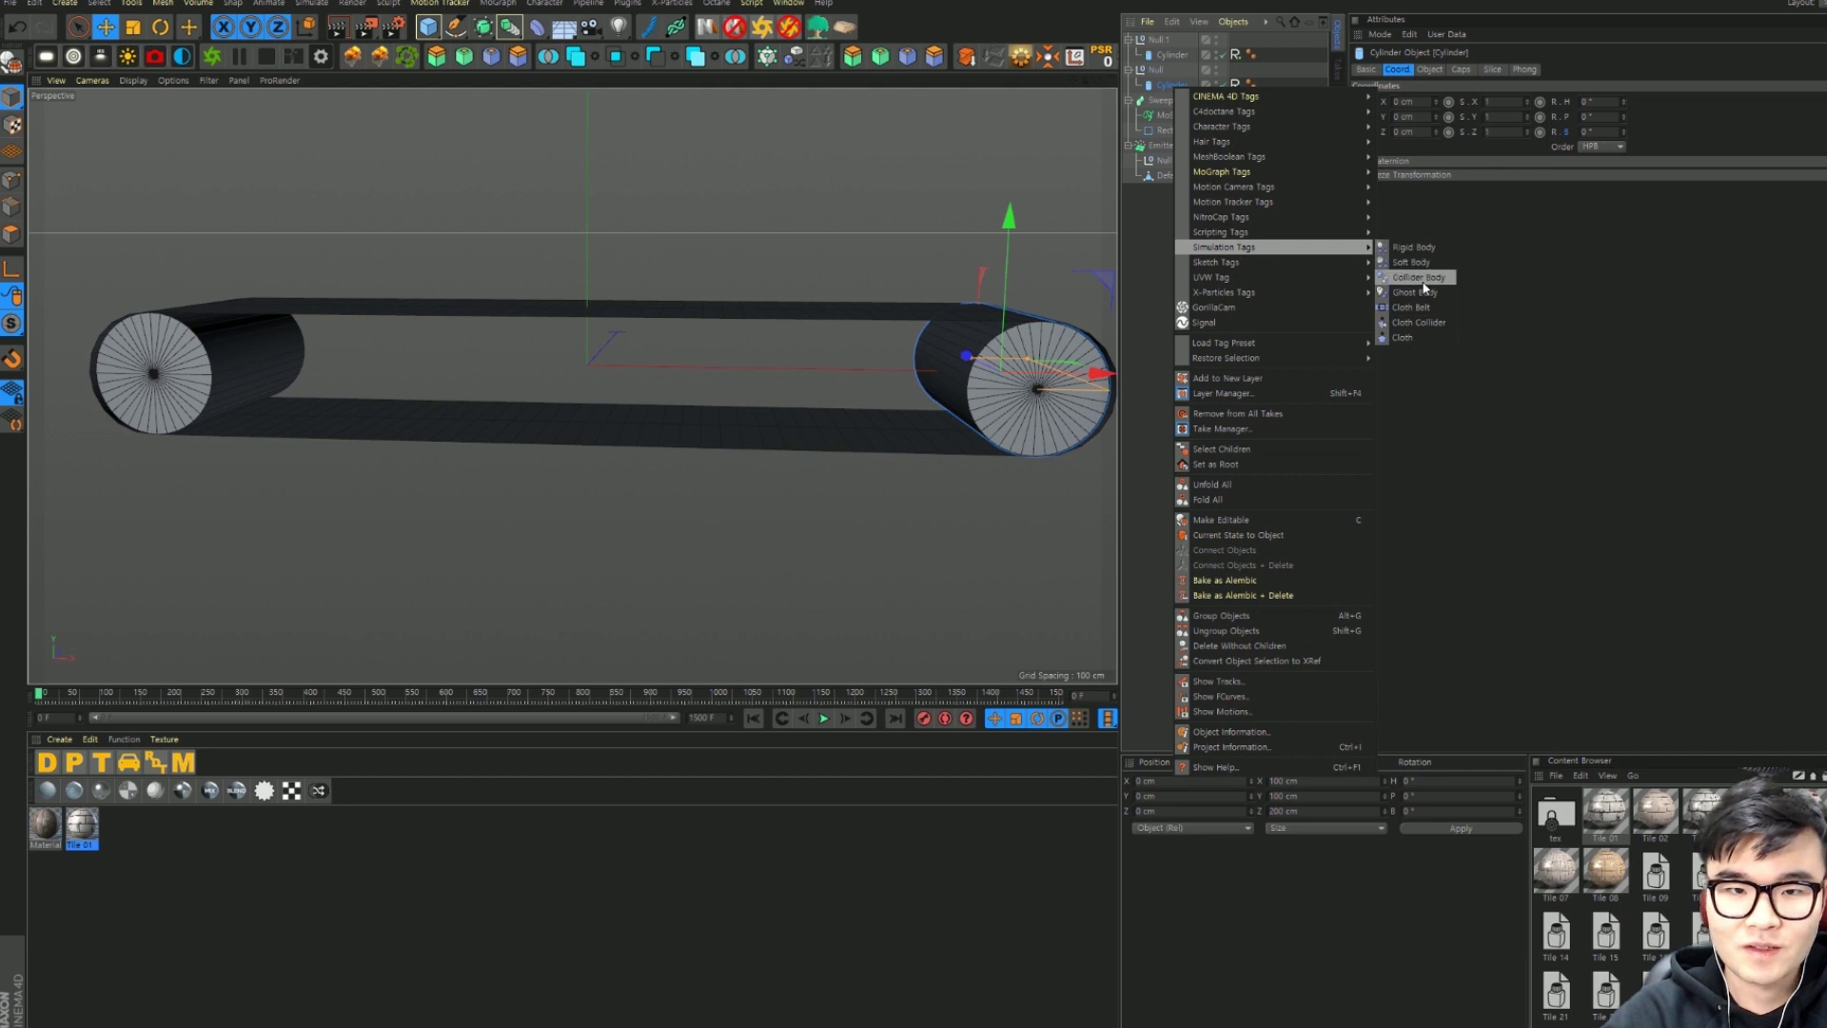
pyautogui.click(1422, 286)
pyautogui.click(1172, 54)
pyautogui.rightClick(1172, 55)
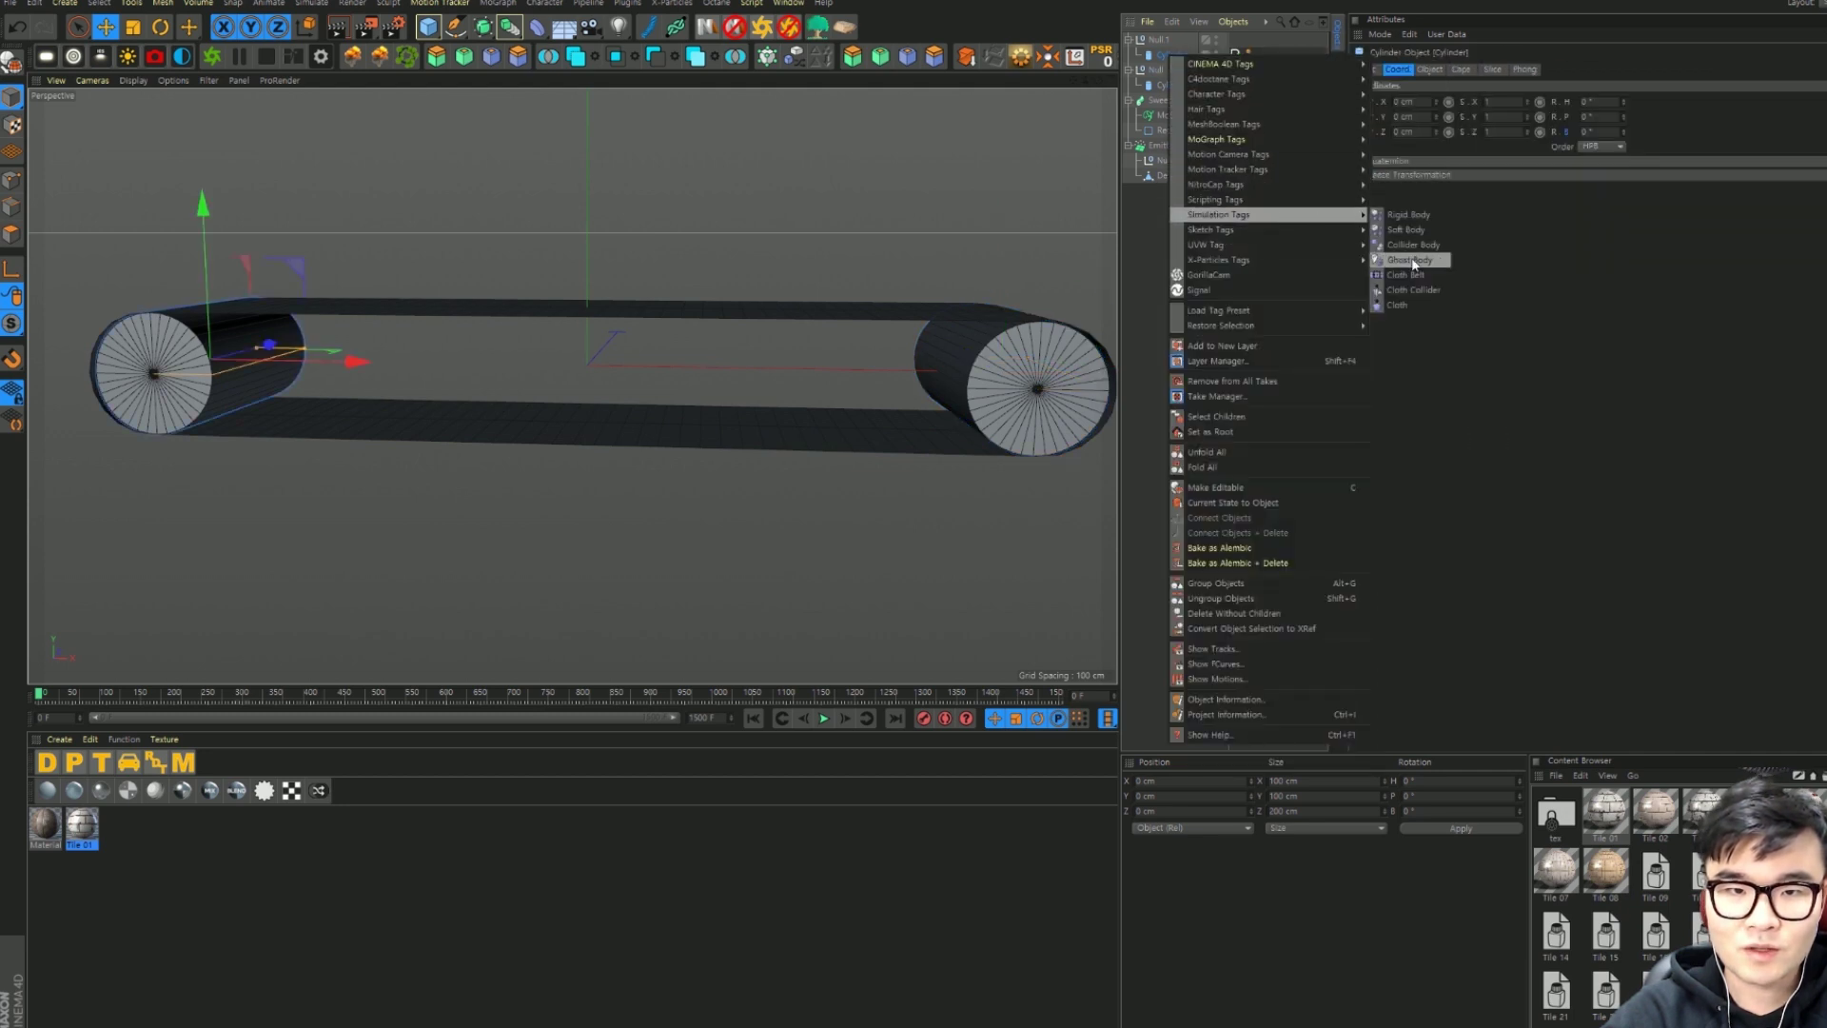
pyautogui.click(1404, 260)
pyautogui.click(824, 718)
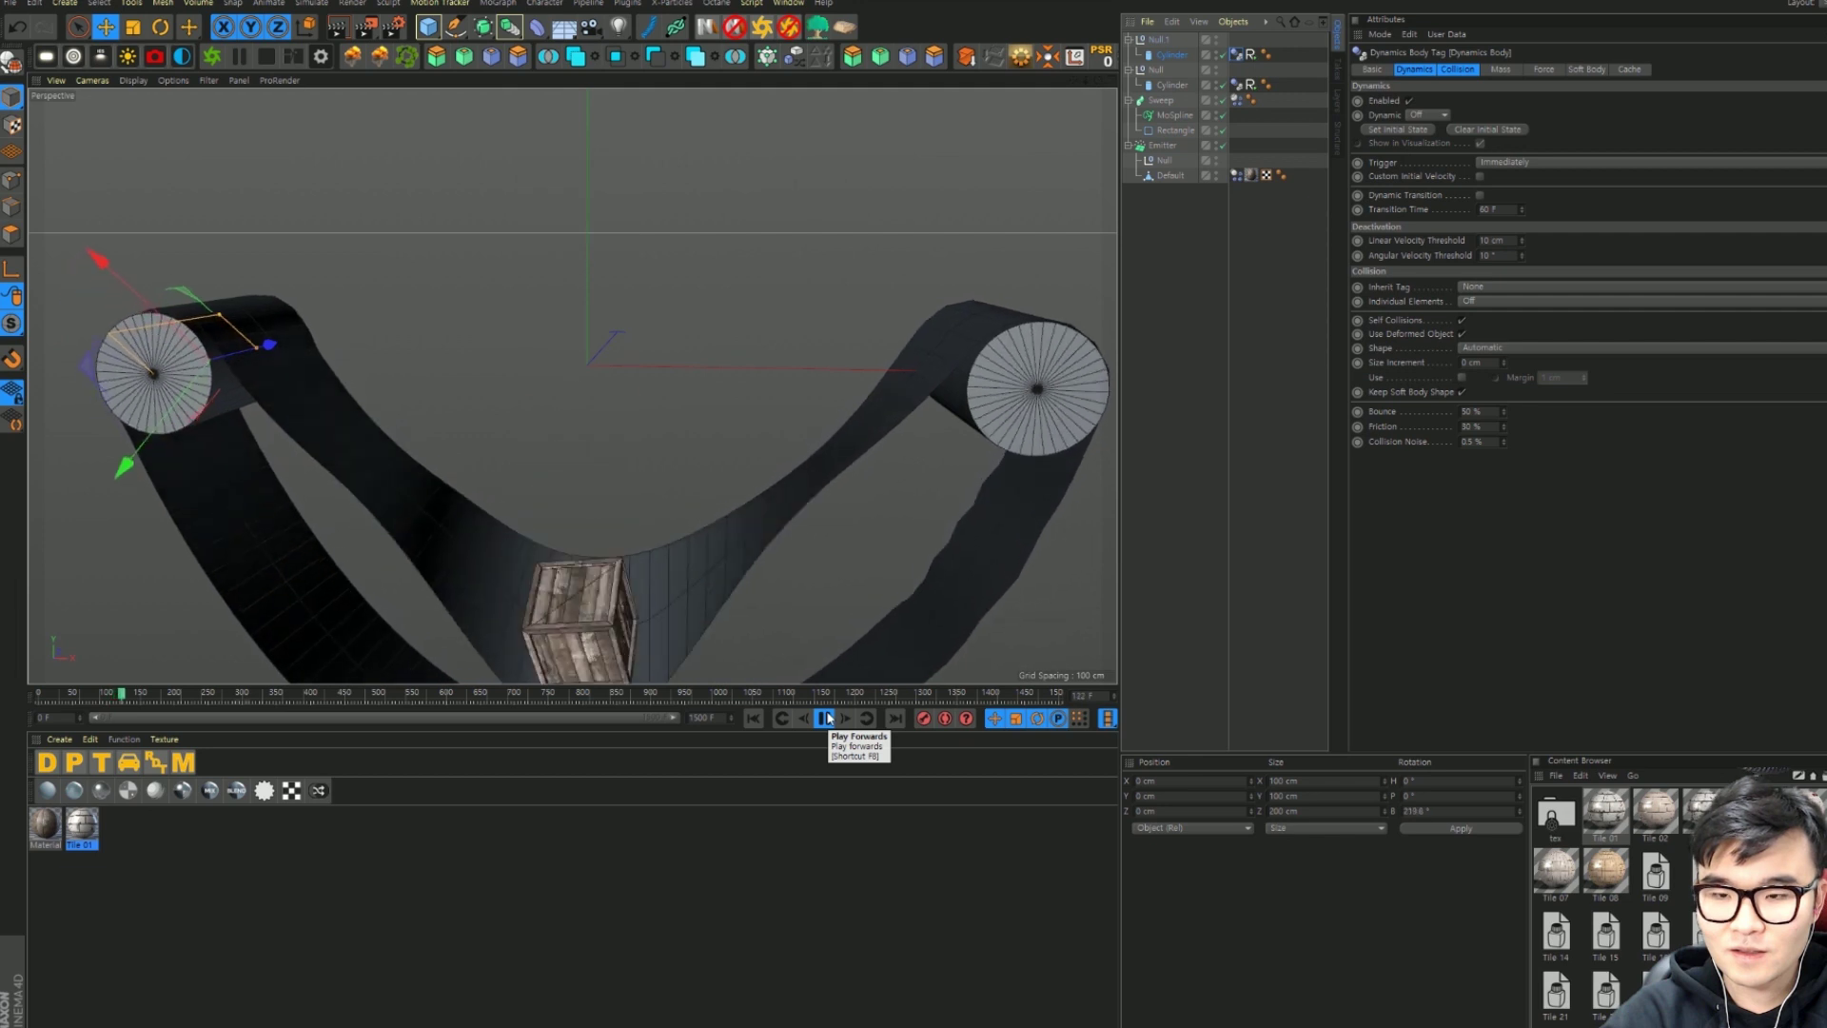
# Step: Replay the simulation and stop it to inspect the belt sagging between the rollers
pyautogui.click(824, 719)
pyautogui.scroll(-2, 788, 471)
pyautogui.scroll(-1, 790, 476)
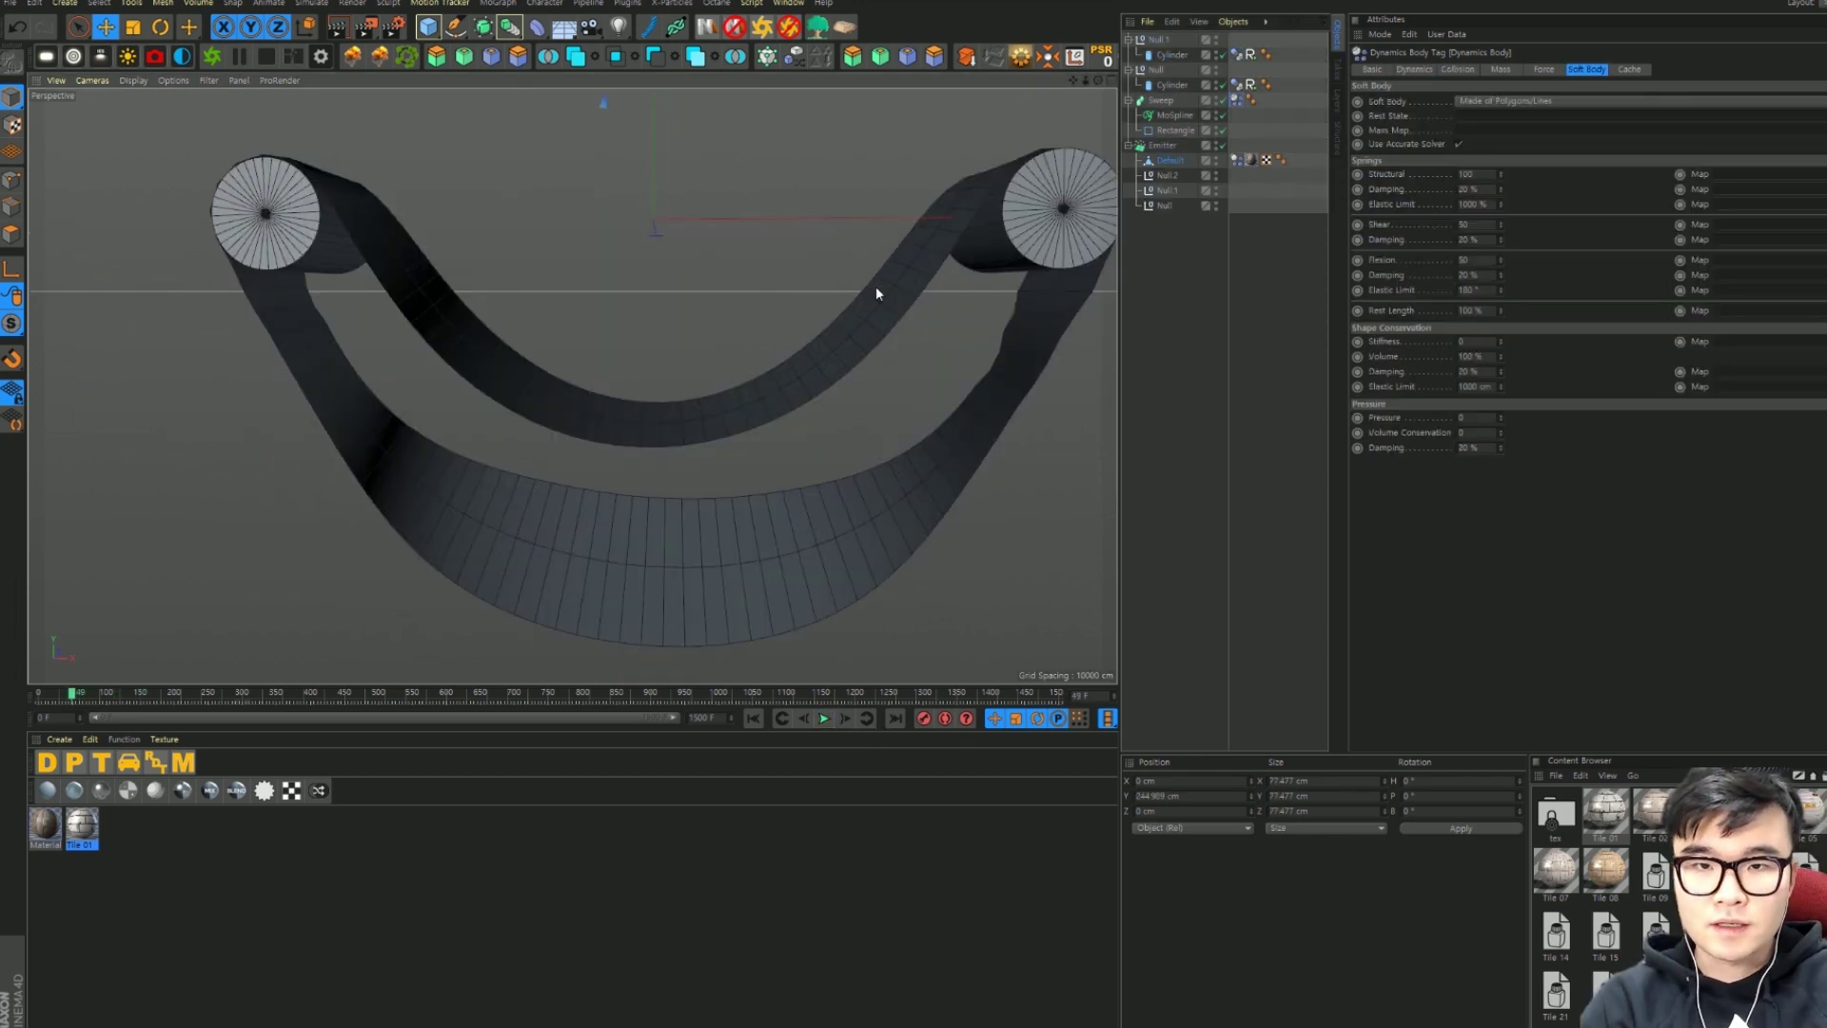
pyautogui.click(824, 719)
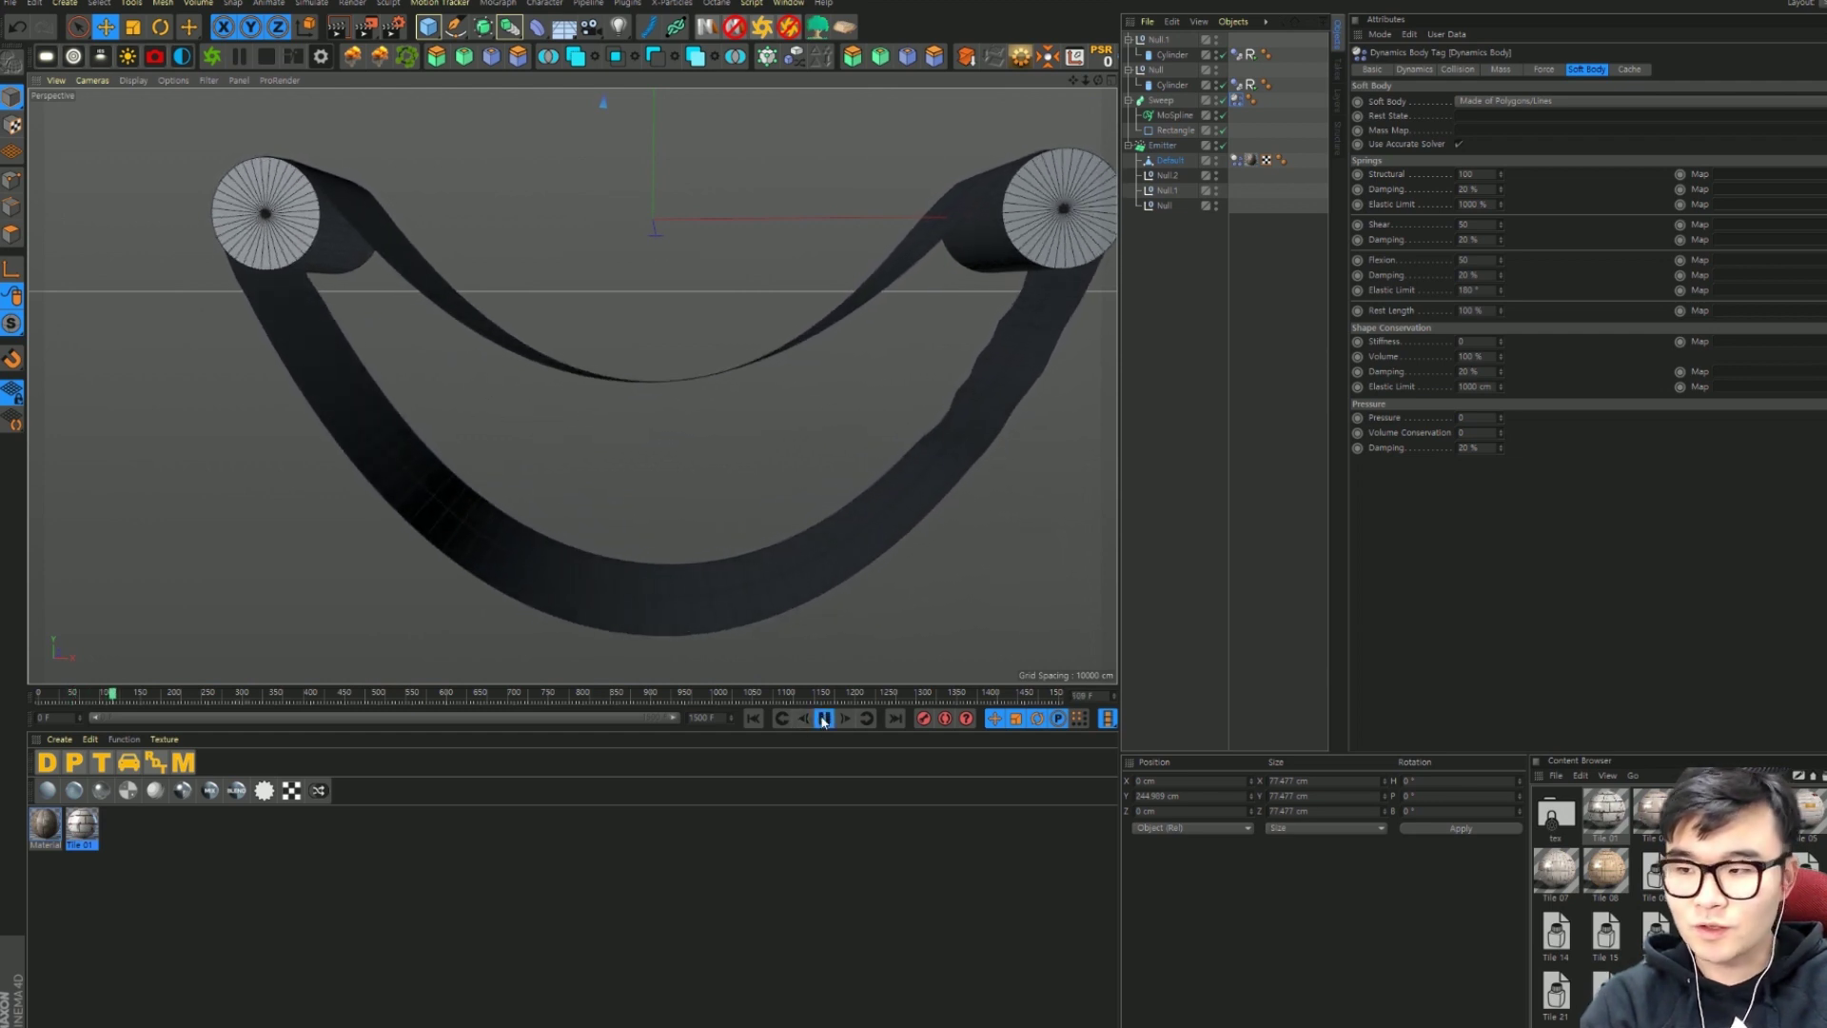
pyautogui.click(824, 719)
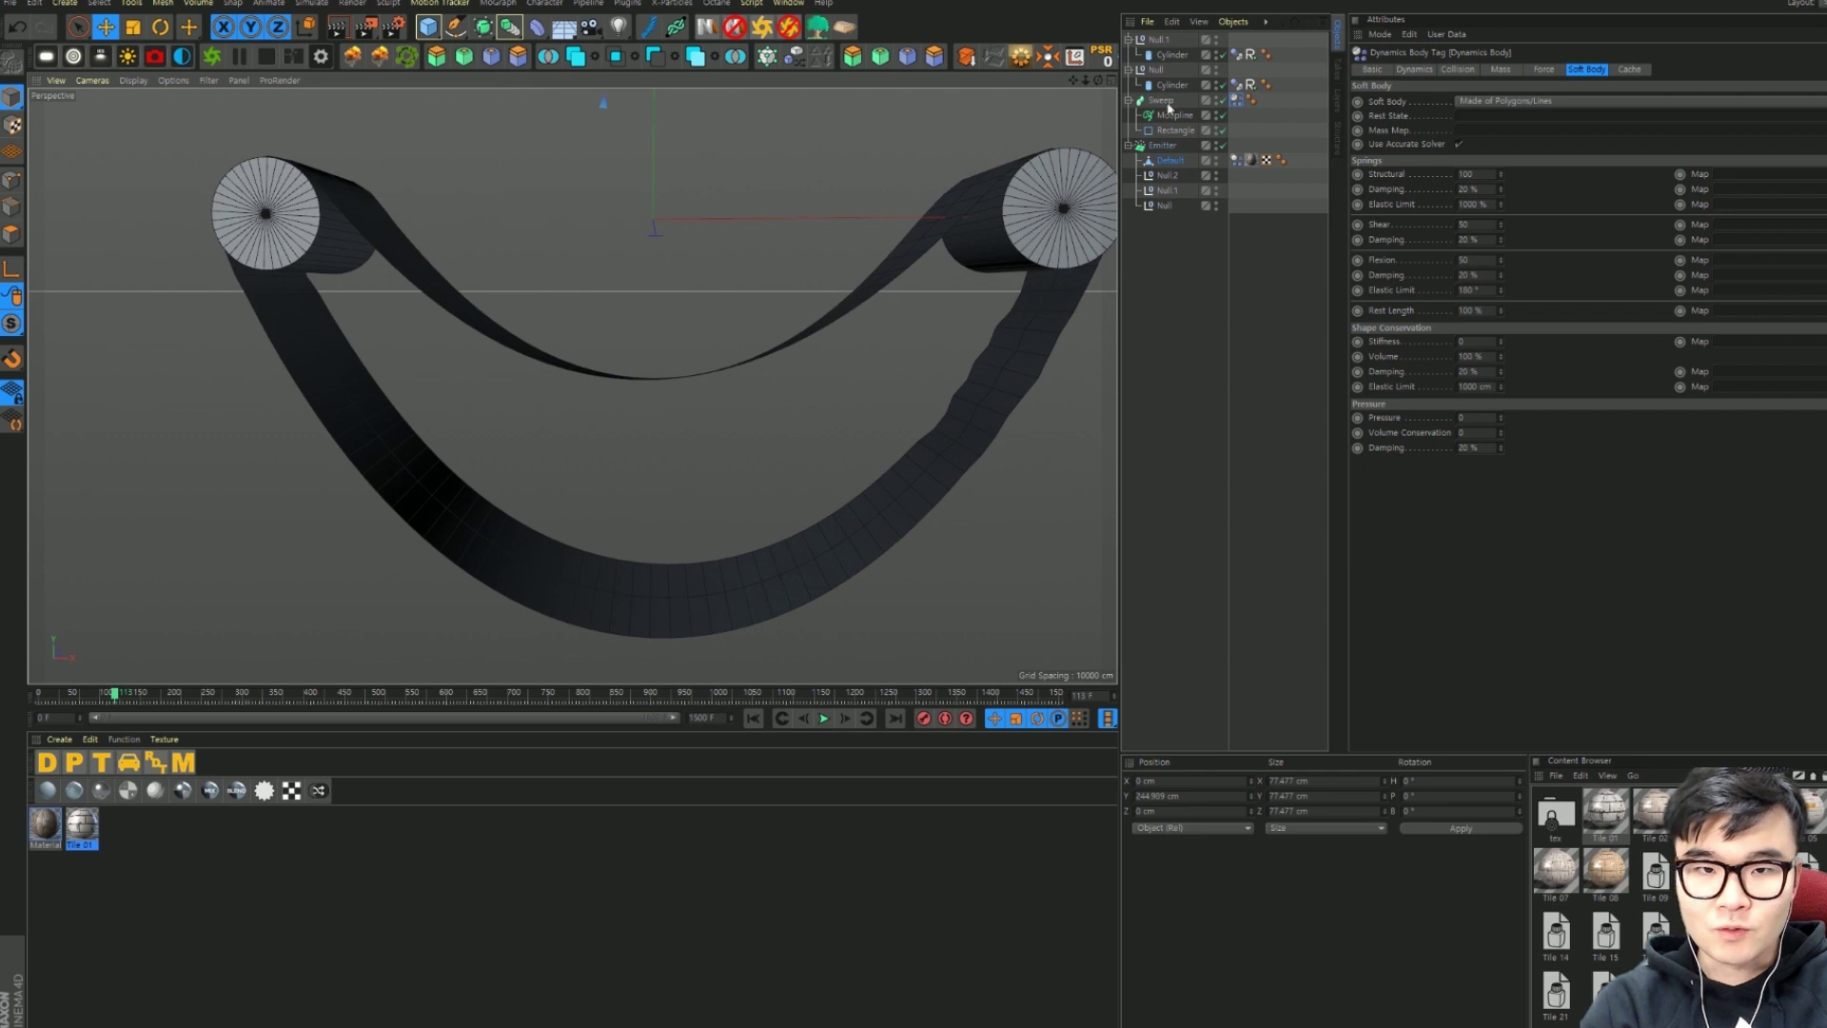
# Step: Set the Sweep belt's soft-body Structural value to 10000, then rewind and replay the simulation
pyautogui.click(1160, 101)
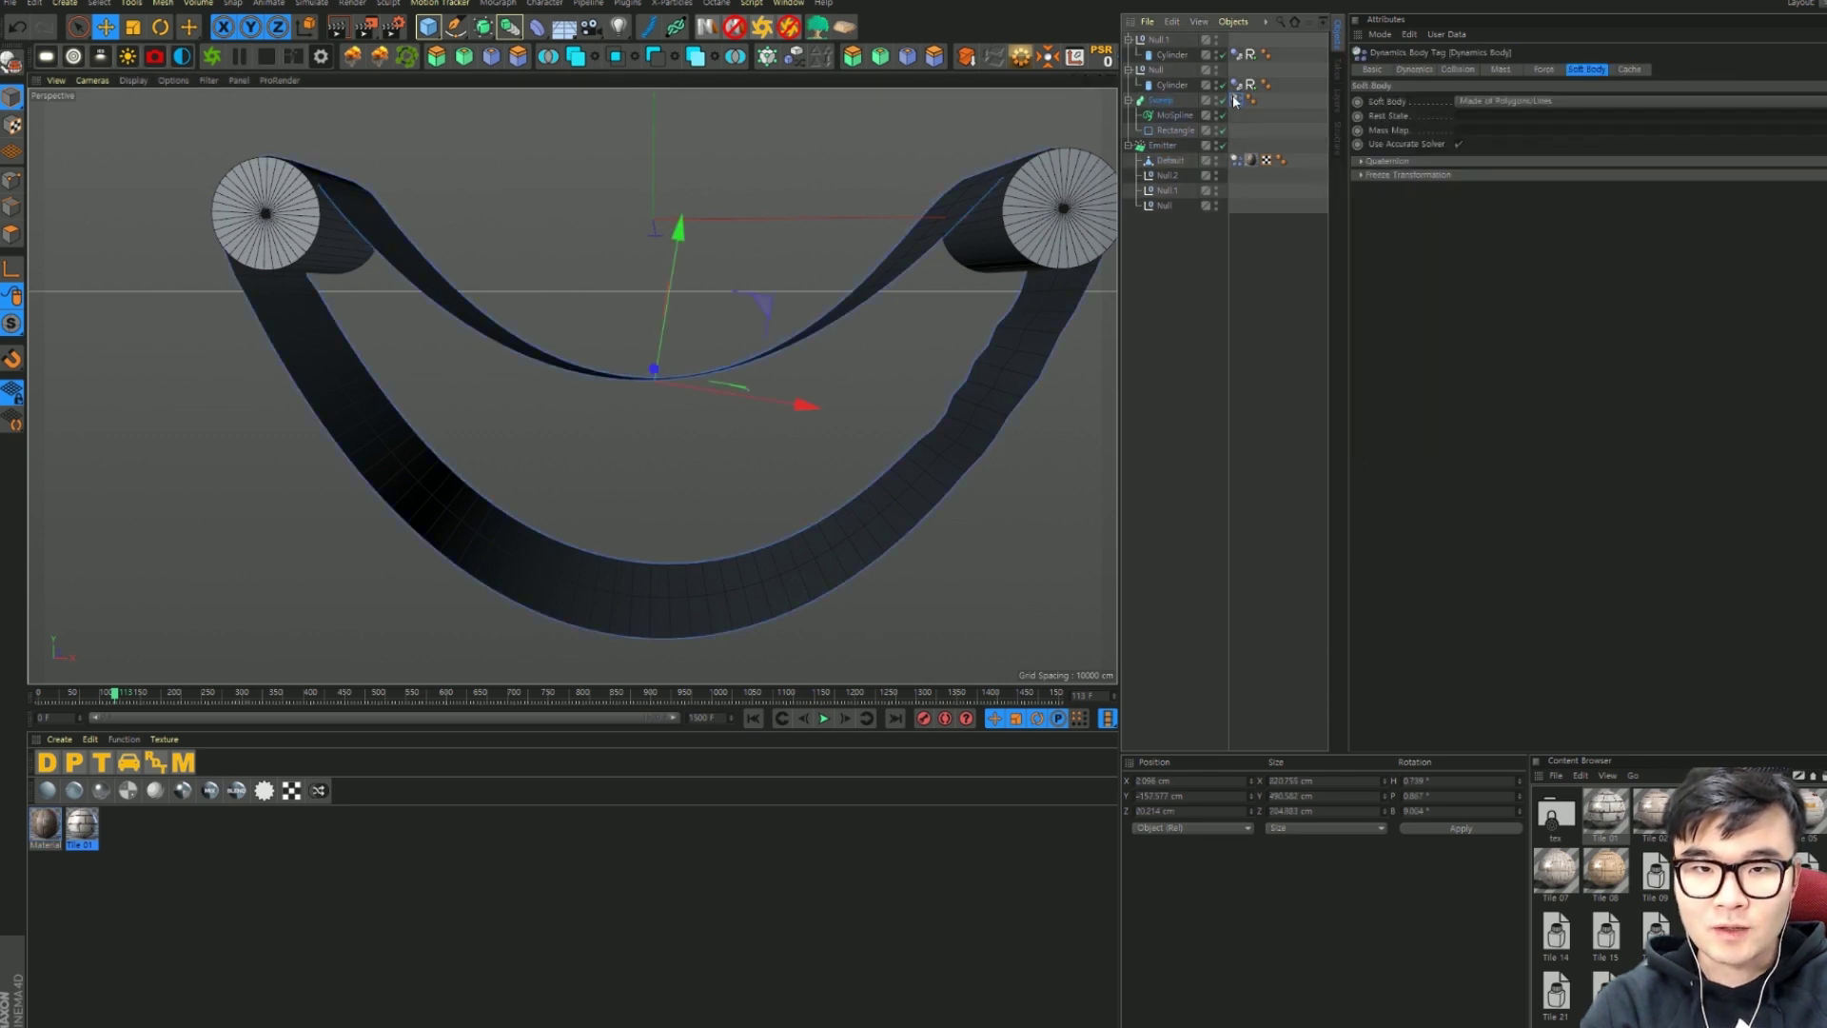
pyautogui.click(1236, 99)
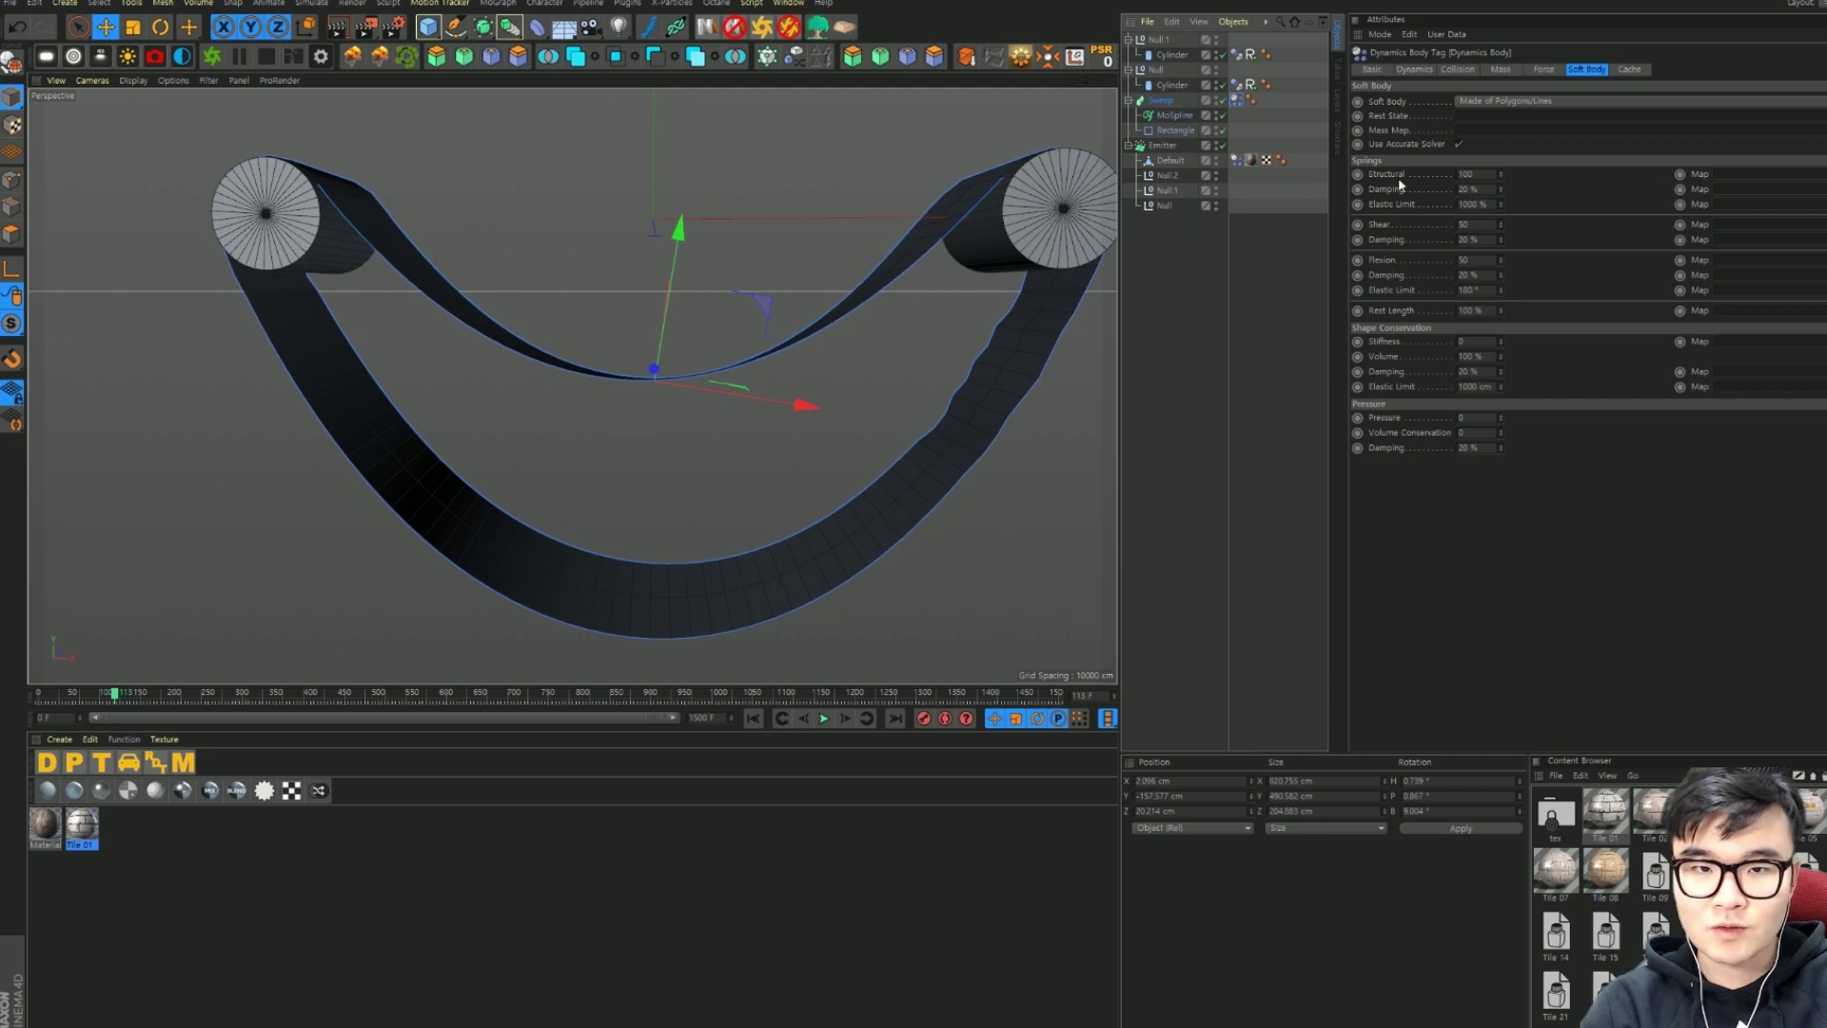
pyautogui.click(1470, 174)
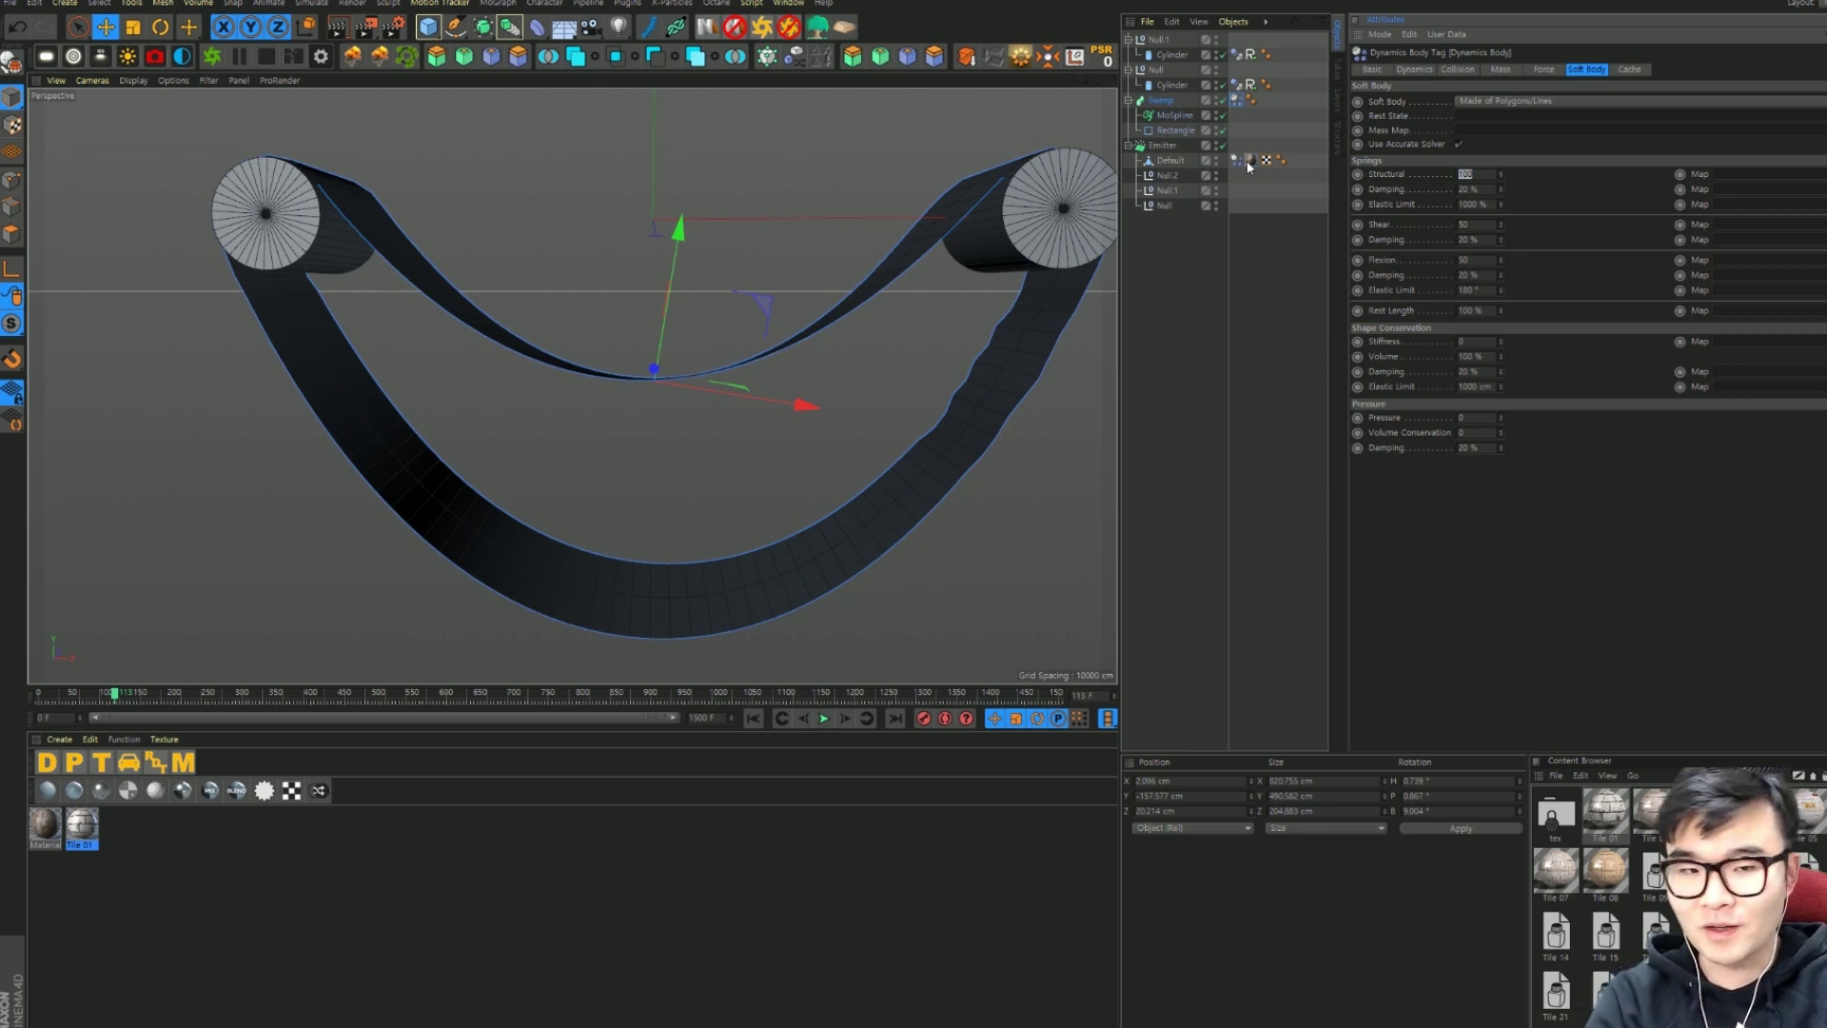
pyautogui.write('100')
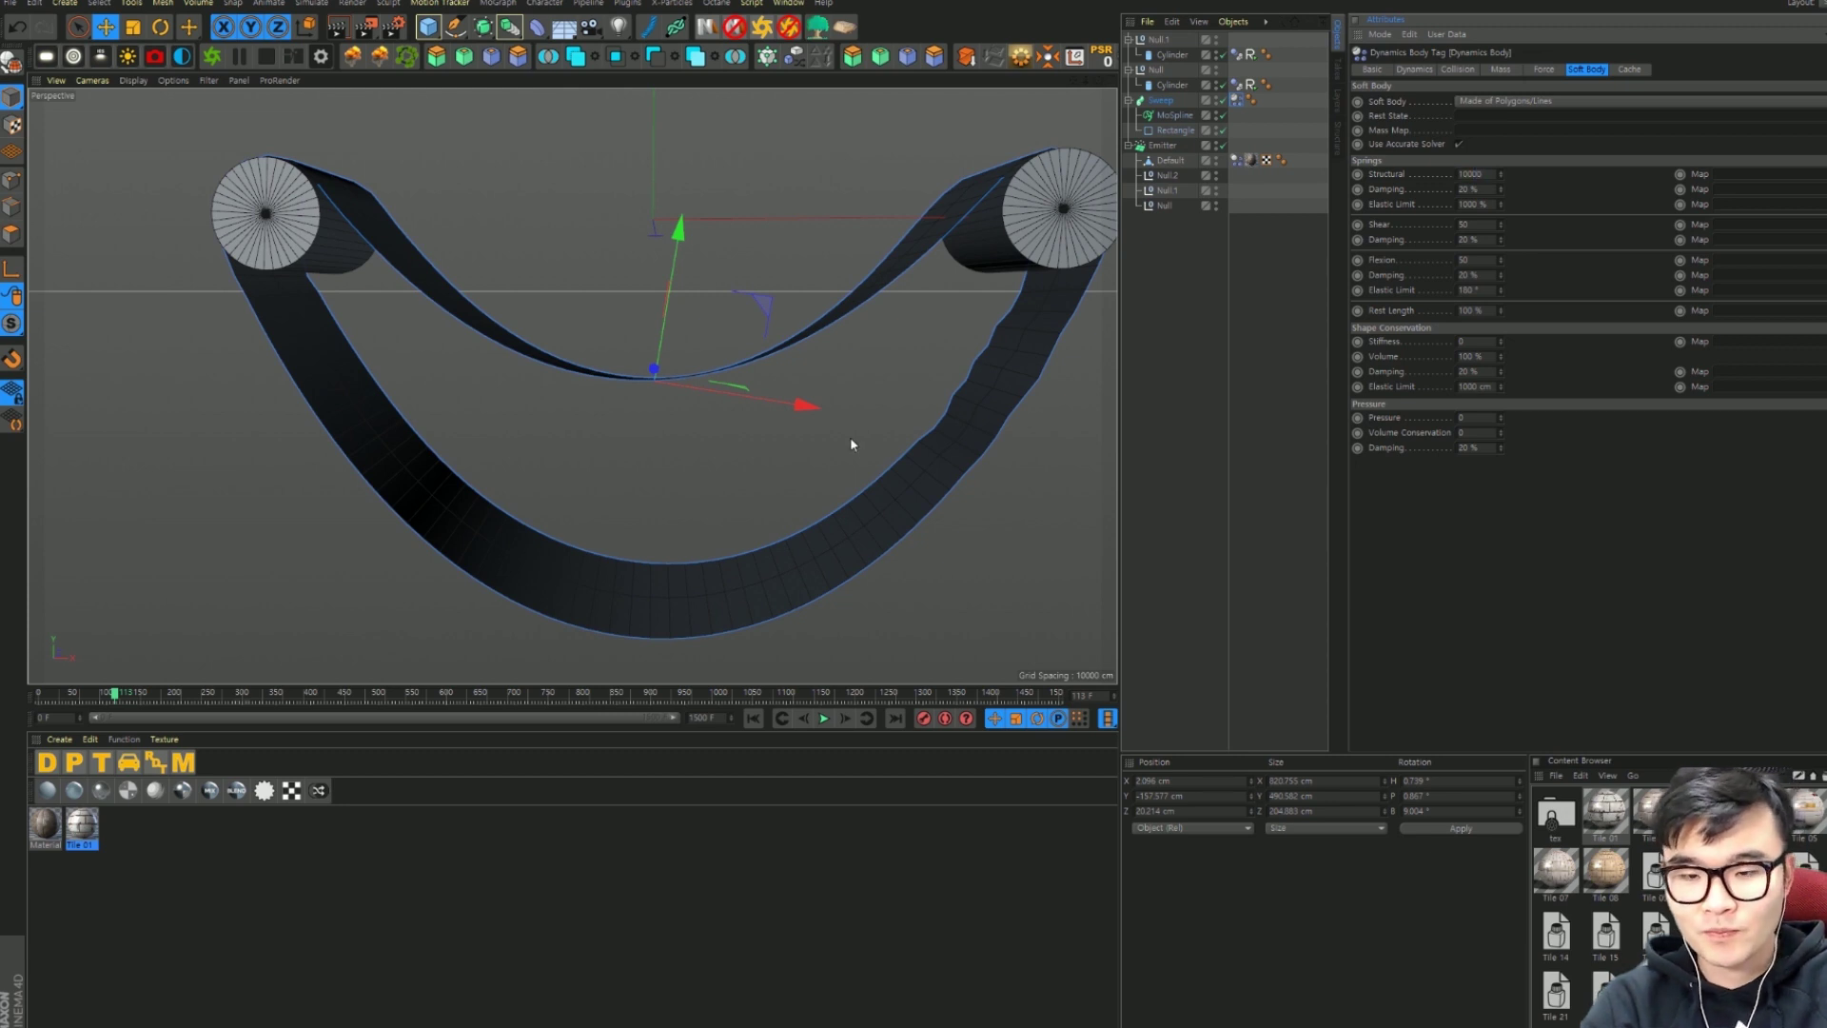
pyautogui.click(753, 718)
pyautogui.click(824, 719)
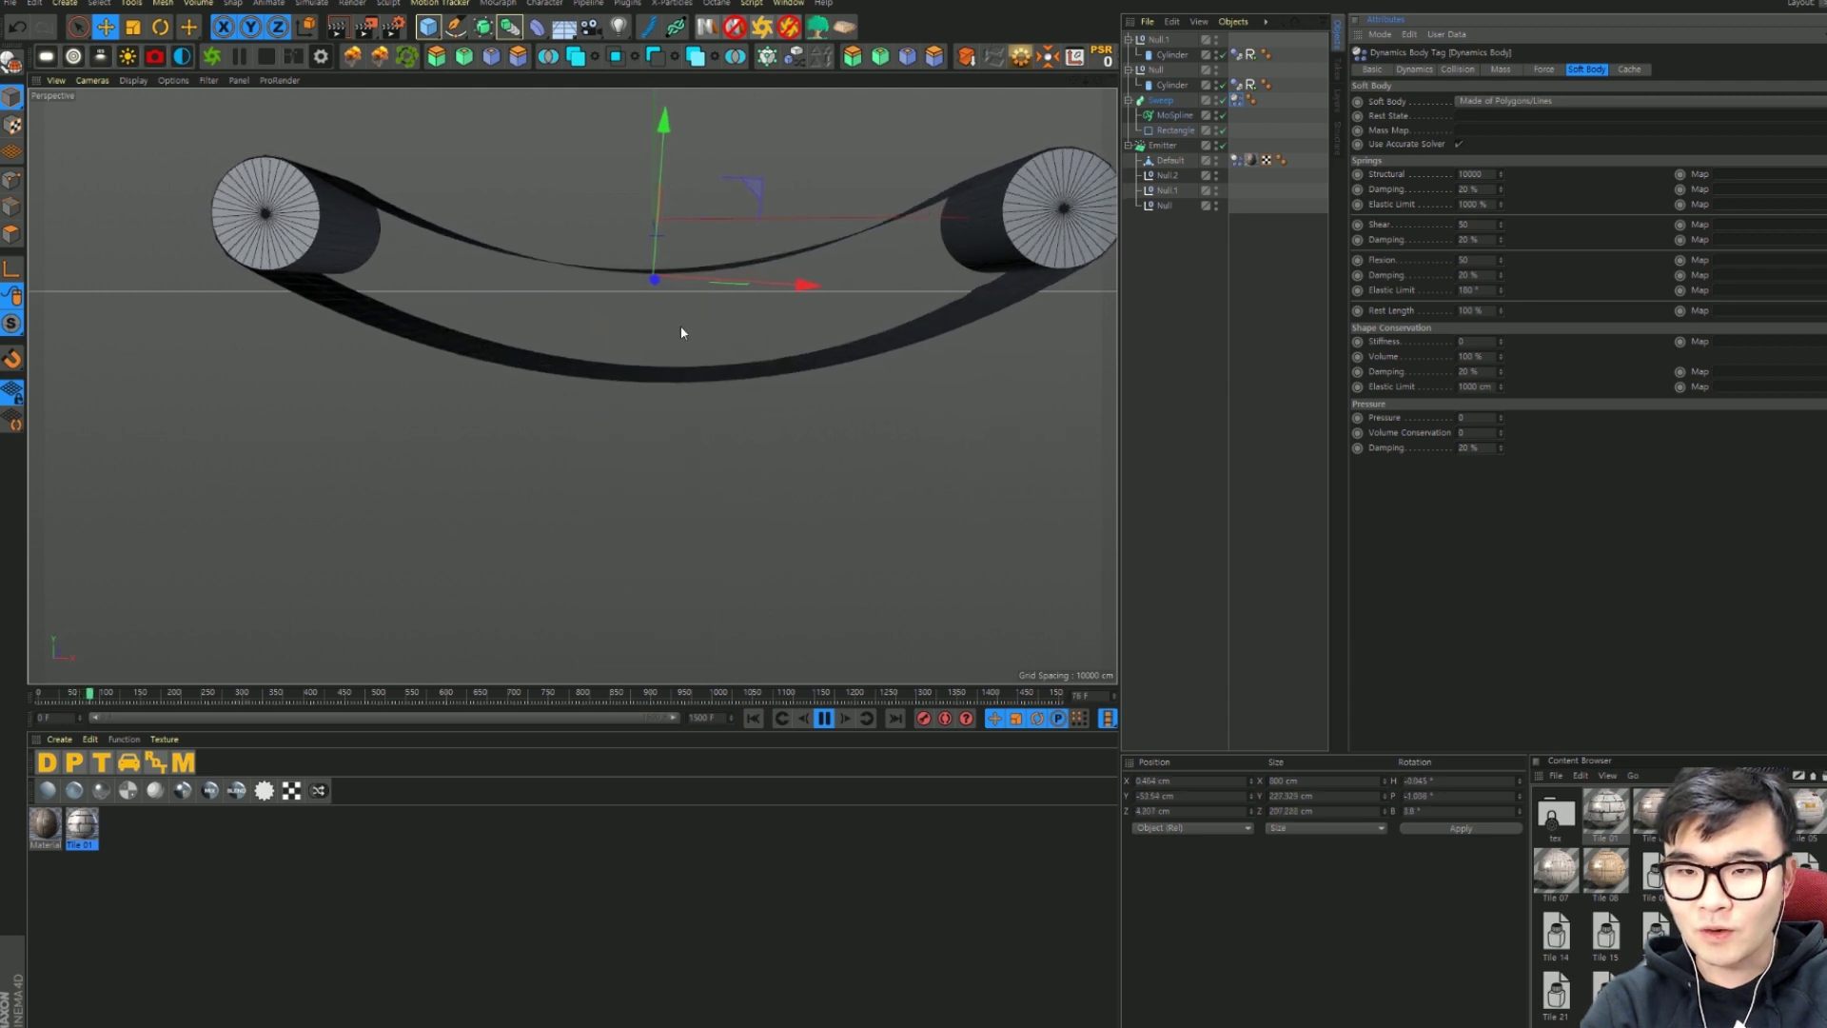
pyautogui.click(824, 719)
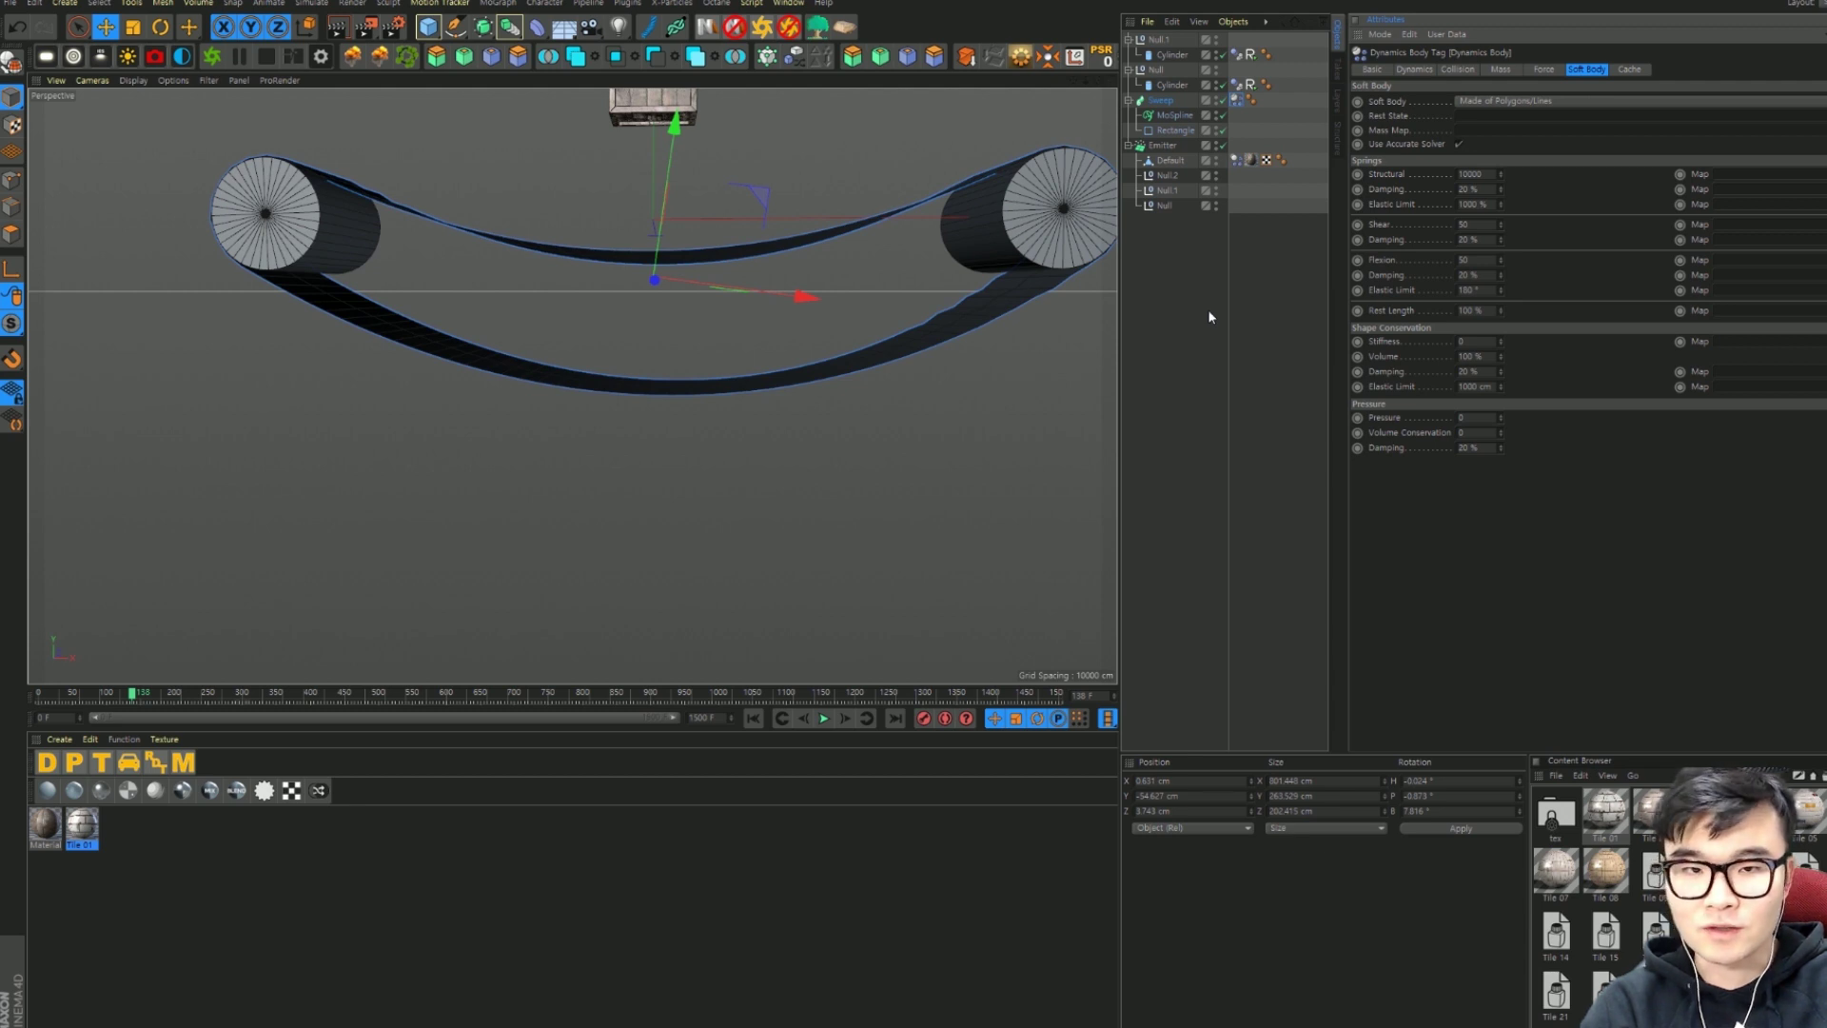
# Step: Raise the project's dynamics Steps per Frame to 10, then rewind and replay until the crate lands
pyautogui.hotkey('ctrl', 'd')
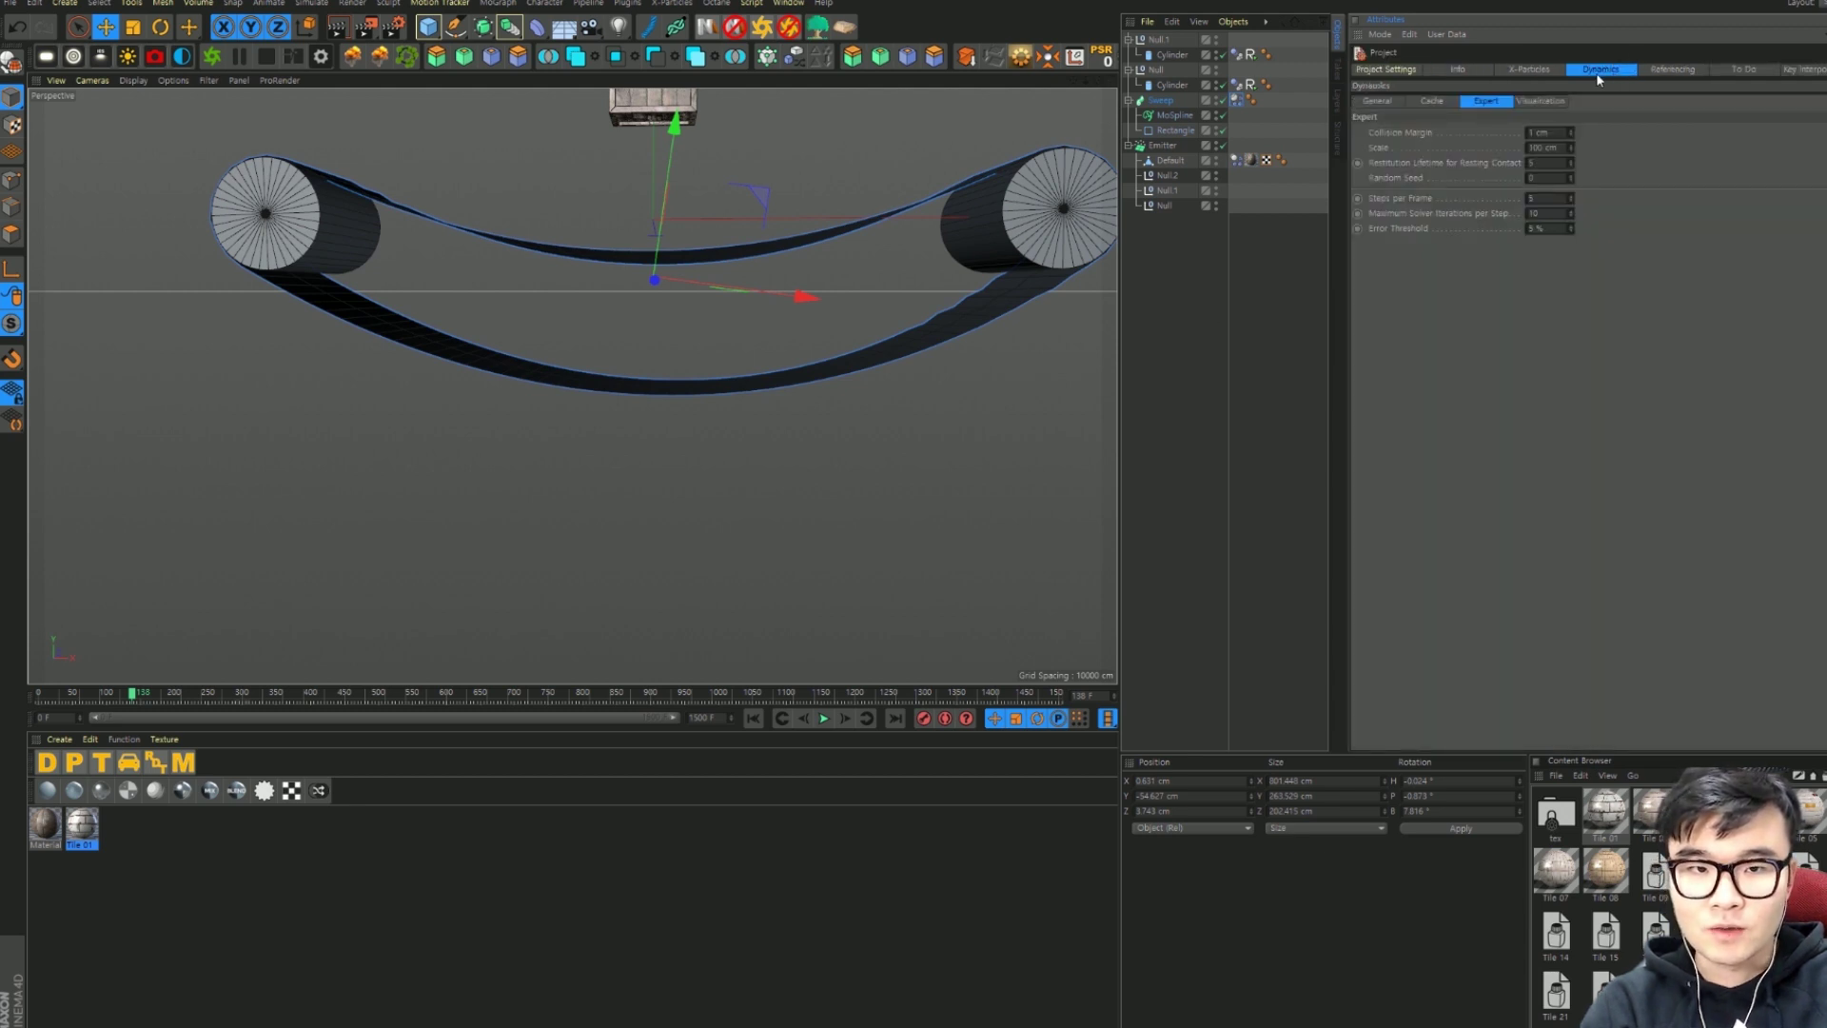
pyautogui.click(1382, 68)
pyautogui.click(1572, 71)
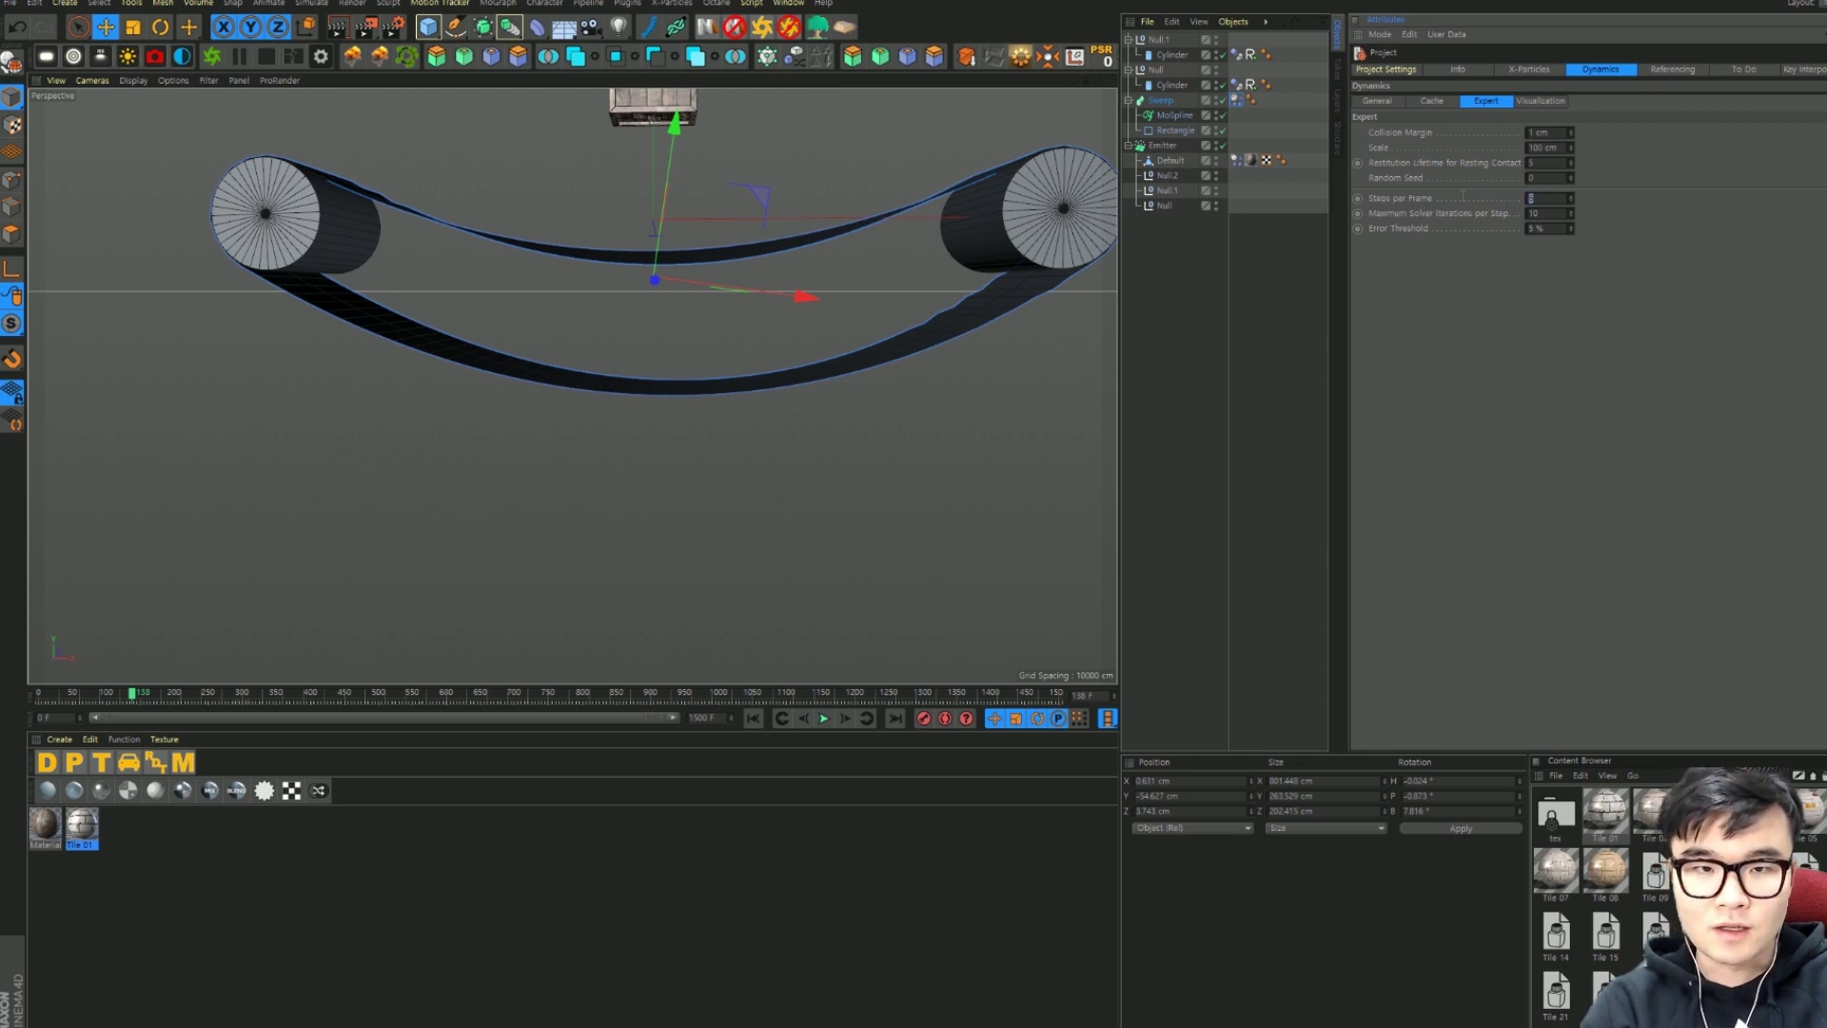
pyautogui.write('10')
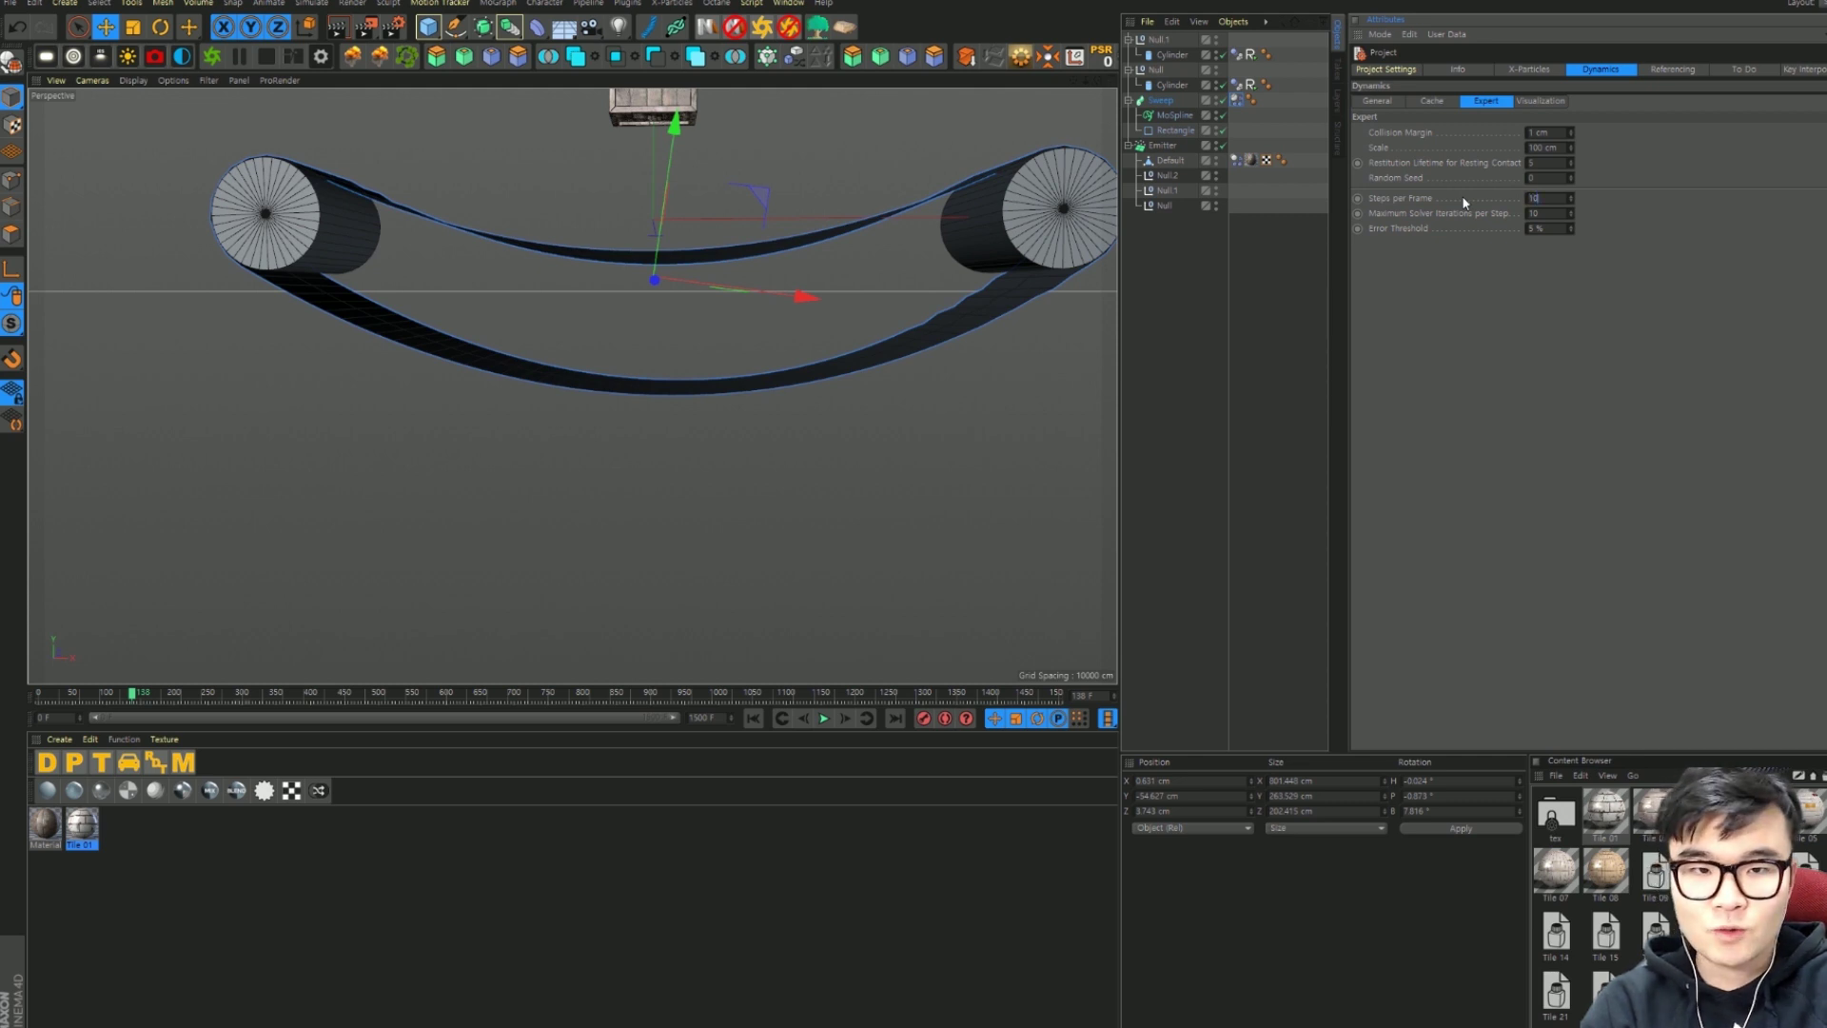
pyautogui.click(753, 718)
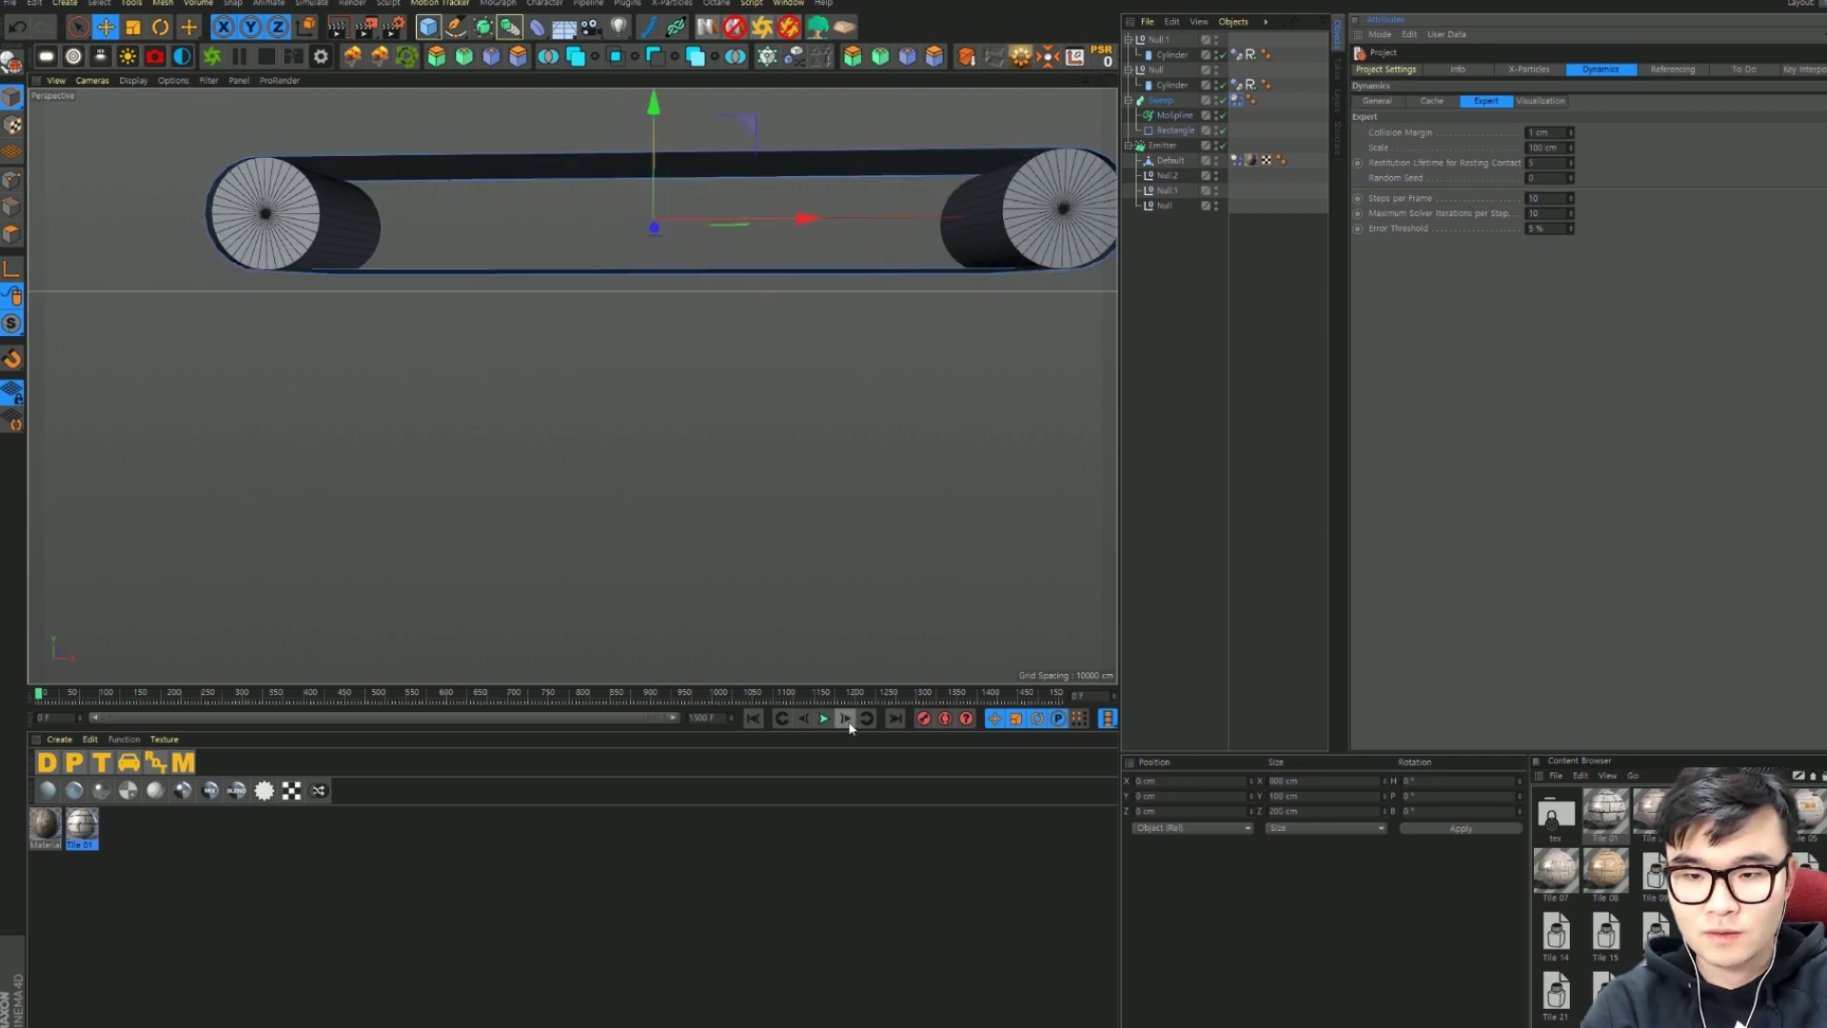
pyautogui.click(824, 719)
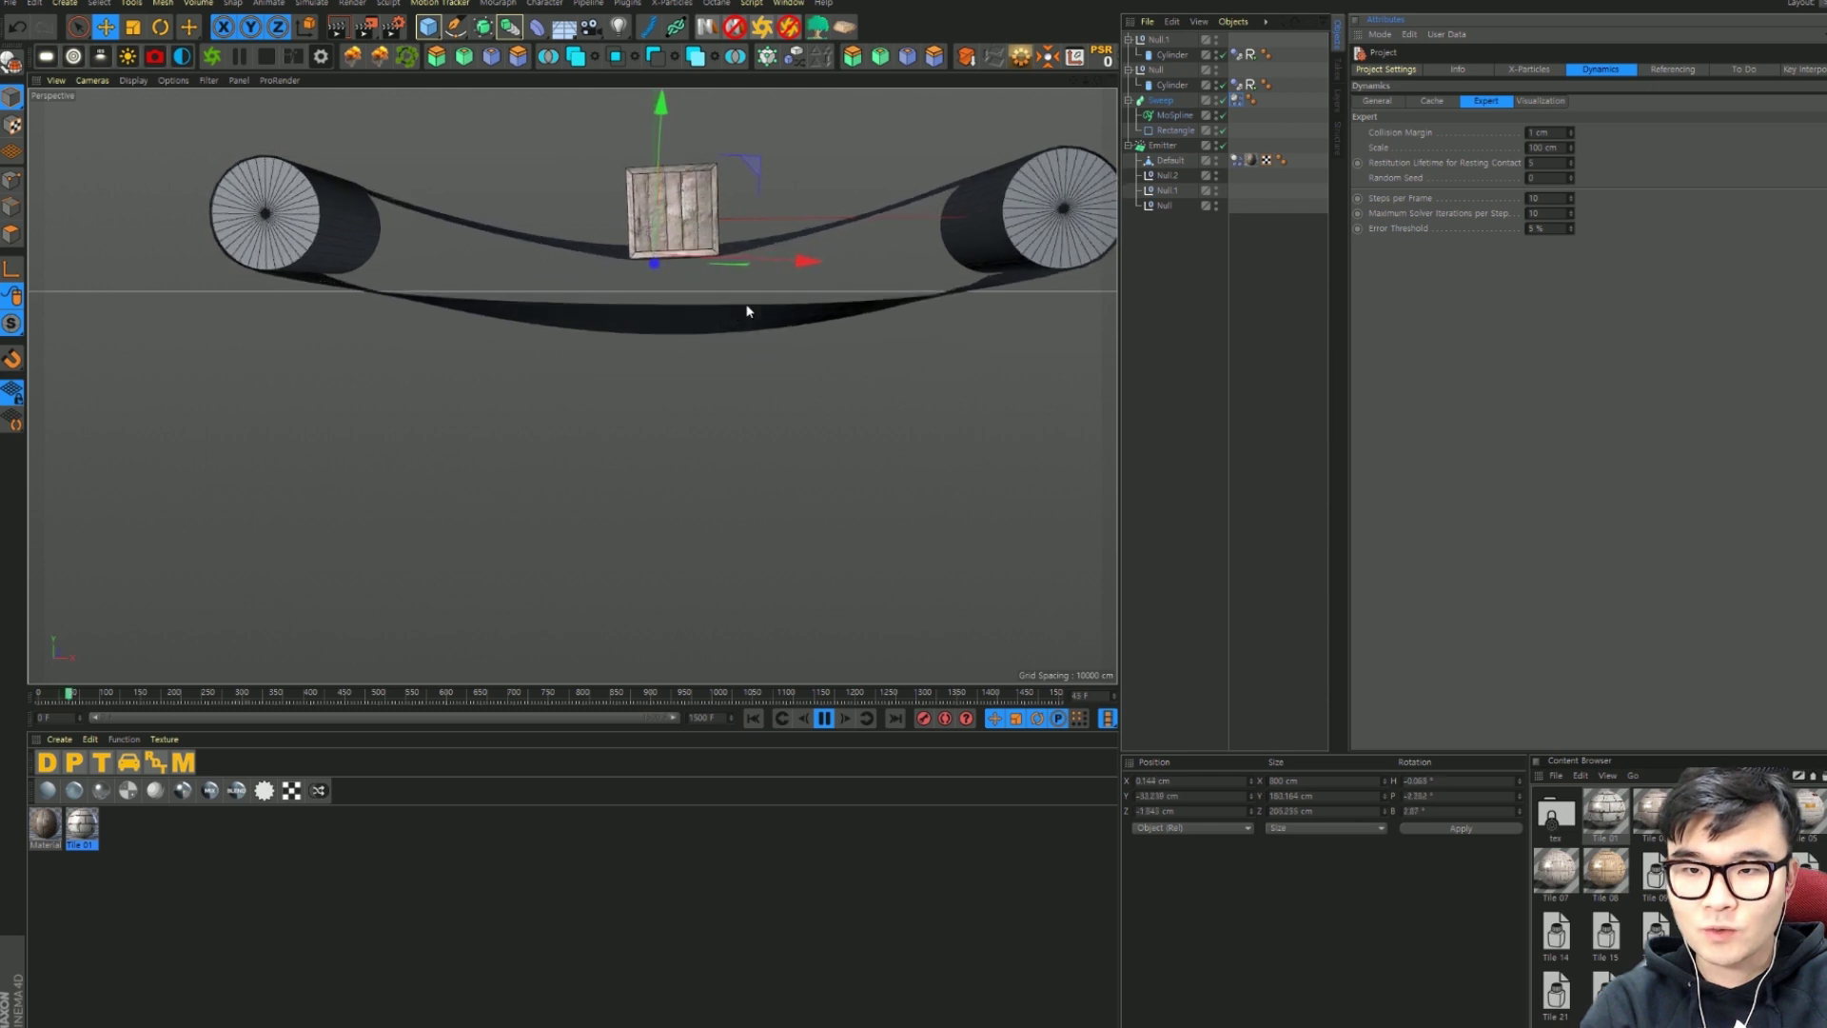
pyautogui.press('F8')
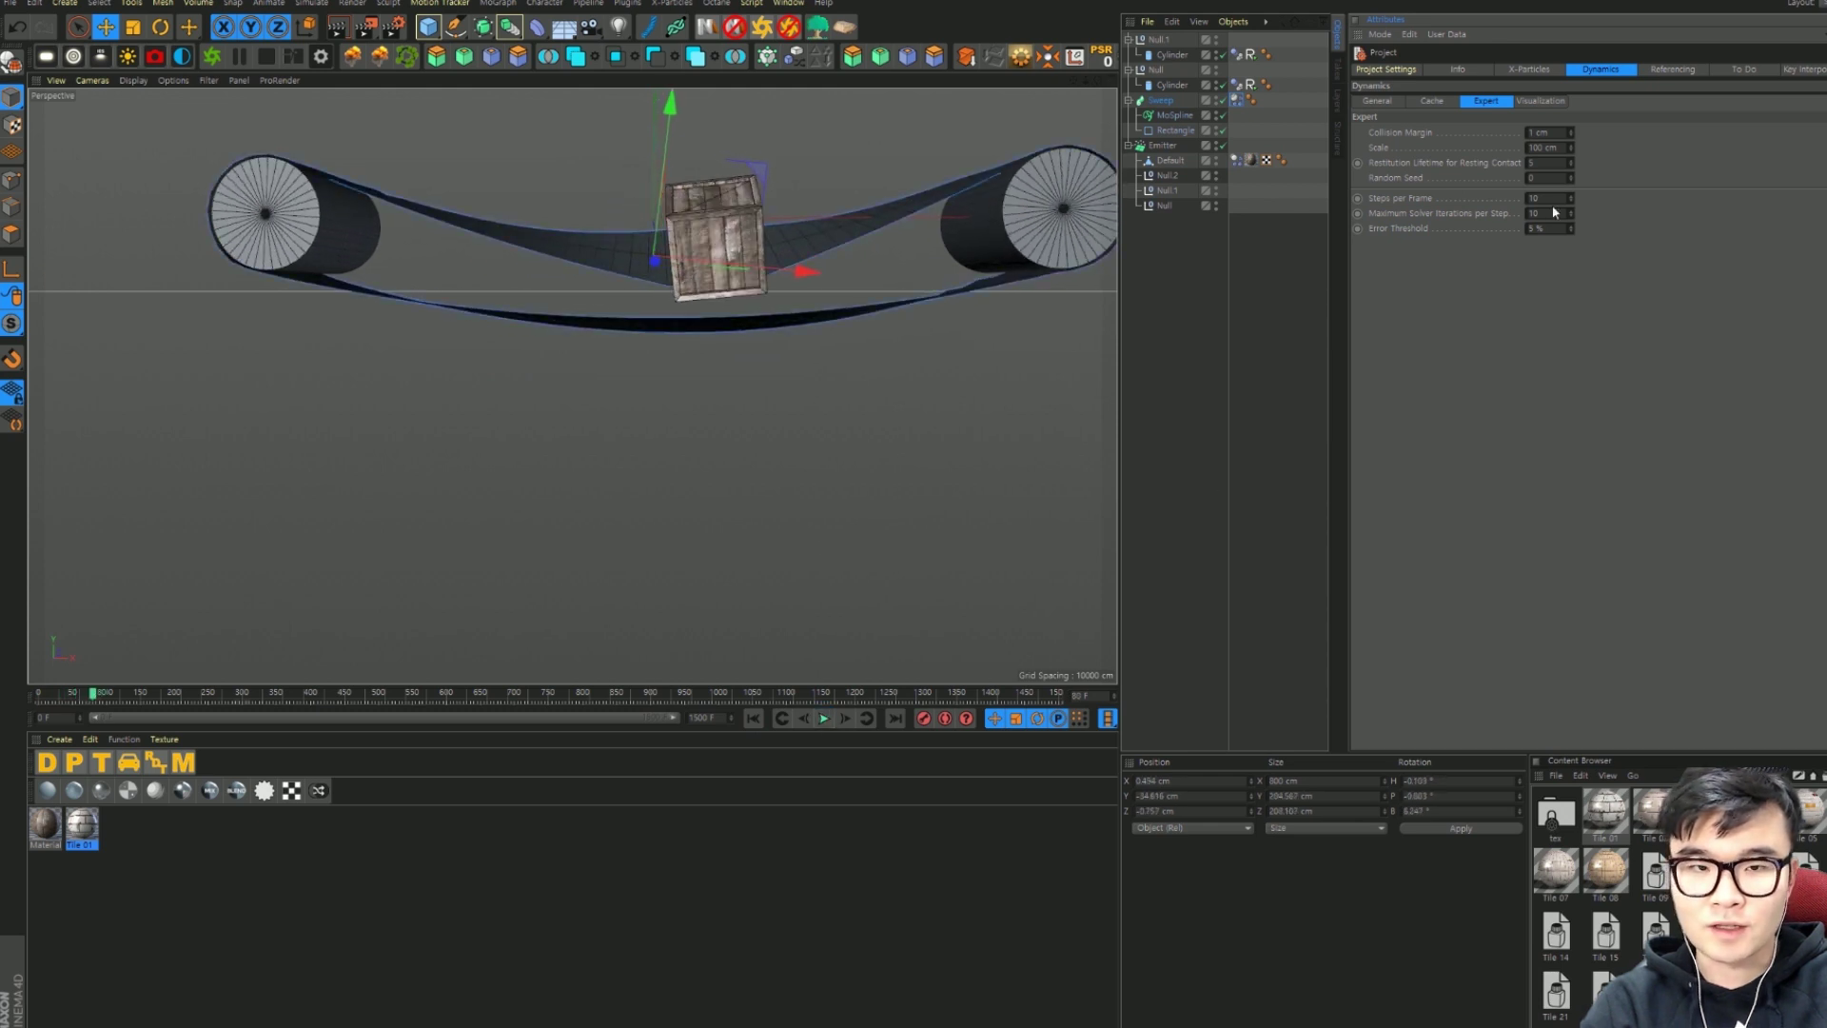
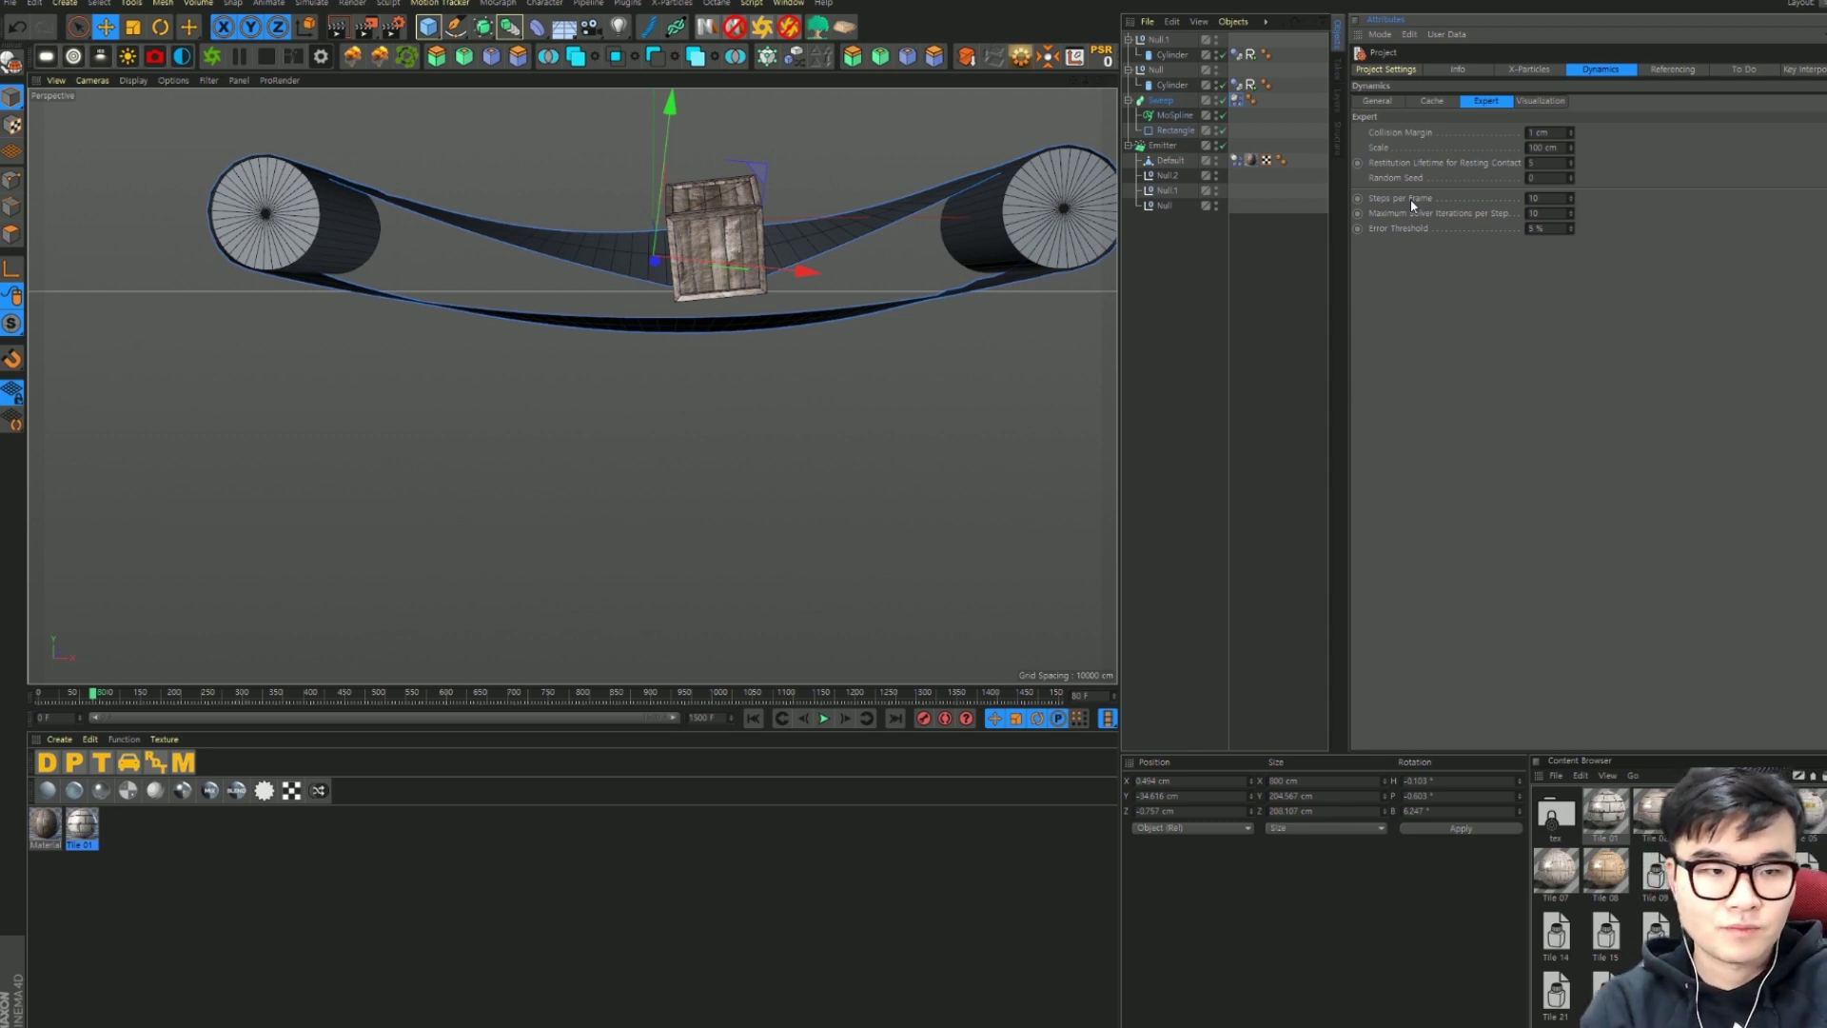
# Step: Set the dynamics solver to 25 steps per frame and replay the simulation
pyautogui.click(824, 719)
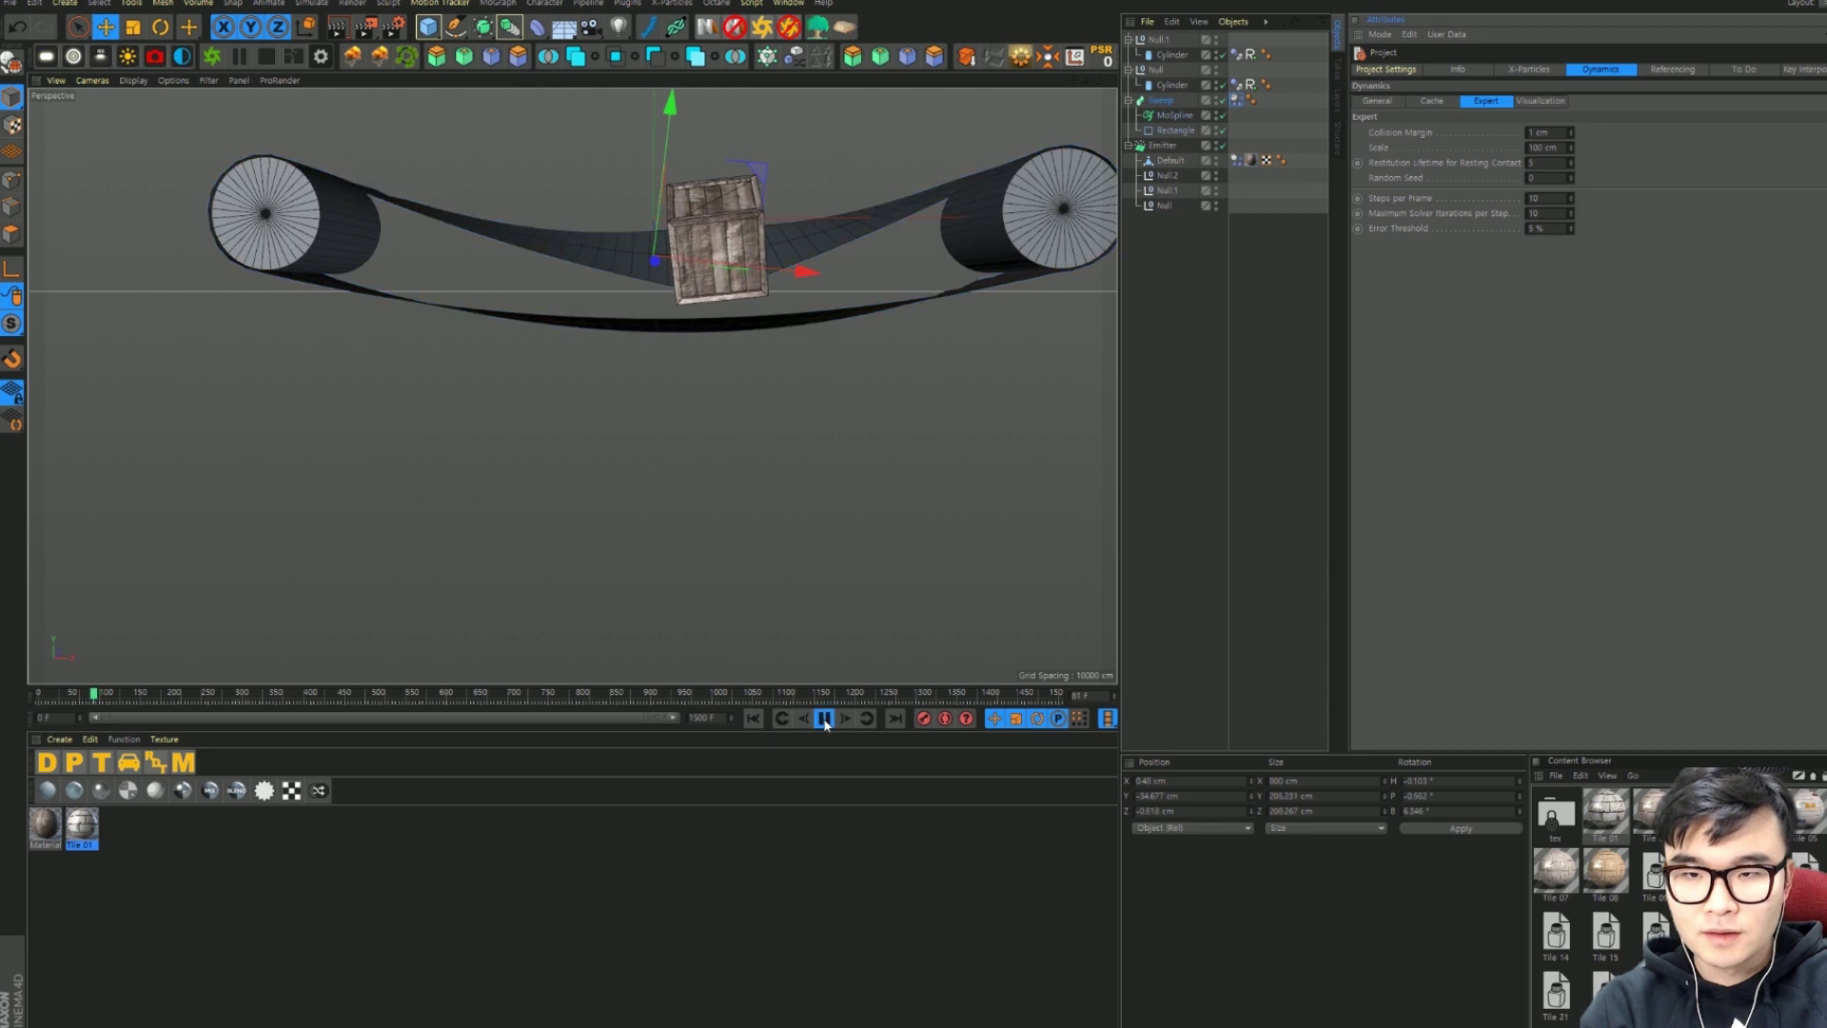
pyautogui.click(824, 718)
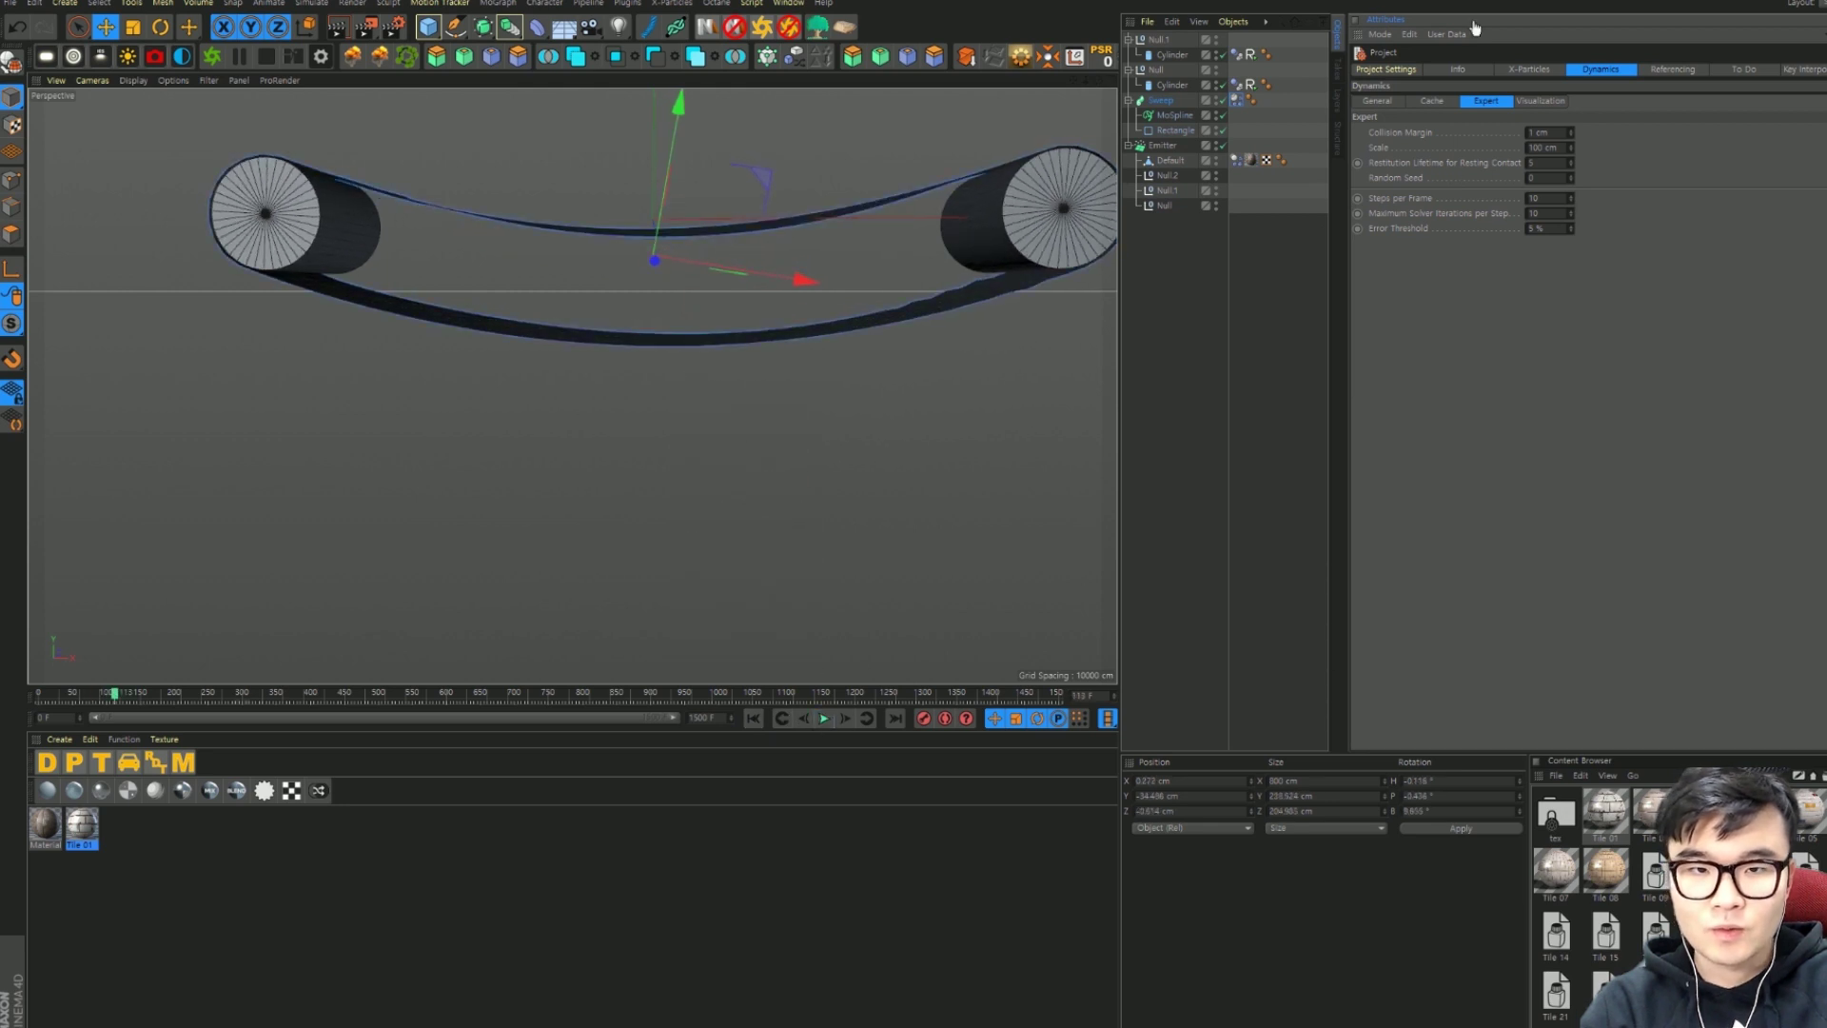
pyautogui.write('25')
pyautogui.press('Return')
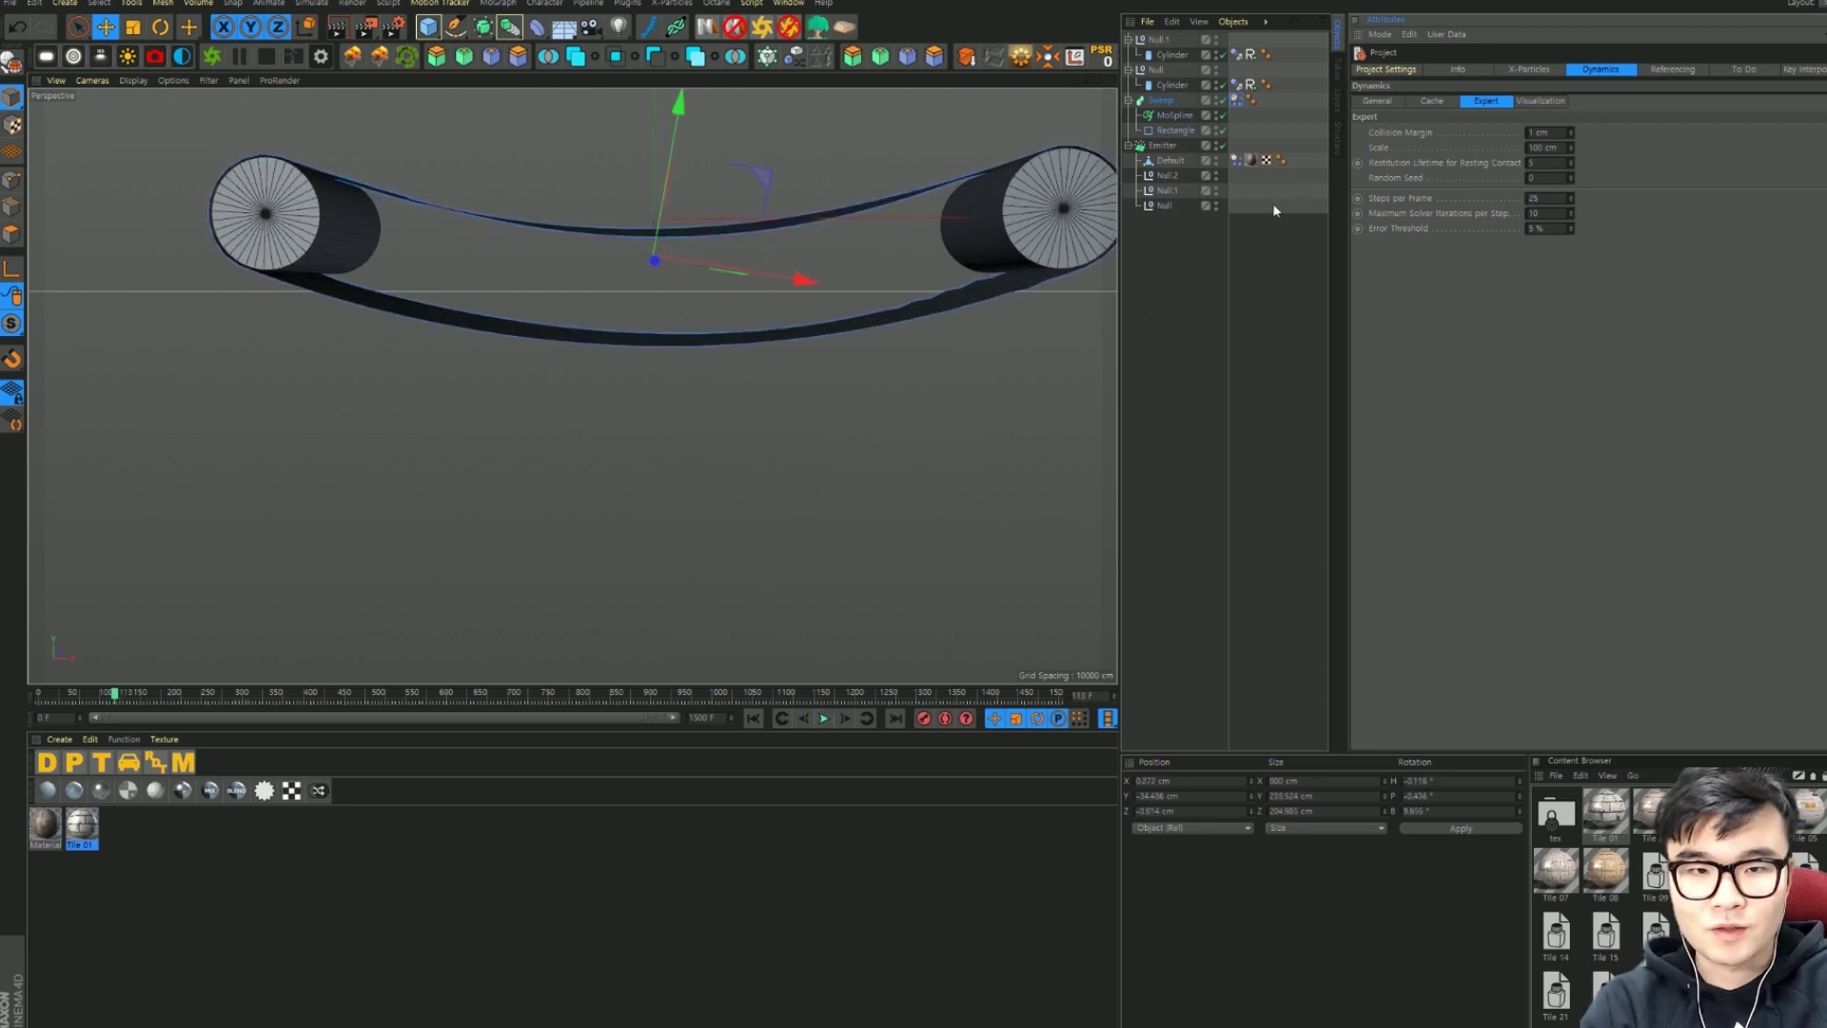
pyautogui.click(753, 718)
pyautogui.click(825, 718)
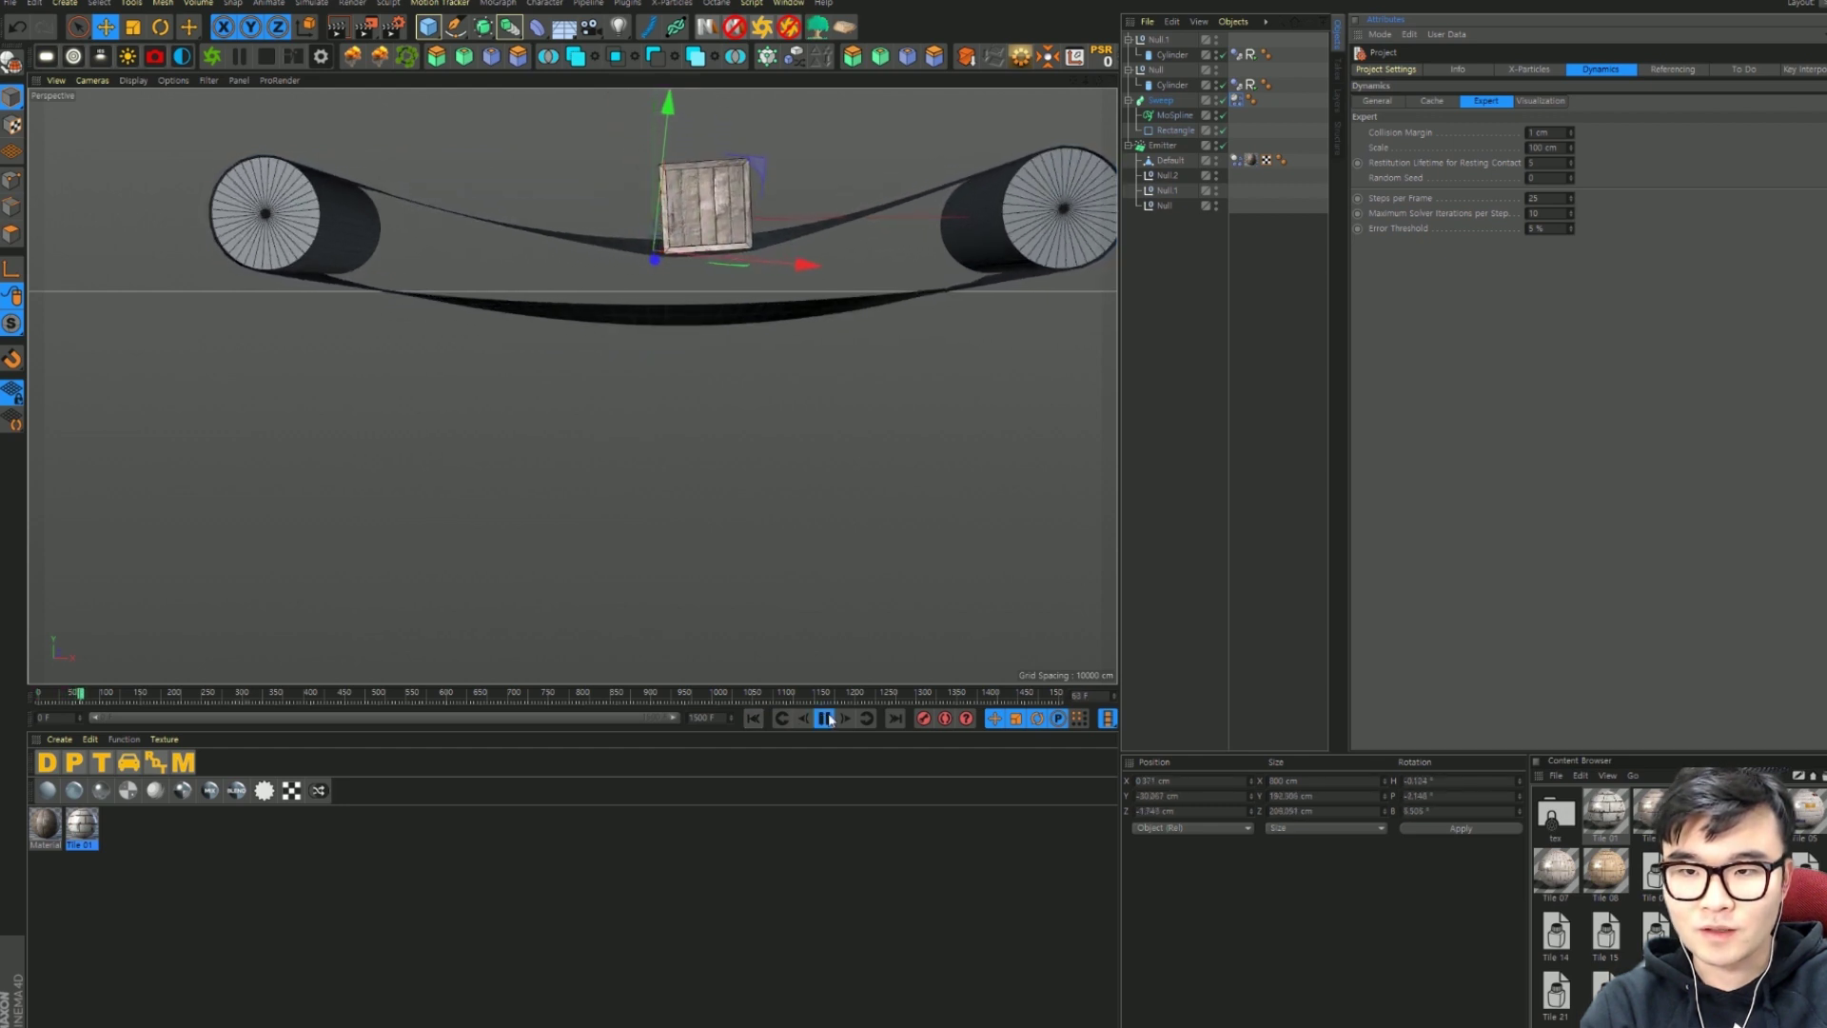
pyautogui.click(824, 719)
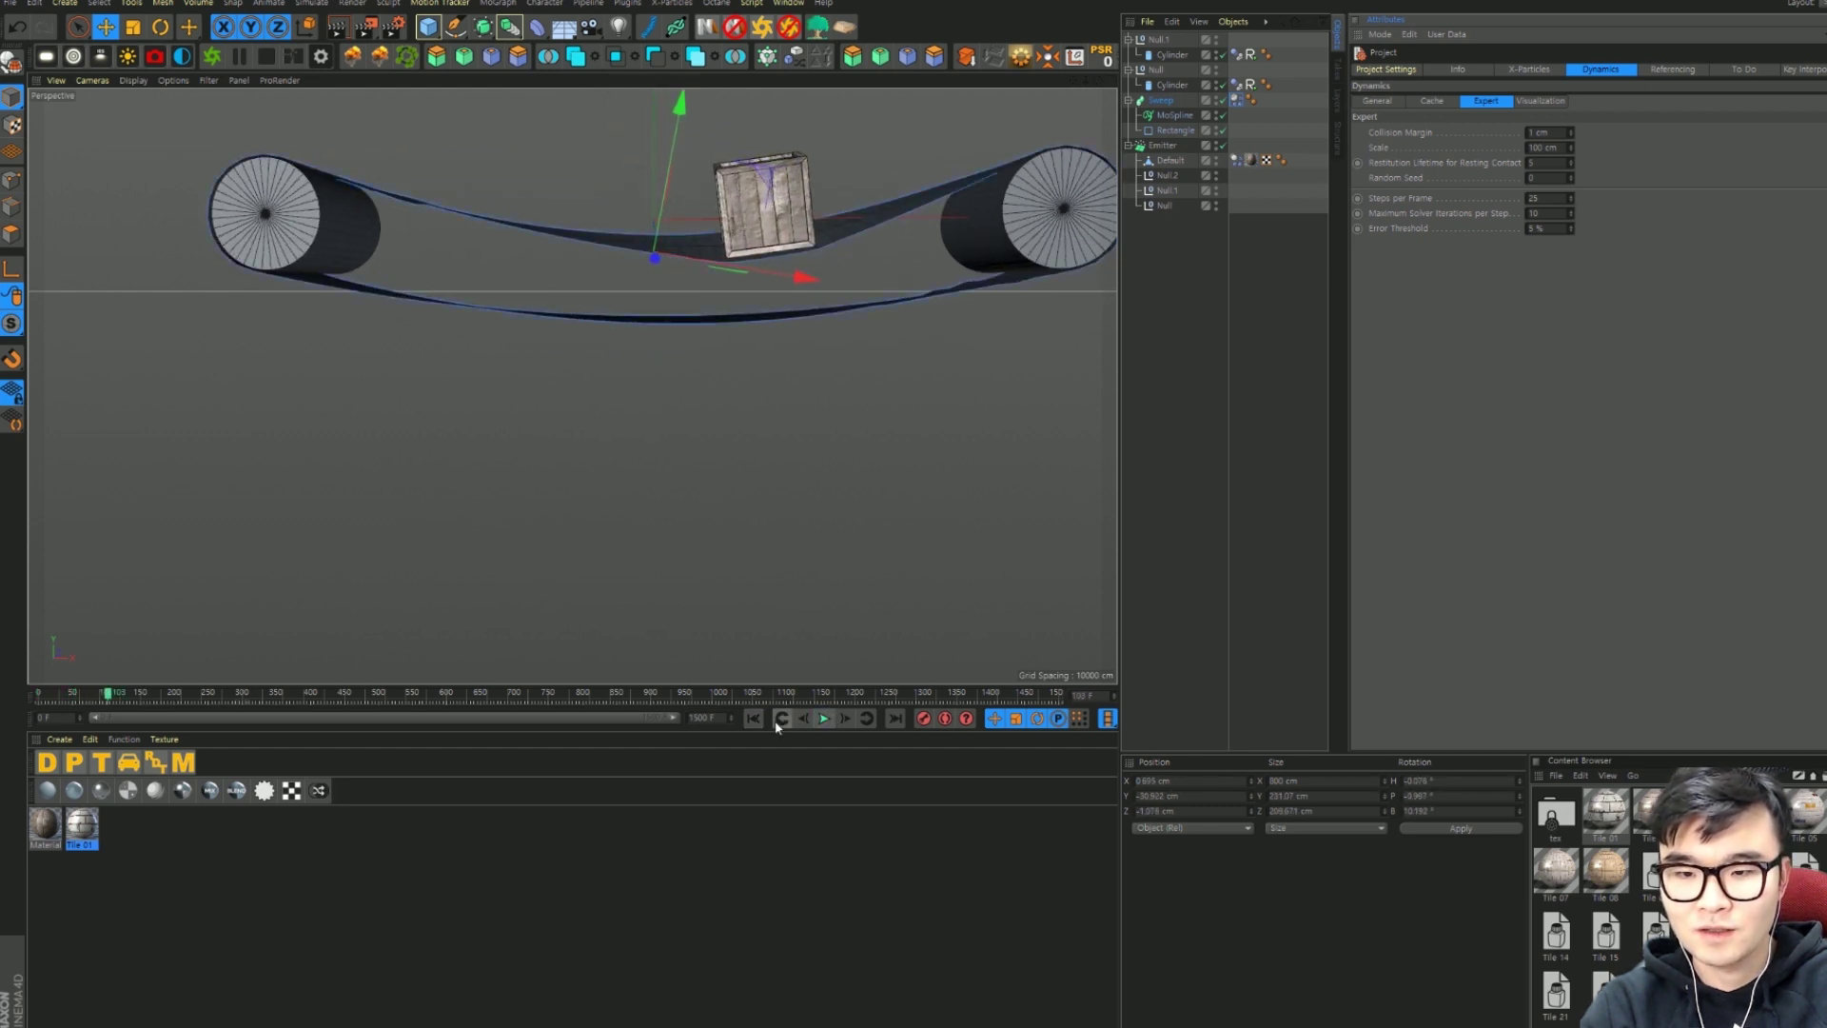
pyautogui.click(753, 718)
# Step: Replay the simulation to watch the crate fall, then rewind to frame 0
pyautogui.write('10')
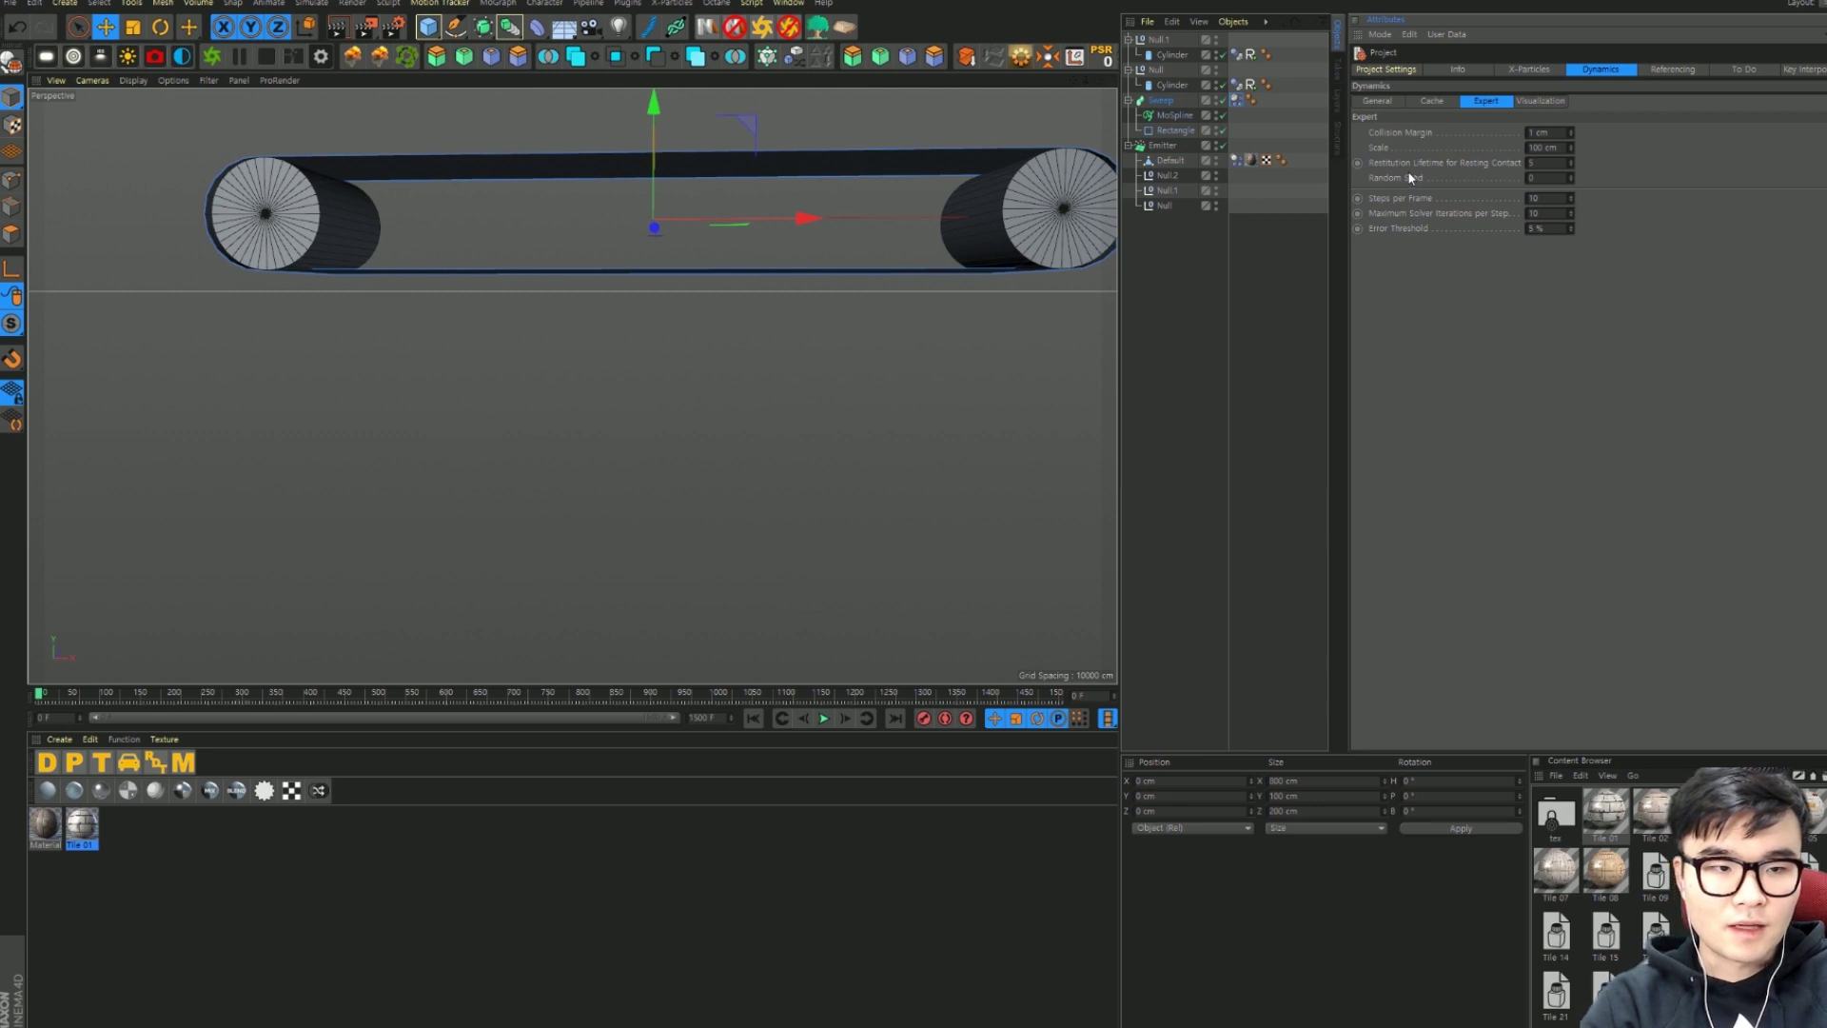
pyautogui.write('h')
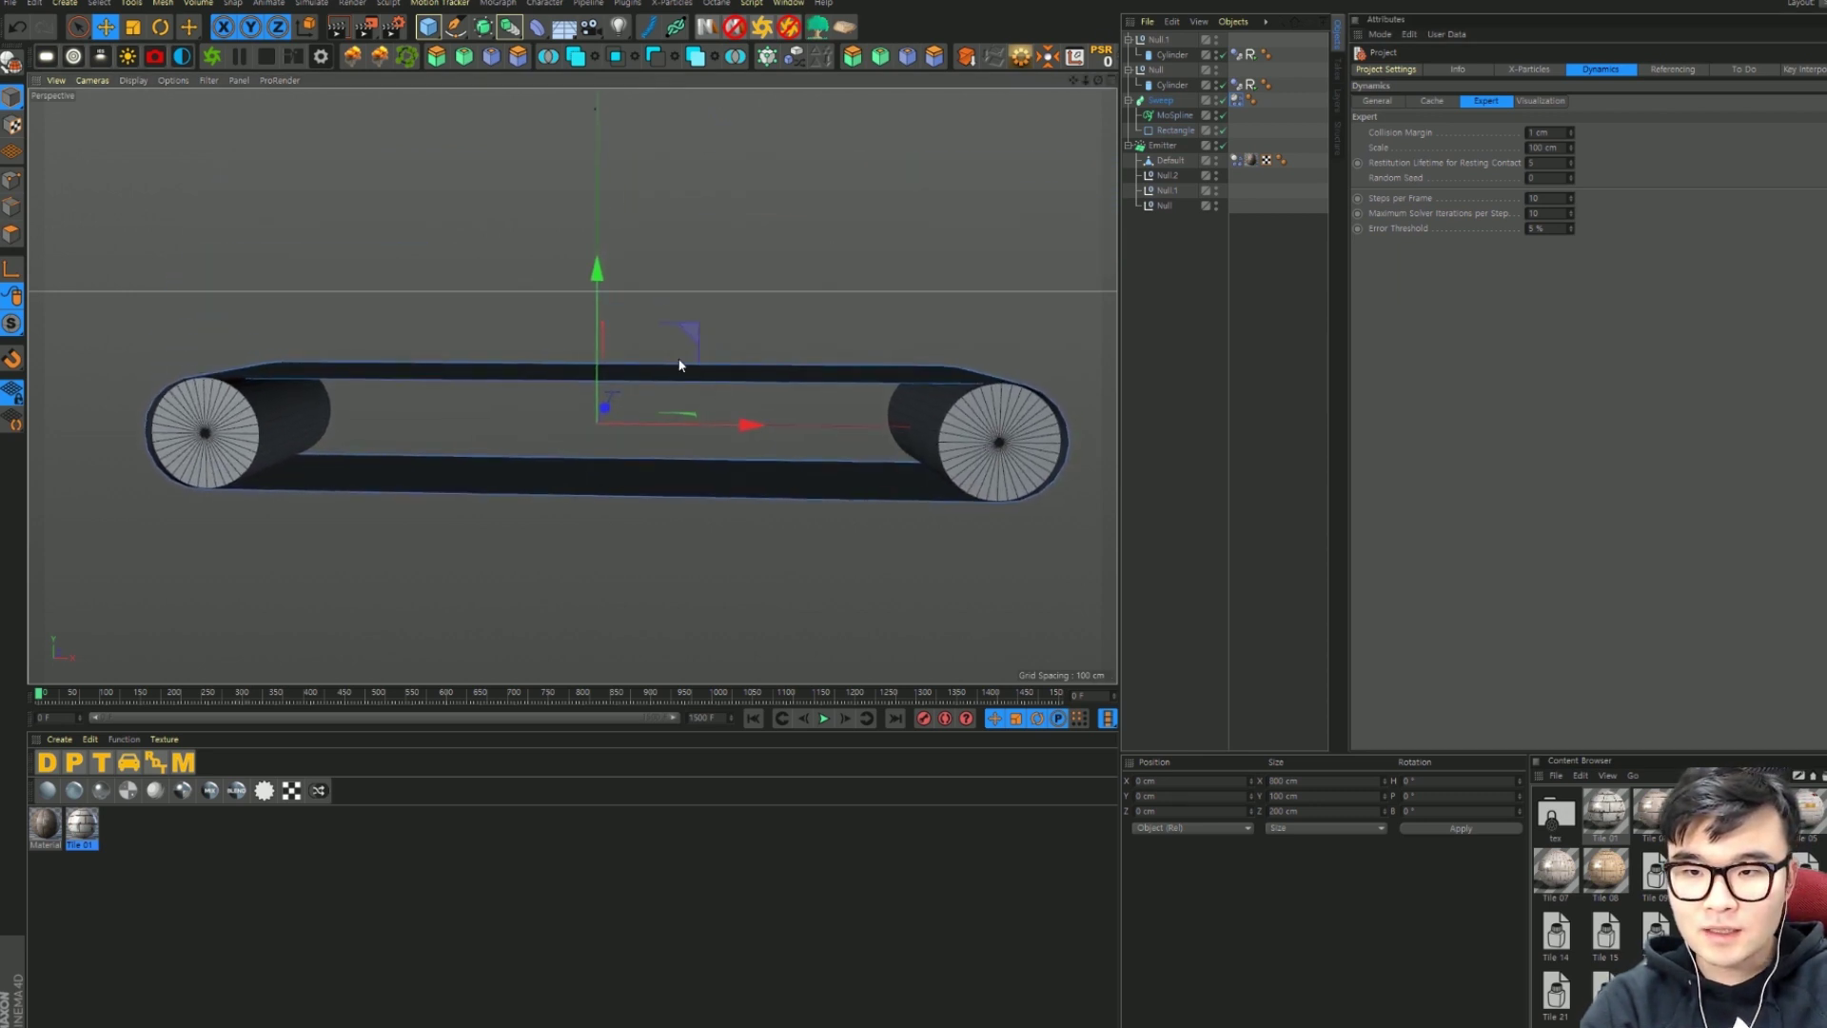
pyautogui.click(833, 717)
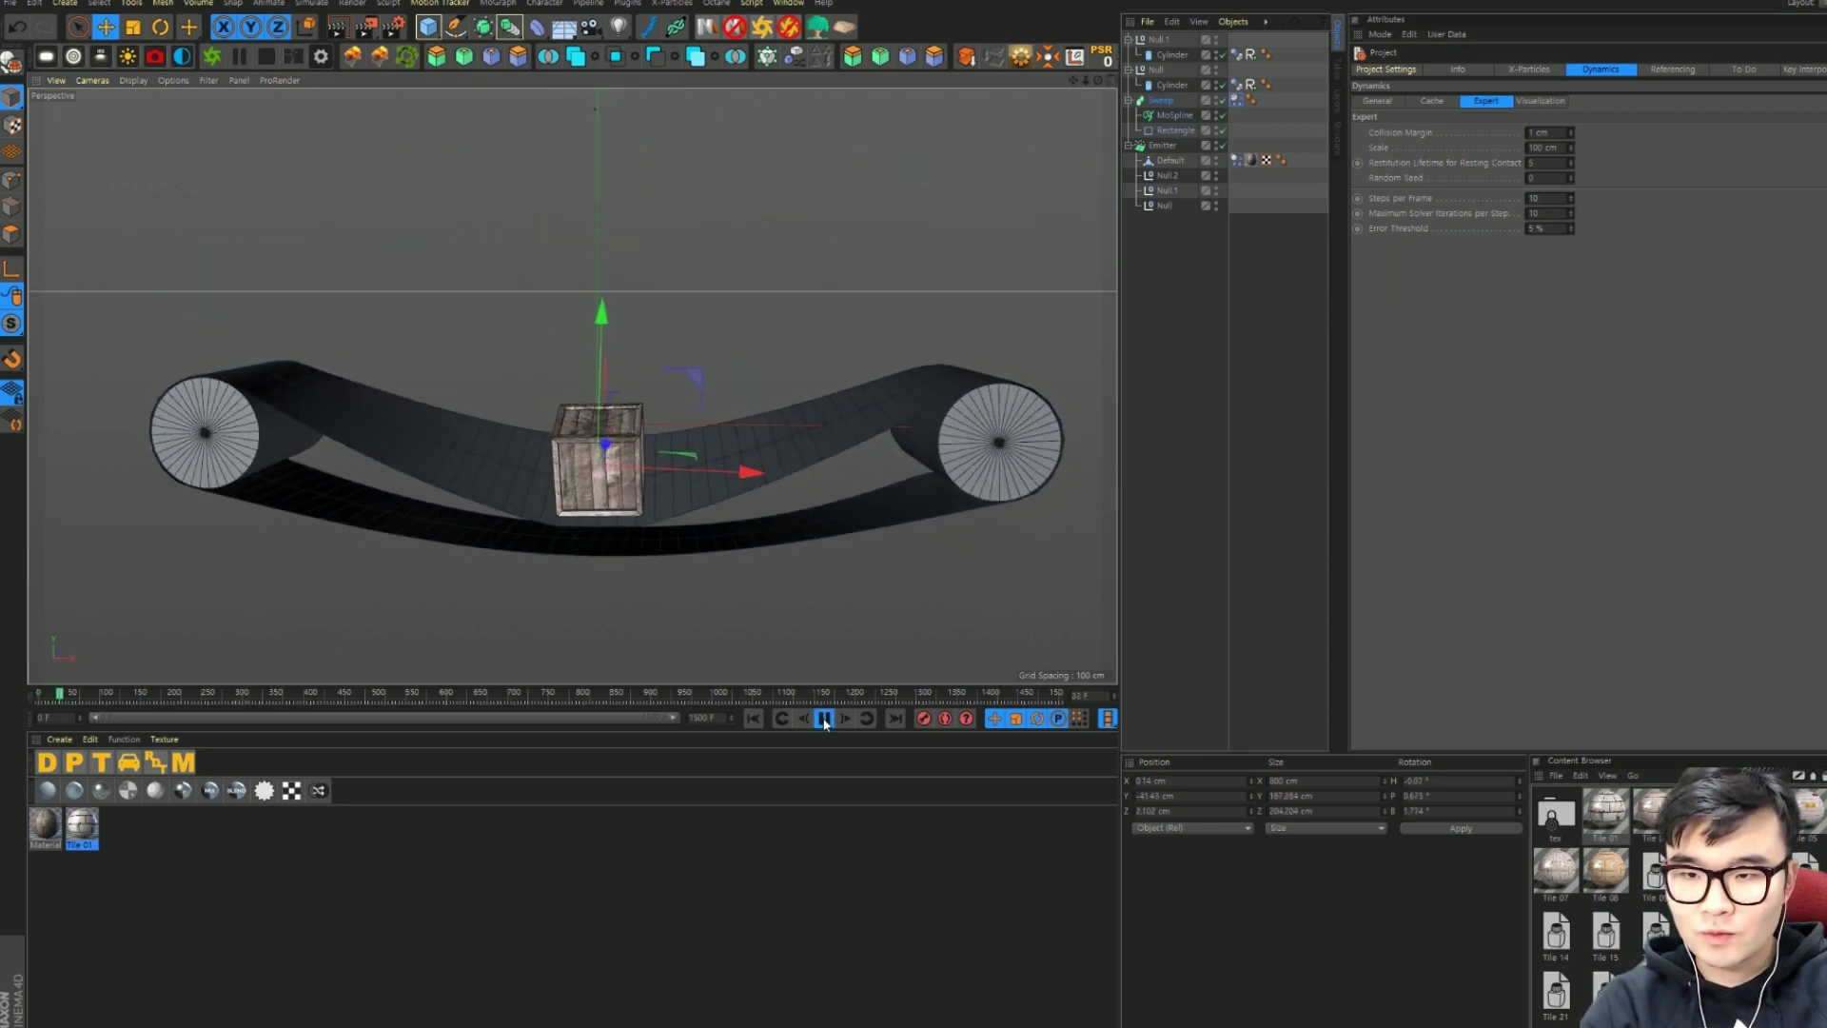
pyautogui.click(824, 718)
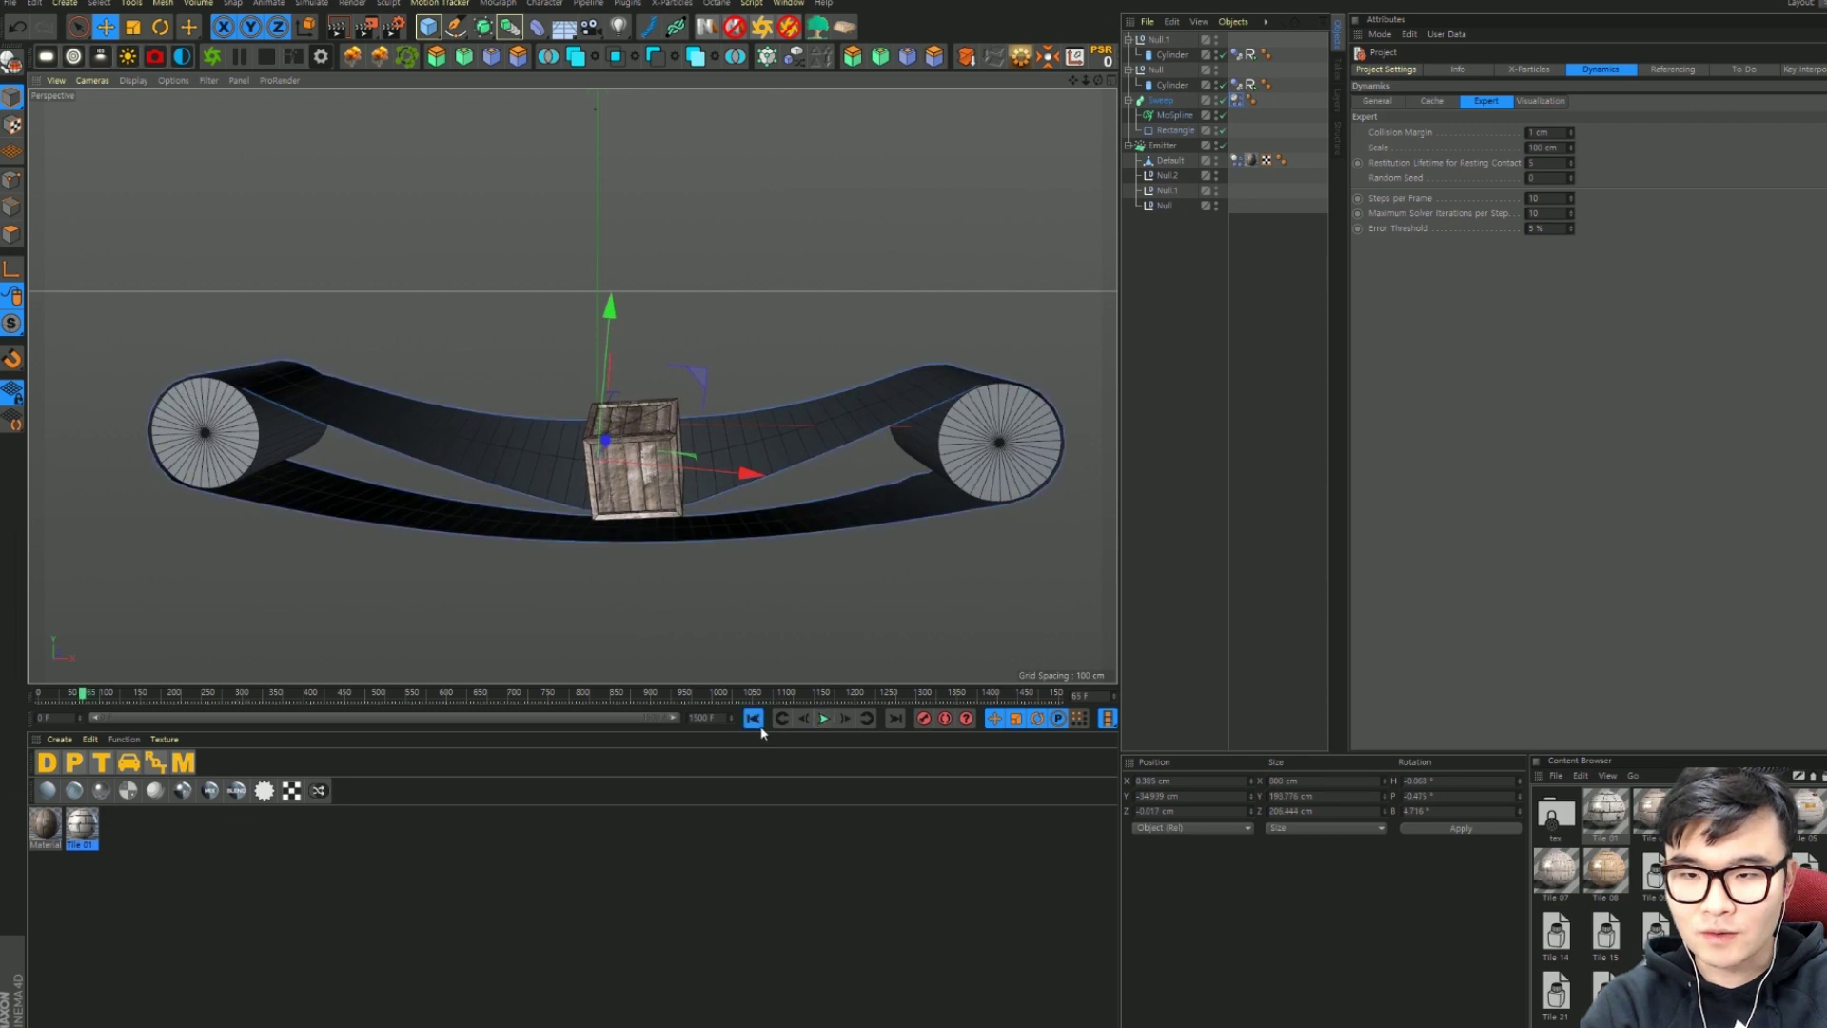
pyautogui.click(753, 717)
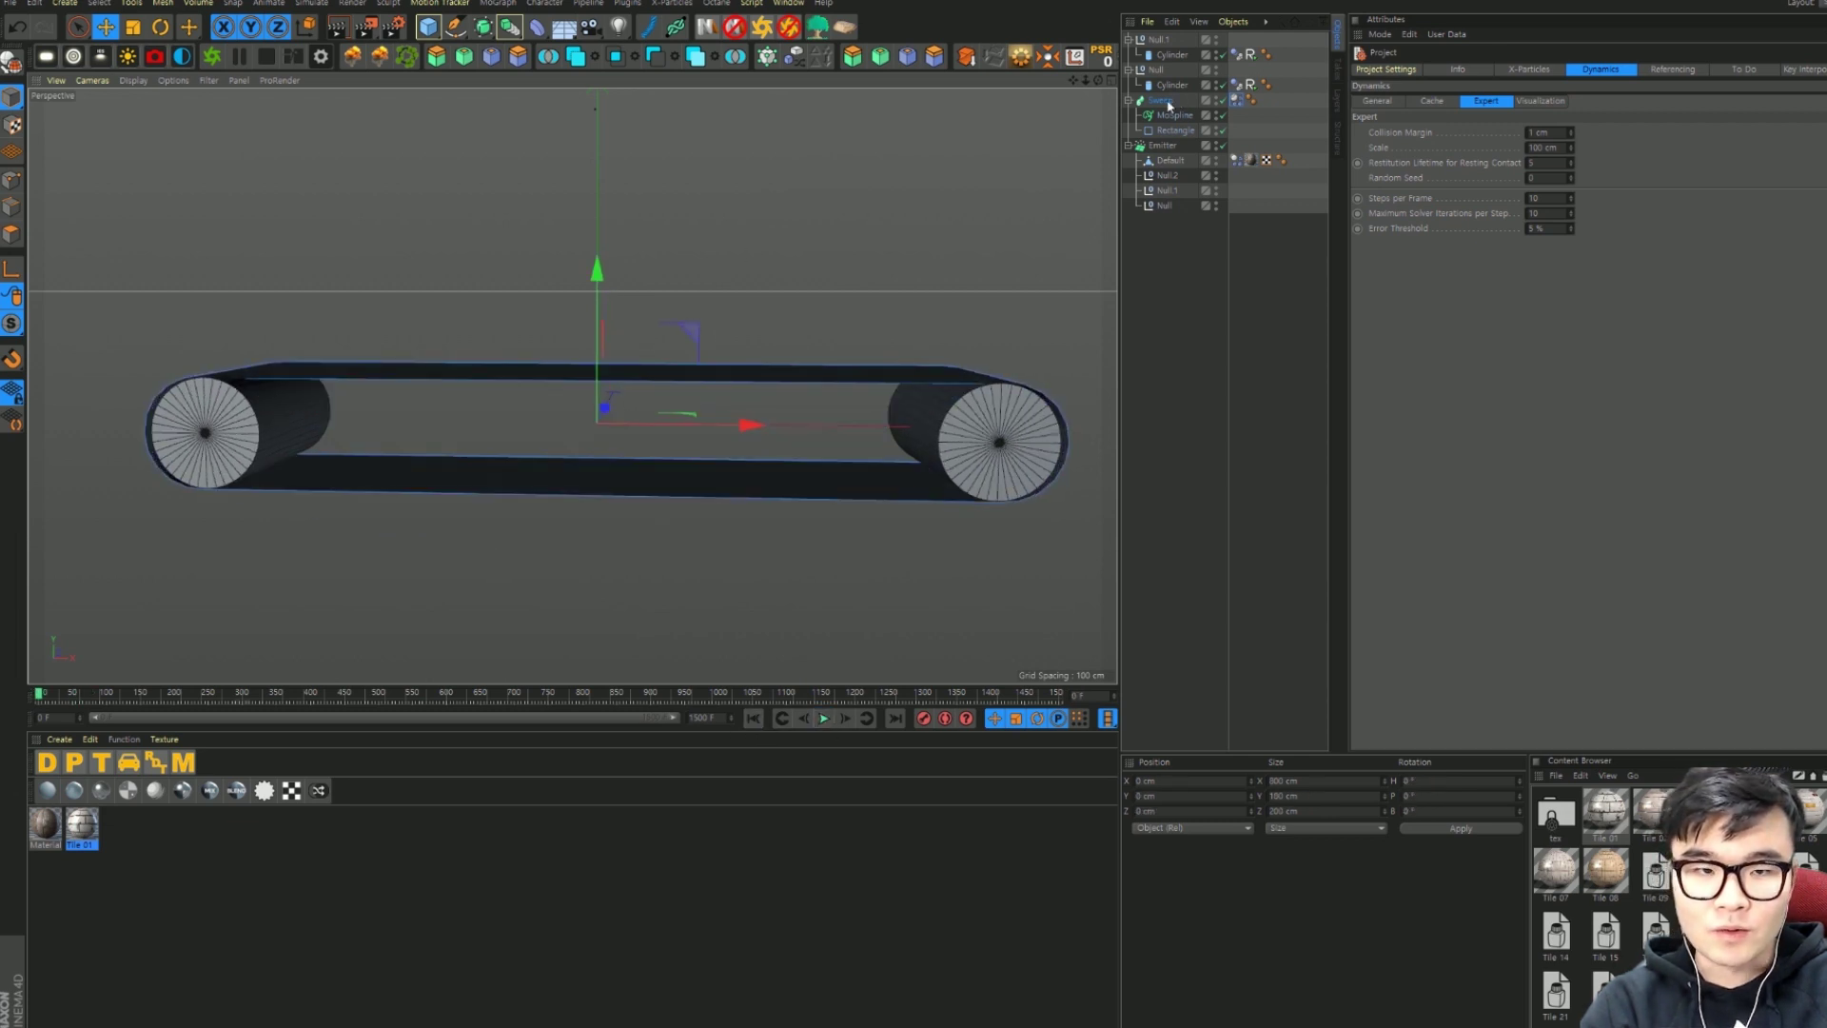
# Step: Give the belt's Dynamics Body collision 0 % bounce and 90 % friction
pyautogui.click(1236, 101)
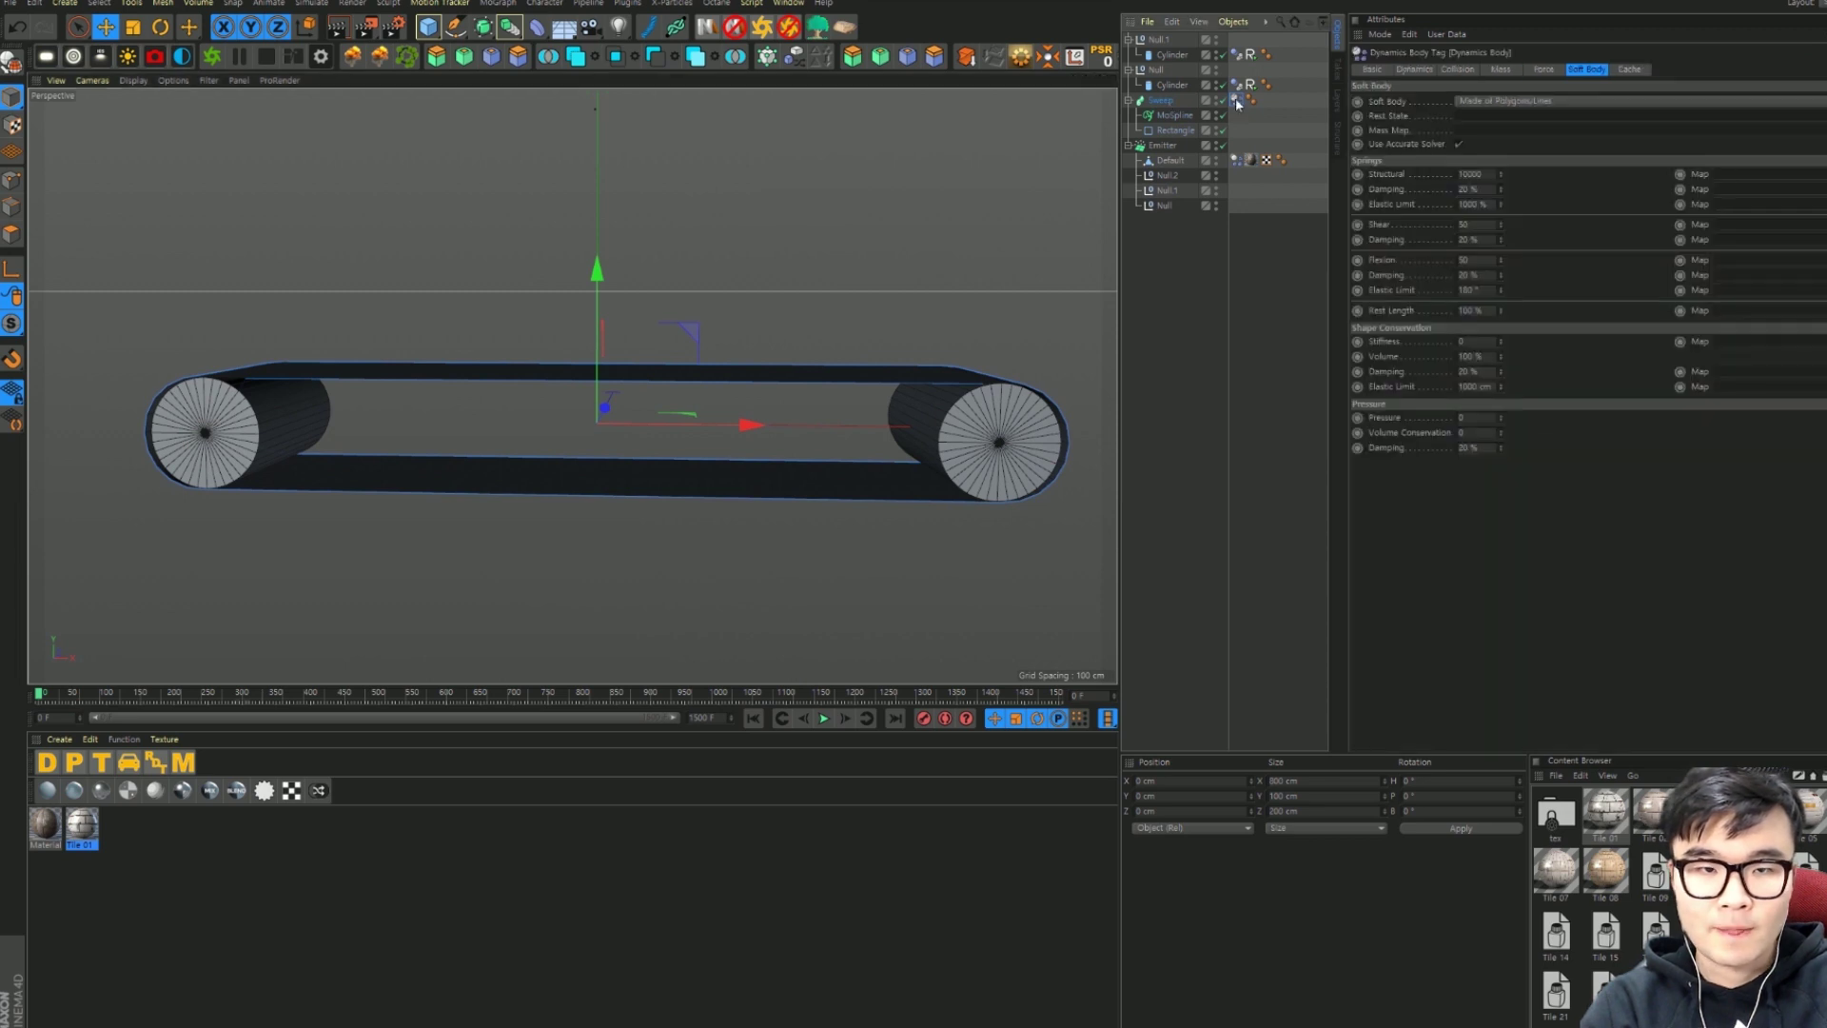
pyautogui.click(1457, 70)
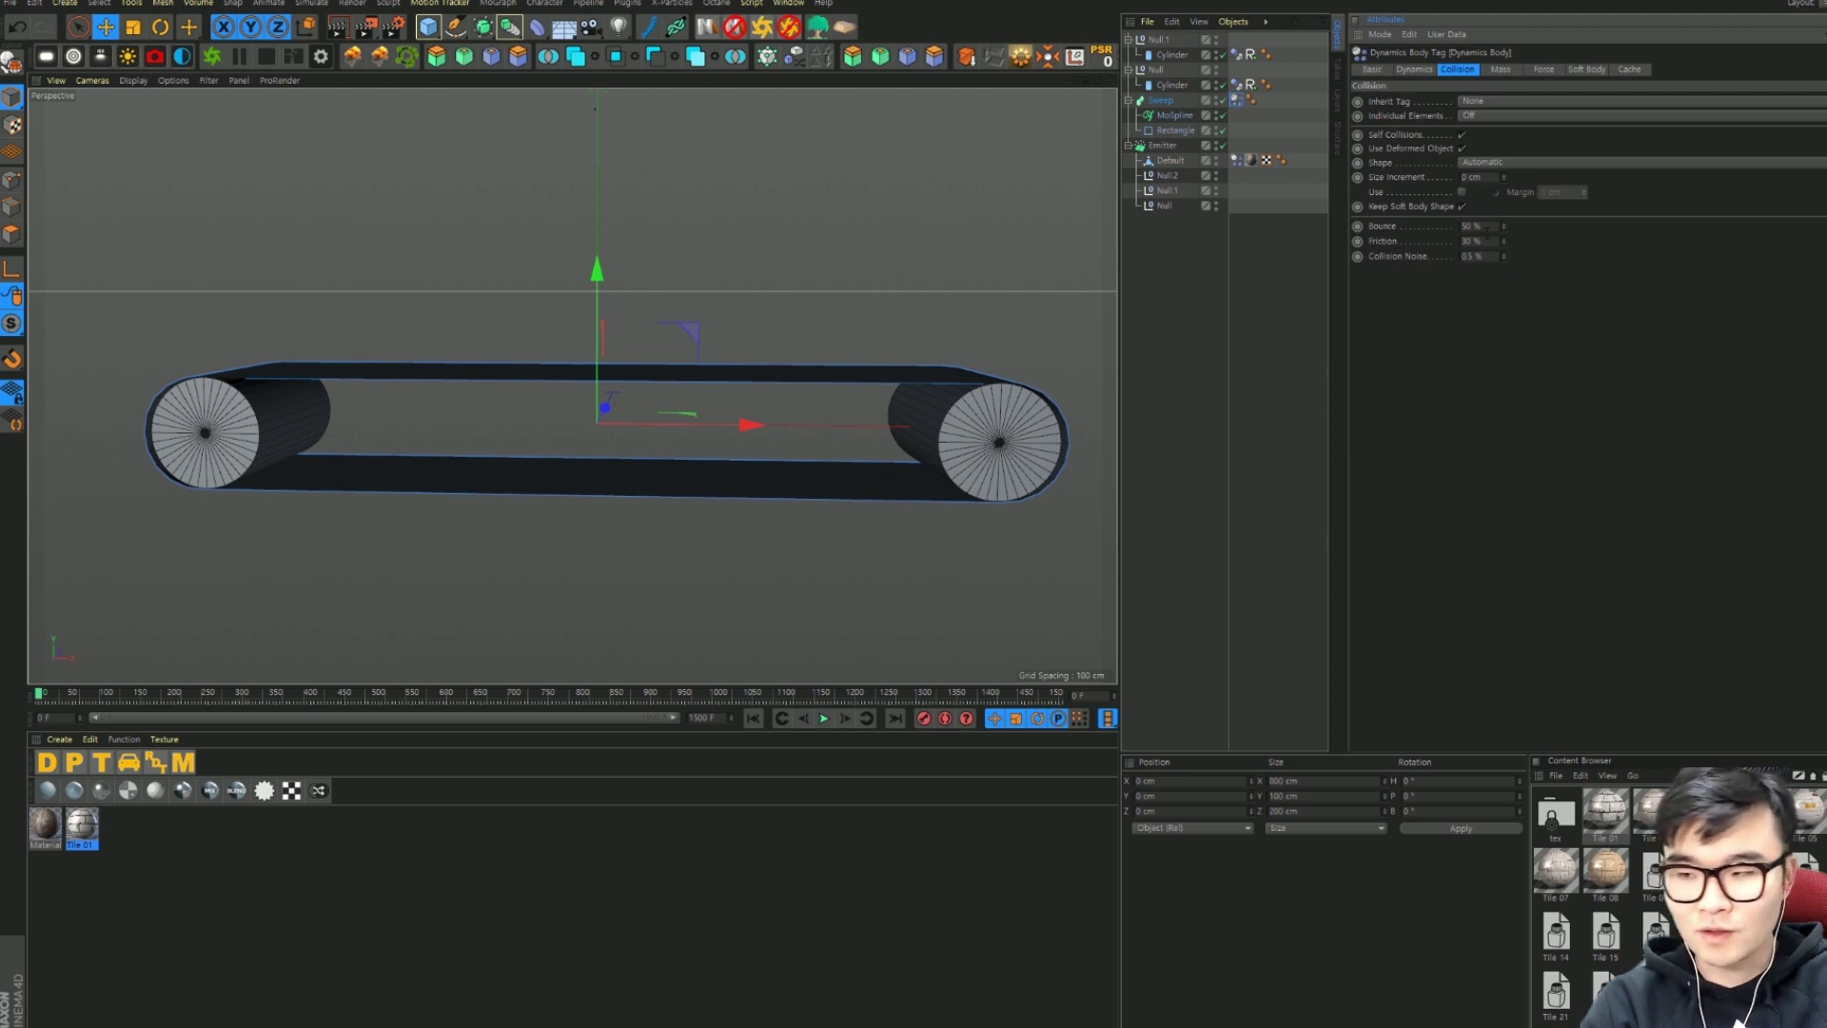
pyautogui.click(1472, 226)
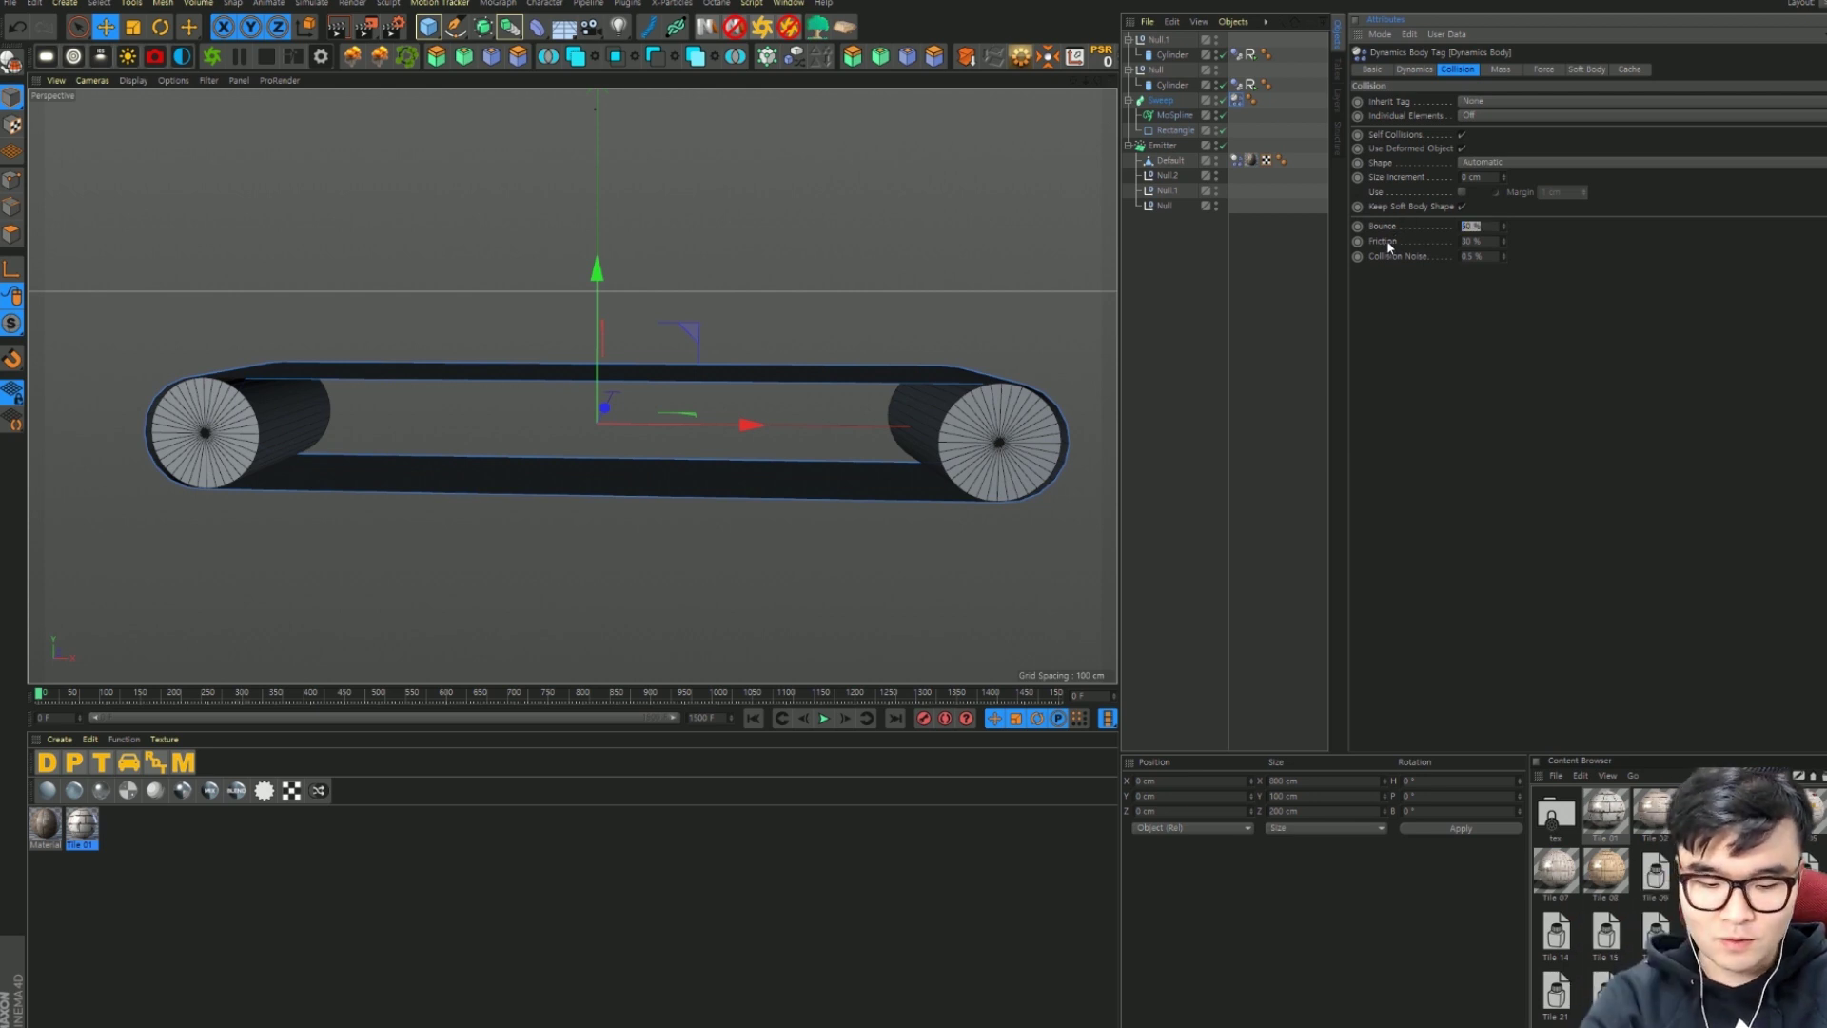
pyautogui.write('0')
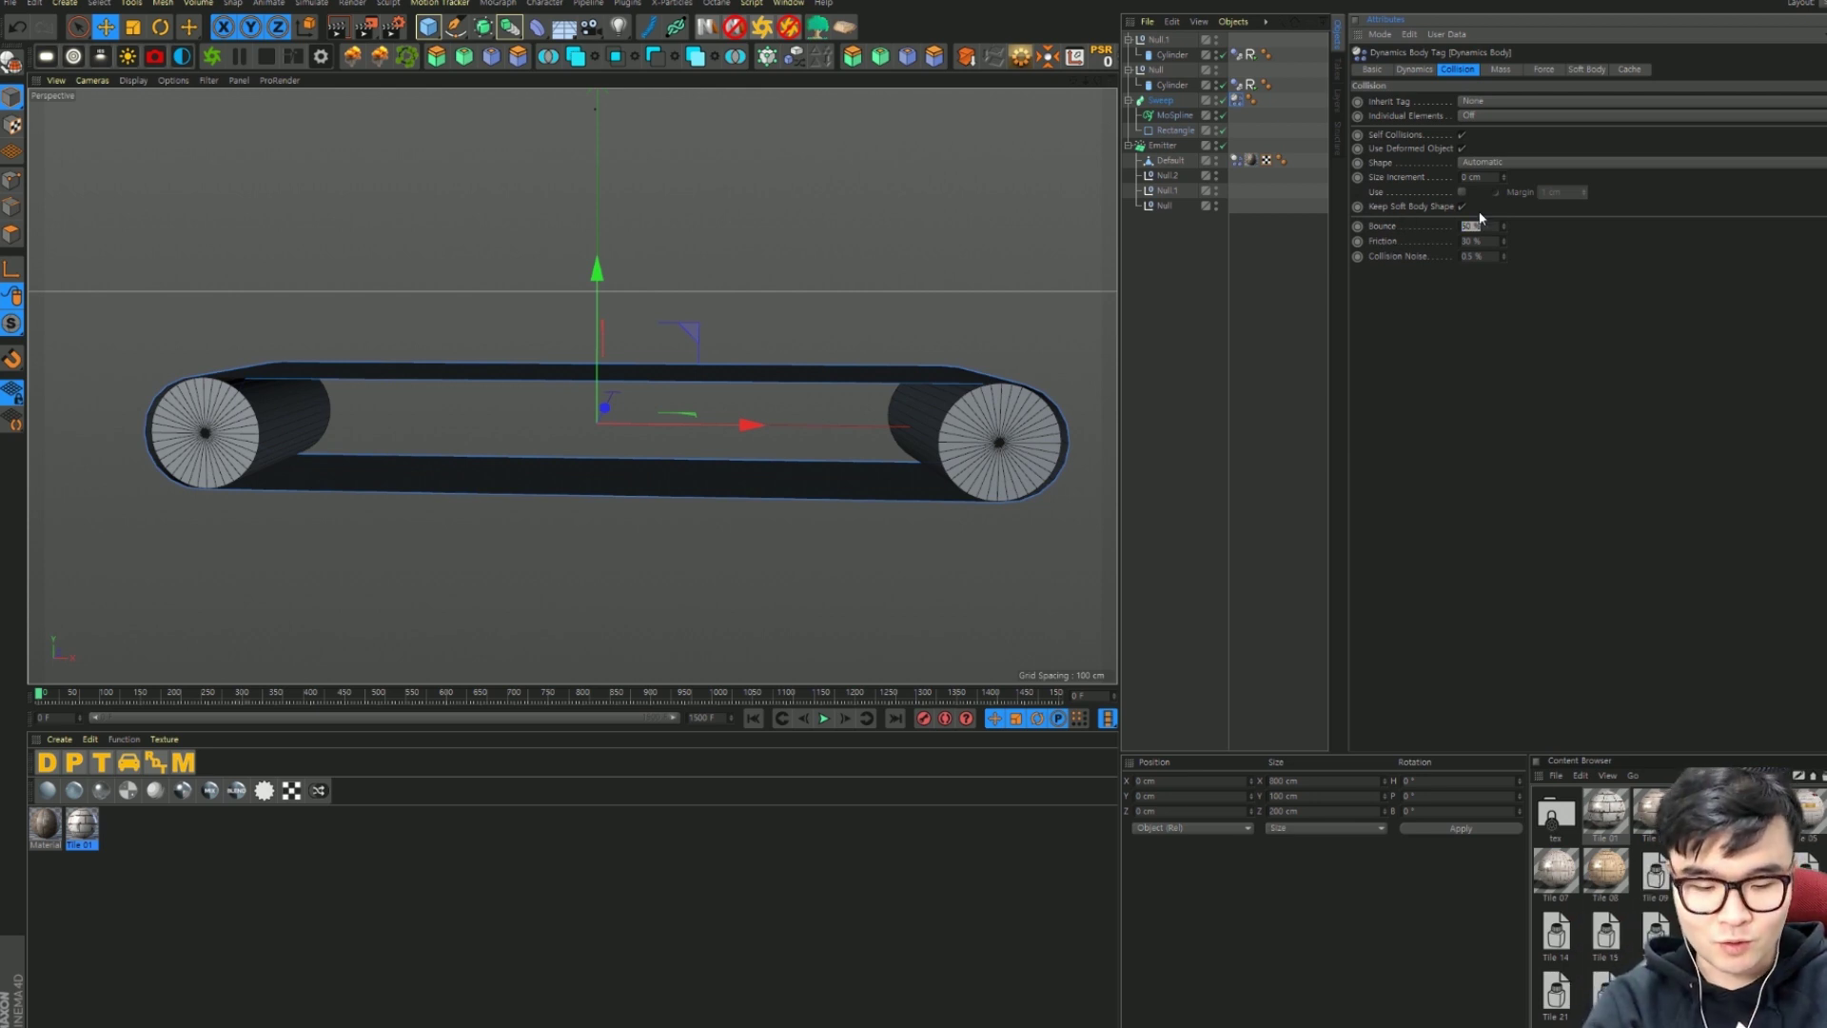
pyautogui.press('Return')
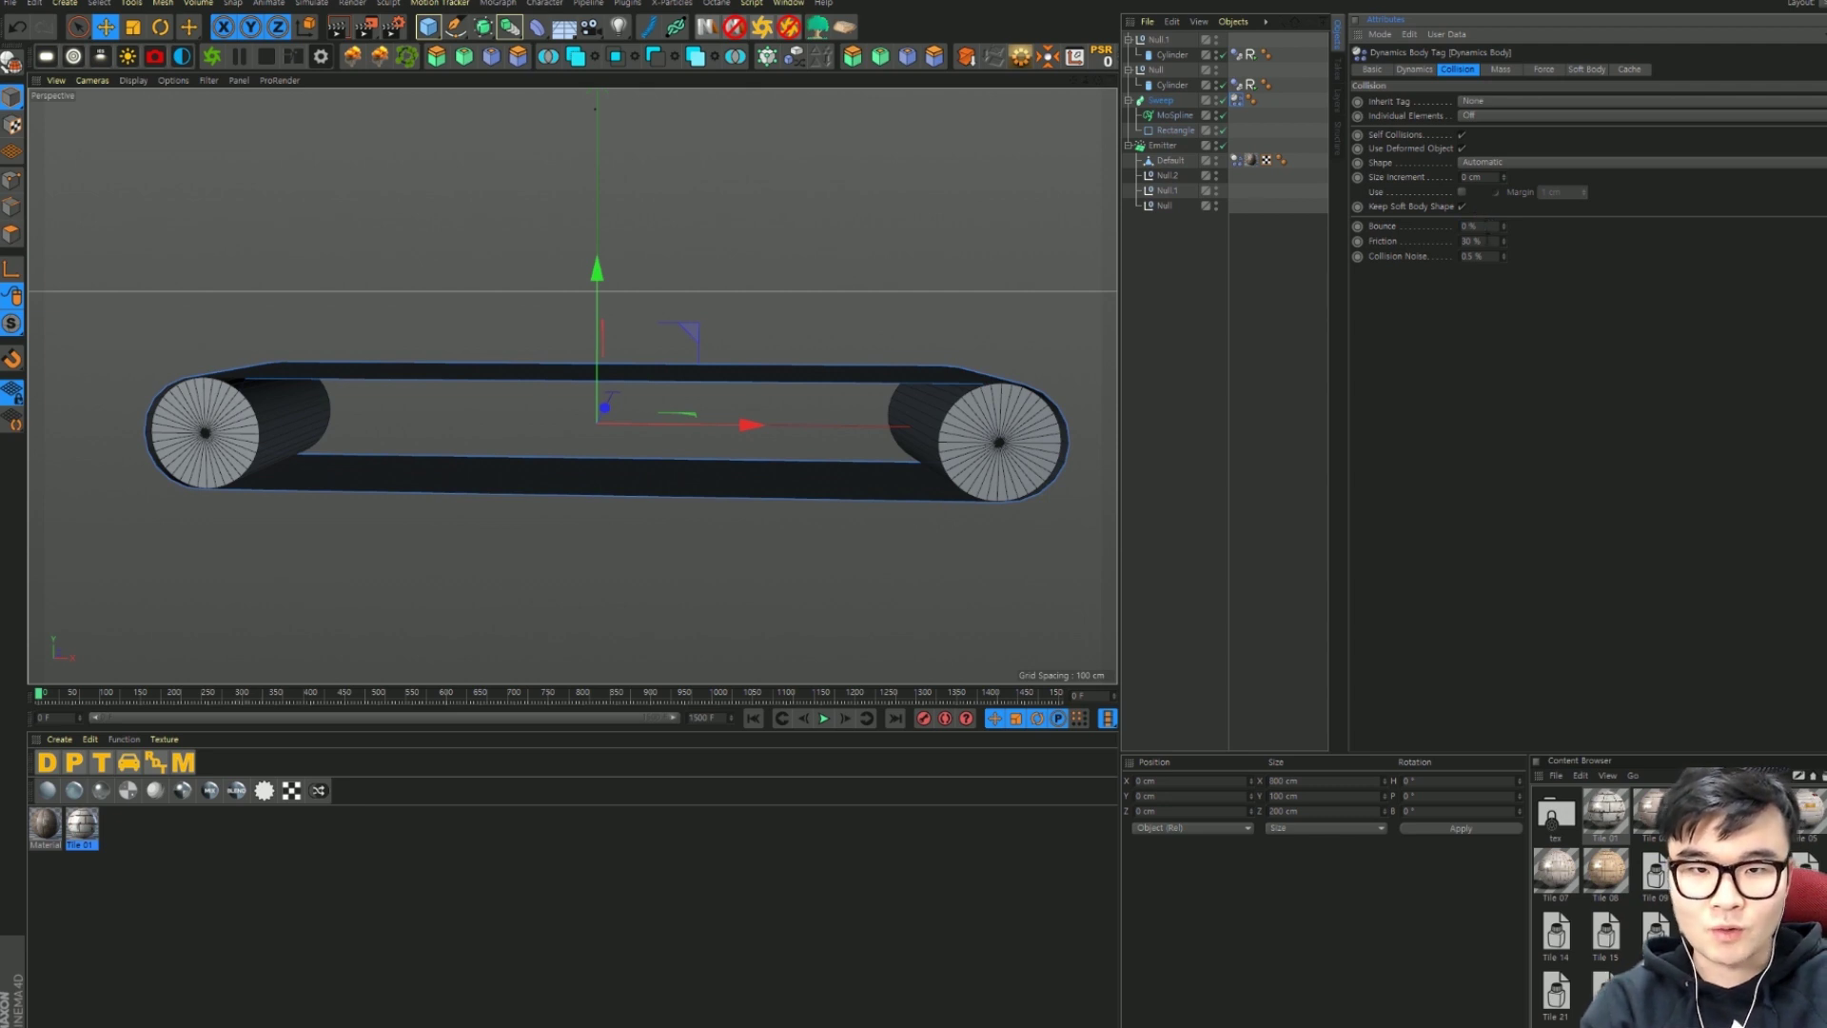
pyautogui.click(1471, 241)
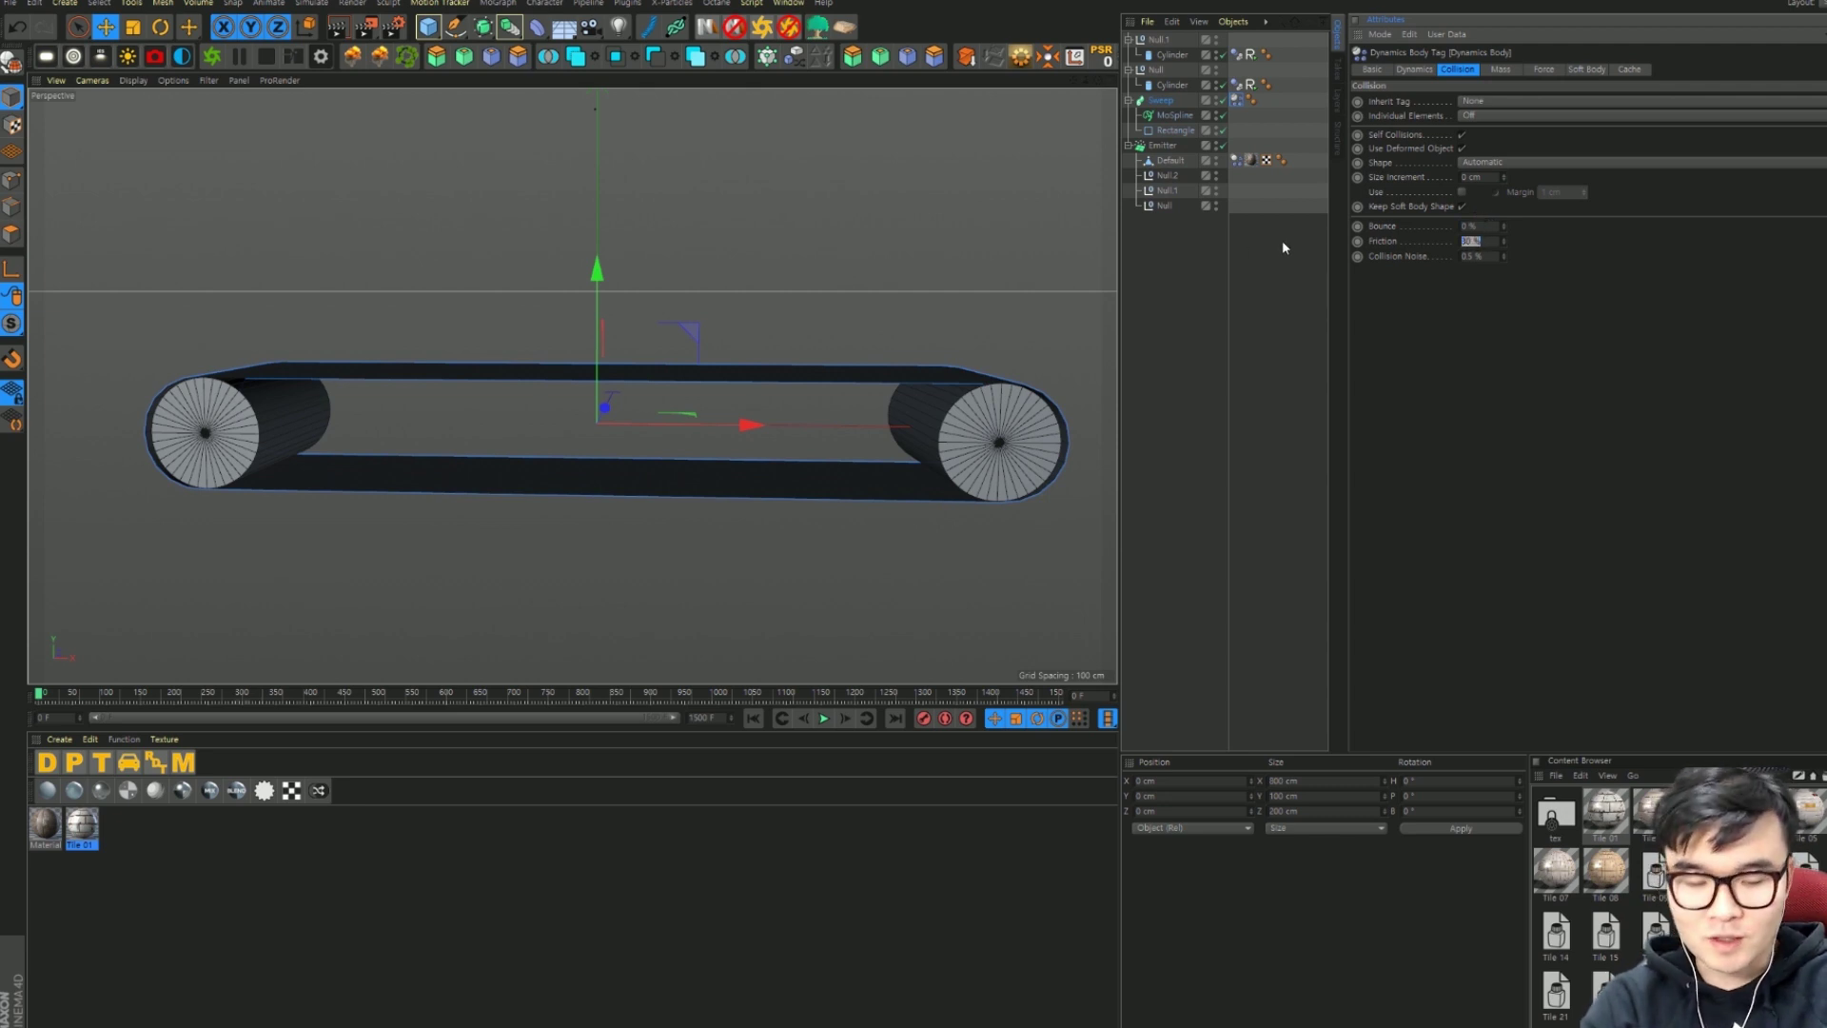
pyautogui.write('90')
pyautogui.press('Return')
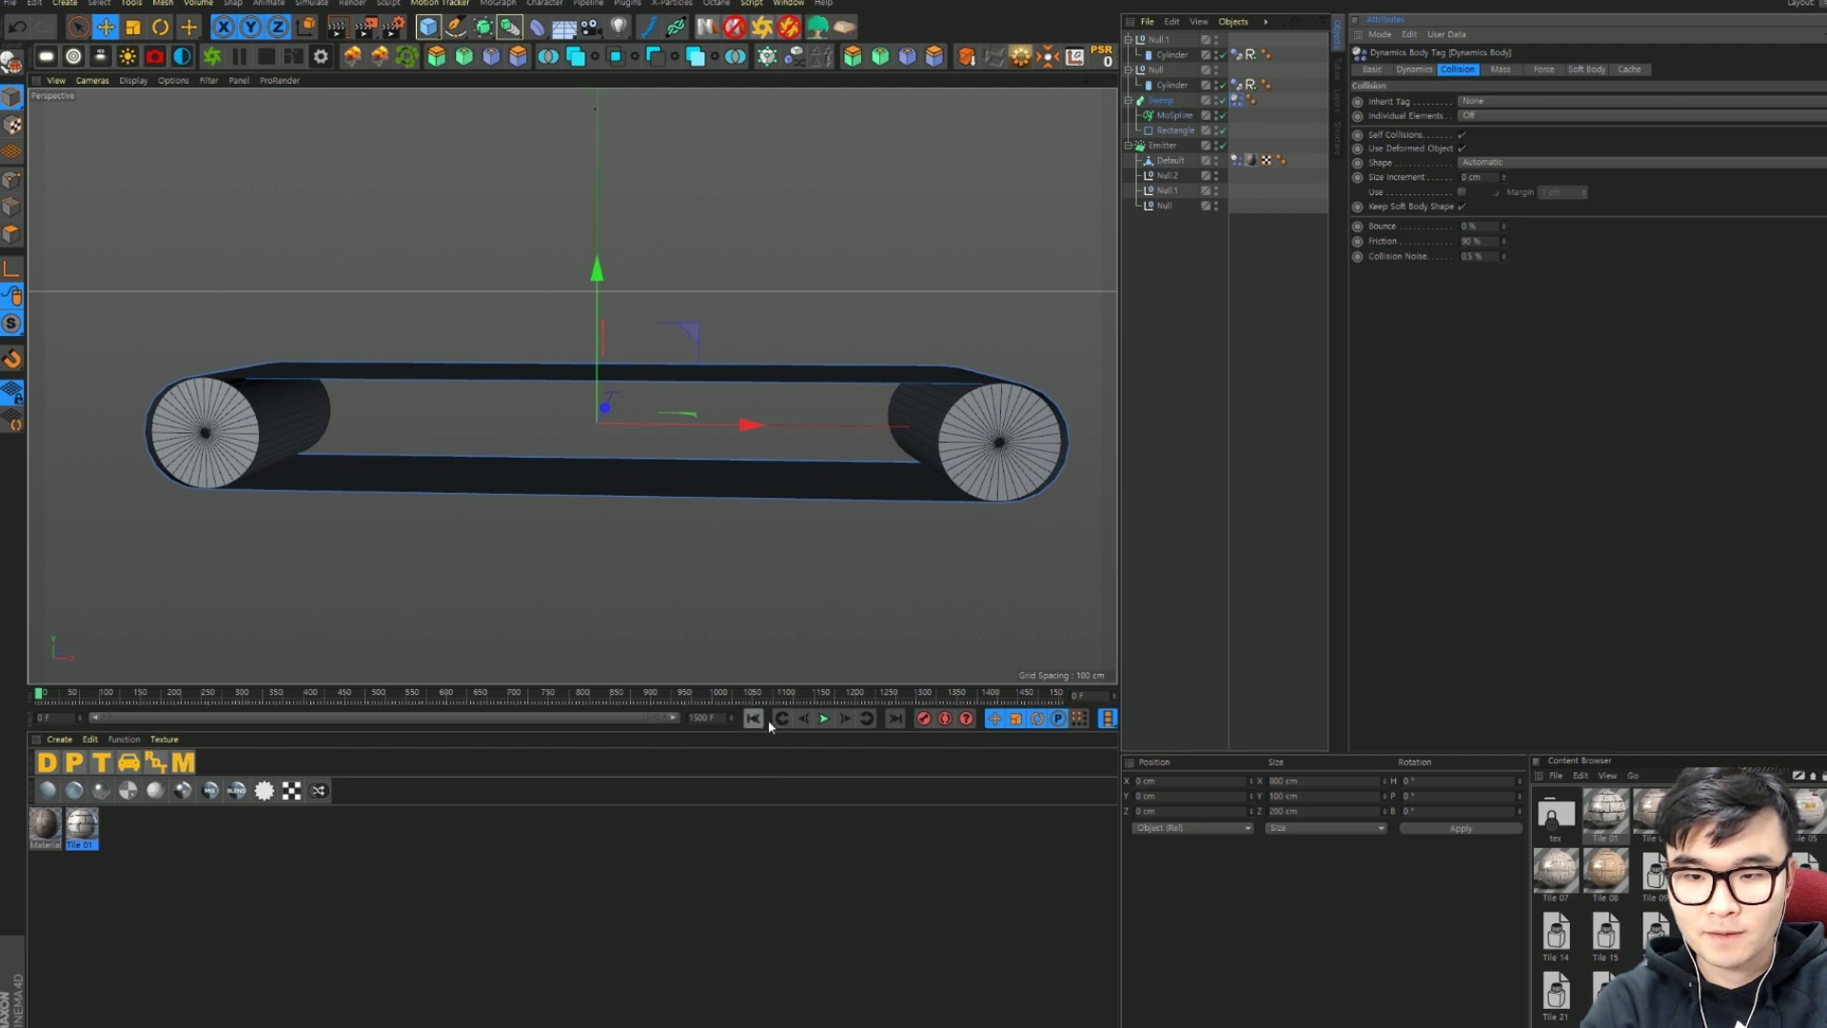
# Step: Test-play the new collision settings, then rewind to frame 0
pyautogui.click(825, 719)
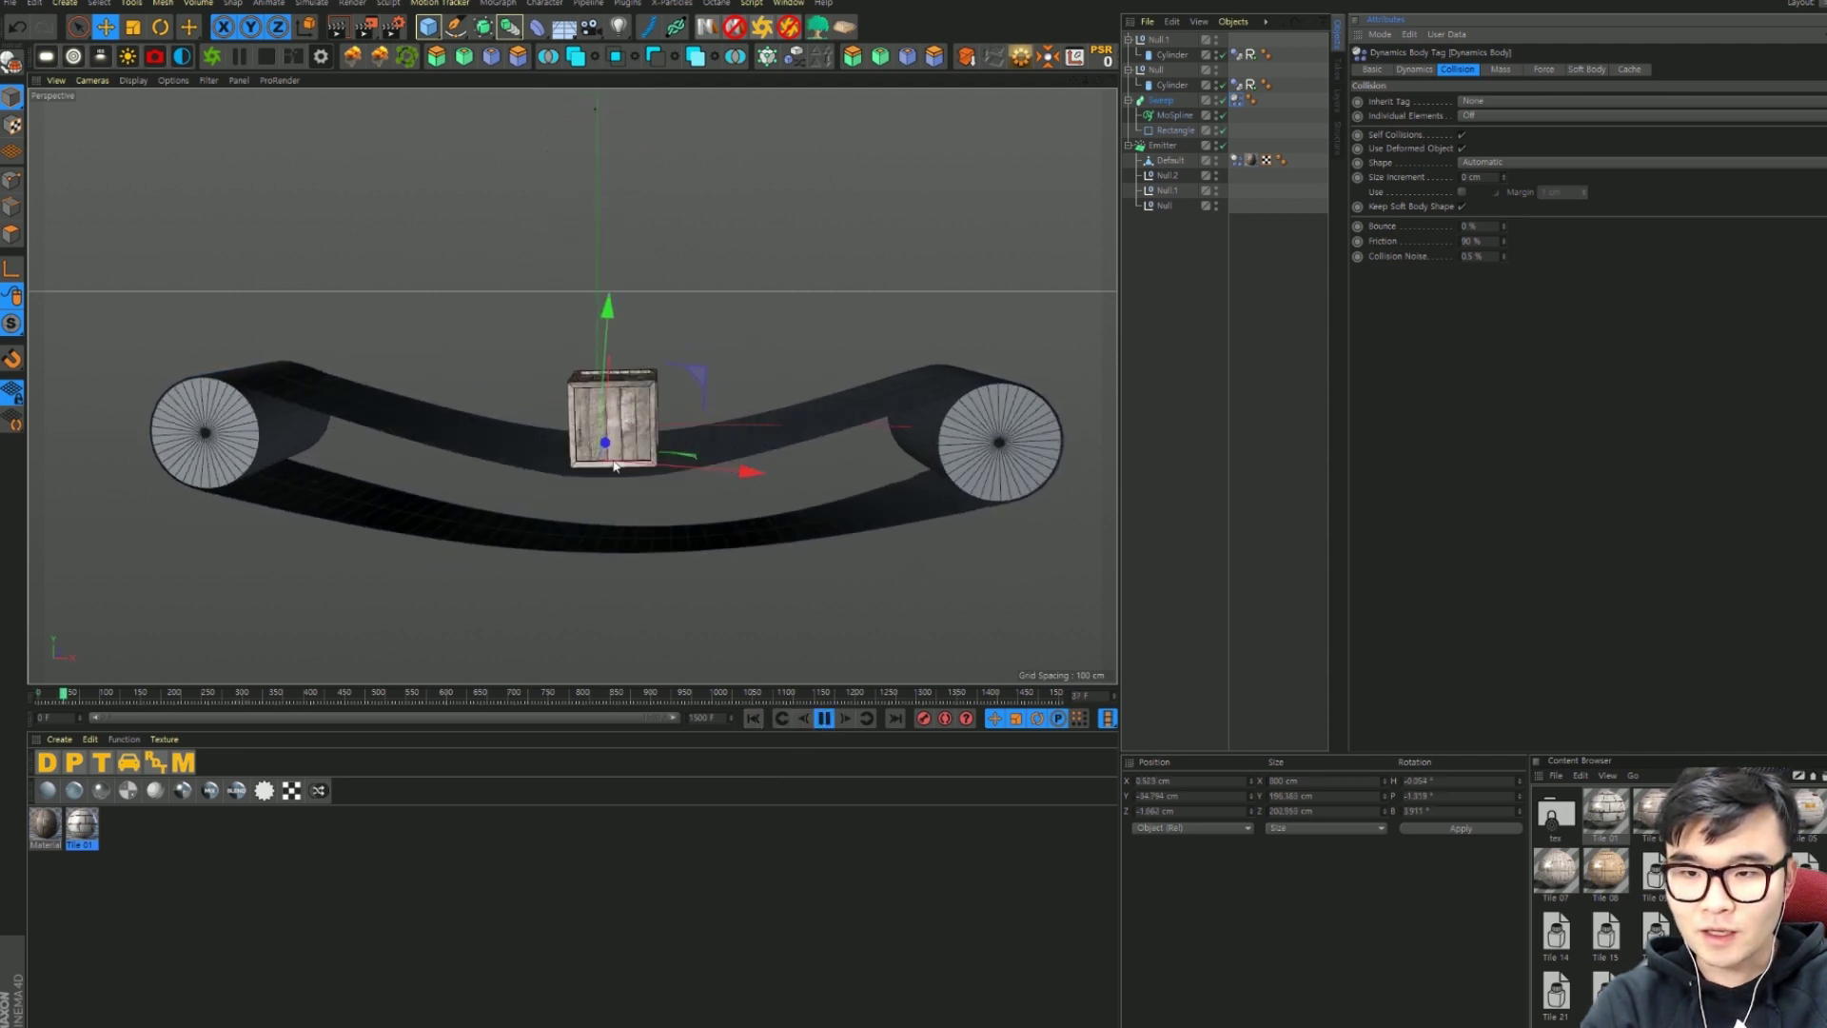
pyautogui.click(824, 719)
pyautogui.click(753, 719)
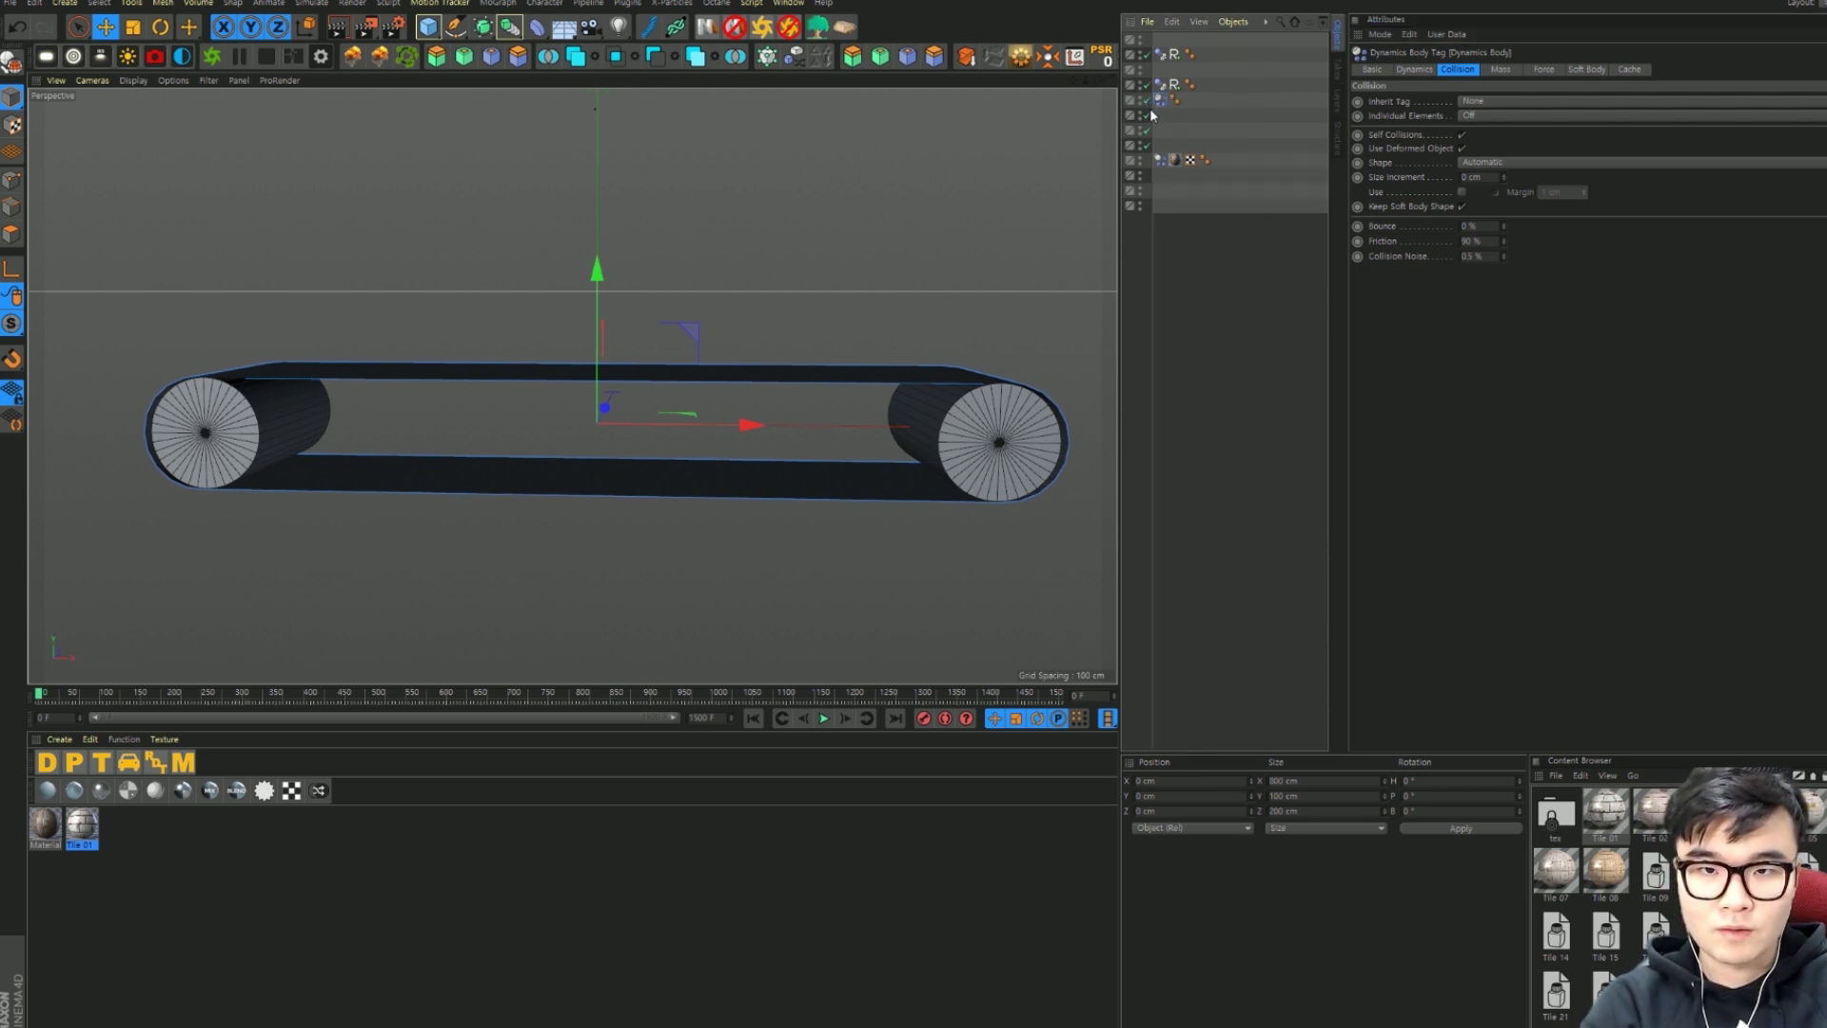
# Step: Set the belt's soft-body Rest Length to 75 % and test-play it from closer
pyautogui.moveTo(1153, 114); pyautogui.dragTo(1245, 114)
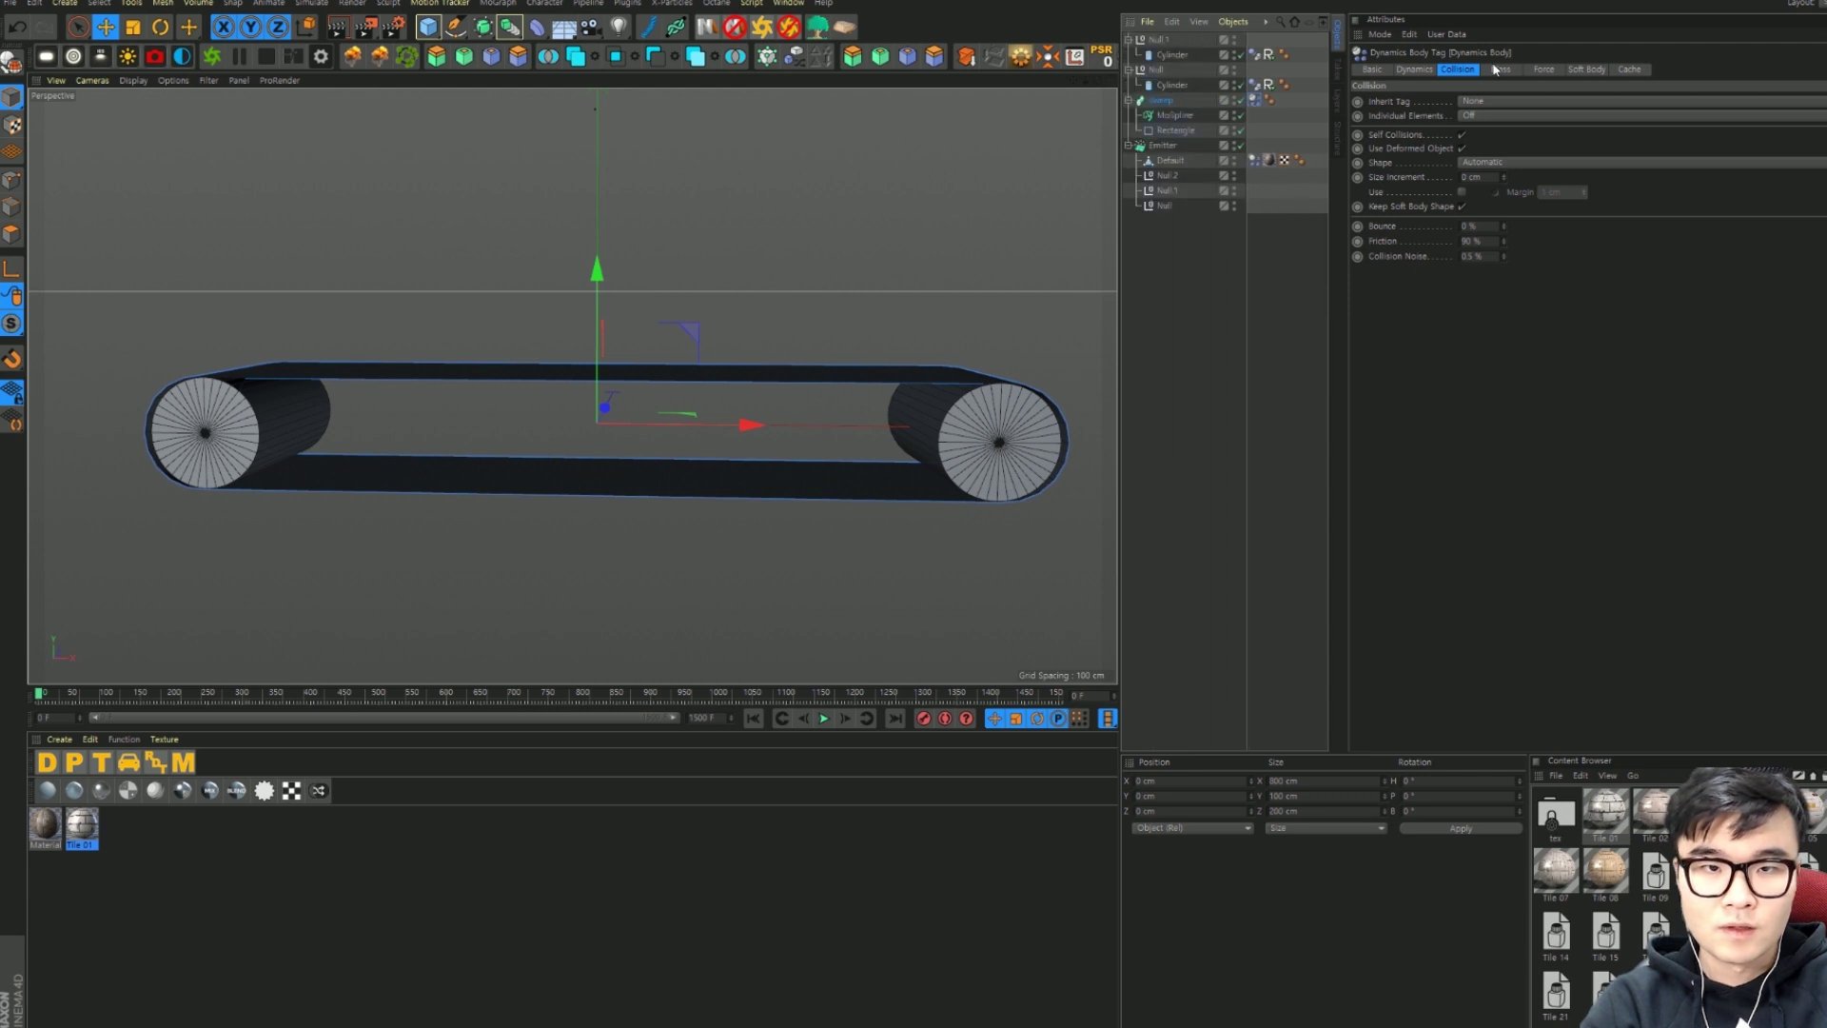
pyautogui.click(1581, 70)
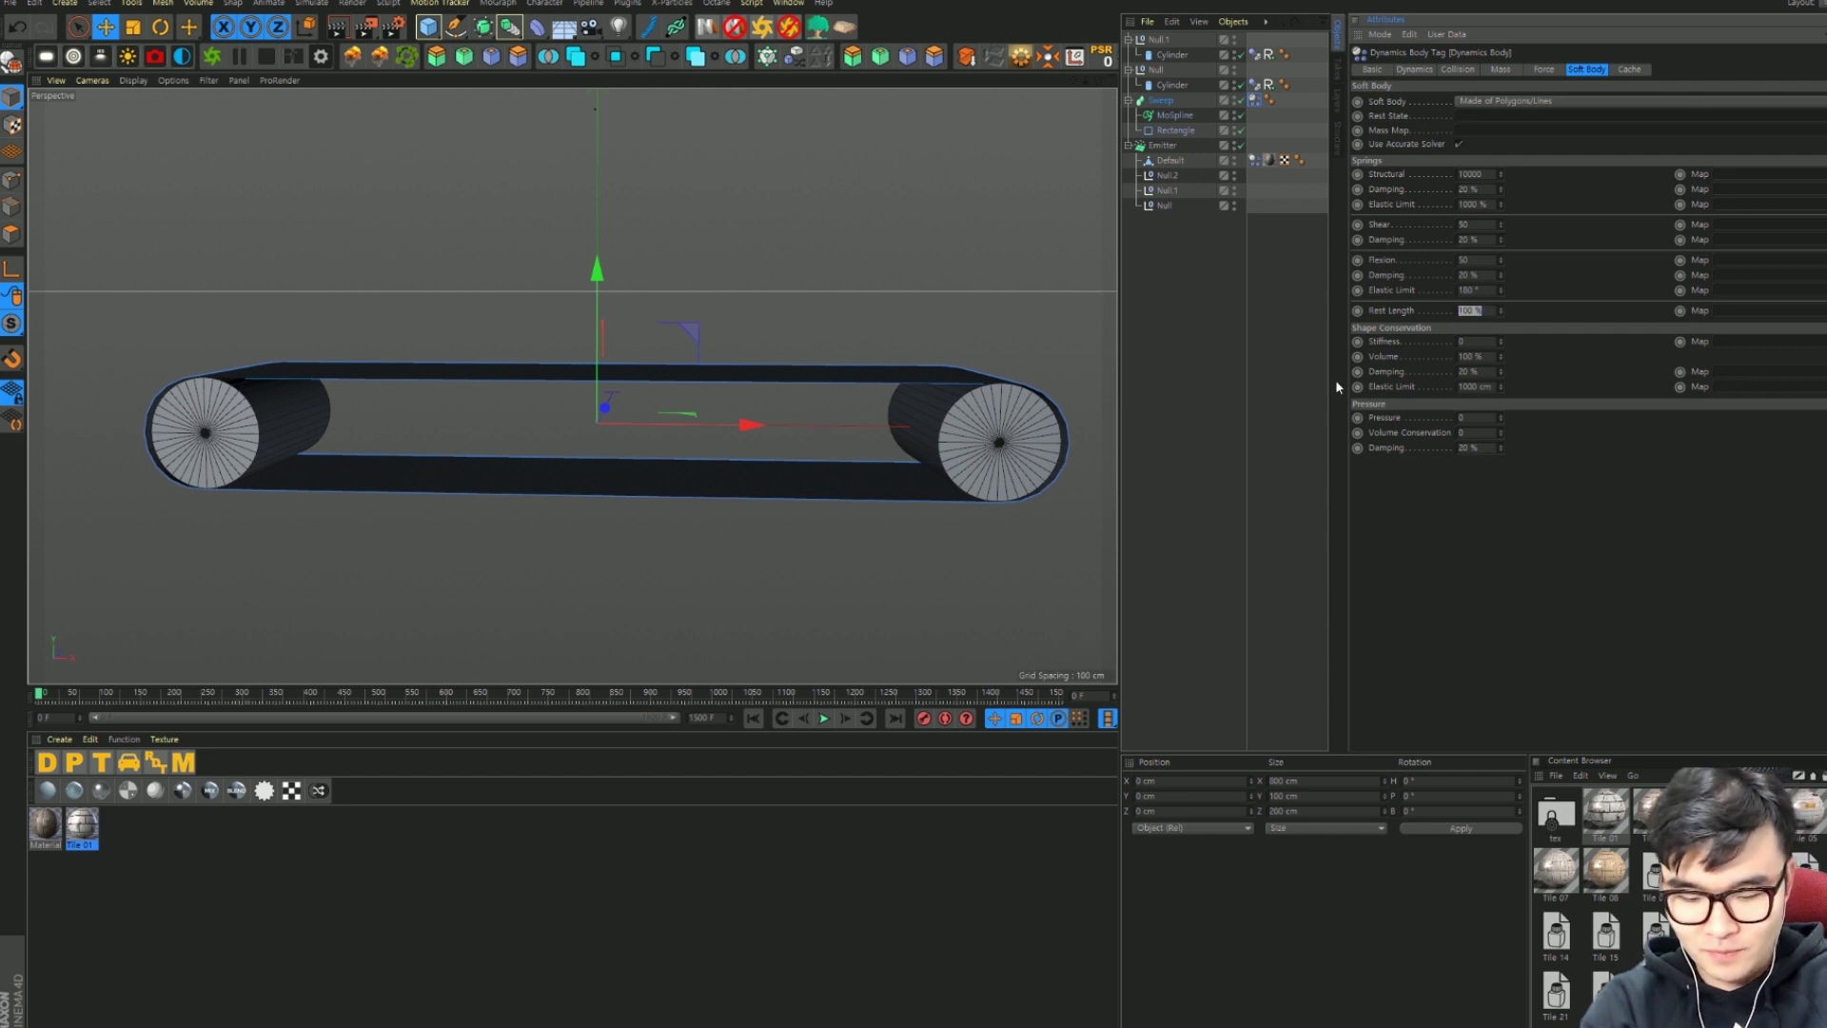
pyautogui.write('75')
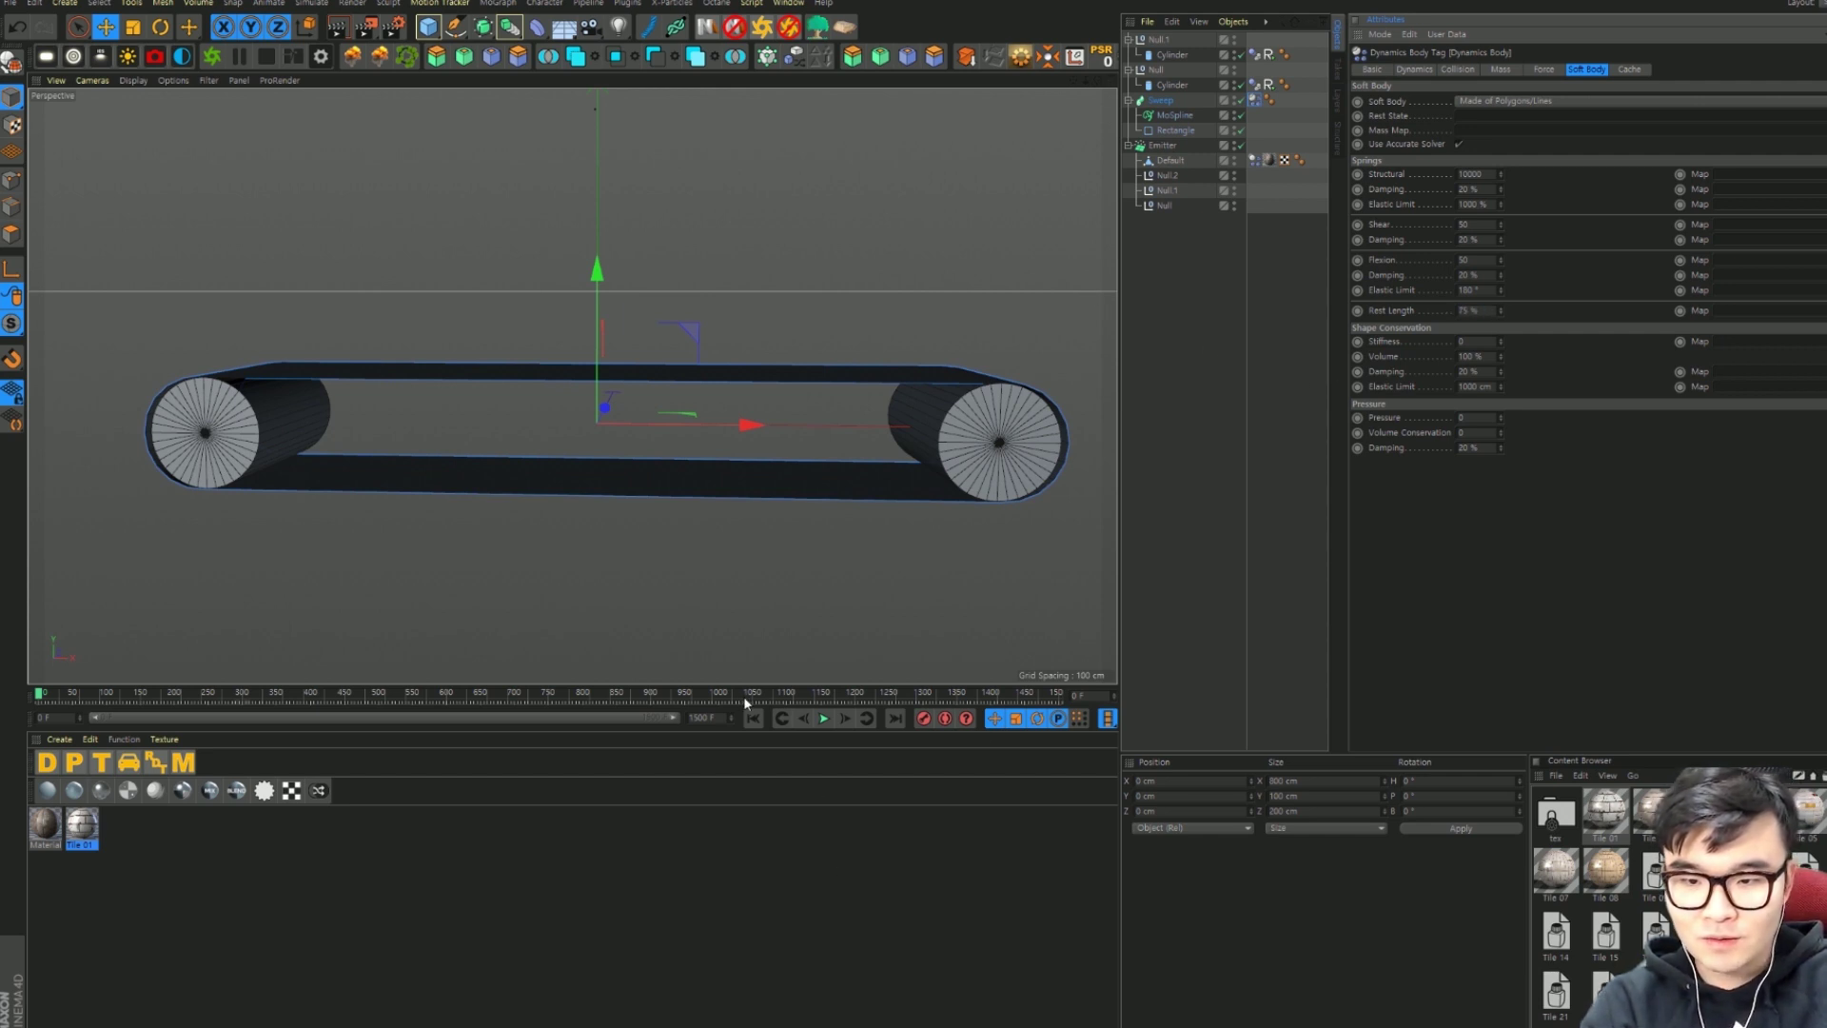
pyautogui.click(823, 718)
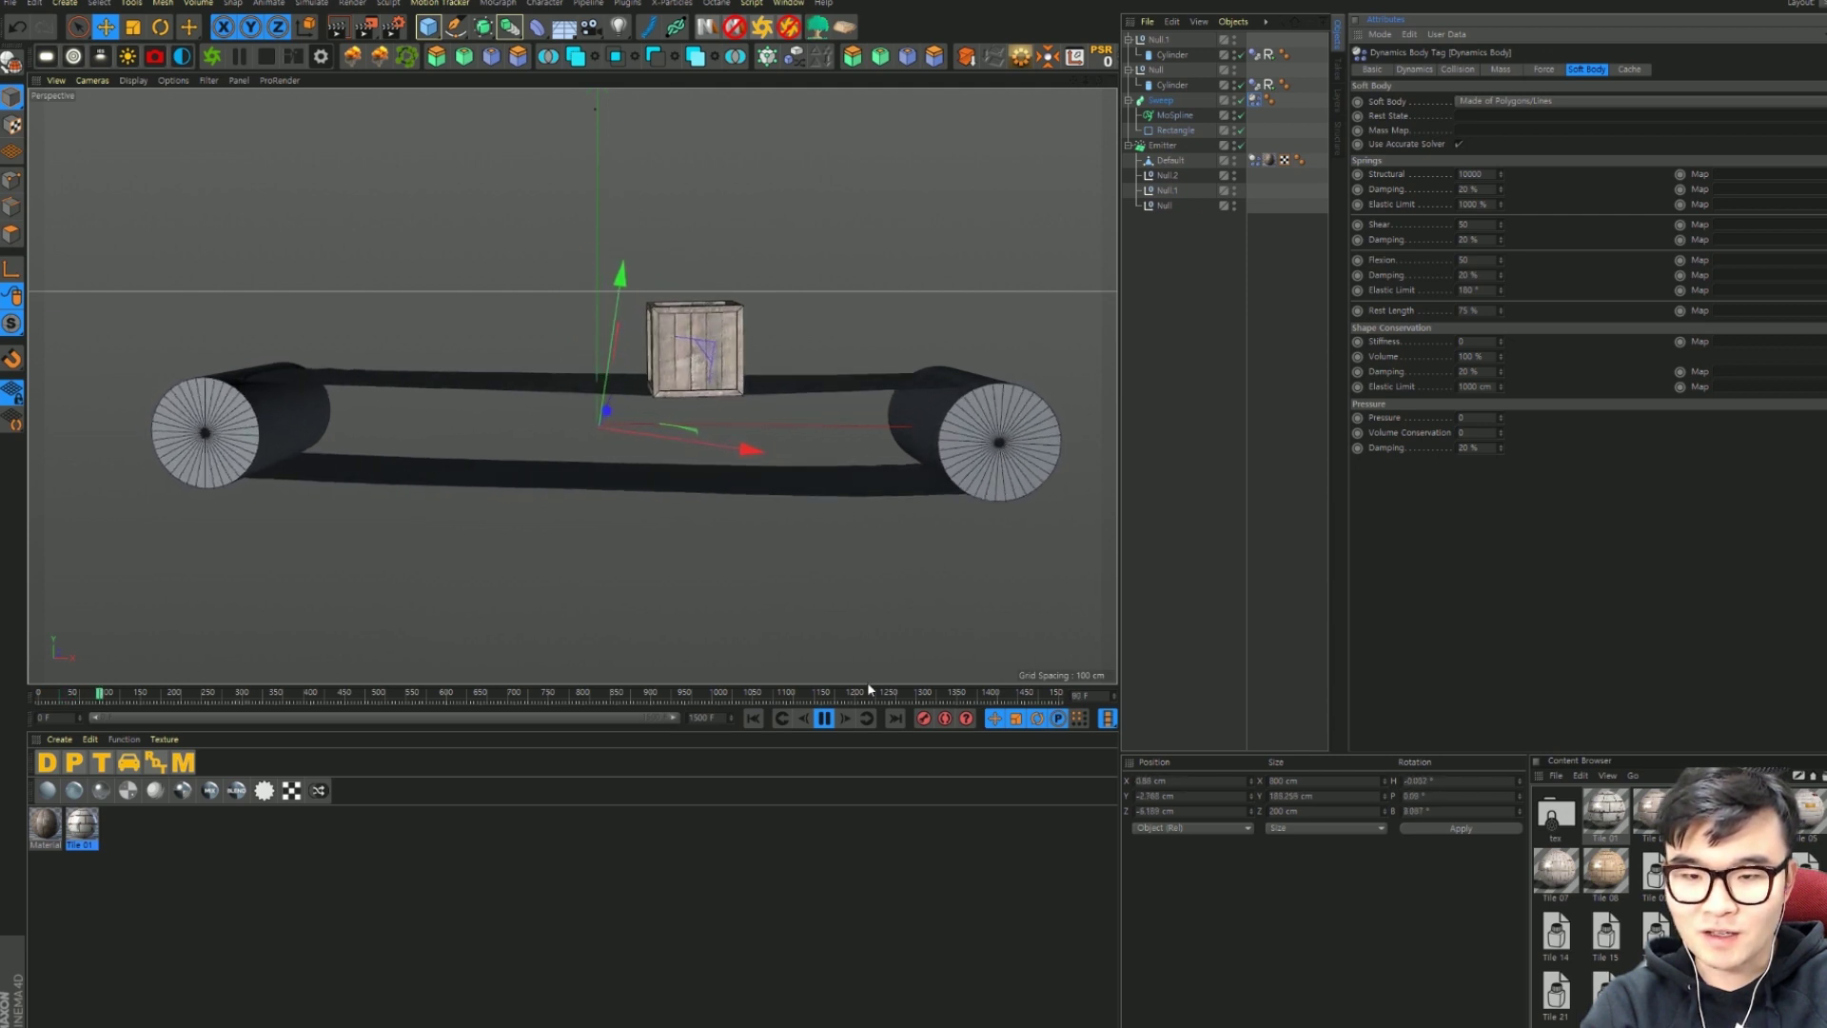
pyautogui.click(826, 718)
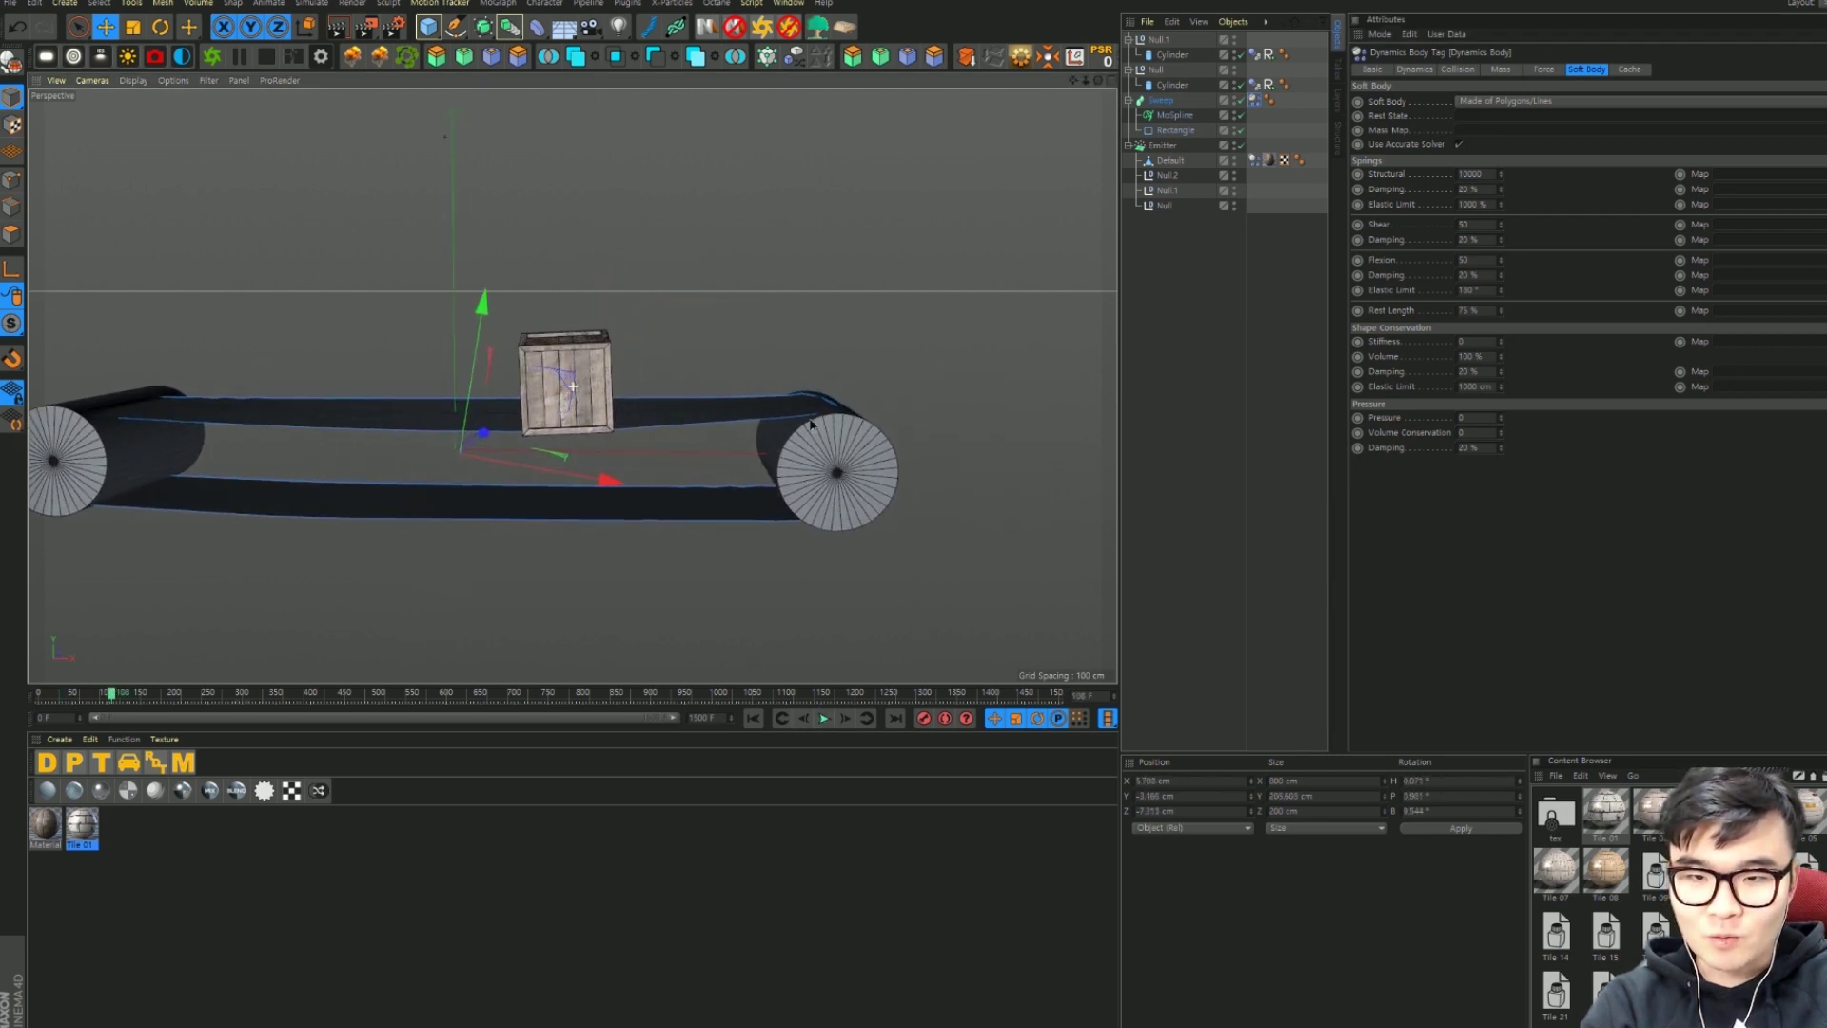
pyautogui.scroll(5, 856, 429)
pyautogui.keyDown('alt'); pyautogui.moveTo(856, 428); pyautogui.dragTo(701, 476); pyautogui.keyUp('alt')
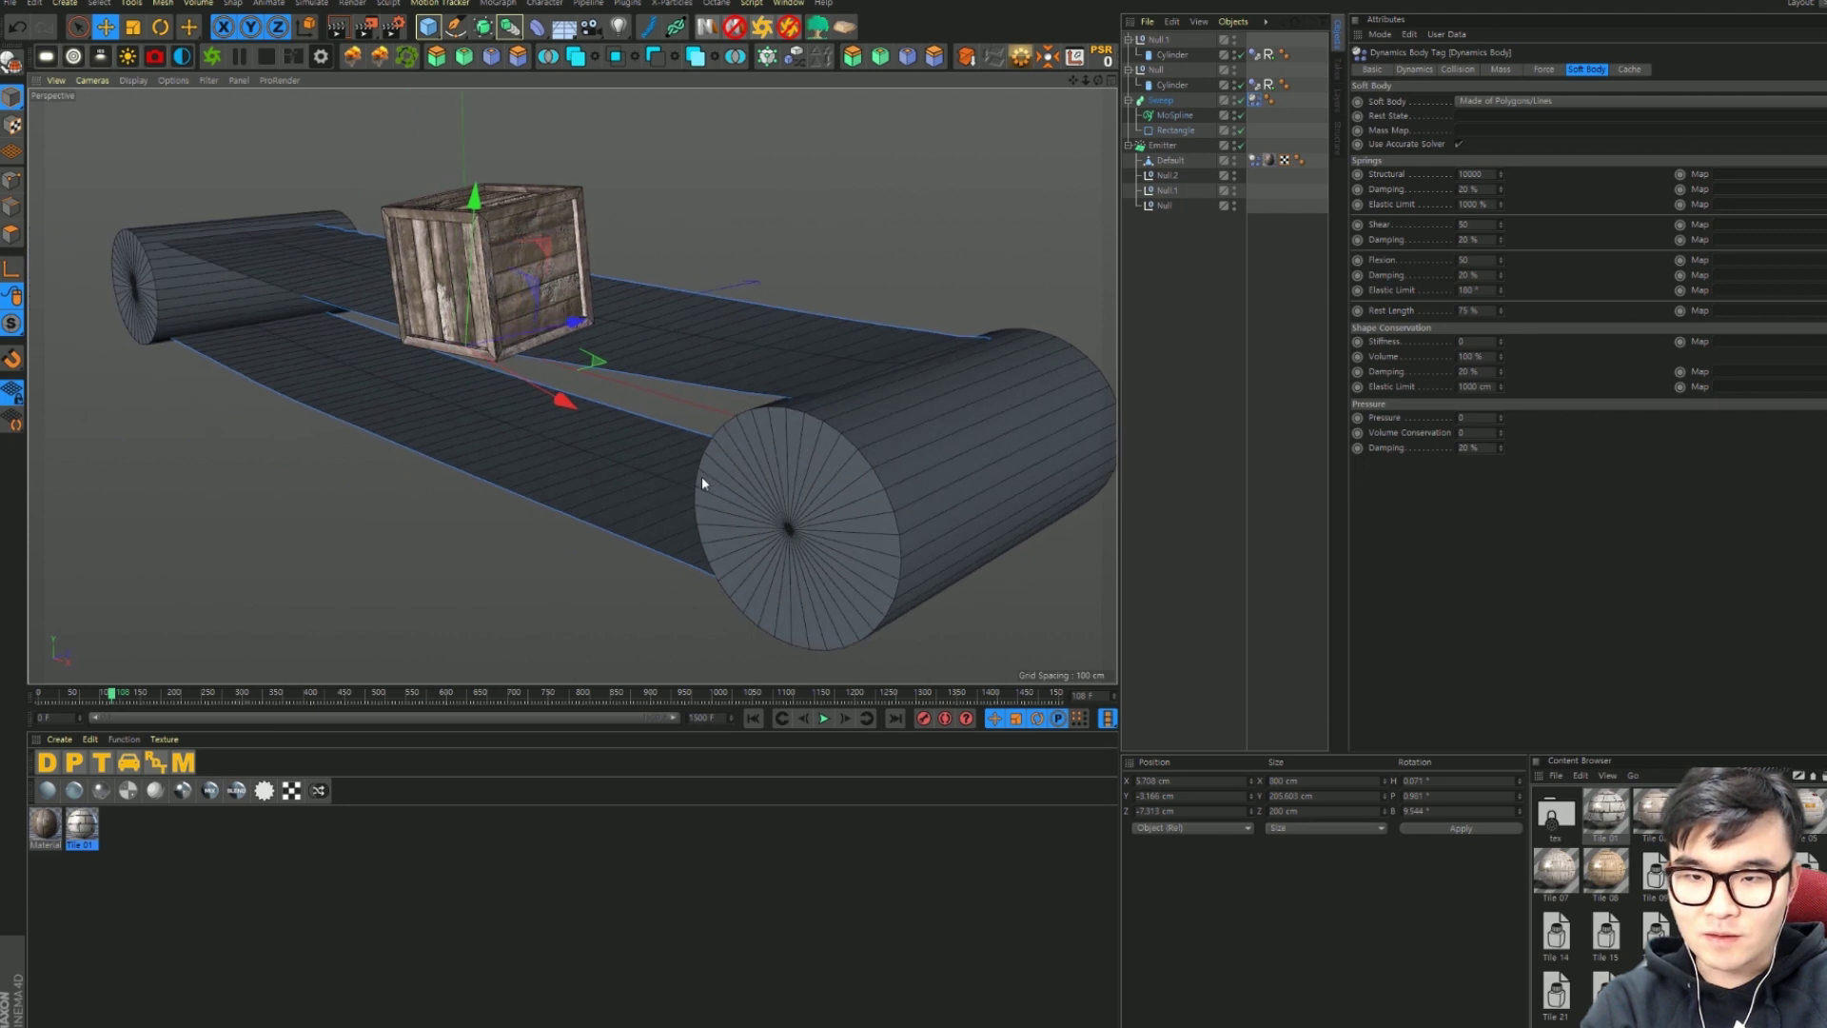
pyautogui.click(824, 718)
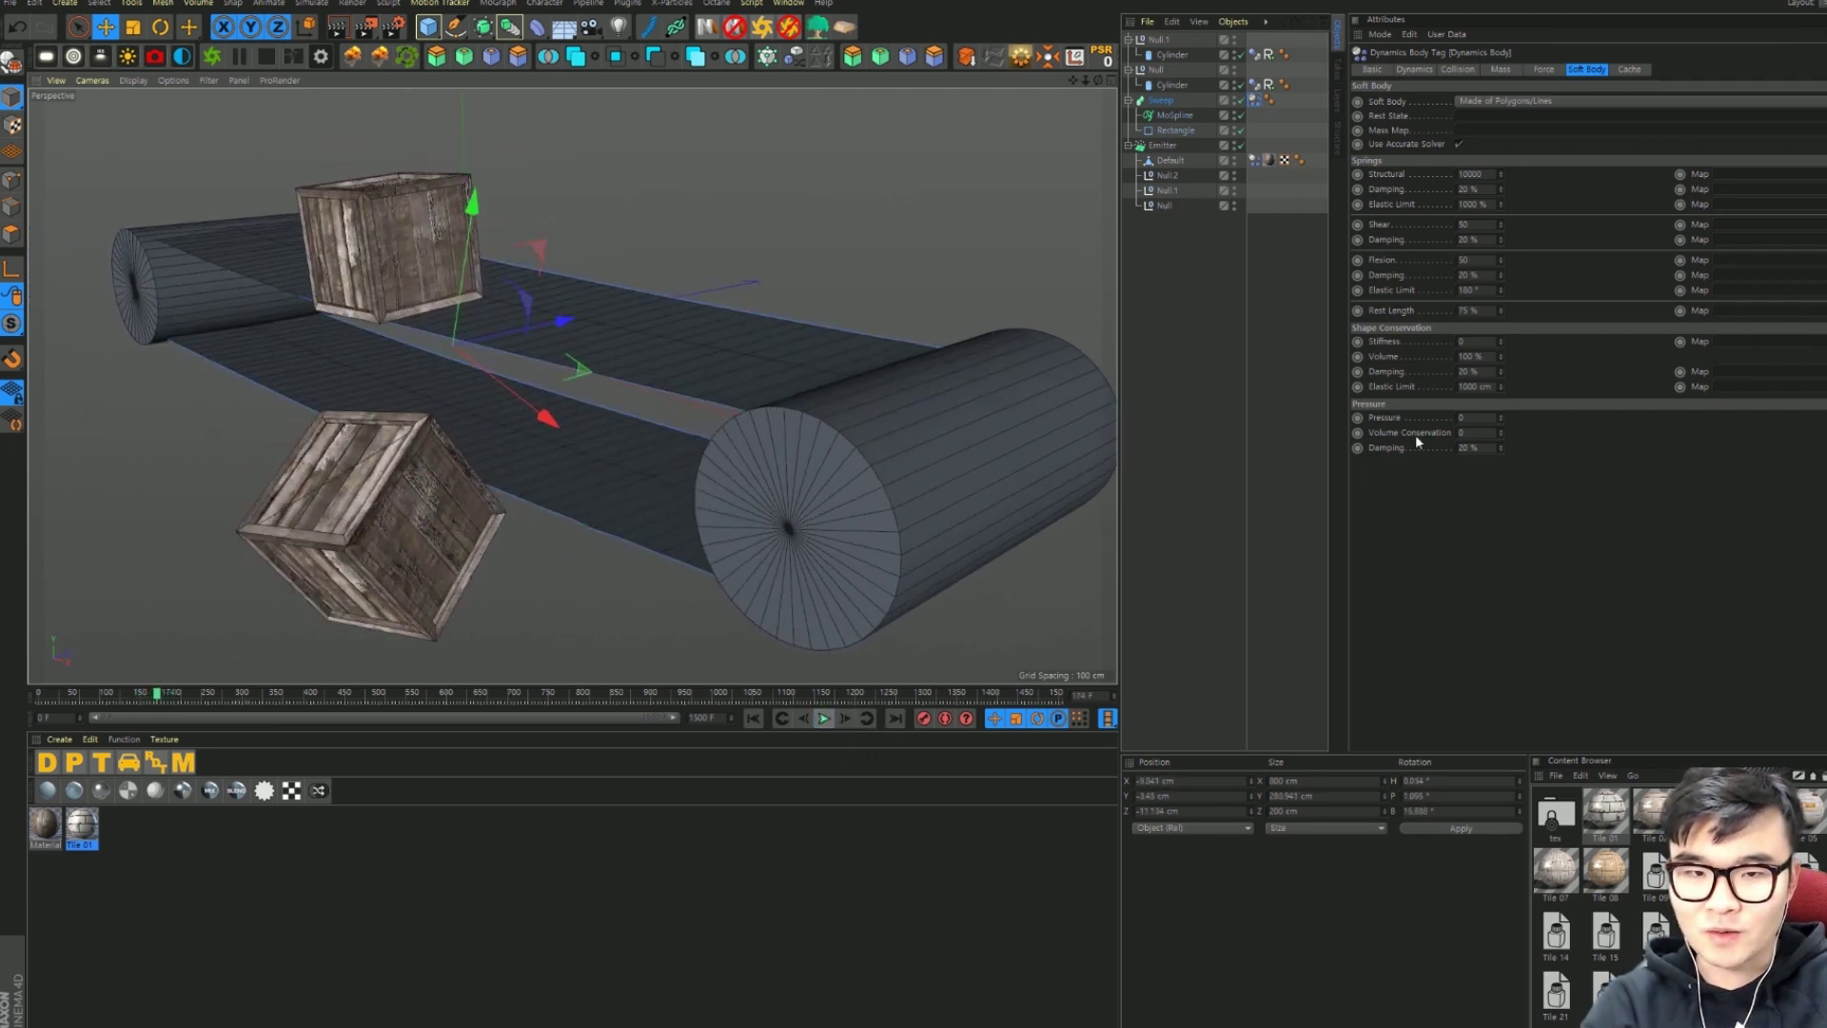
# Step: Change Rest Length to 95 %, replay until the crate lands, and orbit toward the roller
pyautogui.doubleClick(1468, 310)
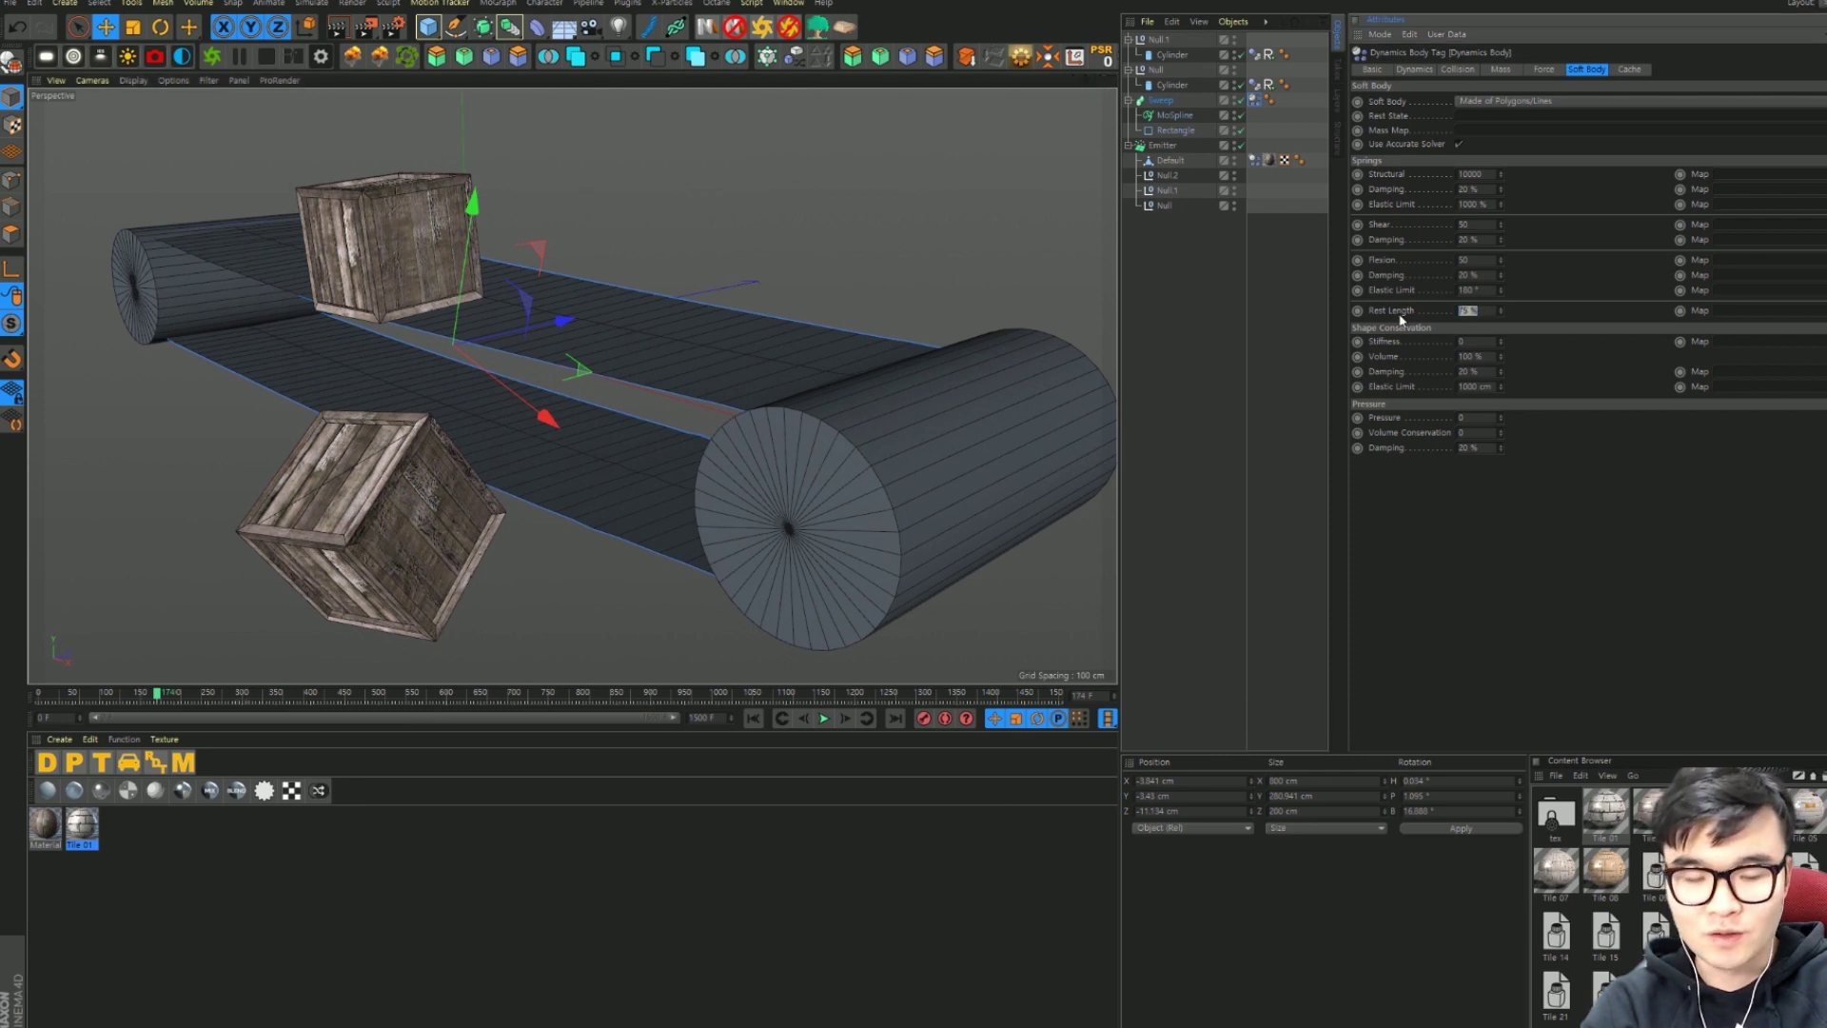
pyautogui.write('1')
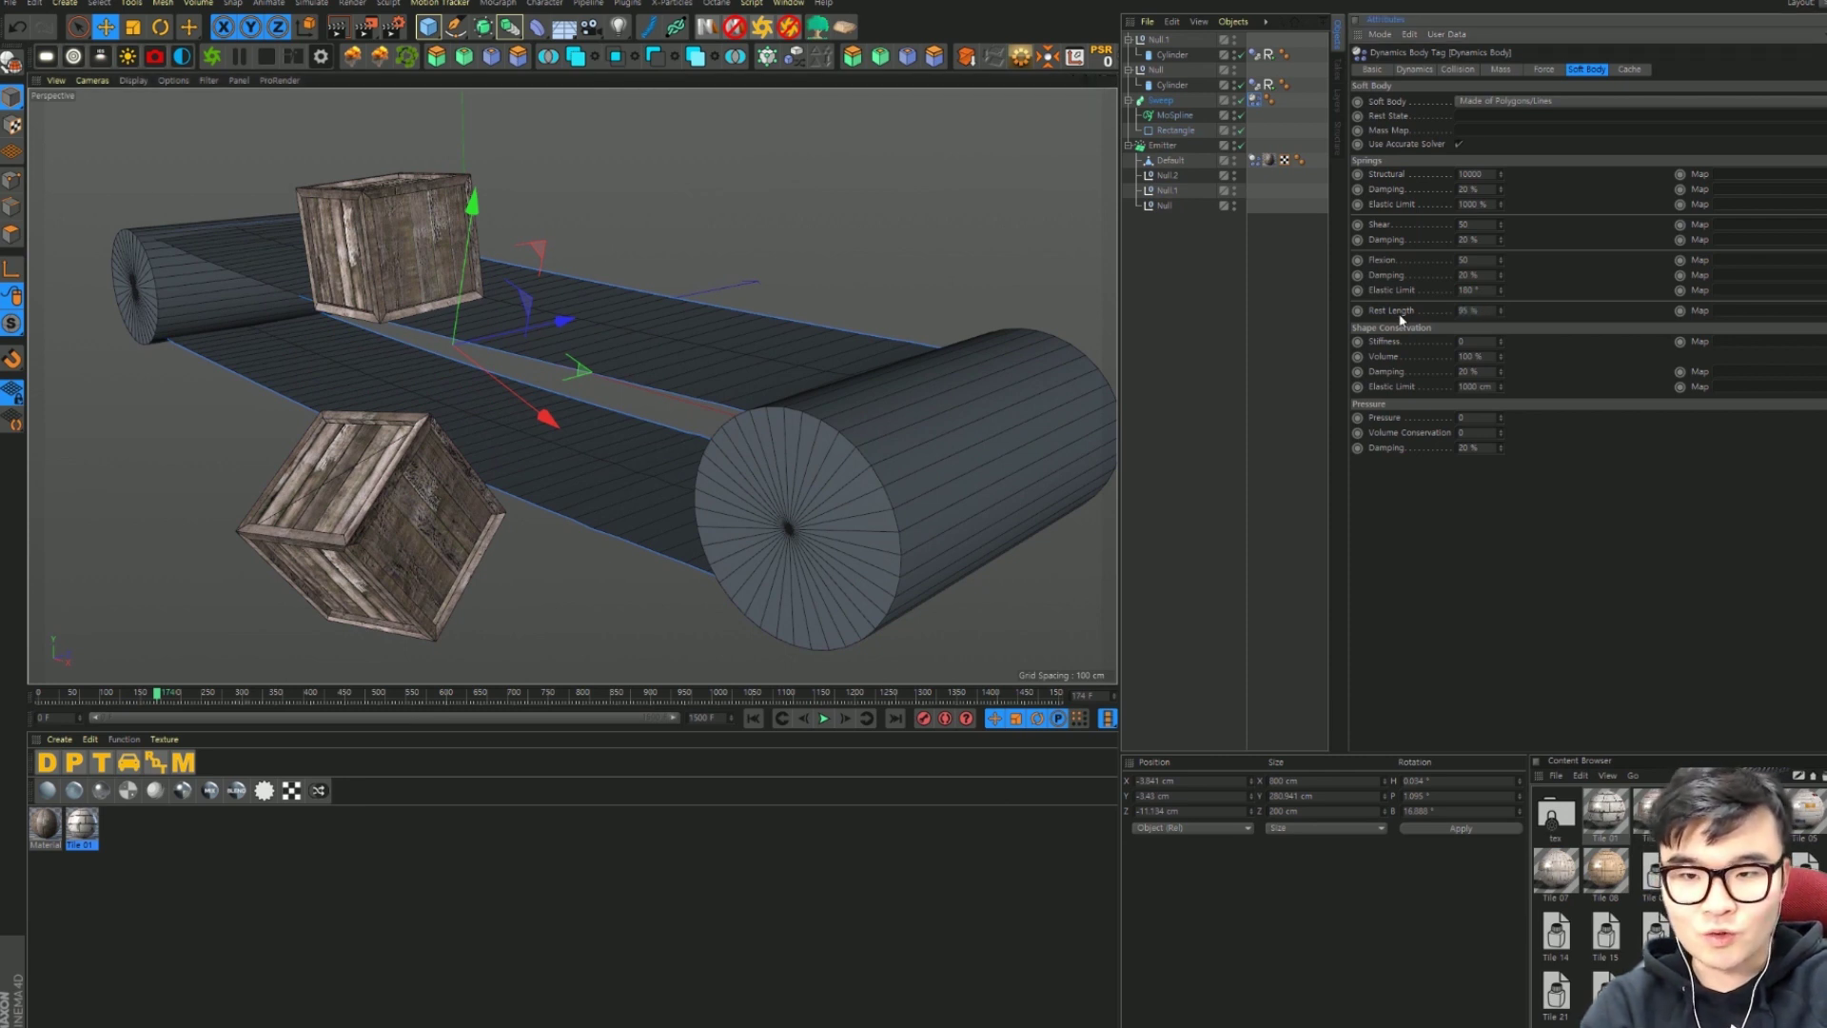
pyautogui.click(752, 717)
pyautogui.click(825, 717)
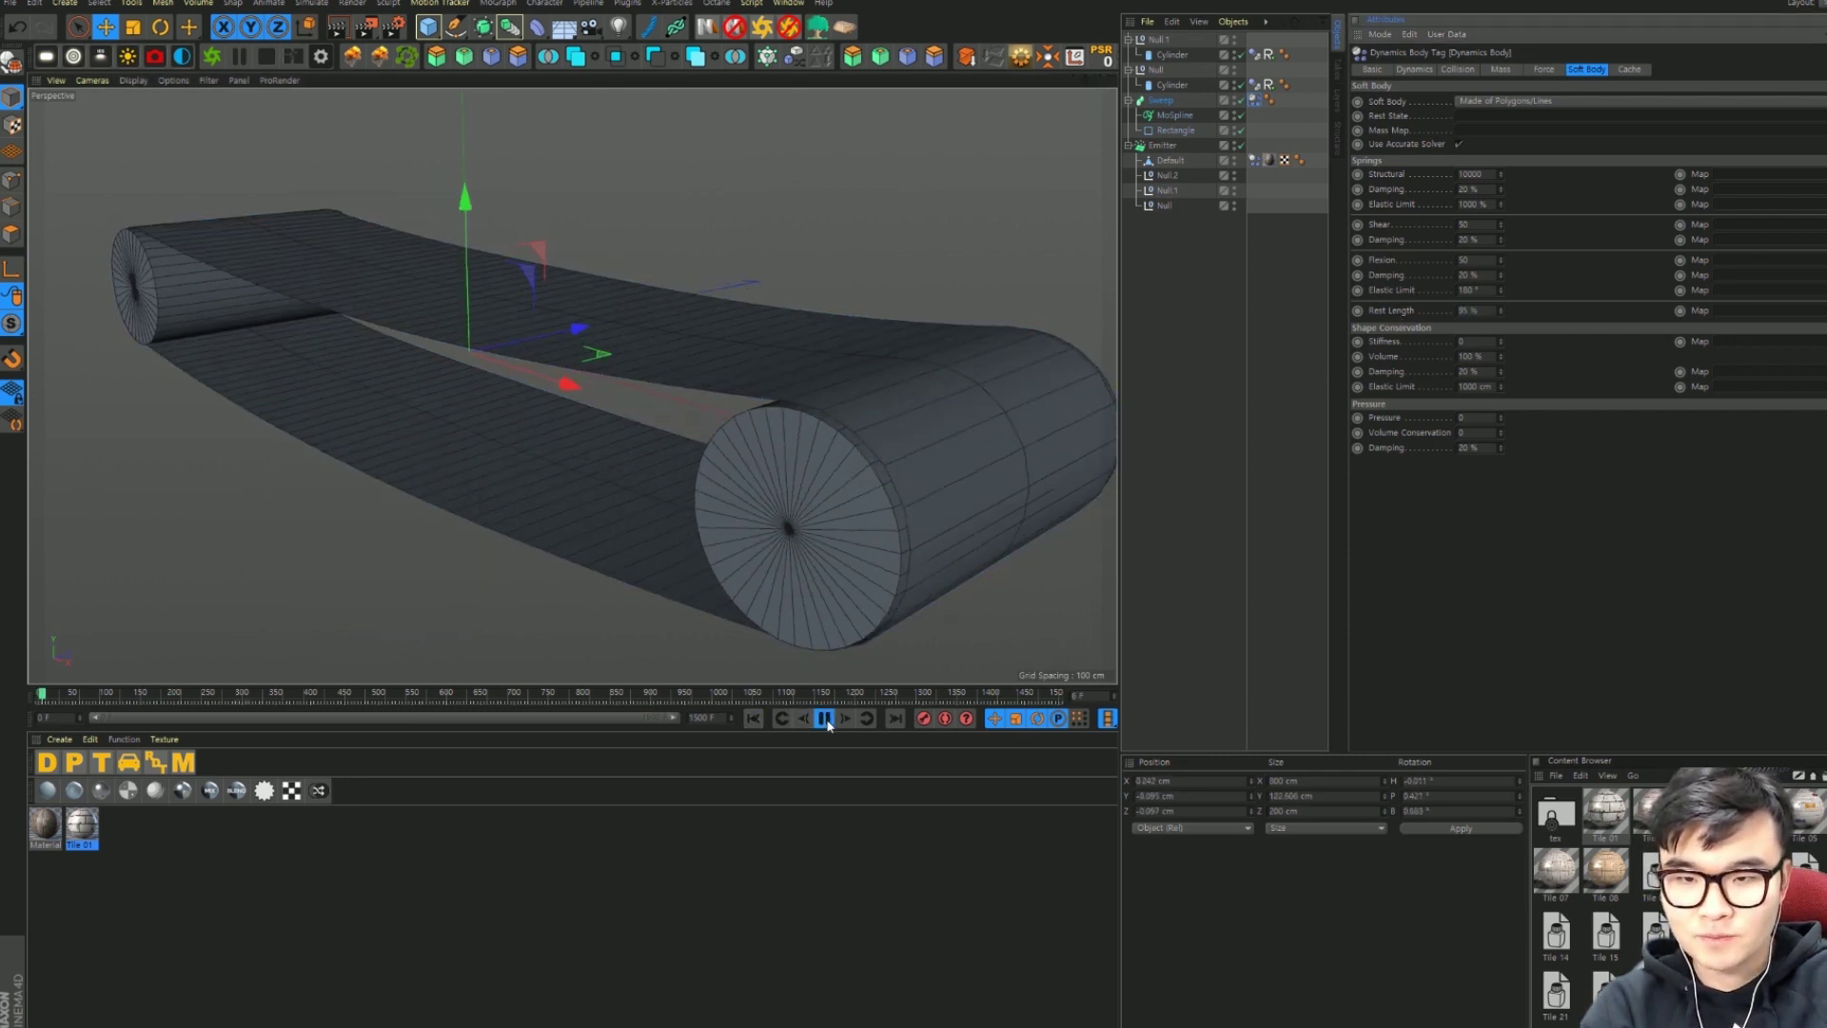
pyautogui.press('F8')
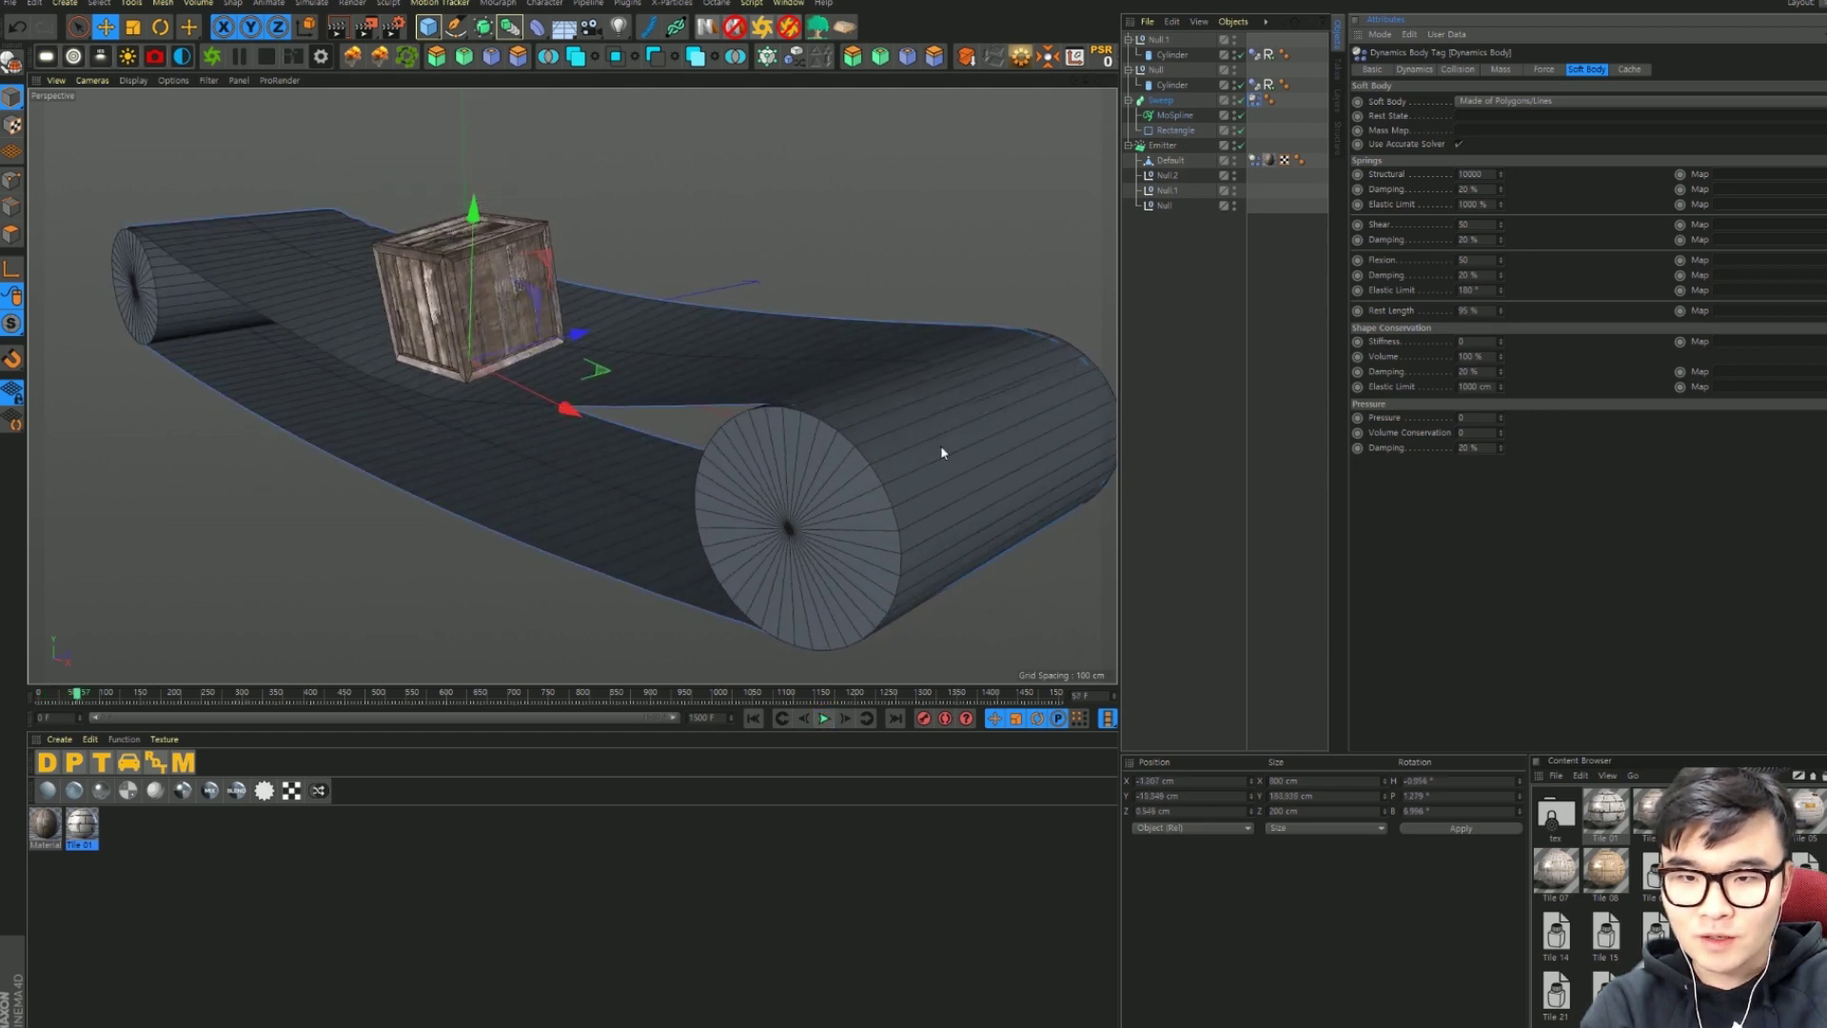
pyautogui.moveTo(942, 453)
pyautogui.keyDown('alt'); pyautogui.mouseDown()
pyautogui.moveTo(908, 458)
pyautogui.moveTo(864, 403)
pyautogui.moveTo(696, 391)
pyautogui.mouseUp(); pyautogui.keyUp('alt')
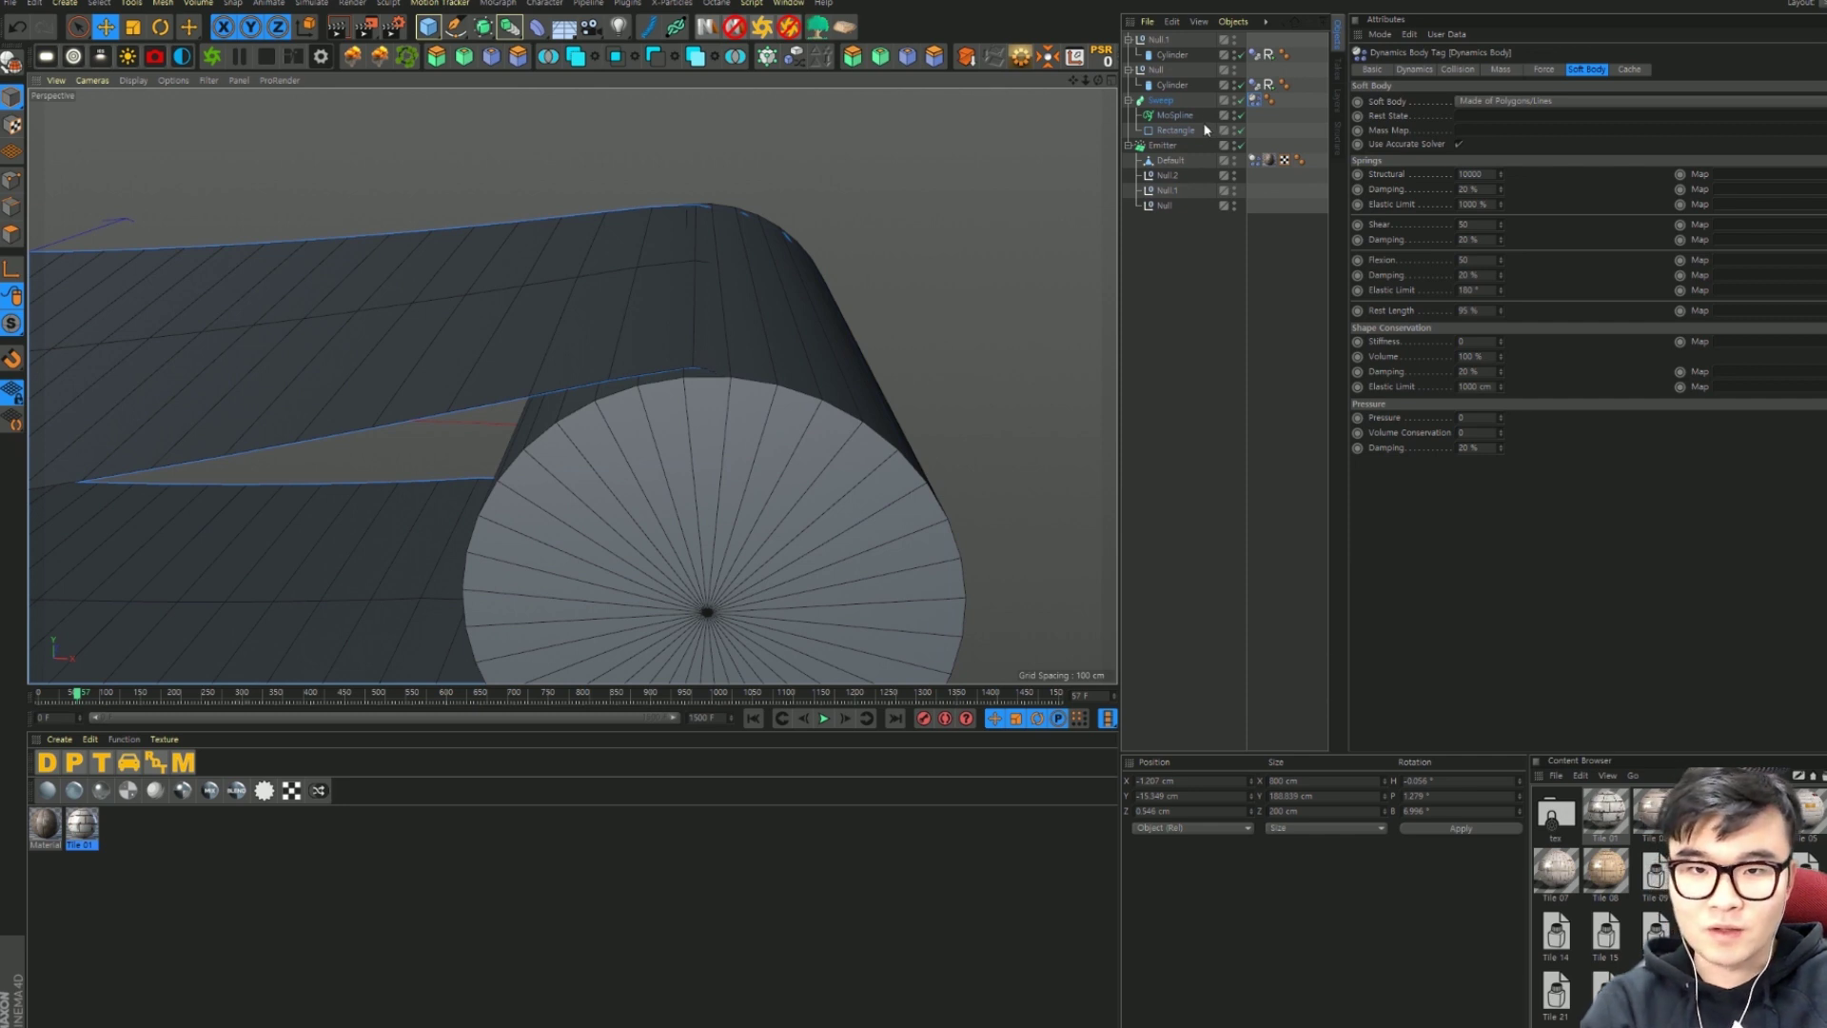
# Step: Select both roller cylinders' Dynamics Body tags and show their shared Collision settings
pyautogui.click(1256, 85)
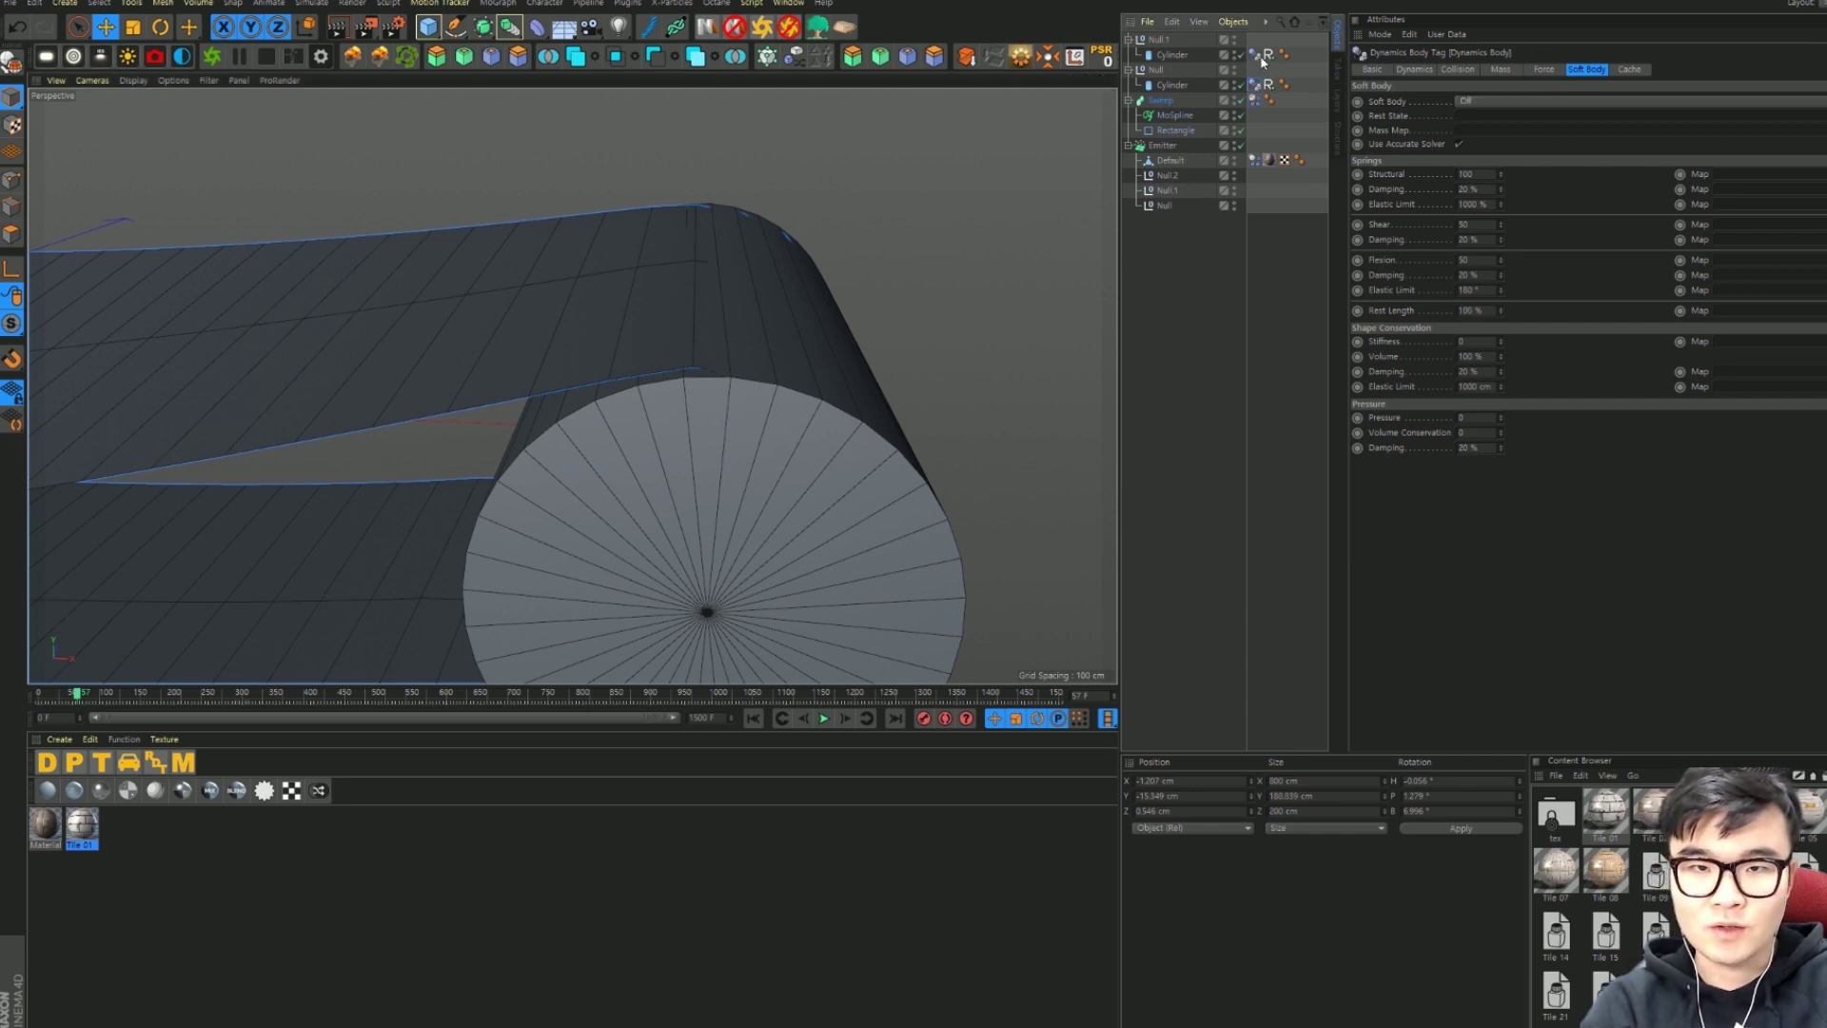
pyautogui.keyDown('ctrl'); pyautogui.click(1258, 55); pyautogui.keyUp('ctrl')
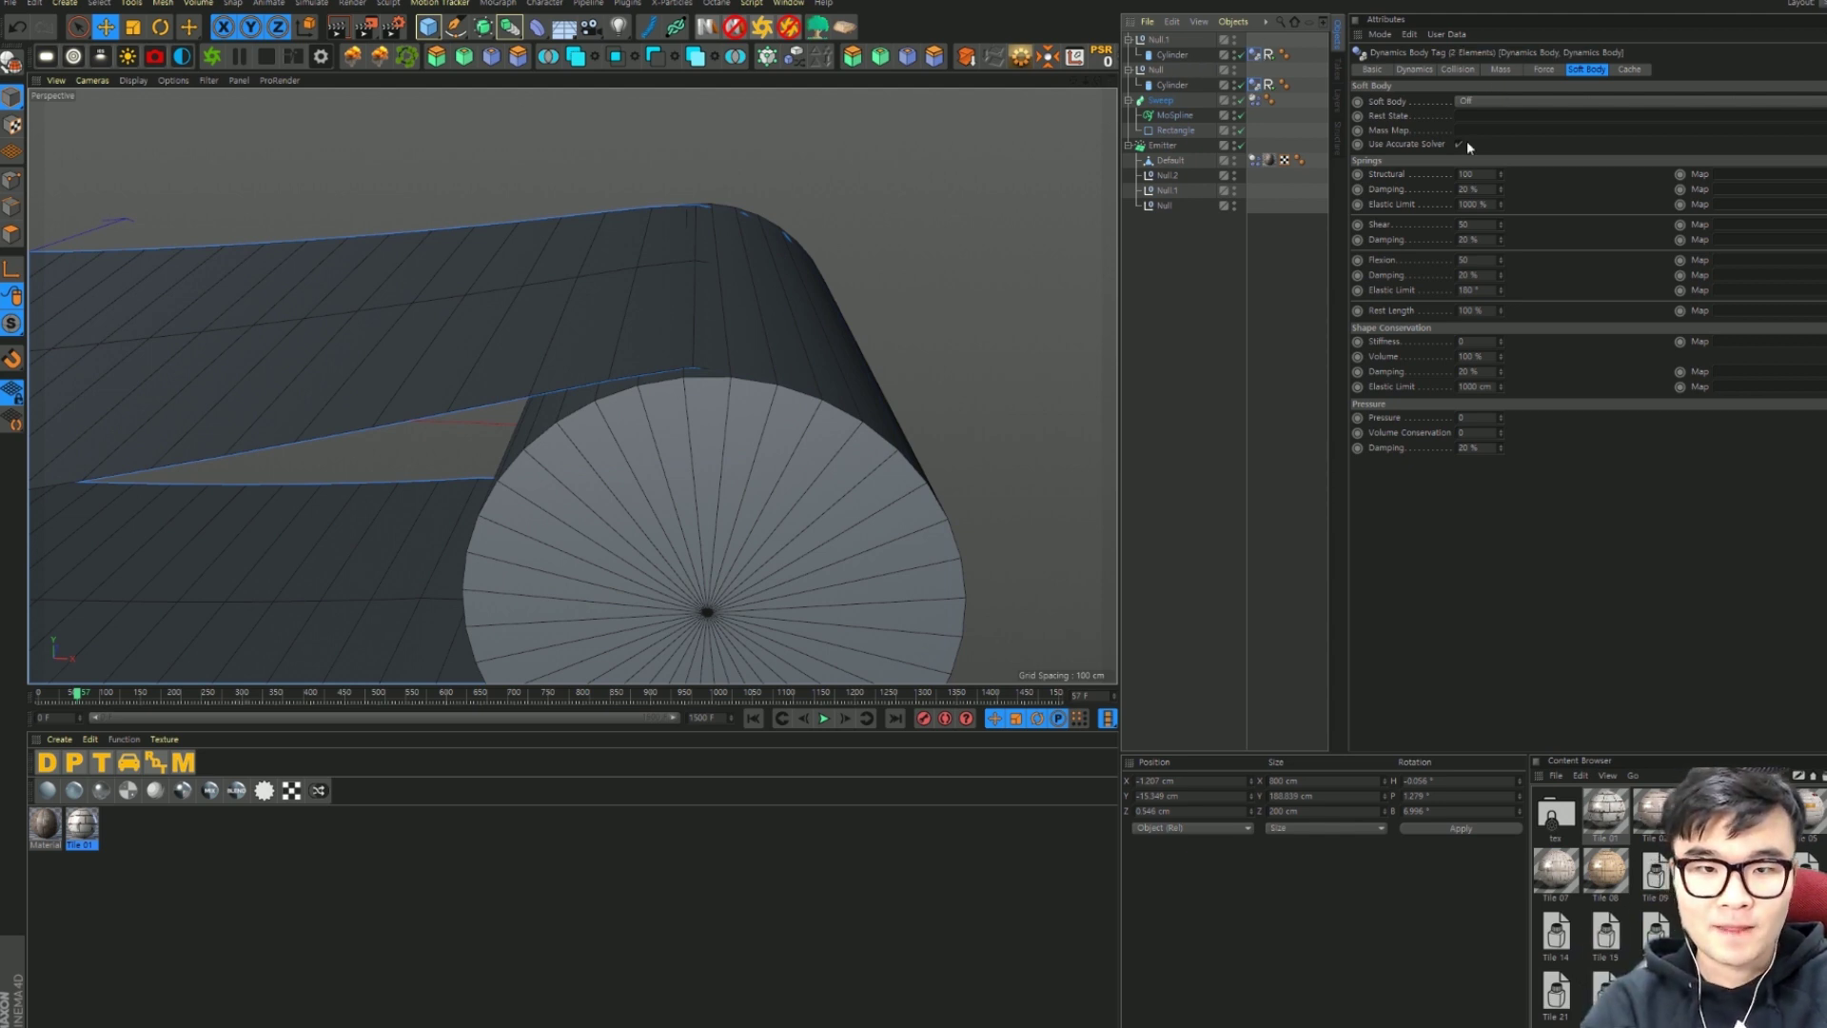
pyautogui.click(1471, 71)
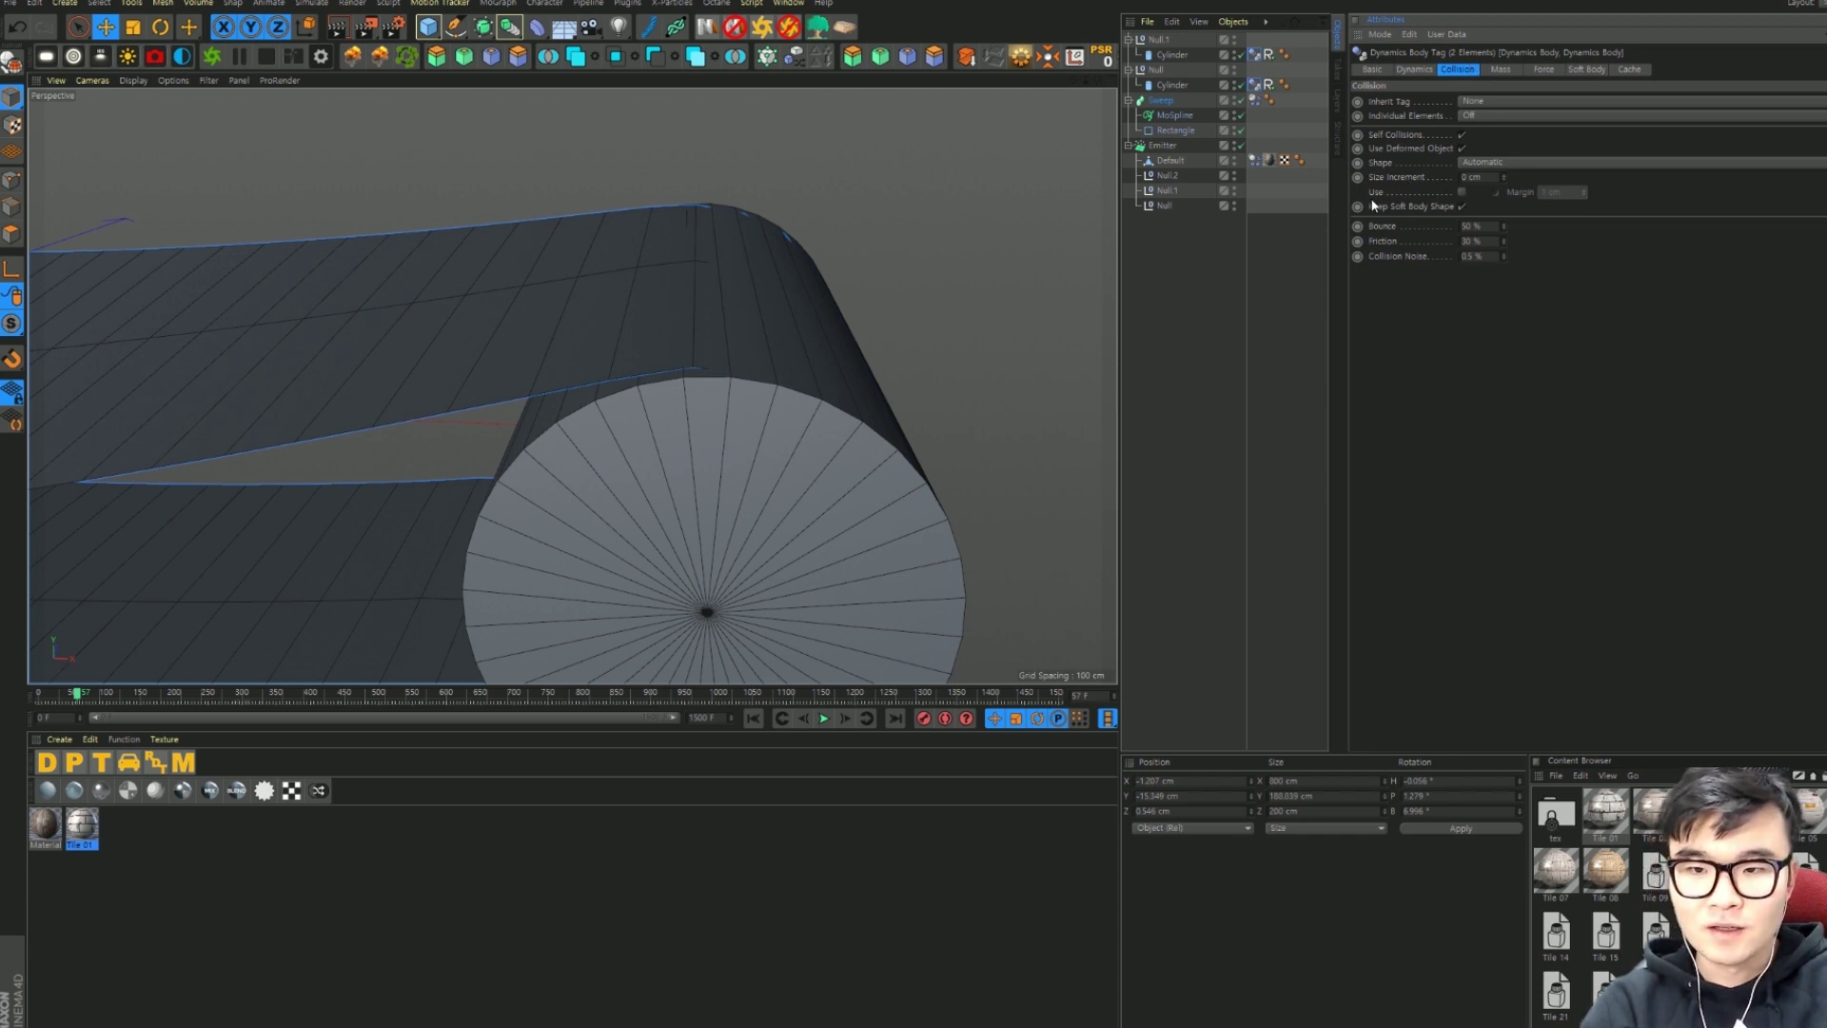
# Step: Set the rollers' collision Size Increment to 1 cm and test-run the simulation
pyautogui.moveTo(871, 166)
pyautogui.keyDown('alt'); pyautogui.mouseDown()
pyautogui.moveTo(848, 293)
pyautogui.moveTo(860, 232)
pyautogui.moveTo(819, 256)
pyautogui.mouseUp(); pyautogui.keyUp('alt')
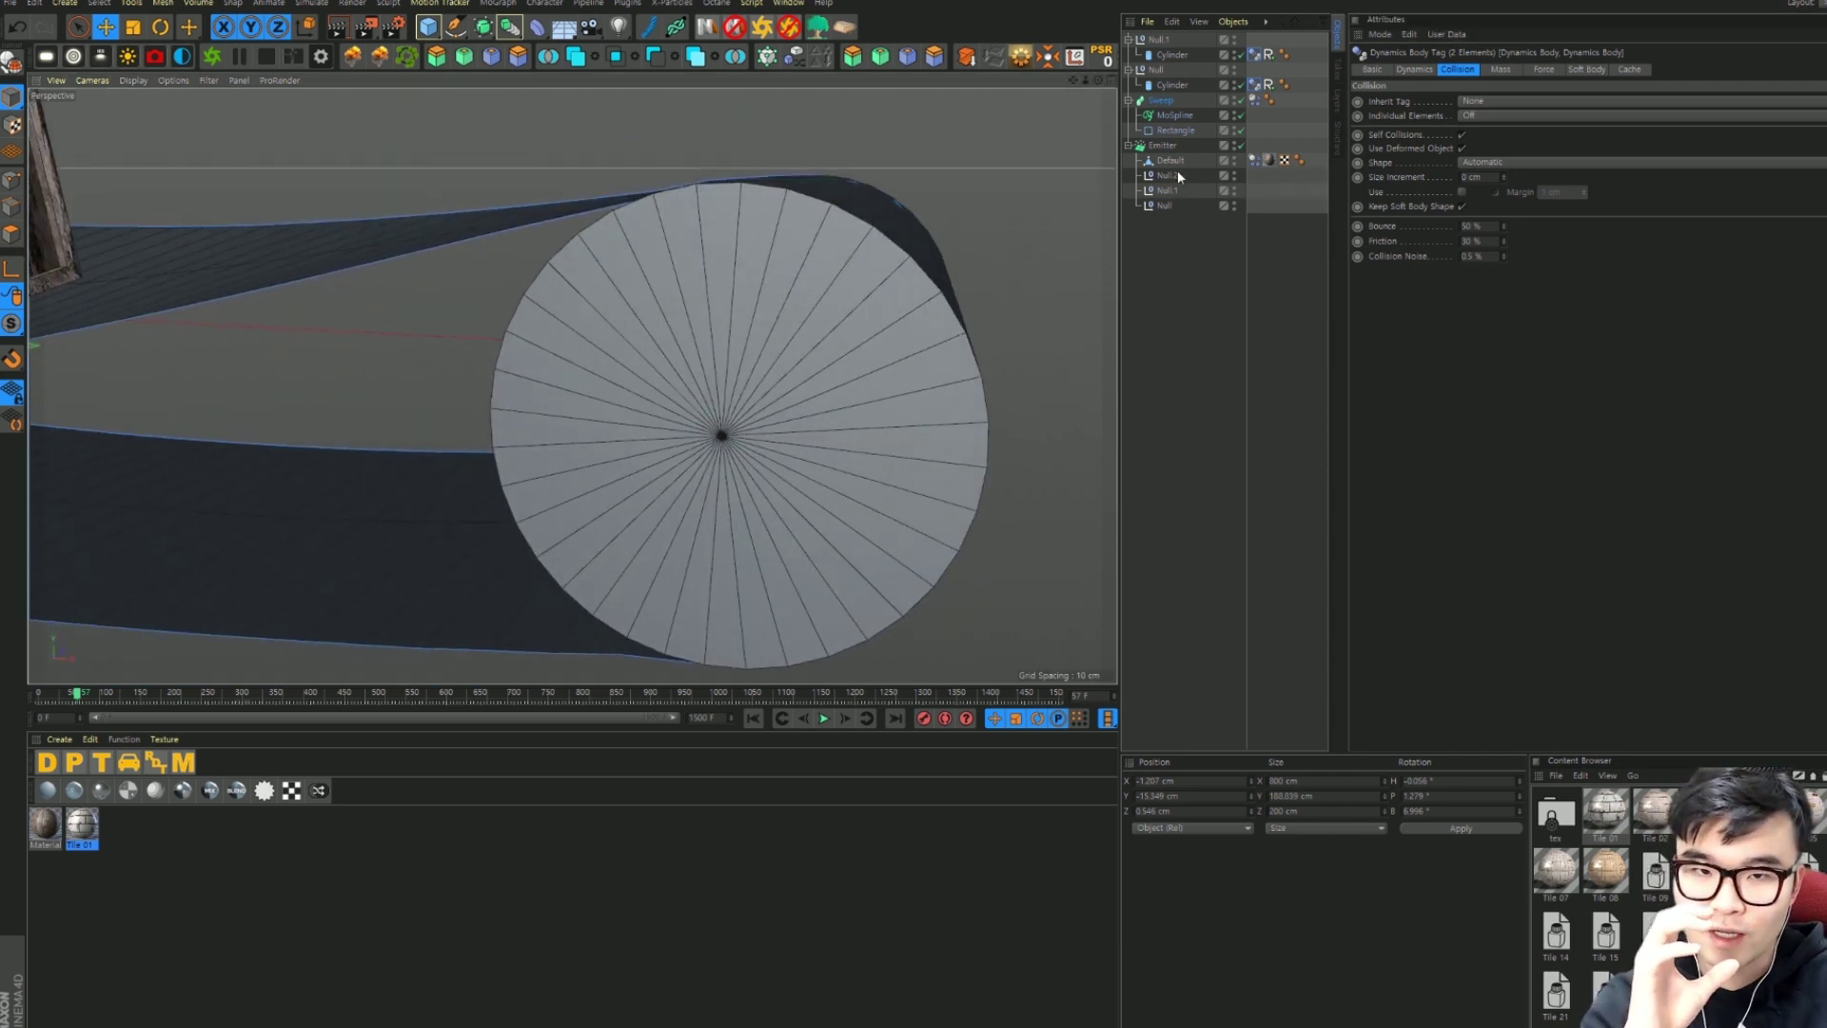
pyautogui.click(1503, 176)
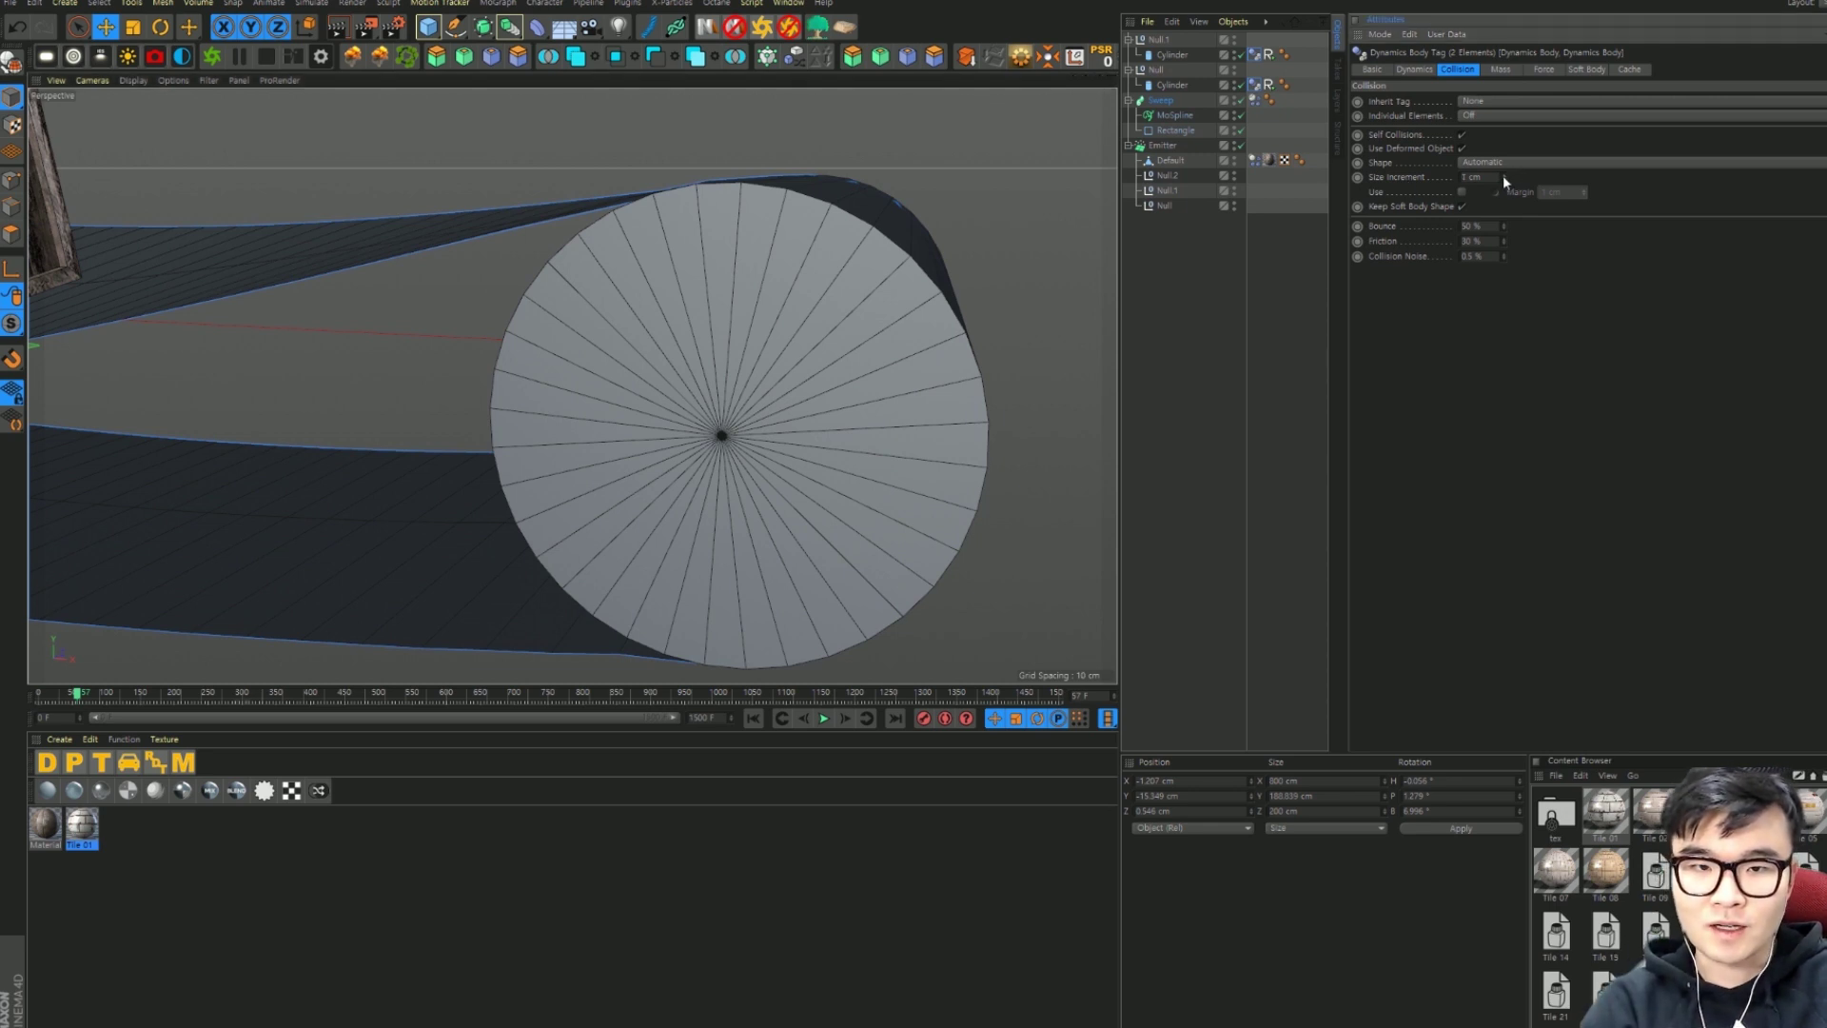
pyautogui.click(755, 718)
pyautogui.click(824, 719)
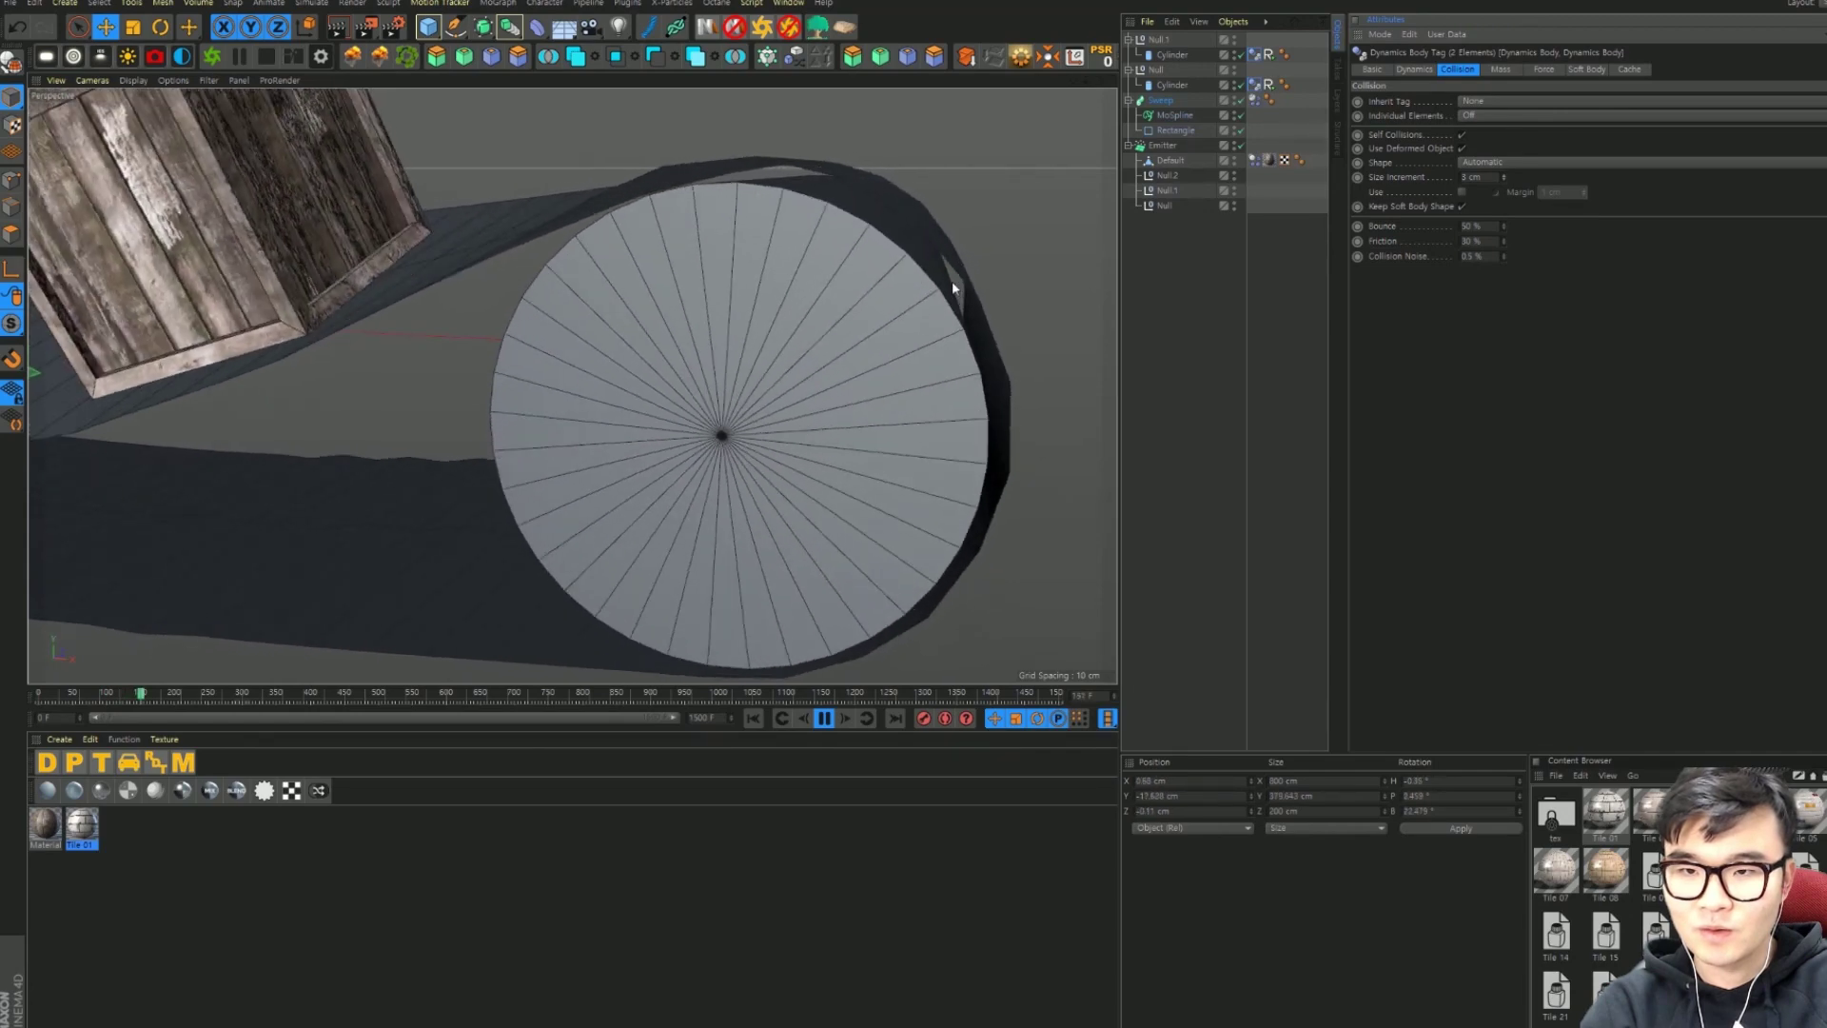
pyautogui.click(824, 719)
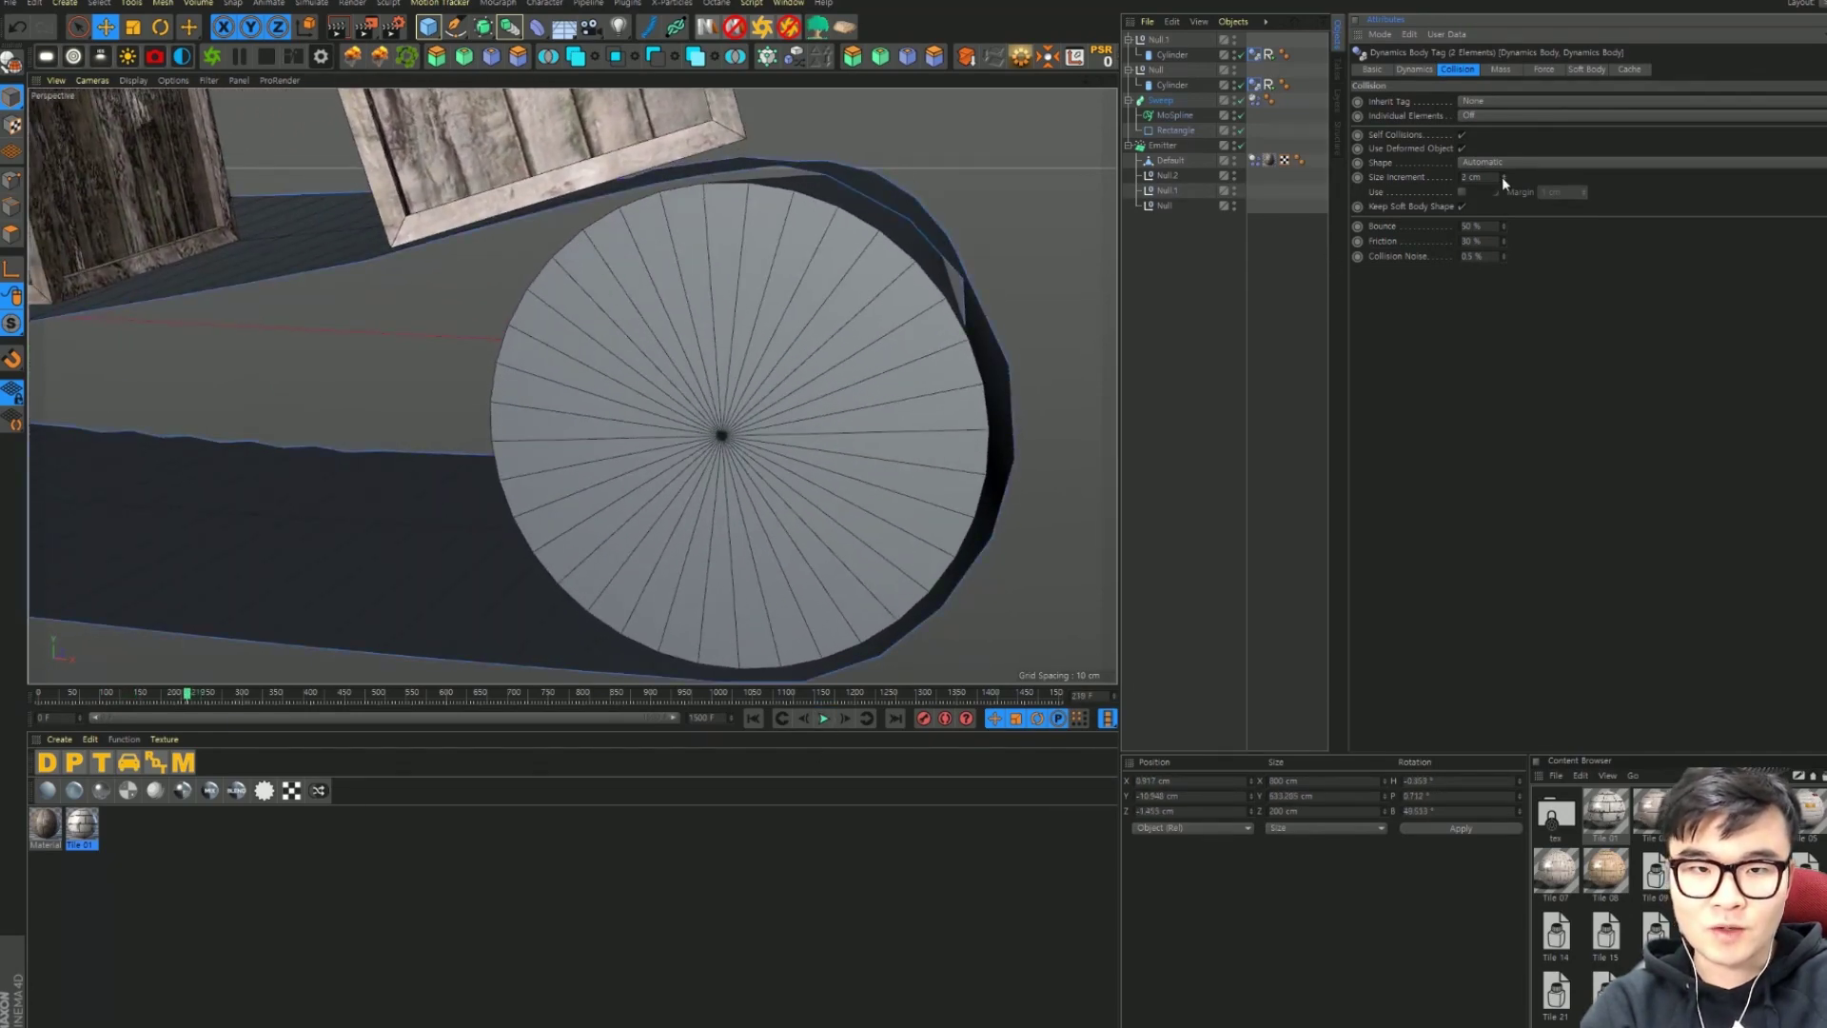
# Step: Replay until both crates ride the belt, then pull back to see both rollers
pyautogui.click(749, 718)
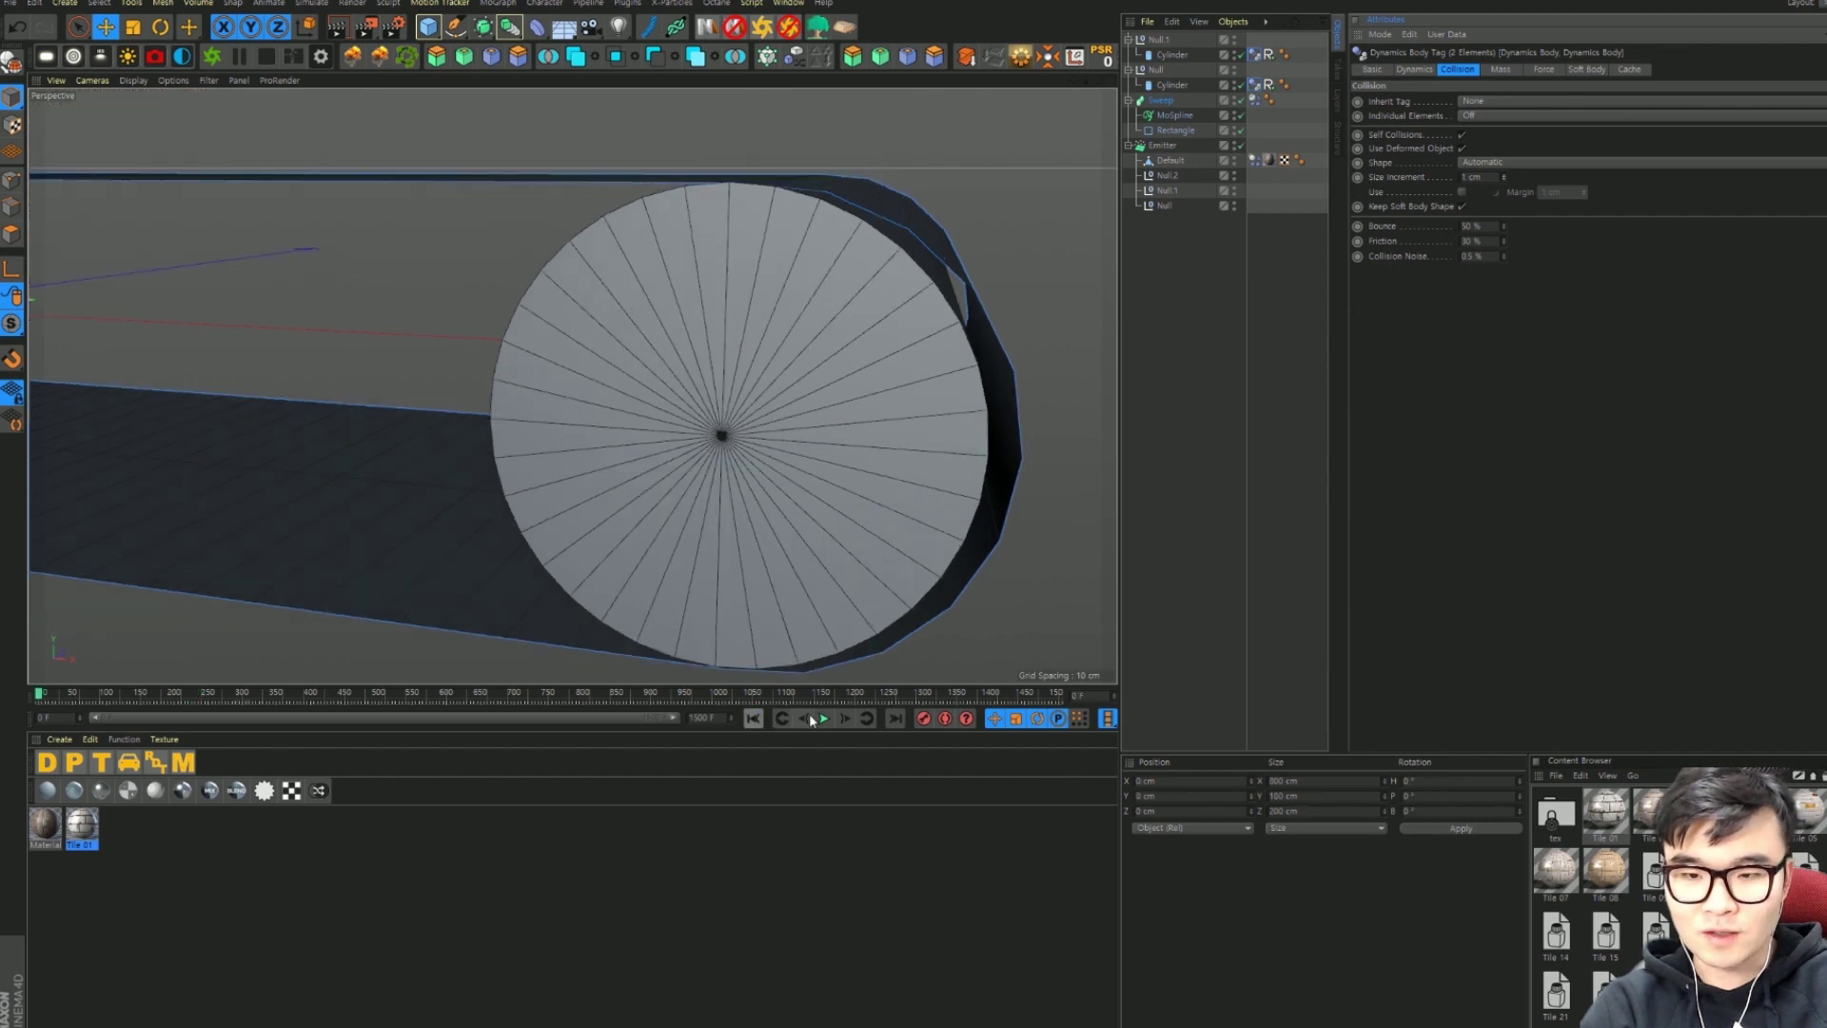
pyautogui.click(824, 718)
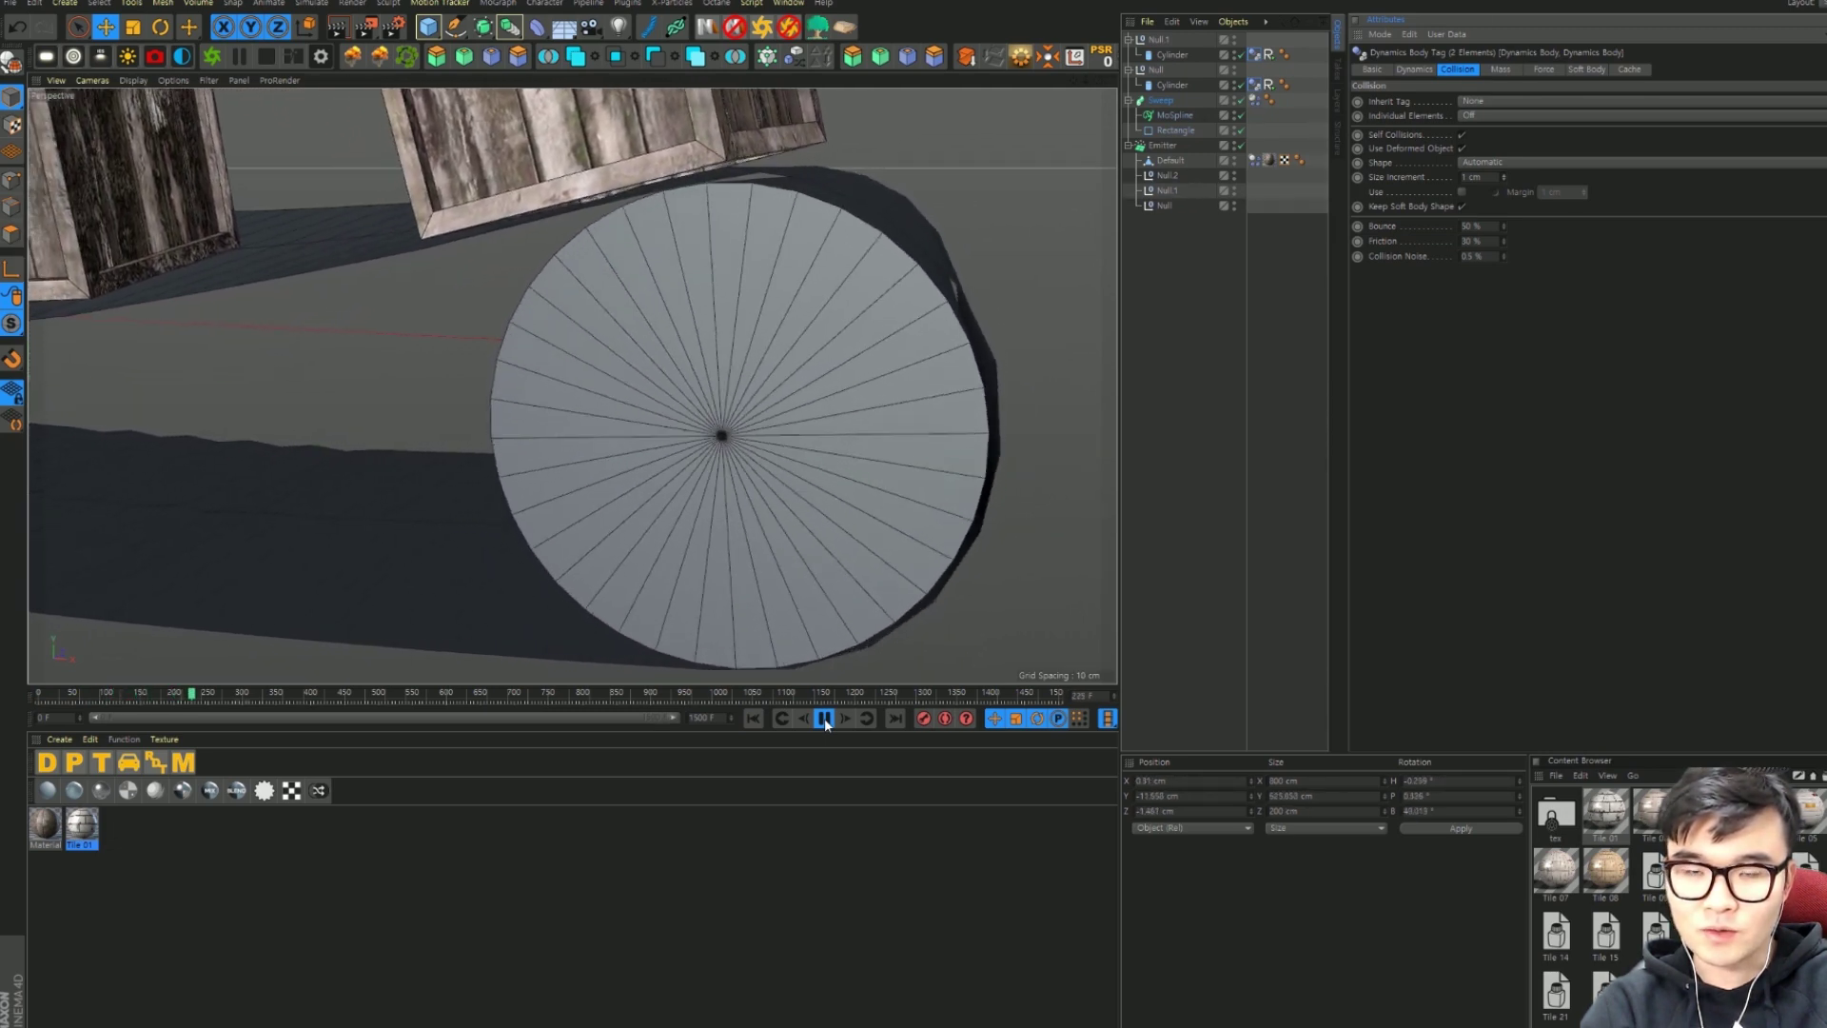
pyautogui.click(825, 723)
pyautogui.scroll(-5, 856, 437)
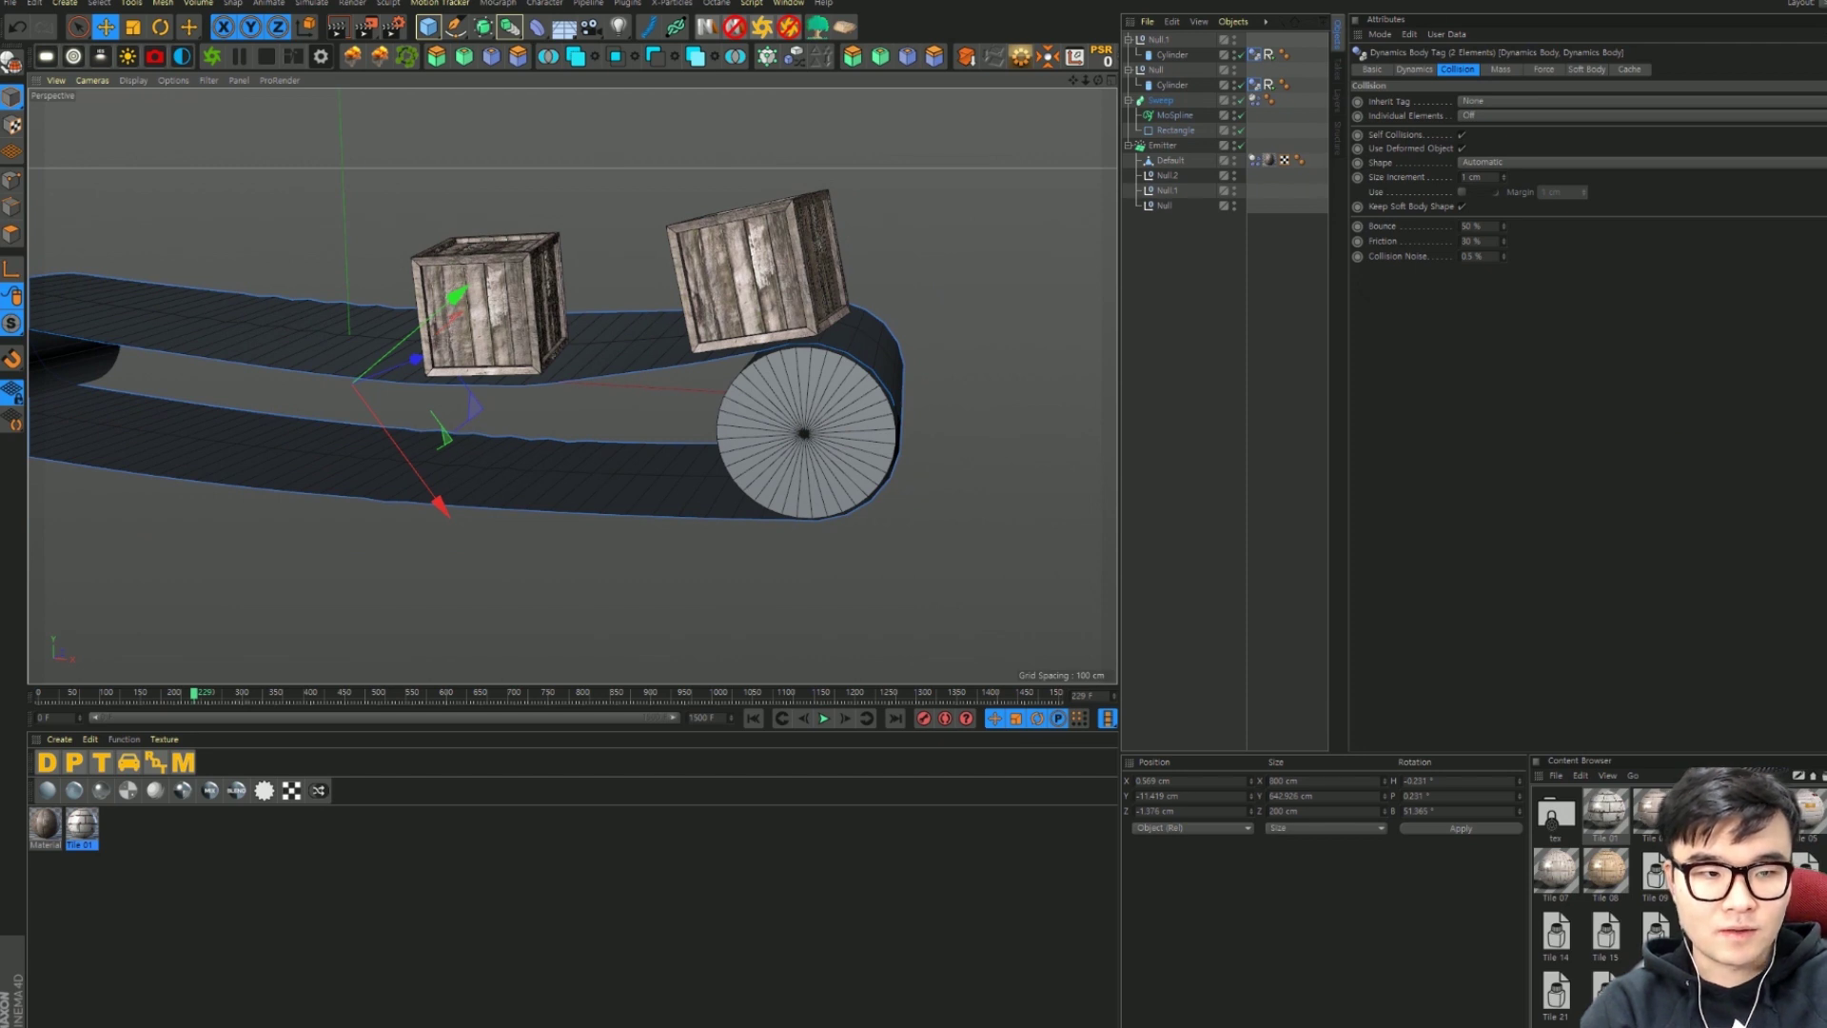
pyautogui.keyDown('alt'); pyautogui.moveTo(913, 354); pyautogui.dragTo(955, 357); pyautogui.keyUp('alt')
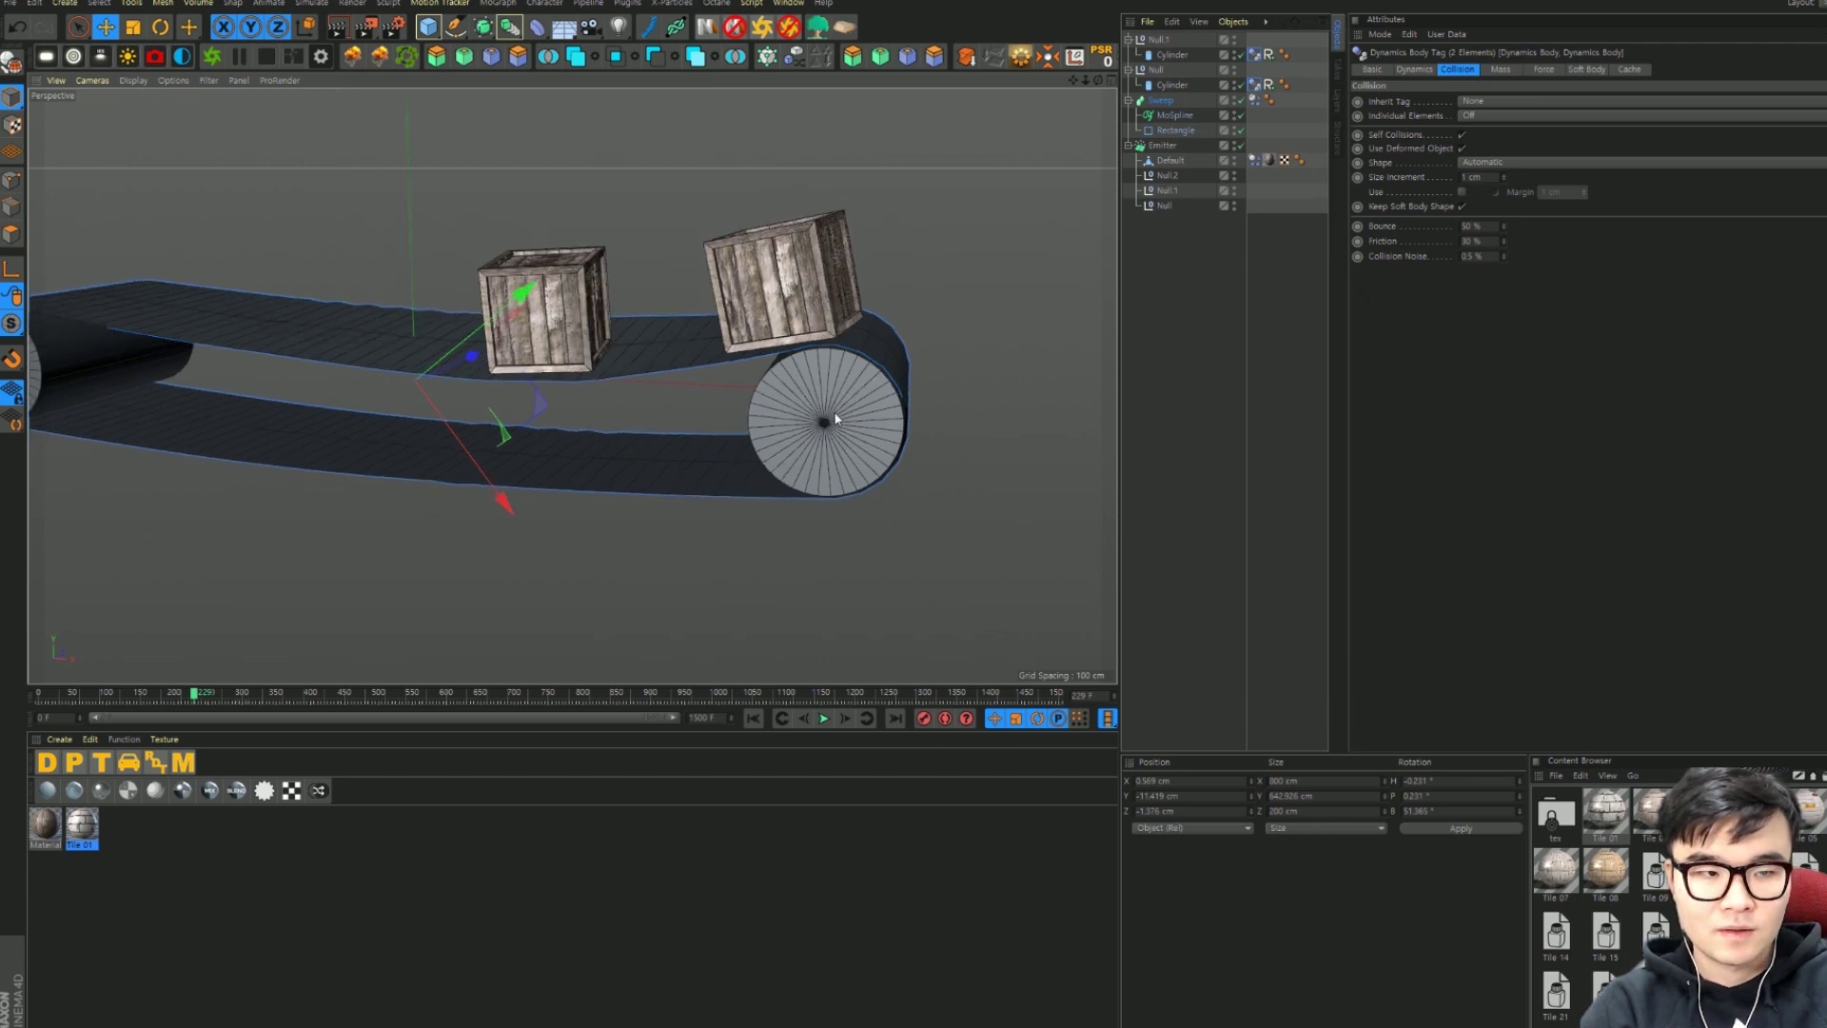
pyautogui.moveTo(839, 430)
pyautogui.keyDown('alt'); pyautogui.mouseDown()
pyautogui.moveTo(590, 400)
pyautogui.moveTo(531, 430)
pyautogui.moveTo(723, 459)
pyautogui.moveTo(411, 321)
pyautogui.mouseUp(); pyautogui.keyUp('alt')
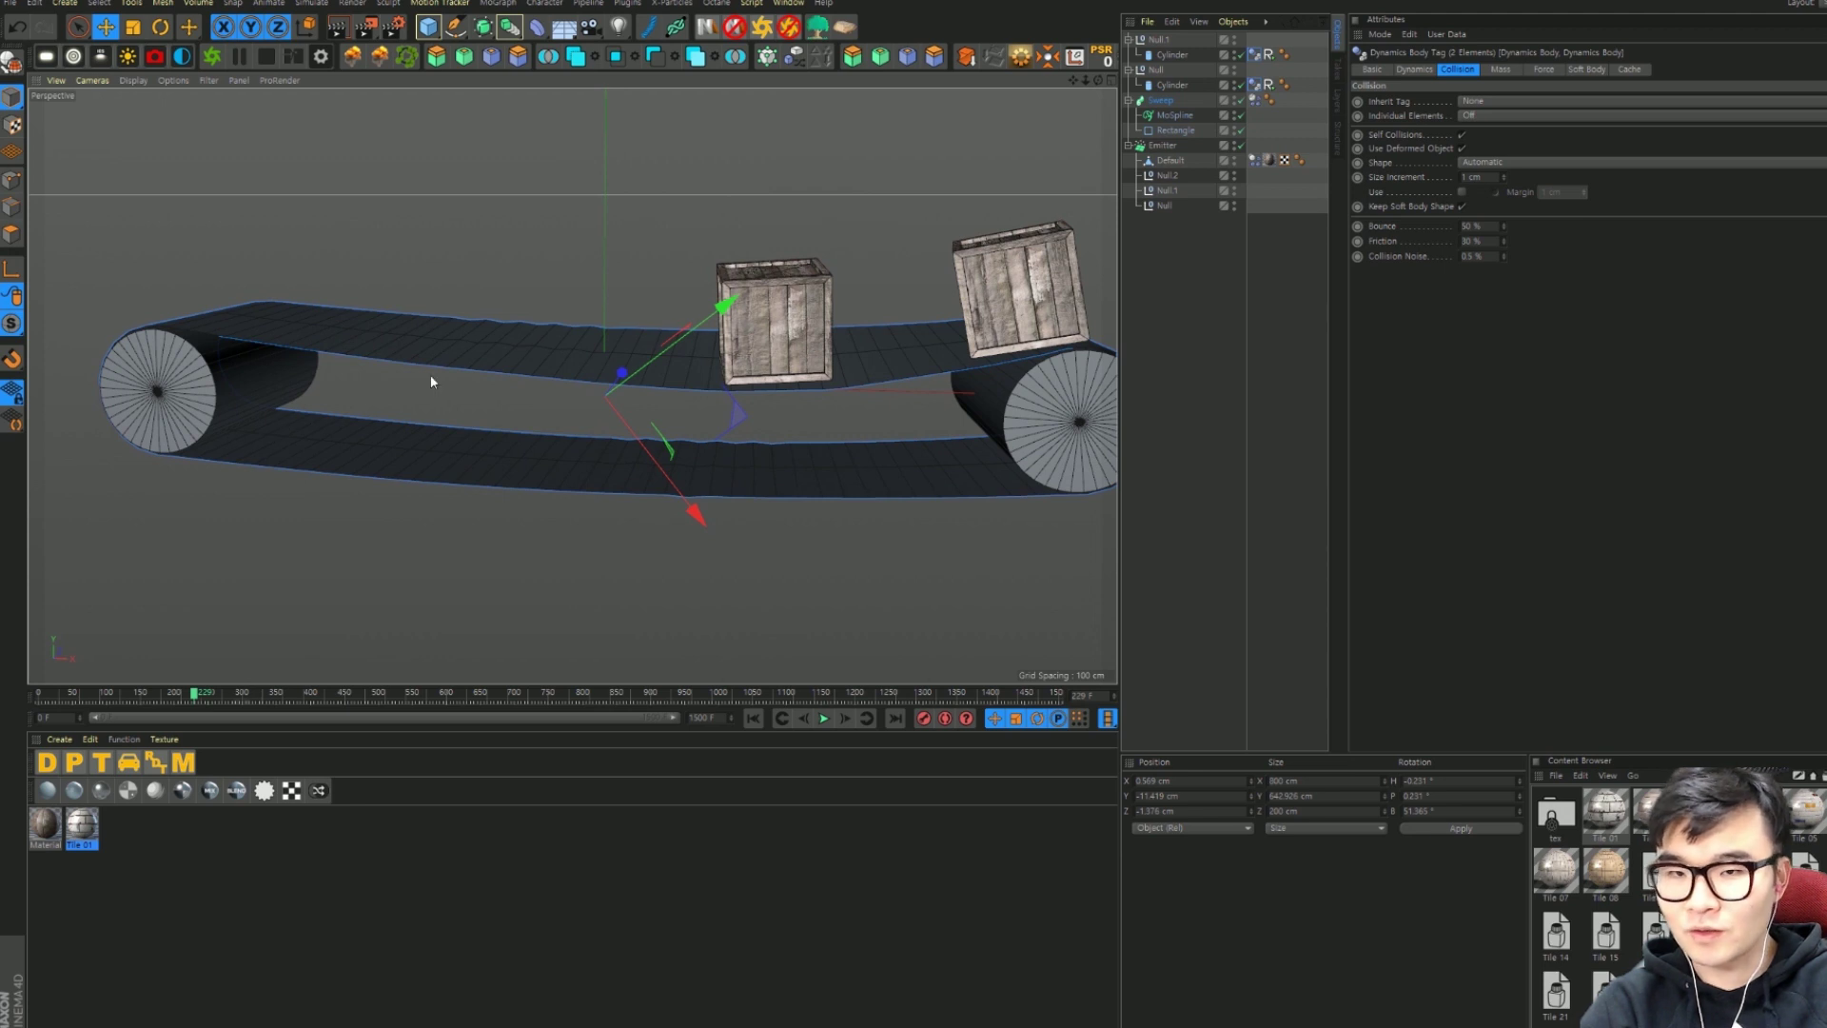
pyautogui.click(1172, 102)
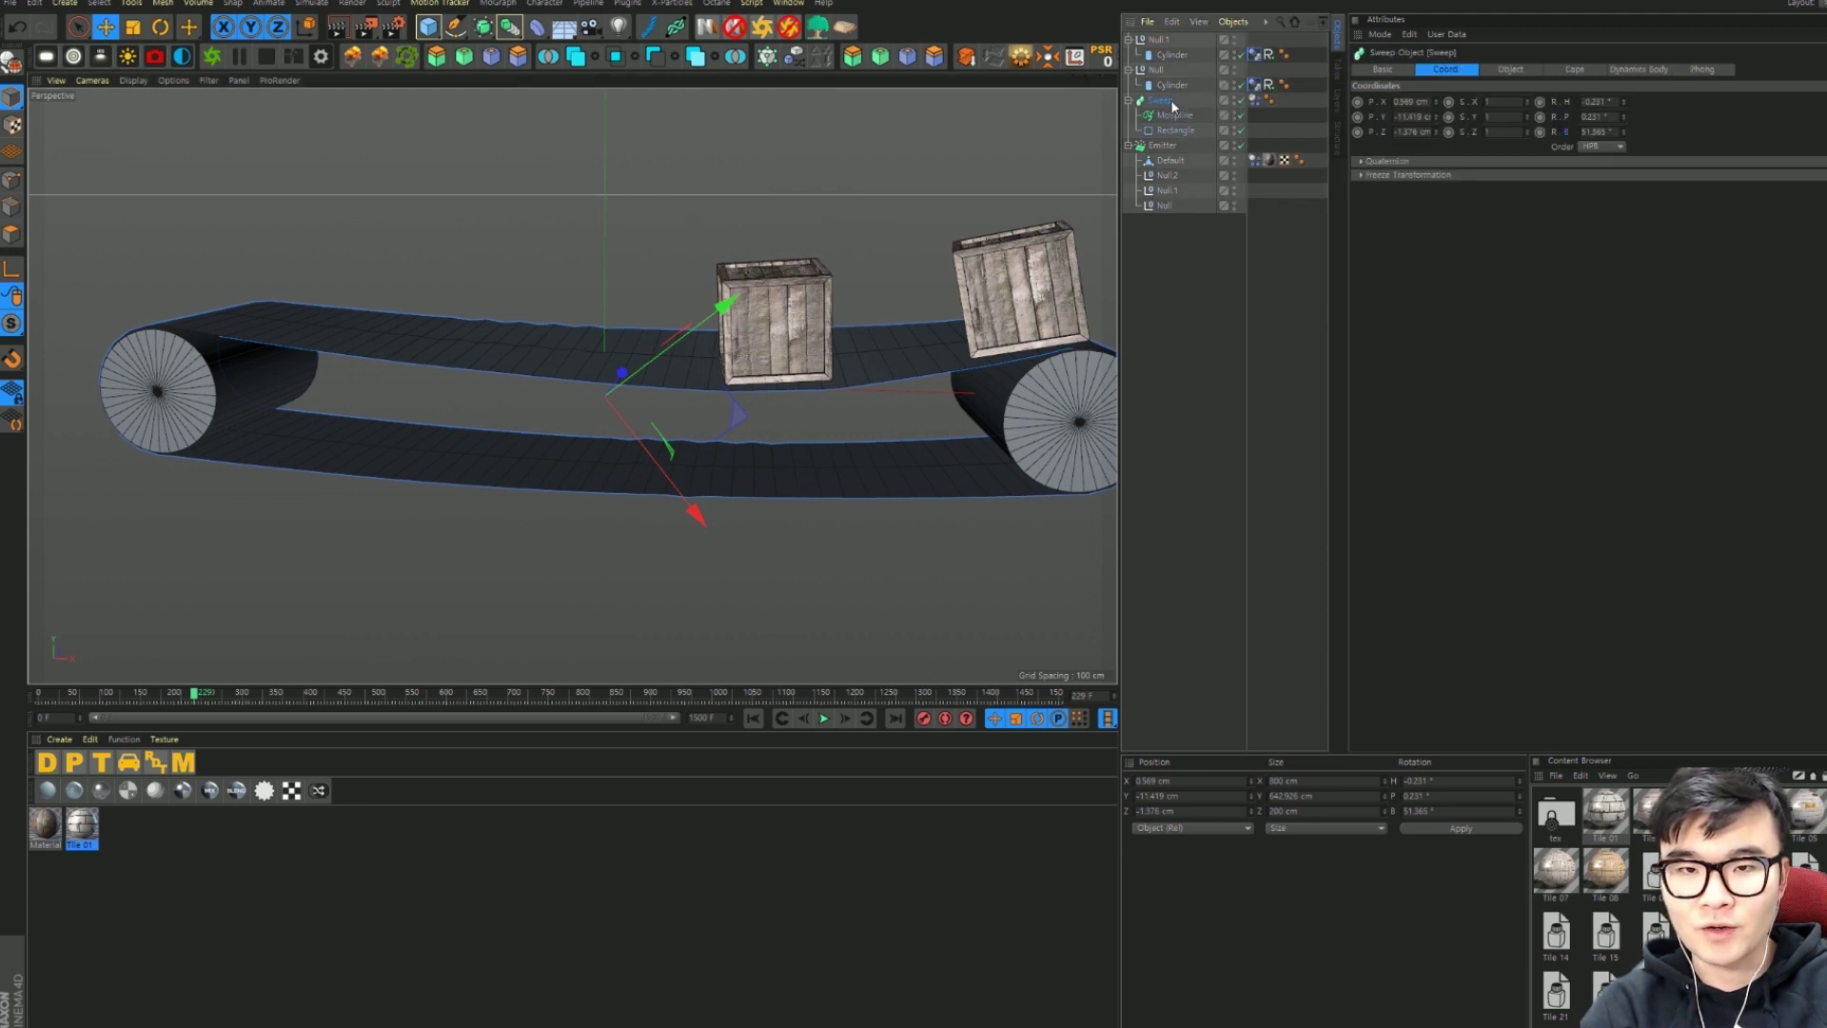
# Step: Wrap the belt Sweep in a Cloth Surface with 5 cm thickness
pyautogui.click(311, 3)
pyautogui.moveTo(317, 25)
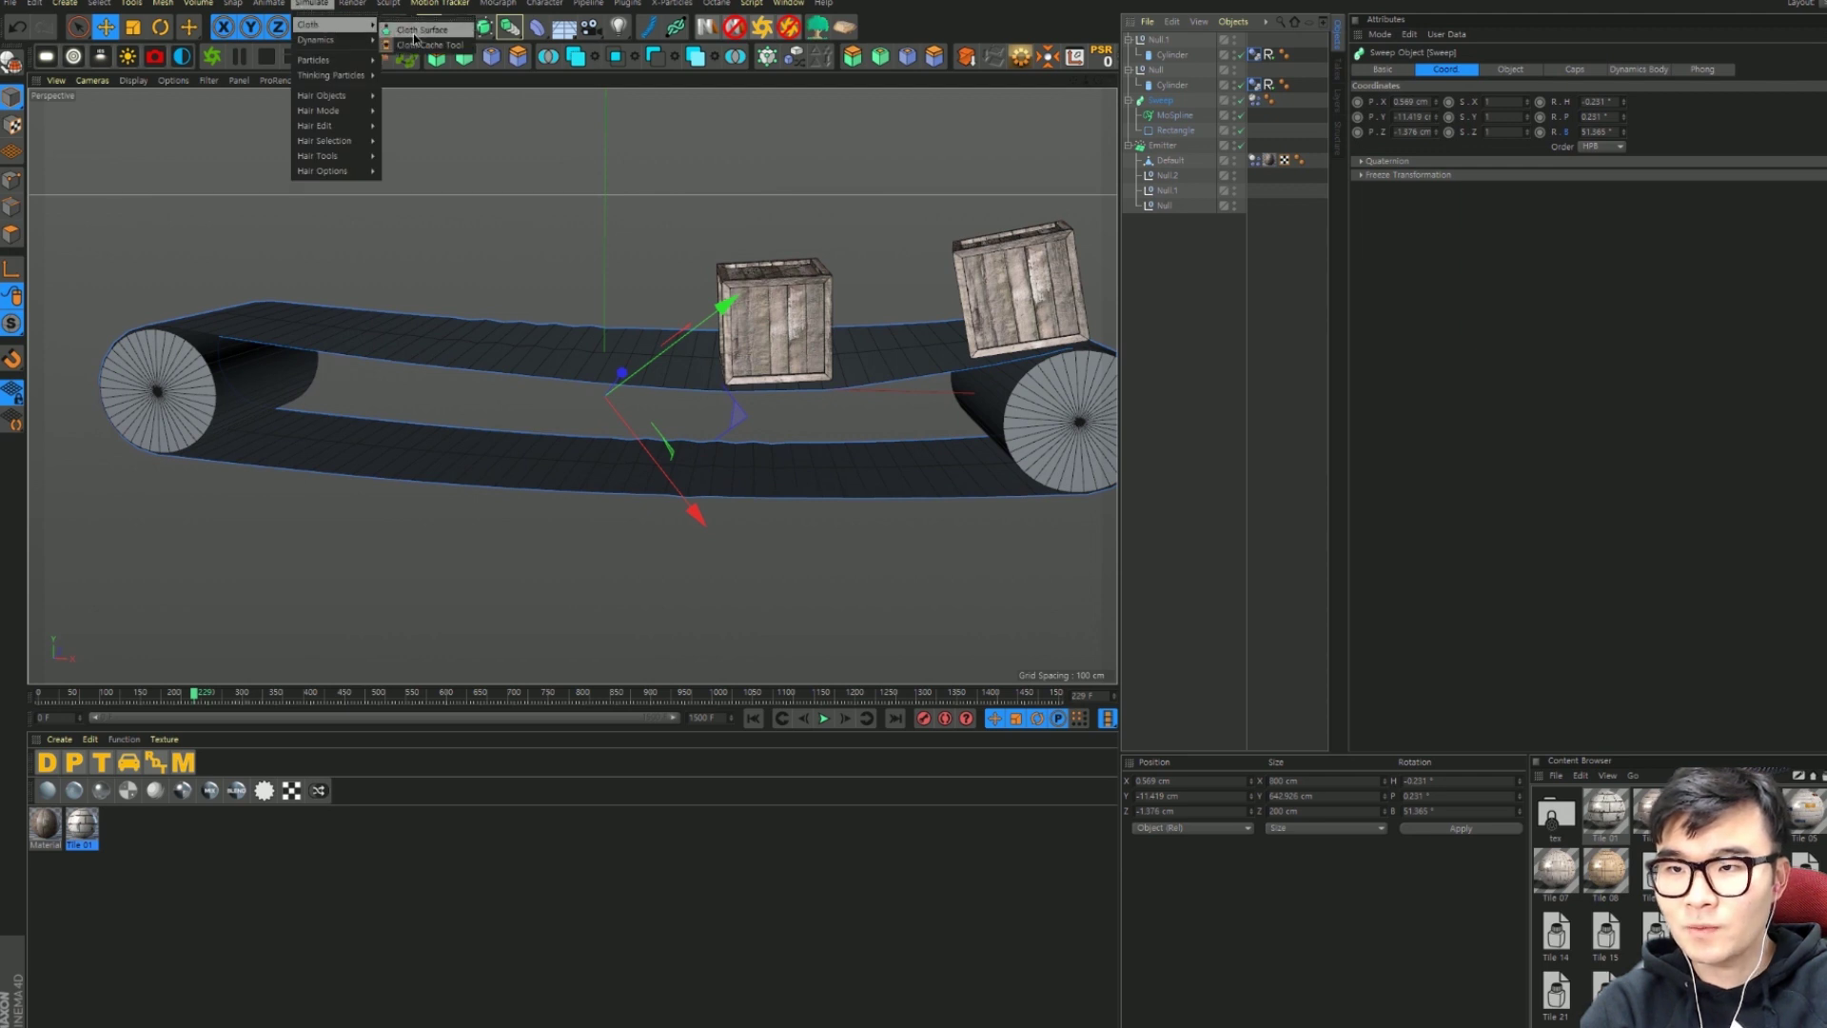
pyautogui.click(415, 32)
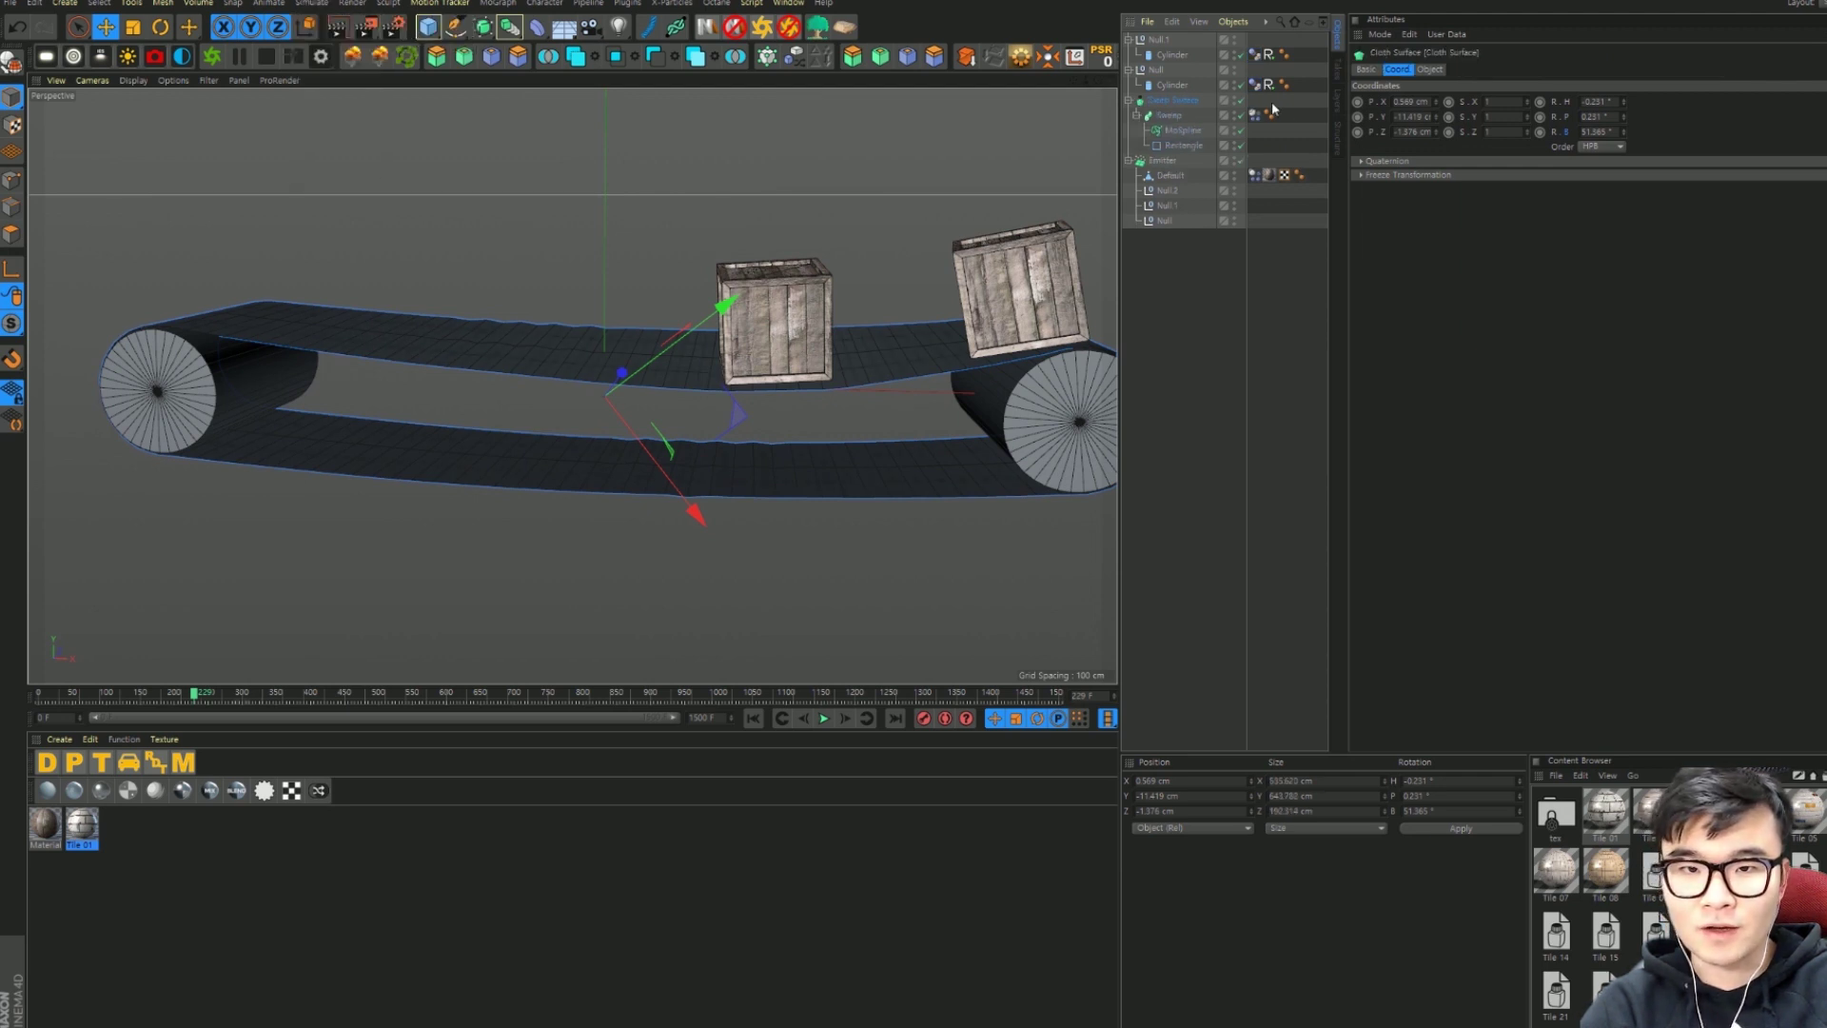
pyautogui.click(1429, 70)
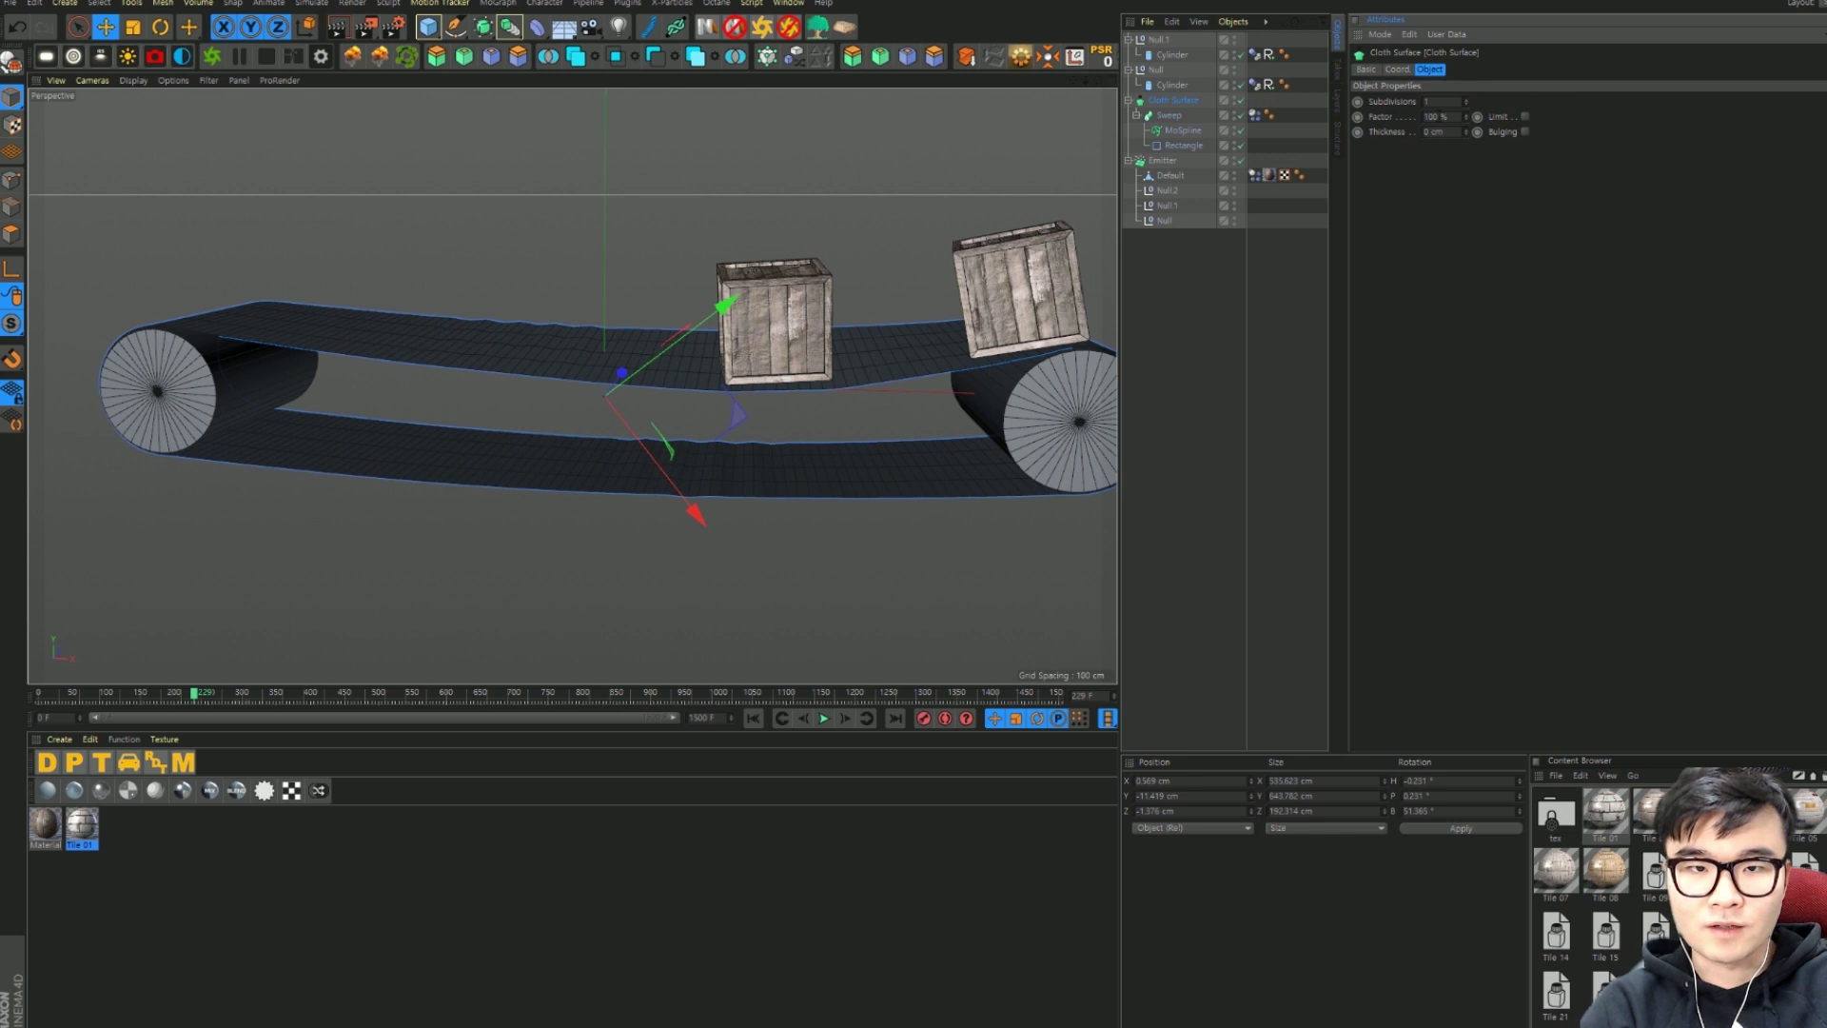
pyautogui.write('5')
pyautogui.press('Return')
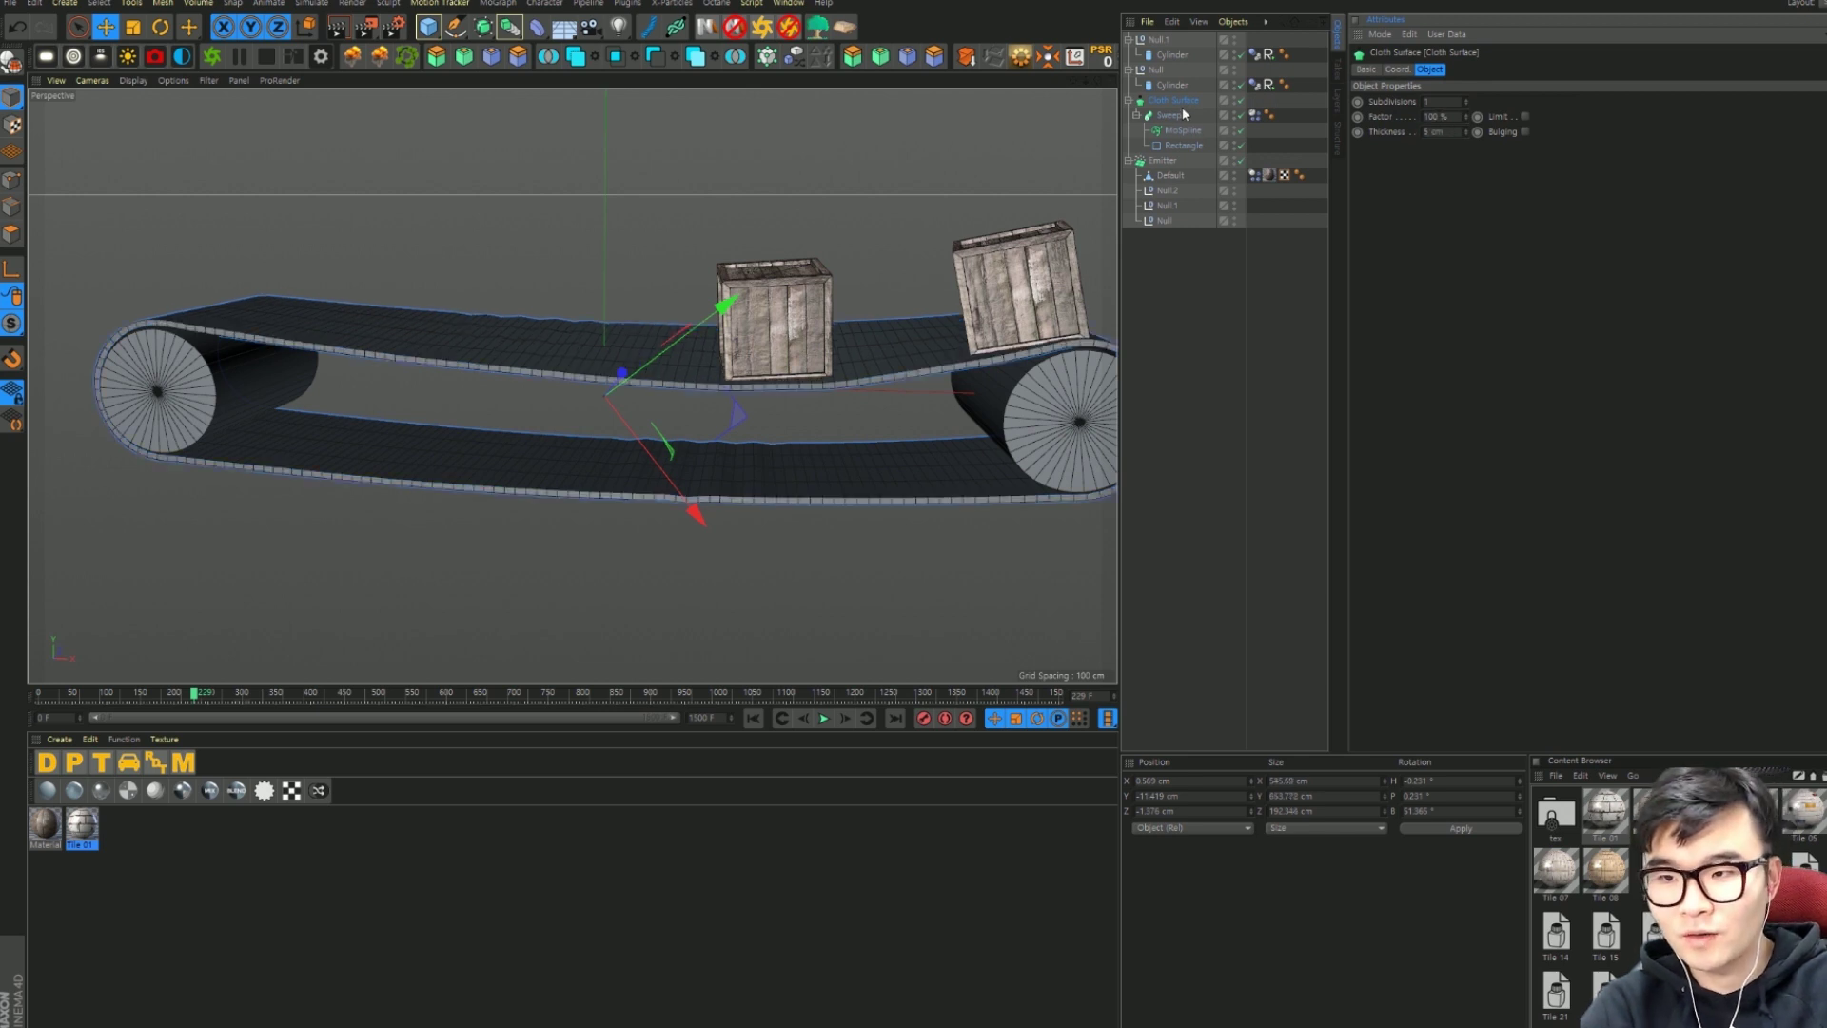
# Step: Zoom and orbit around the roller to inspect the thickened belt, then select its dynamics tag
pyautogui.click(885, 522)
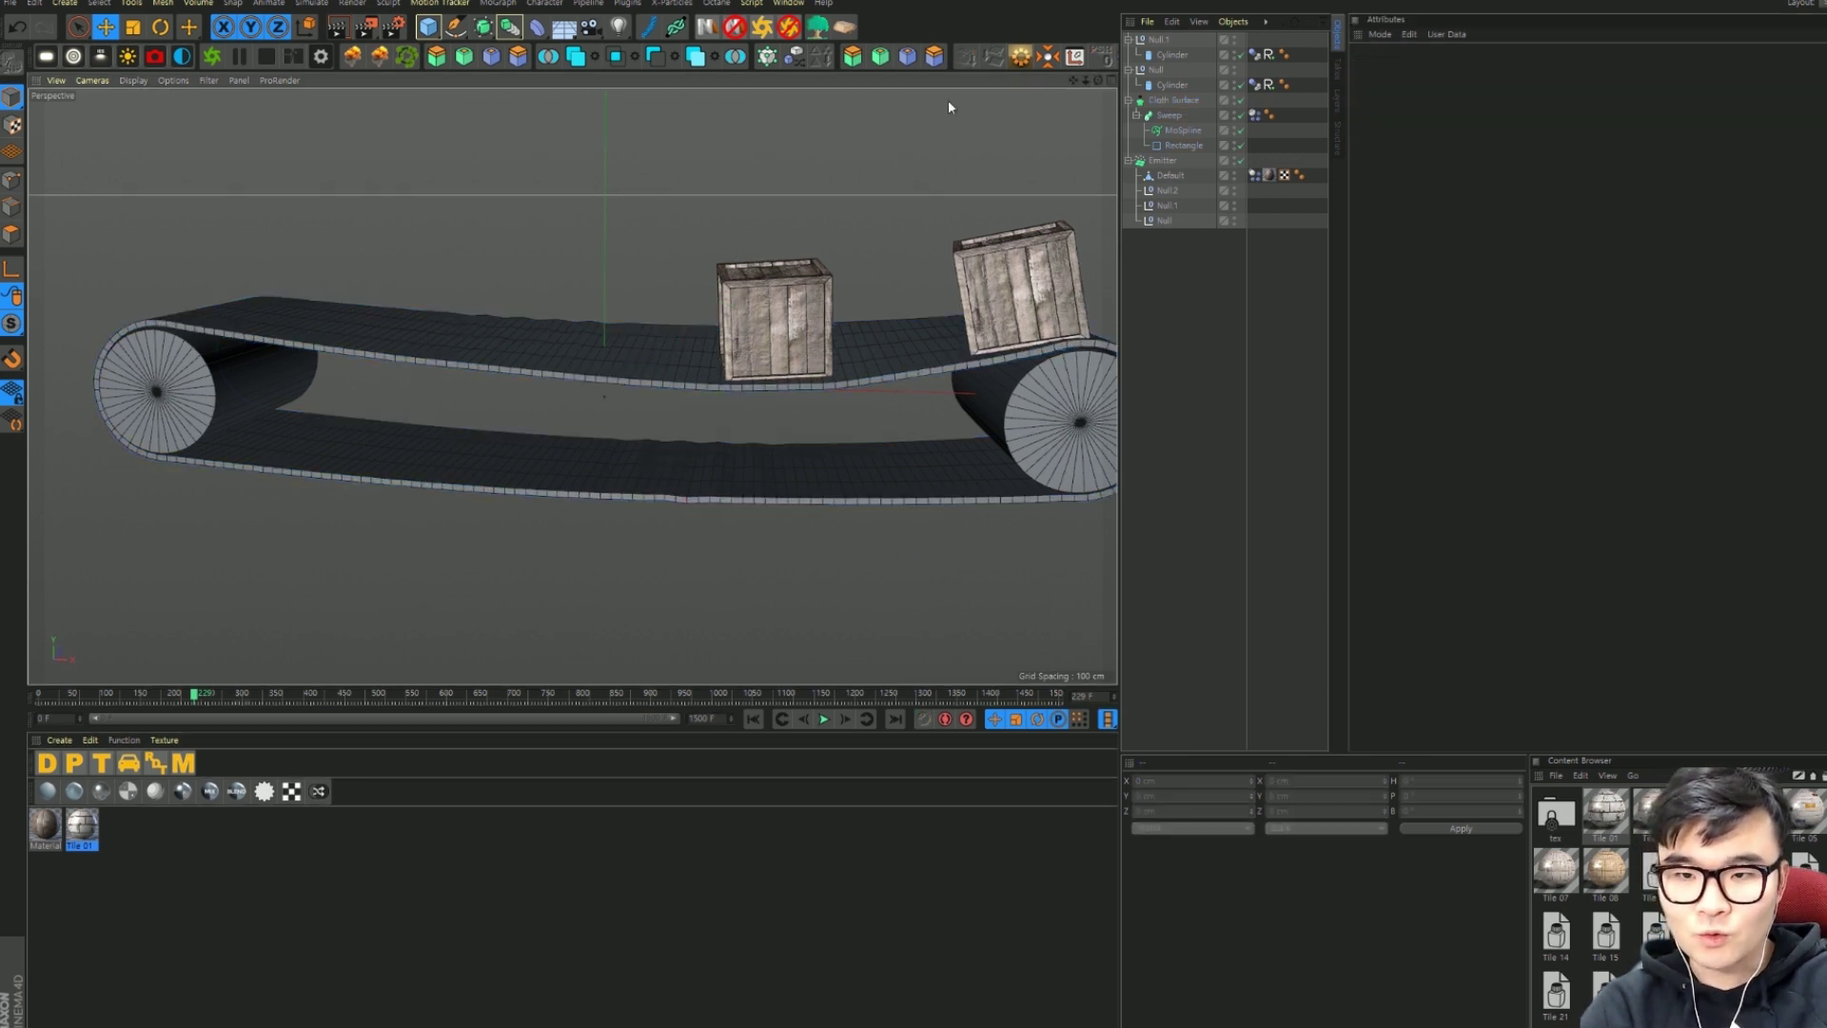
pyautogui.scroll(3, 826, 403)
pyautogui.scroll(3, 826, 403)
pyautogui.scroll(3, 837, 391)
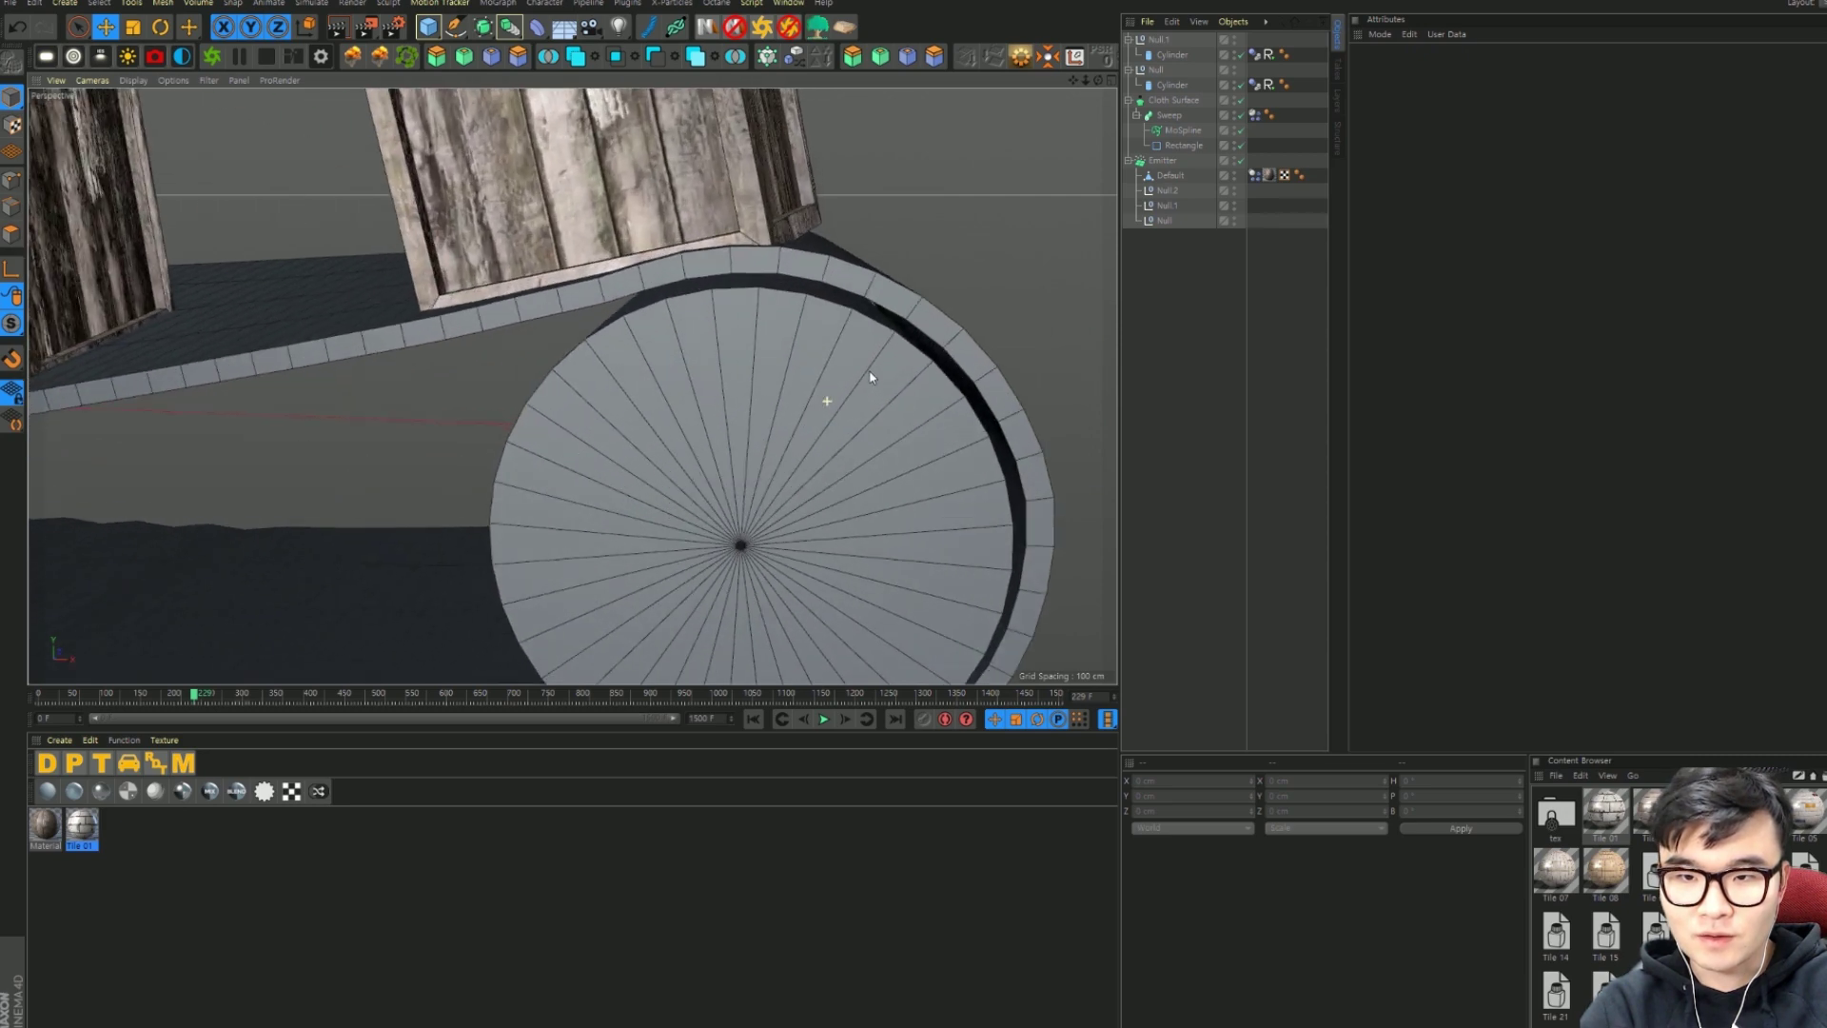
pyautogui.scroll(3, 855, 374)
pyautogui.keyDown('alt'); pyautogui.moveTo(855, 376); pyautogui.dragTo(847, 371); pyautogui.keyUp('alt')
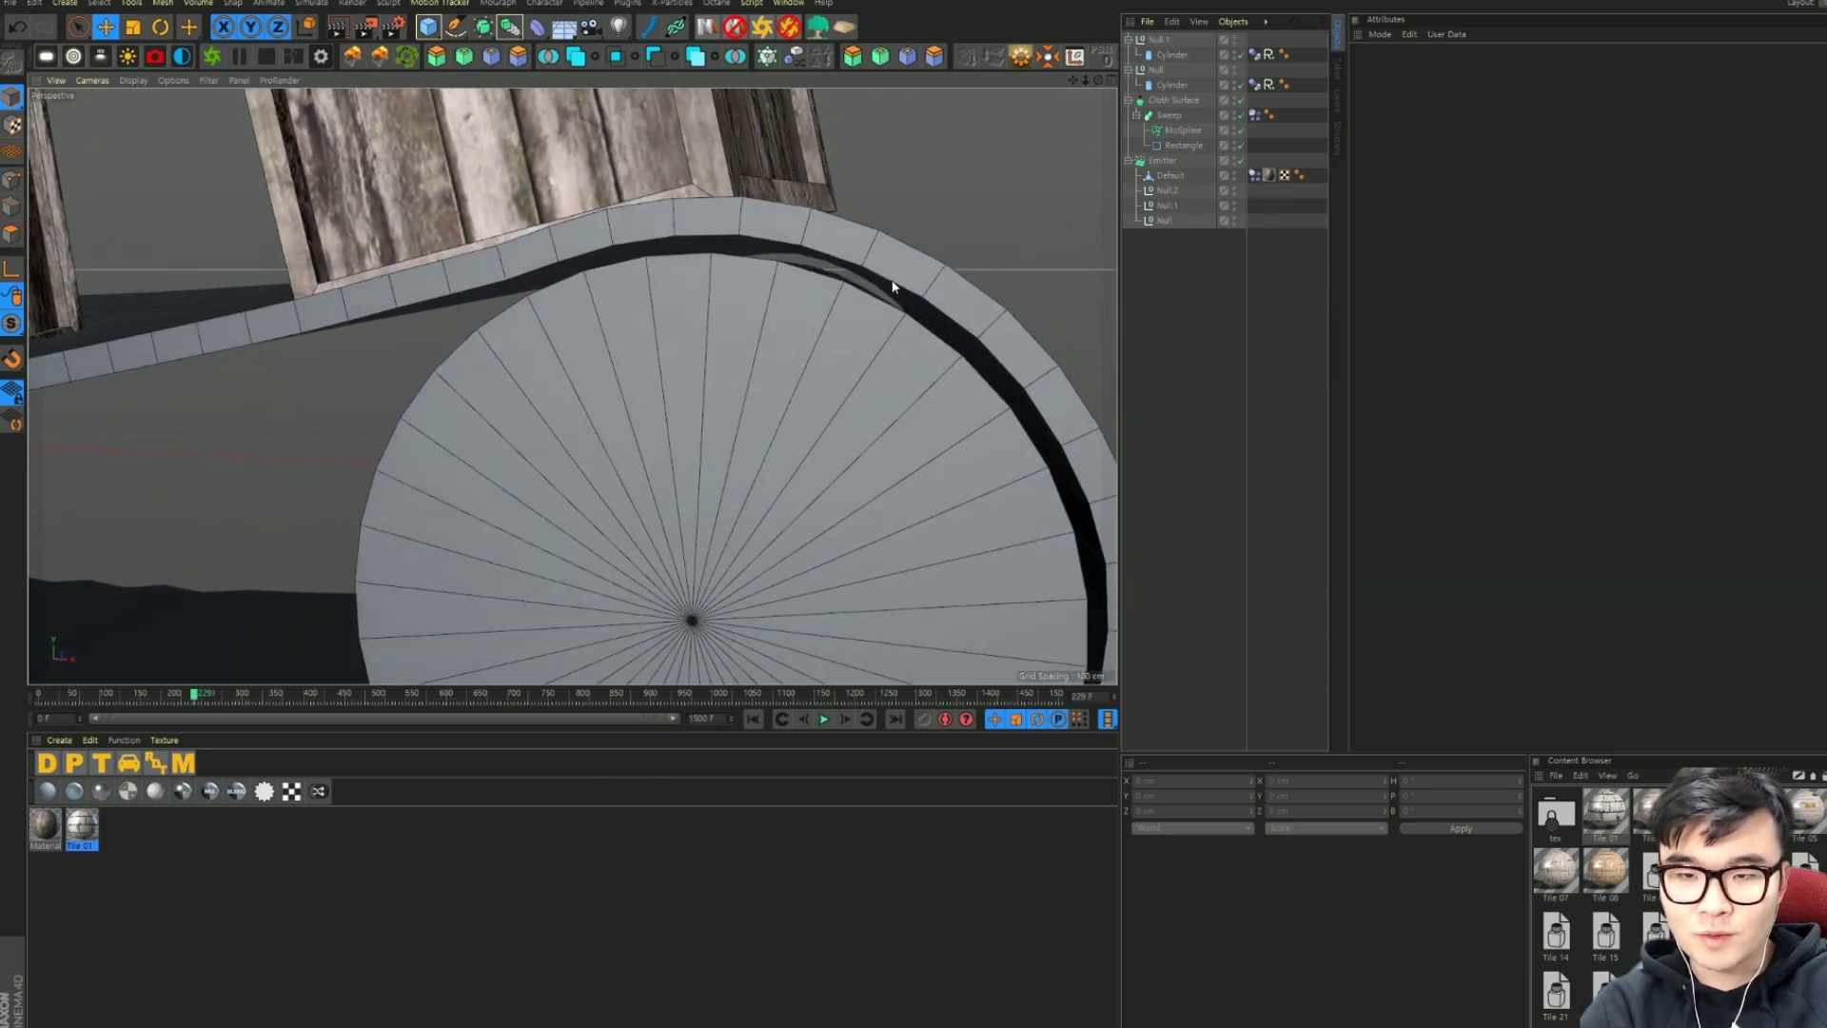
pyautogui.moveTo(804, 276)
pyautogui.keyDown('alt'); pyautogui.mouseDown()
pyautogui.moveTo(774, 294)
pyautogui.moveTo(803, 318)
pyautogui.mouseUp(); pyautogui.keyUp('alt')
pyautogui.click(1173, 100)
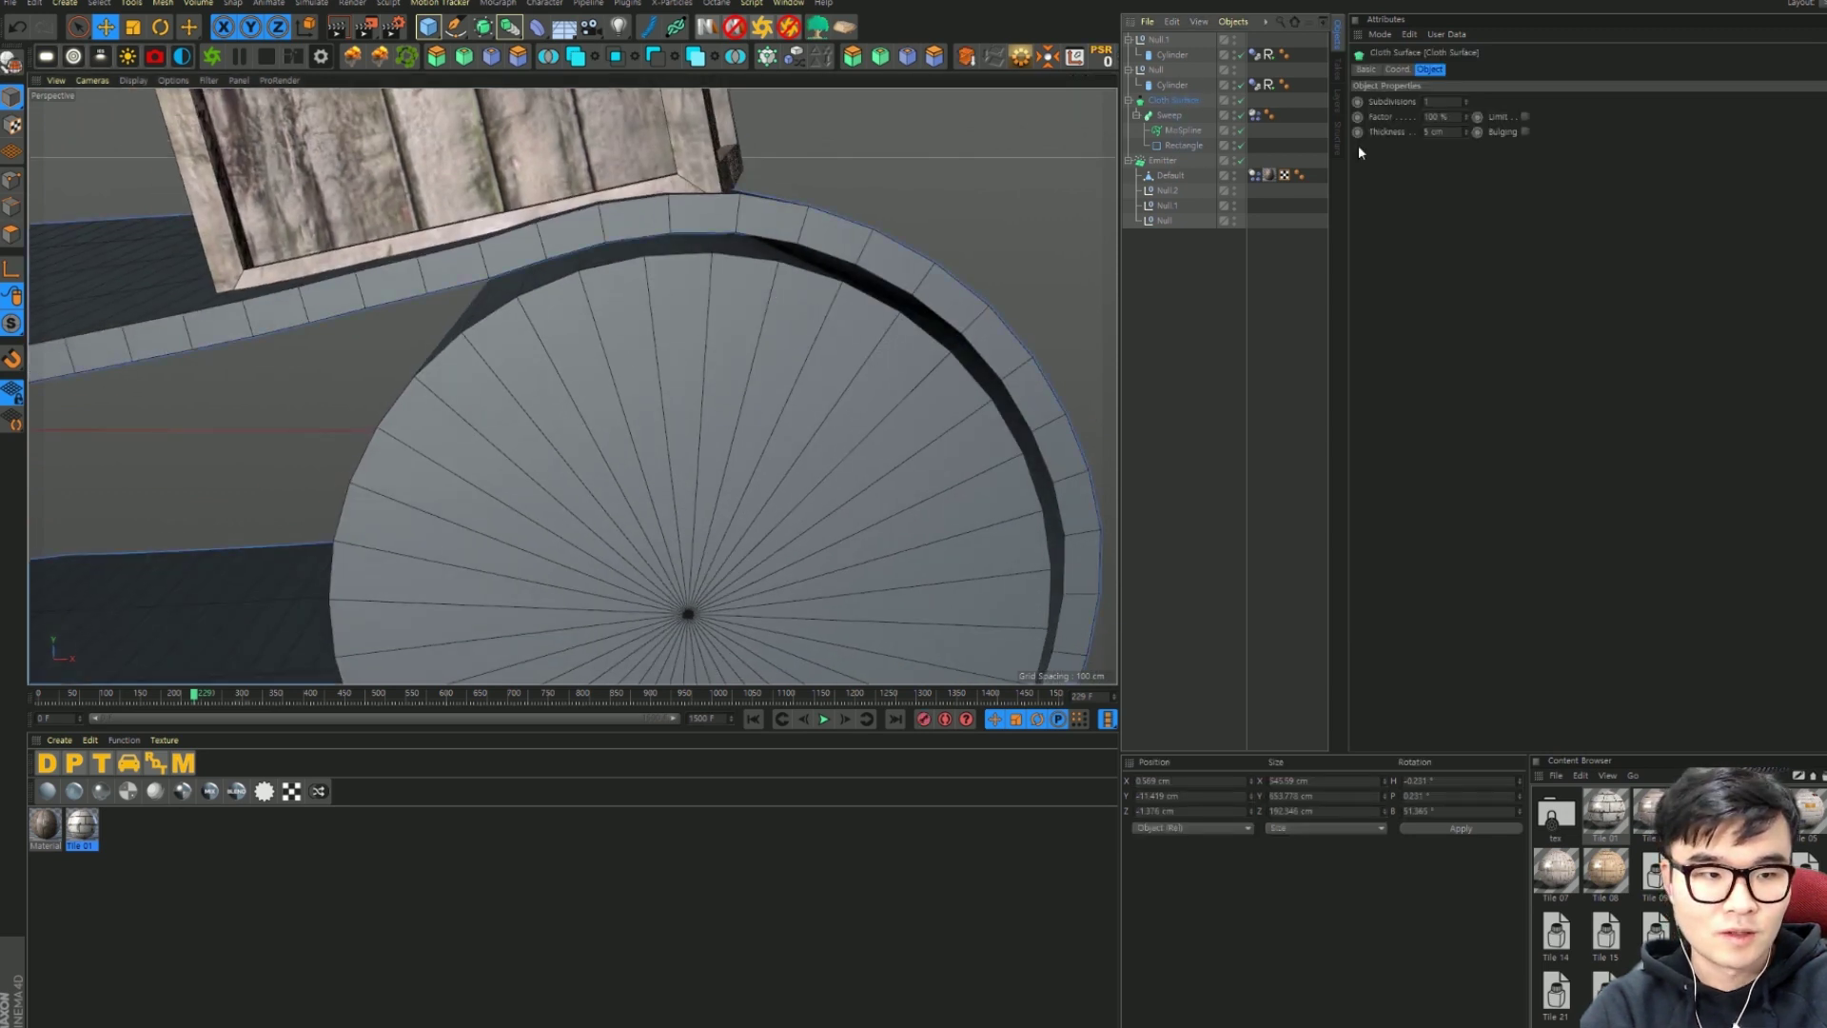
pyautogui.click(1255, 116)
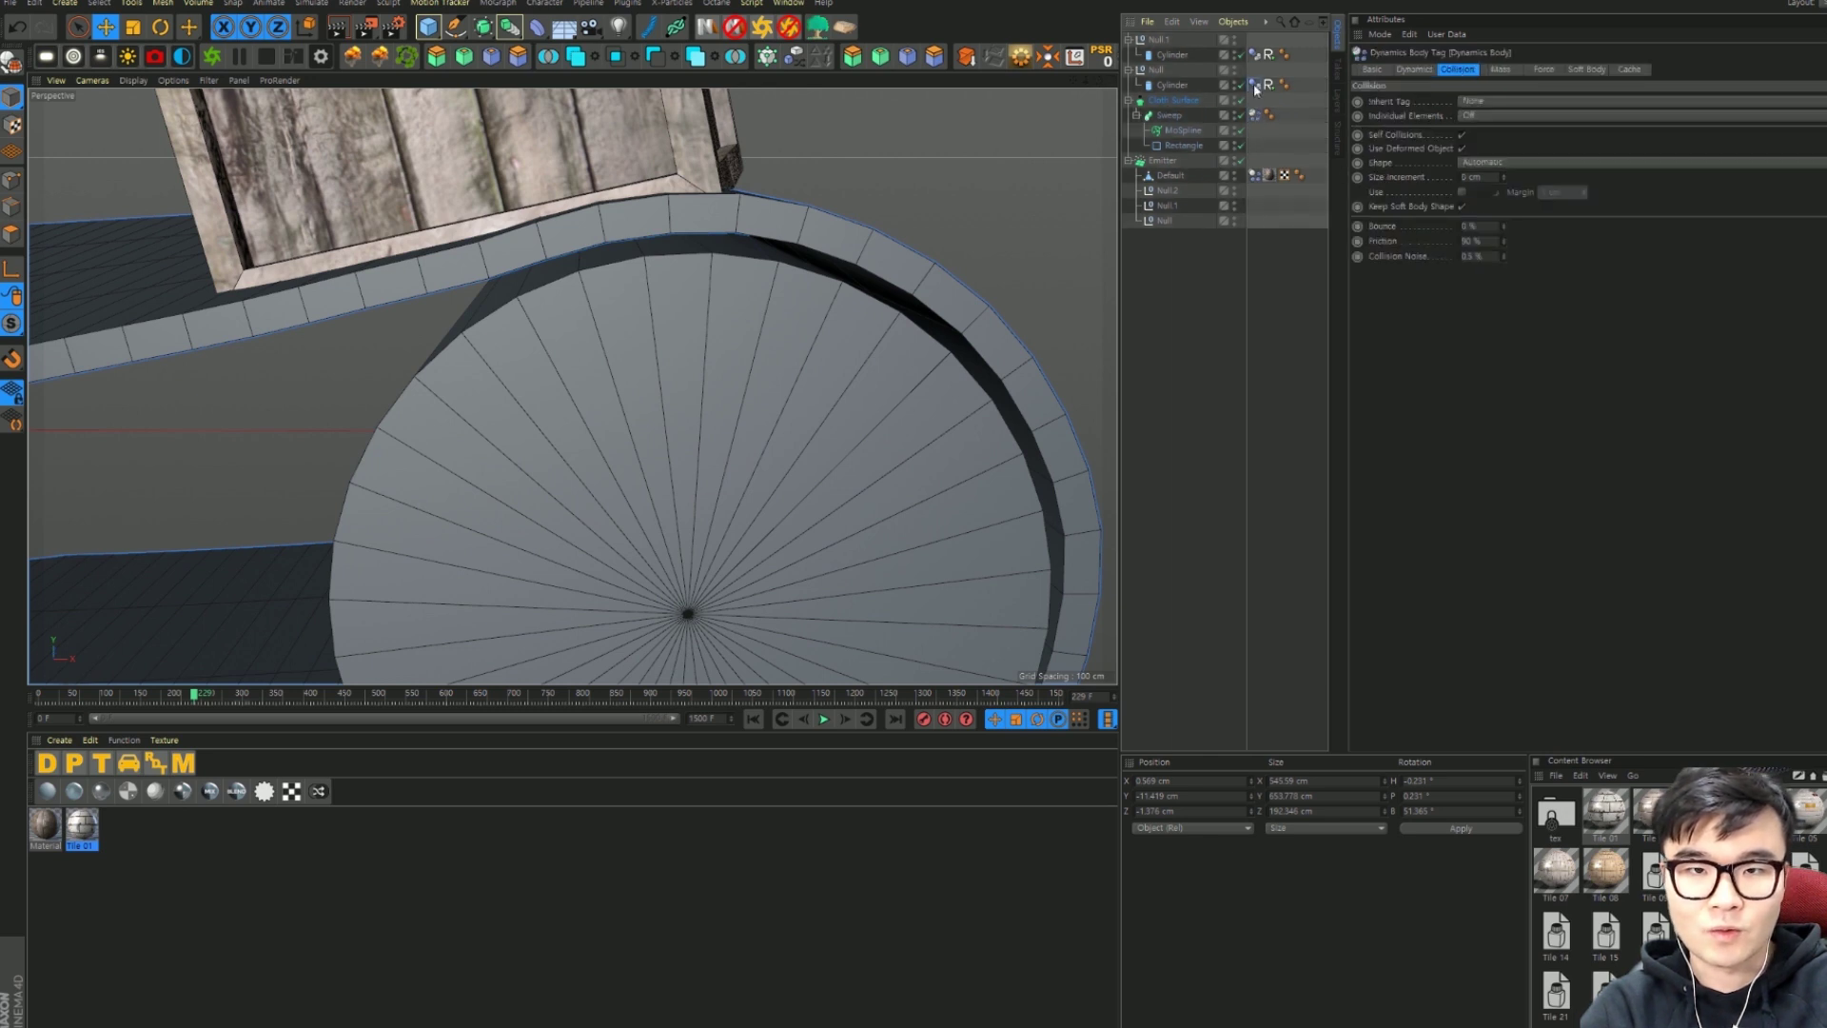
# Step: Replay with the thicker belt, undo the size increment change, and reset to frame 0
pyautogui.keyDown('ctrl'); pyautogui.click(1259, 54); pyautogui.keyUp('ctrl')
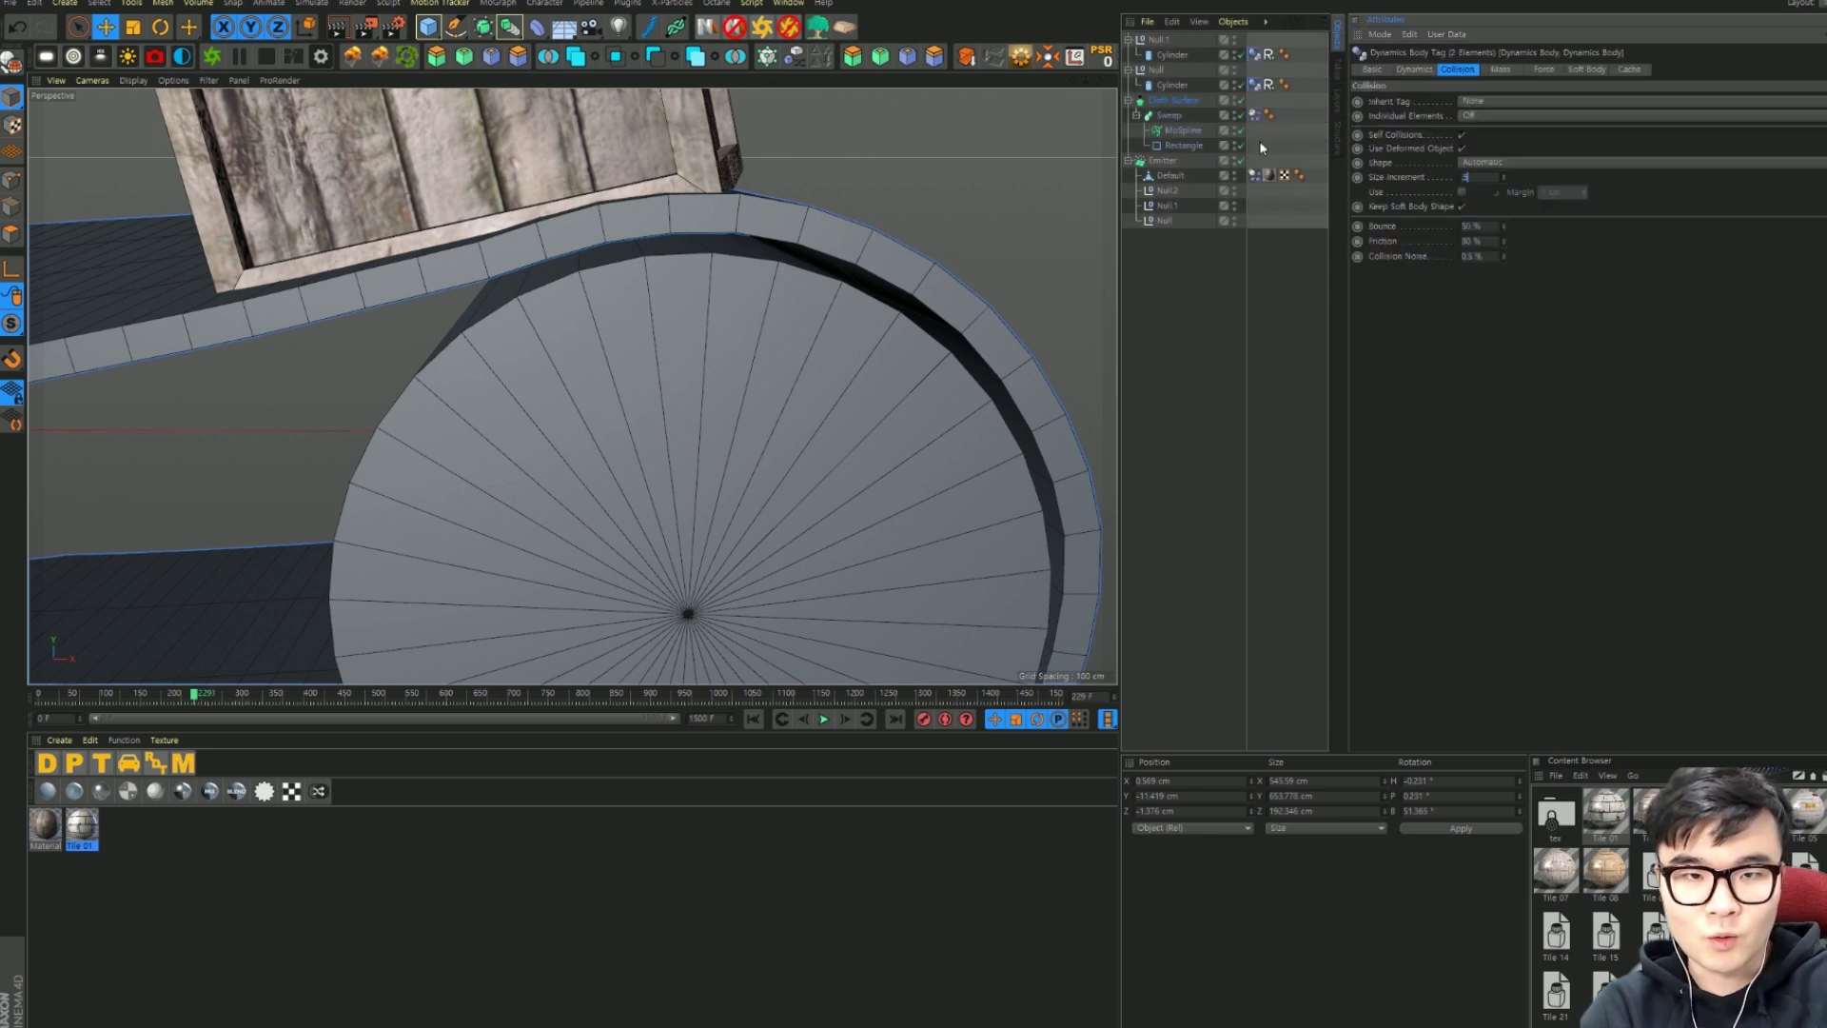
pyautogui.click(753, 718)
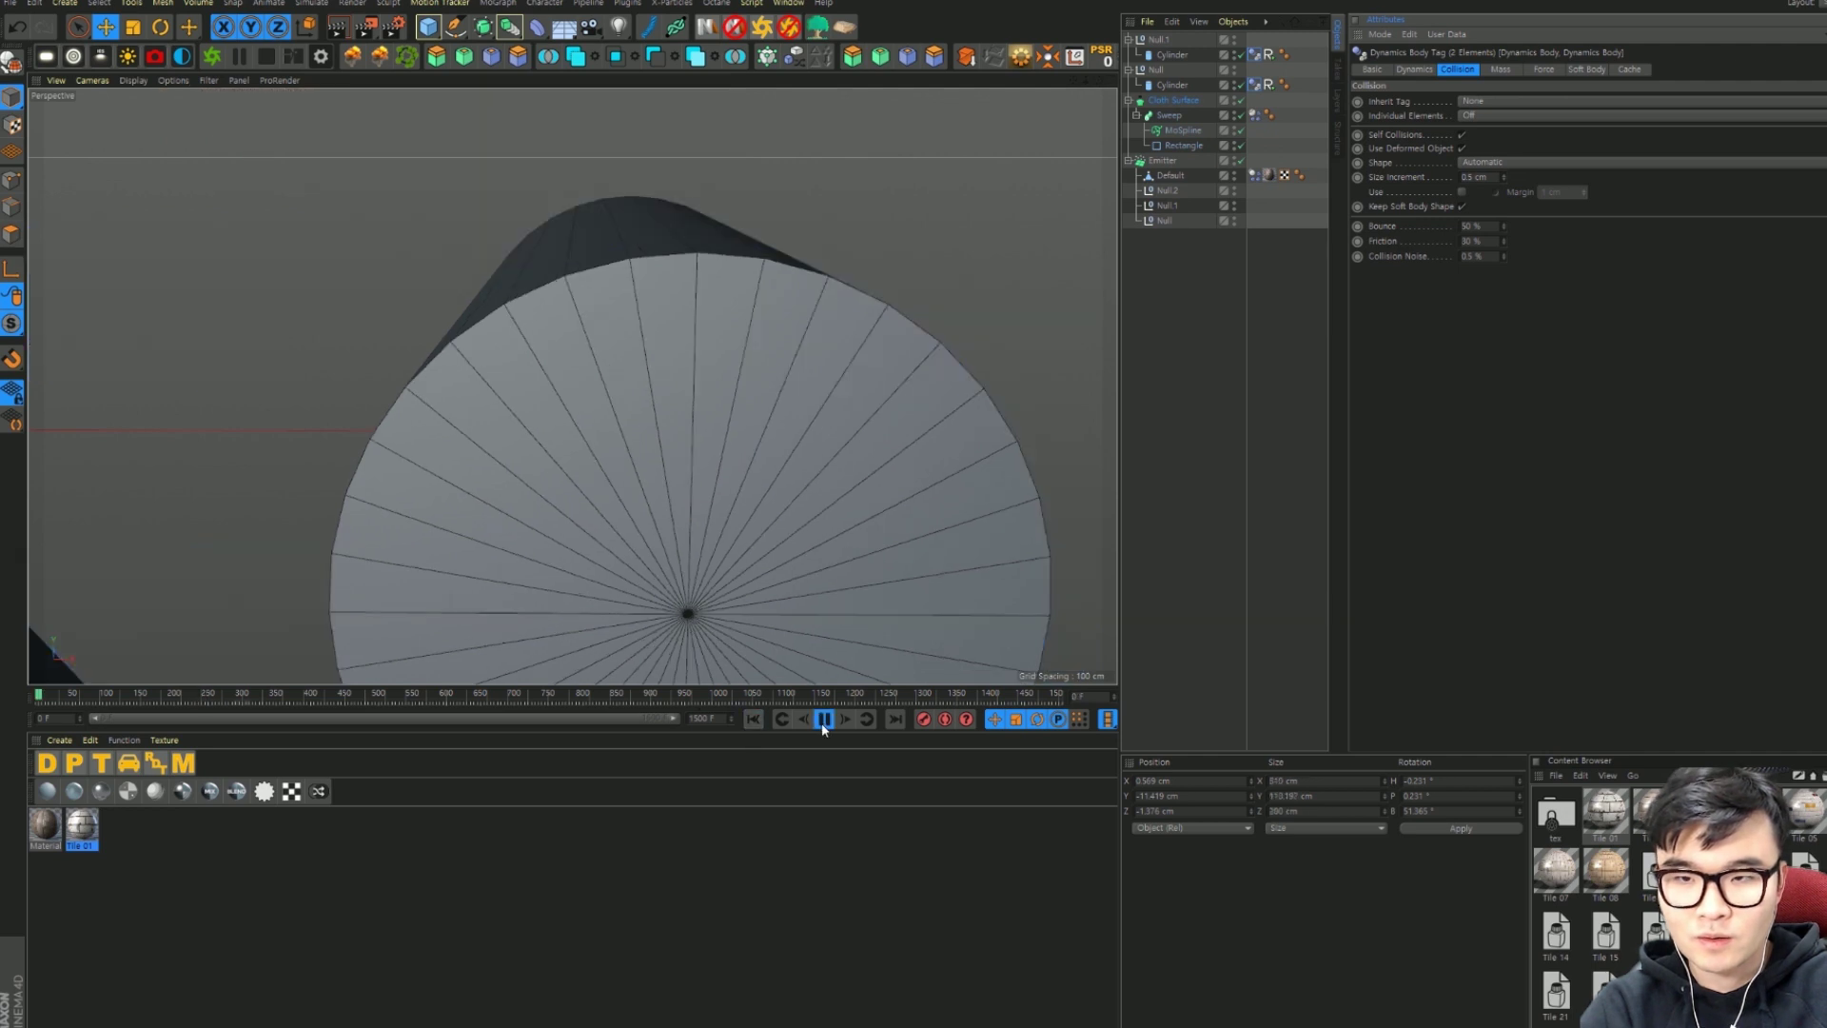
pyautogui.click(824, 719)
pyautogui.scroll(-3, 771, 495)
pyautogui.scroll(-3, 765, 517)
pyautogui.scroll(-3, 765, 517)
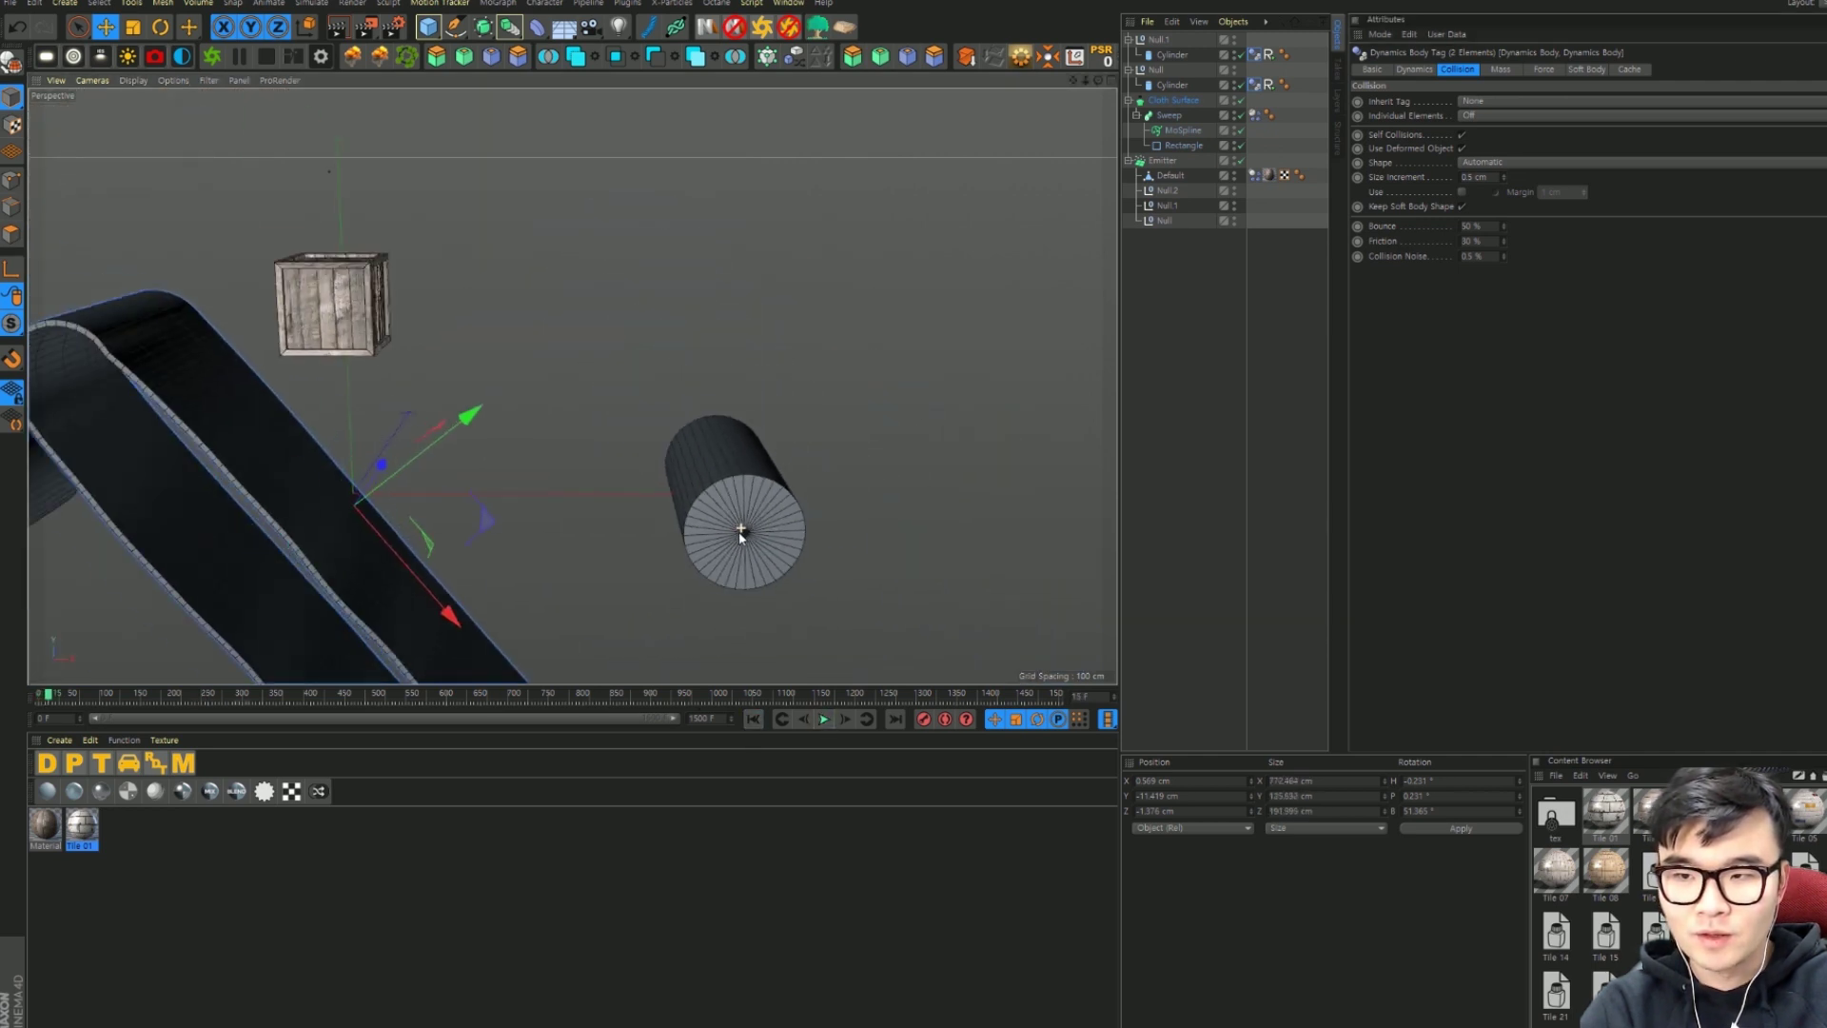
pyautogui.keyDown('alt'); pyautogui.moveTo(738, 525); pyautogui.dragTo(928, 317); pyautogui.keyUp('alt')
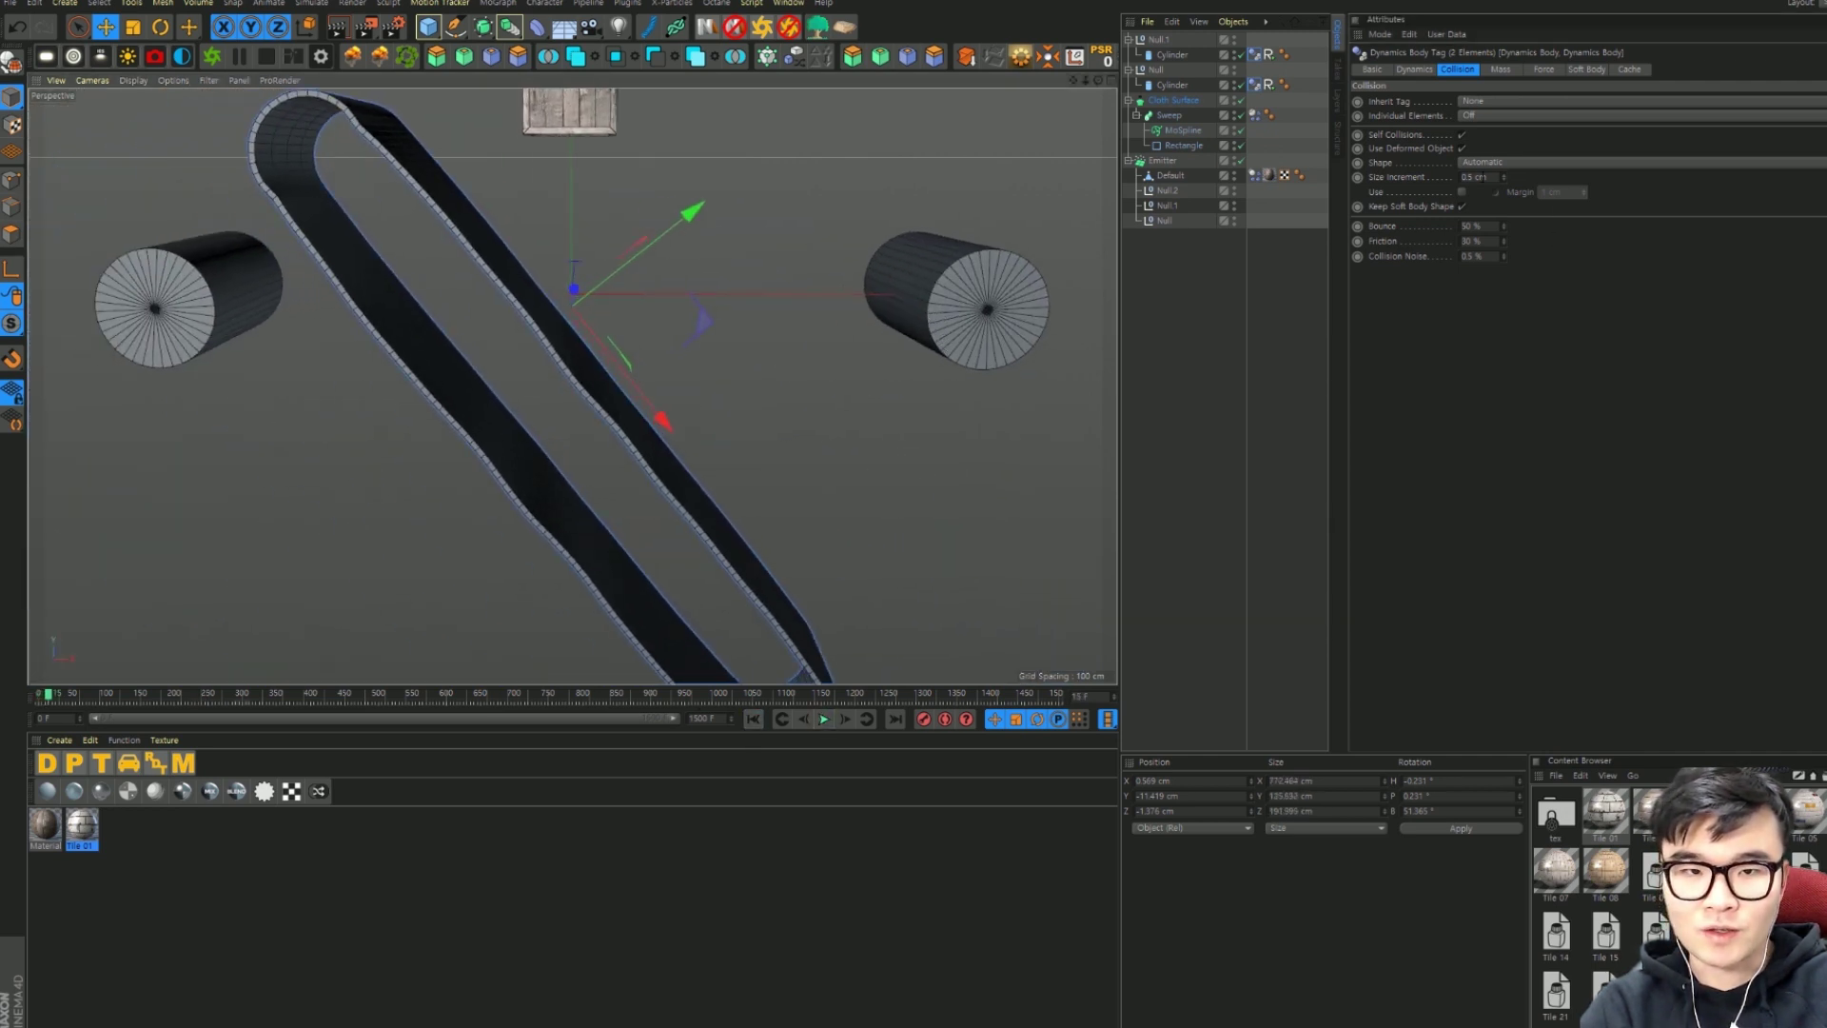
pyautogui.hotkey('ctrl', 'z')
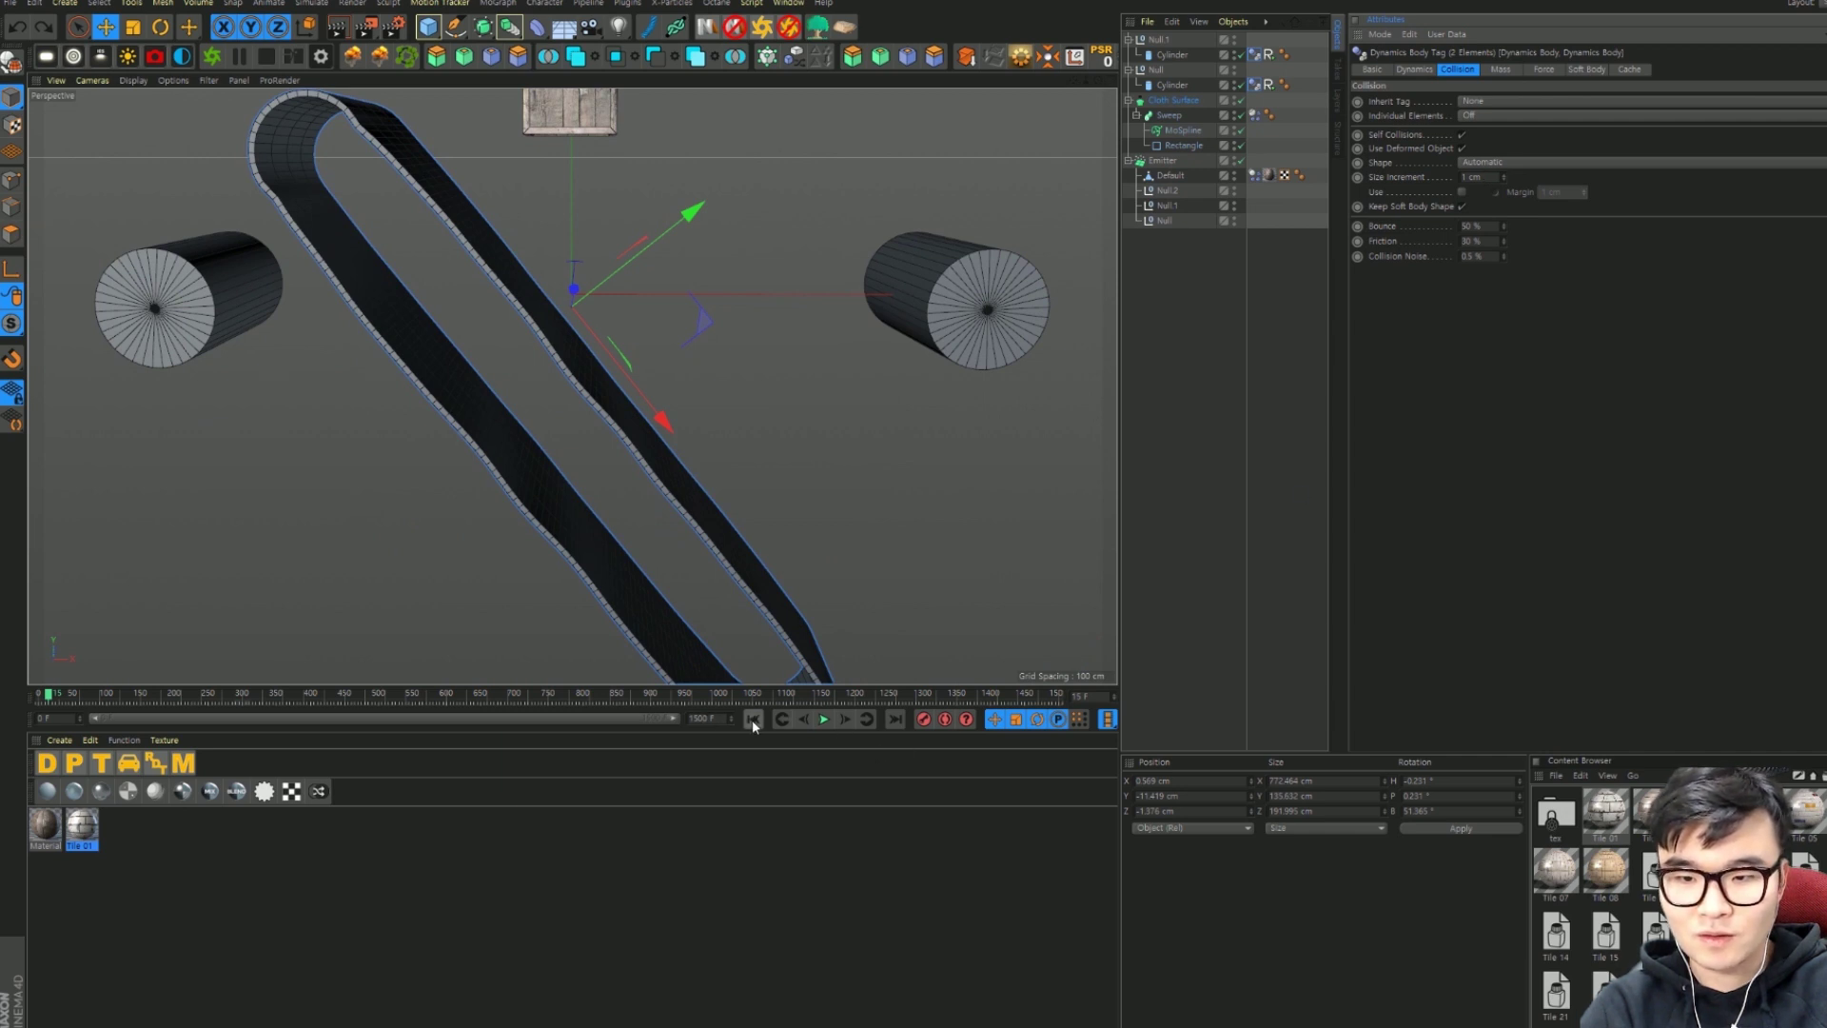
pyautogui.click(752, 720)
pyautogui.press('F8')
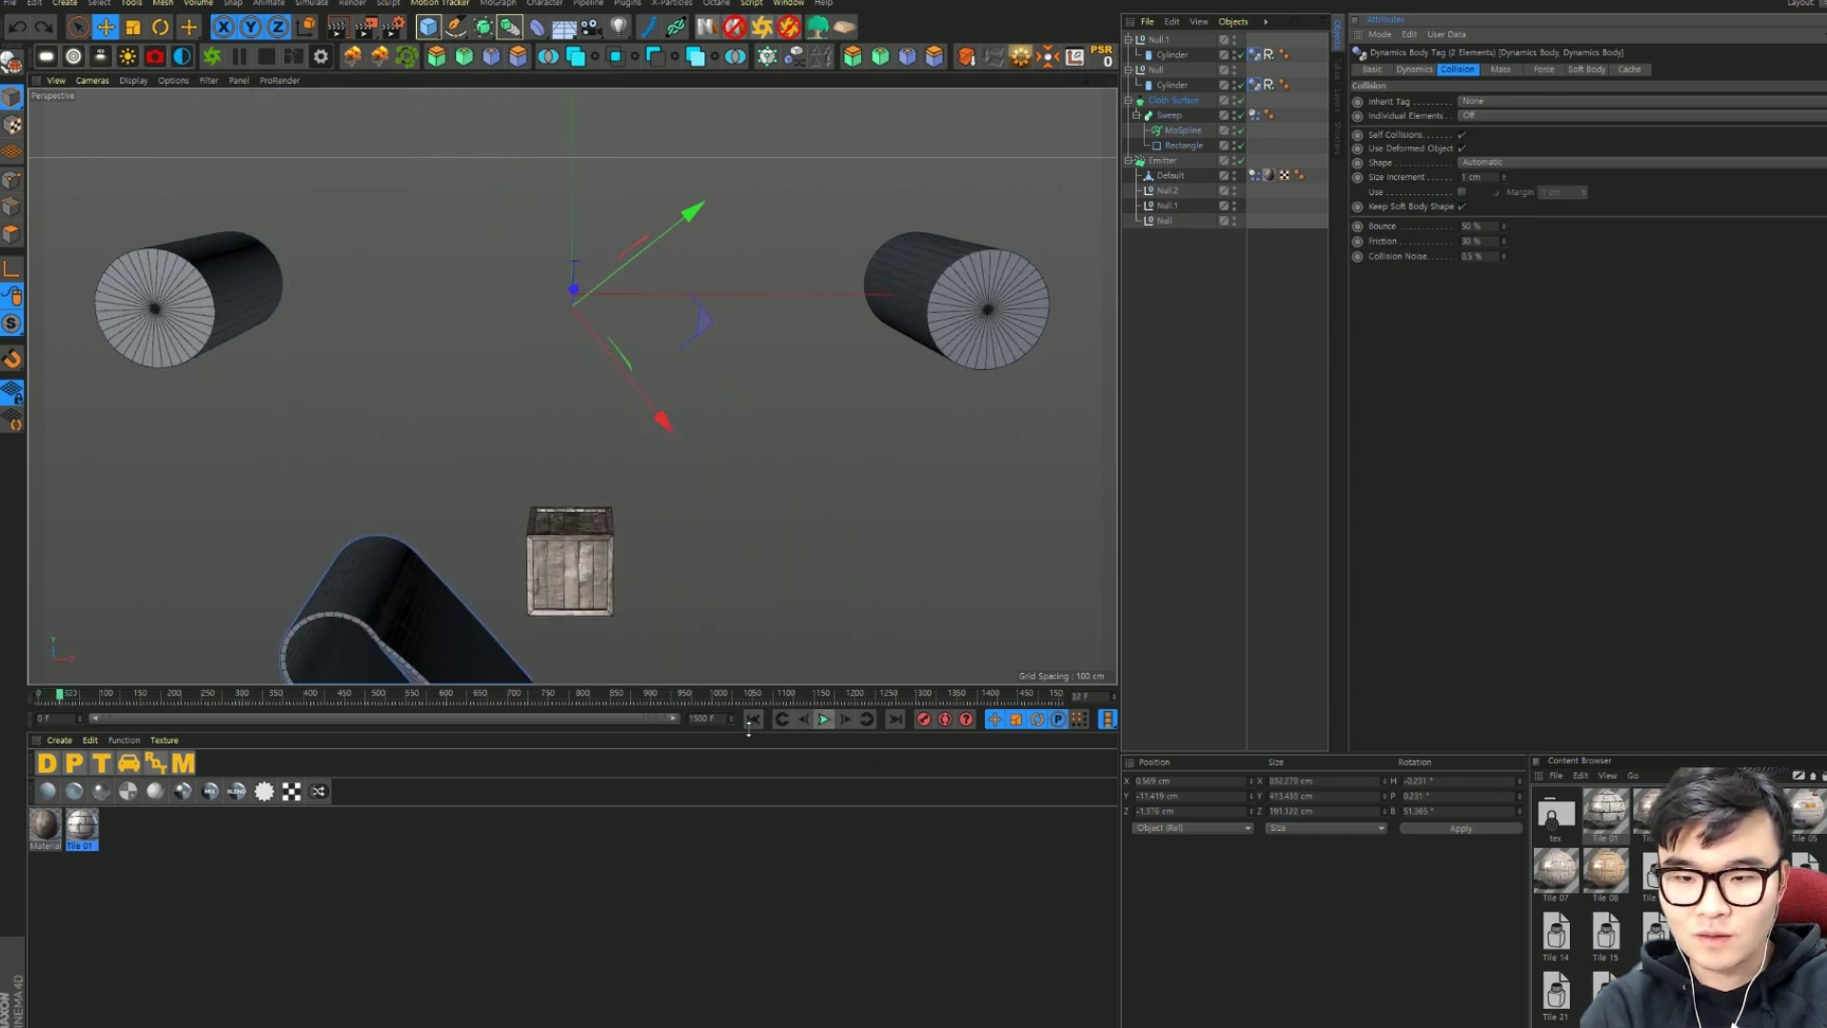
pyautogui.click(751, 720)
# Step: Rotate the Cloth Surface belt -90° so it lies horizontally around the rollers
pyautogui.click(1168, 105)
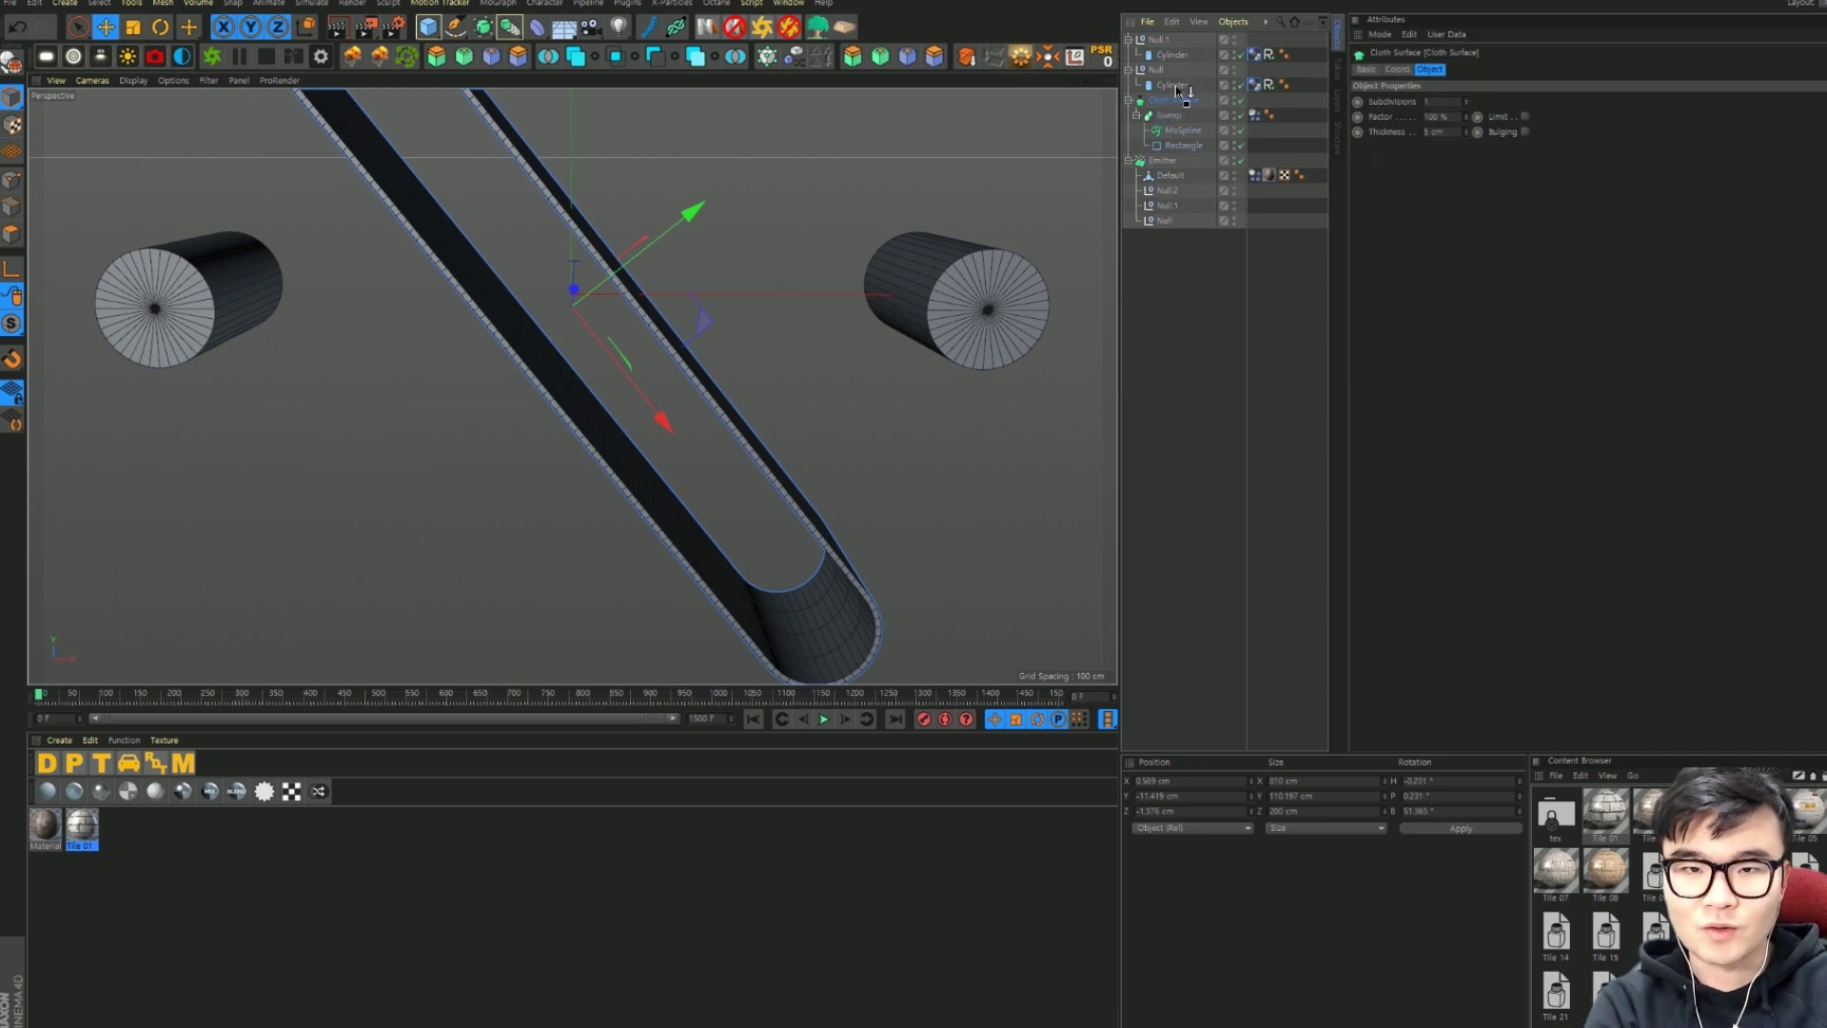
pyautogui.moveTo(1178, 89); pyautogui.dragTo(1179, 92)
pyautogui.hotkey('ctrl', 'z')
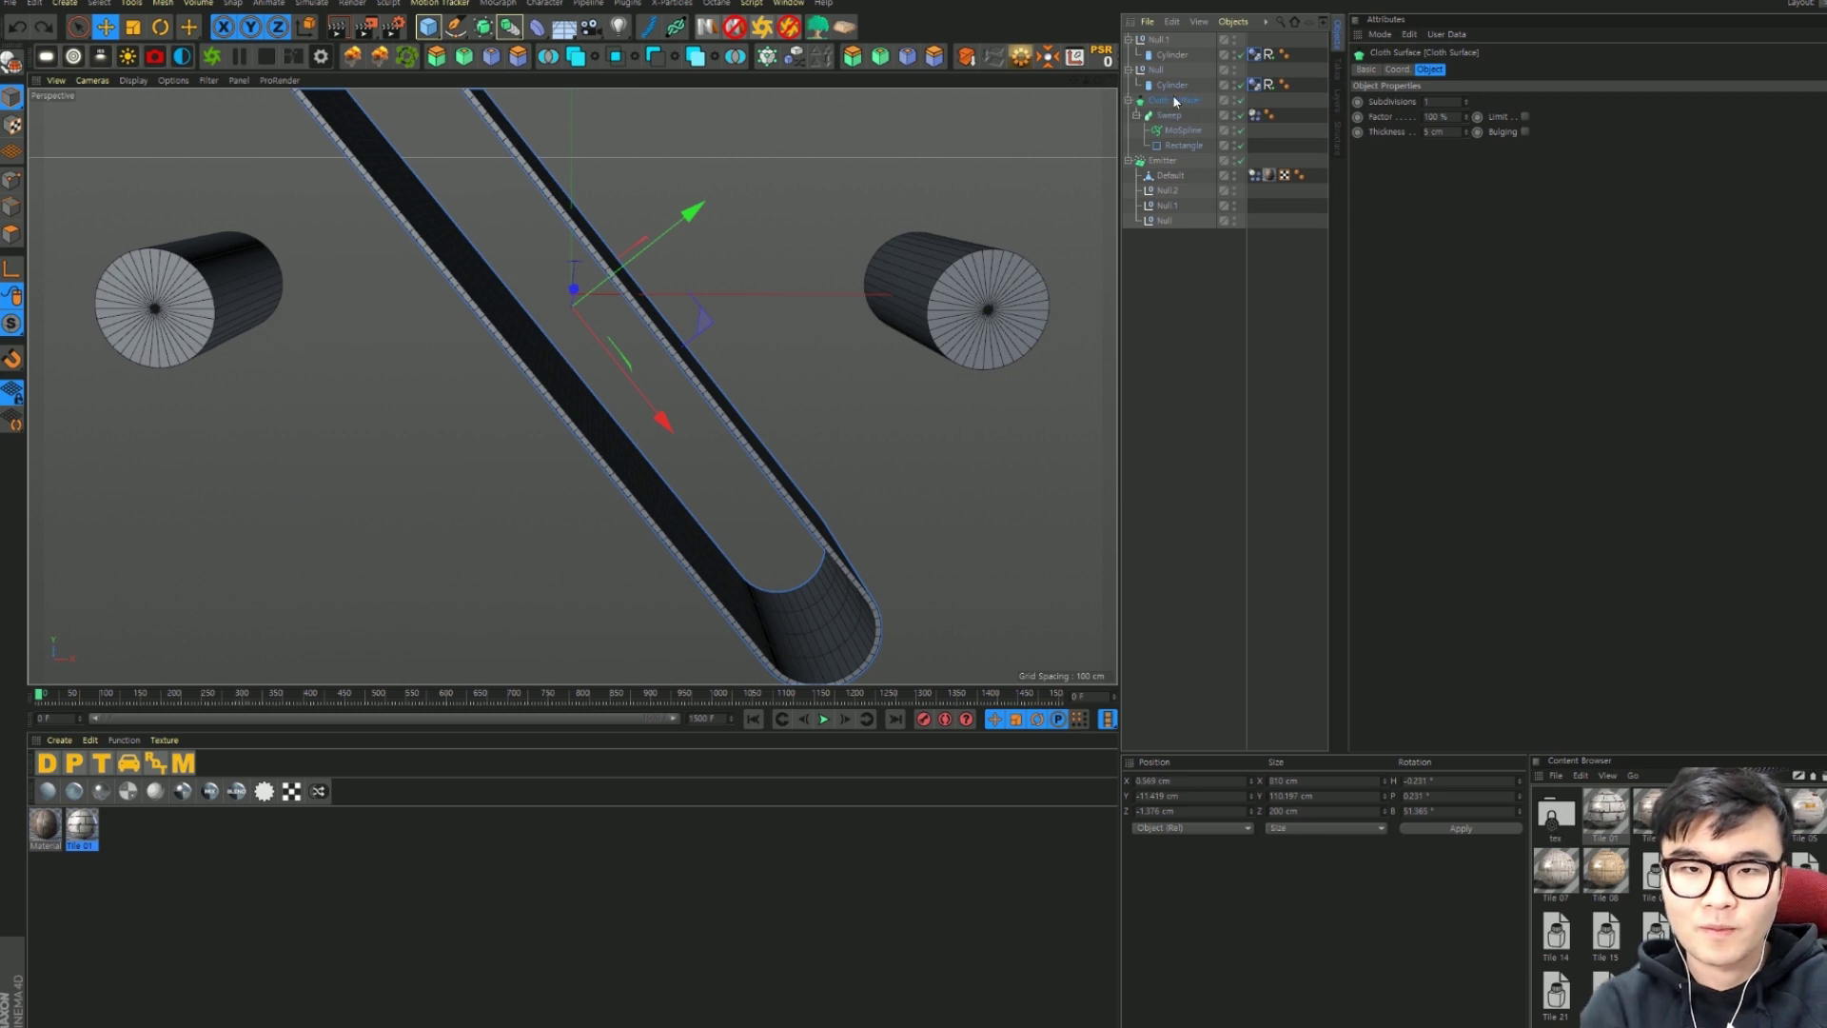
pyautogui.click(1163, 114)
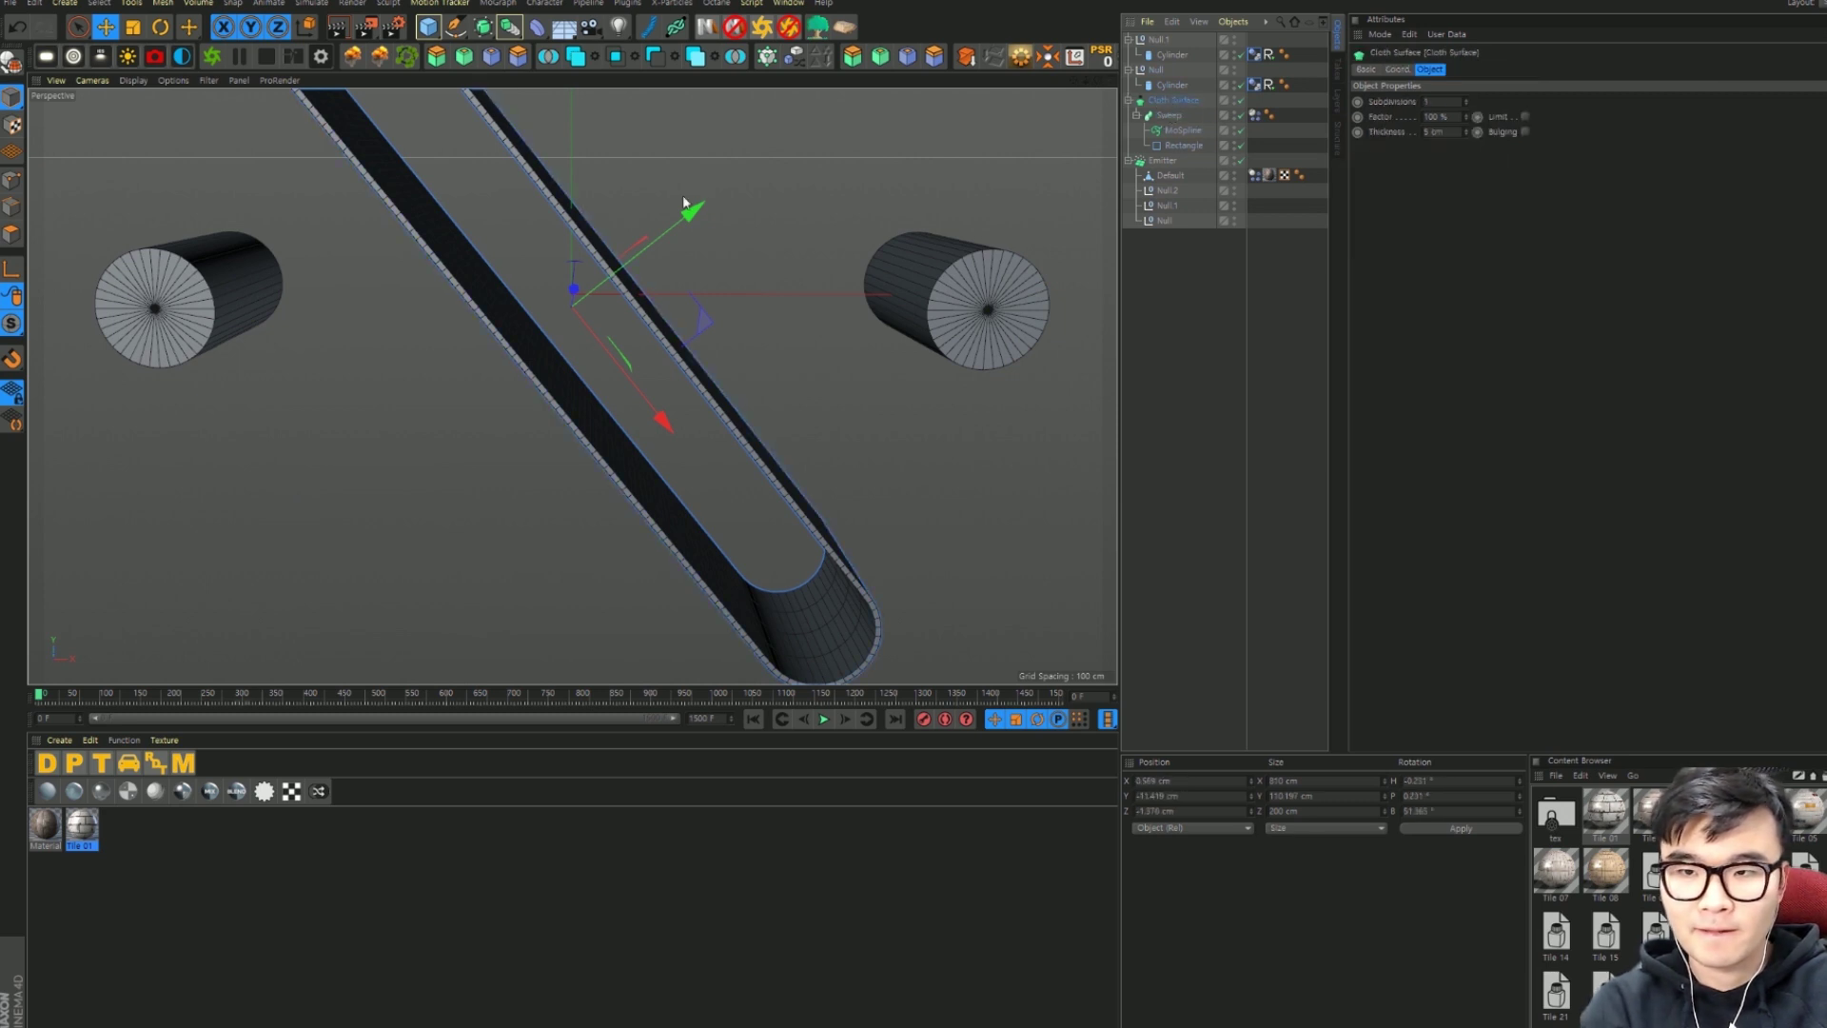
pyautogui.press('r')
pyautogui.moveTo(526, 228); pyautogui.dragTo(423, 290)
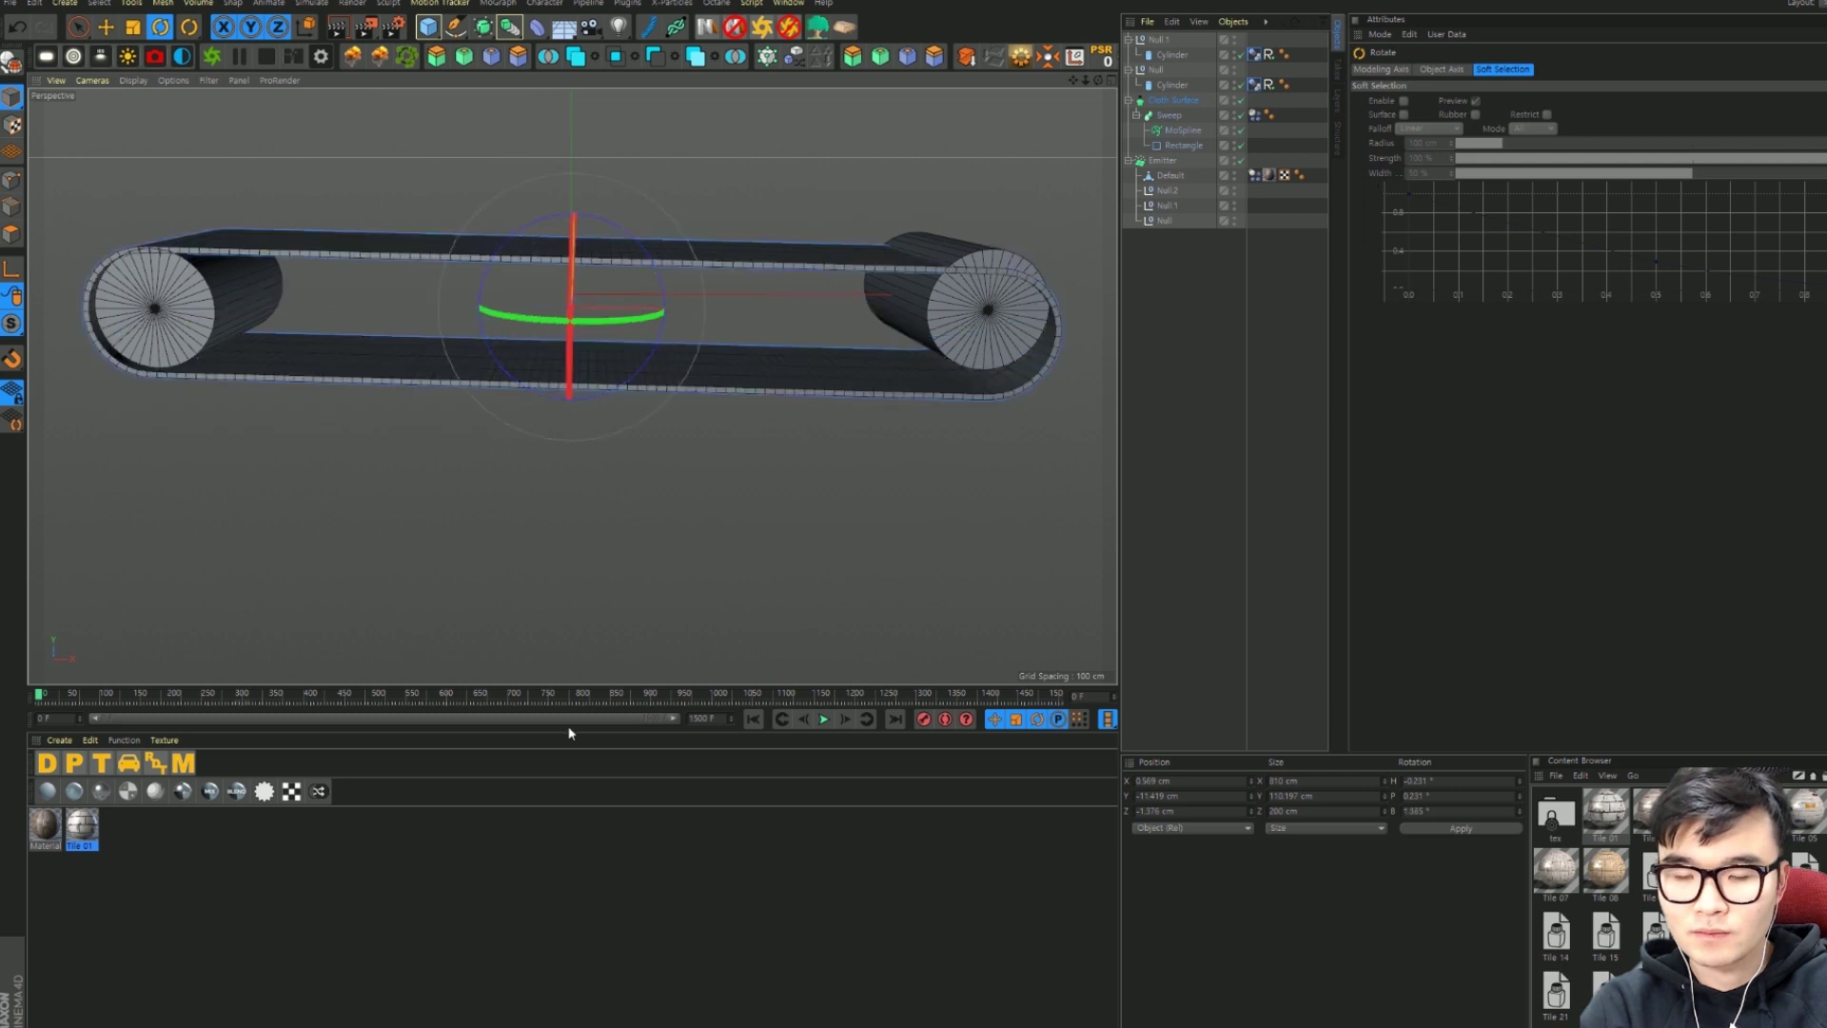
# Step: Set the cloth belt's R.B, R.P, P.Y and P.Z coordinates to 0
pyautogui.click(824, 718)
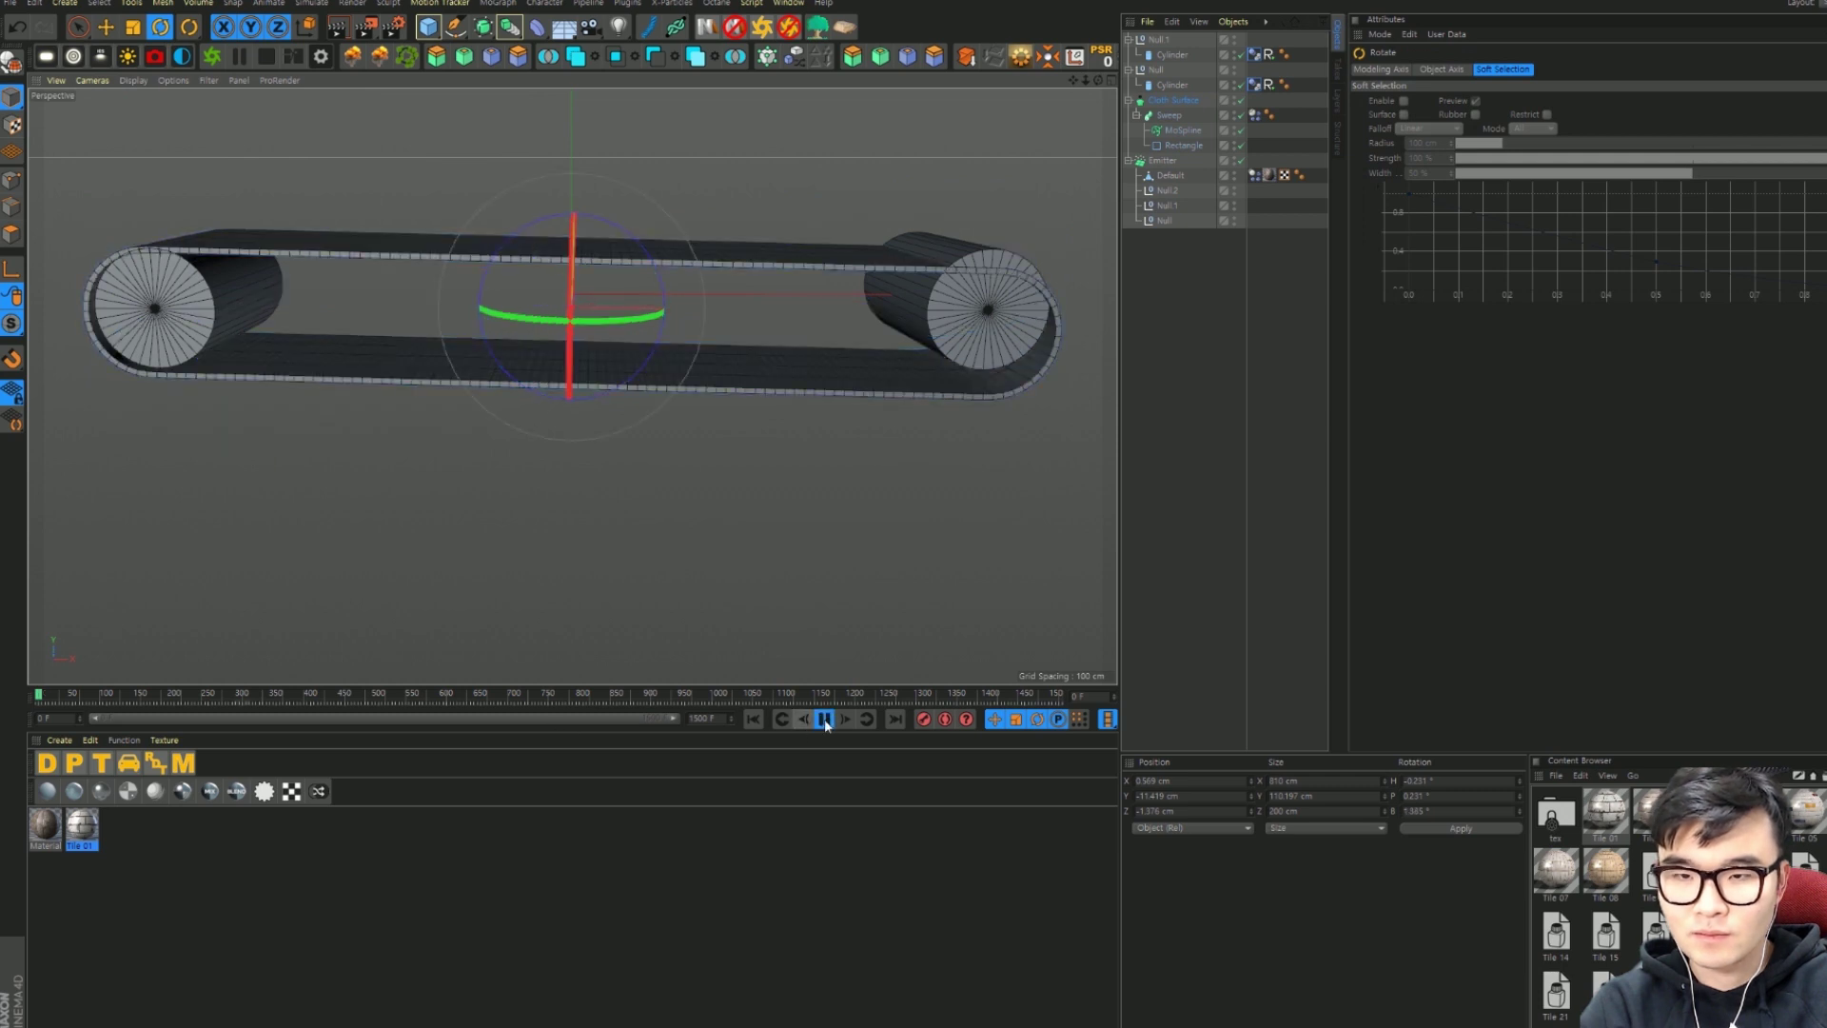
pyautogui.click(751, 719)
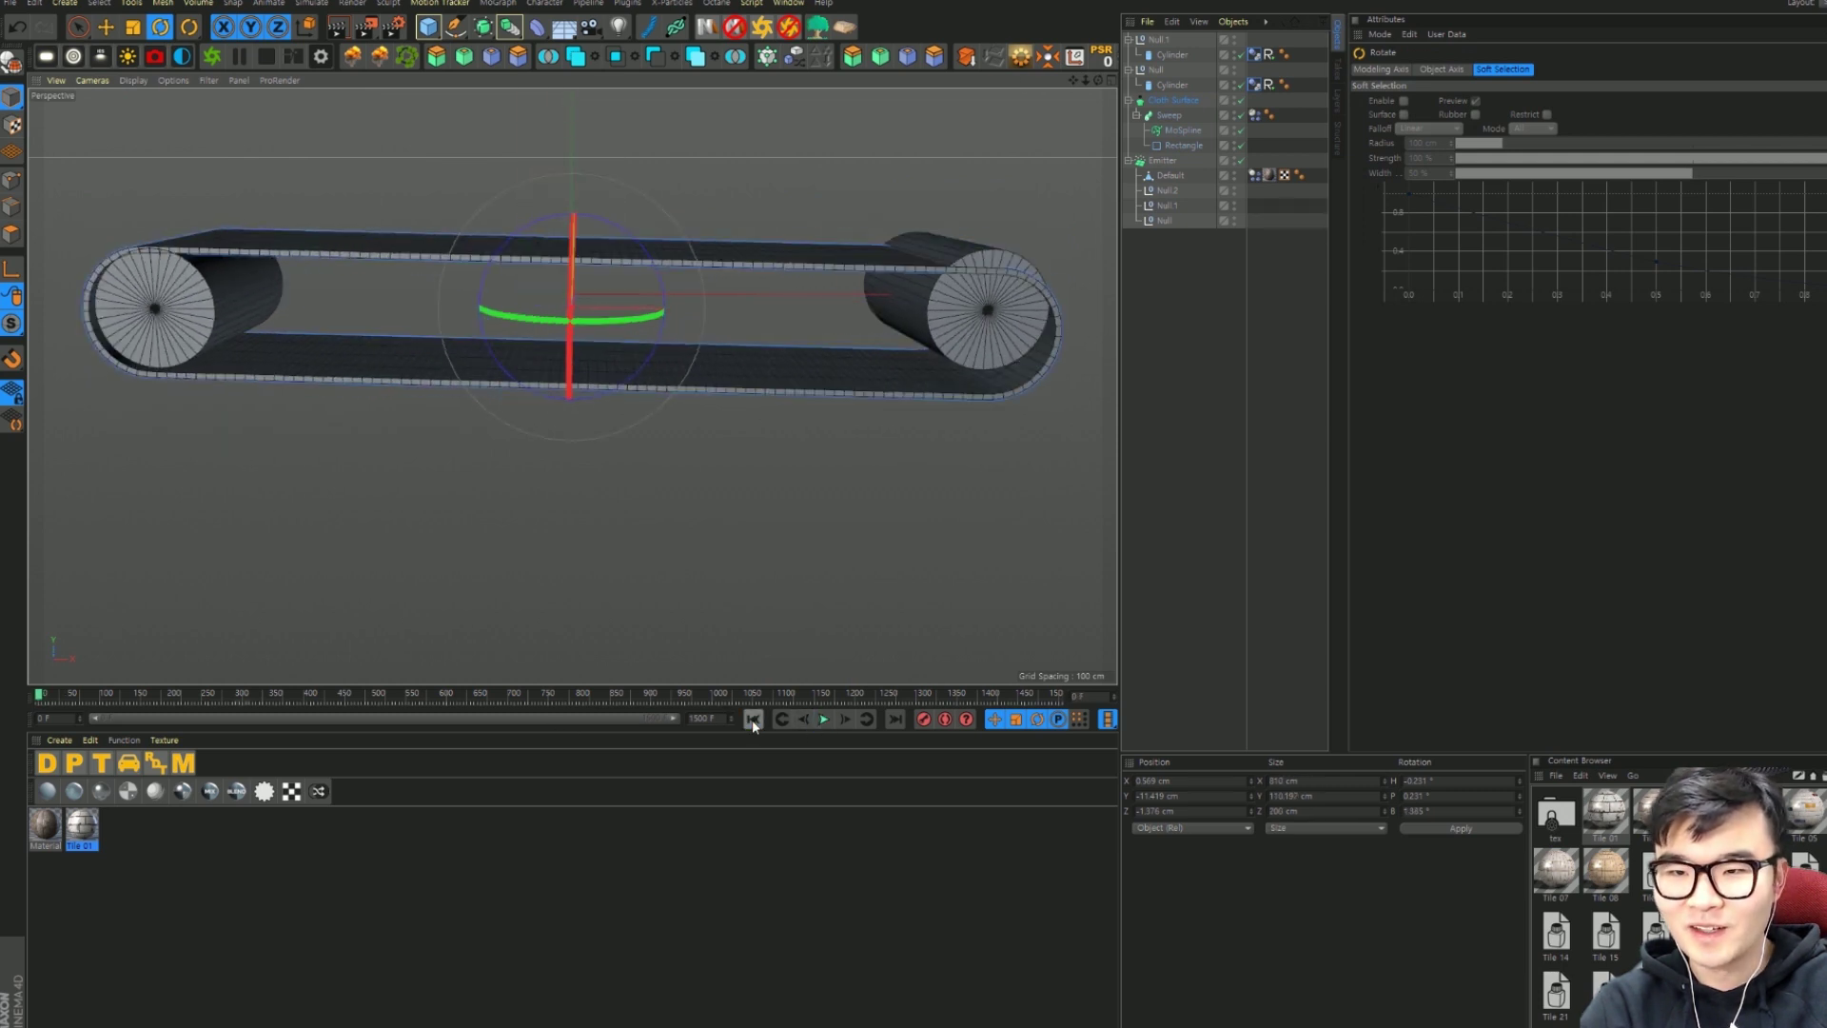
pyautogui.click(1172, 99)
pyautogui.click(1399, 69)
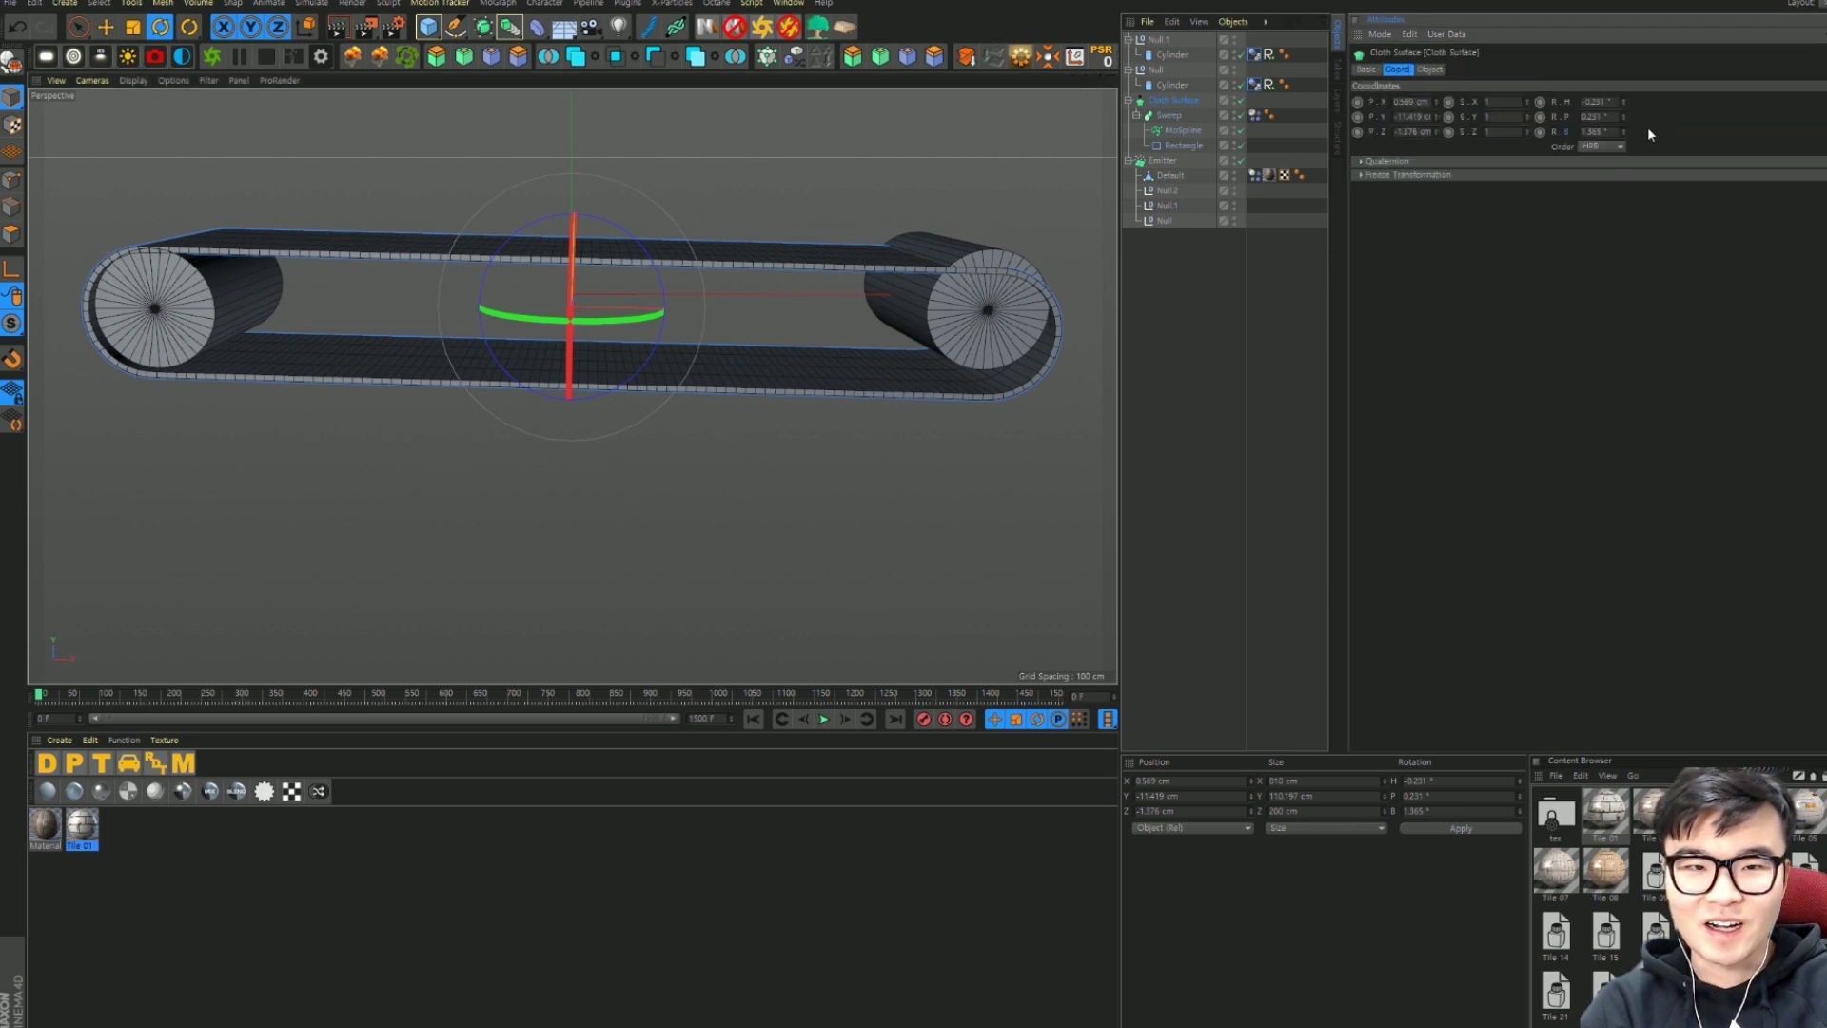
pyautogui.write('0')
pyautogui.press('Return')
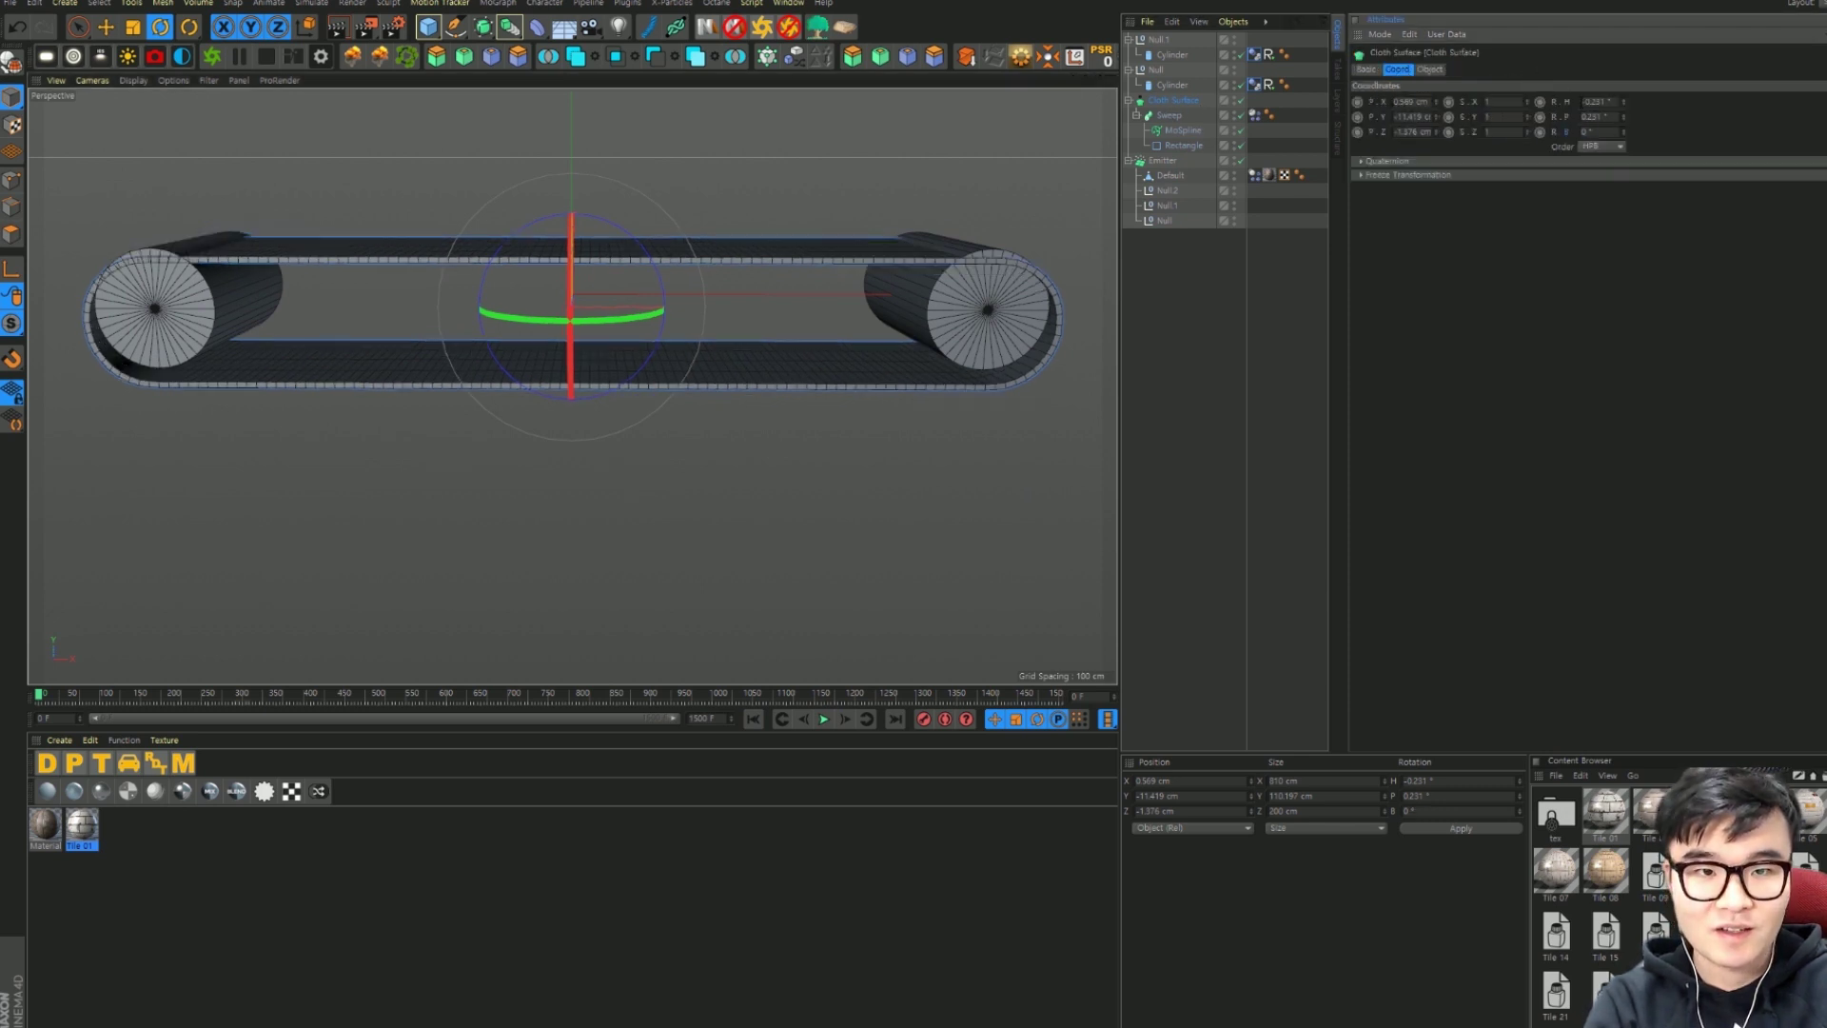
pyautogui.write('0')
pyautogui.press('Return')
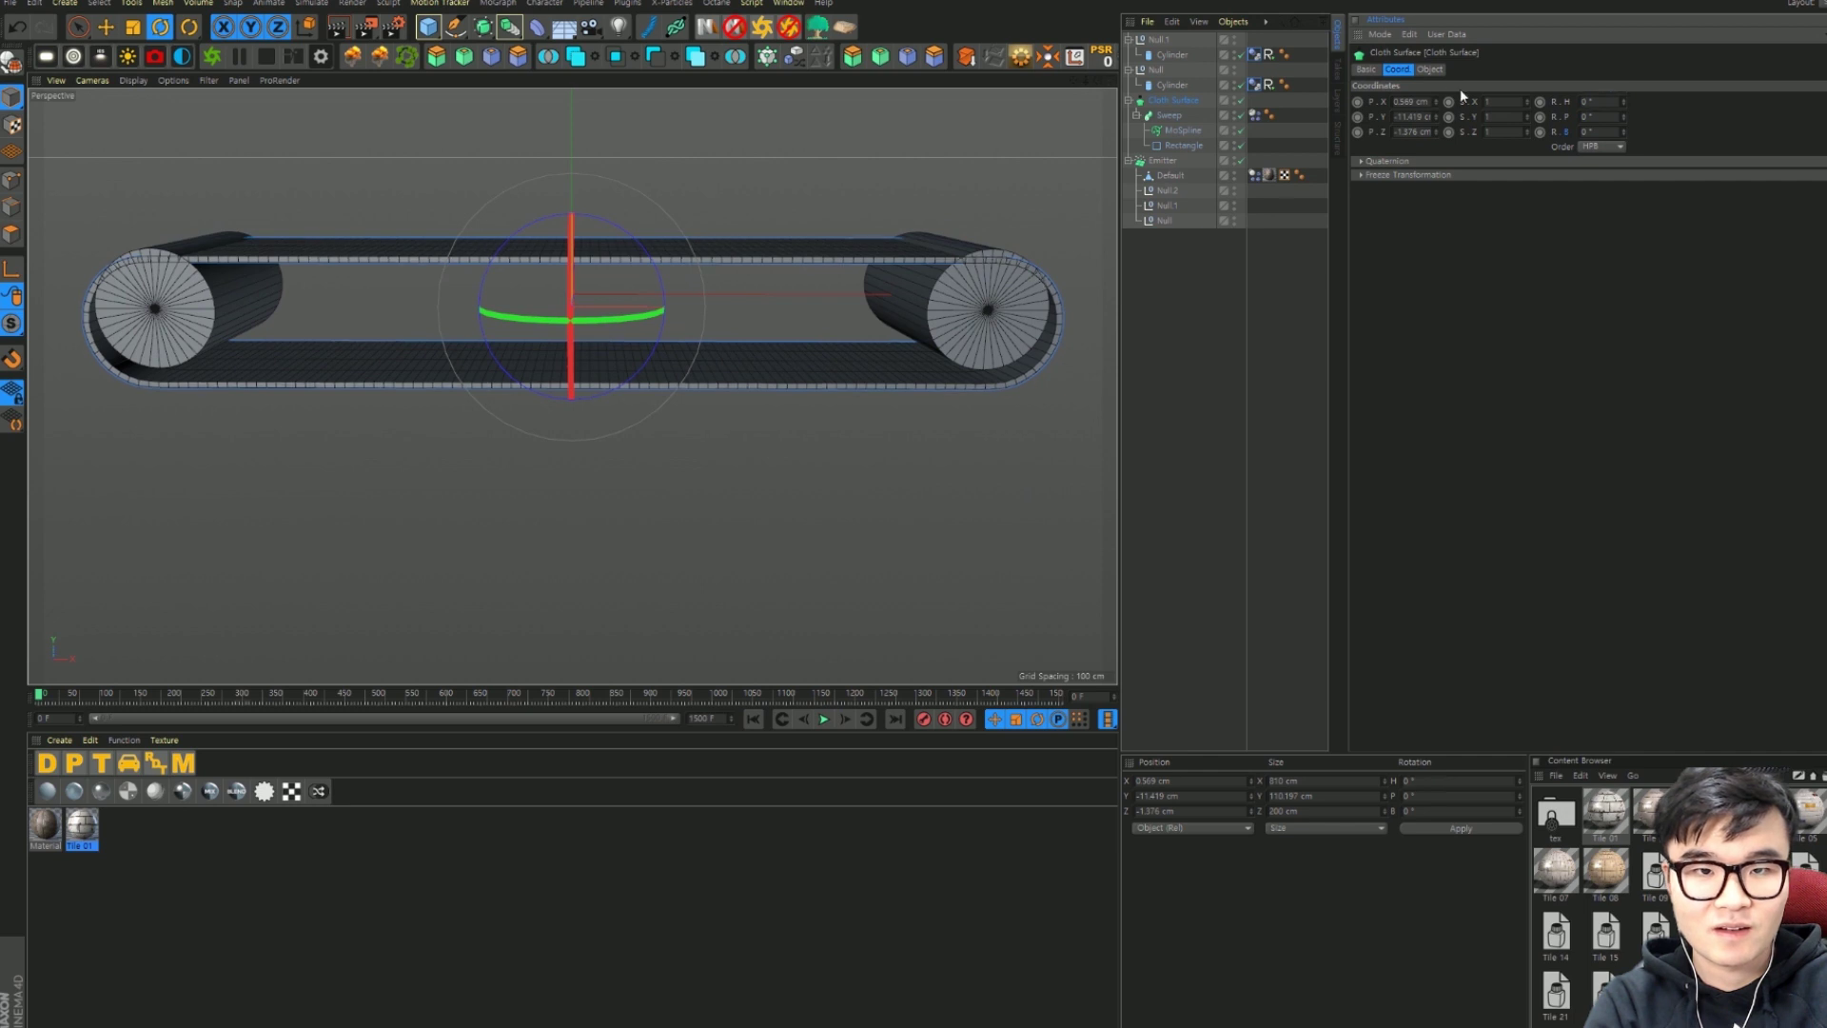
pyautogui.write('0')
pyautogui.press('Return')
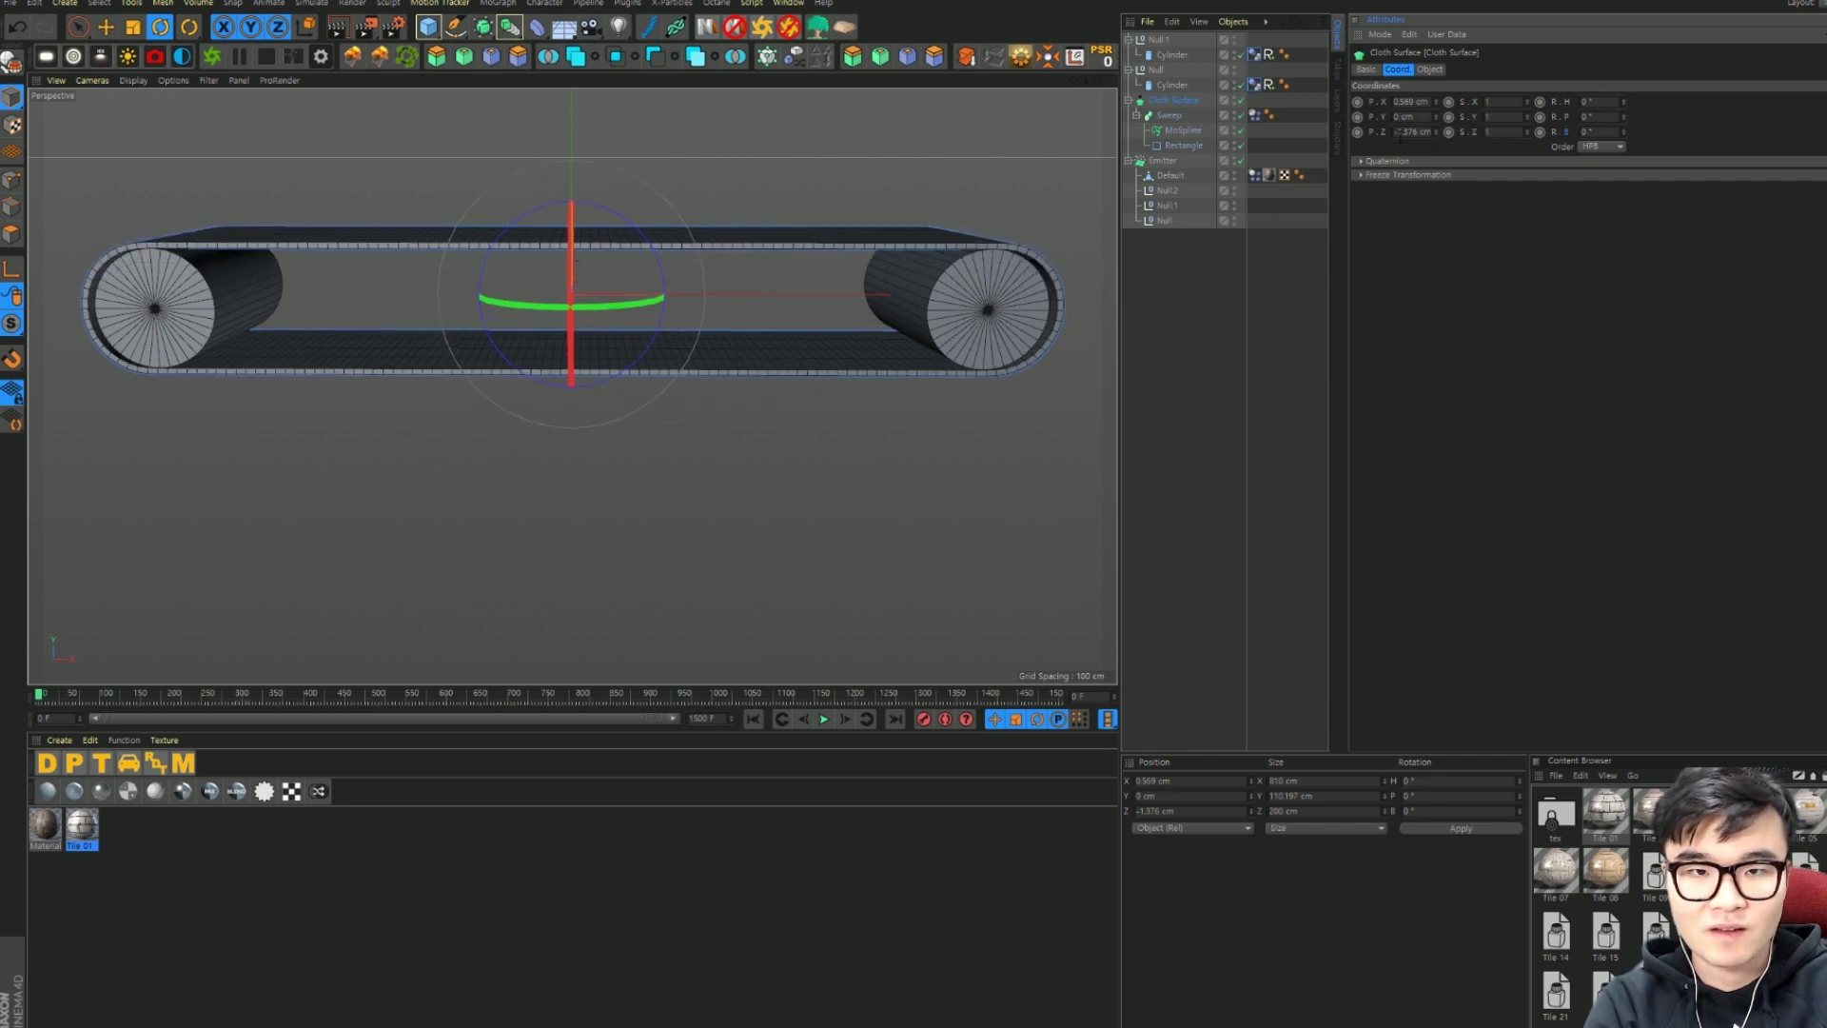
pyautogui.write('0')
pyautogui.press('Return')
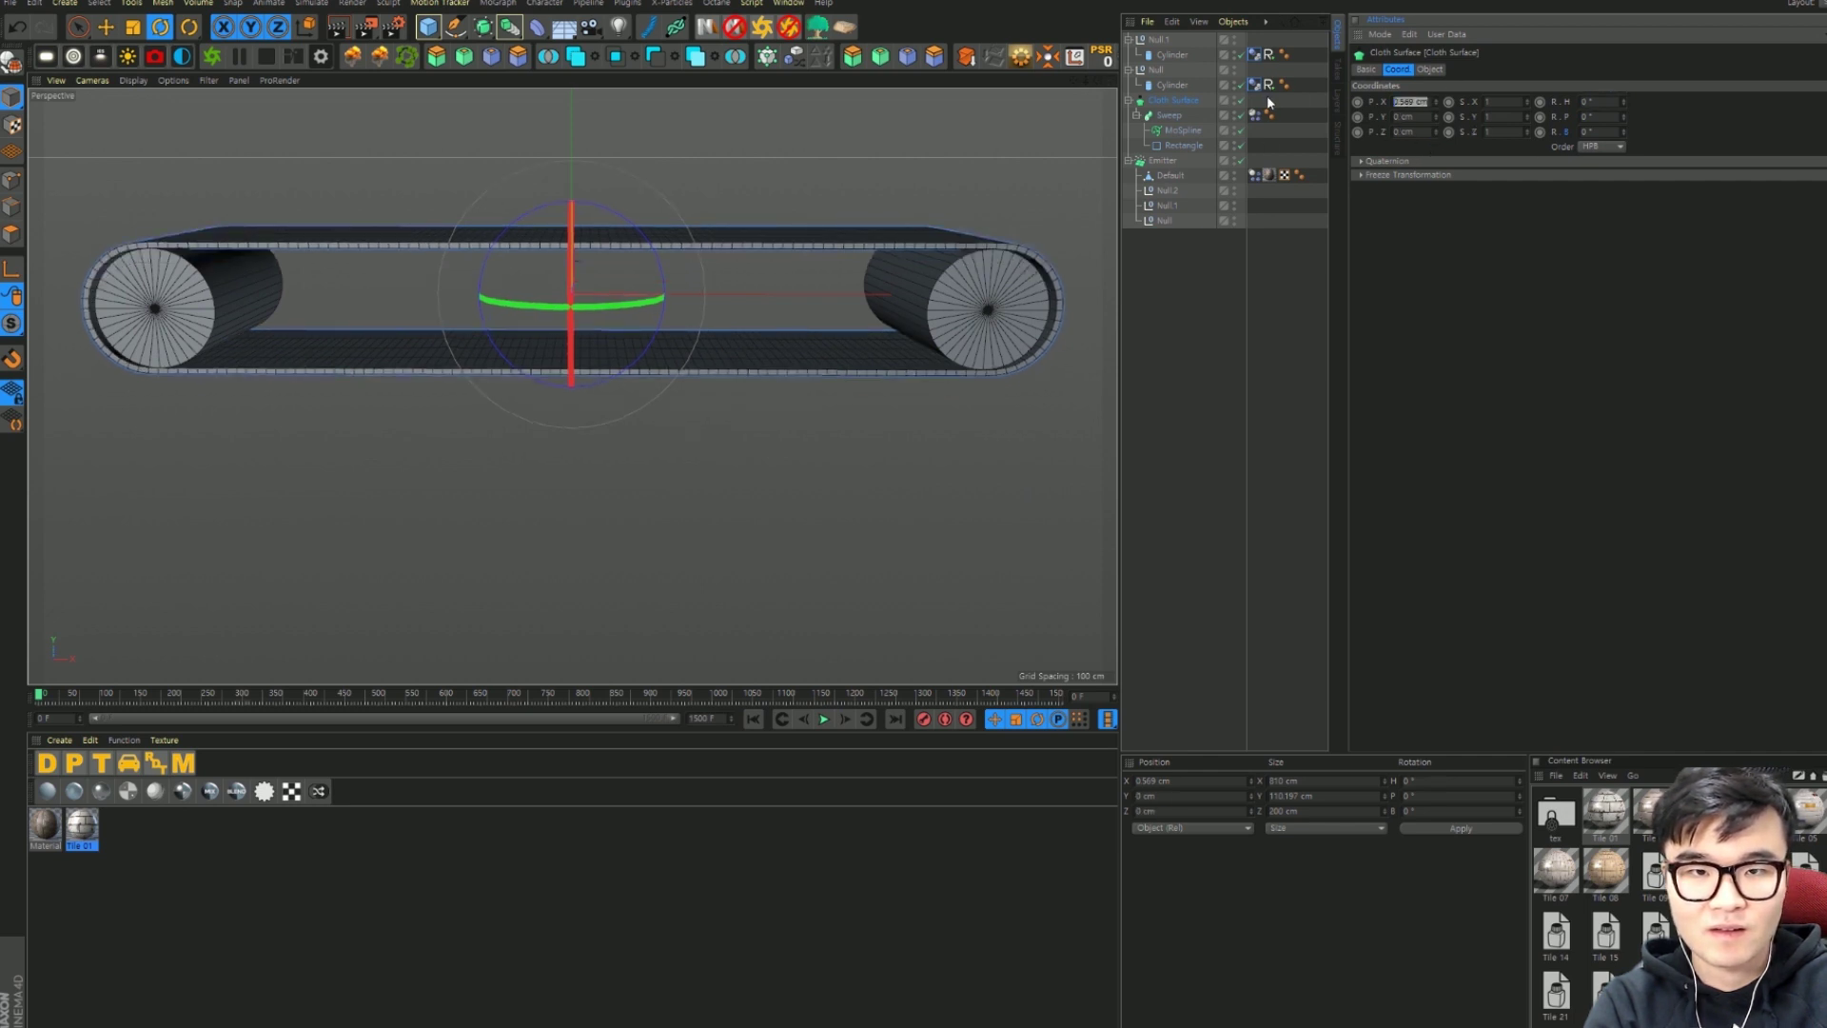
pyautogui.write('0')
# Step: Replay the simulation to watch the crate drop onto the level belt
pyautogui.click(824, 719)
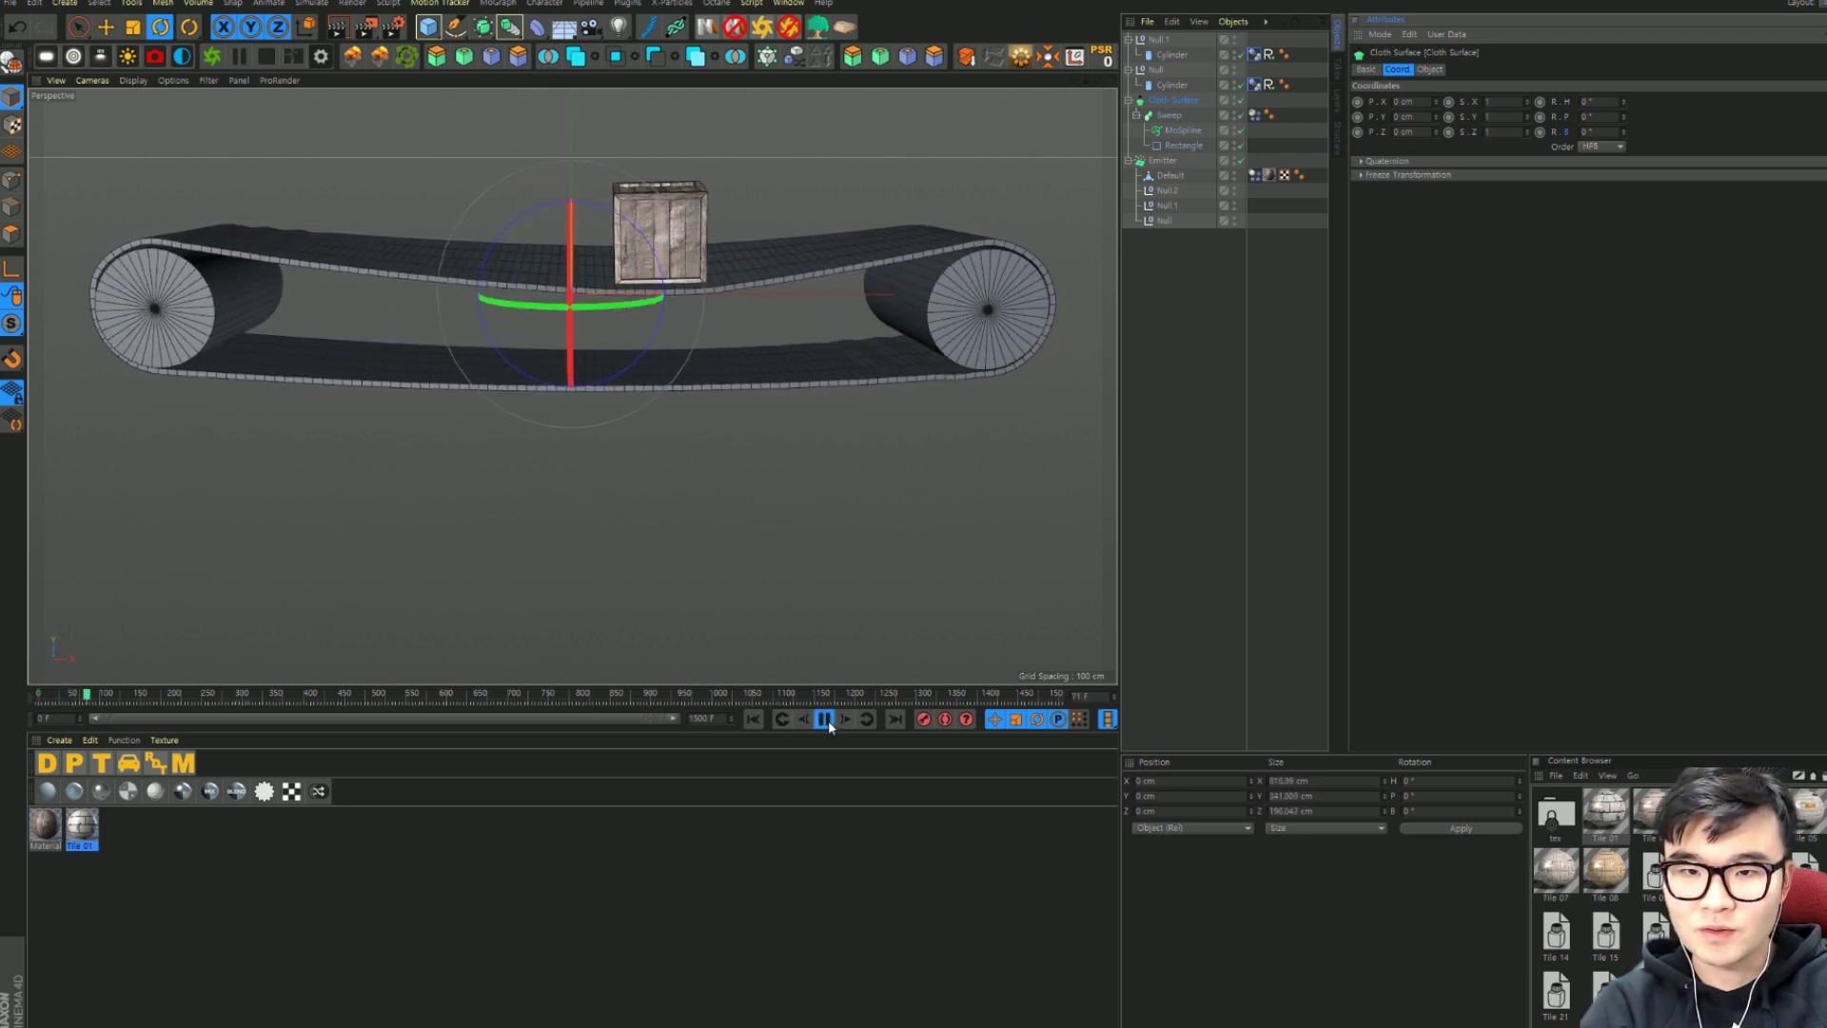
pyautogui.click(824, 719)
pyautogui.click(758, 720)
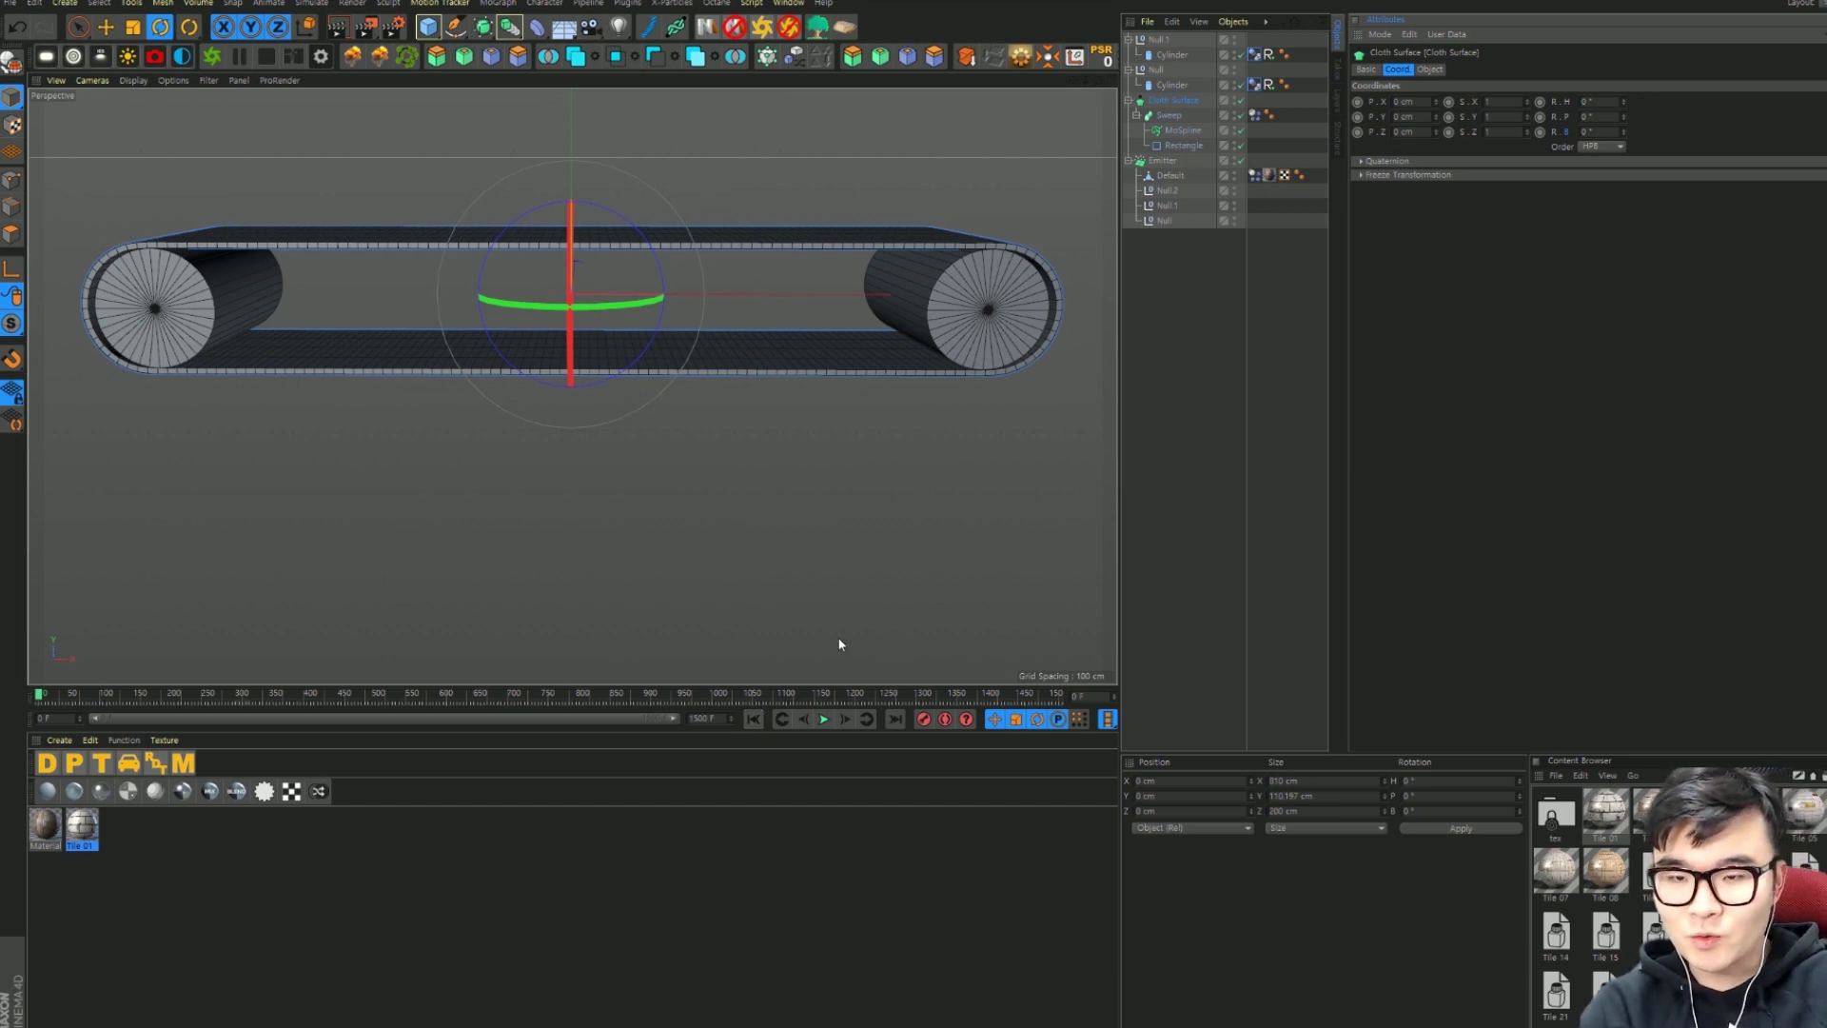
pyautogui.click(825, 721)
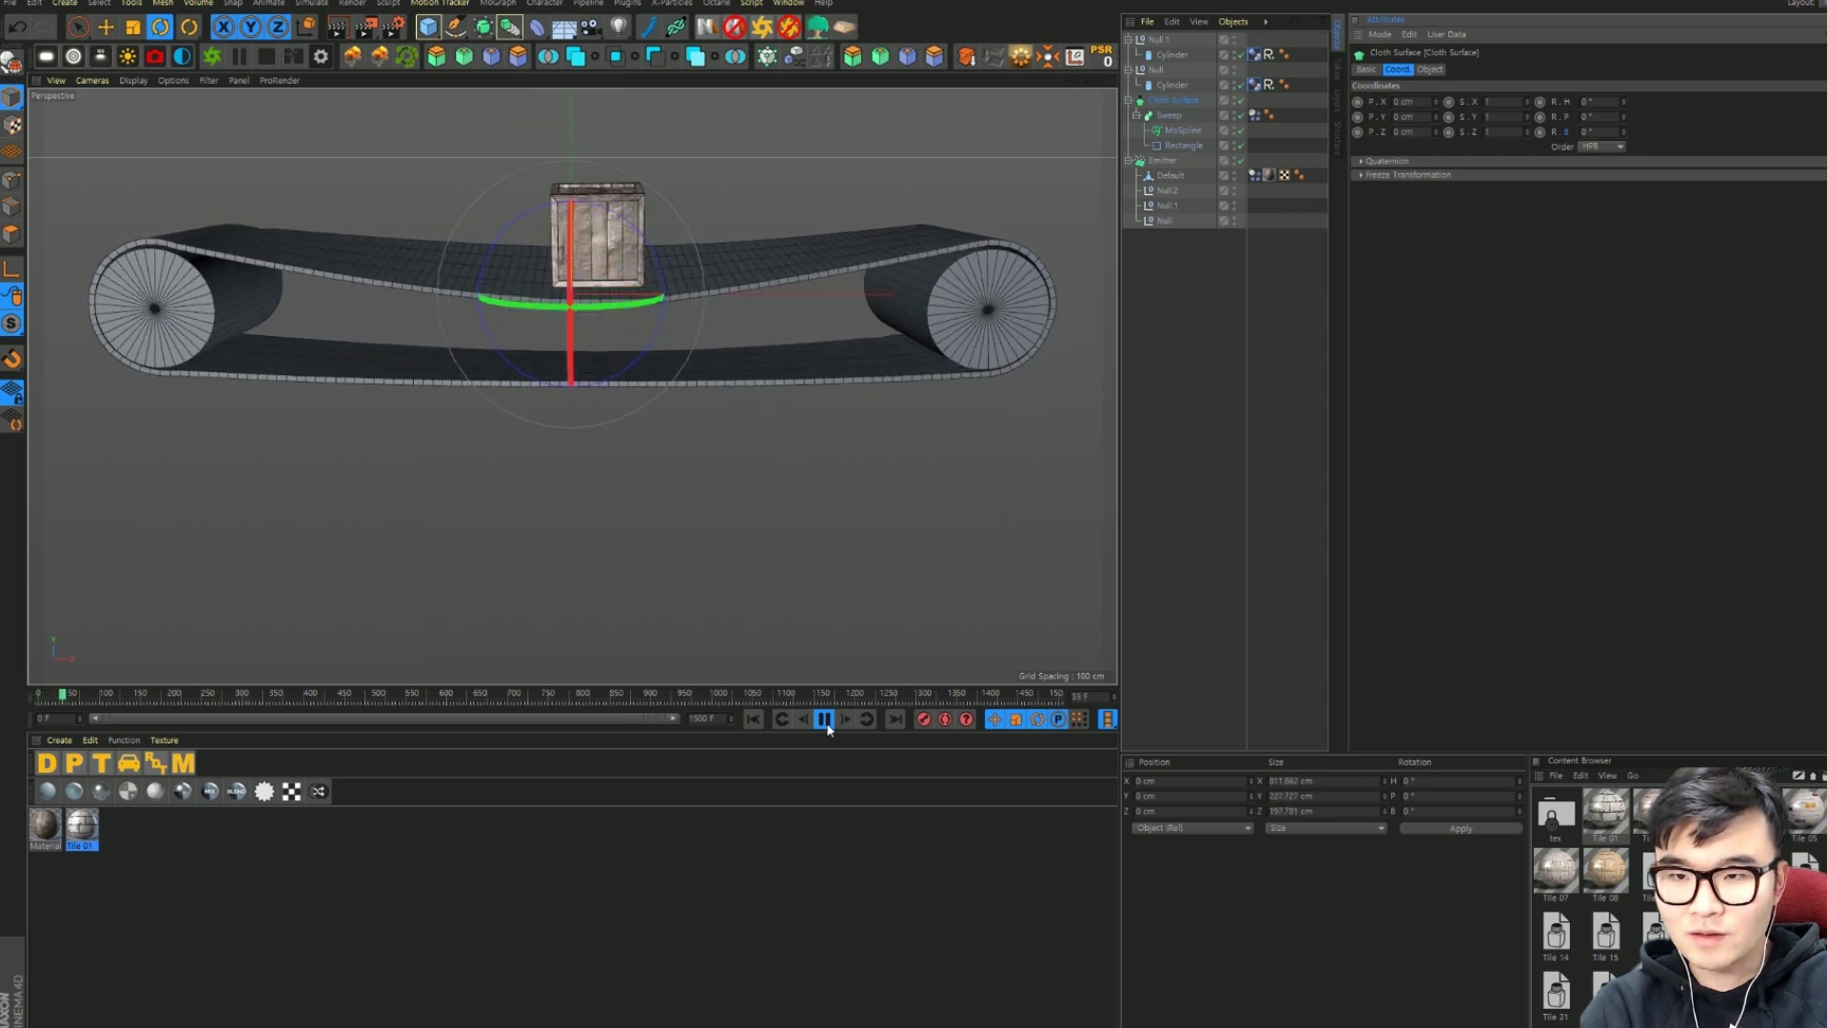
pyautogui.click(825, 721)
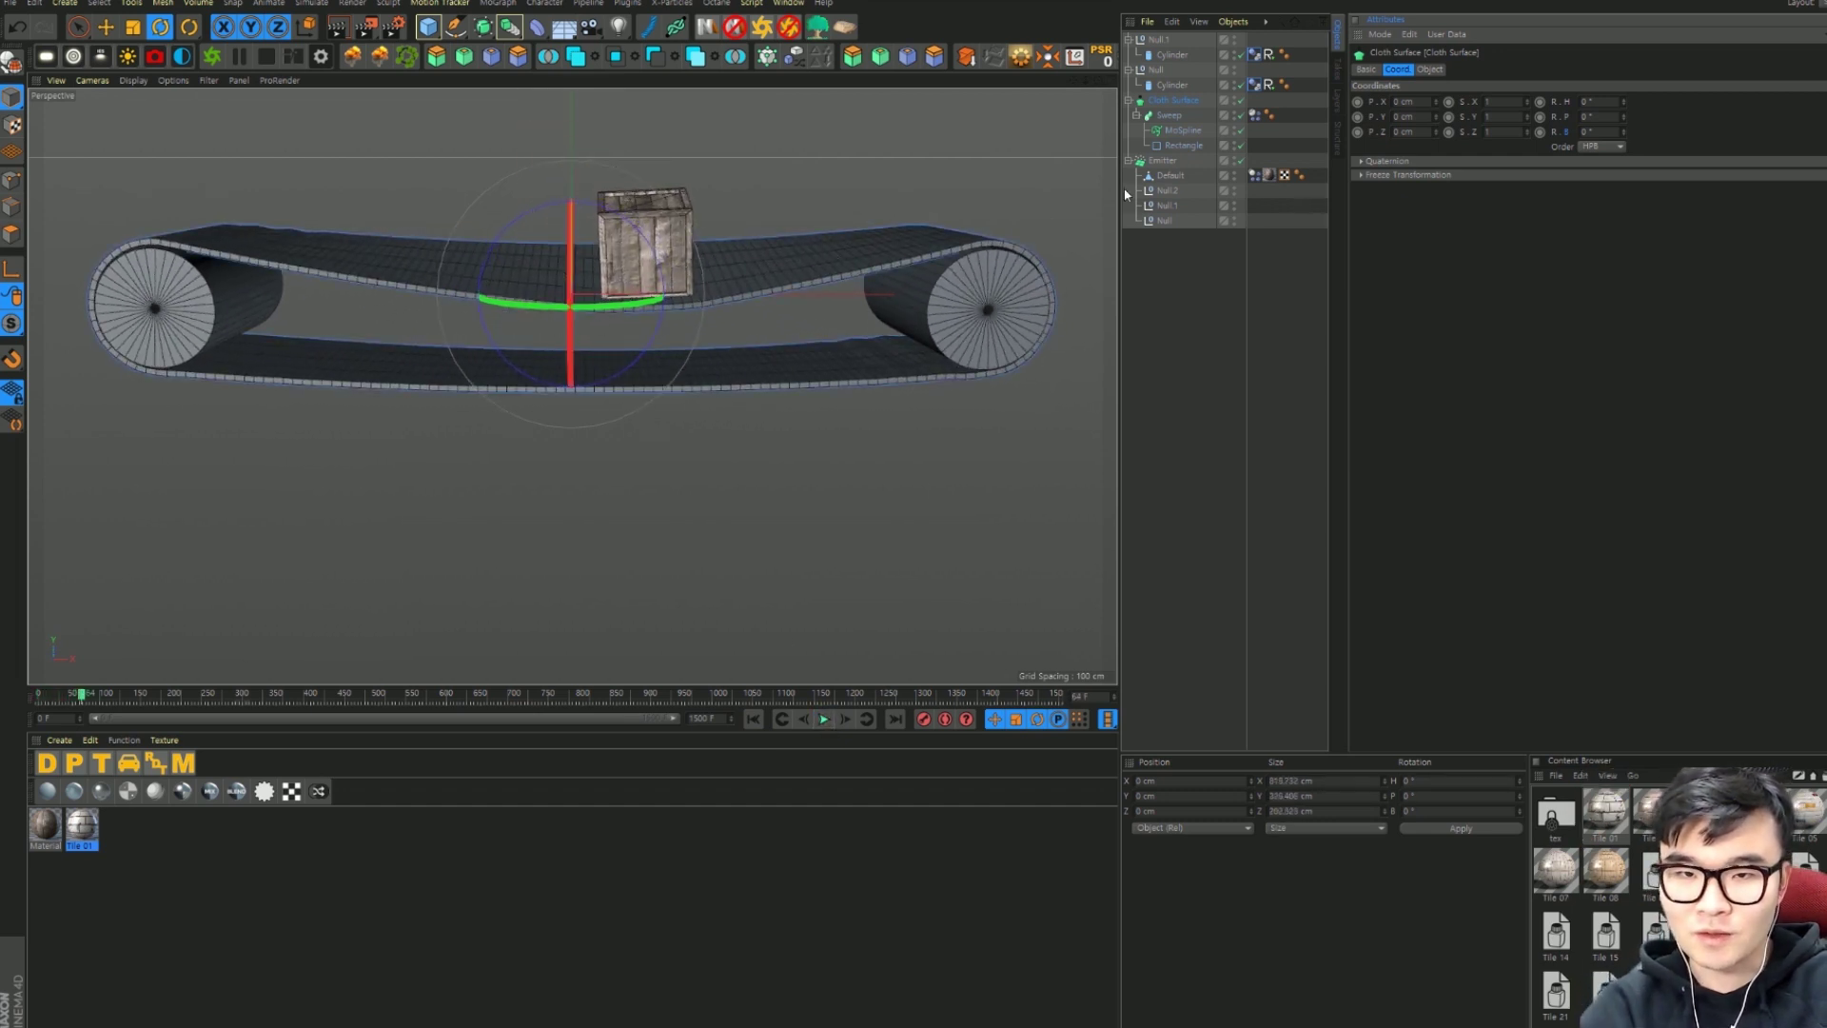
pyautogui.click(1158, 41)
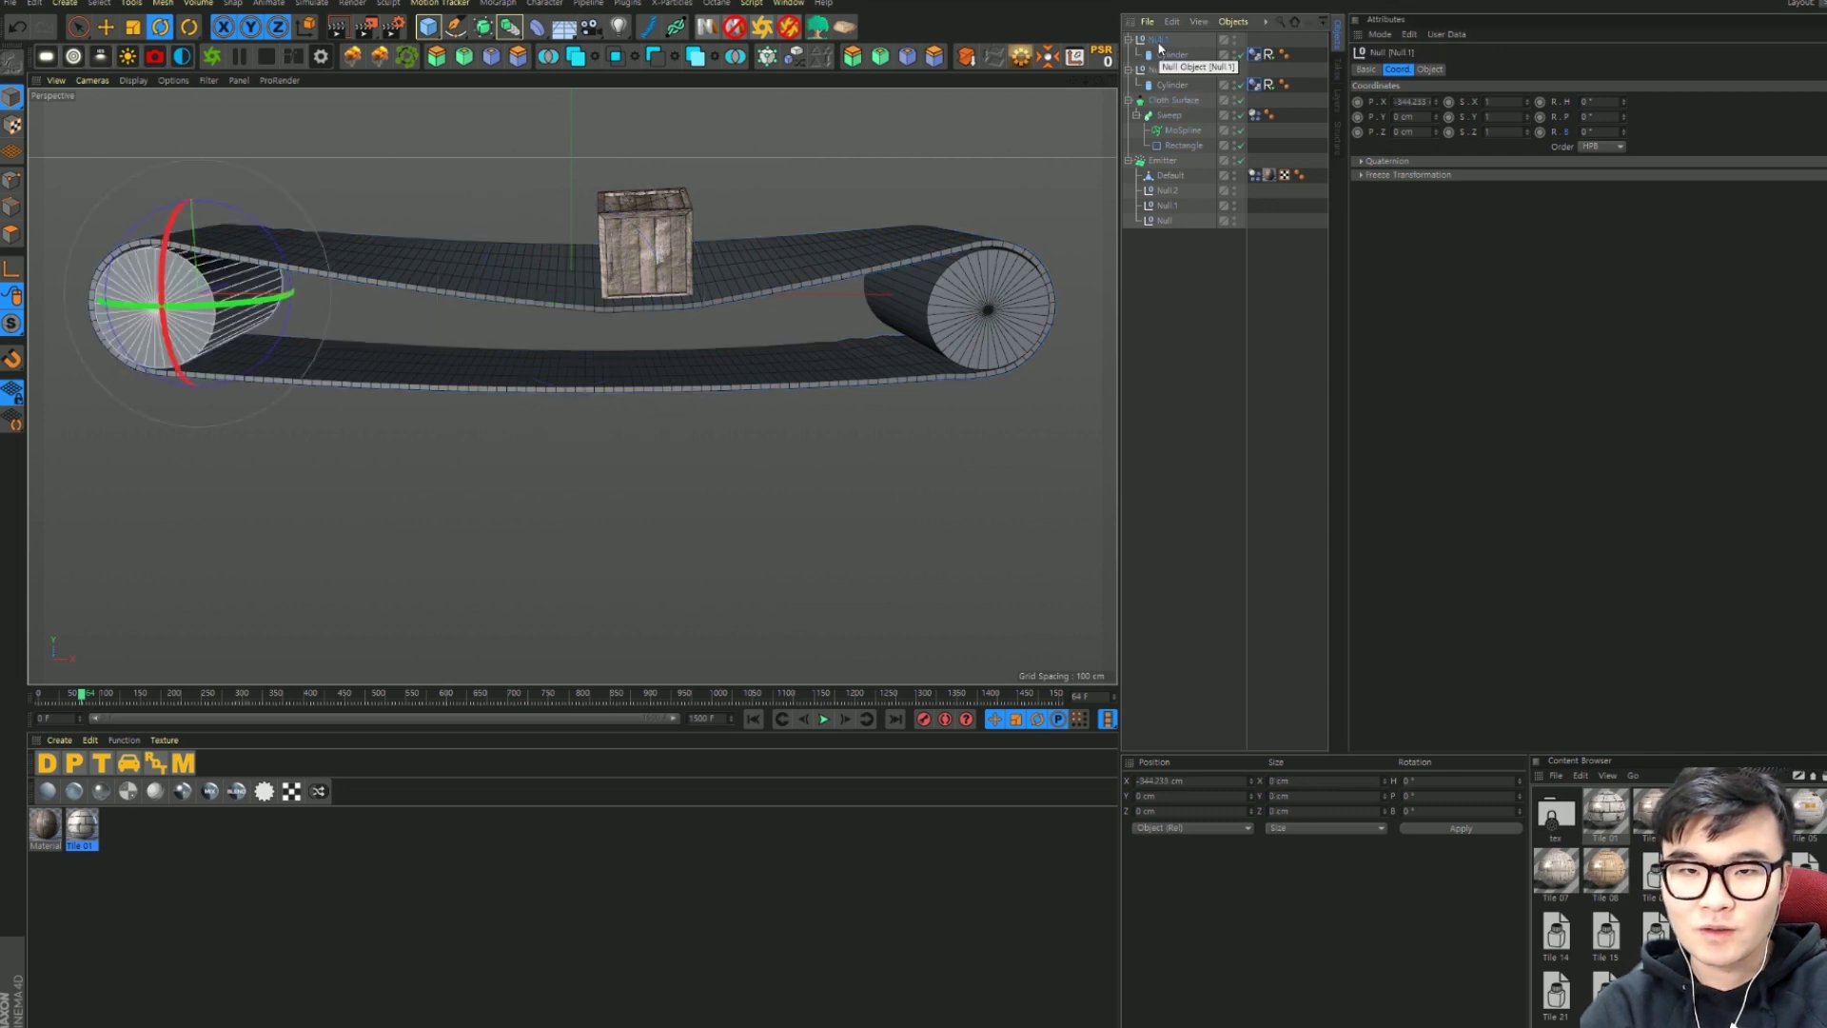
# Step: Duplicate the roller Null and move the copy to the belt centre at X 15.767 cm
pyautogui.keyDown('ctrl'); pyautogui.moveTo(1169, 38); pyautogui.dragTo(1169, 40); pyautogui.keyUp('ctrl')
pyautogui.press('e')
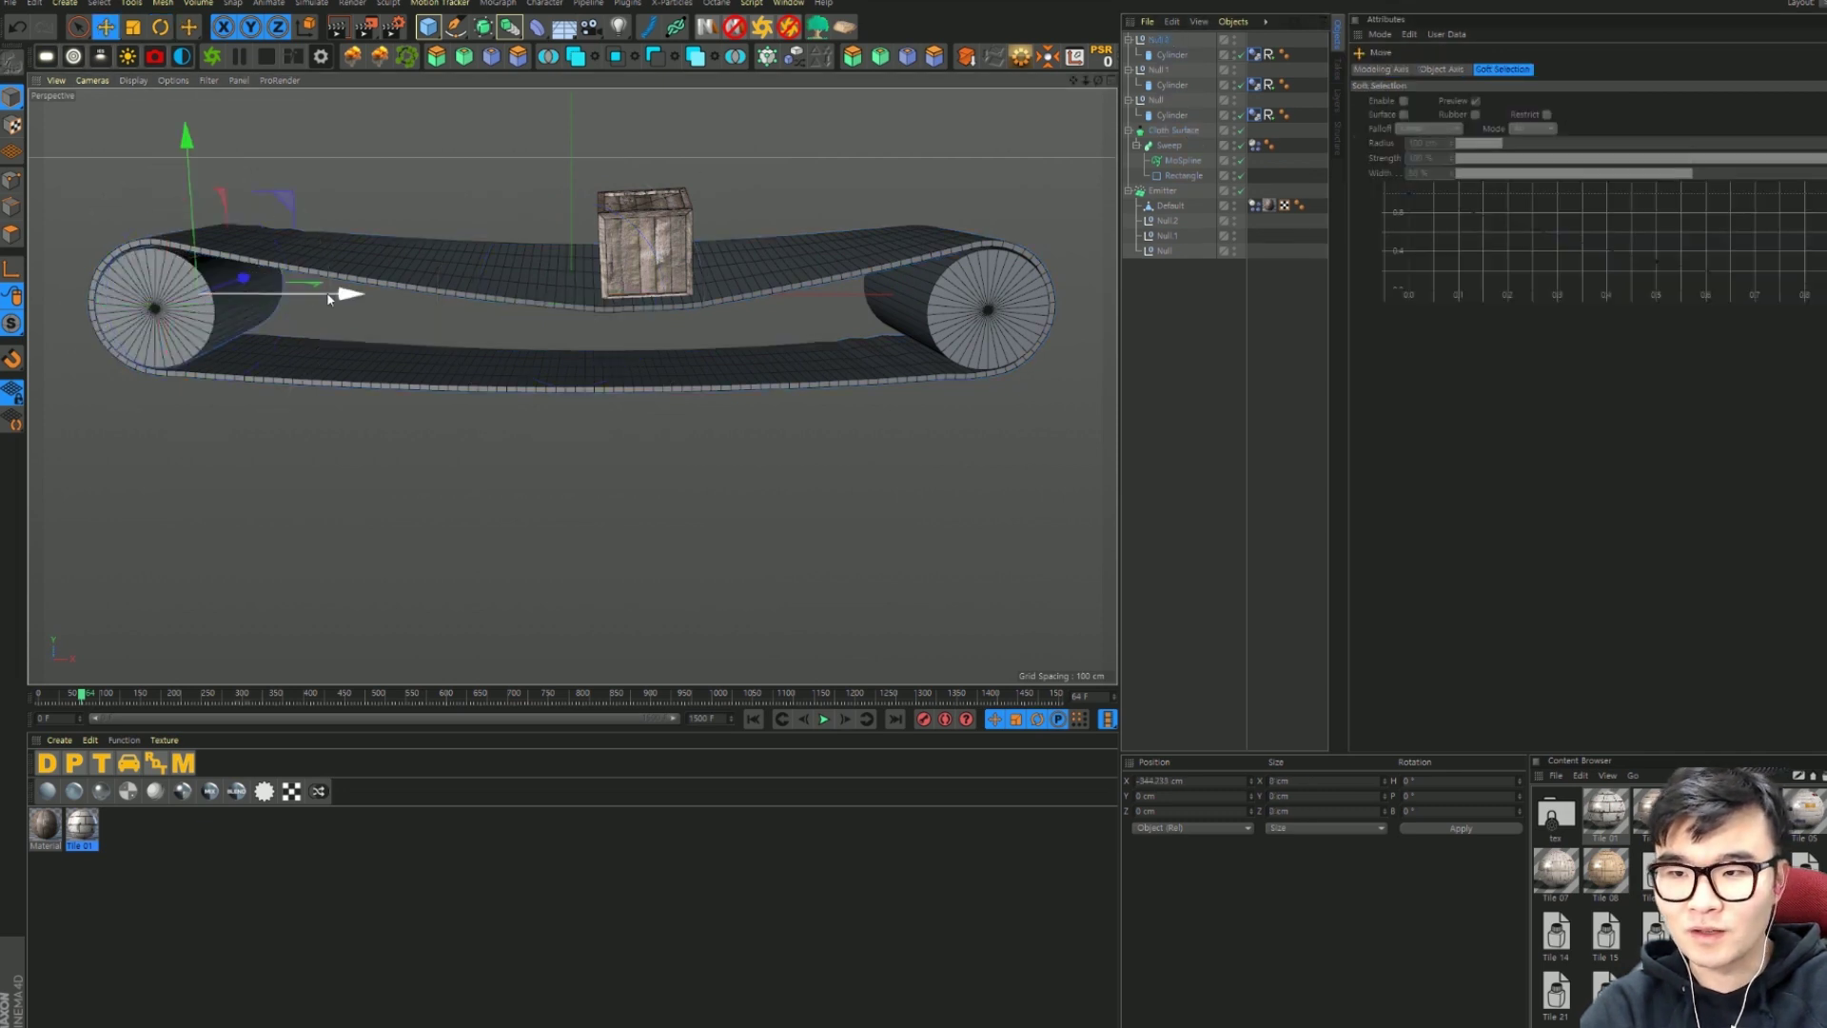
pyautogui.click(751, 720)
pyautogui.moveTo(359, 302); pyautogui.dragTo(751, 318)
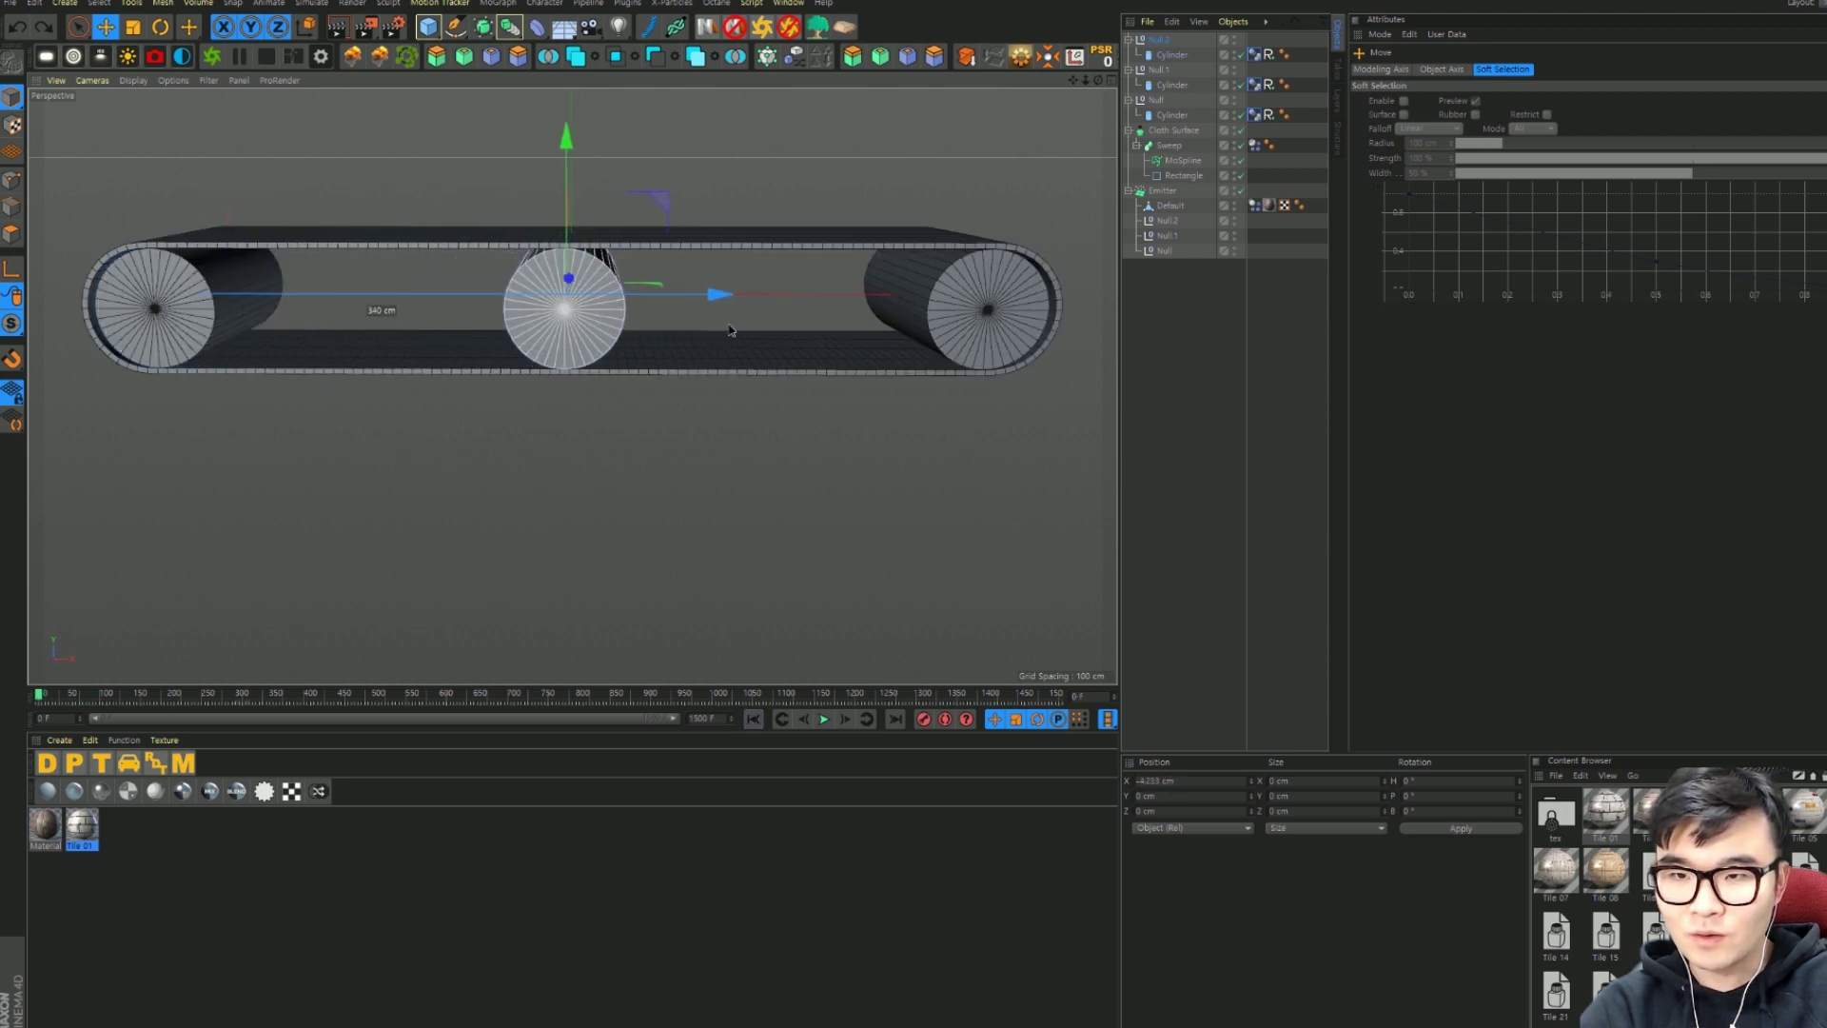
# Step: Replay to check crate travel and belt sag, then make another copy of the middle roller
pyautogui.click(826, 722)
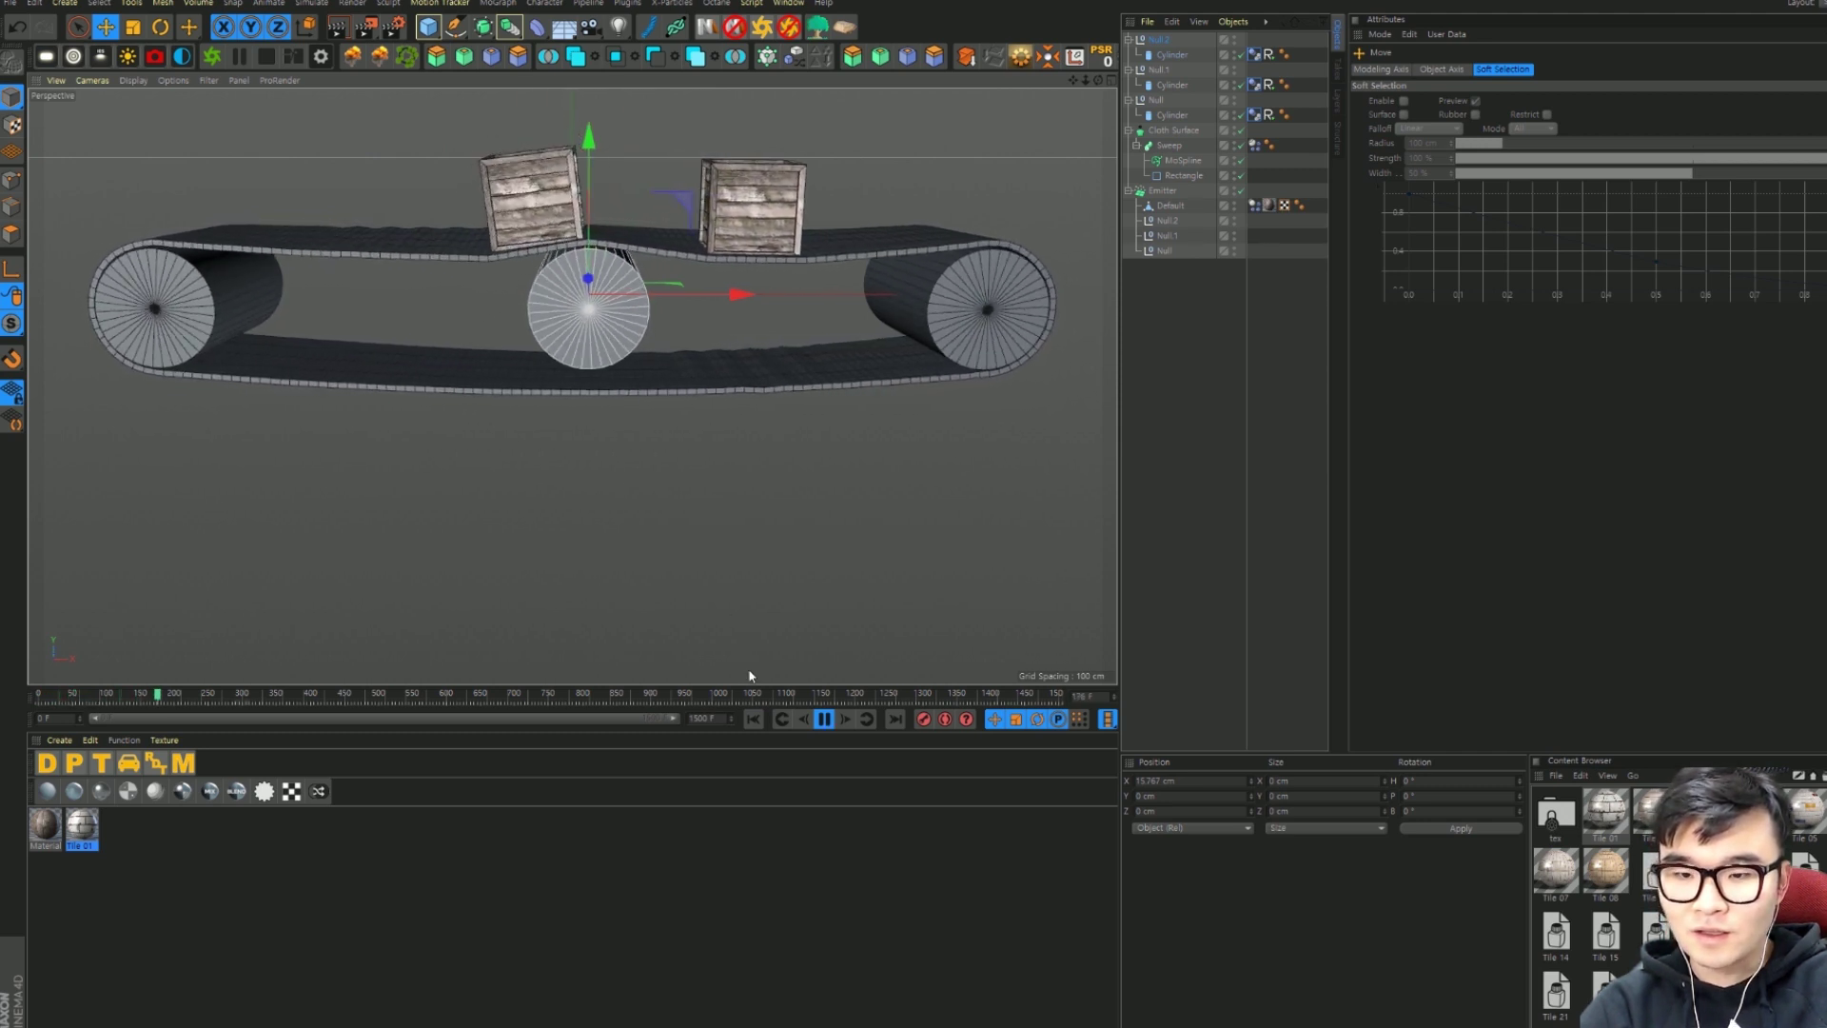
pyautogui.click(824, 718)
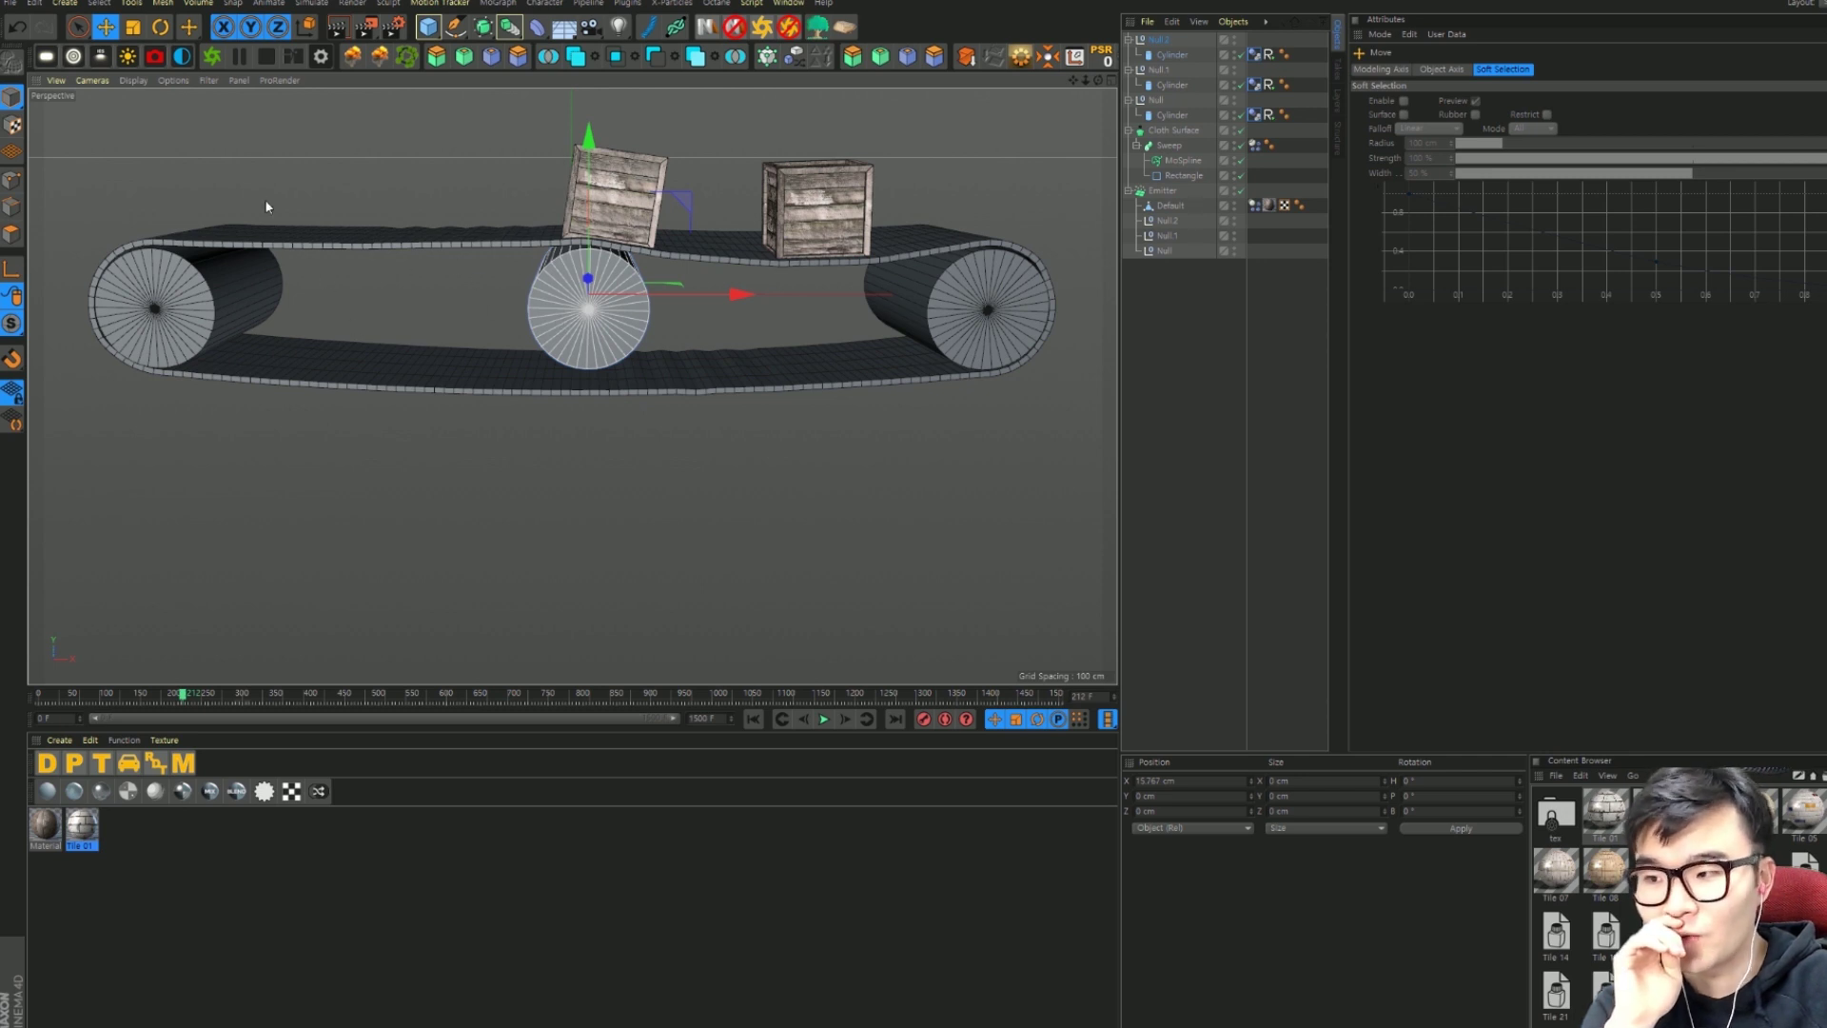
pyautogui.click(824, 718)
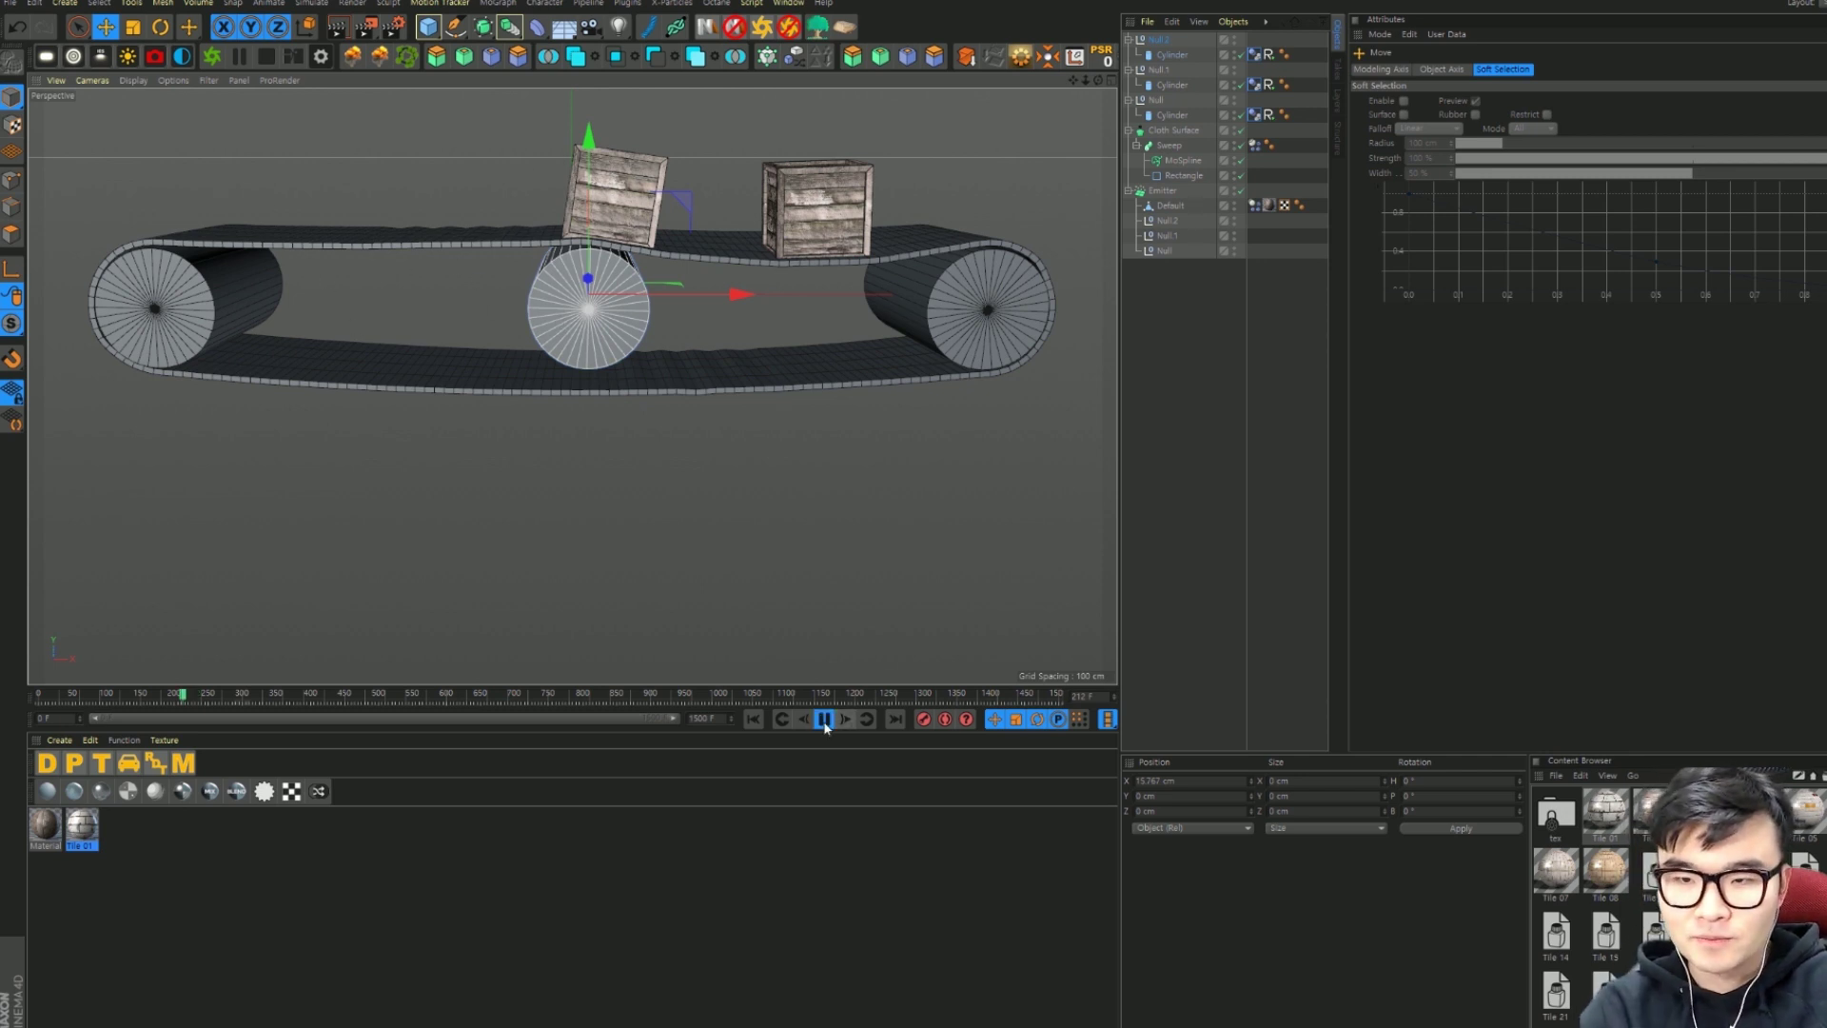
pyautogui.click(752, 720)
pyautogui.scroll(2, 710, 357)
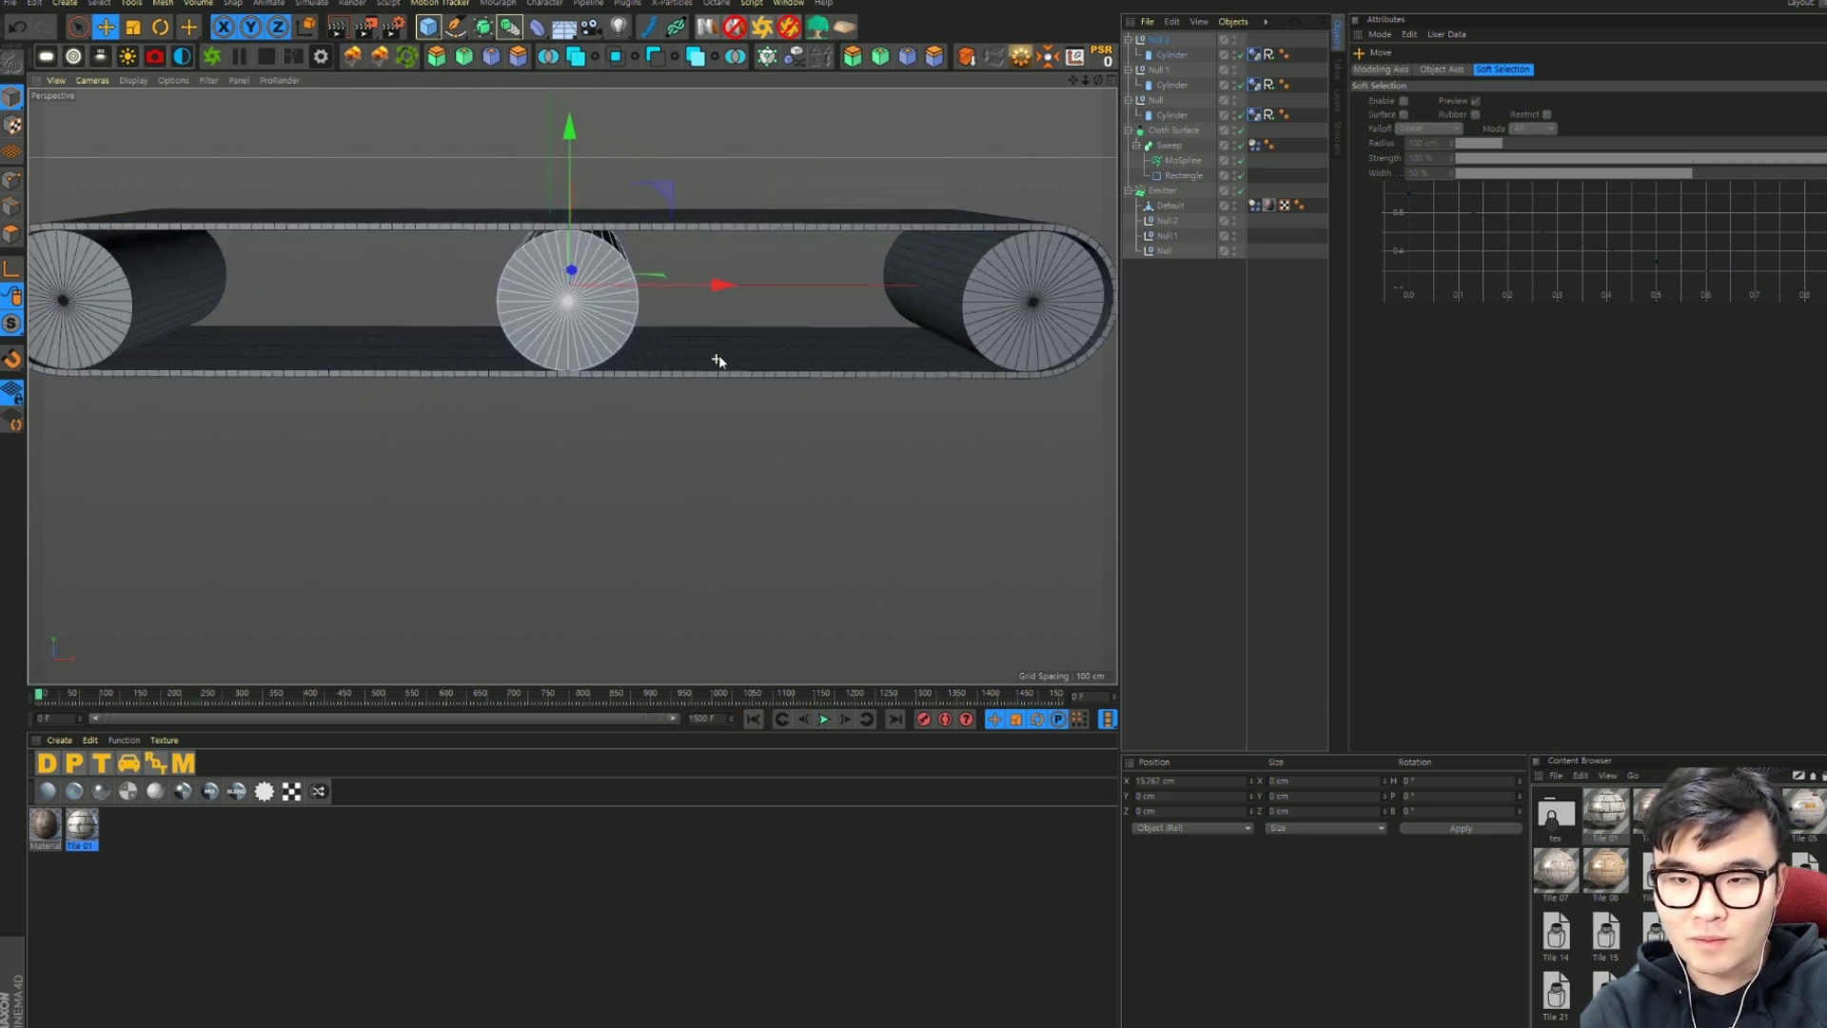
pyautogui.scroll(3, 713, 358)
pyautogui.click(824, 719)
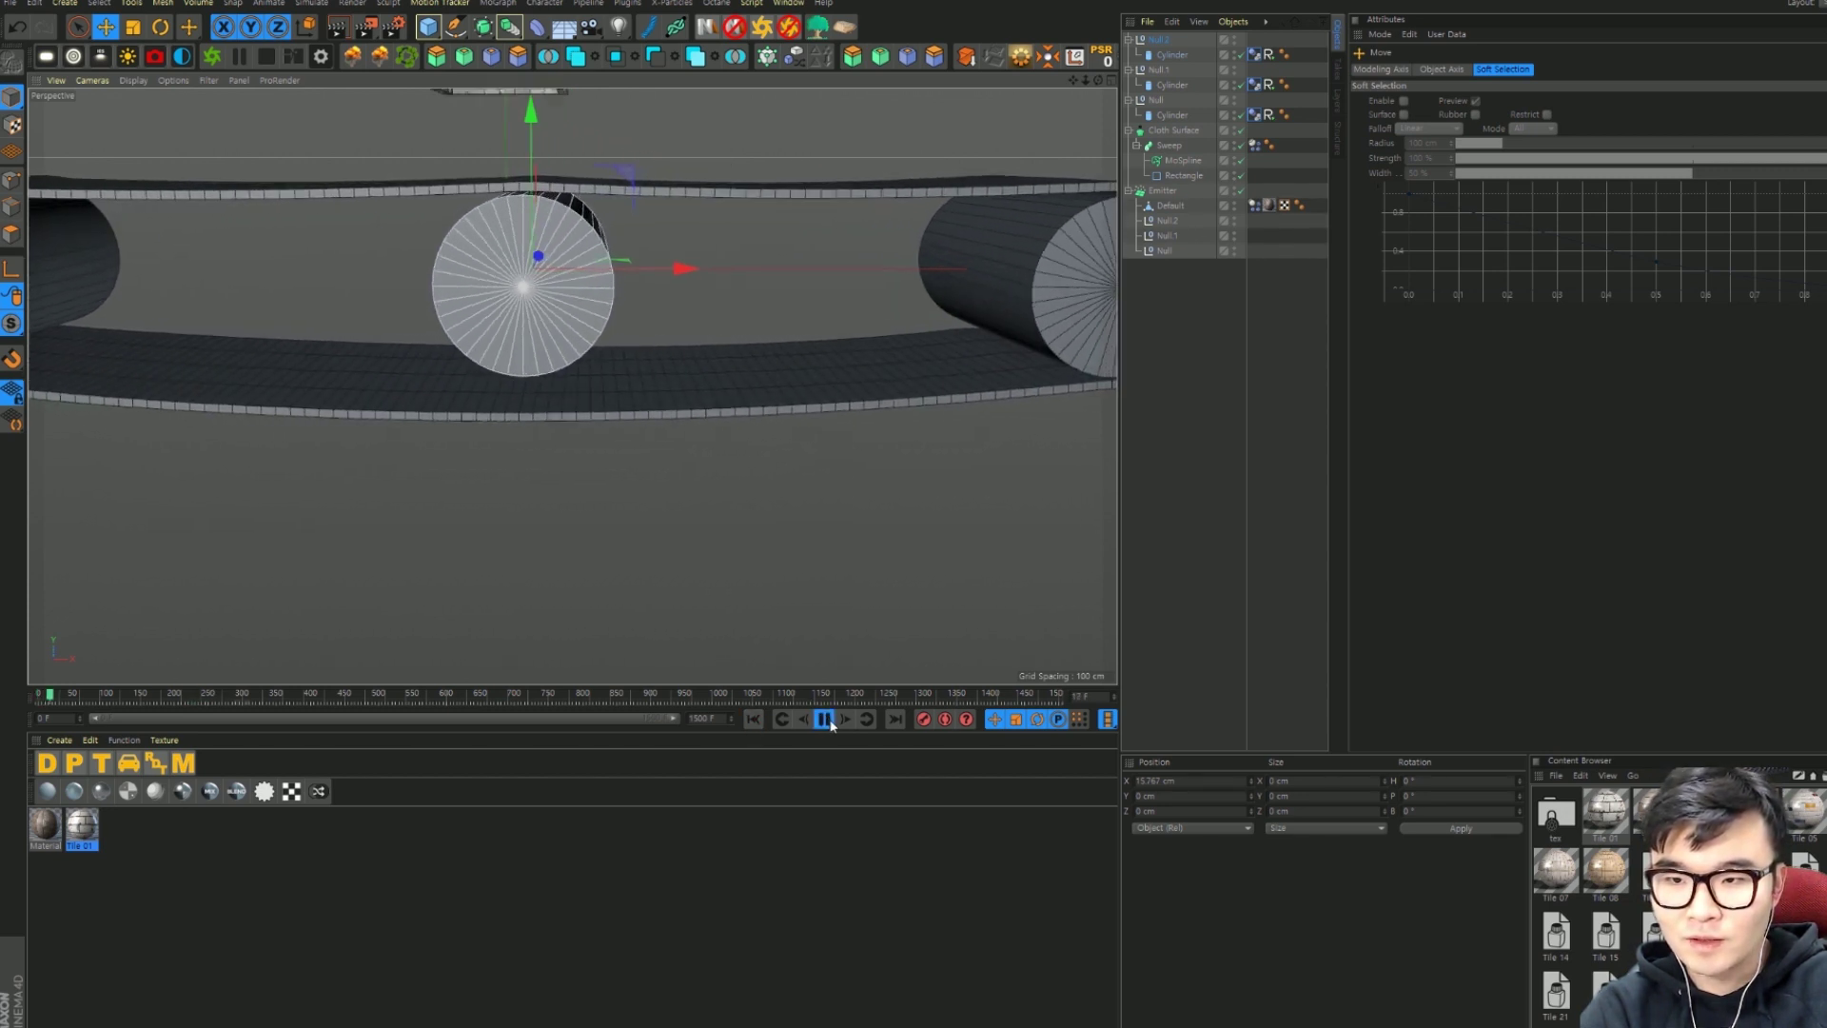
pyautogui.click(754, 719)
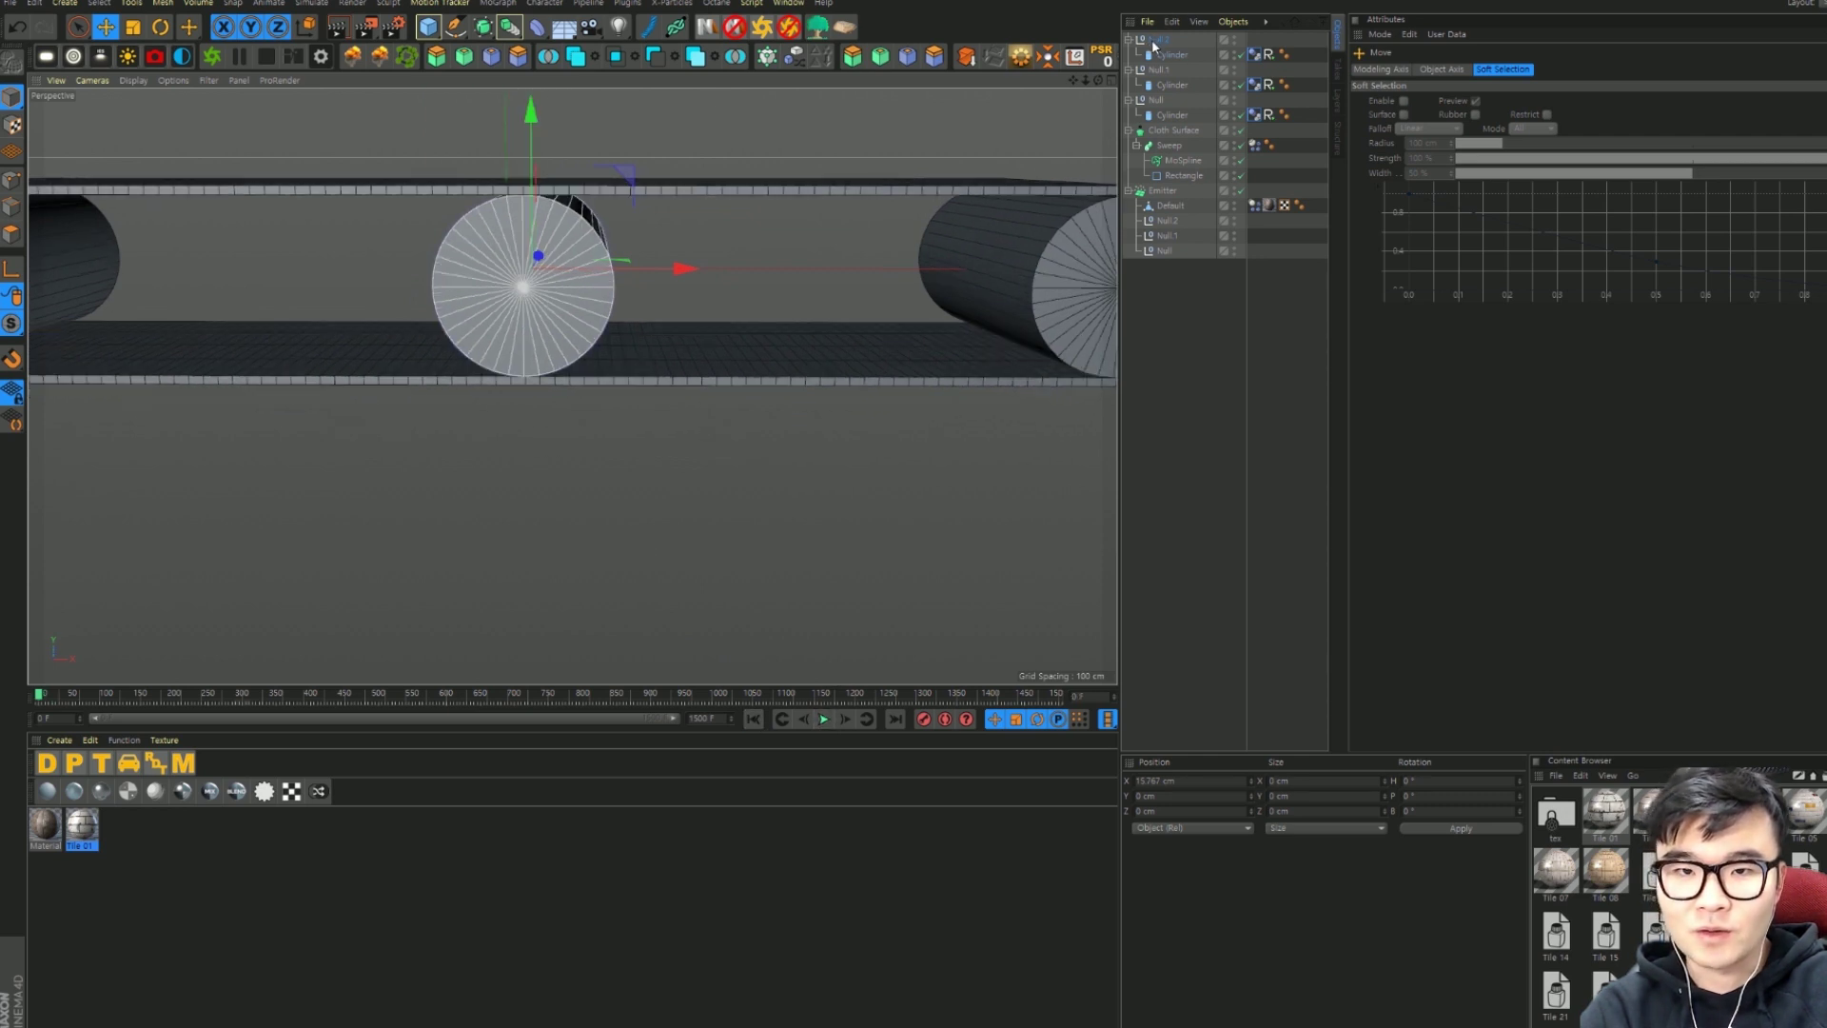
pyautogui.moveTo(1159, 38)
pyautogui.keyDown('ctrl'); pyautogui.moveTo(1159, 38); pyautogui.dragTo(1166, 43); pyautogui.keyUp('ctrl')
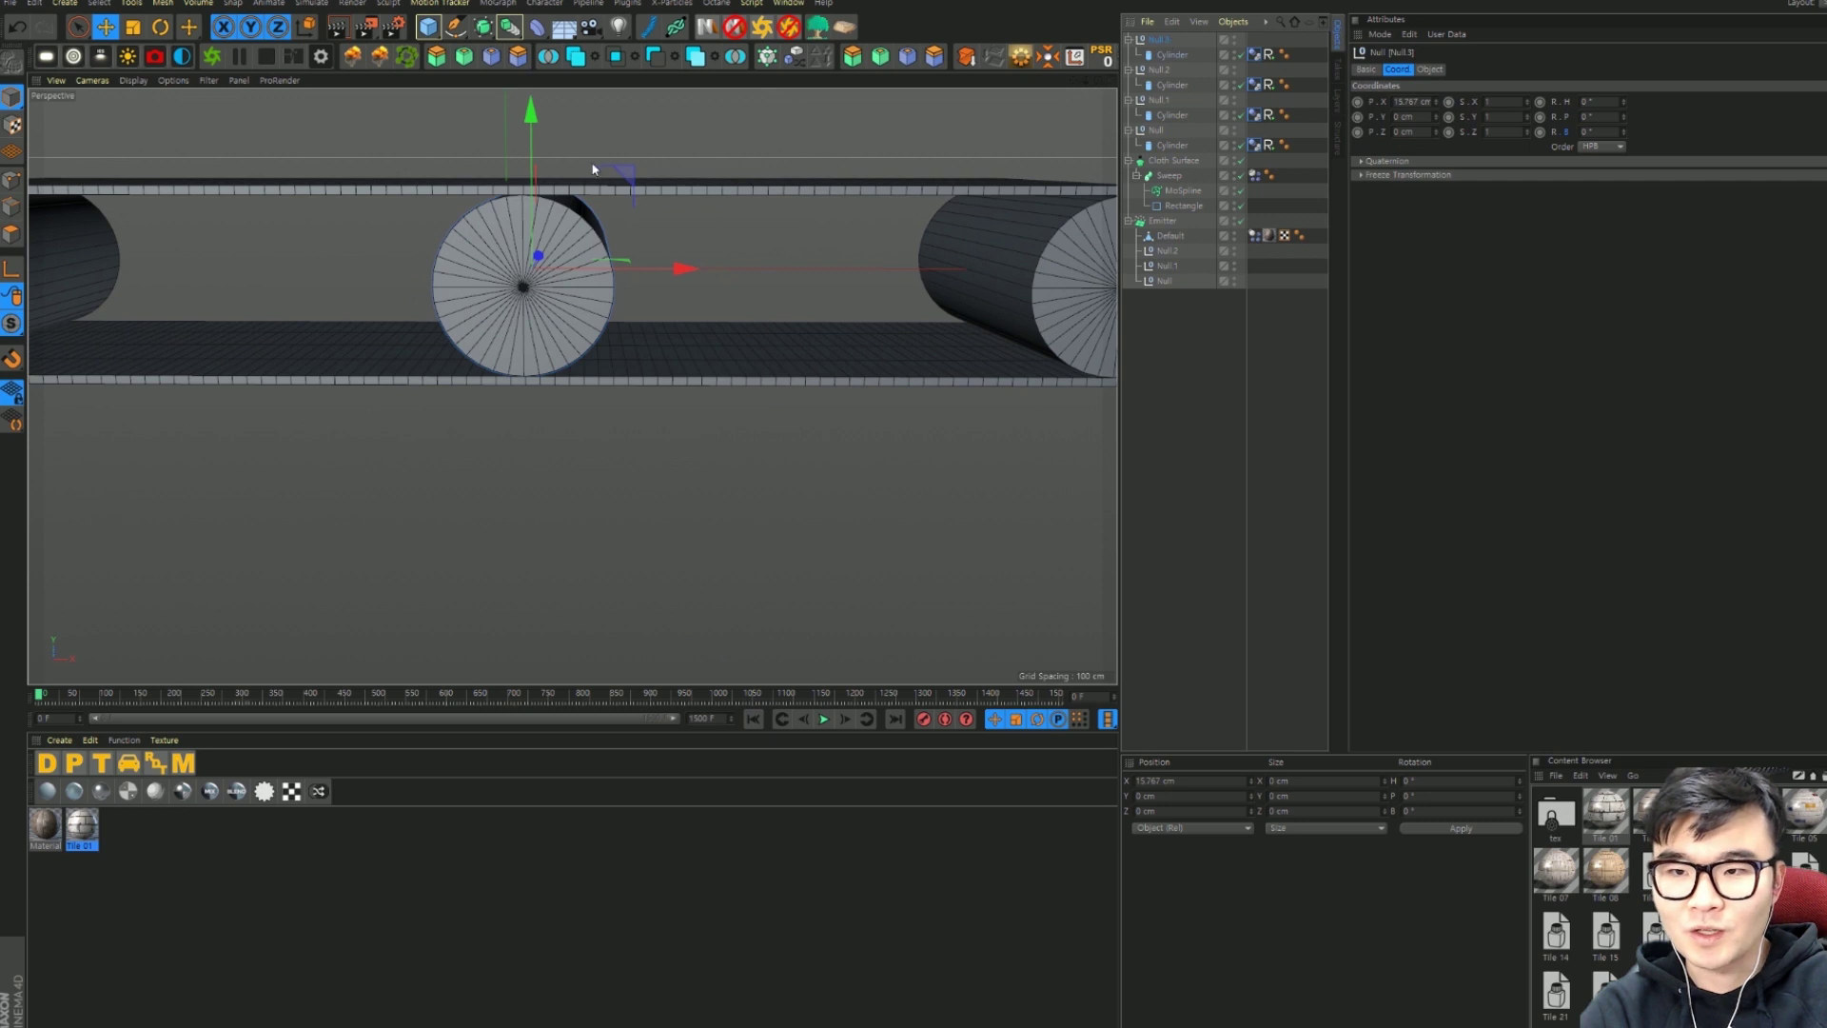
# Step: Place the new roller below the belt at X 166.392, Y -100.22 cm, and copy it to X -163.327 cm
pyautogui.moveTo(531, 152); pyautogui.dragTo(555, 295)
pyautogui.moveTo(683, 436); pyautogui.dragTo(901, 419)
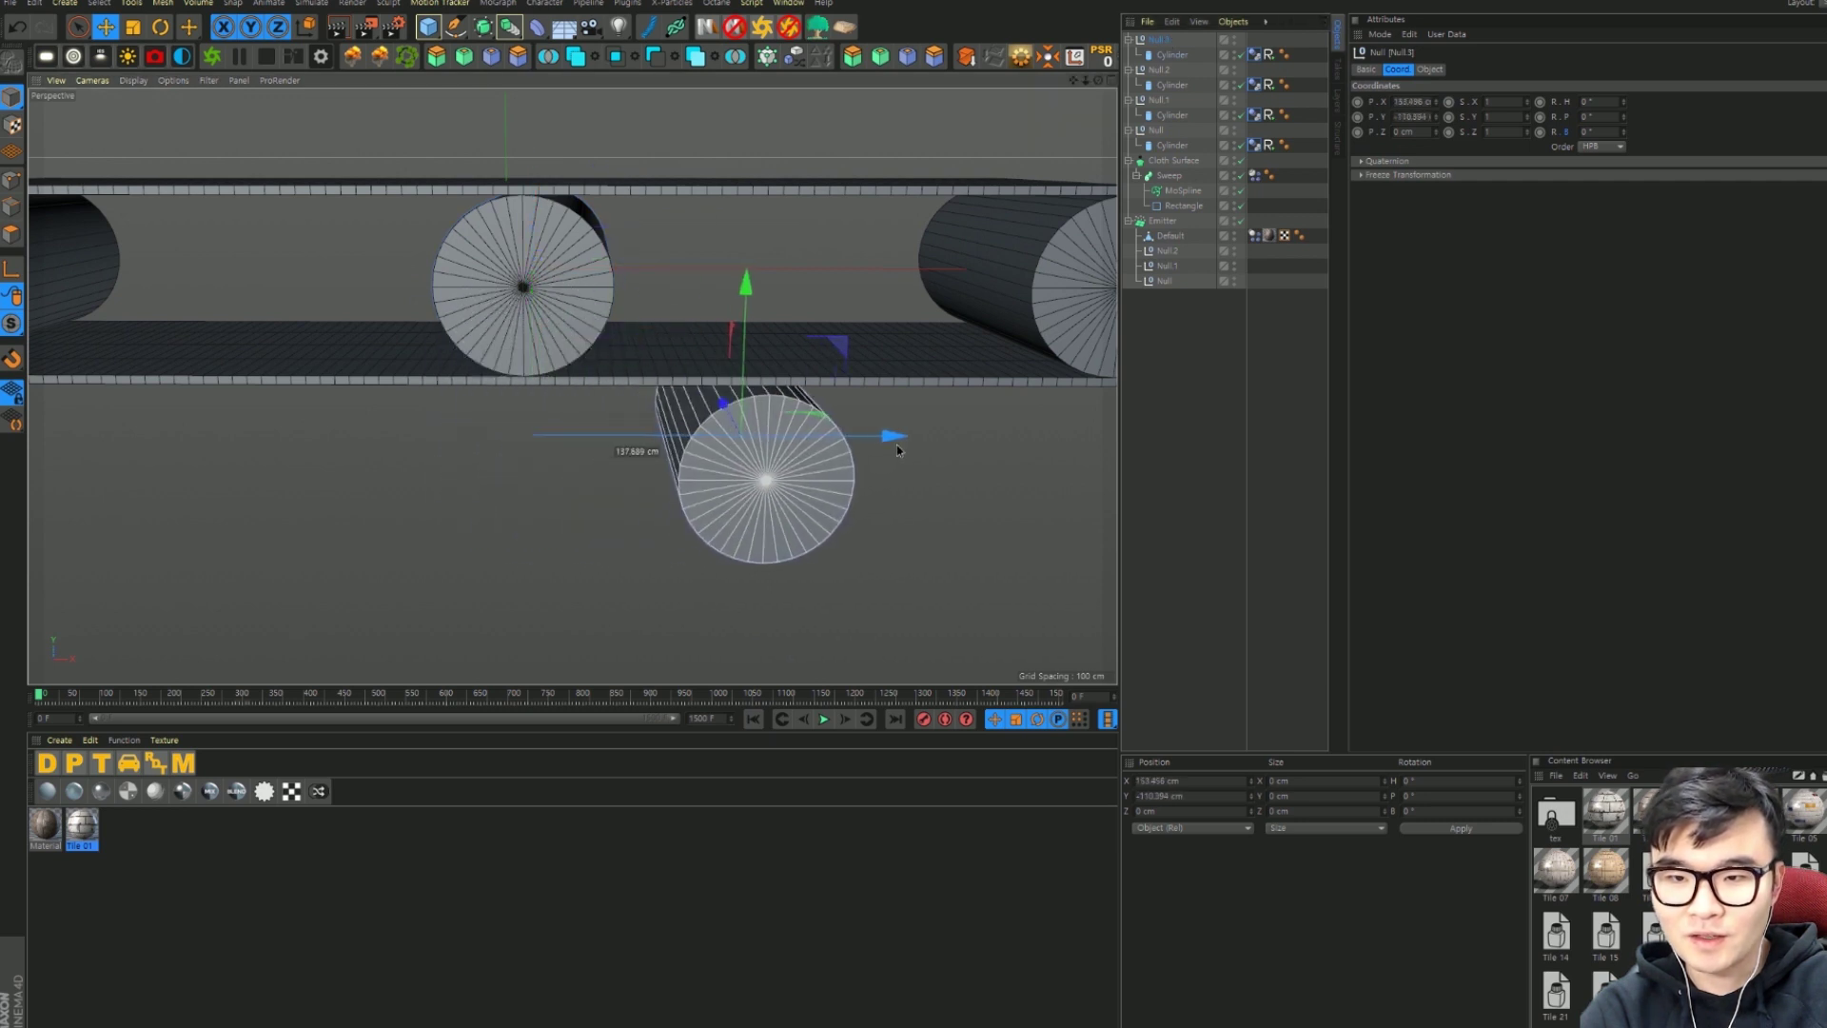
pyautogui.moveTo(774, 293); pyautogui.dragTo(783, 278)
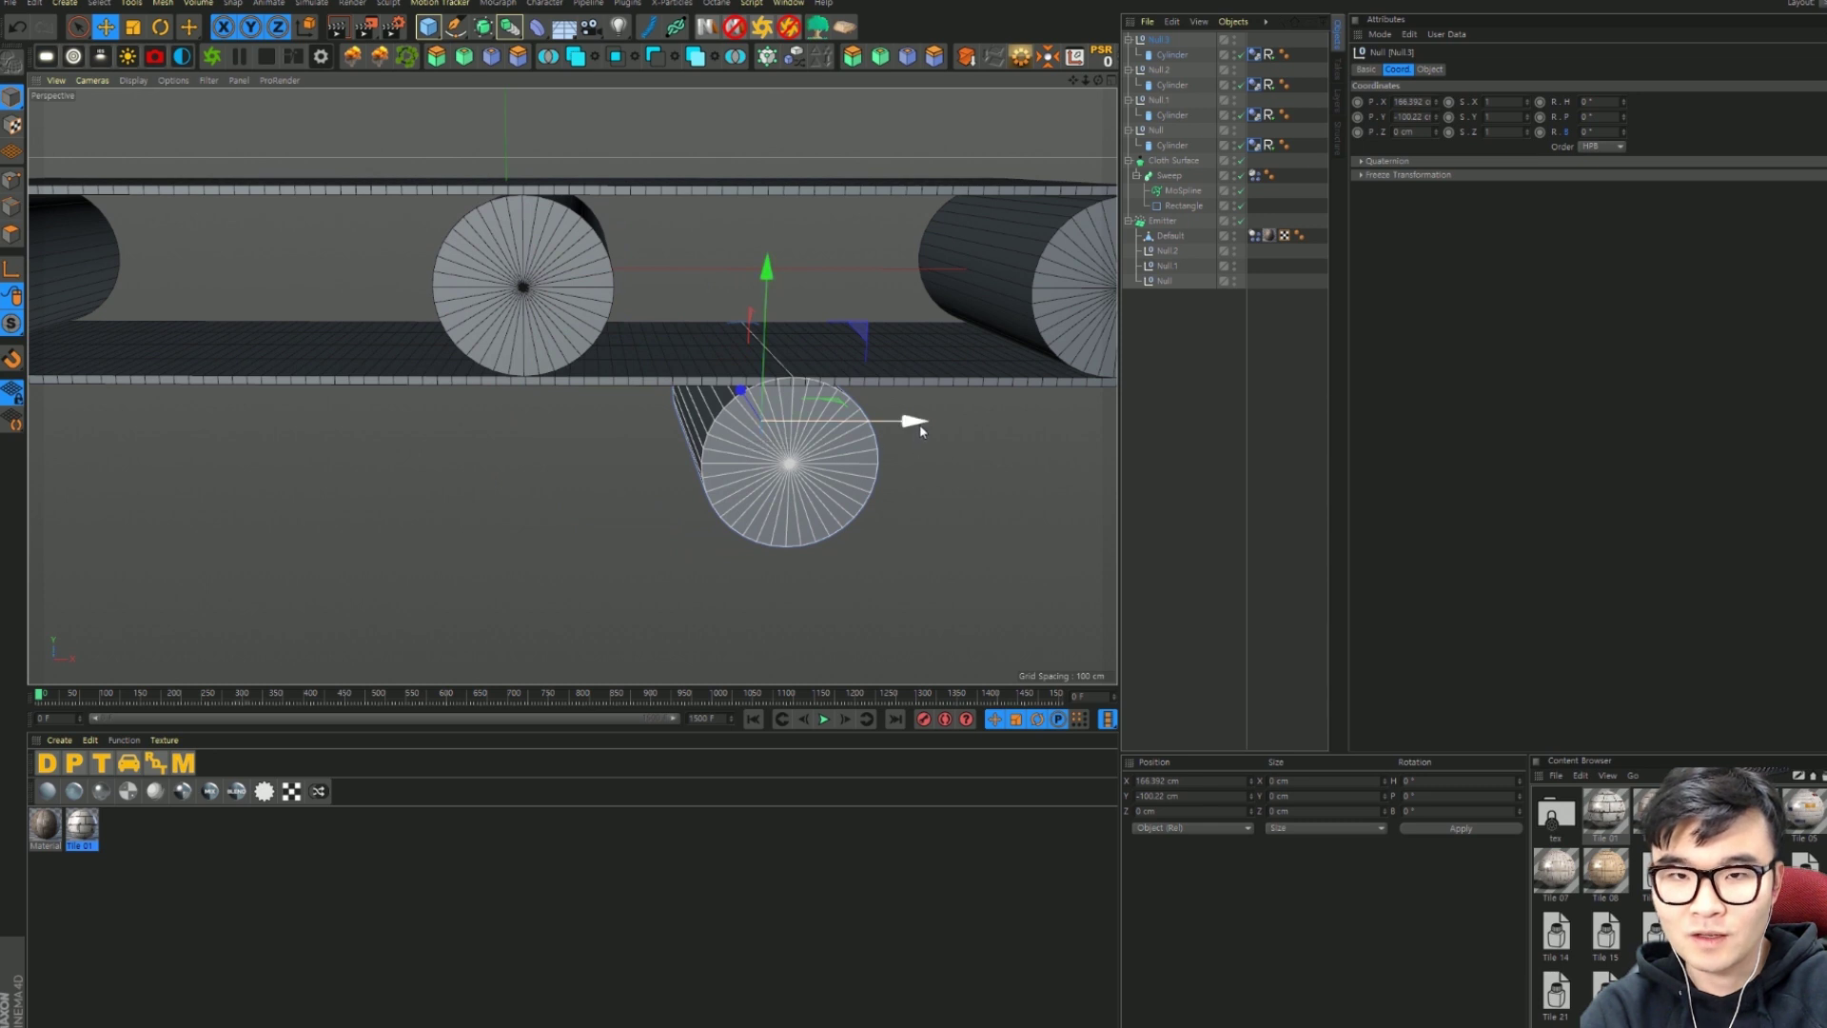
pyautogui.keyDown('ctrl'); pyautogui.moveTo(911, 420); pyautogui.dragTo(409, 424); pyautogui.keyUp('ctrl')
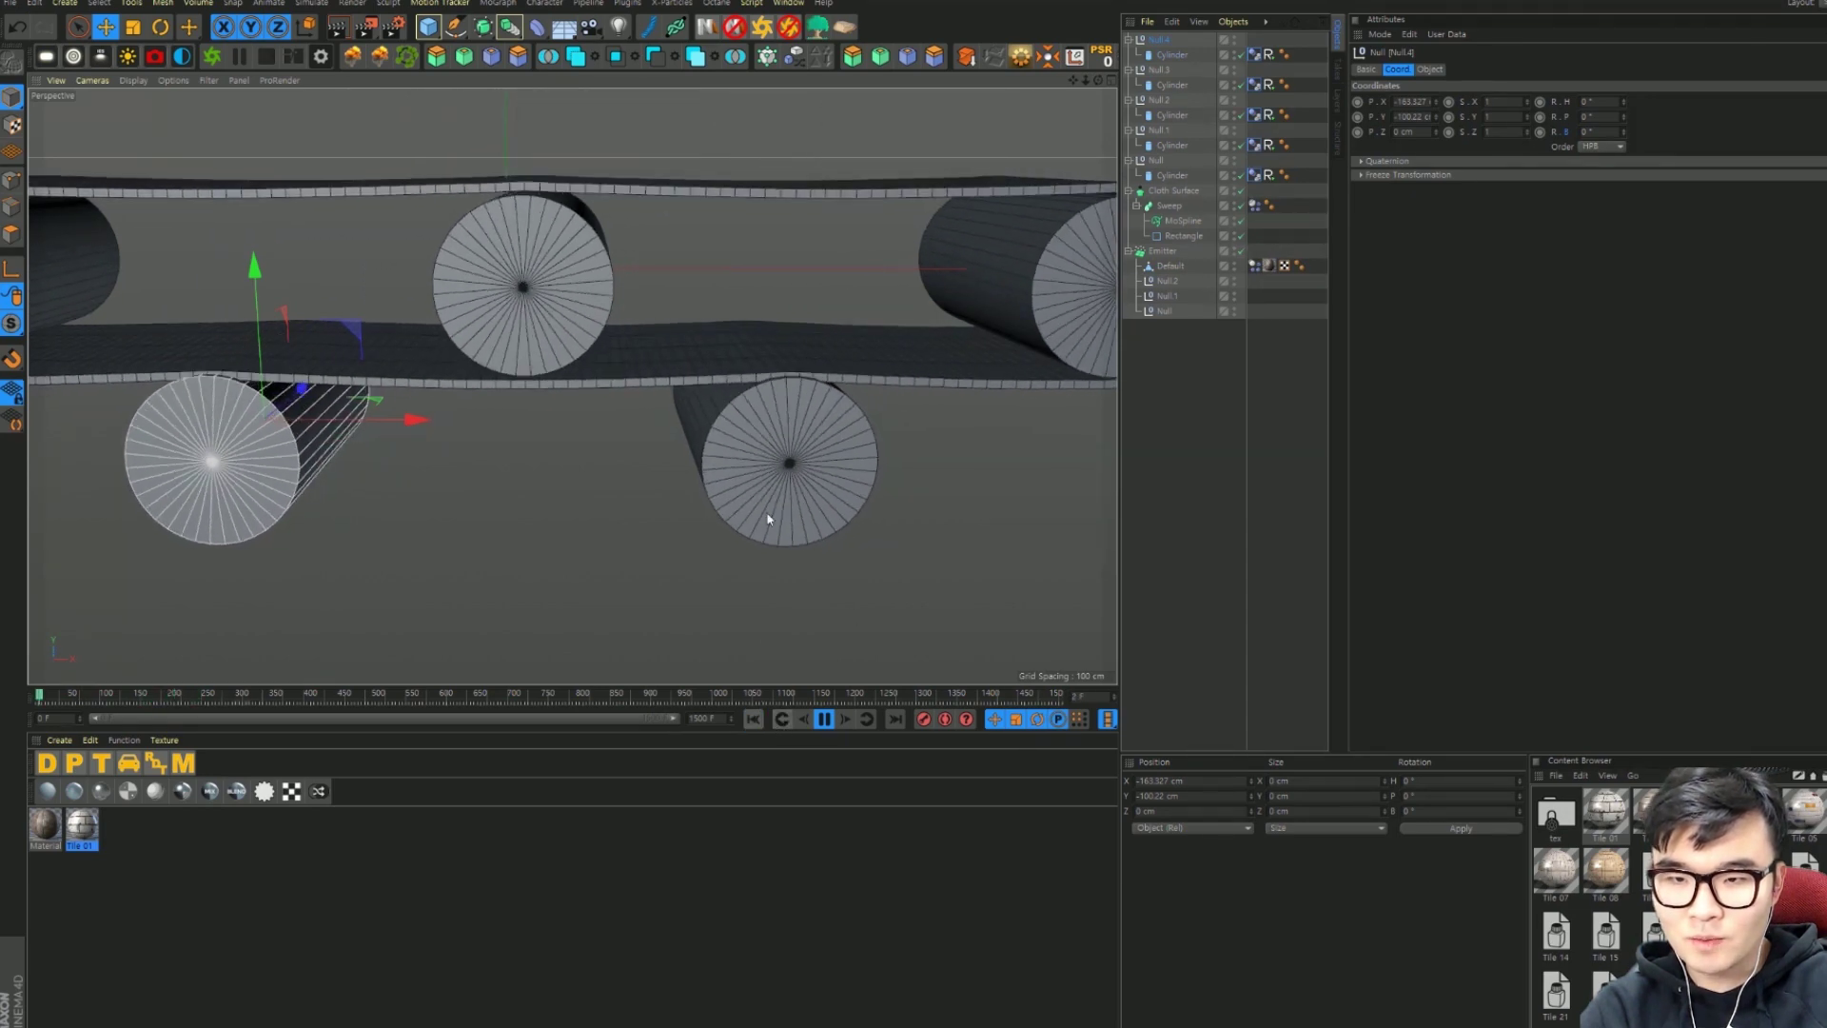
# Step: Test-run the simulation to watch the crate on the belt with lower rollers
pyautogui.click(825, 720)
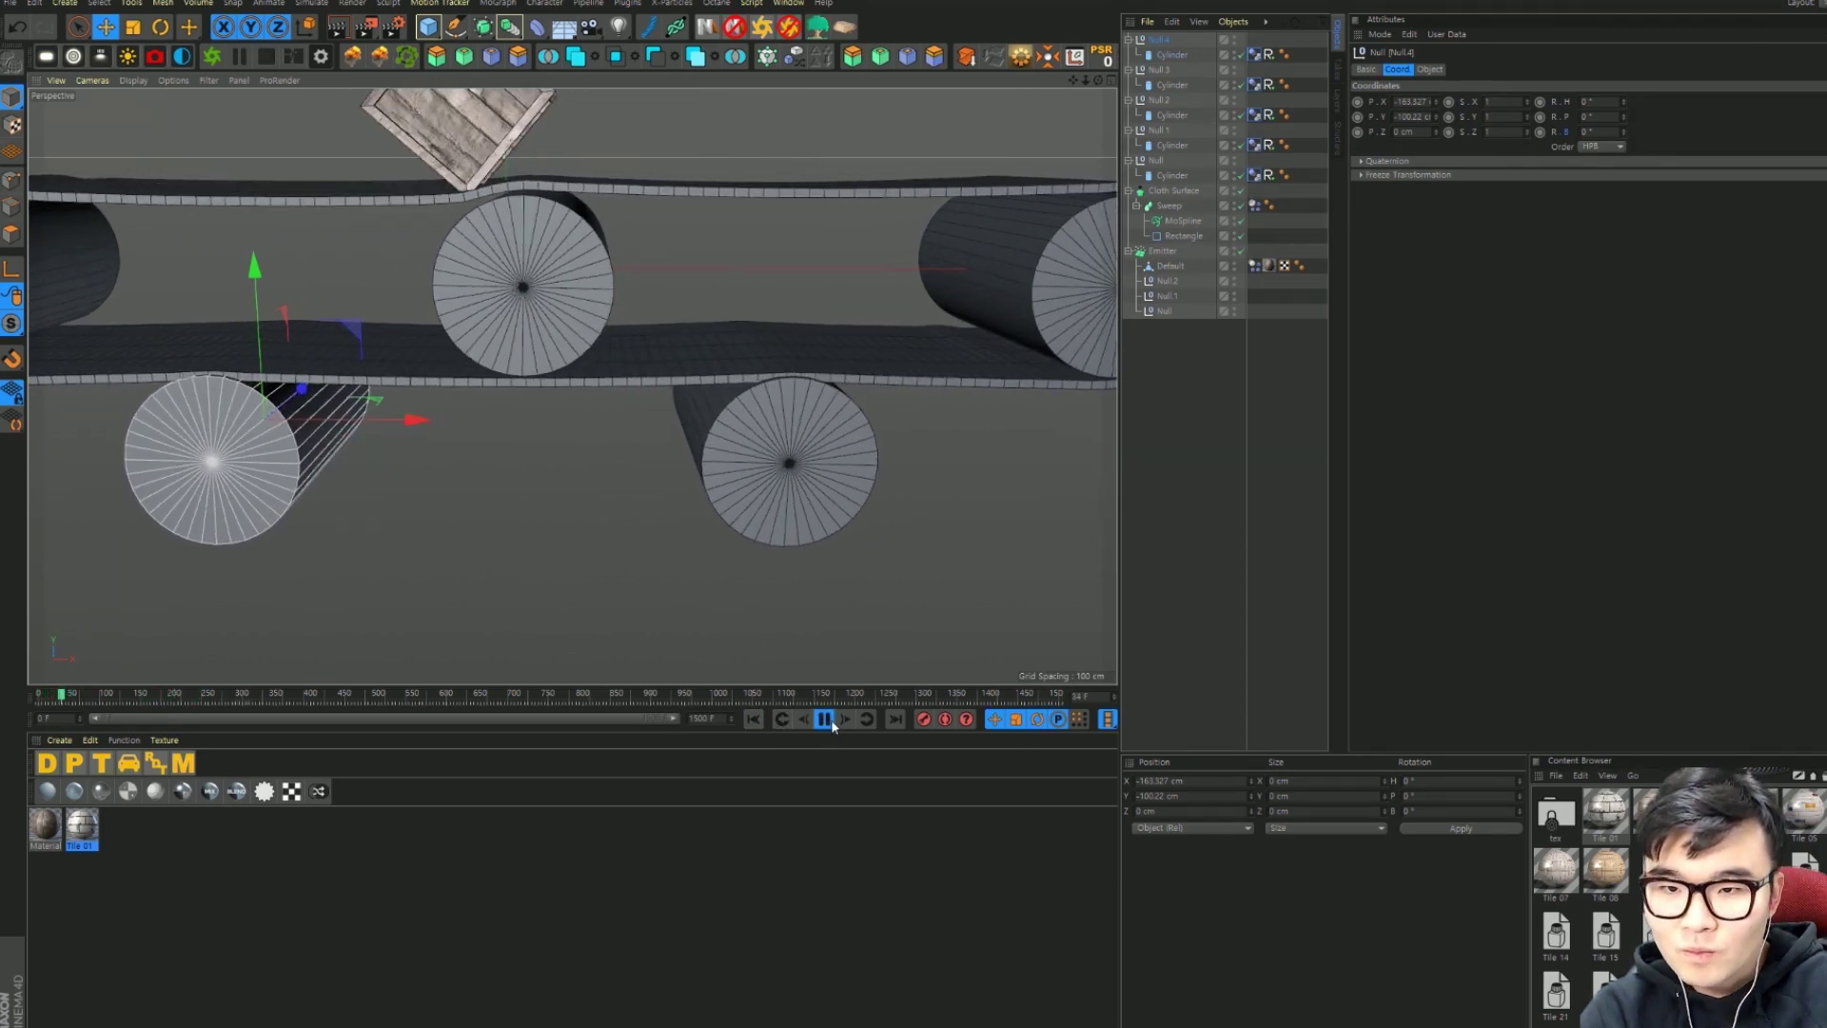
pyautogui.click(825, 721)
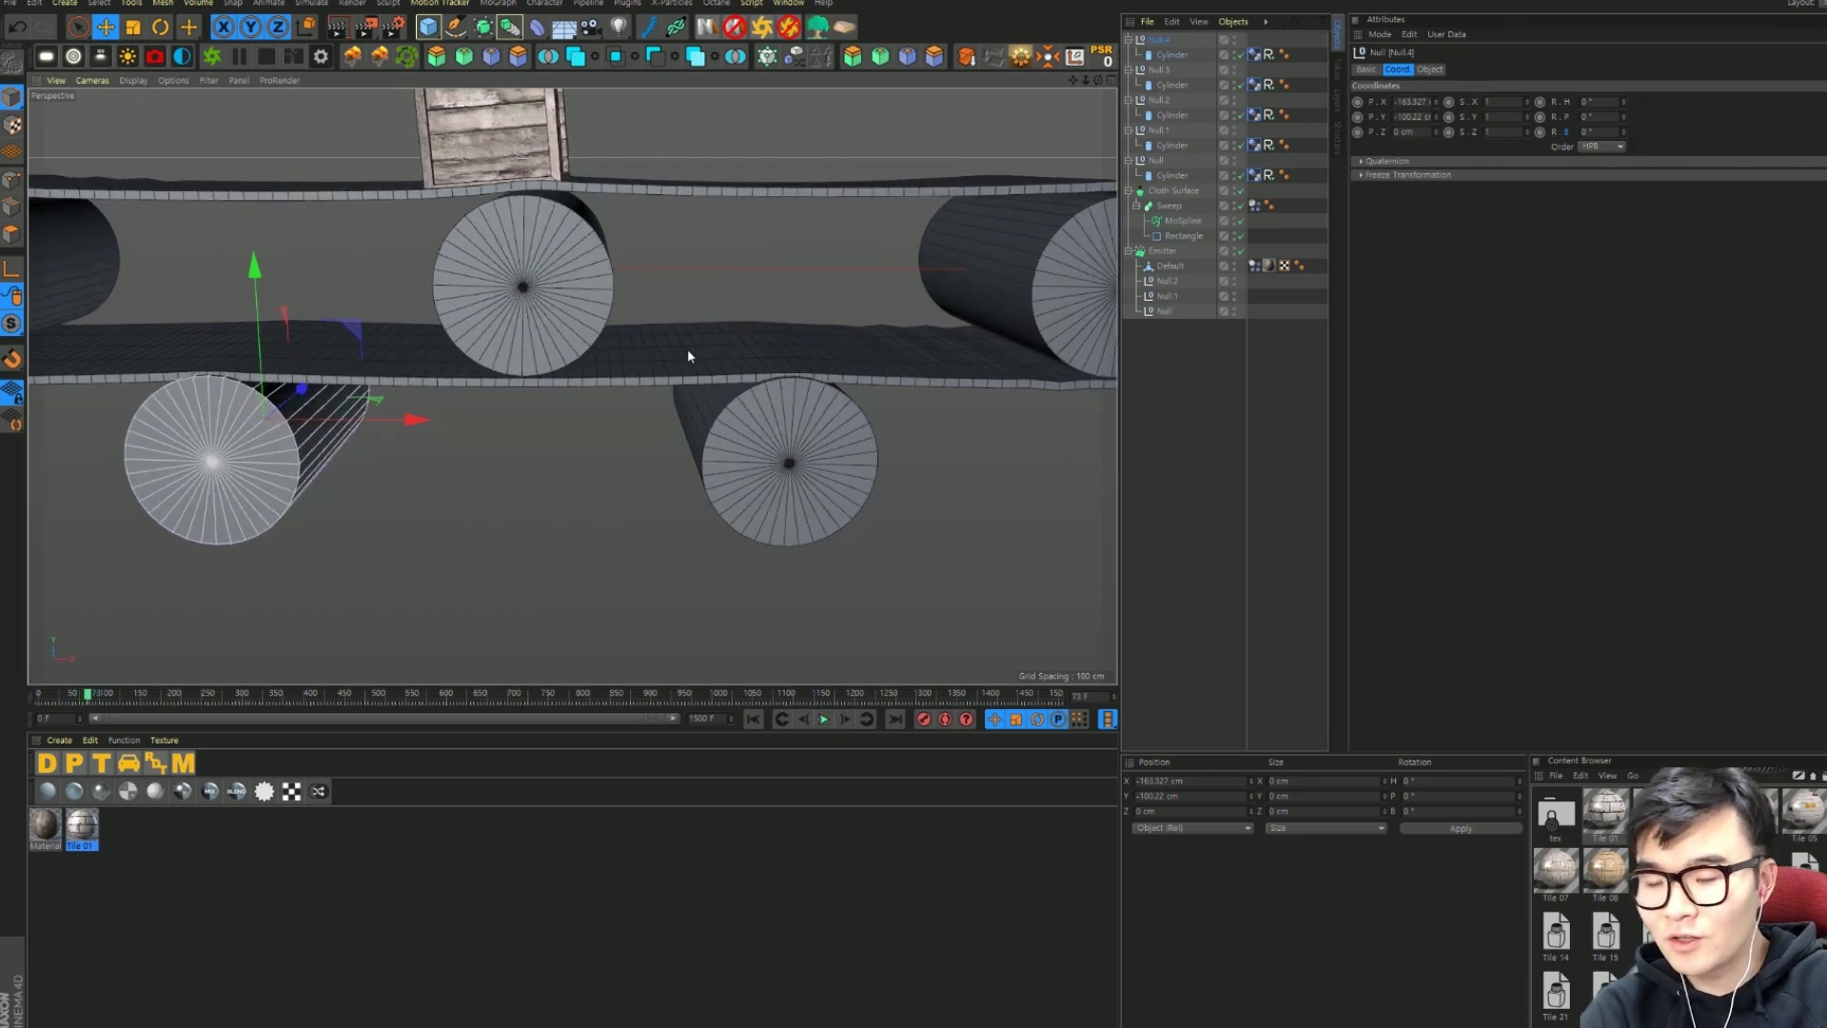
pyautogui.click(813, 436)
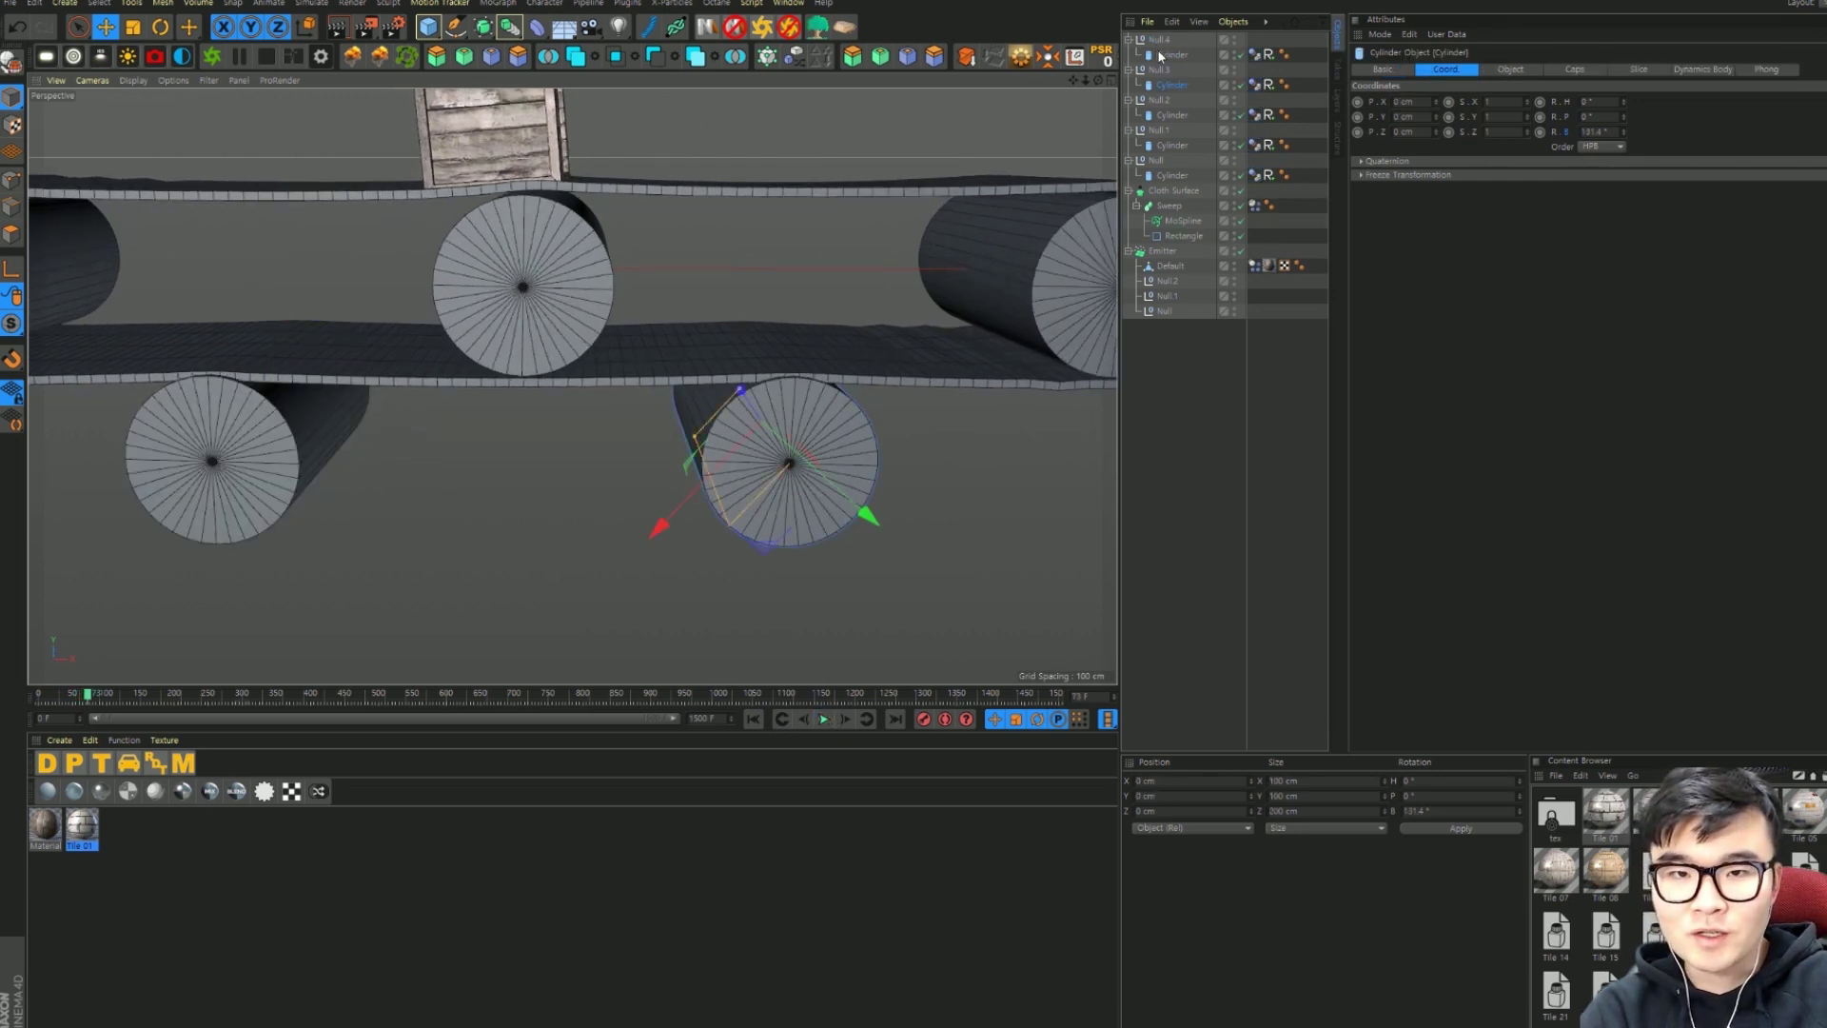
# Step: Check the rollers' Signal tags and the lower right roller's coordinates, then replay from frame 0
pyautogui.click(1266, 56)
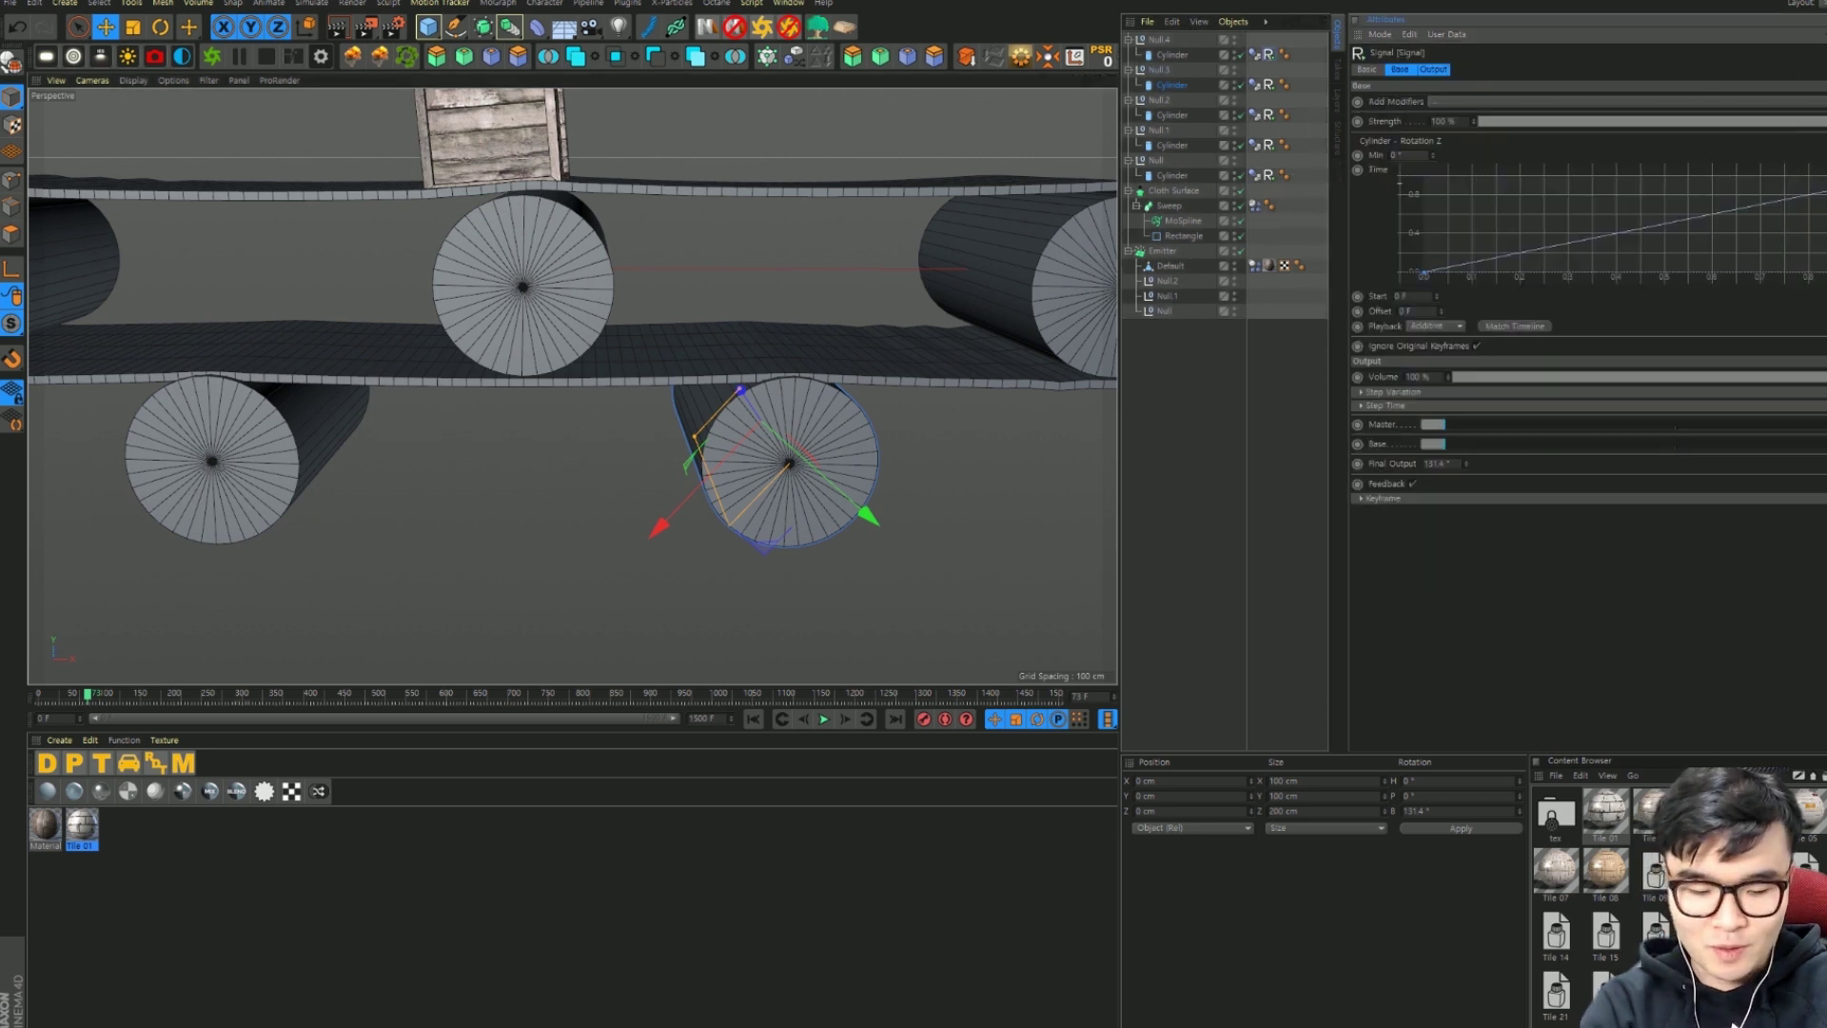
pyautogui.click(1272, 86)
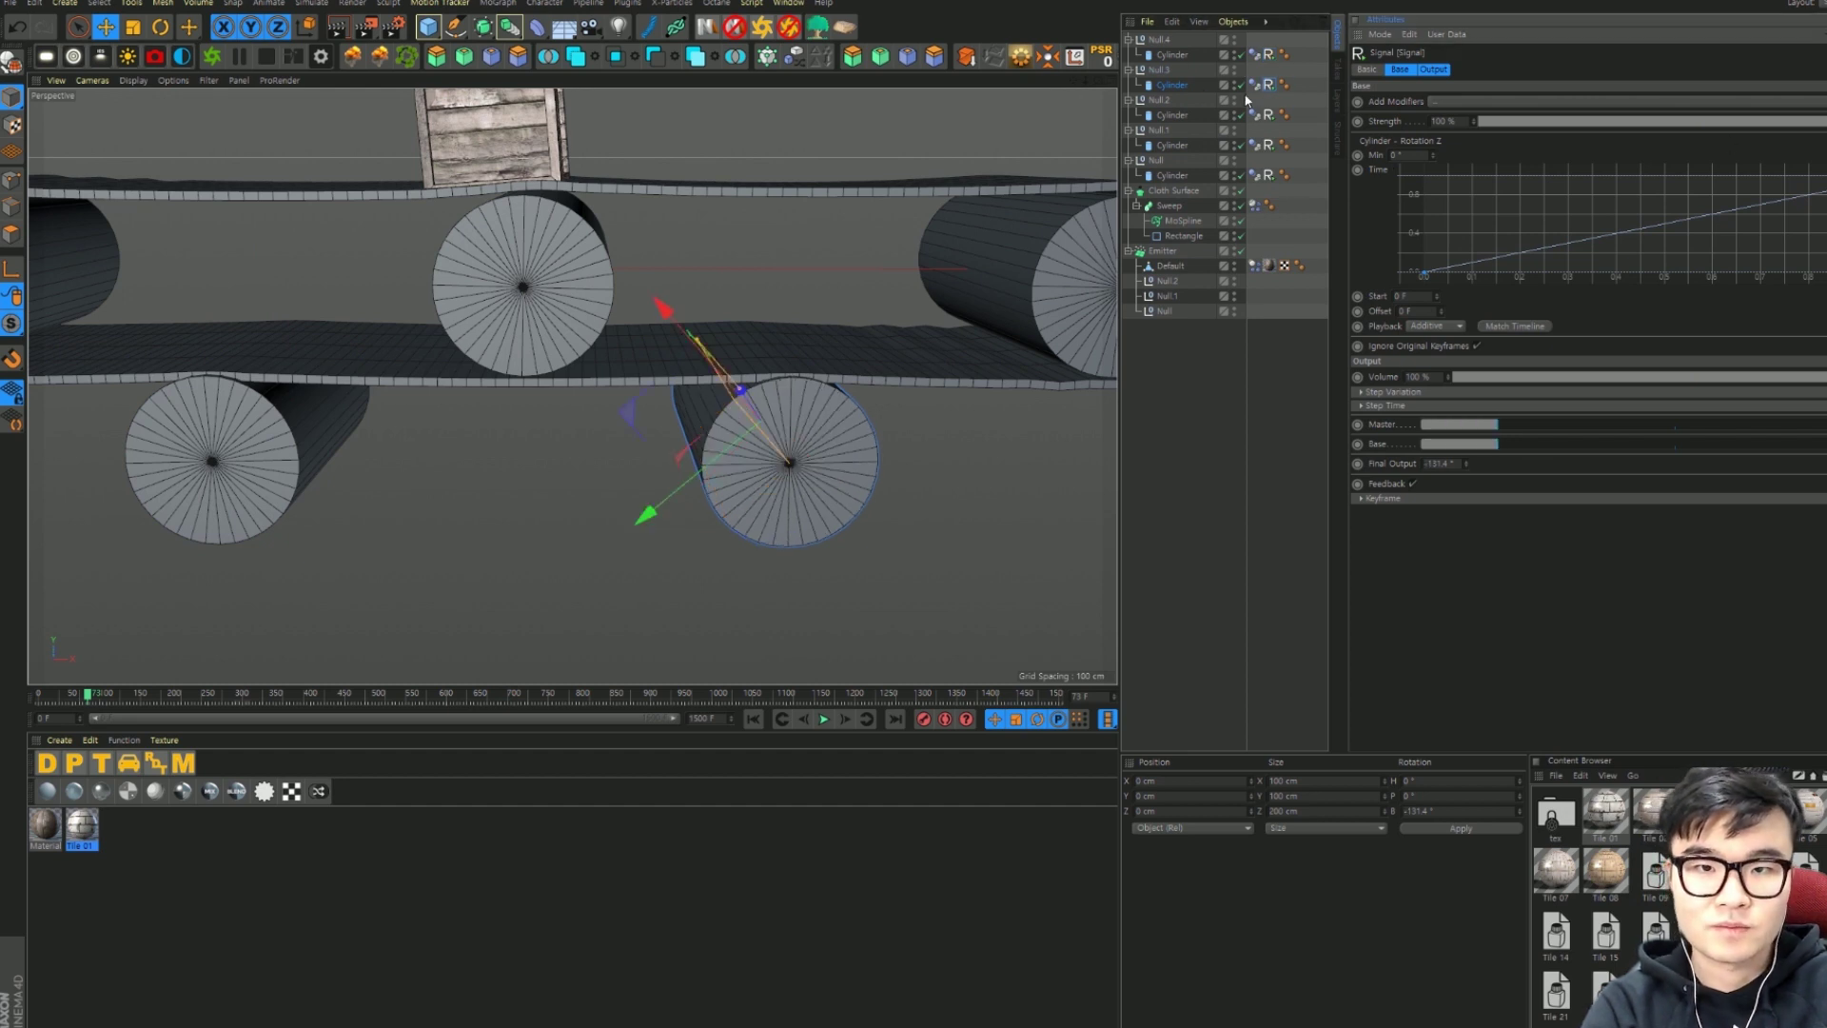
pyautogui.click(1179, 87)
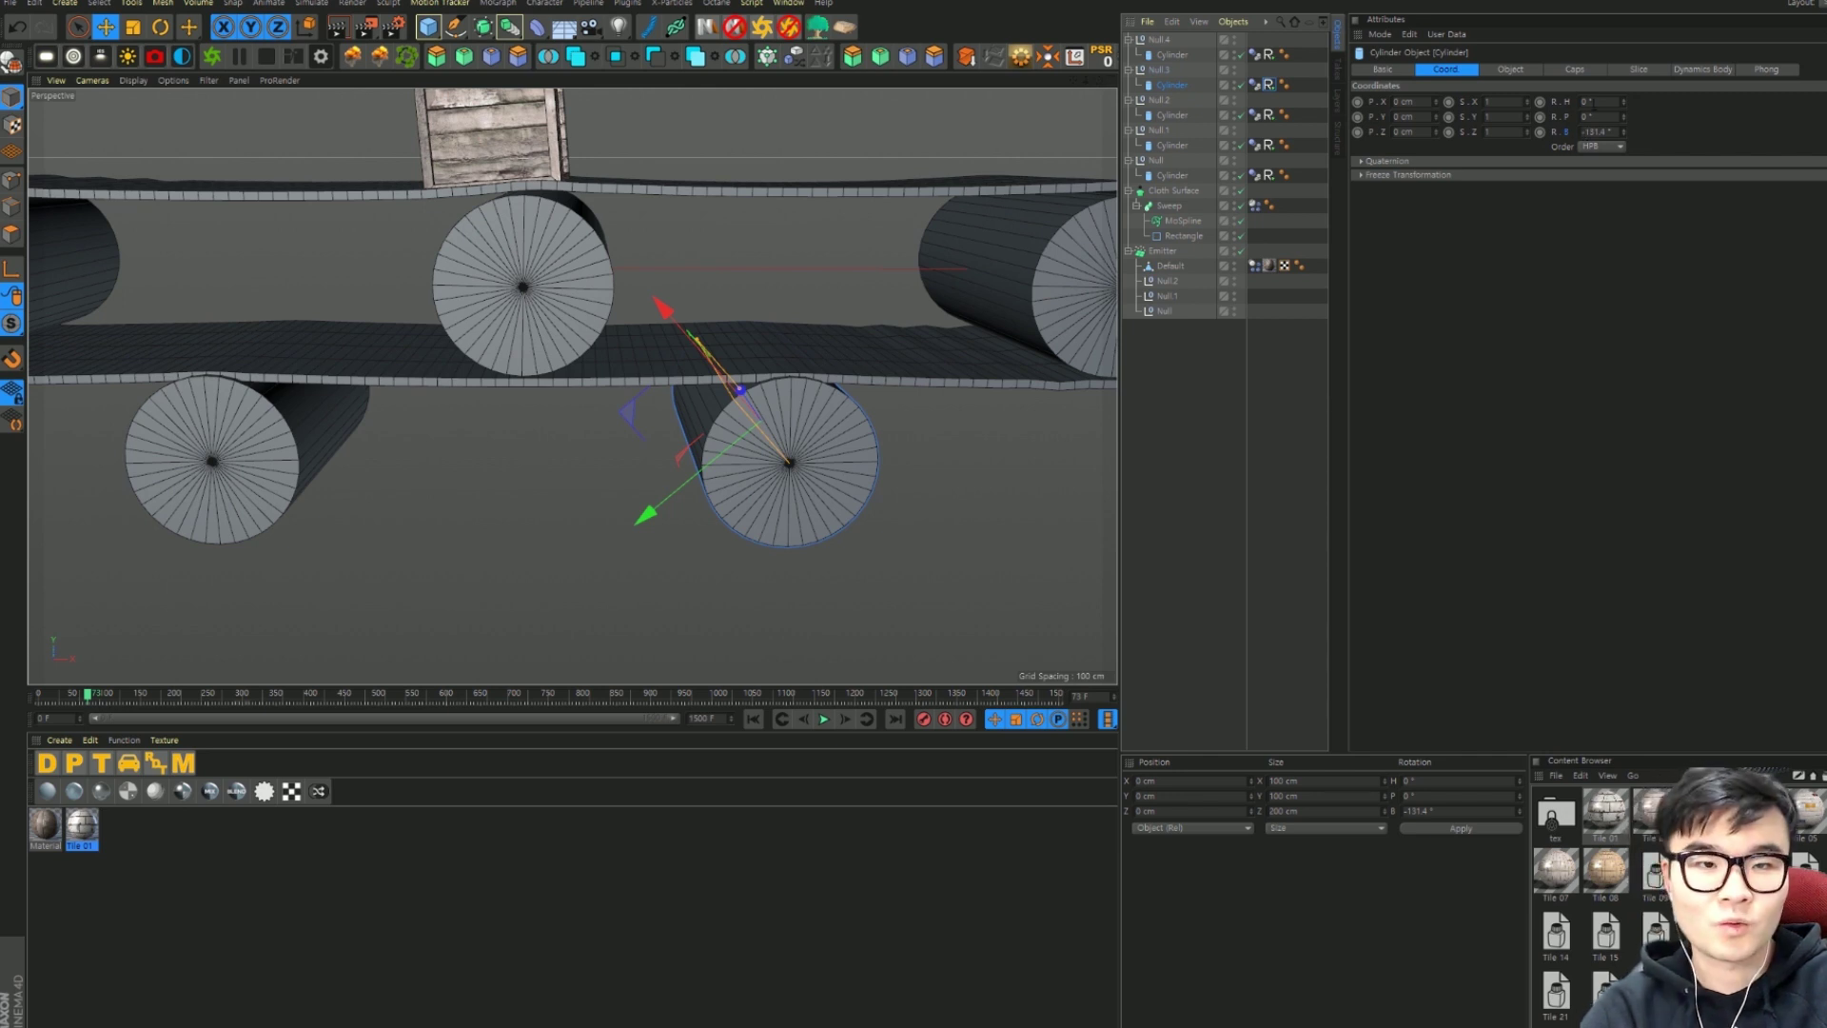
pyautogui.click(753, 719)
pyautogui.click(824, 719)
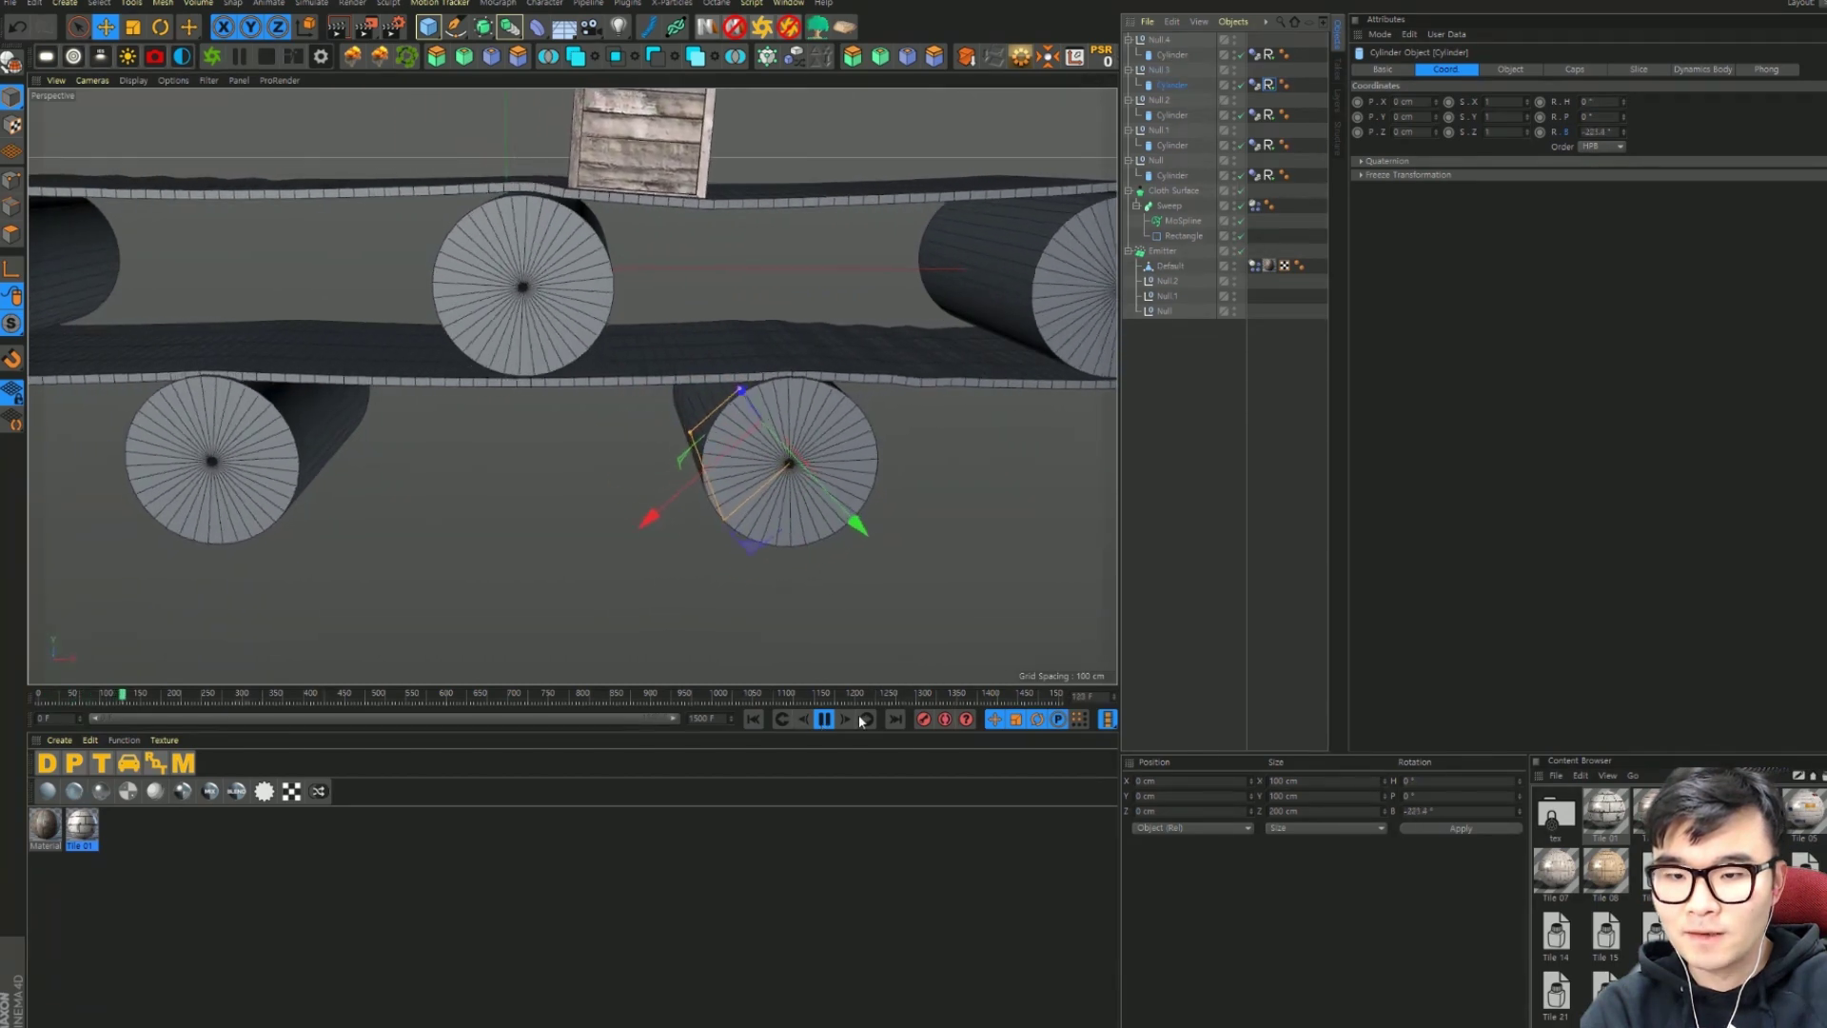
# Step: Stop playback and set the roller dynamics tag's Collision Size Increment to 0 cm
pyautogui.press('F8')
pyautogui.scroll(2, 780, 447)
pyautogui.scroll(1, 777, 368)
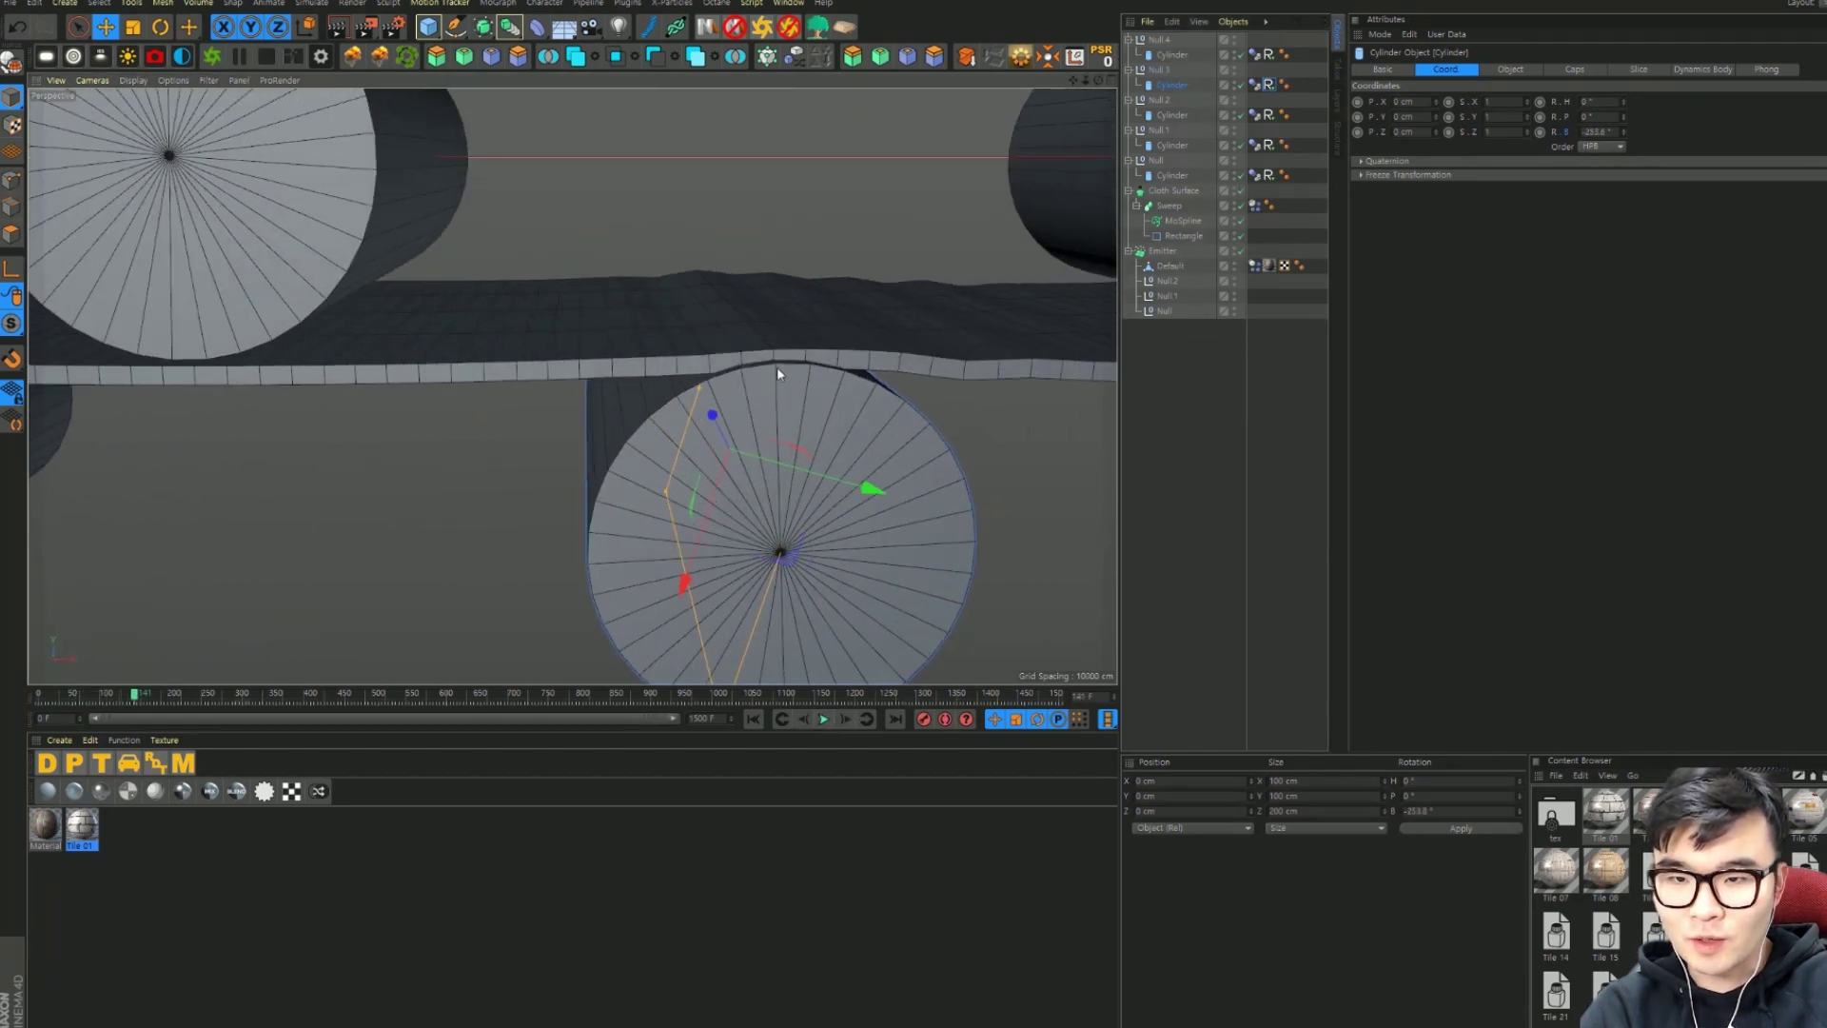
pyautogui.scroll(1, 776, 367)
pyautogui.scroll(1, 782, 377)
pyautogui.scroll(1, 782, 377)
pyautogui.scroll(1, 784, 373)
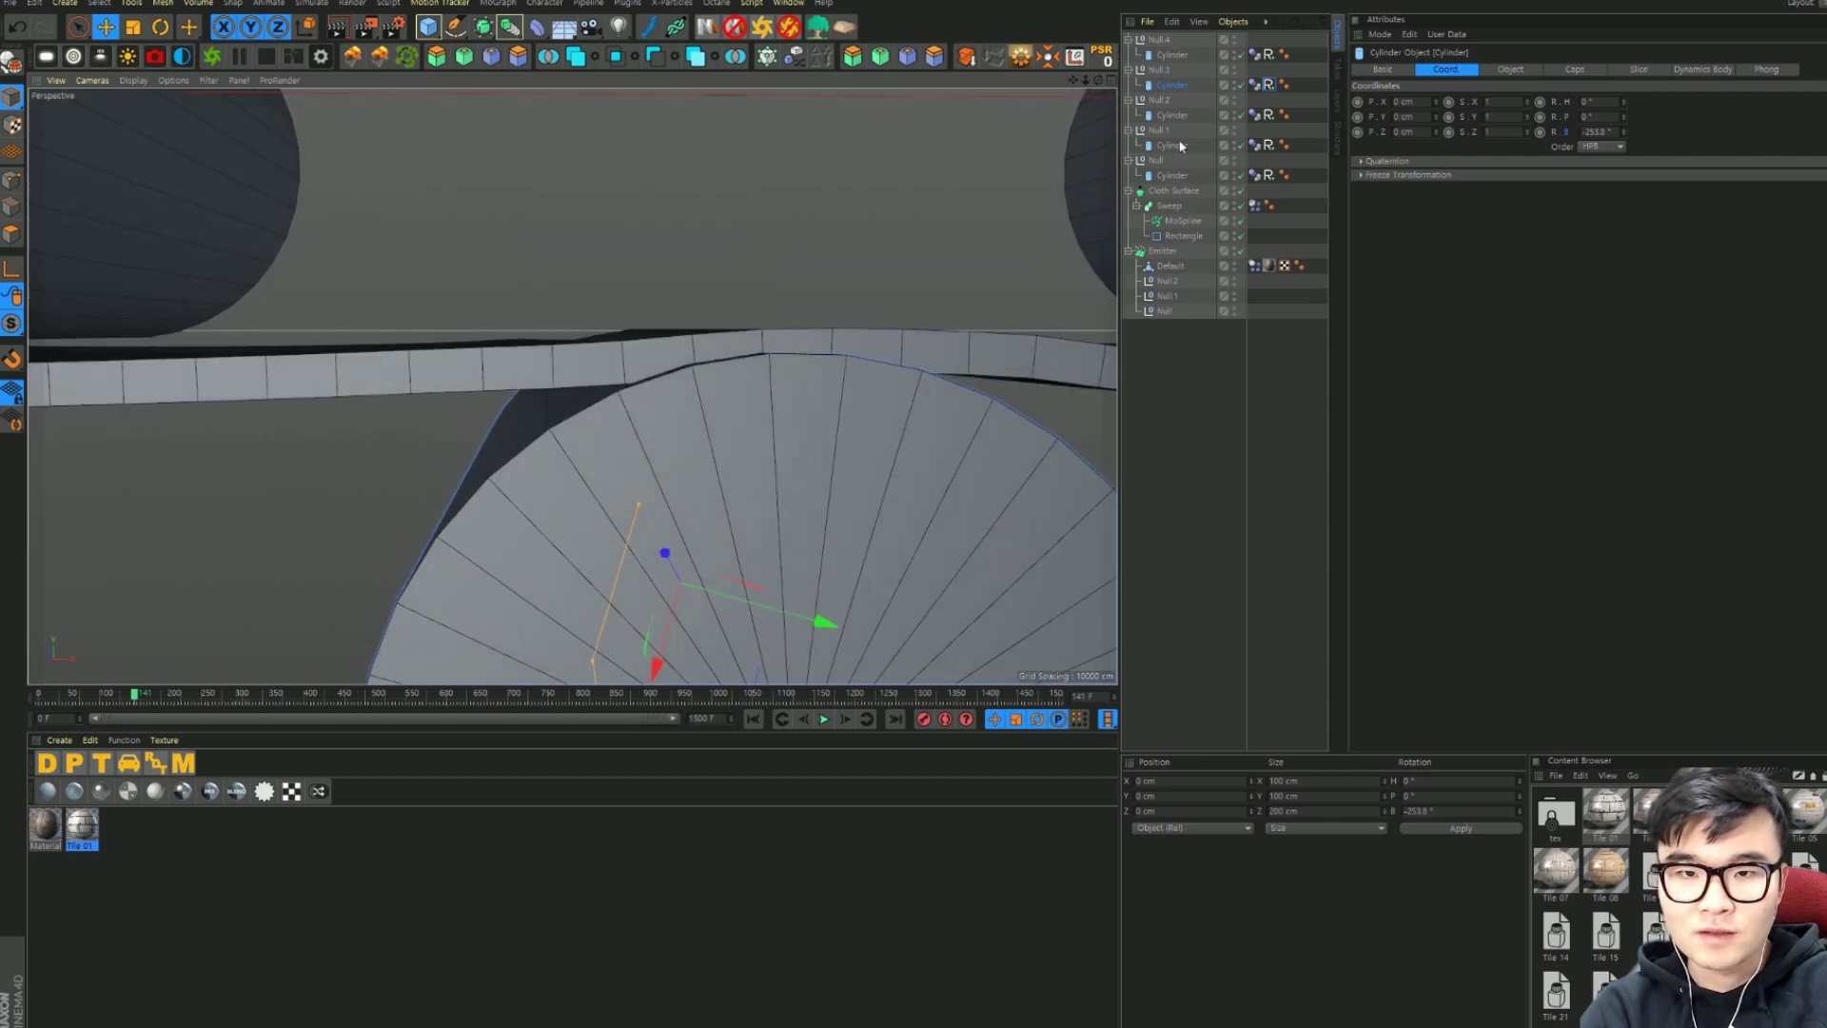
pyautogui.click(1266, 55)
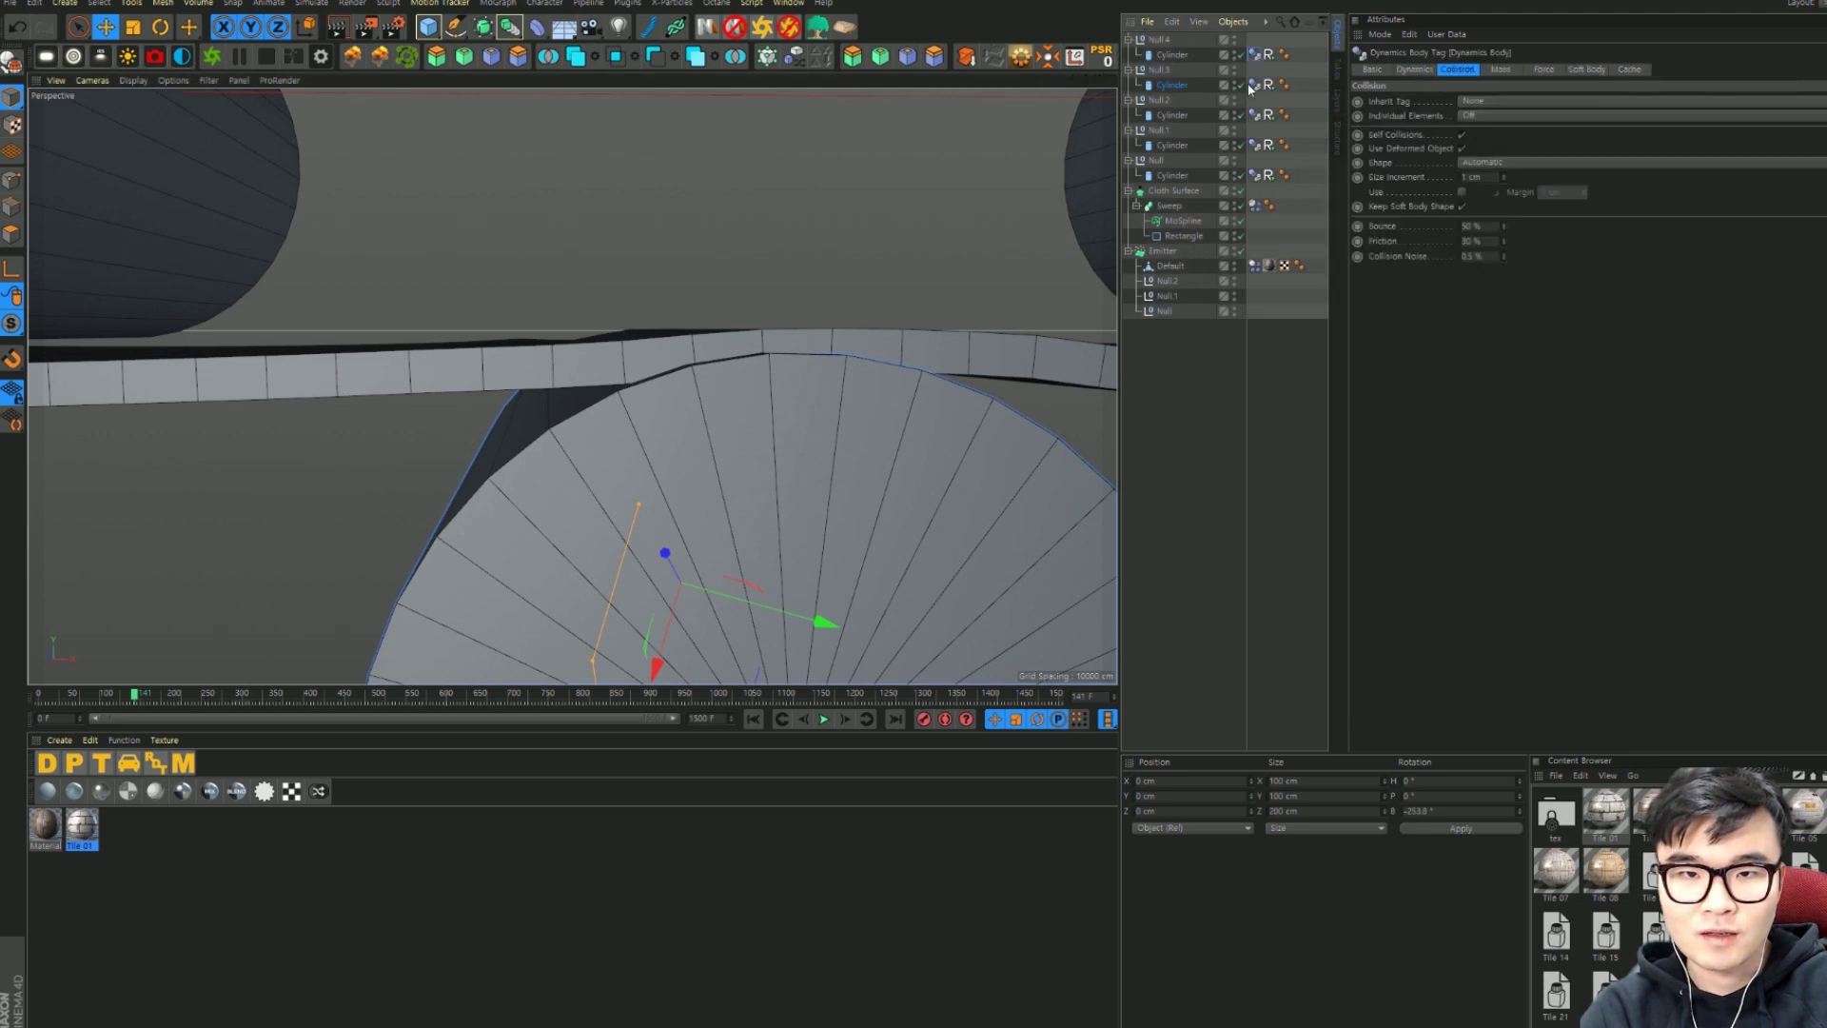
pyautogui.click(1504, 174)
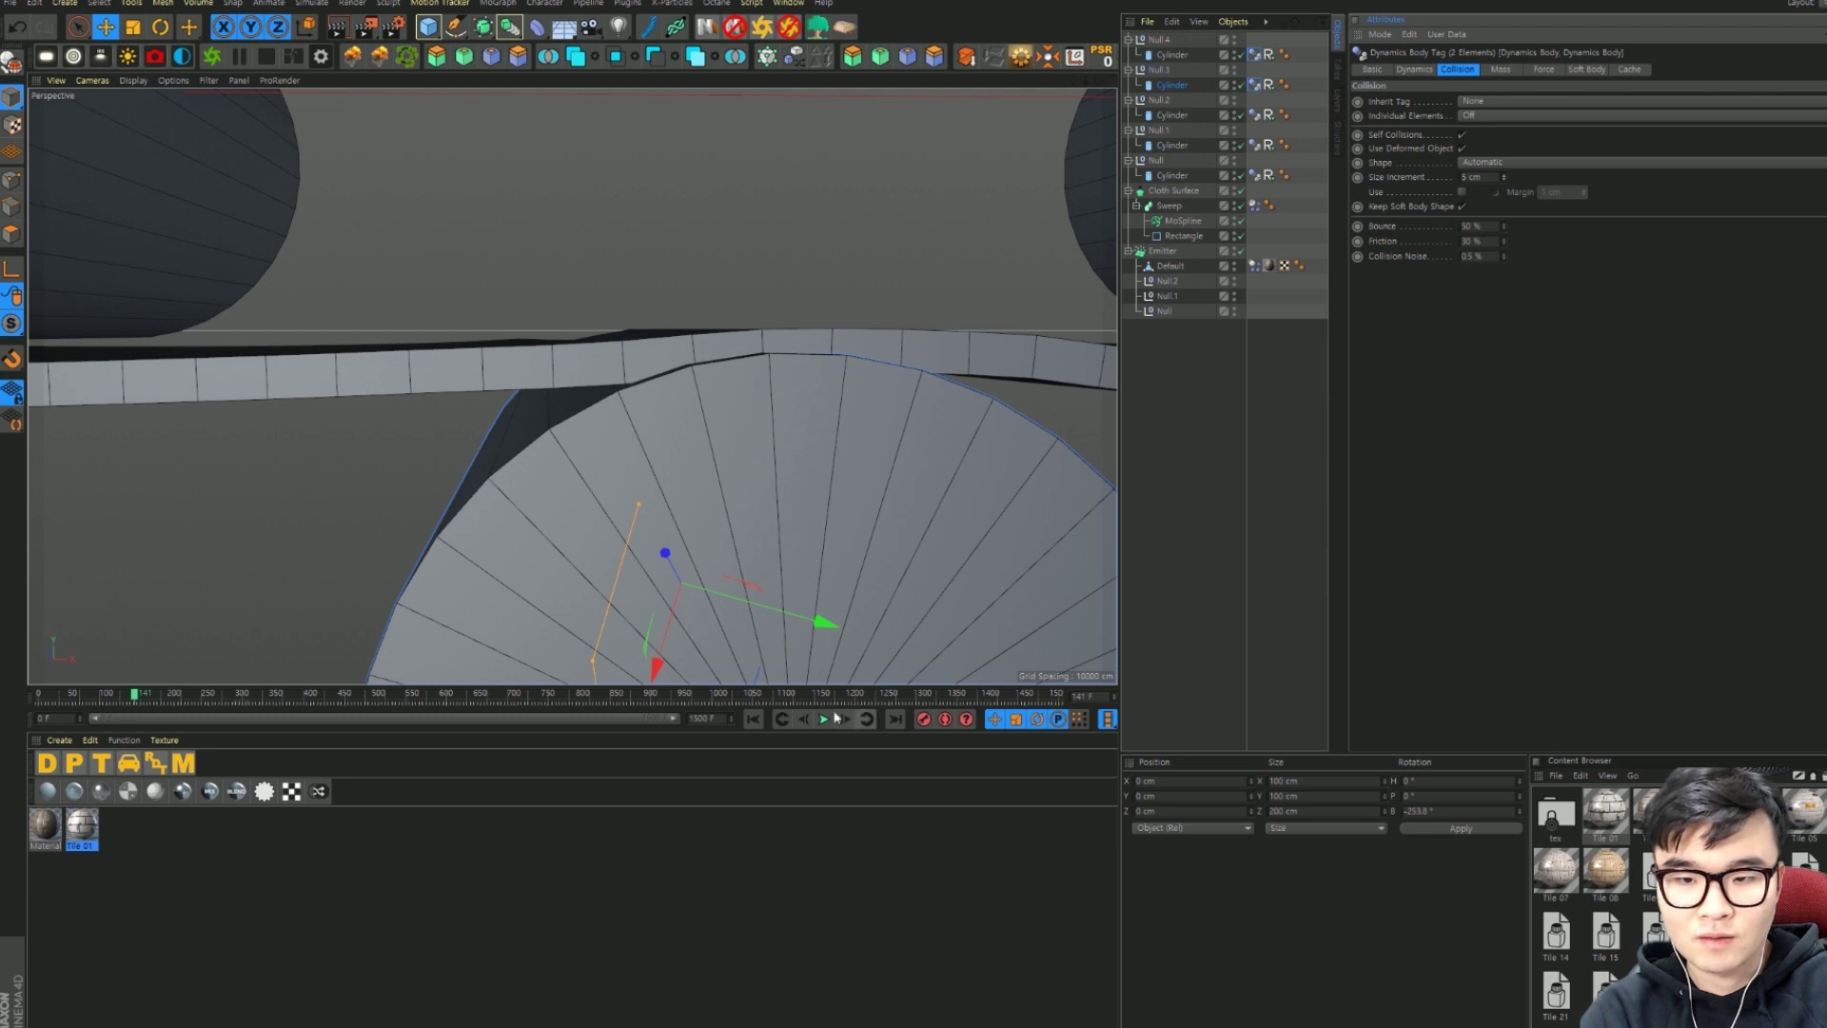
# Step: Replay the simulation and pause around frame 257 with three crates riding the belt
pyautogui.click(752, 718)
pyautogui.click(824, 718)
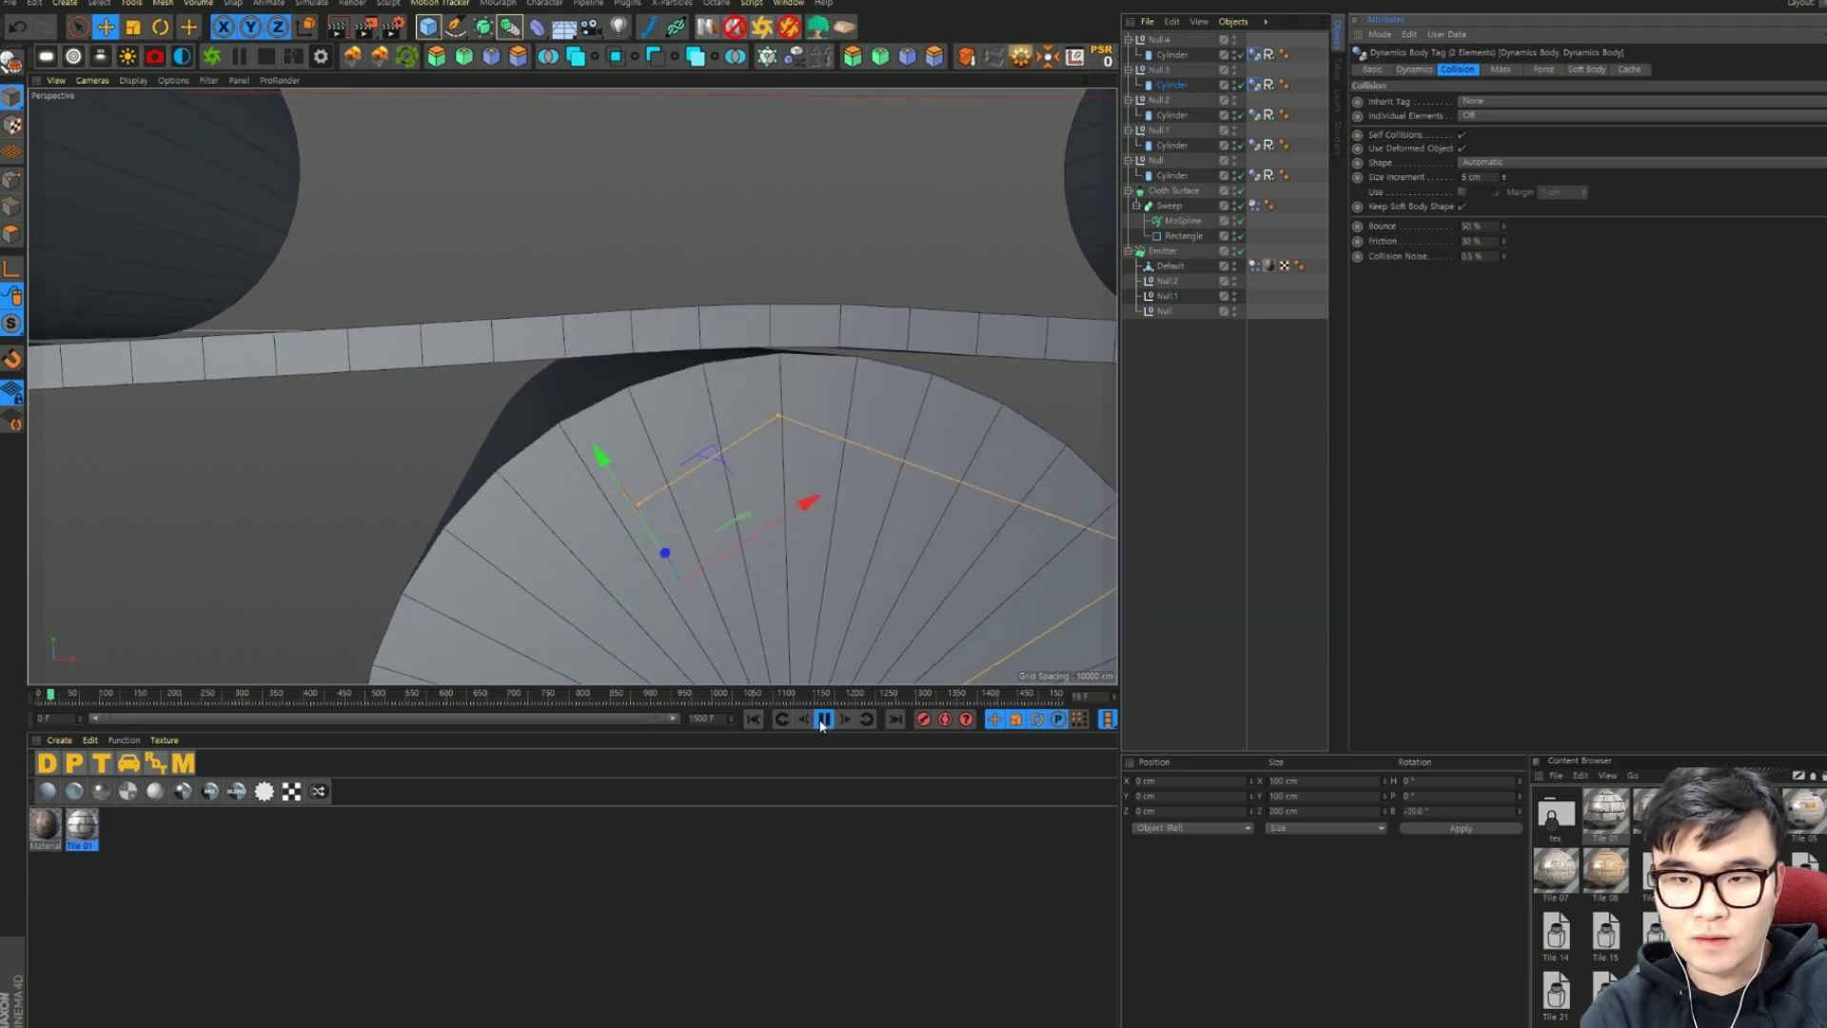
pyautogui.scroll(-3, 790, 390)
pyautogui.scroll(-3, 761, 409)
pyautogui.scroll(-3, 733, 429)
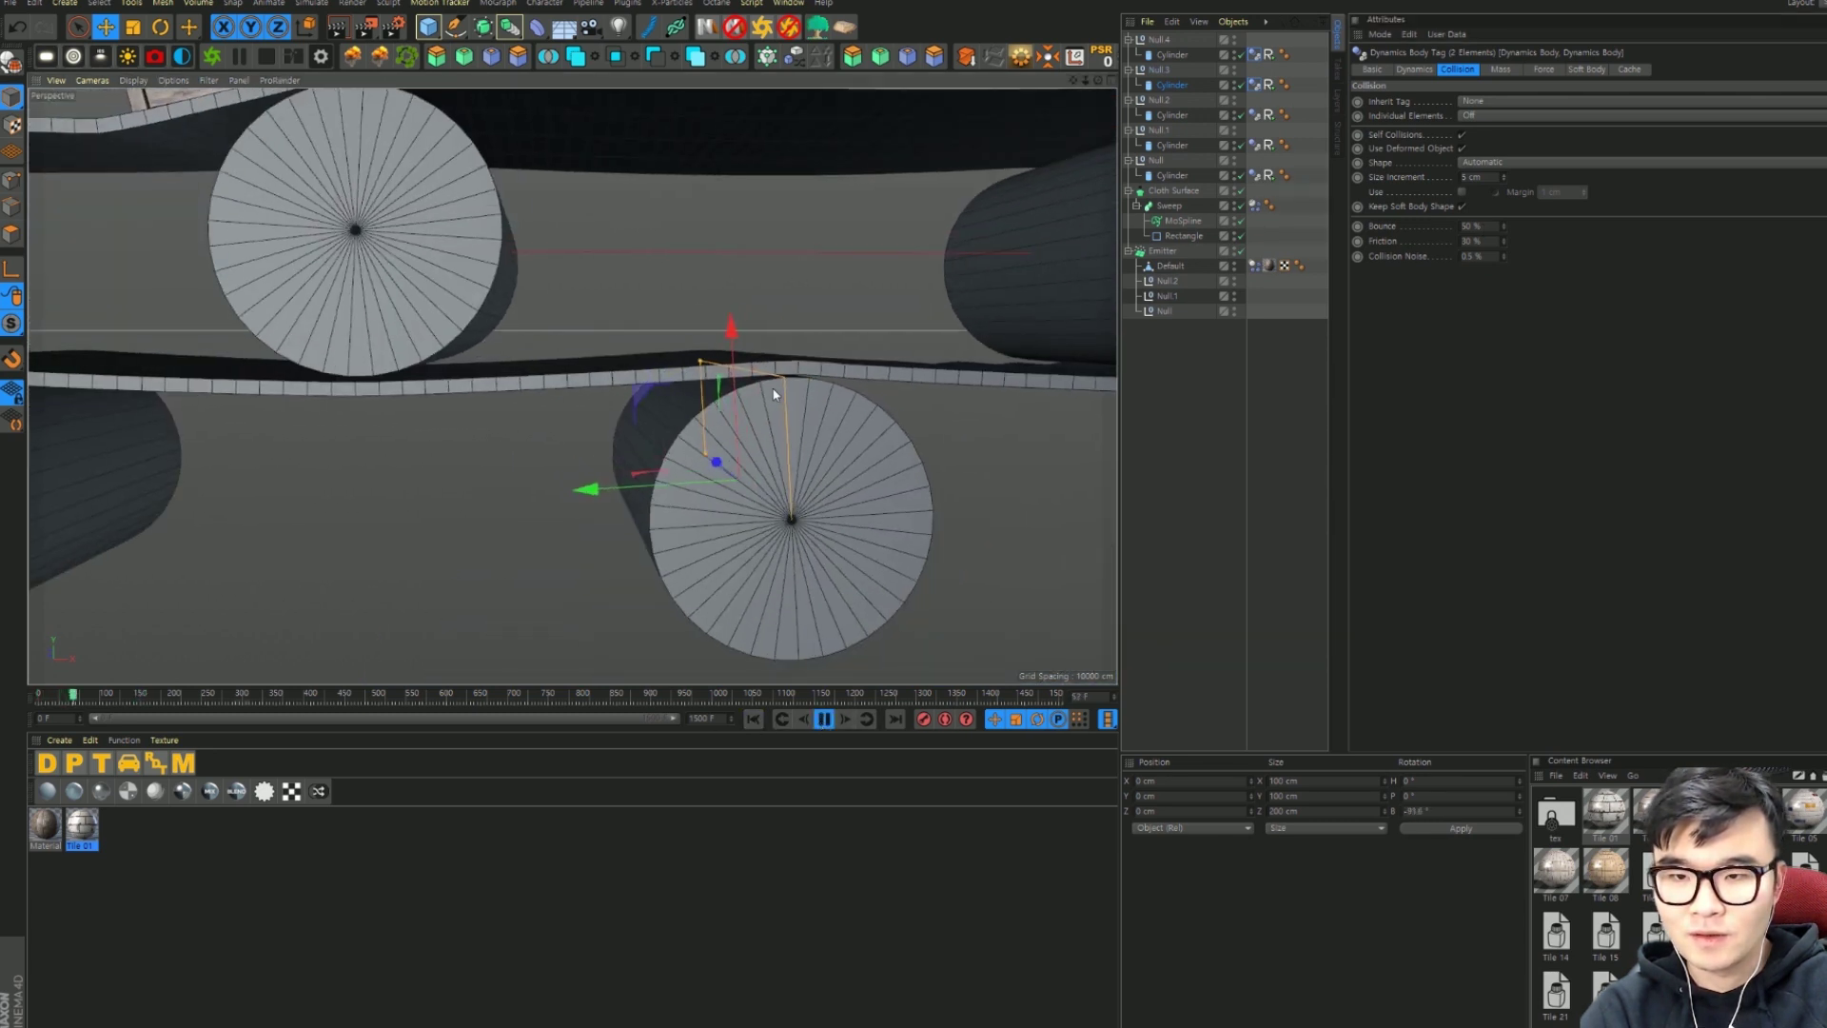
pyautogui.scroll(-2, 706, 446)
pyautogui.scroll(-3, 704, 428)
pyautogui.scroll(-2, 700, 400)
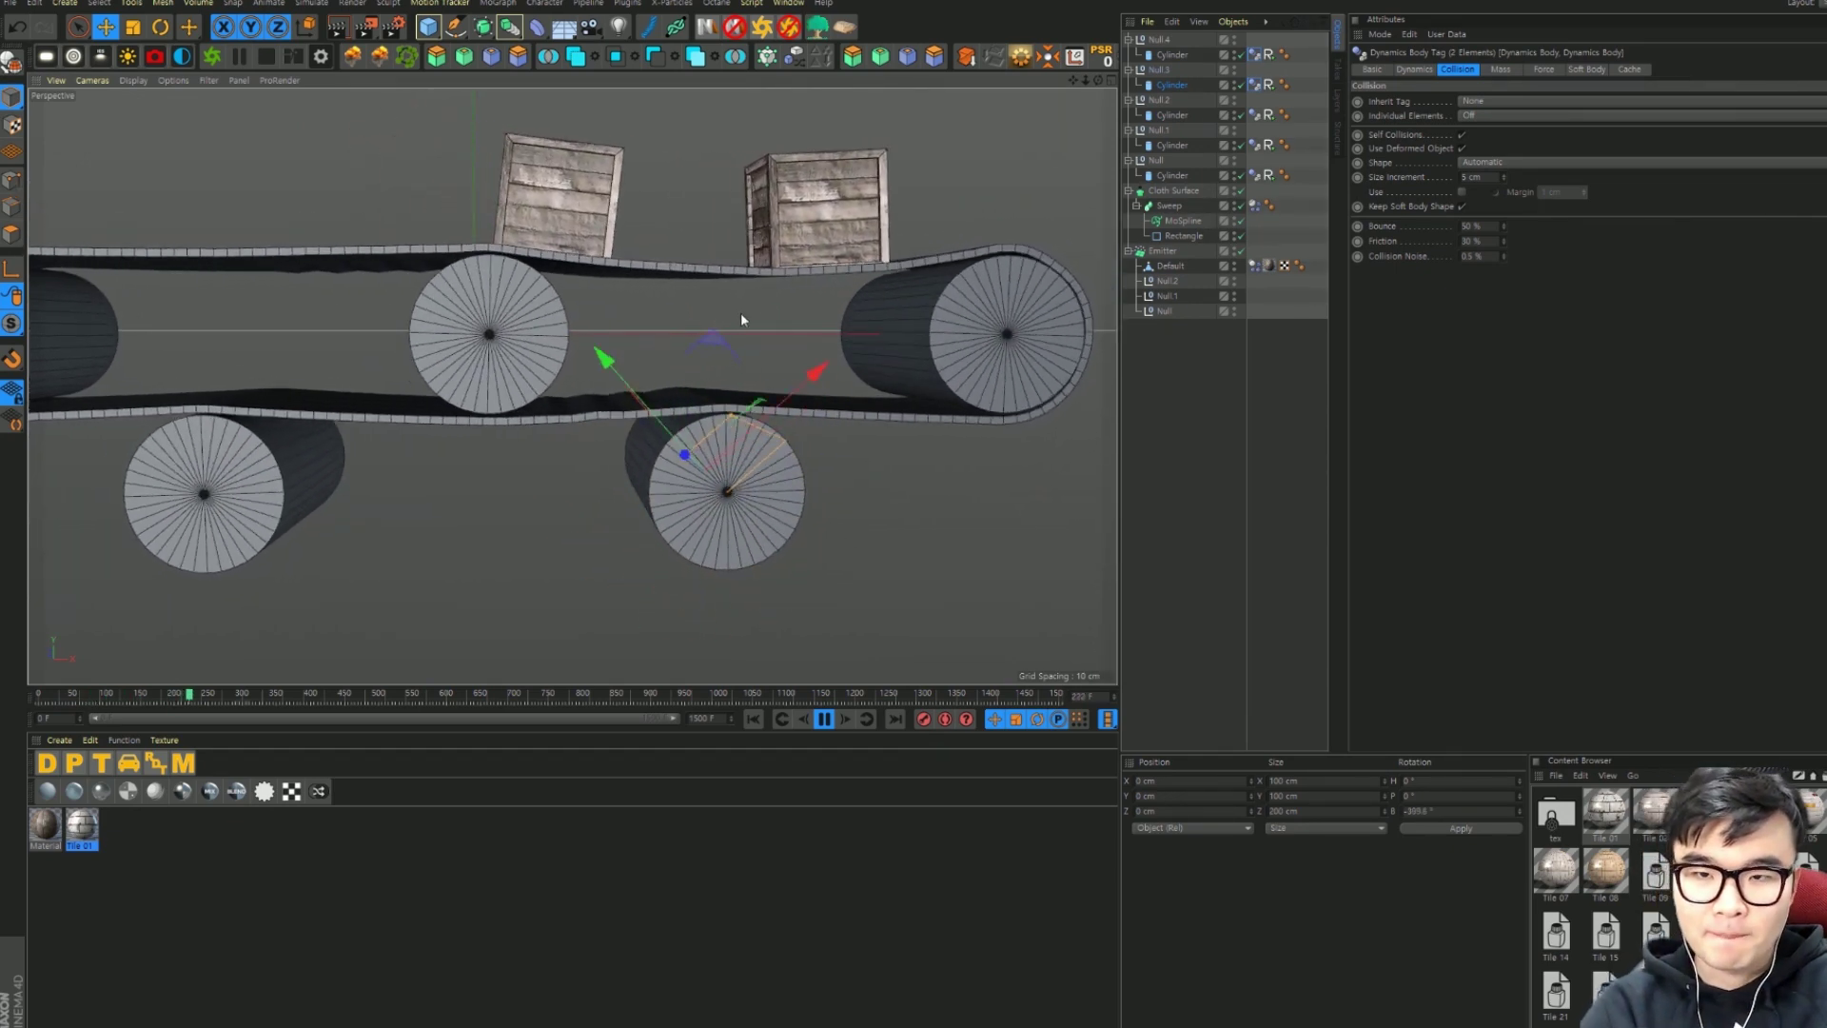
pyautogui.click(824, 719)
pyautogui.scroll(-3, 809, 476)
# Step: Collapse the roller nulls and group Null.4 through Cloth Surface under a new Null
pyautogui.scroll(-2, 813, 464)
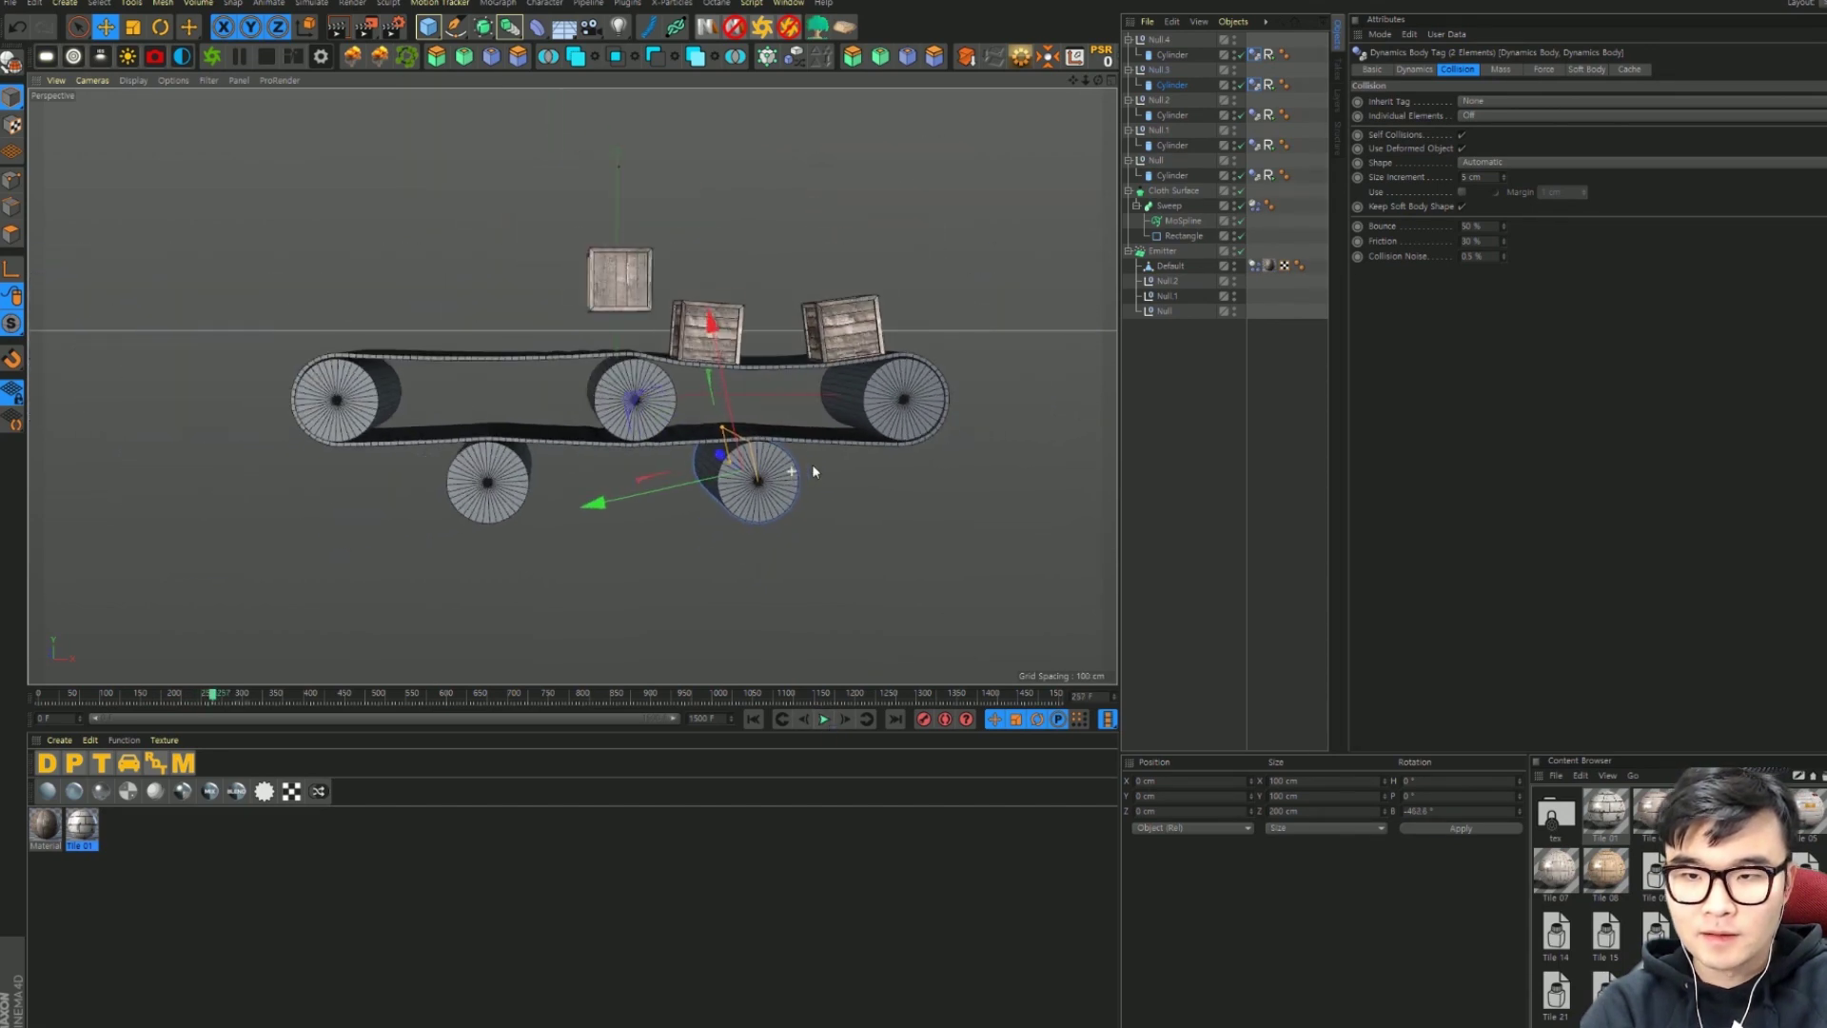
pyautogui.scroll(-1, 853, 522)
pyautogui.keyDown('alt'); pyautogui.moveTo(854, 522); pyautogui.dragTo(773, 456, button='middle'); pyautogui.keyUp('alt')
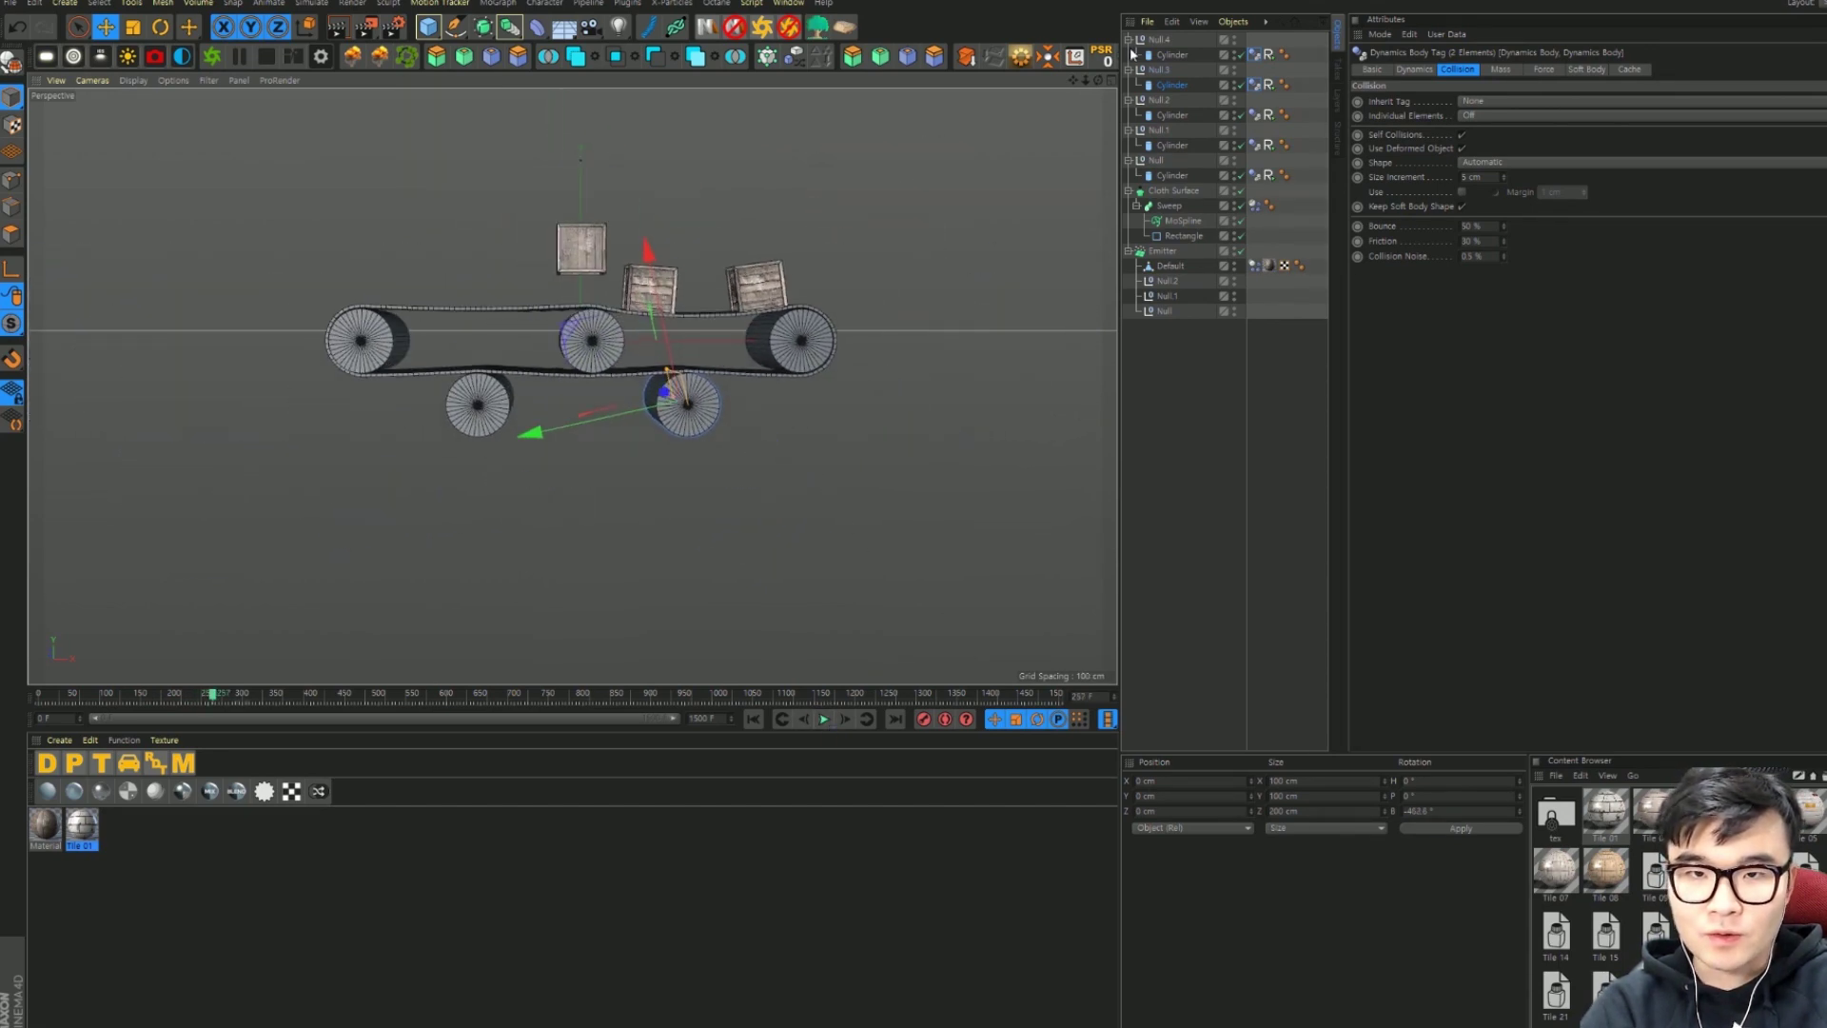
pyautogui.click(1130, 39)
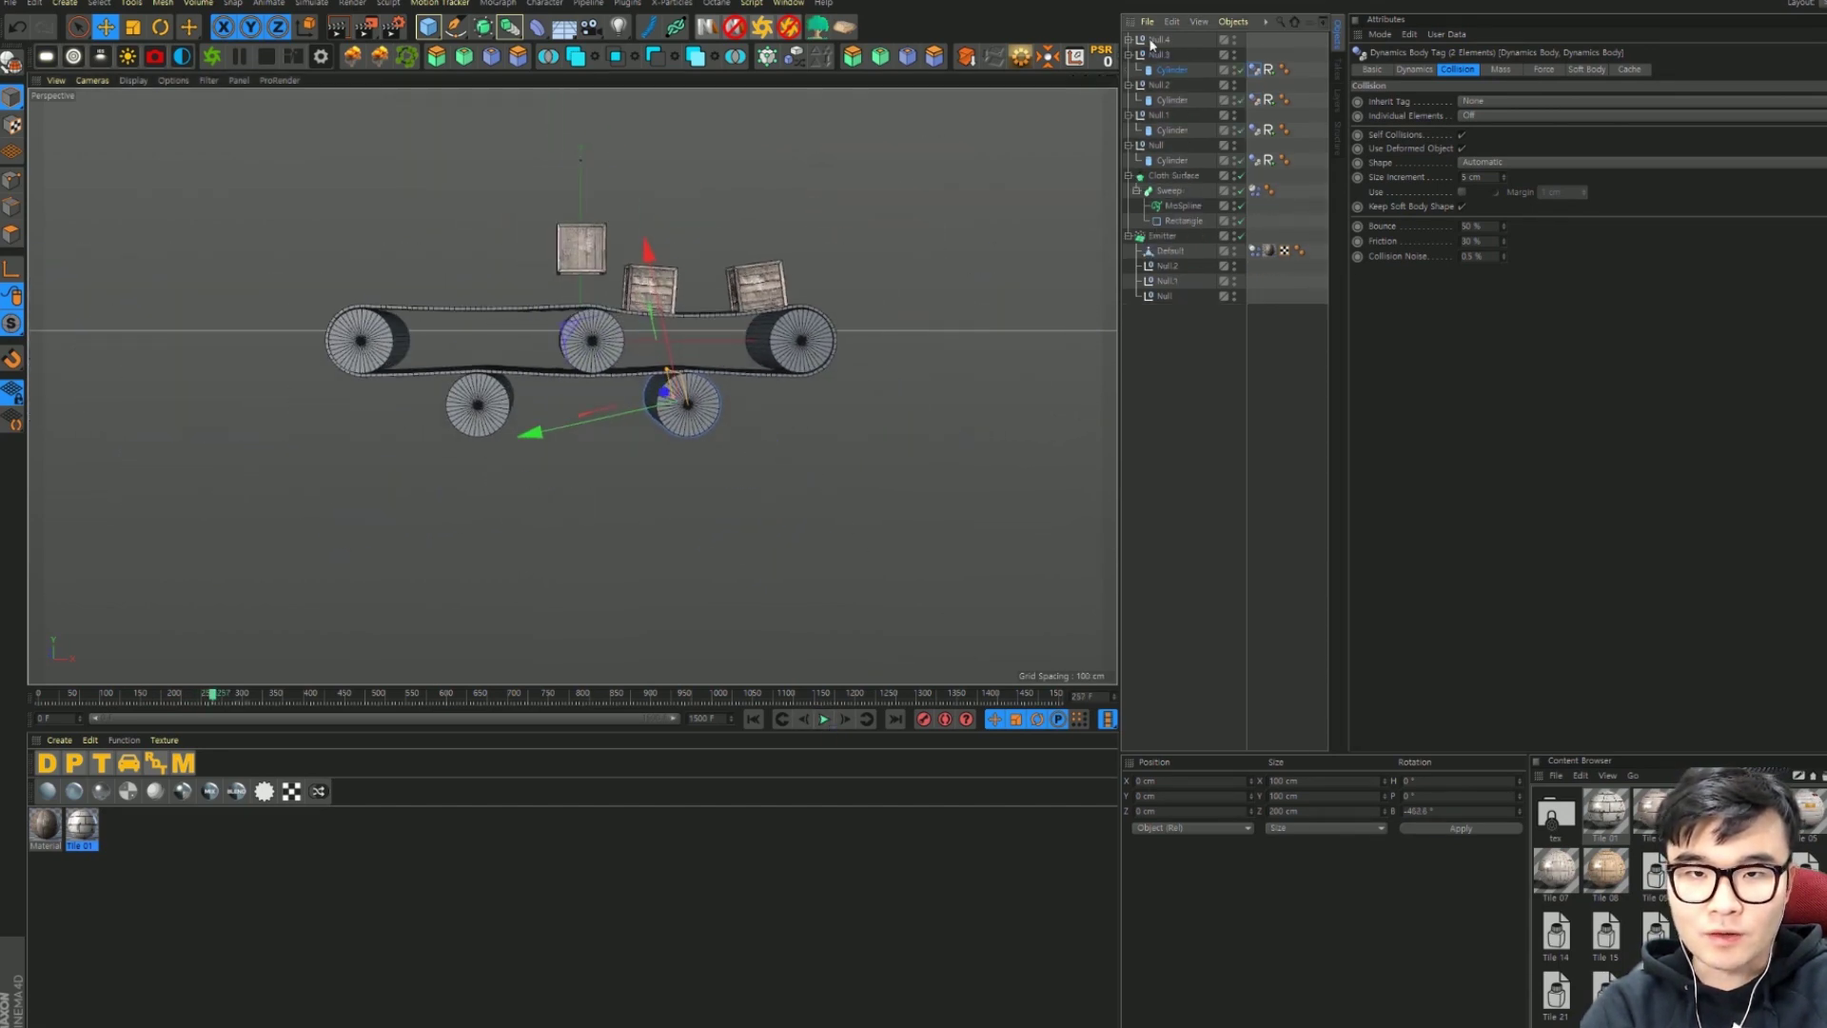
pyautogui.click(1130, 70)
pyautogui.click(1130, 99)
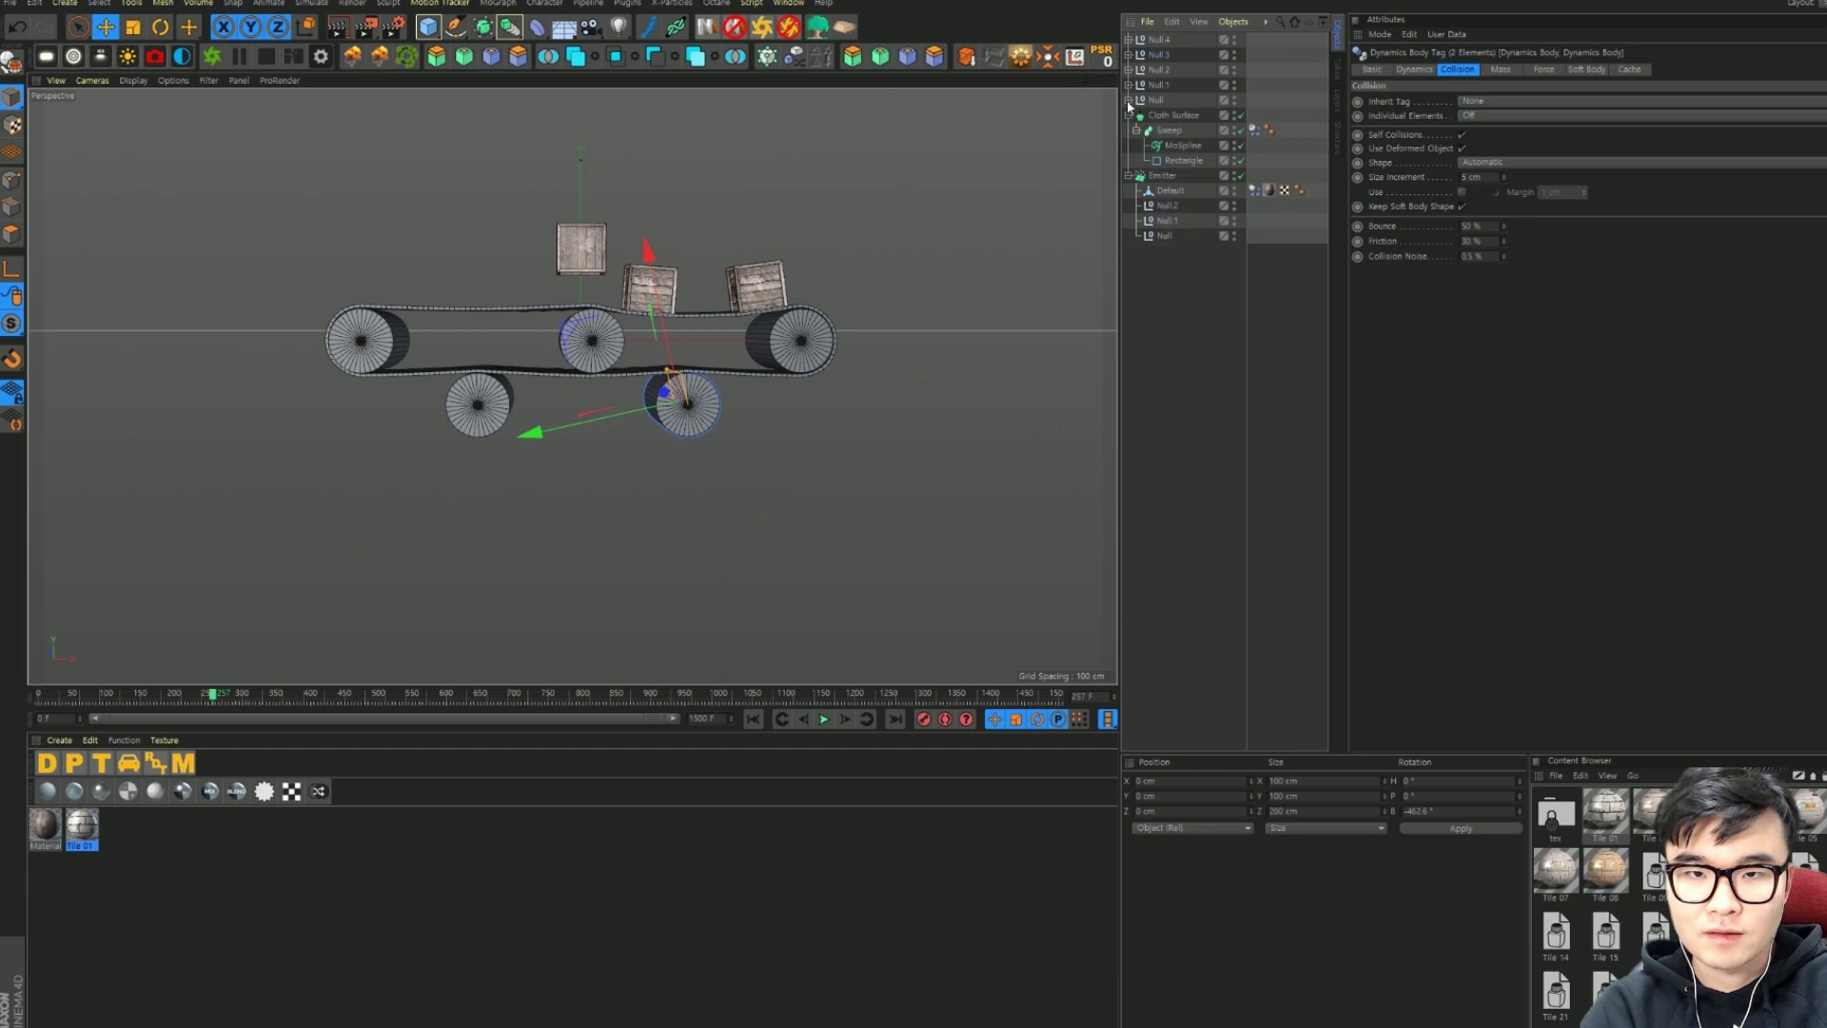
pyautogui.click(1161, 40)
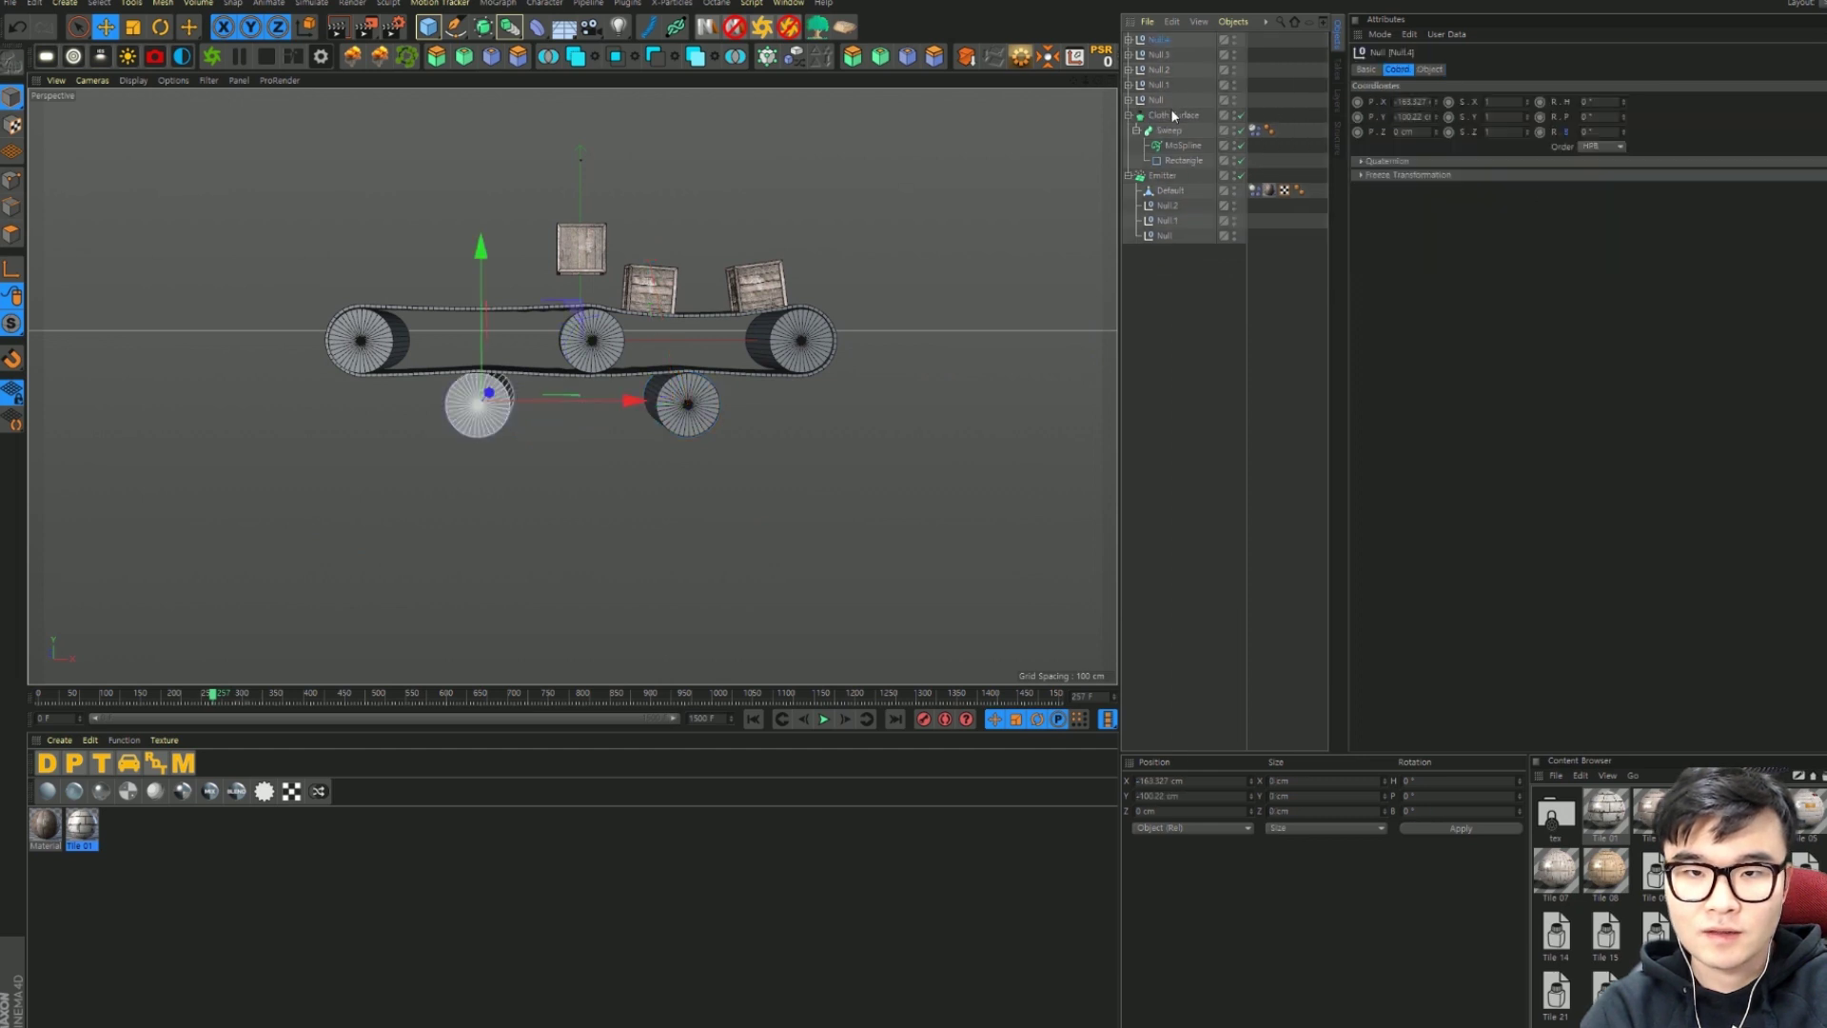
pyautogui.keyDown('shift'); pyautogui.click(1172, 115); pyautogui.keyUp('shift')
pyautogui.click(1130, 117)
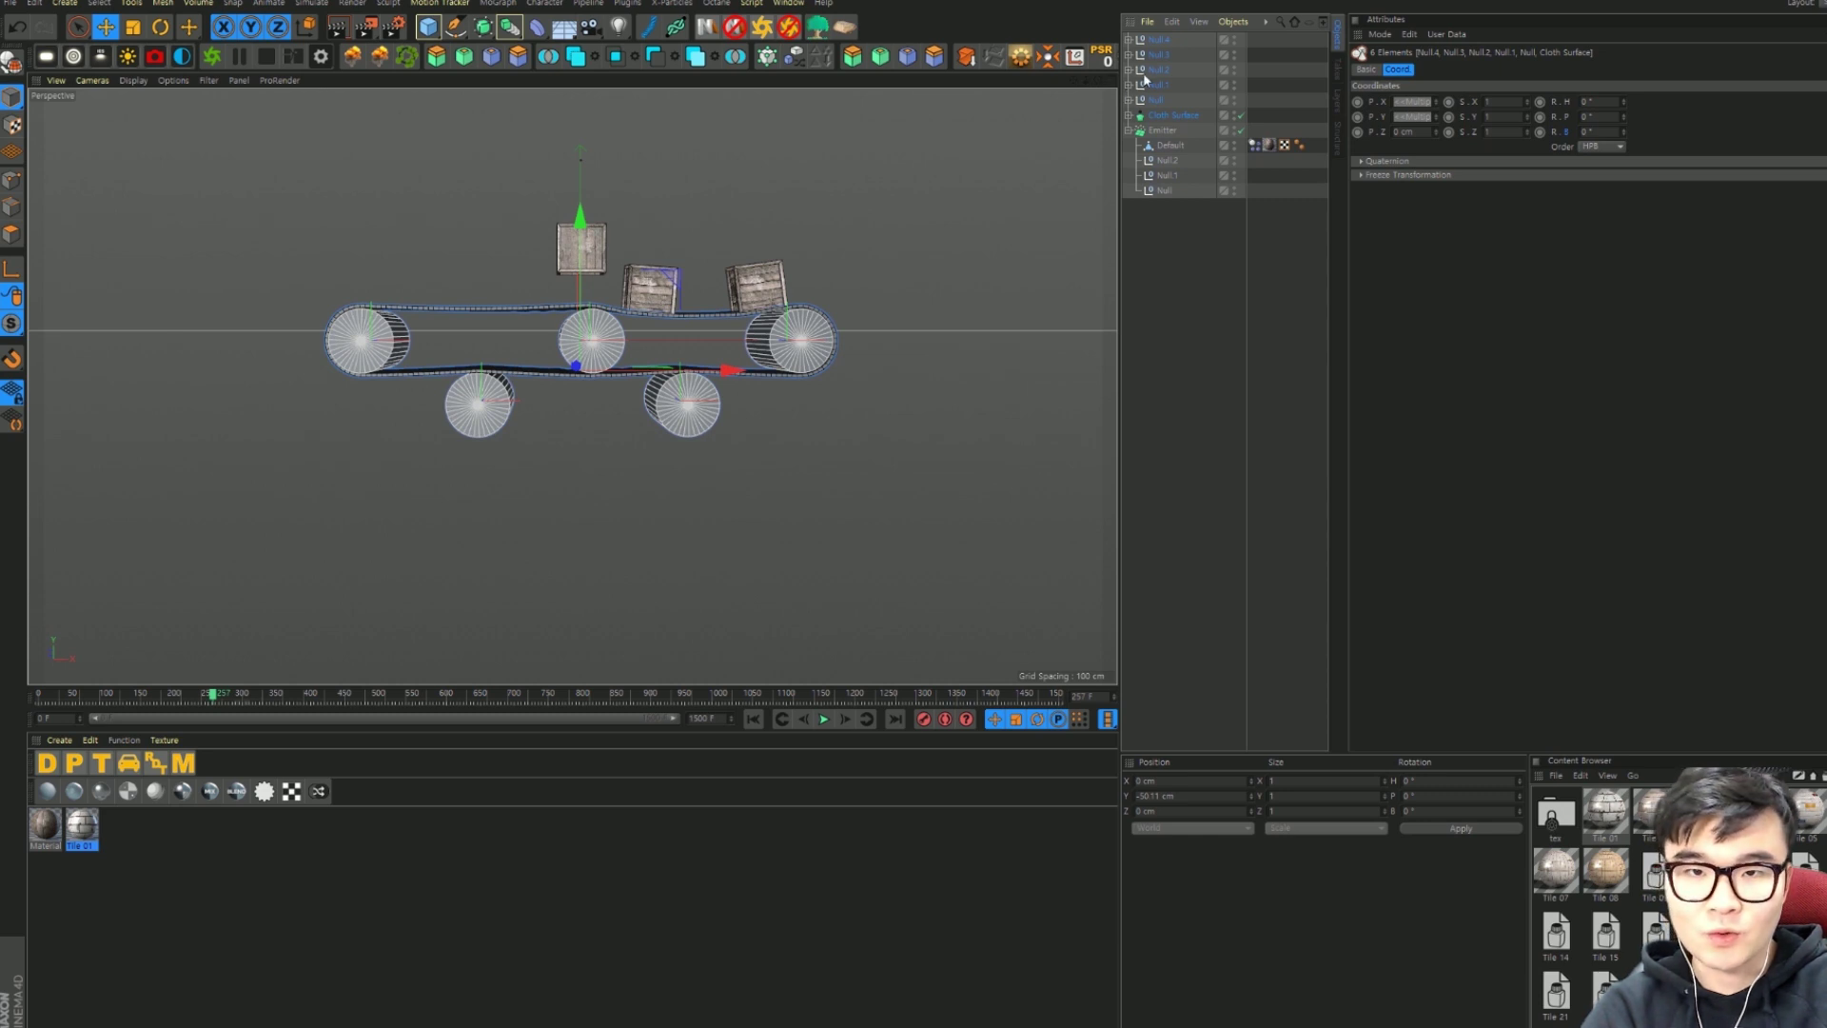
pyautogui.hotkey('alt', 'g')
# Step: Expand the new group, select the Cloth Surface belt, and resume playback
pyautogui.press('e')
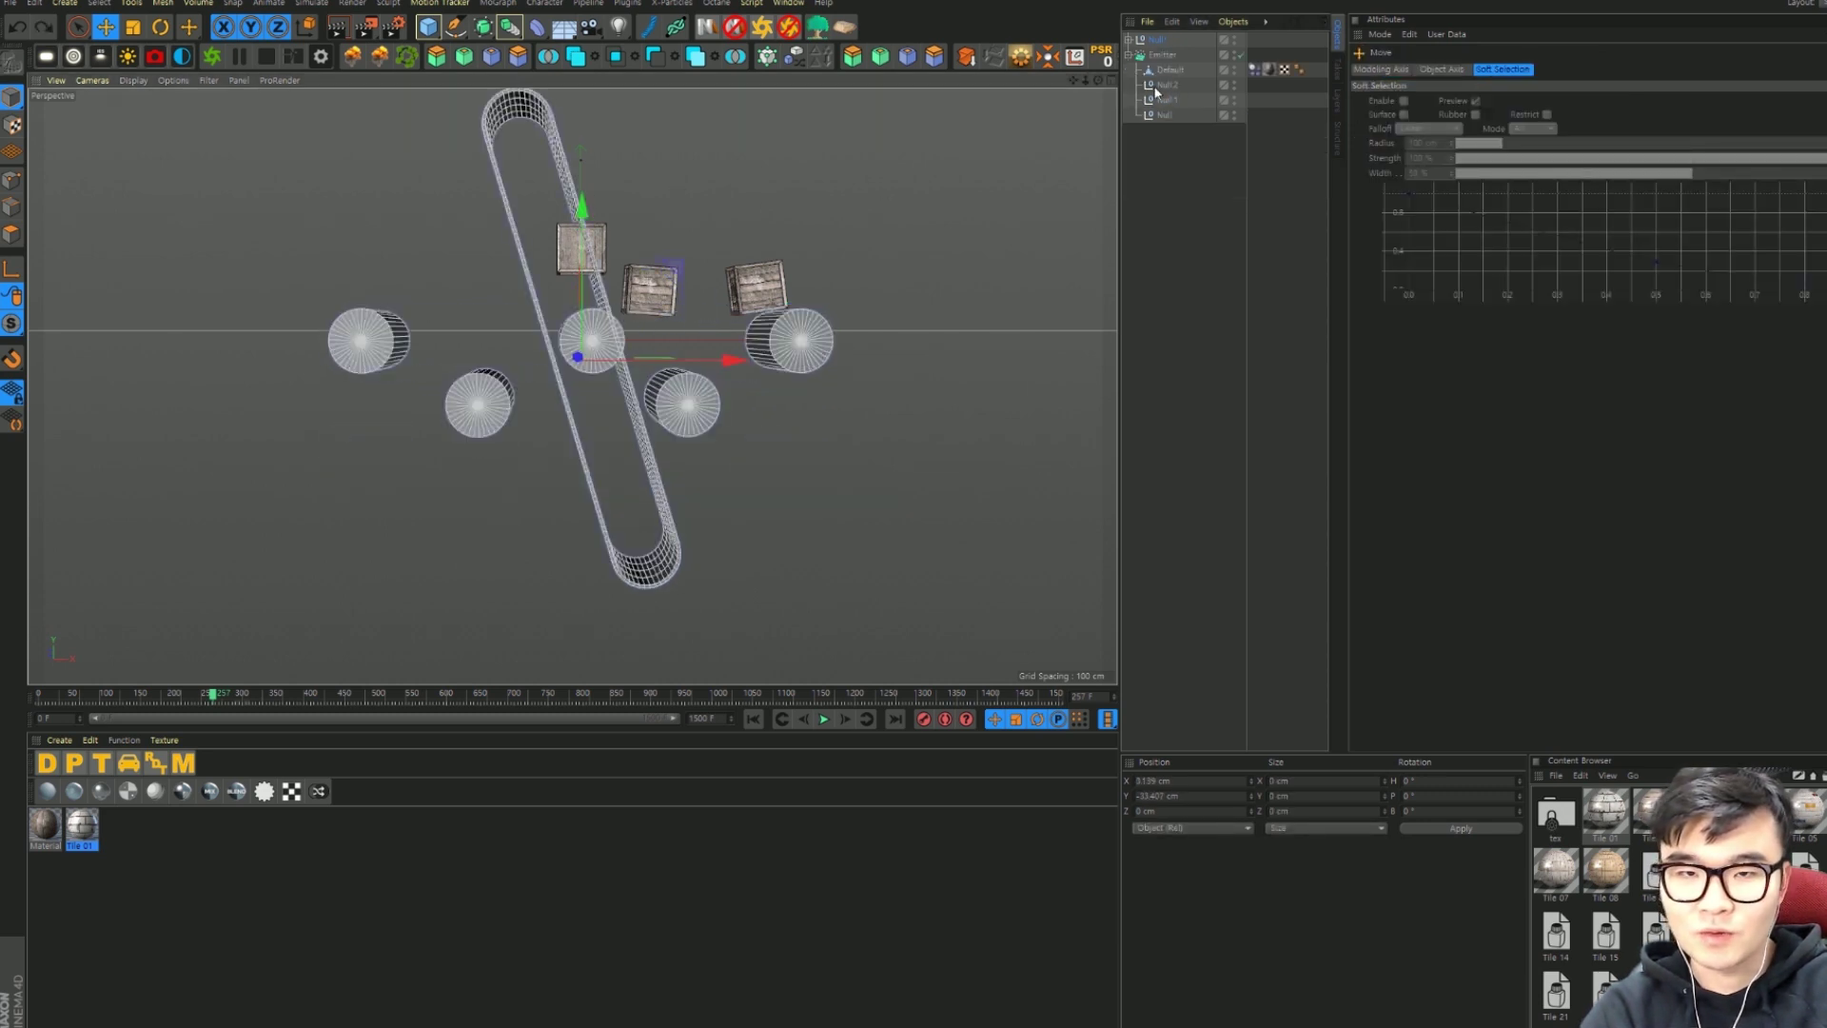
pyautogui.click(1130, 40)
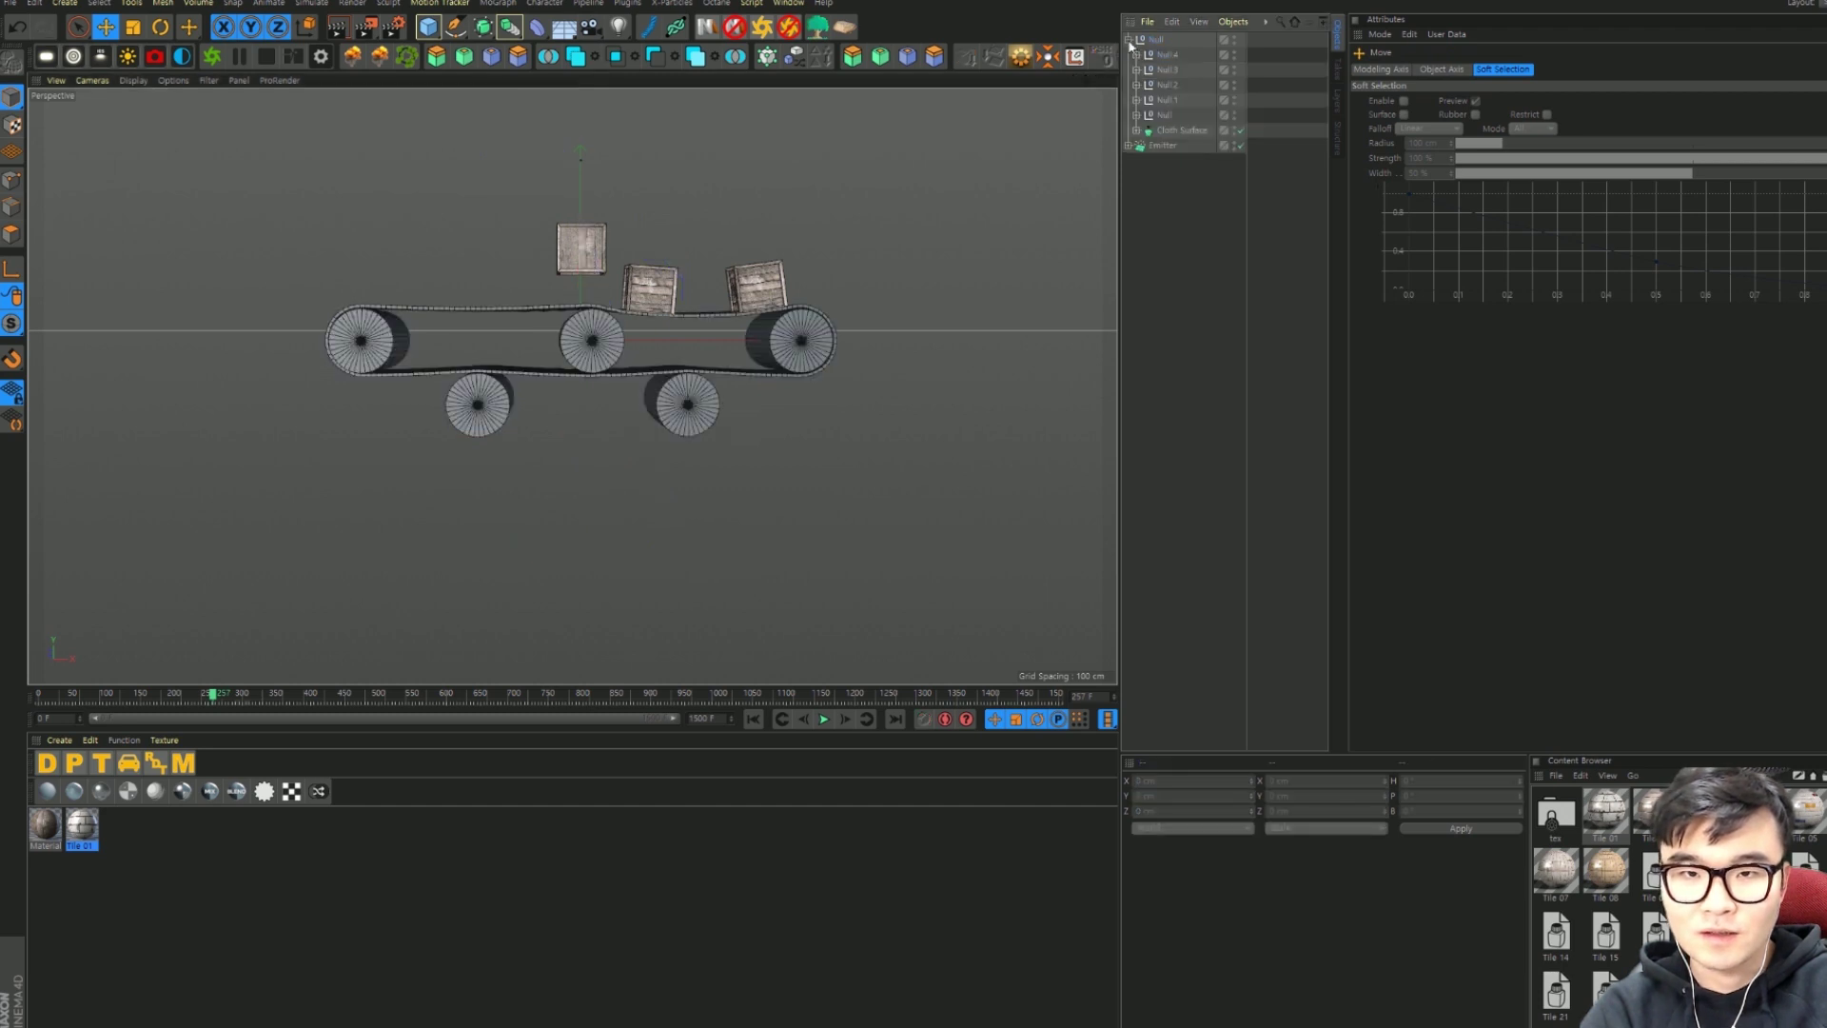
pyautogui.click(1135, 130)
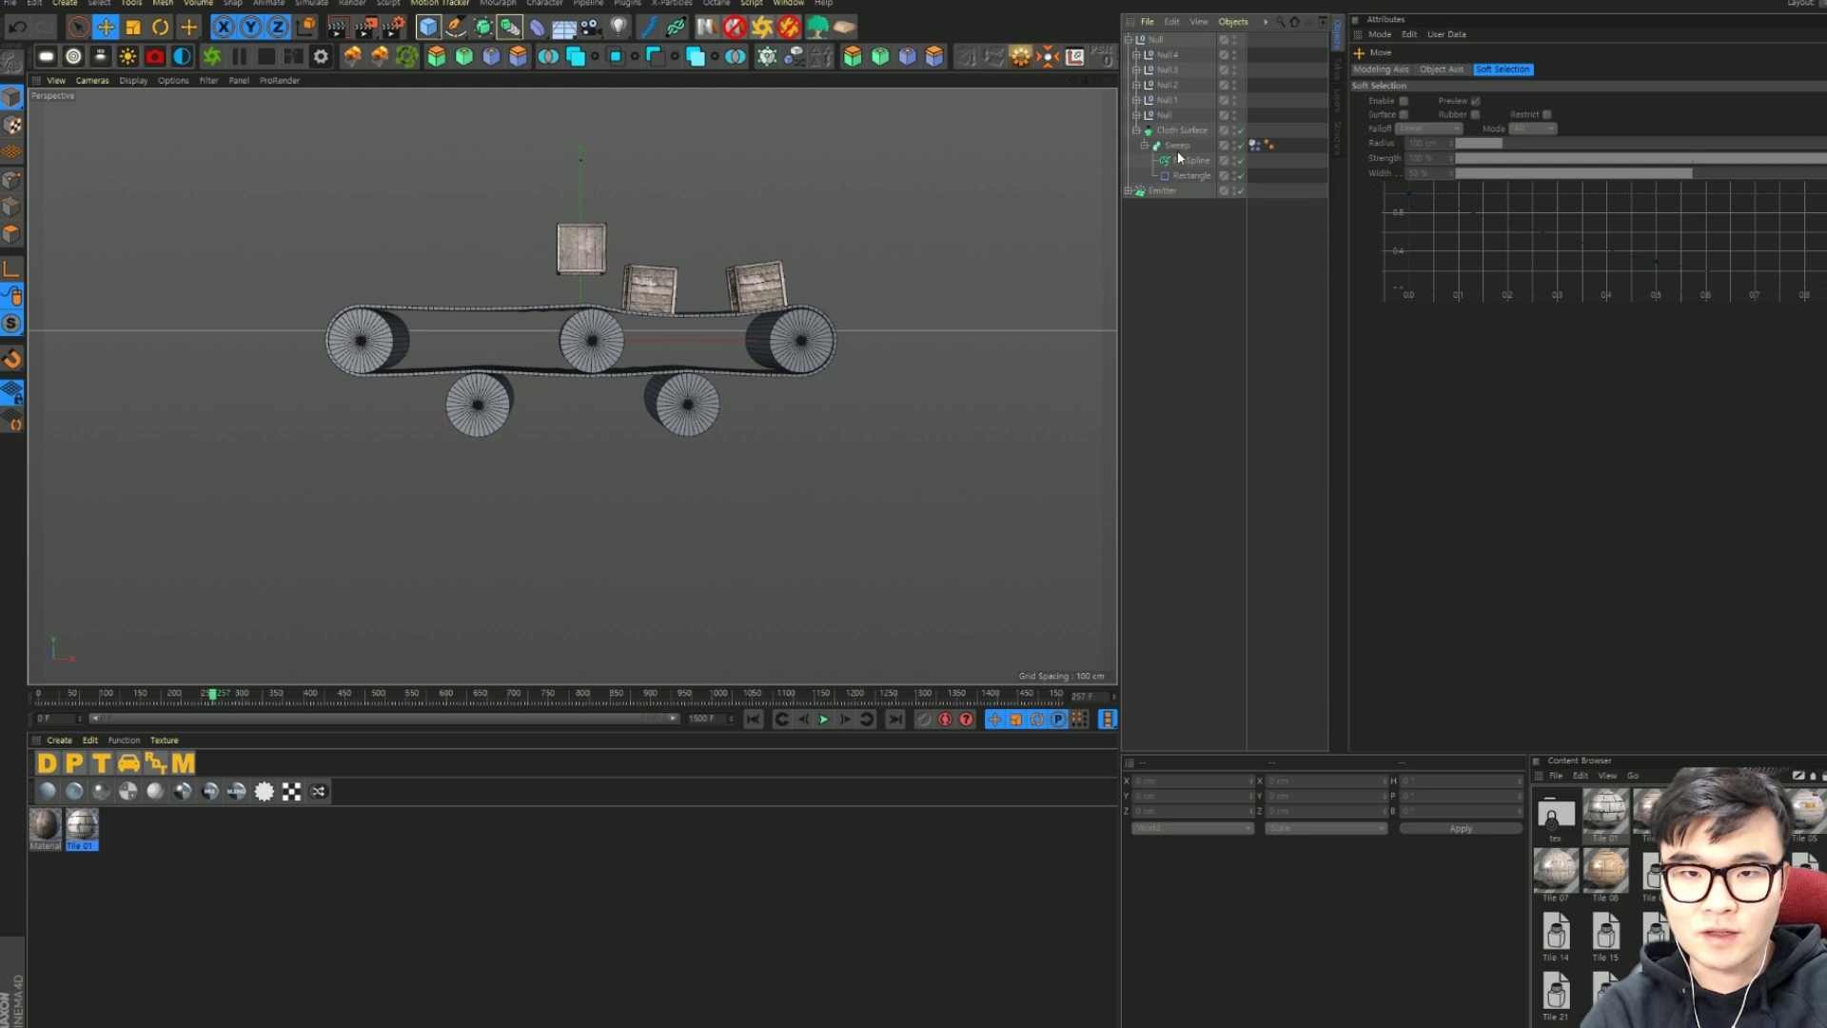
pyautogui.click(1176, 131)
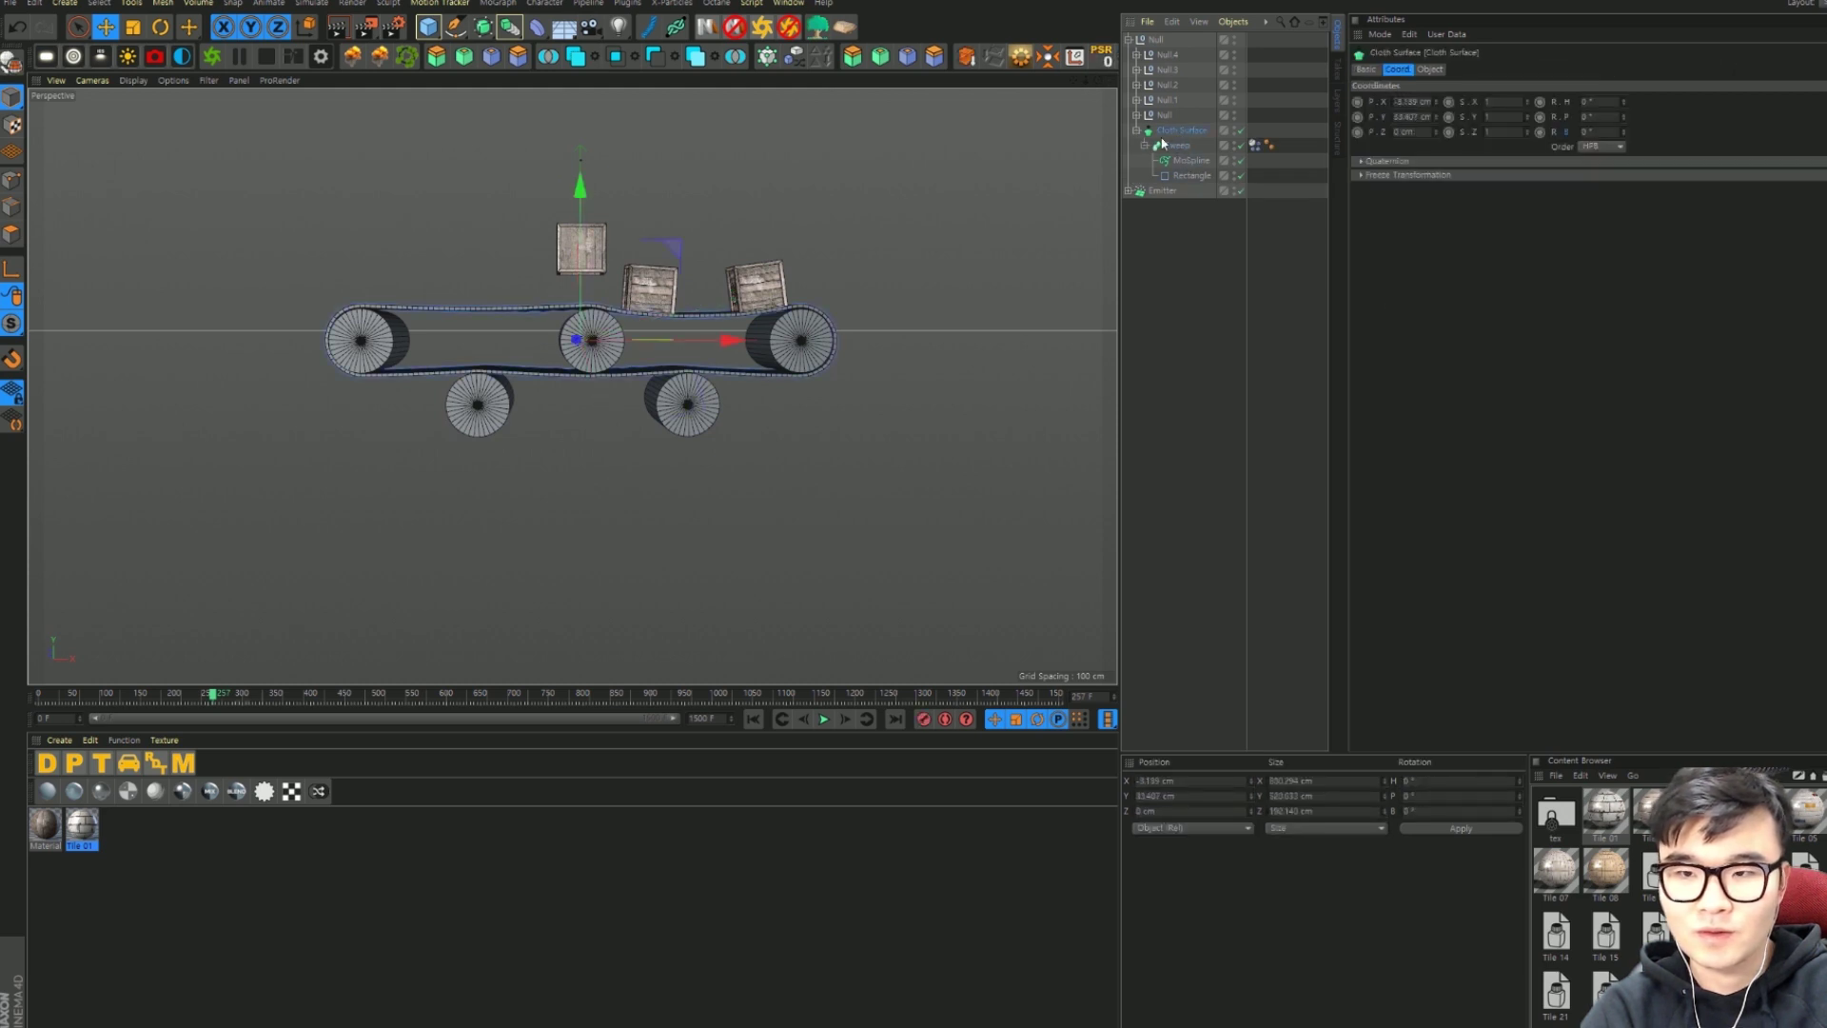
pyautogui.click(826, 720)
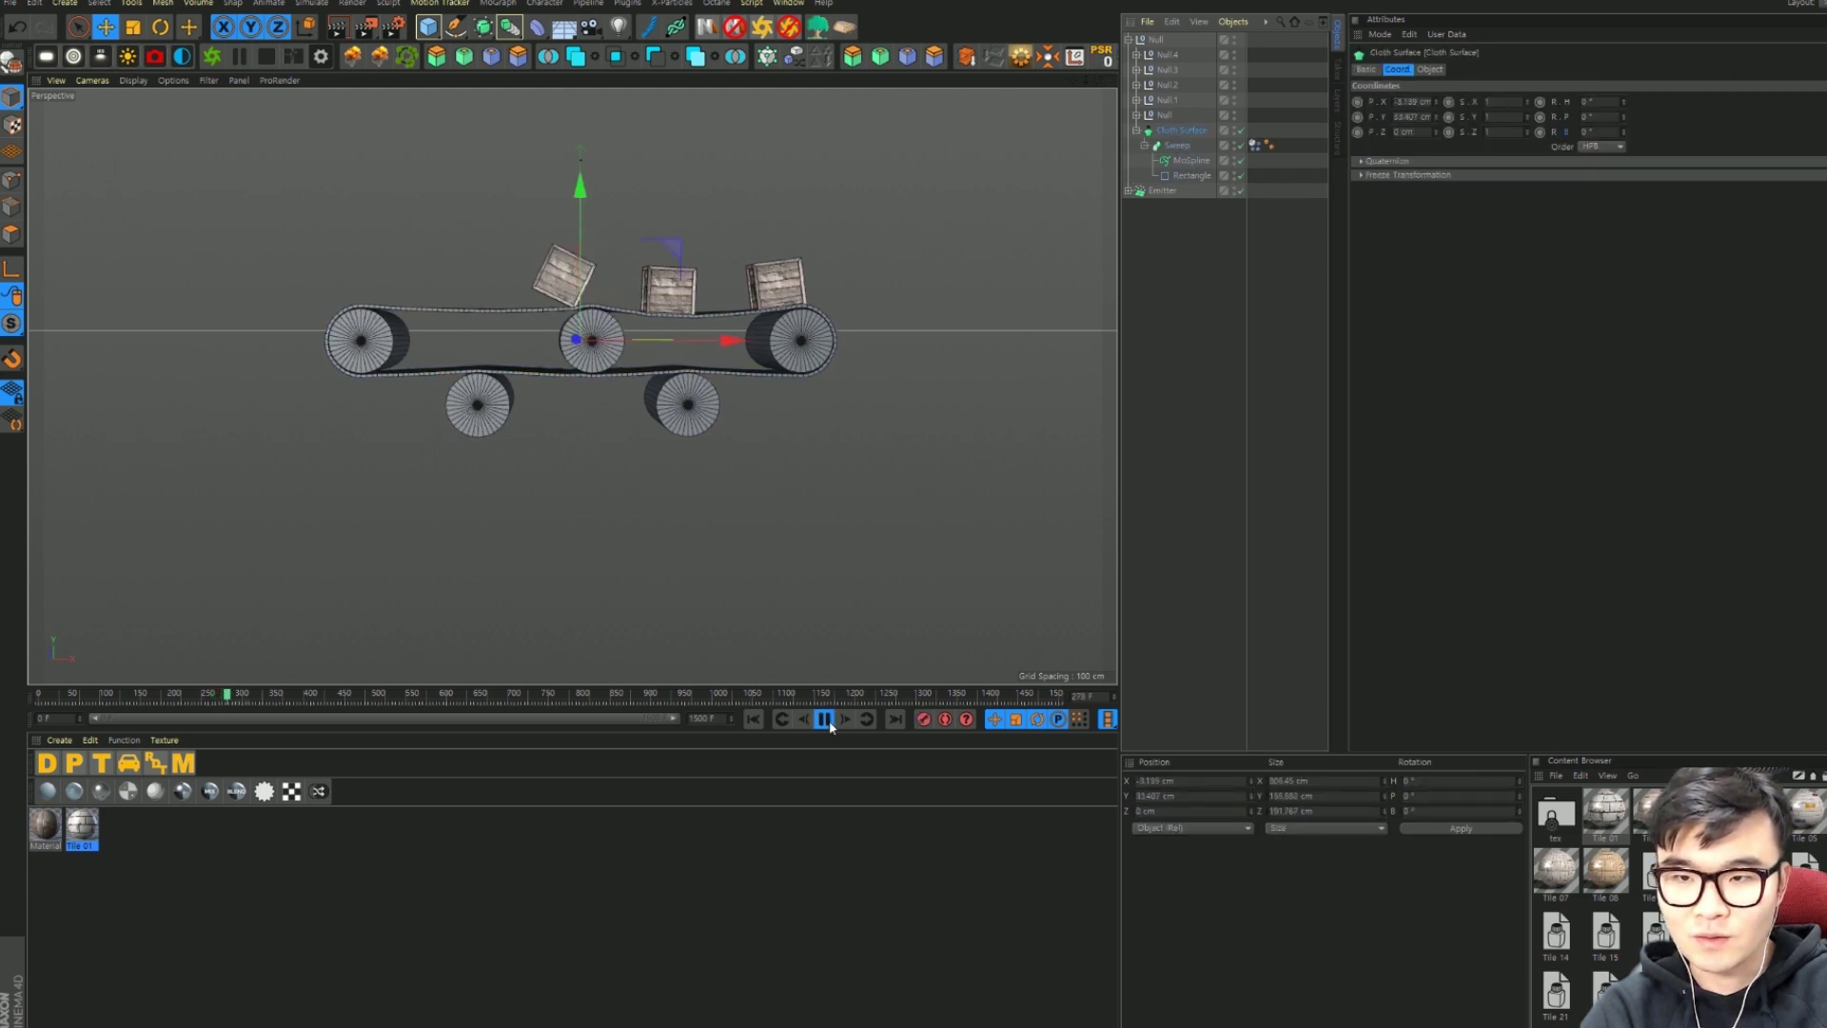
# Step: Duplicate the conveyor group downward and rotate the copy H 180°
pyautogui.click(1156, 40)
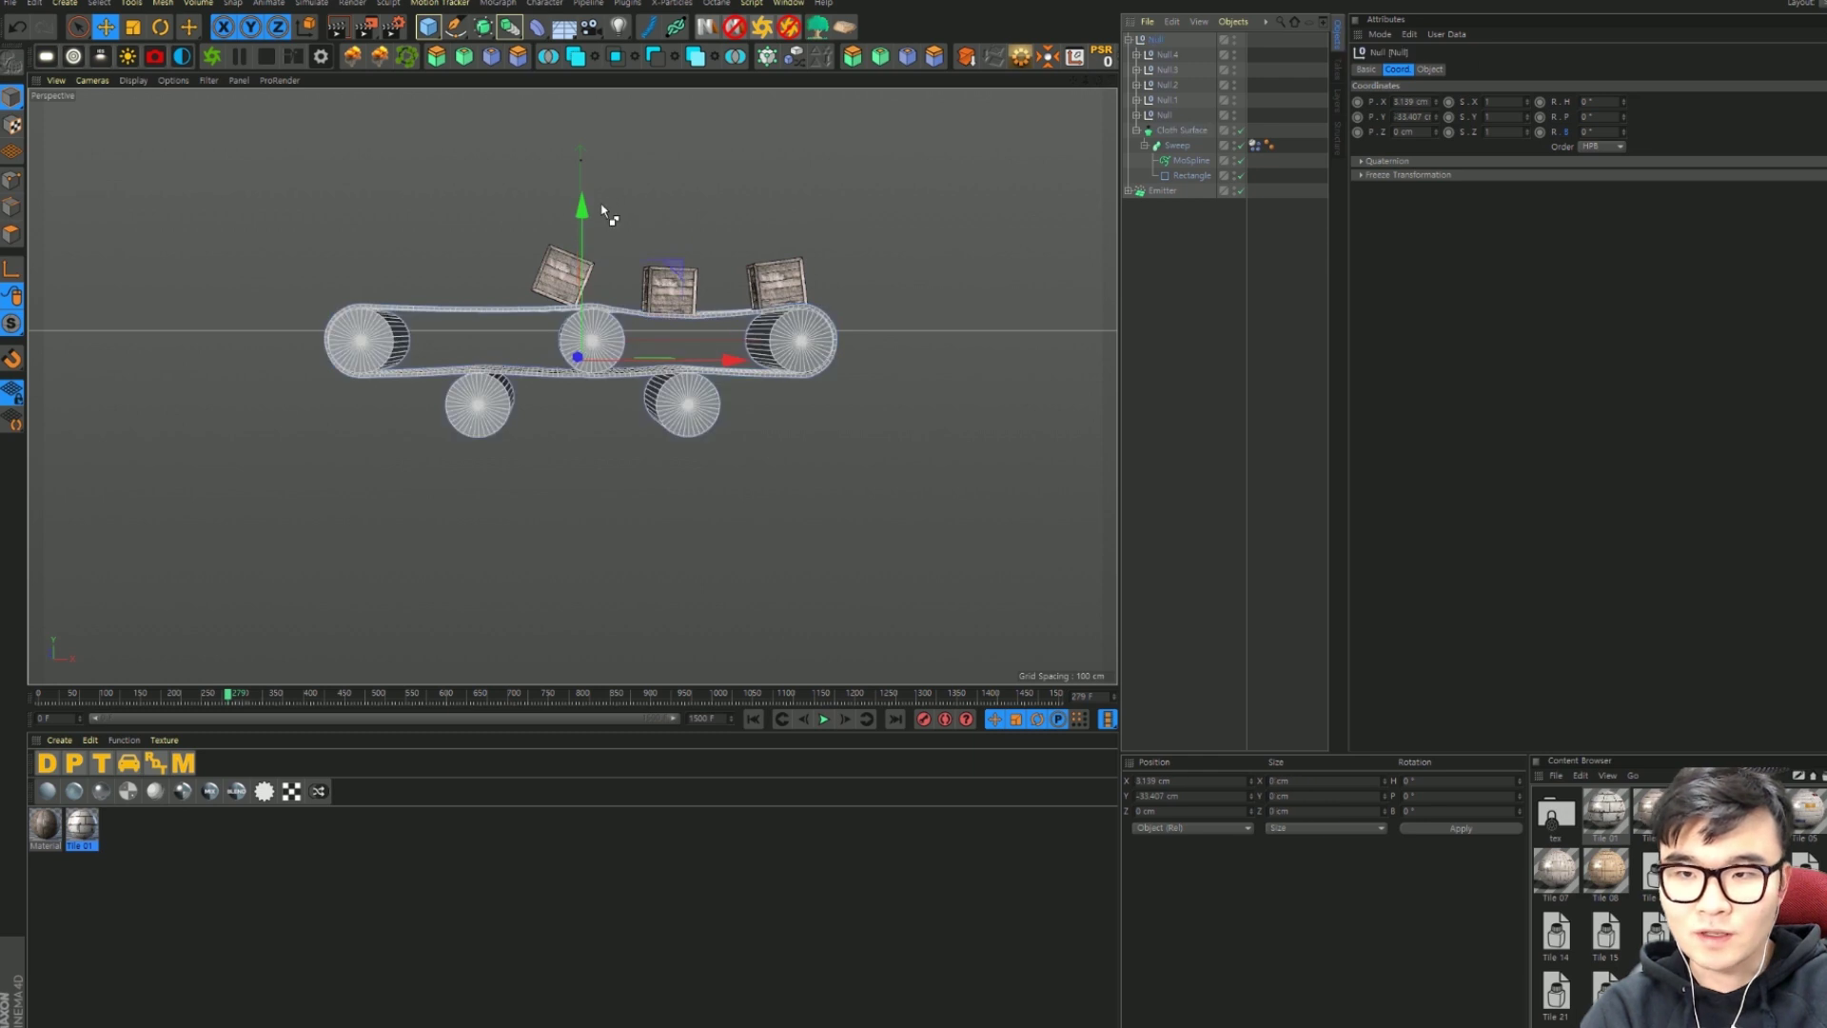
pyautogui.keyDown('ctrl'); pyautogui.moveTo(609, 217); pyautogui.dragTo(636, 406); pyautogui.keyUp('ctrl')
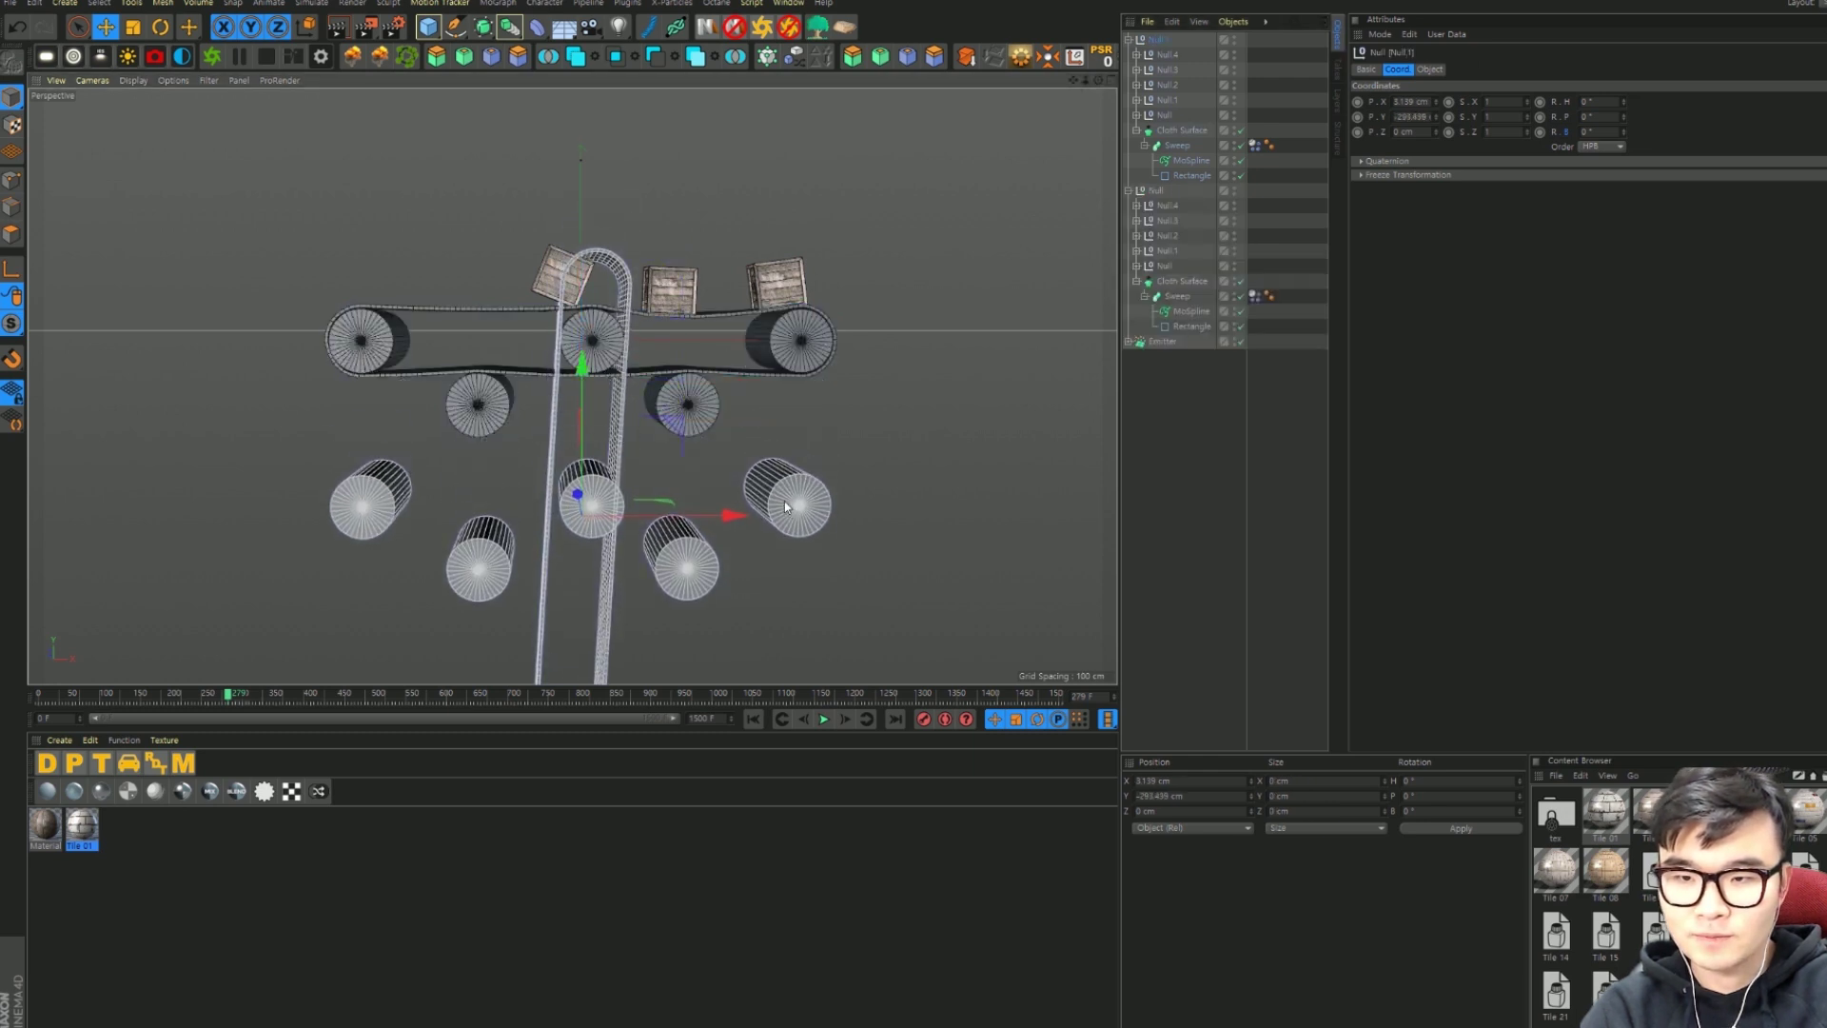
pyautogui.keyDown('alt'); pyautogui.moveTo(784, 506); pyautogui.dragTo(779, 363, button='right'); pyautogui.keyUp('alt')
pyautogui.press('r')
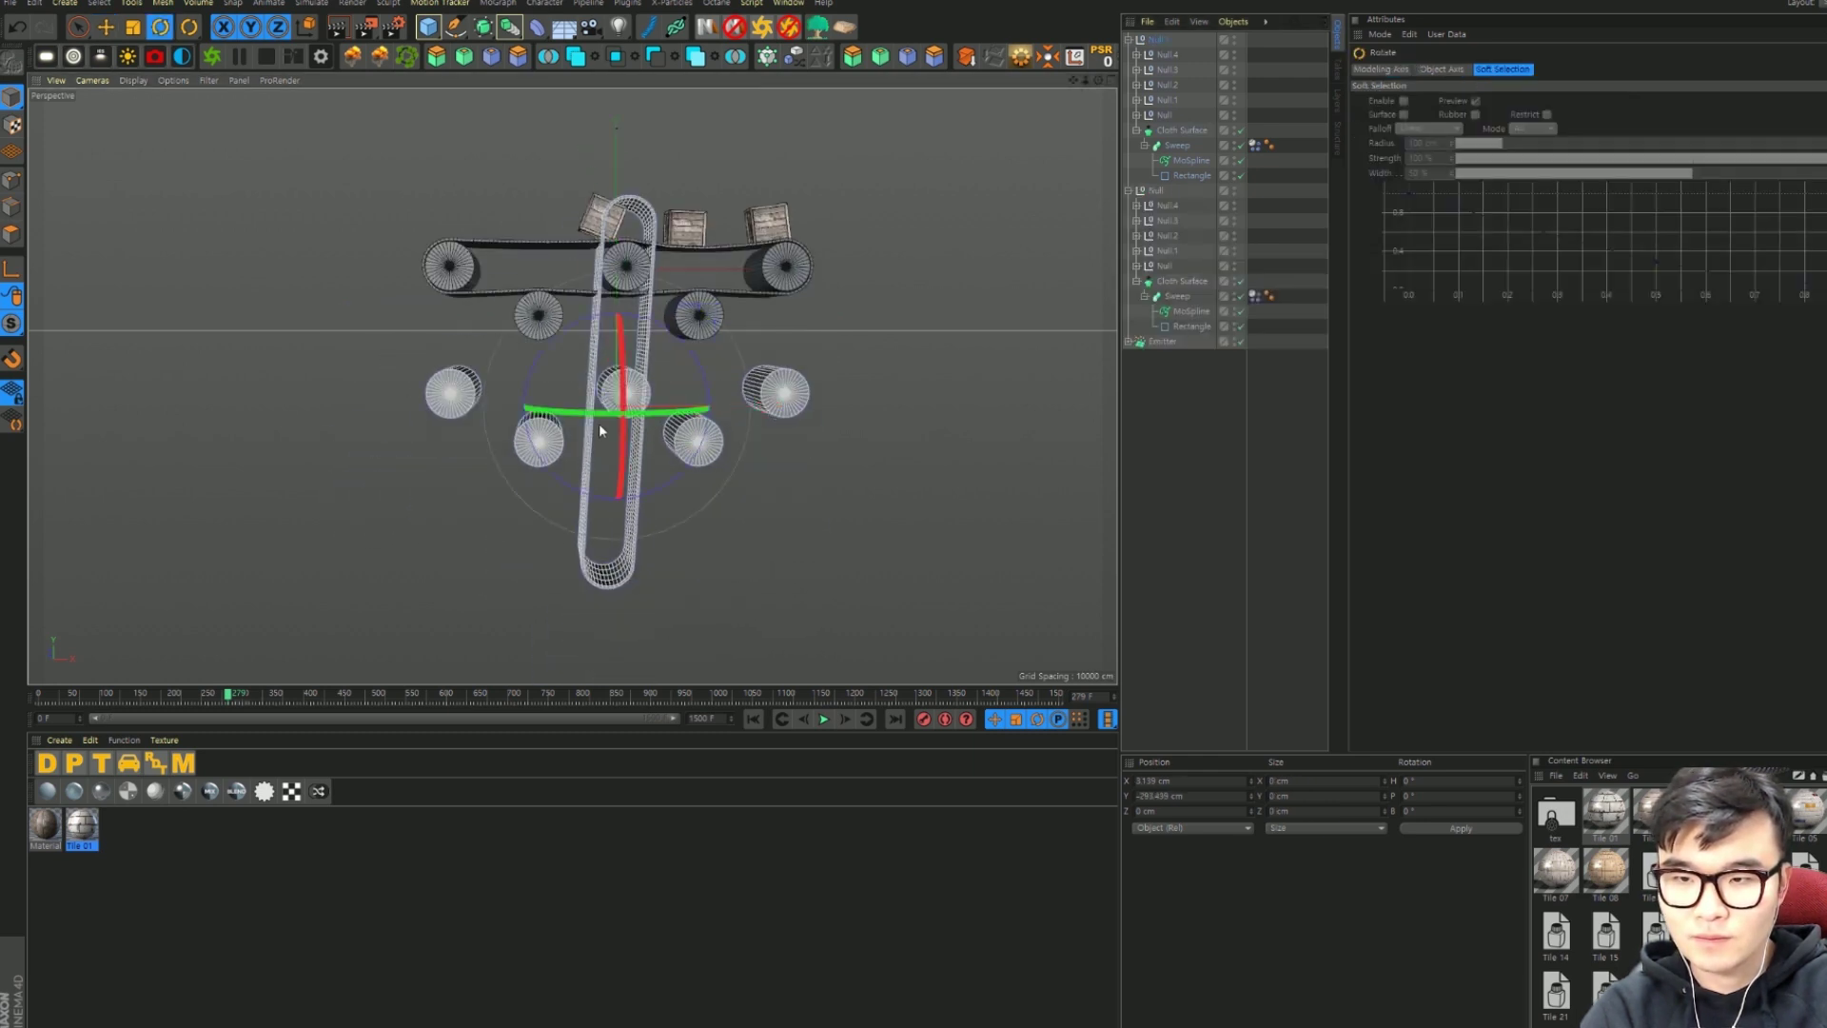
pyautogui.moveTo(597, 419); pyautogui.dragTo(935, 367)
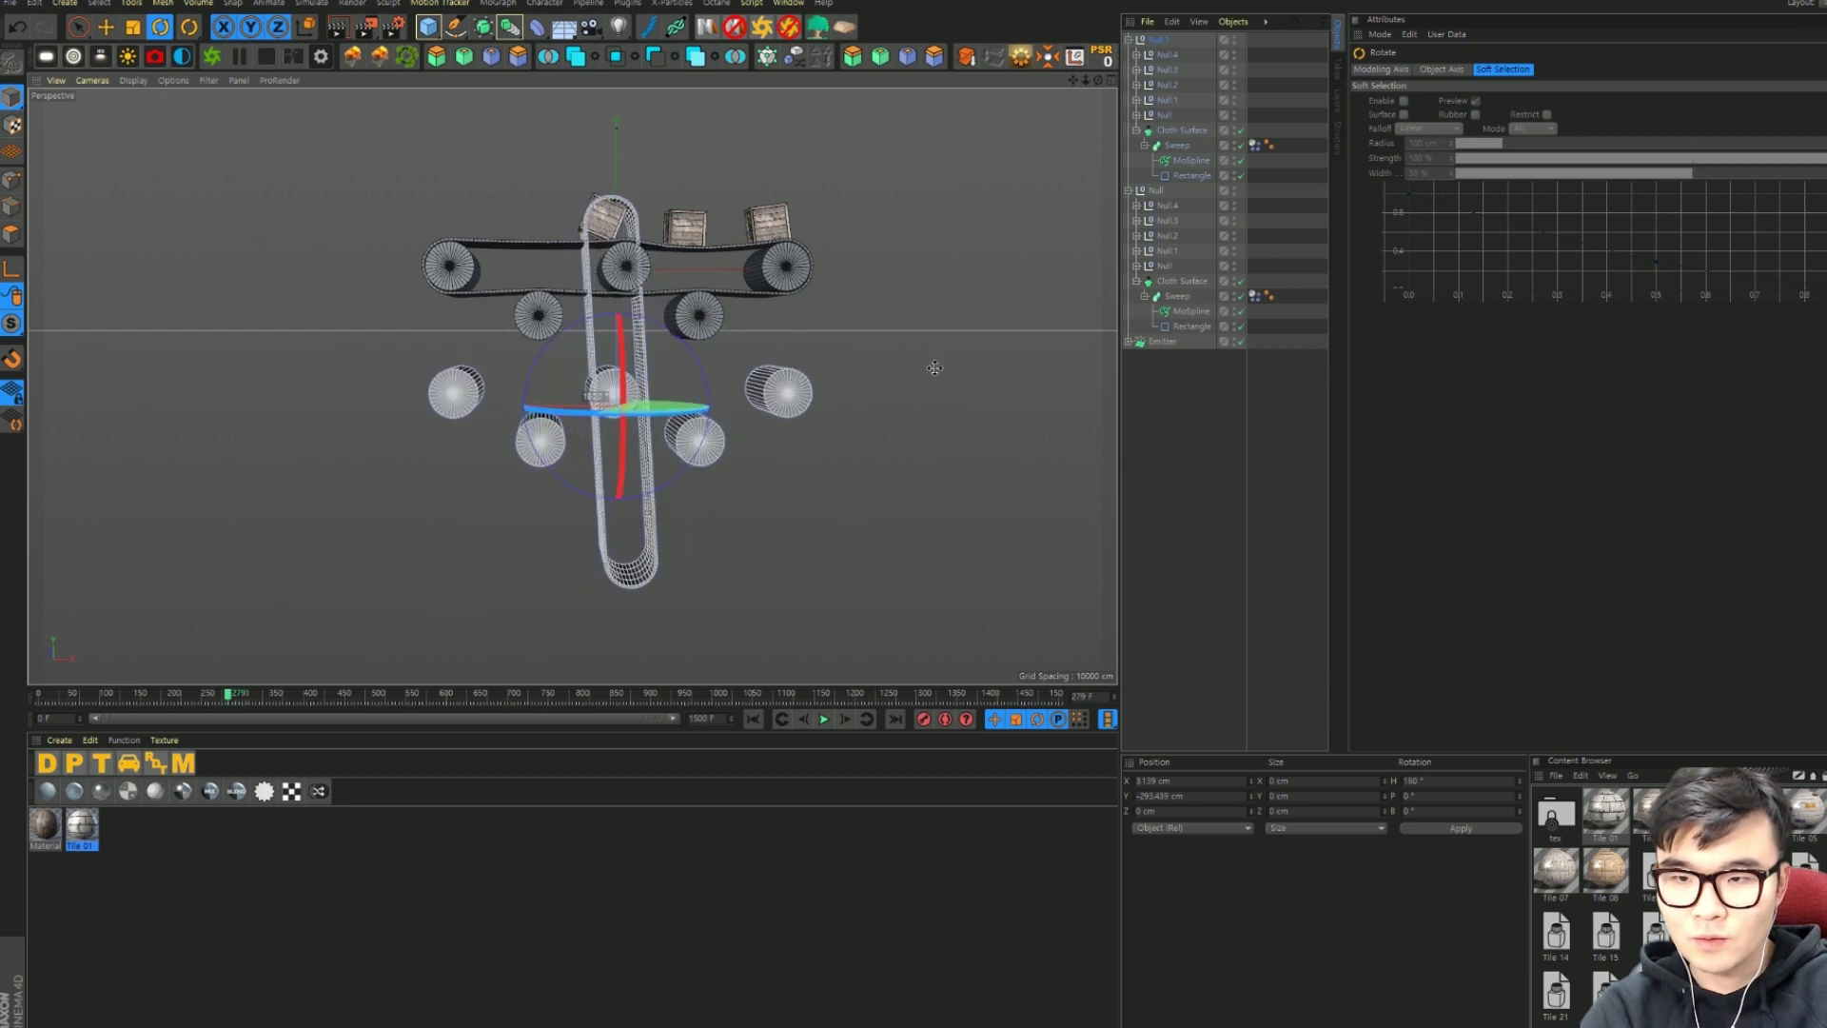
# Step: Rewind, shift the copied rig to the right, and replay with both conveyors
pyautogui.click(755, 718)
pyautogui.press('e')
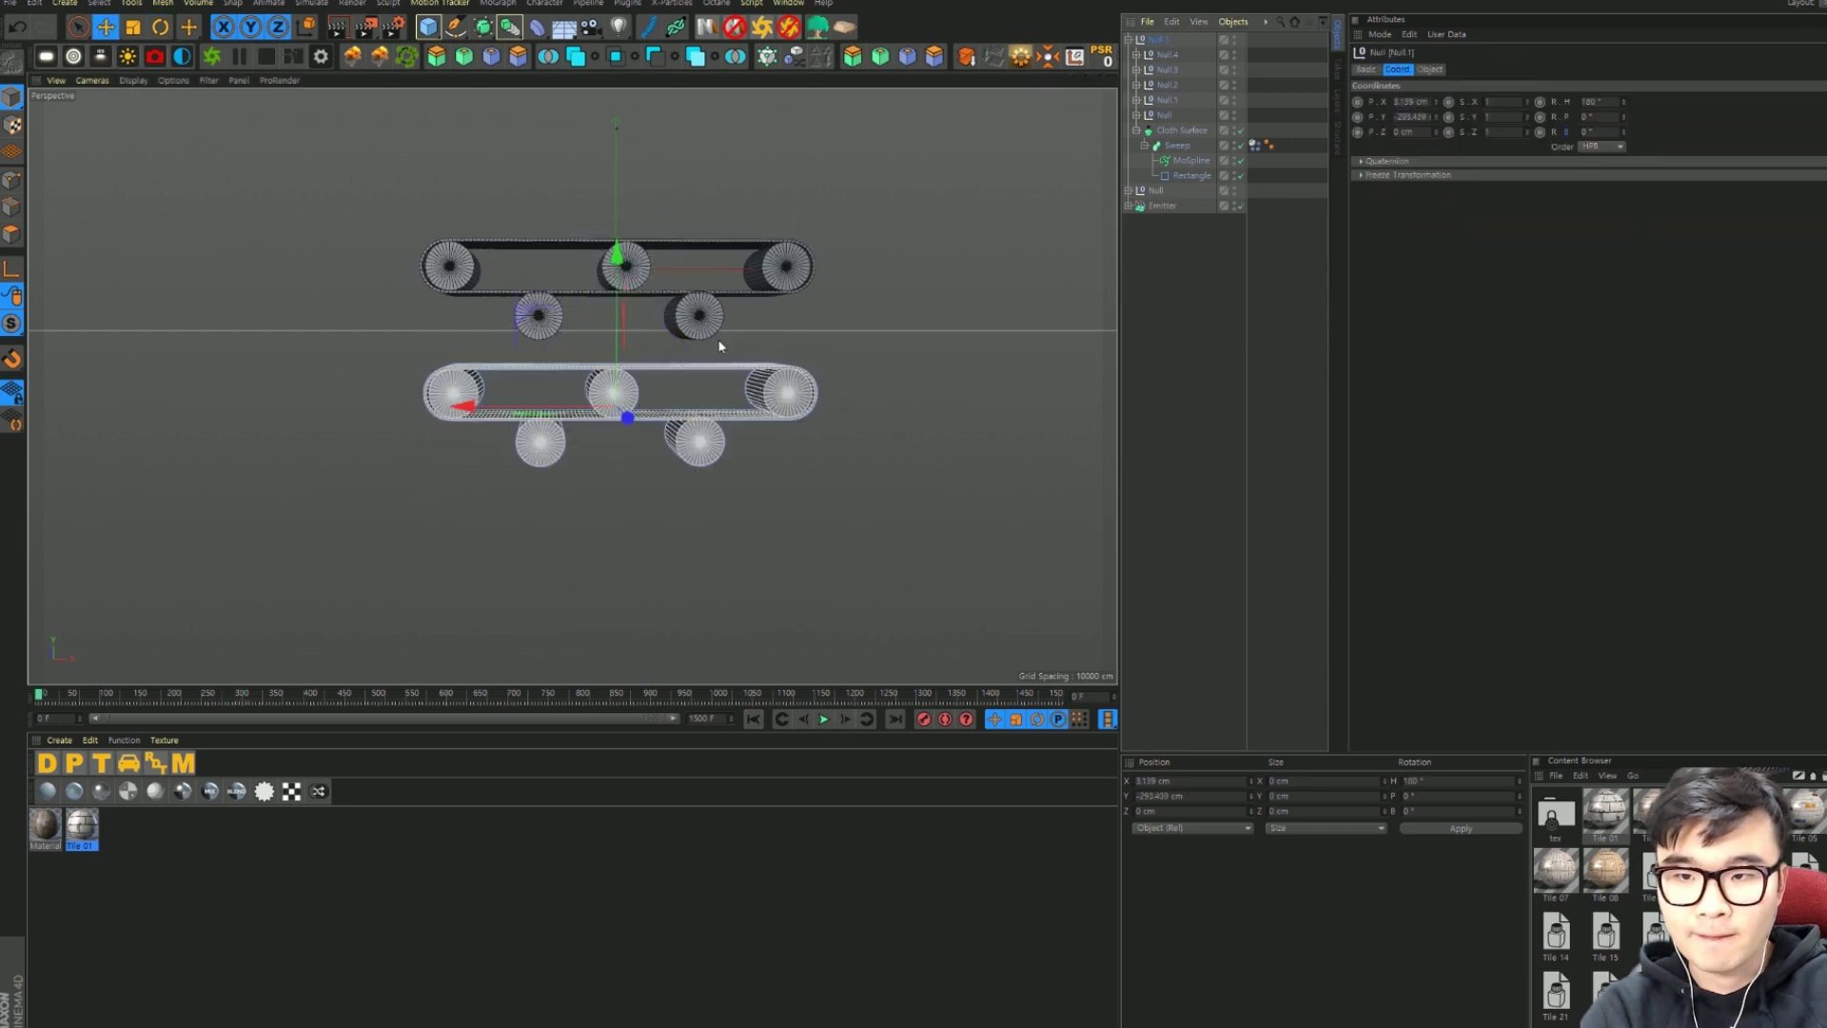
pyautogui.moveTo(478, 413); pyautogui.dragTo(865, 419)
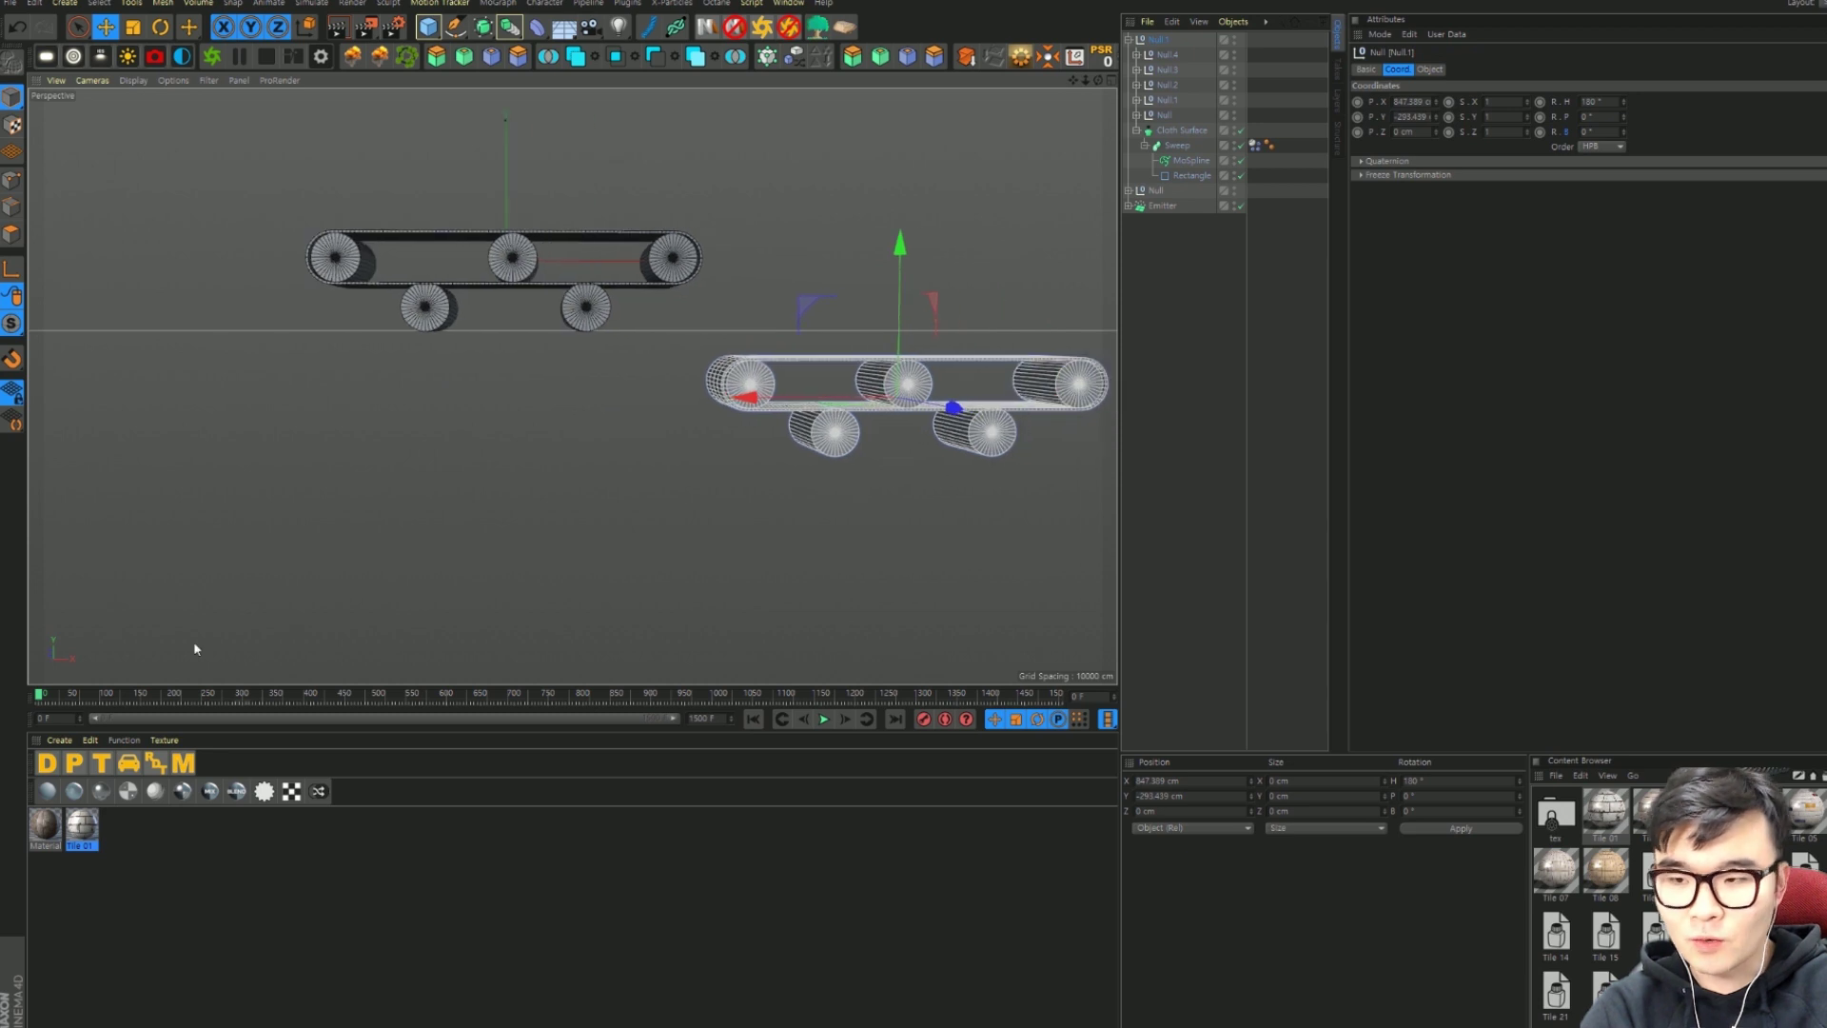
pyautogui.moveTo(741, 397); pyautogui.dragTo(676, 400)
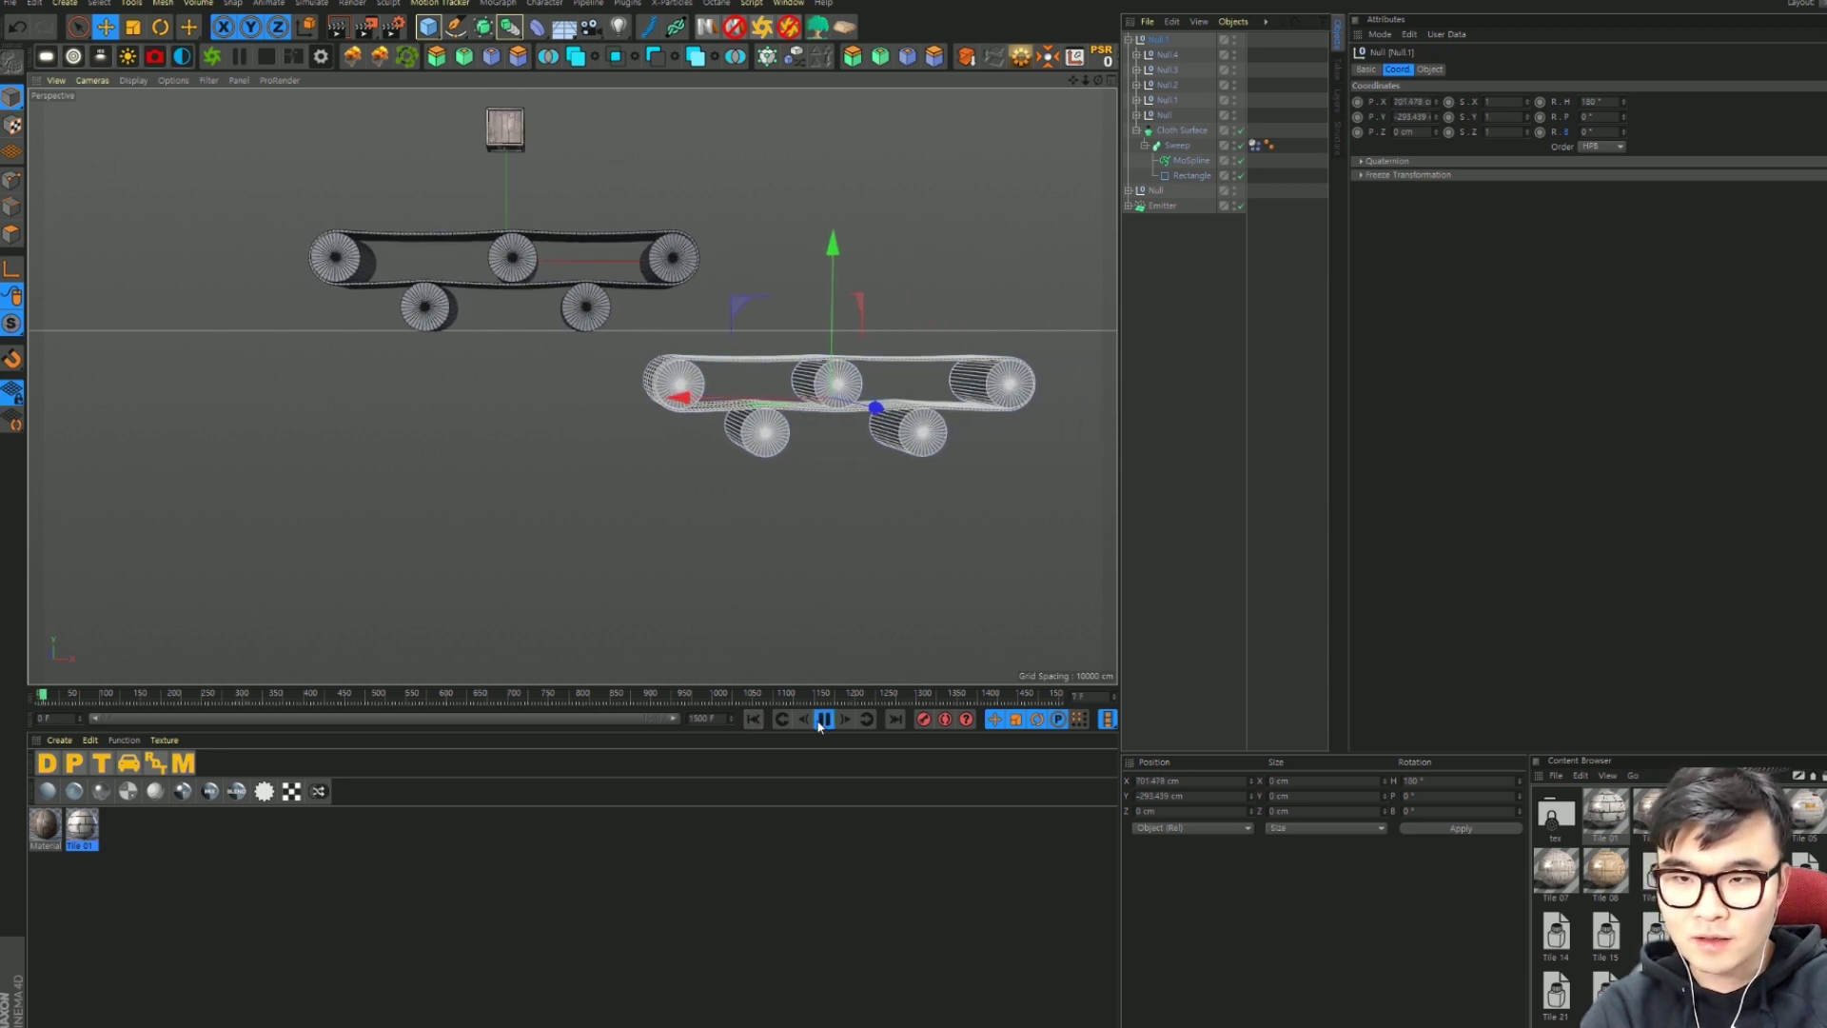
pyautogui.click(807, 561)
pyautogui.scroll(3, 804, 233)
# Step: Stop playback and orbit to a level side view of both conveyors
pyautogui.scroll(1, 833, 286)
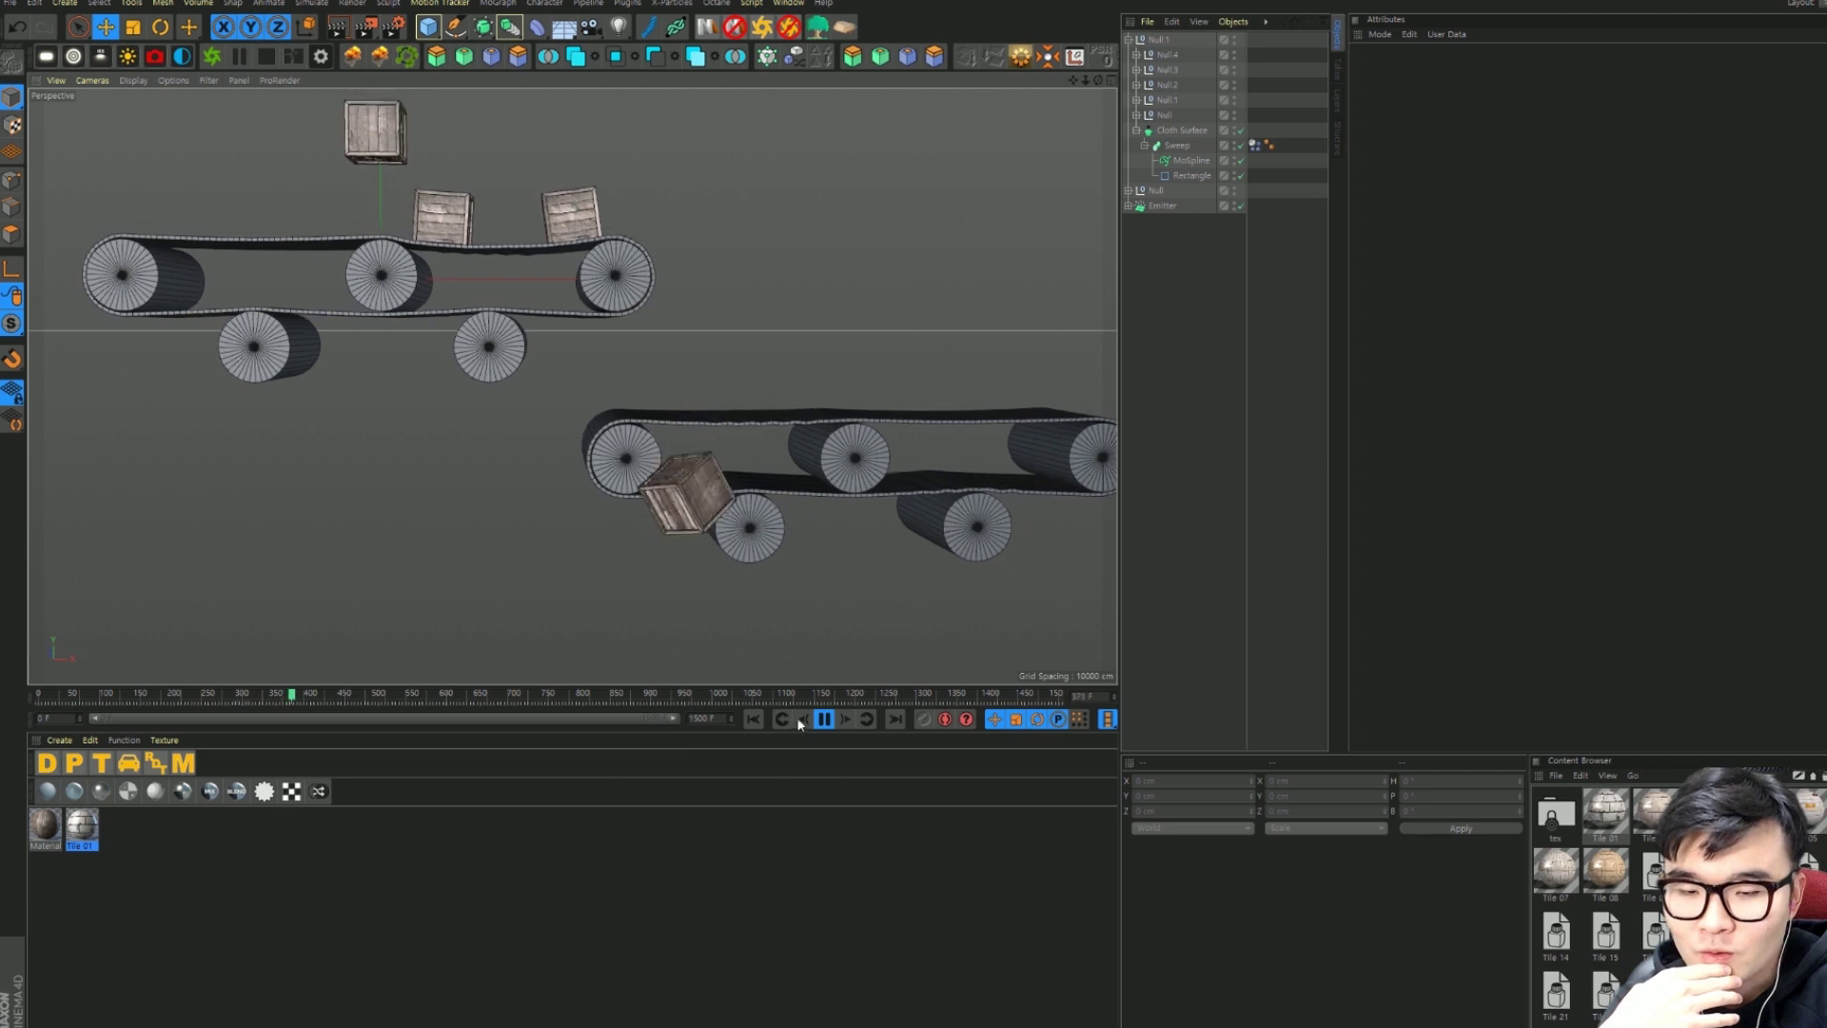
pyautogui.press('F8')
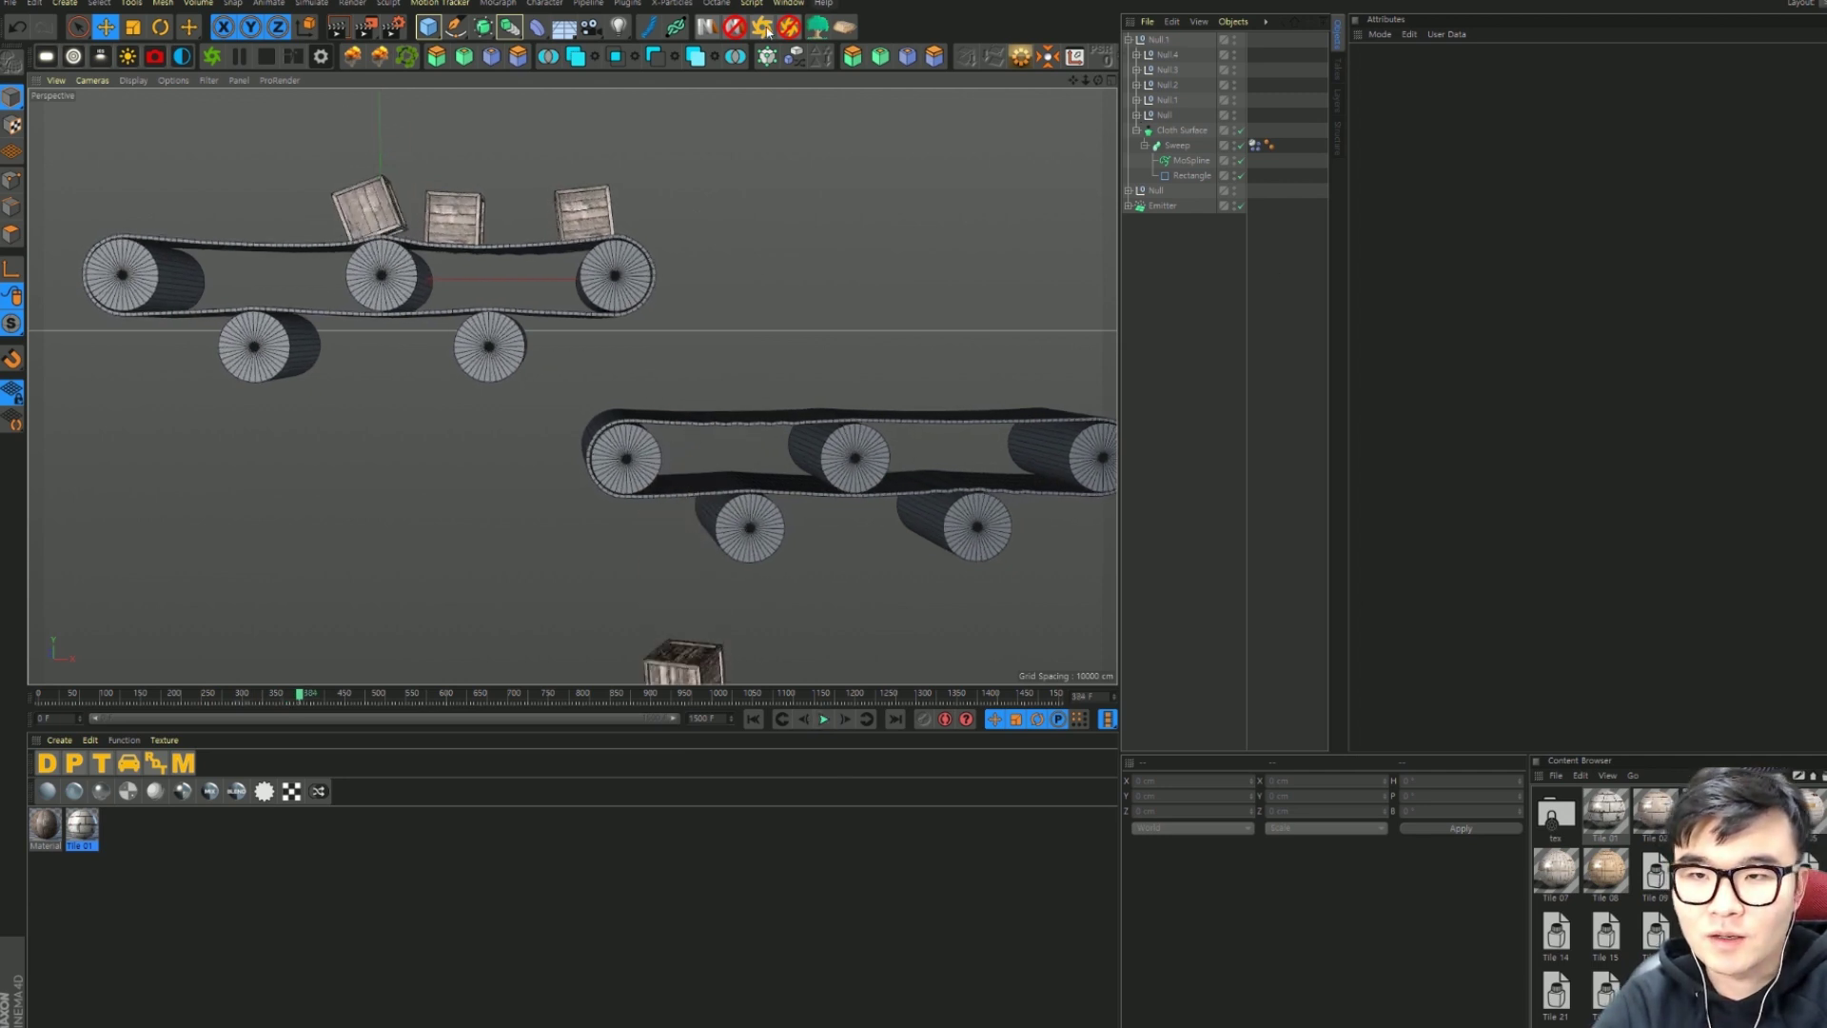
pyautogui.click(788, 2)
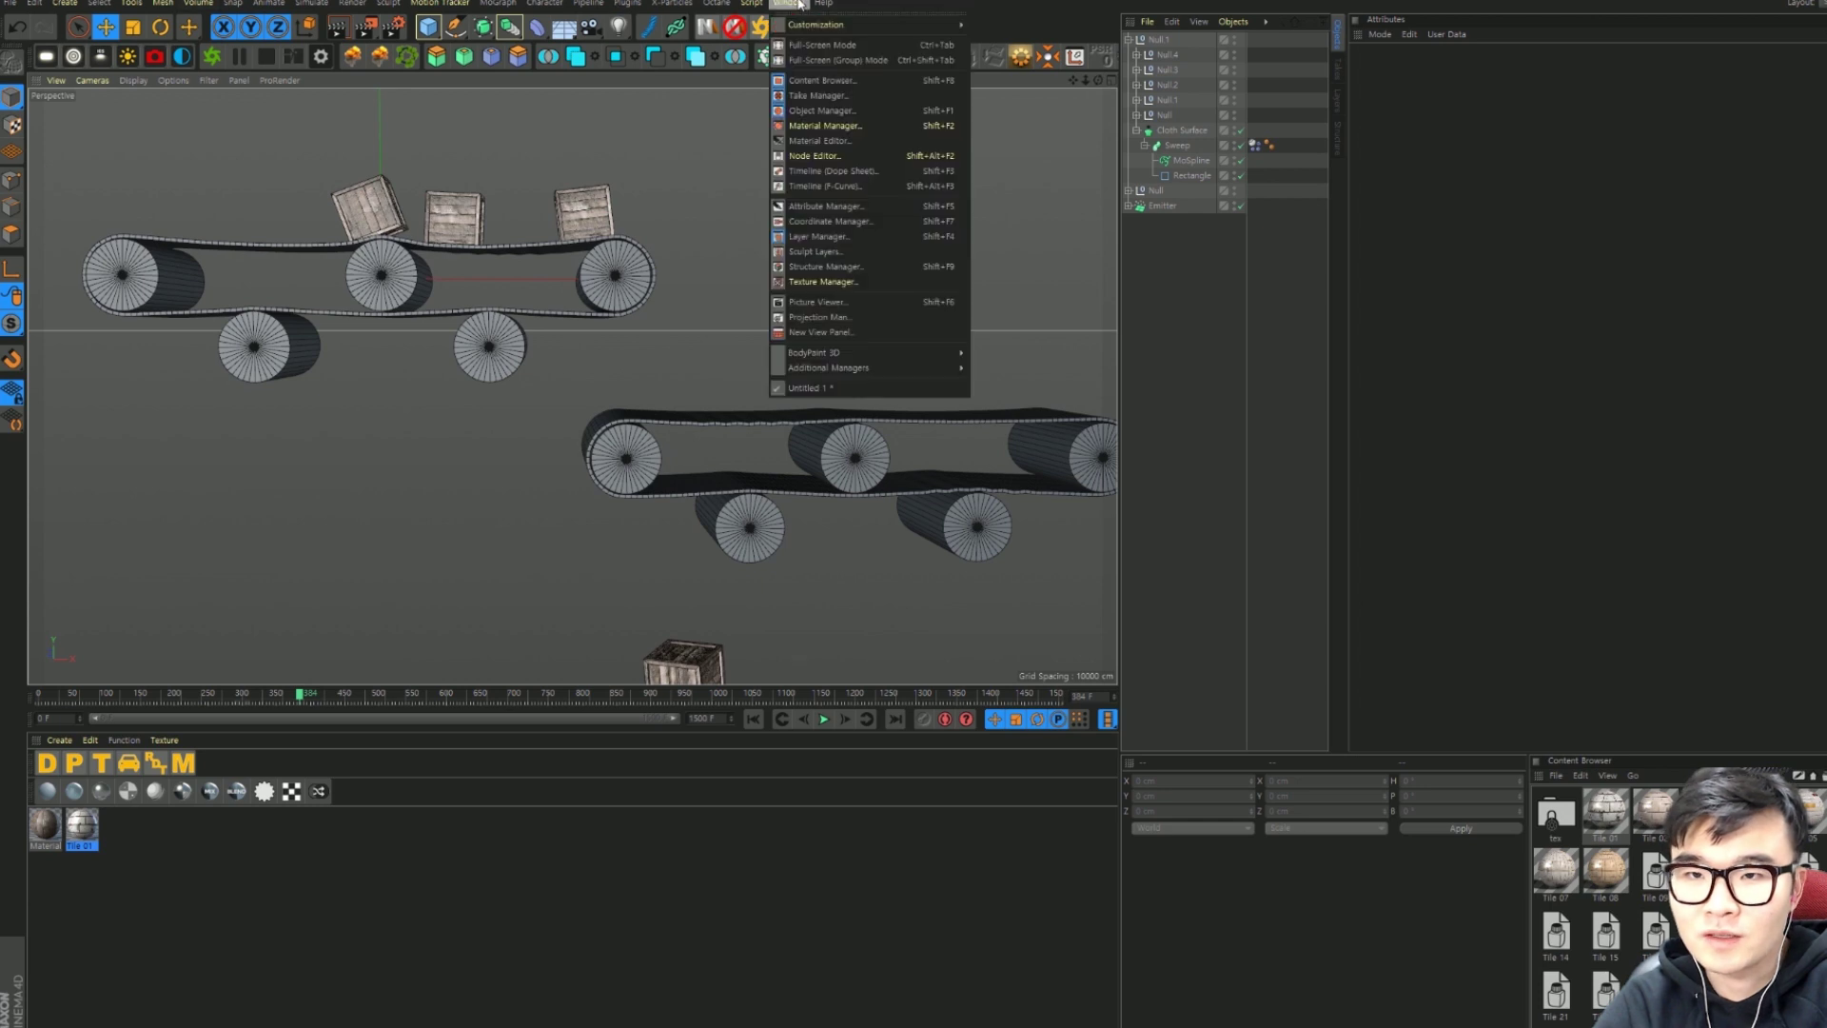
pyautogui.click(893, 384)
pyautogui.moveTo(779, 136)
pyautogui.keyDown('alt'); pyautogui.mouseDown()
pyautogui.moveTo(837, 343)
pyautogui.moveTo(812, 420)
pyautogui.mouseUp(); pyautogui.keyUp('alt')
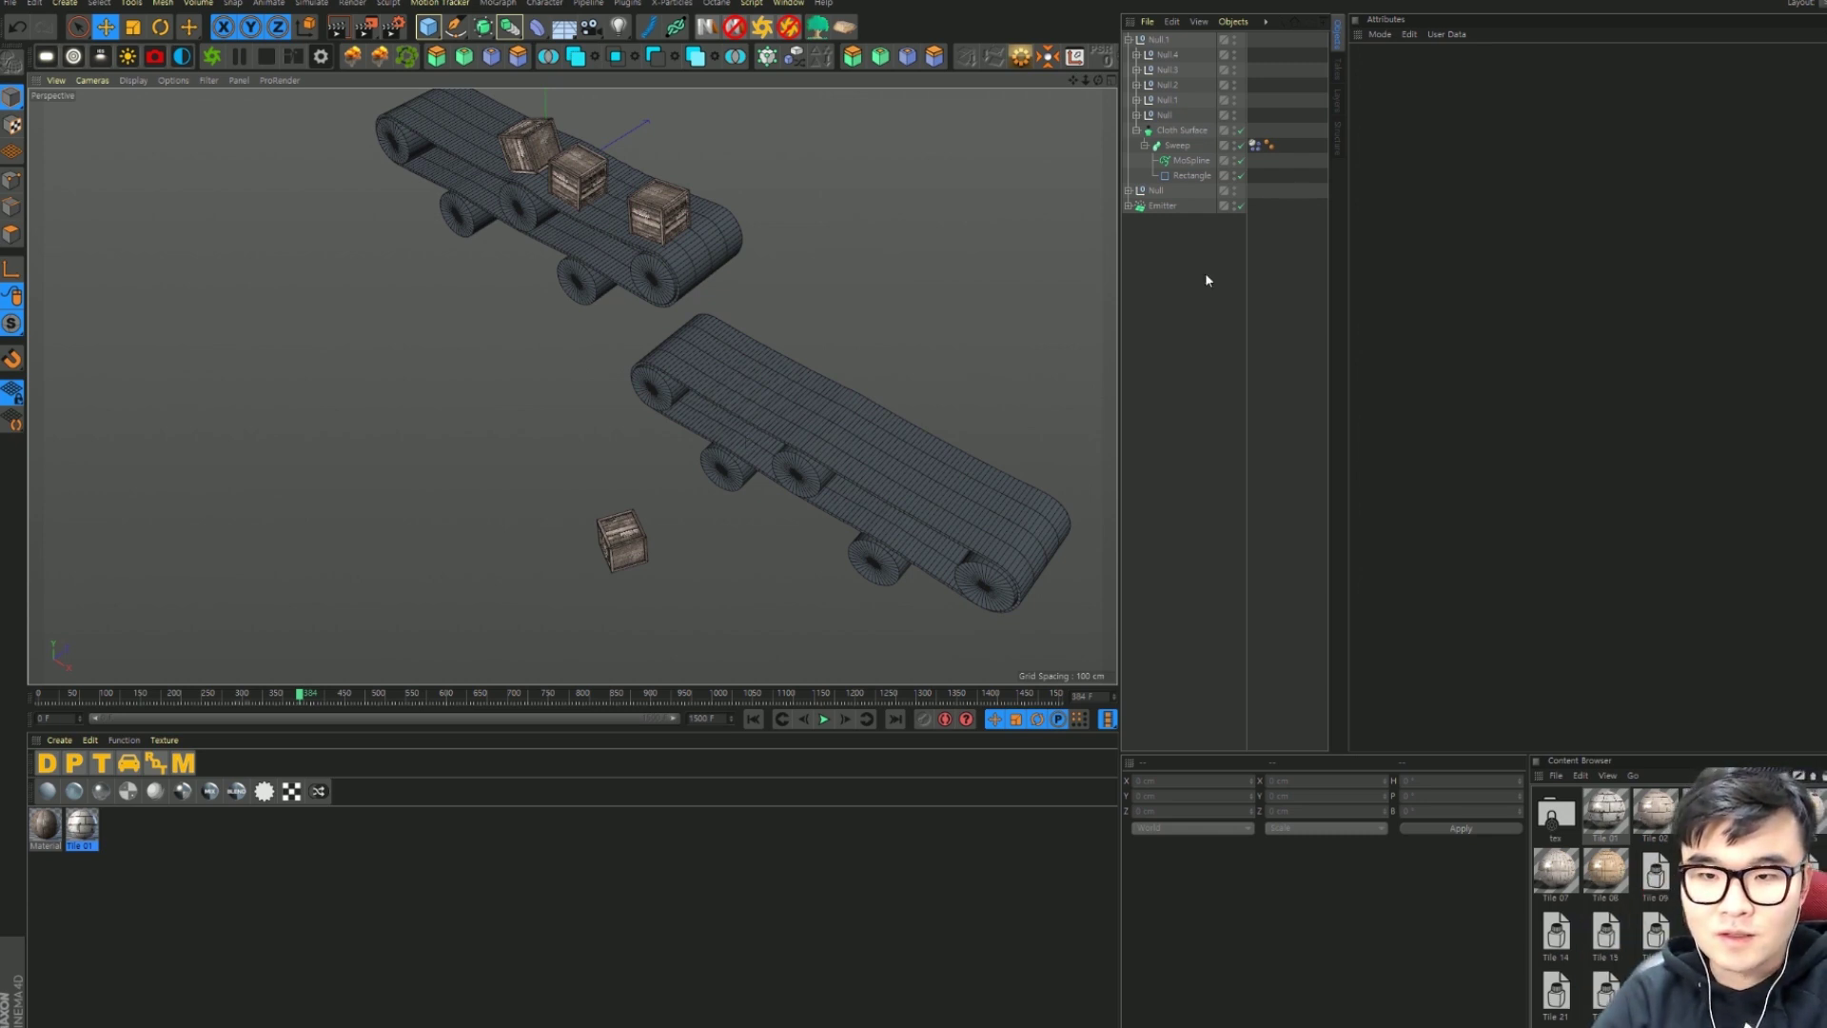
pyautogui.keyDown('alt'); pyautogui.moveTo(778, 501); pyautogui.dragTo(761, 509); pyautogui.keyUp('alt')
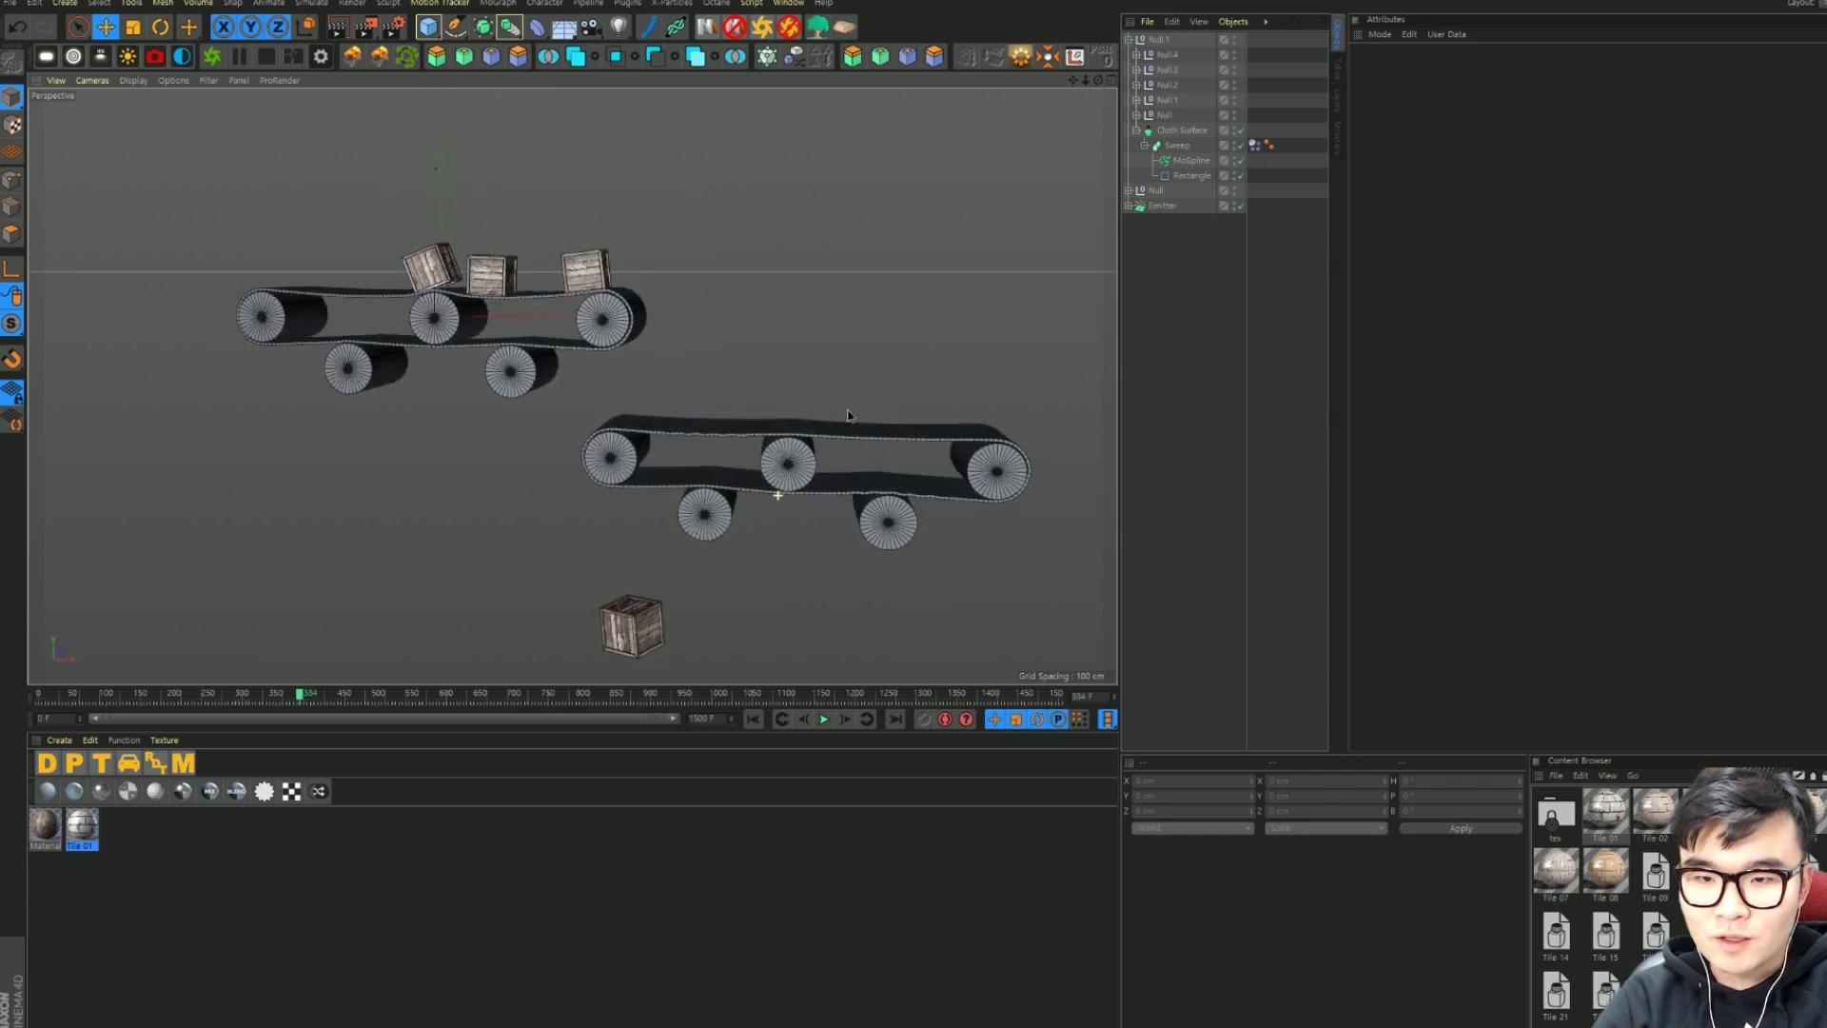
pyautogui.scroll(3, 761, 509)
pyautogui.scroll(3, 796, 461)
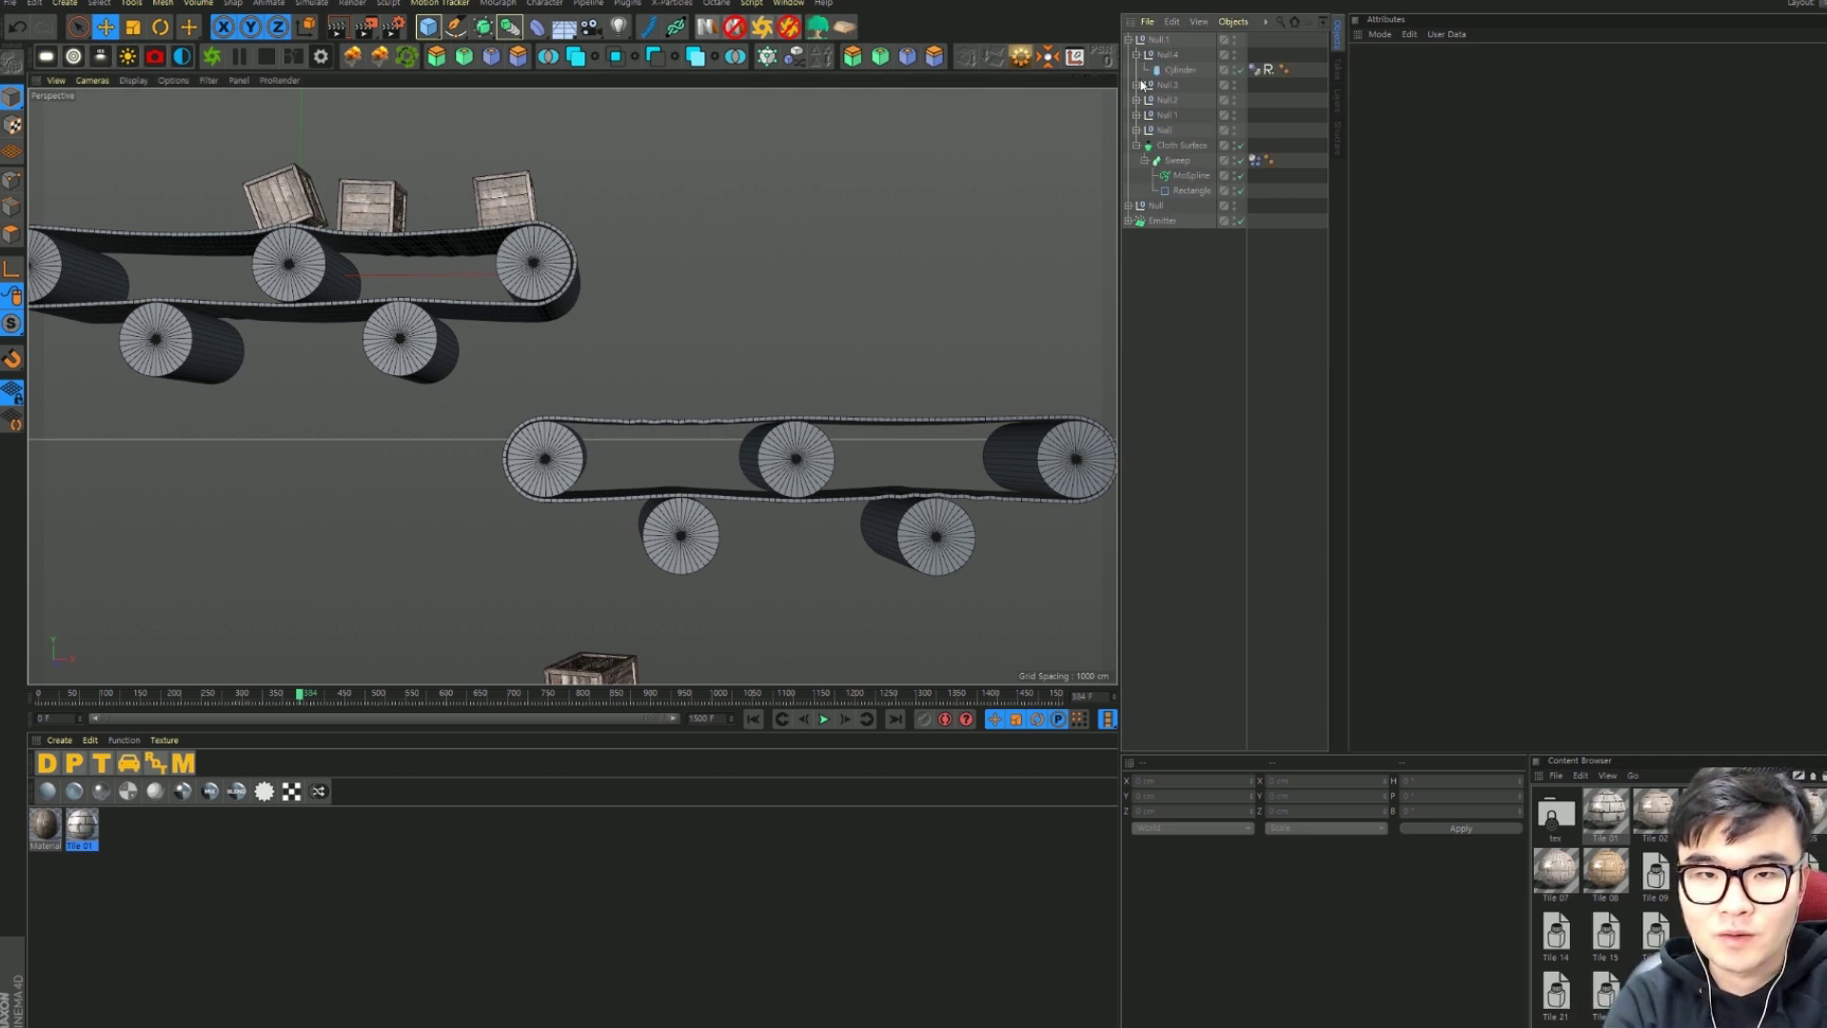
# Step: Delete roller groups Null.4, Null.3 and Null.2 from the lower conveyor
pyautogui.click(1136, 70)
pyautogui.click(1137, 54)
pyautogui.keyDown('ctrl'); pyautogui.click(1170, 87); pyautogui.keyUp('ctrl')
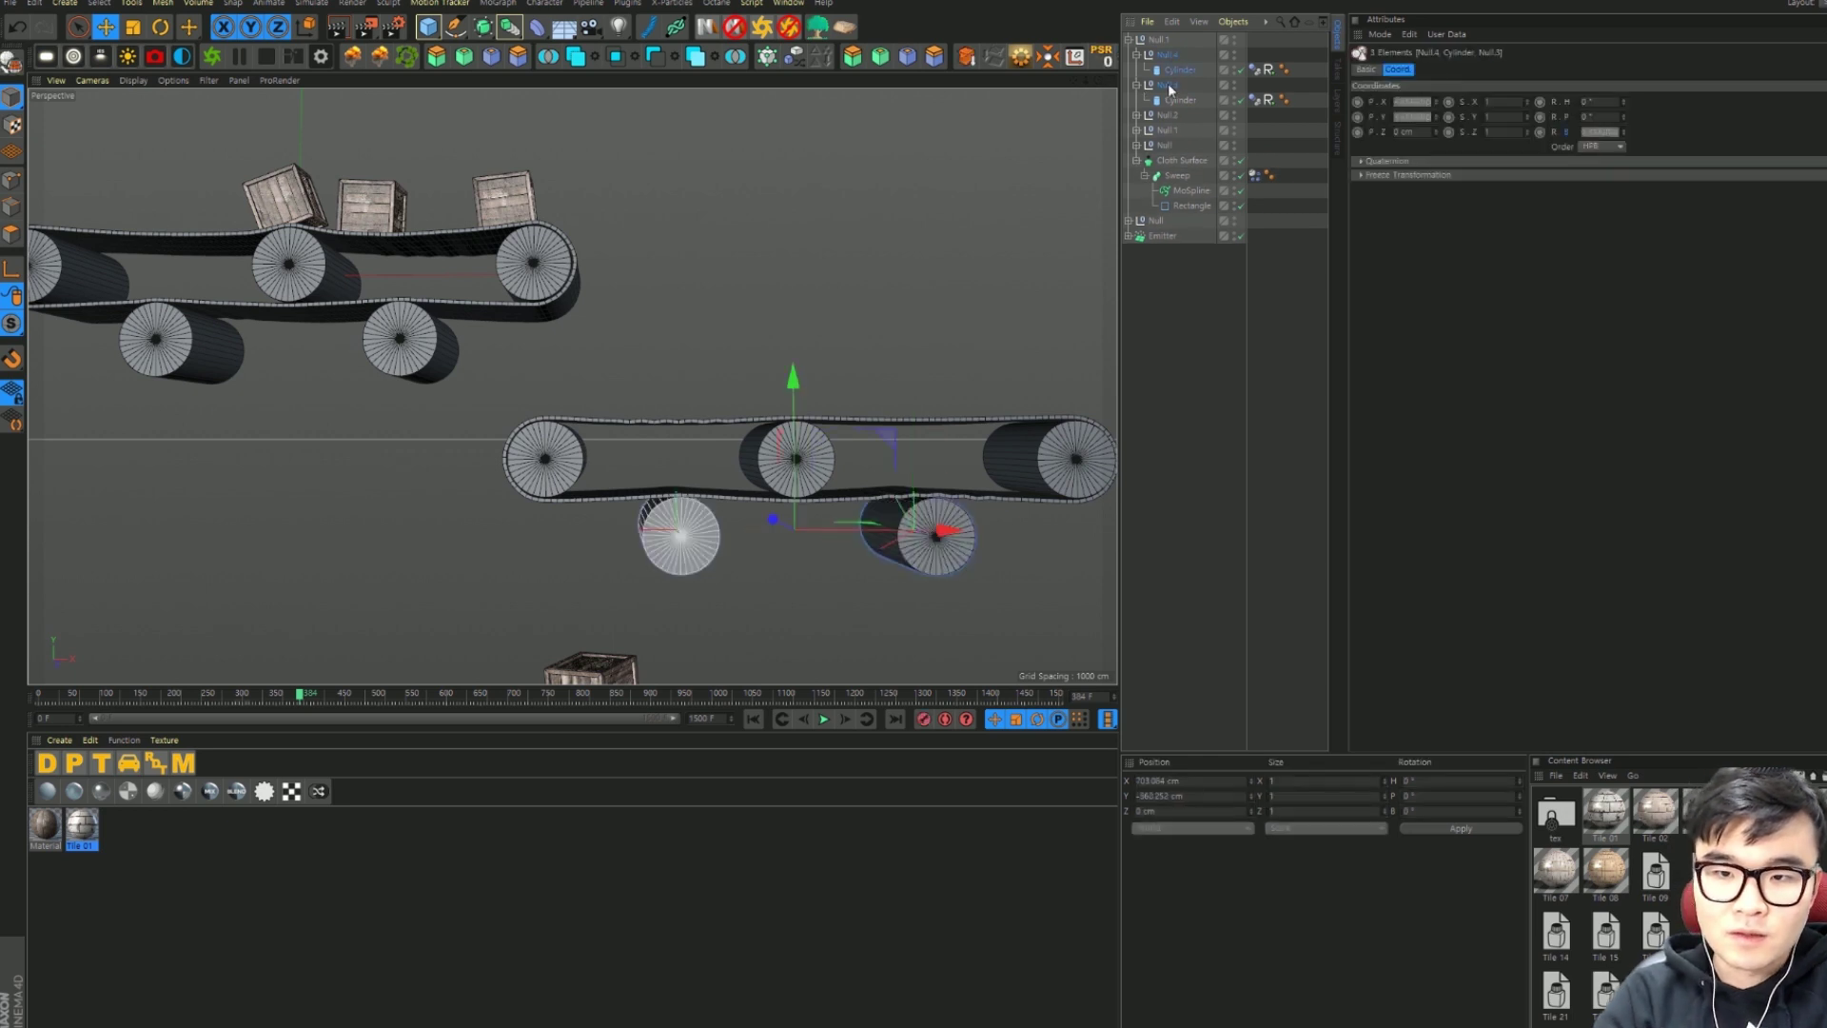
pyautogui.press('Delete')
pyautogui.click(1168, 59)
pyautogui.press('Delete')
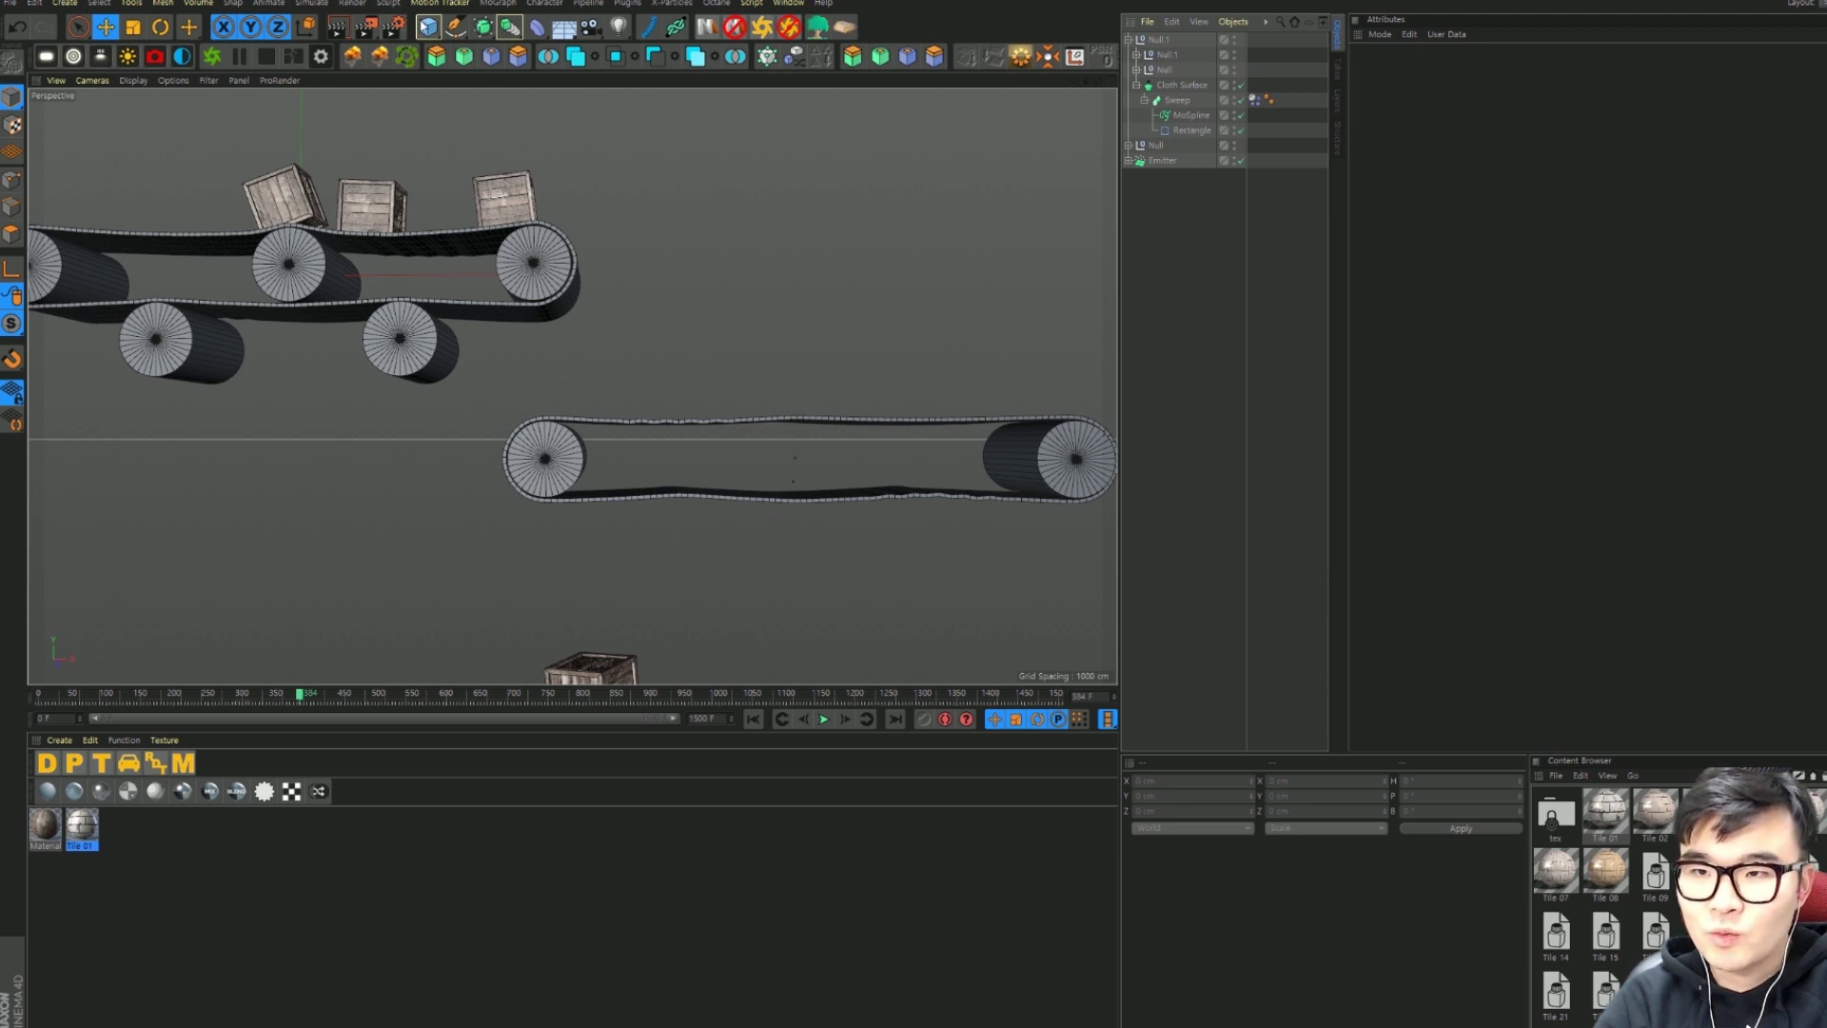
# Step: Create a Cube under Null.1 and stretch it inside the lower belt loop
pyautogui.click(430, 27)
pyautogui.click(568, 53)
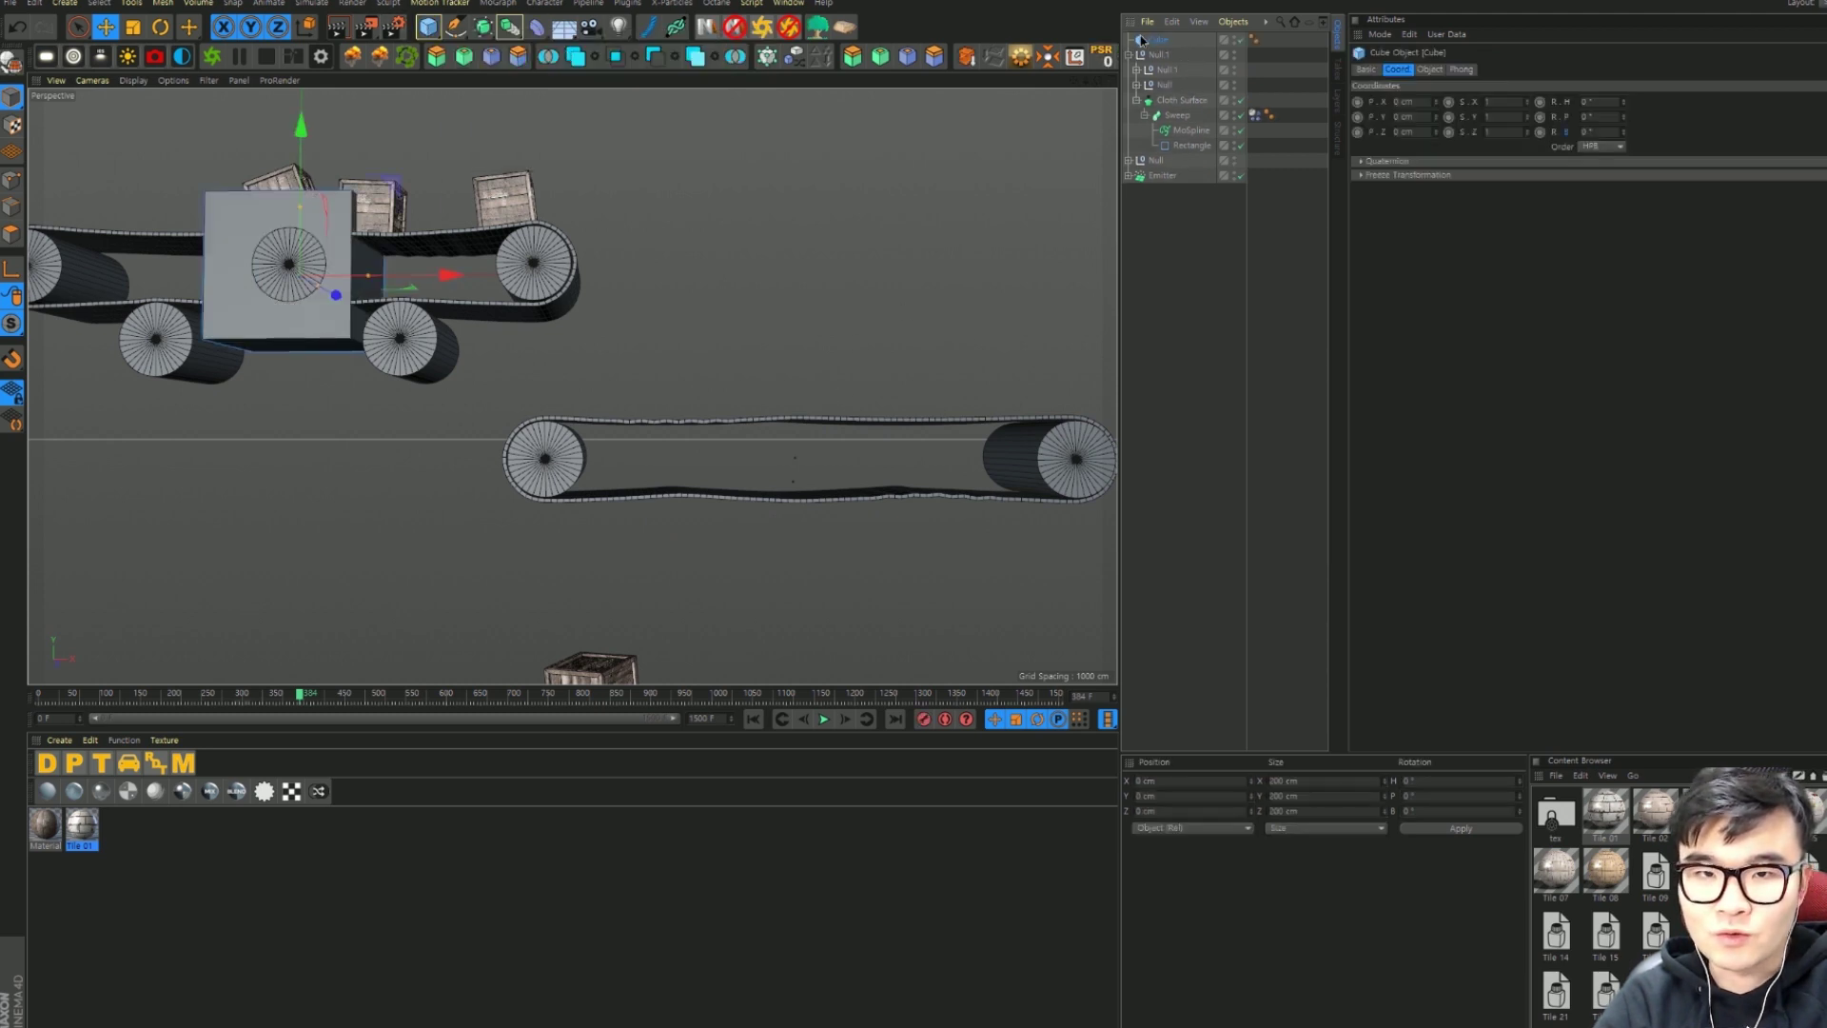
pyautogui.moveTo(1163, 59); pyautogui.dragTo(1164, 55)
pyautogui.moveTo(446, 270); pyautogui.dragTo(995, 273)
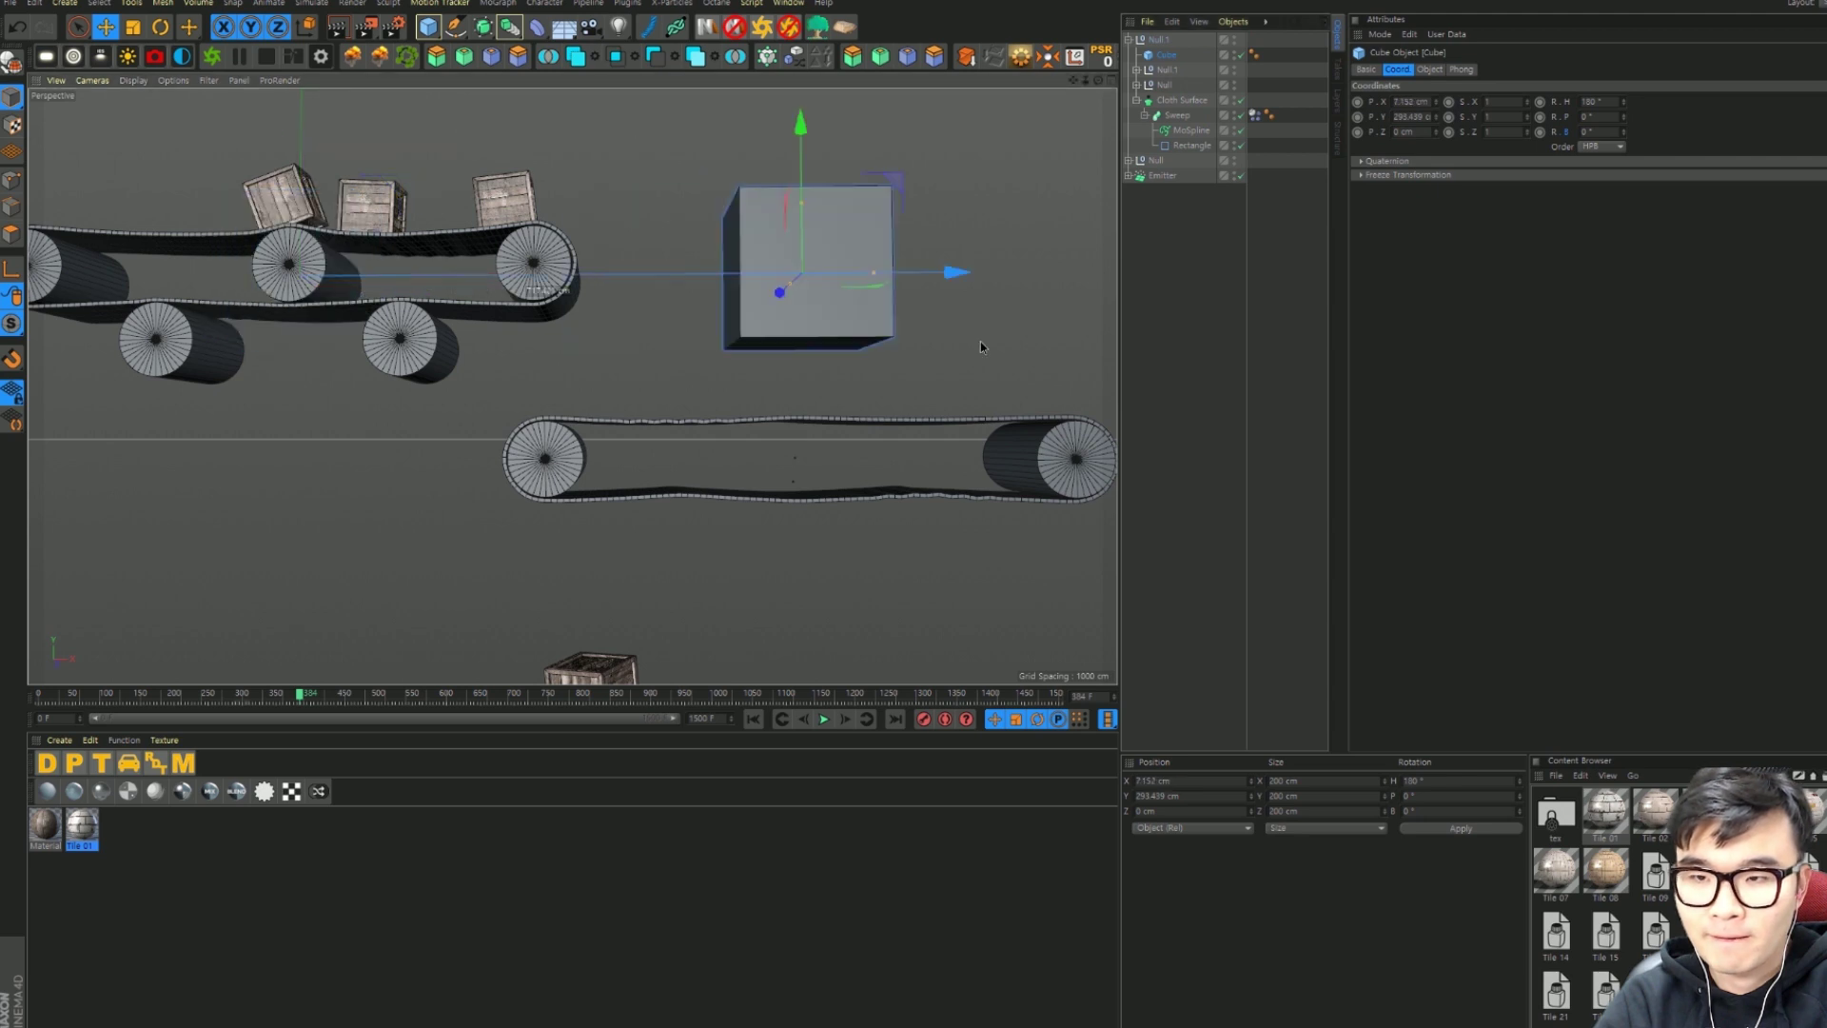
pyautogui.moveTo(844, 122); pyautogui.dragTo(837, 420)
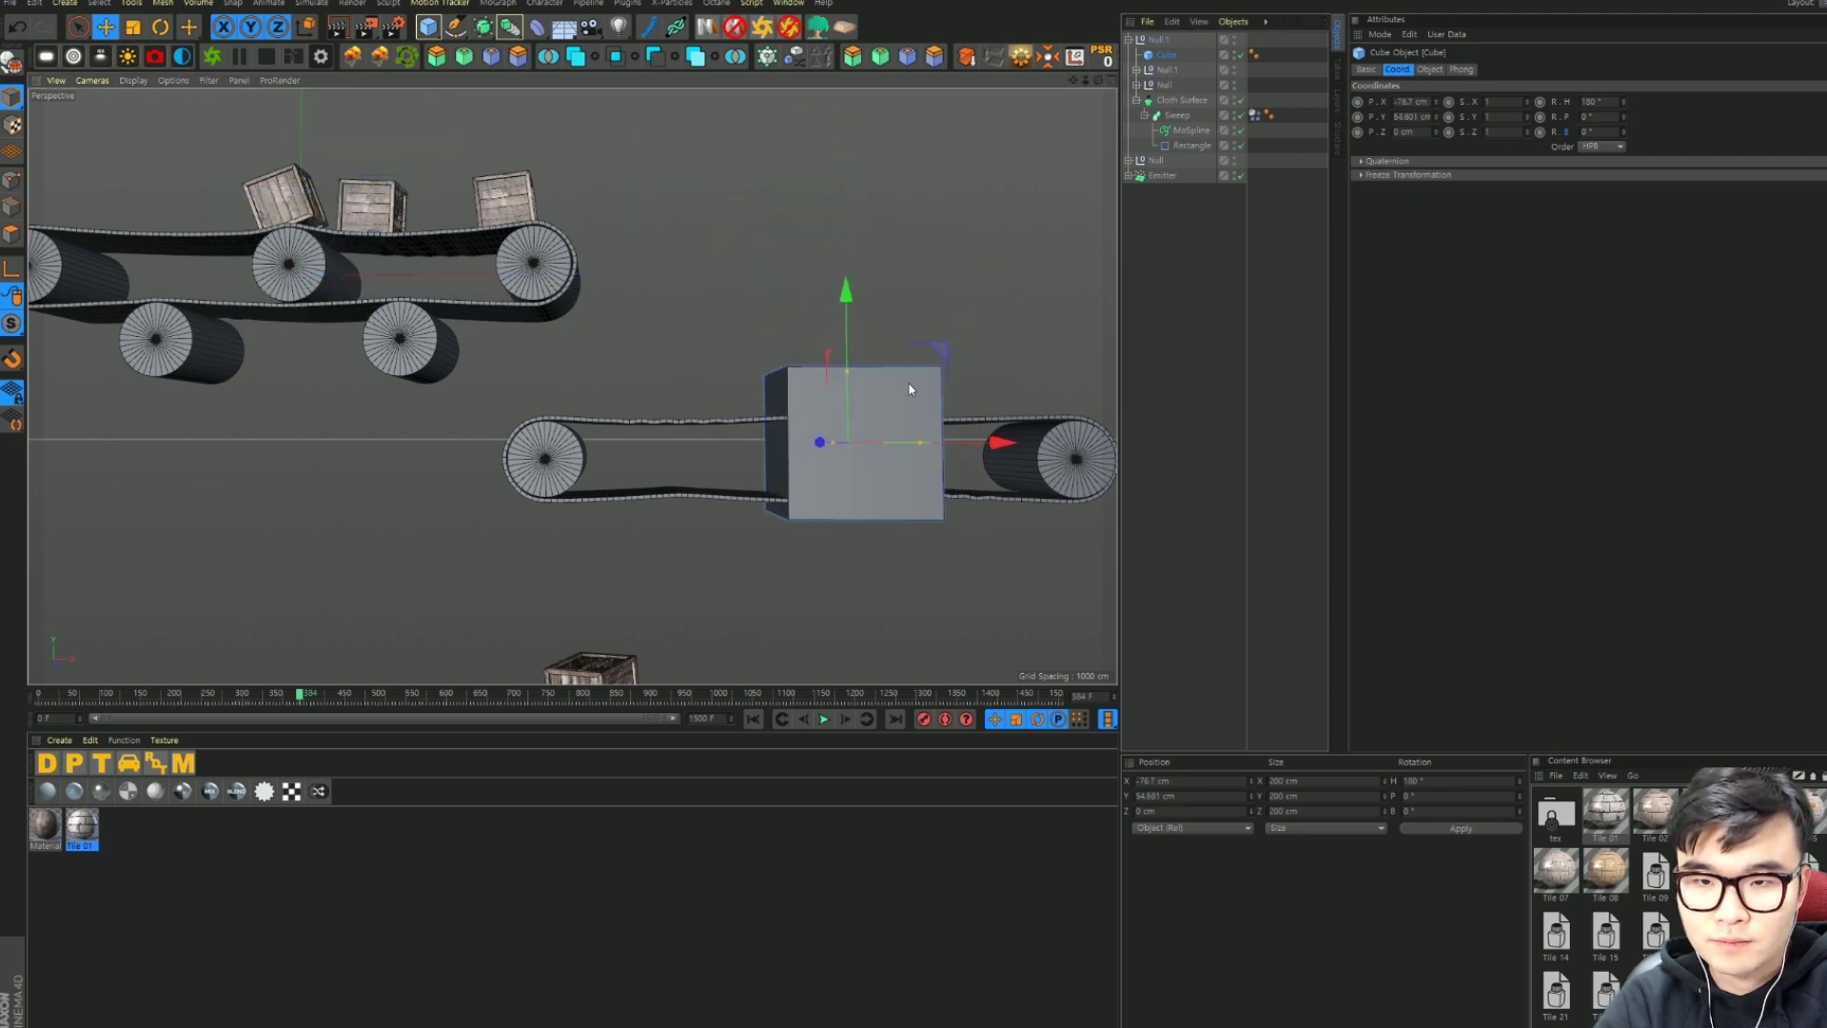
pyautogui.moveTo(845, 337); pyautogui.dragTo(845, 350)
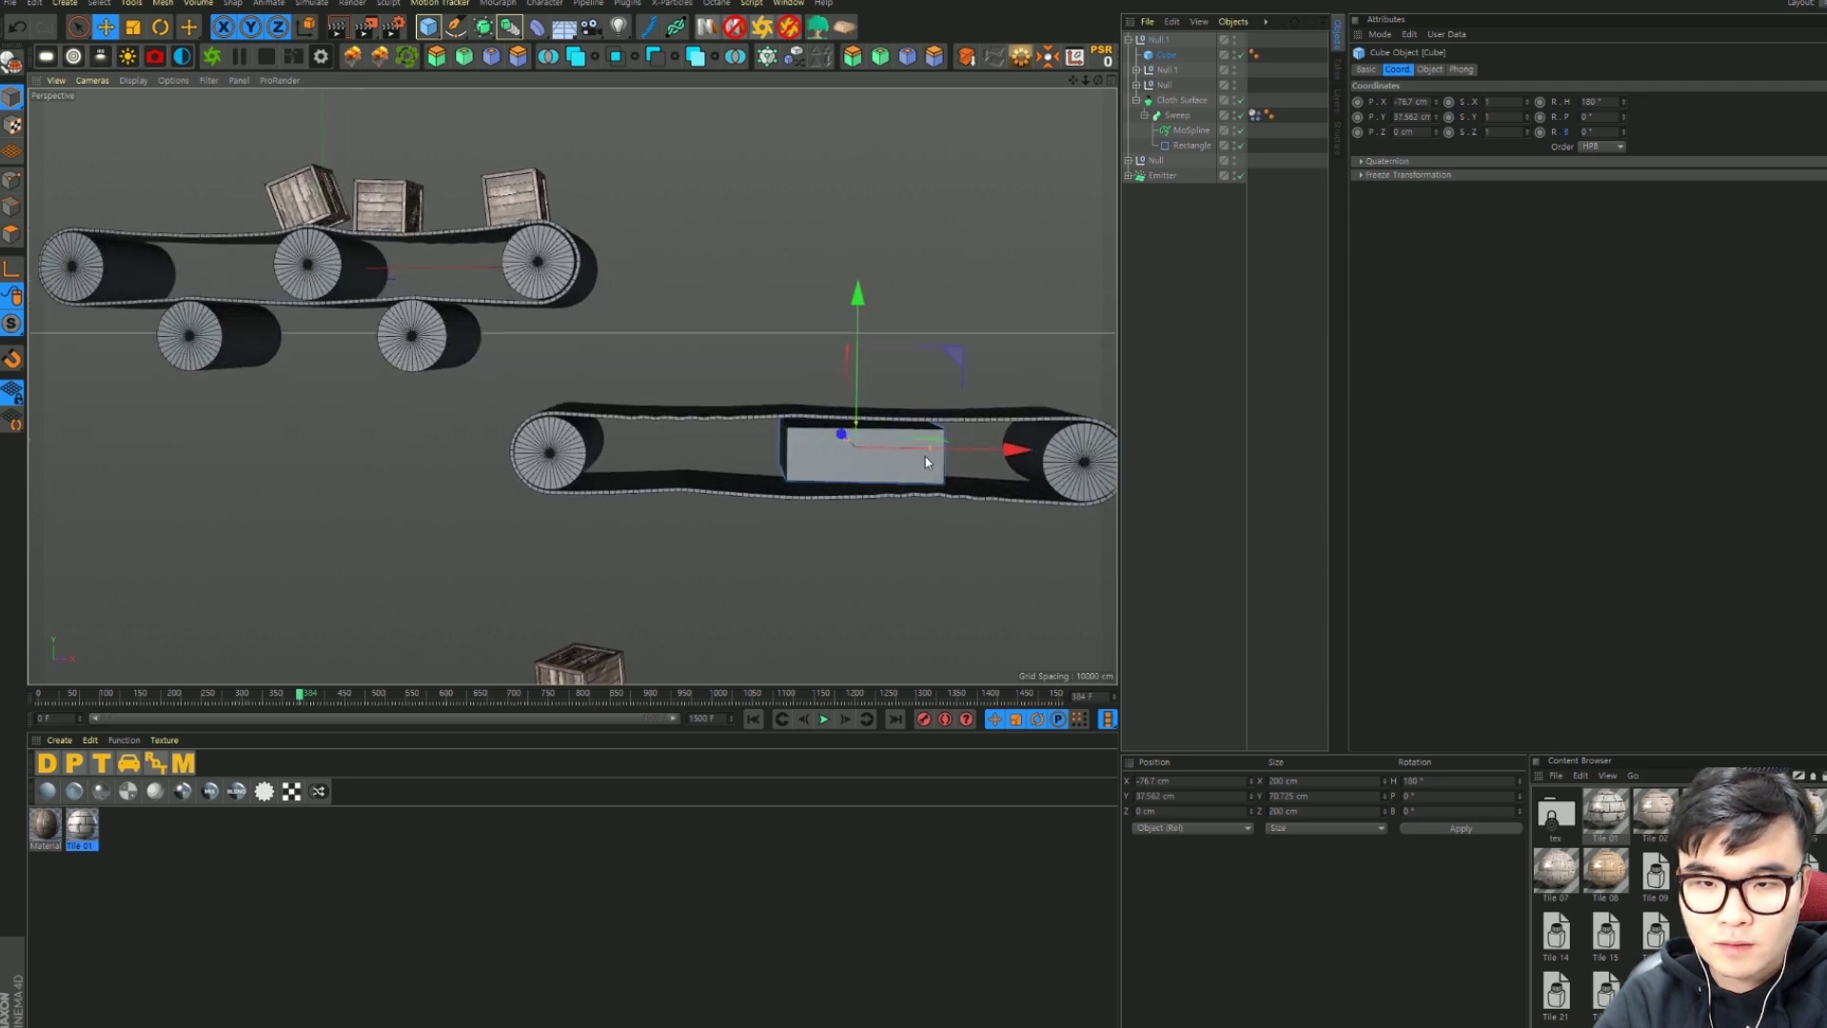
pyautogui.moveTo(931, 459)
pyautogui.mouseDown()
pyautogui.moveTo(1064, 455)
pyautogui.moveTo(961, 464)
pyautogui.mouseUp()
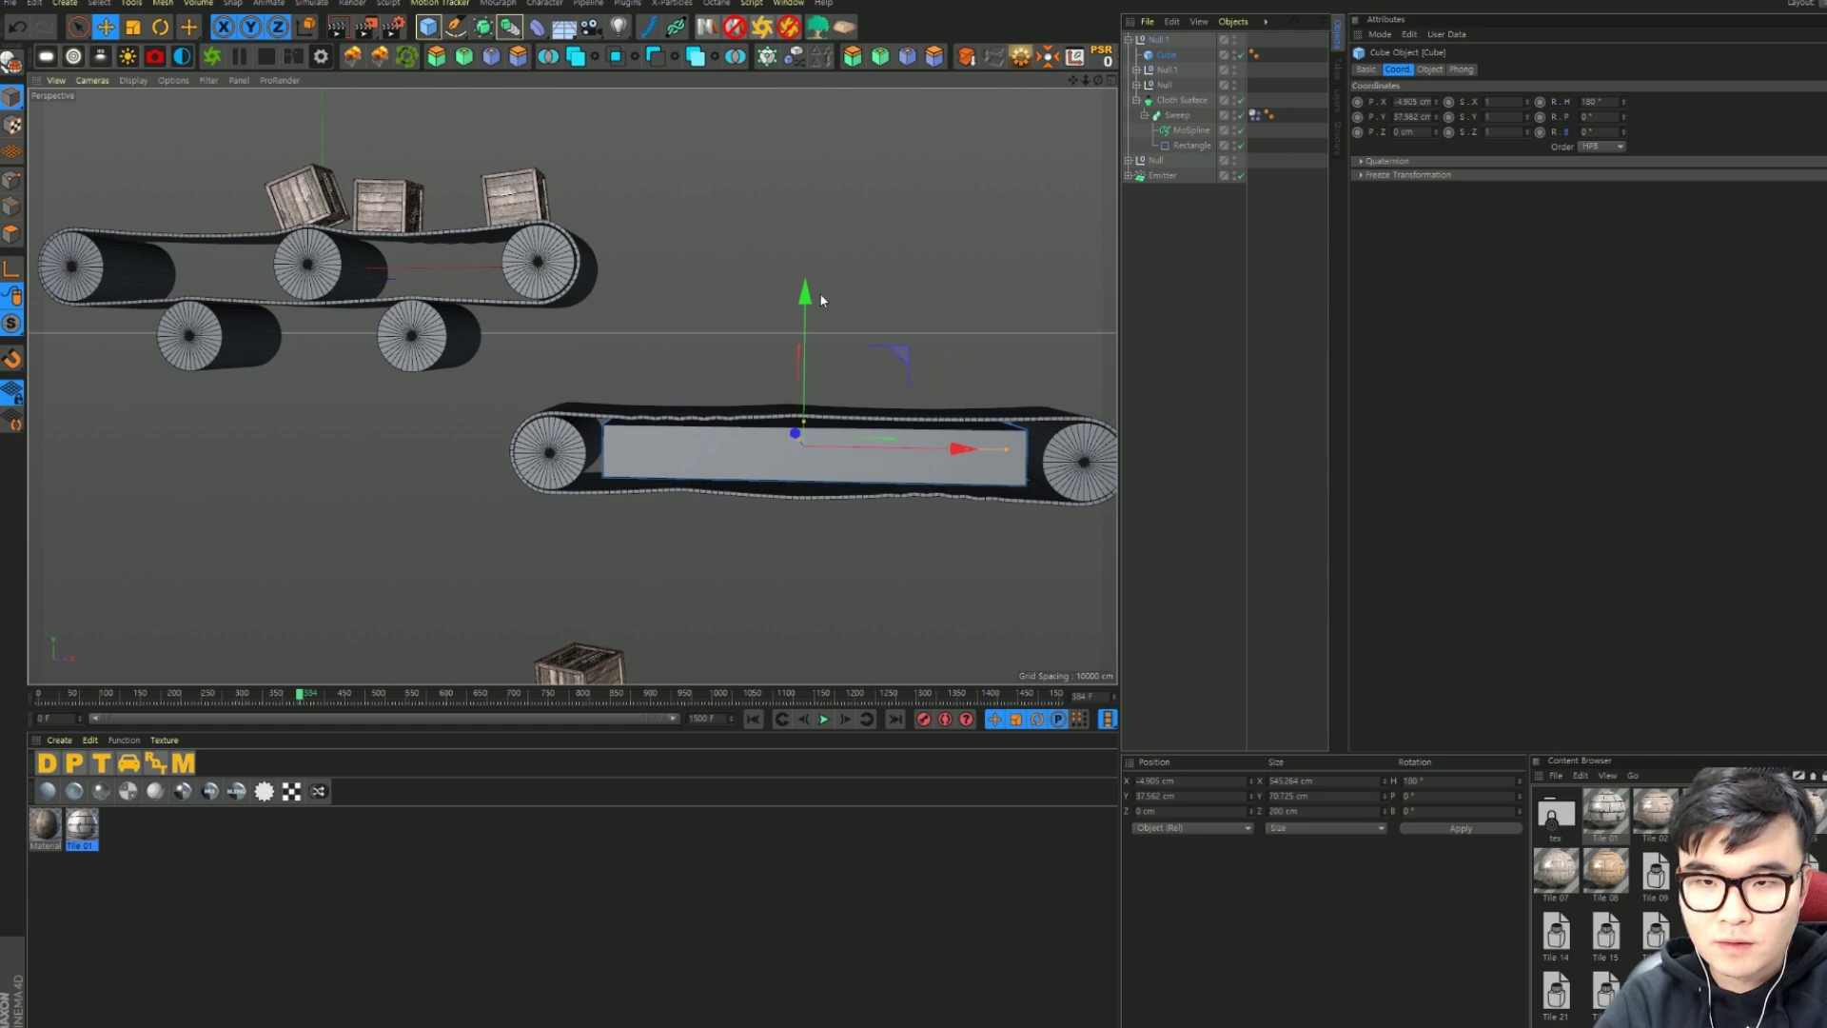
# Step: Duplicate it as Cube.1 just below, adjust it, and order it under Cube
pyautogui.keyDown('ctrl'); pyautogui.moveTo(805, 293); pyautogui.dragTo(802, 373); pyautogui.keyUp('ctrl')
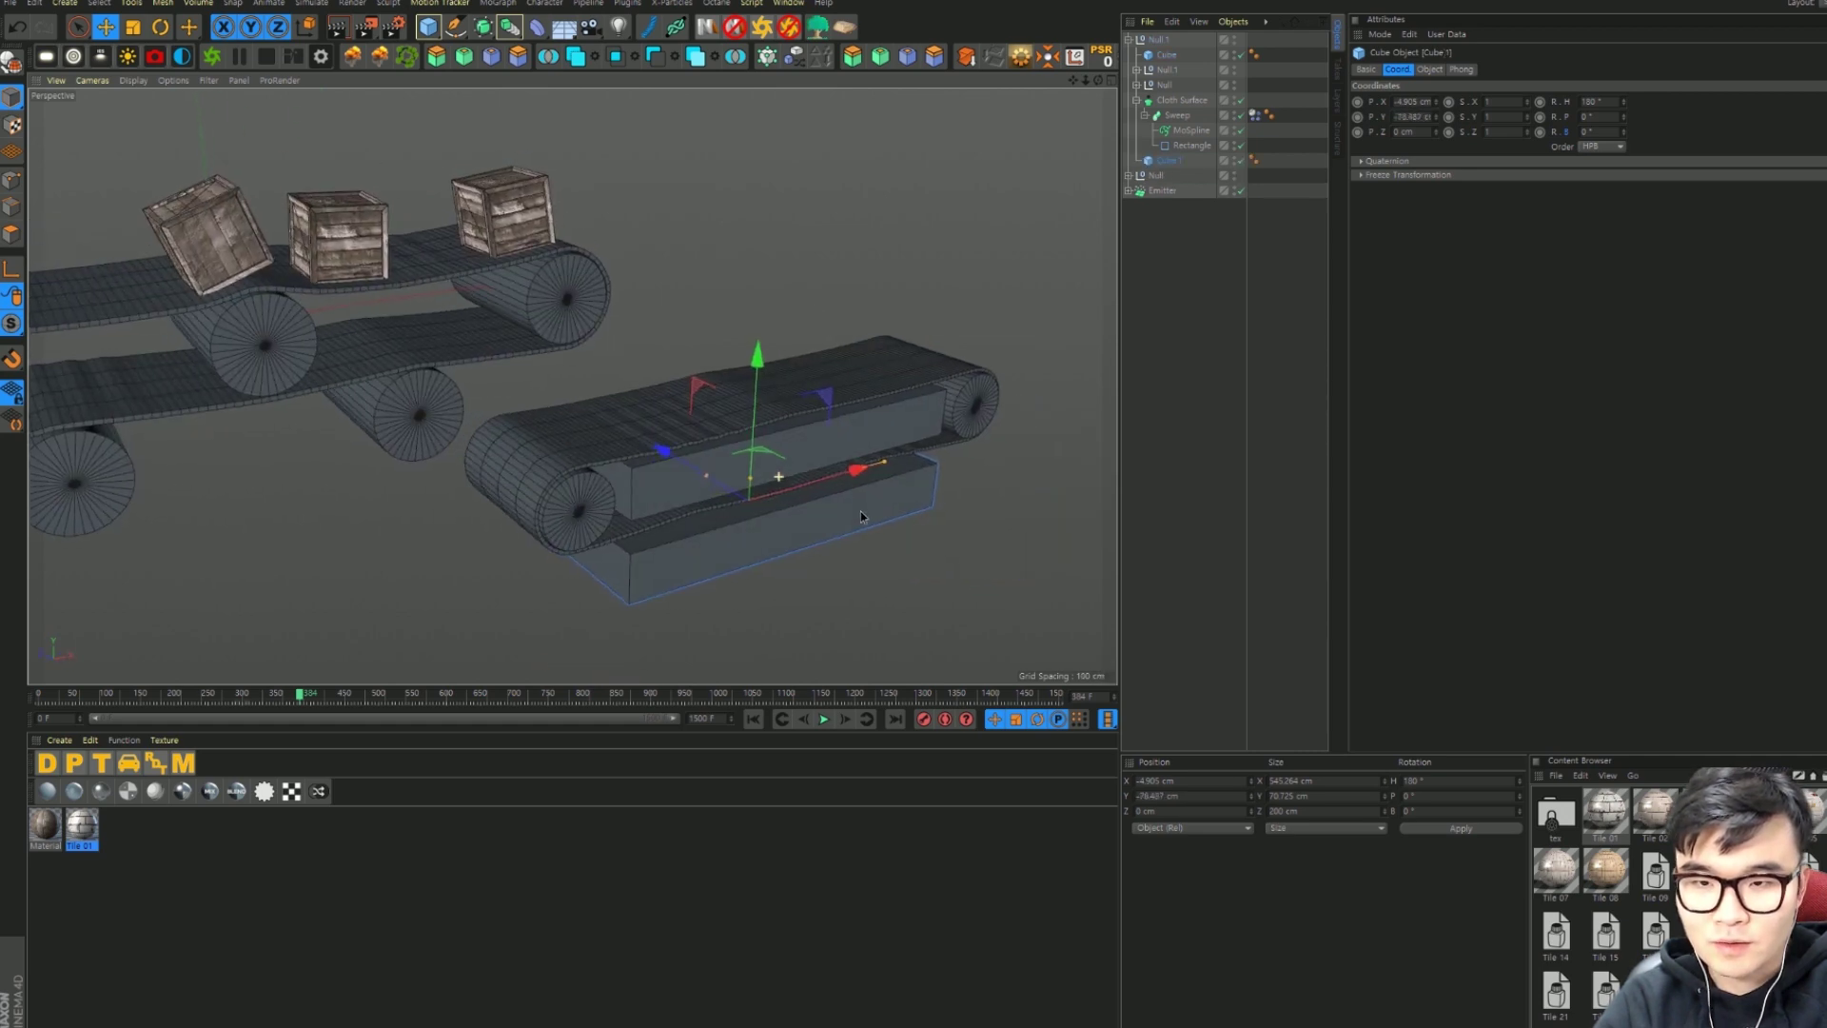
pyautogui.moveTo(798, 488)
pyautogui.keyDown('alt'); pyautogui.mouseDown()
pyautogui.moveTo(822, 628)
pyautogui.moveTo(1104, 534)
pyautogui.mouseUp(); pyautogui.keyUp('alt')
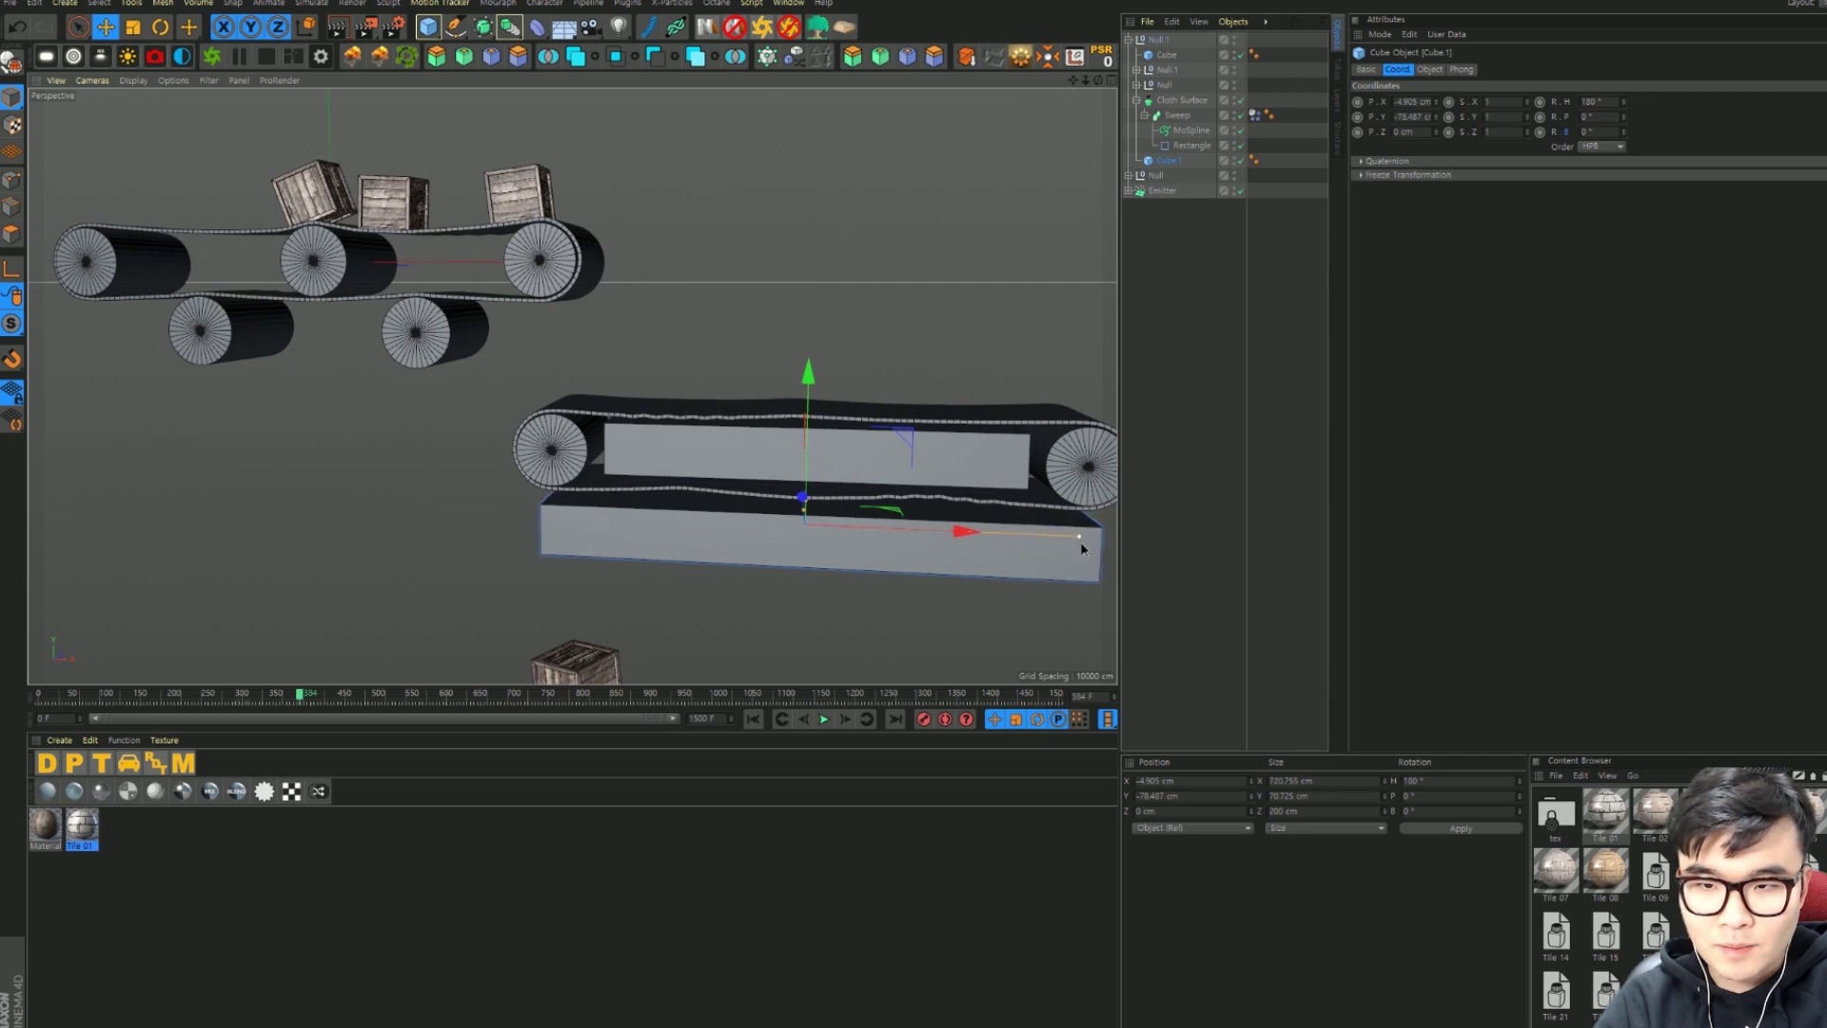
pyautogui.scroll(3, 805, 545)
pyautogui.scroll(2, 805, 546)
pyautogui.keyDown('alt'); pyautogui.moveTo(786, 607); pyautogui.dragTo(792, 554); pyautogui.keyUp('alt')
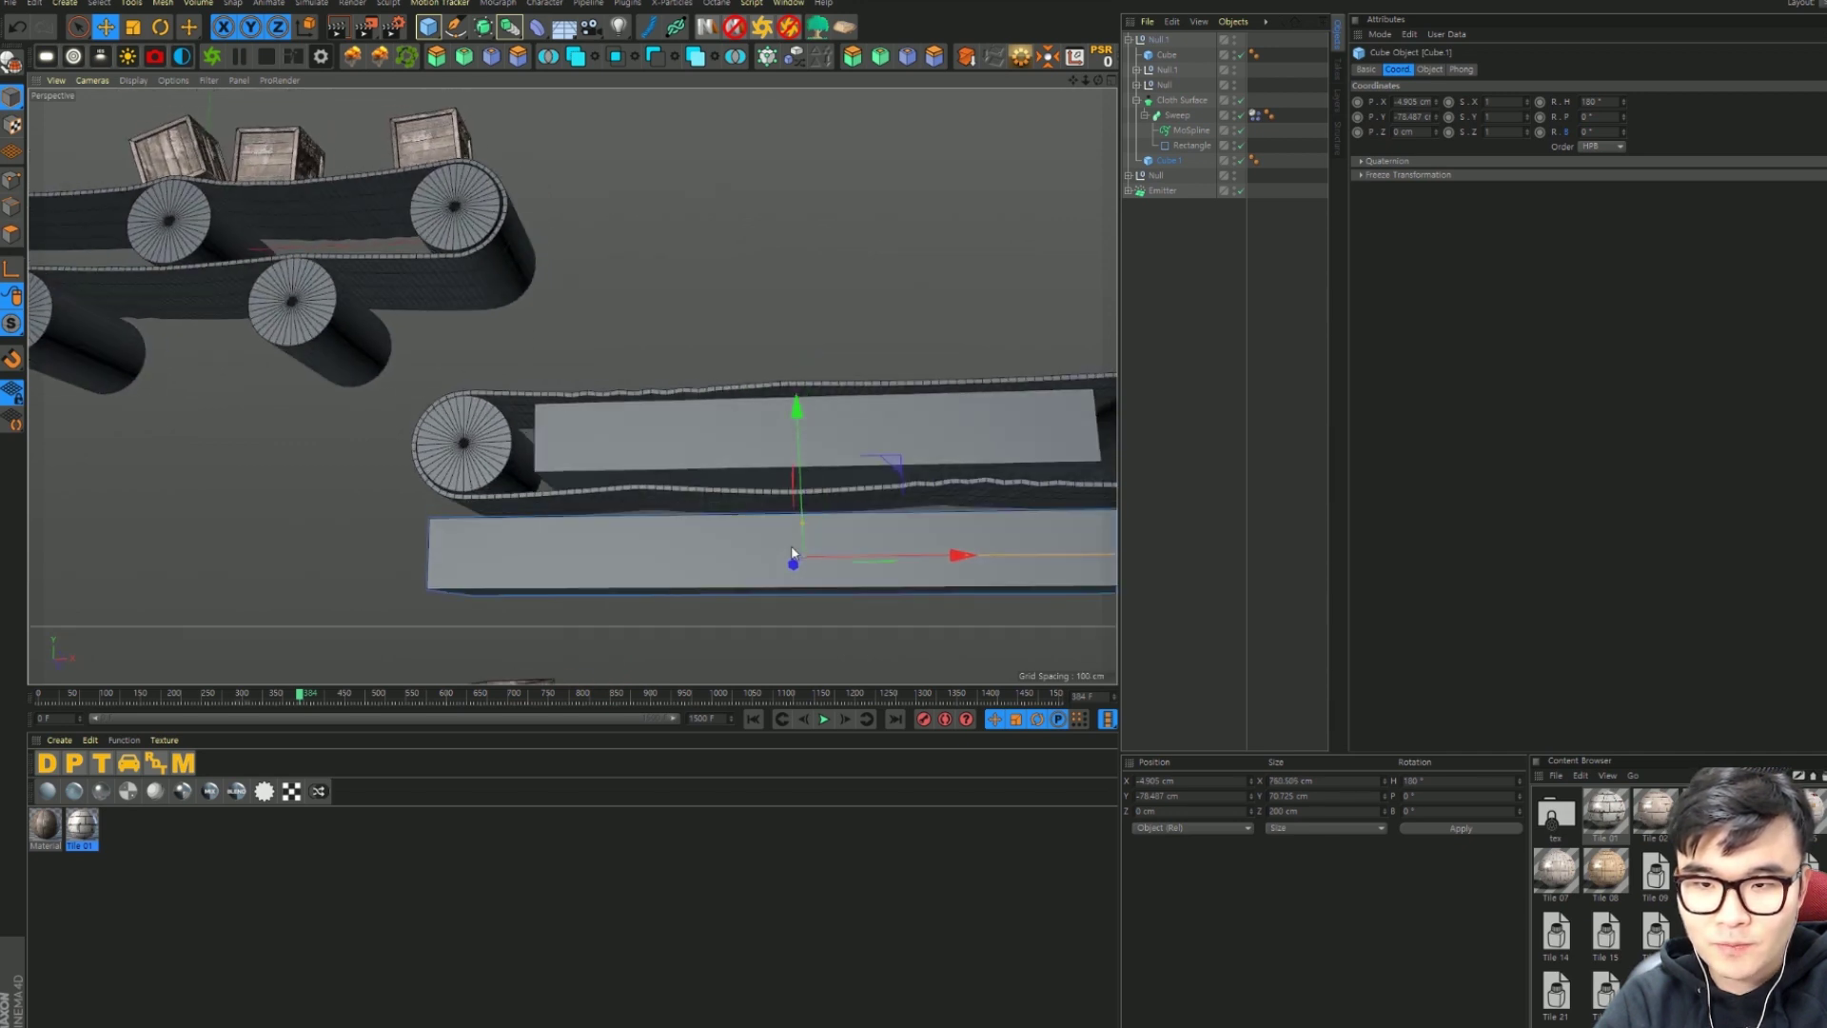
pyautogui.moveTo(797, 410); pyautogui.dragTo(791, 490)
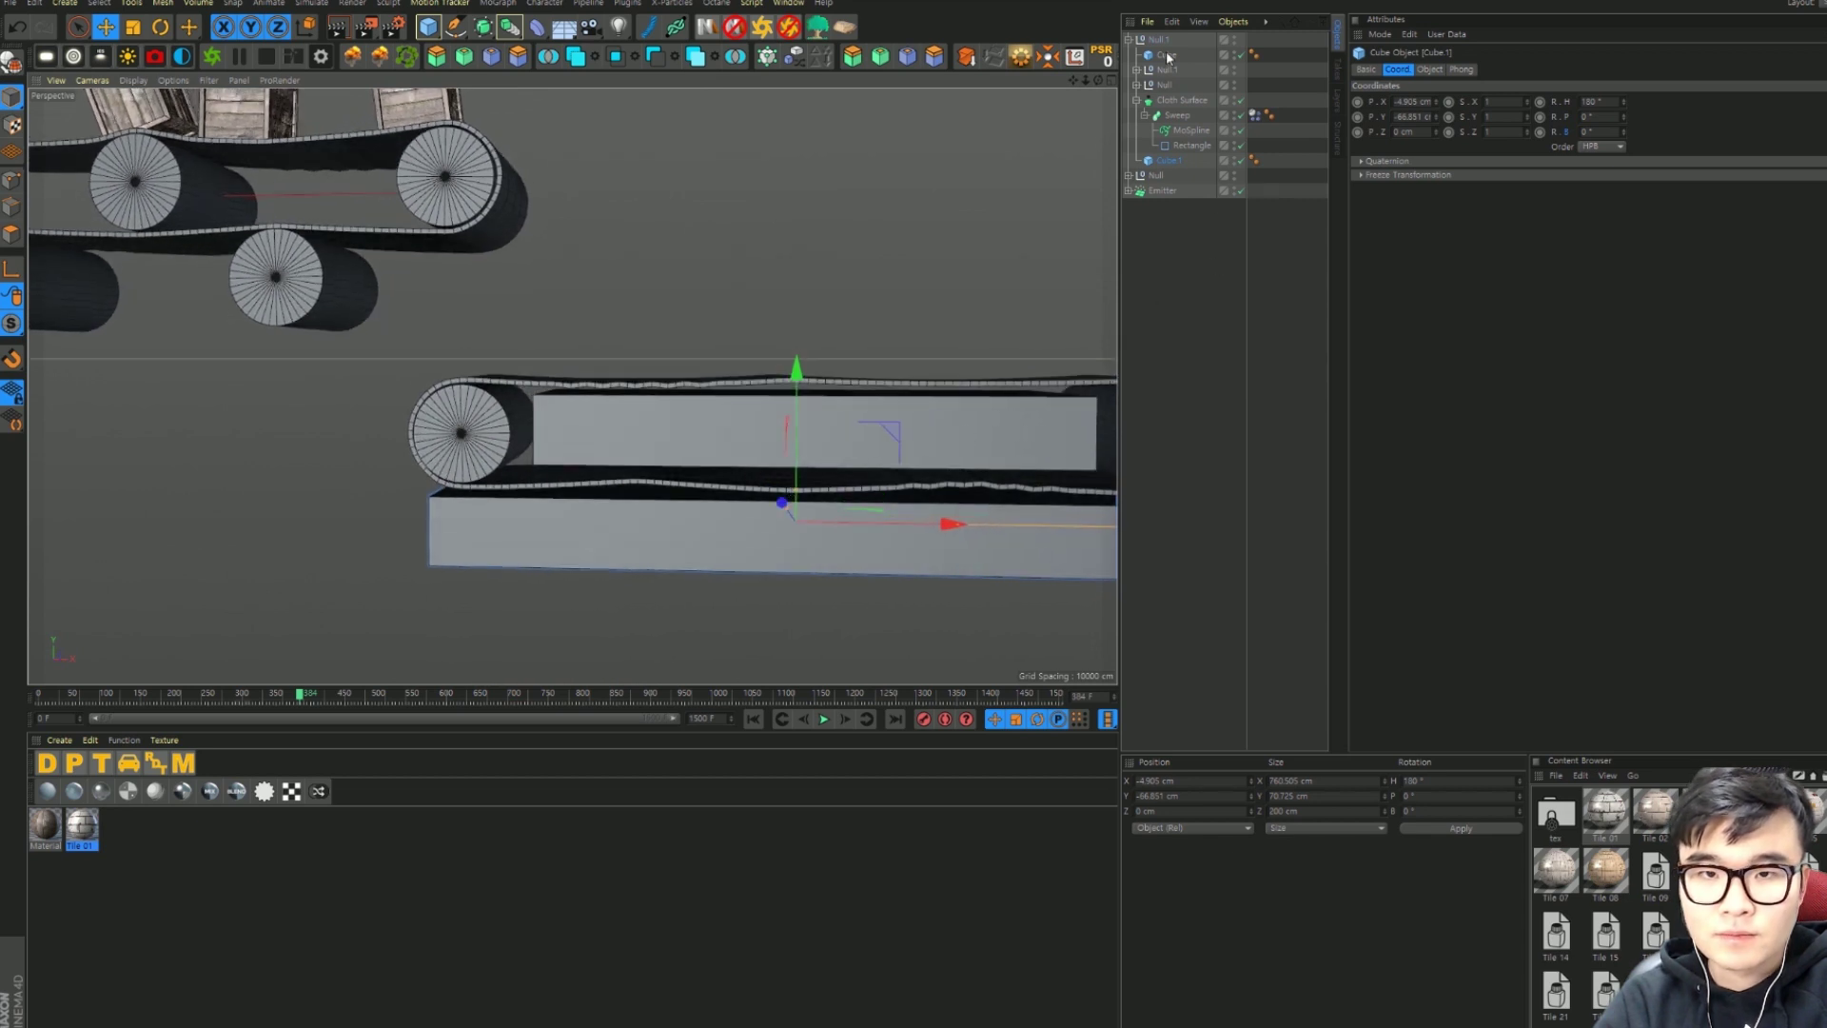
pyautogui.moveTo(1162, 165); pyautogui.dragTo(1161, 68)
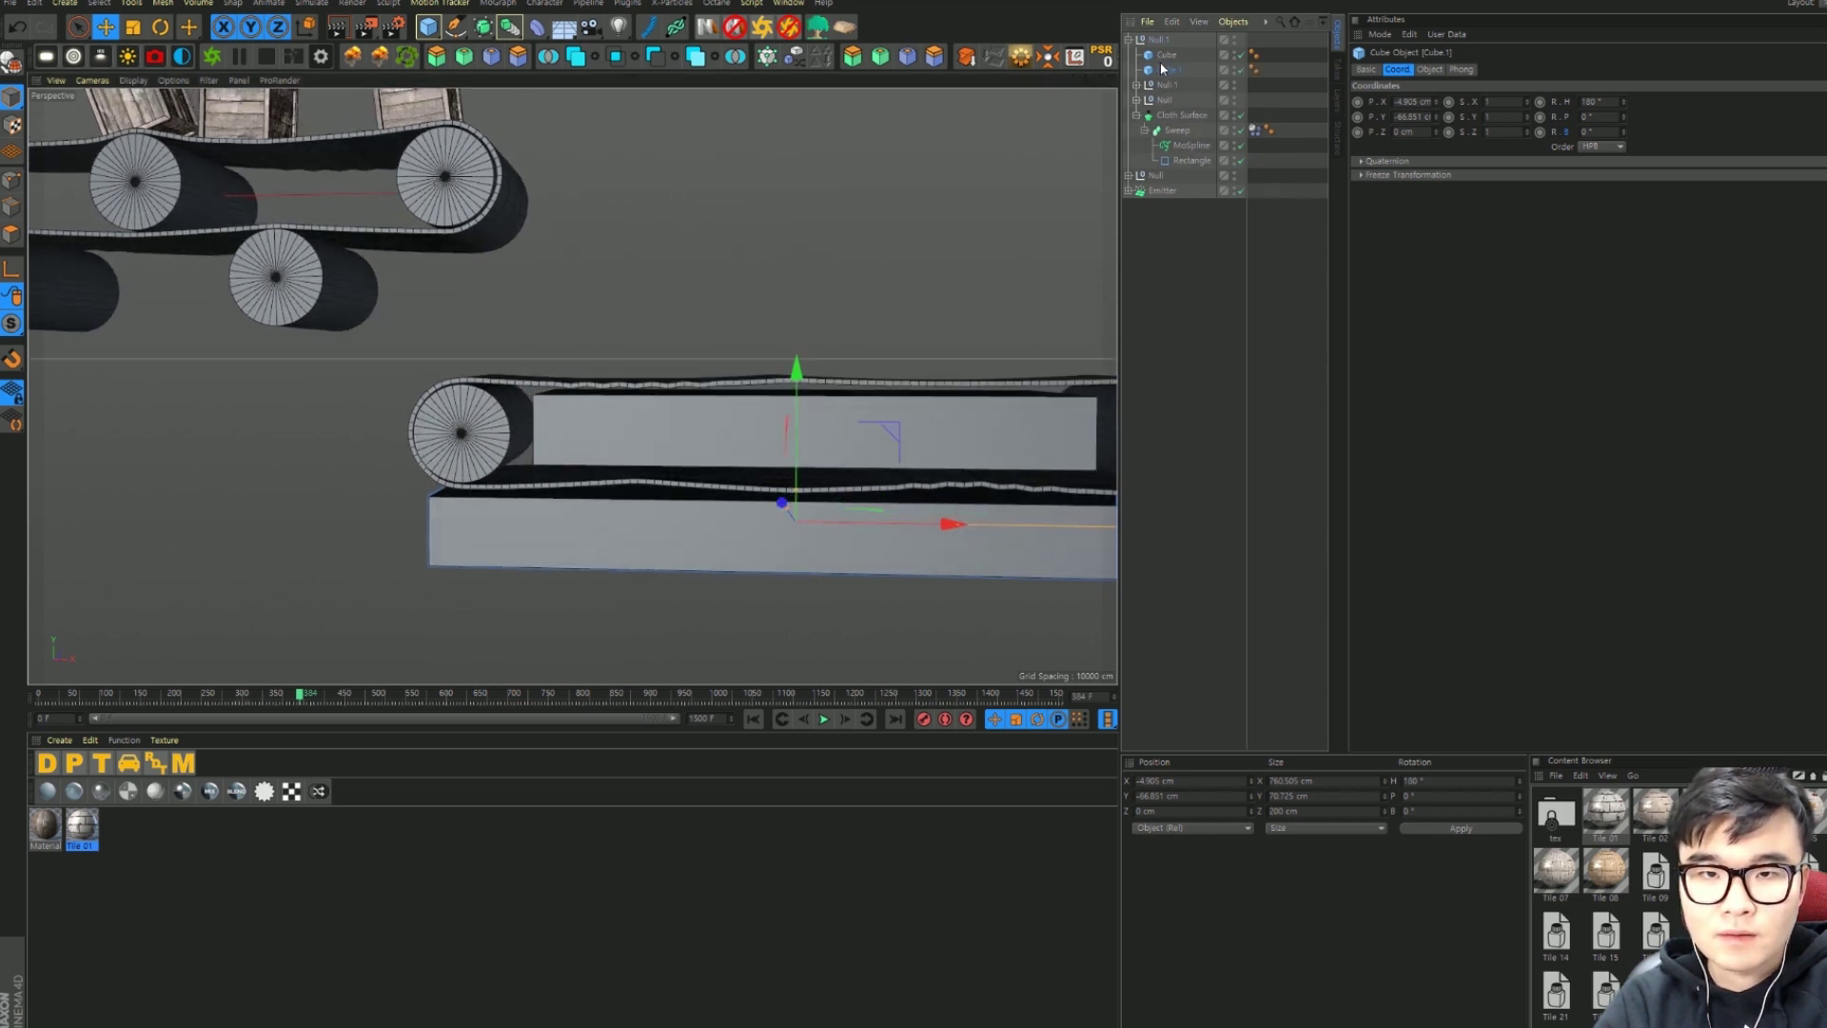
# Step: Add a Rigid Body tag to Cube with Bounce 0 %, and copy it to Cube.1
pyautogui.click(1172, 59)
pyautogui.rightClick(1171, 65)
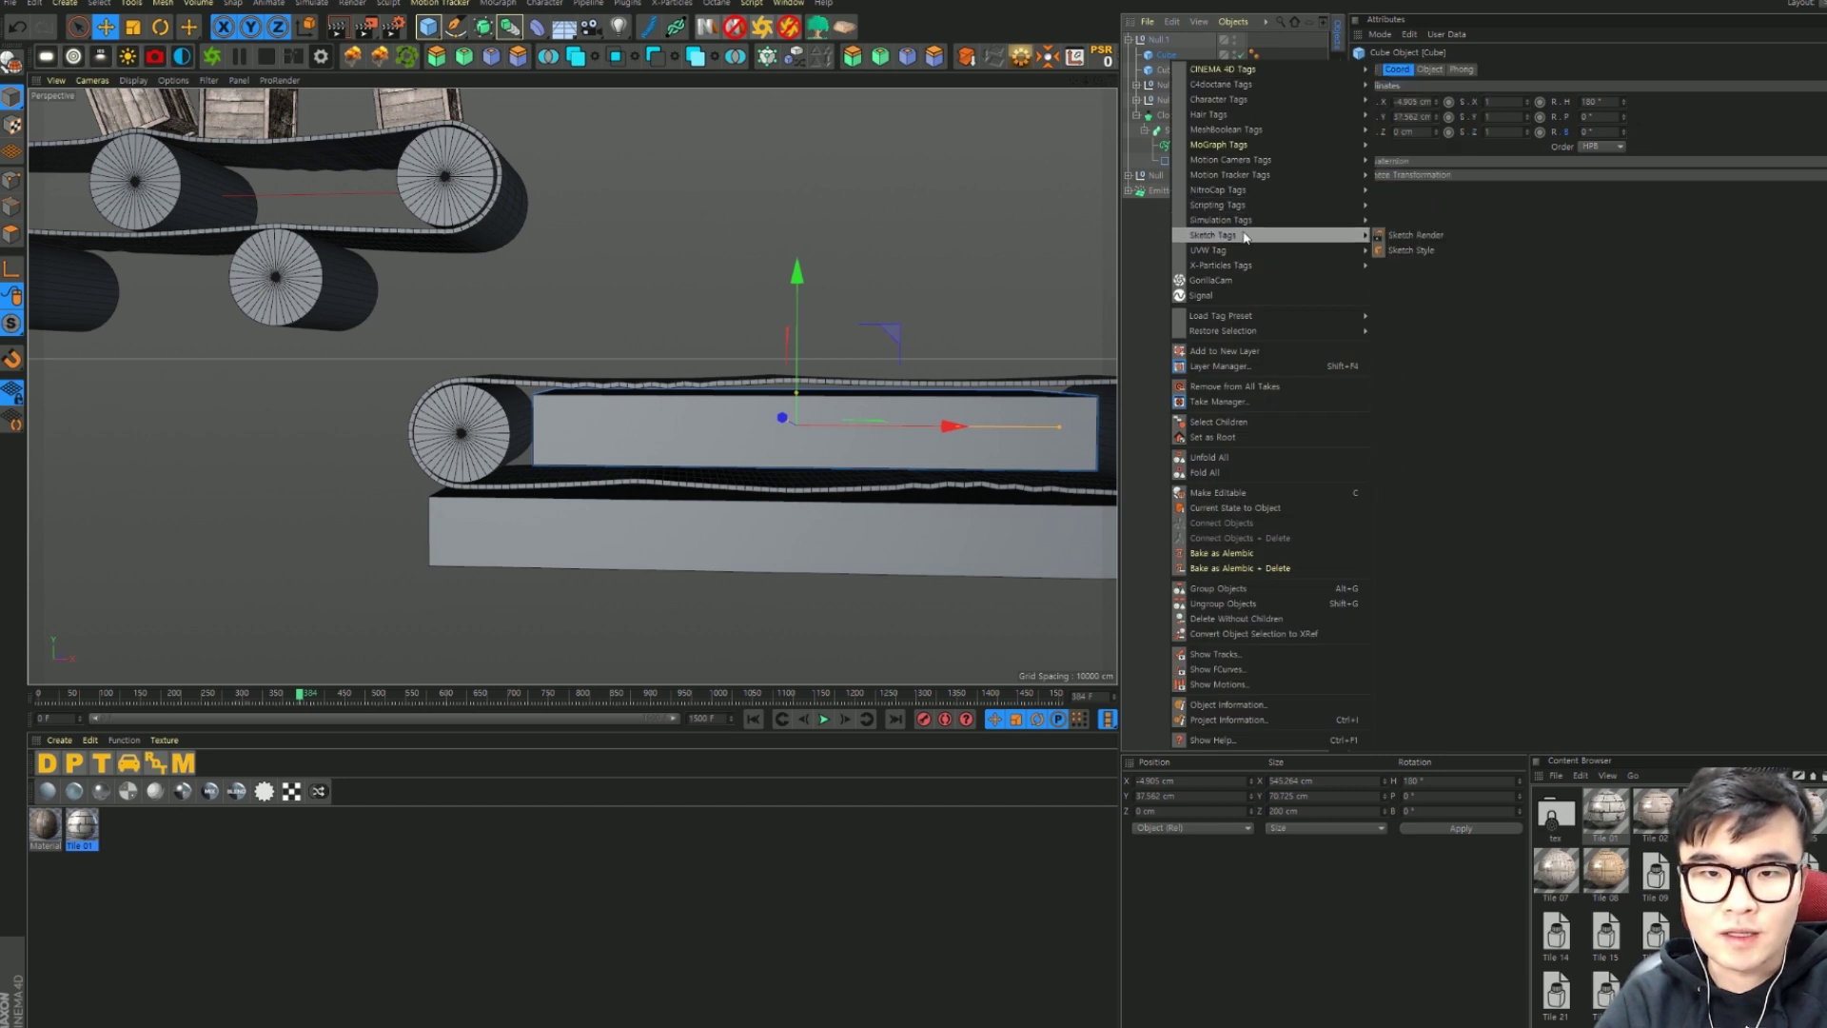
pyautogui.moveTo(1222, 220)
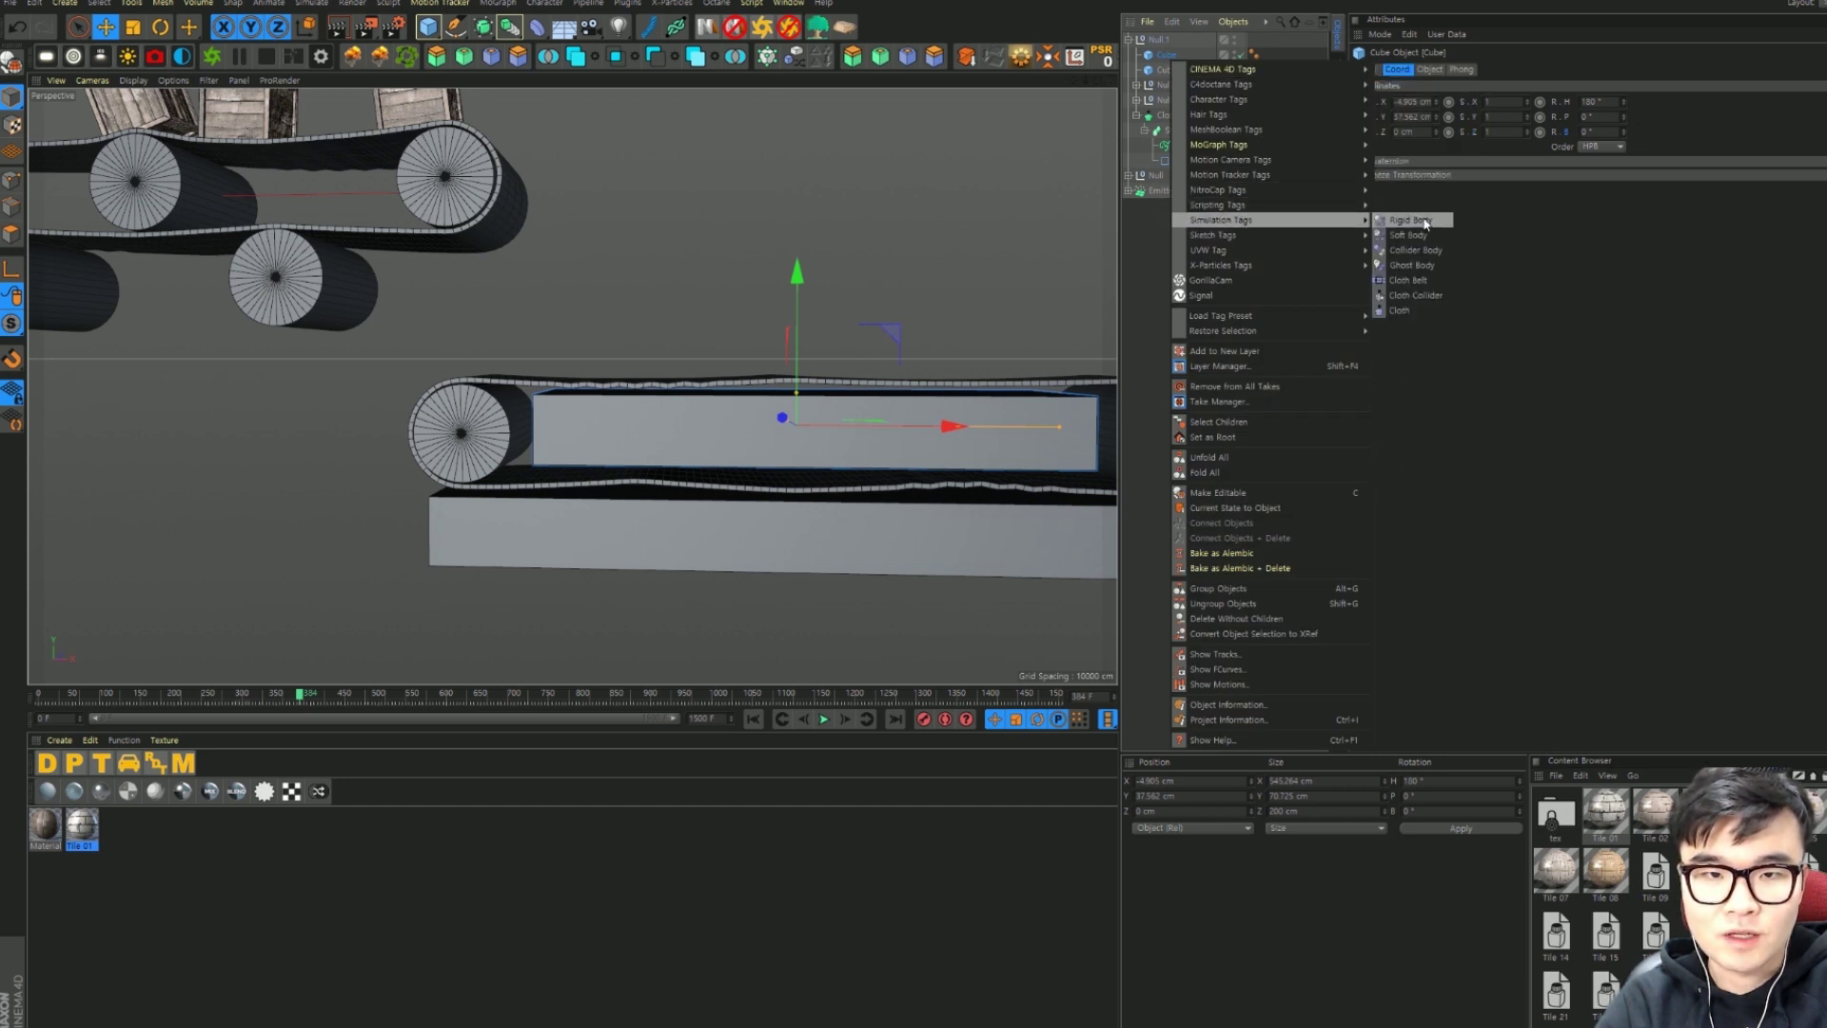
pyautogui.click(1415, 249)
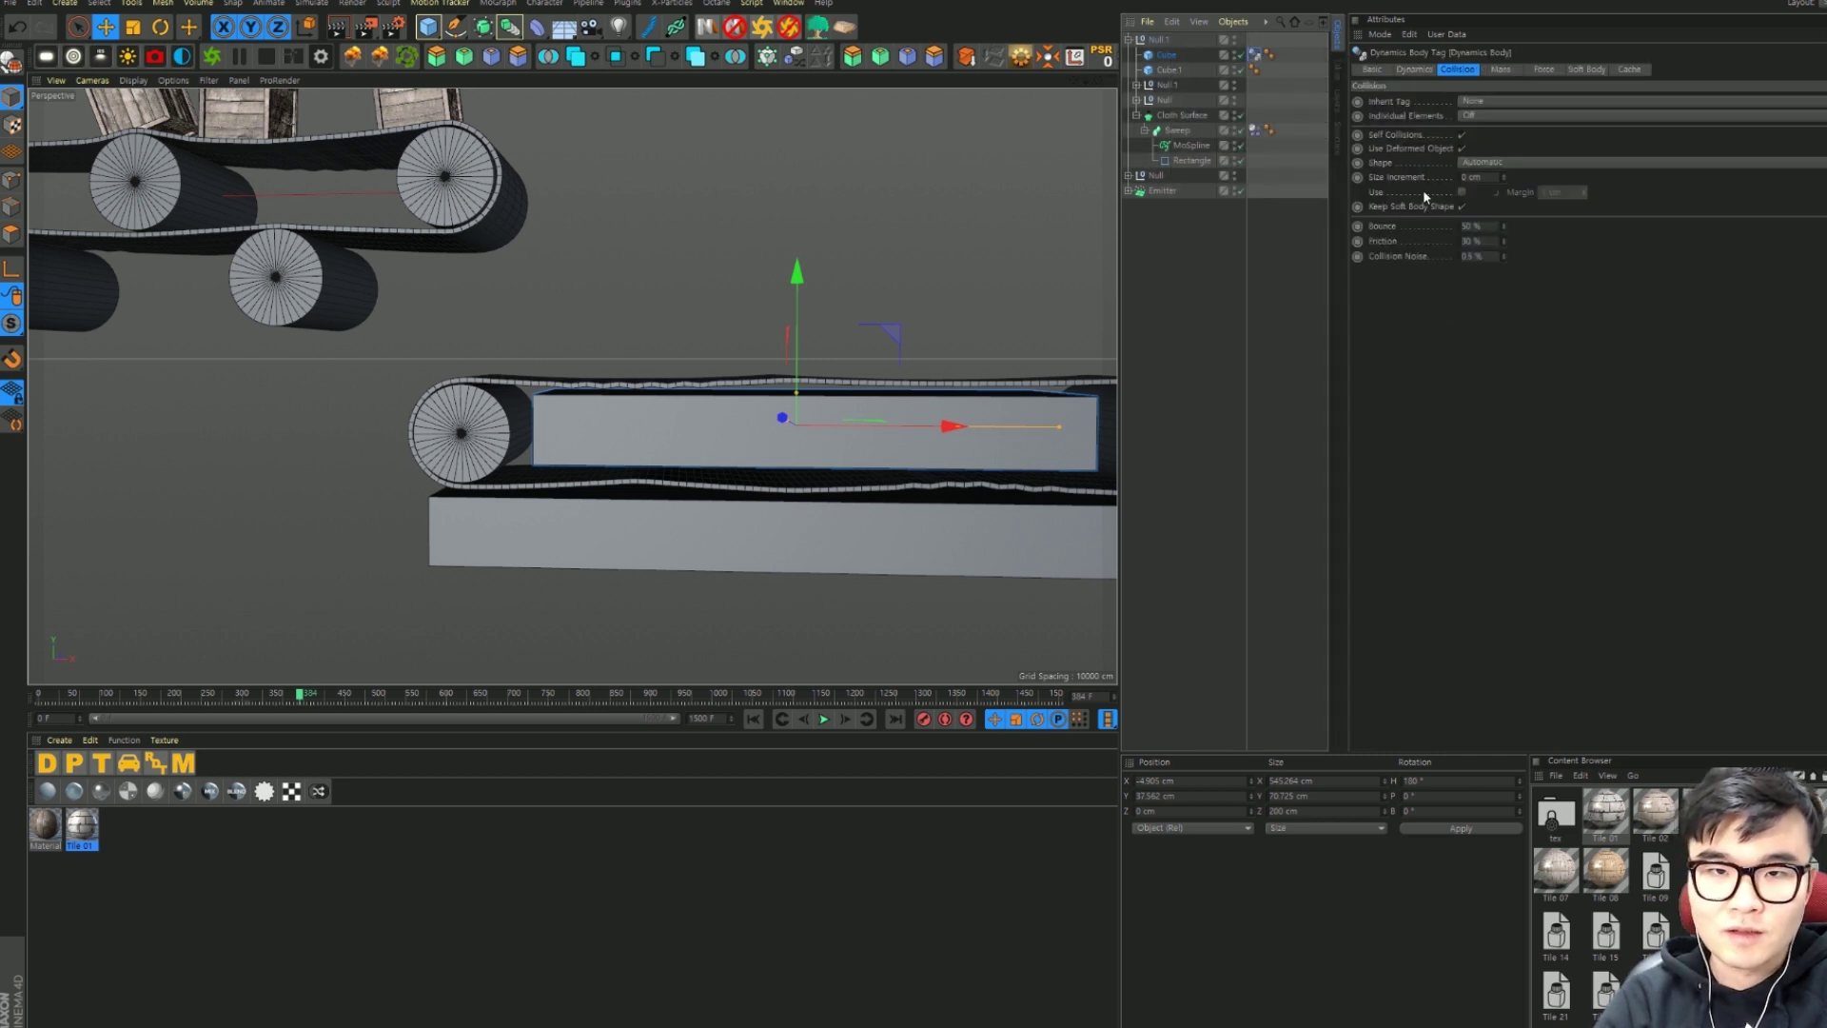
pyautogui.doubleClick(1481, 229)
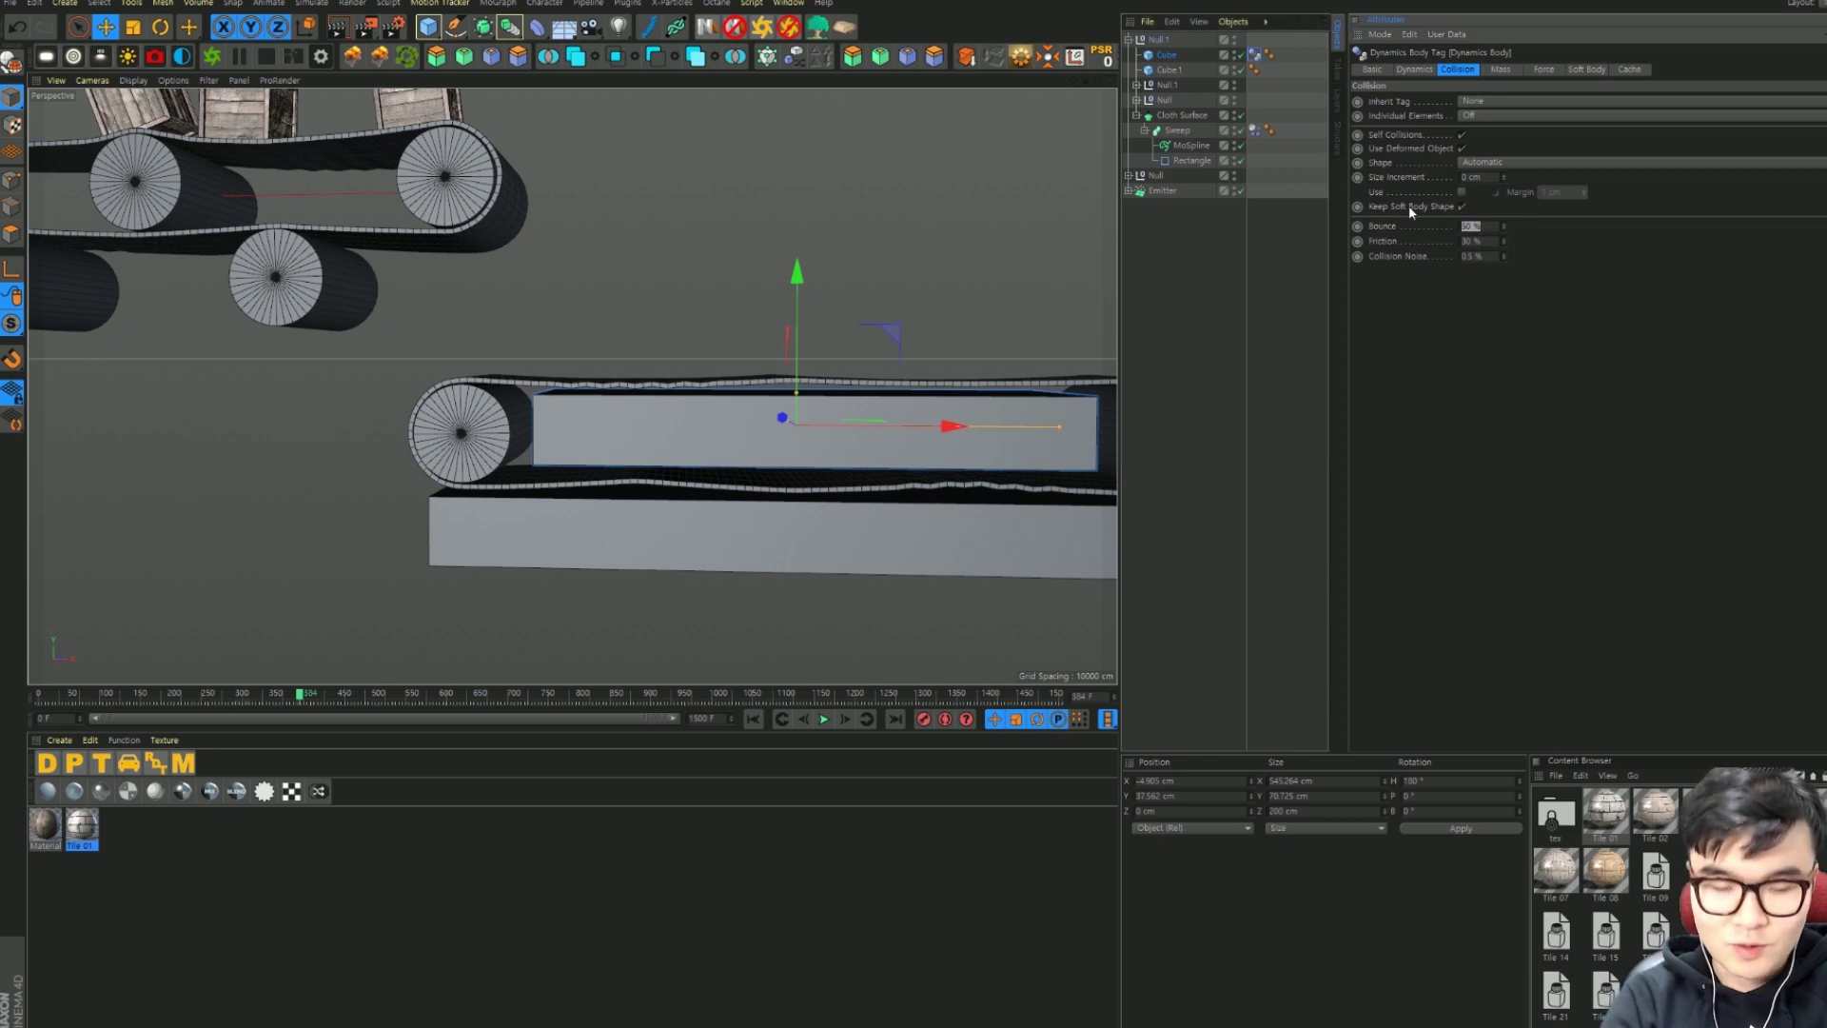
pyautogui.write('0')
pyautogui.press('Return')
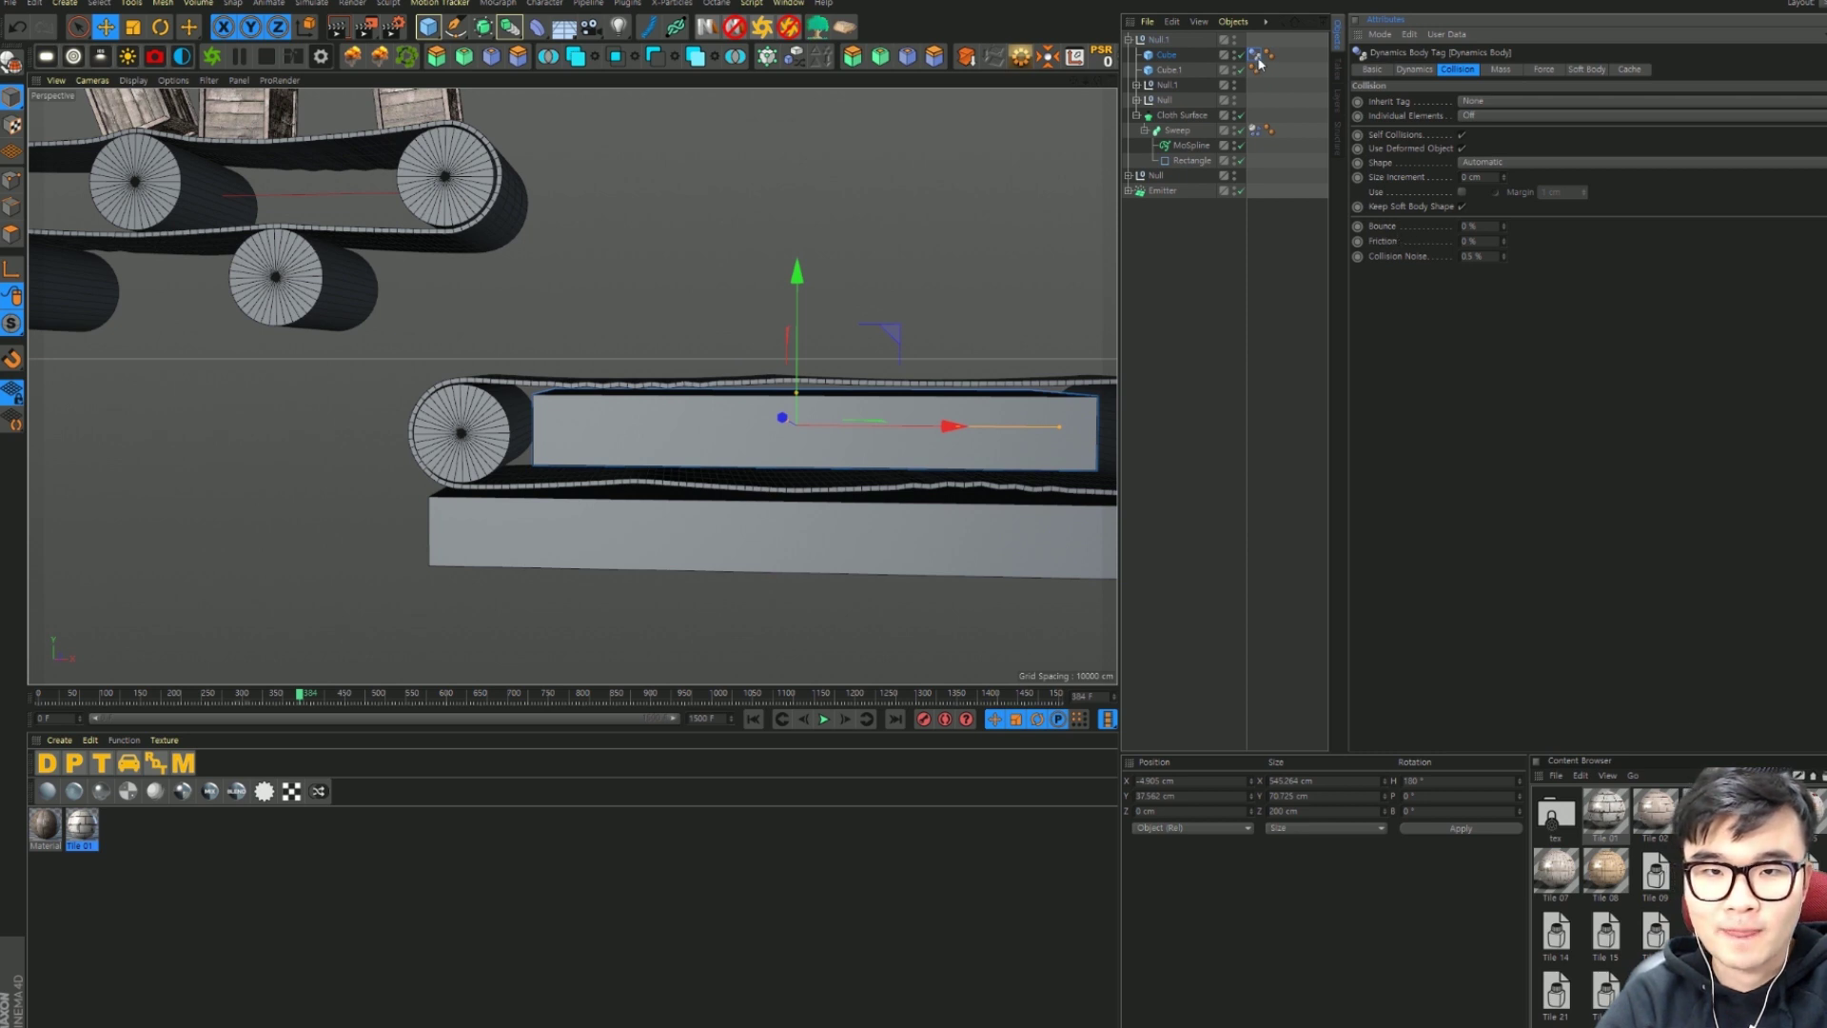
pyautogui.moveTo(1259, 57); pyautogui.dragTo(1300, 73)
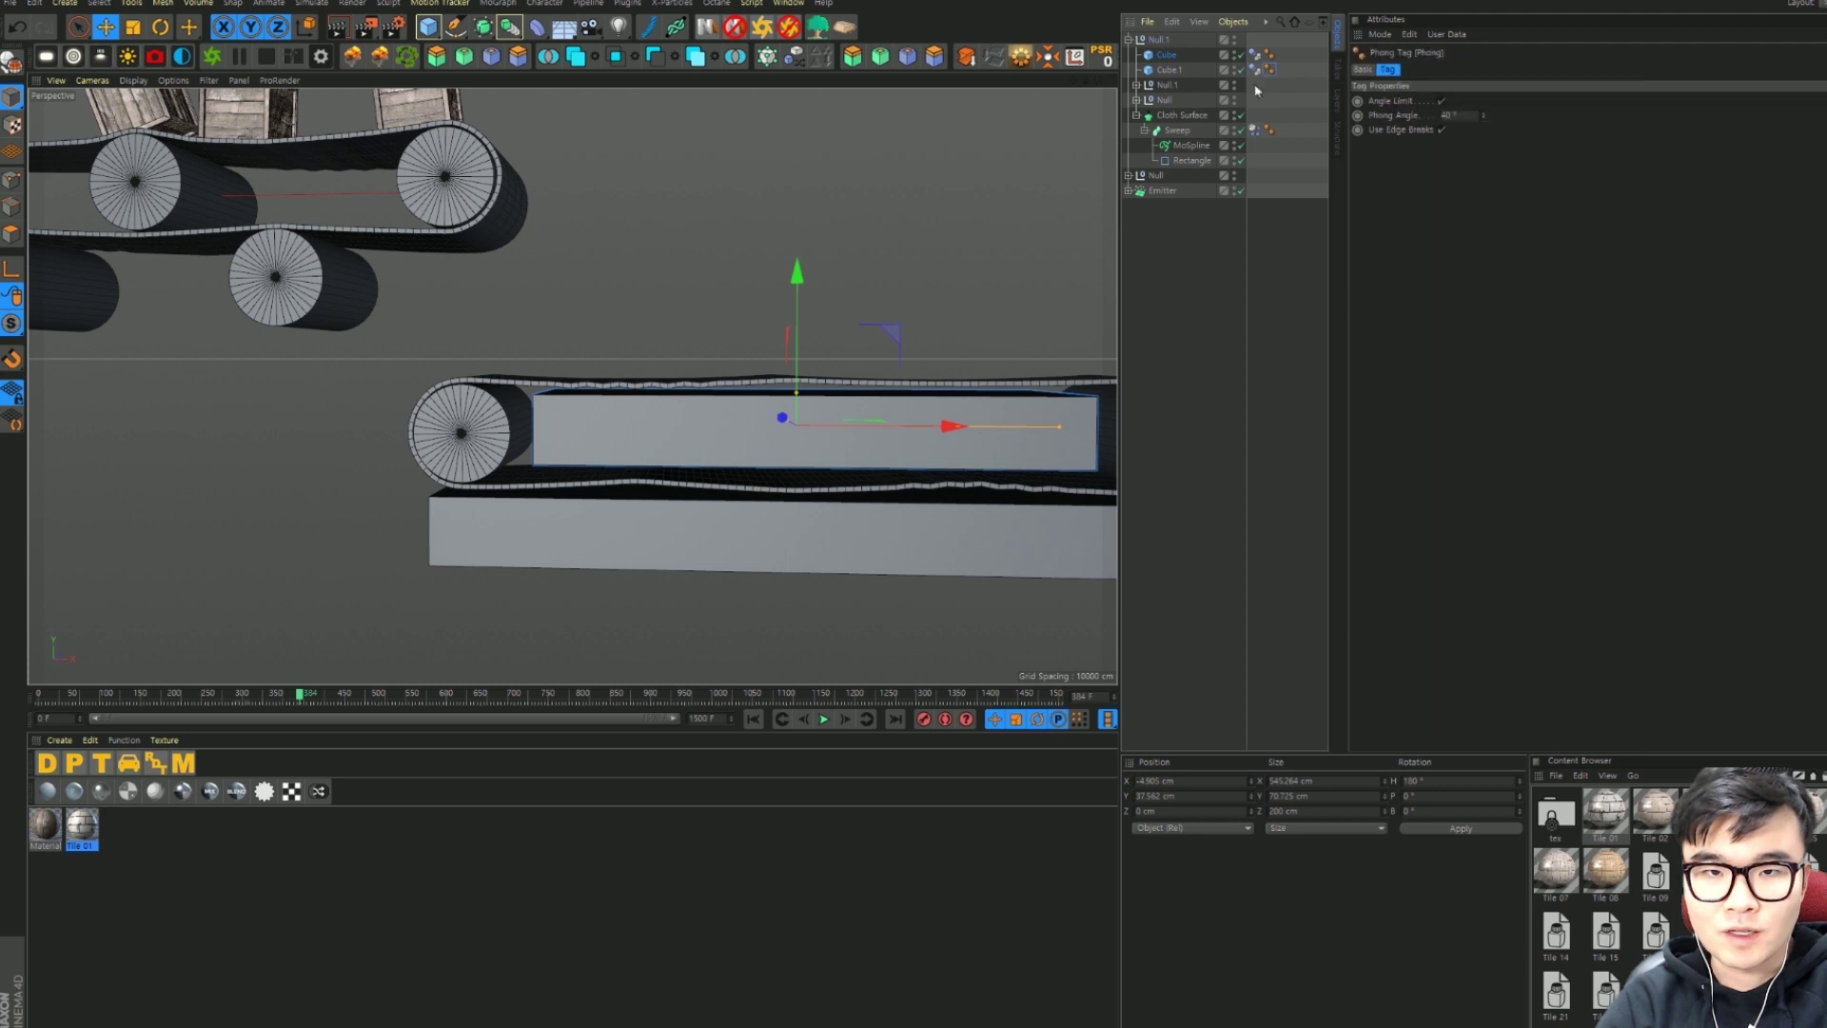
# Step: Give Cube a Display tag with Lines shading mode and copy it onto Cube.1
pyautogui.click(1167, 59)
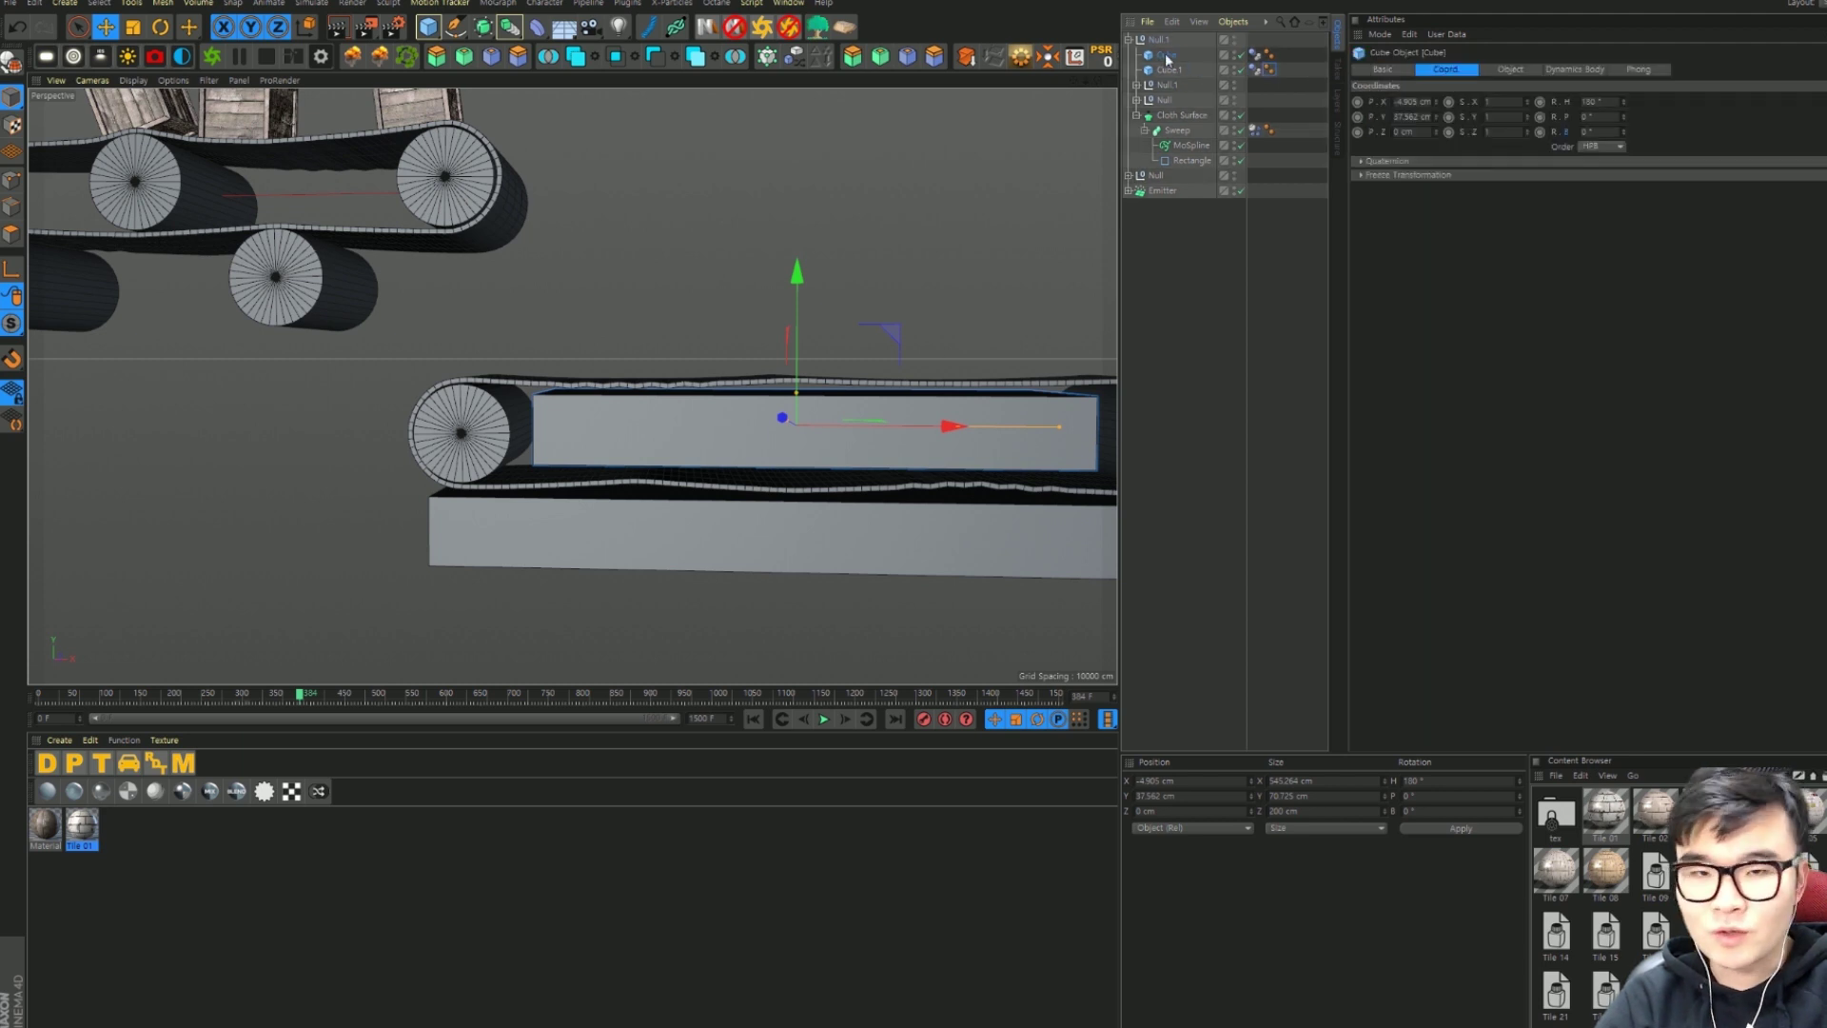
pyautogui.rightClick(1168, 57)
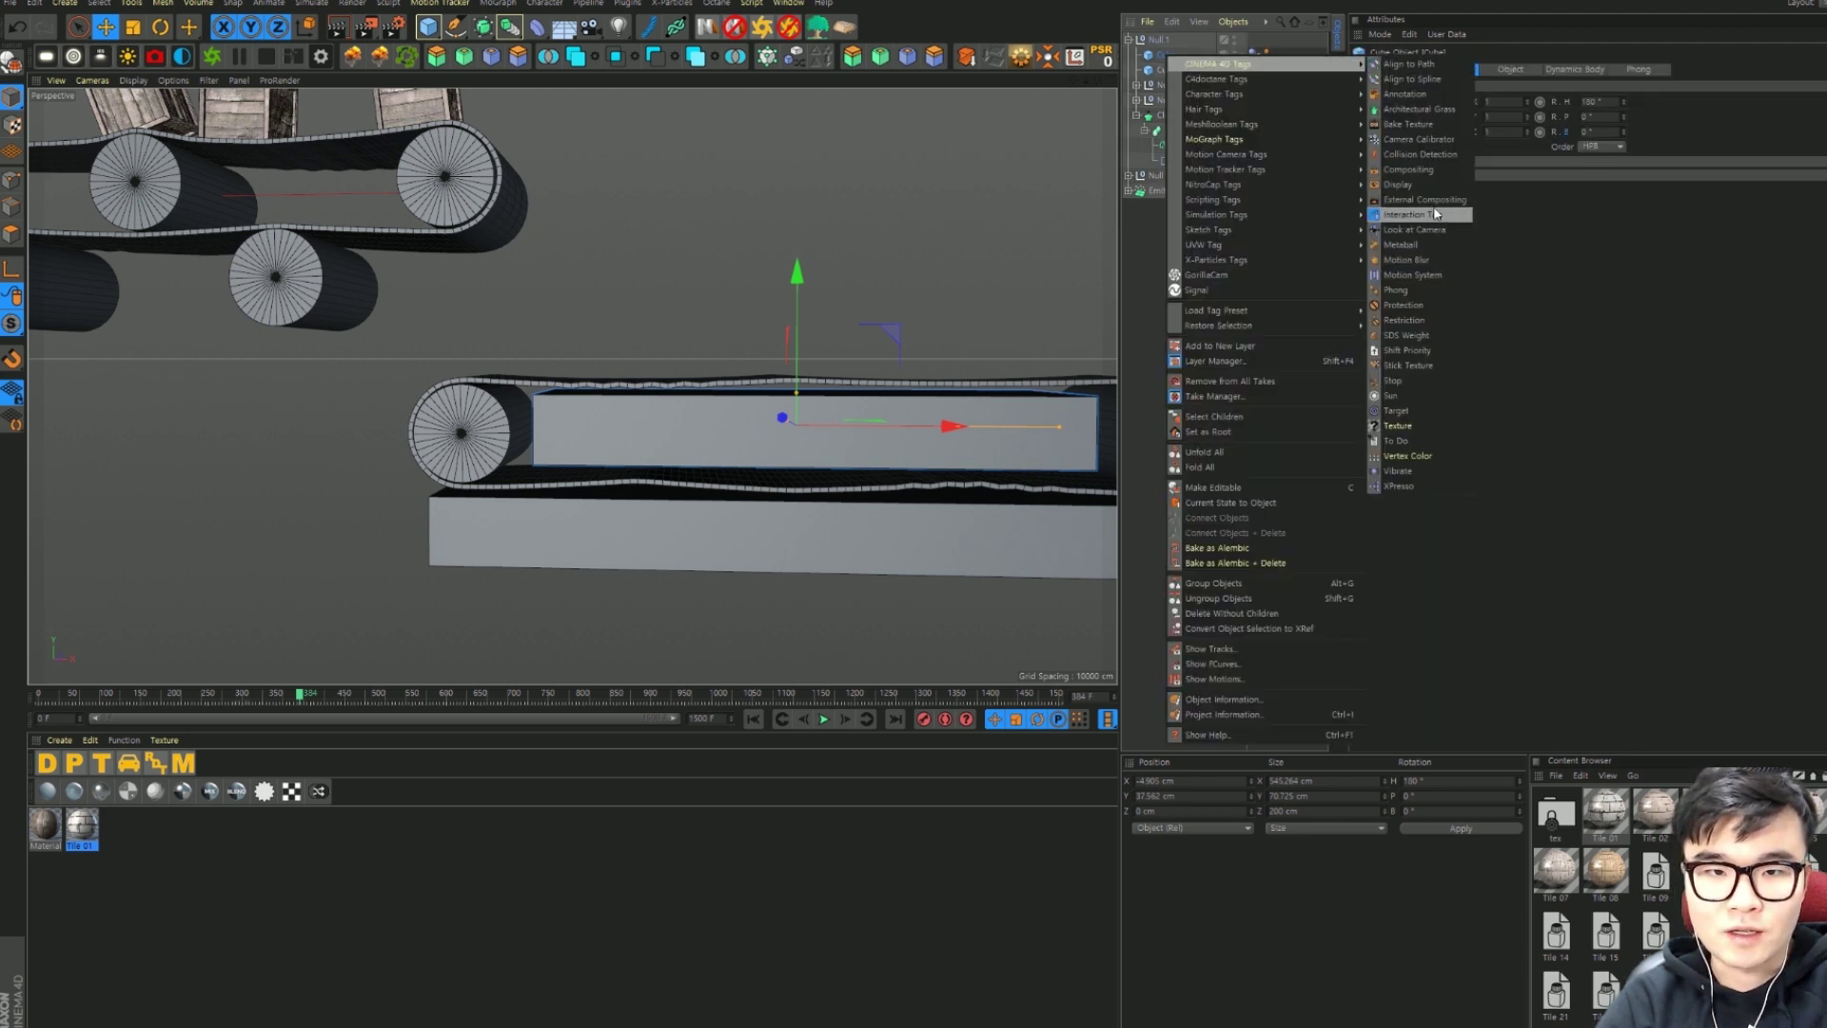
pyautogui.click(1438, 185)
pyautogui.click(1391, 101)
pyautogui.click(1549, 101)
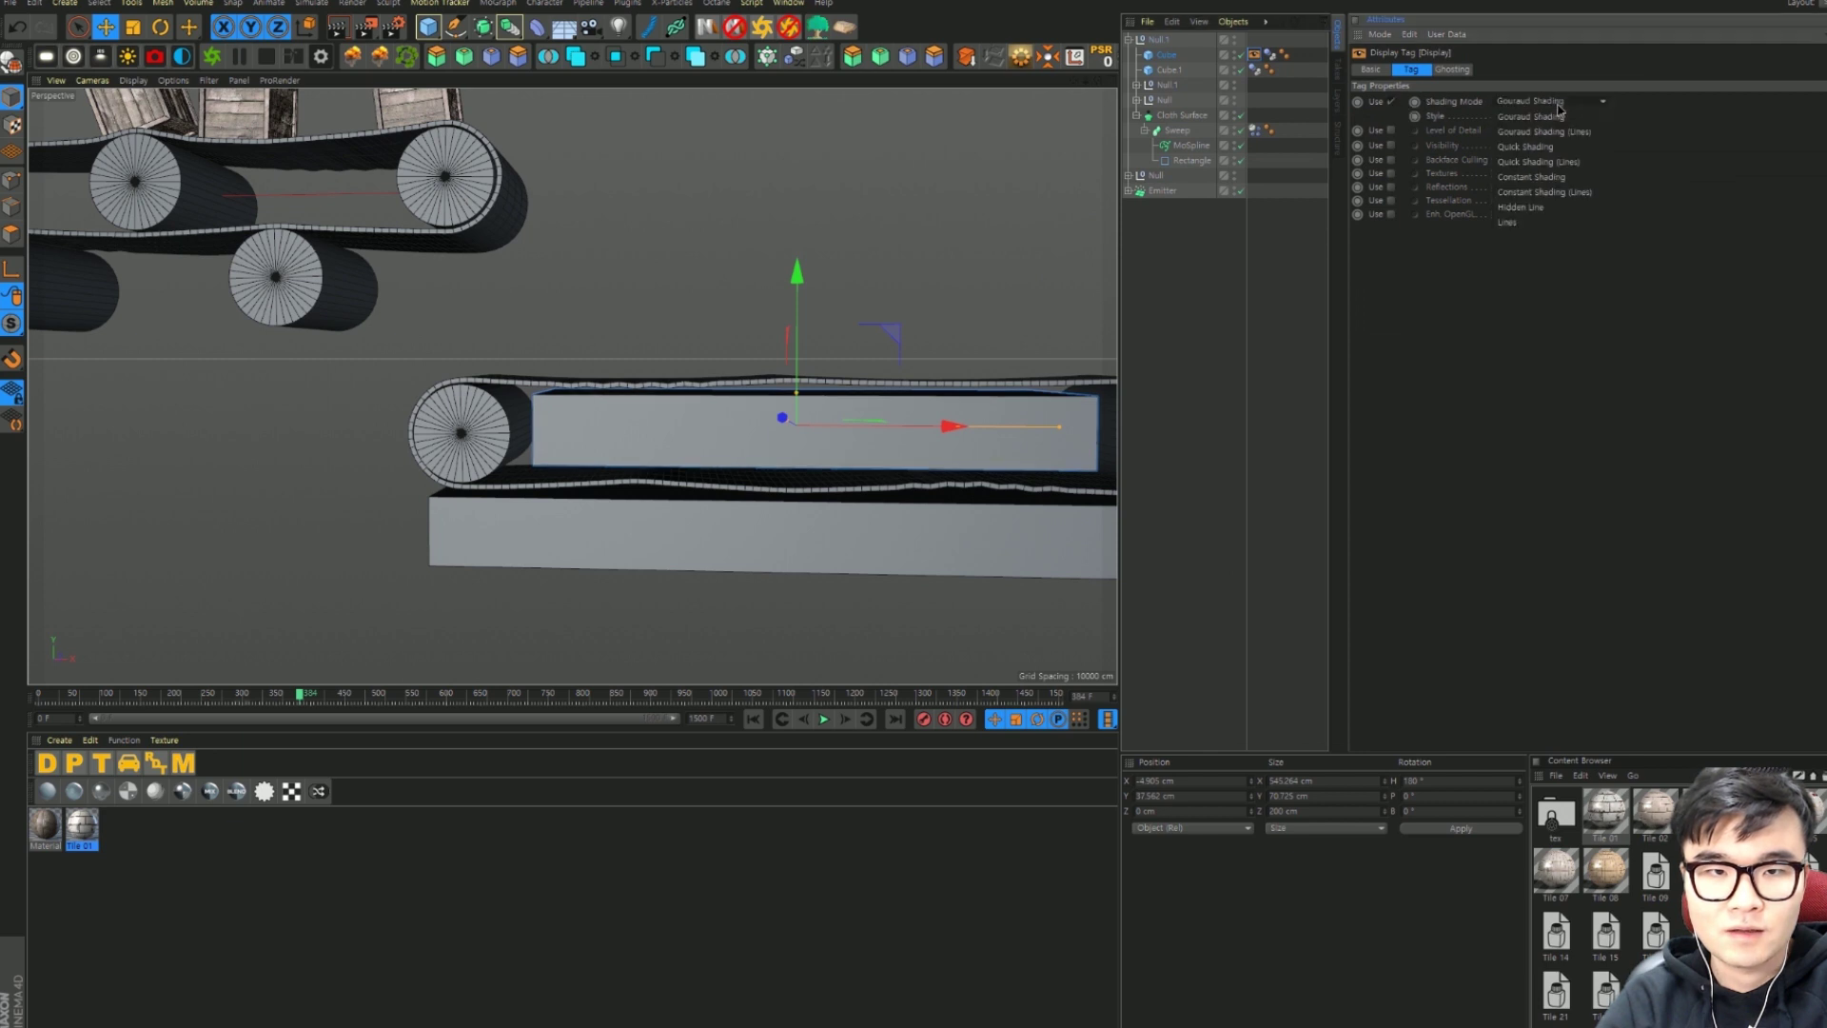
pyautogui.click(1527, 223)
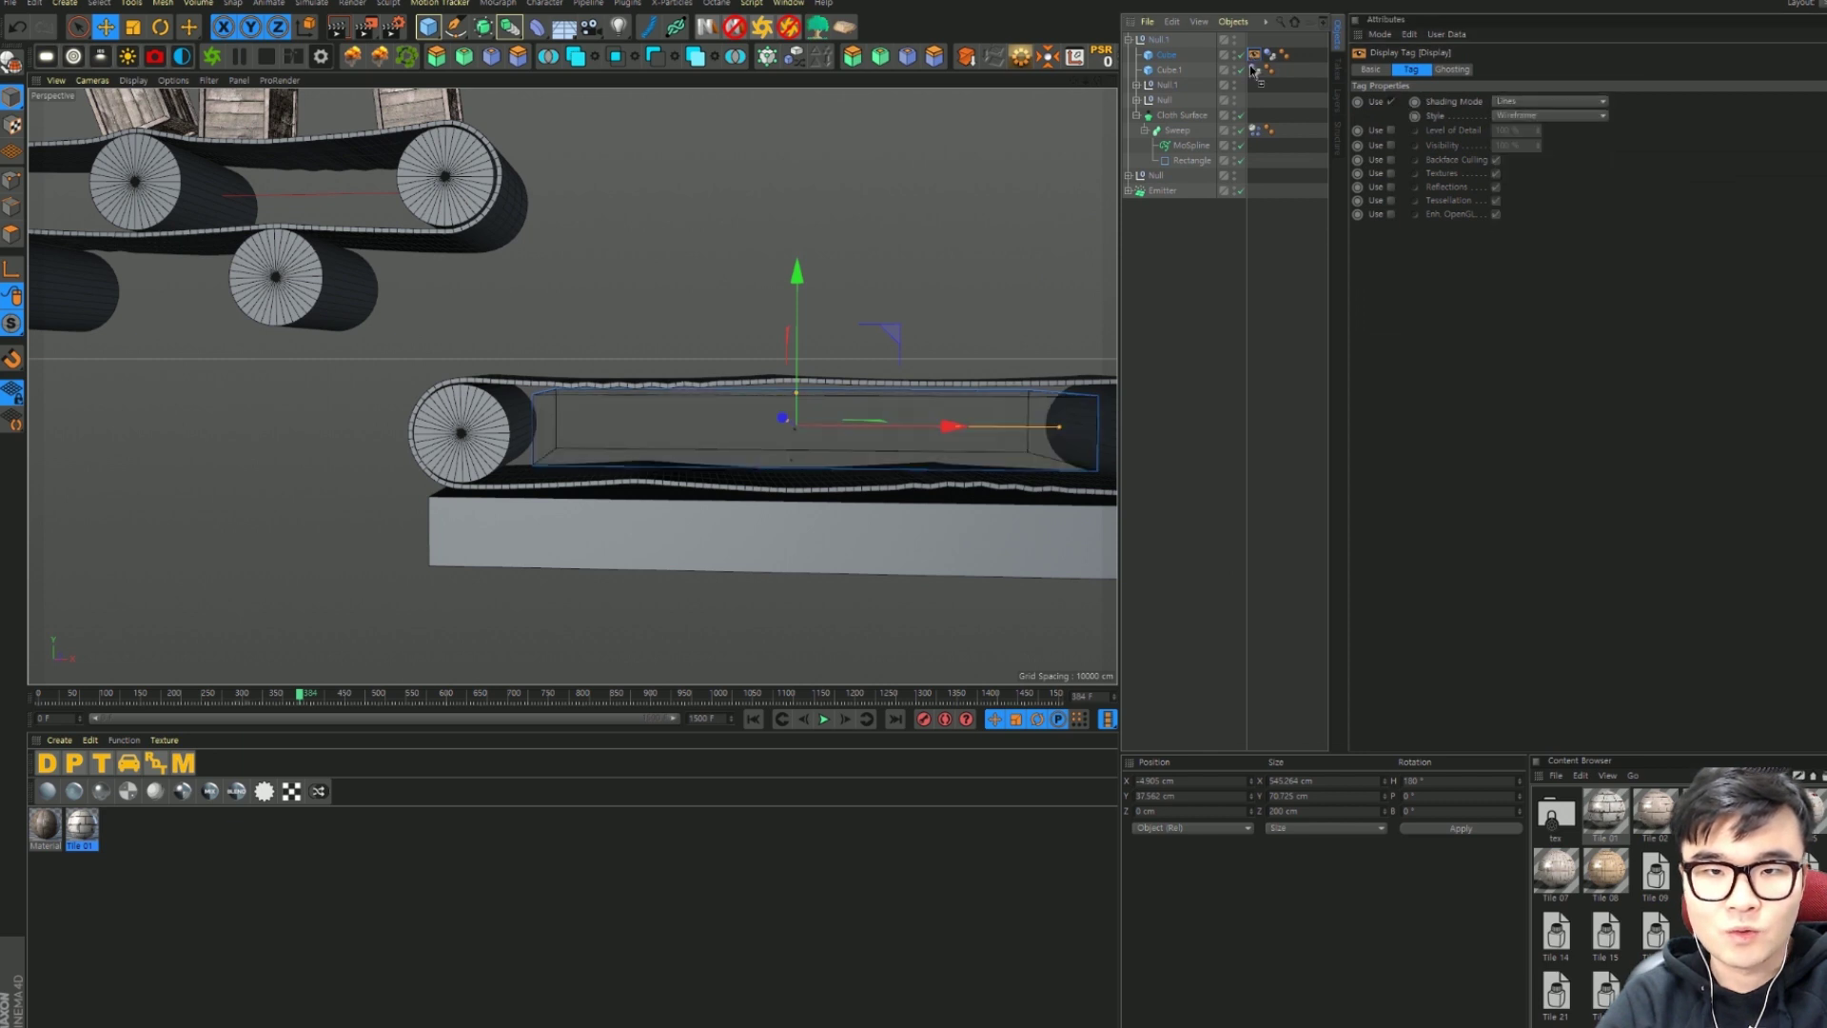
pyautogui.keyDown('ctrl'); pyautogui.moveTo(1255, 54); pyautogui.dragTo(1254, 71); pyautogui.keyUp('ctrl')
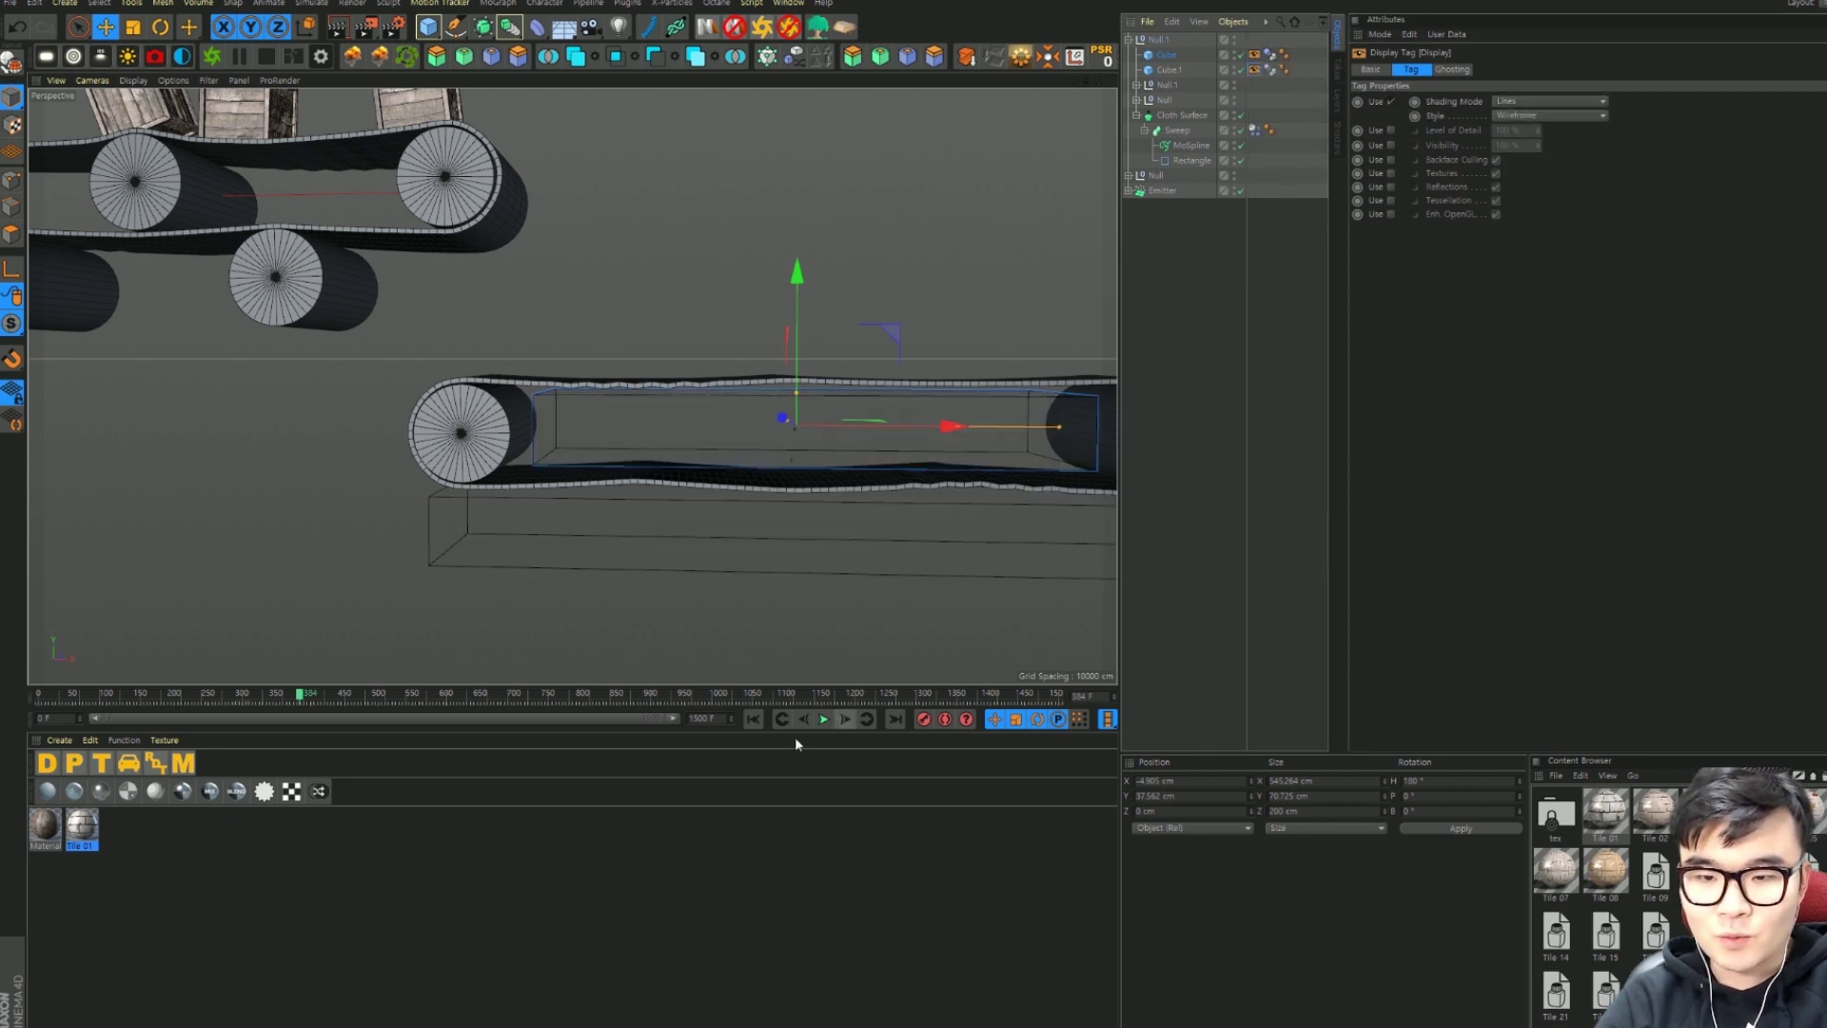
# Step: Play and stop the simulation, then expand the Null to reveal its cylinder
pyautogui.click(825, 720)
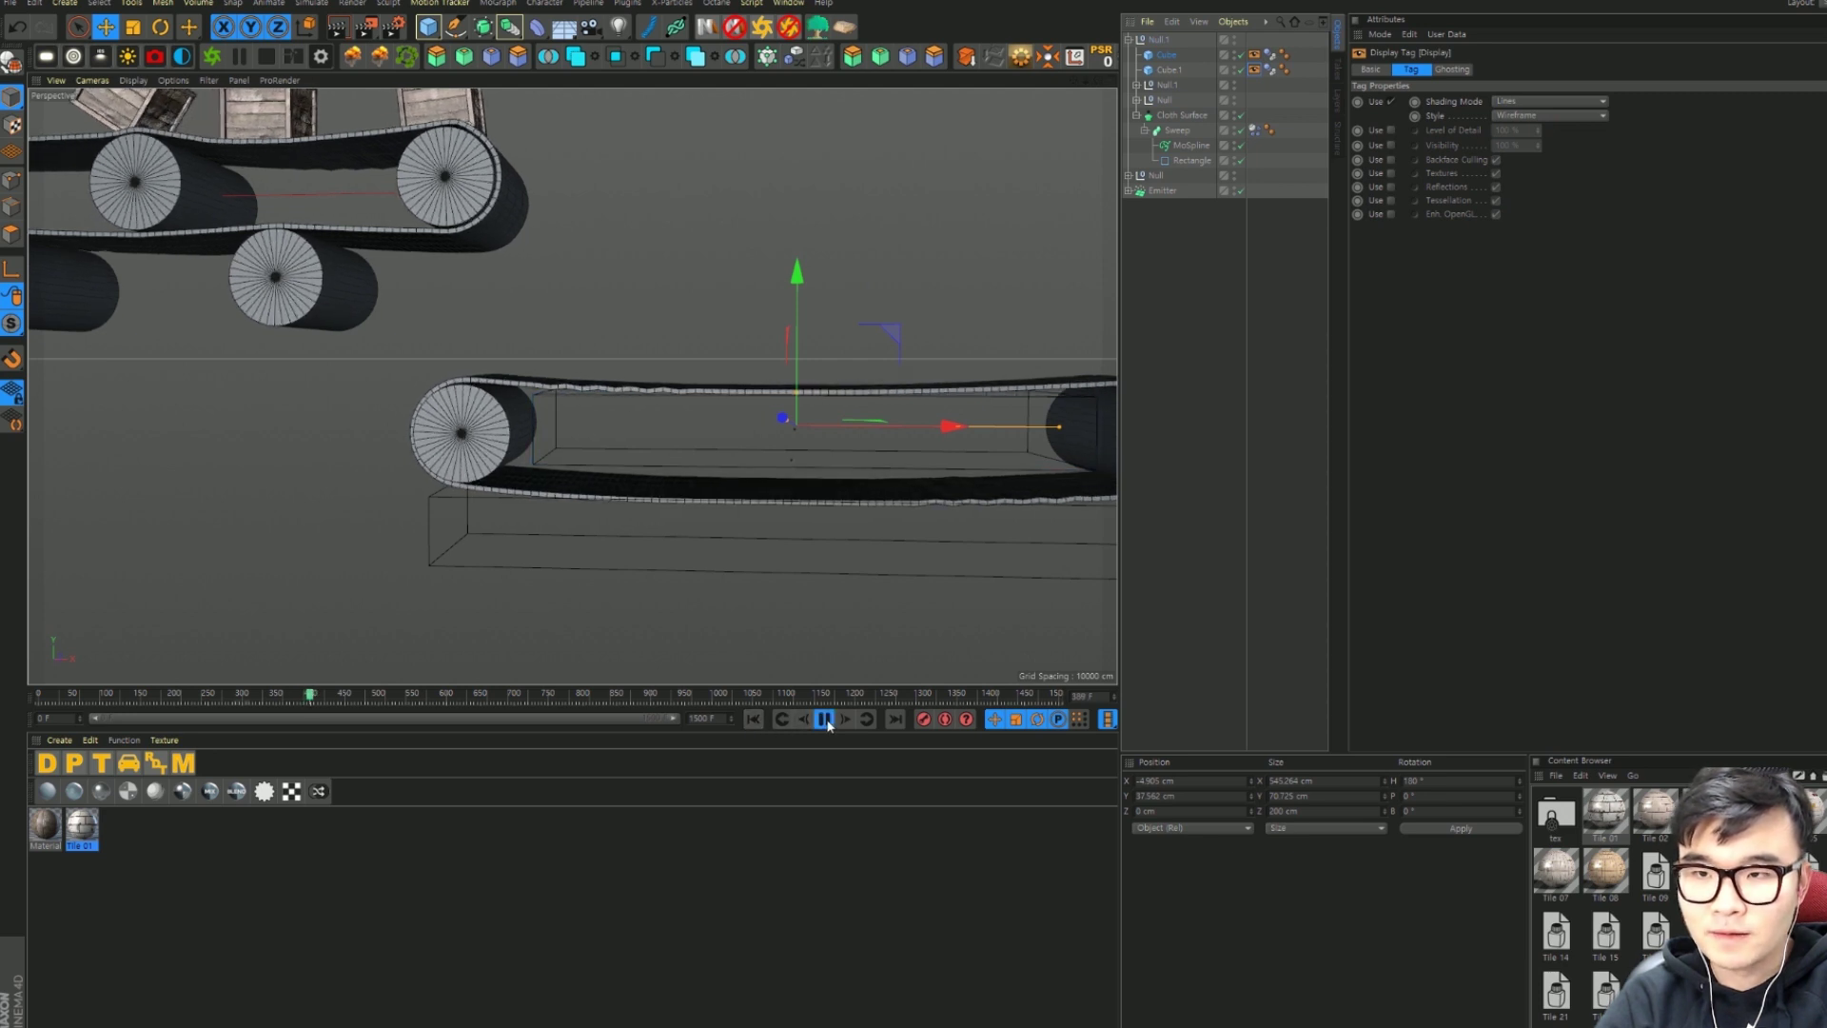
pyautogui.click(826, 720)
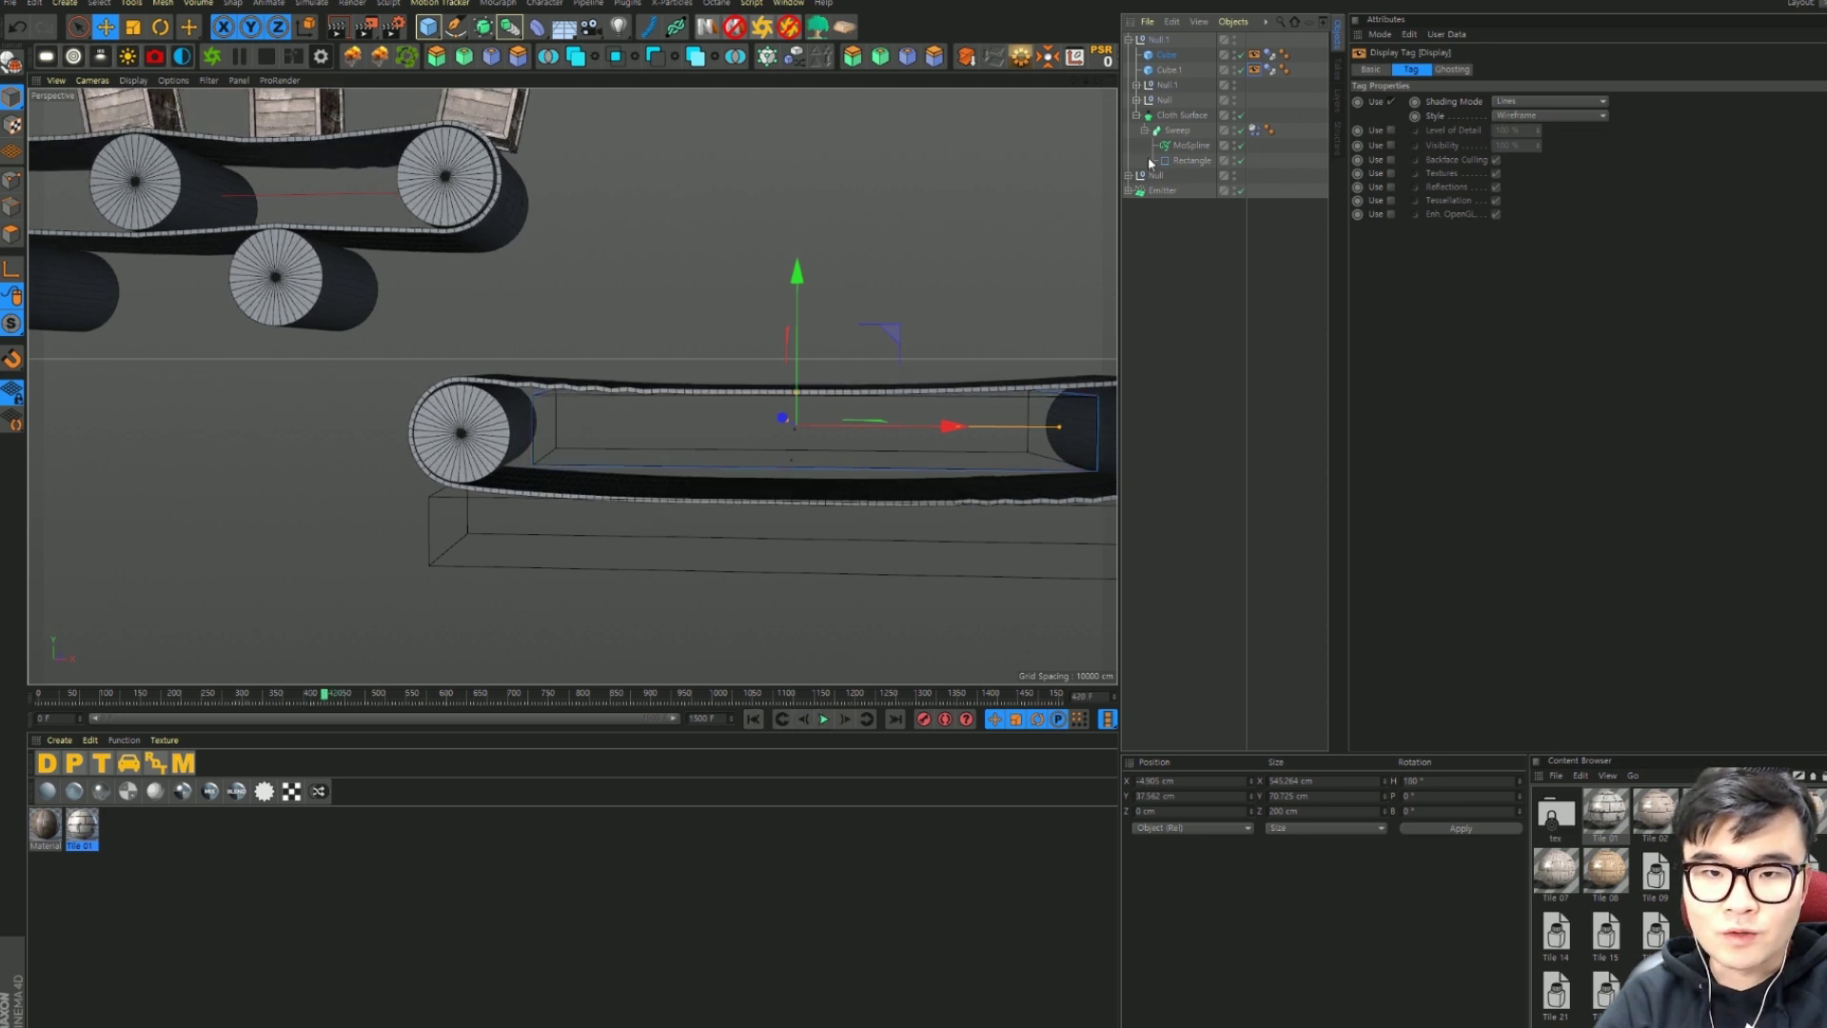
pyautogui.click(1138, 103)
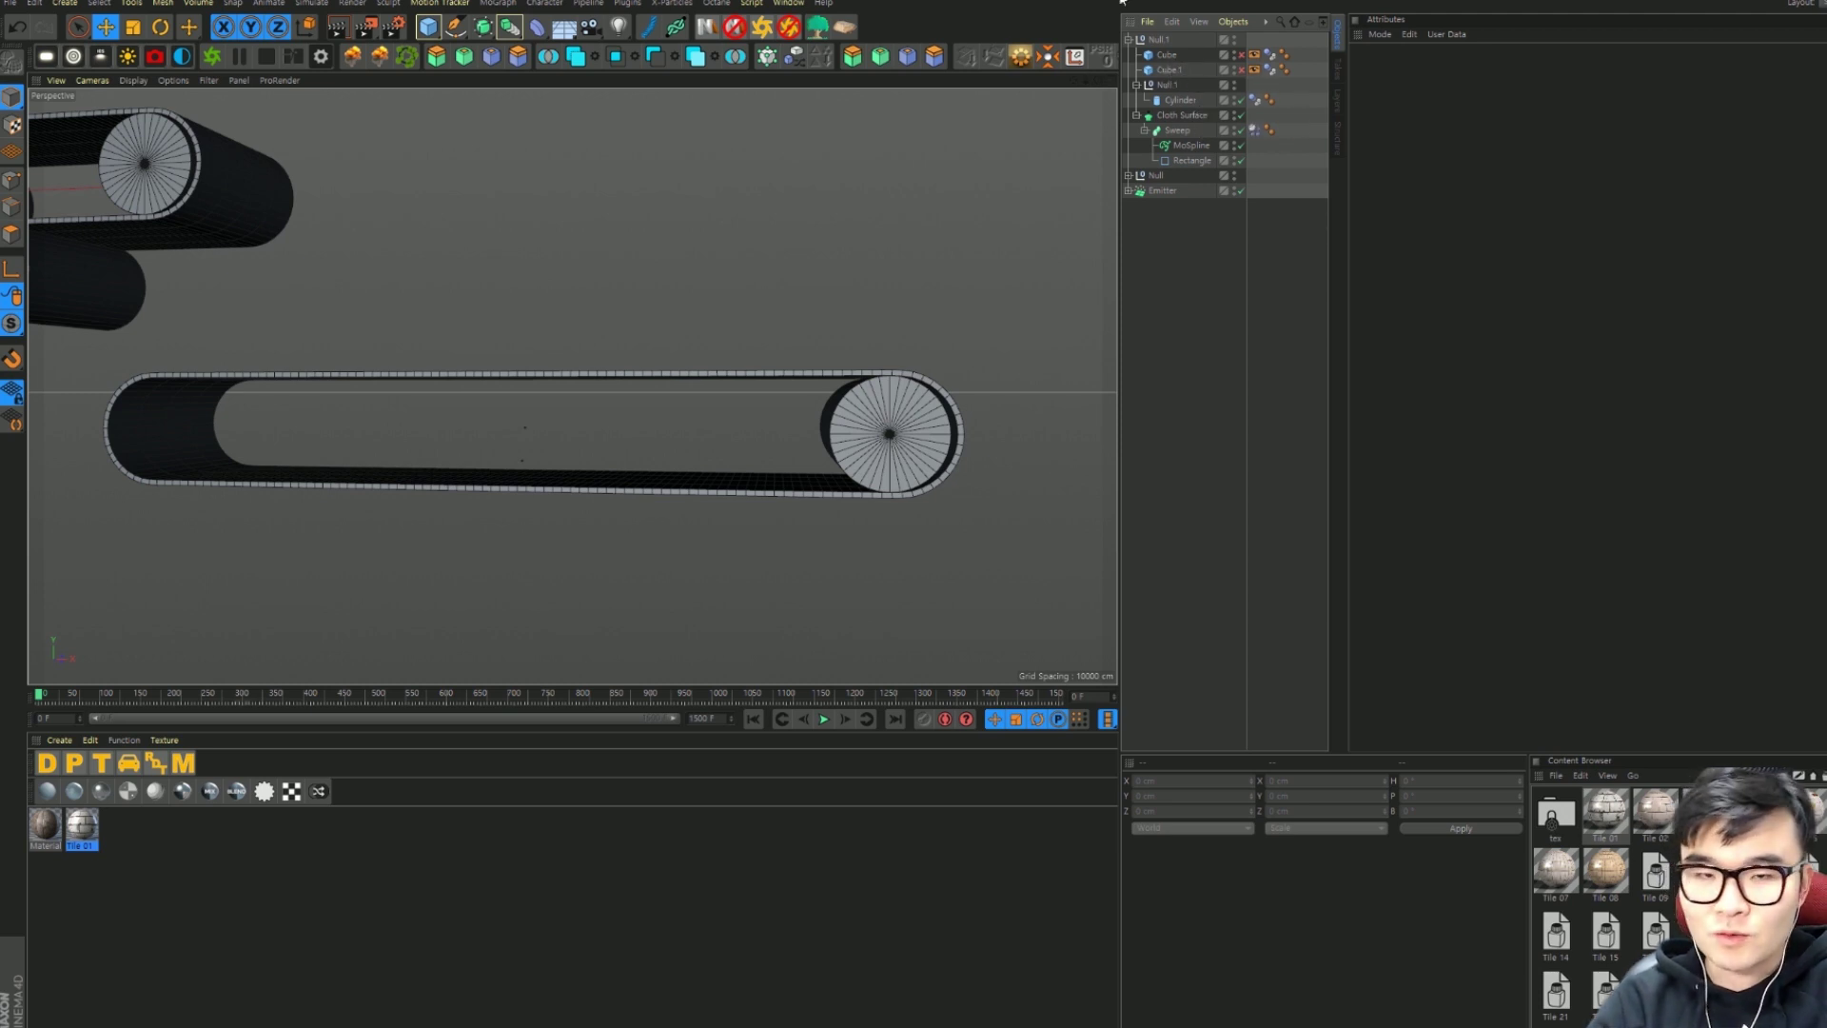
# Step: Select the two boxes and toggle their viewport visibility
pyautogui.click(1178, 56)
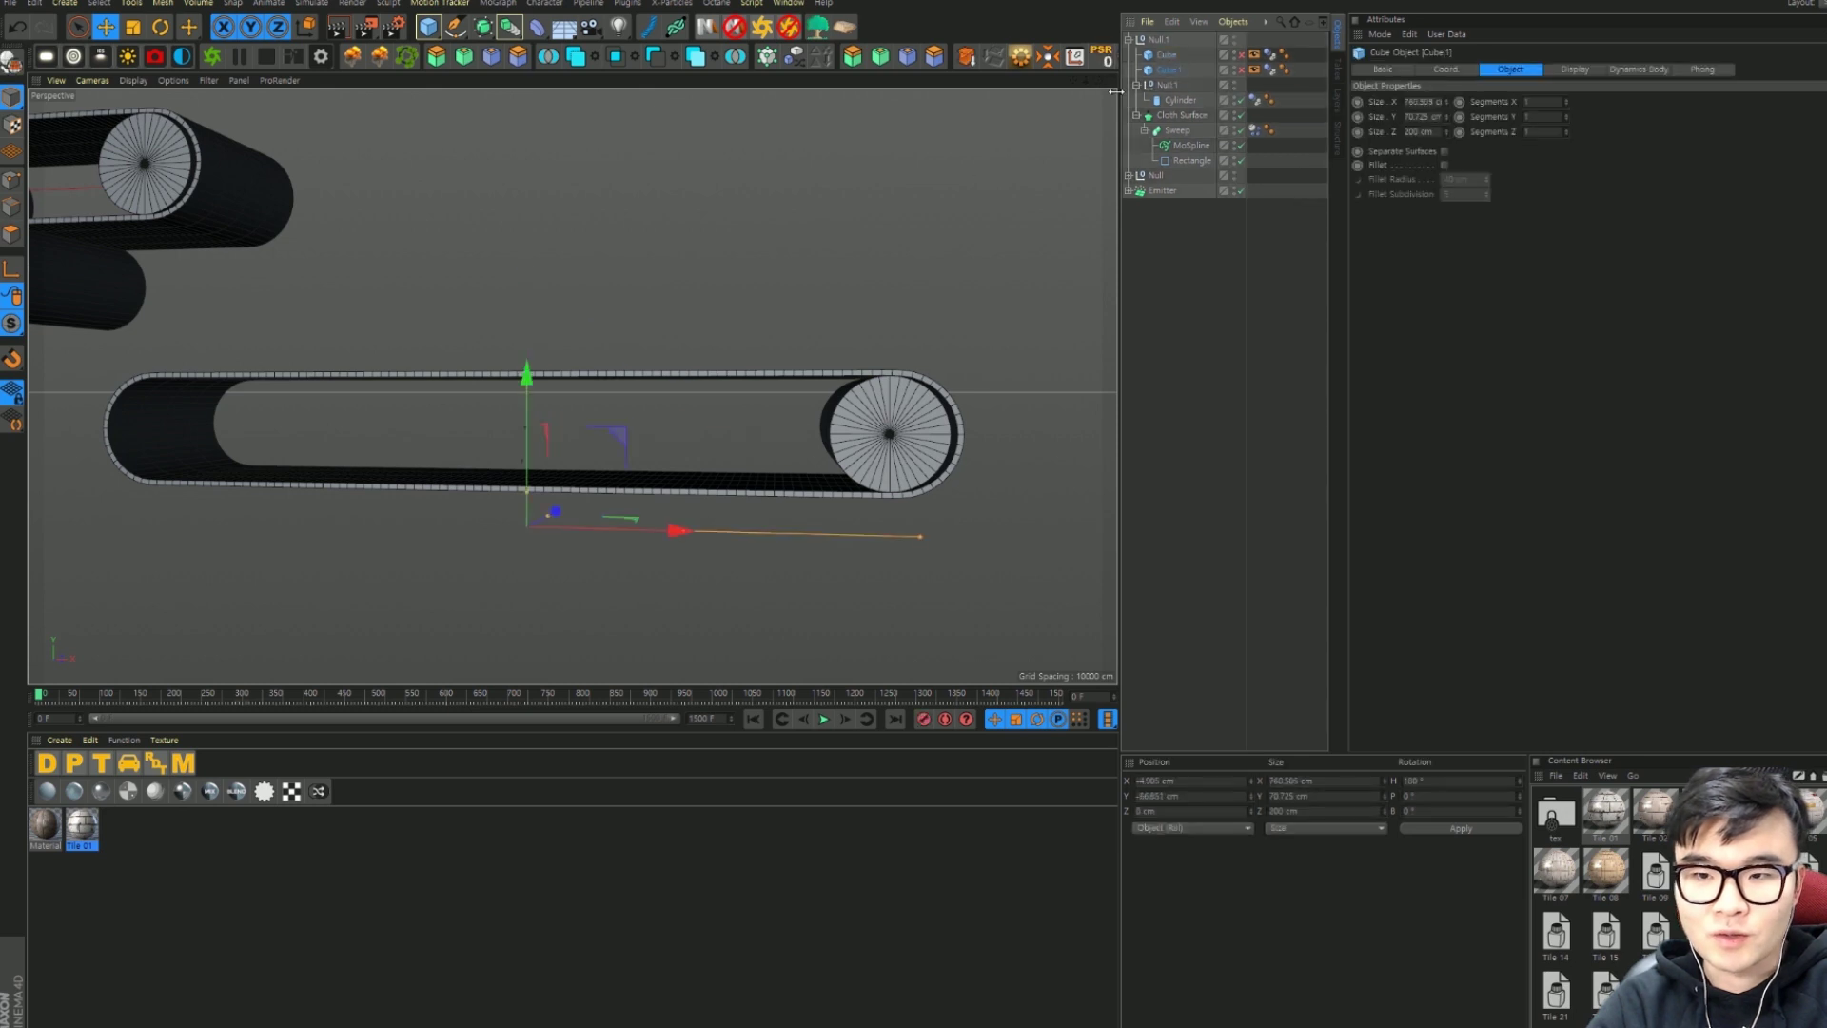
pyautogui.click(1245, 59)
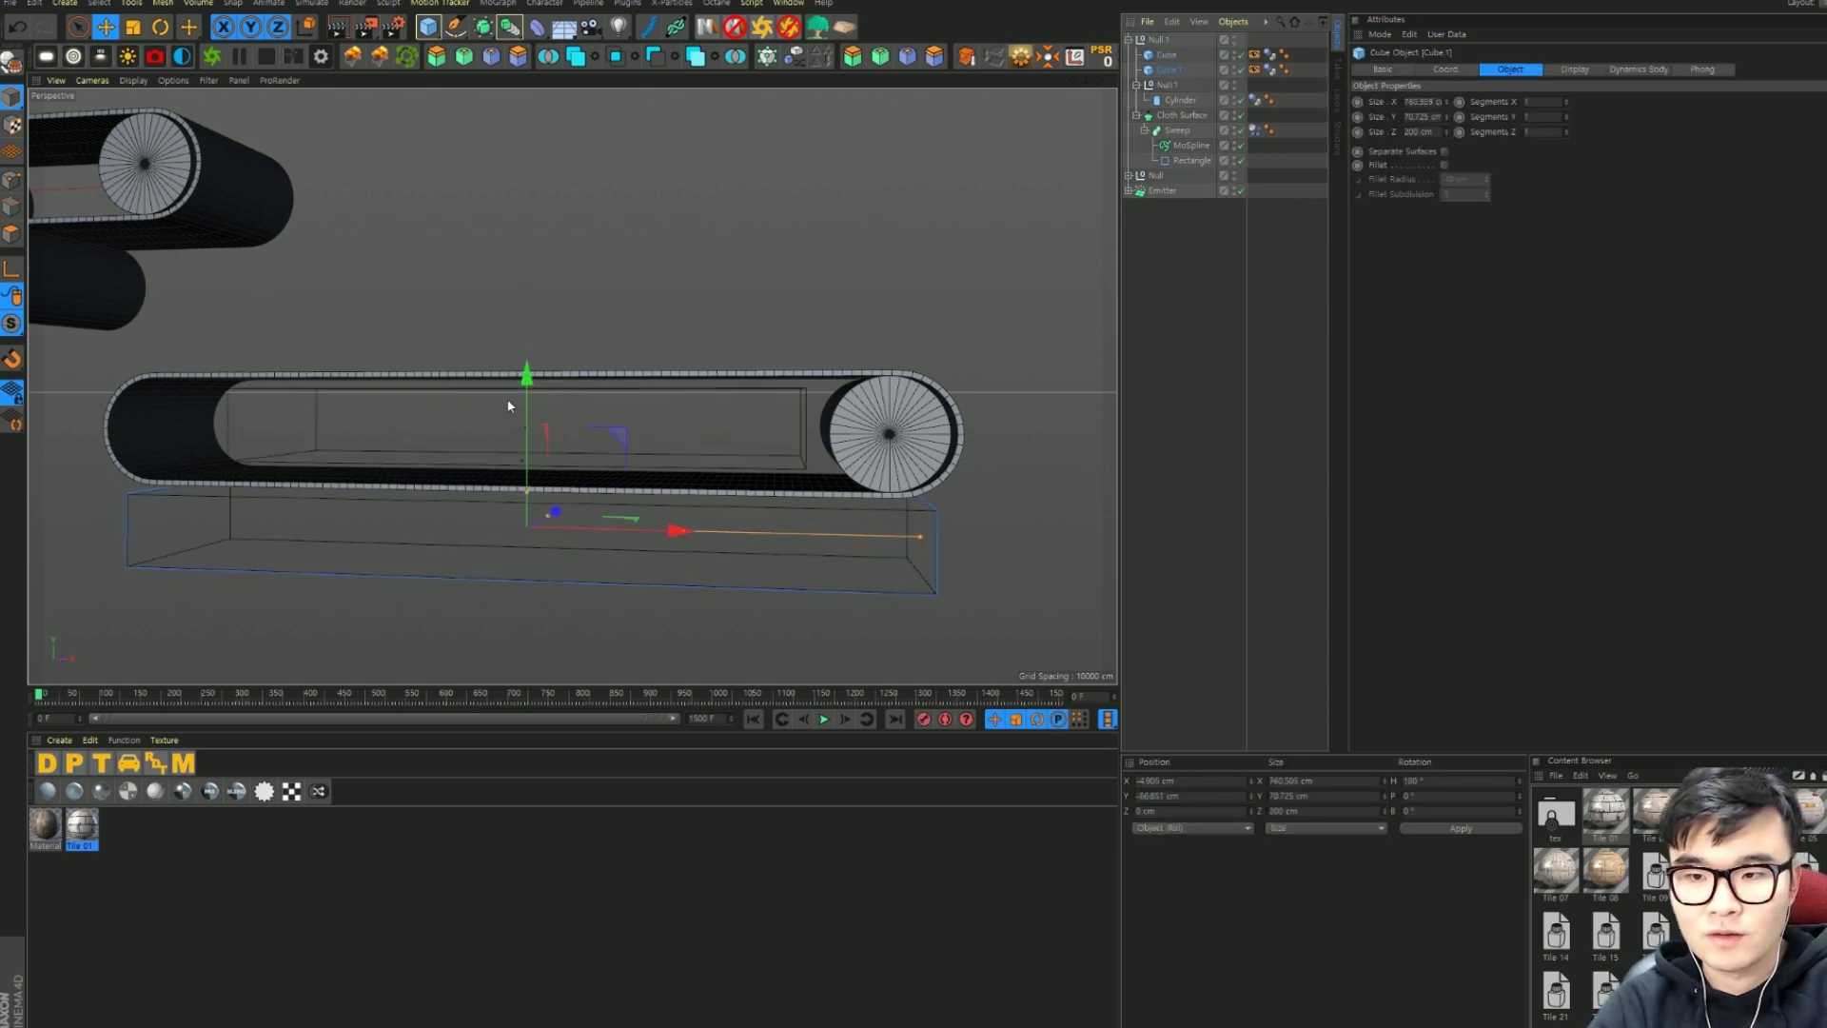
pyautogui.click(1247, 67)
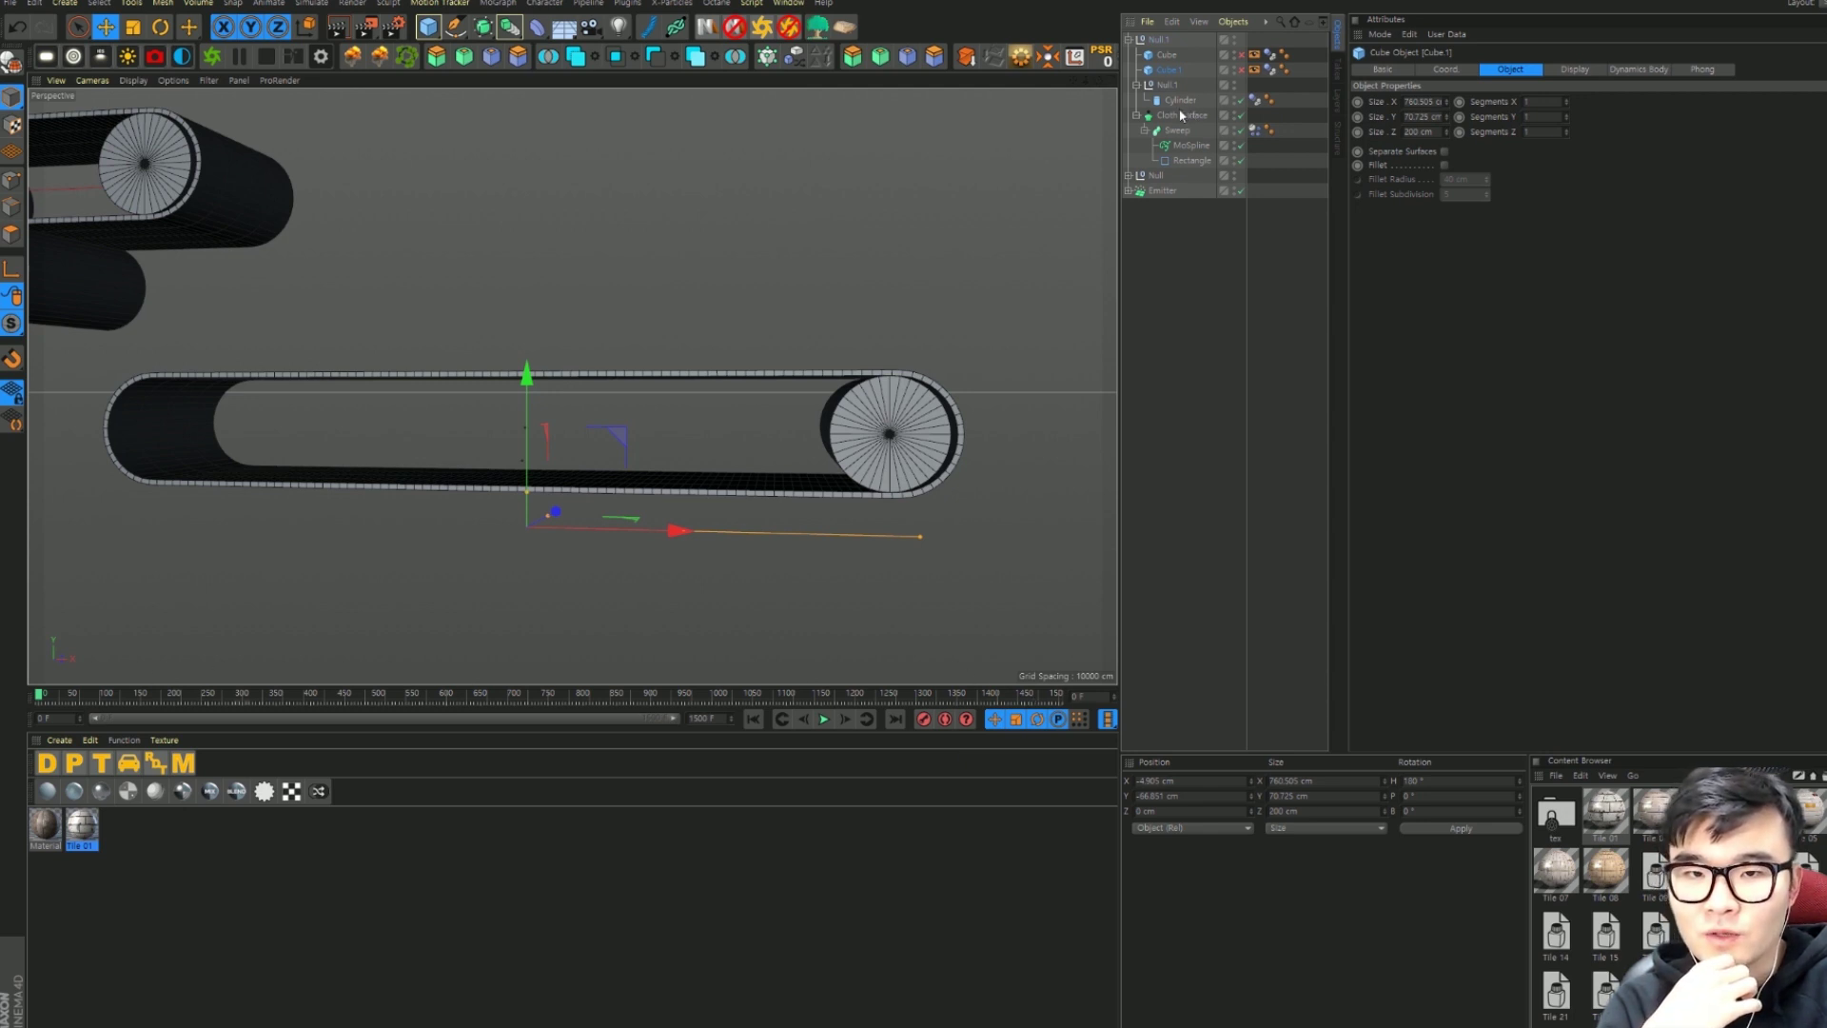
# Step: Set the Cylinder's Dynamics Body tag Dynamic mode to On
pyautogui.click(1255, 100)
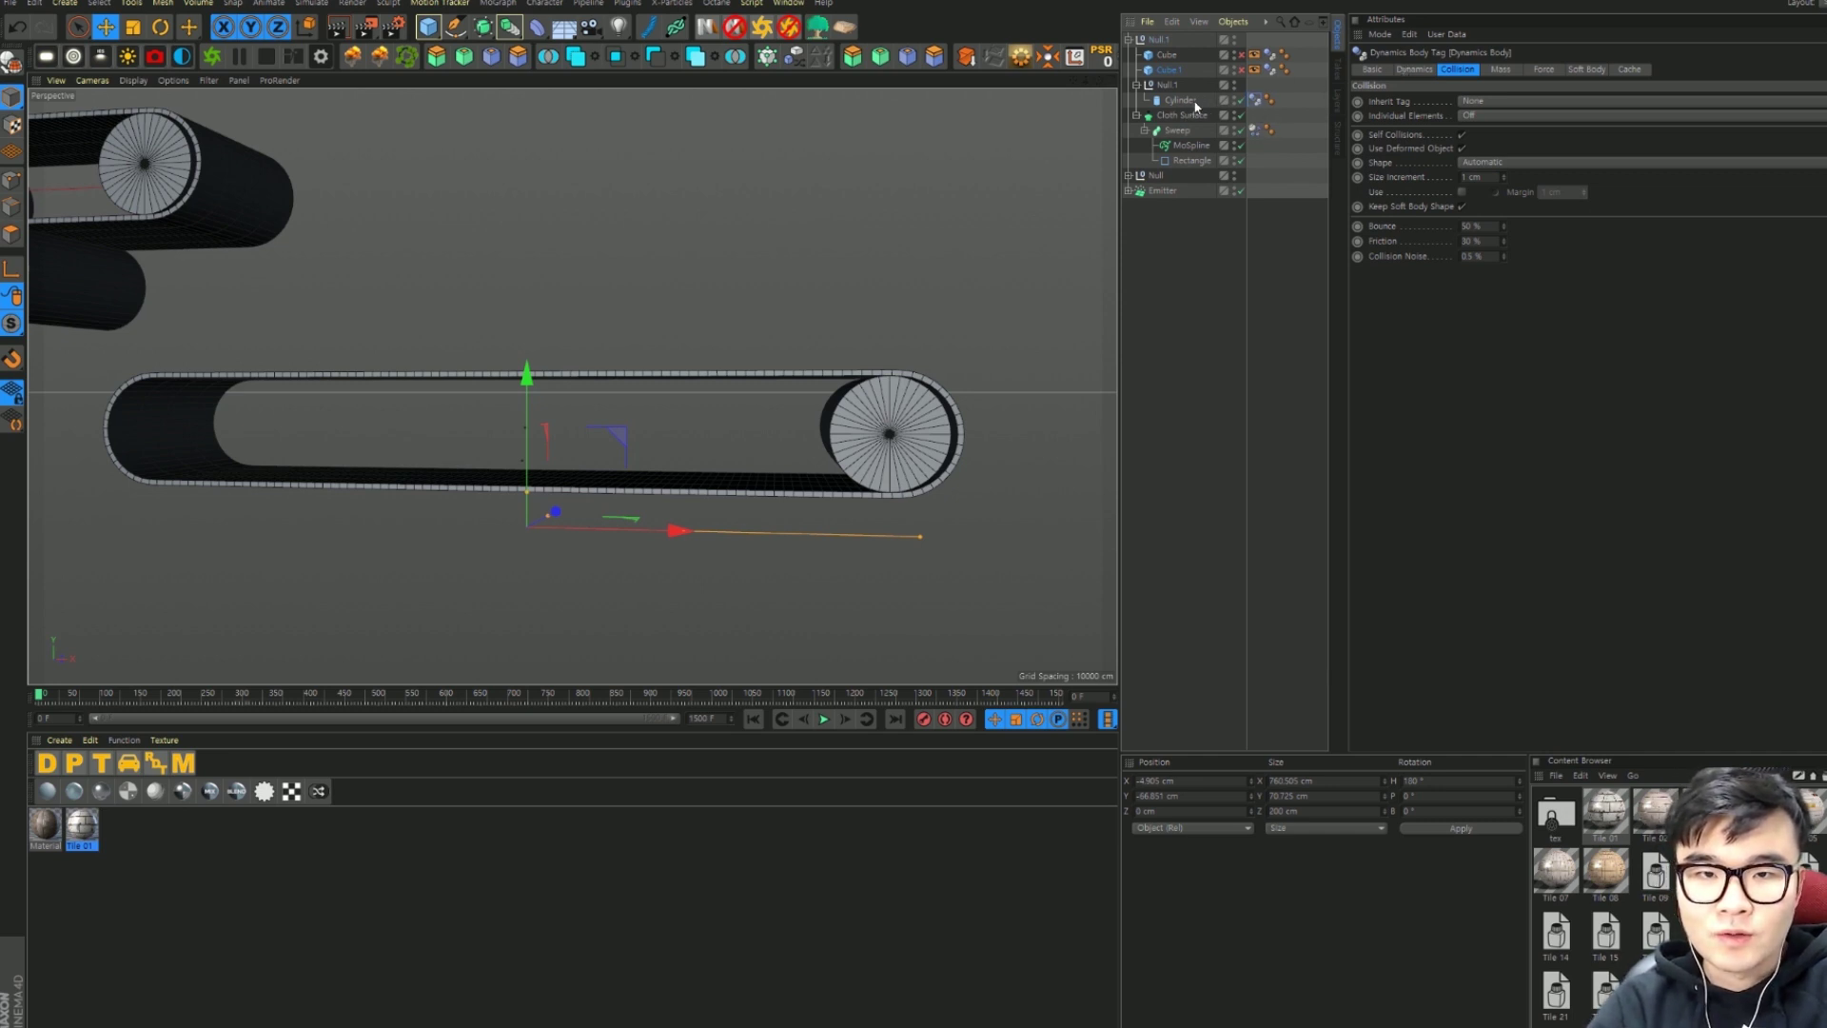
pyautogui.click(1415, 69)
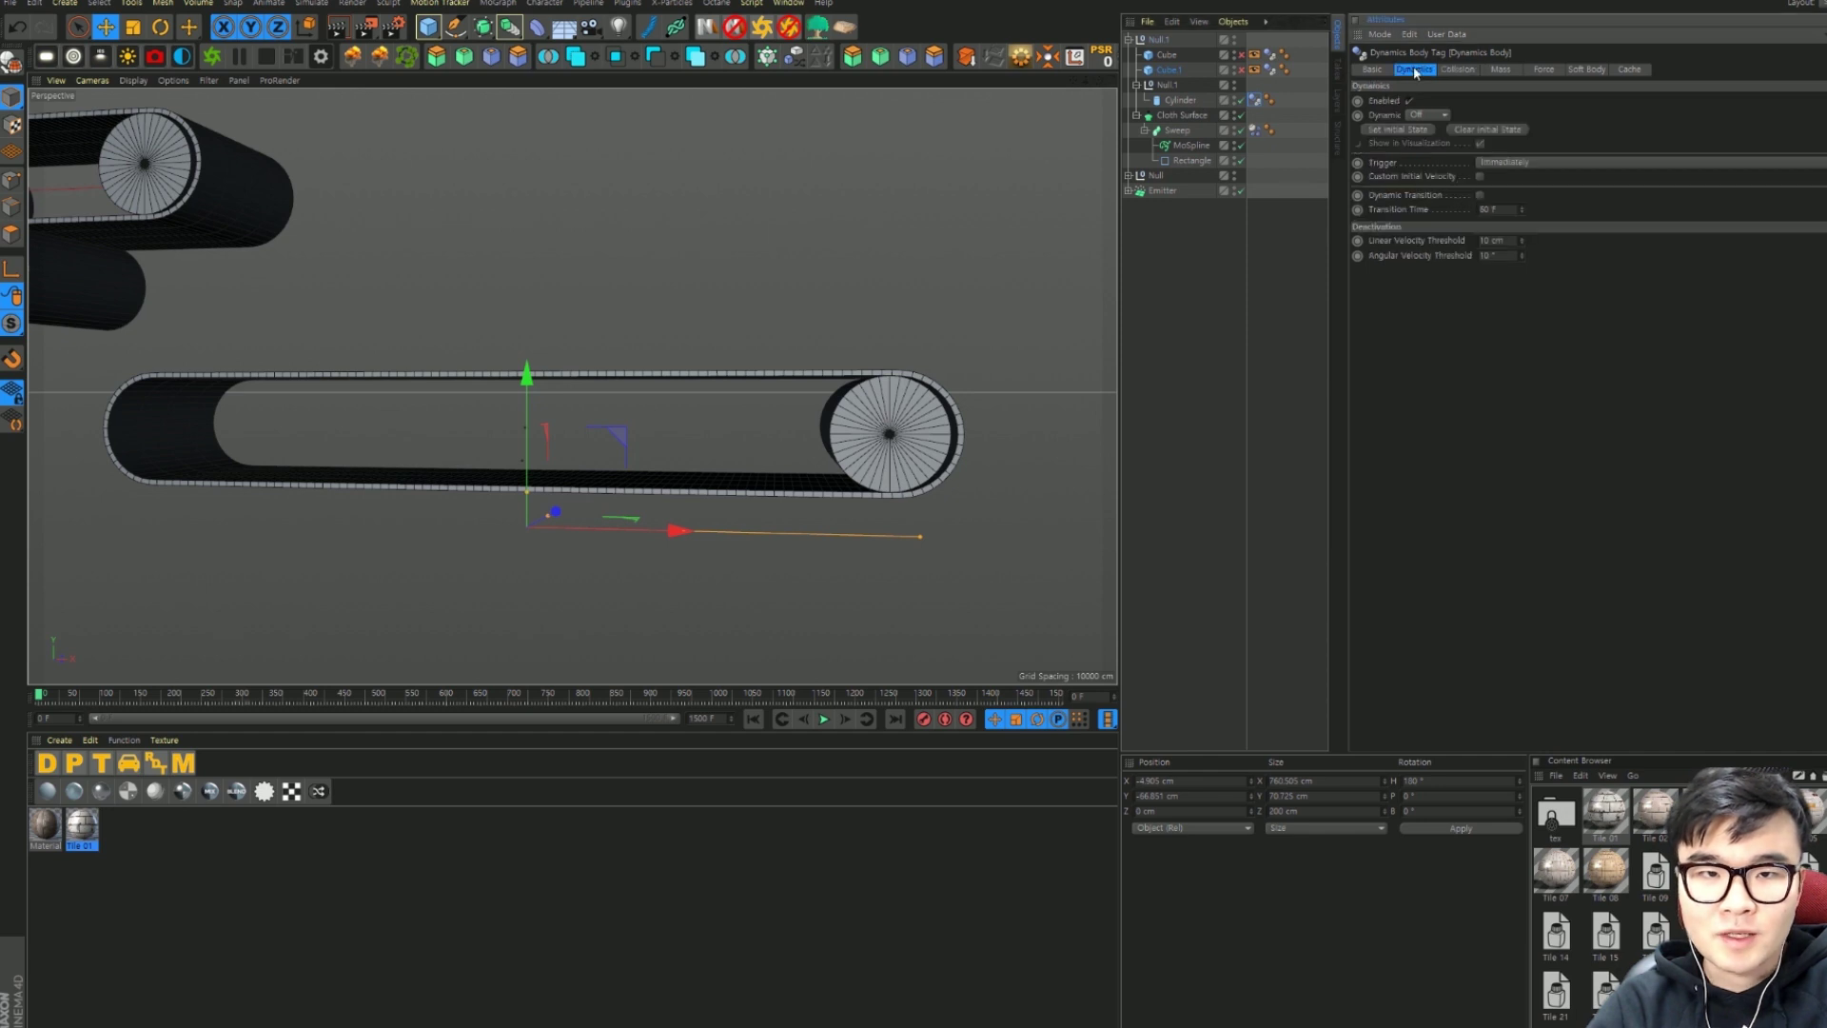
pyautogui.click(1437, 115)
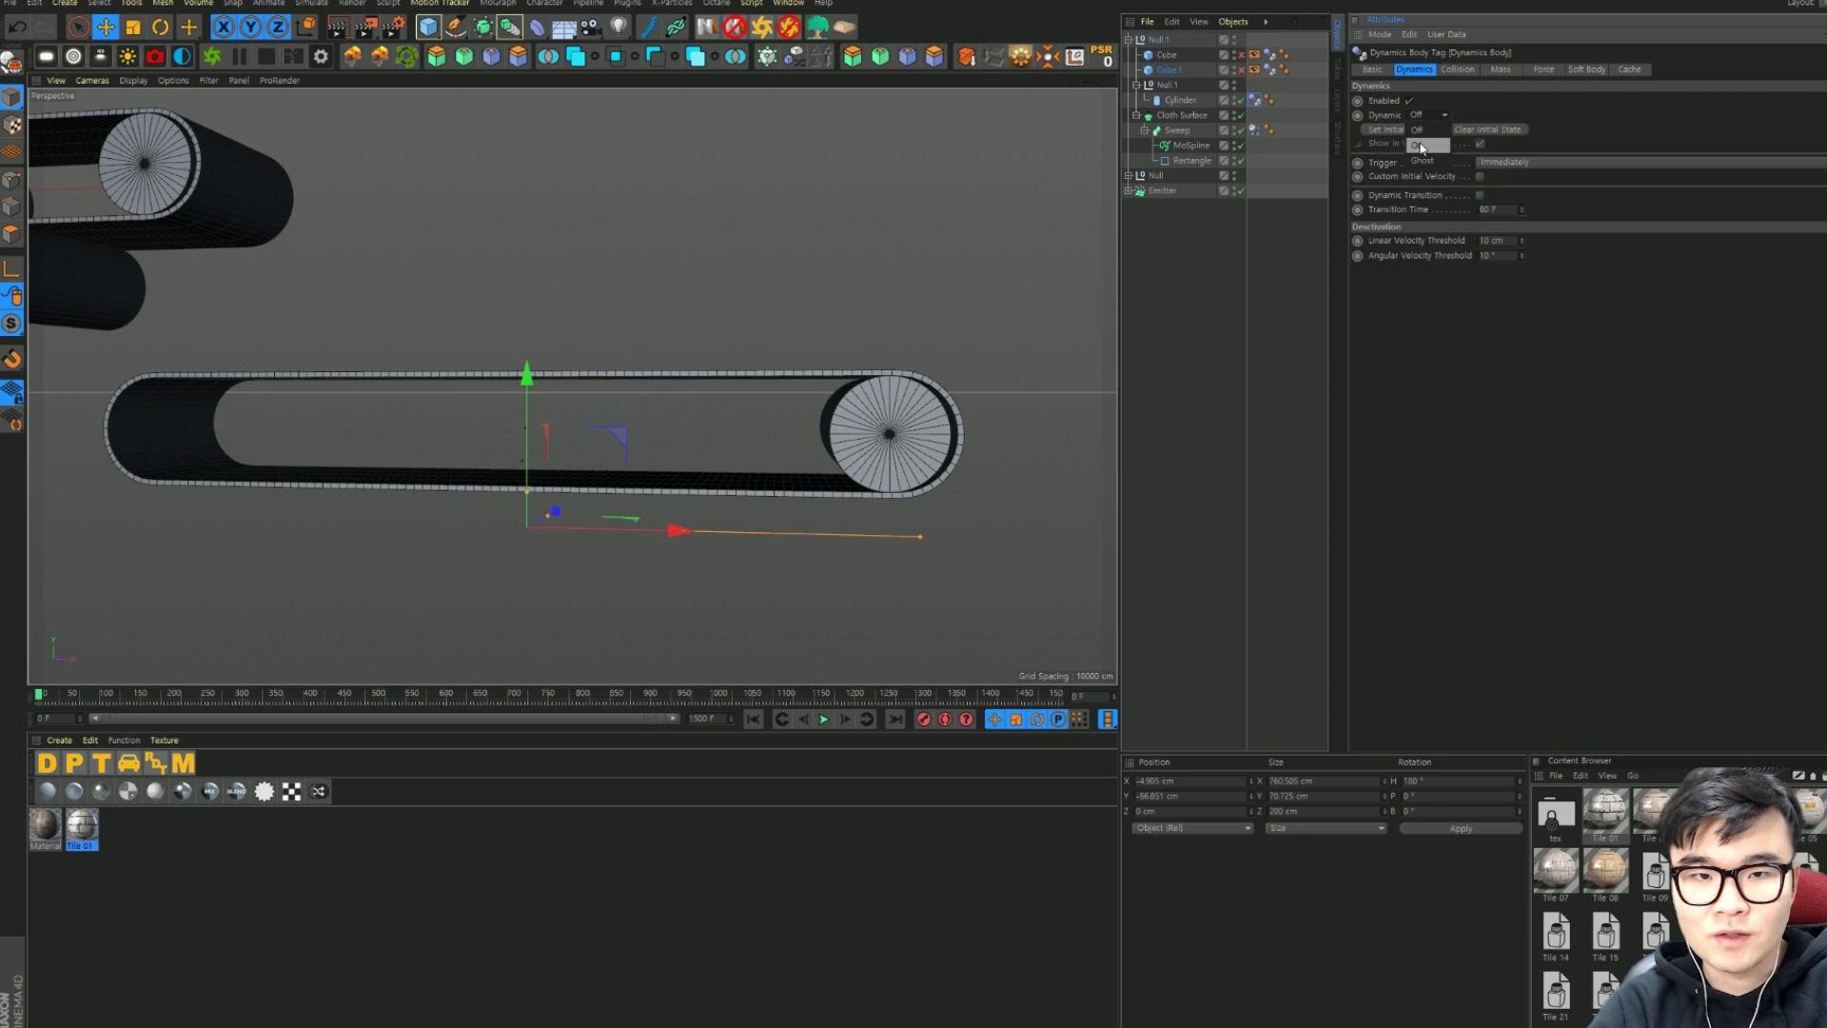
pyautogui.click(1422, 130)
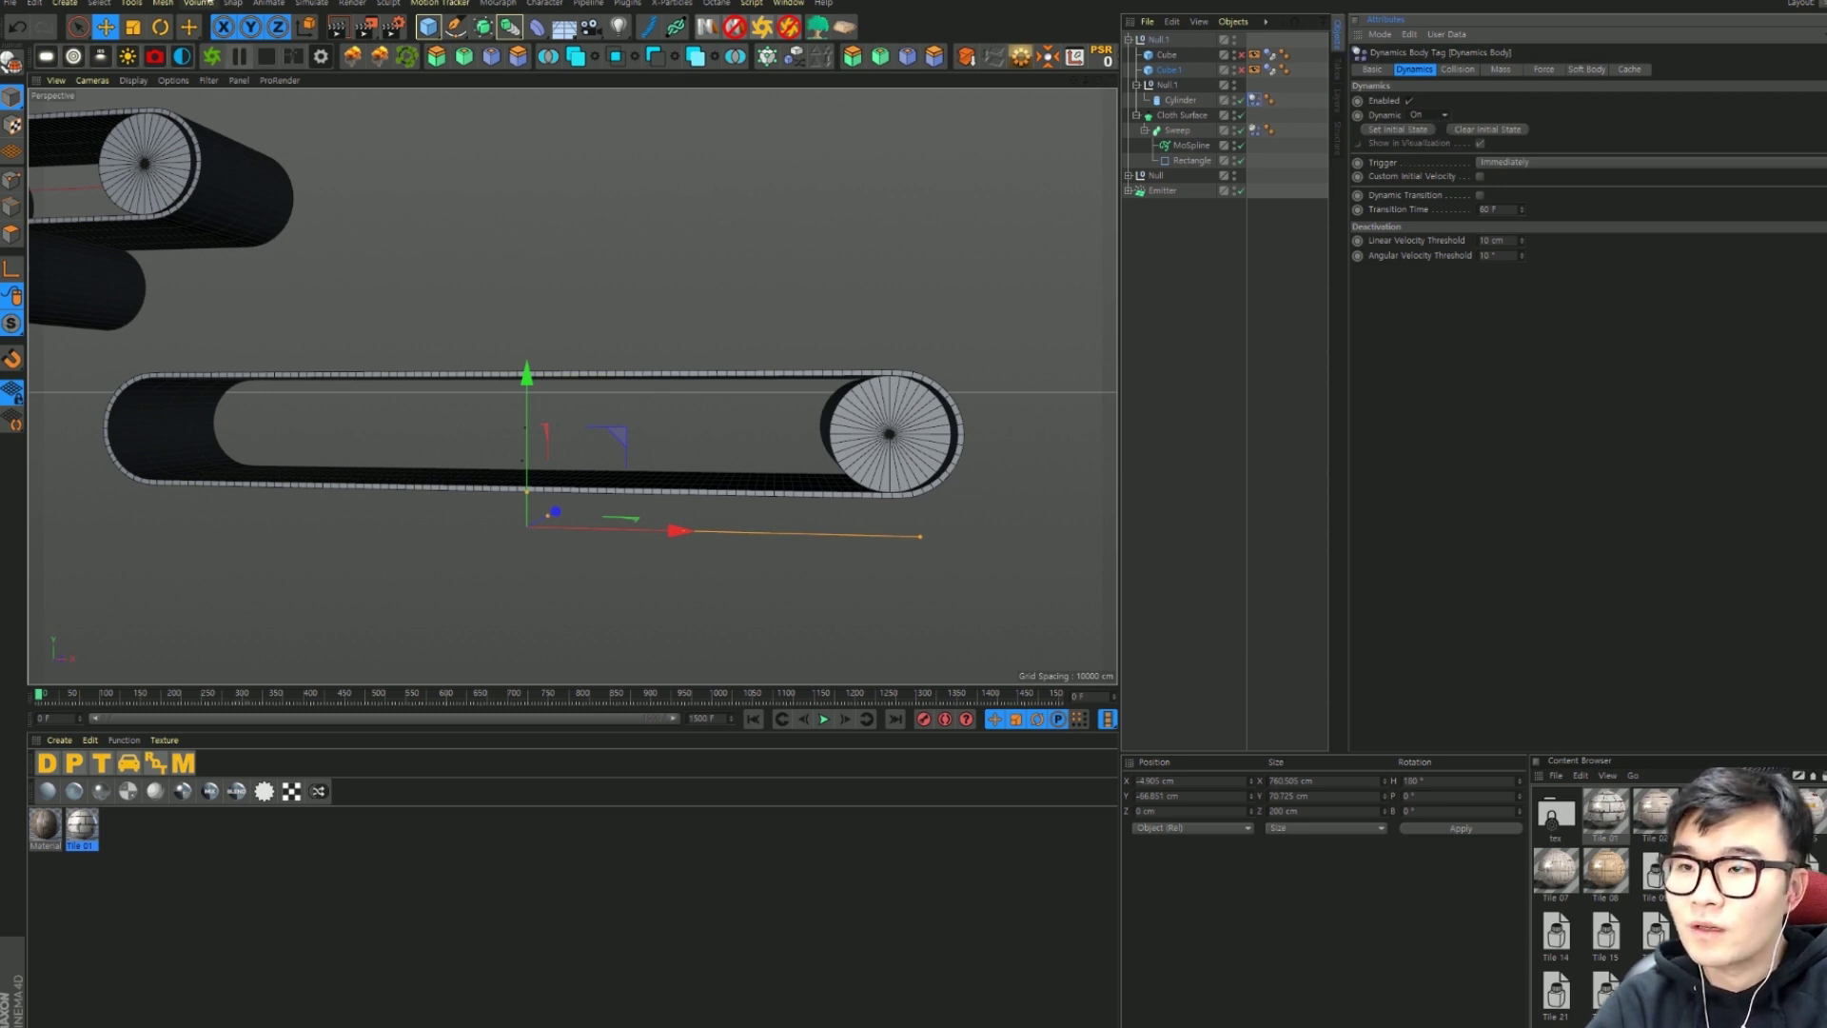
pyautogui.click(310, 4)
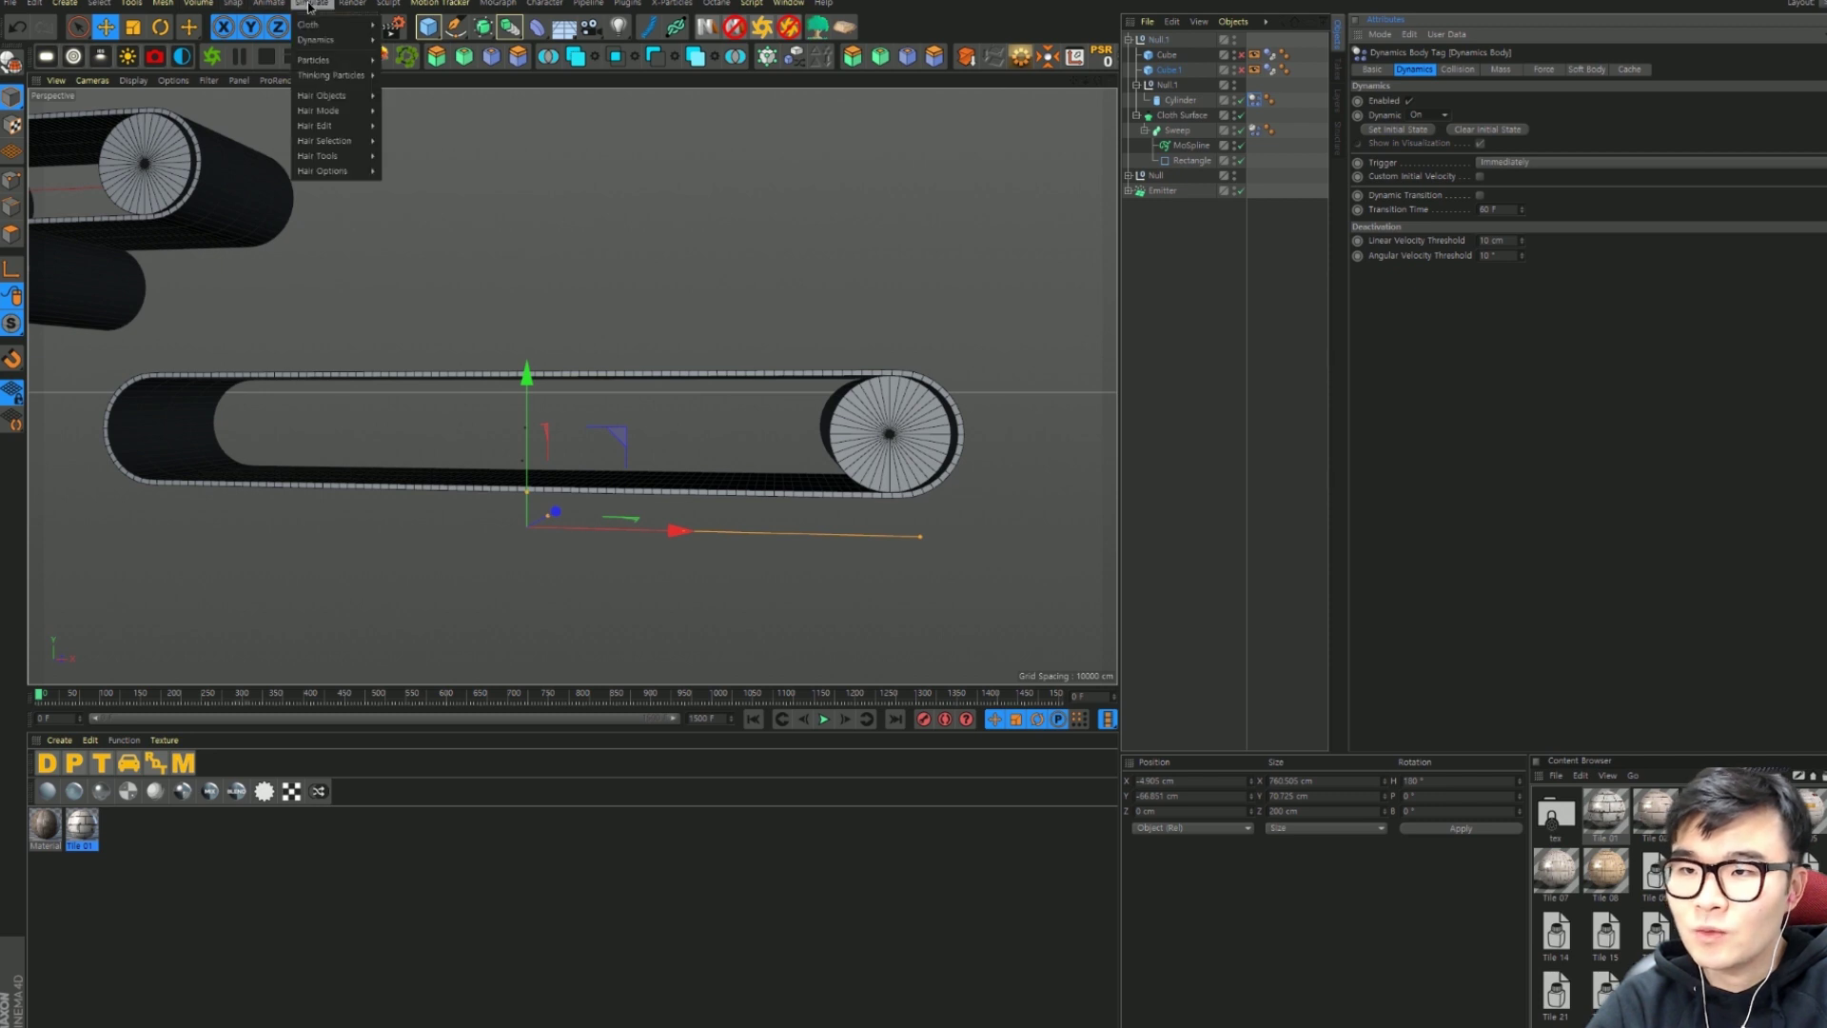
pyautogui.moveTo(316, 40)
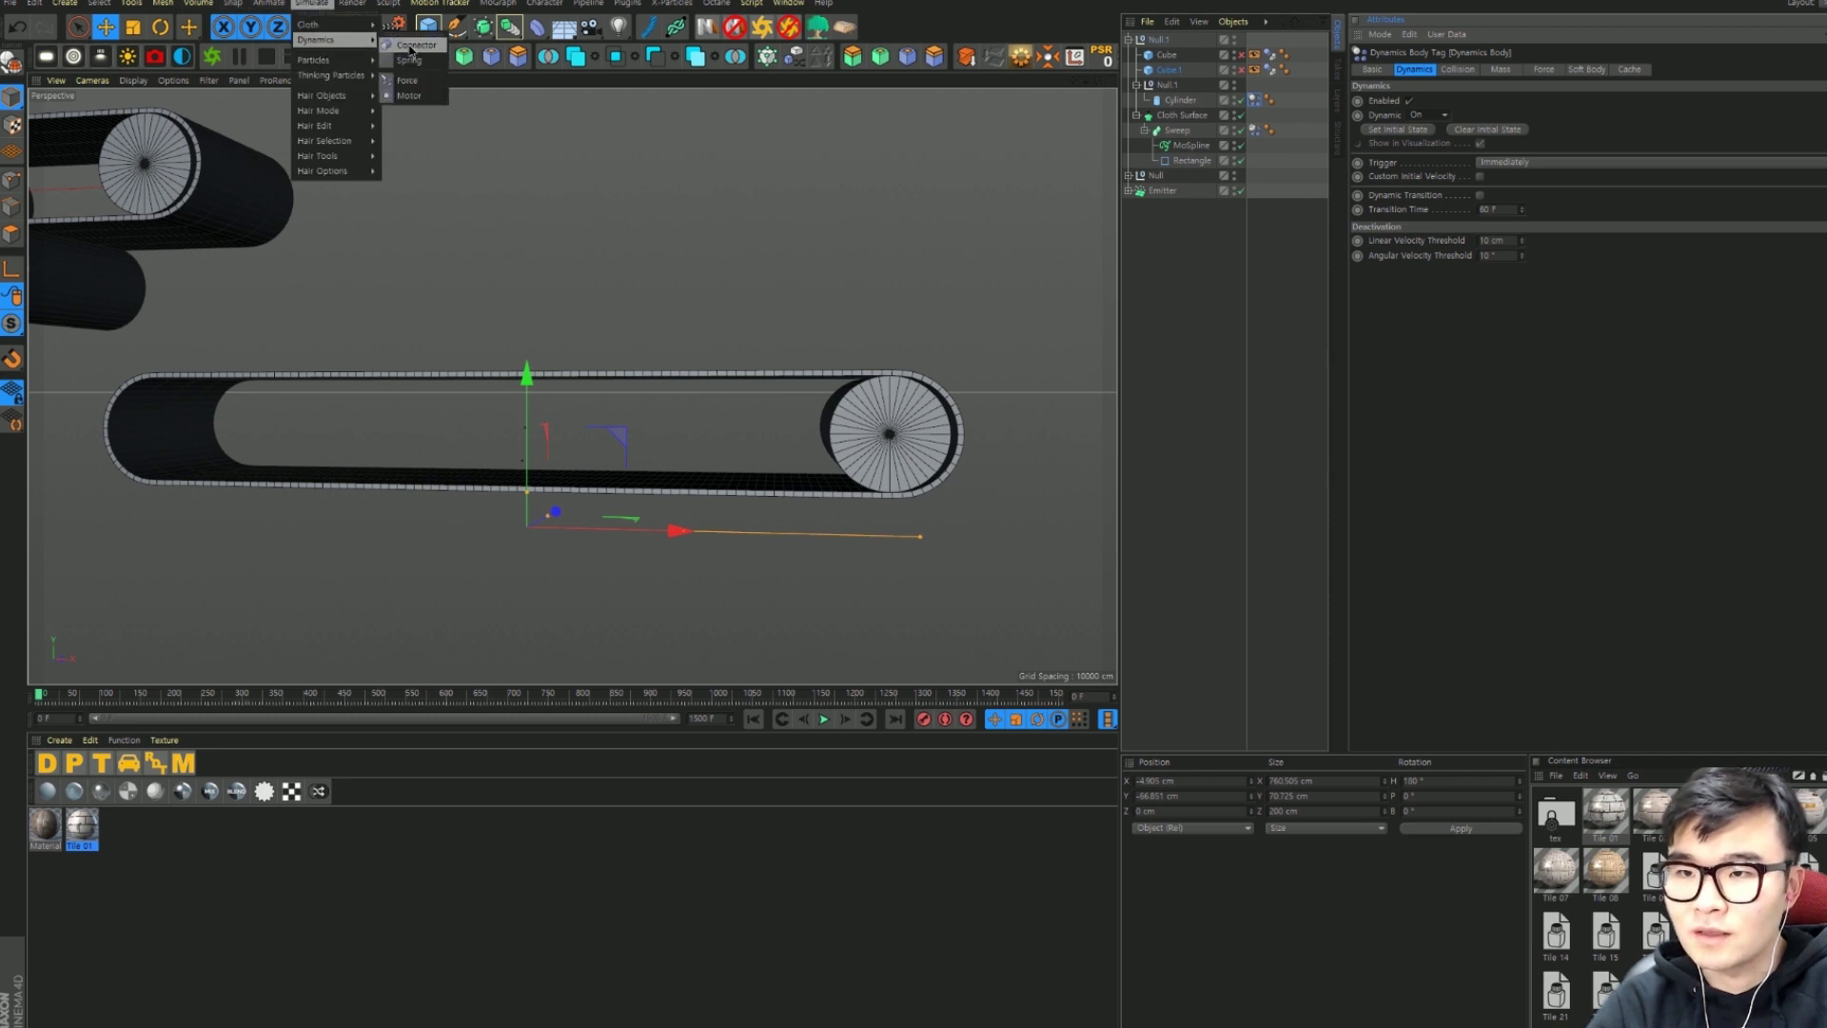
# Step: Add a Connector and move it toward the lower roller using the top view
pyautogui.click(411, 46)
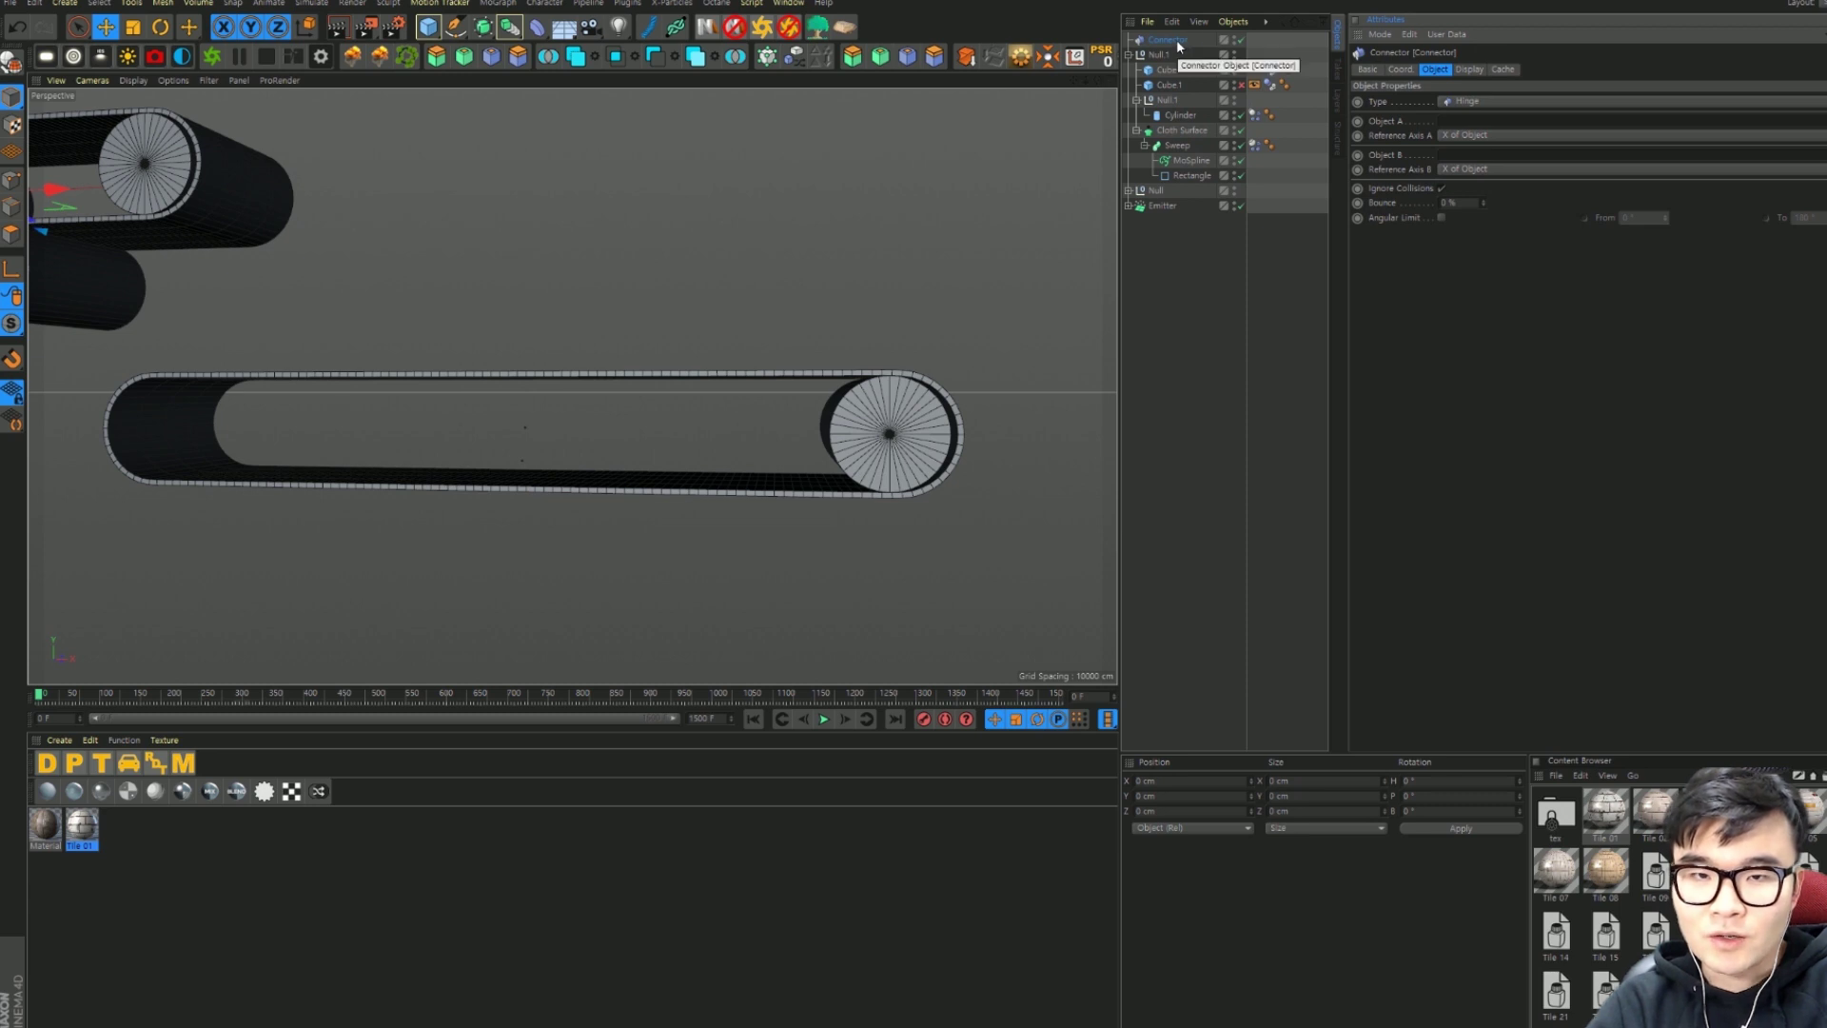
pyautogui.keyDown('alt'); pyautogui.moveTo(700, 233); pyautogui.dragTo(228, 255); pyautogui.keyUp('alt')
pyautogui.moveTo(319, 195); pyautogui.dragTo(704, 232)
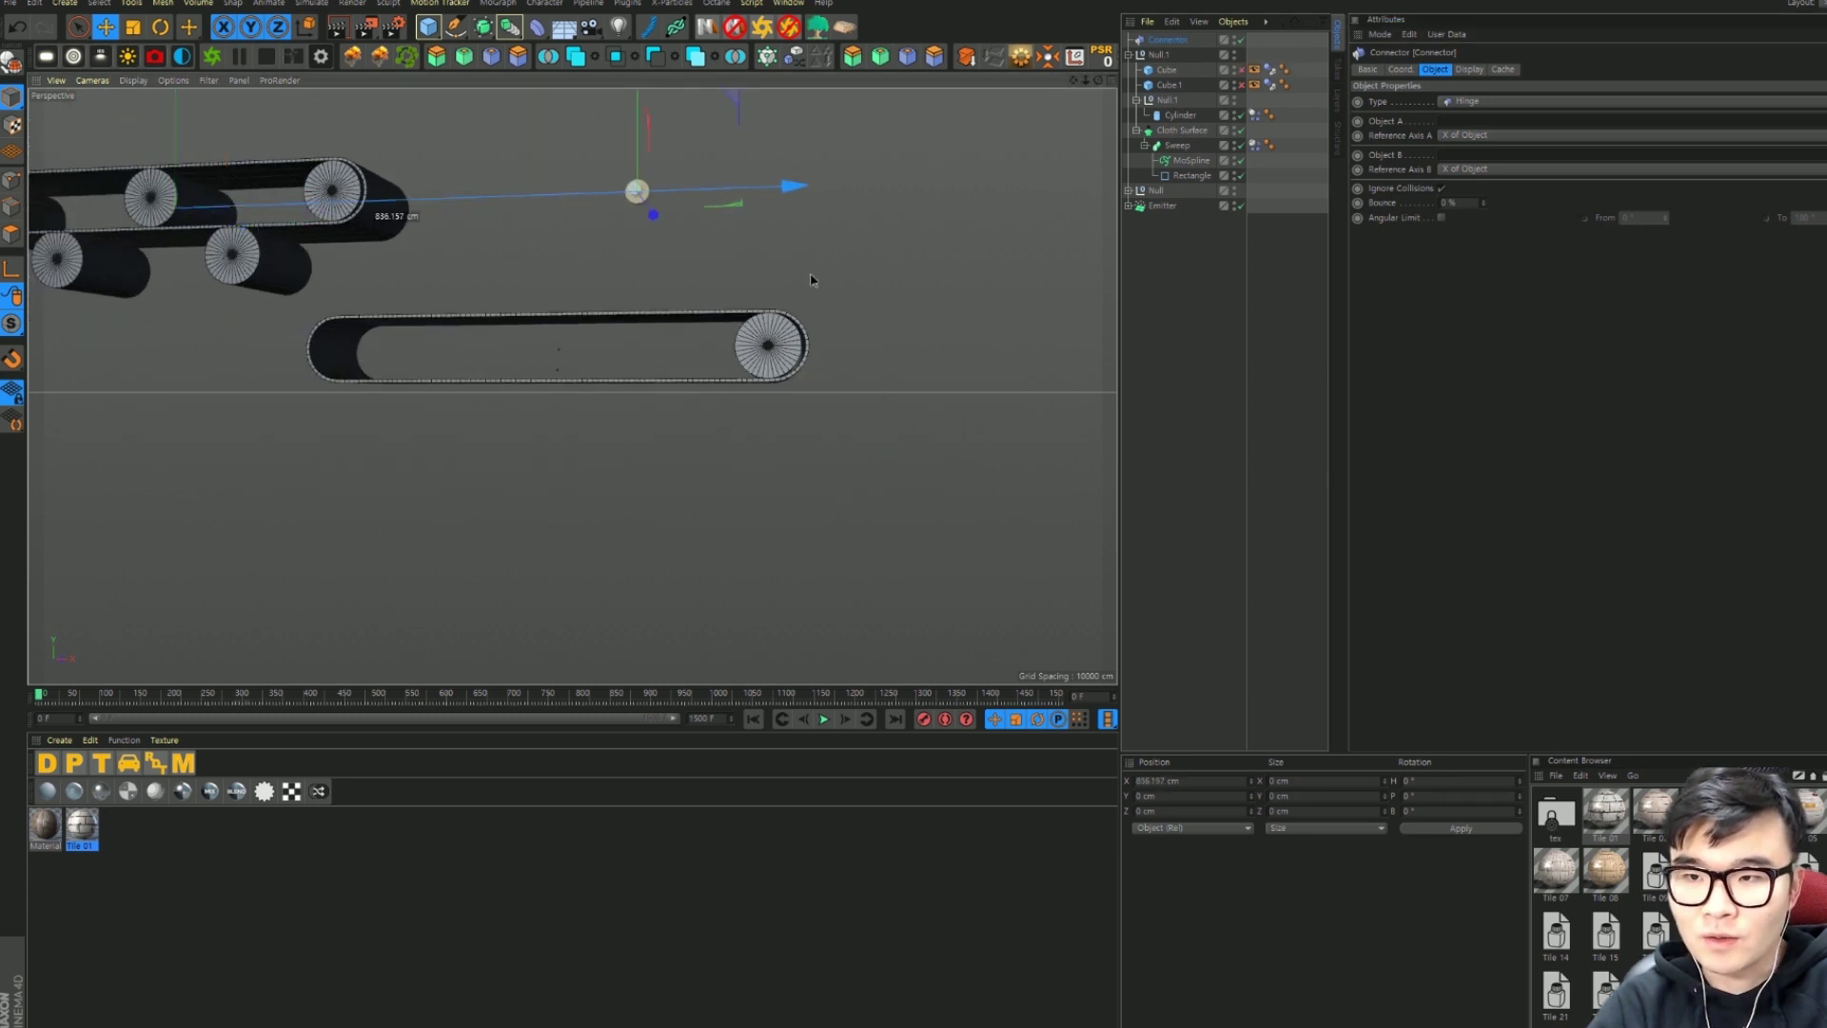
pyautogui.hotkey('ctrl', 'shift', 'z')
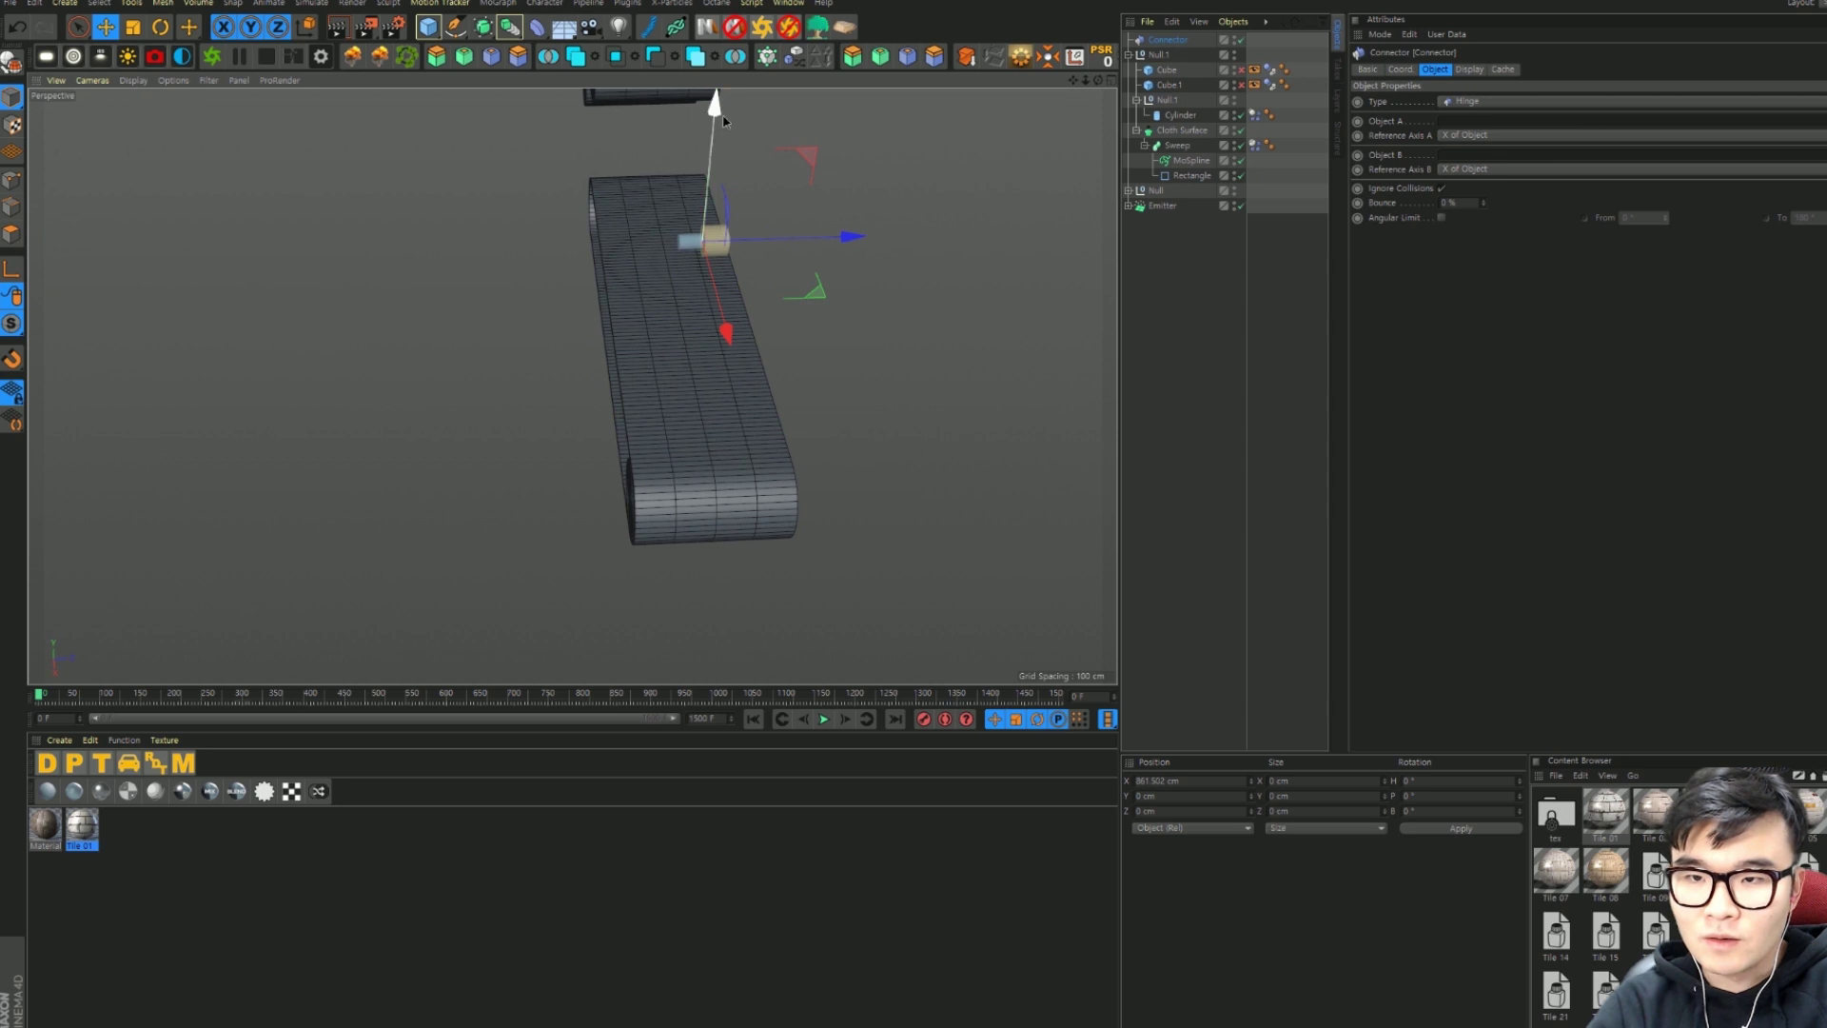
pyautogui.moveTo(723, 120); pyautogui.dragTo(808, 423)
pyautogui.hotkey('ctrl', 'shift', 'z')
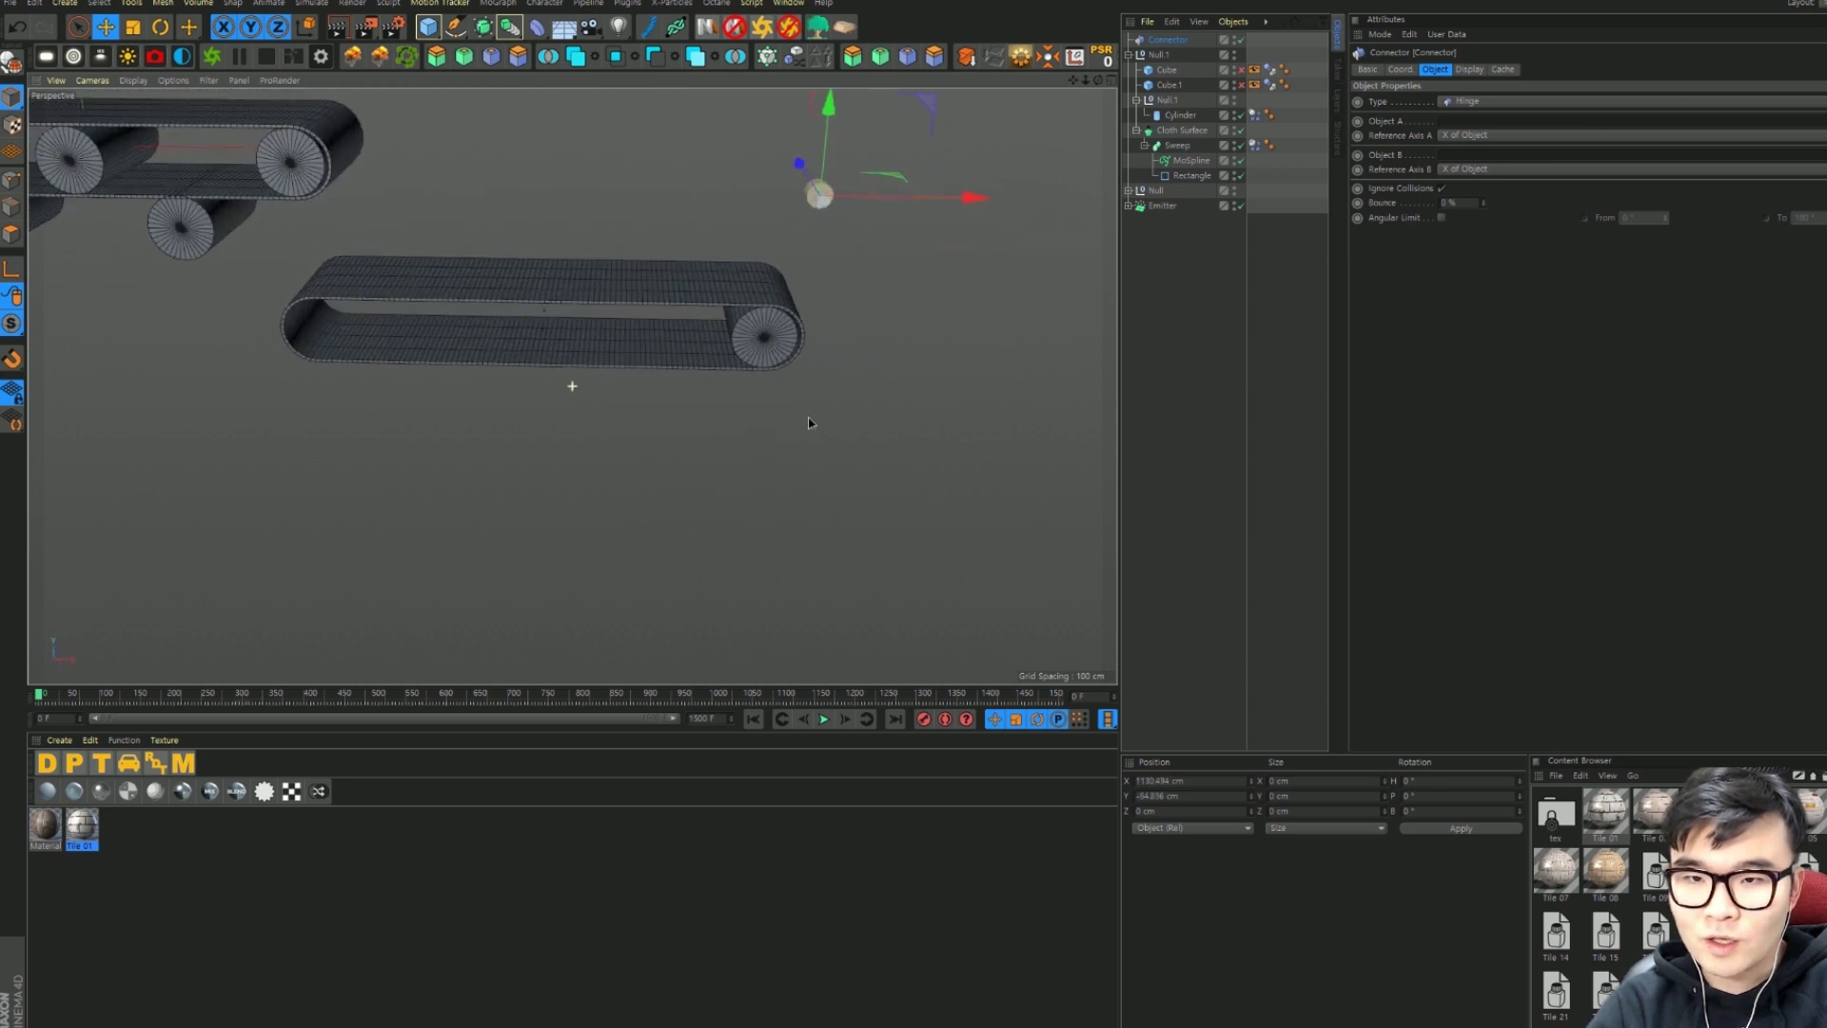
pyautogui.hotkey('ctrl', 'shift', 'z')
pyautogui.moveTo(820, 143)
pyautogui.mouseDown()
pyautogui.moveTo(837, 276)
pyautogui.moveTo(678, 495)
pyautogui.moveTo(628, 525)
pyautogui.mouseUp()
# Step: Orbit close to the roller and snap the connector to its centre
pyautogui.scroll(3, 836, 277)
pyautogui.scroll(2, 839, 275)
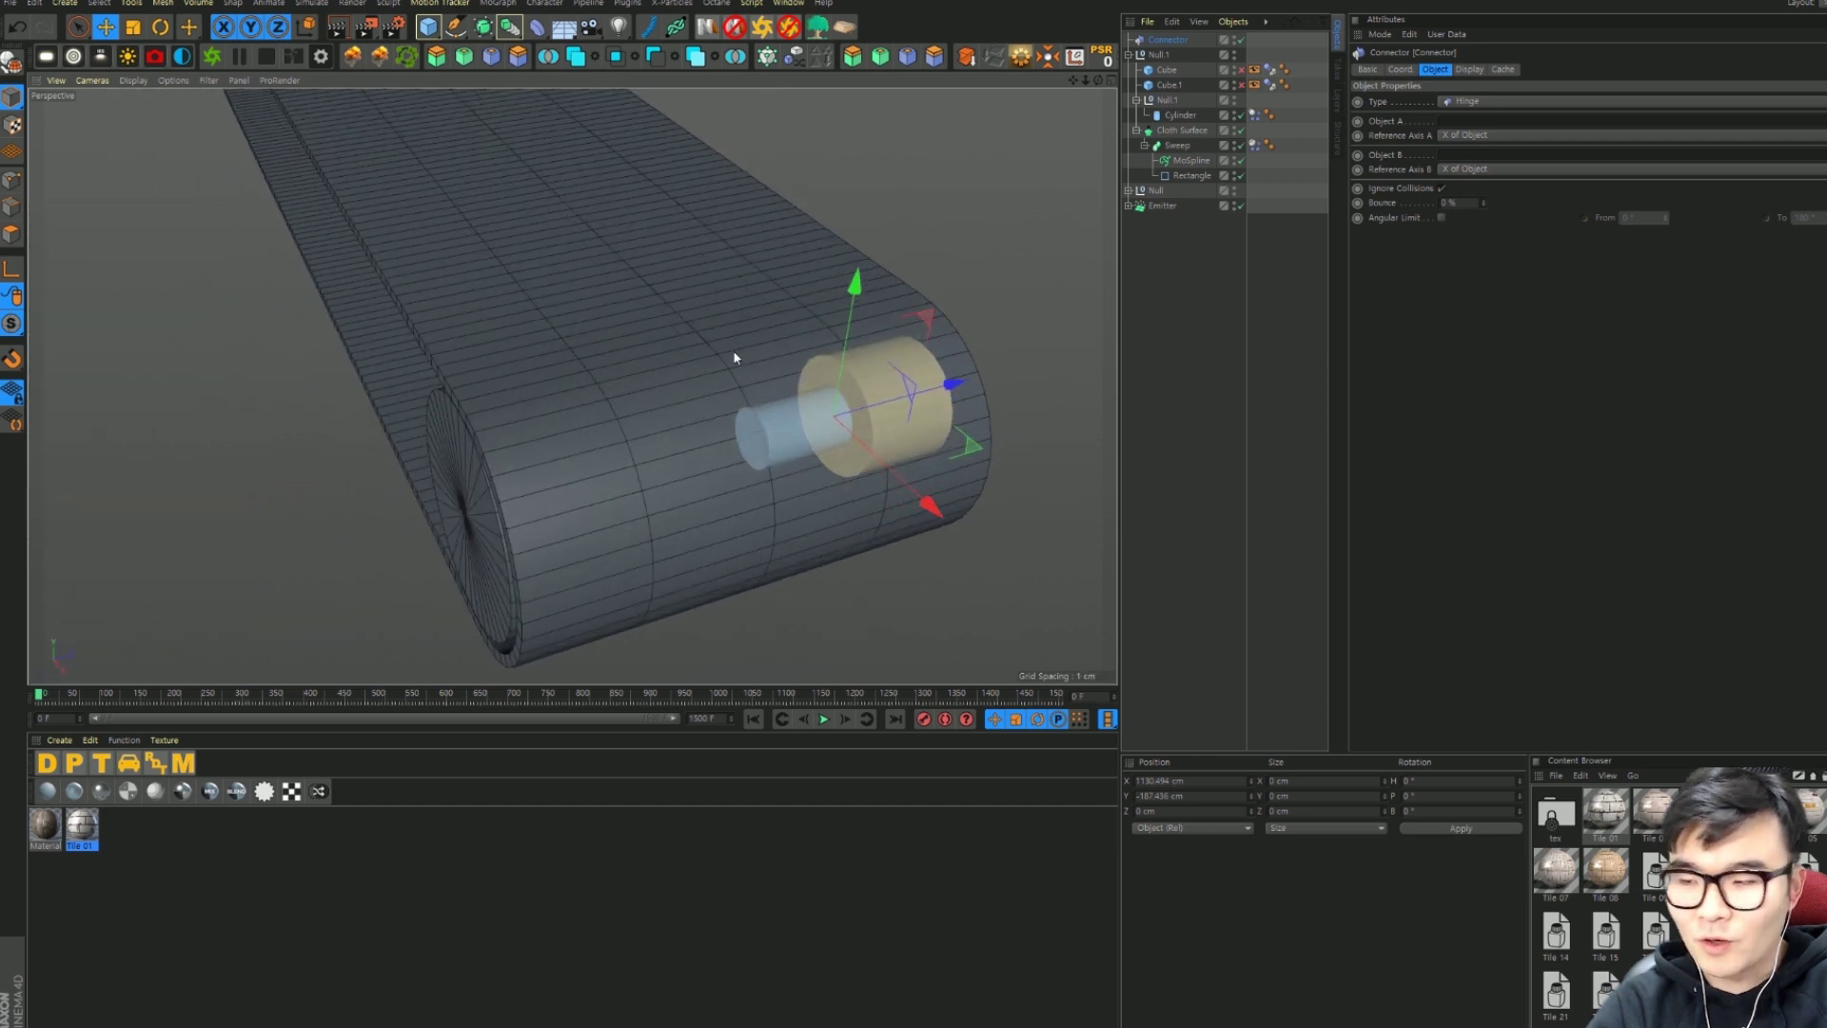
pyautogui.scroll(-2, 776, 419)
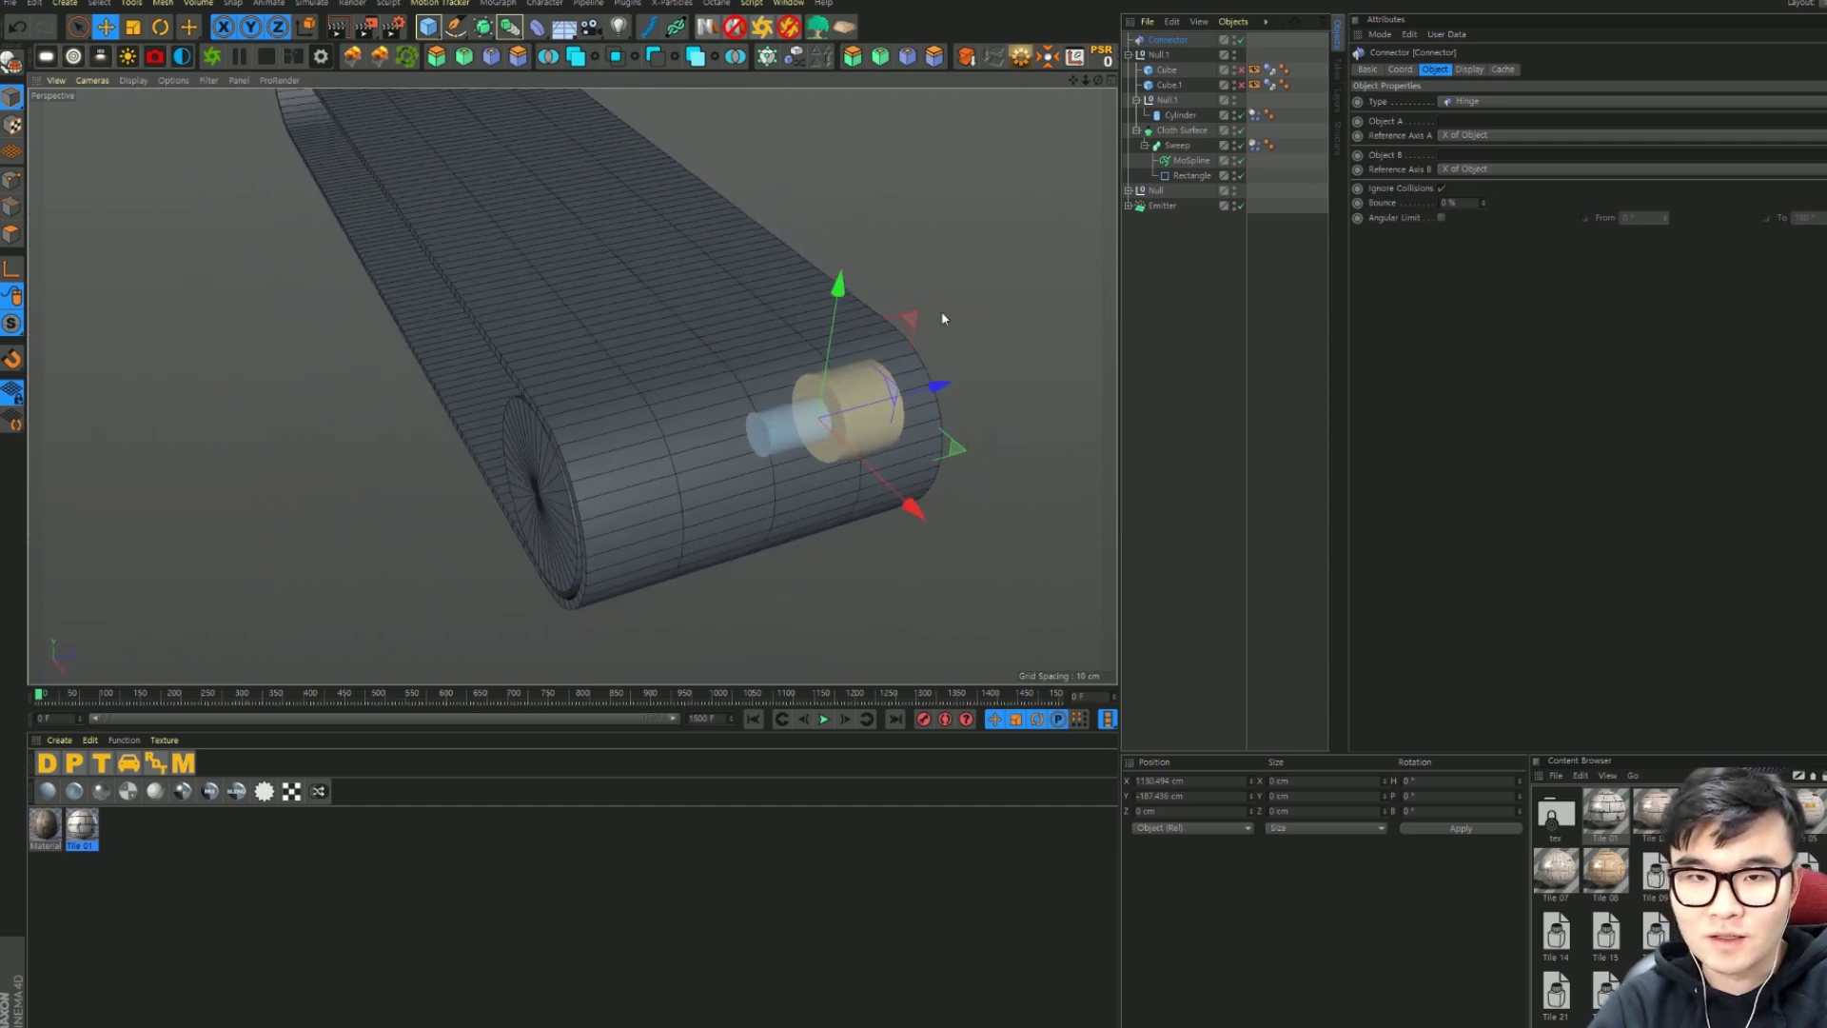
pyautogui.moveTo(943, 318)
pyautogui.keyDown('alt'); pyautogui.mouseDown()
pyautogui.moveTo(946, 390)
pyautogui.moveTo(914, 387)
pyautogui.mouseUp(); pyautogui.keyUp('alt')
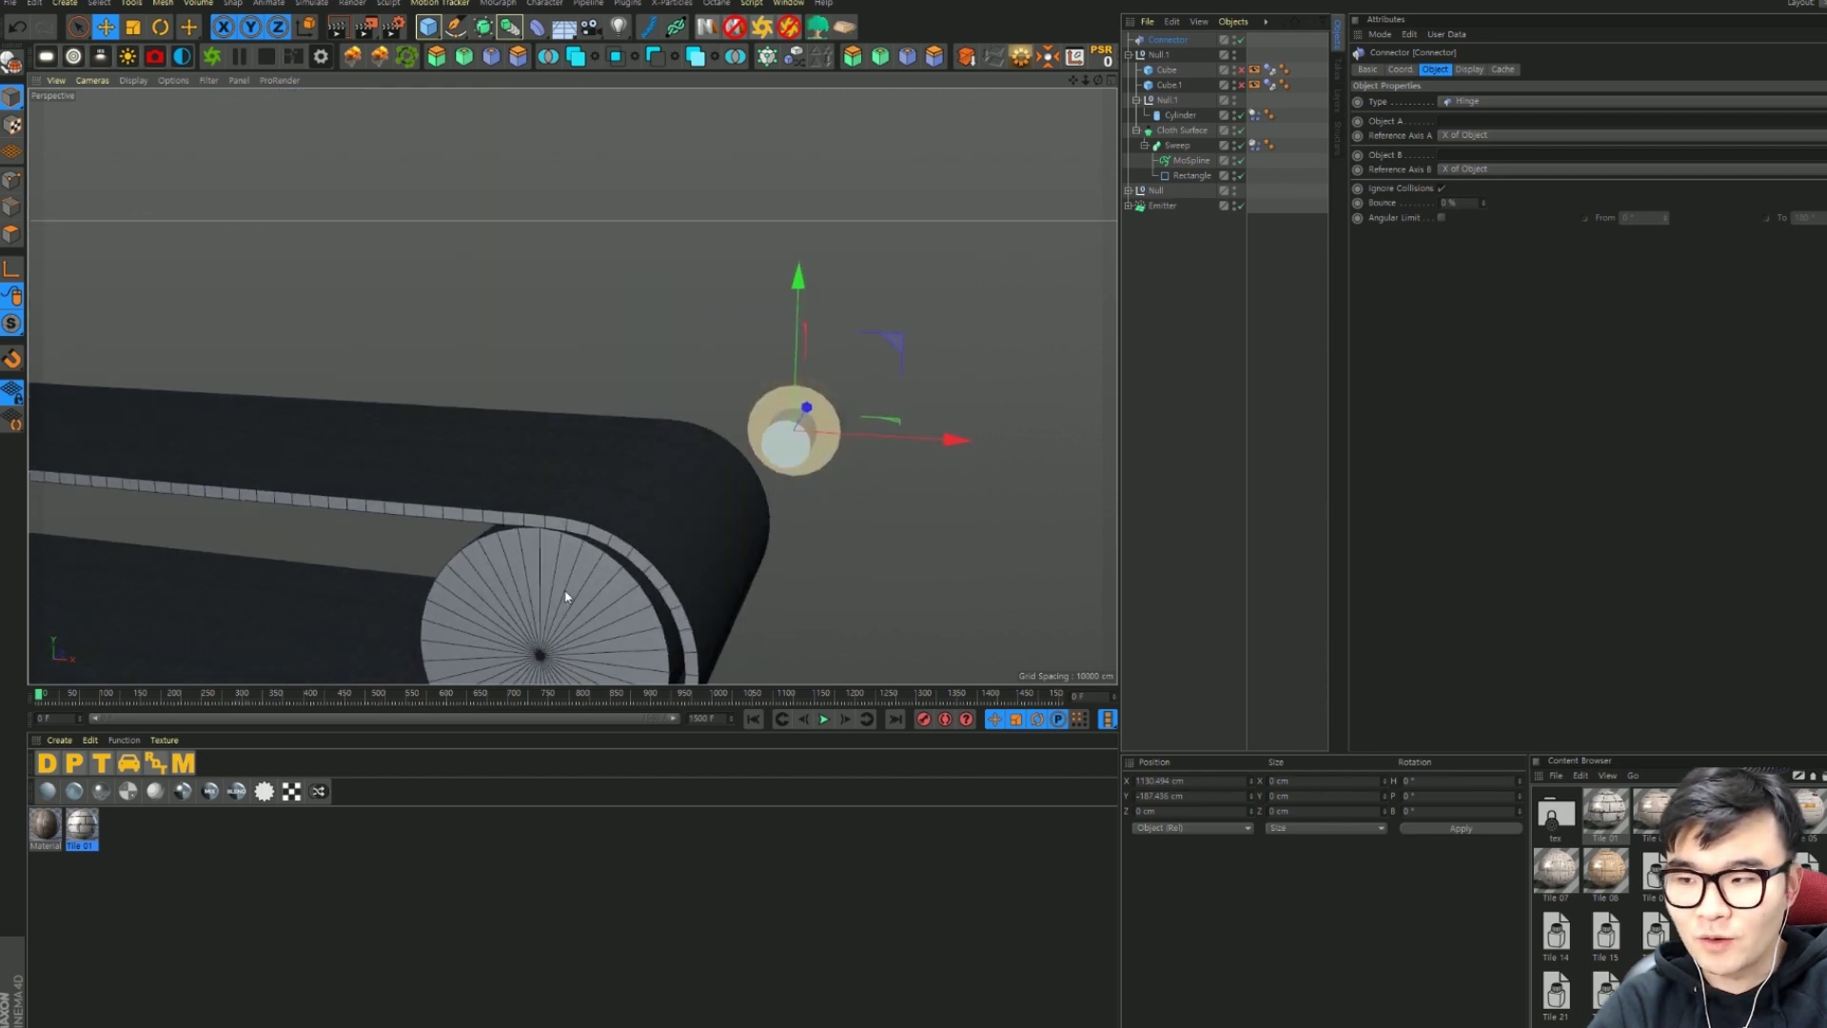
pyautogui.moveTo(565, 596)
pyautogui.keyDown('alt'); pyautogui.mouseDown()
pyautogui.moveTo(1126, 71)
pyautogui.moveTo(1179, 116)
pyautogui.mouseUp(); pyautogui.keyUp('alt')
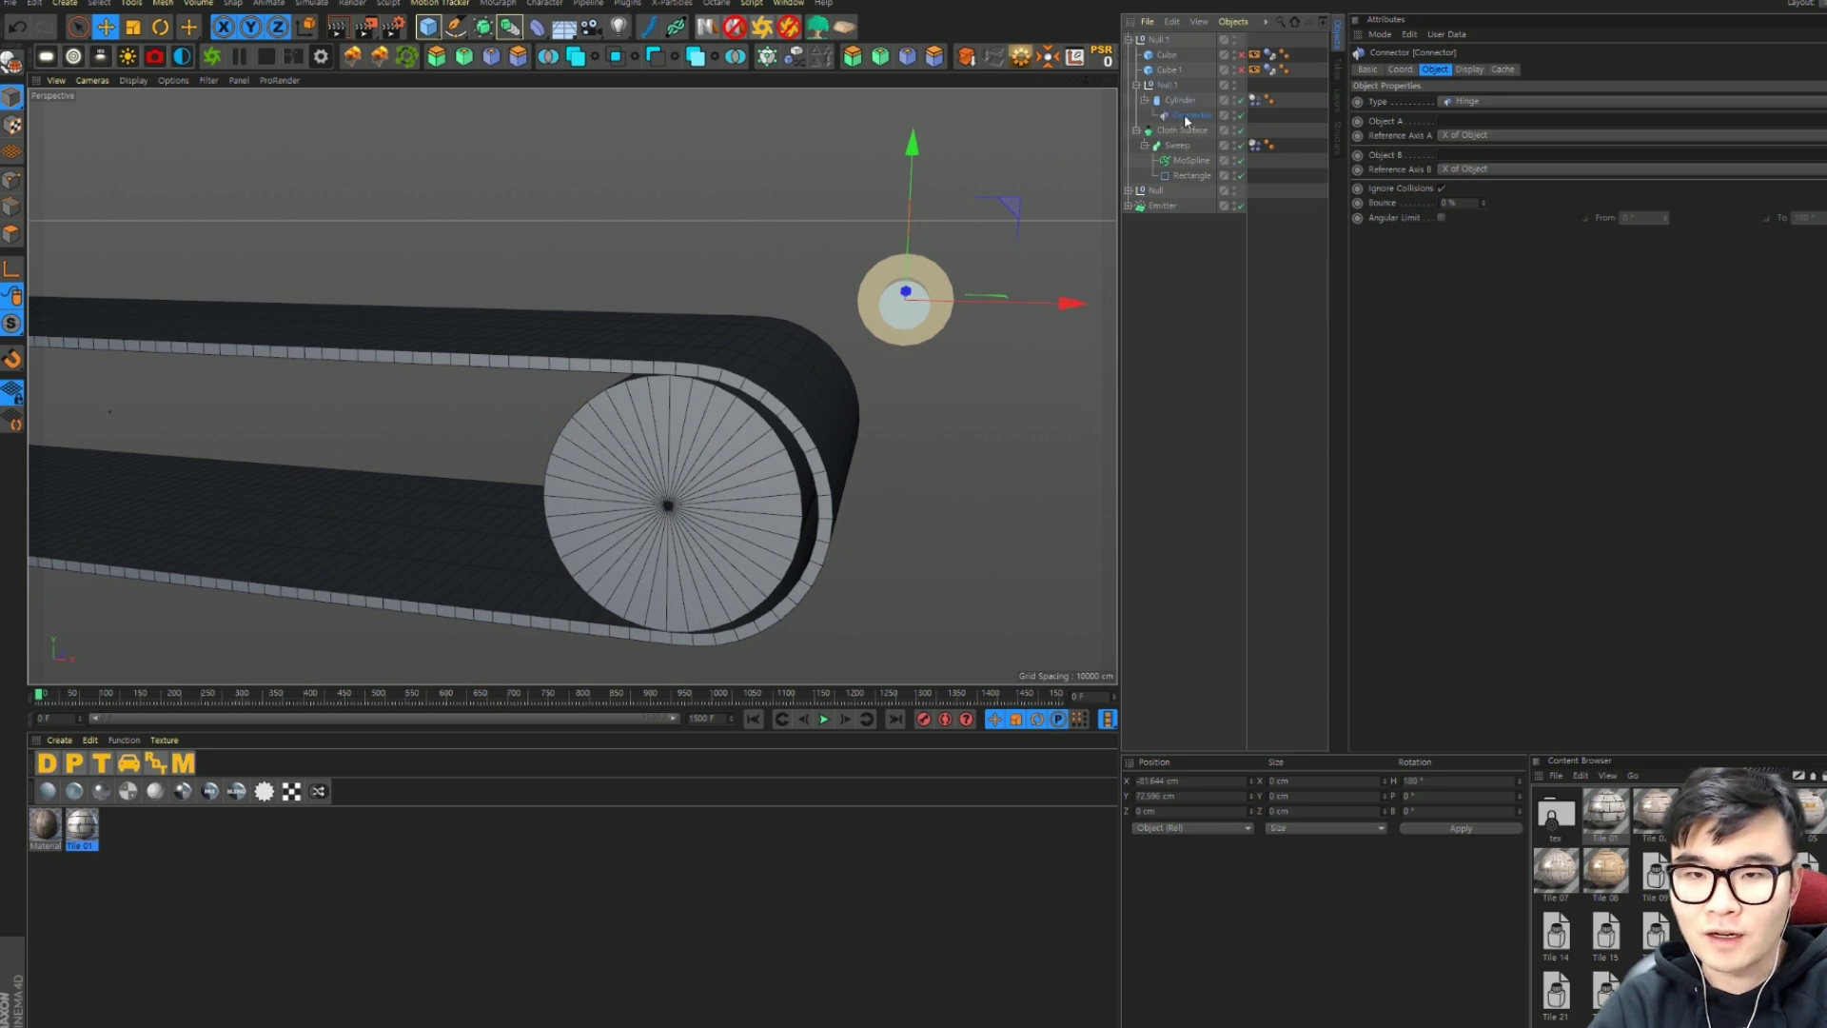
pyautogui.click(1103, 59)
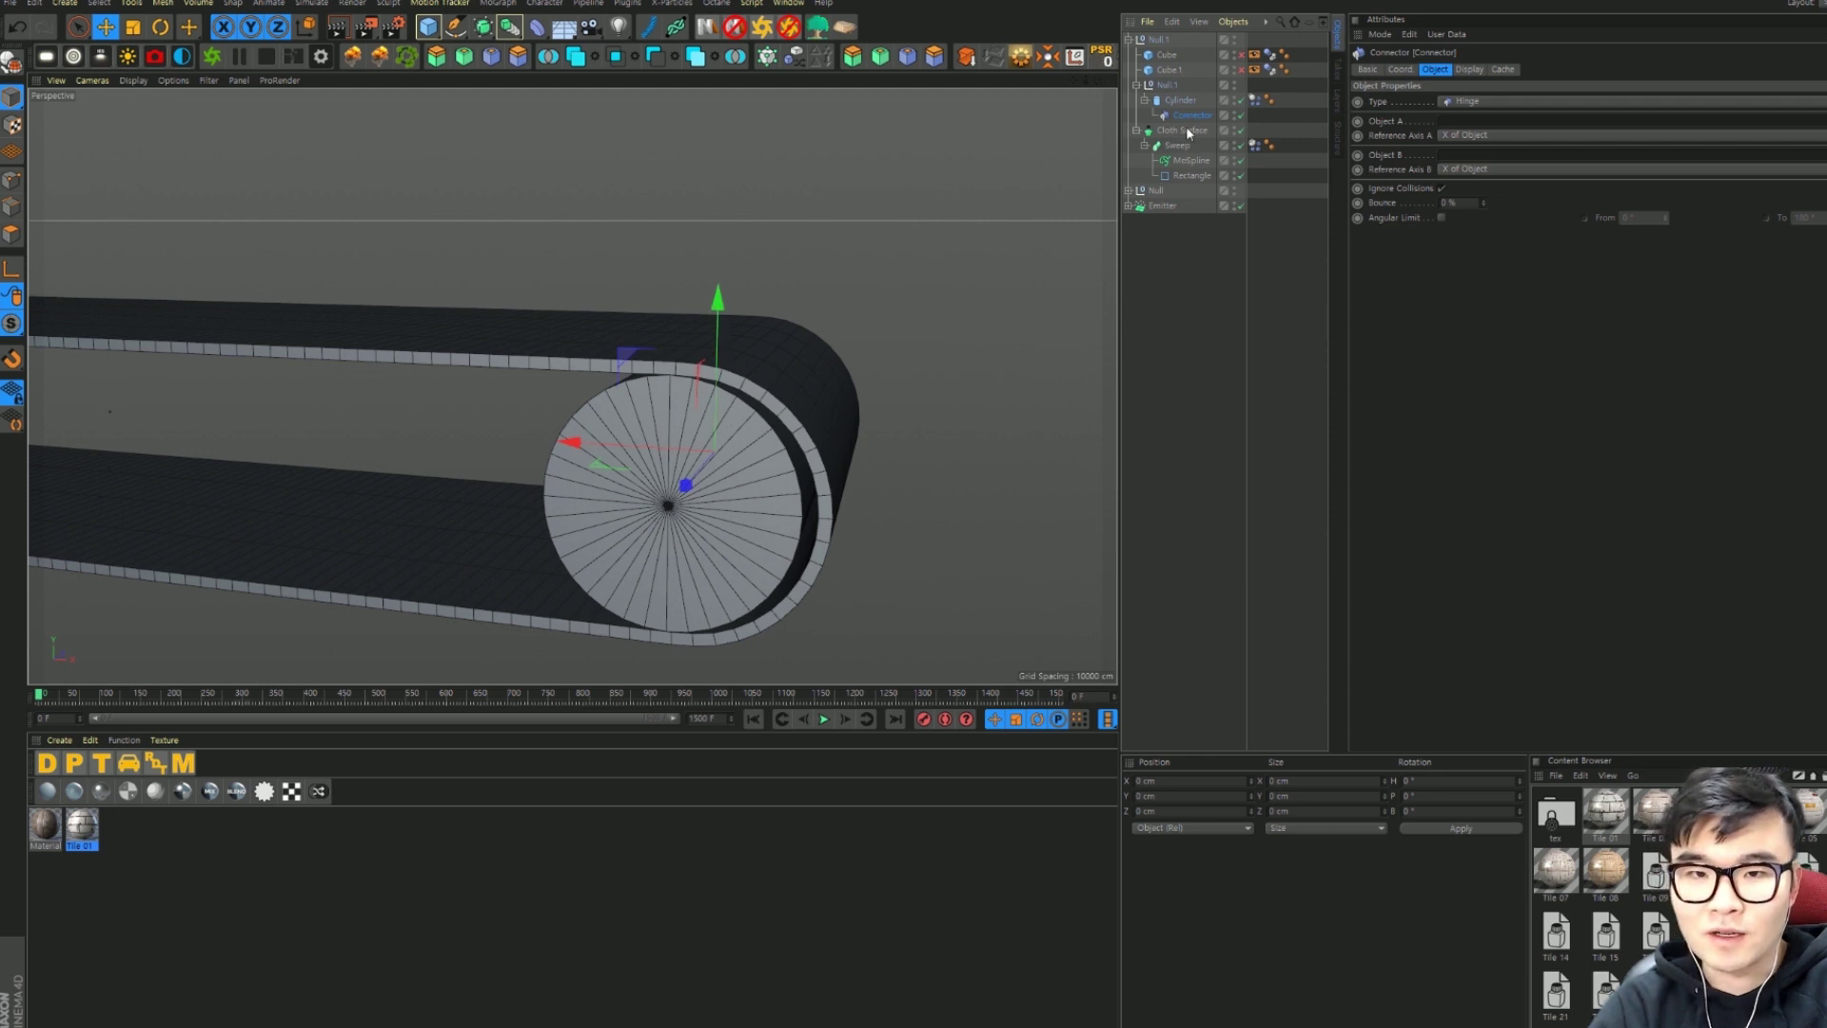
# Step: Place the connector under Null.1 above Cylinder, test-play, re-enable the cylinder, and rewind
pyautogui.moveTo(1168, 87); pyautogui.dragTo(1170, 91)
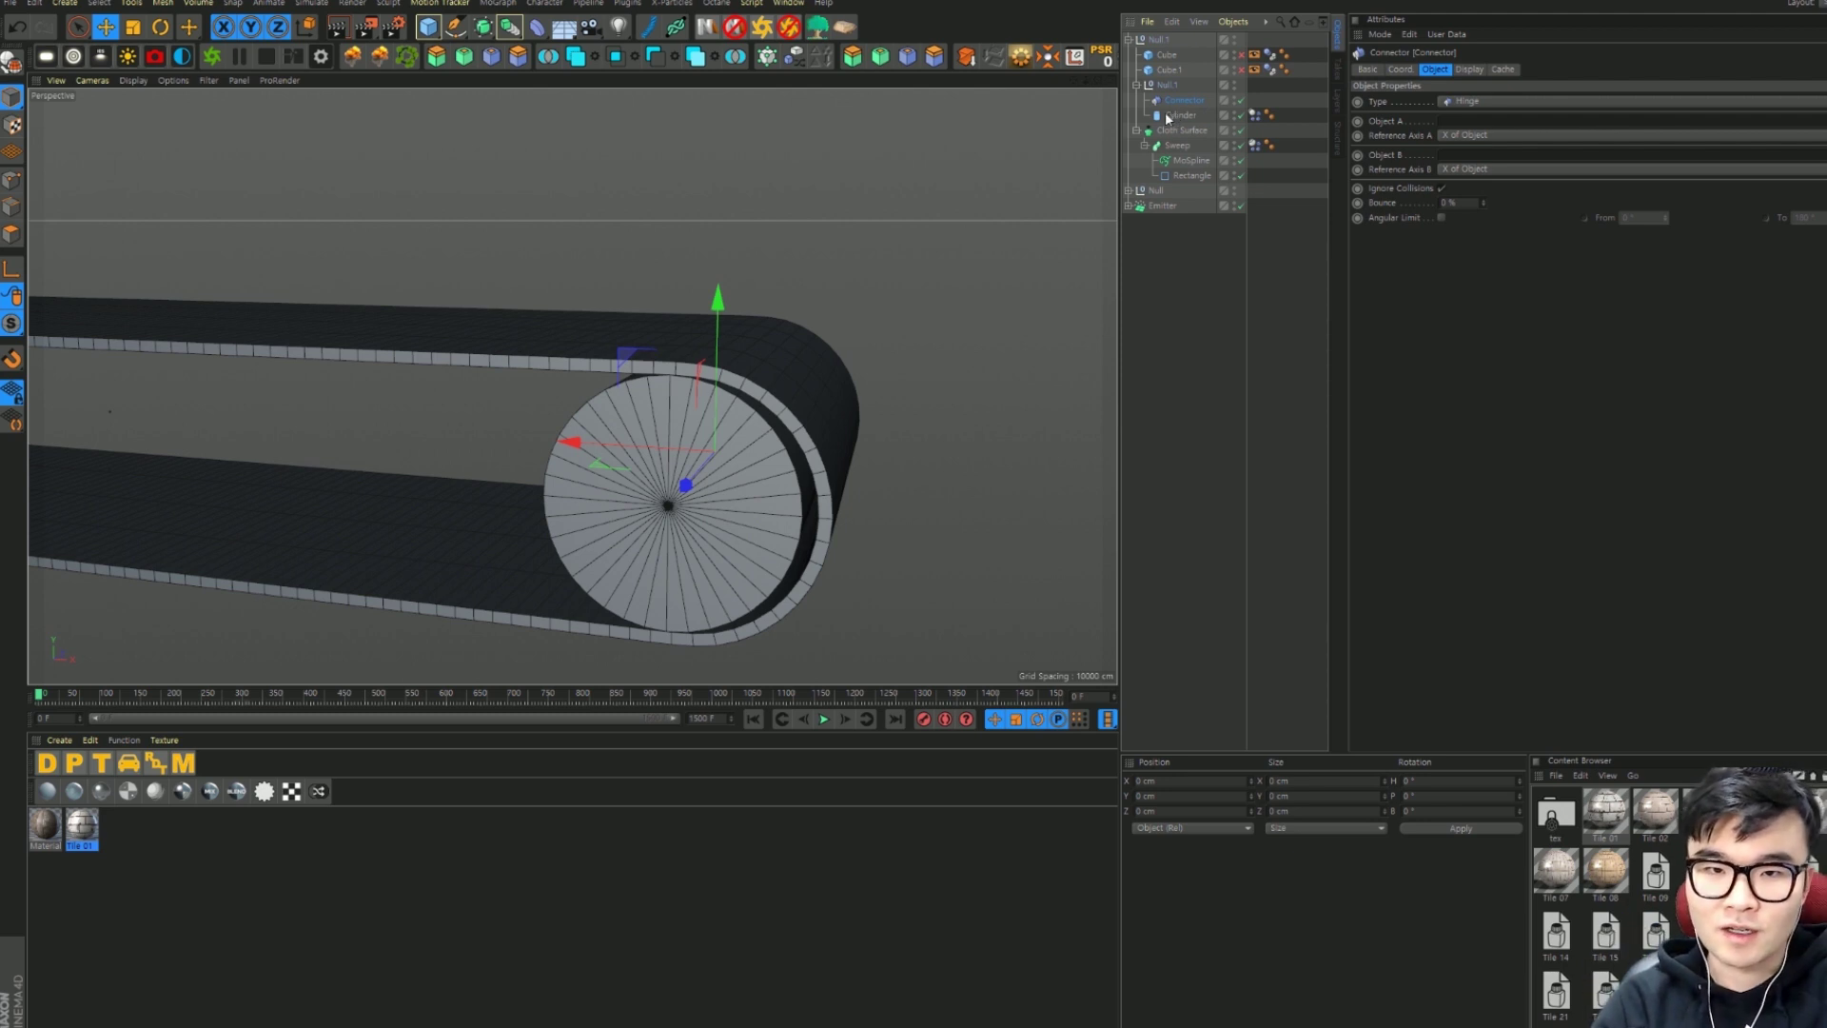
pyautogui.click(824, 722)
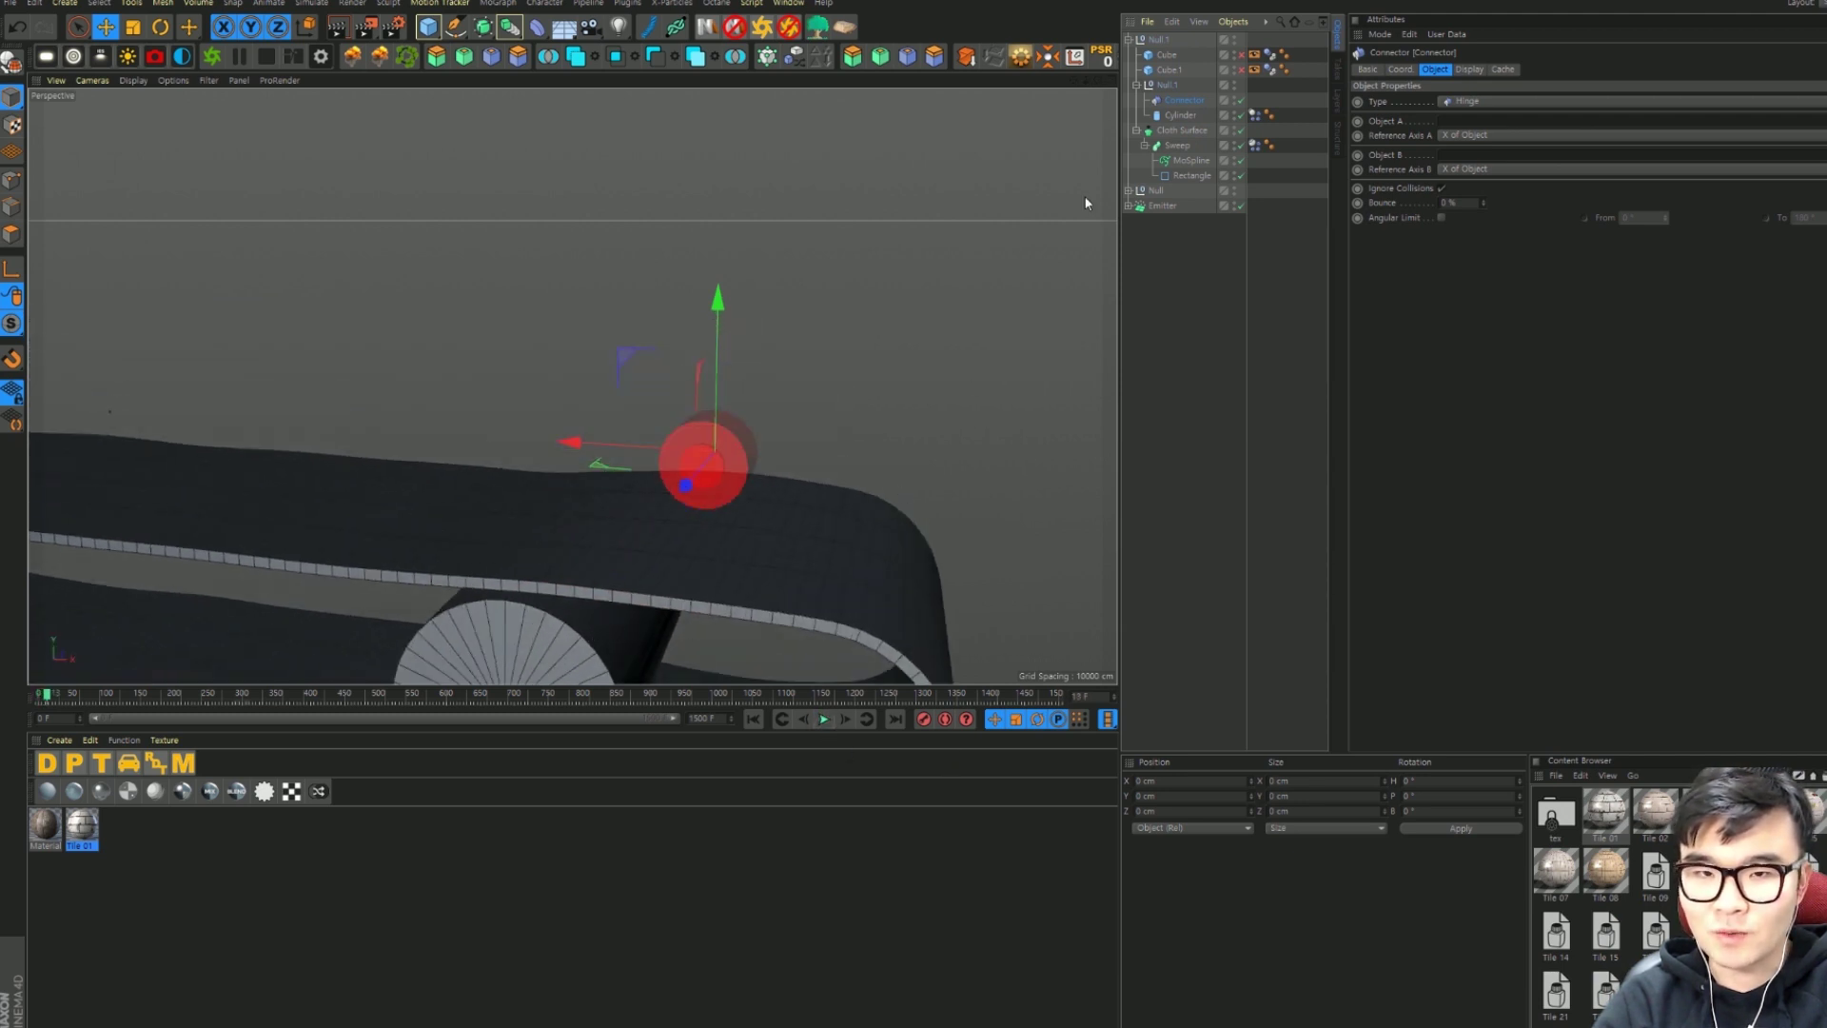
pyautogui.click(1255, 115)
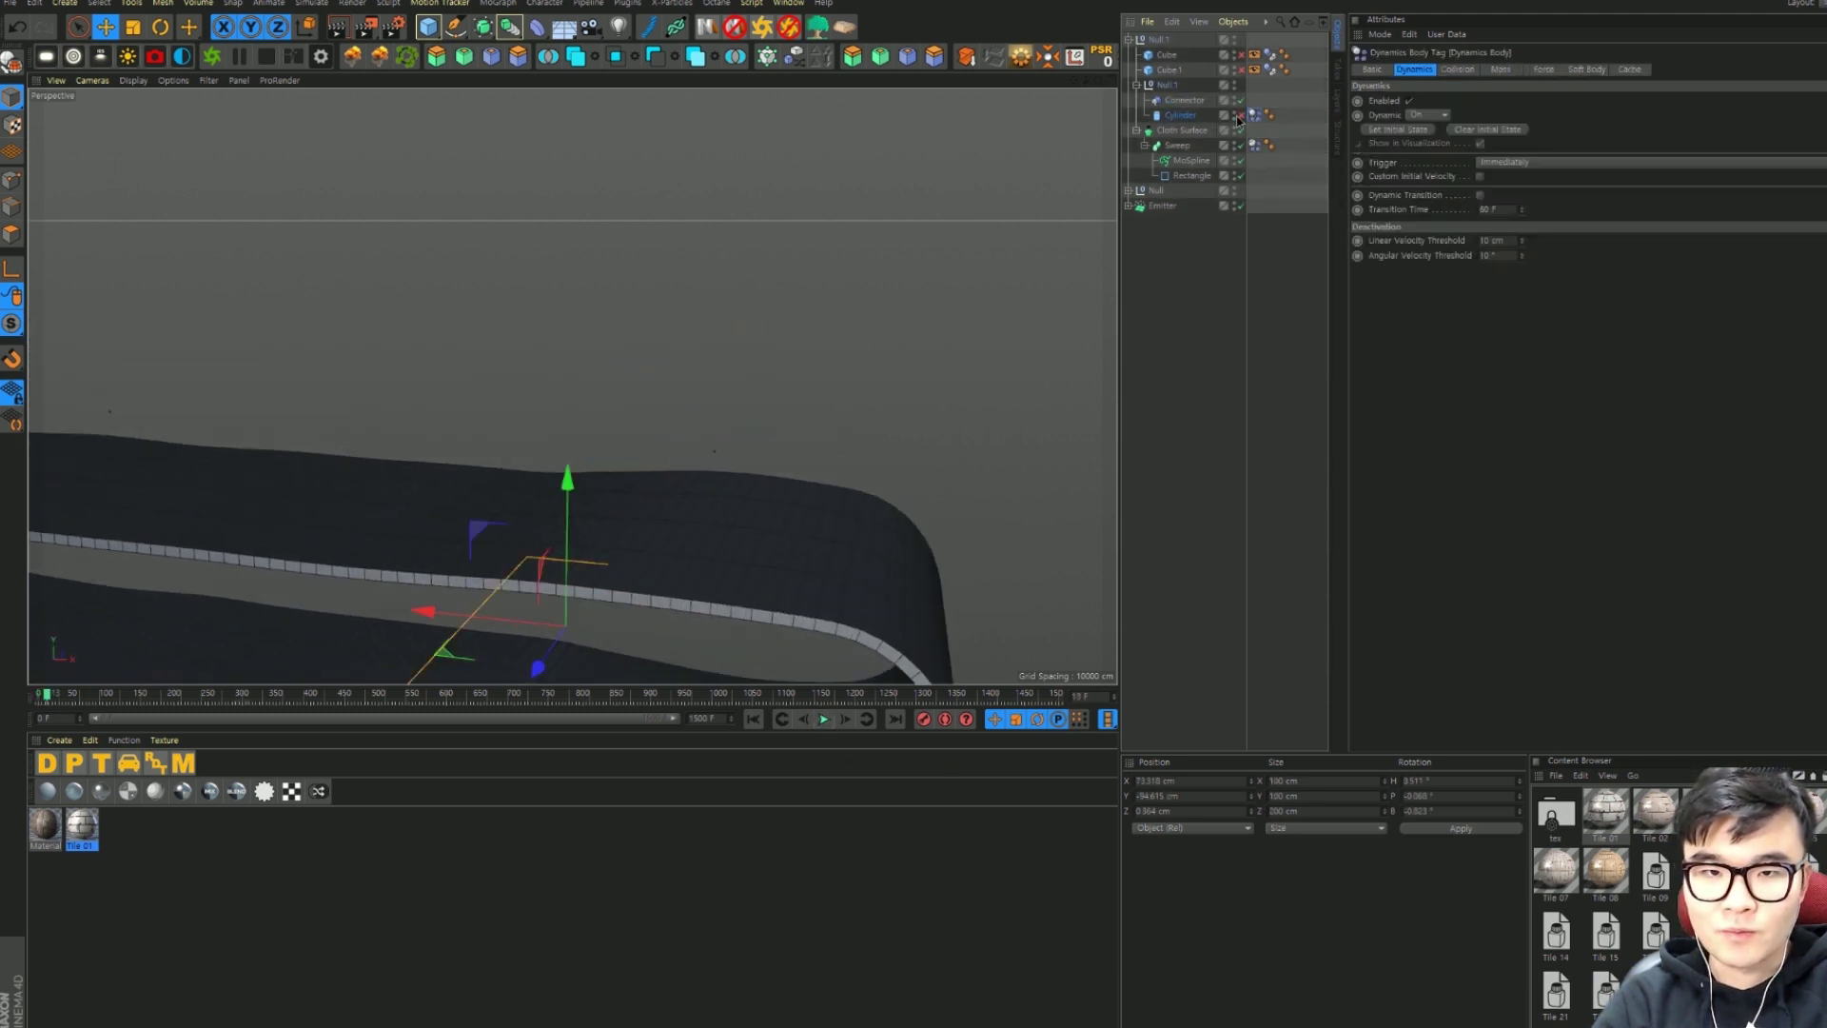
pyautogui.click(1241, 115)
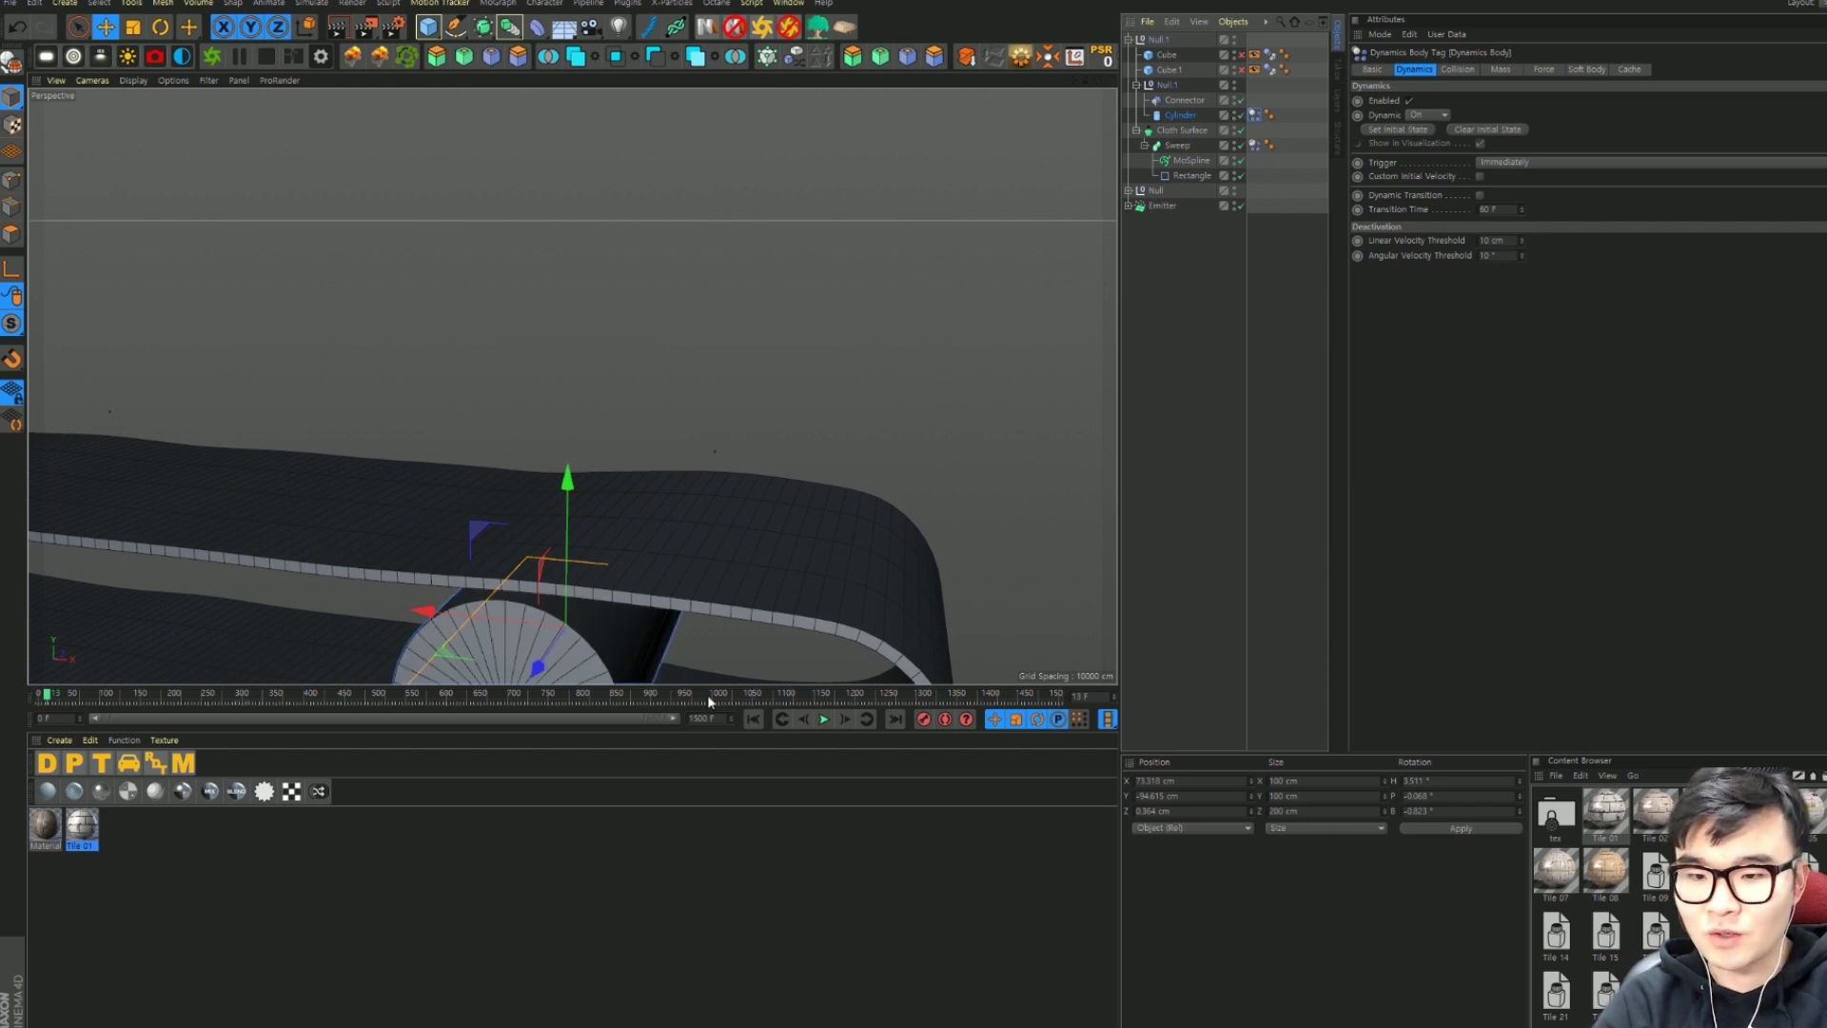
pyautogui.click(752, 720)
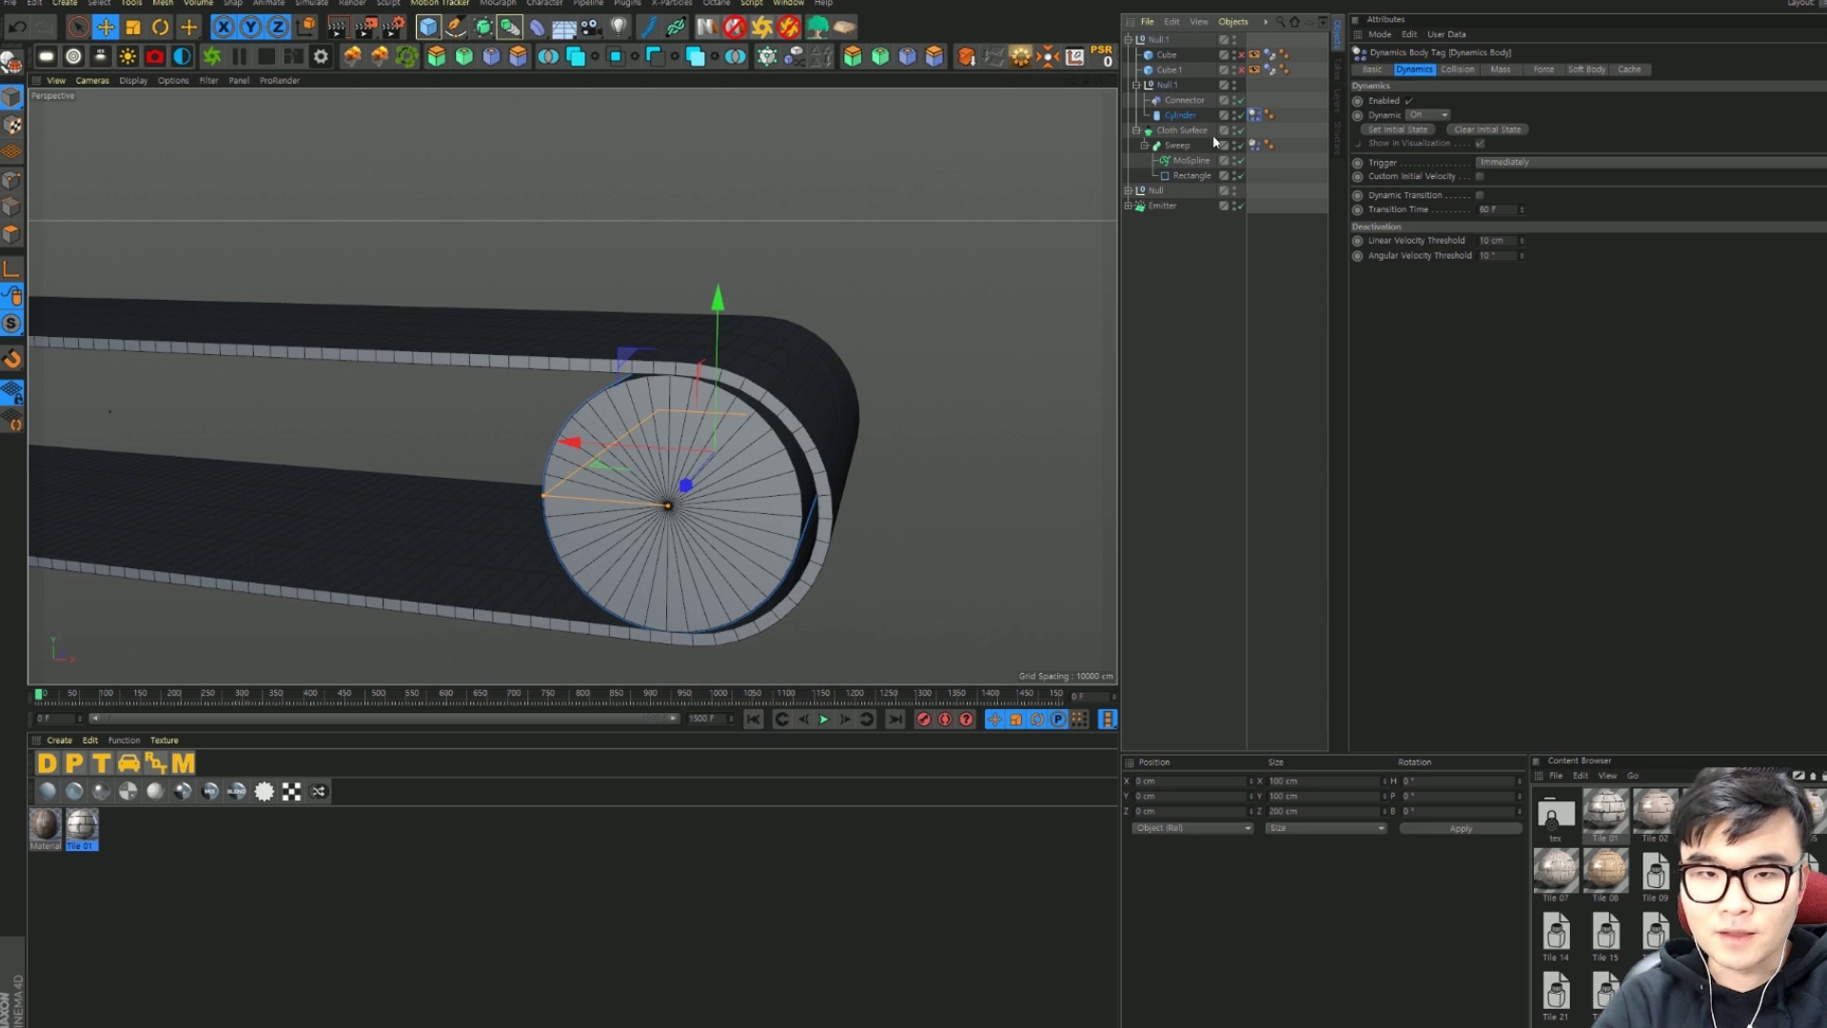
# Step: Link Cylinder as the connector's Object A, test the hinge, and rewind
pyautogui.click(1185, 100)
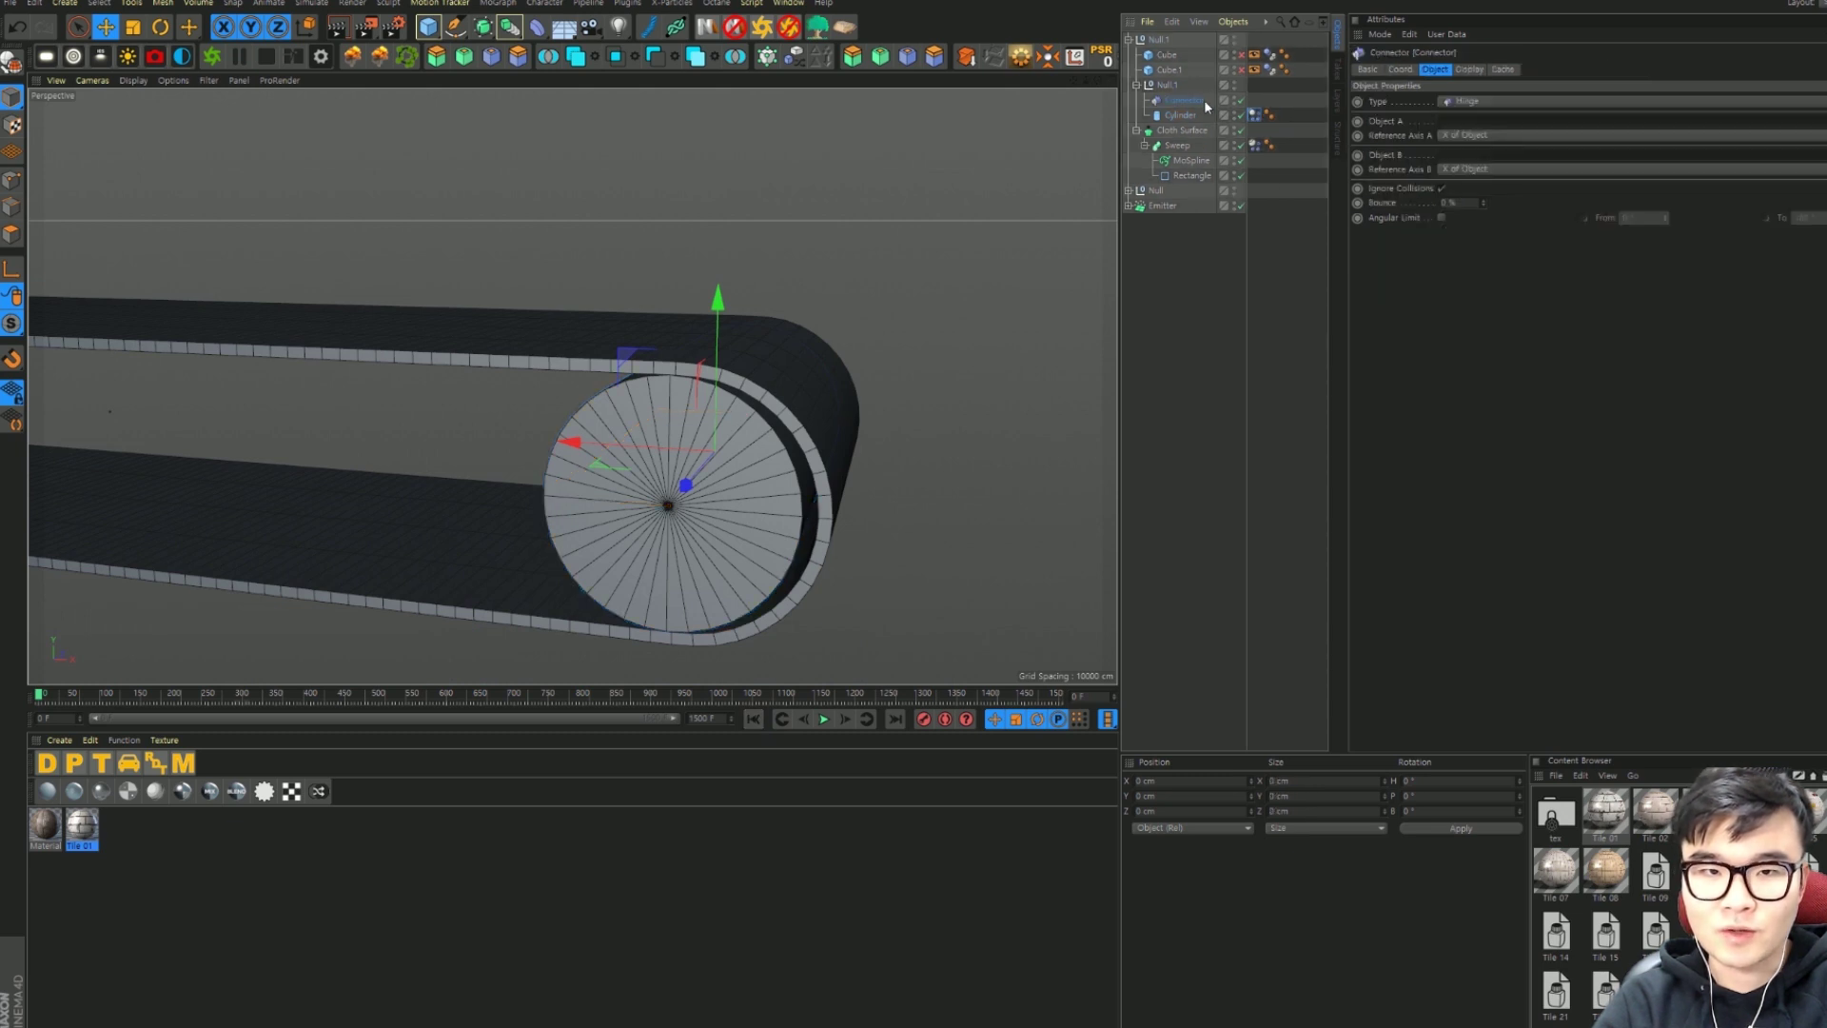
pyautogui.moveTo(1181, 119); pyautogui.dragTo(1497, 125)
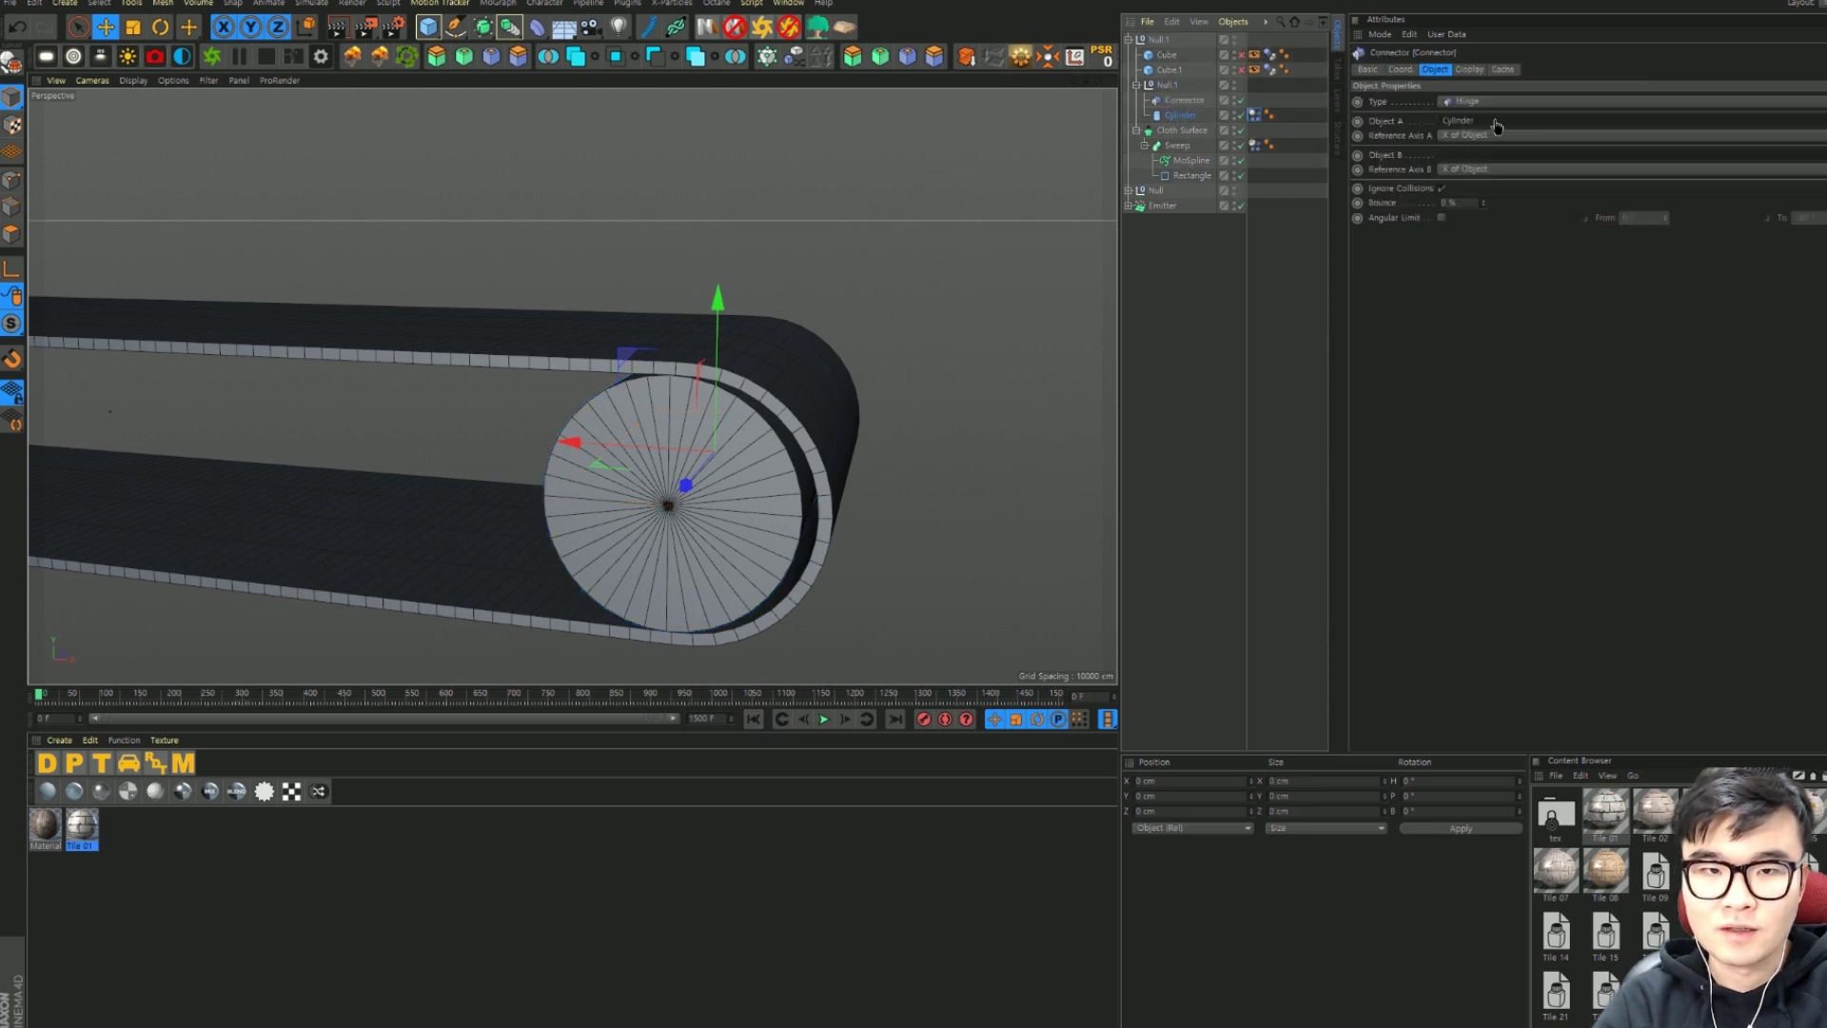
pyautogui.click(824, 719)
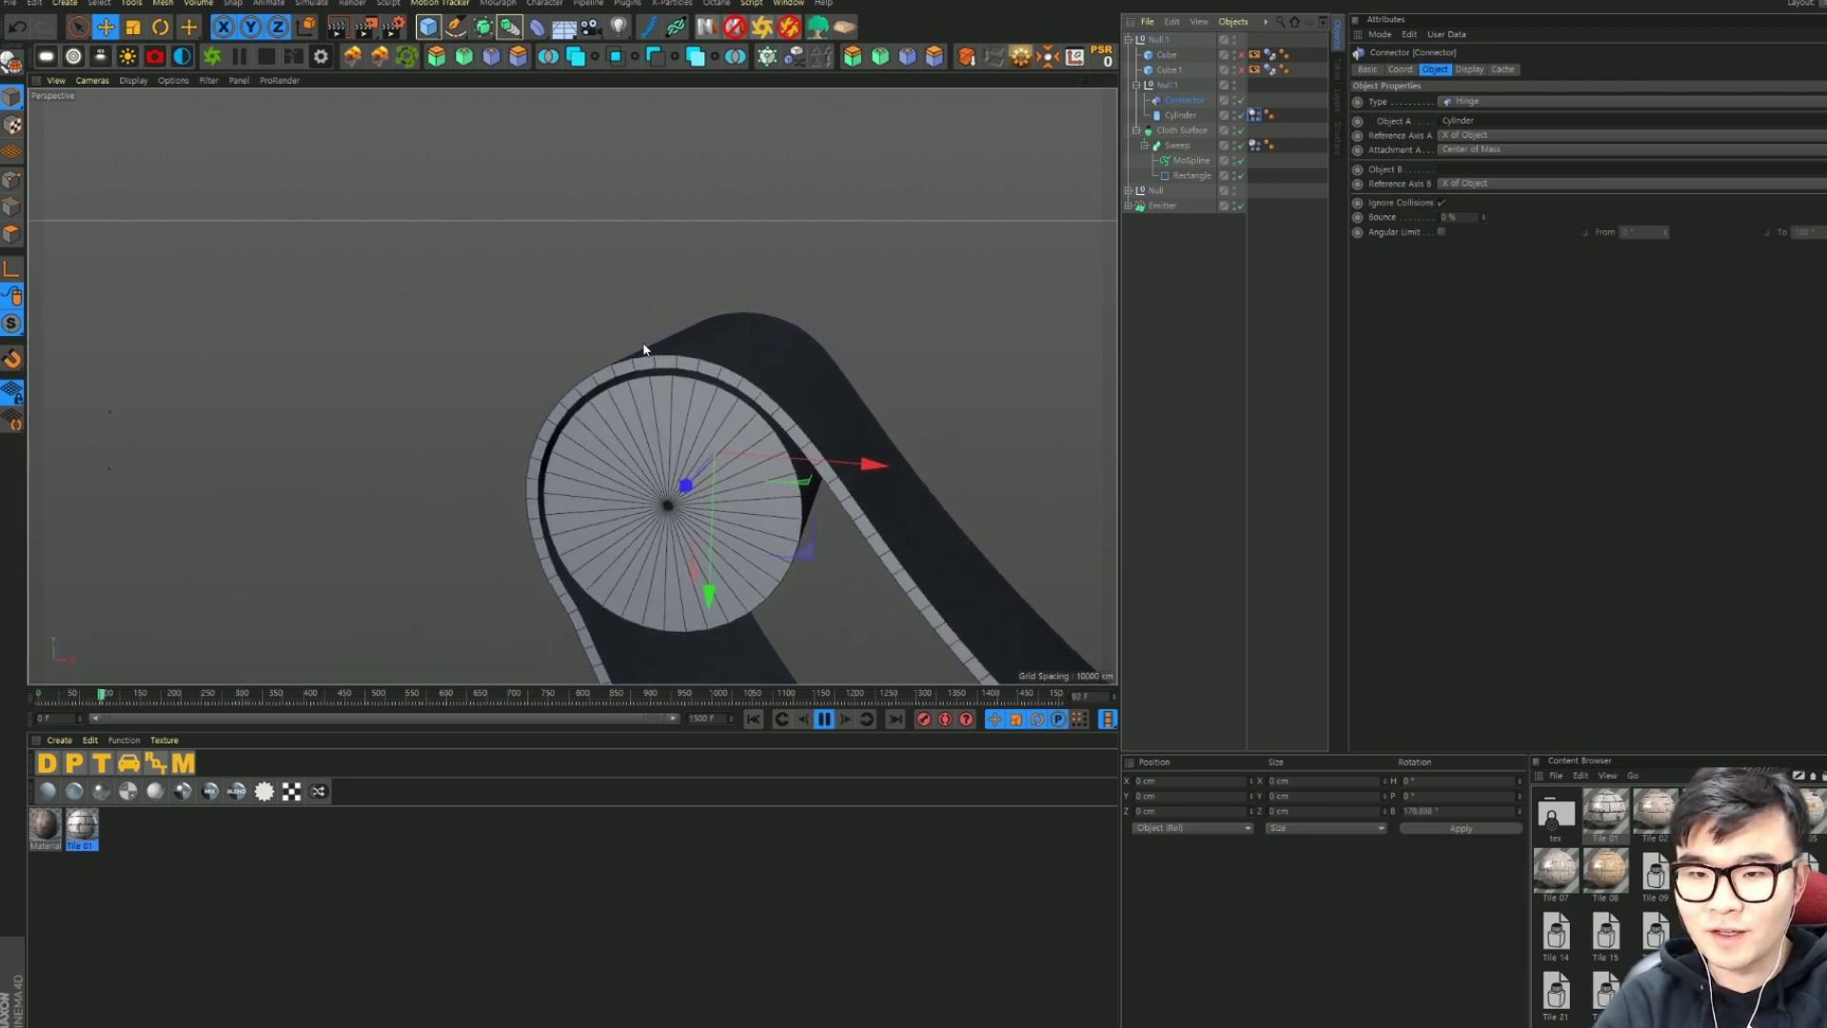
pyautogui.click(753, 720)
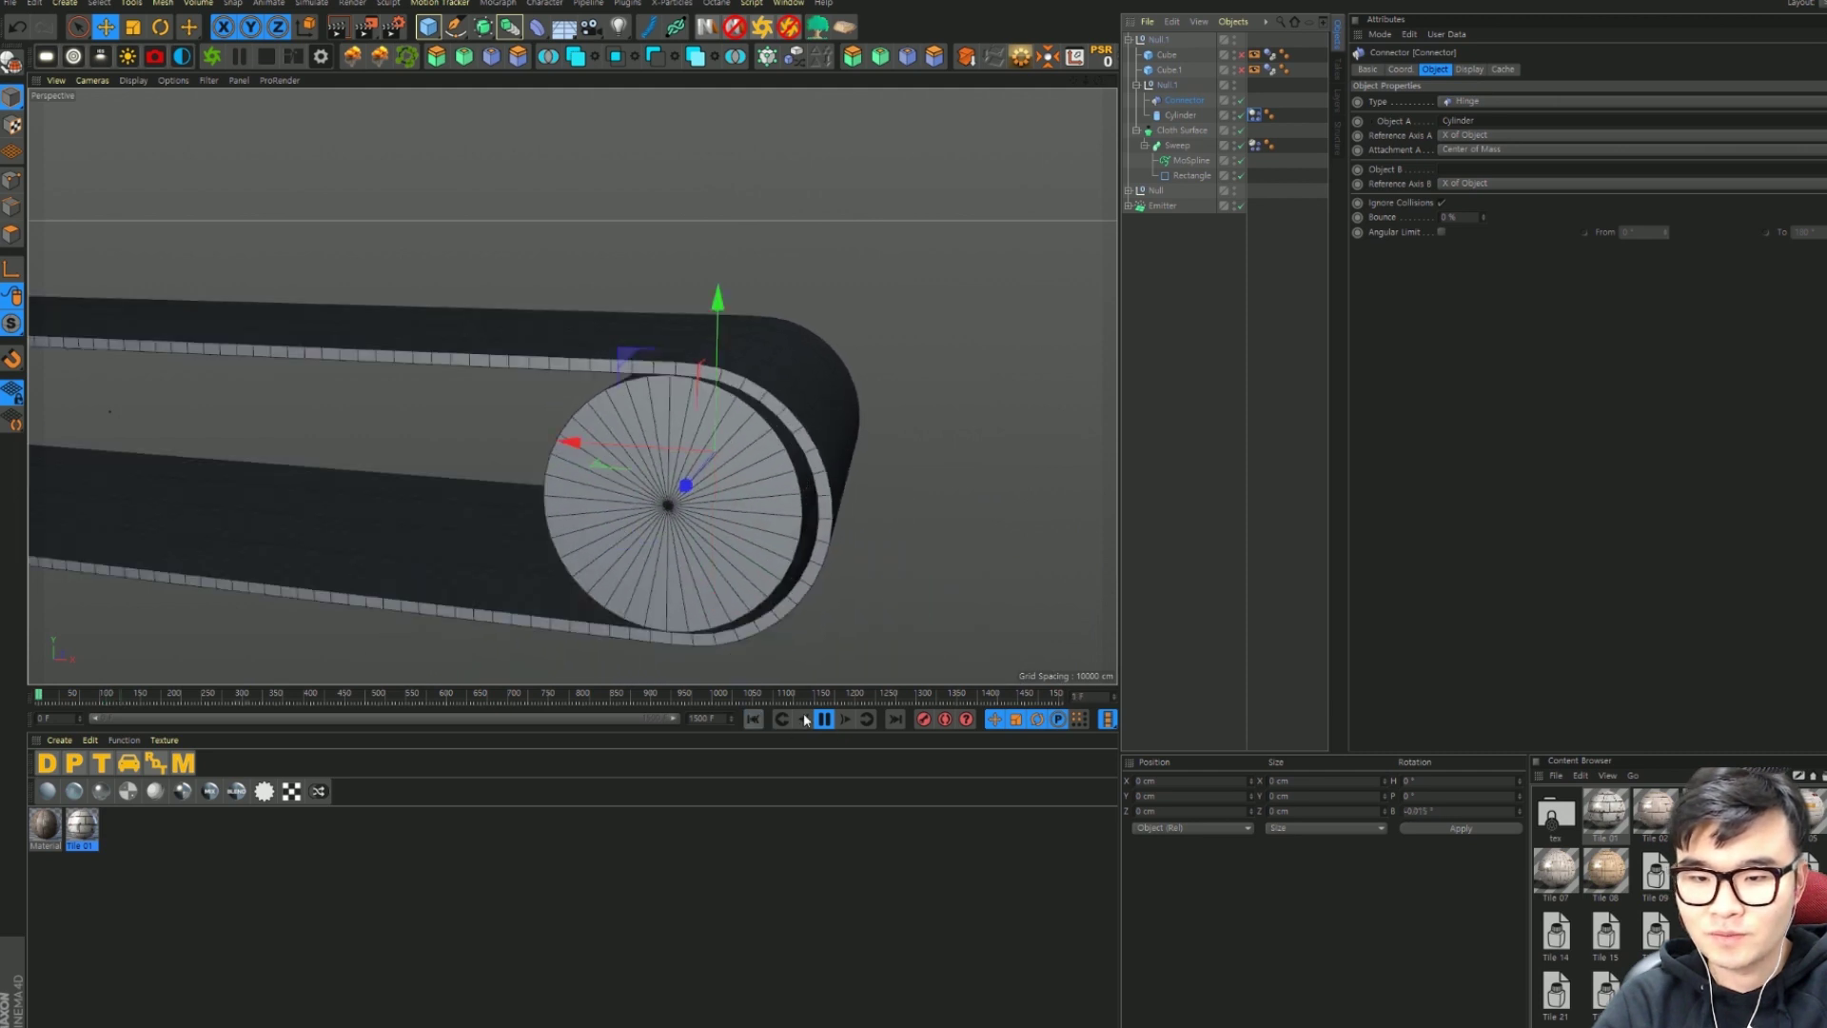
pyautogui.click(824, 720)
pyautogui.click(753, 720)
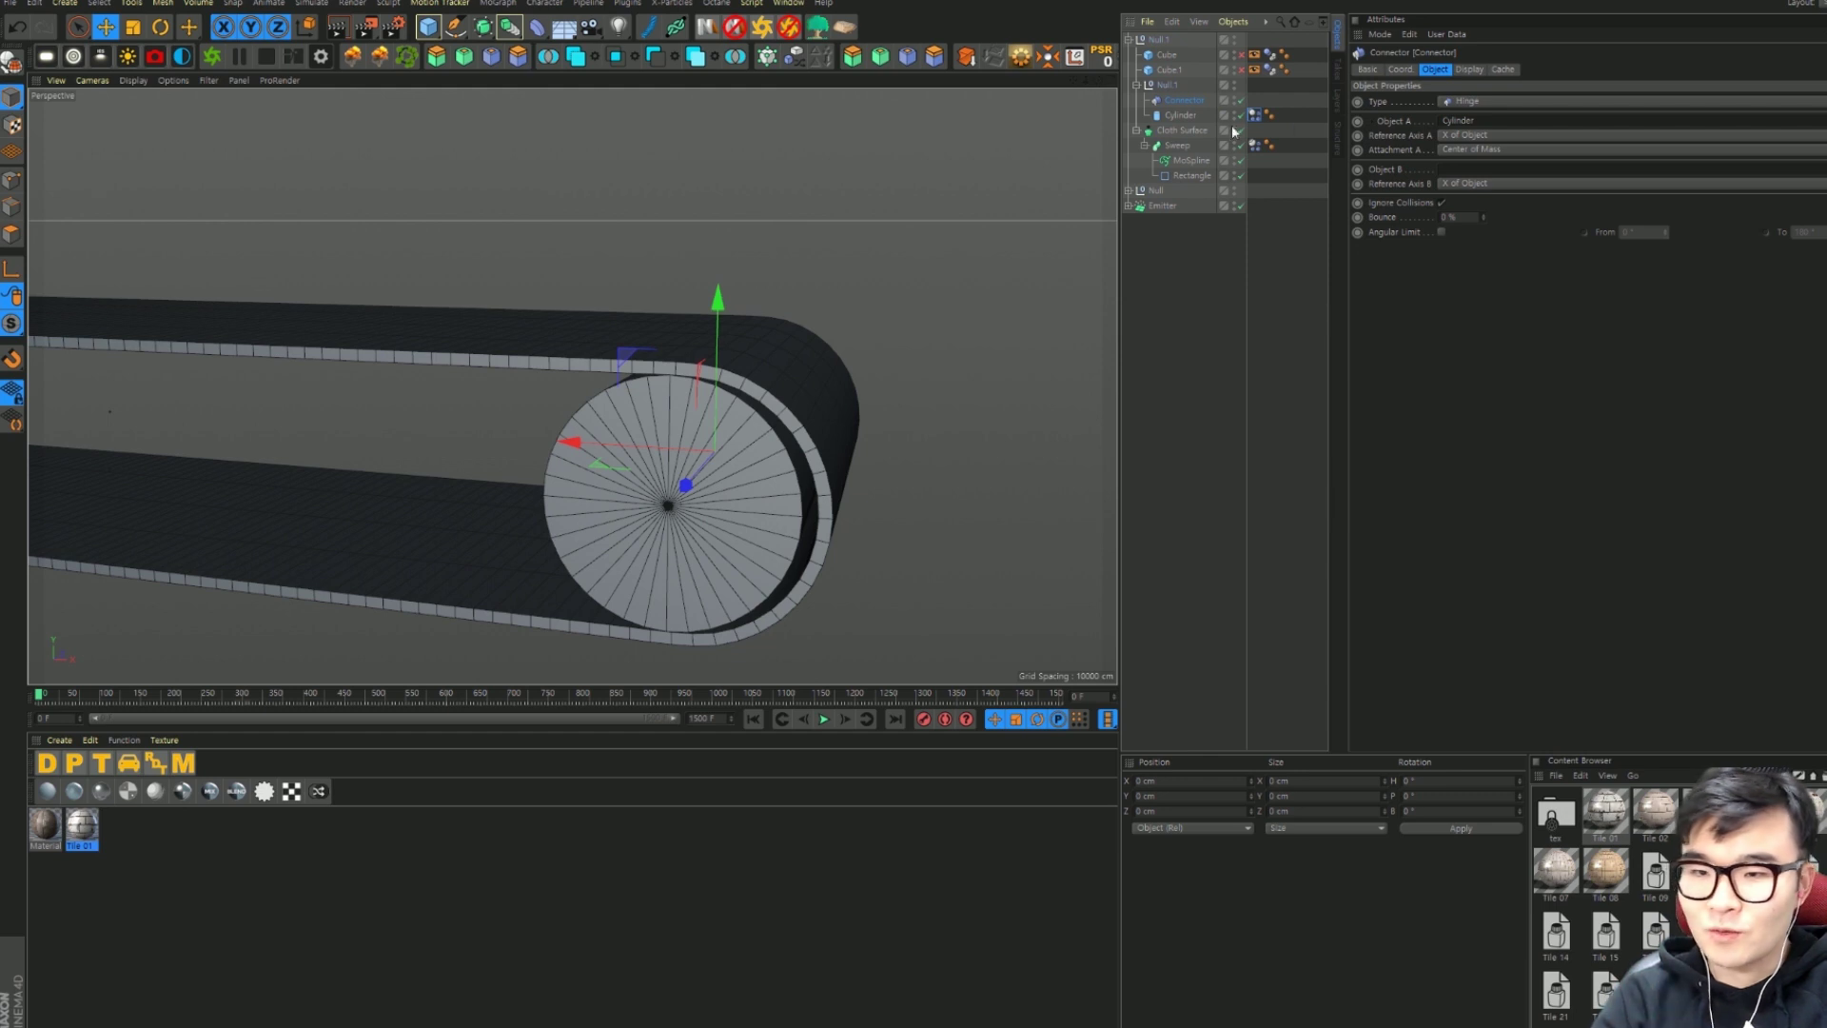
# Step: Duplicate the roller null with its connector and move the copy to the belt's other end
pyautogui.scroll(-3, 666, 428)
pyautogui.keyDown('alt'); pyautogui.moveTo(666, 381); pyautogui.dragTo(1019, 409, button='middle'); pyautogui.keyUp('alt')
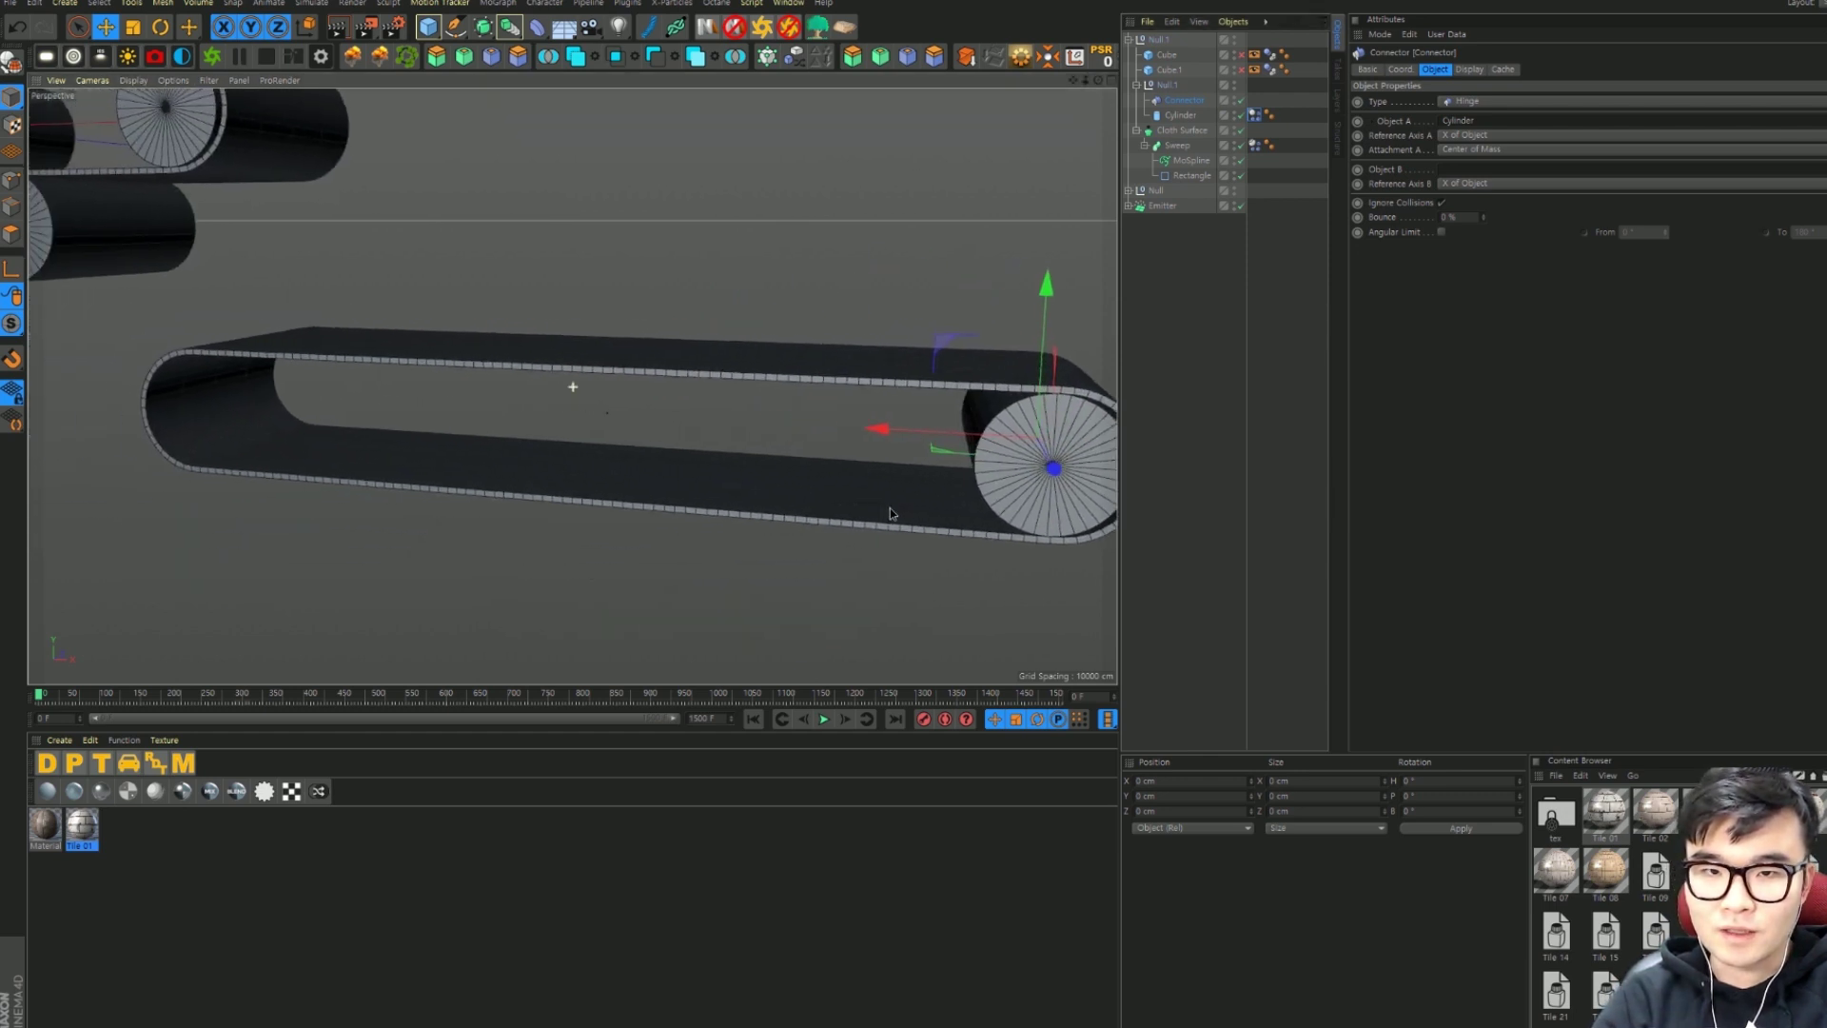
pyautogui.click(1165, 85)
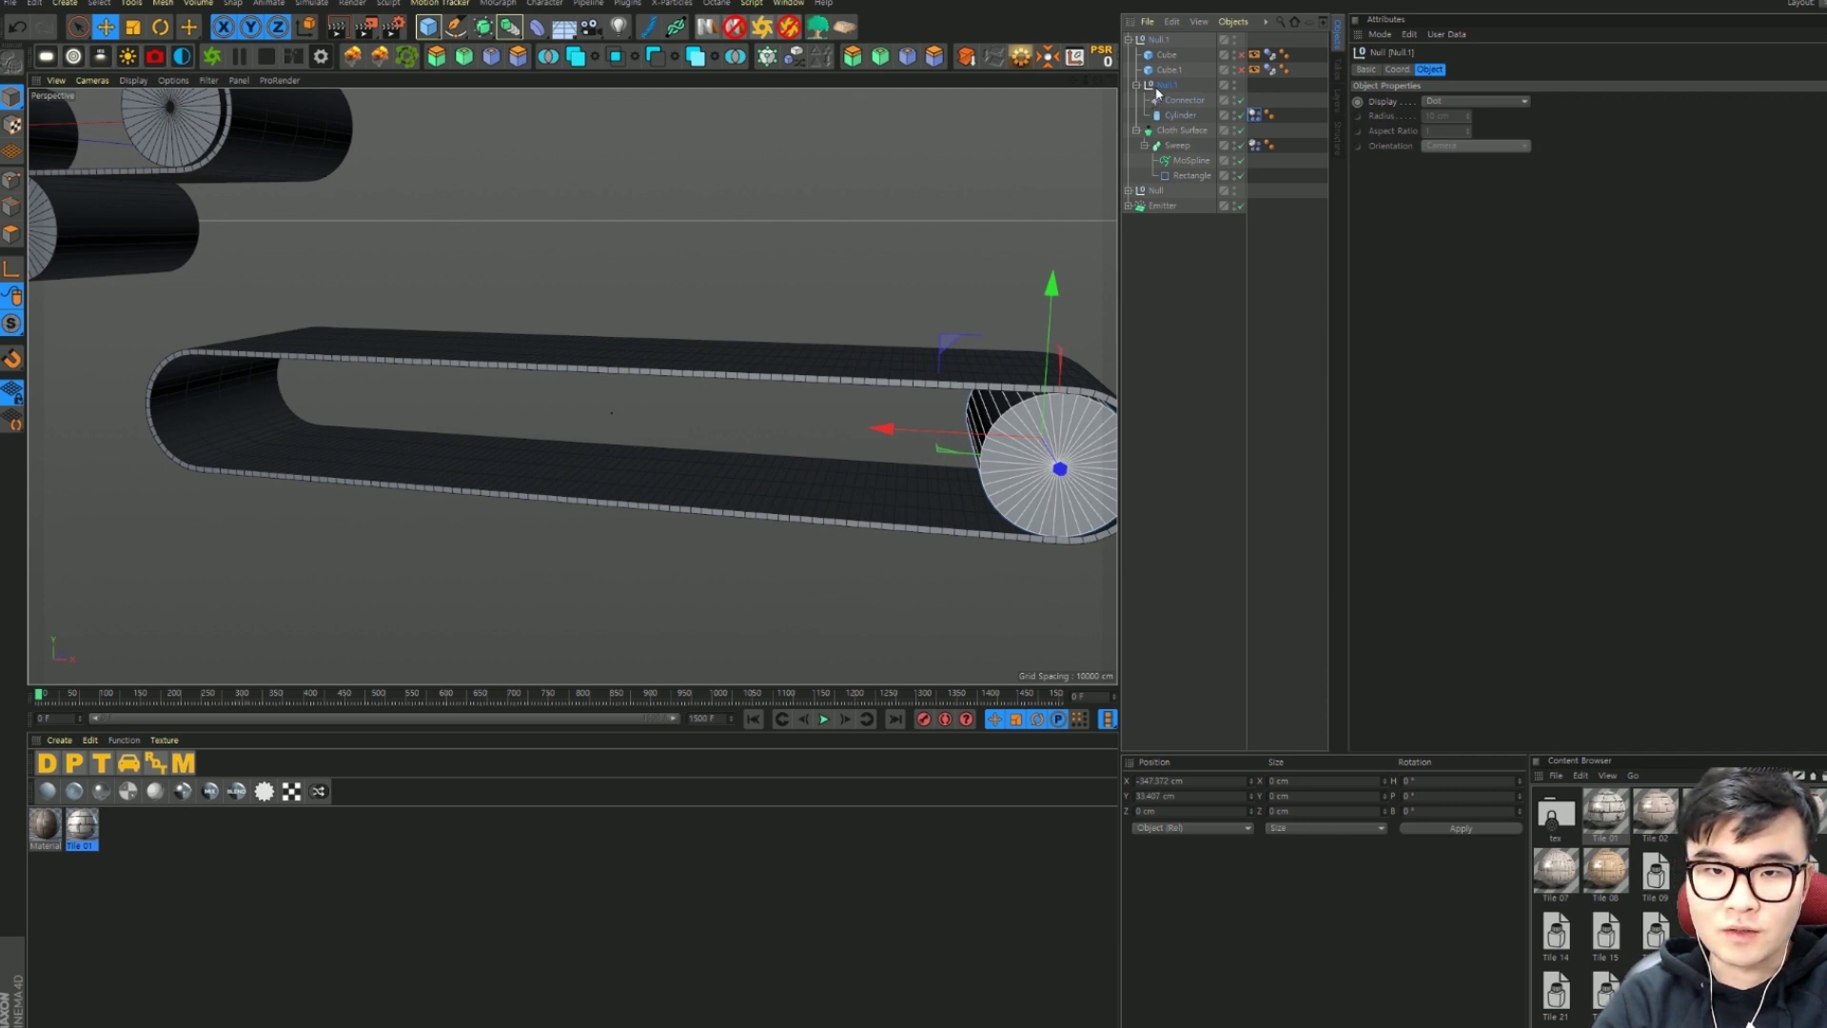
pyautogui.keyDown('ctrl'); pyautogui.moveTo(1162, 82); pyautogui.dragTo(1165, 87); pyautogui.keyUp('ctrl')
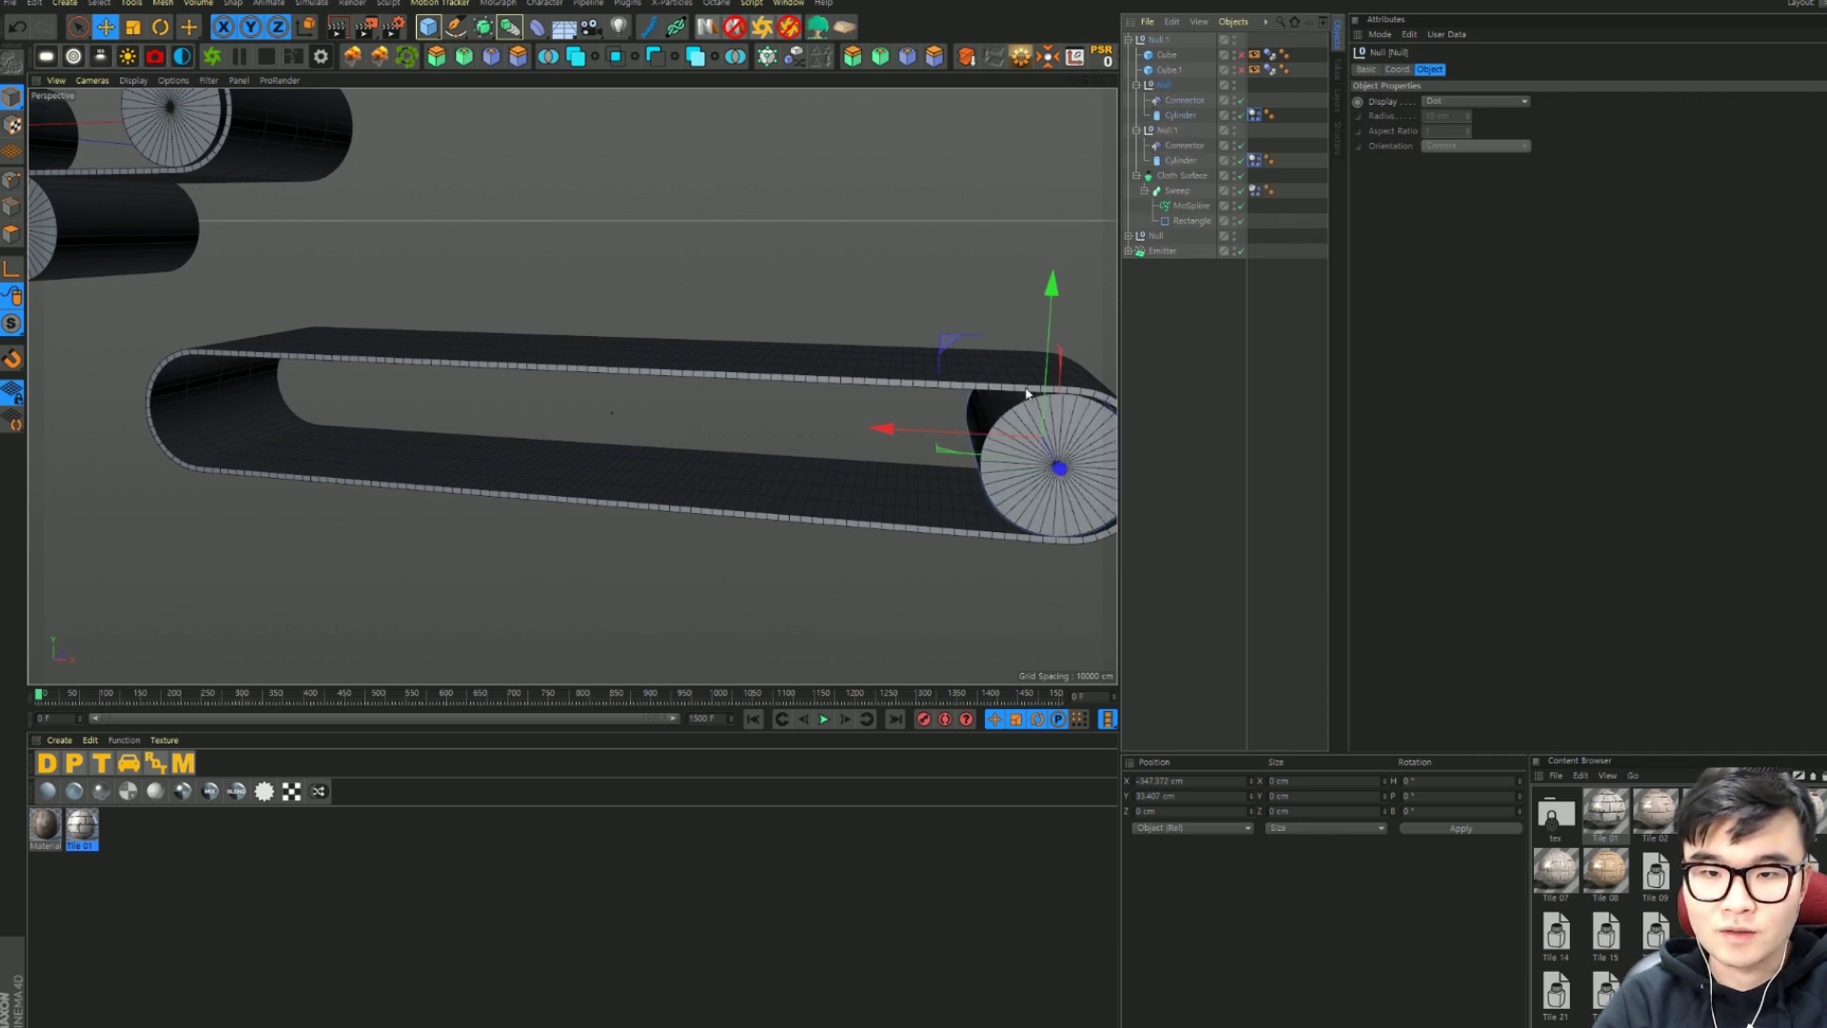
pyautogui.moveTo(868, 428); pyautogui.dragTo(248, 428)
# Step: Frame the lower belt's left roller and preview the cloth simulation to about frame 27
pyautogui.hotkey('ctrl', 'z')
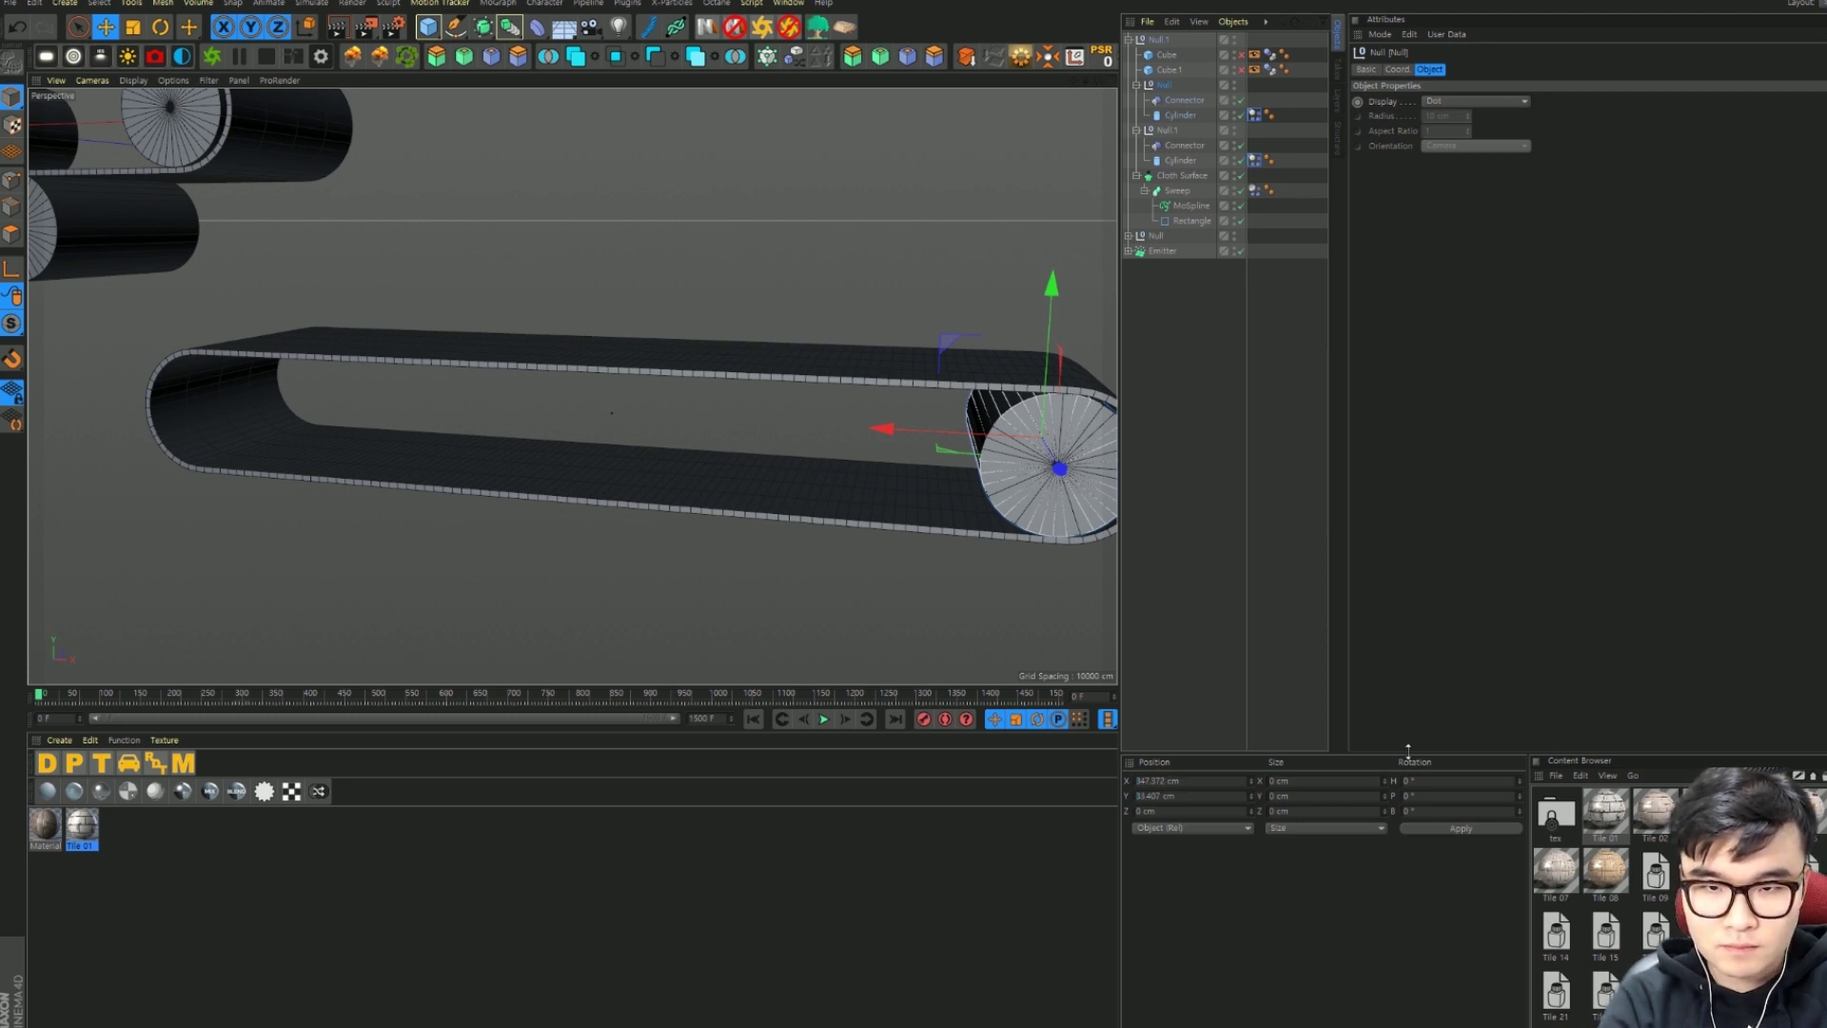
pyautogui.hotkey('ctrl', 'y')
pyautogui.keyDown('alt'); pyautogui.moveTo(489, 339); pyautogui.dragTo(784, 451); pyautogui.keyUp('alt')
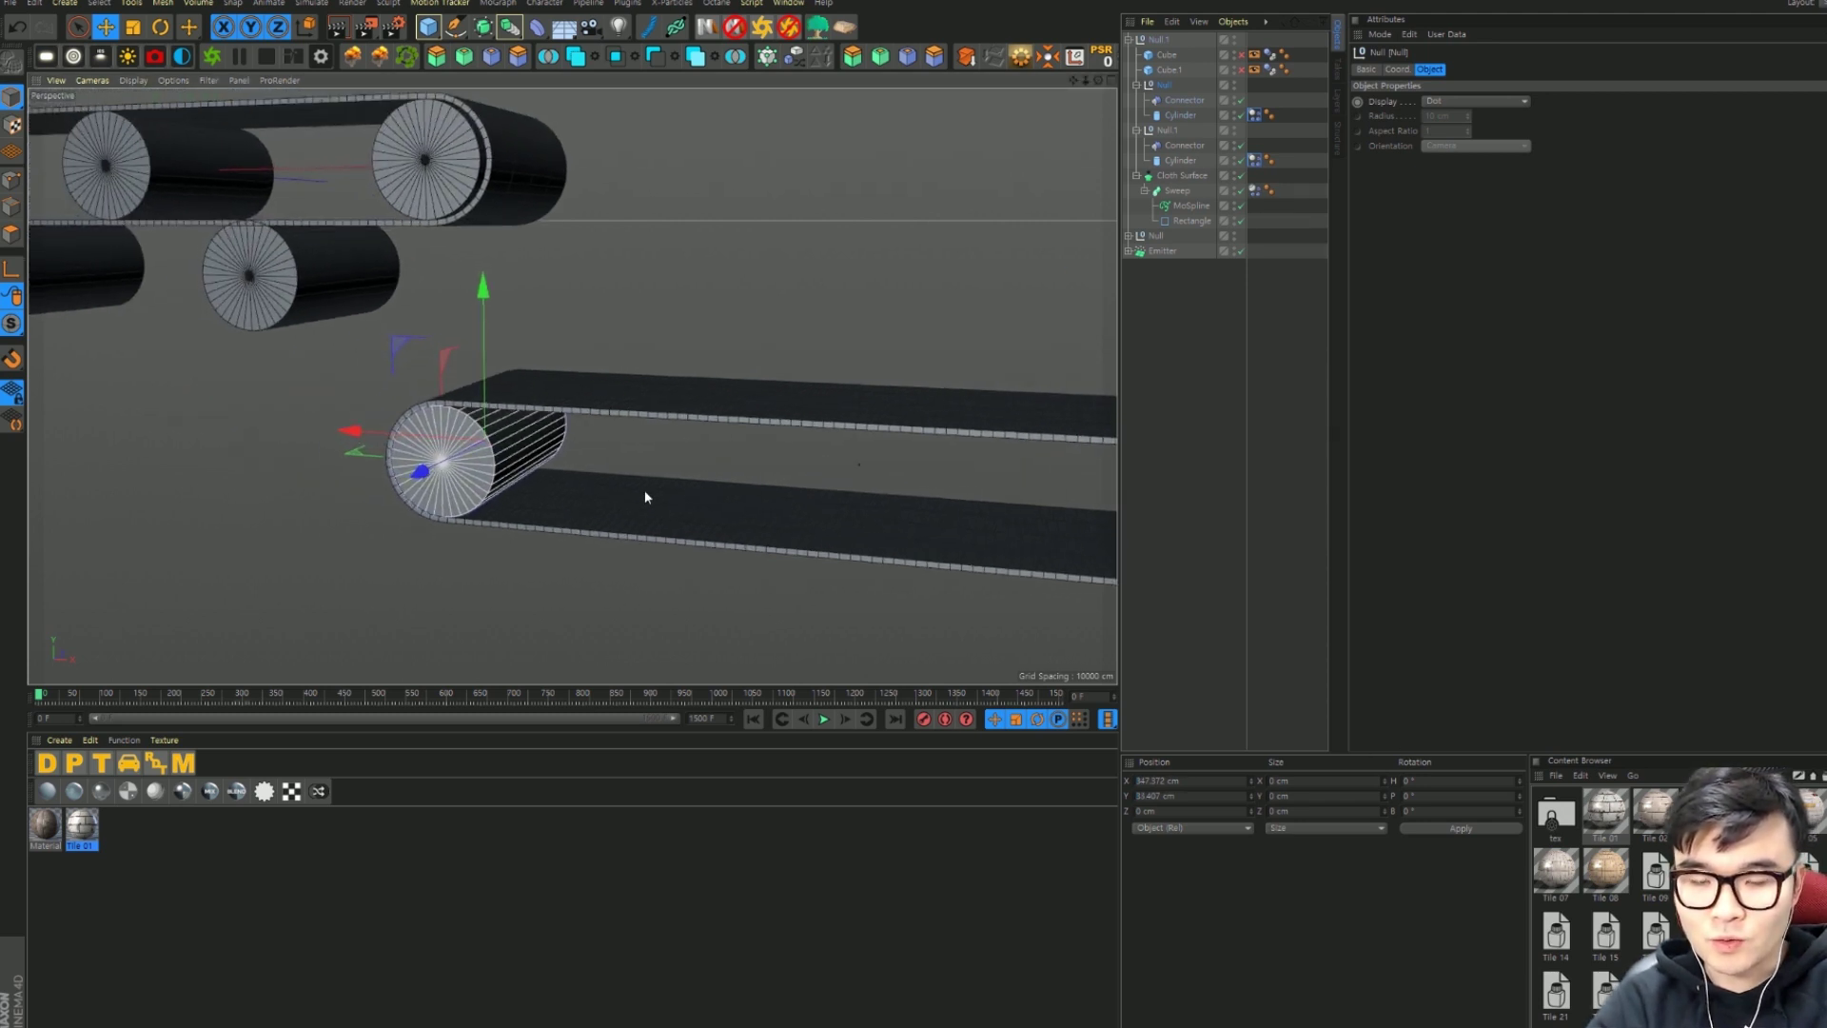
pyautogui.click(824, 719)
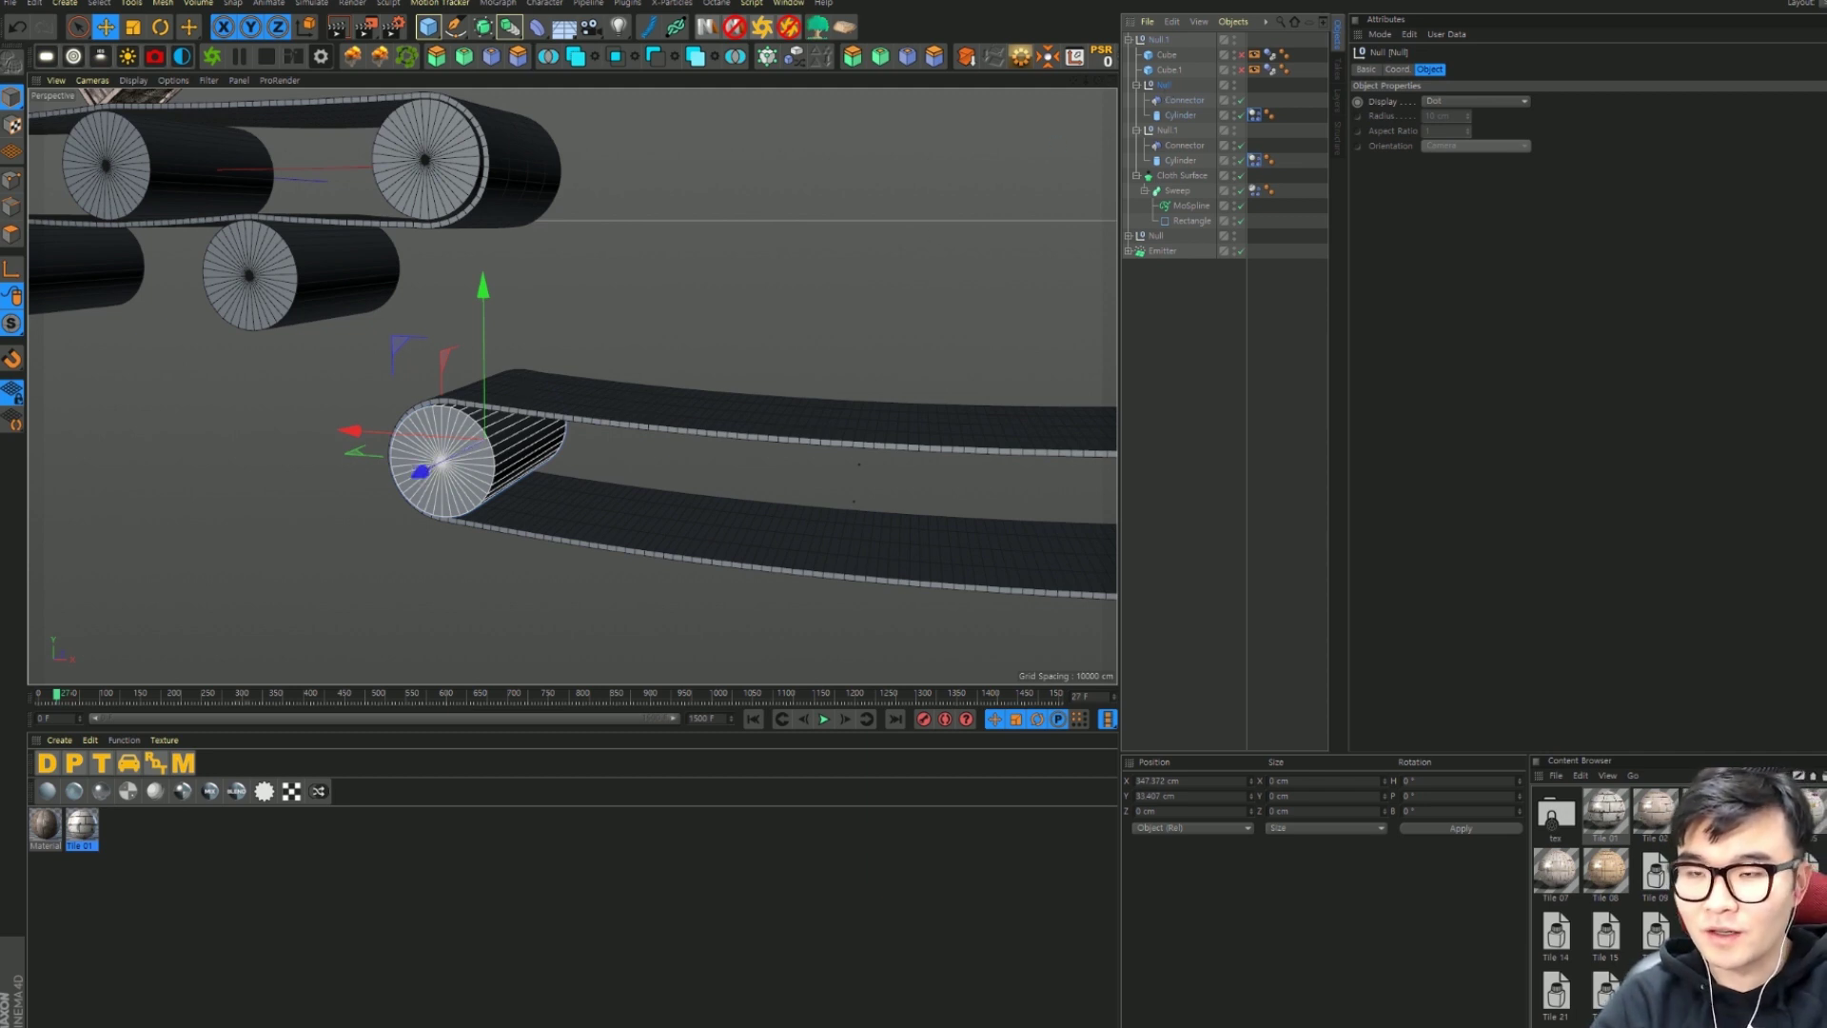
# Step: Add a Motor at the lower belt's left roller centre, grouped beside its Connector, with Cylinder as Object A
pyautogui.click(309, 5)
pyautogui.moveTo(317, 38)
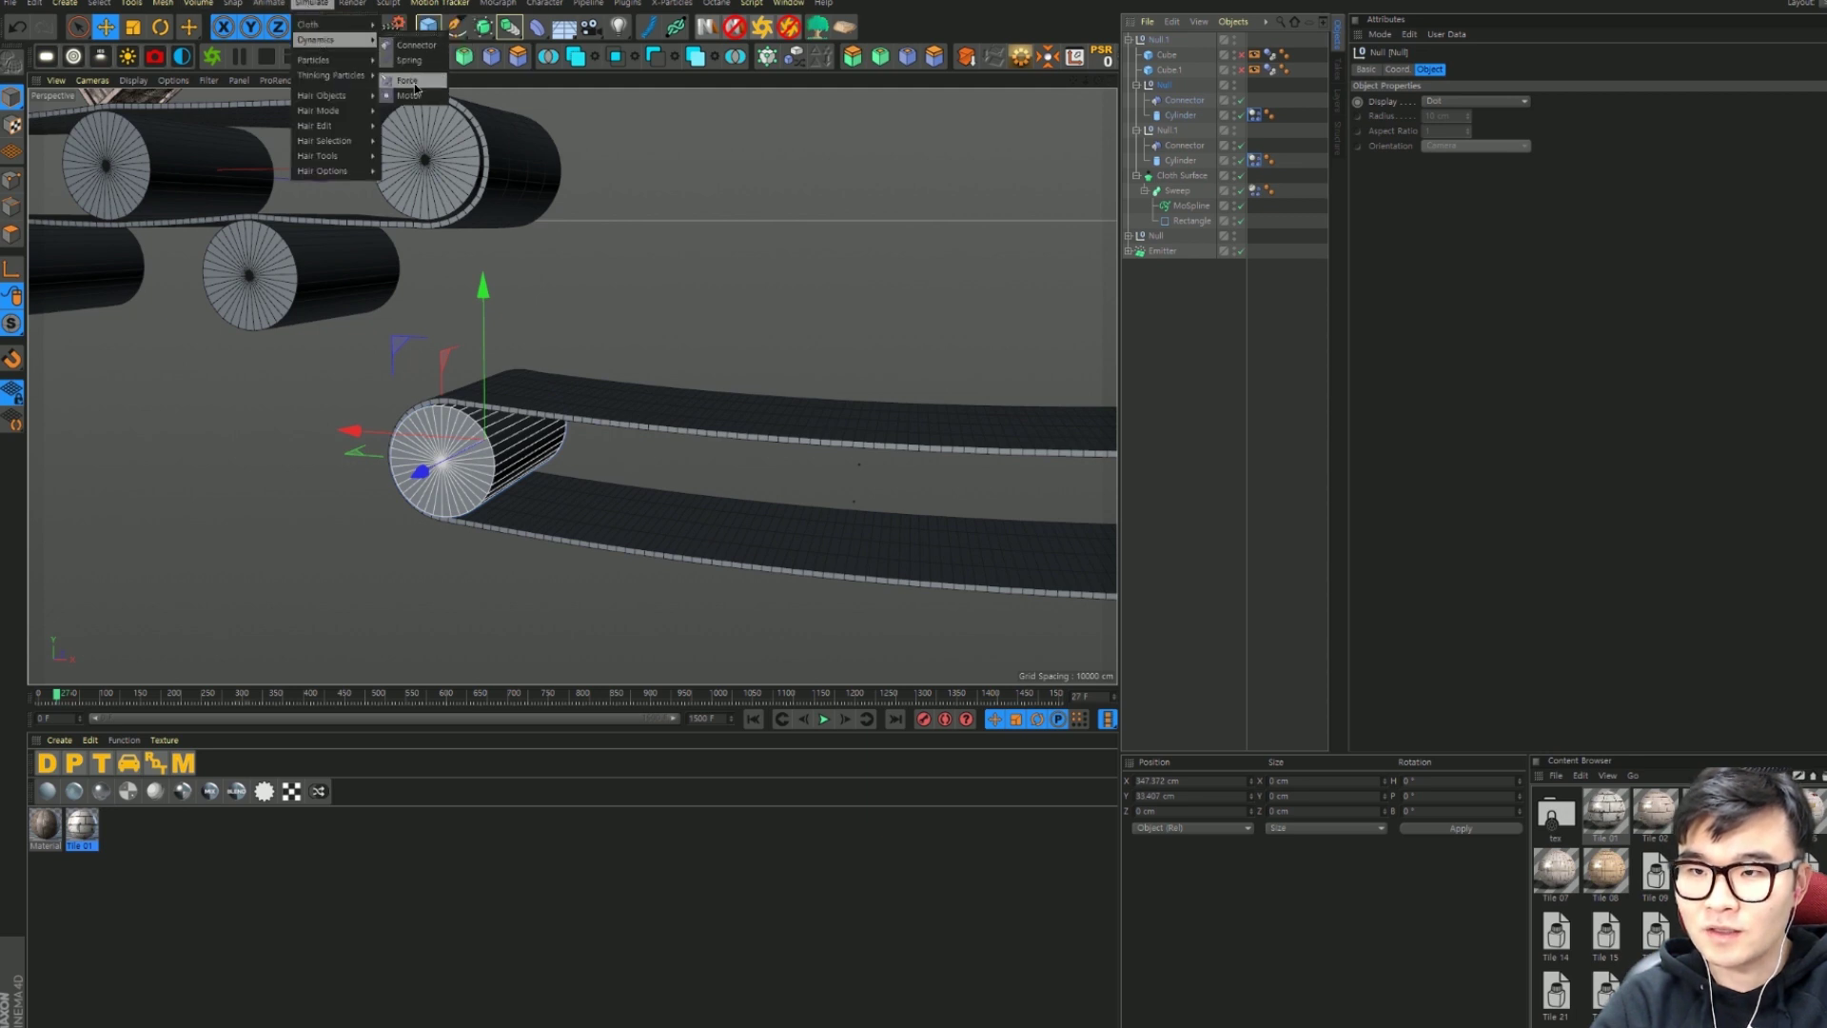
pyautogui.click(409, 97)
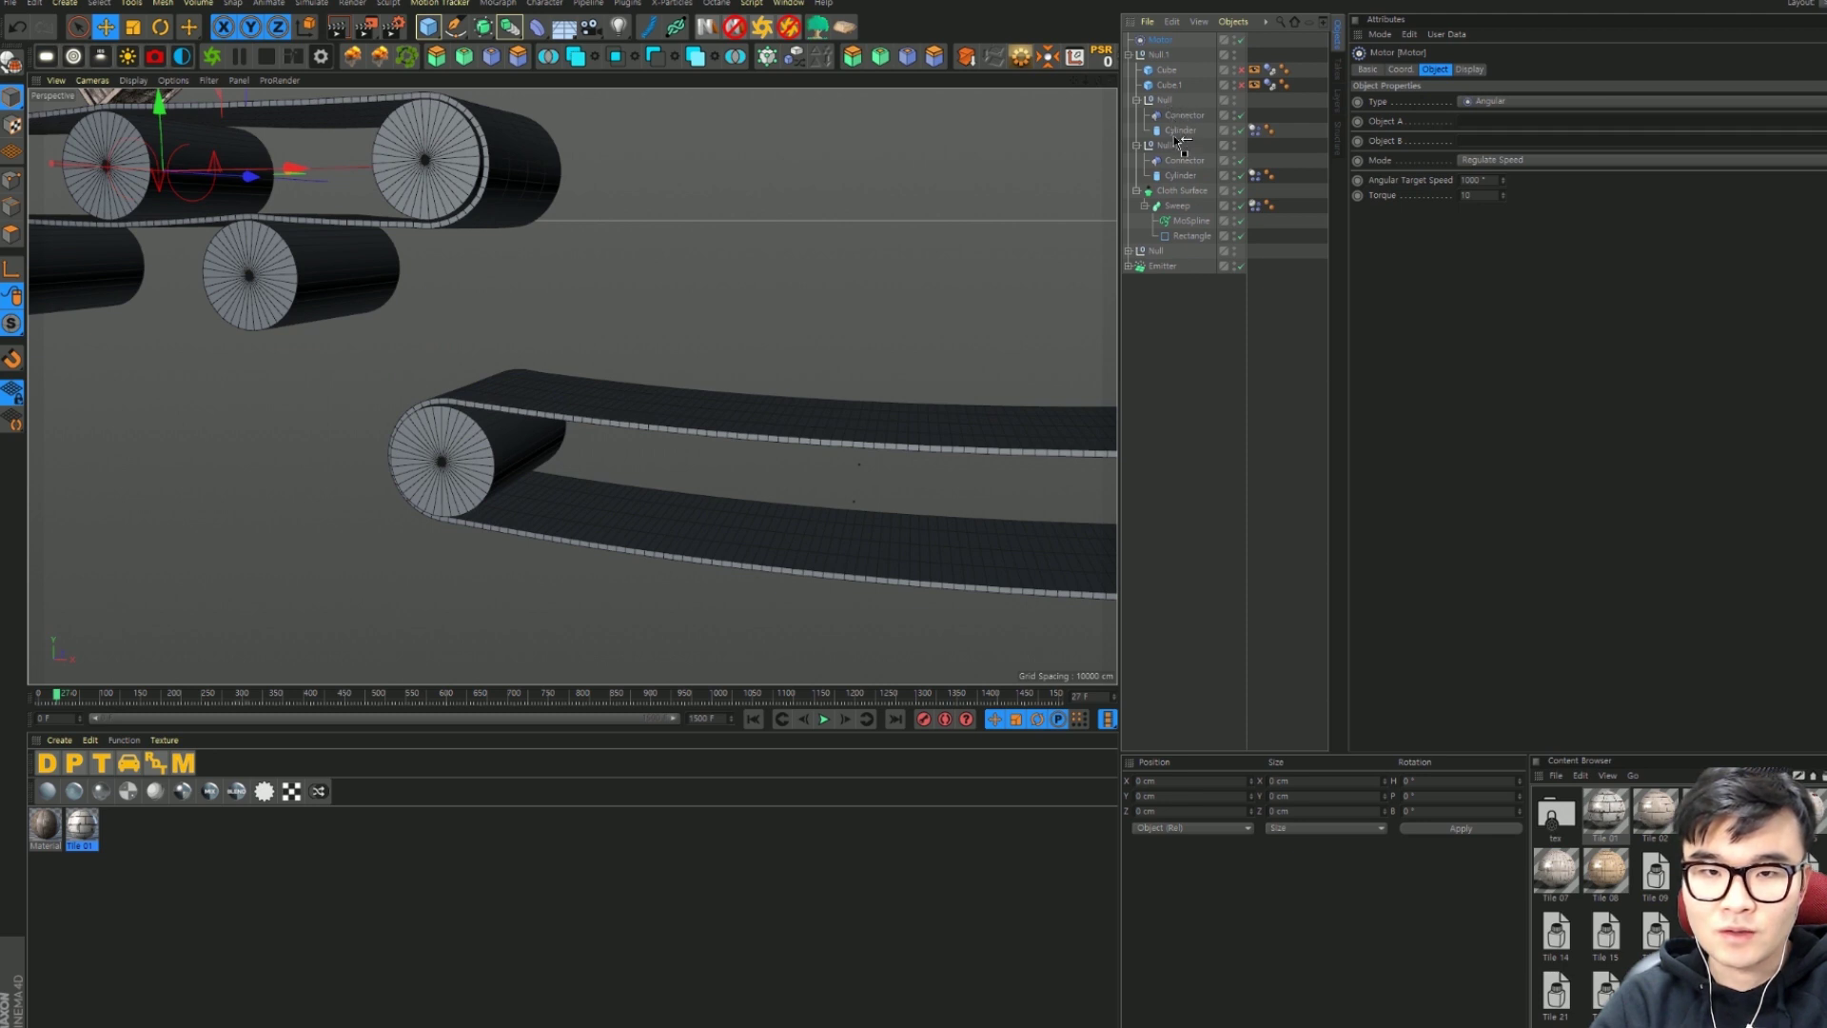
pyautogui.moveTo(1180, 133); pyautogui.dragTo(1179, 131)
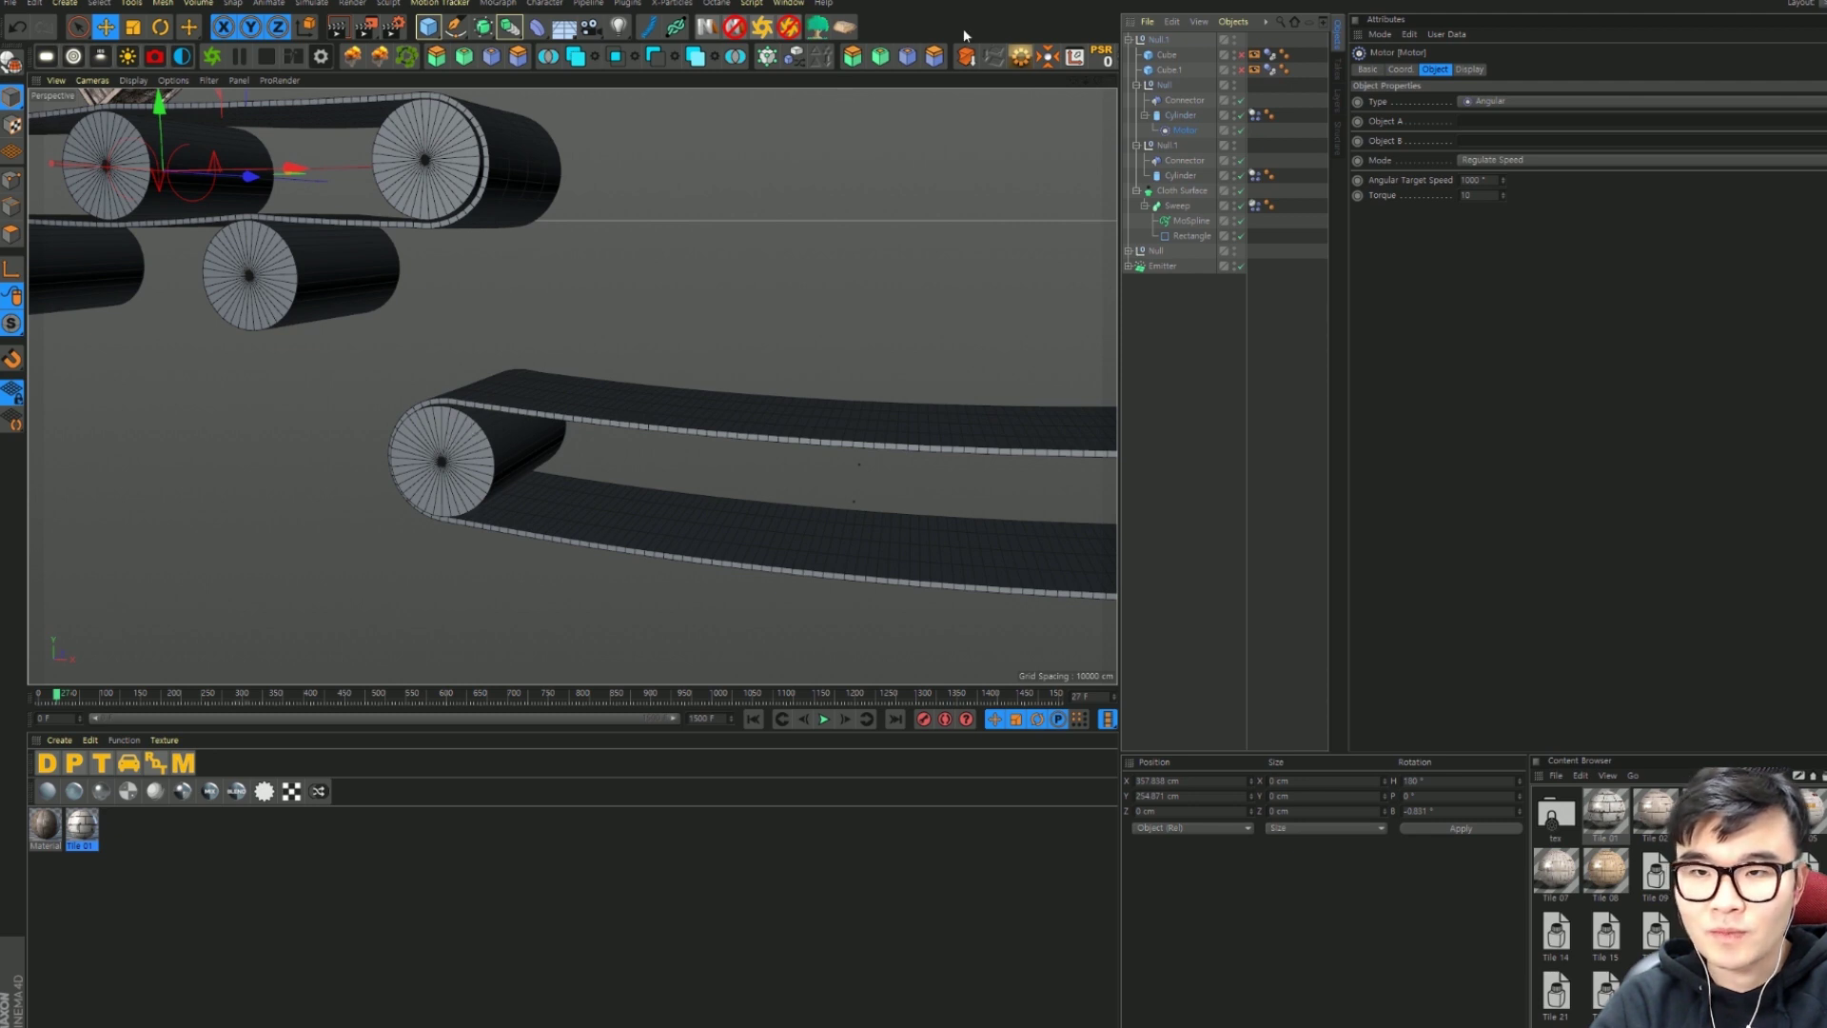
pyautogui.click(1102, 57)
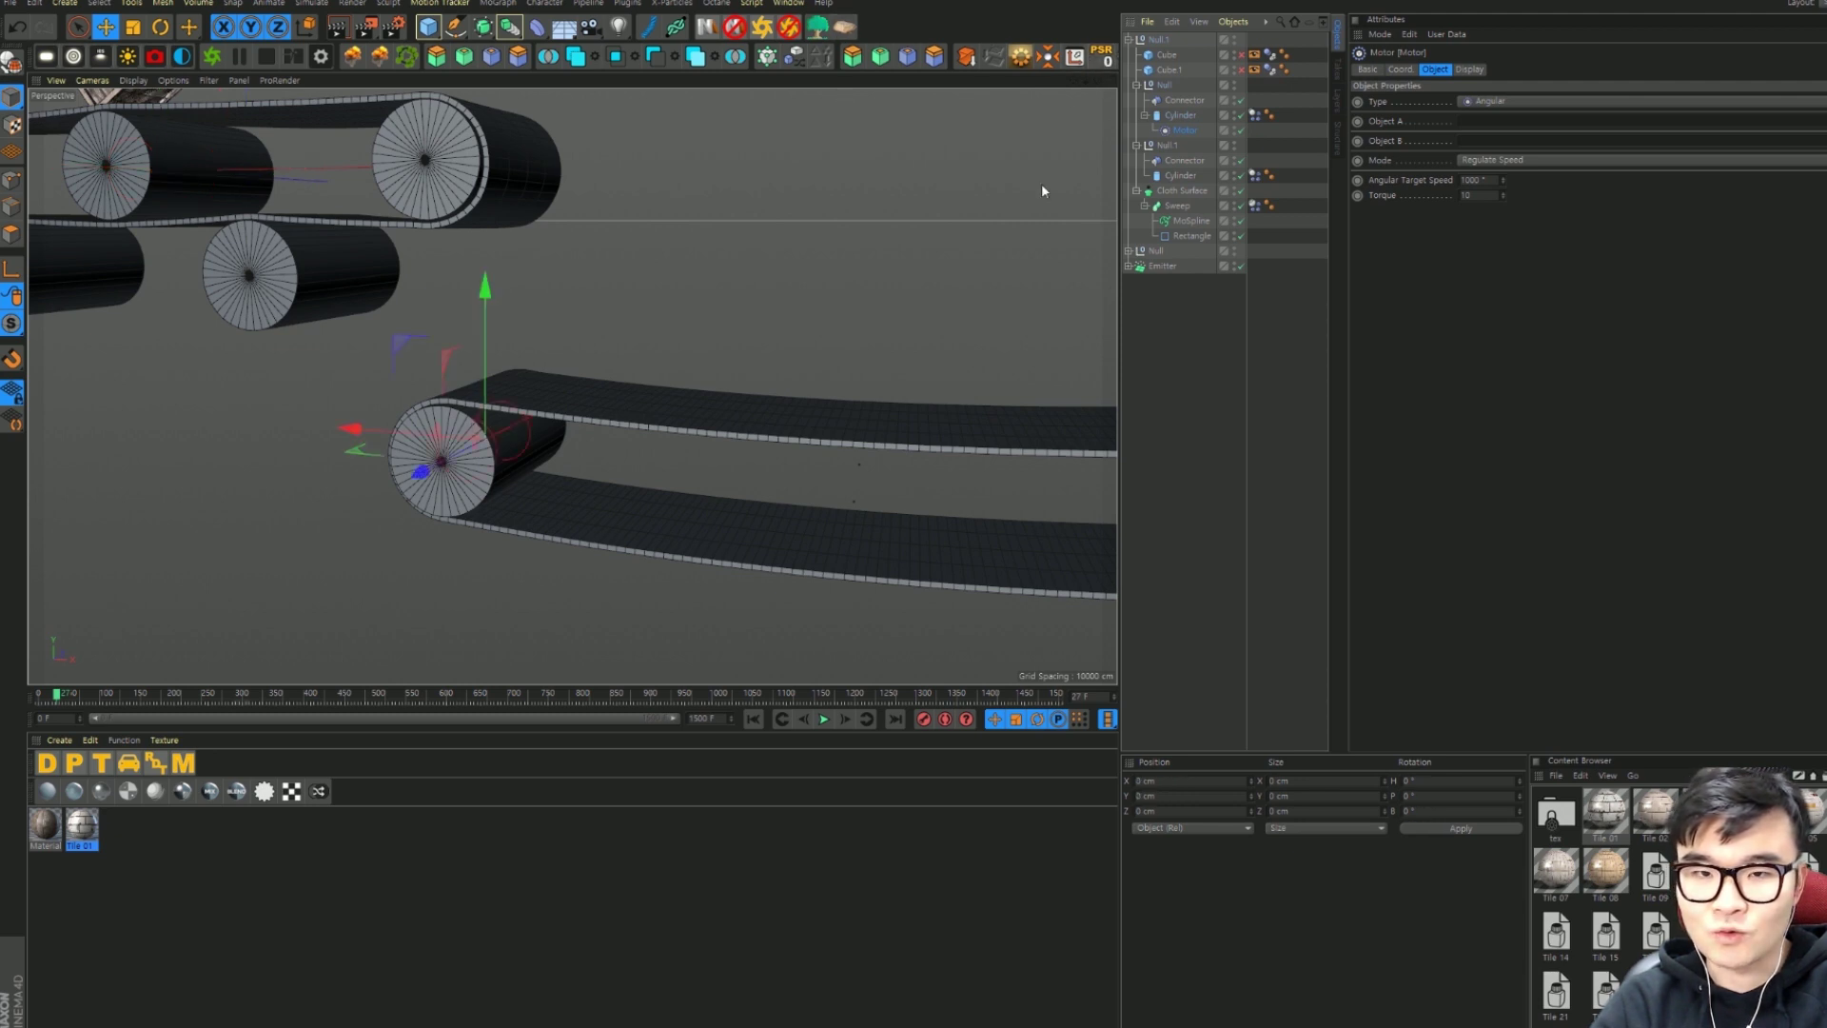
pyautogui.moveTo(1195, 92); pyautogui.dragTo(1180, 100)
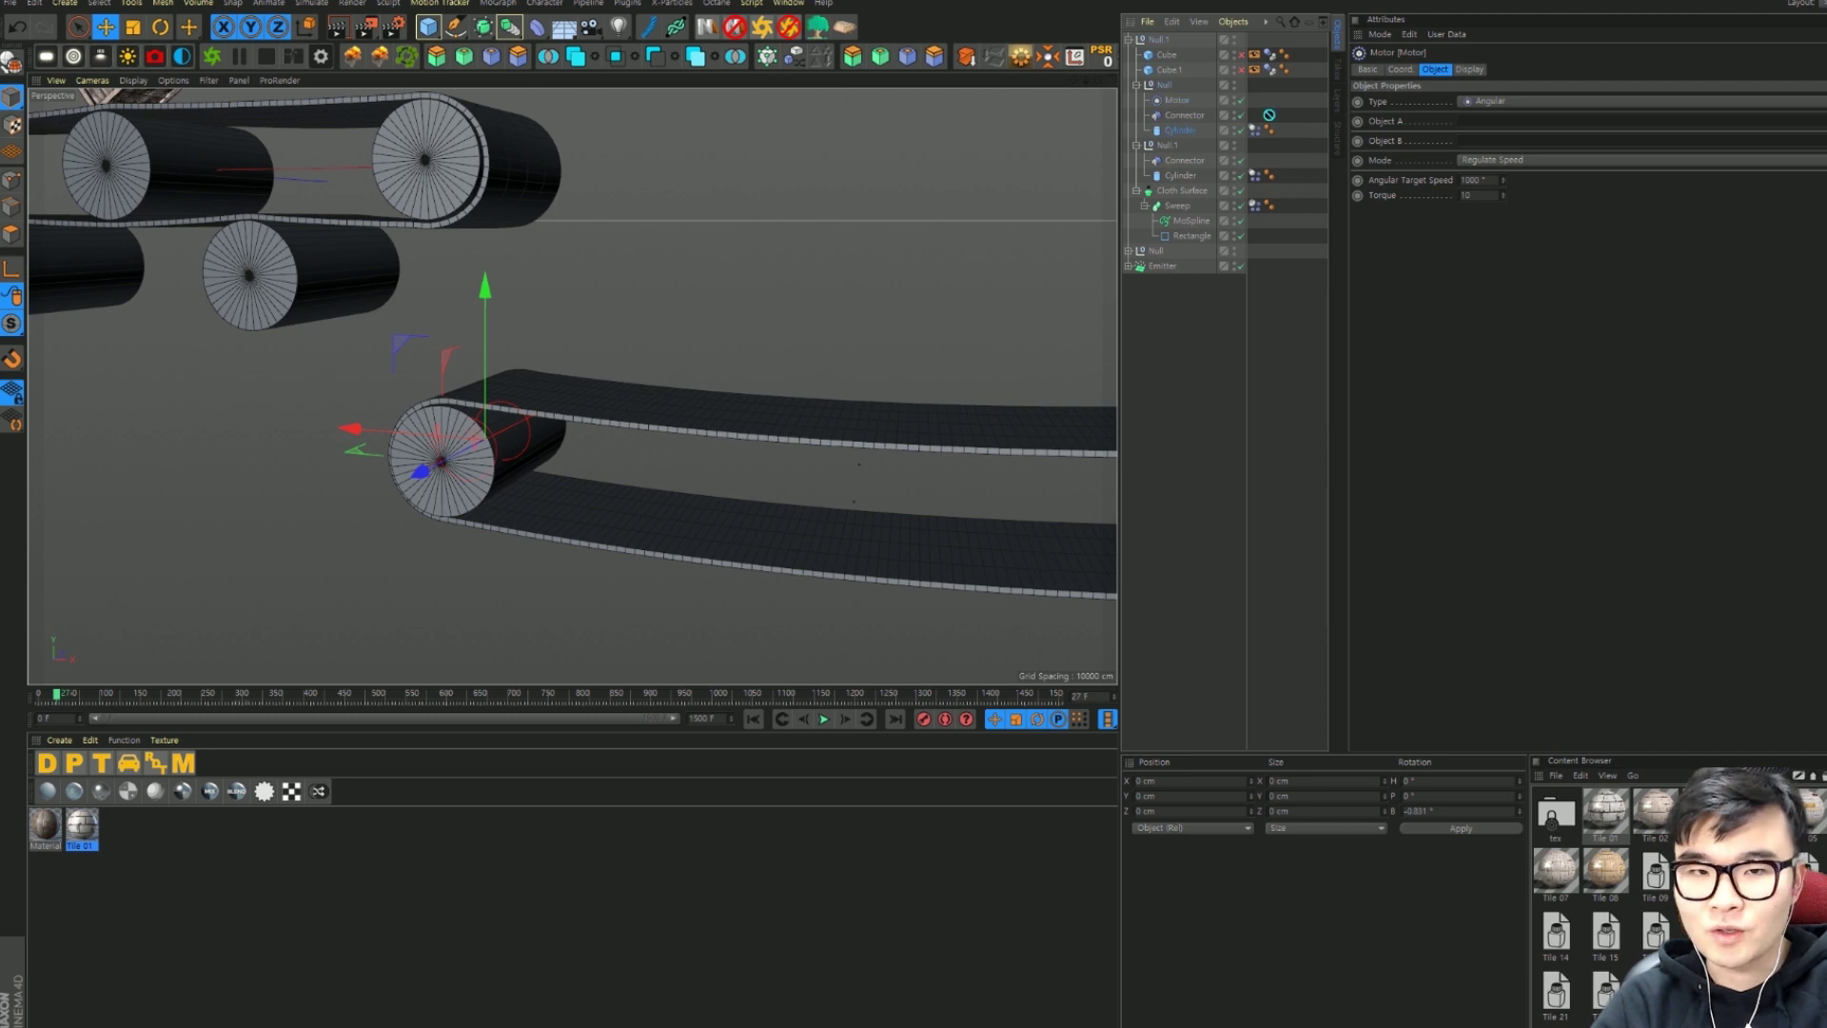
pyautogui.moveTo(1487, 127); pyautogui.dragTo(1464, 124)
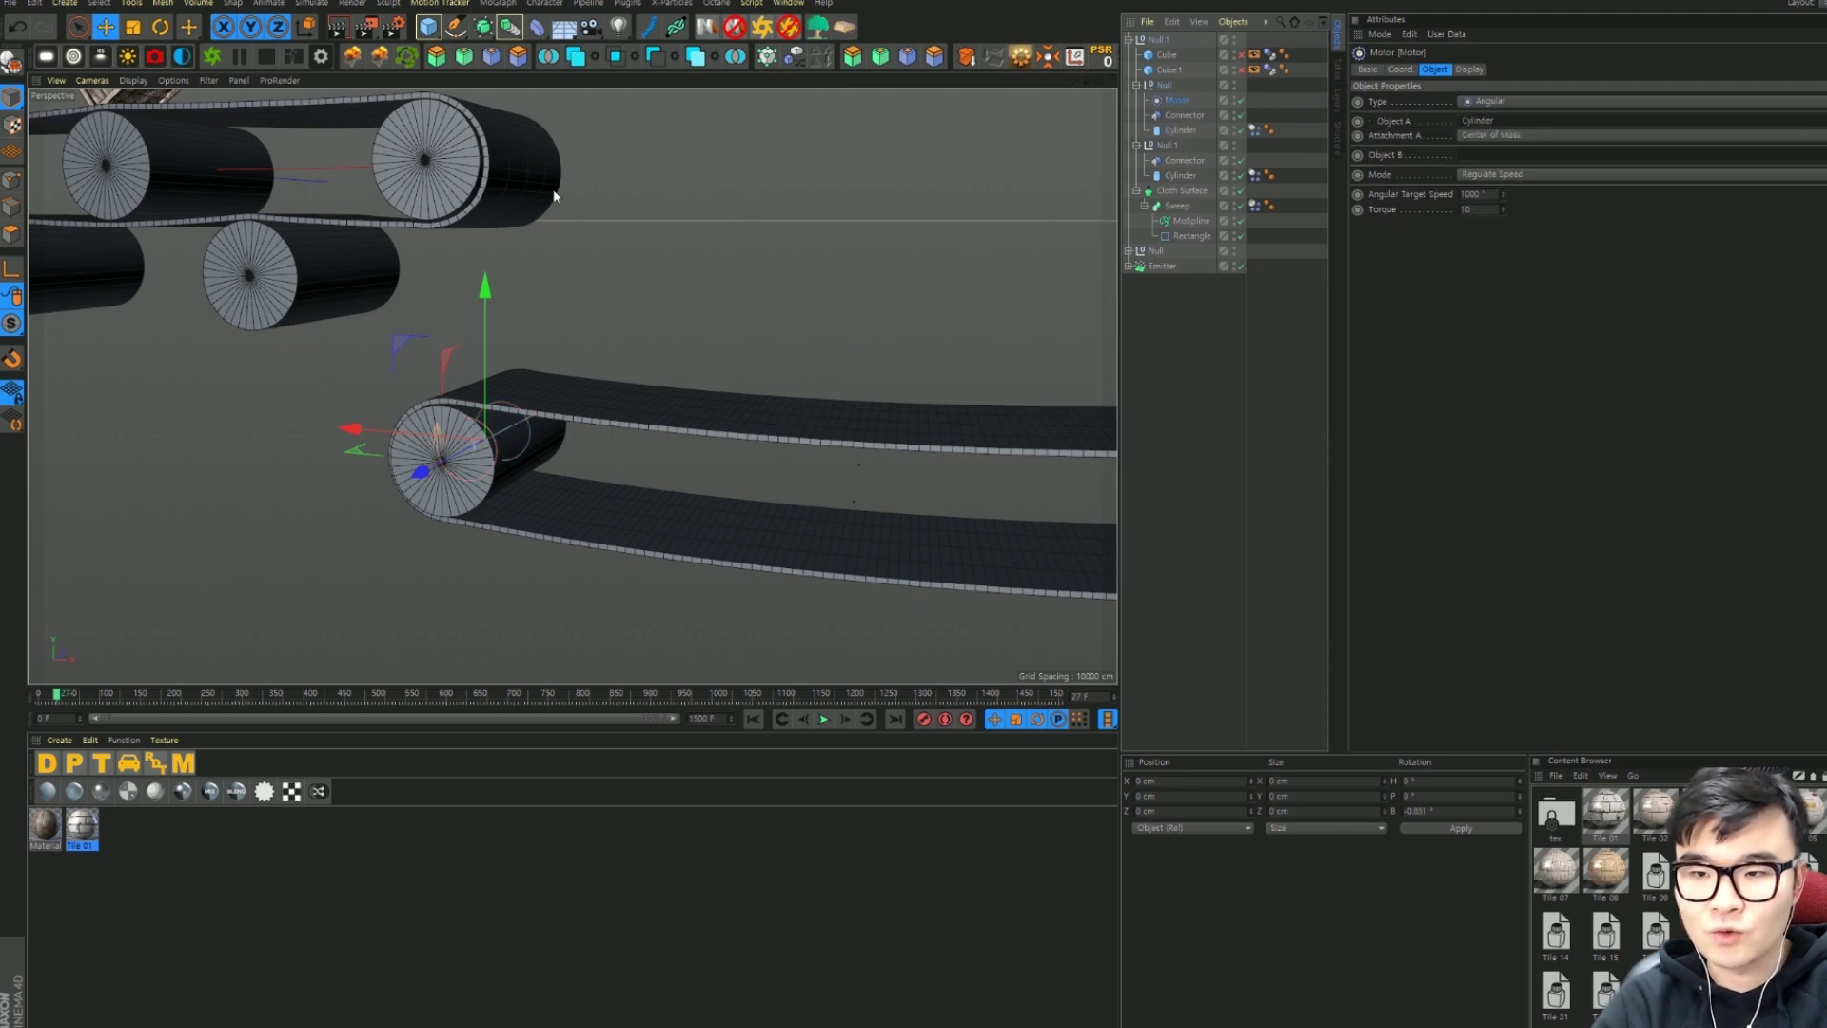
# Step: Replay the simulation from the start to test the motor, then frame the whole lower belt
pyautogui.click(751, 720)
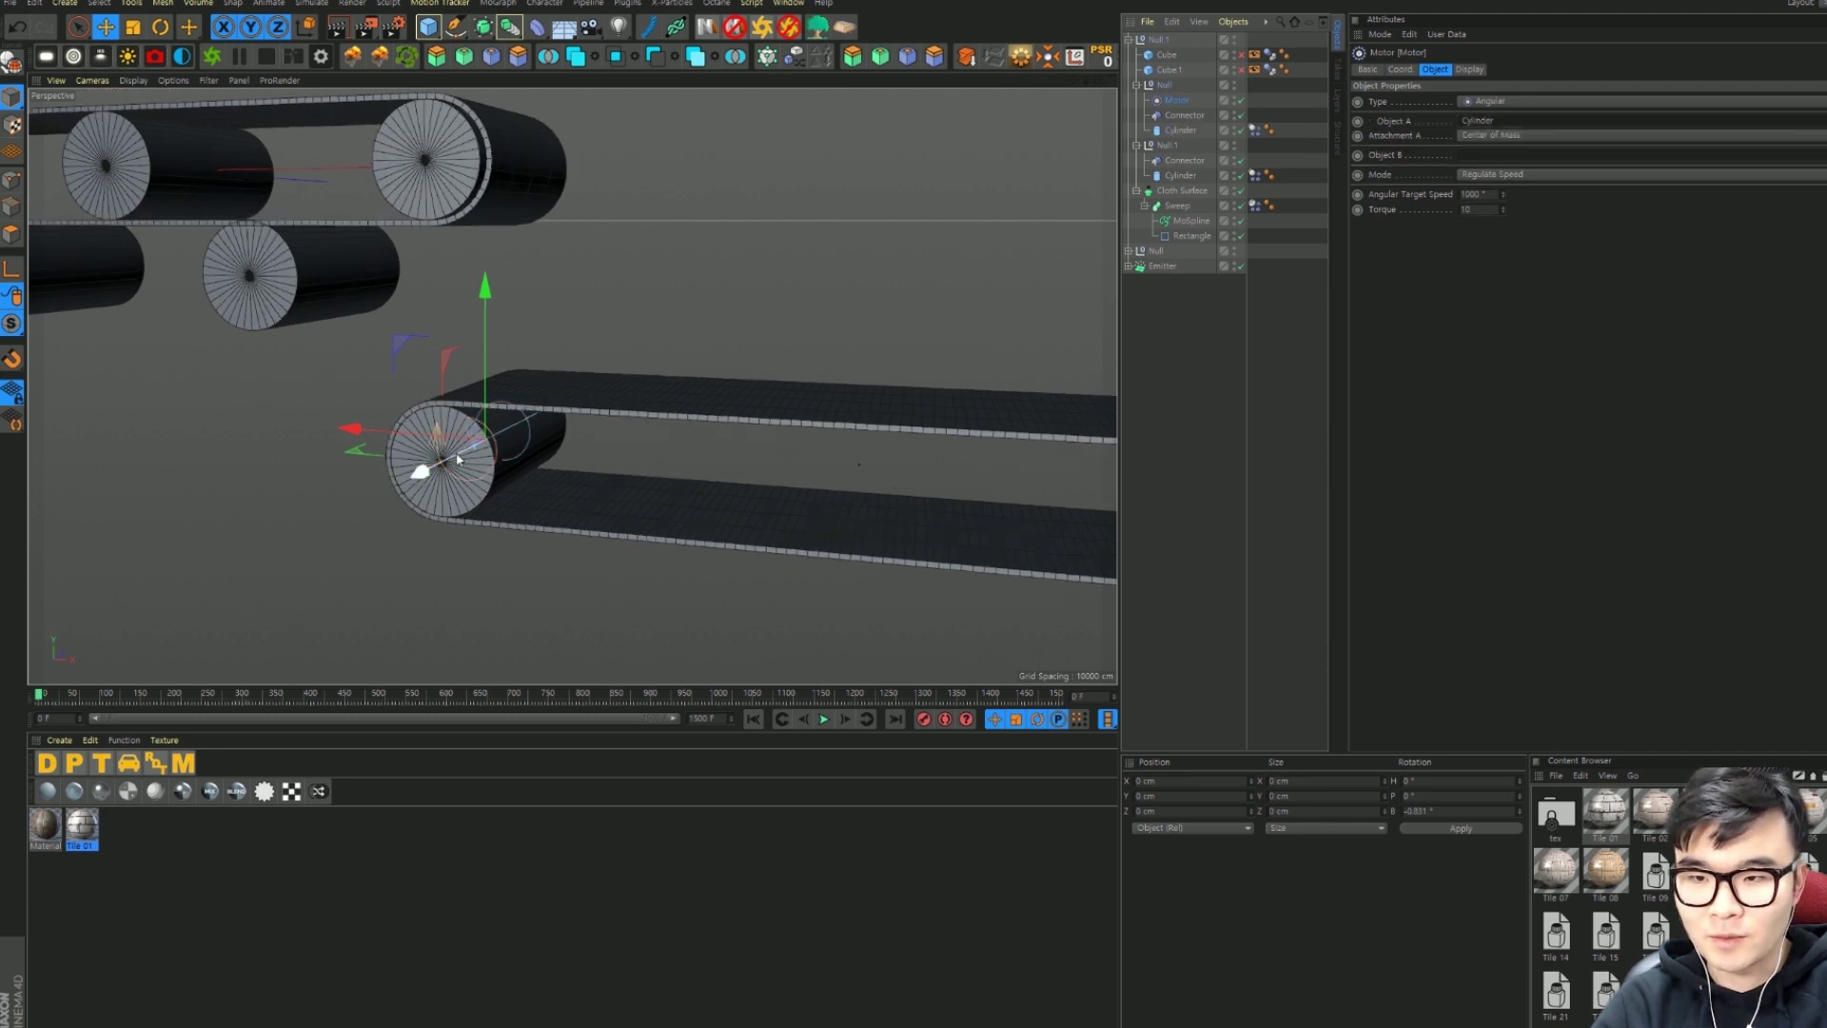
pyautogui.click(823, 721)
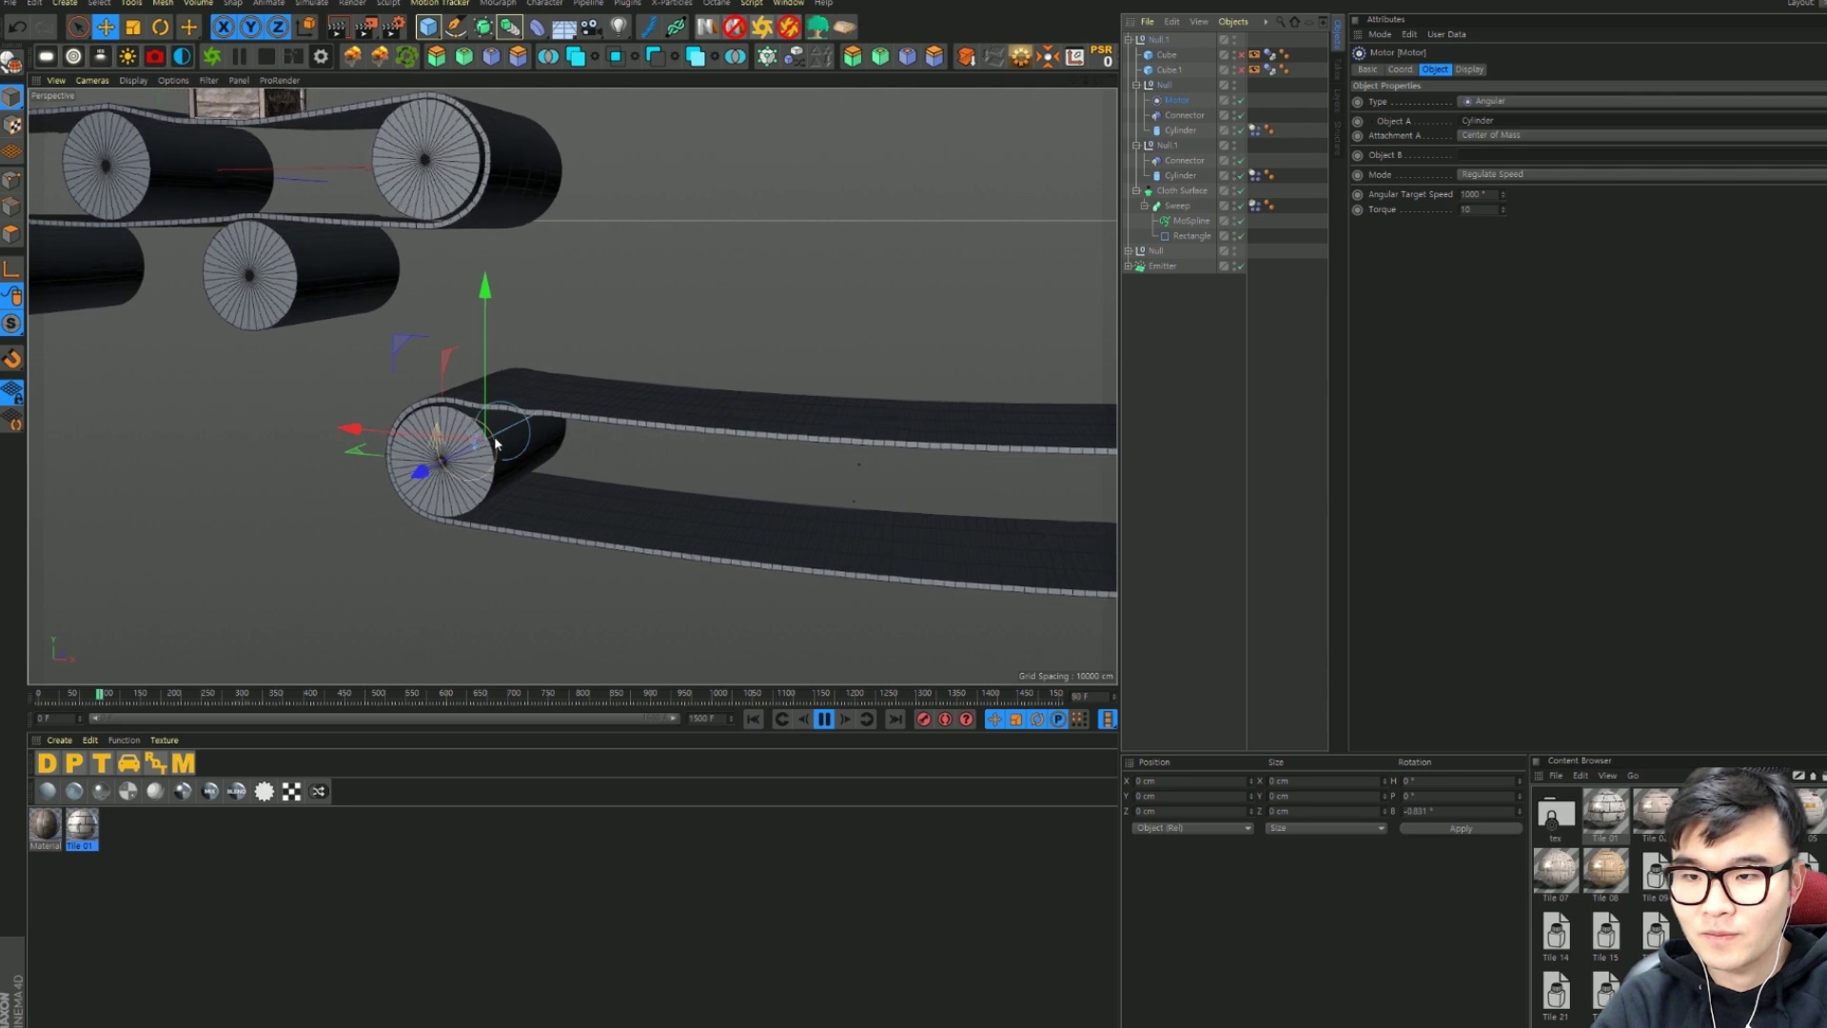
pyautogui.click(824, 719)
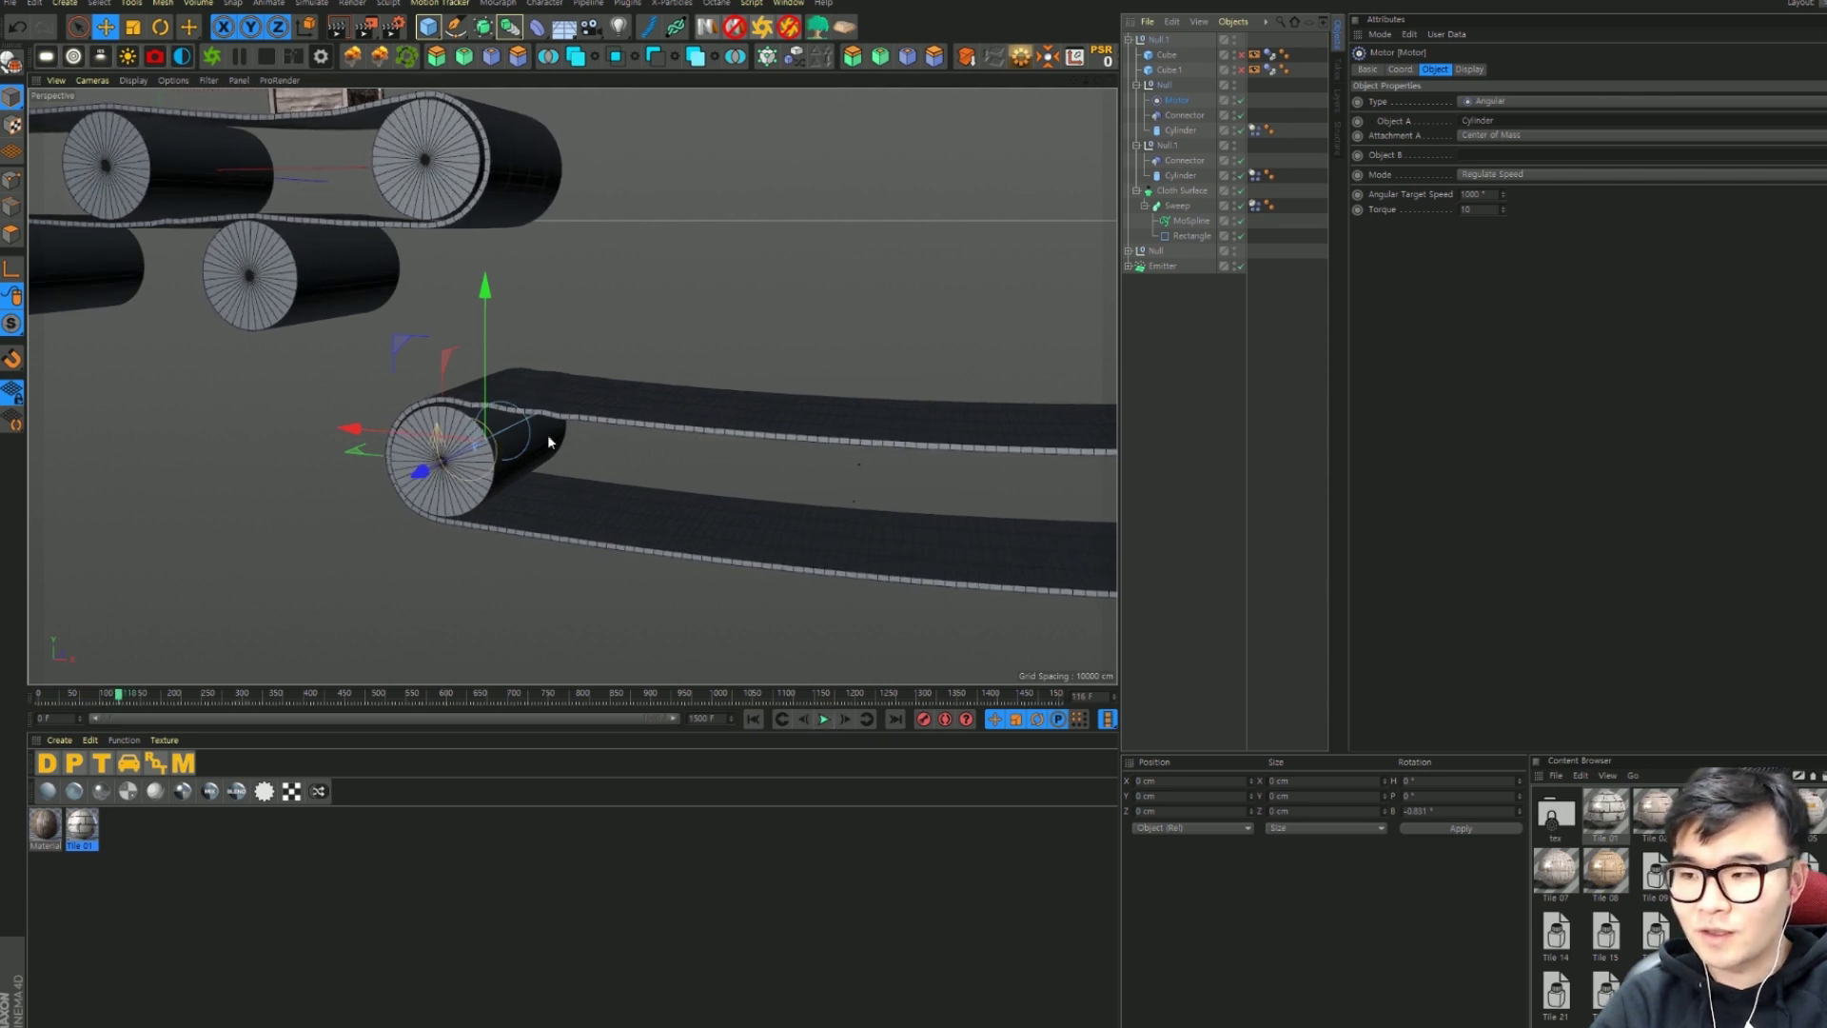
pyautogui.scroll(-3, 621, 595)
pyautogui.scroll(3, 619, 563)
pyautogui.keyDown('alt'); pyautogui.moveTo(618, 562); pyautogui.dragTo(533, 524, button='middle'); pyautogui.keyUp('alt')
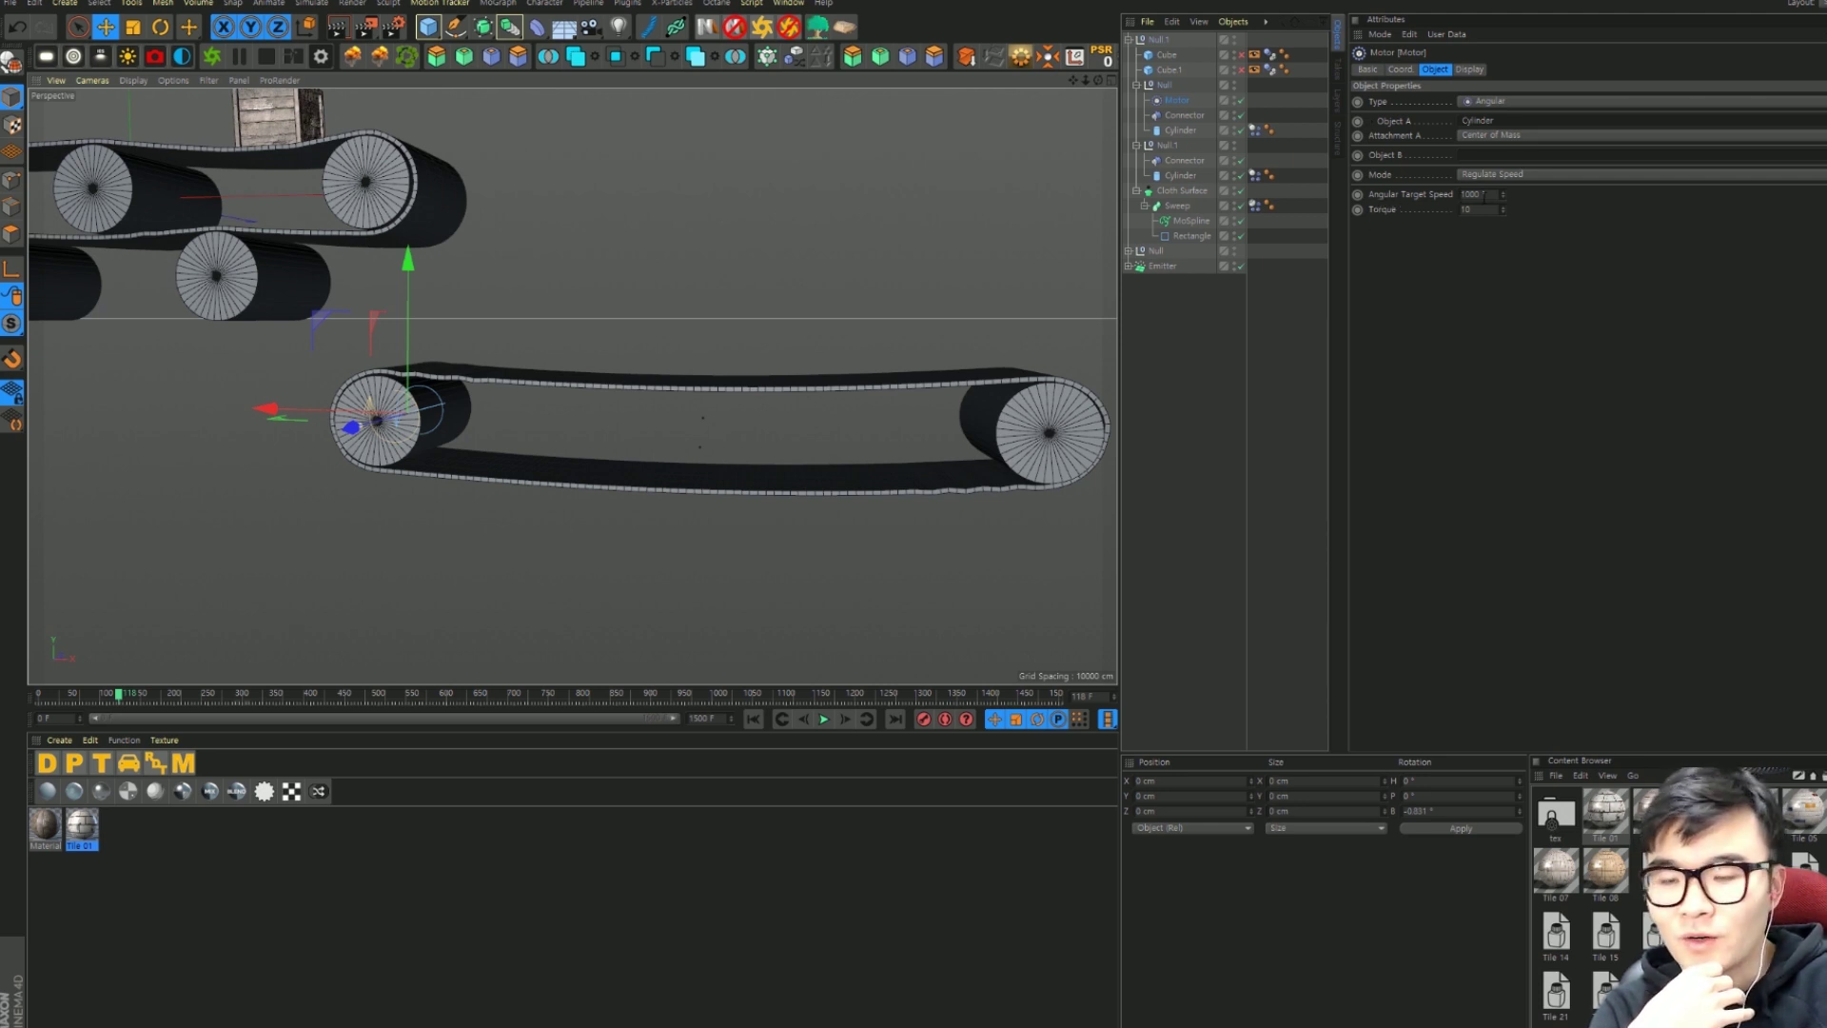
# Step: Set the motor's Angular Target Speed to -100° and replay the simulation from the start
pyautogui.click(1473, 194)
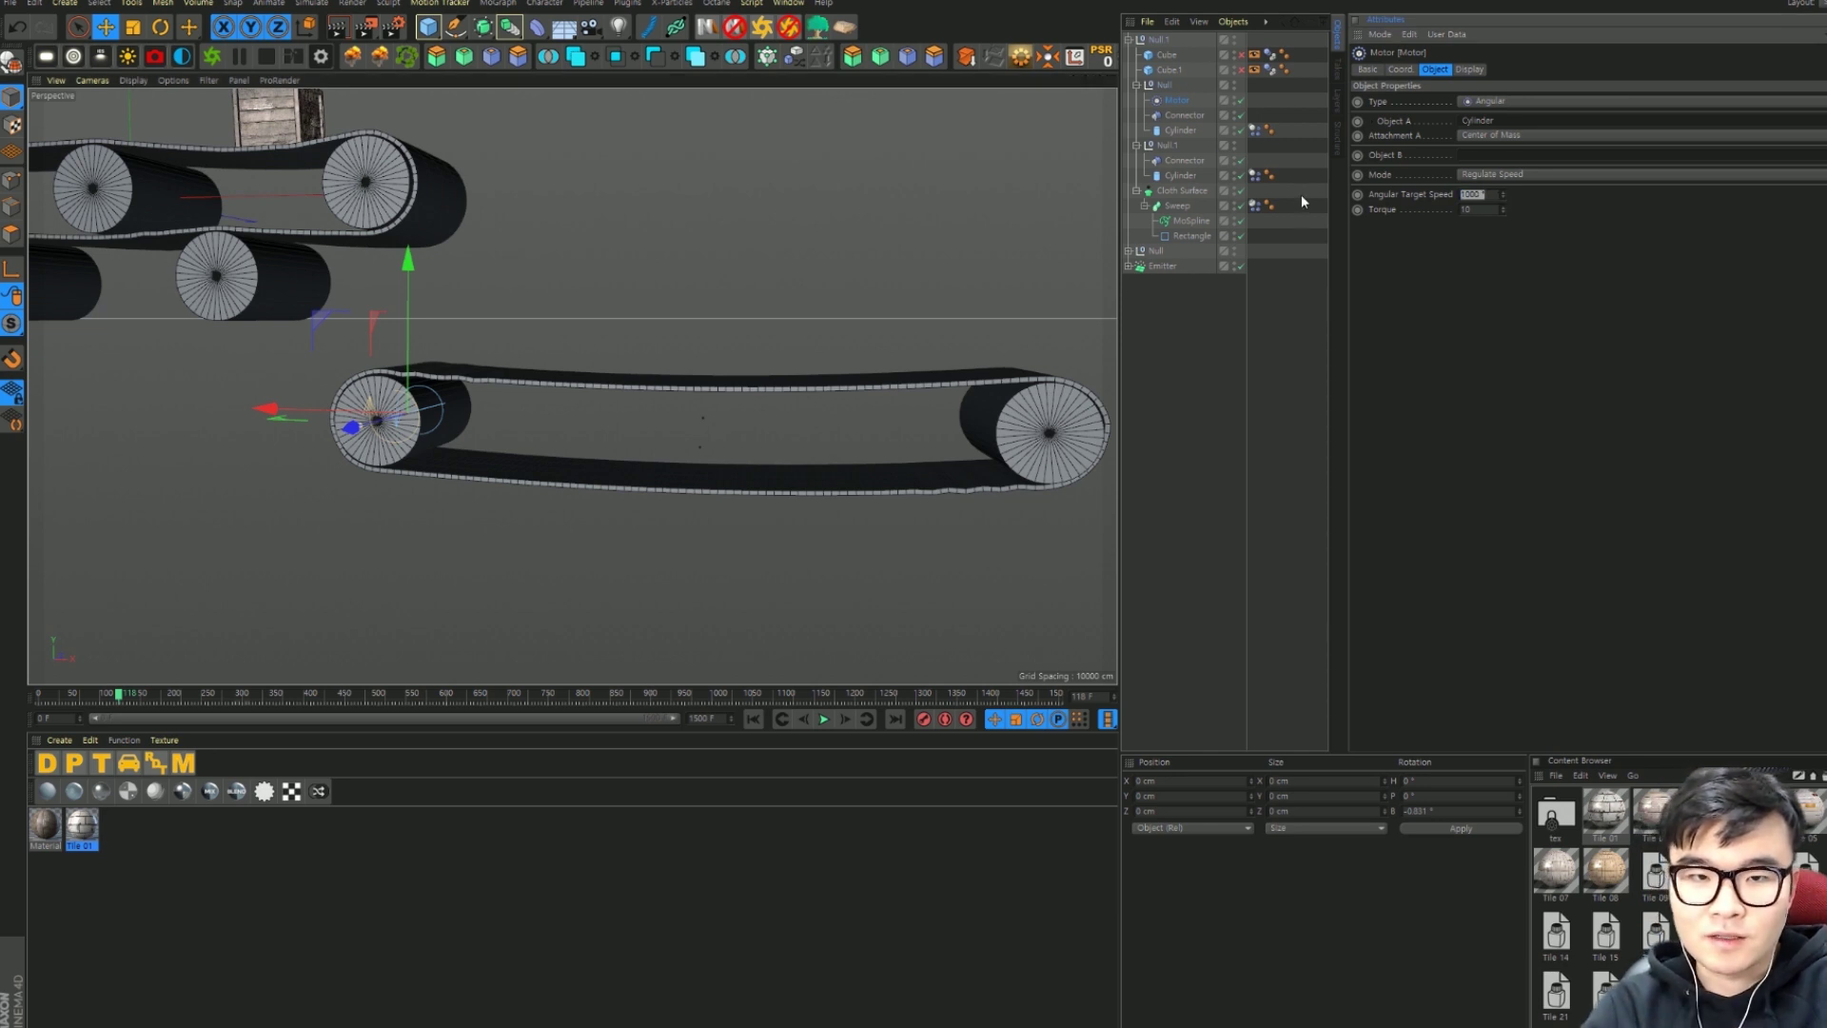
pyautogui.press('BackSpace')
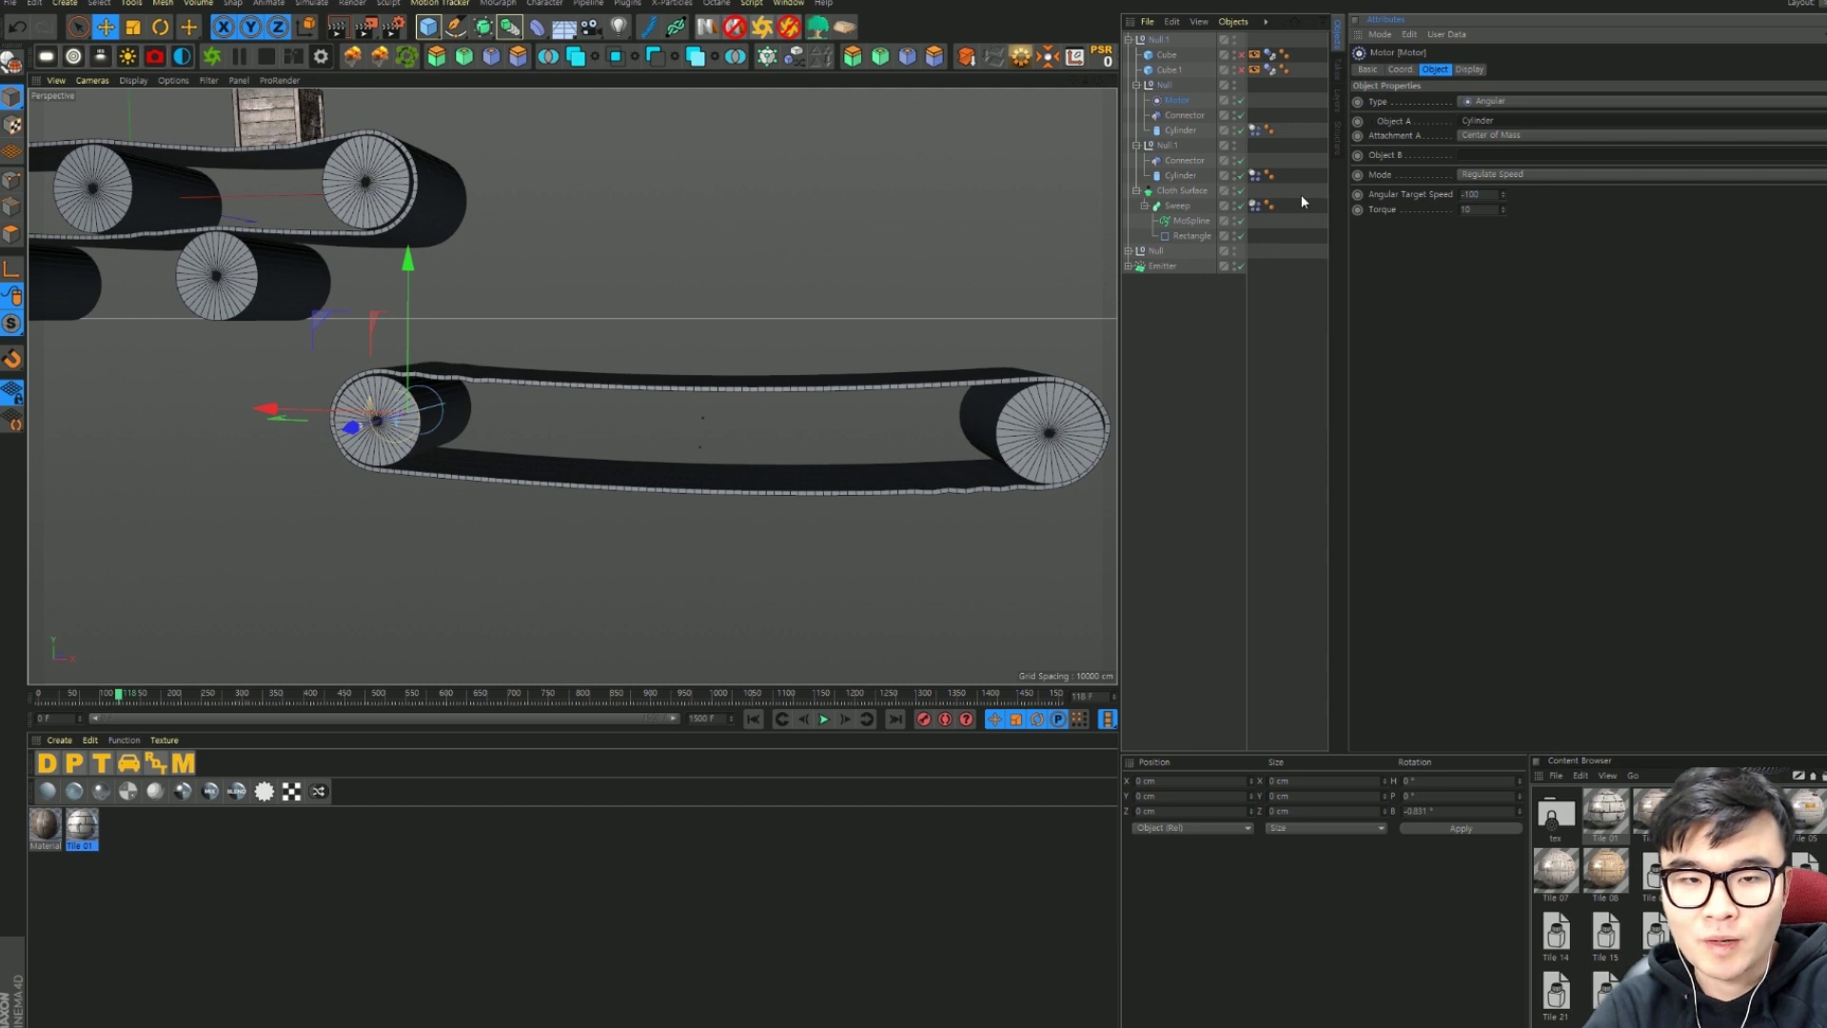
pyautogui.press('Return')
pyautogui.click(752, 720)
pyautogui.click(823, 720)
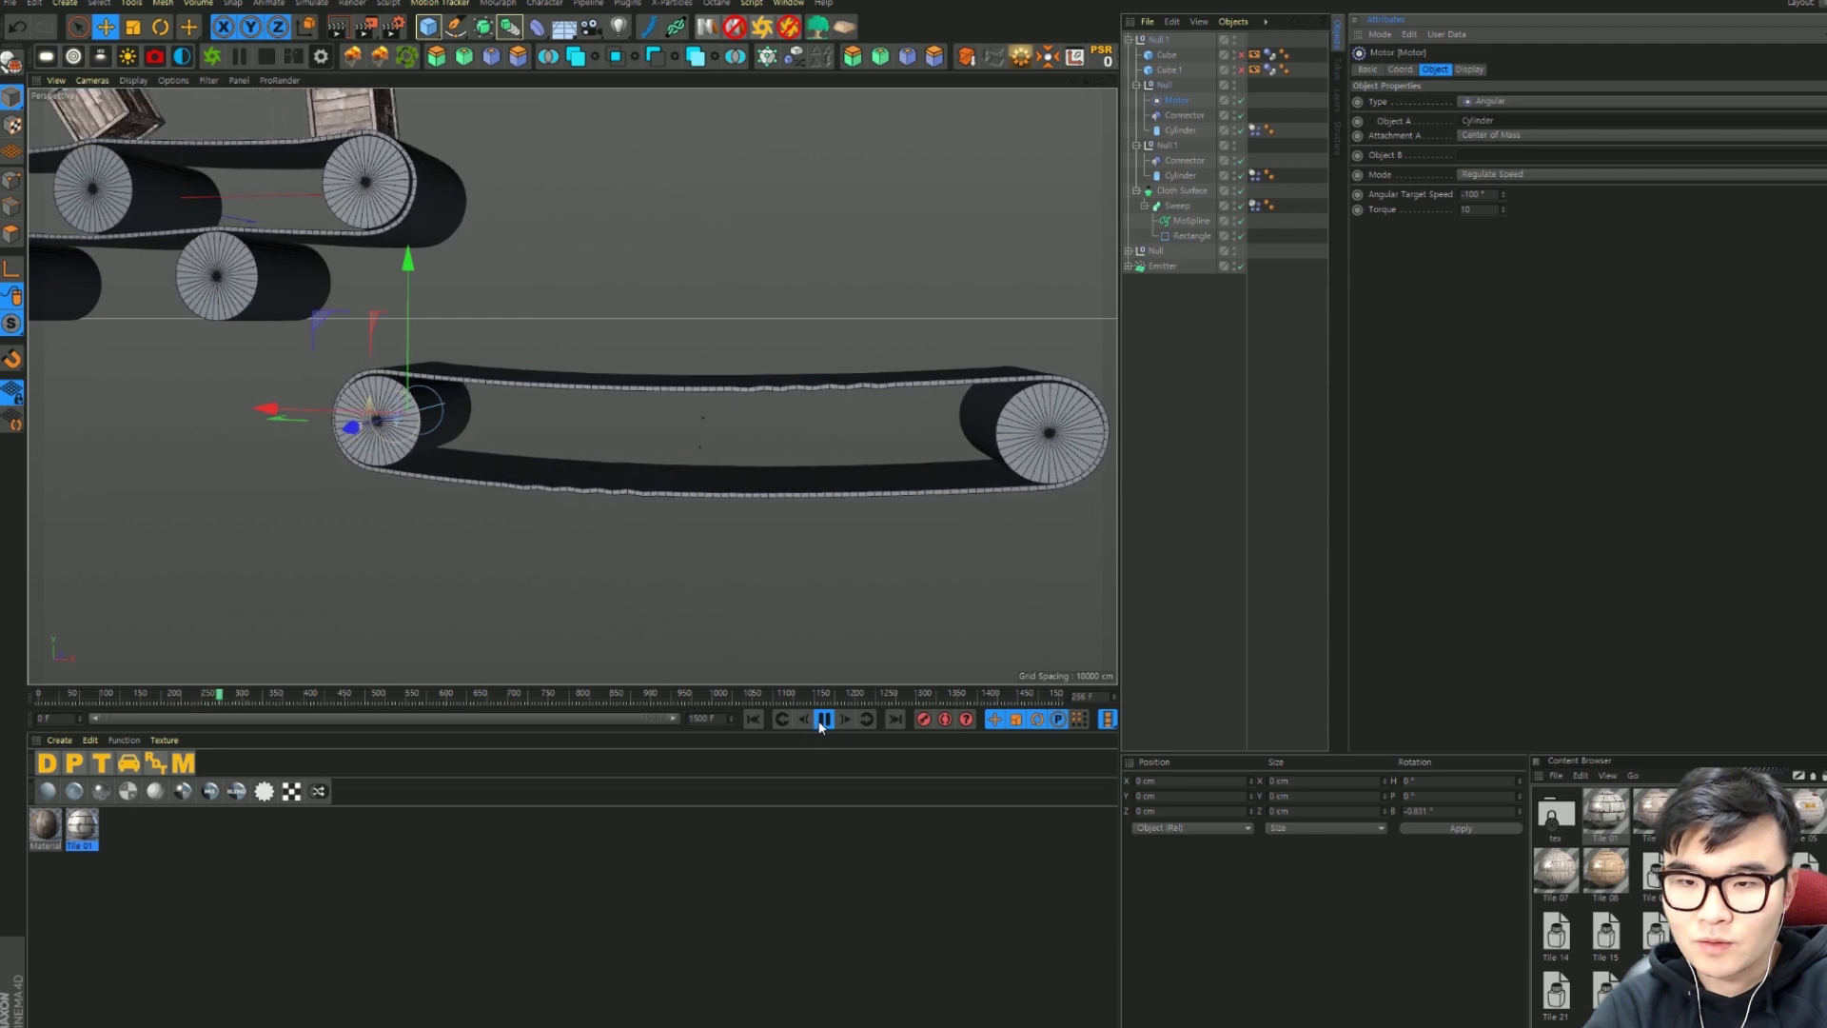
# Step: Make the box beneath the lower belt visible and replay the simulation with falling crates
pyautogui.click(822, 720)
pyautogui.click(1241, 70)
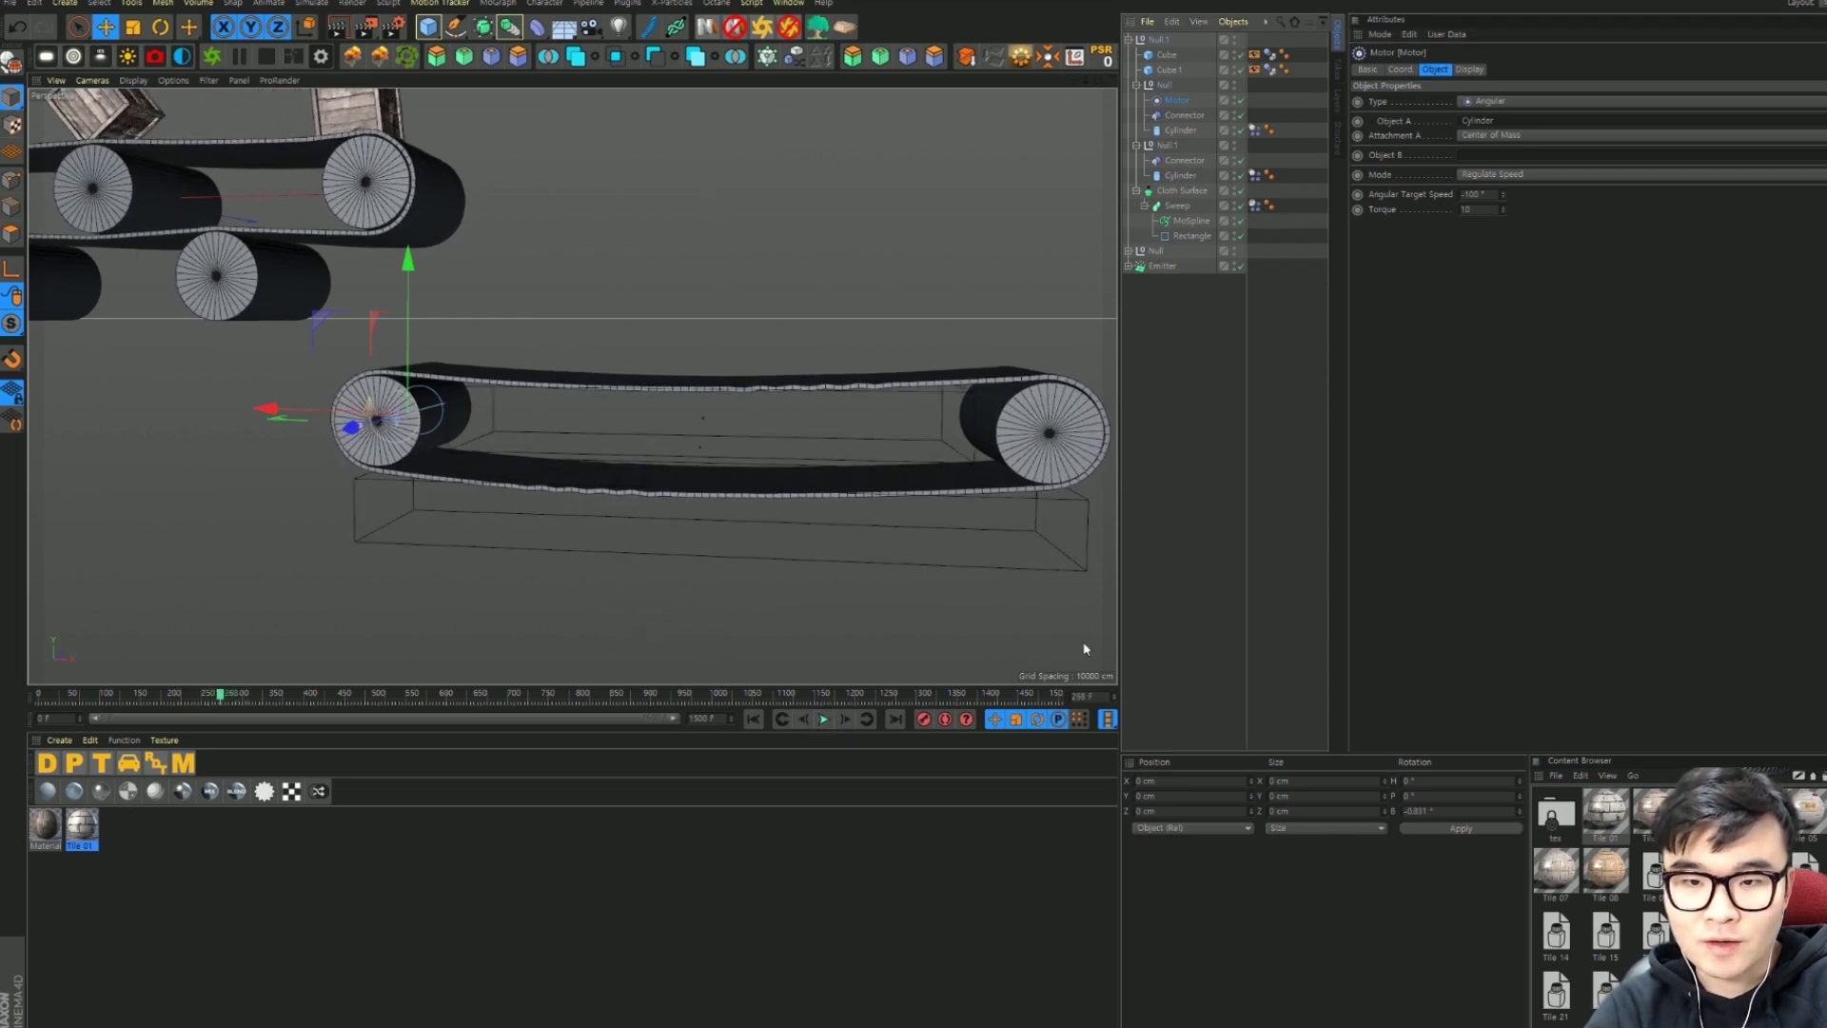
pyautogui.click(753, 719)
pyautogui.click(823, 720)
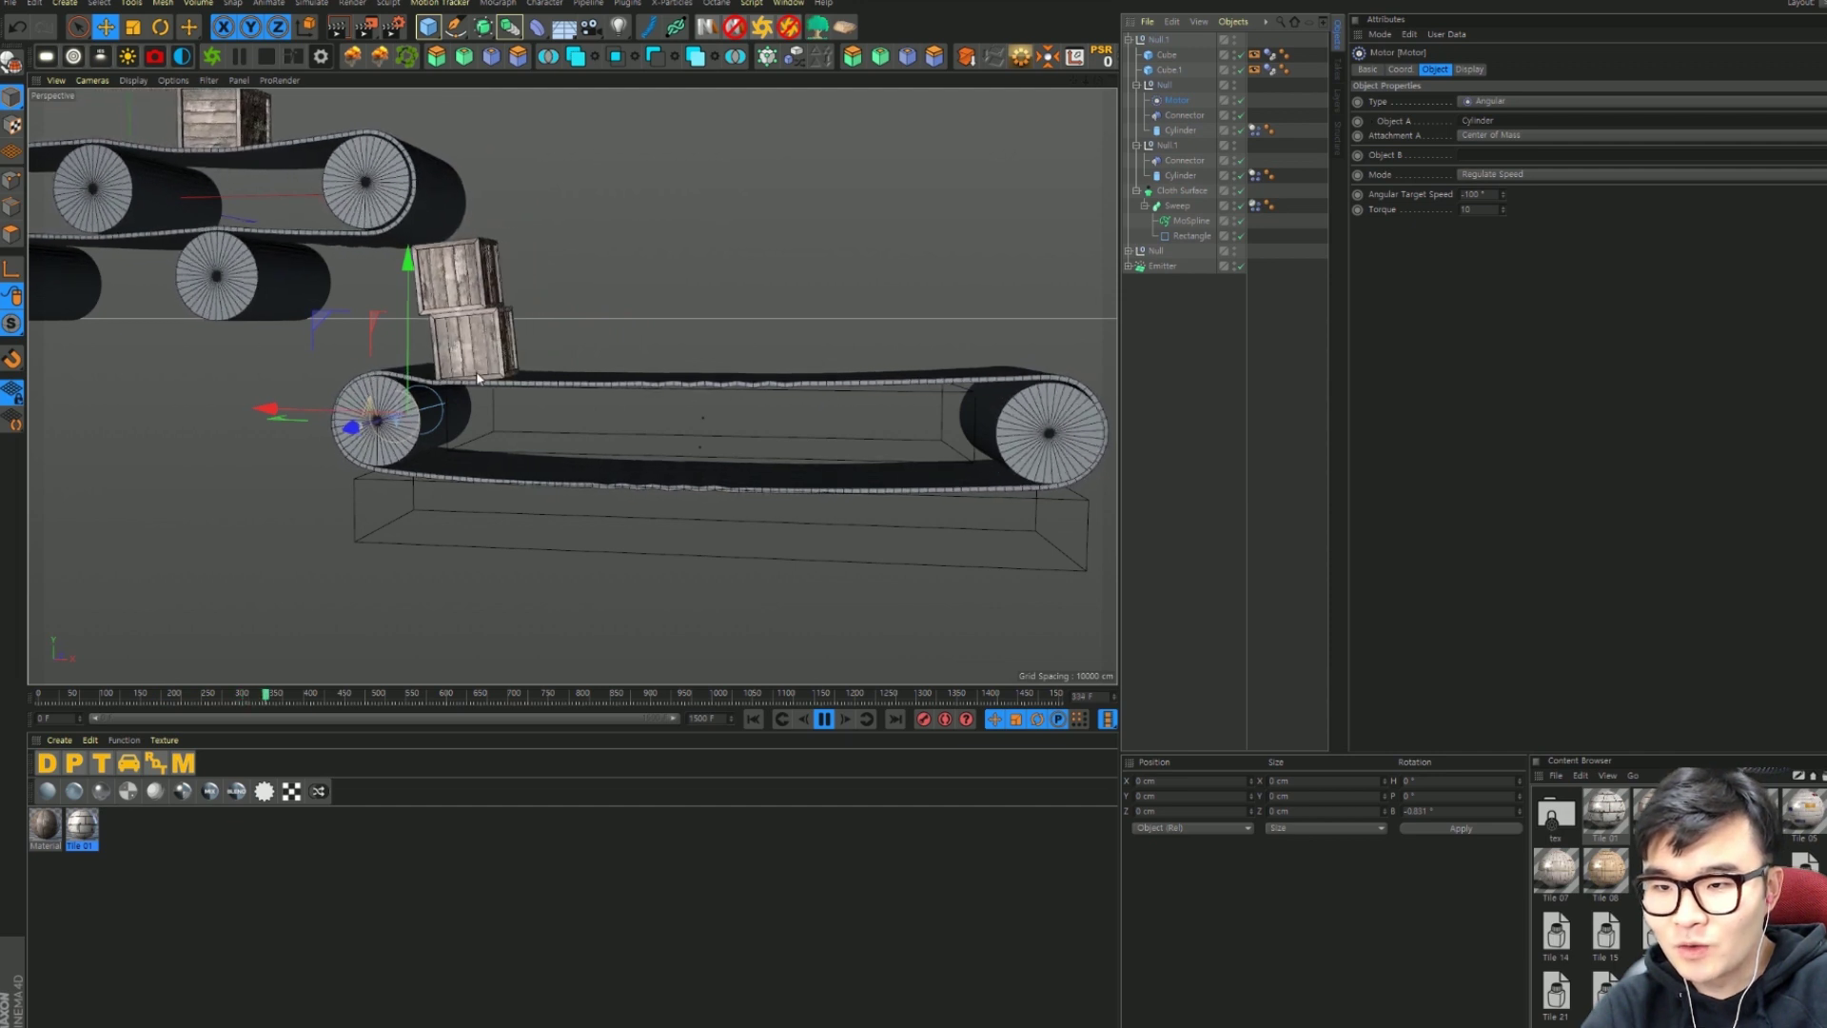
pyautogui.click(824, 718)
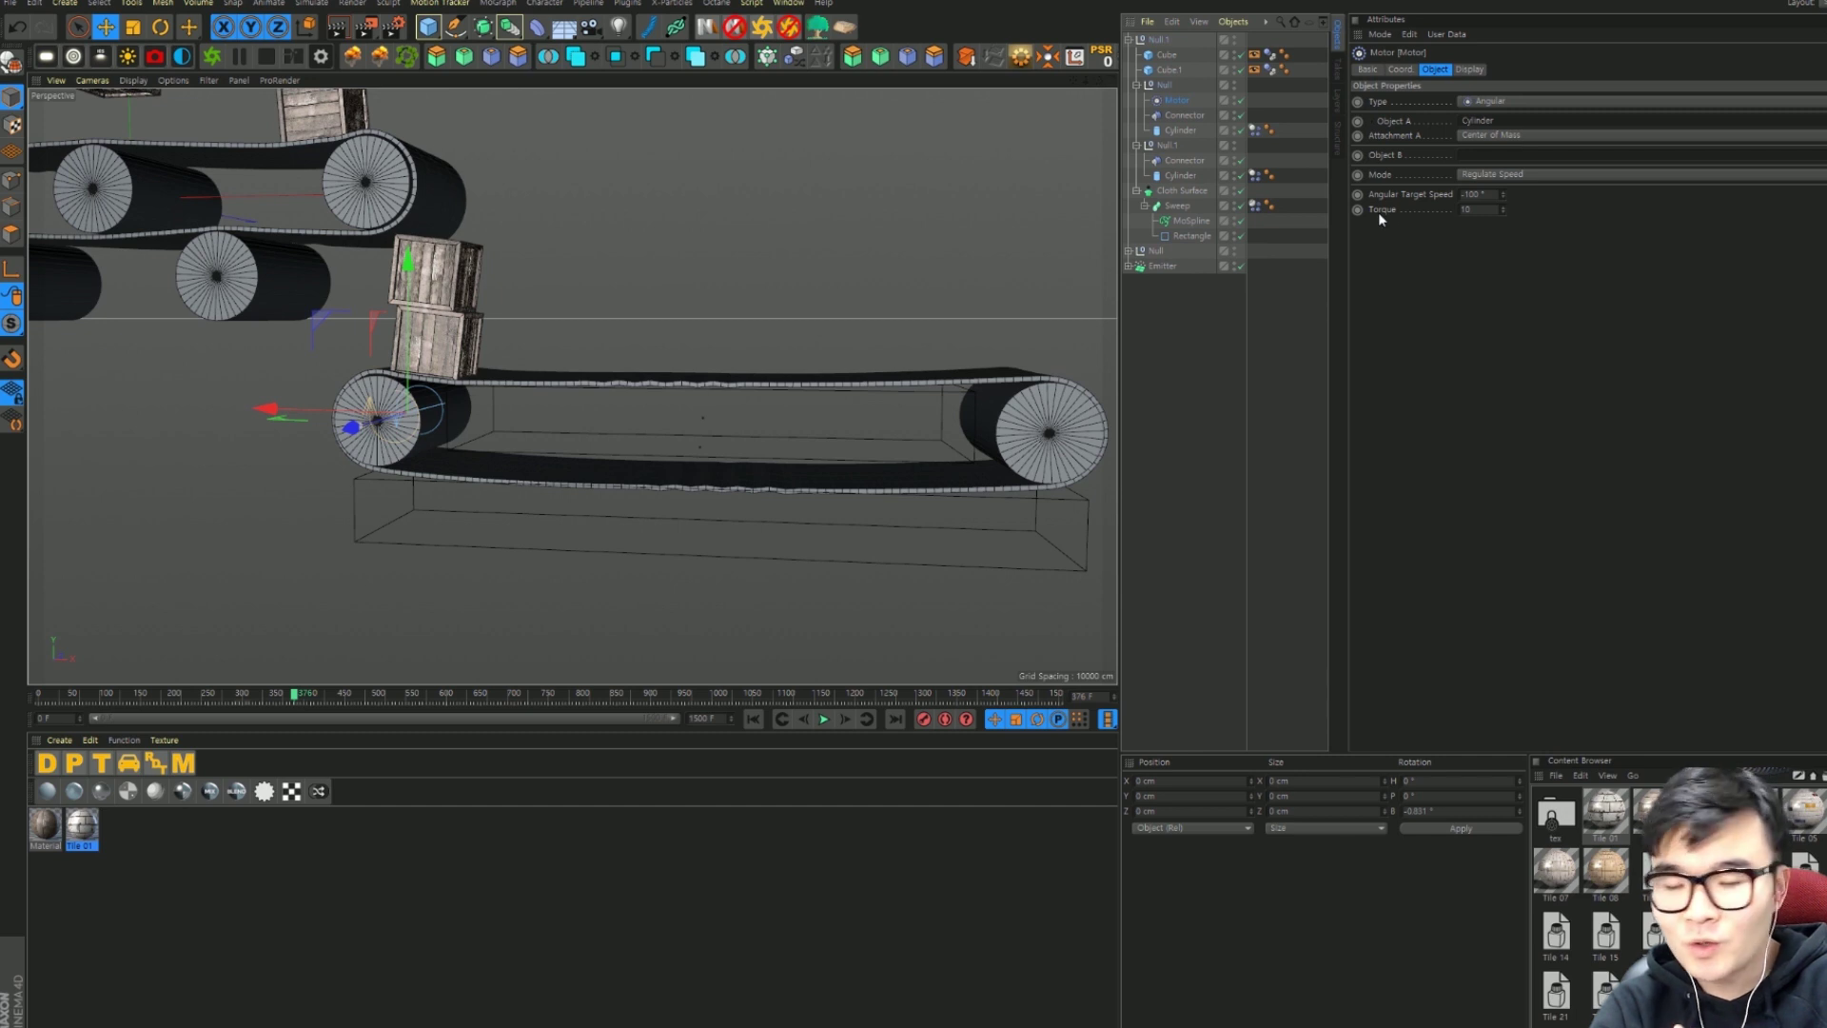
# Step: Raise the motor's Torque to 100 and replay the simulation from frame 0
pyautogui.click(1467, 209)
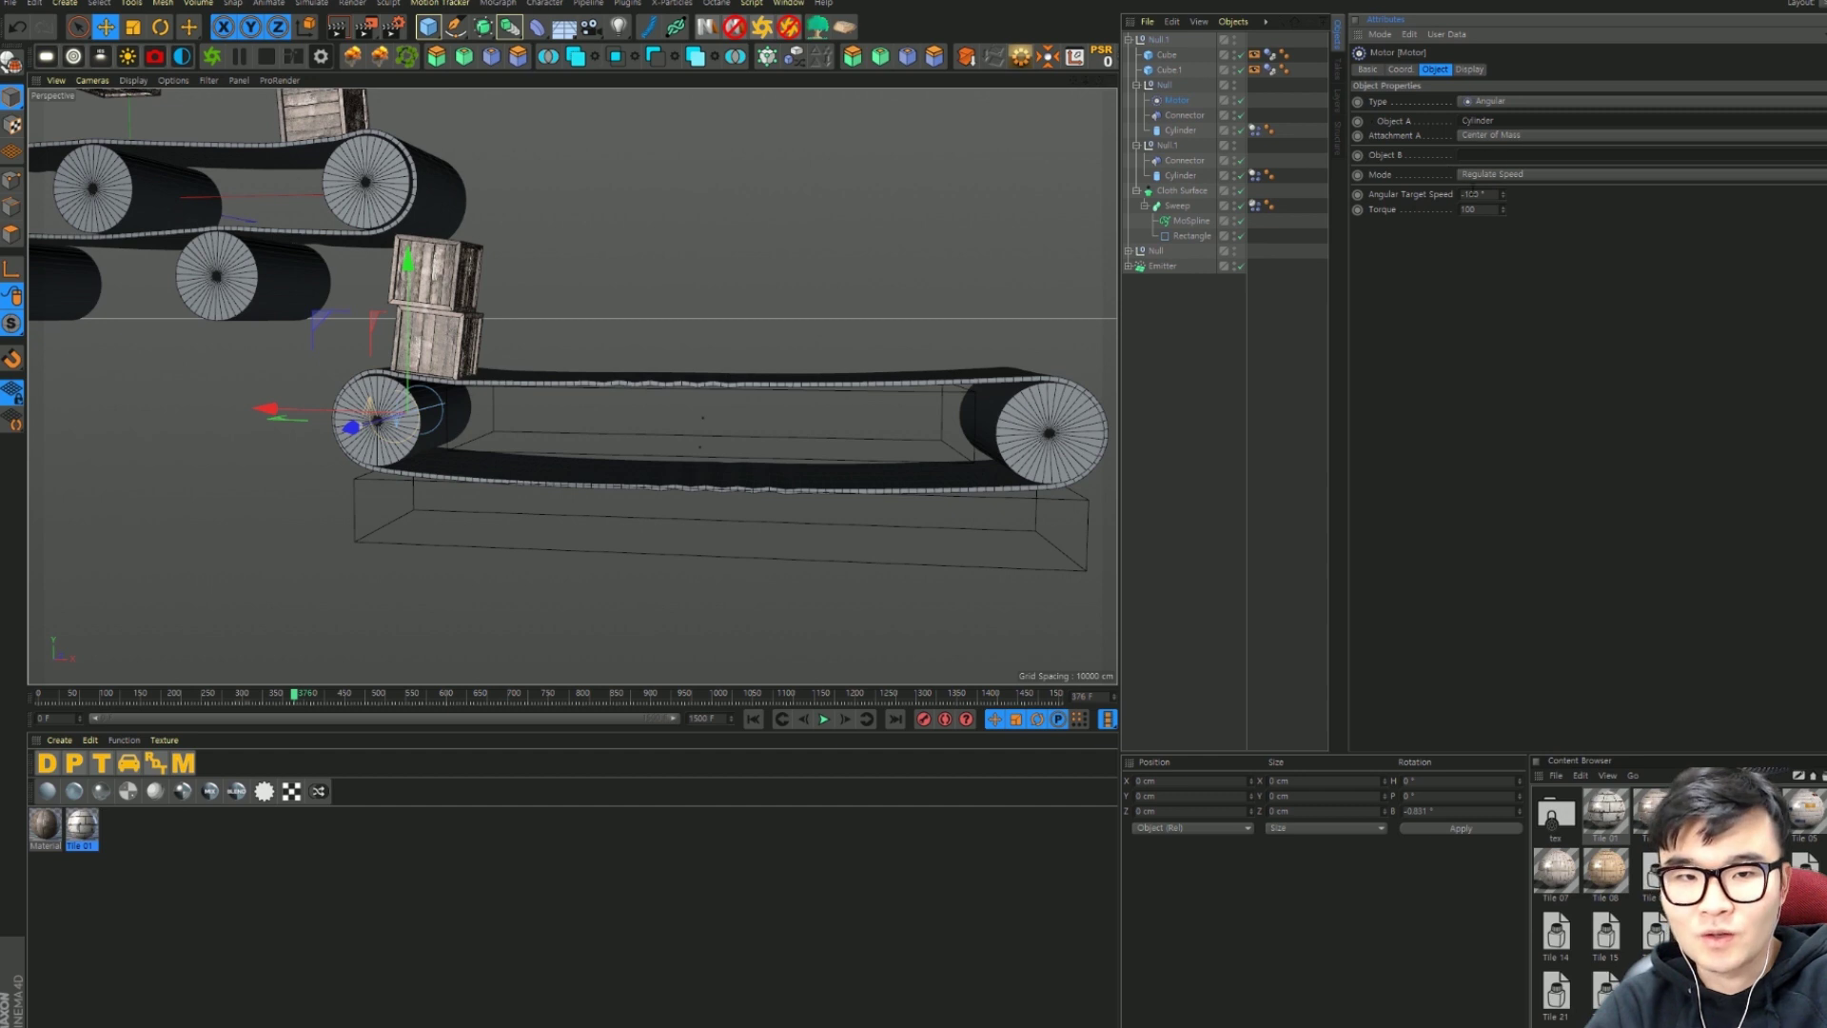
pyautogui.press('Return')
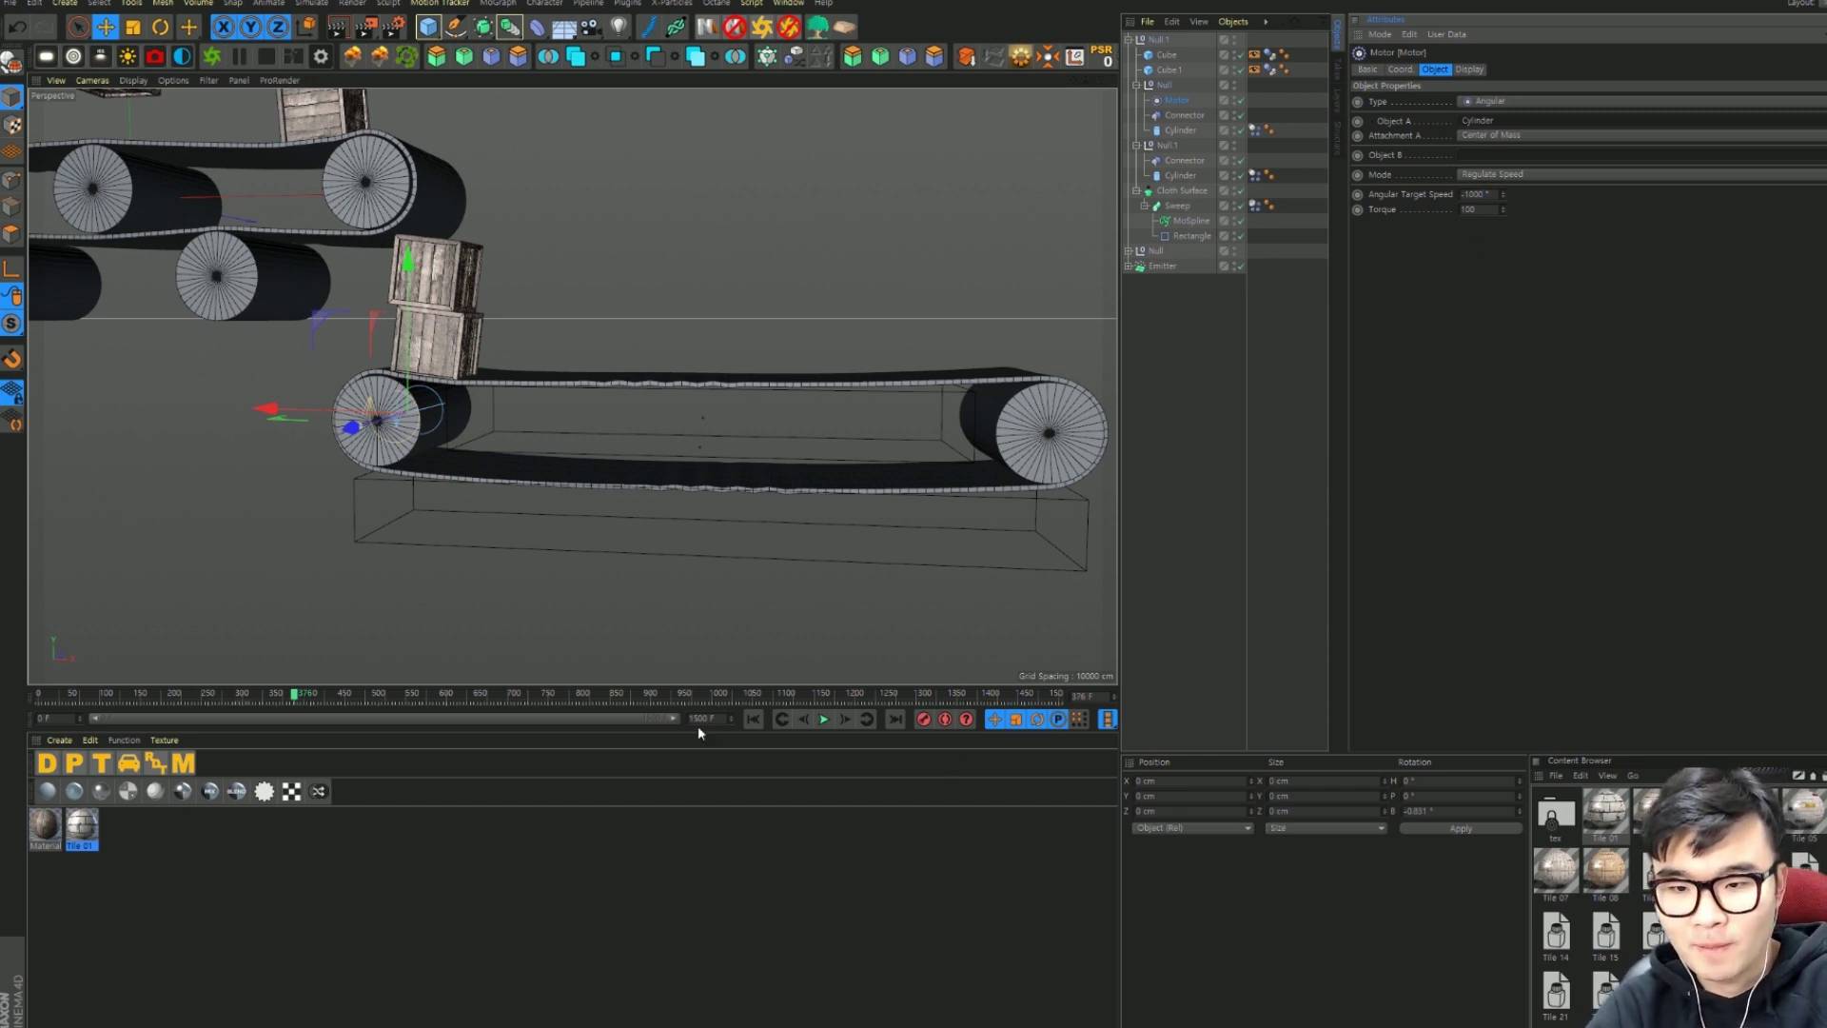
pyautogui.click(753, 719)
pyautogui.click(824, 718)
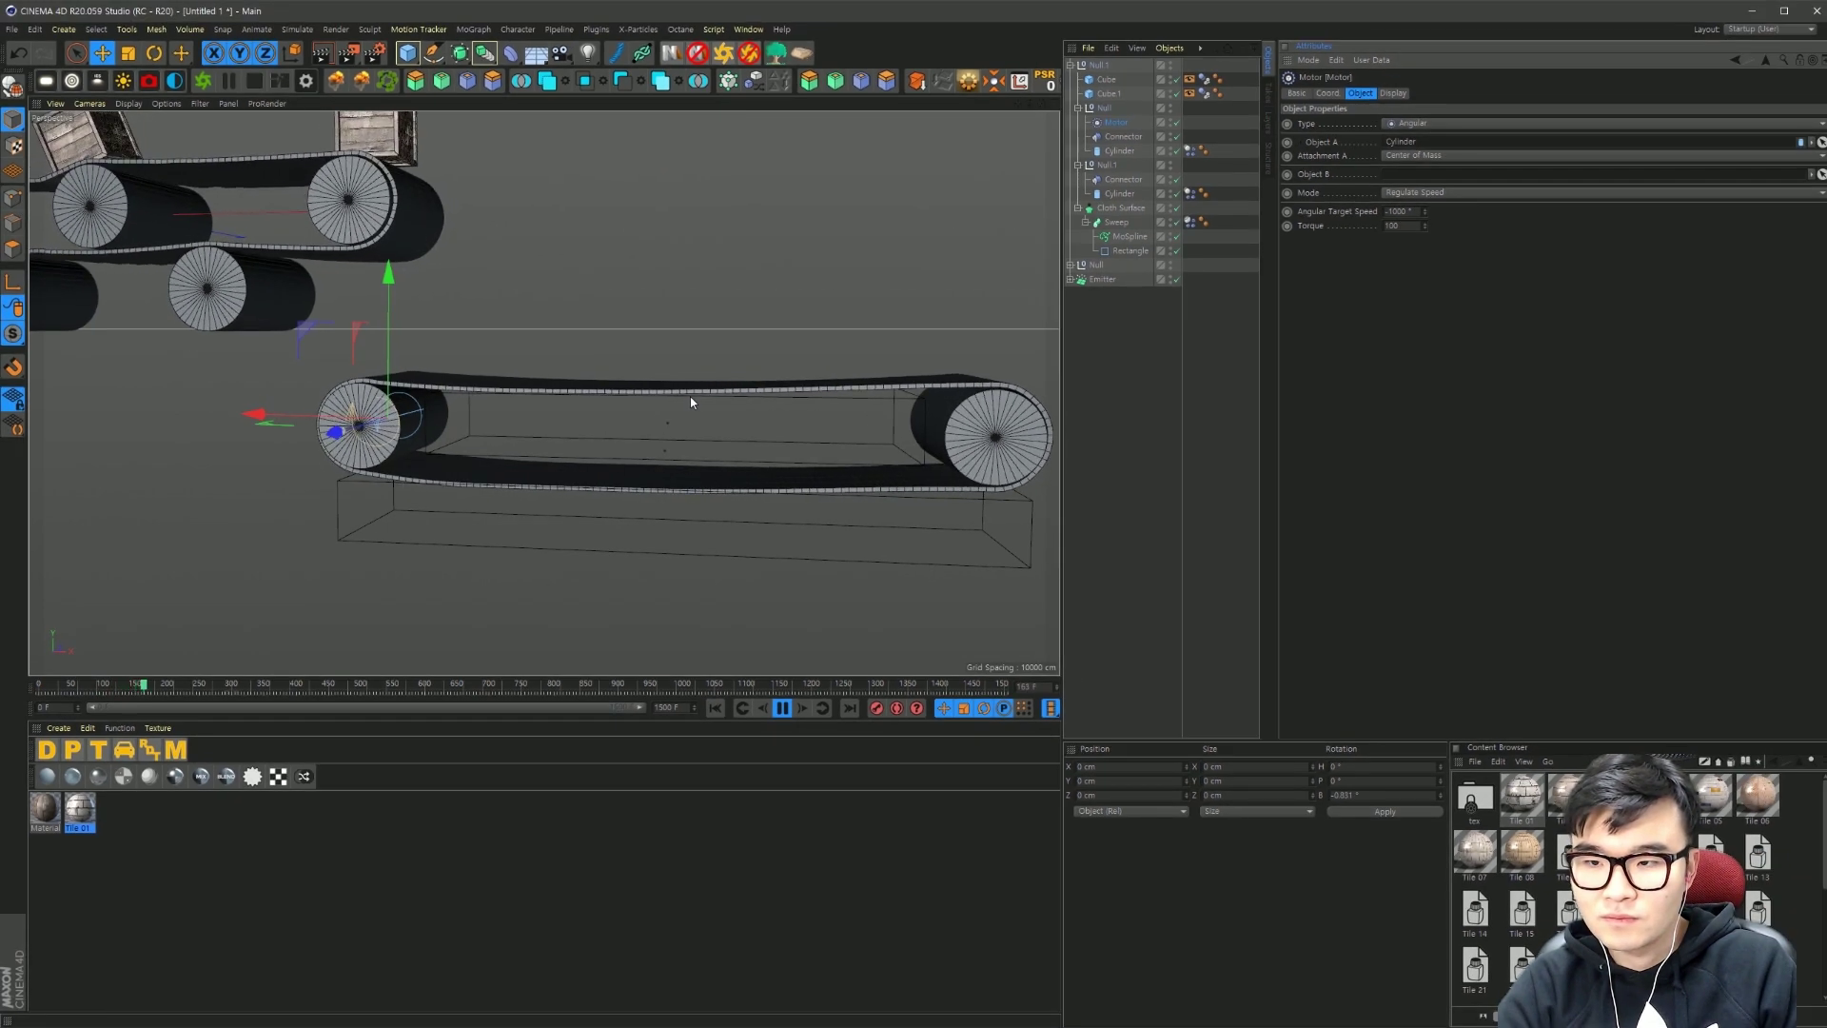
# Step: Stop playback and check the Orientation of the lower belt's left and right roller Cylinders
pyautogui.press('F8')
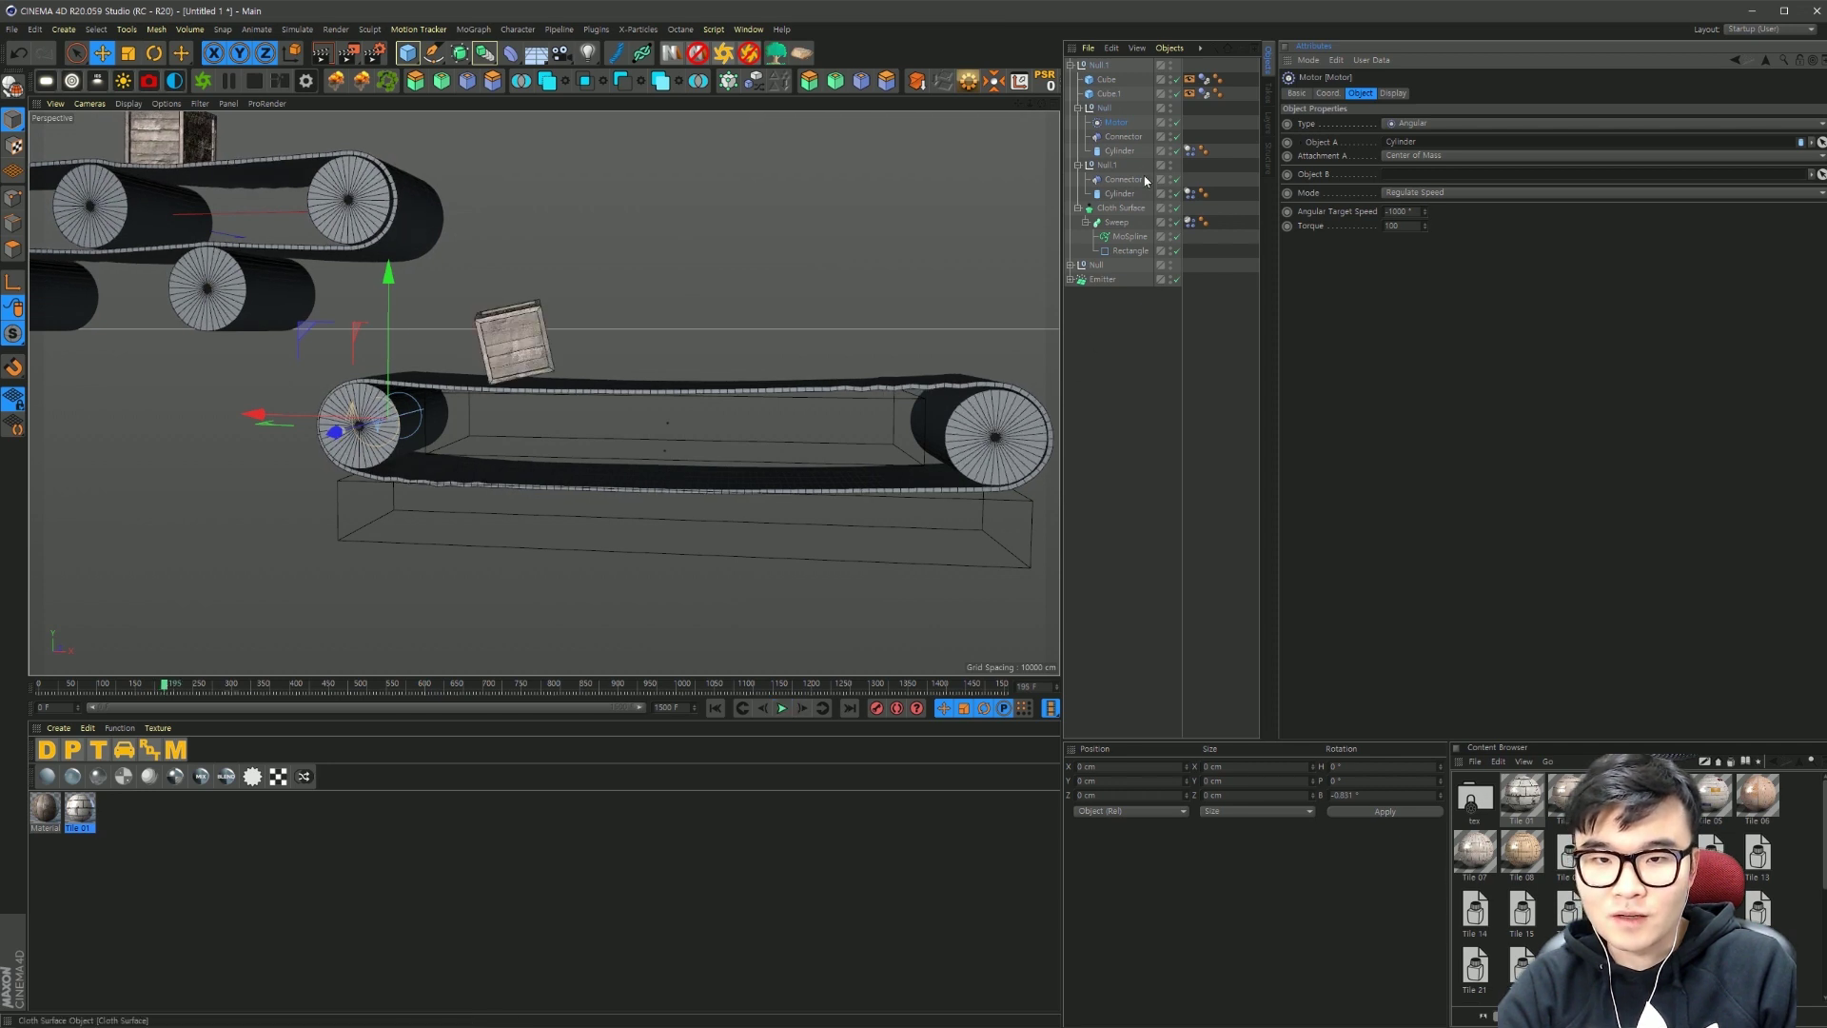
pyautogui.click(1121, 152)
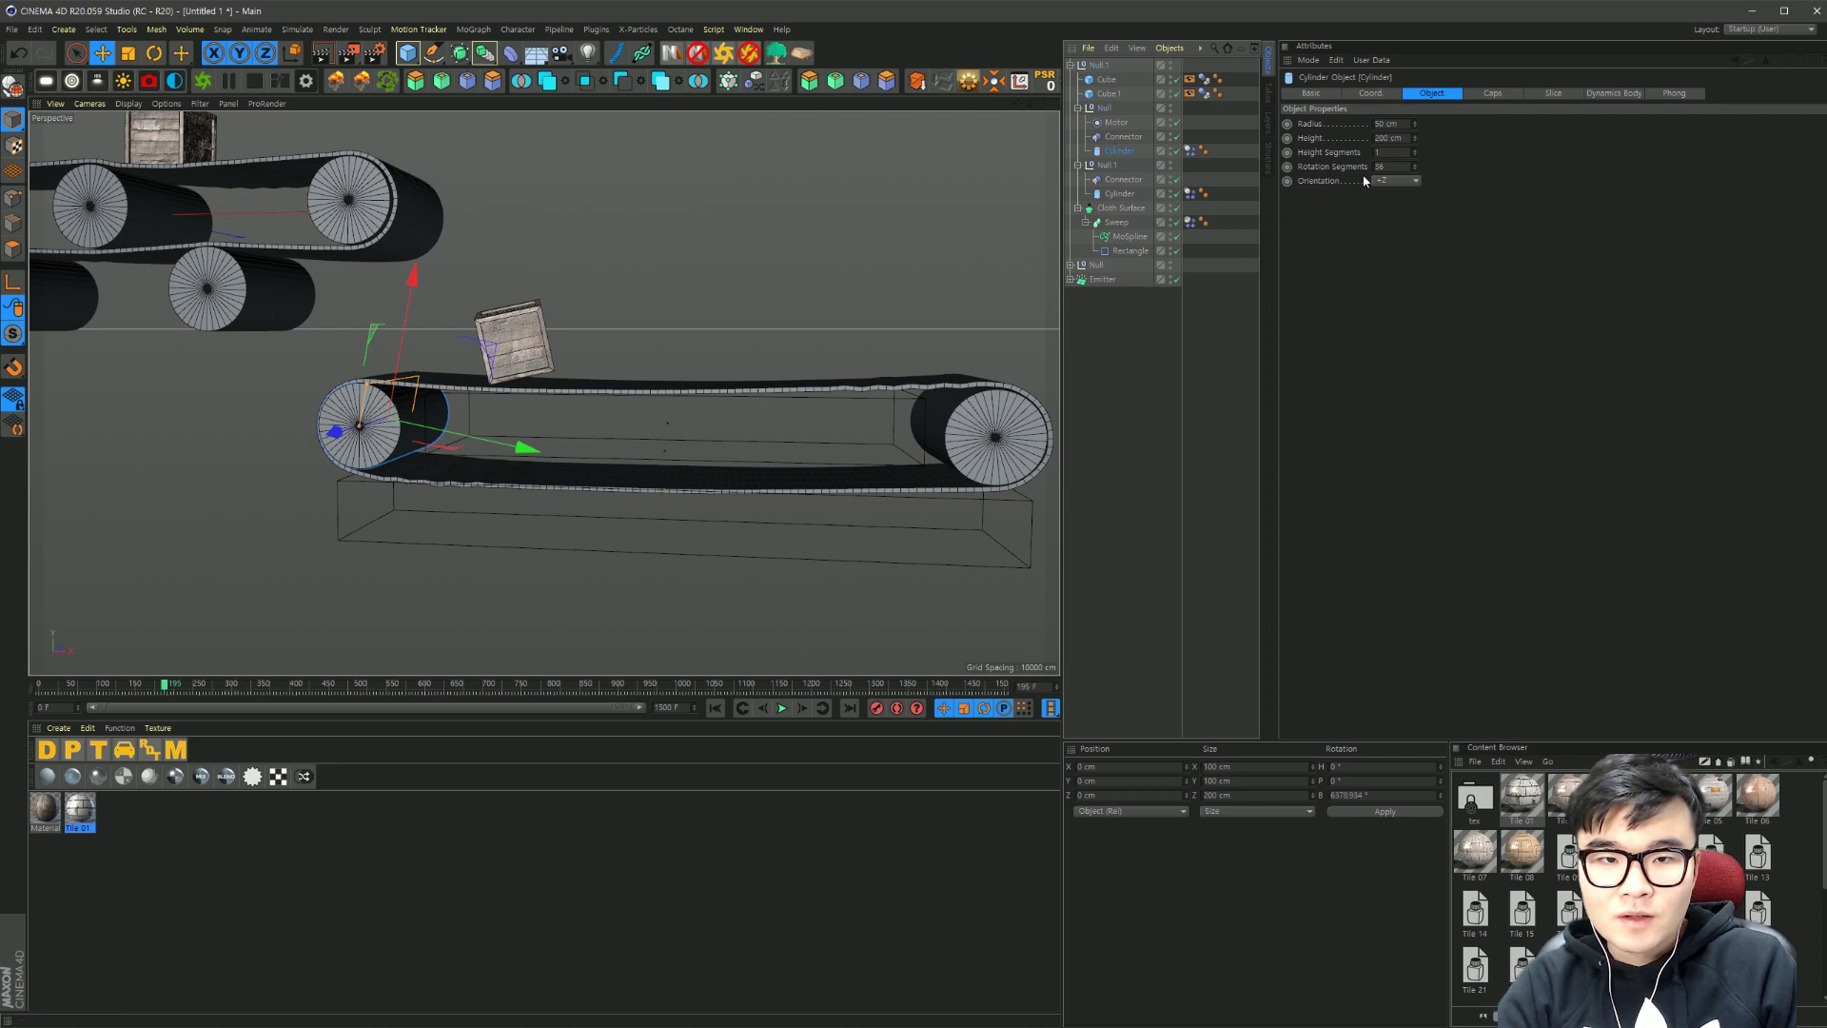
pyautogui.click(1120, 193)
pyautogui.click(1402, 180)
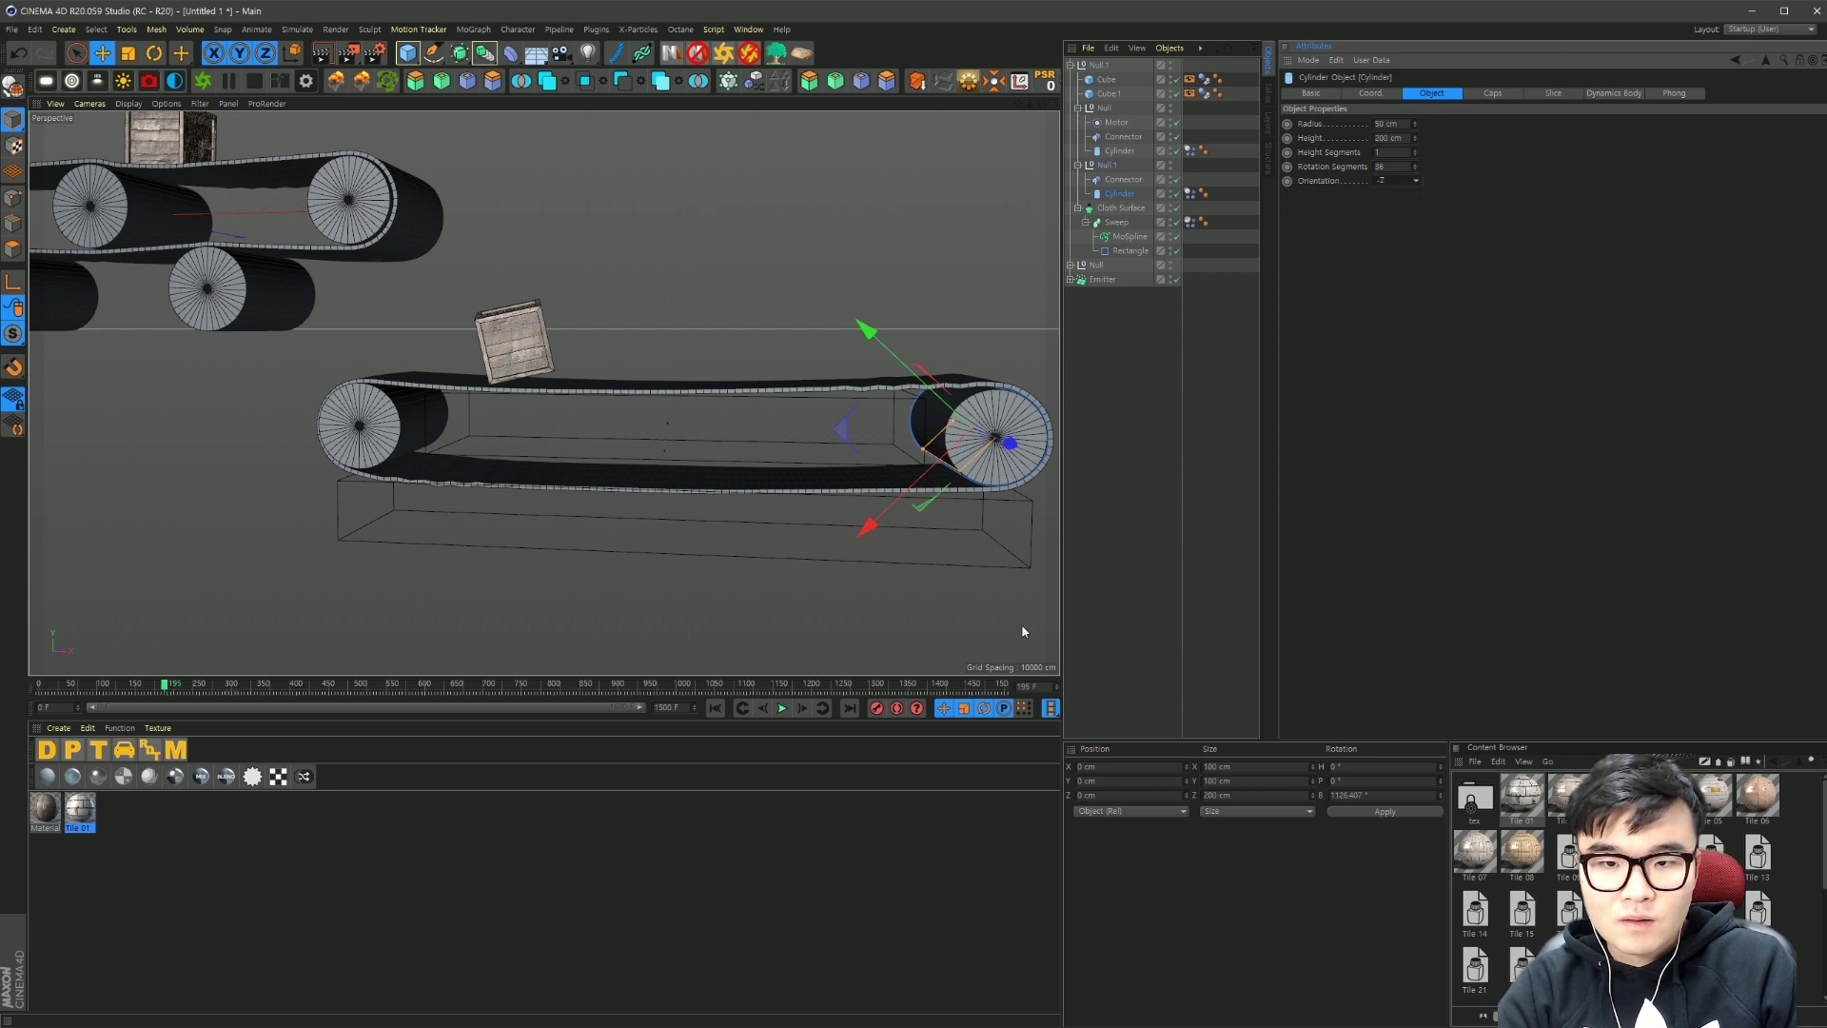
# Step: Replay the simulation to about frame 273 as a crate drops off the belt's left end
pyautogui.click(715, 708)
pyautogui.click(783, 708)
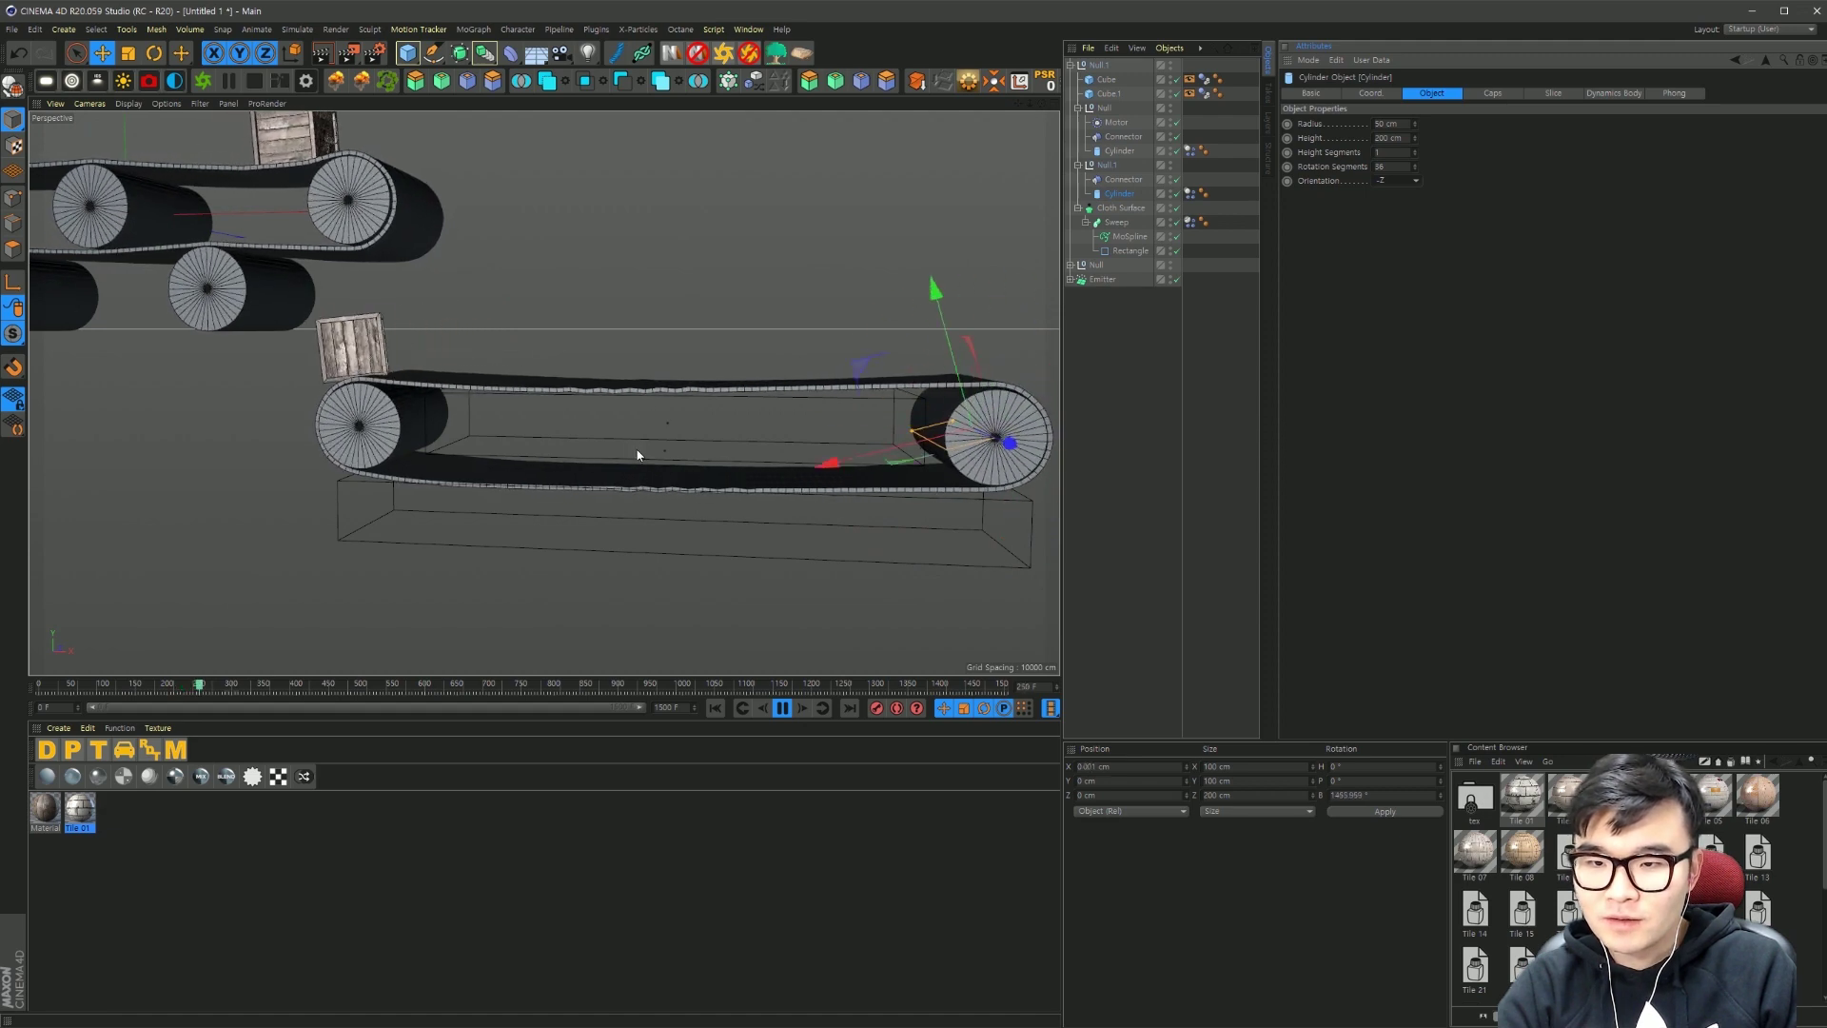
pyautogui.click(784, 711)
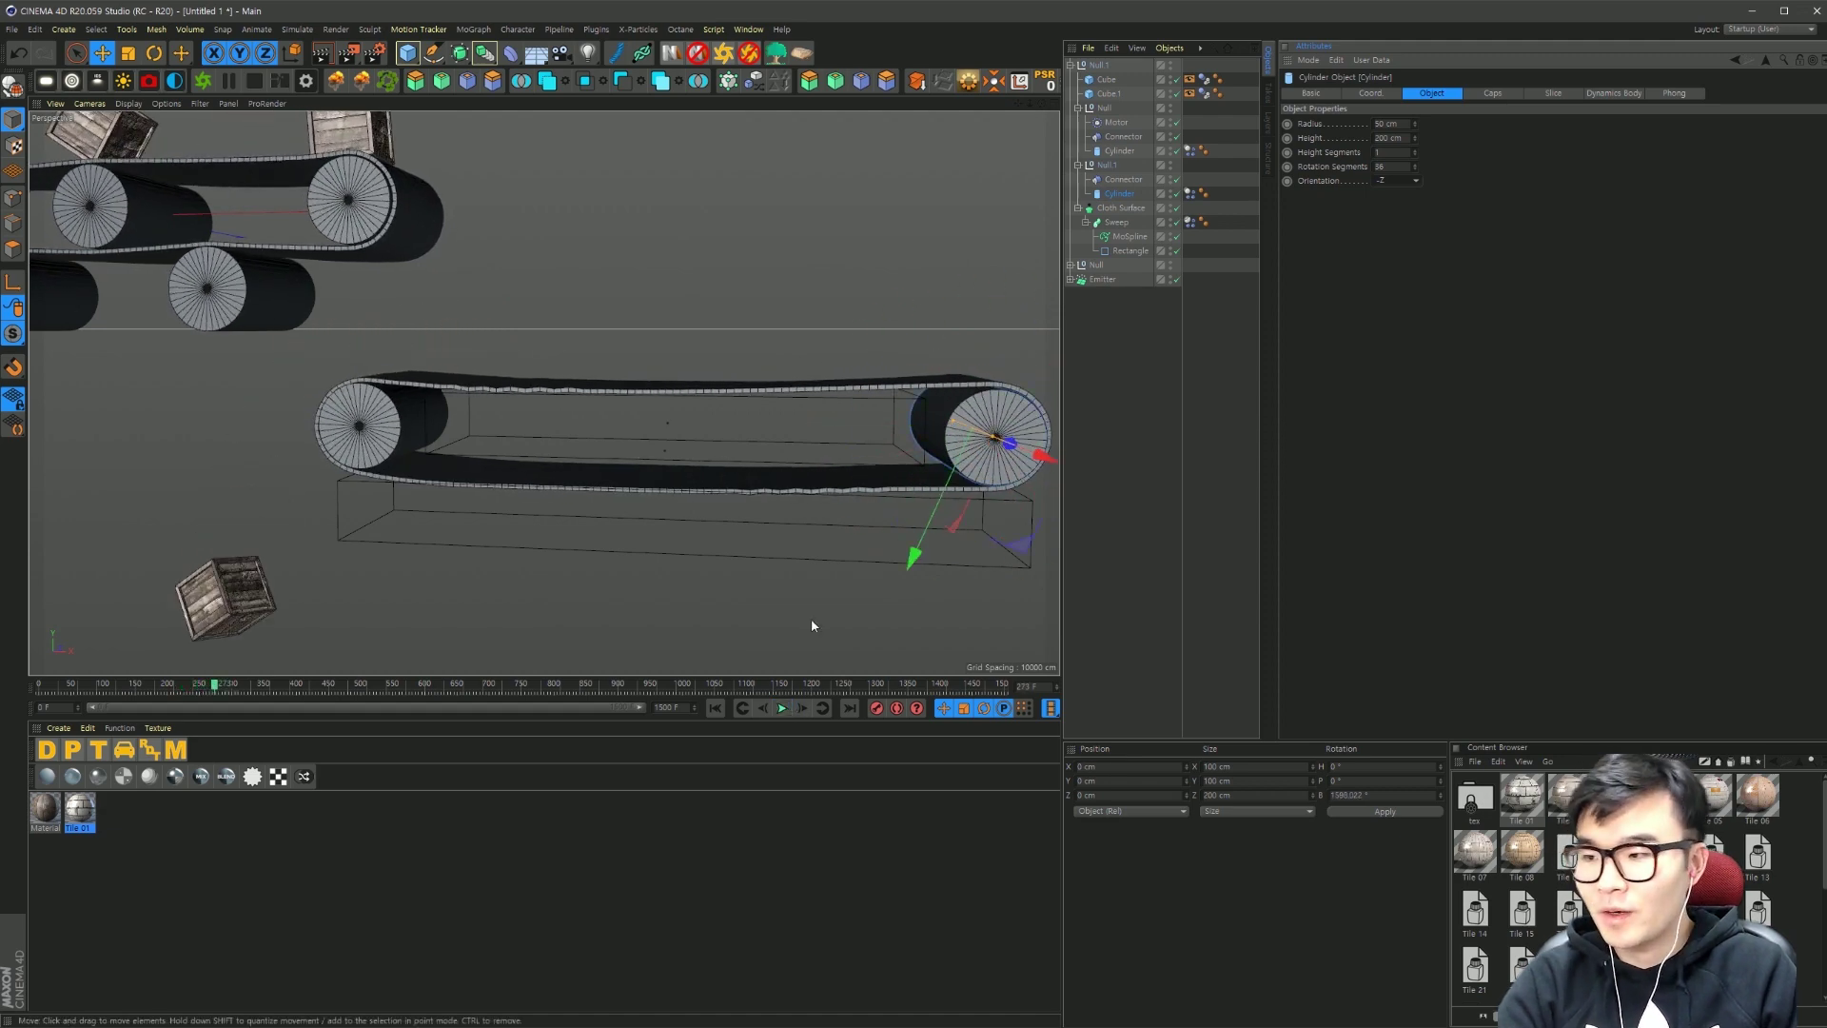